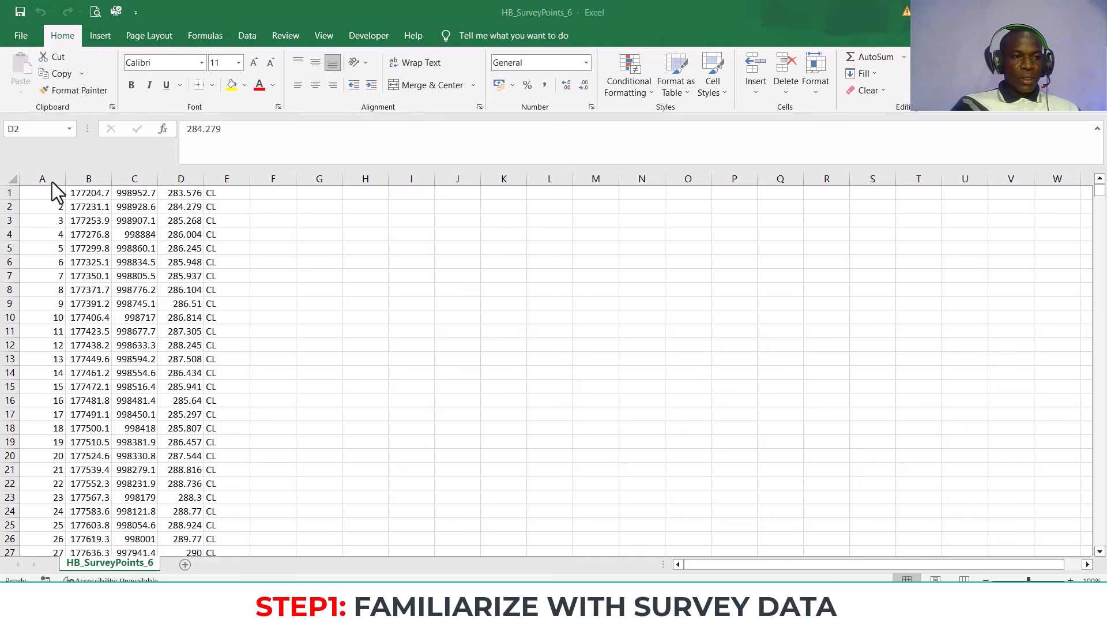
# Step: Examine the survey data column by column, from the point numbers in column A to the descriptions in column E
pyautogui.click(42, 176)
pyautogui.click(98, 176)
pyautogui.click(141, 176)
pyautogui.click(185, 176)
pyautogui.click(234, 176)
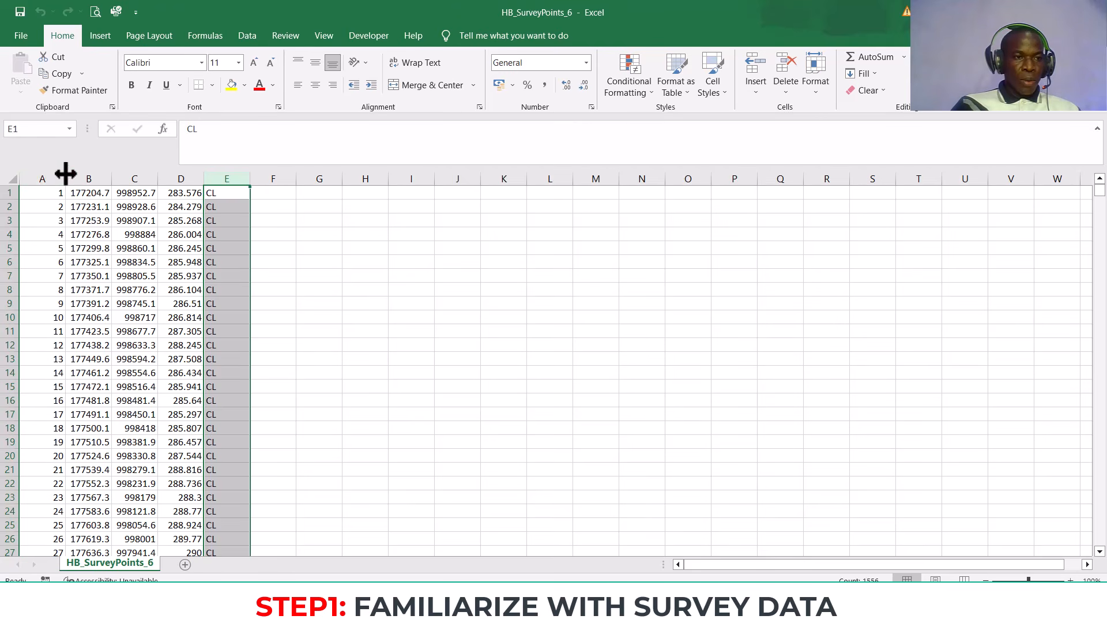
pyautogui.click(45, 177)
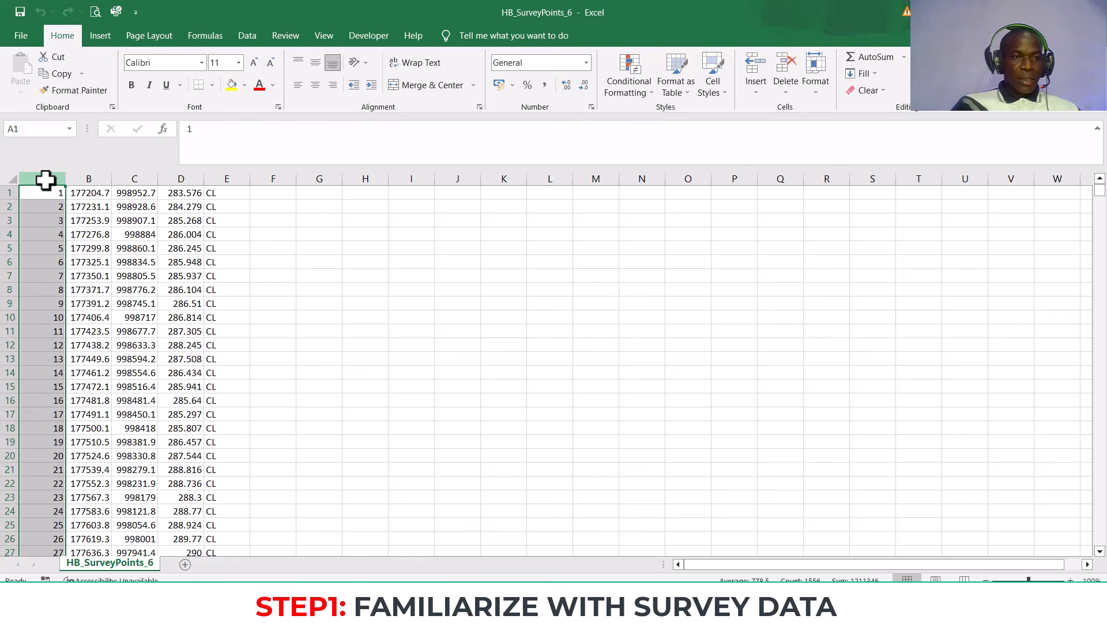
pyautogui.click(88, 180)
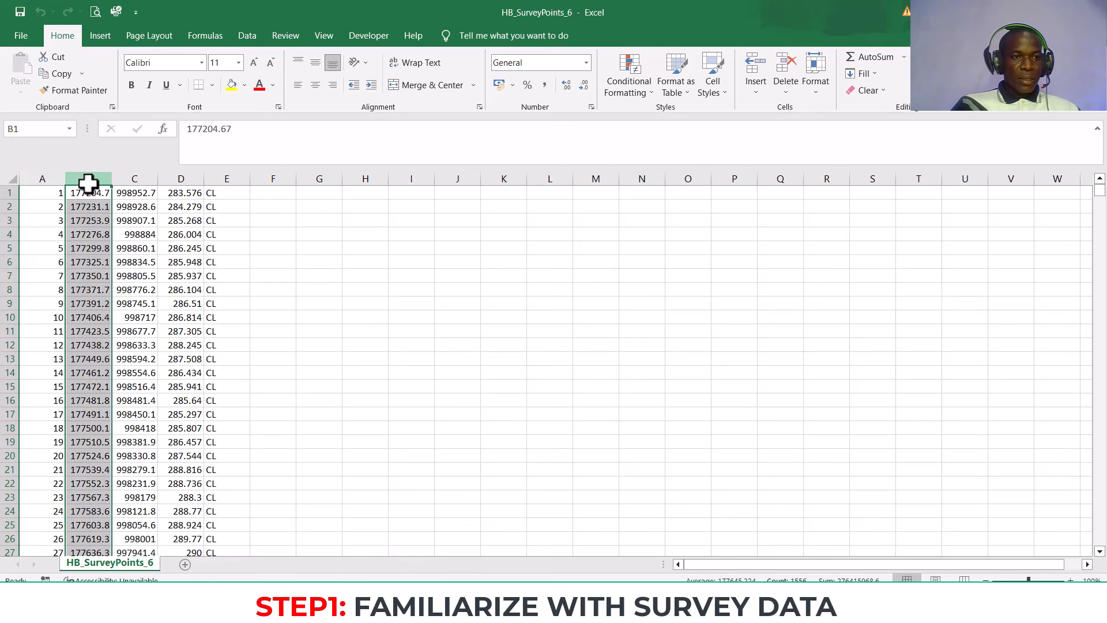
pyautogui.click(143, 176)
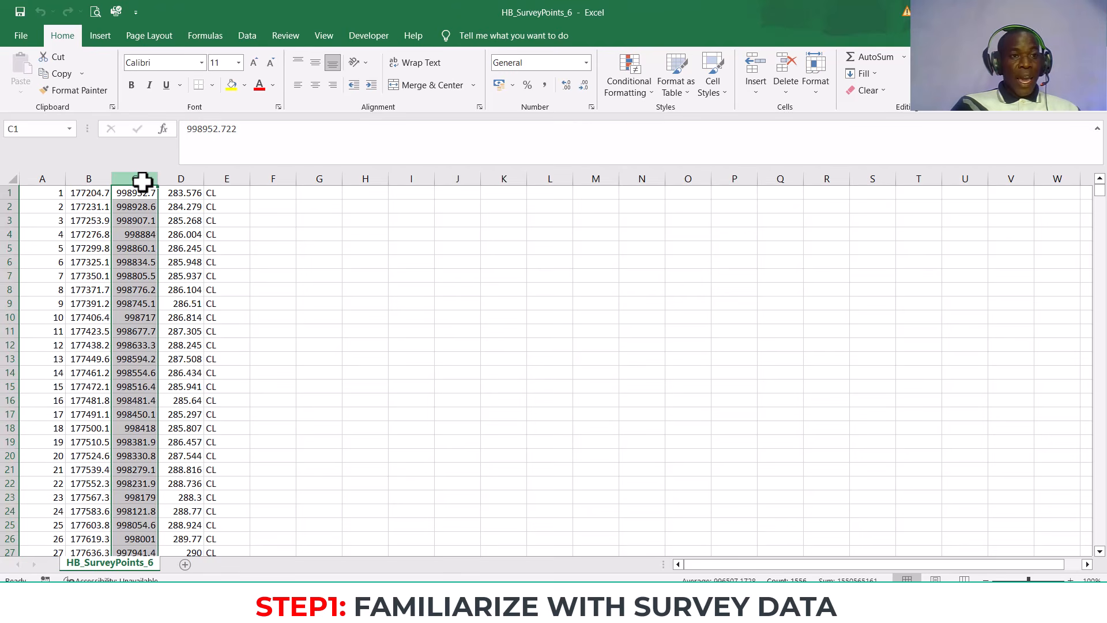
pyautogui.click(185, 177)
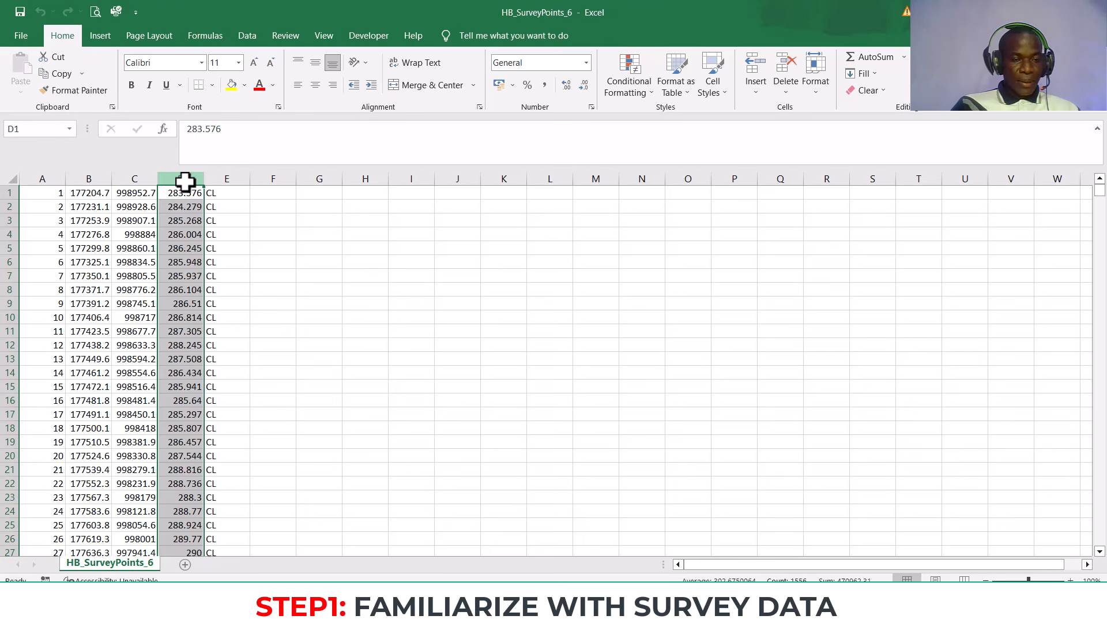
pyautogui.click(231, 180)
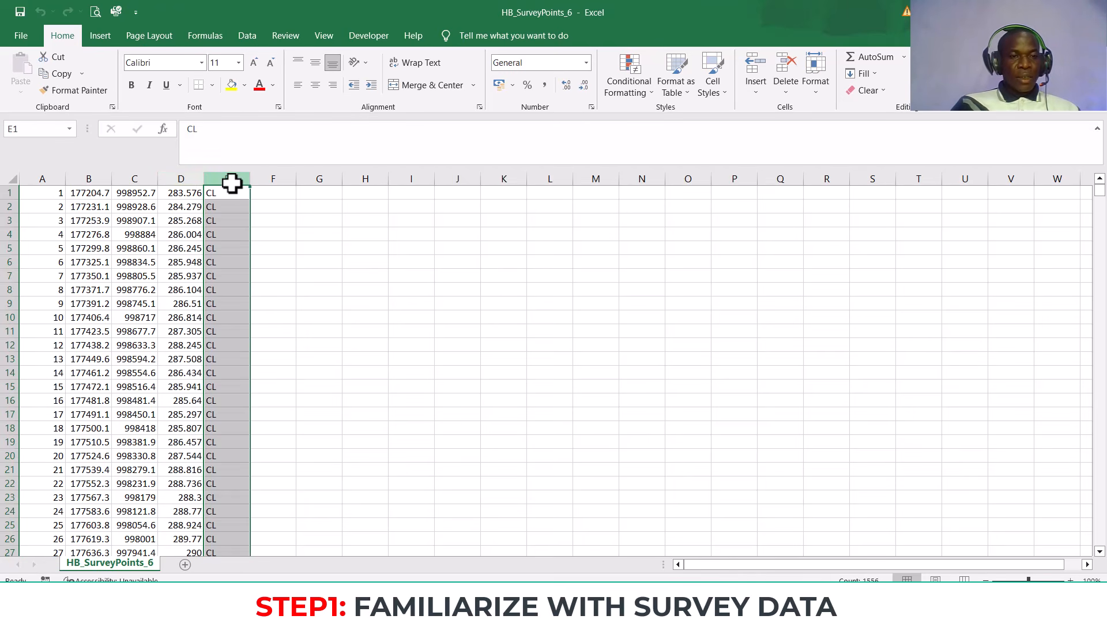
# Step: Enter the point format PENZD in cell H4 as a temporary note and clear the cell again
pyautogui.click(359, 237)
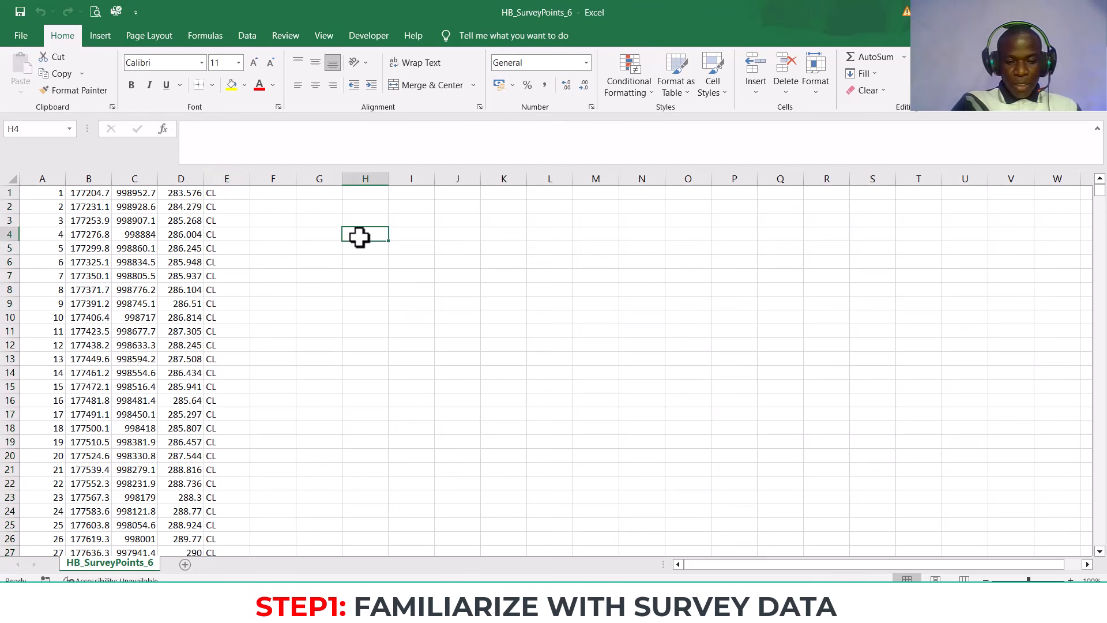
pyautogui.write('PENZD')
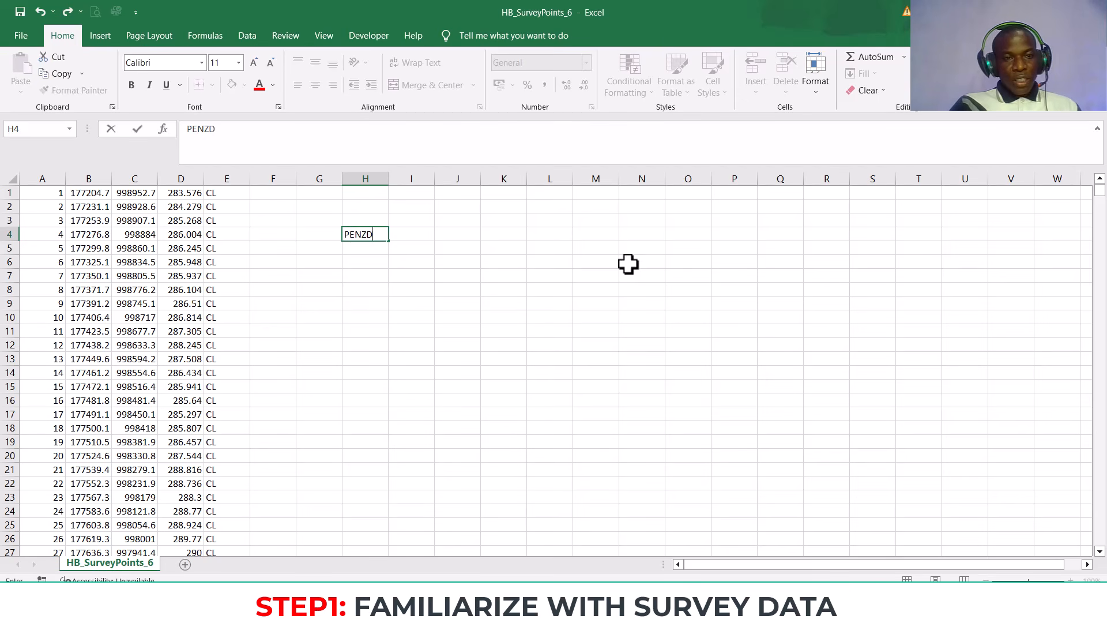
pyautogui.click(407, 235)
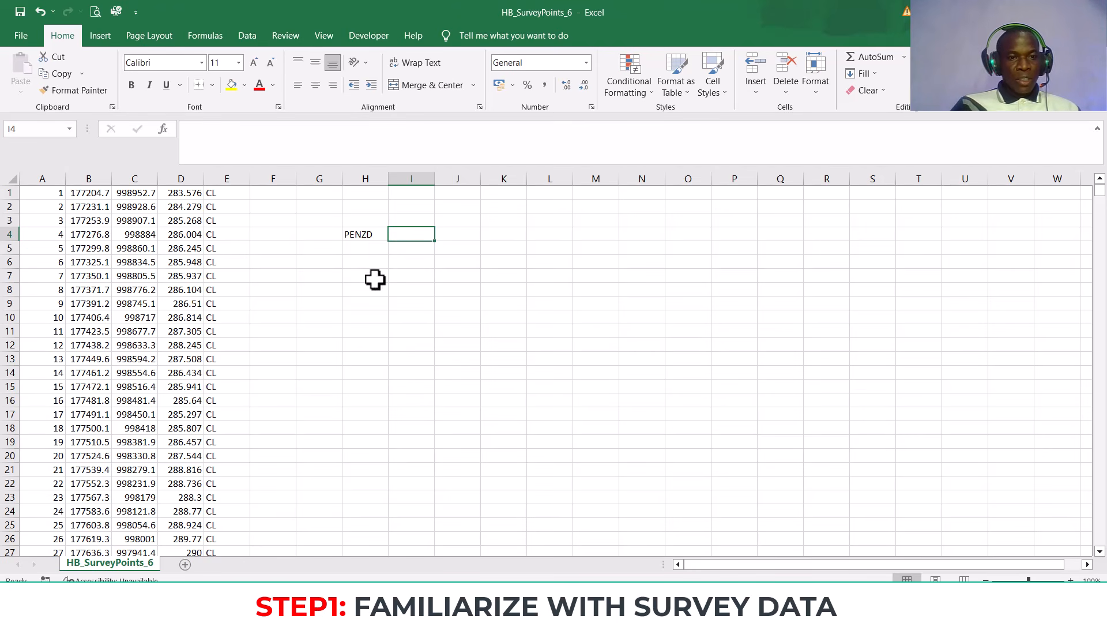
pyautogui.click(358, 234)
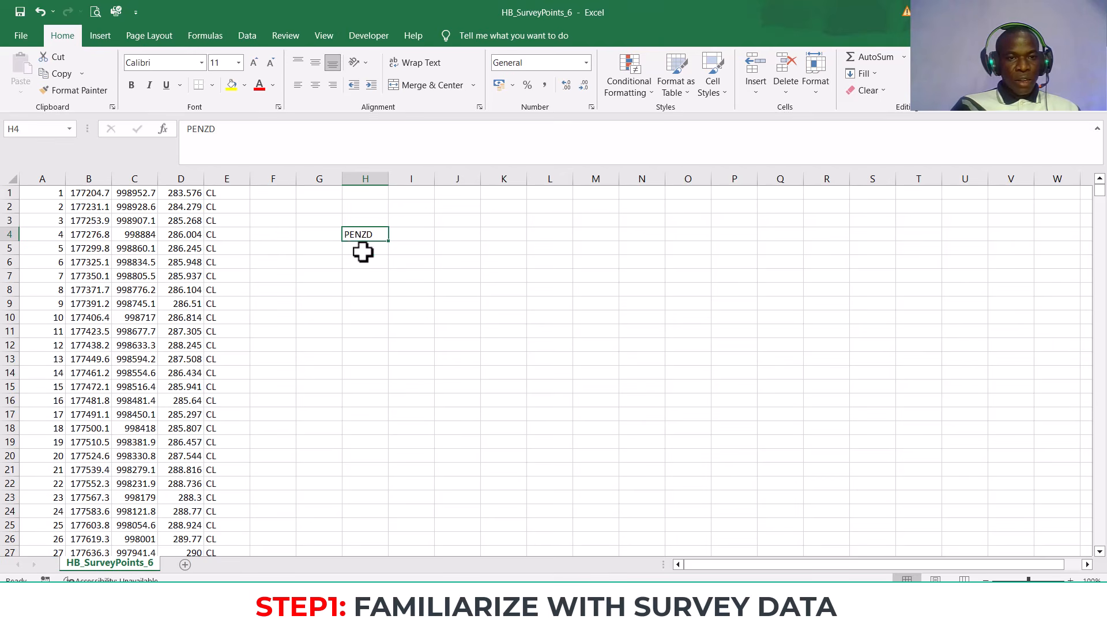
pyautogui.press('Delete')
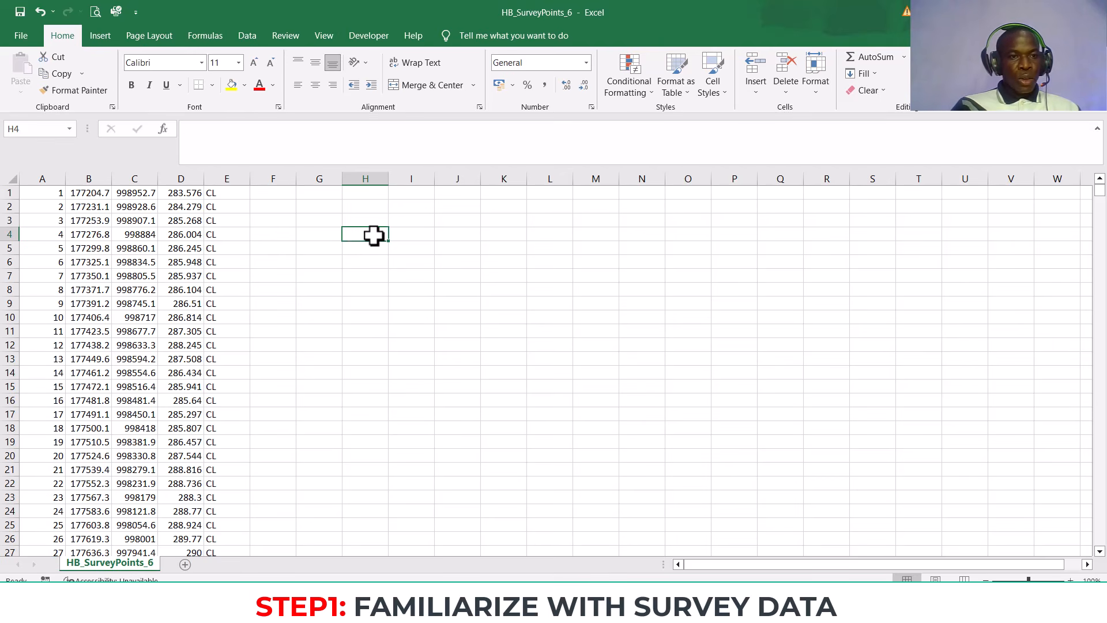
# Step: Examine the point description codes in column E from row 1 through roughly the first thousand points
pyautogui.scroll(-3, 242, 199)
pyautogui.scroll(3, 230, 198)
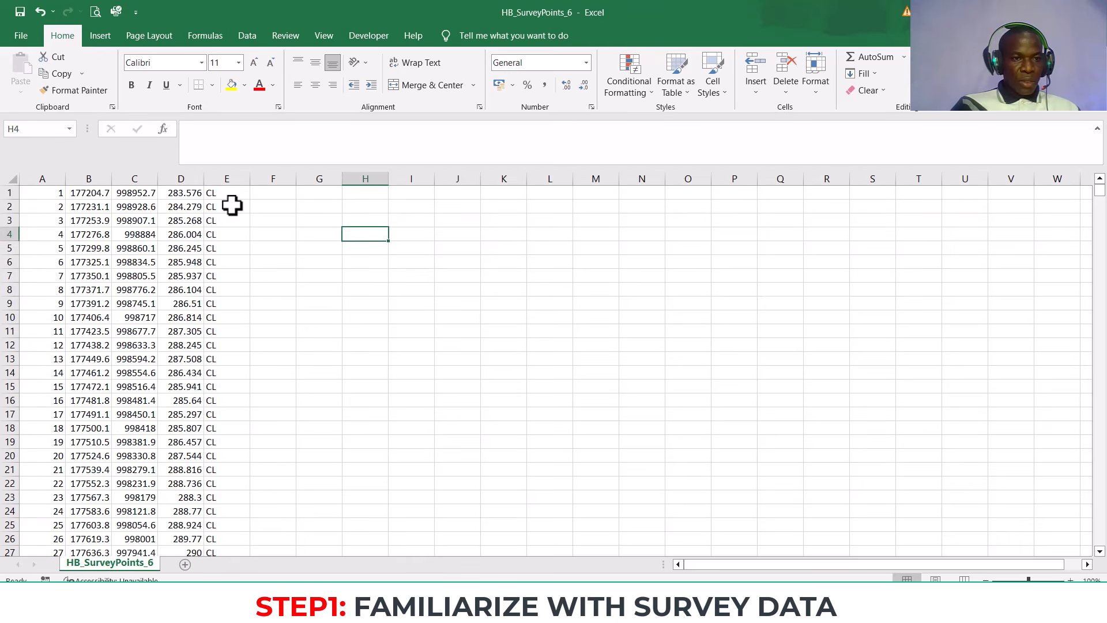
pyautogui.click(229, 195)
pyautogui.scroll(-20, 240, 260)
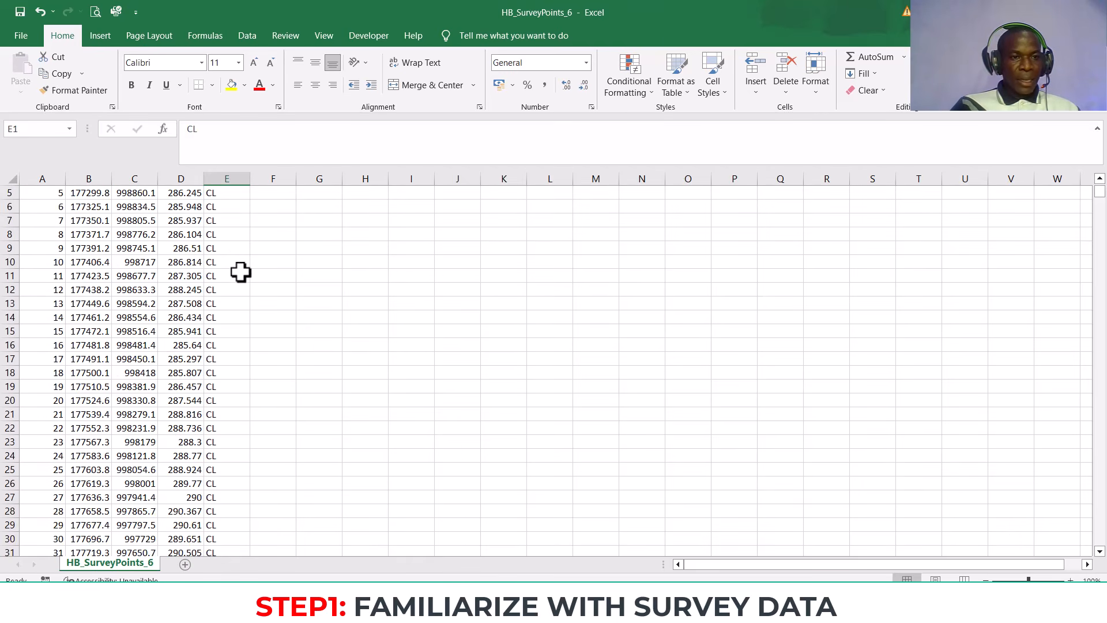
pyautogui.scroll(-20, 239, 286)
pyautogui.scroll(12, 228, 265)
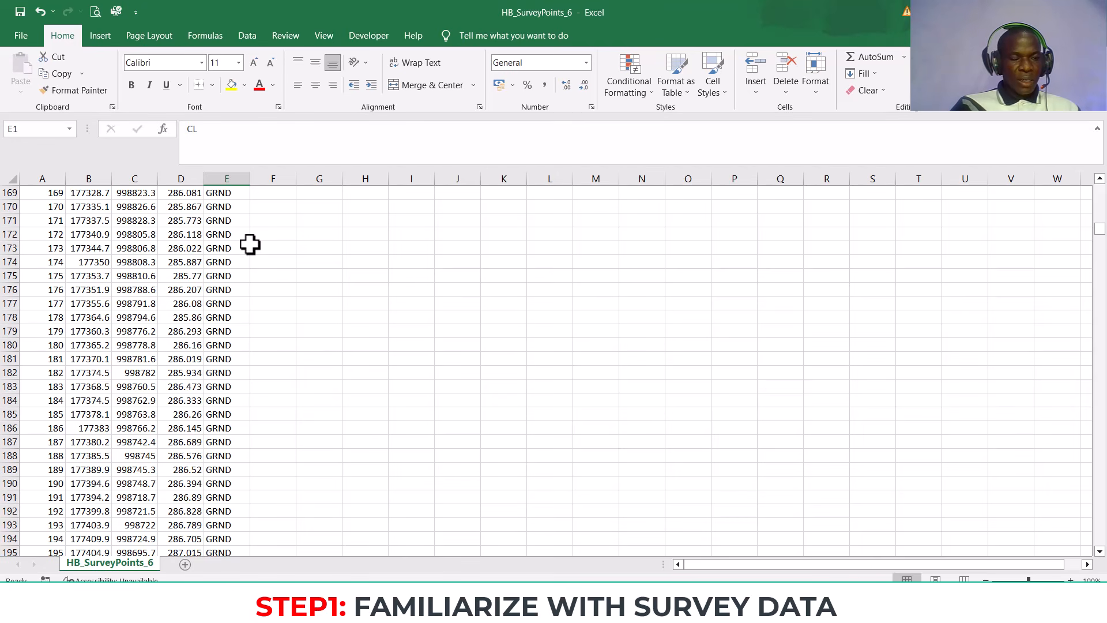
pyautogui.scroll(-20, 250, 245)
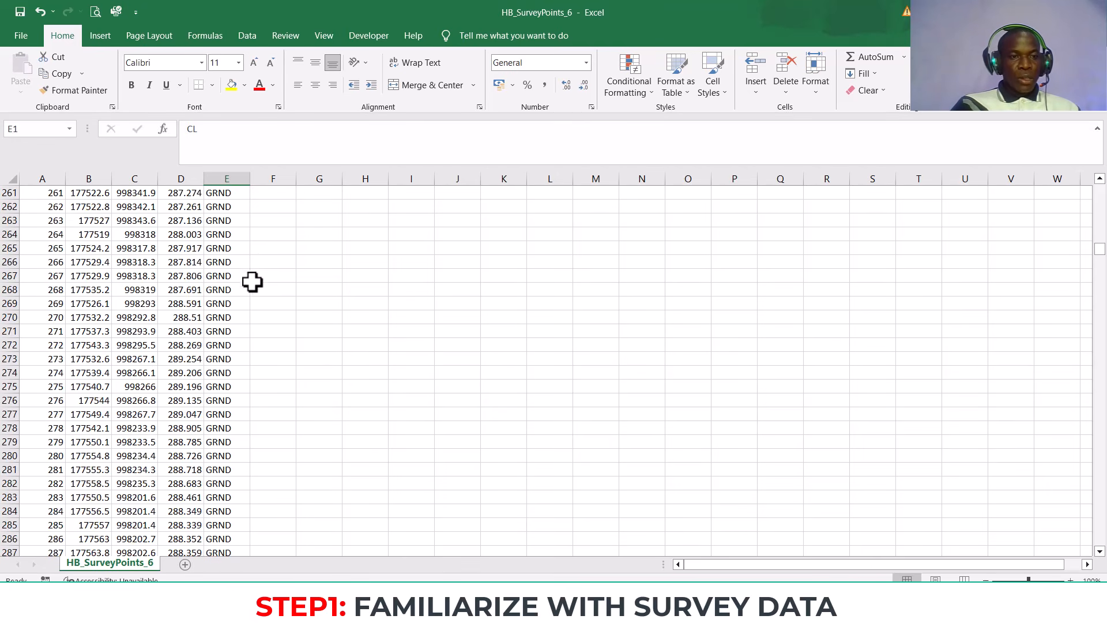
pyautogui.scroll(-20, 256, 289)
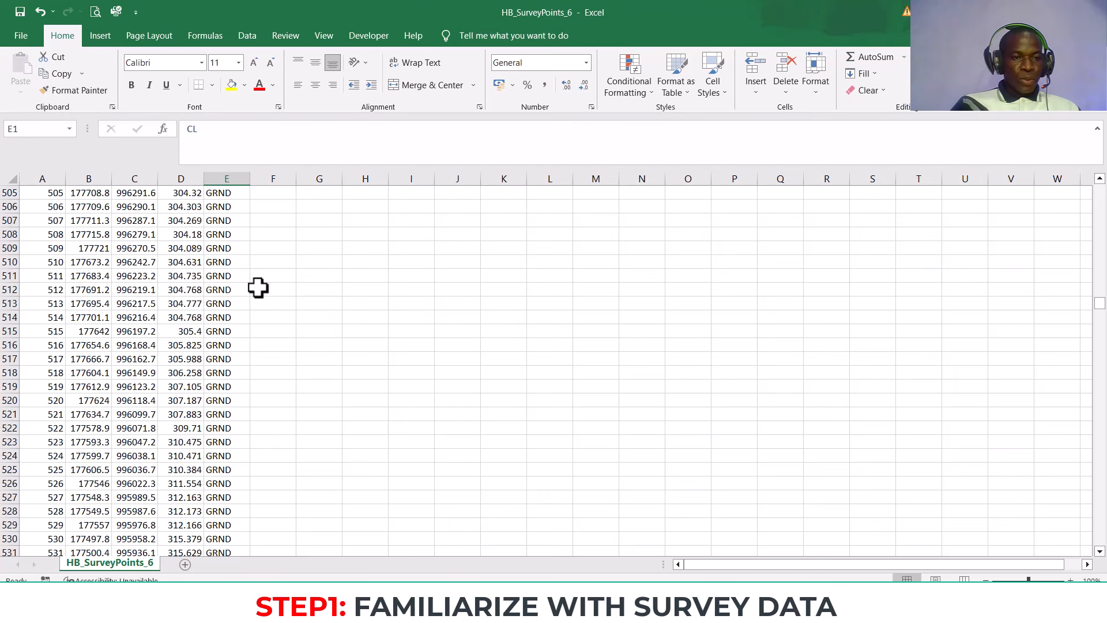
pyautogui.scroll(-8, 261, 287)
pyautogui.moveTo(1100, 314); pyautogui.dragTo(1099, 397)
pyautogui.scroll(-20, 248, 398)
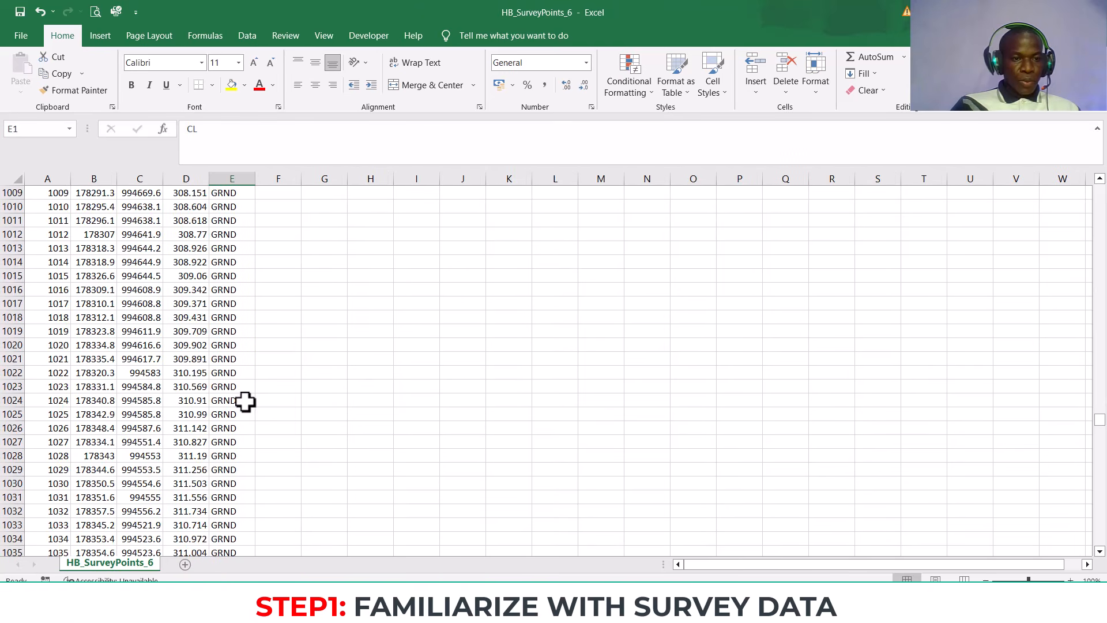
# Step: Examine the description codes in column E from about row 1035 to row 1524, including the STR points
pyautogui.scroll(-18, 252, 395)
pyautogui.scroll(-7, 1100, 460)
pyautogui.scroll(-10, 228, 406)
pyautogui.scroll(3, 228, 277)
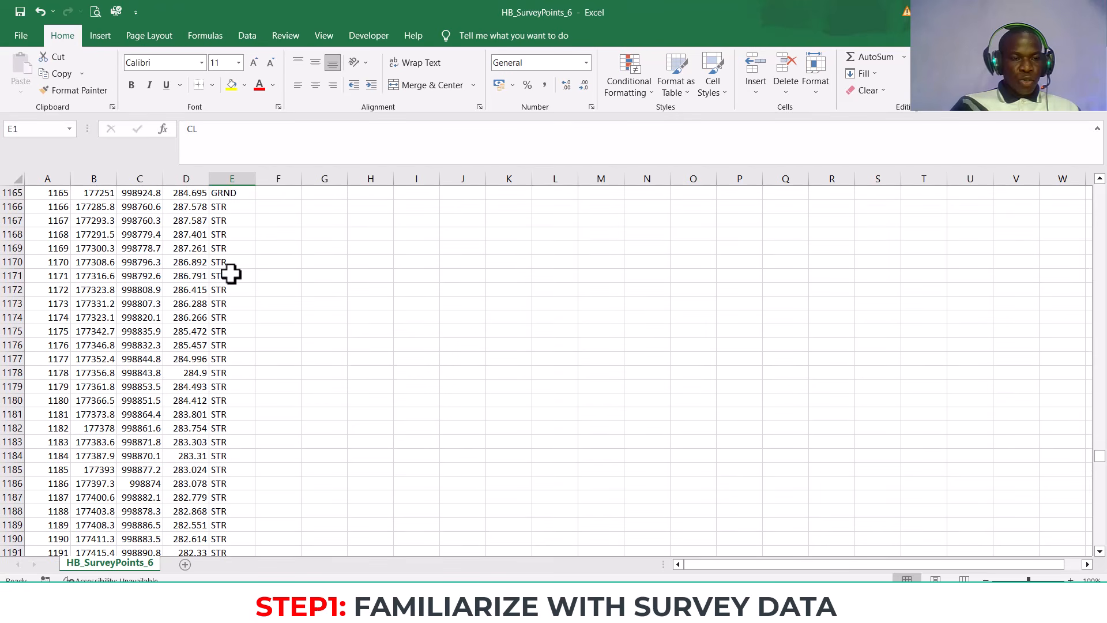
pyautogui.scroll(-2, 229, 294)
pyautogui.click(232, 304)
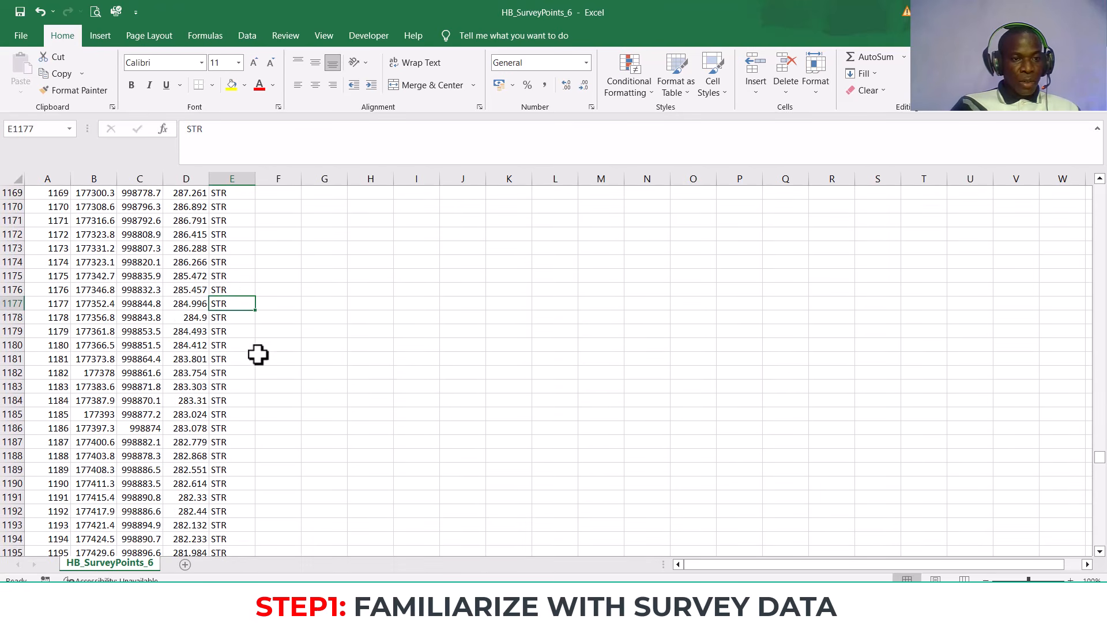
pyautogui.scroll(-8, 240, 346)
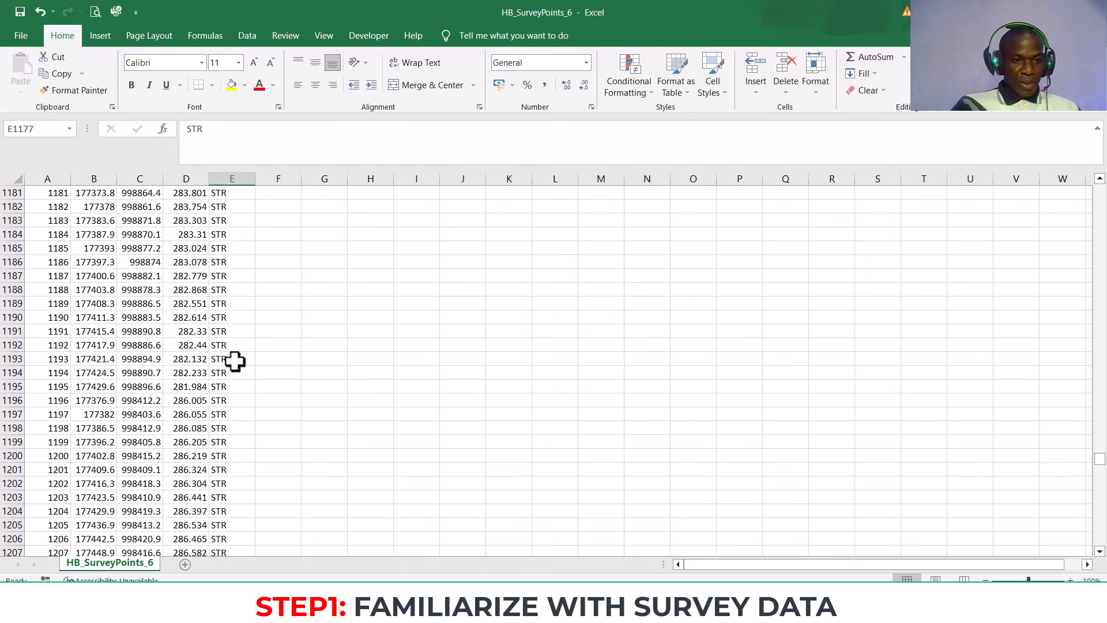
pyautogui.scroll(-20, 231, 331)
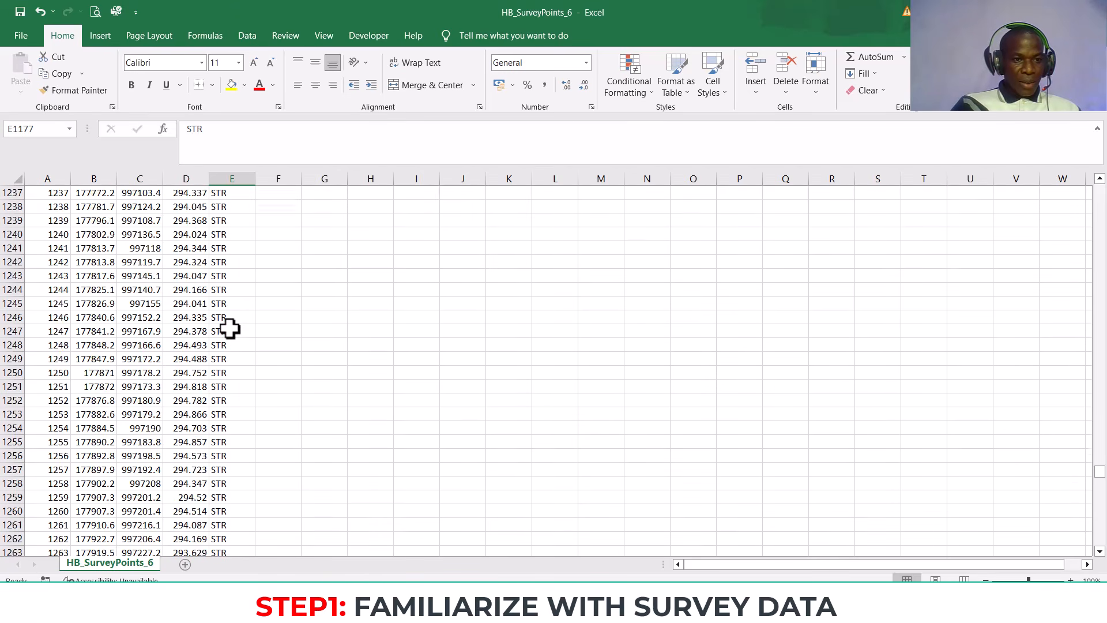
pyautogui.scroll(-20, 235, 334)
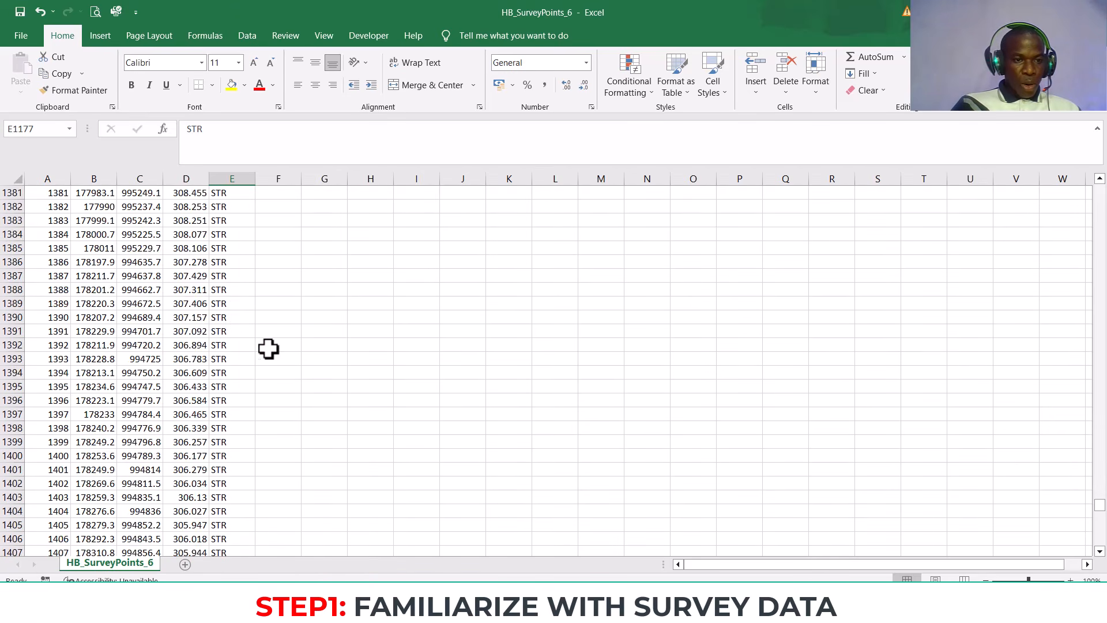
pyautogui.moveTo(1102, 514); pyautogui.dragTo(1099, 528)
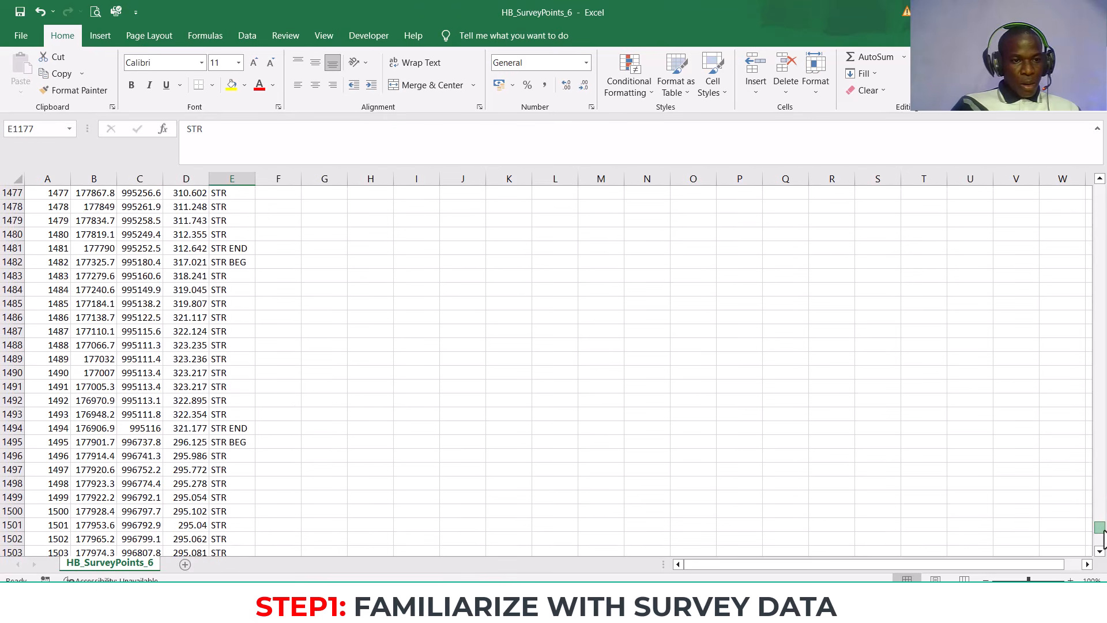
pyautogui.scroll(-6, 241, 371)
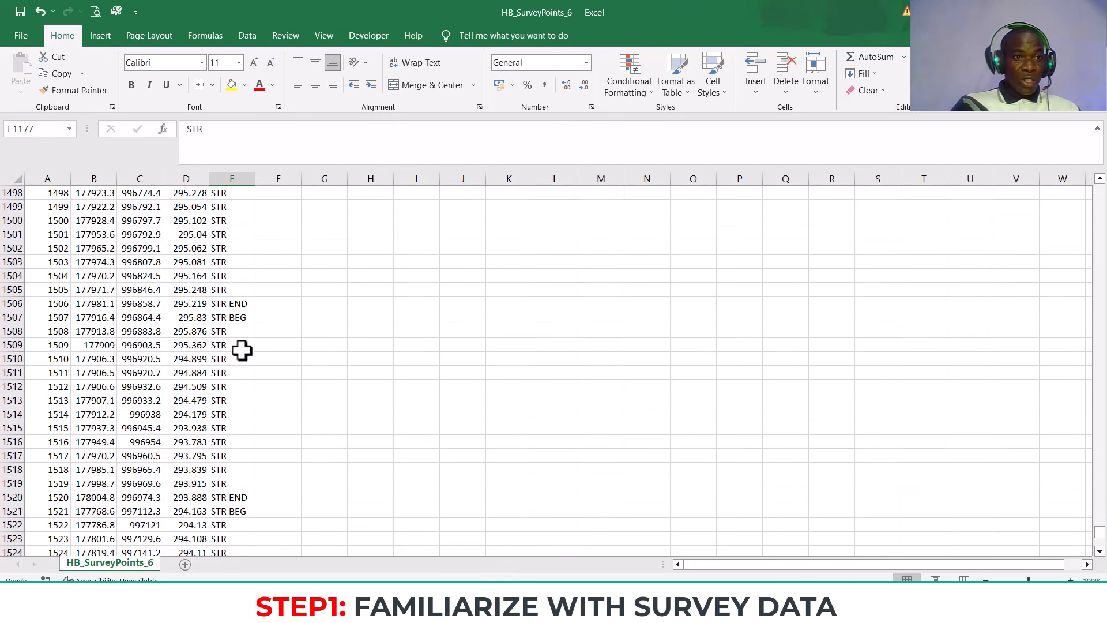
# Step: Examine the STR BEG, STR END and TR codes in column E between about row 1422 and the last point
pyautogui.click(235, 272)
pyautogui.scroll(8, 248, 242)
pyautogui.scroll(5, 245, 252)
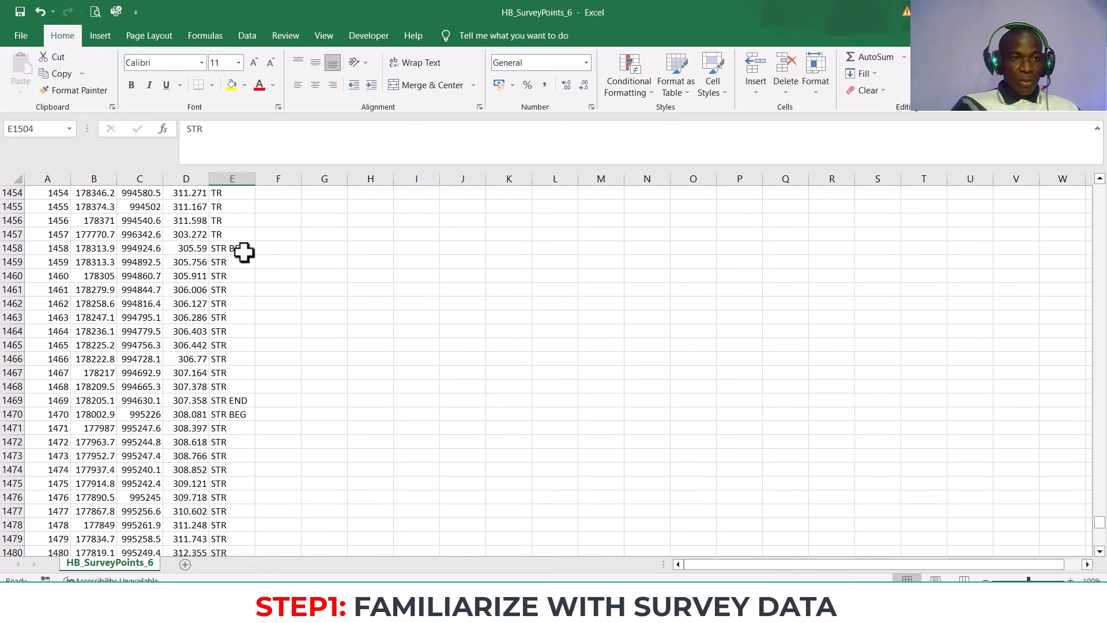
pyautogui.scroll(-4, 233, 302)
pyautogui.scroll(-16, 233, 301)
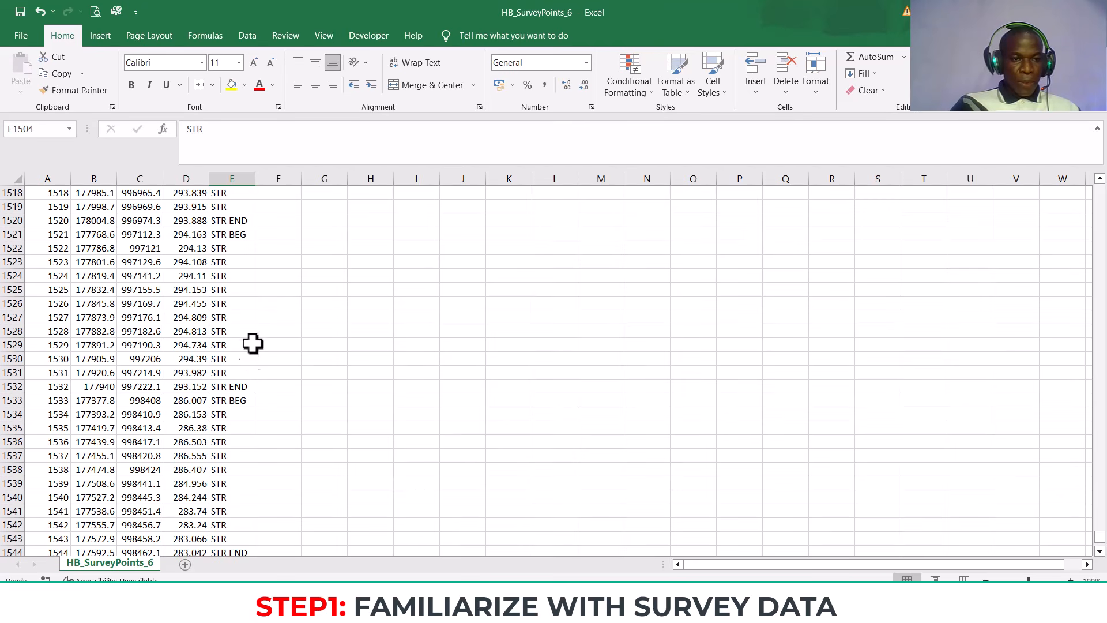
pyautogui.scroll(-9, 240, 346)
pyautogui.scroll(-5, 240, 346)
pyautogui.scroll(5, 254, 326)
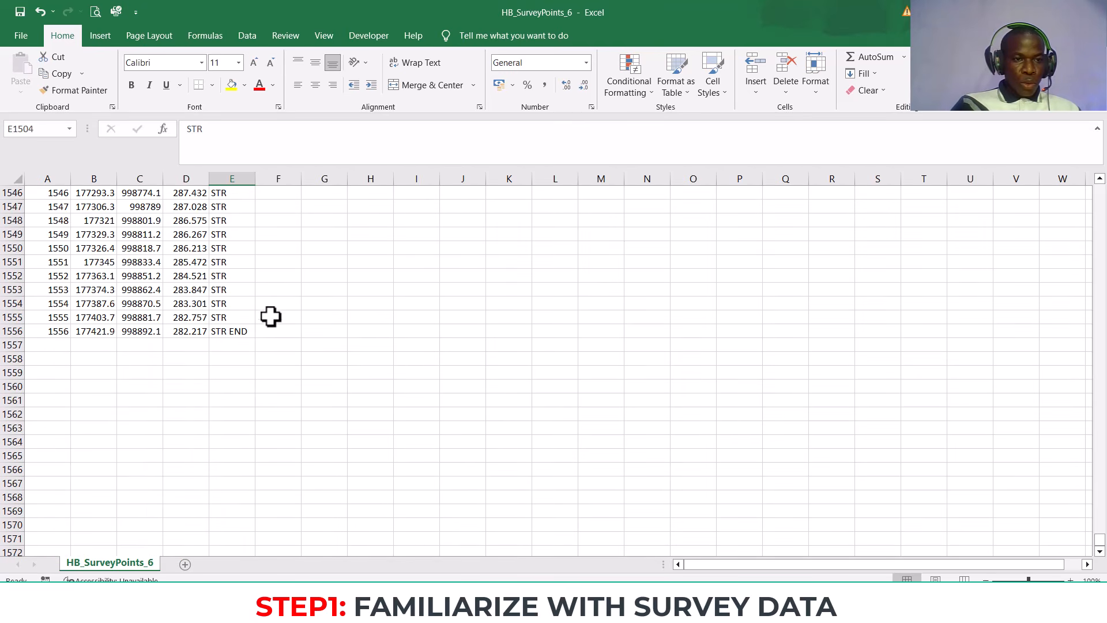
pyautogui.scroll(3, 236, 274)
pyautogui.click(232, 276)
pyautogui.scroll(20, 243, 325)
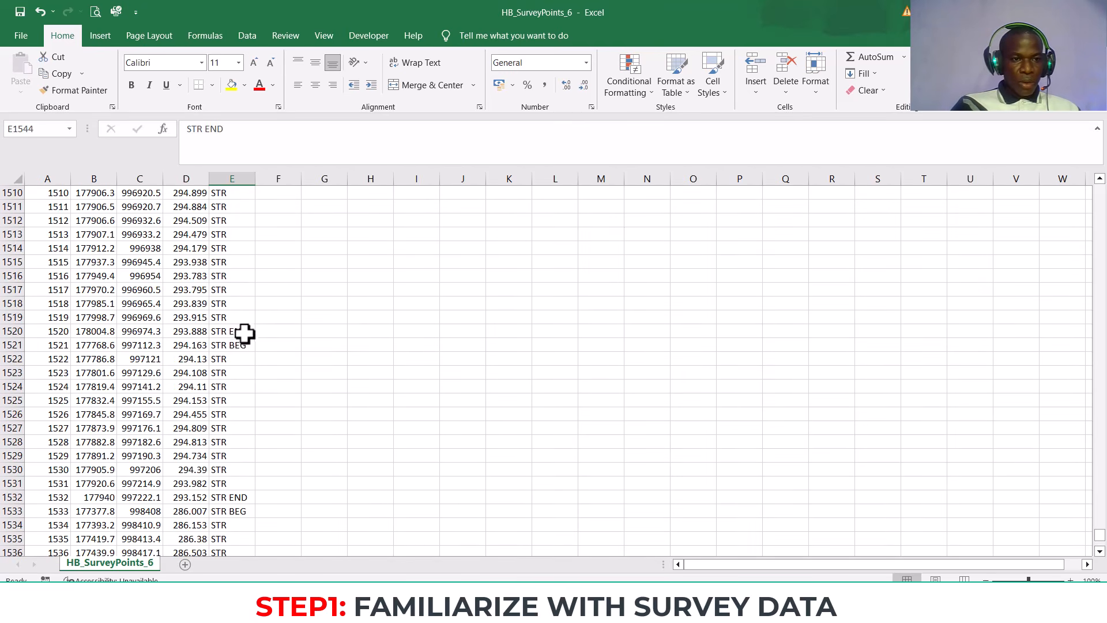
pyautogui.click(234, 277)
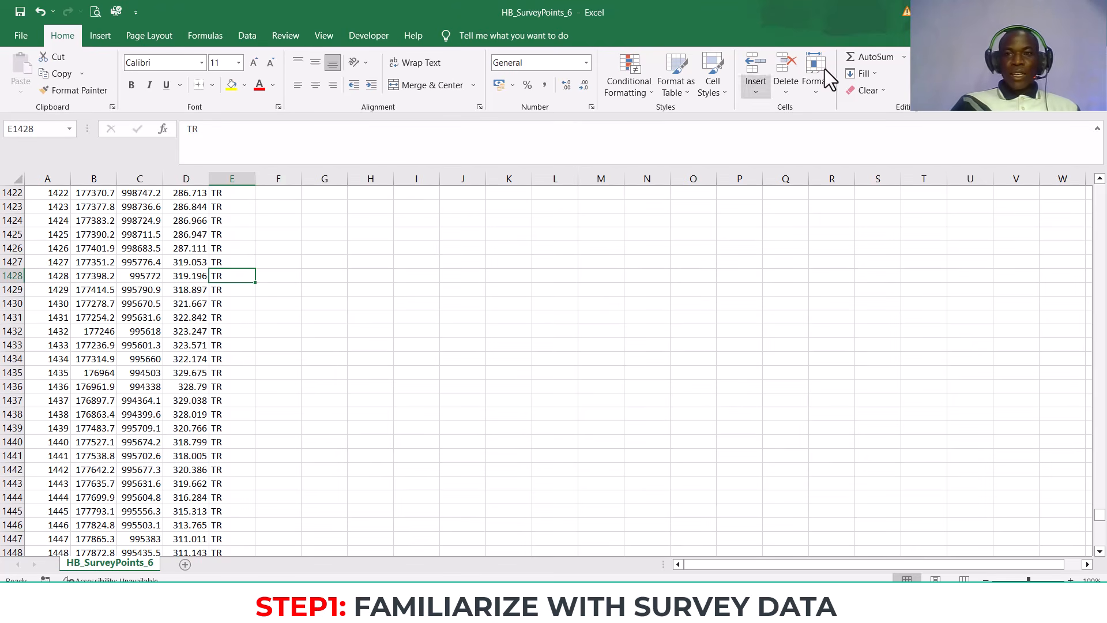
# Step: Close the HB_SurveyPoints_6 file without saving the changes
pyautogui.scroll(20, 180, 291)
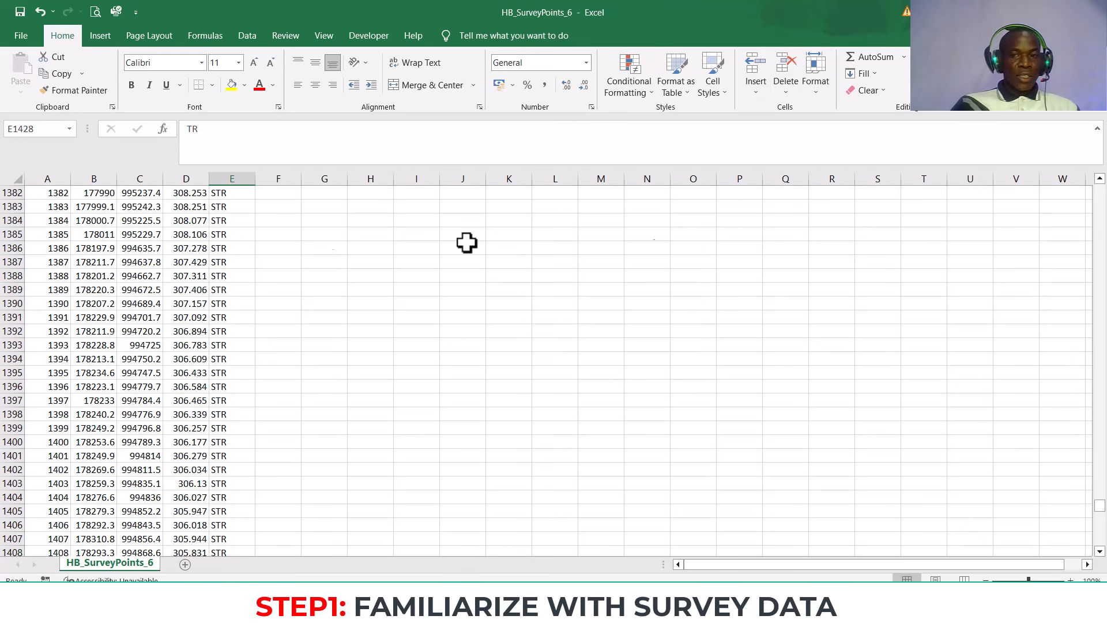
pyautogui.scroll(20, 229, 328)
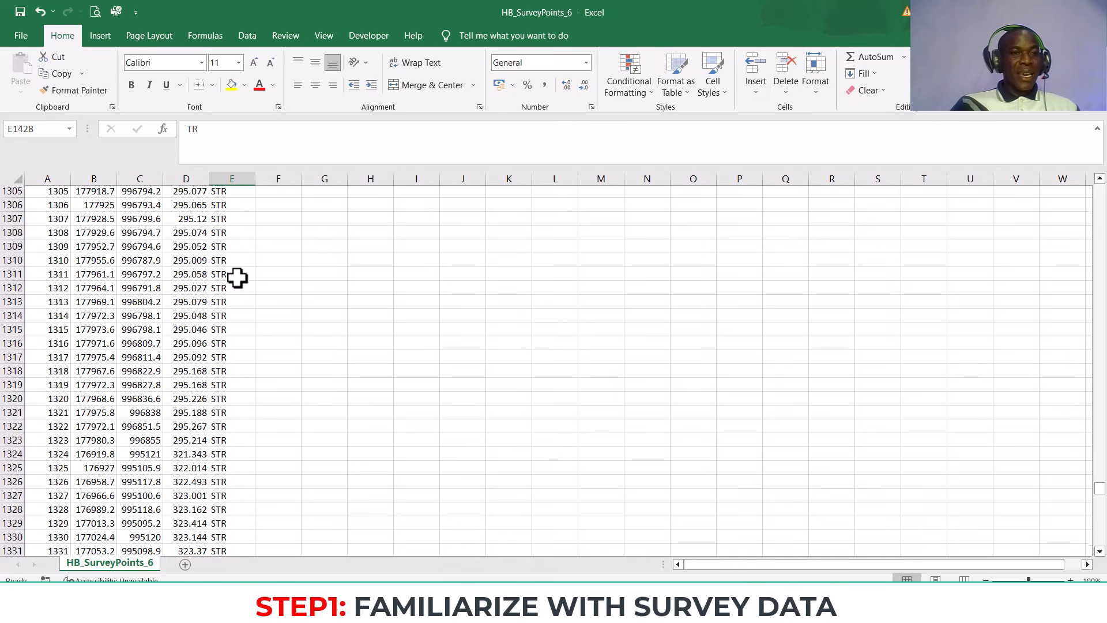
pyautogui.scroll(17, 237, 278)
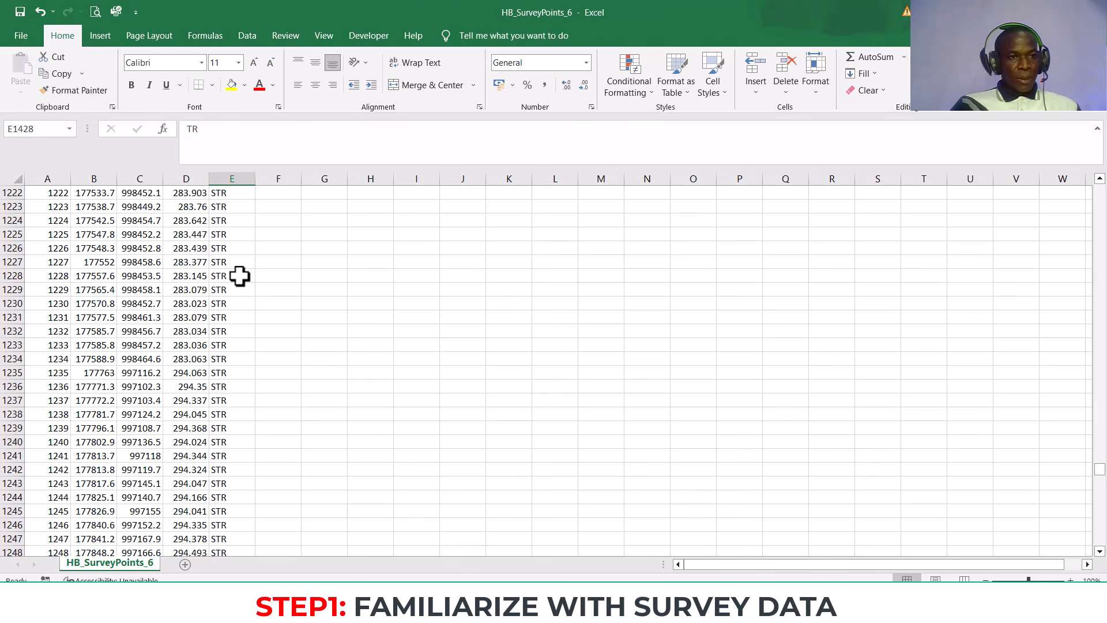
pyautogui.scroll(7, 352, 191)
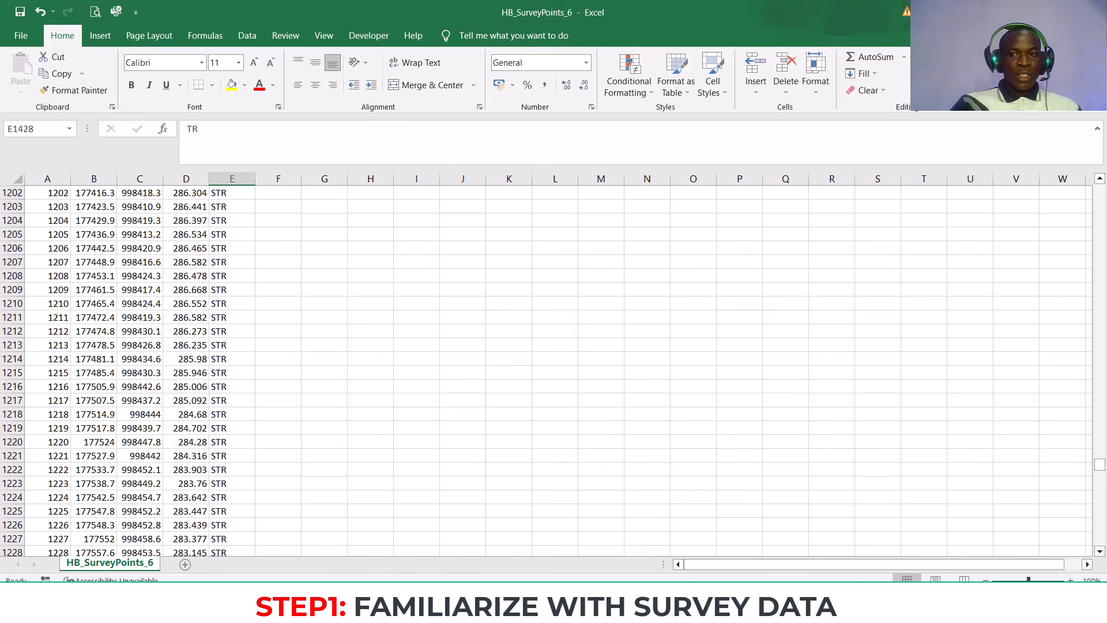
pyautogui.click(1092, 12)
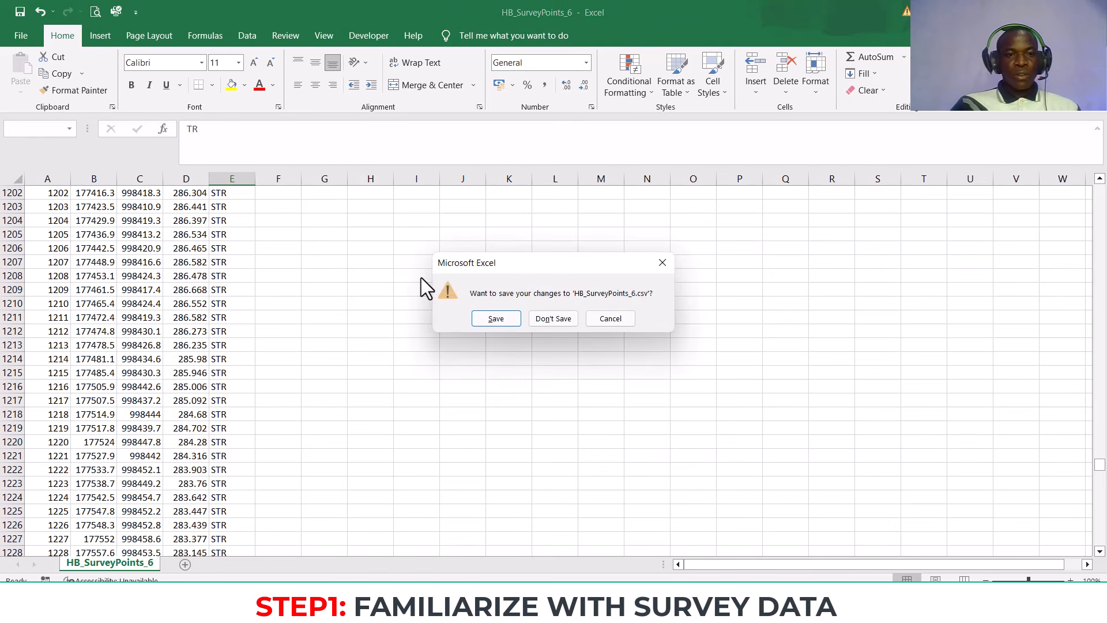
pyautogui.click(569, 319)
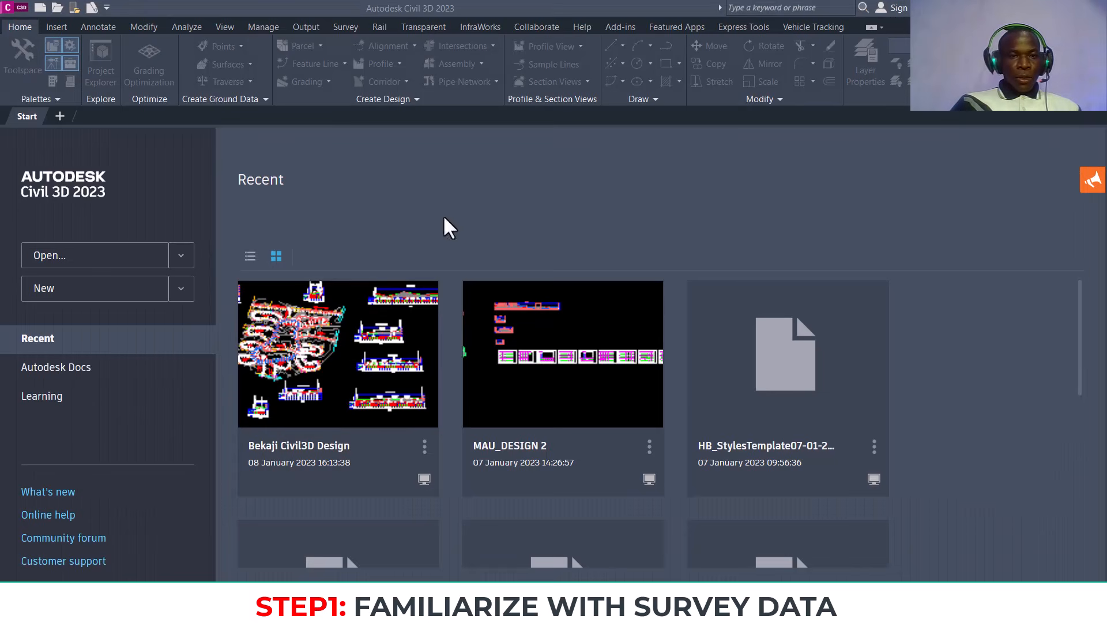
# Step: Create a new drawing and show its Prospector tree in the Toolspace
pyautogui.scroll(-5, 453, 292)
pyautogui.scroll(5, 494, 297)
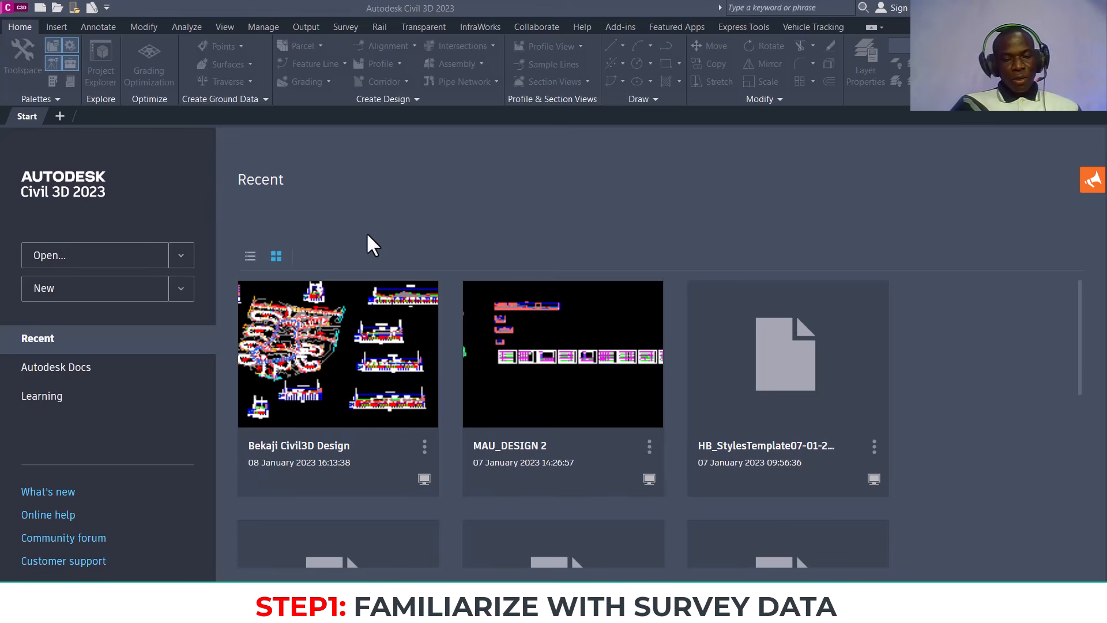
pyautogui.click(97, 290)
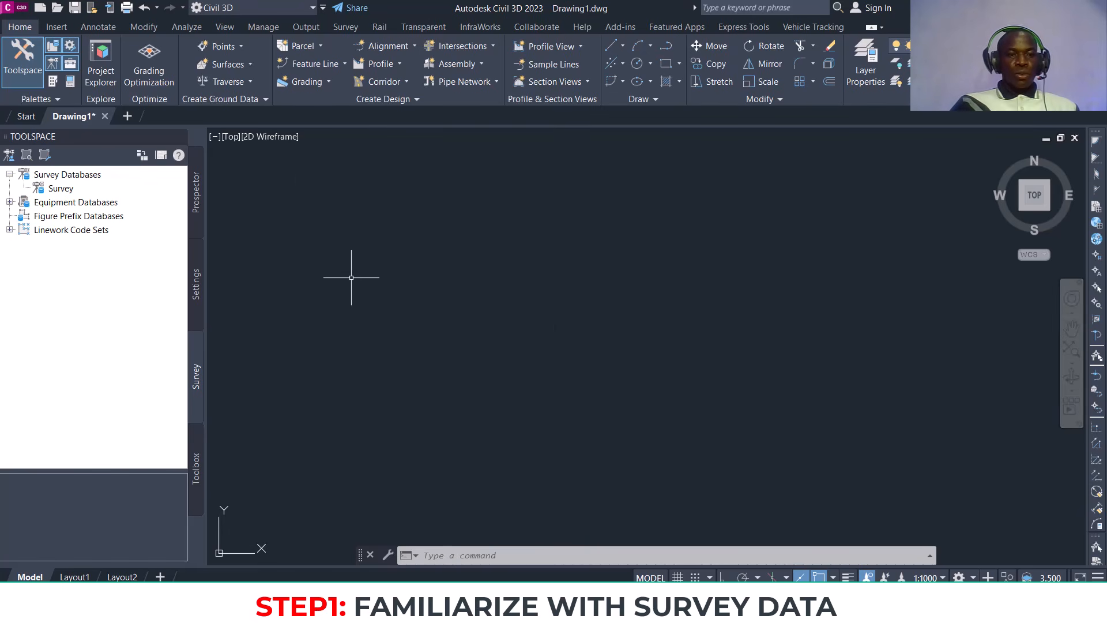
pyautogui.click(195, 183)
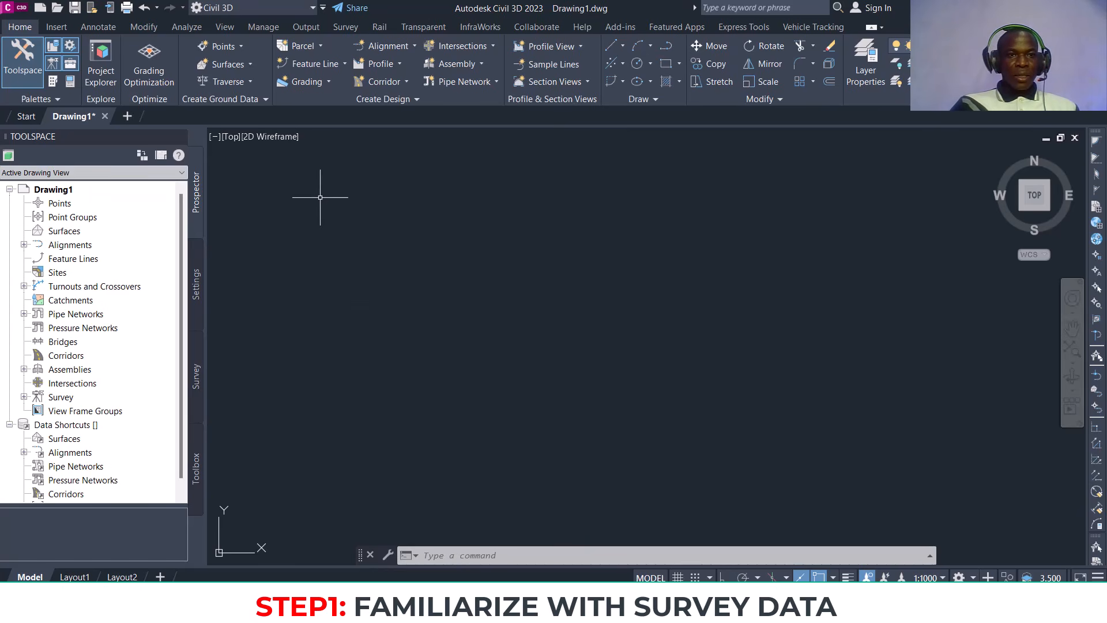
# Step: Look over the available workspaces and the Toolspace's Toolbox, Settings, Survey and Prospector views
pyautogui.click(307, 5)
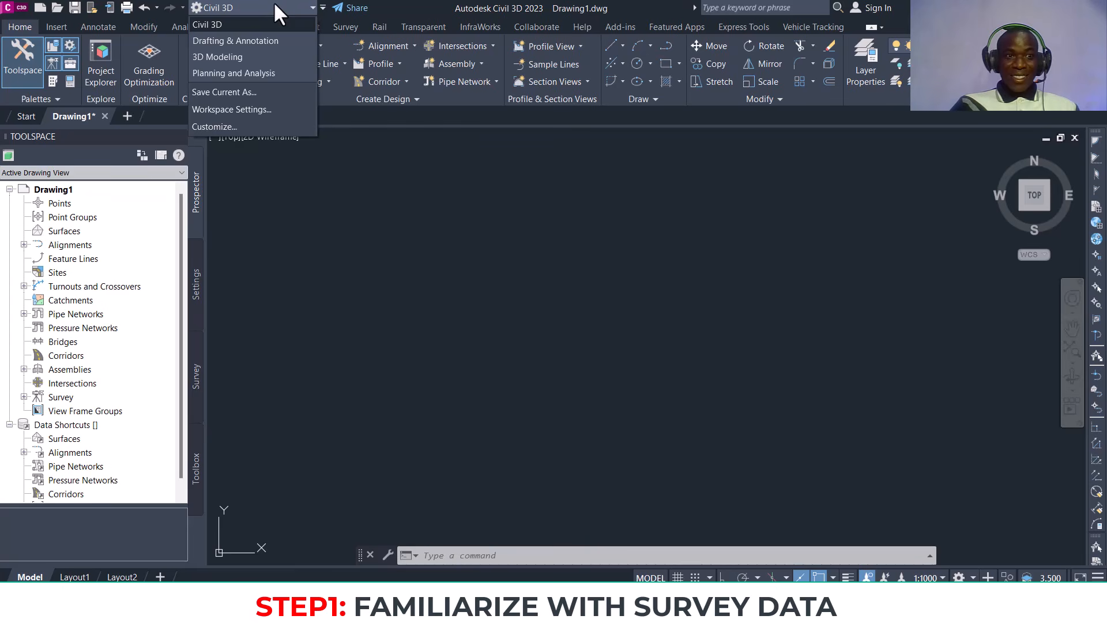
pyautogui.click(237, 4)
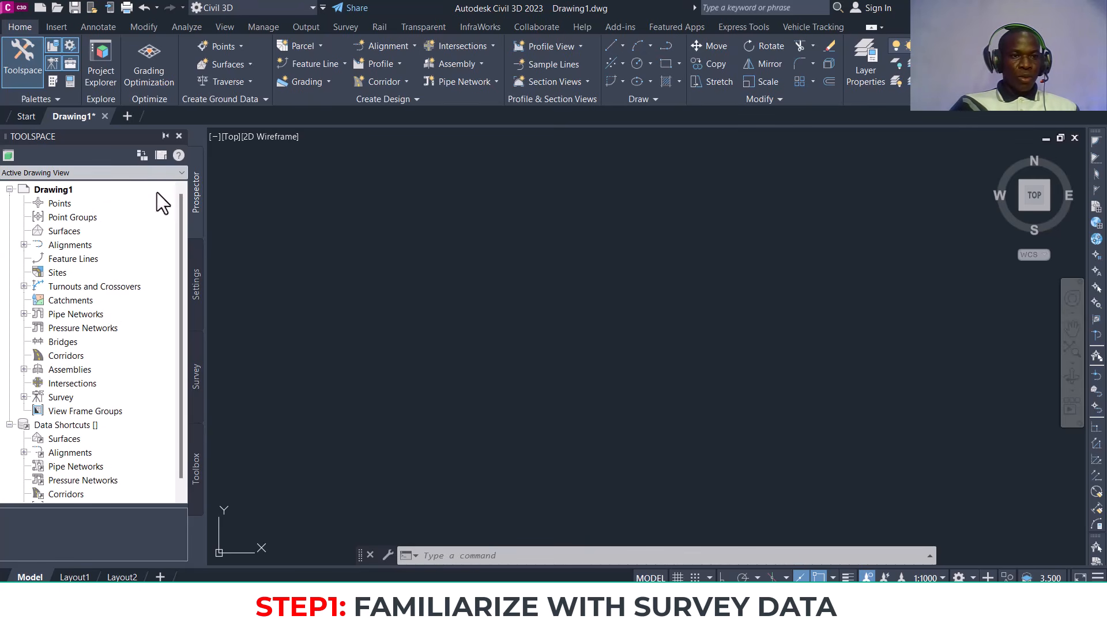
pyautogui.click(196, 461)
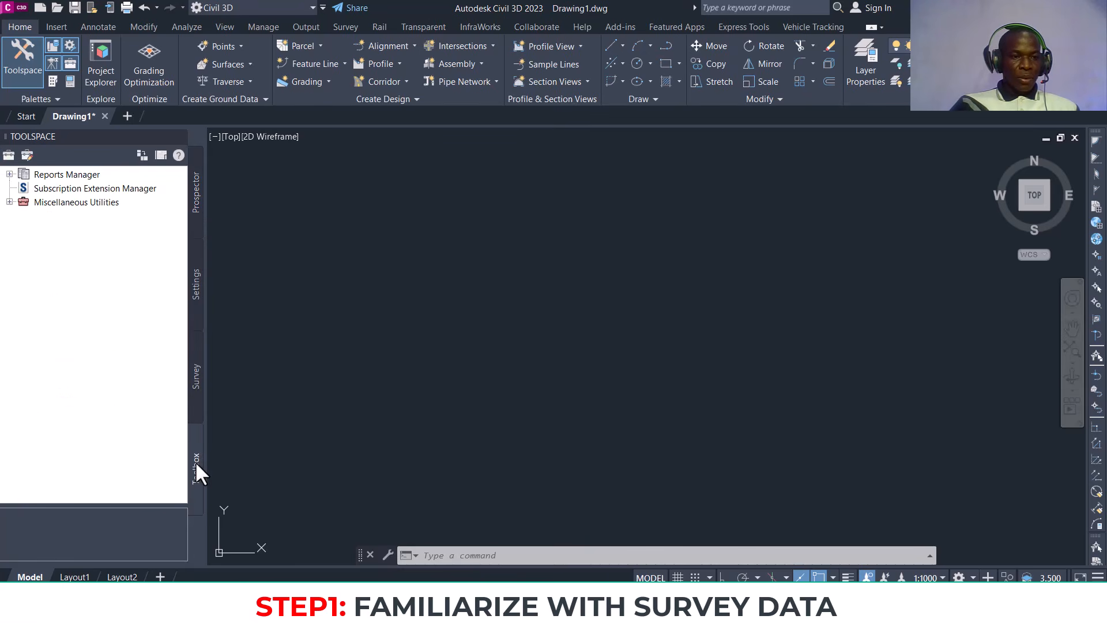
pyautogui.click(199, 214)
pyautogui.click(197, 283)
pyautogui.click(198, 377)
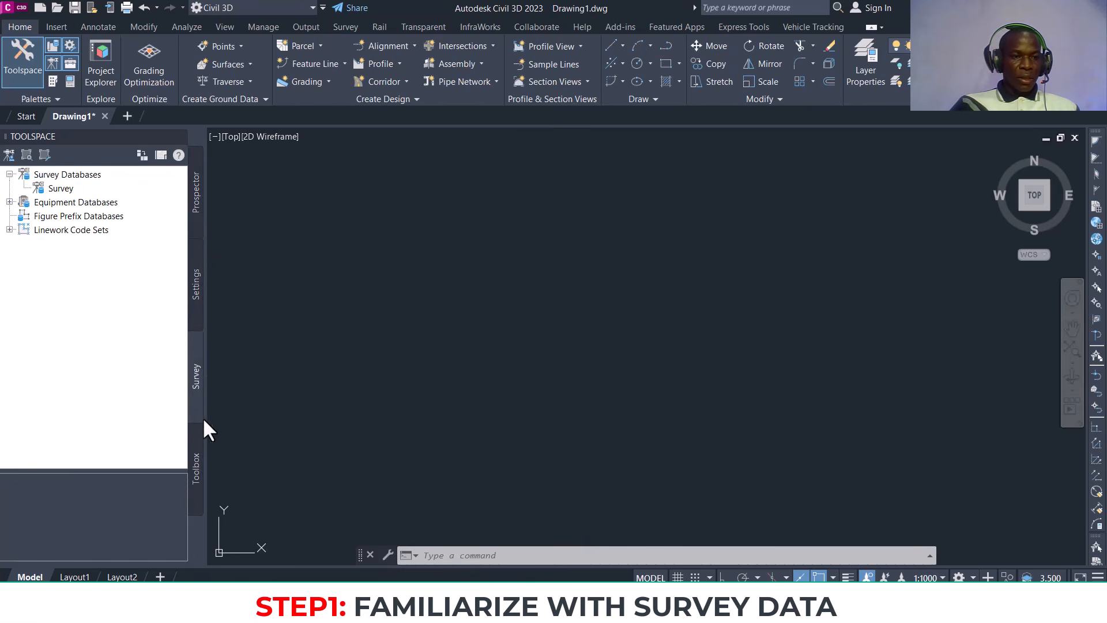
pyautogui.click(199, 476)
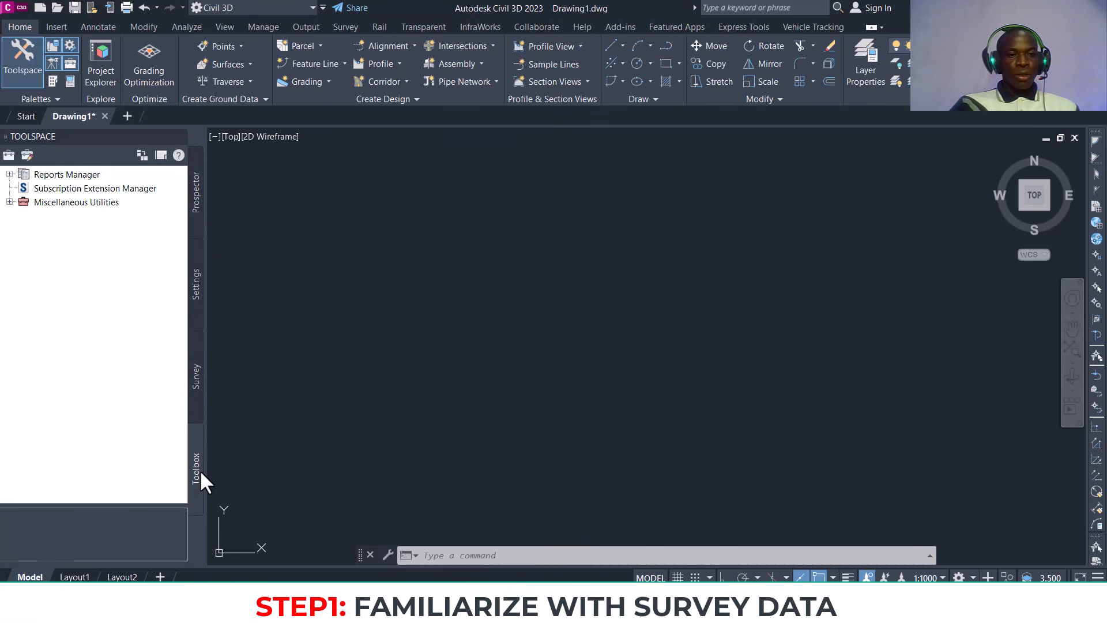
pyautogui.click(196, 184)
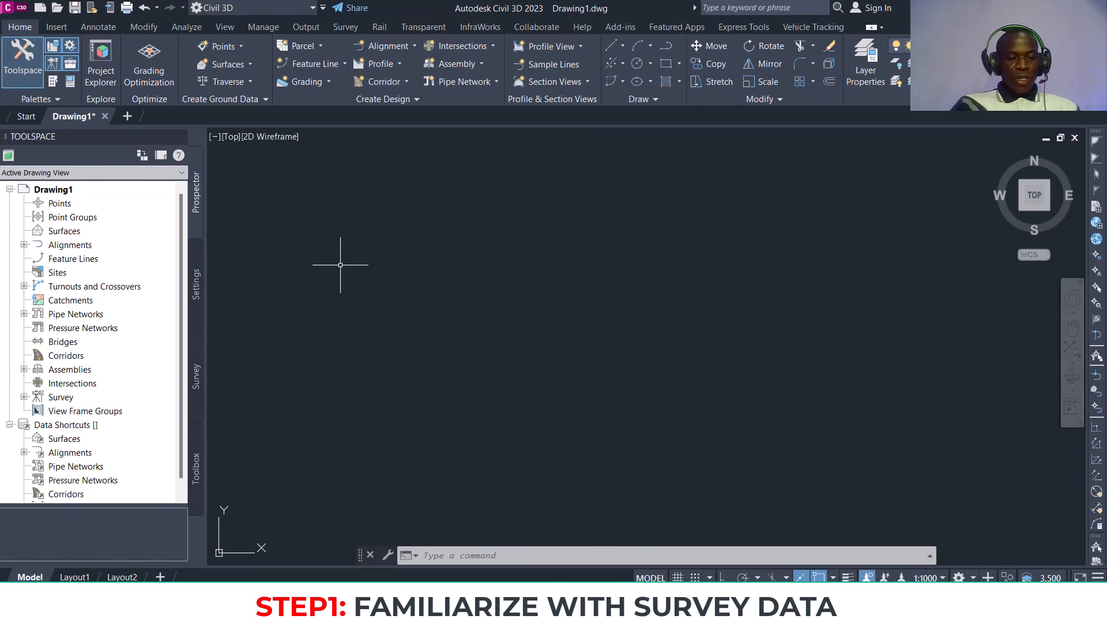
# Step: Start saving the new drawing and choose the Civil3D Highway Webinar folder as its location
pyautogui.hotkey('ctrl', 's')
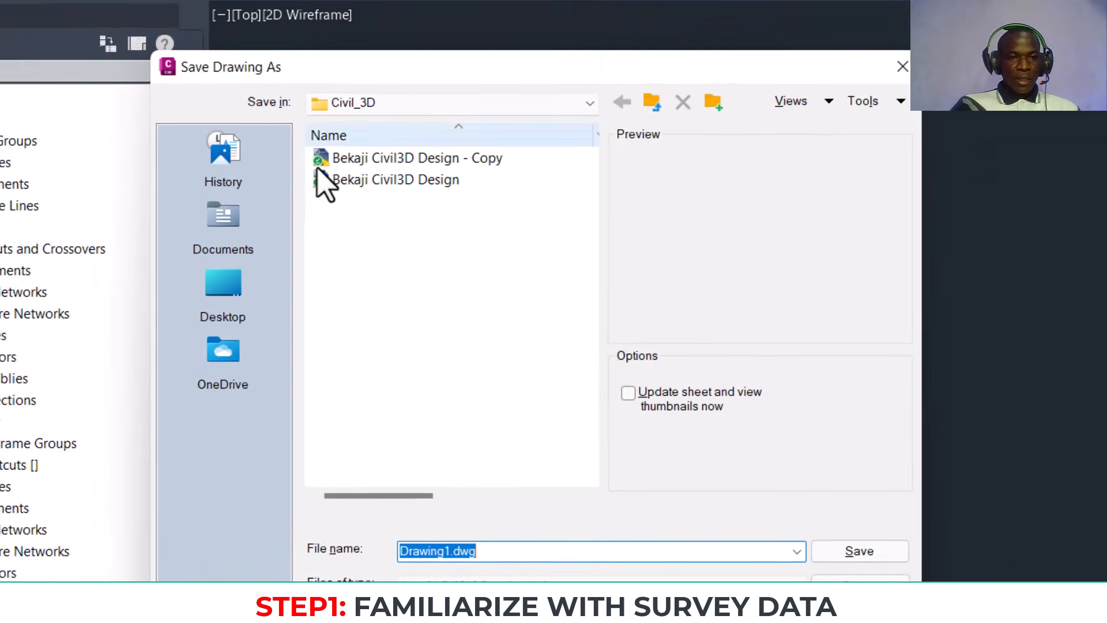
pyautogui.click(228, 220)
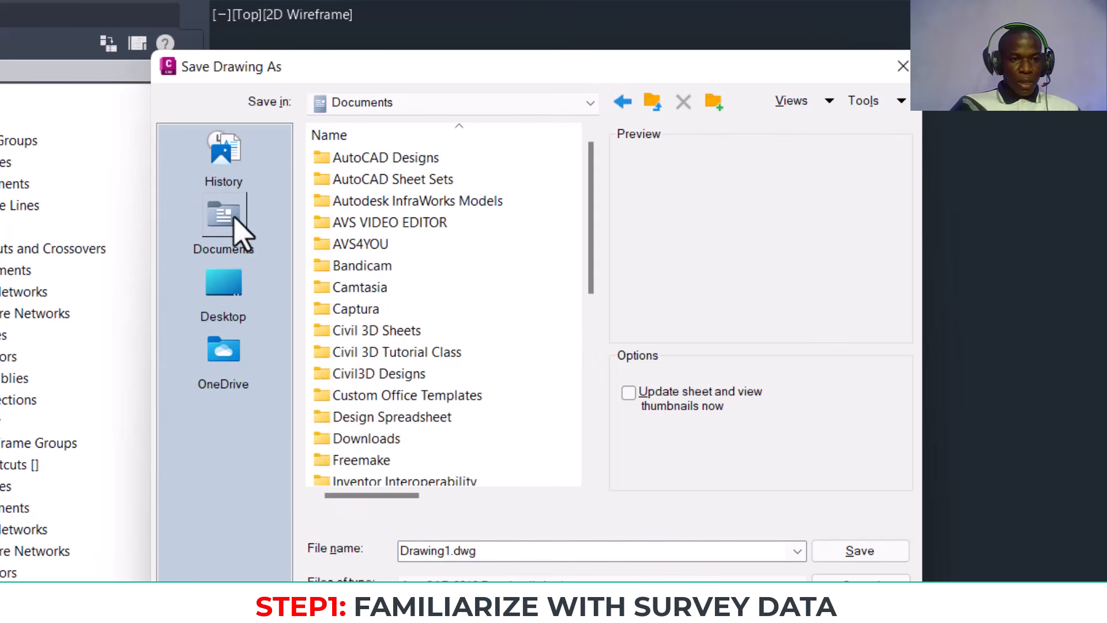
pyautogui.click(381, 102)
pyautogui.scroll(2, 450, 217)
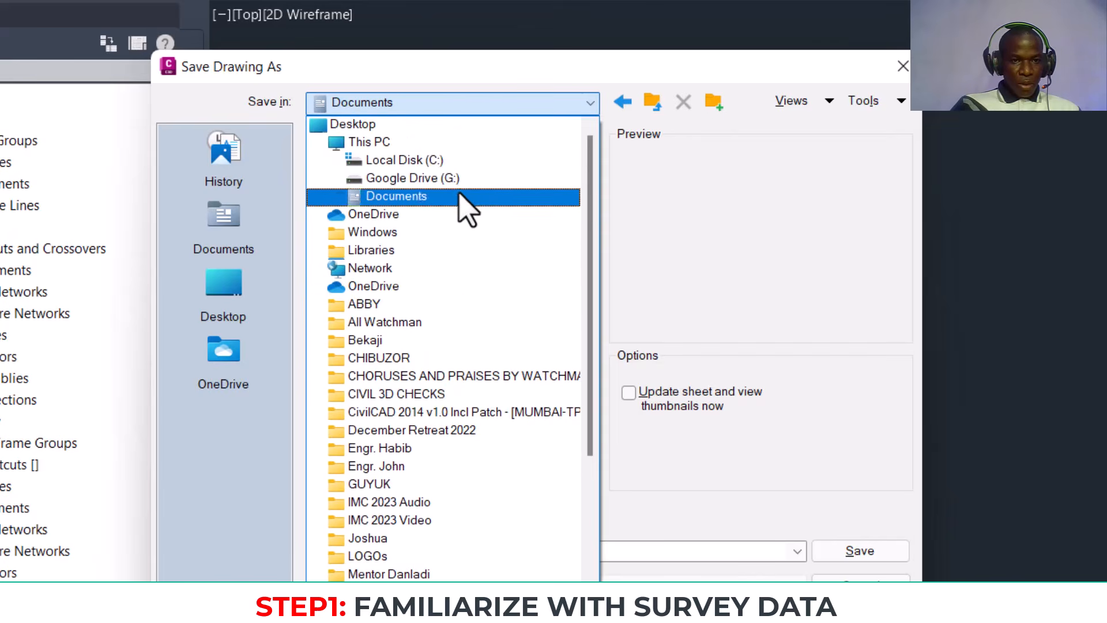
pyautogui.click(438, 162)
pyautogui.doubleClick(394, 179)
pyautogui.doubleClick(395, 180)
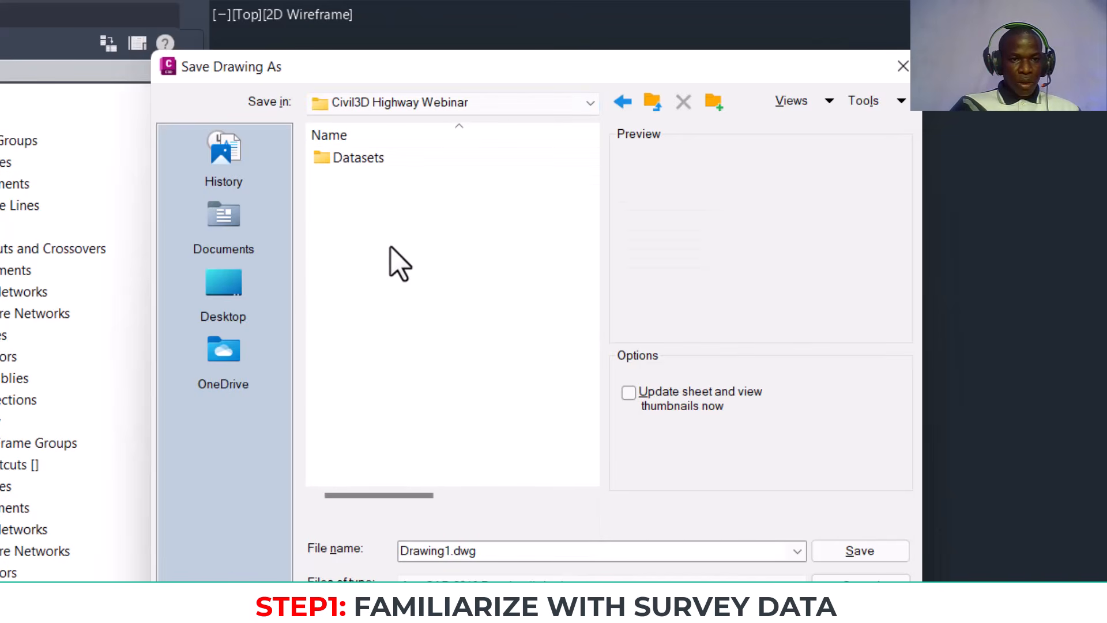
# Step: Name the drawing Webinar Road and save it as an AutoCAD 2018 Drawing
pyautogui.doubleClick(492, 551)
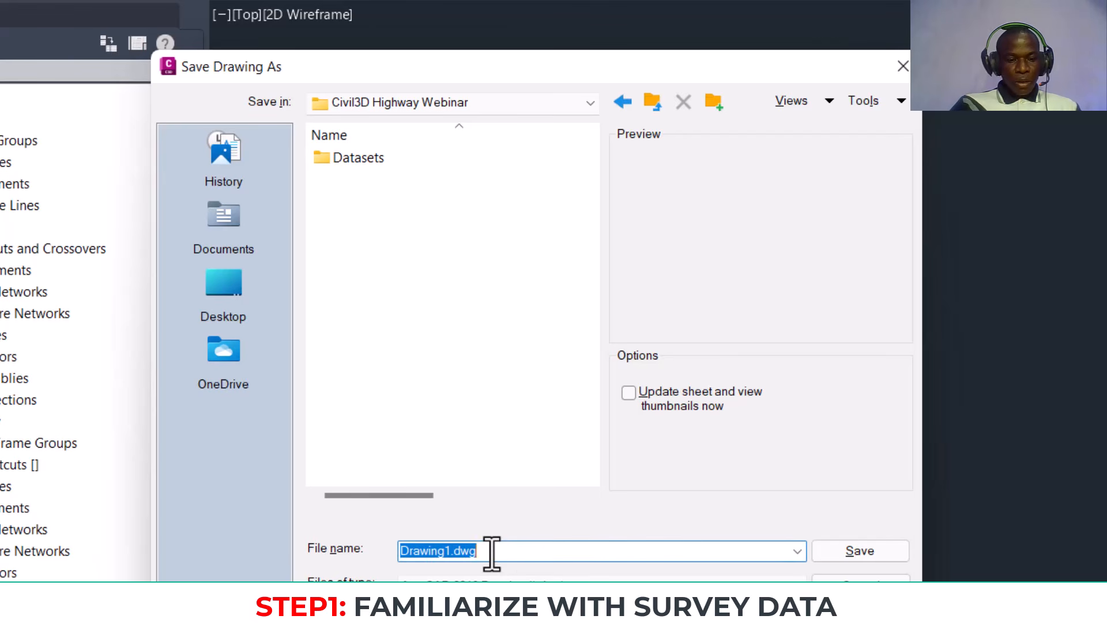
pyautogui.write('w')
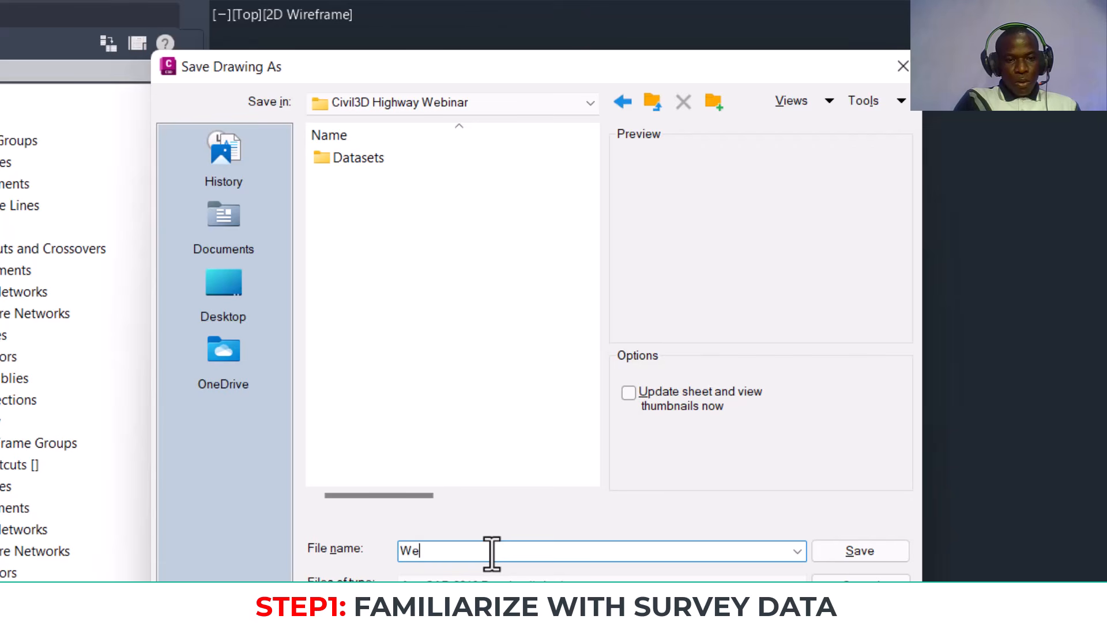
pyautogui.write('ebinar Raod')
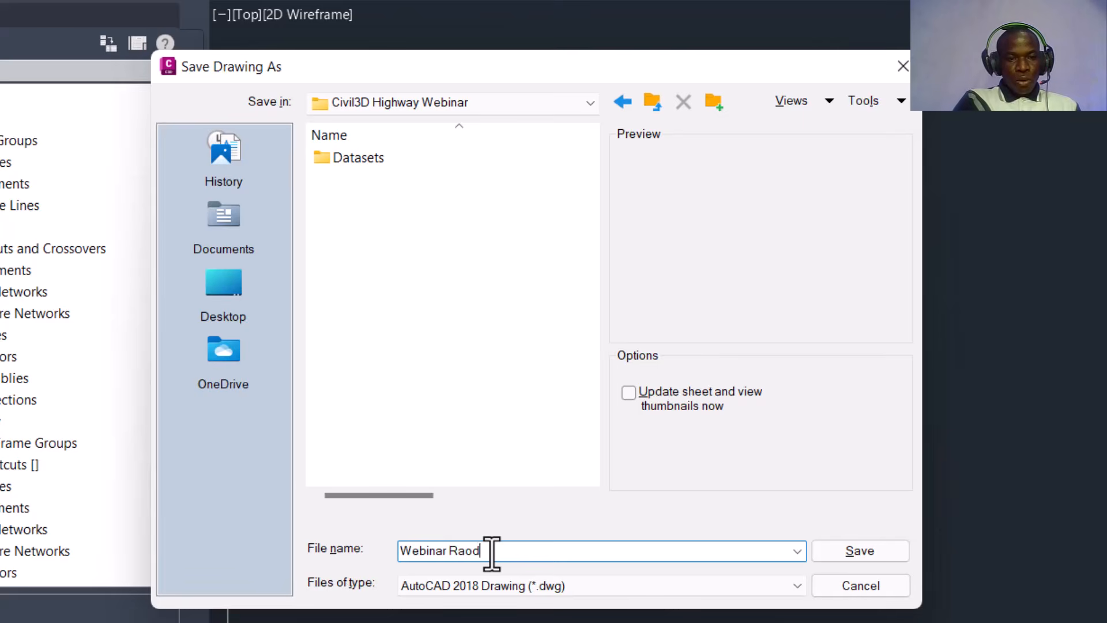
pyautogui.press('BackSpace')
pyautogui.press('BackSpace')
pyautogui.press('BackSpace')
pyautogui.write('oa')
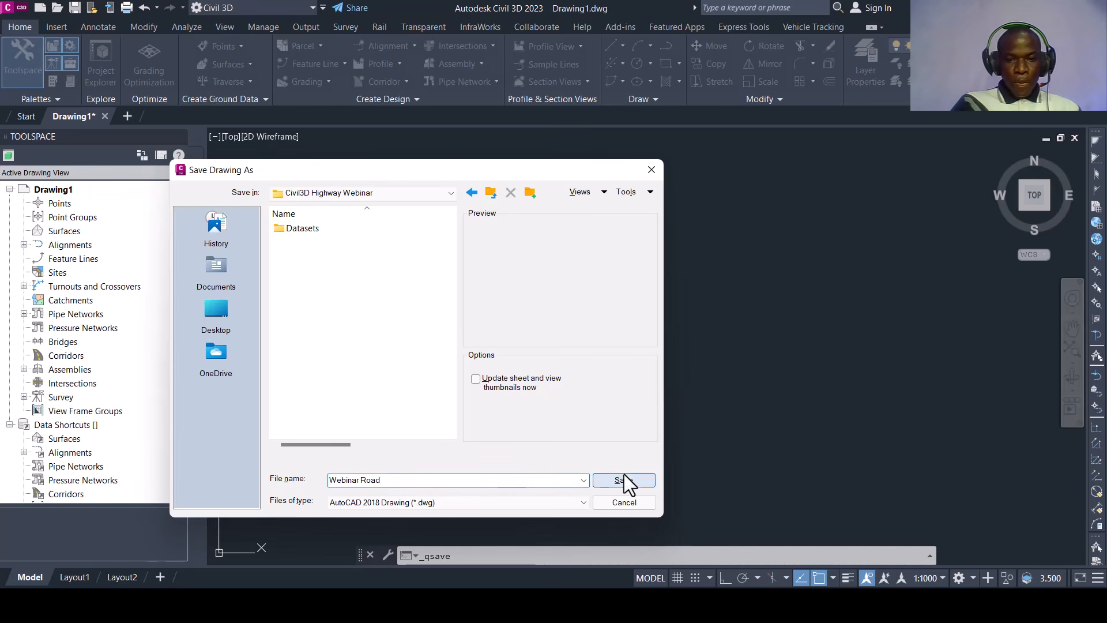
pyautogui.press('Return')
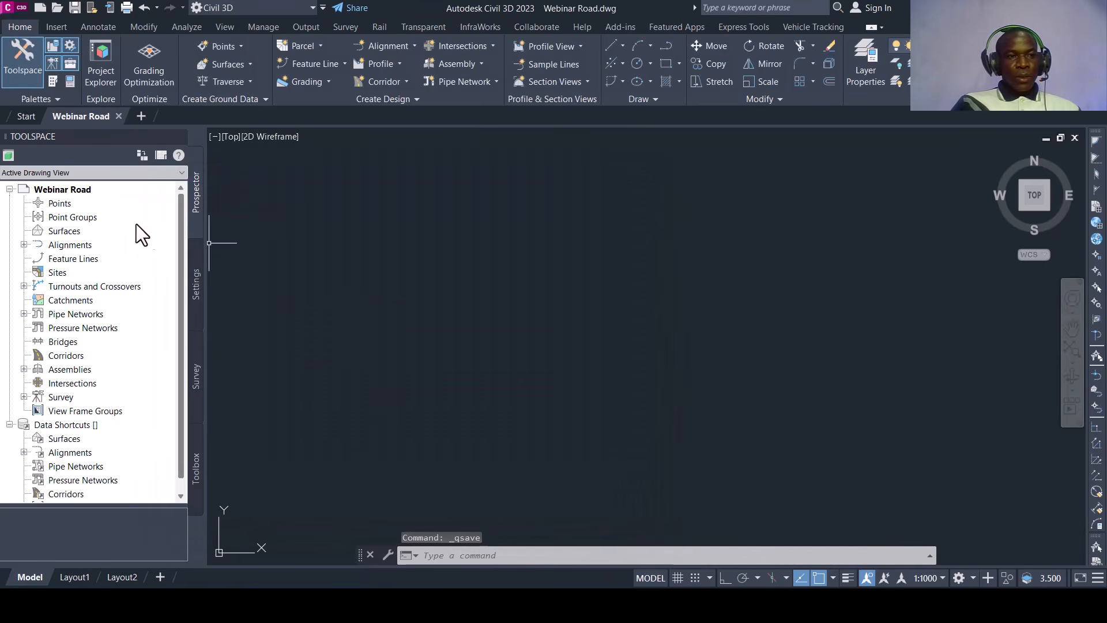
# Step: Open the drawing settings of Webinar Road at the units and zone options
pyautogui.click(58, 188)
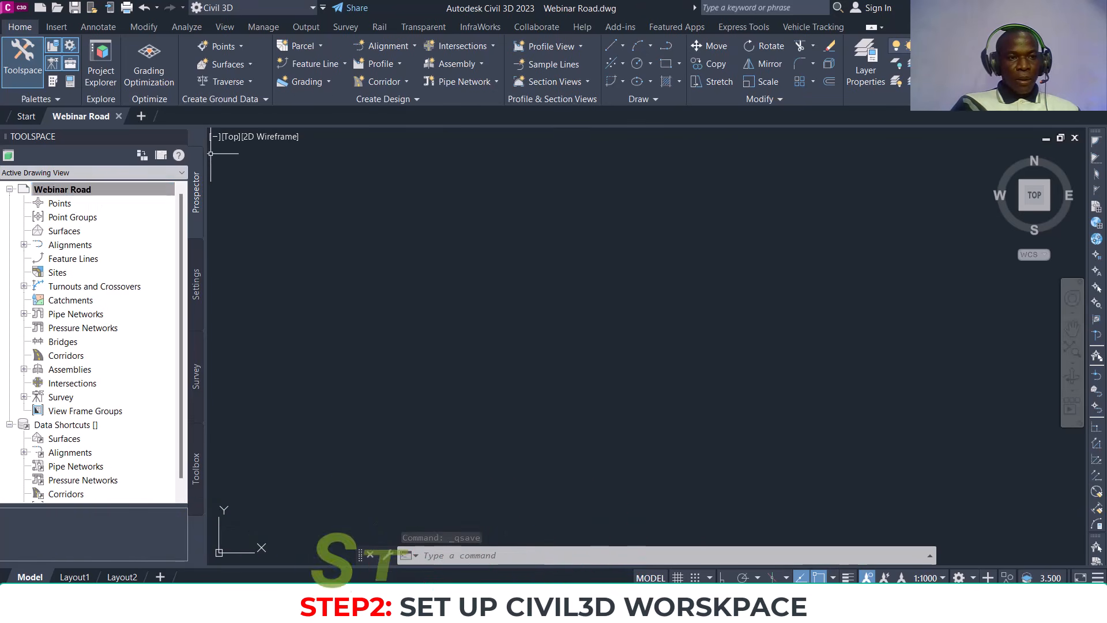
pyautogui.click(193, 283)
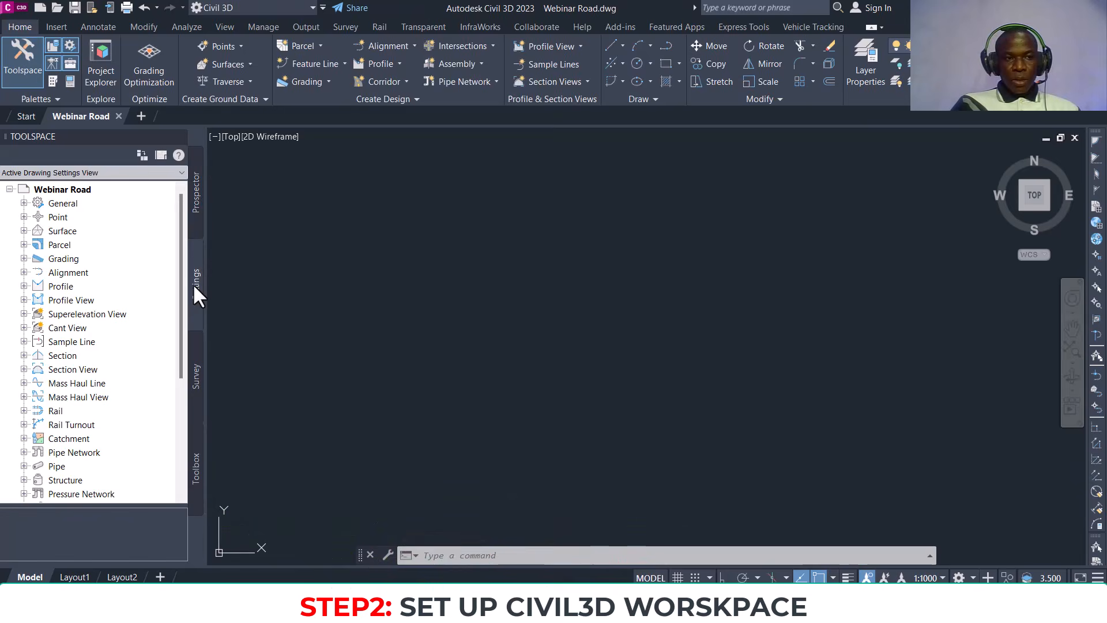
pyautogui.click(60, 189)
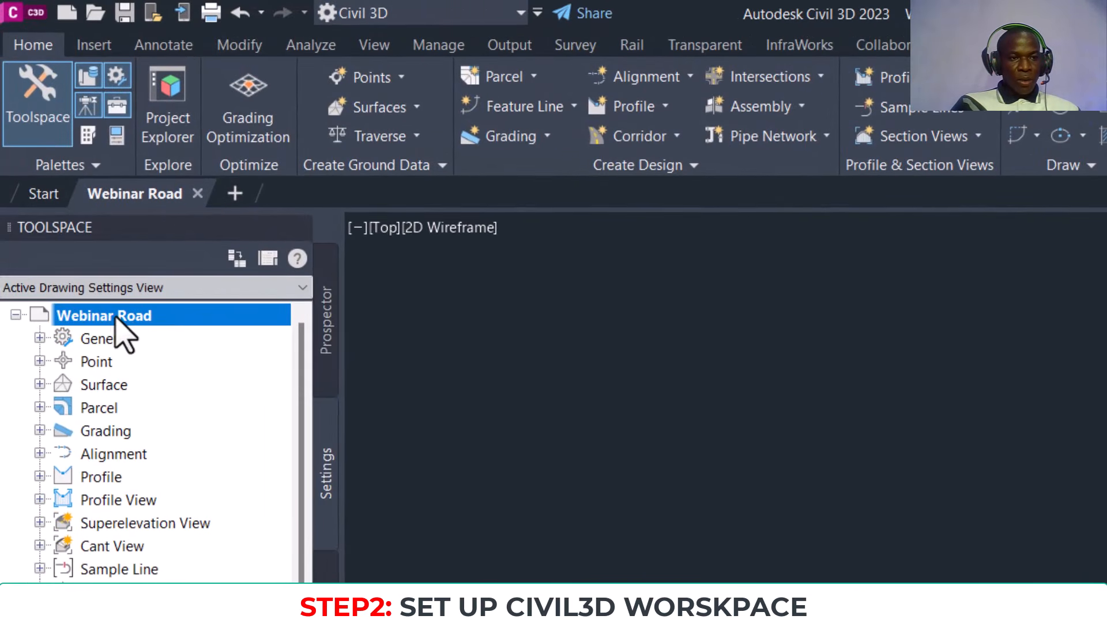
pyautogui.rightClick(117, 316)
pyautogui.click(248, 327)
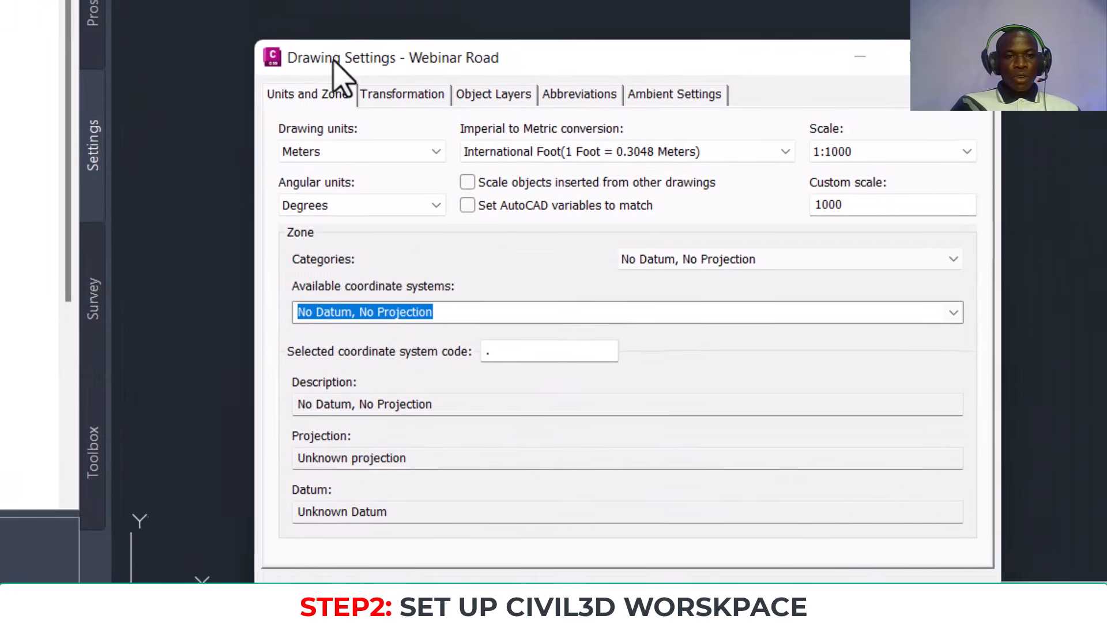
pyautogui.moveTo(333, 59); pyautogui.dragTo(325, 54)
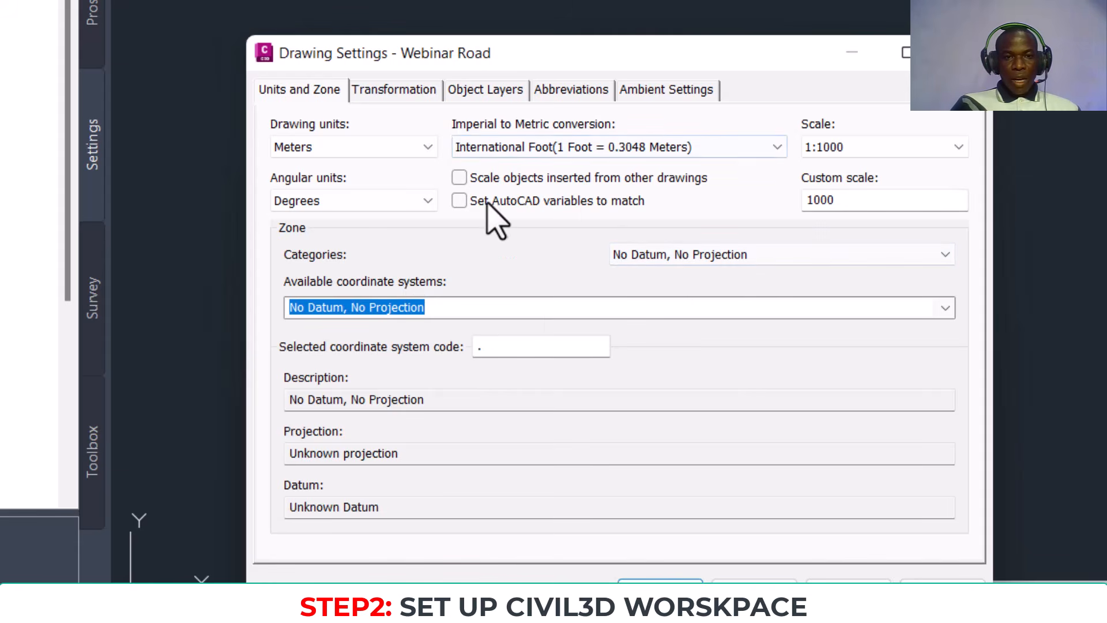
pyautogui.moveTo(351, 42); pyautogui.dragTo(355, 21)
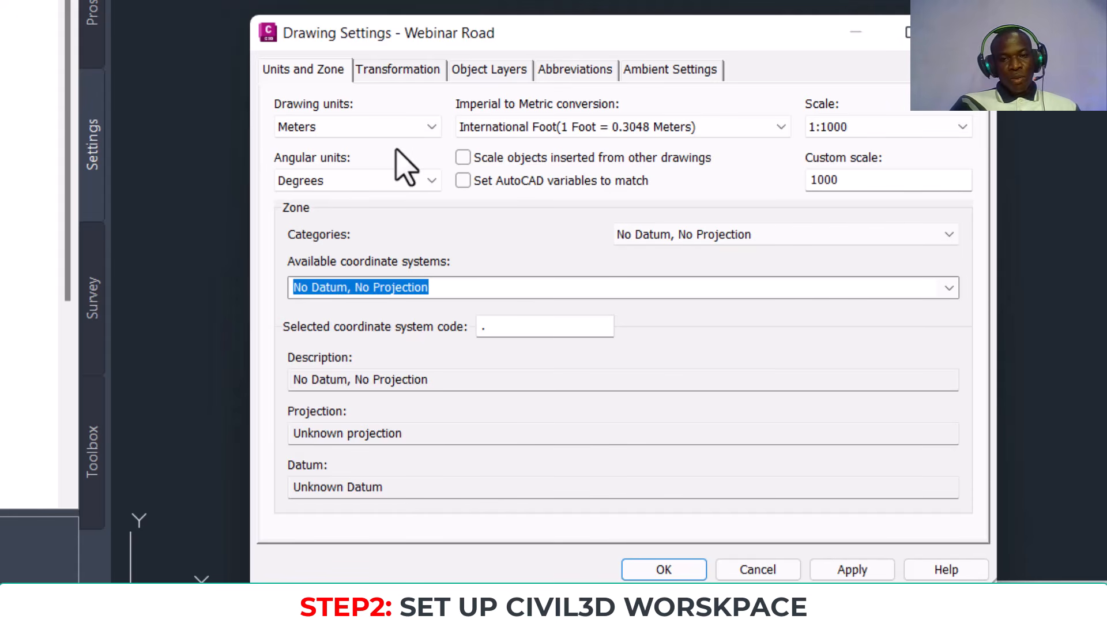
# Step: Review the choices for drawing units, scale and angular units in the drawing settings
pyautogui.click(417, 127)
pyautogui.click(417, 126)
pyautogui.click(417, 127)
pyautogui.click(416, 127)
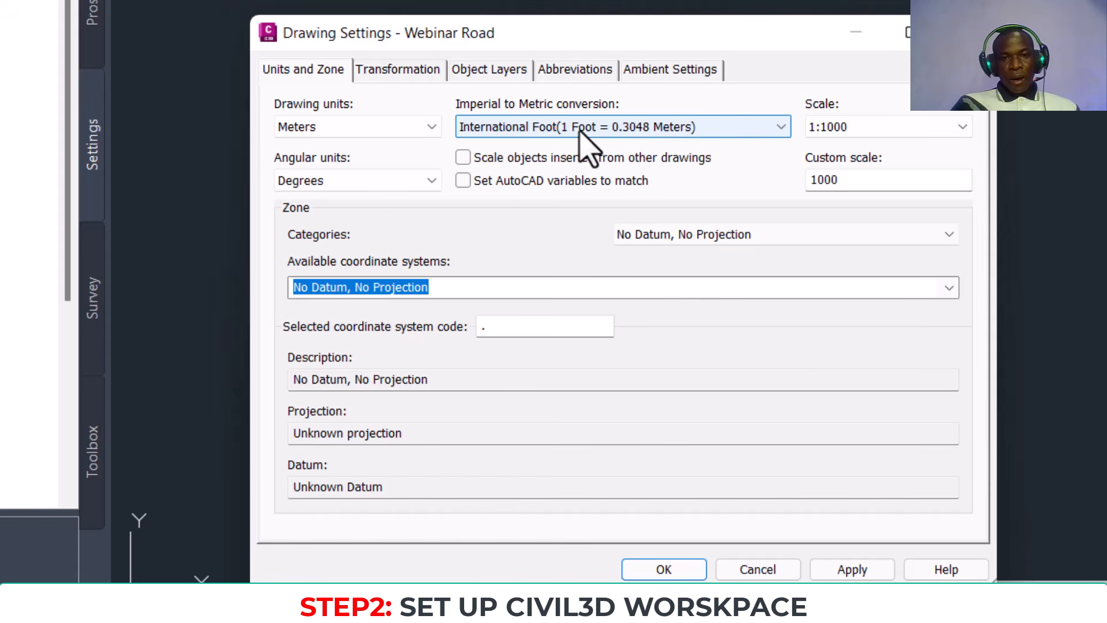
pyautogui.click(855, 128)
pyautogui.click(853, 126)
pyautogui.click(853, 125)
pyautogui.click(853, 126)
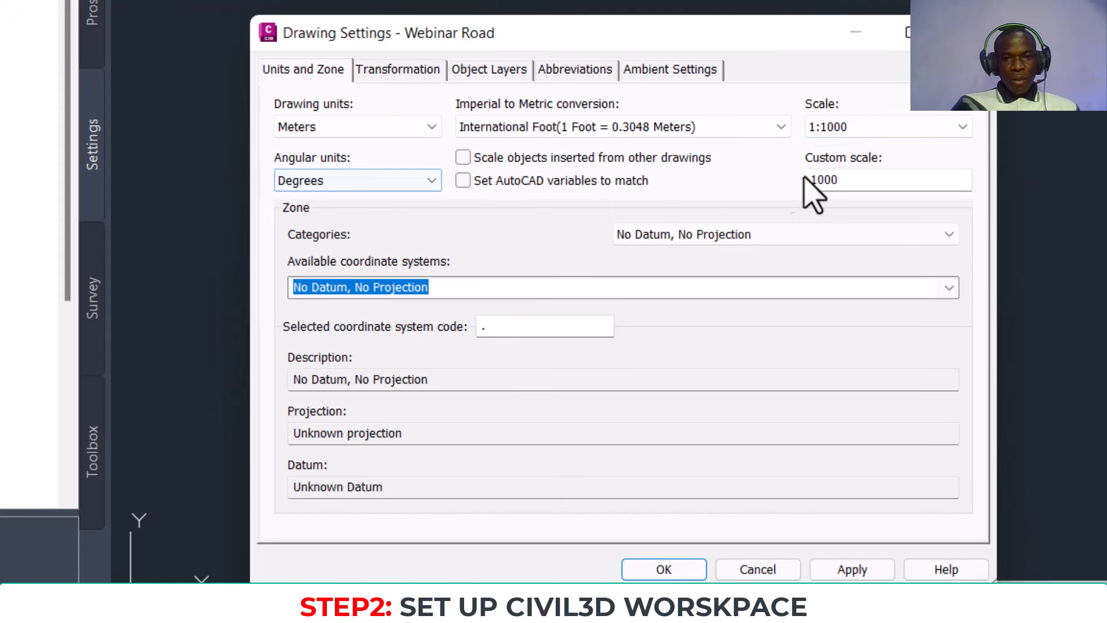
pyautogui.click(404, 183)
pyautogui.click(396, 191)
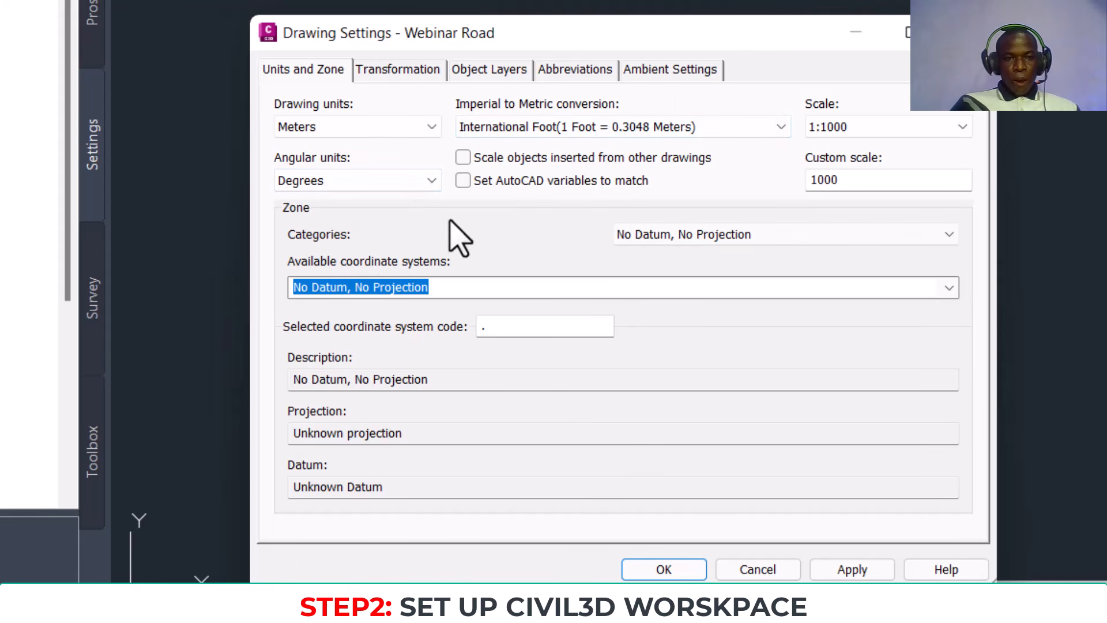
# Step: Set the zone category to Nigeria and choose Minna / UTM zone 31N as the drawing's coordinate system
pyautogui.click(755, 234)
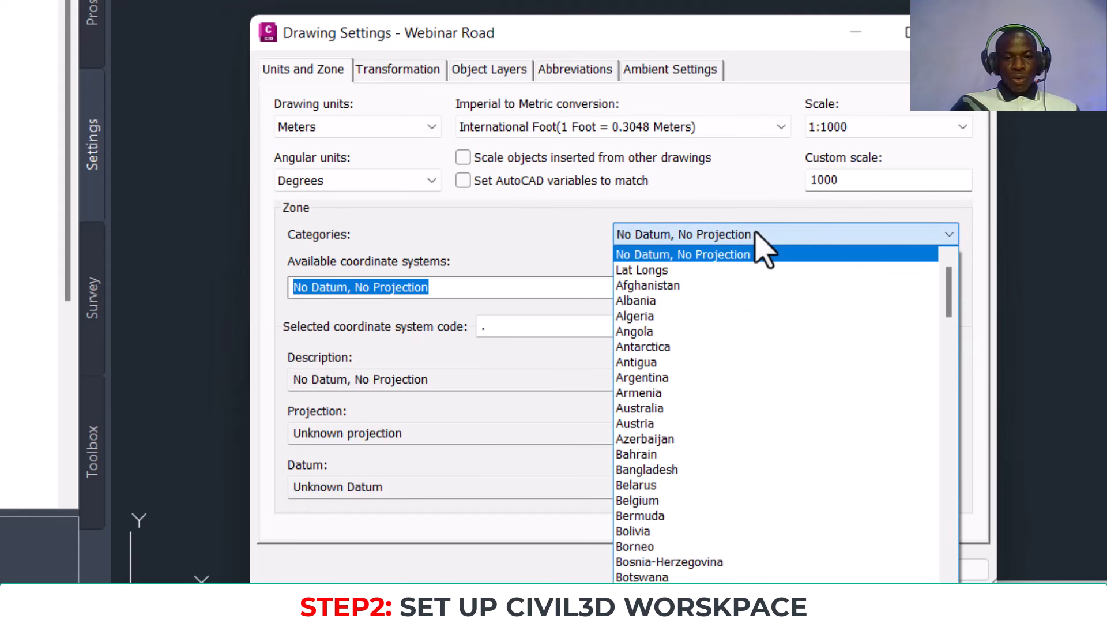
pyautogui.click(755, 233)
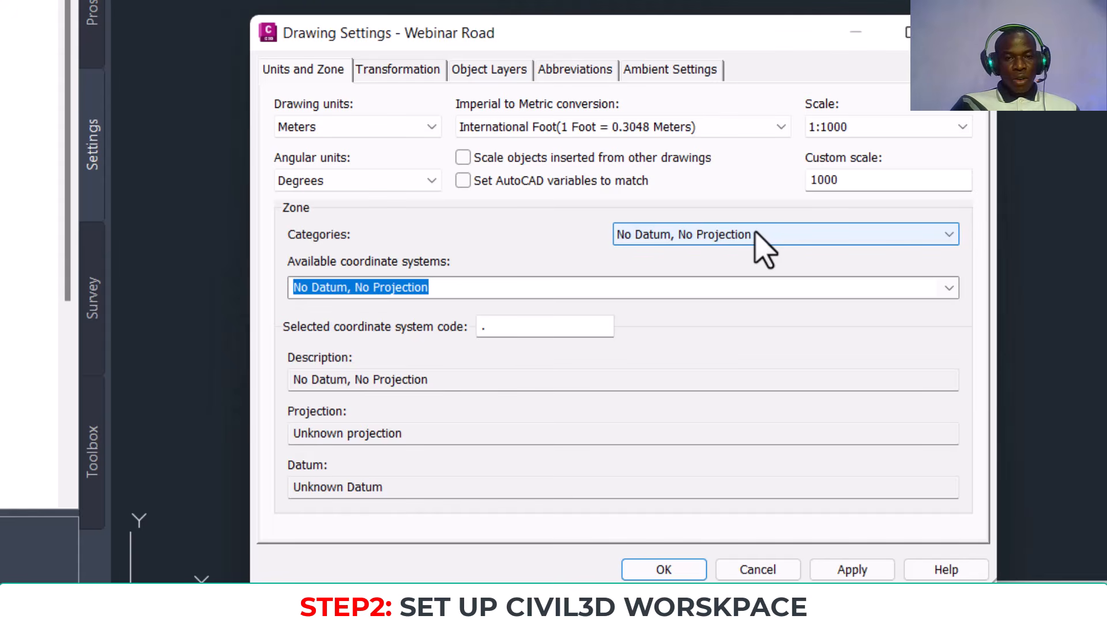
pyautogui.click(755, 234)
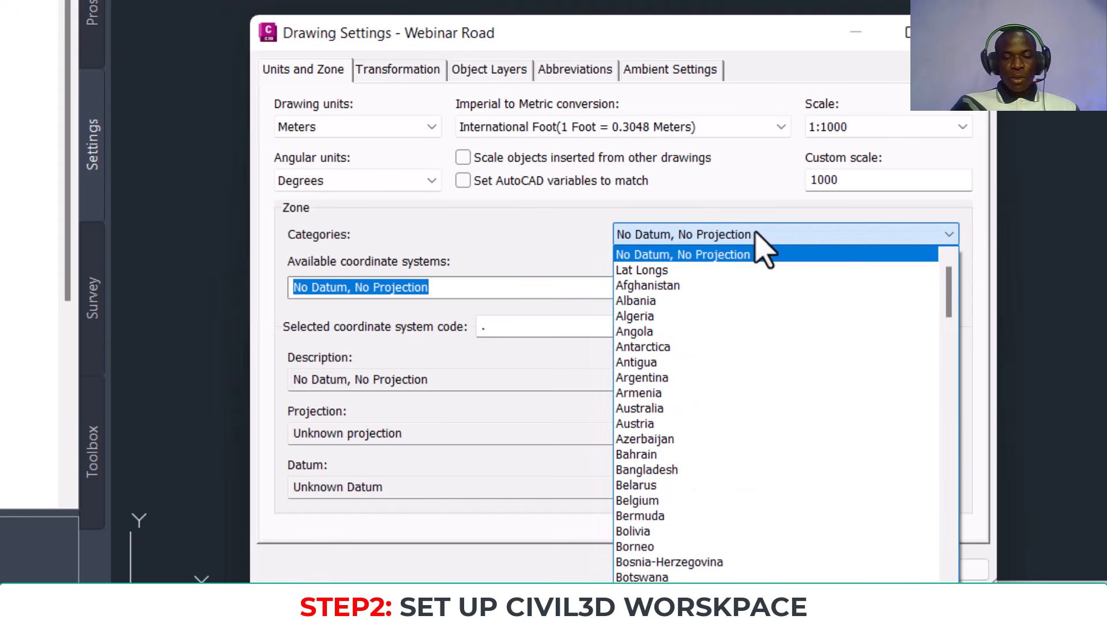
pyautogui.scroll(-15, 766, 343)
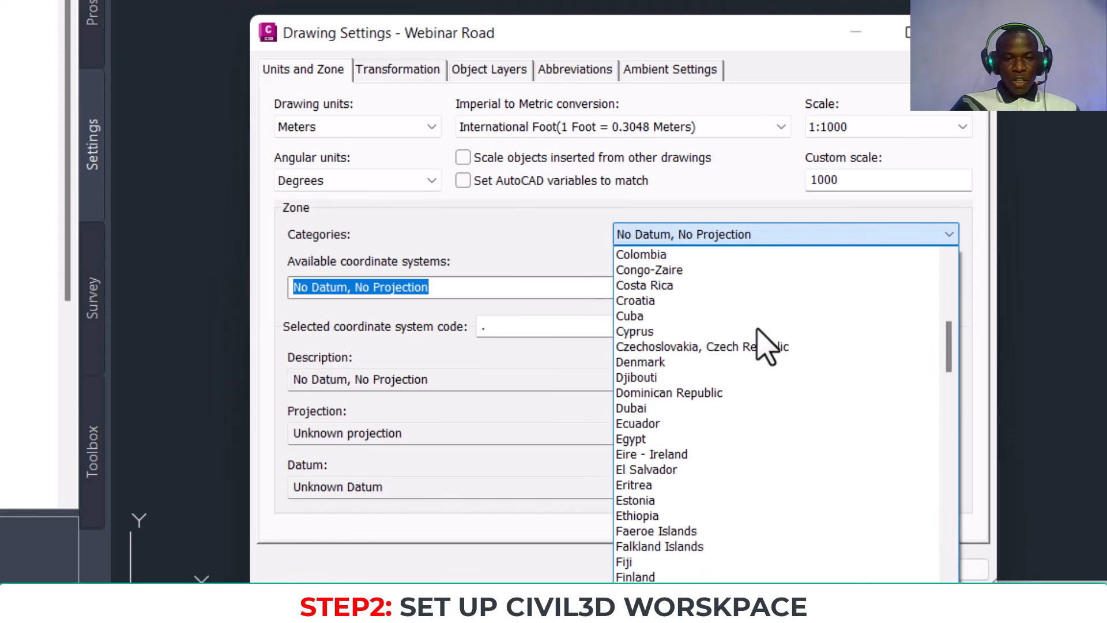
pyautogui.scroll(-15, 766, 343)
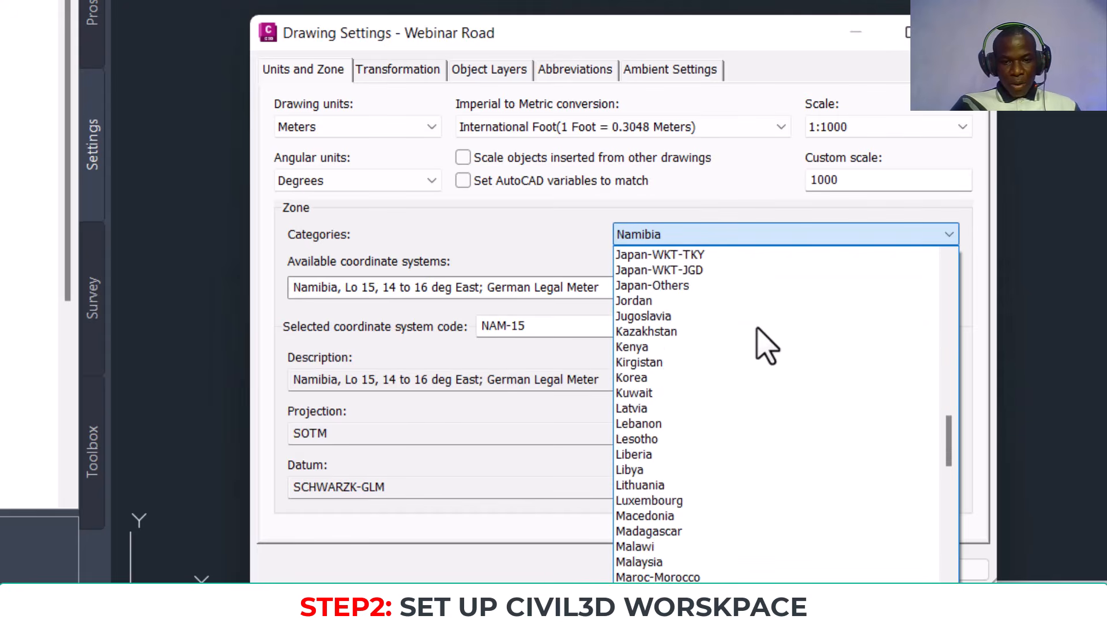
pyautogui.scroll(-3, 733, 531)
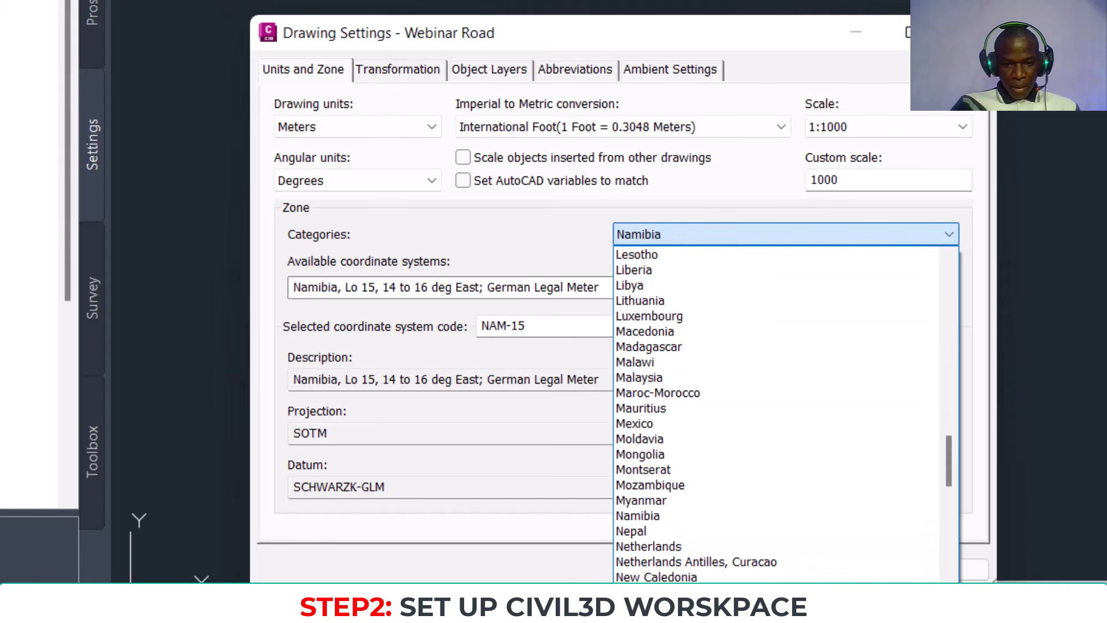
pyautogui.click(646, 609)
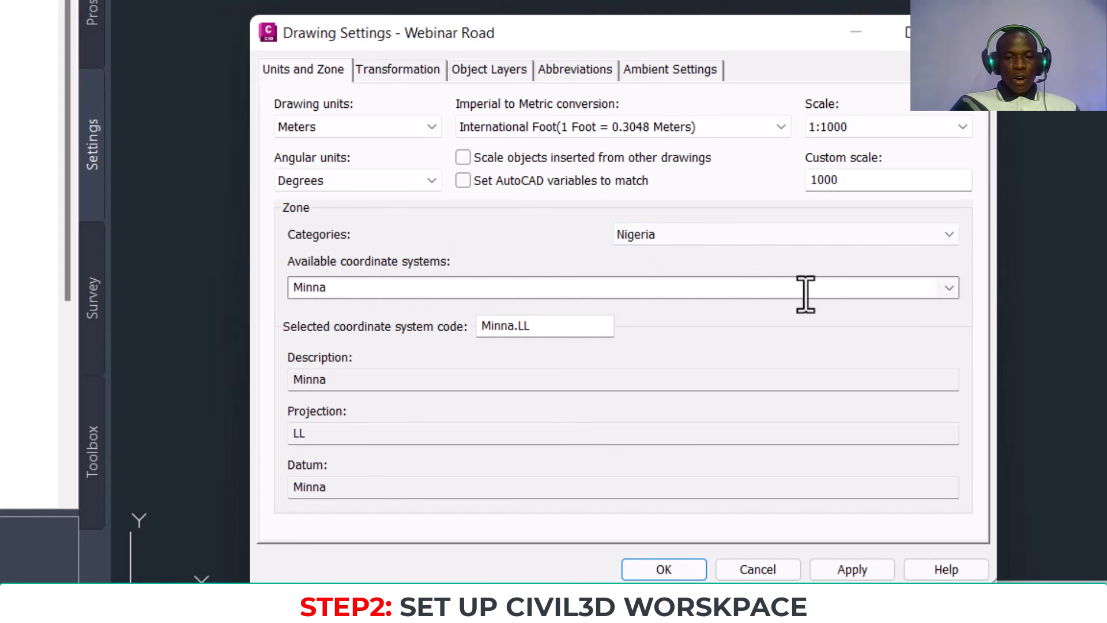
pyautogui.click(950, 289)
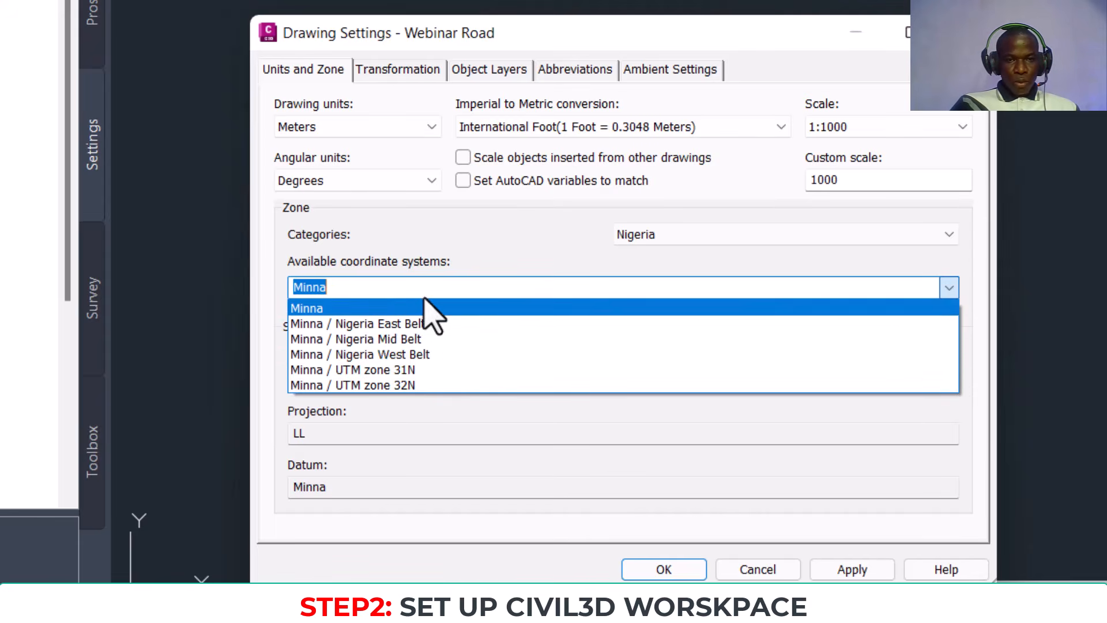
pyautogui.click(398, 373)
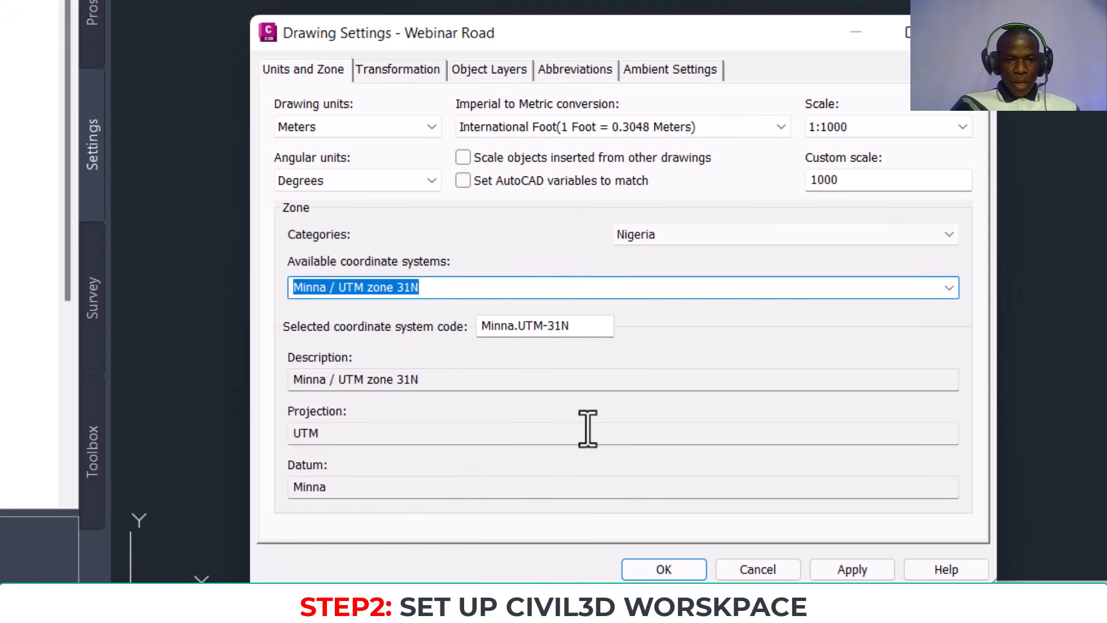
# Step: Review the transformation, object layer, abbreviation and ambient settings, and accept the drawing settings with the chosen zone
pyautogui.click(491, 70)
pyautogui.click(603, 72)
pyautogui.click(680, 72)
pyautogui.click(577, 72)
pyautogui.click(503, 70)
pyautogui.click(384, 71)
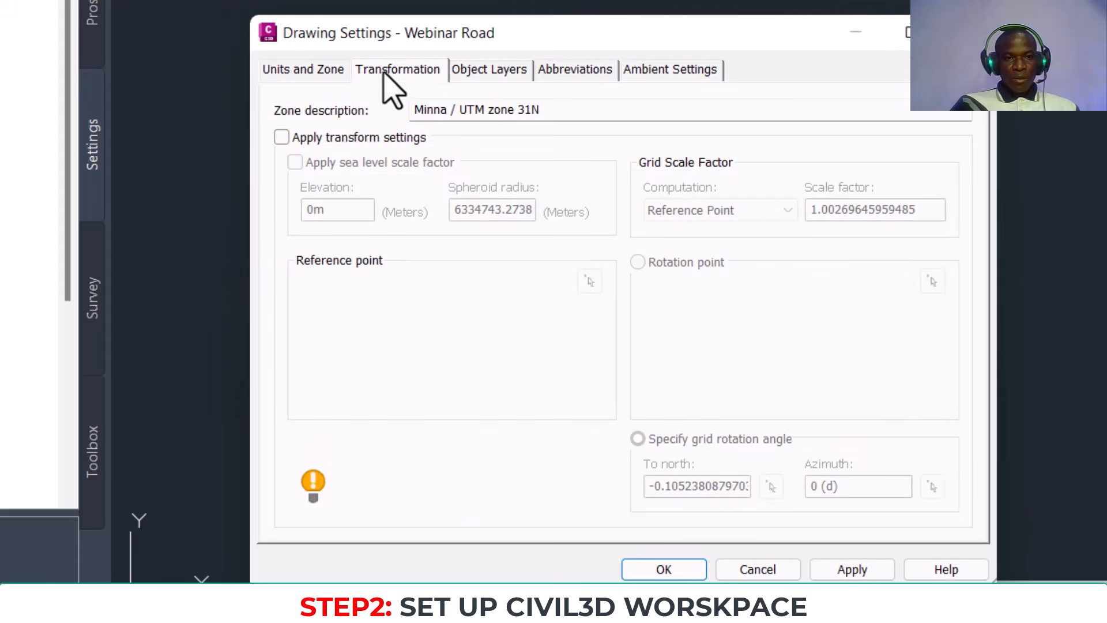
pyautogui.click(288, 72)
pyautogui.click(397, 72)
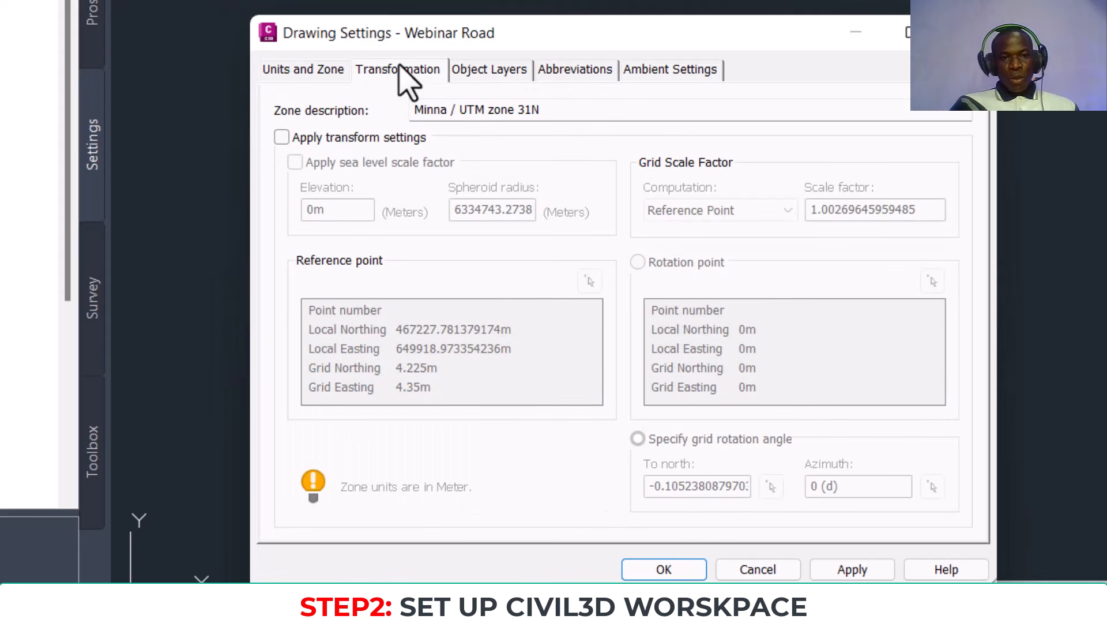
pyautogui.click(500, 72)
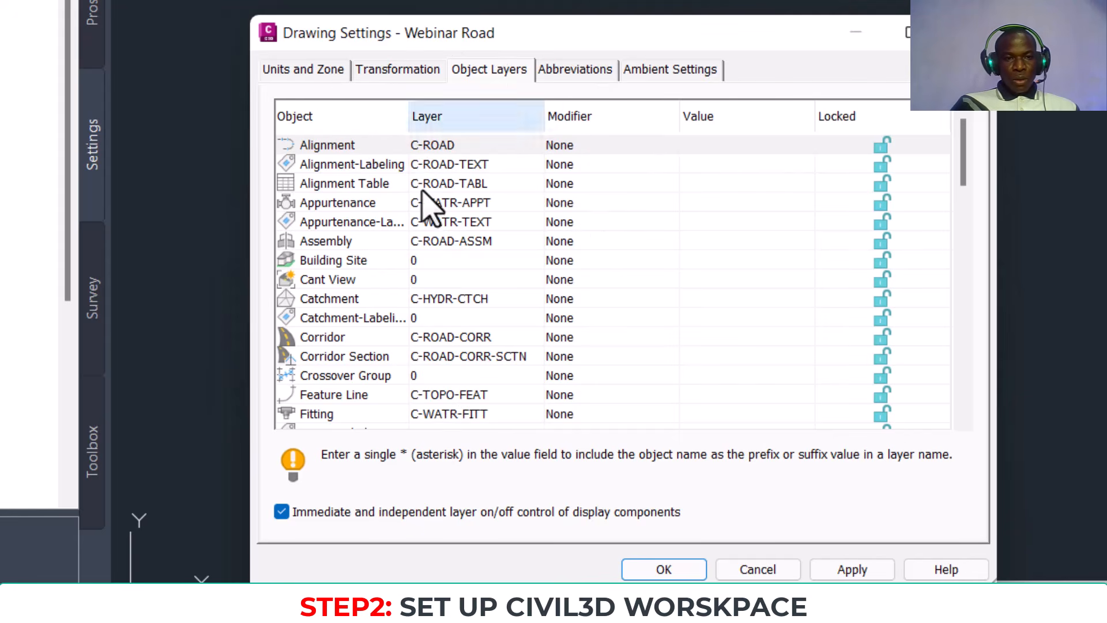
pyautogui.click(324, 71)
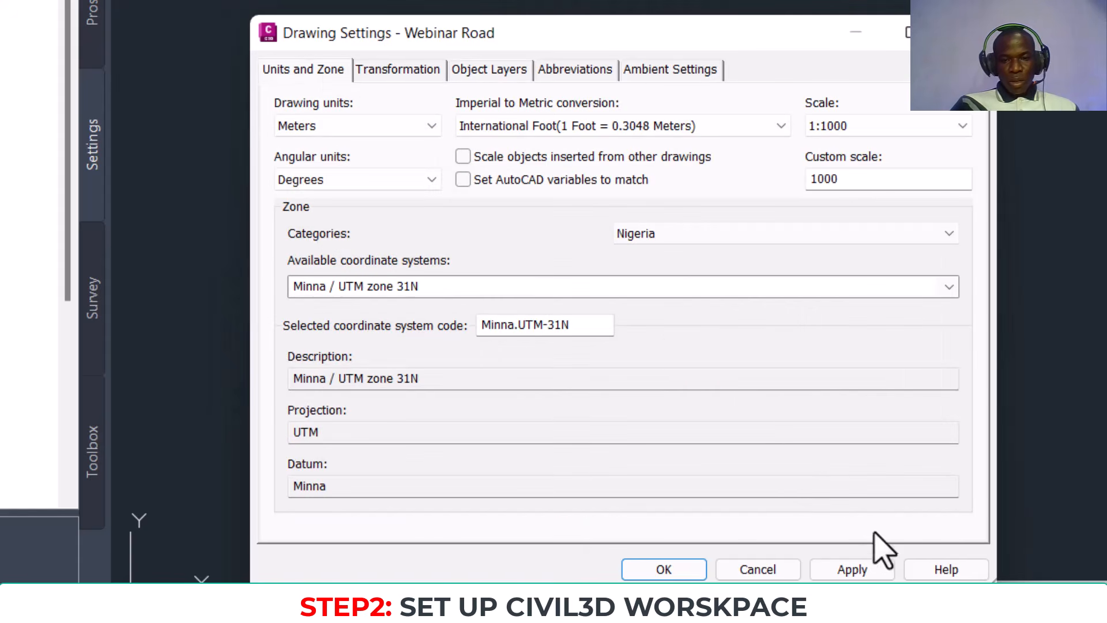
pyautogui.click(663, 569)
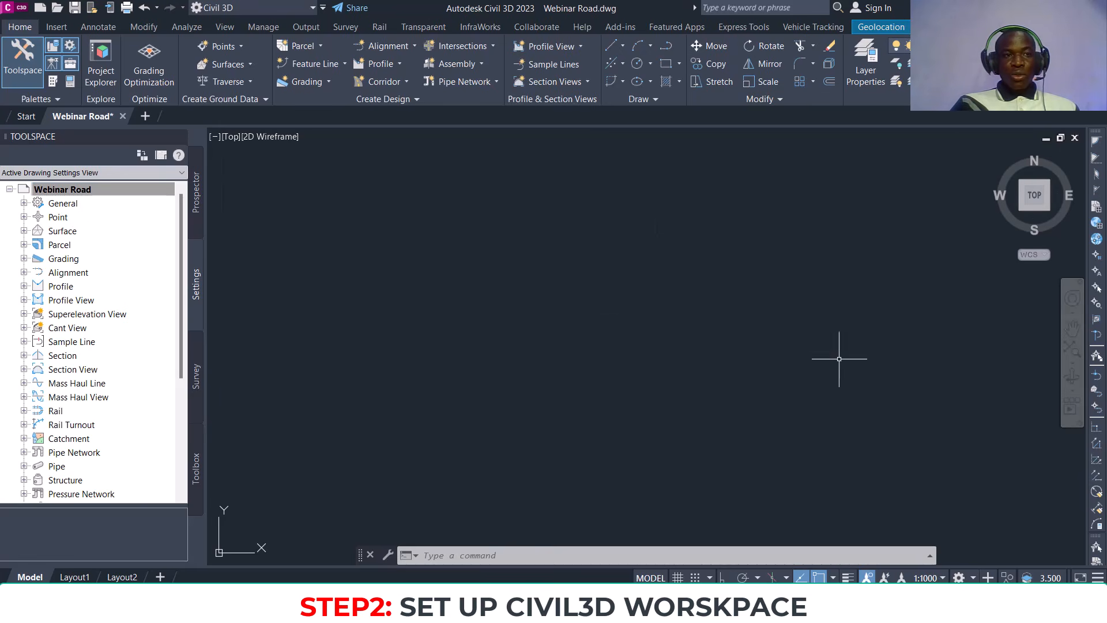
# Step: Look over the geolocation tools and the survey databases available for the Webinar Road drawing
pyautogui.click(876, 25)
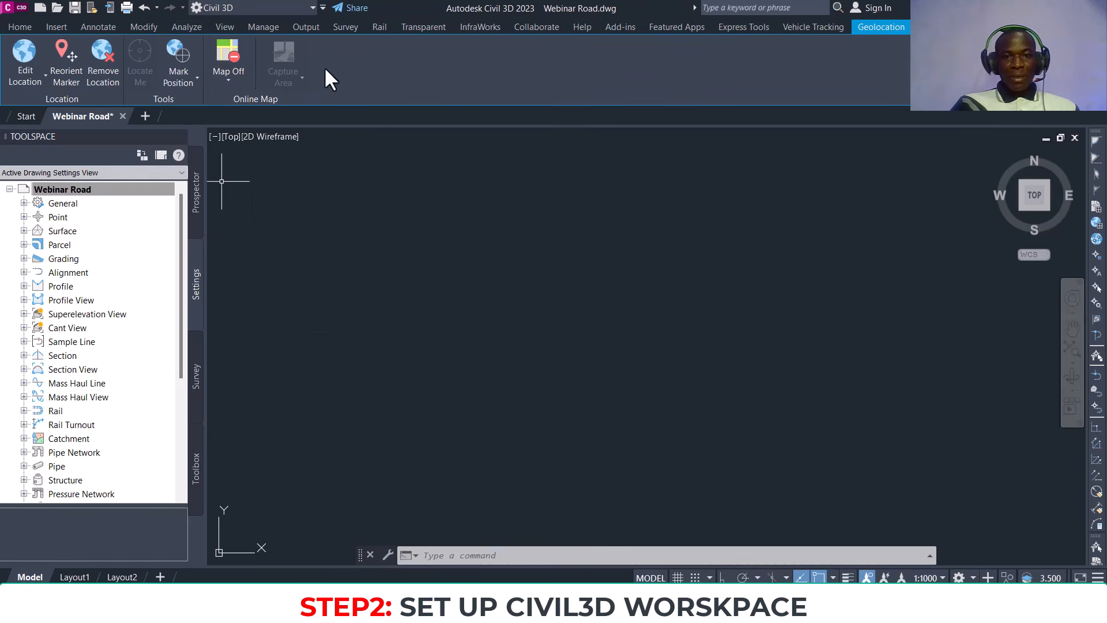
pyautogui.click(23, 27)
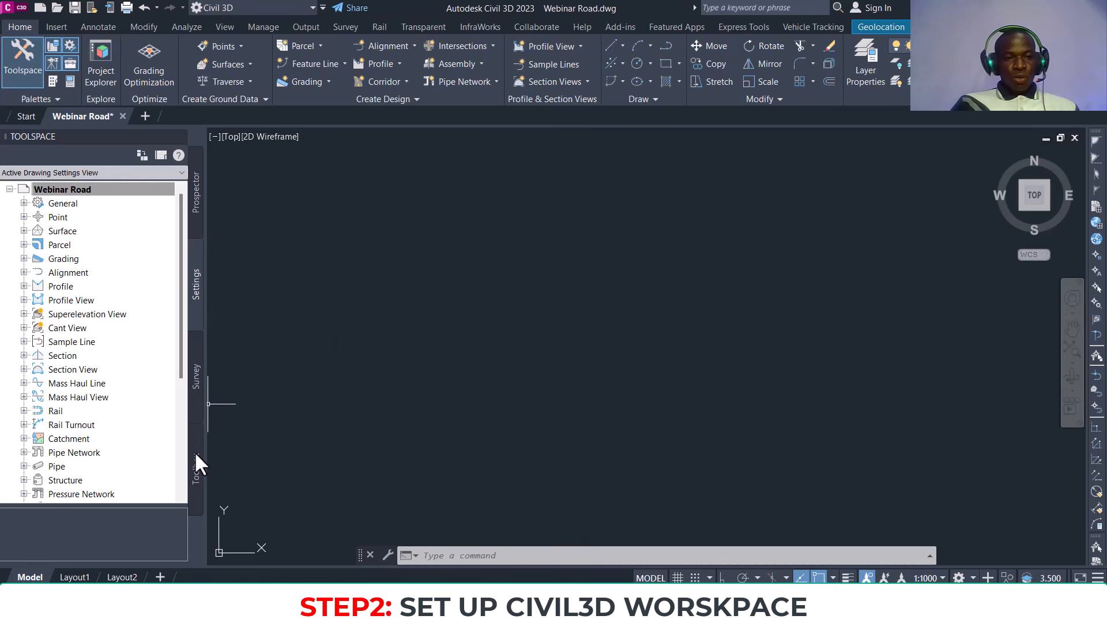
pyautogui.click(193, 374)
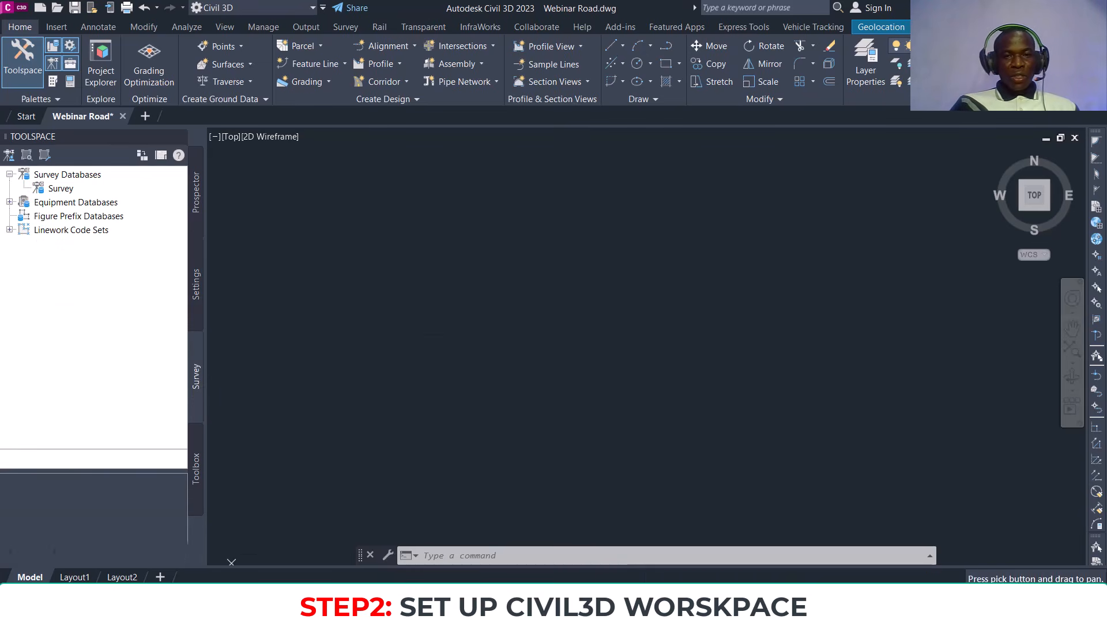
pyautogui.moveTo(542, 304); pyautogui.dragTo(572, 310, button='middle')
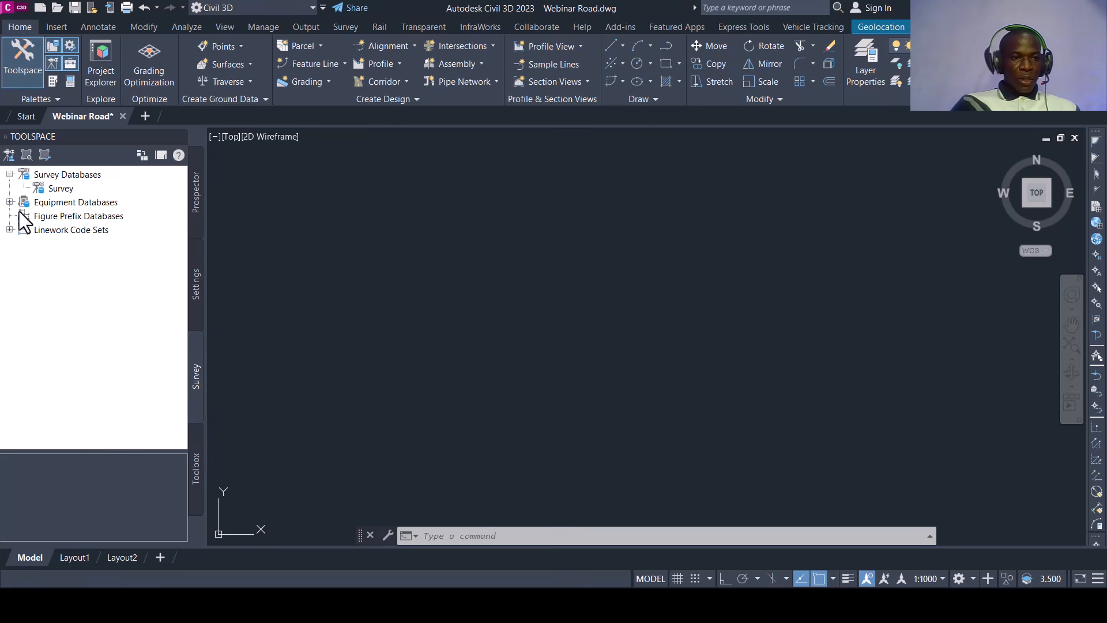
# Step: Open the Create Points tools for the Webinar Road drawing's points and place them clear in the drawing area
pyautogui.click(195, 195)
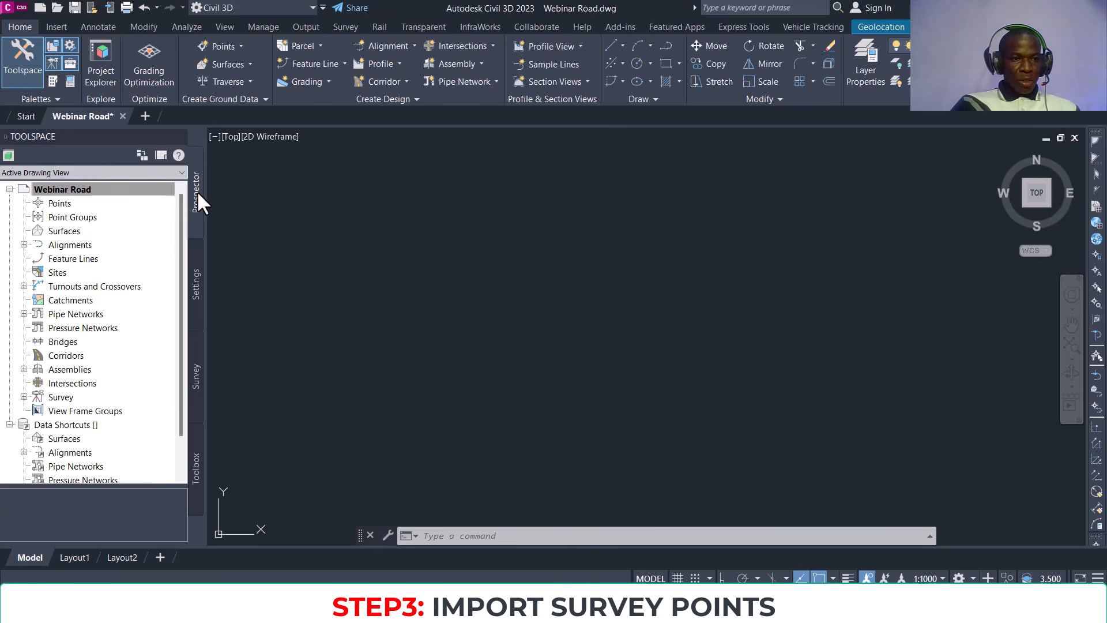
pyautogui.click(61, 203)
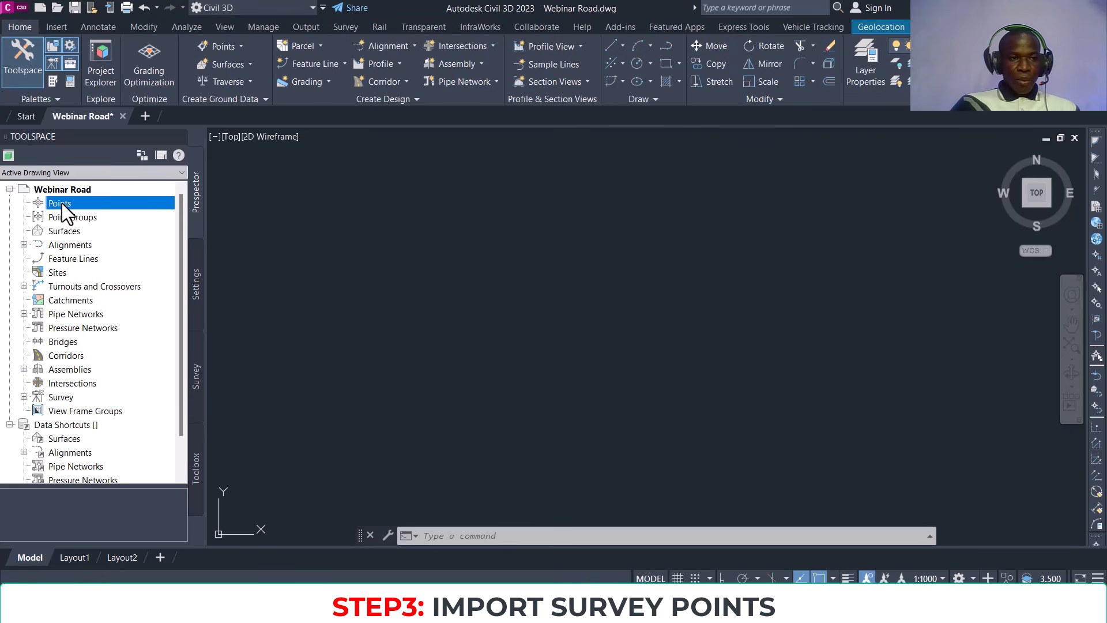
pyautogui.rightClick(61, 203)
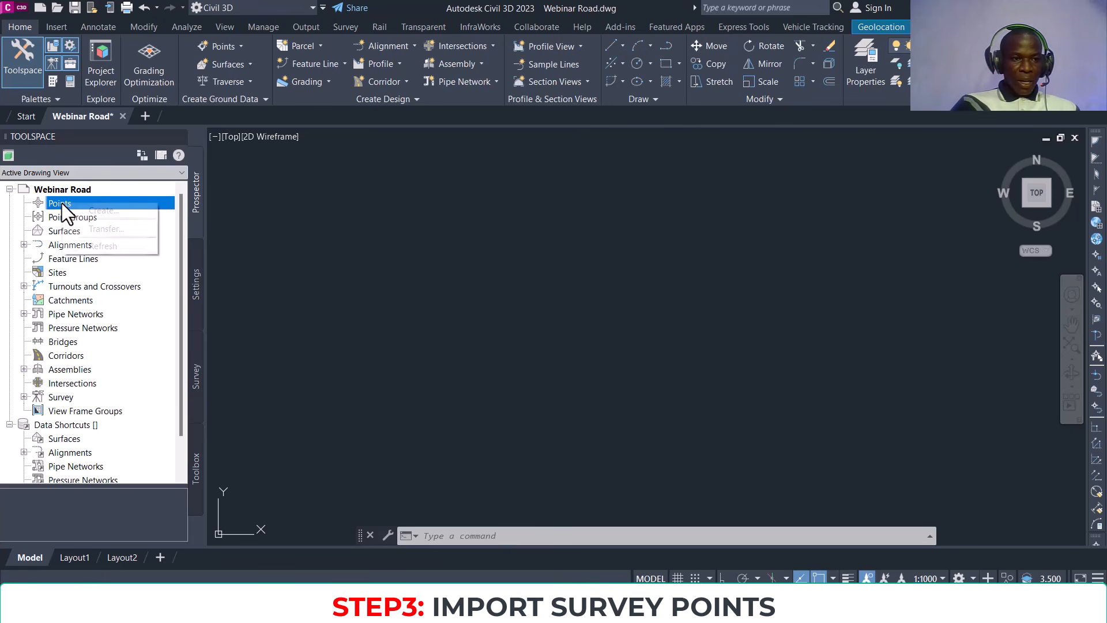
pyautogui.click(105, 209)
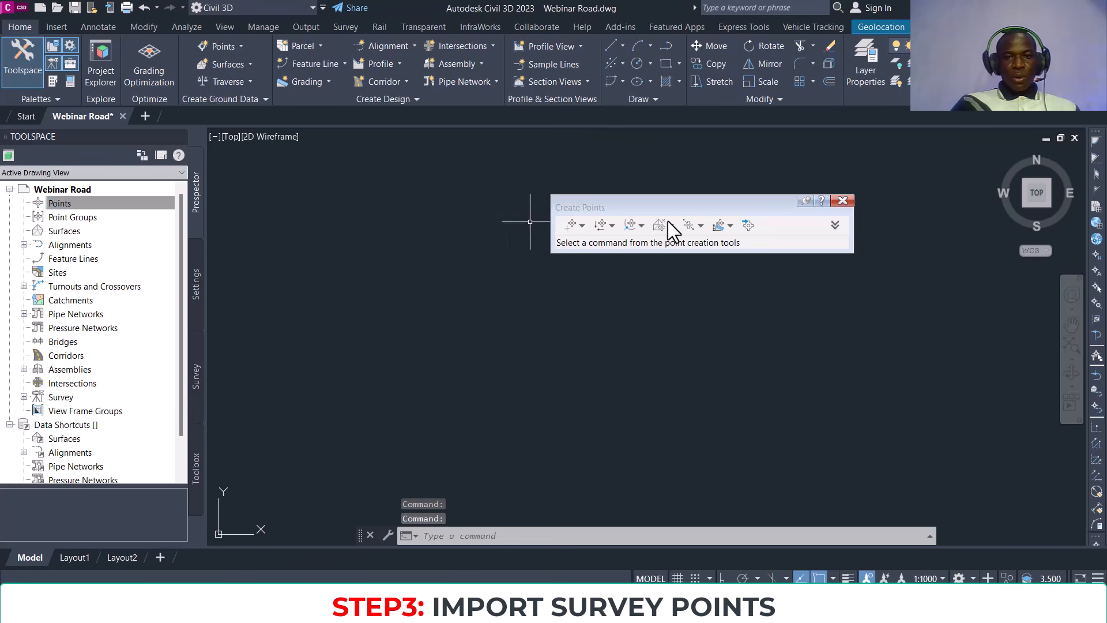
pyautogui.moveTo(631, 204)
pyautogui.mouseDown()
pyautogui.moveTo(334, 250)
pyautogui.moveTo(346, 236)
pyautogui.mouseUp()
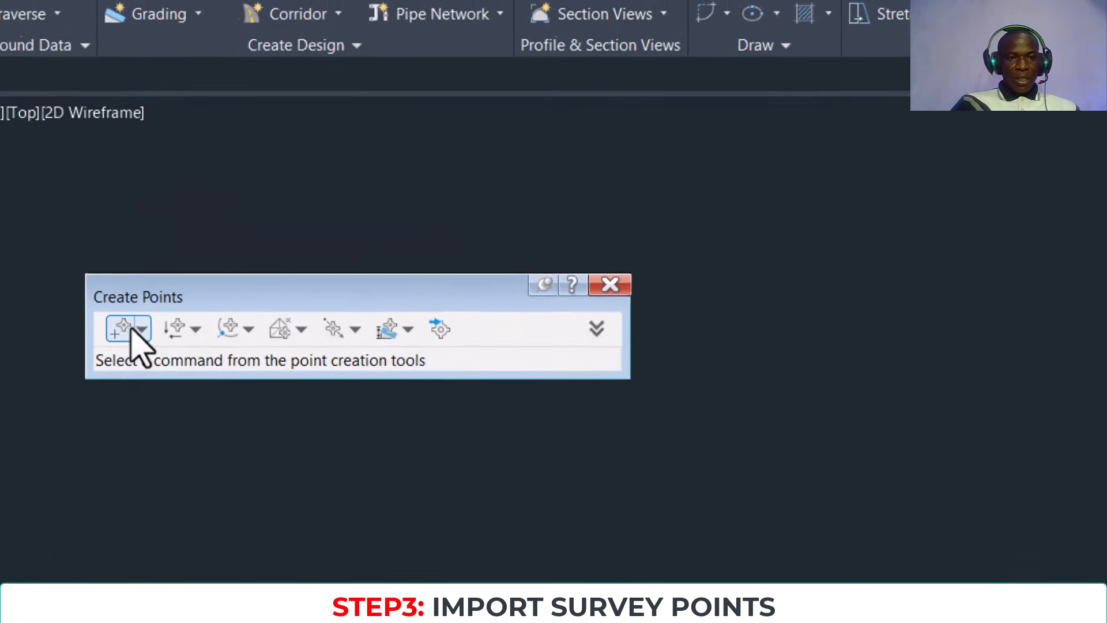
pyautogui.click(297, 257)
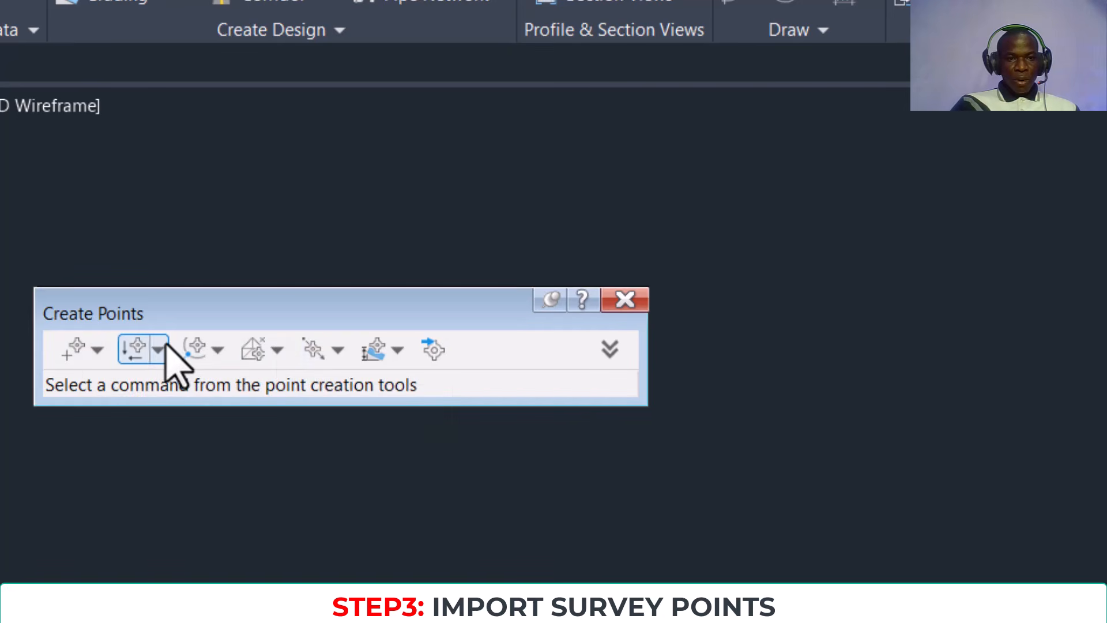
# Step: Start Import Points and add HB_SurveyPoints_6 from the Survey folder as the source file
pyautogui.click(434, 349)
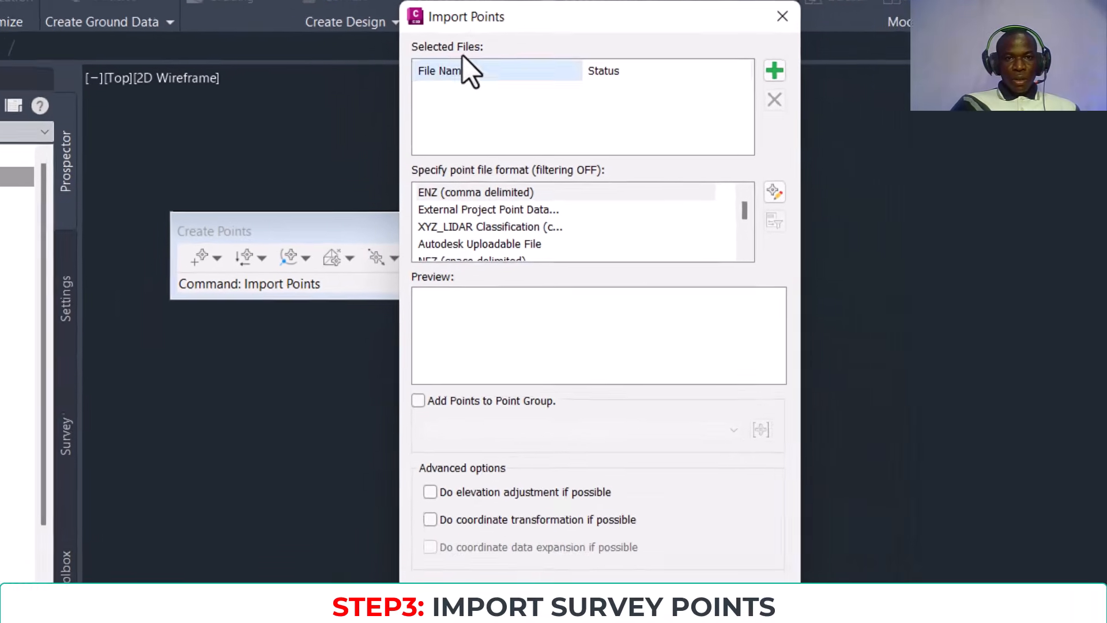
pyautogui.moveTo(482, 12); pyautogui.dragTo(383, 17)
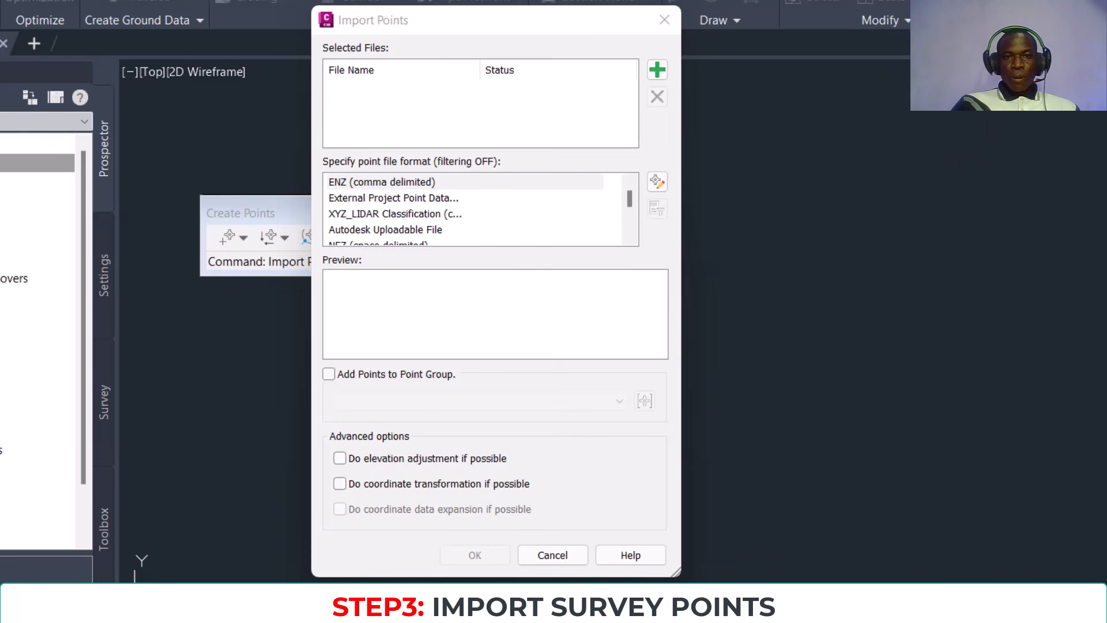
pyautogui.moveTo(479, 20); pyautogui.dragTo(530, 24)
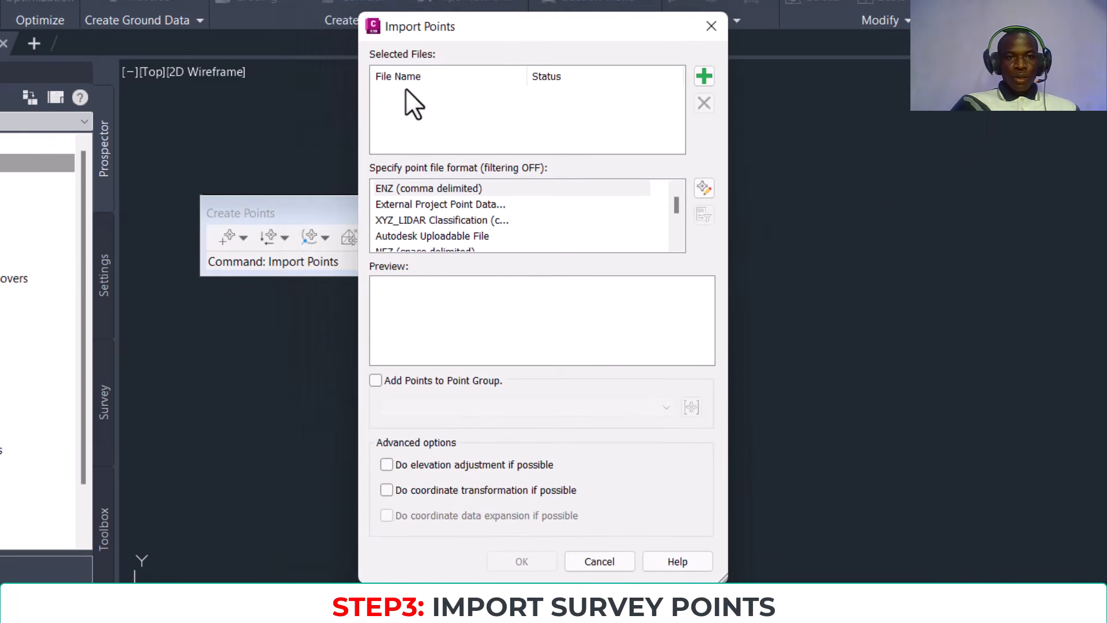
pyautogui.click(705, 76)
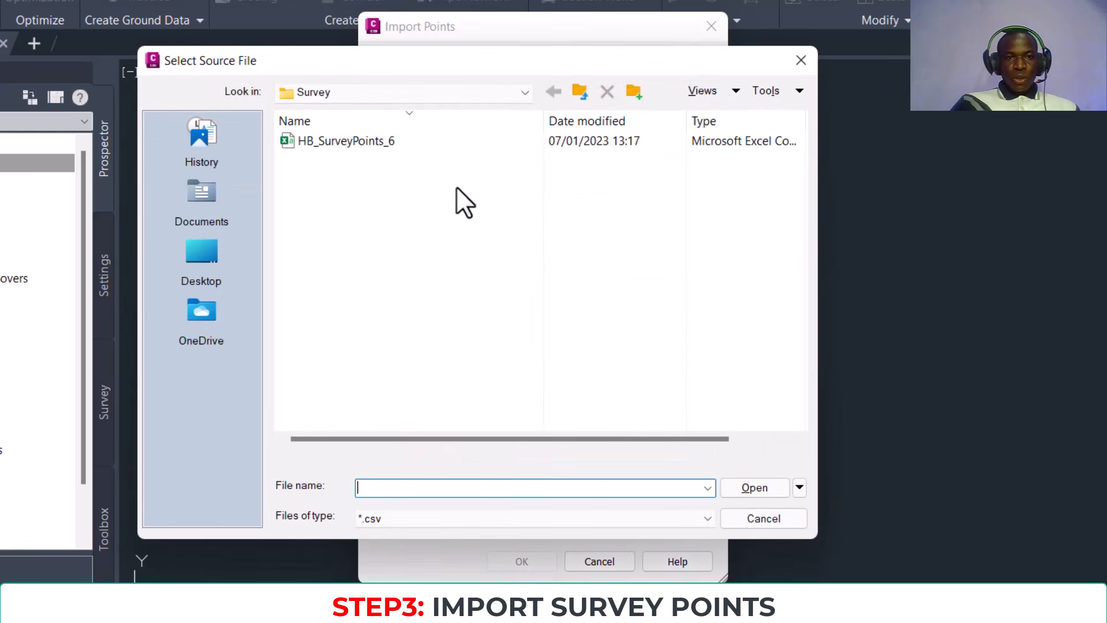
pyautogui.moveTo(443, 58); pyautogui.dragTo(412, 79)
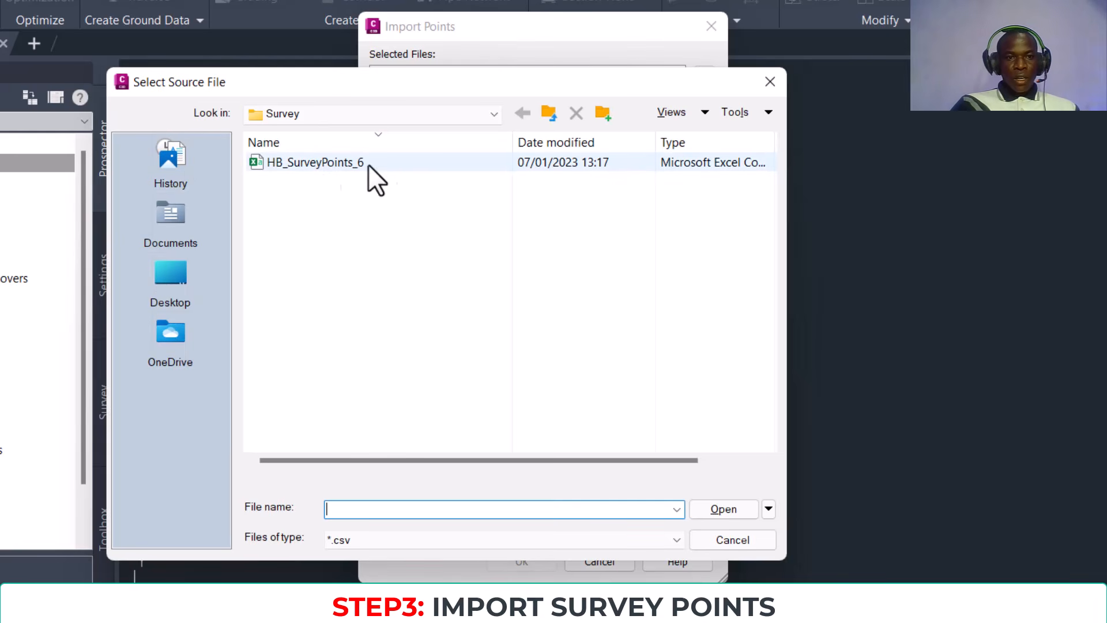
pyautogui.click(309, 163)
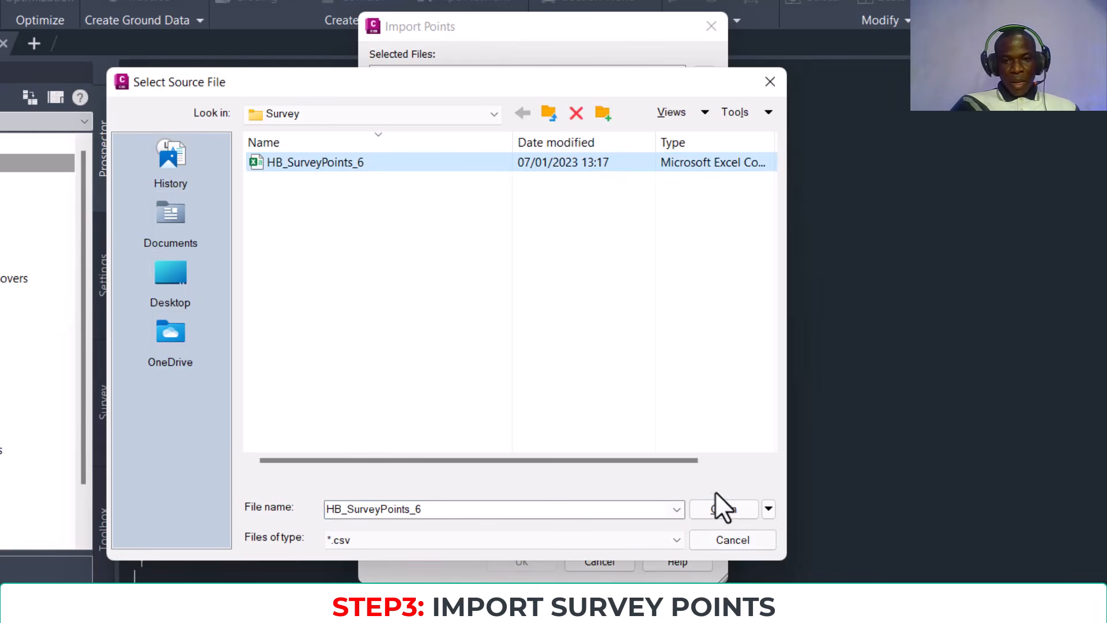
pyautogui.click(723, 509)
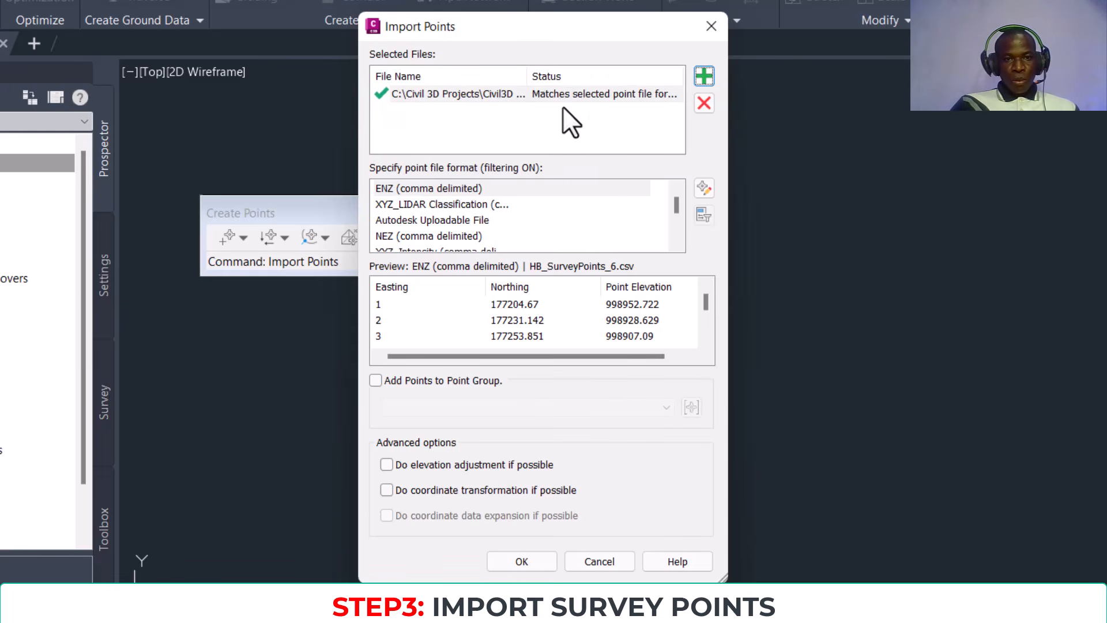
# Step: Set the point file format of the import to PENZD (comma delimited)
pyautogui.moveTo(676, 215); pyautogui.dragTo(674, 189)
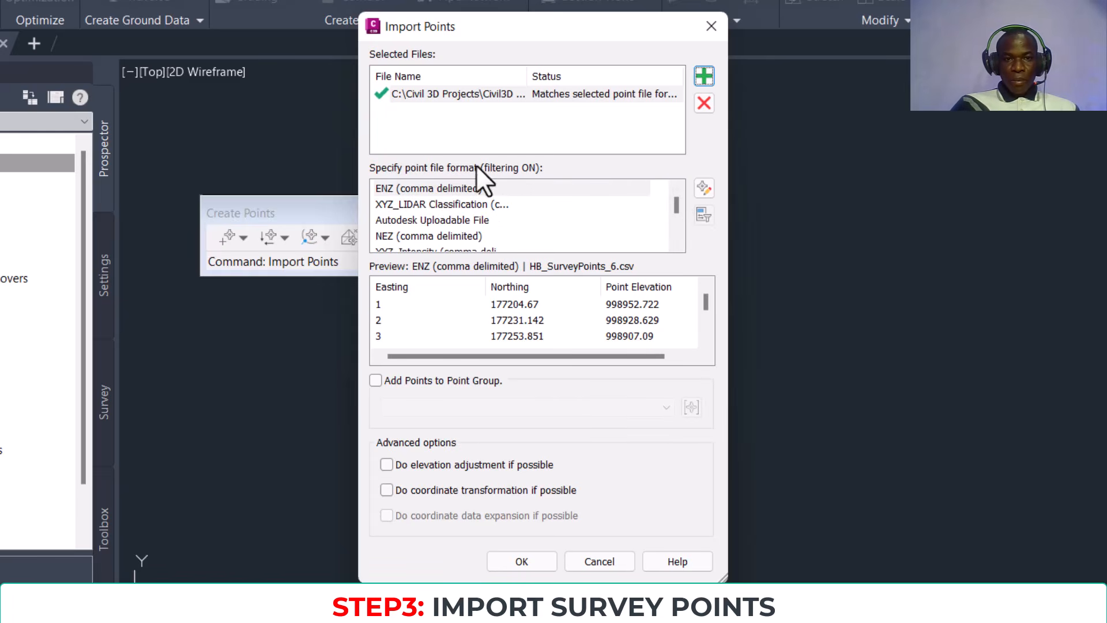
pyautogui.moveTo(676, 213); pyautogui.dragTo(677, 229)
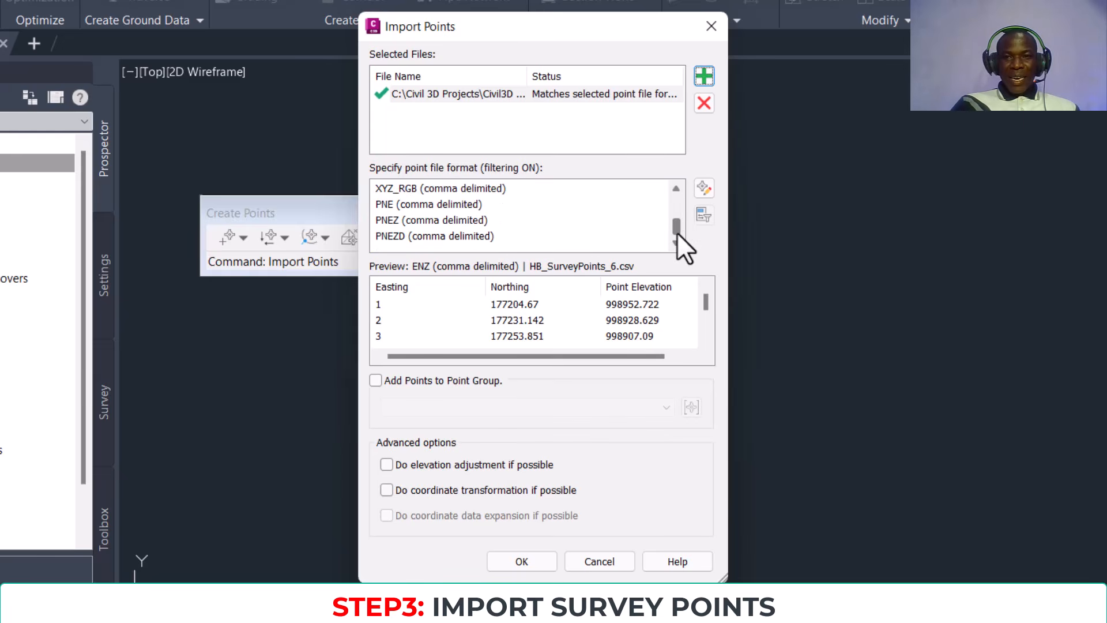
pyautogui.scroll(3, 410, 217)
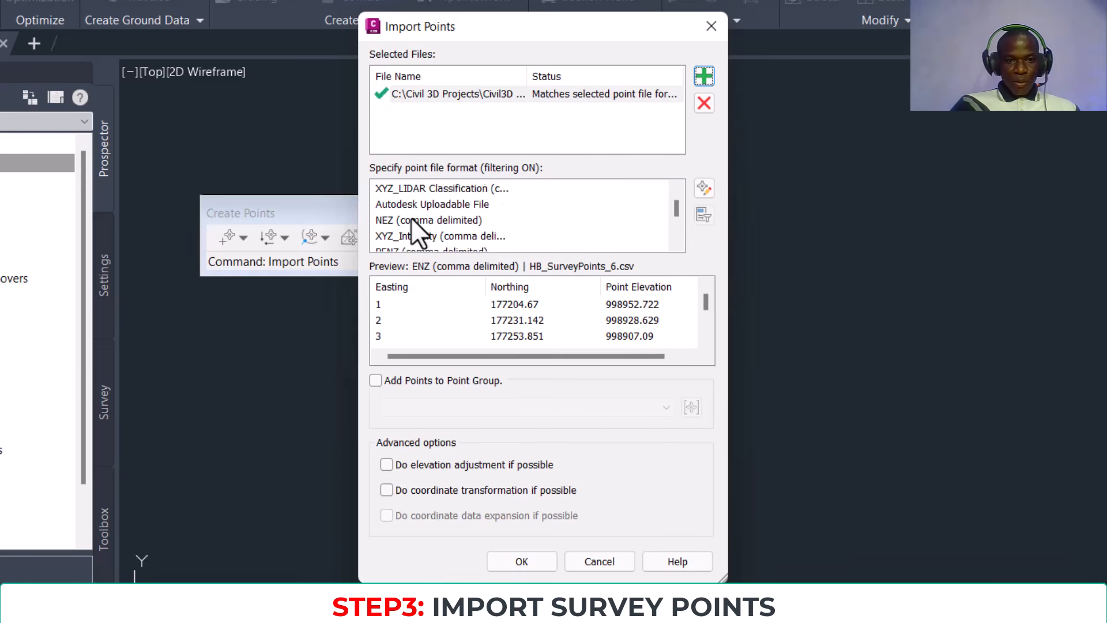
pyautogui.scroll(-3, 414, 189)
pyautogui.click(412, 188)
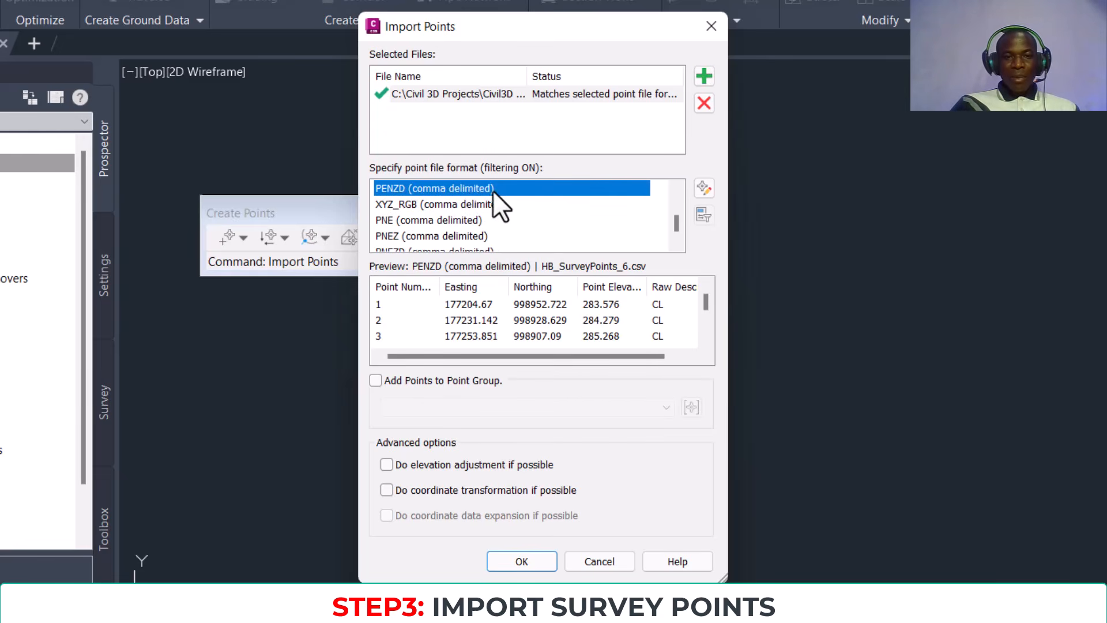
# Step: Look through the available point file formats and keep PENZD (comma delimited) selected for the import
pyautogui.scroll(2, 493, 199)
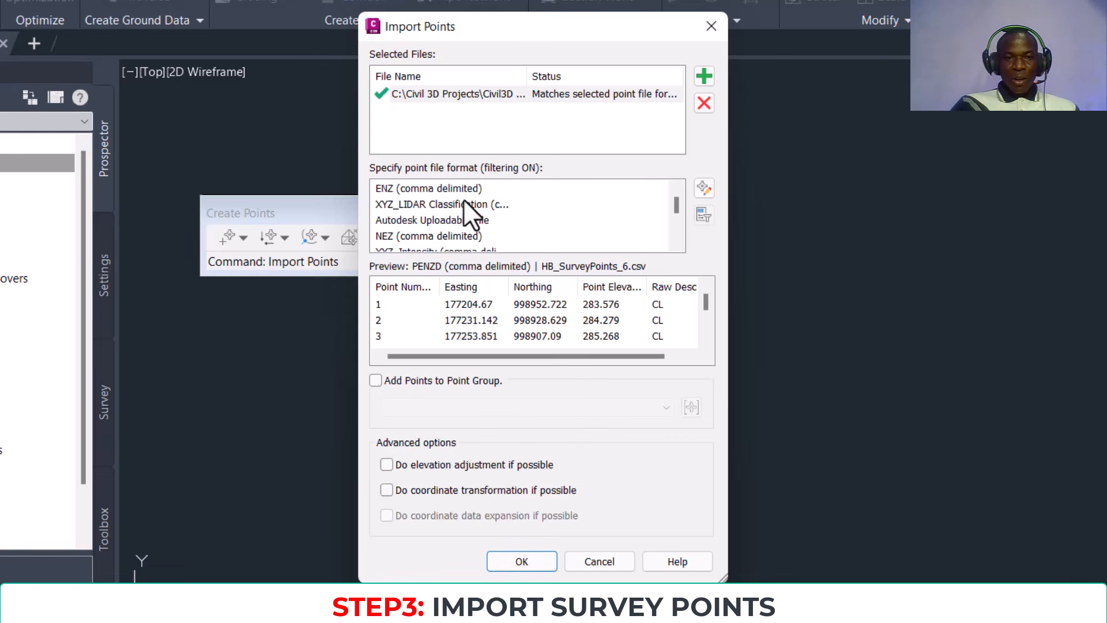
pyautogui.scroll(-2, 496, 202)
pyautogui.scroll(1, 507, 206)
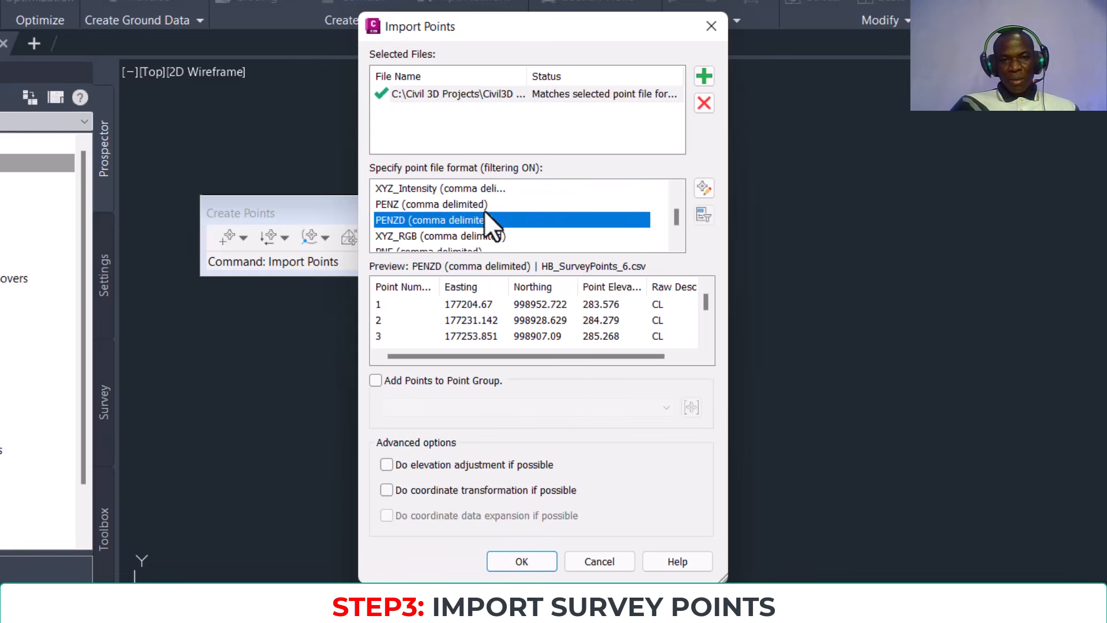
pyautogui.click(700, 187)
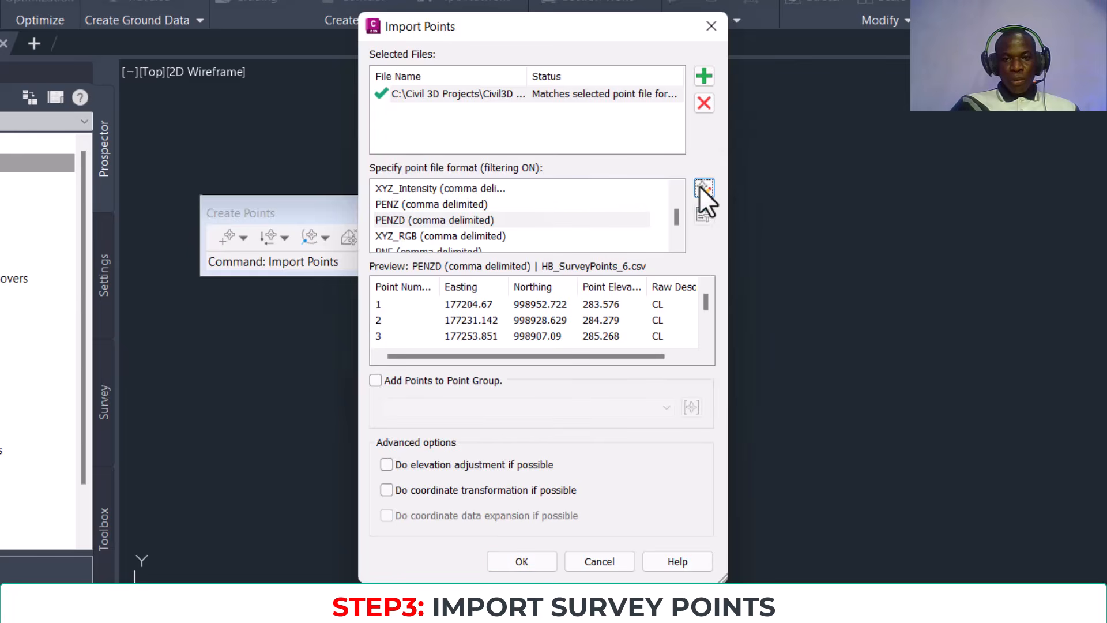
pyautogui.scroll(-2, 489, 286)
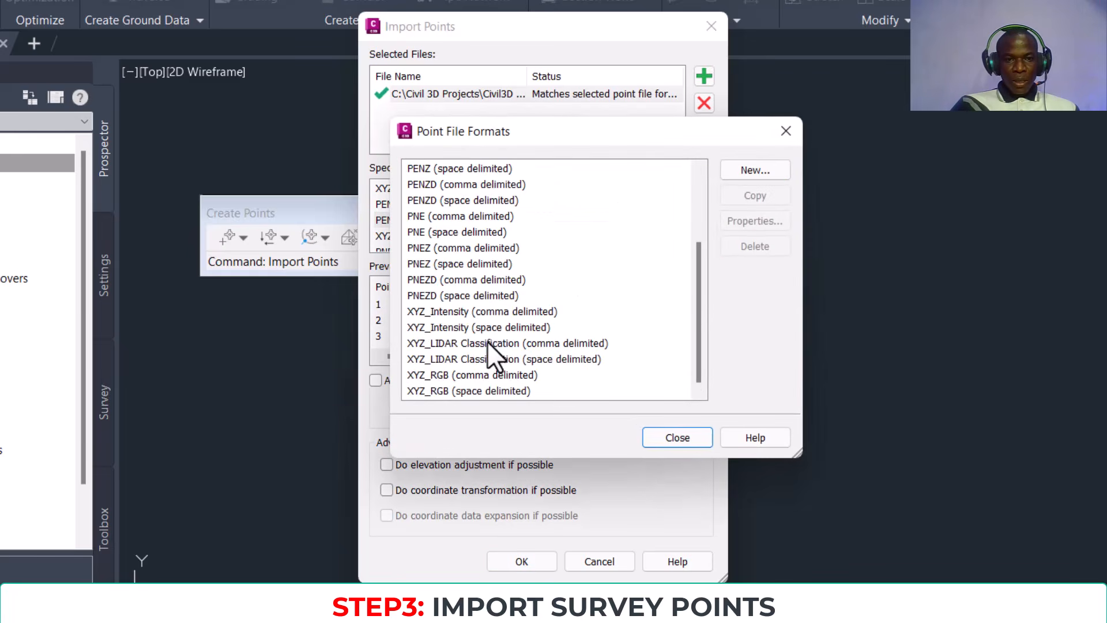
pyautogui.scroll(2, 488, 323)
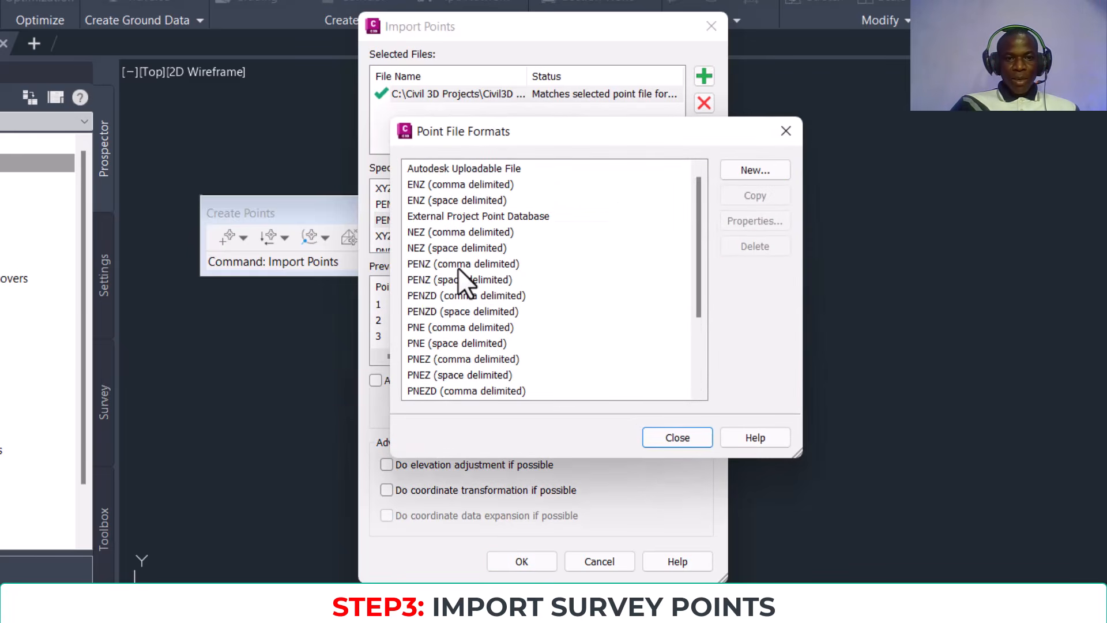
pyautogui.click(786, 131)
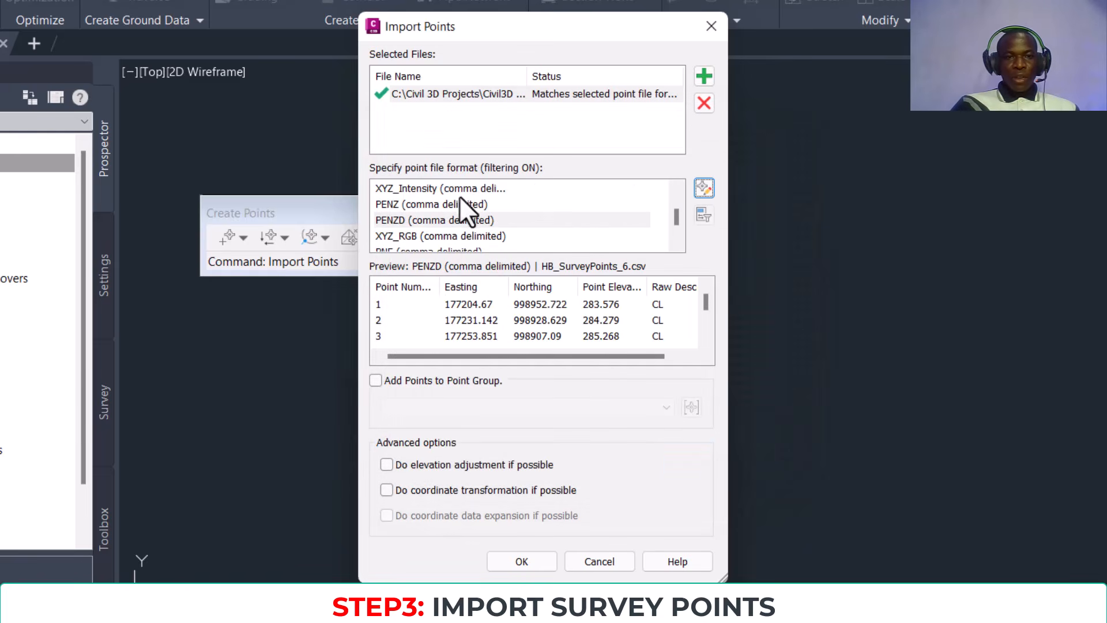
pyautogui.click(445, 223)
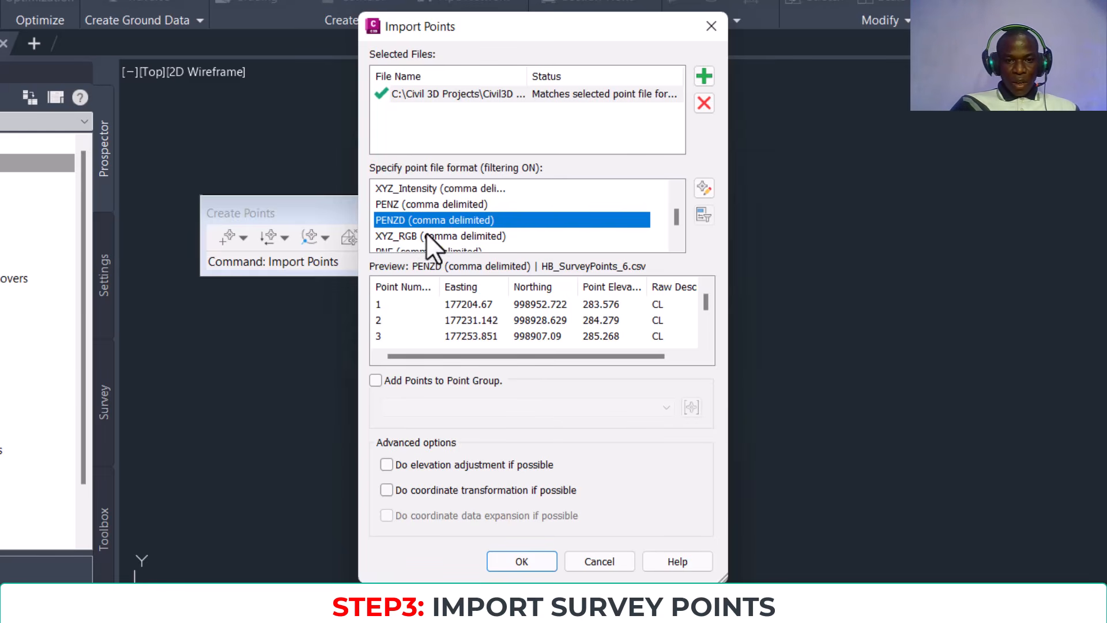
# Step: Check the point number, easting, northing, elevation and raw description columns in the preview of HB_SurveyPoints_6.csv
pyautogui.click(532, 345)
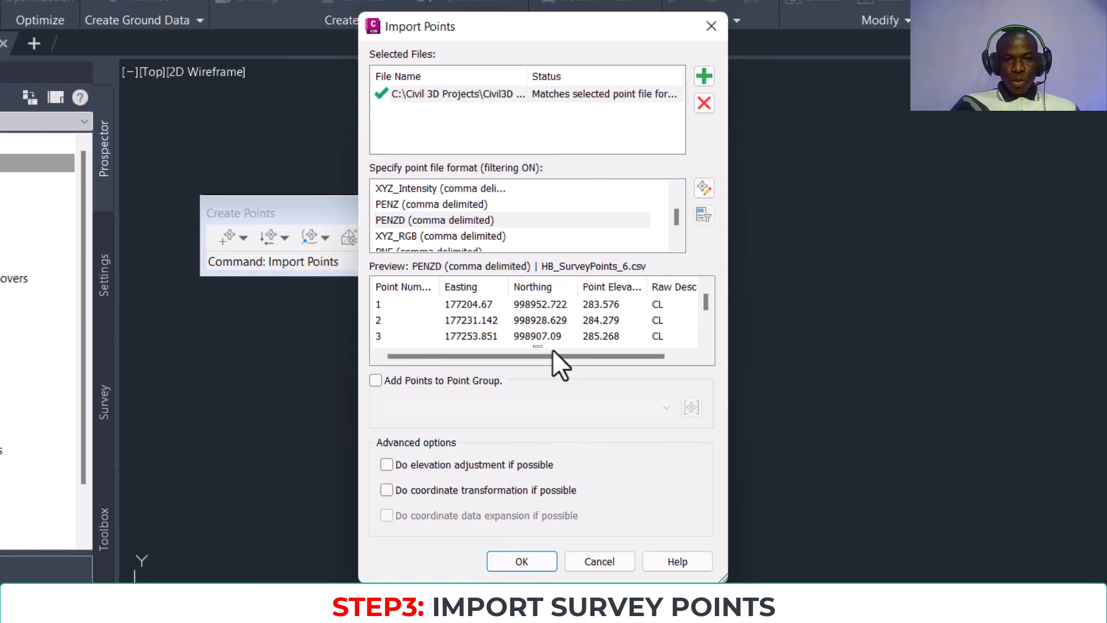
pyautogui.scroll(-3, 551, 349)
pyautogui.hscroll(1, 586, 353)
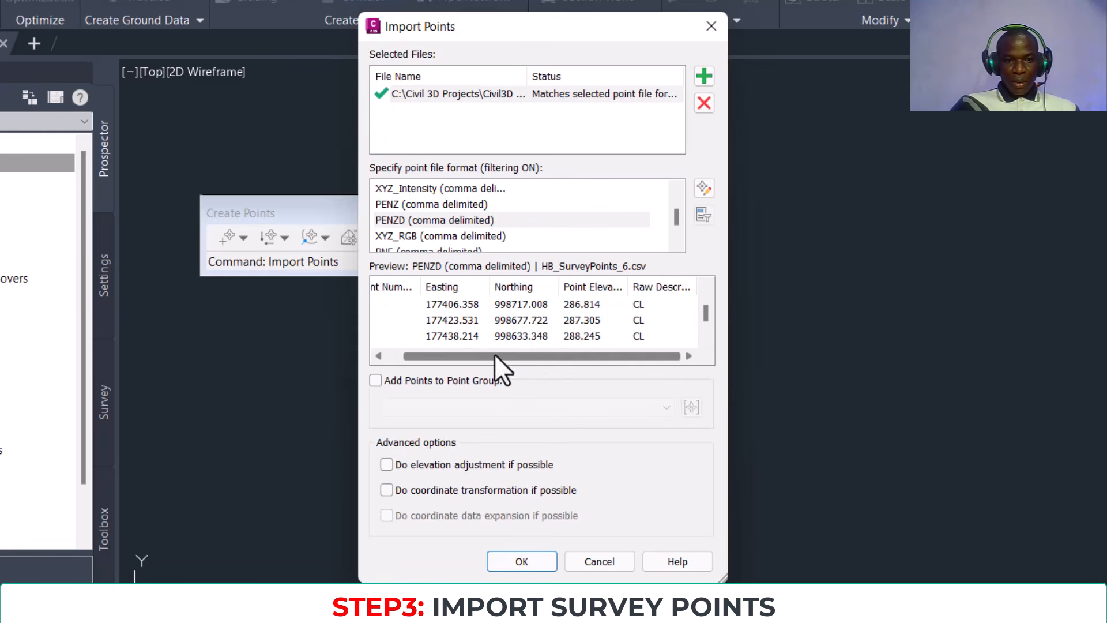
pyautogui.scroll(2, 439, 346)
pyautogui.hscroll(-1, 373, 344)
pyautogui.scroll(2, 395, 313)
pyautogui.scroll(1, 396, 306)
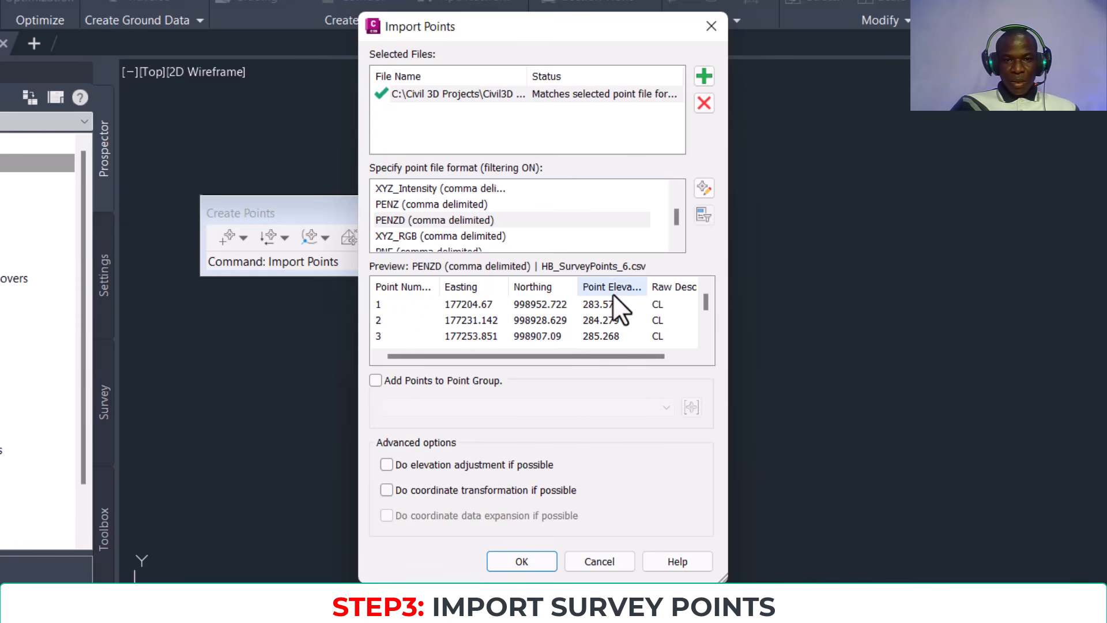
pyautogui.hscroll(1, 645, 353)
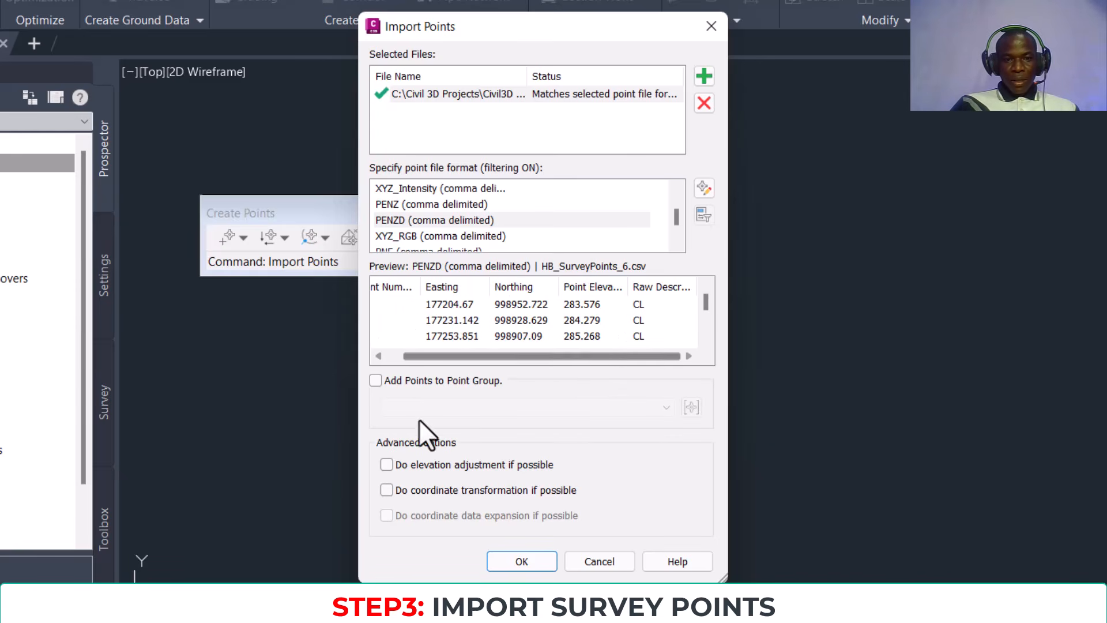
pyautogui.scroll(-1, 493, 337)
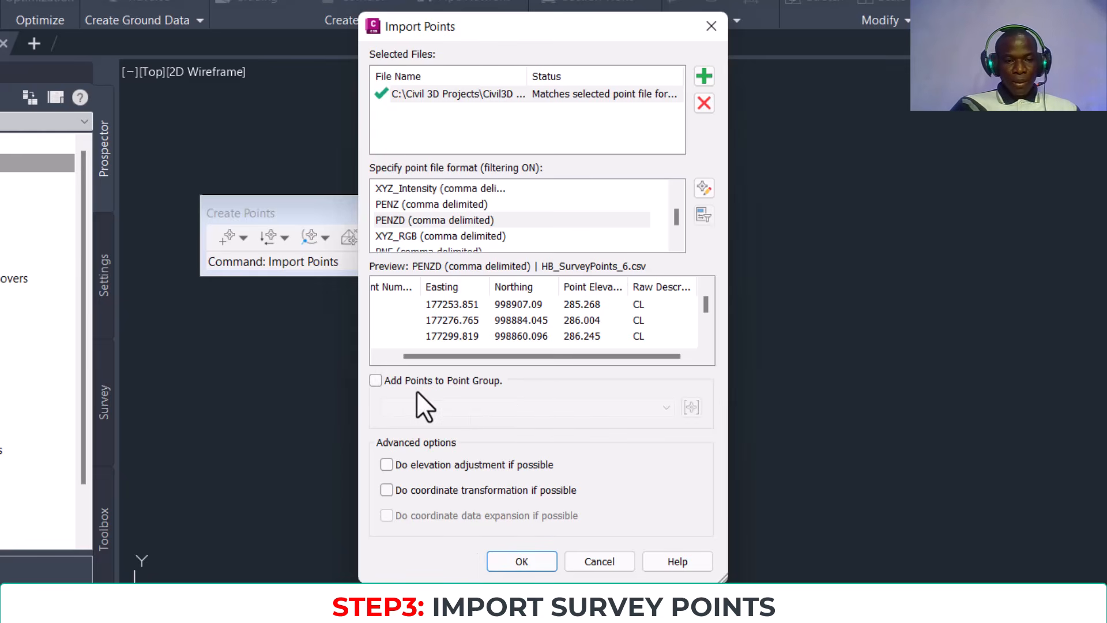
# Step: Complete the survey point import, close the Create Points tools and zoom the drawing to its extents
pyautogui.click(513, 561)
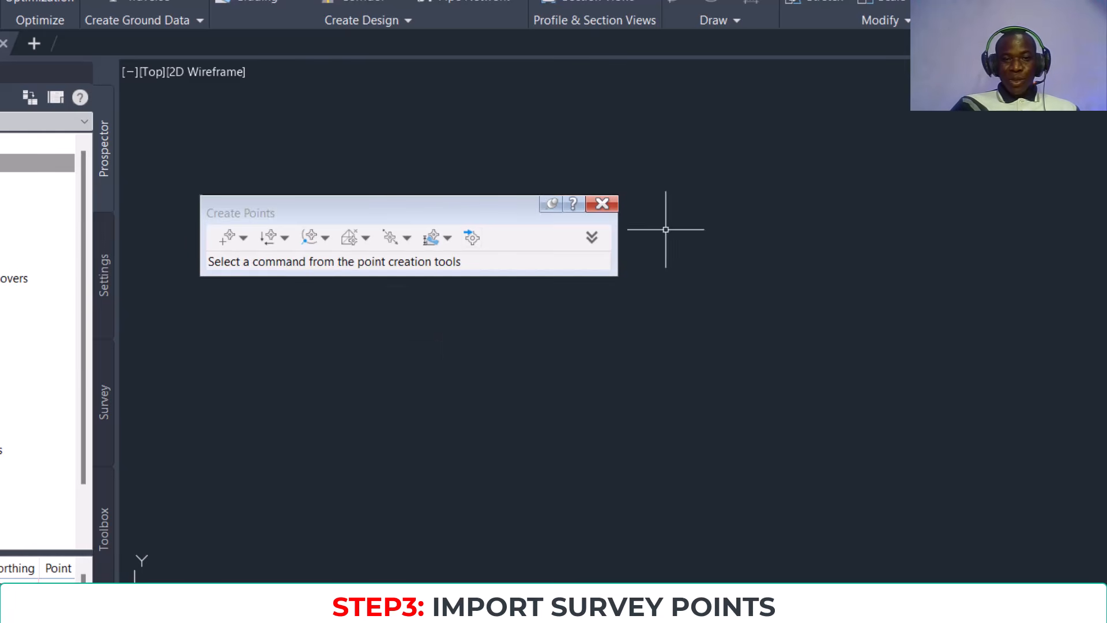
pyautogui.click(601, 203)
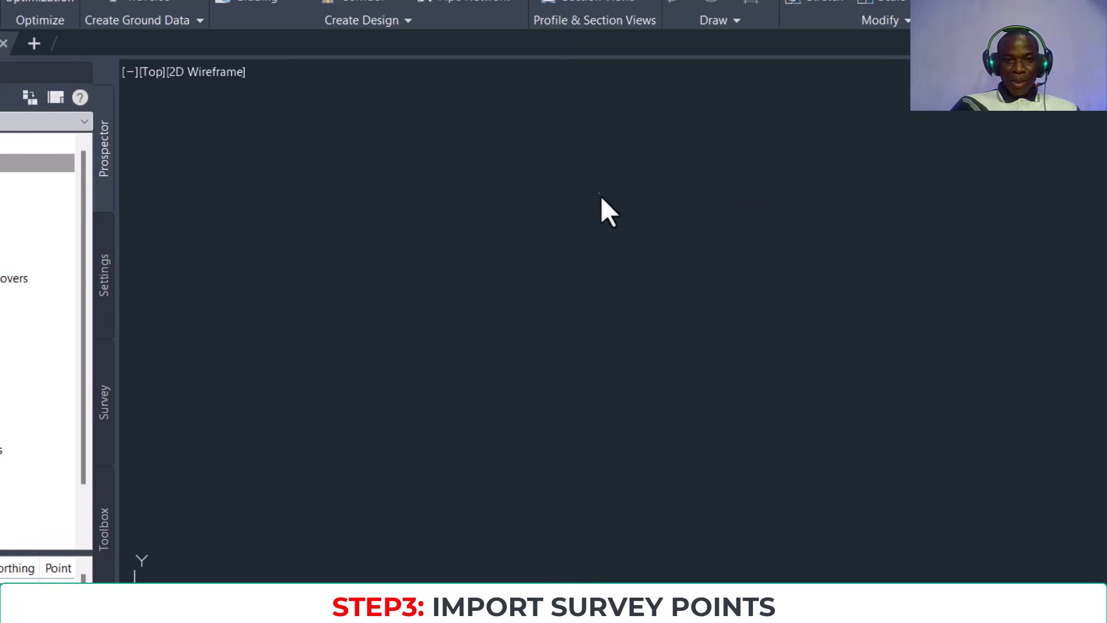
pyautogui.write('z')
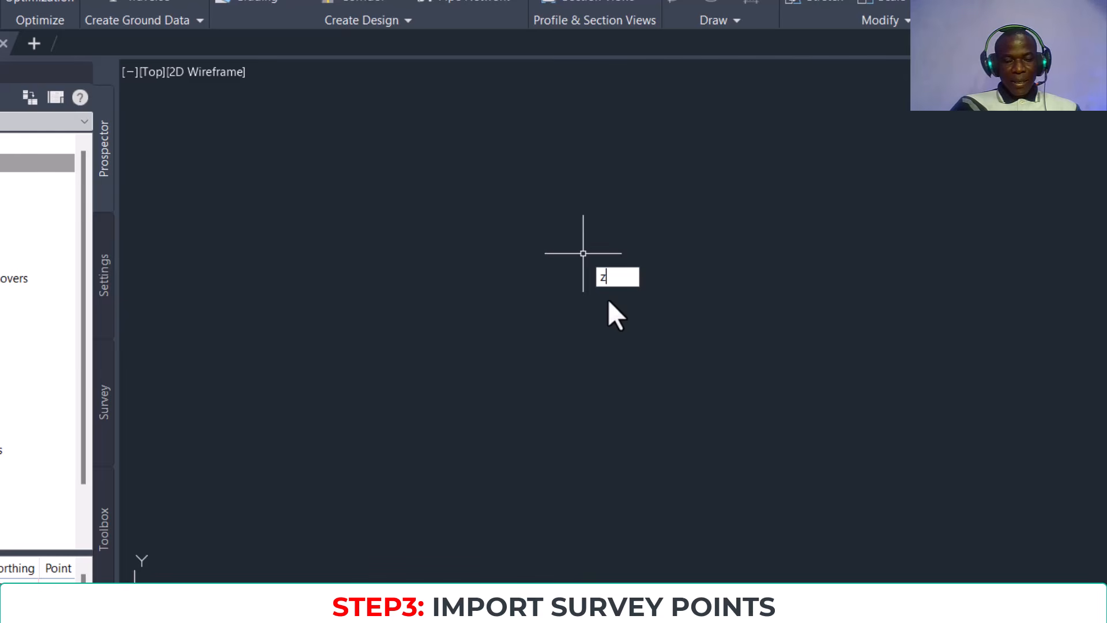
pyautogui.write('e')
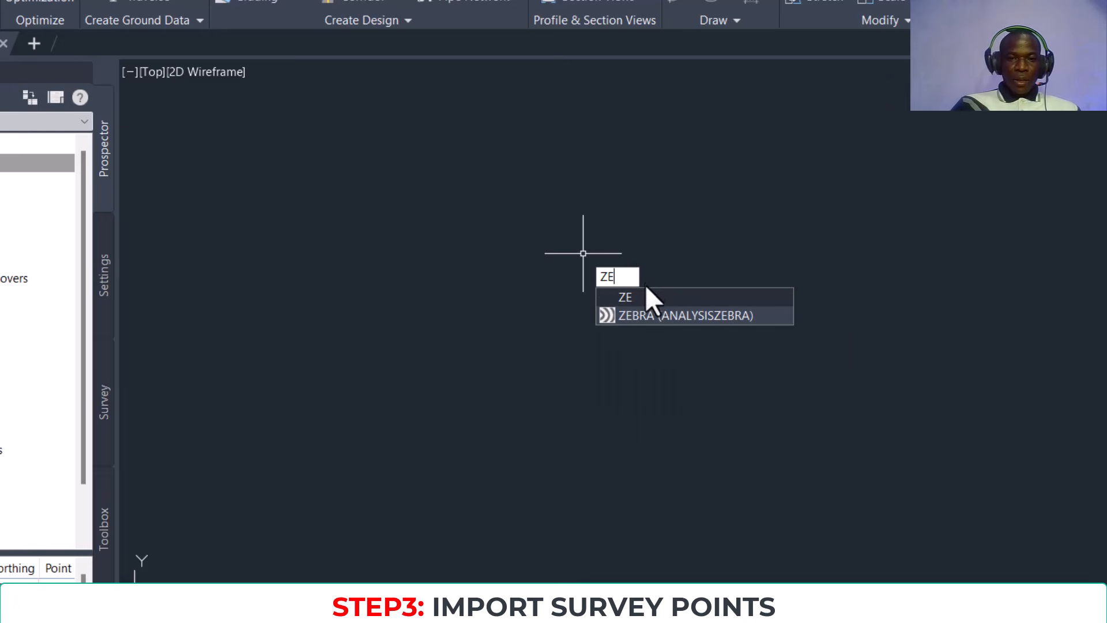
pyautogui.click(645, 285)
pyautogui.click(644, 274)
pyautogui.write('ze')
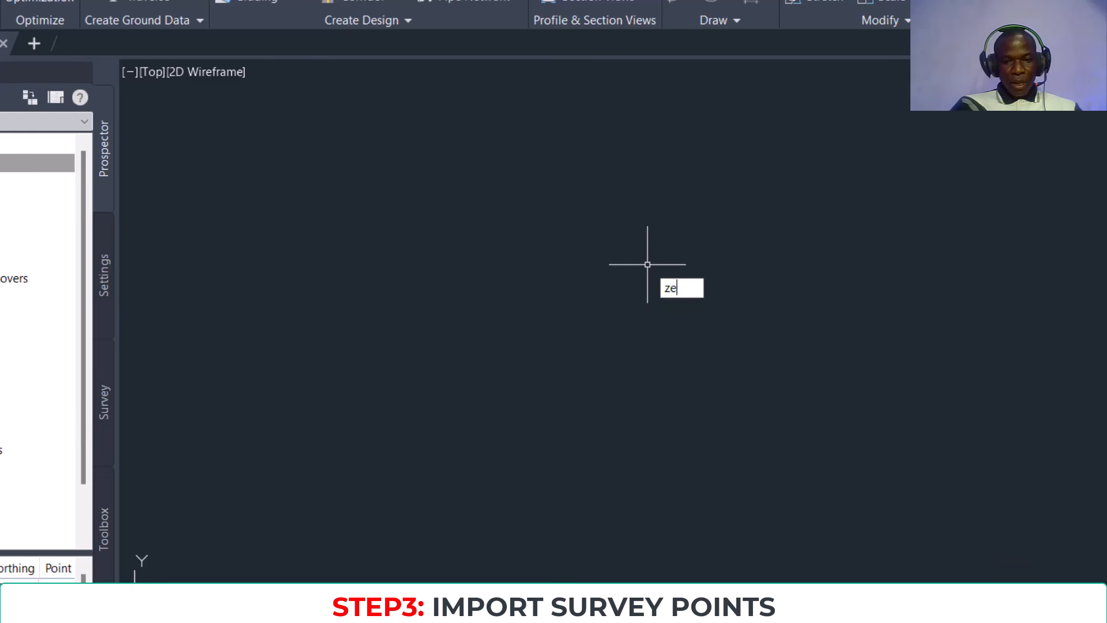
pyautogui.press('Return')
# Step: Look over the imported survey points along the road and its junctions, including the labelled tree (TR) points
pyautogui.scroll(-4, 528, 250)
pyautogui.scroll(13, 561, 300)
pyautogui.moveTo(924, 383); pyautogui.dragTo(472, 250, button='middle')
pyautogui.scroll(-7, 479, 212)
pyautogui.moveTo(644, 427); pyautogui.dragTo(521, 168, button='middle')
pyautogui.moveTo(664, 337); pyautogui.dragTo(936, 340, button='middle')
pyautogui.scroll(6, 462, 367)
pyautogui.scroll(-10, 462, 368)
pyautogui.moveTo(596, 193); pyautogui.dragTo(580, 459, button='middle')
pyautogui.scroll(10, 489, 202)
pyautogui.scroll(6, 712, 331)
pyautogui.moveTo(646, 318); pyautogui.dragTo(527, 217, button='middle')
pyautogui.scroll(-6, 526, 211)
pyautogui.scroll(8, 510, 196)
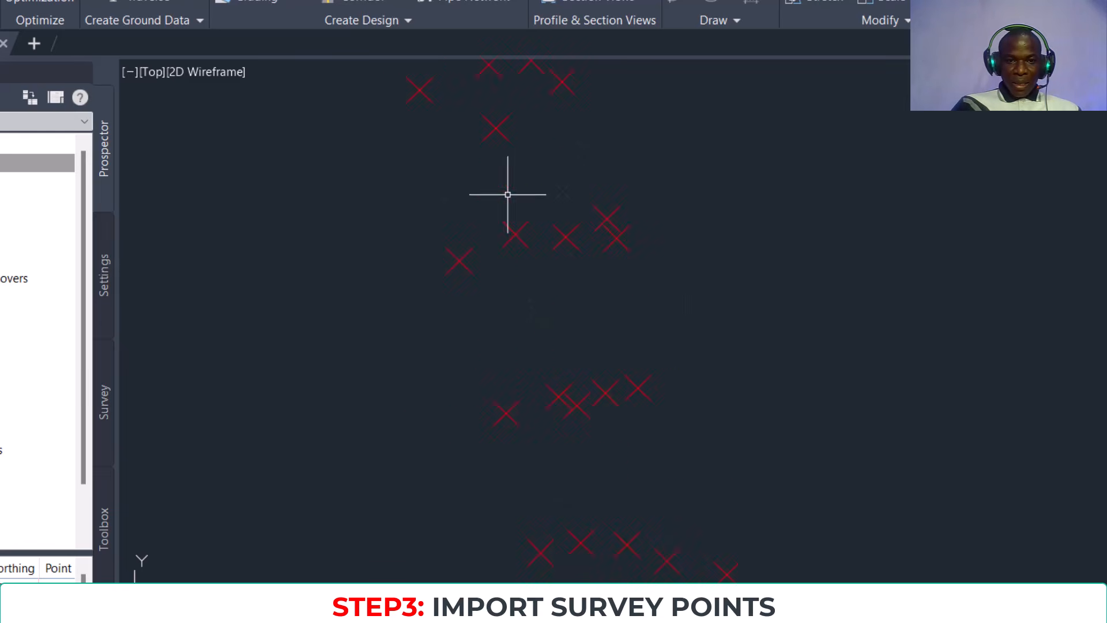
pyautogui.scroll(-8, 608, 261)
pyautogui.scroll(8, 623, 439)
pyautogui.scroll(-8, 658, 254)
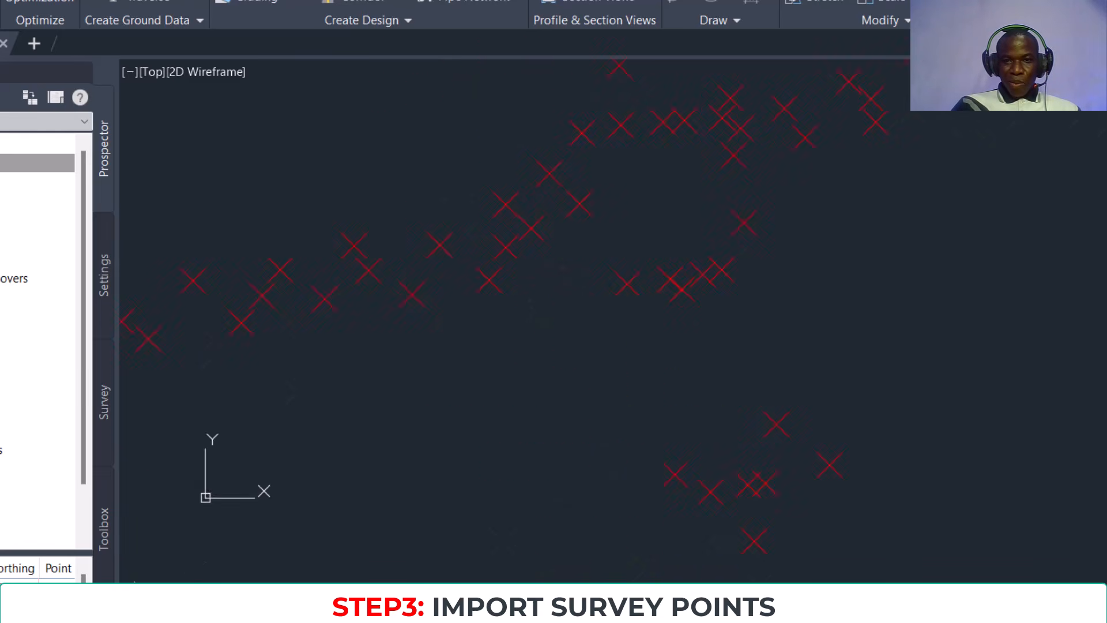
pyautogui.scroll(8, 683, 240)
pyautogui.scroll(-8, 685, 215)
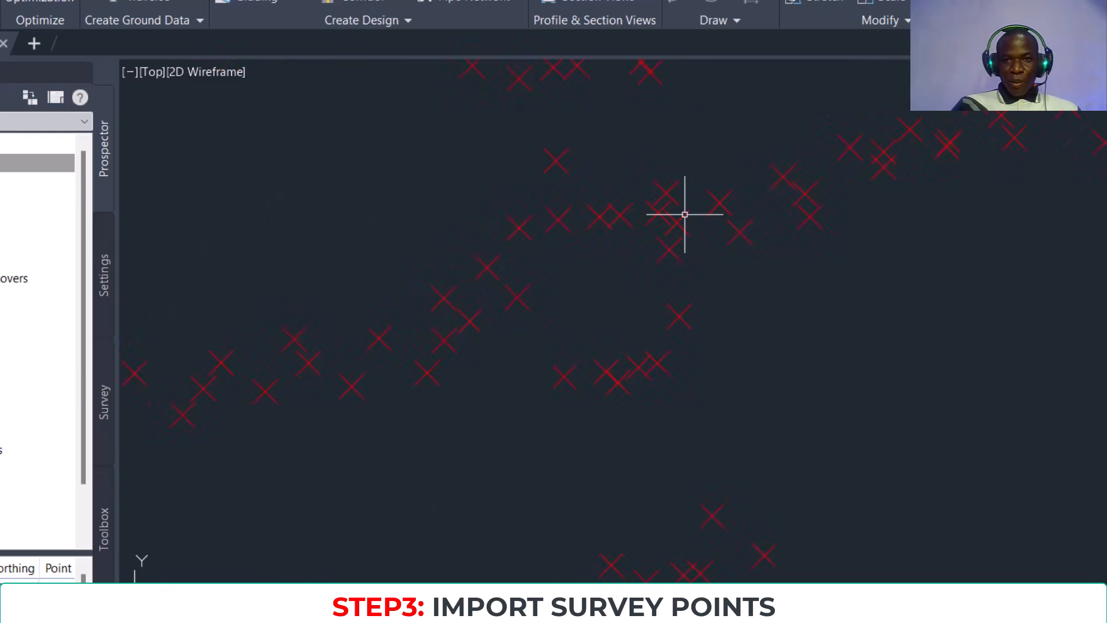
pyautogui.scroll(8, 522, 351)
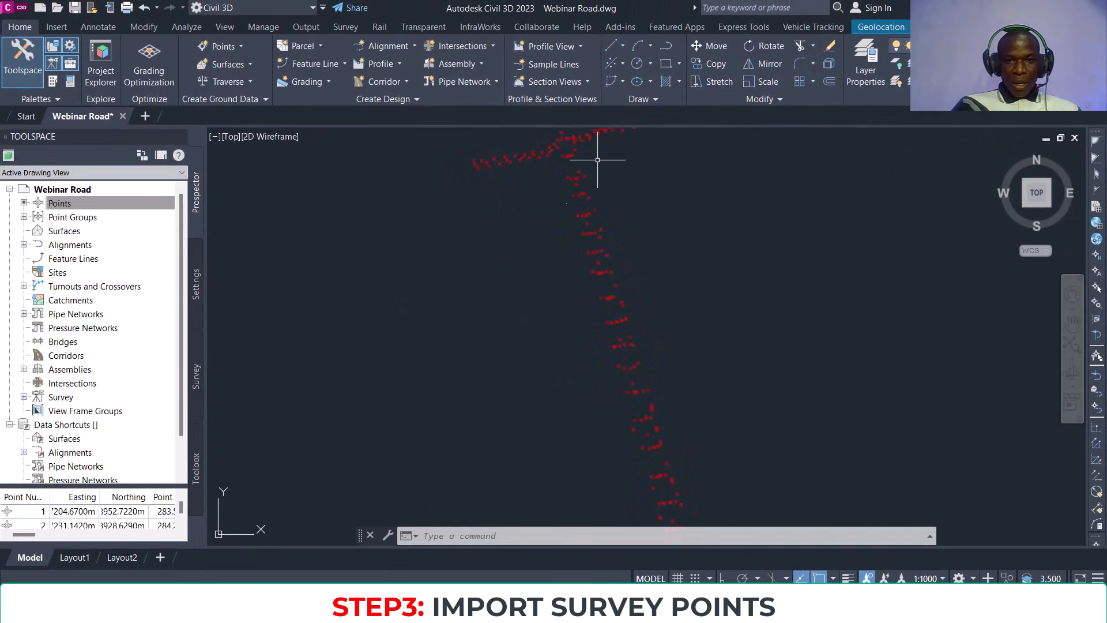
pyautogui.scroll(5, 504, 286)
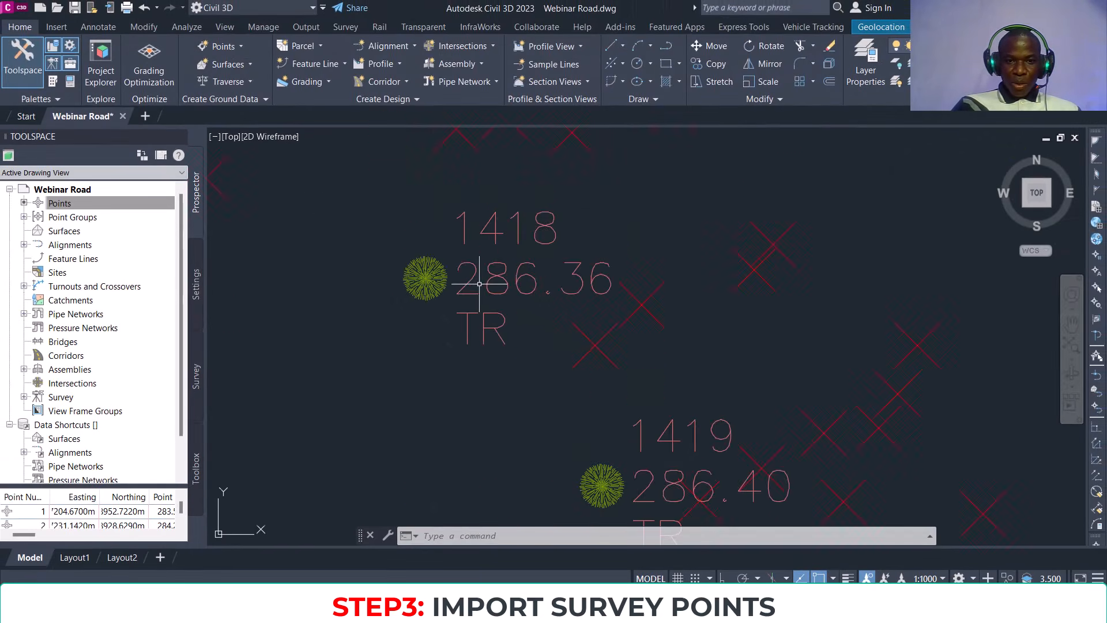
pyautogui.scroll(-8, 563, 235)
pyautogui.moveTo(536, 247); pyautogui.dragTo(574, 275, button='middle')
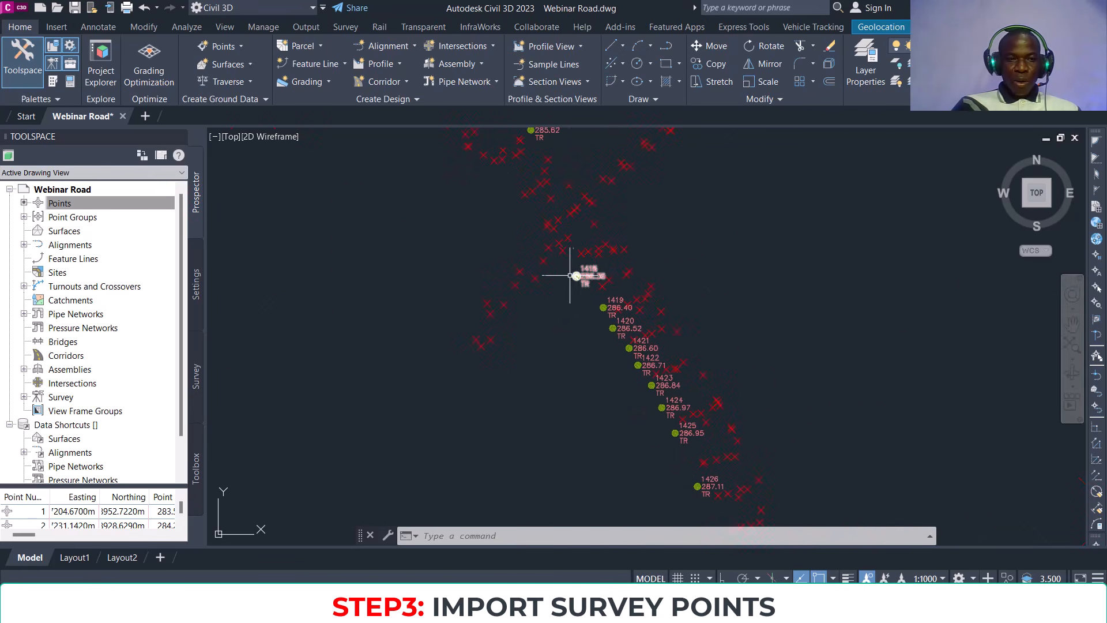
# Step: Look at the codes of the Civil 3D description key set in the drawing's point settings
pyautogui.click(196, 282)
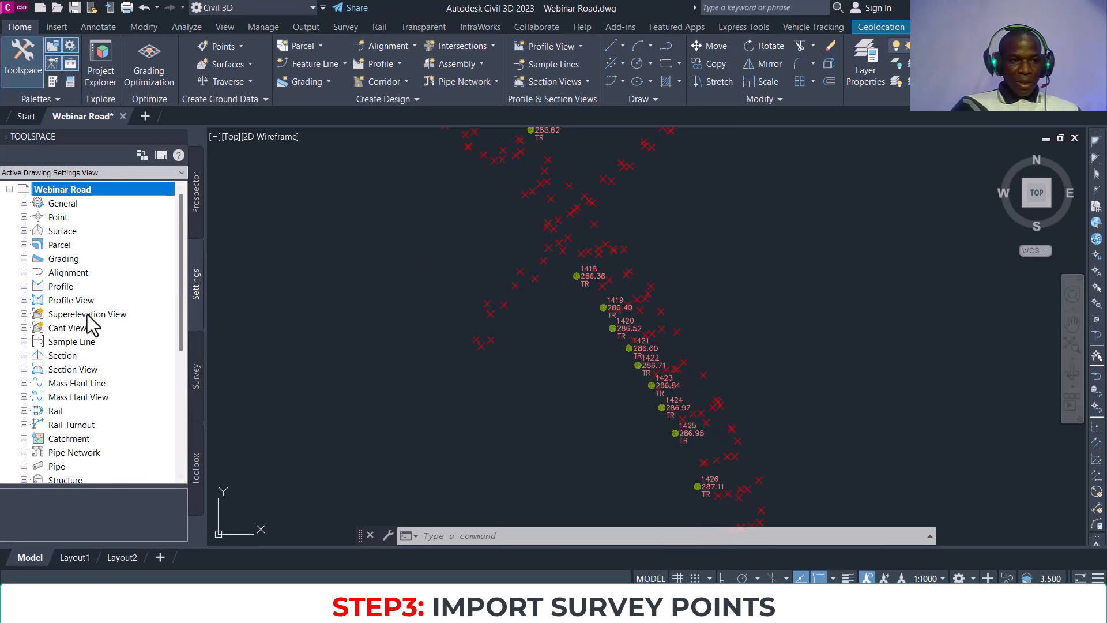
pyautogui.click(24, 217)
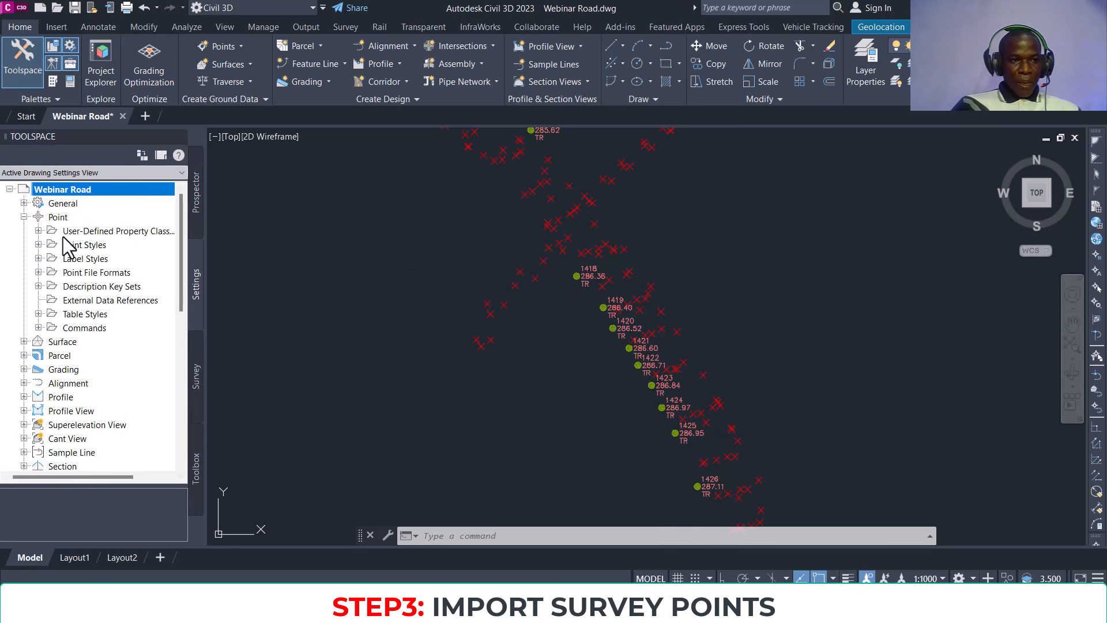
pyautogui.click(37, 286)
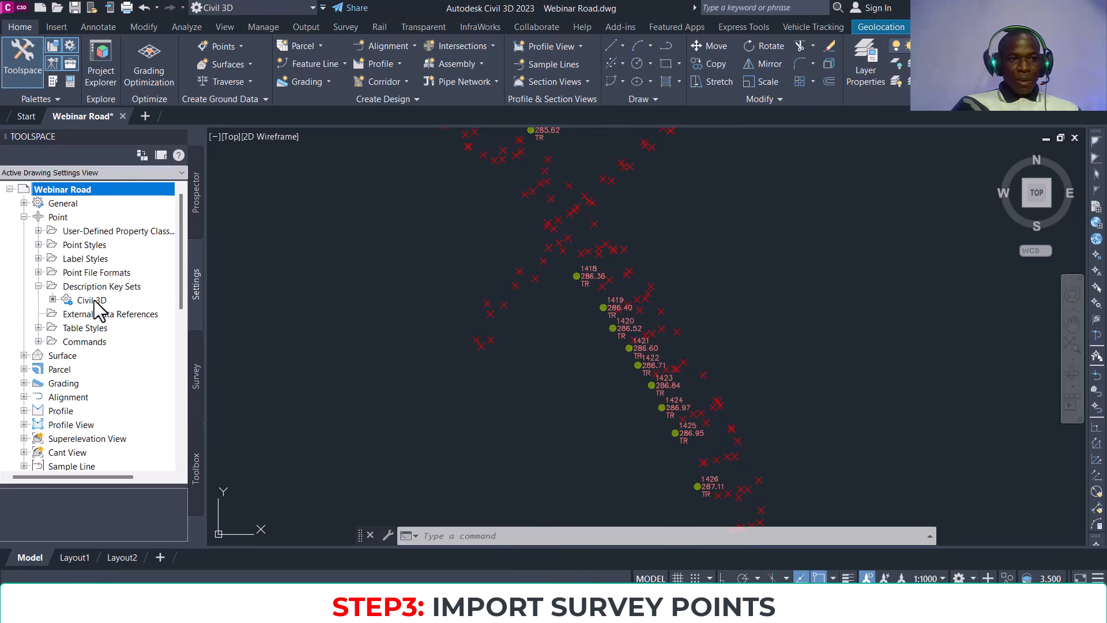
pyautogui.click(94, 300)
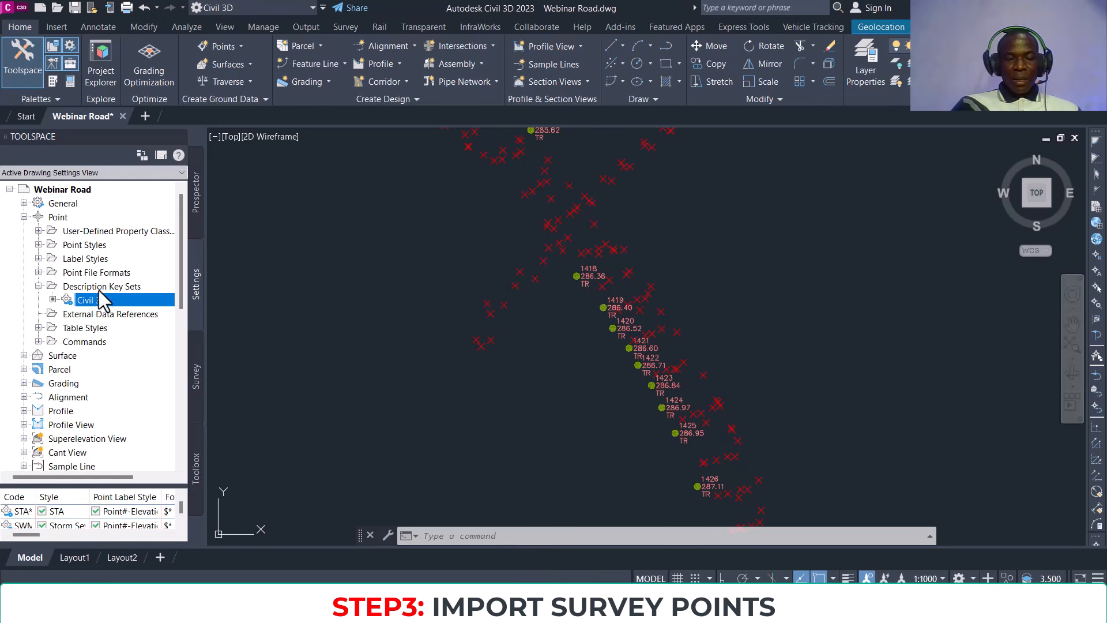
# Step: Expand the point groups of the Webinar Road drawing and open the properties of the _All Points group
pyautogui.click(194, 180)
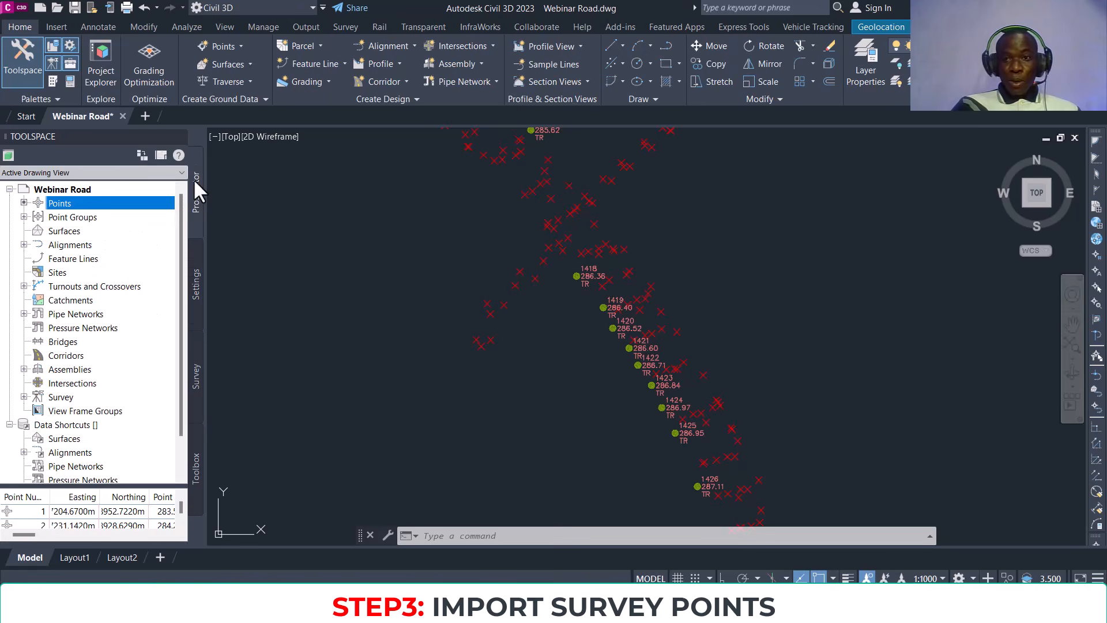
pyautogui.click(67, 216)
pyautogui.click(70, 203)
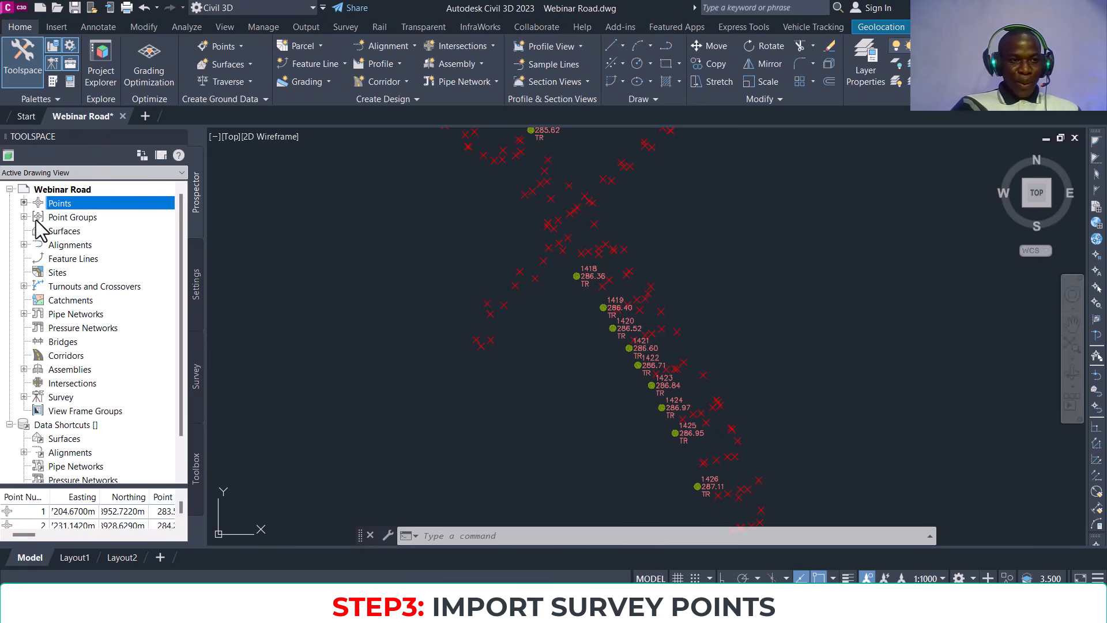
pyautogui.click(52, 217)
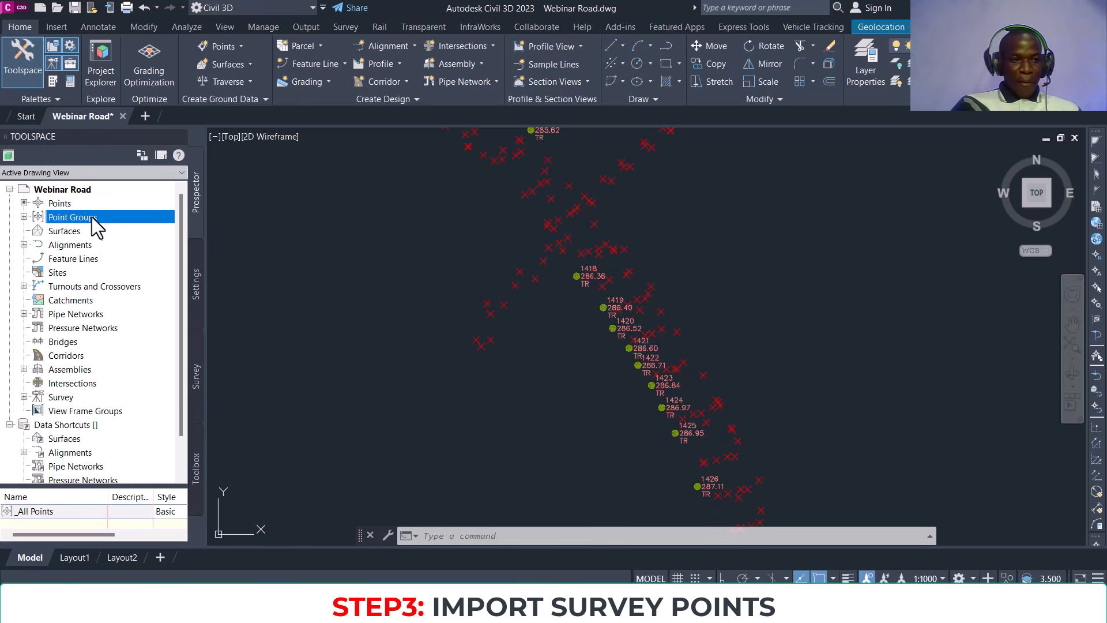
pyautogui.click(25, 217)
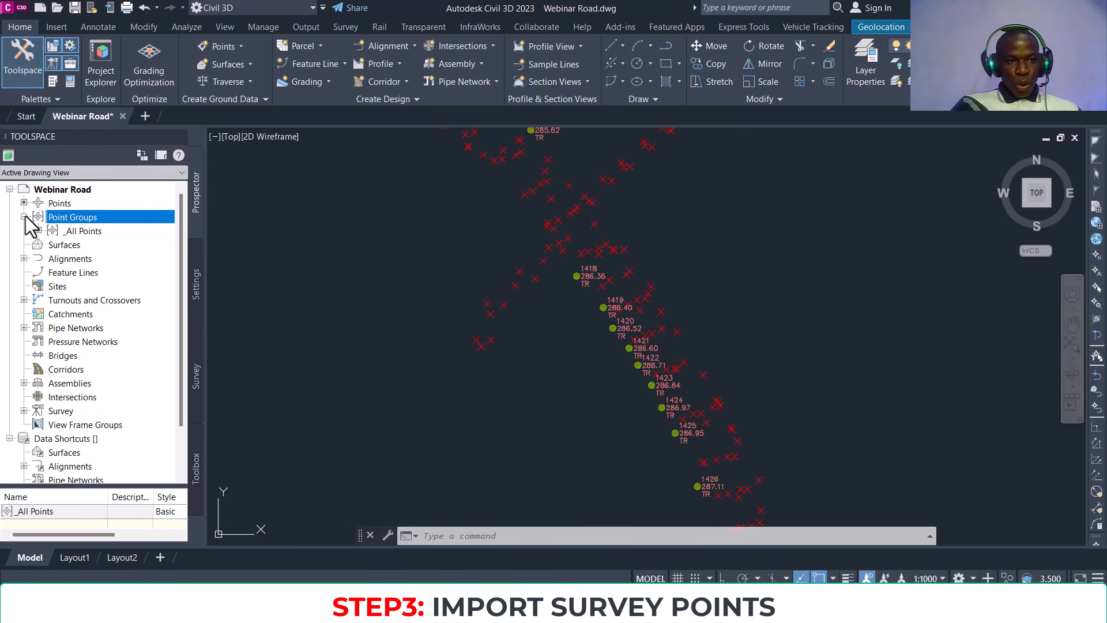
pyautogui.click(92, 229)
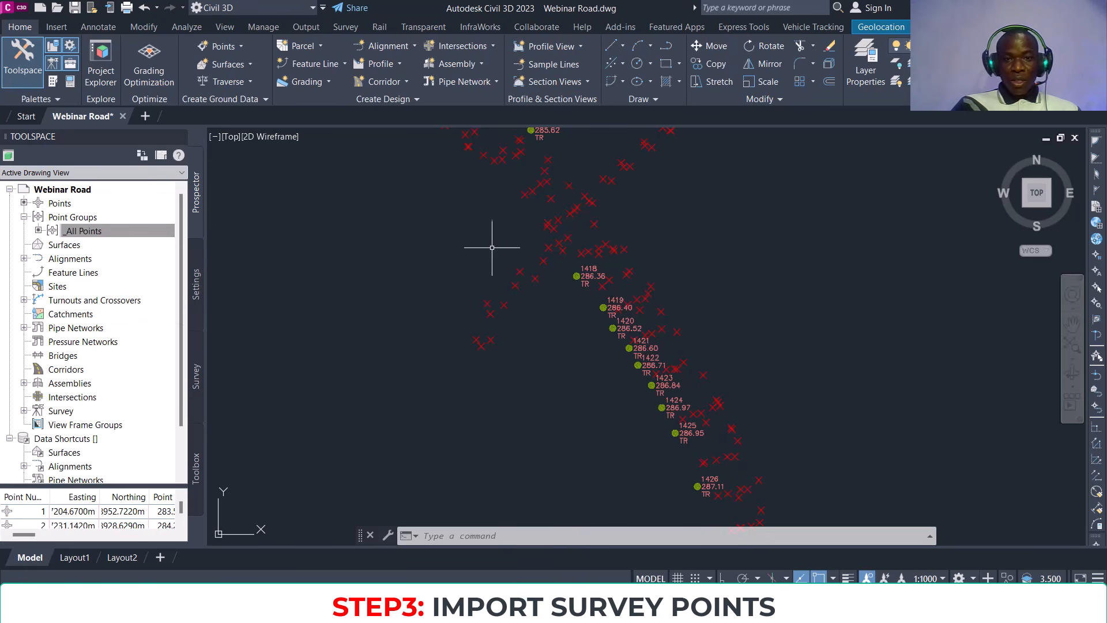
pyautogui.scroll(-4, 586, 321)
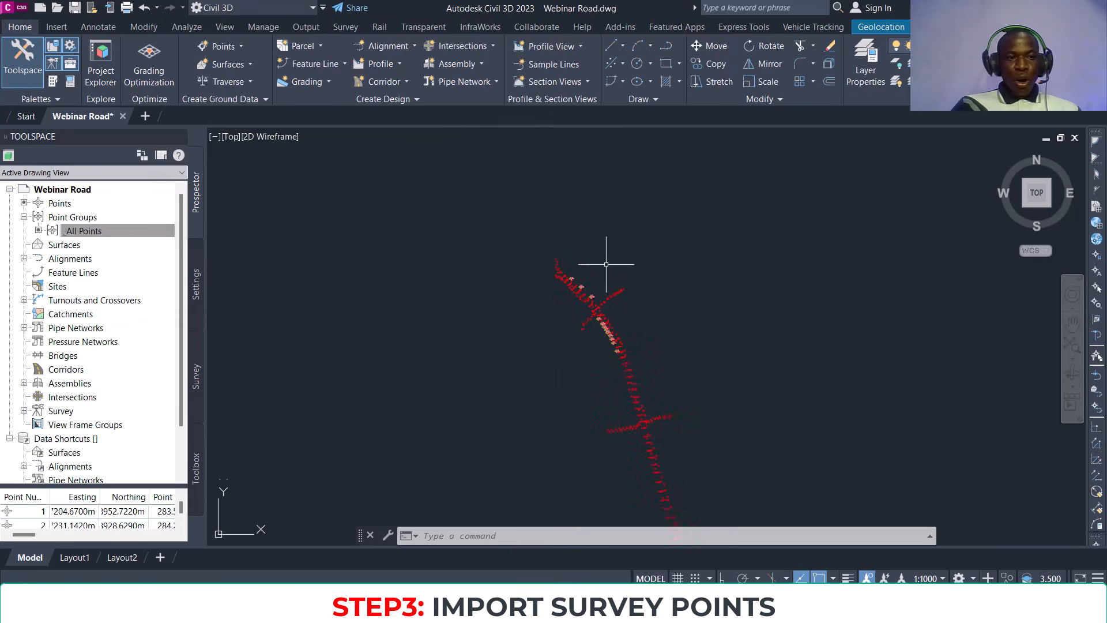
pyautogui.rightClick(99, 233)
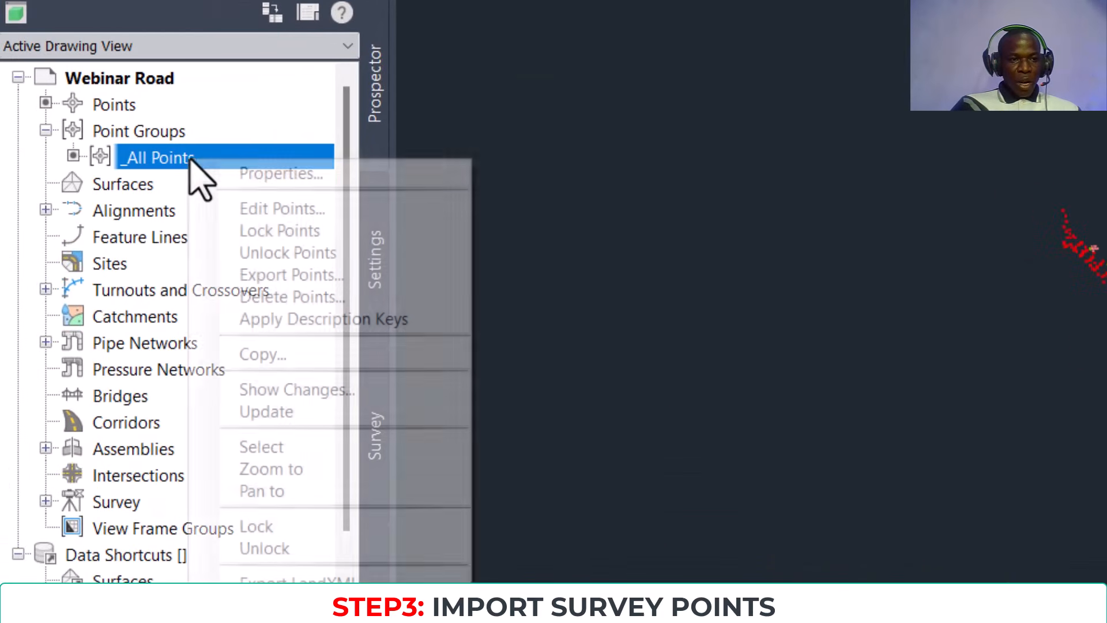
pyautogui.click(292, 174)
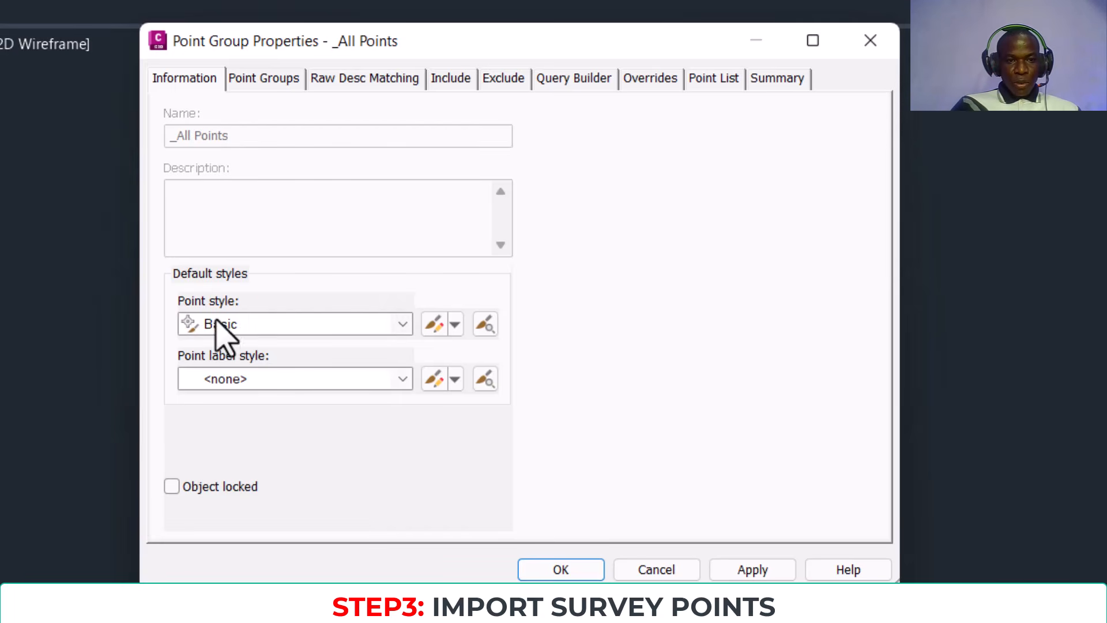
# Step: Set the _All Points group's point label style to Elevation and Description, keeping the Basic point style, and accept the properties
pyautogui.click(267, 320)
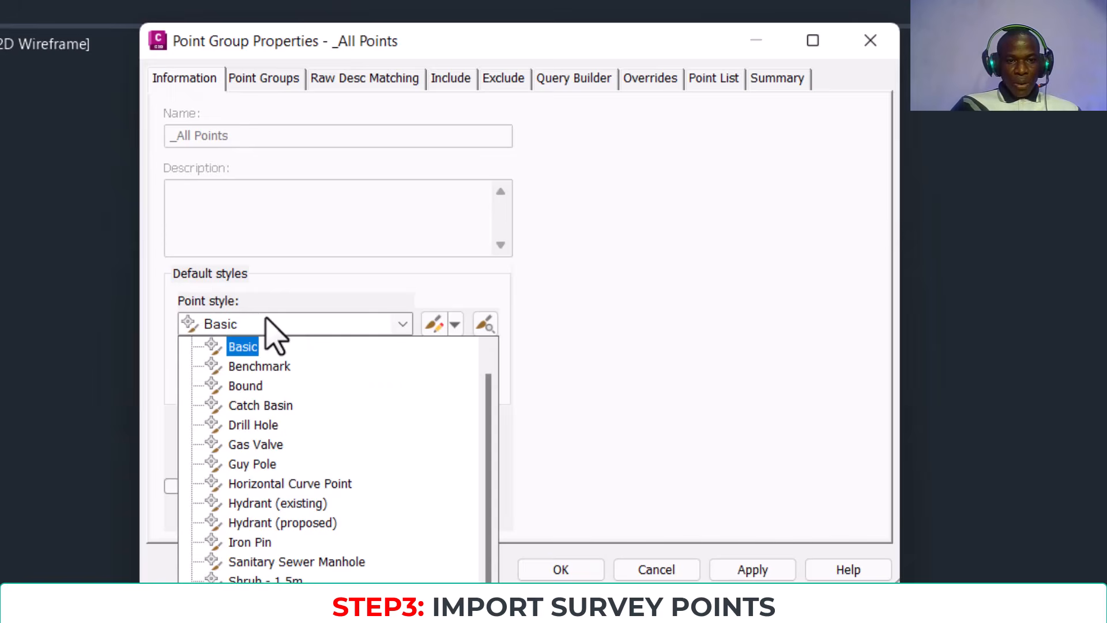
pyautogui.click(267, 319)
pyautogui.click(234, 378)
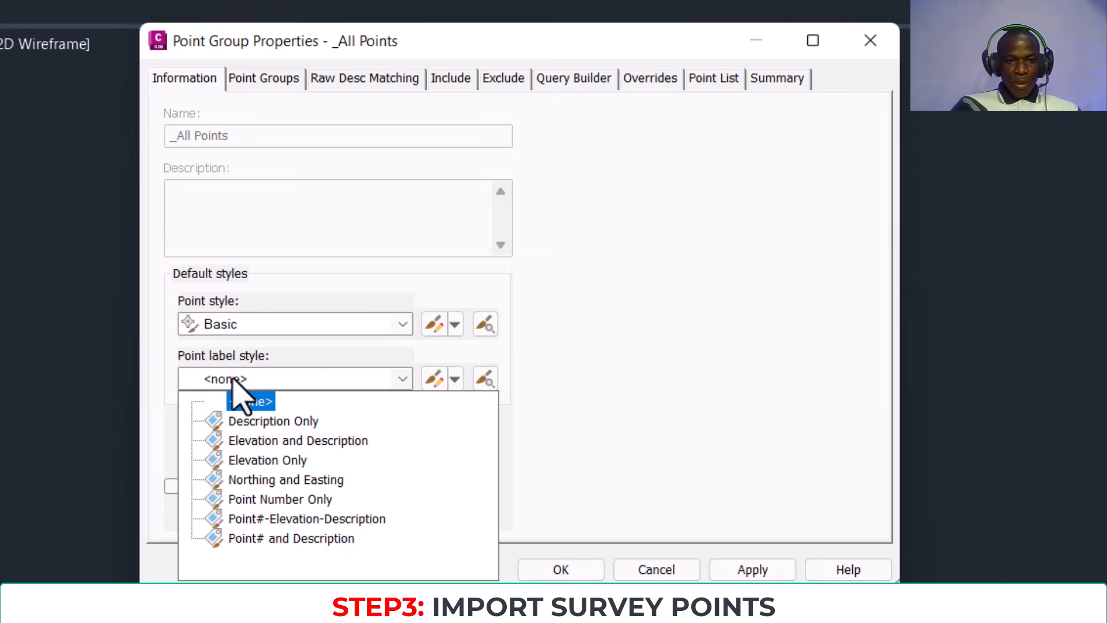
pyautogui.click(237, 400)
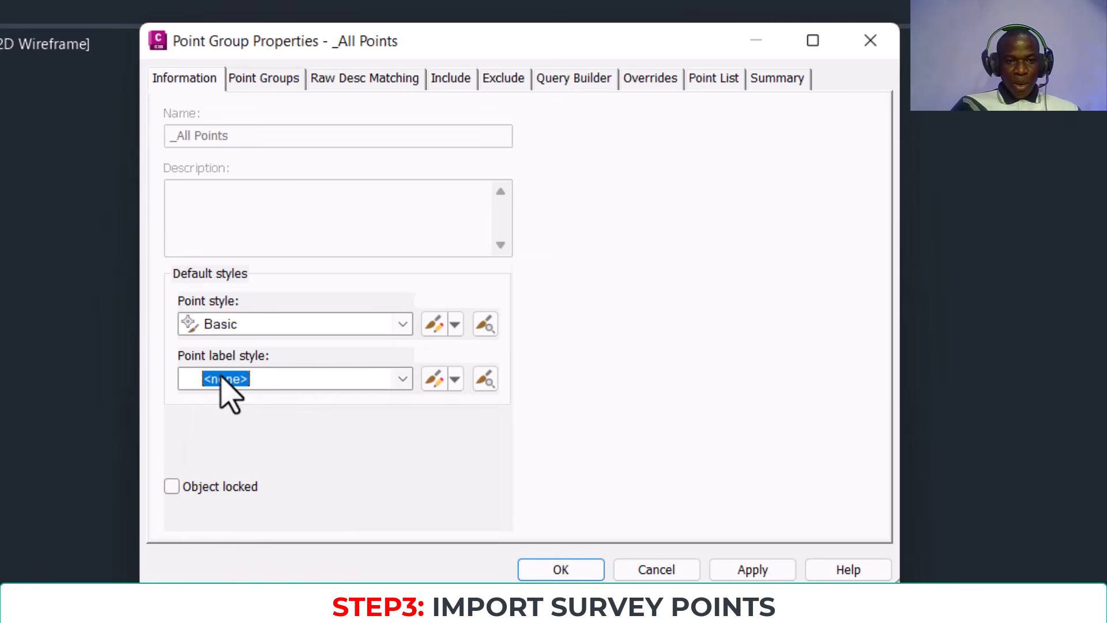
pyautogui.click(285, 382)
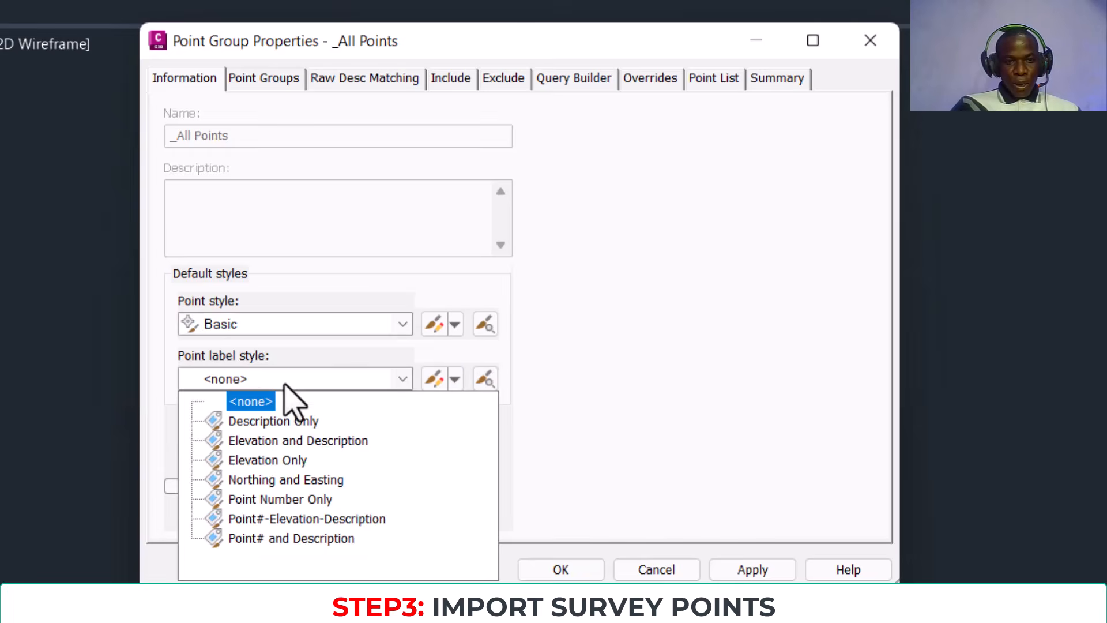
pyautogui.click(297, 441)
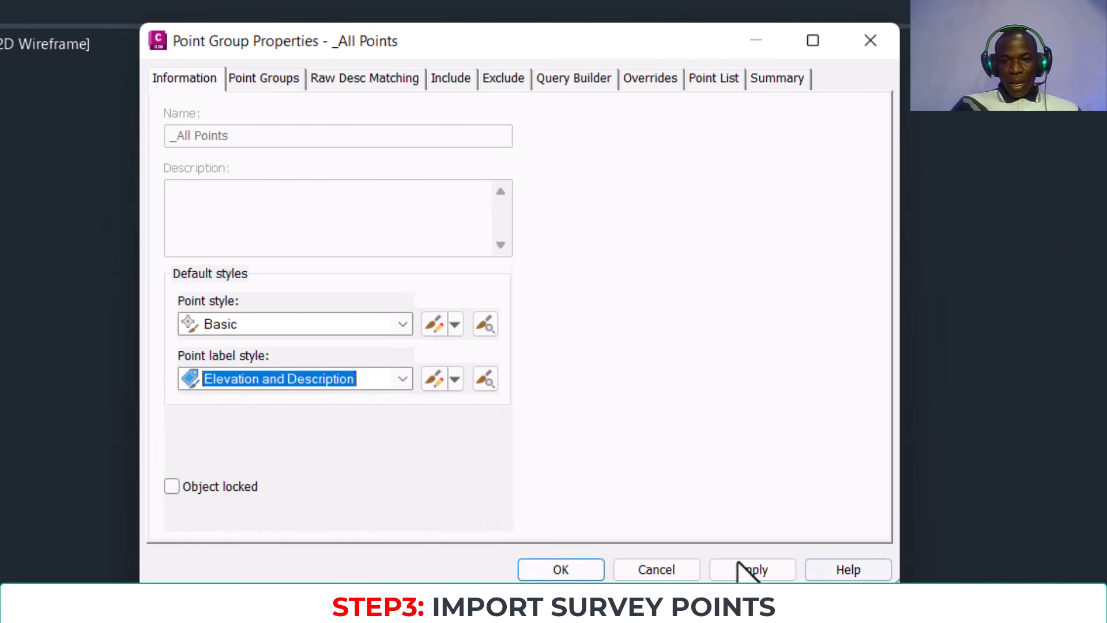
pyautogui.click(582, 545)
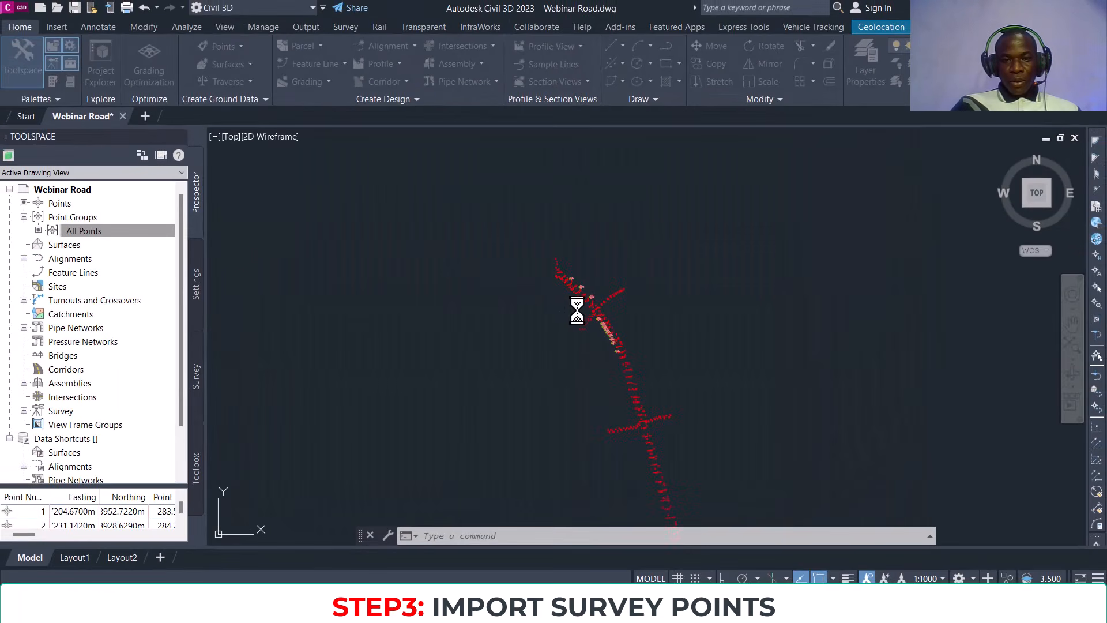
# Step: Look over the elevation and description labels of the tree (TR), ground (GRND), centreline (CL) and street (STR) points along the road
pyautogui.scroll(10, 611, 317)
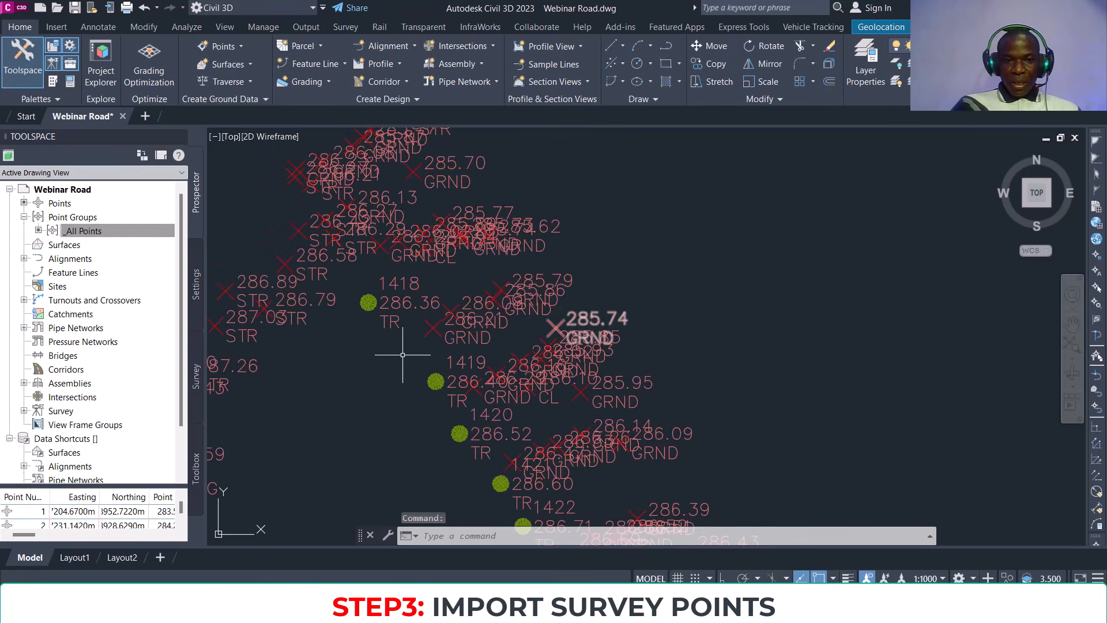
pyautogui.moveTo(403, 356); pyautogui.dragTo(511, 264, button='middle')
pyautogui.scroll(-8, 546, 268)
pyautogui.moveTo(640, 404); pyautogui.dragTo(619, 270, button='middle')
pyautogui.scroll(10, 618, 260)
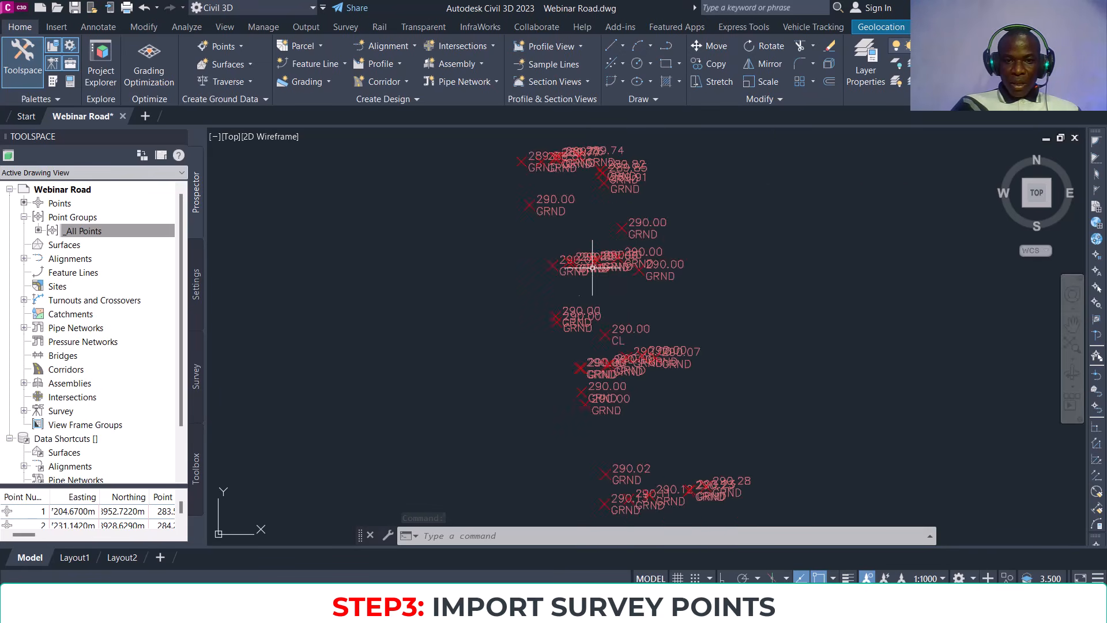
pyautogui.scroll(-8, 576, 280)
pyautogui.moveTo(535, 230); pyautogui.dragTo(536, 252, button='middle')
pyautogui.scroll(10, 496, 262)
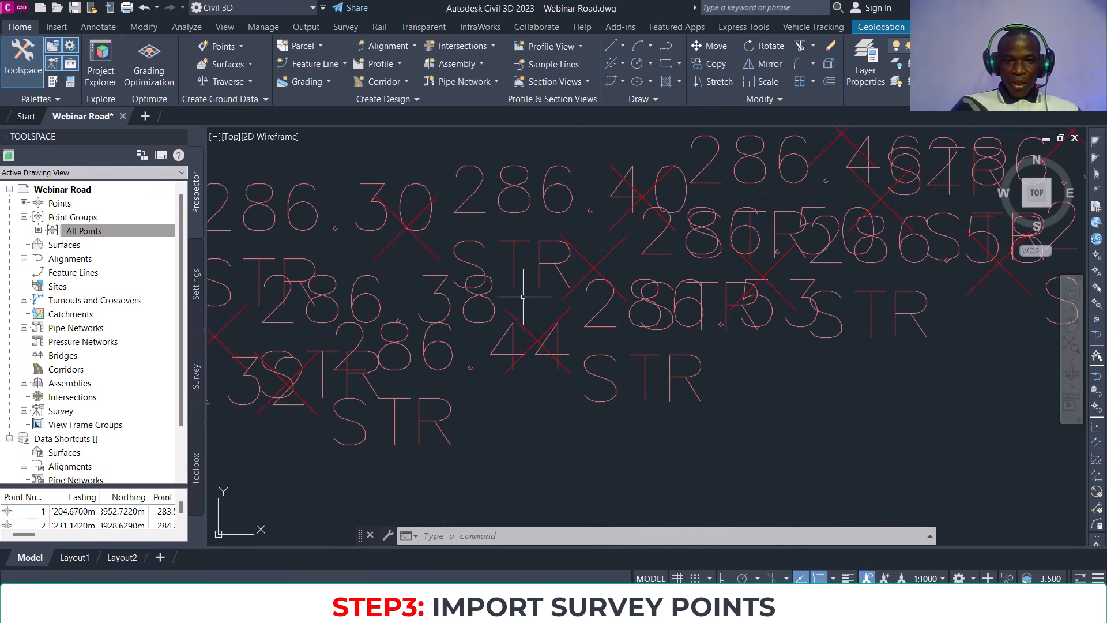
pyautogui.scroll(-6, 457, 280)
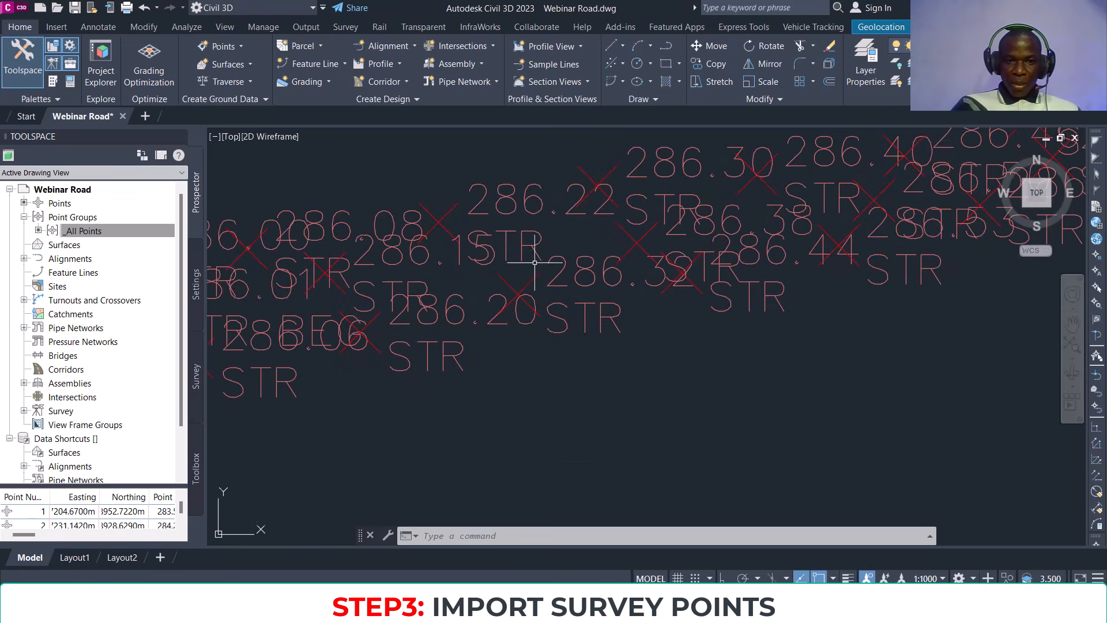
pyautogui.scroll(-6, 680, 346)
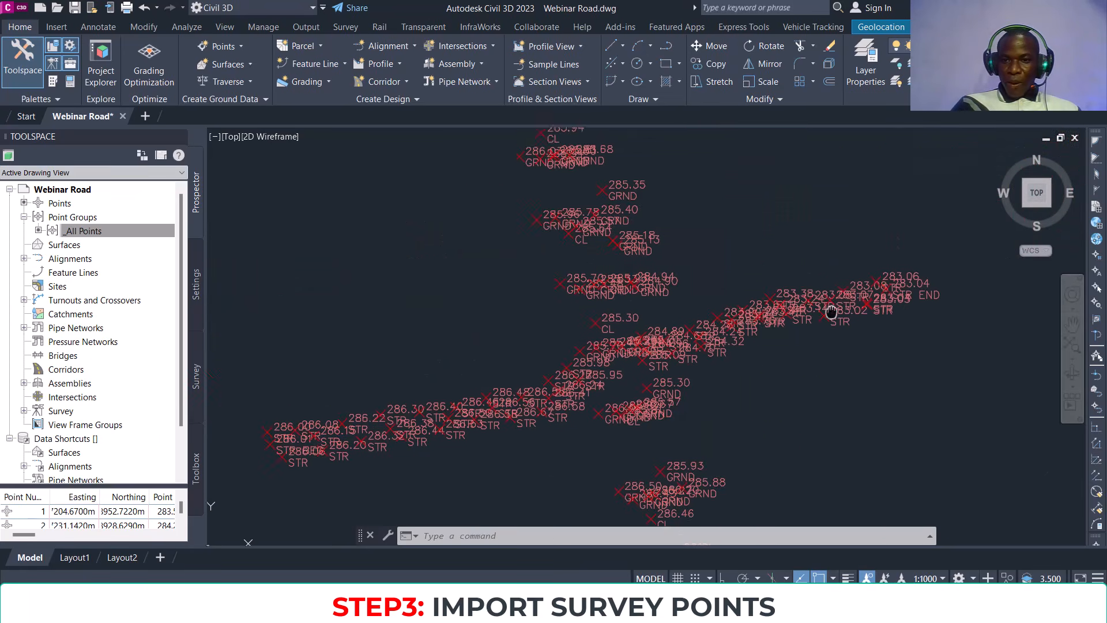
# Step: Examine the labelled STR points where the side street crosses the straight northern stretch of the road
pyautogui.scroll(-2, 666, 372)
pyautogui.moveTo(630, 352)
pyautogui.mouseDown(button='middle')
pyautogui.moveTo(628, 314)
pyautogui.moveTo(608, 281)
pyautogui.mouseUp(button='middle')
pyautogui.scroll(-5, 614, 301)
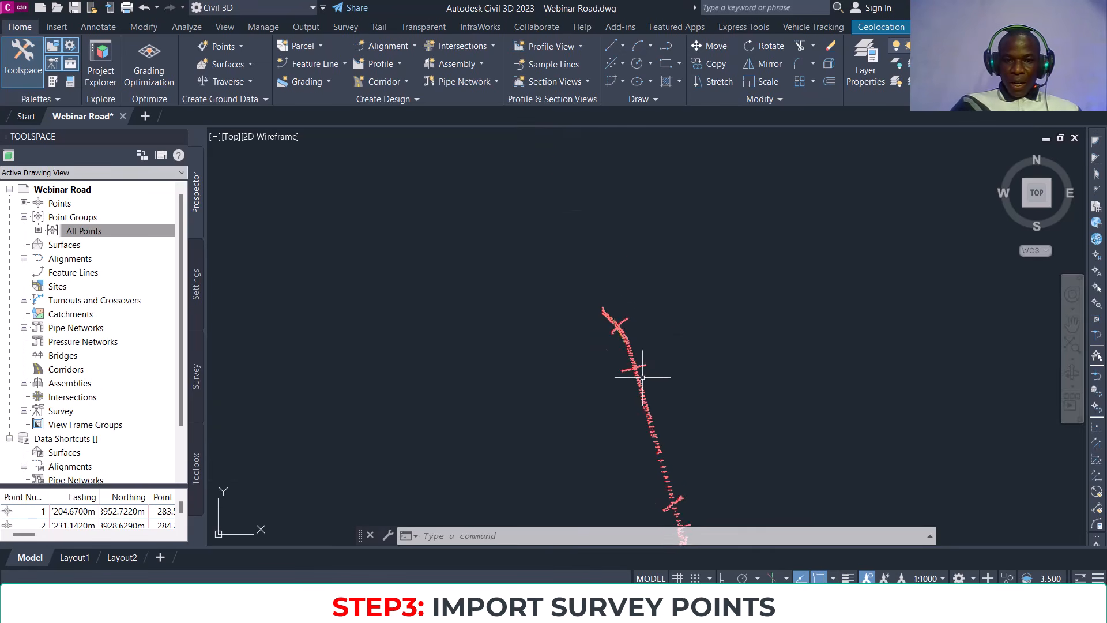
pyautogui.scroll(5, 641, 358)
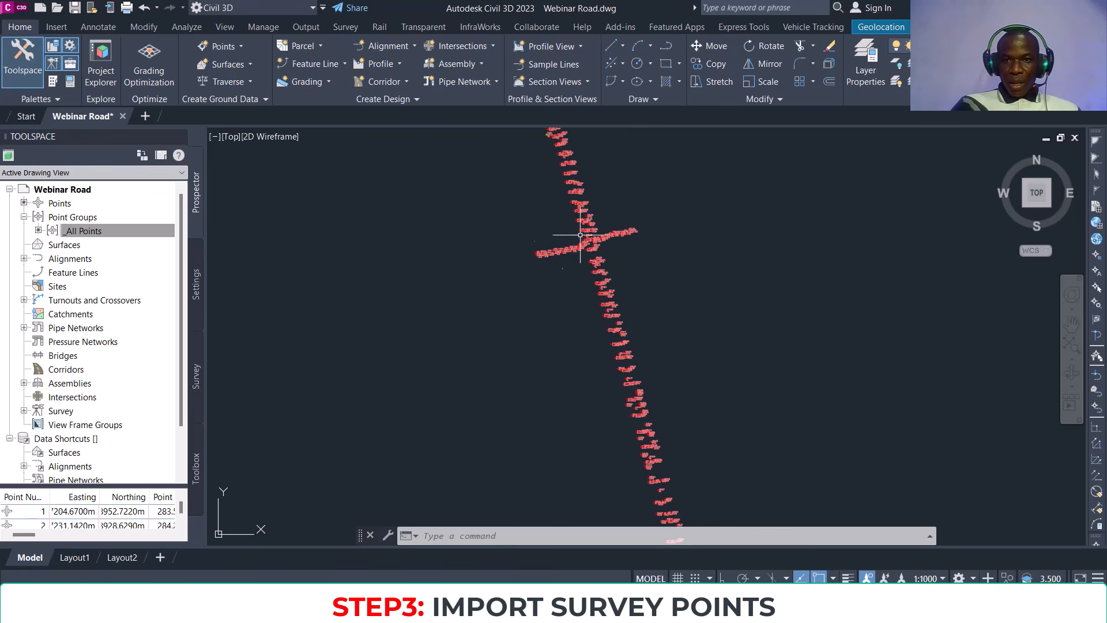
pyautogui.scroll(4, 616, 275)
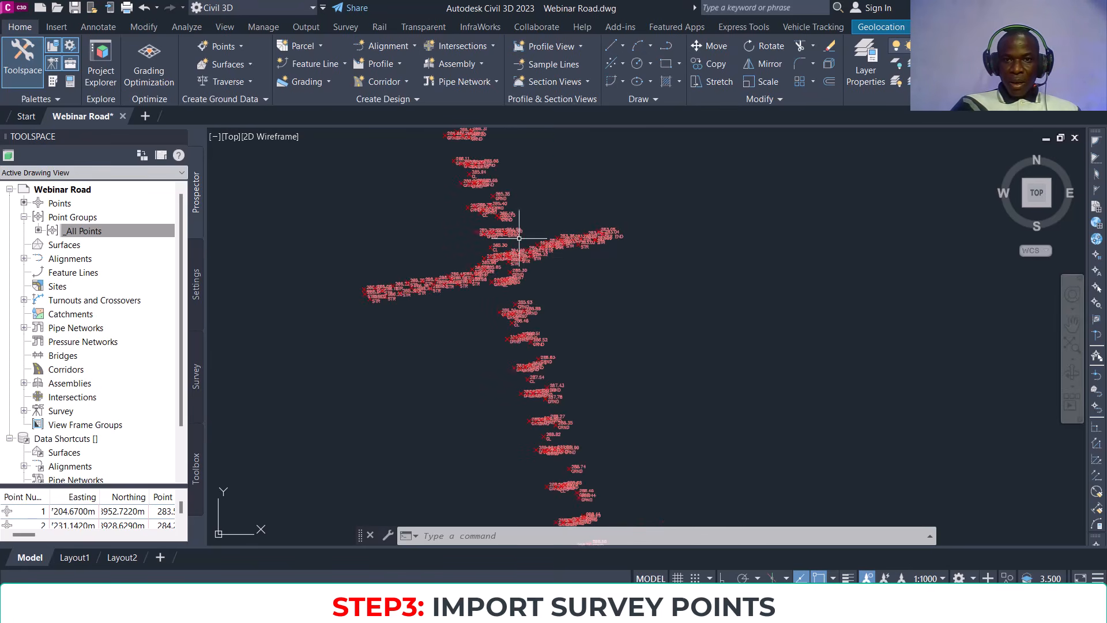
pyautogui.scroll(3, 524, 238)
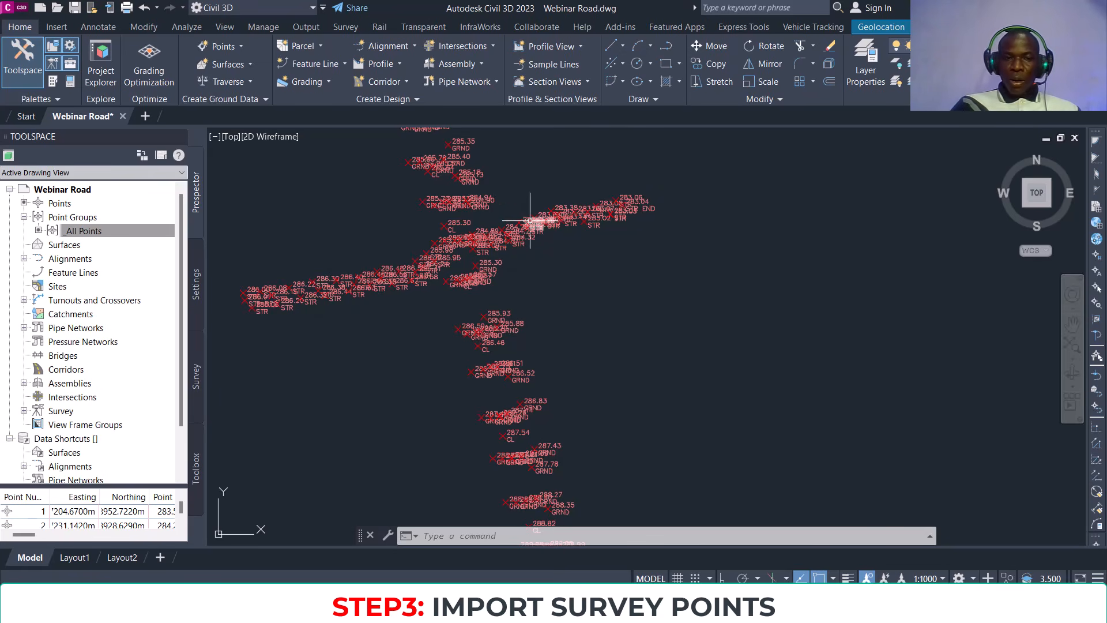
pyautogui.scroll(2, 432, 255)
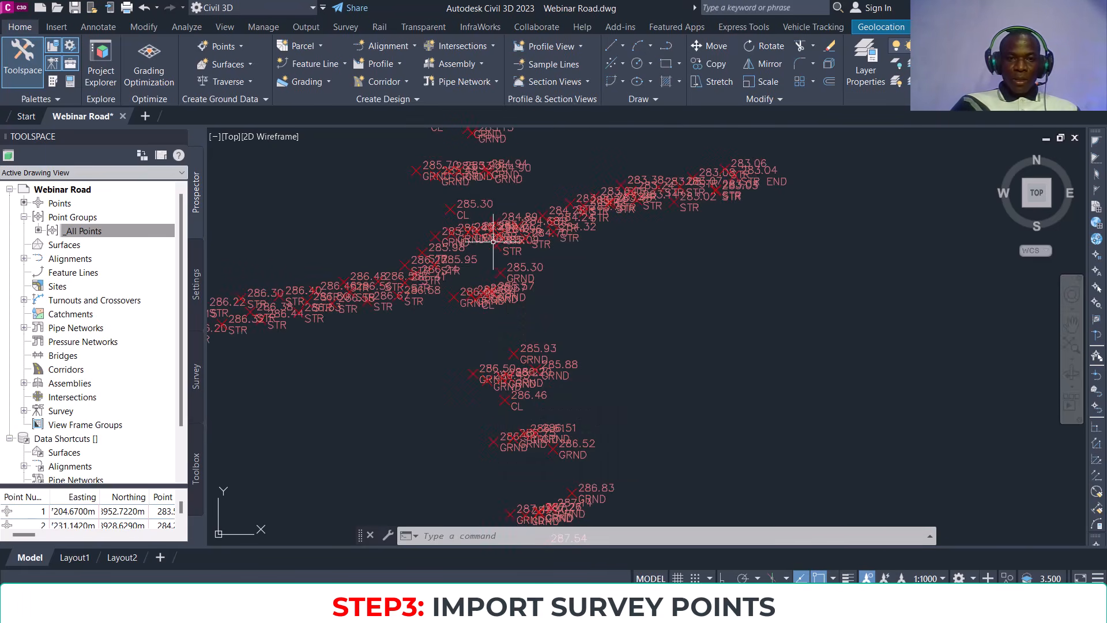
# Step: Examine the point labels at the skewed side-street crossing and the points along both branches south of the road's fork
pyautogui.scroll(-5, 493, 242)
pyautogui.scroll(1, 600, 314)
pyautogui.scroll(-2, 571, 349)
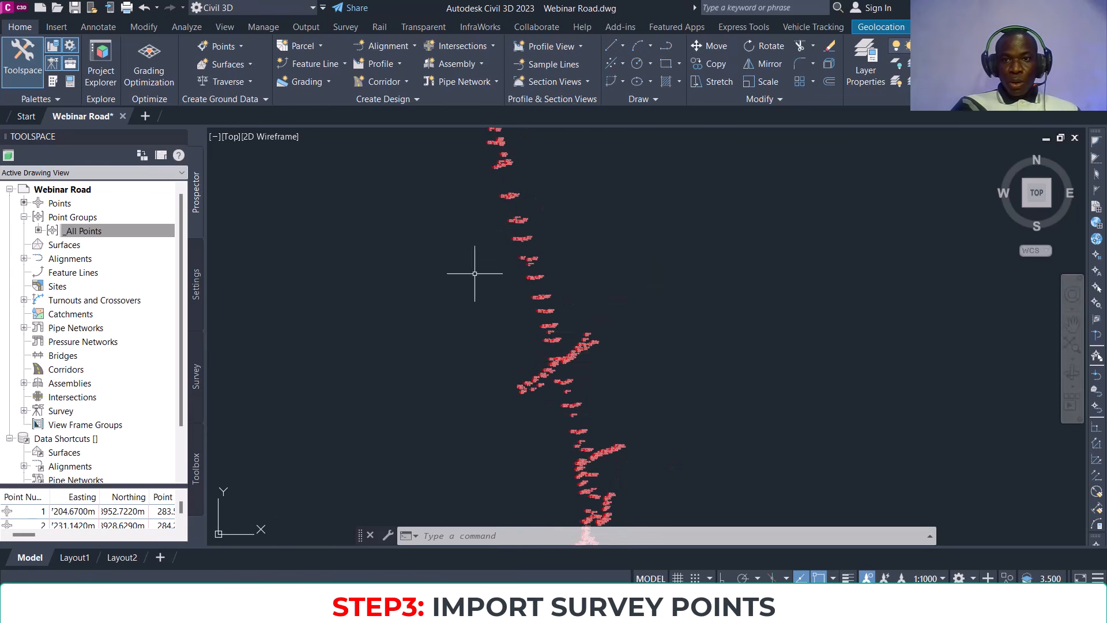
pyautogui.scroll(5, 553, 355)
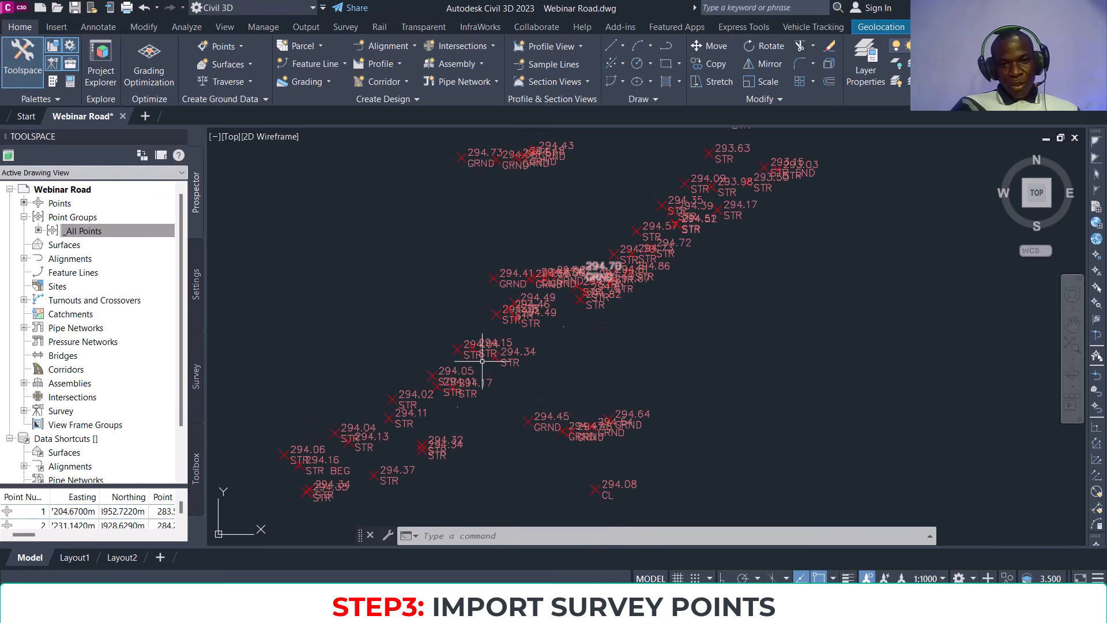
pyautogui.scroll(-6, 604, 398)
pyautogui.moveTo(604, 398); pyautogui.dragTo(627, 212, button='middle')
pyautogui.moveTo(511, 414); pyautogui.dragTo(619, 258, button='middle')
pyautogui.moveTo(531, 469); pyautogui.dragTo(544, 290, button='middle')
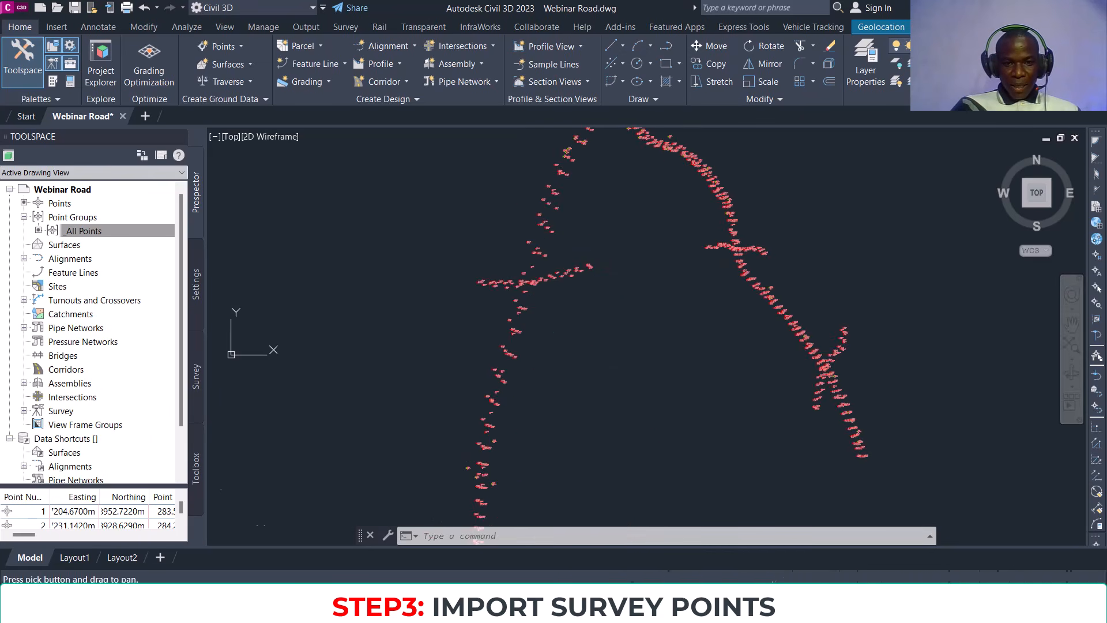
pyautogui.scroll(5, 618, 271)
pyautogui.moveTo(730, 269); pyautogui.dragTo(580, 356, button='middle')
pyautogui.scroll(-8, 578, 359)
pyautogui.moveTo(537, 288); pyautogui.dragTo(509, 307, button='middle')
pyautogui.scroll(4, 505, 306)
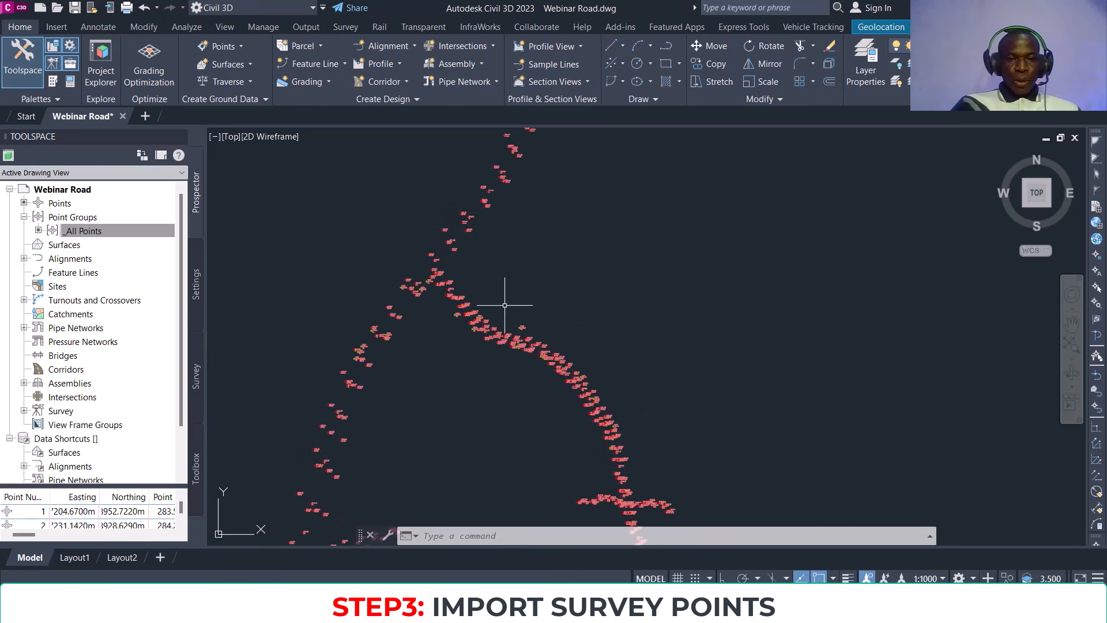
# Step: Inspect the points from the fork back north to the closely spaced side-street junctions at the road's bend
pyautogui.moveTo(441, 287)
pyautogui.mouseDown(button='middle')
pyautogui.moveTo(611, 309)
pyautogui.moveTo(591, 337)
pyautogui.mouseUp(button='middle')
pyautogui.scroll(-6, 590, 337)
pyautogui.moveTo(630, 211); pyautogui.dragTo(631, 264, button='middle')
pyautogui.scroll(2, 626, 210)
pyautogui.scroll(3, 607, 264)
pyautogui.scroll(-5, 572, 223)
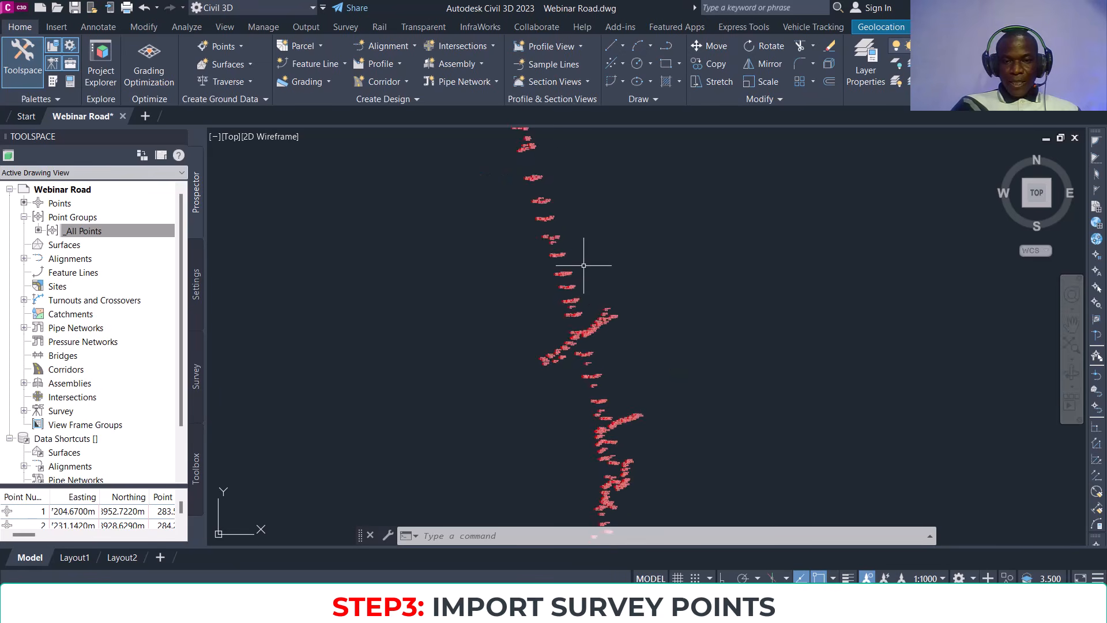
pyautogui.scroll(5, 616, 235)
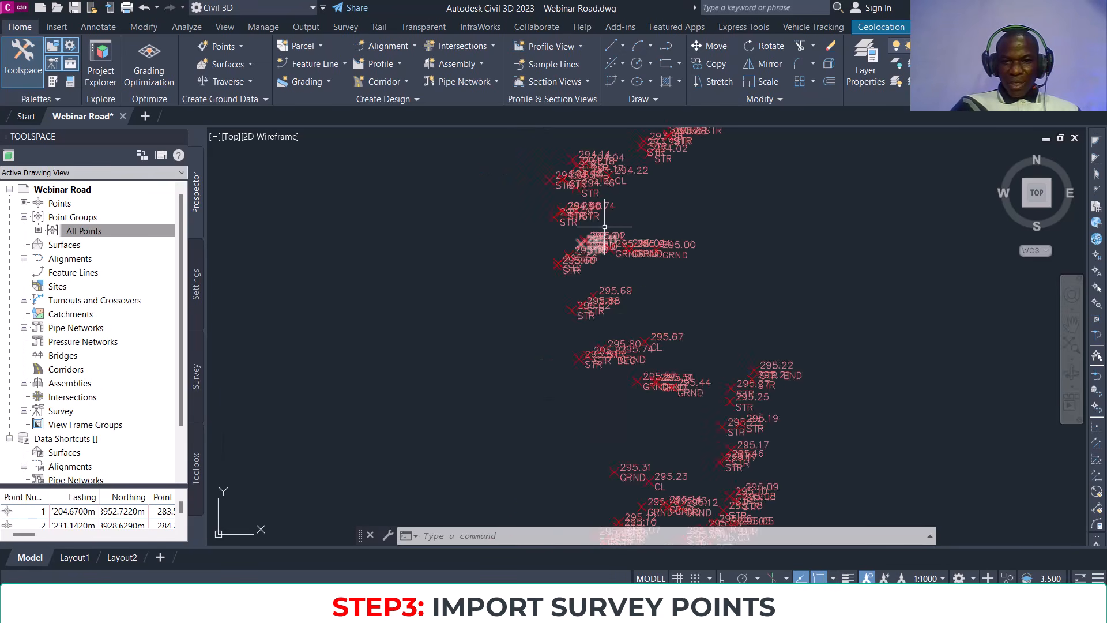
pyautogui.scroll(-4, 583, 274)
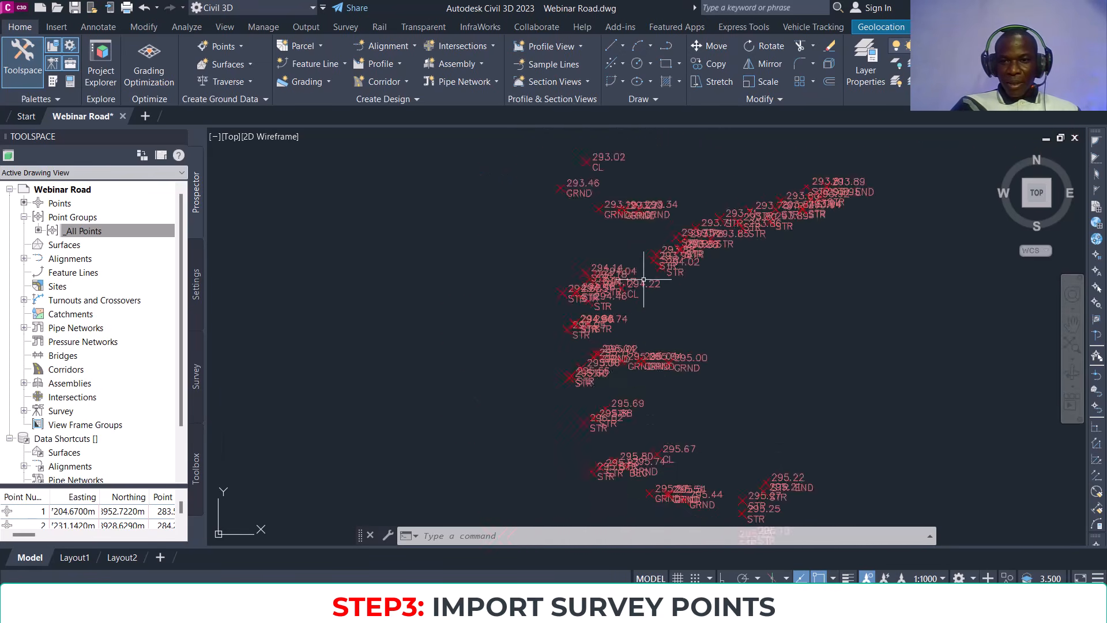
pyautogui.scroll(3, 568, 292)
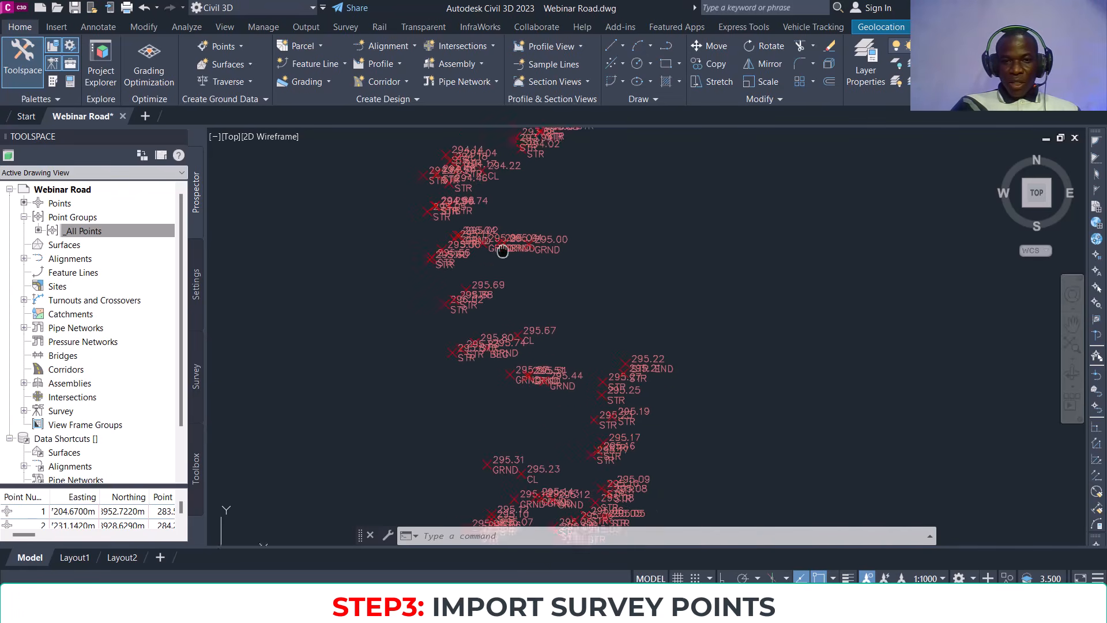
# Step: Set the annotation scale to 1:200 and check the size of the point labels around the side-street crossing
pyautogui.click(939, 577)
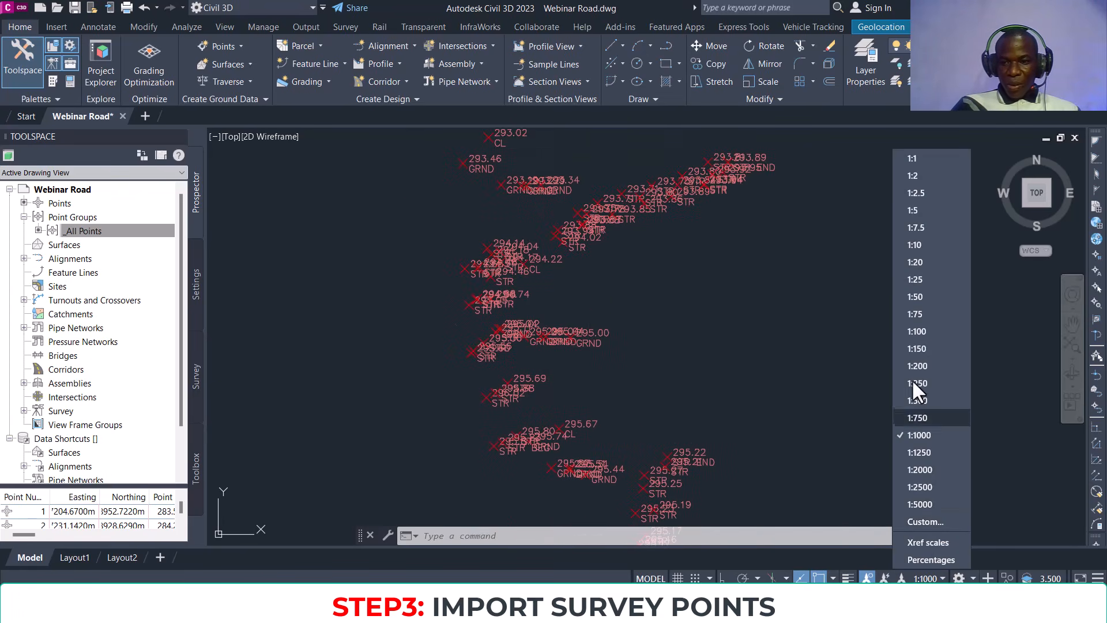
pyautogui.click(915, 359)
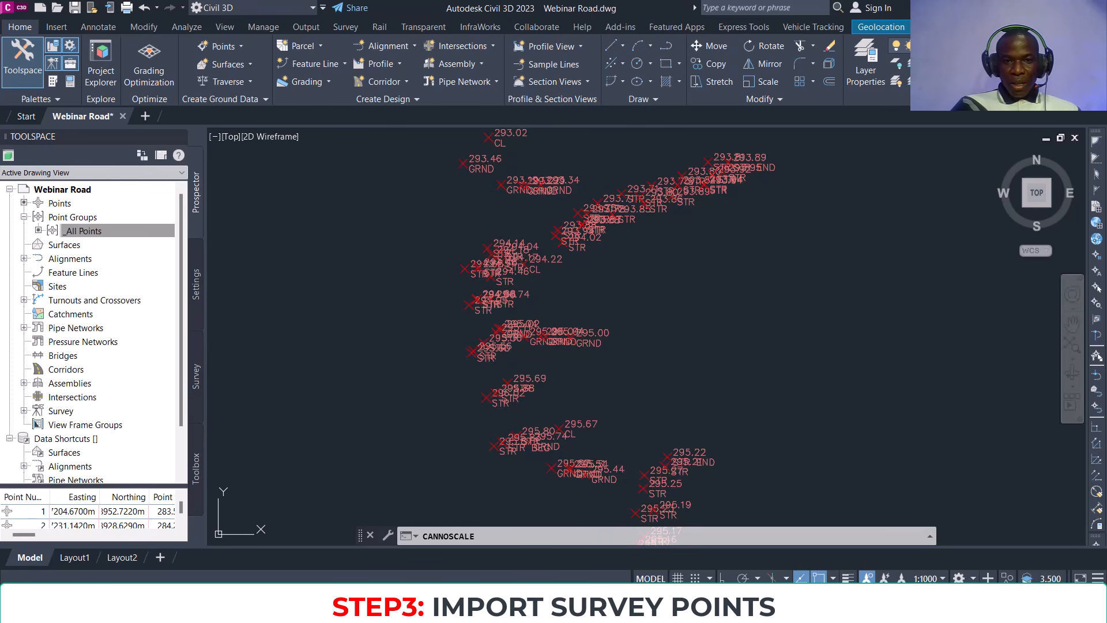
pyautogui.scroll(4, 655, 265)
pyautogui.moveTo(737, 350); pyautogui.dragTo(733, 367, button='middle')
pyautogui.scroll(-5, 733, 367)
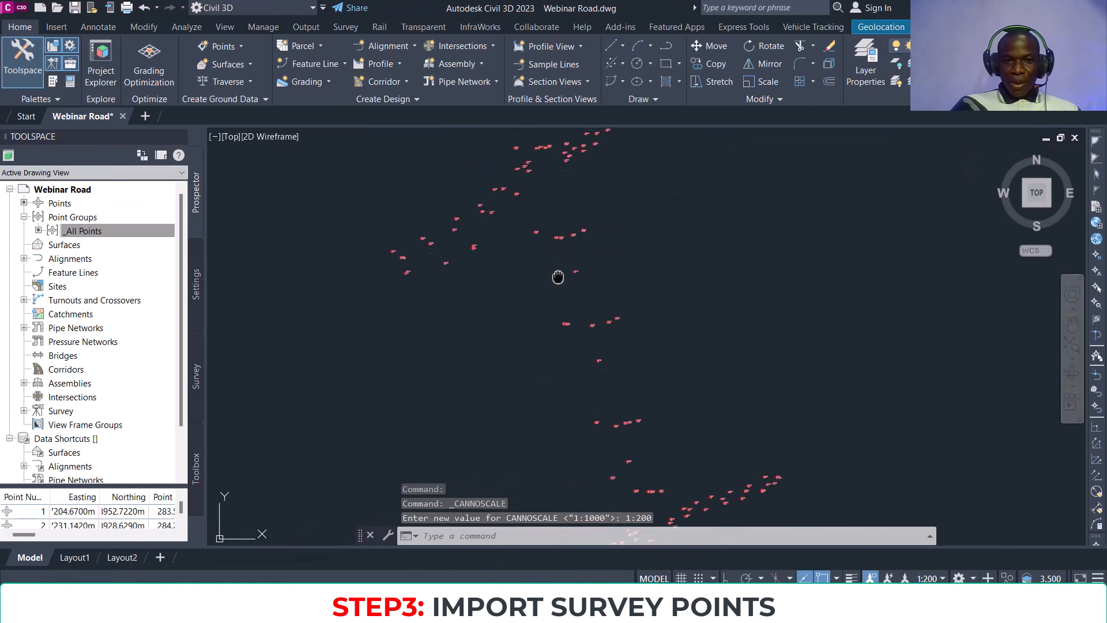
pyautogui.scroll(12, 587, 254)
pyautogui.scroll(-6, 533, 220)
pyautogui.scroll(-4, 612, 228)
pyautogui.scroll(-4, 690, 278)
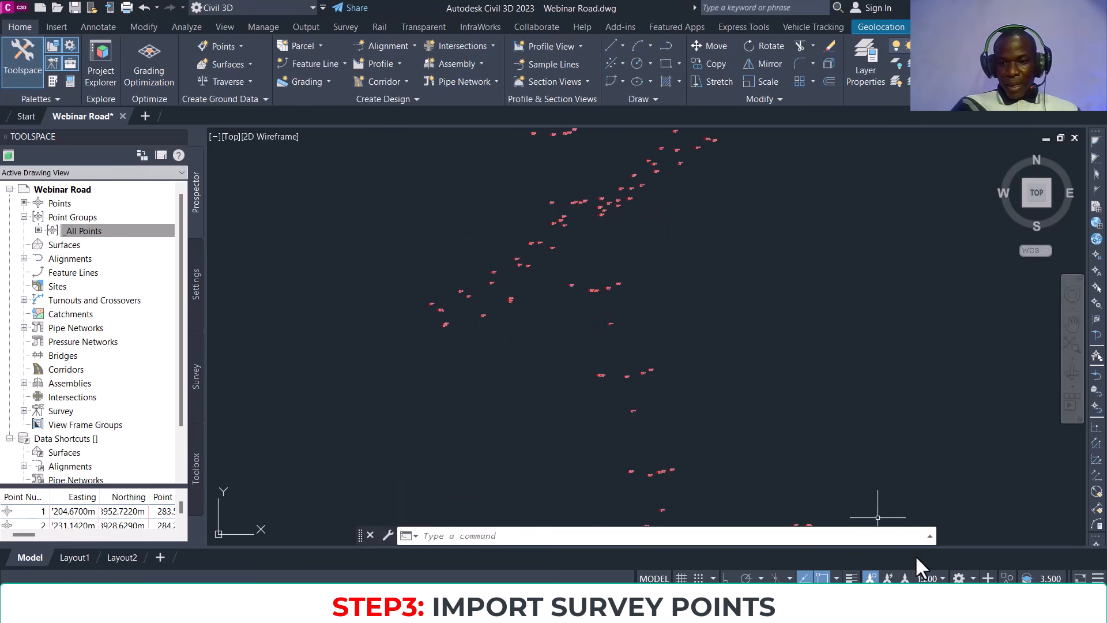
# Step: Set the annotation scale to 1:1000 and view the points along the whole road
pyautogui.click(932, 577)
pyautogui.click(922, 427)
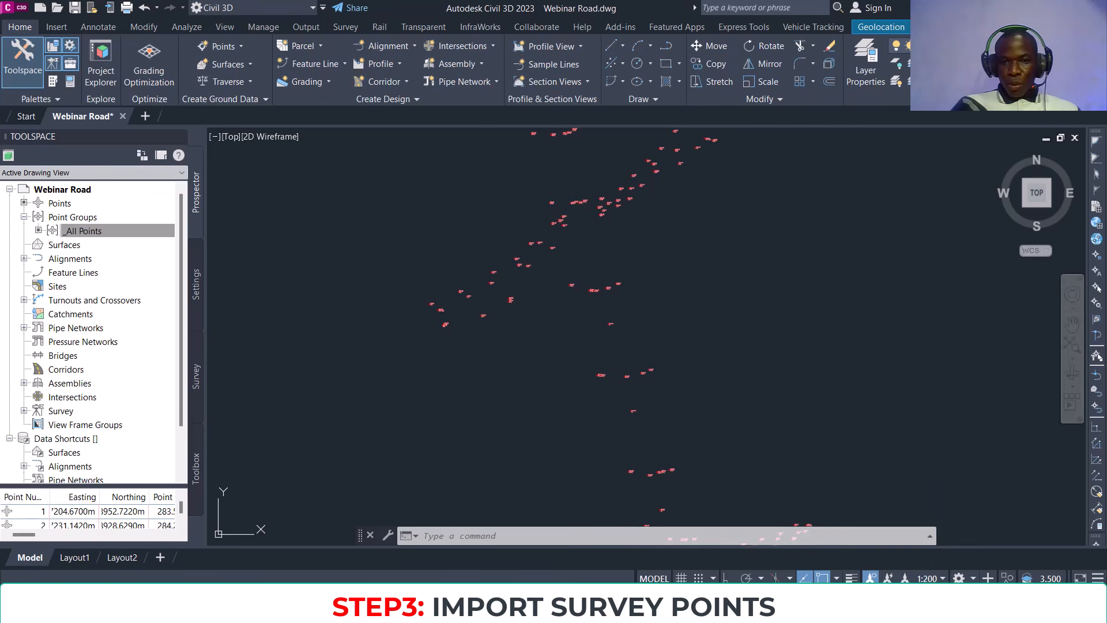
pyautogui.scroll(-6, 404, 272)
pyautogui.moveTo(531, 243); pyautogui.dragTo(530, 375)
pyautogui.scroll(-5, 551, 327)
pyautogui.moveTo(477, 290)
pyautogui.mouseDown(button='middle')
pyautogui.moveTo(452, 255)
pyautogui.moveTo(462, 225)
pyautogui.moveTo(564, 240)
pyautogui.moveTo(499, 237)
pyautogui.mouseUp(button='middle')
pyautogui.moveTo(315, 268); pyautogui.dragTo(478, 232, button='middle')
pyautogui.moveTo(477, 275)
pyautogui.mouseDown(button='middle')
pyautogui.moveTo(462, 250)
pyautogui.moveTo(411, 240)
pyautogui.mouseUp(button='middle')
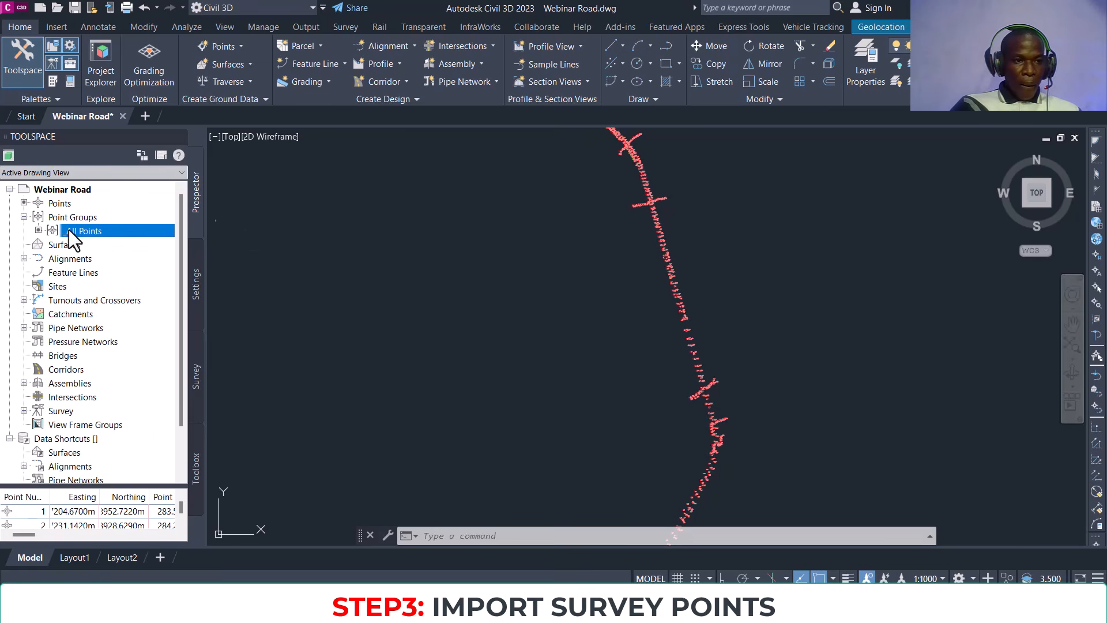
# Step: Review the point groups list, the ground point labels and the overall layout of the road's survey points
pyautogui.click(24, 217)
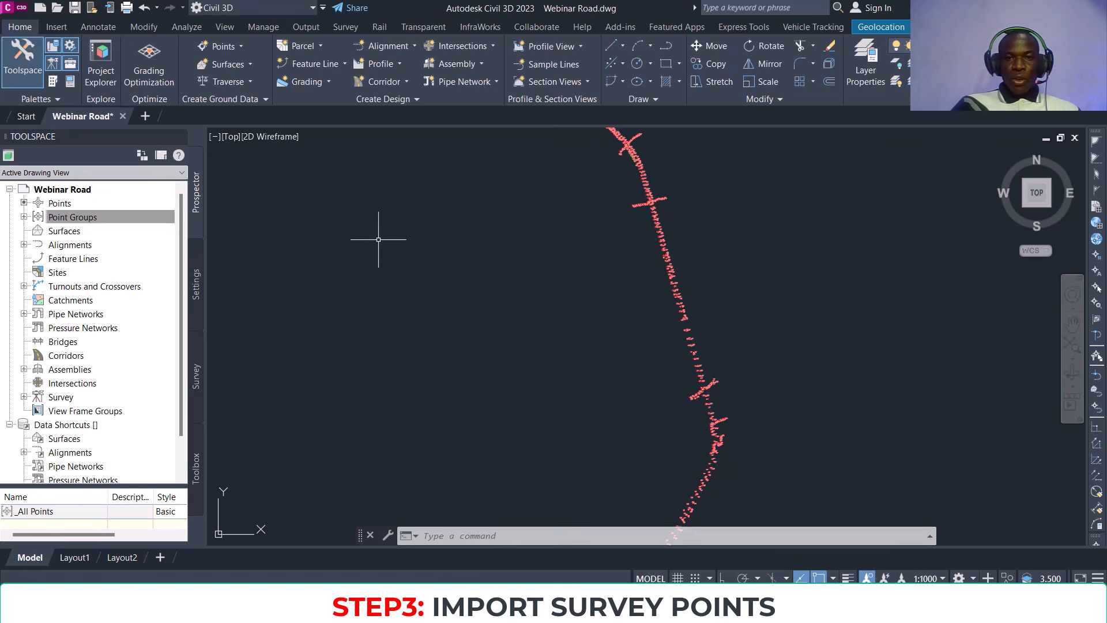
pyautogui.scroll(-3, 587, 260)
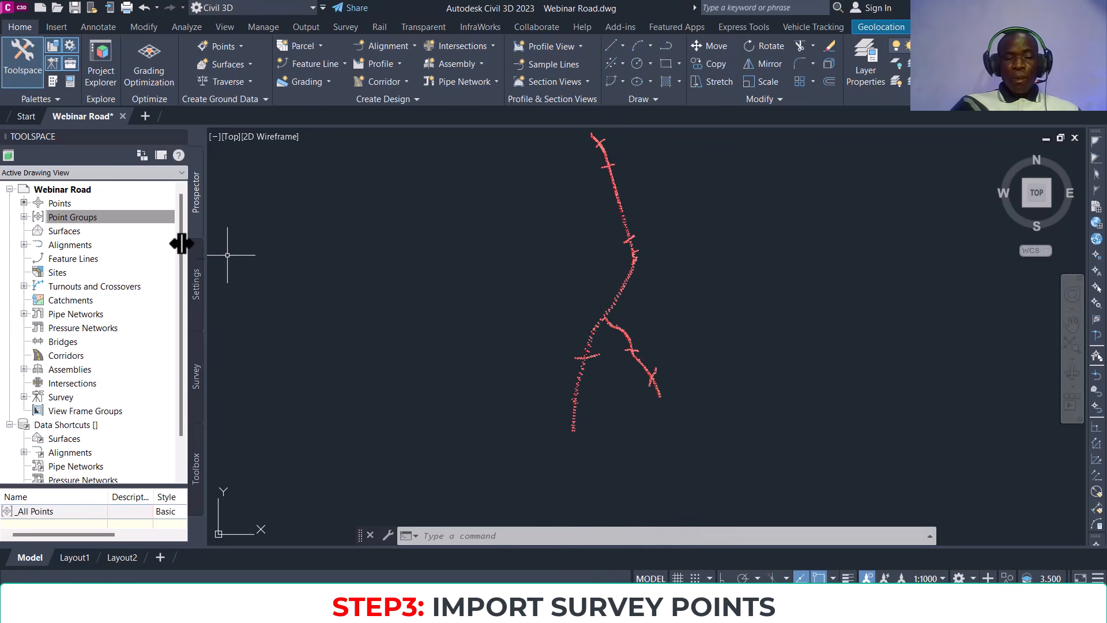
pyautogui.click(24, 217)
pyautogui.scroll(2, 649, 224)
pyautogui.scroll(5, 404, 294)
pyautogui.scroll(-5, 520, 329)
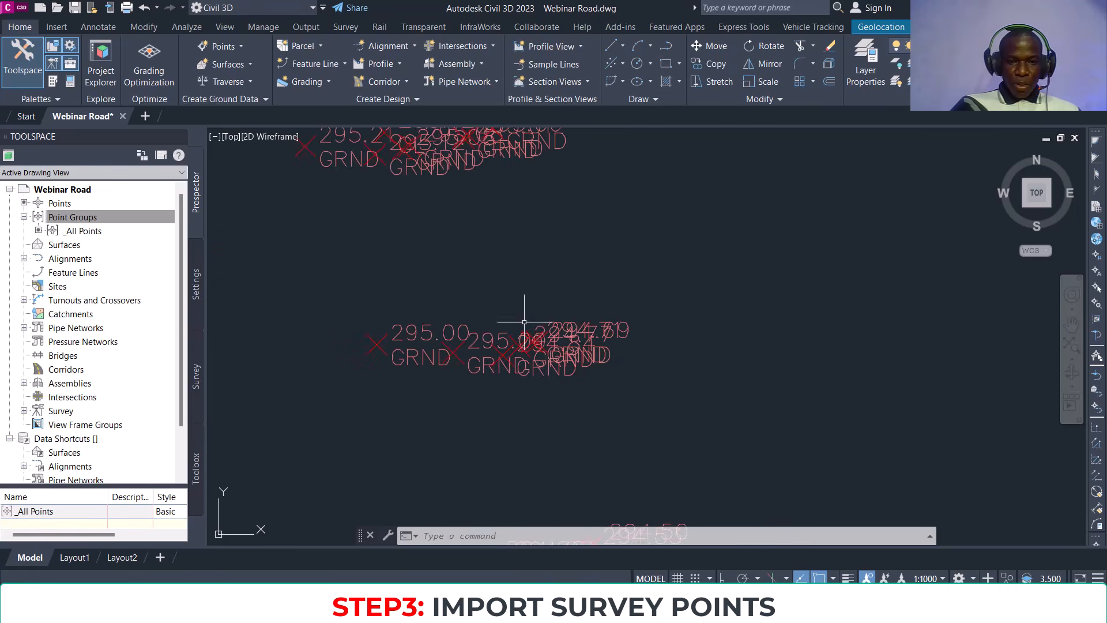
pyautogui.scroll(-3, 553, 323)
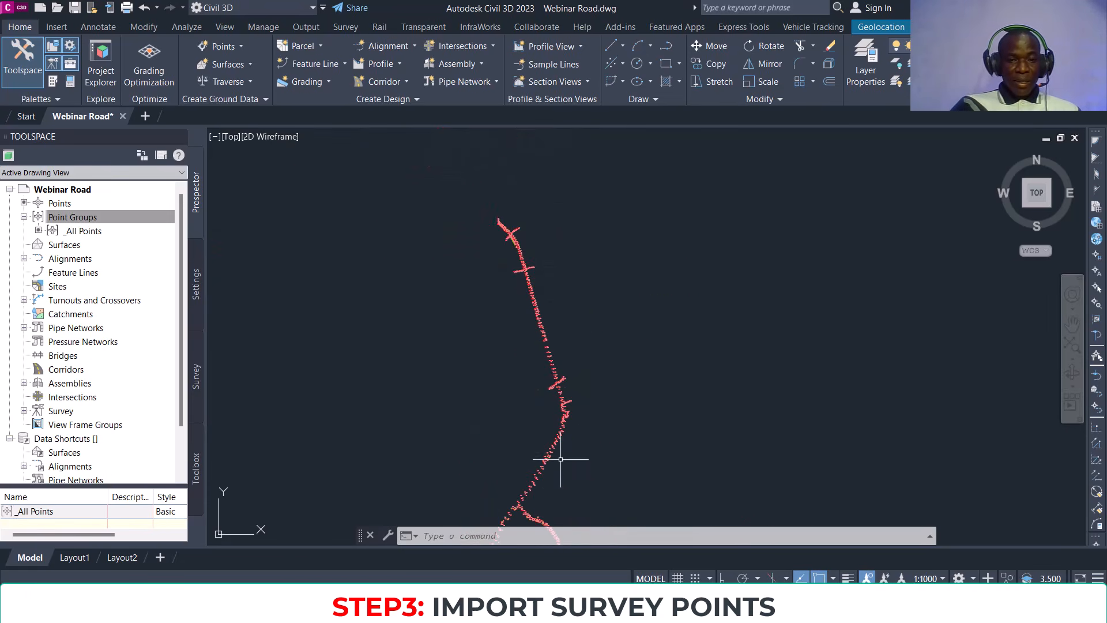
pyautogui.moveTo(561, 460); pyautogui.dragTo(596, 286, button='middle')
pyautogui.scroll(-4, 556, 376)
pyautogui.scroll(3, 549, 397)
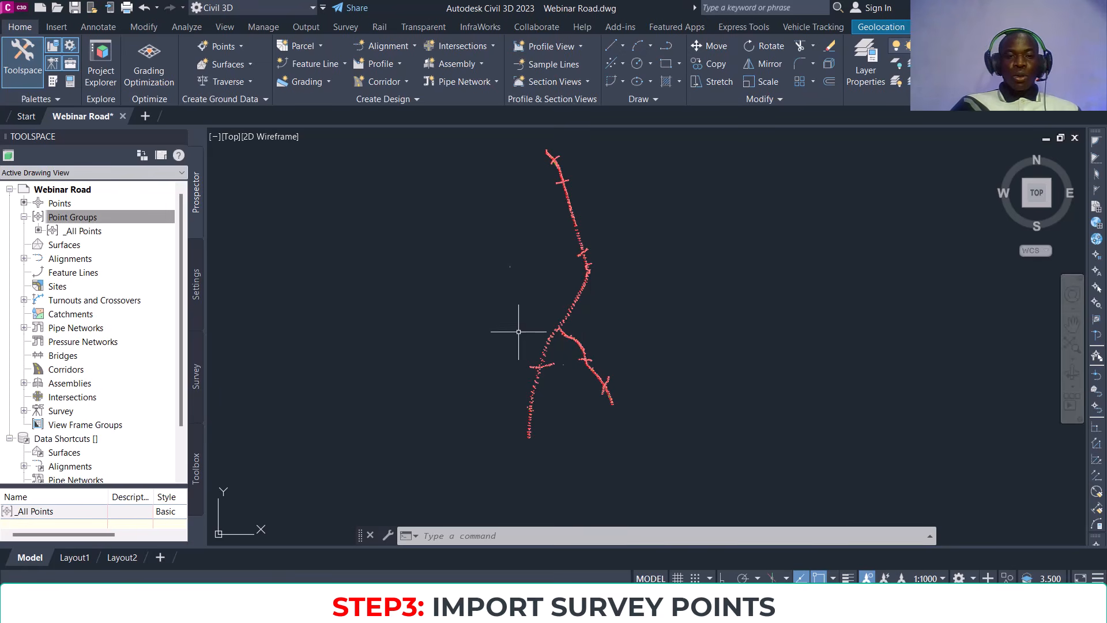
# Step: View the survey points along the whole road, from the north end down to the fork
pyautogui.scroll(2, 548, 164)
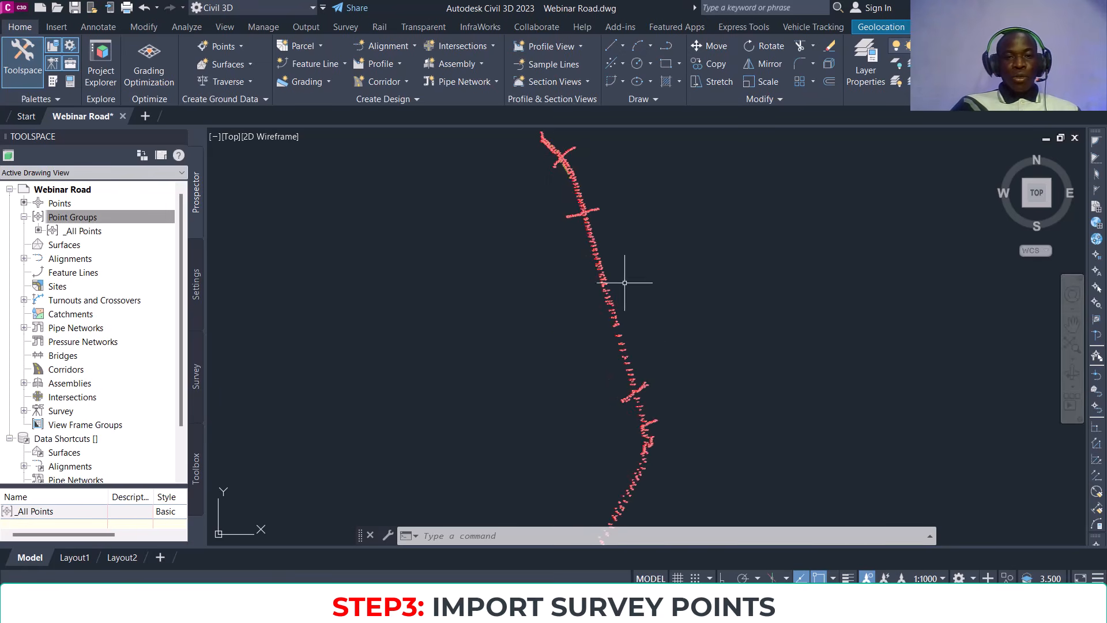
pyautogui.scroll(-2, 640, 404)
pyautogui.moveTo(642, 433); pyautogui.dragTo(628, 370, button='middle')
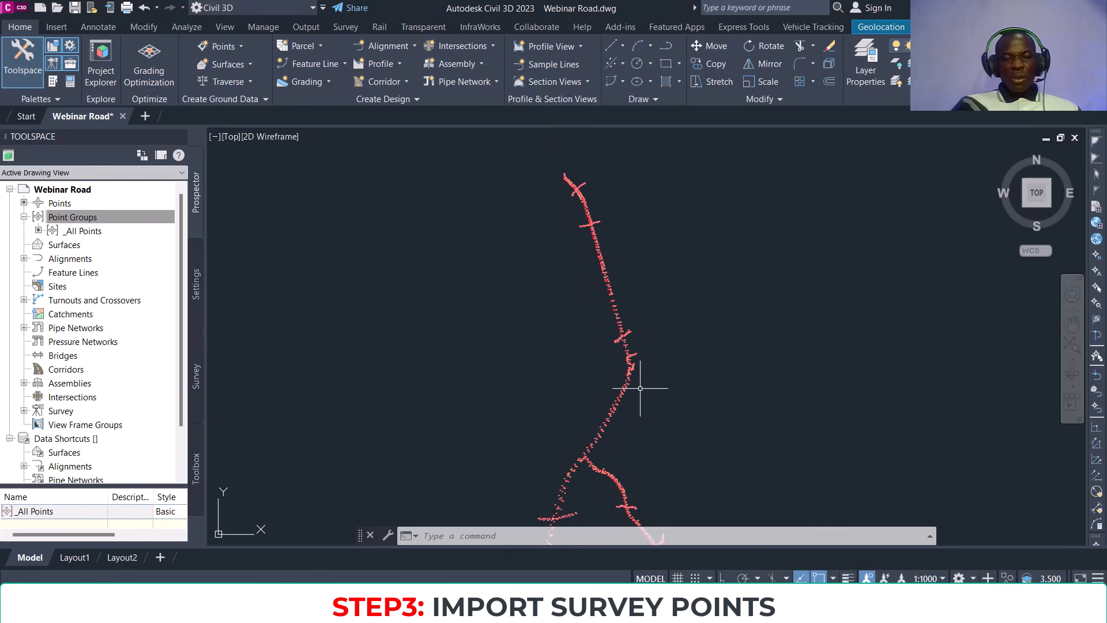
pyautogui.scroll(2, 537, 165)
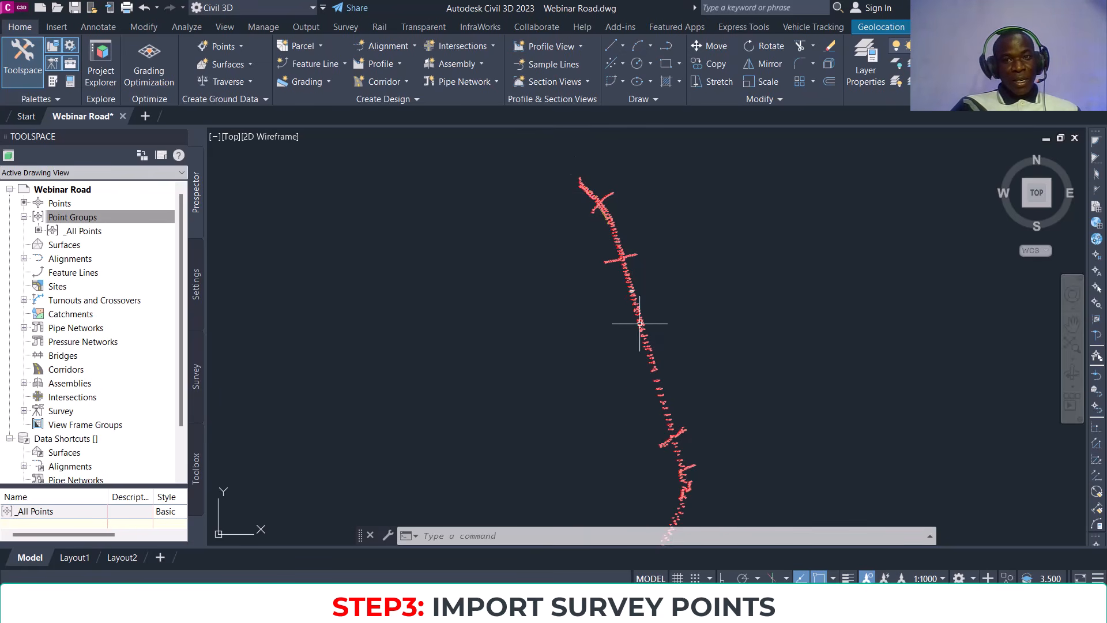
pyautogui.scroll(3, 633, 301)
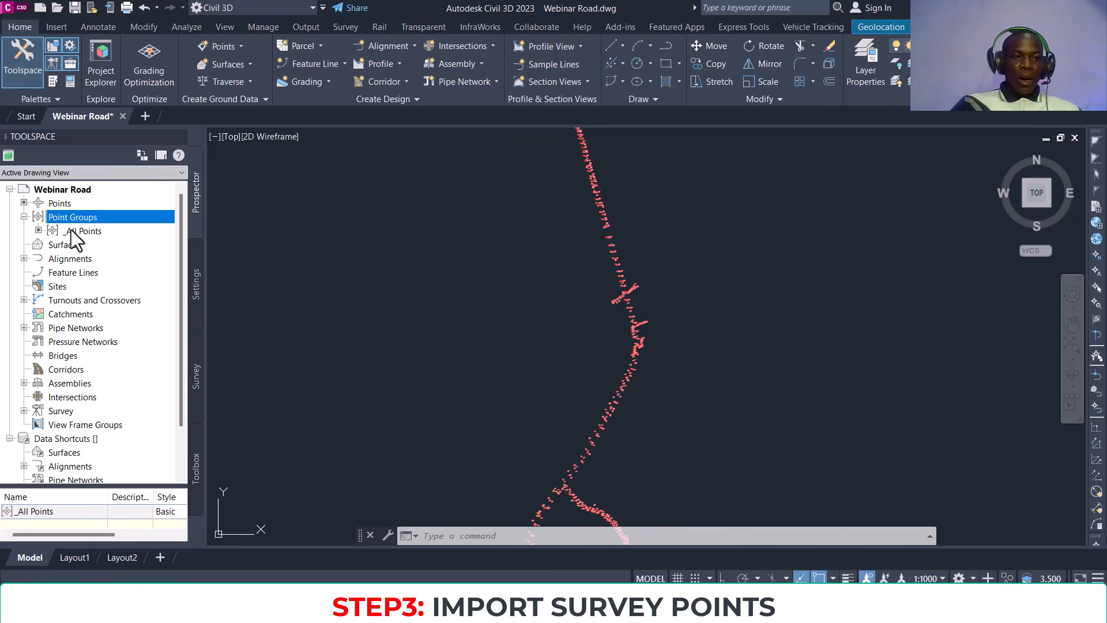
# Step: Examine the CL and GRND point labels along the road's long northern stretch
pyautogui.scroll(5, 577, 193)
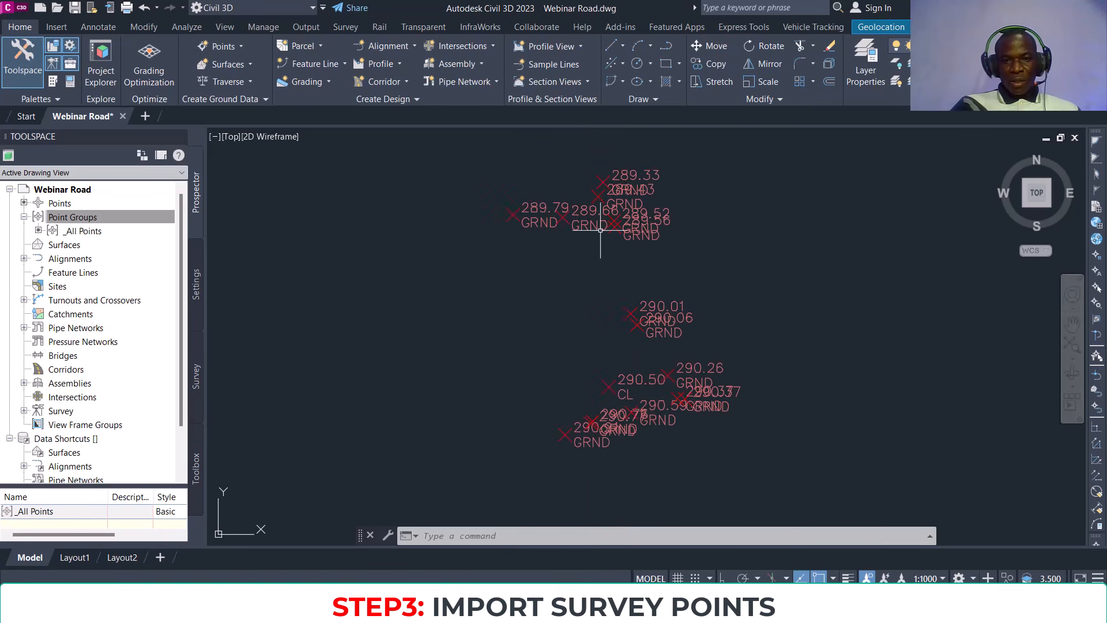
pyautogui.scroll(4, 590, 395)
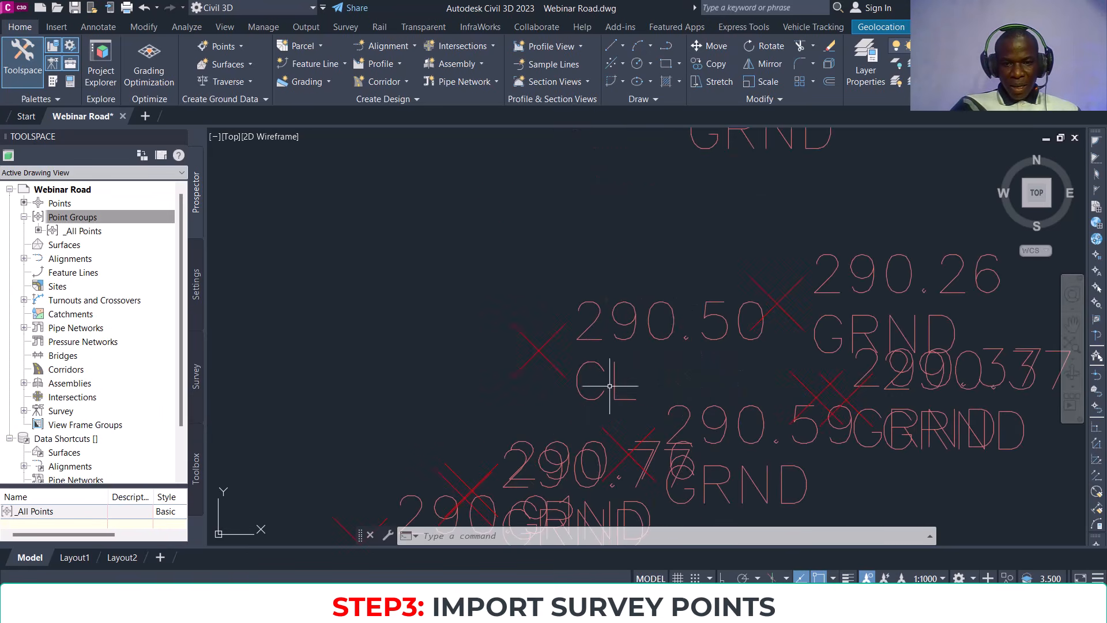
pyautogui.scroll(-4, 606, 317)
pyautogui.scroll(-3, 608, 247)
pyautogui.scroll(5, 615, 325)
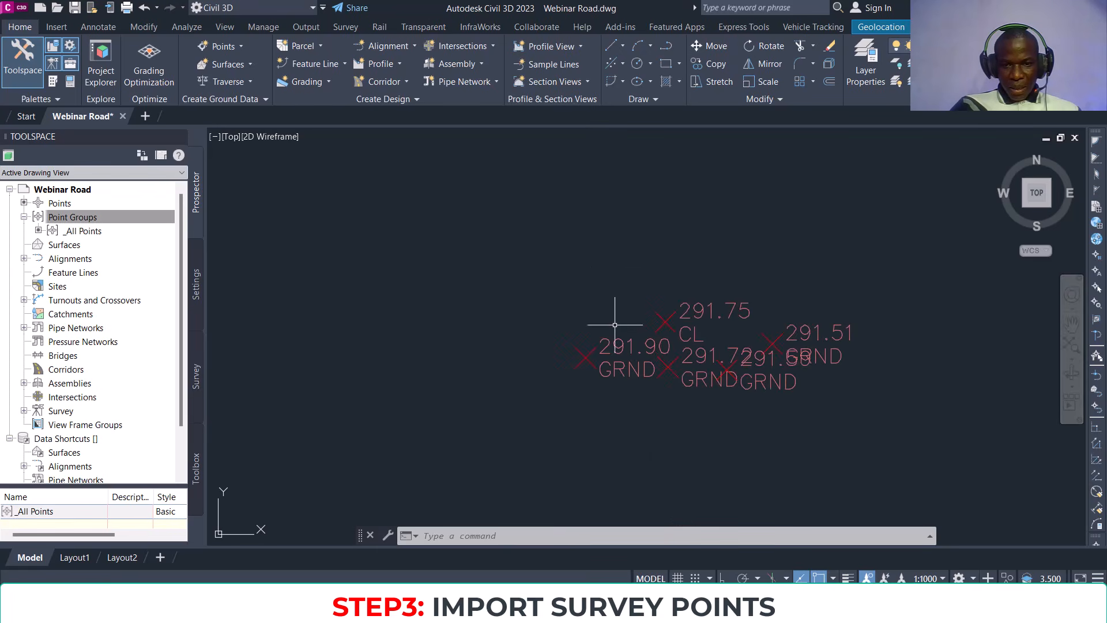
pyautogui.scroll(-4, 672, 375)
pyautogui.scroll(4, 648, 292)
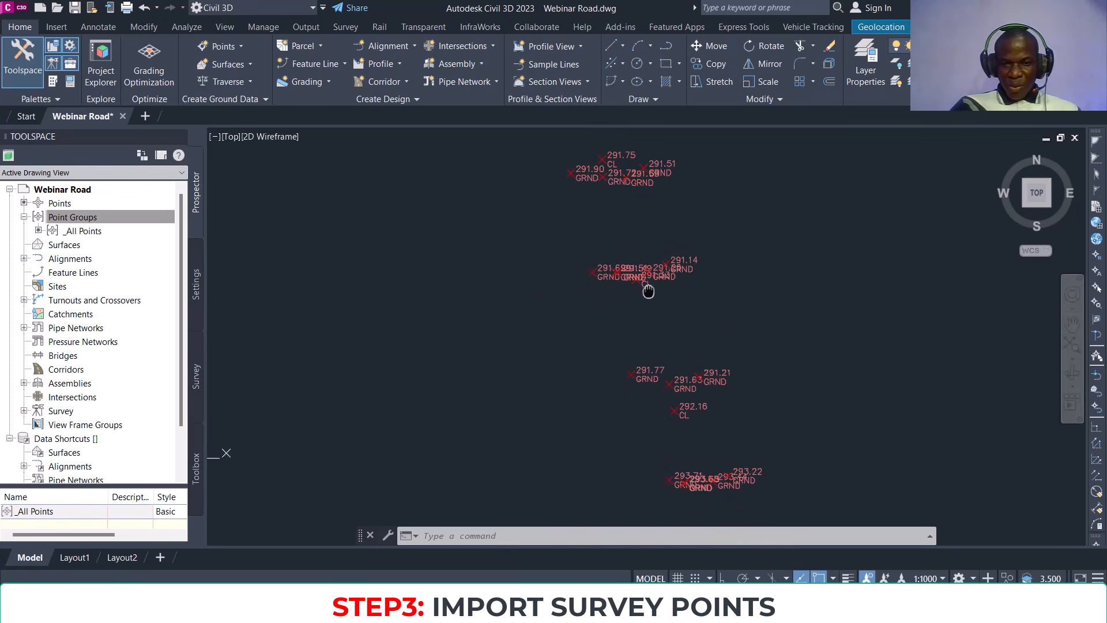
pyautogui.scroll(2, 635, 265)
pyautogui.moveTo(627, 212); pyautogui.dragTo(630, 385, button='middle')
pyautogui.scroll(-4, 623, 288)
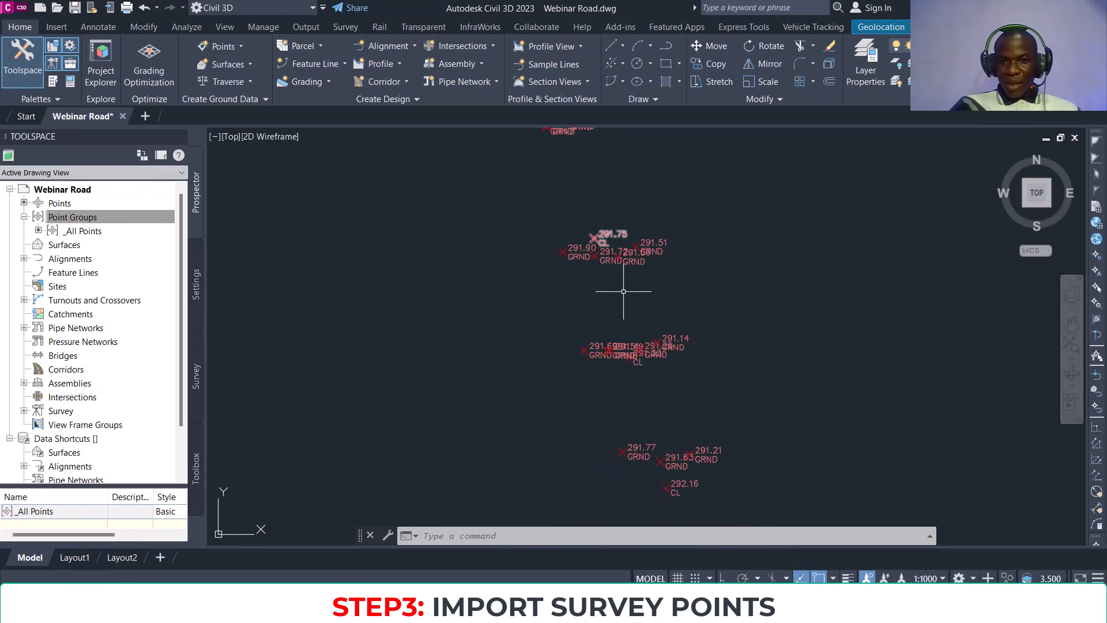
pyautogui.moveTo(631, 294); pyautogui.dragTo(623, 262, button='middle')
pyautogui.scroll(-5, 643, 347)
pyautogui.moveTo(657, 373); pyautogui.dragTo(619, 261, button='middle')
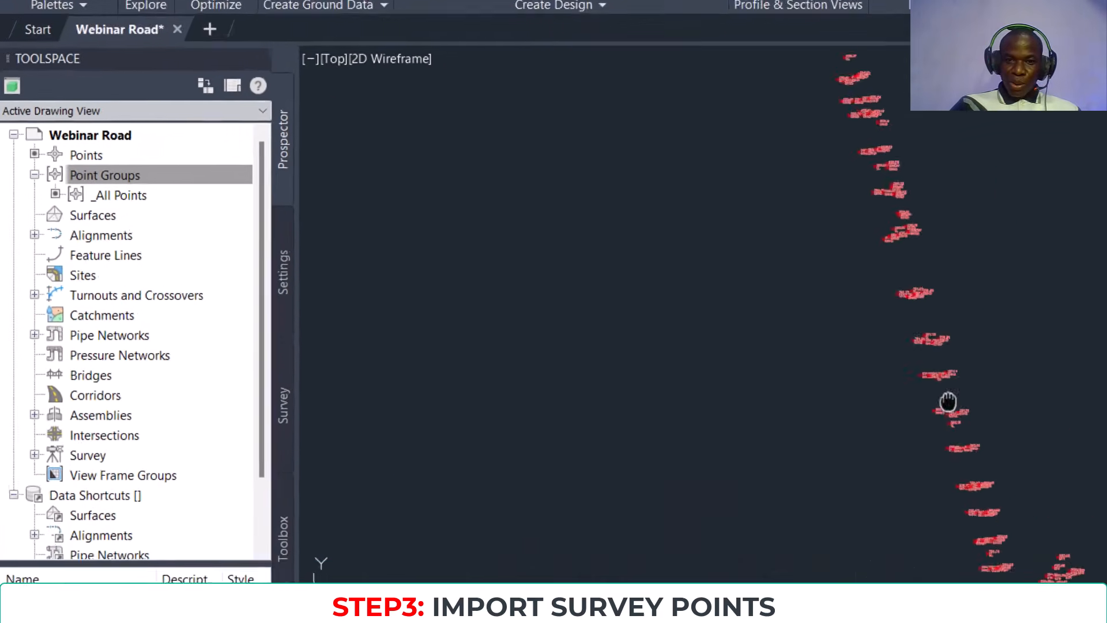
pyautogui.scroll(-3, 1066, 271)
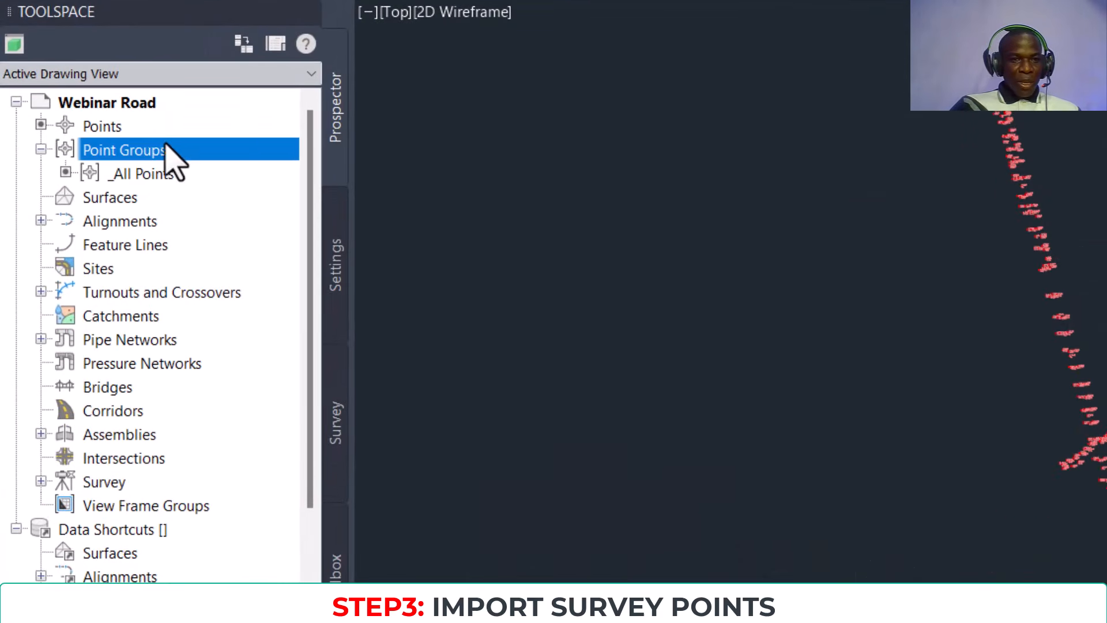
# Step: Create a new point group named Centerline
pyautogui.click(144, 151)
pyautogui.rightClick(145, 151)
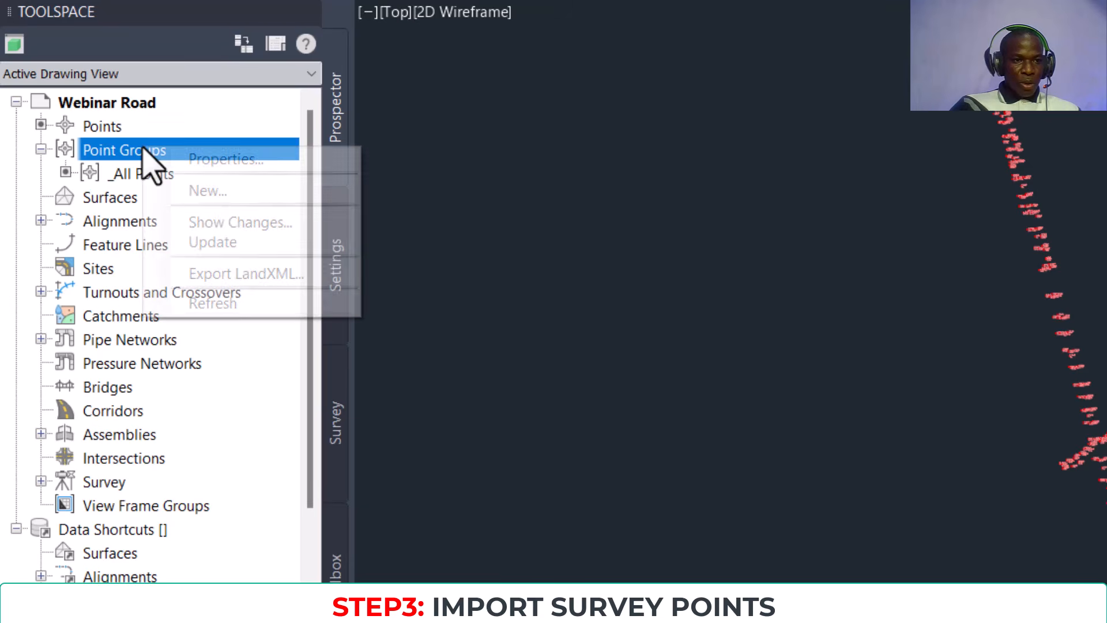
pyautogui.click(239, 190)
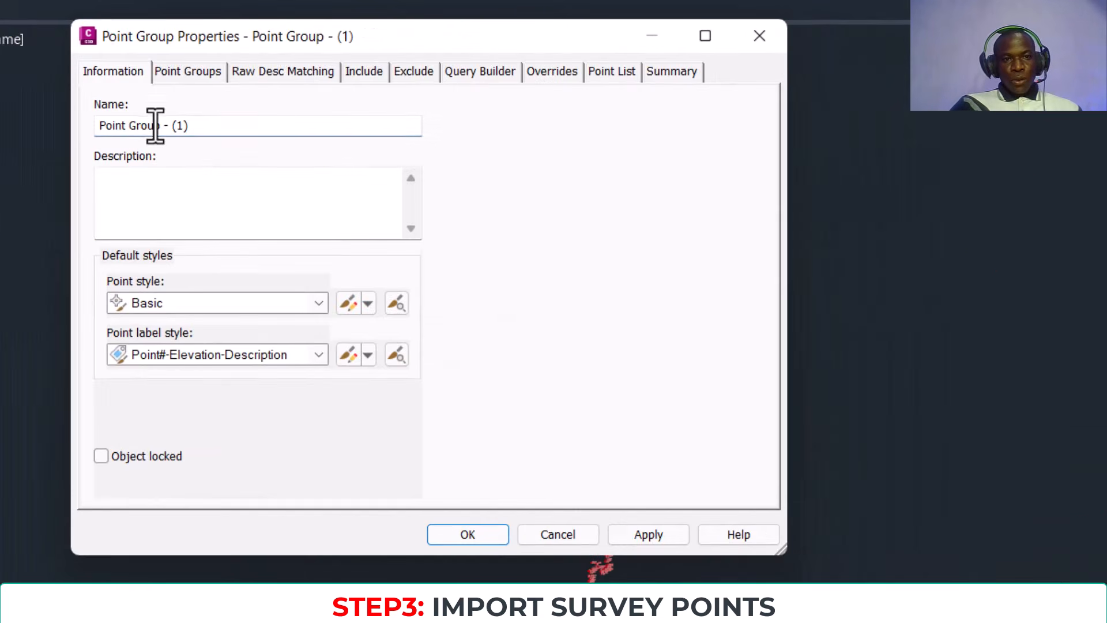
pyautogui.moveTo(225, 124); pyautogui.dragTo(83, 113)
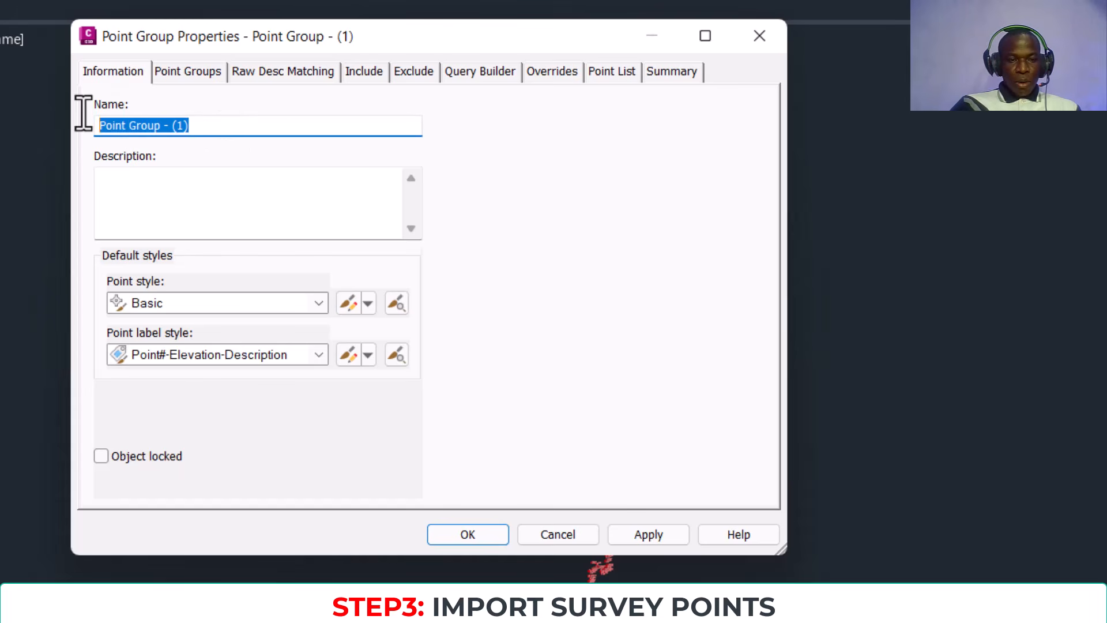
pyautogui.write('Centerline')
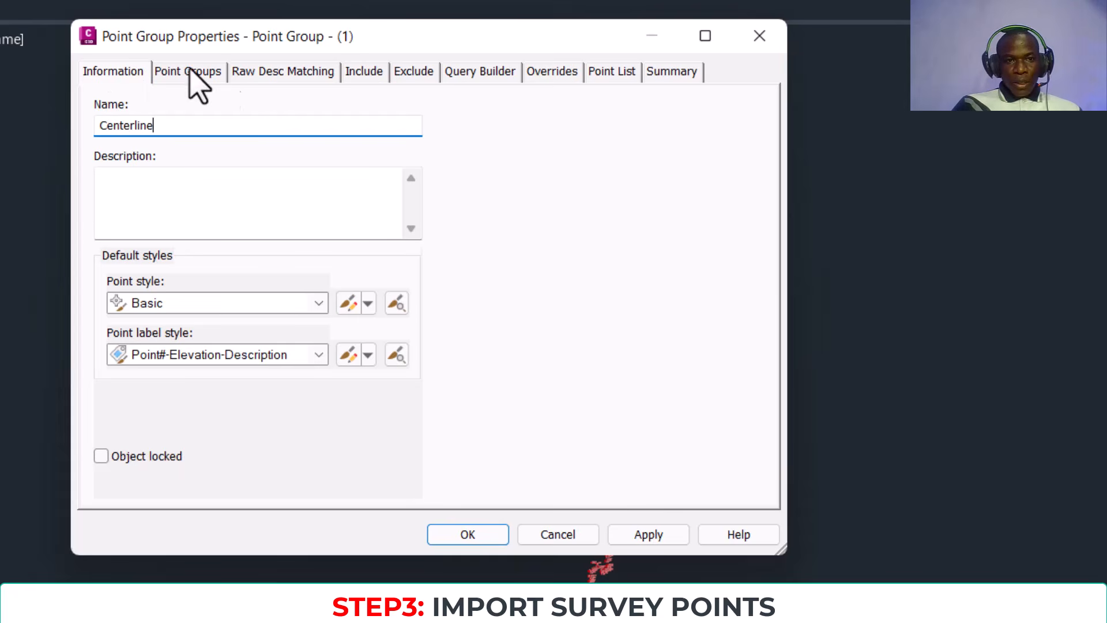
# Step: Include in the Centerline group only the points whose raw descriptions match CL*
pyautogui.click(614, 69)
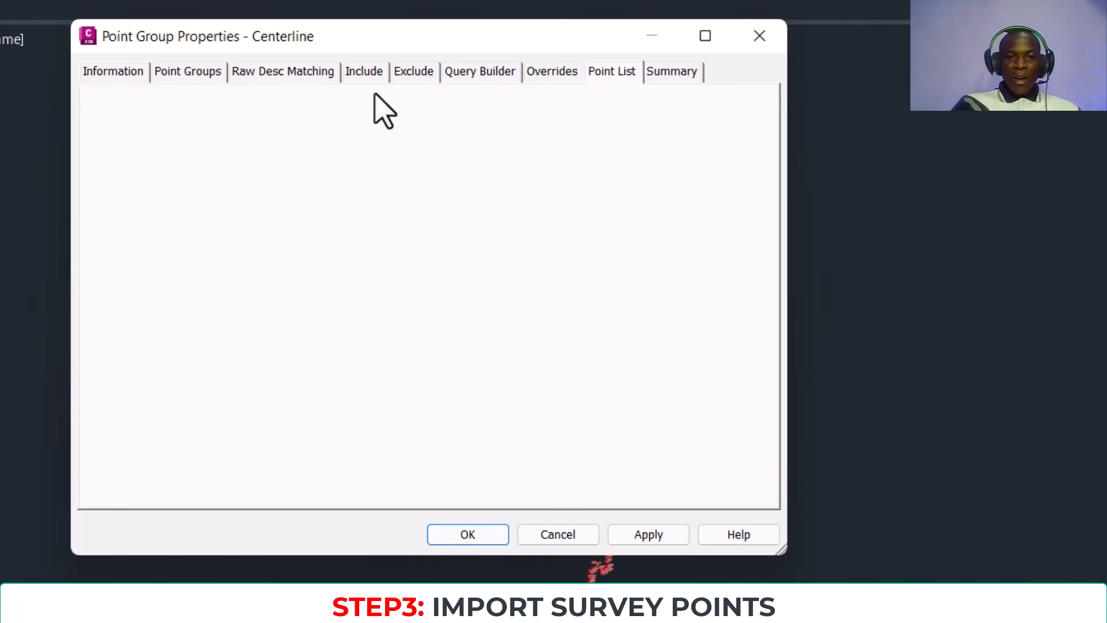
pyautogui.click(359, 72)
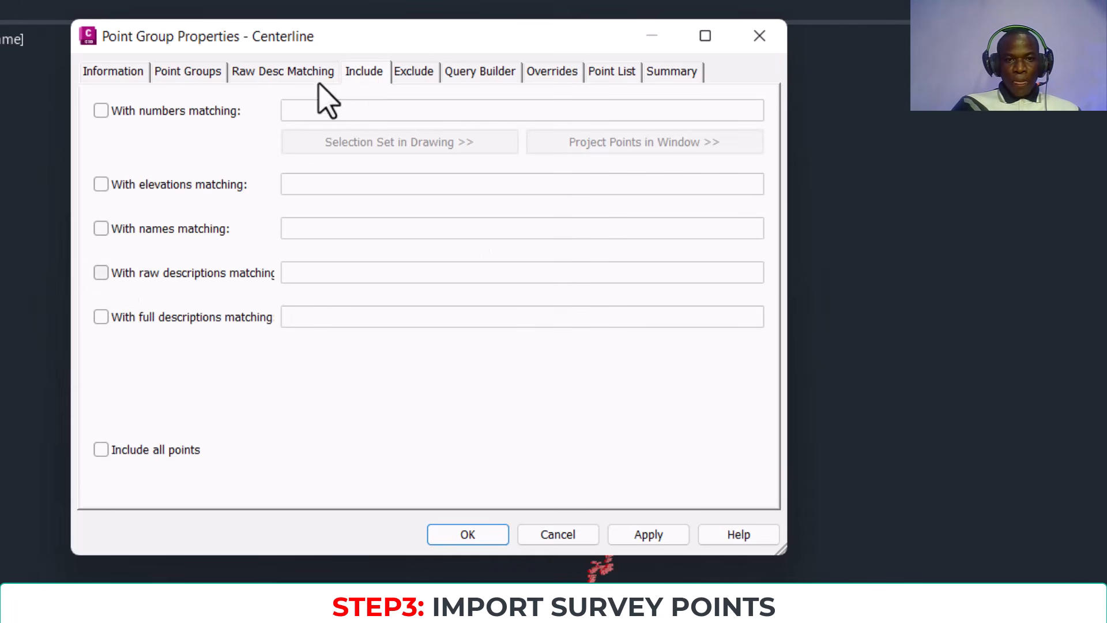
pyautogui.click(100, 273)
pyautogui.click(296, 270)
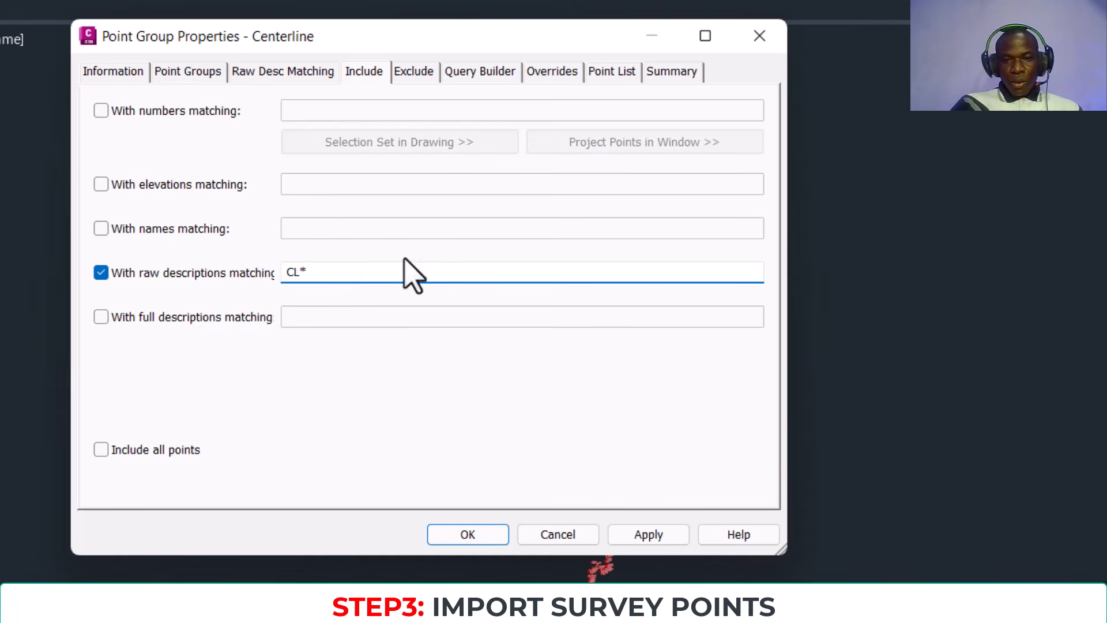
# Step: Check the Centerline group's point list for CL descriptions and save the group
pyautogui.click(629, 72)
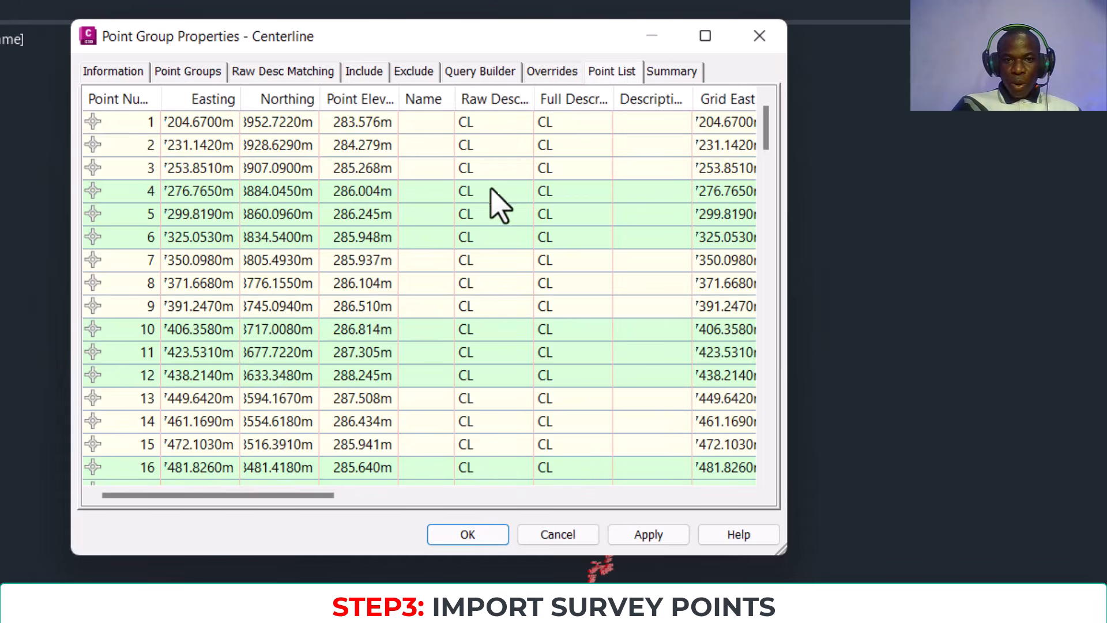
pyautogui.scroll(-20, 433, 193)
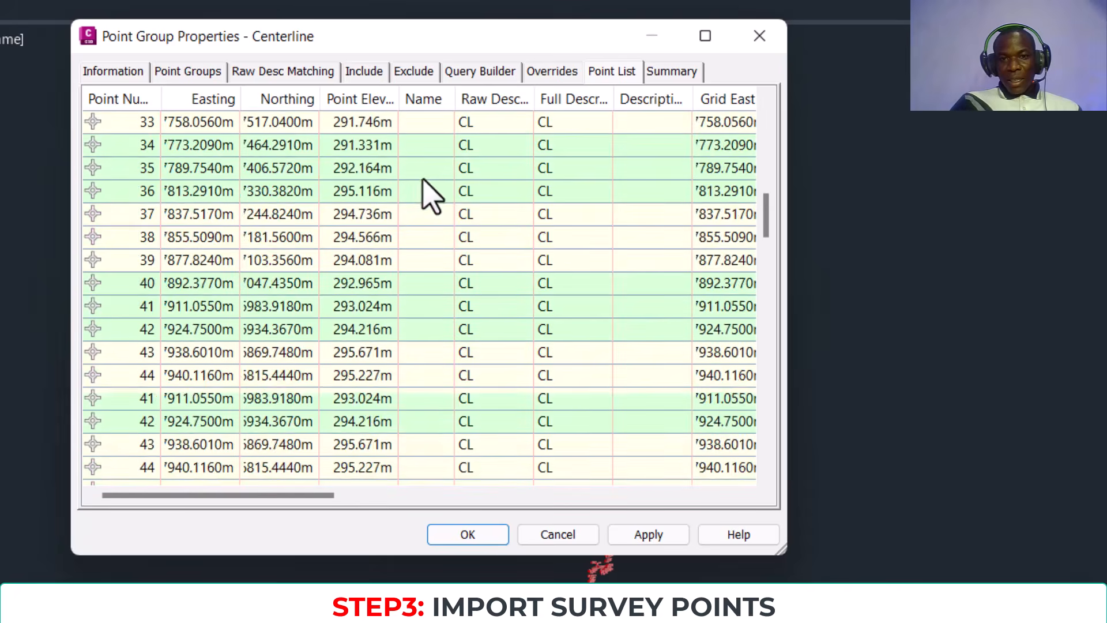
pyautogui.scroll(8, 522, 236)
pyautogui.scroll(-9, 519, 260)
pyautogui.scroll(12, 539, 426)
pyautogui.scroll(19, 499, 157)
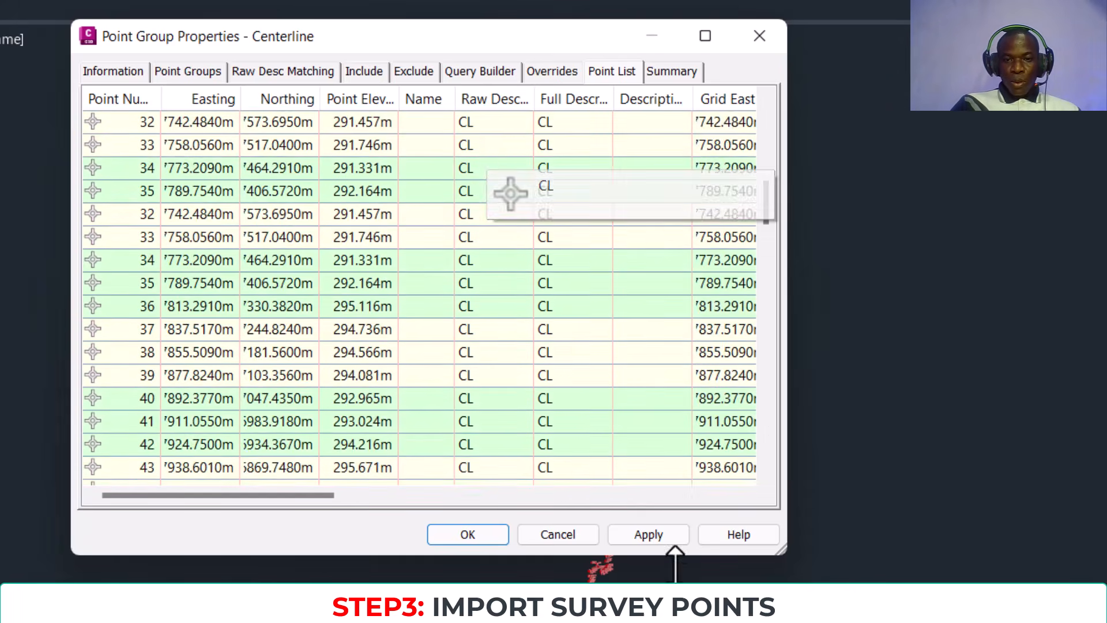
pyautogui.click(649, 535)
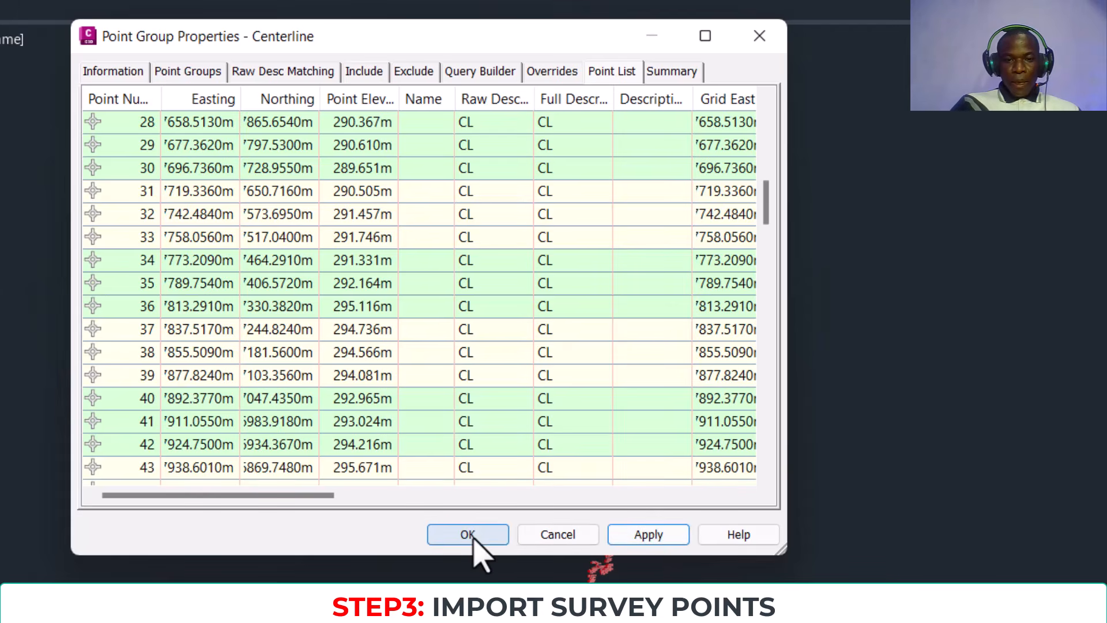
pyautogui.click(472, 537)
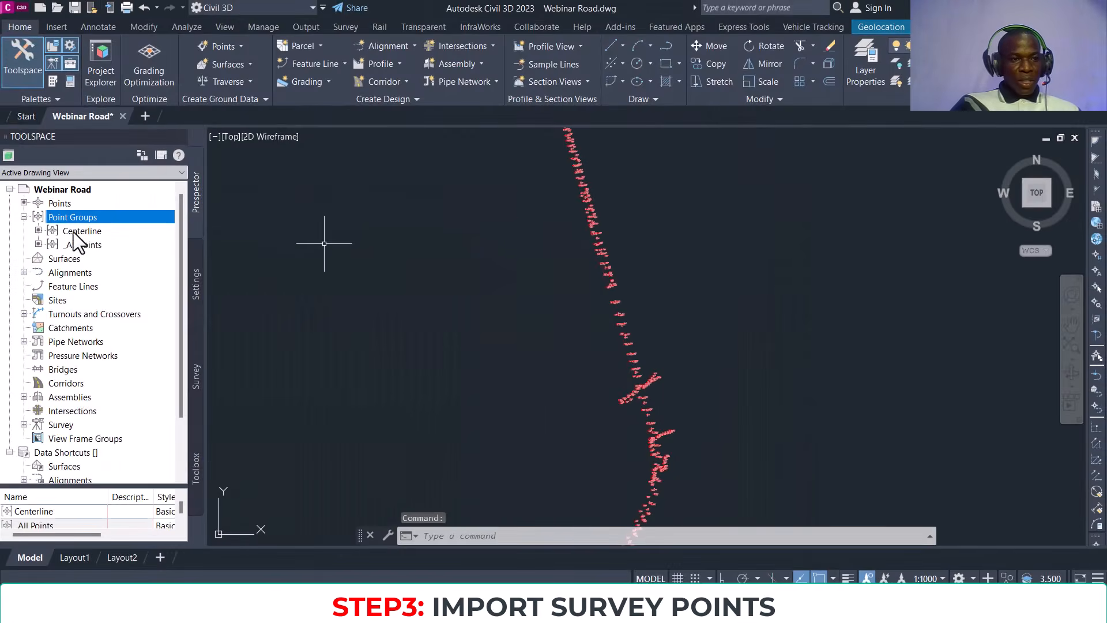
# Step: Select all points of the Centerline group in the drawing and check the selection along the road and both branches
pyautogui.click(81, 231)
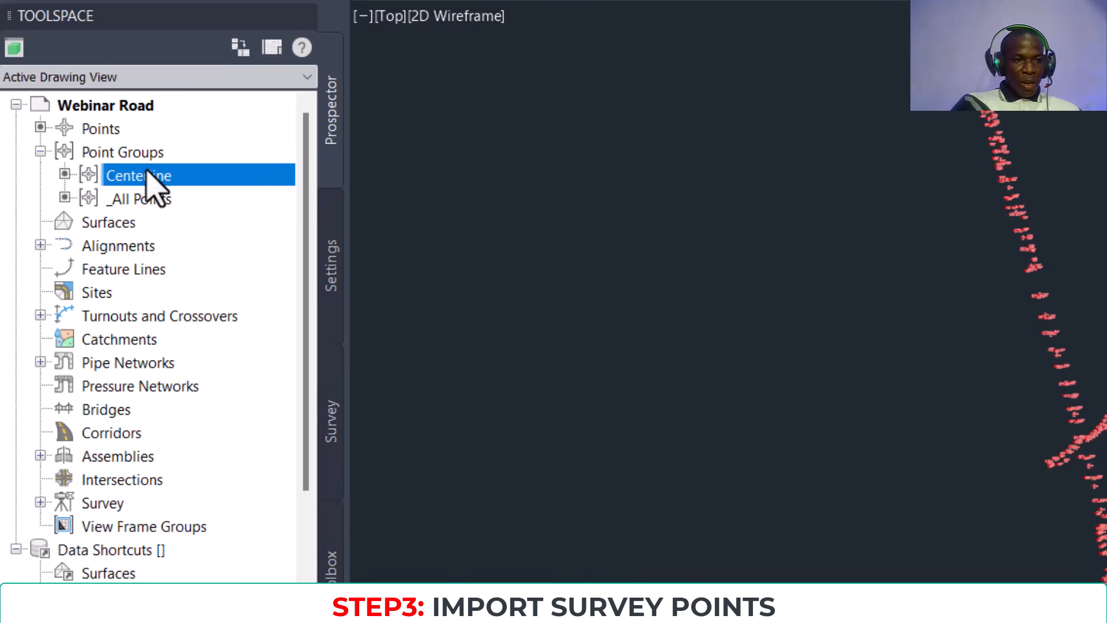
pyautogui.rightClick(147, 176)
pyautogui.click(257, 456)
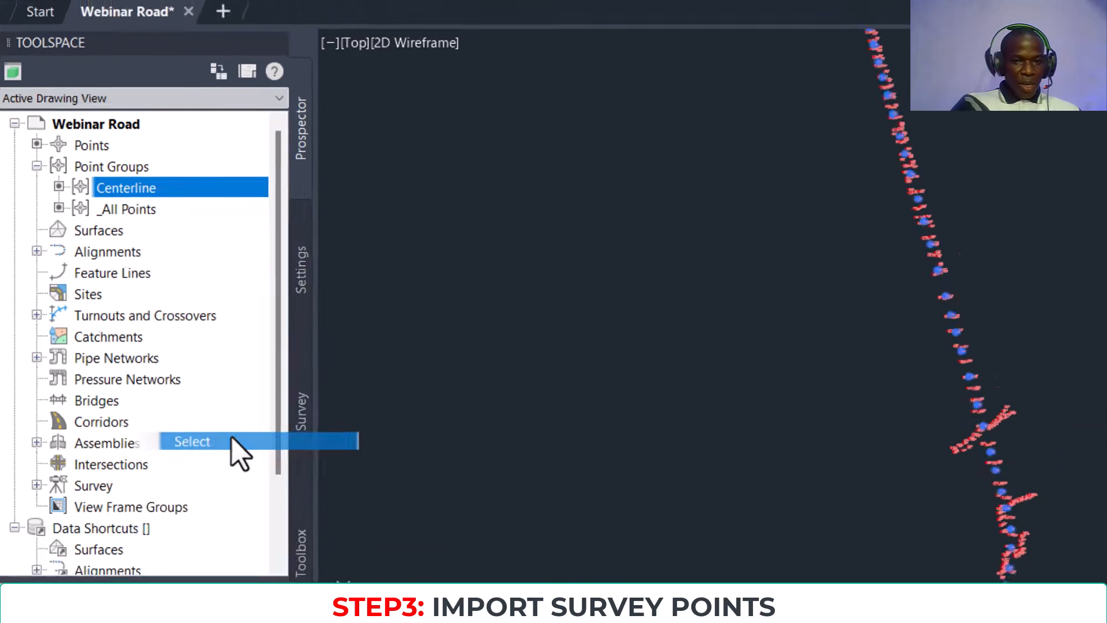
pyautogui.scroll(-5, 881, 221)
pyautogui.scroll(6, 800, 86)
pyautogui.moveTo(803, 95); pyautogui.dragTo(811, 369, button='middle')
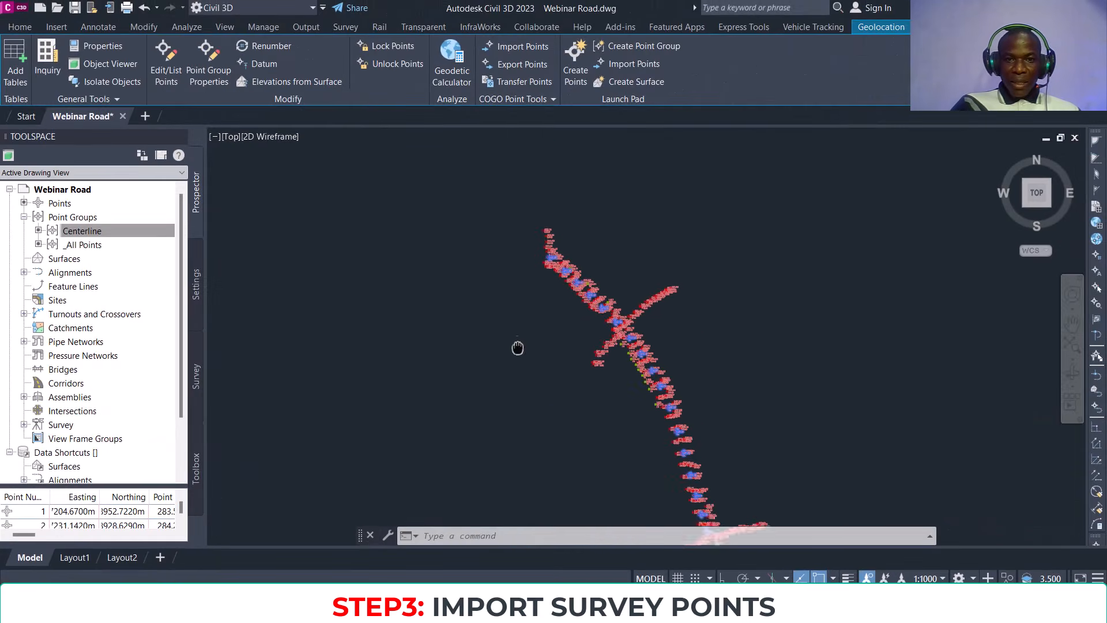
pyautogui.scroll(5, 656, 309)
pyautogui.scroll(-8, 655, 310)
pyautogui.moveTo(631, 386); pyautogui.dragTo(663, 184, button='middle')
pyautogui.moveTo(581, 413); pyautogui.dragTo(589, 274, button='middle')
pyautogui.moveTo(715, 307); pyautogui.dragTo(713, 412, button='middle')
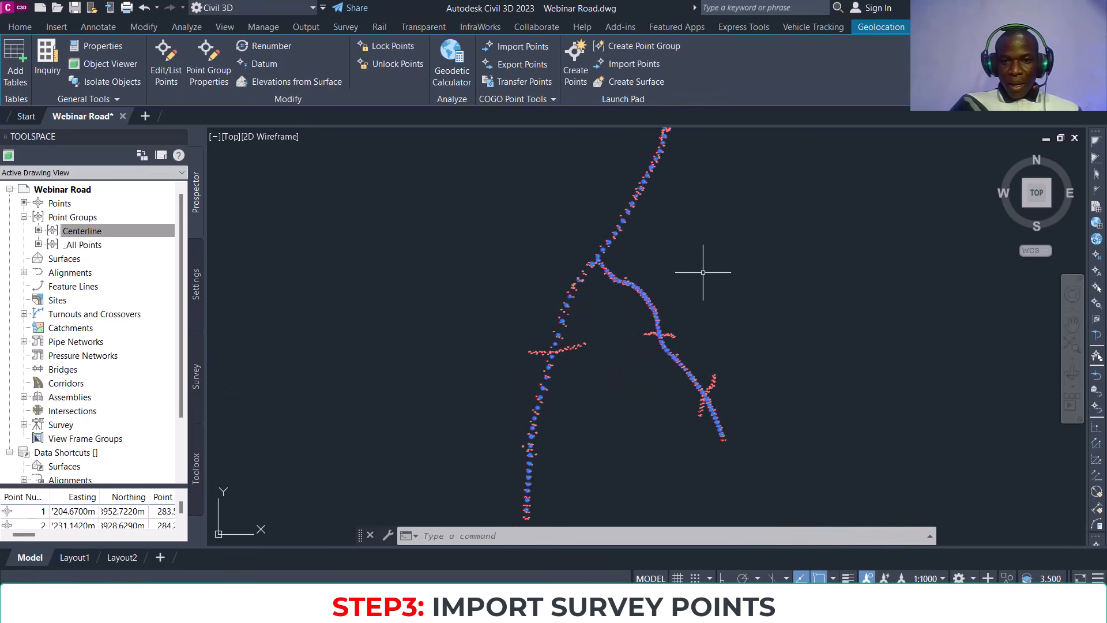
pyautogui.moveTo(703, 272); pyautogui.dragTo(701, 393, button='middle')
# Step: Isolate the selected centerline points so that all other objects are hidden
pyautogui.write('Isola')
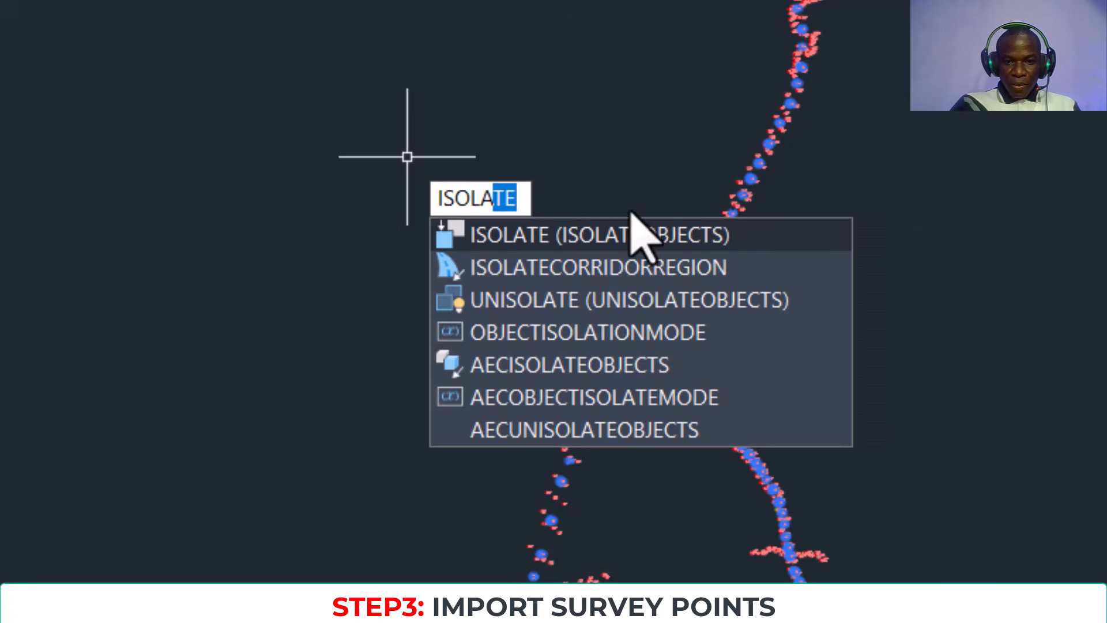
pyautogui.press('Return')
pyautogui.scroll(5, 644, 416)
pyautogui.scroll(-13, 427, 181)
pyautogui.moveTo(456, 217); pyautogui.dragTo(501, 374, button='middle')
pyautogui.scroll(2, 495, 241)
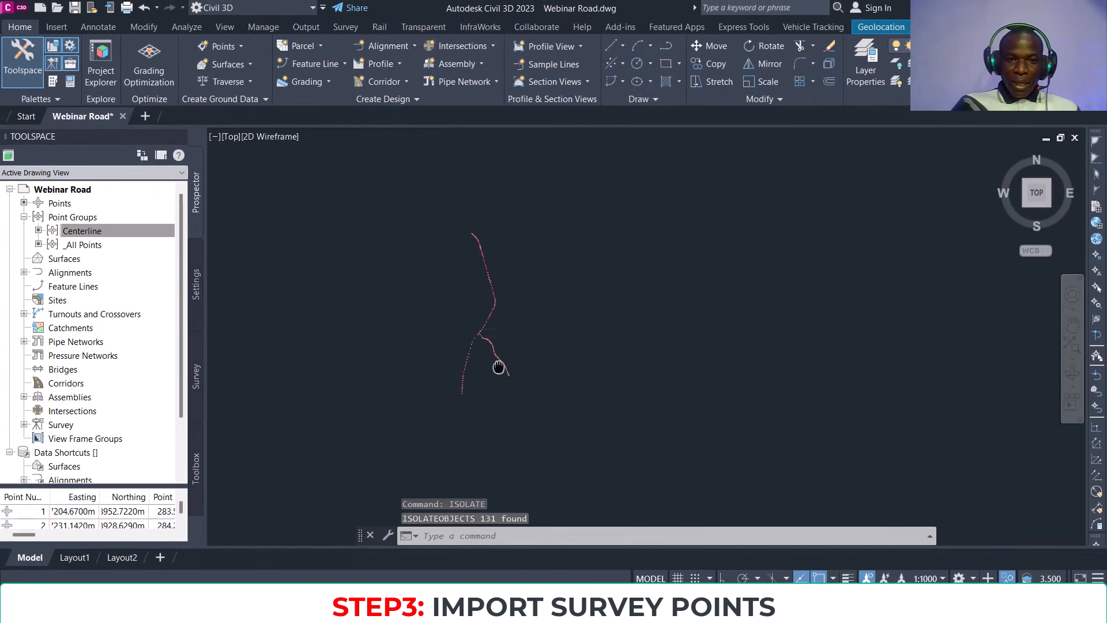
# Step: Examine the isolated centerline points from the north end down to the branches south of the fork
pyautogui.scroll(6, 485, 239)
pyautogui.moveTo(402, 219)
pyautogui.mouseDown(button='middle')
pyautogui.moveTo(421, 258)
pyautogui.moveTo(476, 284)
pyautogui.mouseUp(button='middle')
pyautogui.scroll(5, 476, 285)
pyautogui.moveTo(538, 329); pyautogui.dragTo(433, 161, button='middle')
pyautogui.scroll(-8, 504, 213)
pyautogui.moveTo(528, 400); pyautogui.dragTo(517, 203, button='middle')
pyautogui.moveTo(576, 239); pyautogui.dragTo(603, 189, button='middle')
pyautogui.moveTo(520, 412)
pyautogui.mouseDown(button='middle')
pyautogui.moveTo(588, 232)
pyautogui.moveTo(612, 203)
pyautogui.mouseUp(button='middle')
pyautogui.scroll(2, 589, 219)
pyautogui.scroll(-2, 631, 241)
# Step: Examine the isolated centerline points back up around the bend and view their overall layout
pyautogui.moveTo(631, 241); pyautogui.dragTo(562, 443, button='middle')
pyautogui.scroll(5, 494, 259)
pyautogui.scroll(-4, 495, 259)
pyautogui.scroll(5, 497, 263)
pyautogui.scroll(-6, 513, 216)
pyautogui.scroll(2, 513, 210)
pyautogui.moveTo(498, 191); pyautogui.dragTo(546, 253, button='middle')
pyautogui.scroll(-4, 515, 210)
pyautogui.moveTo(550, 338); pyautogui.dragTo(550, 241, button='middle')
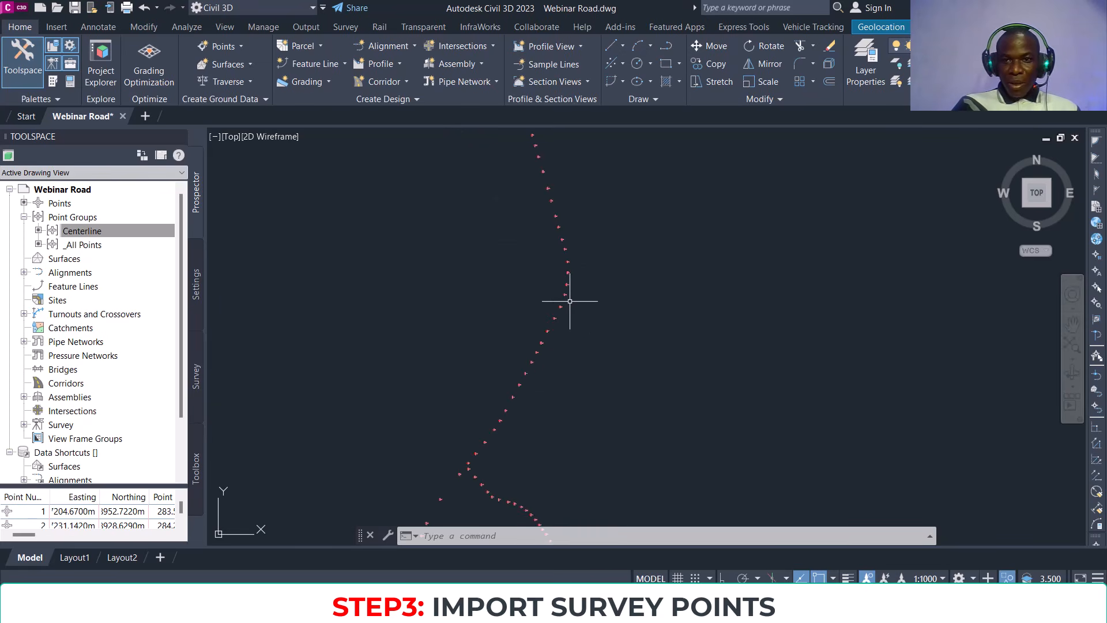
pyautogui.scroll(-5, 544, 278)
pyautogui.moveTo(536, 402)
pyautogui.mouseDown(button='middle')
pyautogui.moveTo(567, 358)
pyautogui.moveTo(581, 374)
pyautogui.mouseUp(button='middle')
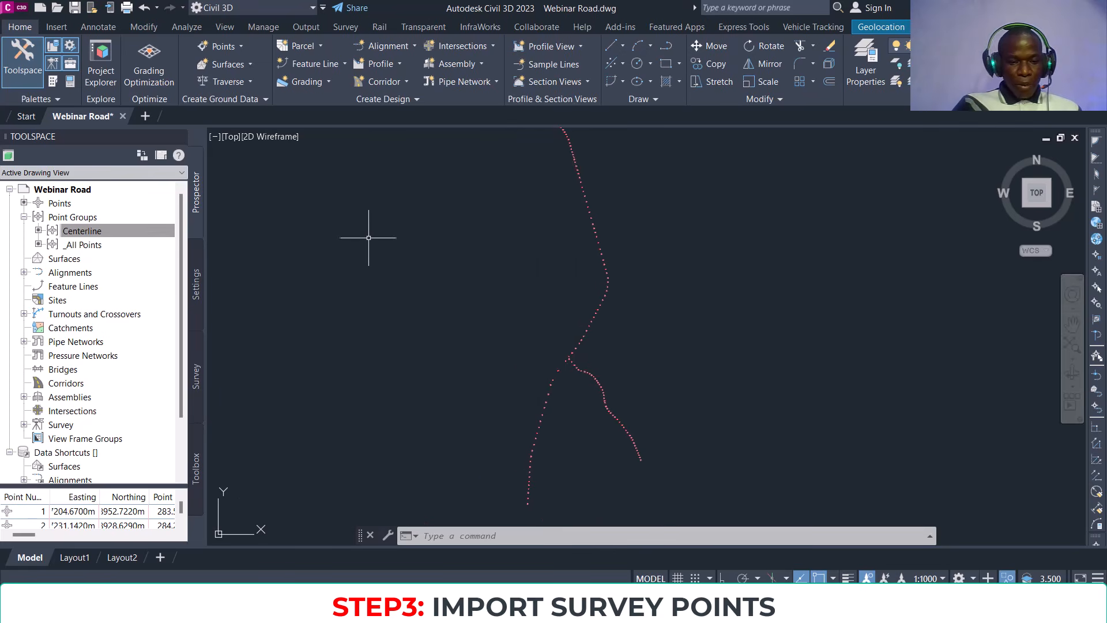
# Step: End the object isolation to bring back all the survey points
pyautogui.press('Return')
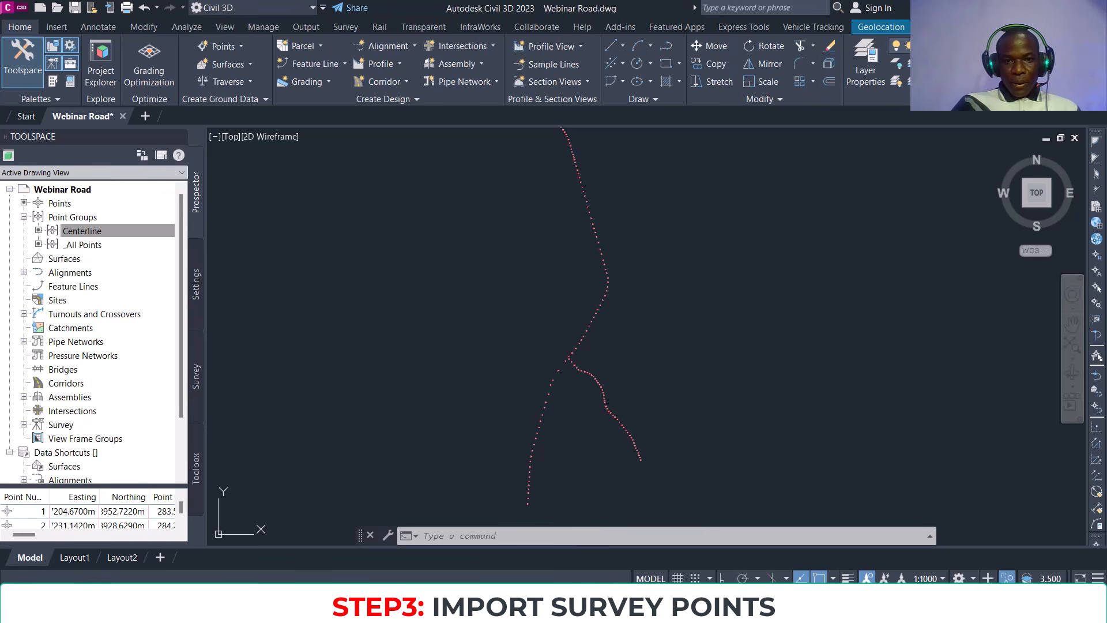
pyautogui.scroll(7, 571, 404)
pyautogui.moveTo(564, 268); pyautogui.dragTo(519, 407, button='middle')
pyautogui.scroll(-4, 519, 407)
pyautogui.scroll(-2, 450, 291)
pyautogui.moveTo(521, 162)
pyautogui.mouseDown(button='middle')
pyautogui.moveTo(588, 286)
pyautogui.moveTo(545, 353)
pyautogui.mouseUp(button='middle')
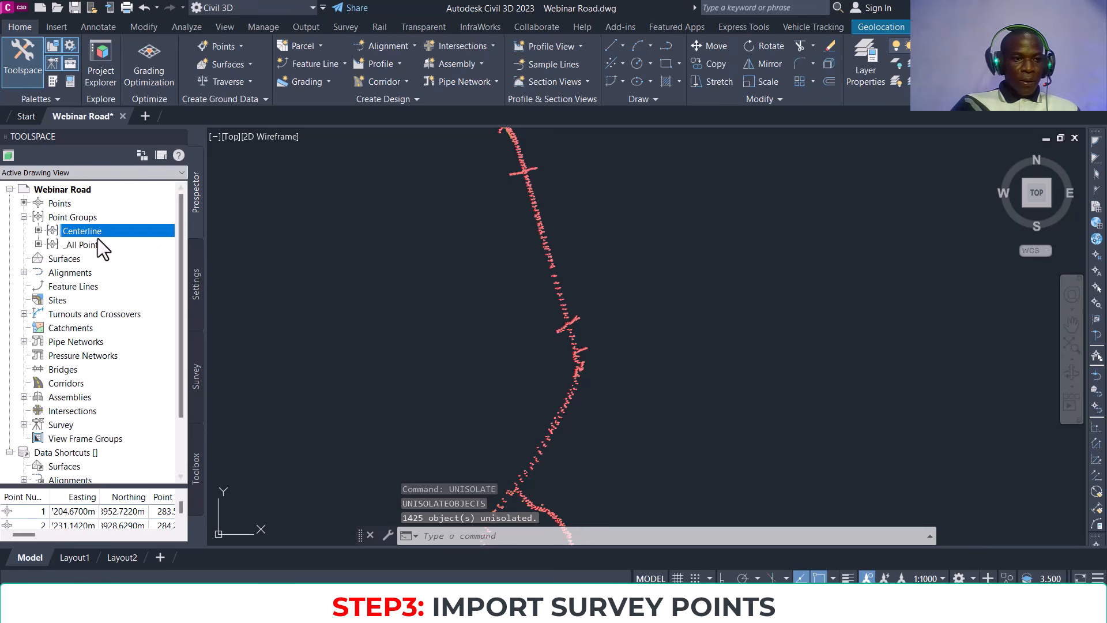
# Step: Examine the STR point labels at the side street crossing the road
pyautogui.moveTo(552, 309); pyautogui.dragTo(652, 251, button='middle')
pyautogui.scroll(7, 680, 265)
pyautogui.scroll(4, 597, 216)
pyautogui.moveTo(597, 216); pyautogui.dragTo(575, 351, button='middle')
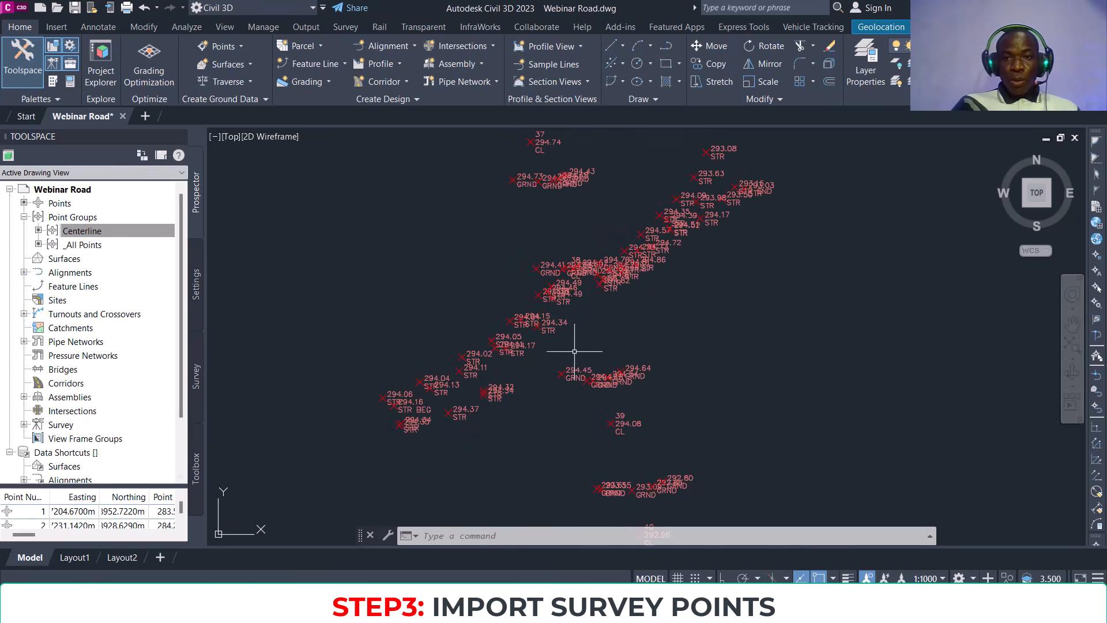
pyautogui.scroll(2, 633, 267)
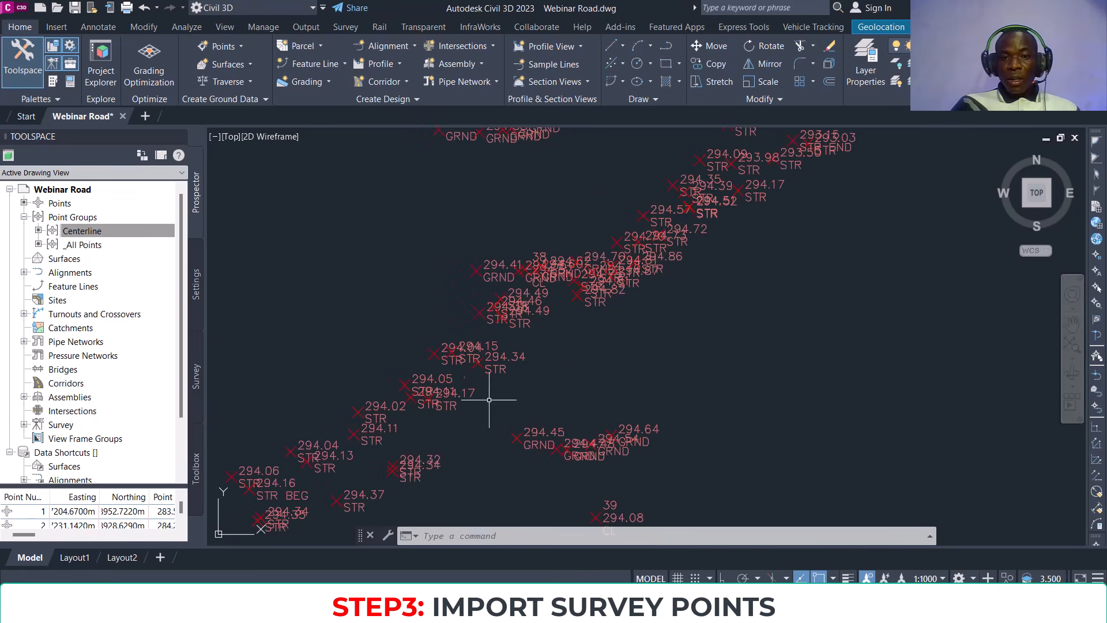
# Step: Examine the overall layout of the survey points along the road and around the fork
pyautogui.scroll(-5, 381, 362)
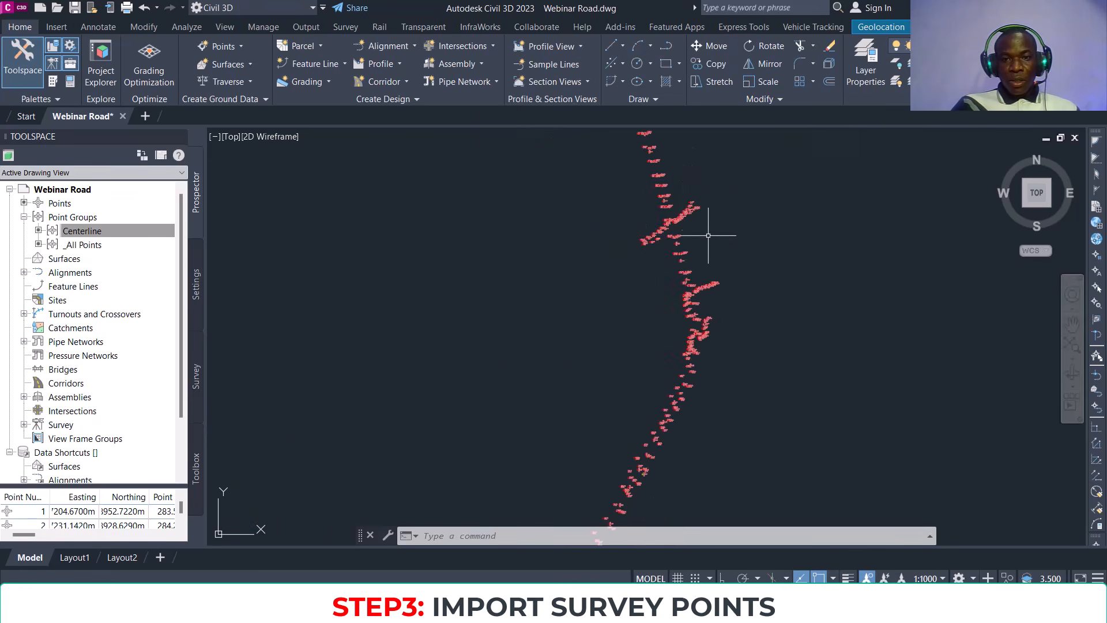
pyautogui.scroll(1, 695, 280)
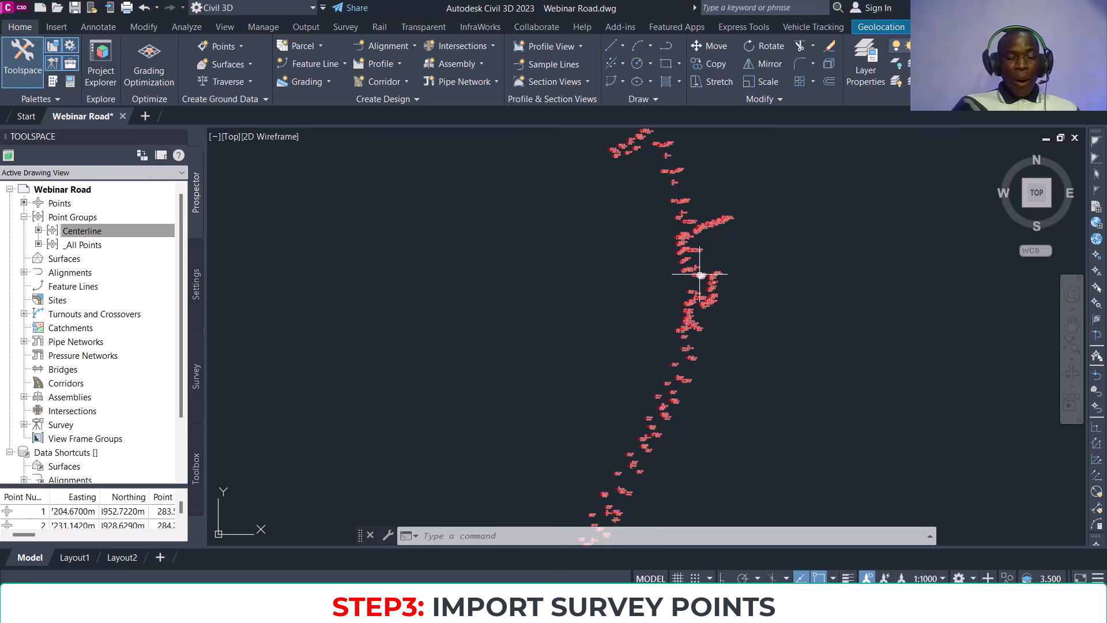
pyautogui.moveTo(699, 294); pyautogui.dragTo(691, 262, button='middle')
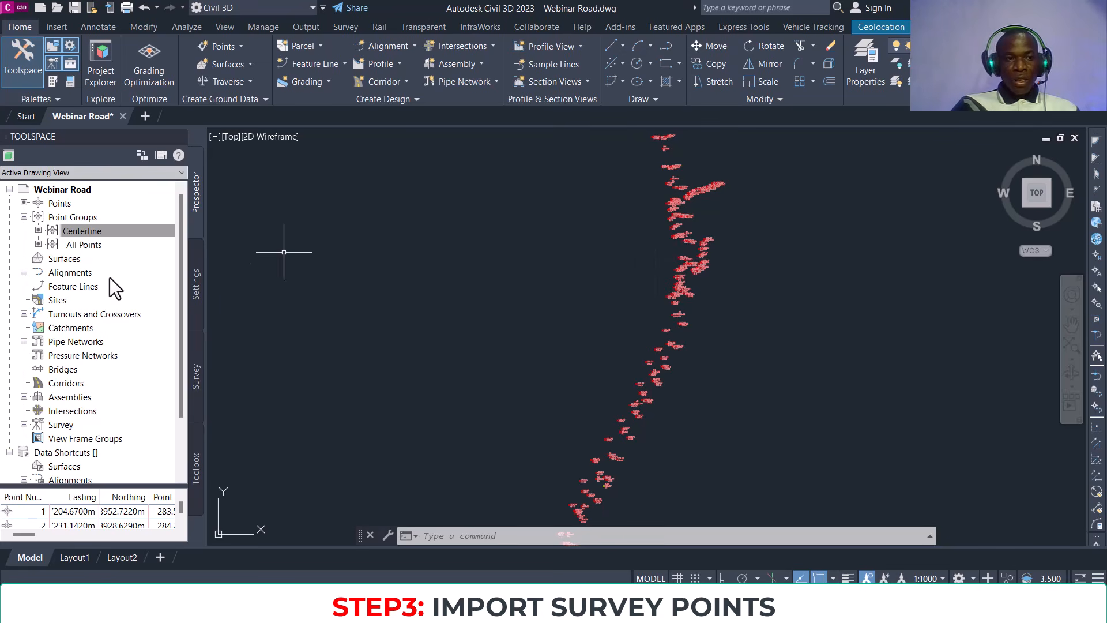
pyautogui.click(82, 233)
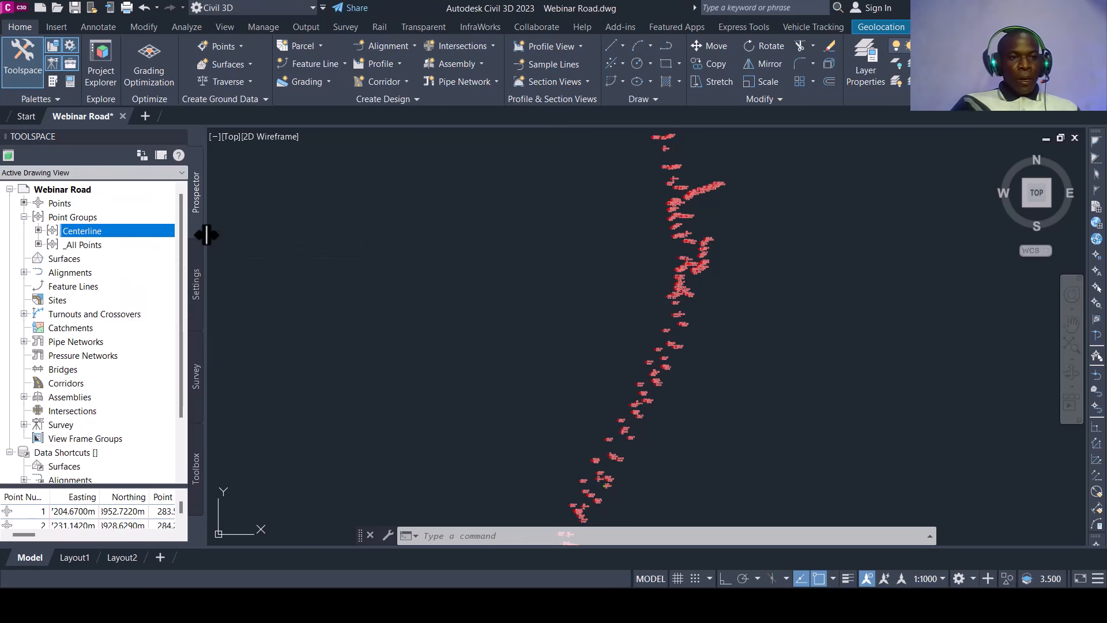
pyautogui.scroll(-4, 784, 316)
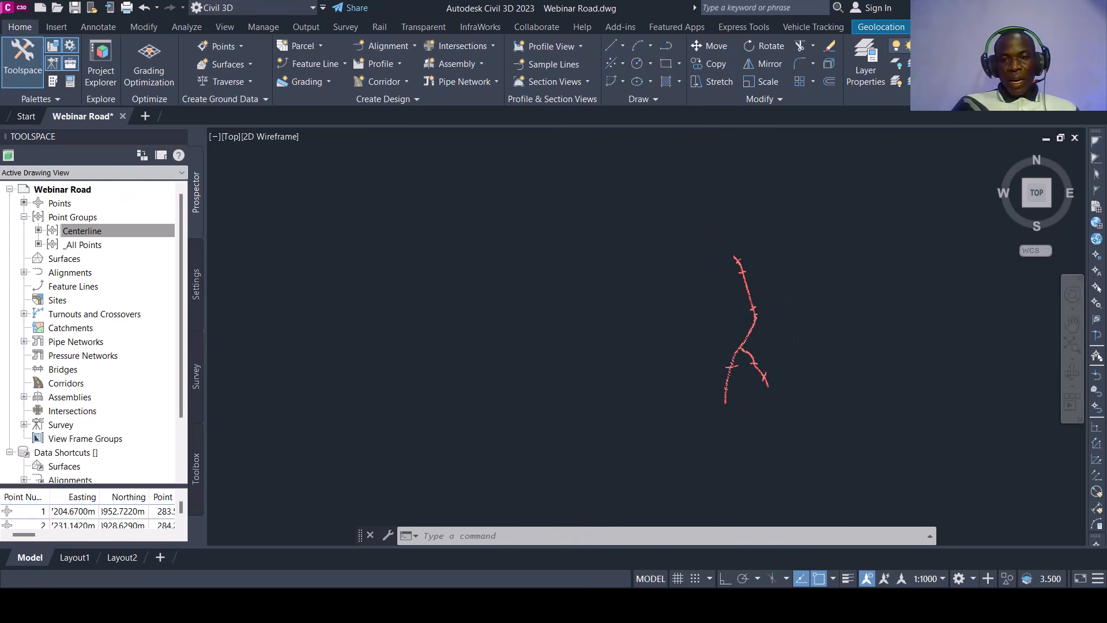
pyautogui.scroll(5, 704, 338)
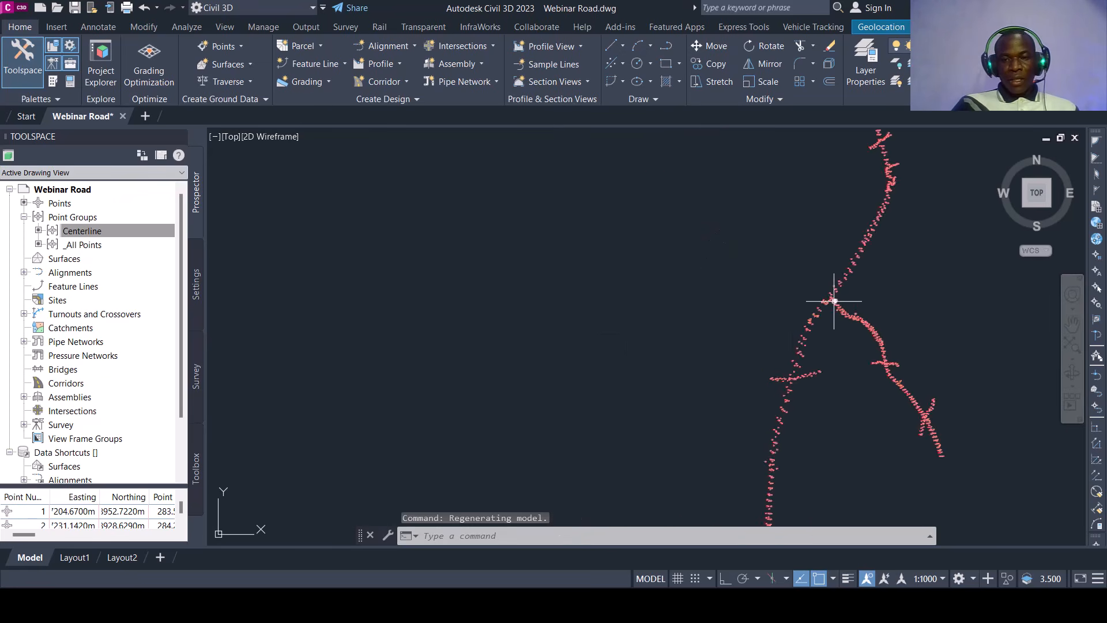
pyautogui.moveTo(833, 302); pyautogui.dragTo(542, 324, button='middle')
pyautogui.scroll(3, 556, 330)
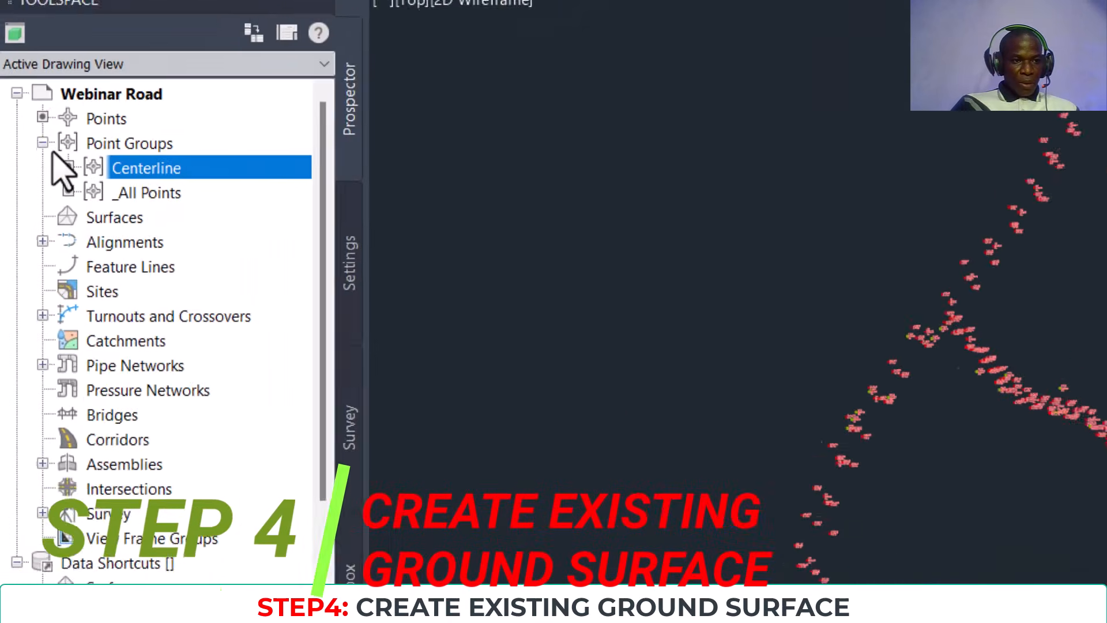
# Step: Create a new TIN surface named EG Surface
pyautogui.click(43, 142)
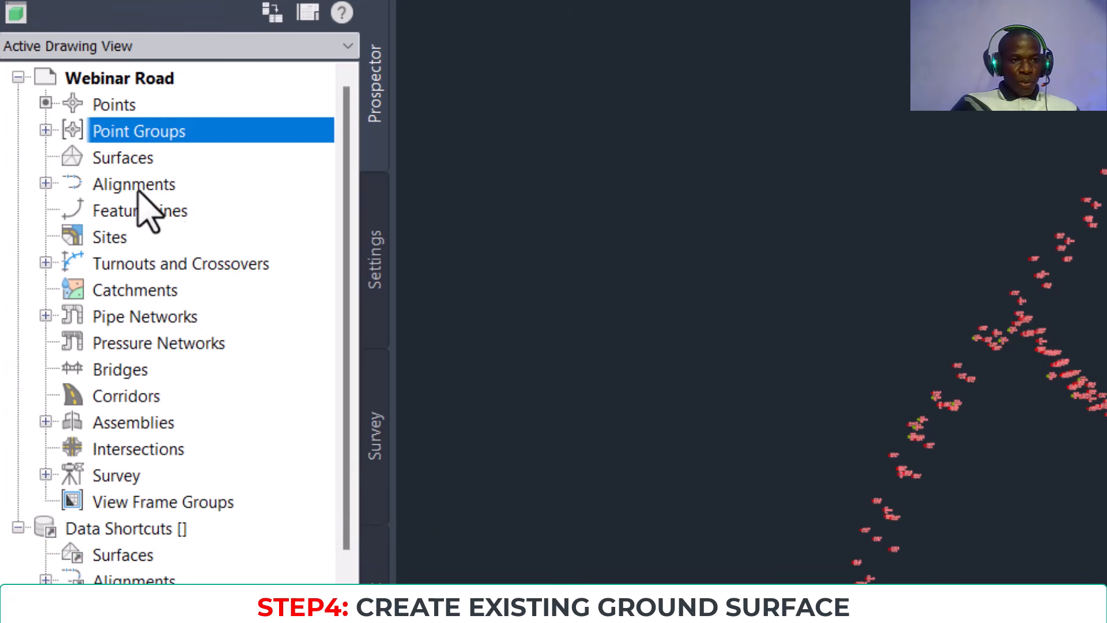
pyautogui.click(118, 159)
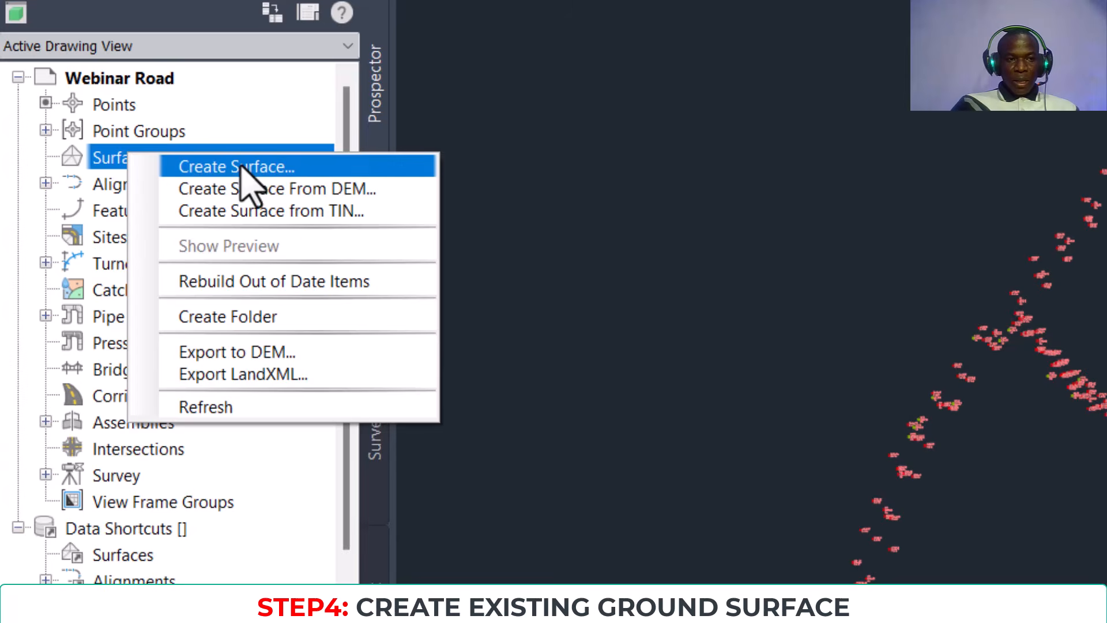
pyautogui.click(242, 167)
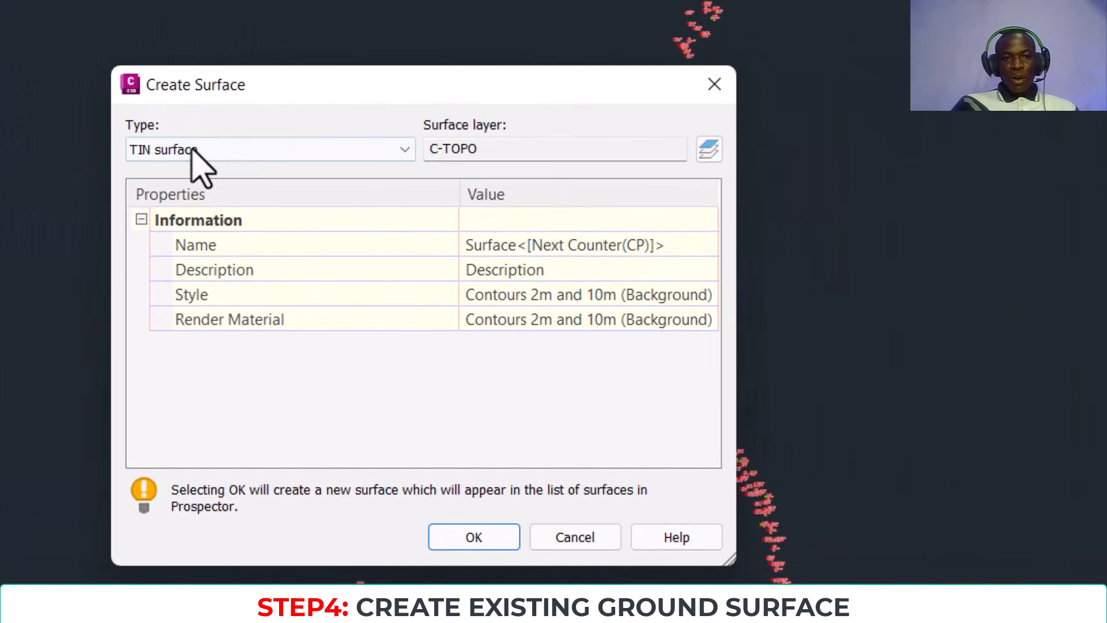
pyautogui.click(193, 149)
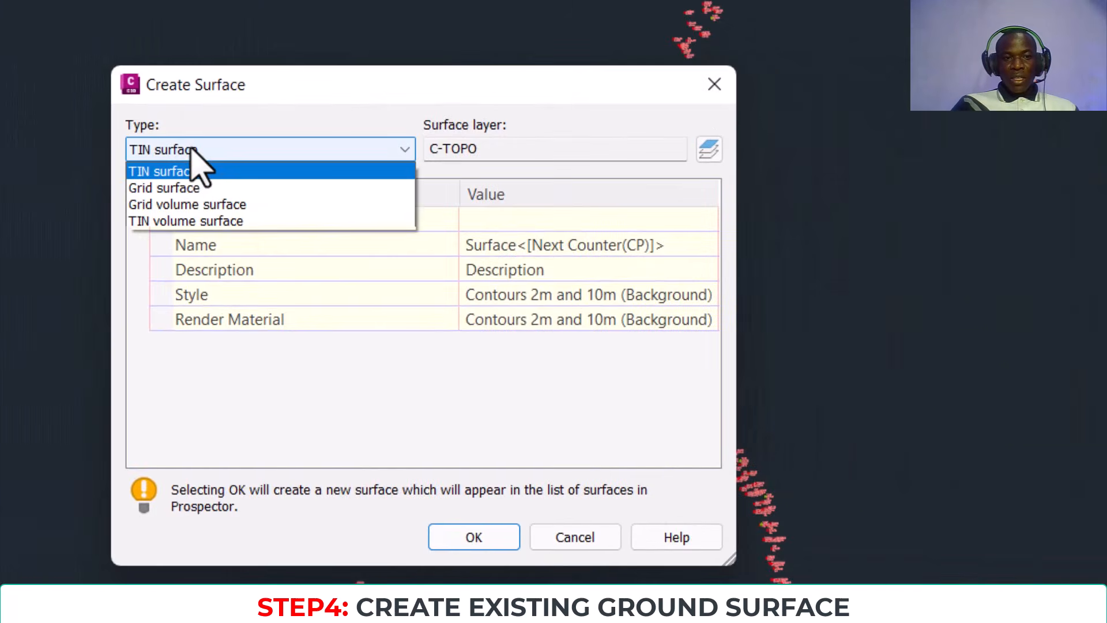
pyautogui.click(324, 148)
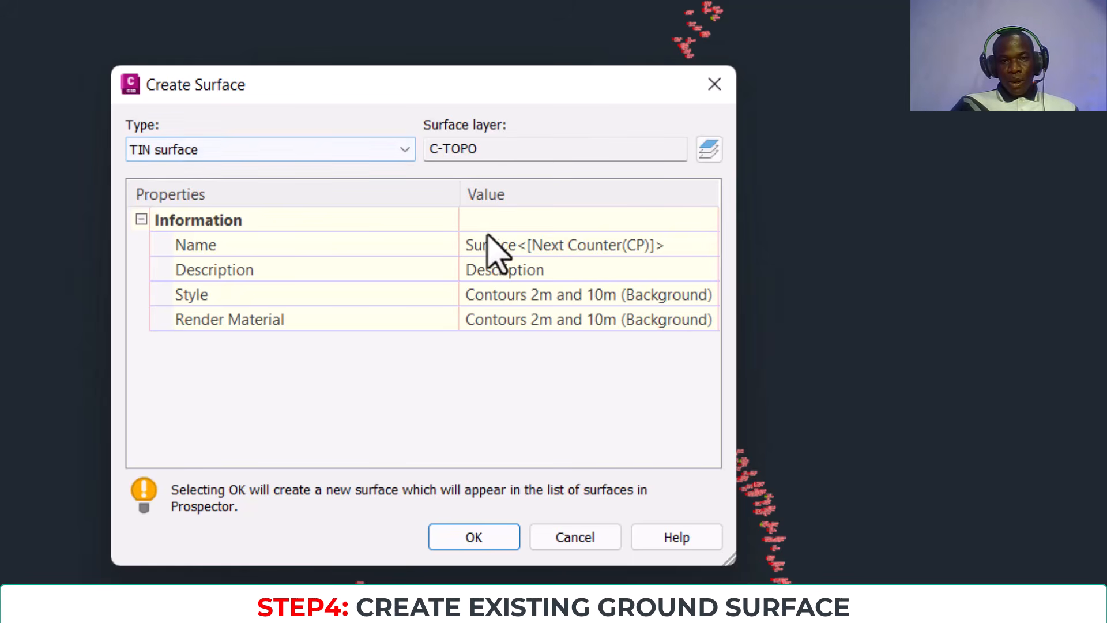
pyautogui.click(602, 245)
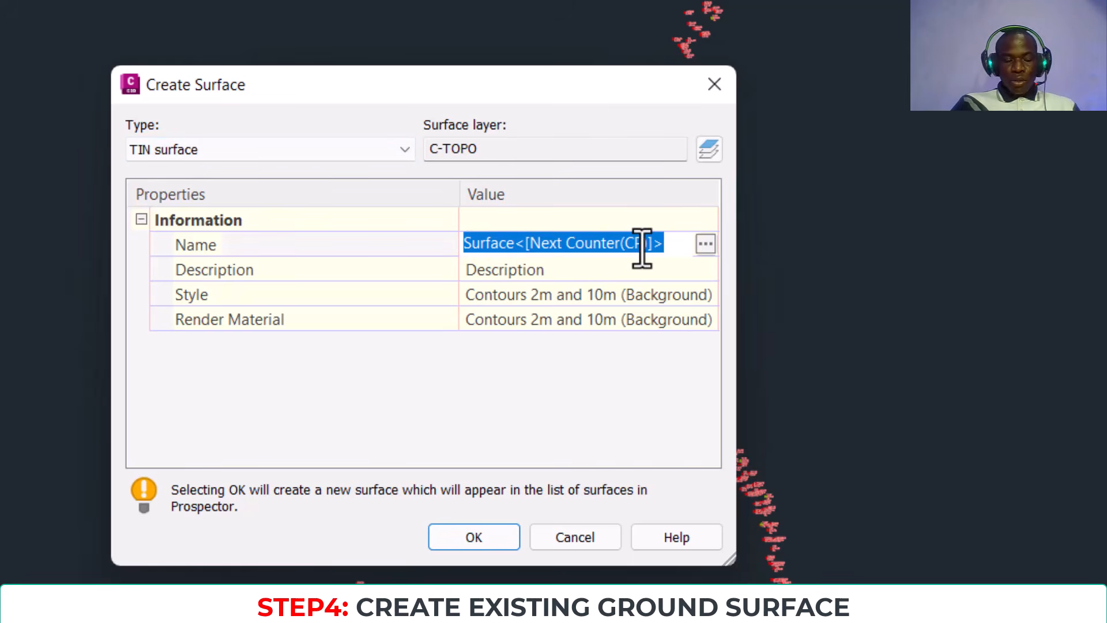
pyautogui.write('EG Surface')
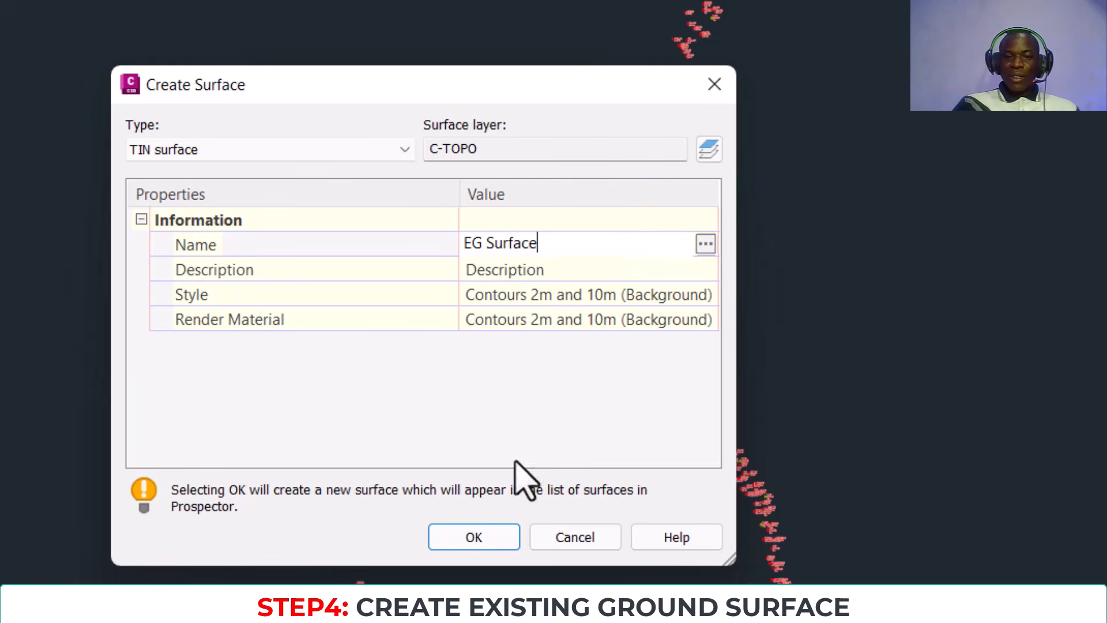
pyautogui.click(492, 538)
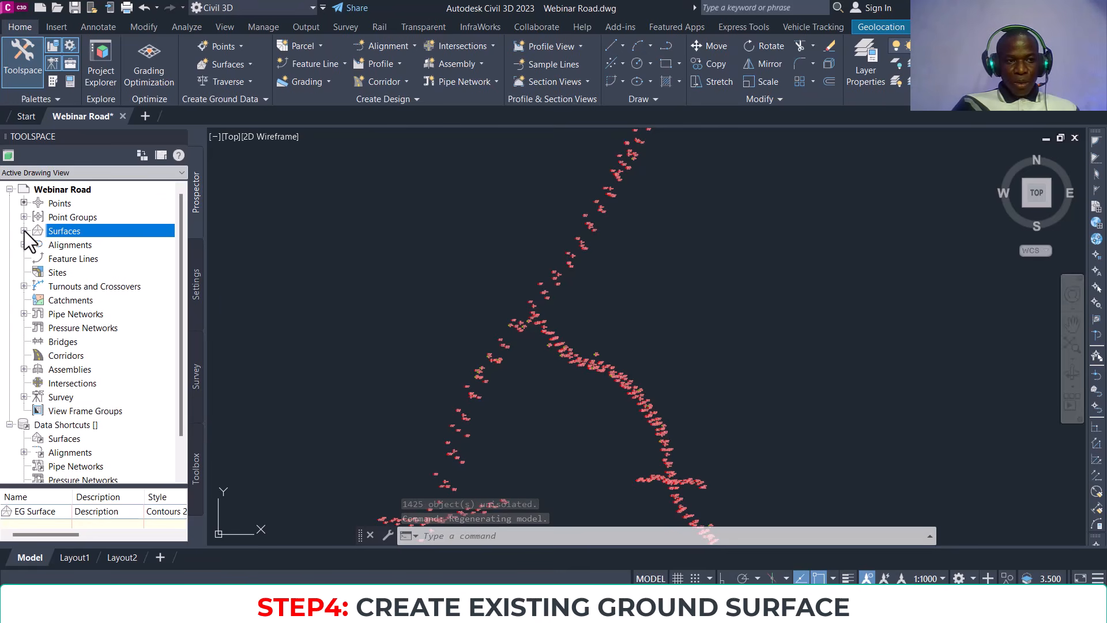
# Step: Expand EG Surface in the drawing's surface collection down to its definition data types
pyautogui.click(24, 231)
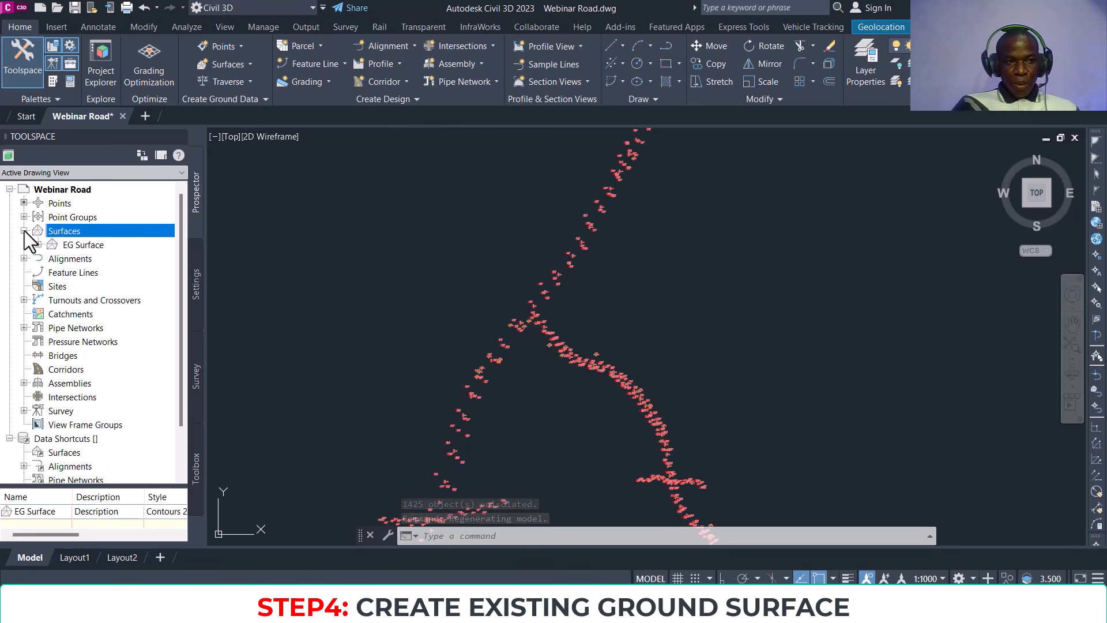
pyautogui.click(77, 245)
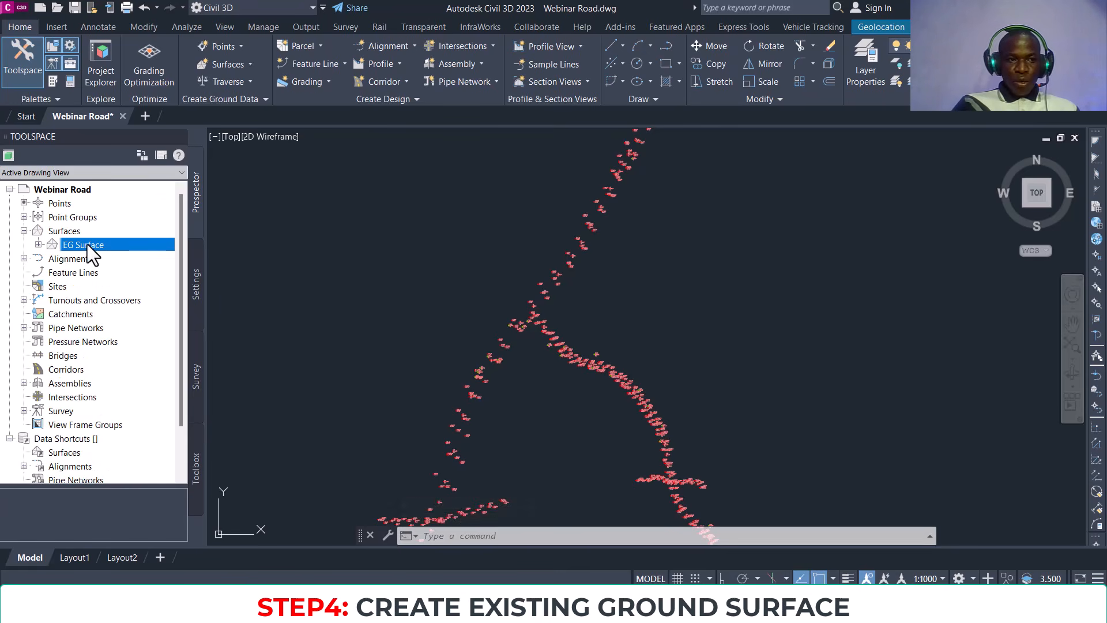
pyautogui.scroll(-3, 552, 280)
pyautogui.moveTo(623, 289); pyautogui.dragTo(614, 322, button='middle')
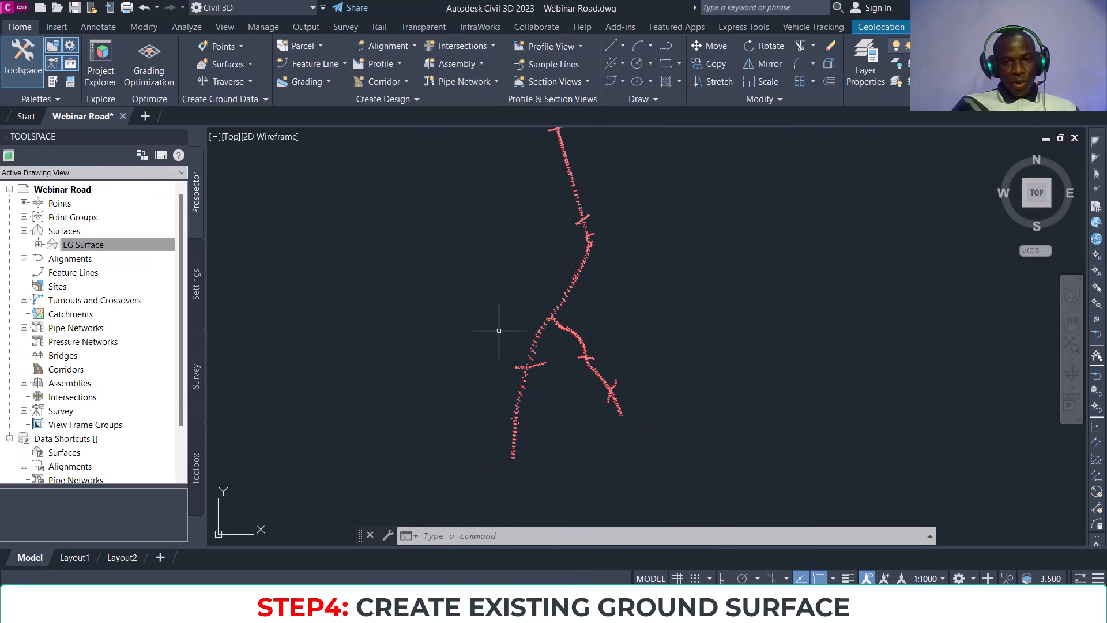
pyautogui.click(38, 245)
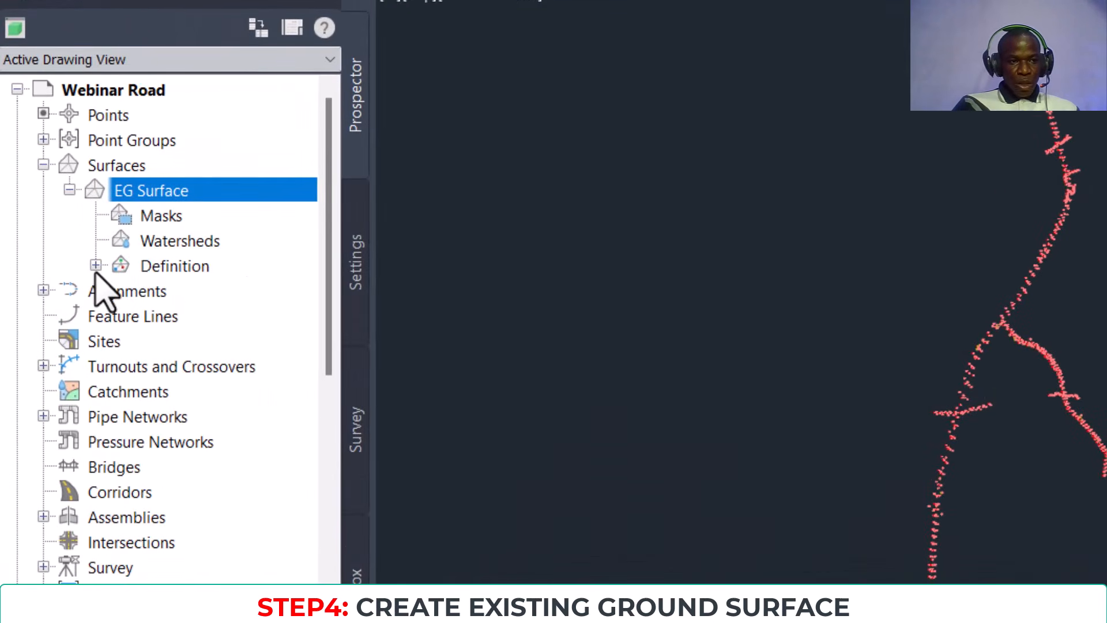
pyautogui.click(96, 265)
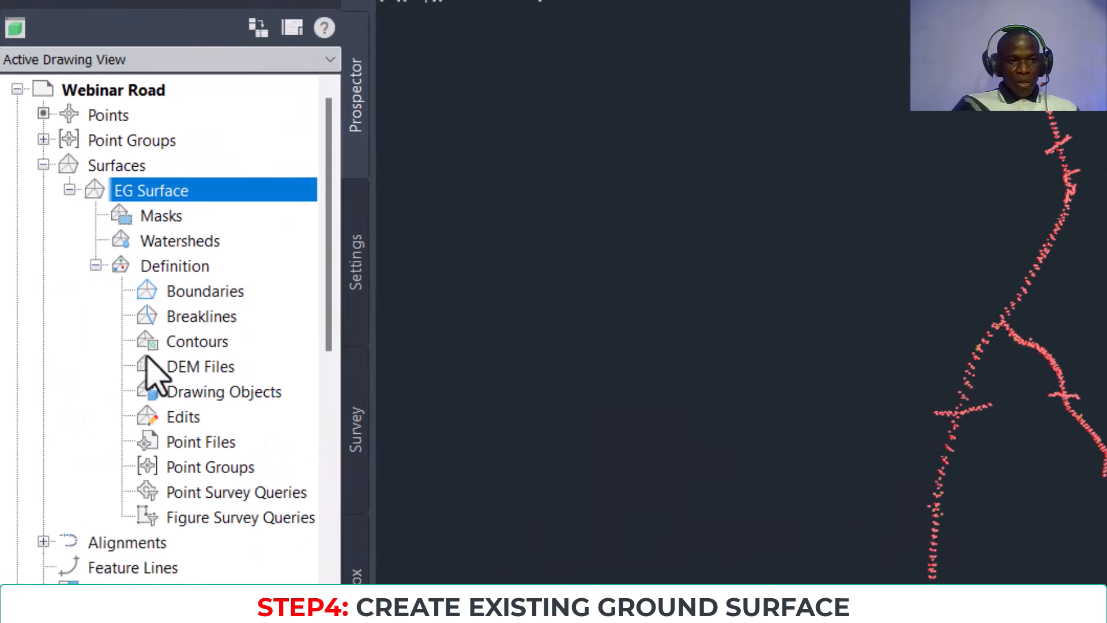
# Step: Add the _All Points point group to the definition of EG Surface
pyautogui.click(211, 468)
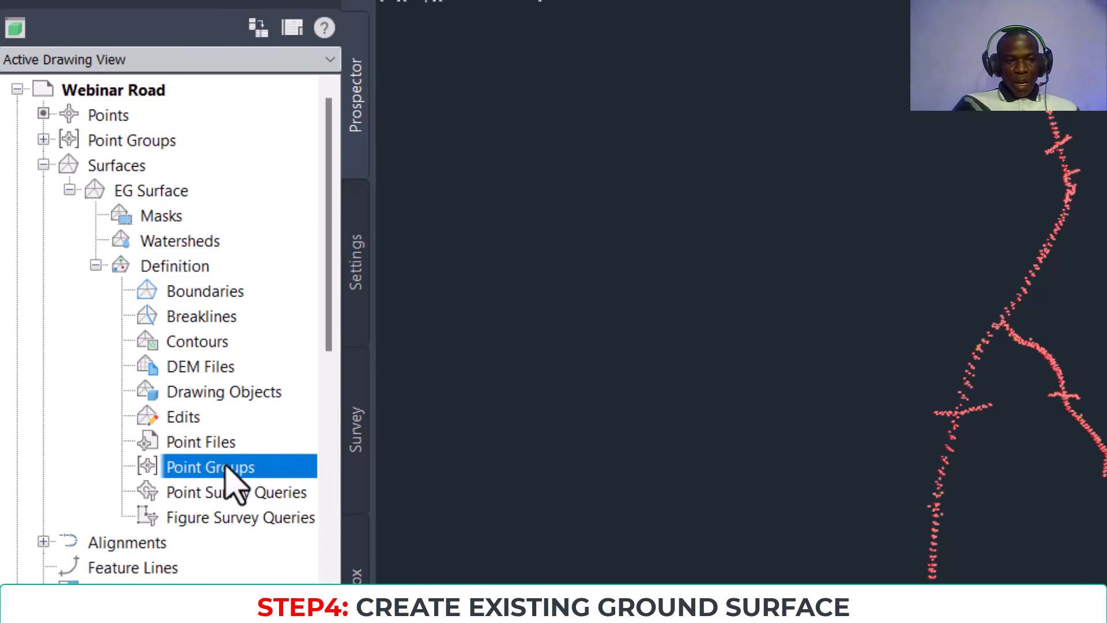
pyautogui.rightClick(228, 469)
pyautogui.click(290, 478)
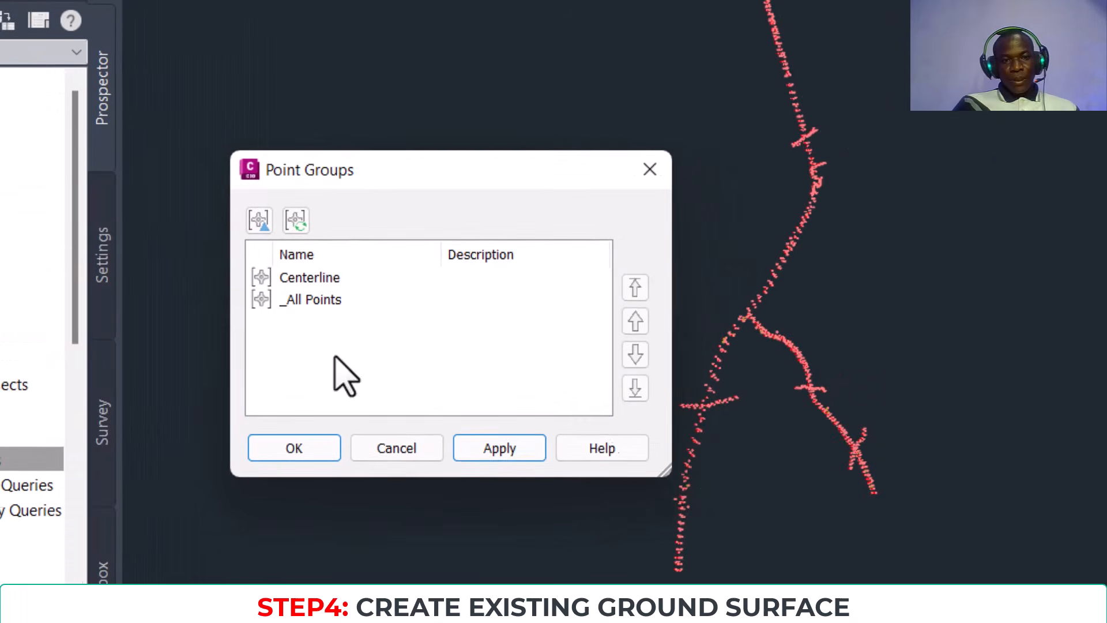
pyautogui.moveTo(361, 180); pyautogui.dragTo(440, 147)
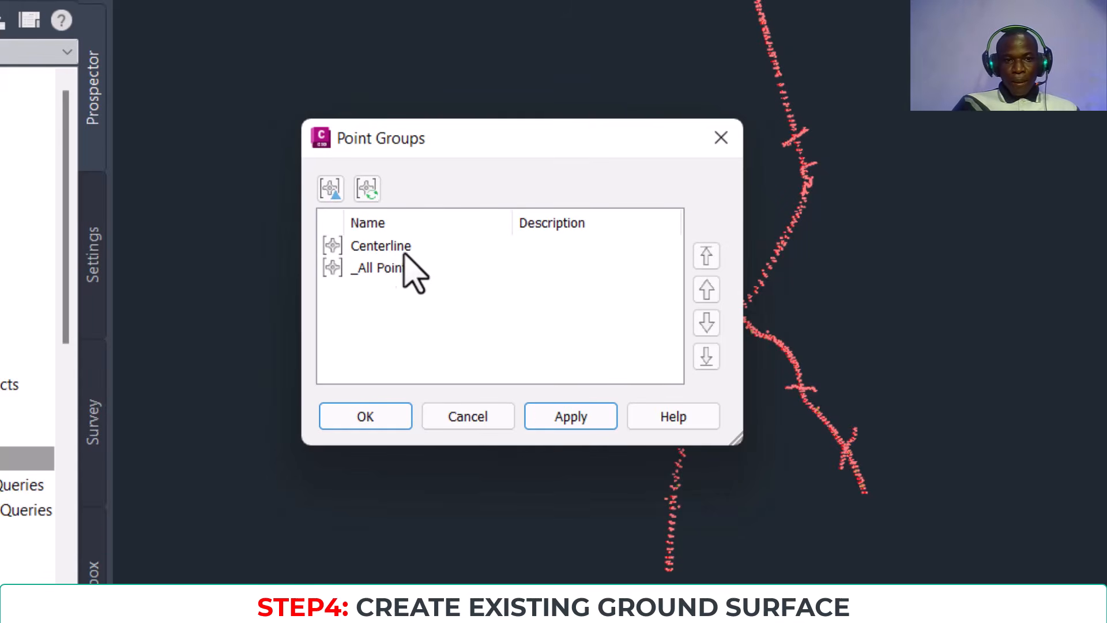
pyautogui.click(384, 252)
pyautogui.click(383, 271)
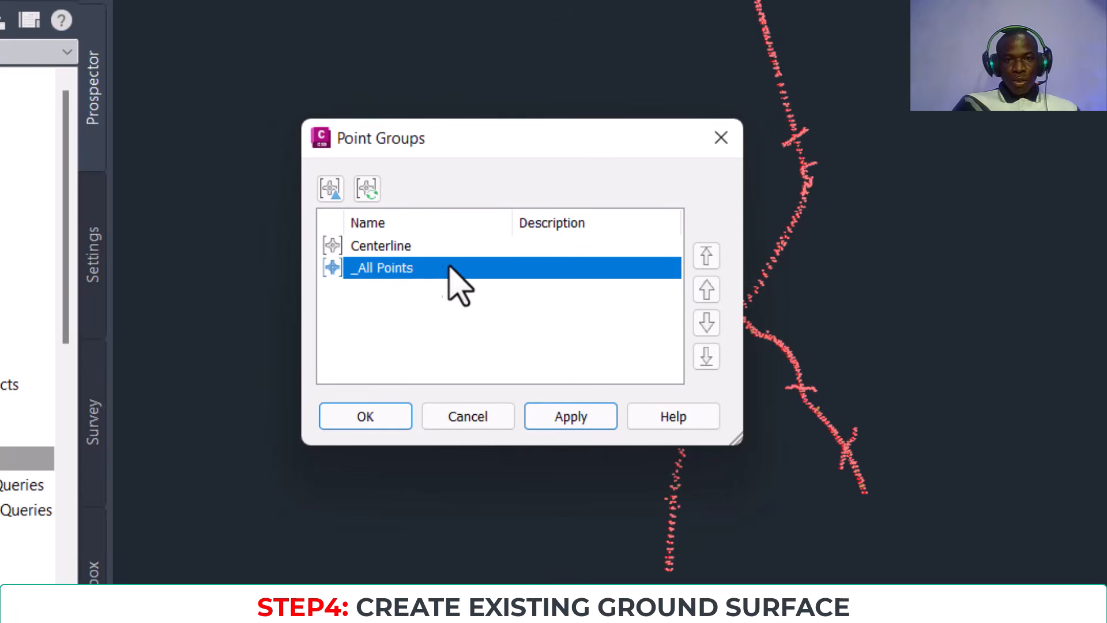
pyautogui.click(388, 417)
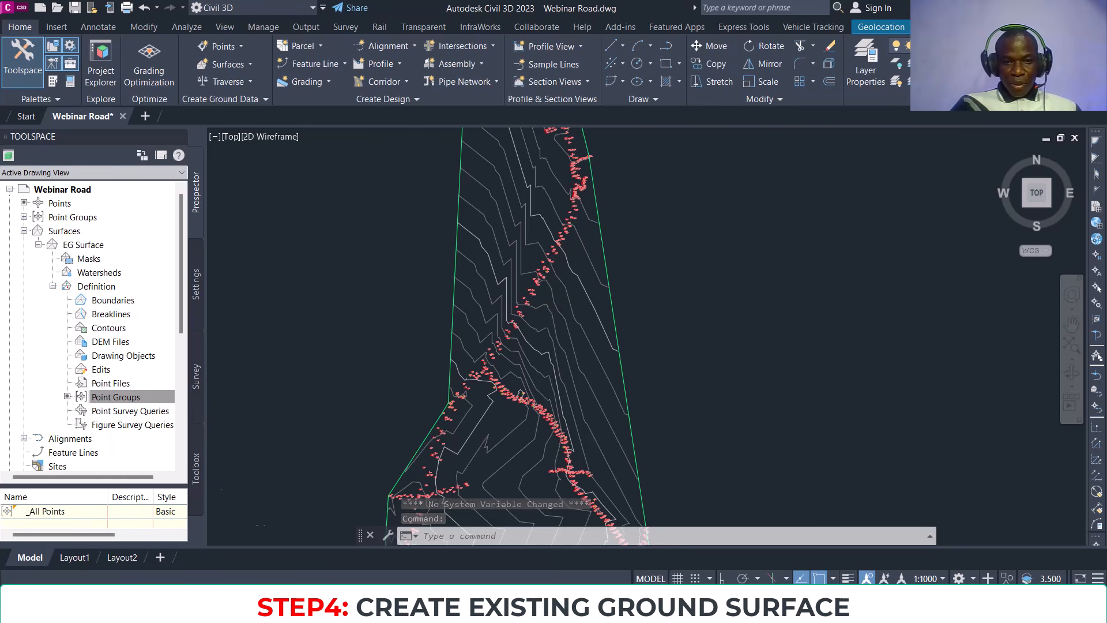
# Step: Inspect EG Surface in the Object Viewer, orbiting it to see its relief from the side and at an angle, and close the viewer
pyautogui.scroll(-5, 556, 291)
pyautogui.scroll(5, 533, 249)
pyautogui.scroll(-6, 533, 250)
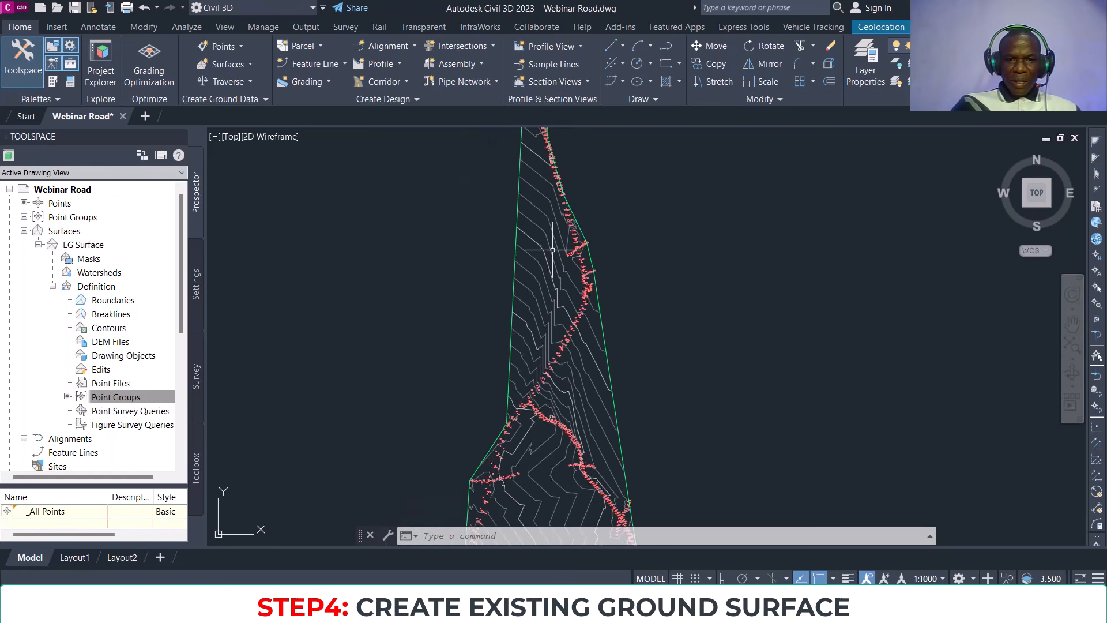
pyautogui.scroll(4, 541, 230)
pyautogui.scroll(-4, 516, 156)
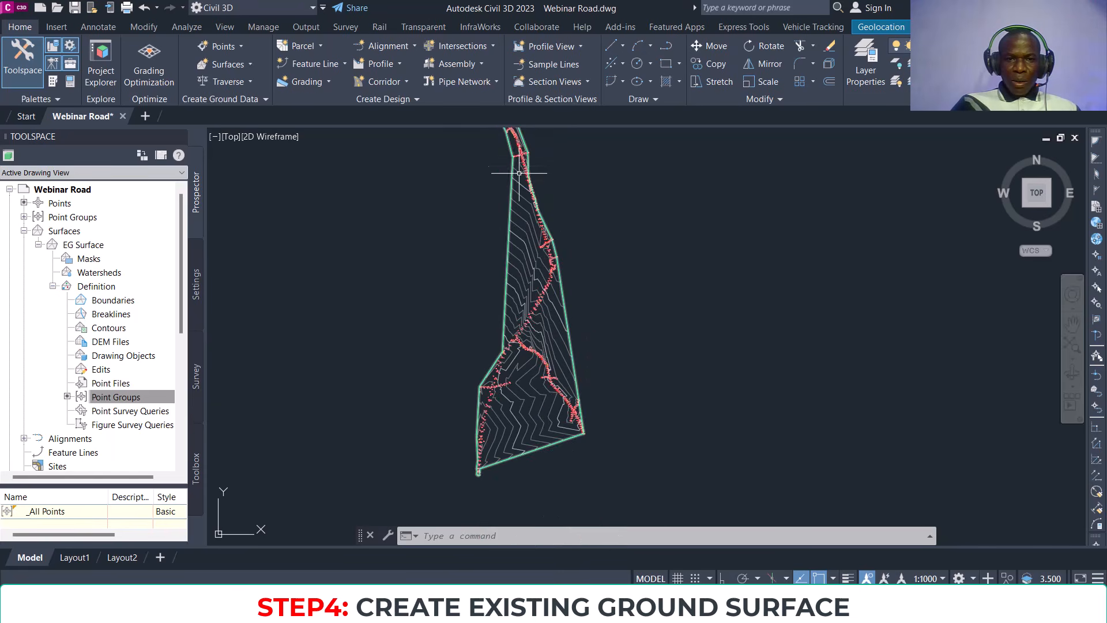
pyautogui.click(508, 252)
pyautogui.moveTo(508, 252); pyautogui.dragTo(515, 292, button='middle')
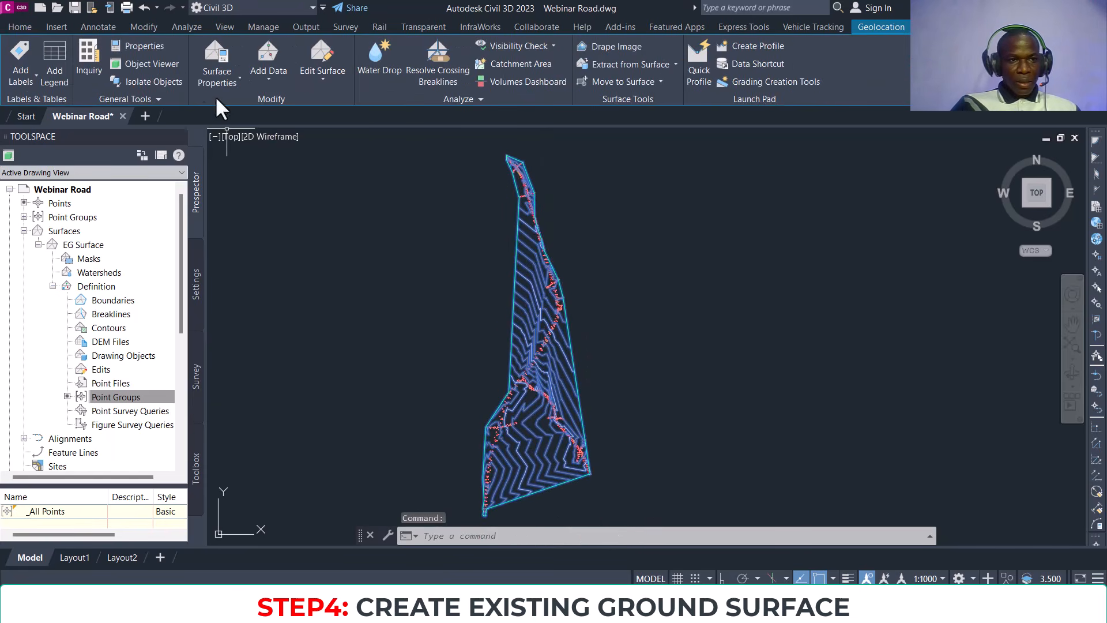
pyautogui.click(148, 62)
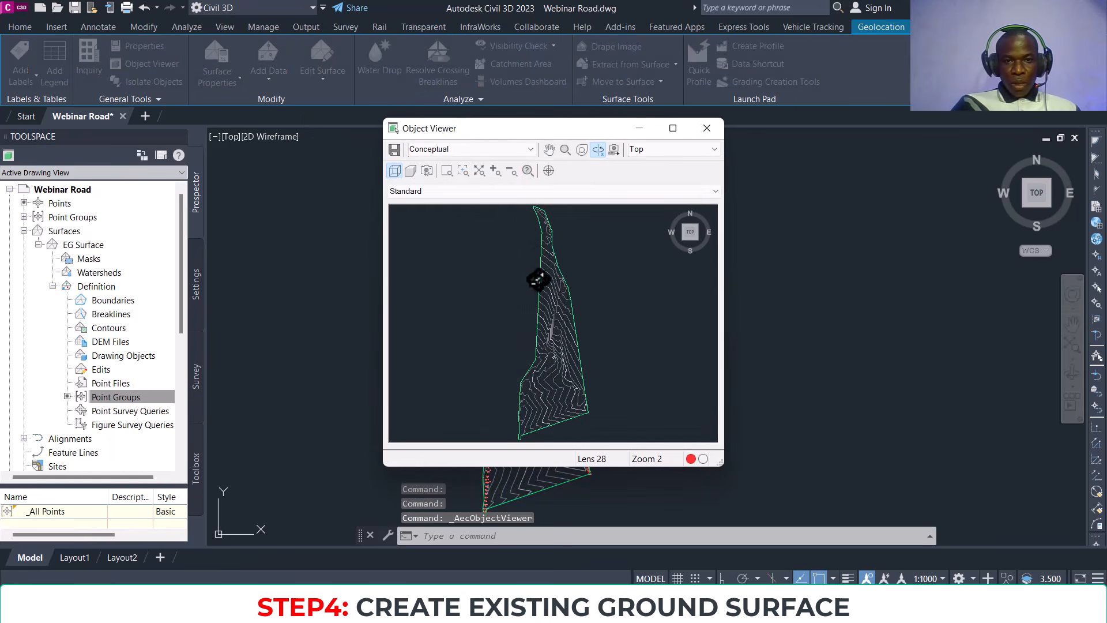
pyautogui.moveTo(569, 245); pyautogui.dragTo(597, 345)
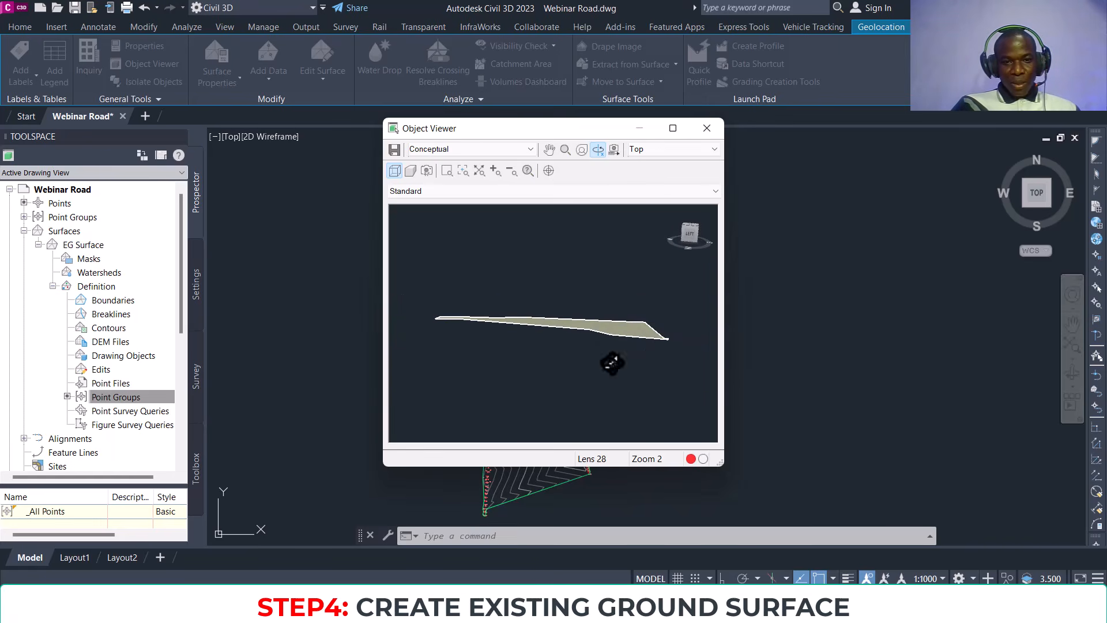
pyautogui.moveTo(549, 347)
pyautogui.mouseDown()
pyautogui.moveTo(452, 363)
pyautogui.moveTo(567, 338)
pyautogui.mouseUp()
pyautogui.click(707, 128)
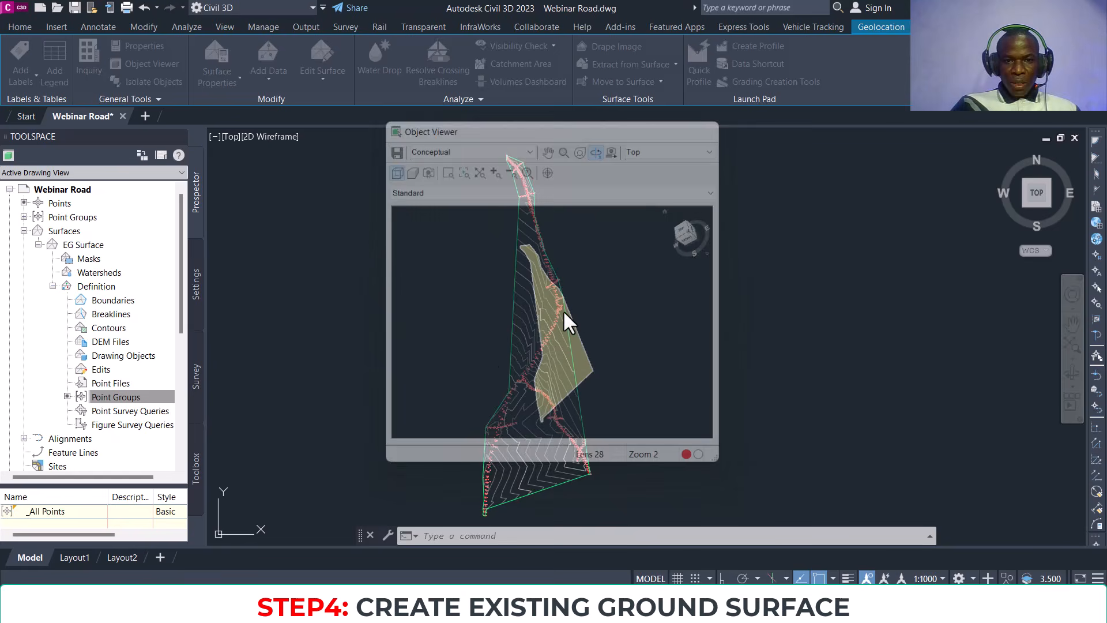
# Step: Examine the EG Surface contours and outer border against the survey points along the road and around the fork
pyautogui.scroll(2, 529, 285)
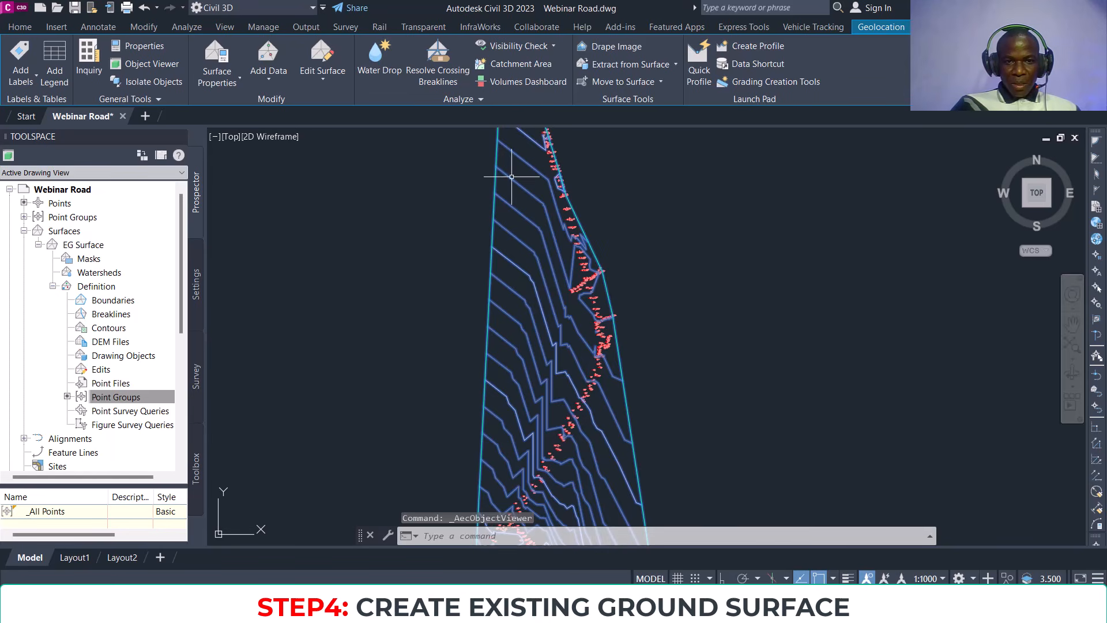
pyautogui.moveTo(513, 201); pyautogui.dragTo(494, 344, button='middle')
pyautogui.scroll(-3, 507, 235)
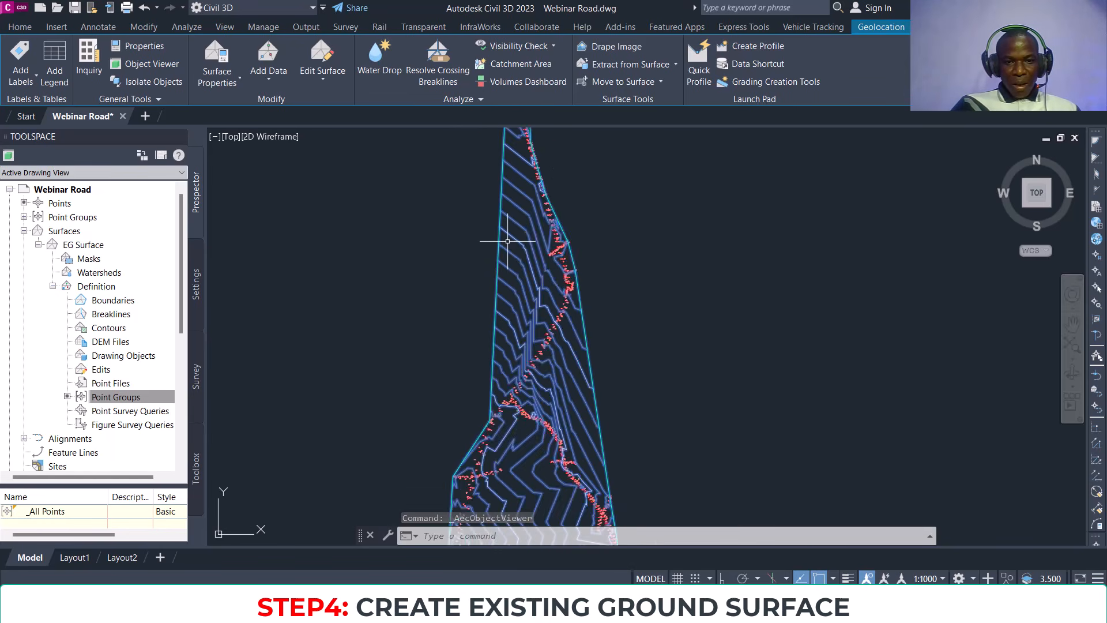
pyautogui.scroll(3, 554, 335)
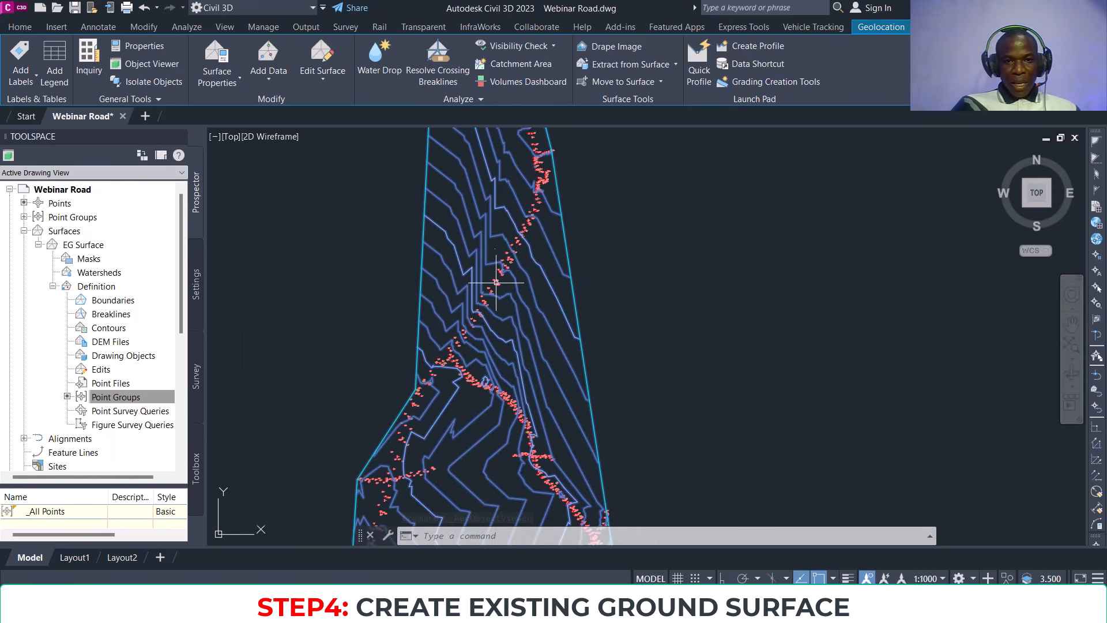
pyautogui.moveTo(494, 278); pyautogui.dragTo(506, 353, button='middle')
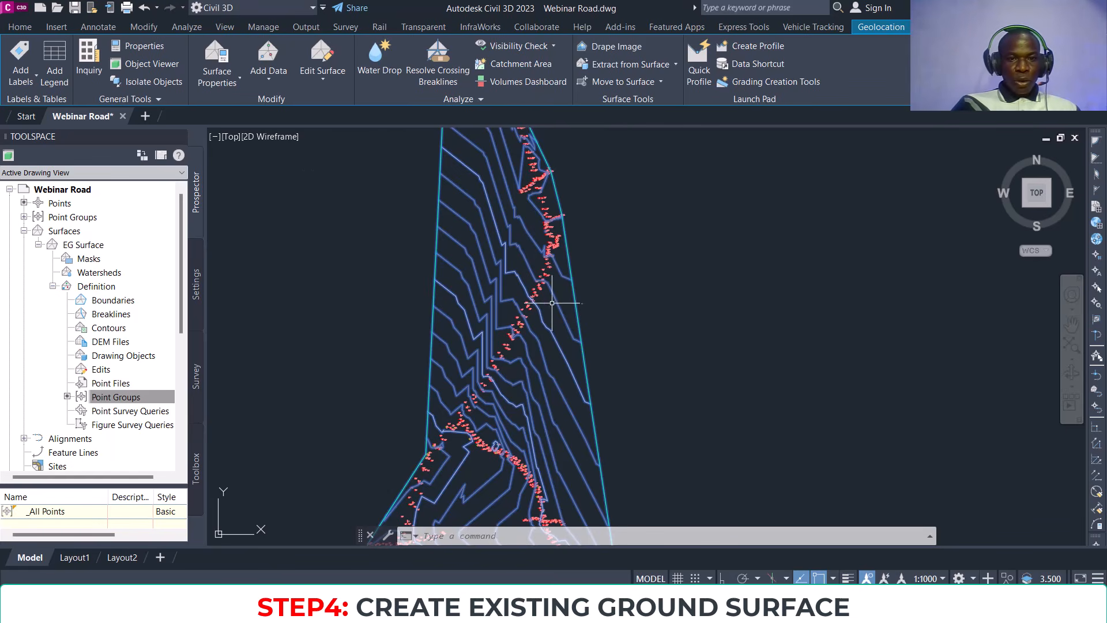
# Step: Set the surface style of EG Surface to Contours and Triangles in its surface properties
pyautogui.scroll(-3, 552, 302)
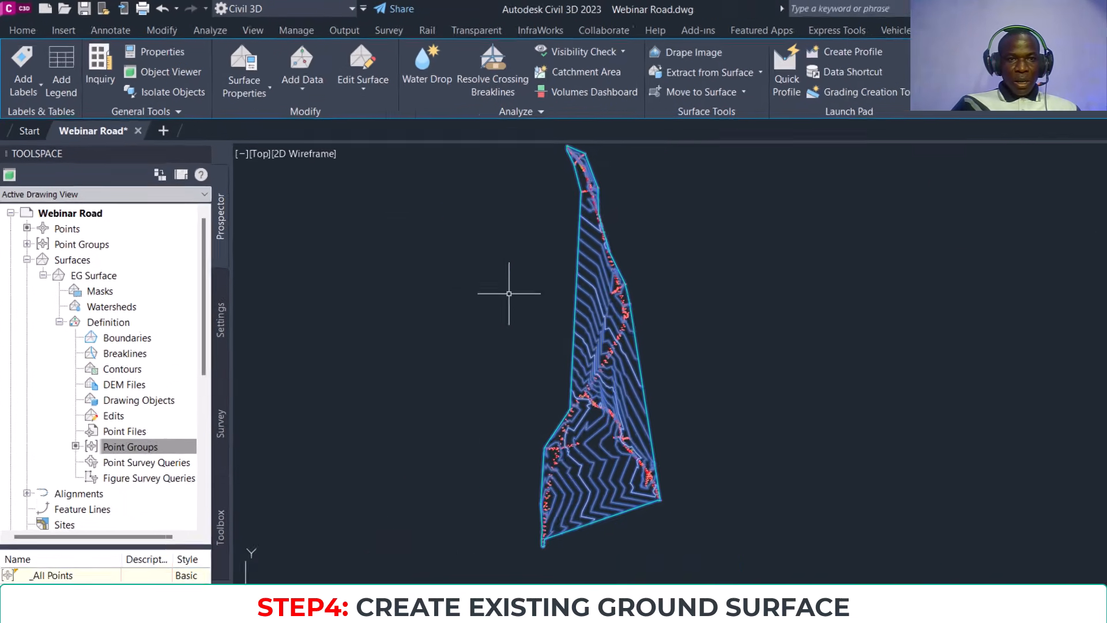
pyautogui.scroll(4, 525, 278)
pyautogui.moveTo(539, 288); pyautogui.dragTo(515, 269, button='middle')
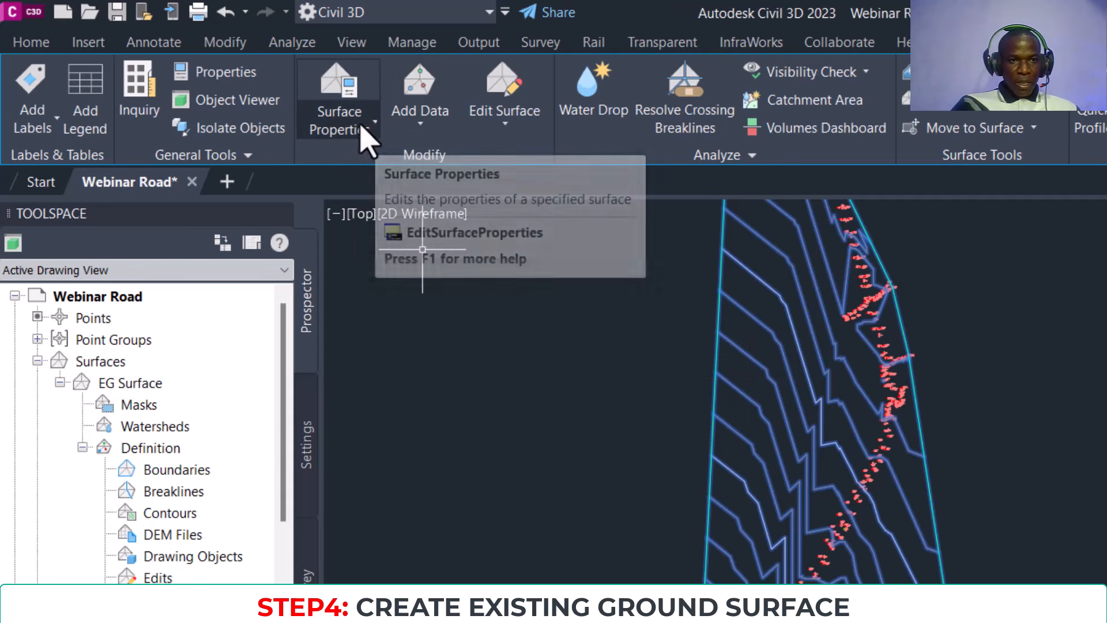
pyautogui.click(342, 126)
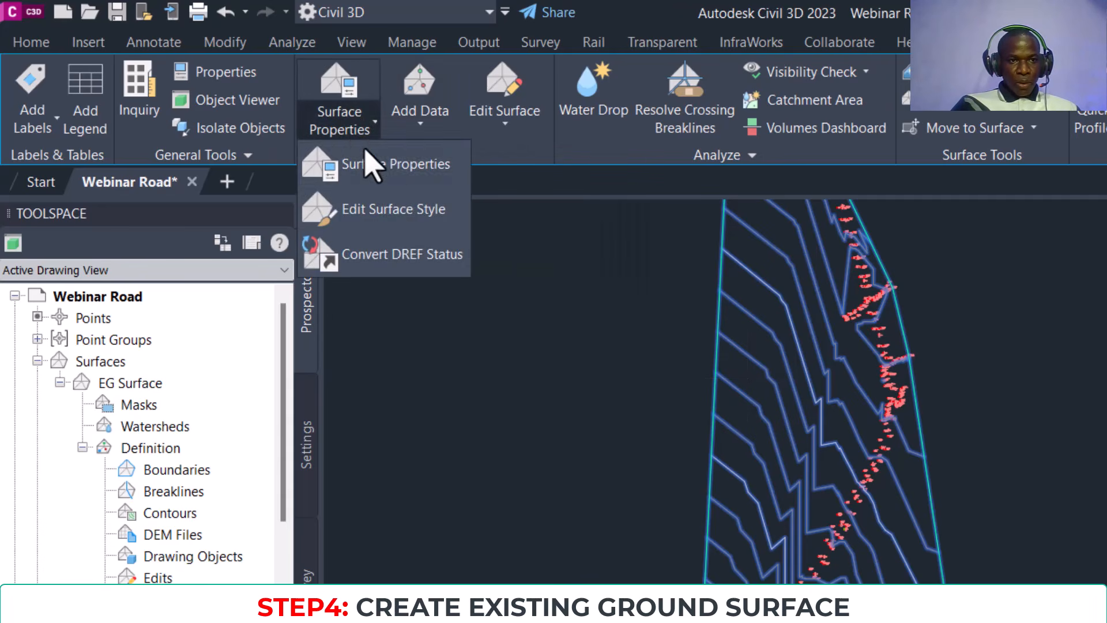
pyautogui.click(384, 171)
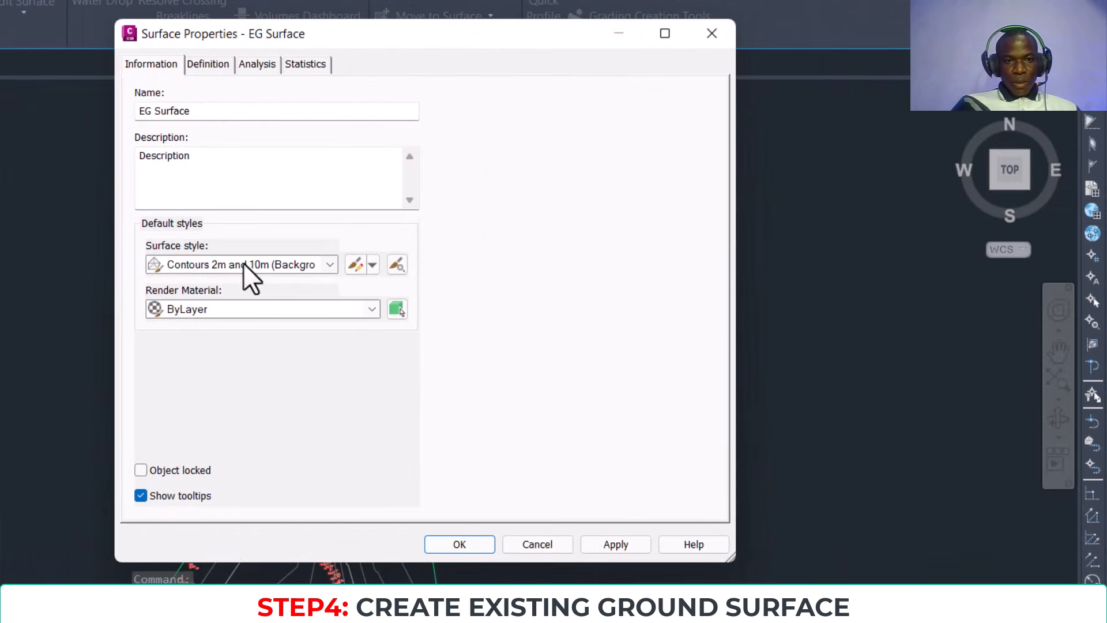
pyautogui.click(303, 261)
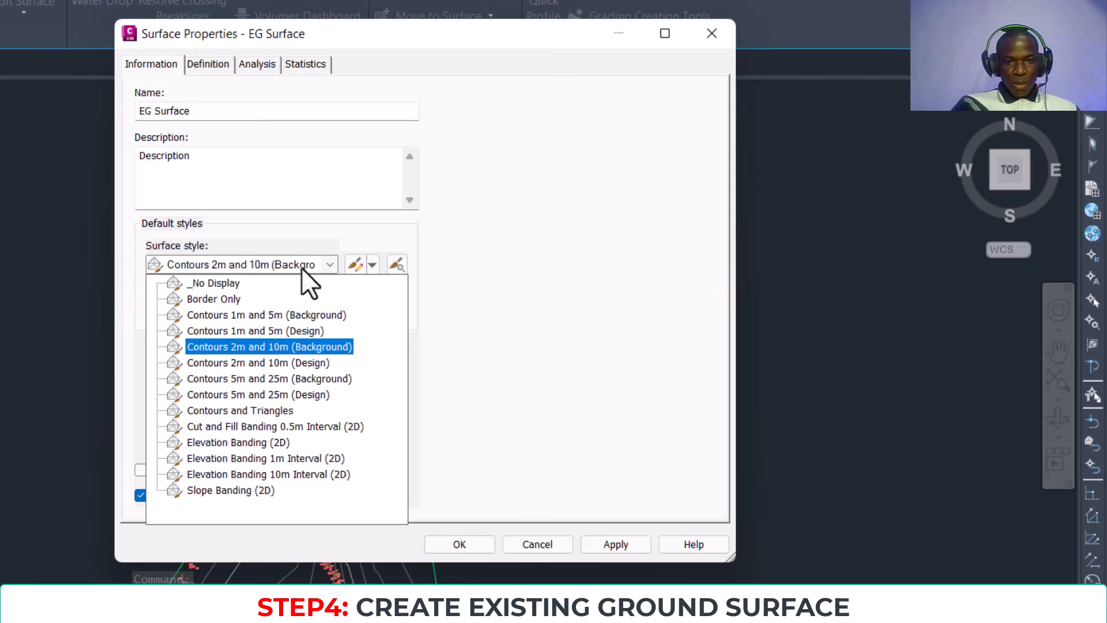
pyautogui.click(227, 410)
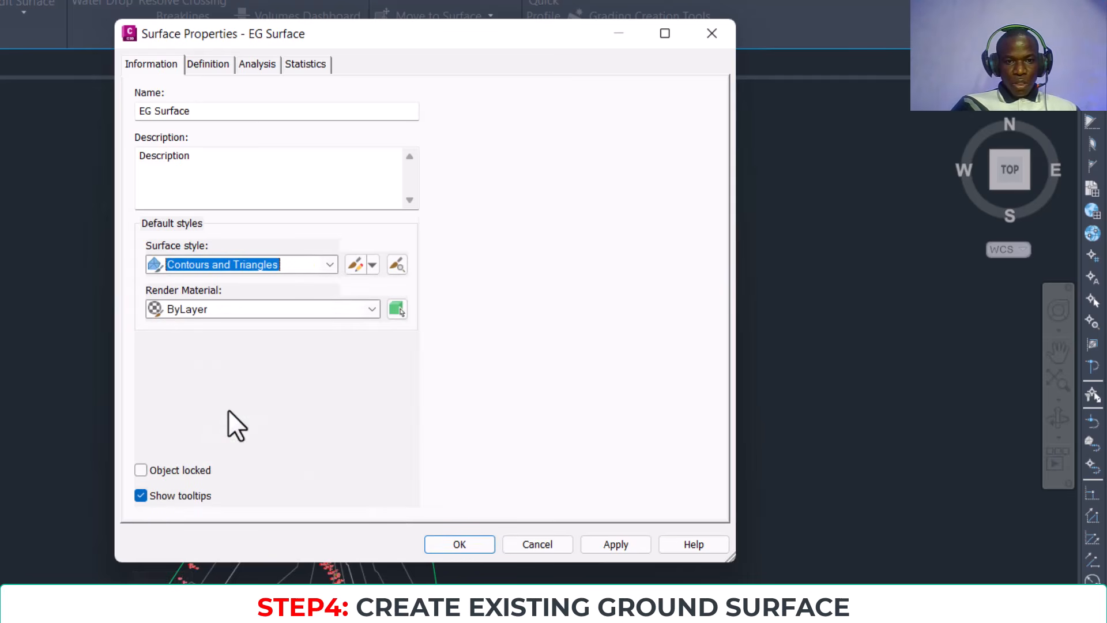
pyautogui.click(461, 544)
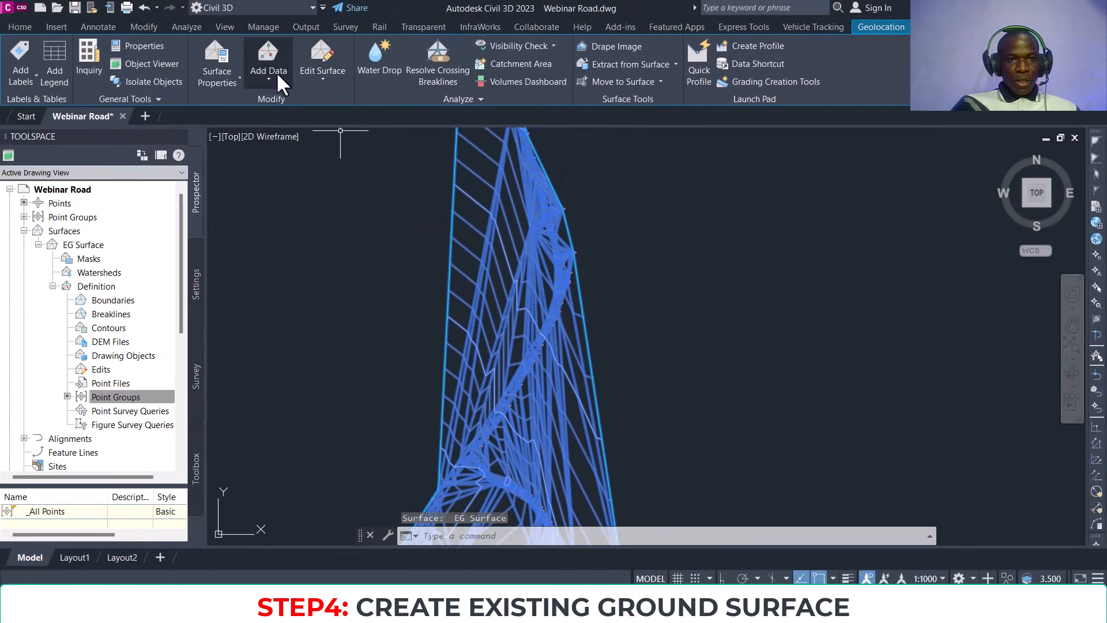
pyautogui.click(322, 74)
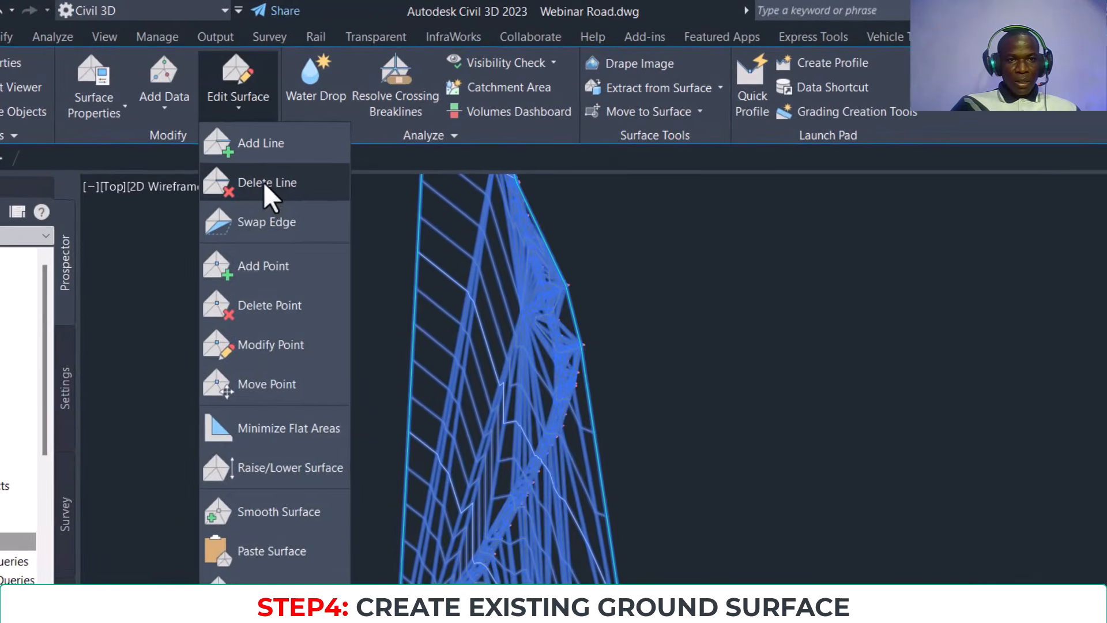
pyautogui.click(263, 181)
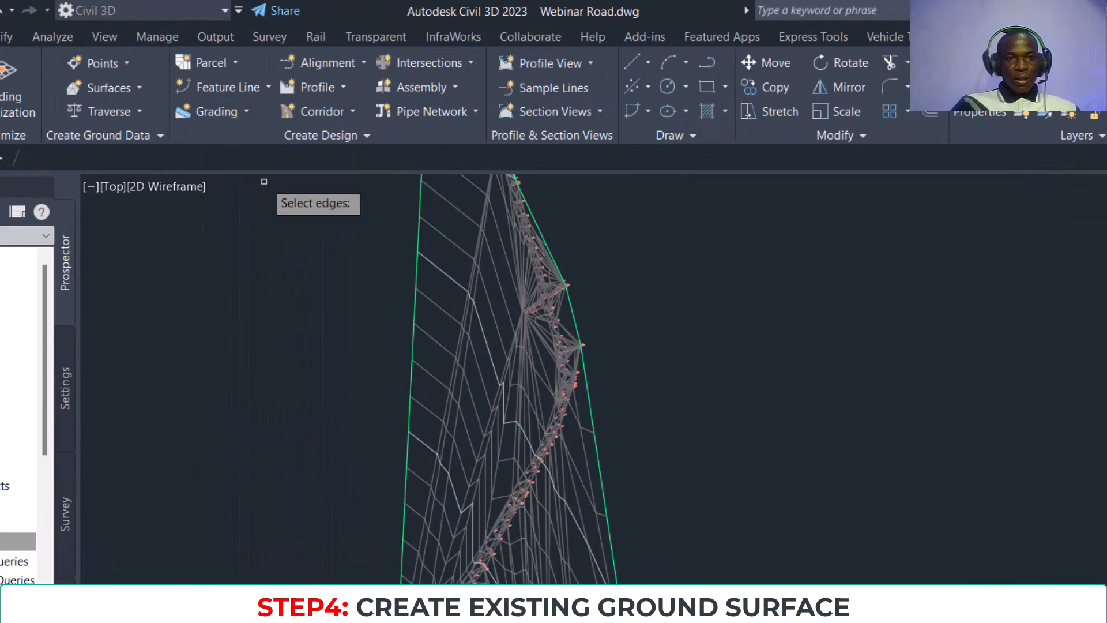
pyautogui.click(567, 372)
pyautogui.click(306, 348)
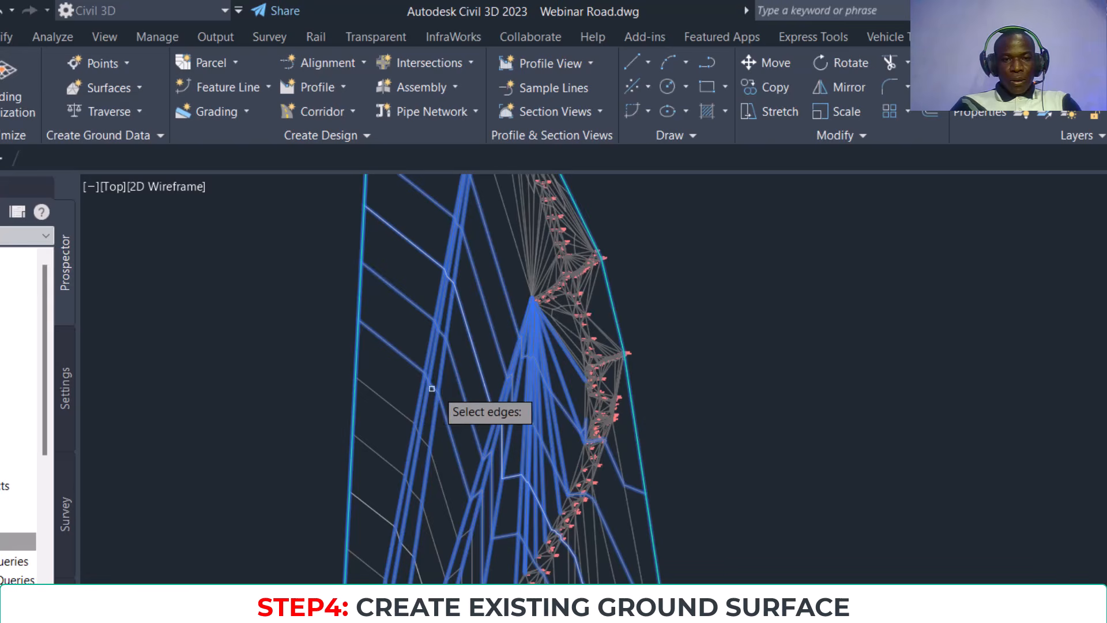
pyautogui.scroll(-2, 498, 401)
pyautogui.scroll(2, 502, 394)
pyautogui.press('Escape')
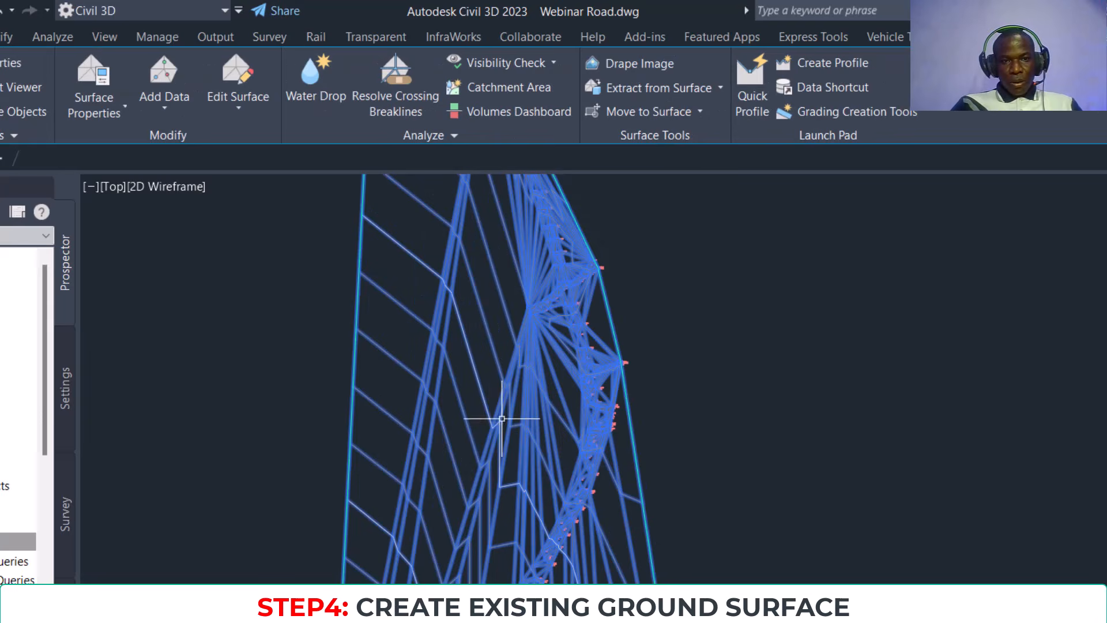
# Step: Delete the long triangulation lines of EG Surface that run outside the survey points west of the road's upper and middle stretches
pyautogui.click(239, 115)
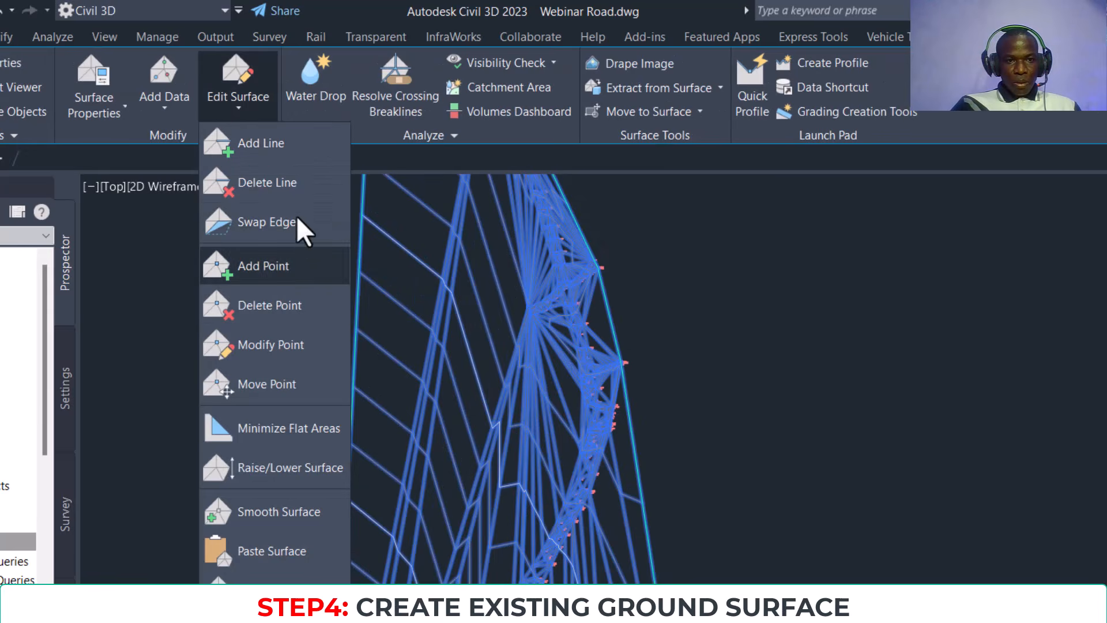
pyautogui.click(297, 228)
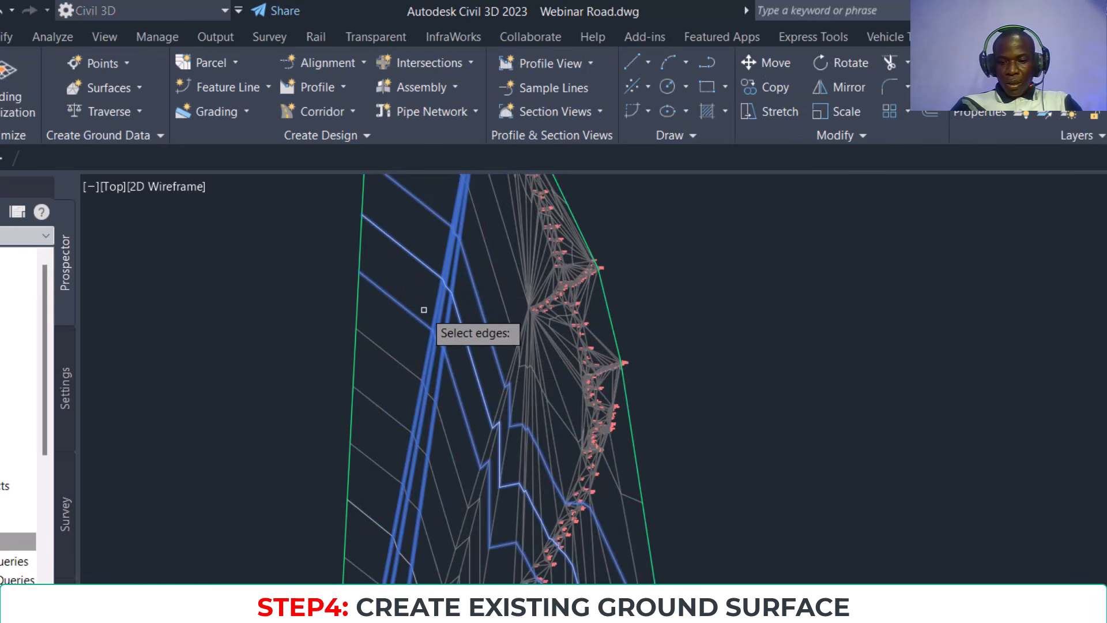
pyautogui.press('Return')
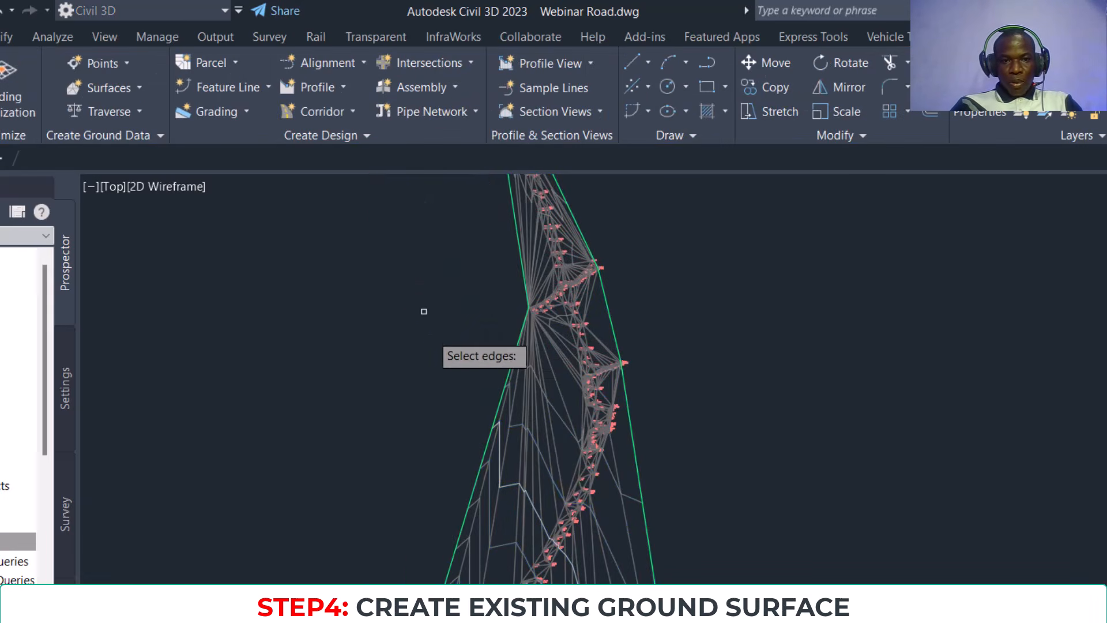
pyautogui.click(563, 450)
pyautogui.click(433, 383)
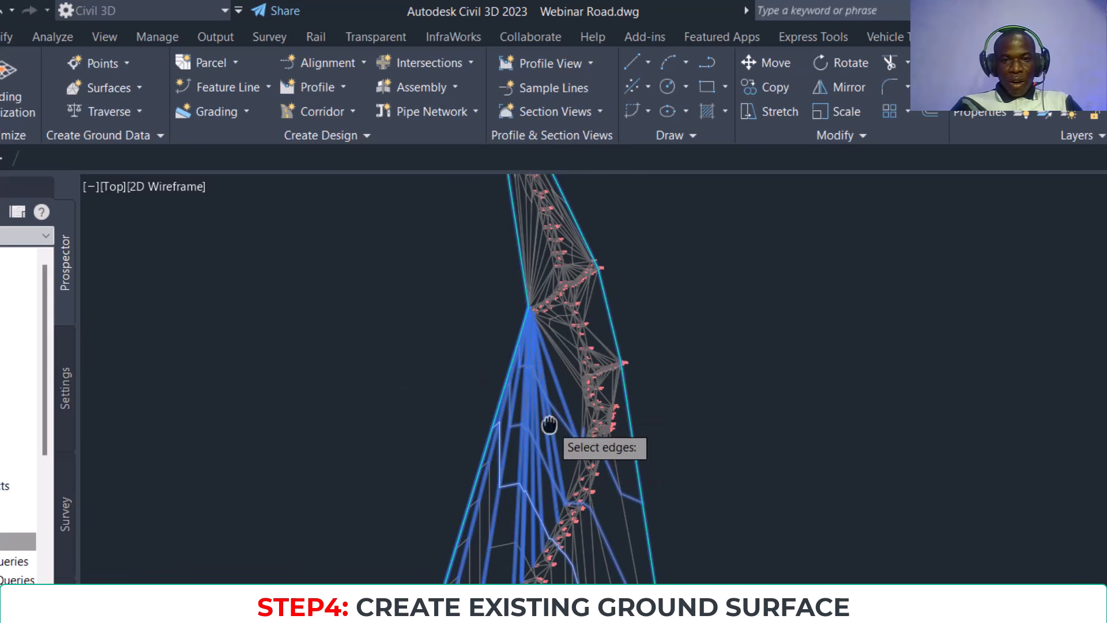
pyautogui.moveTo(569, 445); pyautogui.dragTo(552, 330, button='middle')
pyautogui.press('Return')
pyautogui.moveTo(615, 513); pyautogui.dragTo(554, 238, button='middle')
pyautogui.scroll(-2, 554, 239)
pyautogui.click(654, 363)
pyautogui.click(517, 321)
pyautogui.press('Return')
# Step: Delete the long surface edges east of the road between its middle stretch and the fork's eastern branch
pyautogui.scroll(4, 547, 351)
pyautogui.click(544, 359)
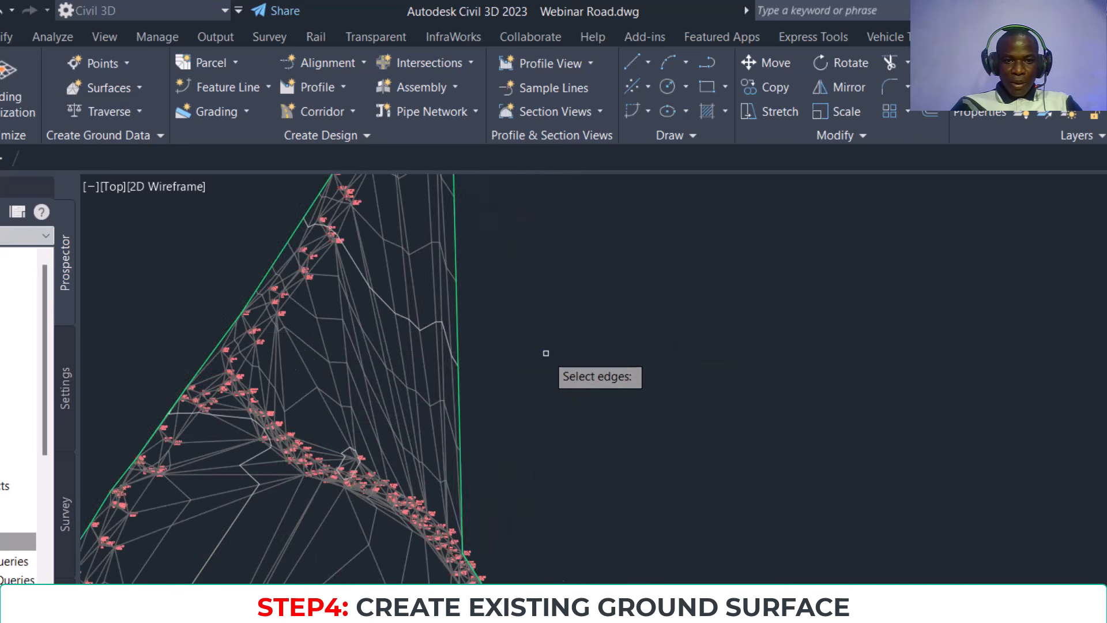
pyautogui.click(299, 334)
pyautogui.press('Return')
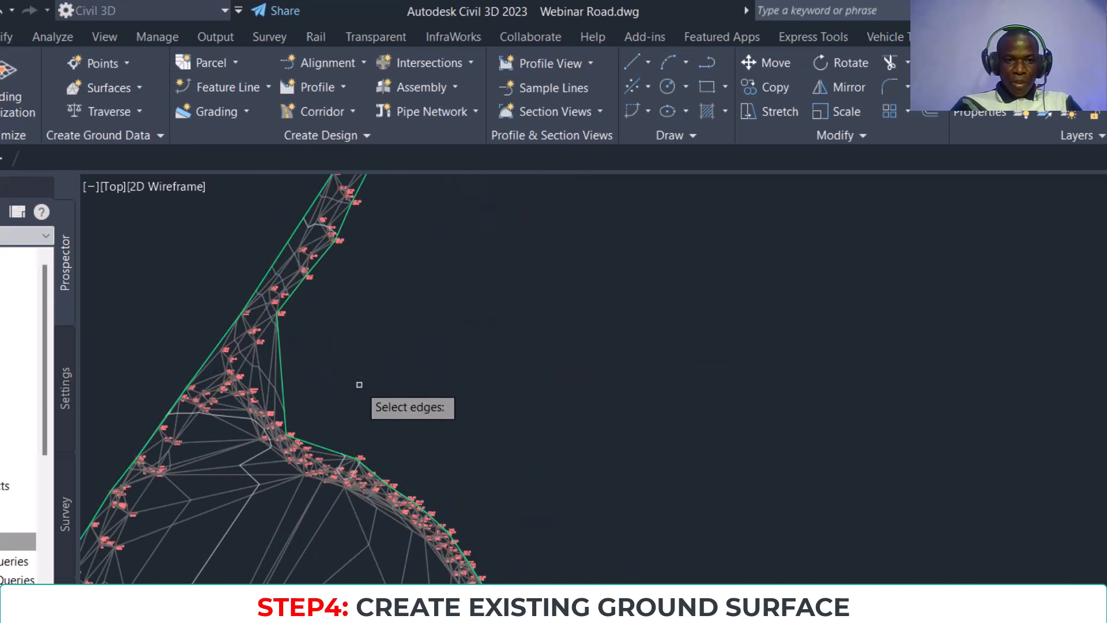
# Step: Delete the surface edges that span the open area between the fork's two branches
pyautogui.scroll(-4, 346, 390)
pyautogui.moveTo(440, 340); pyautogui.dragTo(428, 461, button='middle')
pyautogui.click(434, 520)
pyautogui.click(421, 236)
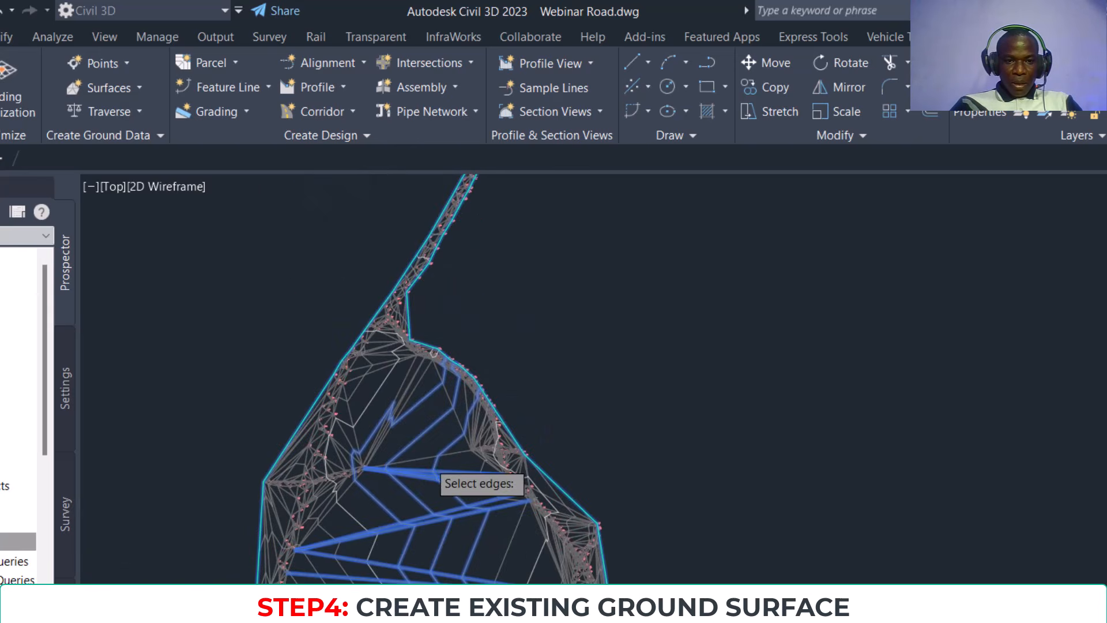
pyautogui.press('Return')
pyautogui.click(421, 516)
pyautogui.click(384, 389)
pyautogui.press('Return')
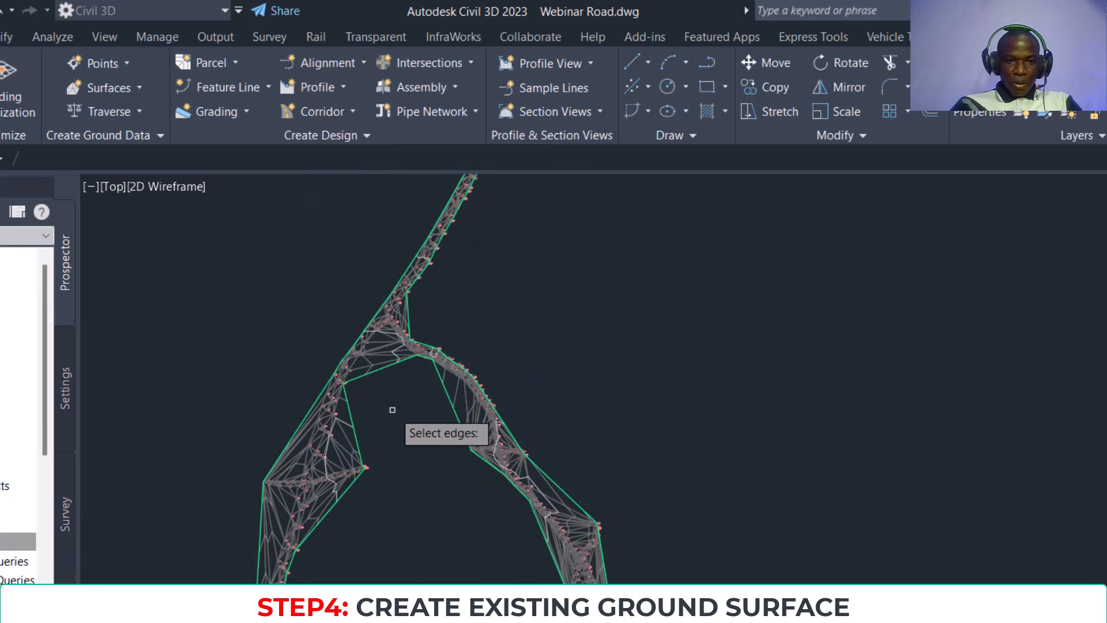
# Step: Delete the remaining stray edges below the fork's junction and along the inner sides of both branches
pyautogui.scroll(3, 392, 409)
pyautogui.click(378, 364)
pyautogui.click(360, 257)
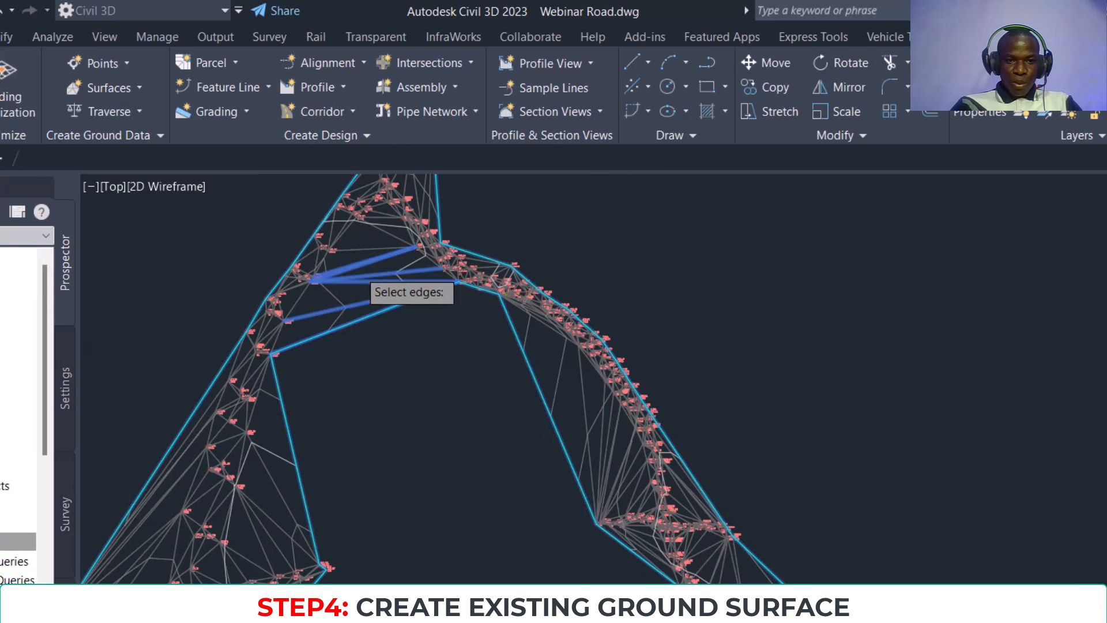
pyautogui.press('Return')
pyautogui.click(332, 495)
pyautogui.click(256, 459)
pyautogui.press('Return')
pyautogui.moveTo(377, 462); pyautogui.dragTo(414, 203, button='middle')
pyautogui.moveTo(611, 211); pyautogui.dragTo(588, 410, button='middle')
pyautogui.click(588, 409)
pyautogui.click(364, 339)
pyautogui.press('Return')
# Step: Delete the long edges on the outer side of the fork's eastern branch, between its two wide cross-sections
pyautogui.scroll(-2, 558, 317)
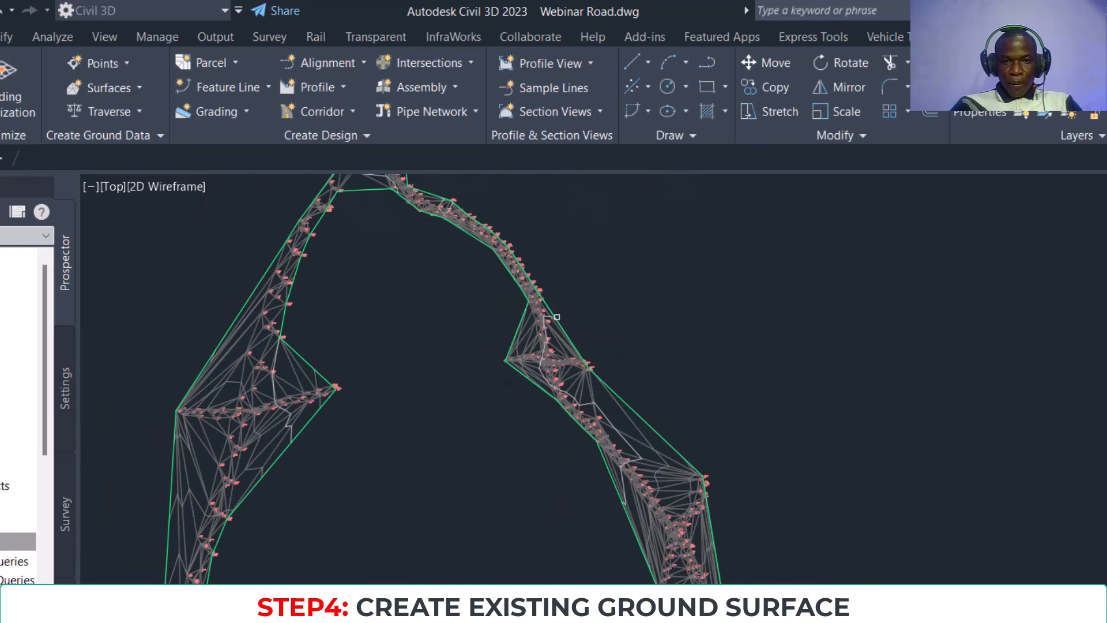
pyautogui.click(650, 438)
pyautogui.click(627, 443)
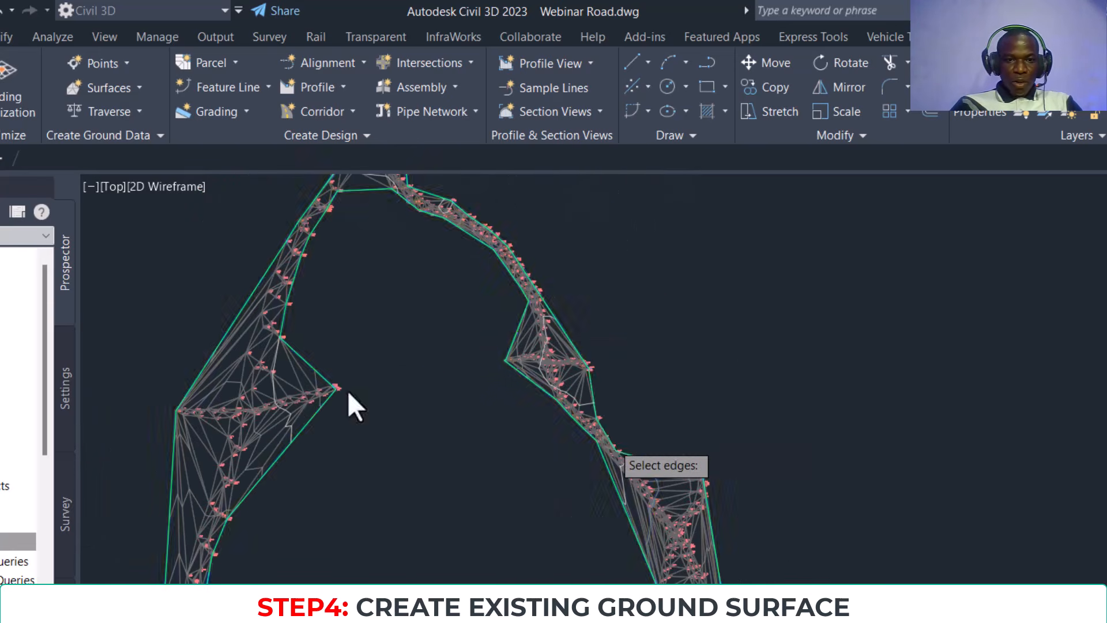
pyautogui.press('Return')
# Step: Select the long edges west of the road just north of the cross-section at its middle bend for deletion
pyautogui.scroll(-6, 391, 346)
pyautogui.moveTo(406, 273); pyautogui.dragTo(408, 305, button='middle')
pyautogui.moveTo(423, 288); pyautogui.dragTo(418, 386, button='middle')
pyautogui.scroll(5, 396, 323)
pyautogui.scroll(4, 396, 324)
pyautogui.click(421, 418)
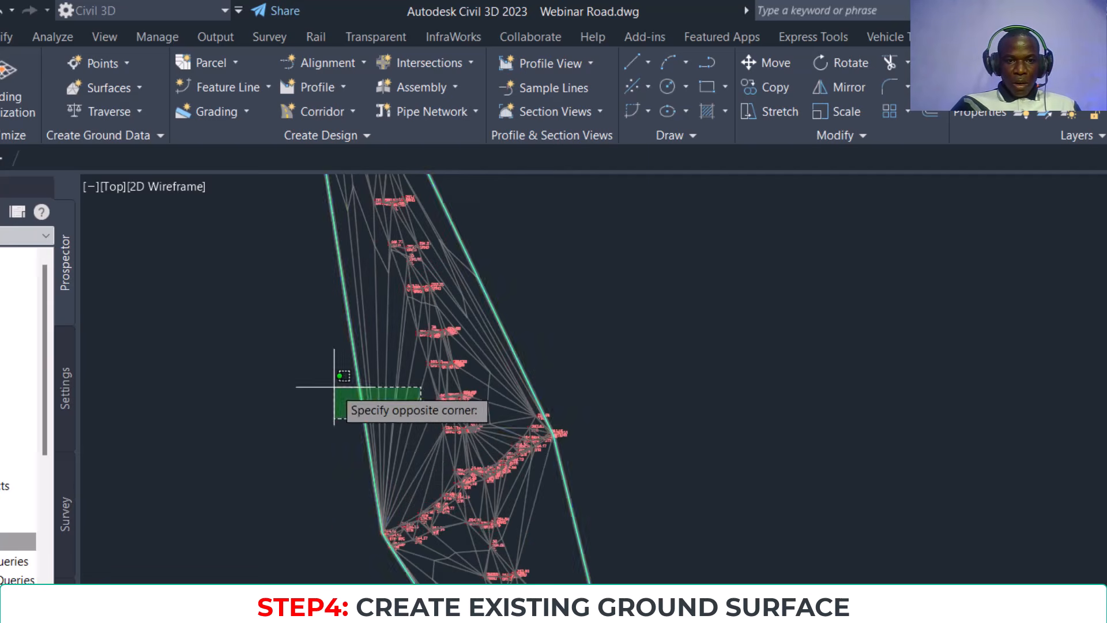
pyautogui.click(335, 387)
pyautogui.moveTo(502, 282); pyautogui.dragTo(492, 486, button='middle')
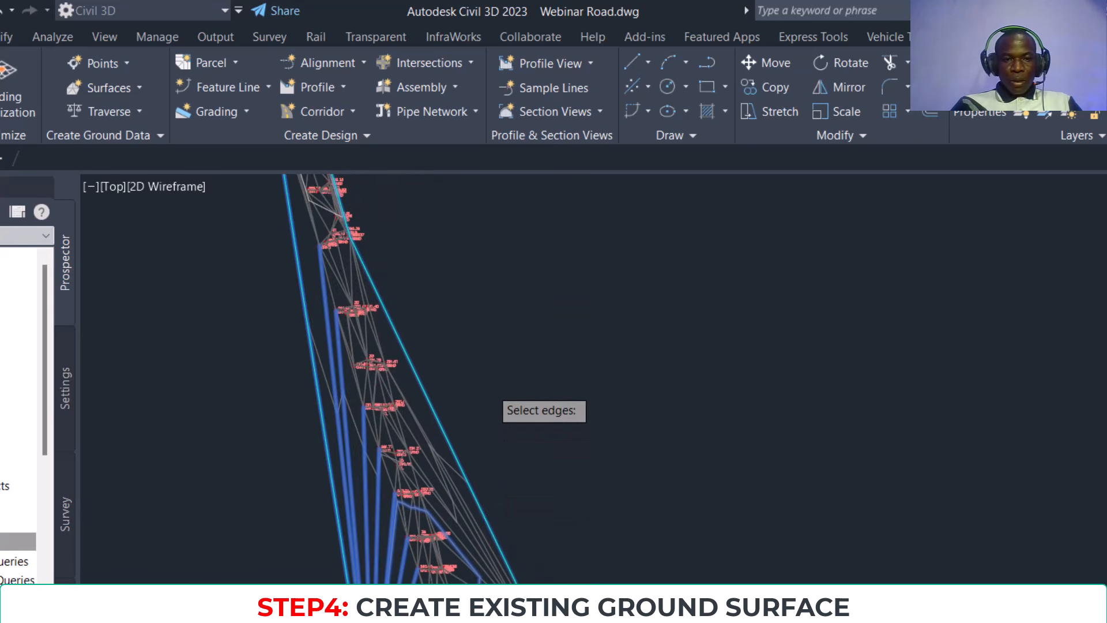
# Step: Delete the long edges west of the road north of the next upper cross-section and end the line deletion
pyautogui.scroll(-4, 491, 390)
pyautogui.scroll(6, 456, 285)
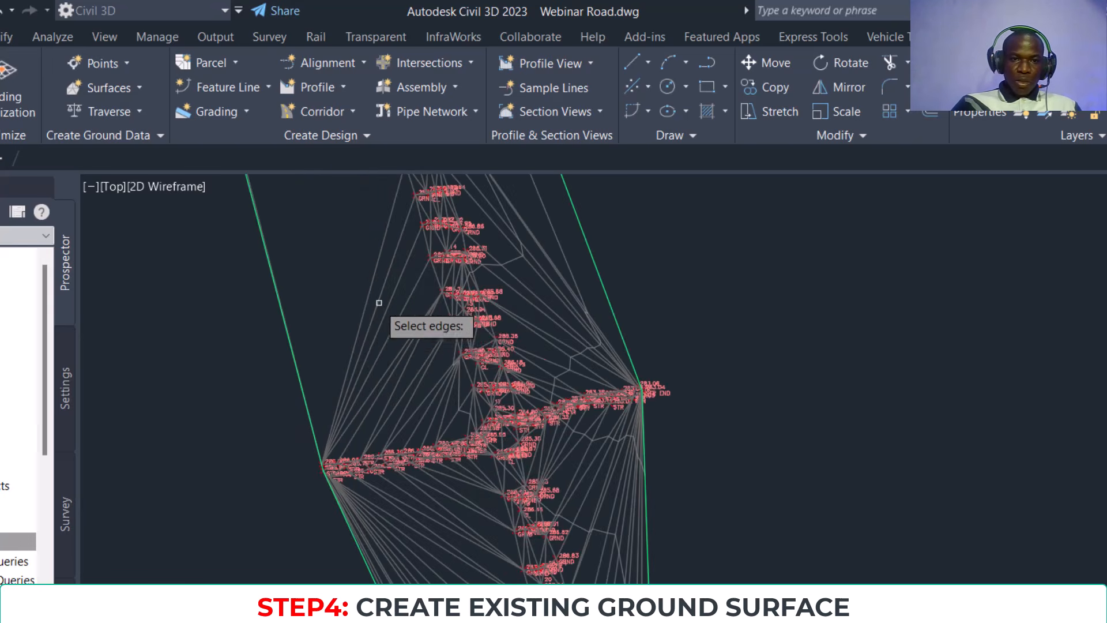
pyautogui.click(396, 311)
pyautogui.click(241, 273)
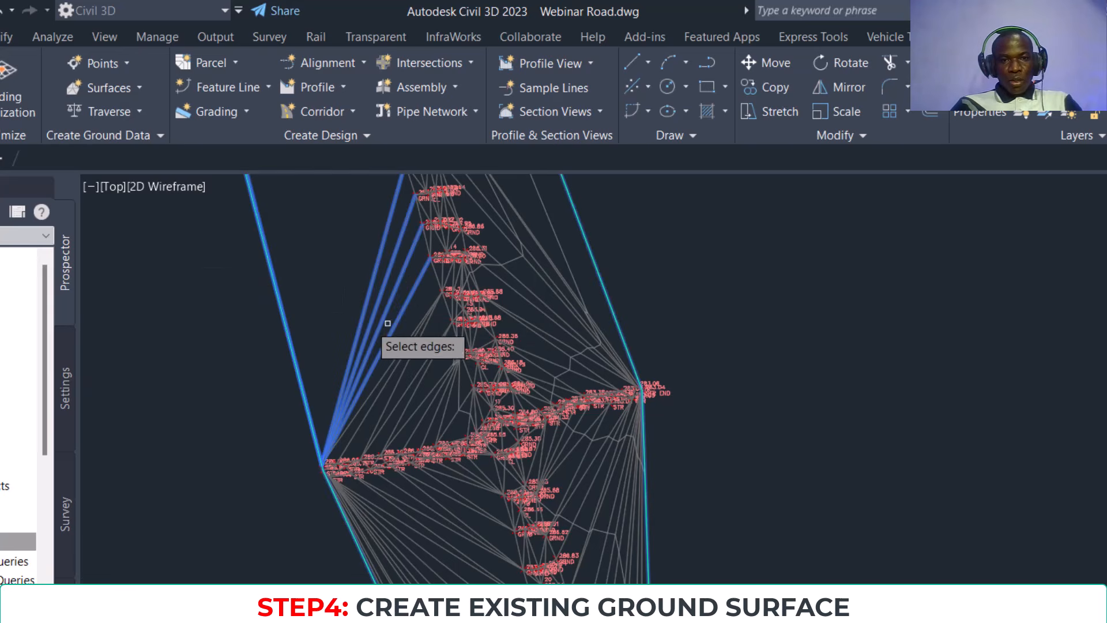
pyautogui.press('Return')
pyautogui.scroll(-6, 506, 322)
pyautogui.moveTo(506, 297); pyautogui.dragTo(499, 419, button='middle')
pyautogui.press('Return')
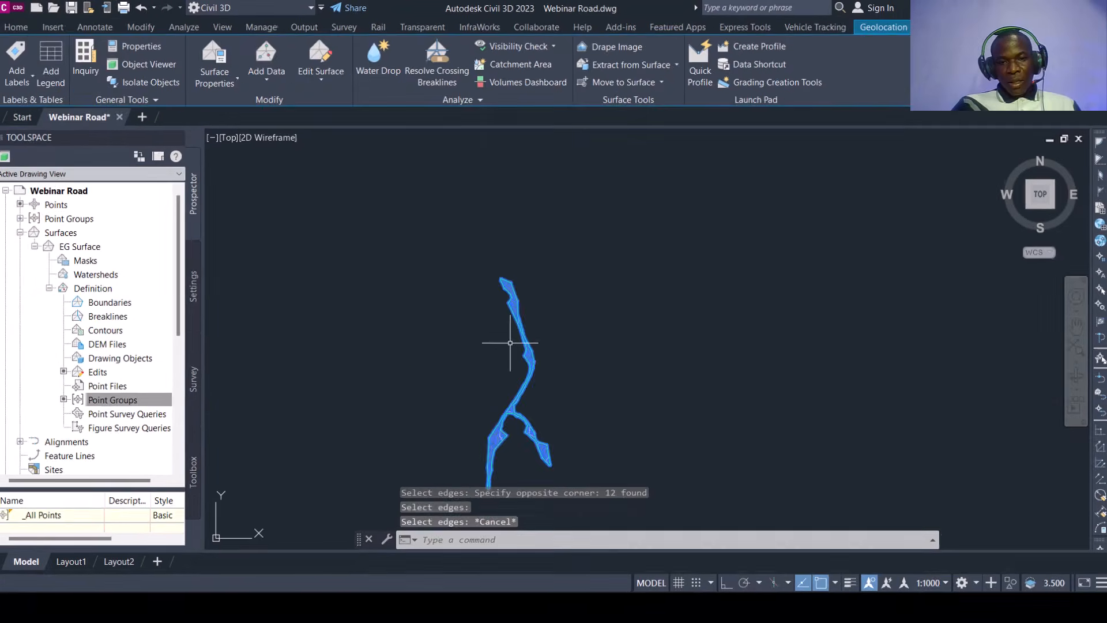
pyautogui.press('Escape')
# Step: Examine the trimmed EG Surface along the road, from the fork to the northern end
pyautogui.scroll(4, 515, 381)
pyautogui.moveTo(508, 381); pyautogui.dragTo(399, 345, button='middle')
pyautogui.scroll(-5, 444, 276)
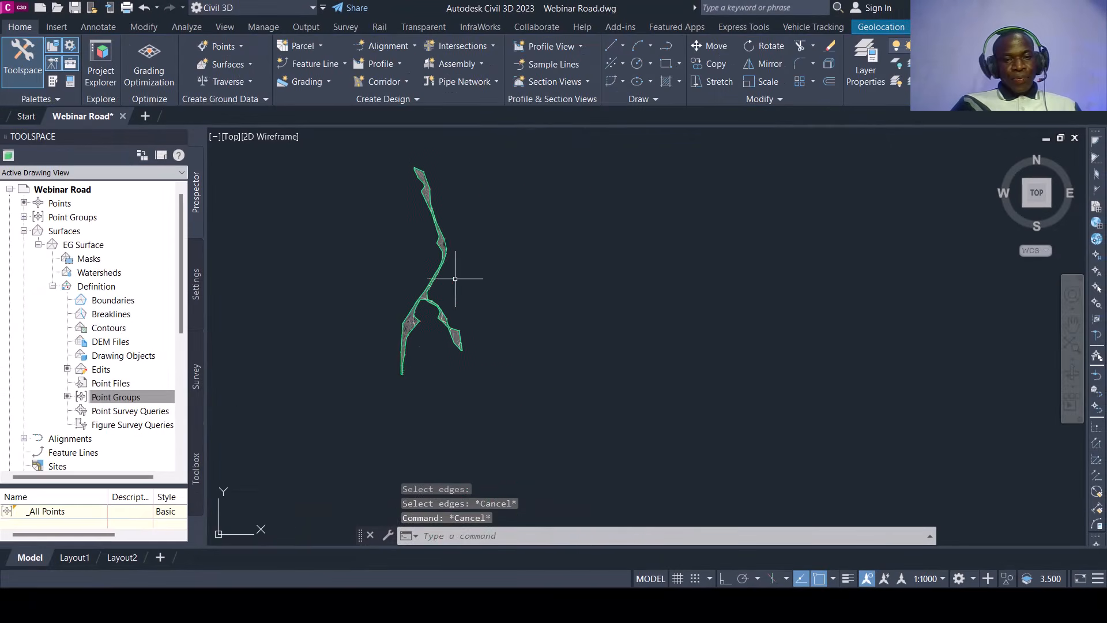
pyautogui.moveTo(459, 252); pyautogui.dragTo(539, 311, button='middle')
pyautogui.scroll(3, 539, 312)
pyautogui.scroll(2, 521, 292)
pyautogui.moveTo(509, 379); pyautogui.dragTo(532, 292, button='middle')
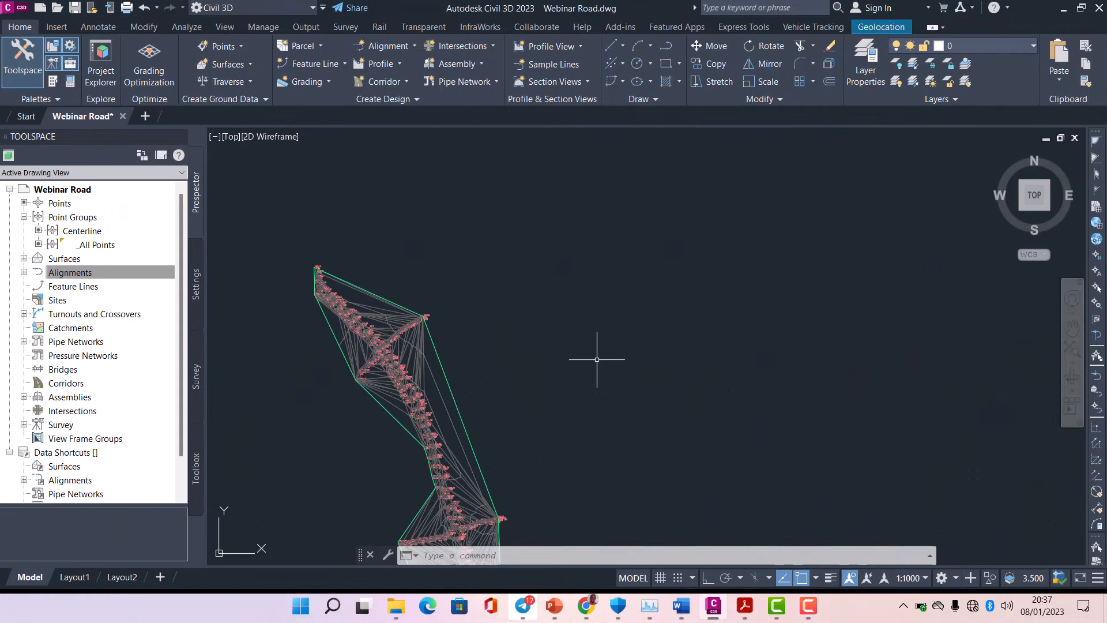
pyautogui.moveTo(542, 371); pyautogui.dragTo(580, 351, button='middle')
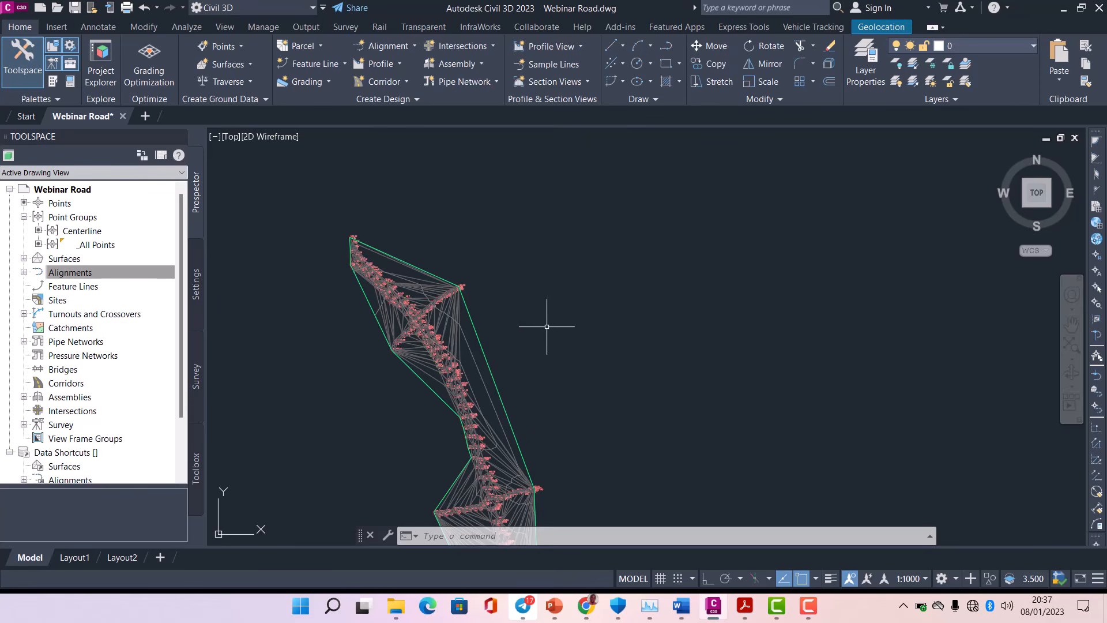
pyautogui.moveTo(613, 313); pyautogui.dragTo(597, 317, button='middle')
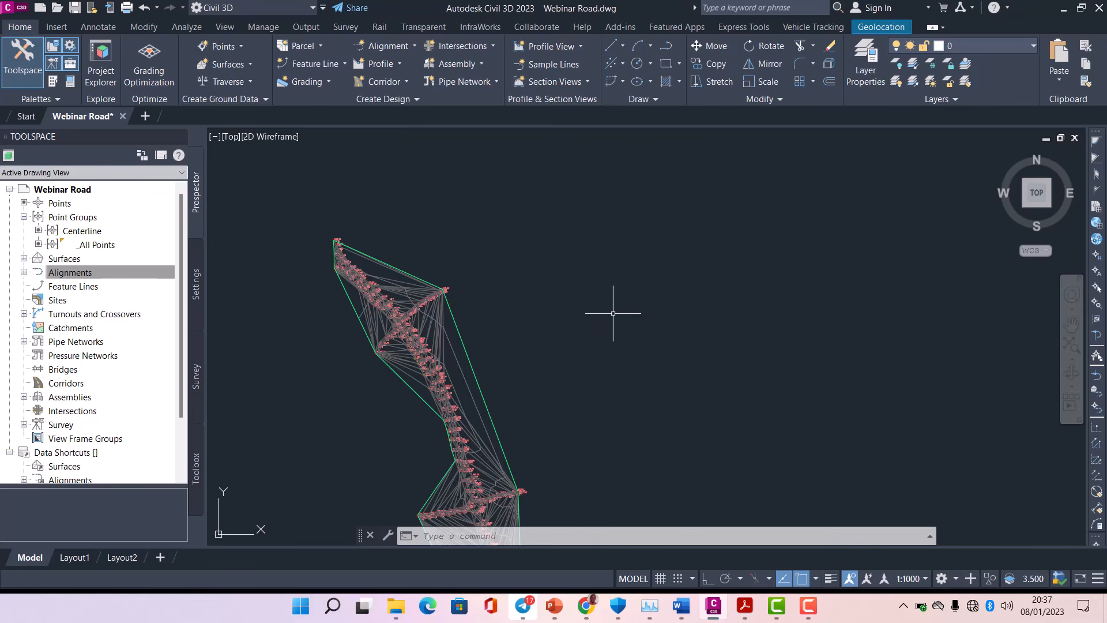
pyautogui.moveTo(623, 332); pyautogui.dragTo(605, 329, button='middle')
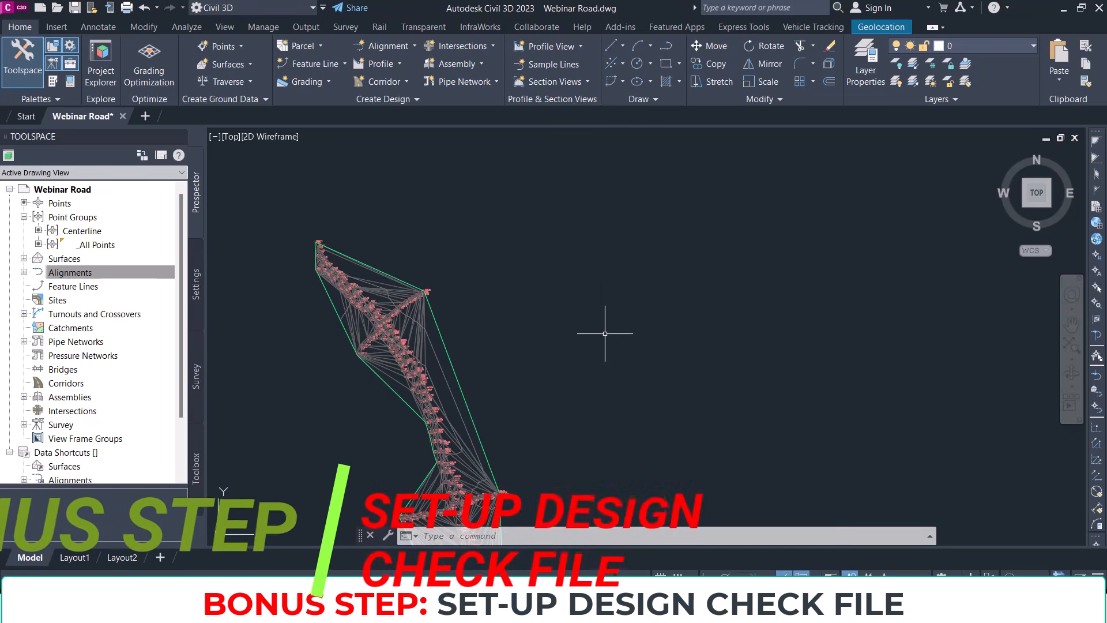
# Step: Open the Design Criteria Editor on the Autodesk Civil 3D Metric (2011) Roadway Design Standards file
pyautogui.write('D')
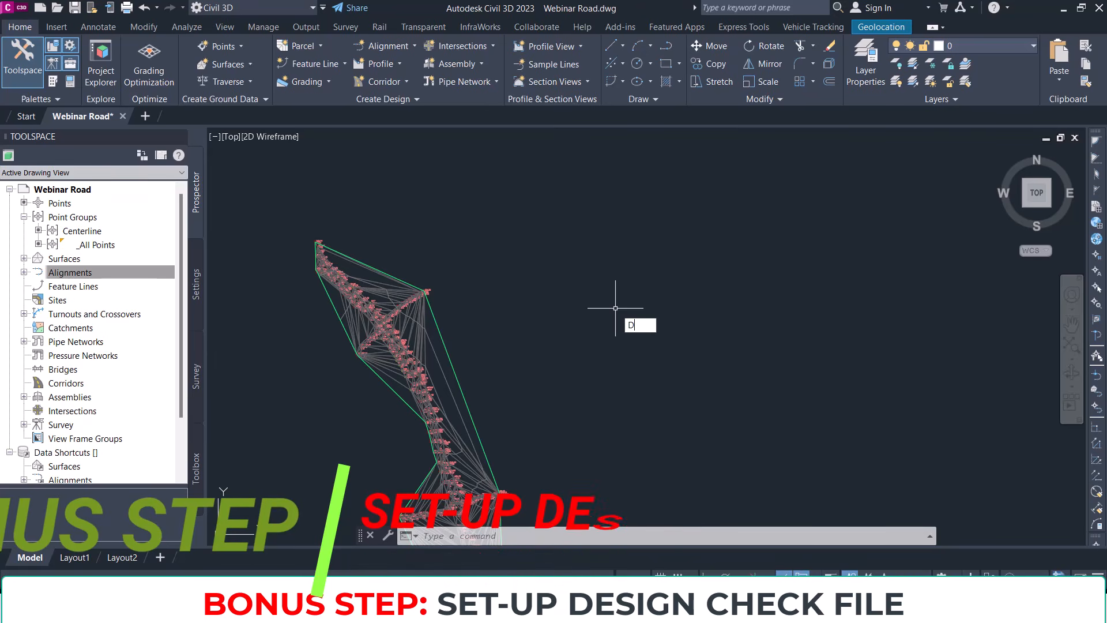
pyautogui.write('ESGIN')
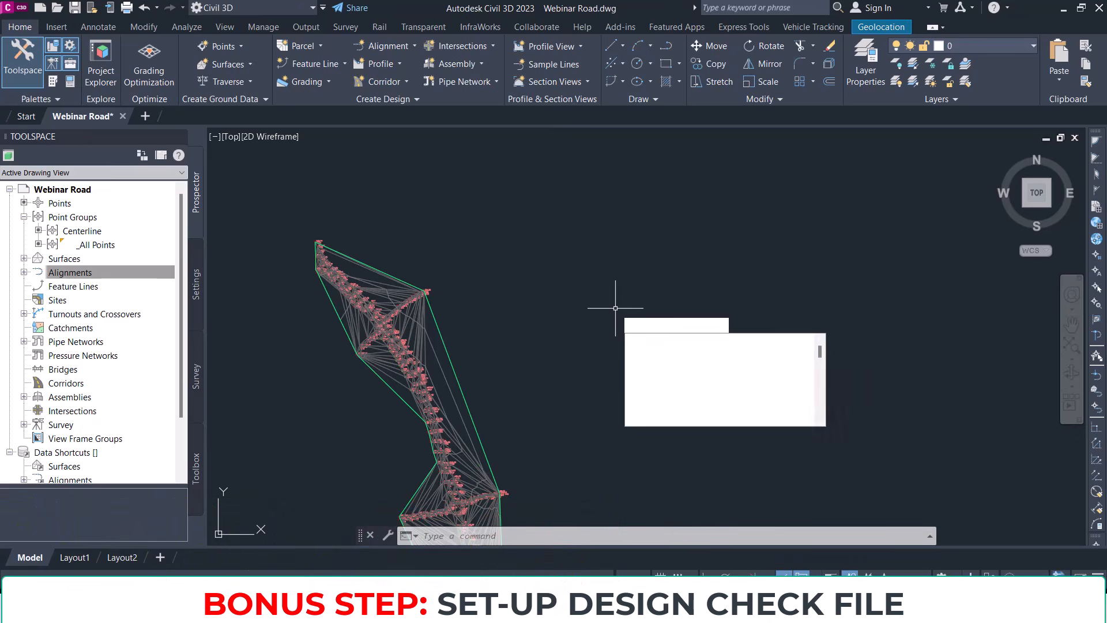
pyautogui.press('BackSpace')
pyautogui.press('BackSpace')
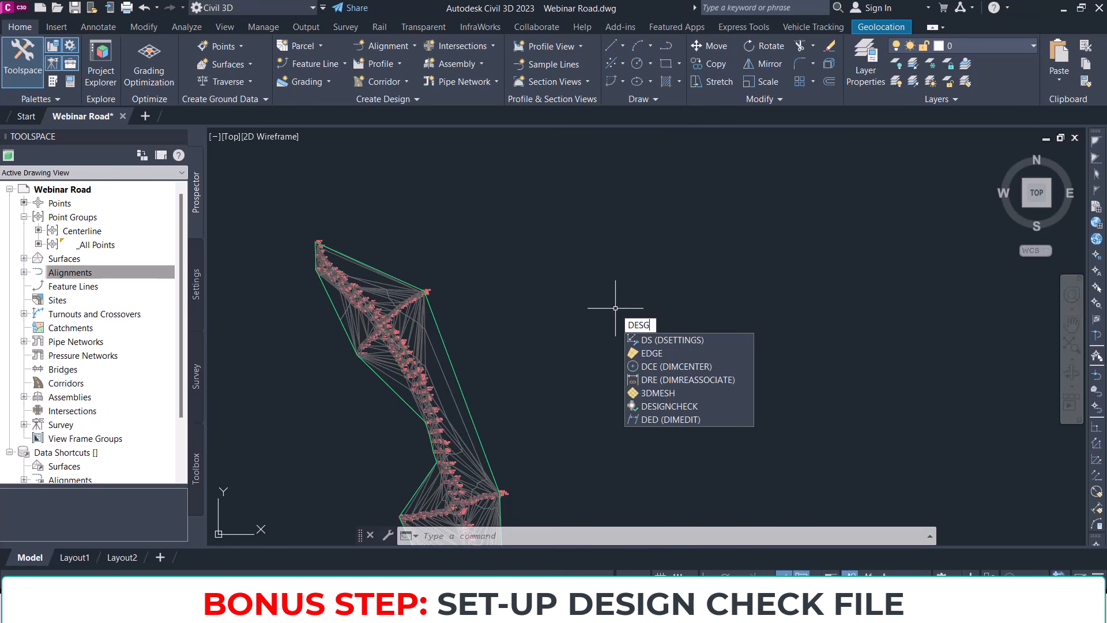
pyautogui.write('I')
pyautogui.press('BackSpace')
pyautogui.press('BackSpace')
pyautogui.write('I')
pyautogui.press('Return')
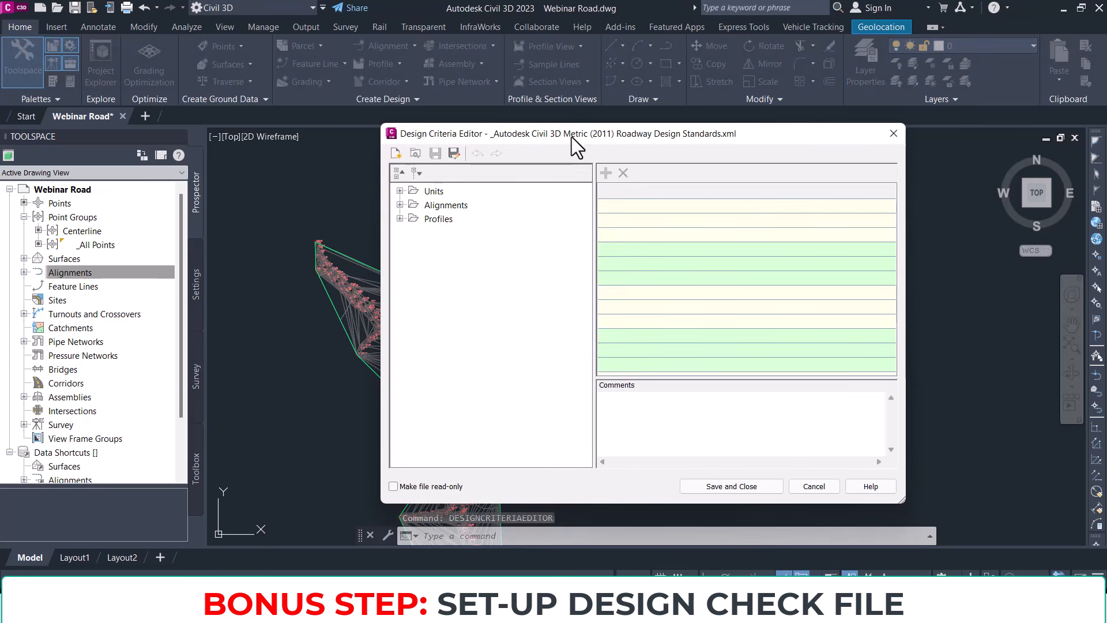
pyautogui.moveTo(587, 151); pyautogui.dragTo(589, 158)
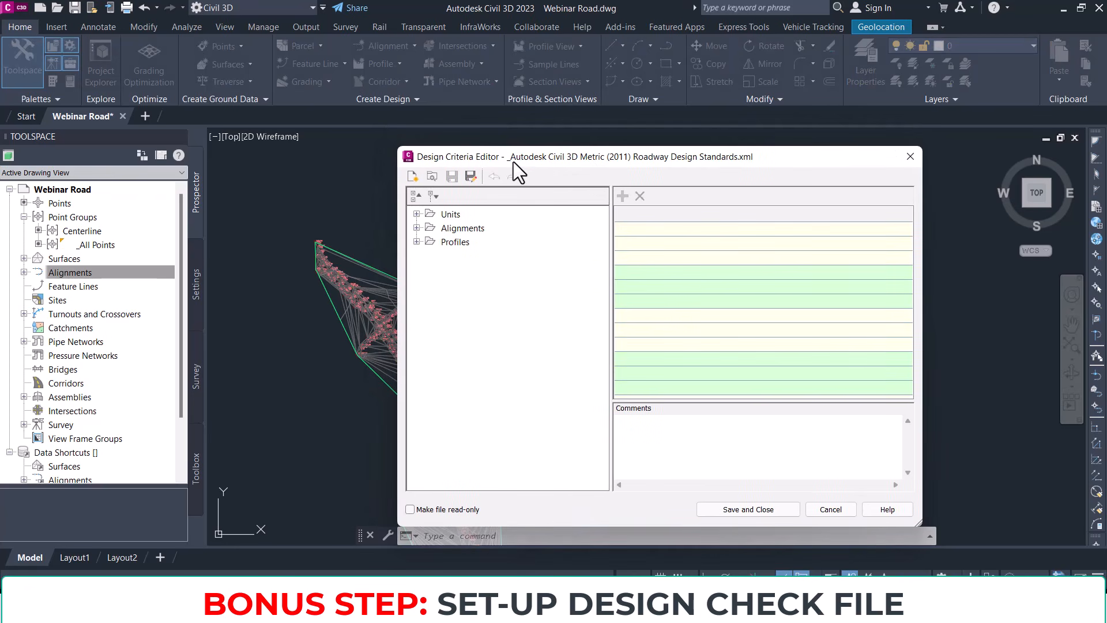
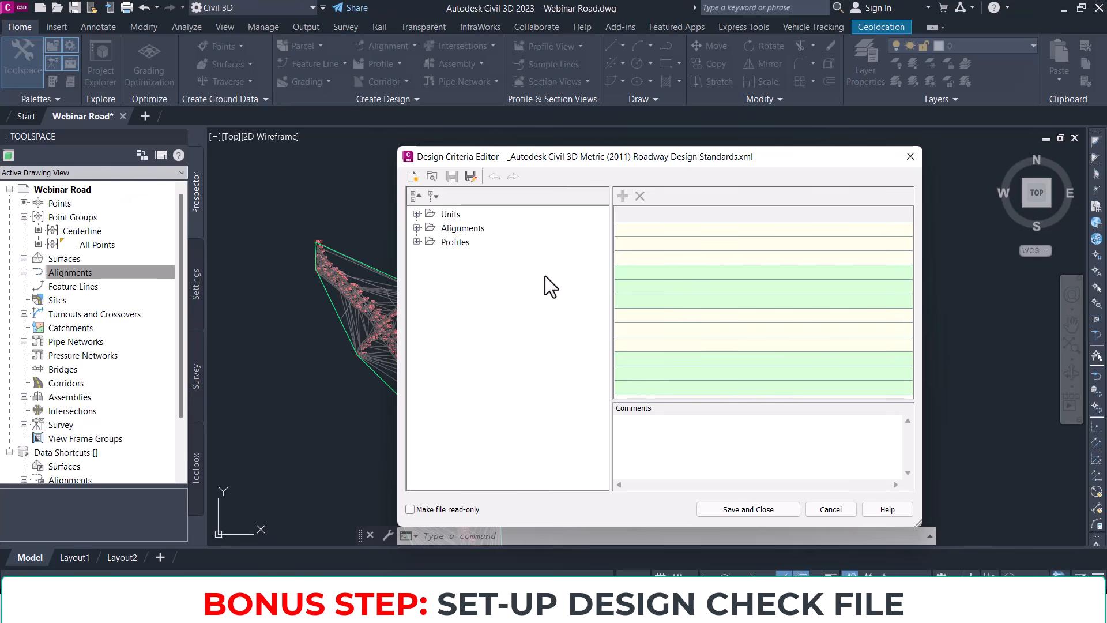
# Step: Check the Metric unit definitions in the design criteria file and collapse the Units group
pyautogui.click(417, 214)
pyautogui.click(467, 228)
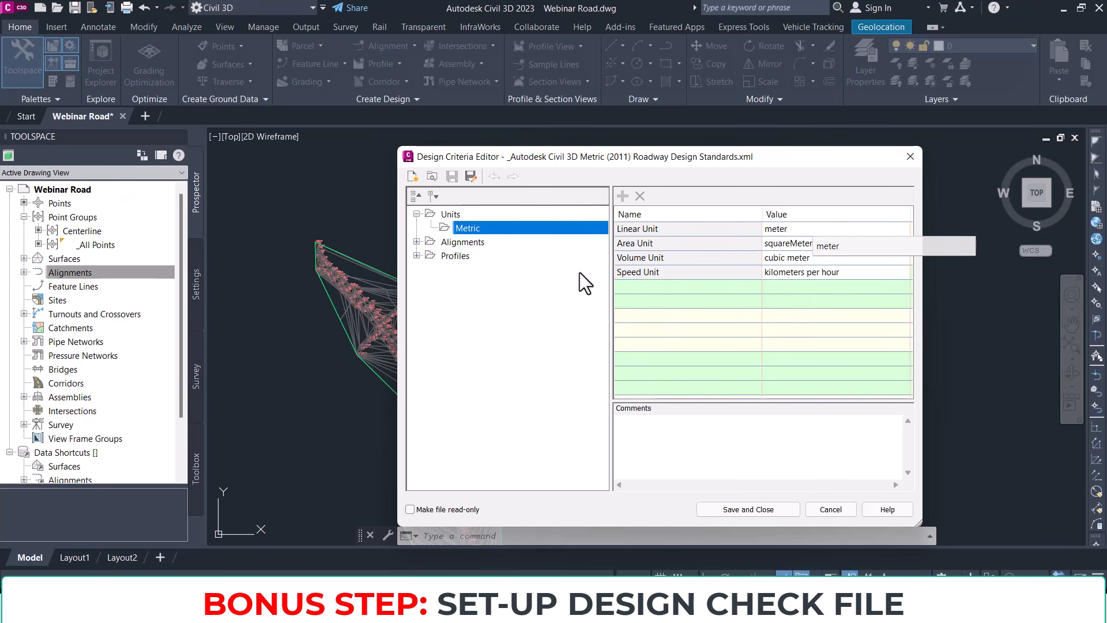
pyautogui.click(416, 215)
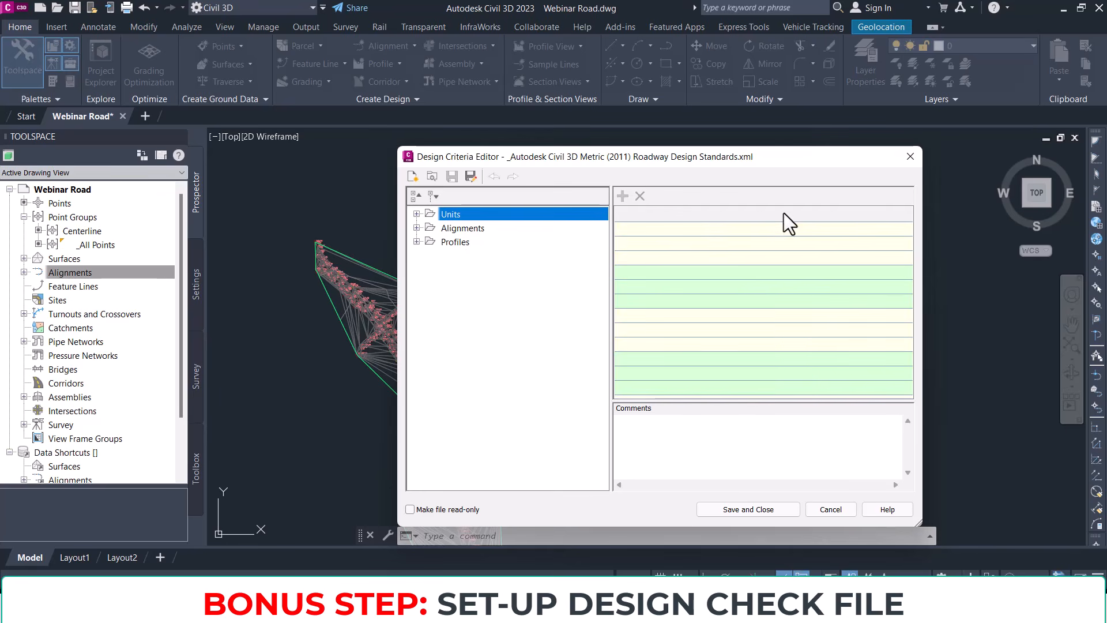
# Step: Examine the alignment minimum radius tables for AASHTO 2011 Metric eMax 4%, 6% and 8%, ending on the 4% table
pyautogui.click(416, 228)
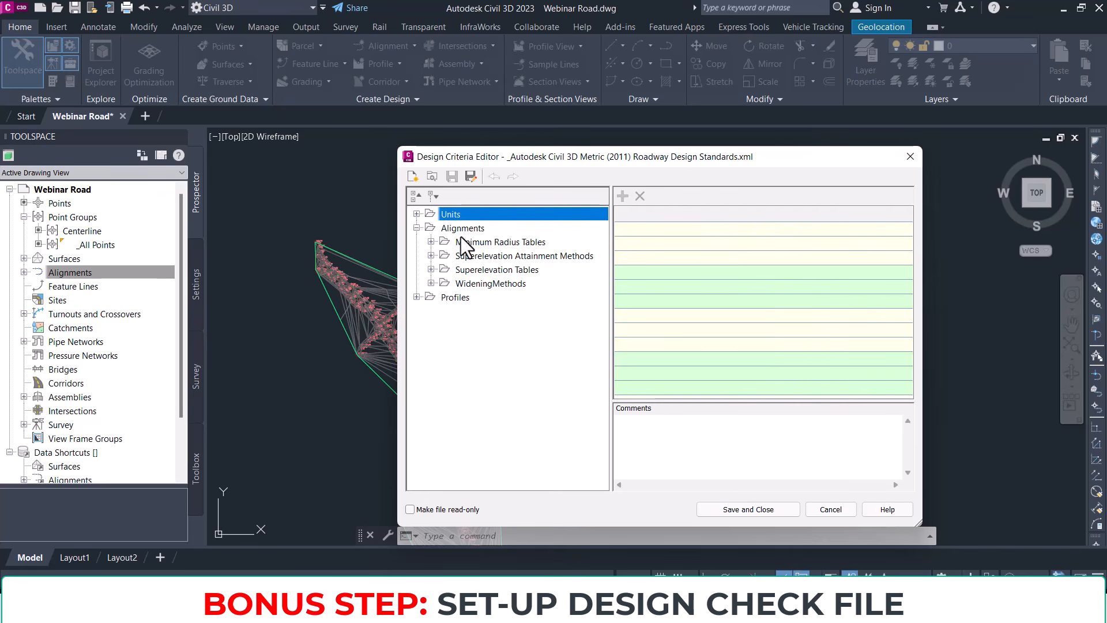
pyautogui.click(431, 242)
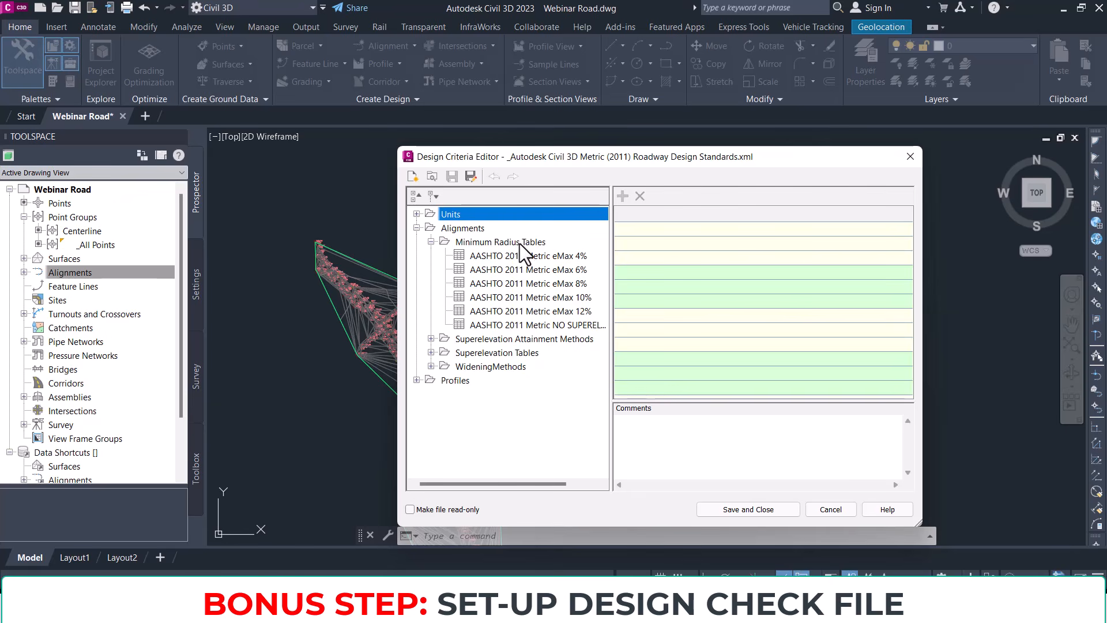
pyautogui.click(531, 258)
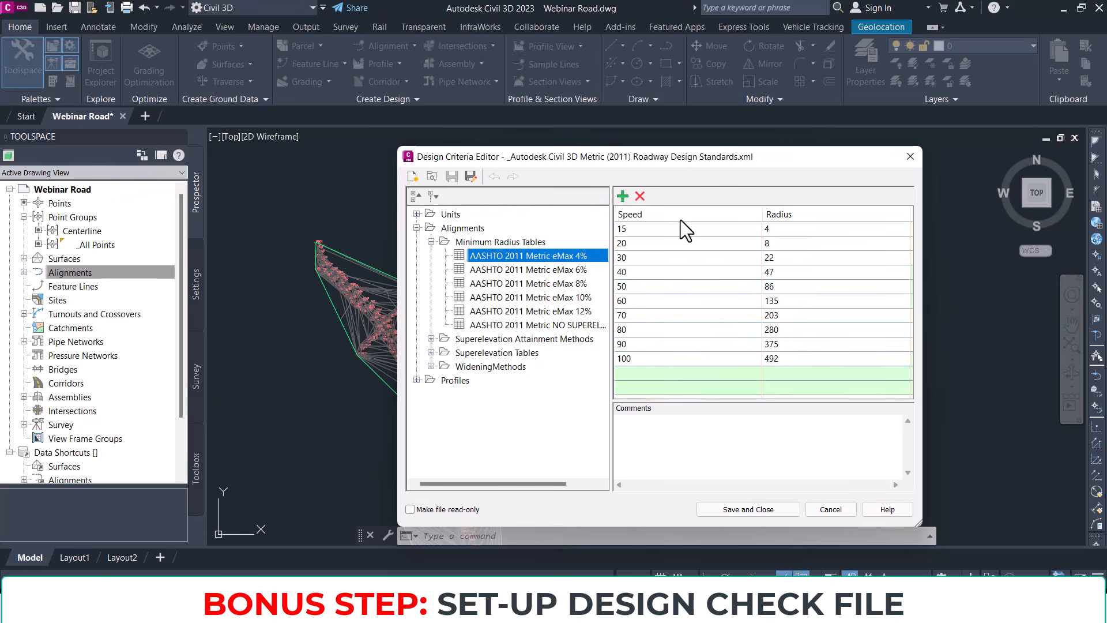
pyautogui.click(548, 270)
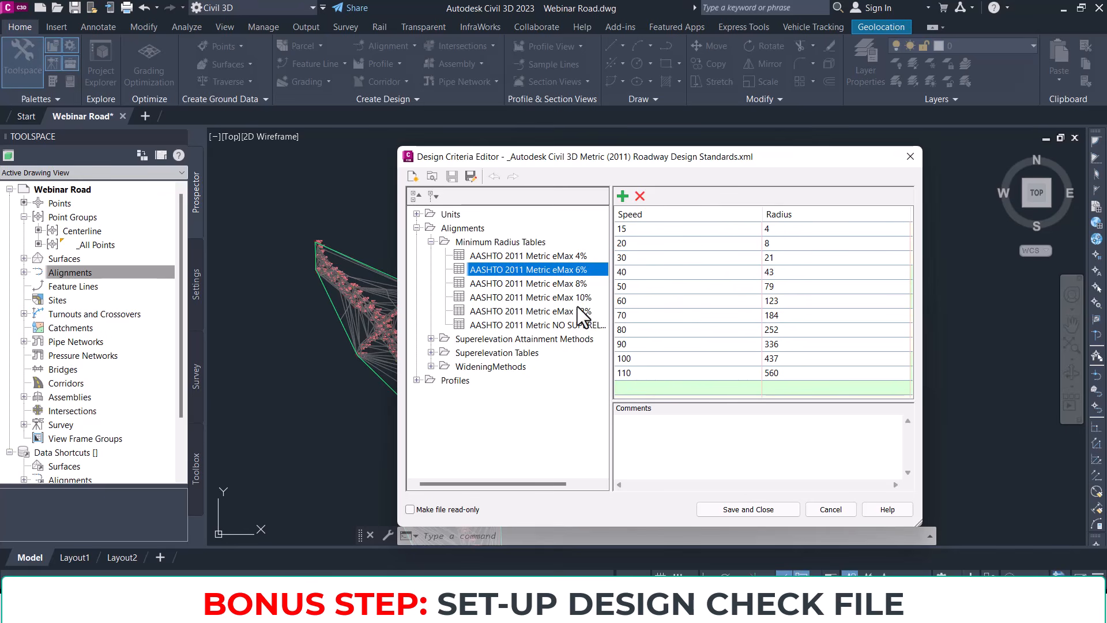
pyautogui.click(552, 282)
pyautogui.click(559, 261)
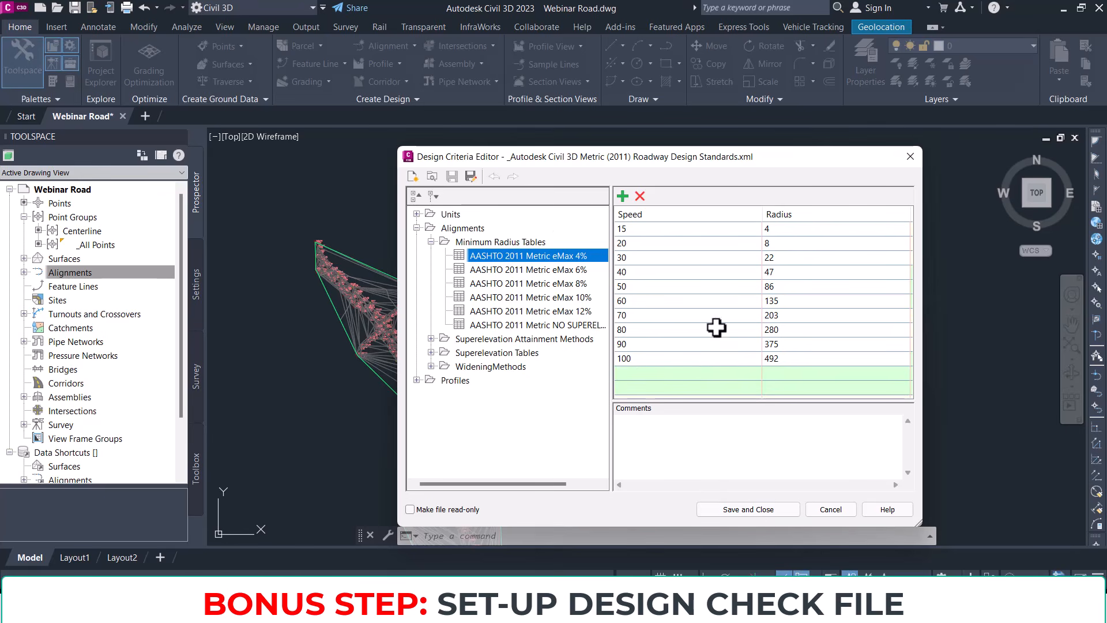
# Step: Switch to FMW - Geometric Design.pdf in Adobe Acrobat Reader and go to page 64
pyautogui.click(721, 609)
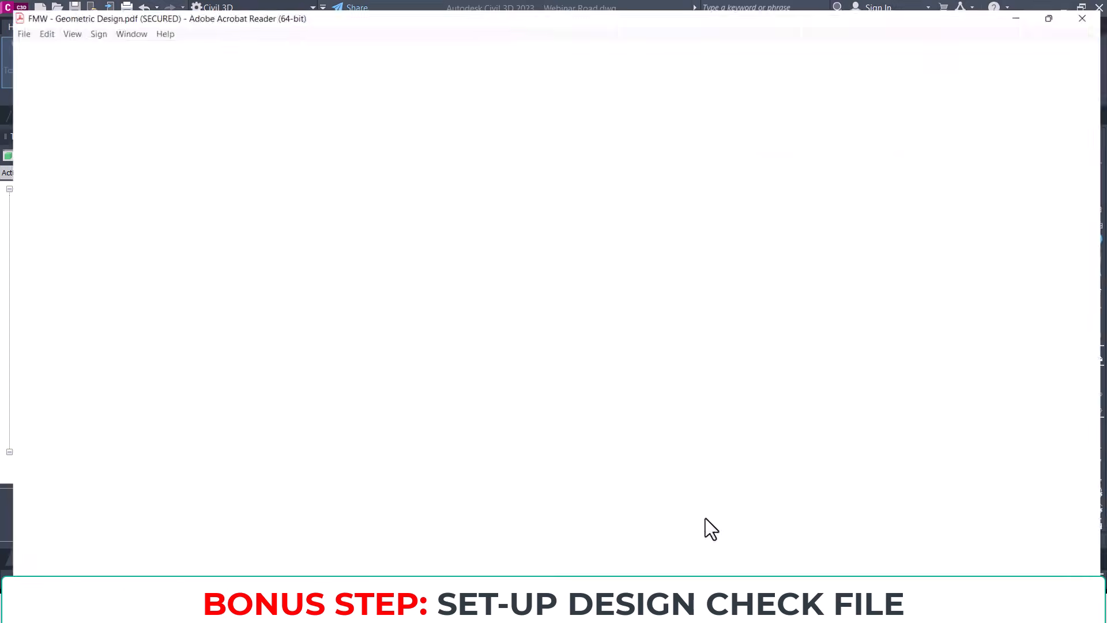
pyautogui.scroll(8, 440, 277)
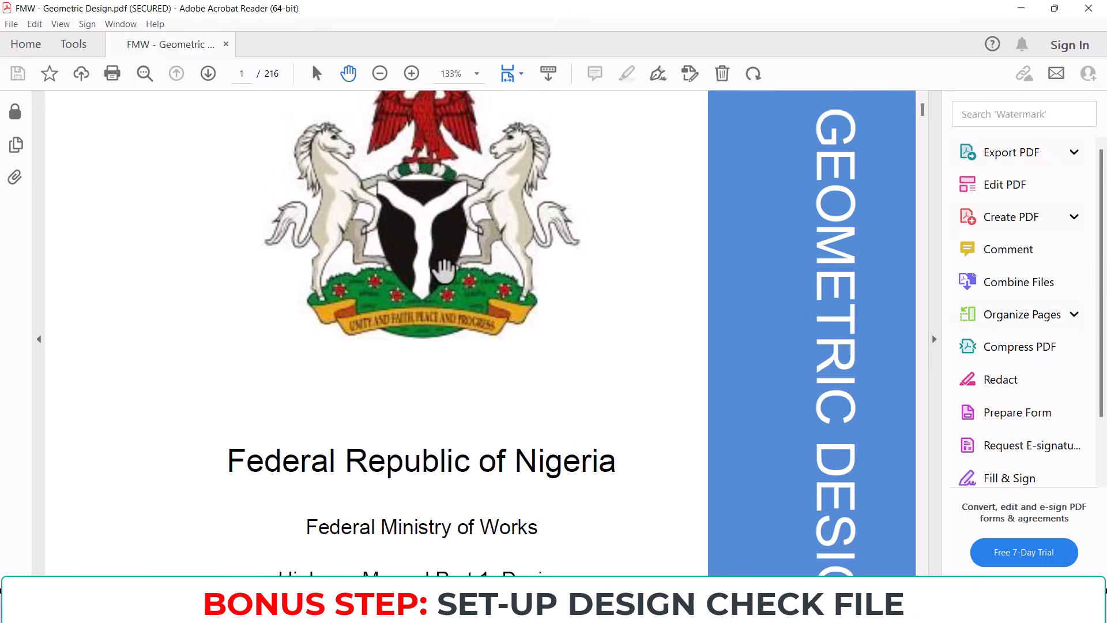
pyautogui.scroll(-16, 479, 271)
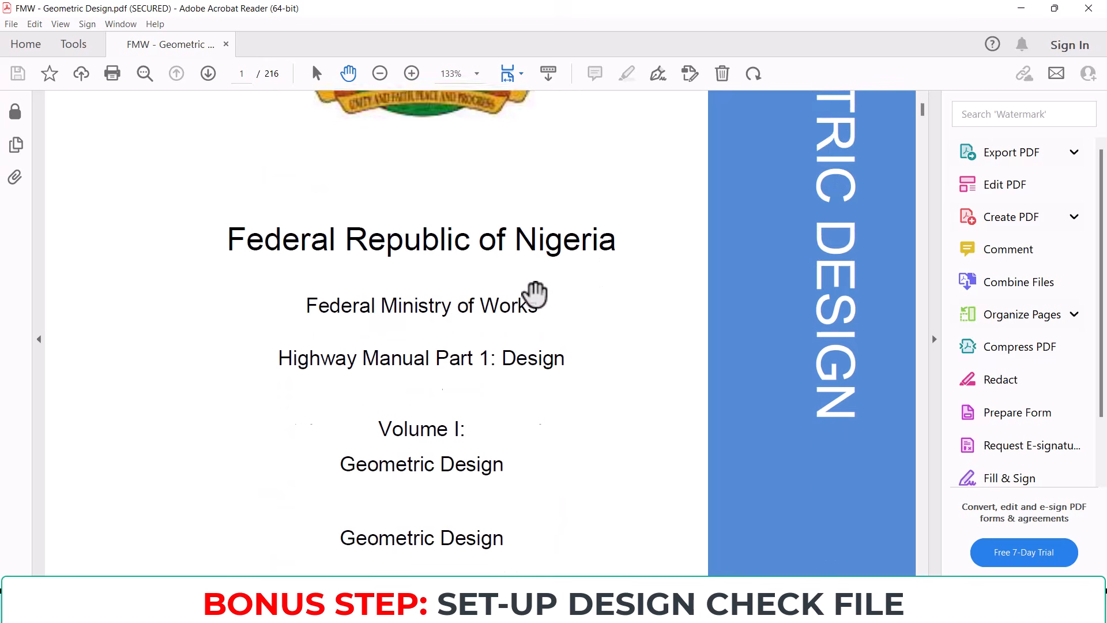
pyautogui.scroll(3, 557, 349)
pyautogui.click(247, 74)
pyautogui.write('64')
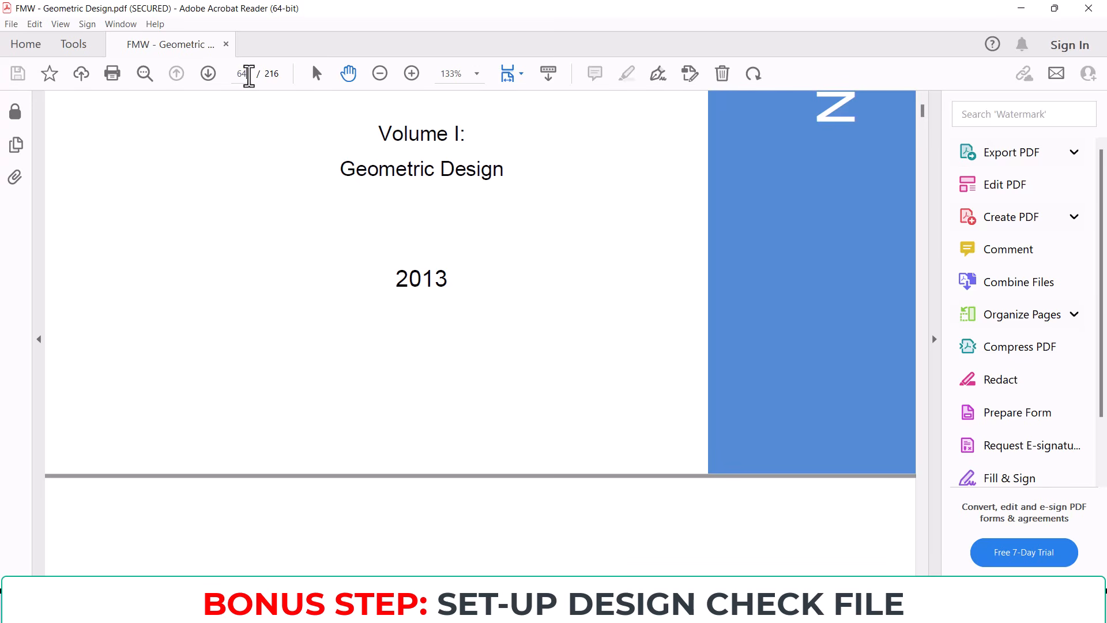
pyautogui.press('Return')
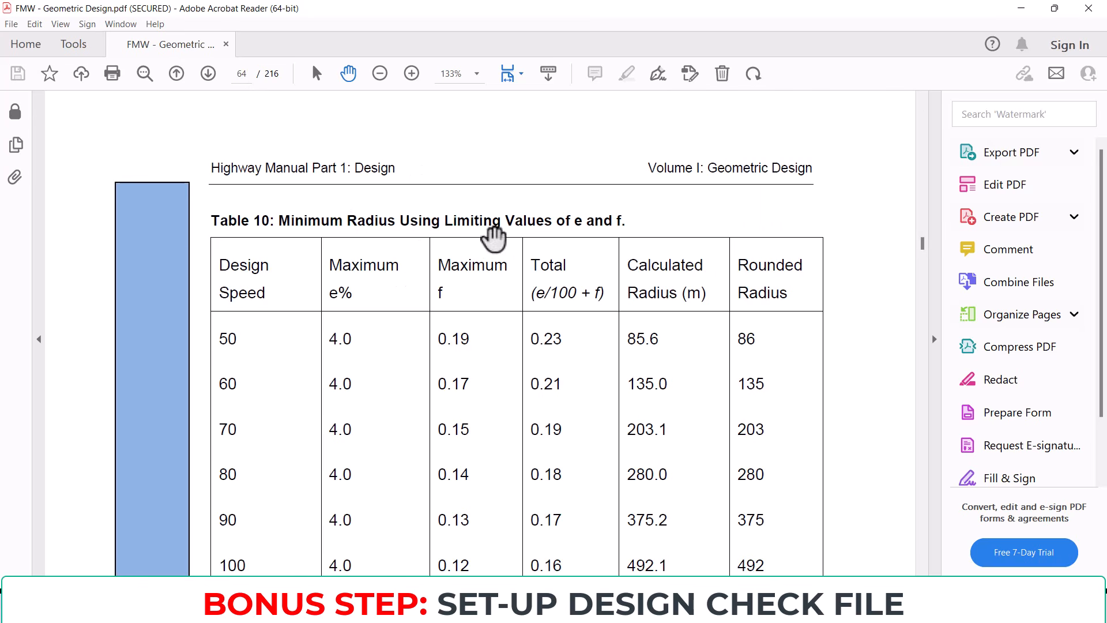
# Step: Examine the manual's Table 10 of minimum radii and the preceding Equation 3-1 for the minimum safe radius
pyautogui.scroll(1, 418, 294)
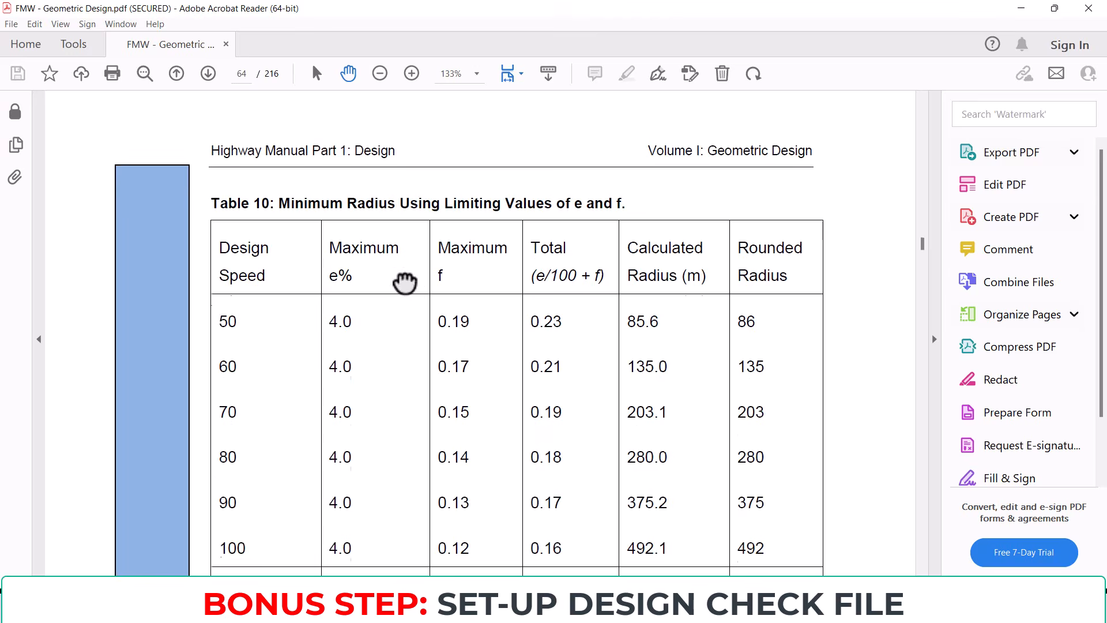
pyautogui.scroll(-1, 265, 314)
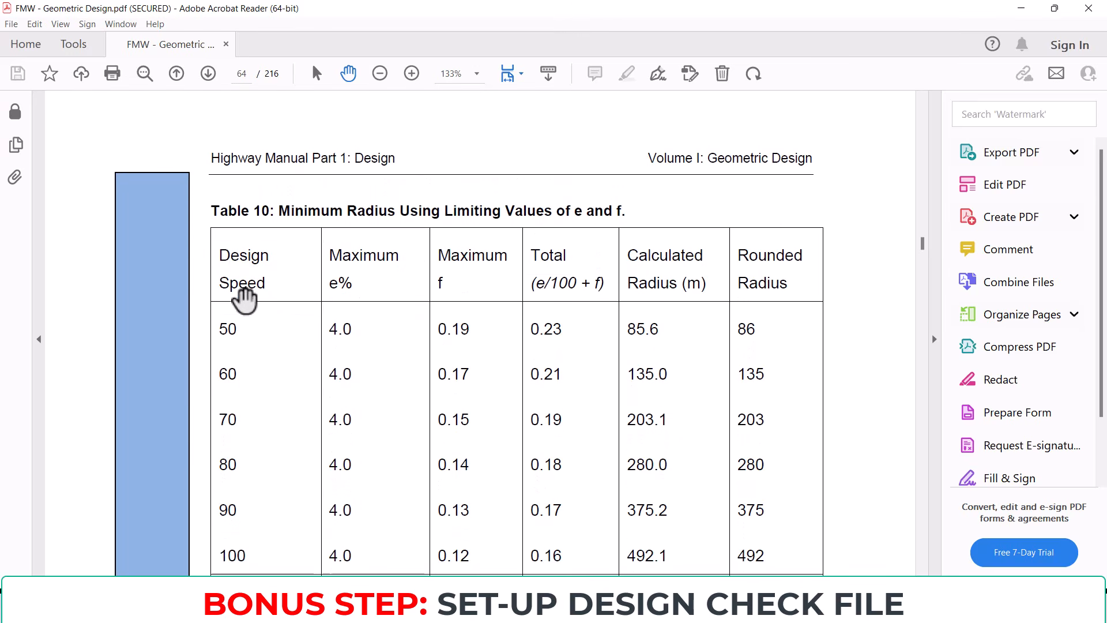
pyautogui.scroll(-4, 238, 324)
pyautogui.scroll(4, 242, 315)
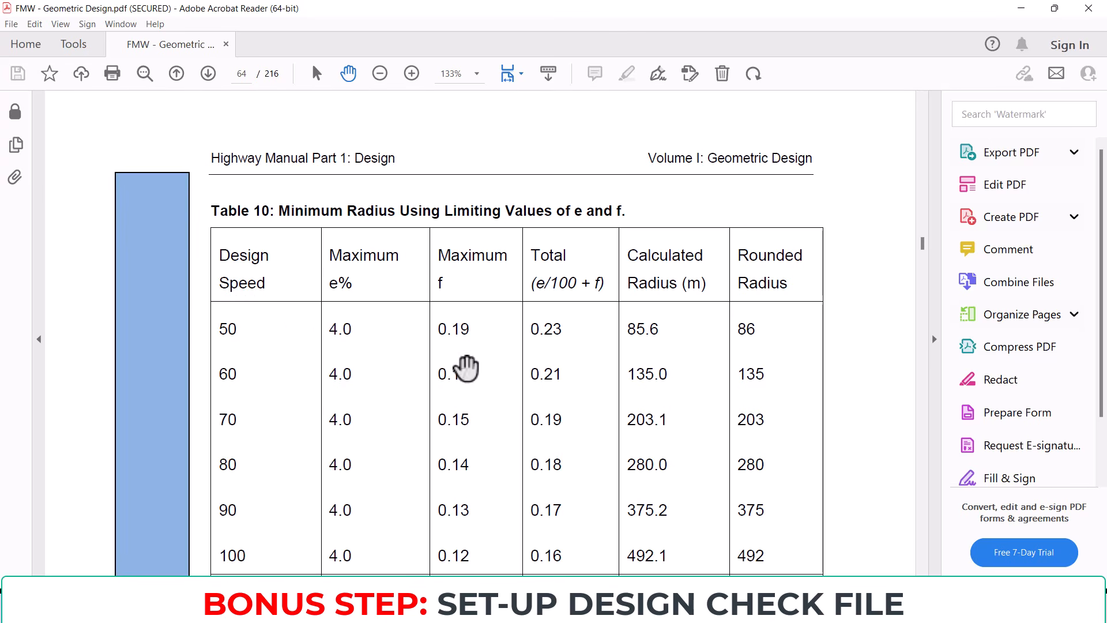
pyautogui.scroll(-3, 647, 346)
pyautogui.scroll(20, 181, 327)
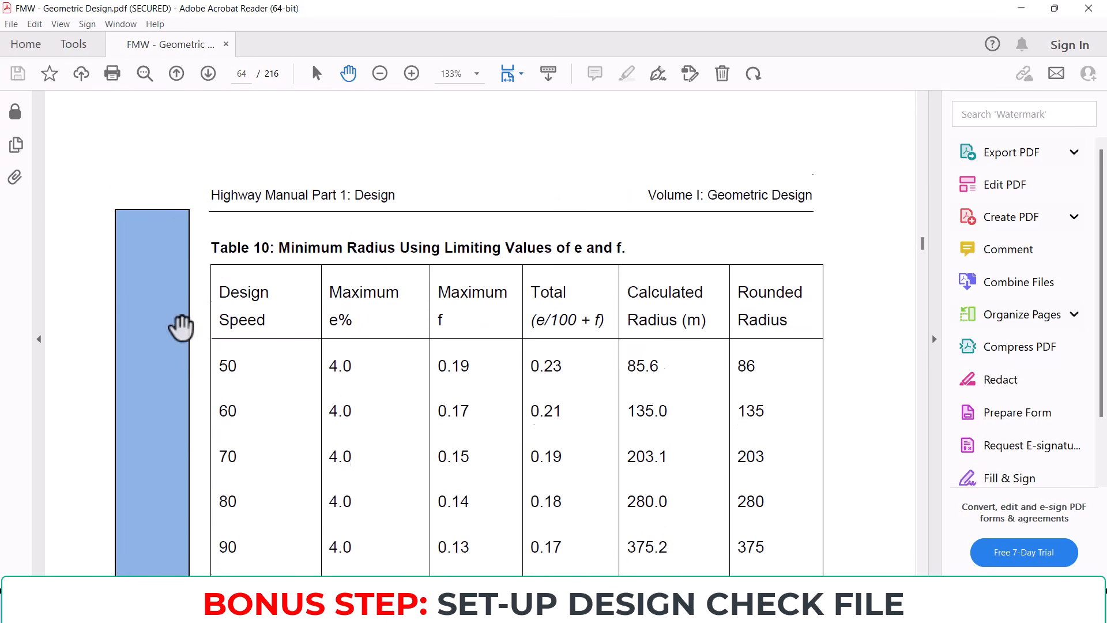
pyautogui.scroll(15, 285, 361)
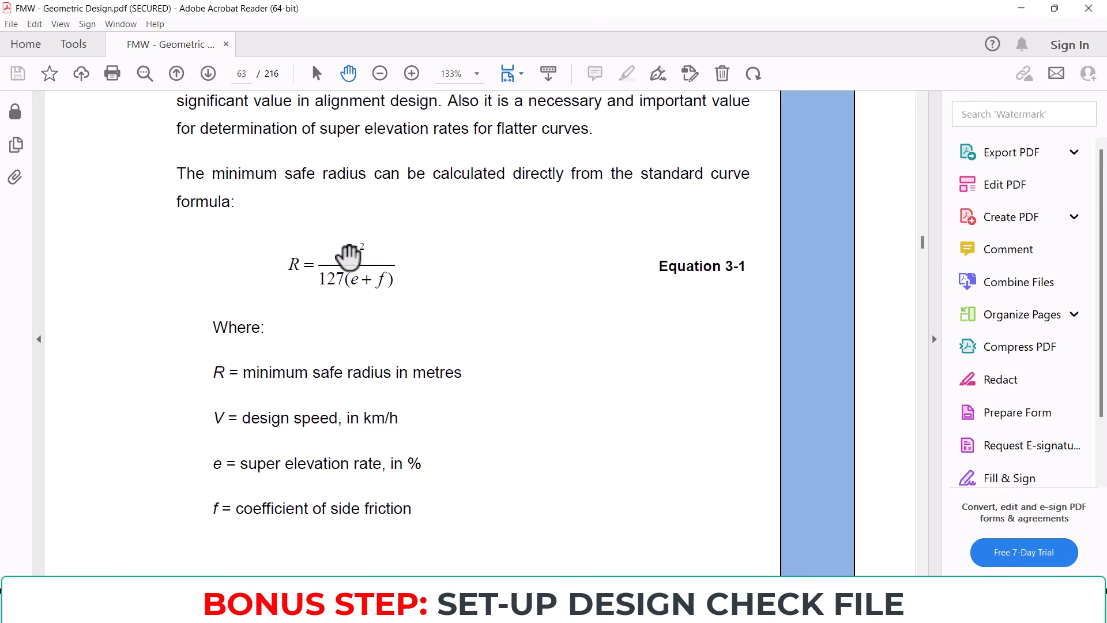
pyautogui.scroll(-2, 336, 324)
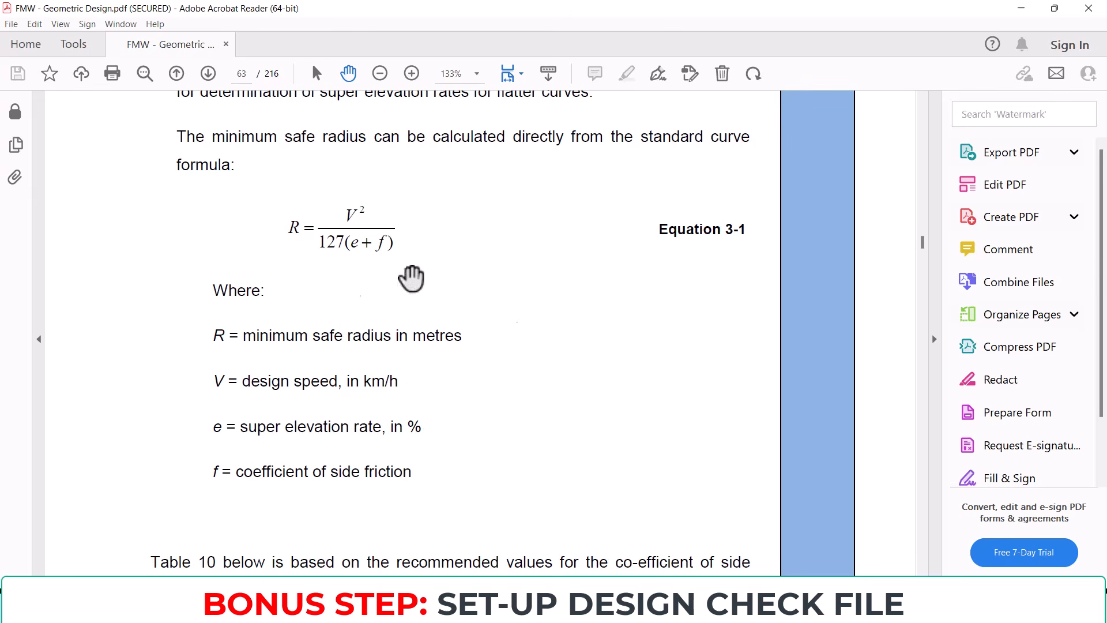
pyautogui.scroll(-9, 321, 366)
pyautogui.scroll(-20, 371, 288)
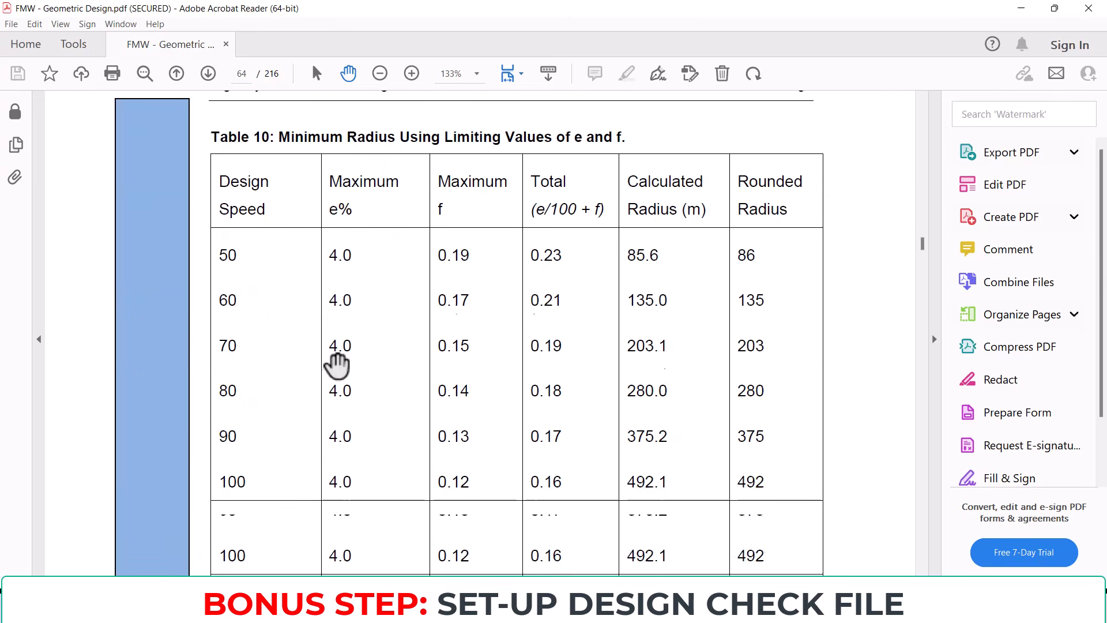
pyautogui.scroll(1, 249, 254)
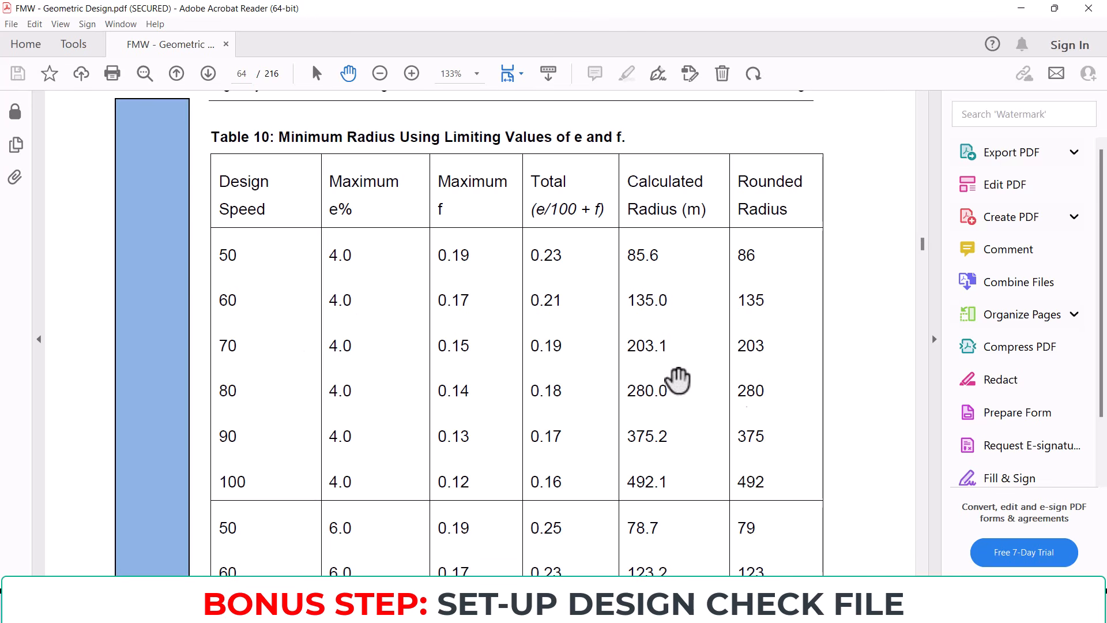
# Step: Switch back to Civil 3D and review the eMax 4% table's rows for design speeds 50, 40 and 30
pyautogui.click(700, 608)
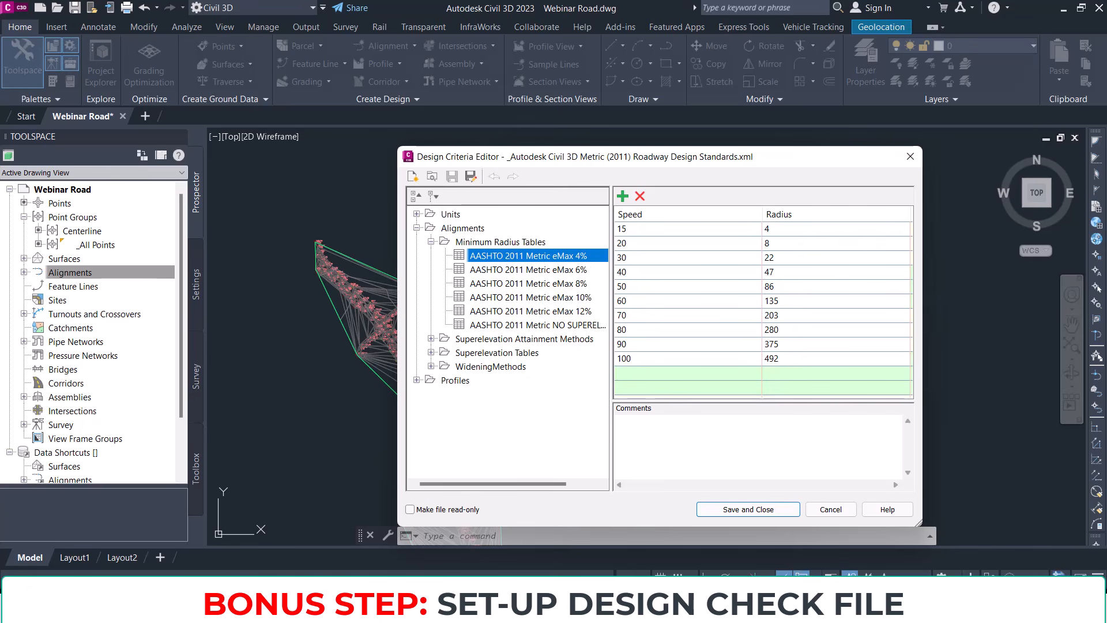
pyautogui.click(673, 608)
pyautogui.click(781, 288)
pyautogui.click(782, 288)
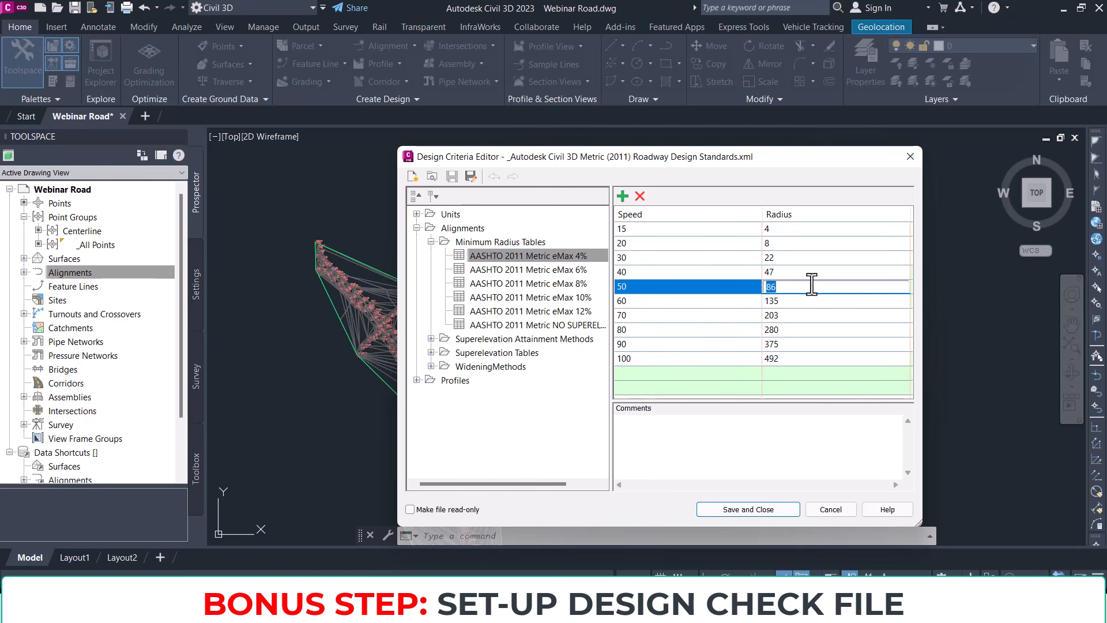
pyautogui.click(681, 273)
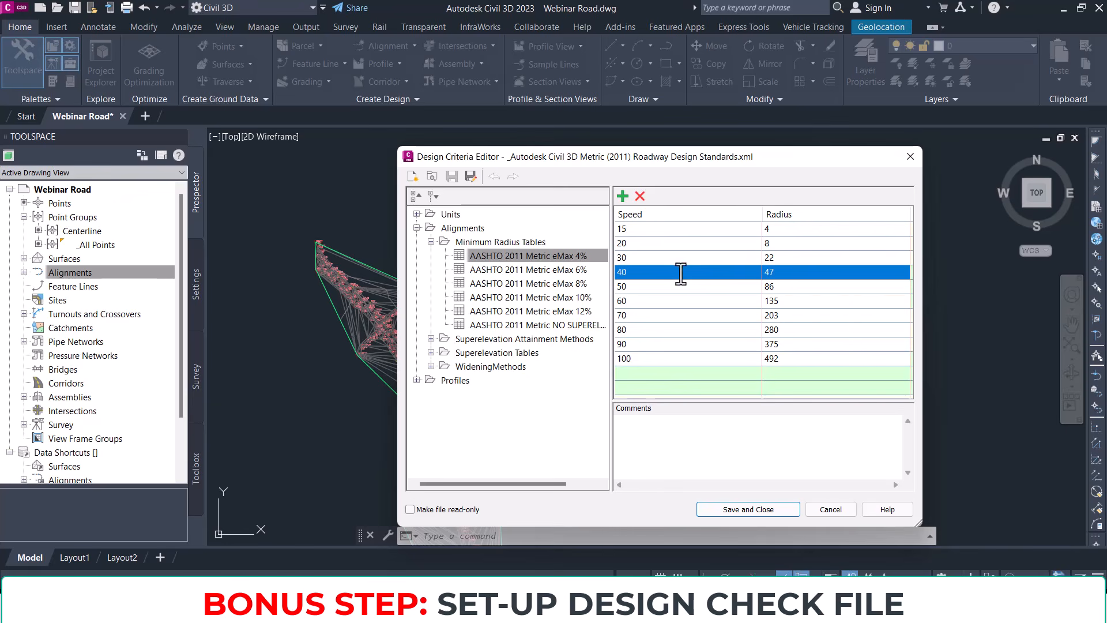
pyautogui.click(641, 257)
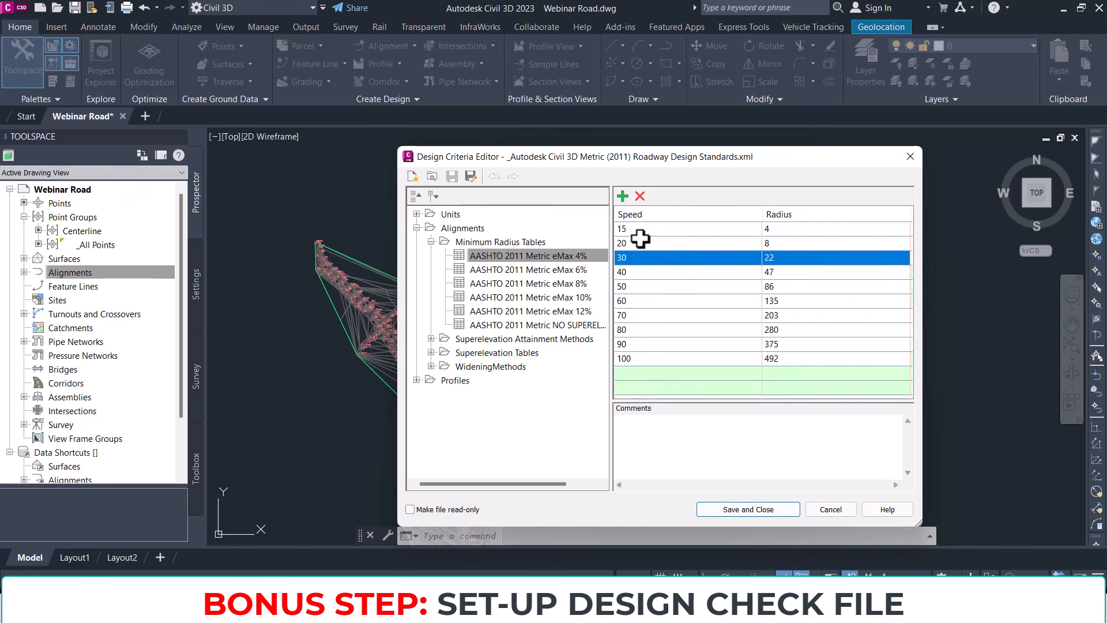
# Step: Delete the rows for design speeds 15, 20, 30 and 40 from the AASHTO 2011 Metric eMax 4% minimum radius table
pyautogui.click(640, 231)
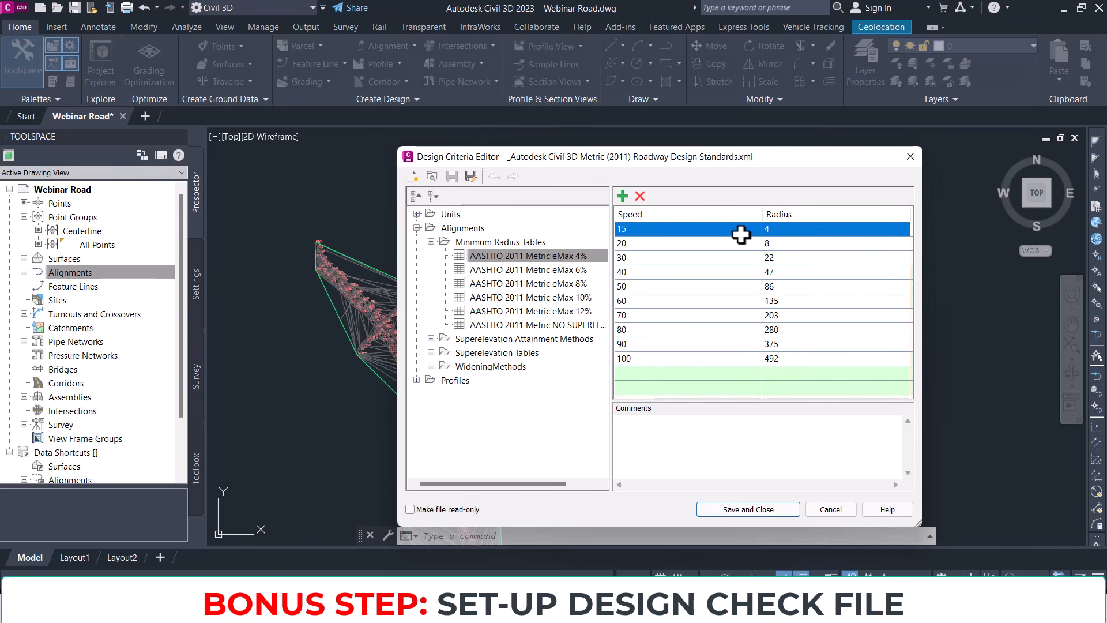
pyautogui.click(640, 196)
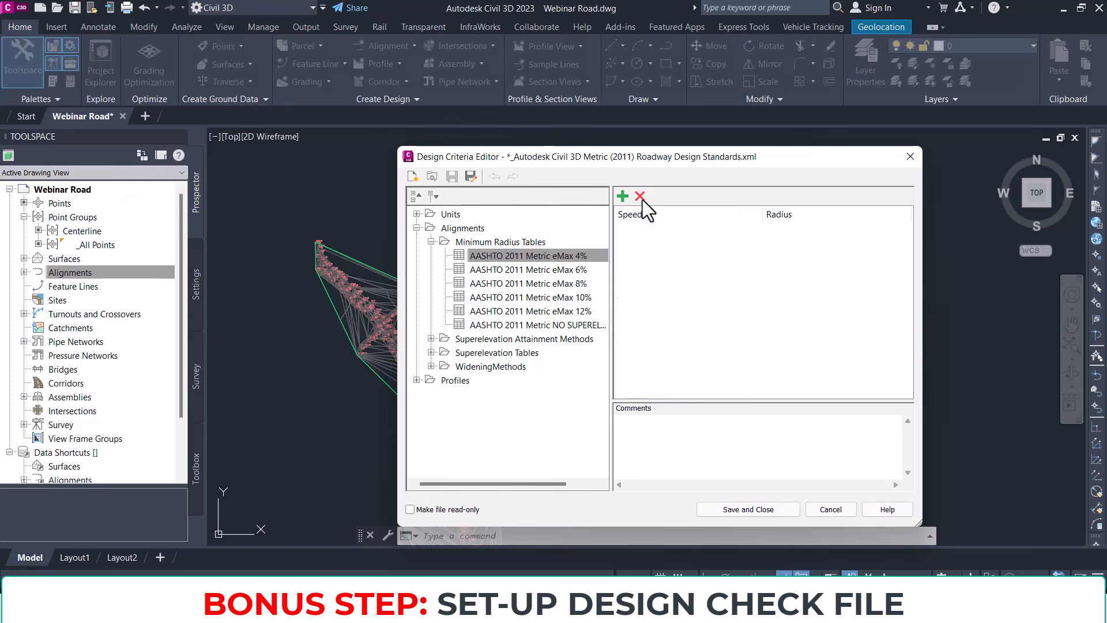
pyautogui.click(640, 196)
pyautogui.click(638, 229)
pyautogui.click(640, 196)
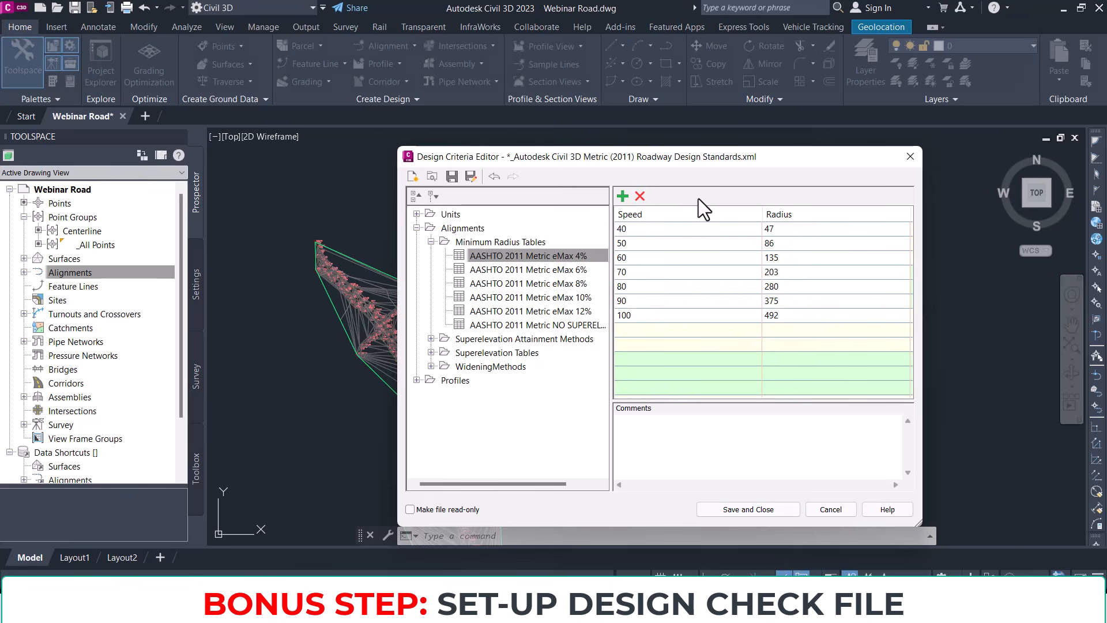
pyautogui.click(685, 224)
pyautogui.click(640, 196)
# Step: Compare the remaining eMax 4% rows with Table 10 in the PDF manual, starting from design speed 50
pyautogui.hotkey('alt', 'Tab')
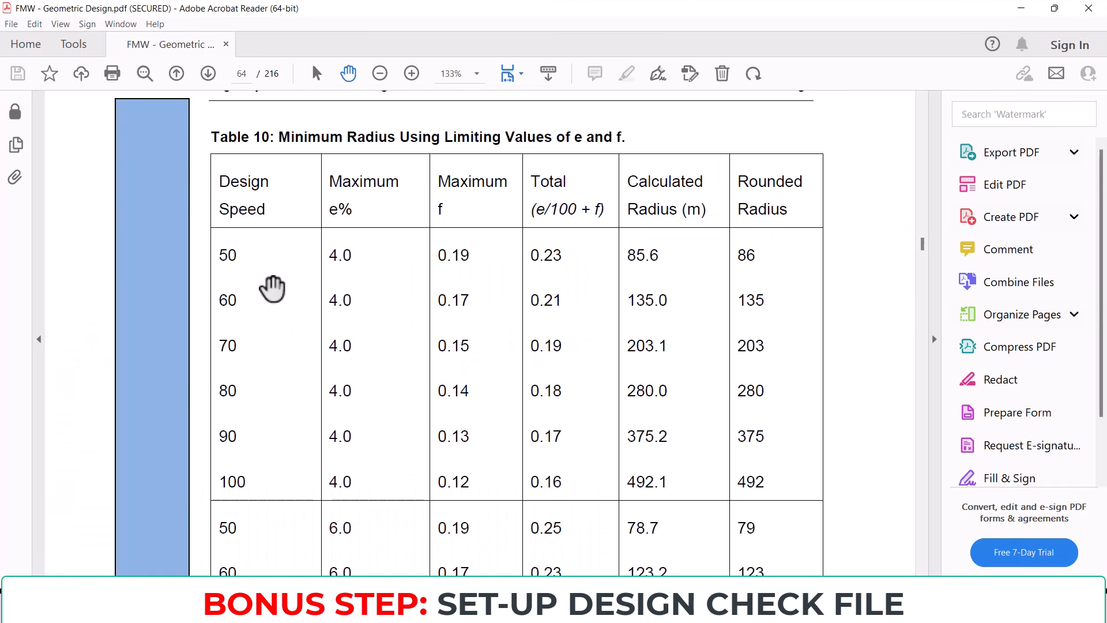
pyautogui.click(1023, 8)
pyautogui.click(652, 230)
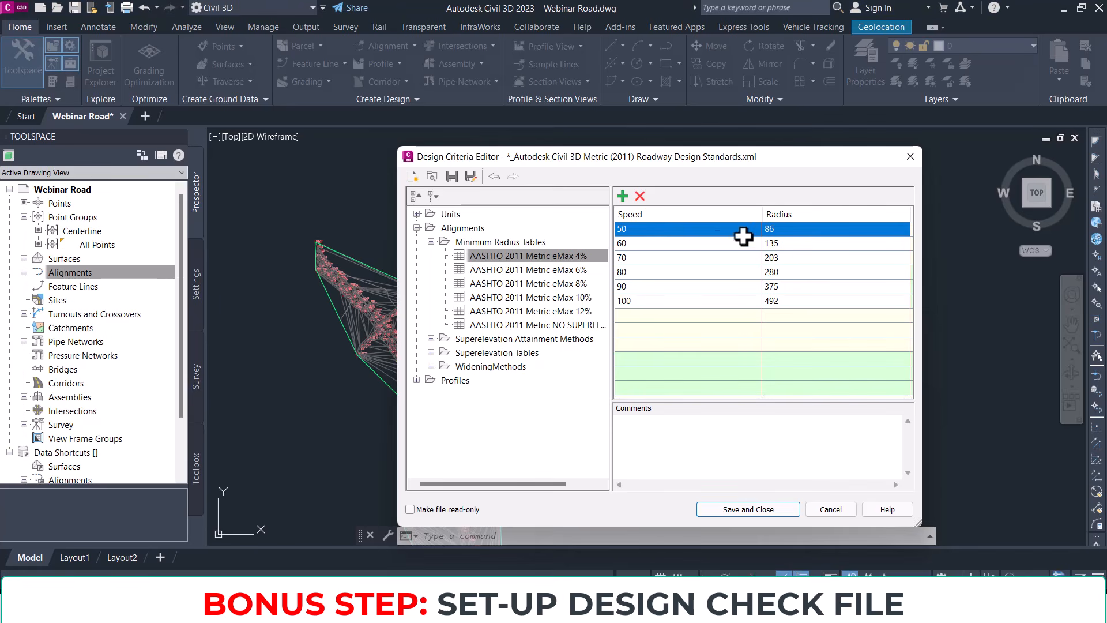
# Step: Add a row for design speed 120 with a radius of 700 to the AASHTO 2011 Metric eMax 4% minimum radius table
pyautogui.click(635, 298)
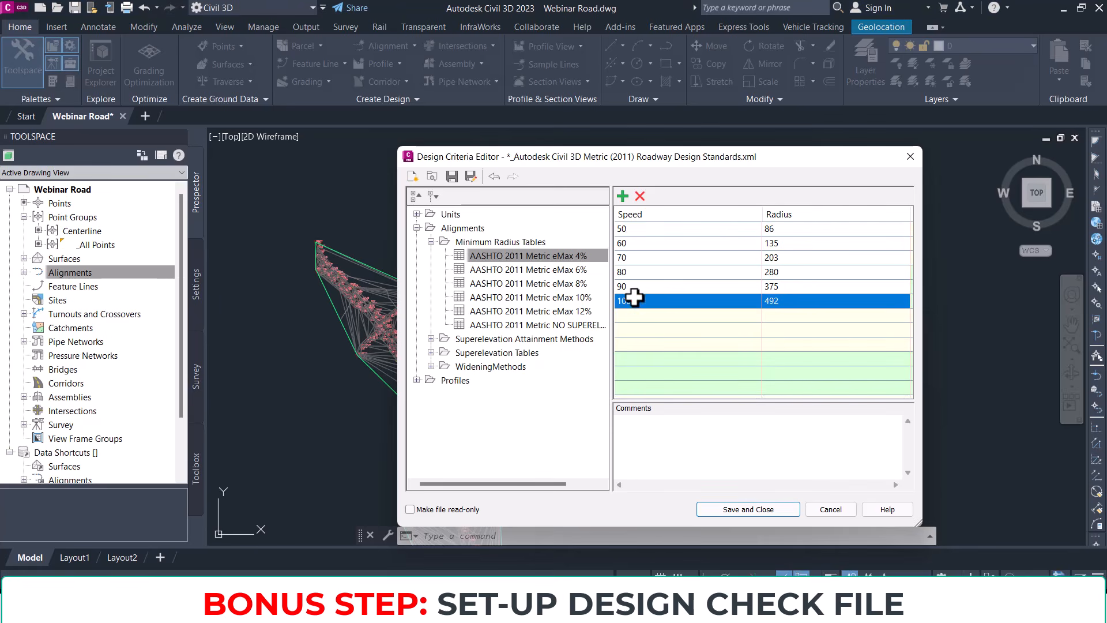
pyautogui.click(634, 313)
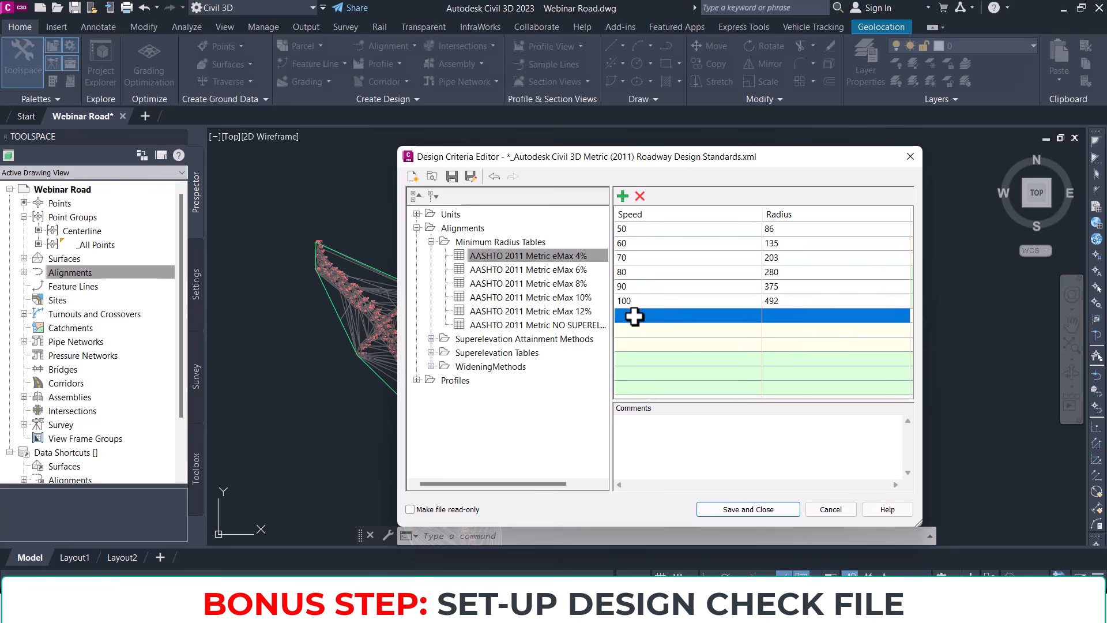
pyautogui.click(635, 314)
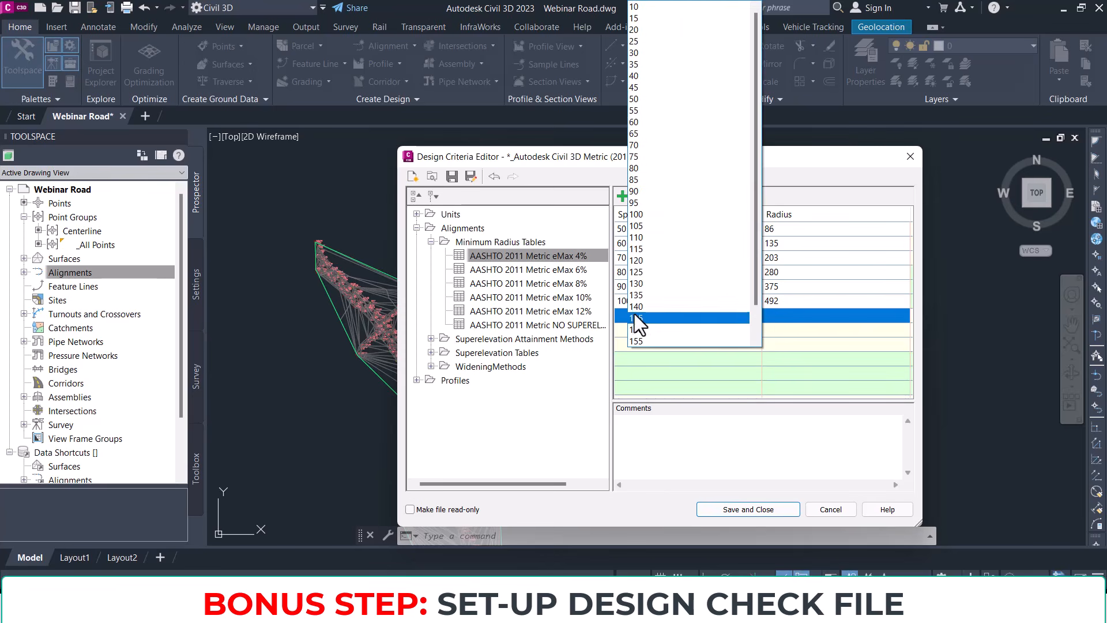
pyautogui.click(653, 260)
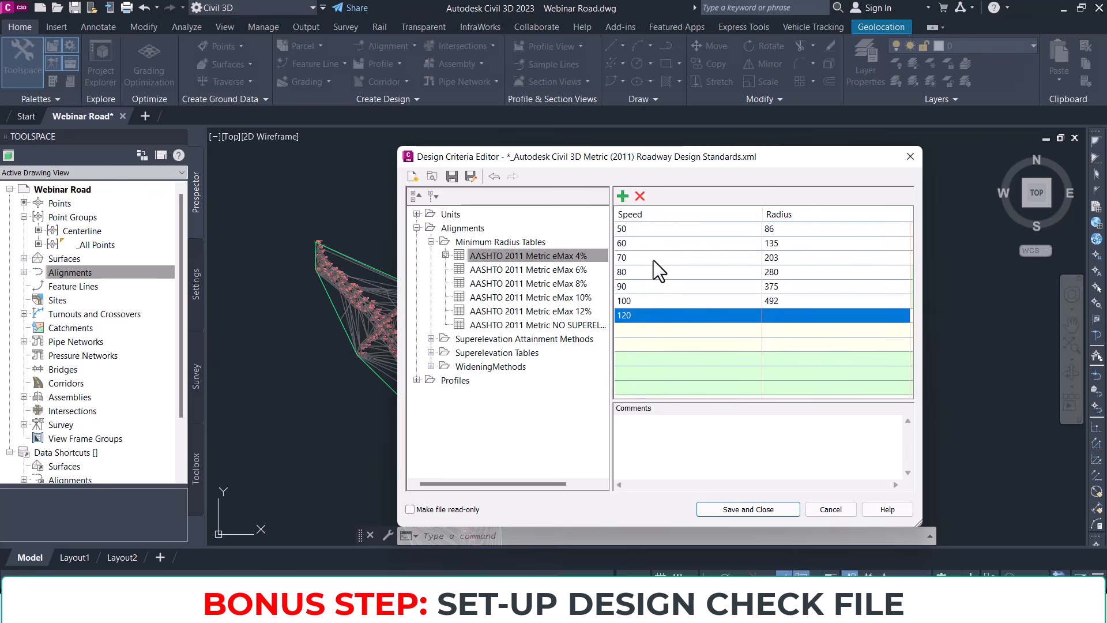
pyautogui.click(778, 315)
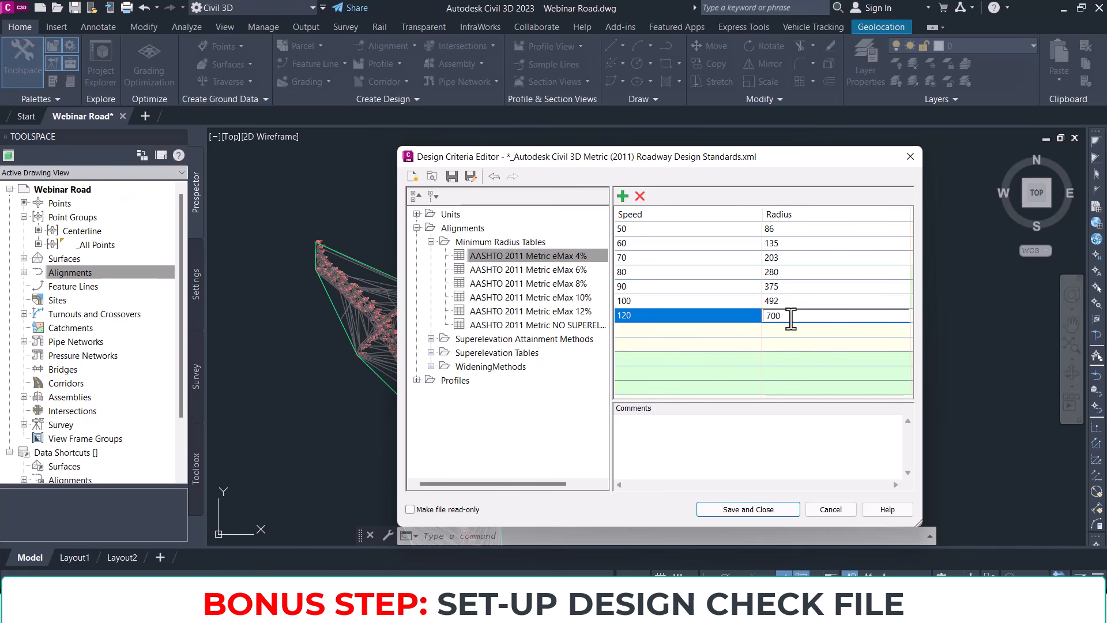
pyautogui.click(807, 336)
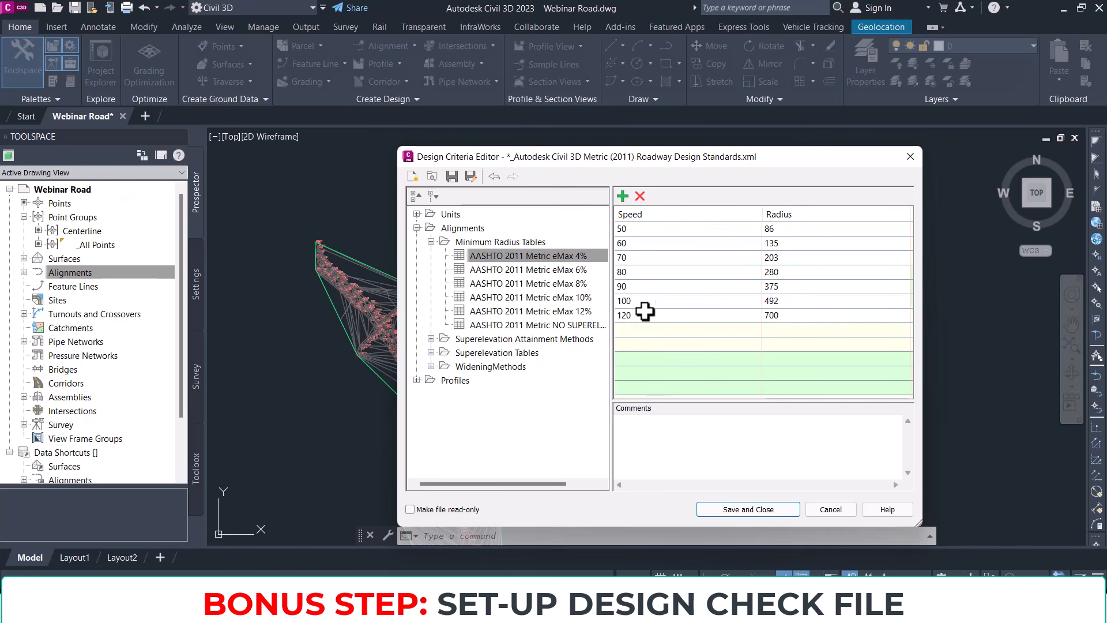
# Step: Check the minimum safe radius formula in the PDF manual, and view the eMax 6% minimum radius table in Civil 3D
pyautogui.click(751, 608)
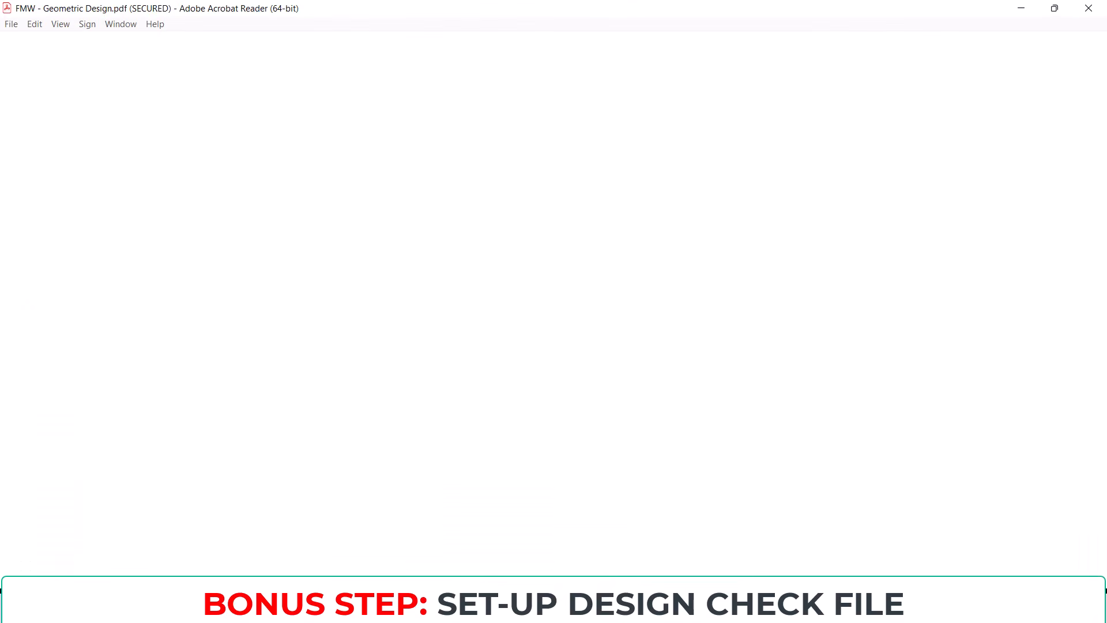
pyautogui.scroll(10, 462, 259)
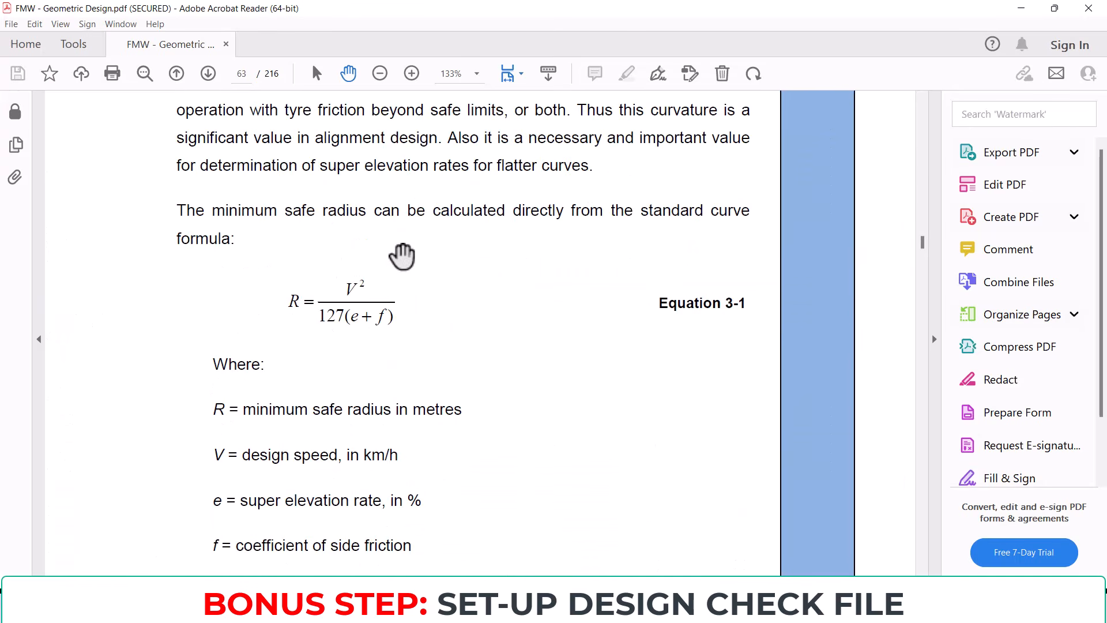
pyautogui.click(1022, 9)
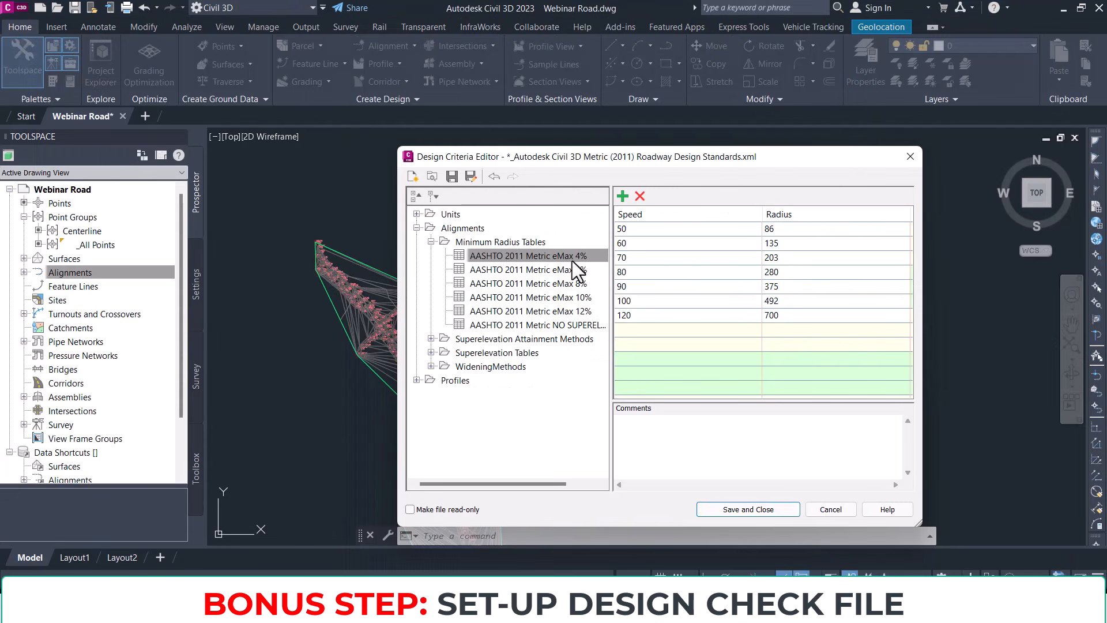
pyautogui.click(552, 271)
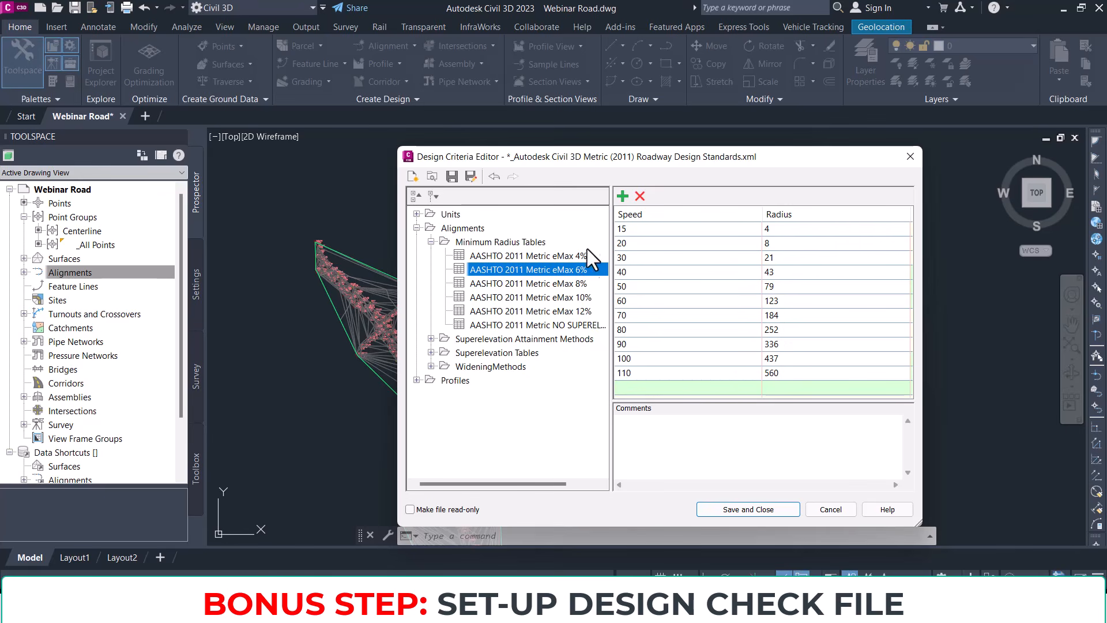
# Step: Rename the AASHTO 2011 Metric eMax 4% minimum radius table as FMWH-HM 2013 Metric eMax 4%
pyautogui.click(534, 256)
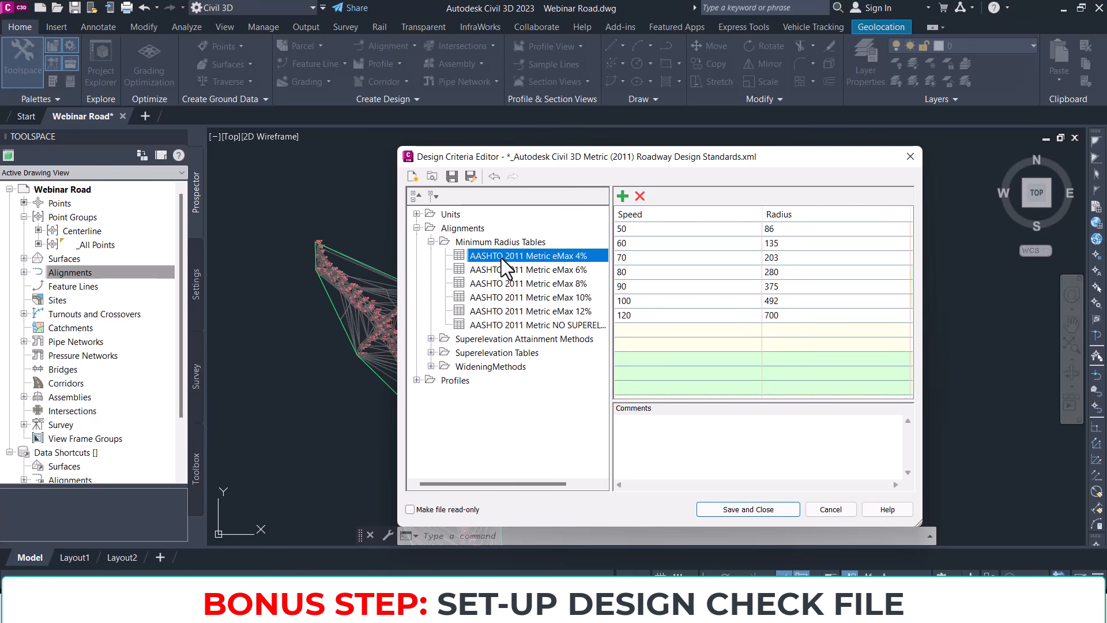
pyautogui.click(538, 256)
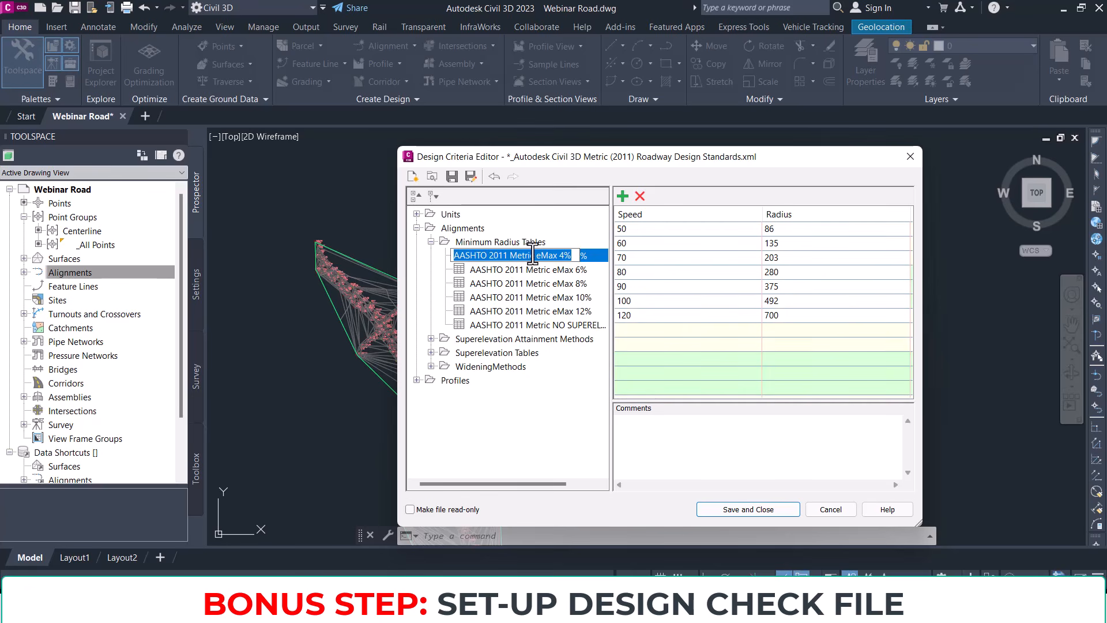
pyautogui.moveTo(488, 259); pyautogui.dragTo(439, 252)
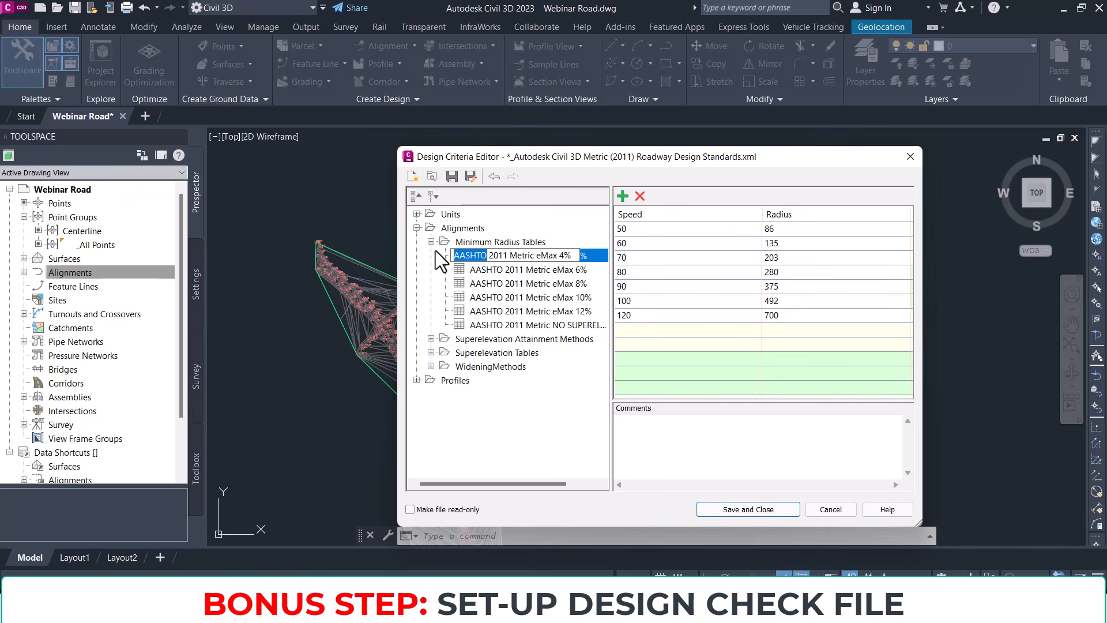
pyautogui.write('FMWH')
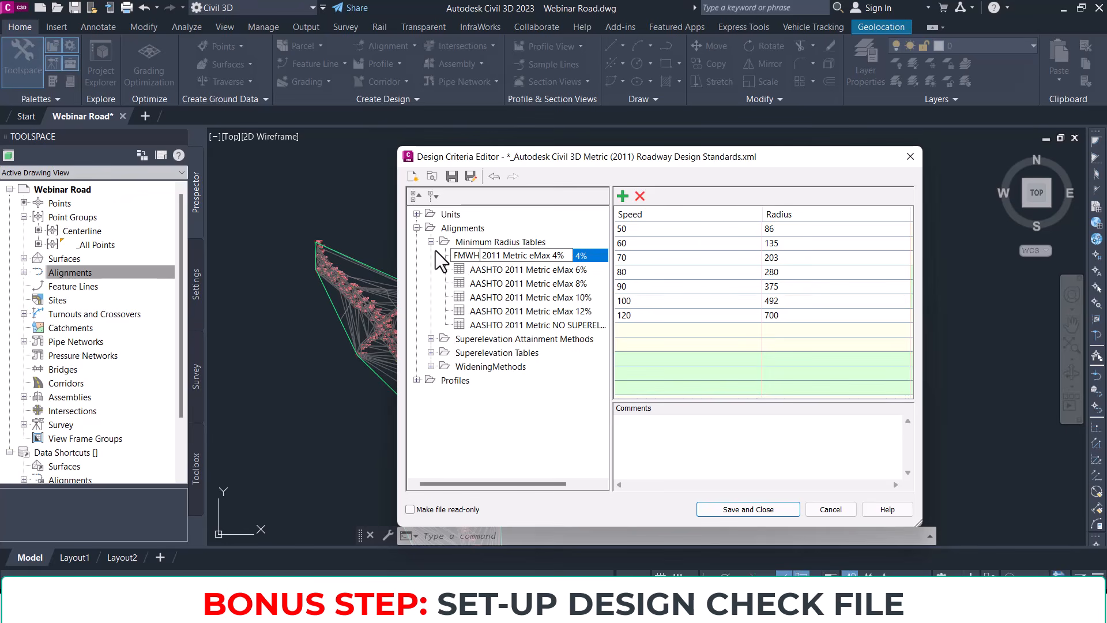
pyautogui.write('-HM')
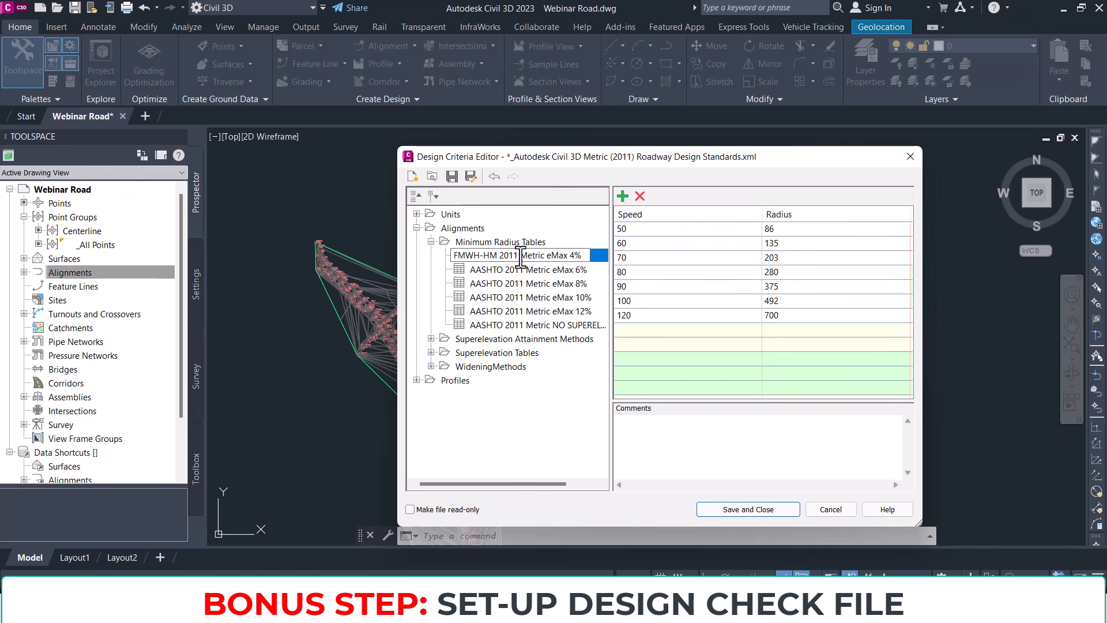
pyautogui.press('BackSpace')
pyautogui.write('3')
pyautogui.press('Return')
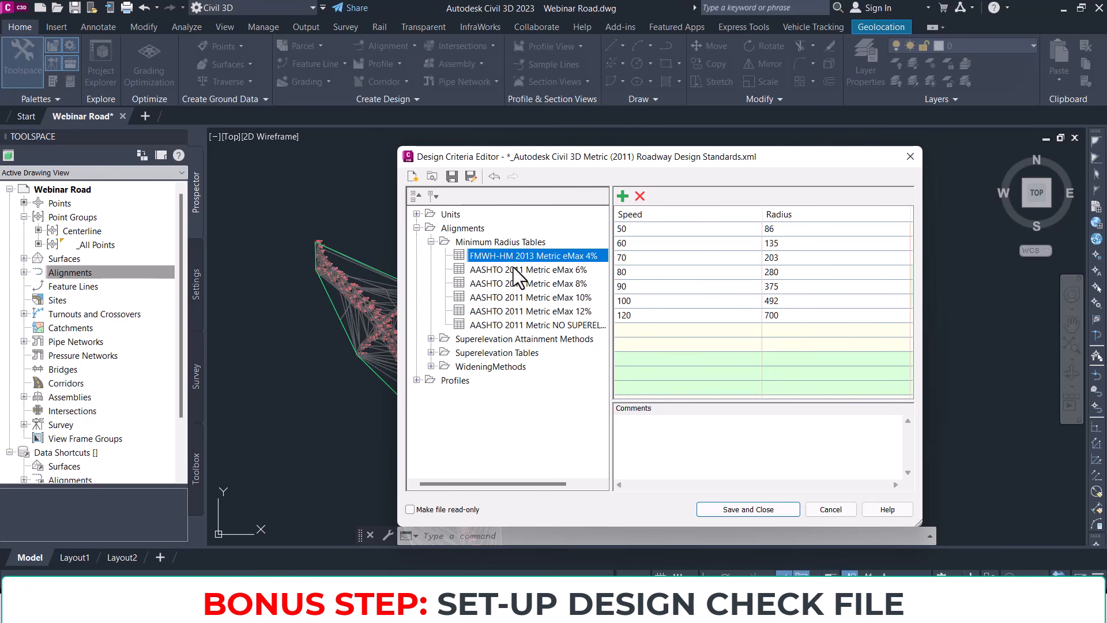
# Step: Review the AASHTO 2011 Metric minimum radius tables for eMax 6%, 8%, 10%, 12% and no superelevation
pyautogui.click(523, 269)
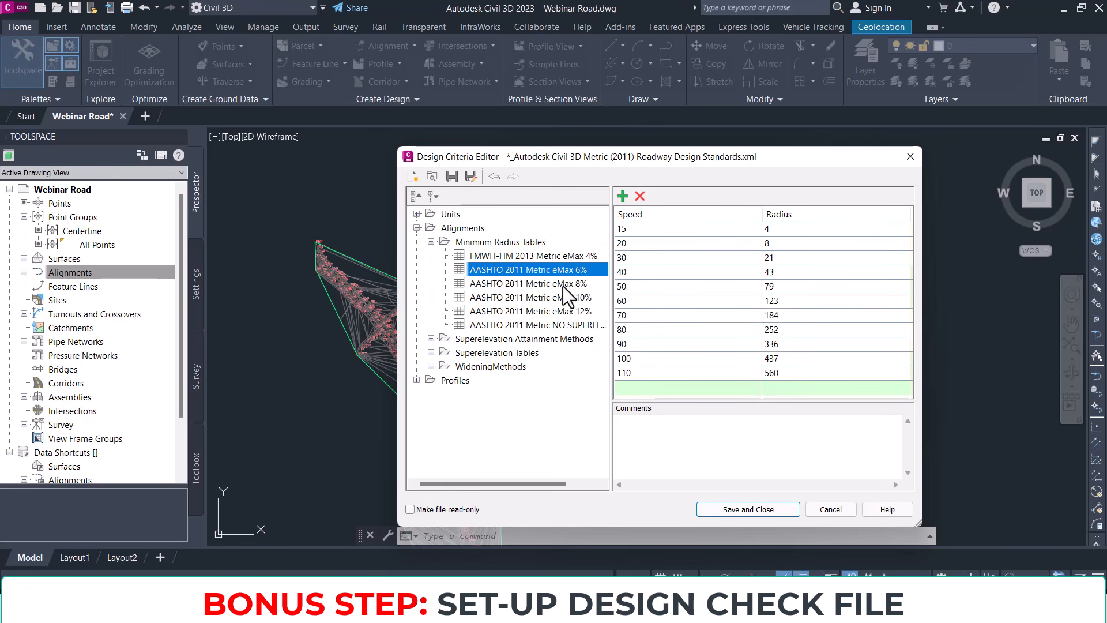
pyautogui.click(563, 284)
pyautogui.click(564, 298)
pyautogui.click(567, 311)
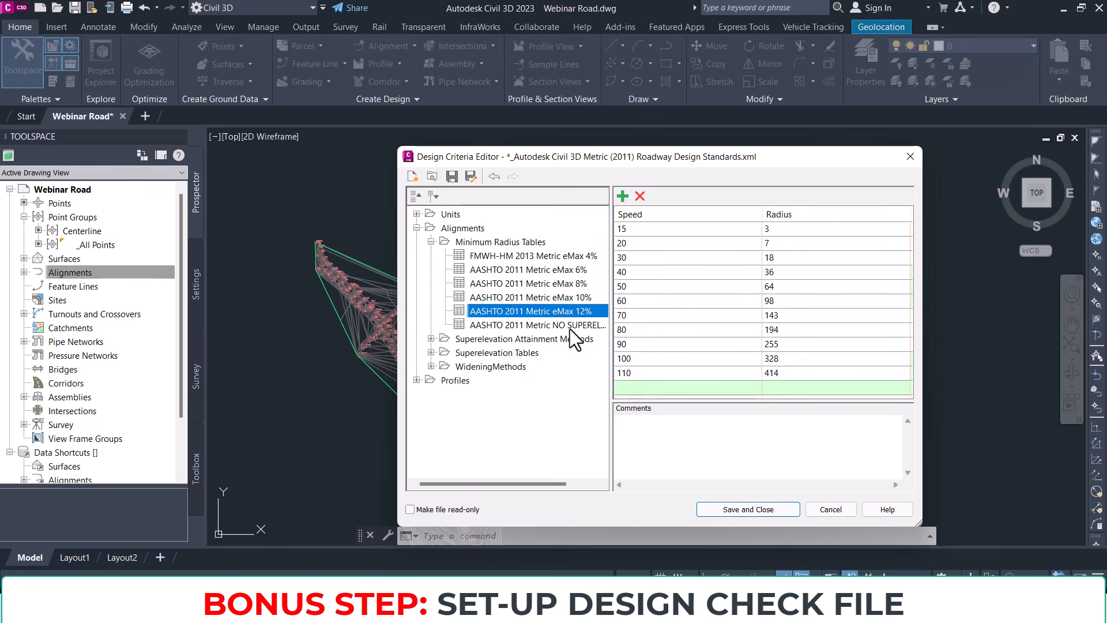
pyautogui.click(570, 325)
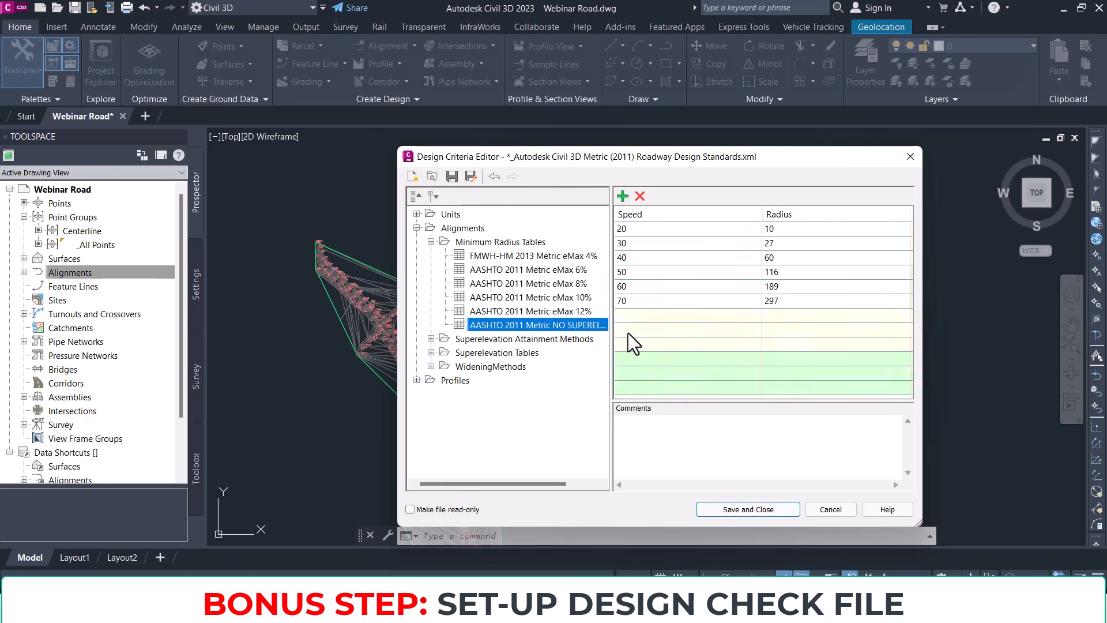
# Step: Examine the Transition Style Standard formulas of the AASHTO 2011 Crowned Roadway superelevation attainment method
pyautogui.click(432, 242)
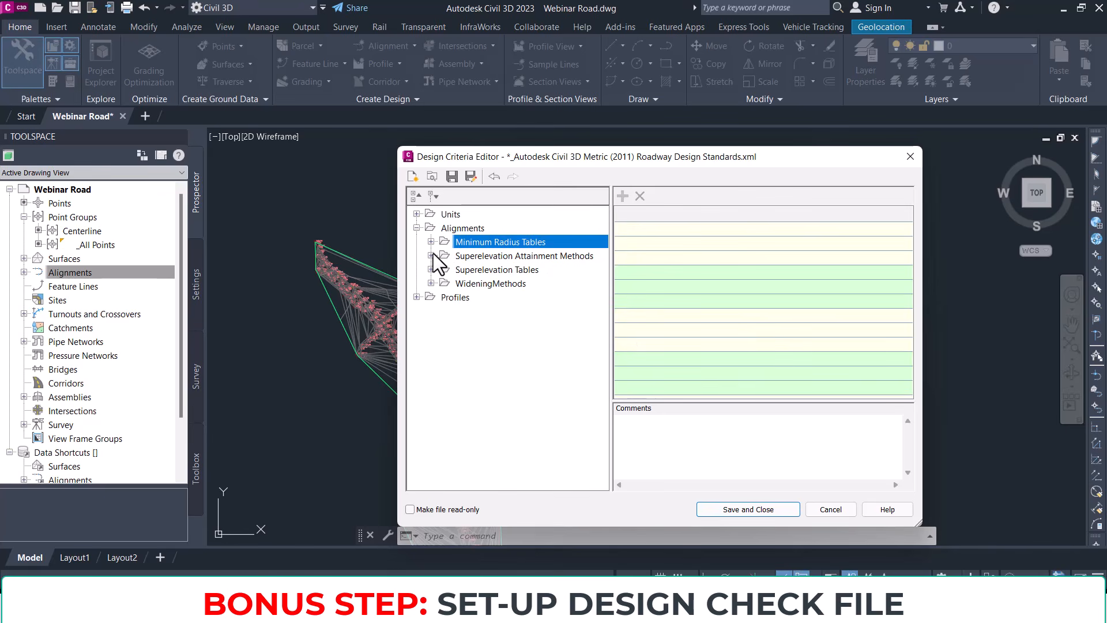
pyautogui.click(431, 256)
pyautogui.click(446, 270)
pyautogui.click(513, 284)
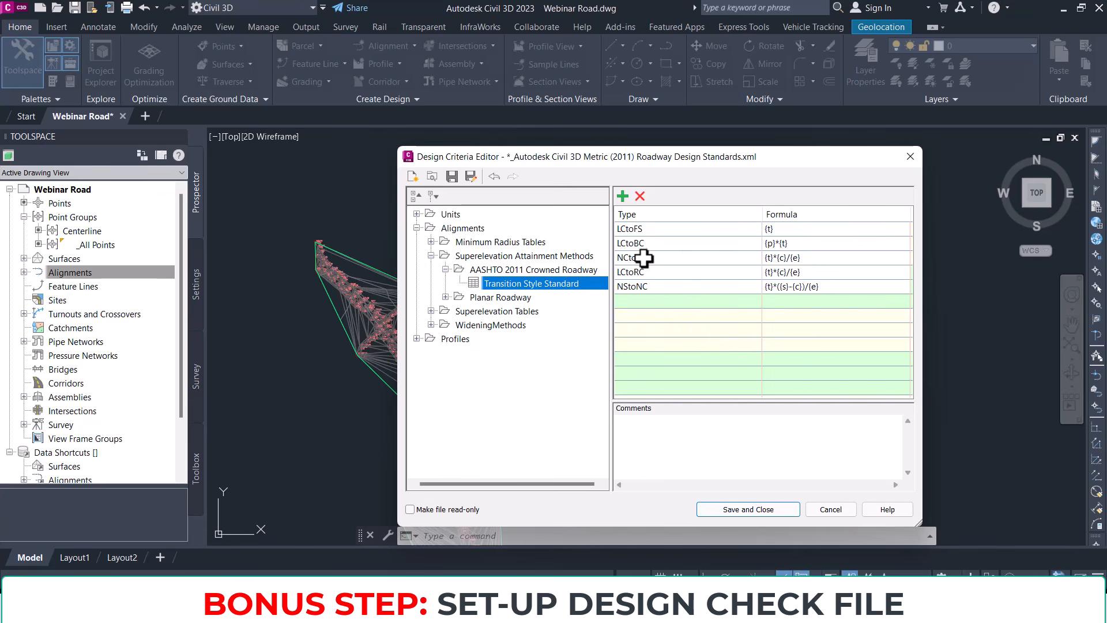
pyautogui.click(445, 269)
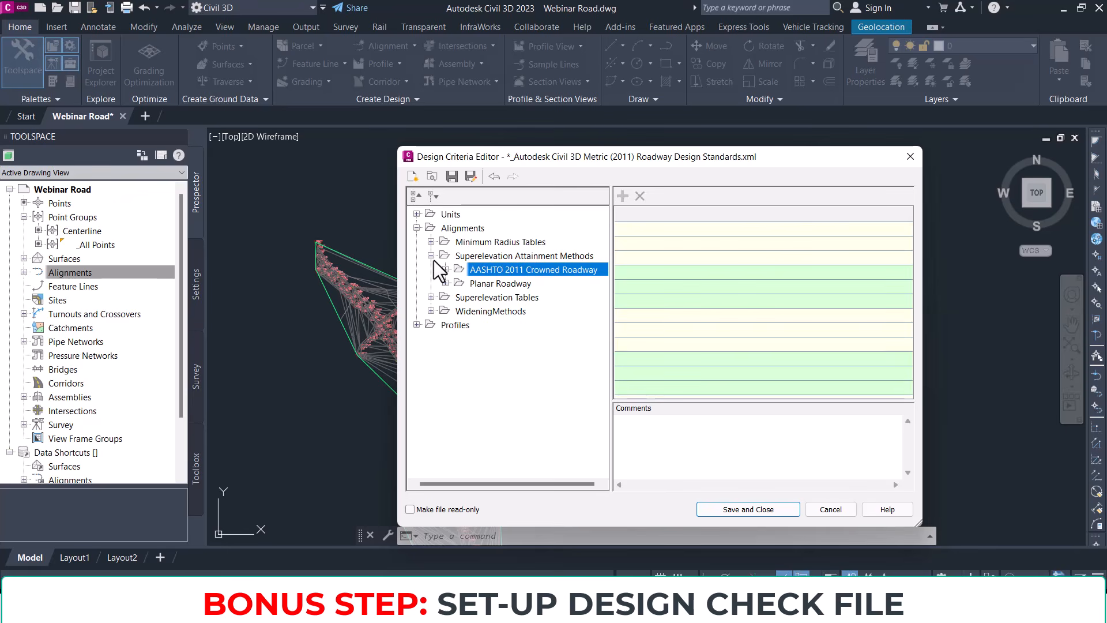
pyautogui.click(431, 256)
# Step: Review the eMax 4% superelevation tables for design speeds 30 and 50
pyautogui.click(431, 269)
pyautogui.click(563, 284)
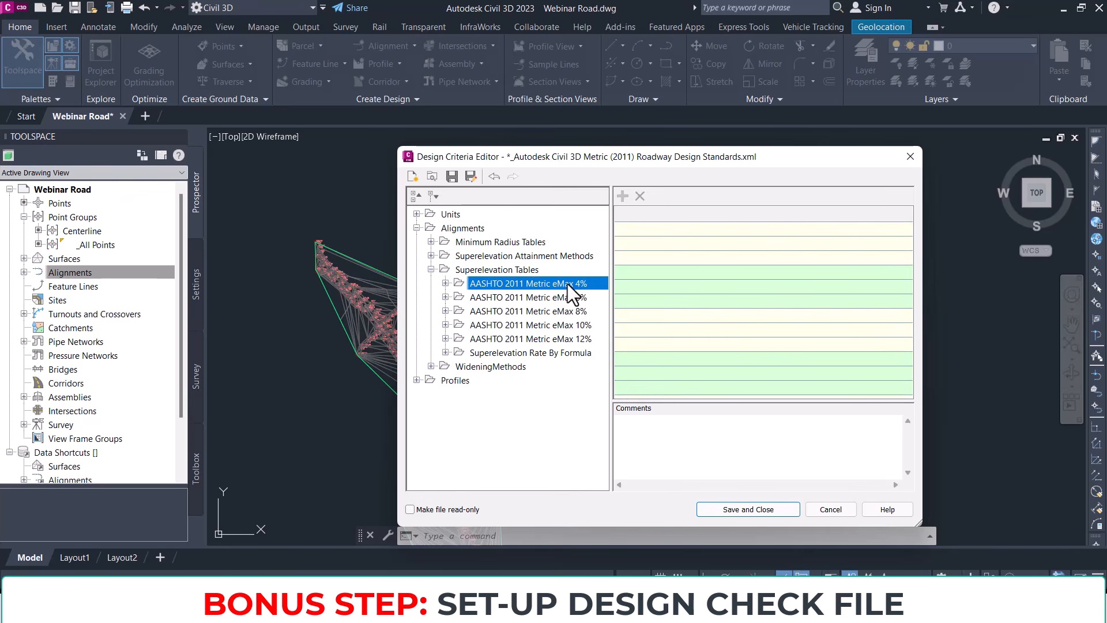
pyautogui.click(543, 311)
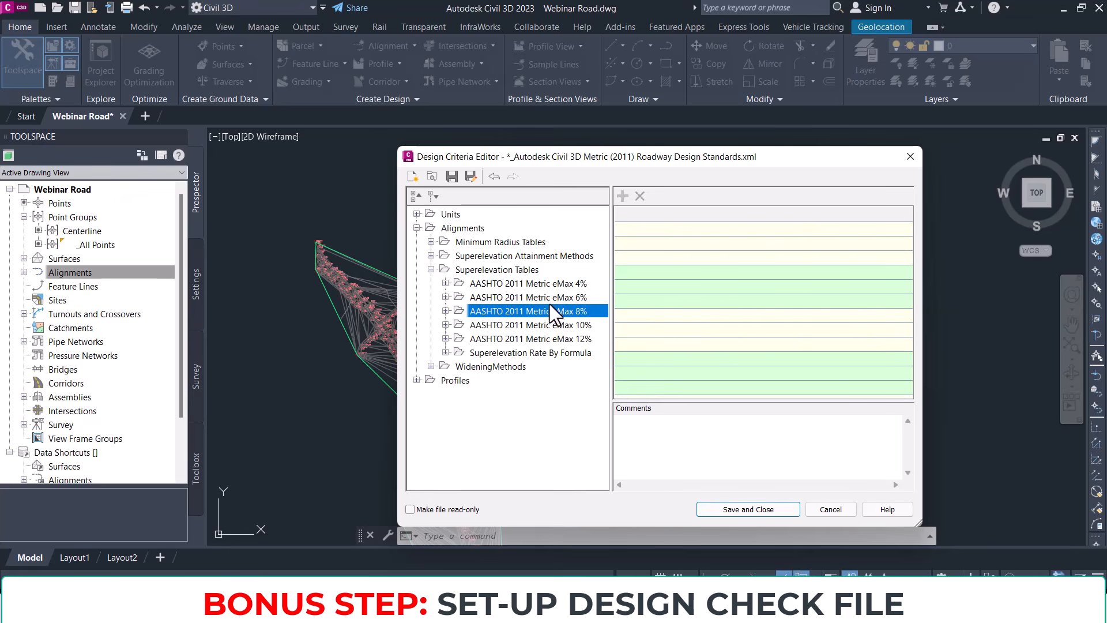
pyautogui.click(445, 283)
pyautogui.click(460, 297)
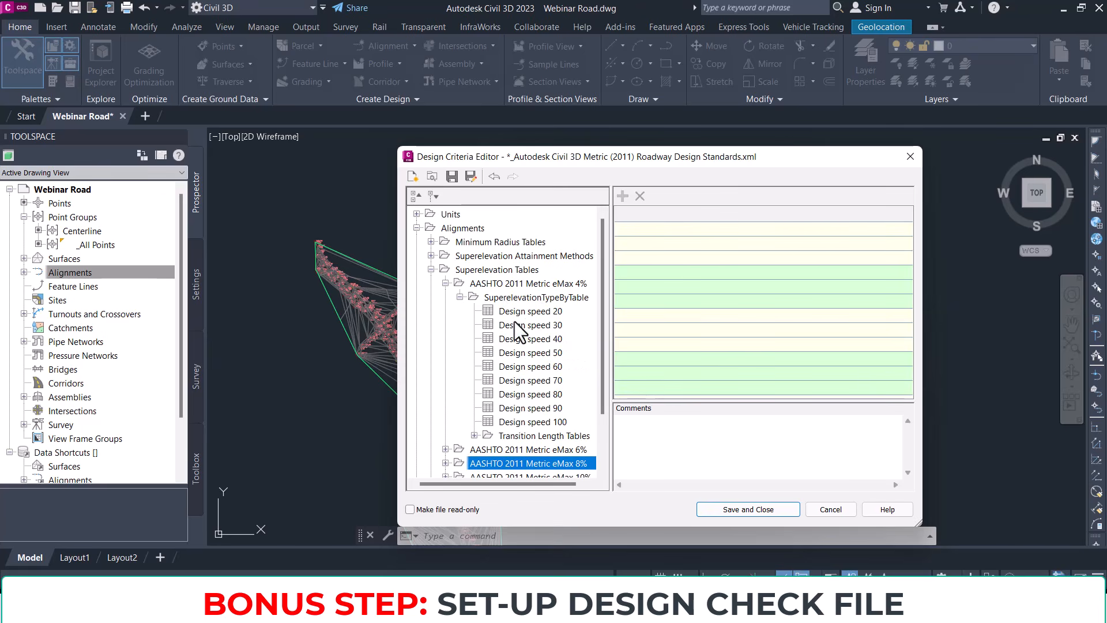
pyautogui.click(548, 325)
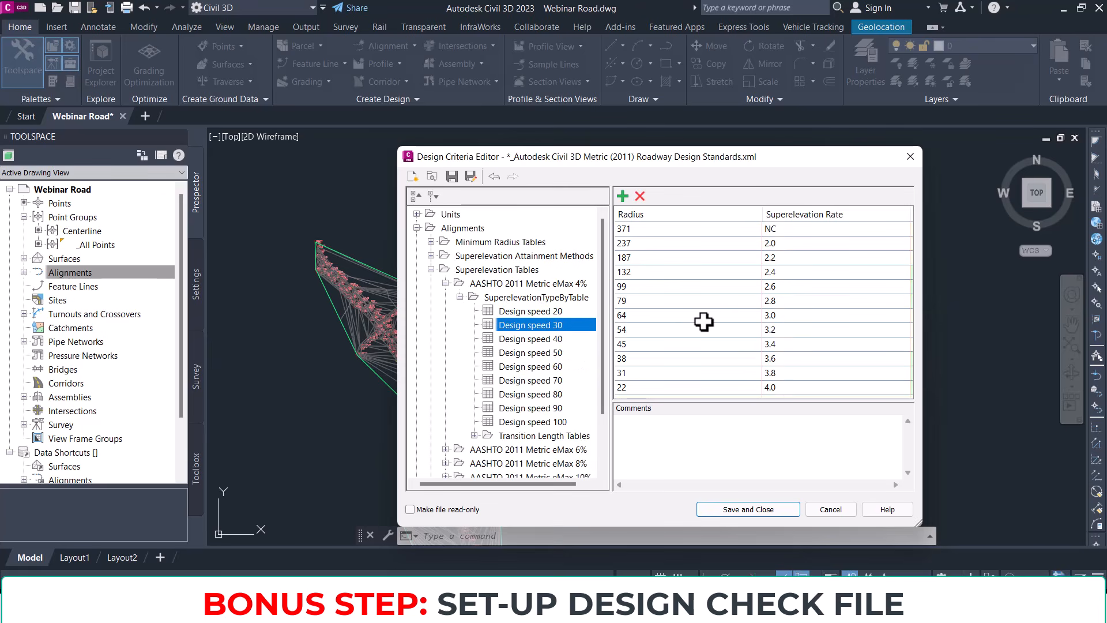
pyautogui.click(552, 353)
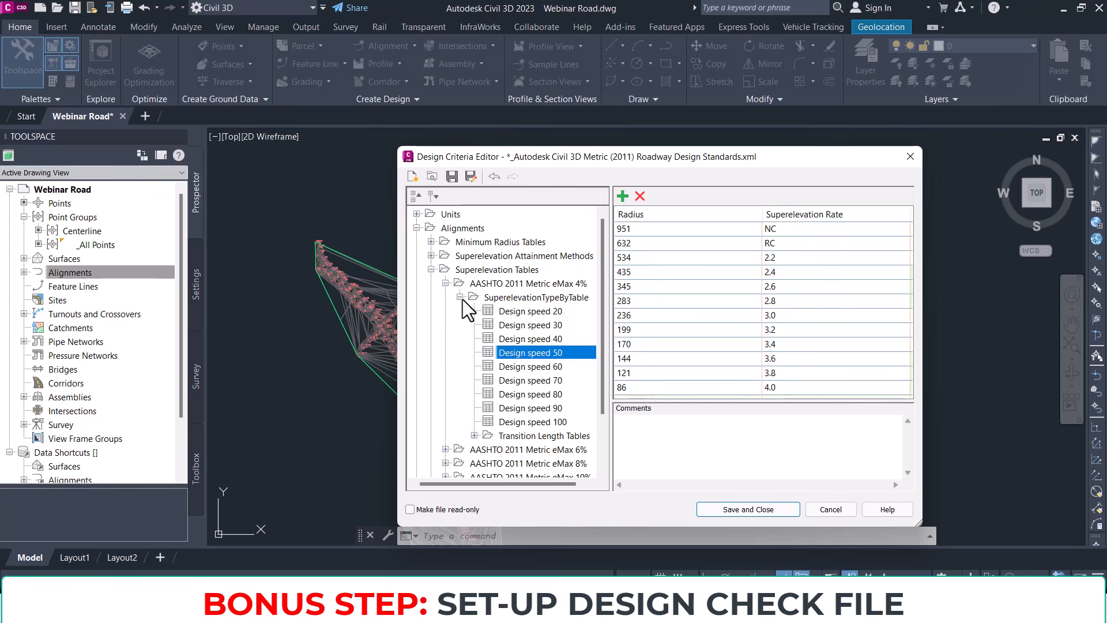
pyautogui.click(445, 283)
pyautogui.click(430, 270)
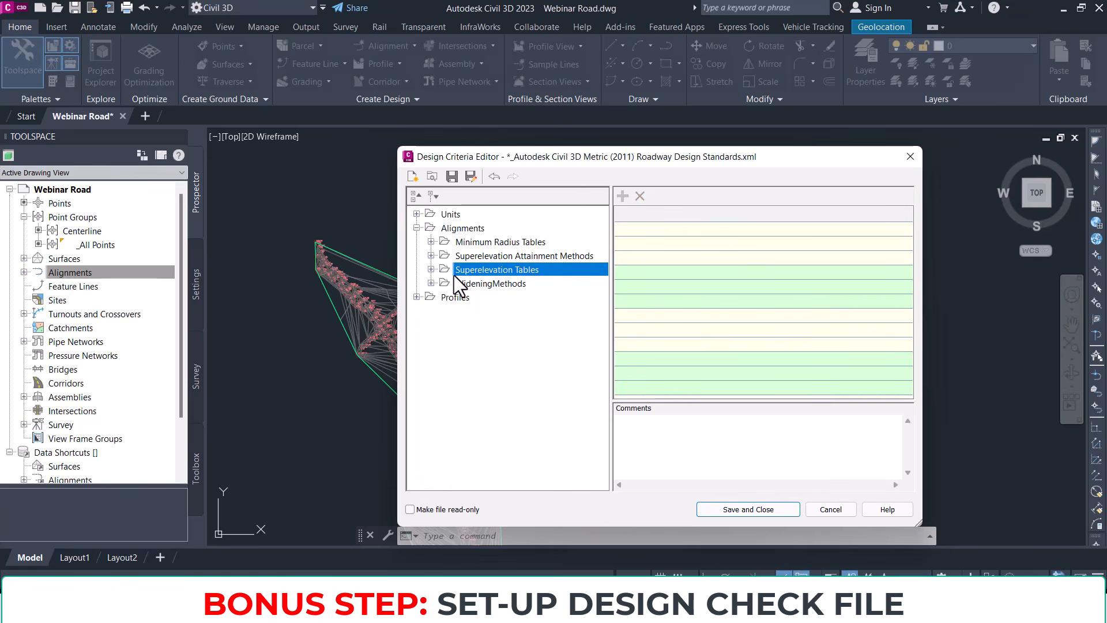
# Step: Look through the widening methods and the profile minimum K tables for Stopping and Passing Sight Distance
pyautogui.click(431, 284)
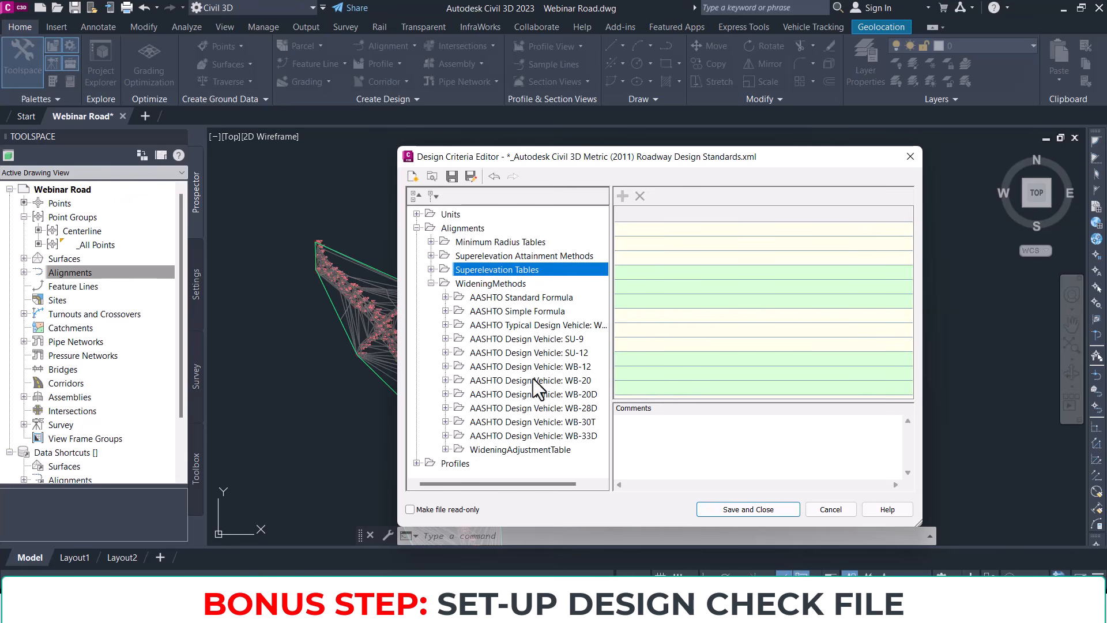
pyautogui.click(432, 283)
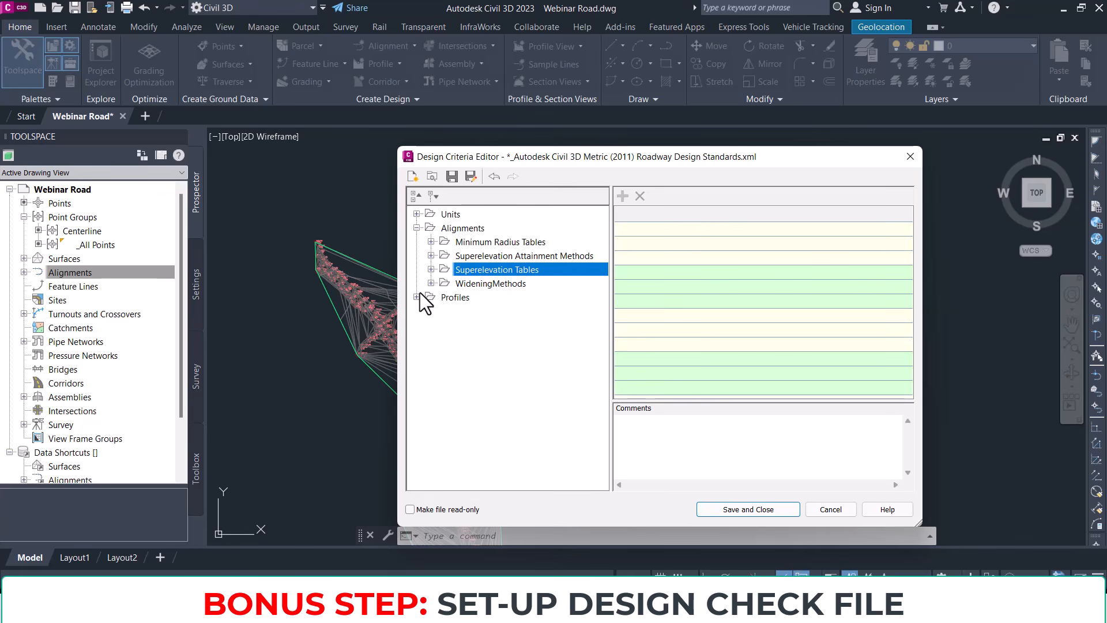
pyautogui.click(417, 297)
pyautogui.click(431, 311)
pyautogui.click(445, 325)
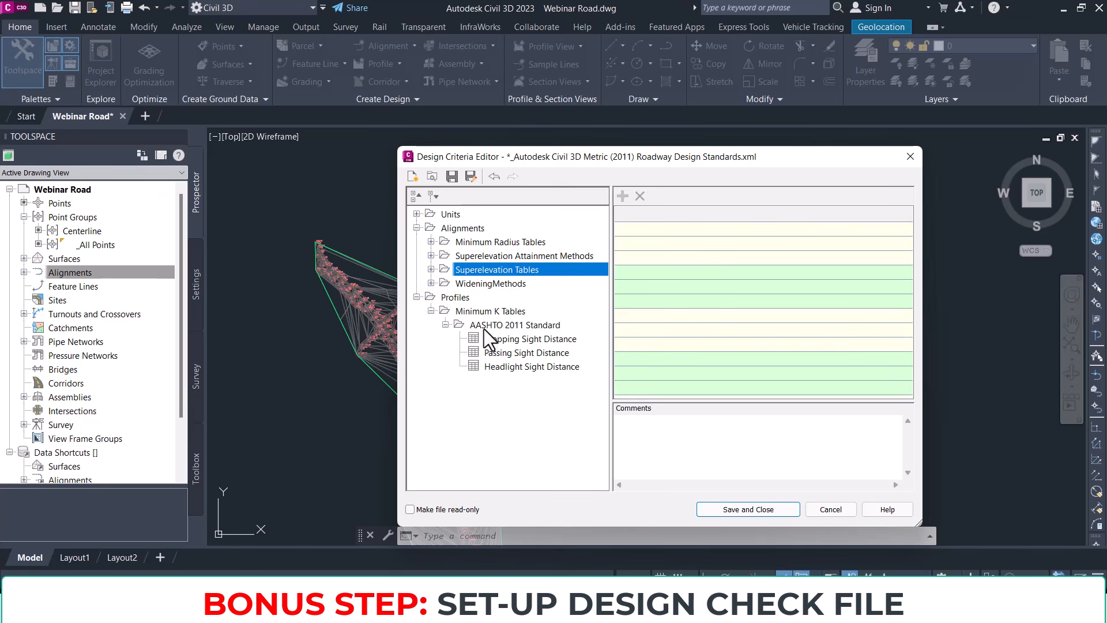
pyautogui.click(504, 339)
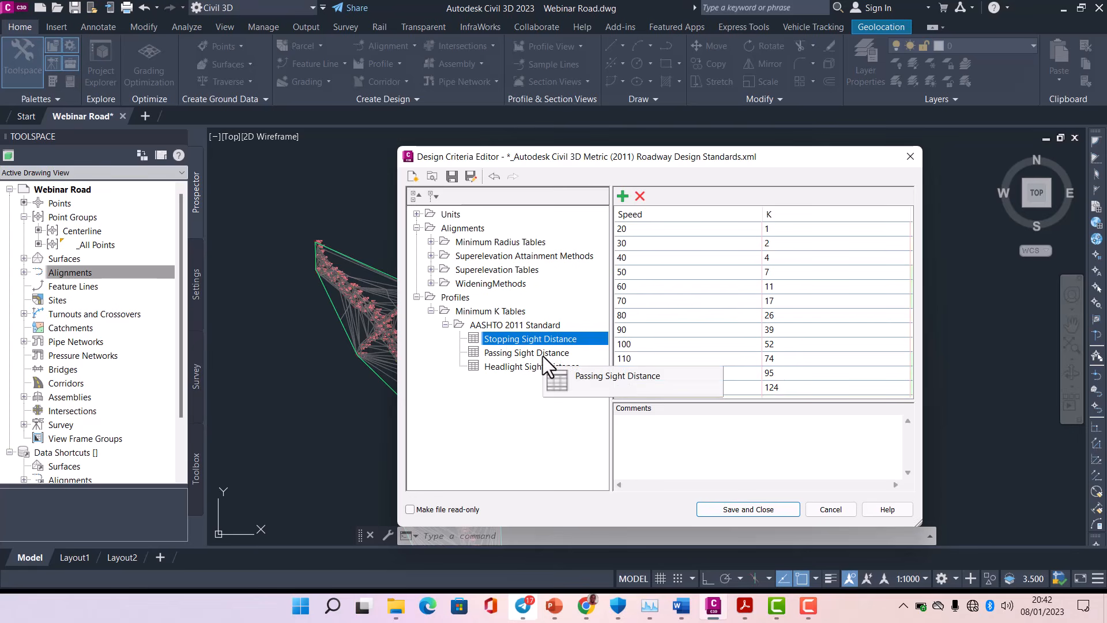
pyautogui.click(543, 356)
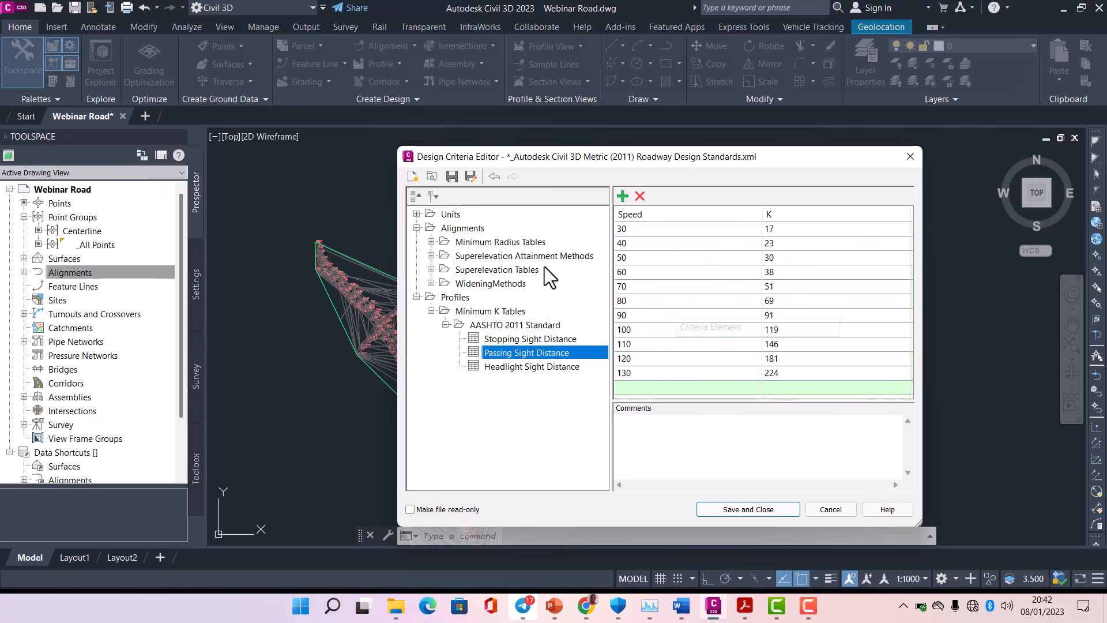
pyautogui.click(471, 177)
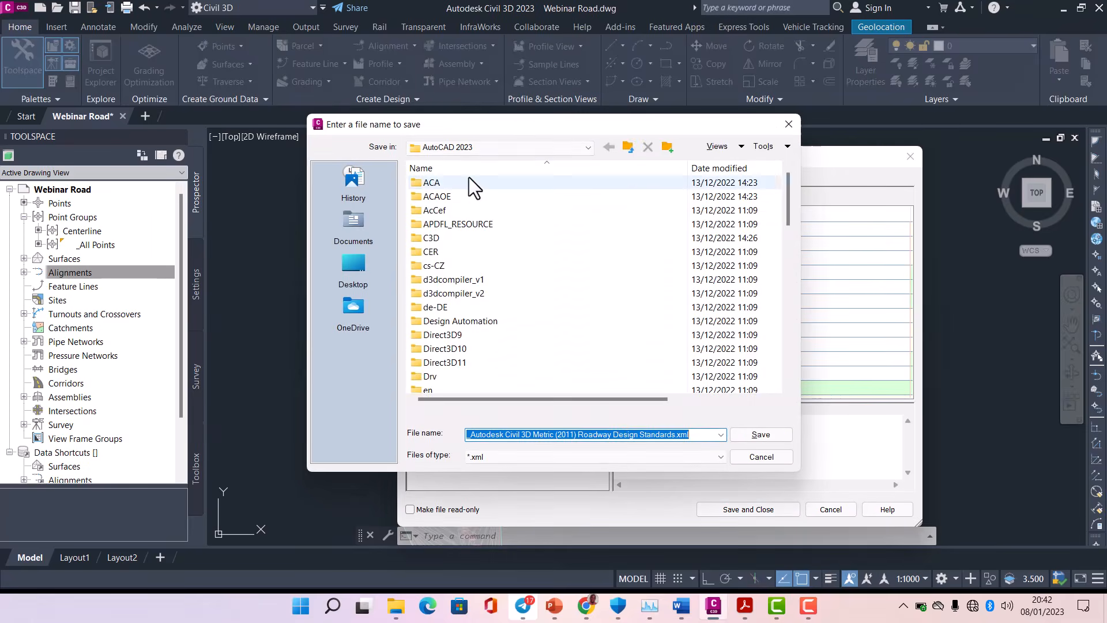
pyautogui.moveTo(517, 128); pyautogui.dragTo(591, 160)
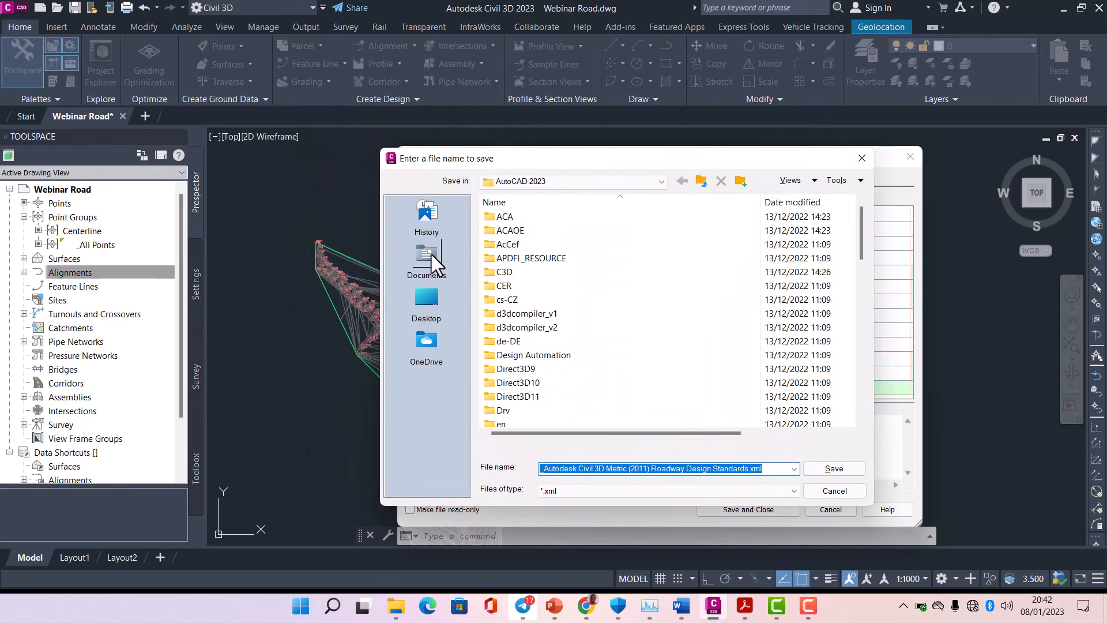
pyautogui.click(430, 307)
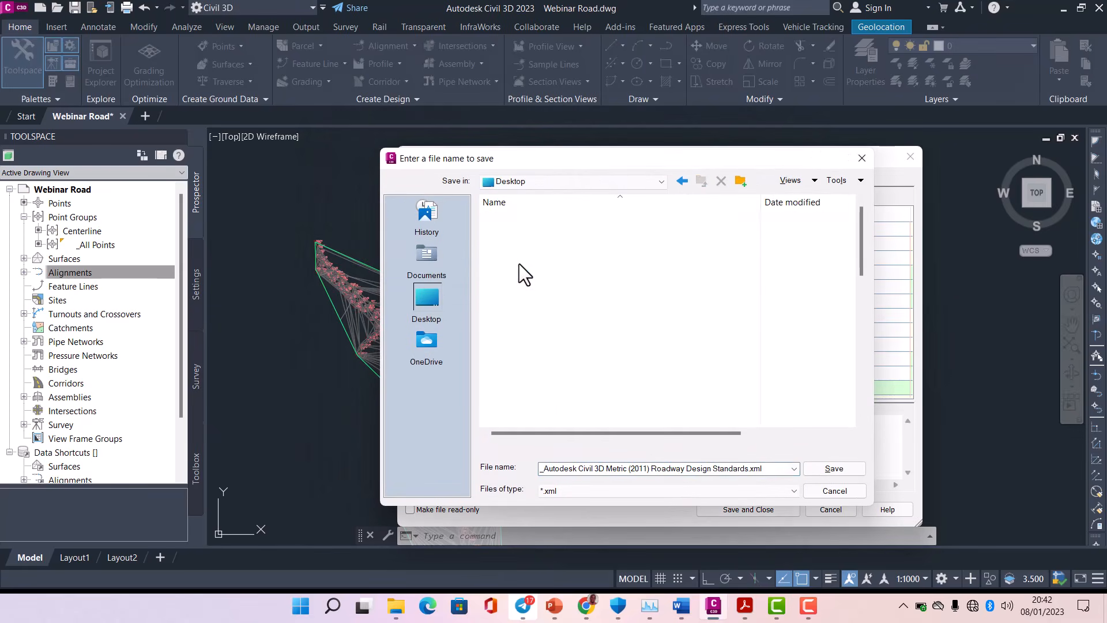
pyautogui.scroll(-10, 545, 365)
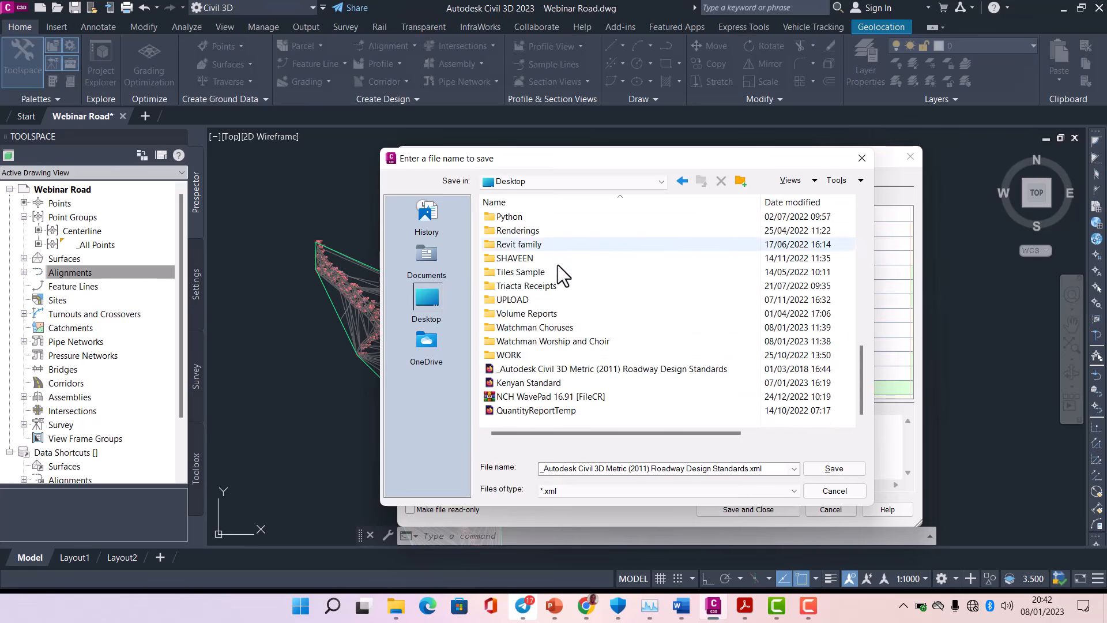
pyautogui.scroll(5, 499, 256)
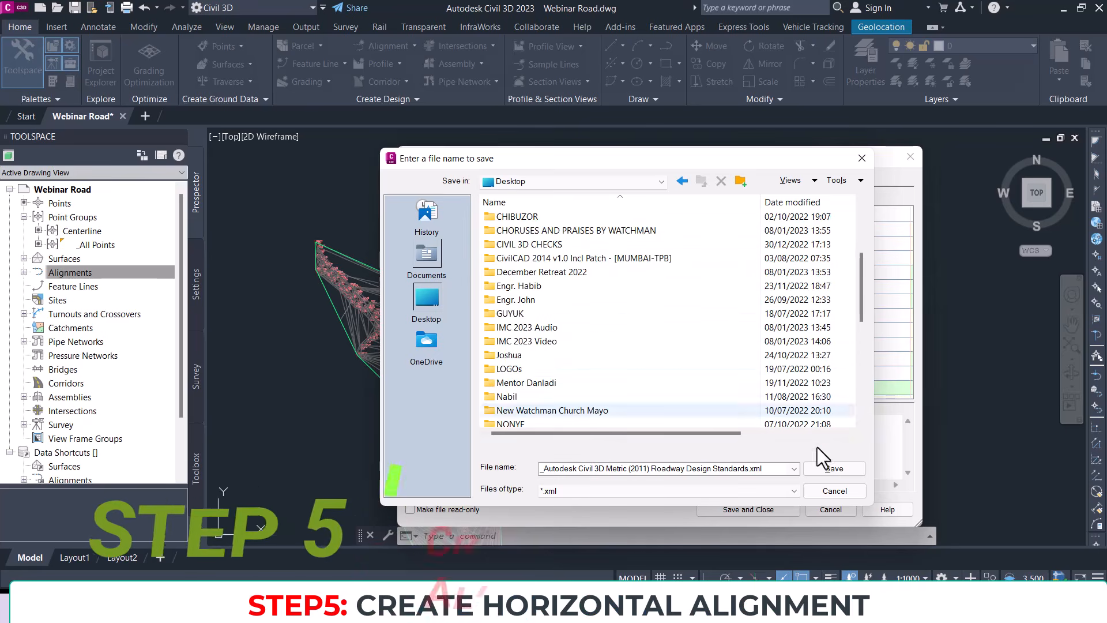
pyautogui.click(838, 491)
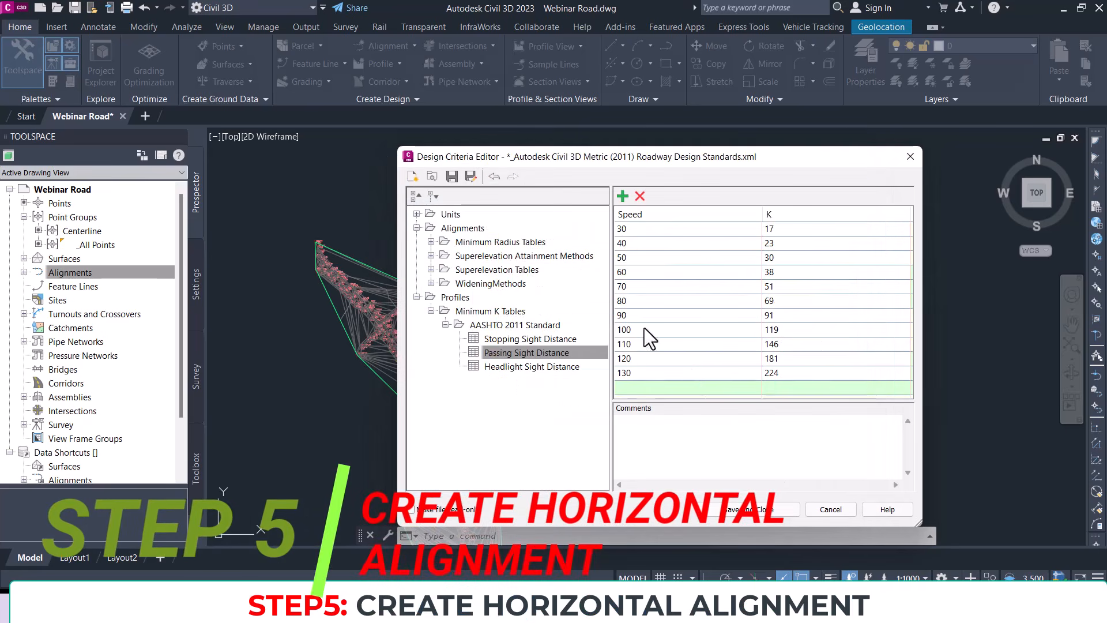
# Step: Close the Design Criteria Editor without saving and look over the survey points along the road surface
pyautogui.click(834, 511)
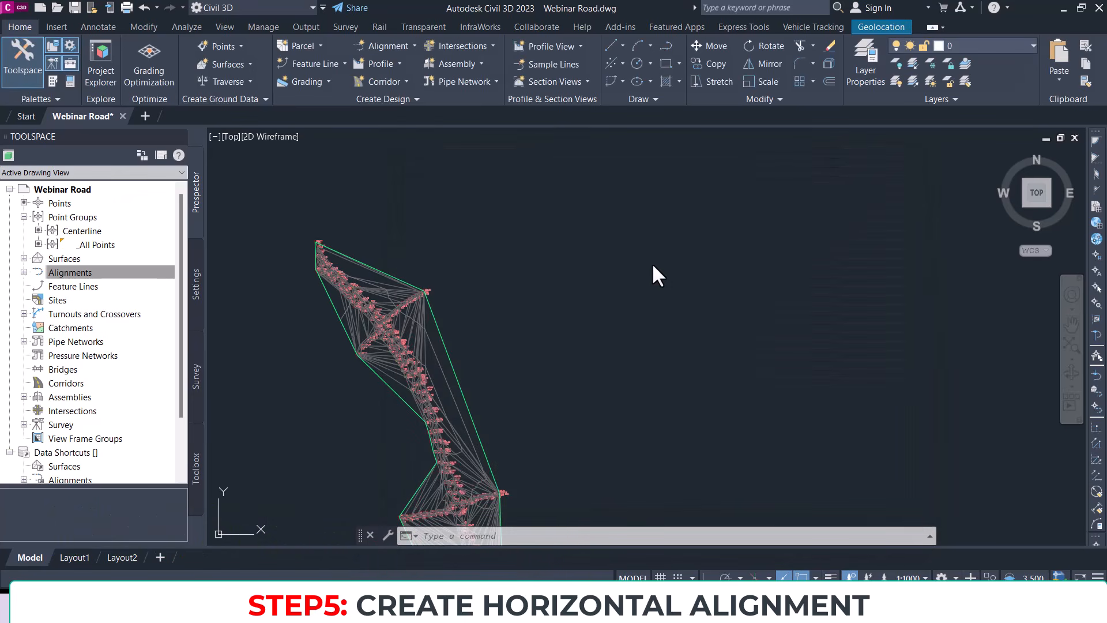
pyautogui.moveTo(521, 257)
pyautogui.mouseDown(button='middle')
pyautogui.moveTo(621, 312)
pyautogui.moveTo(615, 302)
pyautogui.moveTo(647, 290)
pyautogui.mouseUp(button='middle')
pyautogui.scroll(-2, 609, 306)
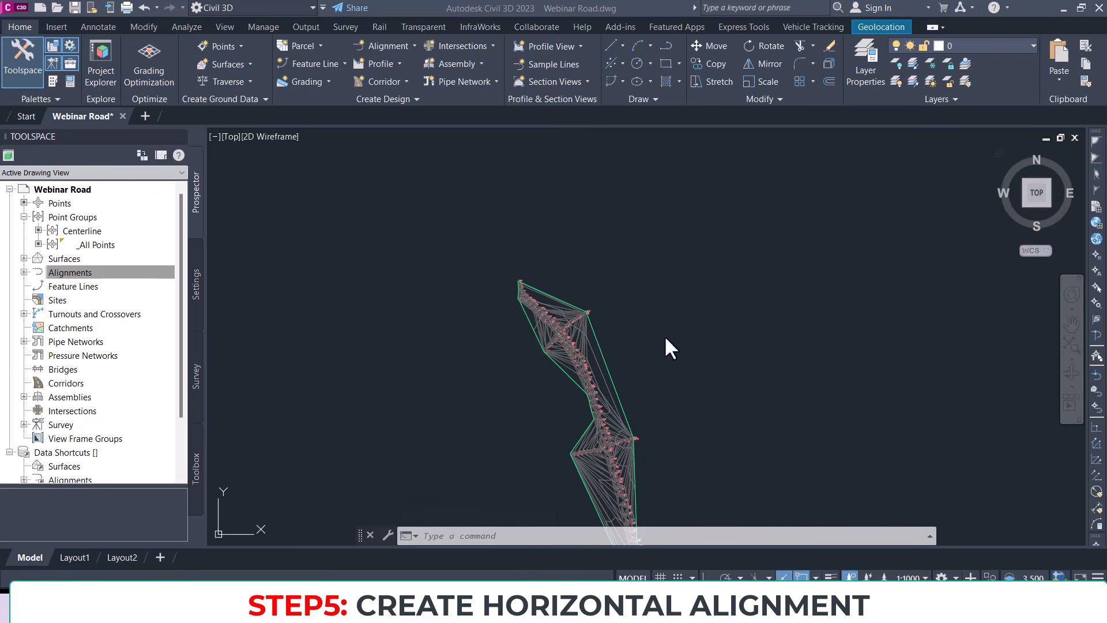
pyautogui.moveTo(643, 322); pyautogui.dragTo(649, 314, button='middle')
pyautogui.scroll(5, 589, 255)
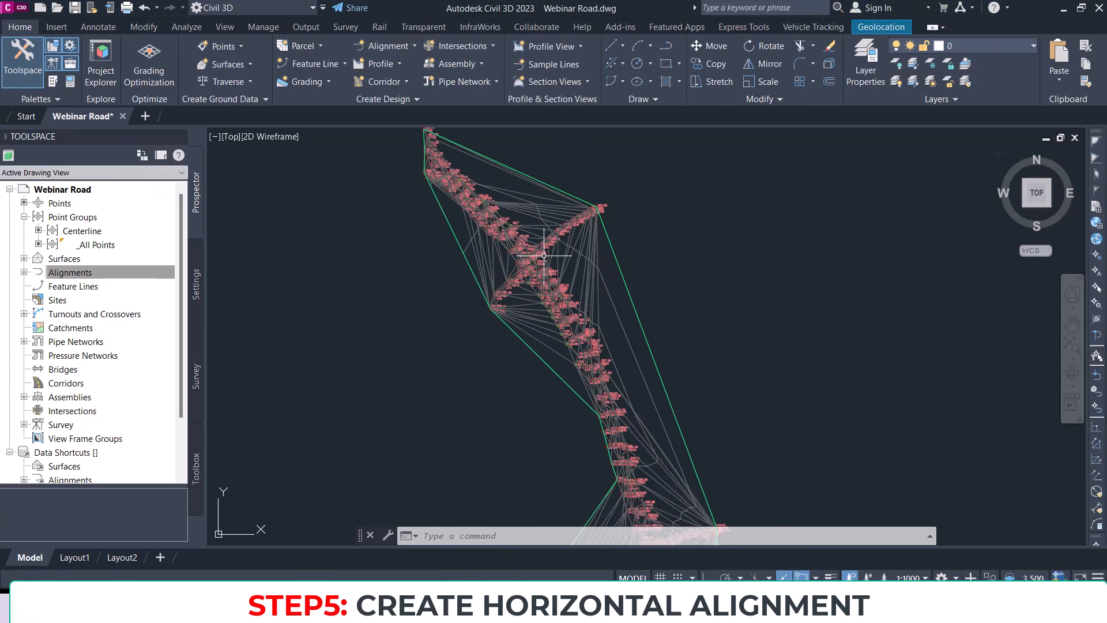
pyautogui.scroll(4, 430, 197)
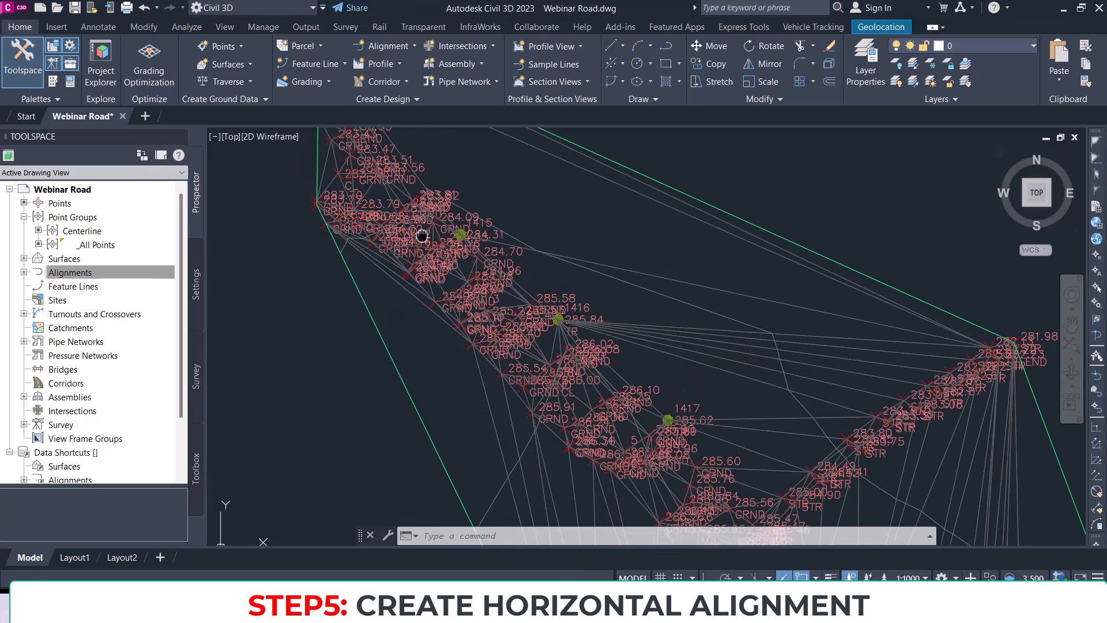
pyautogui.scroll(-6, 361, 221)
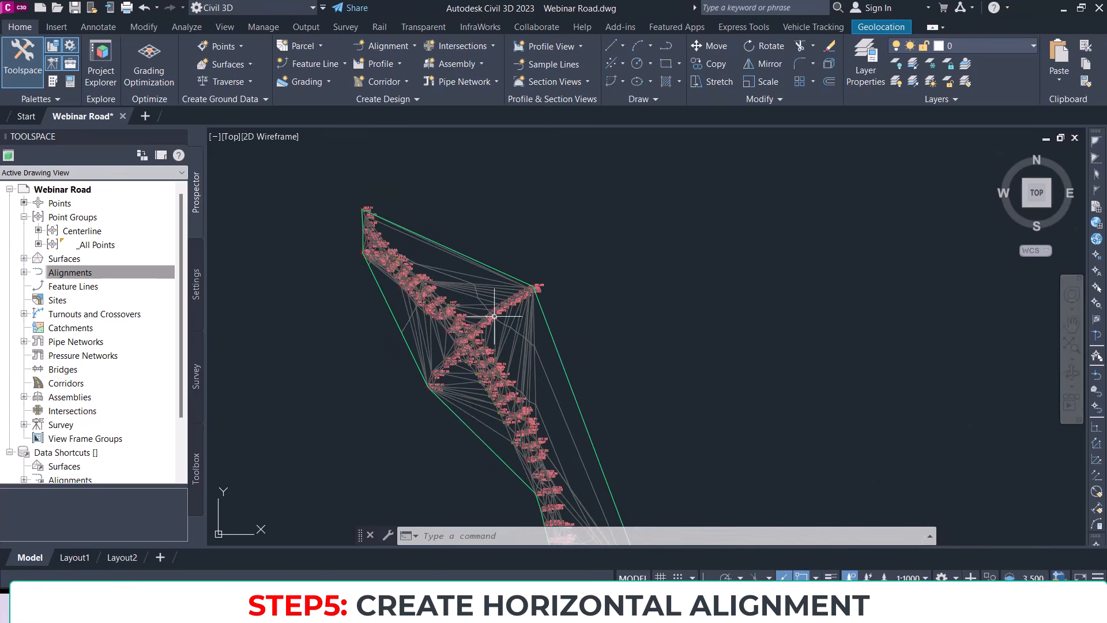
pyautogui.moveTo(524, 381); pyautogui.dragTo(604, 284, button='middle')
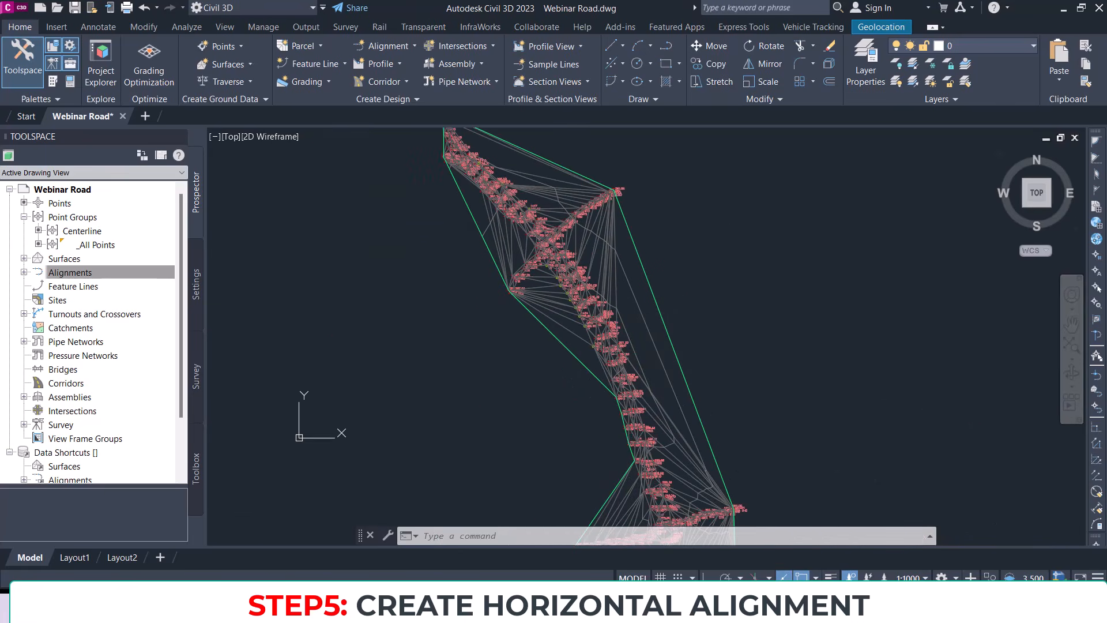
# Step: Select all points of the Centerline point group and isolate them in the drawing
pyautogui.rightClick(83, 231)
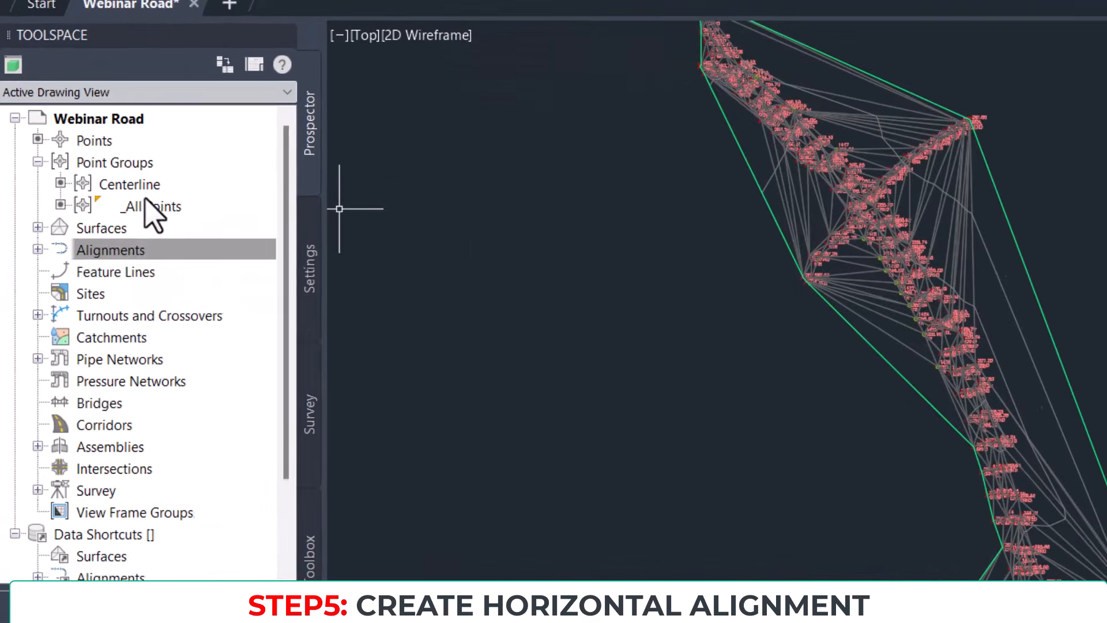
pyautogui.click(88, 231)
pyautogui.rightClick(143, 184)
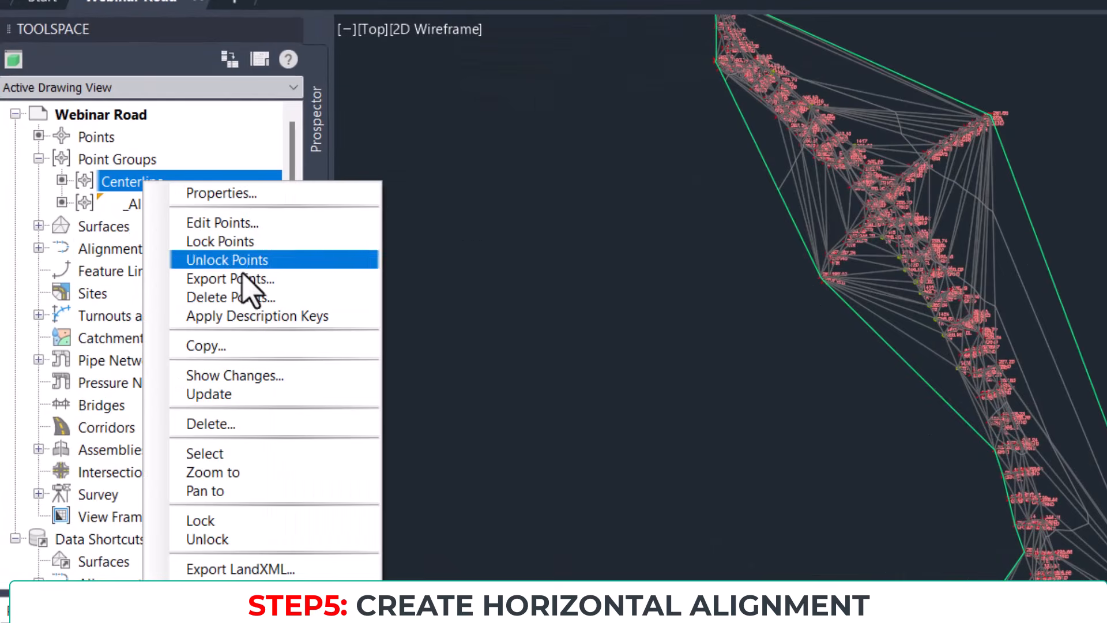
pyautogui.click(254, 455)
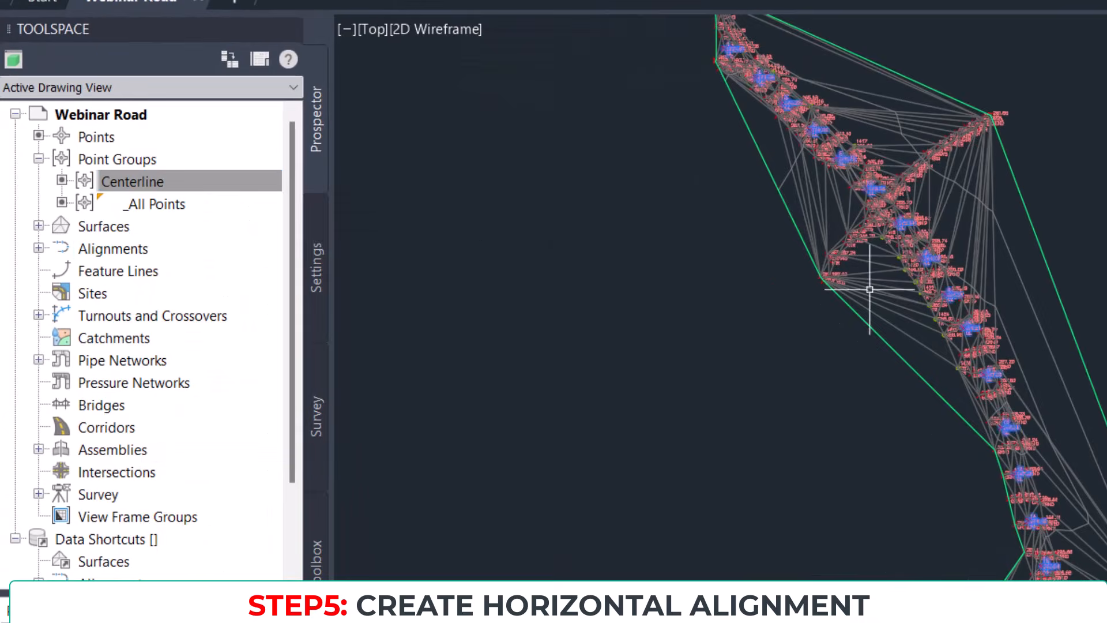
pyautogui.scroll(-4, 836, 242)
pyautogui.write('ISOLATE')
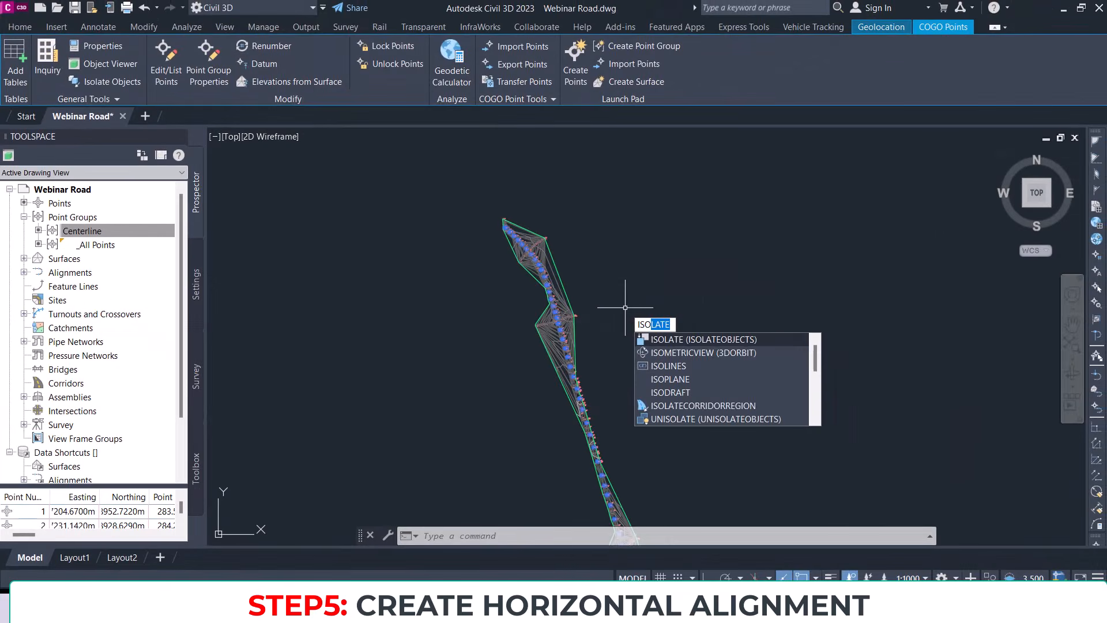
pyautogui.press('Return')
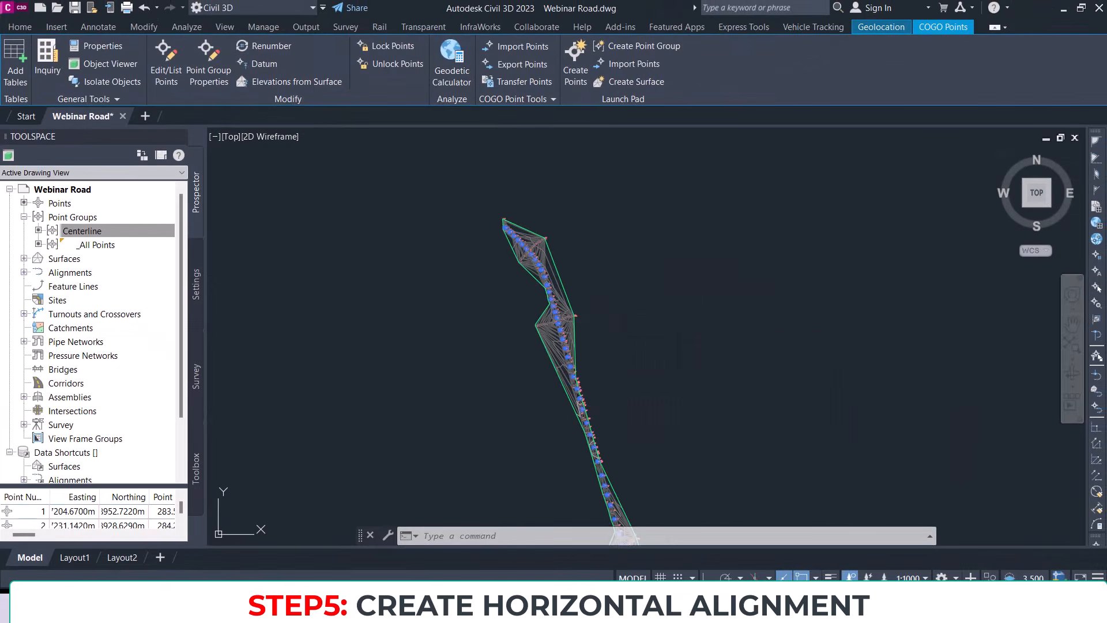
# Step: Examine the course of the isolated centerline points along the whole length of the road
pyautogui.scroll(-2, 575, 345)
pyautogui.moveTo(583, 386); pyautogui.dragTo(574, 225, button='middle')
pyautogui.moveTo(597, 417); pyautogui.dragTo(607, 234, button='middle')
pyautogui.scroll(2, 567, 279)
pyautogui.scroll(3, 567, 279)
pyautogui.moveTo(514, 218); pyautogui.dragTo(508, 447, button='middle')
pyautogui.scroll(-4, 518, 386)
pyautogui.moveTo(528, 262); pyautogui.dragTo(548, 420, button='middle')
pyautogui.scroll(2, 485, 236)
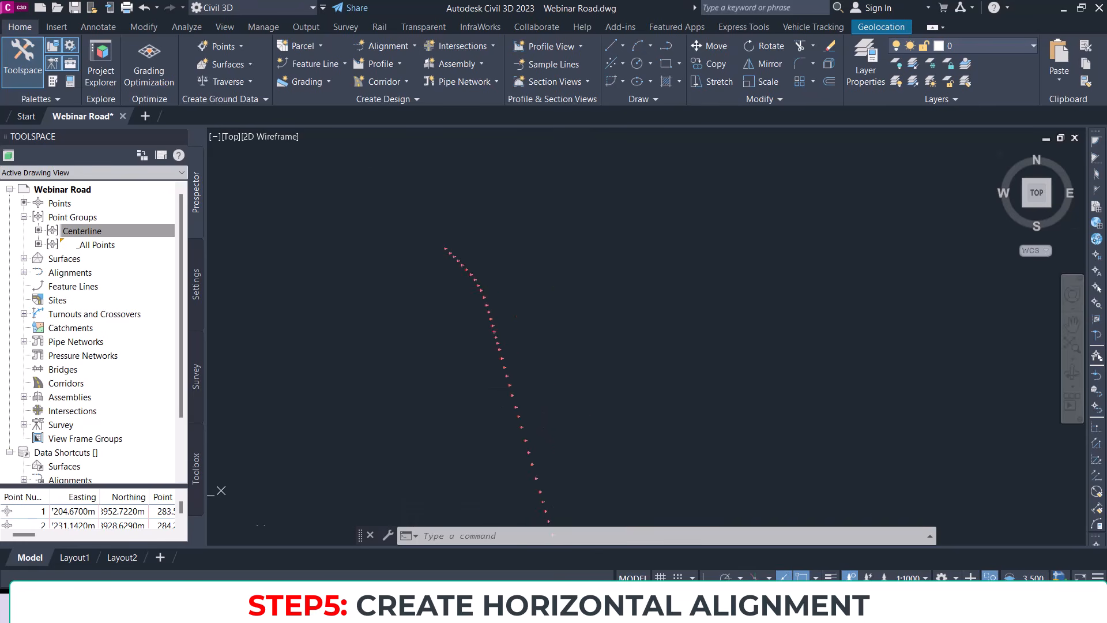
# Step: Start a new alignment with the Alignment Creation Tools and set its name template to "Road <[Next Counter]>"
pyautogui.click(393, 47)
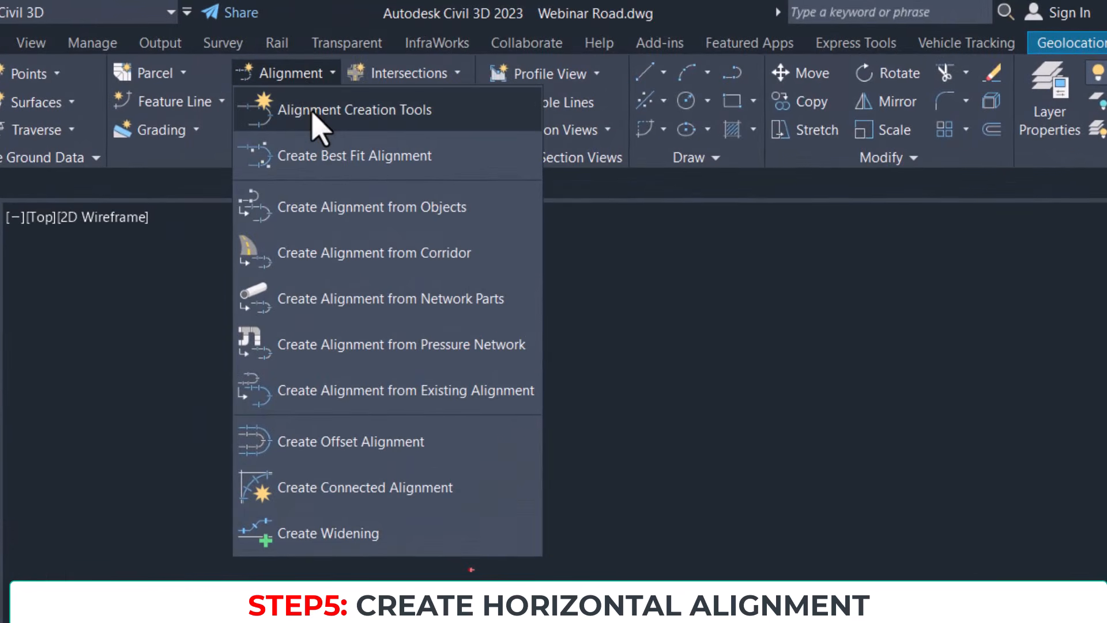
pyautogui.click(392, 113)
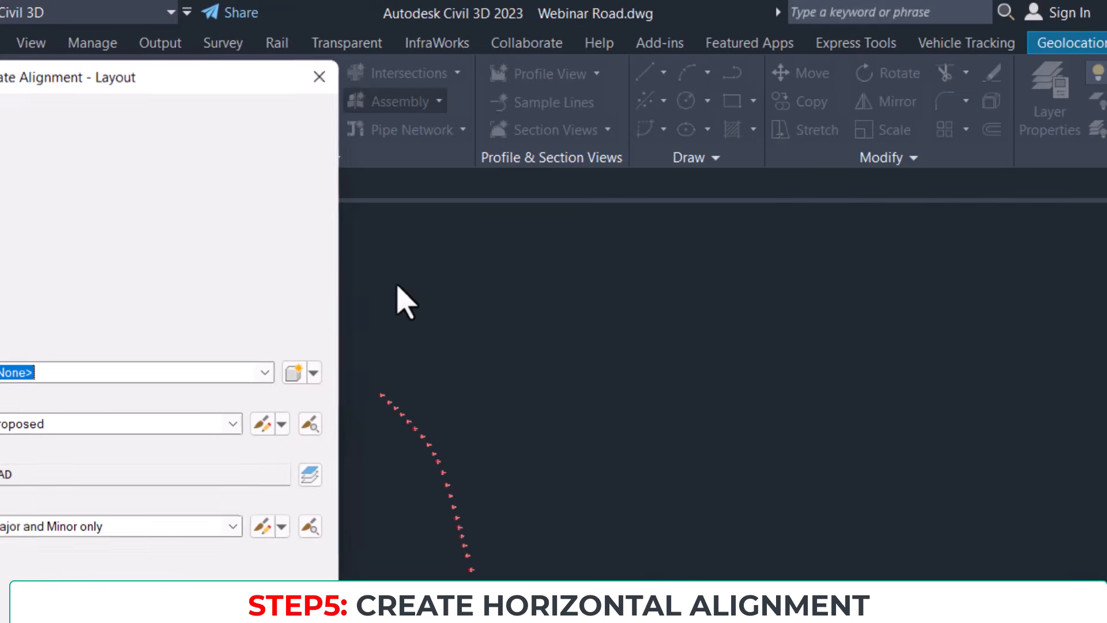
pyautogui.moveTo(171, 78); pyautogui.dragTo(441, 167)
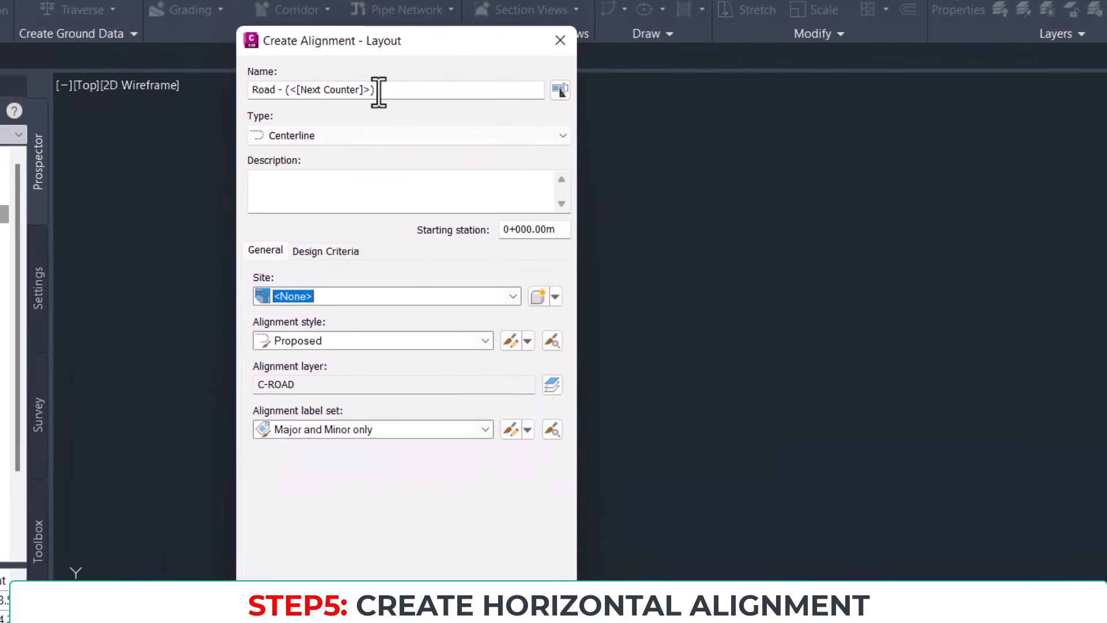
pyautogui.click(387, 90)
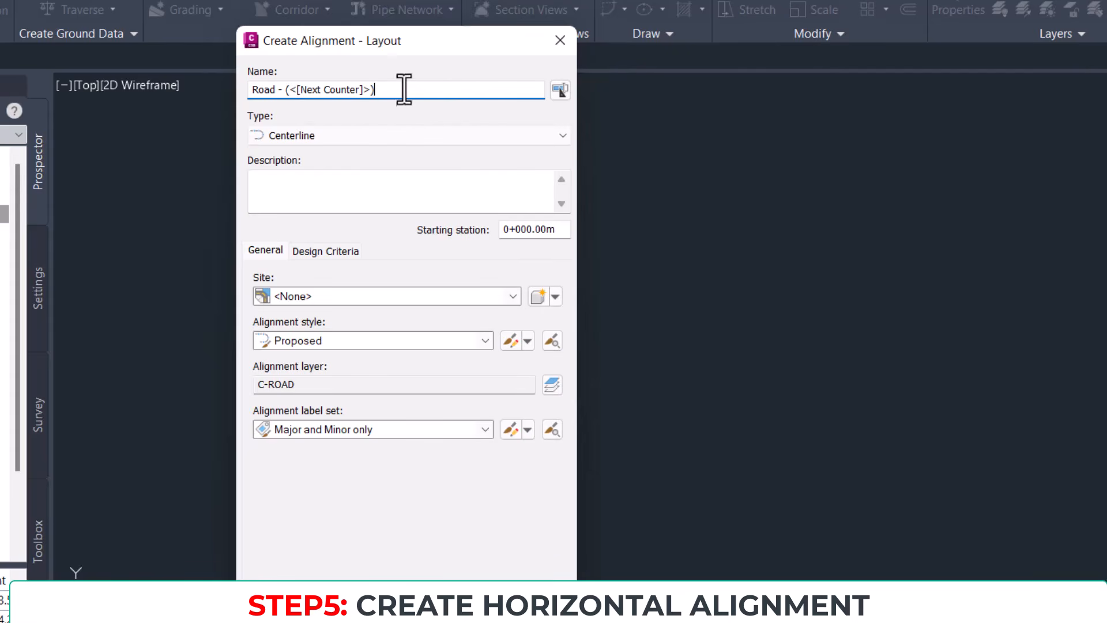
pyautogui.moveTo(386, 89); pyautogui.dragTo(176, 81)
pyautogui.write('r')
pyautogui.moveTo(530, 89); pyautogui.dragTo(236, 92)
pyautogui.press('Delete')
pyautogui.click(561, 90)
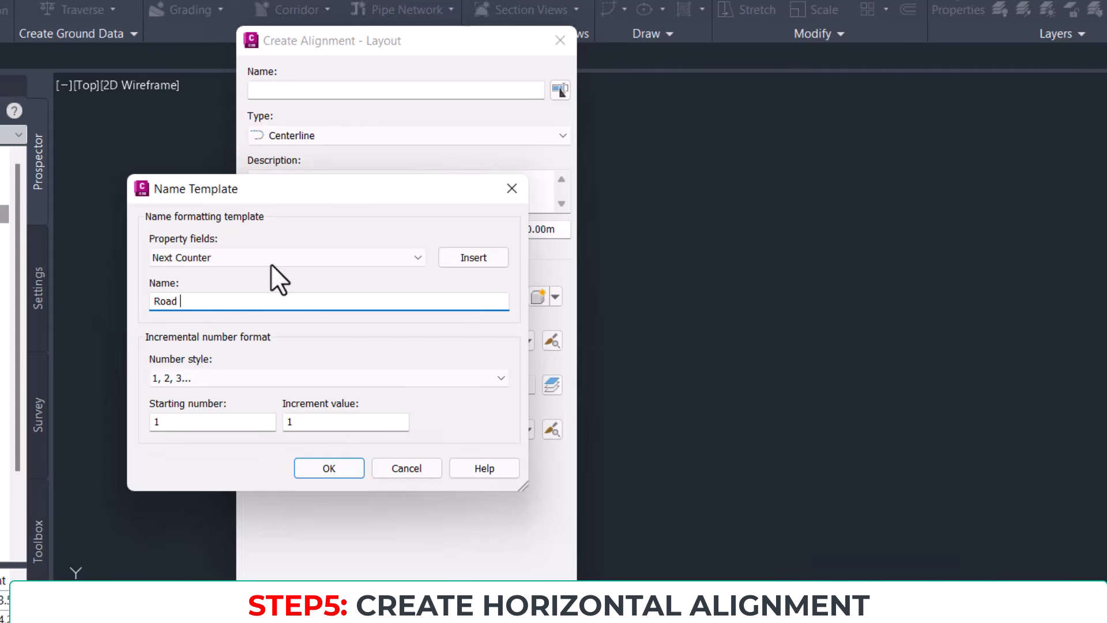
pyautogui.click(479, 260)
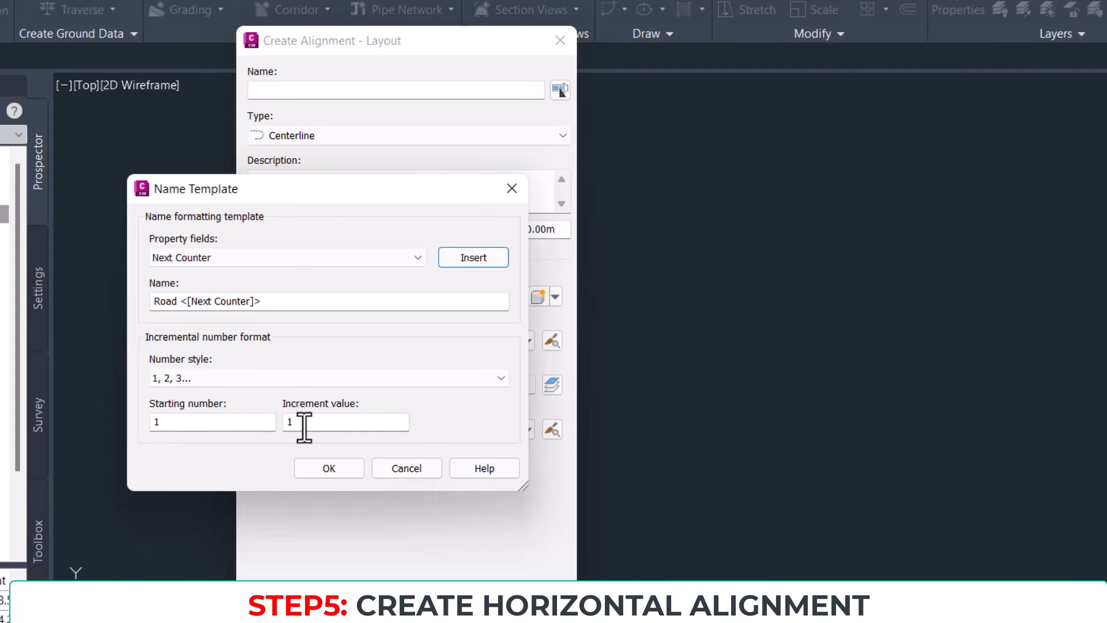
pyautogui.click(329, 468)
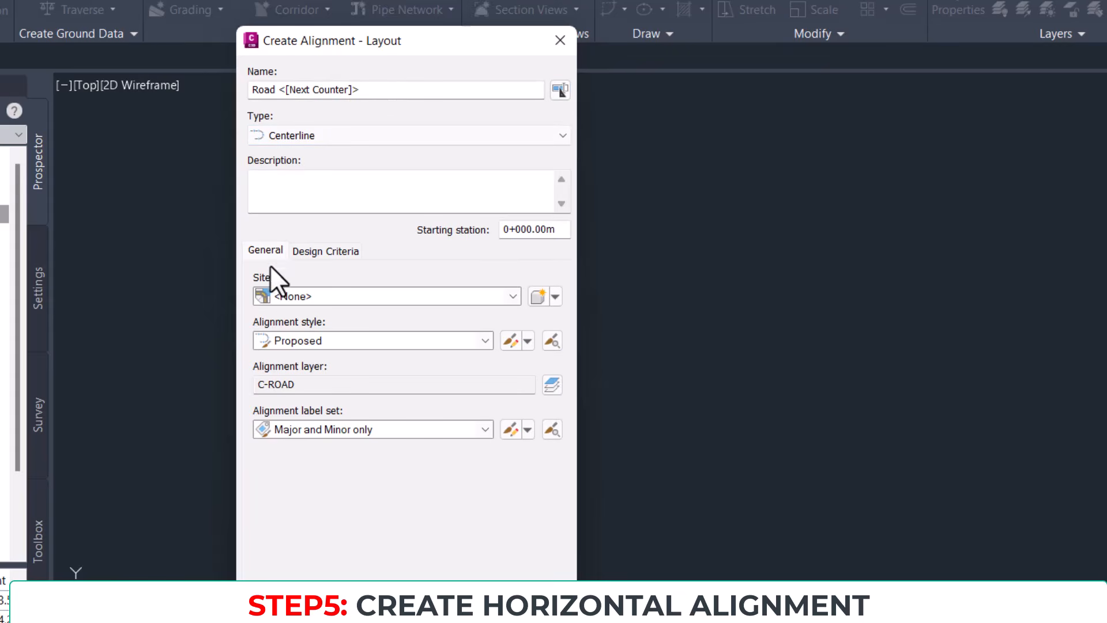
# Step: Choose site <None>, the Proposed alignment style and the "Major and Minor only" label set for the new alignment
pyautogui.click(300, 296)
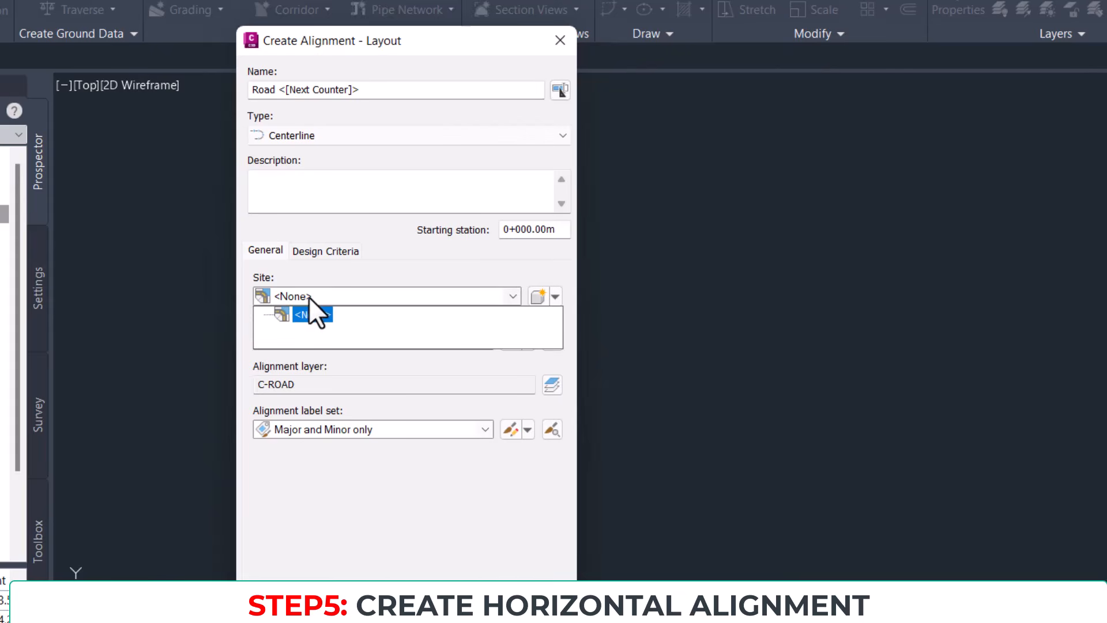
pyautogui.click(310, 297)
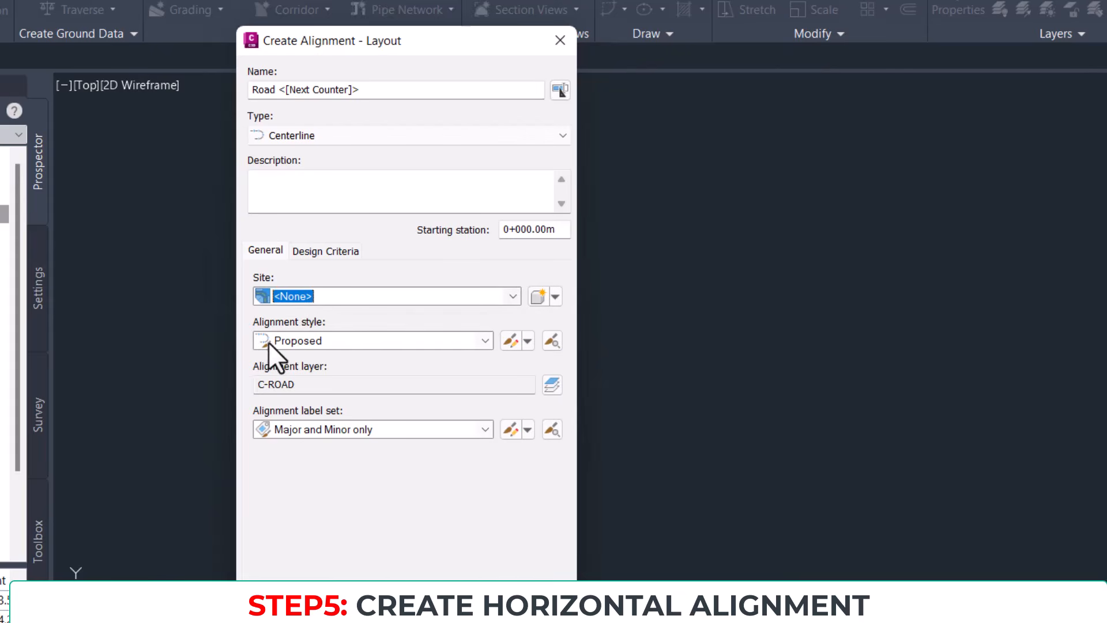
pyautogui.click(318, 337)
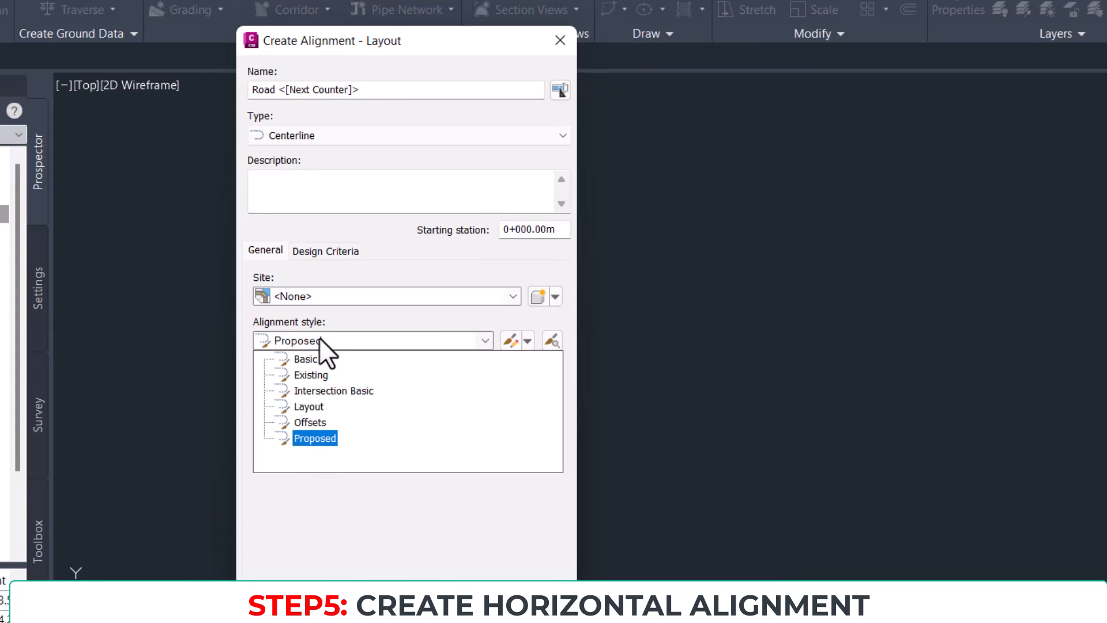
pyautogui.click(320, 440)
pyautogui.click(330, 344)
pyautogui.click(319, 439)
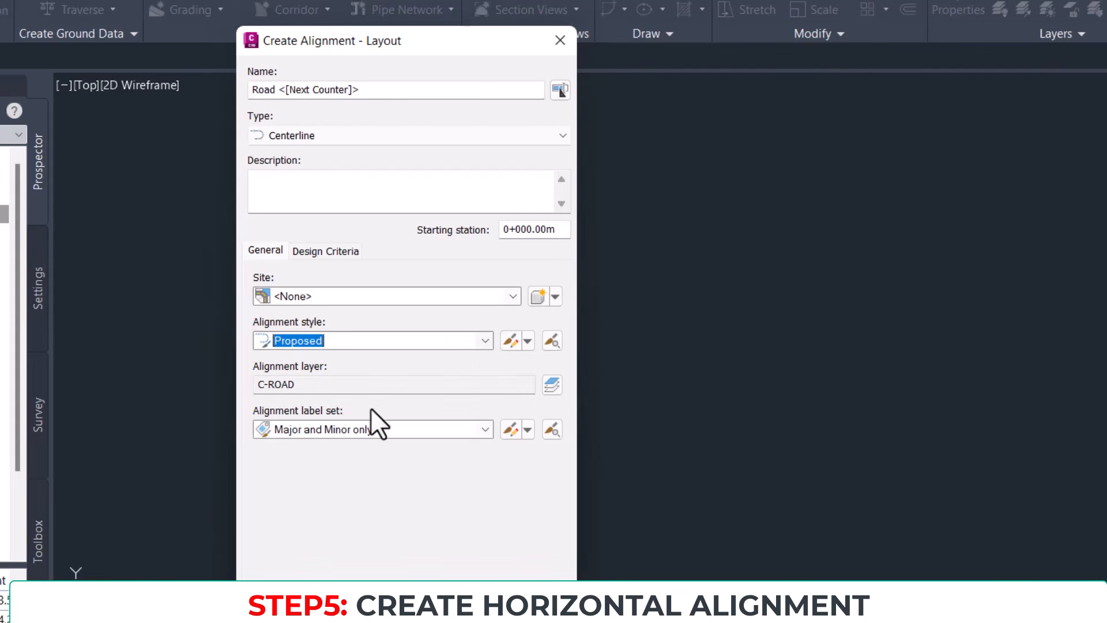
pyautogui.click(531, 341)
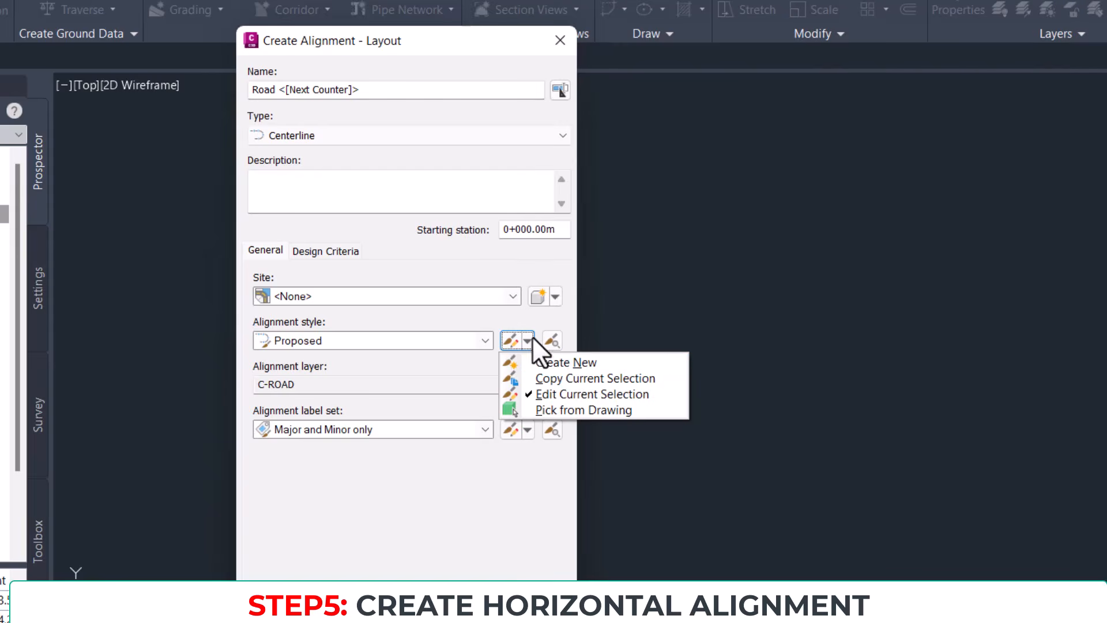
pyautogui.click(470, 325)
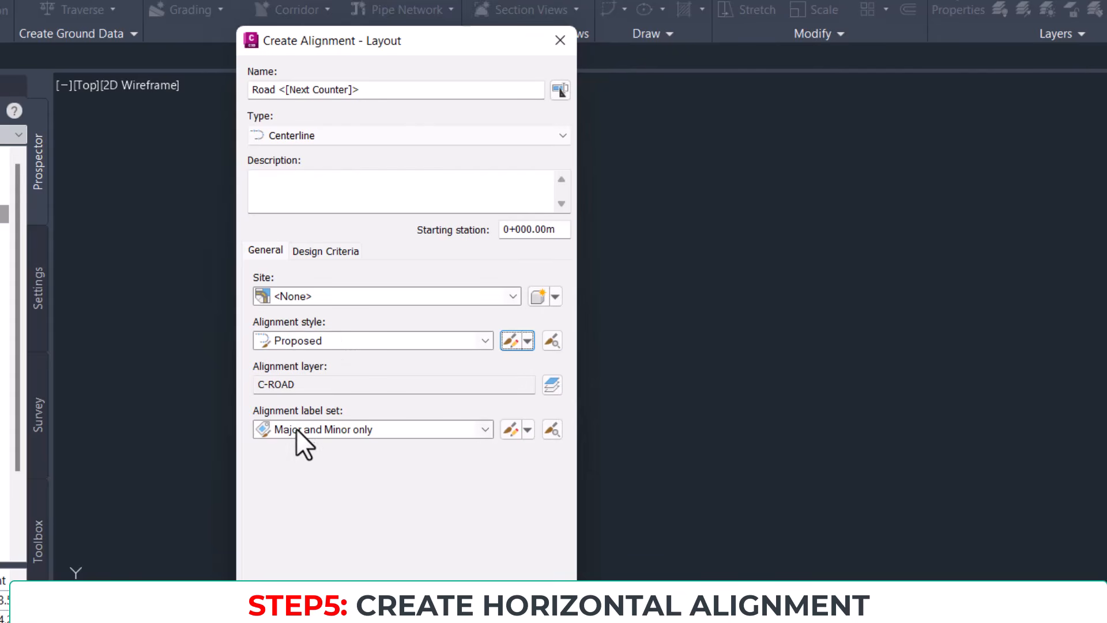
pyautogui.click(342, 431)
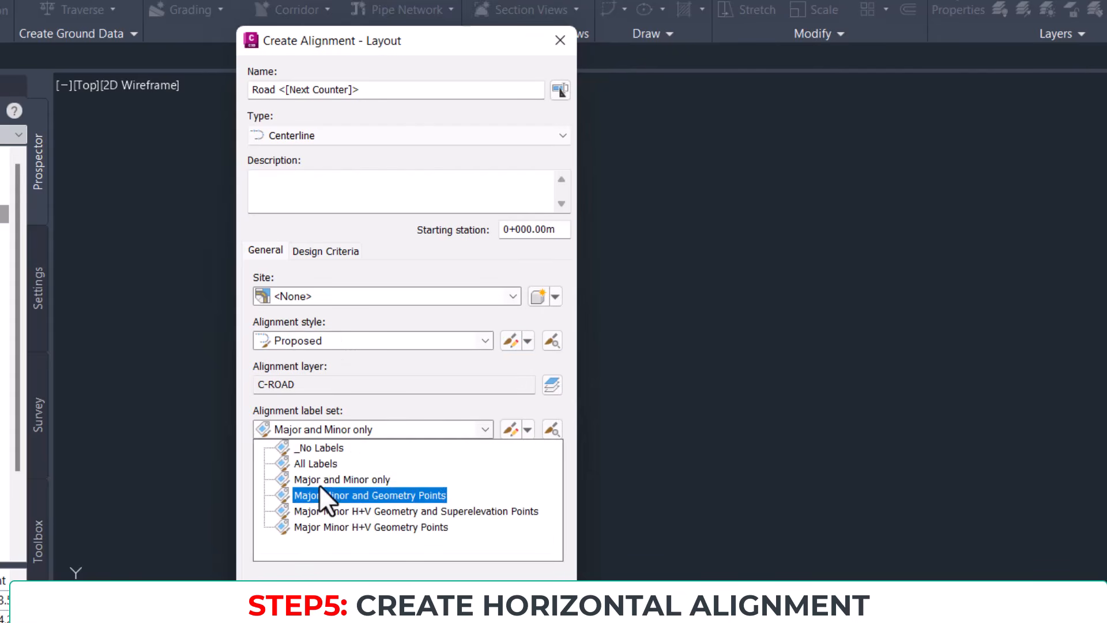
pyautogui.click(352, 479)
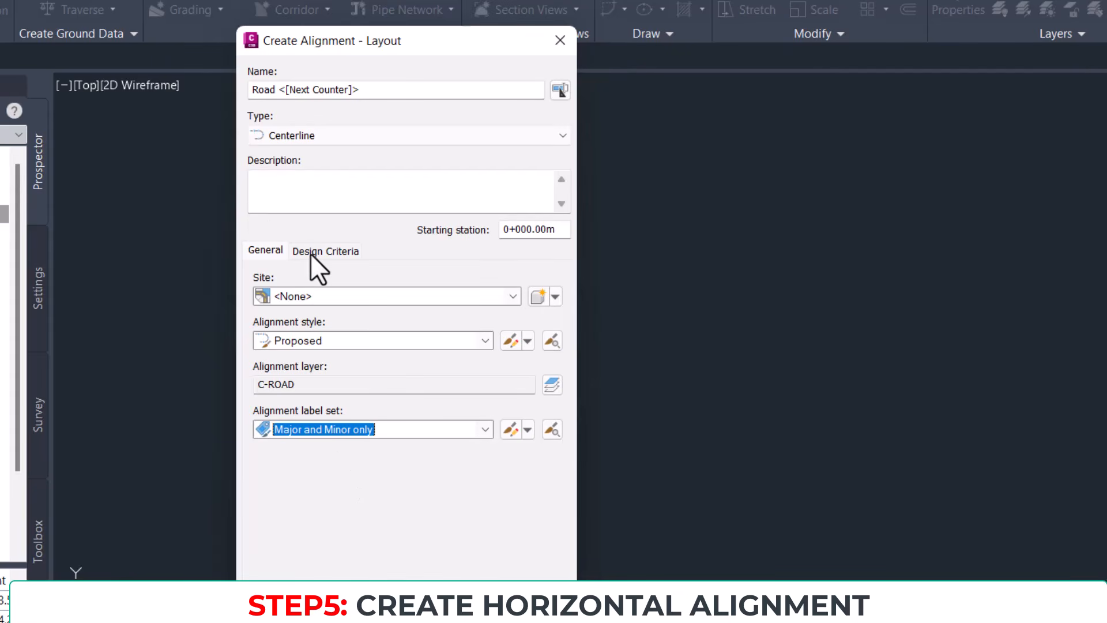
# Step: Set the starting design speed in the alignment's design criteria to 80 km/h
pyautogui.click(324, 252)
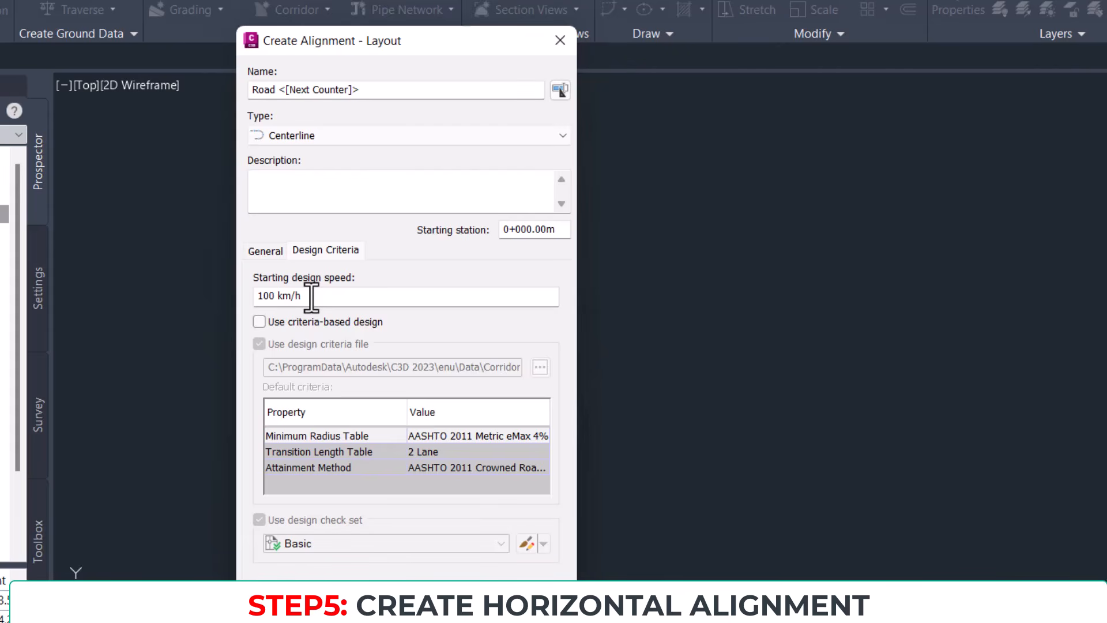
pyautogui.moveTo(331, 295); pyautogui.dragTo(227, 297)
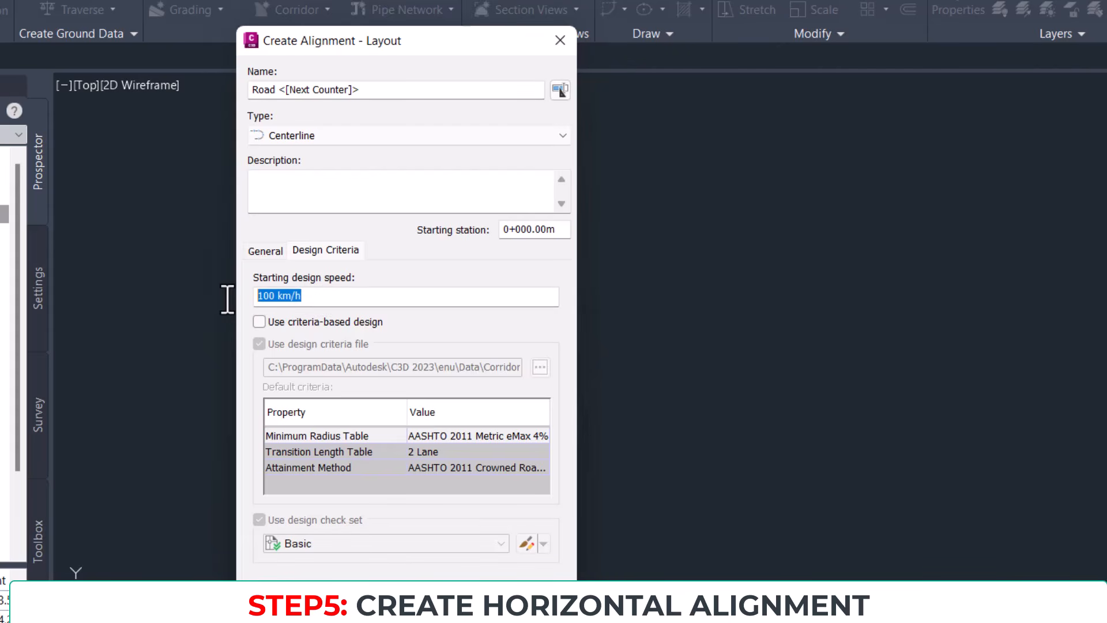
pyautogui.write('80')
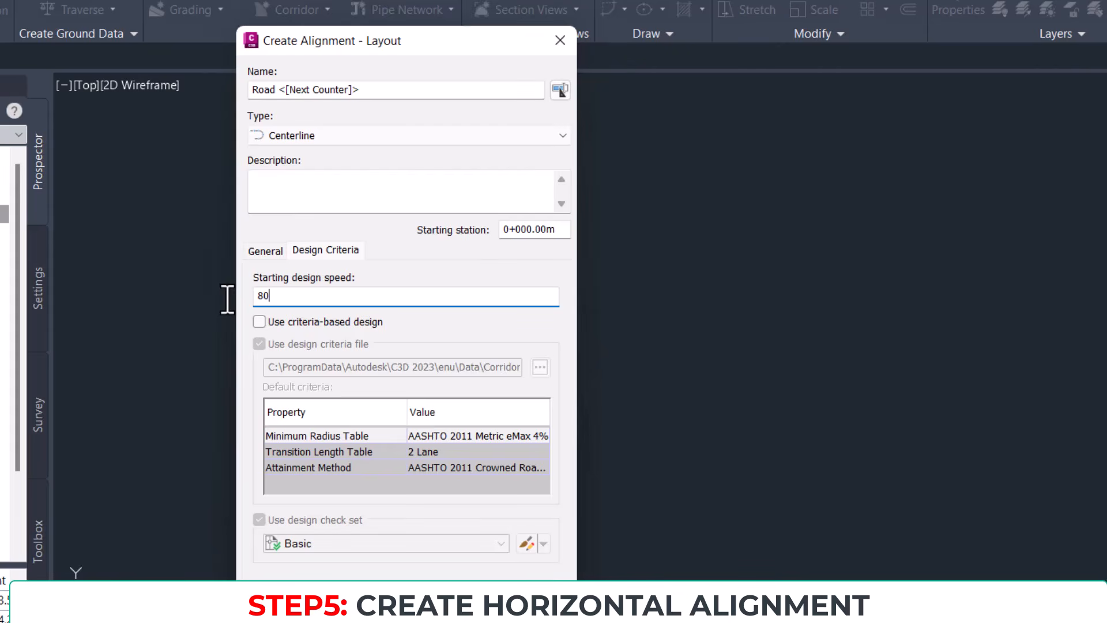
pyautogui.click(285, 207)
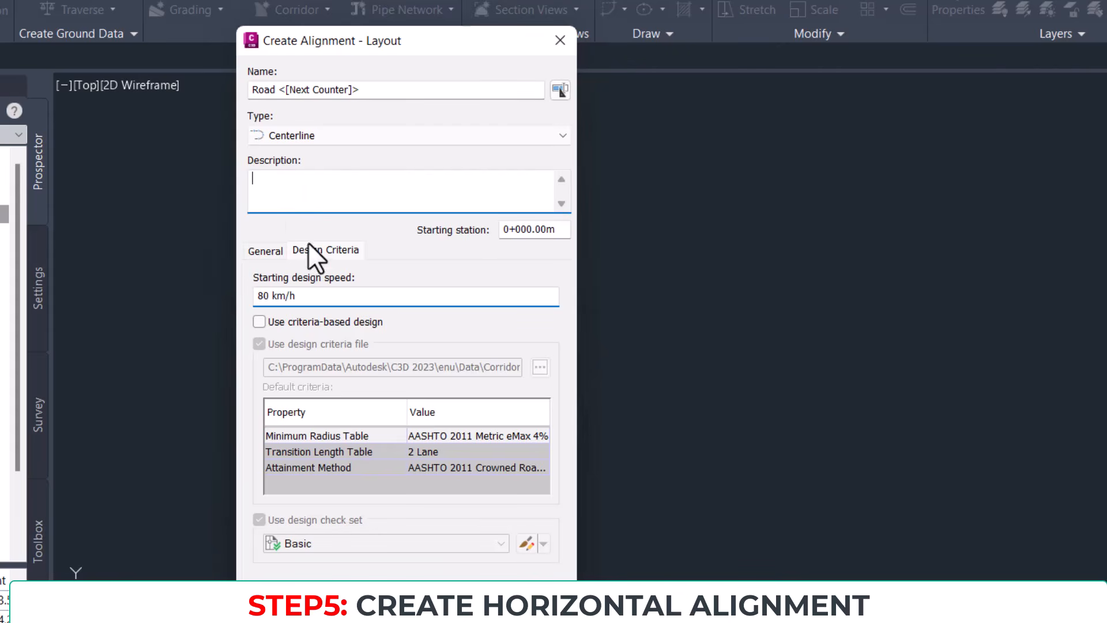
# Step: Set the alignment's starting design speed to 100 km/h
pyautogui.click(306, 296)
pyautogui.moveTo(313, 296); pyautogui.dragTo(242, 292)
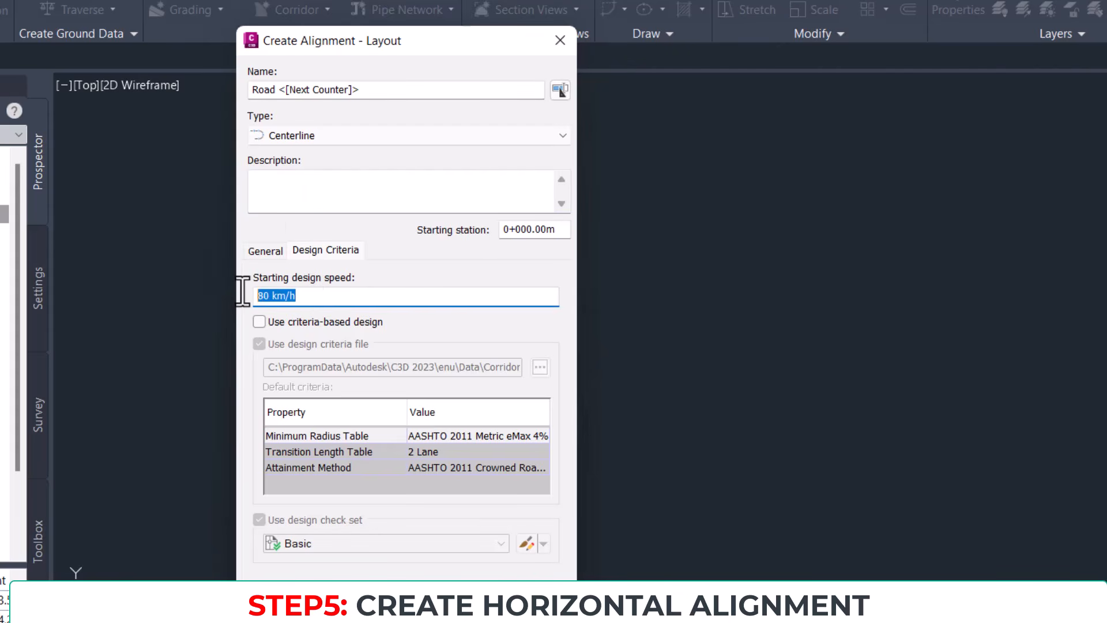
pyautogui.press('BackSpace')
pyautogui.write('100')
pyautogui.click(316, 188)
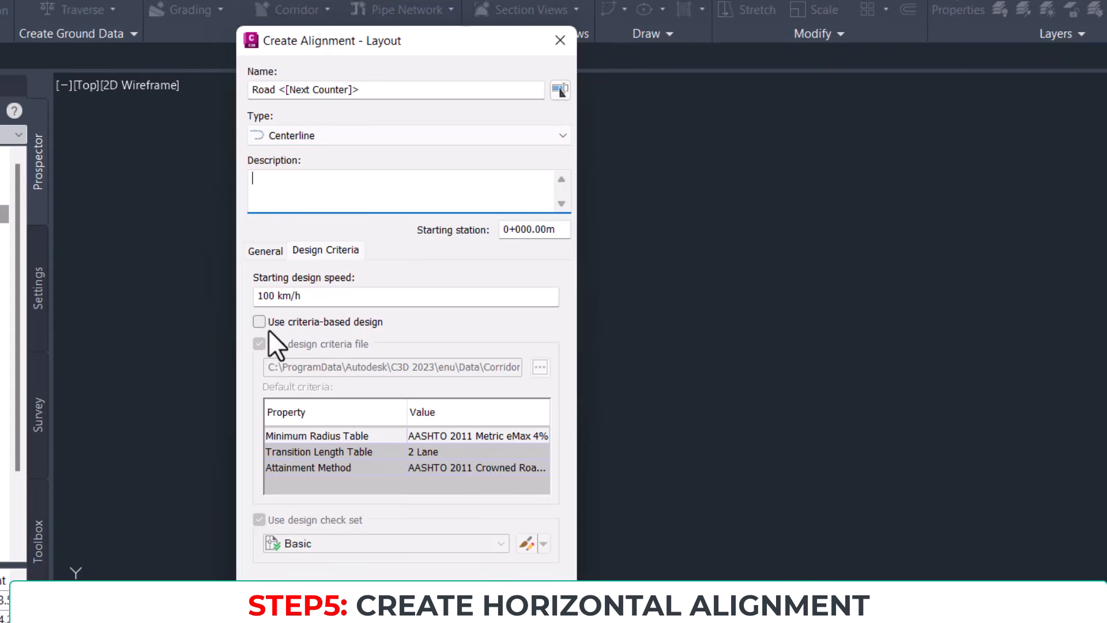
pyautogui.click(300, 291)
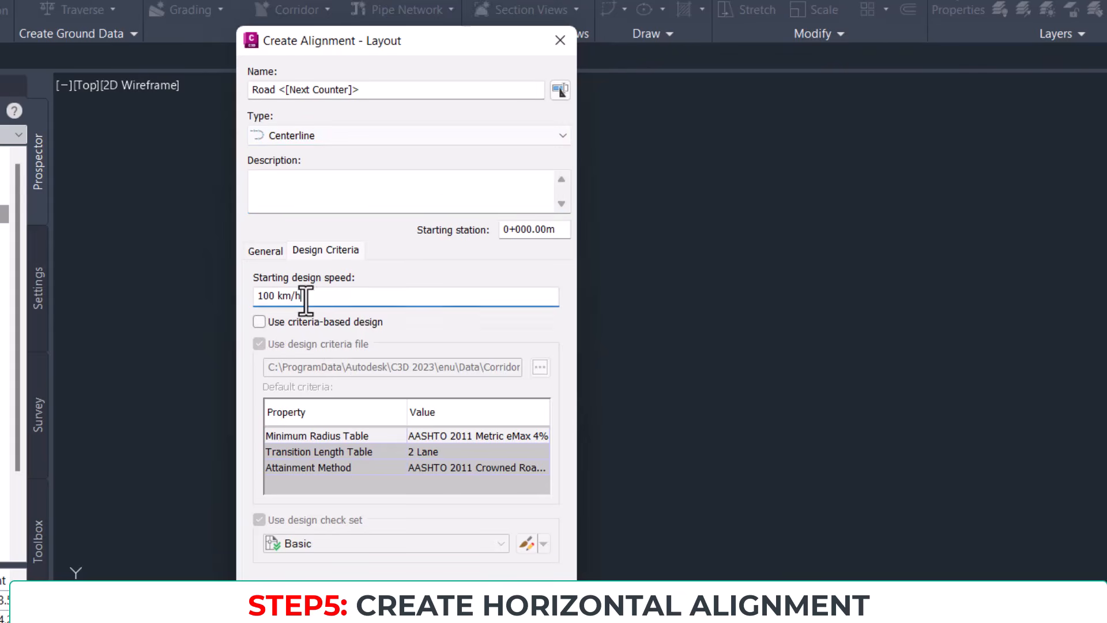
# Step: Enable criteria-based design and load the "_FMW-HM (2013) Roadway Design Standards" file from the FMH Highway Design Standard folder
pyautogui.click(260, 322)
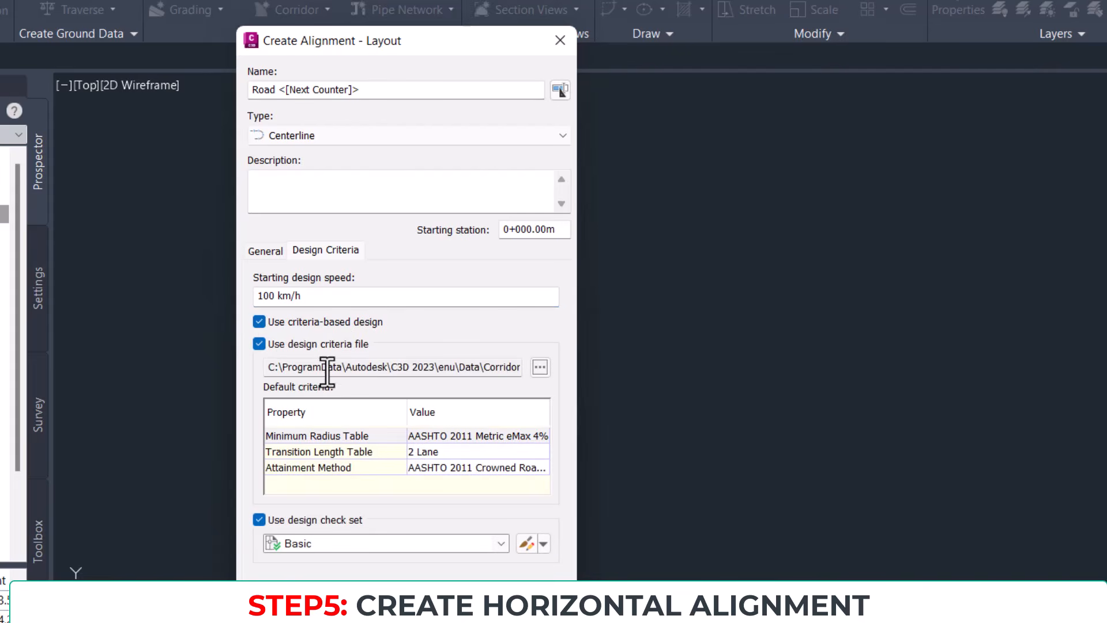
pyautogui.click(539, 368)
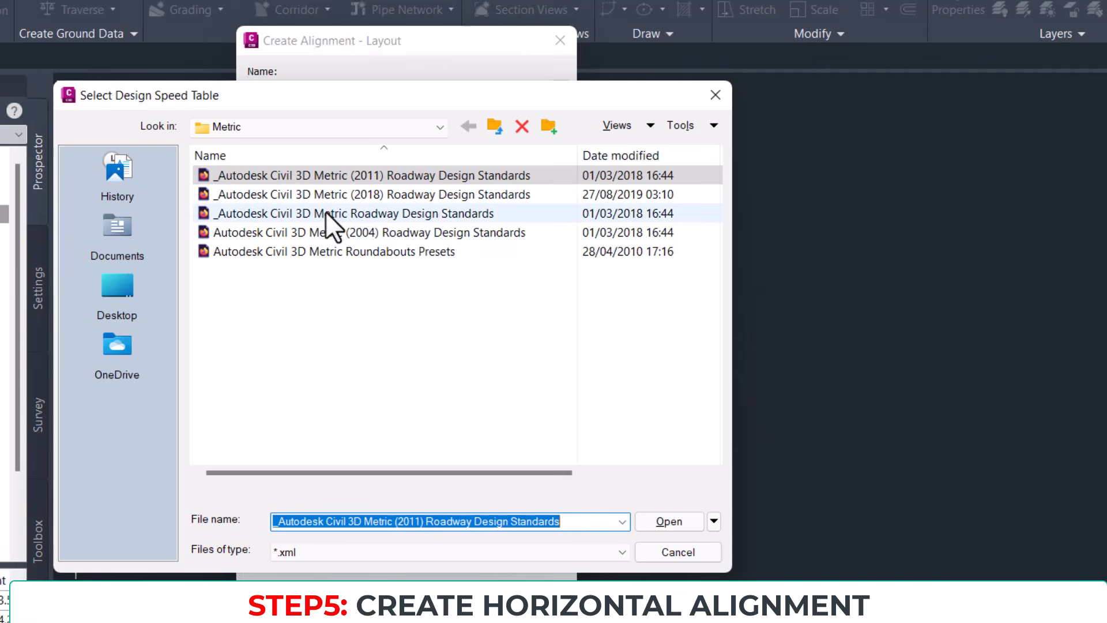
pyautogui.click(120, 230)
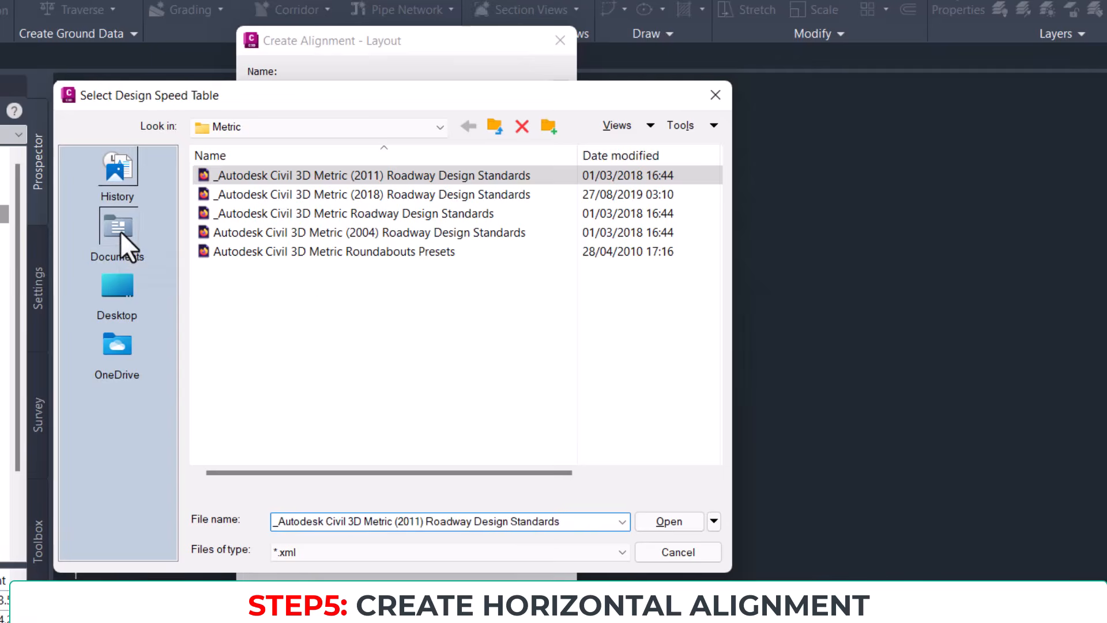
pyautogui.doubleClick(291, 348)
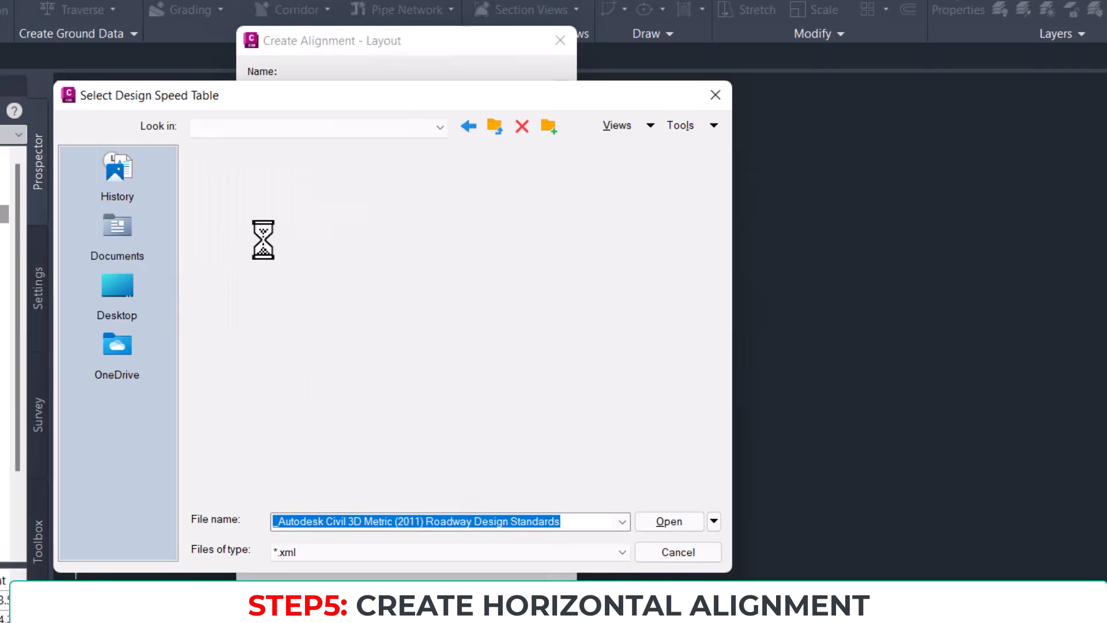
pyautogui.click(296, 273)
pyautogui.doubleClick(295, 272)
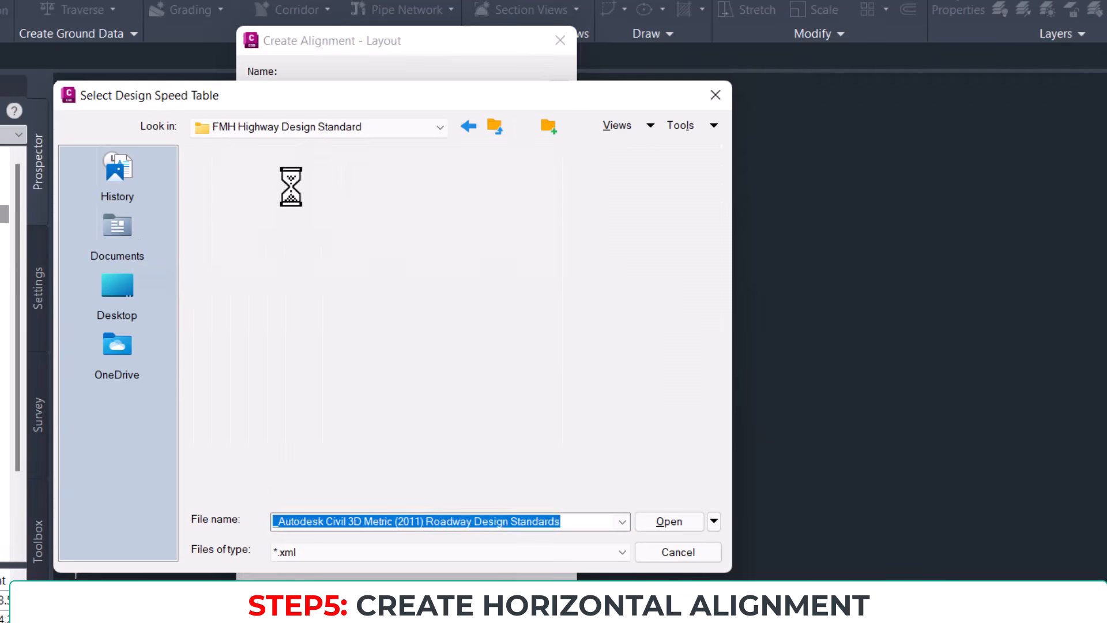
pyautogui.click(289, 176)
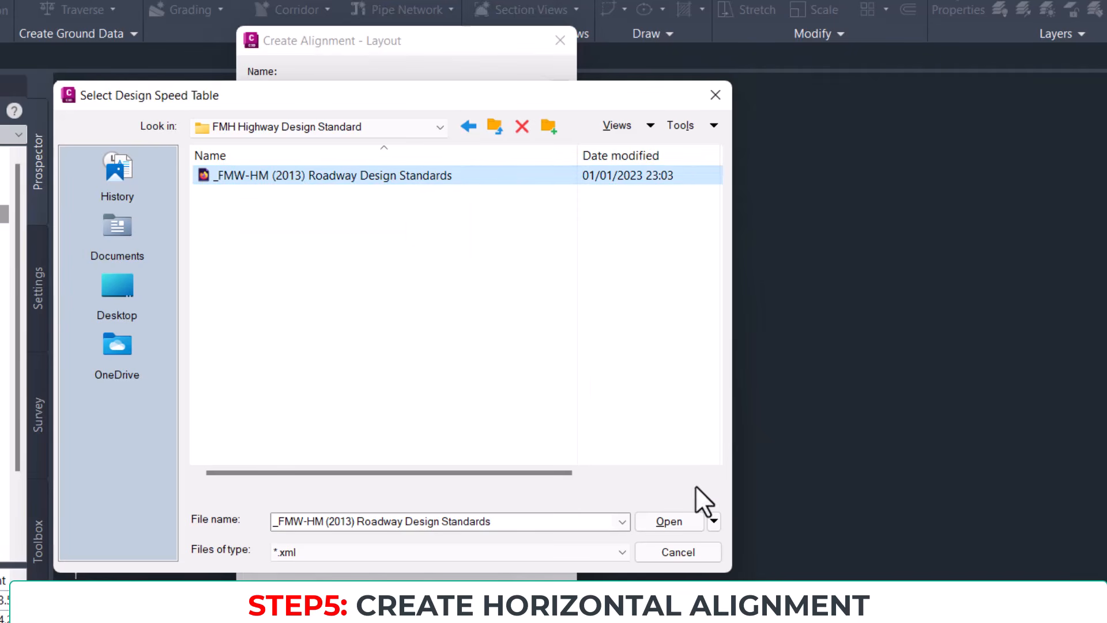
pyautogui.click(669, 522)
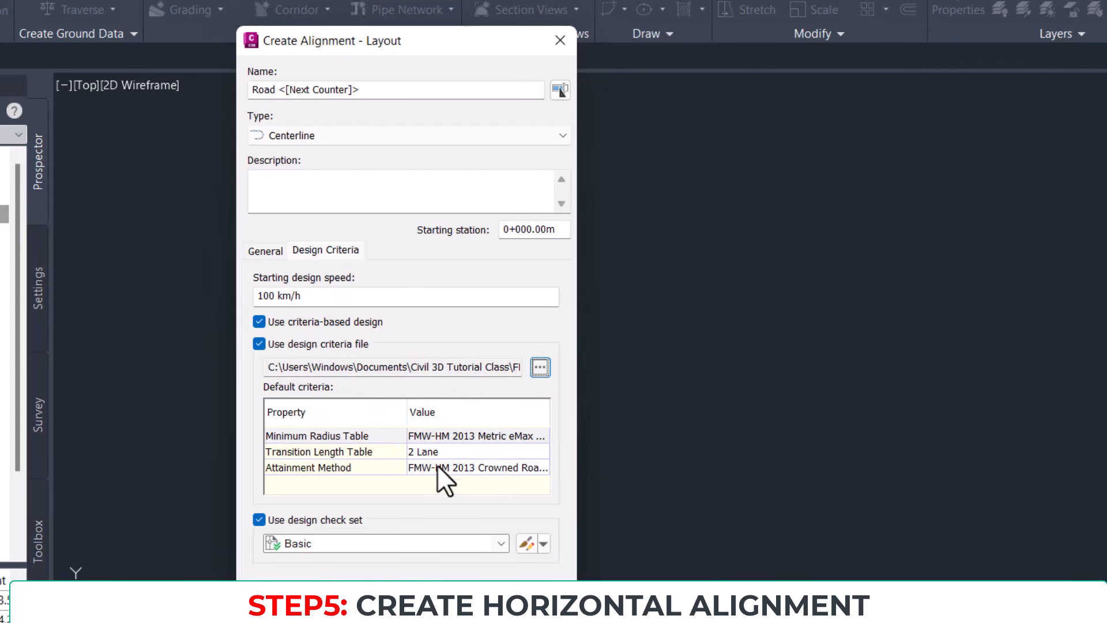
# Step: Set the default criteria's minimum radius table to FMW-HM 2013 Metric eMax 6%
pyautogui.click(435, 485)
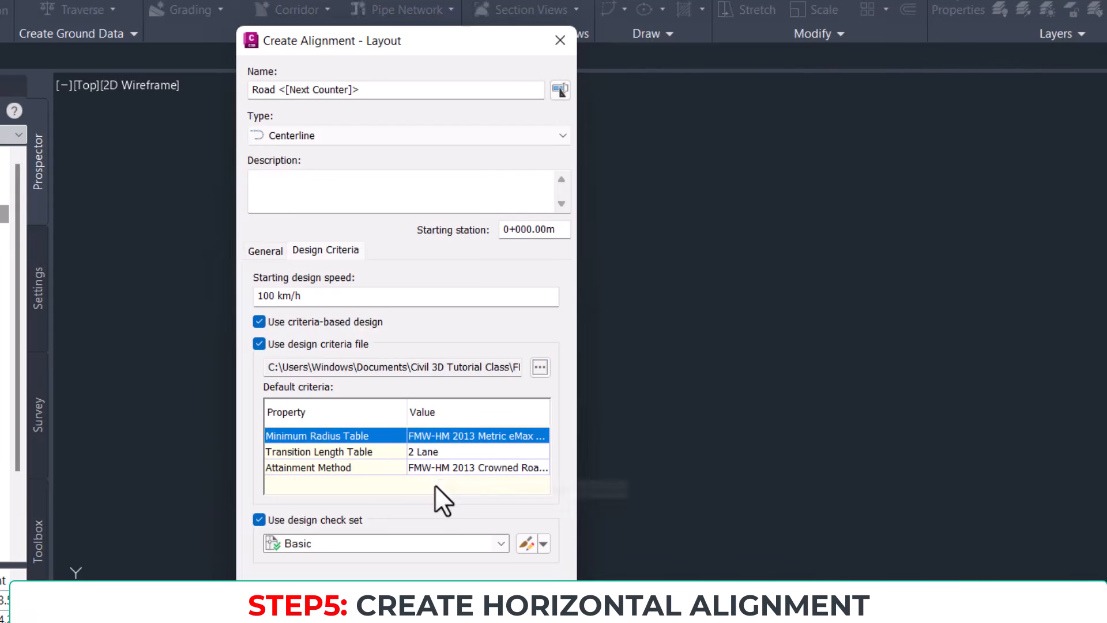
pyautogui.click(490, 436)
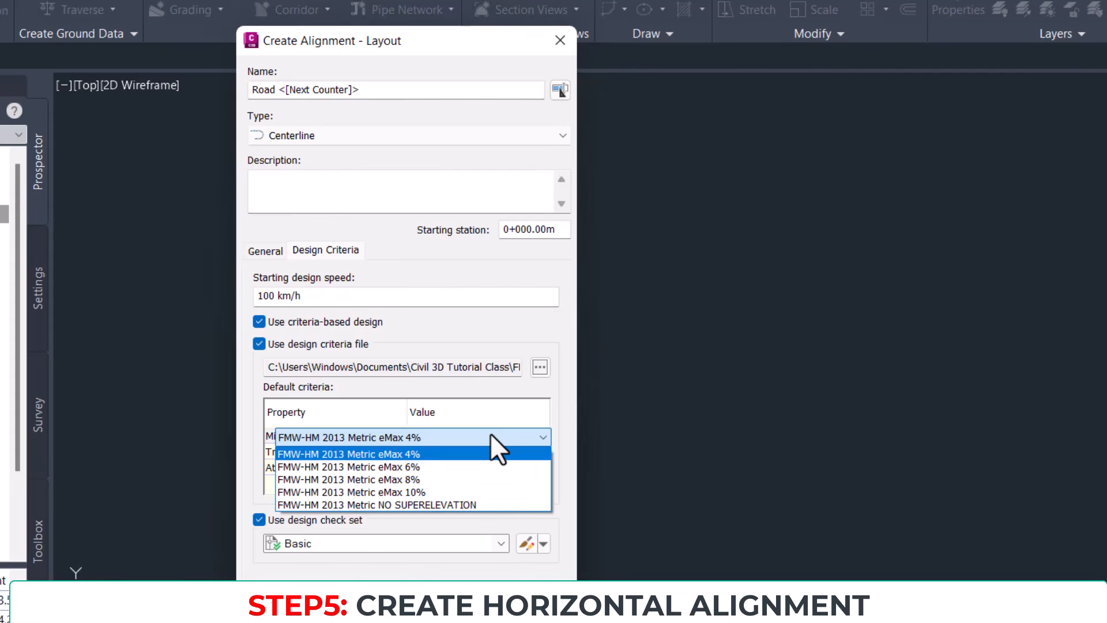
pyautogui.click(416, 468)
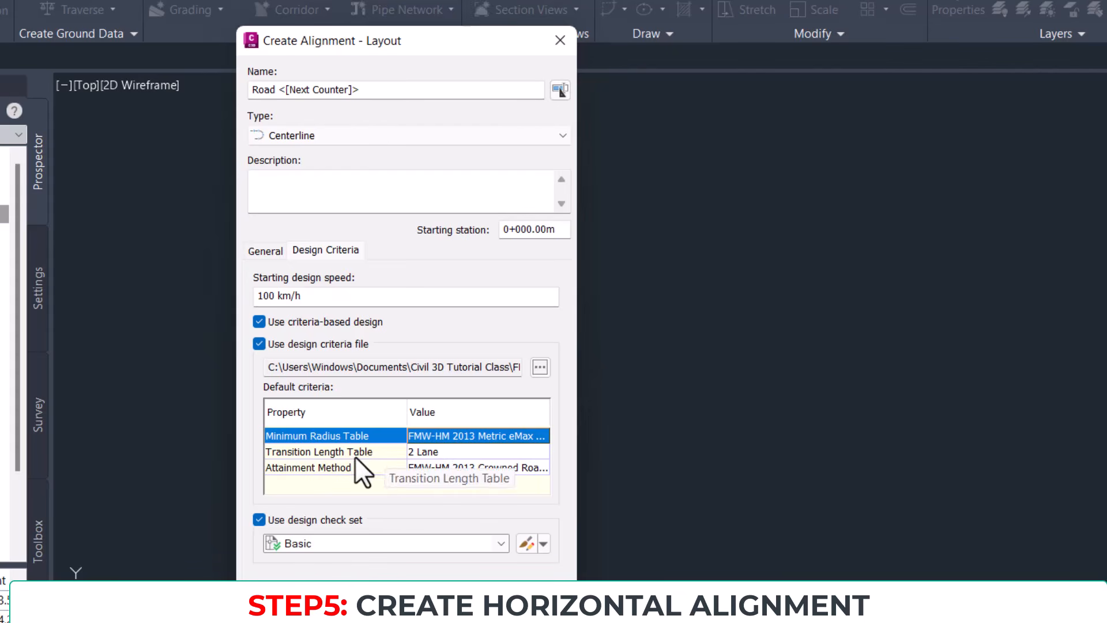
# Step: Choose the 2 Lane transition length table and the FMW-HM 2013 Crowned Roadway attainment method
pyautogui.click(438, 452)
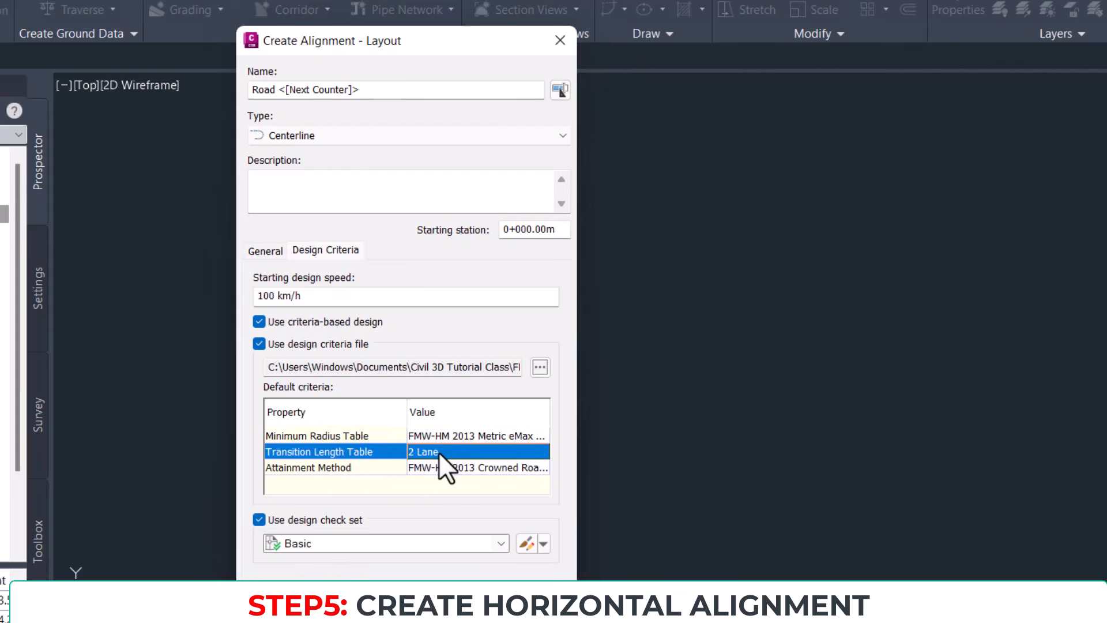
pyautogui.click(439, 452)
pyautogui.click(425, 457)
pyautogui.click(362, 493)
pyautogui.click(468, 470)
pyautogui.click(468, 470)
pyautogui.click(469, 469)
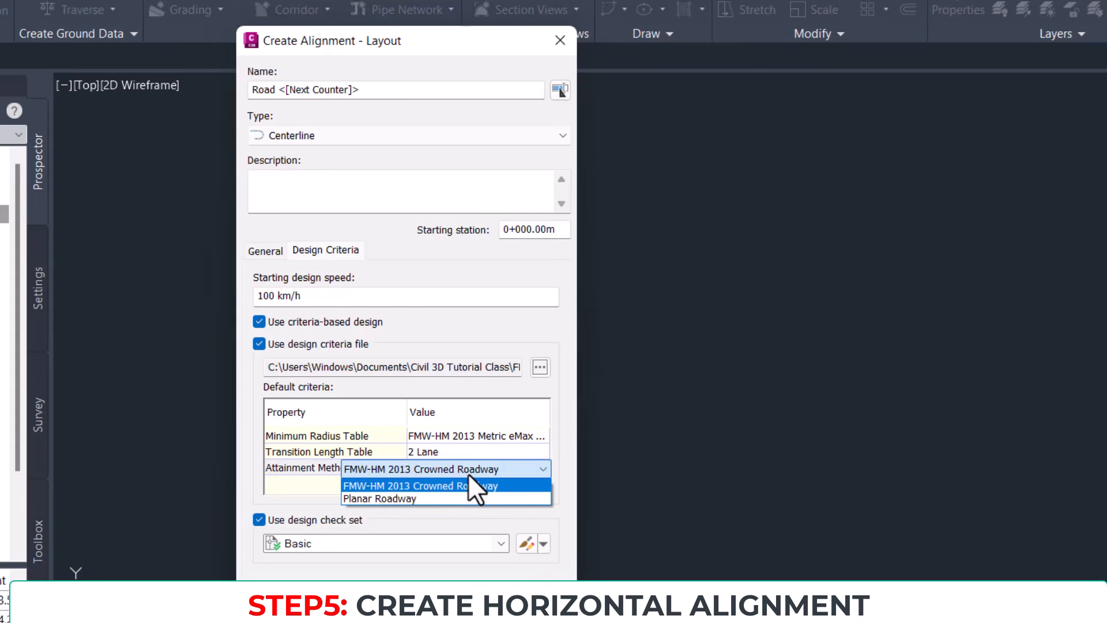
pyautogui.click(344, 486)
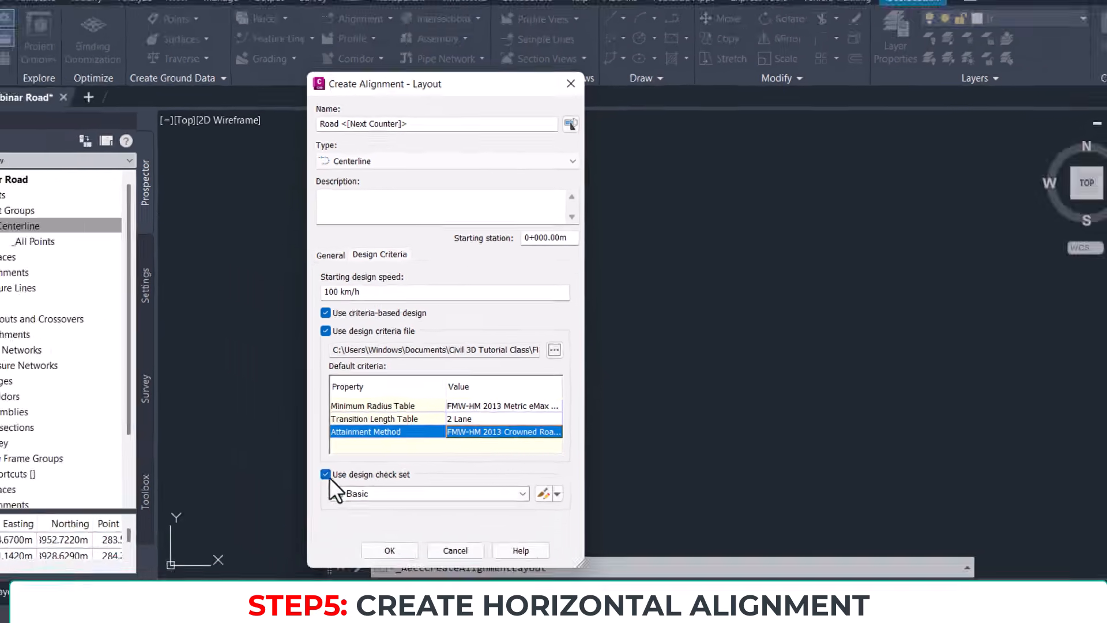
# Step: Turn off the design check set, create the alignment and reposition the Alignment Layout Tools over the drawing
pyautogui.click(260, 520)
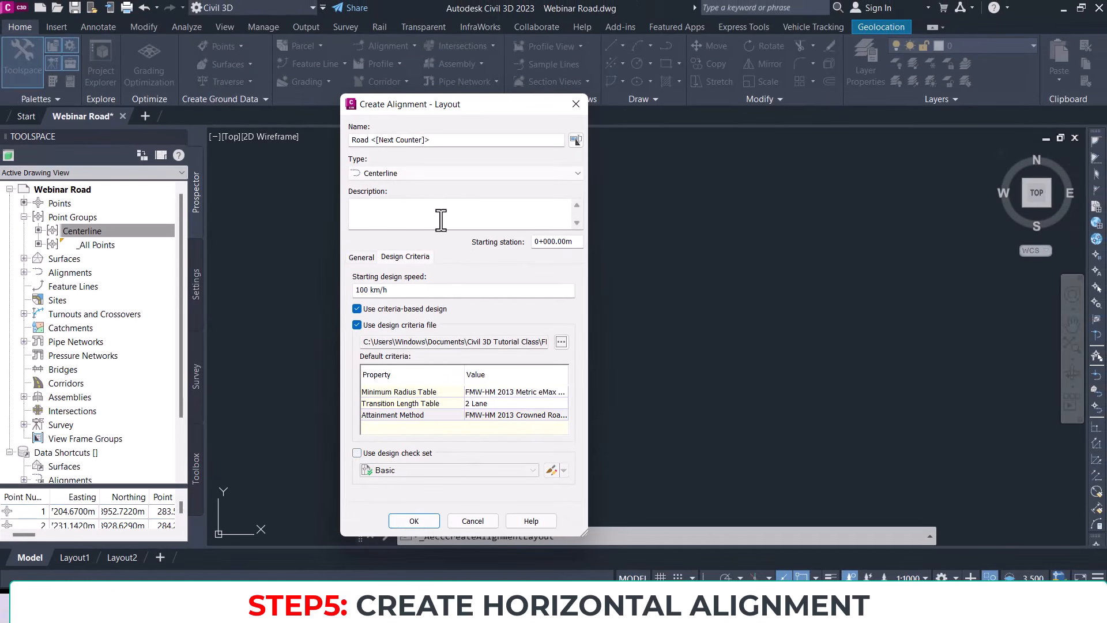
pyautogui.click(414, 521)
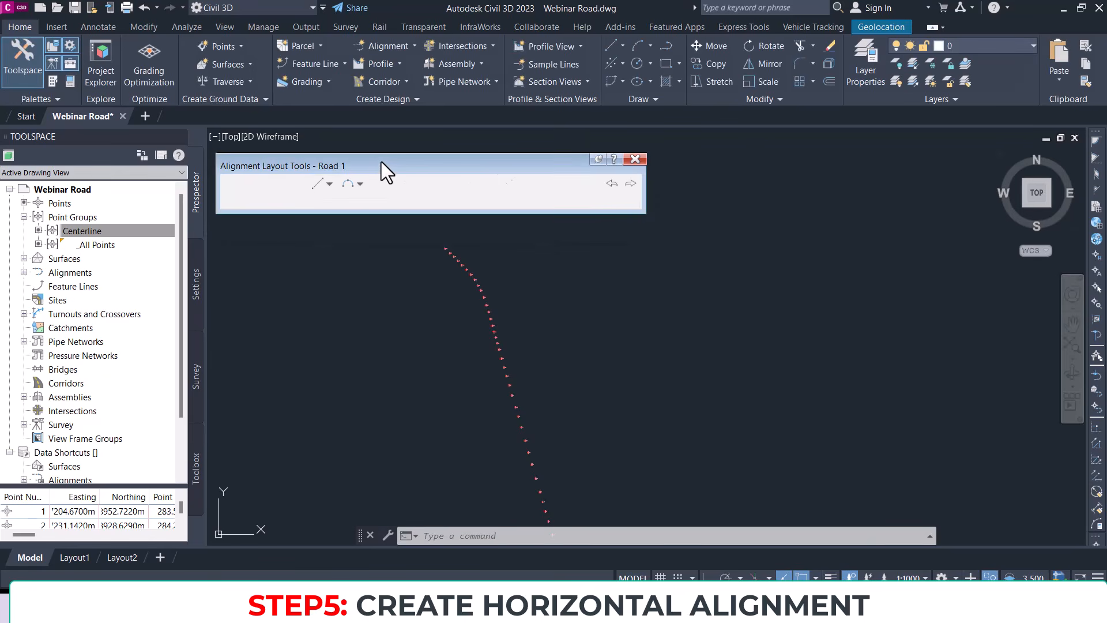
pyautogui.moveTo(381, 162); pyautogui.dragTo(404, 186)
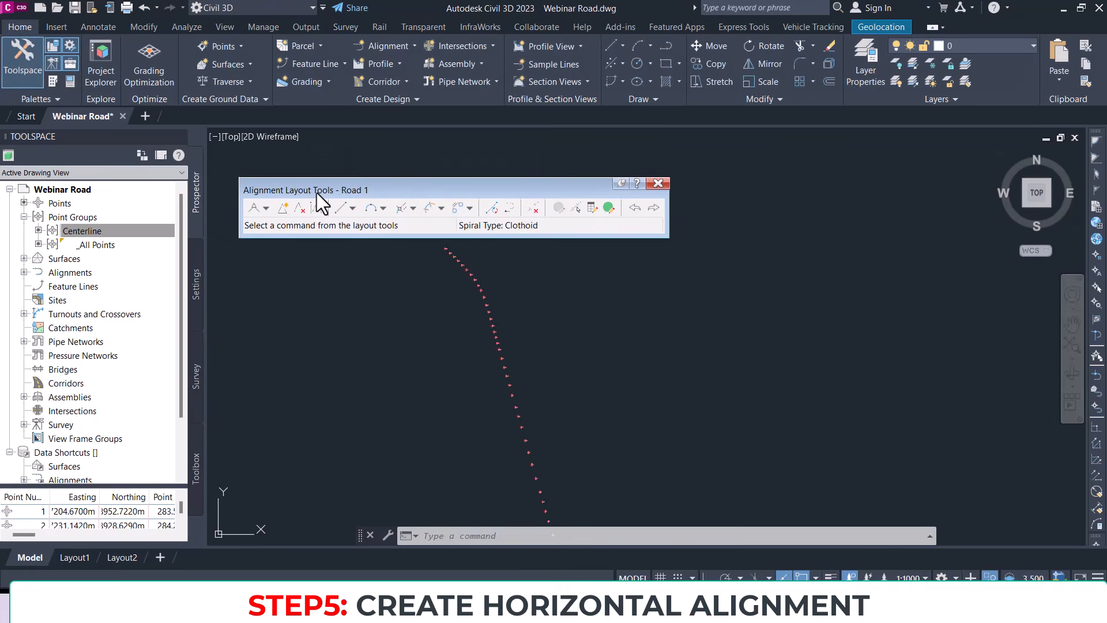
# Step: Examine the first centerline points and the course of the road from point 1 onward
pyautogui.scroll(2, 466, 263)
pyautogui.moveTo(461, 267); pyautogui.dragTo(462, 272, button='middle')
pyautogui.scroll(3, 457, 324)
pyautogui.moveTo(457, 324)
pyautogui.mouseDown(button='middle')
pyautogui.moveTo(471, 366)
pyautogui.moveTo(492, 334)
pyautogui.mouseUp(button='middle')
pyautogui.scroll(4, 432, 329)
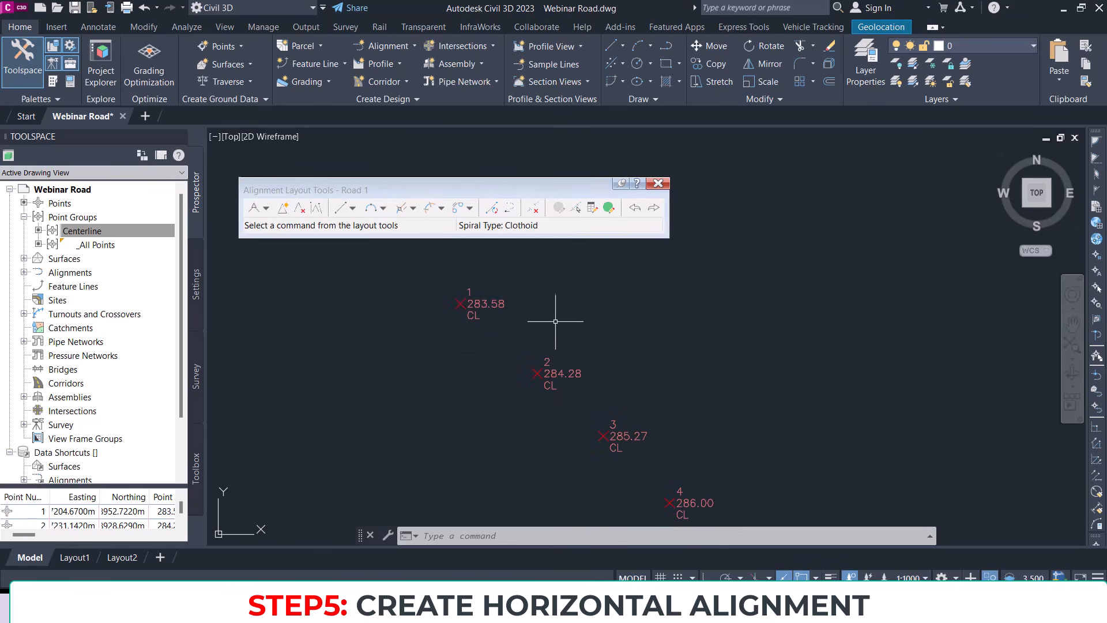
pyautogui.scroll(-4, 507, 328)
pyautogui.moveTo(548, 371)
pyautogui.mouseDown(button='middle')
pyautogui.moveTo(570, 365)
pyautogui.moveTo(539, 314)
pyautogui.mouseUp(button='middle')
pyautogui.moveTo(427, 248); pyautogui.dragTo(454, 299, button='middle')
pyautogui.scroll(2, 490, 324)
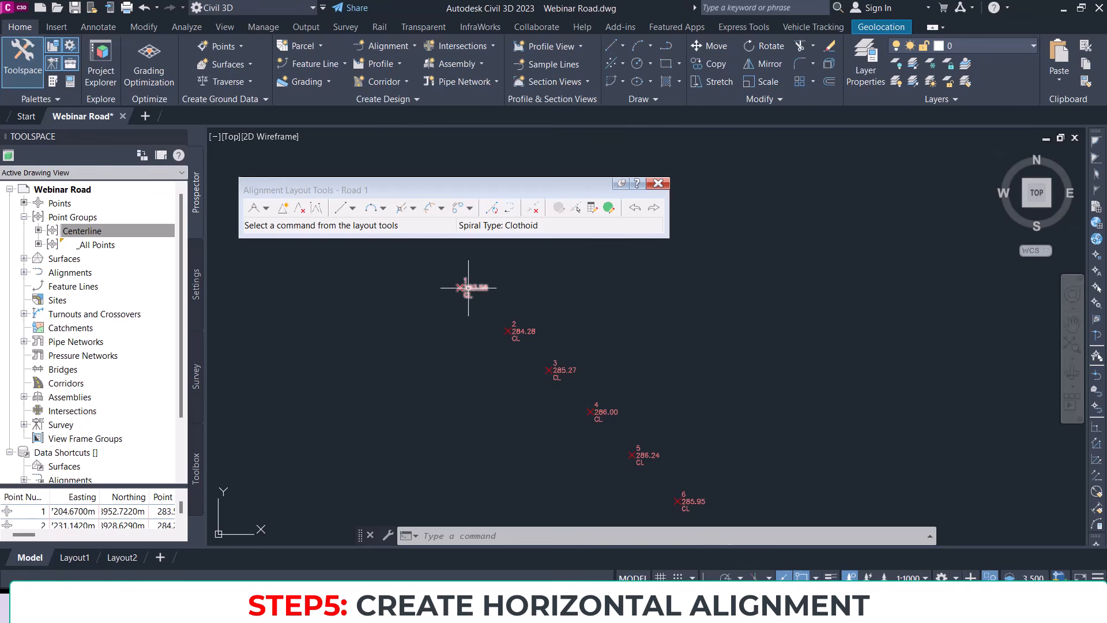
pyautogui.scroll(-3, 519, 300)
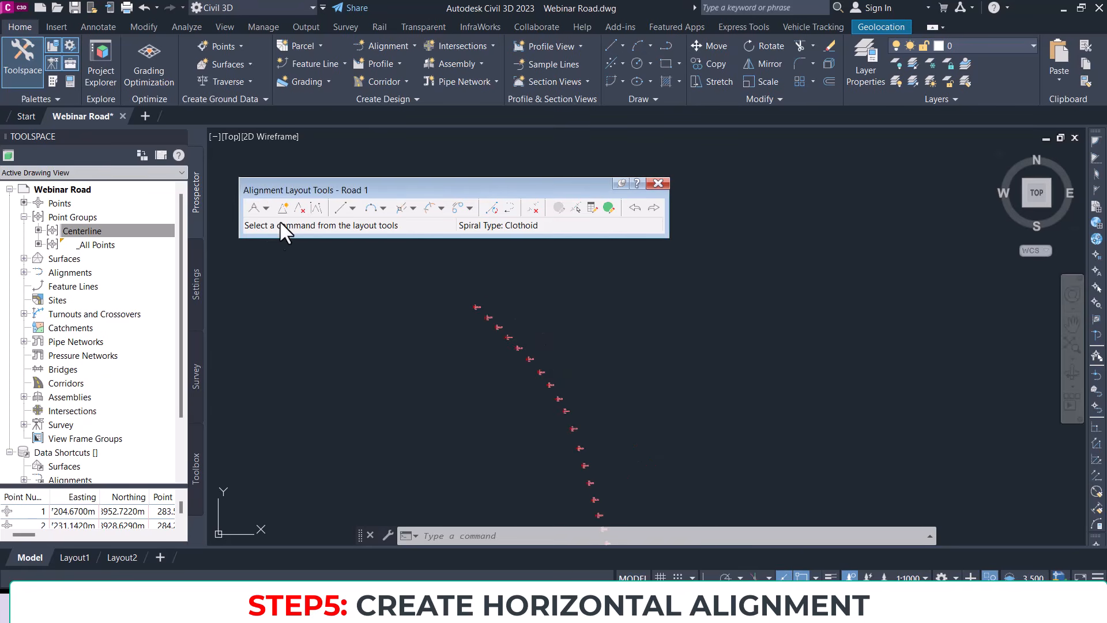
# Step: Open the tangent-tangent drawing options of the Alignment Layout Tools
pyautogui.click(267, 205)
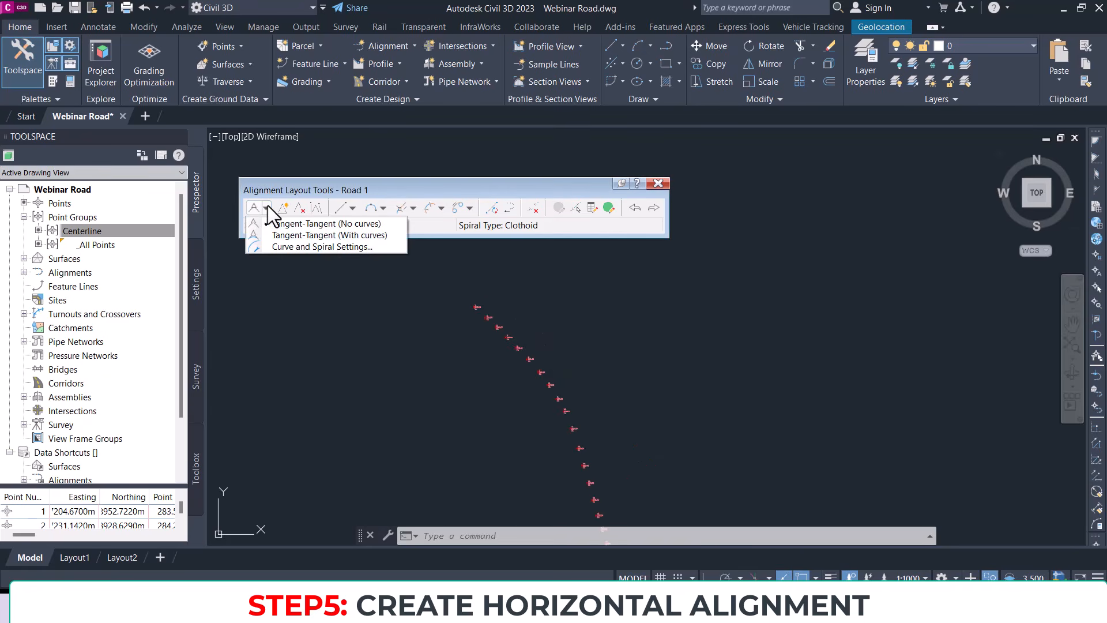
# Step: Examine the course of the centerline survey points to judge where the straight sections and bends lie
pyautogui.click(268, 205)
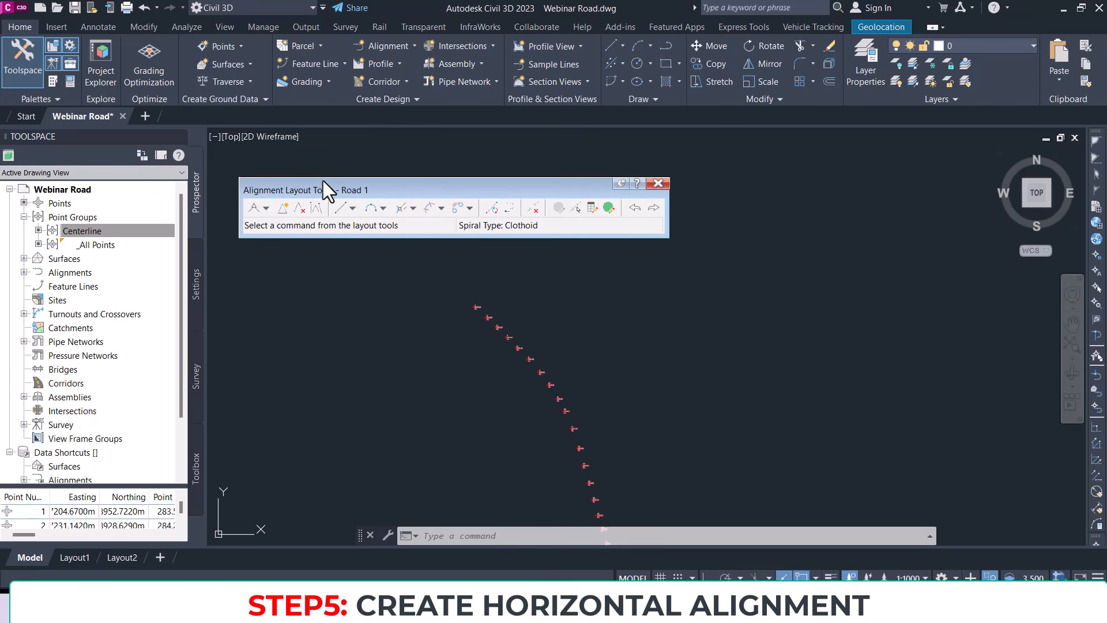
pyautogui.scroll(-4, 539, 368)
pyautogui.moveTo(563, 397); pyautogui.dragTo(548, 413, button='middle')
pyautogui.scroll(2, 491, 281)
pyautogui.scroll(2, 491, 280)
pyautogui.moveTo(491, 281); pyautogui.dragTo(486, 304, button='middle')
pyautogui.scroll(-2, 478, 304)
pyautogui.scroll(4, 462, 268)
pyautogui.scroll(-3, 571, 380)
pyautogui.scroll(-4, 559, 361)
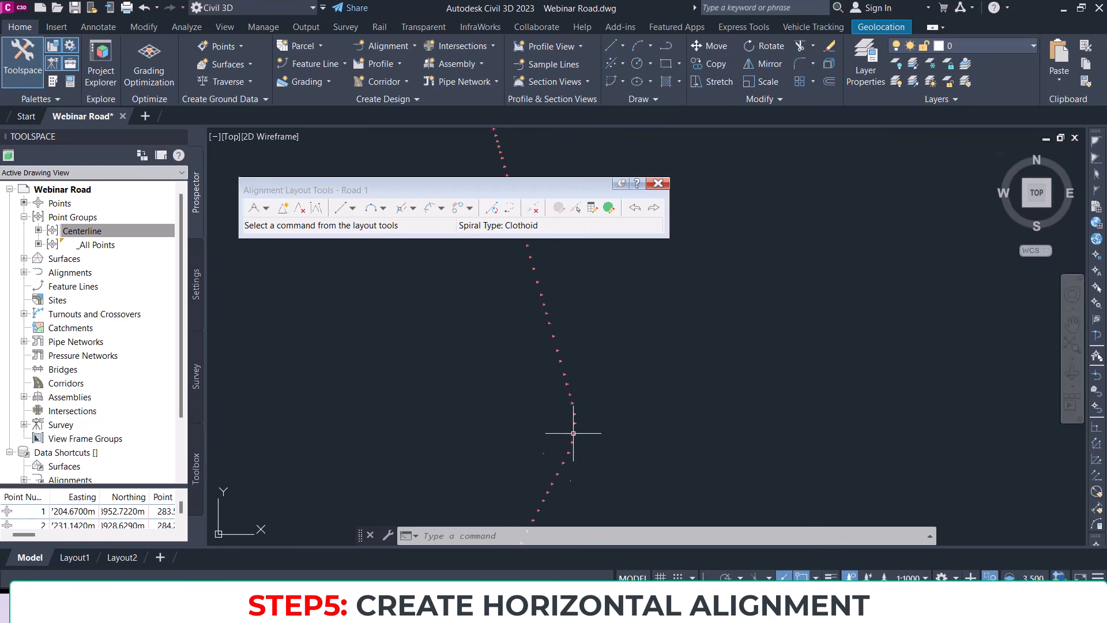
pyautogui.moveTo(559, 466); pyautogui.dragTo(586, 376, button='middle')
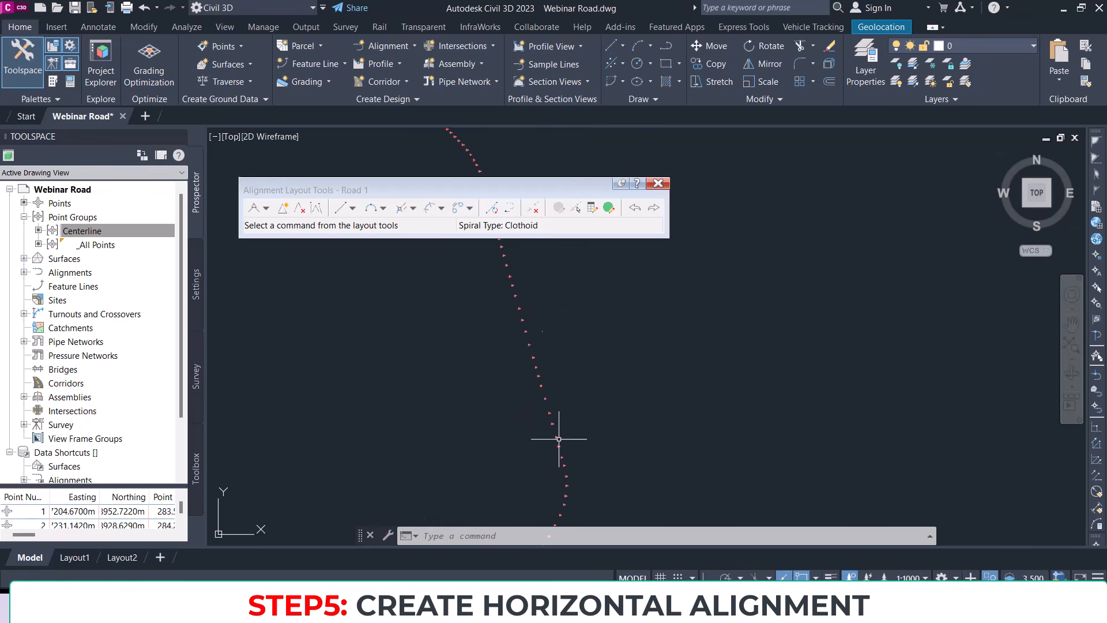
# Step: Add a fixed two-point line to the Road 1 alignment from centerline point 1 to point 5
pyautogui.scroll(5, 508, 286)
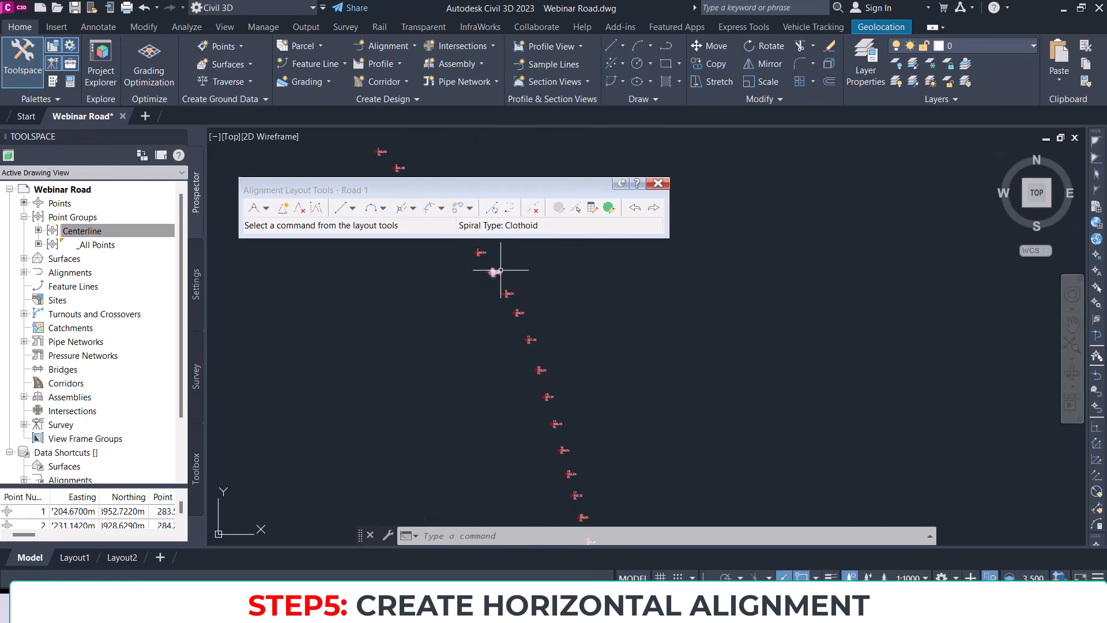
pyautogui.moveTo(523, 289); pyautogui.dragTo(485, 298, button='middle')
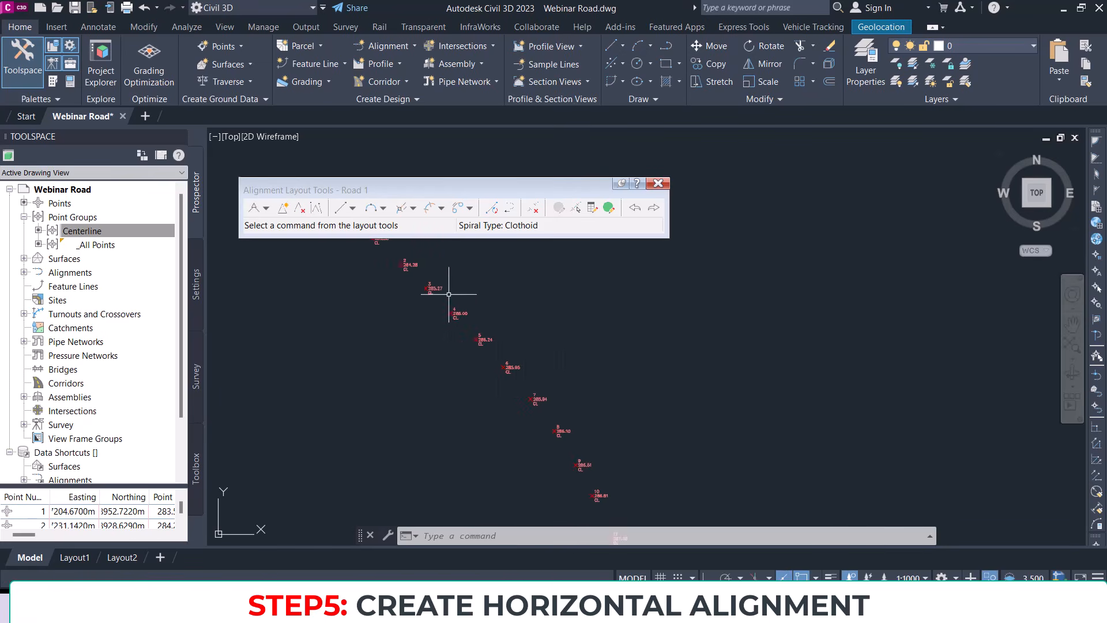
pyautogui.scroll(3, 463, 173)
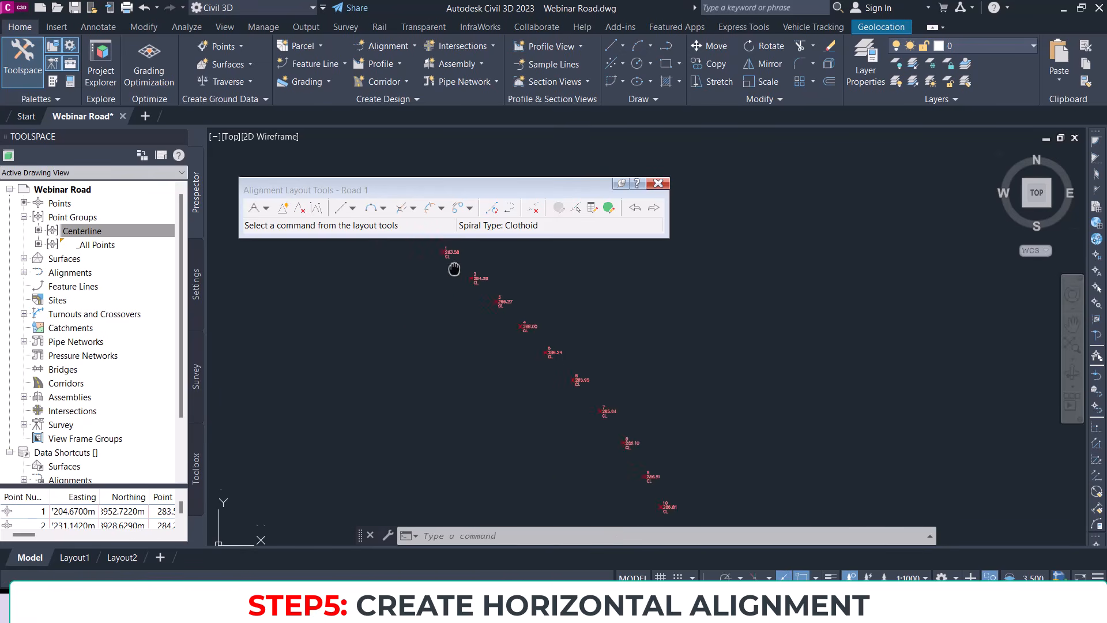
pyautogui.click(341, 207)
pyautogui.scroll(5, 447, 300)
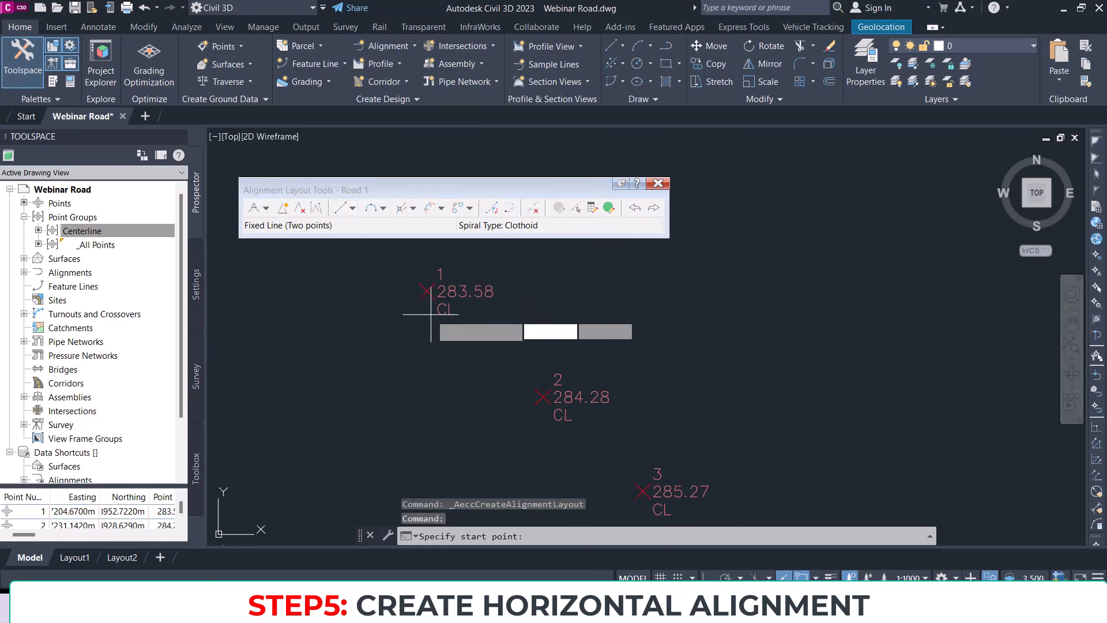
pyautogui.click(426, 292)
pyautogui.scroll(-5, 430, 288)
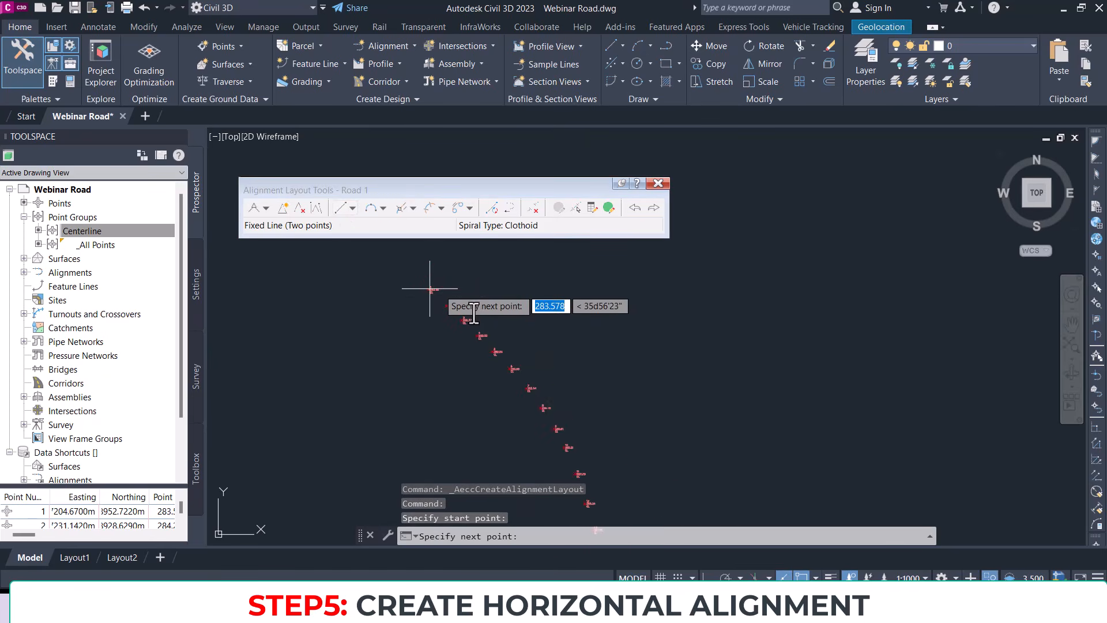
pyautogui.scroll(4, 566, 438)
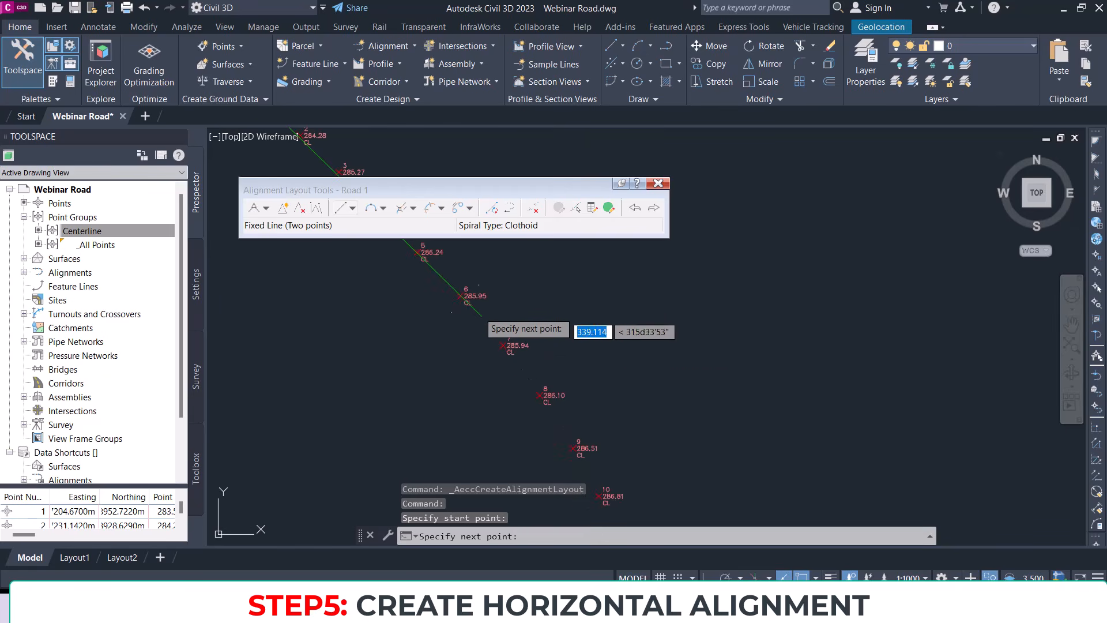
pyautogui.scroll(4, 482, 346)
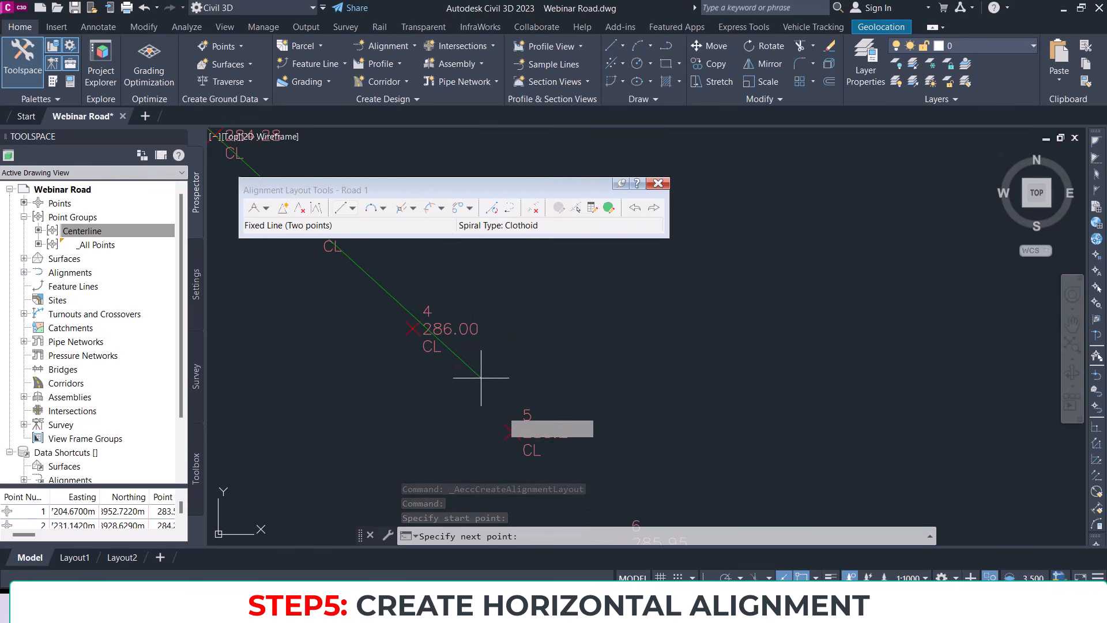
pyautogui.click(512, 432)
pyautogui.scroll(-2, 515, 352)
pyautogui.scroll(-3, 516, 358)
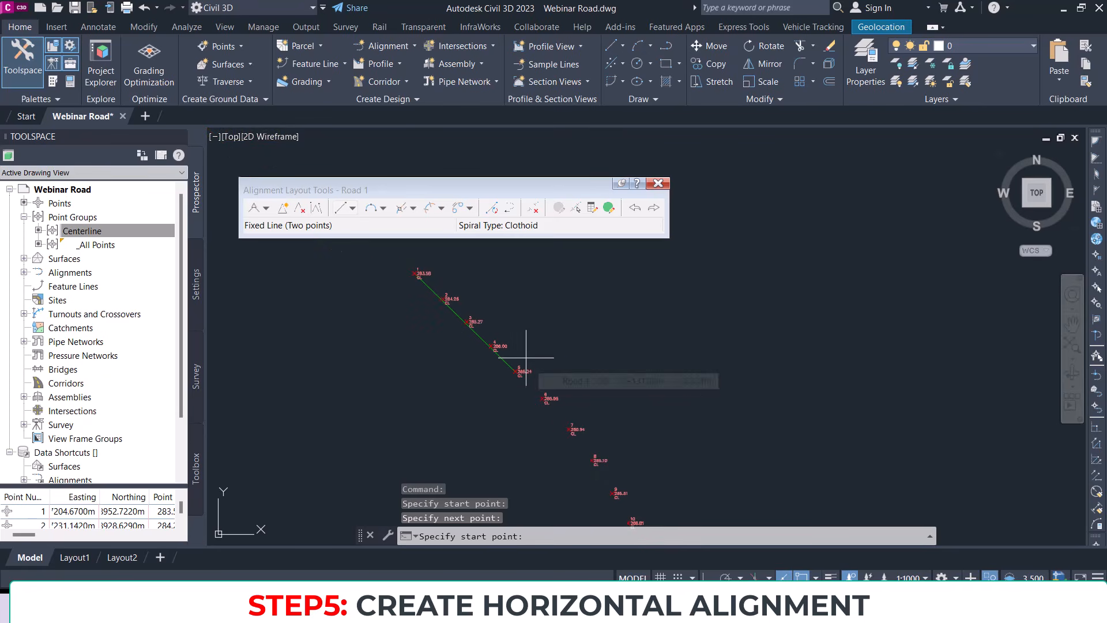
pyautogui.scroll(4, 522, 355)
pyautogui.press('Escape')
pyautogui.scroll(-4, 522, 358)
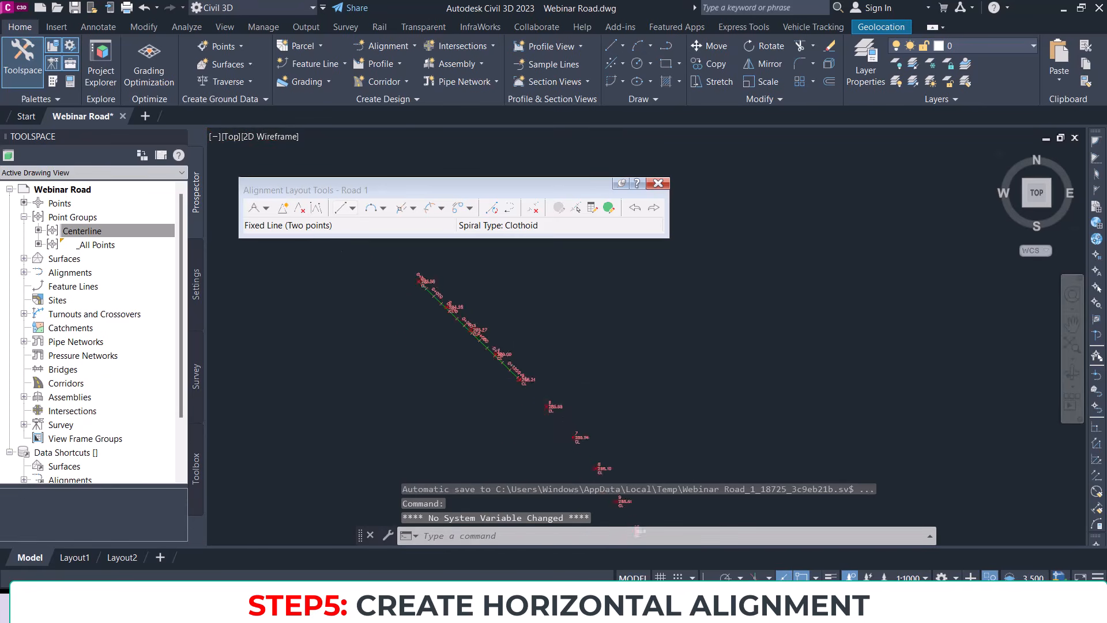
pyautogui.scroll(-2, 562, 384)
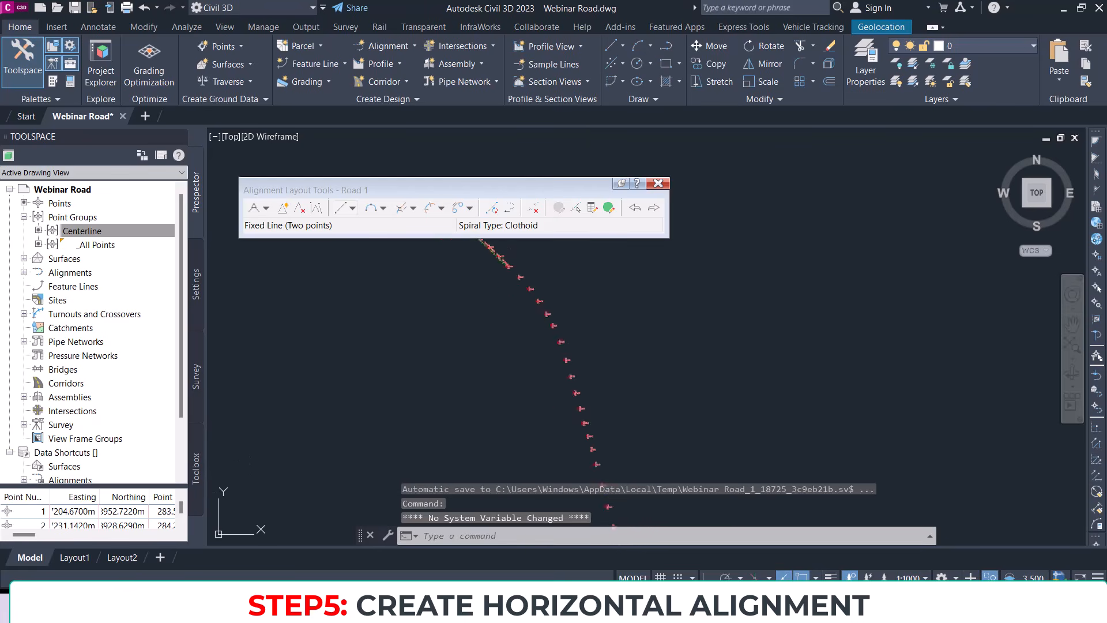
pyautogui.click(344, 209)
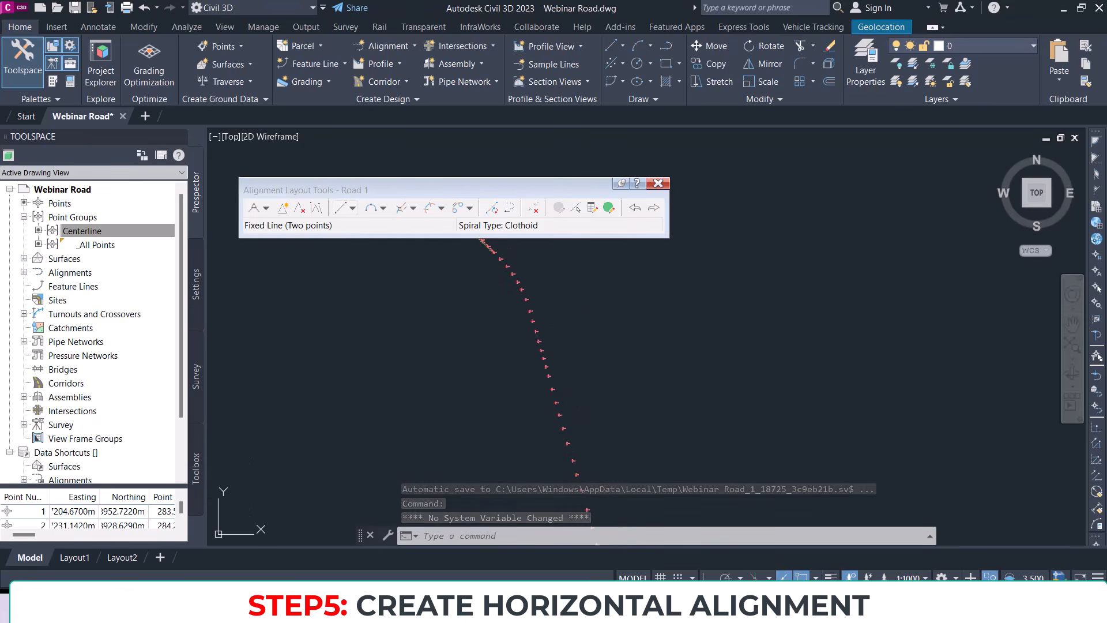
pyautogui.scroll(2, 532, 319)
pyautogui.scroll(2, 562, 404)
pyautogui.moveTo(571, 419); pyautogui.dragTo(564, 346, button='middle')
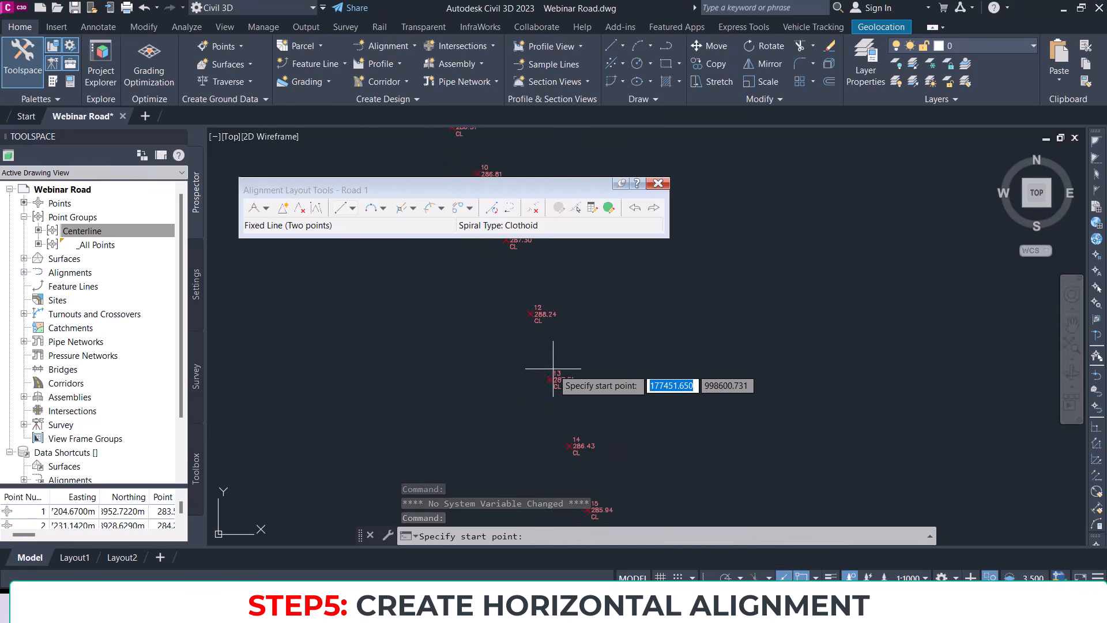
pyautogui.moveTo(564, 404); pyautogui.dragTo(554, 322, button='middle')
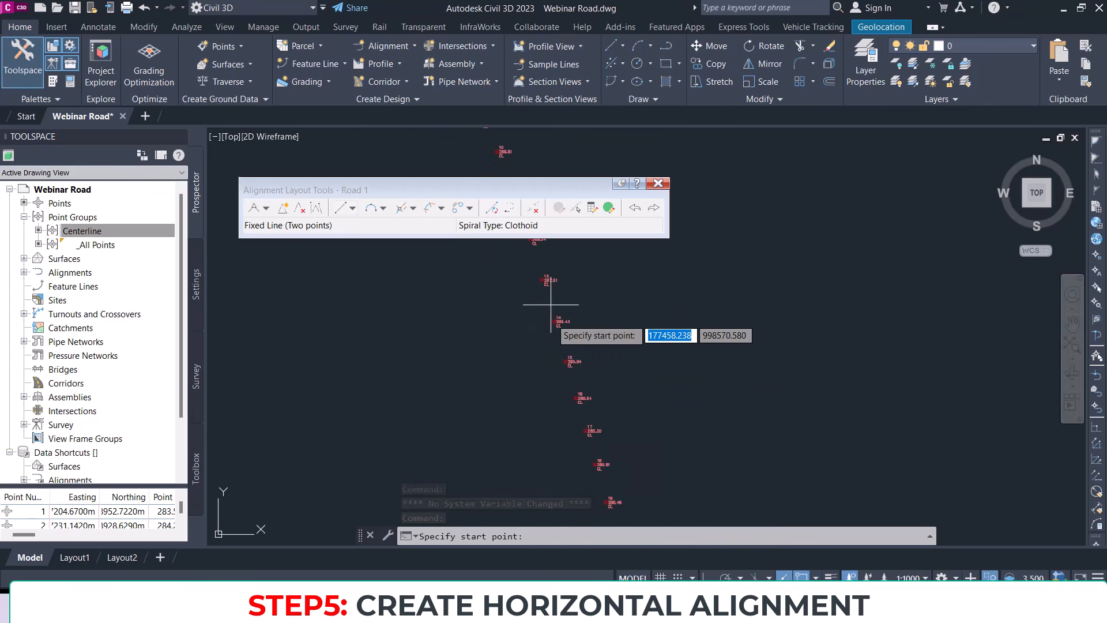
pyautogui.scroll(-3, 554, 322)
pyautogui.click(562, 301)
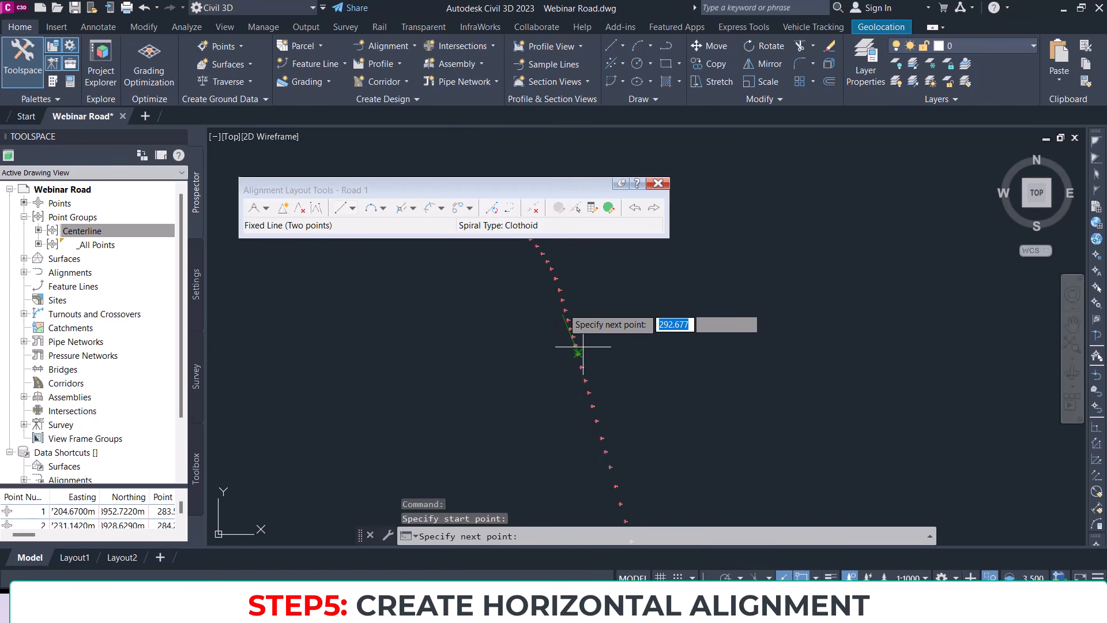
pyautogui.scroll(6, 568, 343)
pyautogui.press('Escape')
# Step: Add a second fixed two-point line to the alignment from centerline point 12 to point 41
pyautogui.scroll(-5, 571, 343)
pyautogui.click(345, 209)
pyautogui.scroll(5, 534, 381)
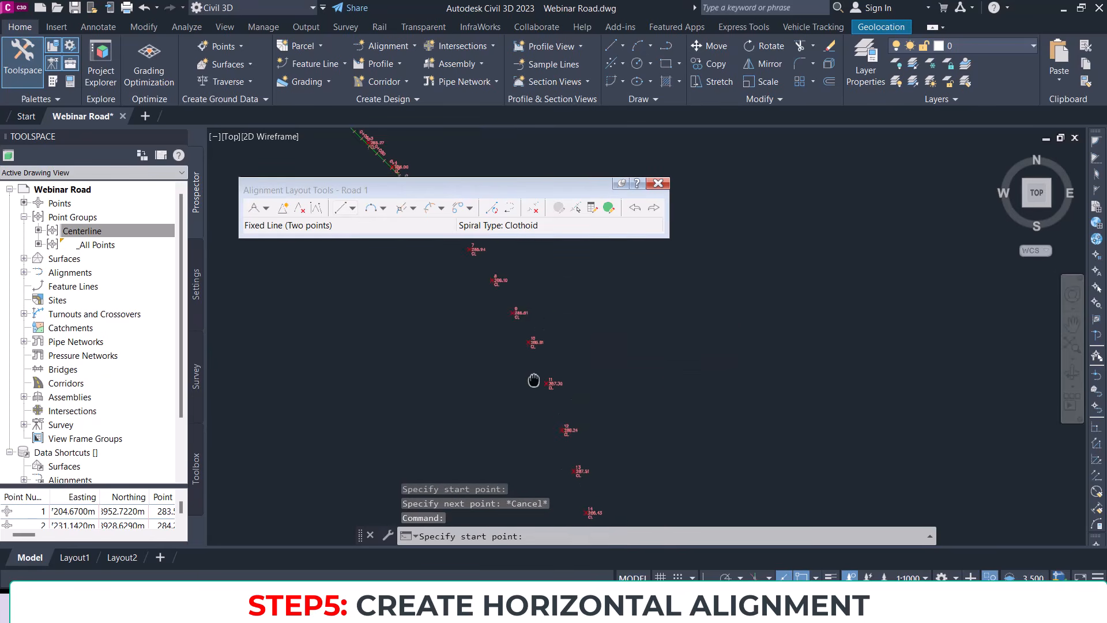
pyautogui.scroll(4, 567, 450)
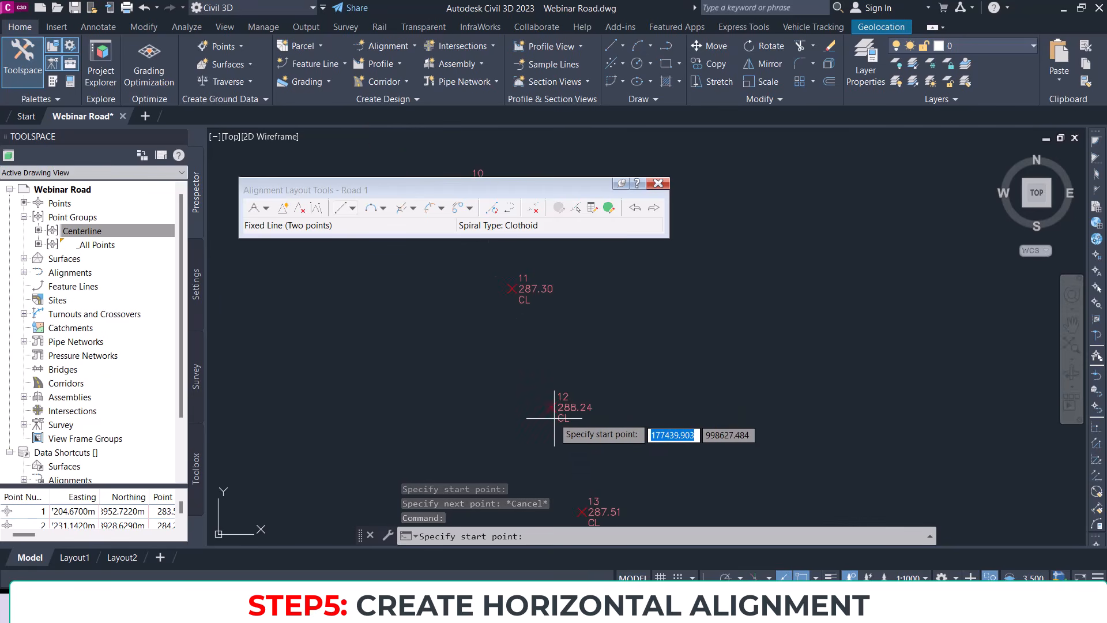
pyautogui.click(551, 408)
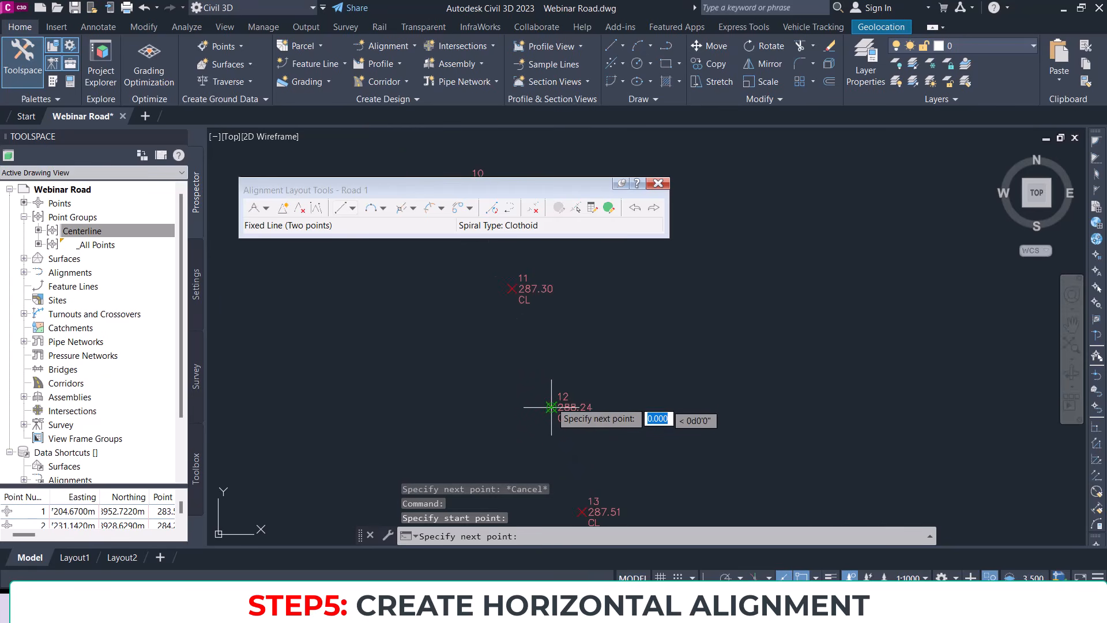
pyautogui.scroll(-5, 543, 335)
pyautogui.scroll(-2, 547, 318)
pyautogui.moveTo(589, 450); pyautogui.dragTo(562, 337, button='middle')
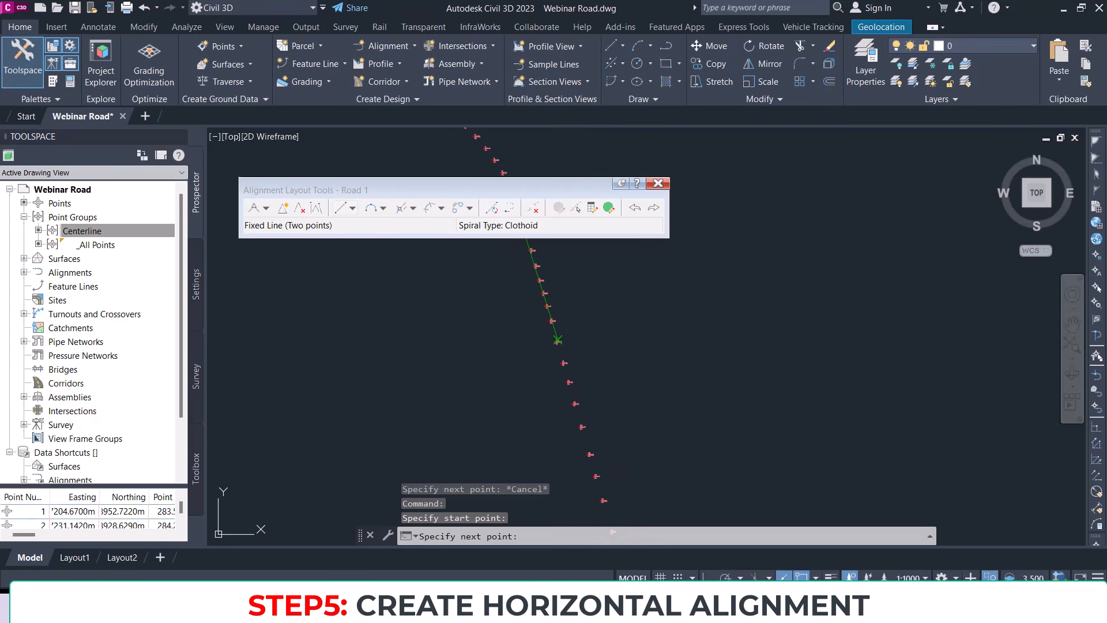
pyautogui.moveTo(589, 448); pyautogui.dragTo(573, 372, button='middle')
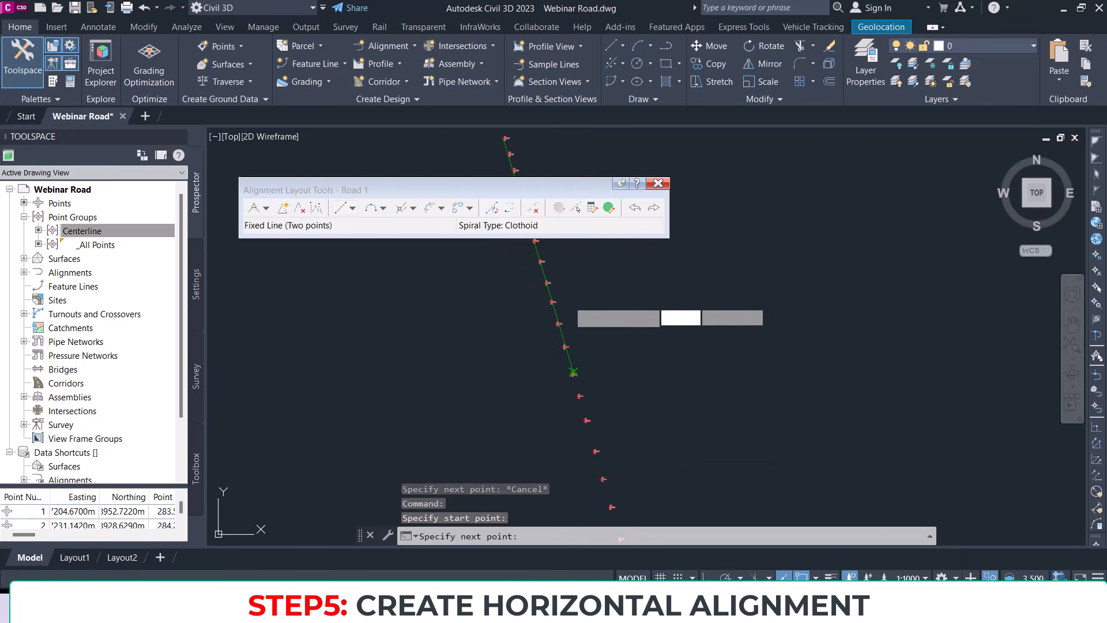
pyautogui.scroll(-2, 590, 448)
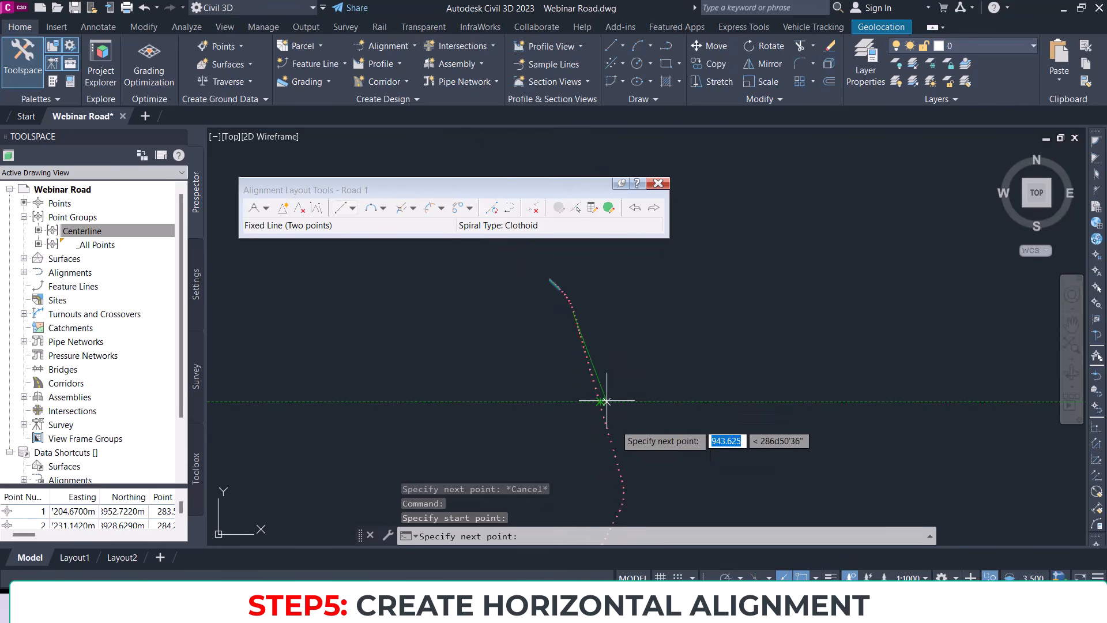
pyautogui.scroll(5, 629, 440)
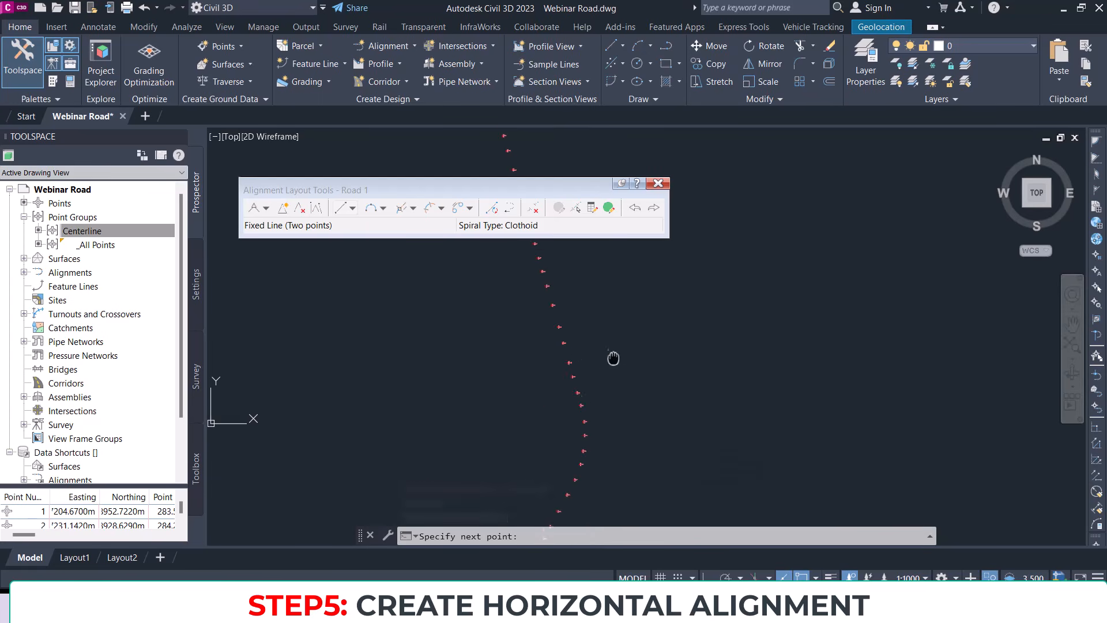
pyautogui.scroll(2, 574, 393)
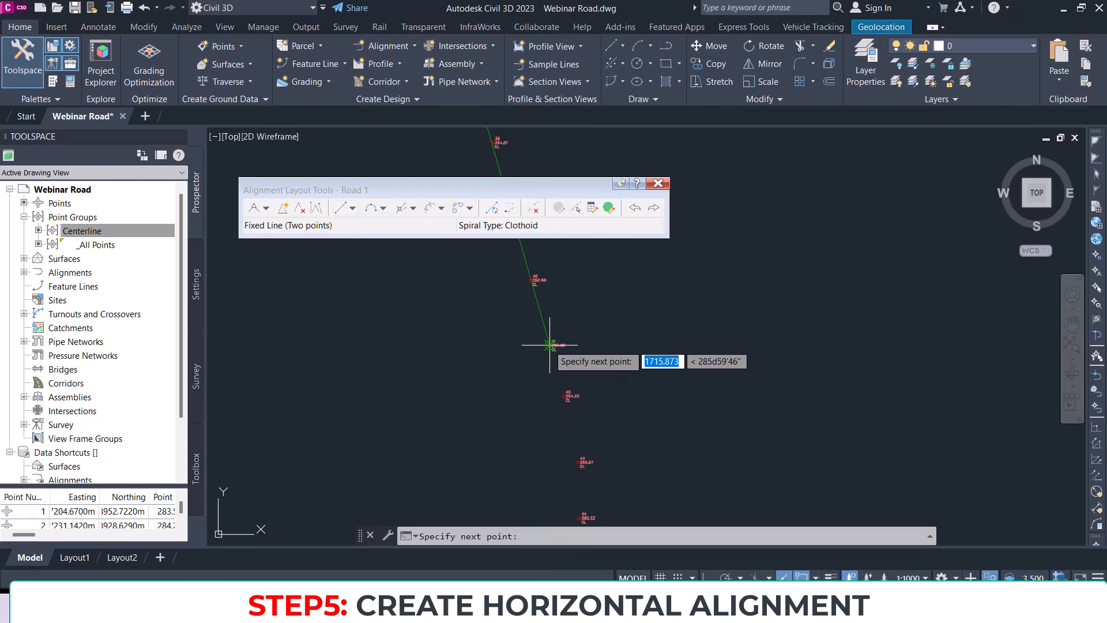
pyautogui.scroll(3, 545, 340)
pyautogui.click(551, 359)
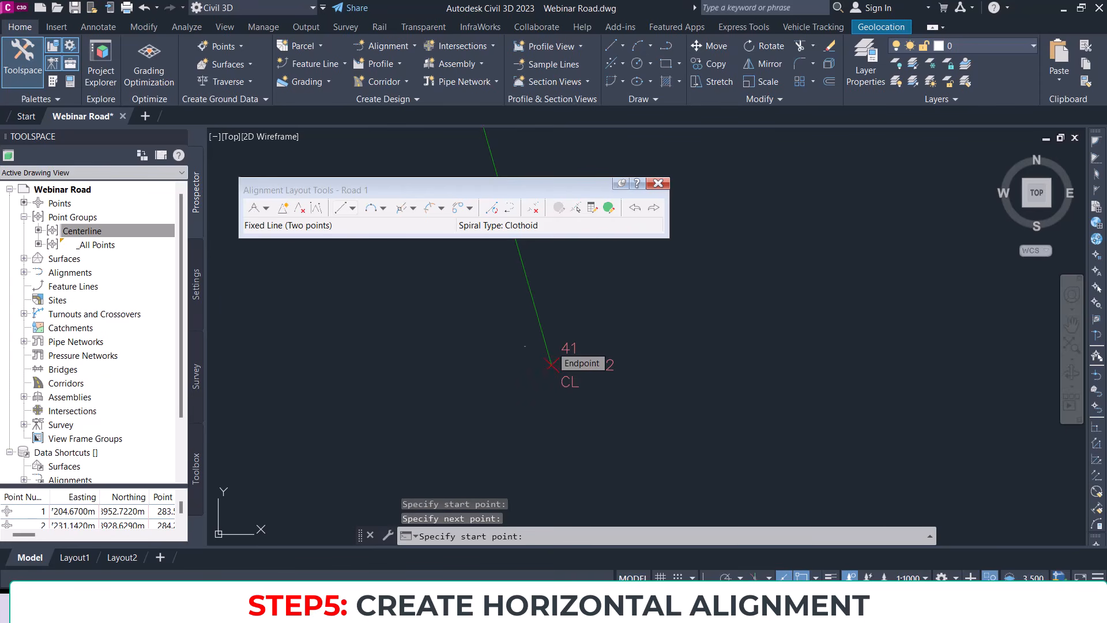
pyautogui.scroll(-3, 554, 361)
pyautogui.press('Return')
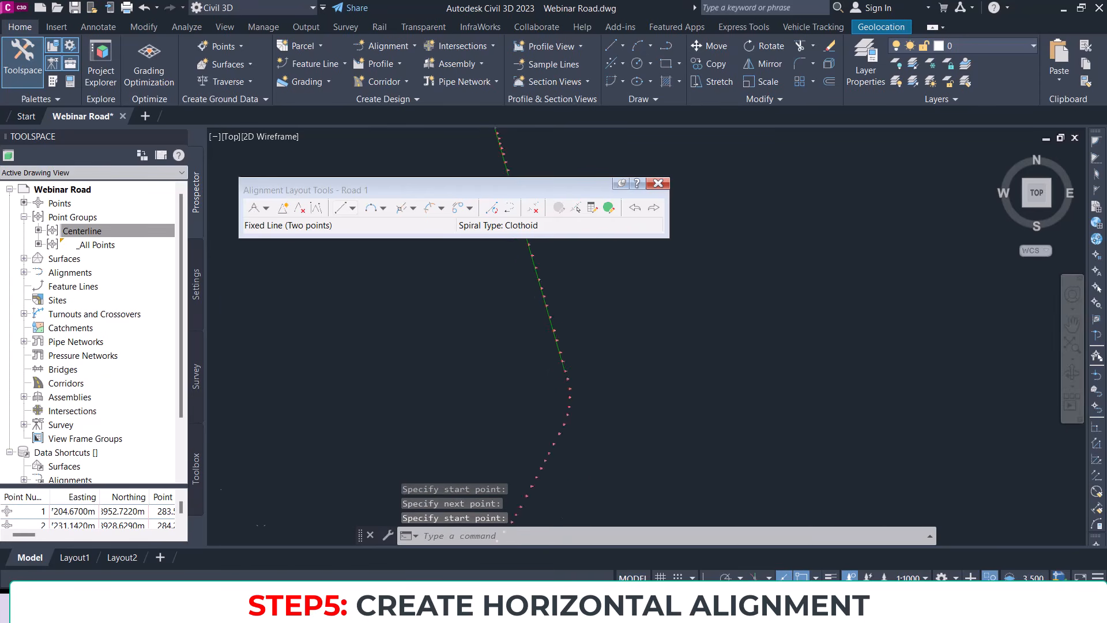
# Step: Add a free curve fillet between the two fixed lines, with a solution angle less than 180 and a radius of 450 m
pyautogui.scroll(5, 583, 393)
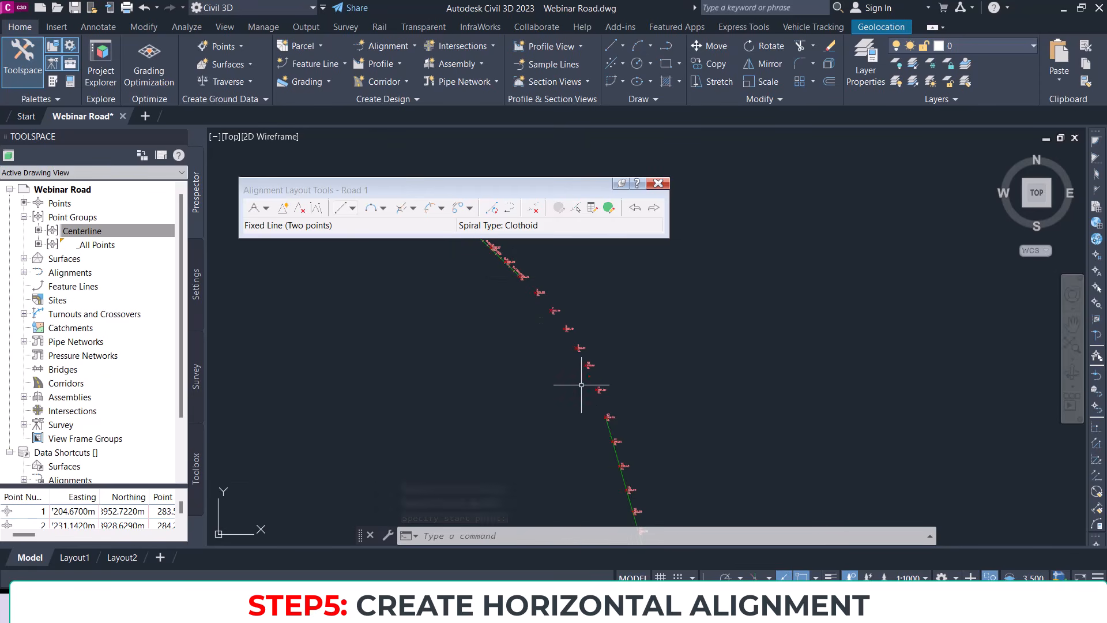
pyautogui.scroll(2, 550, 302)
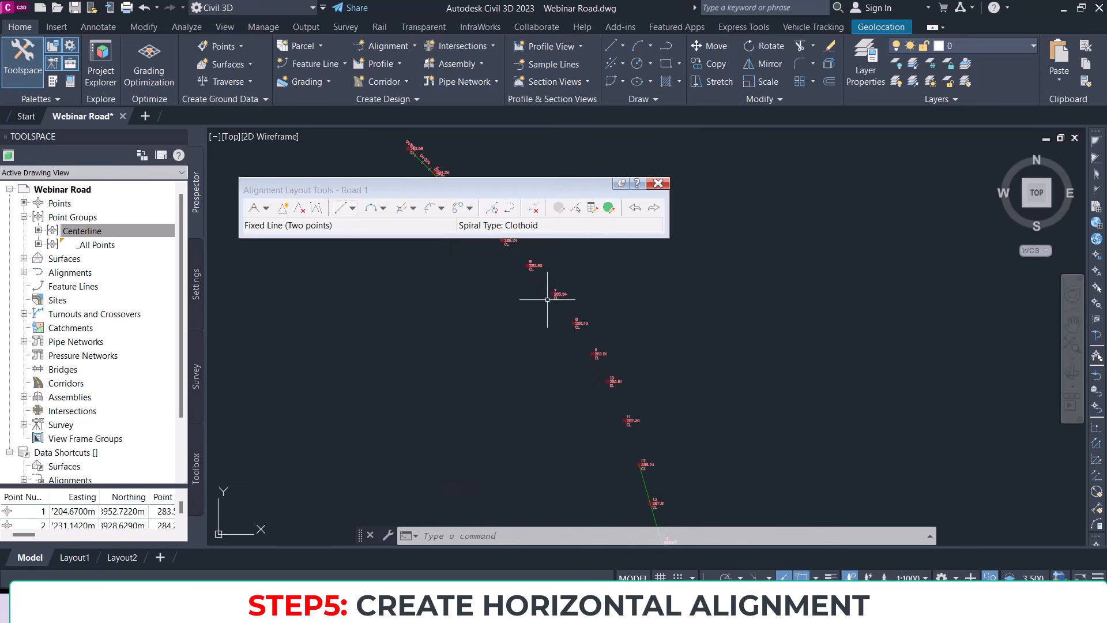
pyautogui.click(383, 209)
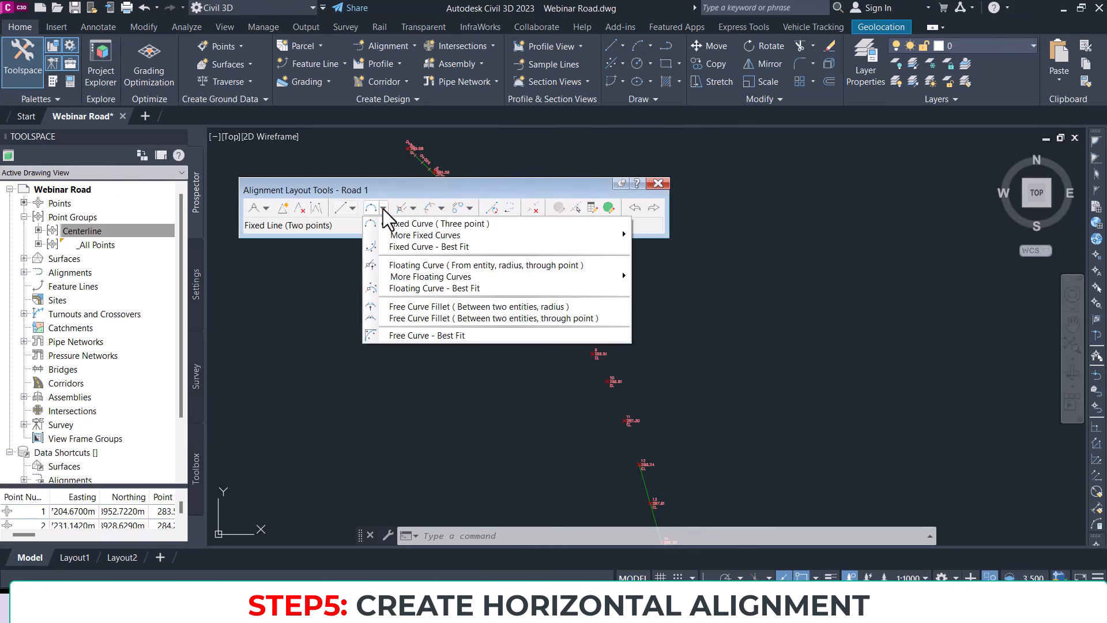
pyautogui.click(417, 307)
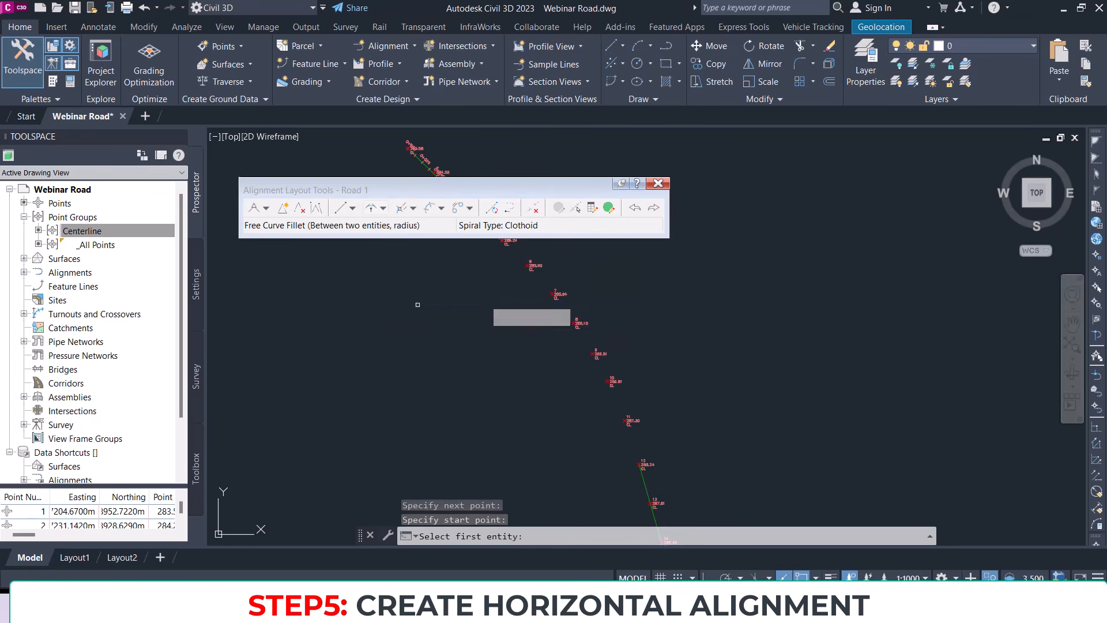
pyautogui.moveTo(544, 322); pyautogui.dragTo(544, 334, button='middle')
pyautogui.scroll(4, 513, 315)
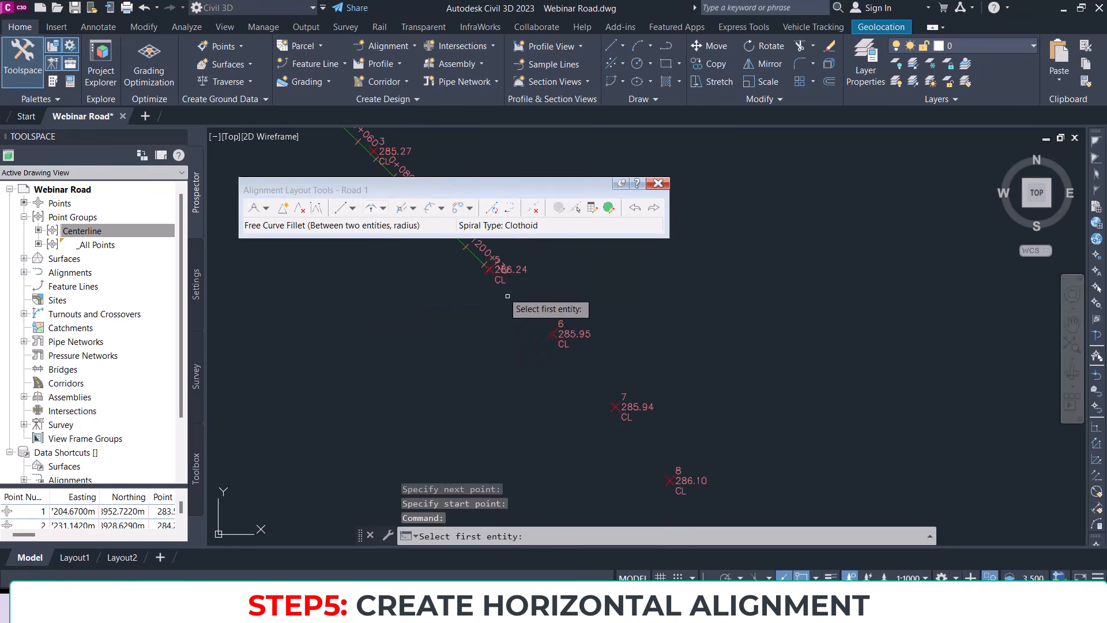
pyautogui.click(481, 260)
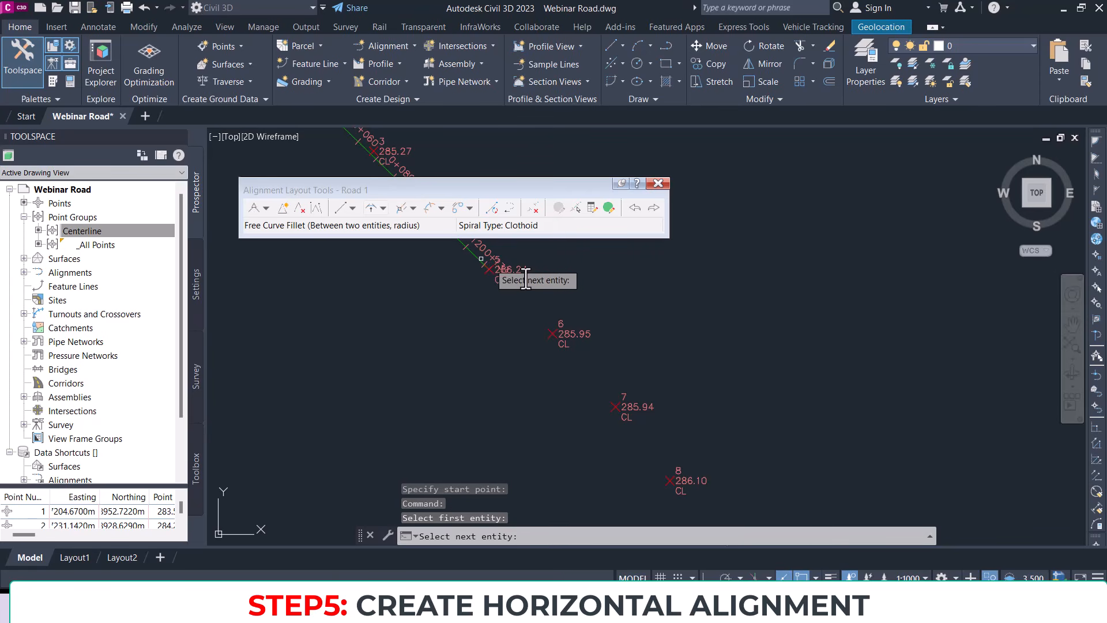
pyautogui.scroll(-4, 557, 282)
pyautogui.scroll(4, 641, 403)
pyautogui.click(639, 416)
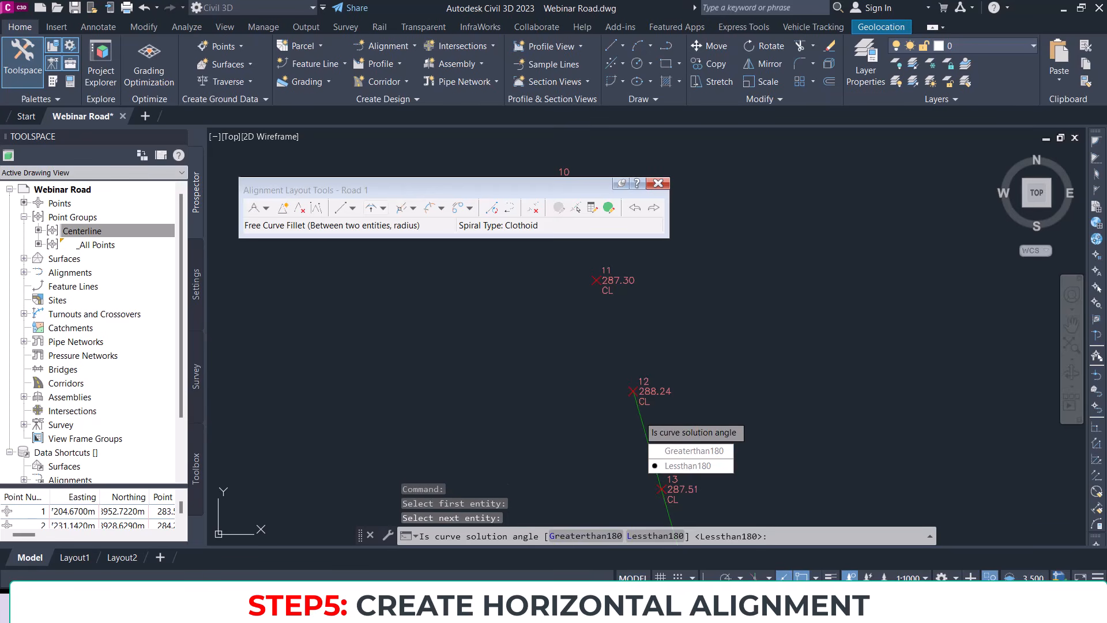
pyautogui.click(683, 466)
pyautogui.scroll(2, 641, 409)
pyautogui.scroll(-5, 606, 402)
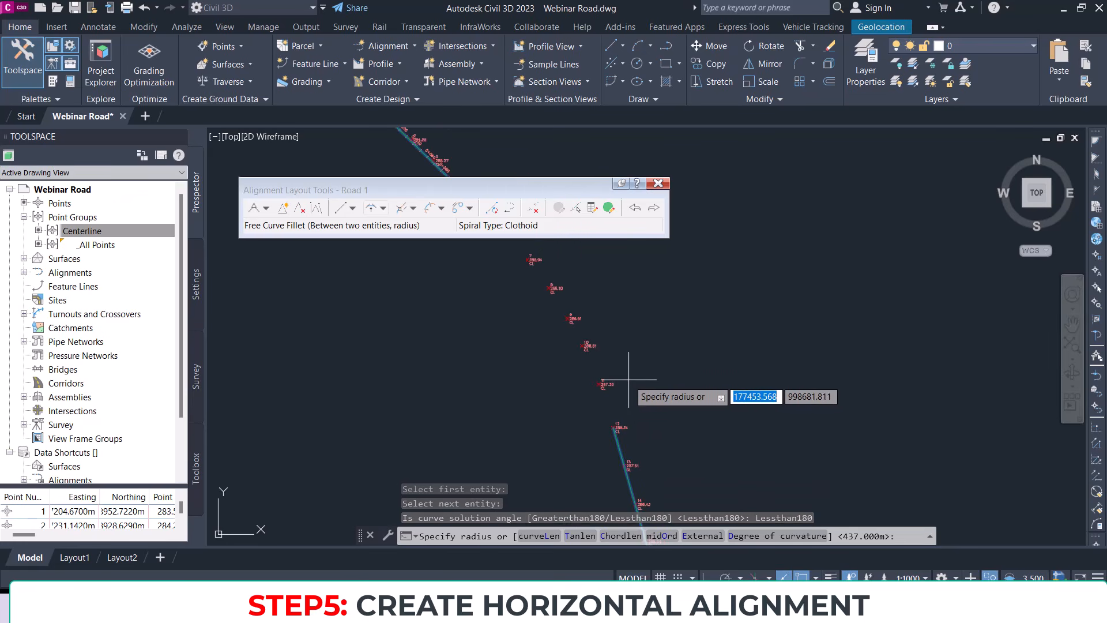
pyautogui.write('1')
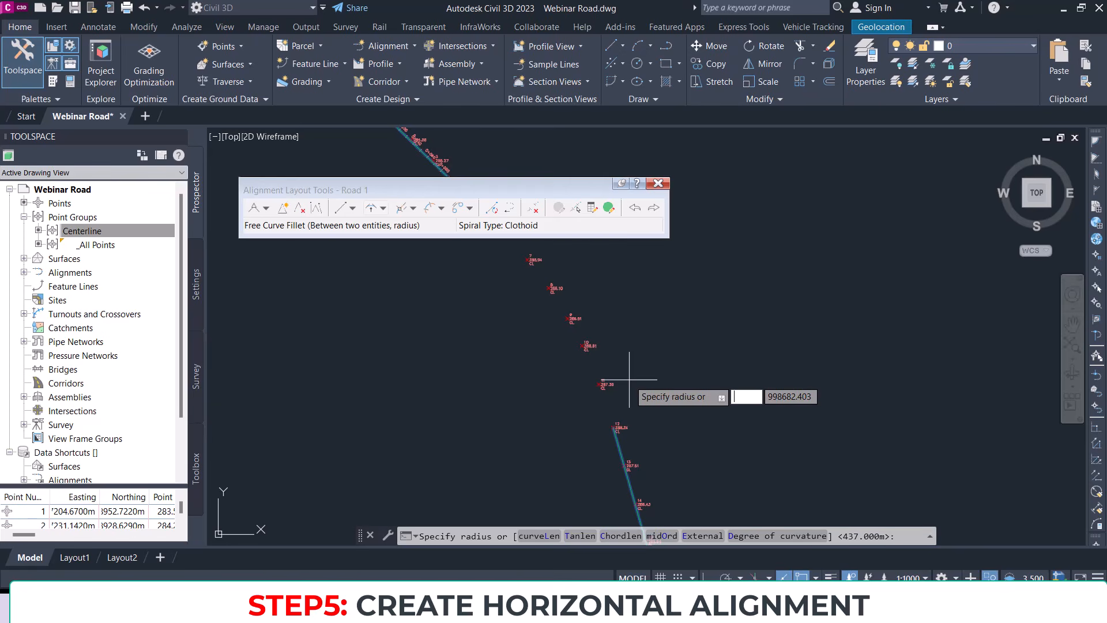
pyautogui.press('Return')
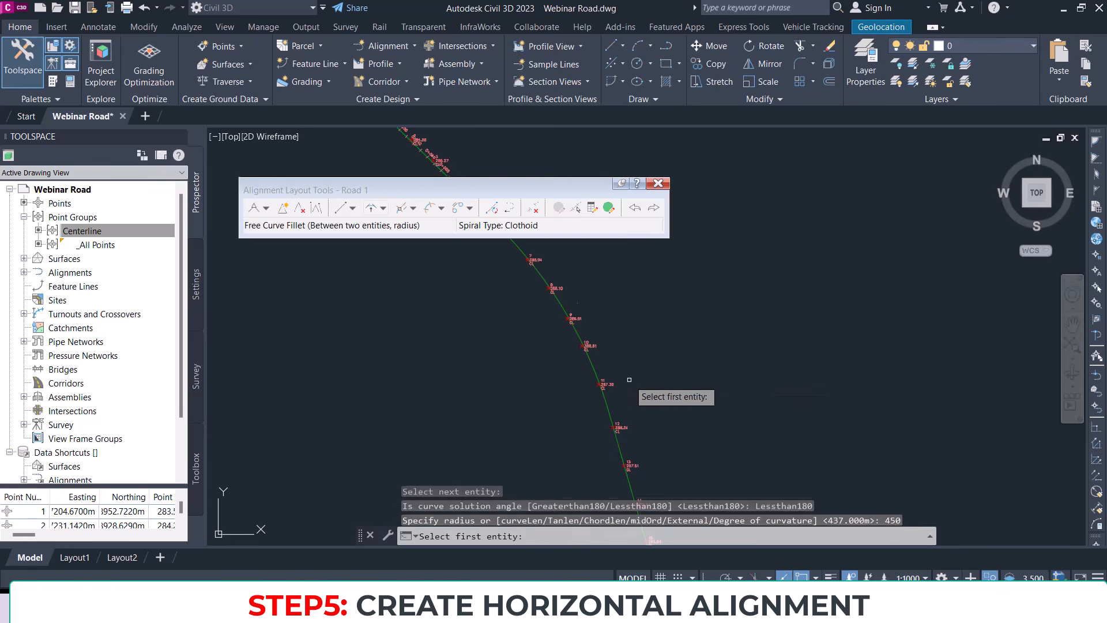
pyautogui.scroll(5, 563, 289)
pyautogui.scroll(4, 536, 346)
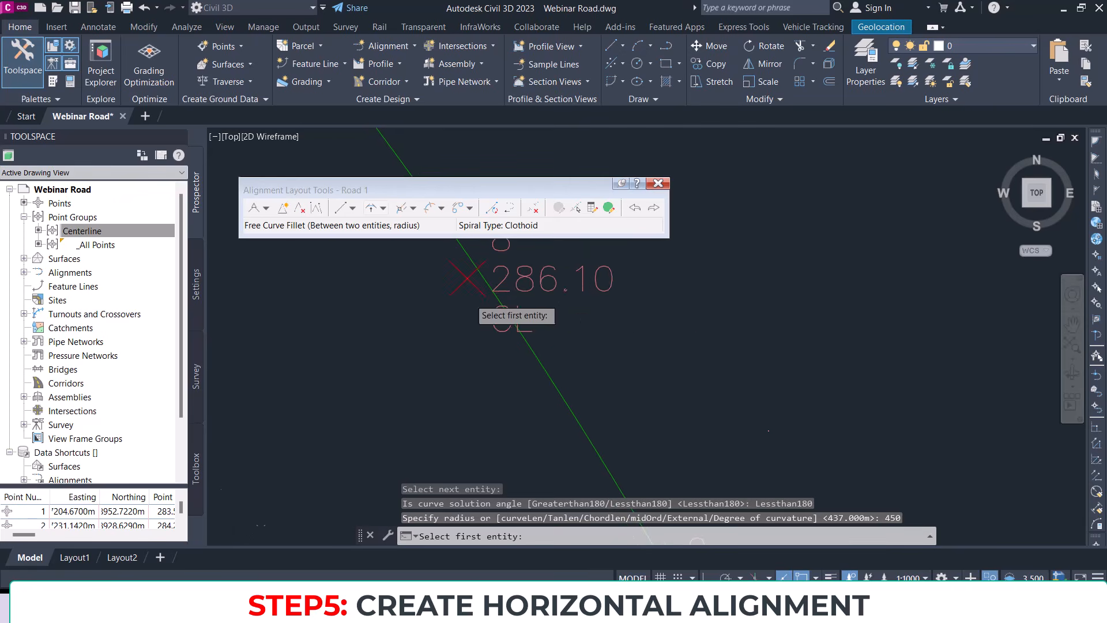
pyautogui.press('Escape')
# Step: Examine how closely the new curve follows the centerline survey points between point 5 and point 12
pyautogui.scroll(-10, 539, 389)
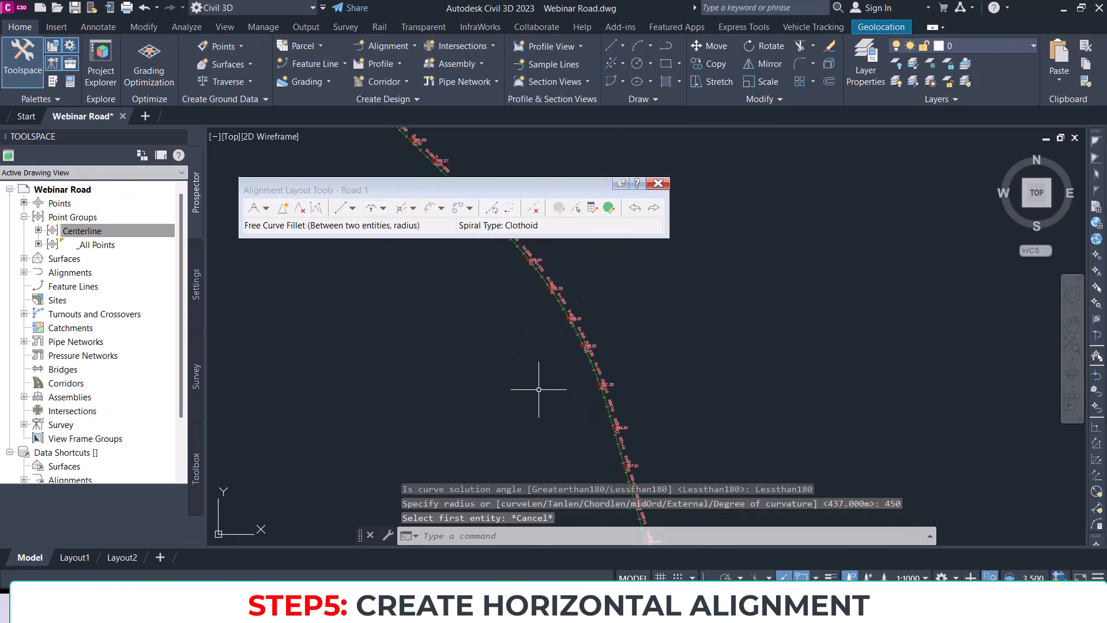
pyautogui.scroll(6, 543, 369)
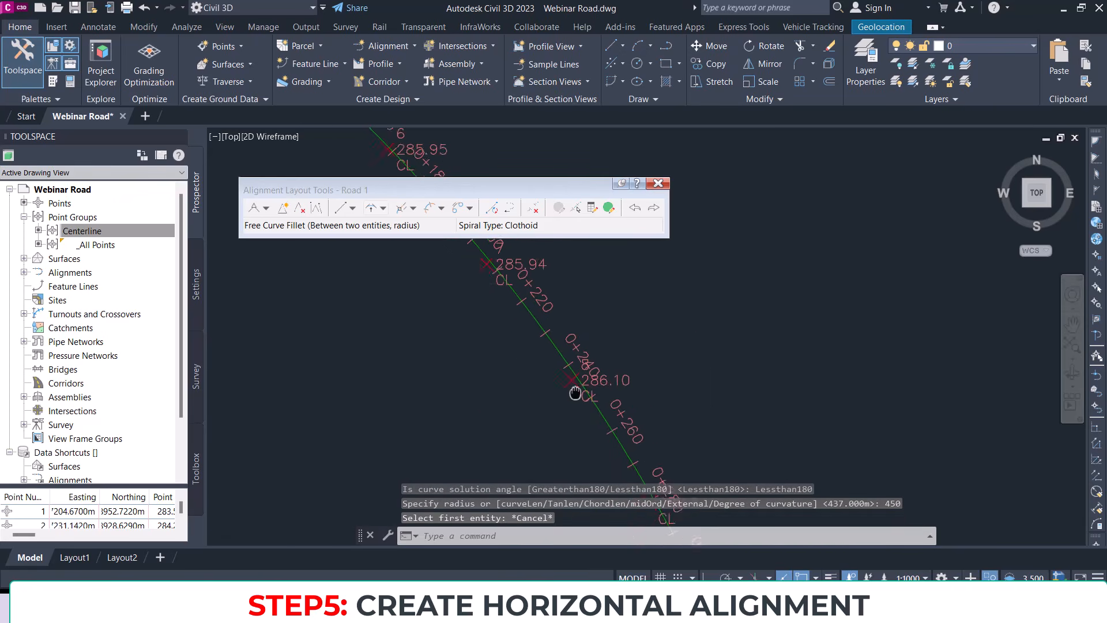
pyautogui.scroll(-4, 519, 303)
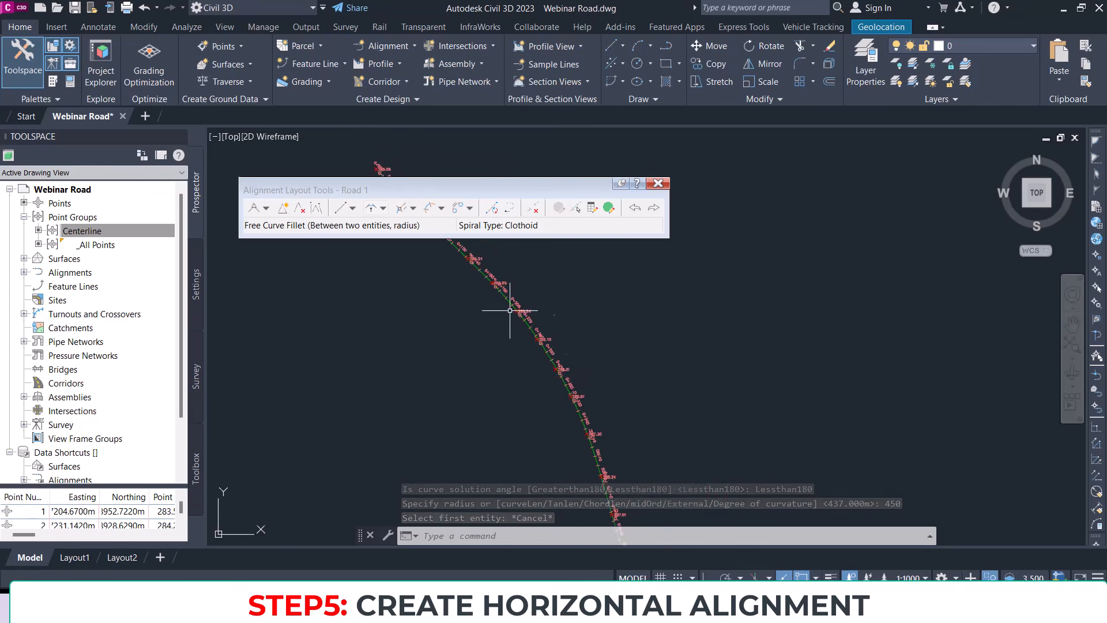
pyautogui.scroll(4, 548, 358)
pyautogui.scroll(4, 470, 291)
pyautogui.scroll(-4, 558, 348)
pyautogui.scroll(2, 569, 373)
pyautogui.scroll(-2, 559, 362)
pyautogui.scroll(-3, 564, 366)
pyautogui.scroll(3, 567, 322)
pyautogui.moveTo(567, 321)
pyautogui.mouseDown(button='middle')
pyautogui.moveTo(544, 350)
pyautogui.moveTo(586, 460)
pyautogui.mouseUp(button='middle')
pyautogui.scroll(4, 458, 320)
pyautogui.moveTo(544, 347); pyautogui.dragTo(601, 443, button='middle')
pyautogui.moveTo(469, 307); pyautogui.dragTo(609, 491, button='middle')
pyautogui.scroll(-6, 571, 403)
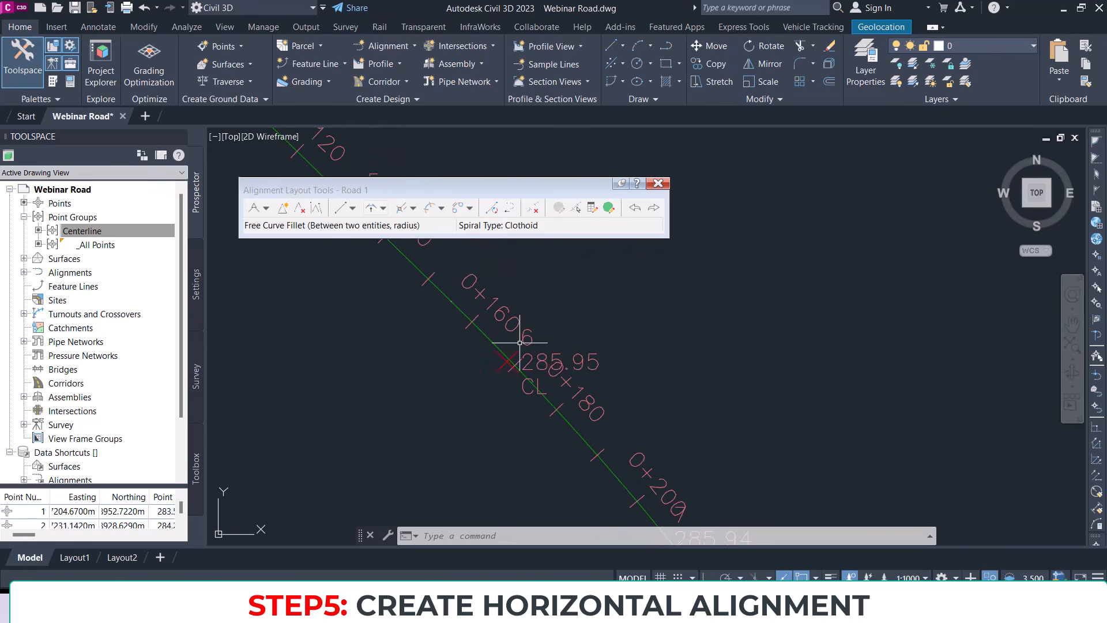
pyautogui.scroll(7, 577, 298)
pyautogui.scroll(-2, 621, 326)
pyautogui.moveTo(660, 378); pyautogui.dragTo(590, 237, button='middle')
pyautogui.scroll(4, 639, 299)
pyautogui.scroll(-2, 649, 323)
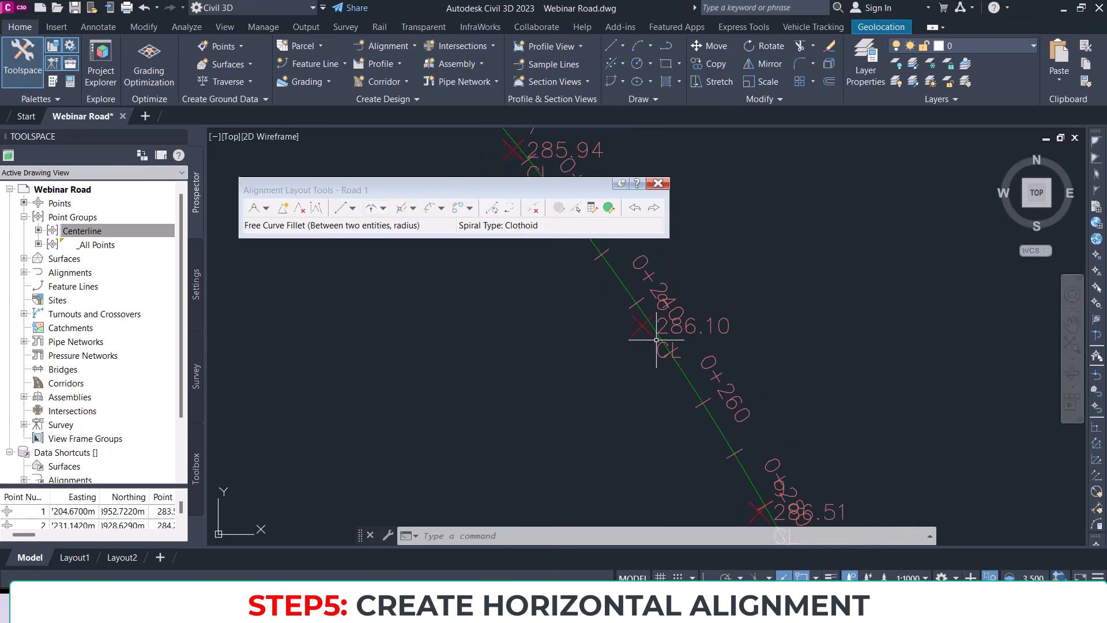
pyautogui.moveTo(695, 391); pyautogui.dragTo(656, 386, button='middle')
pyautogui.scroll(4, 653, 384)
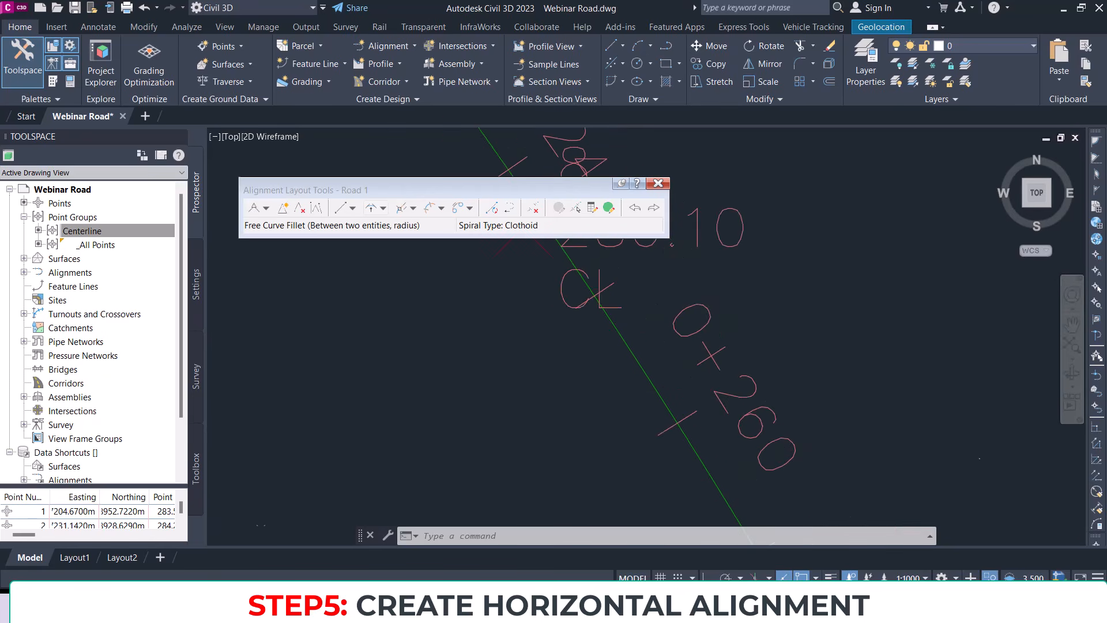
pyautogui.scroll(-4, 650, 373)
pyautogui.scroll(-2, 663, 369)
# Step: Stretch the curve's midpoint grip near point 9 toward the survey points, to a radius of about 490 m
pyautogui.click(663, 381)
pyautogui.scroll(4, 688, 438)
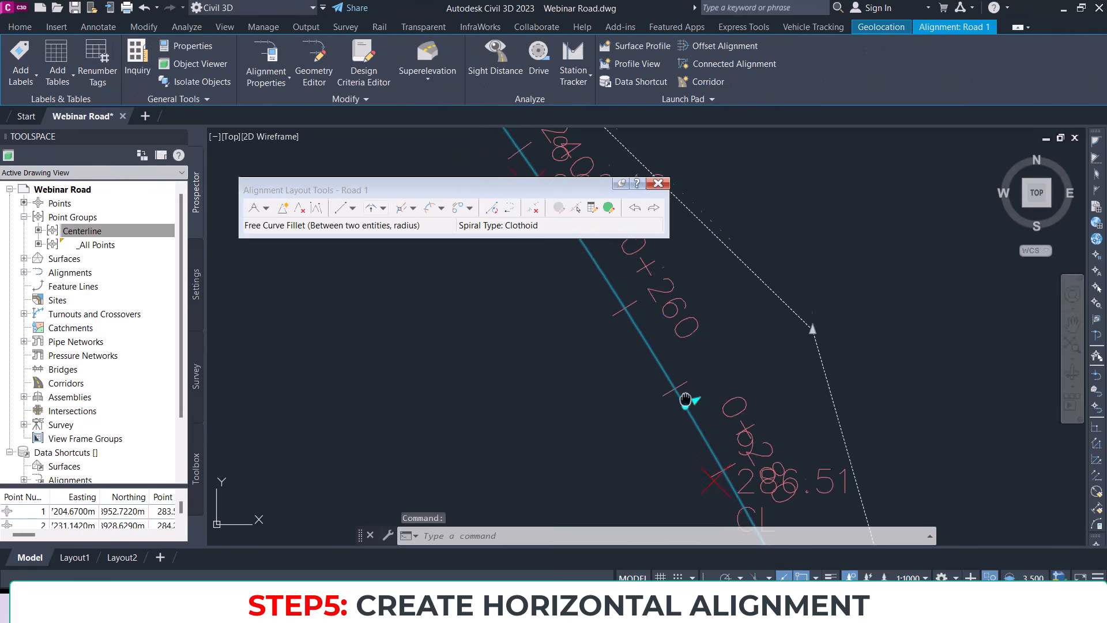
pyautogui.click(680, 356)
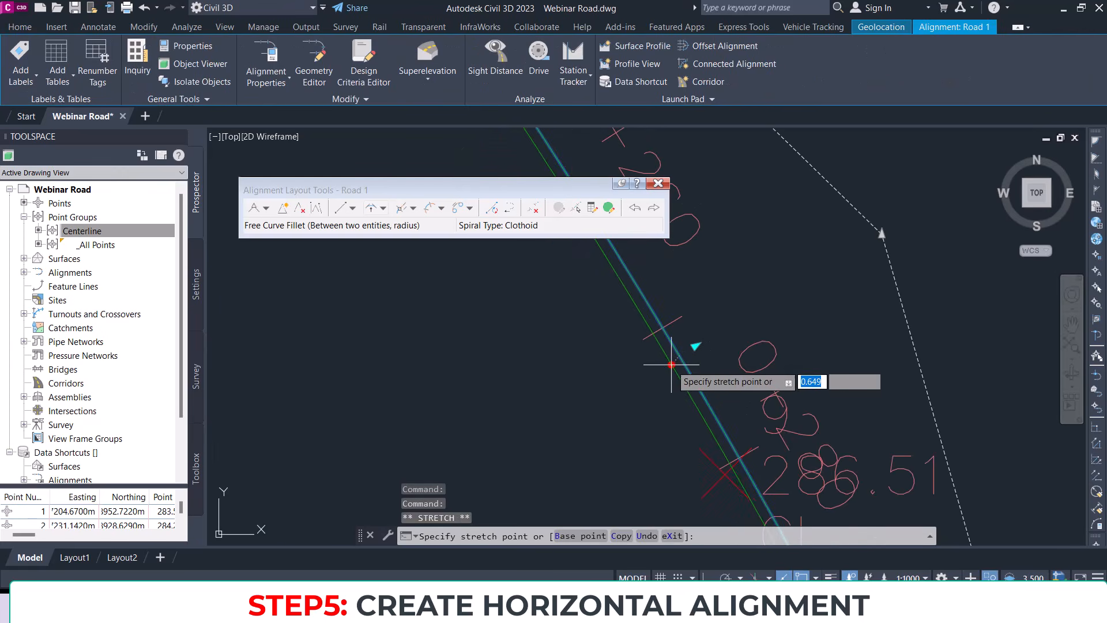
pyautogui.click(665, 372)
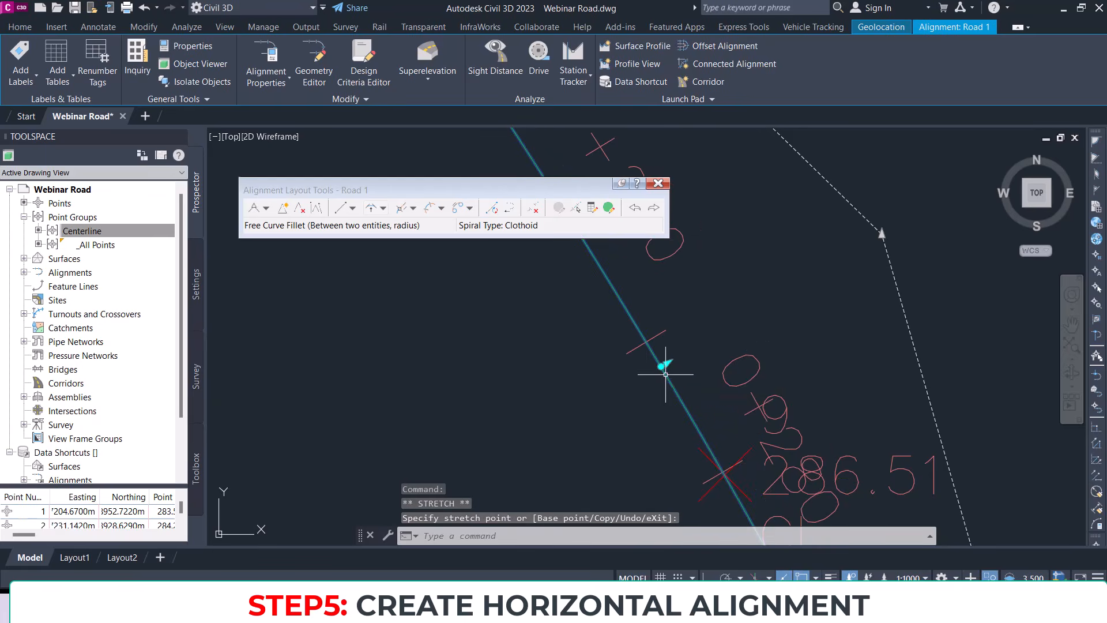
pyautogui.scroll(-4, 650, 371)
pyautogui.moveTo(679, 355)
pyautogui.mouseDown(button='middle')
pyautogui.moveTo(630, 383)
pyautogui.moveTo(623, 375)
pyautogui.moveTo(565, 427)
pyautogui.moveTo(551, 326)
pyautogui.moveTo(533, 398)
pyautogui.mouseUp(button='middle')
pyautogui.scroll(-4, 551, 344)
pyautogui.scroll(4, 531, 397)
pyautogui.scroll(2, 530, 395)
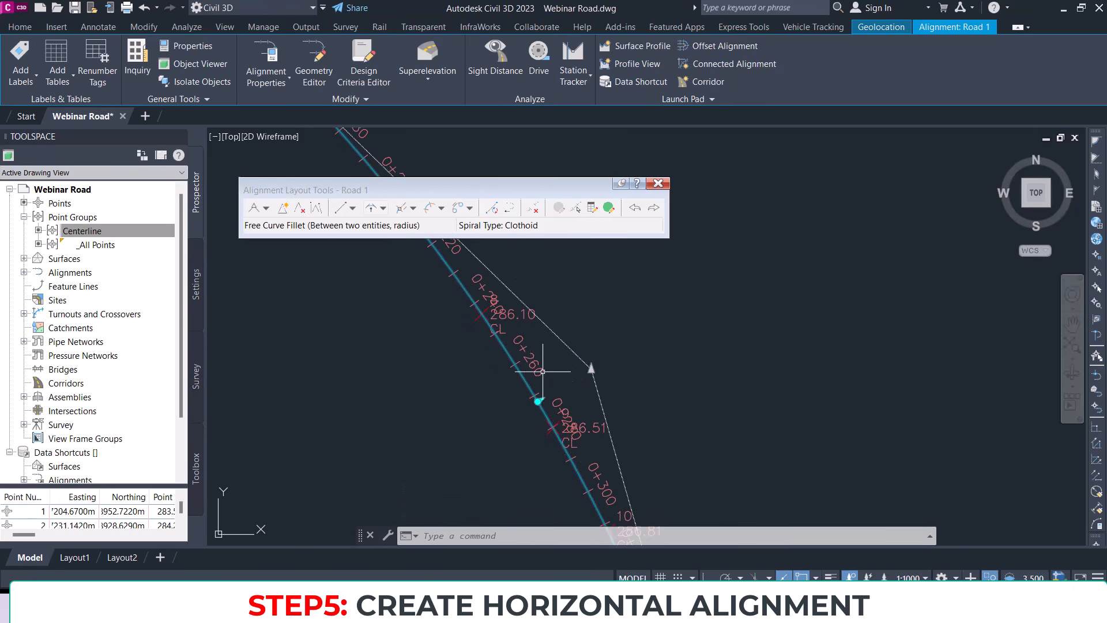
pyautogui.press('Escape')
pyautogui.scroll(-2, 534, 375)
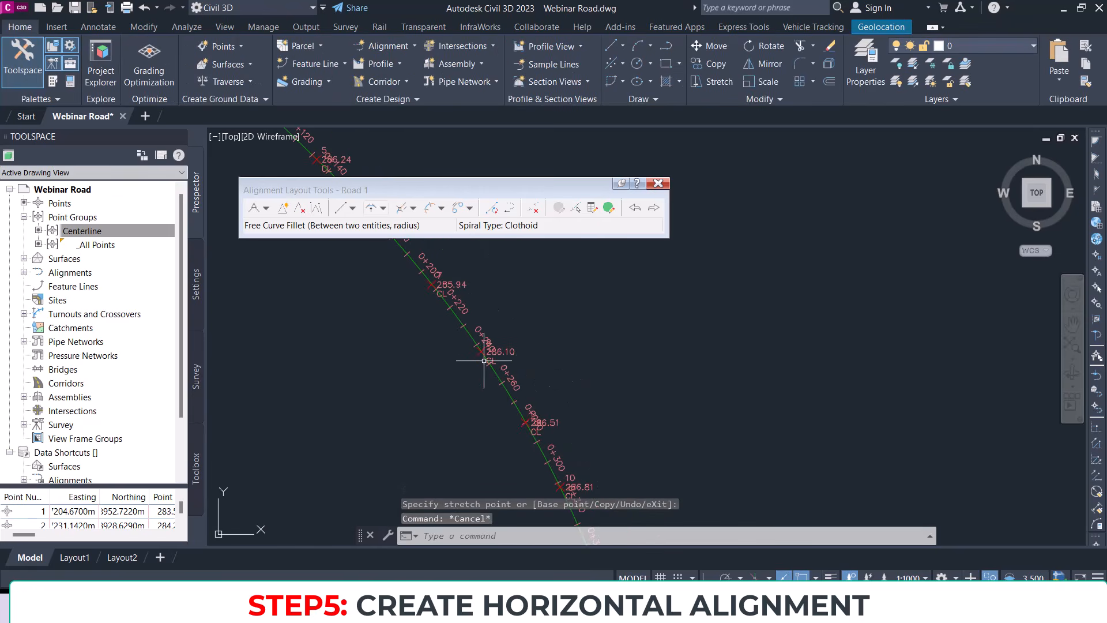
# Step: Add a Single Segment alignment label to the curve between points 8 and 9, using the Delta over Length & Radius curve label style
pyautogui.click(92, 24)
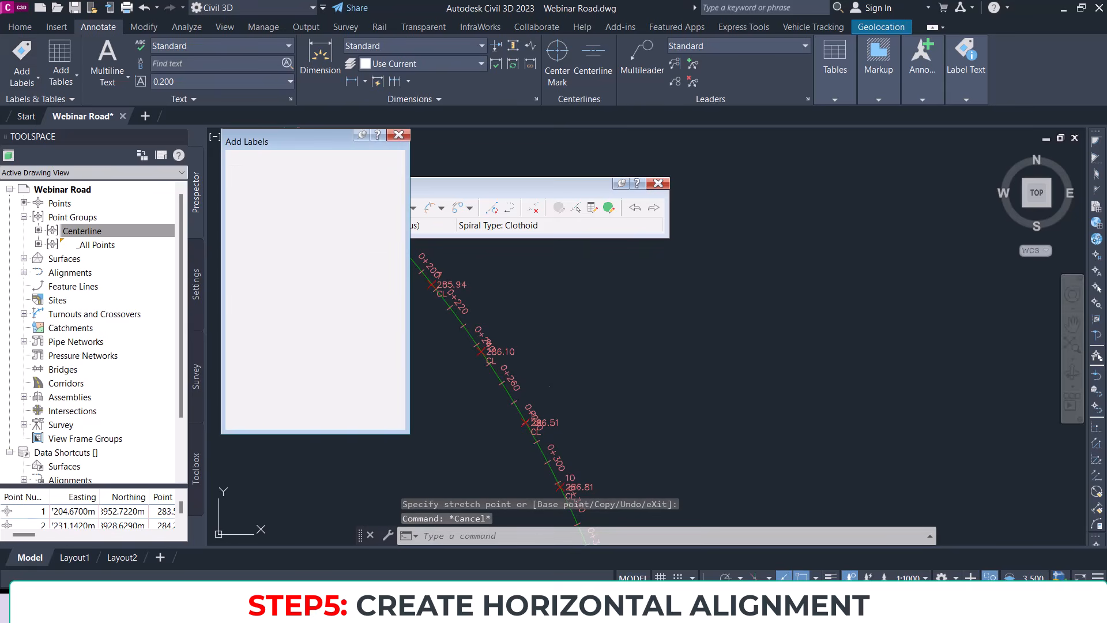
pyautogui.click(263, 173)
pyautogui.click(263, 203)
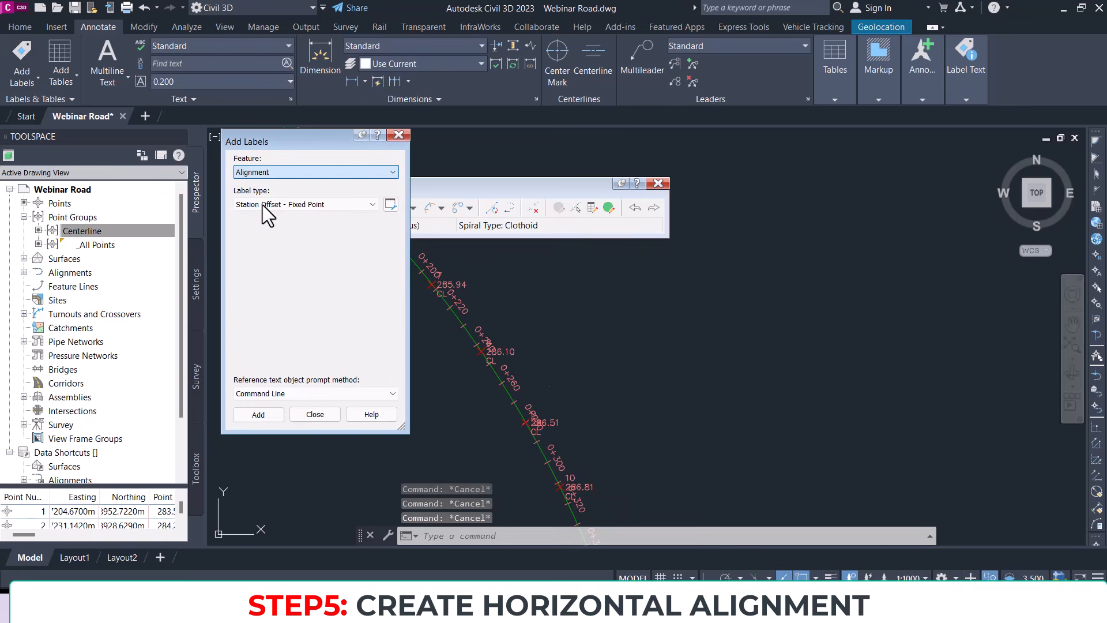
pyautogui.click(266, 204)
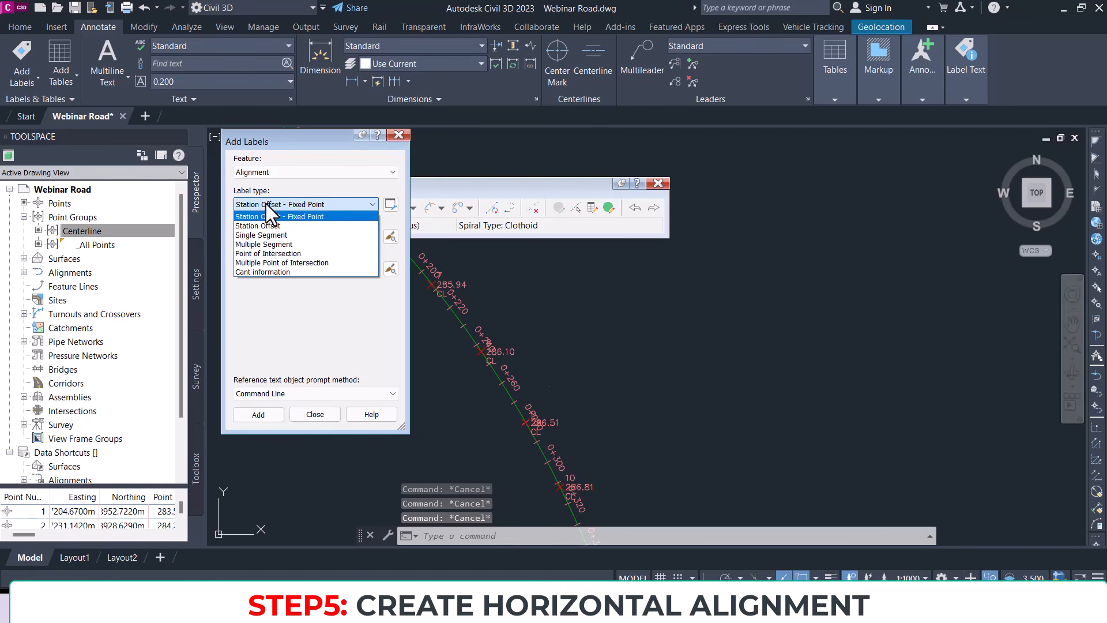
pyautogui.click(265, 234)
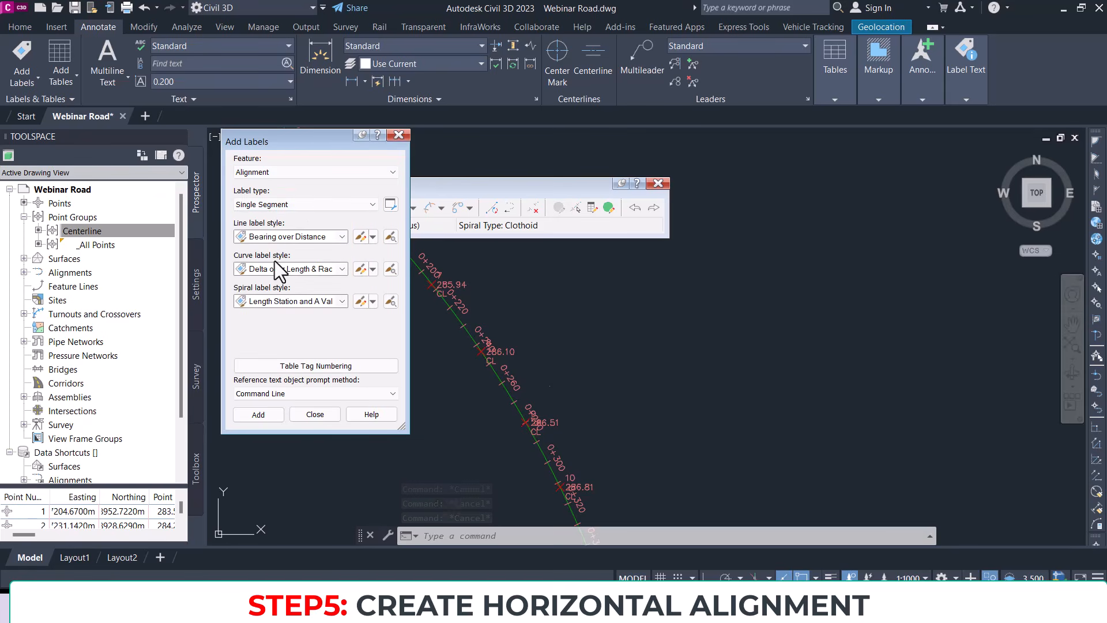
pyautogui.click(258, 420)
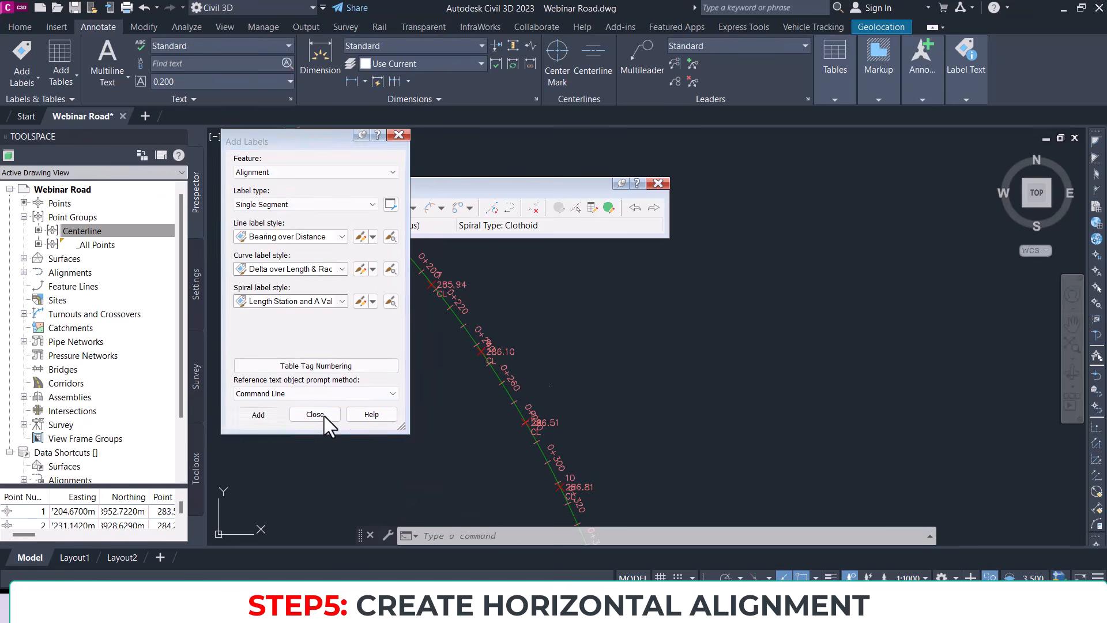
pyautogui.click(508, 396)
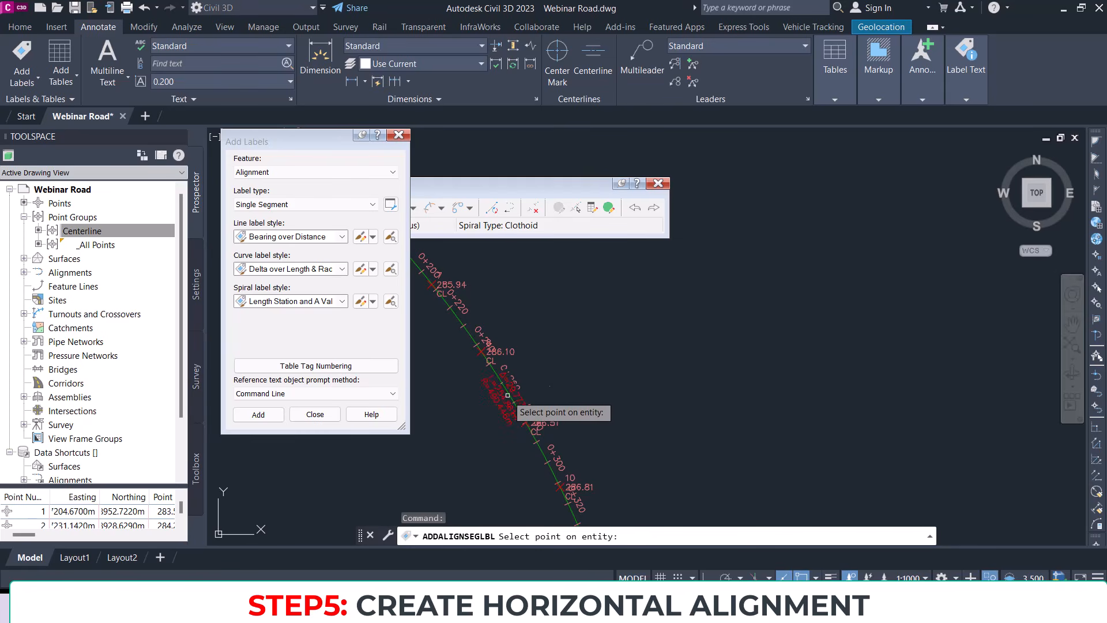
pyautogui.click(315, 415)
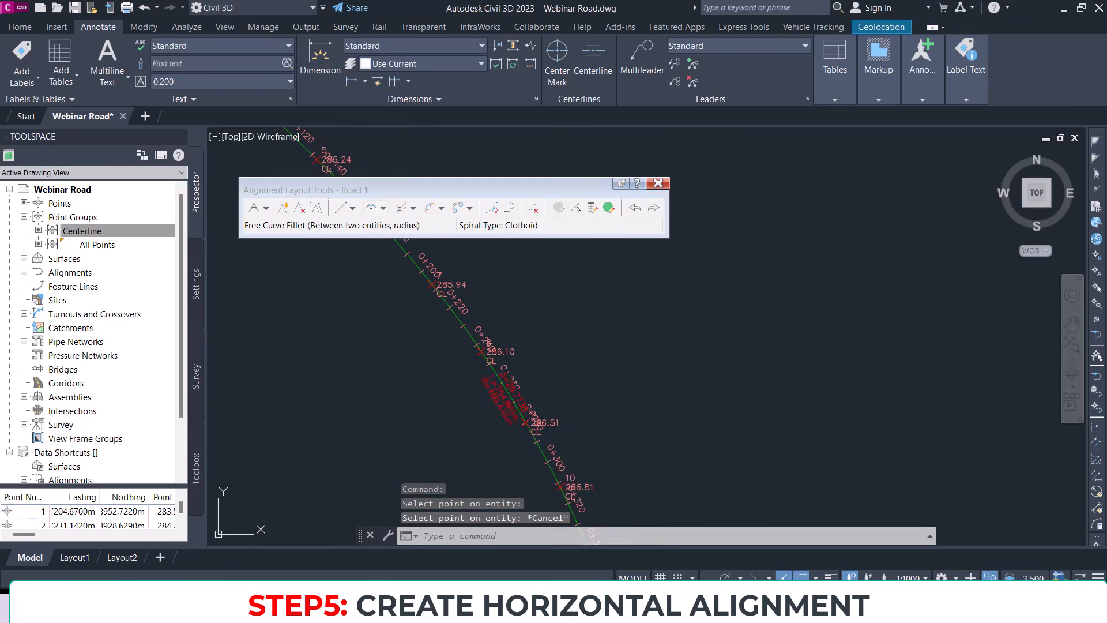
# Step: Move the curve label off the alignment into the empty area east of points 8 and 9
pyautogui.click(510, 391)
pyautogui.click(516, 391)
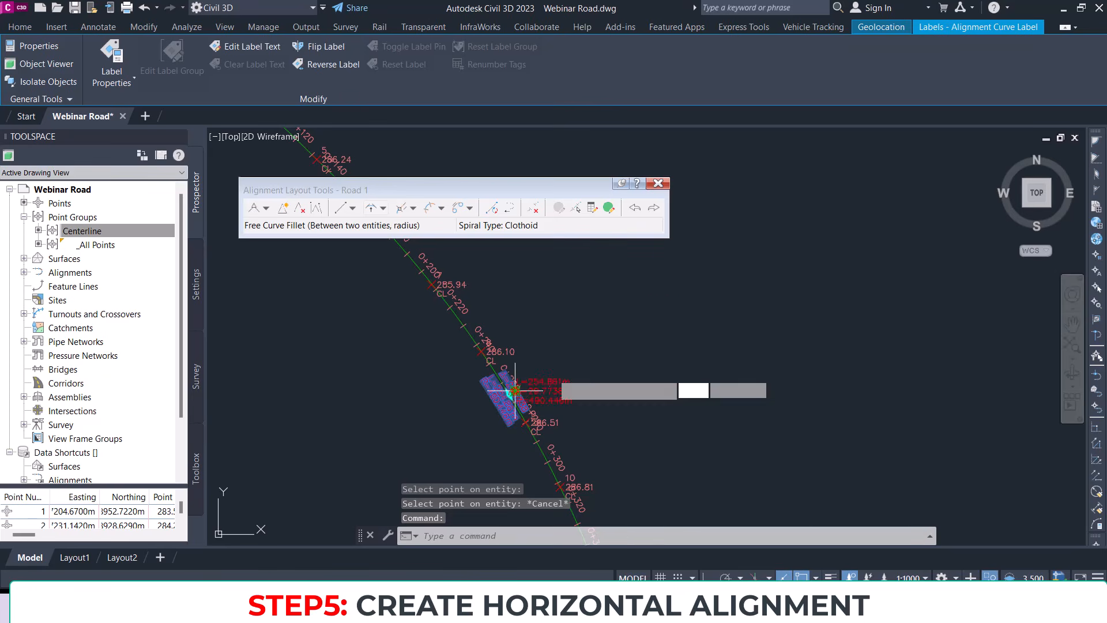
pyautogui.scroll(5, 657, 328)
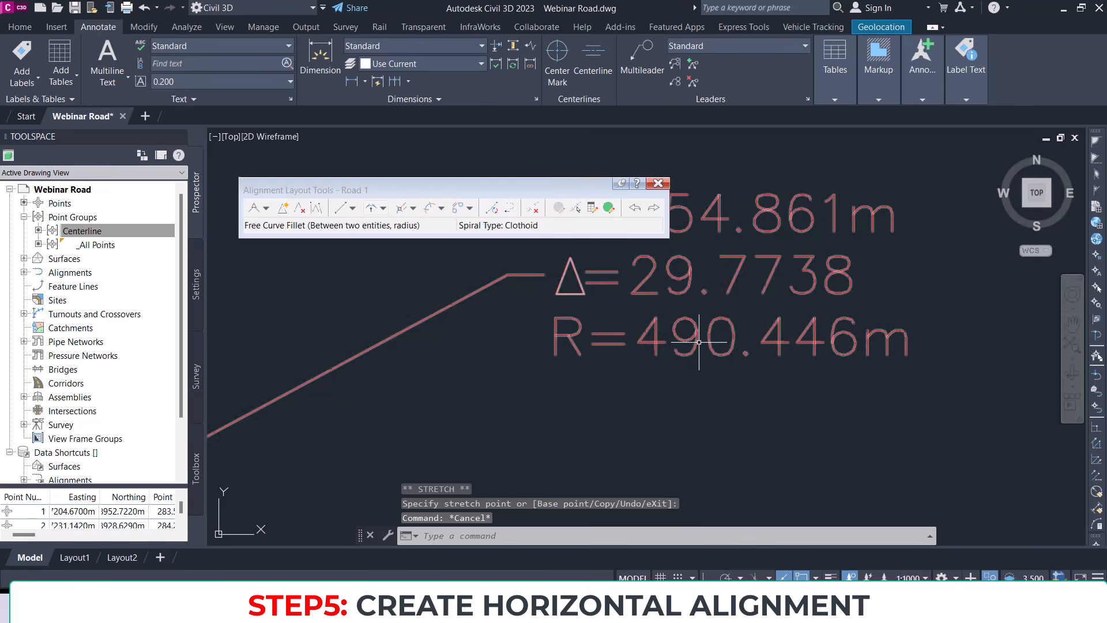
pyautogui.scroll(-5, 718, 341)
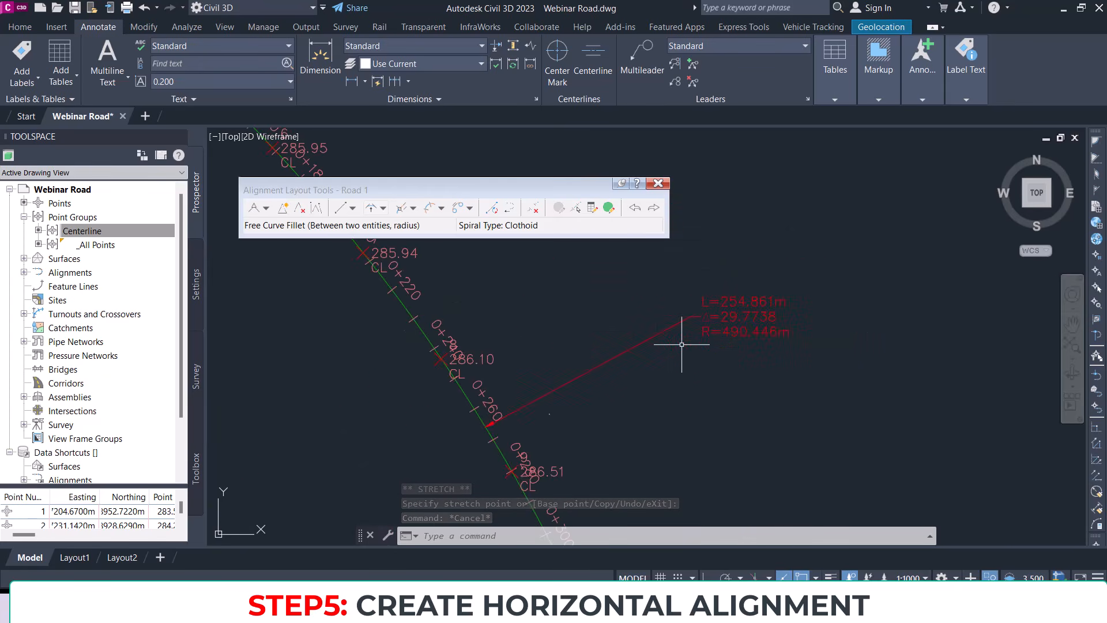
# Step: Read the radius on the curve label and examine the curve's fit near points 8 and 9
pyautogui.scroll(5, 715, 337)
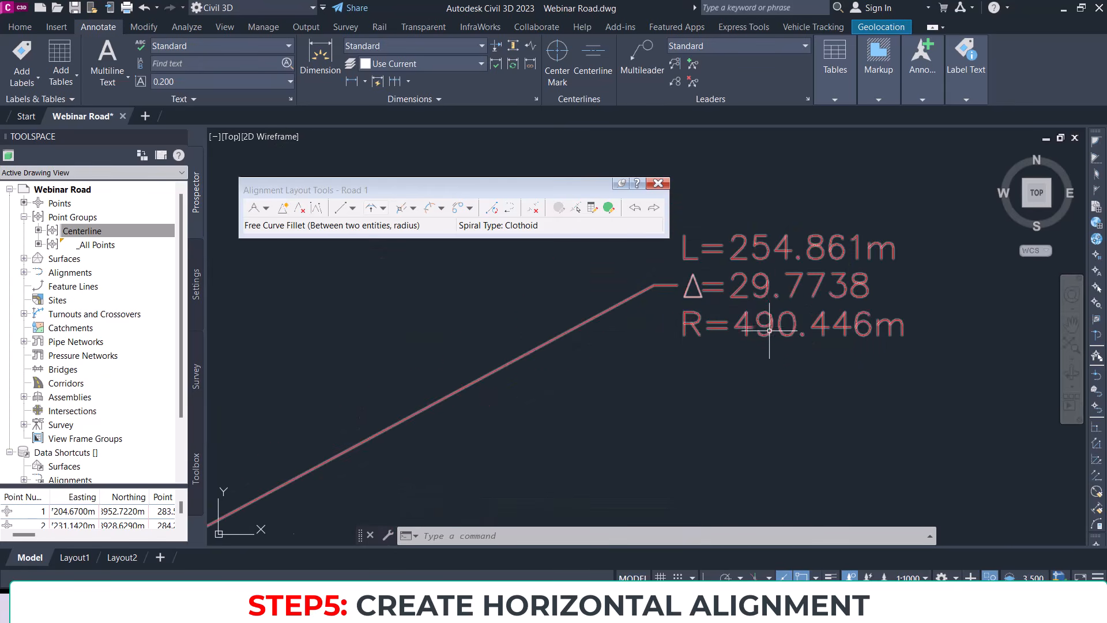
pyautogui.scroll(-4, 770, 330)
pyautogui.scroll(4, 766, 330)
pyautogui.scroll(-4, 766, 331)
pyautogui.scroll(-2, 766, 330)
pyautogui.scroll(4, 612, 381)
pyautogui.scroll(-3, 623, 370)
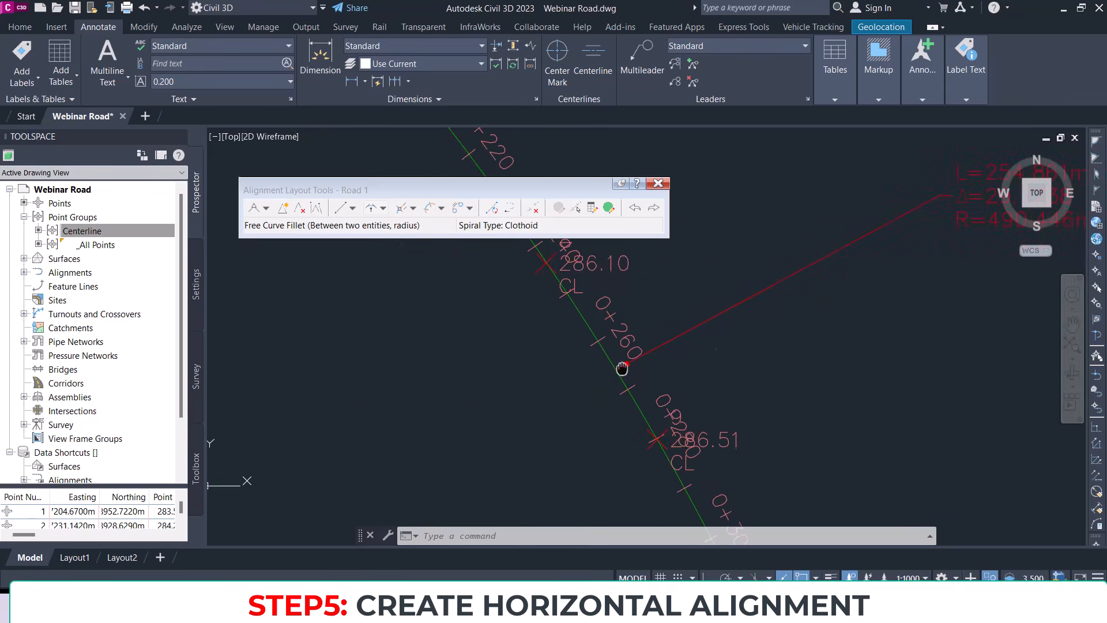
pyautogui.scroll(5, 610, 368)
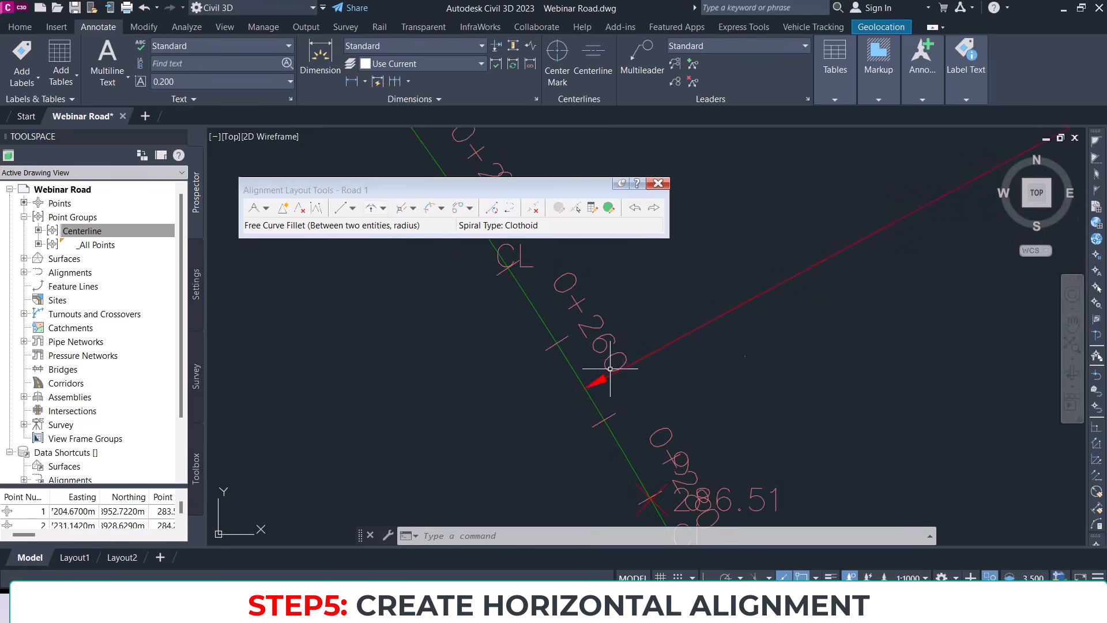
# Step: Stretch the midpoint grip of the curve near point 9 to tighten it to a radius of about 344 m
pyautogui.click(576, 375)
pyautogui.scroll(3, 585, 401)
pyautogui.click(579, 422)
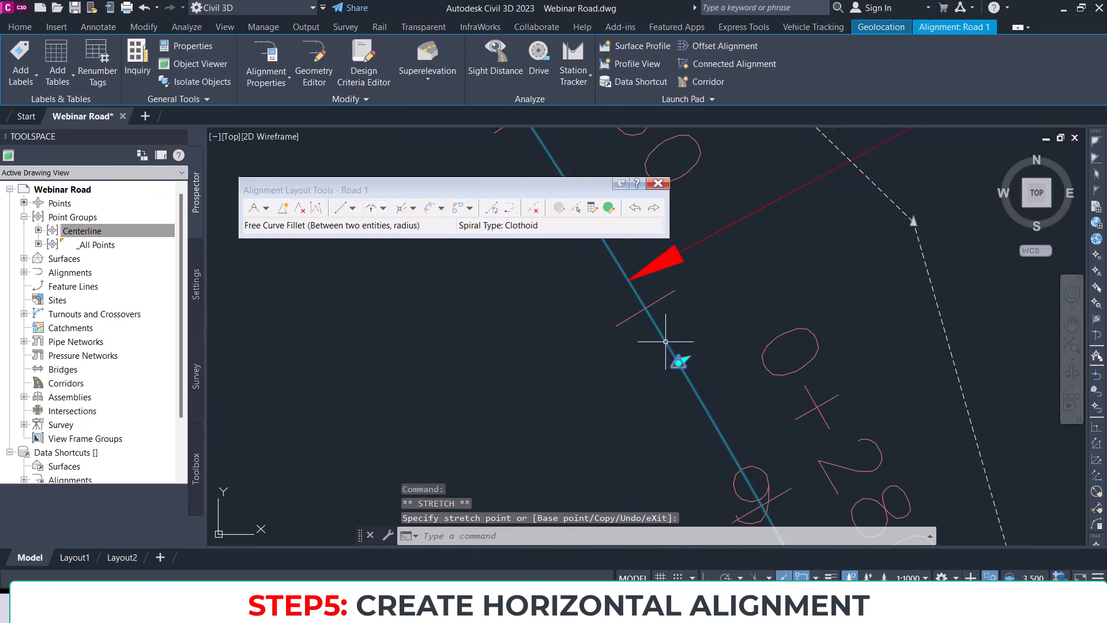
# Step: Check the design-criteria warning at the curve's midpoint and read the radius on the curve label
pyautogui.scroll(4, 666, 342)
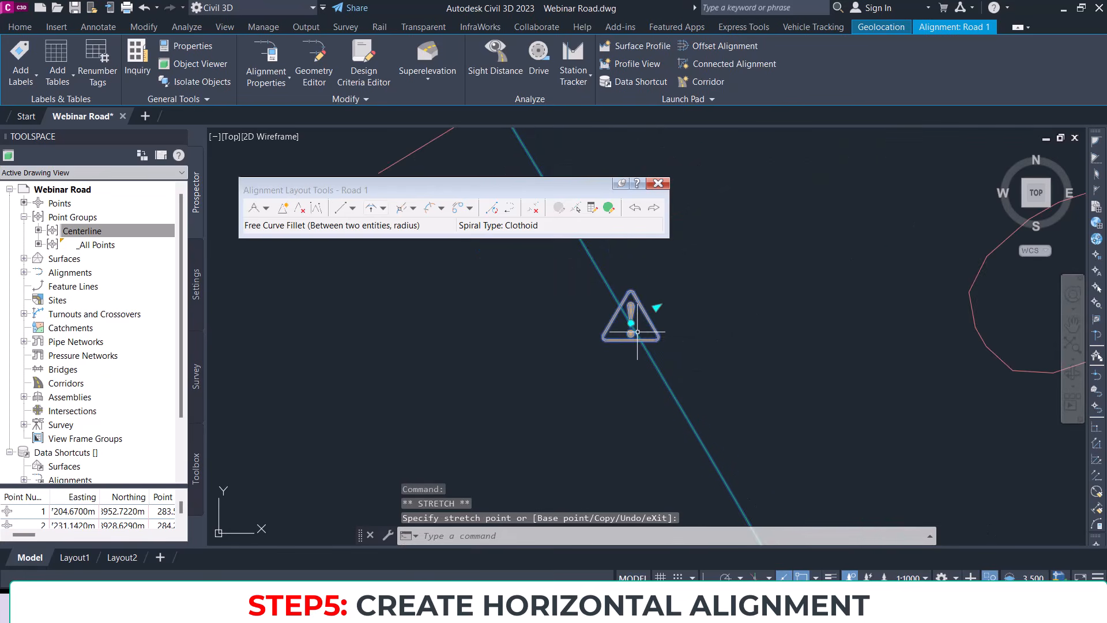
pyautogui.click(638, 333)
pyautogui.moveTo(608, 355); pyautogui.dragTo(608, 396, button='middle')
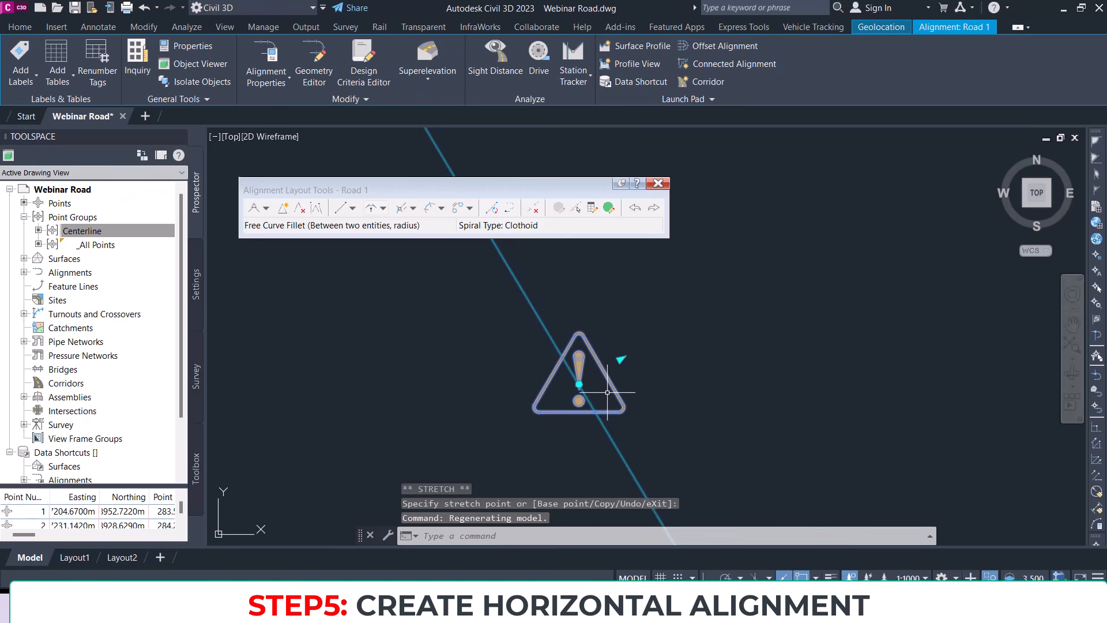
pyautogui.moveTo(608, 378)
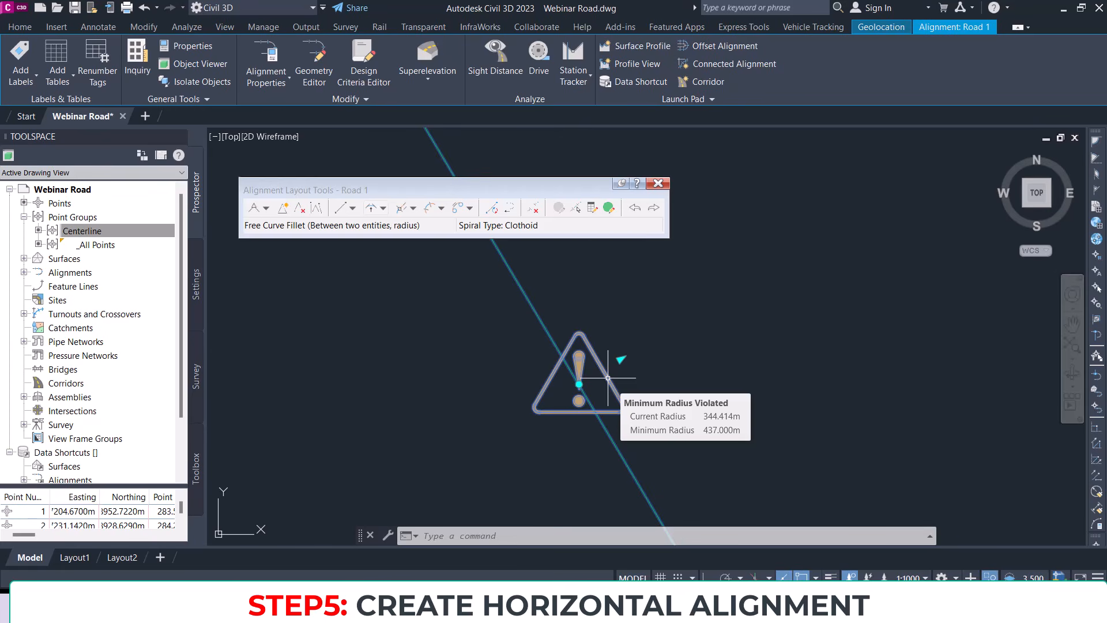
pyautogui.scroll(4, 791, 371)
pyautogui.scroll(-5, 710, 371)
pyautogui.scroll(5, 731, 373)
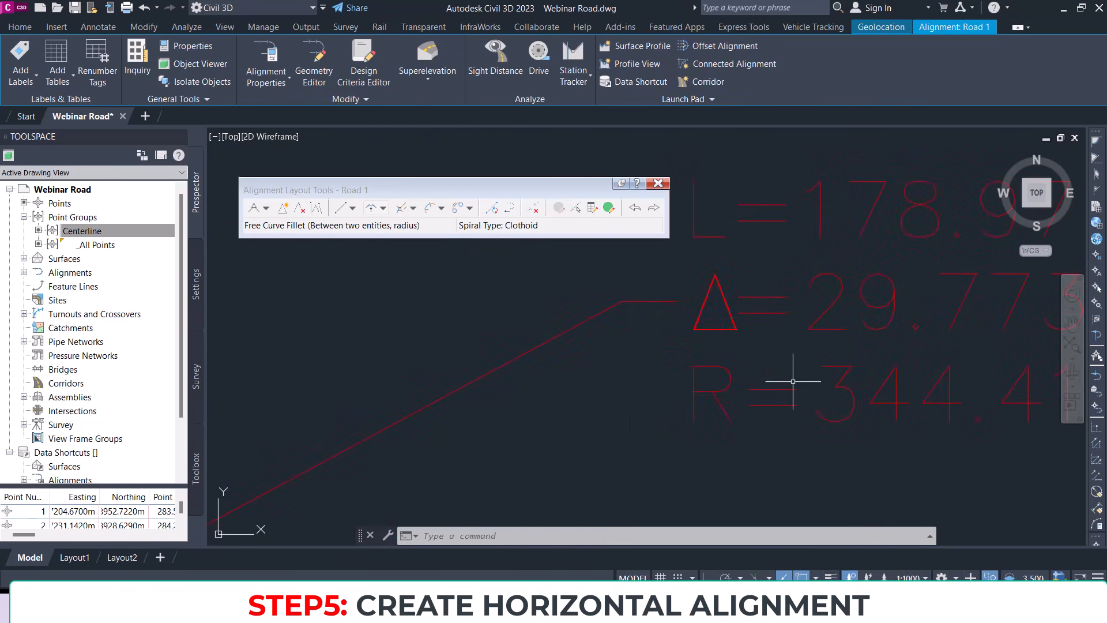
pyautogui.scroll(-9, 902, 397)
pyautogui.moveTo(597, 431); pyautogui.dragTo(609, 303, button='middle')
pyautogui.scroll(3, 610, 303)
pyautogui.scroll(5, 647, 413)
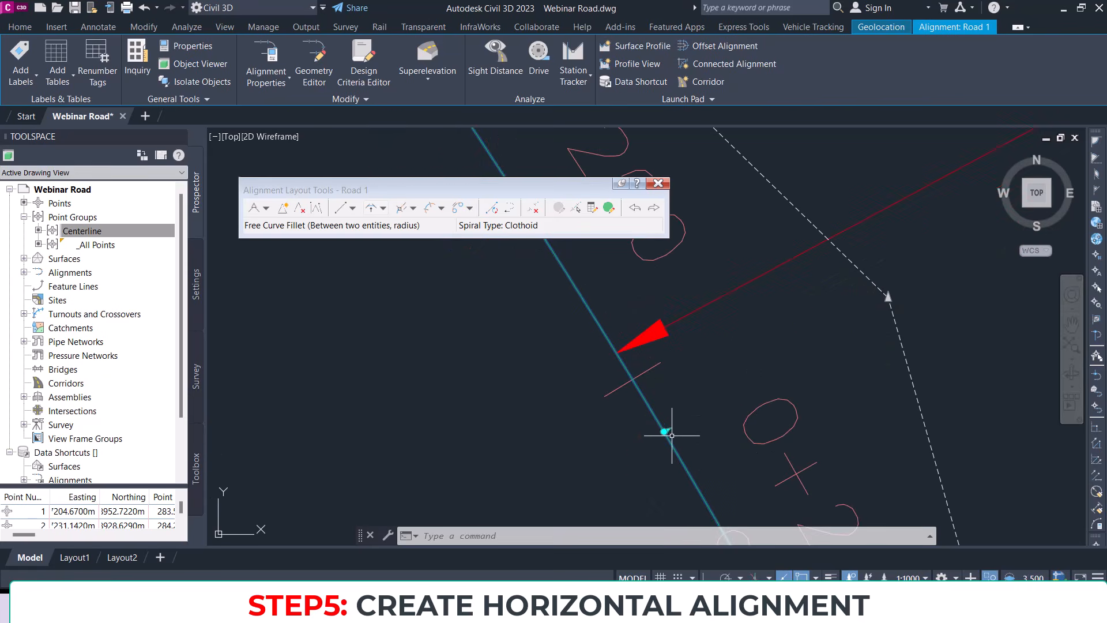
# Step: Stretch the curve's midpoint grip back toward the survey points, to a radius of about 489 m, and check its label
pyautogui.scroll(4, 666, 431)
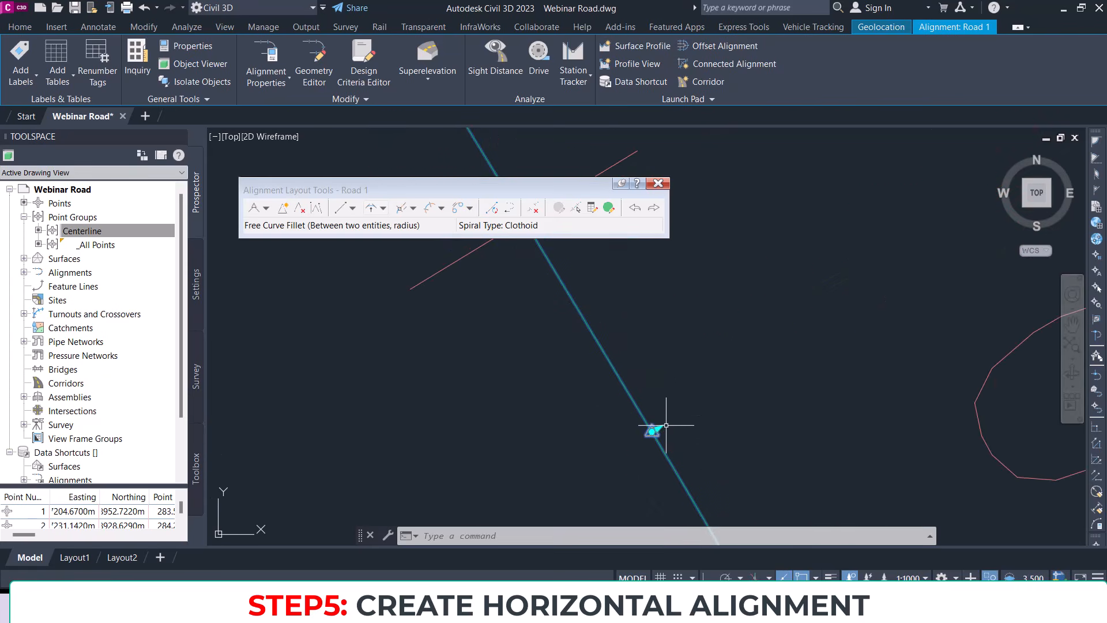
pyautogui.click(652, 431)
pyautogui.scroll(-3, 640, 444)
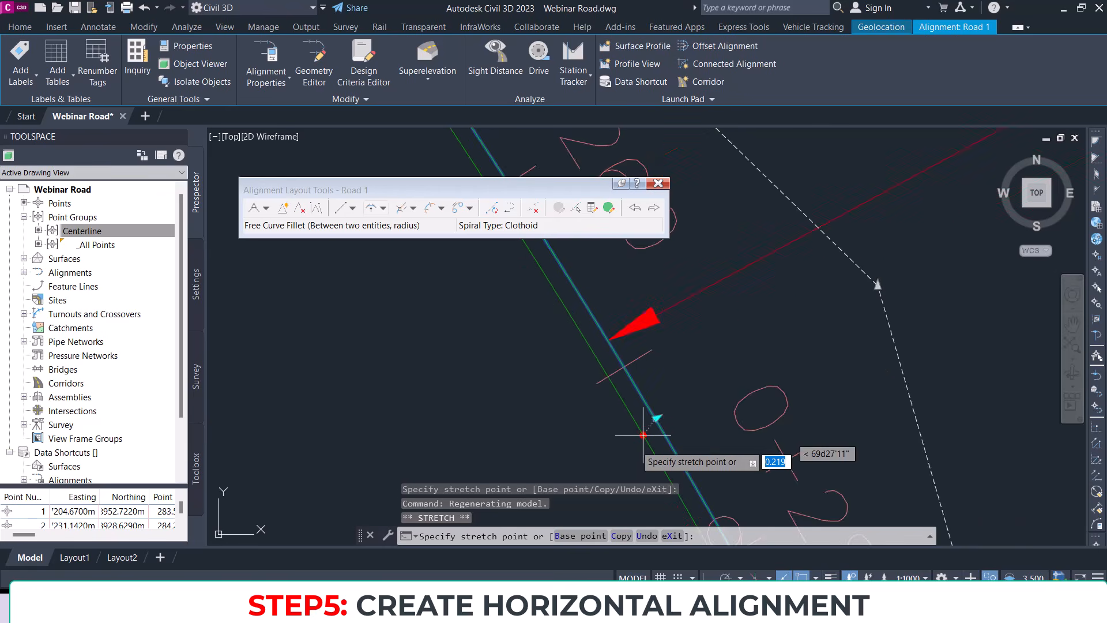
pyautogui.scroll(-2, 631, 445)
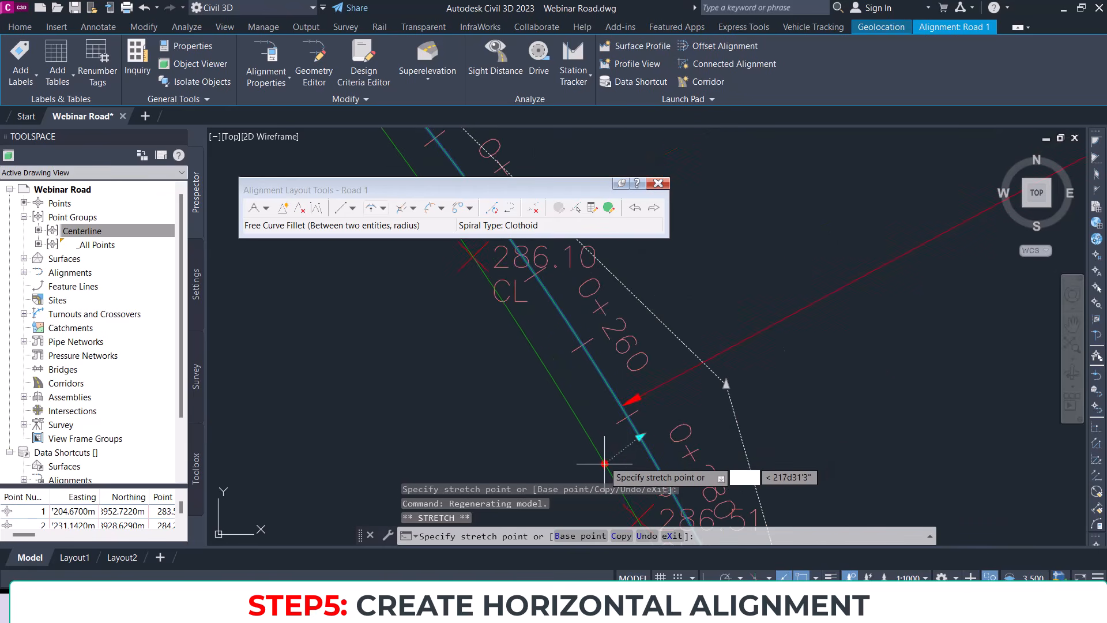
pyautogui.click(604, 460)
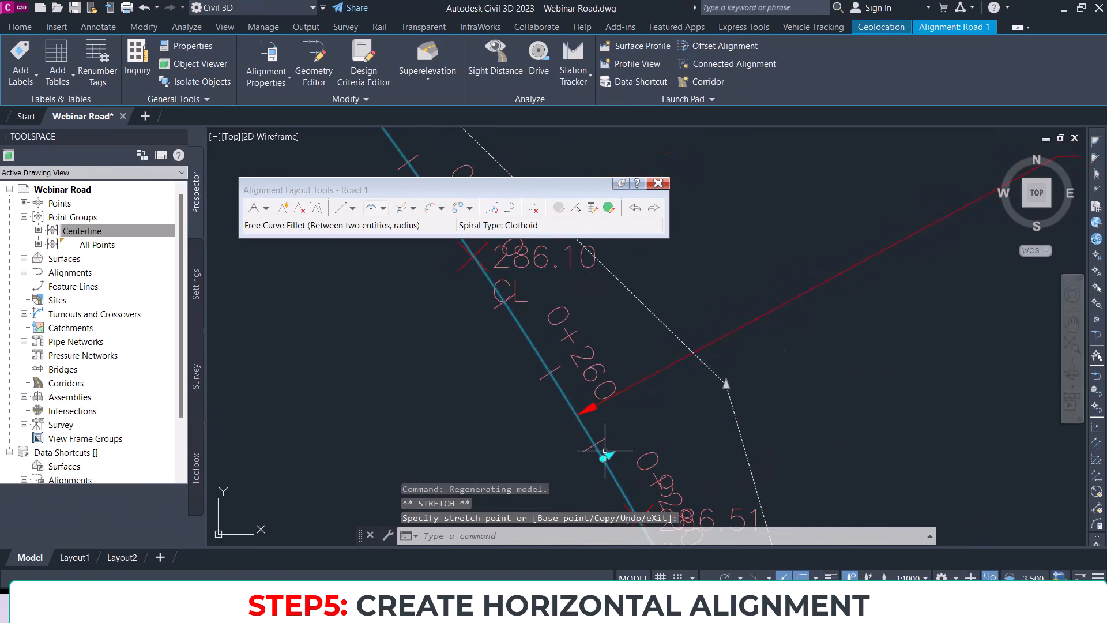
pyautogui.scroll(-5, 603, 458)
pyautogui.scroll(3, 617, 408)
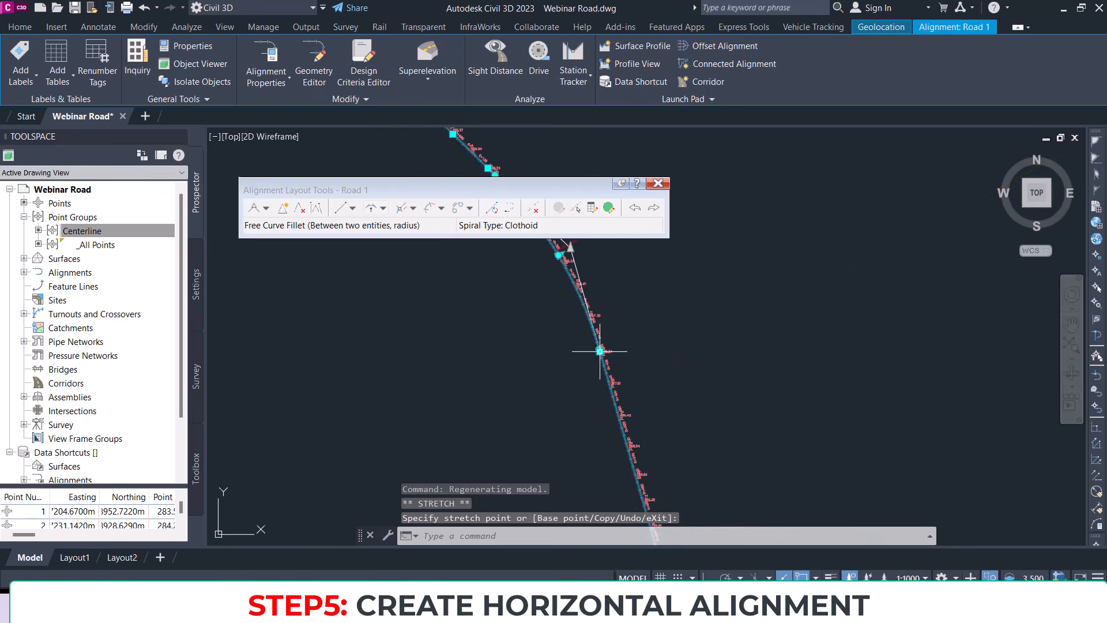
pyautogui.scroll(5, 564, 396)
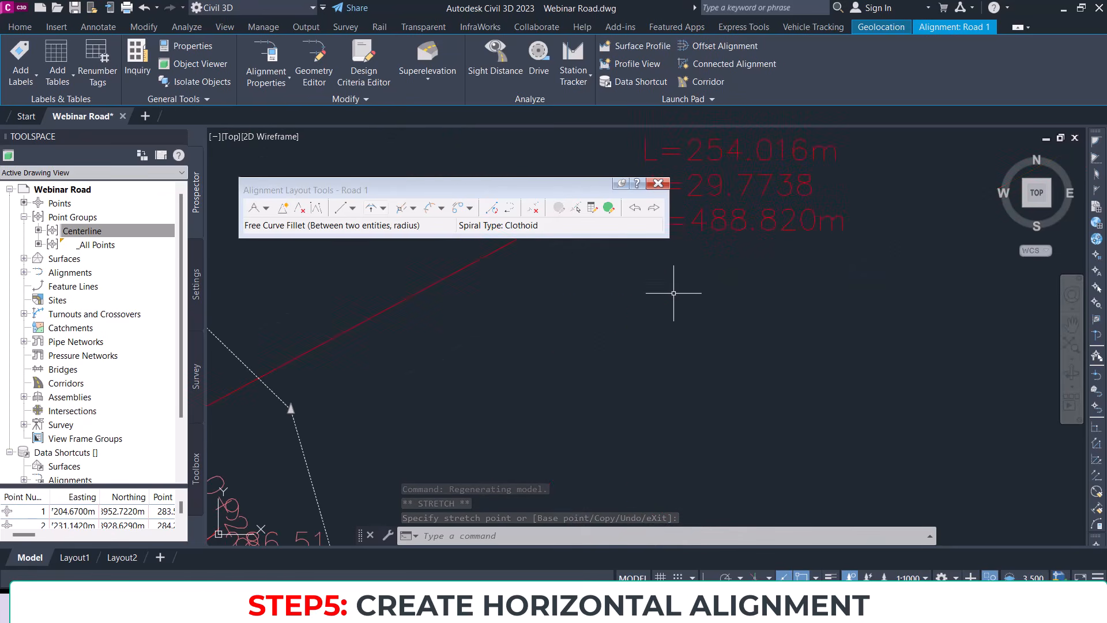
pyautogui.scroll(-5, 736, 267)
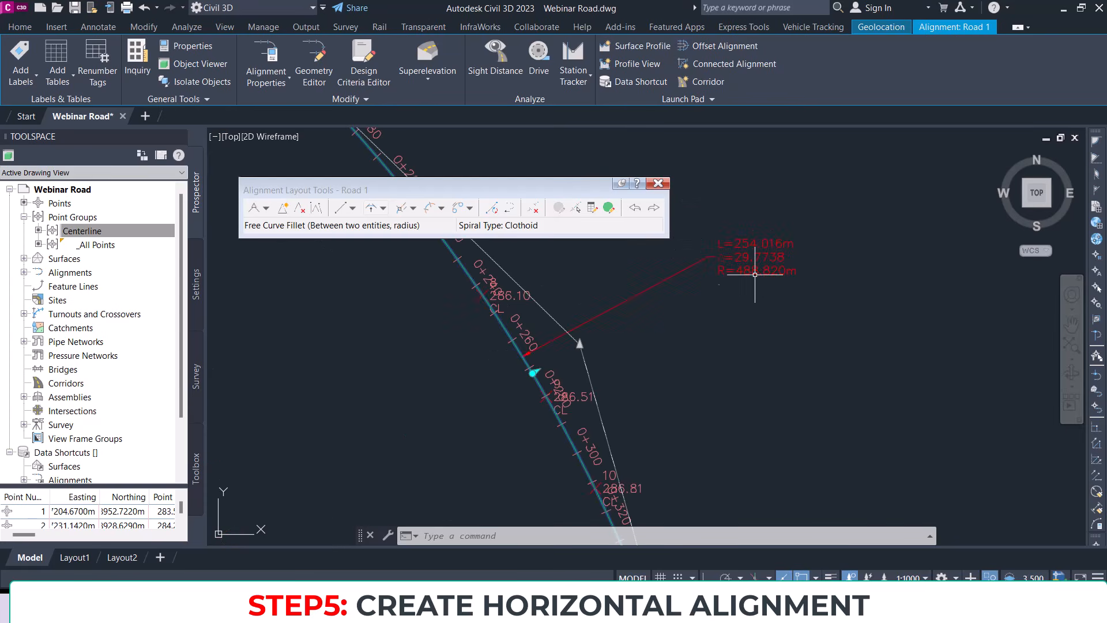
pyautogui.scroll(2, 533, 355)
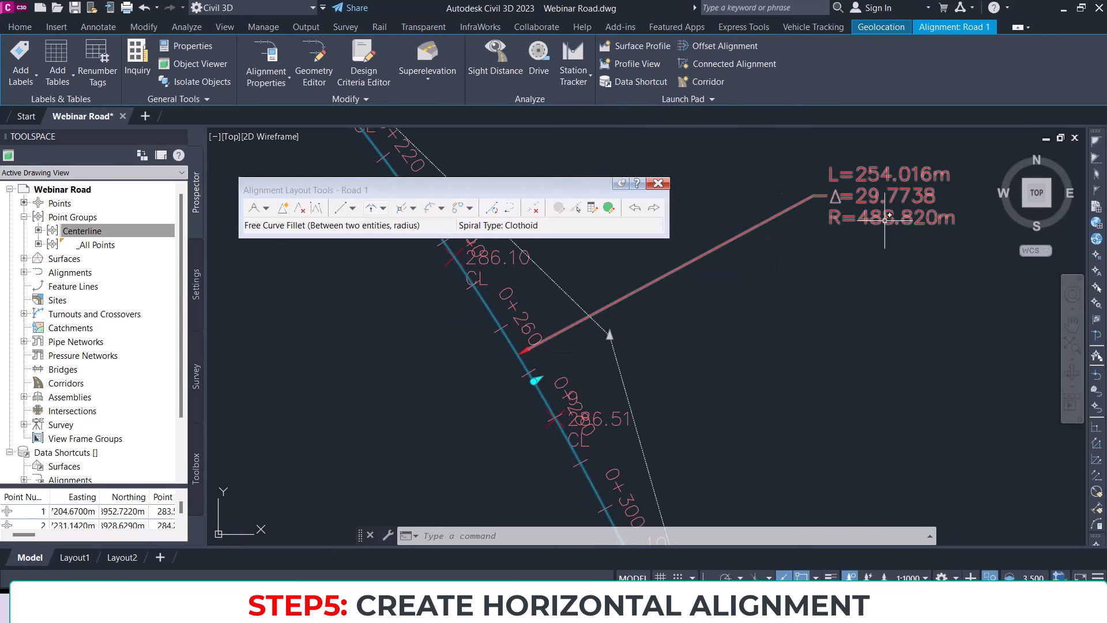
# Step: Set the curve's radius to 500 m in the alignment entities table, close the table and deselect the alignment
pyautogui.click(609, 209)
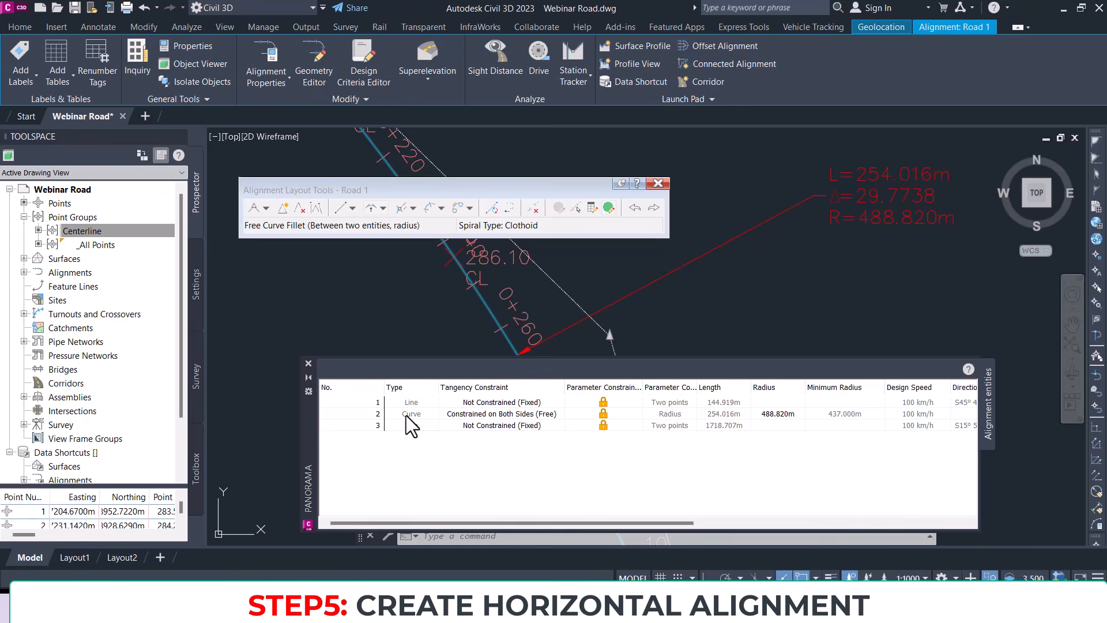
pyautogui.click(778, 415)
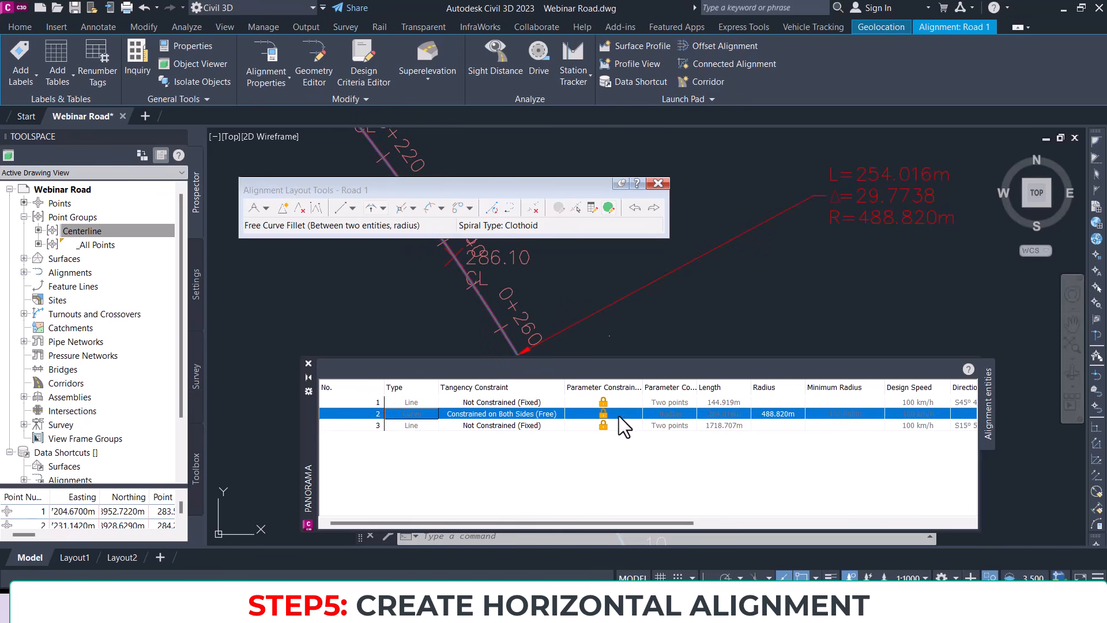
pyautogui.click(778, 414)
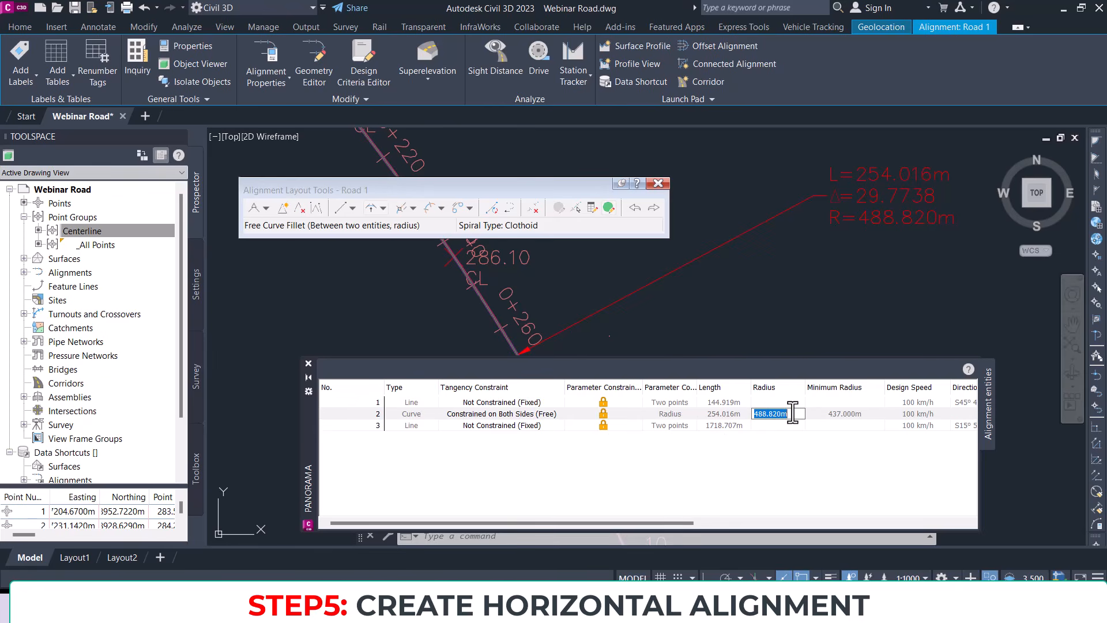
pyautogui.press('Return')
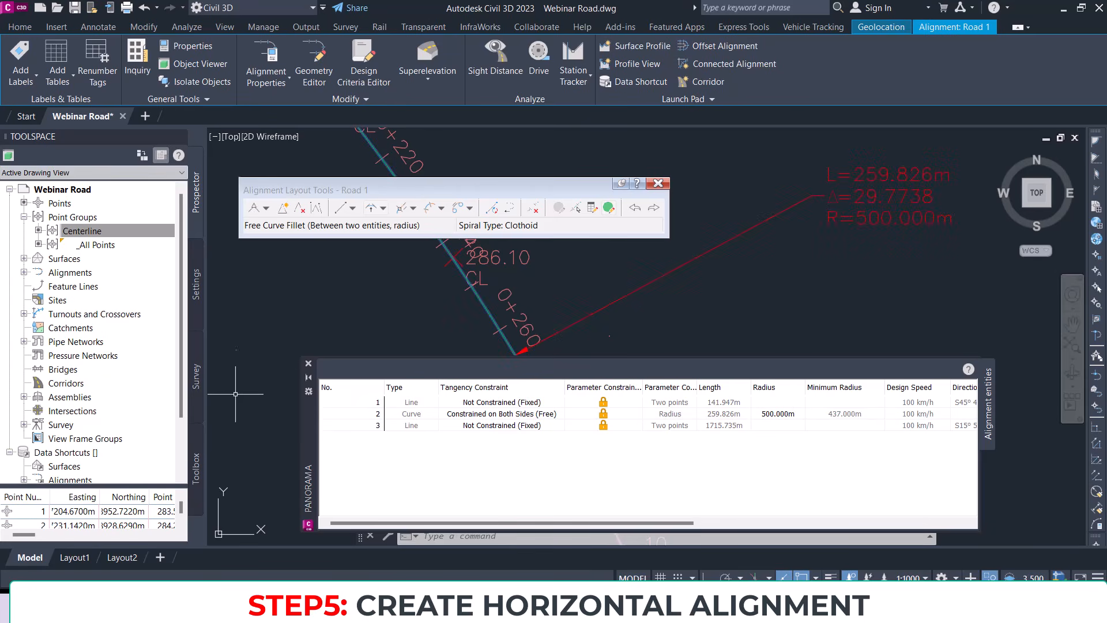
pyautogui.click(308, 363)
pyautogui.scroll(-4, 549, 316)
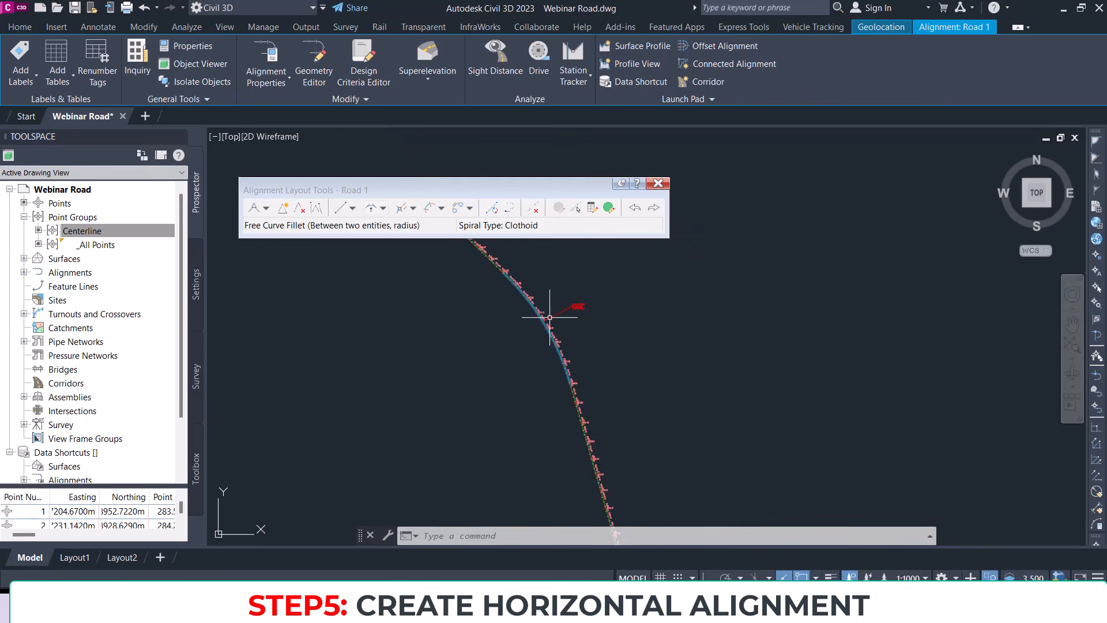
pyautogui.scroll(5, 569, 360)
pyautogui.scroll(-1, 568, 361)
pyautogui.press('Escape')
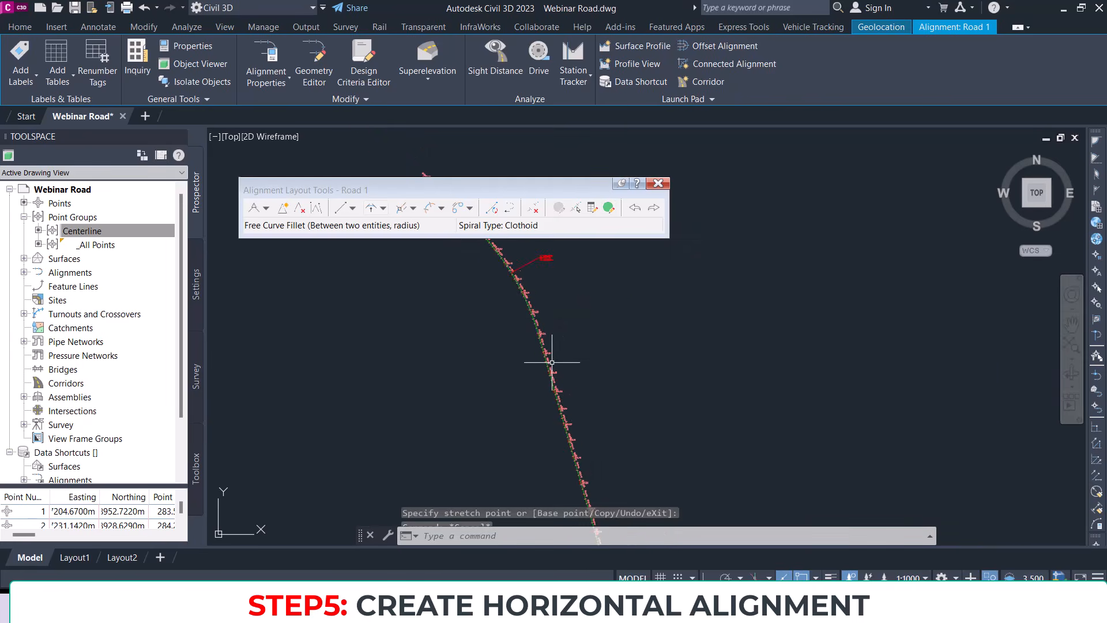
# Step: Draw a two-point fixed line along the centerline points from point 49 to just short of point 58
pyautogui.scroll(1, 548, 363)
pyautogui.scroll(-3, 543, 393)
pyautogui.moveTo(558, 425); pyautogui.dragTo(527, 310, button='middle')
pyautogui.scroll(-1, 523, 298)
pyautogui.moveTo(581, 469); pyautogui.dragTo(559, 323, button='middle')
pyautogui.moveTo(583, 418); pyautogui.dragTo(564, 328, button='middle')
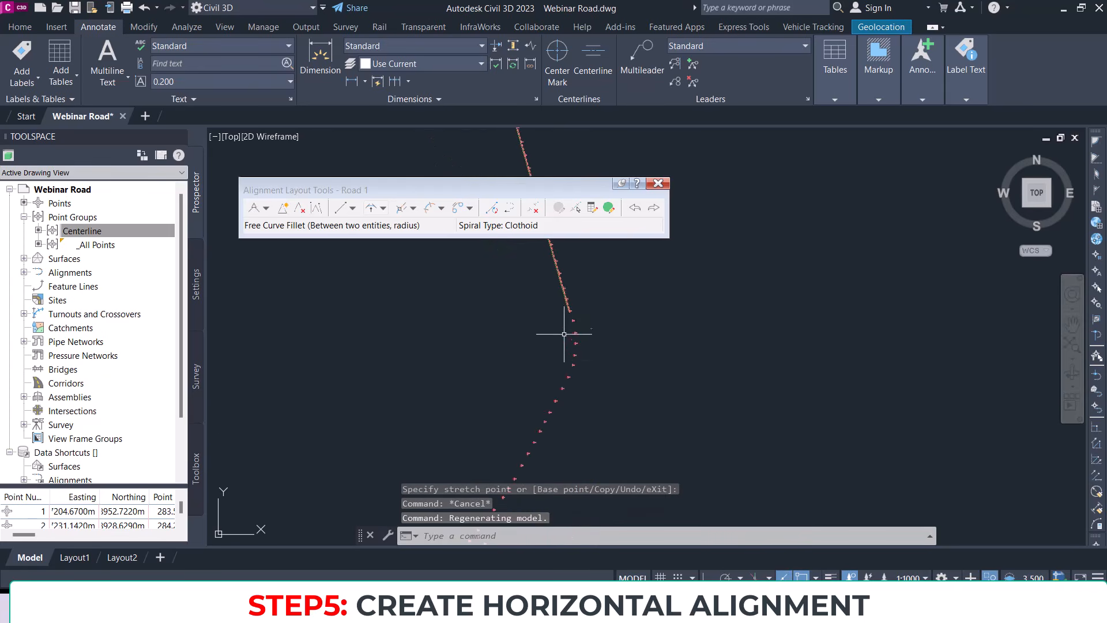
pyautogui.scroll(2, 581, 317)
pyautogui.moveTo(560, 424); pyautogui.dragTo(597, 292, button='middle')
pyautogui.click(343, 209)
pyautogui.scroll(2, 522, 323)
pyautogui.scroll(2, 564, 338)
pyautogui.scroll(-2, 545, 423)
pyautogui.scroll(3, 557, 352)
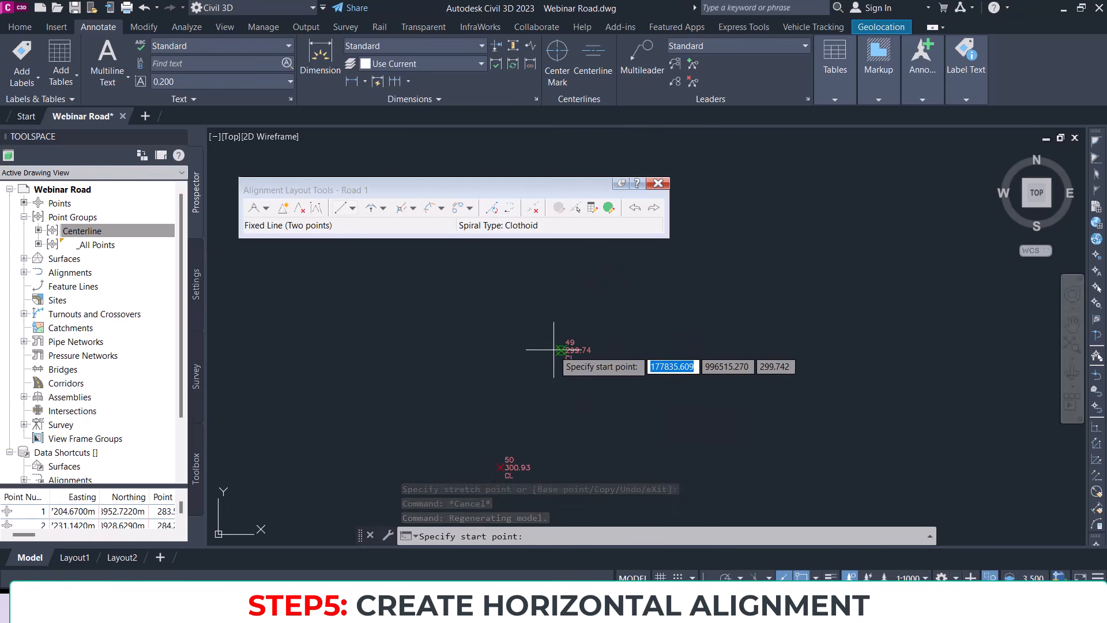
pyautogui.click(554, 349)
pyautogui.scroll(-8, 596, 300)
pyautogui.scroll(4, 577, 393)
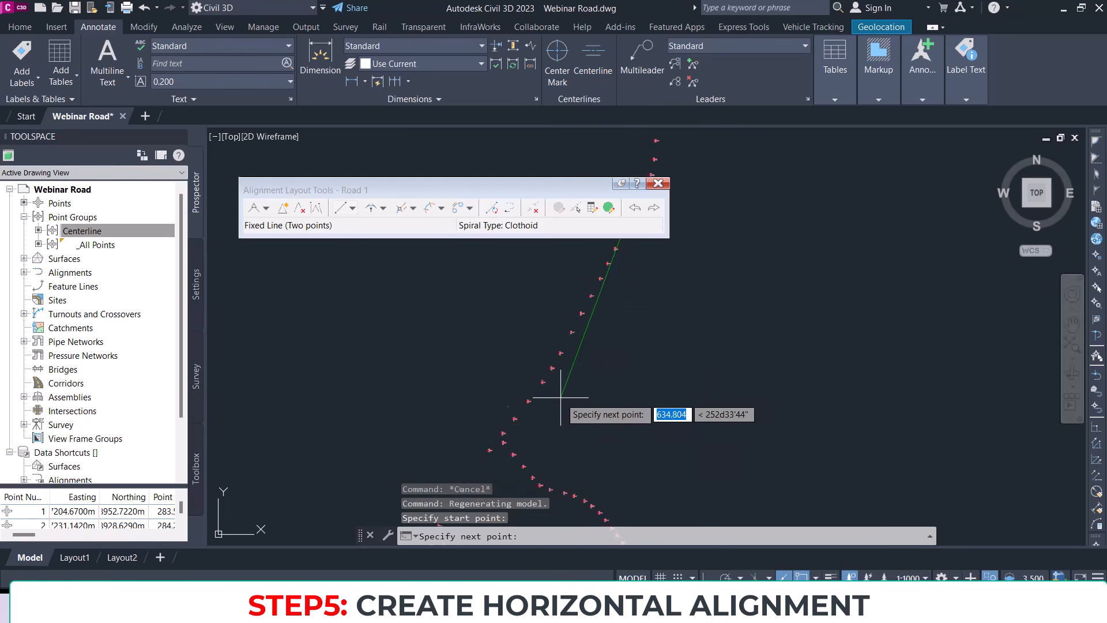
pyautogui.scroll(2, 505, 367)
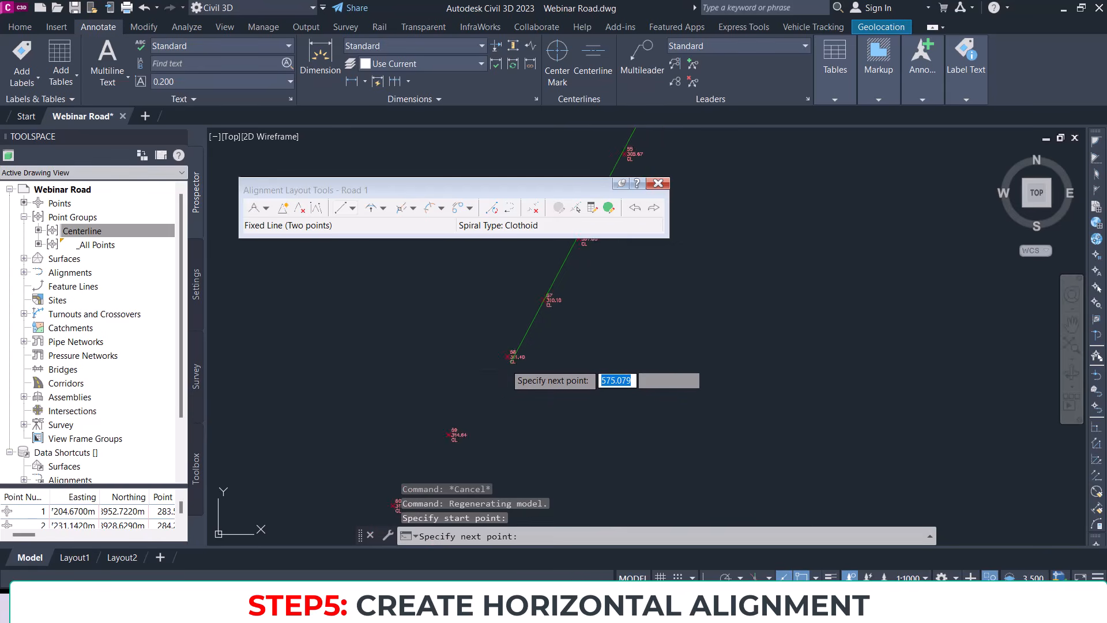
pyautogui.moveTo(505, 366); pyautogui.dragTo(505, 415, button='middle')
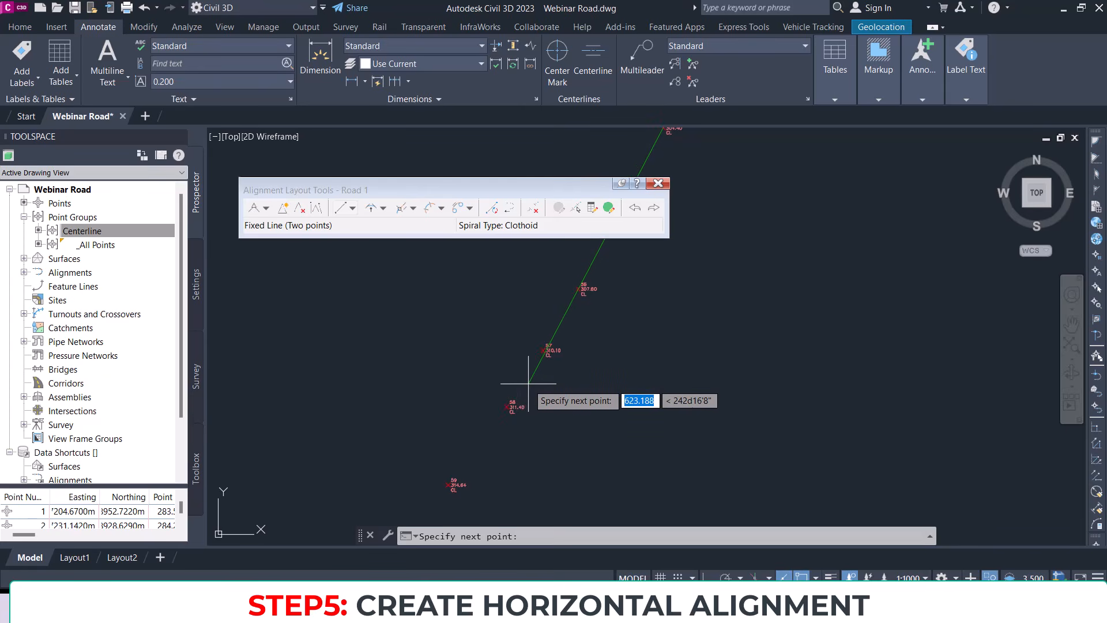
pyautogui.click(519, 392)
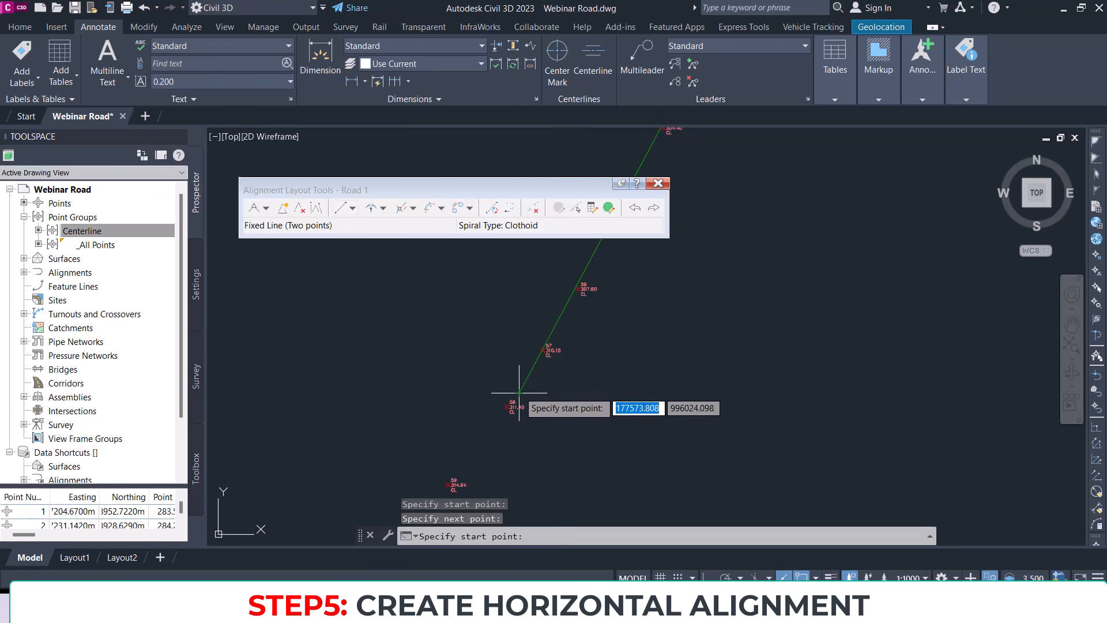
pyautogui.scroll(8, 519, 385)
pyautogui.scroll(-5, 514, 398)
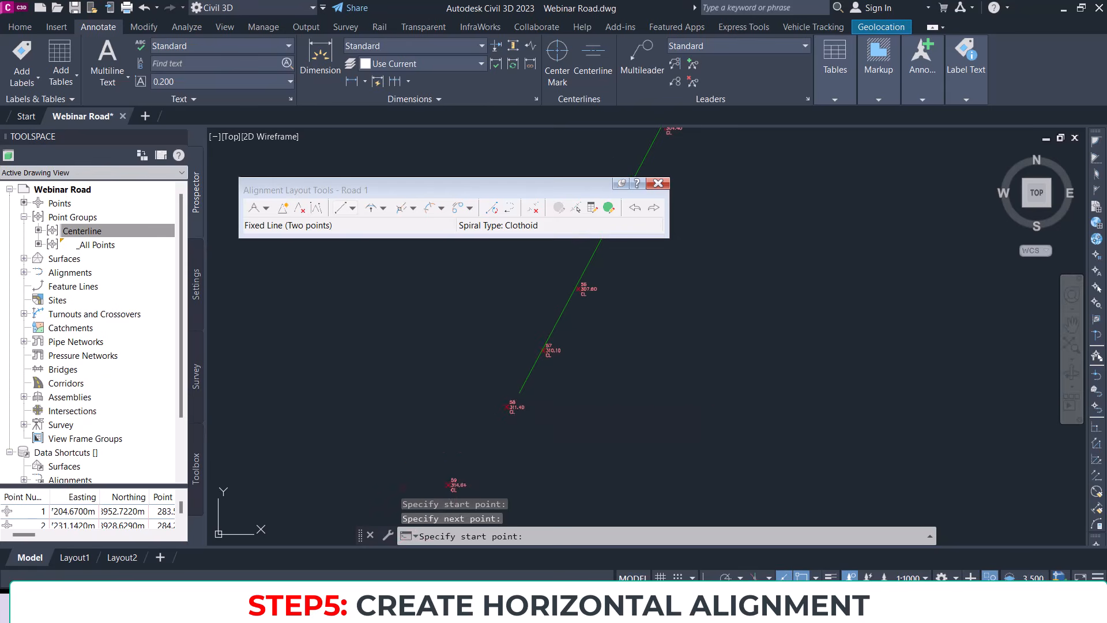
pyautogui.press('Return')
# Step: Shift the new fixed line about 2.8 m southeast by its midpoint grip, between points 53 and 54
pyautogui.moveTo(529, 405); pyautogui.dragTo(594, 321, button='middle')
pyautogui.scroll(5, 618, 302)
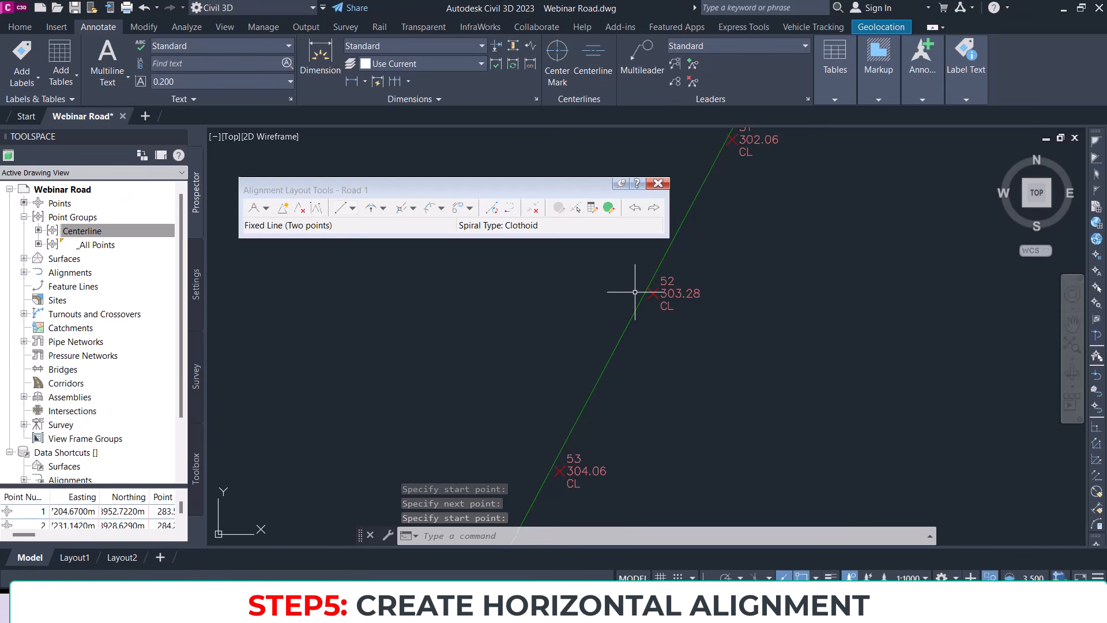
pyautogui.moveTo(647, 265); pyautogui.dragTo(569, 397, button='middle')
pyautogui.click(593, 372)
pyautogui.scroll(-5, 544, 396)
pyautogui.scroll(5, 494, 420)
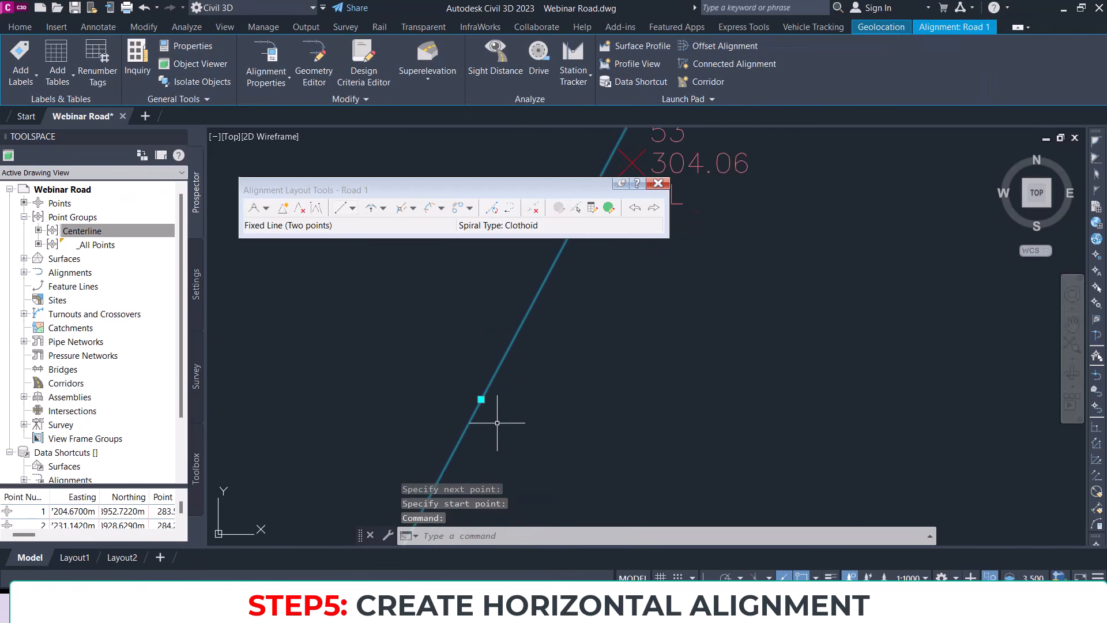
pyautogui.scroll(-3, 544, 336)
pyautogui.click(539, 328)
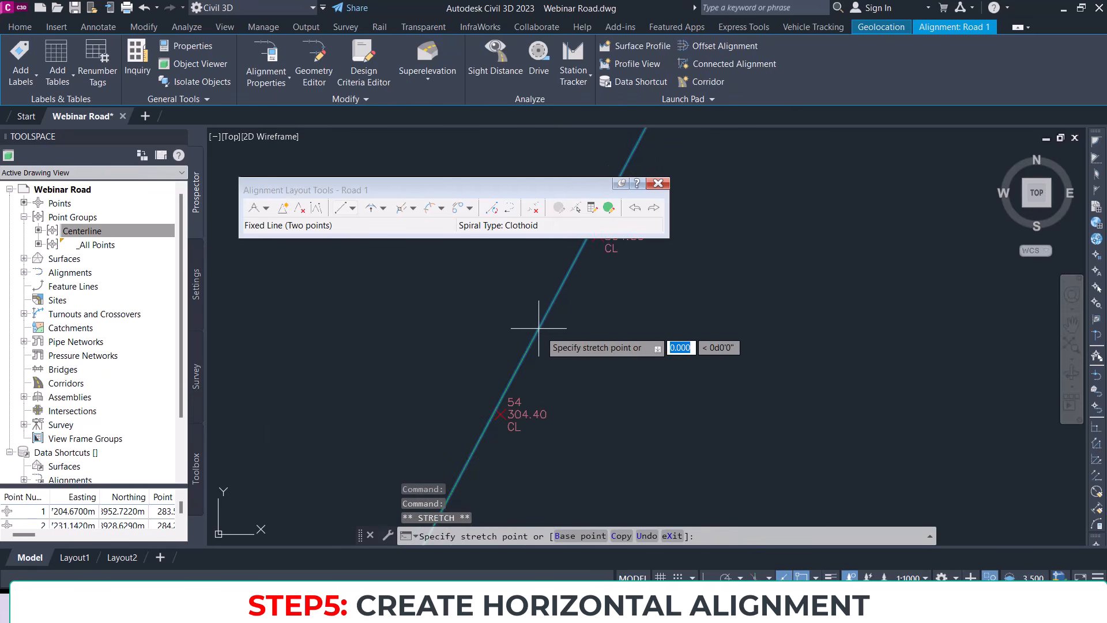
pyautogui.scroll(2, 543, 332)
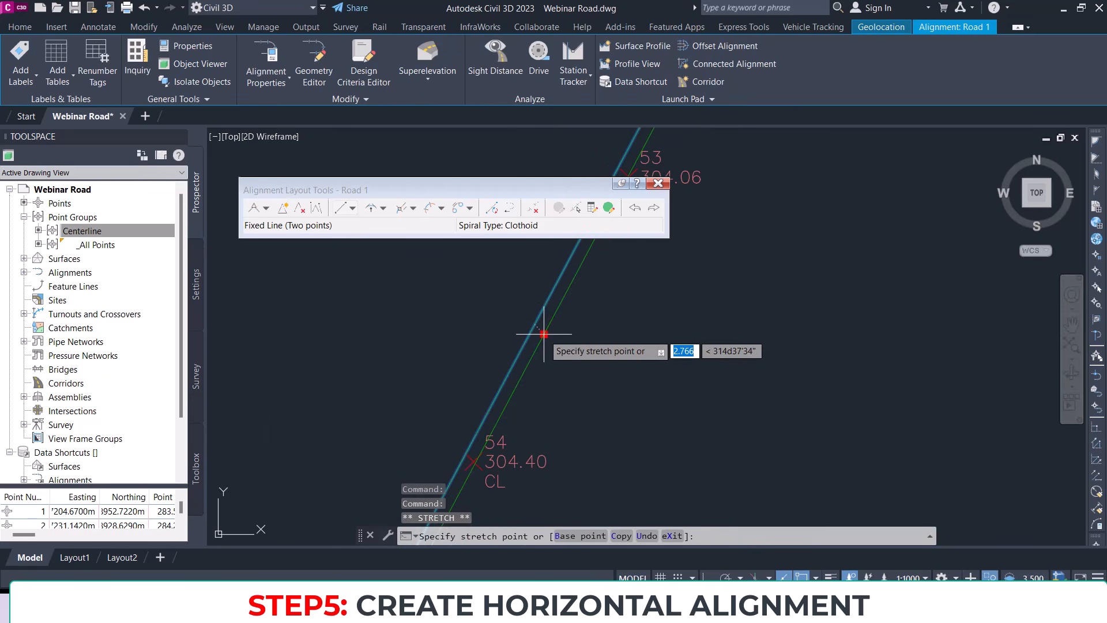
pyautogui.click(544, 334)
# Step: Examine the survey points in the gap between the long tangent's south end and the new fixed line
pyautogui.scroll(-6, 551, 383)
pyautogui.moveTo(591, 343); pyautogui.dragTo(572, 477, button='middle')
pyautogui.moveTo(599, 314); pyautogui.dragTo(568, 419, button='middle')
pyautogui.scroll(4, 606, 299)
pyautogui.scroll(-10, 585, 263)
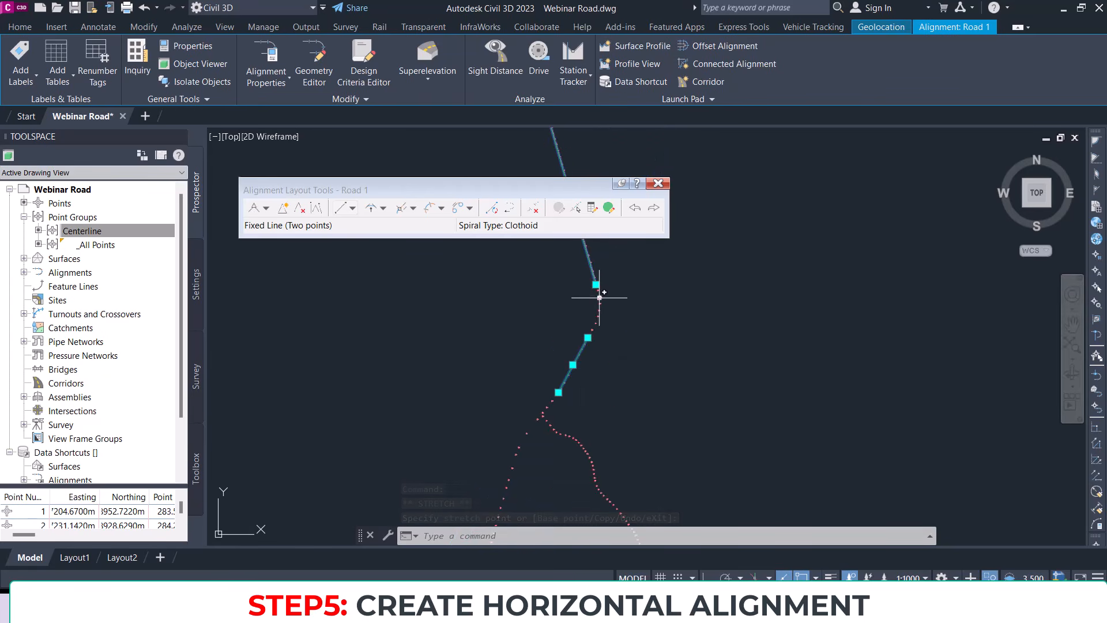
pyautogui.scroll(6, 610, 336)
pyautogui.moveTo(531, 312); pyautogui.dragTo(558, 439, button='middle')
pyautogui.scroll(-6, 574, 346)
pyautogui.scroll(6, 575, 347)
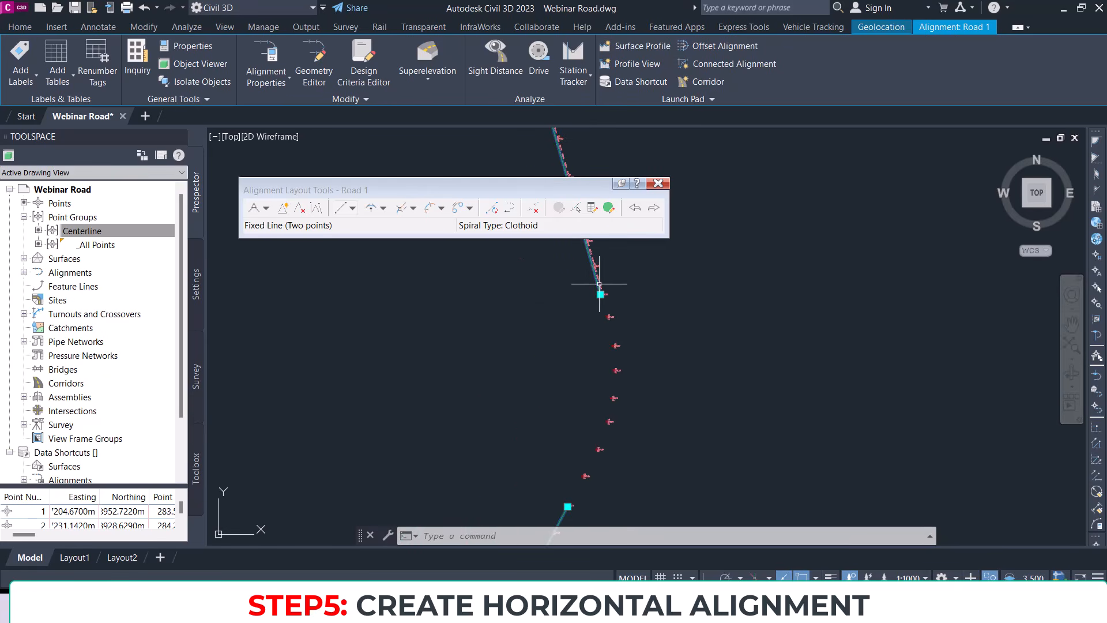
pyautogui.moveTo(606, 469); pyautogui.dragTo(604, 363, button='middle')
pyautogui.scroll(-6, 604, 359)
pyautogui.scroll(4, 594, 334)
pyautogui.scroll(-8, 532, 354)
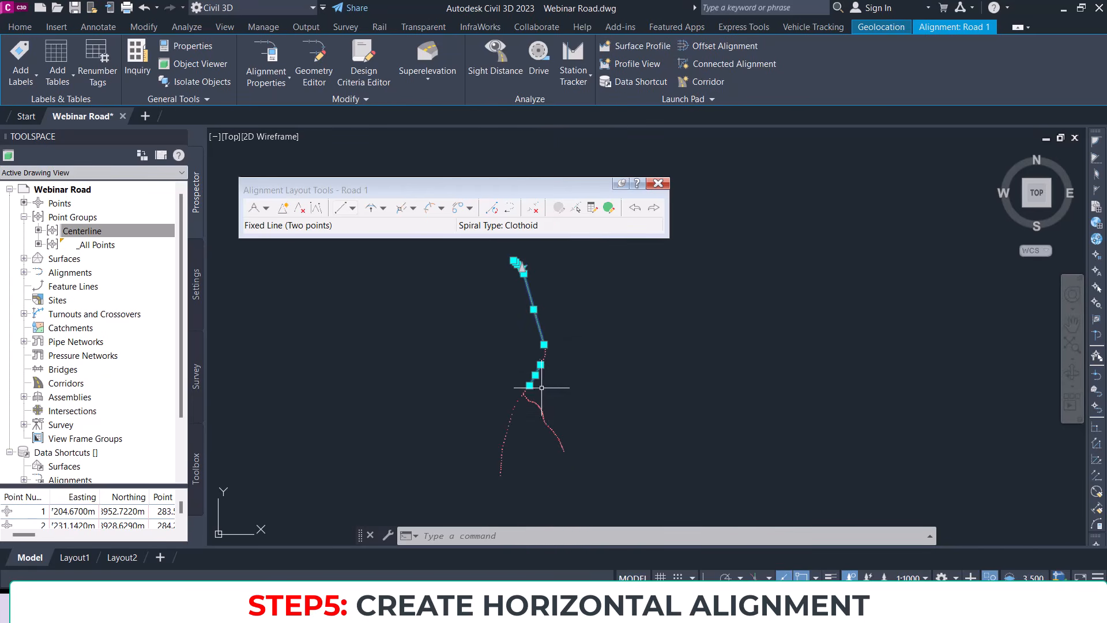
pyautogui.scroll(4, 529, 390)
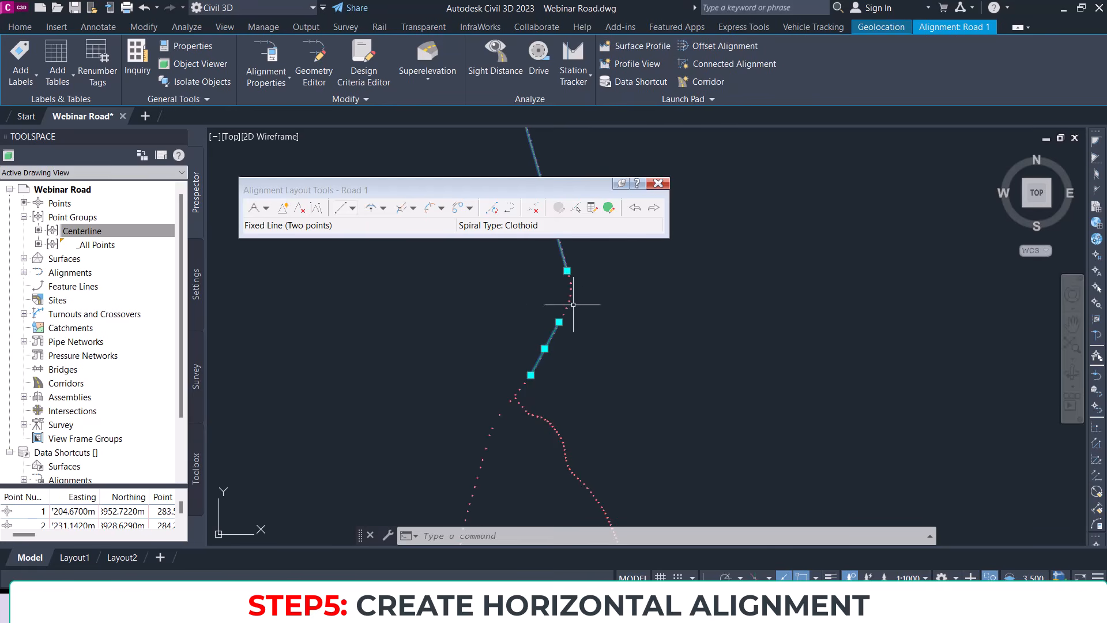
# Step: Add a free curve fillet between the long tangent and the new fixed line, passing through a point between points 44 and 45
pyautogui.scroll(4, 574, 305)
pyautogui.scroll(-4, 623, 338)
pyautogui.scroll(4, 593, 312)
pyautogui.scroll(4, 616, 373)
pyautogui.moveTo(581, 359); pyautogui.dragTo(589, 483, button='middle')
pyautogui.scroll(-4, 598, 303)
pyautogui.moveTo(606, 307); pyautogui.dragTo(606, 360, button='middle')
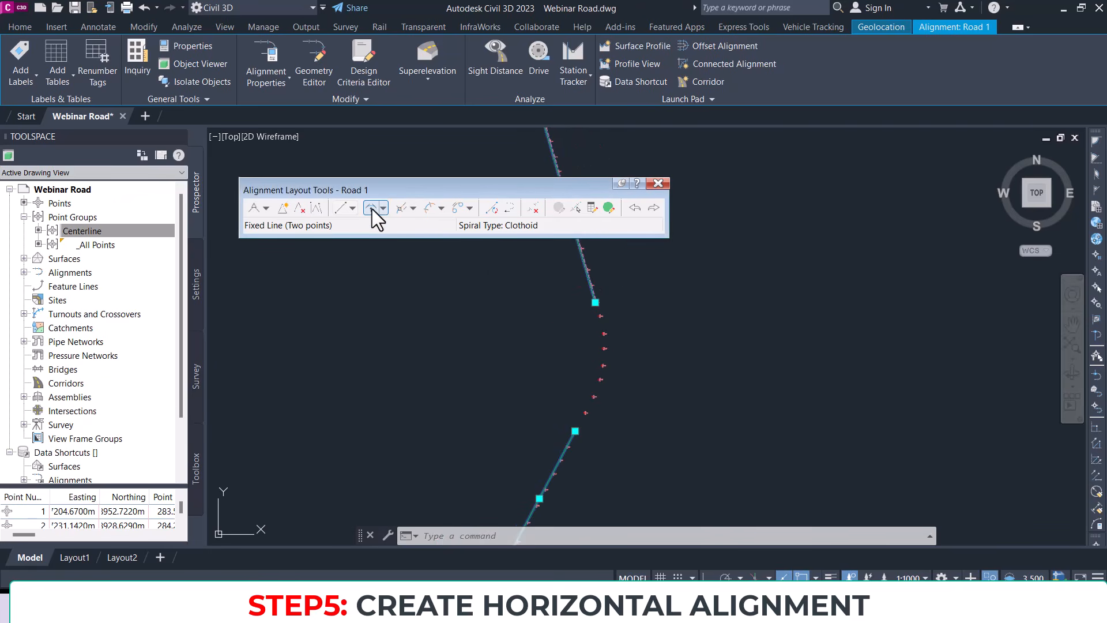
pyautogui.click(383, 209)
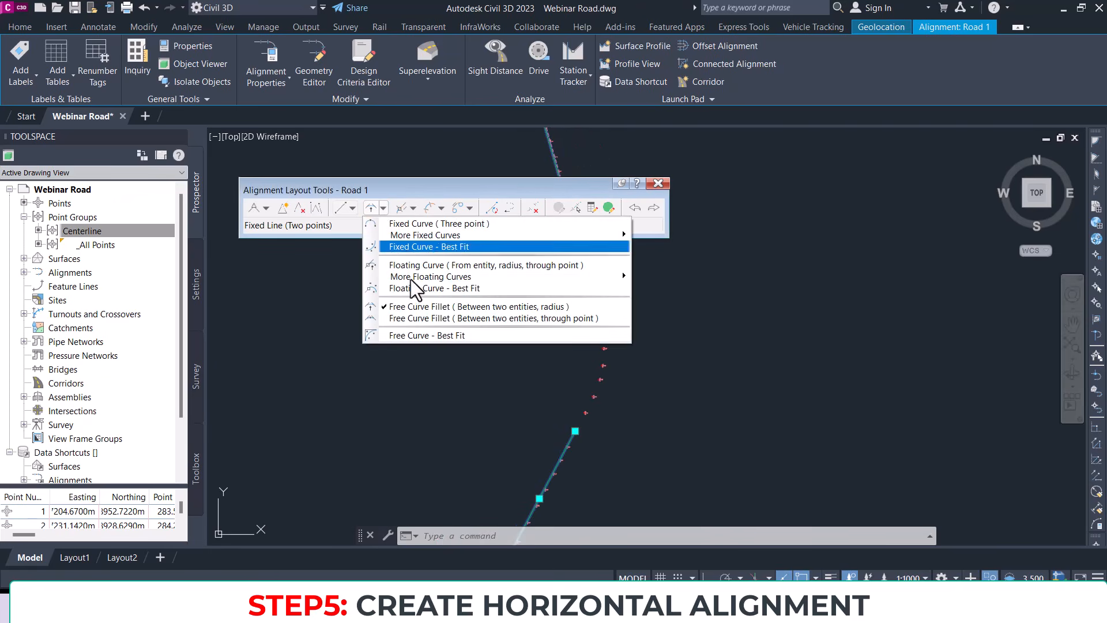
pyautogui.click(555, 316)
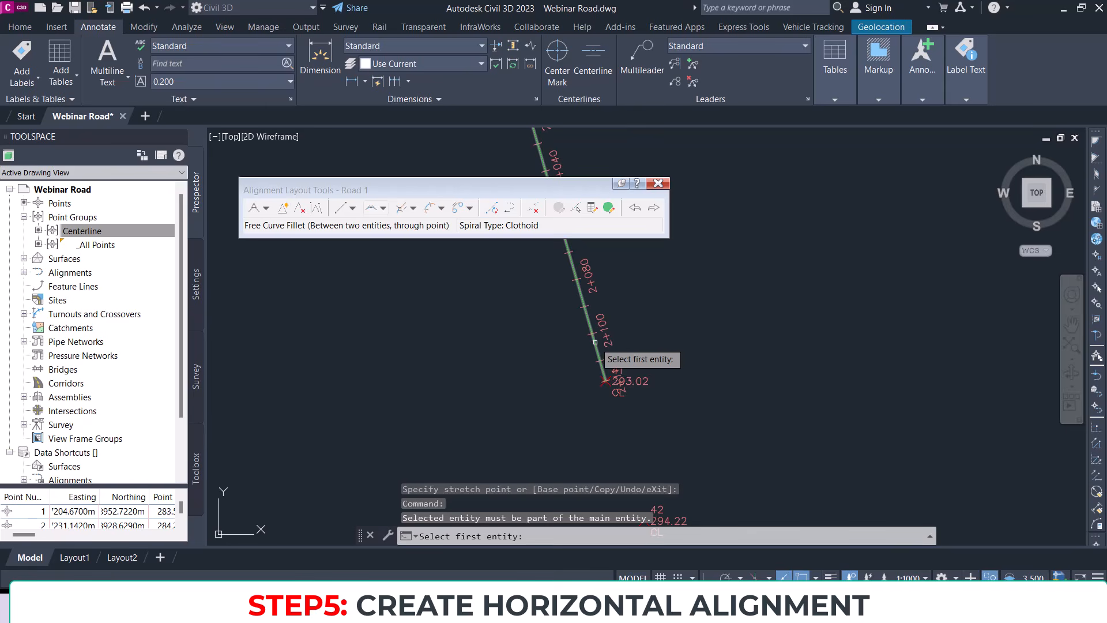
pyautogui.click(593, 328)
pyautogui.scroll(8, 591, 430)
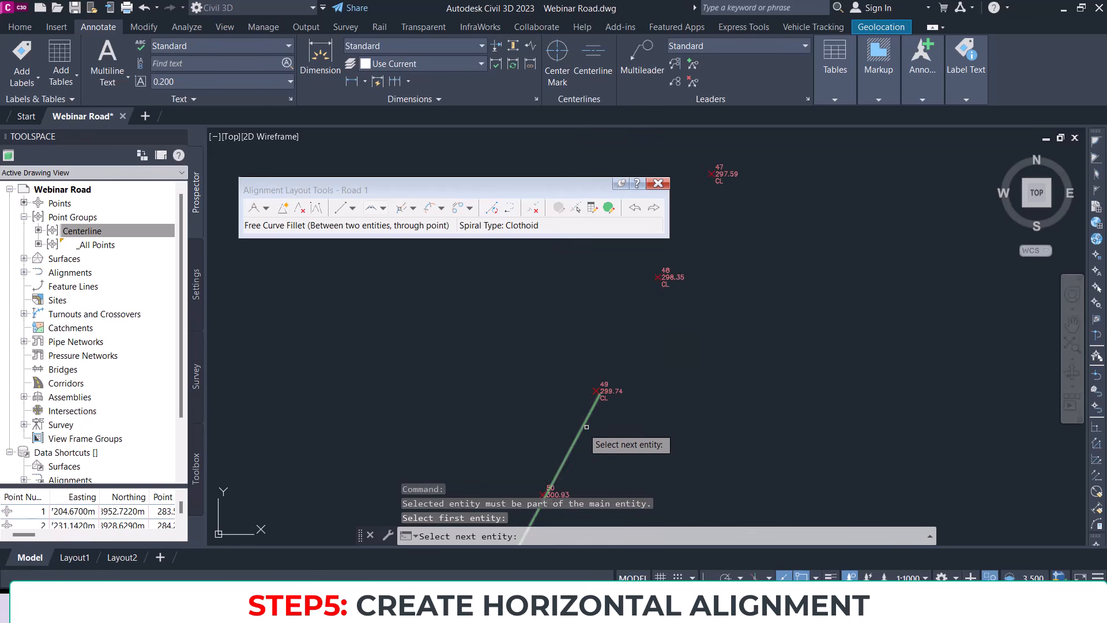
pyautogui.click(585, 427)
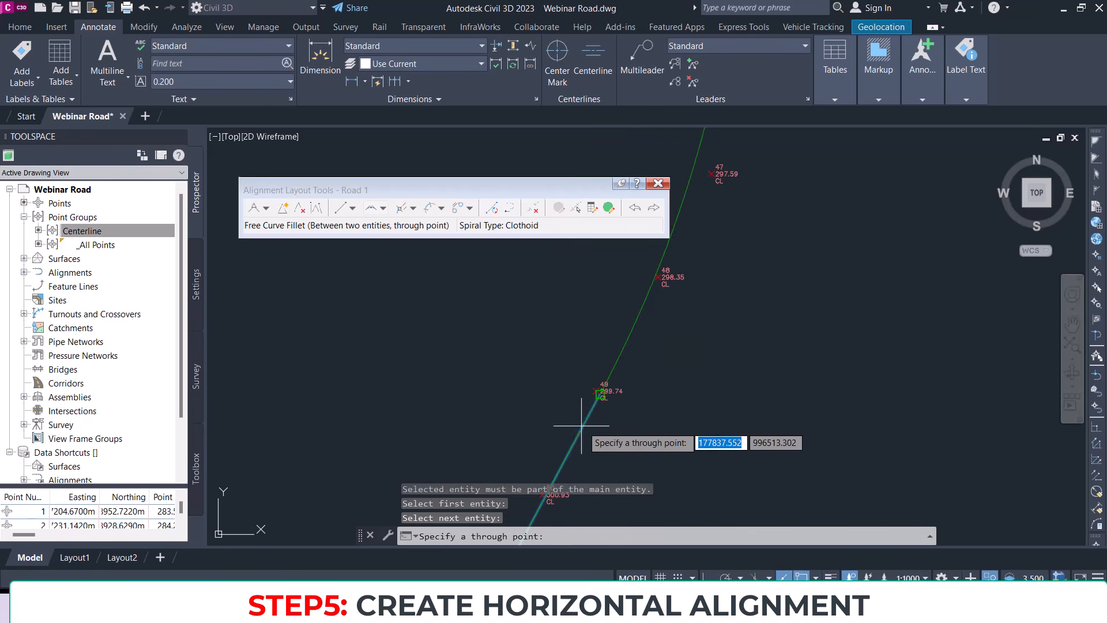
pyautogui.scroll(-4, 586, 421)
pyautogui.scroll(4, 640, 306)
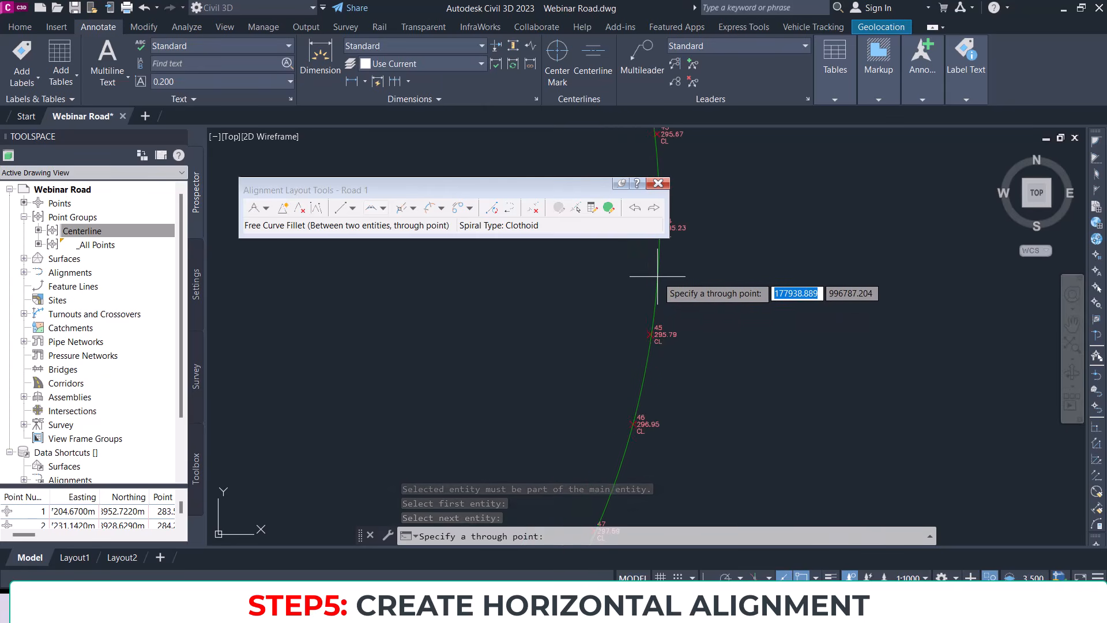
pyautogui.click(659, 275)
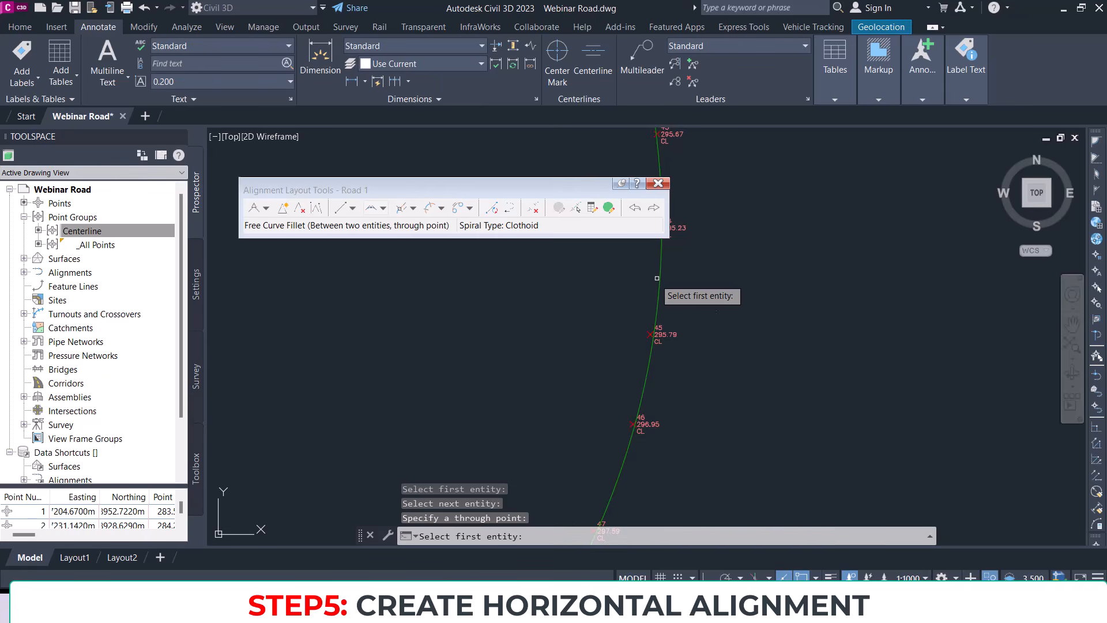
pyautogui.scroll(-3, 661, 300)
pyautogui.moveTo(706, 323); pyautogui.dragTo(660, 360, button='middle')
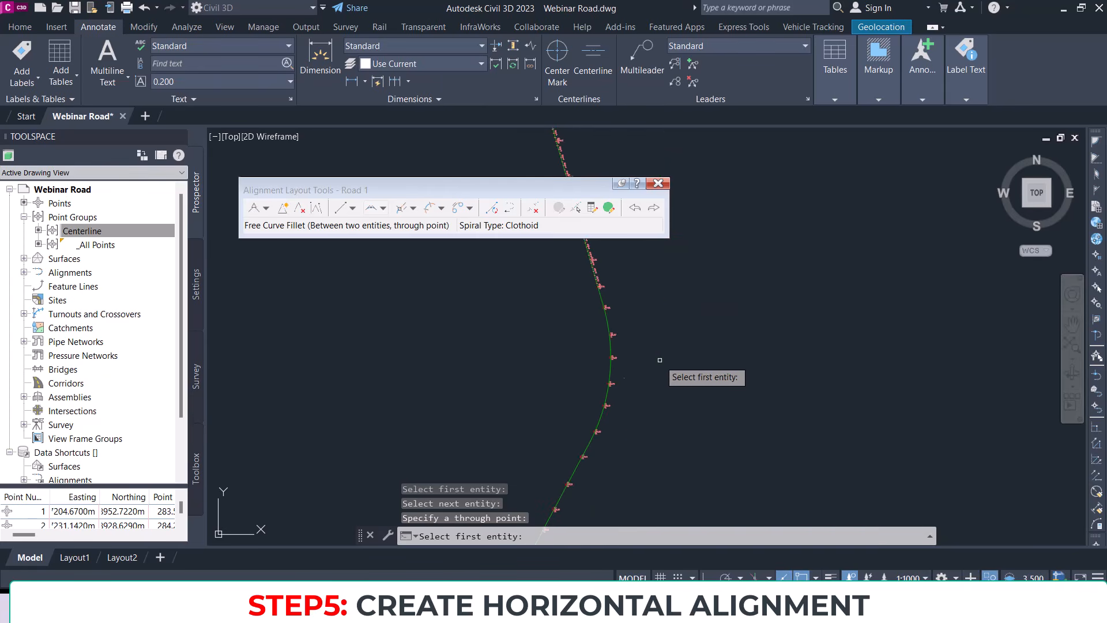
pyautogui.press('Escape')
# Step: Add an alignment Single Segment label to the new curve, using the Delta over Length & Radius curve label style
pyautogui.scroll(3, 660, 362)
pyautogui.scroll(-5, 660, 361)
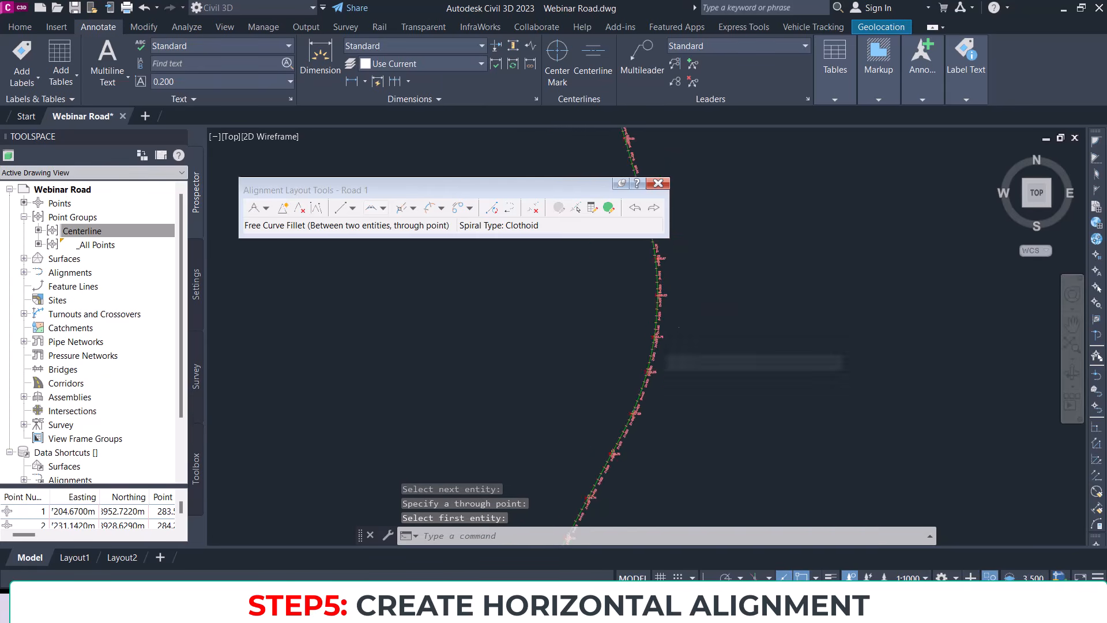
pyautogui.moveTo(657, 300); pyautogui.dragTo(655, 354, button='middle')
pyautogui.scroll(5, 652, 375)
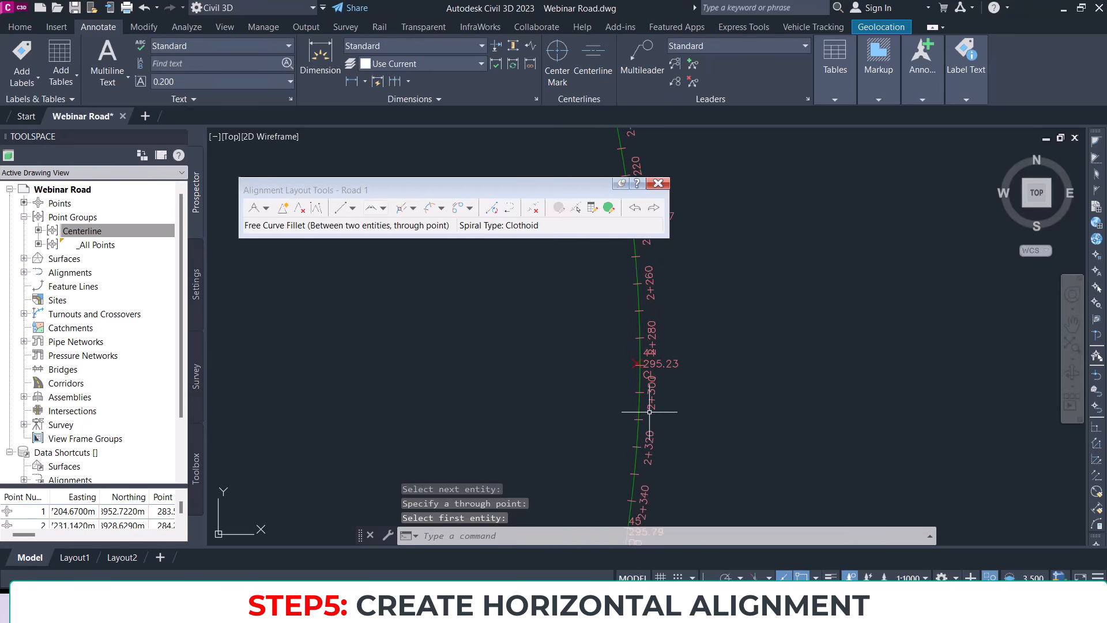
pyautogui.click(22, 52)
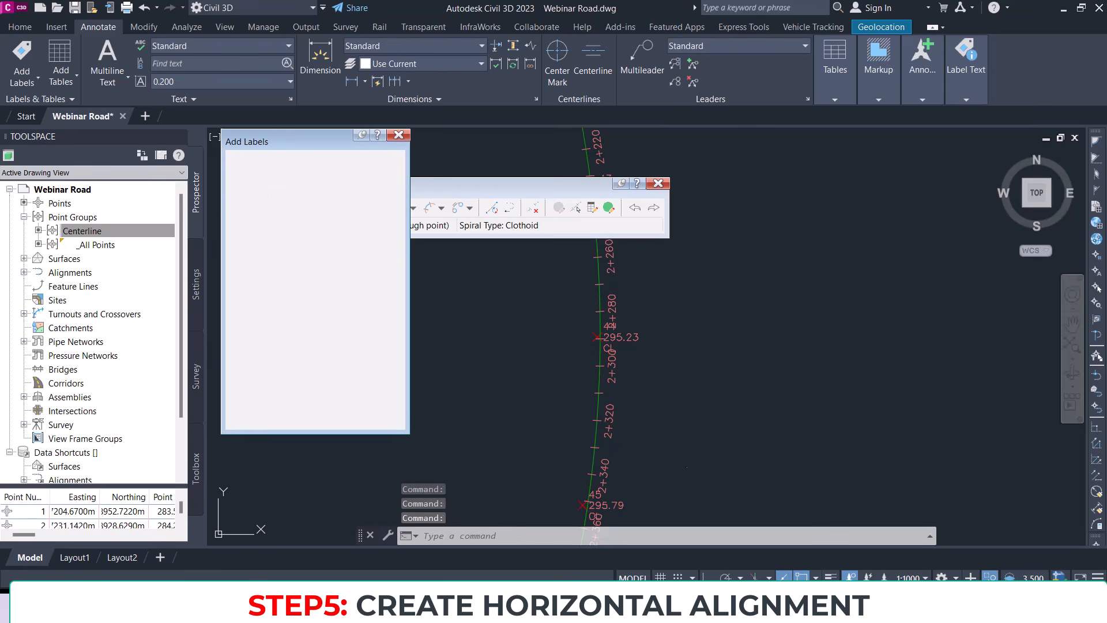
pyautogui.click(286, 174)
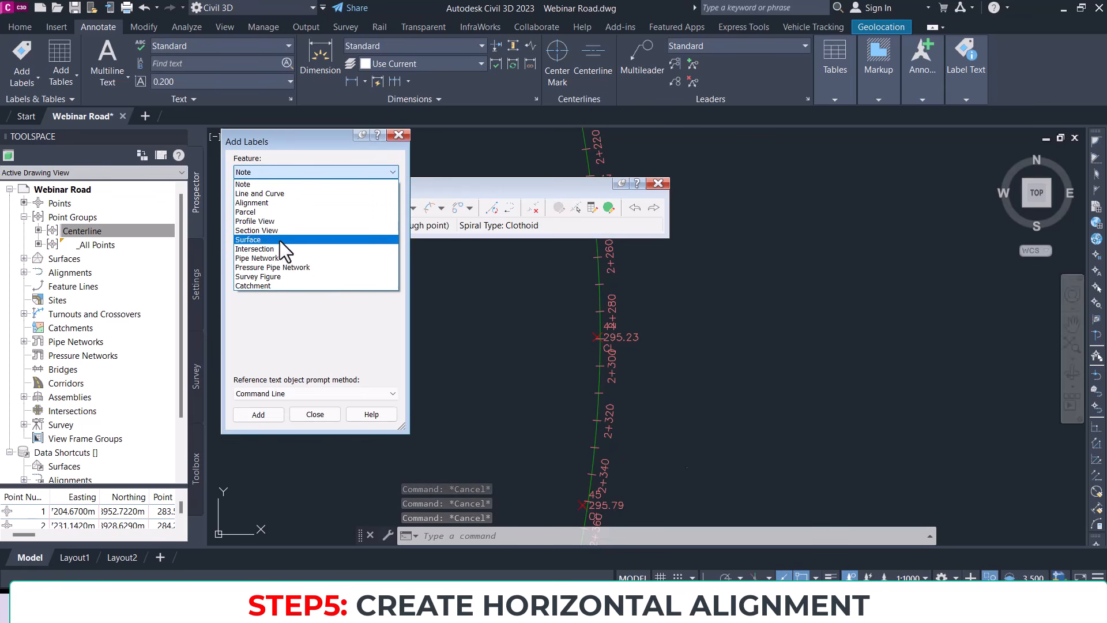
pyautogui.click(264, 203)
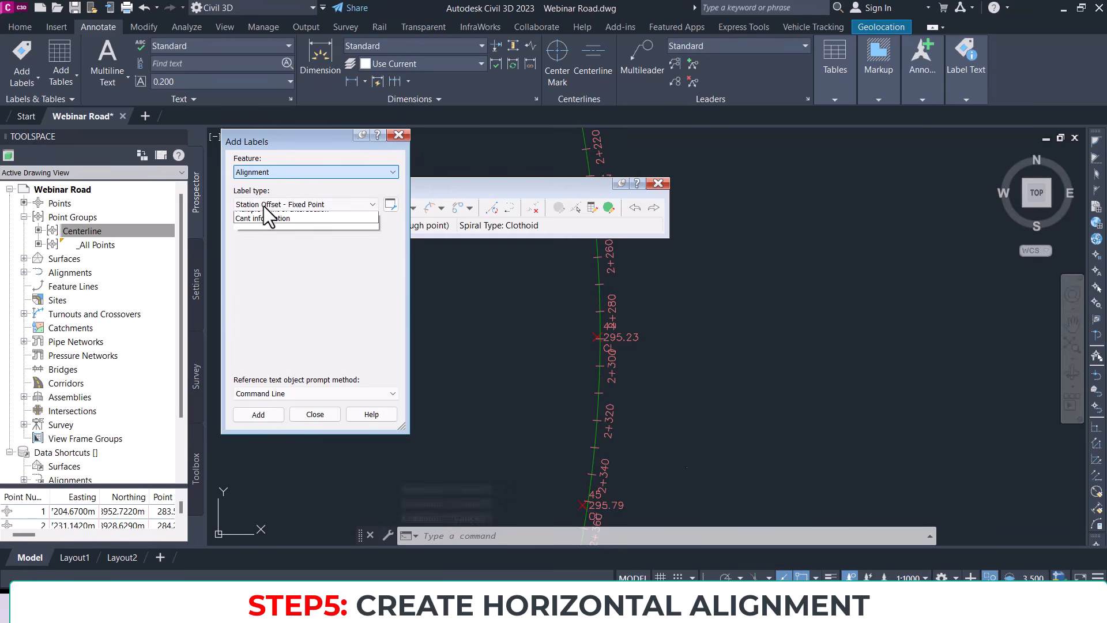
pyautogui.click(265, 206)
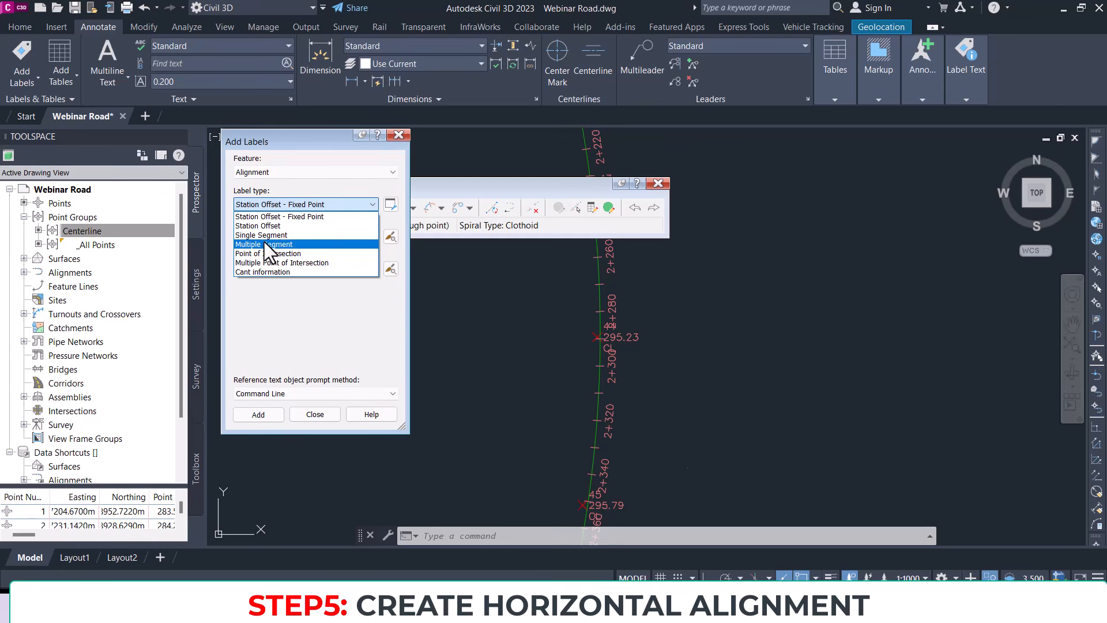
pyautogui.click(265, 235)
pyautogui.click(261, 416)
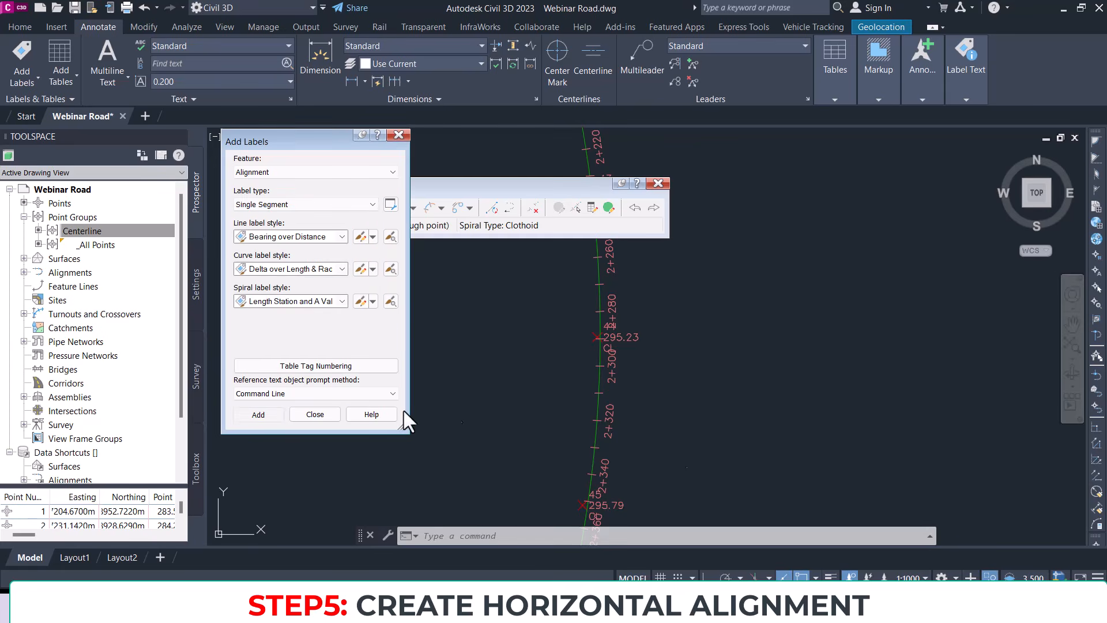
pyautogui.click(597, 373)
pyautogui.press('Escape')
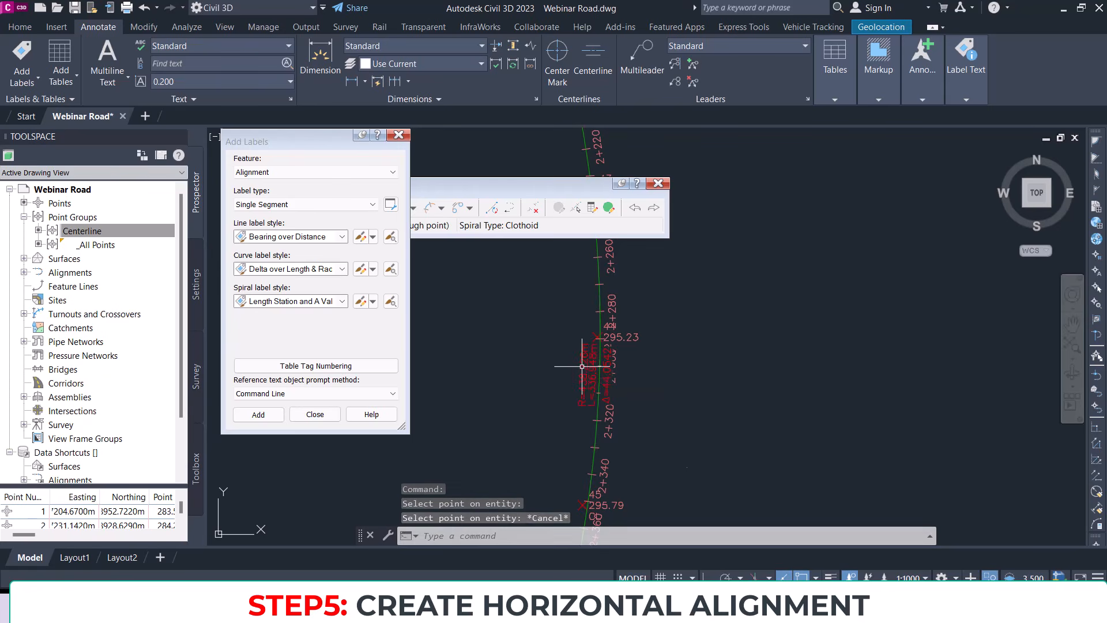
# Step: Move the curve label out to clear space east of the alignment and close the Add Labels window
pyautogui.click(605, 374)
pyautogui.click(607, 375)
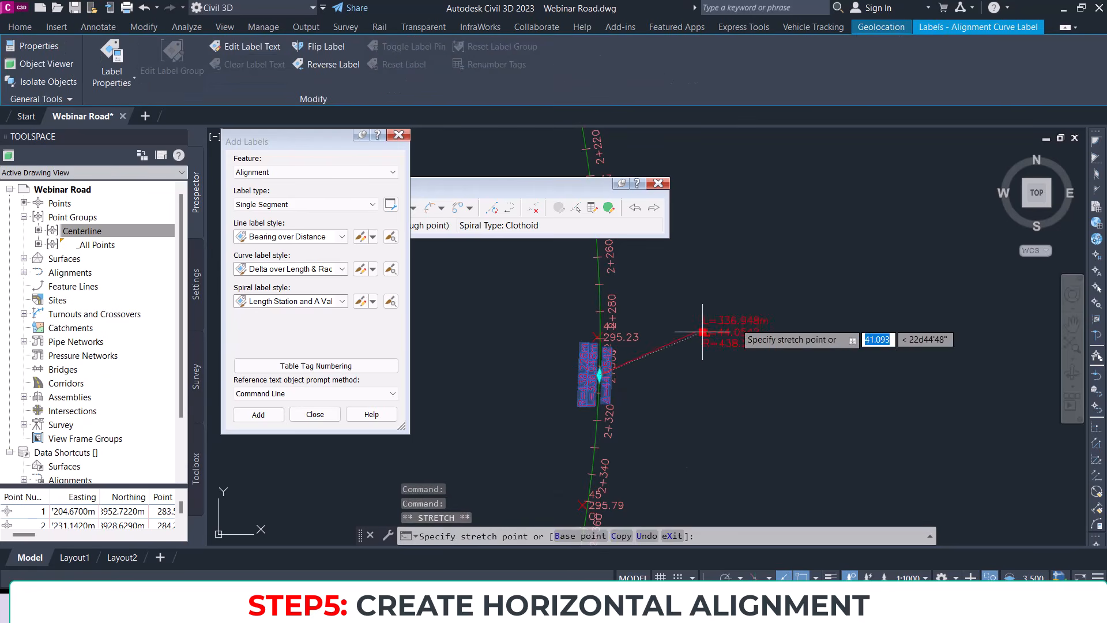
pyautogui.click(768, 339)
pyautogui.scroll(5, 767, 338)
pyautogui.press('Escape')
pyautogui.scroll(-2, 772, 321)
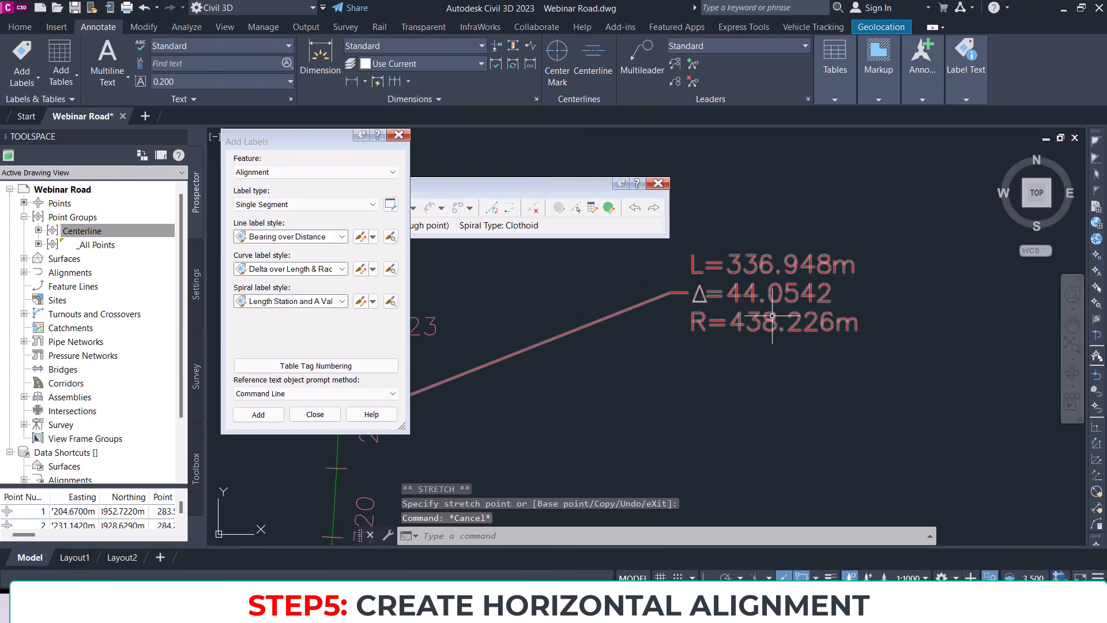
pyautogui.click(397, 136)
# Step: Open the alignment entities table and unlock the parameter constraint of the pass-through curve, entity 4
pyautogui.click(735, 294)
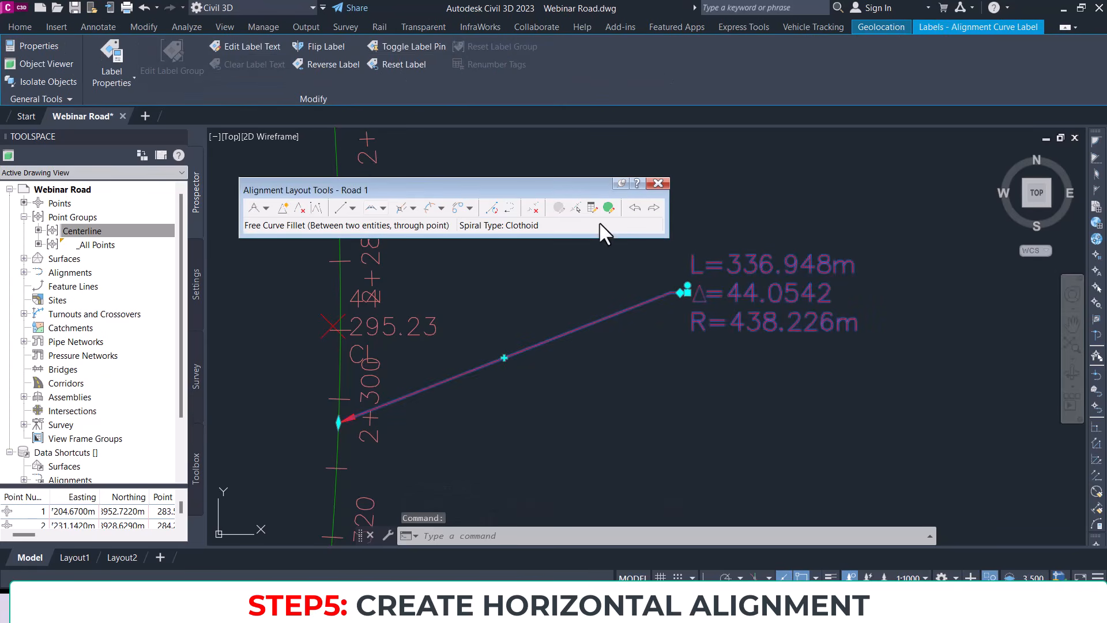
pyautogui.click(608, 209)
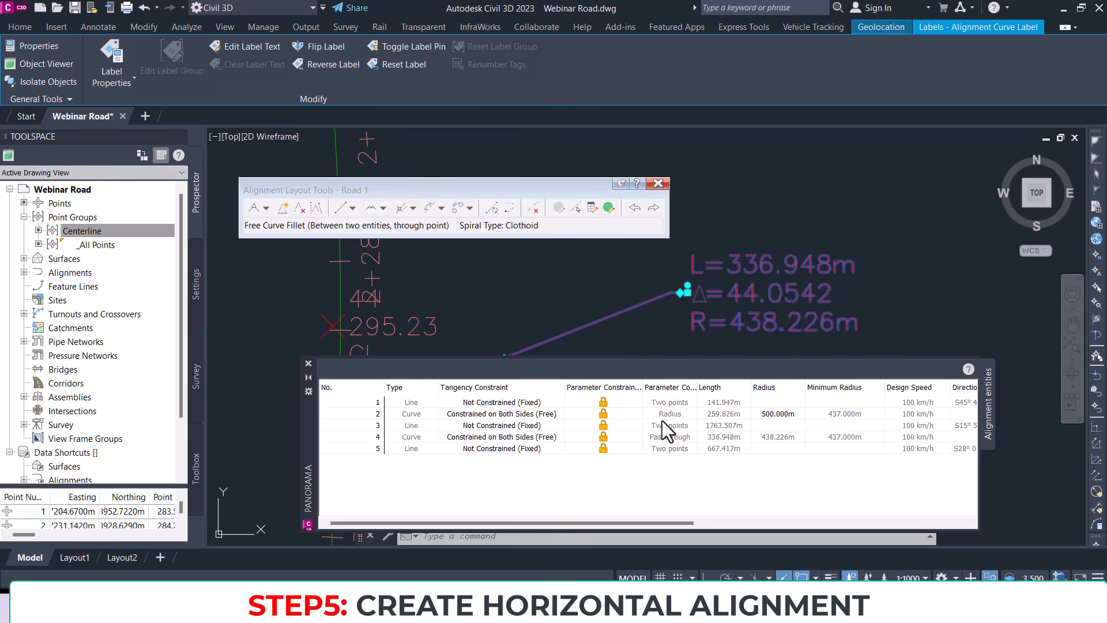
pyautogui.click(777, 438)
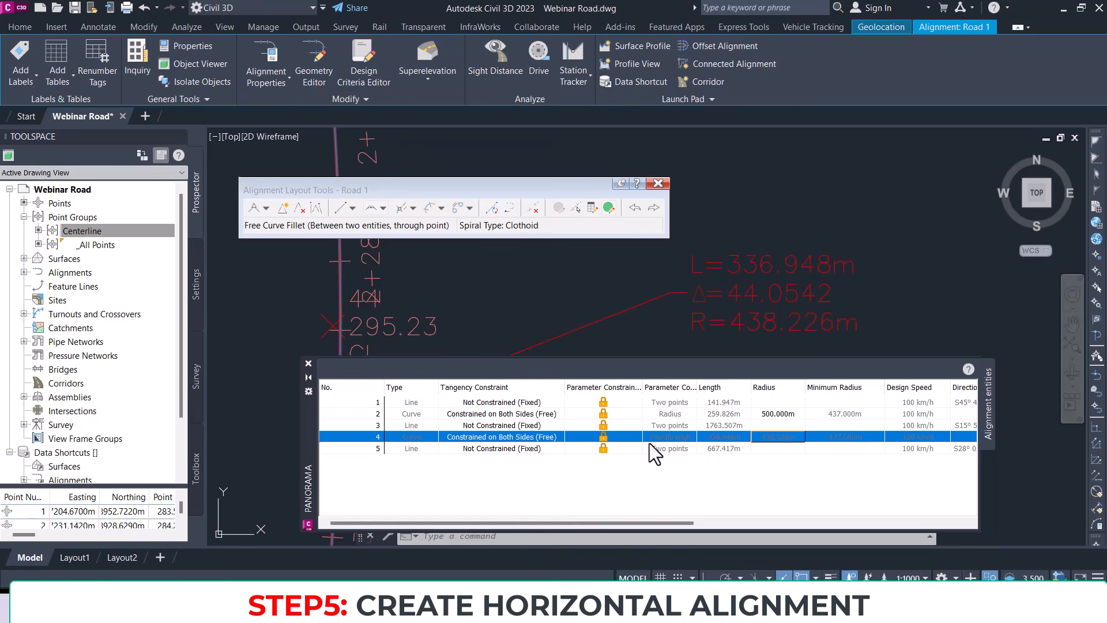
pyautogui.click(783, 413)
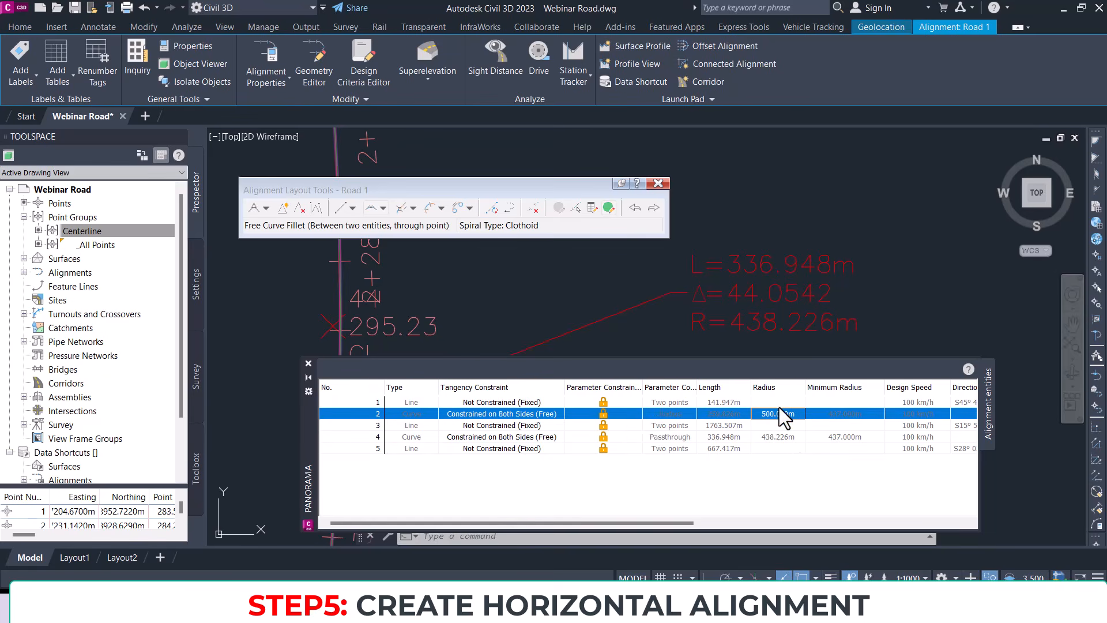
pyautogui.click(783, 438)
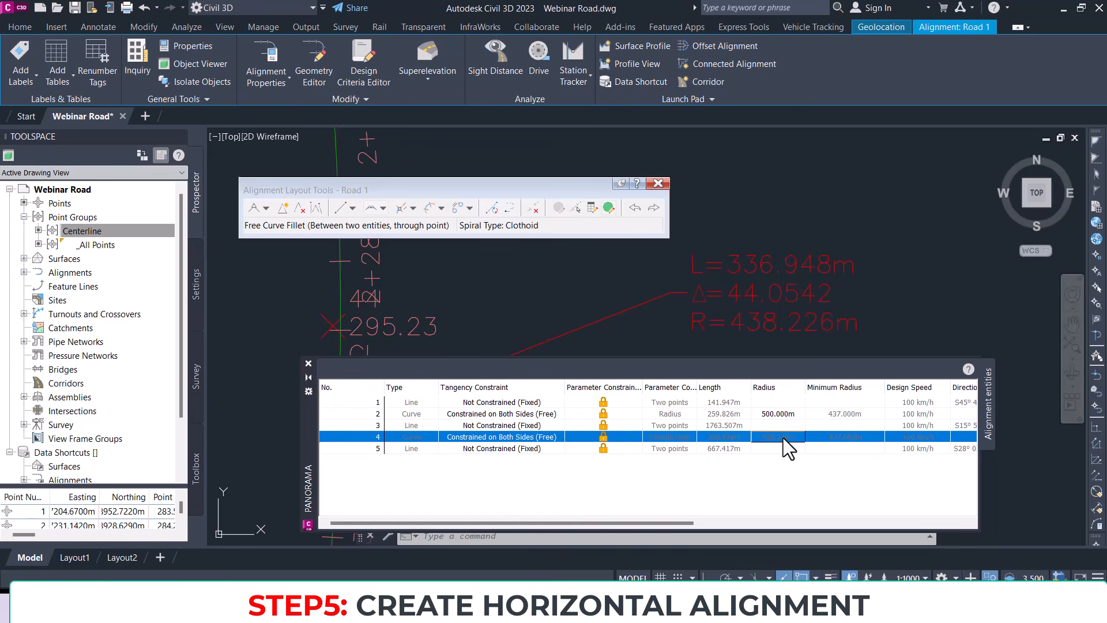
pyautogui.click(604, 437)
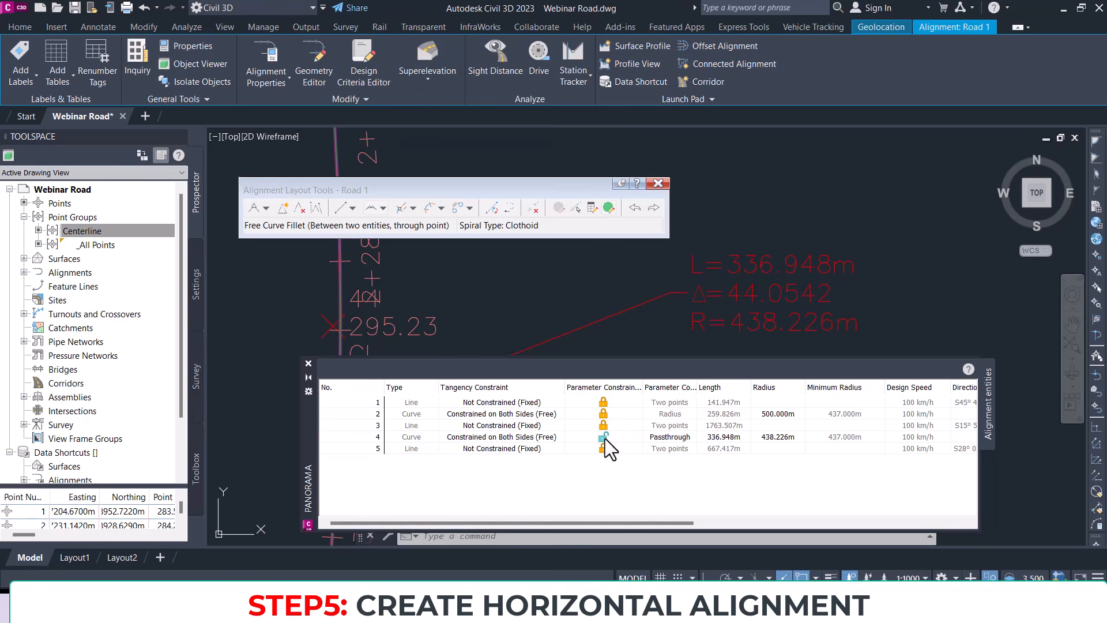
# Step: Set entity 4's curve radius to 450 m, close the entities table and deselect the alignment
pyautogui.click(790, 438)
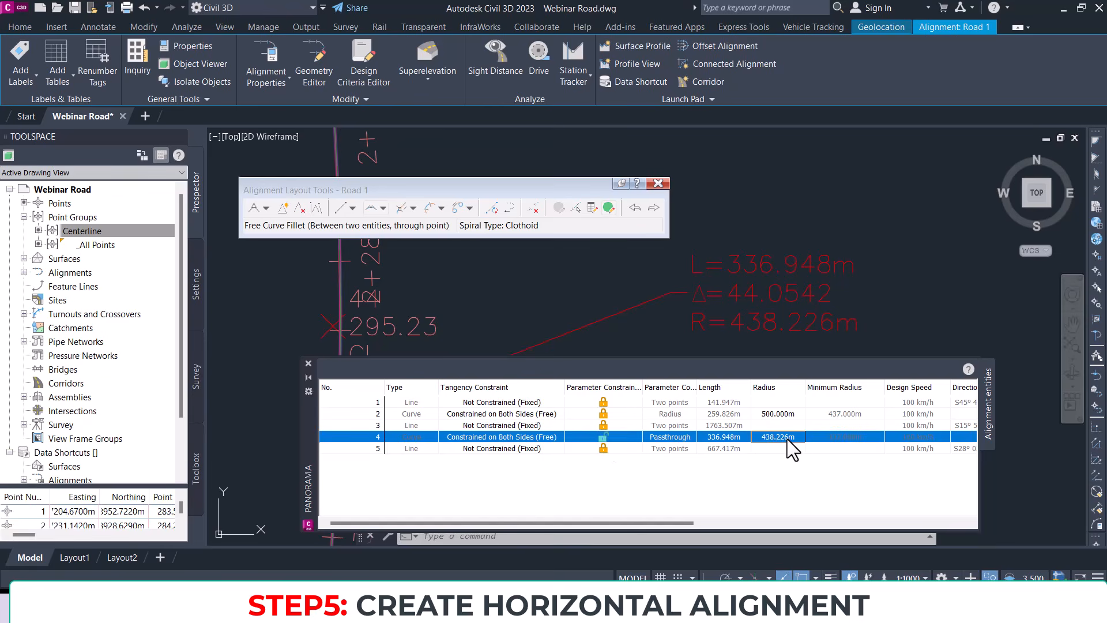
pyautogui.click(791, 438)
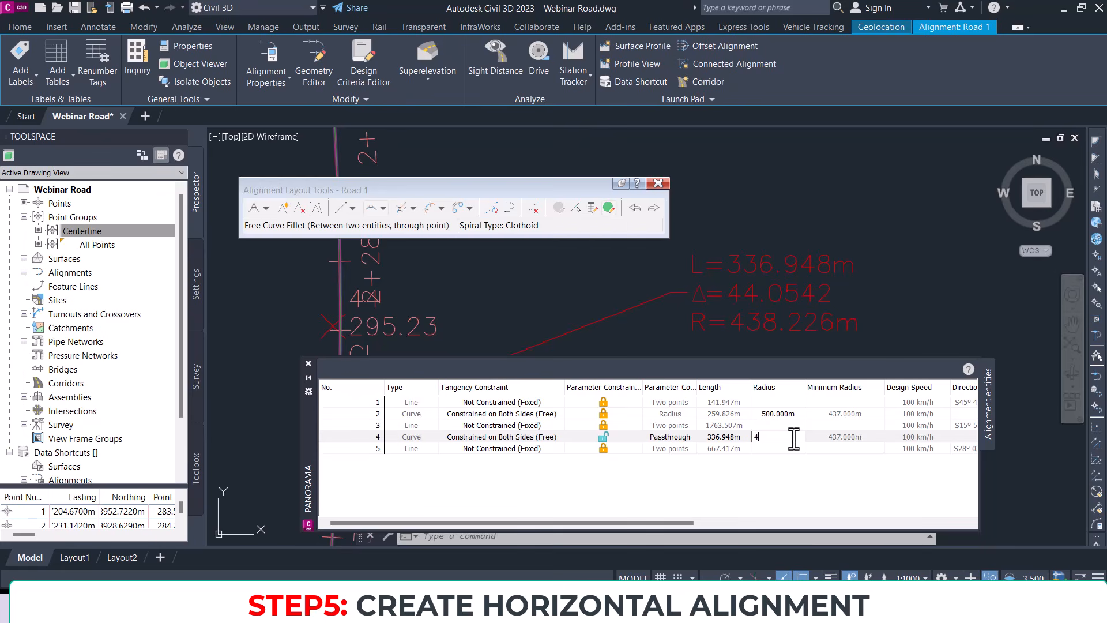
pyautogui.press('Return')
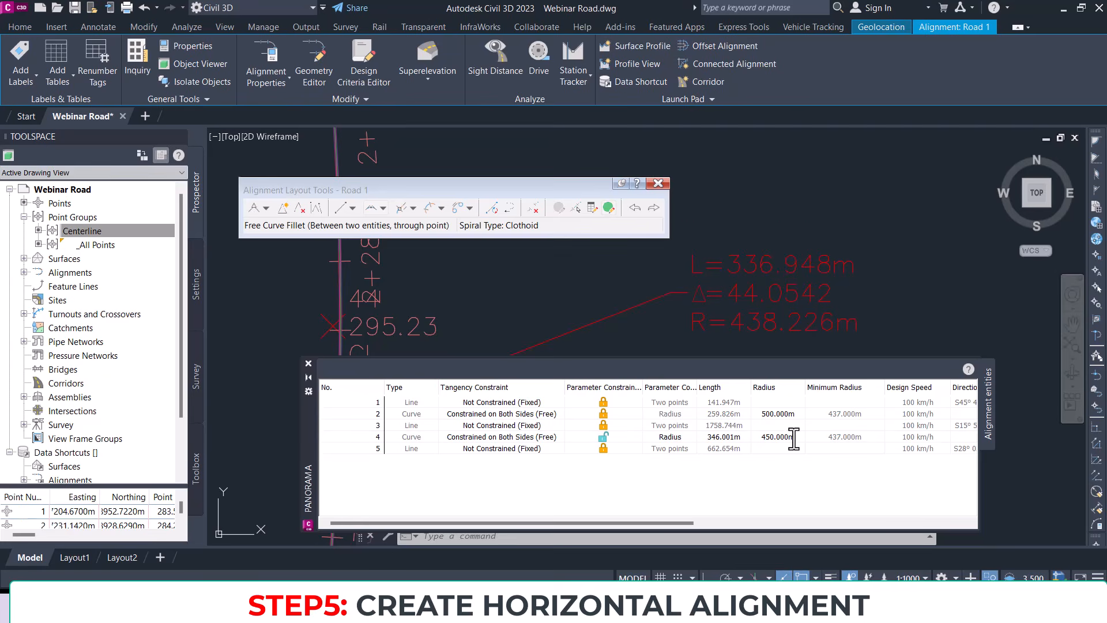
pyautogui.click(308, 364)
pyautogui.scroll(-2, 390, 404)
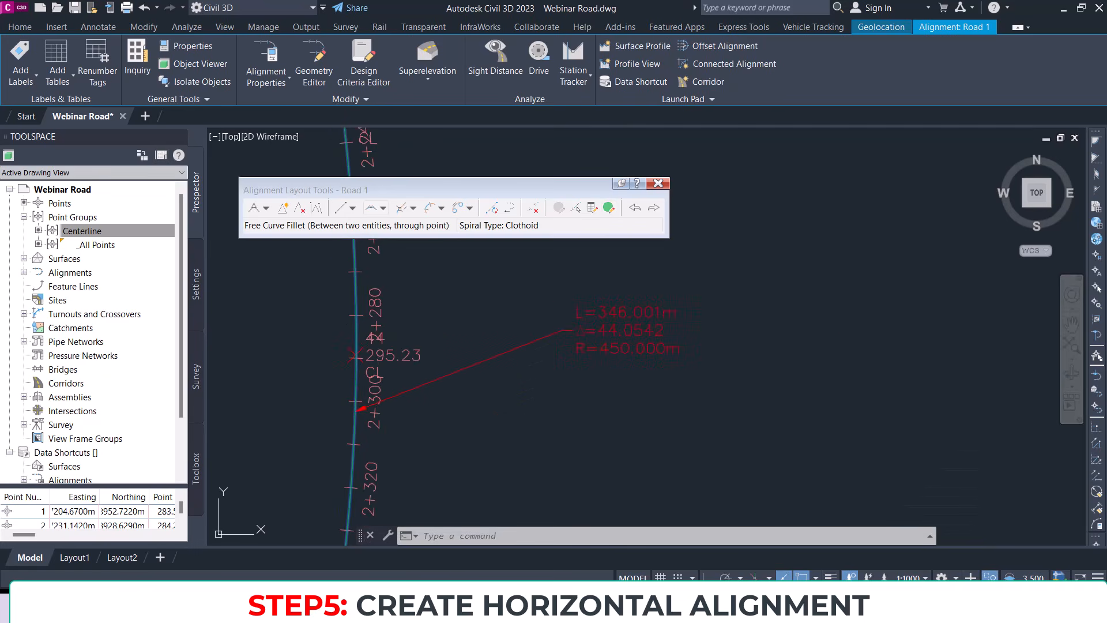
pyautogui.press('Escape')
# Step: Examine how the alignment follows the centerline points southward from the labelled curve, past the fork in the survey points
pyautogui.scroll(2, 353, 352)
pyautogui.scroll(-5, 772, 217)
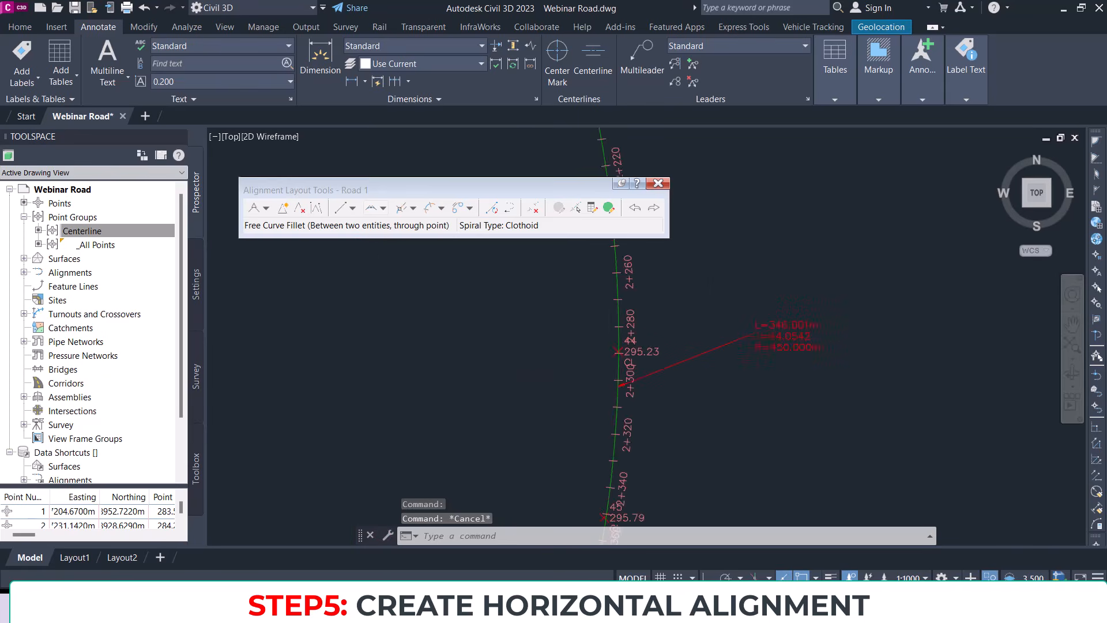
pyautogui.scroll(-3, 722, 275)
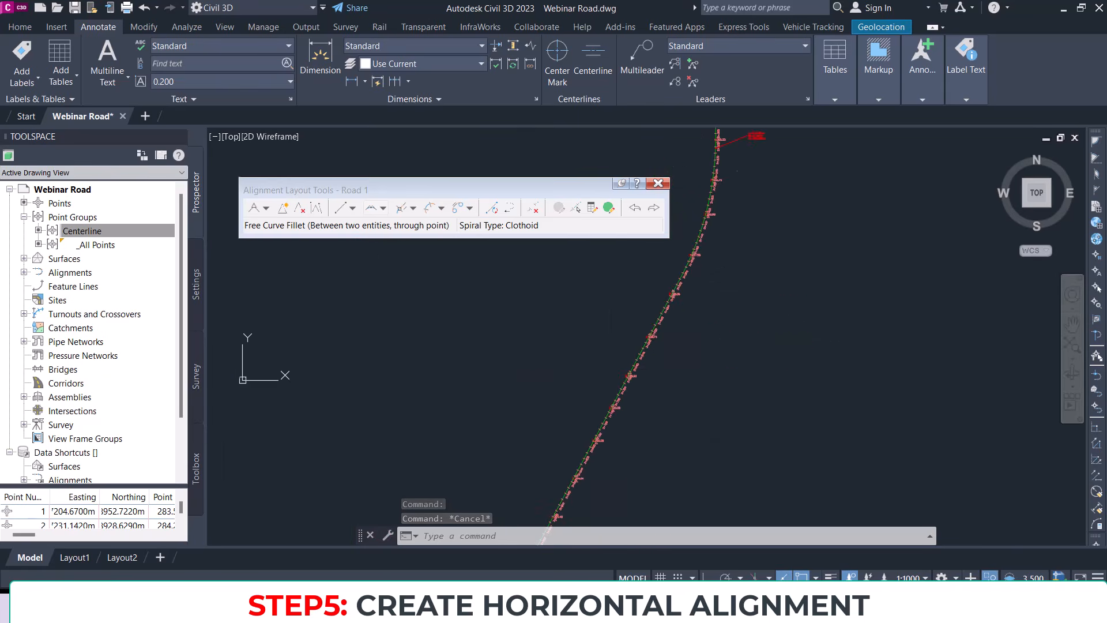
pyautogui.moveTo(663, 370)
pyautogui.mouseDown(button='middle')
pyautogui.moveTo(658, 394)
pyautogui.moveTo(734, 313)
pyautogui.mouseUp(button='middle')
pyautogui.scroll(3, 588, 369)
pyautogui.scroll(2, 572, 456)
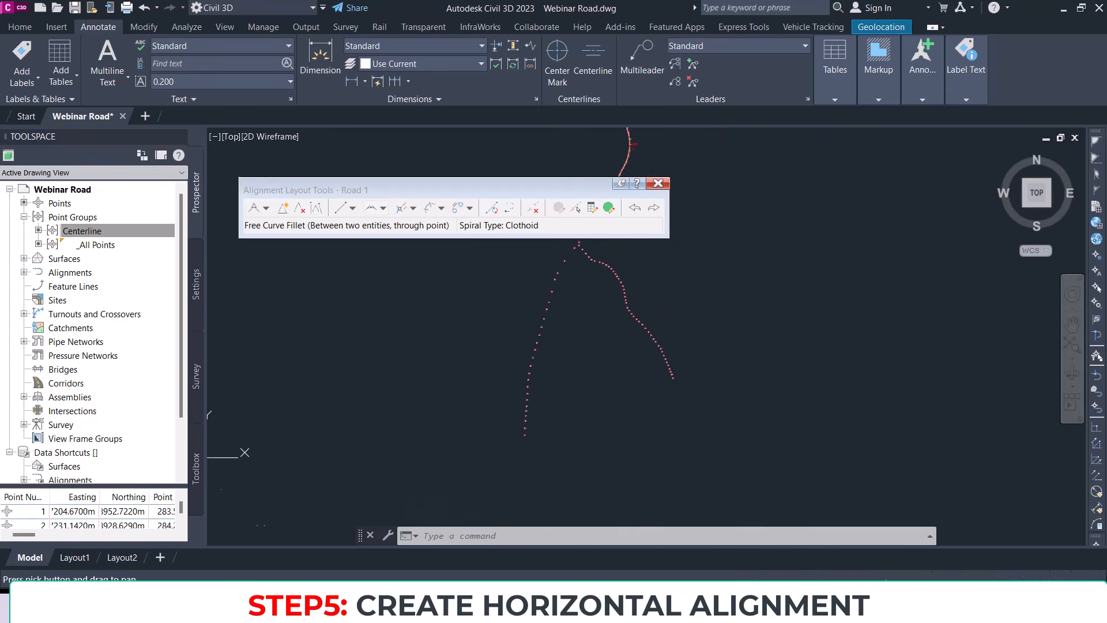
pyautogui.scroll(2, 542, 389)
pyautogui.scroll(-3, 593, 388)
pyautogui.moveTo(593, 389)
pyautogui.mouseDown(button='middle')
pyautogui.moveTo(664, 401)
pyautogui.moveTo(600, 467)
pyautogui.mouseUp(button='middle')
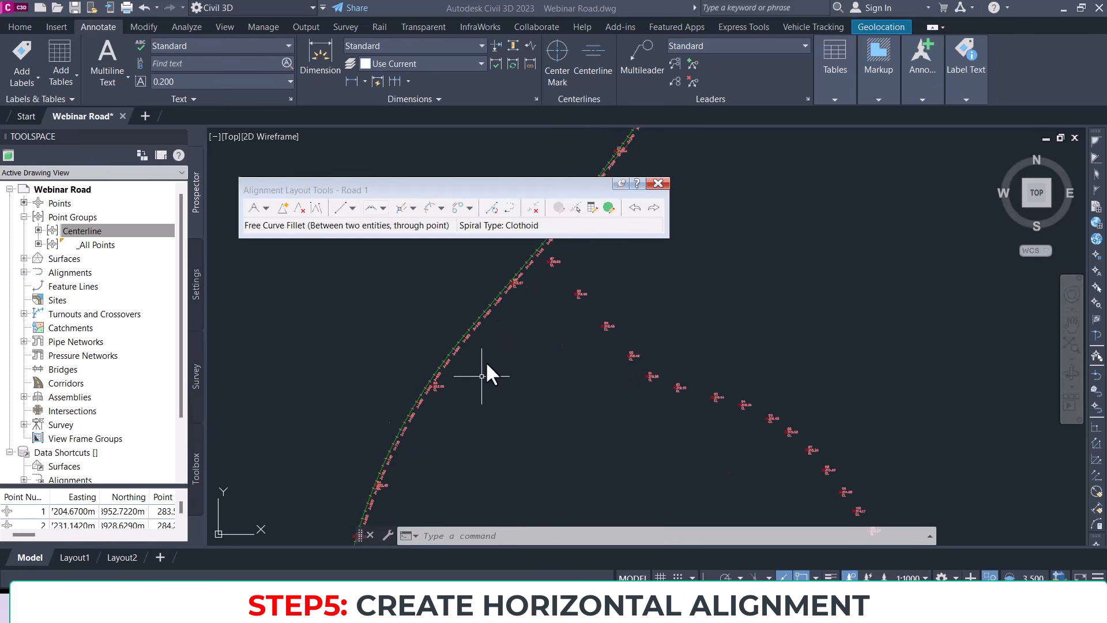
pyautogui.scroll(-3, 527, 339)
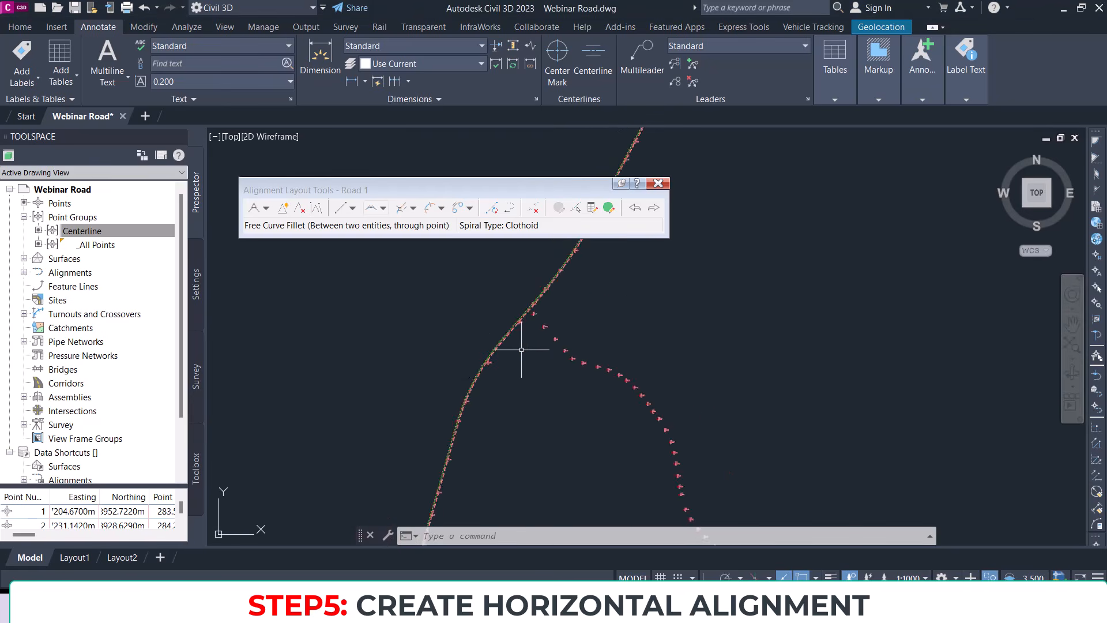
pyautogui.scroll(-3, 505, 355)
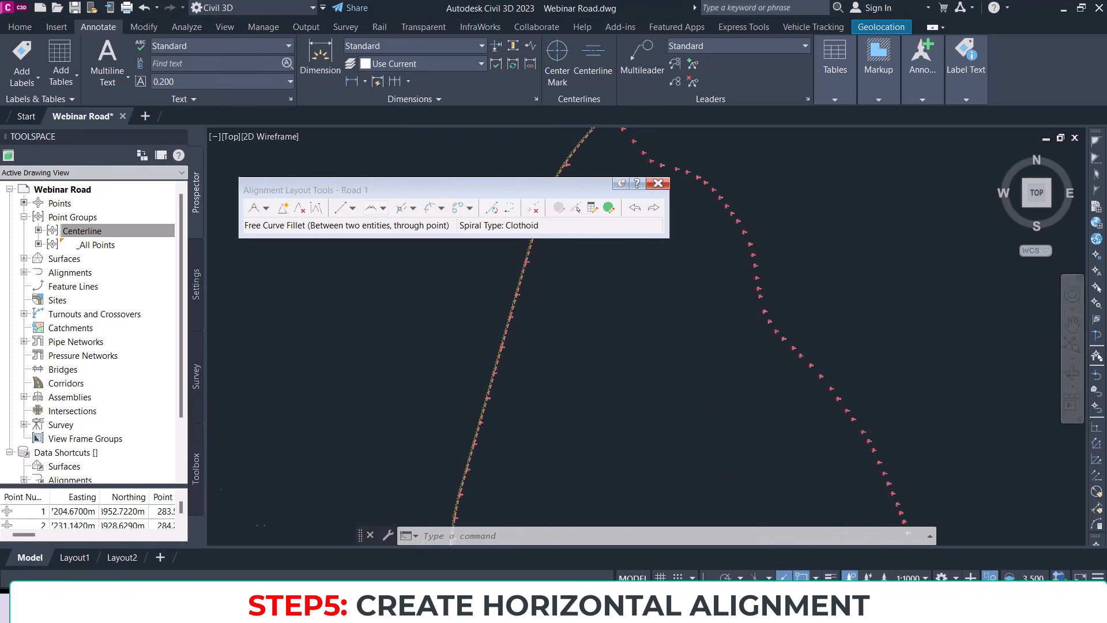
pyautogui.scroll(5, 479, 414)
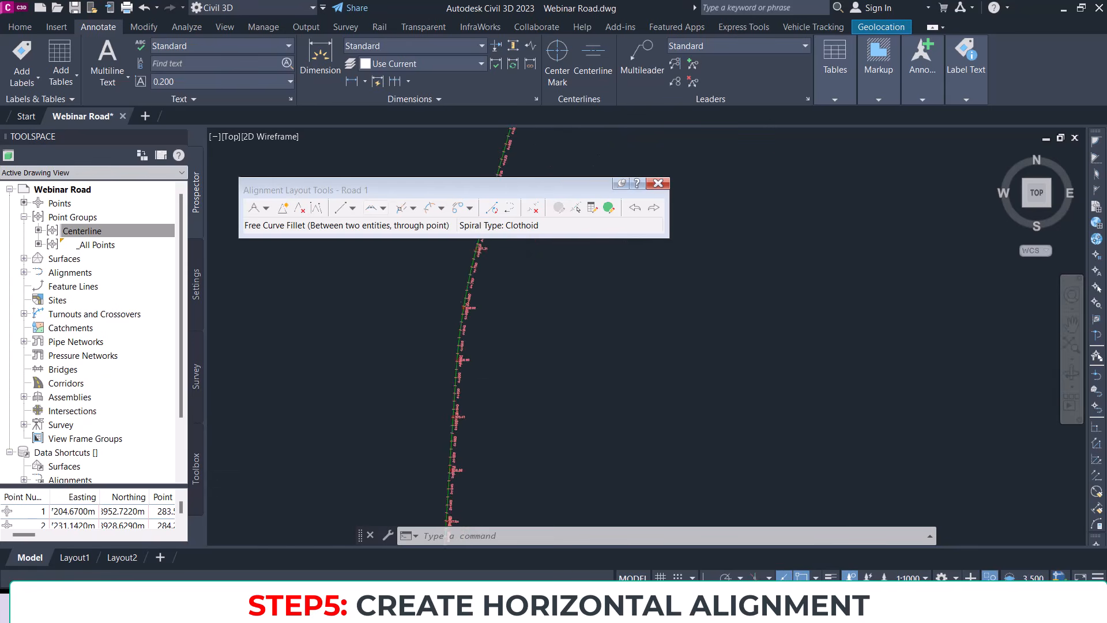
# Step: Recheck the alignment against the centerline points back up to the fork and close the Road 1 layout tools
pyautogui.scroll(4, 458, 330)
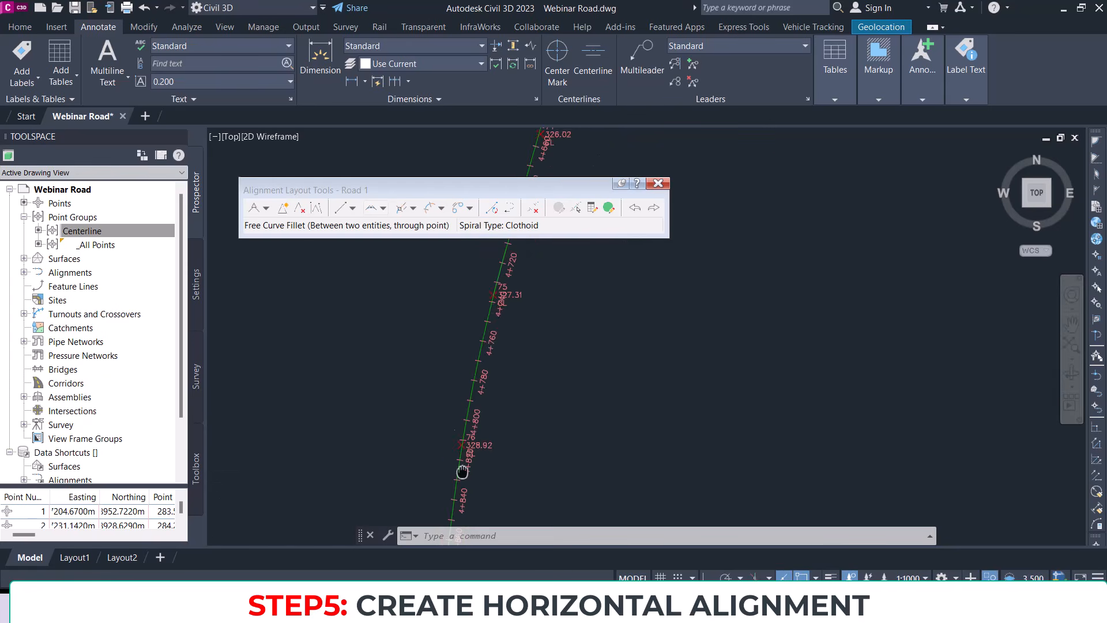
pyautogui.scroll(-4, 466, 481)
pyautogui.scroll(5, 487, 378)
pyautogui.scroll(3, 497, 354)
pyautogui.moveTo(517, 276); pyautogui.dragTo(456, 516, button='middle')
pyautogui.scroll(-4, 456, 517)
pyautogui.scroll(-5, 506, 375)
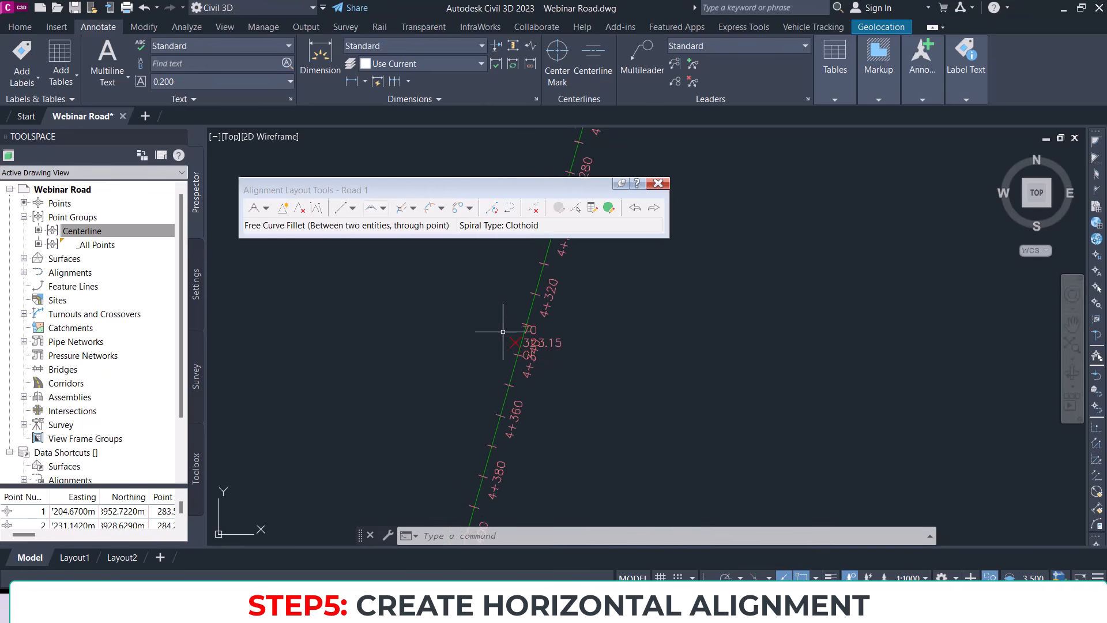
pyautogui.scroll(6, 539, 359)
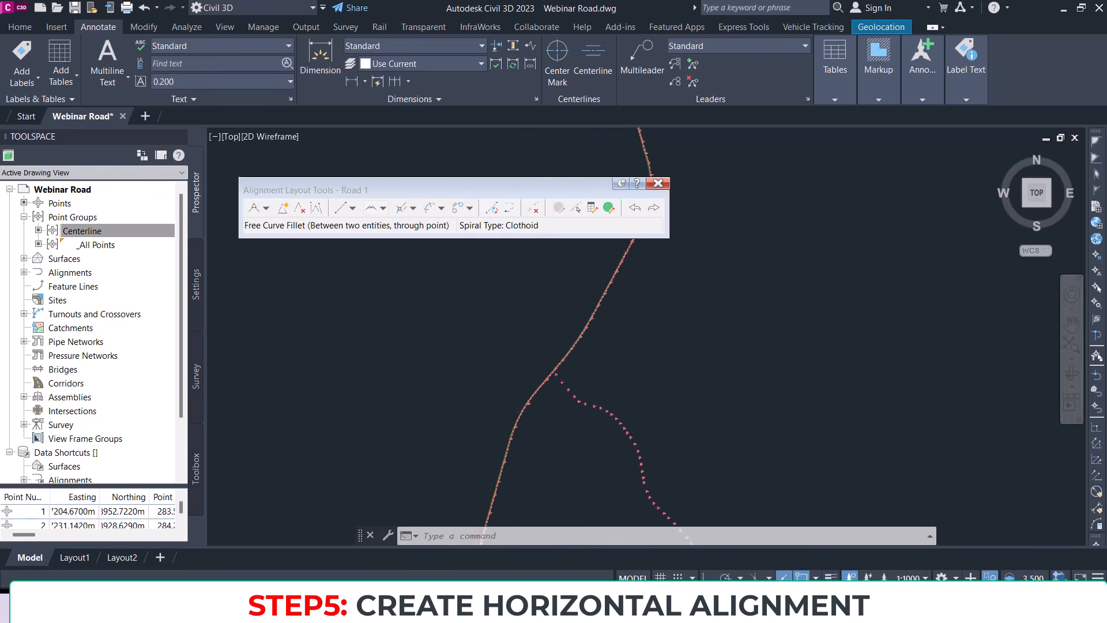
pyautogui.moveTo(583, 404)
pyautogui.mouseDown(button='middle')
pyautogui.moveTo(621, 395)
pyautogui.moveTo(562, 387)
pyautogui.mouseUp(button='middle')
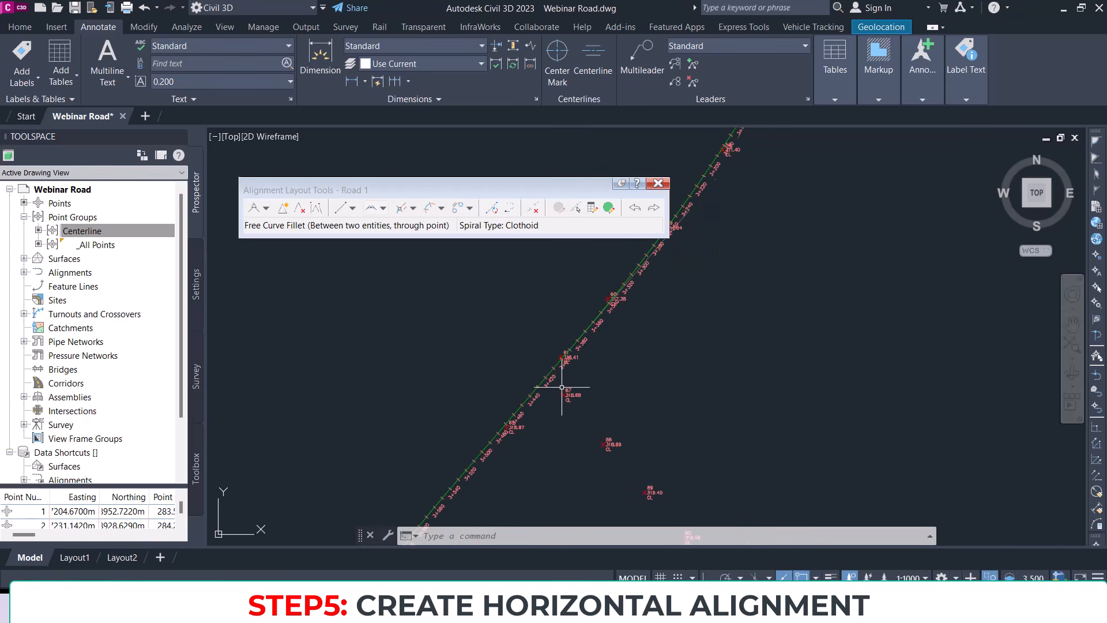
pyautogui.click(658, 183)
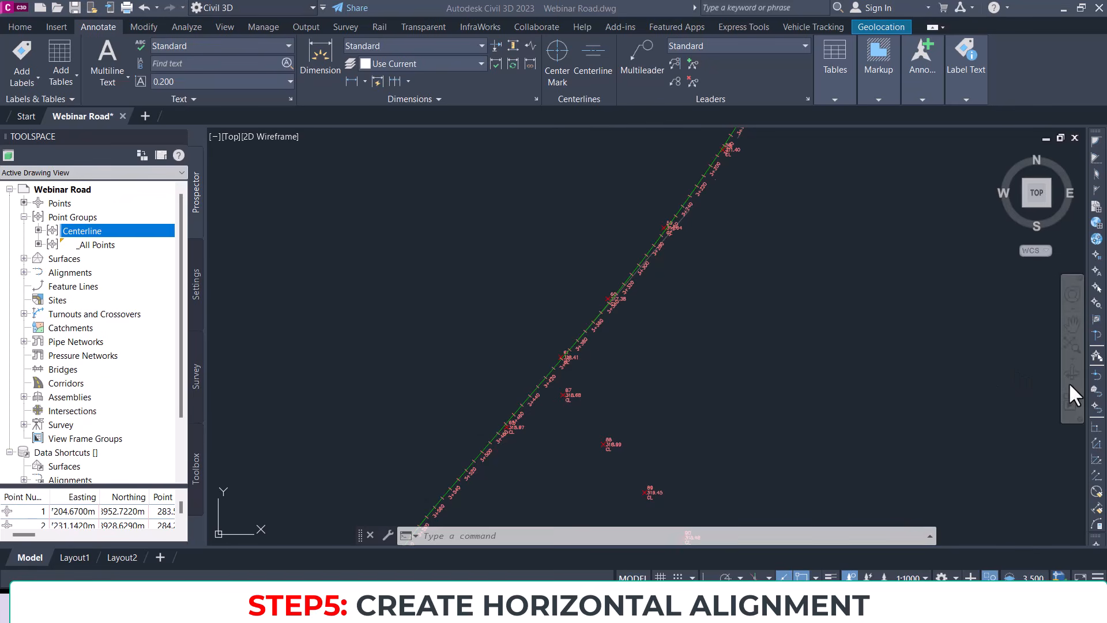
# Step: Examine the course of the centerline points that branch off southeast from the Road 1 alignment, from point 87 onward
pyautogui.moveTo(560, 352); pyautogui.dragTo(473, 242, button='middle')
pyautogui.scroll(-4, 470, 288)
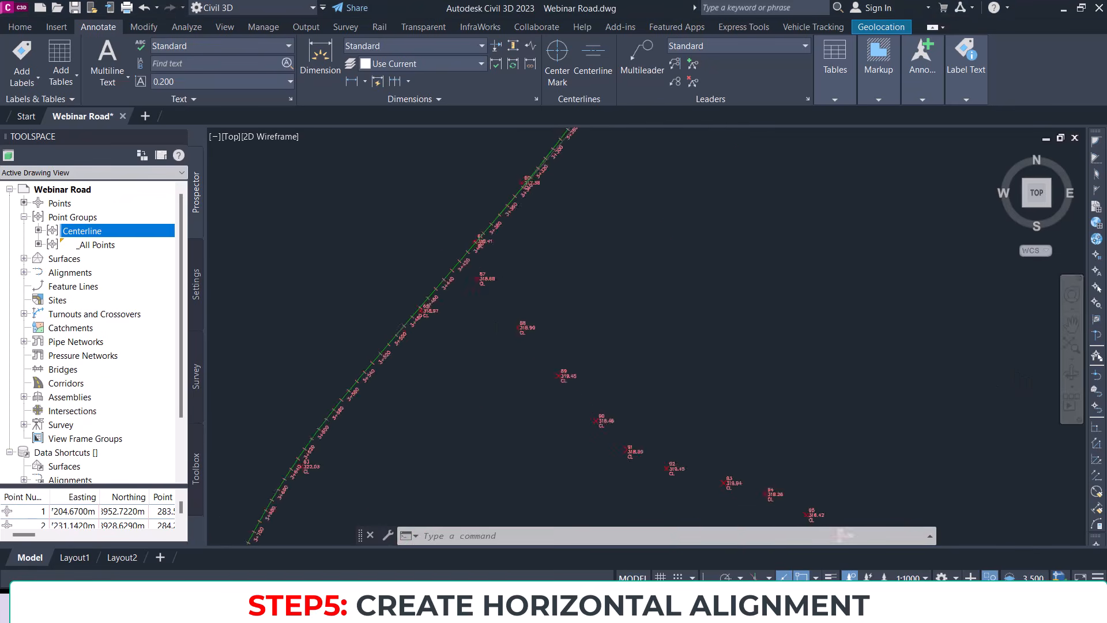
pyautogui.moveTo(634, 390)
pyautogui.mouseDown(button='middle')
pyautogui.moveTo(544, 309)
pyautogui.moveTo(564, 375)
pyautogui.mouseUp(button='middle')
pyautogui.scroll(4, 433, 298)
pyautogui.scroll(3, 421, 256)
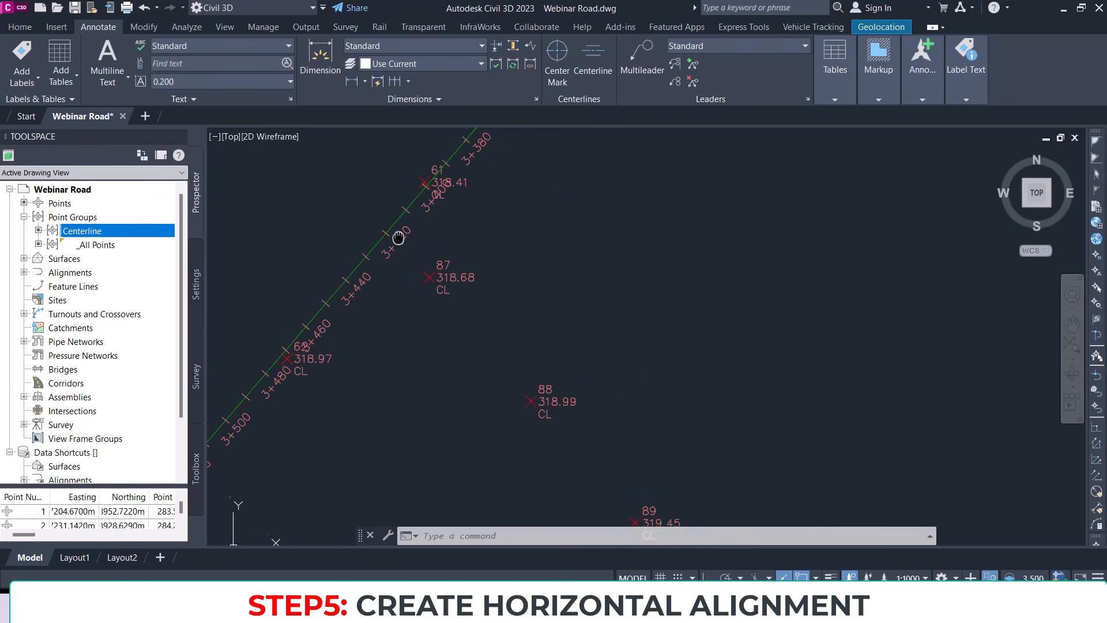
pyautogui.scroll(-5, 443, 285)
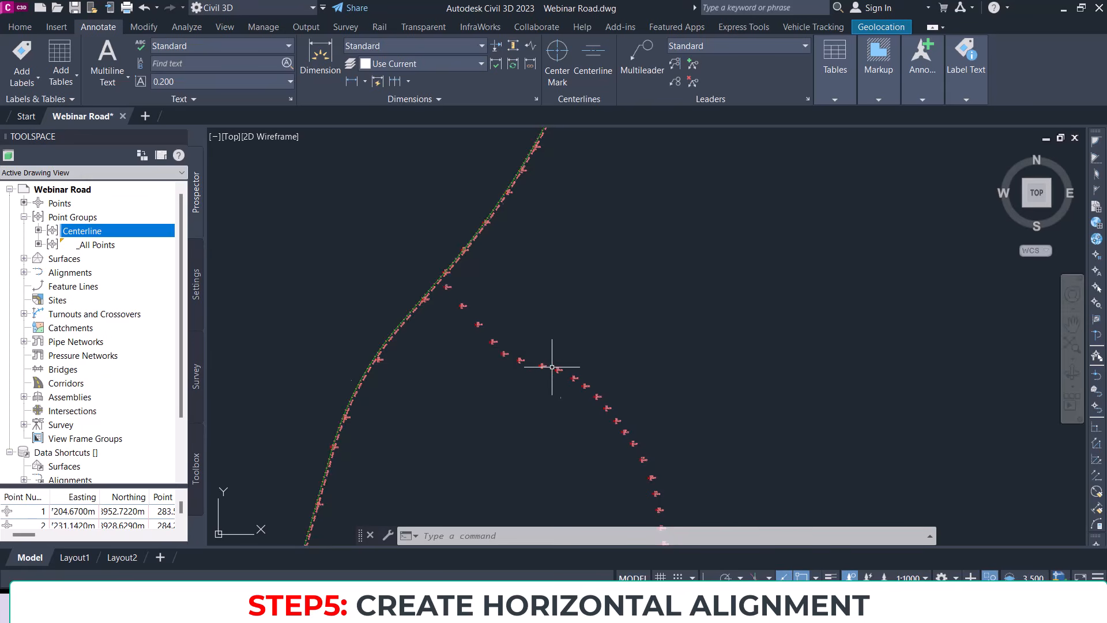
pyautogui.scroll(4, 511, 358)
pyautogui.scroll(-3, 410, 257)
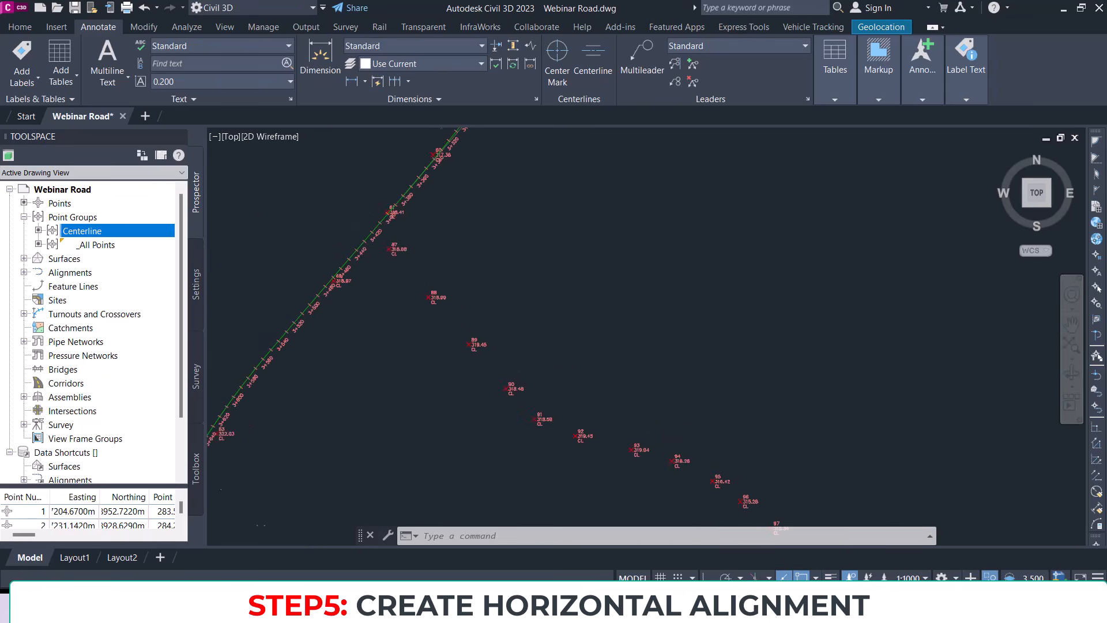
pyautogui.scroll(-2, 606, 395)
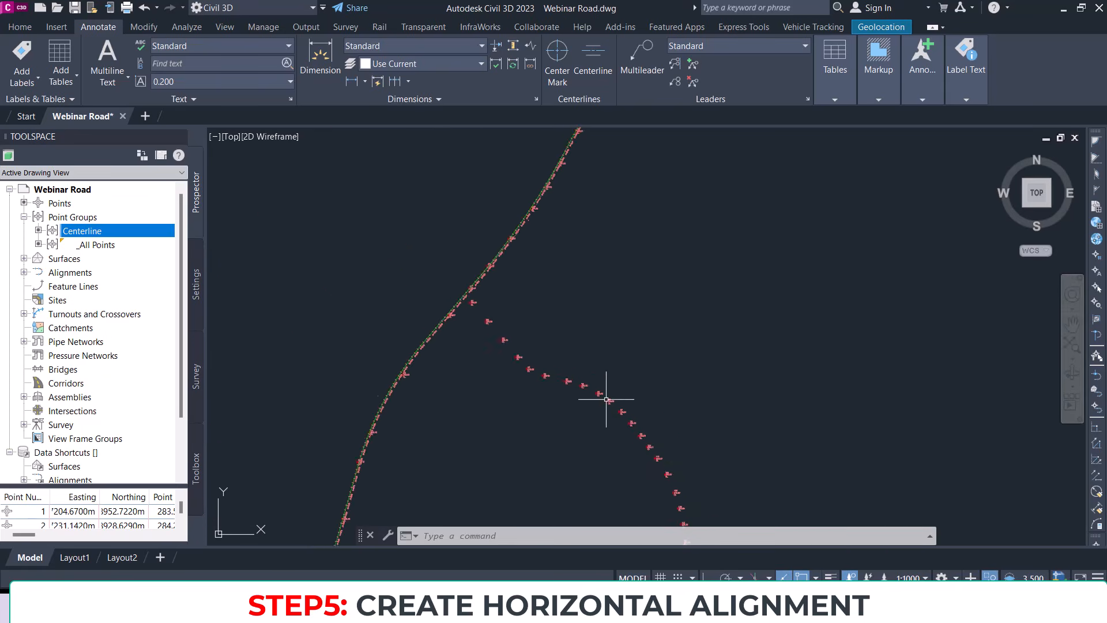
pyautogui.scroll(3, 580, 394)
pyautogui.scroll(2, 580, 395)
pyautogui.scroll(-3, 580, 394)
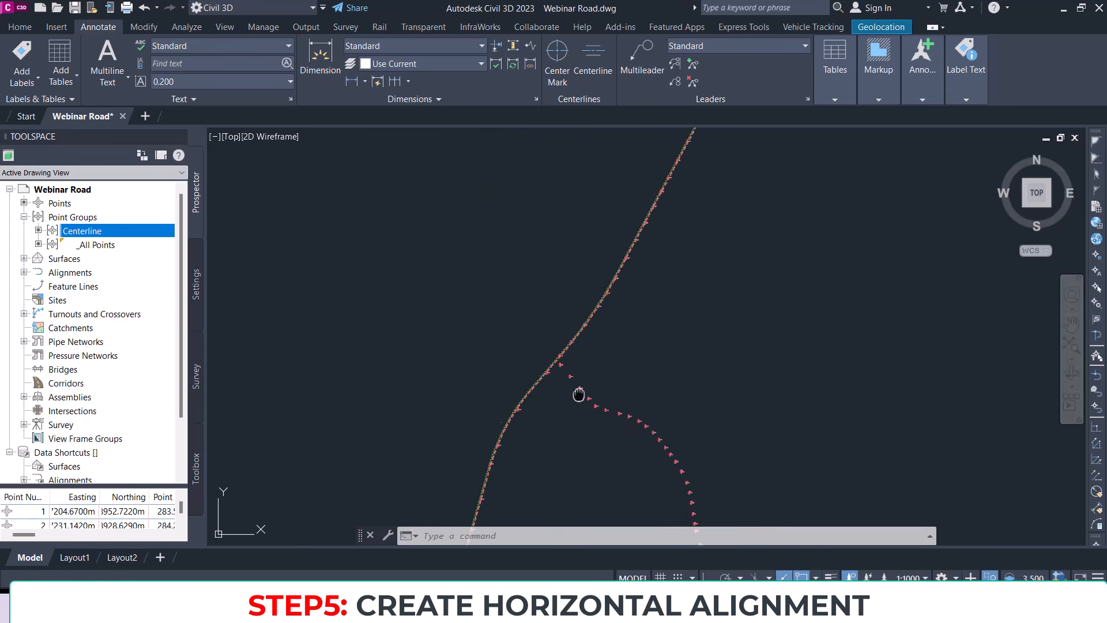
pyautogui.scroll(2, 539, 352)
pyautogui.moveTo(589, 368); pyautogui.dragTo(534, 305, button='middle')
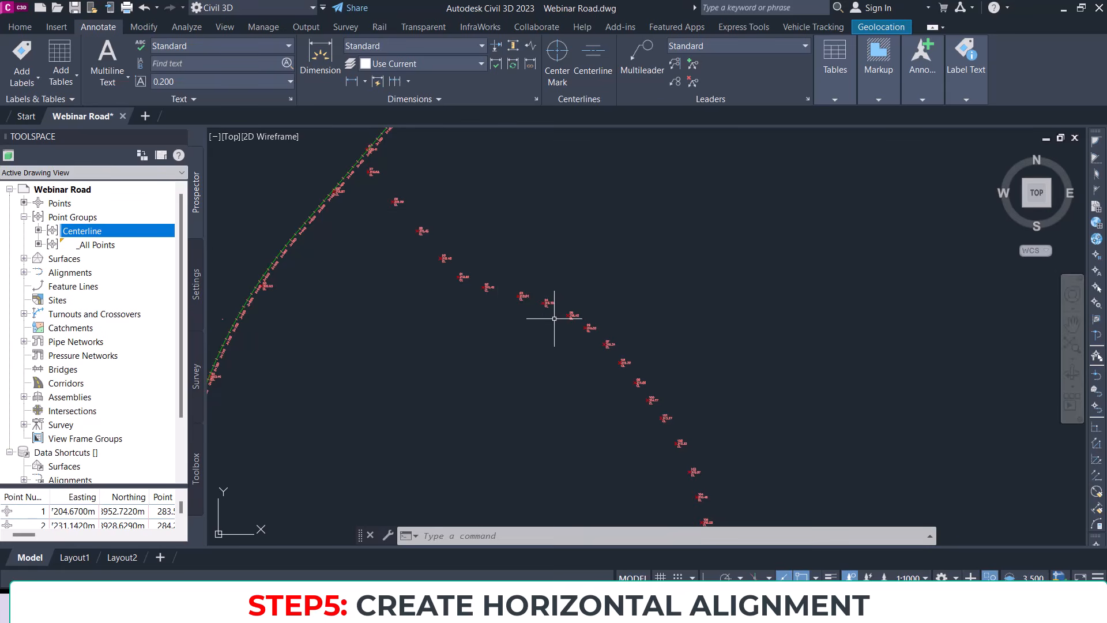
pyautogui.scroll(2, 425, 227)
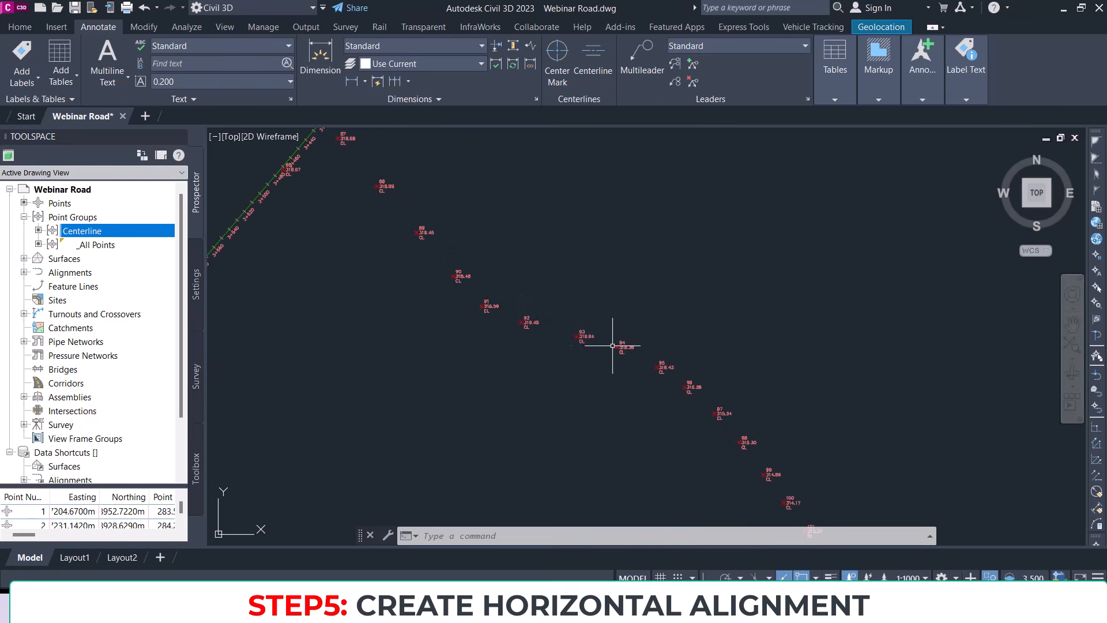
pyautogui.scroll(-3, 487, 304)
pyautogui.moveTo(417, 261)
pyautogui.mouseDown(button='middle')
pyautogui.moveTo(441, 321)
pyautogui.moveTo(438, 291)
pyautogui.mouseUp(button='middle')
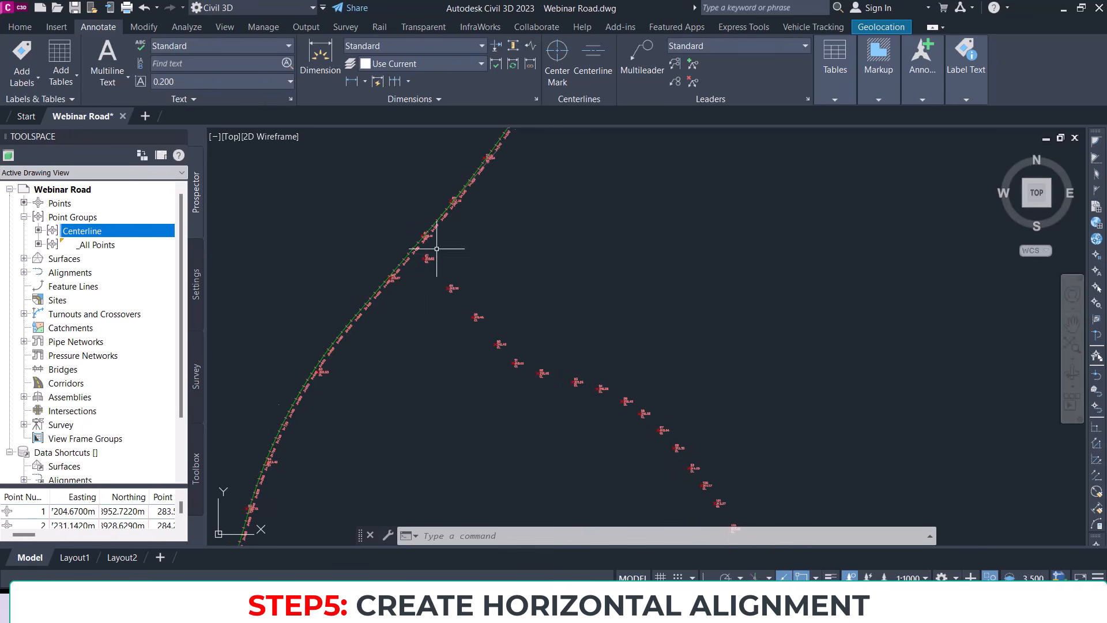
# Step: Start a new centerline alignment by layout and check the starting number in its name template
pyautogui.click(38, 26)
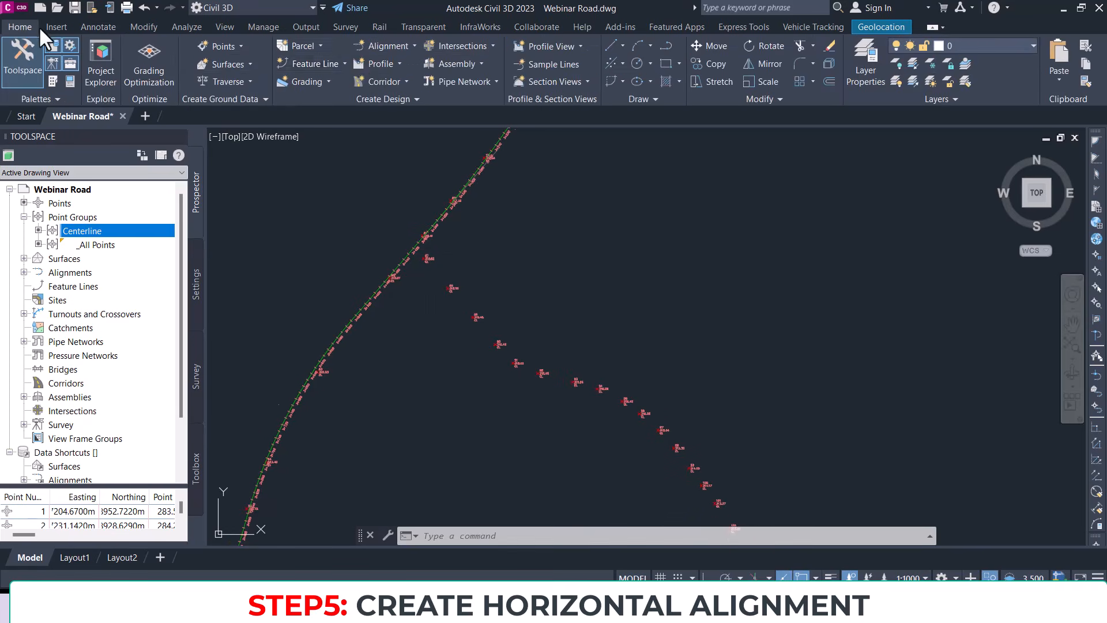
pyautogui.click(396, 41)
pyautogui.click(444, 71)
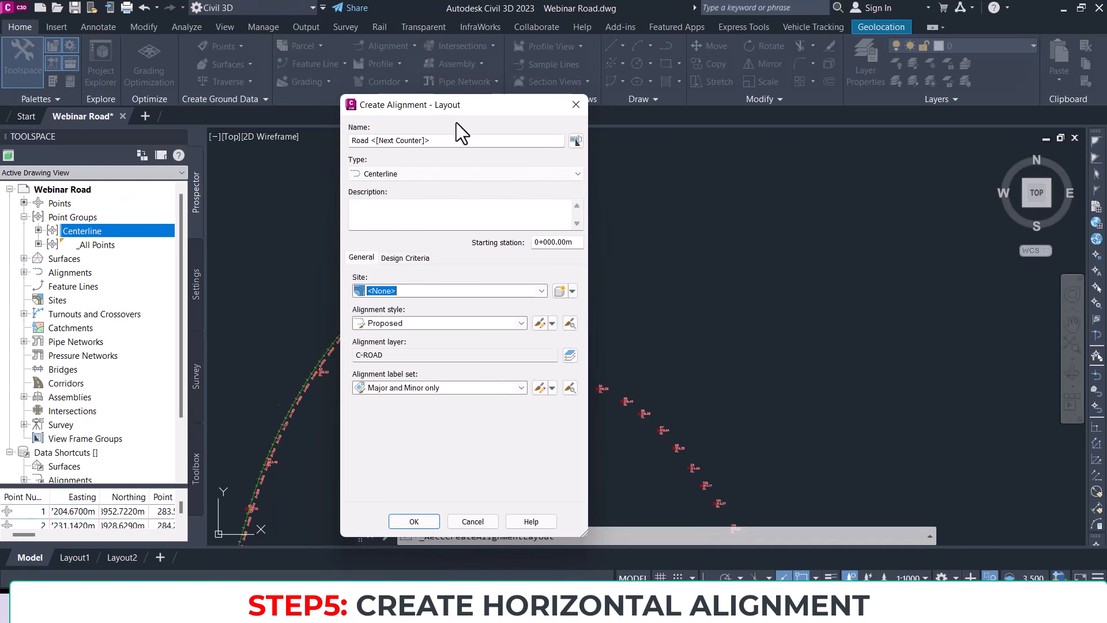
pyautogui.moveTo(444, 113); pyautogui.dragTo(478, 92)
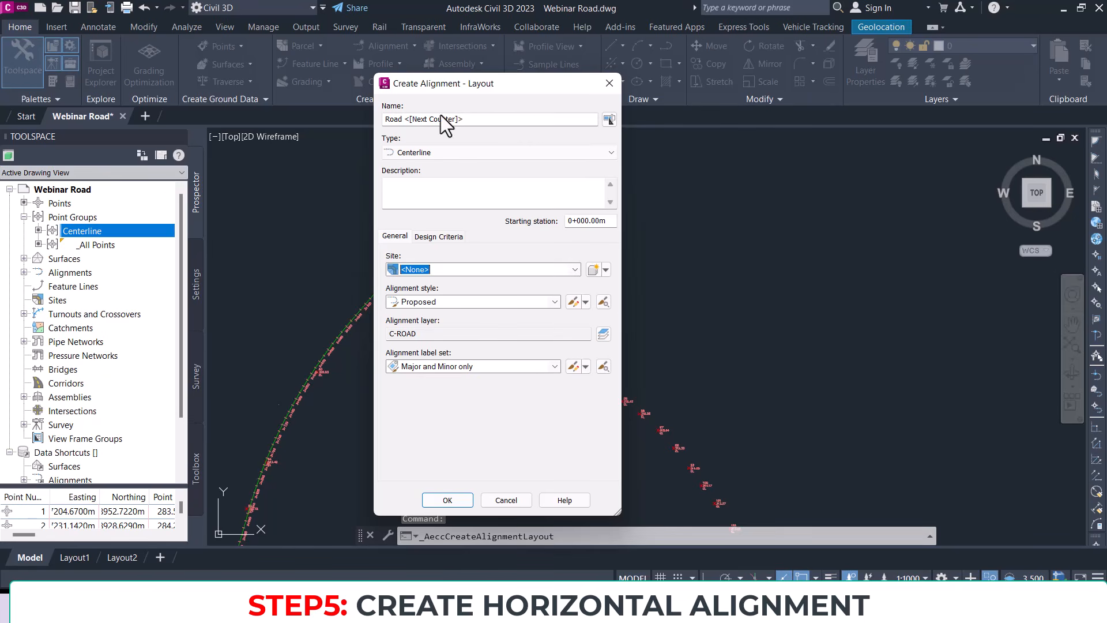
pyautogui.click(610, 120)
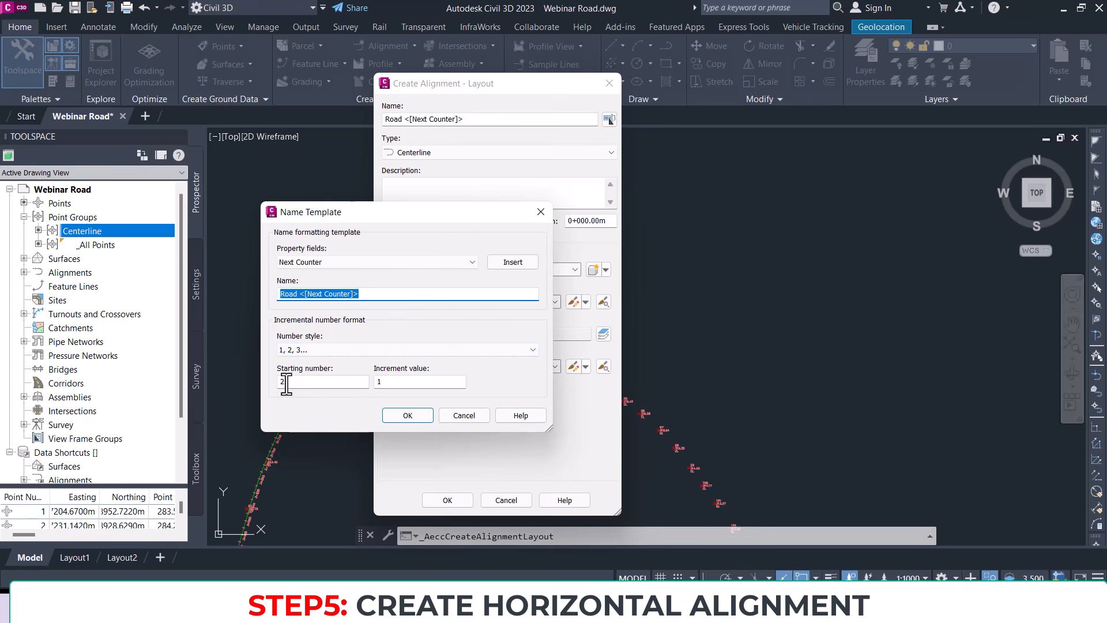
pyautogui.click(541, 212)
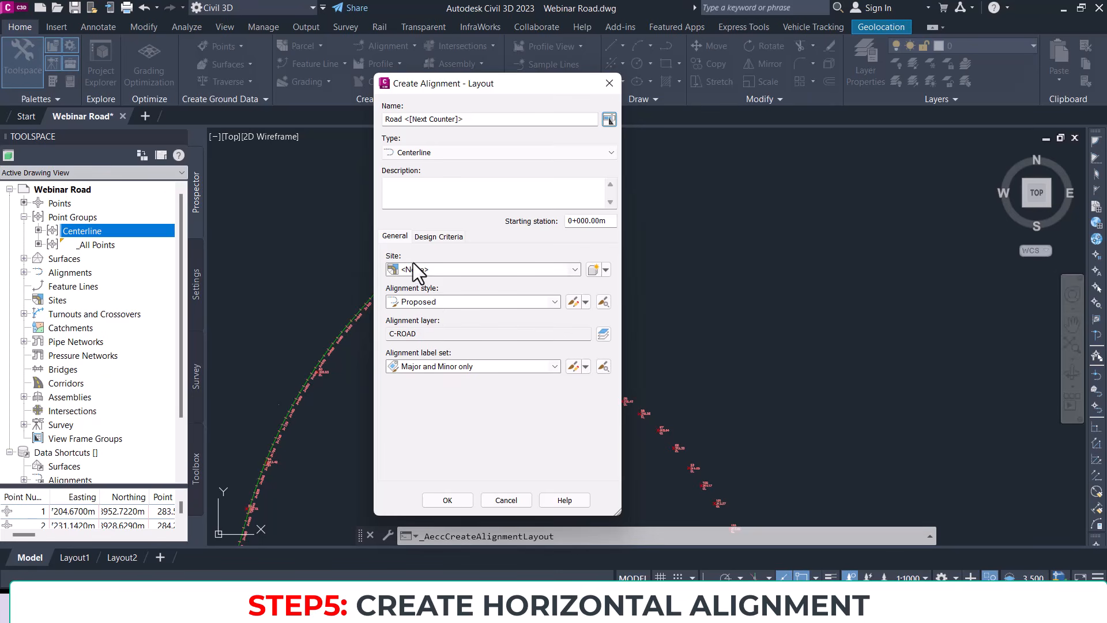
# Step: Set the new alignment's starting design speed to 60 km/h and turn on criteria-based design
pyautogui.click(427, 237)
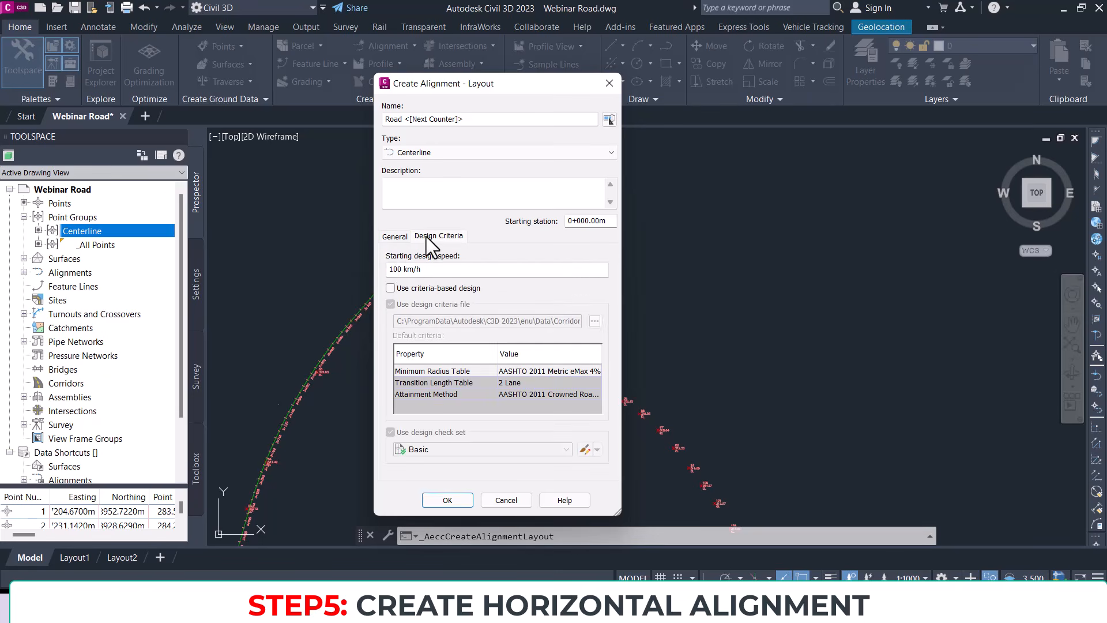
pyautogui.moveTo(432, 270); pyautogui.dragTo(376, 269)
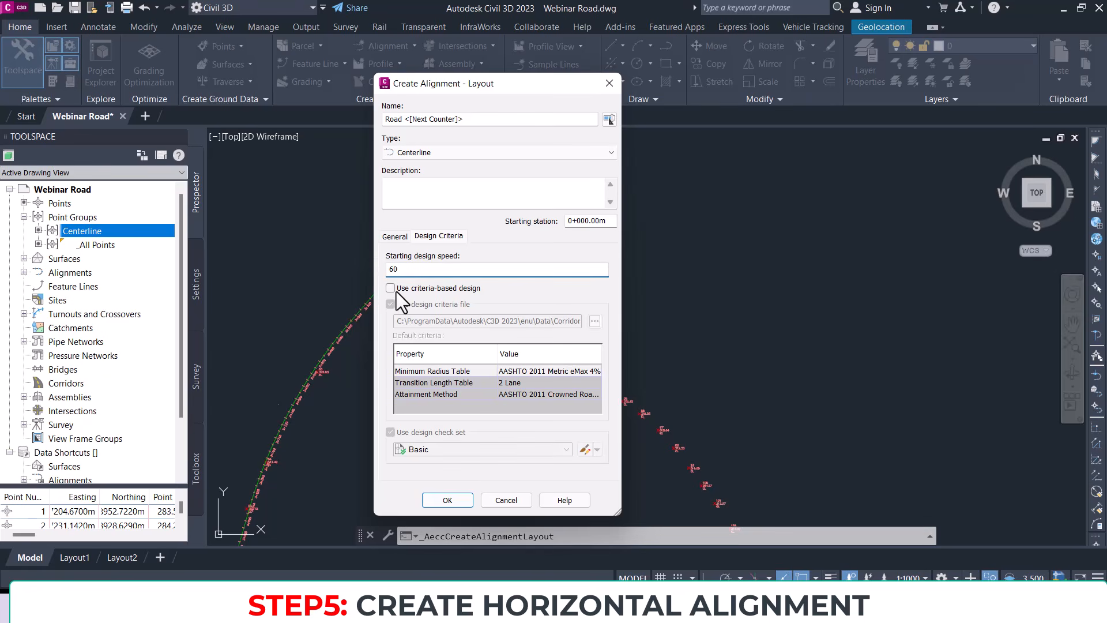
pyautogui.write('60')
pyautogui.click(391, 288)
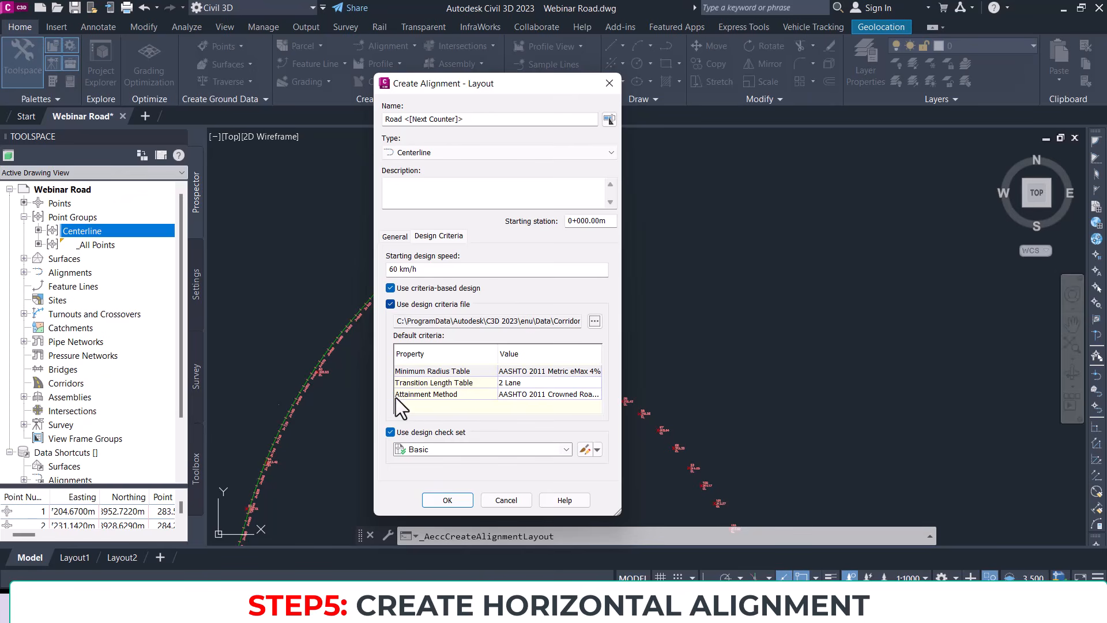
# Step: Load the _FMW-HM (2013) Roadway Design Standards criteria file from the FMH Highway Design Standard folder in Civil 3D Tutorial Class
pyautogui.click(594, 322)
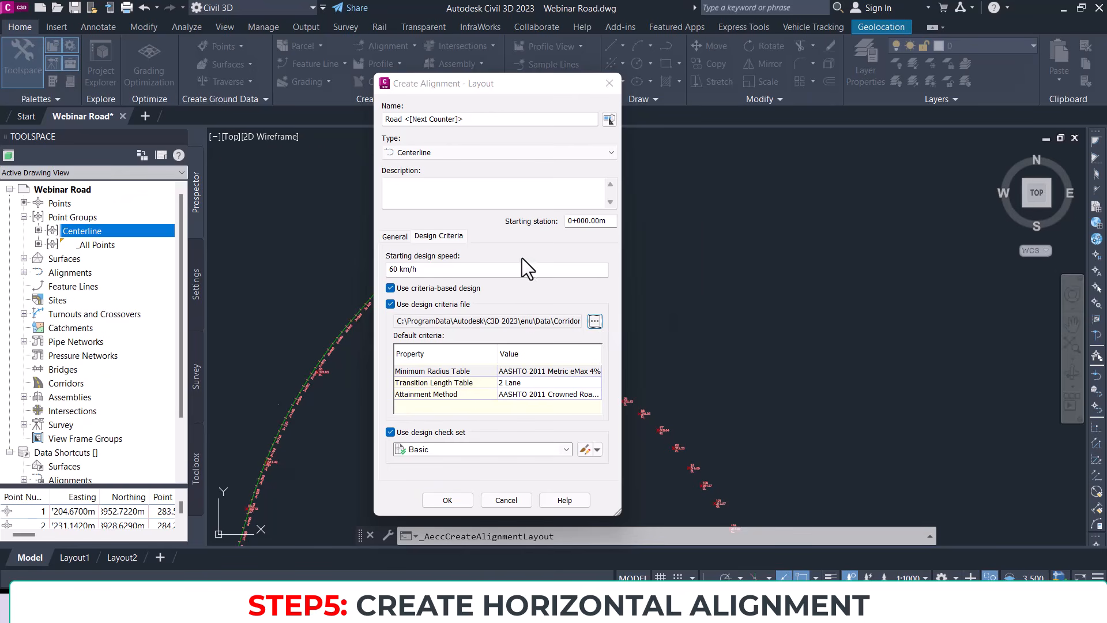
pyautogui.click(255, 244)
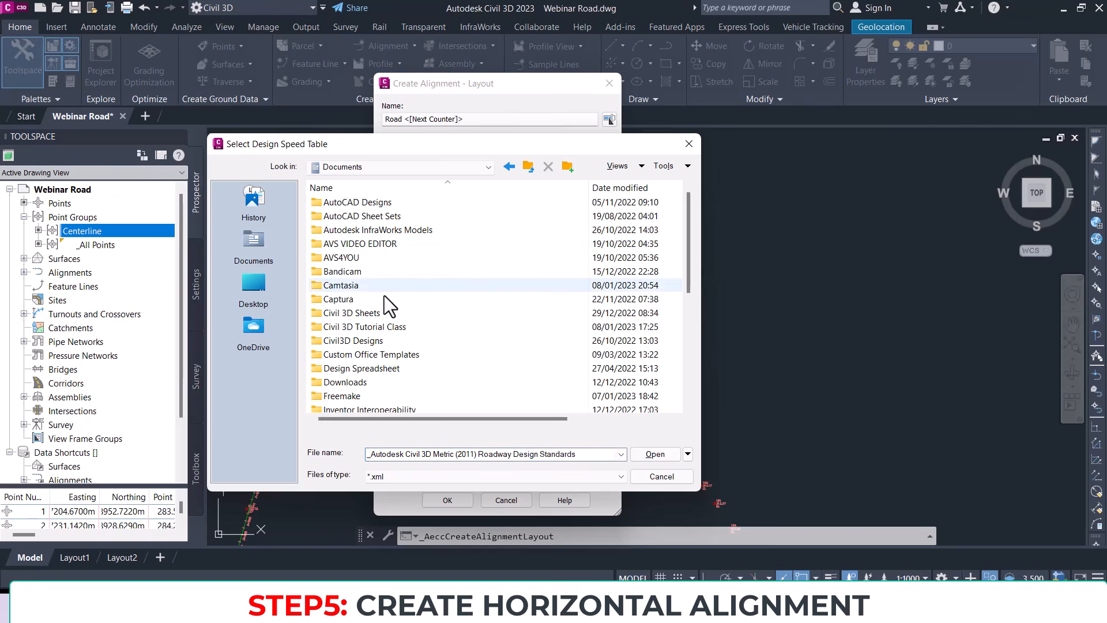
pyautogui.doubleClick(373, 328)
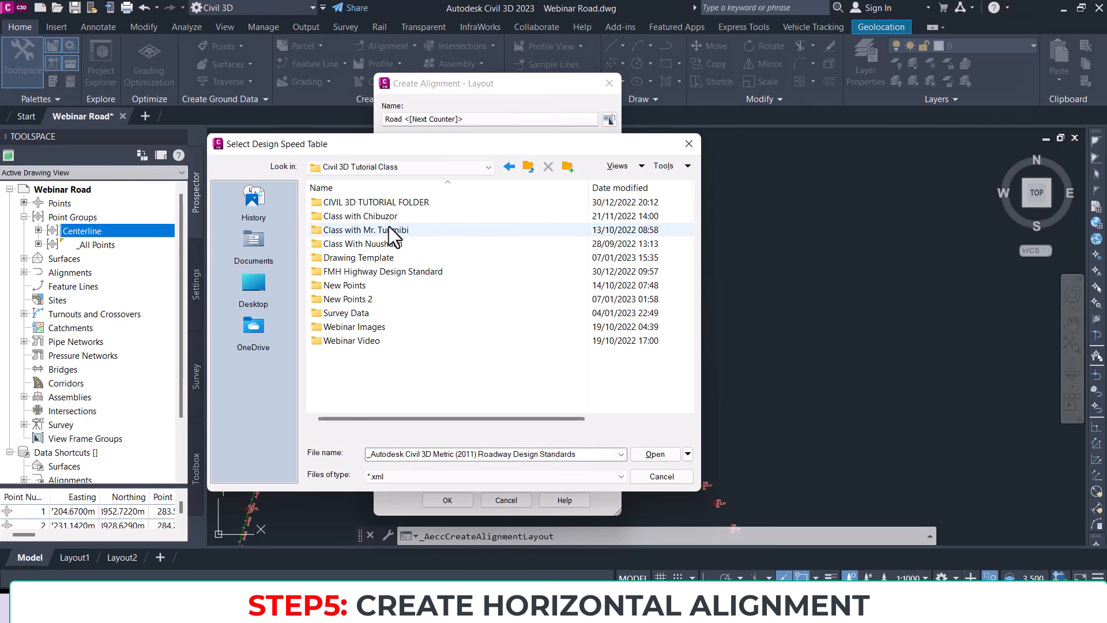
pyautogui.doubleClick(385, 271)
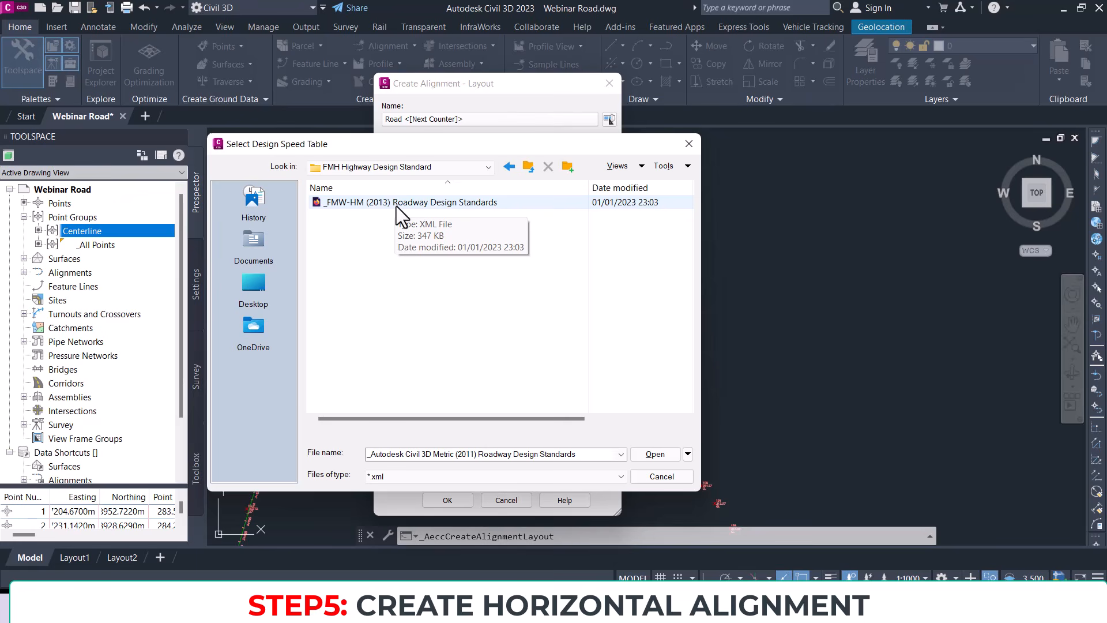
pyautogui.doubleClick(396, 203)
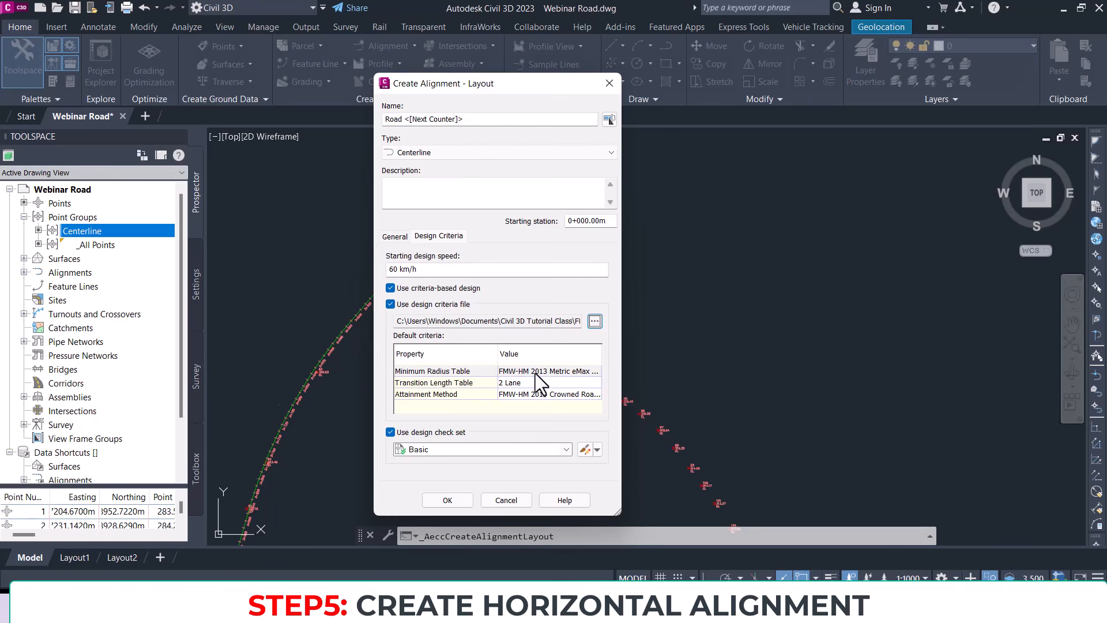
# Step: Create the alignment with the FMW-HM 2013 Metric eMax 4% minimum radius table and the design check set turned off
pyautogui.click(557, 371)
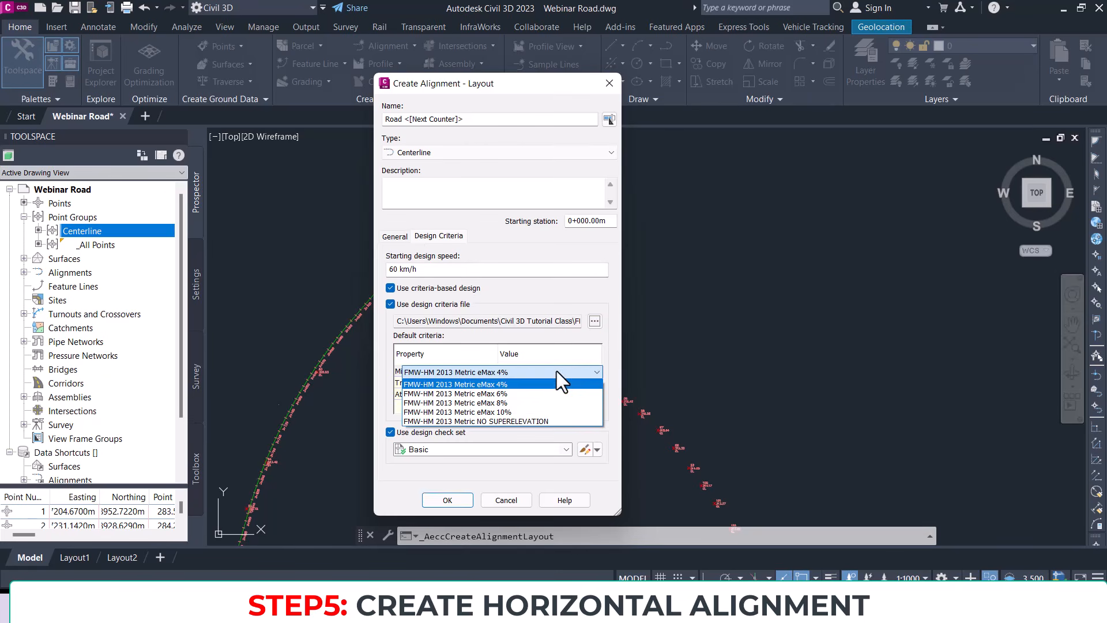
pyautogui.click(549, 386)
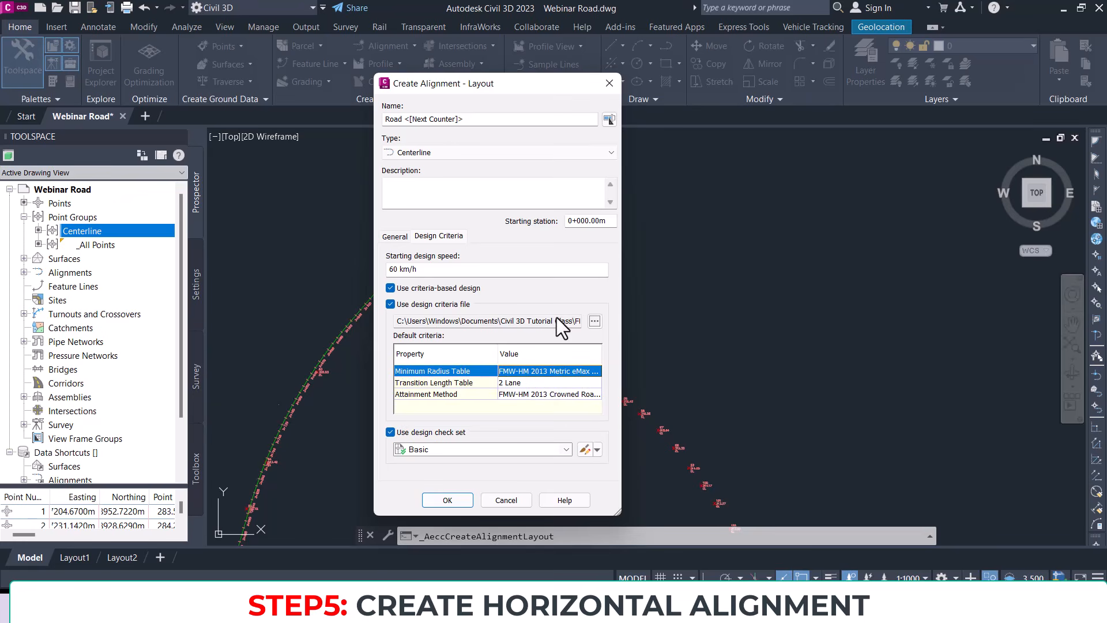
pyautogui.click(391, 433)
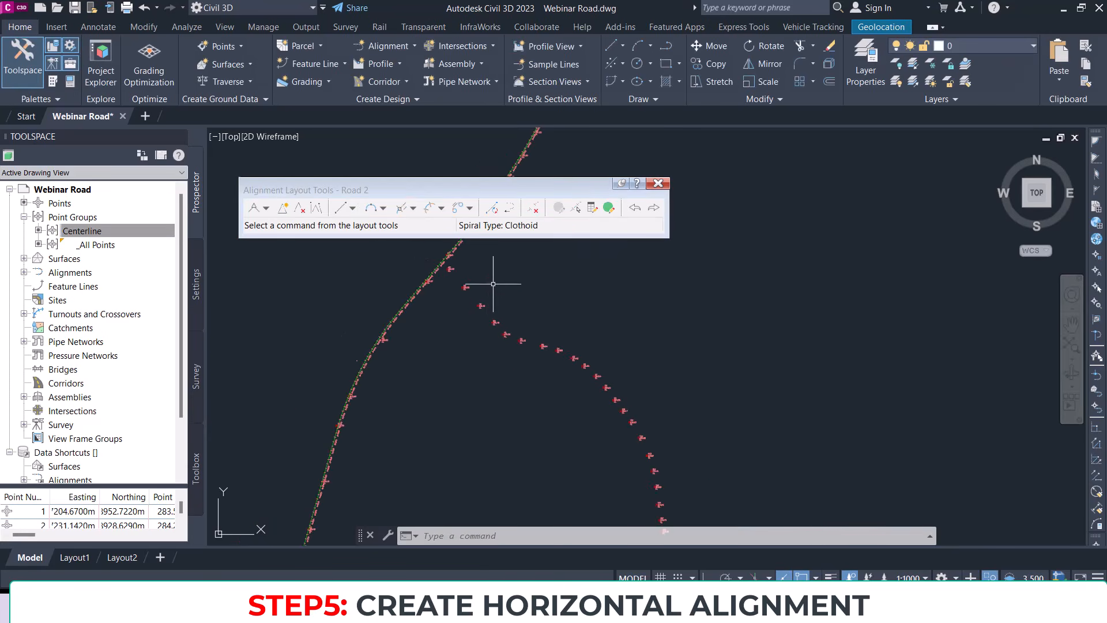
# Step: Draw Road 2's first fixed two-point line from survey point 87 to survey point 90
pyautogui.click(494, 284)
pyautogui.moveTo(495, 282); pyautogui.dragTo(471, 333, button='middle')
pyautogui.scroll(3, 473, 332)
pyautogui.click(472, 331)
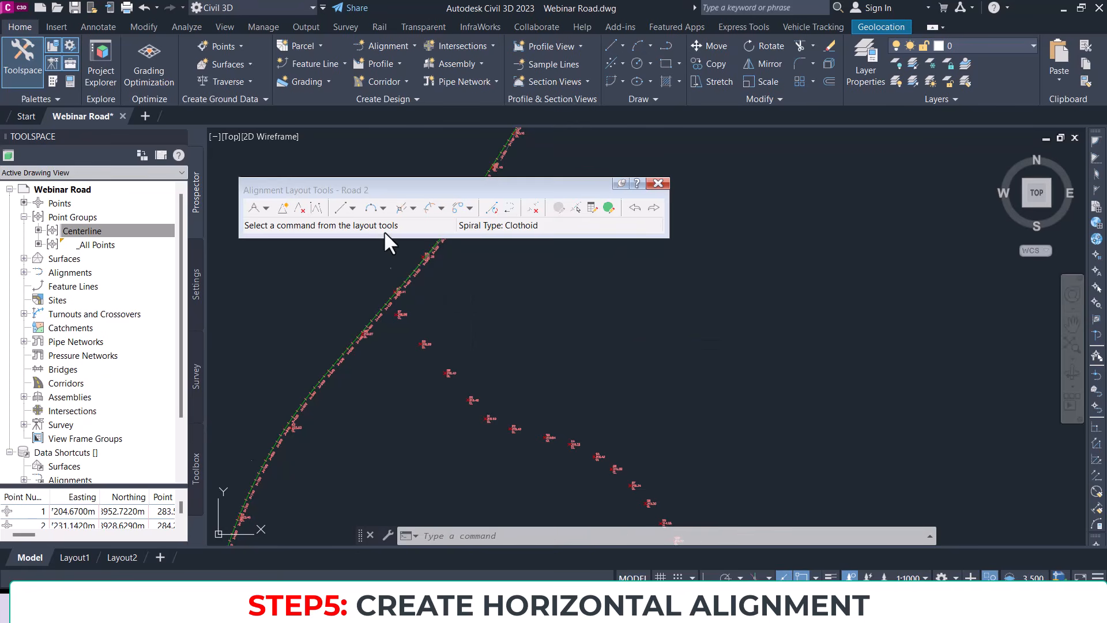
pyautogui.click(347, 209)
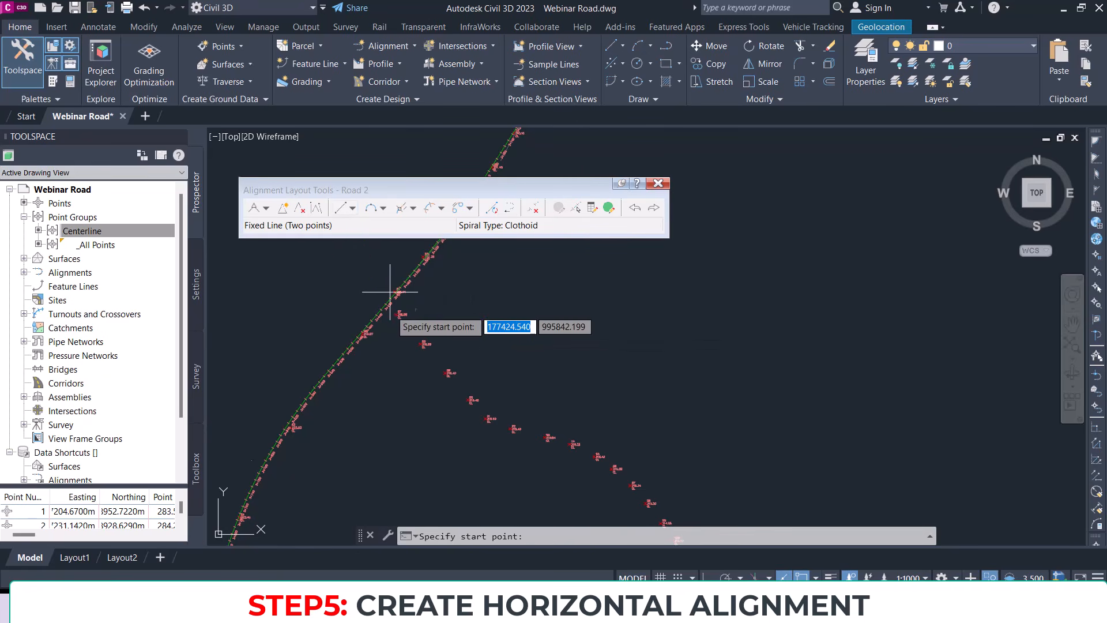
pyautogui.scroll(6, 390, 291)
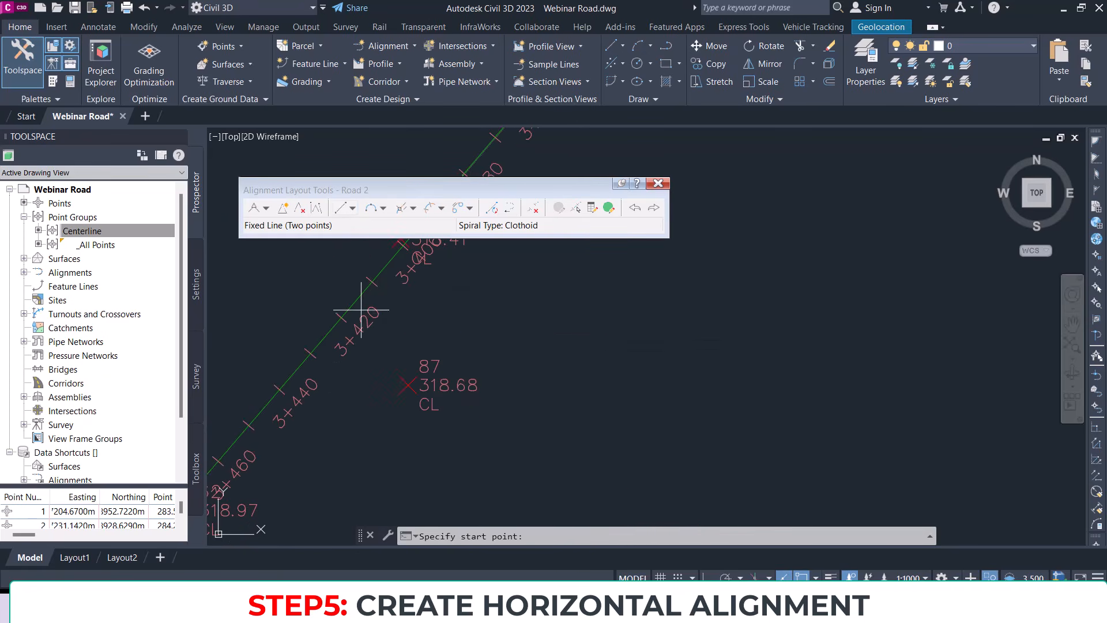
pyautogui.click(408, 384)
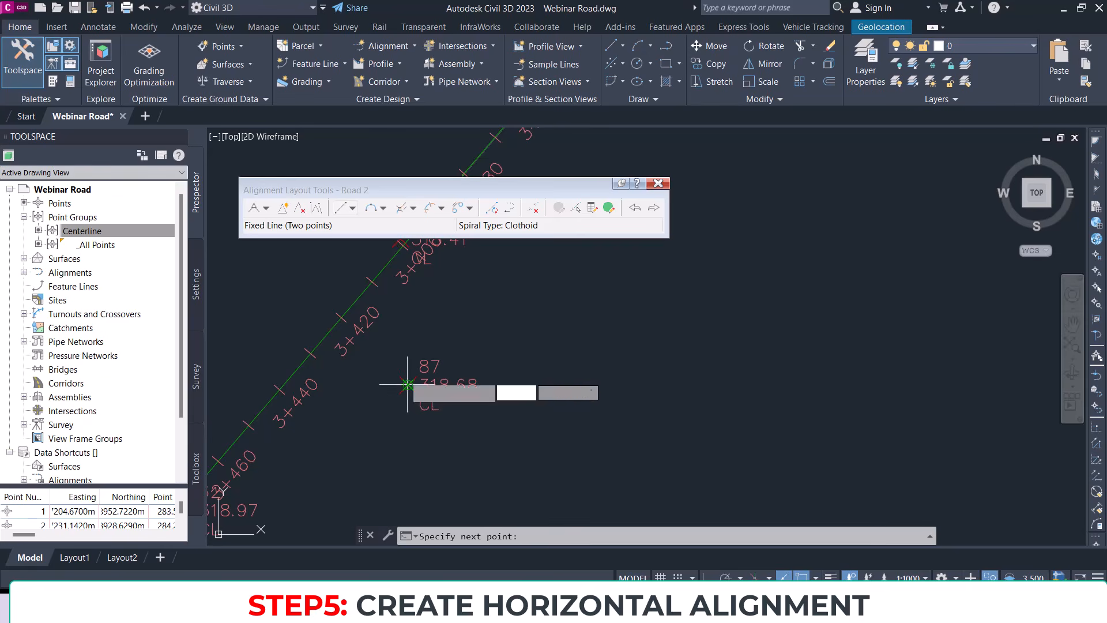
pyautogui.scroll(-3, 408, 384)
pyautogui.scroll(-2, 546, 424)
pyautogui.moveTo(547, 423); pyautogui.dragTo(518, 362, button='middle')
pyautogui.scroll(4, 521, 364)
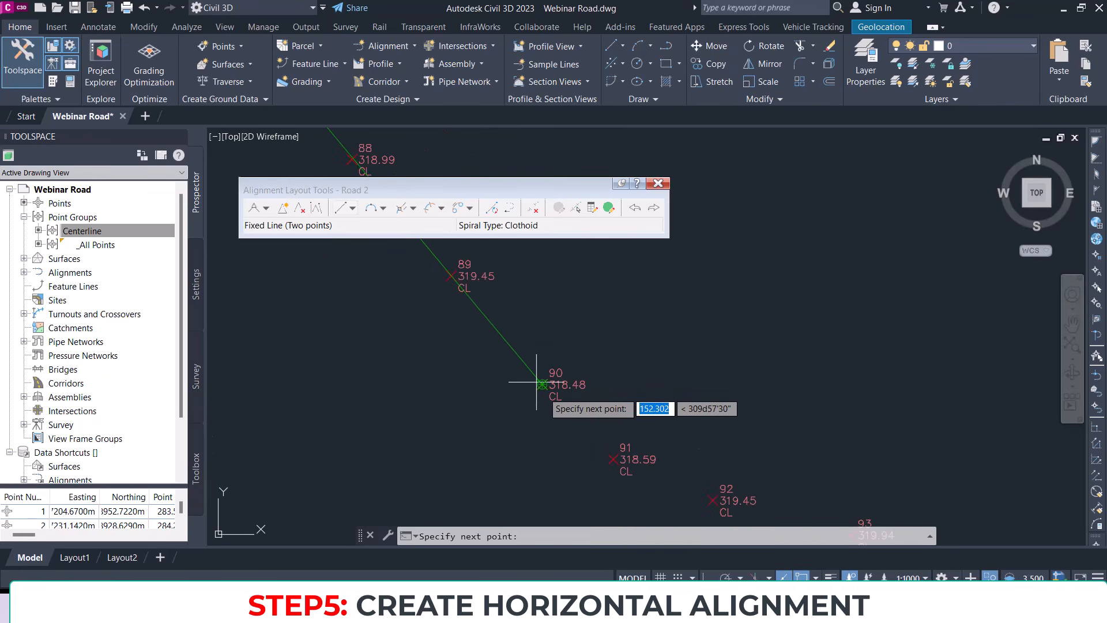
pyautogui.click(543, 384)
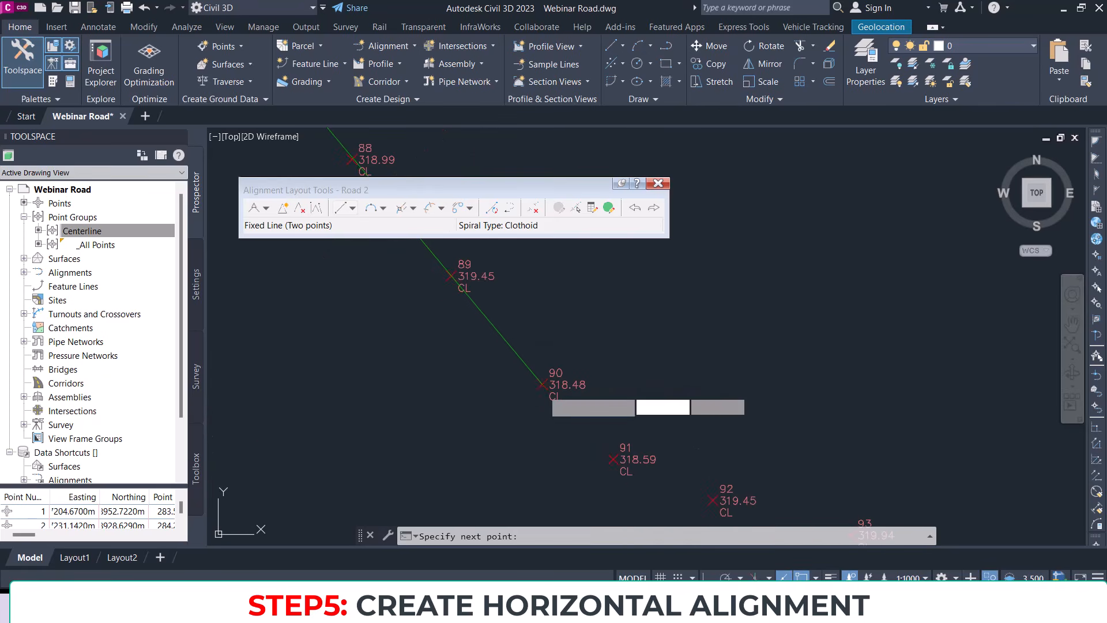
pyautogui.press('Return')
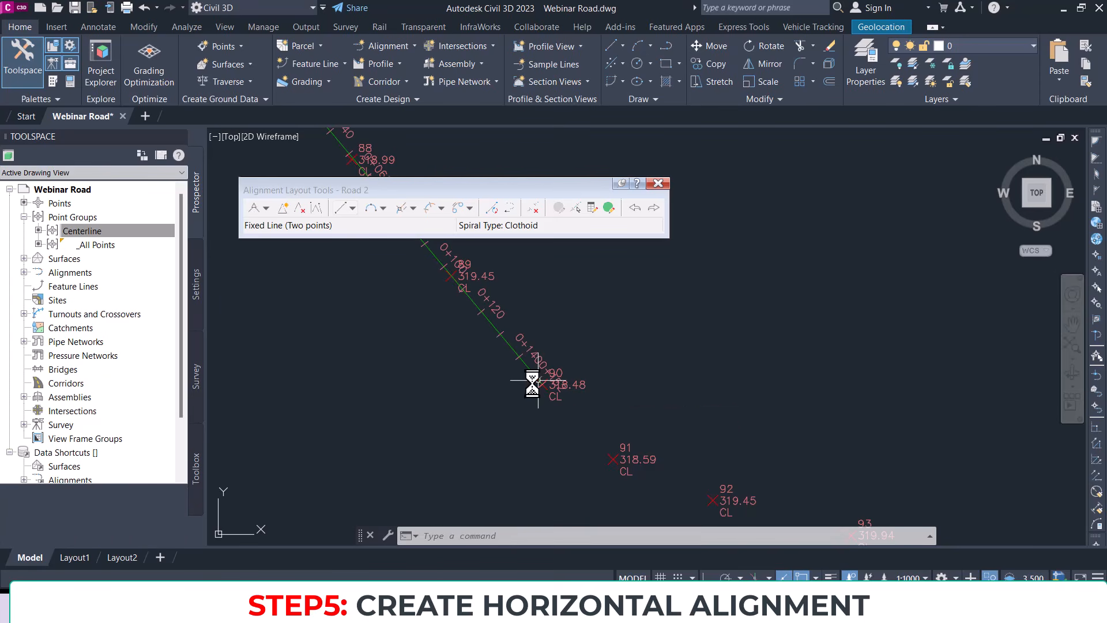
# Step: Draw a second fixed two-point line for Road 2 from beside survey point 92 to just past point 94
pyautogui.scroll(-2, 468, 382)
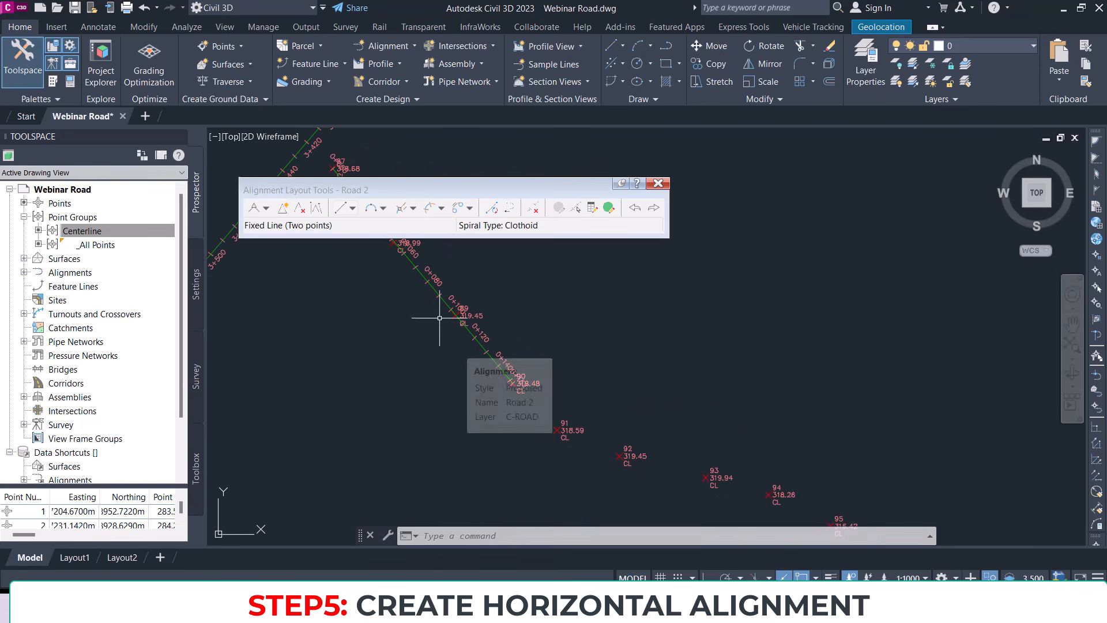
pyautogui.click(341, 209)
pyautogui.moveTo(643, 383); pyautogui.dragTo(415, 302, button='middle')
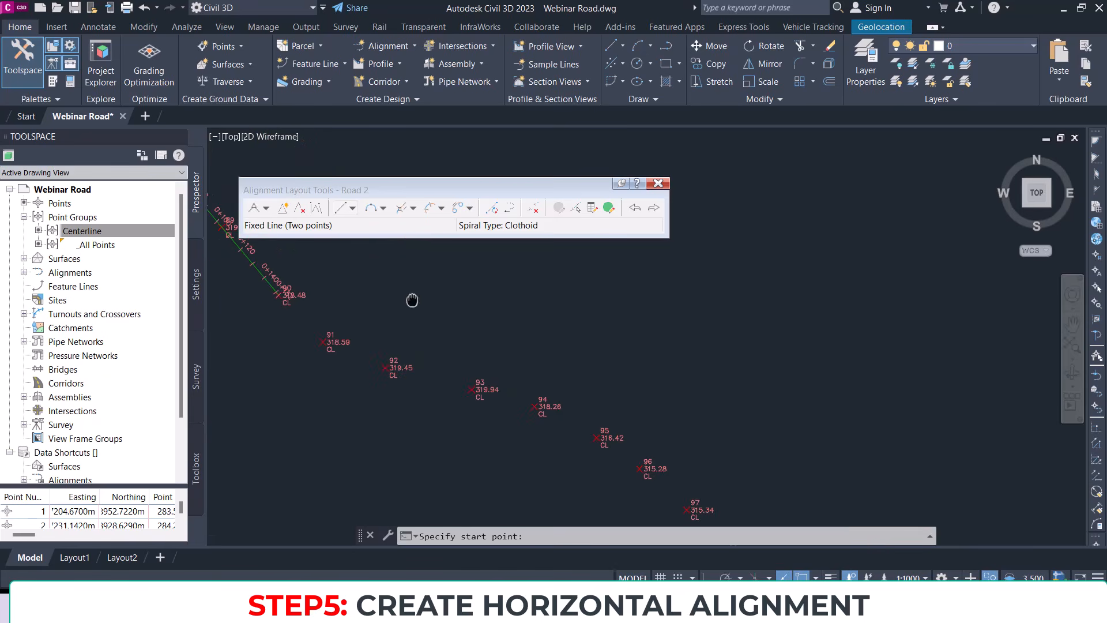
pyautogui.scroll(5, 396, 371)
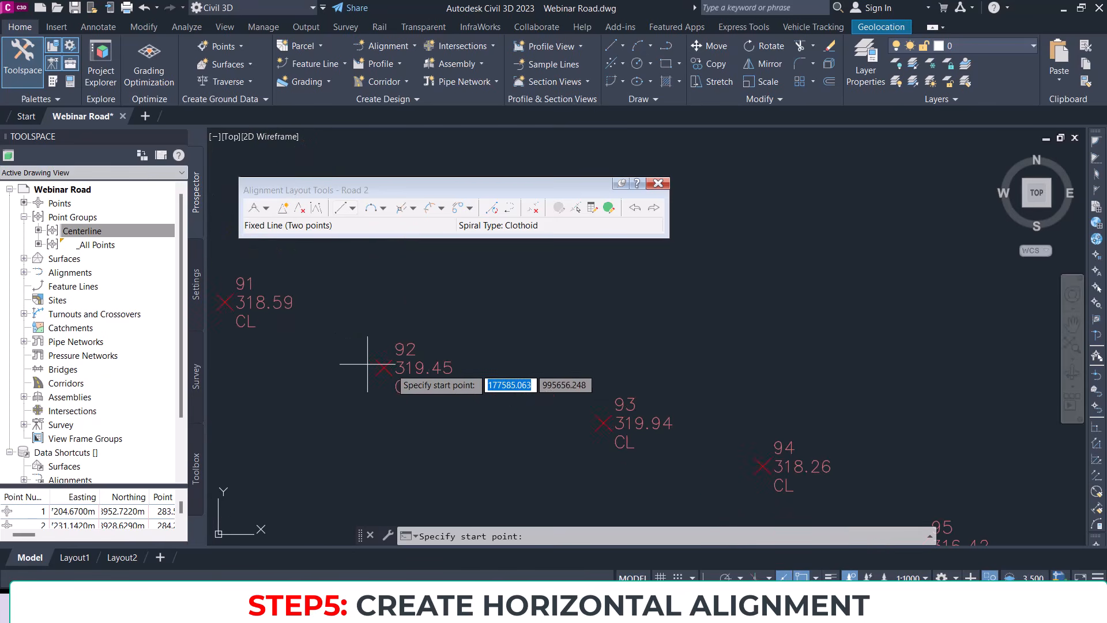
pyautogui.click(404, 370)
pyautogui.scroll(-2, 405, 369)
pyautogui.scroll(2, 571, 411)
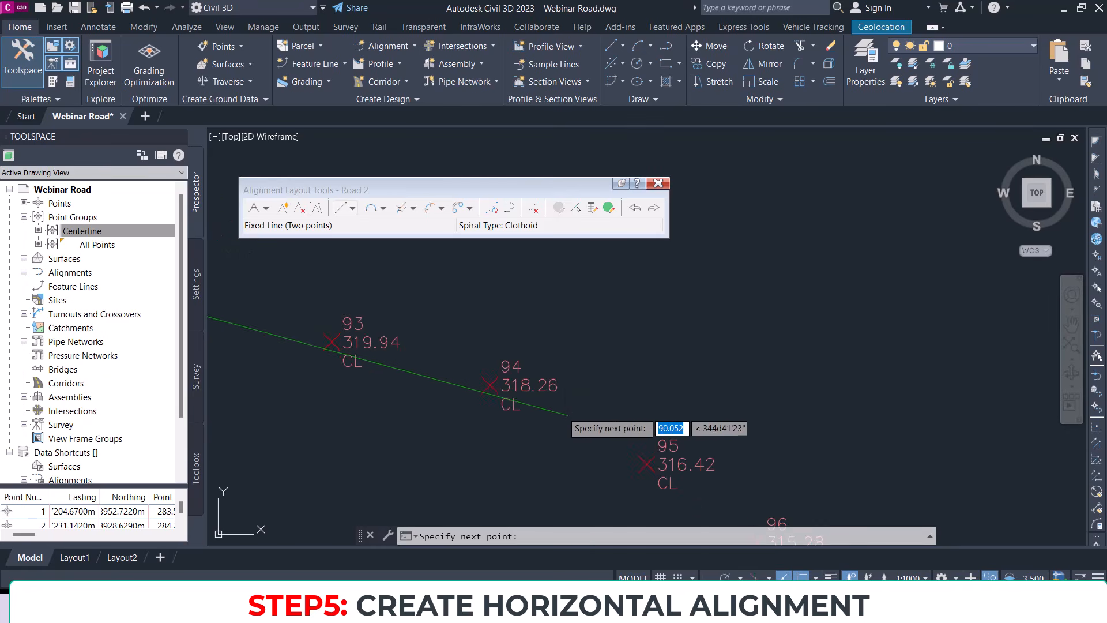
pyautogui.click(563, 401)
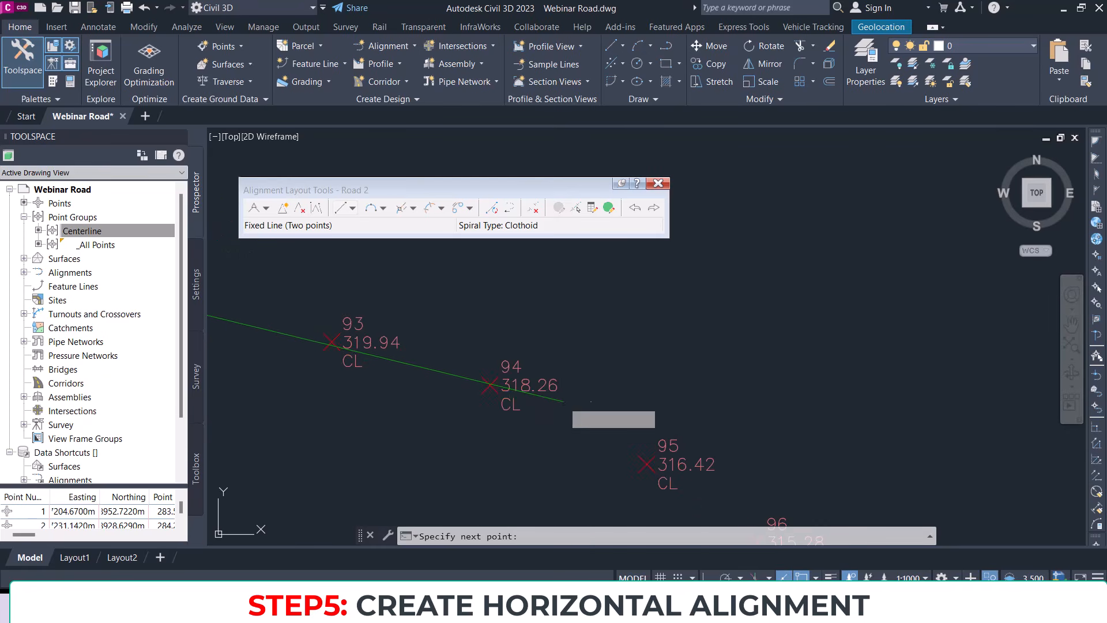
pyautogui.scroll(-2, 568, 383)
pyautogui.scroll(-2, 507, 386)
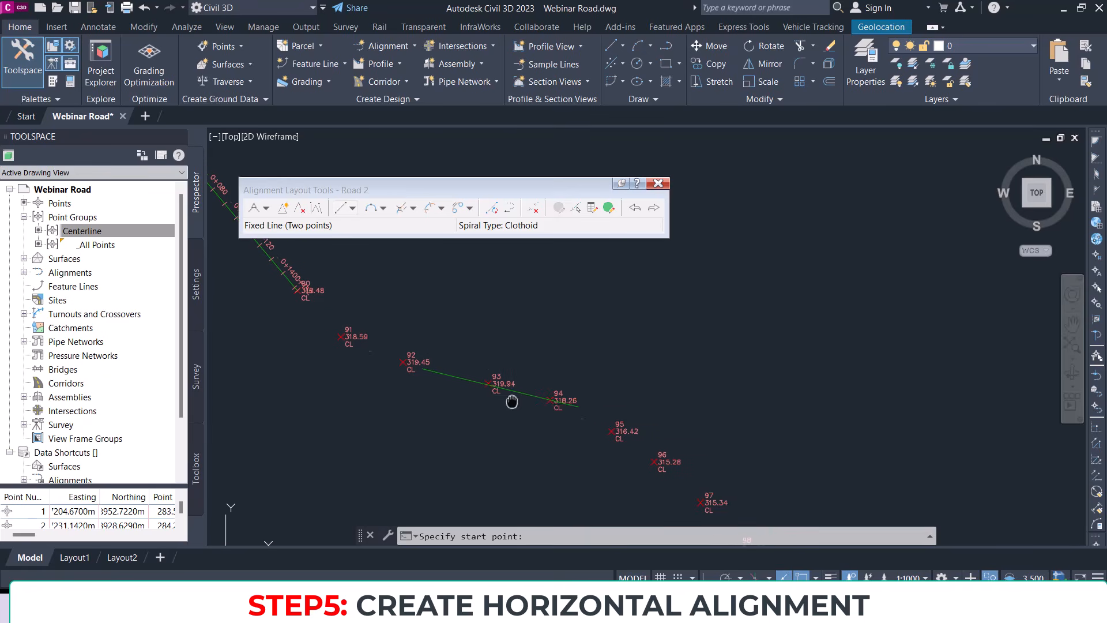
pyautogui.press('Escape')
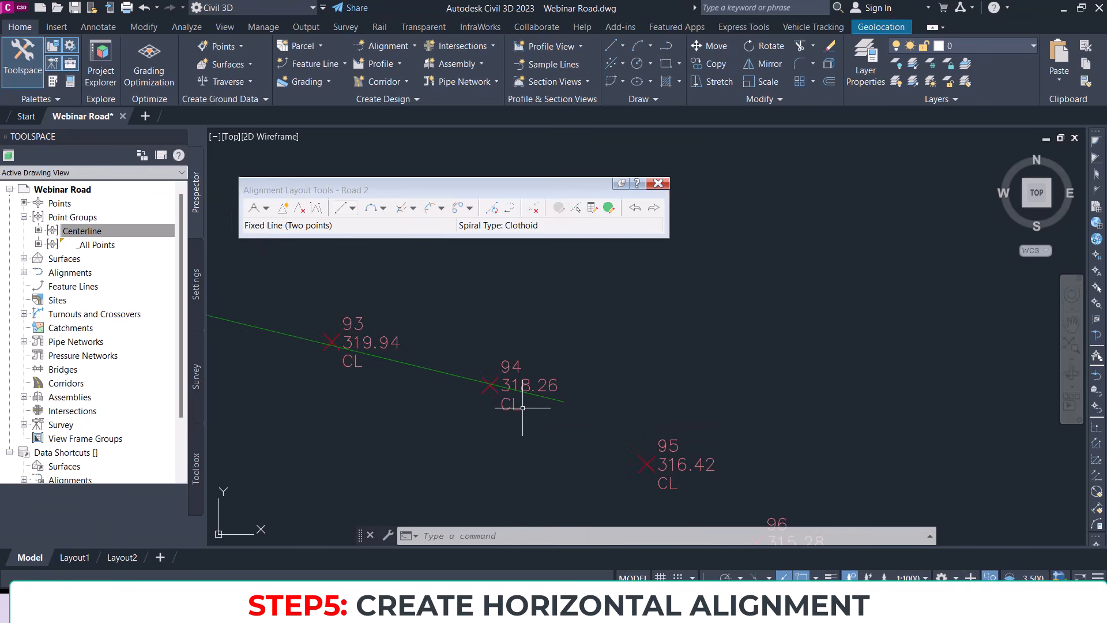
# Step: Join Road 2's two lines with a Lessthan180 free curve fillet, trying a 400 m radius first and then 200 m
pyautogui.scroll(-2, 489, 377)
pyautogui.moveTo(369, 351); pyautogui.dragTo(524, 376, button='middle')
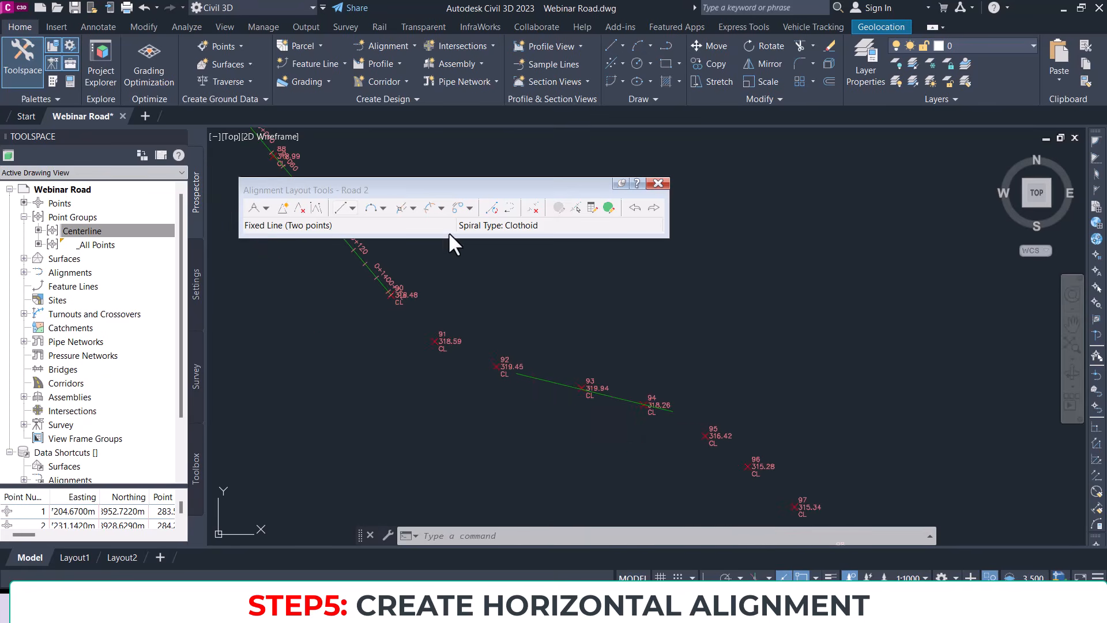
pyautogui.click(381, 210)
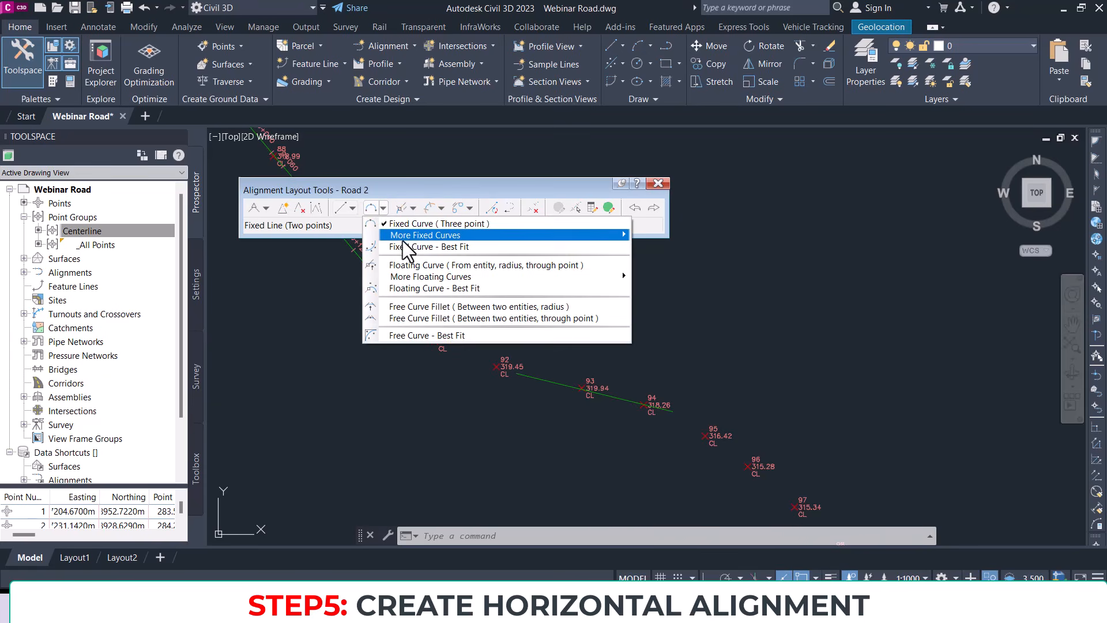
pyautogui.click(447, 306)
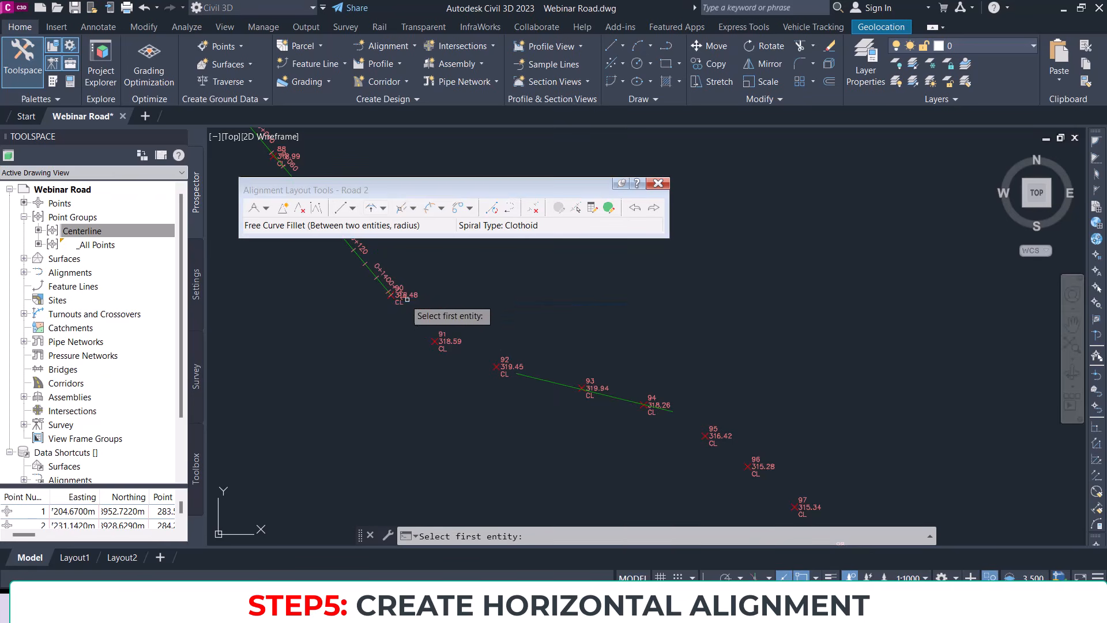
pyautogui.click(383, 286)
pyautogui.click(541, 381)
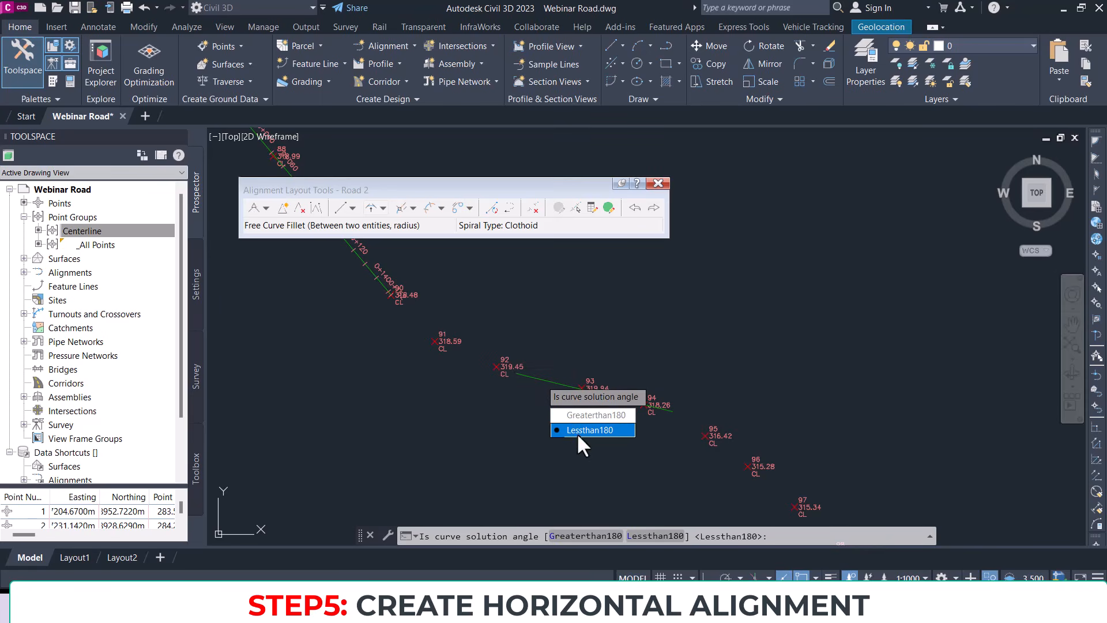
pyautogui.click(577, 432)
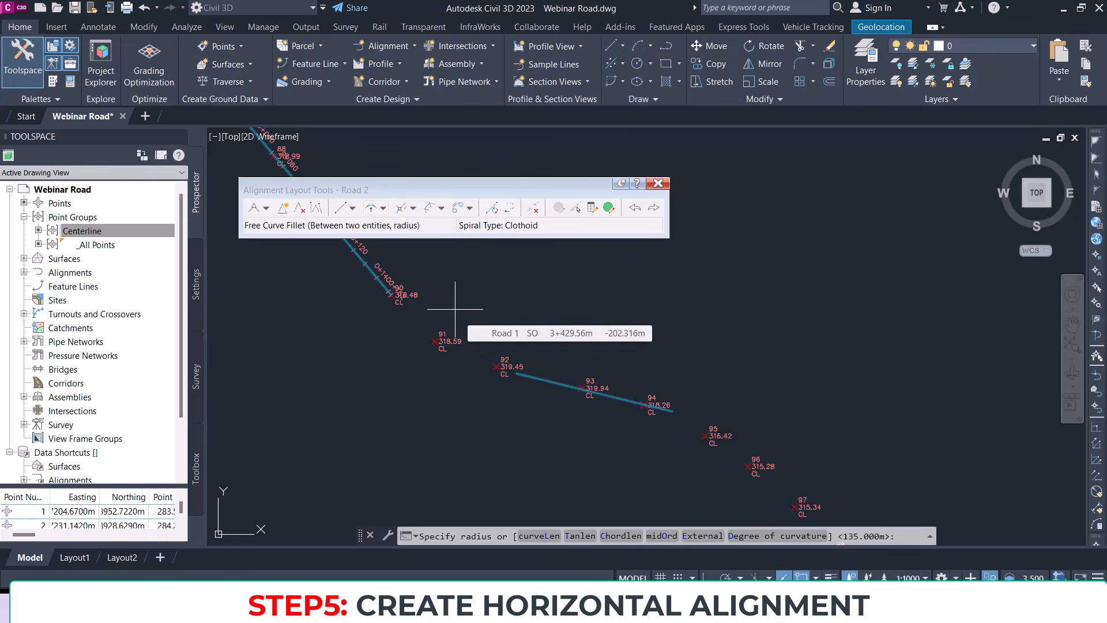
pyautogui.write('400')
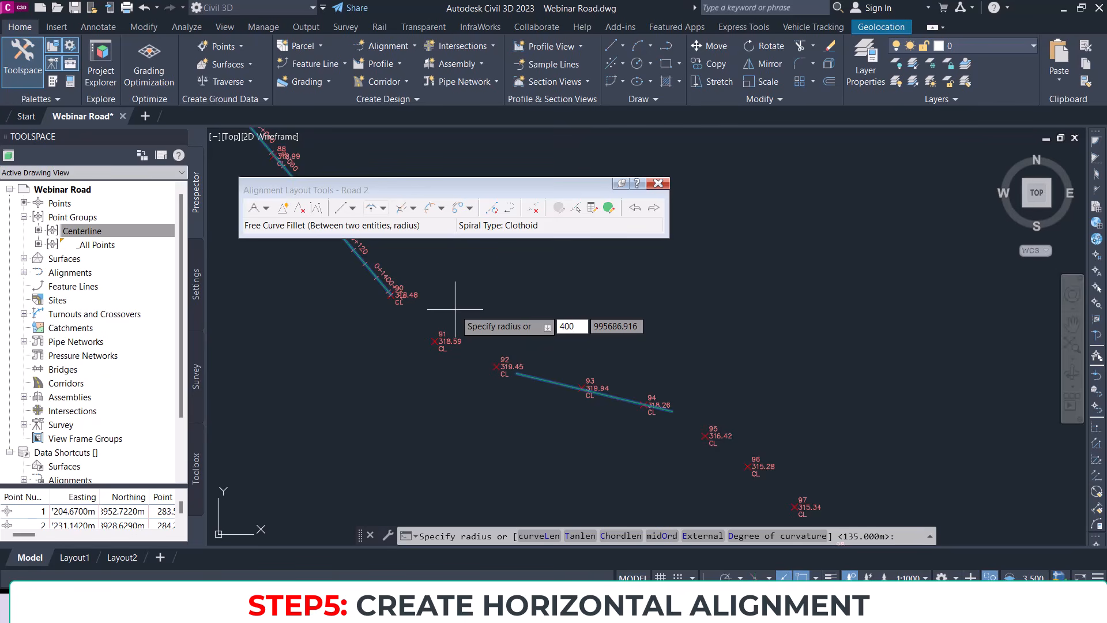
pyautogui.press('Return')
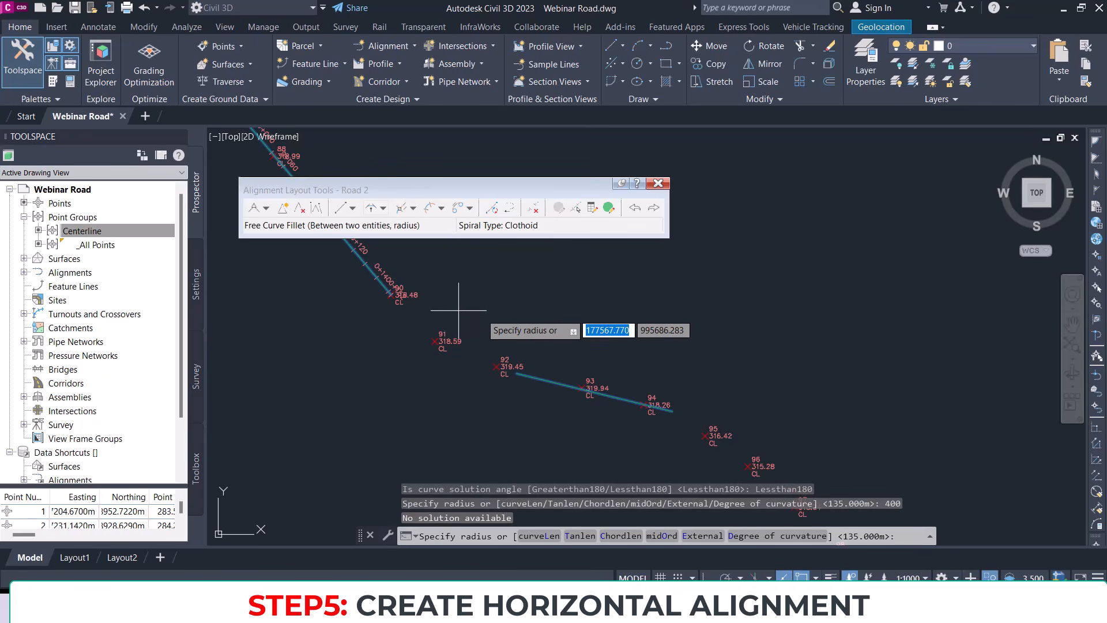
pyautogui.write('200')
pyautogui.press('Return')
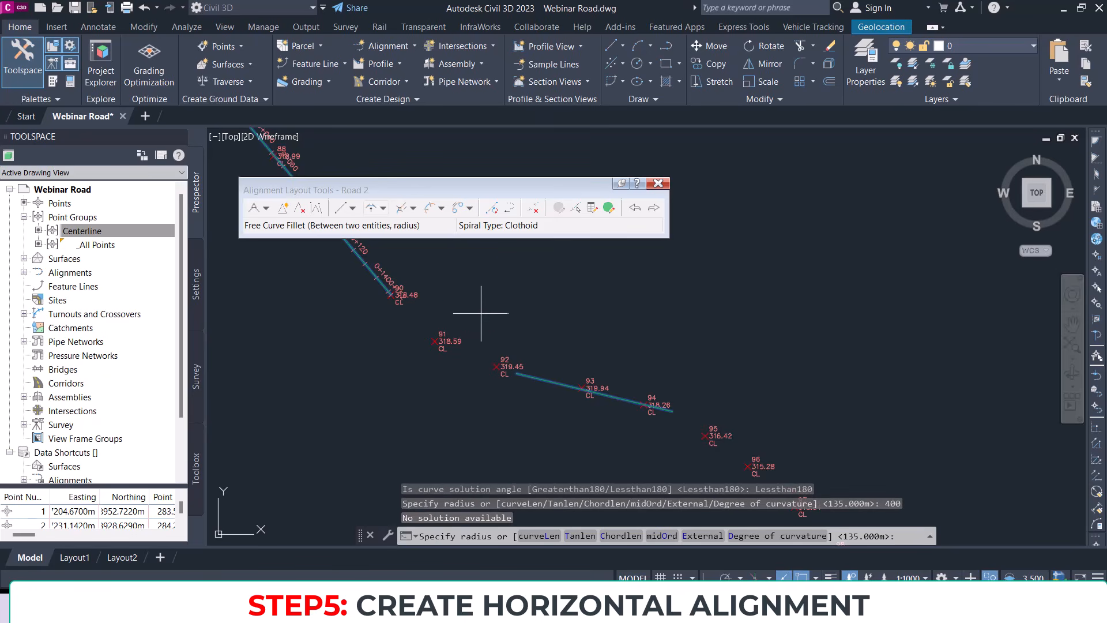
pyautogui.press('Return')
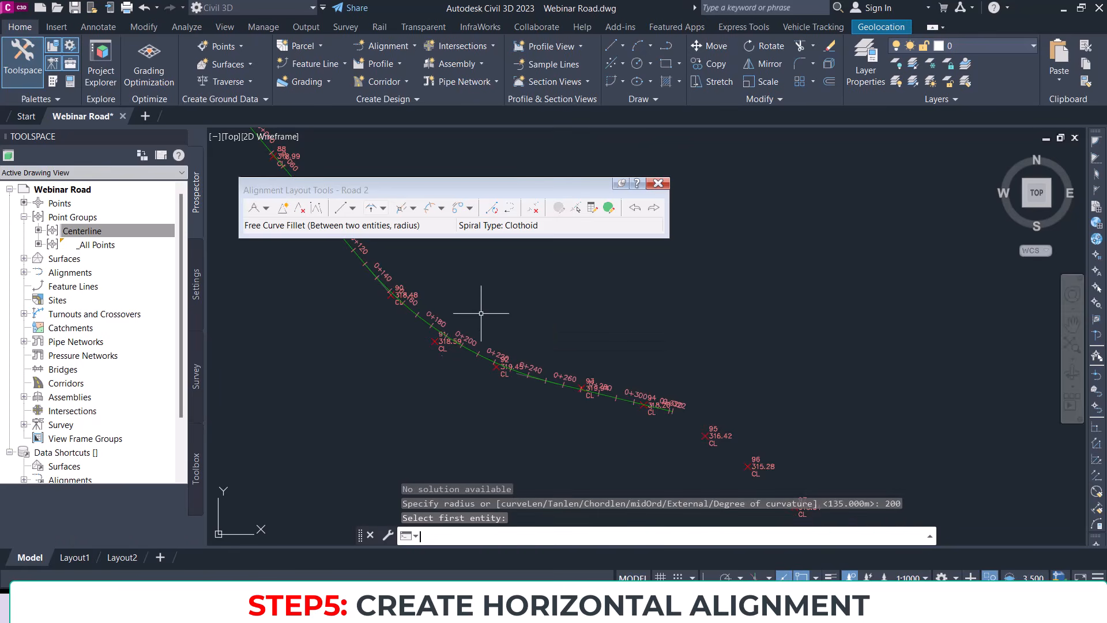
pyautogui.press('Escape')
# Step: Examine how closely the new Road 2 curve follows survey points 90 to 92 and where the remaining route runs
pyautogui.scroll(6, 481, 313)
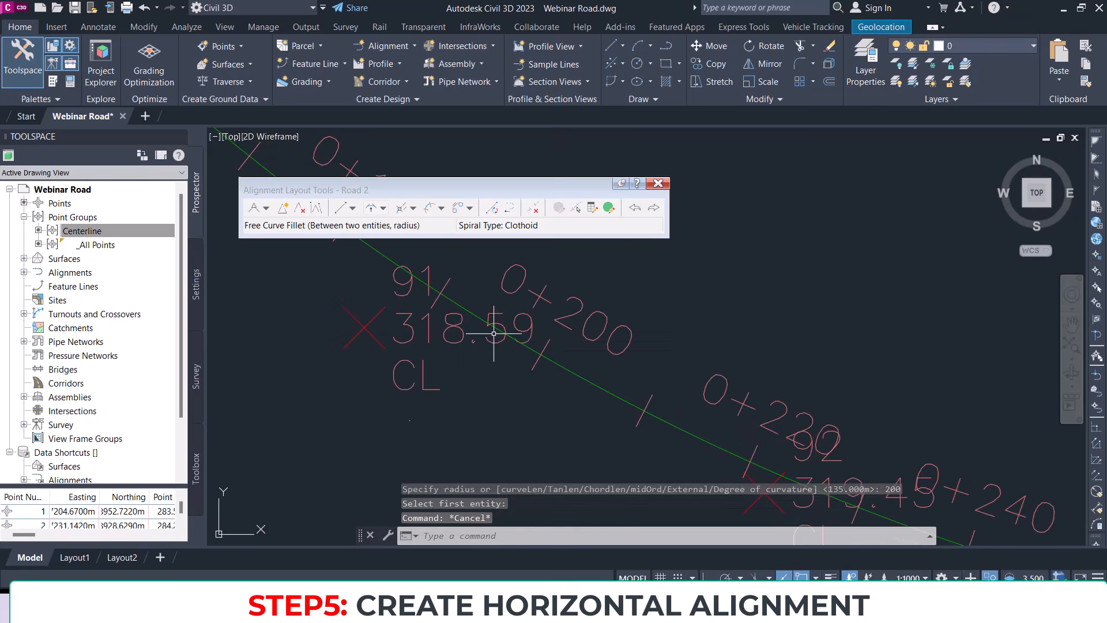
pyautogui.scroll(-5, 507, 397)
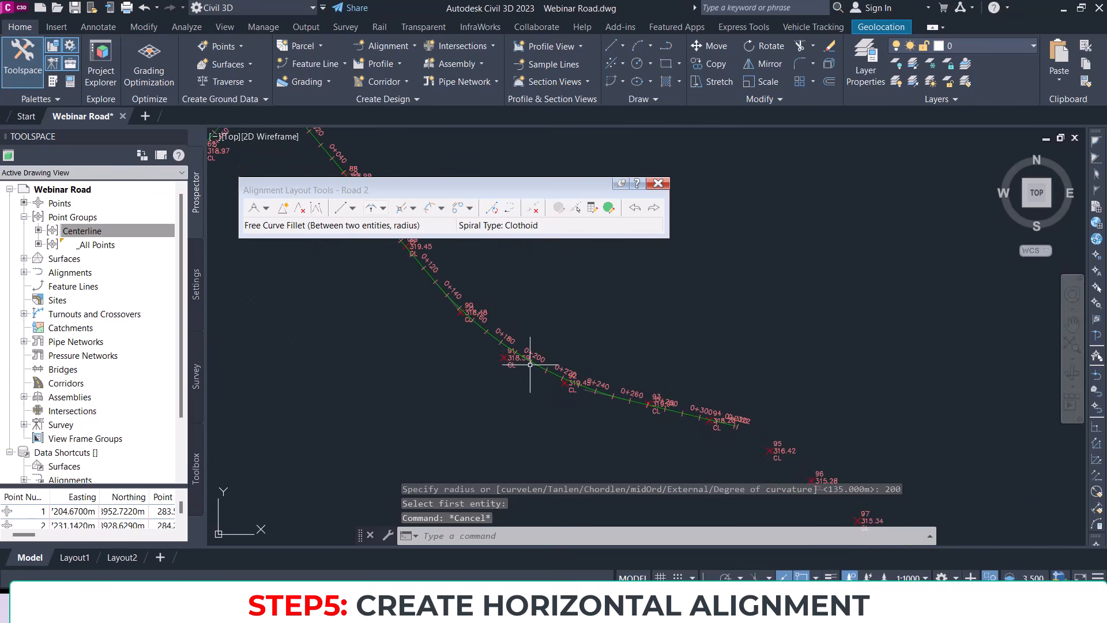
pyautogui.scroll(2, 489, 382)
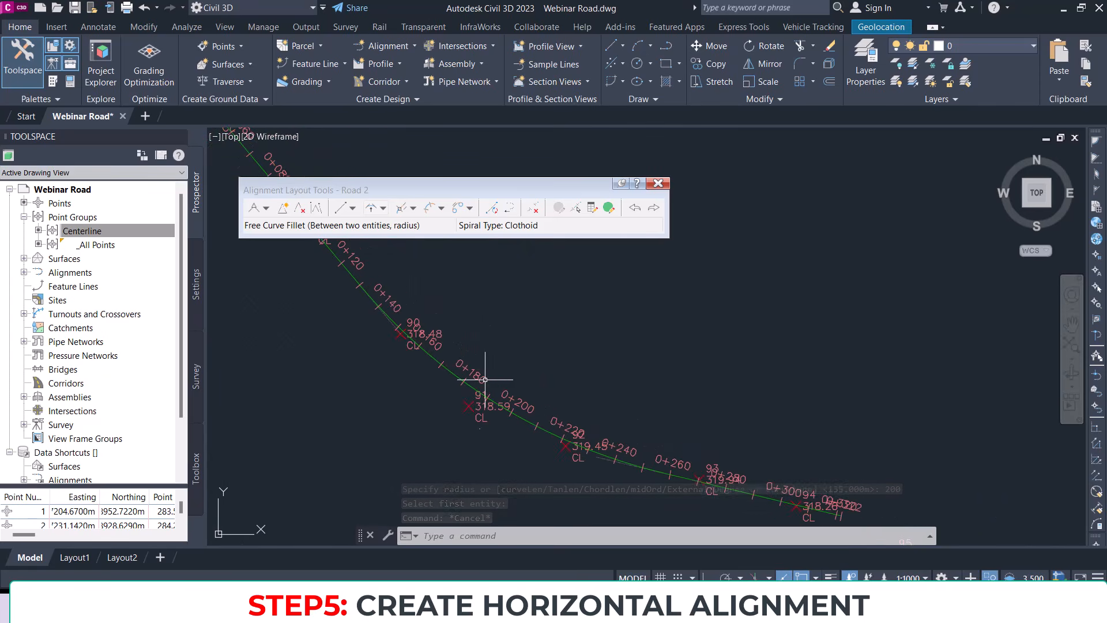
pyautogui.moveTo(454, 365); pyautogui.dragTo(433, 371, button='middle')
pyautogui.scroll(-2, 433, 371)
pyautogui.scroll(-4, 467, 366)
pyautogui.scroll(8, 449, 373)
pyautogui.scroll(-6, 440, 372)
pyautogui.scroll(-4, 445, 363)
pyautogui.scroll(9, 441, 359)
pyautogui.scroll(-11, 450, 358)
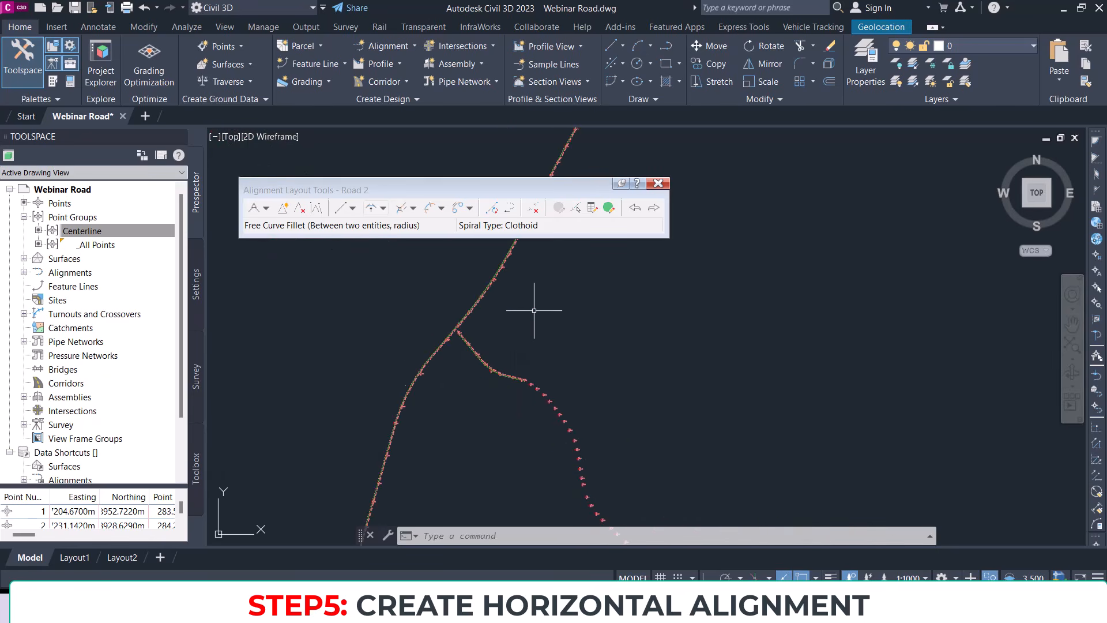
# Step: Open the _FMW-HM (2013) Roadway Design Standards file from Civil 3D Tutorial Class's FMH Highway Design Standard folder in the Design Criteria Editor
pyautogui.write('desi')
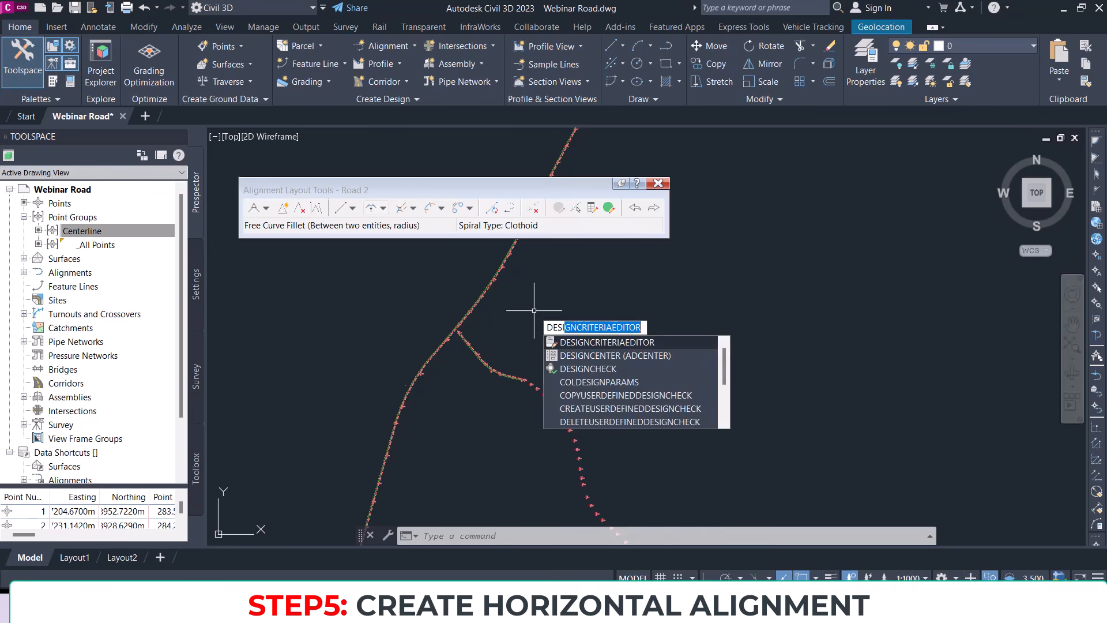
pyautogui.press('Return')
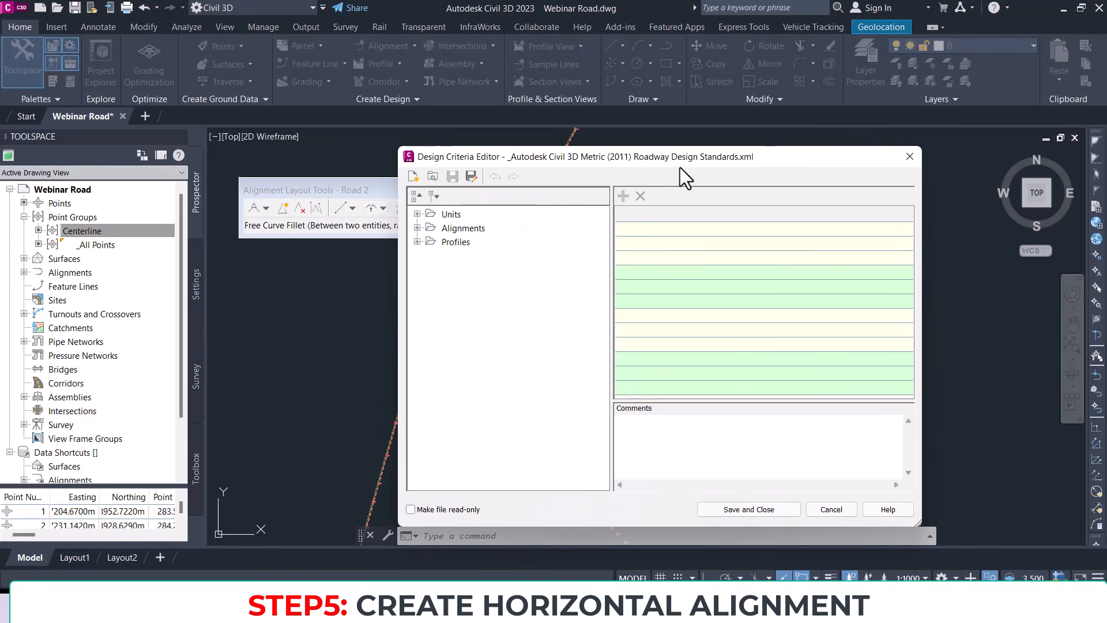
pyautogui.click(439, 177)
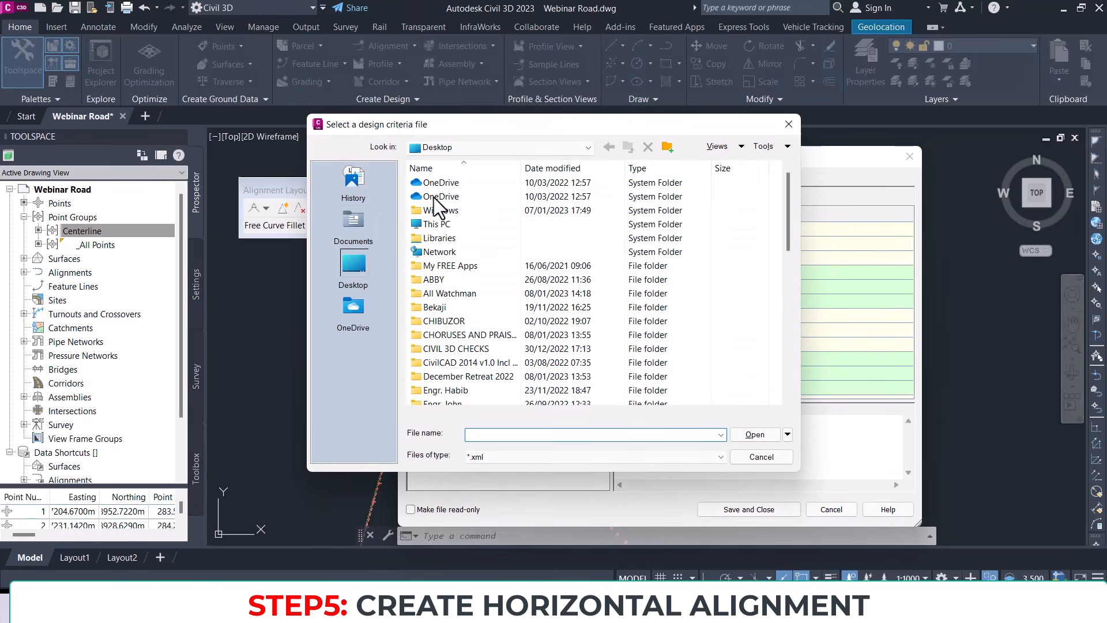
pyautogui.click(349, 218)
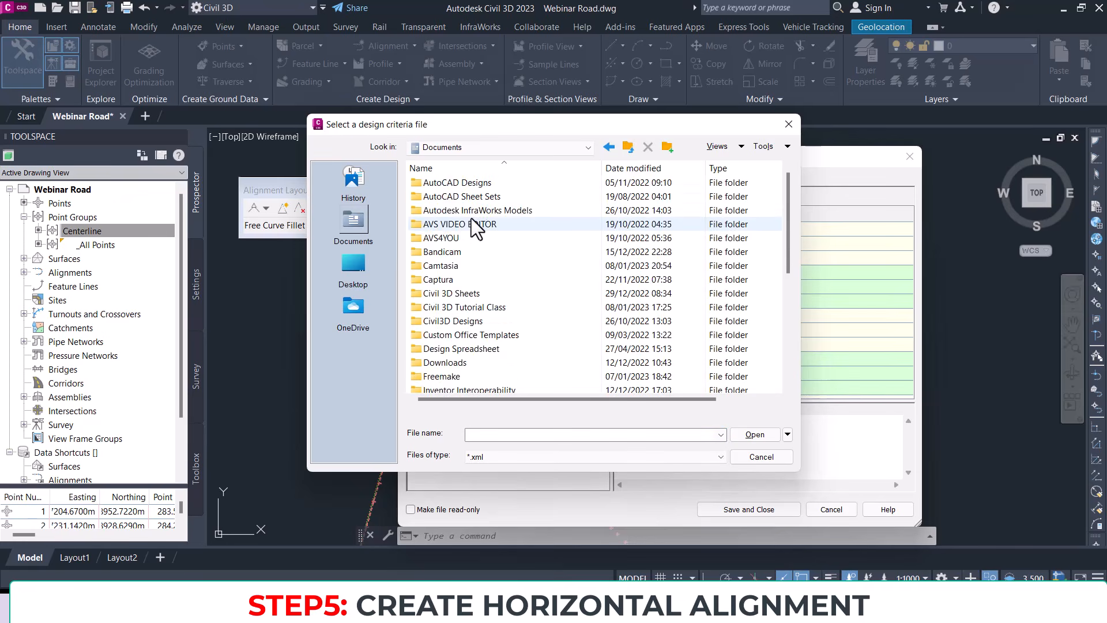
pyautogui.scroll(-2, 479, 230)
pyautogui.scroll(2, 497, 218)
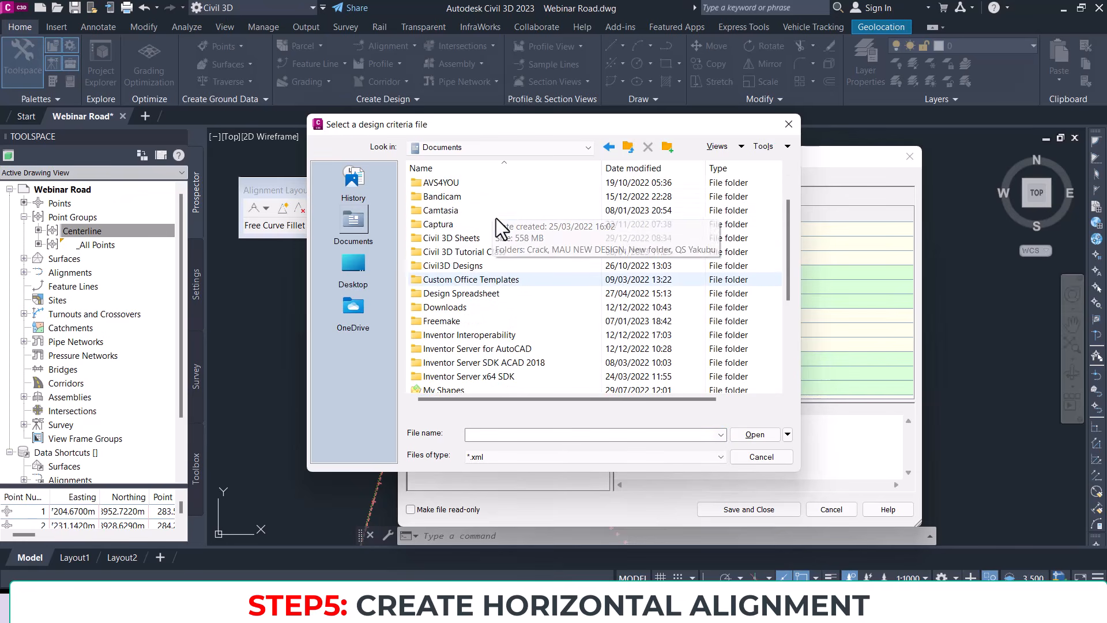
pyautogui.doubleClick(490, 255)
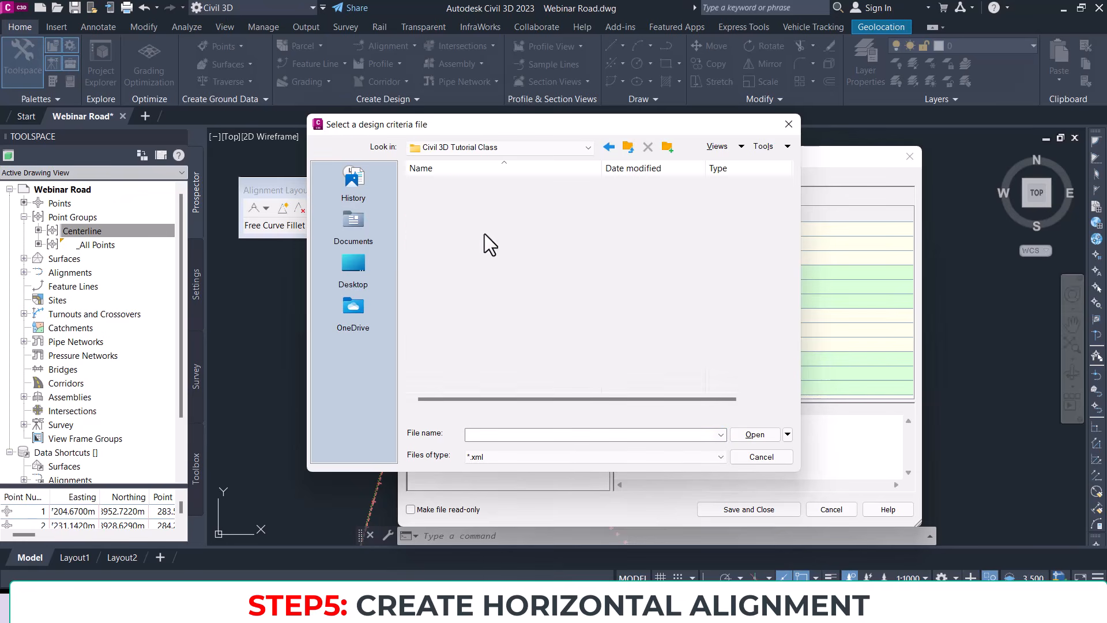
pyautogui.doubleClick(486, 251)
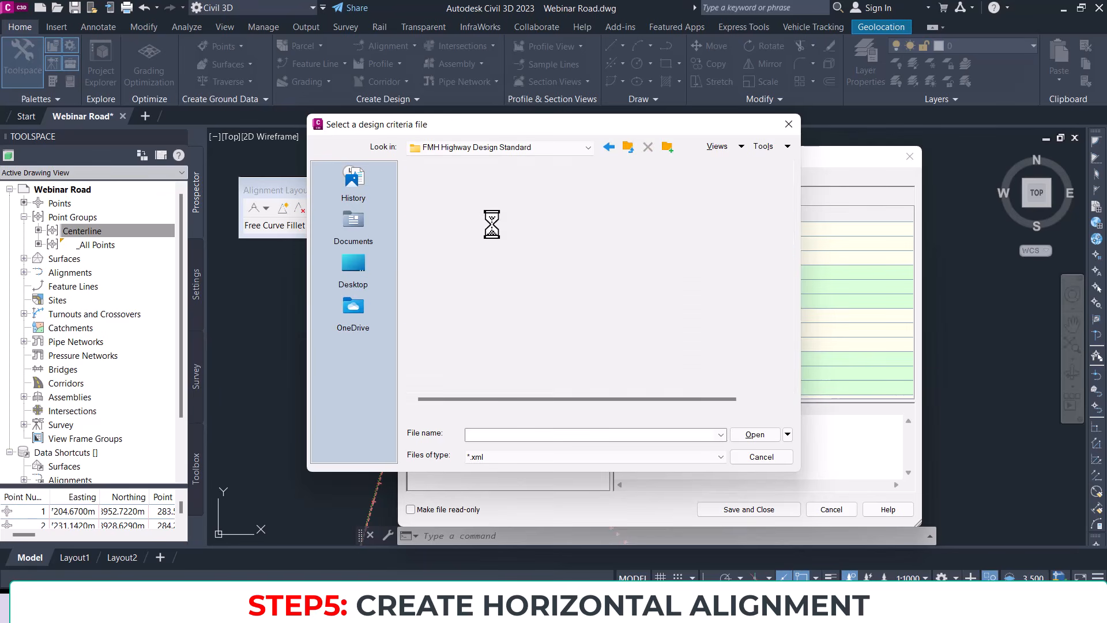
pyautogui.doubleClick(489, 184)
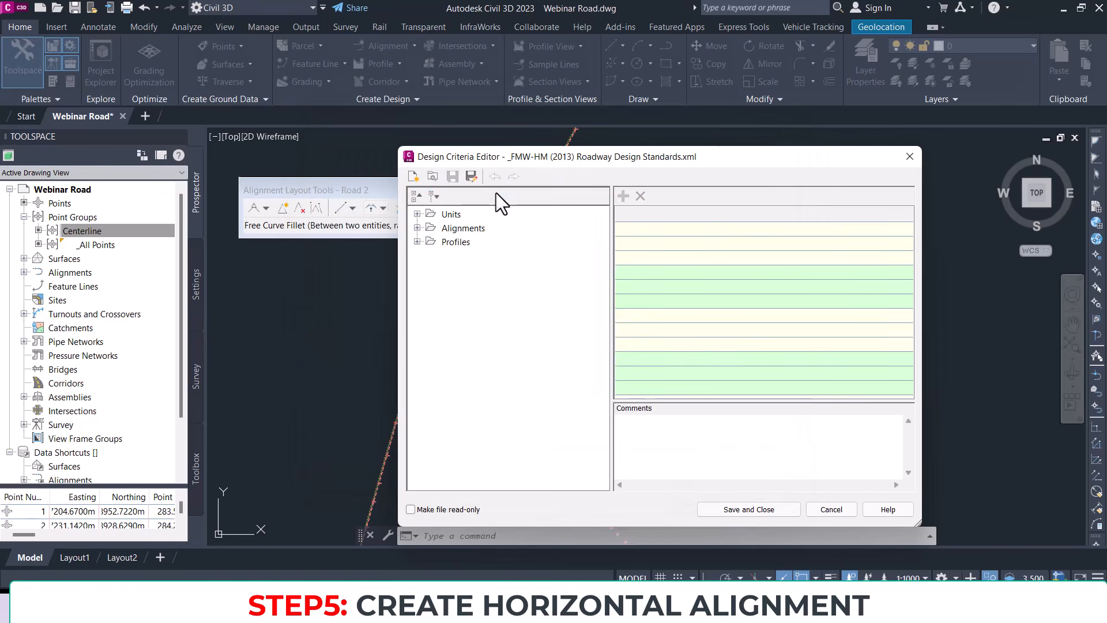
# Step: Look up the FMW-HM 2013 Metric eMax 4% minimum radius table under Alignments, then close the Design Criteria Editor
pyautogui.click(418, 228)
pyautogui.click(418, 228)
pyautogui.click(417, 228)
pyautogui.click(432, 242)
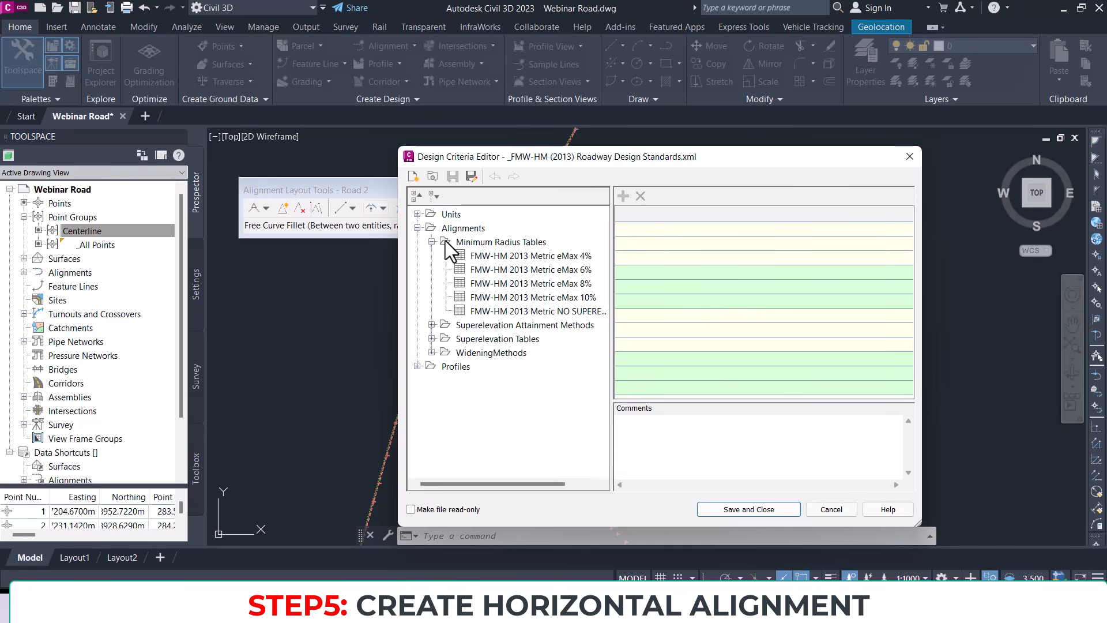
pyautogui.click(562, 256)
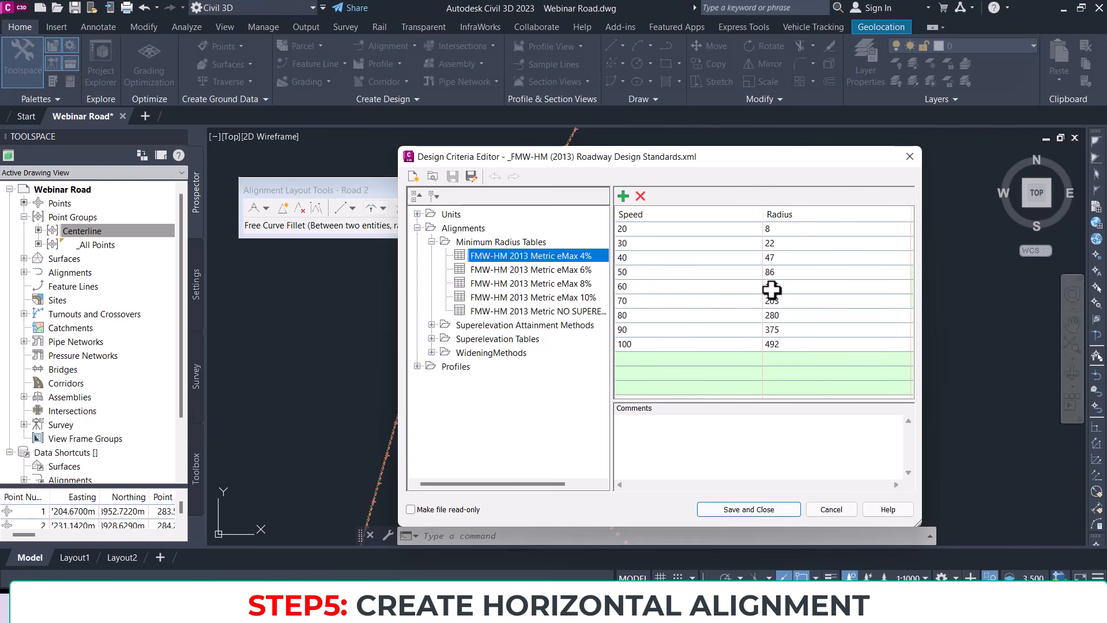
pyautogui.click(909, 160)
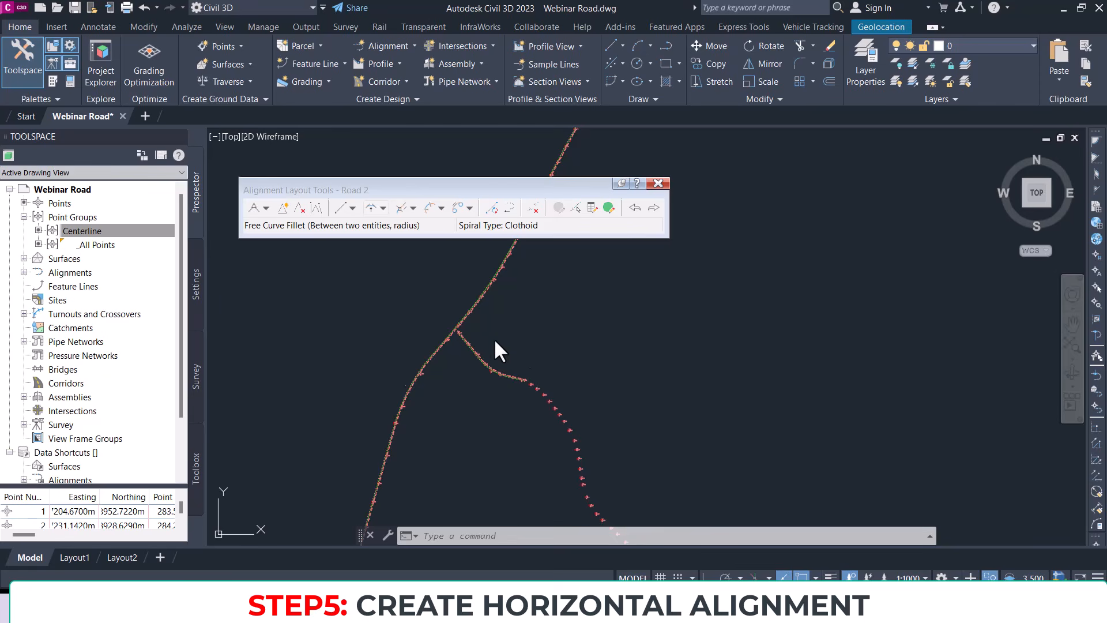
# Step: Draw a third fixed two-point line for Road 2 from survey point 97 to just beside point 102
pyautogui.click(497, 325)
pyautogui.click(472, 337)
pyautogui.scroll(6, 470, 346)
pyautogui.moveTo(551, 404); pyautogui.dragTo(450, 288, button='middle')
pyautogui.moveTo(585, 376); pyautogui.dragTo(430, 296, button='middle')
pyautogui.click(340, 207)
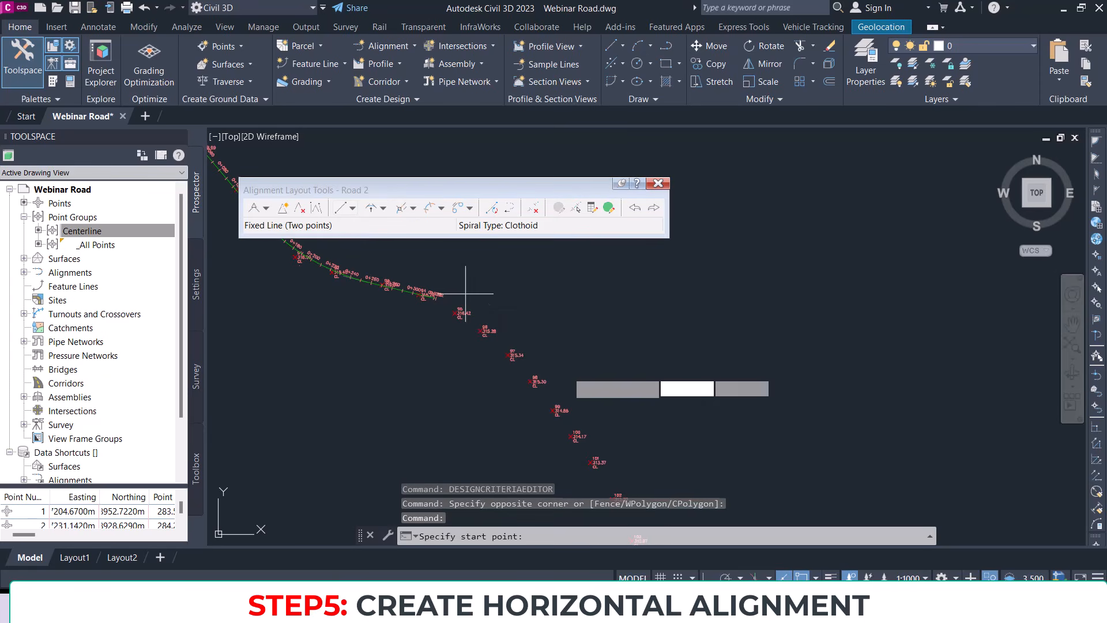
pyautogui.scroll(-3, 551, 346)
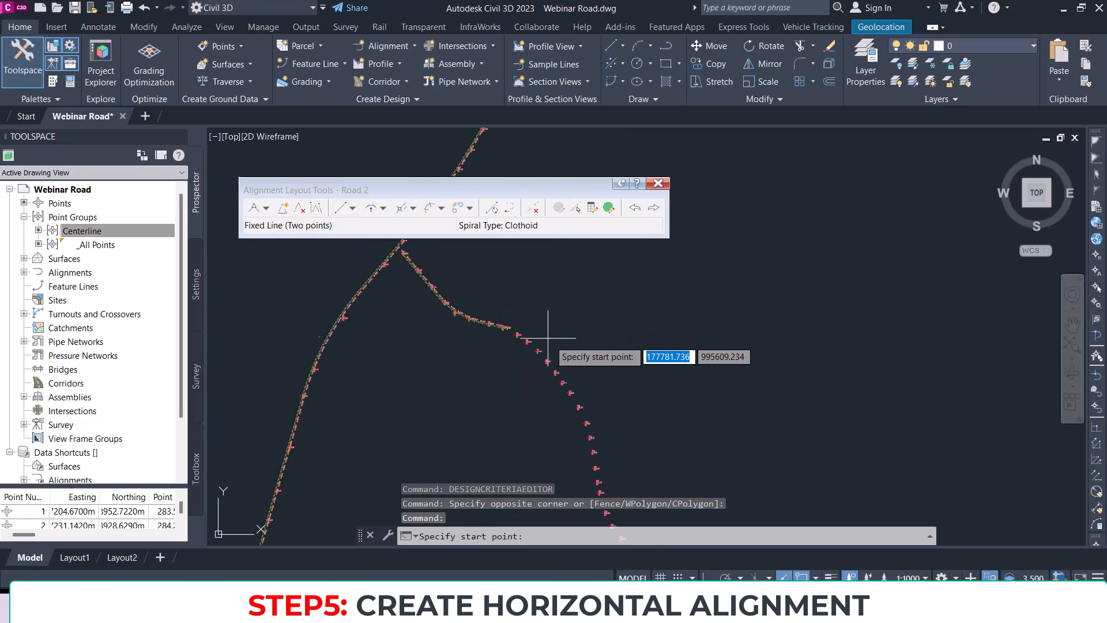
pyautogui.scroll(5, 551, 355)
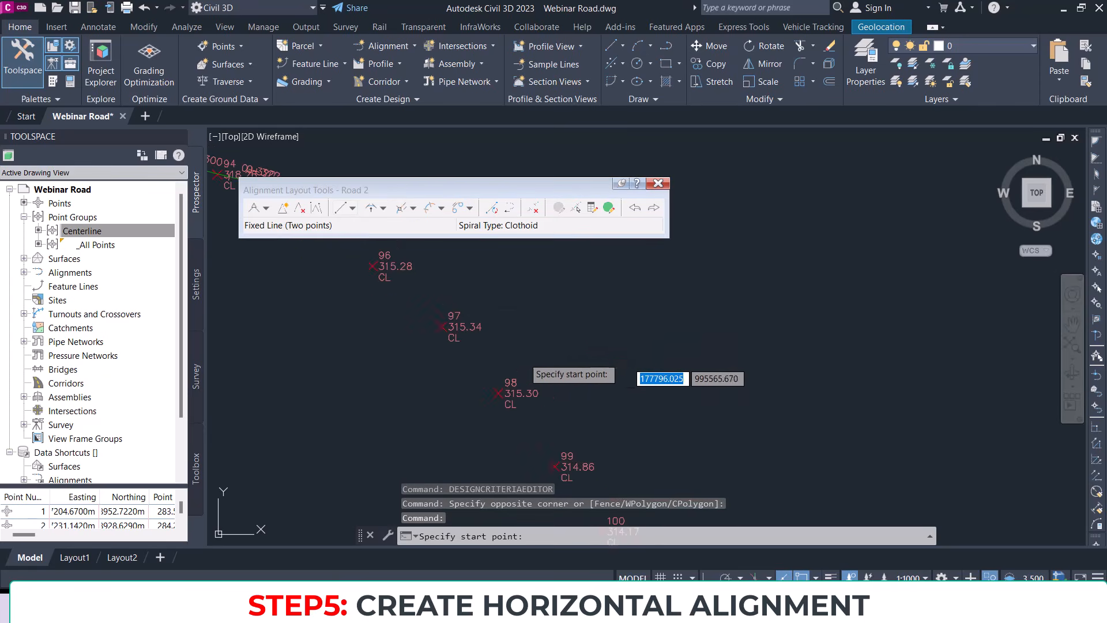
pyautogui.click(442, 323)
pyautogui.scroll(-4, 499, 291)
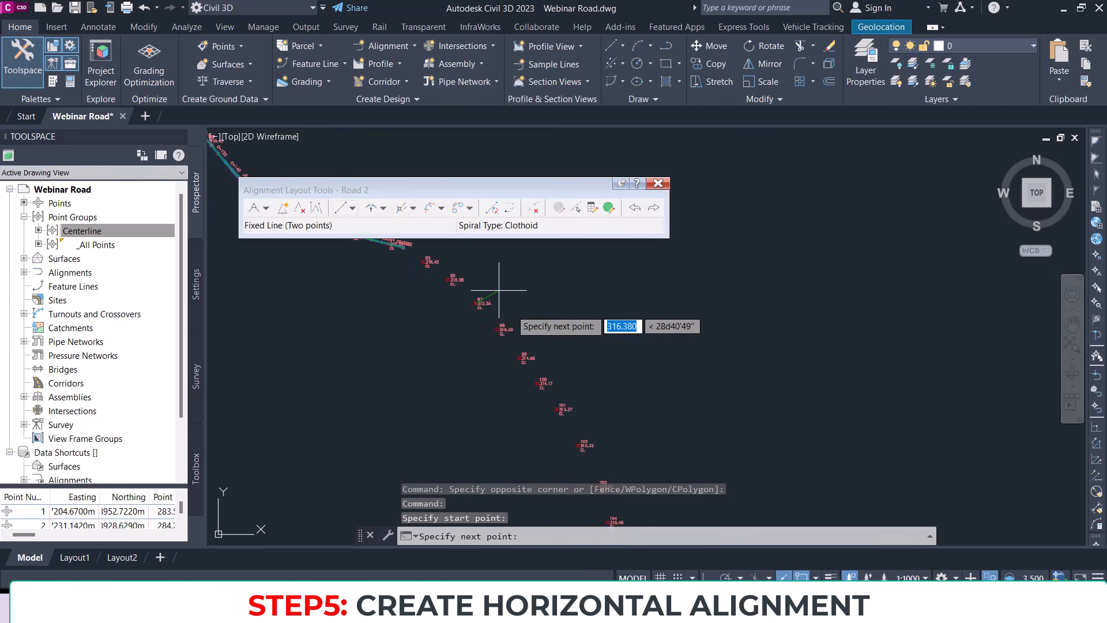
pyautogui.scroll(4, 563, 418)
pyautogui.moveTo(566, 440); pyautogui.dragTo(554, 318, button='middle')
pyautogui.click(581, 366)
pyautogui.scroll(-2, 580, 365)
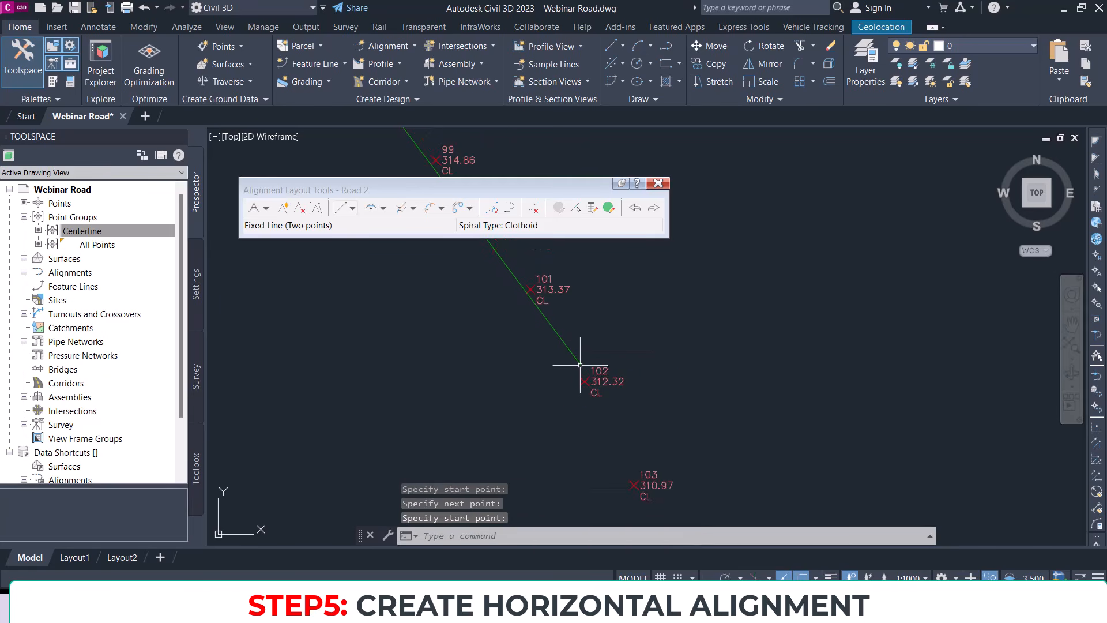
# Step: Shift the new line about 1.9 m by its midpoint so it runs closer to survey points 99 and 100
pyautogui.scroll(-2, 558, 323)
pyautogui.moveTo(556, 315); pyautogui.dragTo(597, 414, button='middle')
pyautogui.scroll(2, 480, 277)
pyautogui.moveTo(480, 276); pyautogui.dragTo(502, 306, button='middle')
pyautogui.click(553, 379)
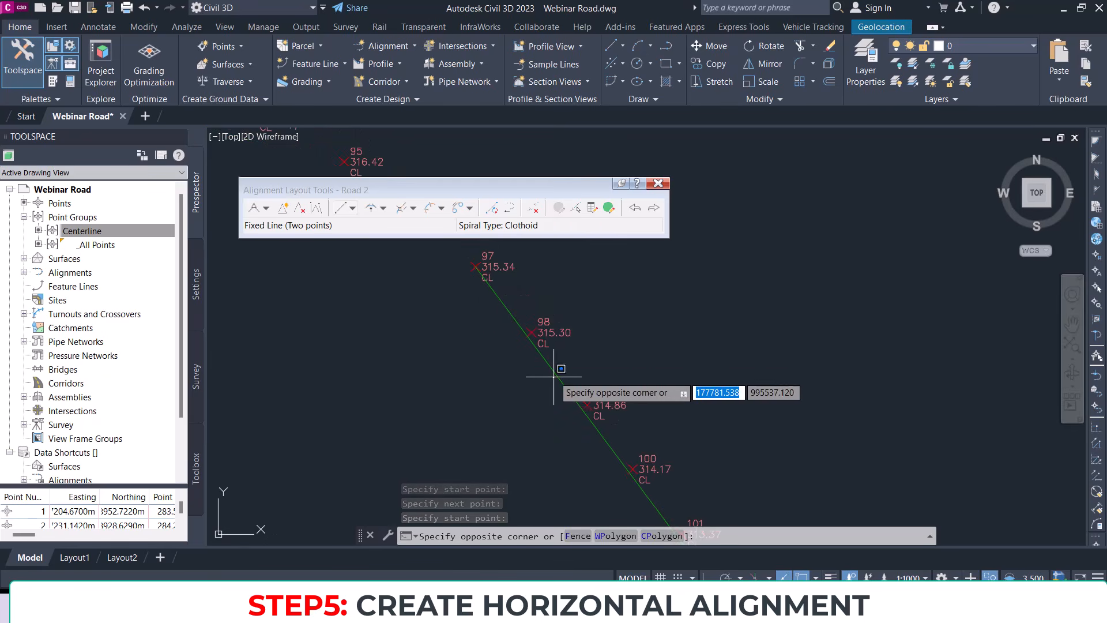
pyautogui.click(545, 361)
pyautogui.scroll(3, 606, 444)
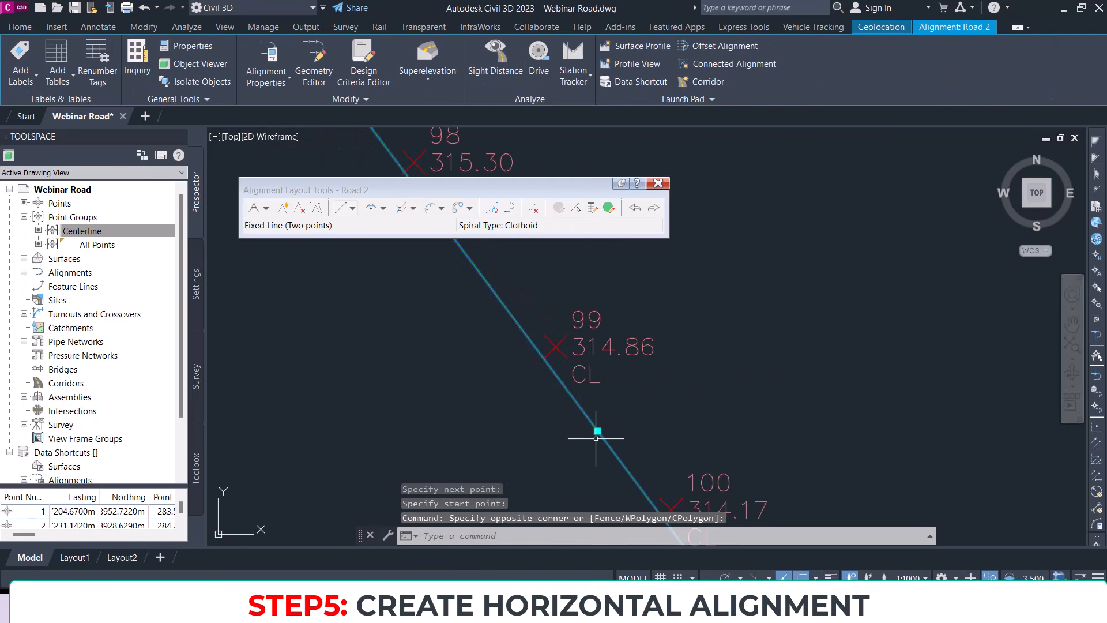
pyautogui.click(597, 431)
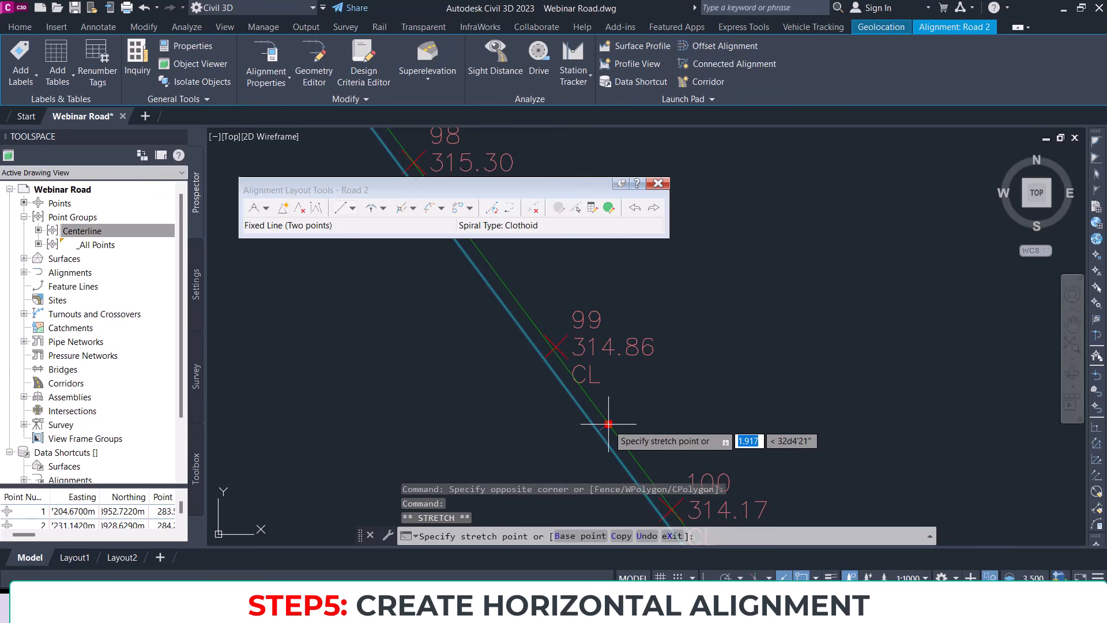
pyautogui.click(609, 424)
pyautogui.scroll(-3, 605, 423)
pyautogui.scroll(-4, 586, 415)
pyautogui.press('Escape')
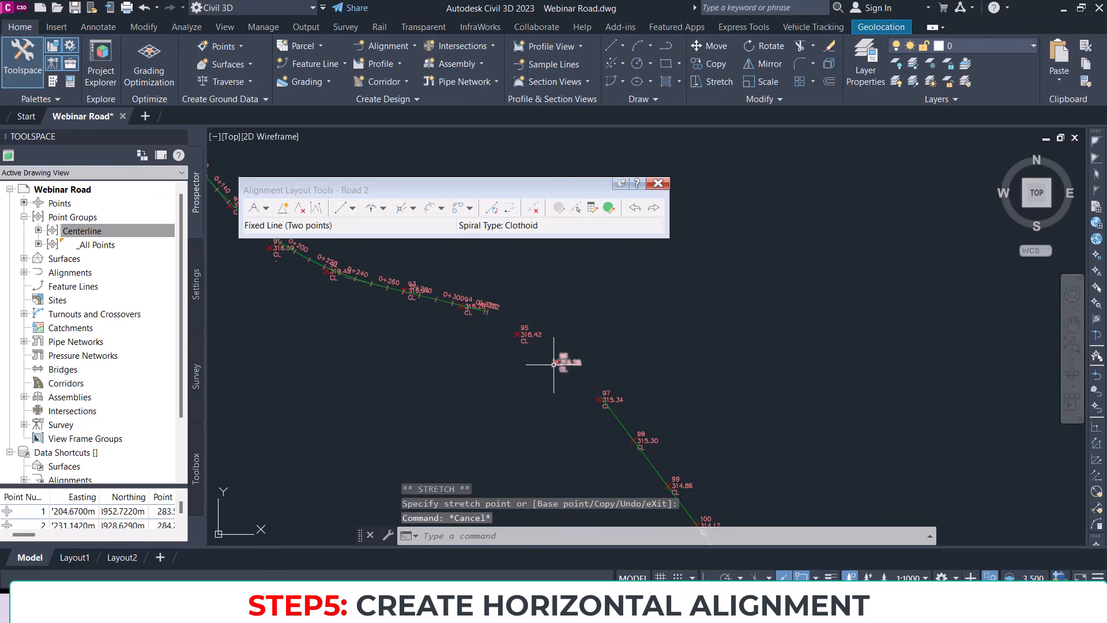
pyautogui.scroll(-3, 556, 368)
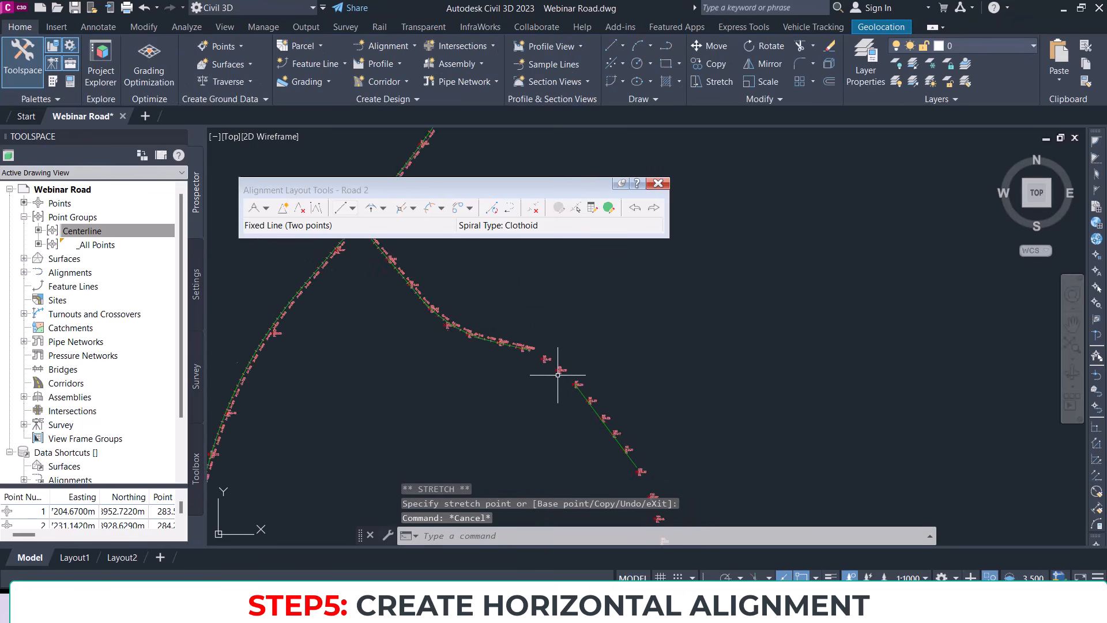
pyautogui.click(267, 208)
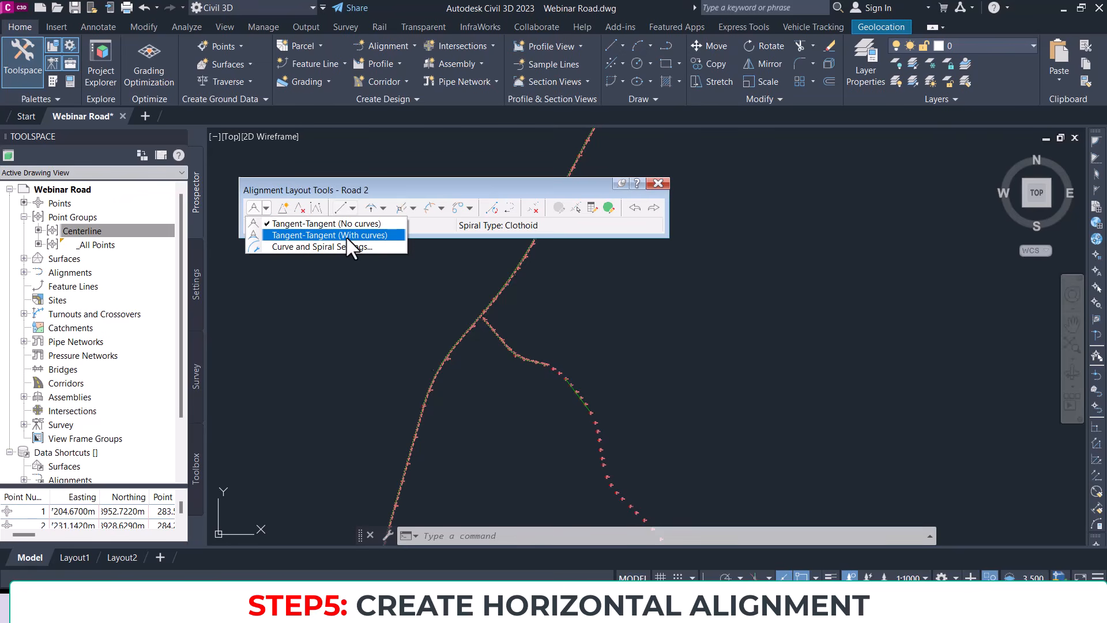
pyautogui.click(354, 184)
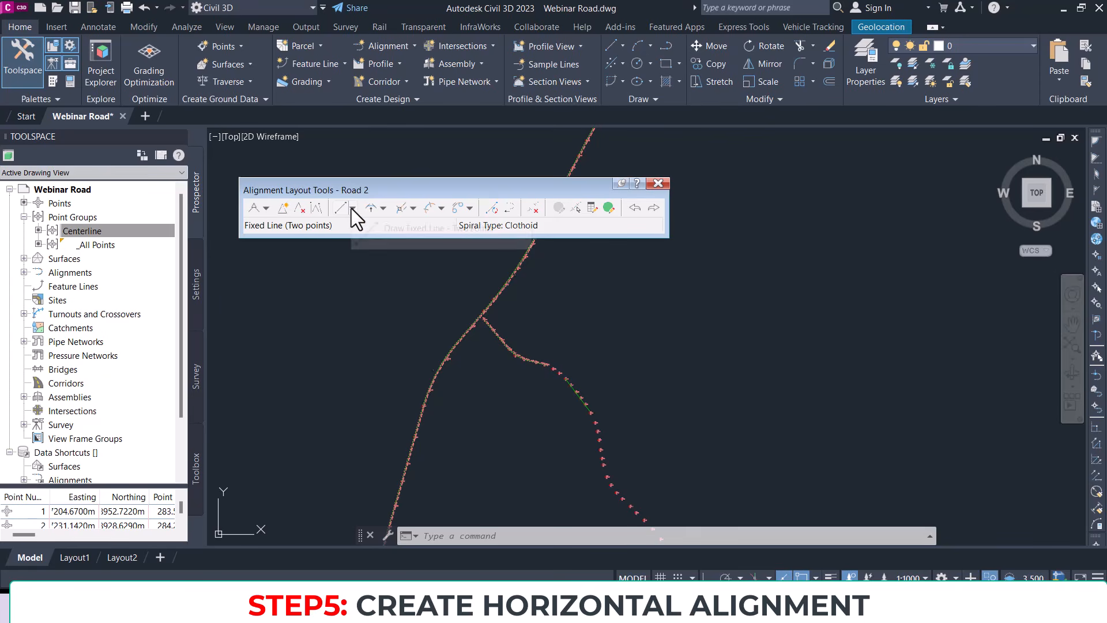
# Step: Join the line past point 94 and the line from point 97 with a Lessthan180 free curve fillet of 200 m radius
pyautogui.click(383, 208)
pyautogui.click(448, 309)
pyautogui.scroll(8, 576, 380)
pyautogui.moveTo(400, 344); pyautogui.dragTo(518, 426, button='middle')
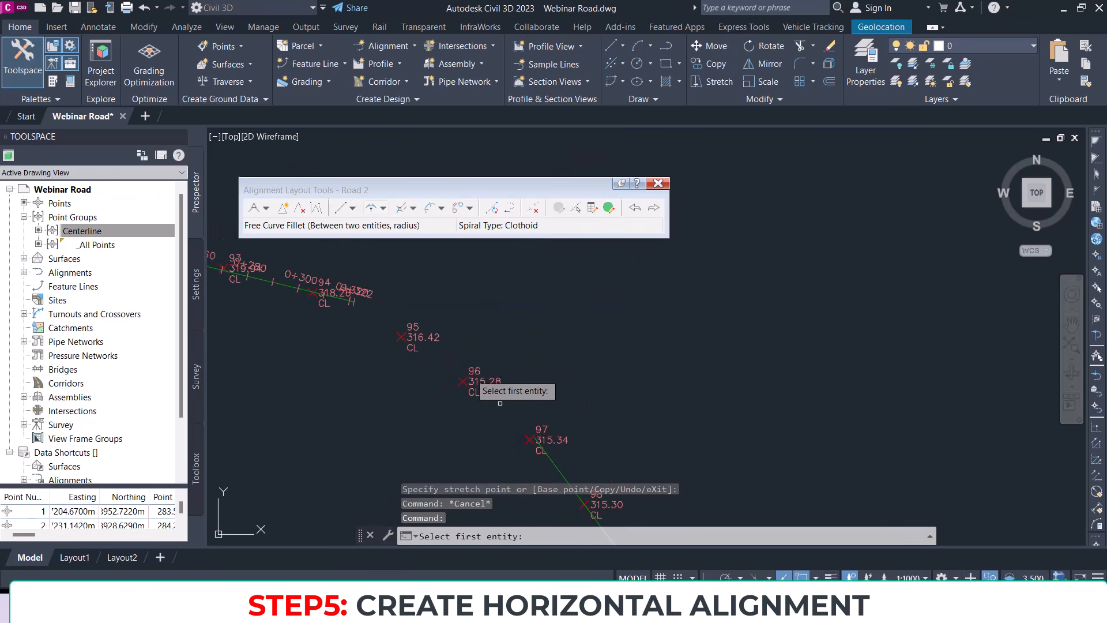
pyautogui.click(289, 287)
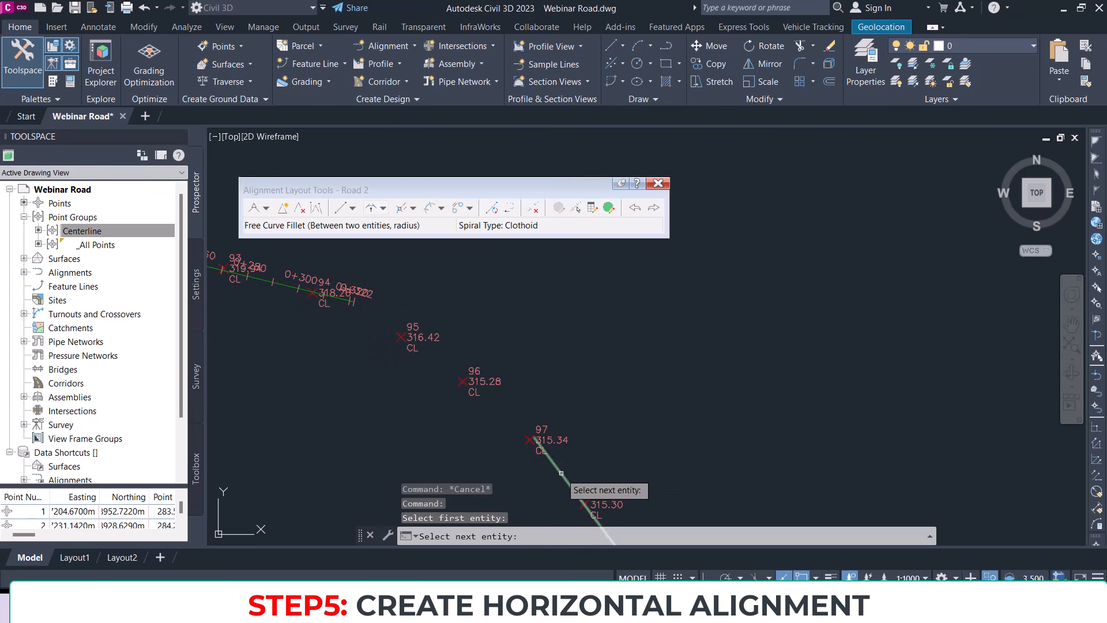
pyautogui.click(558, 475)
pyautogui.click(608, 524)
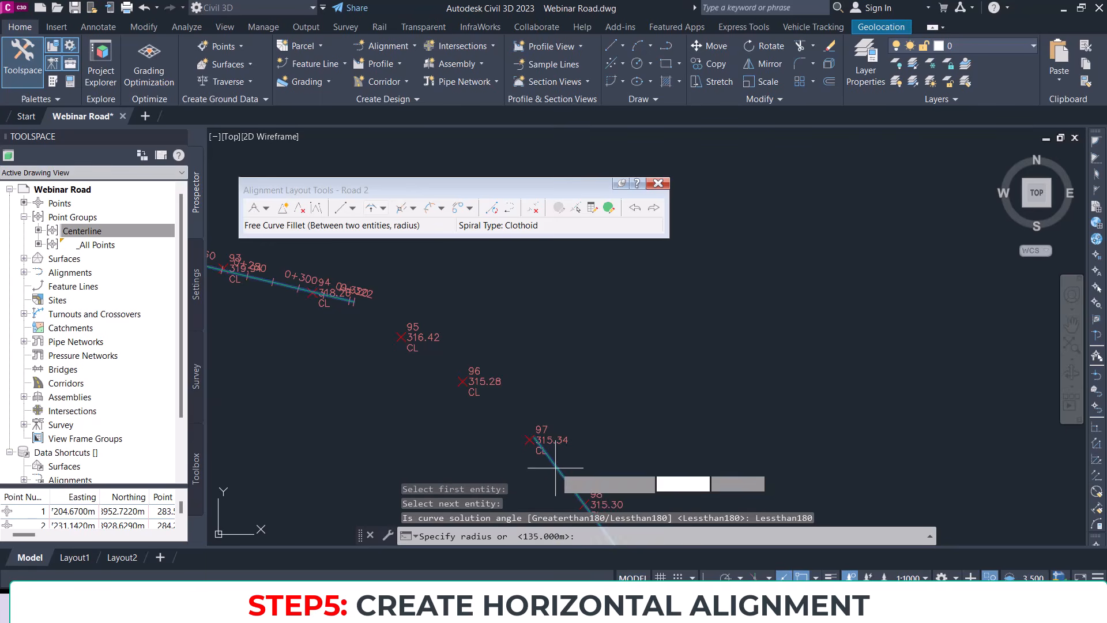
pyautogui.write('200')
pyautogui.press('Return')
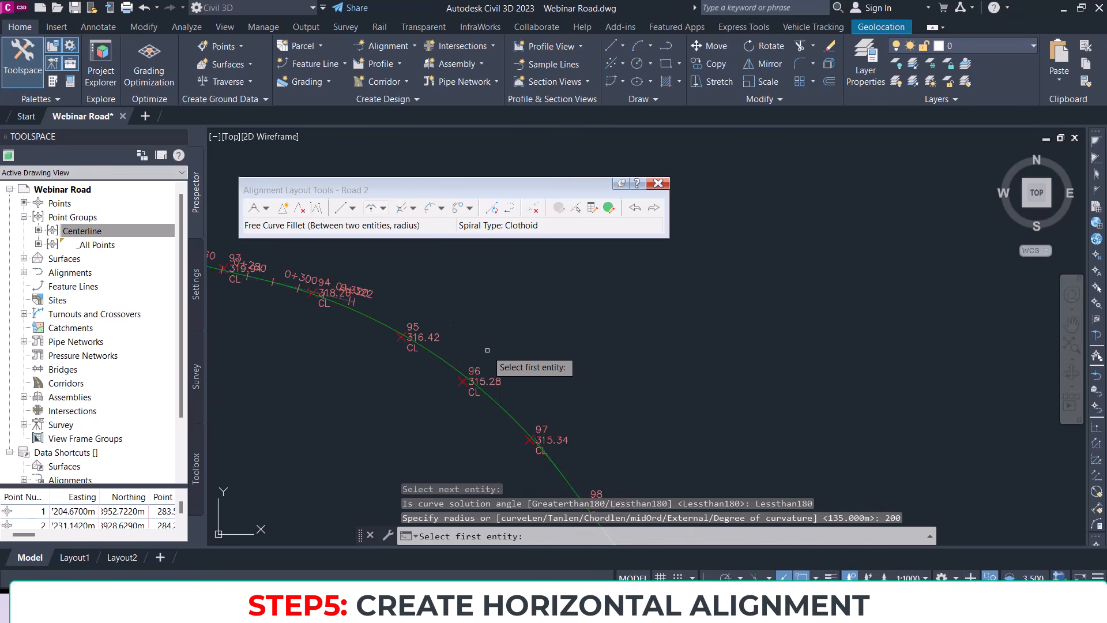
pyautogui.press('Escape')
# Step: Stretch the new curve by its midpoint so that it passes closer to survey points 95 and 96
pyautogui.scroll(5, 439, 386)
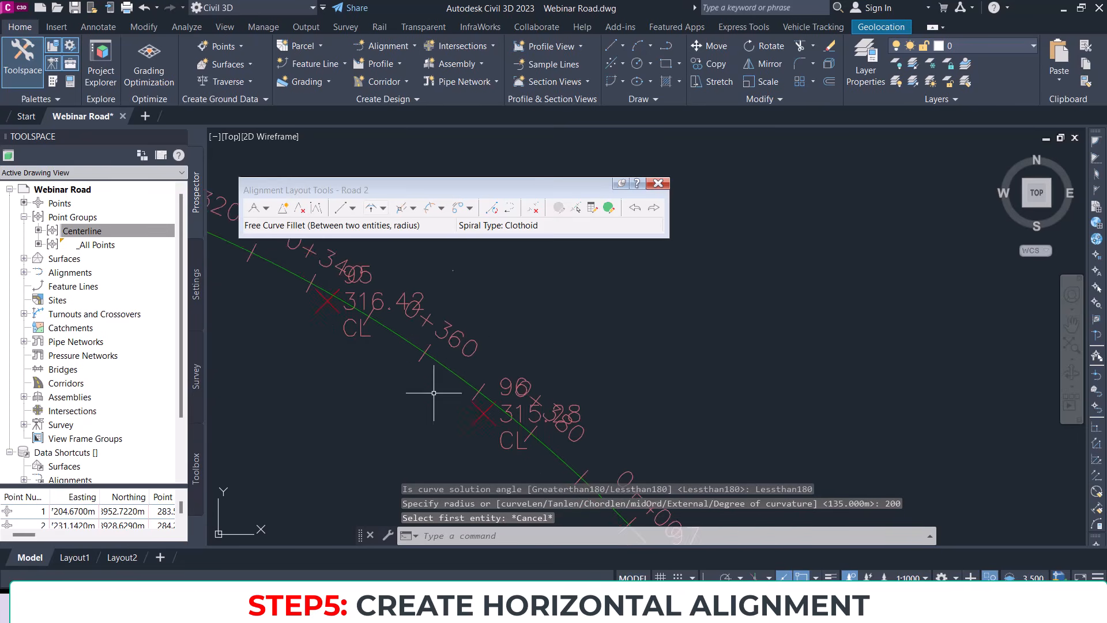
pyautogui.click(495, 340)
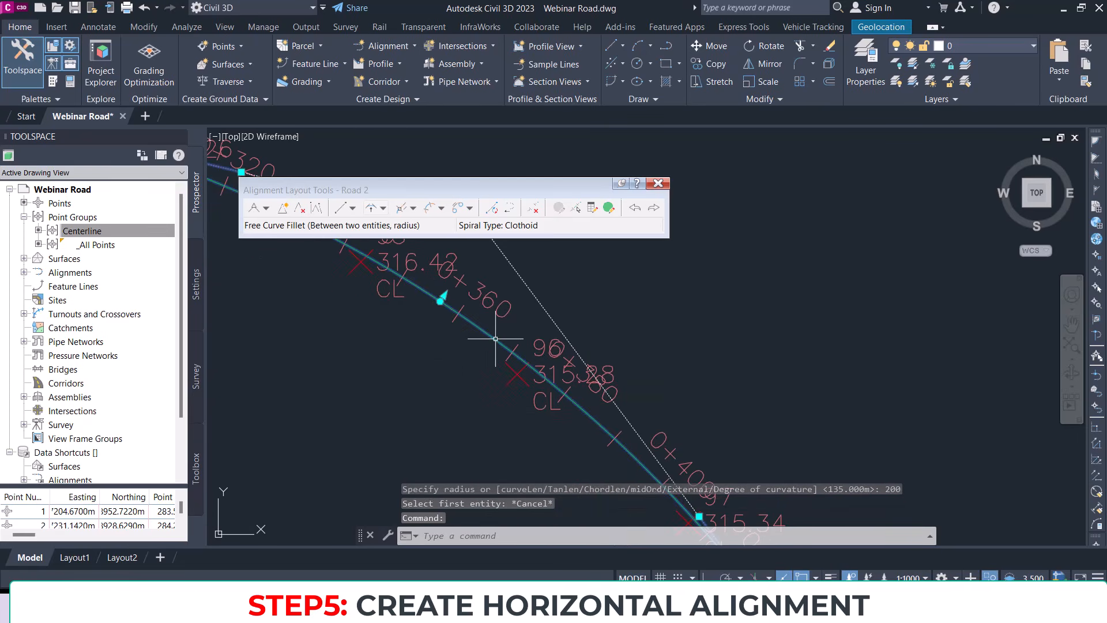
pyautogui.moveTo(420, 281); pyautogui.dragTo(483, 384, button='middle')
pyautogui.scroll(4, 490, 398)
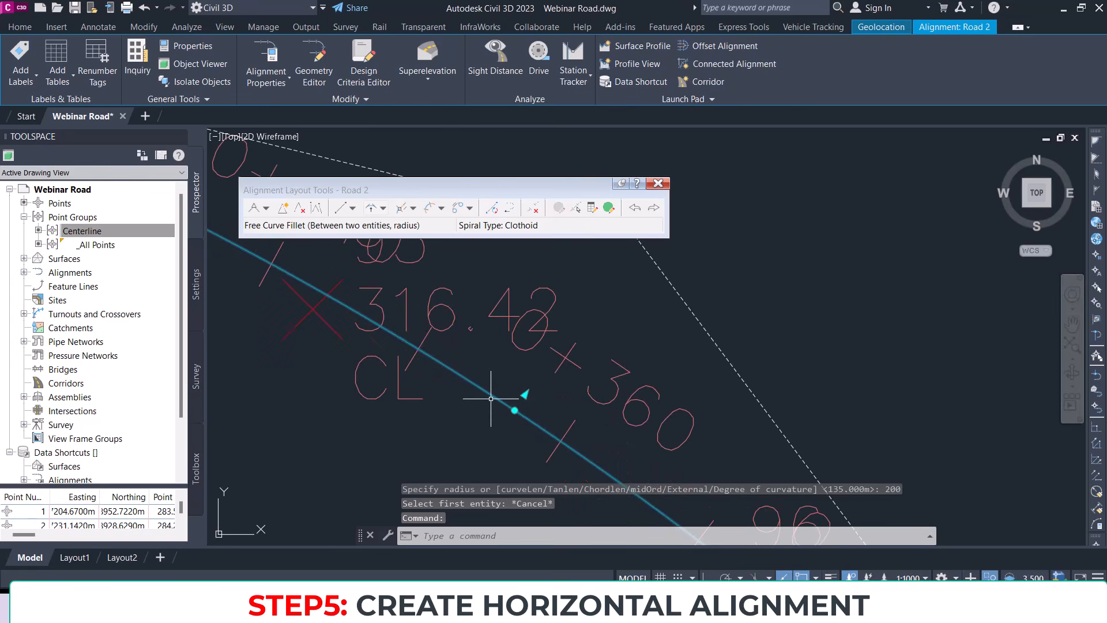
pyautogui.click(514, 409)
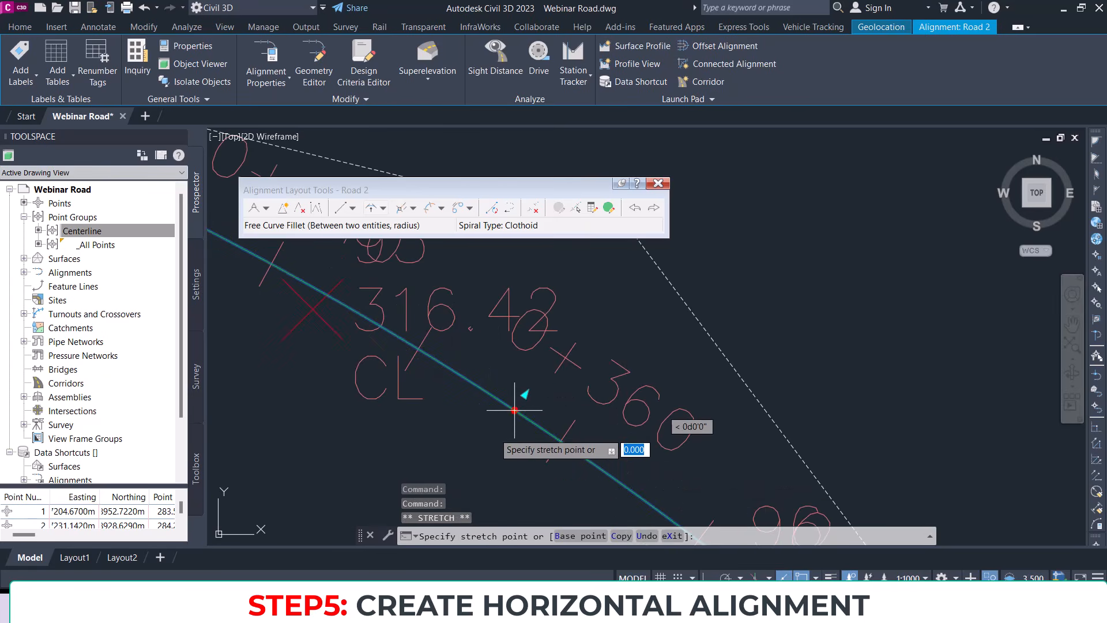
pyautogui.click(500, 433)
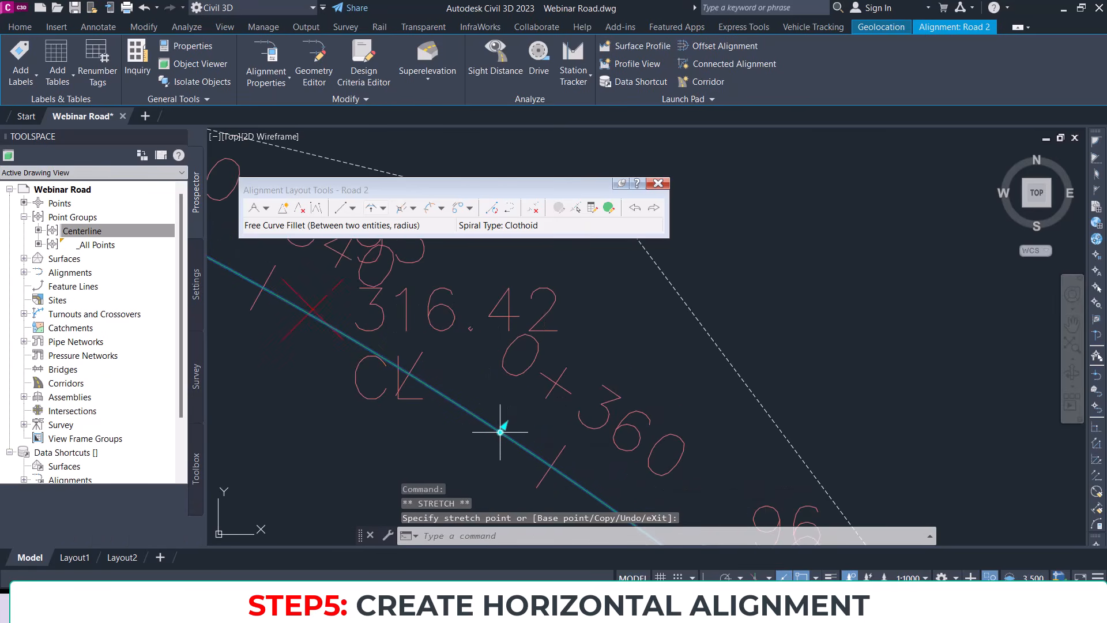
pyautogui.scroll(-4, 508, 405)
pyautogui.scroll(-3, 509, 405)
pyautogui.press('Escape')
# Step: Check the reshaped curve against survey points 94 to 98 and open Road 2's alignment entities table at its radius values
pyautogui.scroll(5, 503, 398)
pyautogui.scroll(-6, 500, 401)
pyautogui.scroll(2, 500, 400)
pyautogui.scroll(-7, 456, 372)
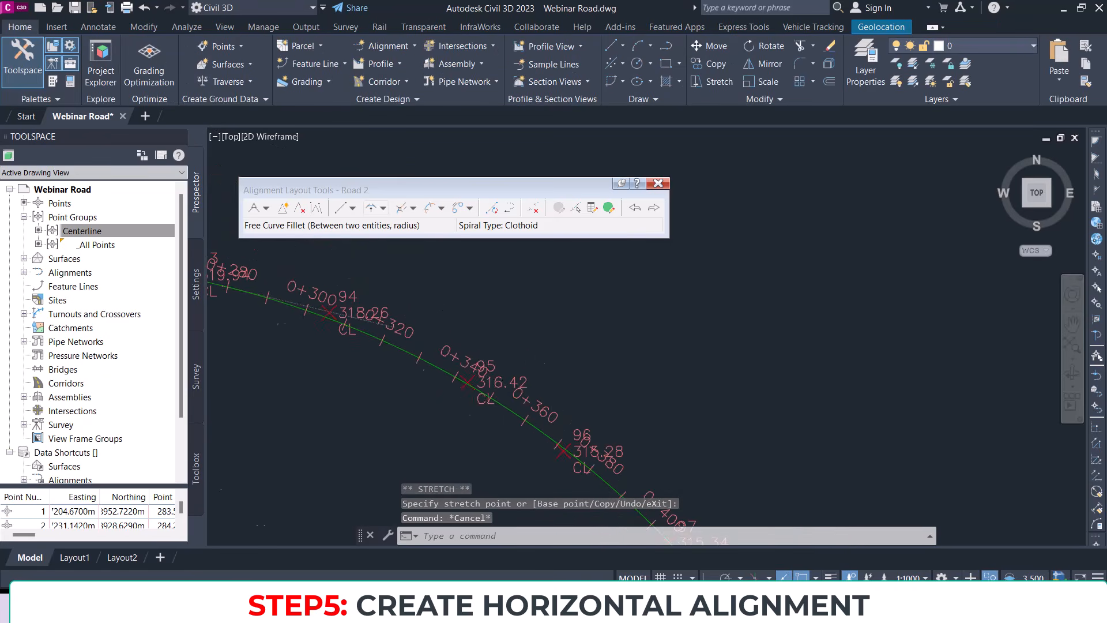
pyautogui.scroll(4, 497, 366)
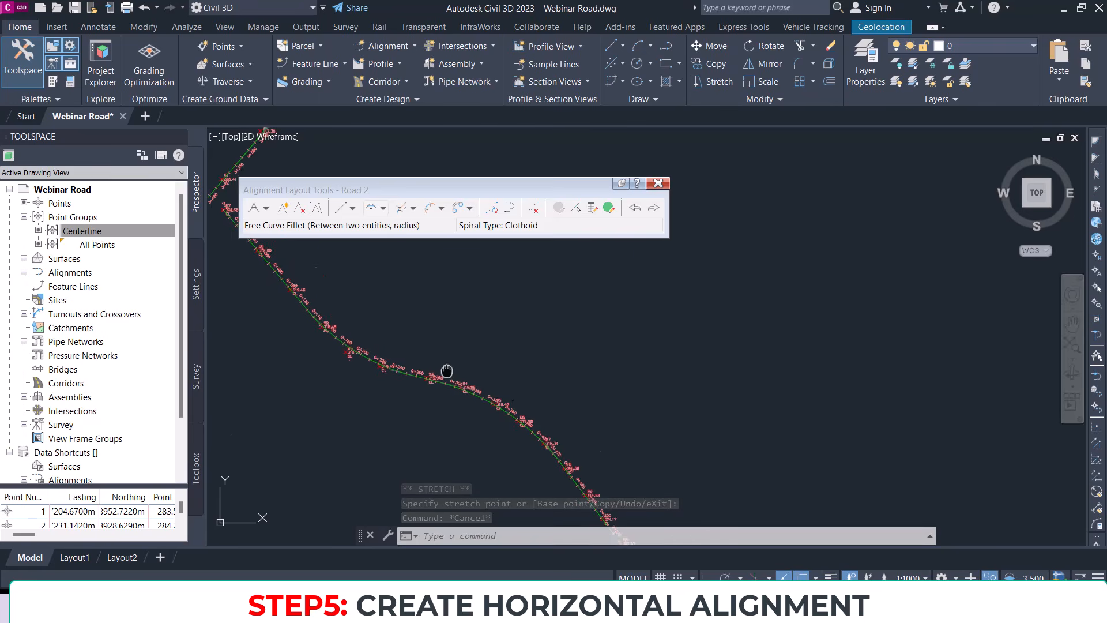
pyautogui.scroll(3, 490, 340)
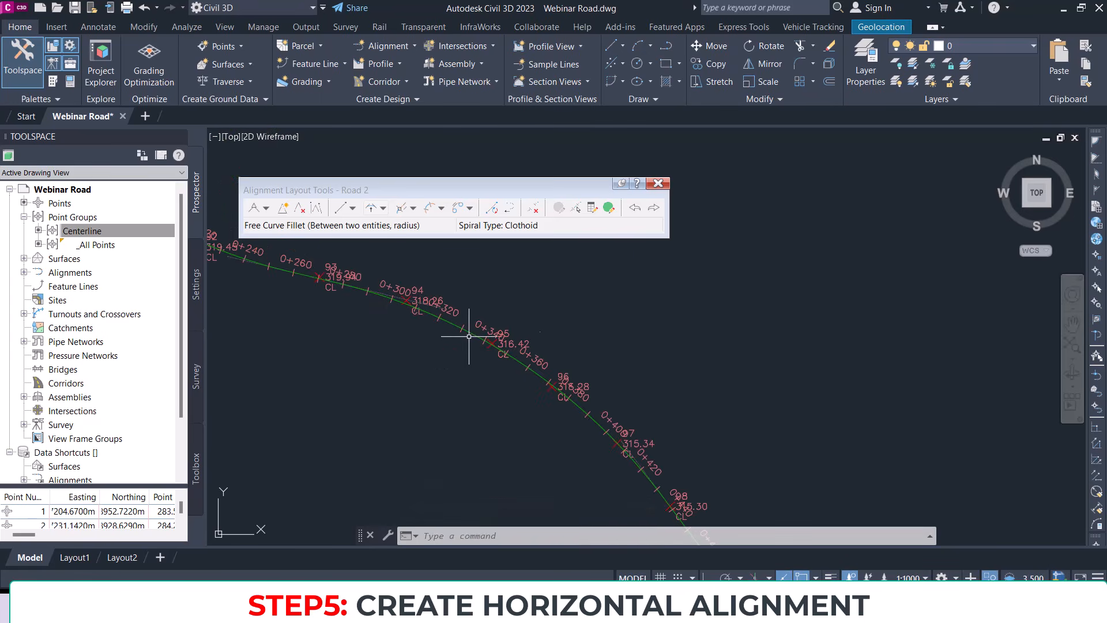
pyautogui.click(610, 209)
pyautogui.moveTo(308, 431); pyautogui.dragTo(236, 316)
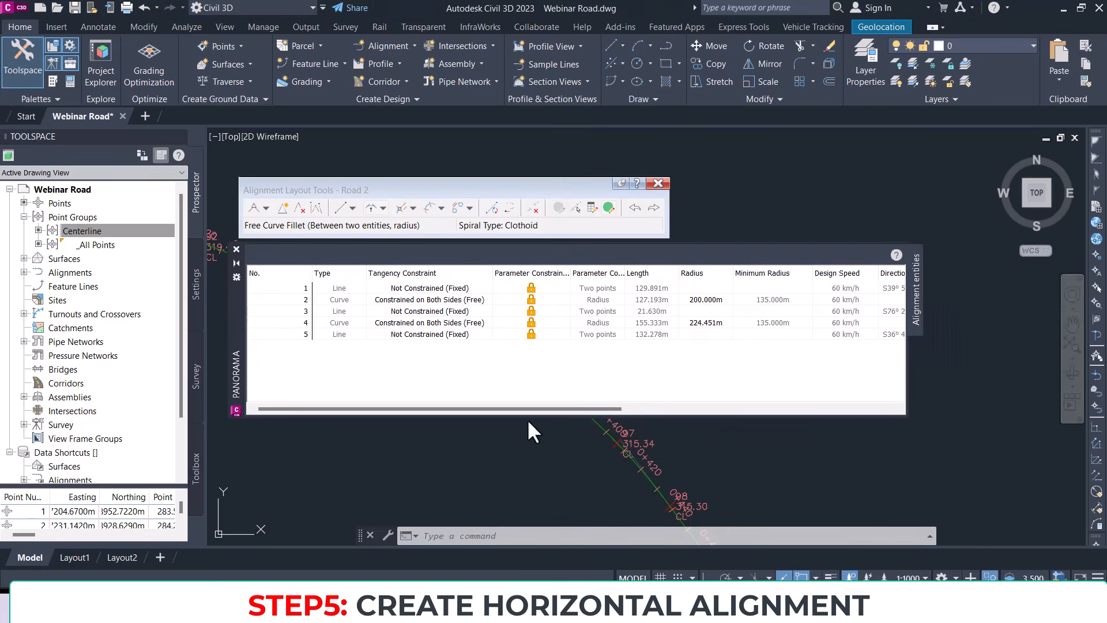
pyautogui.moveTo(545, 408); pyautogui.dragTo(578, 407)
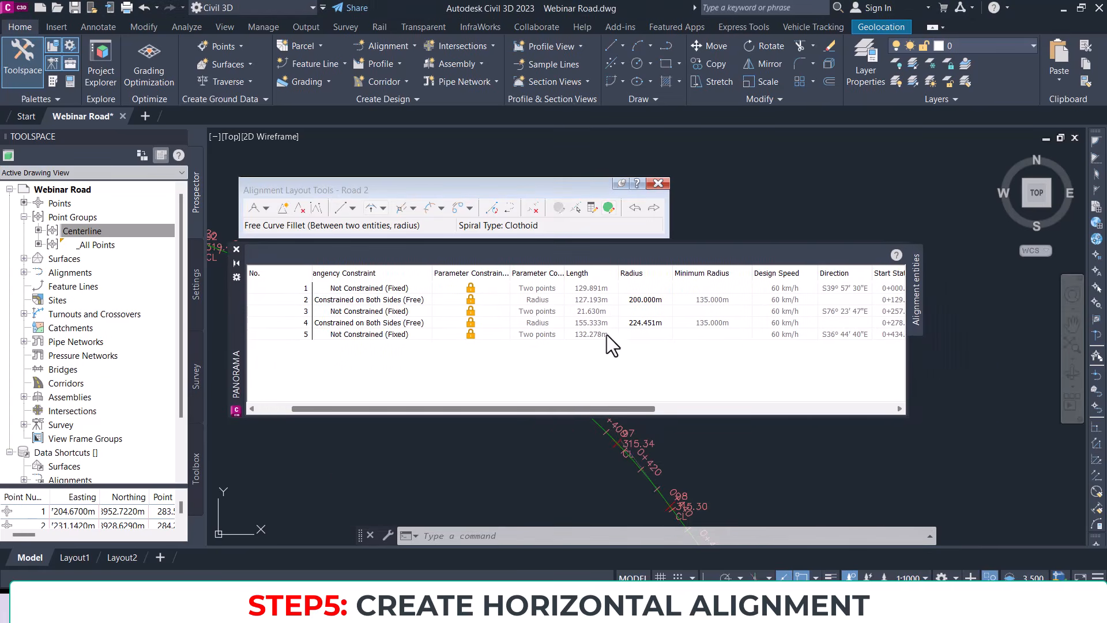
# Step: Unlock the parameters of Road 2's second curve, set its radius to 225 m and close the entities table
pyautogui.click(642, 297)
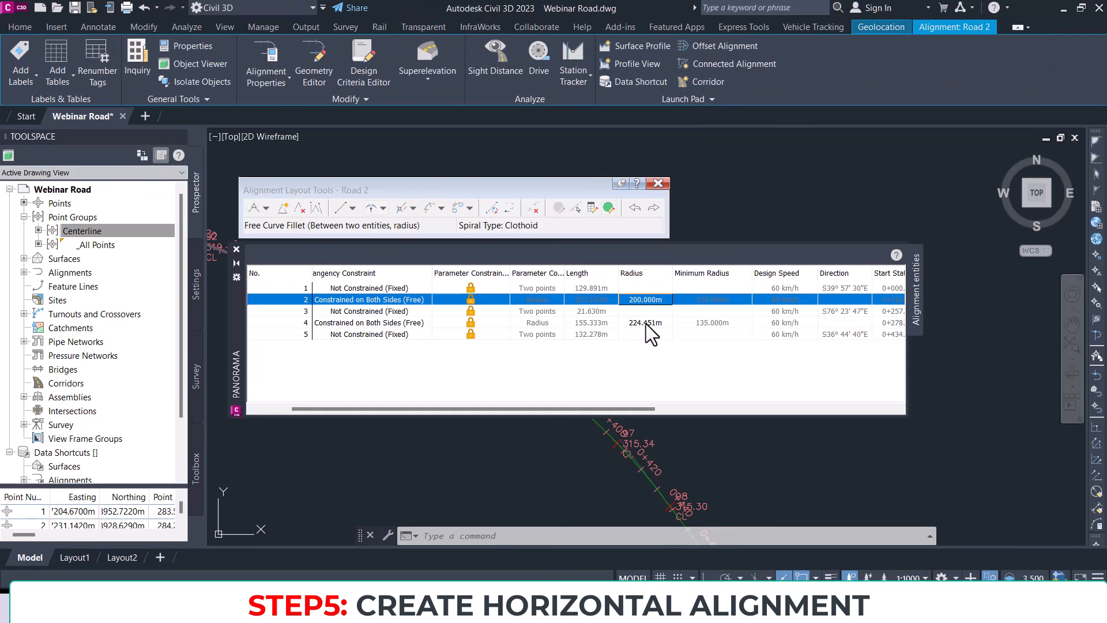
pyautogui.click(646, 324)
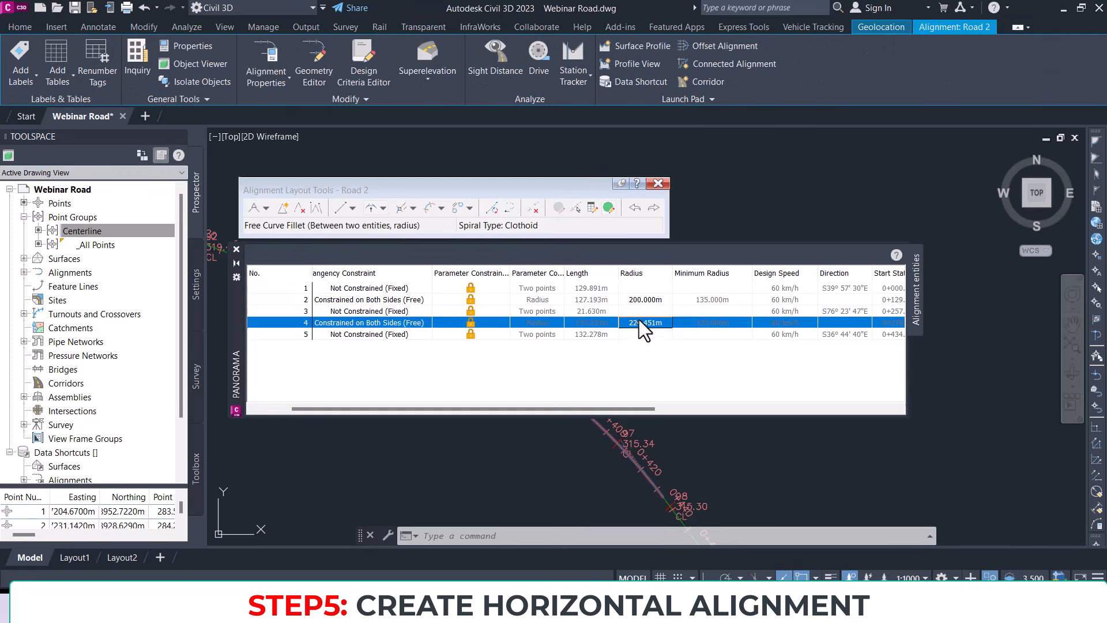
pyautogui.click(475, 323)
pyautogui.click(644, 323)
pyautogui.click(644, 323)
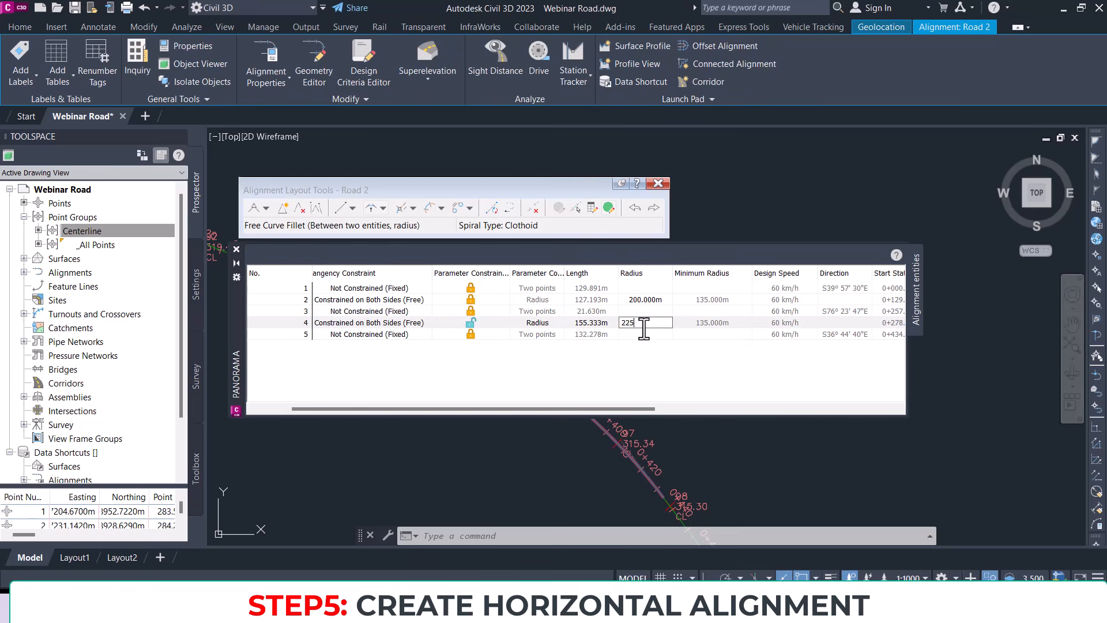
pyautogui.press('Return')
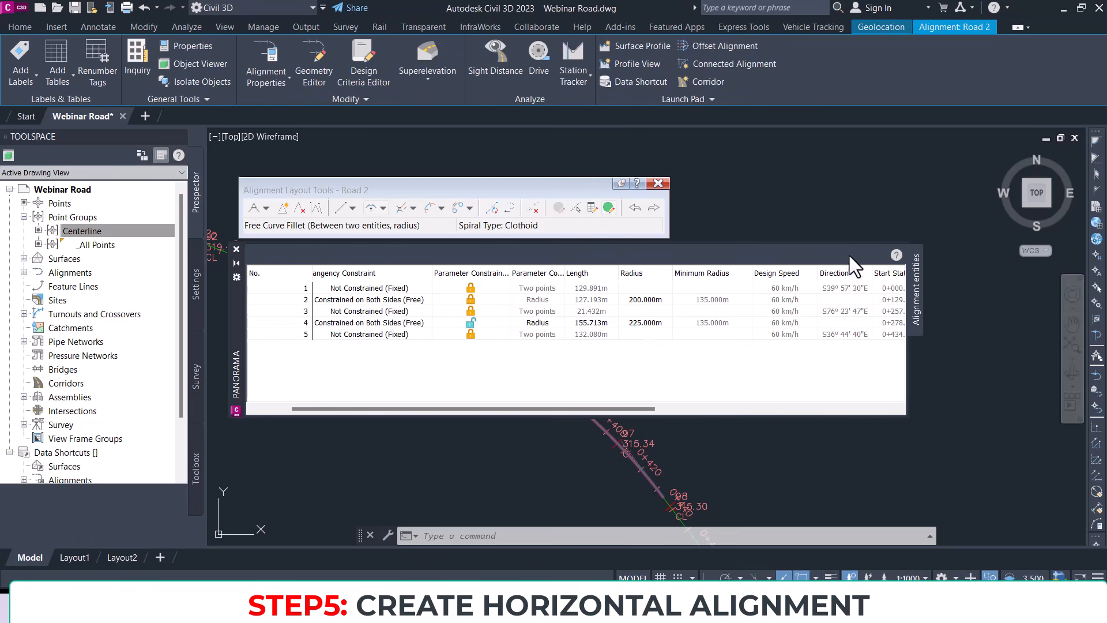
pyautogui.click(236, 249)
pyautogui.scroll(-4, 544, 334)
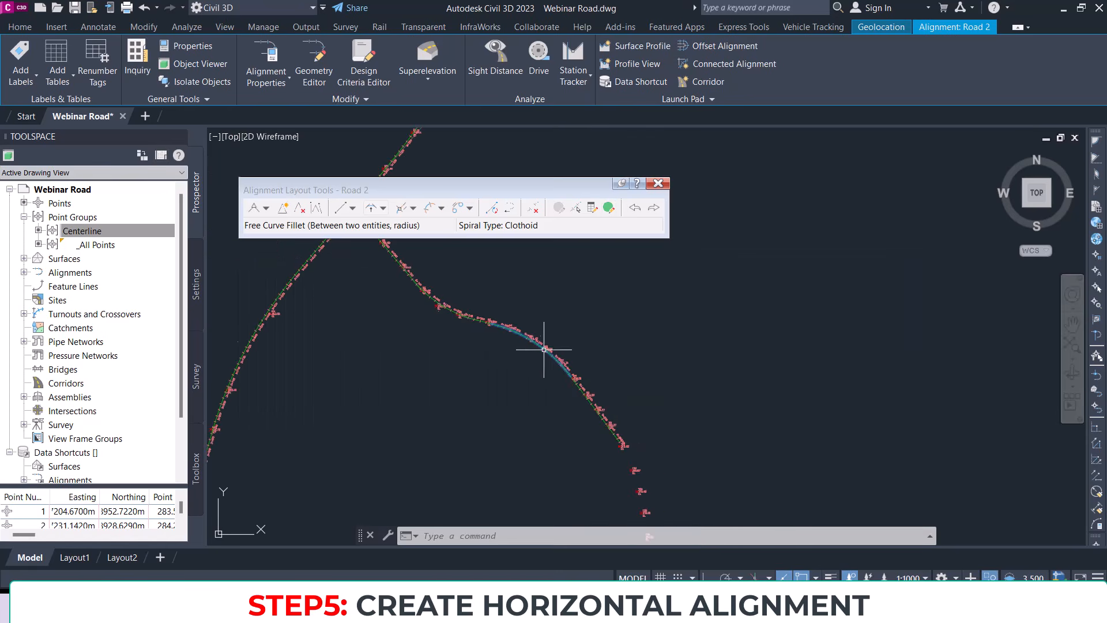
pyautogui.press('Escape')
pyautogui.press('Escape')
pyautogui.scroll(4, 601, 432)
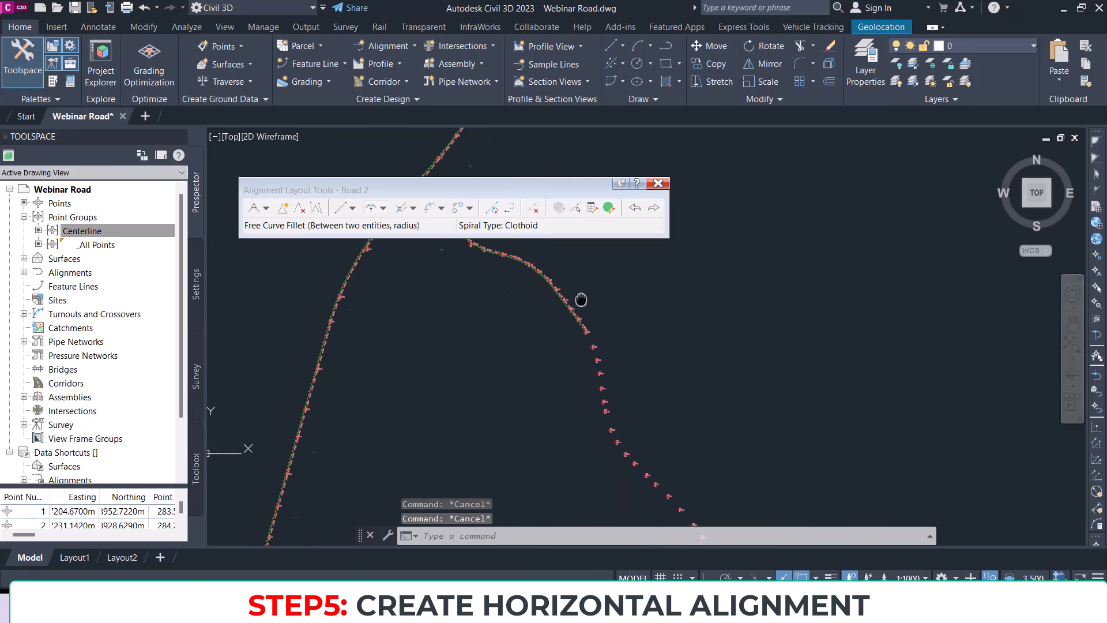
# Step: Examine Road 2's route and the gap between its start at survey point 87 and Road 1
pyautogui.moveTo(607, 362)
pyautogui.mouseDown(button='middle')
pyautogui.moveTo(615, 455)
pyautogui.moveTo(556, 371)
pyautogui.mouseUp(button='middle')
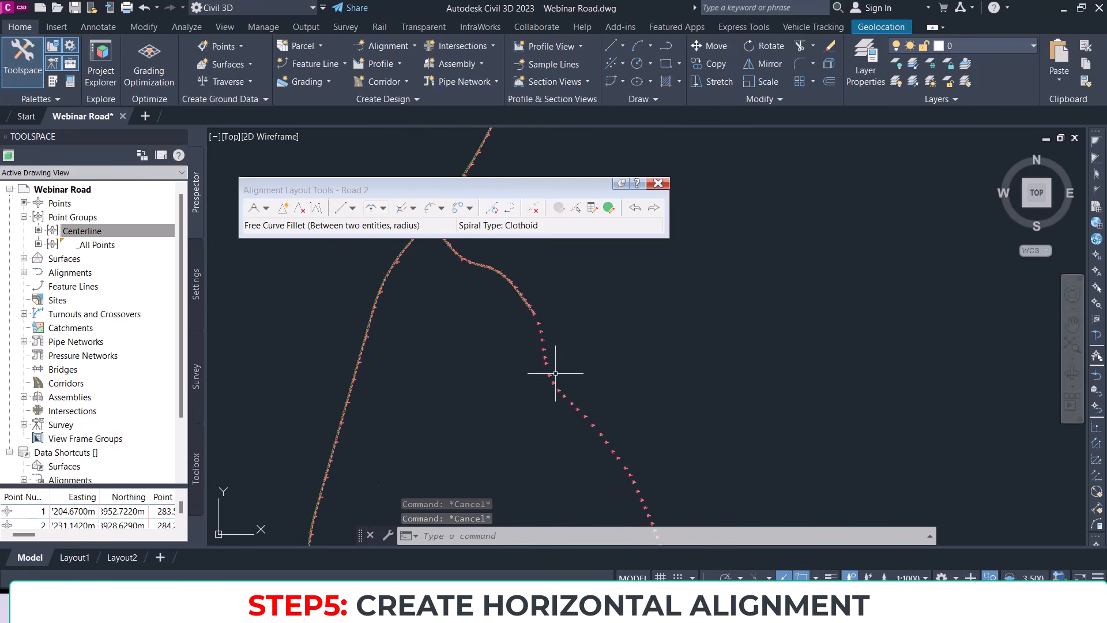
pyautogui.scroll(-2, 537, 323)
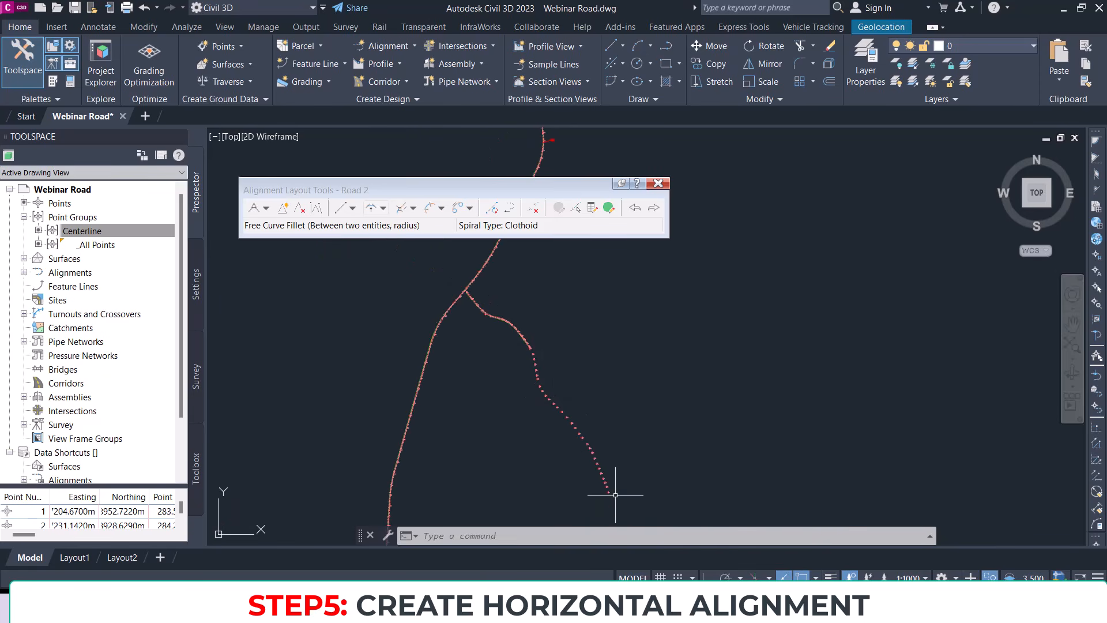
pyautogui.scroll(5, 465, 310)
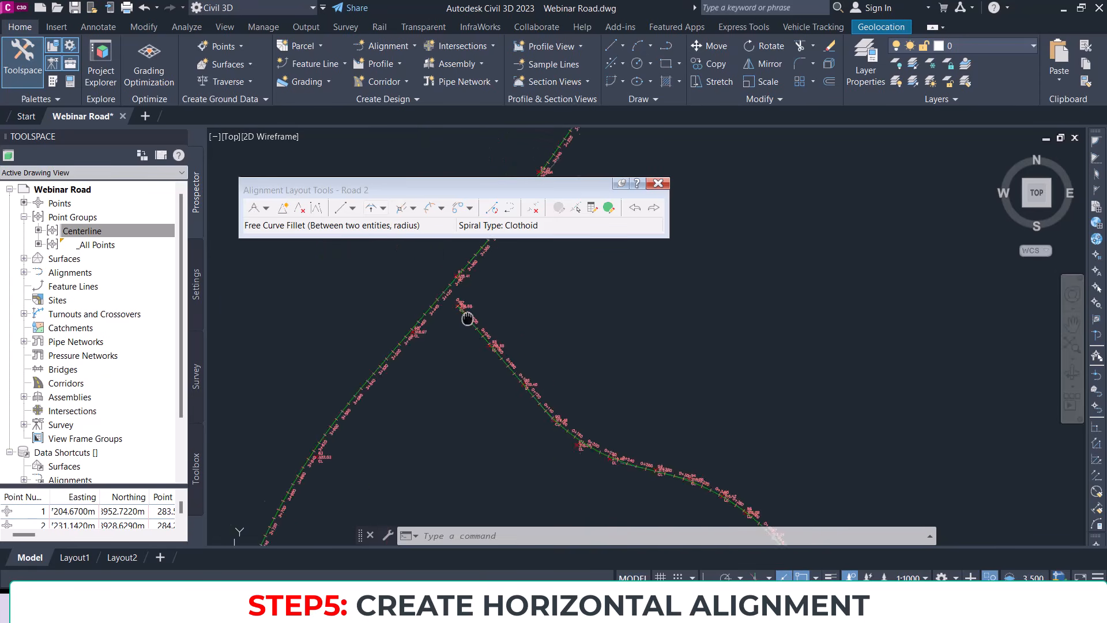
pyautogui.scroll(4, 501, 413)
pyautogui.moveTo(504, 412)
pyautogui.mouseDown(button='middle')
pyautogui.moveTo(480, 297)
pyautogui.moveTo(536, 413)
pyautogui.mouseUp(button='middle')
pyautogui.scroll(4, 480, 296)
pyautogui.scroll(-3, 432, 277)
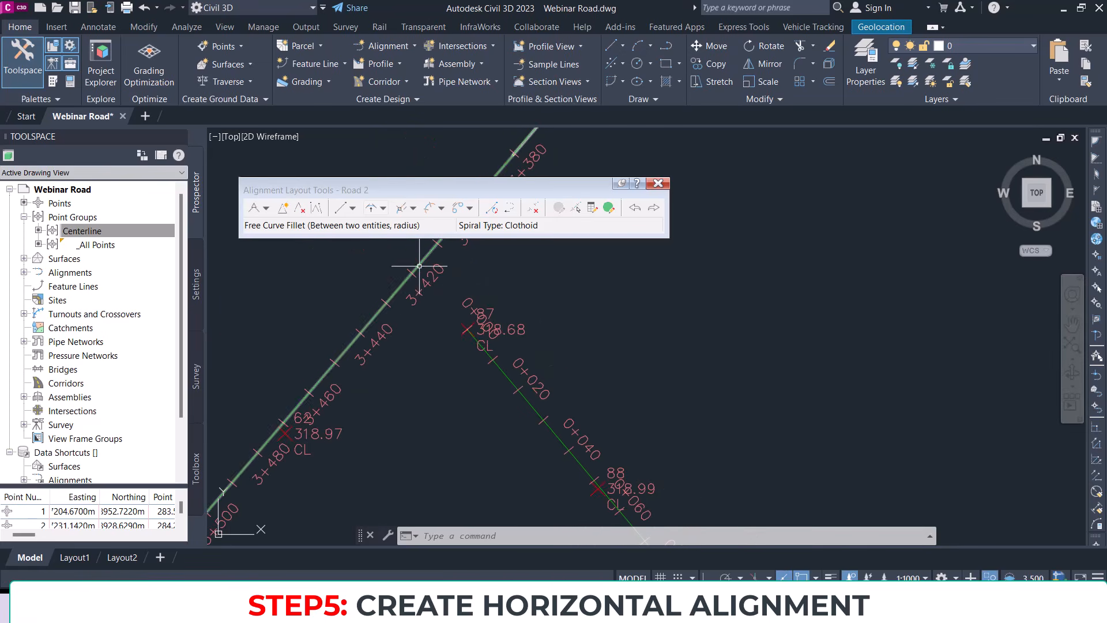
pyautogui.scroll(3, 420, 265)
pyautogui.moveTo(419, 265); pyautogui.dragTo(462, 354, button='middle')
pyautogui.scroll(-4, 491, 360)
pyautogui.scroll(2, 523, 421)
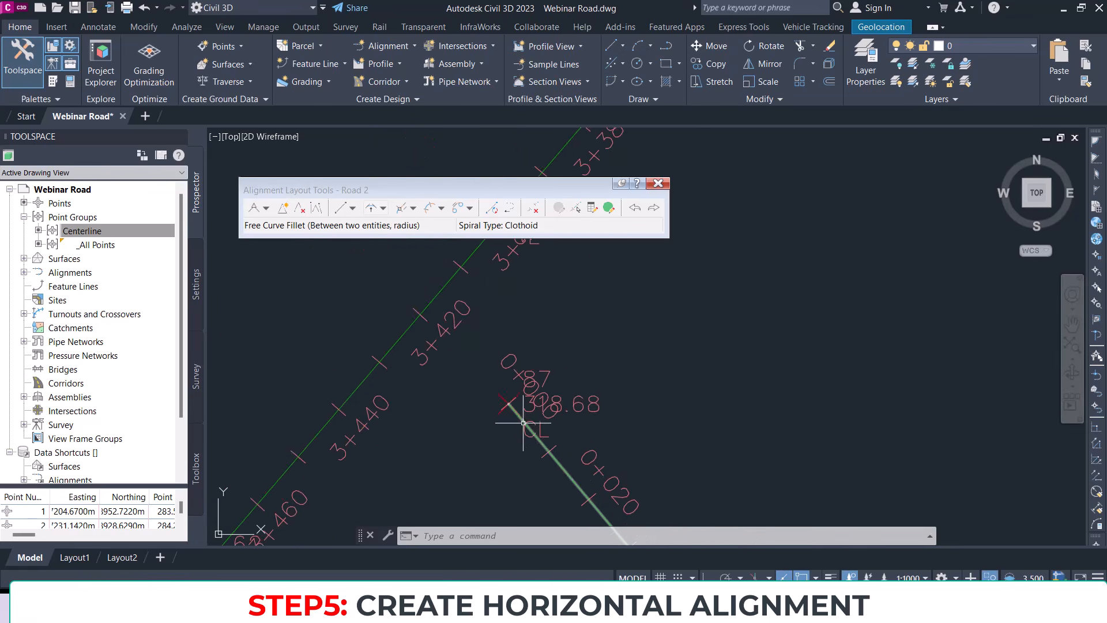
pyautogui.scroll(3, 510, 410)
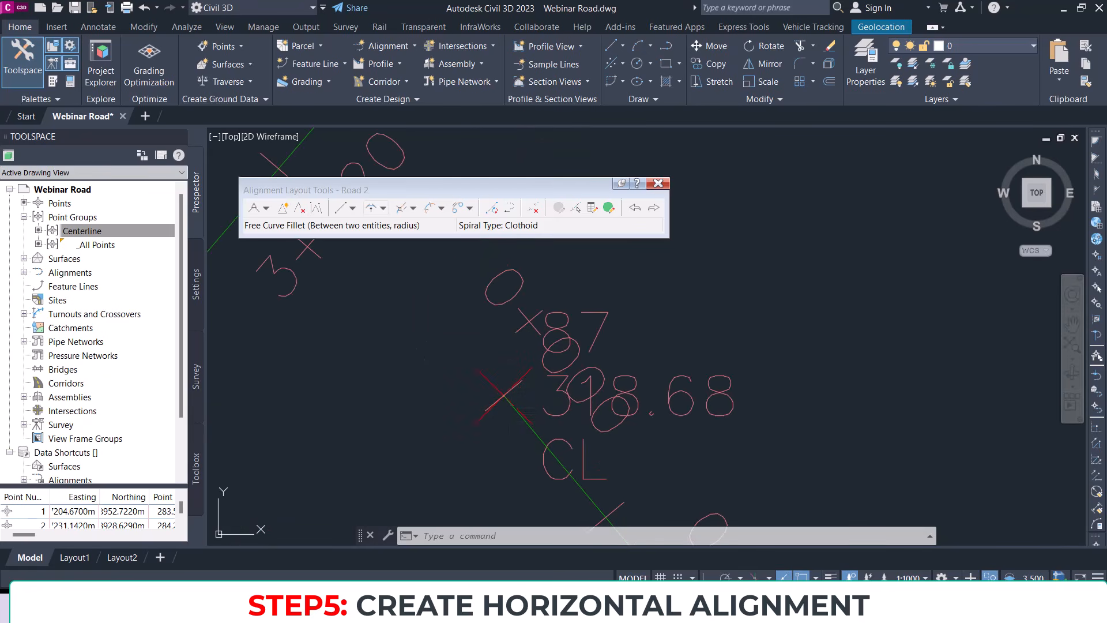
pyautogui.click(505, 399)
pyautogui.click(504, 395)
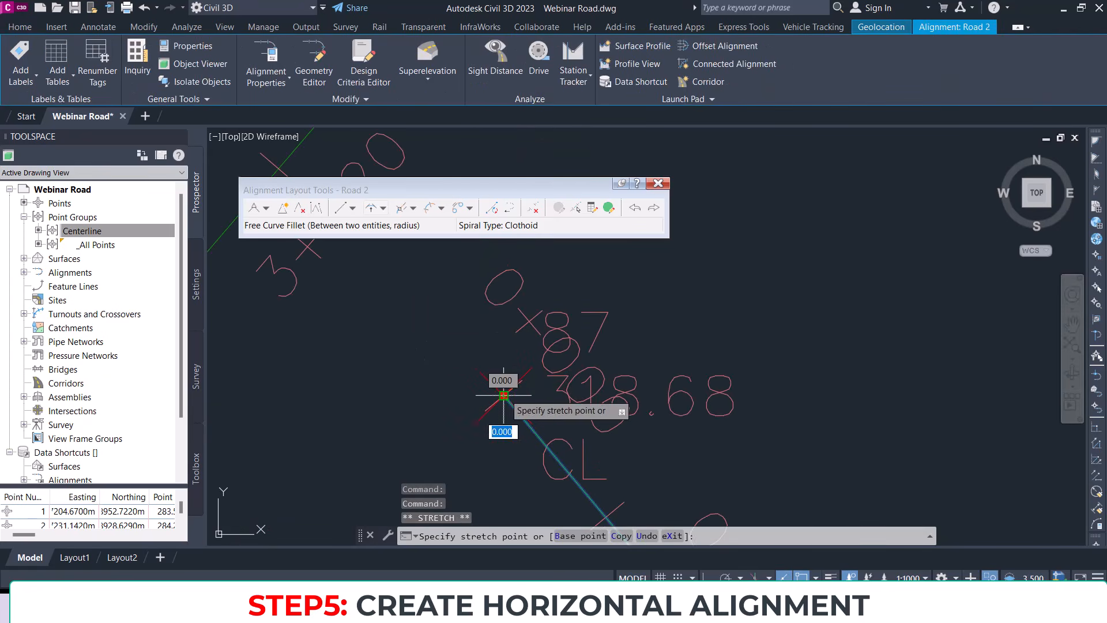
pyautogui.moveTo(462, 315); pyautogui.dragTo(544, 471, button='middle')
pyautogui.scroll(-3, 481, 415)
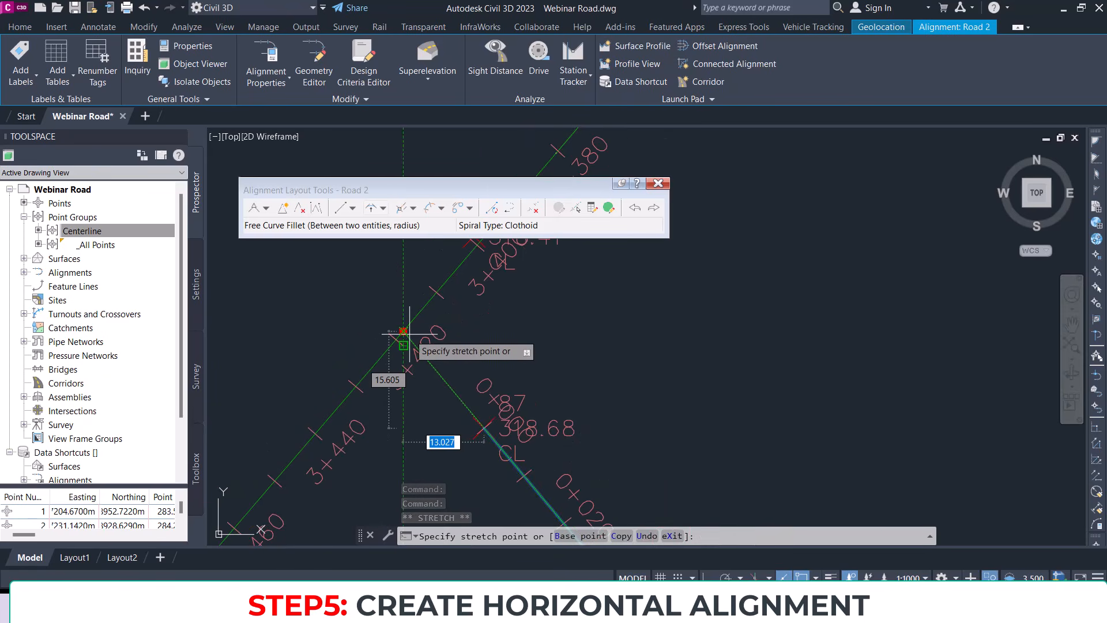
pyautogui.scroll(3, 406, 330)
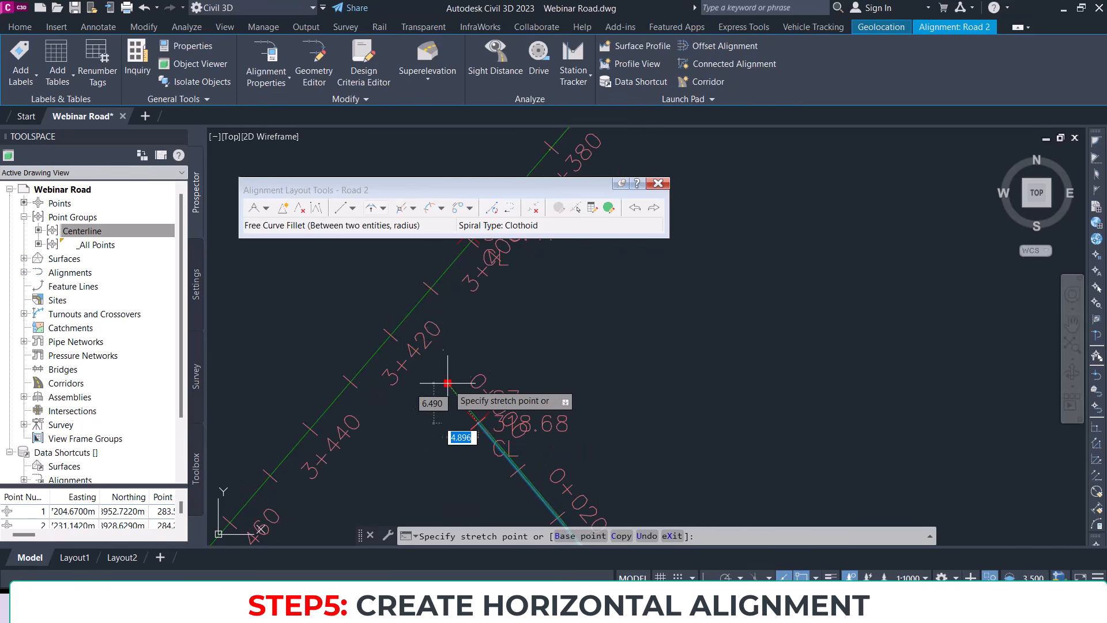
pyautogui.press('Escape')
# Step: Draw a guide polyline from Road 2's start at point 87, continuing its first line backwards across Road 1
pyautogui.scroll(3, 476, 420)
pyautogui.scroll(-3, 484, 403)
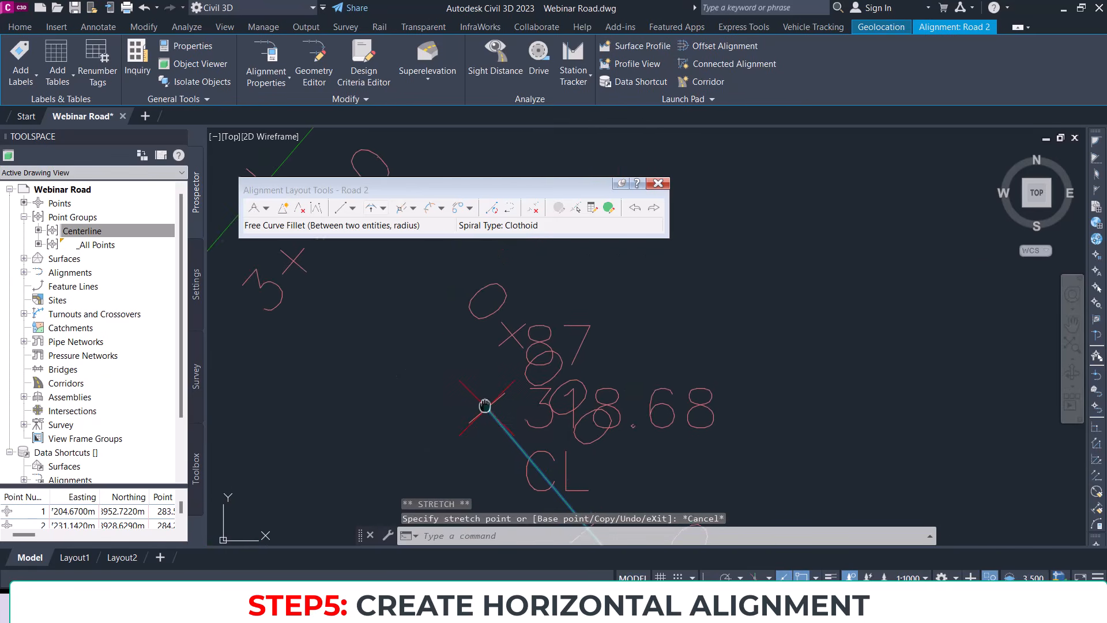
pyautogui.moveTo(496, 381); pyautogui.dragTo(510, 396, button='middle')
pyautogui.write('pl')
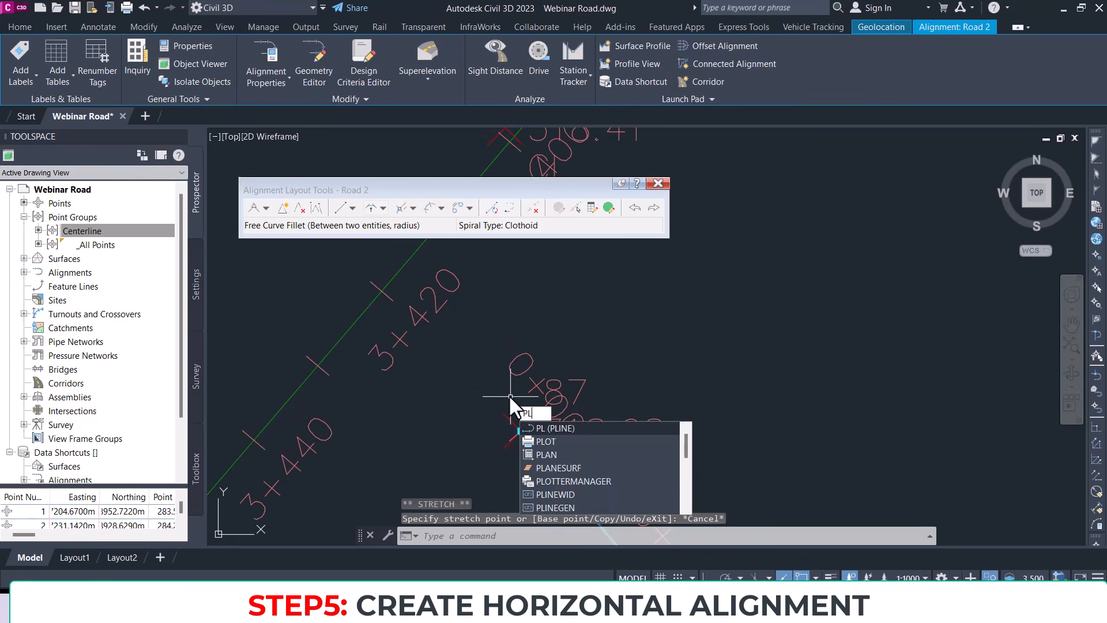
pyautogui.press('Return')
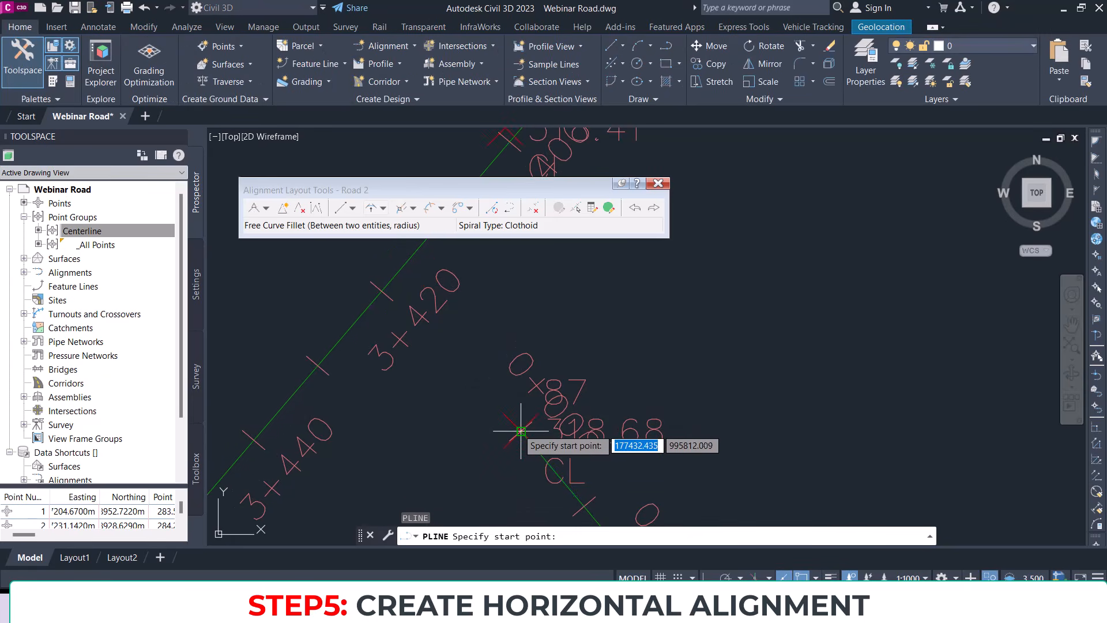
pyautogui.click(521, 430)
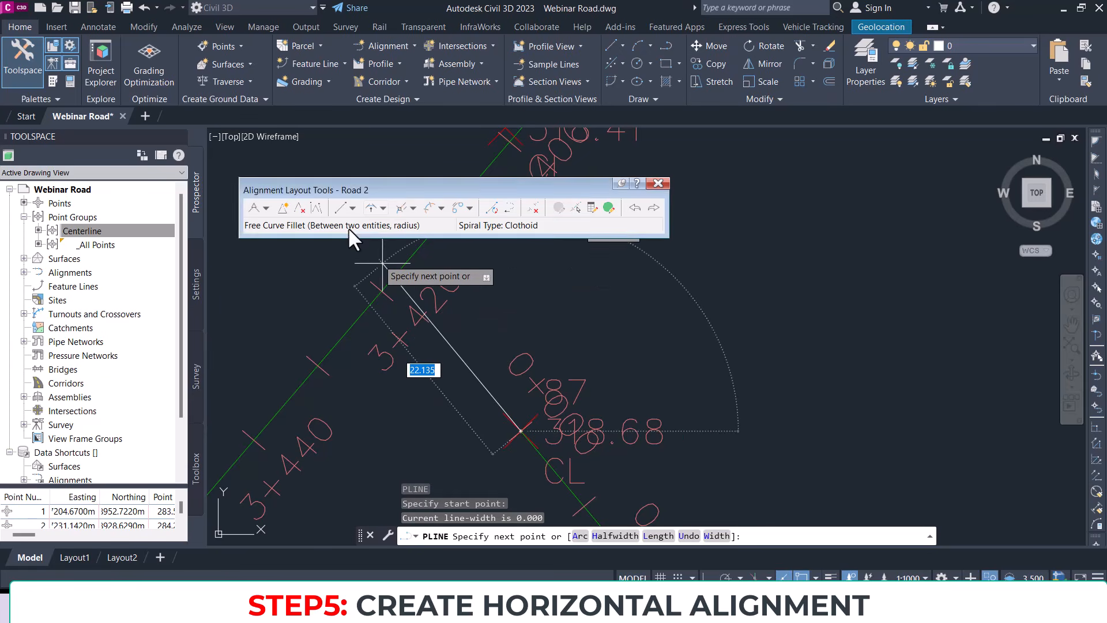
pyautogui.moveTo(385, 290); pyautogui.dragTo(400, 321, button='middle')
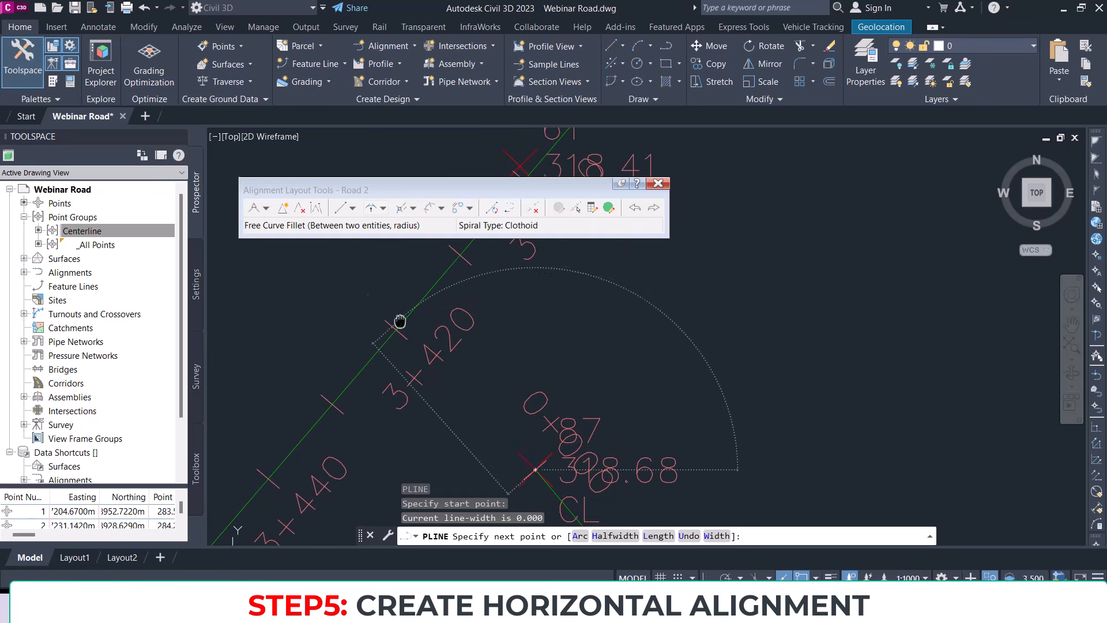
pyautogui.click(365, 271)
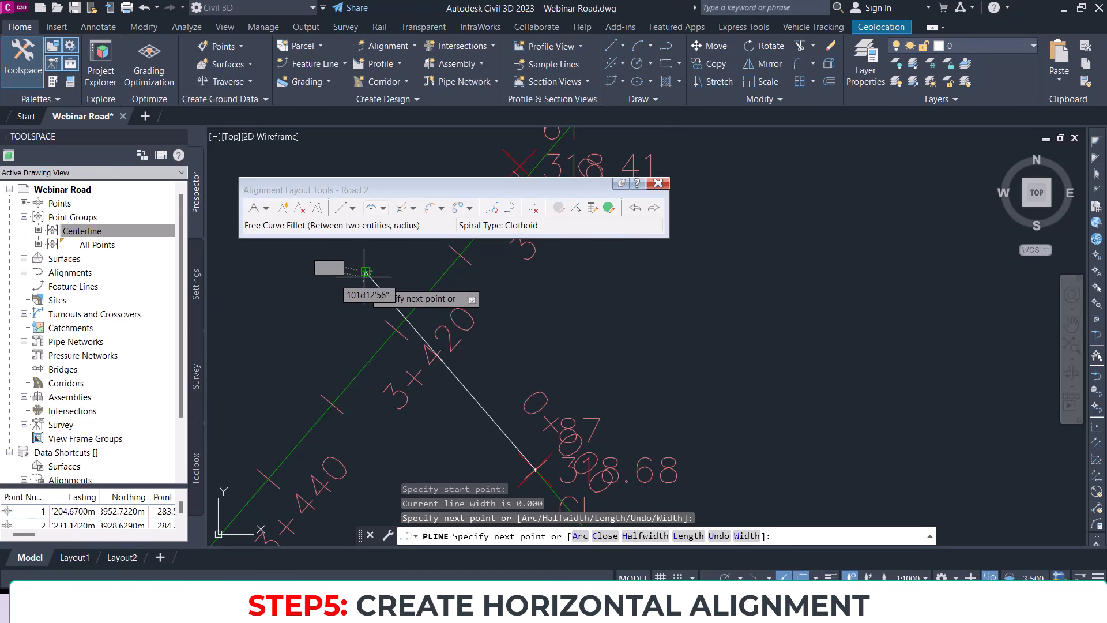
pyautogui.press('Escape')
# Step: Stretch Road 2's start point back to where the guide polyline crosses Road 1, near station 3+420
pyautogui.moveTo(560, 468); pyautogui.dragTo(570, 379, button='middle')
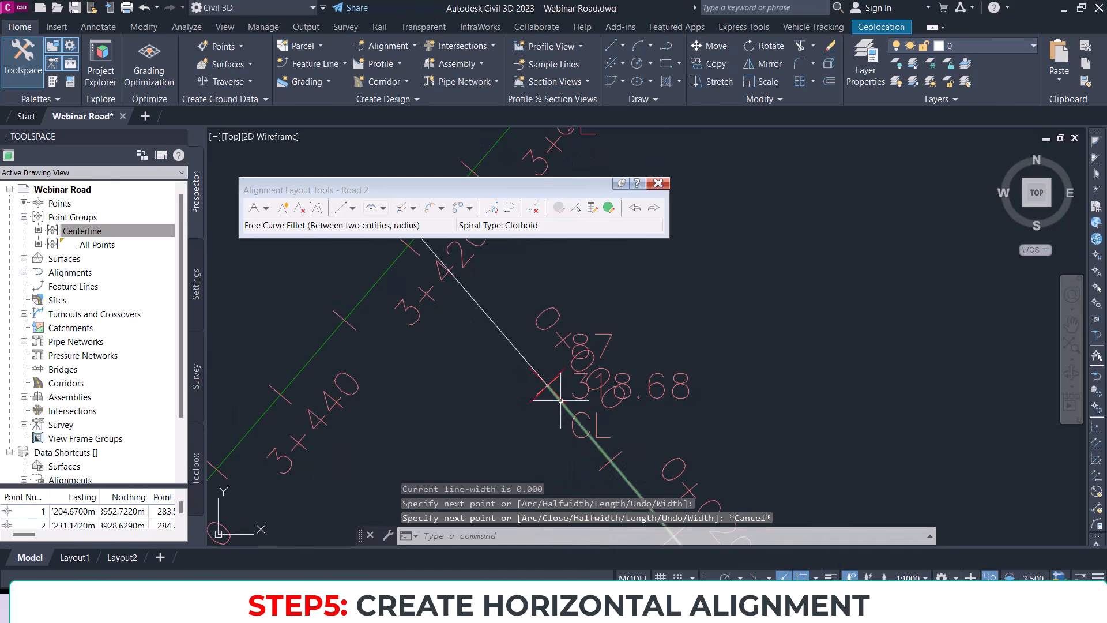
pyautogui.click(547, 384)
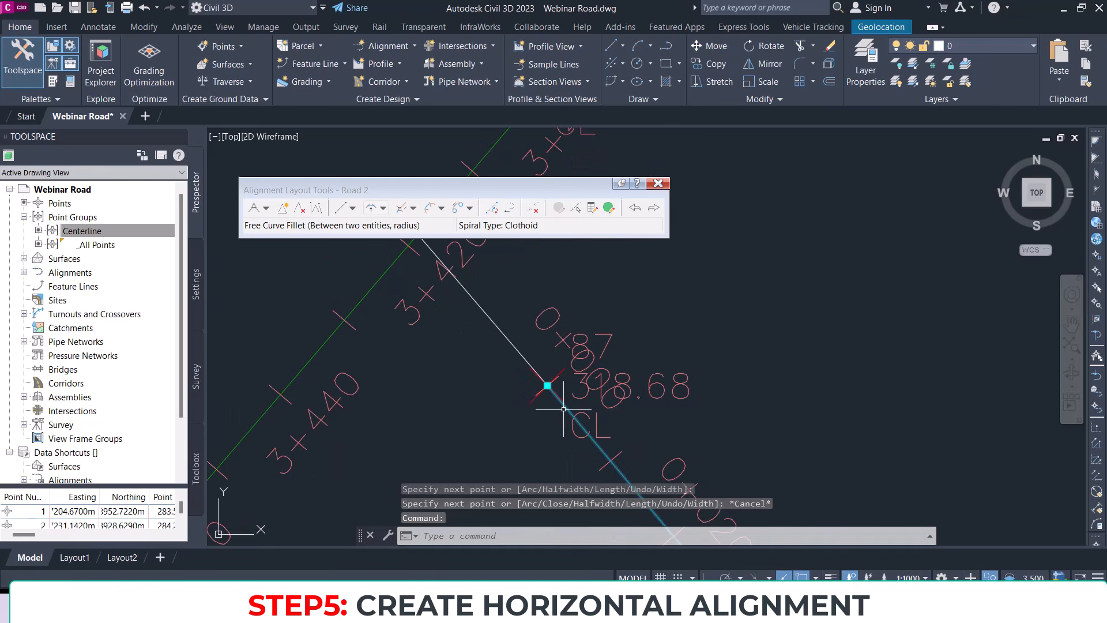
pyautogui.click(547, 384)
pyautogui.moveTo(515, 336); pyautogui.dragTo(562, 428, button='middle')
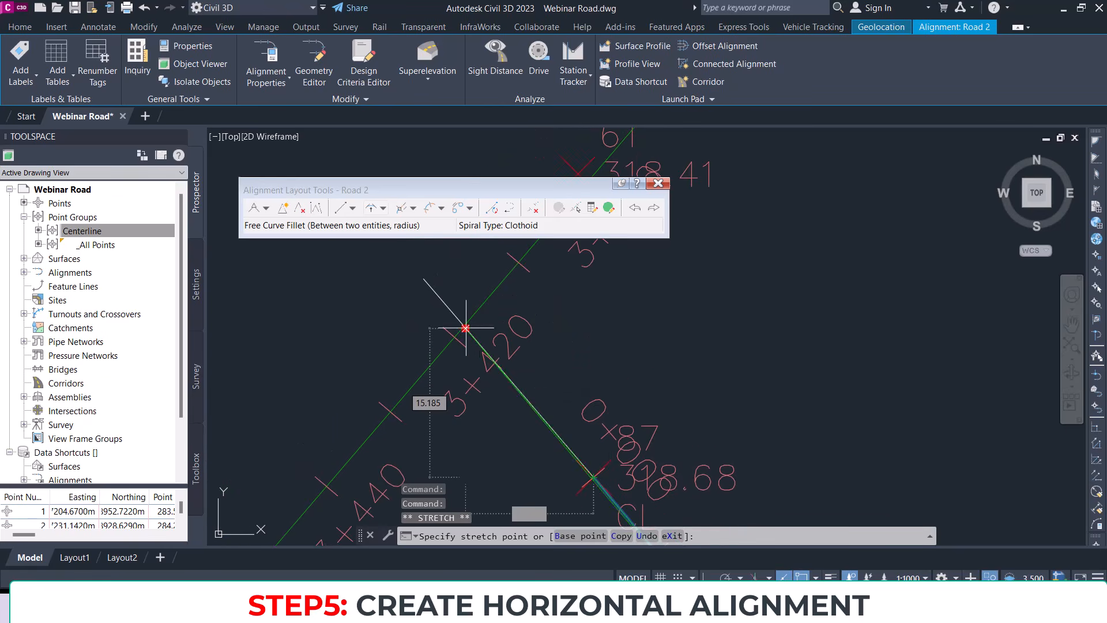
pyautogui.scroll(10, 465, 324)
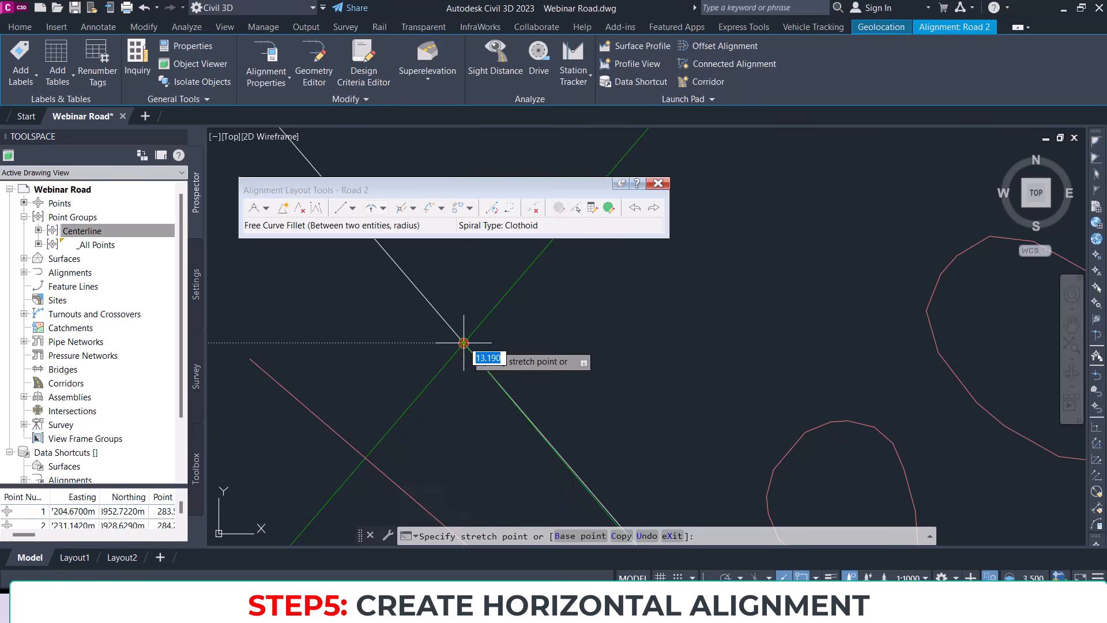
pyautogui.click(465, 346)
pyautogui.scroll(-5, 453, 333)
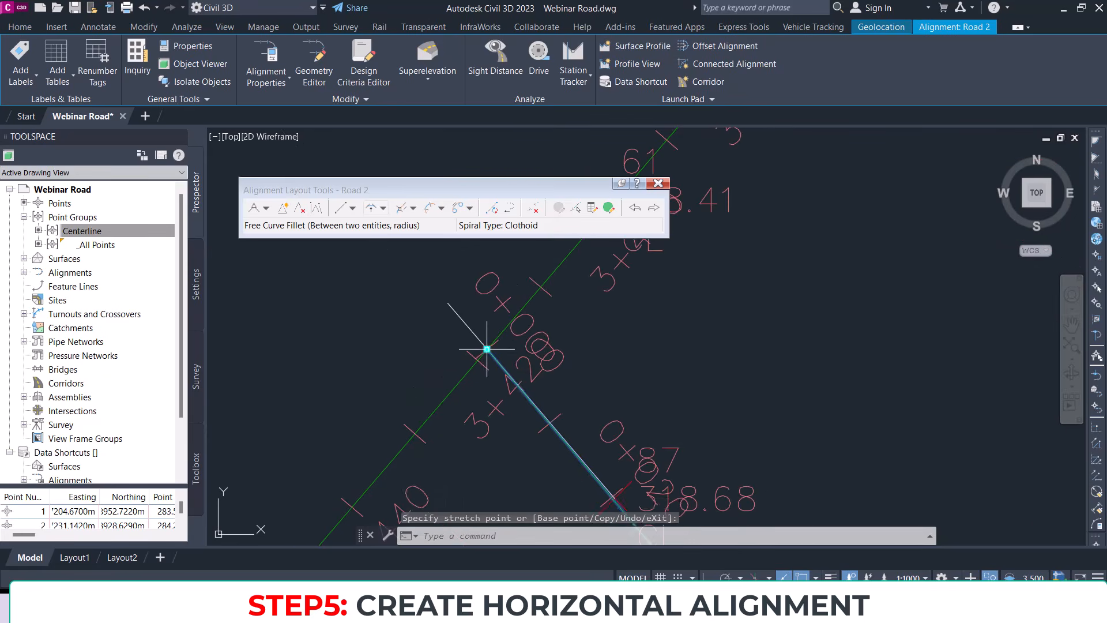
# Step: Deselect Road 2 and erase the guide polyline
pyautogui.press('Escape')
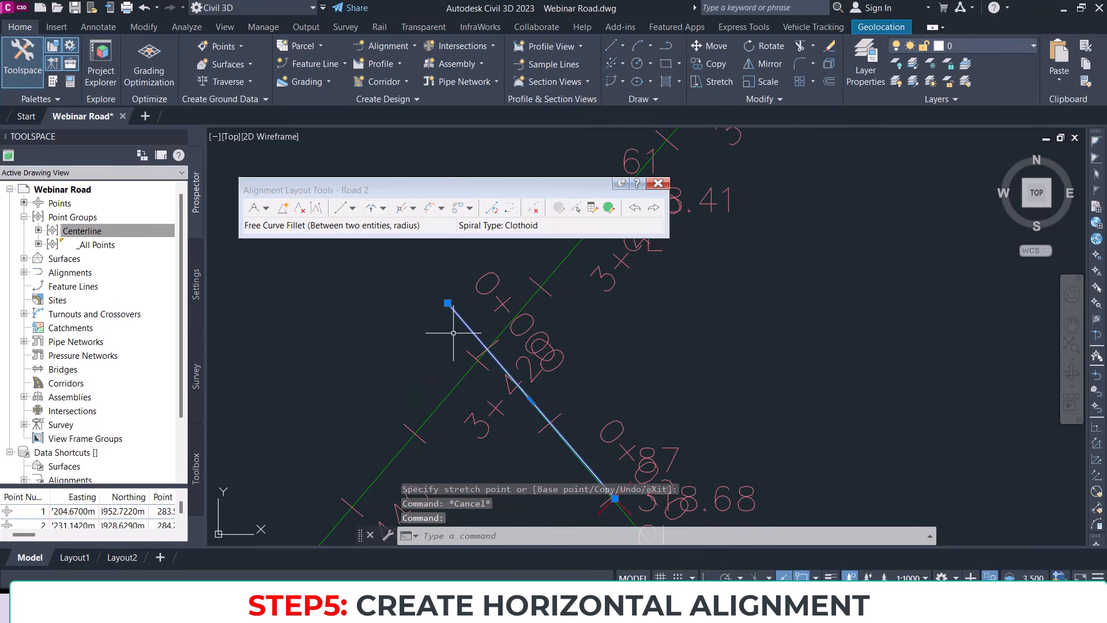
pyautogui.write('e')
pyautogui.press('Return')
# Step: Check Road 2's connection to Road 1 at the junction and the overall course of both alignments
pyautogui.scroll(-5, 468, 326)
pyautogui.moveTo(536, 411); pyautogui.dragTo(524, 365, button='middle')
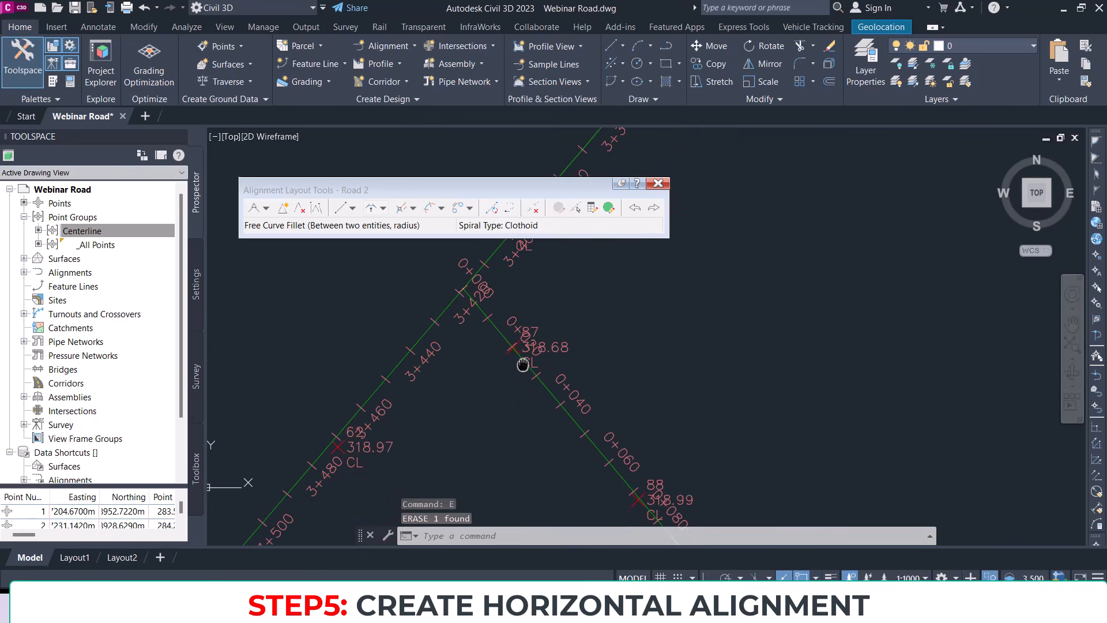
pyautogui.scroll(8, 519, 295)
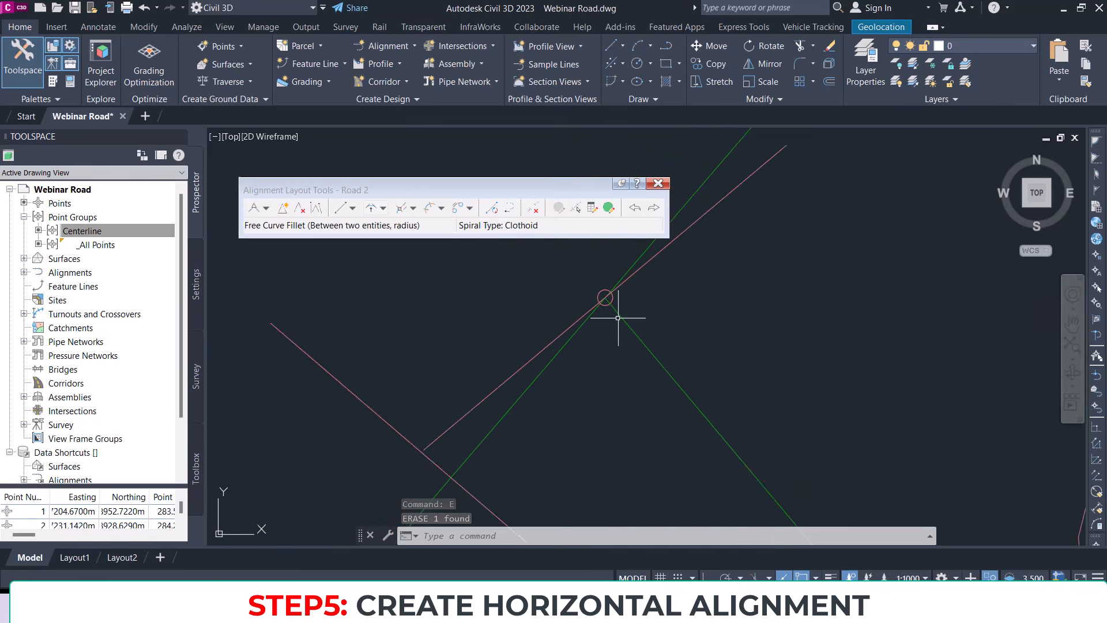
pyautogui.scroll(-5, 563, 328)
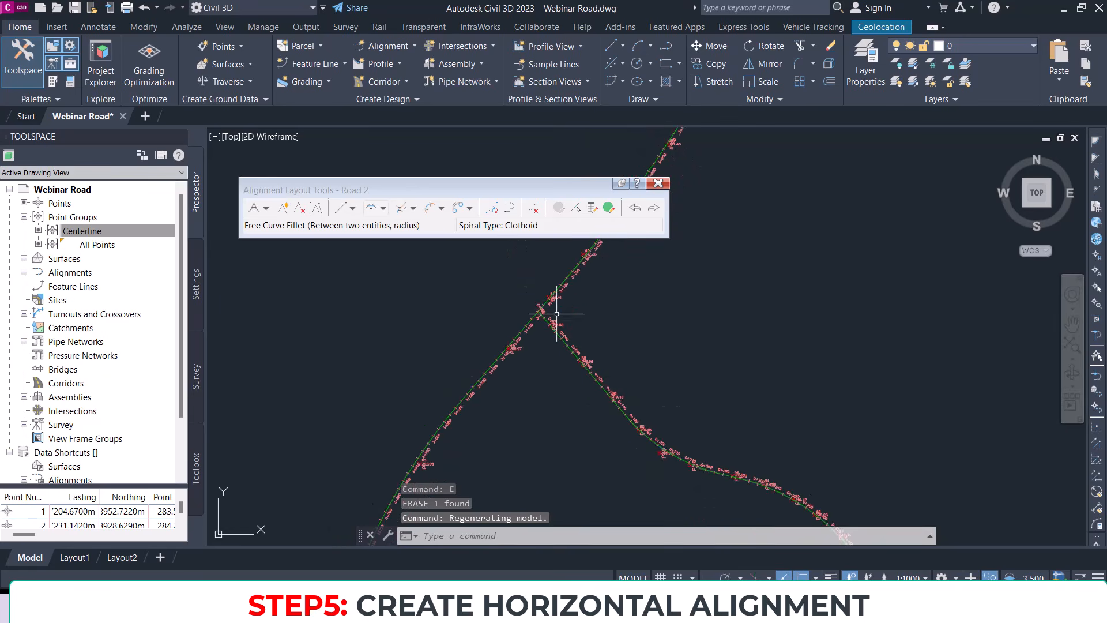
pyautogui.scroll(4, 588, 372)
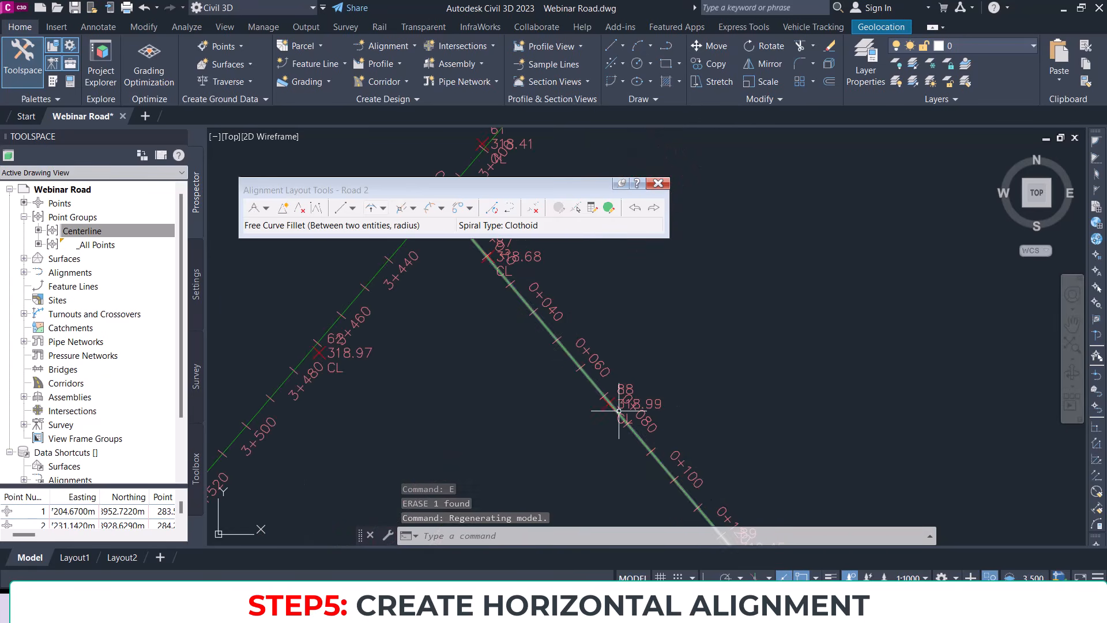
pyautogui.scroll(-5, 618, 411)
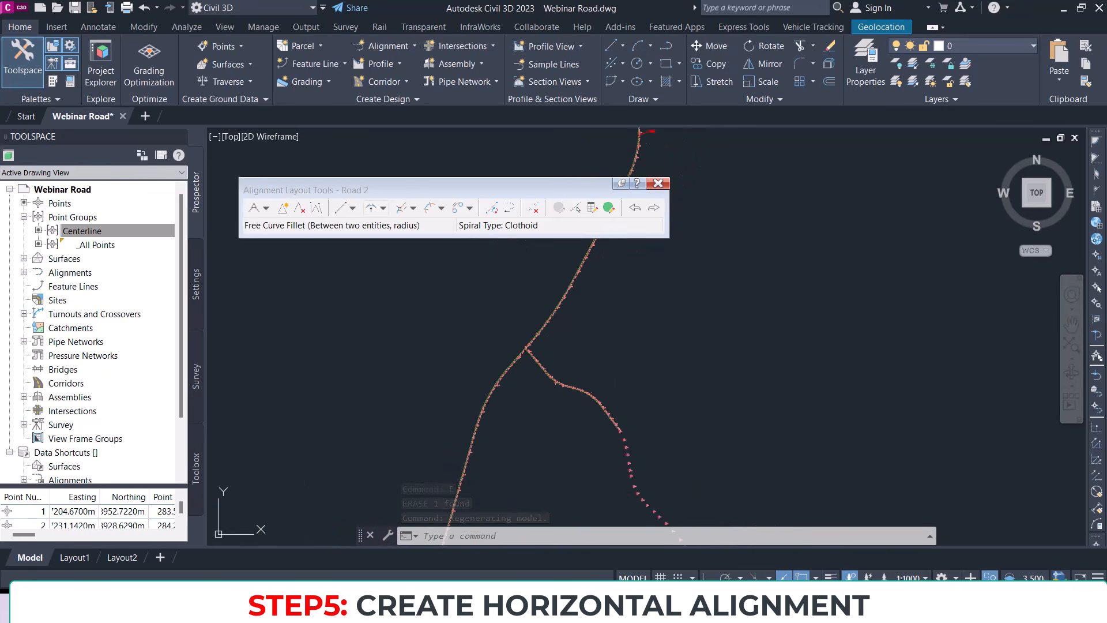
pyautogui.scroll(-2, 637, 384)
pyautogui.moveTo(637, 385); pyautogui.dragTo(531, 340, button='middle')
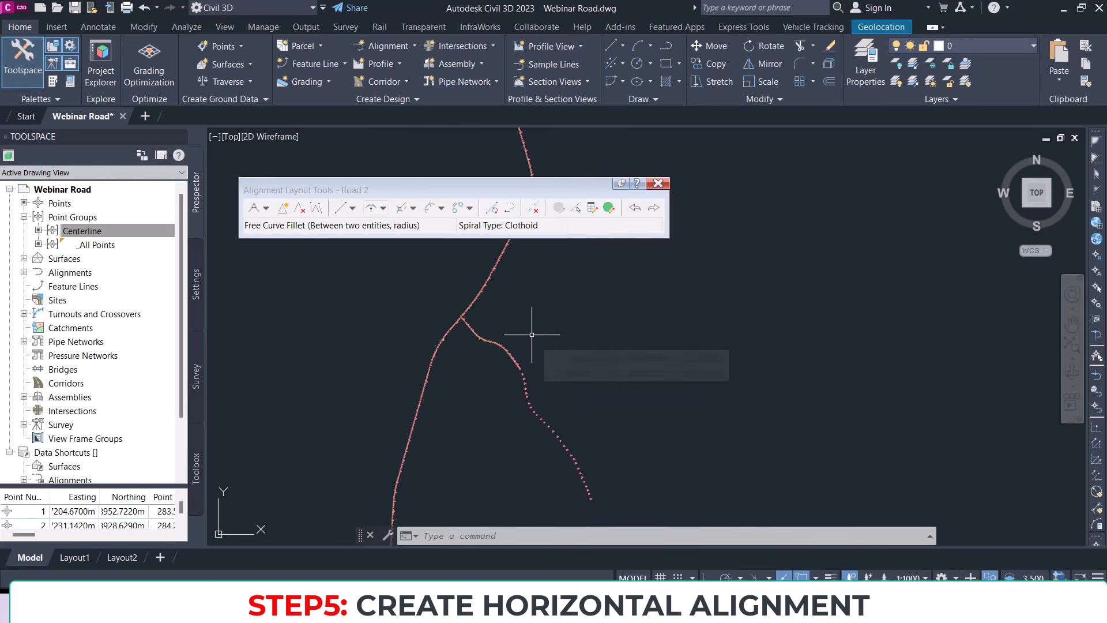
pyautogui.scroll(5, 469, 330)
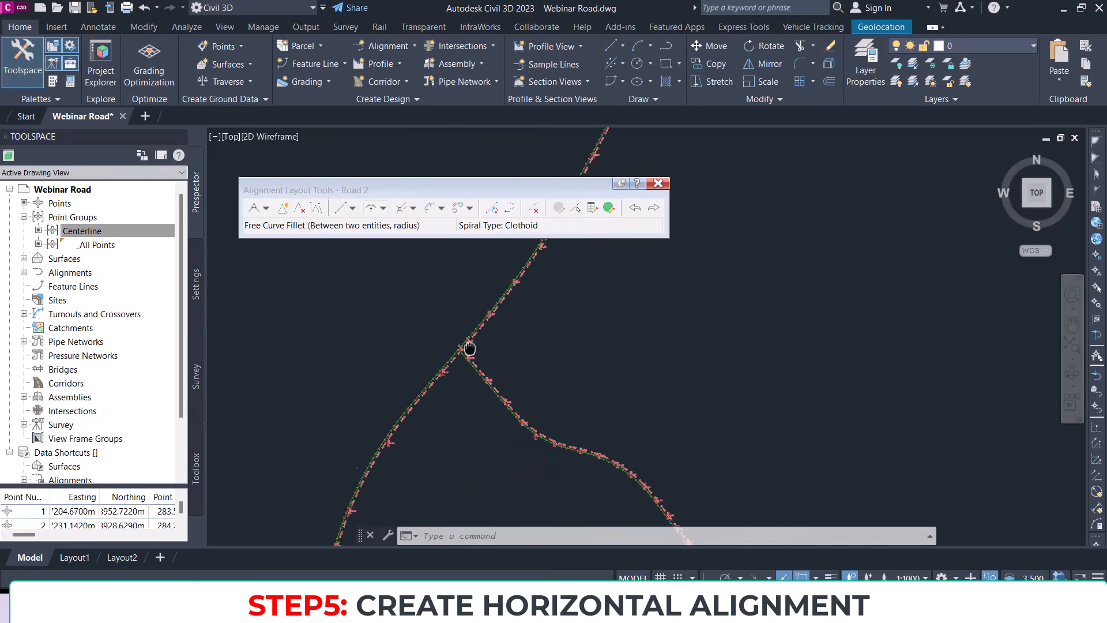
pyautogui.scroll(-6, 454, 352)
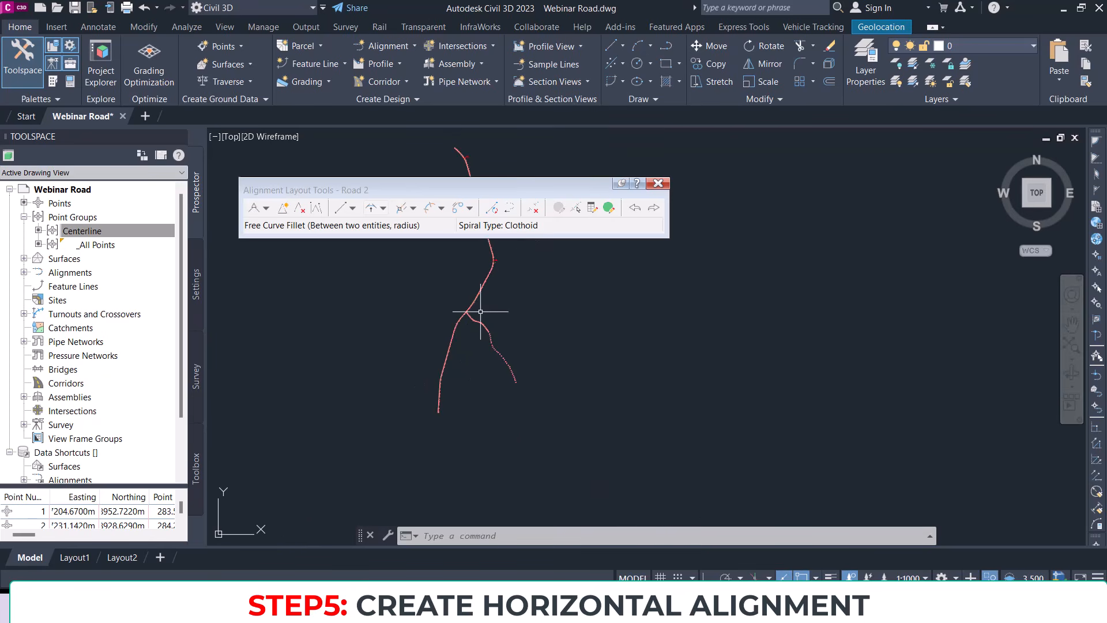
pyautogui.moveTo(500, 261)
pyautogui.mouseDown(button='middle')
pyautogui.moveTo(507, 388)
pyautogui.moveTo(530, 371)
pyautogui.mouseUp(button='middle')
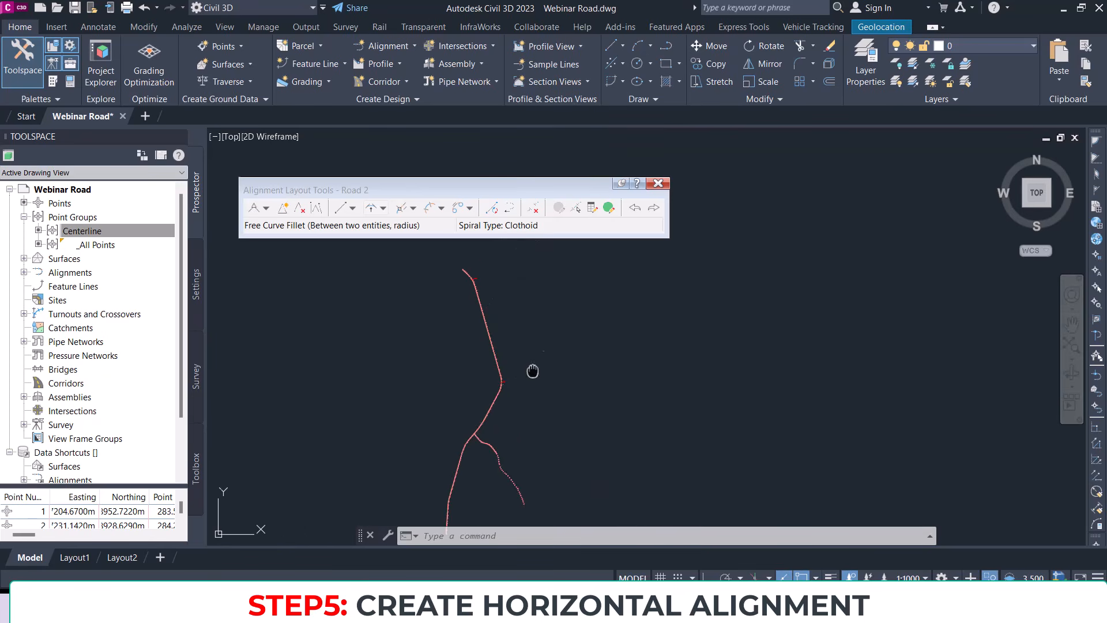
pyautogui.scroll(3, 518, 404)
pyautogui.scroll(-3, 580, 440)
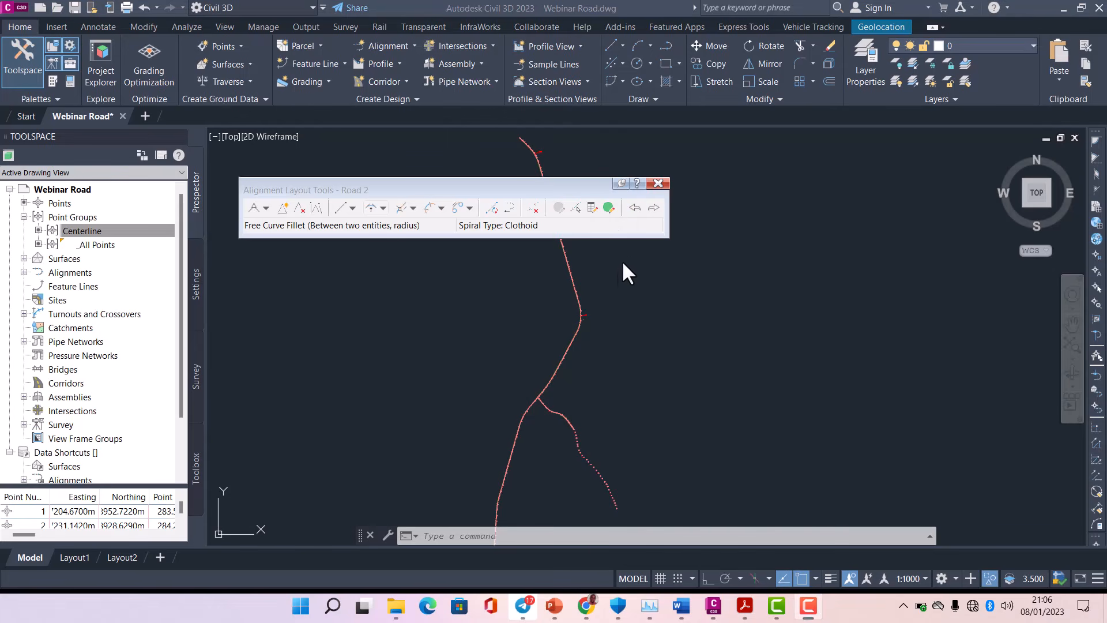
# Step: Close Road 2's alignment layout tools and look over Road 1 from the junction up to its long straight
pyautogui.click(658, 183)
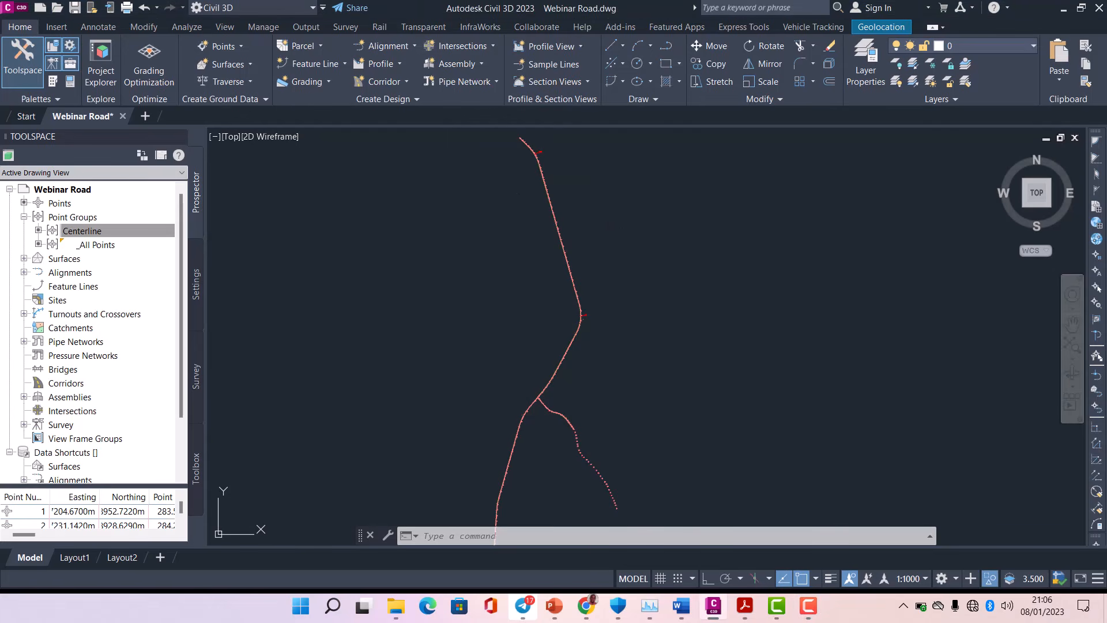
pyautogui.scroll(5, 539, 407)
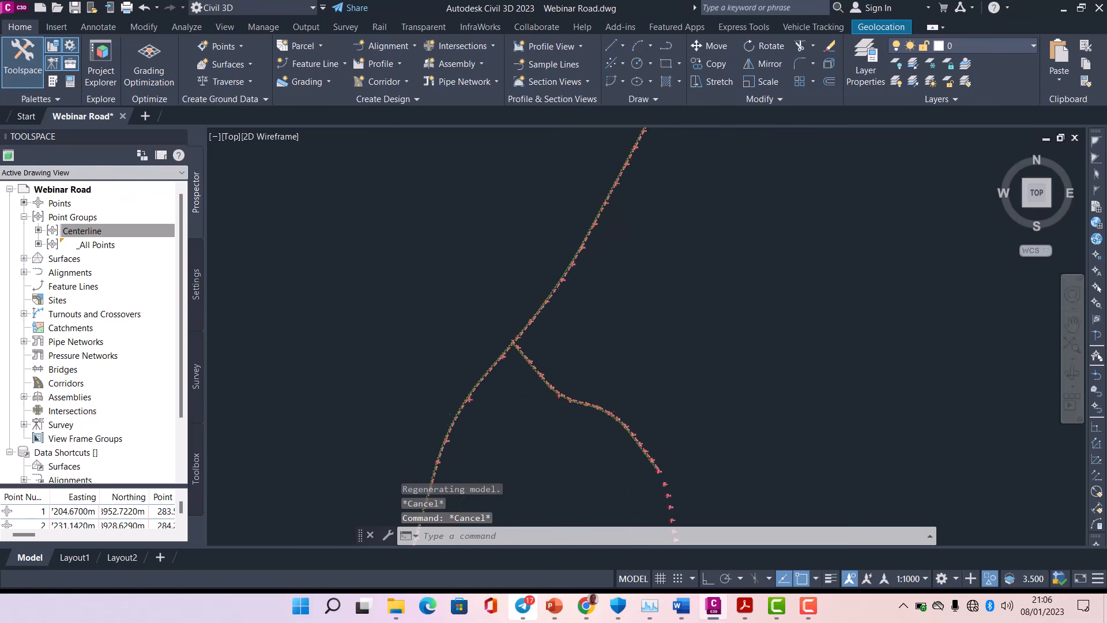
pyautogui.moveTo(506, 309)
pyautogui.mouseDown(button='middle')
pyautogui.moveTo(632, 309)
pyautogui.moveTo(608, 331)
pyautogui.mouseUp(button='middle')
pyautogui.scroll(-6, 632, 309)
pyautogui.scroll(6, 611, 392)
pyautogui.moveTo(598, 410); pyautogui.dragTo(605, 389, button='middle')
pyautogui.scroll(8, 610, 237)
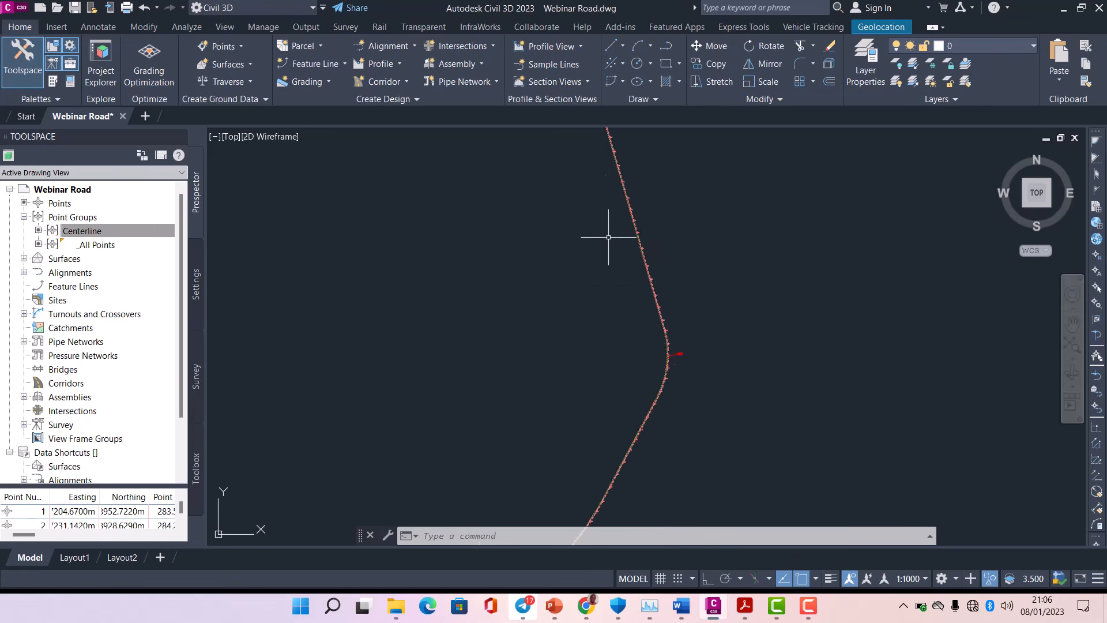
pyautogui.scroll(-2, 629, 297)
pyautogui.scroll(4, 623, 288)
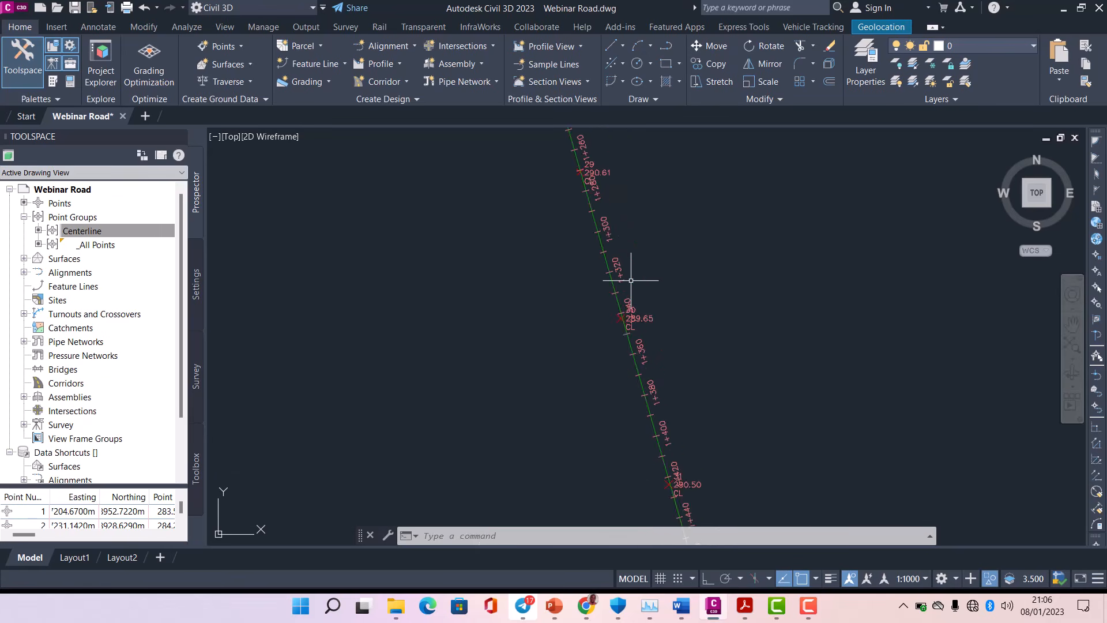
# Step: Sample EG Surface along the full length of Road 1 as a surface profile and start drawing it in a profile view
pyautogui.click(609, 284)
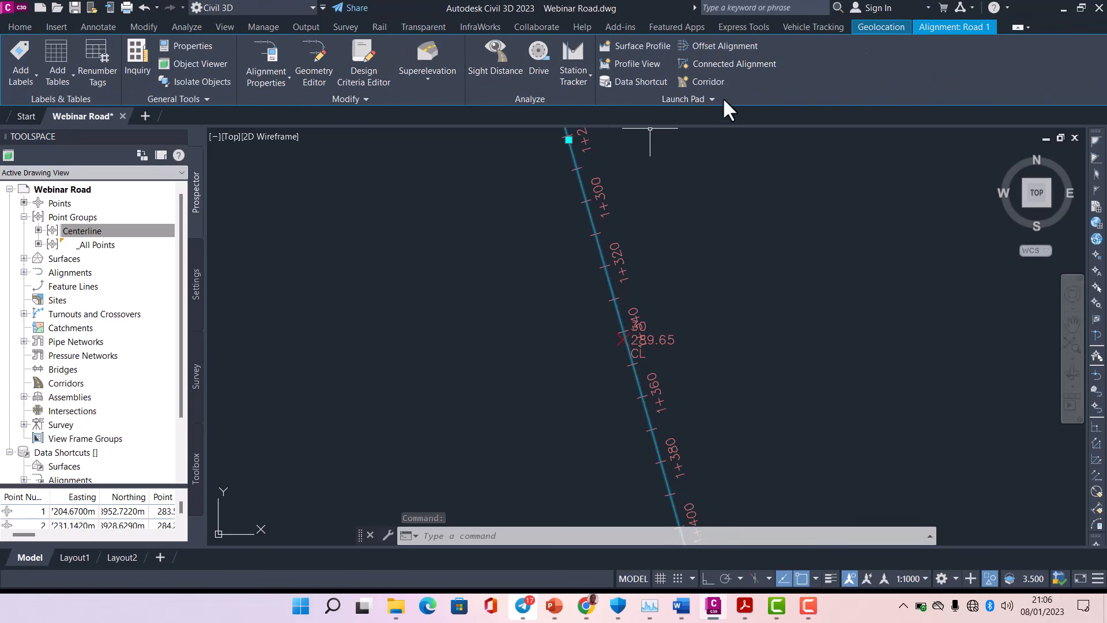
pyautogui.click(639, 47)
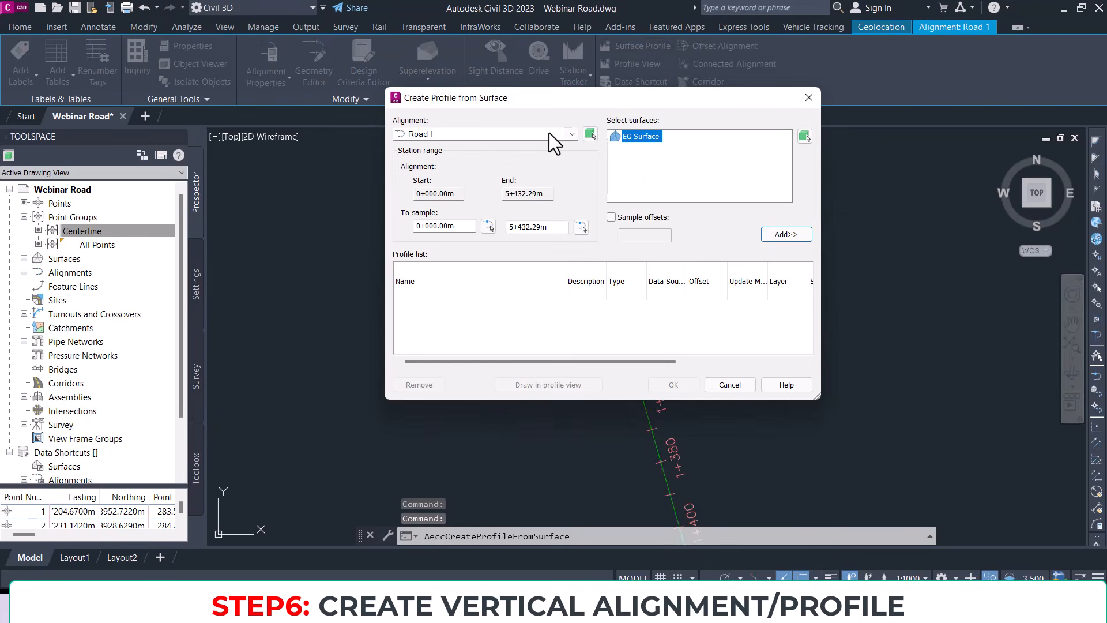
pyautogui.moveTo(586, 98); pyautogui.dragTo(715, 123)
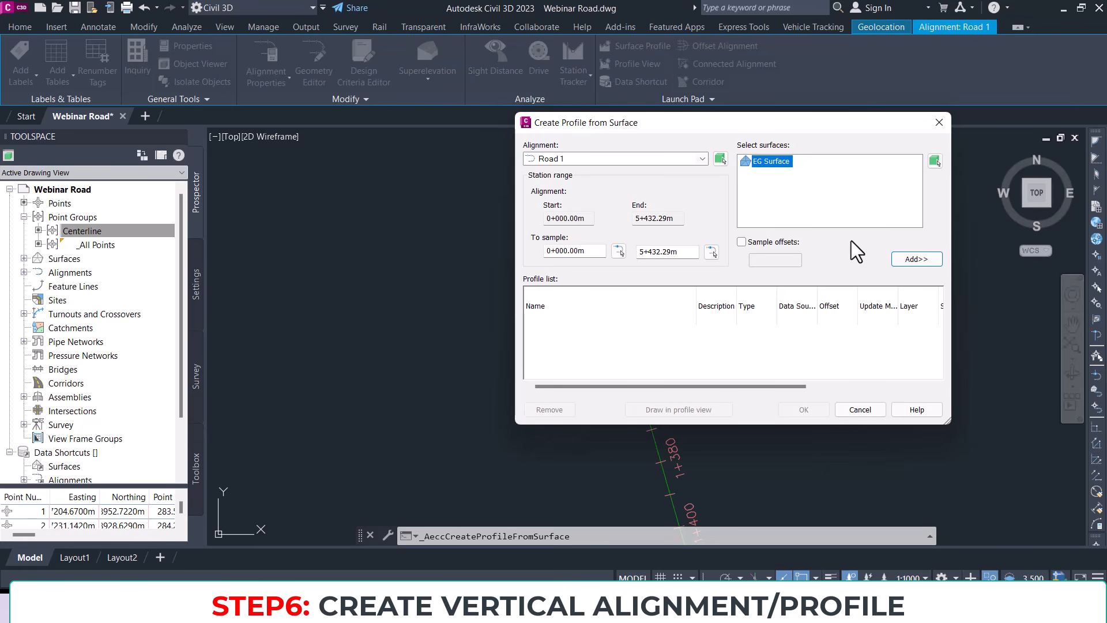
pyautogui.click(914, 259)
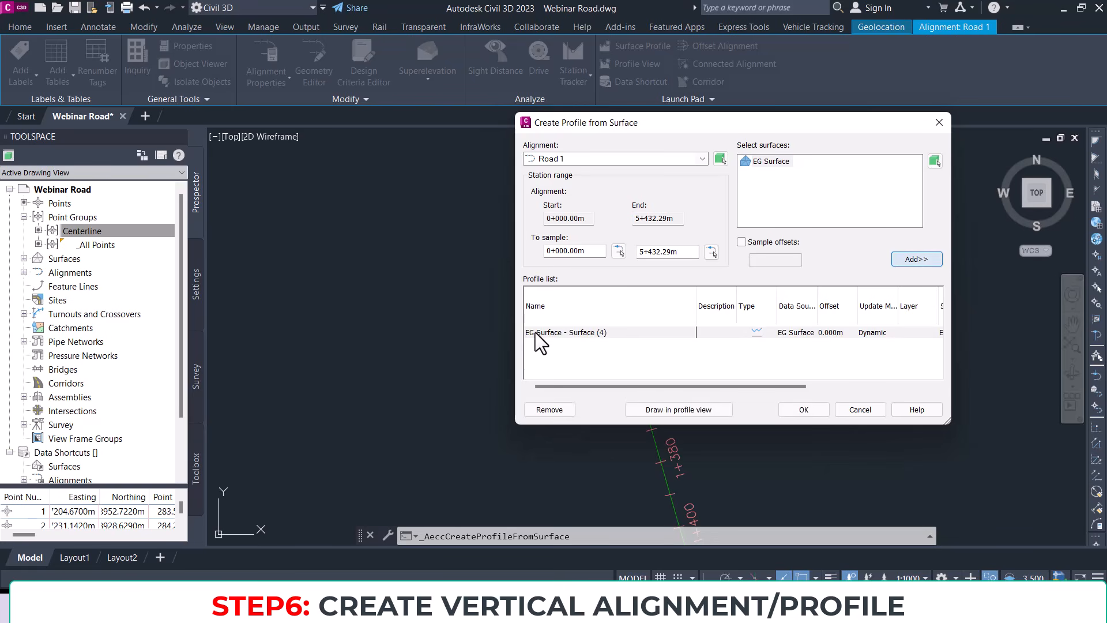
pyautogui.click(601, 334)
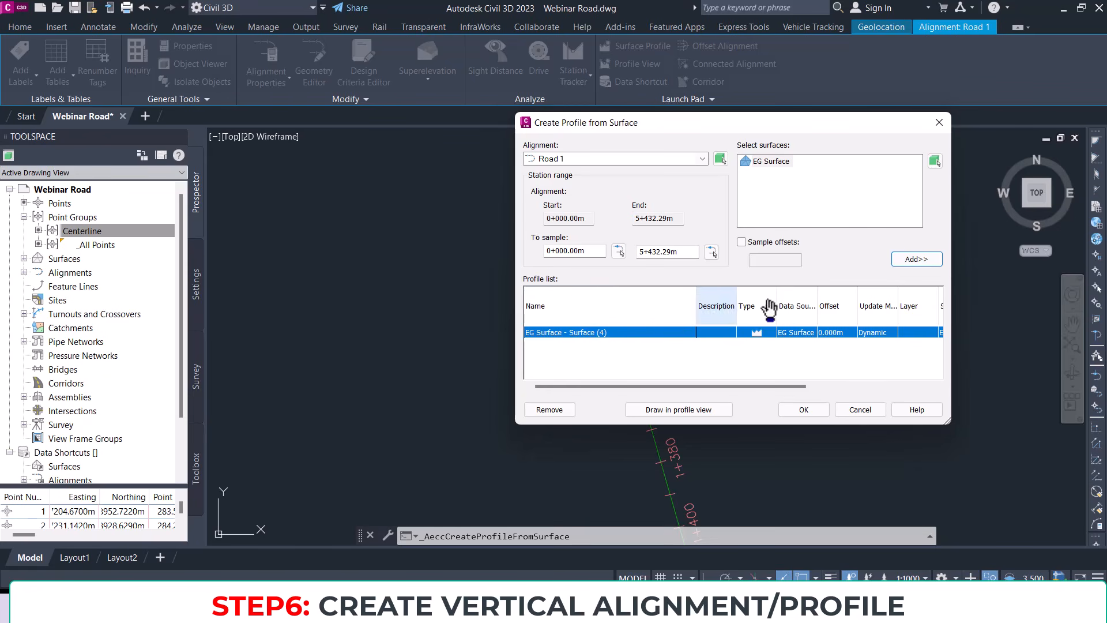
pyautogui.click(686, 410)
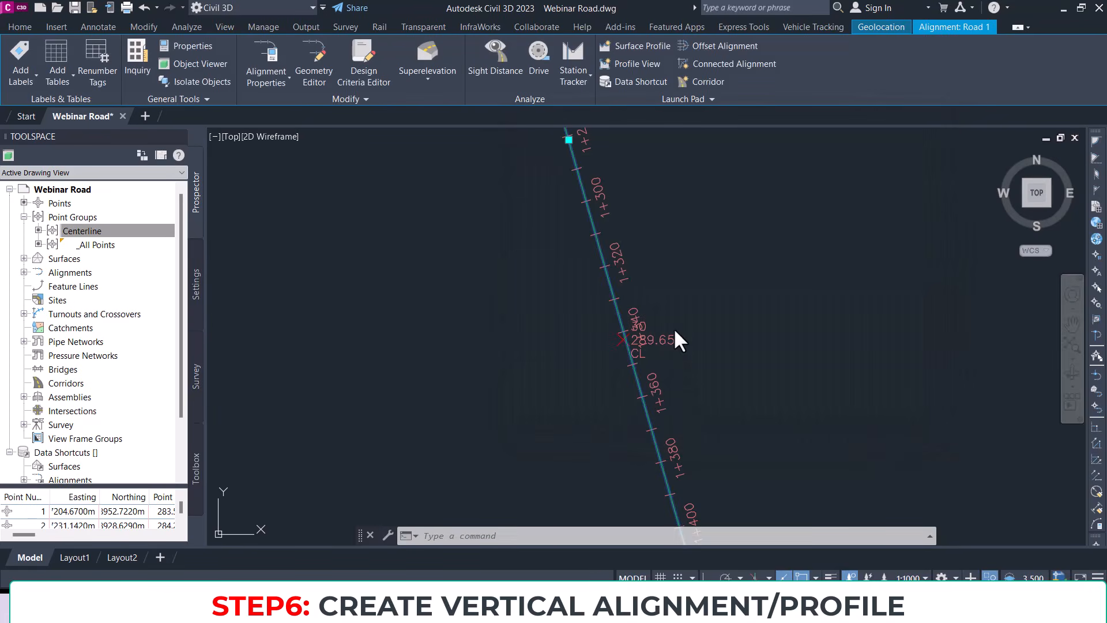
# Step: Name the new profile view "Road 1 Profile View" and keep the Profile View style
pyautogui.moveTo(408, 23); pyautogui.dragTo(715, 99)
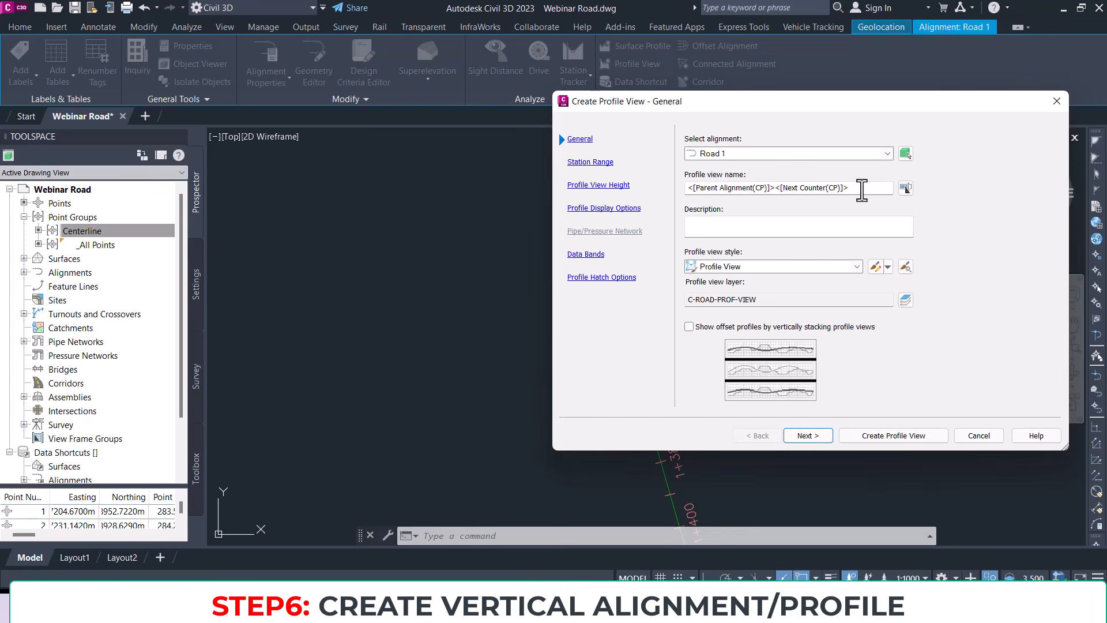
pyautogui.moveTo(858, 187); pyautogui.dragTo(638, 184)
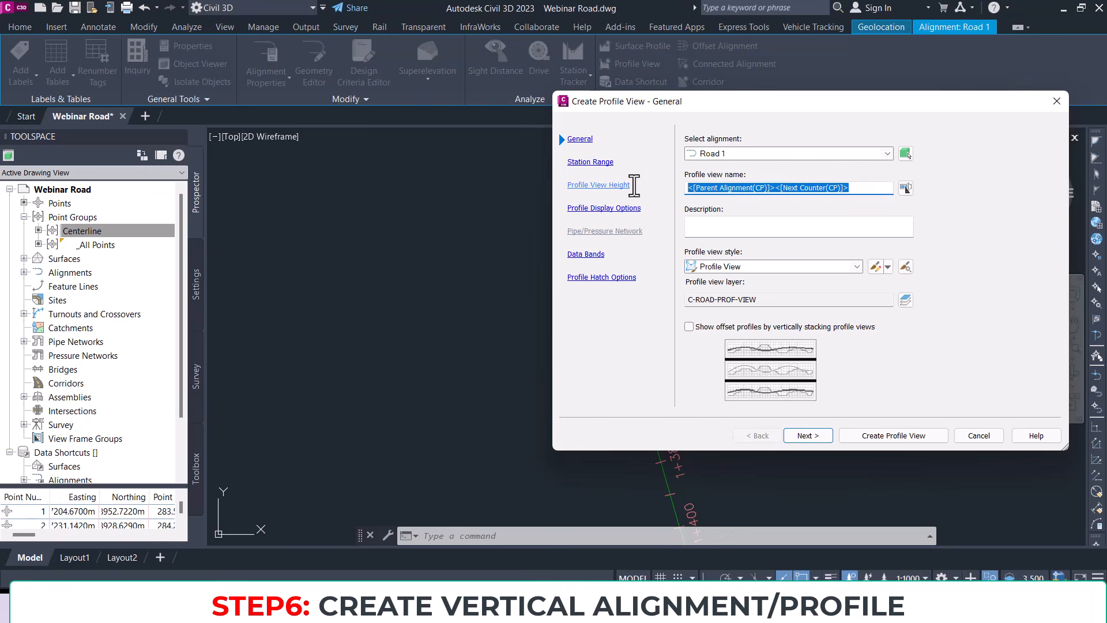
pyautogui.write('Road 1 Profile View')
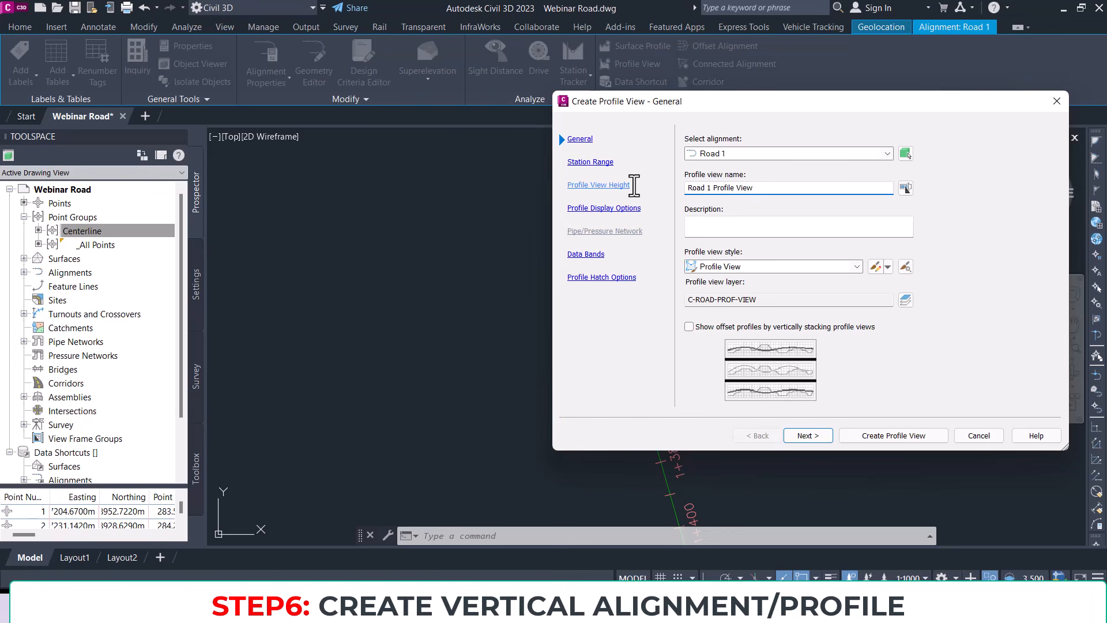
pyautogui.click(734, 228)
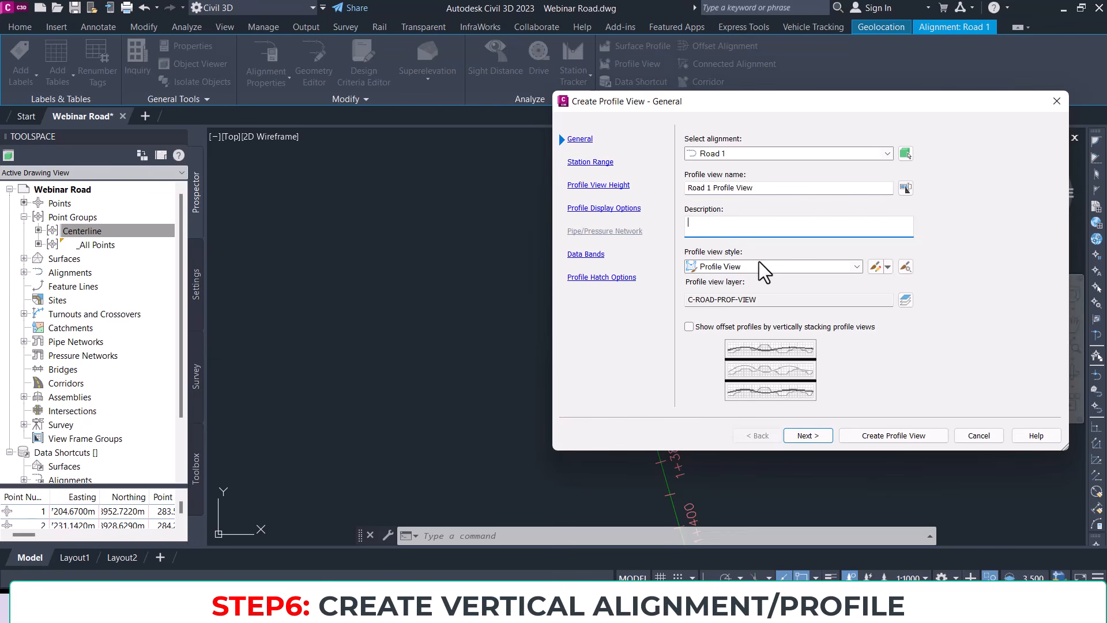
pyautogui.click(823, 266)
pyautogui.click(822, 266)
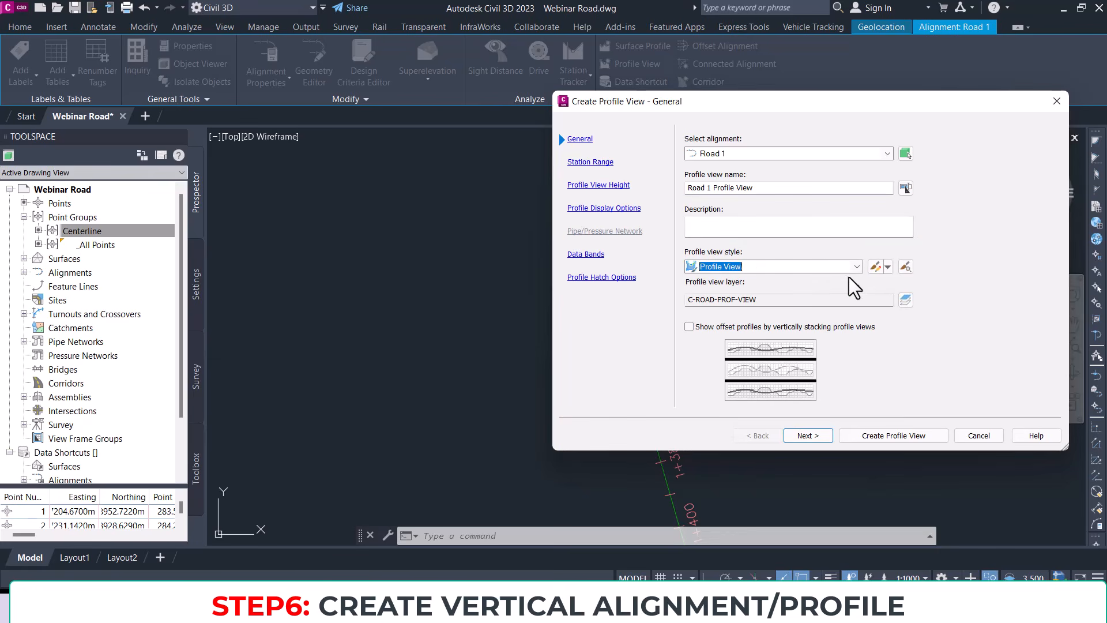
pyautogui.click(849, 271)
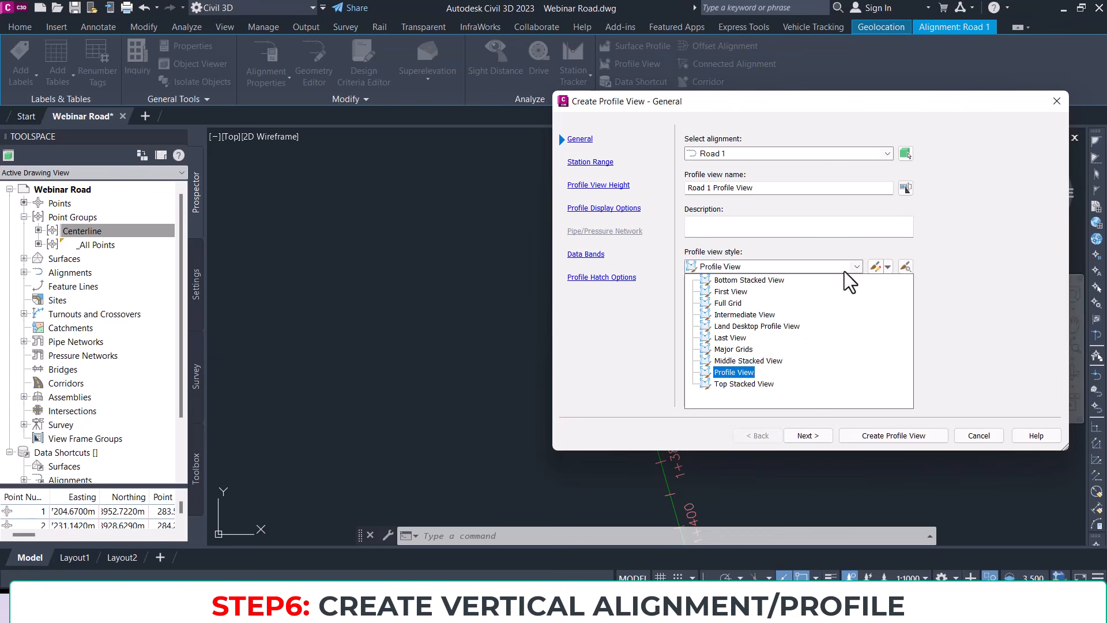
pyautogui.click(742, 372)
pyautogui.click(889, 266)
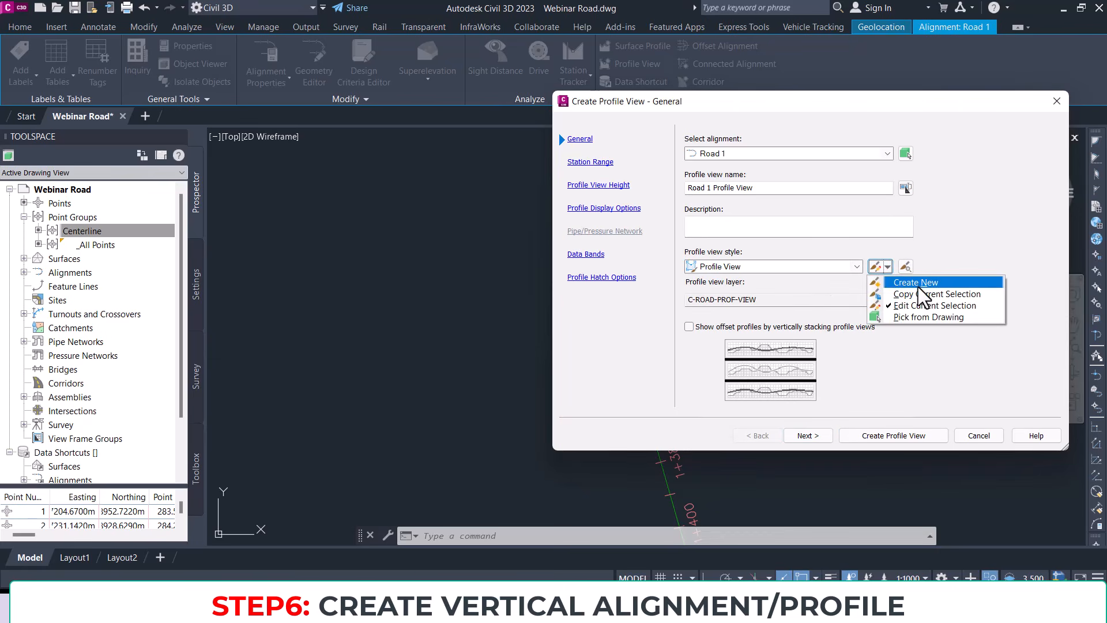
pyautogui.click(823, 286)
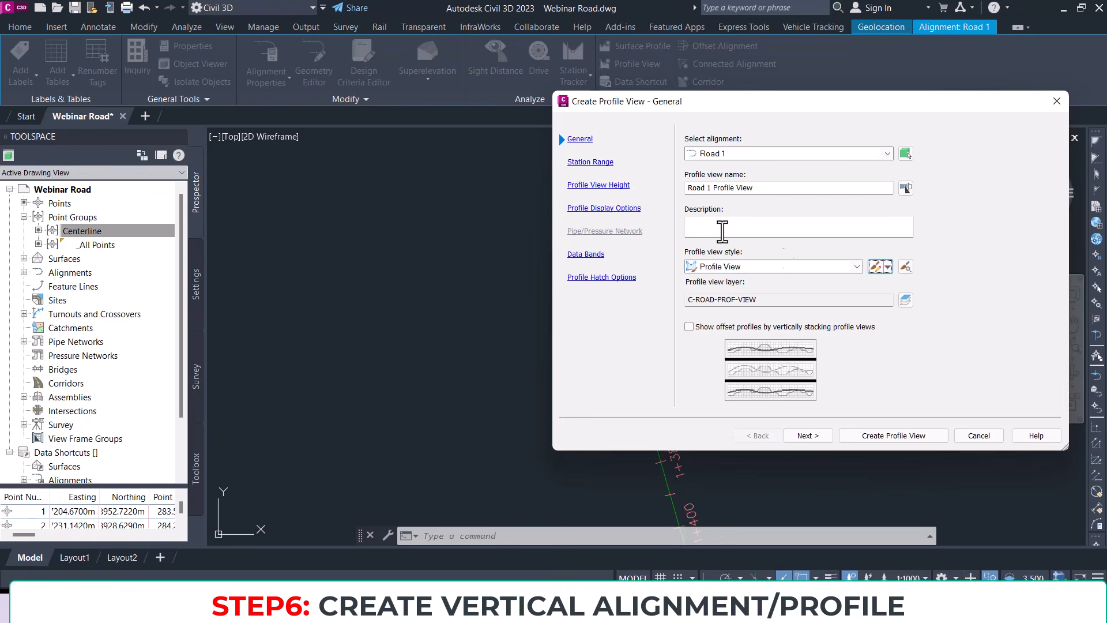
# Step: Review the profile view's height, display, data band and hatch settings, keeping the station range automatic
pyautogui.click(586, 162)
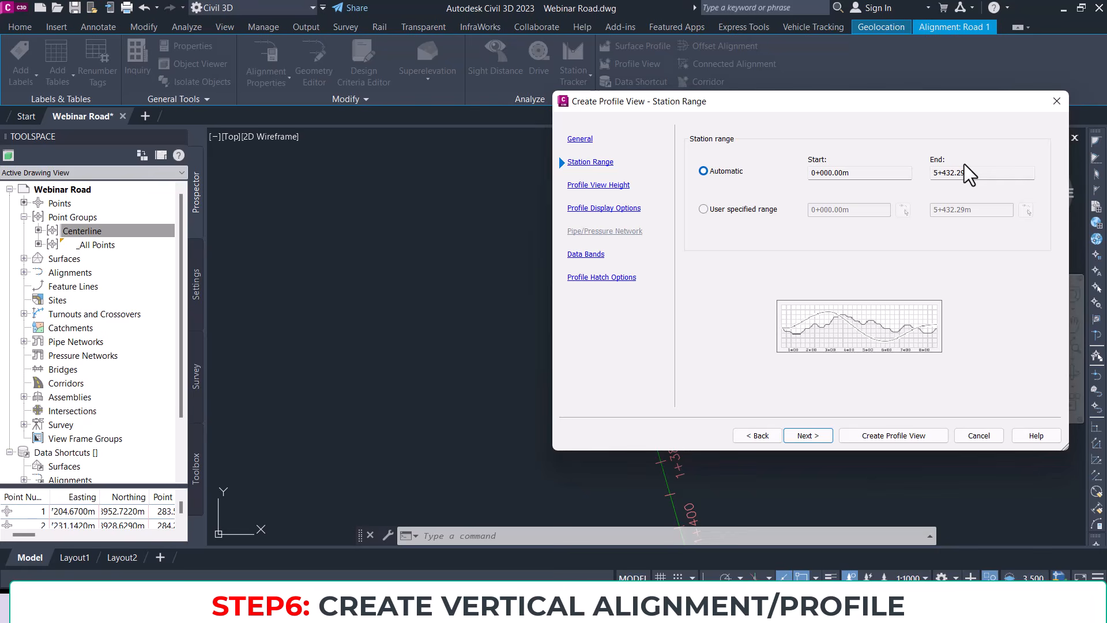
pyautogui.click(705, 210)
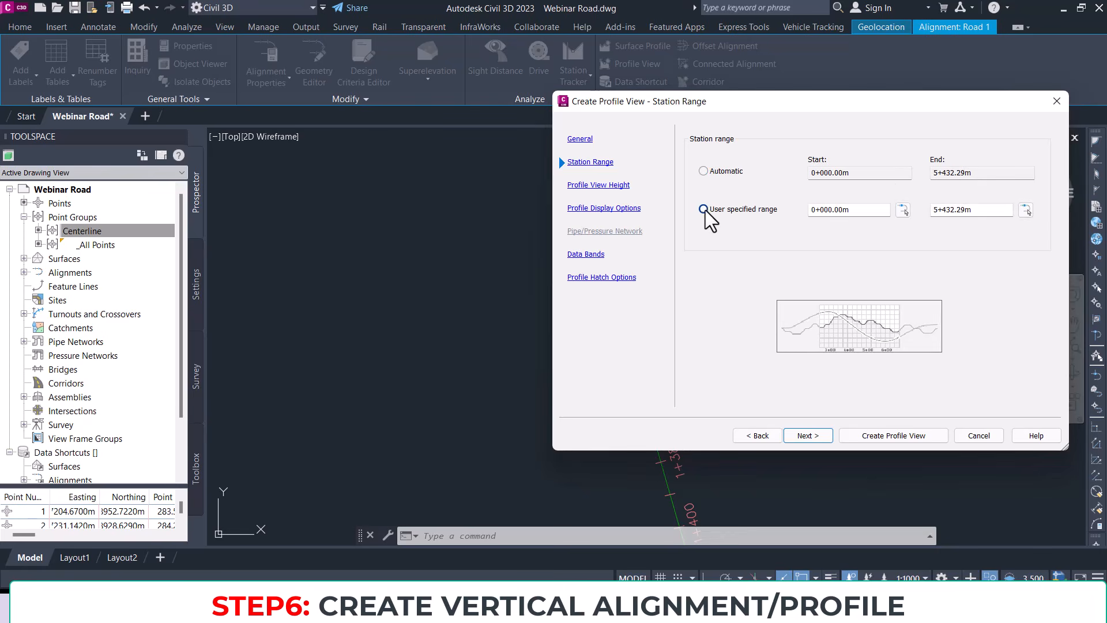
pyautogui.click(704, 170)
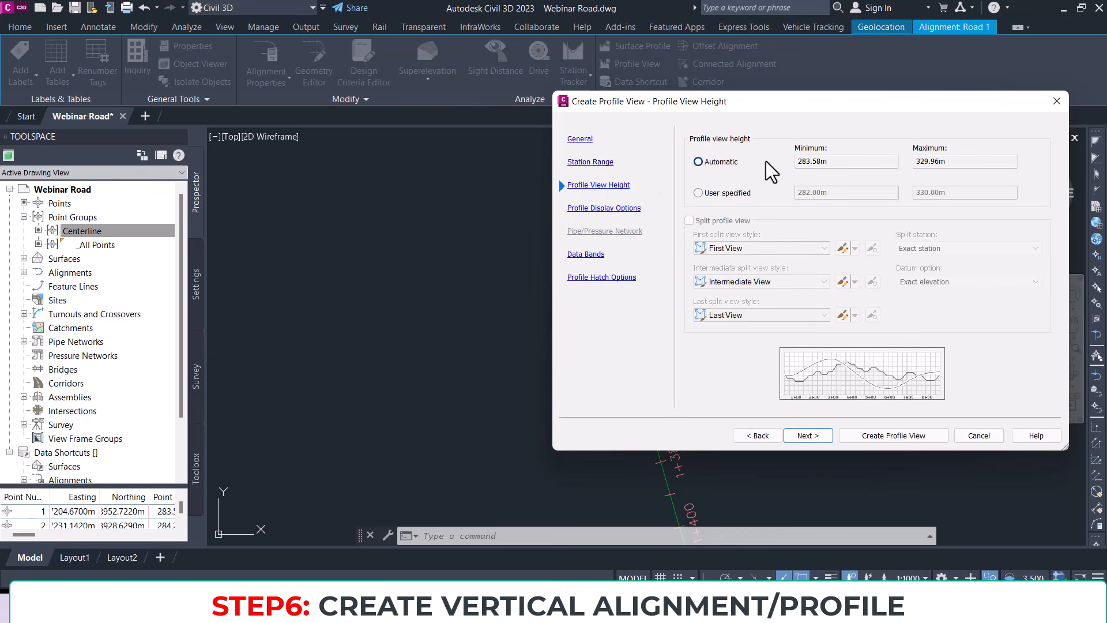
pyautogui.click(596, 210)
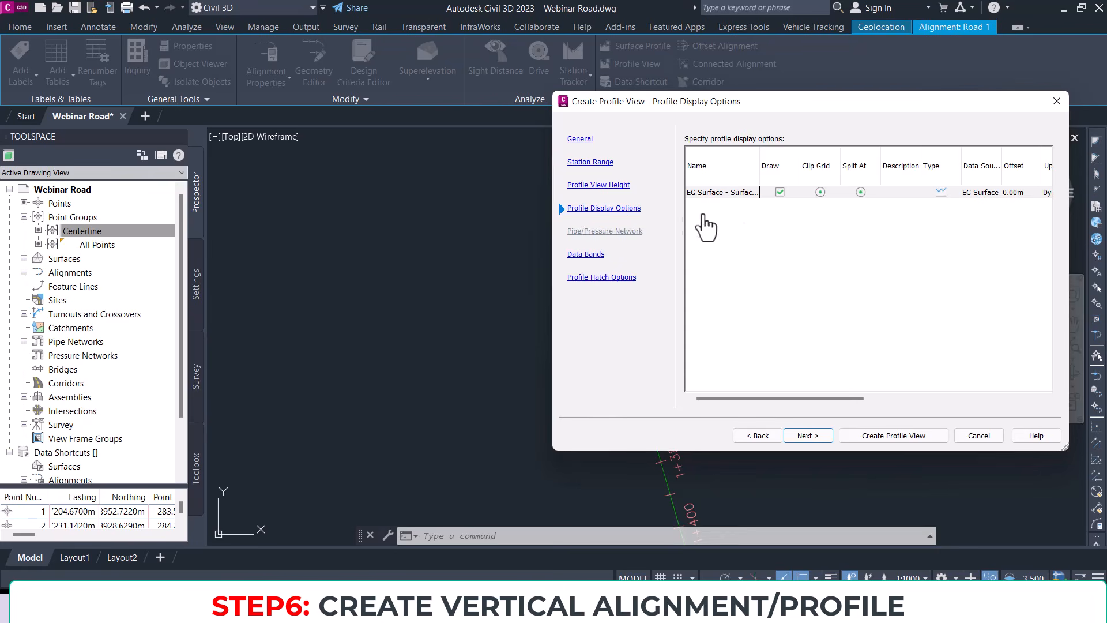
pyautogui.click(594, 256)
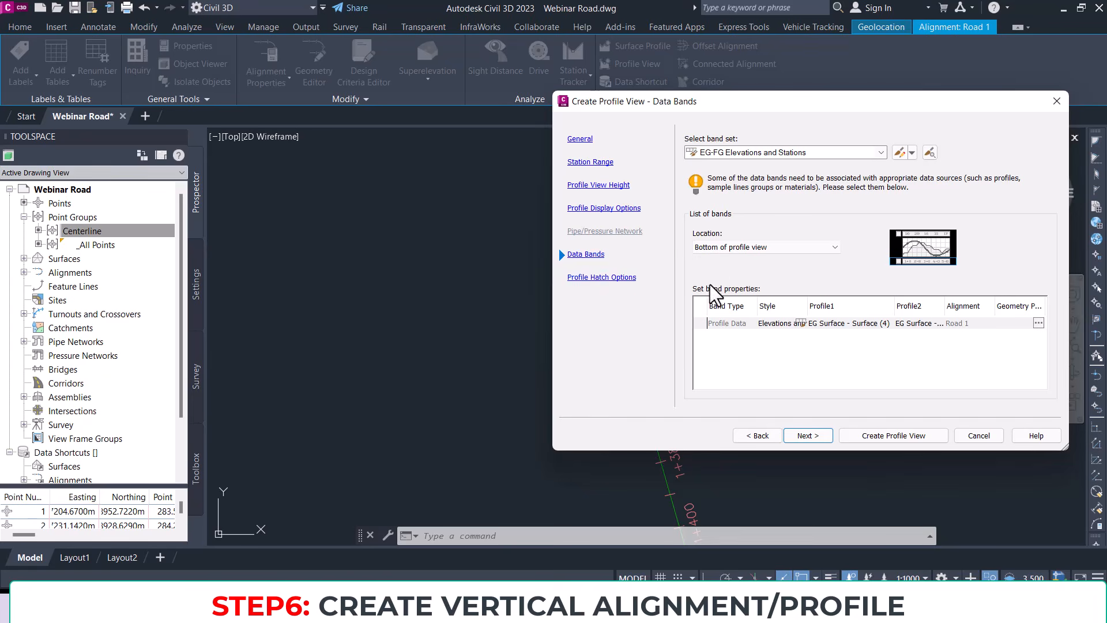
pyautogui.click(616, 277)
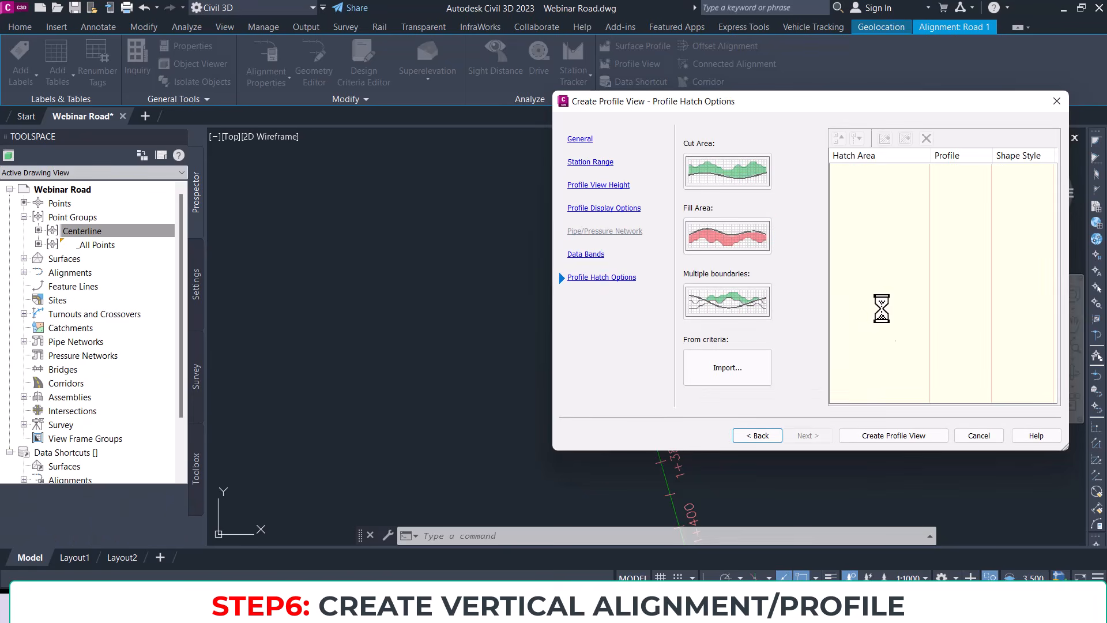
# Step: Create the profile view and place its origin in the empty area east of Road 1's northern end
pyautogui.click(881, 436)
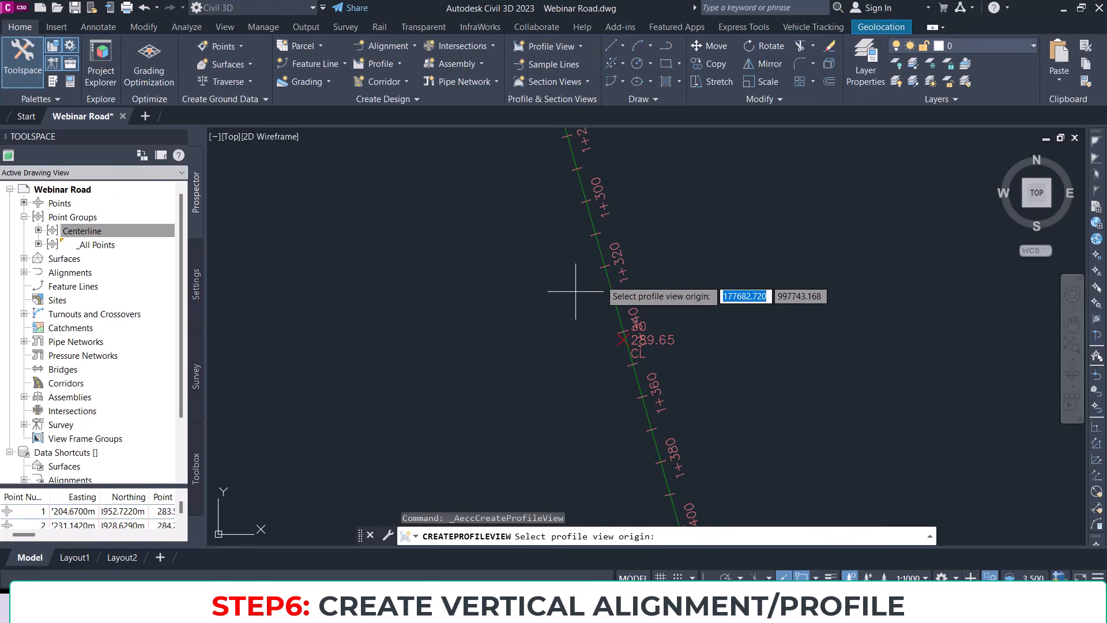
pyautogui.scroll(-5, 637, 274)
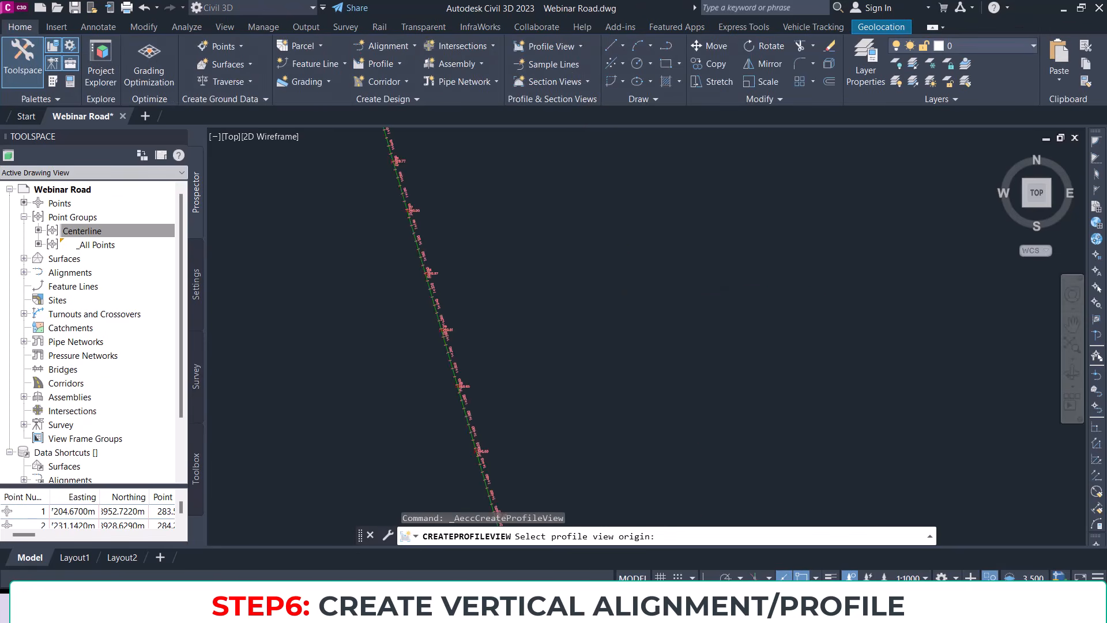
pyautogui.scroll(1, 637, 302)
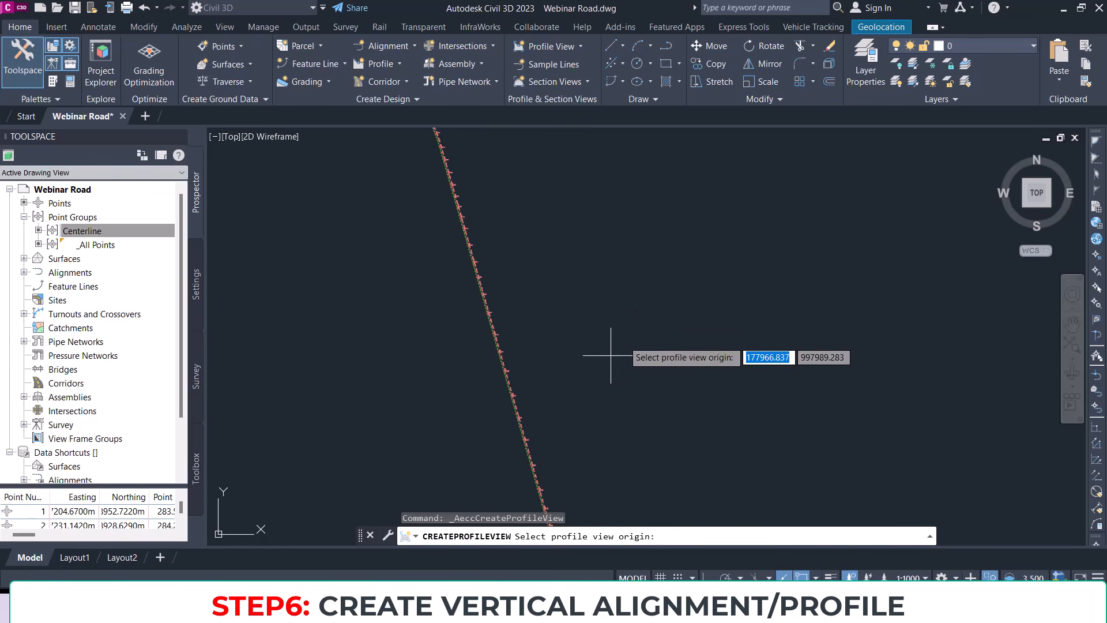
pyautogui.scroll(-2, 662, 317)
pyautogui.moveTo(697, 254); pyautogui.dragTo(589, 328, button='middle')
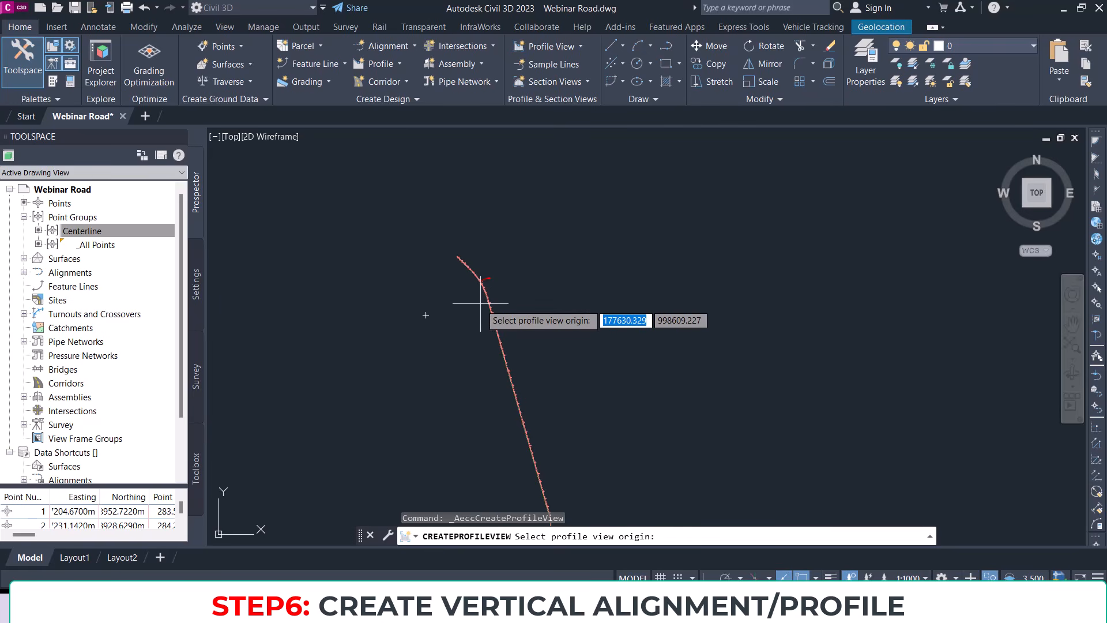
pyautogui.scroll(2, 665, 288)
pyautogui.scroll(-2, 664, 289)
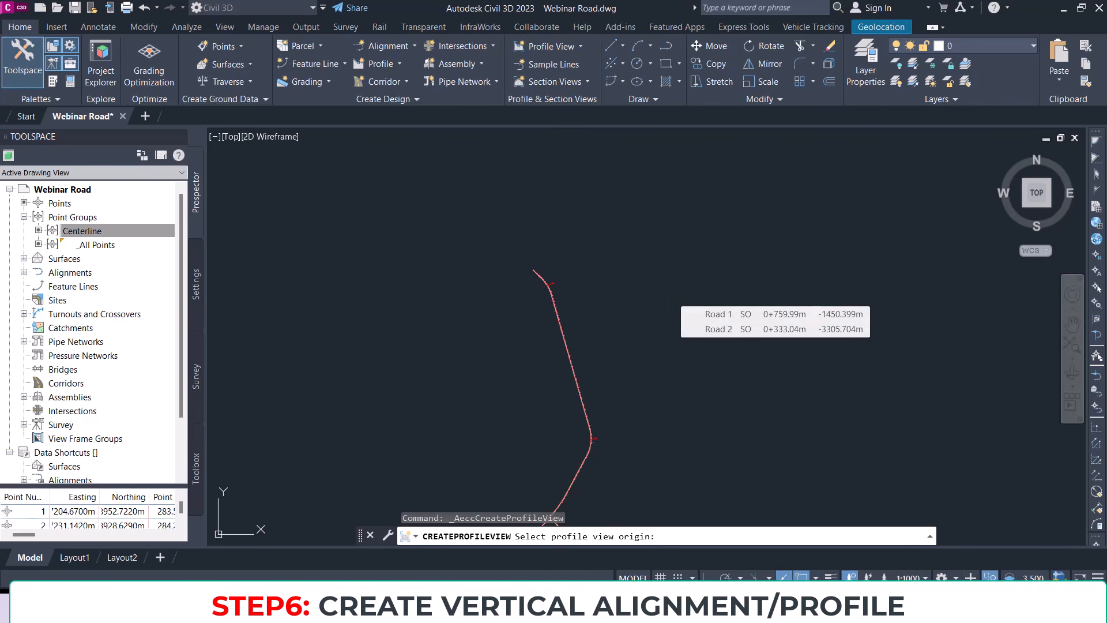
pyautogui.click(670, 292)
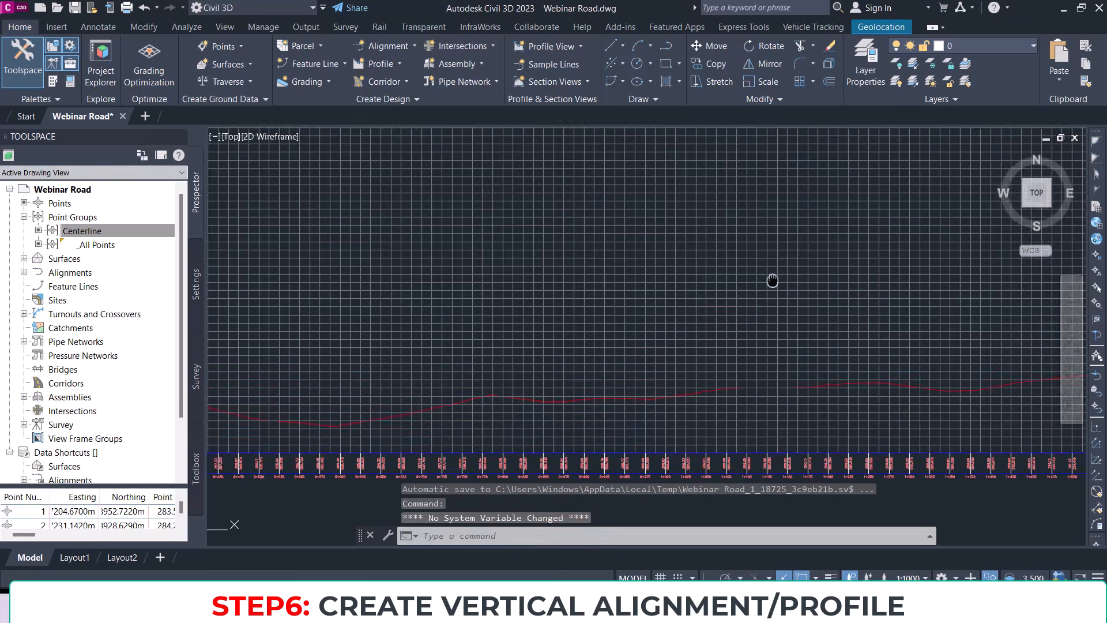
# Step: Examine the existing ground line, grid and data bands along the Road 1 profile view, ending at its start
pyautogui.scroll(6, 766, 353)
pyautogui.scroll(-6, 766, 353)
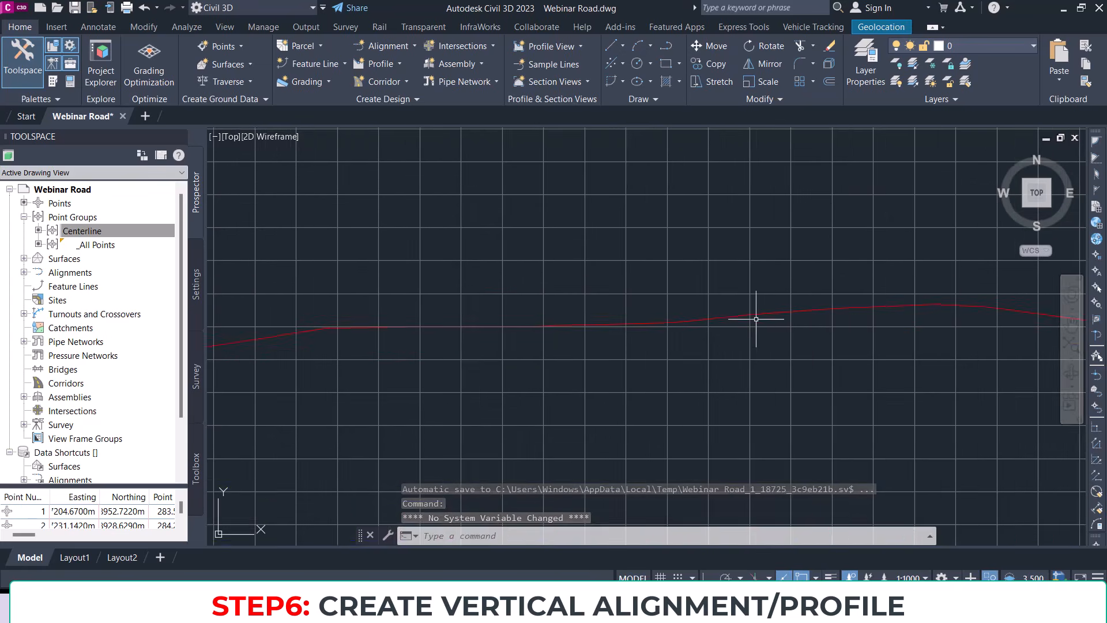
pyautogui.moveTo(408, 352); pyautogui.dragTo(445, 363, button='middle')
pyautogui.moveTo(929, 329); pyautogui.dragTo(537, 379, button='middle')
pyautogui.moveTo(938, 355); pyautogui.dragTo(593, 366, button='middle')
pyautogui.moveTo(842, 356); pyautogui.dragTo(715, 252, button='middle')
pyautogui.scroll(2, 818, 288)
pyautogui.moveTo(819, 289); pyautogui.dragTo(562, 367, button='middle')
pyautogui.moveTo(871, 326); pyautogui.dragTo(620, 324, button='middle')
pyautogui.moveTo(928, 300); pyautogui.dragTo(621, 306, button='middle')
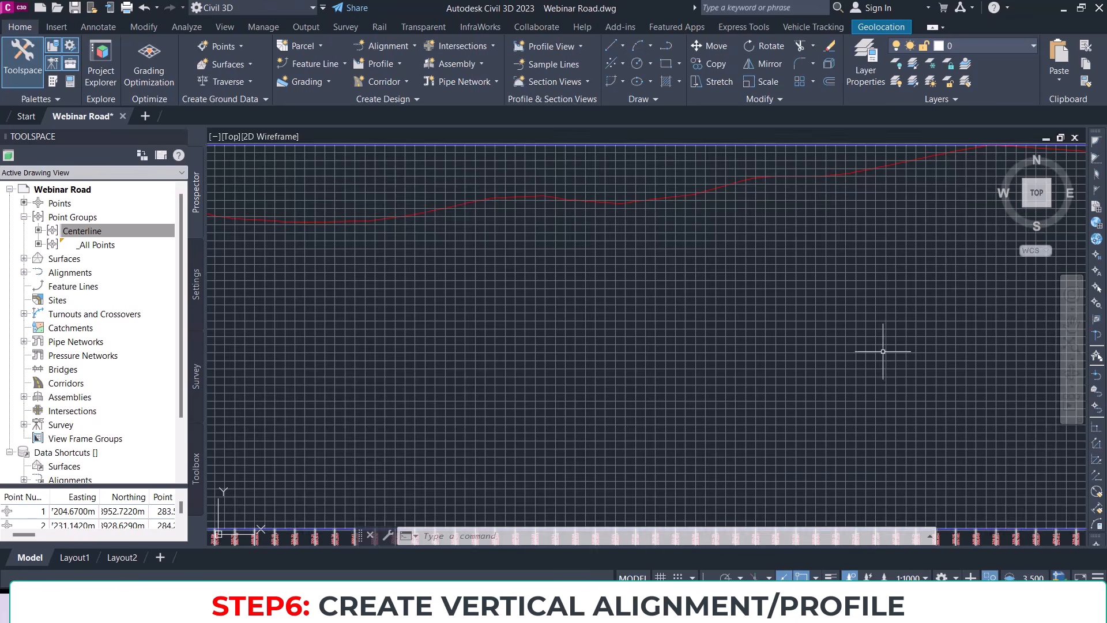
pyautogui.scroll(-4, 735, 292)
pyautogui.moveTo(470, 322); pyautogui.dragTo(470, 289, button='middle')
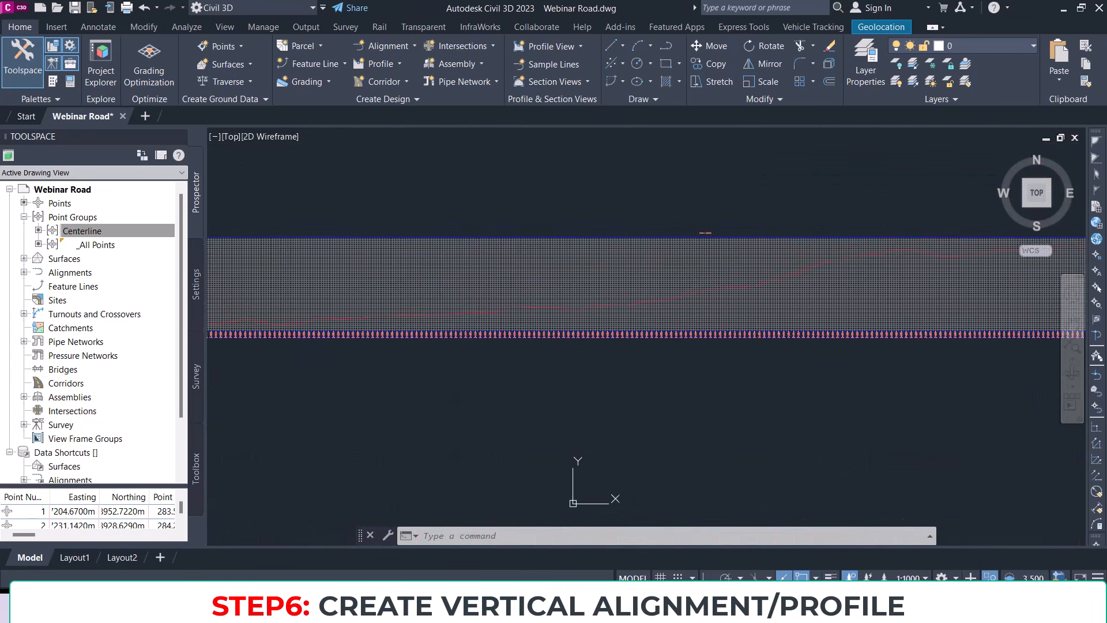
pyautogui.scroll(5, 426, 306)
pyautogui.scroll(-4, 915, 300)
pyautogui.moveTo(400, 309); pyautogui.dragTo(502, 371, button='middle')
pyautogui.scroll(6, 629, 312)
pyautogui.scroll(-4, 605, 319)
pyautogui.scroll(-2, 608, 338)
pyautogui.scroll(4, 638, 329)
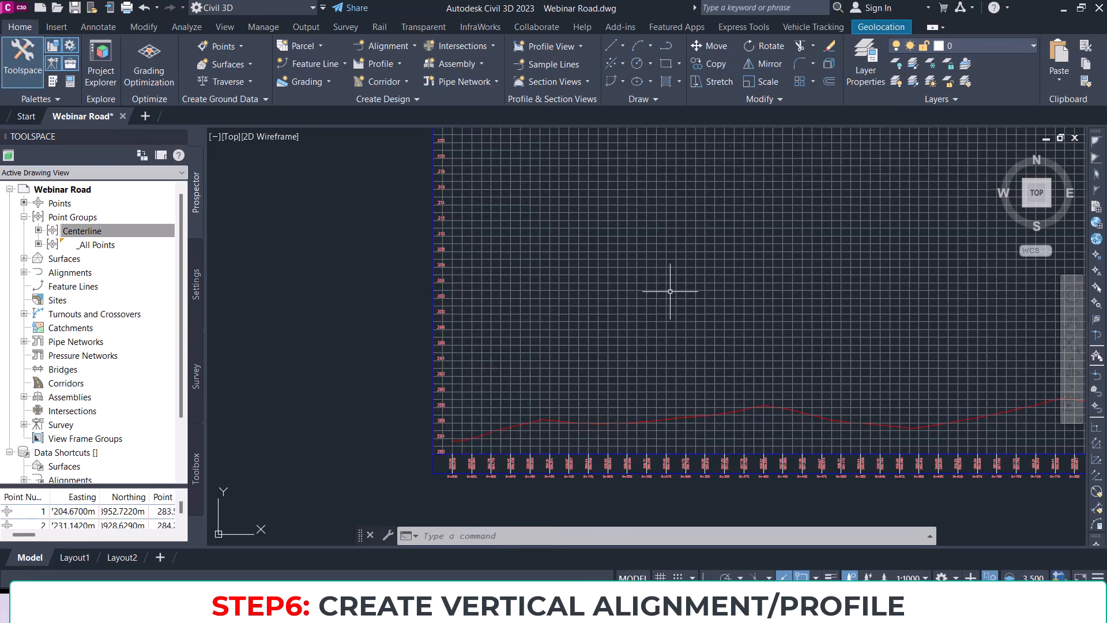
# Step: Review the Road 1 profile view's properties, covering its information, station, elevation, profile, band and hatch settings, and close them without changes
pyautogui.click(669, 295)
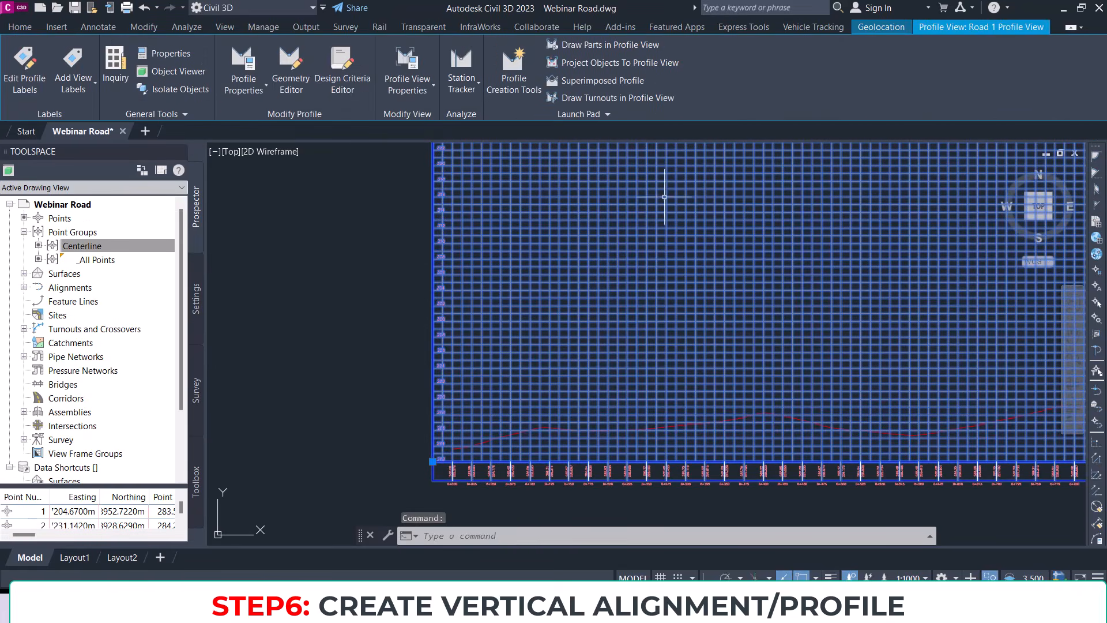
pyautogui.click(425, 88)
pyautogui.click(428, 112)
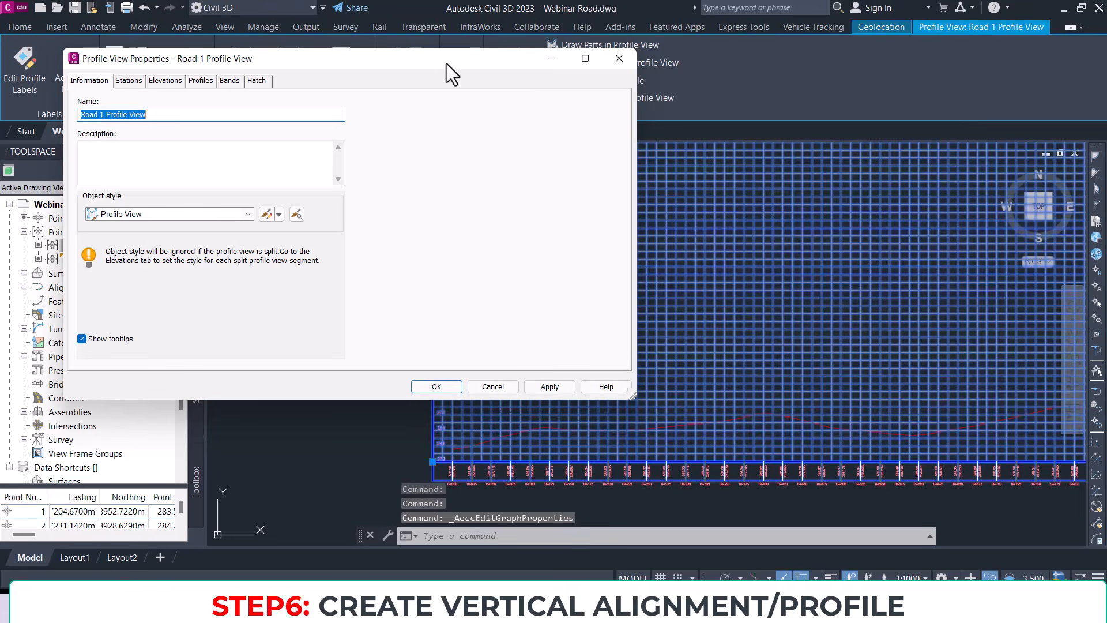
pyautogui.moveTo(445, 61); pyautogui.dragTo(886, 153)
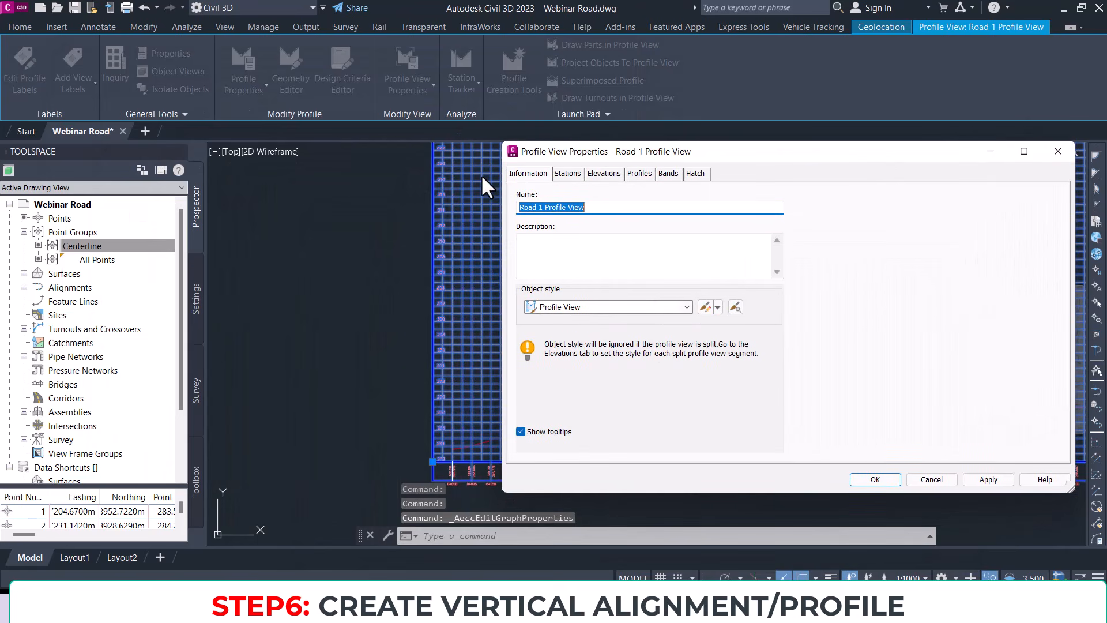
pyautogui.click(449, 178)
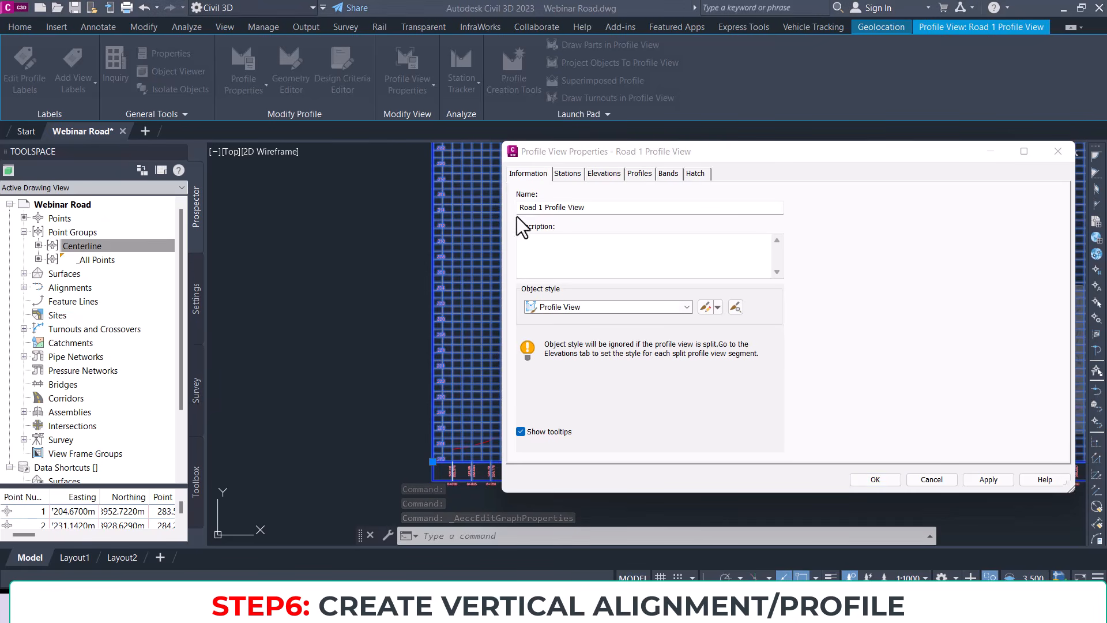
pyautogui.moveTo(585, 152); pyautogui.dragTo(538, 145)
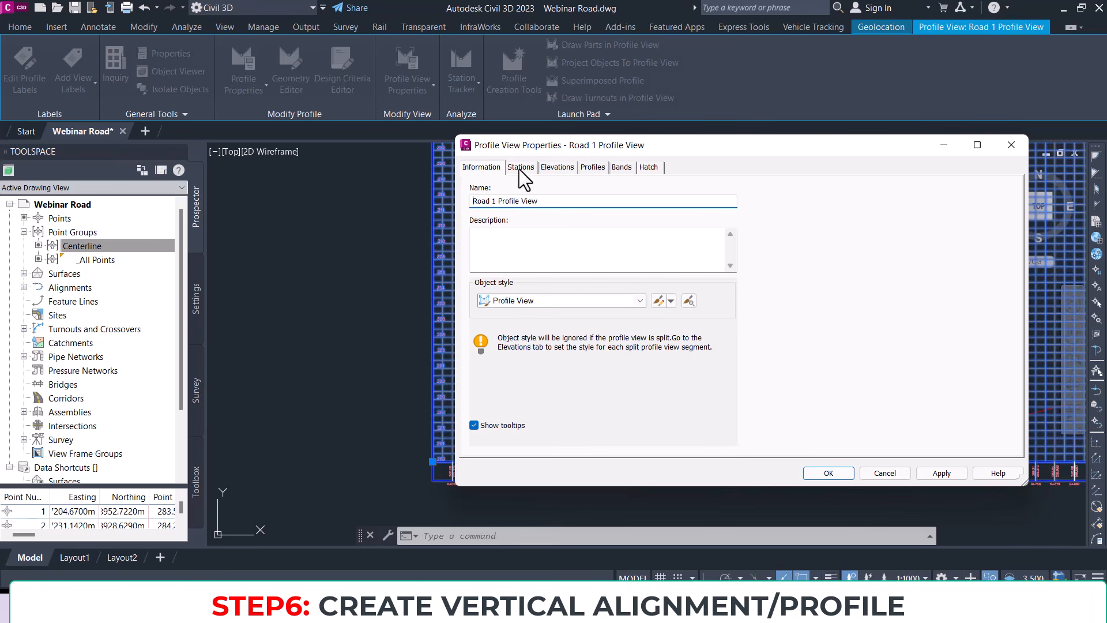
pyautogui.click(520, 167)
pyautogui.click(555, 172)
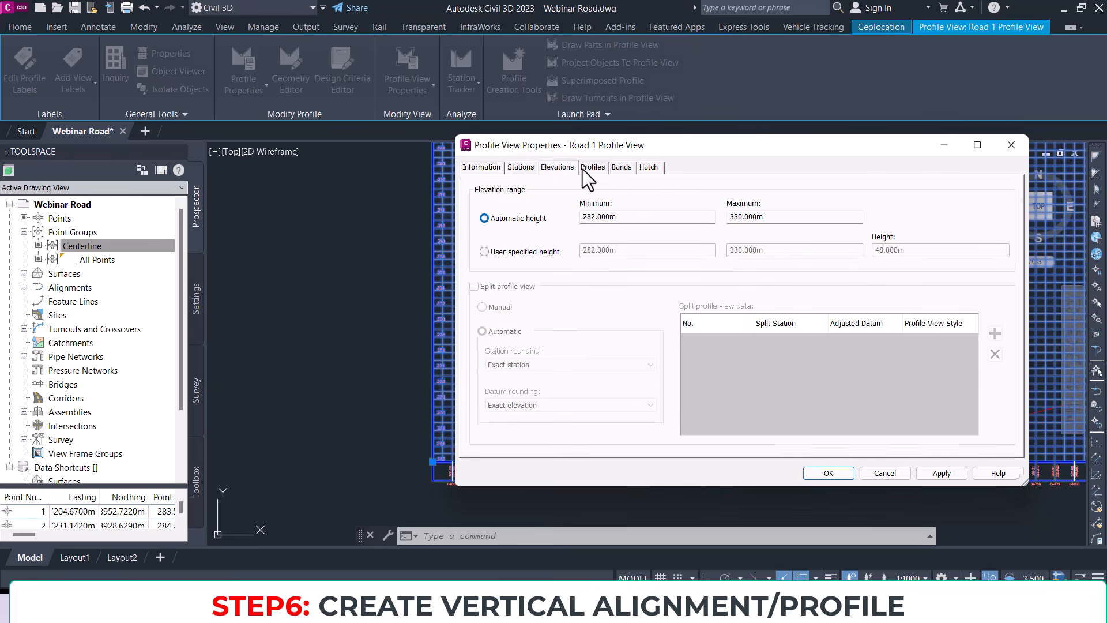
pyautogui.click(601, 166)
pyautogui.click(619, 167)
pyautogui.click(648, 168)
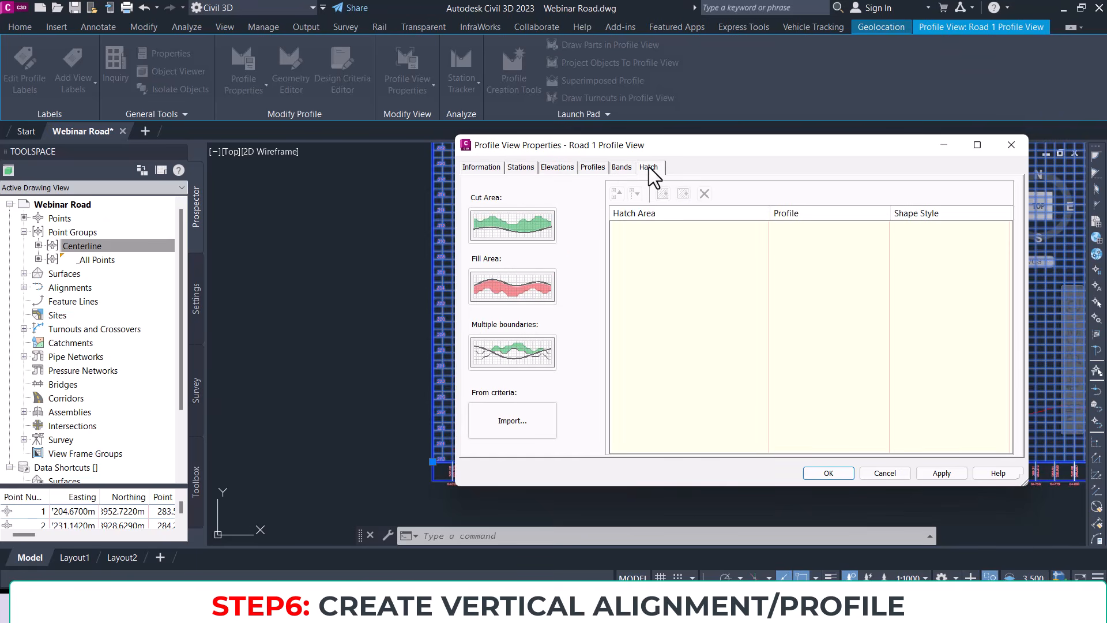
pyautogui.click(620, 167)
pyautogui.click(480, 171)
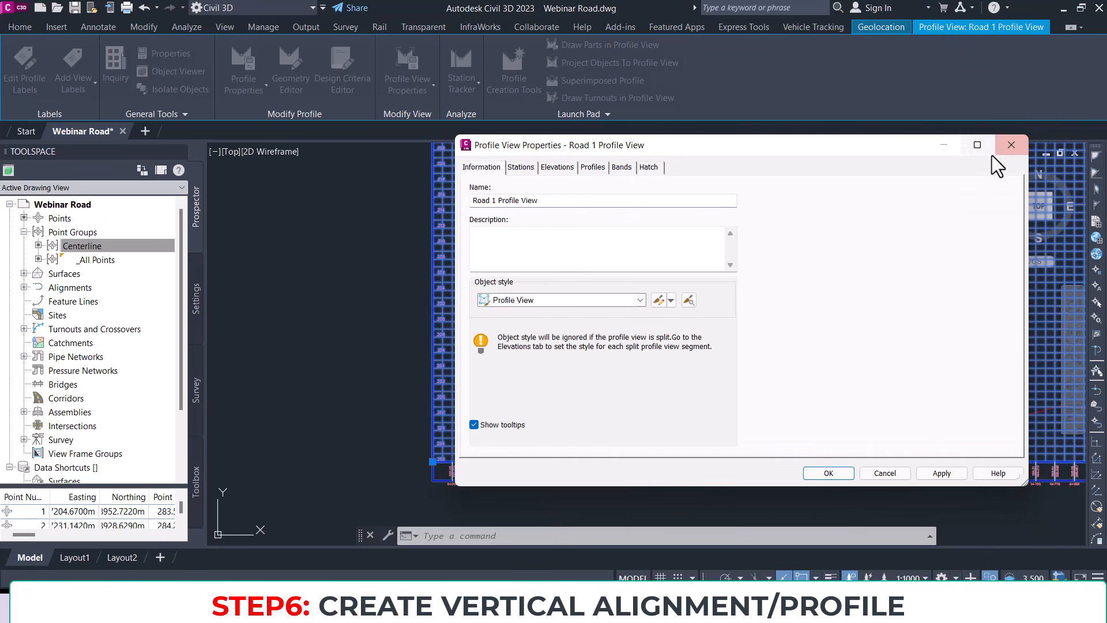
pyautogui.click(1011, 145)
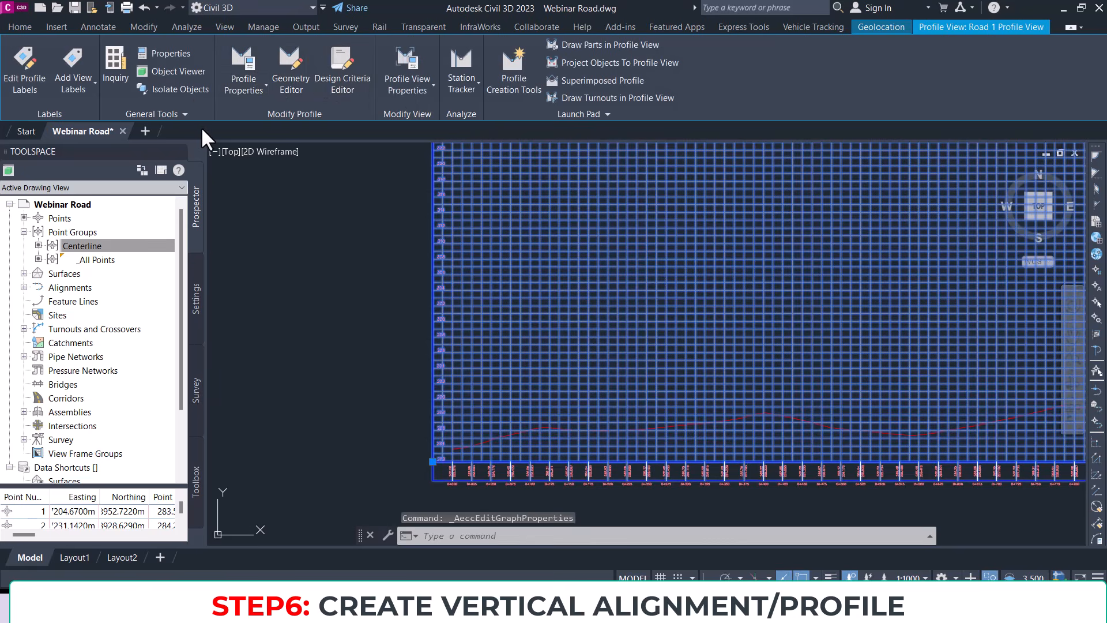
pyautogui.click(242, 89)
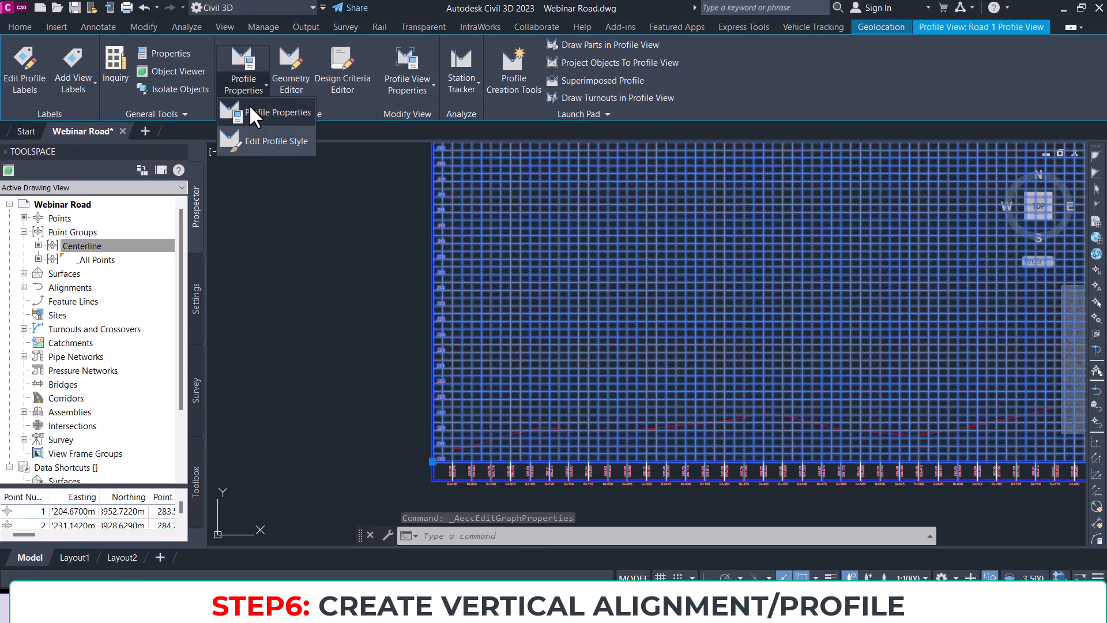
pyautogui.click(307, 143)
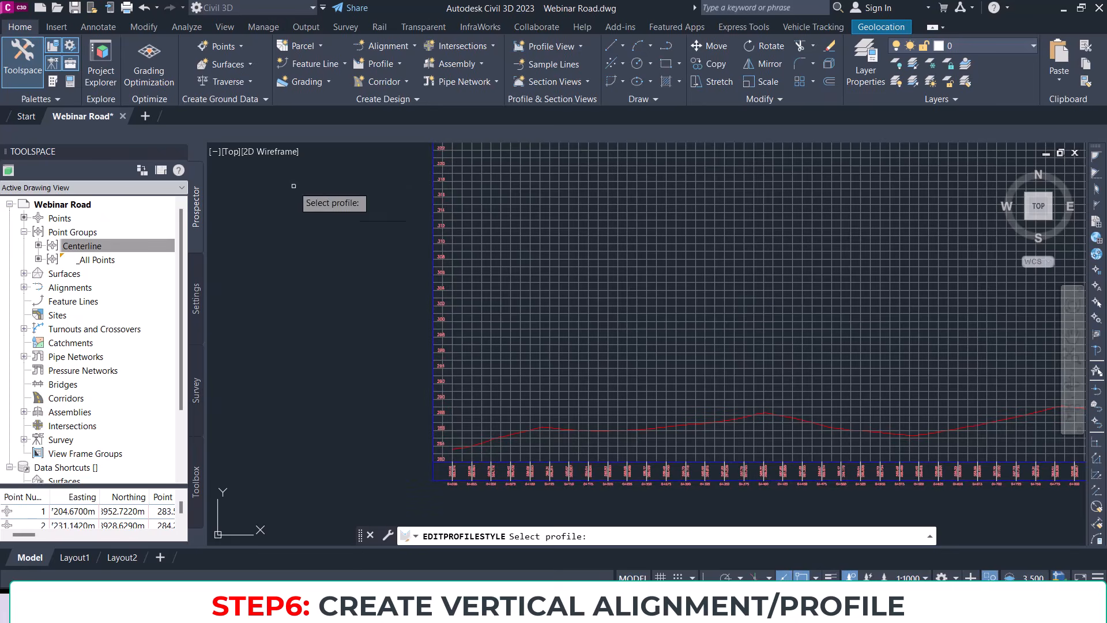
pyautogui.click(537, 274)
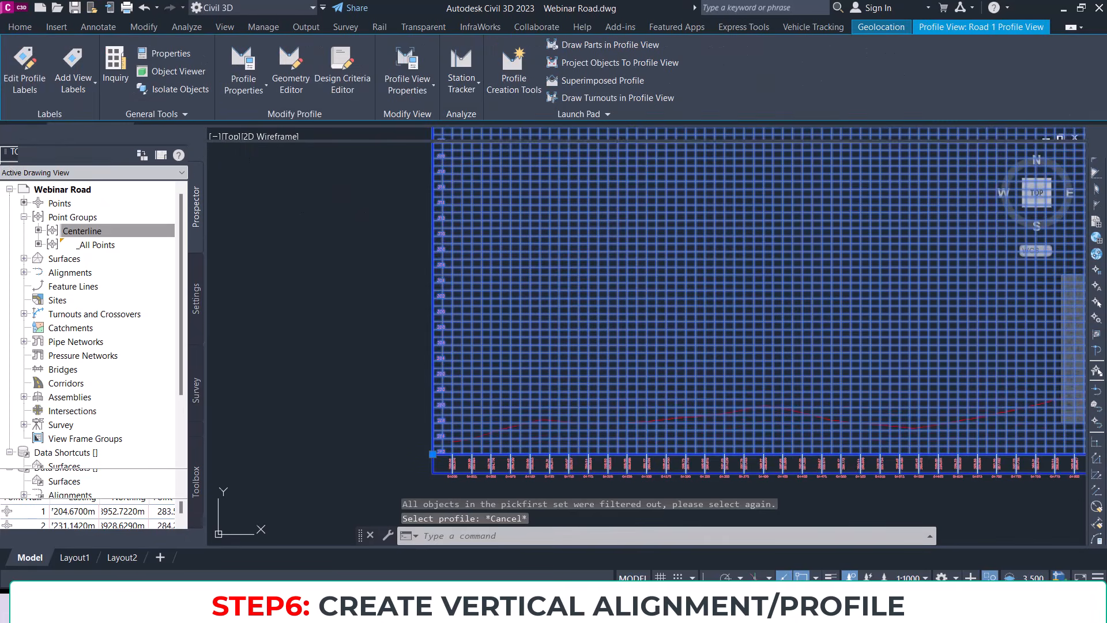
# Step: Open the Road 1 profile view's style for editing and examine its vertical scale and vertical exaggeration settings
pyautogui.rightClick(578, 241)
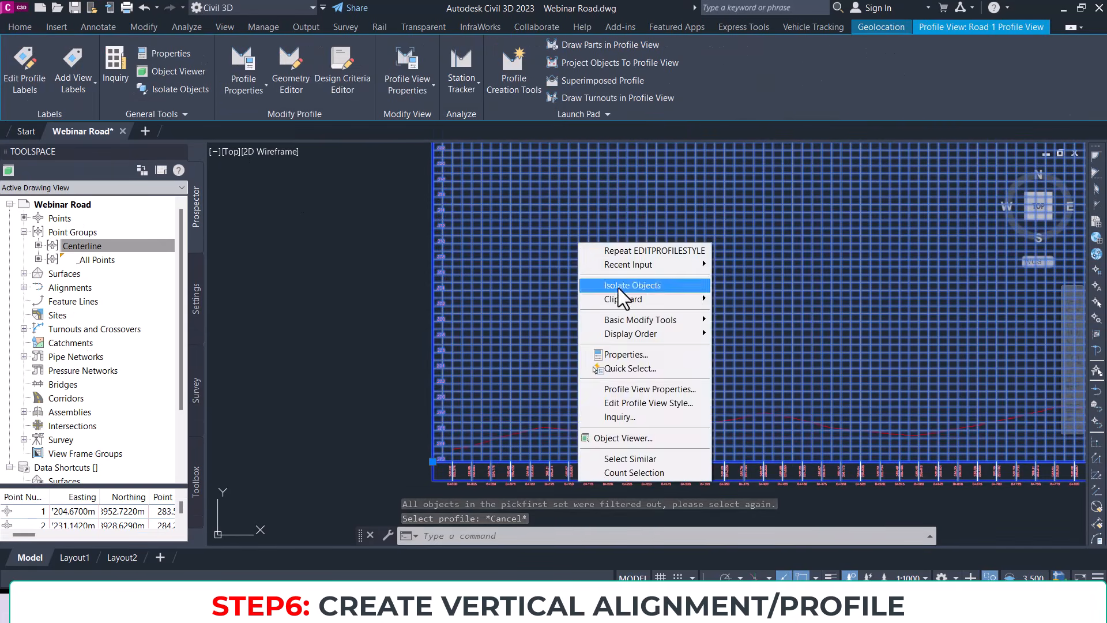
pyautogui.click(651, 403)
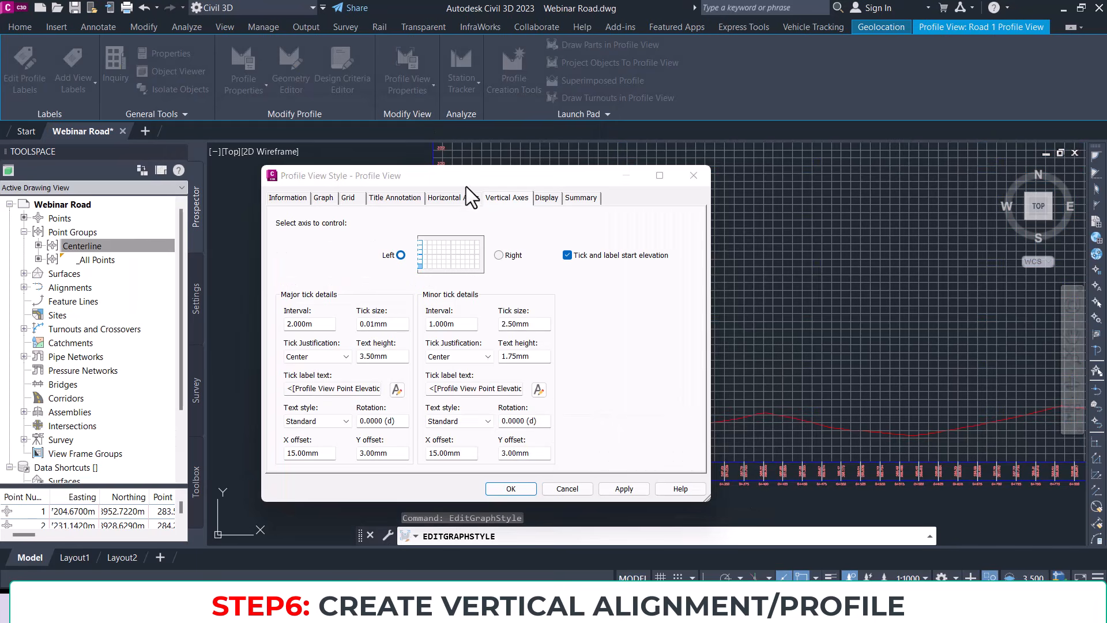
pyautogui.moveTo(467, 179); pyautogui.dragTo(580, 175)
pyautogui.click(434, 196)
pyautogui.click(401, 195)
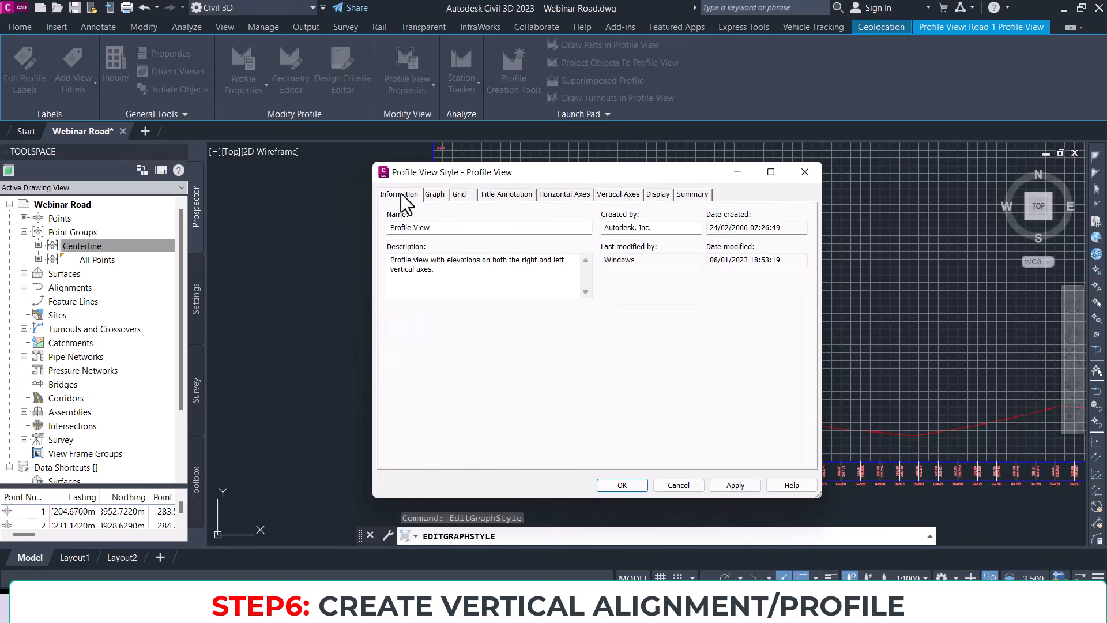
pyautogui.click(434, 196)
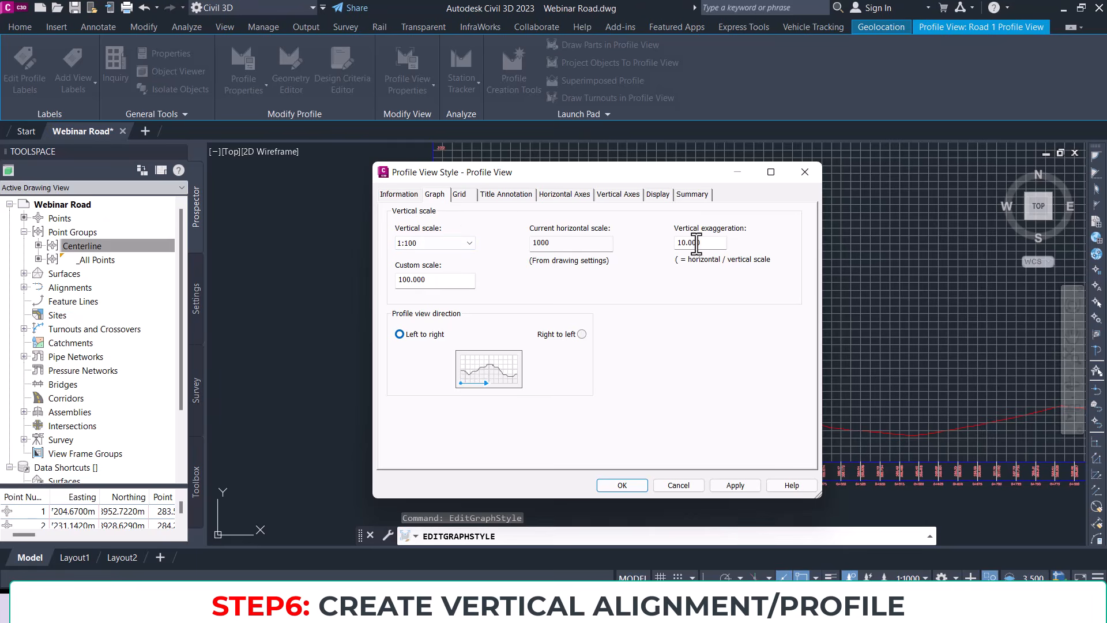
pyautogui.moveTo(619, 172); pyautogui.dragTo(423, 196)
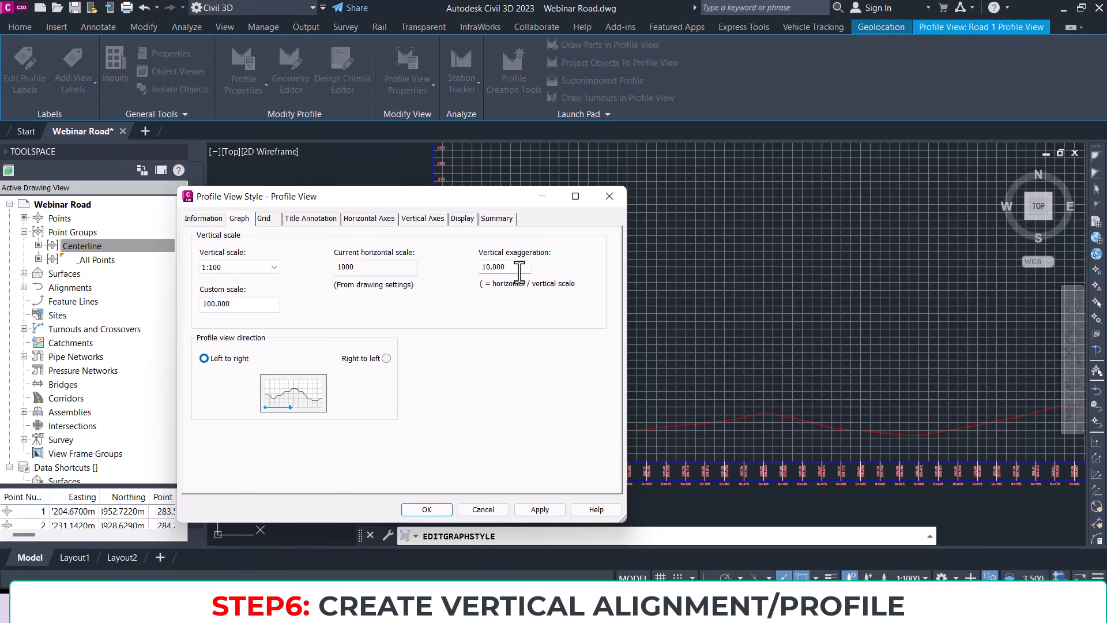
pyautogui.moveTo(434, 193); pyautogui.dragTo(408, 187)
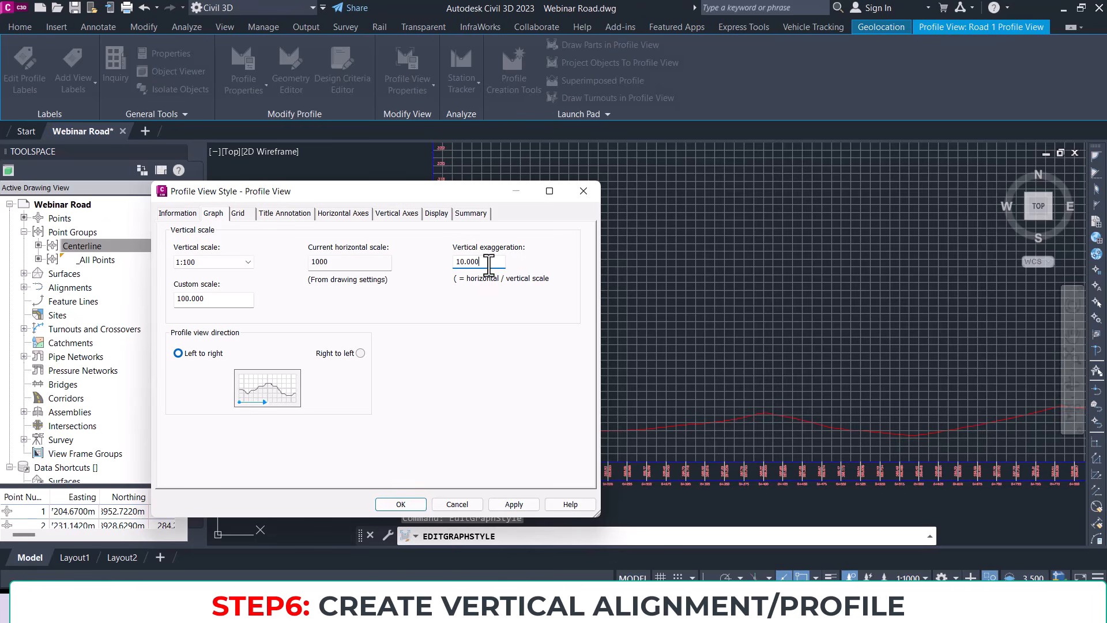
# Step: Apply a trial vertical exaggeration of 1 to the profile view style, and set it back to 10
pyautogui.moveTo(491, 264); pyautogui.dragTo(436, 263)
pyautogui.write('1')
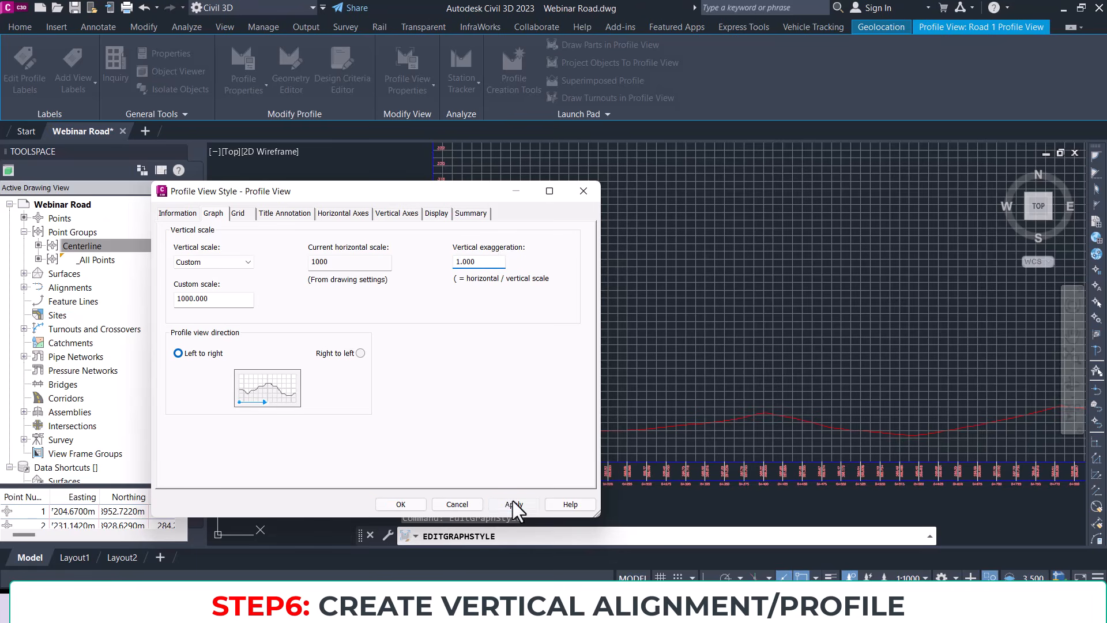
pyautogui.click(513, 505)
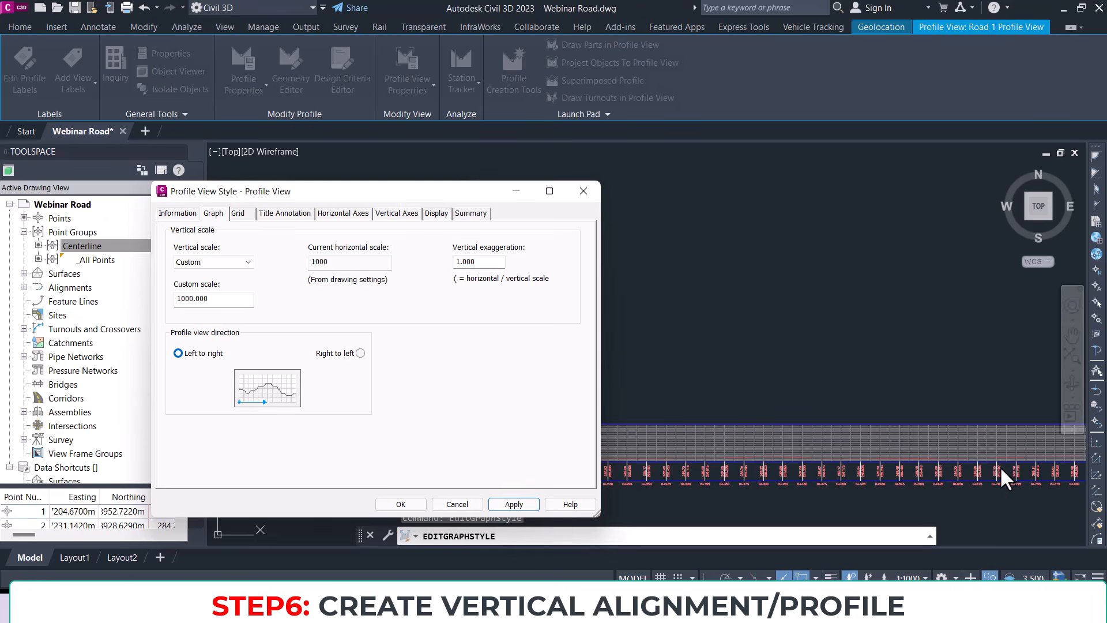
pyautogui.moveTo(468, 262); pyautogui.dragTo(421, 264)
pyautogui.write('10')
pyautogui.click(514, 500)
pyautogui.moveTo(468, 193); pyautogui.dragTo(510, 216)
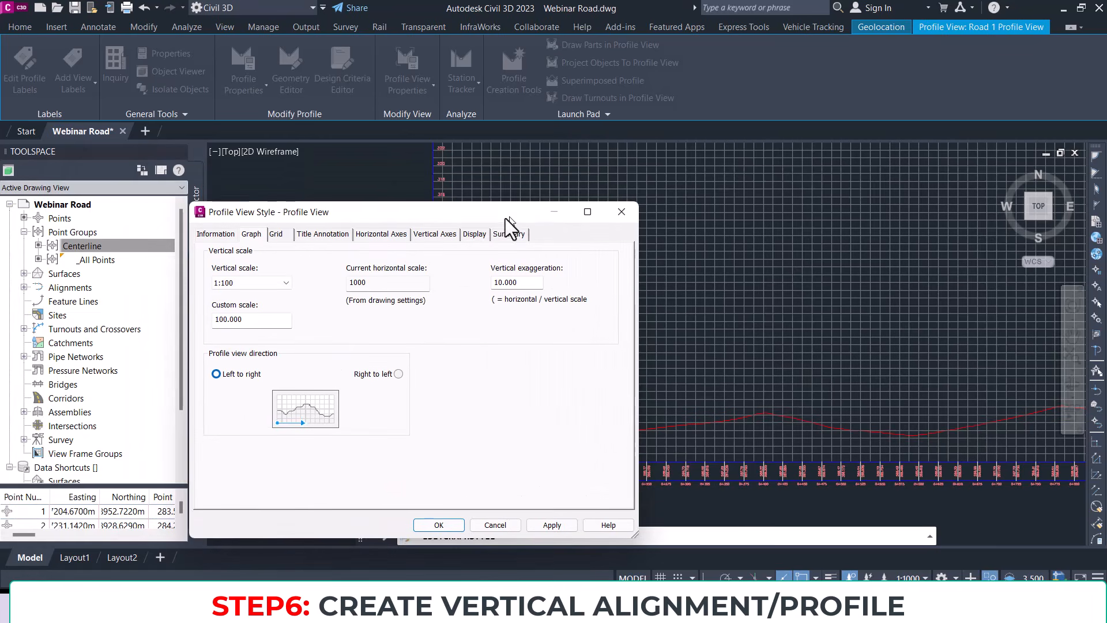
# Step: Review the profile view style's grid, horizontal axis, vertical axis and title annotation settings
pyautogui.click(278, 233)
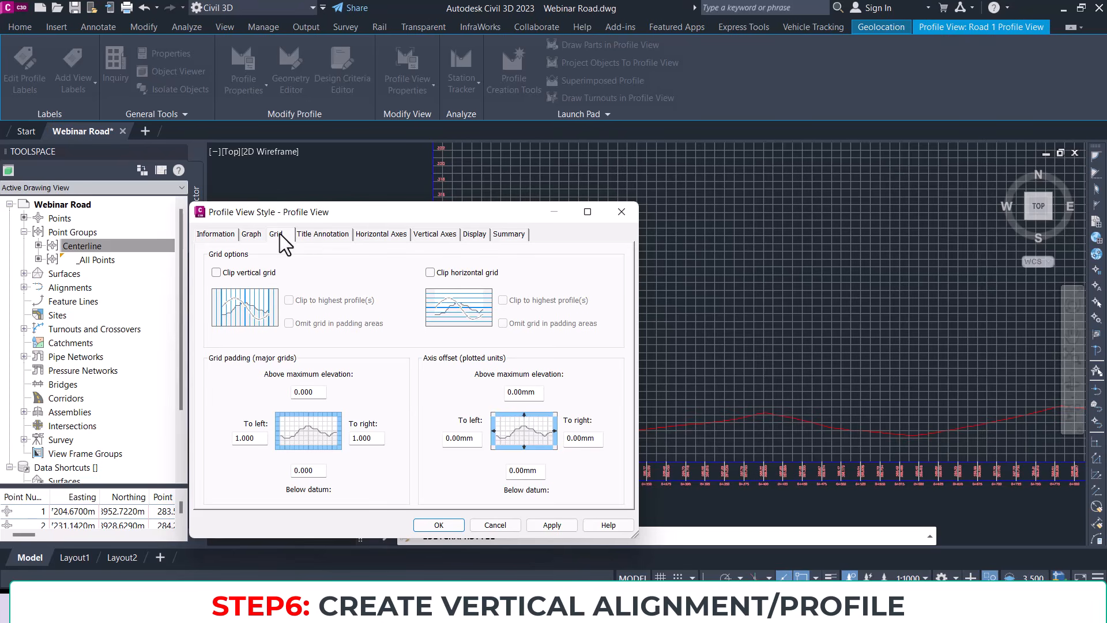
pyautogui.click(328, 233)
pyautogui.click(376, 234)
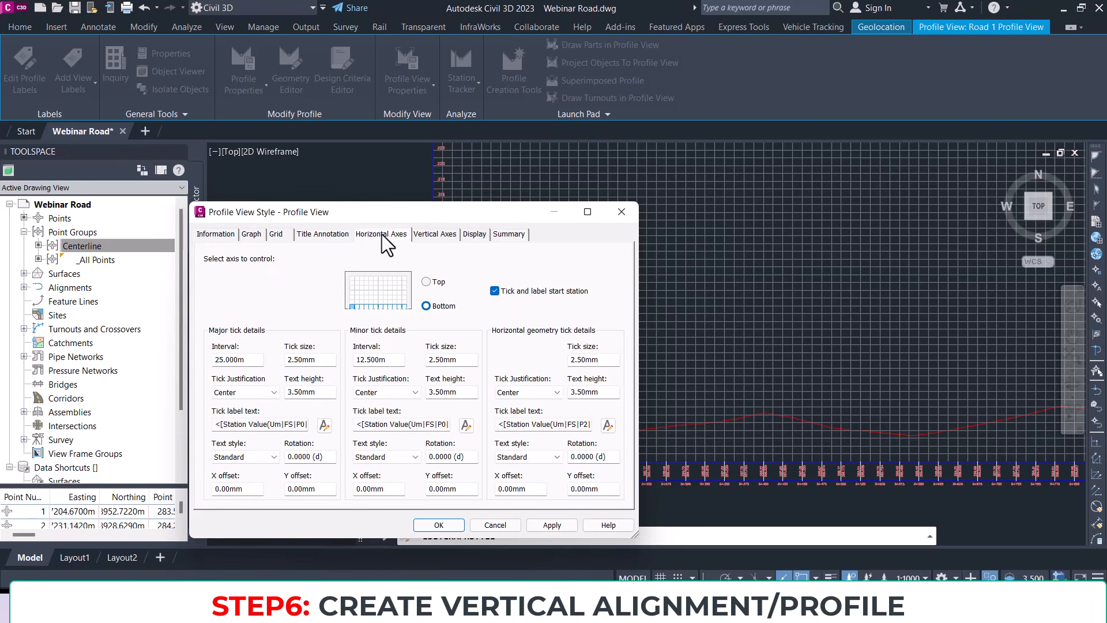
pyautogui.click(435, 233)
pyautogui.click(331, 236)
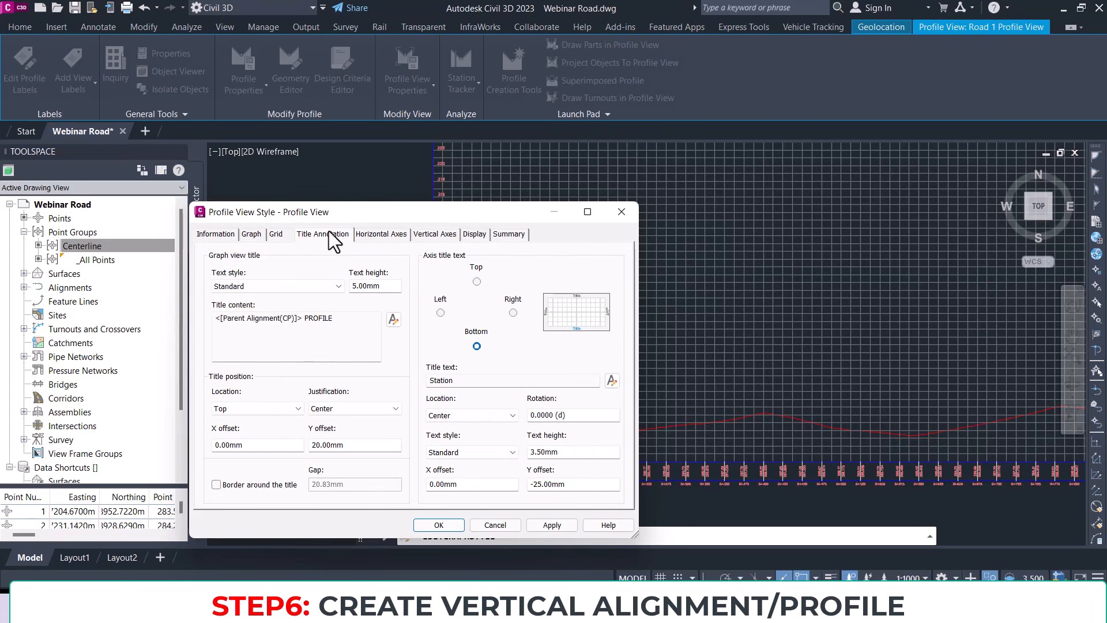
# Step: Examine the major and minor tick intervals of the bottom horizontal axis and accept the style without changes
pyautogui.click(388, 235)
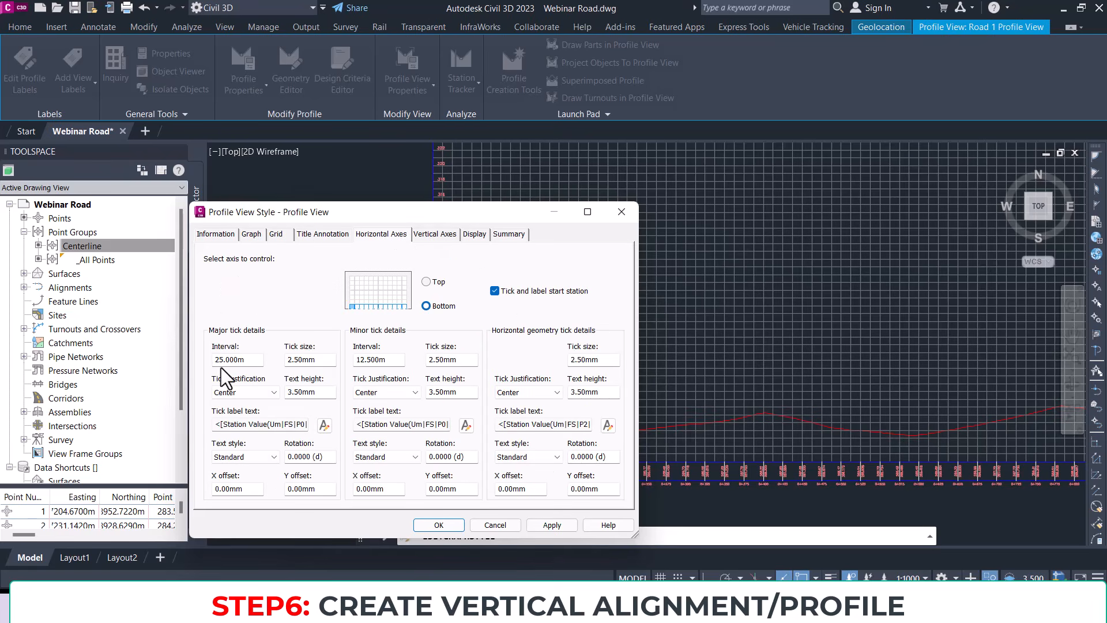
pyautogui.moveTo(251, 361)
pyautogui.mouseDown()
pyautogui.moveTo(185, 361)
pyautogui.moveTo(242, 362)
pyautogui.mouseUp()
pyautogui.moveTo(507, 211); pyautogui.dragTo(496, 190)
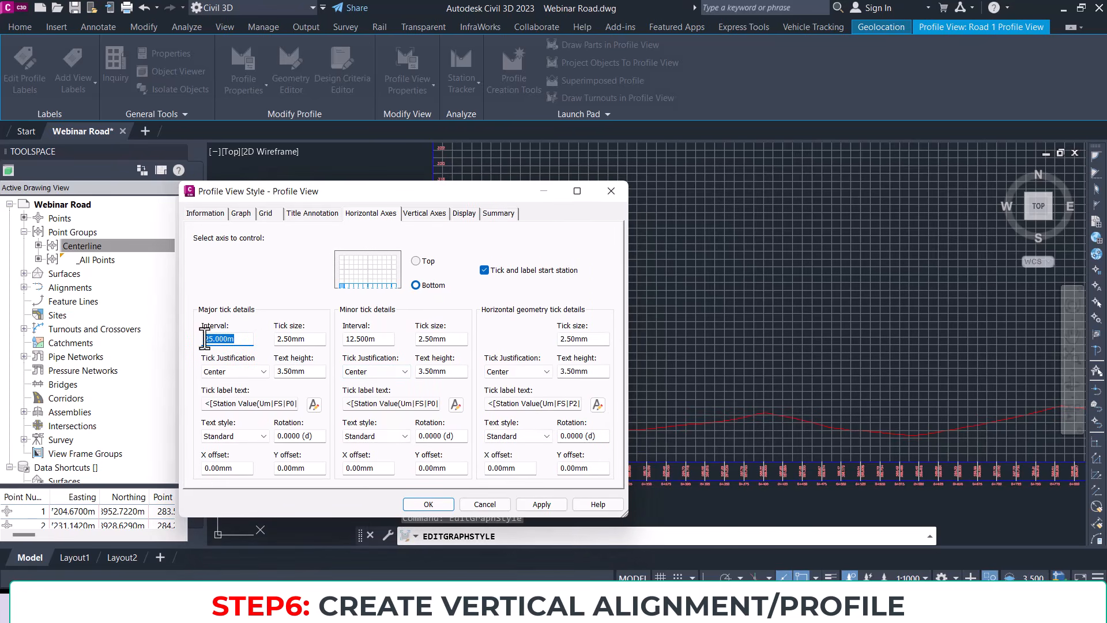
pyautogui.click(383, 339)
pyautogui.moveTo(389, 339); pyautogui.dragTo(342, 339)
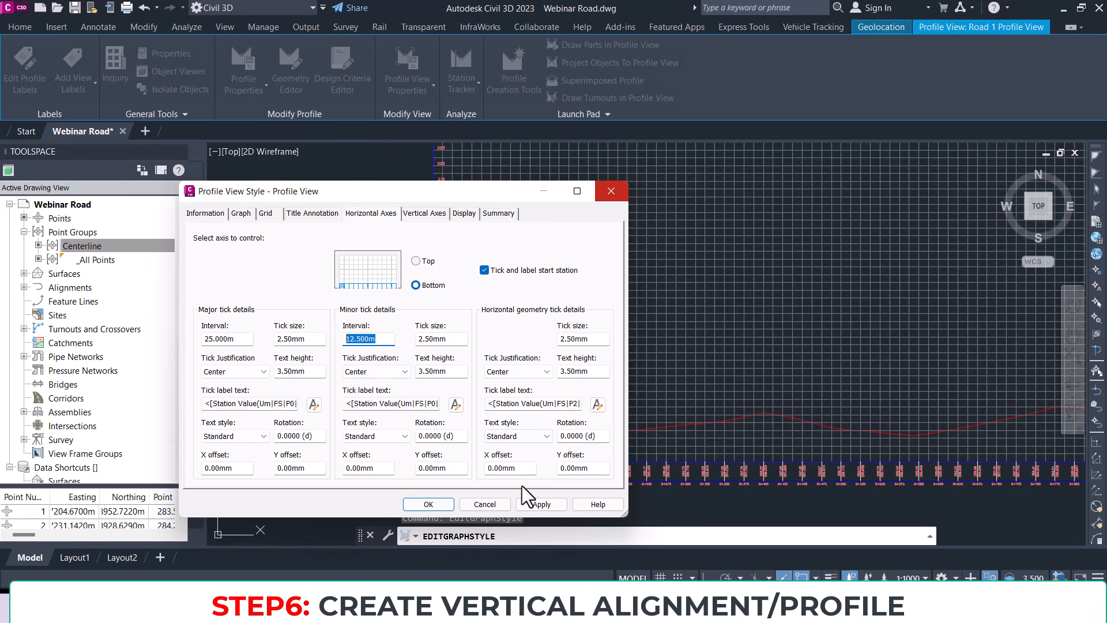
pyautogui.click(428, 504)
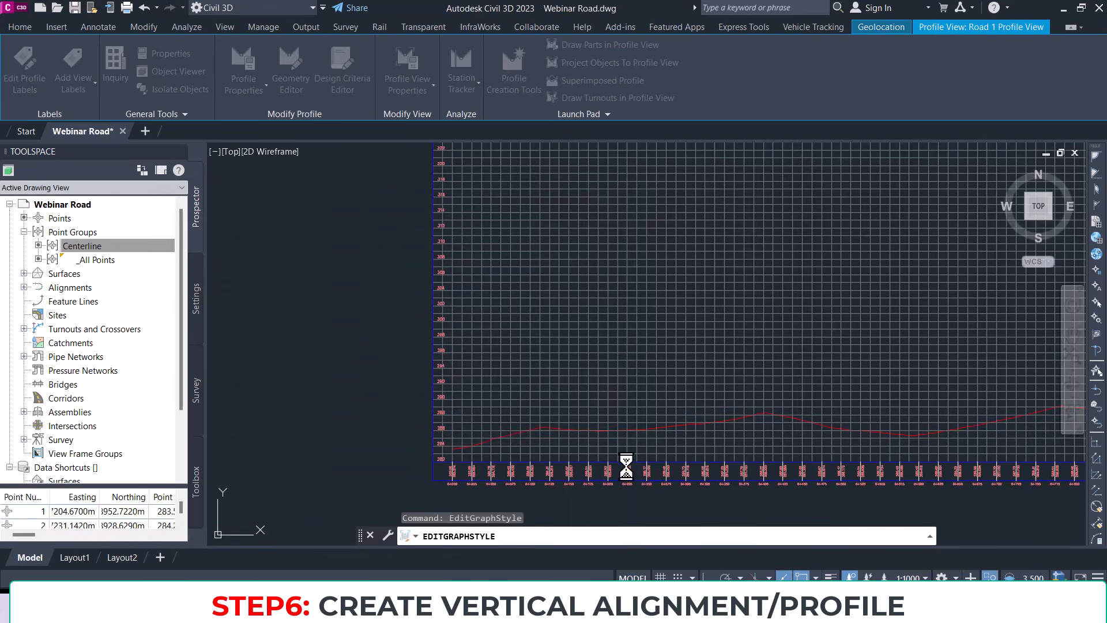
pyautogui.press('Escape')
# Step: Examine the station labels, band elevations, grid and ground line along the profile view, ending at station 0+000
pyautogui.scroll(4, 633, 472)
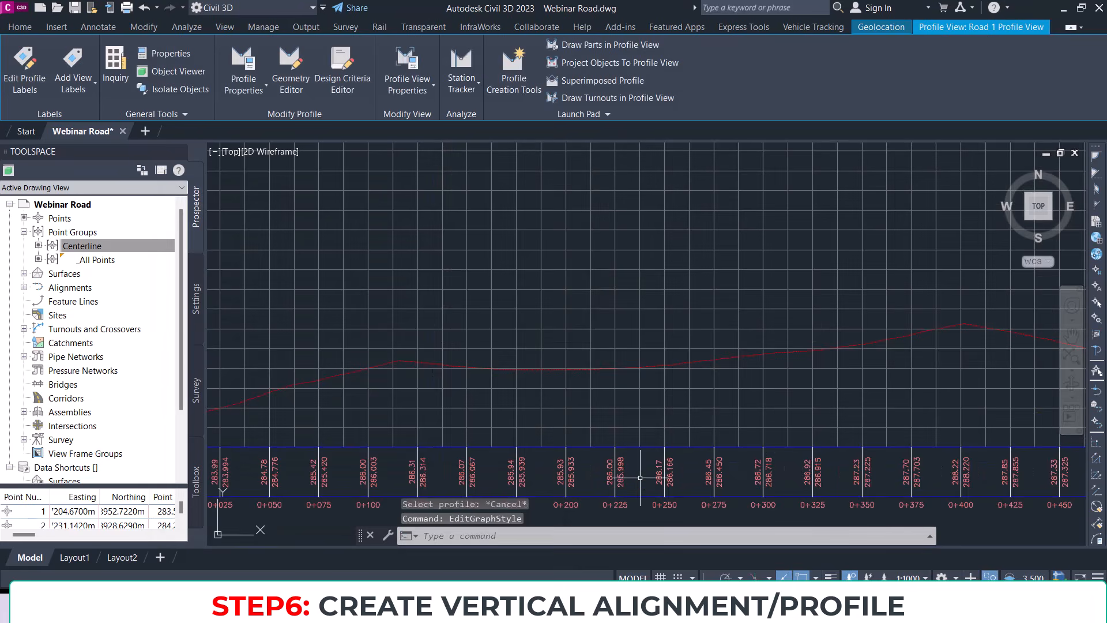
pyautogui.press('Escape')
pyautogui.scroll(2, 640, 461)
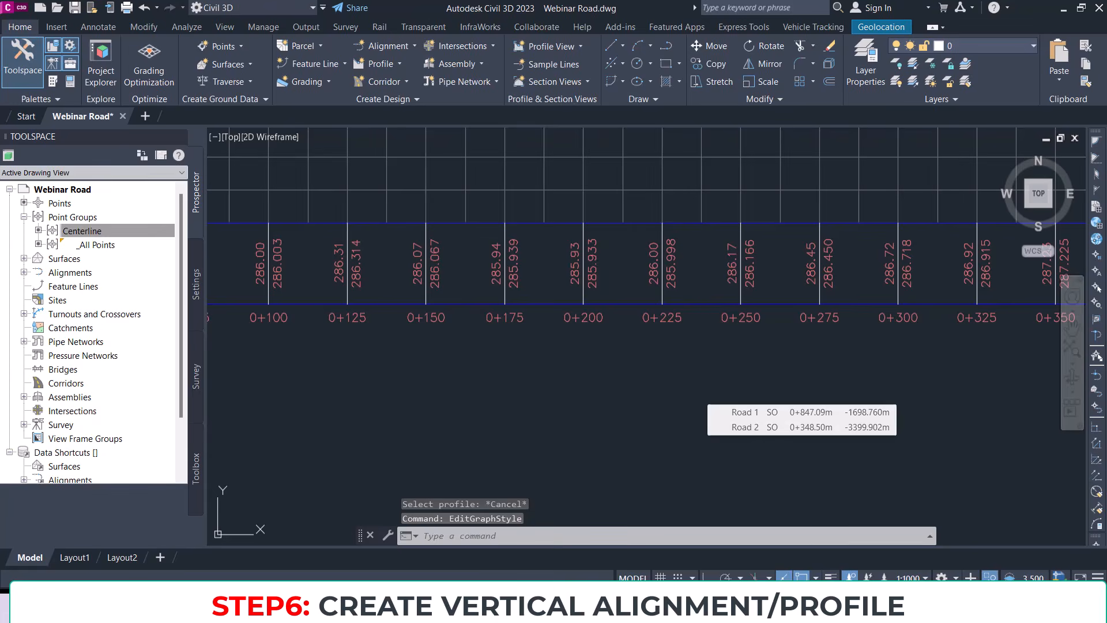
pyautogui.scroll(-6, 669, 351)
pyautogui.moveTo(666, 303); pyautogui.dragTo(605, 387, button='middle')
pyautogui.scroll(-3, 605, 386)
pyautogui.scroll(3, 660, 381)
pyautogui.scroll(4, 600, 382)
pyautogui.scroll(-5, 435, 368)
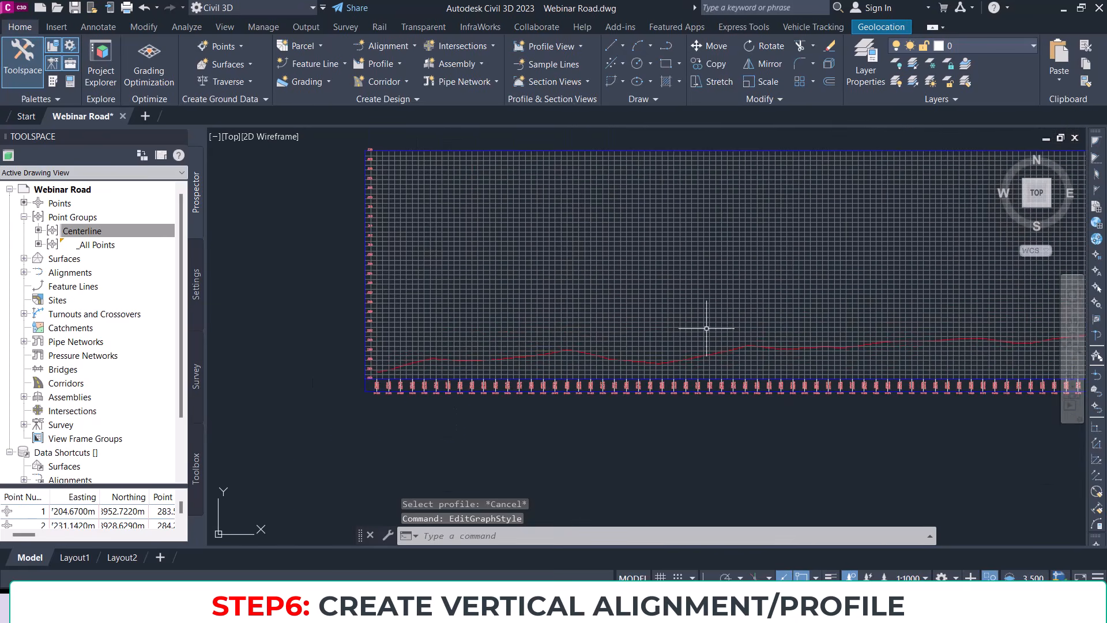
pyautogui.moveTo(911, 338); pyautogui.dragTo(716, 350, button='middle')
pyautogui.moveTo(480, 391); pyautogui.dragTo(866, 282, button='middle')
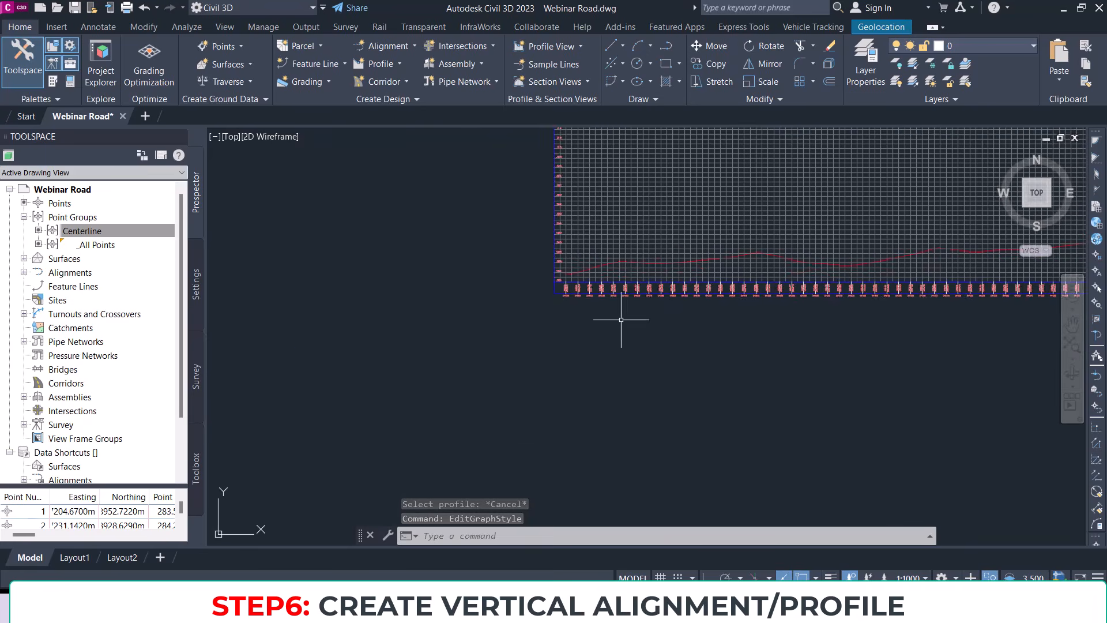
pyautogui.scroll(10, 622, 319)
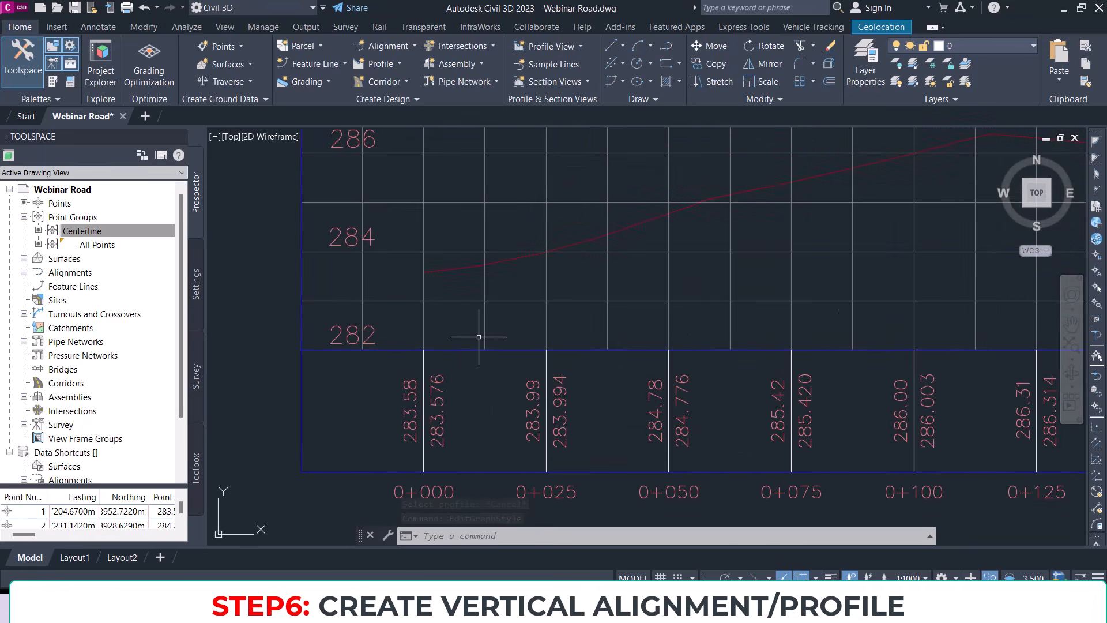
# Step: Set the bottom horizontal axis's major tick interval to 20 m in Road 1's profile view style
pyautogui.click(596, 300)
pyautogui.scroll(-8, 596, 300)
pyautogui.moveTo(559, 275)
pyautogui.mouseDown(button='middle')
pyautogui.moveTo(609, 274)
pyautogui.moveTo(545, 281)
pyautogui.mouseUp(button='middle')
pyautogui.rightClick(546, 284)
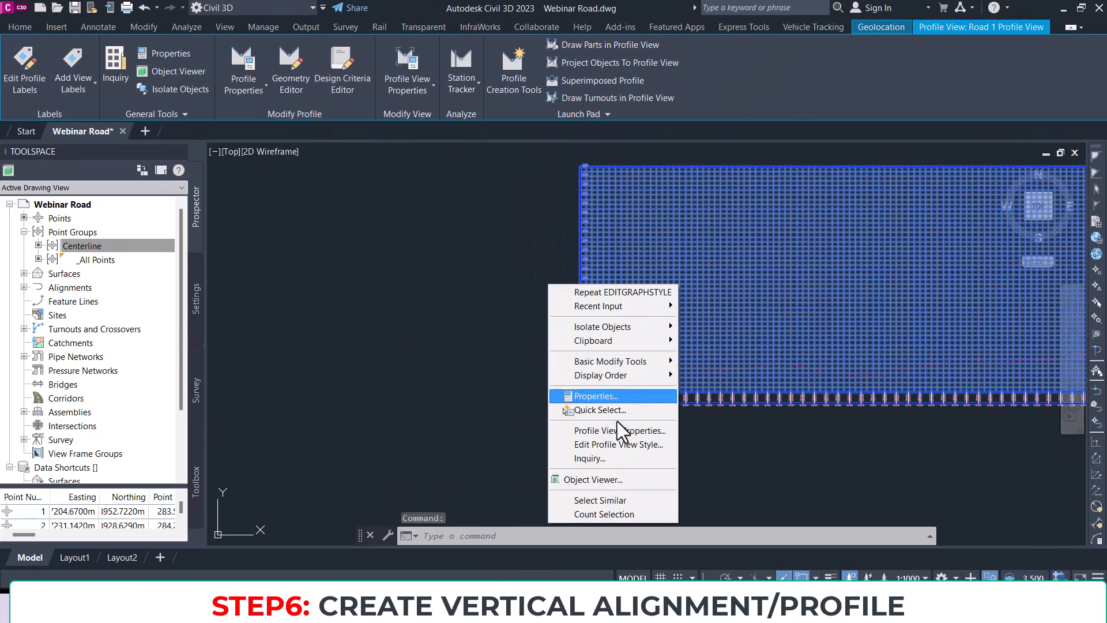
pyautogui.click(624, 450)
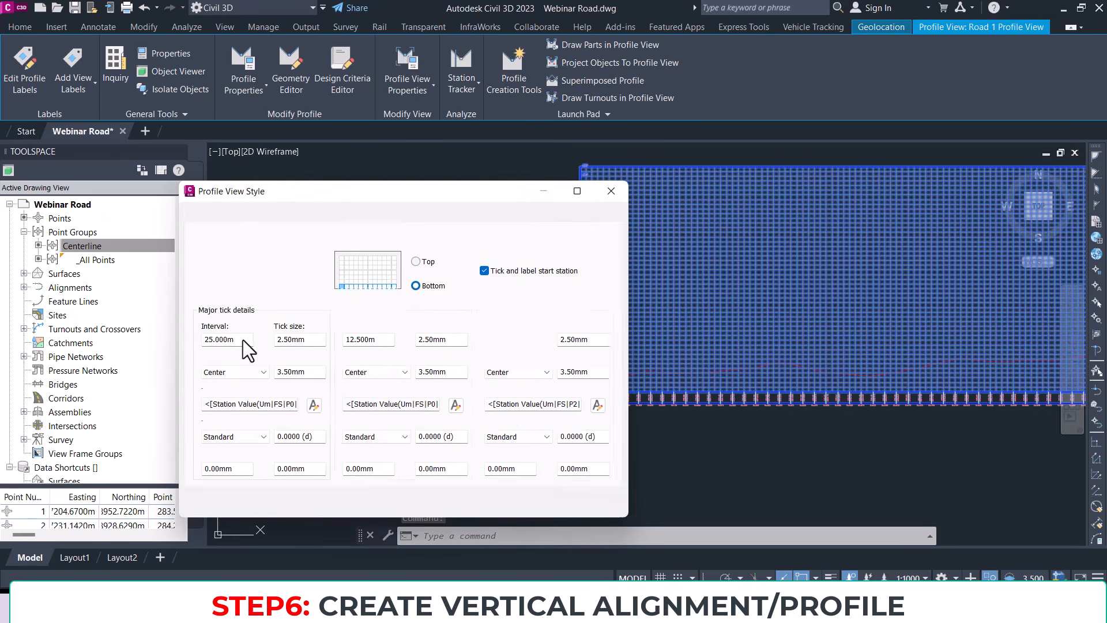
pyautogui.click(242, 340)
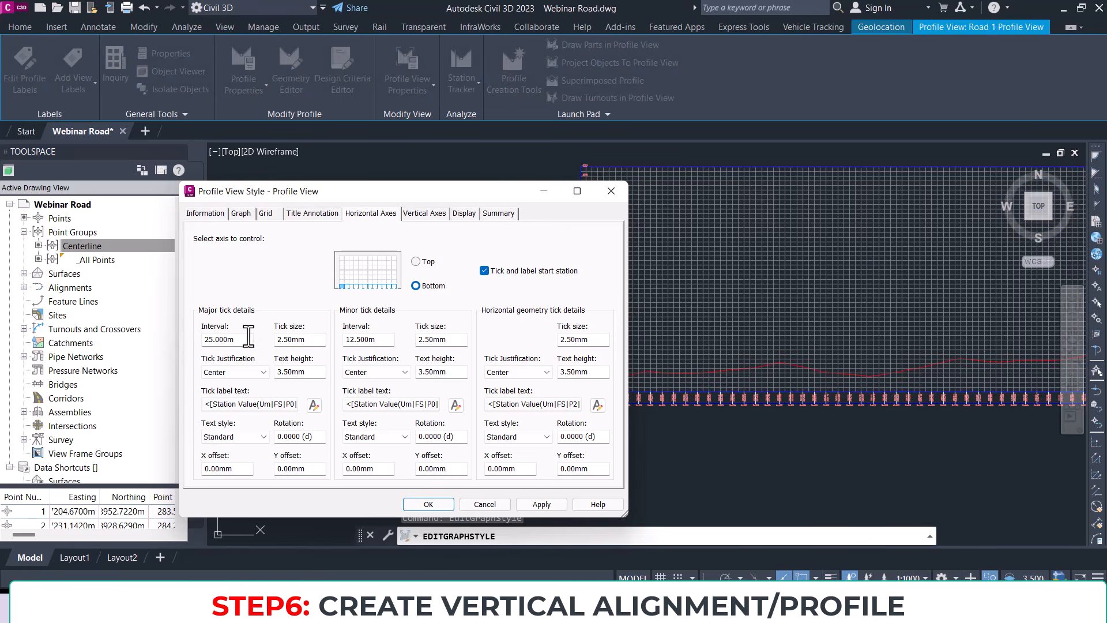
pyautogui.moveTo(247, 339); pyautogui.dragTo(165, 339)
pyautogui.write('20')
# Step: Set the bottom axis's minor tick interval to 10 m, apply the style changes and deselect the profile view
pyautogui.click(383, 342)
pyautogui.moveTo(385, 342); pyautogui.dragTo(324, 339)
pyautogui.press('BackSpace')
pyautogui.click(542, 505)
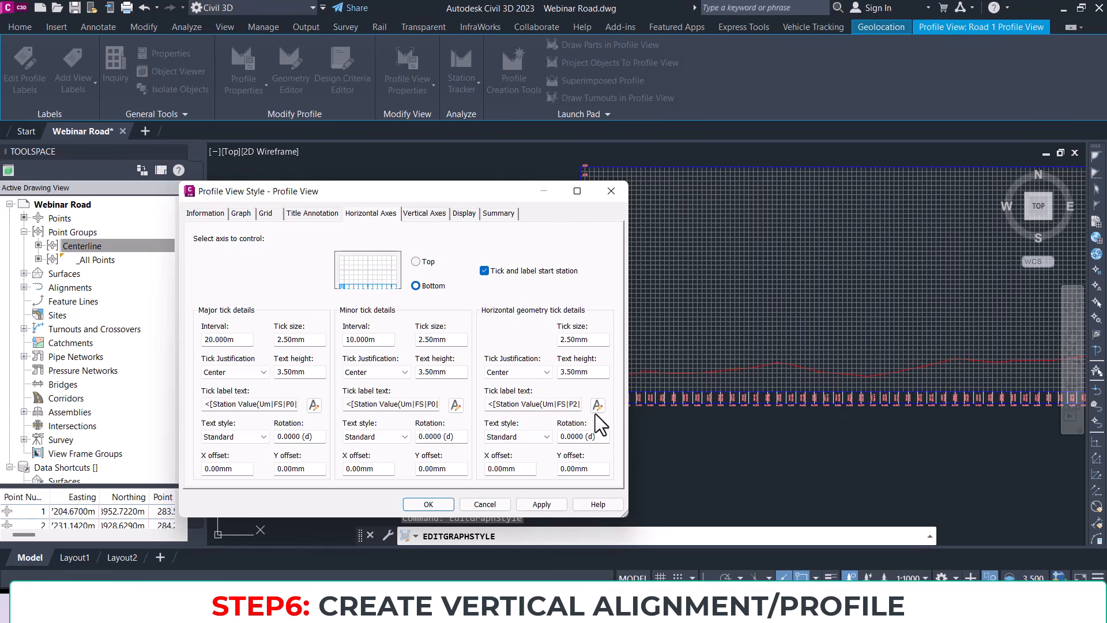
pyautogui.click(429, 507)
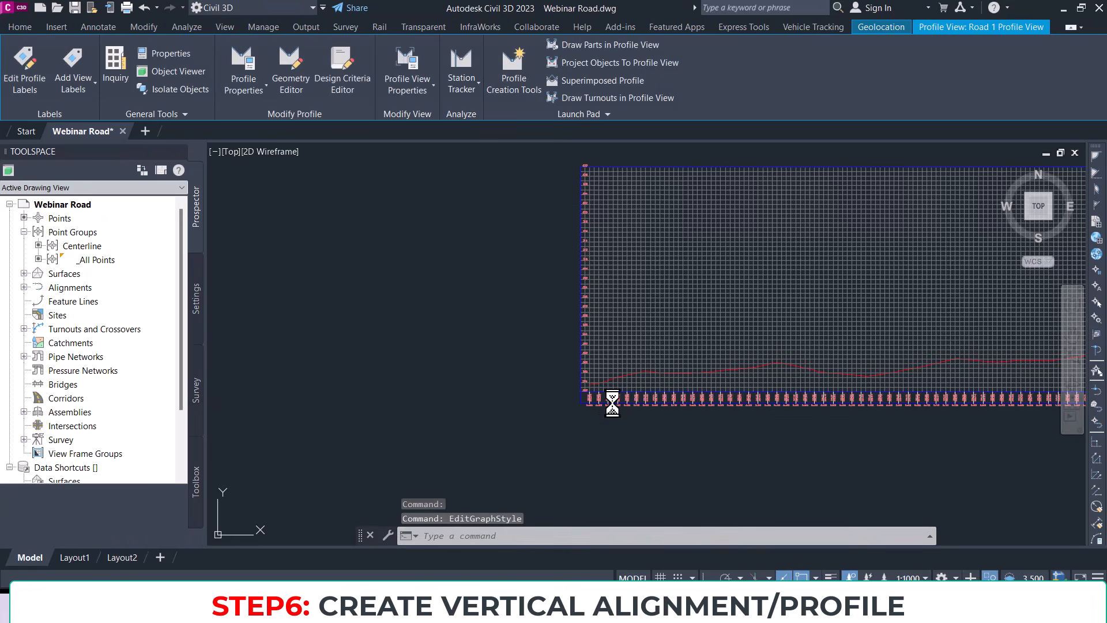
pyautogui.press('Escape')
# Step: Examine the station labels at the new interval and the ground line along Road 1's profile view
pyautogui.scroll(8, 552, 447)
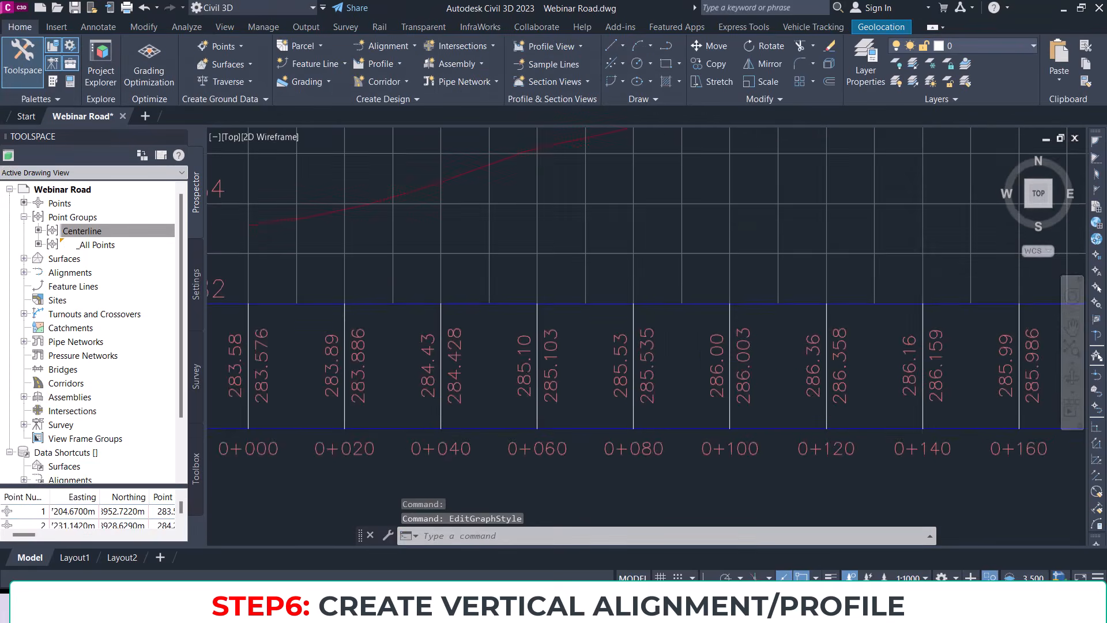
pyautogui.scroll(-3, 664, 450)
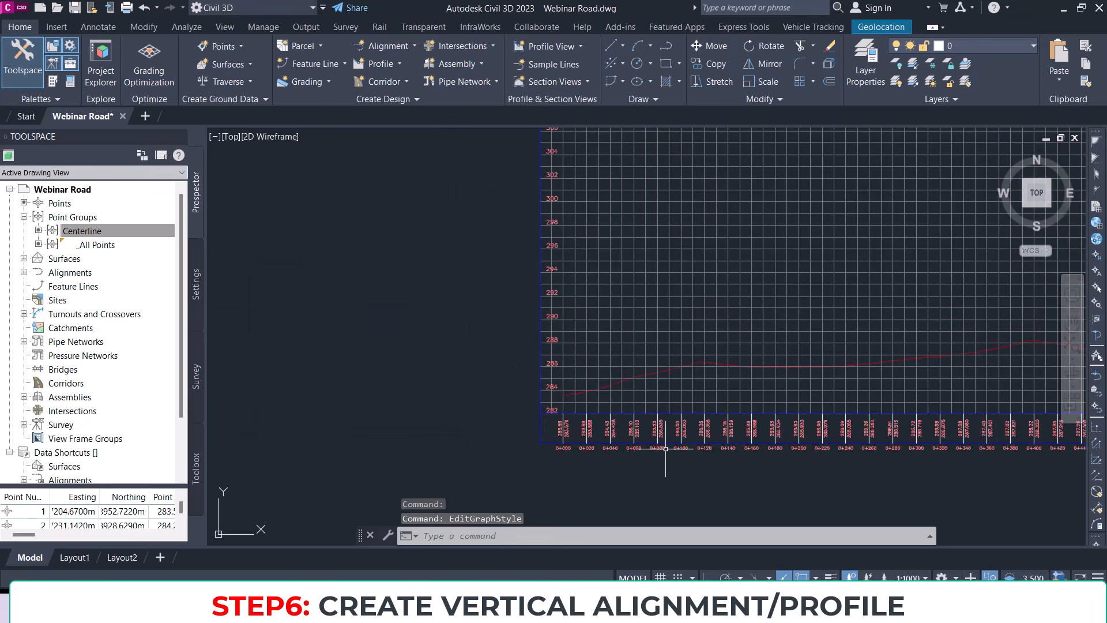
pyautogui.scroll(-5, 803, 357)
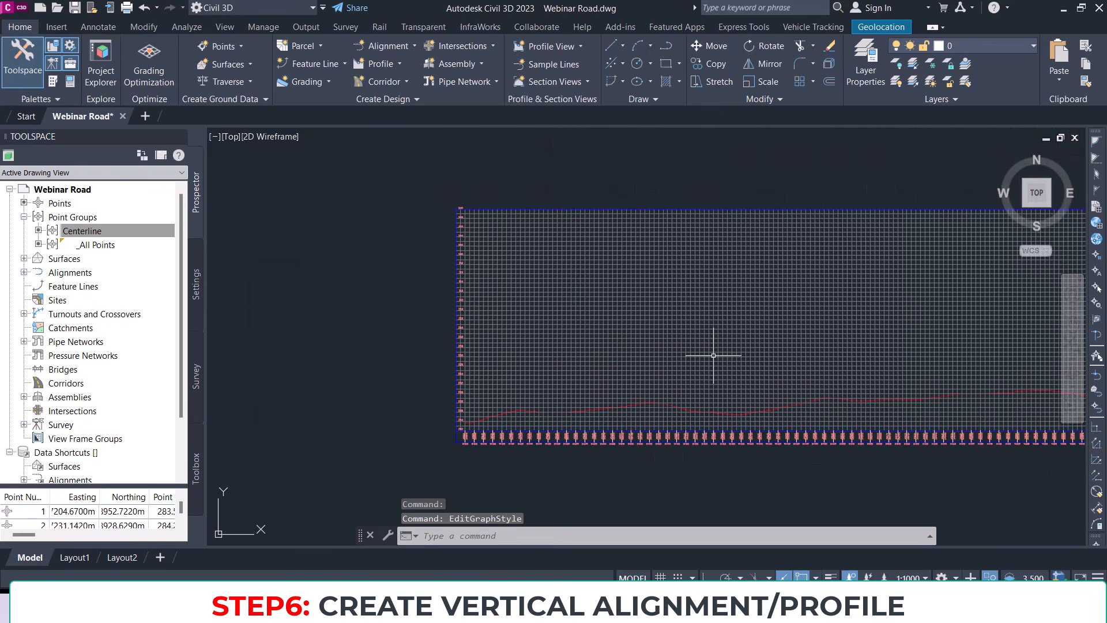
pyautogui.scroll(-2, 713, 355)
pyautogui.scroll(-2, 725, 346)
pyautogui.scroll(-2, 807, 348)
pyautogui.moveTo(770, 328); pyautogui.dragTo(562, 322, button='middle')
pyautogui.scroll(-2, 791, 317)
pyautogui.scroll(2, 606, 327)
pyautogui.scroll(2, 588, 314)
pyautogui.scroll(2, 620, 240)
pyautogui.scroll(2, 611, 317)
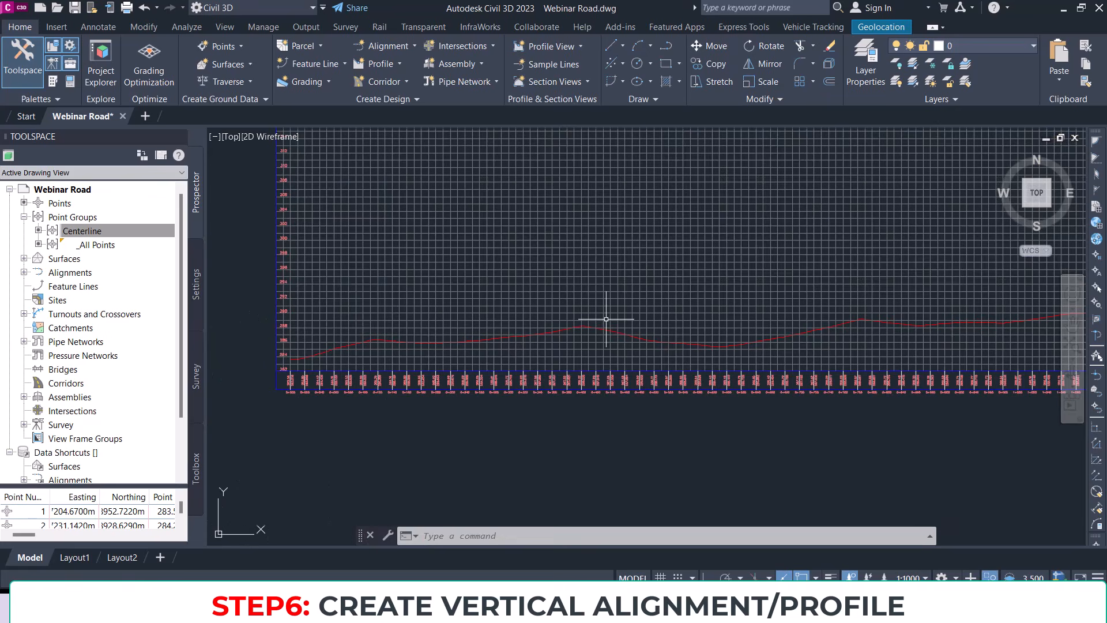
pyautogui.moveTo(502, 269); pyautogui.dragTo(670, 266, button='middle')
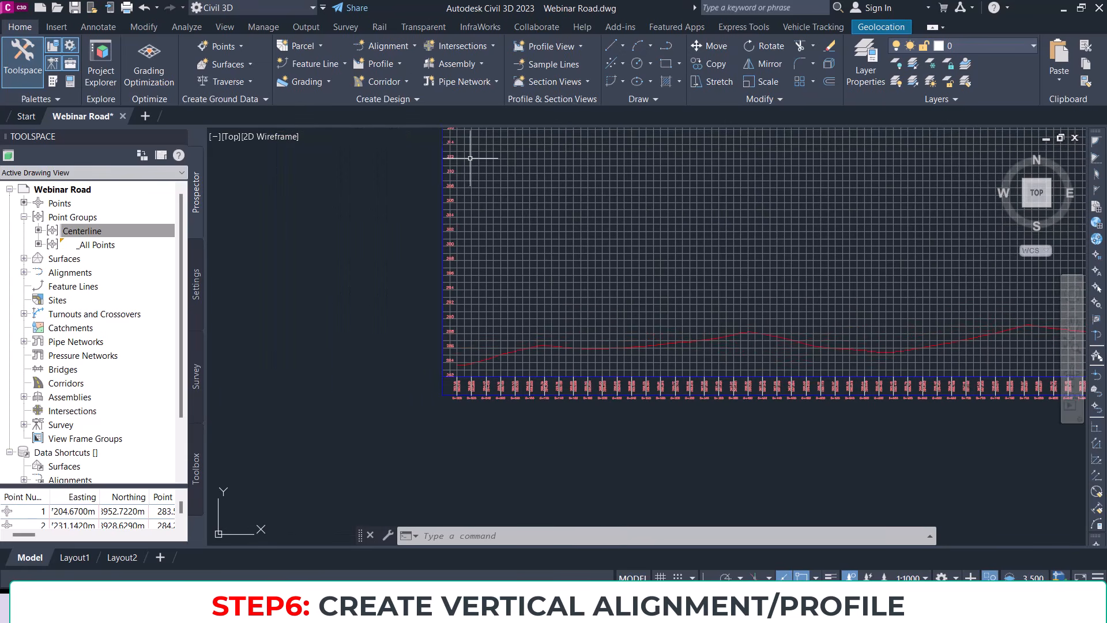
# Step: Start a layout profile on Road 1's profile view, named "Road 1 Design Profile", with the Design Profile style and Complete Label Set
pyautogui.click(400, 62)
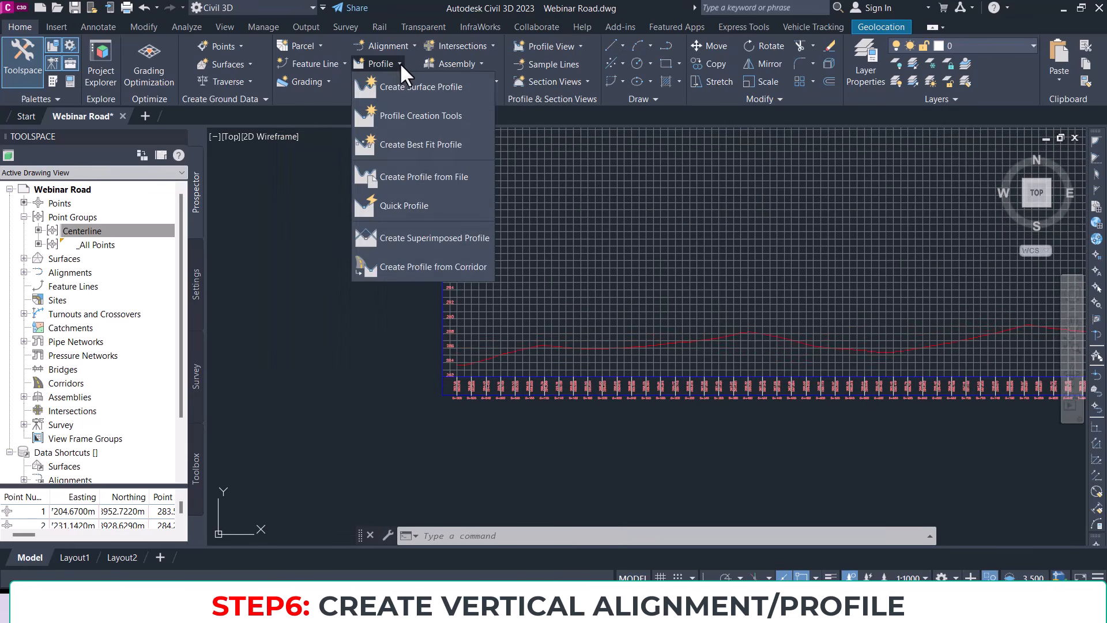
pyautogui.click(421, 116)
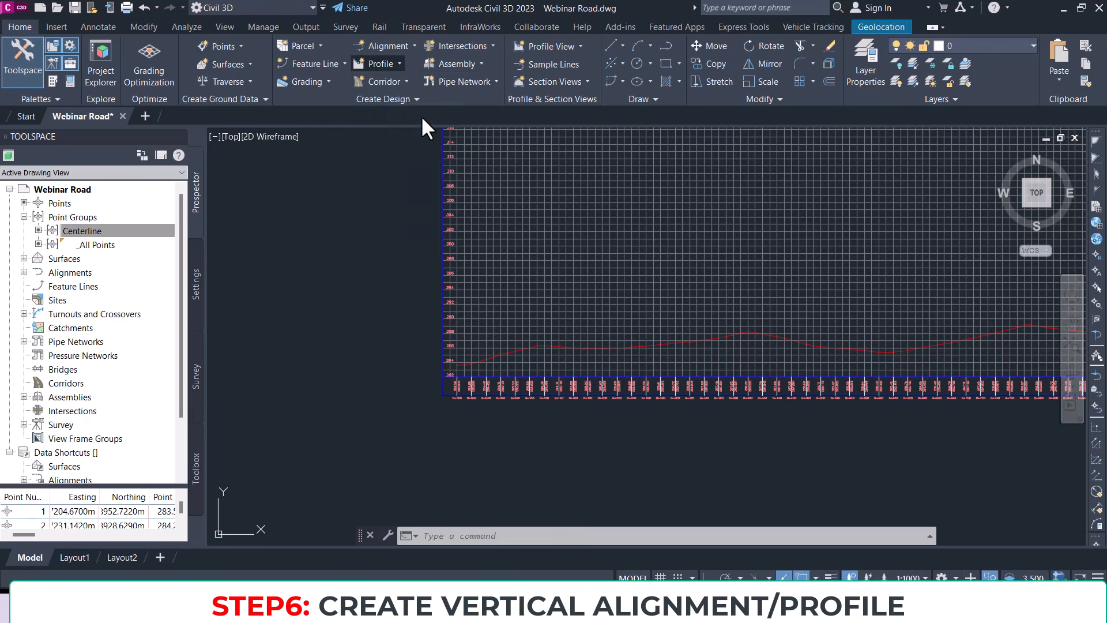
pyautogui.click(546, 224)
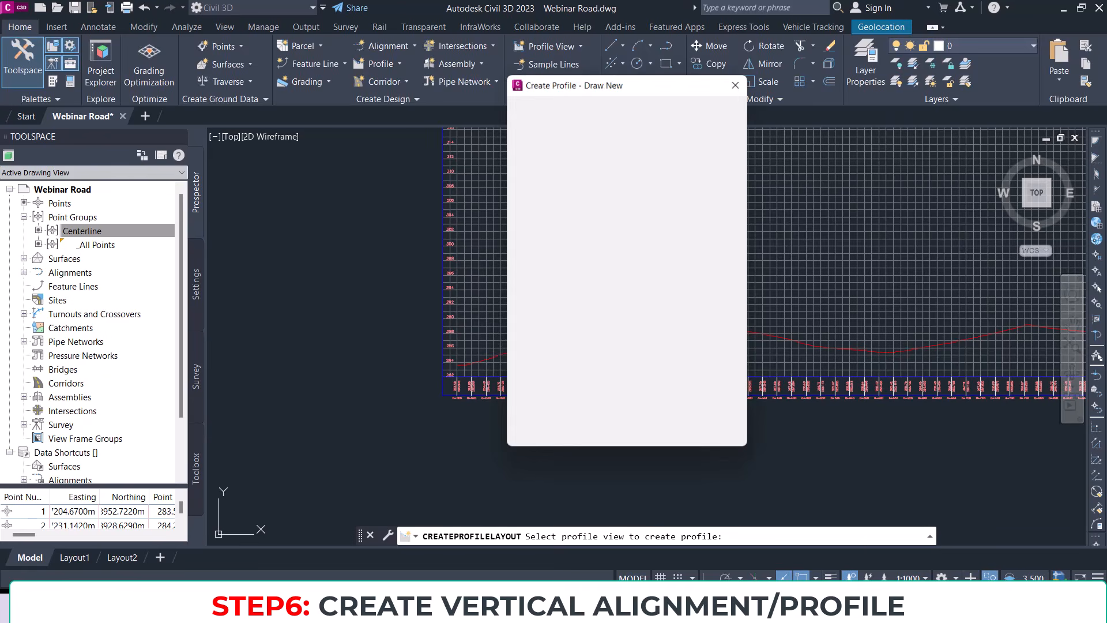
pyautogui.moveTo(597, 75); pyautogui.dragTo(556, 91)
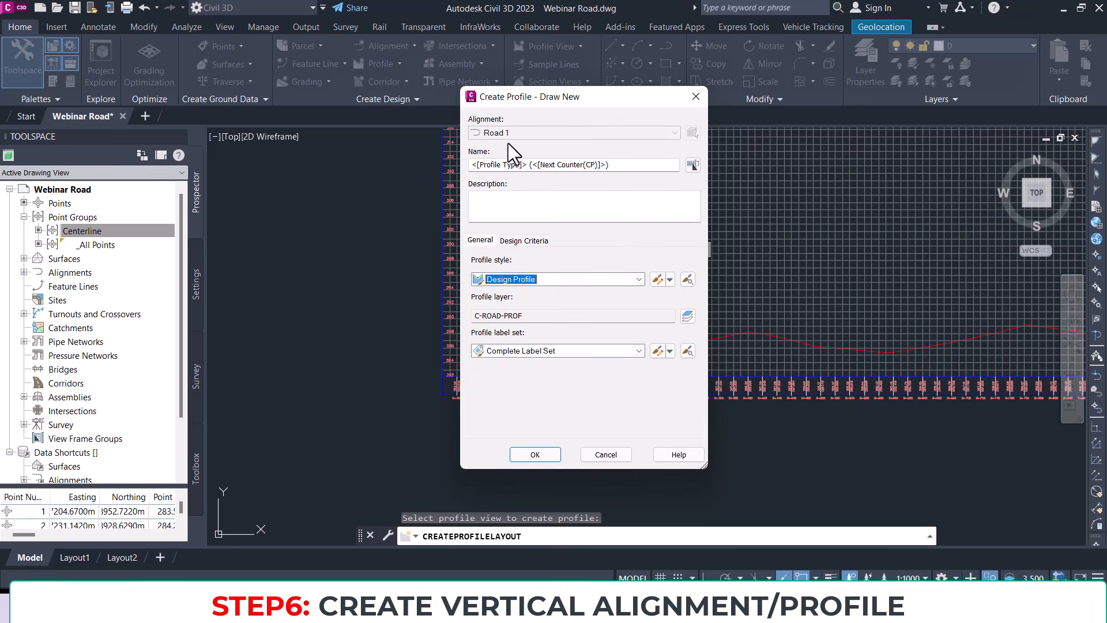
pyautogui.tripleClick(616, 164)
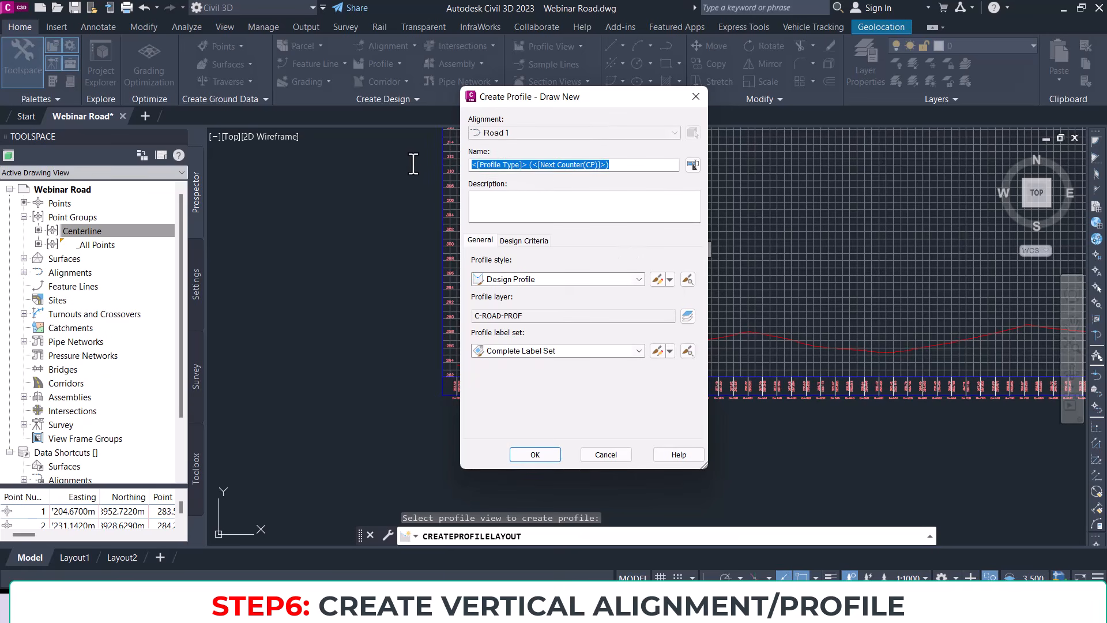
pyautogui.write('Road ')
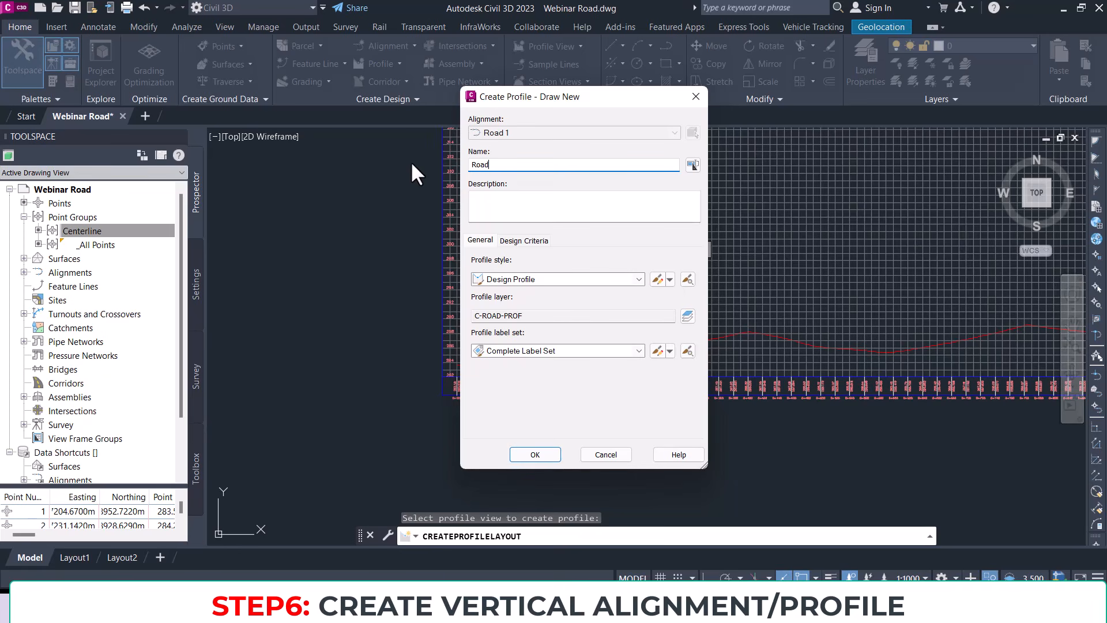
pyautogui.write('1 Design Profile')
pyautogui.click(534, 207)
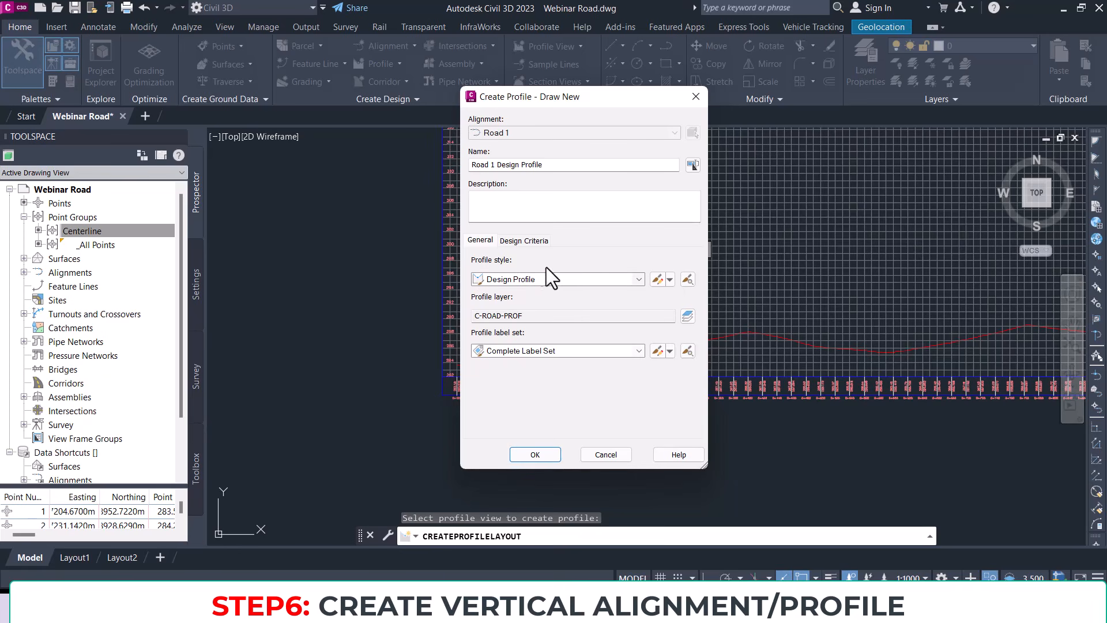
pyautogui.click(521, 353)
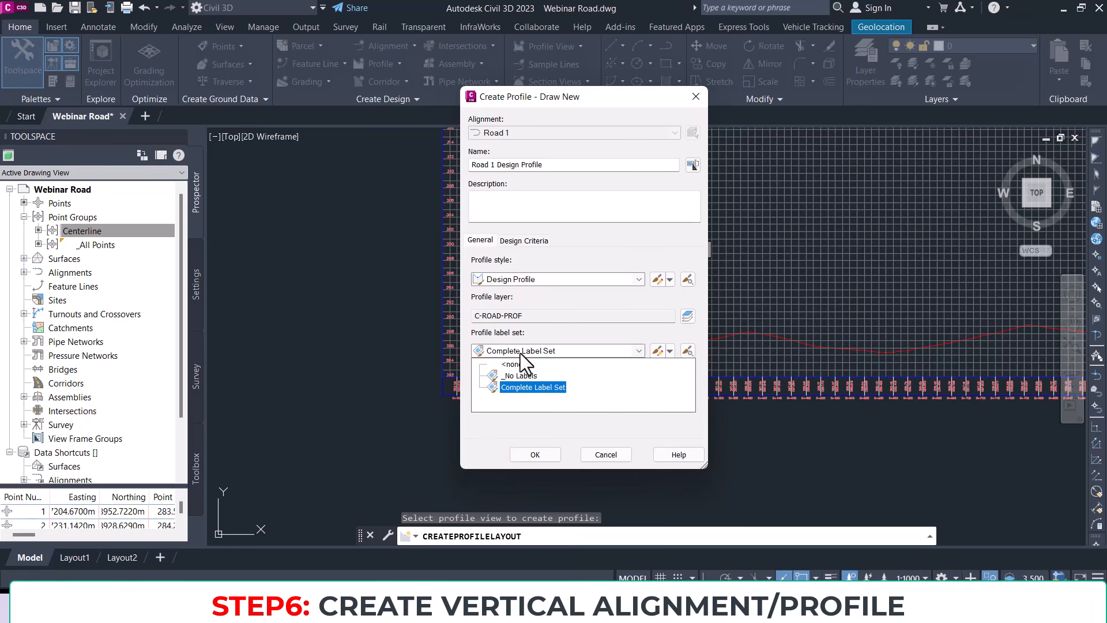
pyautogui.click(520, 353)
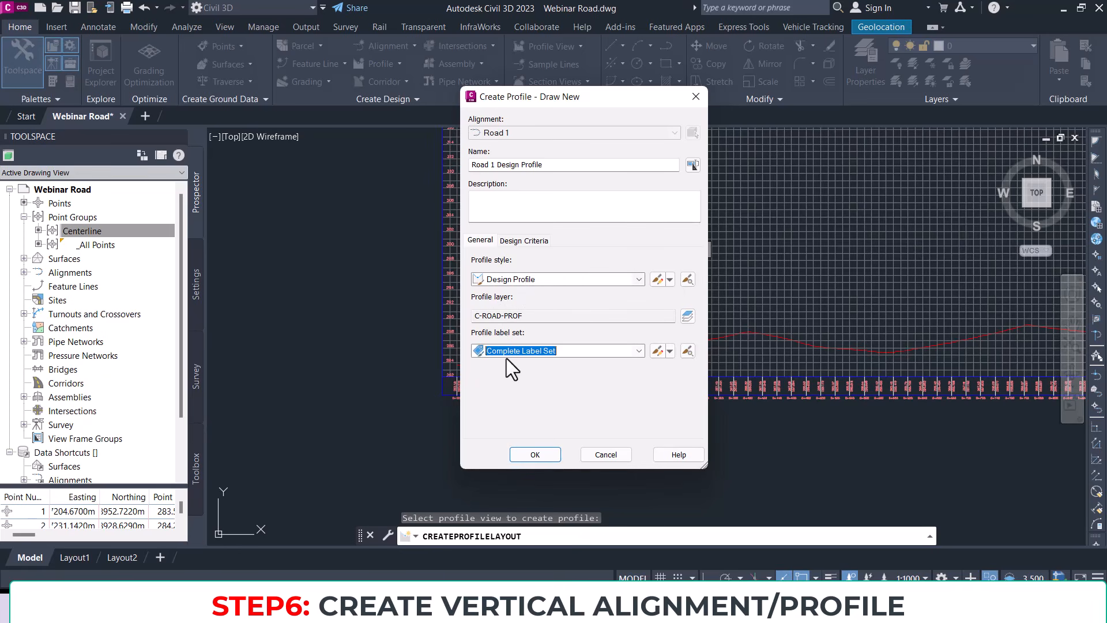
# Step: Enable criteria-based design with the criteria file from the FMH Highway Design Standard folder, keep the Basic check set, and create the profile
pyautogui.click(513, 241)
pyautogui.click(476, 262)
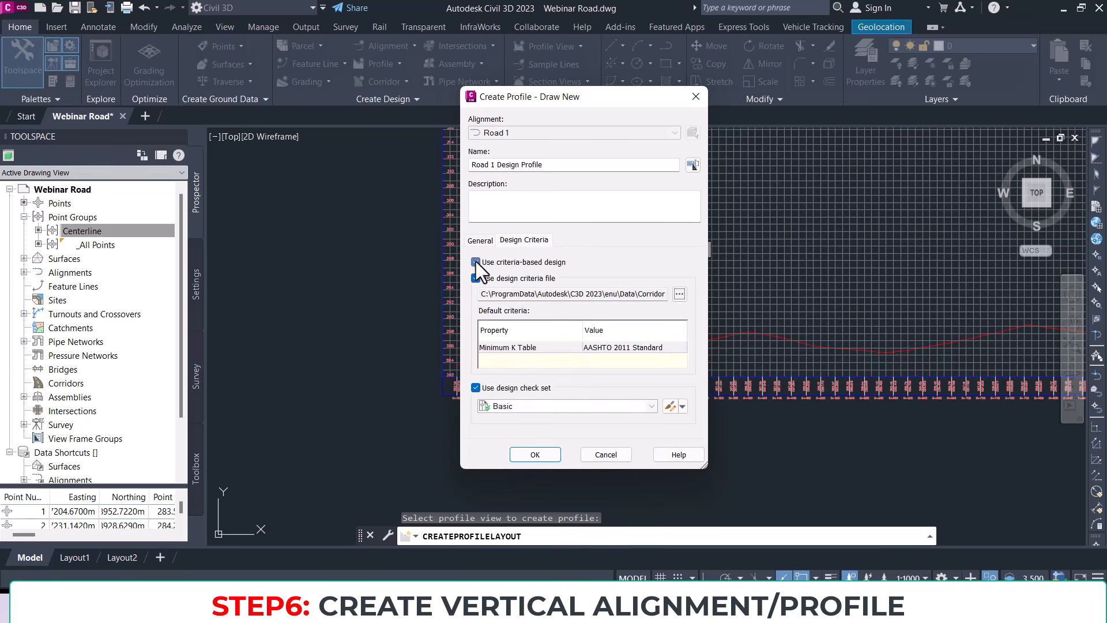
pyautogui.click(680, 294)
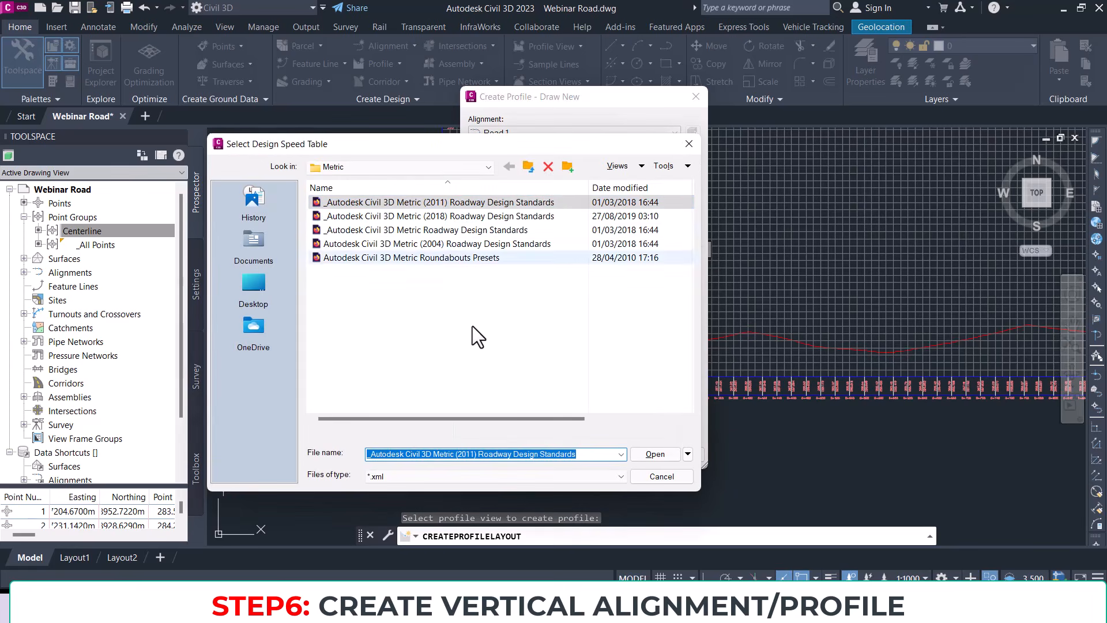
pyautogui.moveTo(359, 147); pyautogui.dragTo(496, 180)
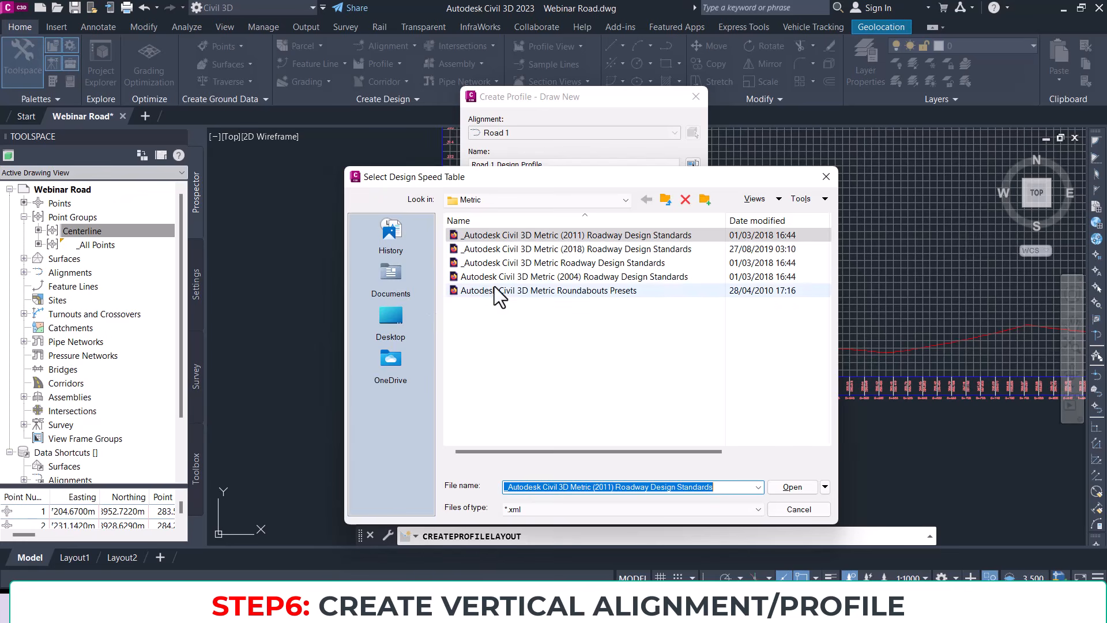
pyautogui.click(397, 278)
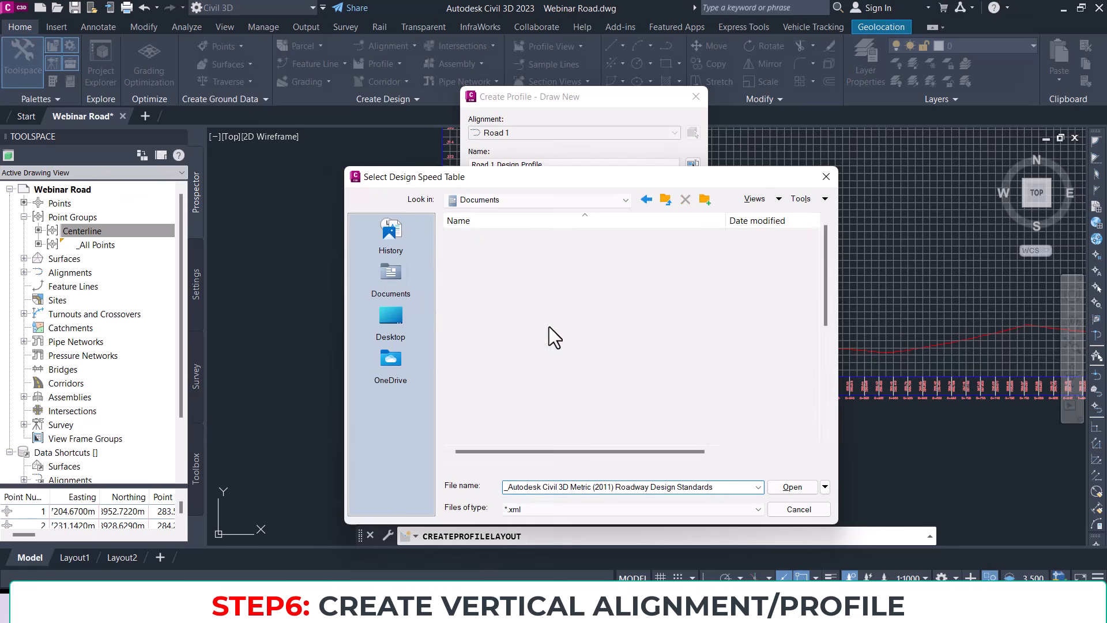
pyautogui.doubleClick(514, 361)
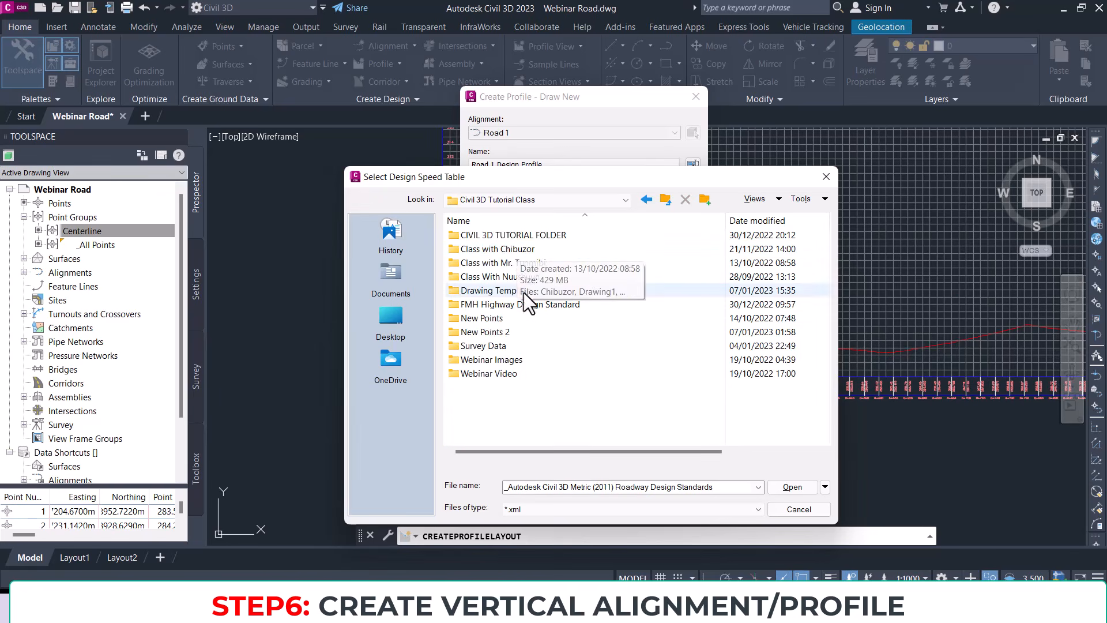
pyautogui.doubleClick(525, 305)
pyautogui.doubleClick(496, 234)
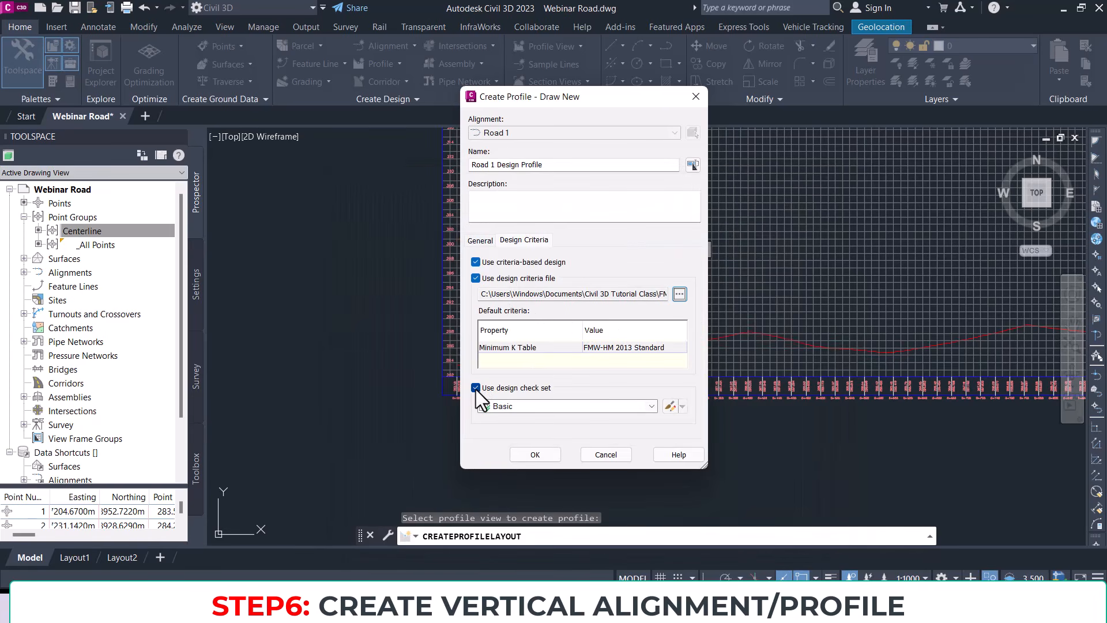
pyautogui.click(542, 456)
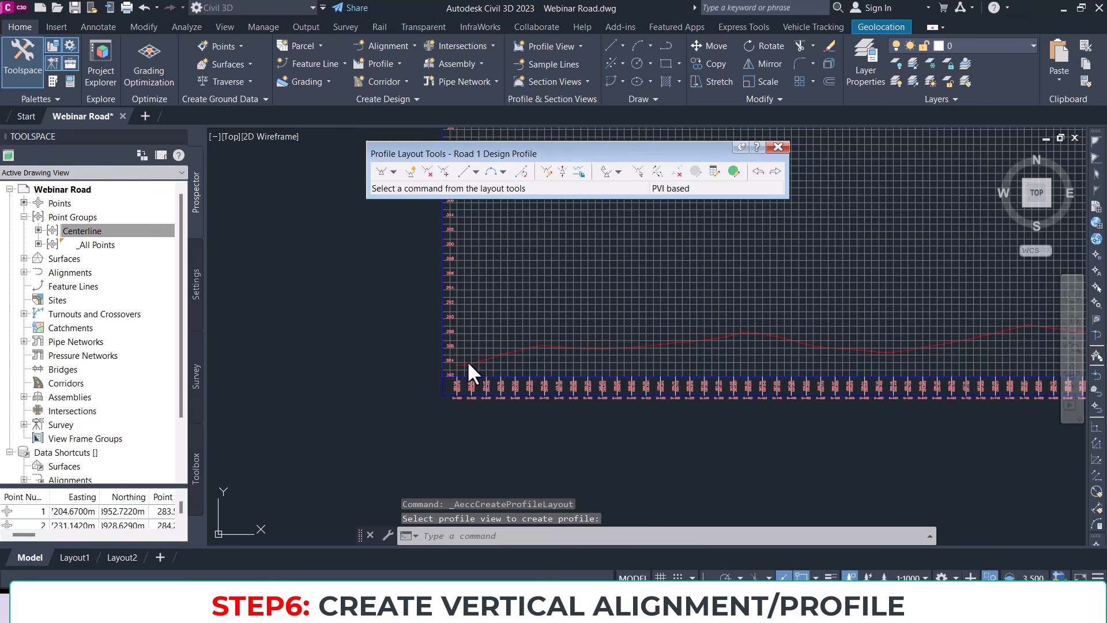
# Step: Examine the rises, dips and high points of Road 1's existing ground line along the profile view from station 0+000
pyautogui.scroll(4, 467, 360)
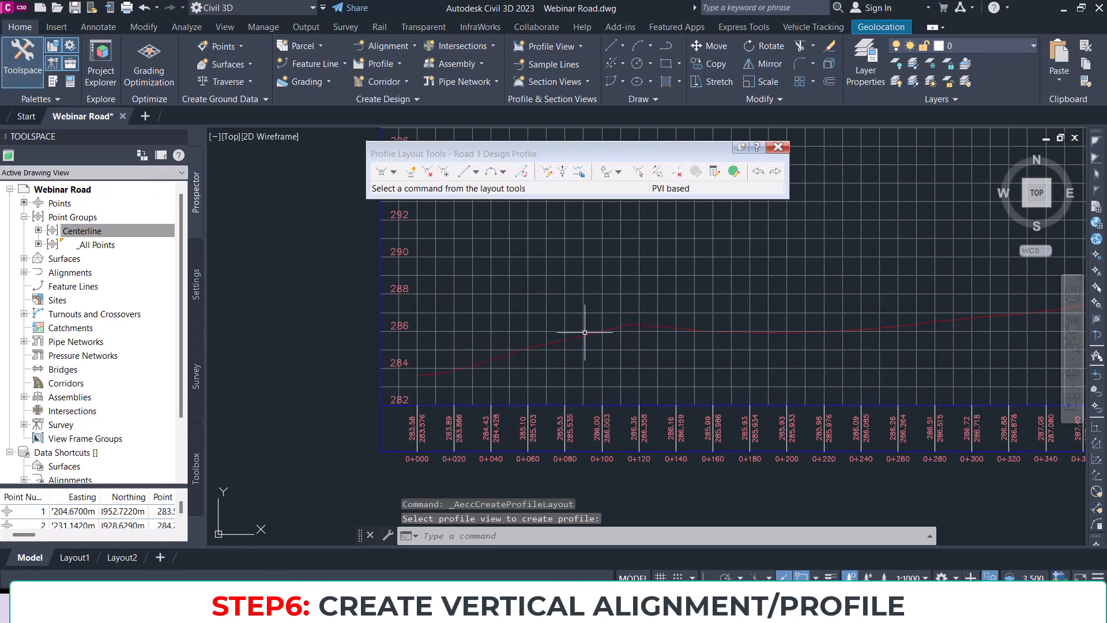
pyautogui.scroll(-3, 585, 332)
pyautogui.moveTo(952, 310); pyautogui.dragTo(482, 359, button='middle')
pyautogui.scroll(-2, 482, 359)
pyautogui.moveTo(533, 386); pyautogui.dragTo(616, 361, button='middle')
pyautogui.scroll(-2, 591, 354)
pyautogui.moveTo(712, 342); pyautogui.dragTo(425, 385, button='middle')
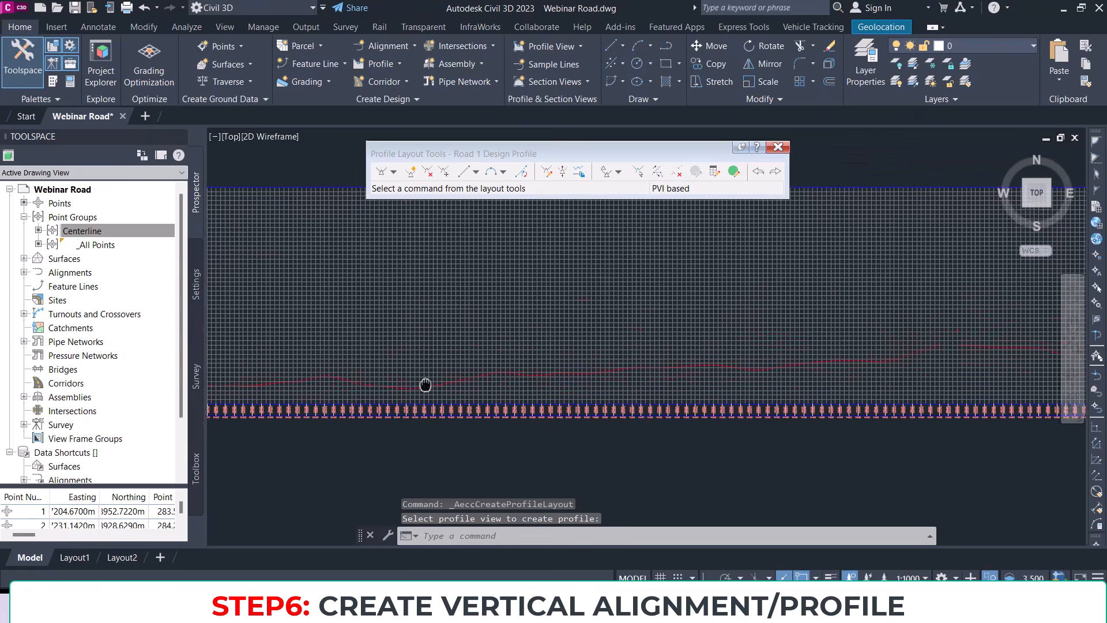
pyautogui.scroll(-3, 425, 384)
pyautogui.scroll(4, 425, 385)
pyautogui.moveTo(375, 388); pyautogui.dragTo(641, 342, button='middle')
pyautogui.scroll(2, 344, 362)
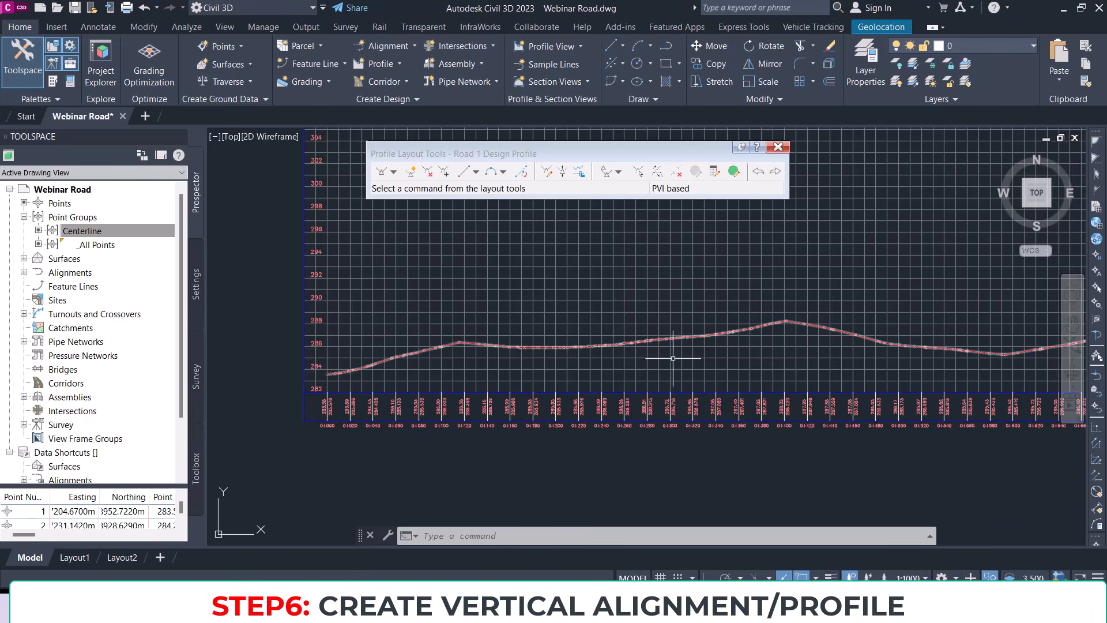
pyautogui.scroll(-4, 636, 358)
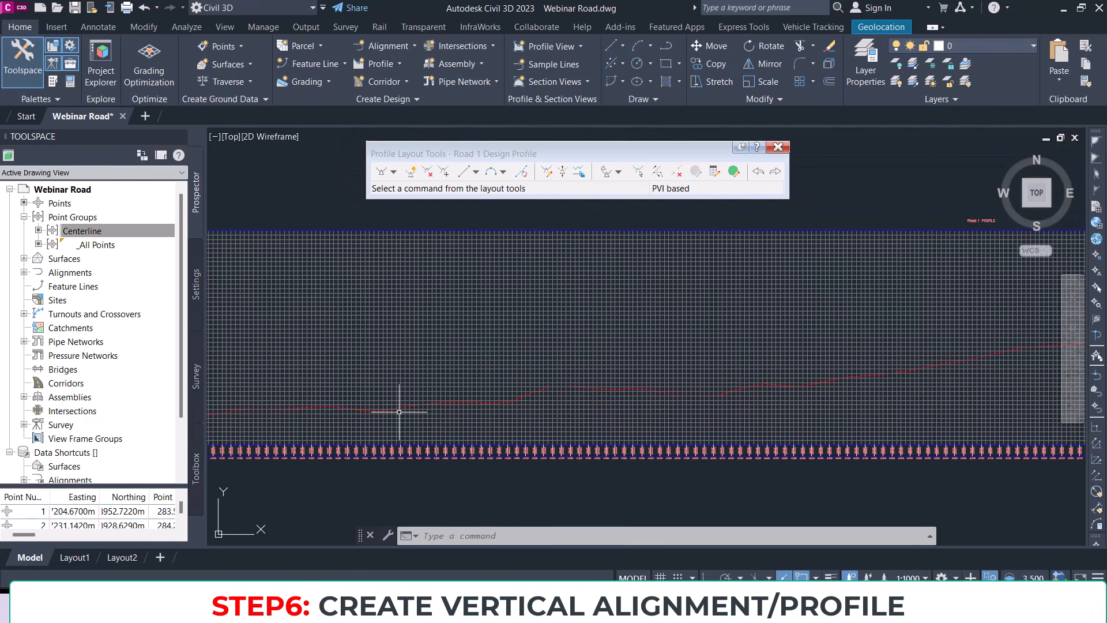
pyautogui.moveTo(692, 401); pyautogui.dragTo(494, 400, button='middle')
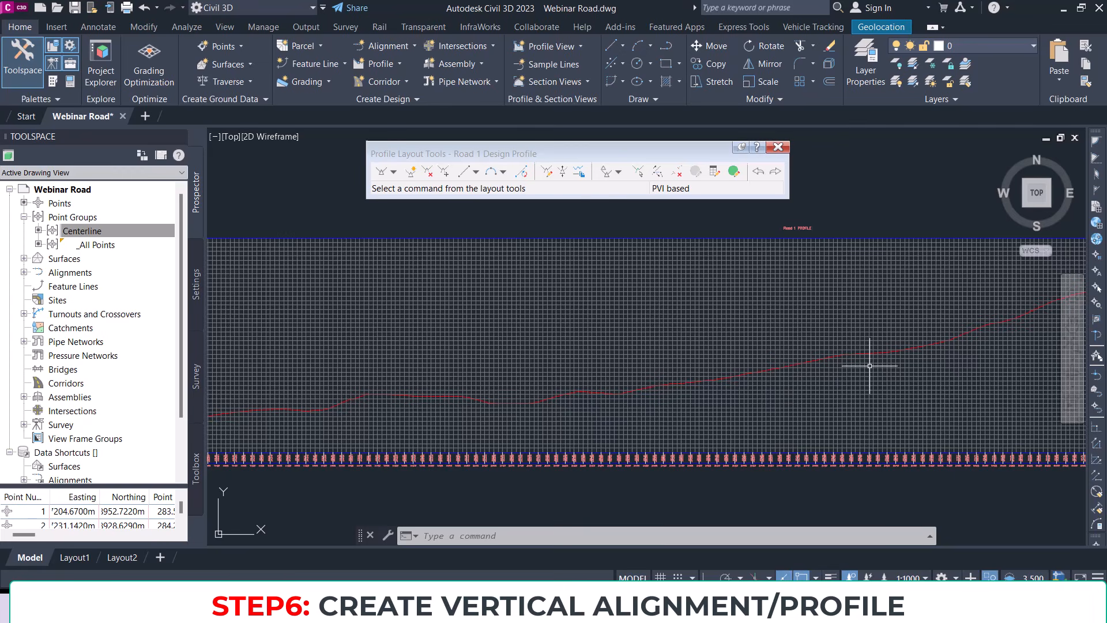
pyautogui.moveTo(829, 375); pyautogui.dragTo(634, 389, button='middle')
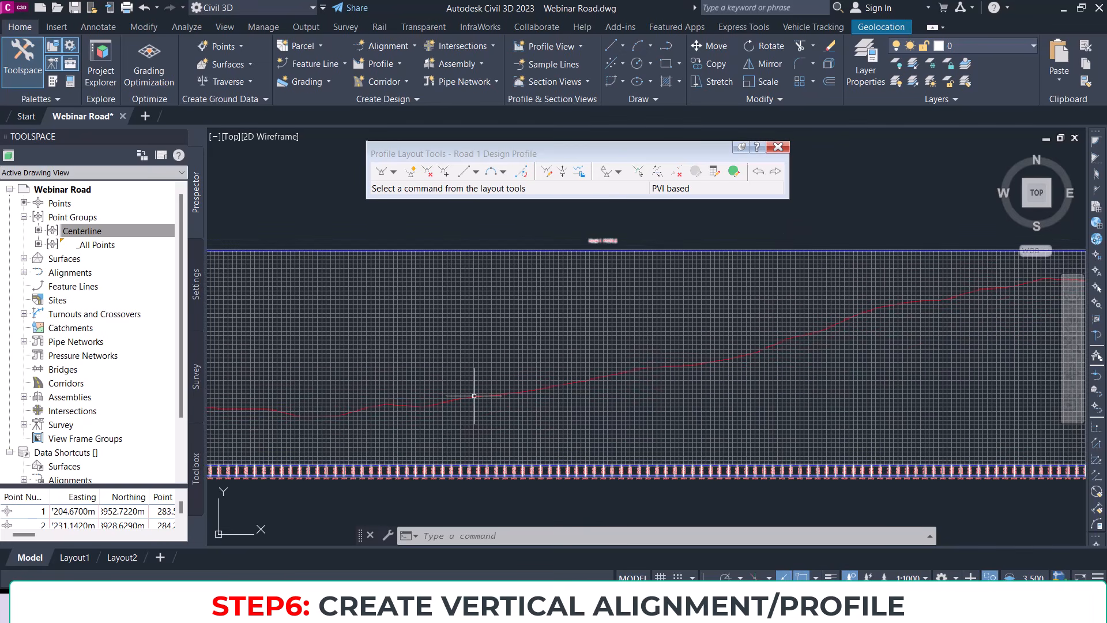
pyautogui.moveTo(871, 302); pyautogui.dragTo(493, 360, button='middle')
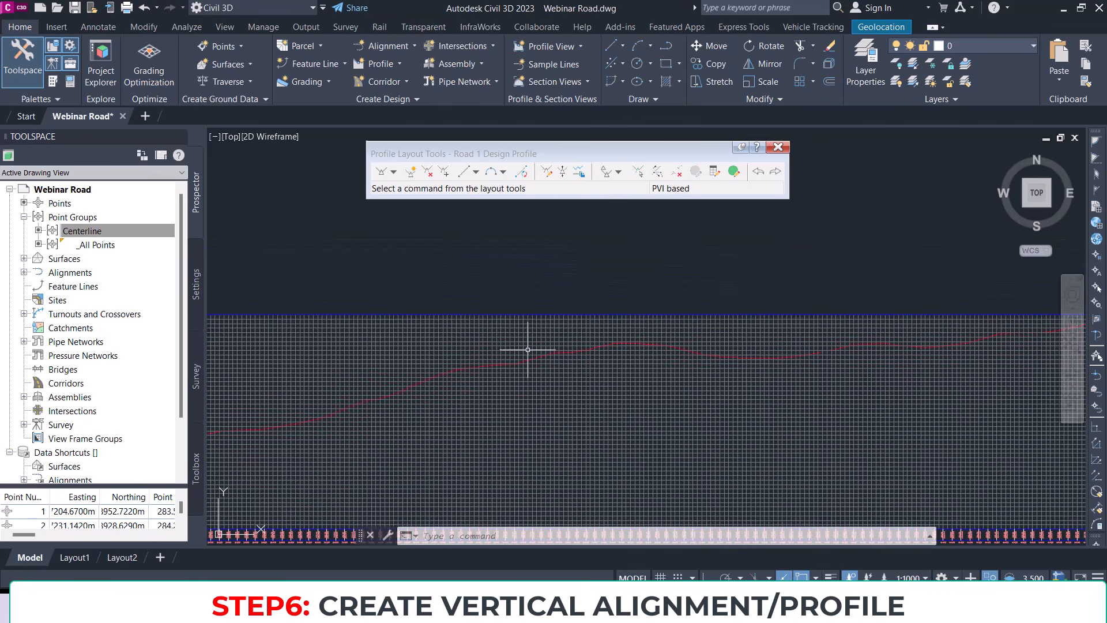
pyautogui.scroll(4, 594, 331)
pyautogui.moveTo(618, 339); pyautogui.dragTo(565, 298, button='middle')
pyautogui.scroll(-3, 549, 266)
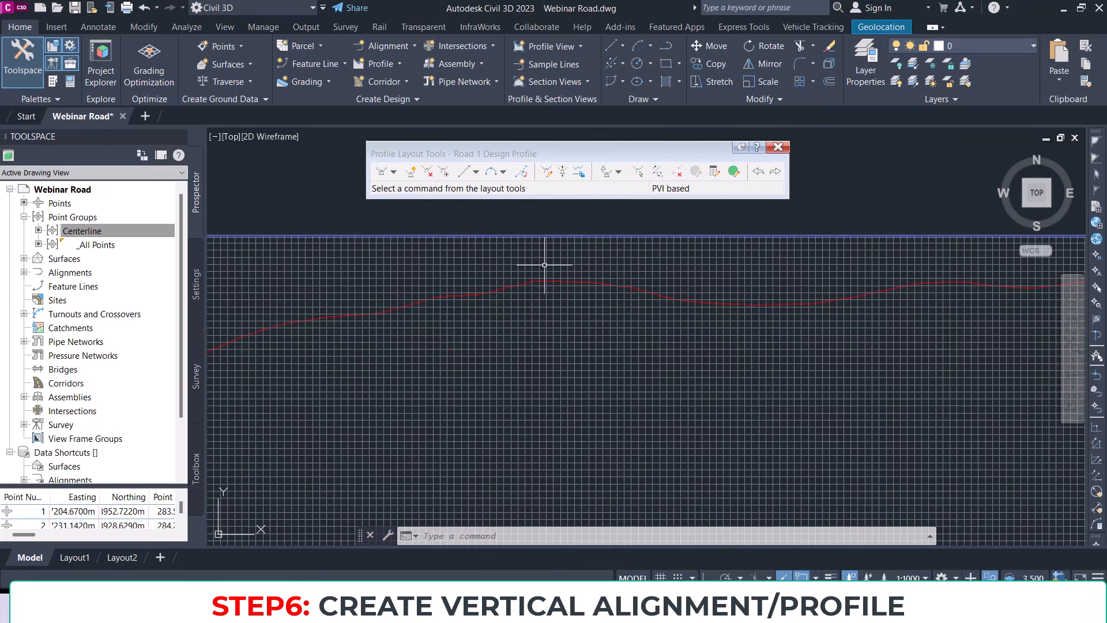
pyautogui.scroll(1, 543, 268)
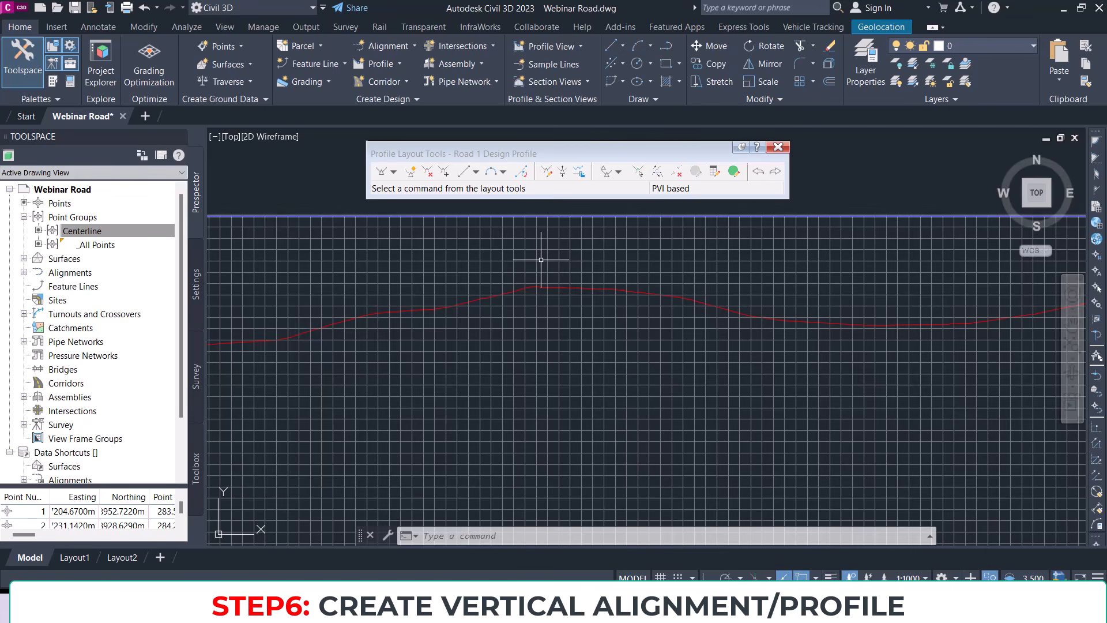
# Step: Set the major grid padding above maximum elevation to 2 in Road 1's profile view style
pyautogui.scroll(-3, 470, 300)
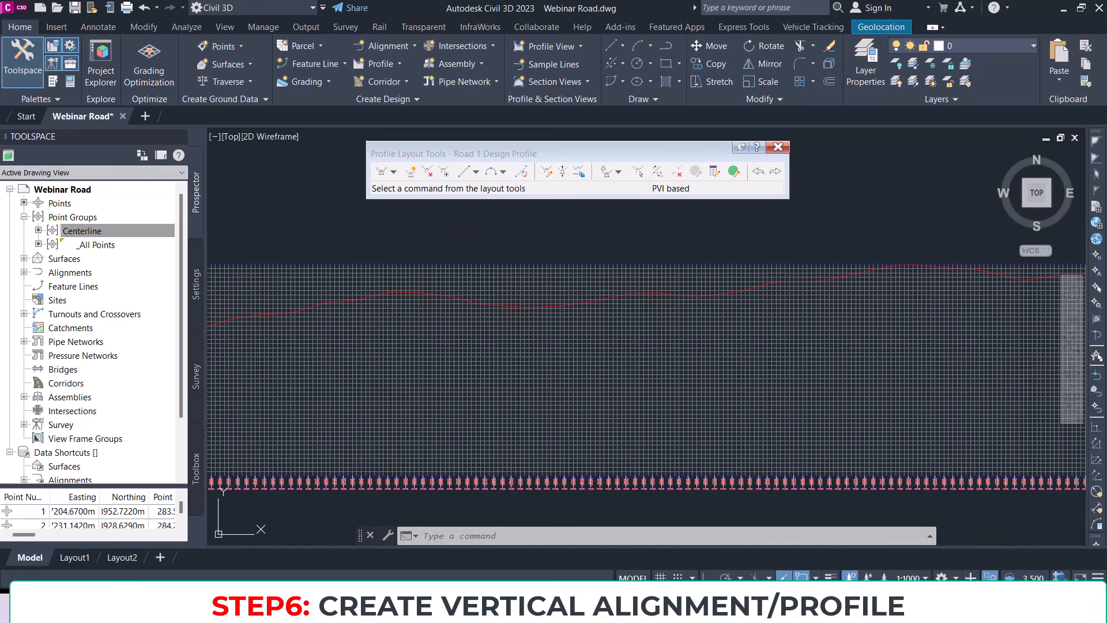
pyautogui.moveTo(703, 293); pyautogui.dragTo(655, 300, button='middle')
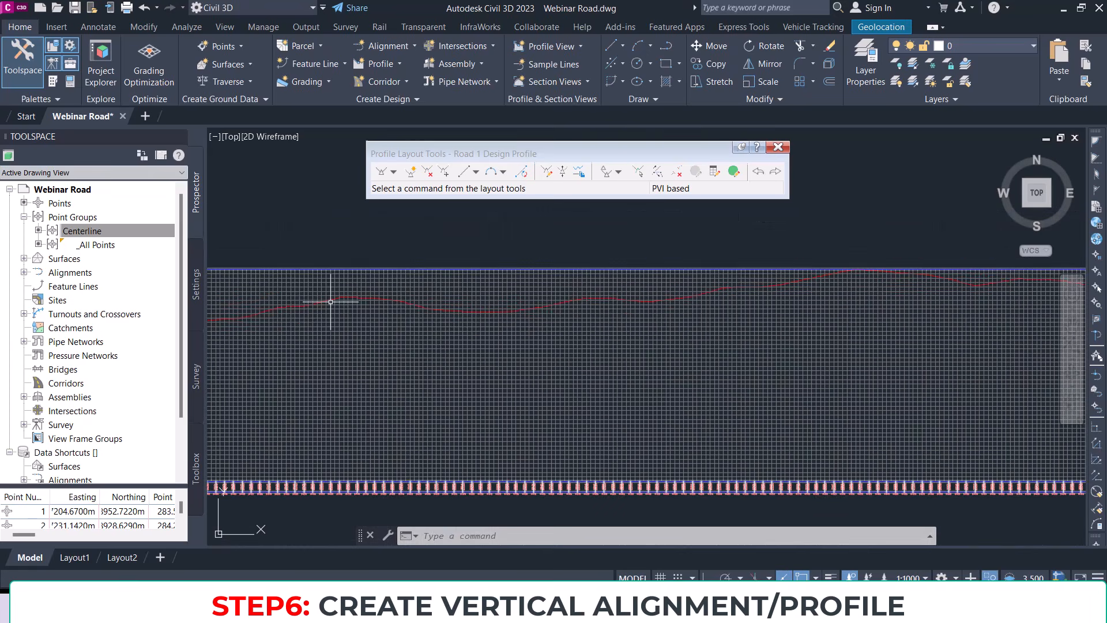
pyautogui.scroll(3, 865, 270)
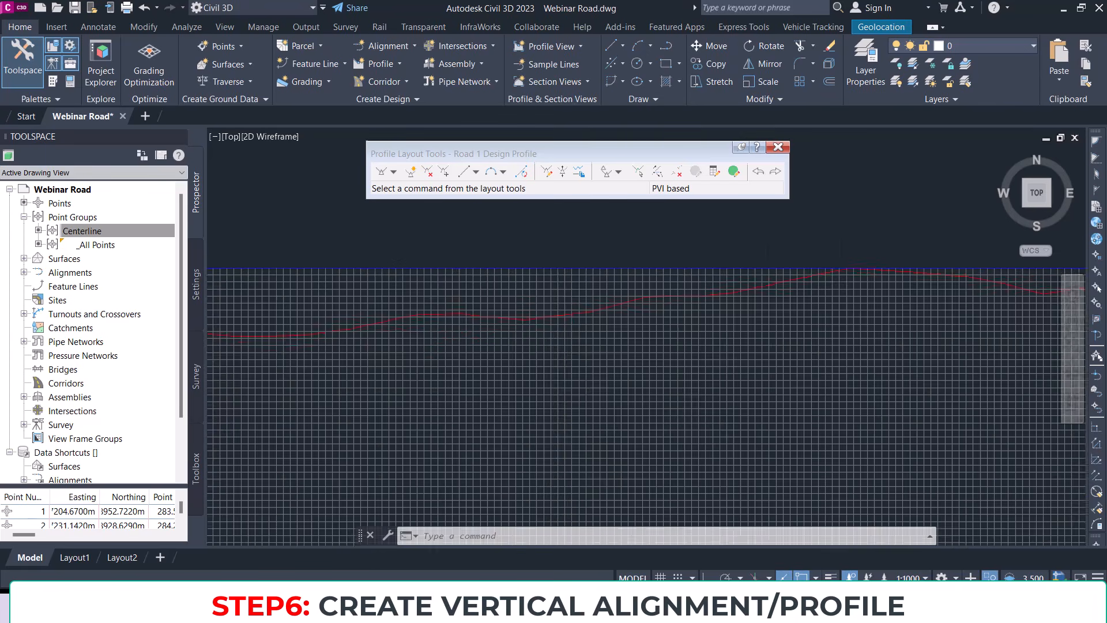
pyautogui.scroll(2, 865, 270)
pyautogui.scroll(4, 721, 286)
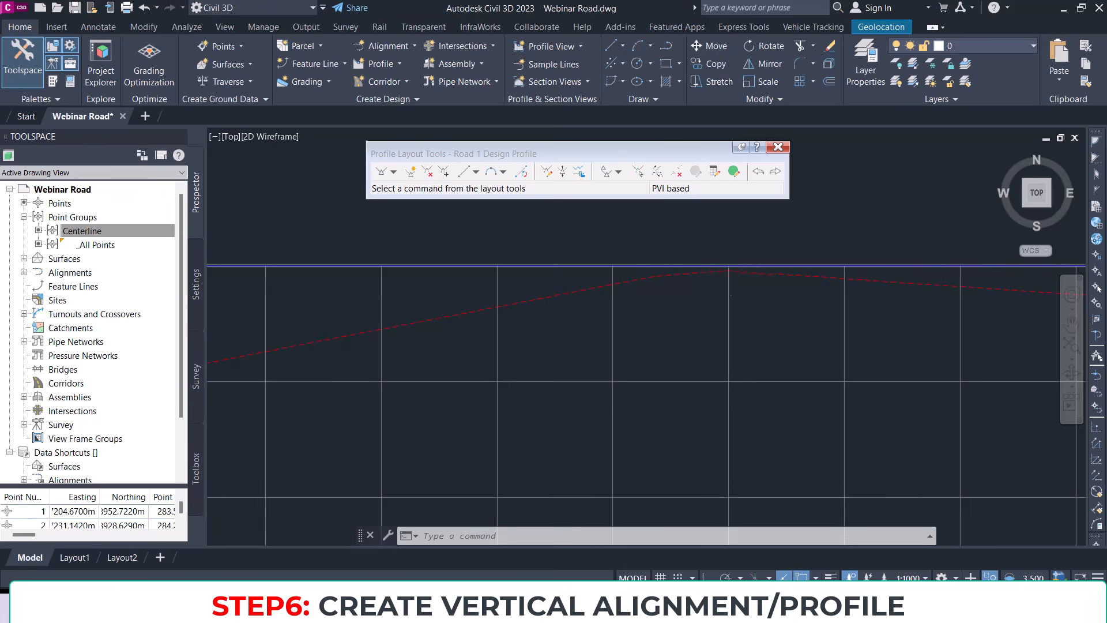
pyautogui.scroll(-6, 731, 268)
pyautogui.click(736, 344)
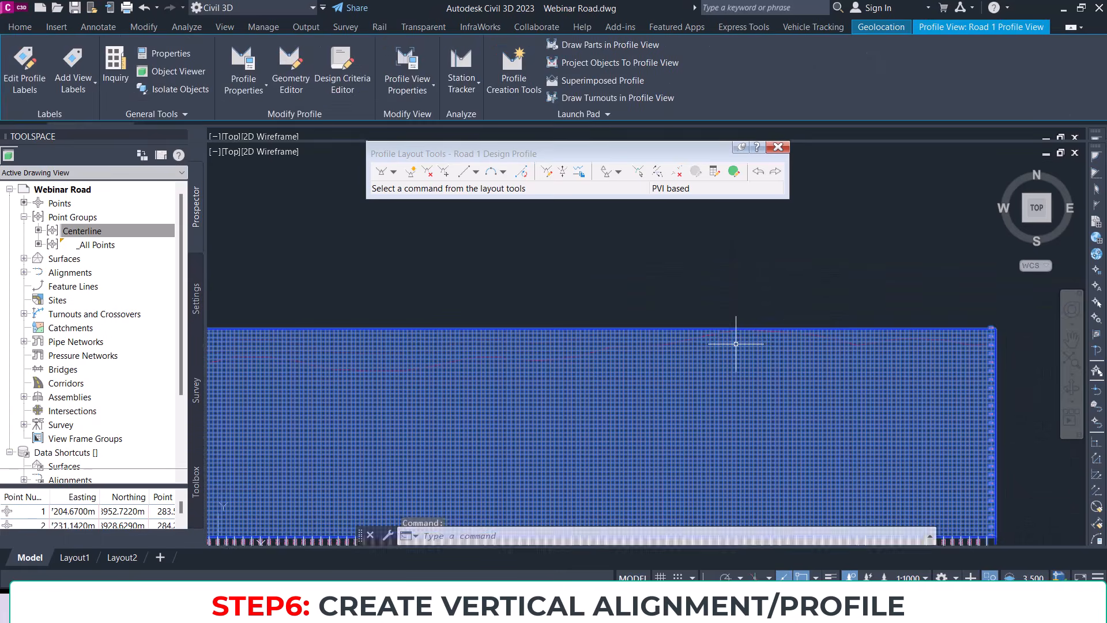
pyautogui.rightClick(719, 346)
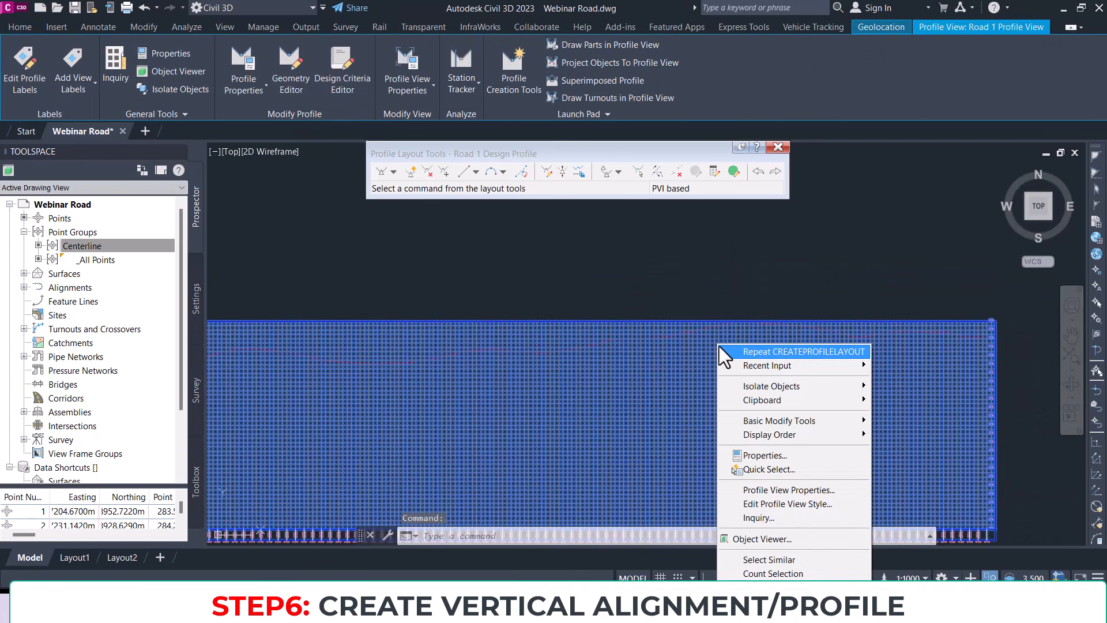
pyautogui.click(778, 506)
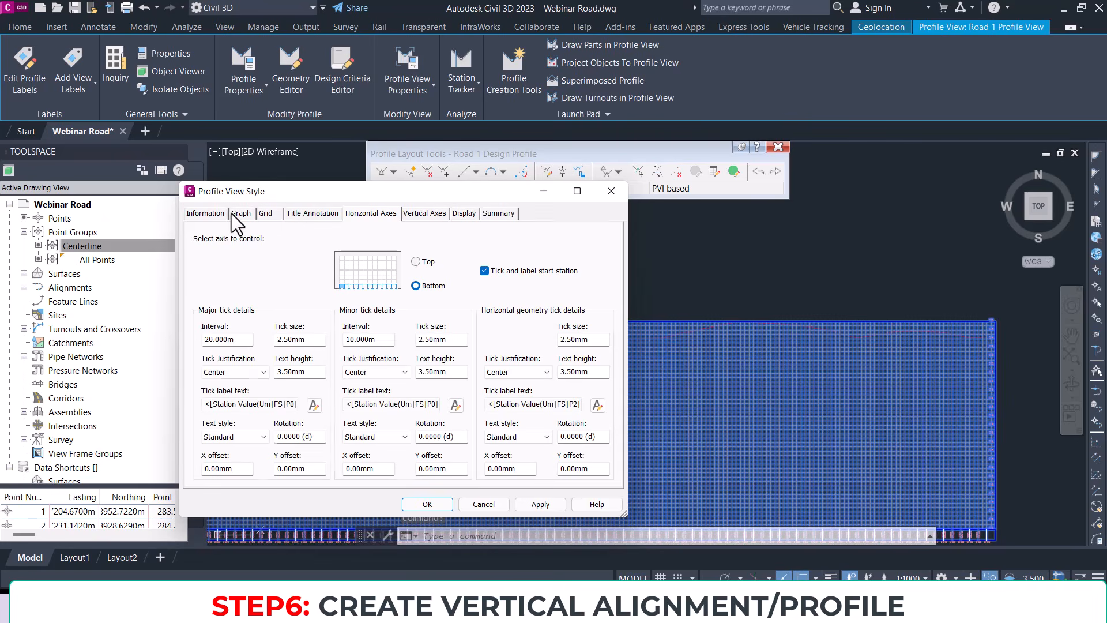
pyautogui.click(265, 214)
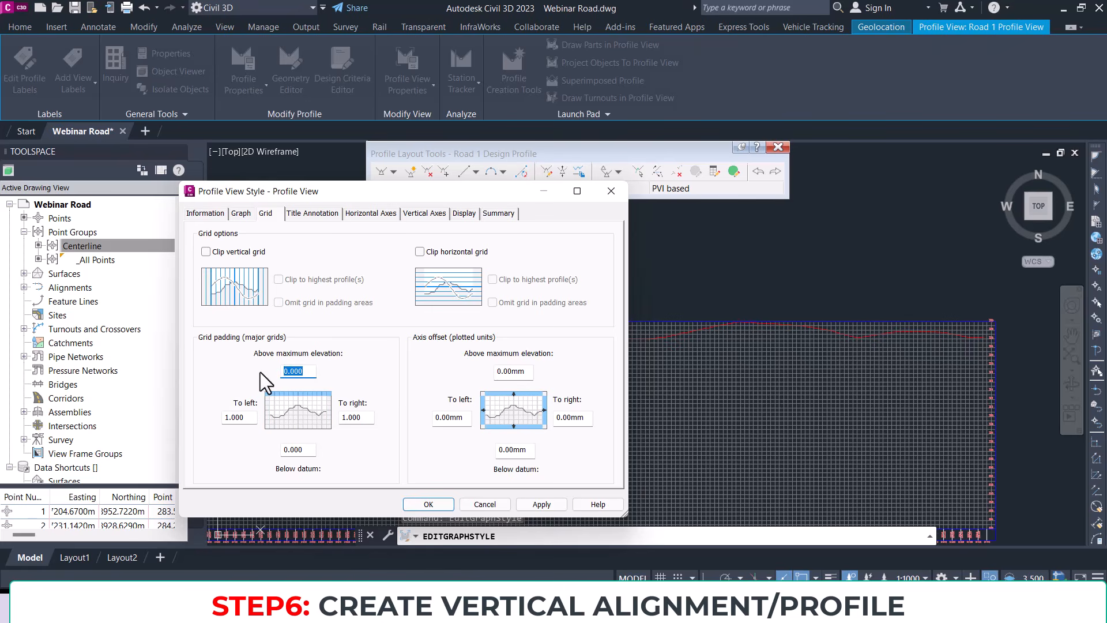
pyautogui.click(542, 505)
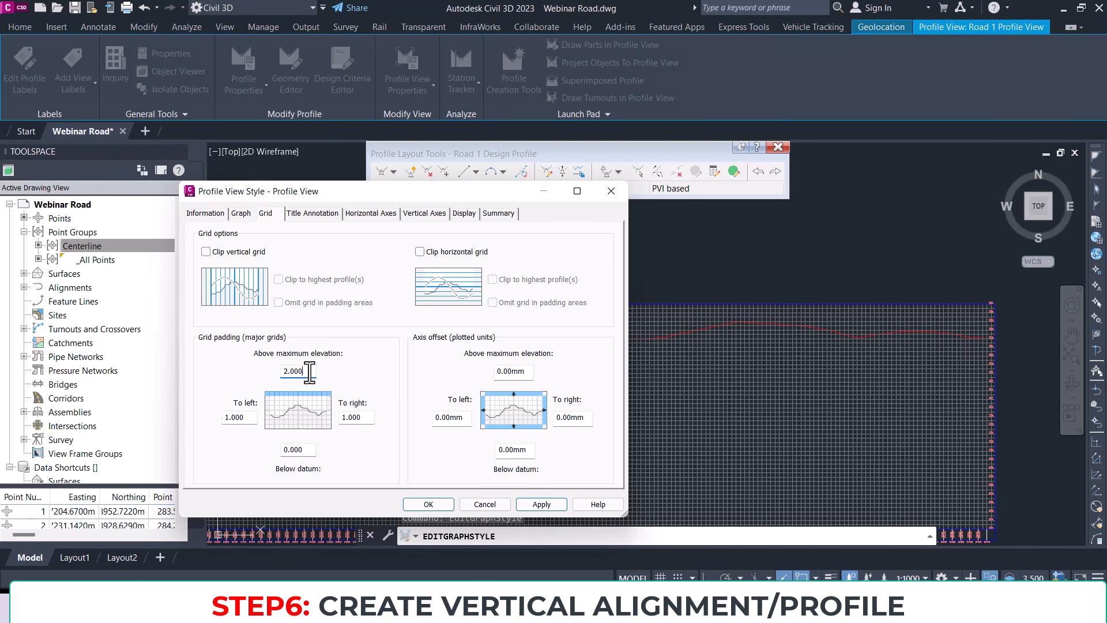
pyautogui.click(542, 505)
pyautogui.click(428, 505)
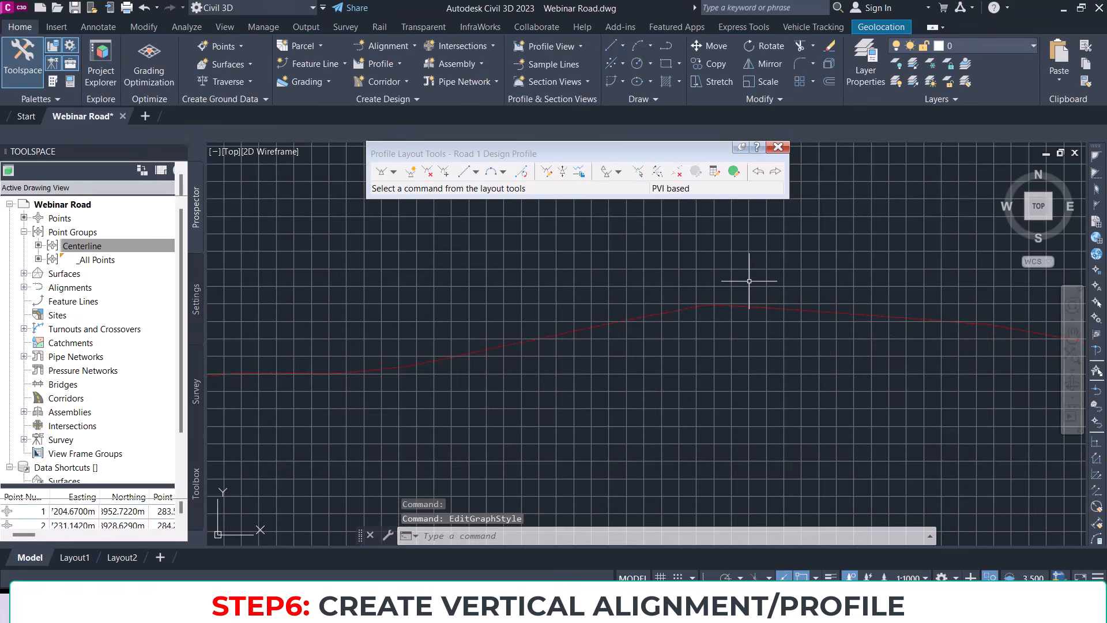
# Step: Configure the vertical curve settings to the Circular type with a 1000 m default radius for crest and sag curves
pyautogui.scroll(-4, 750, 282)
pyautogui.moveTo(700, 324)
pyautogui.mouseDown(button='middle')
pyautogui.moveTo(774, 301)
pyautogui.moveTo(843, 301)
pyautogui.mouseUp(button='middle')
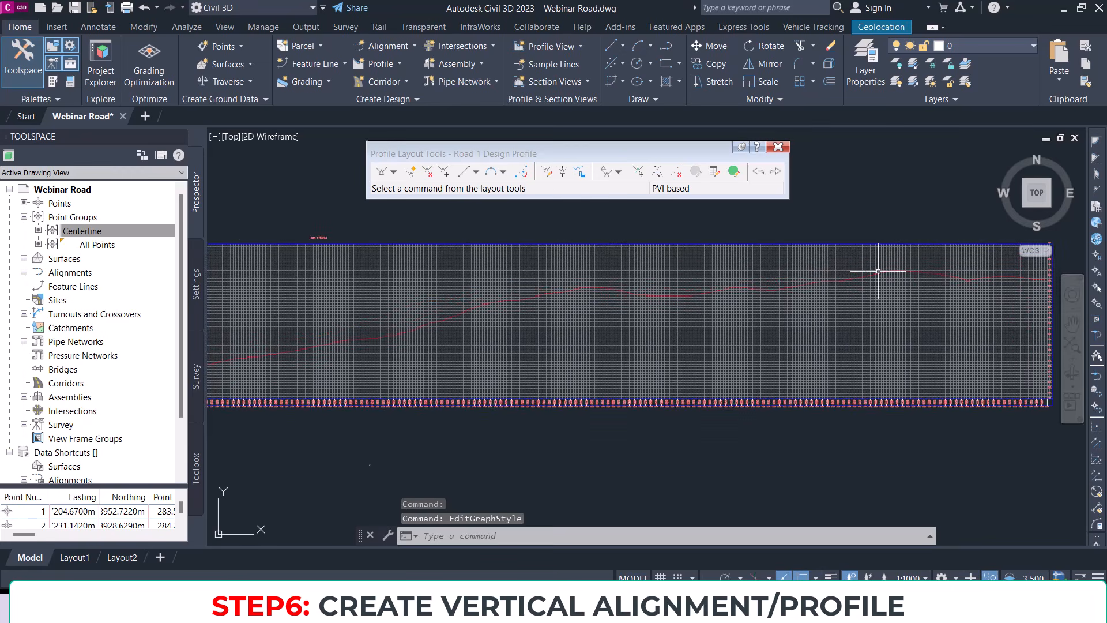
pyautogui.moveTo(473, 374); pyautogui.dragTo(580, 336, button='middle')
pyautogui.moveTo(375, 337); pyautogui.dragTo(640, 311, button='middle')
pyautogui.moveTo(390, 316); pyautogui.dragTo(433, 341, button='middle')
pyautogui.scroll(5, 403, 329)
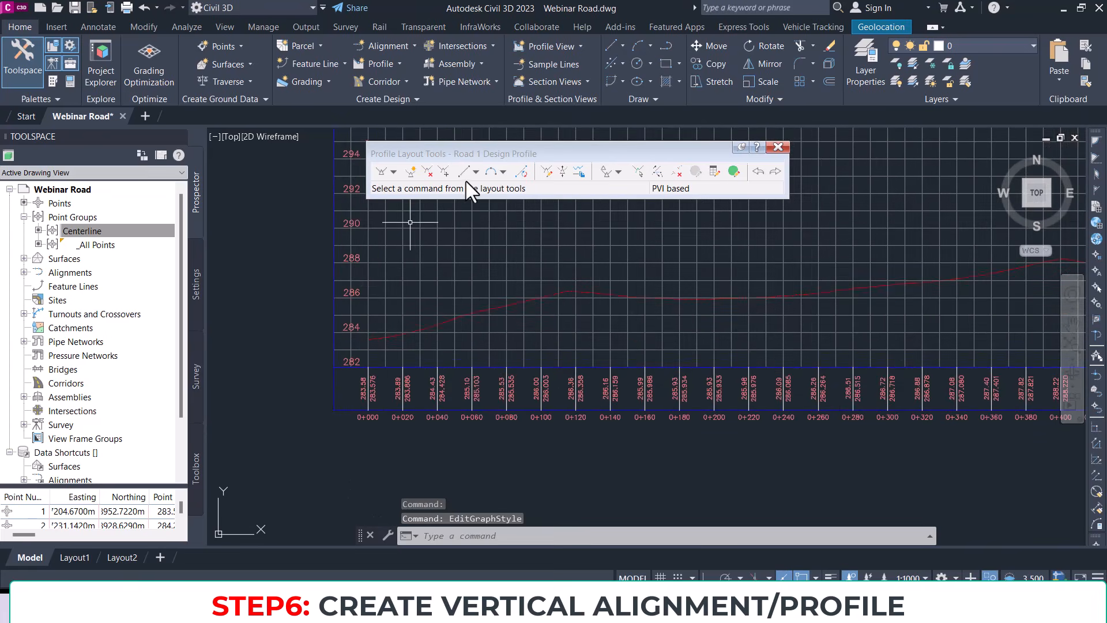
pyautogui.click(394, 172)
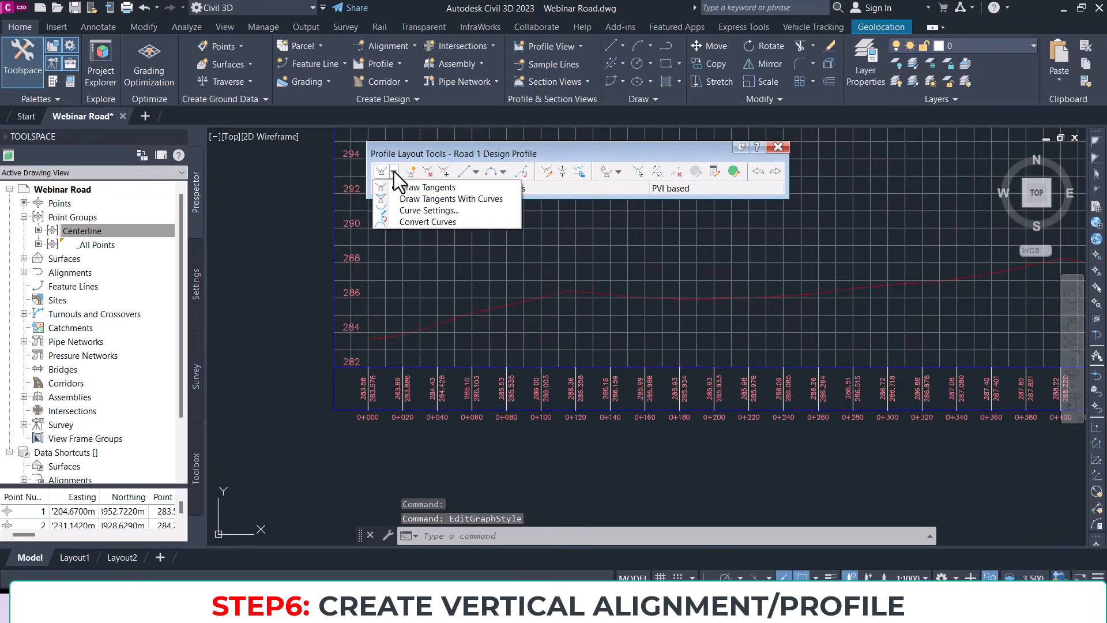
pyautogui.click(429, 211)
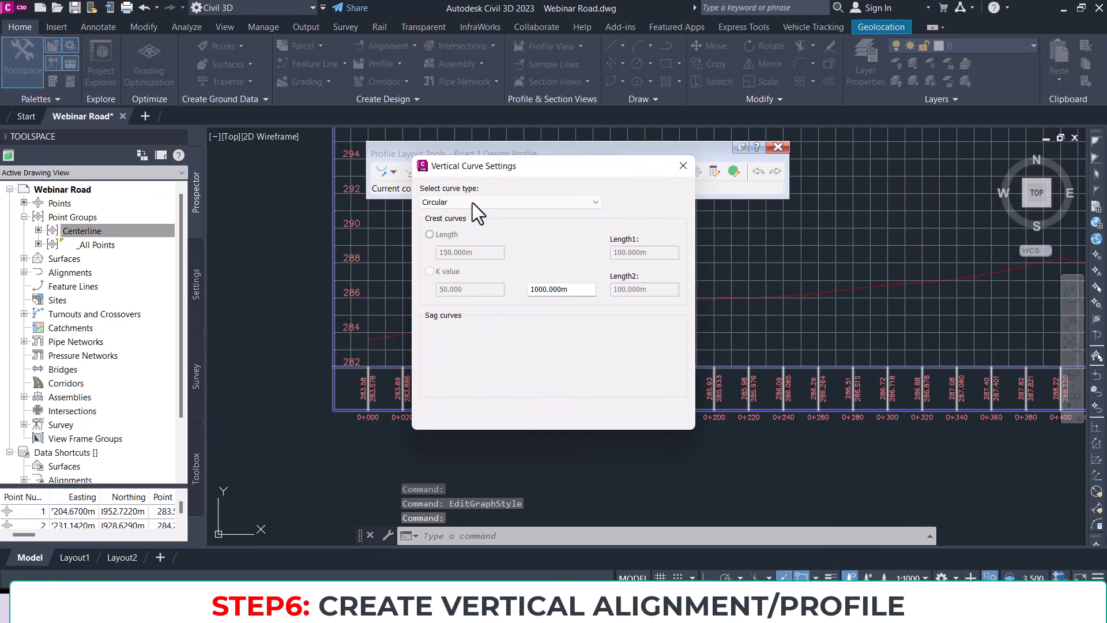
pyautogui.click(473, 203)
pyautogui.click(472, 203)
pyautogui.click(472, 202)
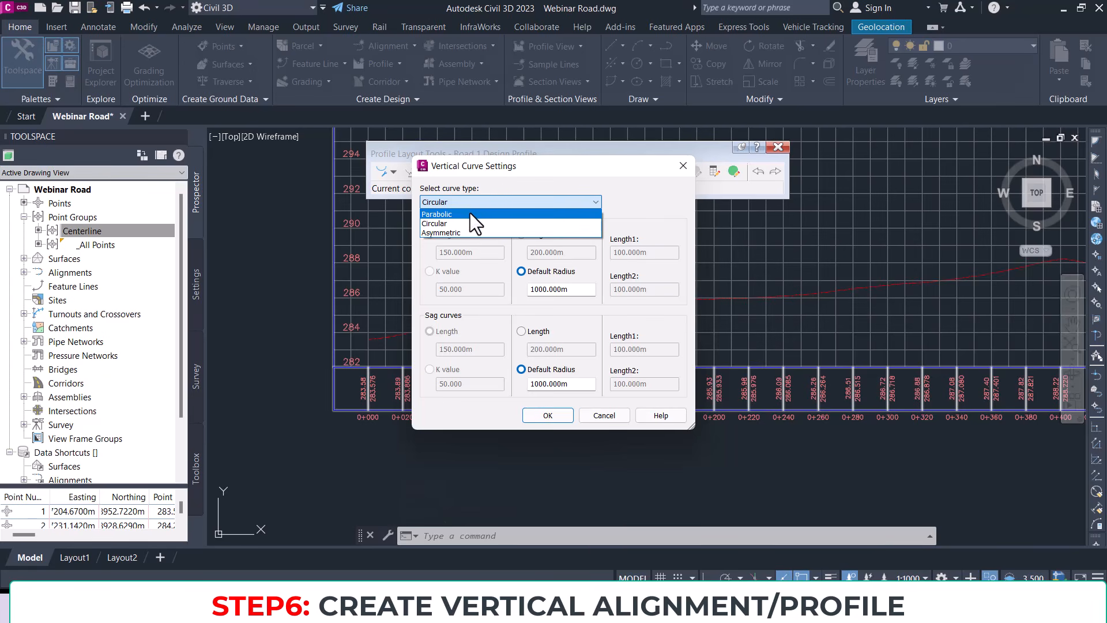
pyautogui.click(470, 213)
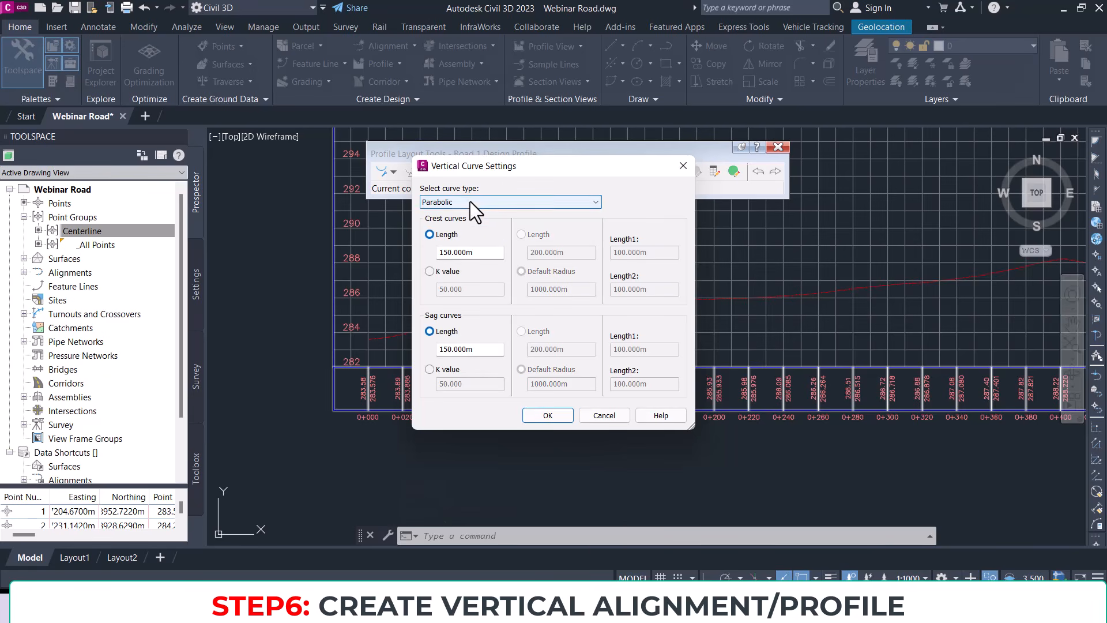
pyautogui.click(469, 202)
pyautogui.click(466, 224)
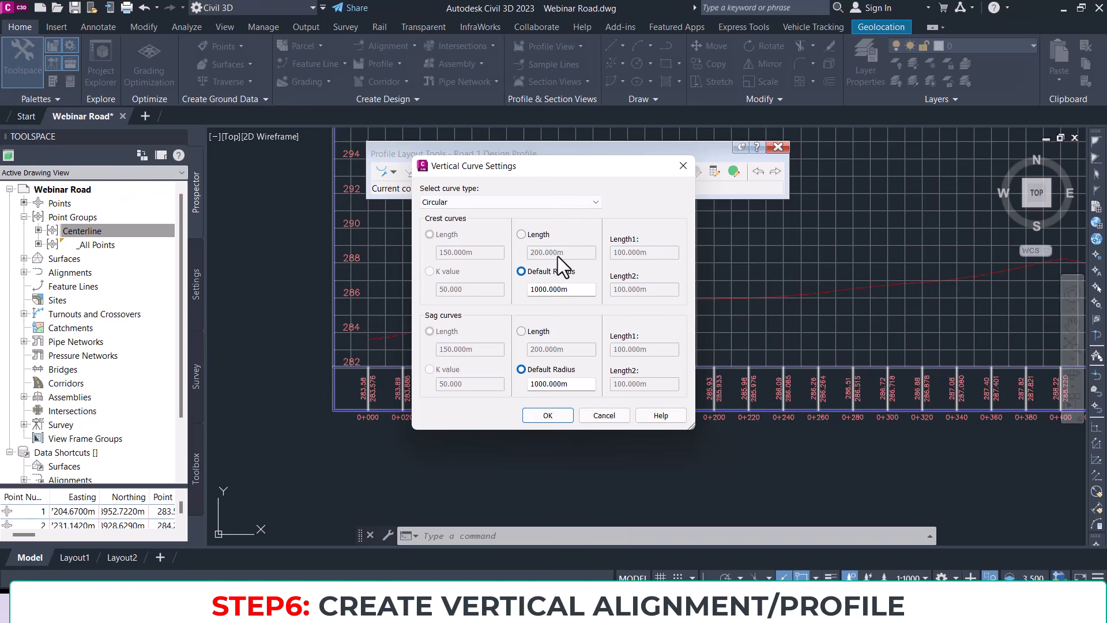
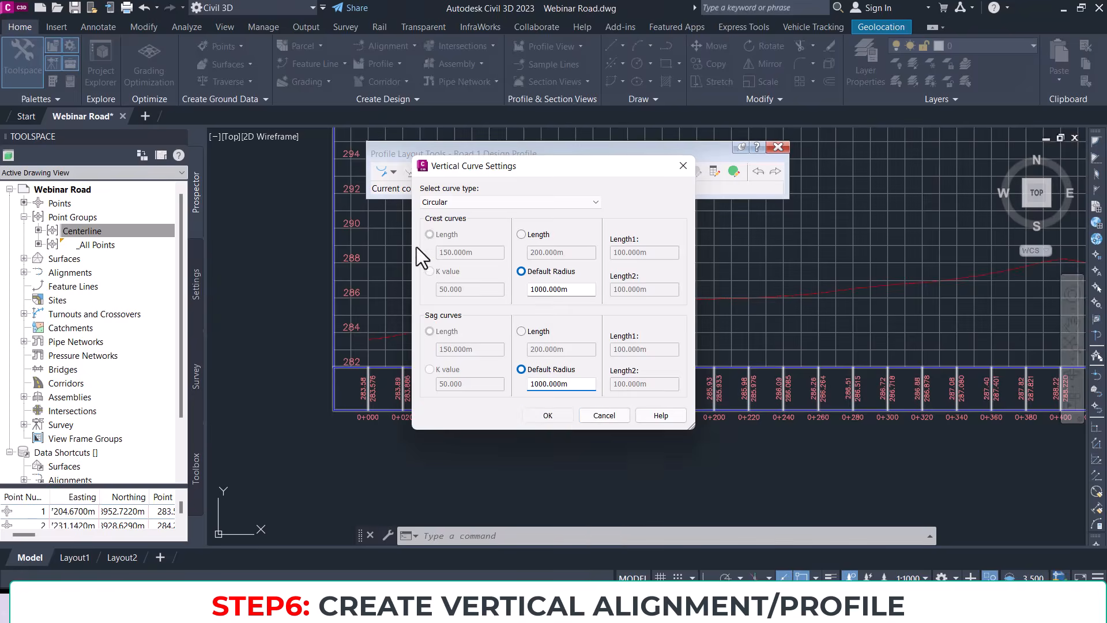
pyautogui.press('Return')
# Step: Draw the first tangent, using tangents with curves, from the ground line's start at station 0+000 to just below the foot of the steep rise
pyautogui.click(395, 171)
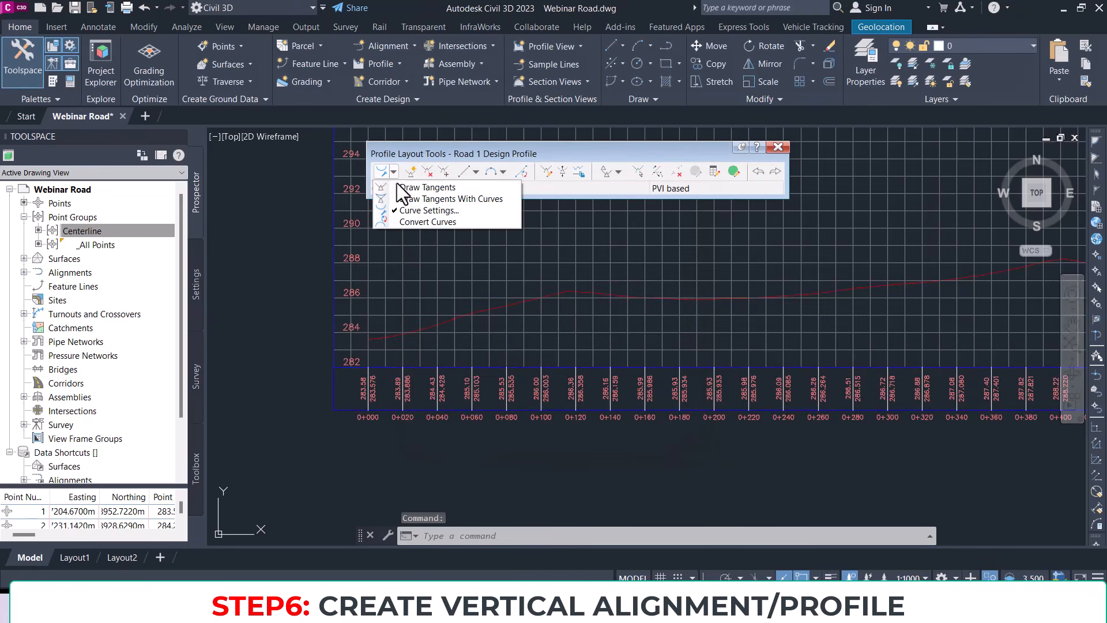
pyautogui.click(434, 199)
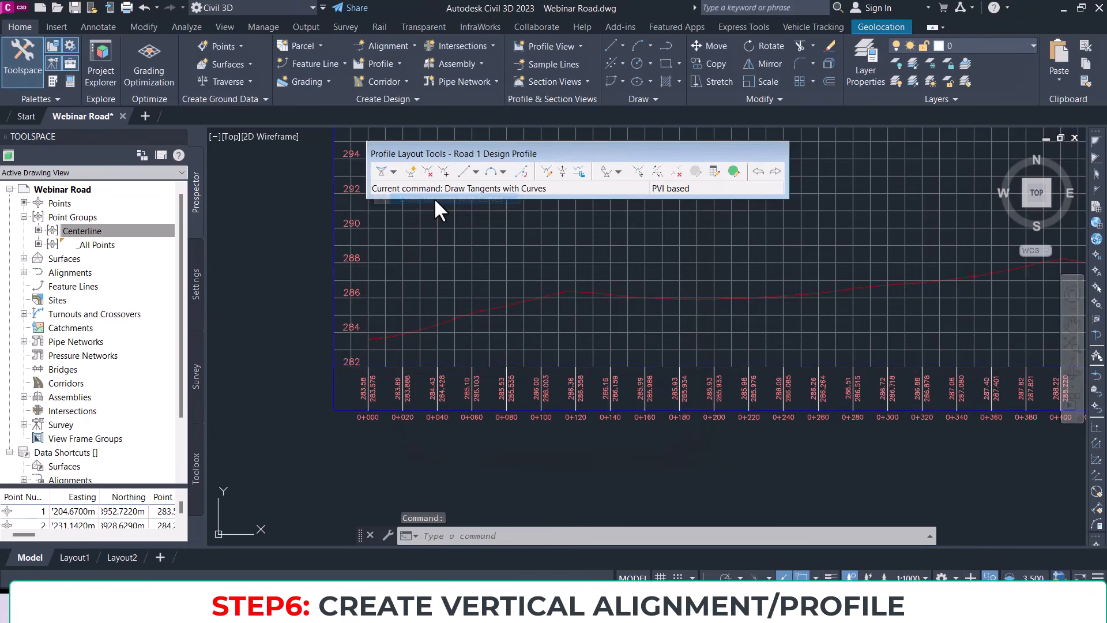
pyautogui.scroll(1, 519, 303)
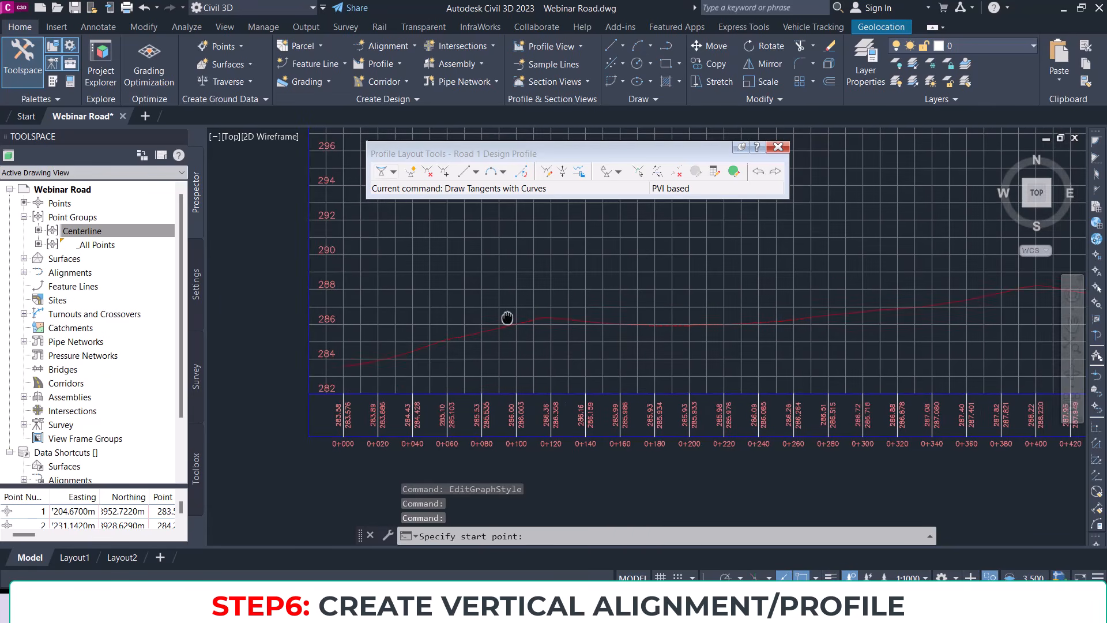
pyautogui.scroll(3, 340, 370)
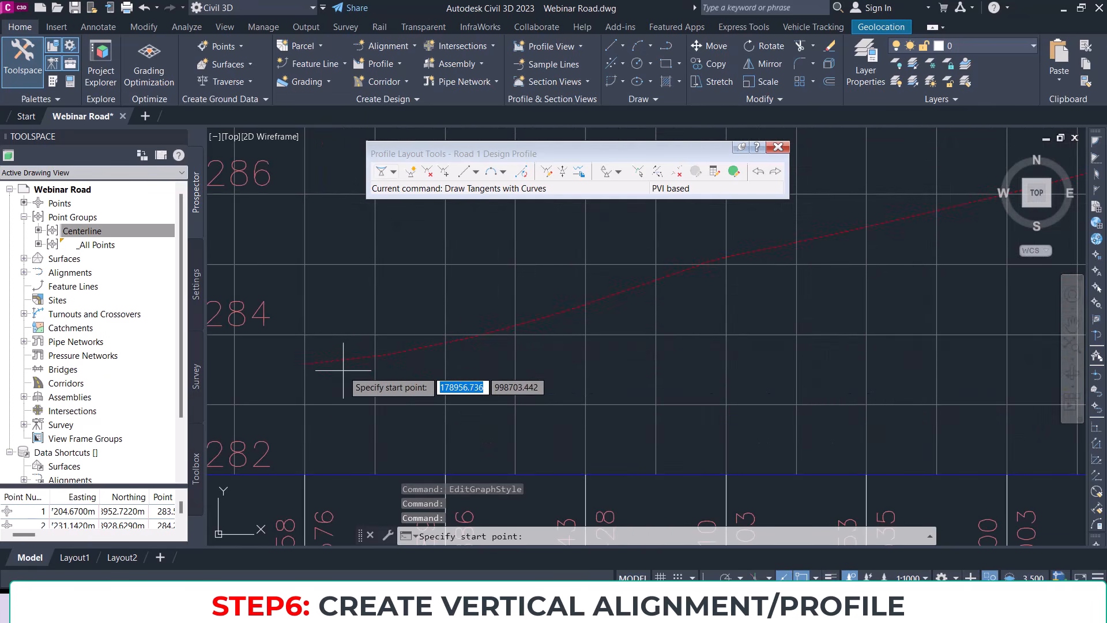
pyautogui.click(305, 364)
pyautogui.scroll(-4, 335, 346)
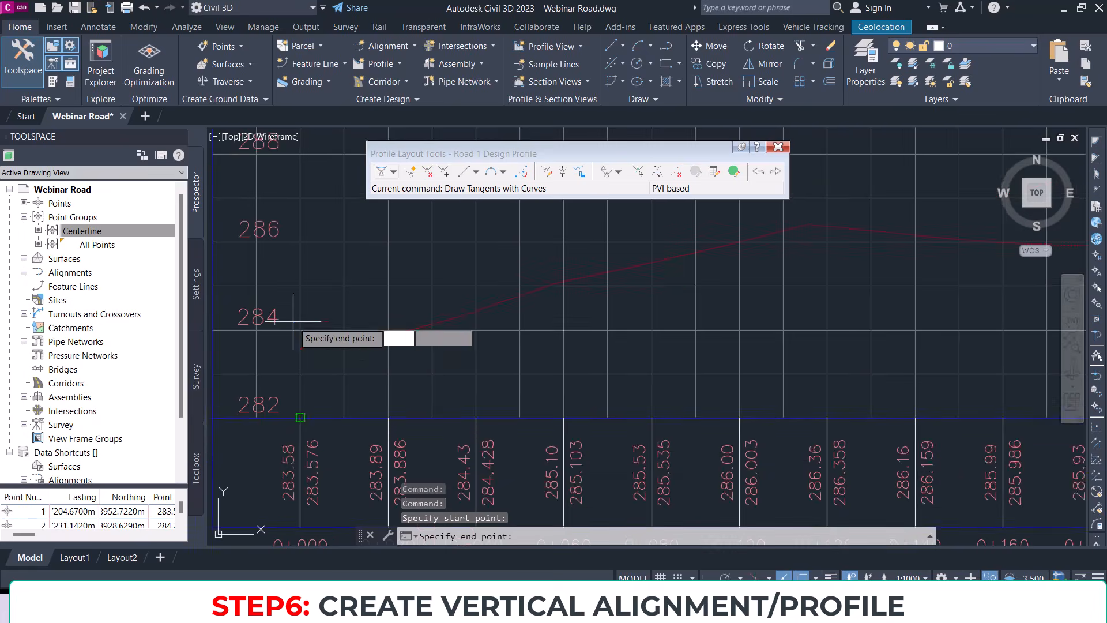
pyautogui.moveTo(733, 298); pyautogui.dragTo(534, 327, button='middle')
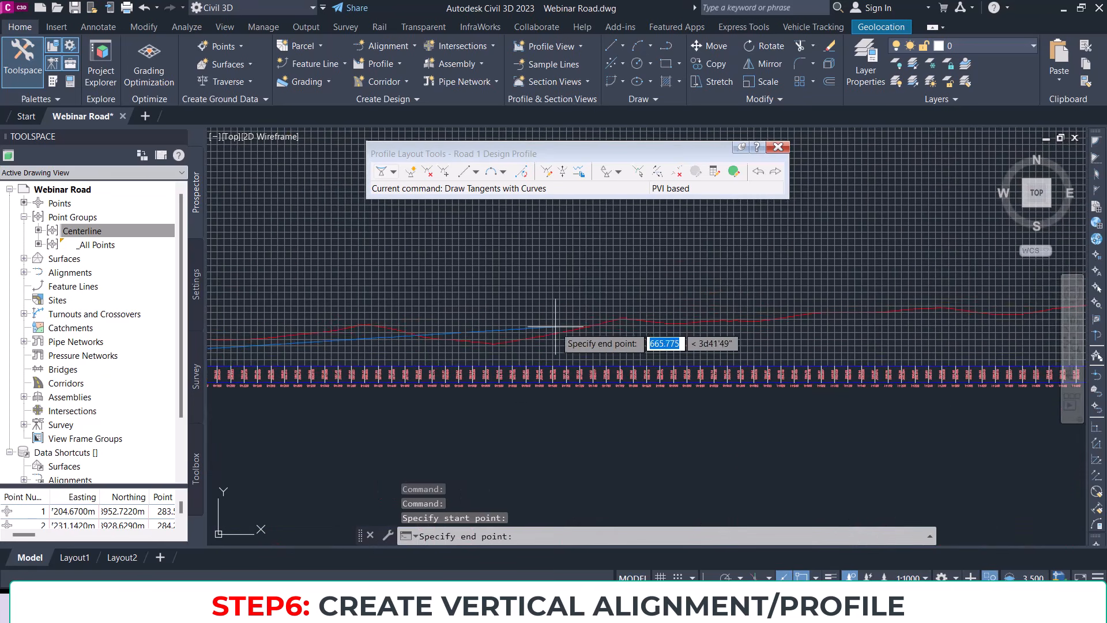
pyautogui.scroll(-4, 680, 303)
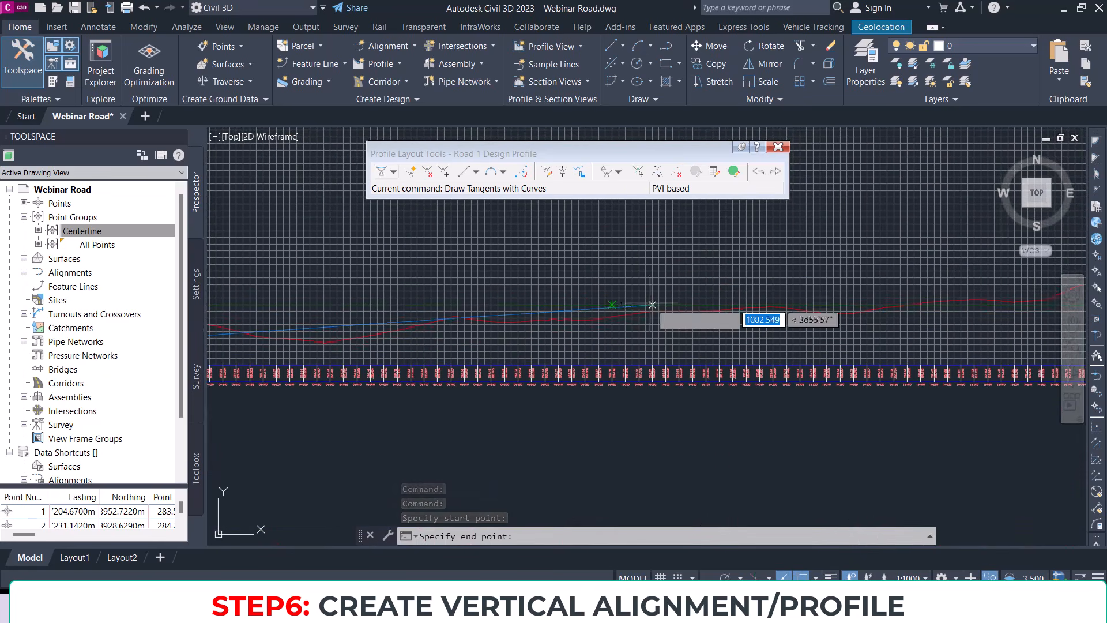
pyautogui.moveTo(863, 291); pyautogui.dragTo(606, 309, button='middle')
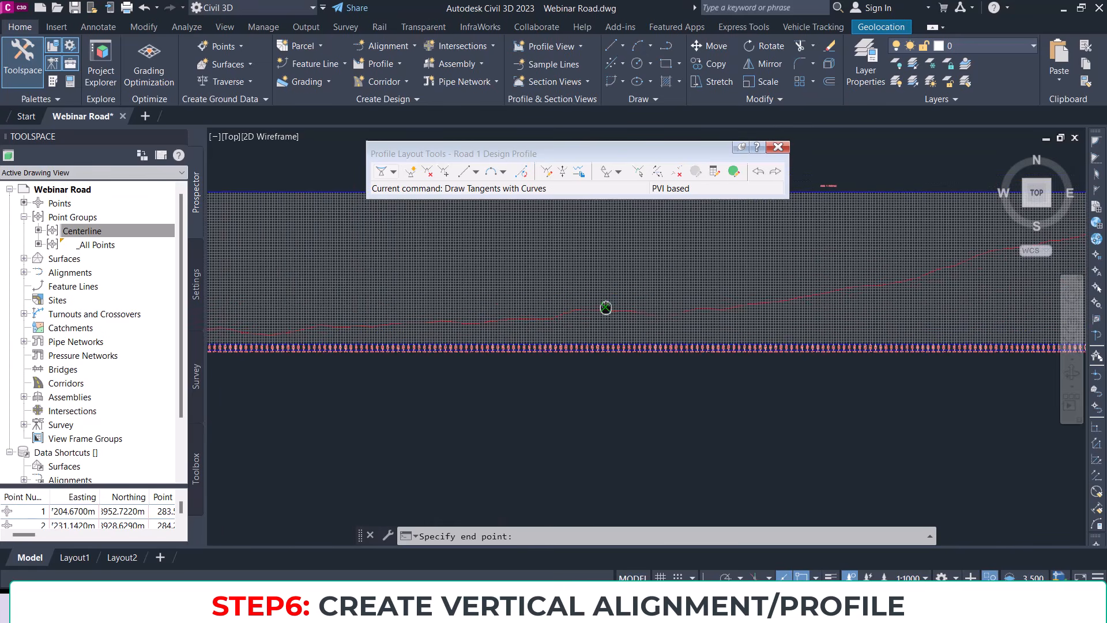
pyautogui.scroll(2, 767, 297)
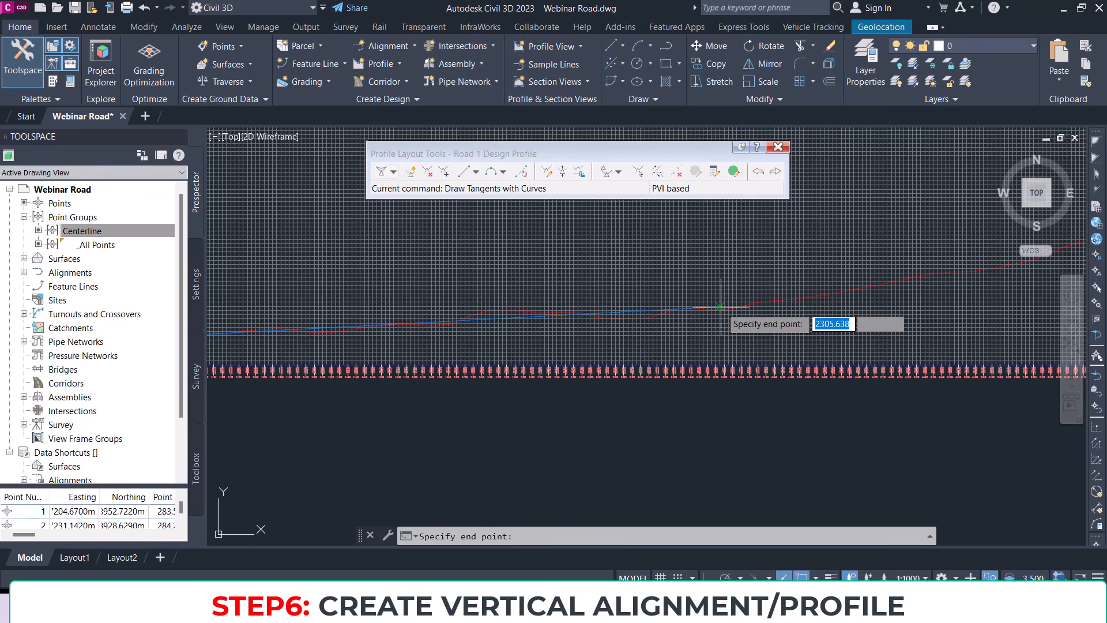
pyautogui.moveTo(804, 294); pyautogui.dragTo(568, 331, button='middle')
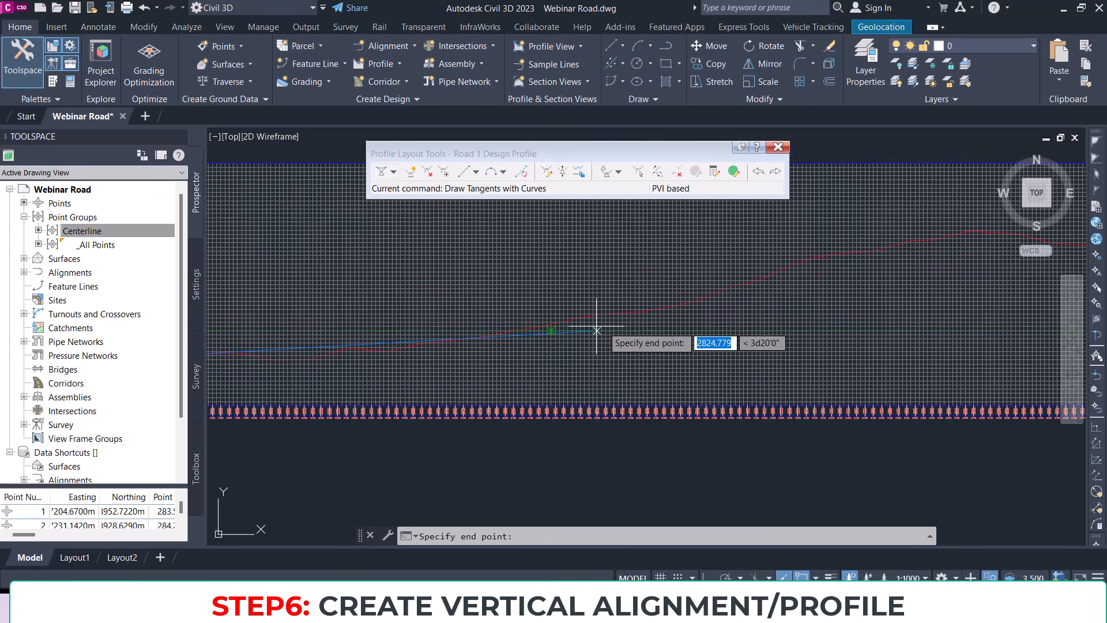
pyautogui.click(652, 330)
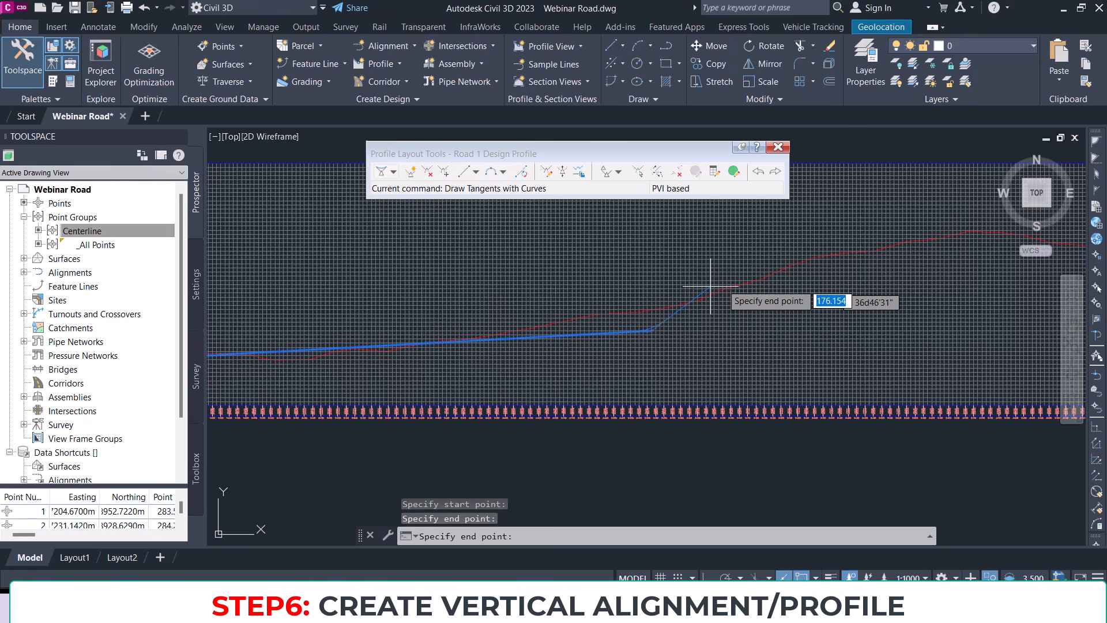
# Step: Add a second tangent about 806 units long, climbing from the last PVI to the high point of the ground line past the steep rise
pyautogui.moveTo(823, 260); pyautogui.dragTo(709, 298, button='middle')
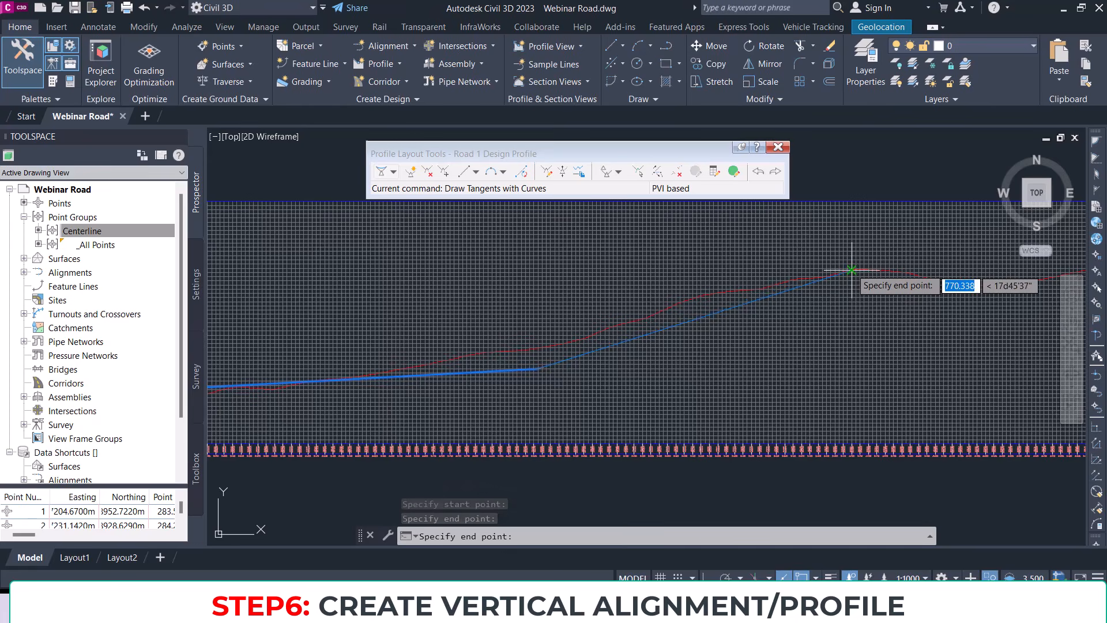
pyautogui.scroll(3, 818, 283)
pyautogui.moveTo(818, 282); pyautogui.dragTo(629, 283, button='middle')
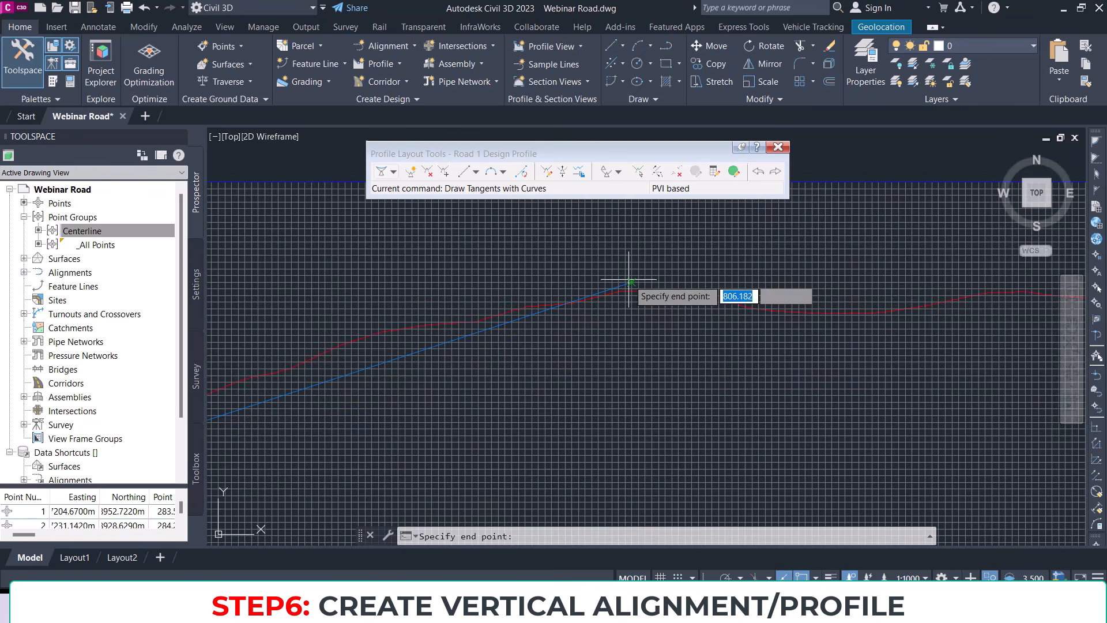
pyautogui.click(631, 282)
pyautogui.scroll(-5, 481, 269)
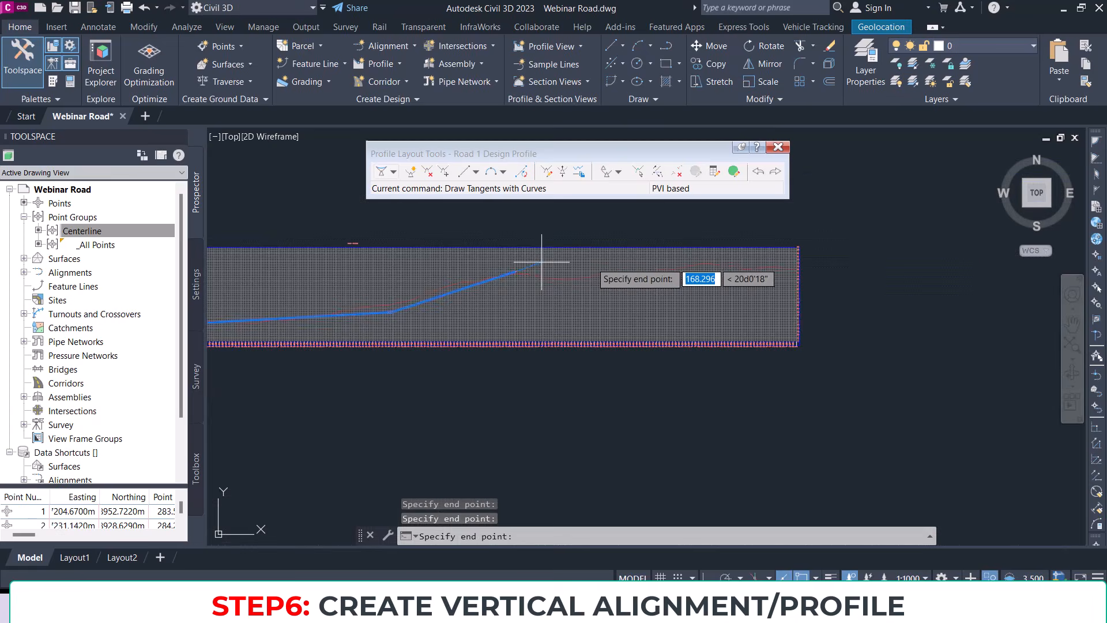
# Step: Add a PVI at about elevation 333 to the Road 1 Design Profile and end its last tangent at the existing ground's endpoint
pyautogui.scroll(4, 622, 267)
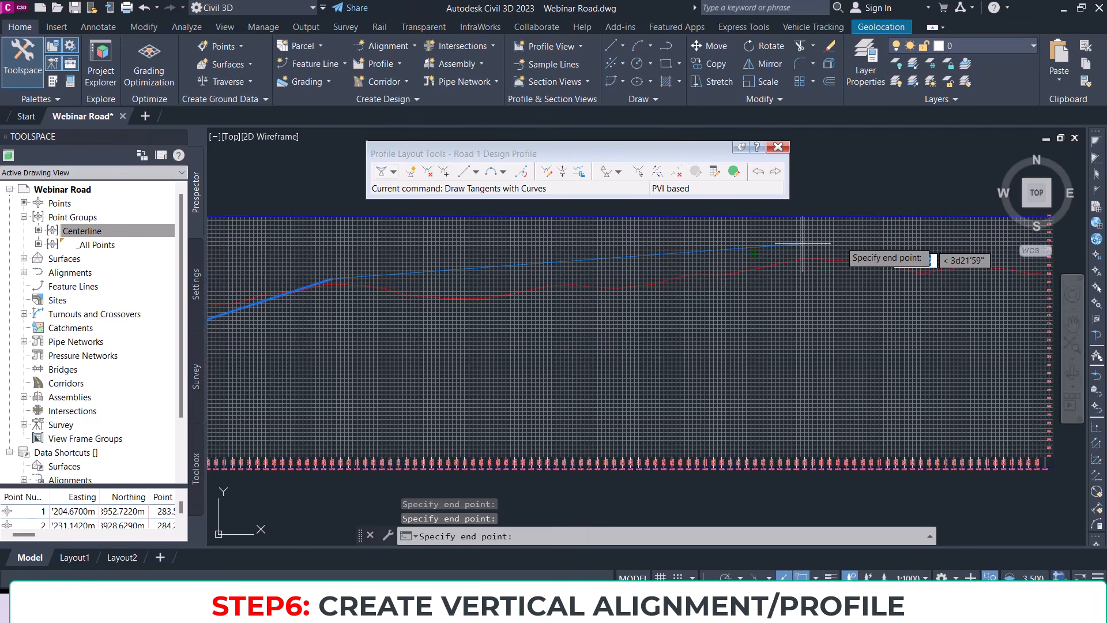
pyautogui.click(835, 249)
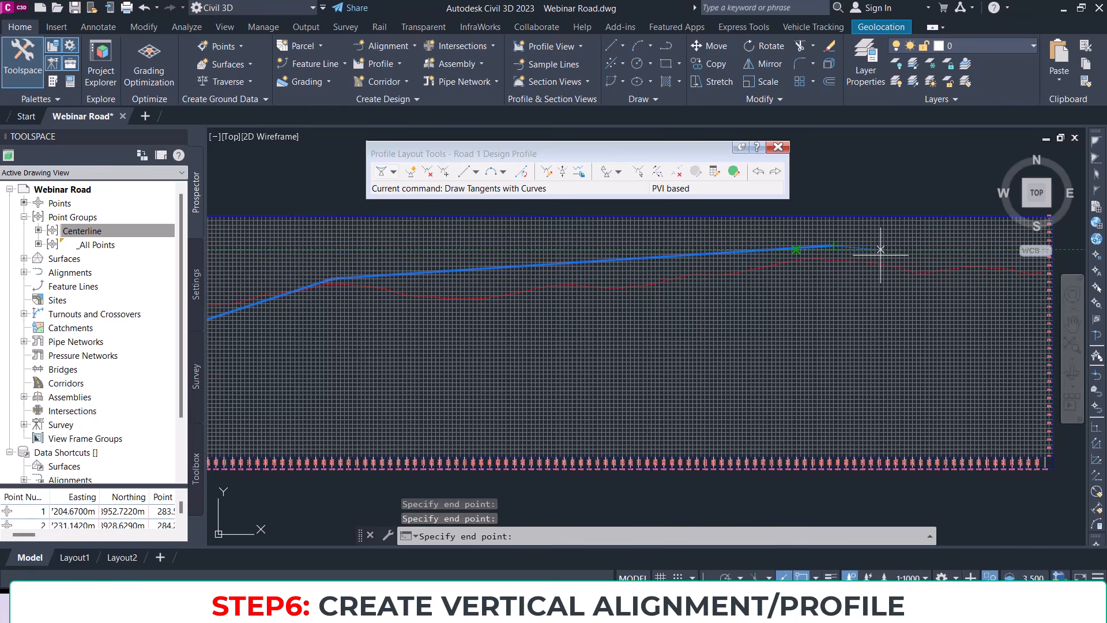
pyautogui.moveTo(911, 263); pyautogui.dragTo(644, 277, button='middle')
pyautogui.scroll(5, 770, 303)
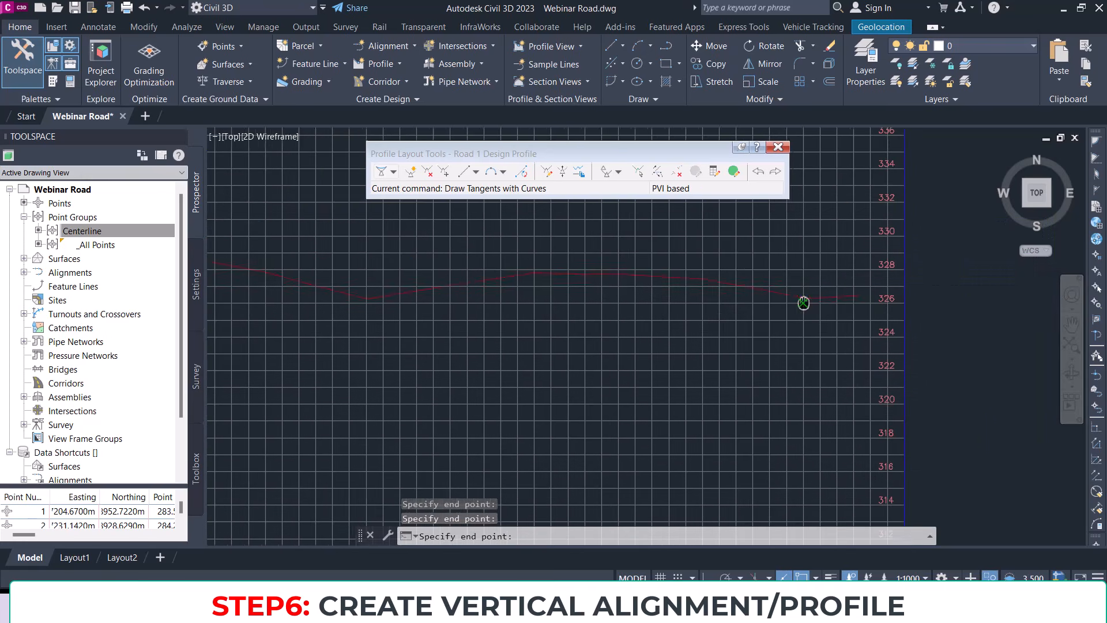
pyautogui.scroll(3, 770, 306)
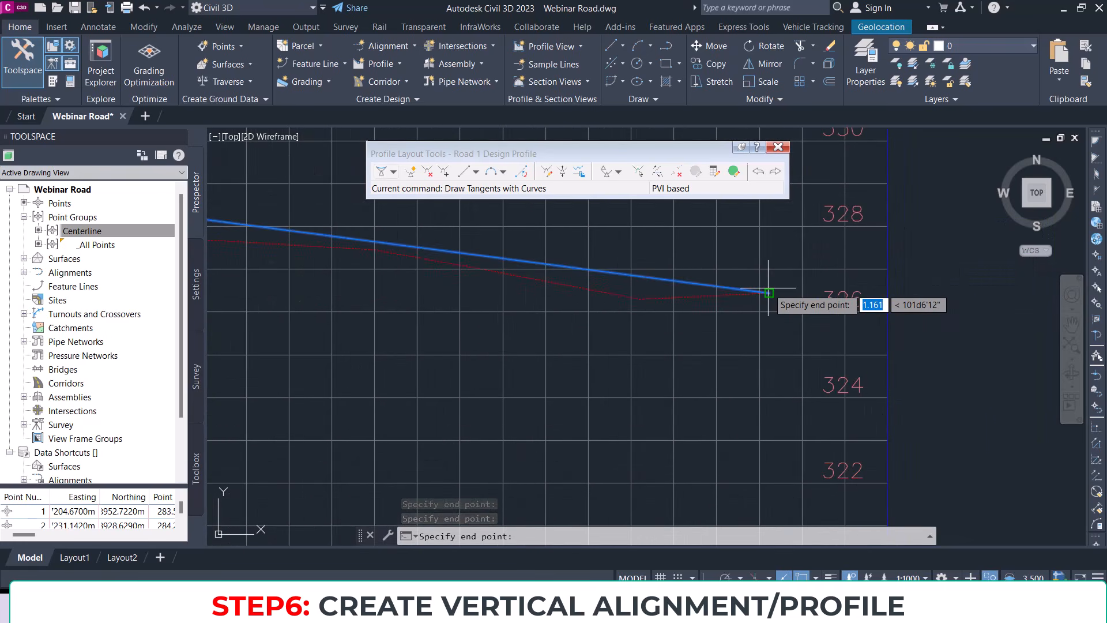
pyautogui.click(766, 293)
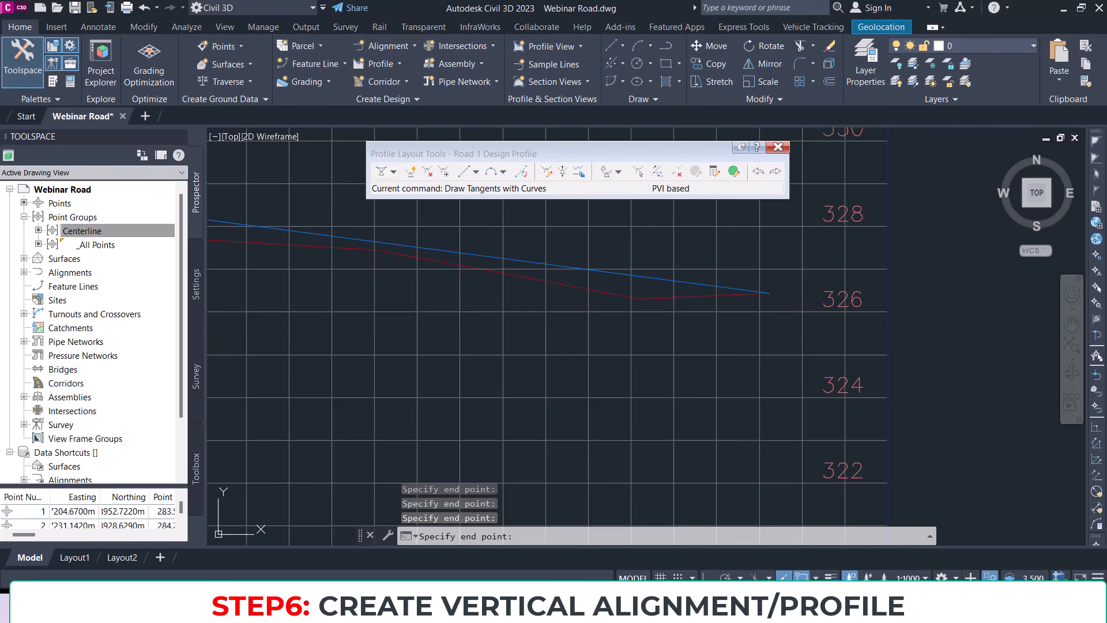
pyautogui.scroll(-6, 762, 297)
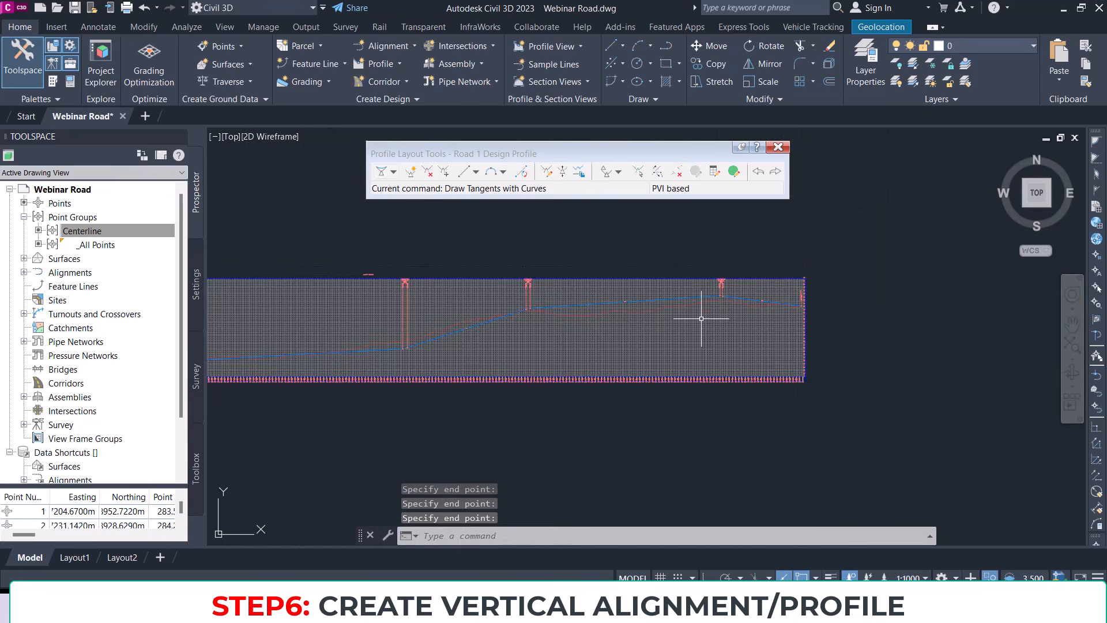
# Step: Lengthen the sag curve at the foot of the steep grade by stretching its end point further up the tangent
pyautogui.scroll(8, 819, 285)
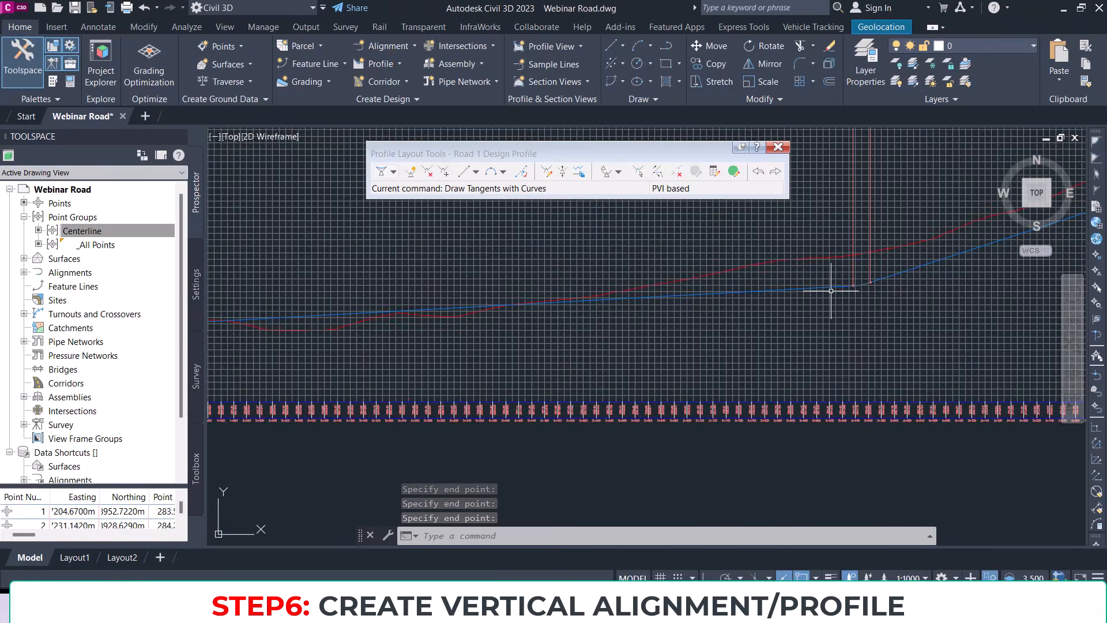
pyautogui.scroll(-5, 848, 284)
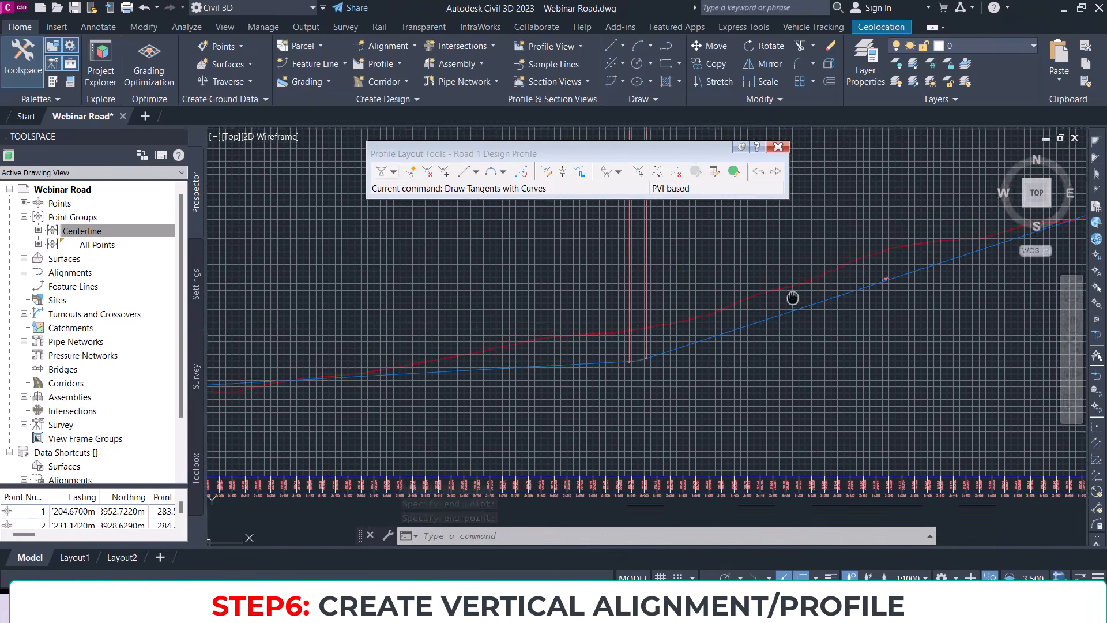
pyautogui.scroll(8, 574, 370)
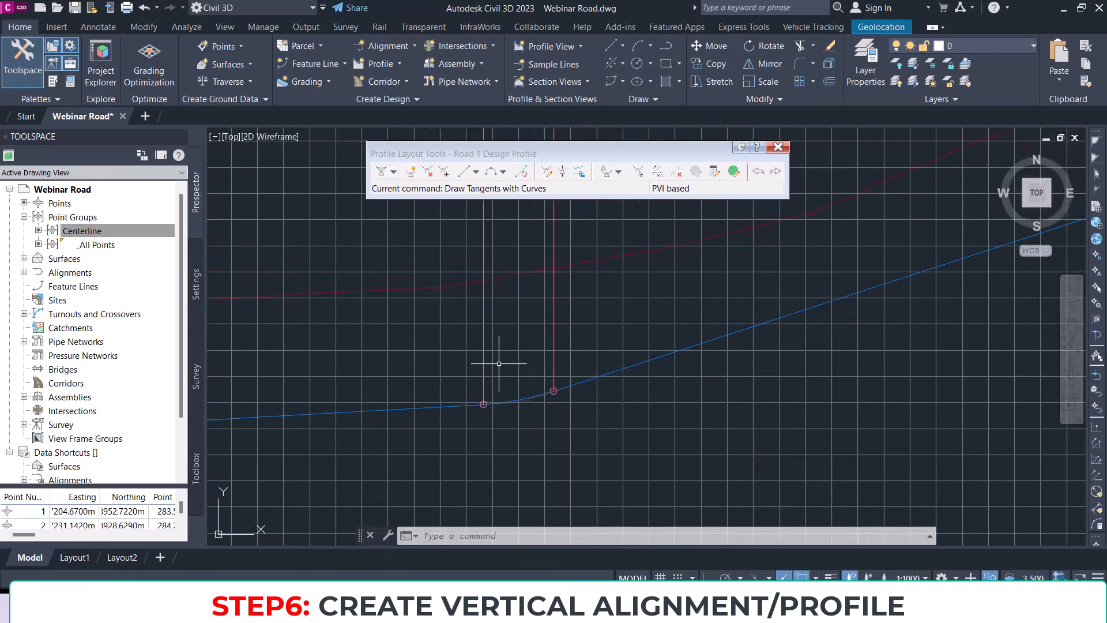
pyautogui.scroll(-6, 686, 379)
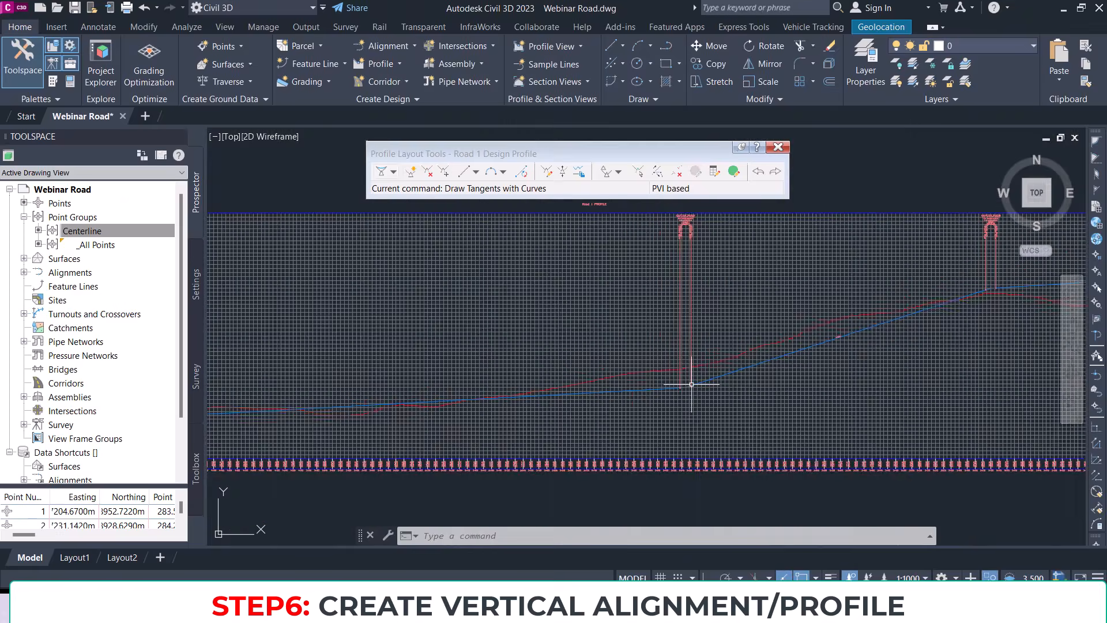
pyautogui.scroll(6, 694, 382)
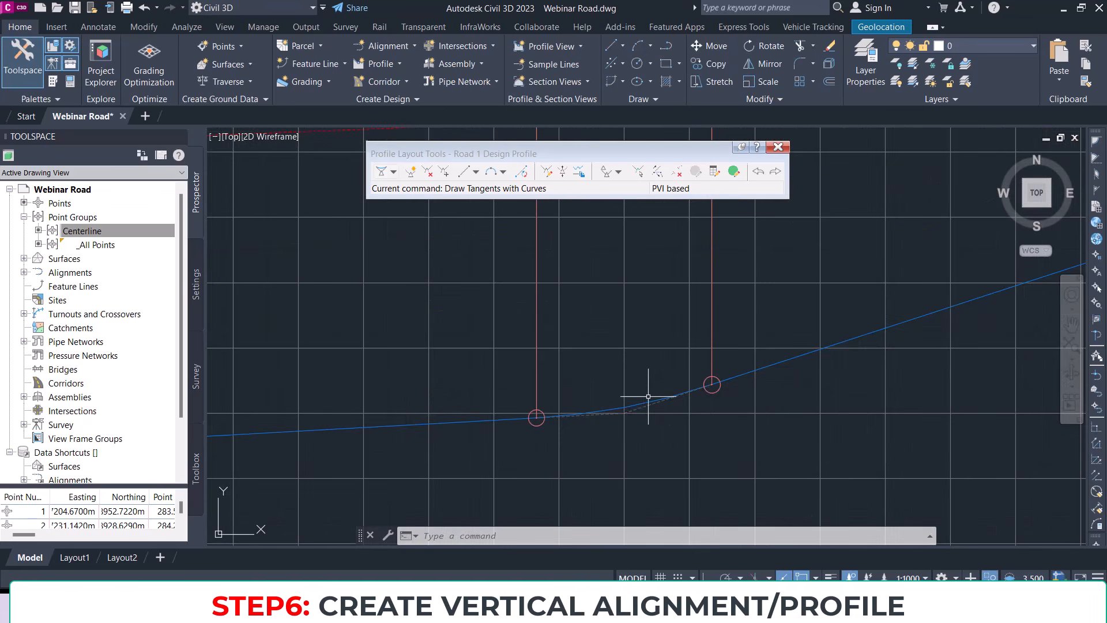
pyautogui.click(627, 409)
pyautogui.scroll(5, 630, 411)
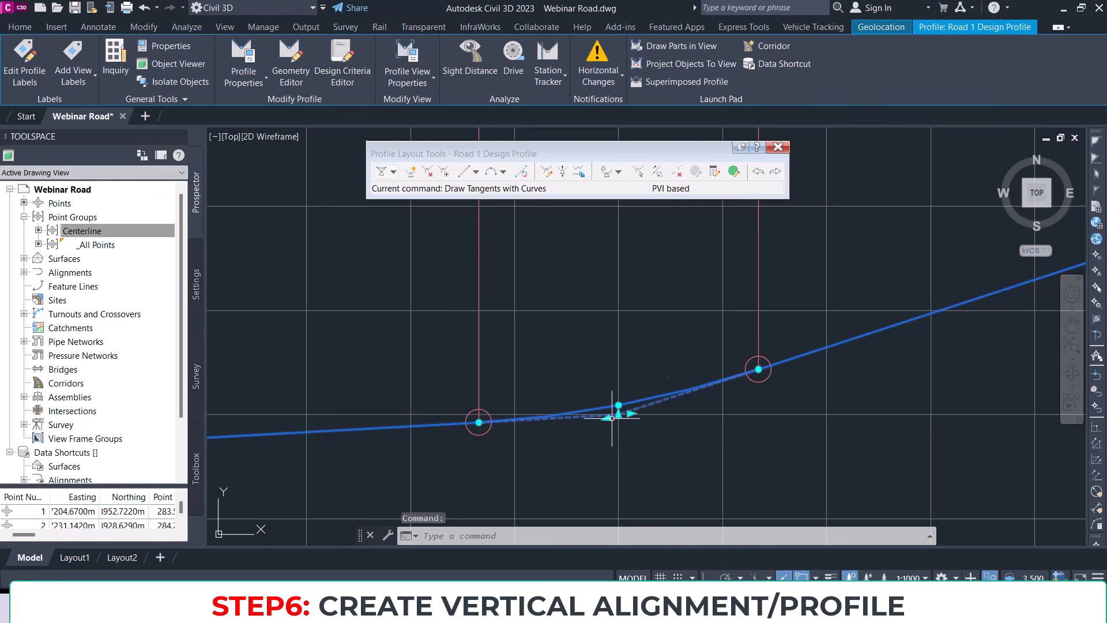
pyautogui.scroll(5, 753, 380)
pyautogui.click(763, 359)
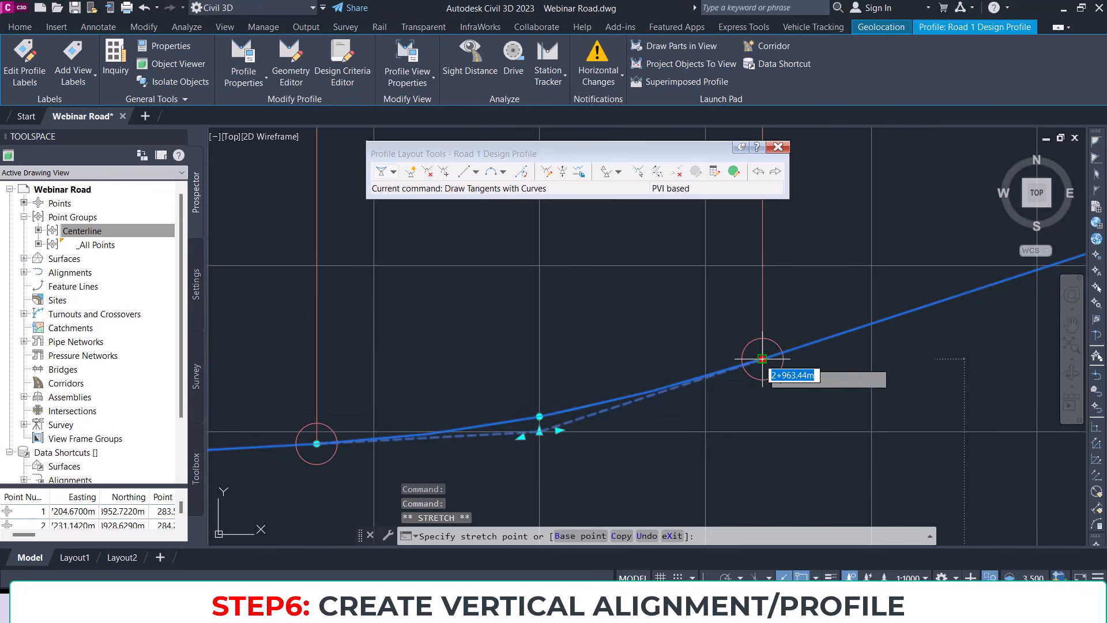
pyautogui.scroll(-3, 758, 363)
pyautogui.moveTo(848, 306); pyautogui.dragTo(632, 448, button='middle')
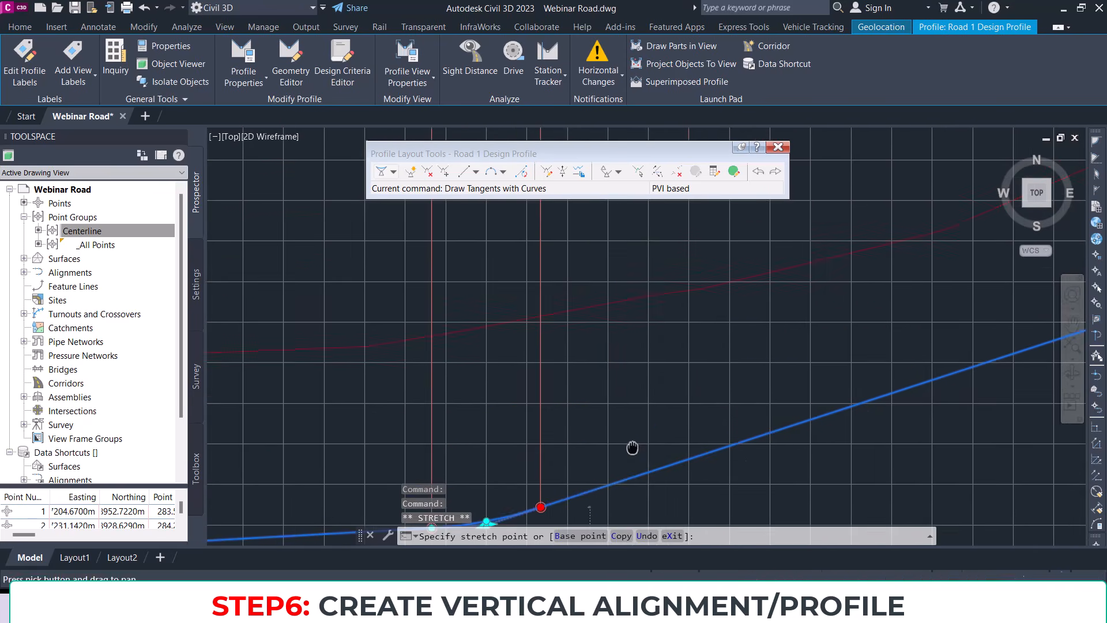
pyautogui.click(739, 339)
pyautogui.moveTo(663, 418); pyautogui.dragTo(748, 321, button='middle')
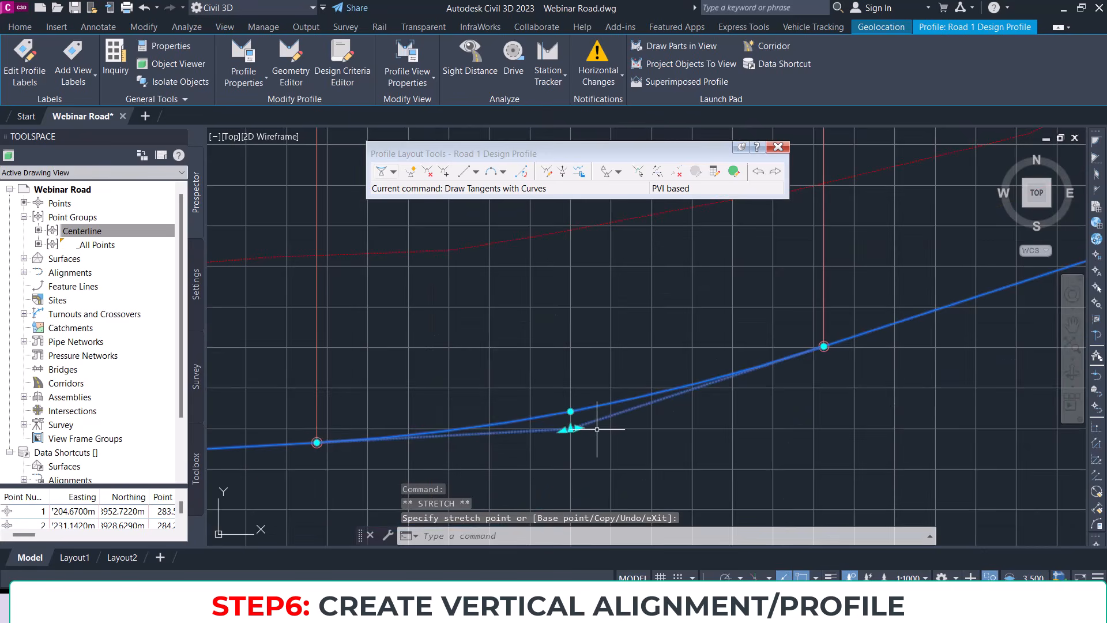
# Step: Stretch the sag curve's midpoint upward to just below the existing ground line, flattening the curve
pyautogui.scroll(5, 562, 426)
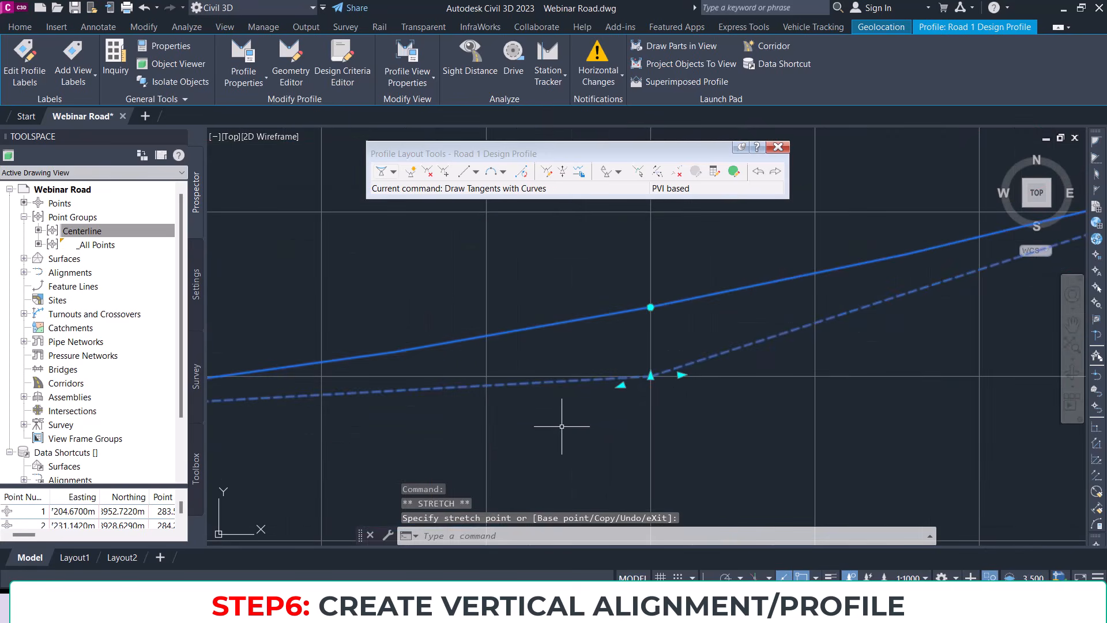
pyautogui.click(652, 308)
pyautogui.scroll(-2, 652, 301)
pyautogui.moveTo(651, 301); pyautogui.dragTo(662, 413, button='middle')
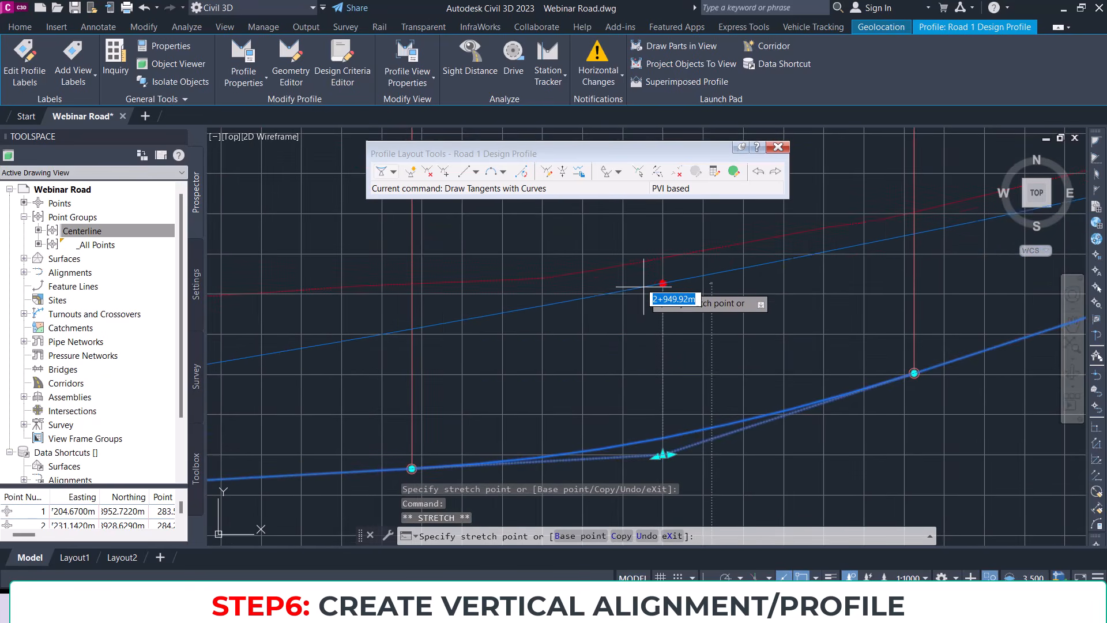
pyautogui.click(658, 269)
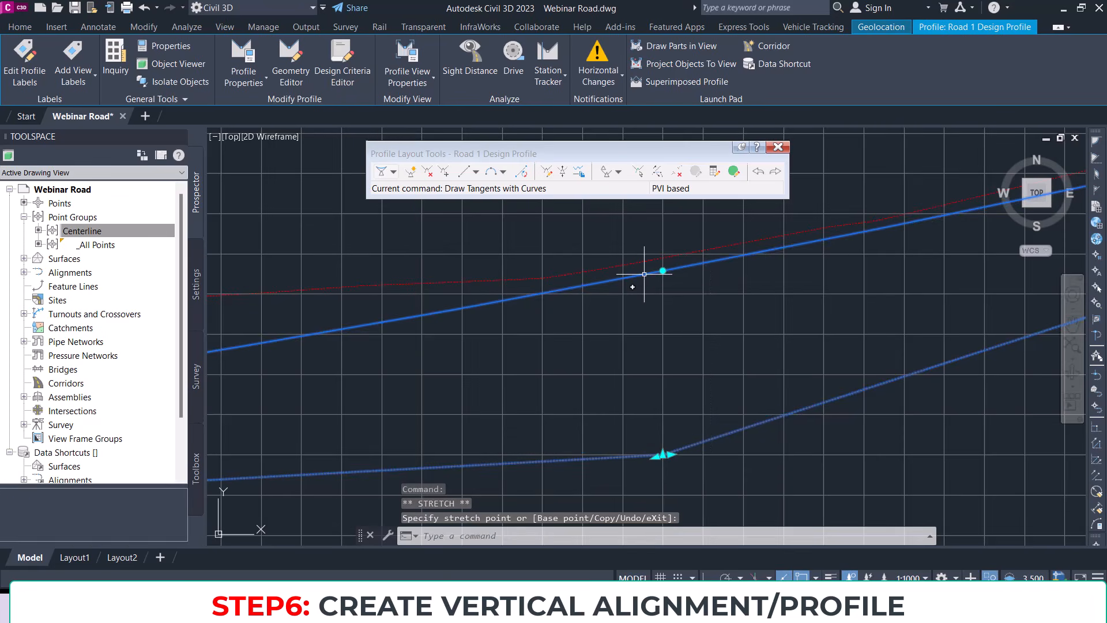
# Step: Lengthen the crest curve at the head of the steep grade by stretching its end point further along the outgoing tangent
pyautogui.scroll(-2, 658, 303)
pyautogui.scroll(-4, 660, 307)
pyautogui.moveTo(786, 280); pyautogui.dragTo(593, 314, button='middle')
pyautogui.scroll(1, 727, 248)
pyautogui.scroll(1, 729, 248)
pyautogui.scroll(2, 786, 277)
pyautogui.moveTo(847, 268); pyautogui.dragTo(532, 315, button='middle')
pyautogui.scroll(1, 532, 315)
pyautogui.scroll(4, 604, 276)
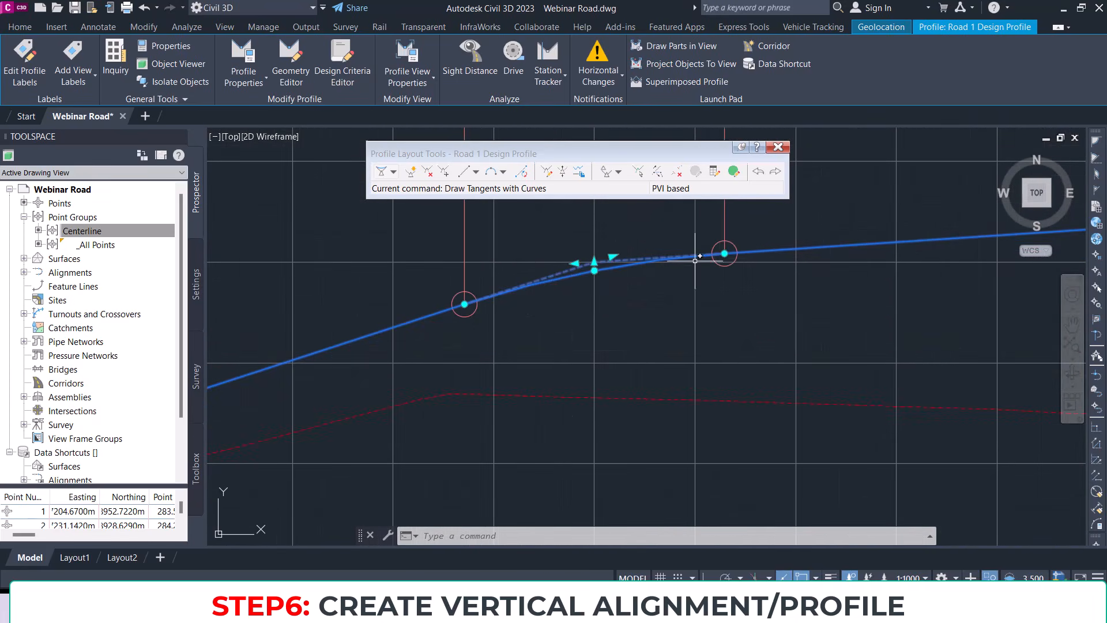
pyautogui.click(725, 253)
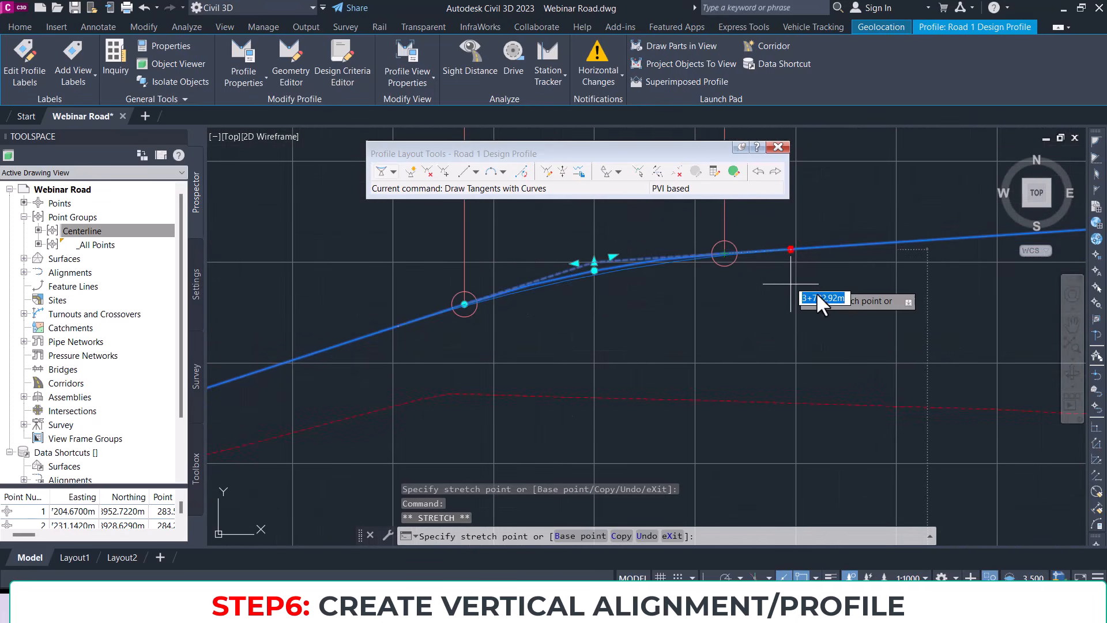
pyautogui.click(873, 312)
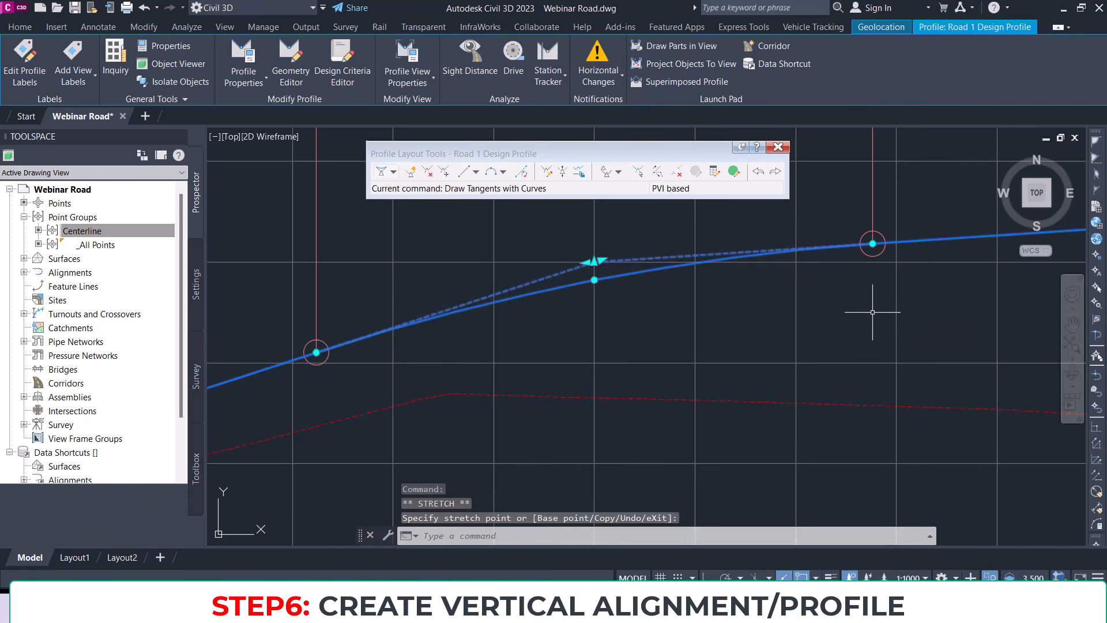
# Step: Lengthen the last crest curve at the 333.00 elevation PVI by stretching its end point well down the descending tangent
pyautogui.scroll(-5, 581, 314)
pyautogui.moveTo(767, 317); pyautogui.dragTo(479, 327, button='middle')
pyautogui.scroll(-2, 579, 325)
pyautogui.moveTo(866, 316); pyautogui.dragTo(562, 330, button='middle')
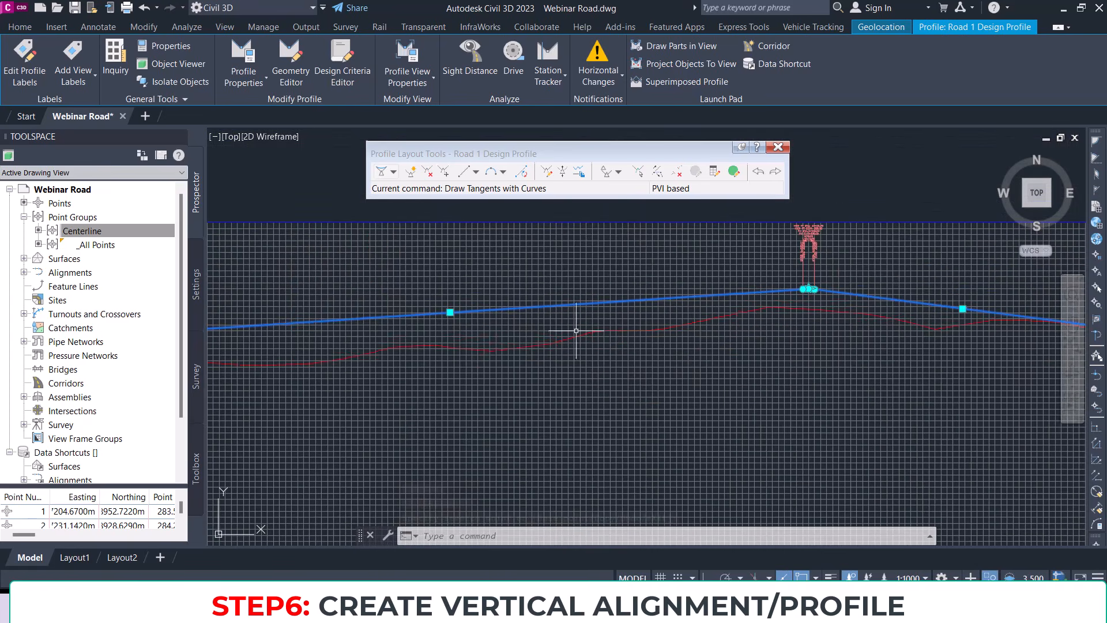
pyautogui.scroll(4, 806, 290)
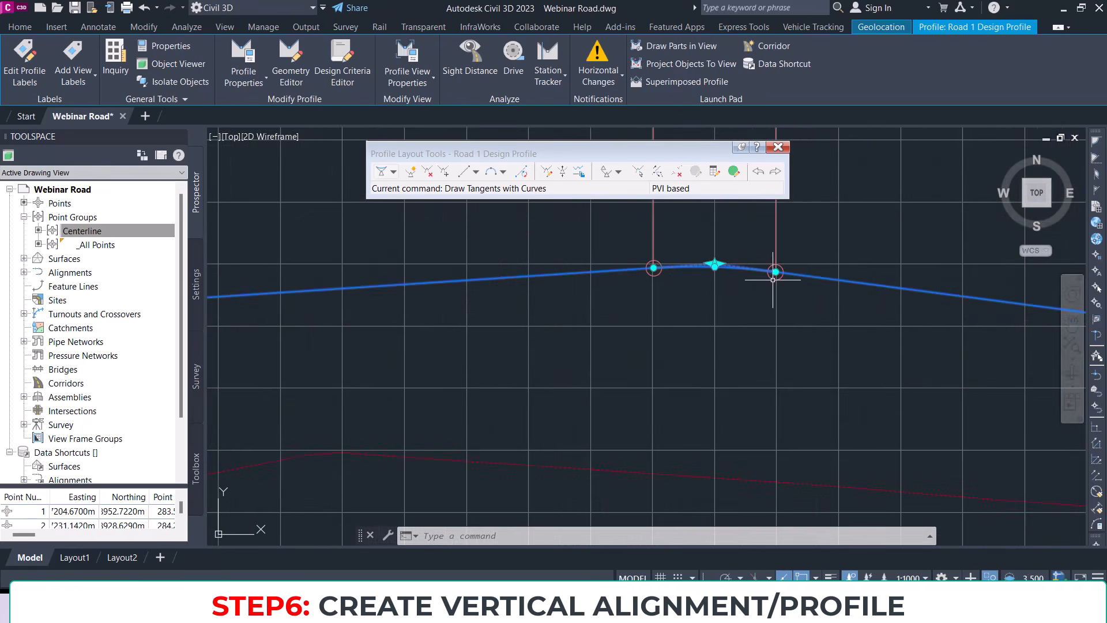
pyautogui.click(776, 271)
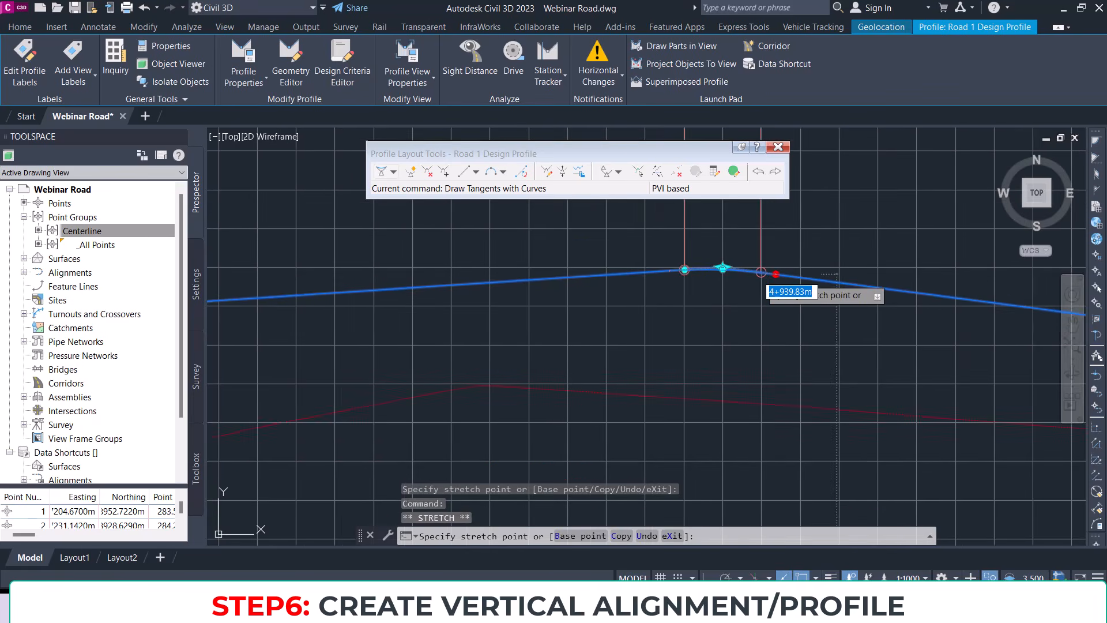
pyautogui.moveTo(885, 305); pyautogui.dragTo(683, 277, button='middle')
pyautogui.scroll(-4, 767, 303)
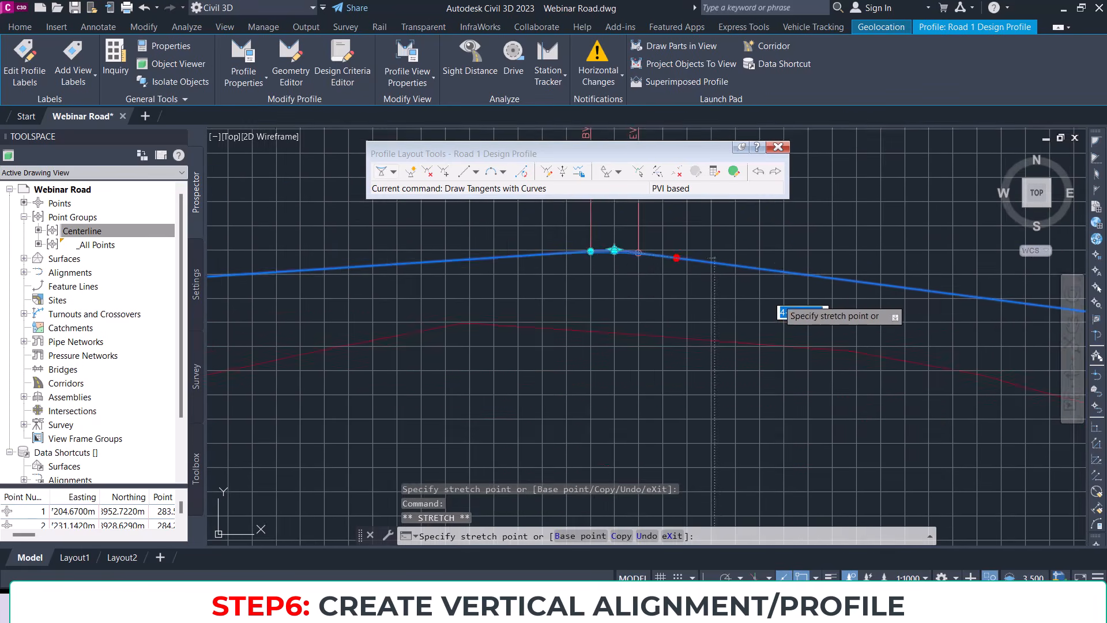
pyautogui.moveTo(833, 303); pyautogui.dragTo(739, 306, button='middle')
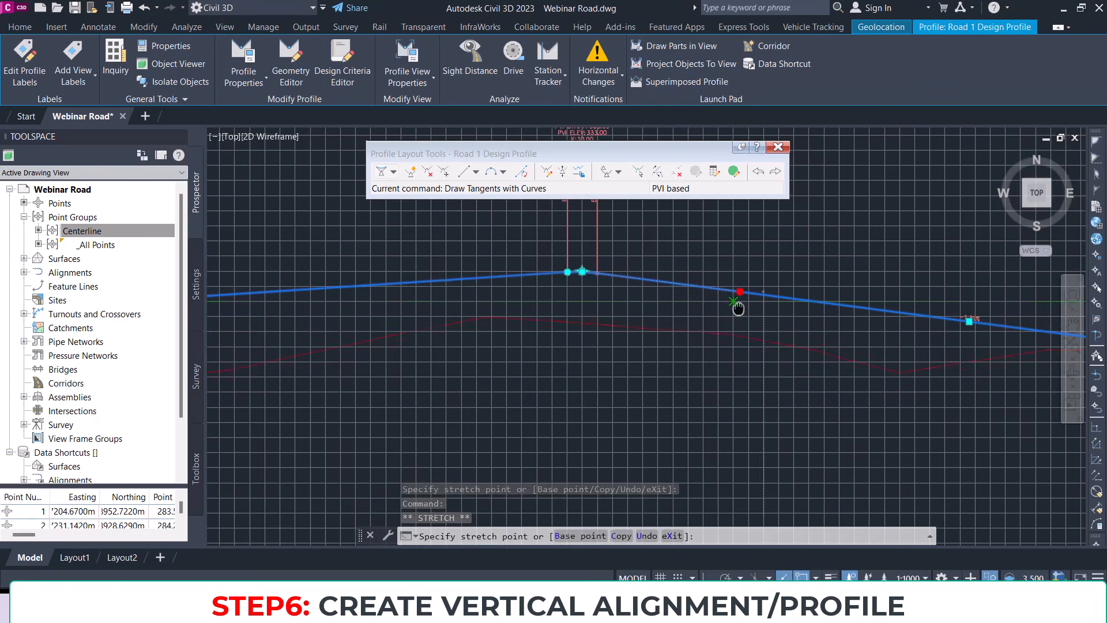
pyautogui.click(900, 346)
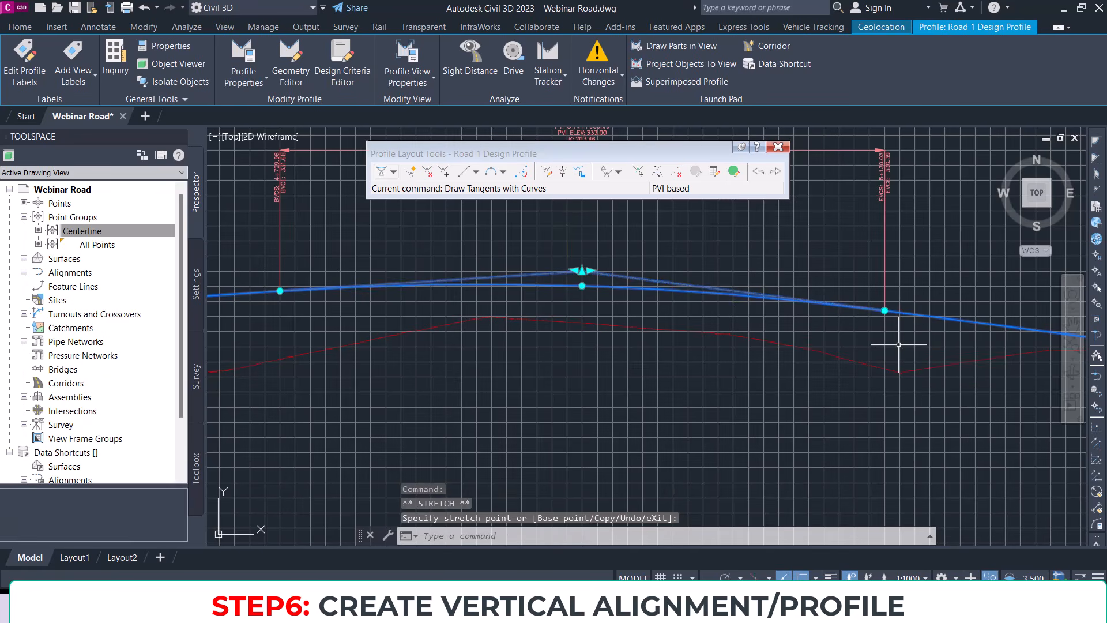
# Step: Examine the design profile against the existing ground line from station 0+000 through the adjusted vertical curves
pyautogui.scroll(-3, 510, 332)
pyautogui.moveTo(505, 330); pyautogui.dragTo(856, 286, button='middle')
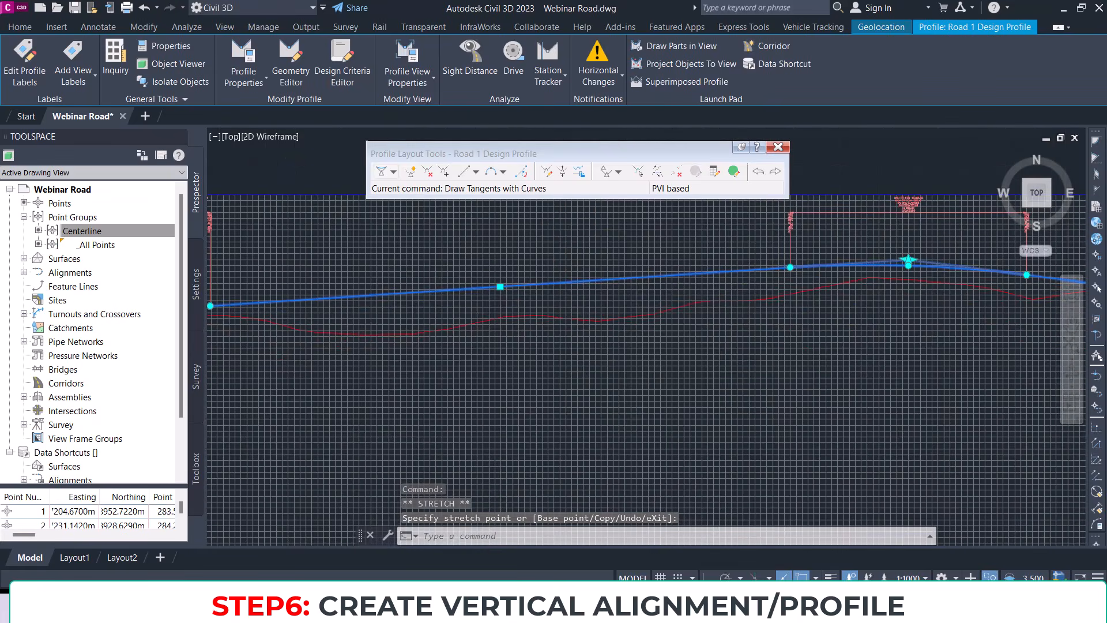
pyautogui.scroll(-4, 845, 292)
pyautogui.moveTo(591, 338); pyautogui.dragTo(877, 302, button='middle')
pyautogui.scroll(5, 641, 336)
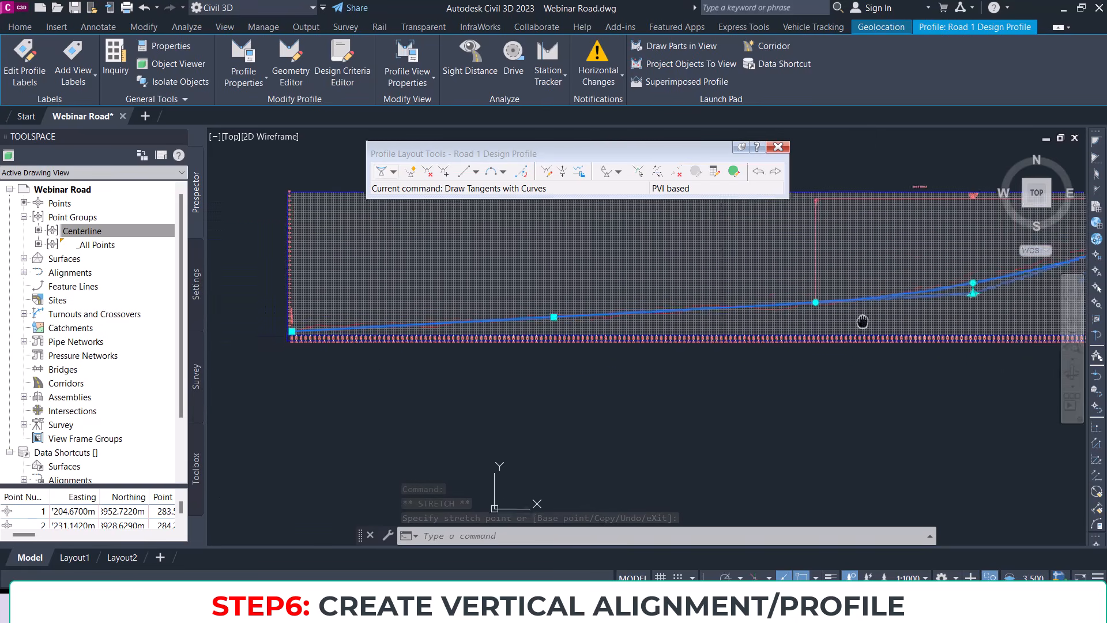
pyautogui.moveTo(447, 327); pyautogui.dragTo(833, 325, button='middle')
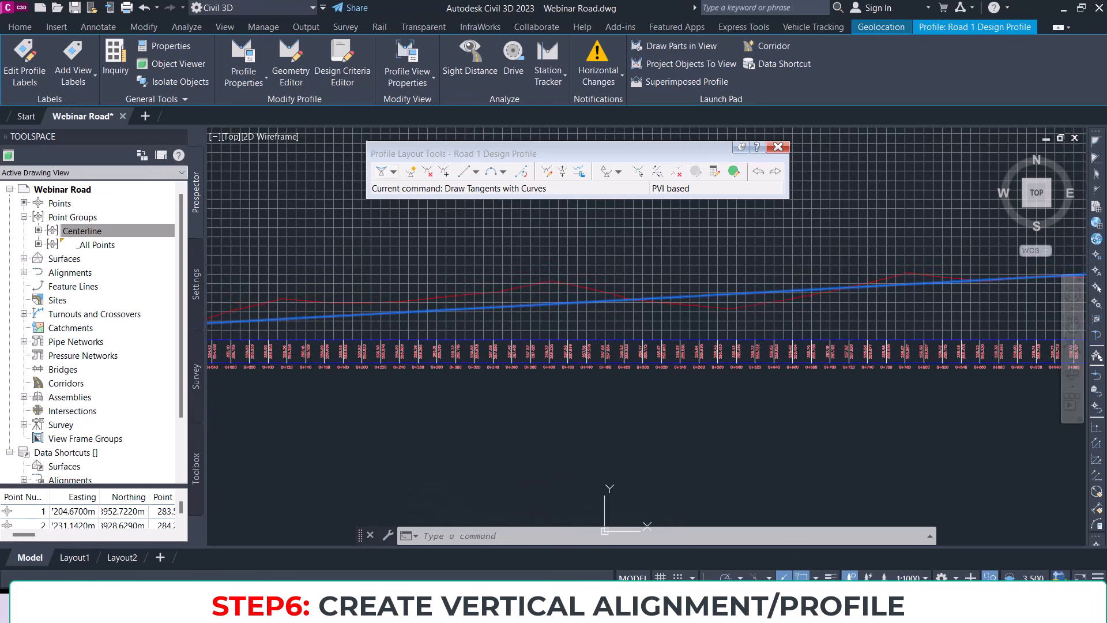
pyautogui.moveTo(467, 322); pyautogui.dragTo(799, 323, button='middle')
pyautogui.scroll(4, 611, 313)
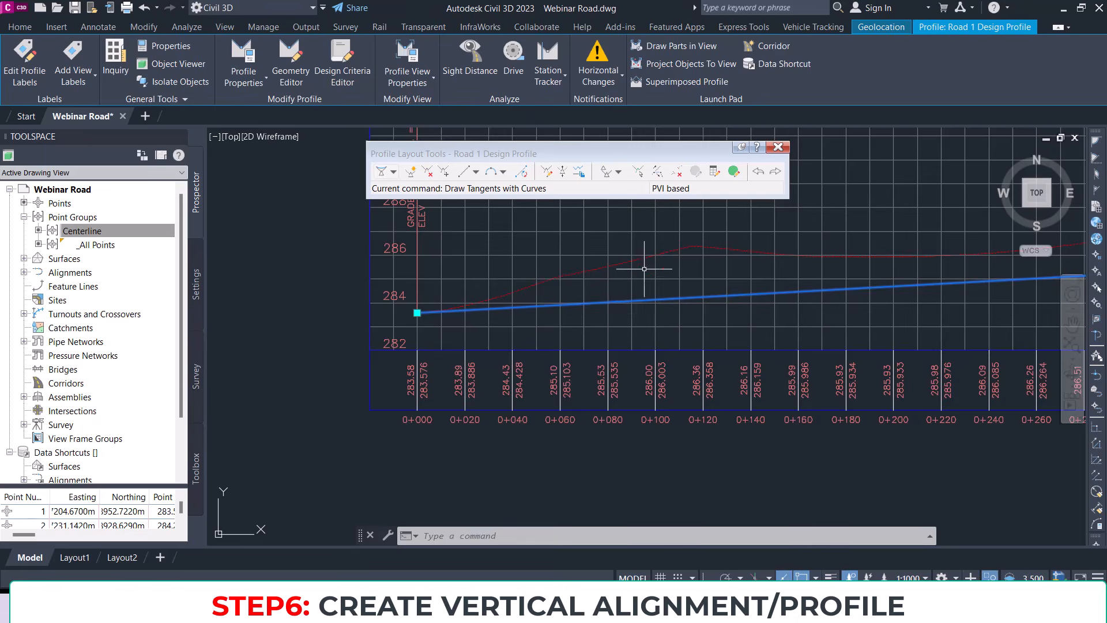
pyautogui.scroll(-5, 644, 269)
pyautogui.moveTo(804, 321); pyautogui.dragTo(411, 344, button='middle')
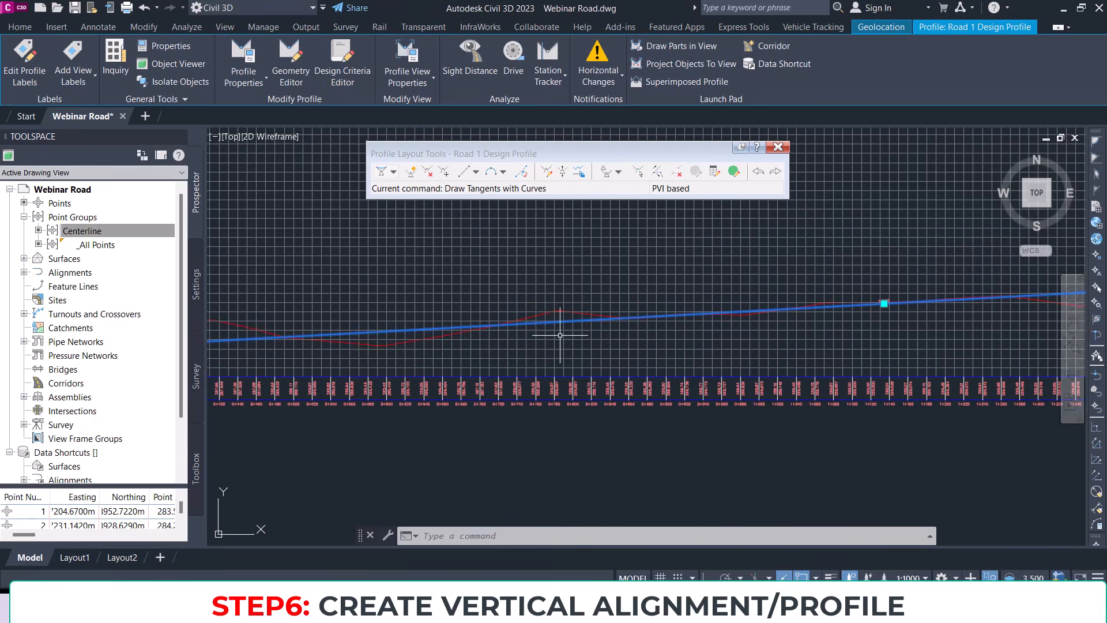
pyautogui.moveTo(842, 320); pyautogui.dragTo(507, 331, button='middle')
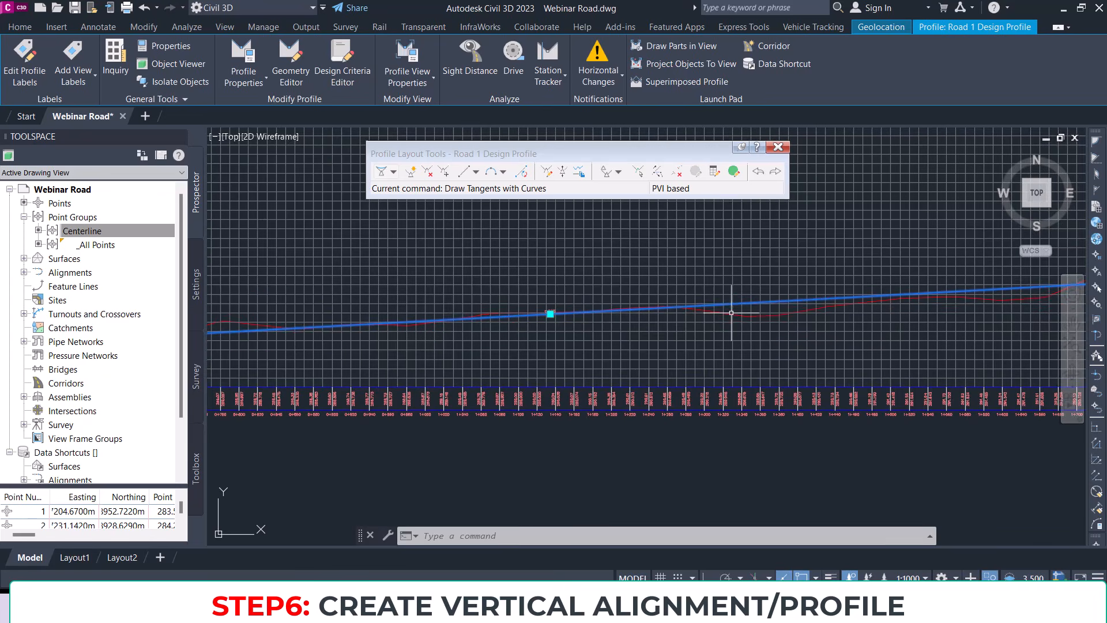
pyautogui.moveTo(814, 304); pyautogui.dragTo(474, 330, button='middle')
pyautogui.moveTo(861, 312); pyautogui.dragTo(460, 359, button='middle')
pyautogui.scroll(-2, 598, 347)
pyautogui.moveTo(797, 349); pyautogui.dragTo(415, 375, button='middle')
pyautogui.moveTo(804, 314); pyautogui.dragTo(452, 366, button='middle')
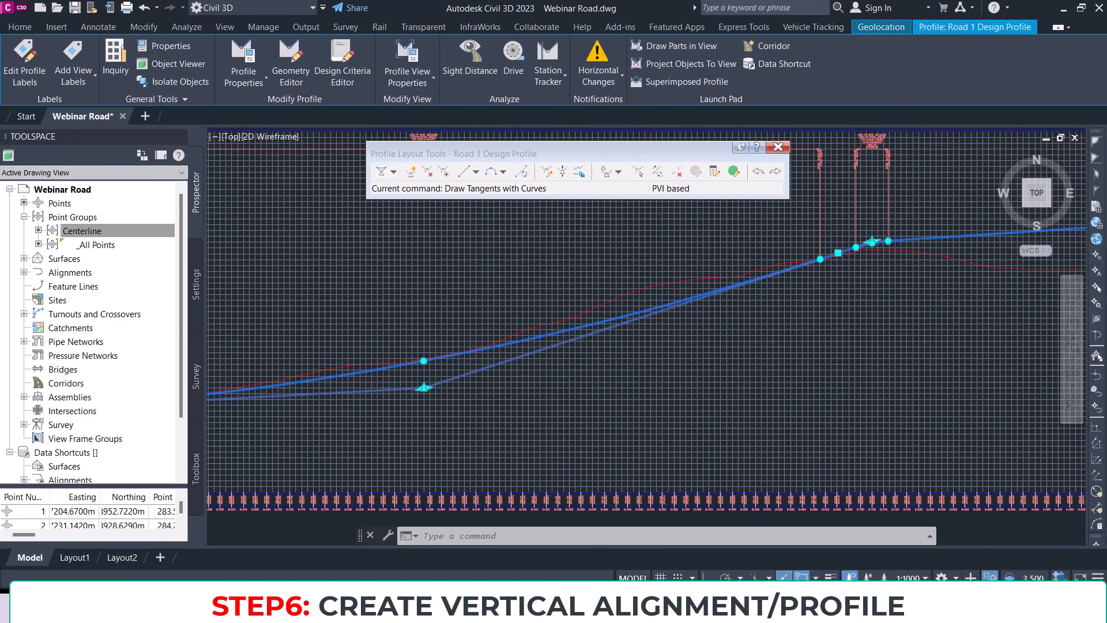
pyautogui.moveTo(855, 262); pyautogui.dragTo(437, 365, button='middle')
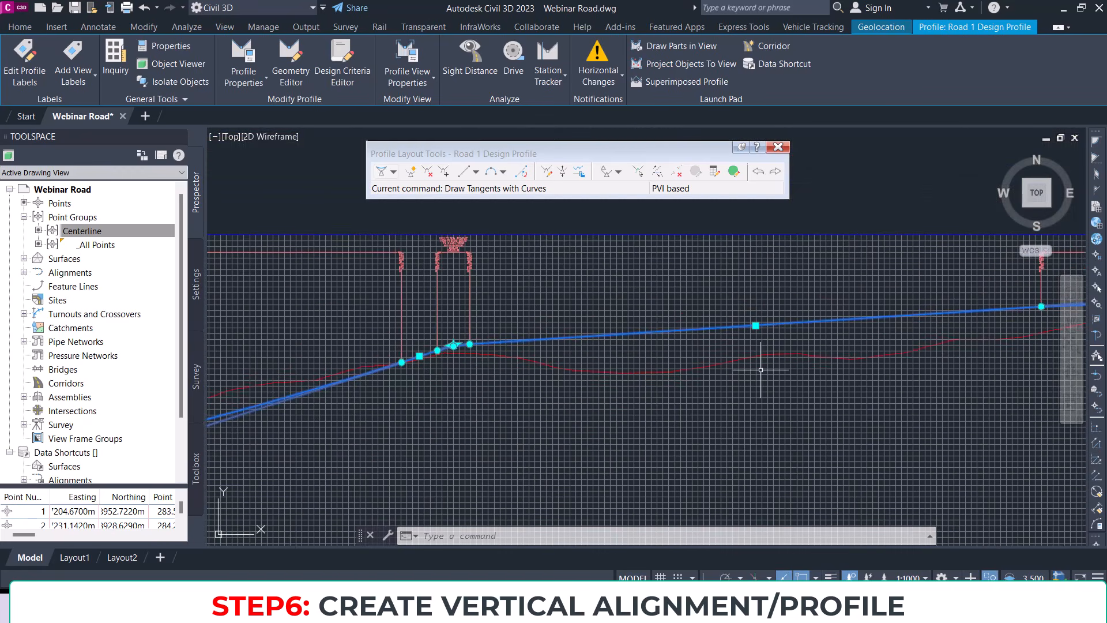
# Step: Deselect the Road 1 design profile and close its Profile Layout Tools
pyautogui.scroll(-2, 736, 321)
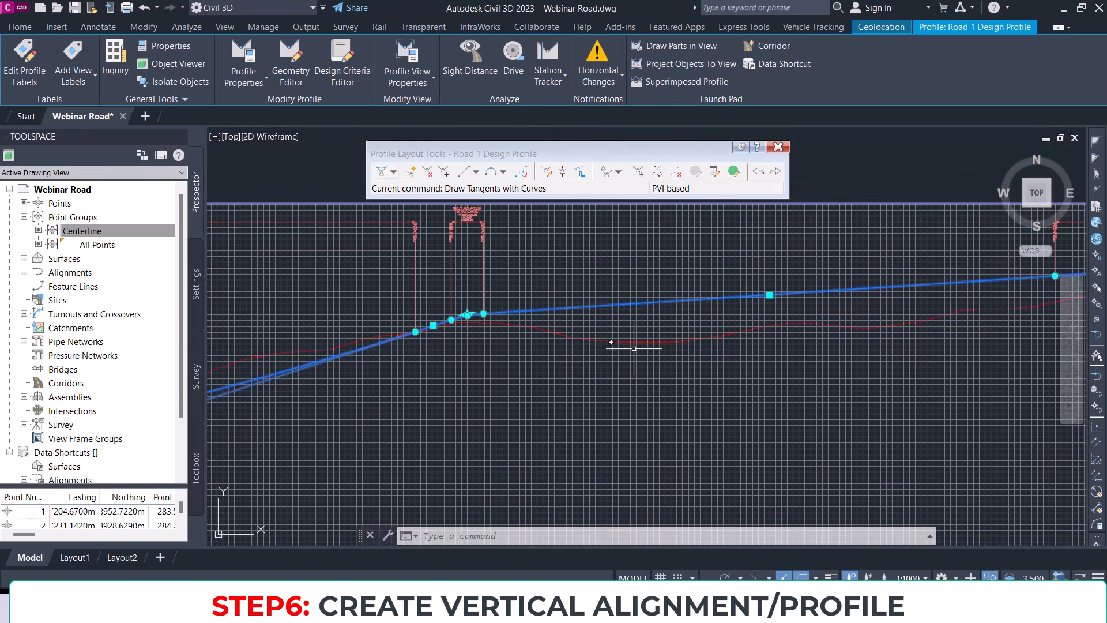
pyautogui.scroll(-3, 678, 305)
pyautogui.moveTo(594, 325); pyautogui.dragTo(708, 294, button='middle')
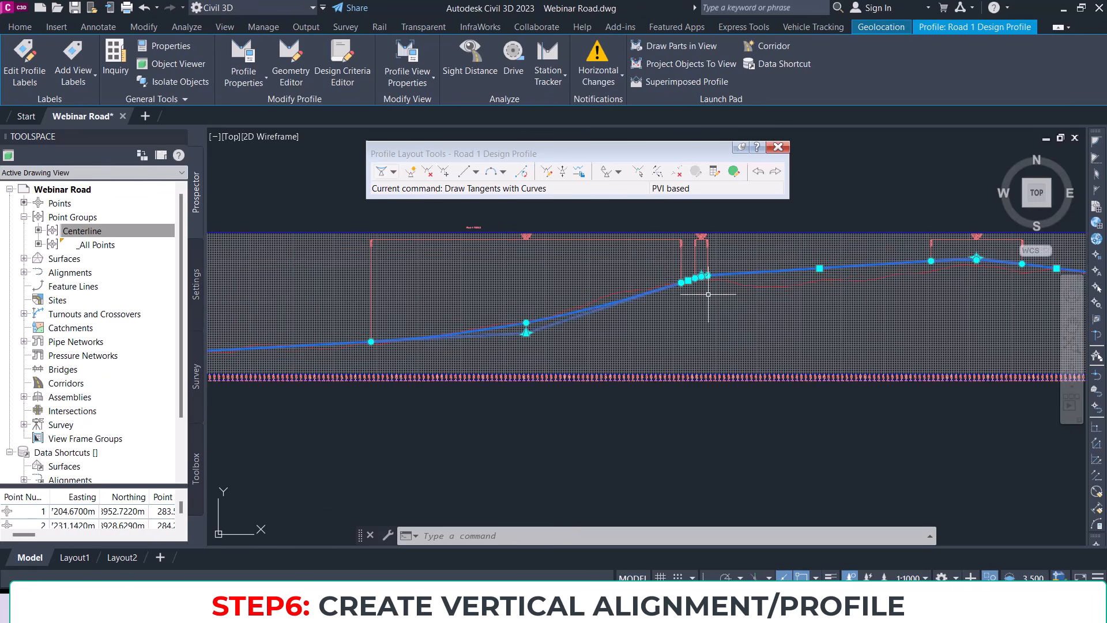
pyautogui.press('Escape')
pyautogui.moveTo(492, 321); pyautogui.dragTo(690, 270, button='middle')
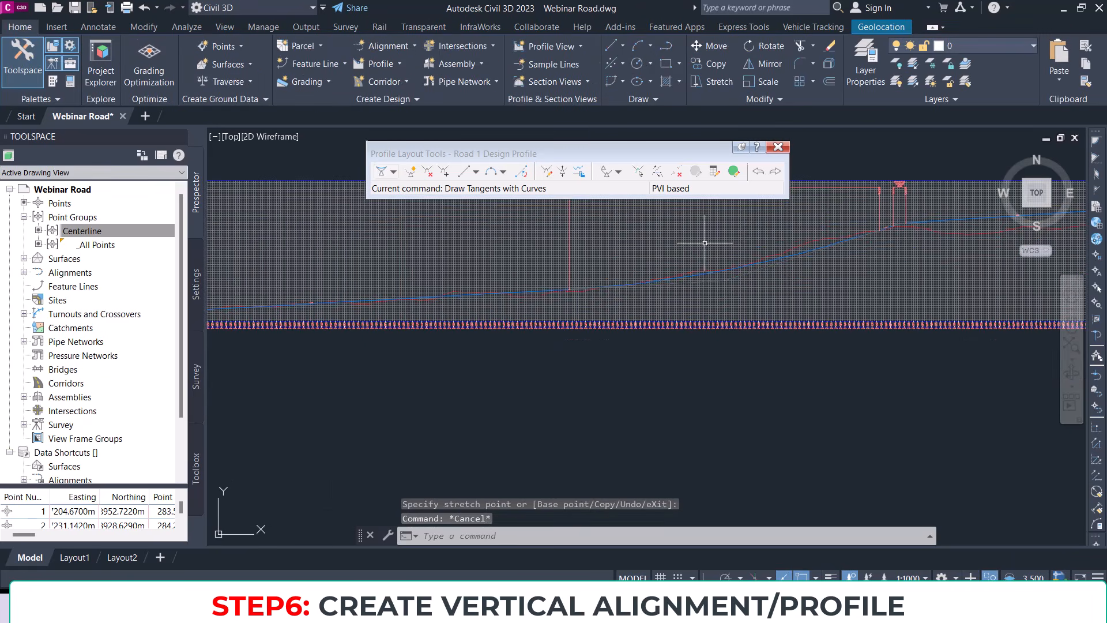
pyautogui.click(776, 148)
# Step: Sample EG Surface along the full Road 2 alignment as a surface profile and proceed to drawing it in a profile view
pyautogui.scroll(-4, 724, 254)
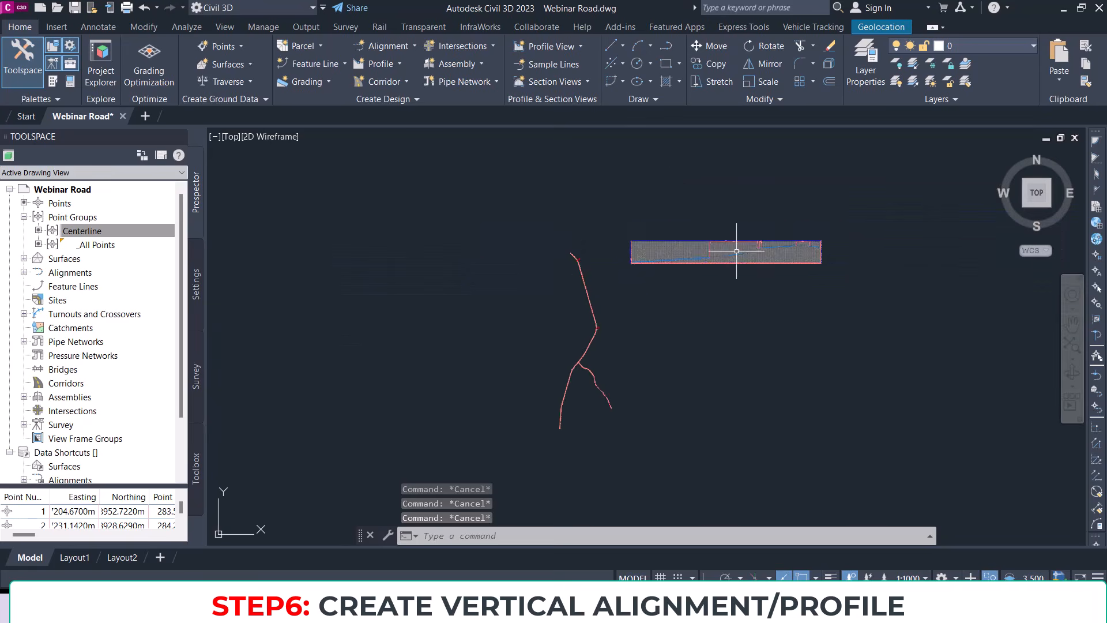
pyautogui.moveTo(697, 280); pyautogui.dragTo(699, 230, button='middle')
pyautogui.scroll(5, 608, 296)
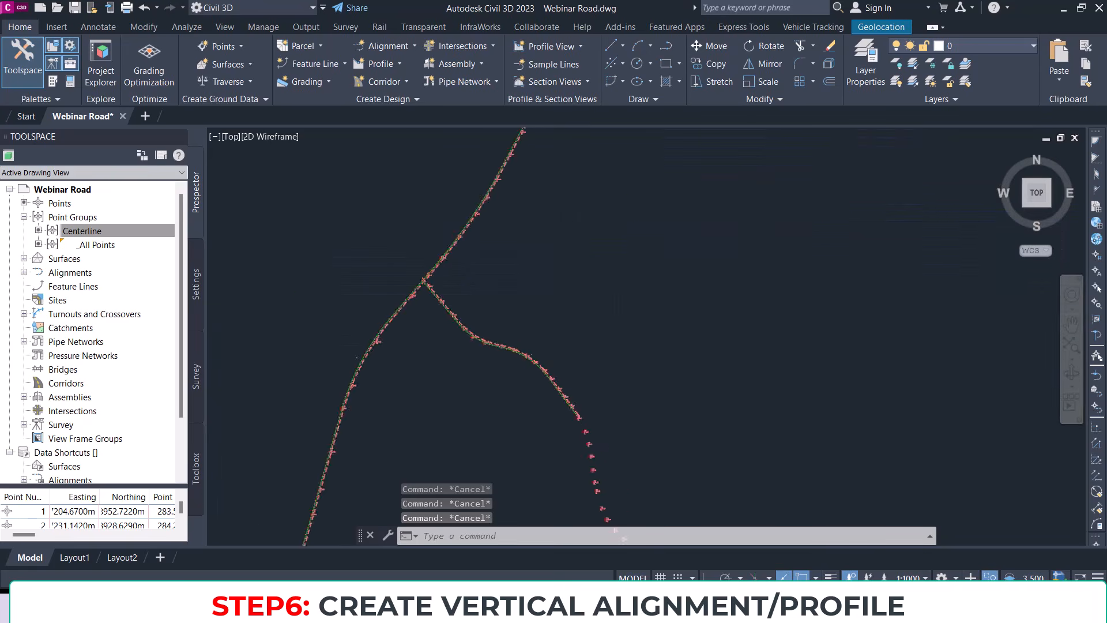
pyautogui.scroll(4, 398, 271)
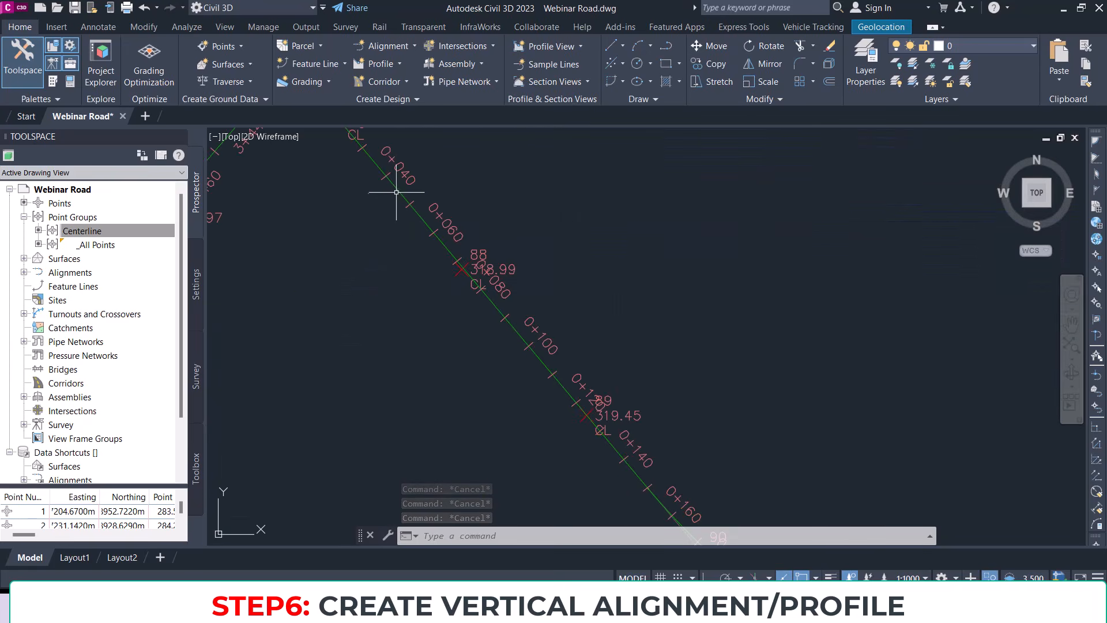
pyautogui.click(397, 190)
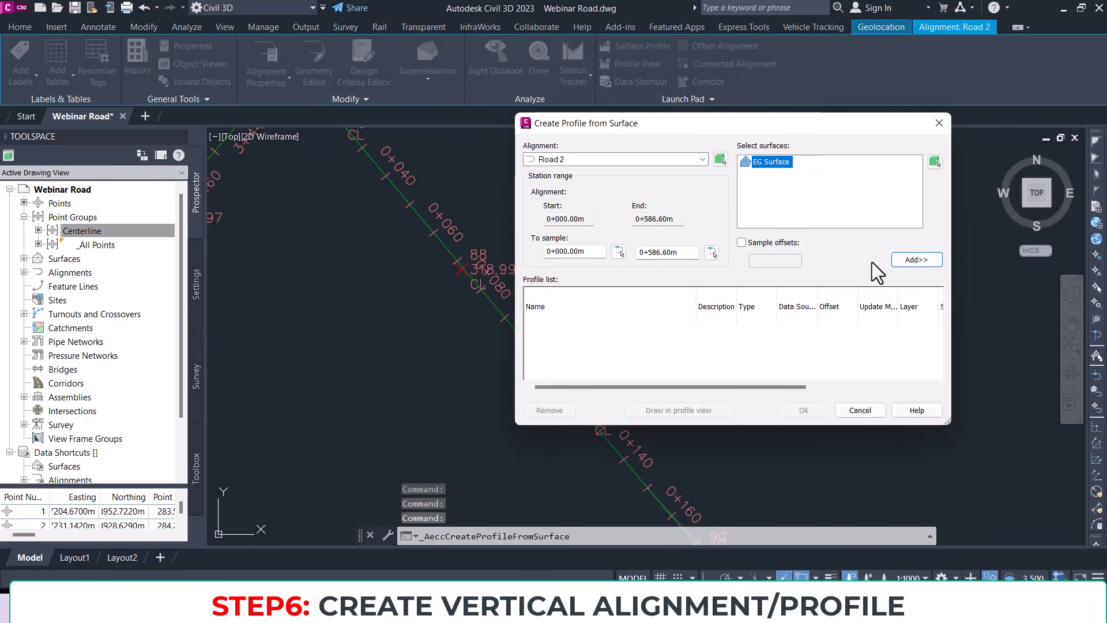
pyautogui.click(905, 262)
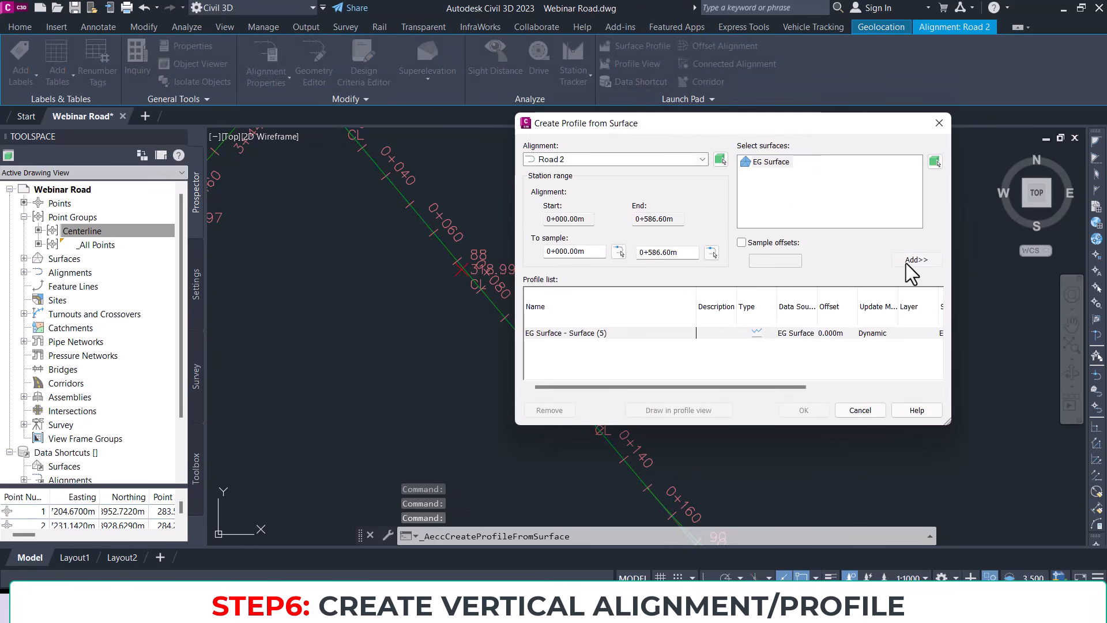
pyautogui.click(687, 411)
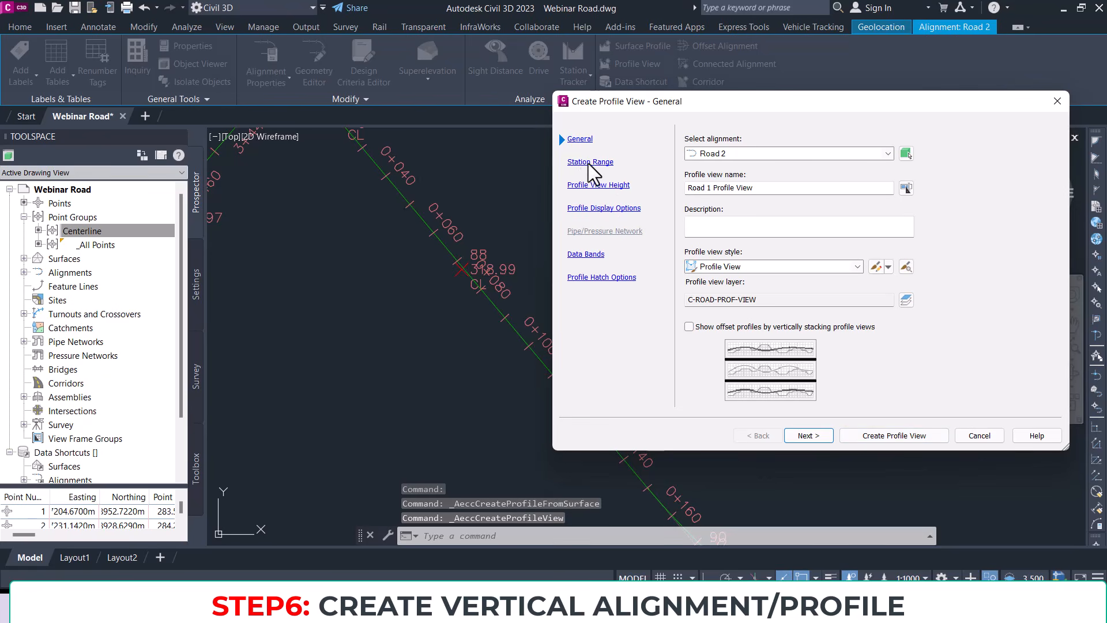
# Step: Create the Road 2 profile view with the default settings, placing its origin in the empty space below the Road 1 profile view
pyautogui.click(888, 436)
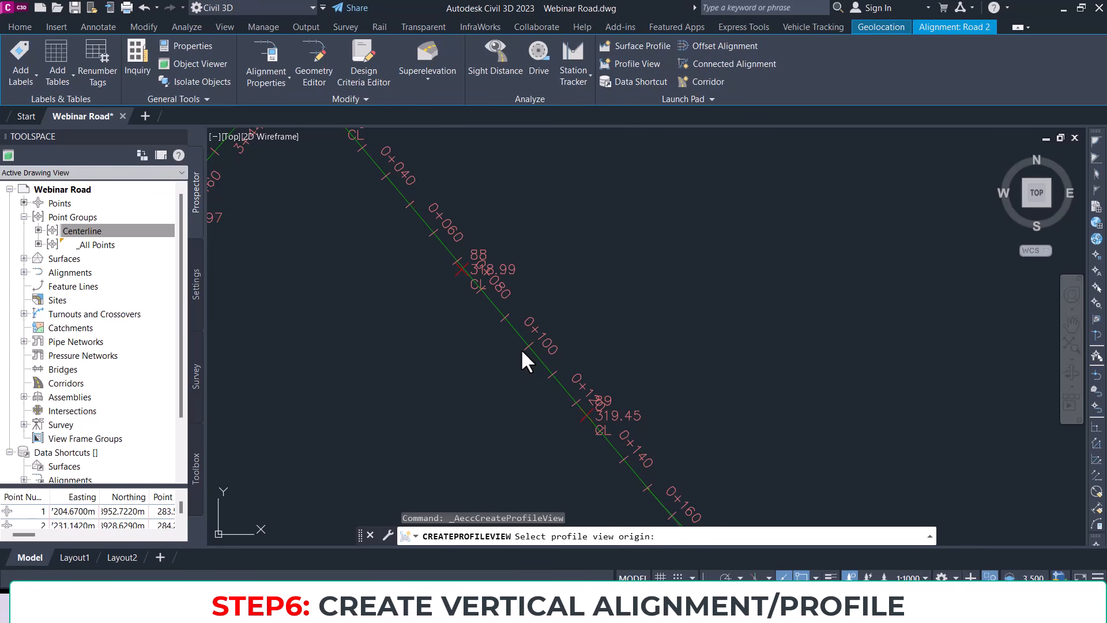
pyautogui.scroll(-3, 521, 348)
pyautogui.moveTo(521, 349); pyautogui.dragTo(350, 416, button='middle')
pyautogui.scroll(-10, 350, 416)
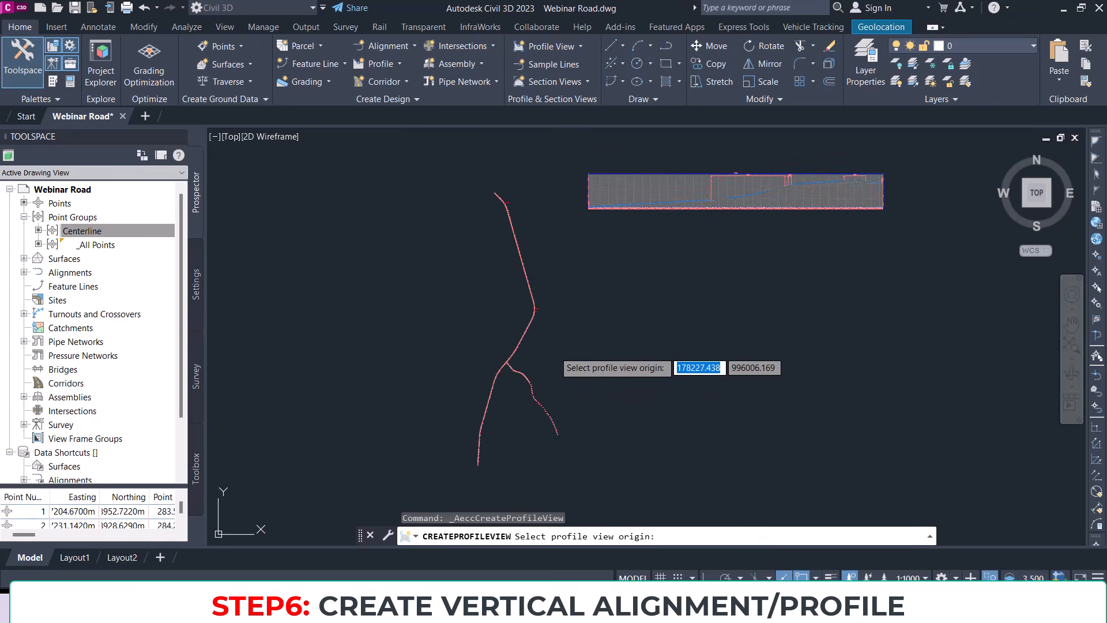
pyautogui.scroll(2, 584, 303)
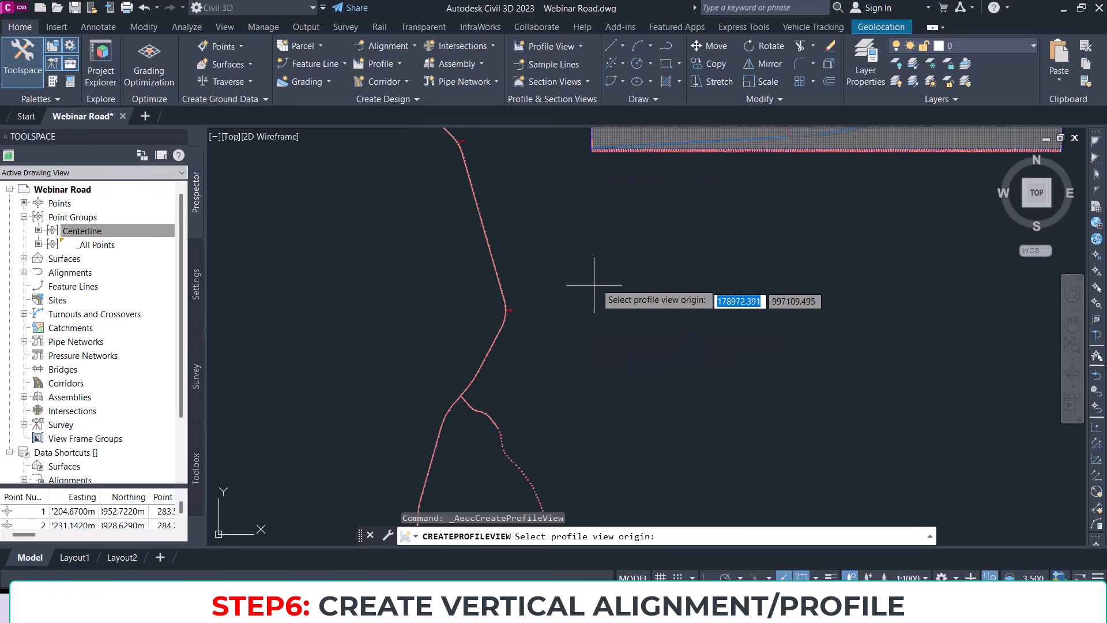
pyautogui.click(595, 289)
pyautogui.scroll(5, 603, 295)
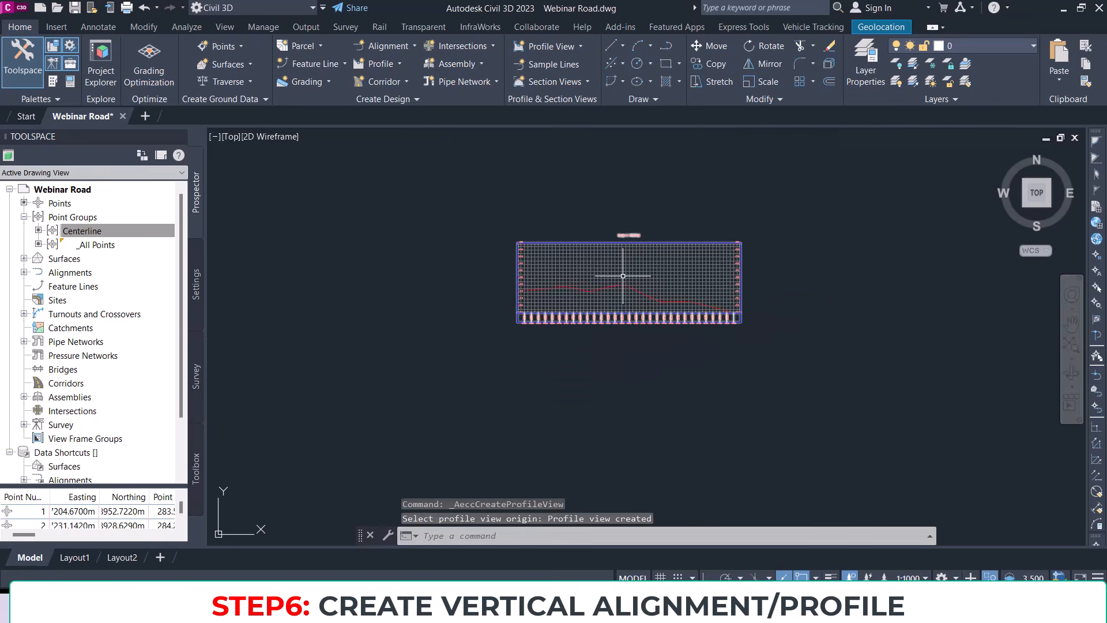
# Step: Start a new layout profile in the Road 2 profile view and name it Road 2 Design Profile
pyautogui.scroll(-6, 511, 294)
pyautogui.scroll(2, 749, 265)
pyautogui.scroll(2, 539, 267)
pyautogui.scroll(-2, 515, 290)
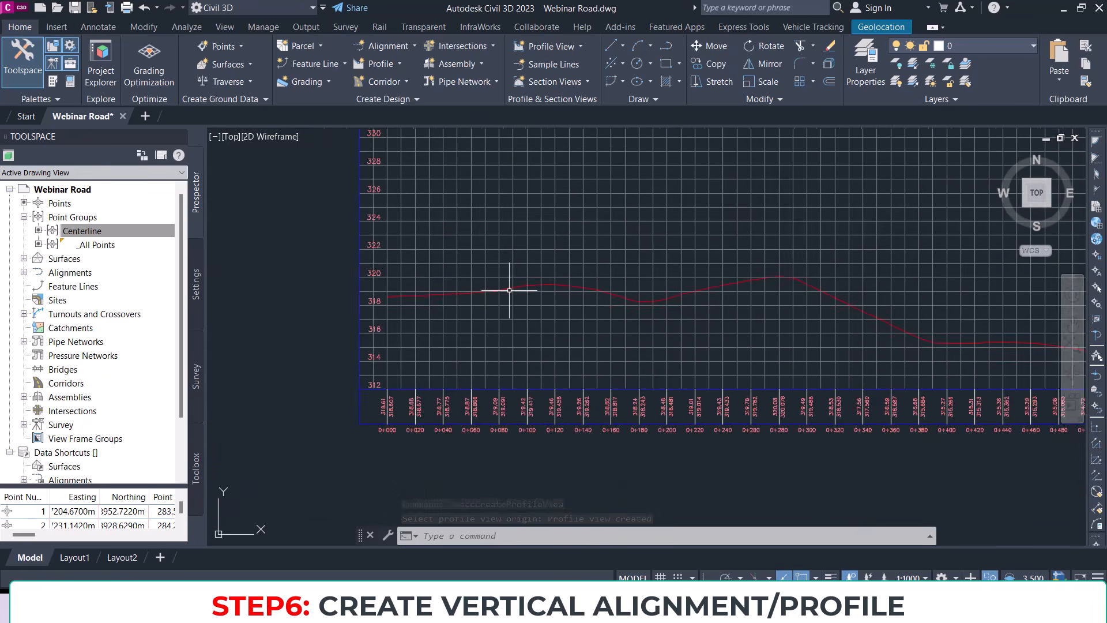
pyautogui.moveTo(515, 290); pyautogui.dragTo(512, 325, button='middle')
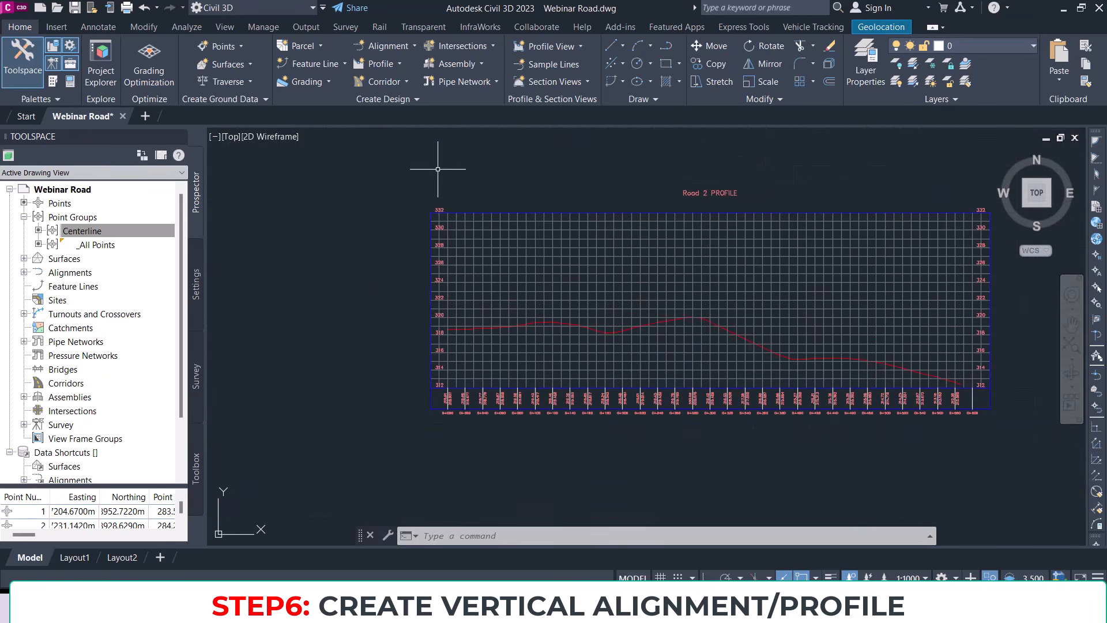
pyautogui.click(392, 64)
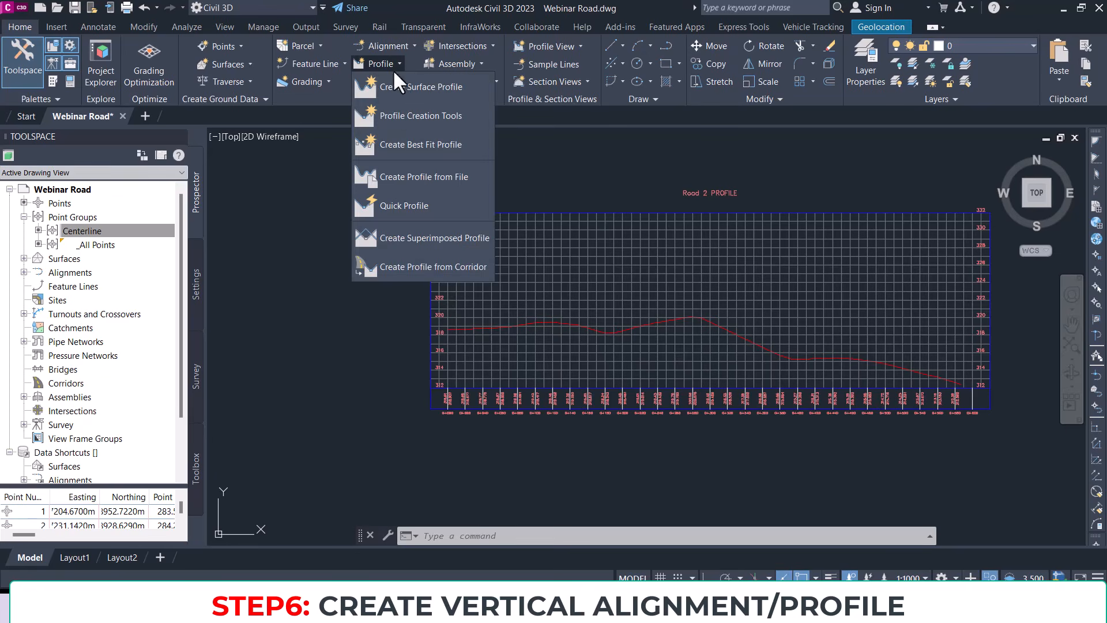
pyautogui.click(423, 114)
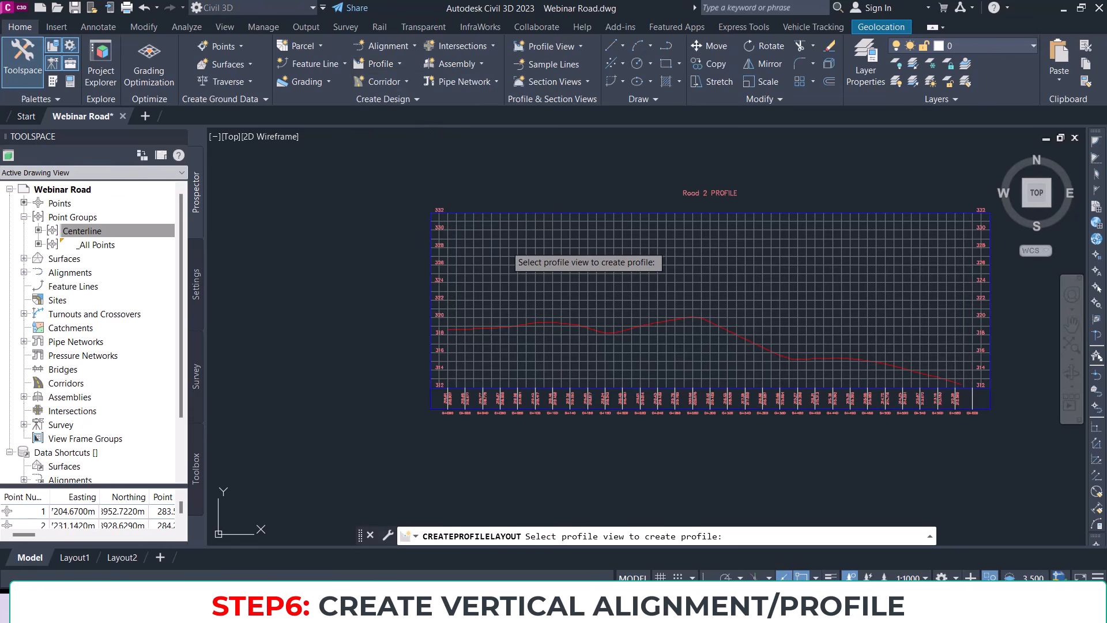
pyautogui.click(507, 254)
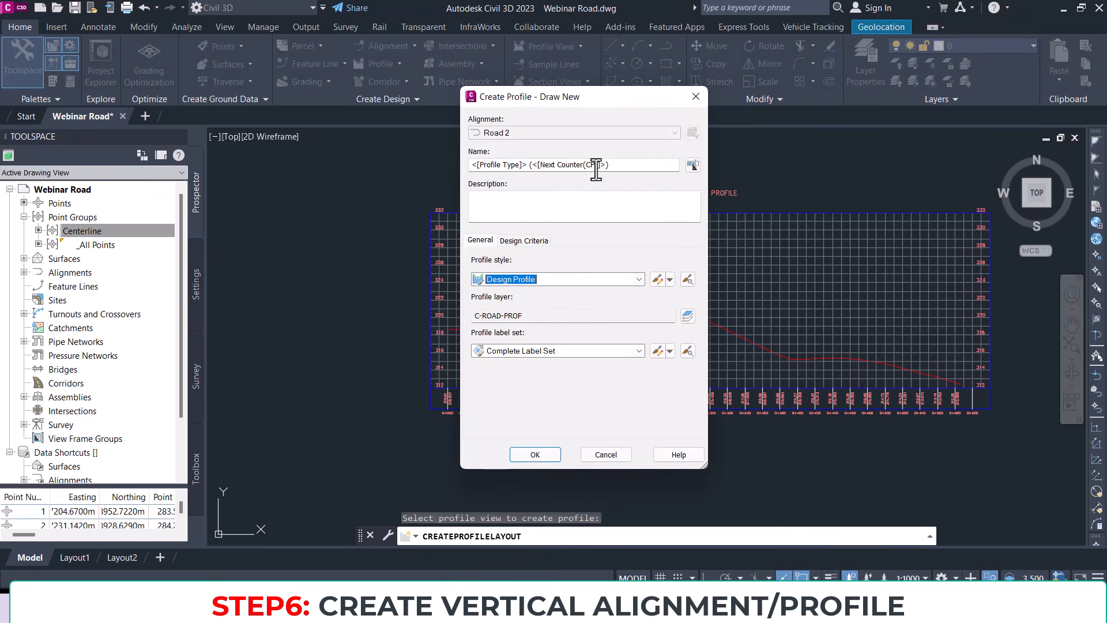
pyautogui.moveTo(610, 164); pyautogui.dragTo(457, 166)
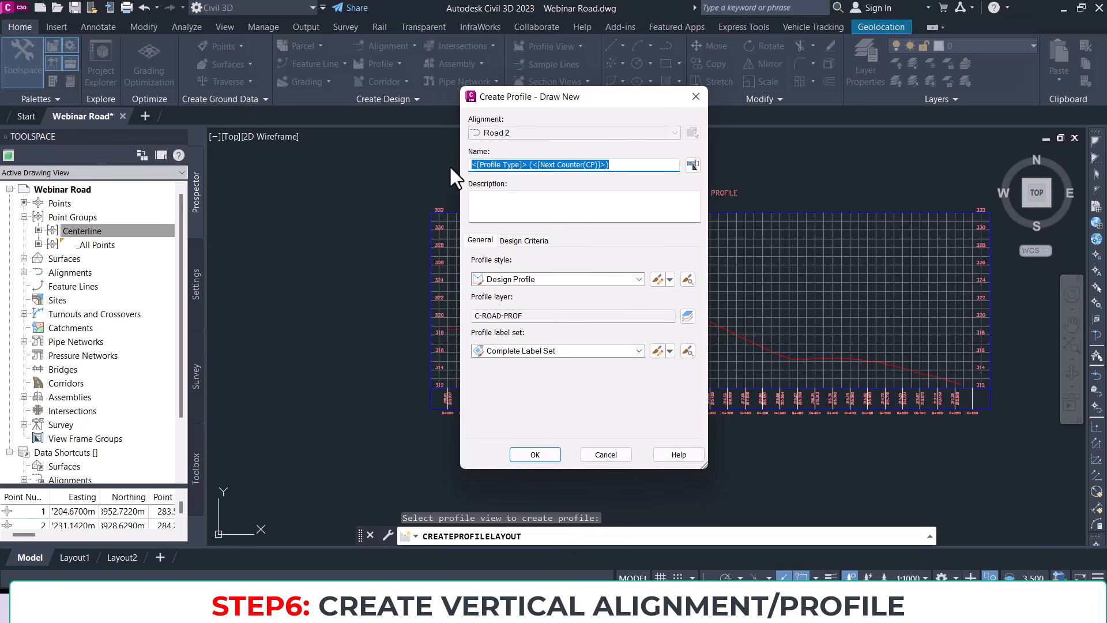
pyautogui.write('Road 2 ')
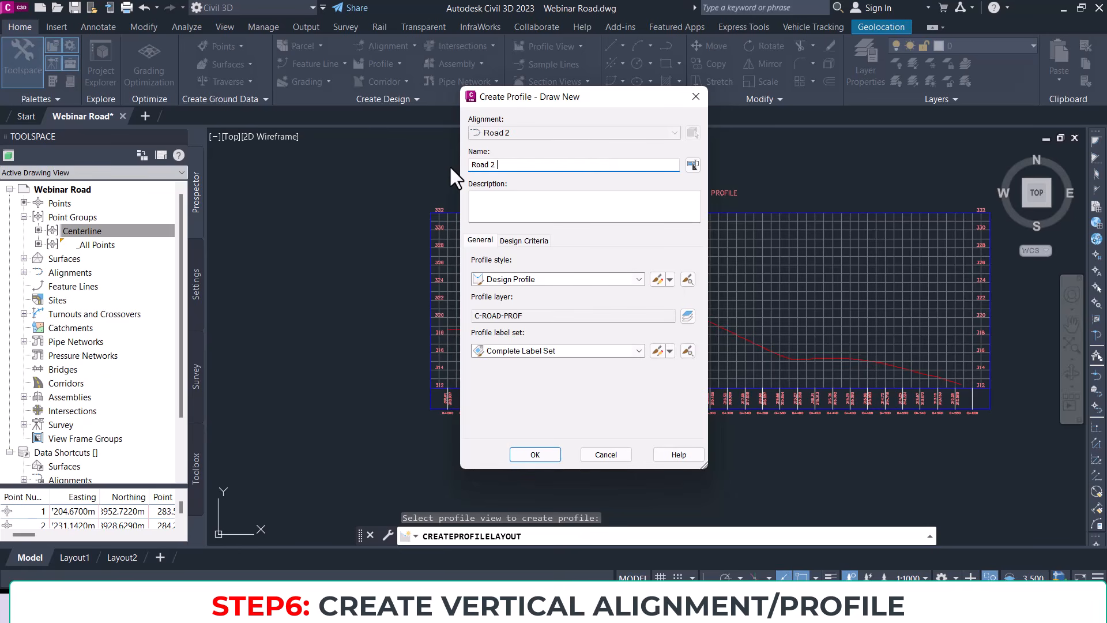
pyautogui.write('Design Profile')
# Step: Enable criteria-based design with the _FMW-HM (2013) Roadway Design Standards file and create the profile
pyautogui.click(514, 240)
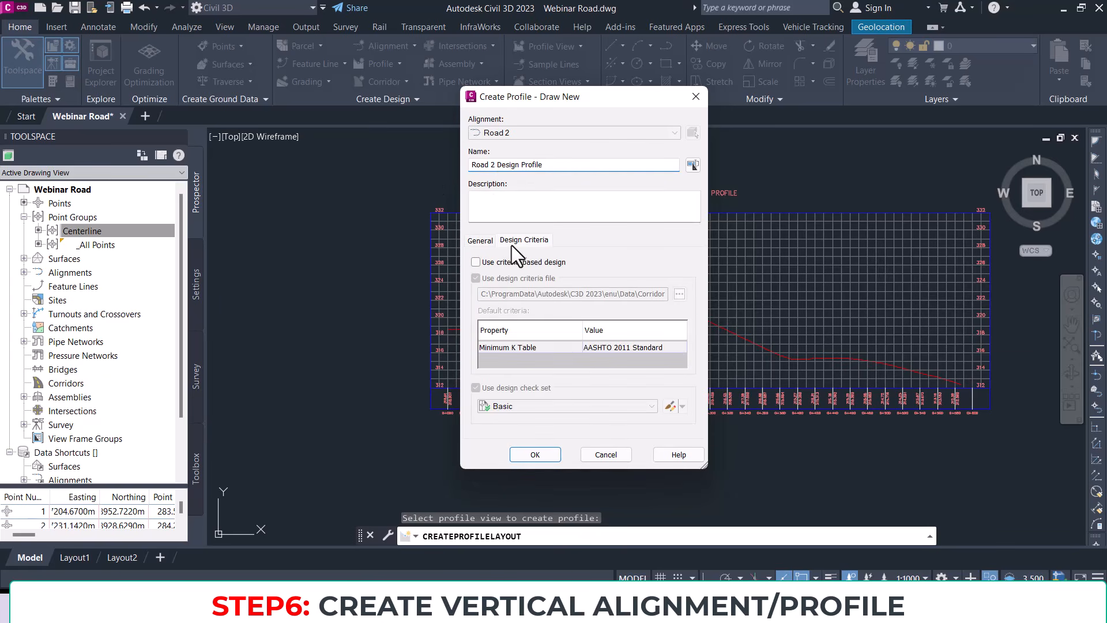
pyautogui.click(476, 262)
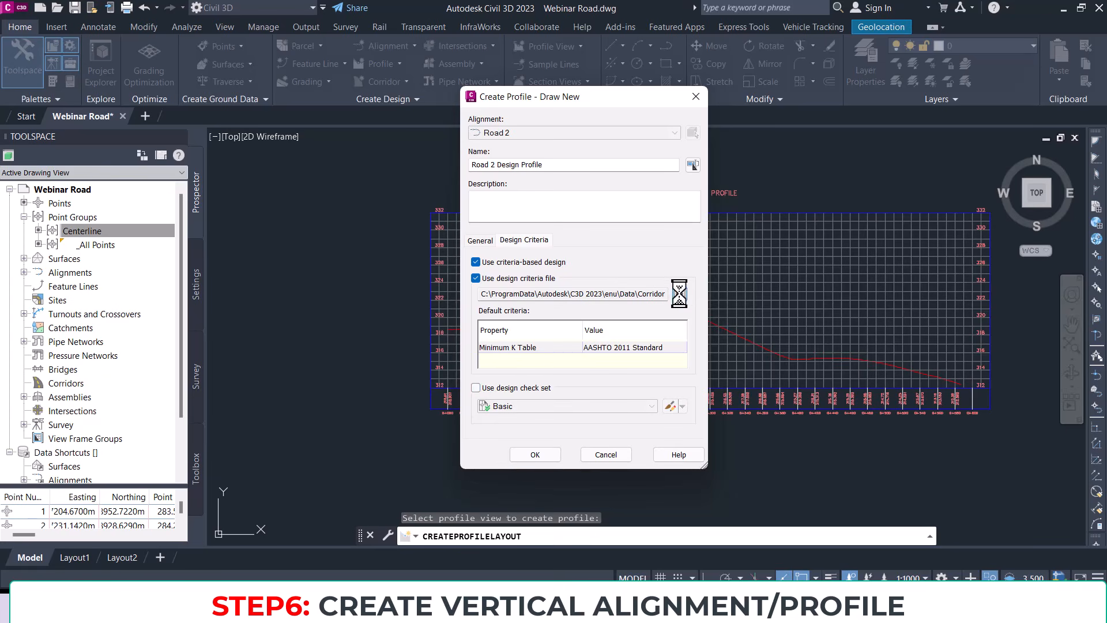
pyautogui.click(392, 274)
pyautogui.doubleClick(510, 360)
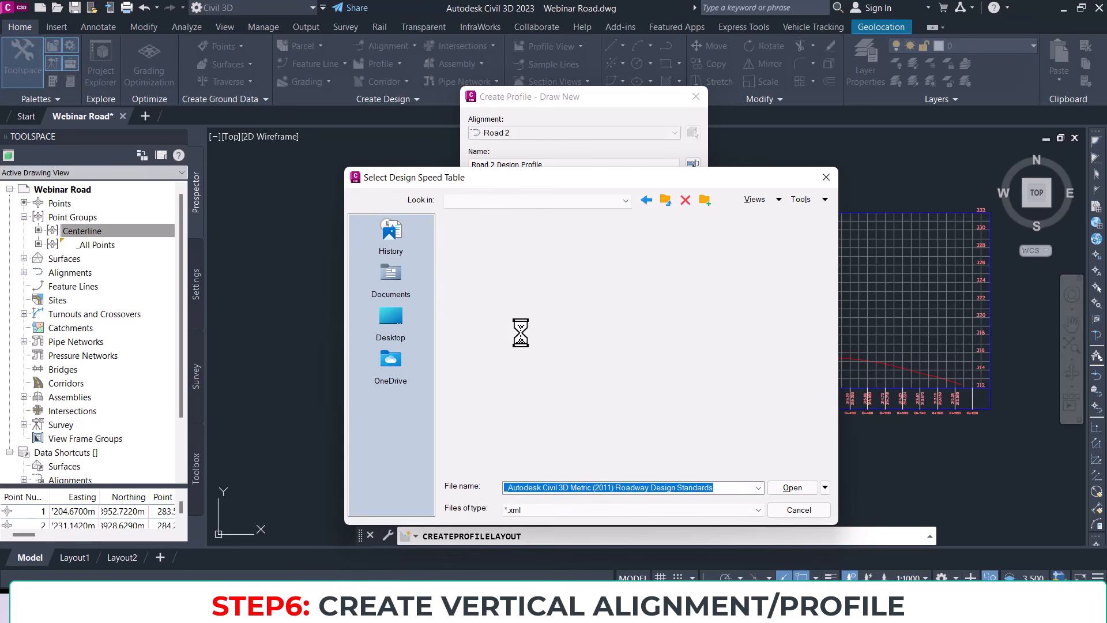
pyautogui.doubleClick(514, 304)
pyautogui.click(492, 236)
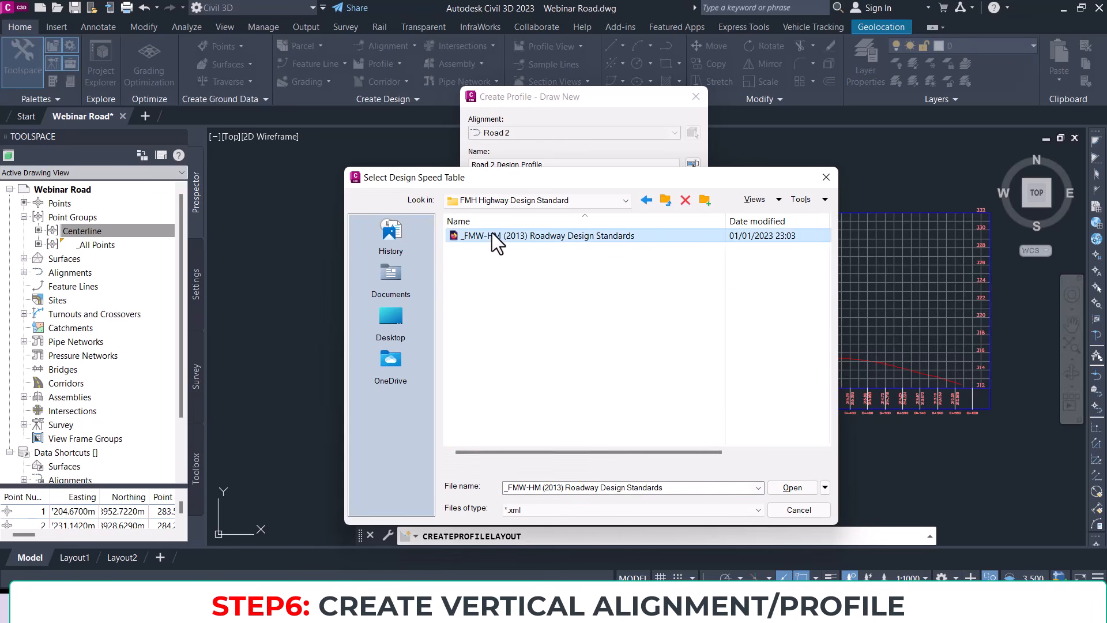
pyautogui.click(793, 488)
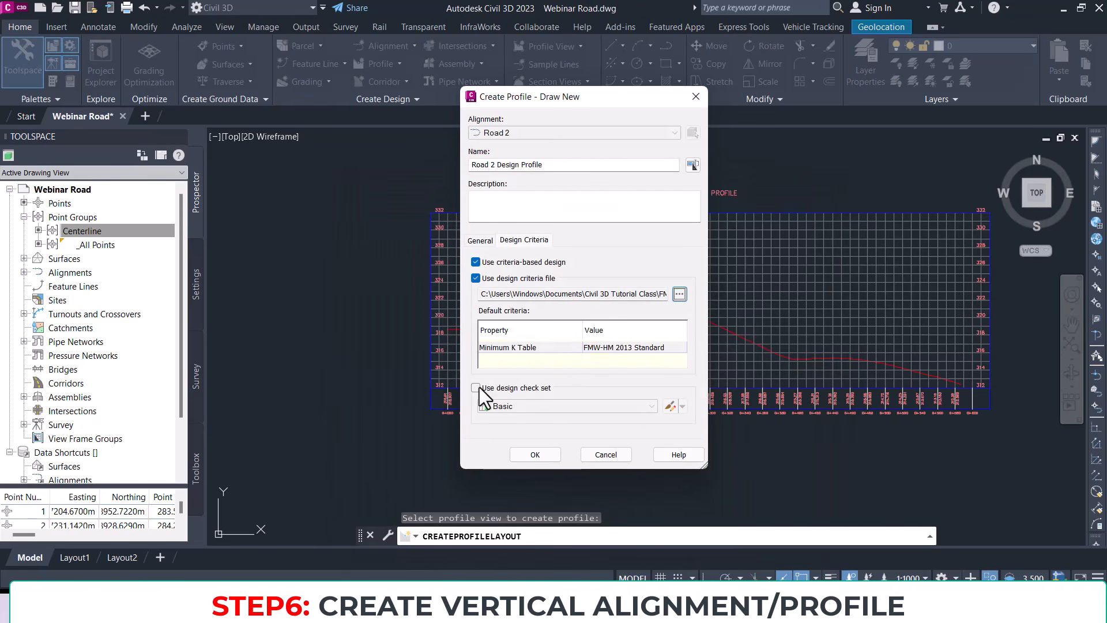
pyautogui.press('Return')
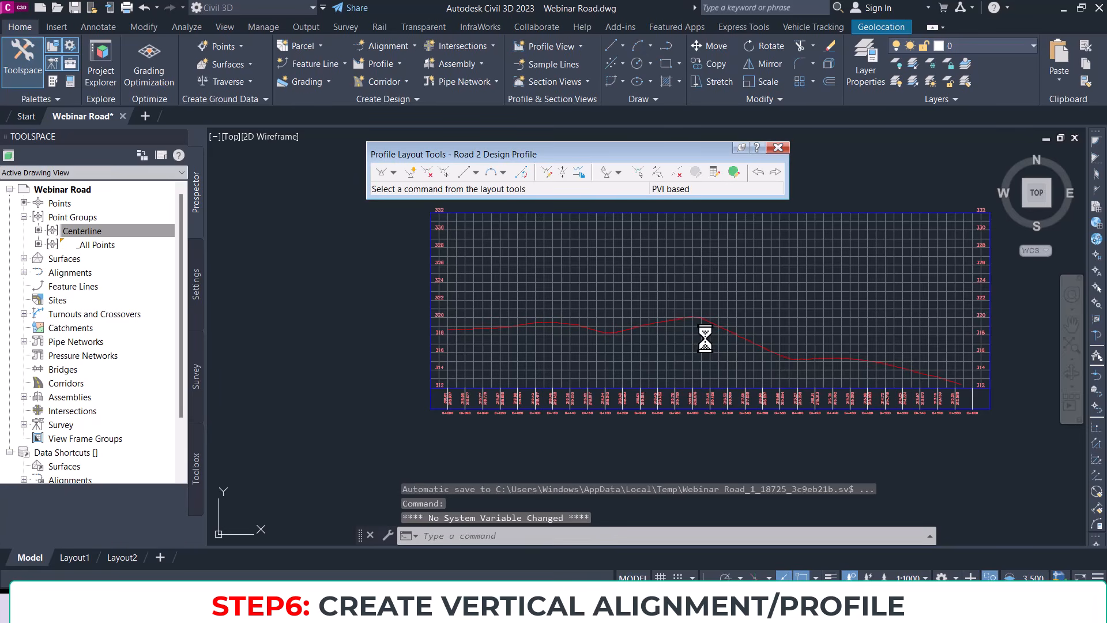
# Step: Draw the first design tangent from the existing ground's start at 0+000 to just above the ground crest at about 0+280
pyautogui.scroll(4, 663, 327)
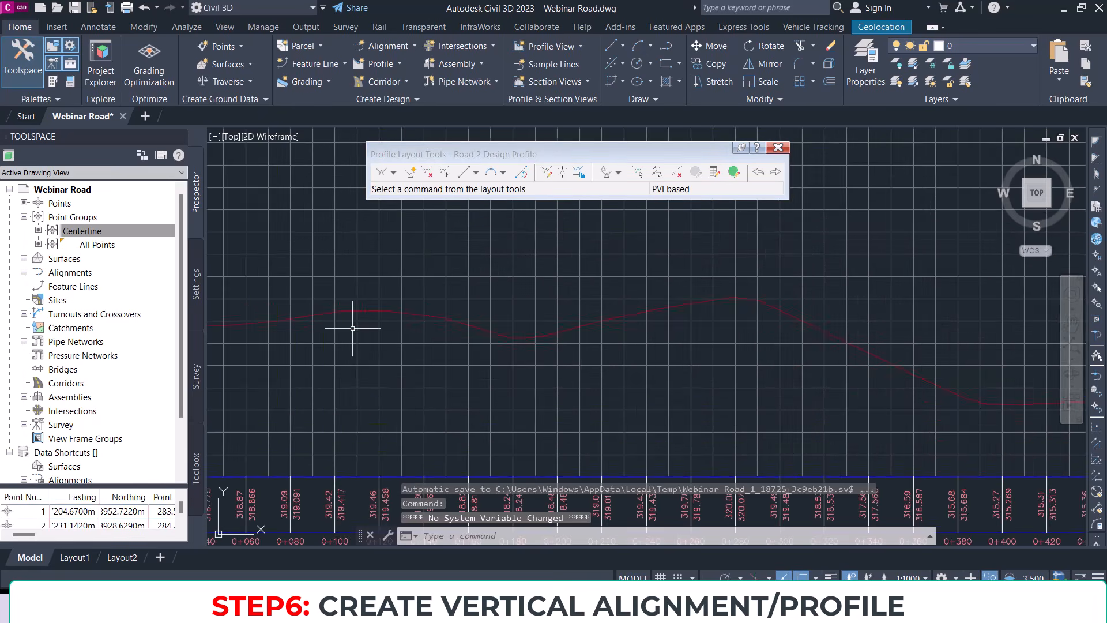
pyautogui.moveTo(282, 320); pyautogui.dragTo(415, 316, button='middle')
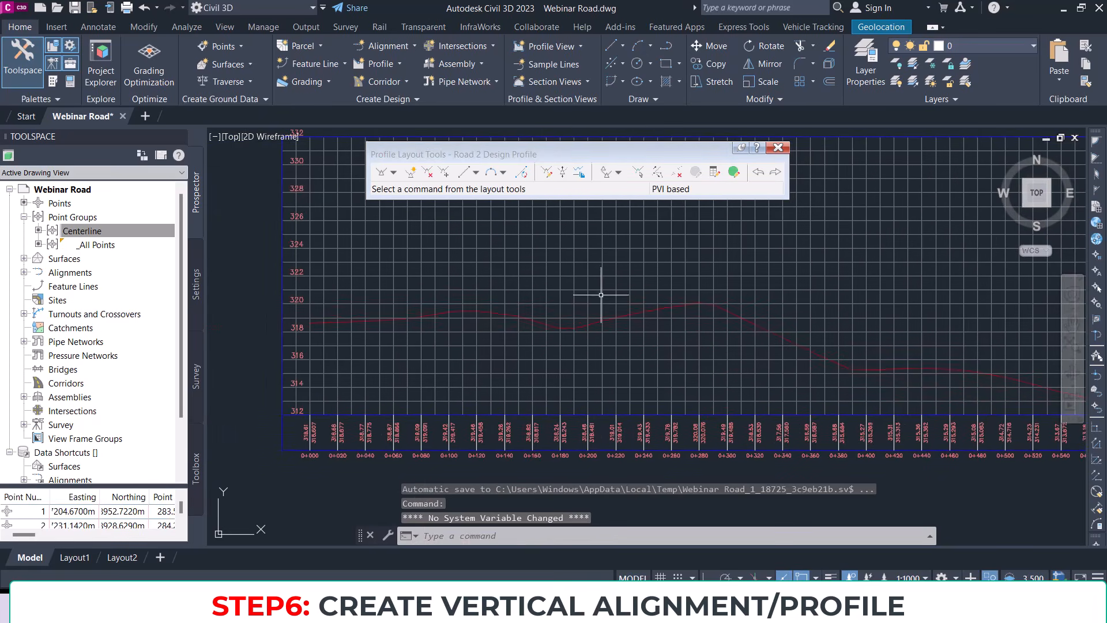
pyautogui.moveTo(924, 355); pyautogui.dragTo(688, 324, button='middle')
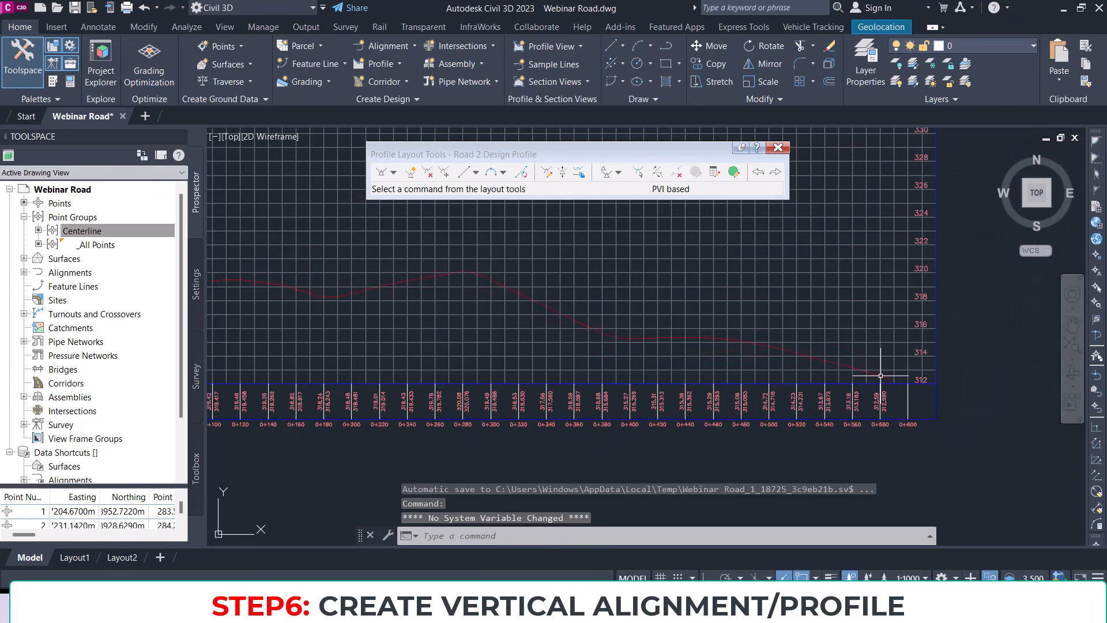
pyautogui.click(386, 173)
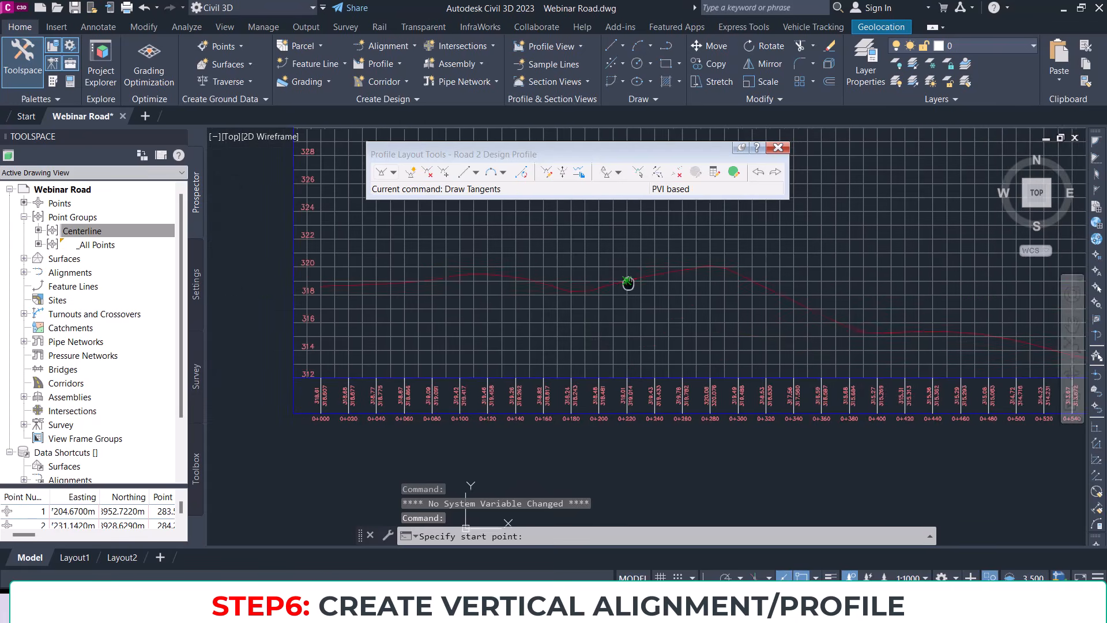
pyautogui.scroll(4, 321, 291)
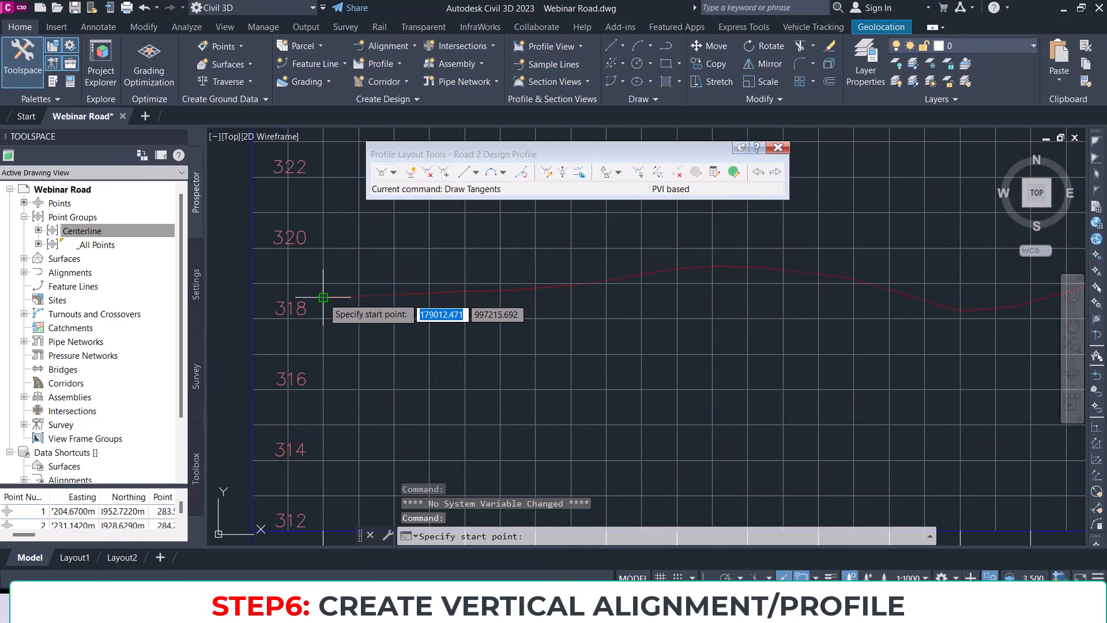
pyautogui.click(324, 298)
pyautogui.scroll(2, 896, 292)
pyautogui.moveTo(784, 277); pyautogui.dragTo(470, 298, button='middle')
pyautogui.scroll(-4, 666, 282)
pyautogui.moveTo(772, 282); pyautogui.dragTo(625, 286, button='middle')
pyautogui.scroll(1, 734, 249)
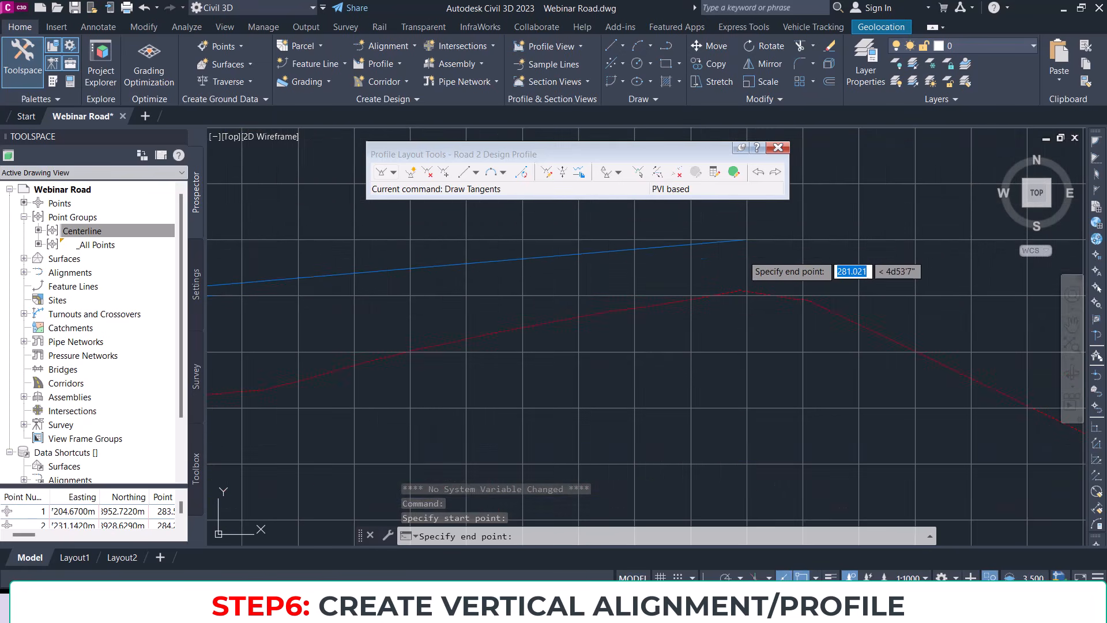
pyautogui.click(760, 262)
# Step: Draw the second tangent from the crest PVI down to the existing ground's end near 0+587 and finish the tangents
pyautogui.scroll(-3, 761, 262)
pyautogui.moveTo(785, 291); pyautogui.dragTo(564, 258, button='middle')
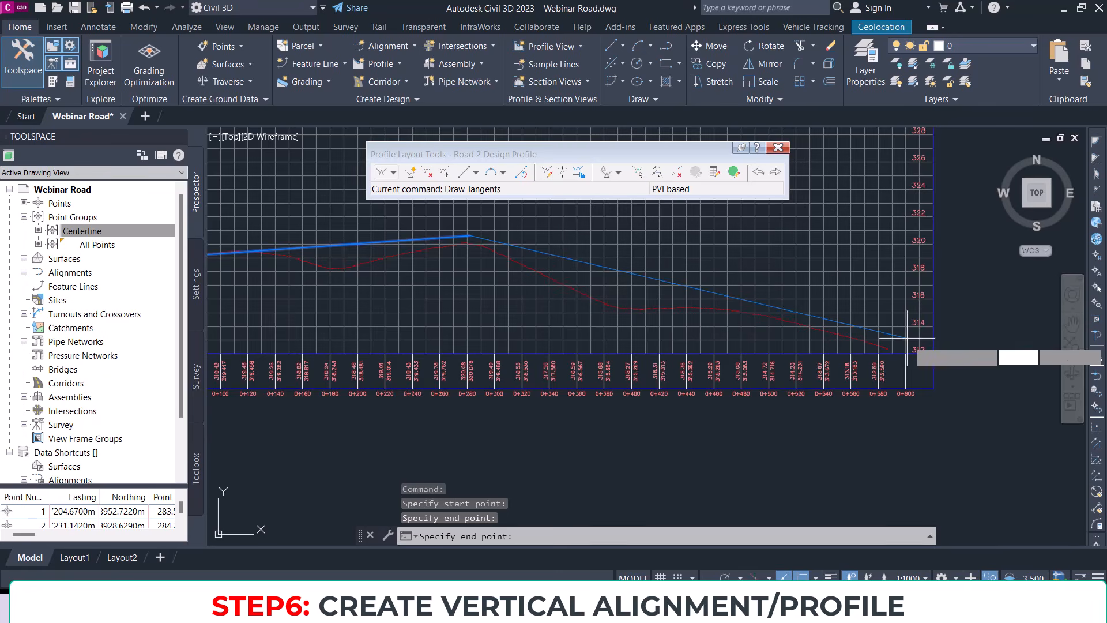
pyautogui.scroll(4, 917, 345)
pyautogui.click(847, 353)
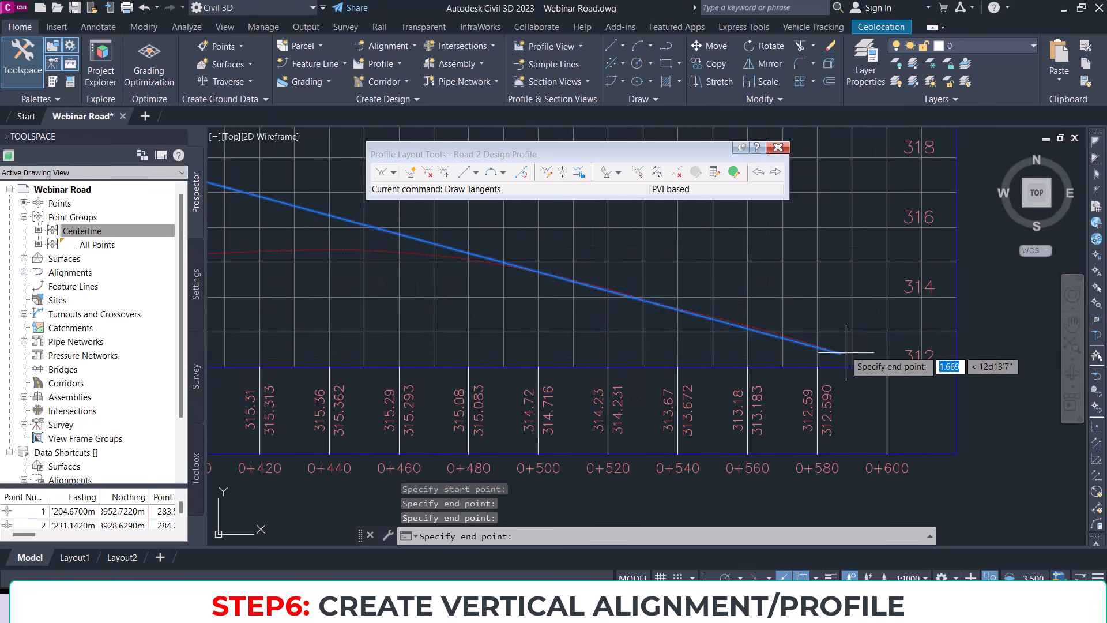
pyautogui.press('Return')
# Step: Add a free circular vertical curve of radius 1000 m between the two Road 2 design tangents at the crest PVI
pyautogui.scroll(-3, 846, 353)
pyautogui.scroll(-2, 762, 354)
pyautogui.scroll(6, 500, 277)
pyautogui.scroll(4, 648, 299)
pyautogui.moveTo(844, 332); pyautogui.dragTo(560, 309, button='middle')
pyautogui.scroll(4, 660, 328)
pyautogui.click(395, 174)
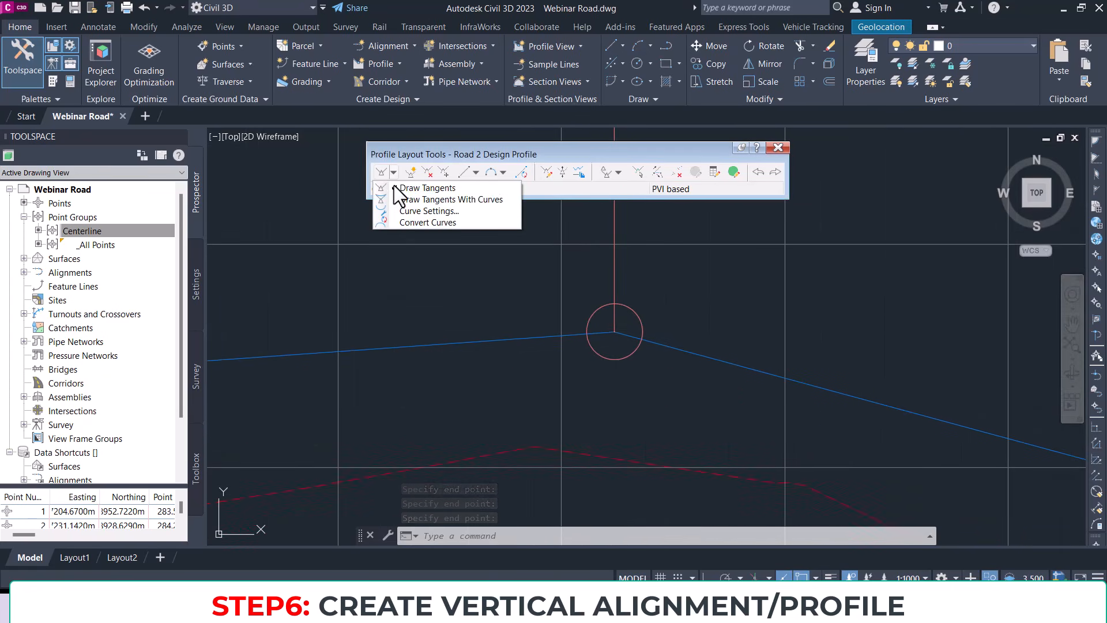
pyautogui.click(392, 158)
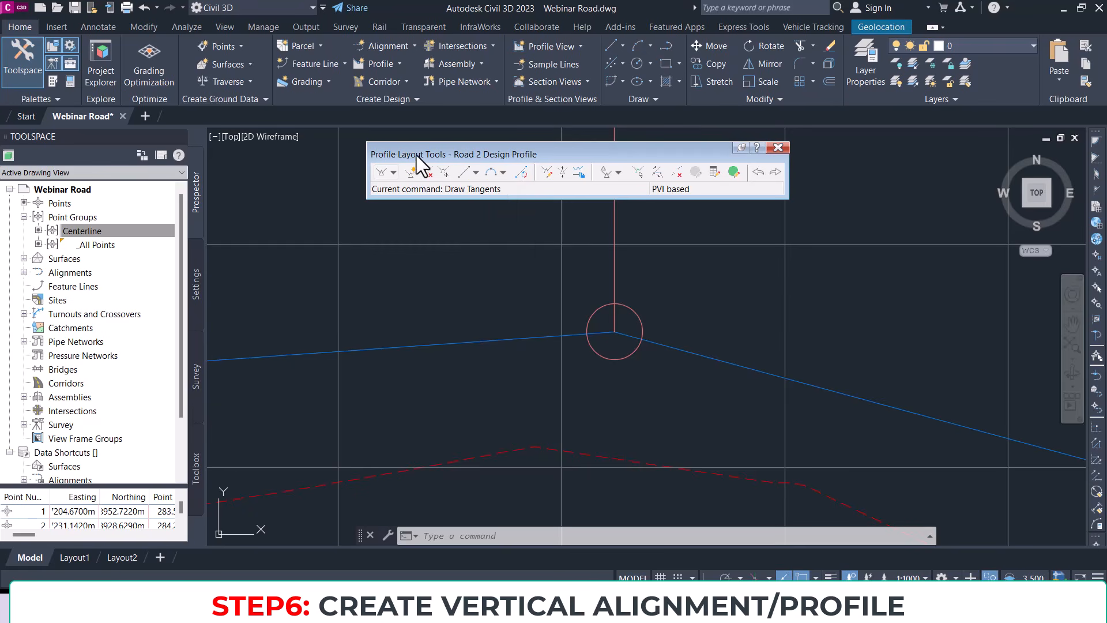
pyautogui.click(503, 172)
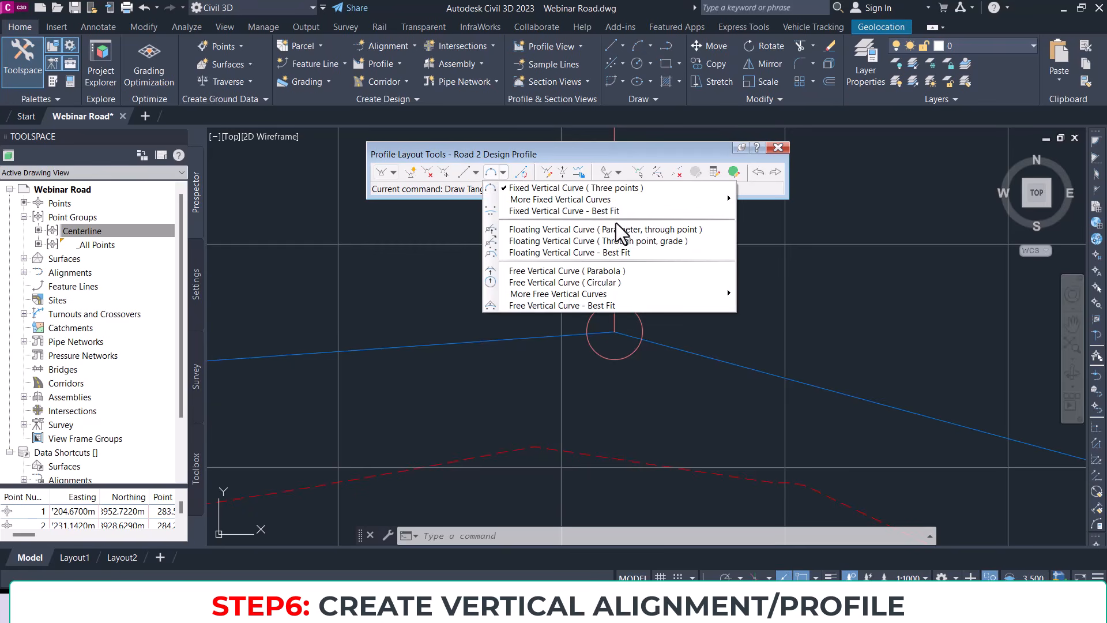
pyautogui.click(550, 283)
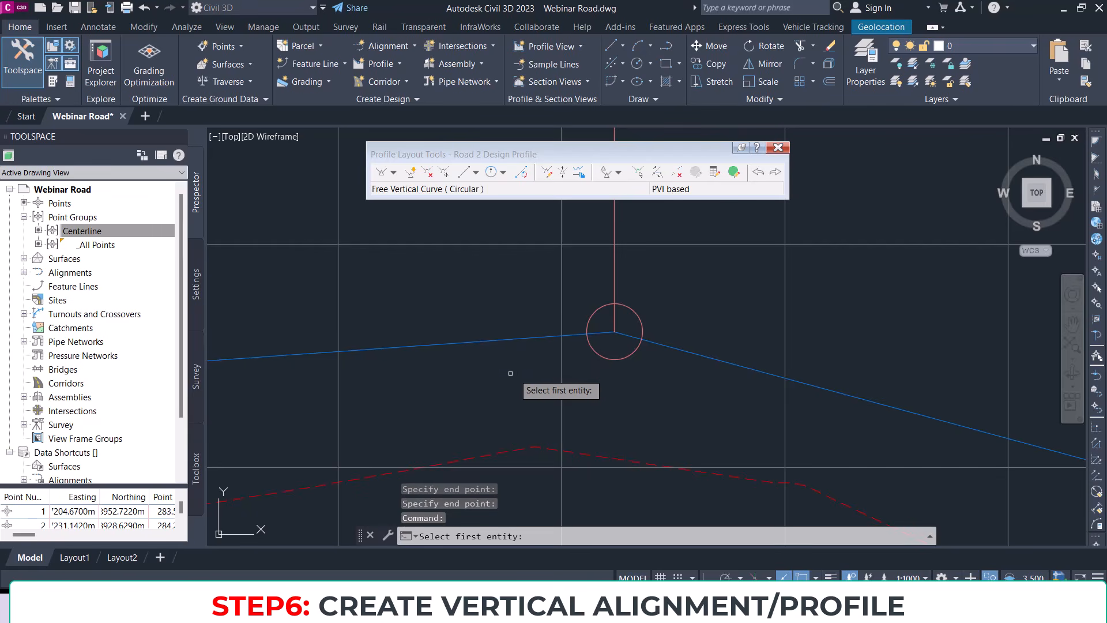
pyautogui.click(508, 341)
pyautogui.click(688, 354)
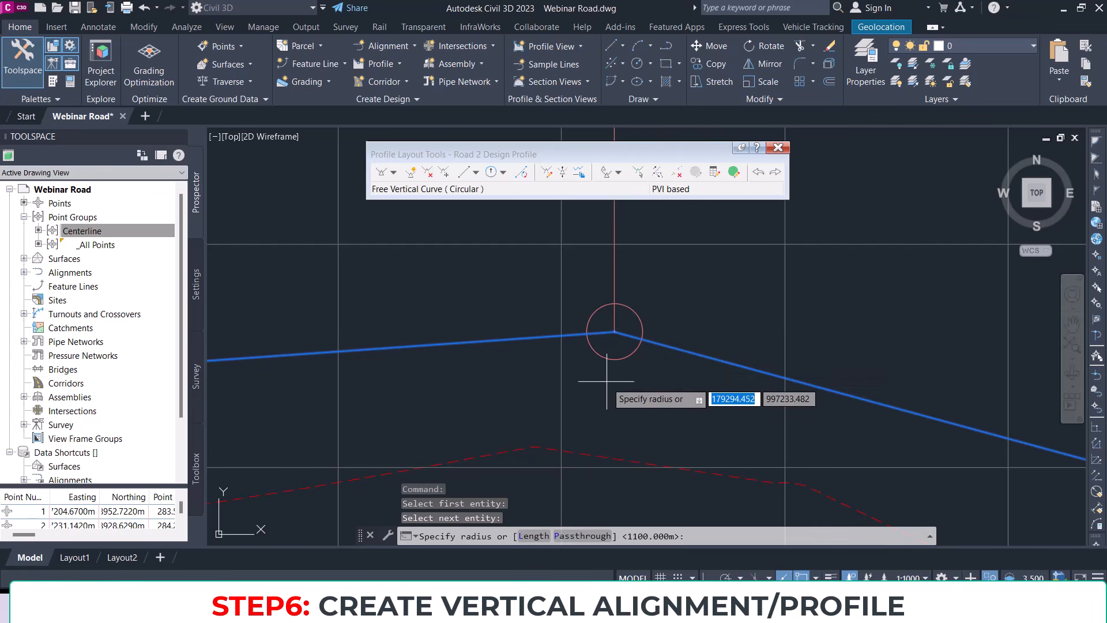
pyautogui.write('1000')
pyautogui.press('Return')
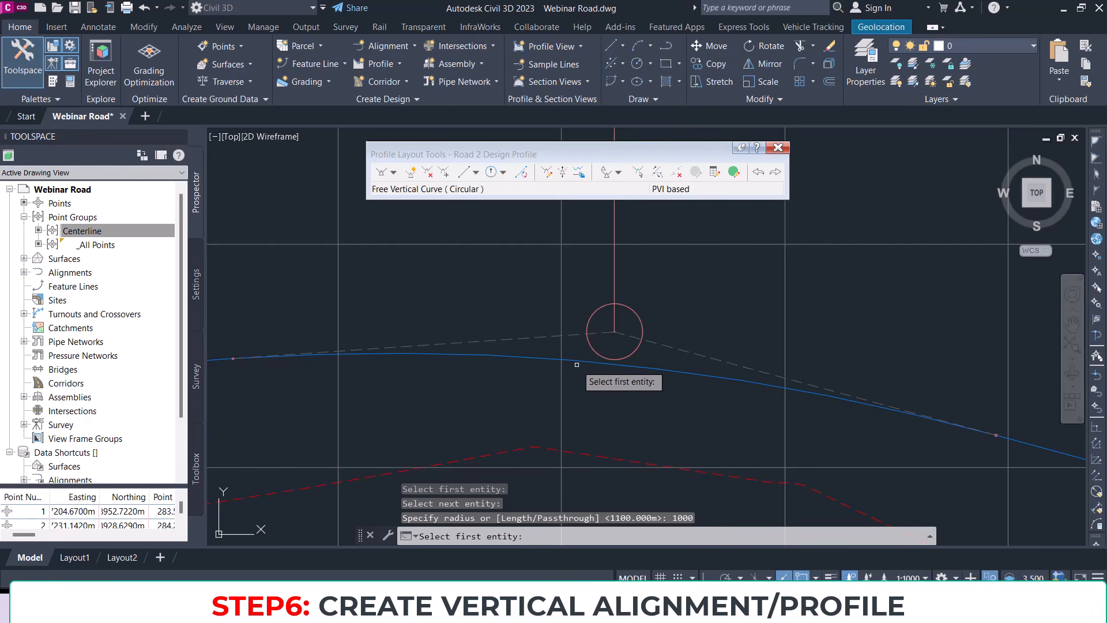
pyautogui.press('Return')
pyautogui.scroll(-6, 600, 361)
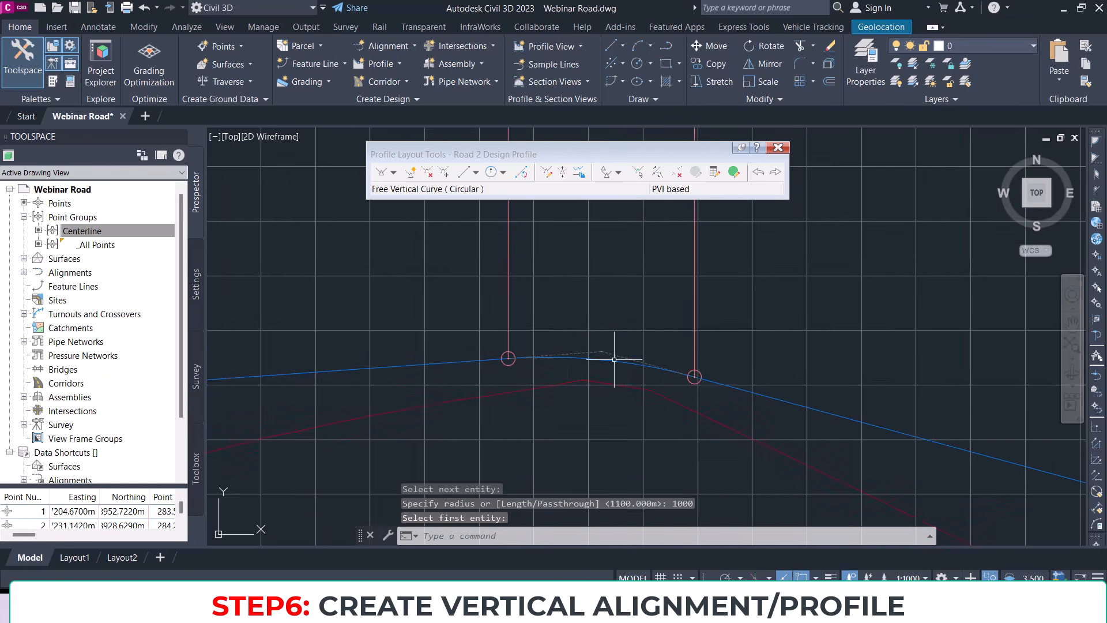
pyautogui.scroll(6, 619, 359)
pyautogui.click(616, 349)
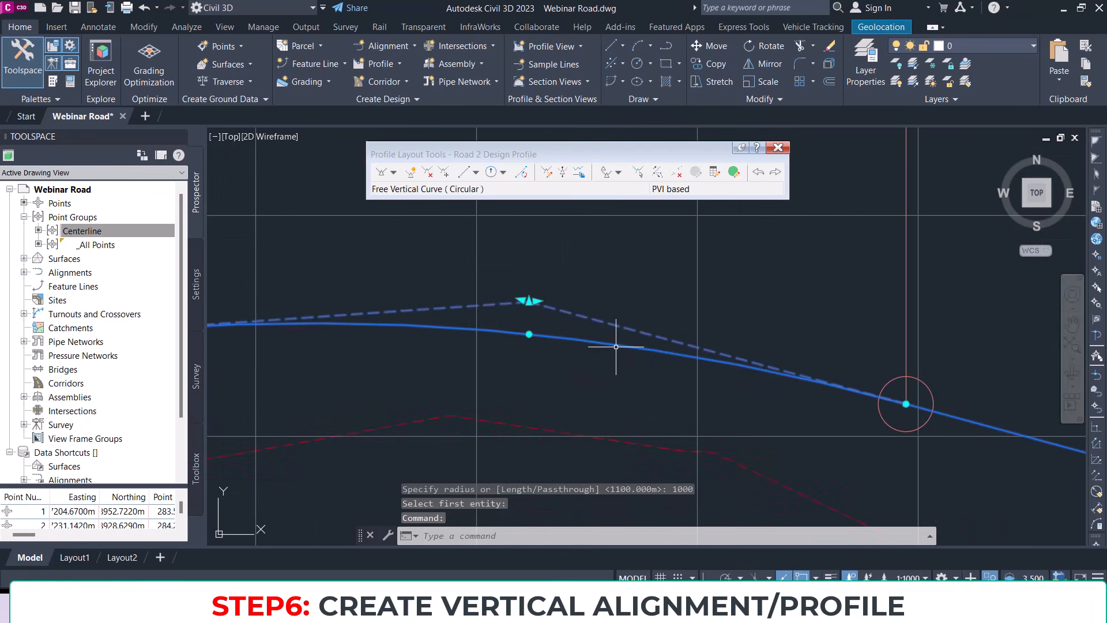
pyautogui.scroll(-6, 577, 323)
pyautogui.scroll(4, 552, 316)
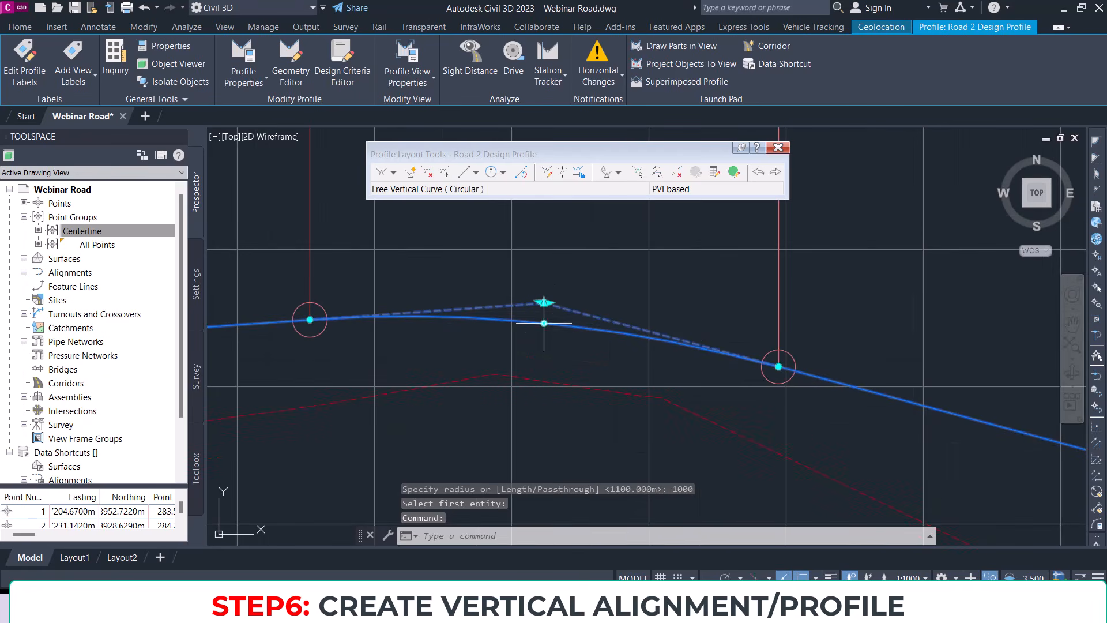
pyautogui.click(544, 323)
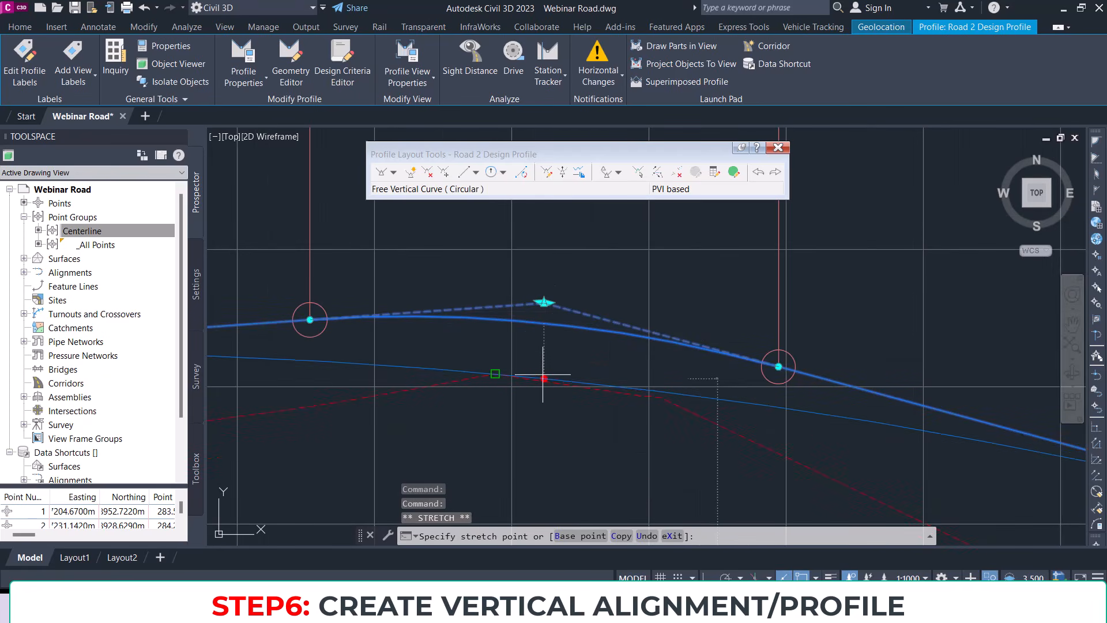
pyautogui.scroll(-8, 544, 375)
pyautogui.press('Escape')
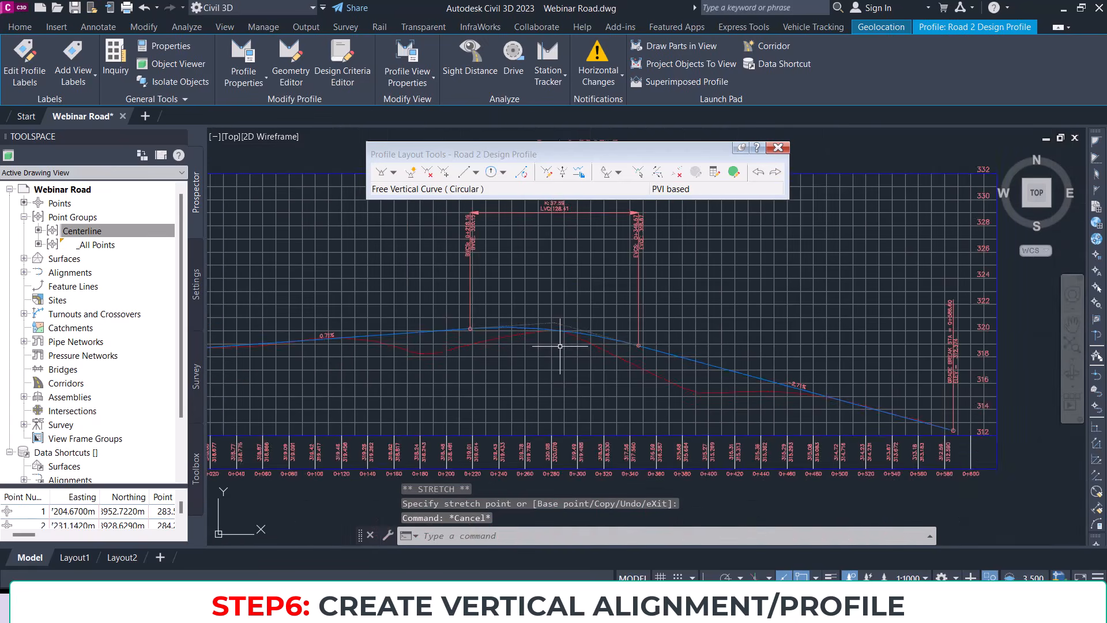
# Step: Examine the Road 2 design profile against the existing ground along its whole length, including the crest curve
pyautogui.scroll(5, 450, 346)
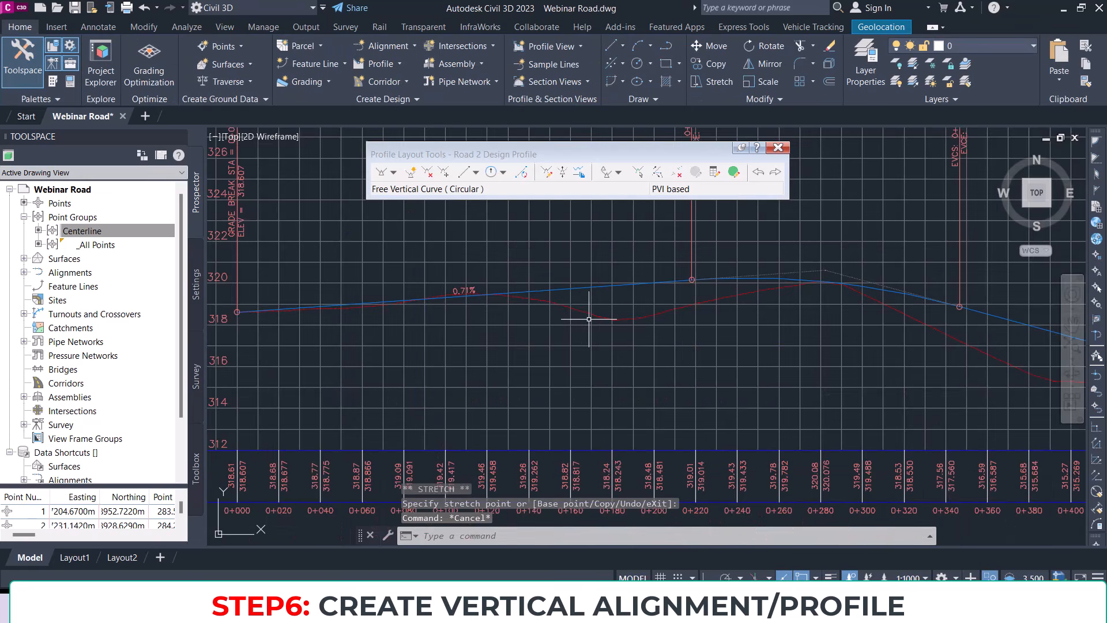
pyautogui.scroll(-8, 494, 309)
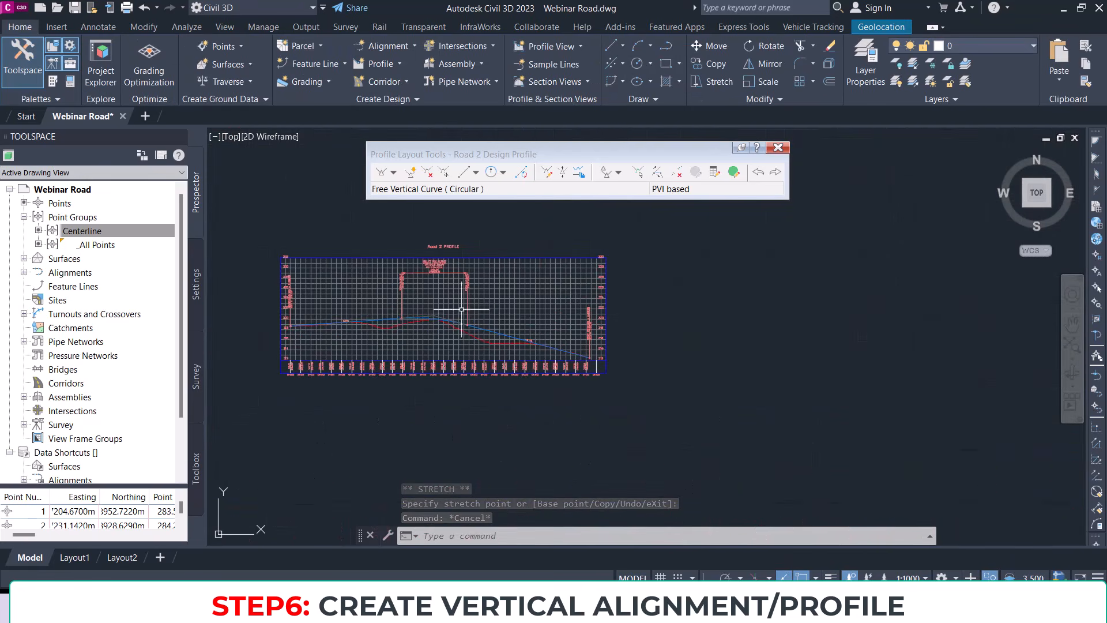
pyautogui.scroll(5, 541, 351)
pyautogui.moveTo(381, 315); pyautogui.dragTo(729, 332, button='middle')
pyautogui.scroll(-3, 661, 301)
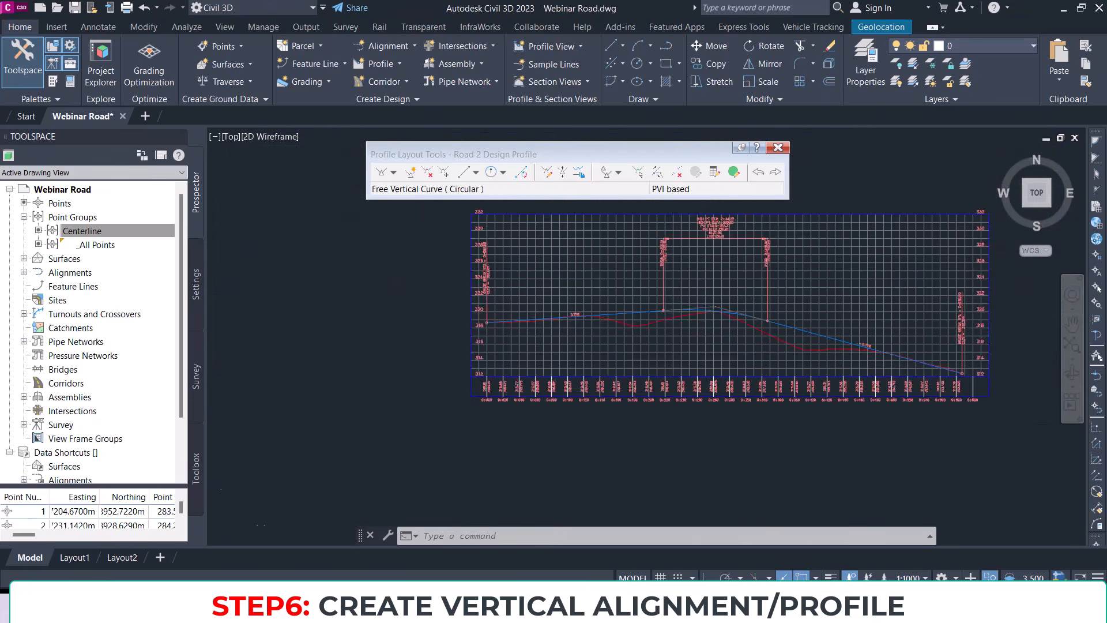
pyautogui.scroll(1, 707, 324)
pyautogui.scroll(3, 692, 322)
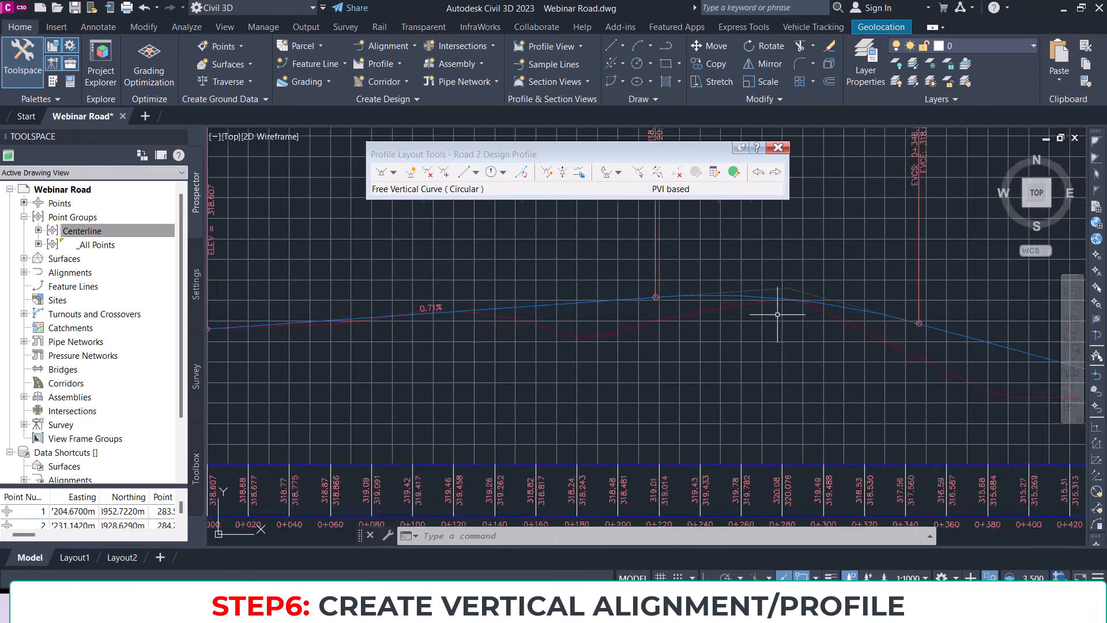
pyautogui.moveTo(830, 309); pyautogui.dragTo(424, 284, button='middle')
pyautogui.scroll(-2, 594, 322)
pyautogui.moveTo(564, 301); pyautogui.dragTo(862, 314, button='middle')
pyautogui.scroll(2, 503, 307)
pyautogui.moveTo(499, 311); pyautogui.dragTo(636, 334, button='middle')
pyautogui.scroll(-2, 562, 343)
pyautogui.scroll(-5, 562, 342)
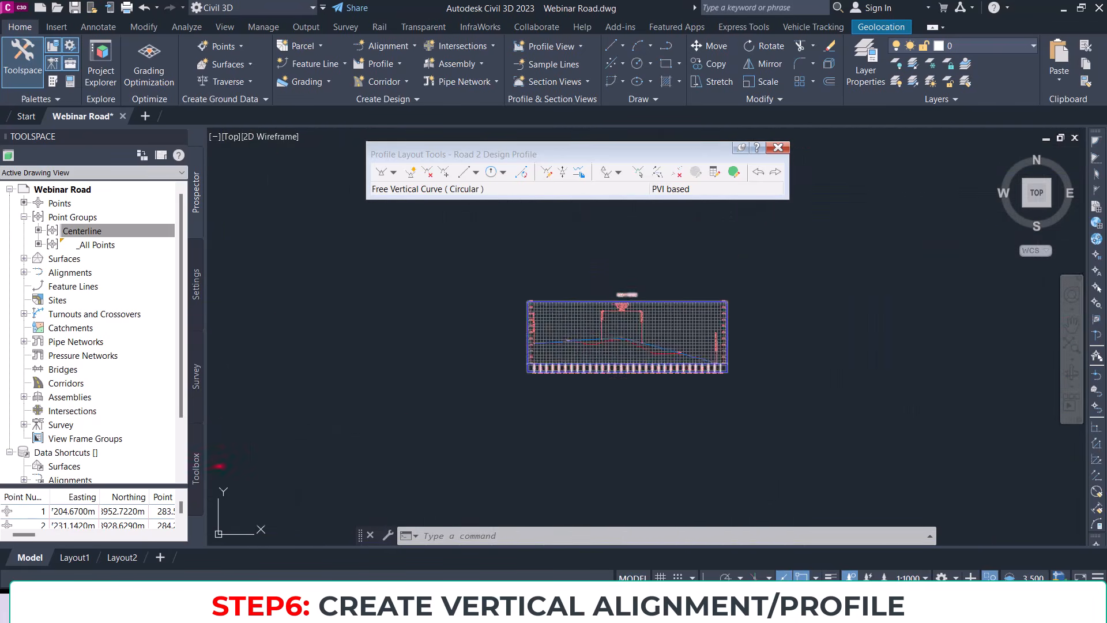
# Step: Close the Profile Layout Tools for Road 2 Design Profile
pyautogui.scroll(-1, 626, 329)
pyautogui.moveTo(568, 289); pyautogui.dragTo(651, 413, button='middle')
pyautogui.scroll(-1, 602, 336)
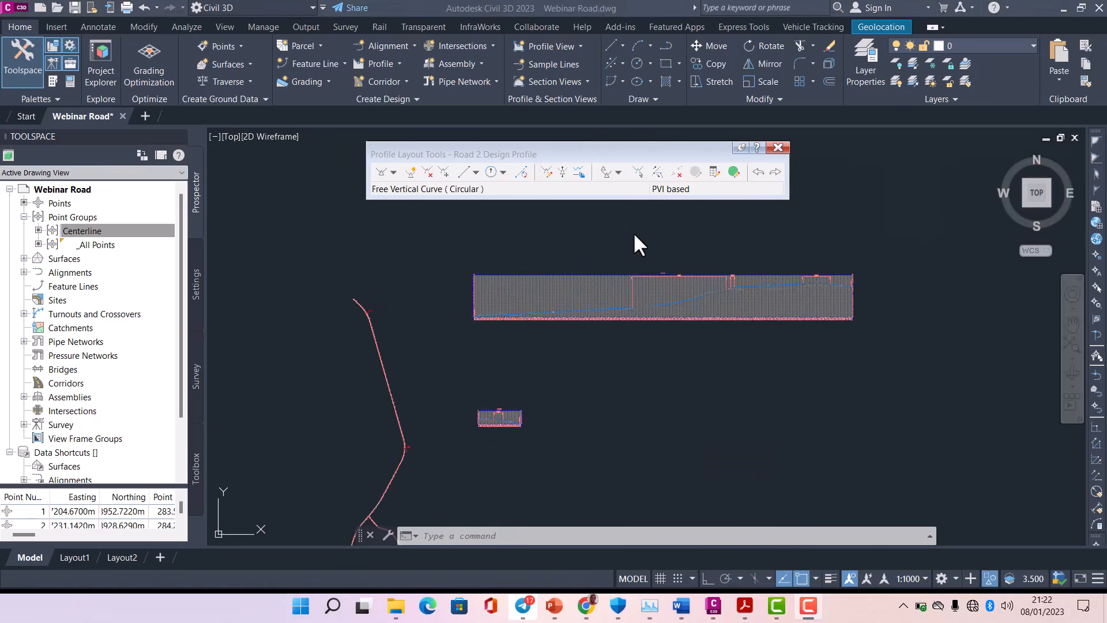
pyautogui.click(523, 245)
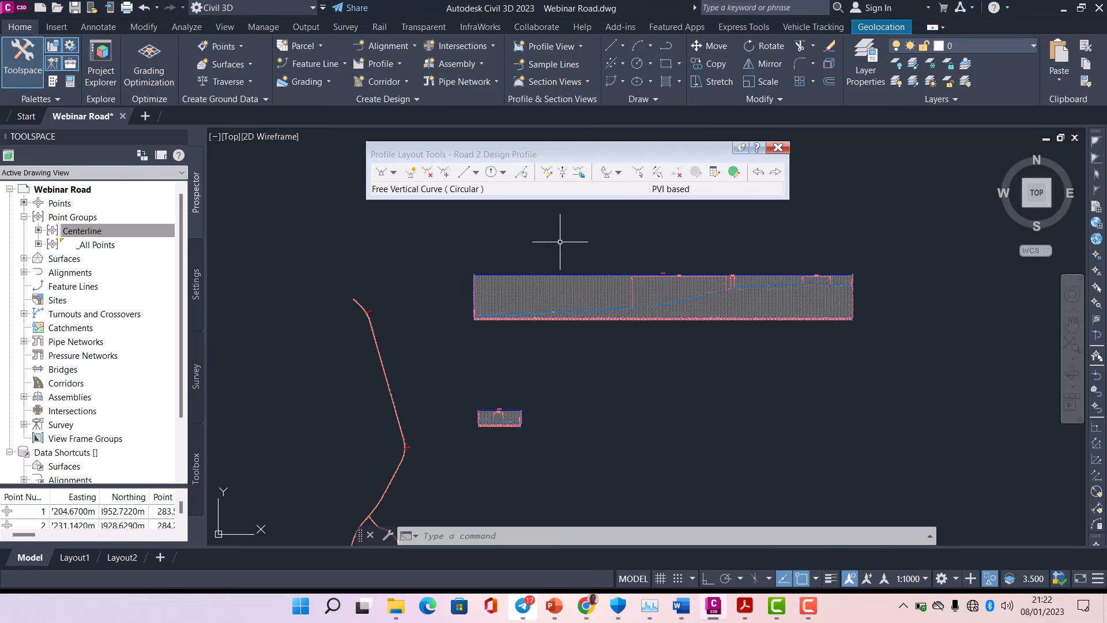
pyautogui.click(778, 148)
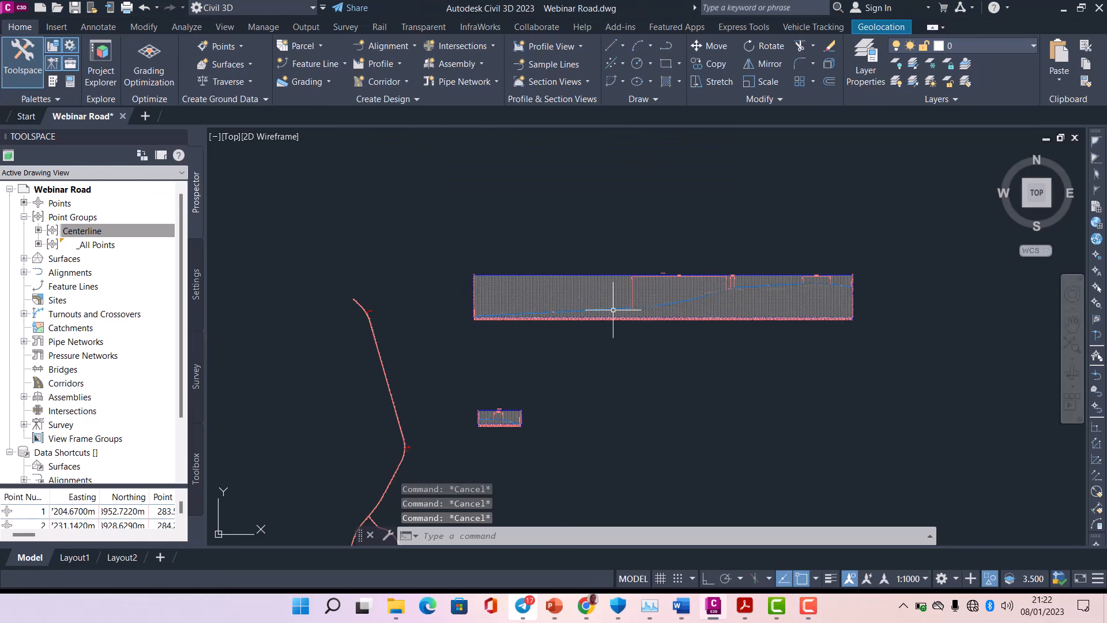
# Step: Examine the junction of the Road 1 and Road 2 alignments in plan, together with the stations around it
pyautogui.moveTo(544, 342); pyautogui.dragTo(705, 271, button='middle')
pyautogui.scroll(6, 582, 346)
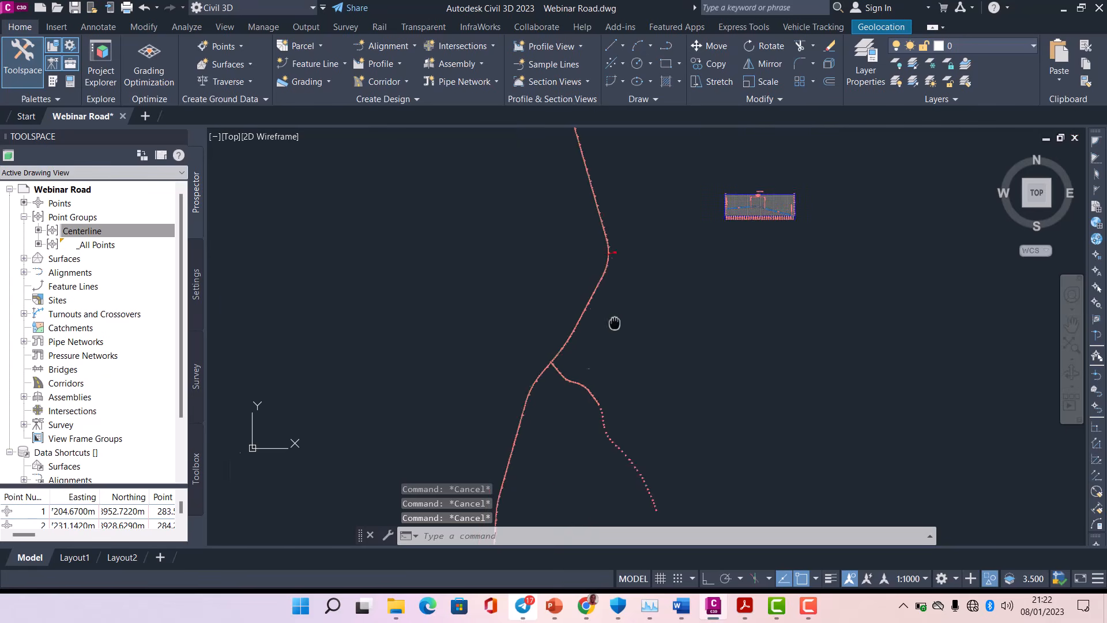
pyautogui.scroll(5, 519, 306)
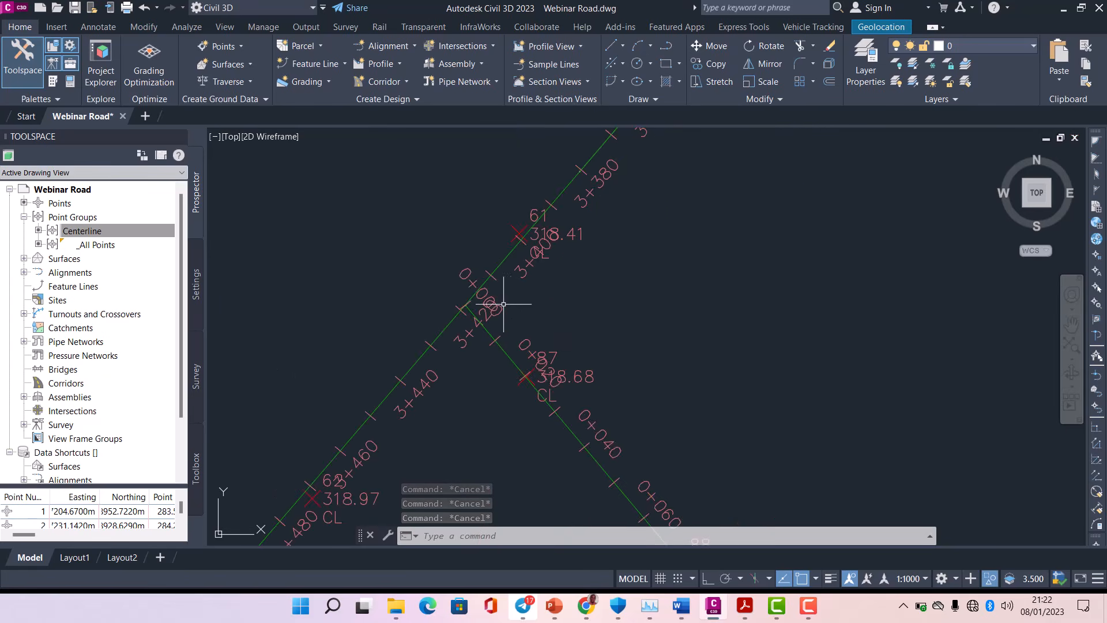
pyautogui.scroll(-10, 460, 308)
pyautogui.scroll(4, 781, 181)
pyautogui.scroll(6, 465, 320)
pyautogui.scroll(-8, 508, 315)
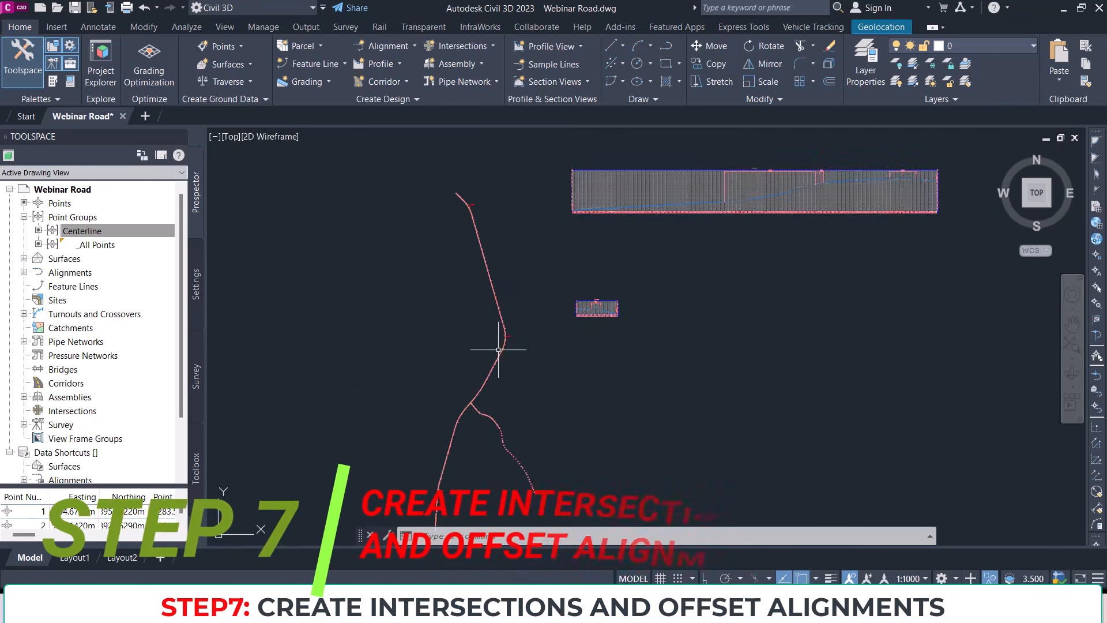
pyautogui.scroll(2, 465, 395)
pyautogui.scroll(5, 466, 395)
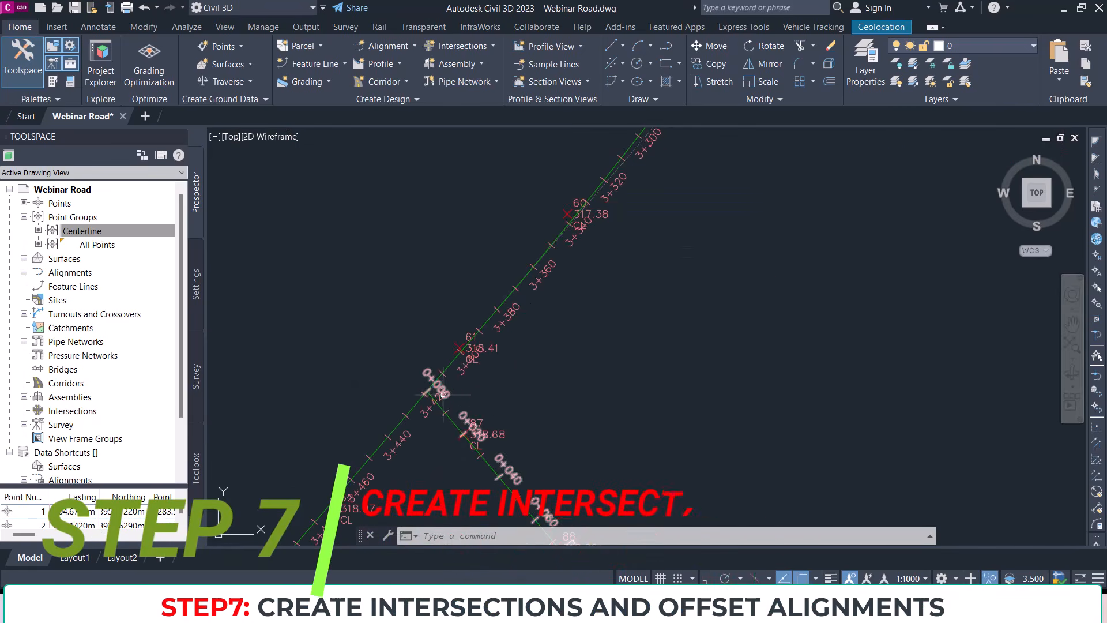
pyautogui.scroll(-6, 440, 398)
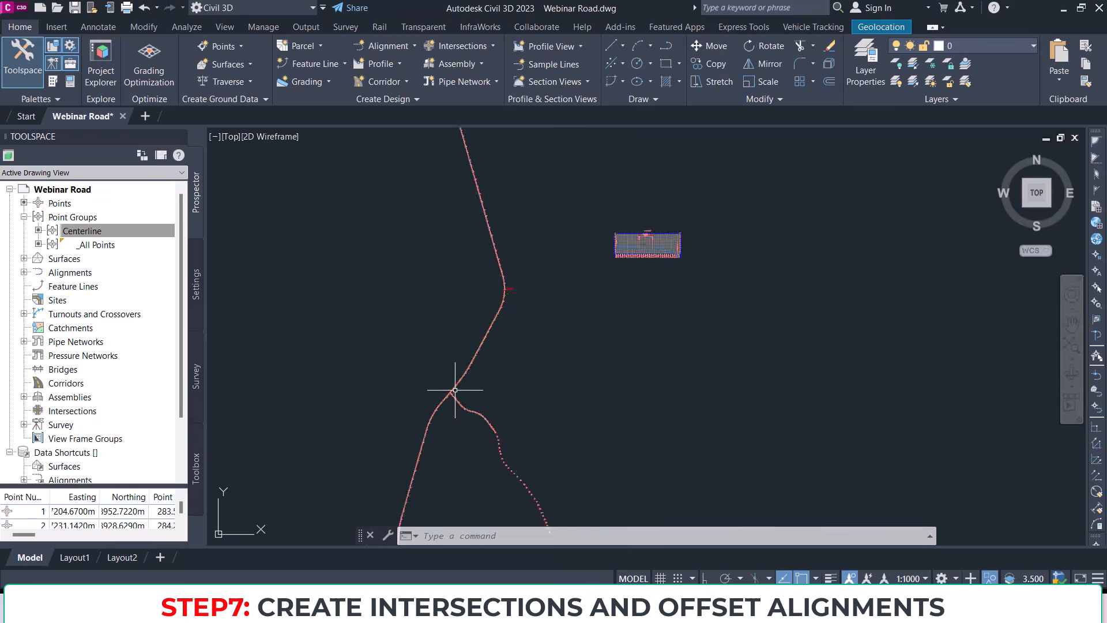
# Step: Review the Road 1 and Road 2 profile views, including the start of the Road 2 design profile at 0+000
pyautogui.moveTo(618, 294); pyautogui.dragTo(511, 335, button='middle')
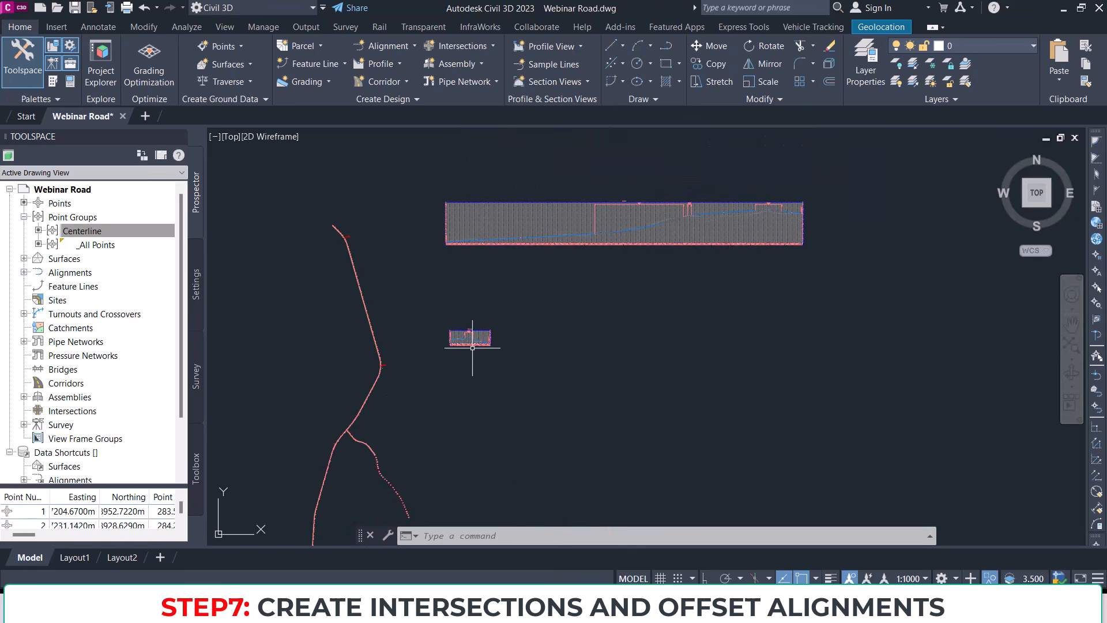
pyautogui.scroll(10, 472, 347)
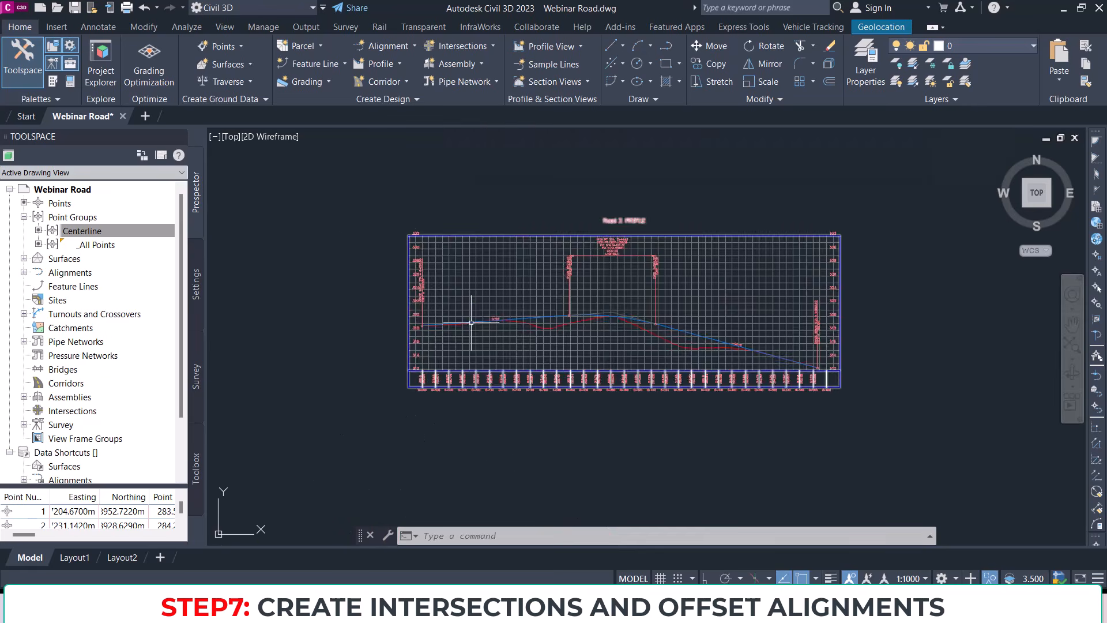
pyautogui.scroll(-6, 472, 322)
pyautogui.moveTo(633, 227); pyautogui.dragTo(575, 339, button='middle')
pyautogui.scroll(-1, 576, 338)
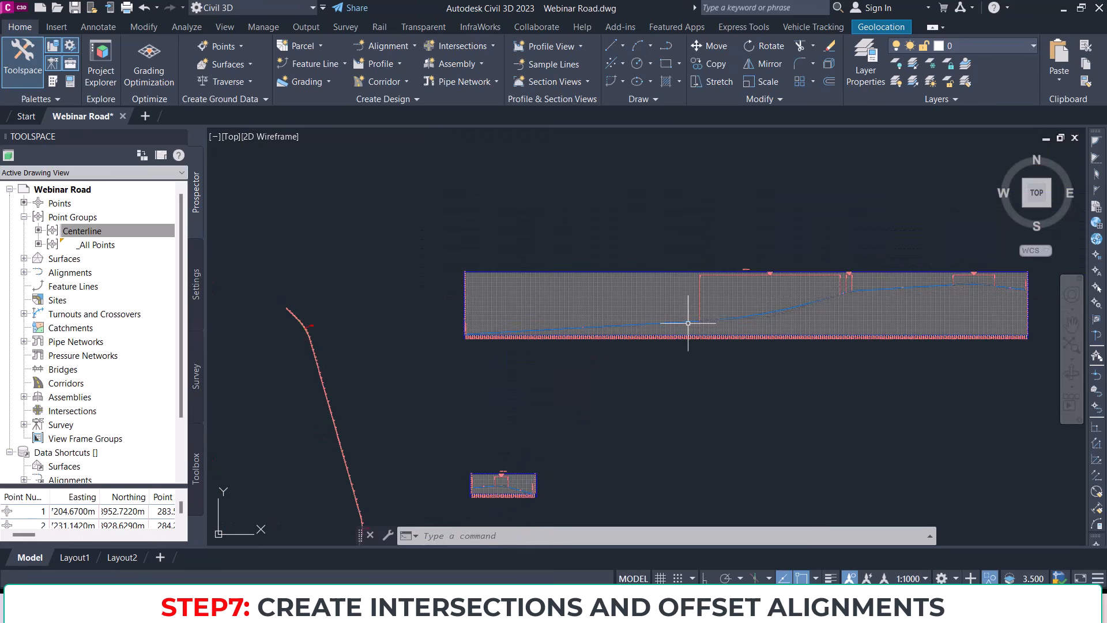
pyautogui.scroll(10, 478, 480)
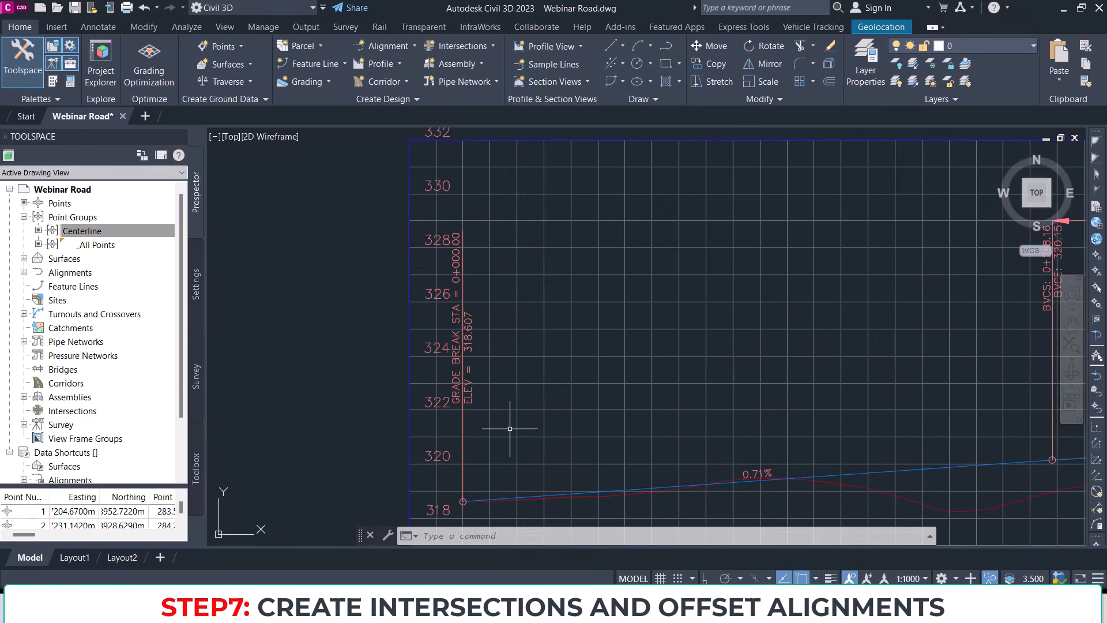
pyautogui.scroll(-8, 463, 505)
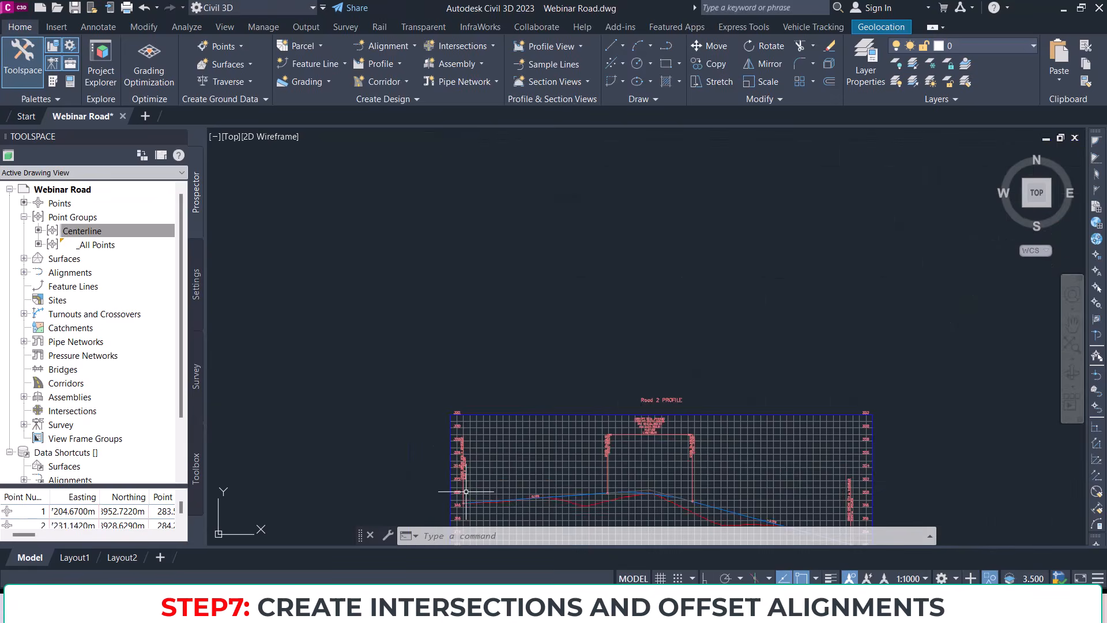
pyautogui.scroll(3, 785, 304)
pyautogui.scroll(2, 785, 304)
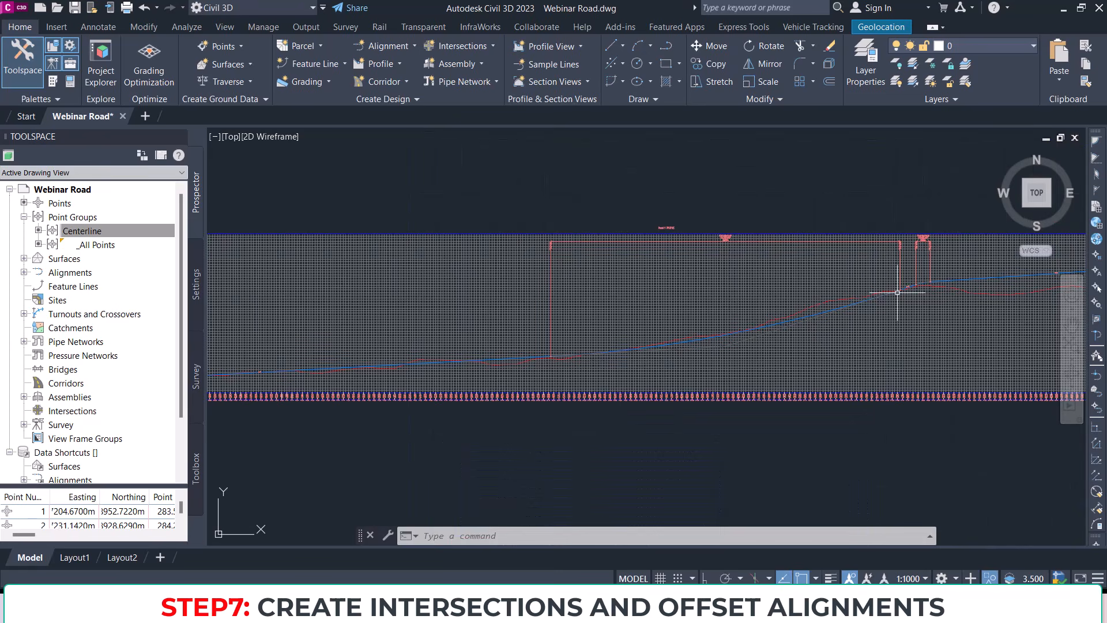
pyautogui.scroll(-10, 866, 265)
# Step: Inspect the point in plan where Road 2's start at 0+000 meets the Road 1 alignment near station 3+420
pyautogui.scroll(15, 728, 355)
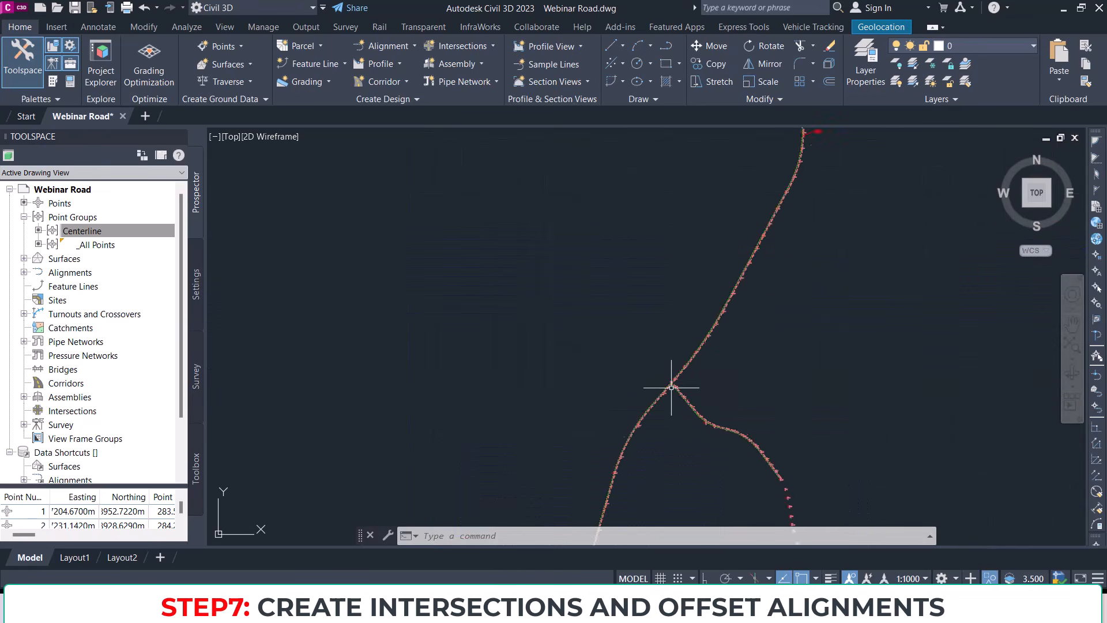
pyautogui.scroll(8, 674, 376)
pyautogui.scroll(2, 605, 337)
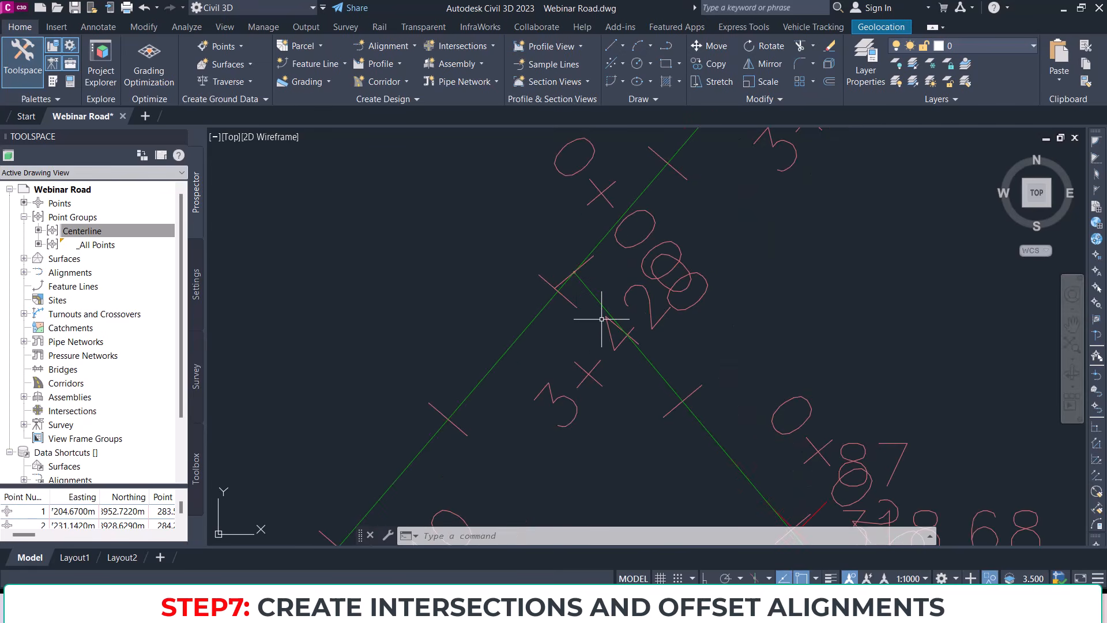
pyautogui.scroll(2, 600, 362)
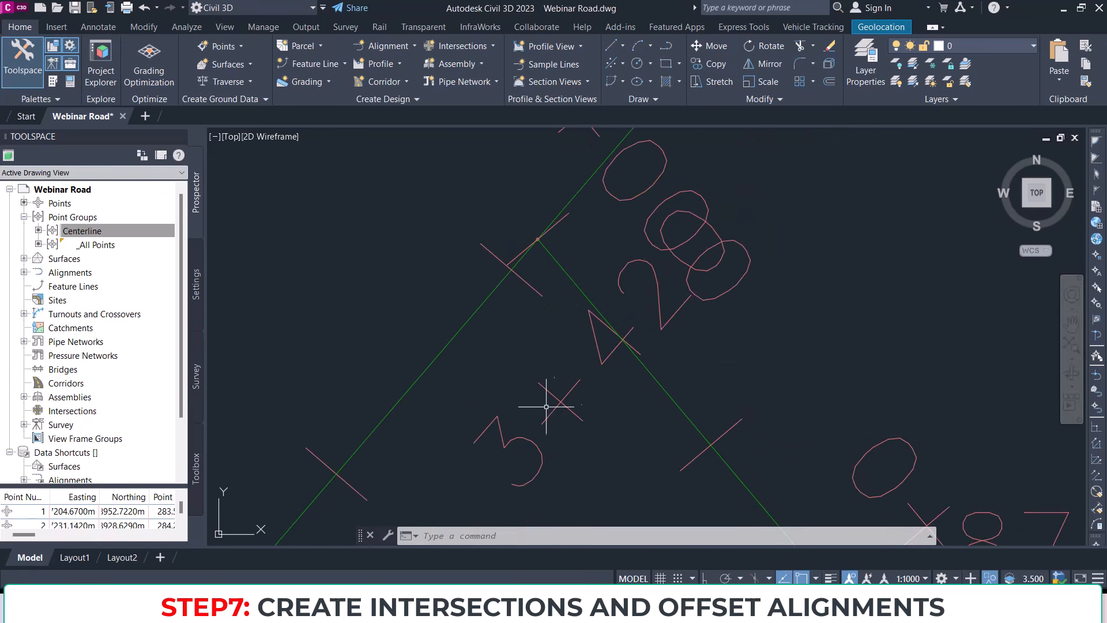
pyautogui.scroll(-6, 663, 291)
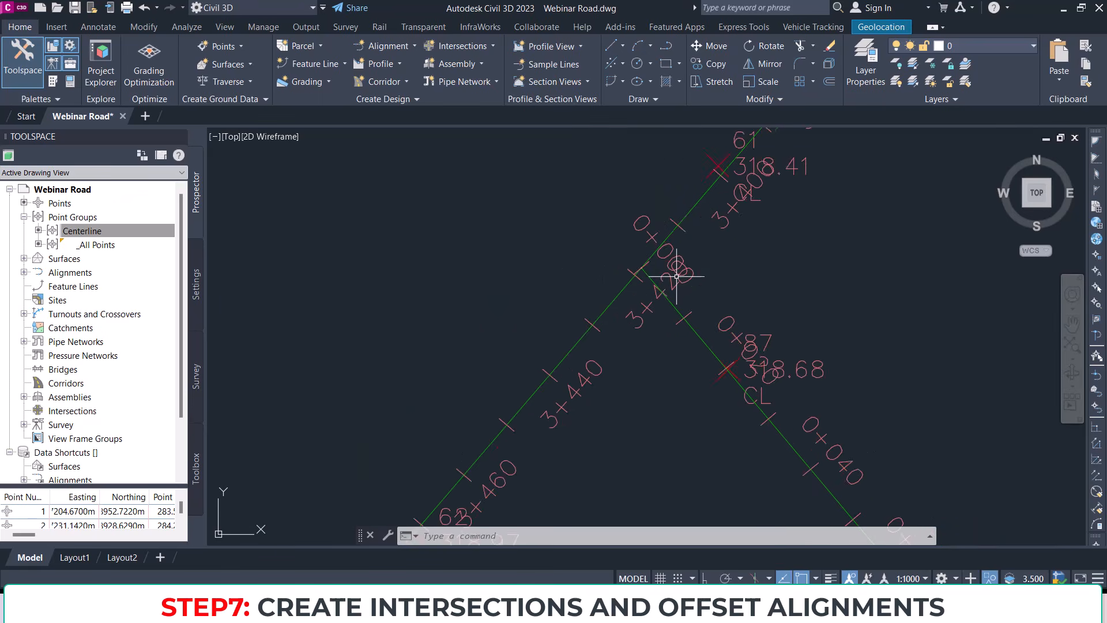
pyautogui.moveTo(711, 228); pyautogui.dragTo(529, 336, button='middle')
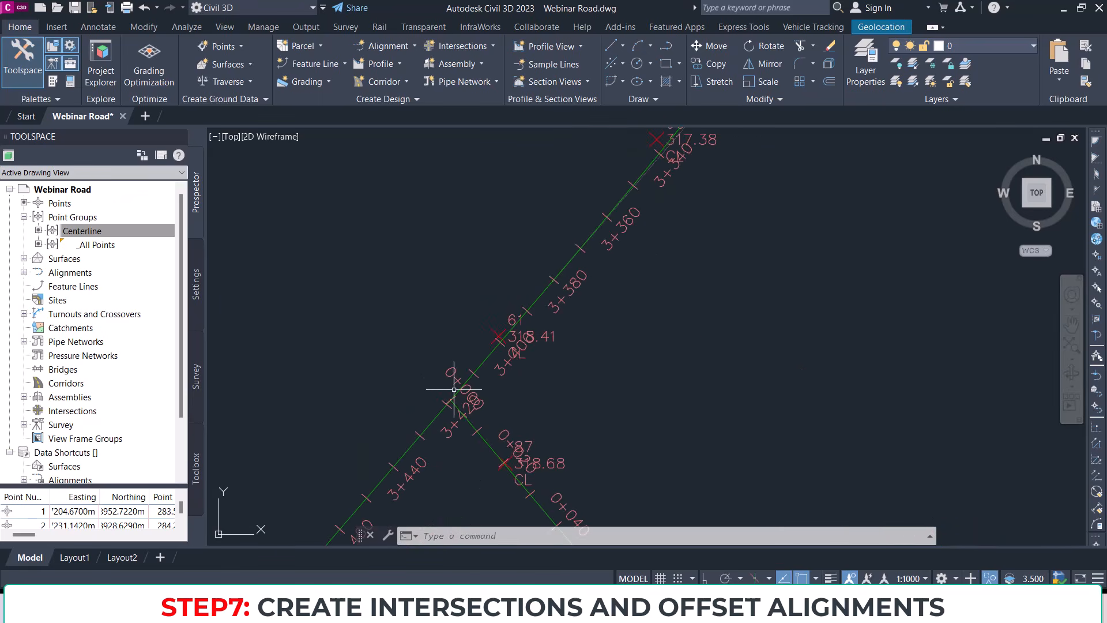
# Step: Examine the Road 1 and Road 2 junction in plan and the Road 1 profile view around station 3+420
pyautogui.scroll(4, 447, 426)
pyautogui.scroll(-6, 489, 398)
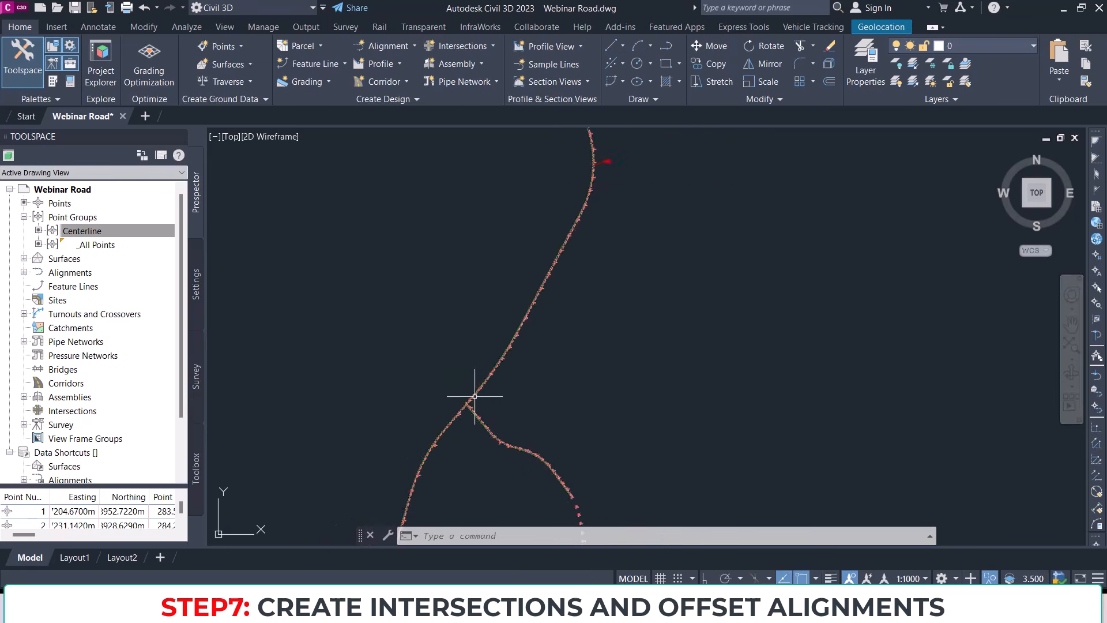
pyautogui.scroll(6, 755, 234)
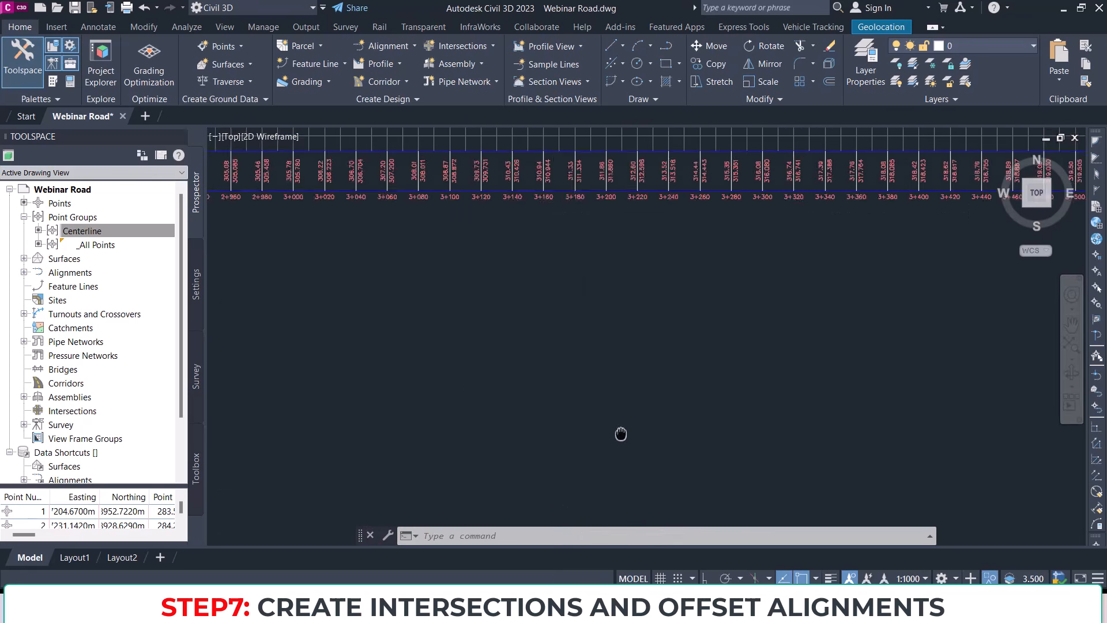
pyautogui.moveTo(810, 263); pyautogui.dragTo(462, 396, button='middle')
pyautogui.scroll(-3, 462, 396)
pyautogui.scroll(4, 648, 420)
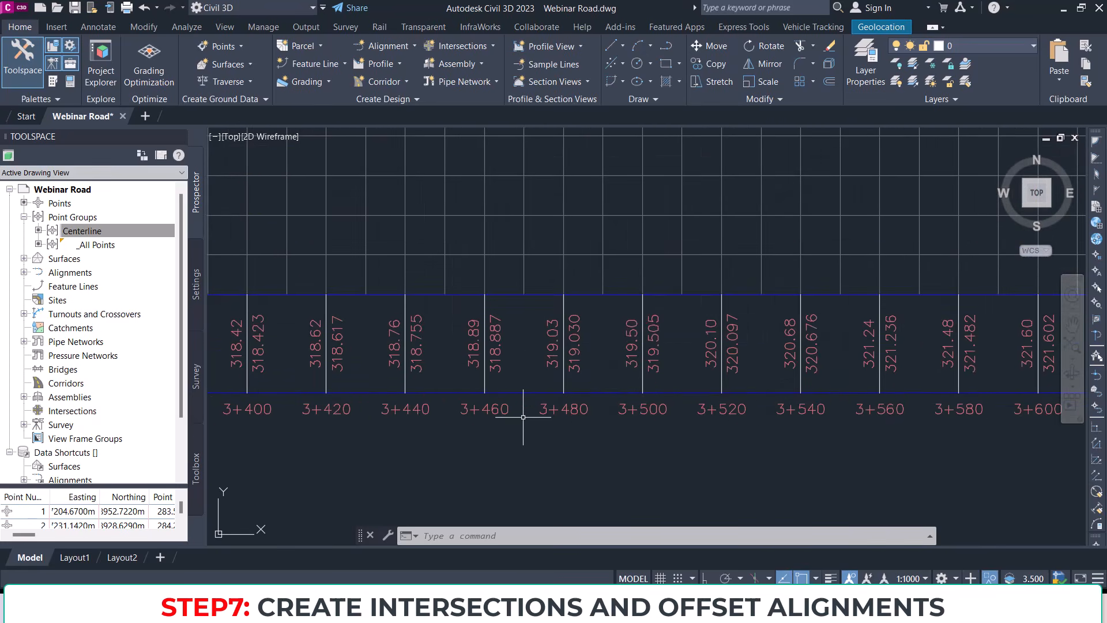
pyautogui.moveTo(376, 421); pyautogui.dragTo(650, 403, button='middle')
pyautogui.scroll(-2, 630, 411)
pyautogui.moveTo(613, 312); pyautogui.dragTo(609, 508, button='middle')
pyautogui.moveTo(564, 277); pyautogui.dragTo(611, 496, button='middle')
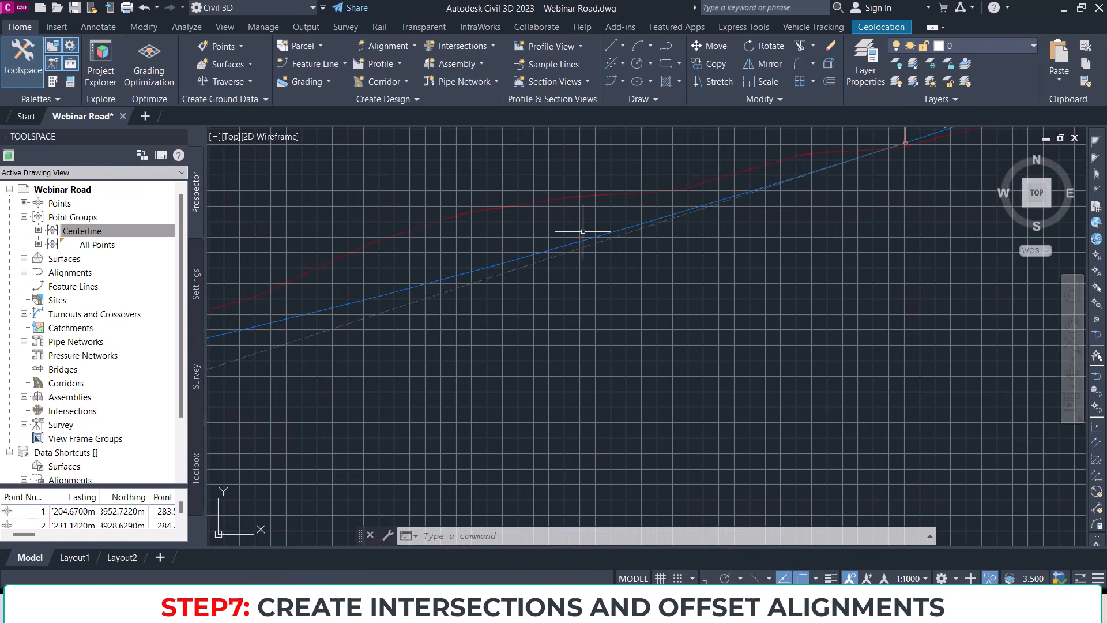
pyautogui.scroll(3, 585, 237)
pyautogui.scroll(-3, 599, 277)
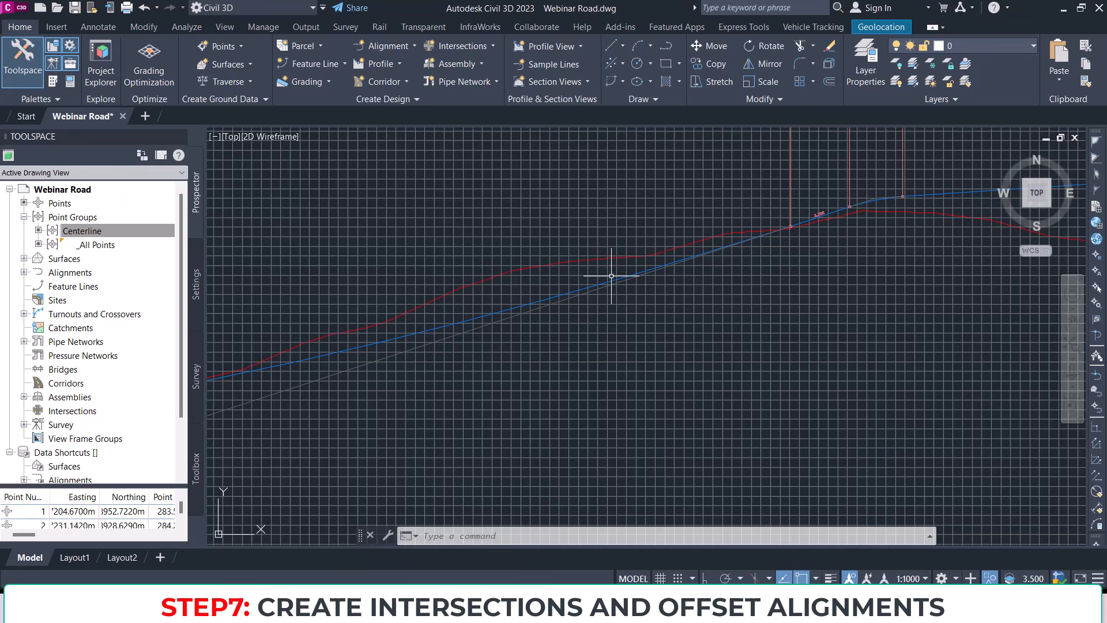
pyautogui.scroll(-2, 610, 268)
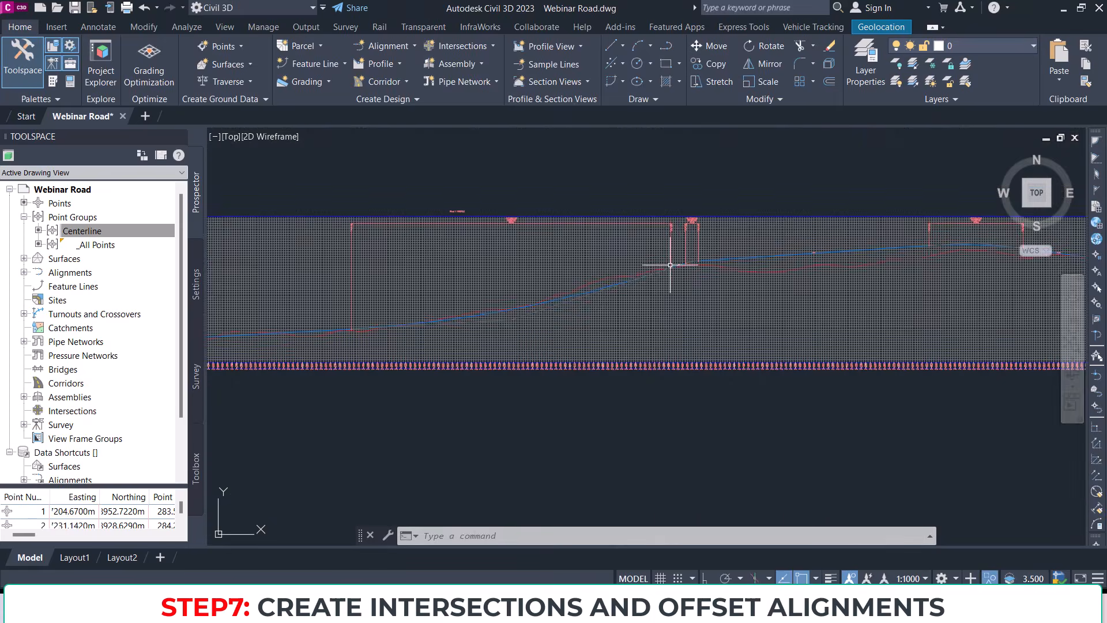
# Step: Superimpose the Road 2 design profile onto the Road 1 profile view over its full station range
pyautogui.click(616, 276)
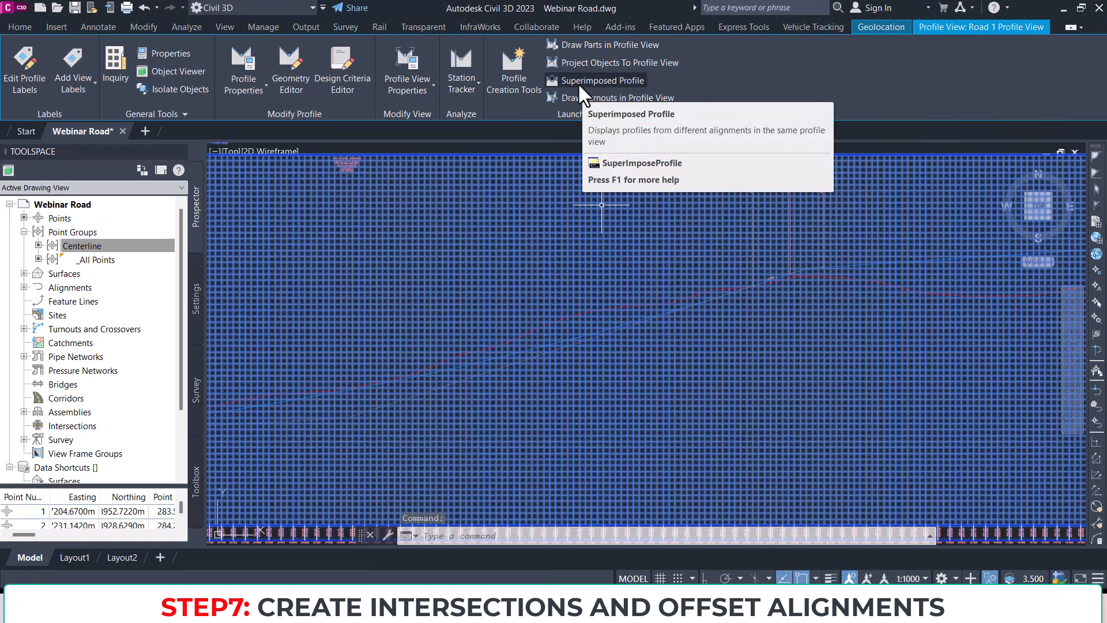
pyautogui.click(578, 83)
pyautogui.scroll(-8, 635, 190)
pyautogui.scroll(8, 333, 306)
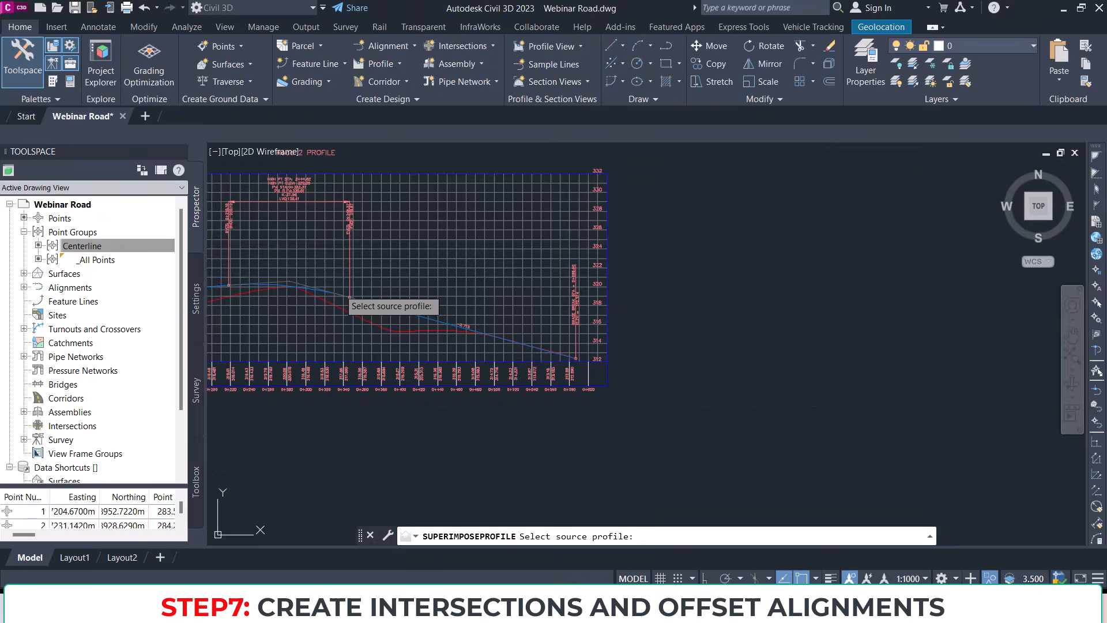
pyautogui.click(380, 315)
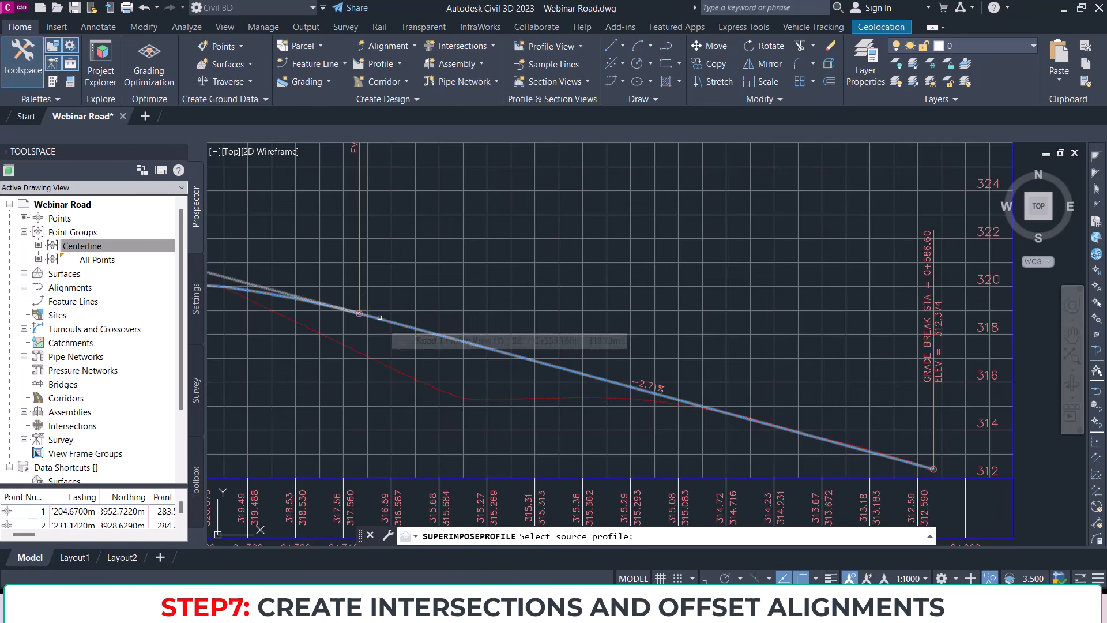
pyautogui.scroll(-8, 484, 321)
pyautogui.scroll(8, 577, 323)
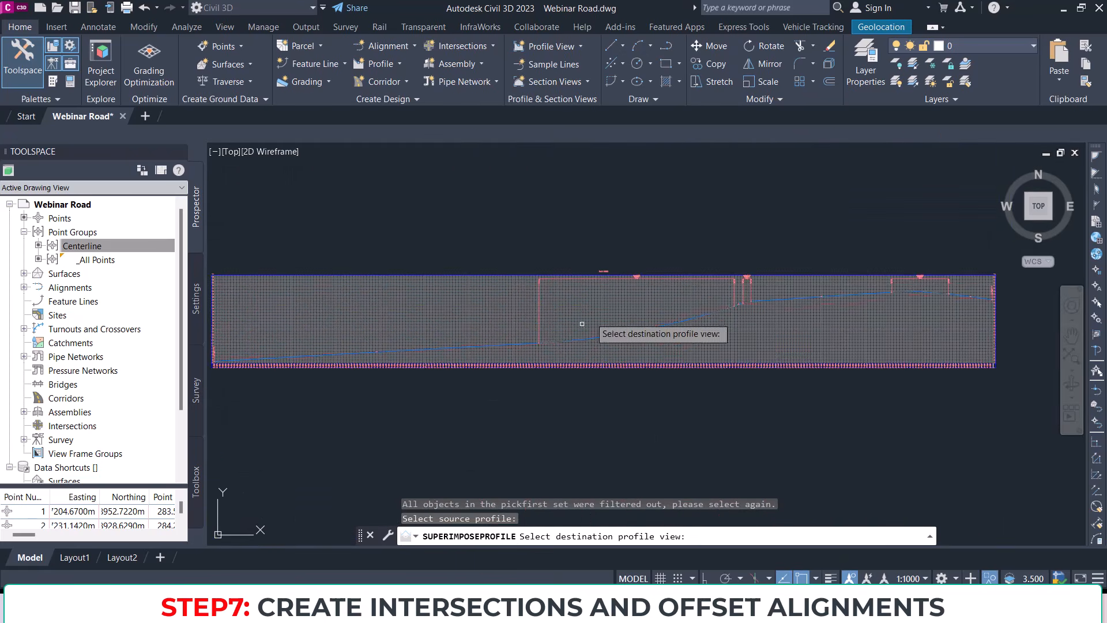
pyautogui.click(683, 311)
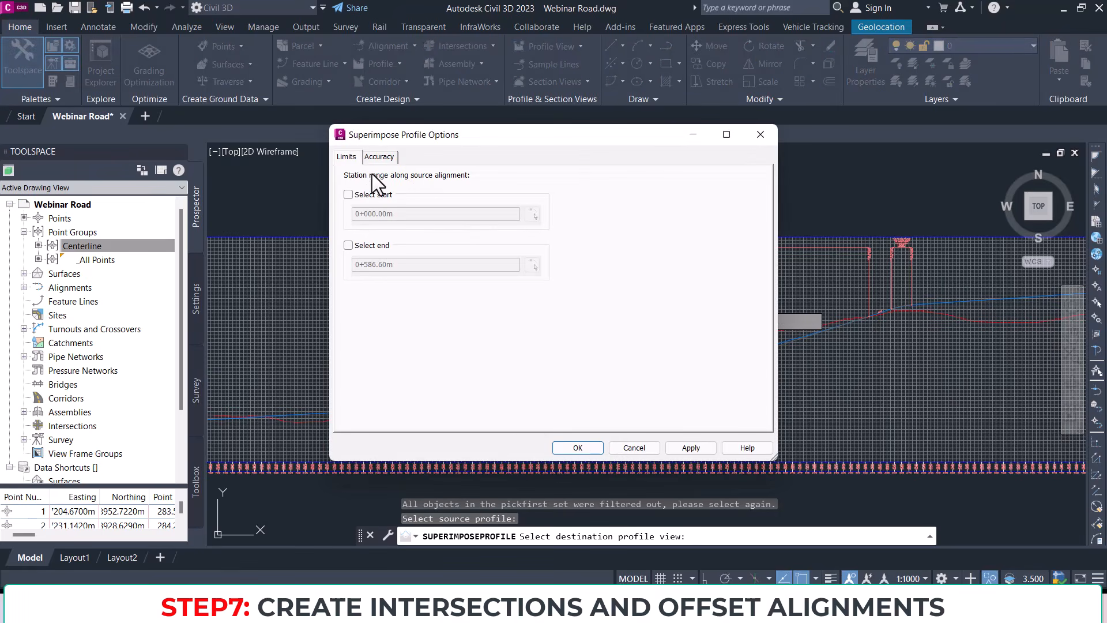
pyautogui.click(376, 156)
pyautogui.click(346, 157)
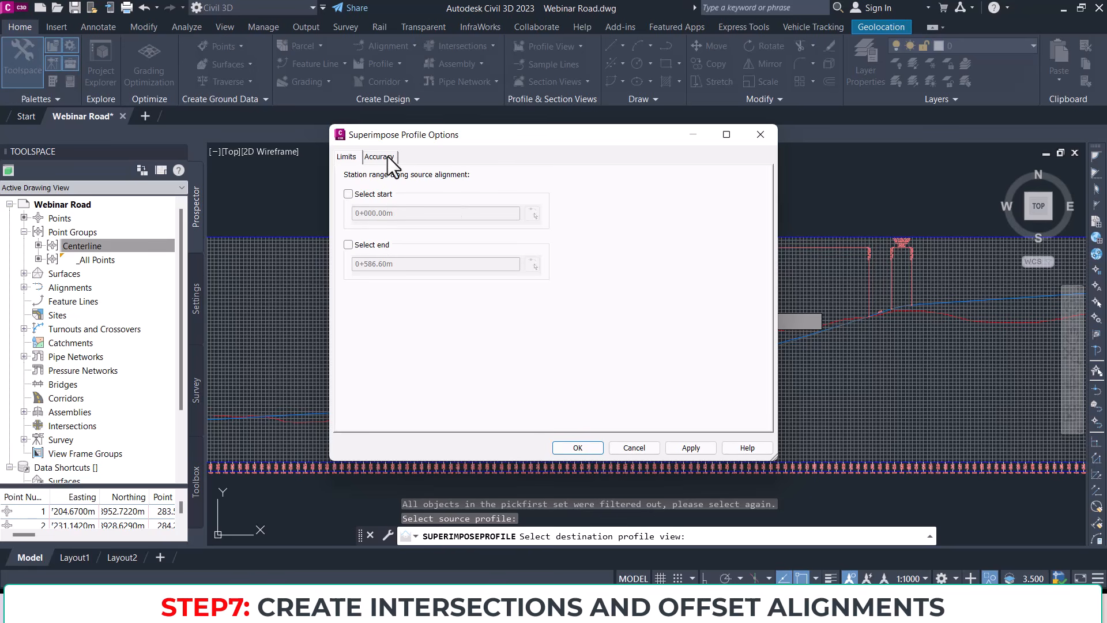
pyautogui.click(677, 449)
pyautogui.click(582, 450)
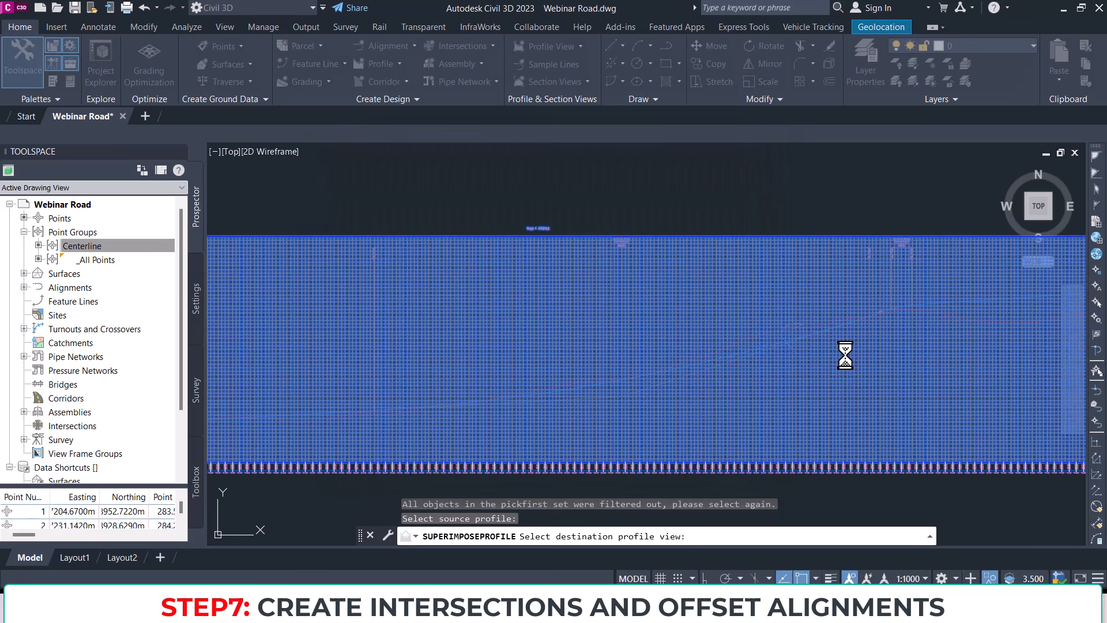
# Step: Examine the superimposed Road 2 profile and where its end lies relative to the Road 1 ground and design profiles
pyautogui.scroll(8, 728, 341)
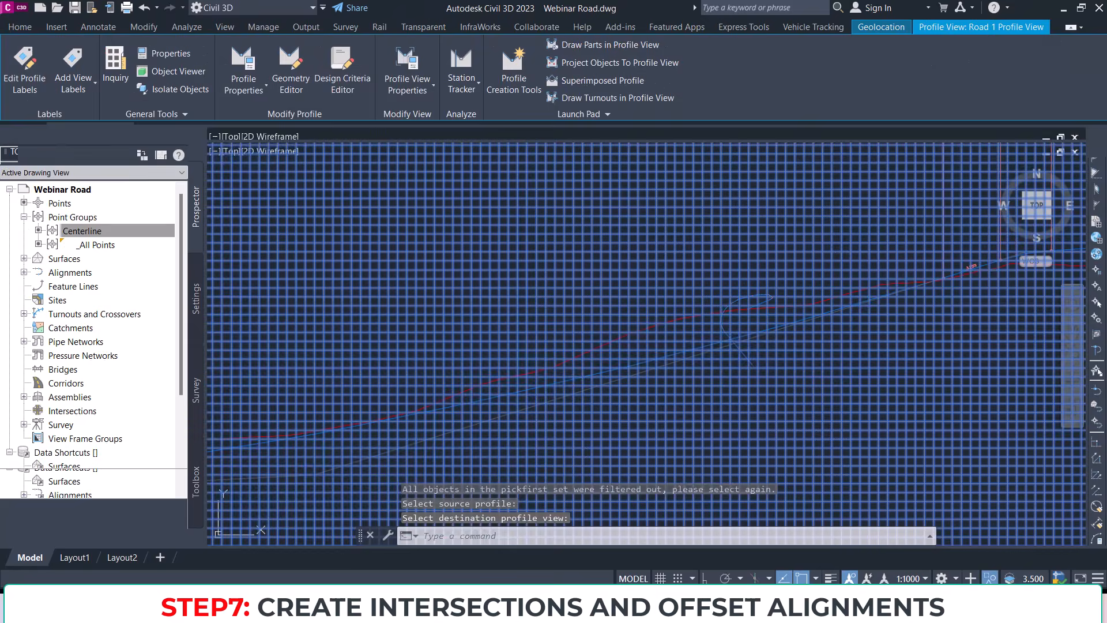
pyautogui.press('Escape')
pyautogui.scroll(3, 735, 305)
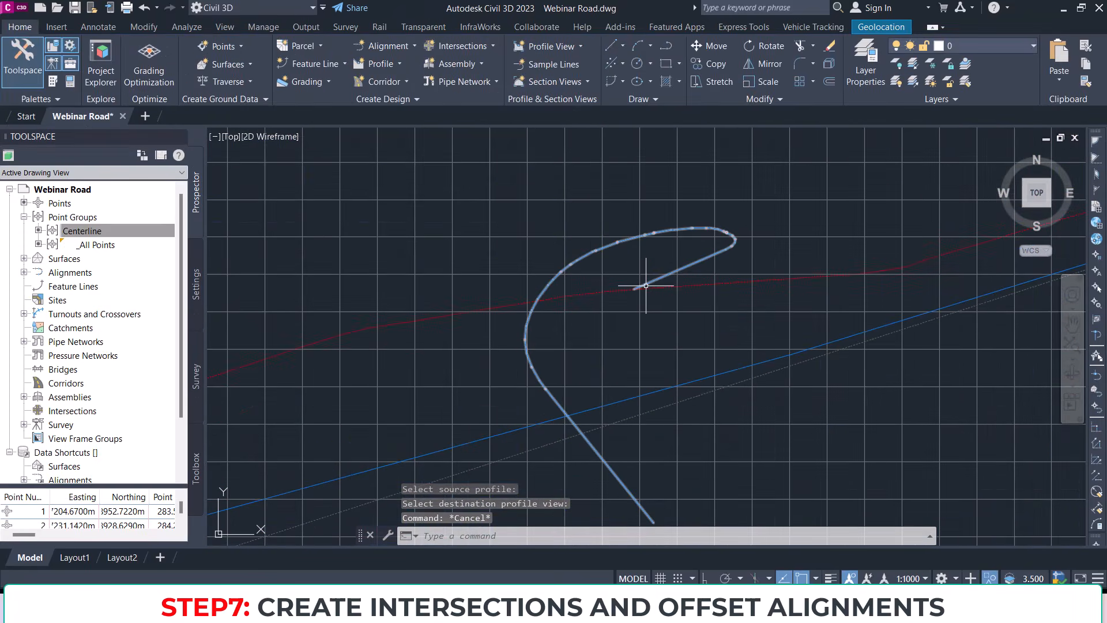
pyautogui.scroll(4, 640, 287)
pyautogui.scroll(-5, 631, 288)
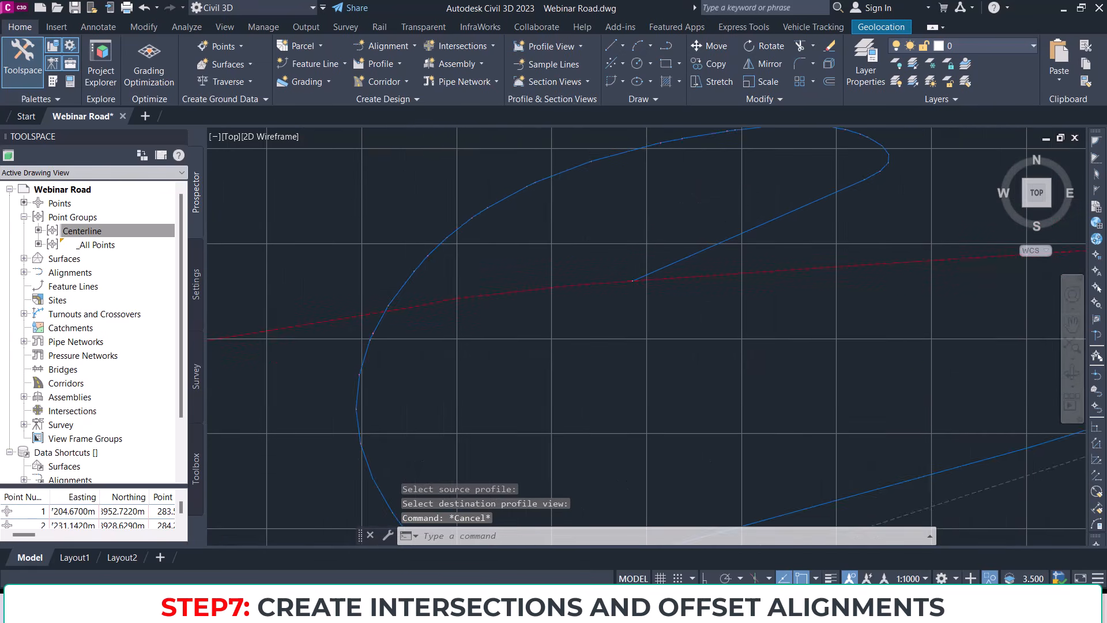
pyautogui.scroll(-3, 637, 288)
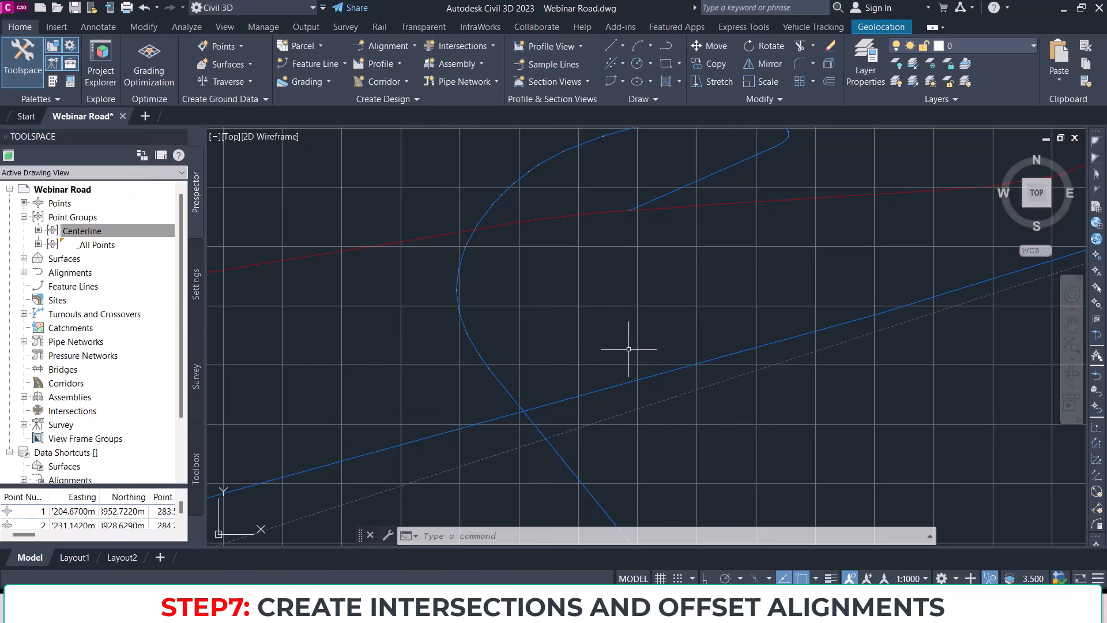
pyautogui.scroll(4, 633, 208)
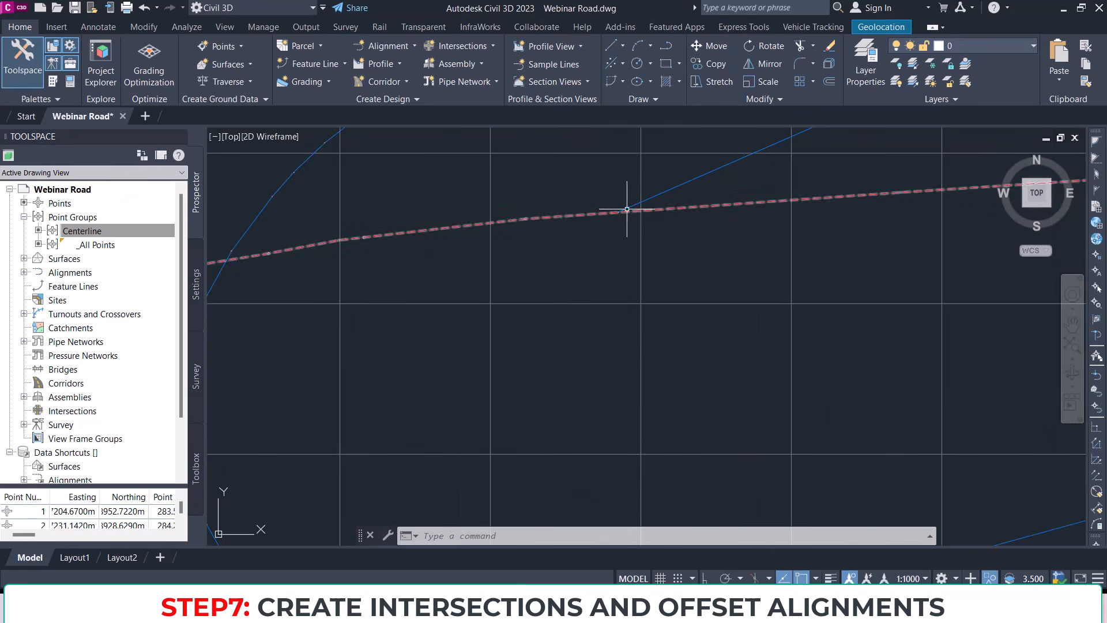
pyautogui.scroll(-2, 632, 209)
pyautogui.moveTo(630, 439); pyautogui.dragTo(627, 330, button='middle')
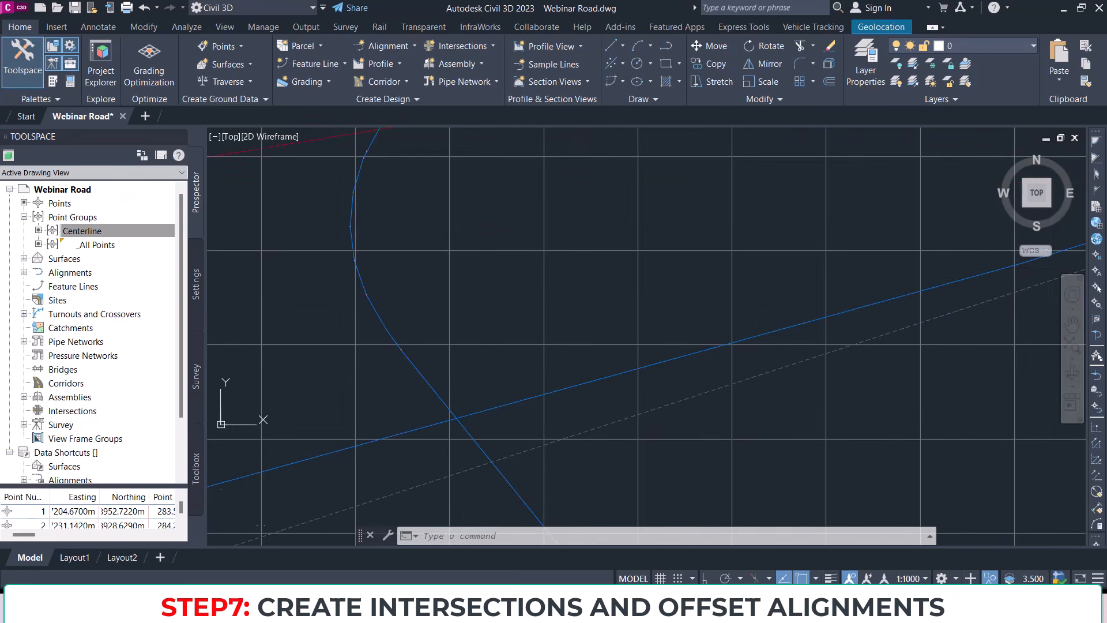
pyautogui.scroll(-4, 625, 376)
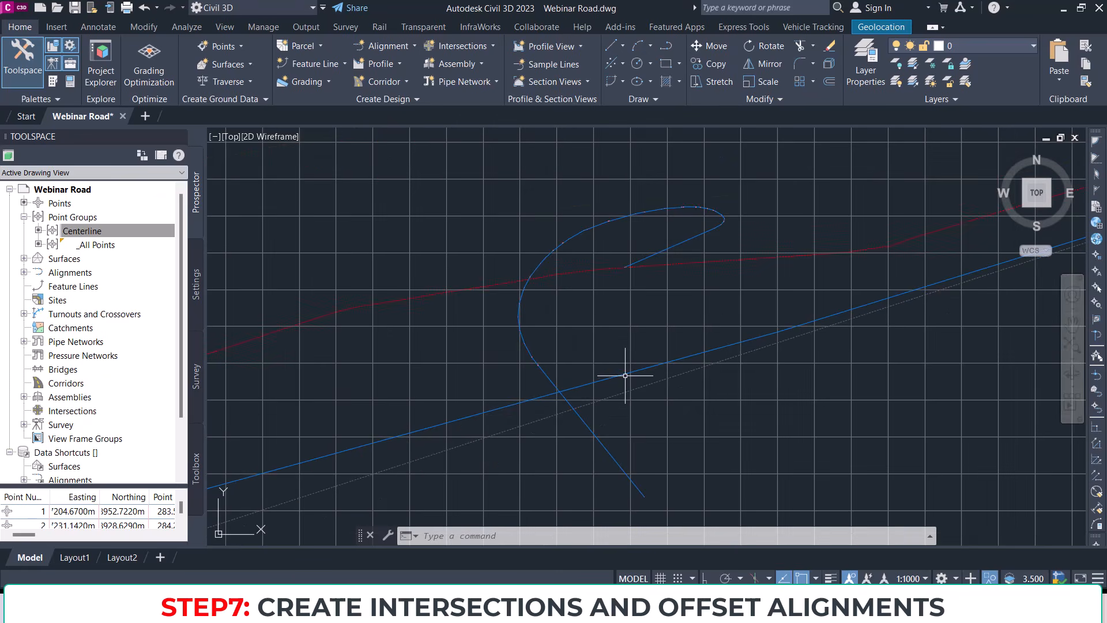
pyautogui.scroll(2, 636, 327)
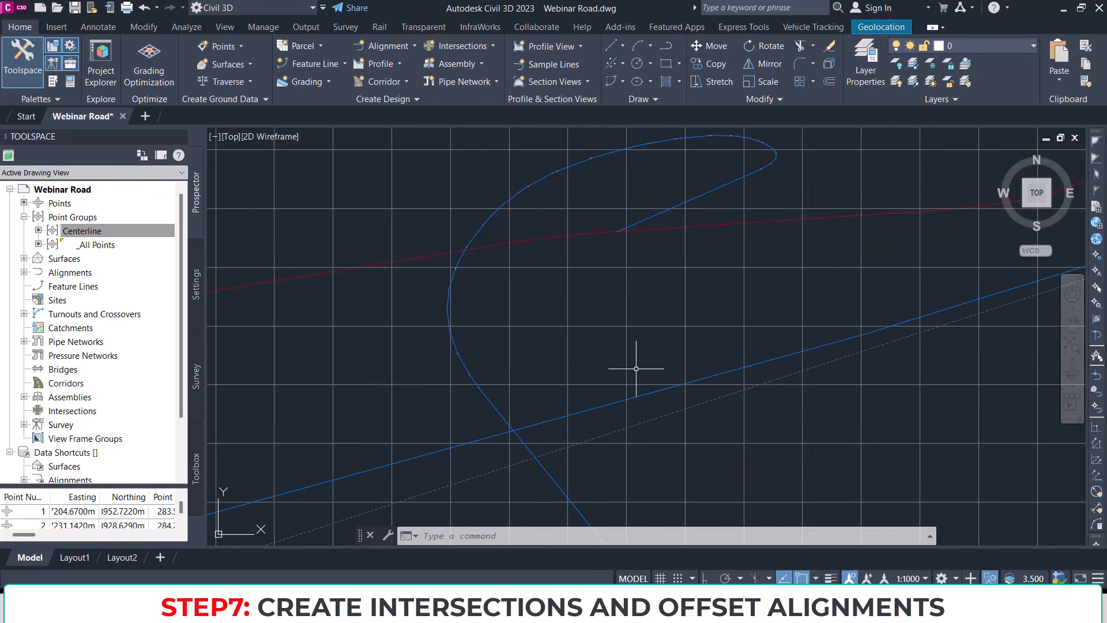
pyautogui.scroll(-10, 709, 258)
pyautogui.scroll(10, 709, 255)
pyautogui.moveTo(770, 221); pyautogui.dragTo(639, 259, button='middle')
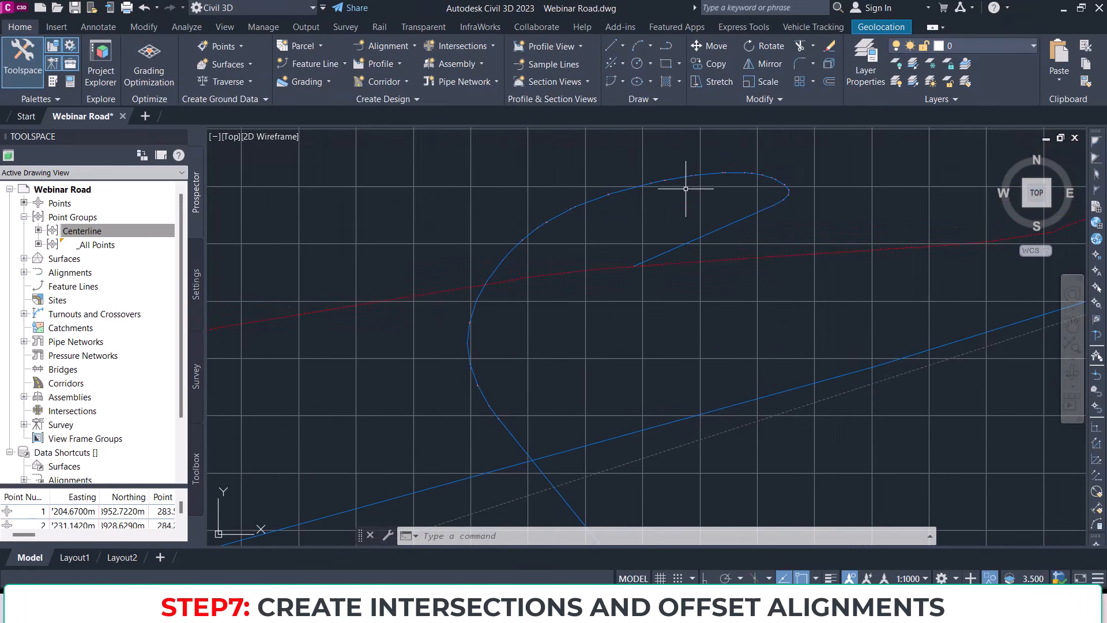
pyautogui.click(640, 263)
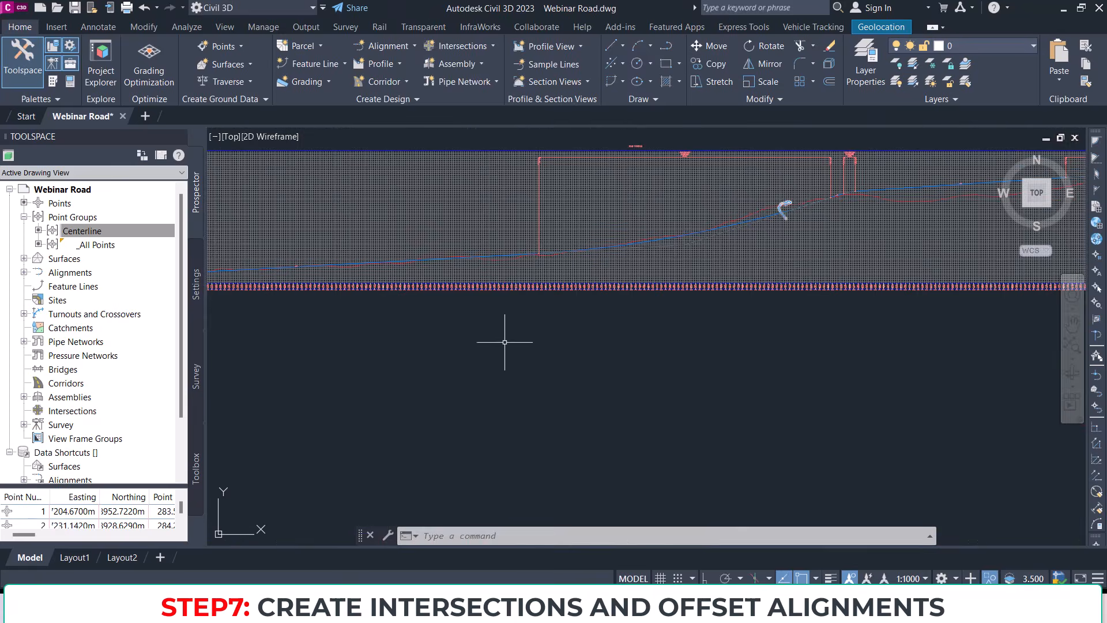
# Step: Start creating an intersection at the point in plan where the start of Road 2 meets the Road 1 alignment
pyautogui.moveTo(505, 342); pyautogui.dragTo(755, 245, button='middle')
pyautogui.scroll(-6, 743, 266)
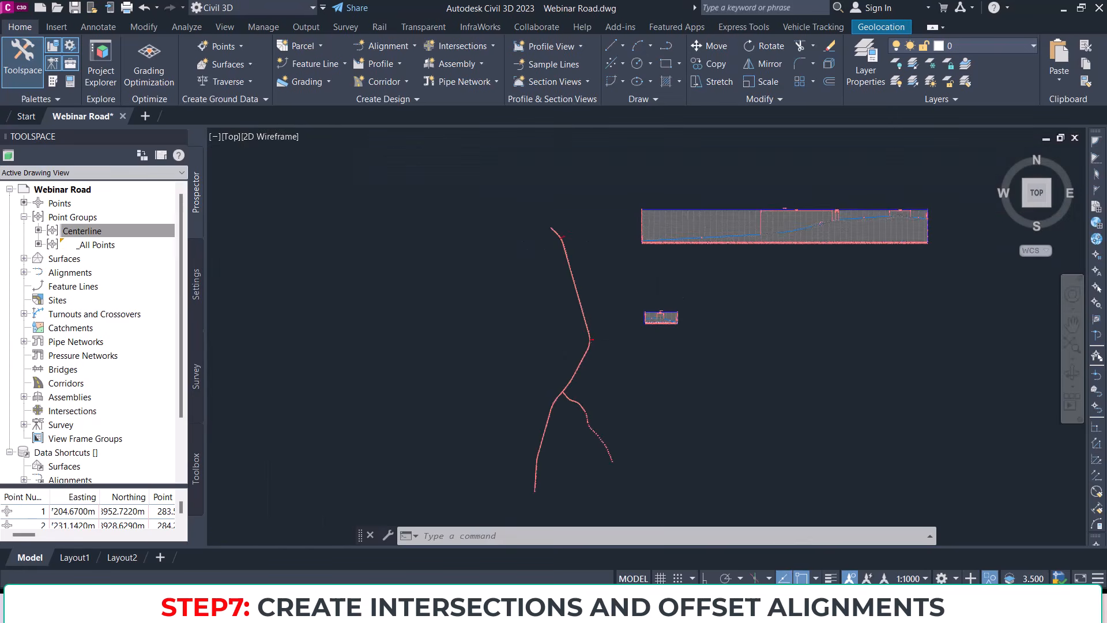
pyautogui.scroll(7, 568, 394)
pyautogui.scroll(5, 551, 391)
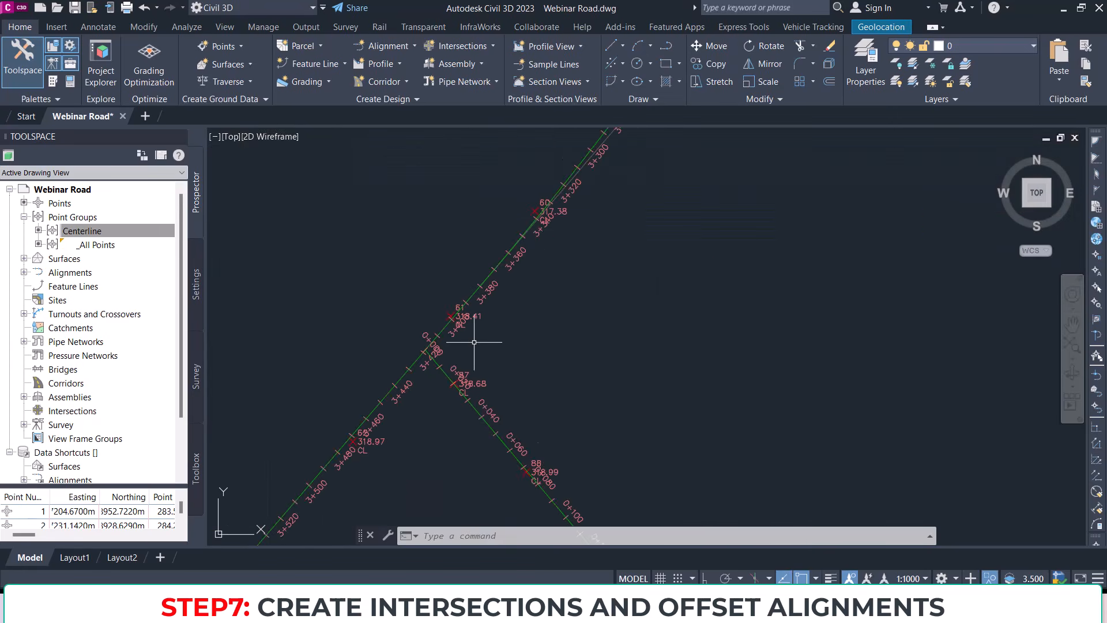
pyautogui.click(485, 44)
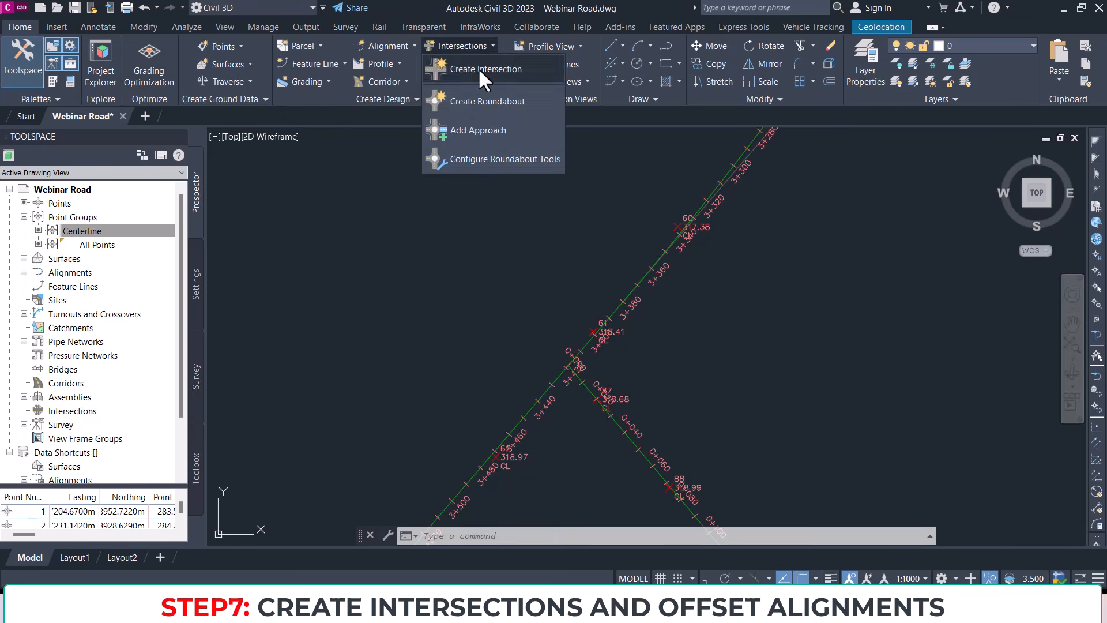
pyautogui.click(479, 68)
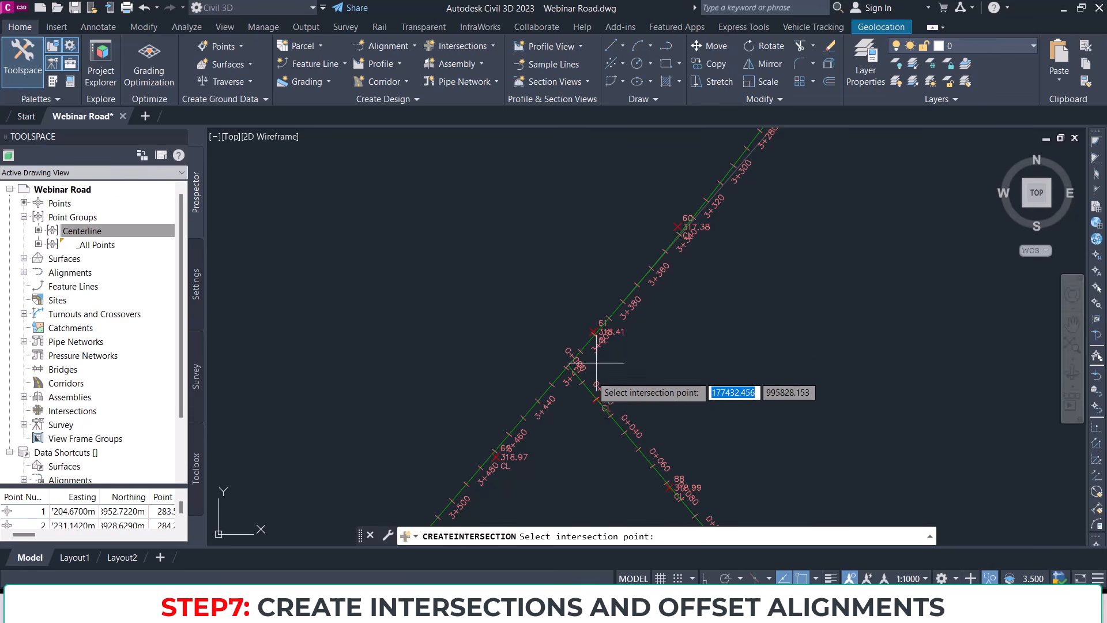
pyautogui.scroll(2, 589, 394)
pyautogui.scroll(5, 581, 395)
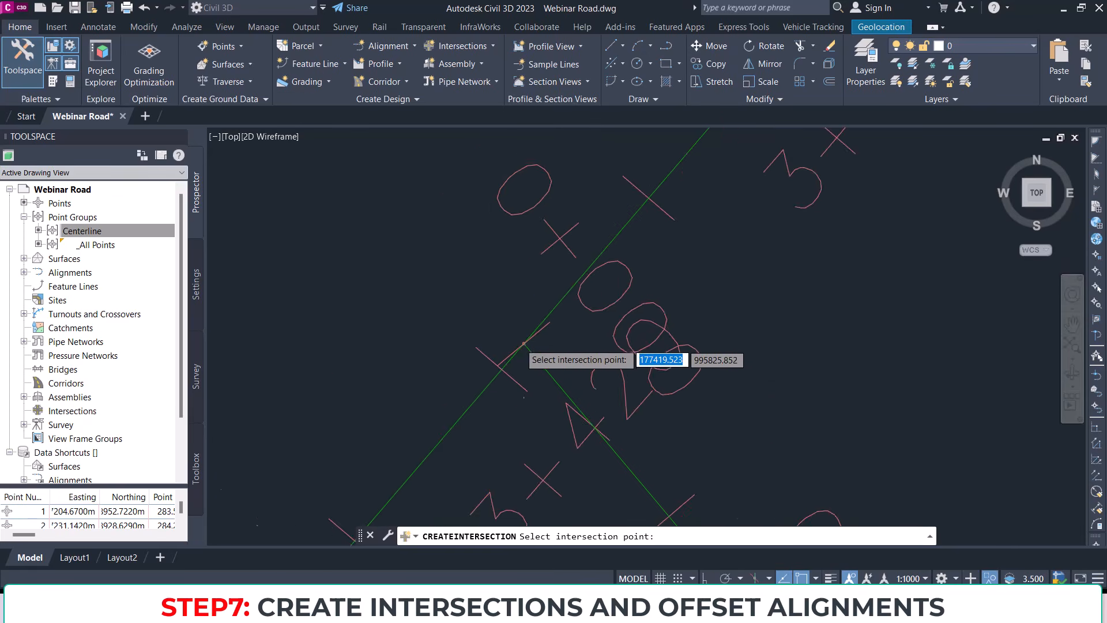
pyautogui.scroll(2, 532, 350)
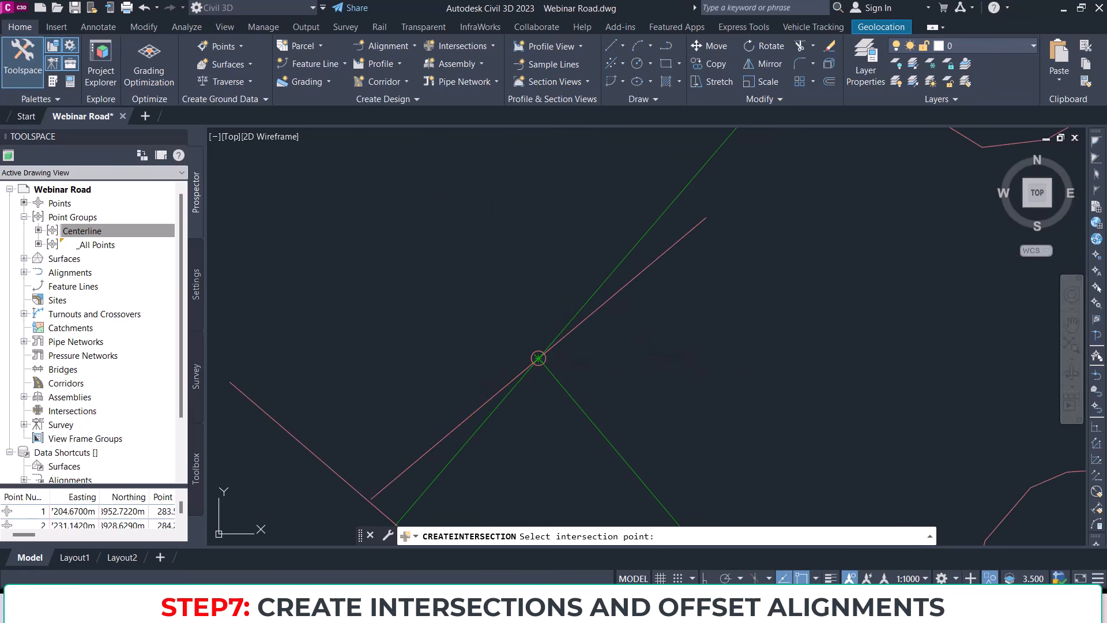
pyautogui.click(538, 359)
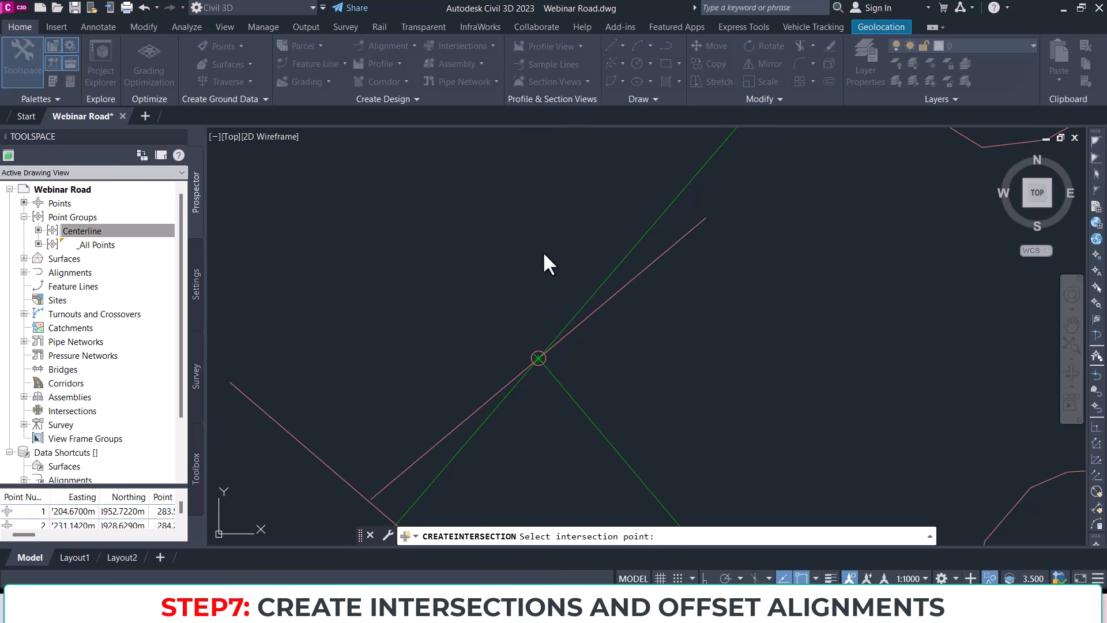
# Step: Turn off offset alignment creation in the intersection's geometry details, and review its corridor region and general settings
pyautogui.moveTo(492, 129); pyautogui.dragTo(645, 135)
pyautogui.moveTo(541, 144)
pyautogui.mouseDown()
pyautogui.moveTo(627, 140)
pyautogui.moveTo(541, 146)
pyautogui.mouseUp()
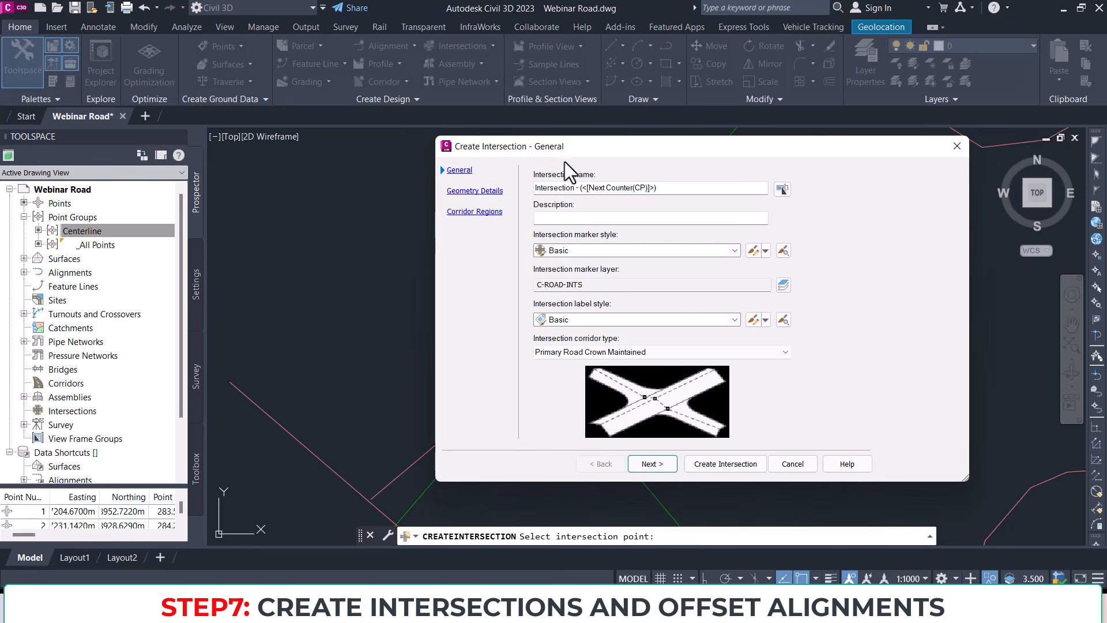
pyautogui.click(483, 193)
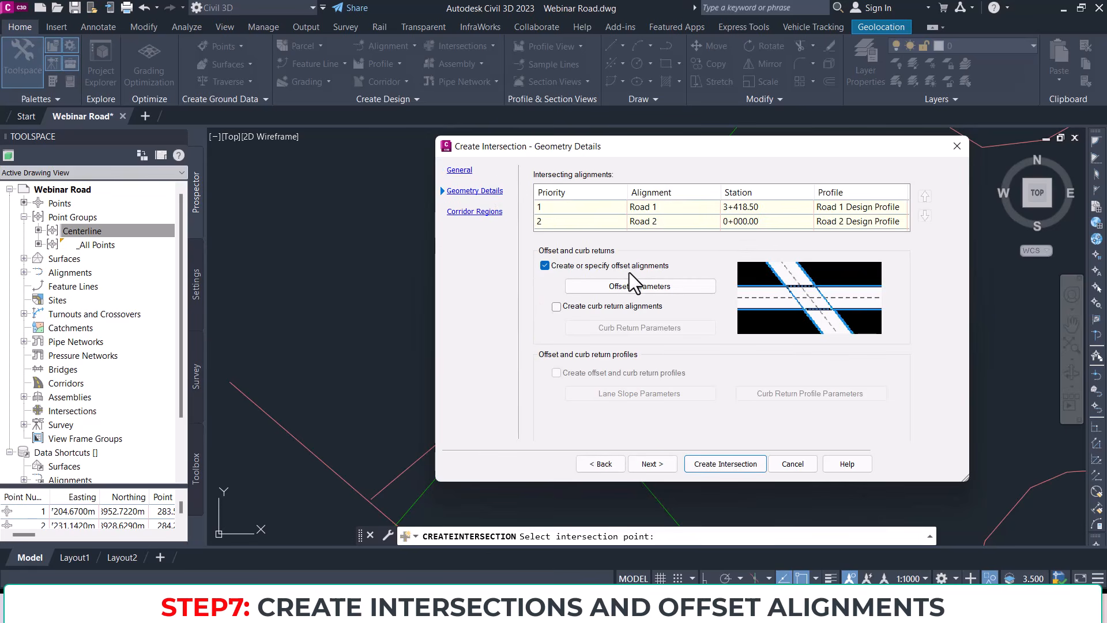
pyautogui.click(545, 266)
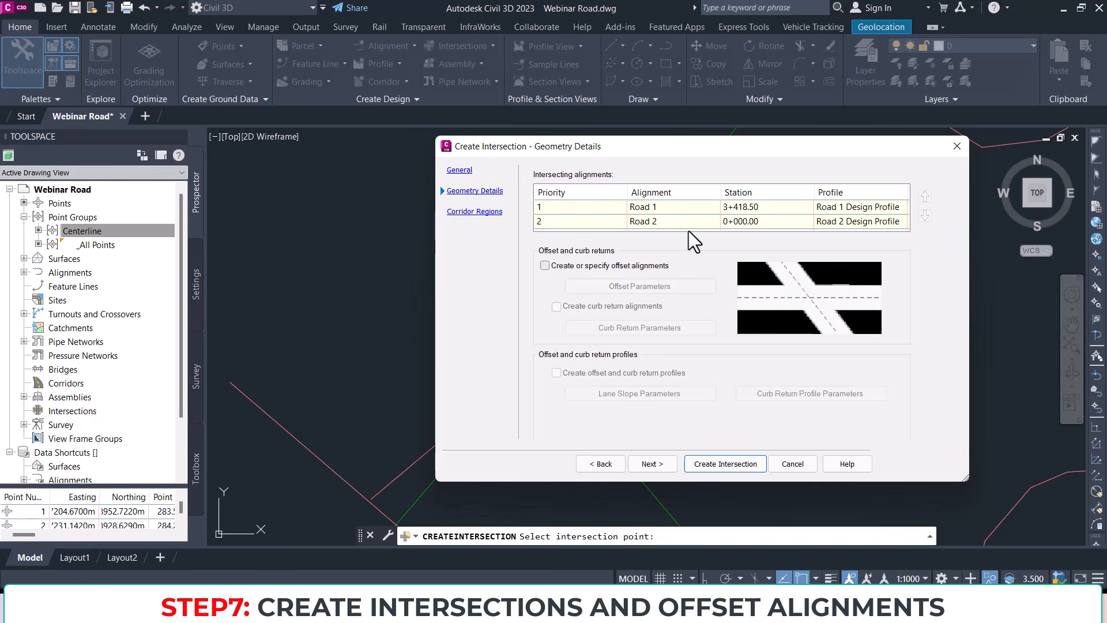
pyautogui.click(481, 211)
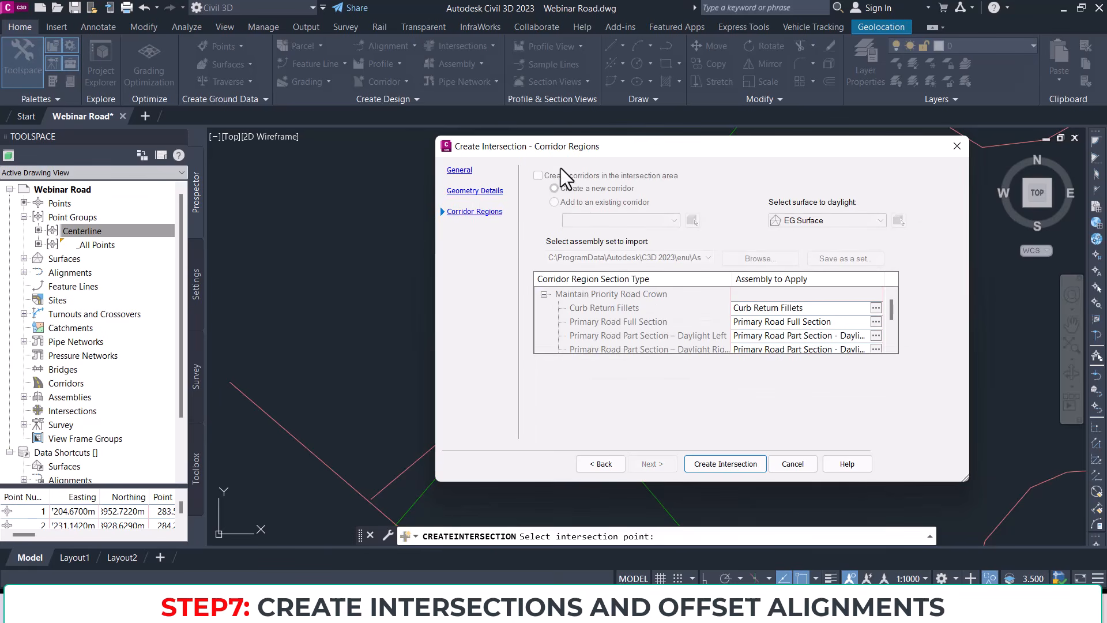
pyautogui.click(460, 170)
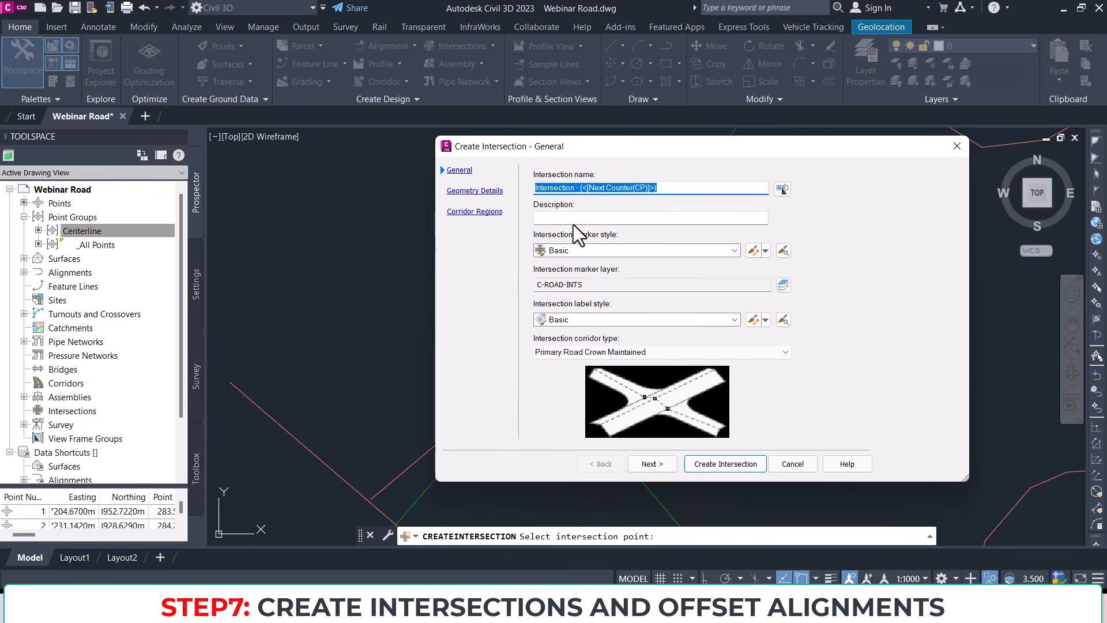
# Step: Compare the two intersection corridor types, keep Primary Road Crown Maintained, and create the intersection of Road 1 and Road 2
pyautogui.click(548, 218)
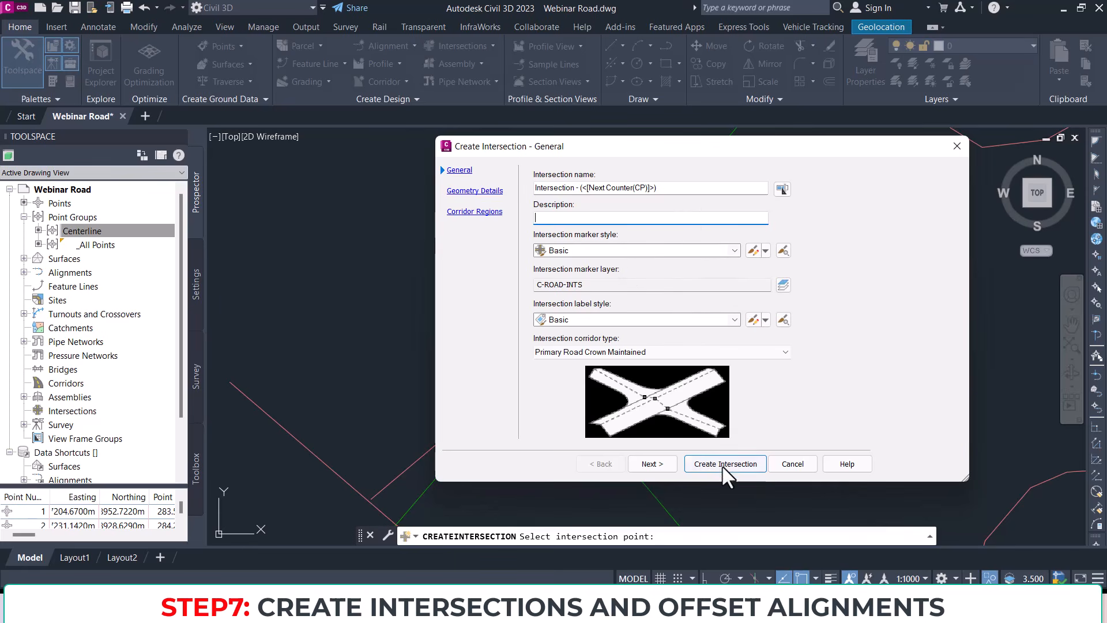
pyautogui.click(669, 354)
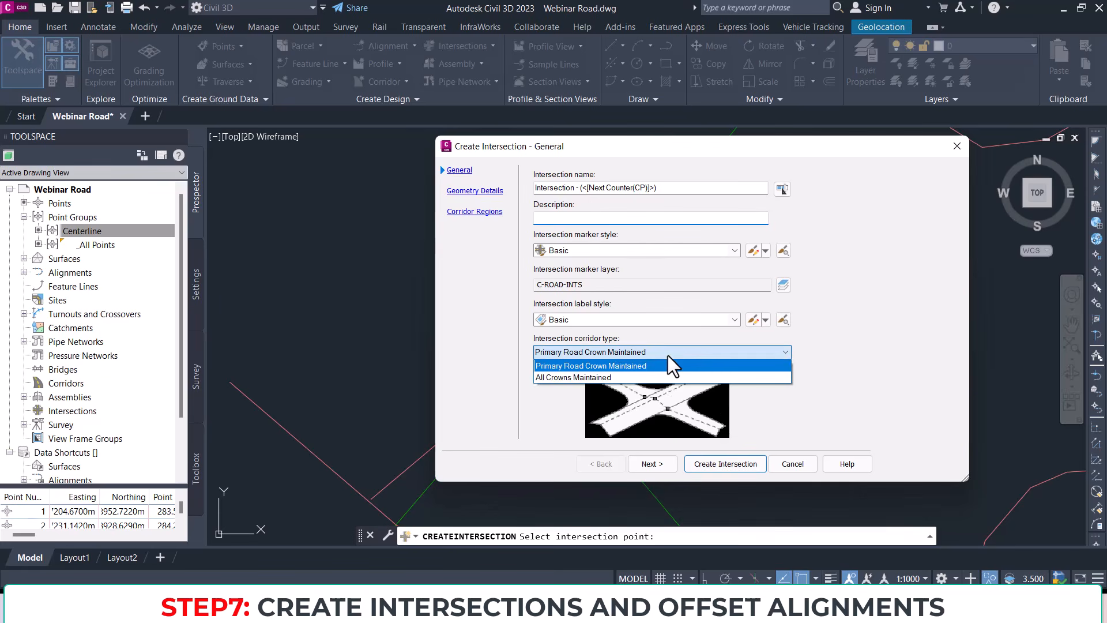
pyautogui.click(639, 364)
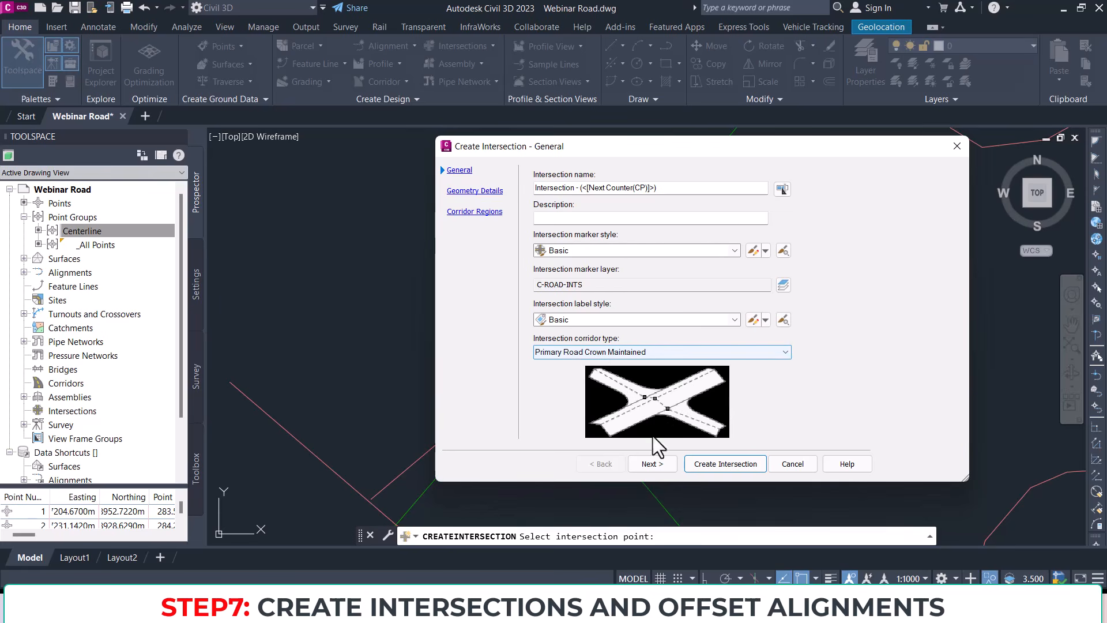
pyautogui.click(659, 355)
pyautogui.click(580, 376)
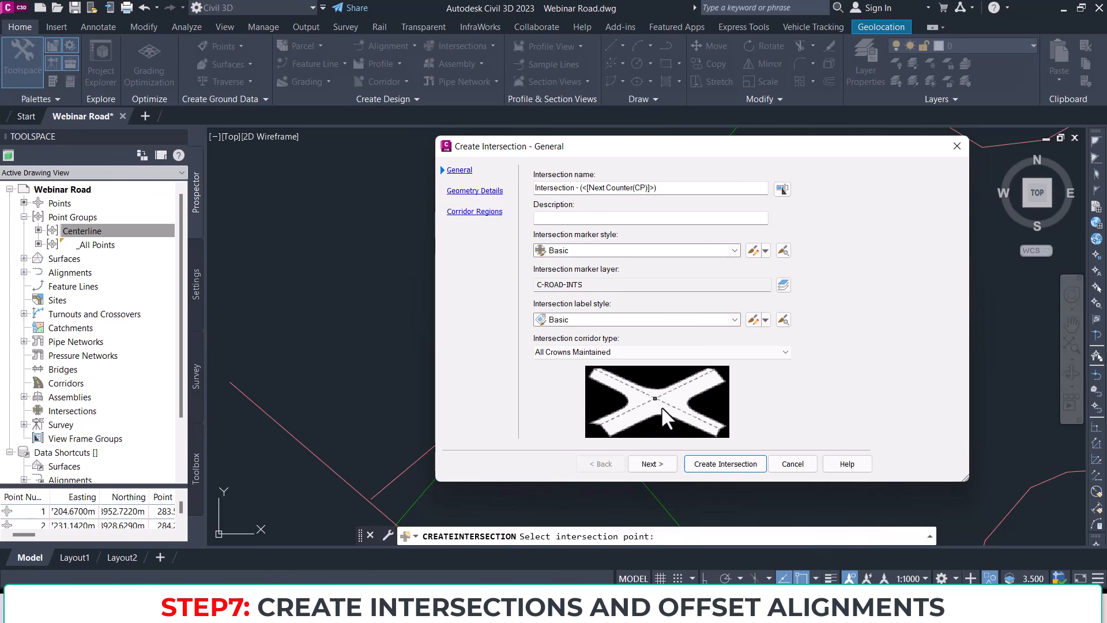
pyautogui.click(658, 352)
pyautogui.click(595, 364)
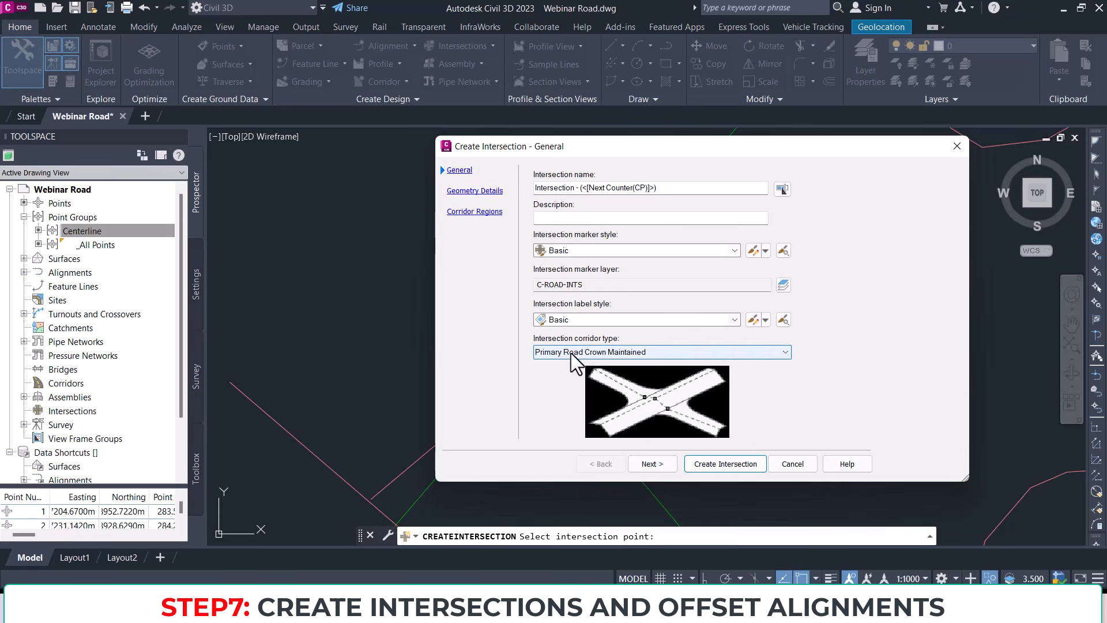
pyautogui.click(721, 465)
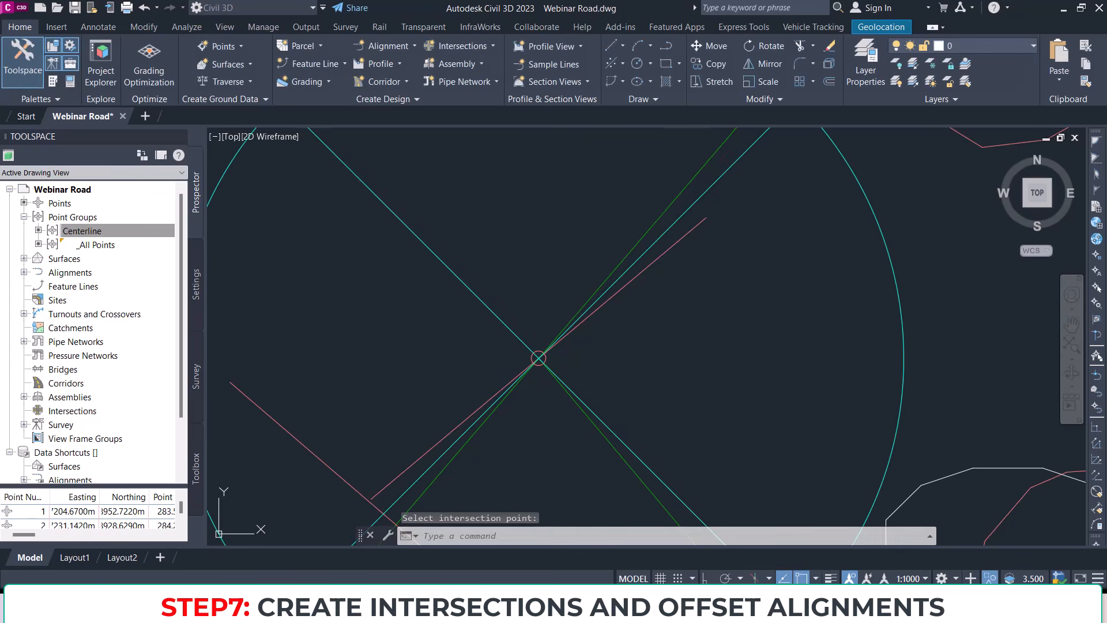
# Step: Examine the new intersection marker in plan and where the superimposed Road 2 profile meets the Road 1 design profile
pyautogui.scroll(5, 551, 317)
pyautogui.scroll(-2, 551, 316)
pyautogui.scroll(2, 551, 317)
pyautogui.moveTo(542, 328)
pyautogui.mouseDown(button='middle')
pyautogui.moveTo(600, 312)
pyautogui.moveTo(626, 287)
pyautogui.mouseUp(button='middle')
pyautogui.scroll(2, 600, 312)
pyautogui.scroll(-2, 629, 293)
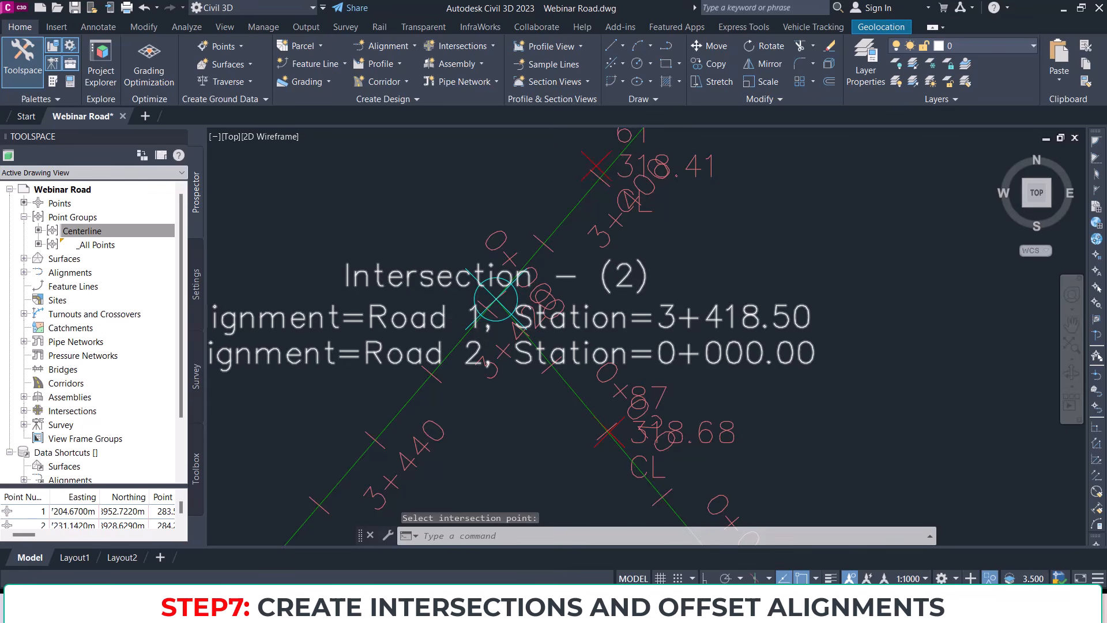
pyautogui.scroll(-2, 406, 323)
pyautogui.scroll(-9, 589, 321)
pyautogui.moveTo(856, 284); pyautogui.dragTo(469, 387, button='middle')
pyautogui.scroll(10, 646, 263)
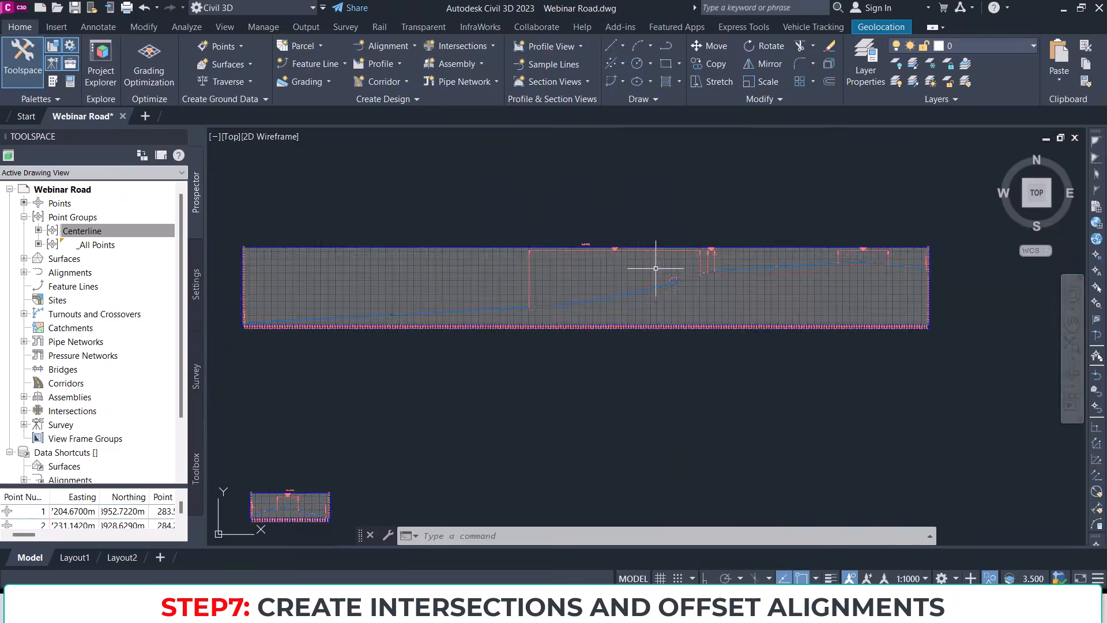
pyautogui.scroll(4, 721, 311)
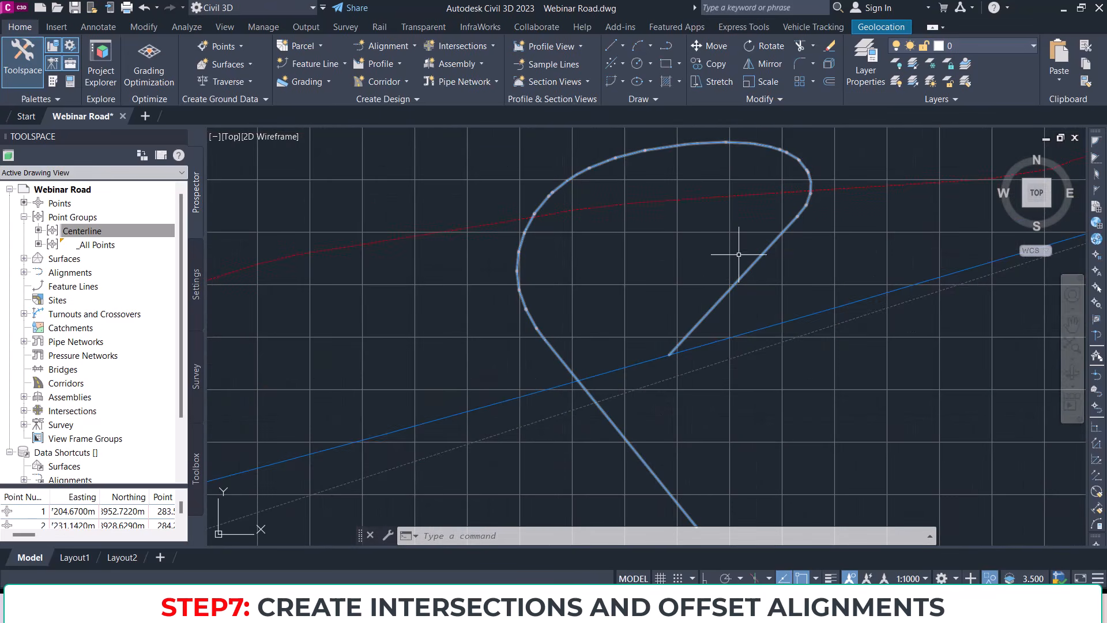
pyautogui.scroll(2, 681, 349)
pyautogui.scroll(3, 681, 349)
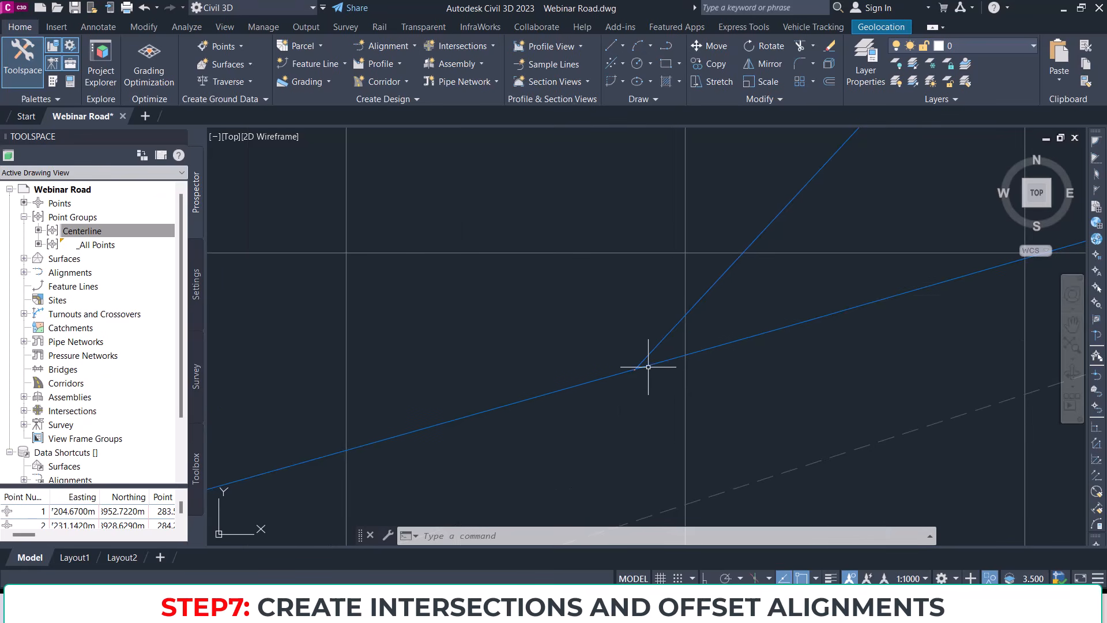
pyautogui.scroll(-3, 631, 358)
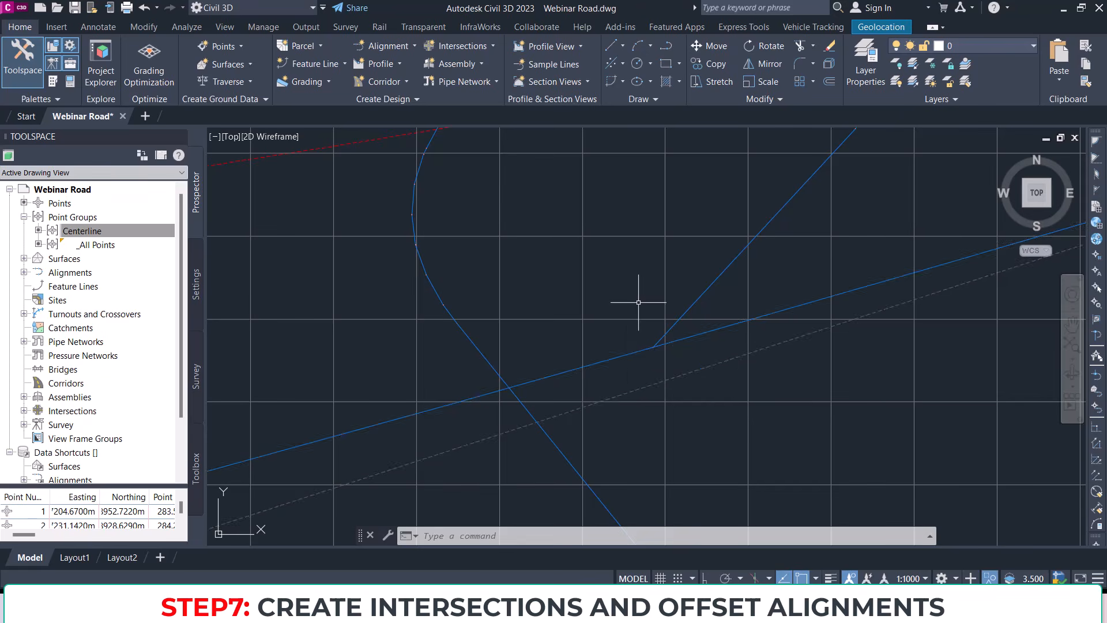
pyautogui.scroll(-2, 626, 354)
# Step: Raise the 3.25% tangent of the Road 1 design profile slightly and check its meeting point with the superimposed Road 2 profile
pyautogui.click(630, 357)
pyautogui.scroll(-3, 646, 317)
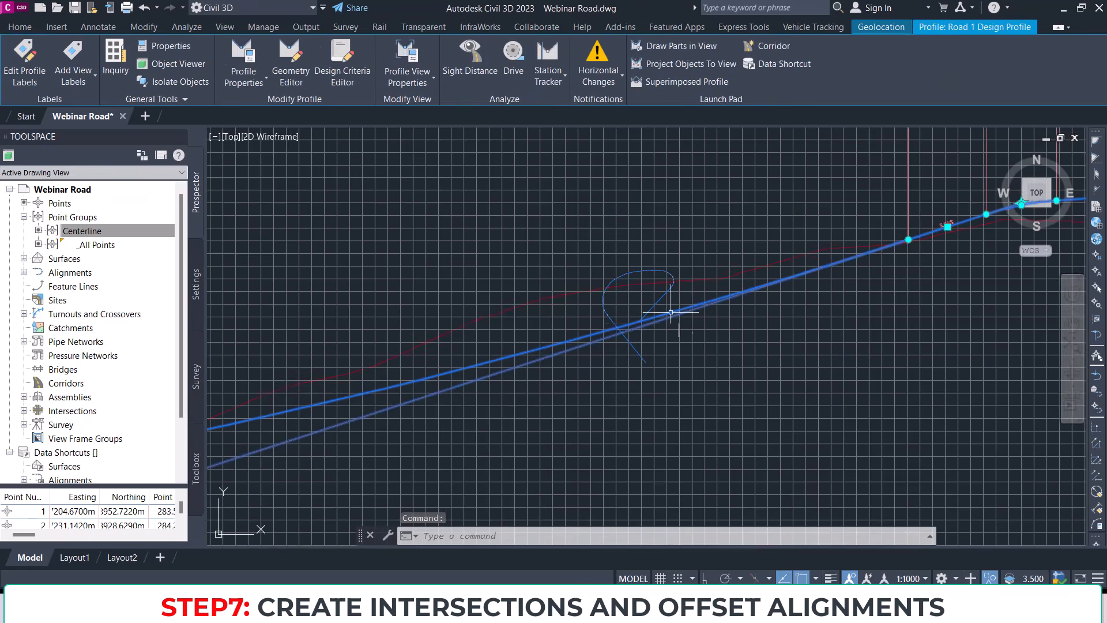
pyautogui.scroll(-2, 529, 358)
pyautogui.moveTo(529, 358); pyautogui.dragTo(662, 306, button='middle')
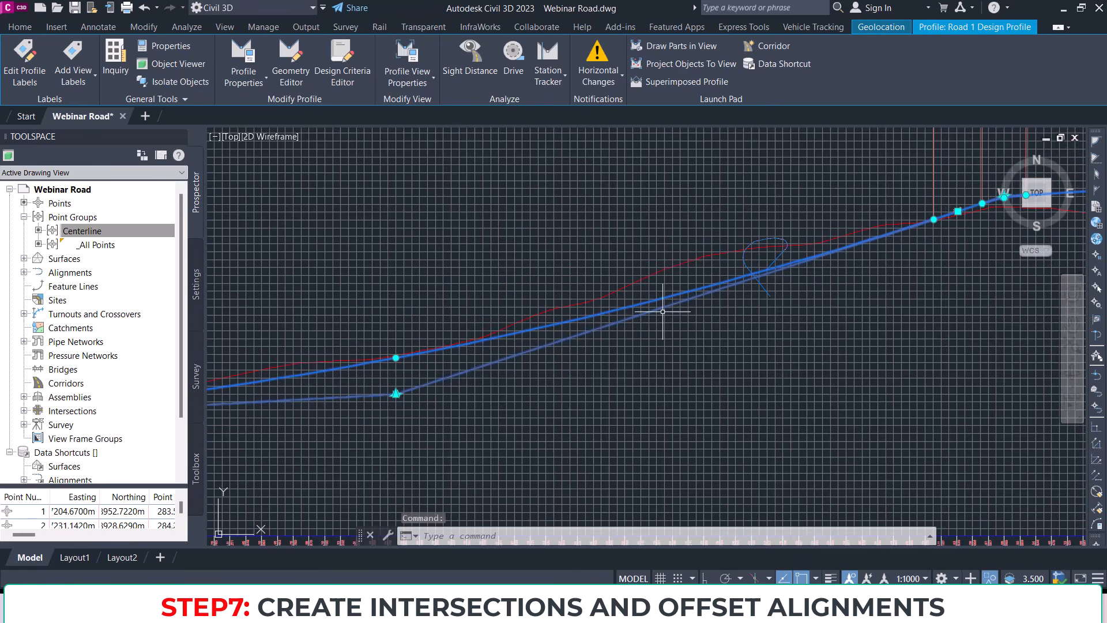
pyautogui.moveTo(732, 302)
pyautogui.mouseDown(button='middle')
pyautogui.moveTo(630, 331)
pyautogui.moveTo(522, 321)
pyautogui.mouseUp(button='middle')
pyautogui.scroll(4, 754, 237)
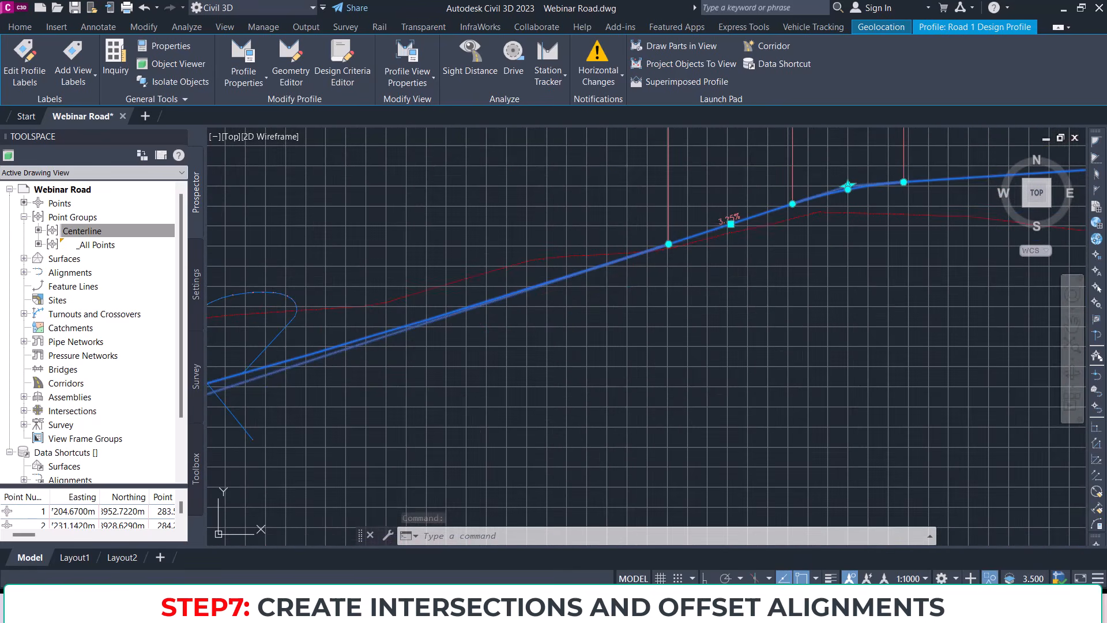
pyautogui.click(731, 224)
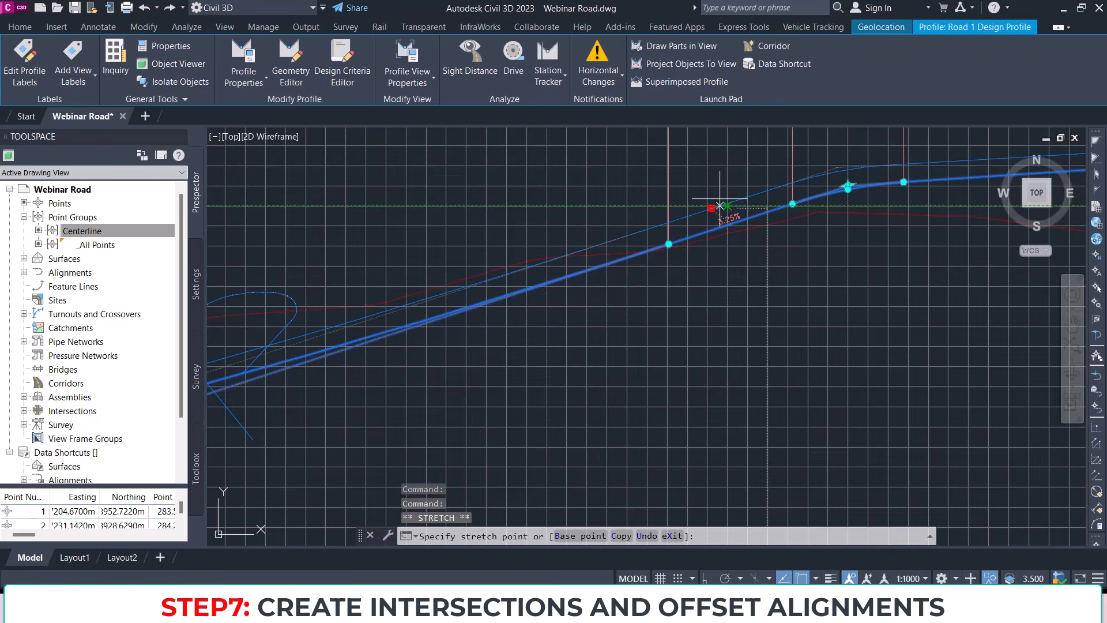
pyautogui.click(720, 206)
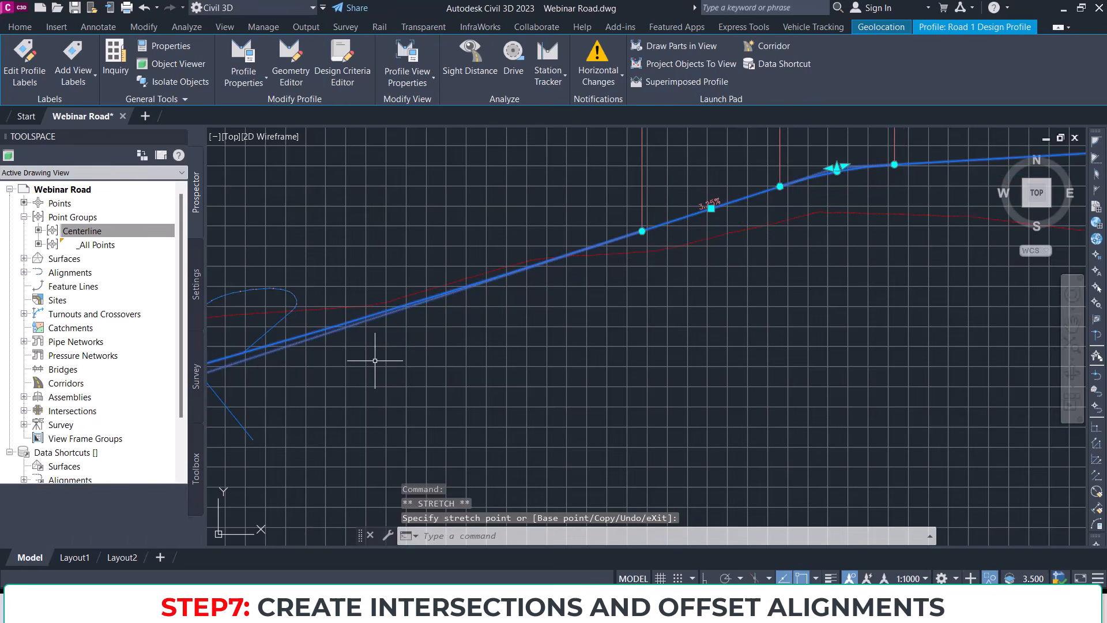
pyautogui.scroll(2, 247, 348)
pyautogui.moveTo(231, 347); pyautogui.dragTo(569, 335, button='middle')
pyautogui.scroll(4, 569, 336)
pyautogui.press('Escape')
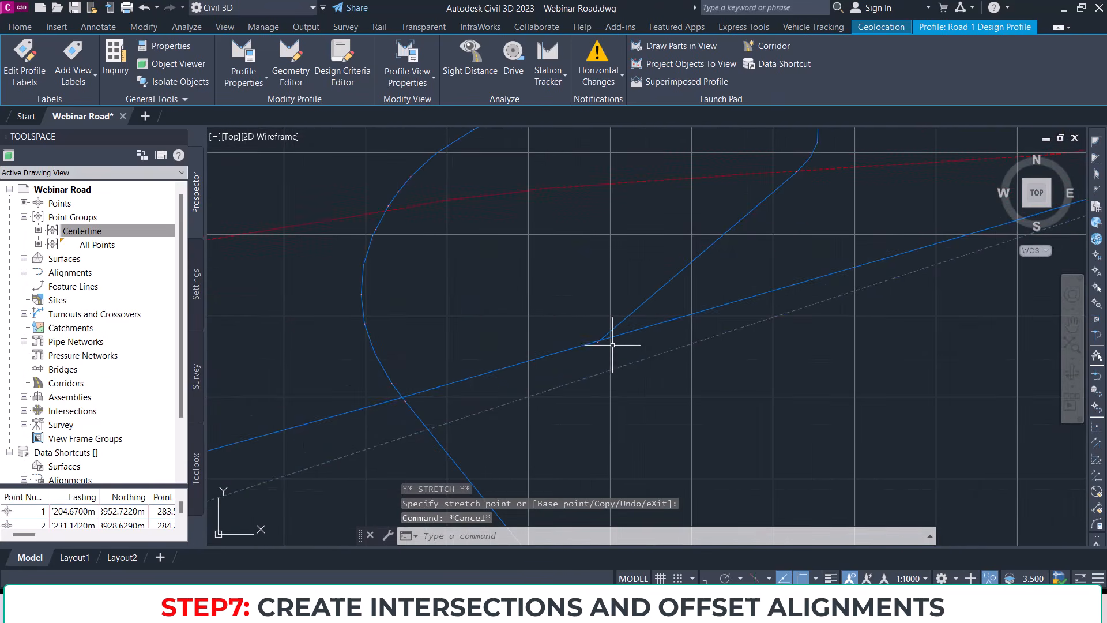
# Step: Move the intersection label about 61 m away from the marker into the empty area northwest of the junction
pyautogui.scroll(-6, 605, 323)
pyautogui.scroll(-6, 470, 333)
pyautogui.moveTo(418, 376); pyautogui.dragTo(723, 155, button='middle')
pyautogui.scroll(6, 559, 328)
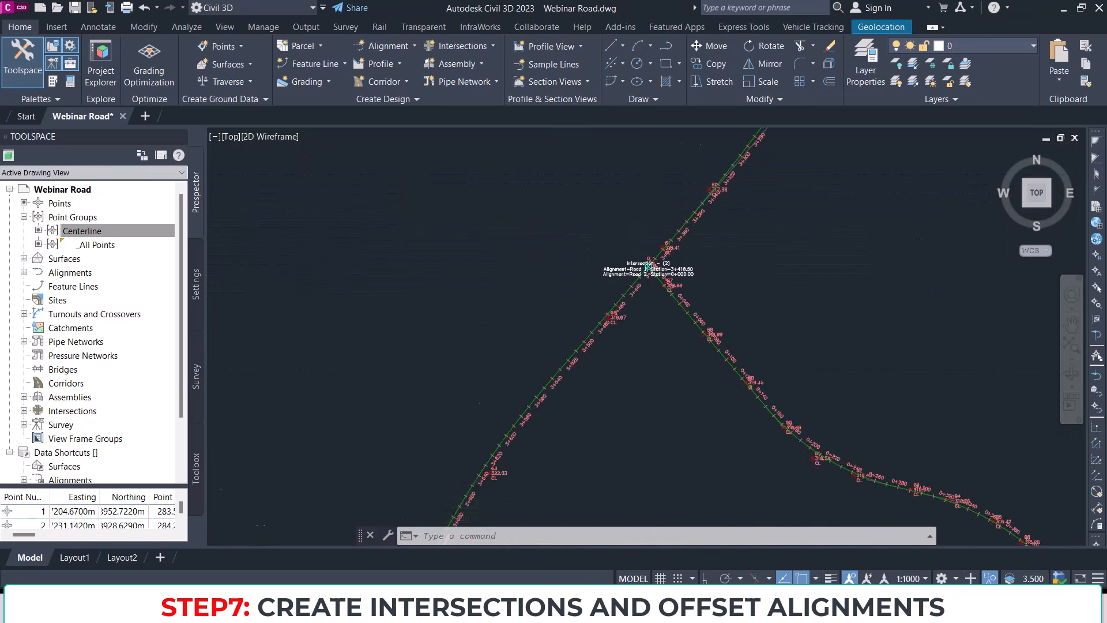
pyautogui.scroll(2, 612, 254)
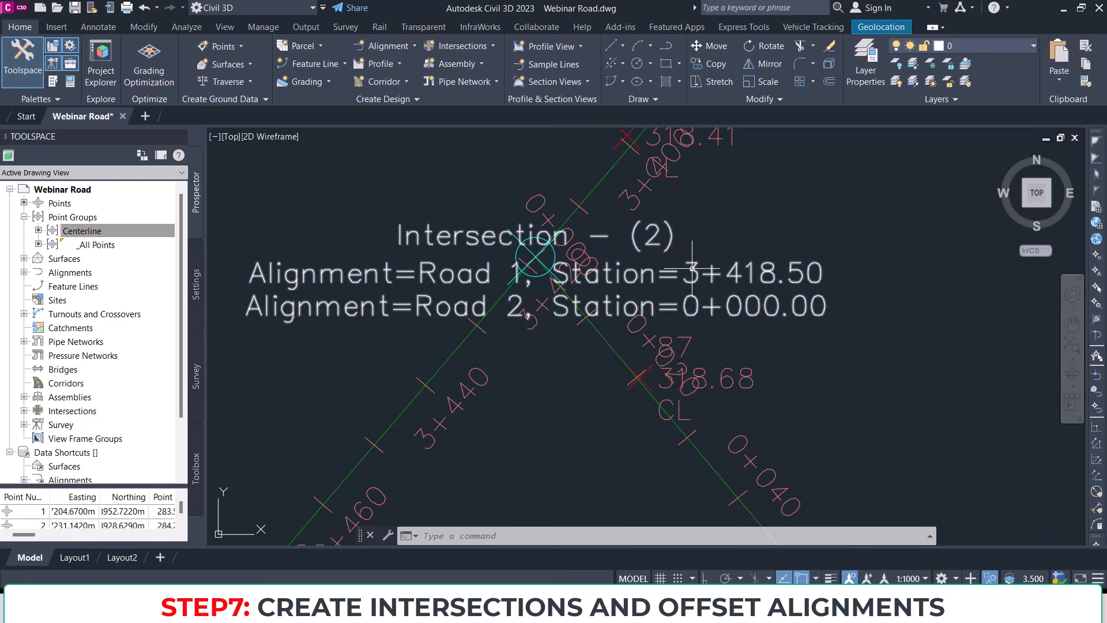
pyautogui.click(560, 259)
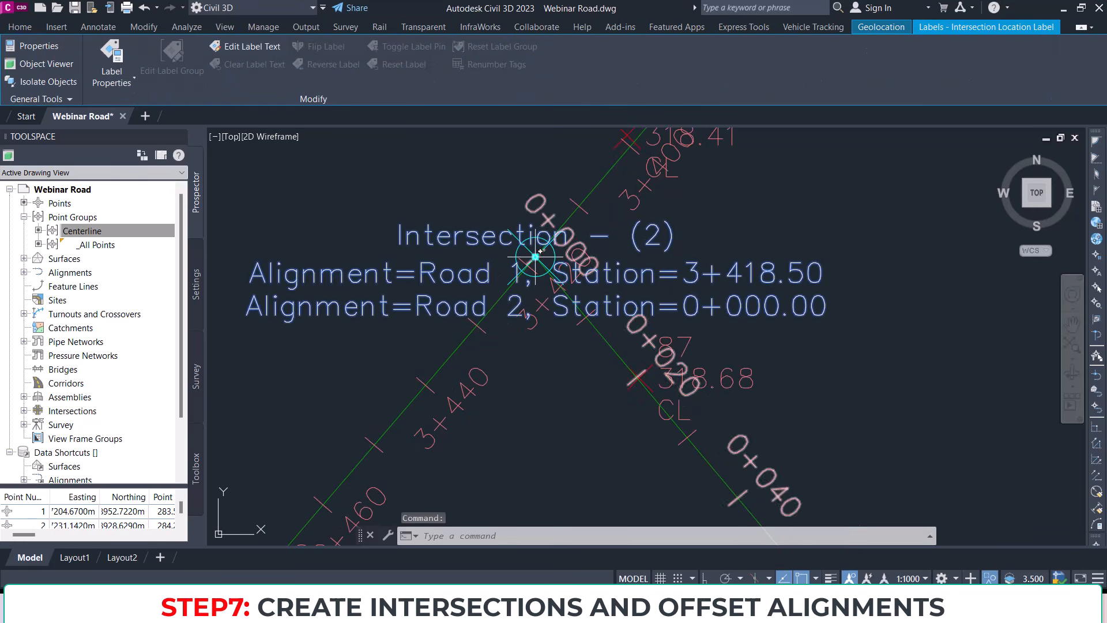
pyautogui.click(536, 256)
pyautogui.scroll(-3, 634, 254)
pyautogui.moveTo(520, 214); pyautogui.dragTo(521, 254, button='middle')
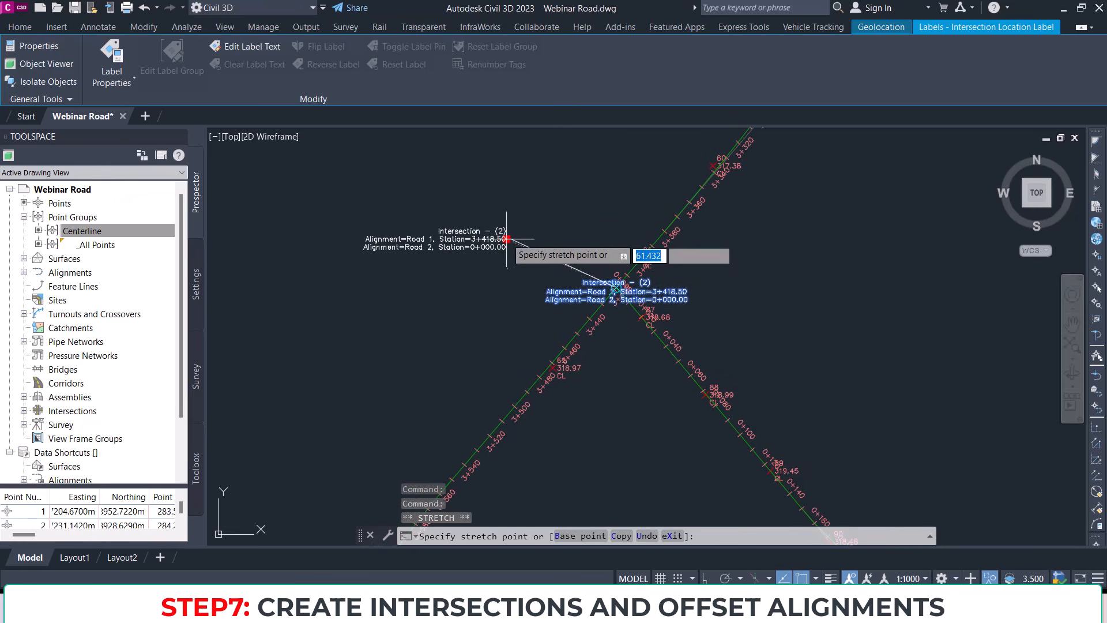
pyautogui.click(507, 237)
pyautogui.press('Escape')
# Step: Examine the junction of Road 1 and Road 2 in plan and the course of both alignments around it
pyautogui.moveTo(547, 228)
pyautogui.mouseDown(button='middle')
pyautogui.moveTo(581, 253)
pyautogui.moveTo(460, 231)
pyautogui.mouseUp(button='middle')
pyautogui.scroll(-3, 545, 300)
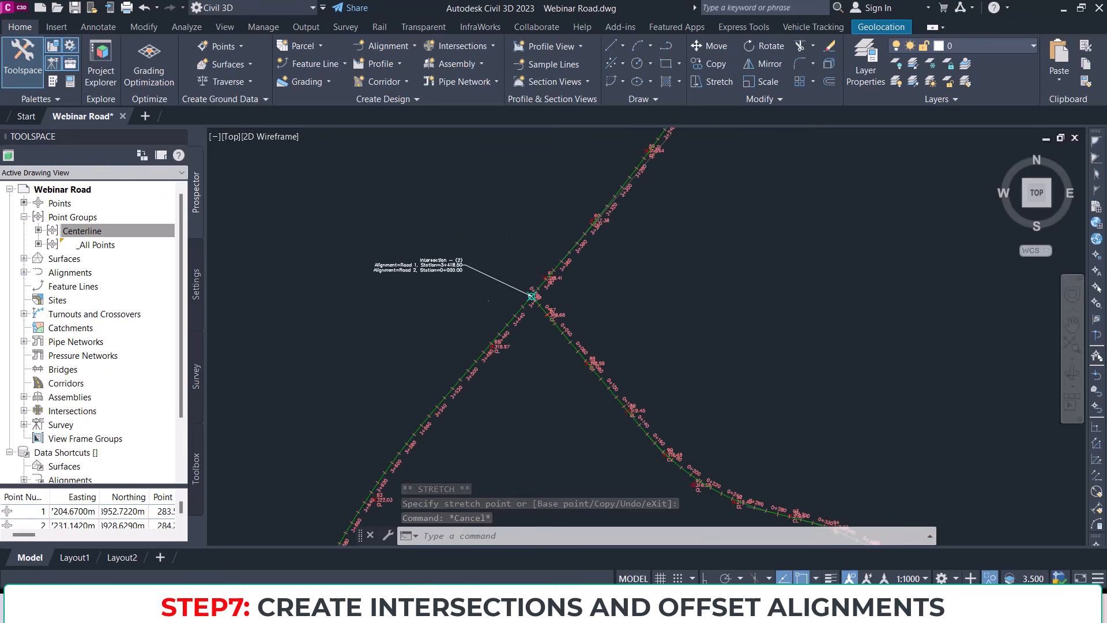
pyautogui.scroll(3, 546, 300)
pyautogui.scroll(-5, 544, 300)
pyautogui.scroll(-3, 606, 301)
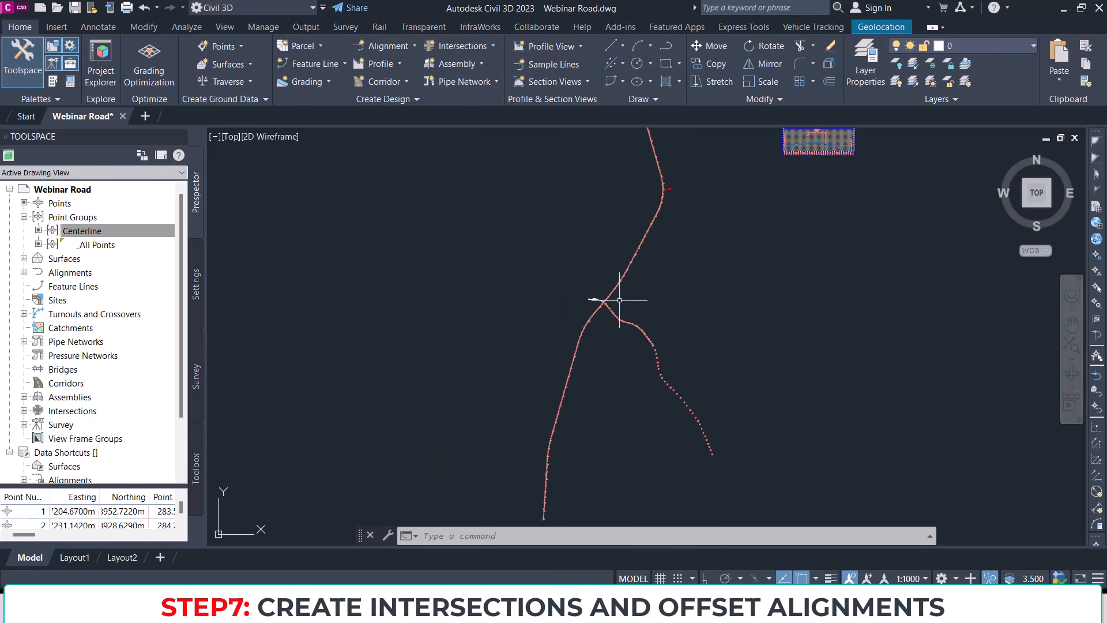
pyautogui.moveTo(748, 228); pyautogui.dragTo(633, 301, button='middle')
pyautogui.scroll(6, 486, 375)
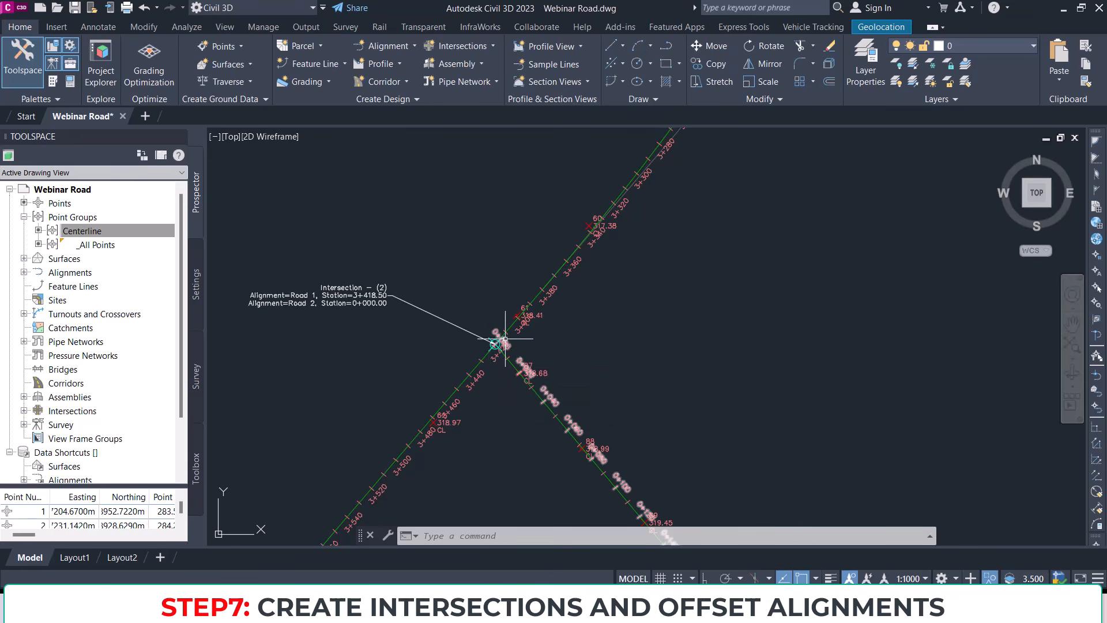
pyautogui.scroll(8, 467, 337)
pyautogui.scroll(-10, 467, 338)
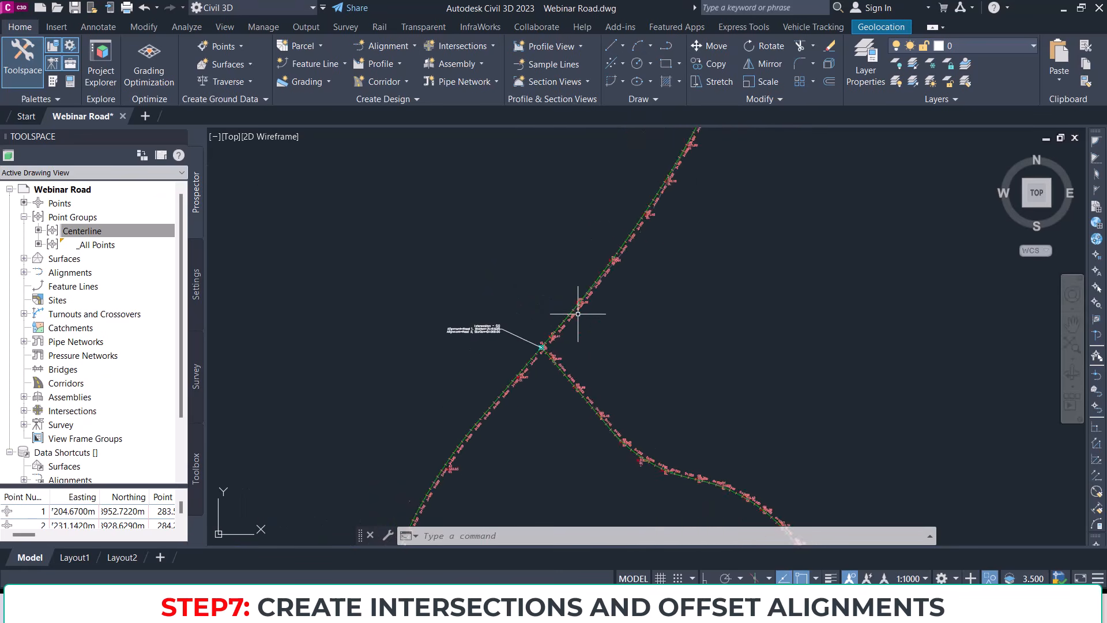
pyautogui.scroll(6, 537, 340)
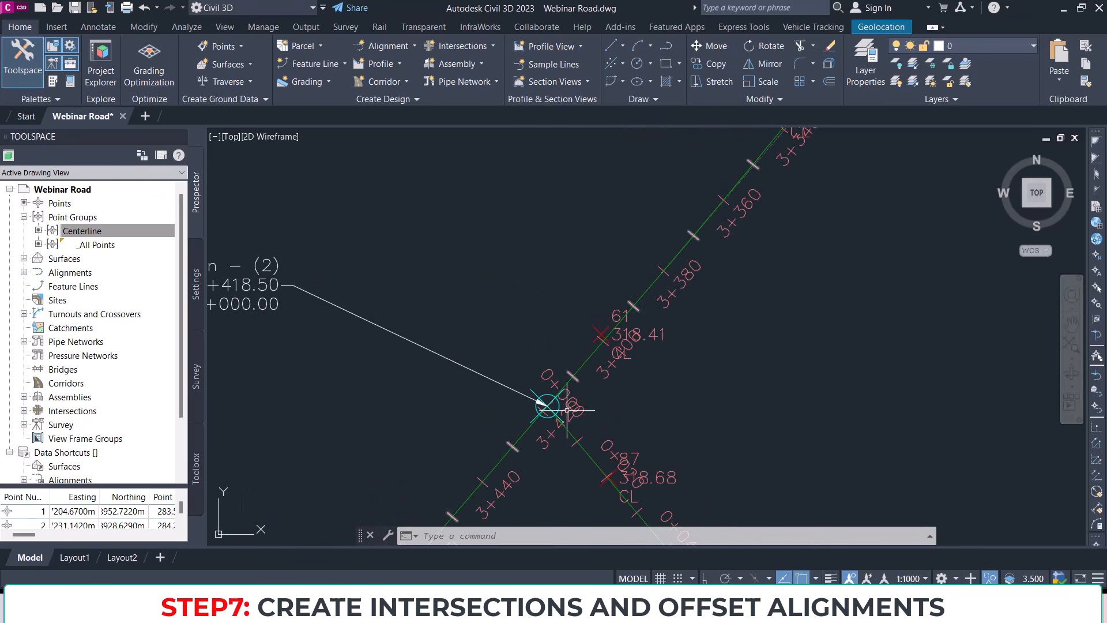
pyautogui.scroll(-6, 621, 273)
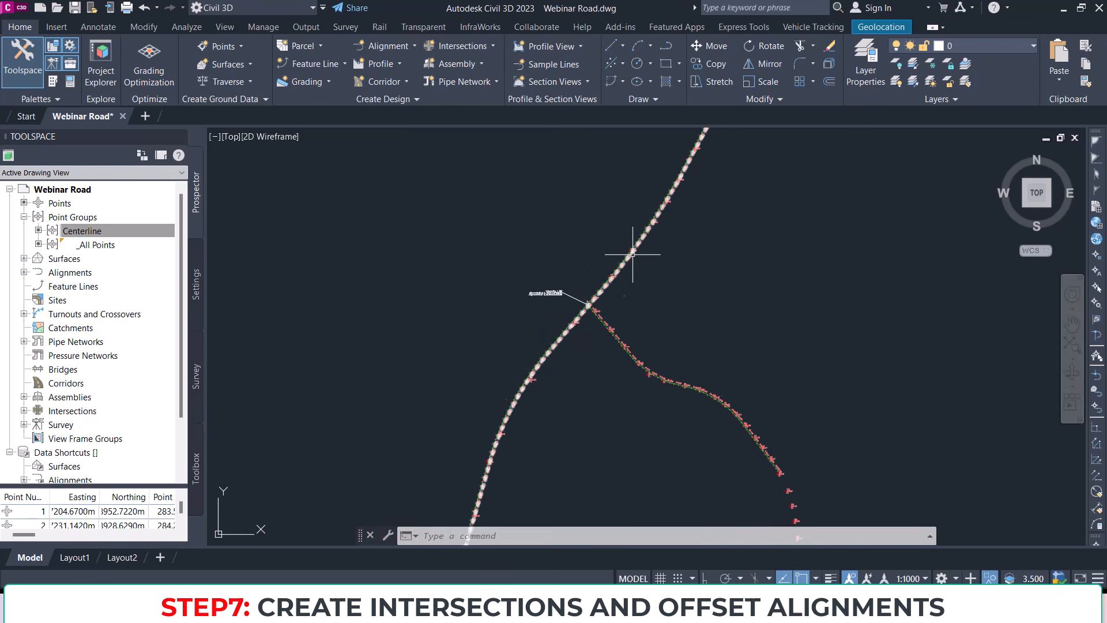
pyautogui.scroll(6, 601, 296)
pyautogui.scroll(-6, 532, 381)
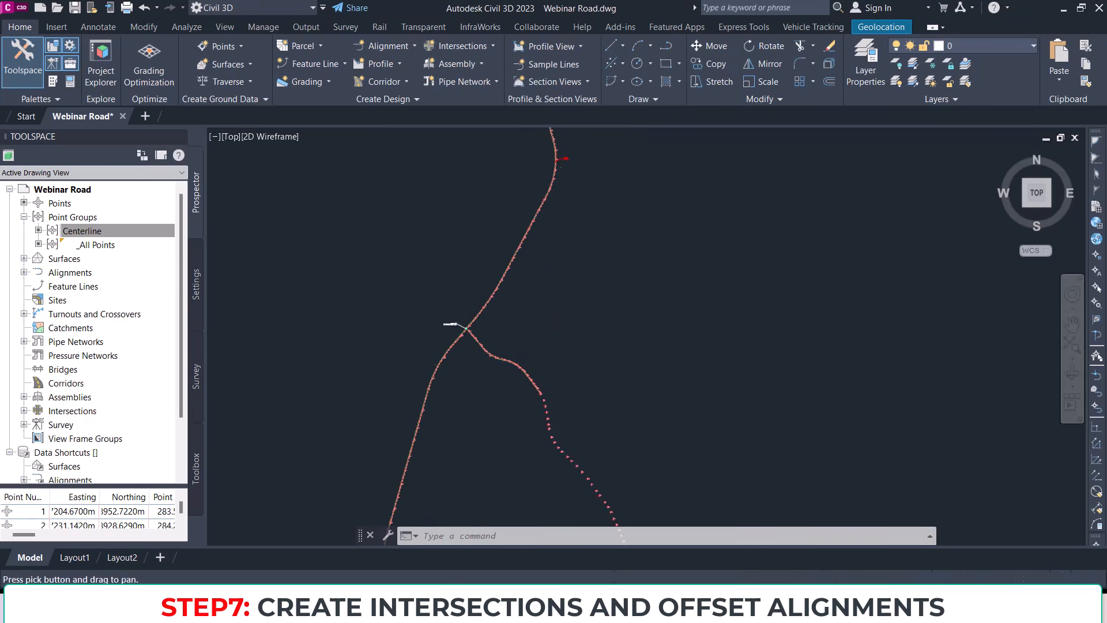
pyautogui.scroll(6, 462, 329)
pyautogui.scroll(6, 530, 365)
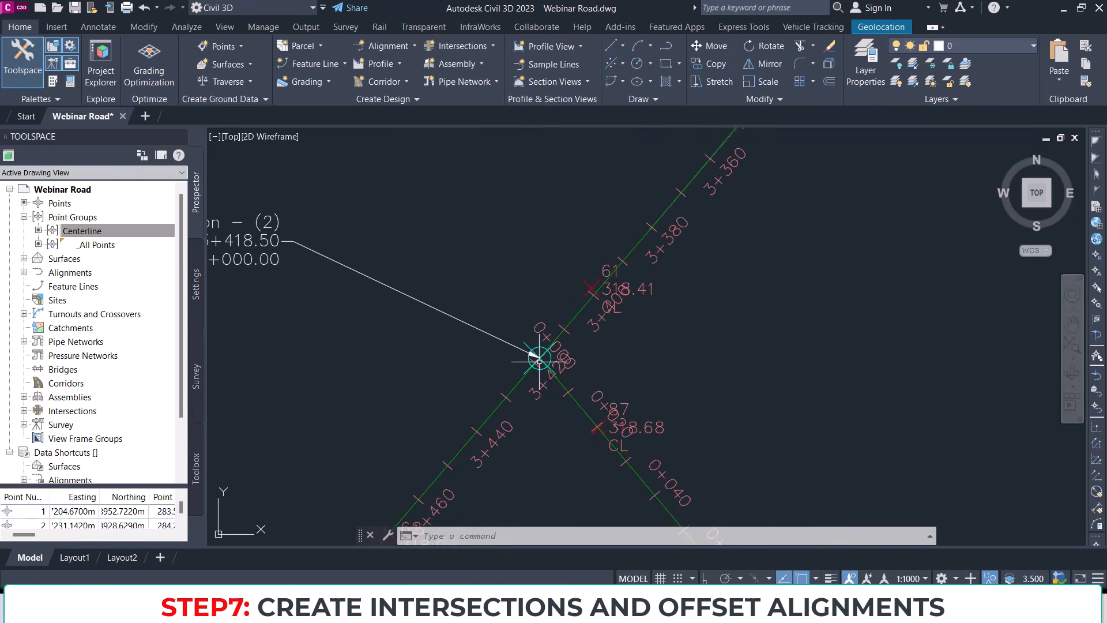
pyautogui.scroll(-3, 529, 365)
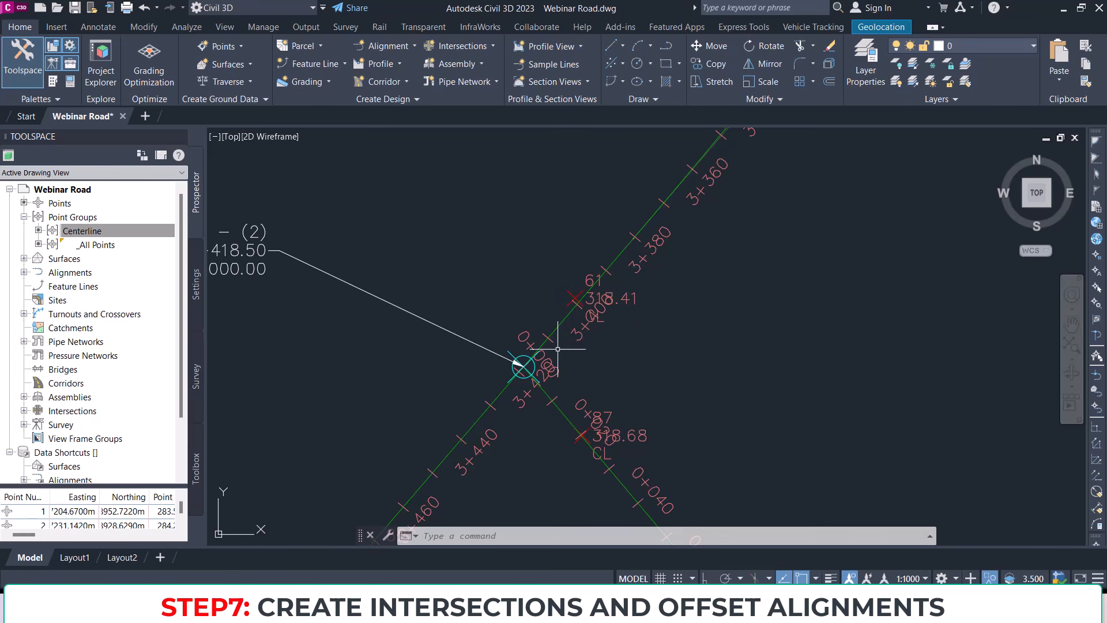
pyautogui.scroll(-13, 554, 341)
pyautogui.moveTo(574, 361); pyautogui.dragTo(558, 316, button='middle')
pyautogui.scroll(4, 504, 308)
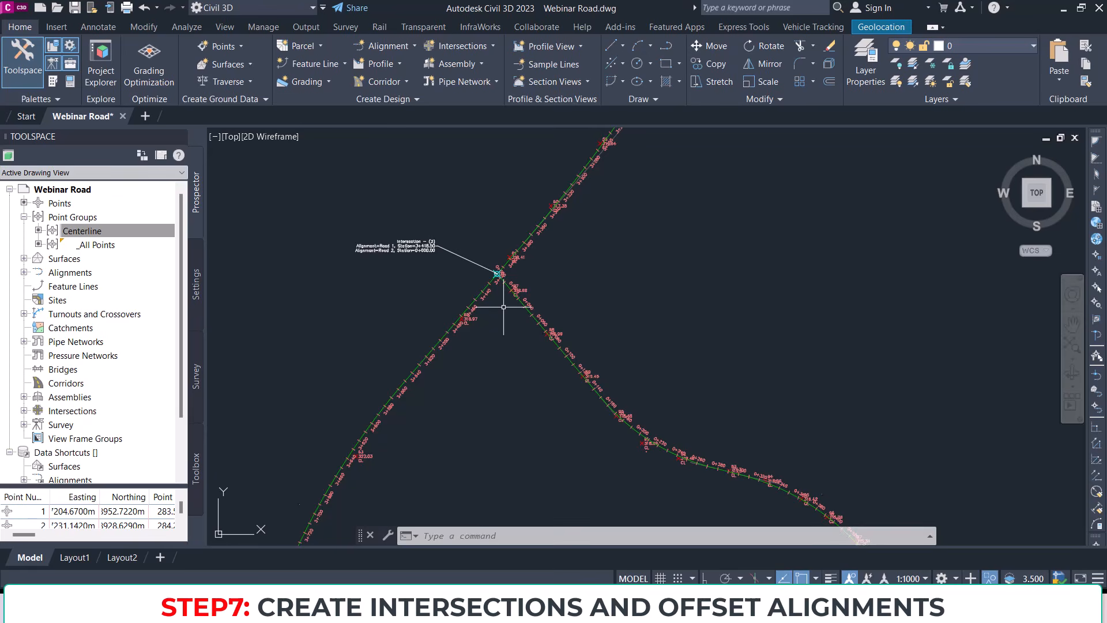
pyautogui.scroll(5, 563, 289)
pyautogui.scroll(2, 599, 300)
pyautogui.scroll(-8, 594, 309)
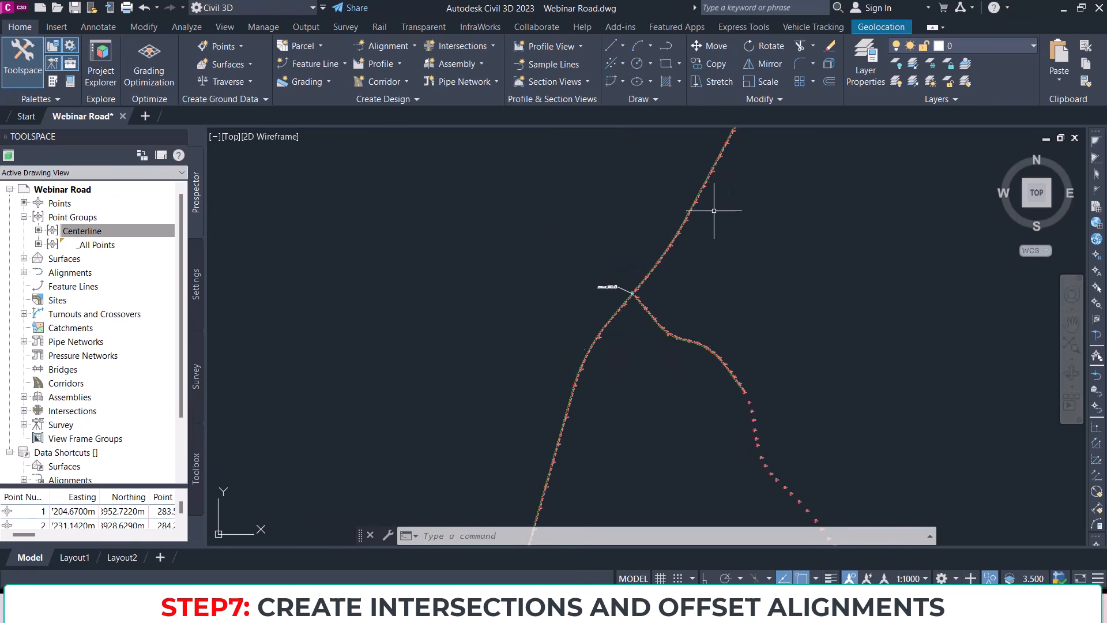
pyautogui.scroll(9, 721, 289)
pyautogui.scroll(2, 721, 297)
pyautogui.scroll(-6, 641, 363)
pyautogui.scroll(-3, 680, 369)
pyautogui.moveTo(740, 415)
pyautogui.mouseDown(button='middle')
pyautogui.moveTo(620, 413)
pyautogui.moveTo(740, 240)
pyautogui.mouseUp(button='middle')
pyautogui.scroll(-5, 621, 413)
pyautogui.scroll(5, 600, 344)
pyautogui.scroll(8, 657, 311)
pyautogui.scroll(3, 666, 318)
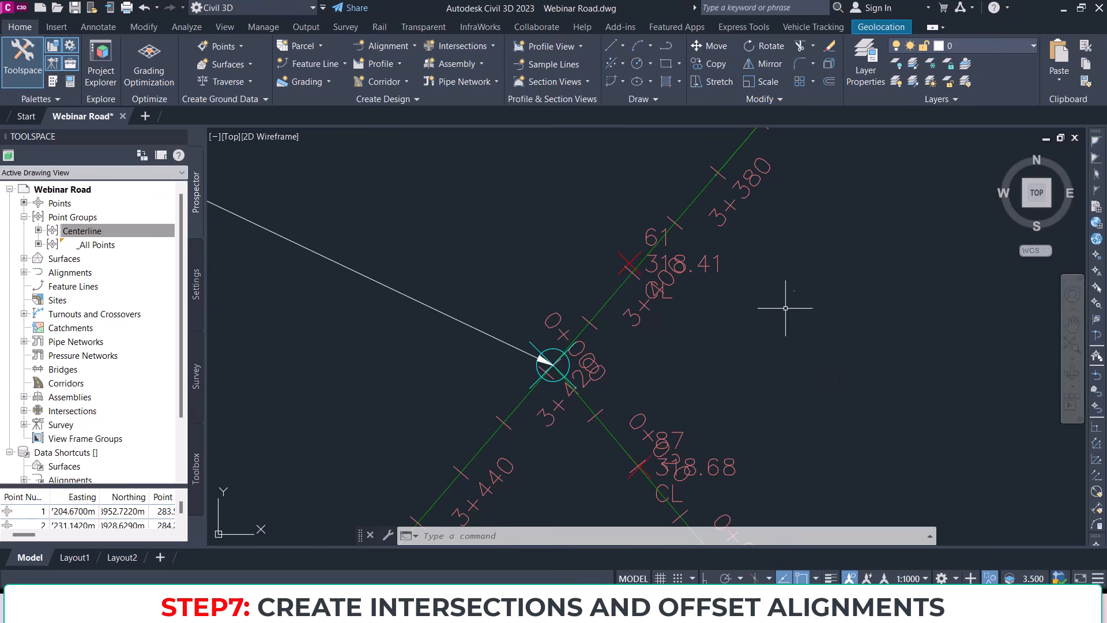
# Step: Start Create Offset Alignments from Road 1, keeping the default name template and the full station range from start to end
pyautogui.scroll(-2, 774, 336)
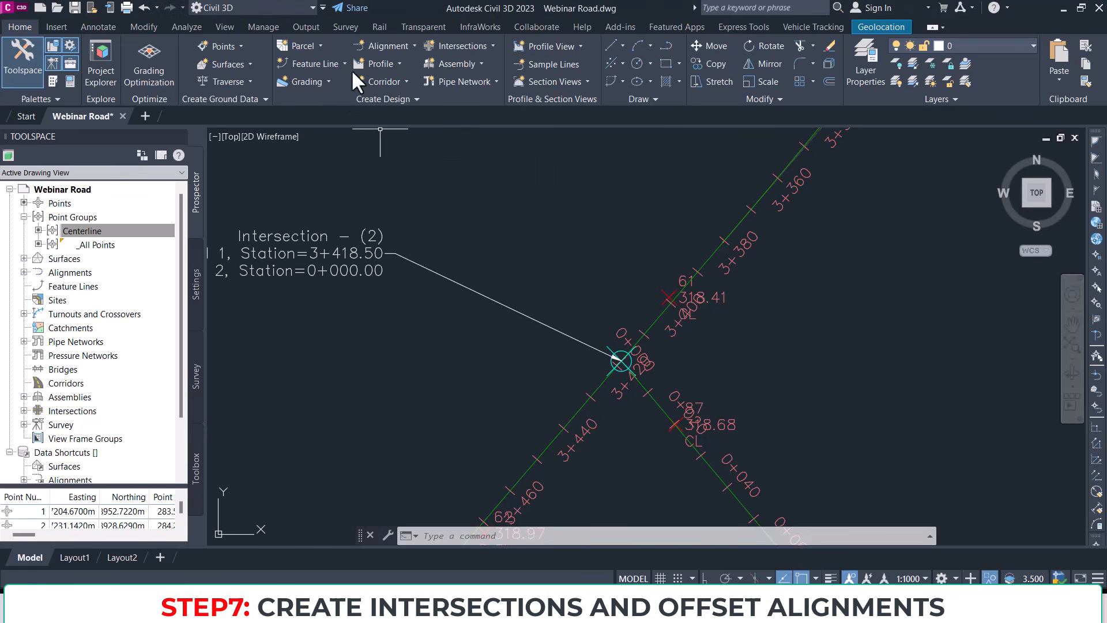
pyautogui.click(397, 44)
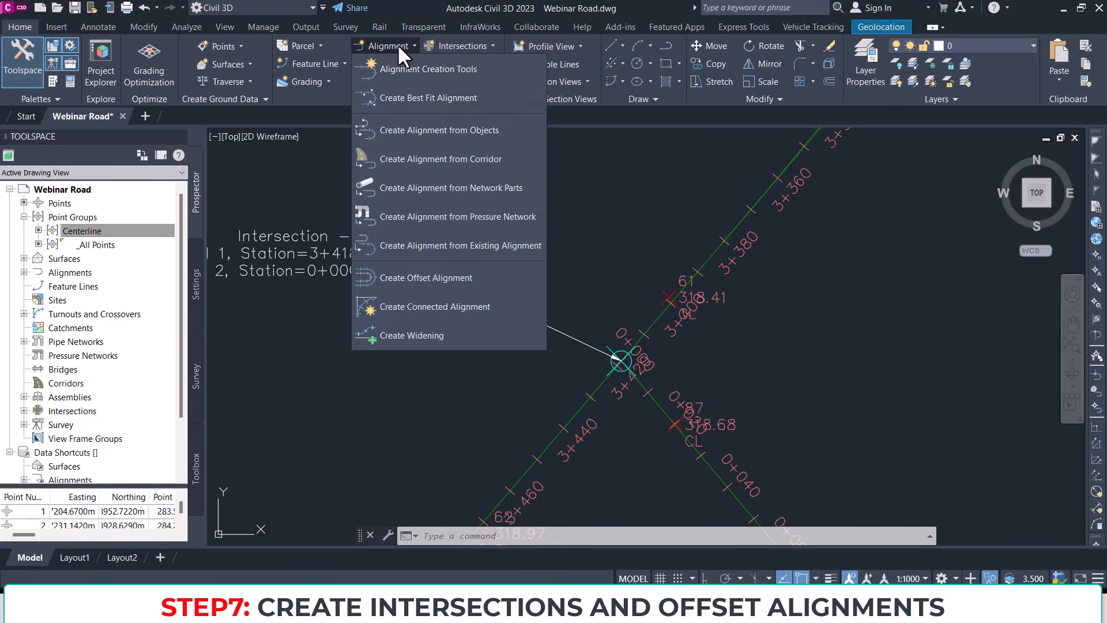
pyautogui.click(416, 278)
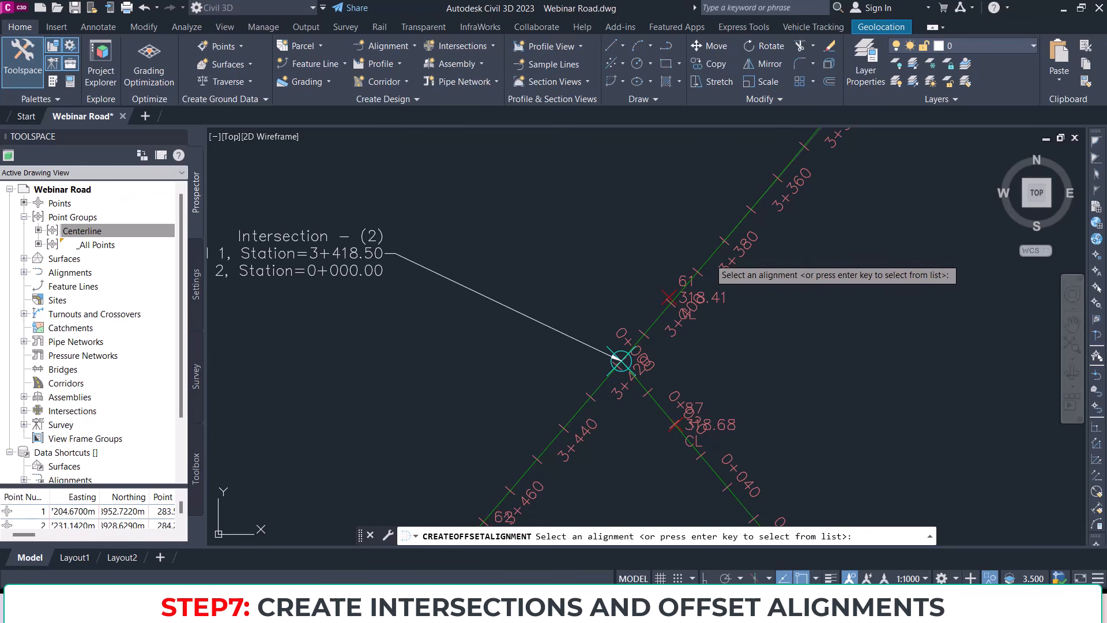
pyautogui.click(705, 263)
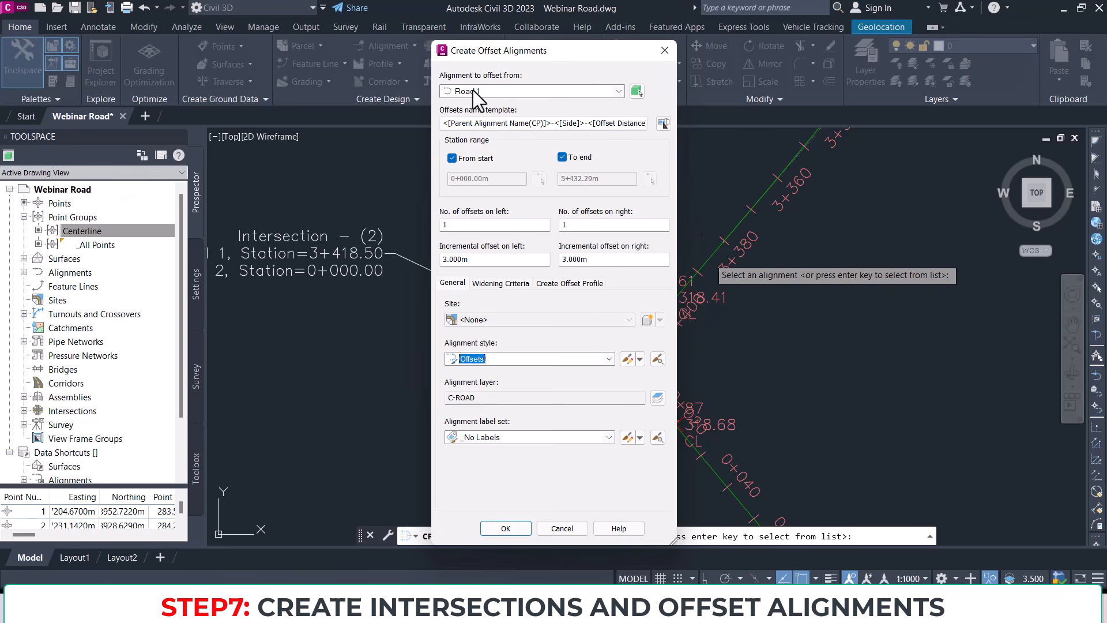
pyautogui.click(483, 123)
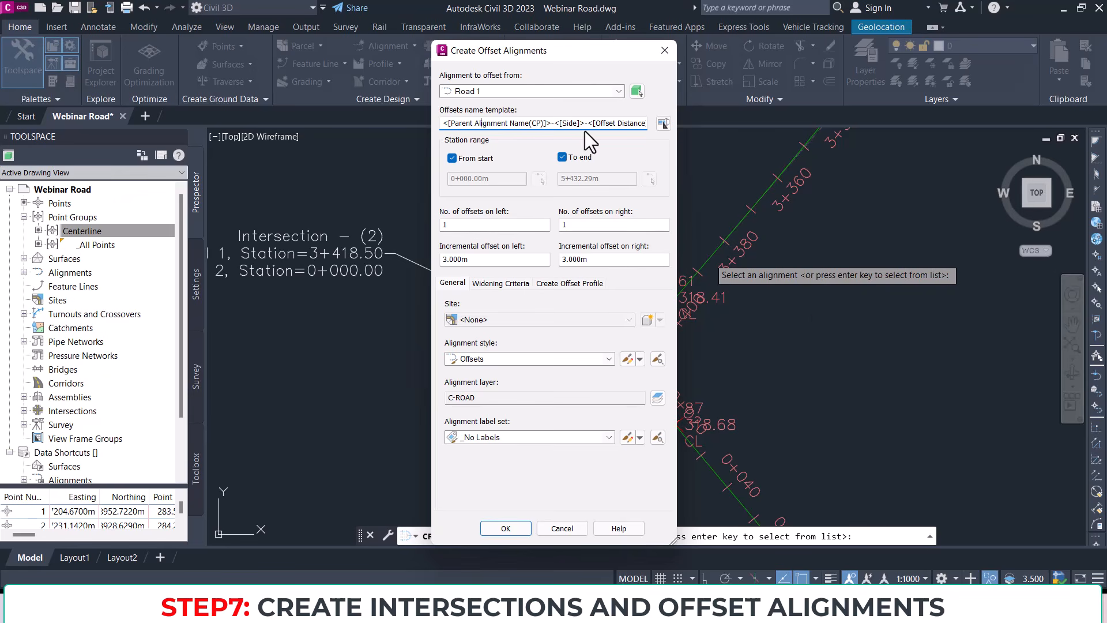
pyautogui.moveTo(586, 124); pyautogui.dragTo(552, 123)
pyautogui.click(452, 158)
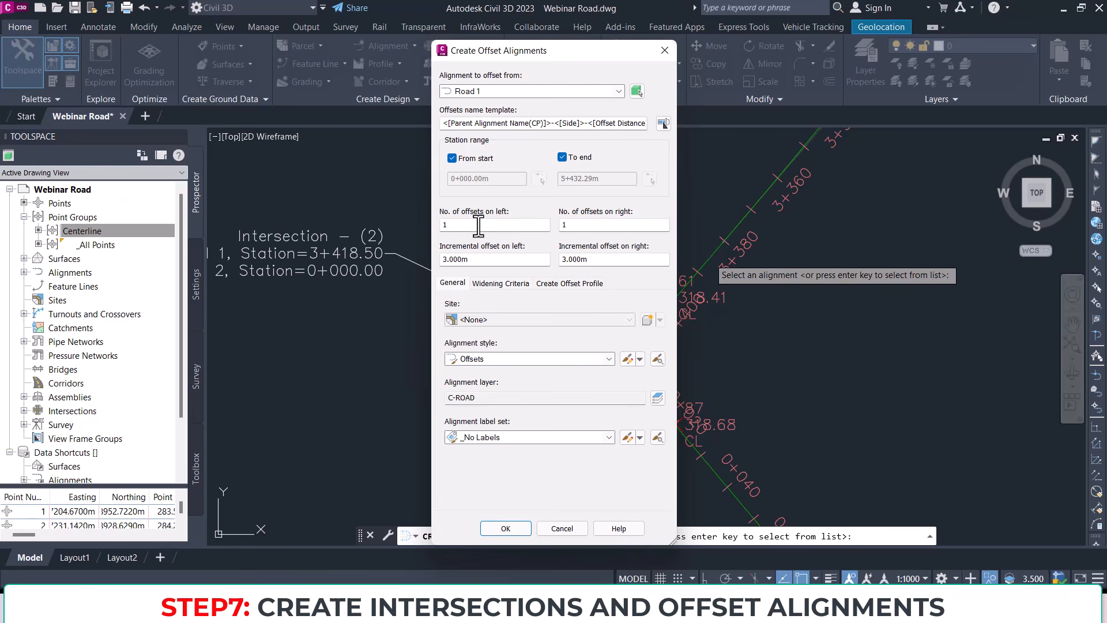
# Step: Set one 3.650 m offset on each side of Road 1 with the _No Labels set, and turn off the design check set
pyautogui.click(466, 260)
pyautogui.moveTo(518, 259); pyautogui.dragTo(405, 256)
pyautogui.press('Tab')
pyautogui.click(507, 440)
pyautogui.click(485, 452)
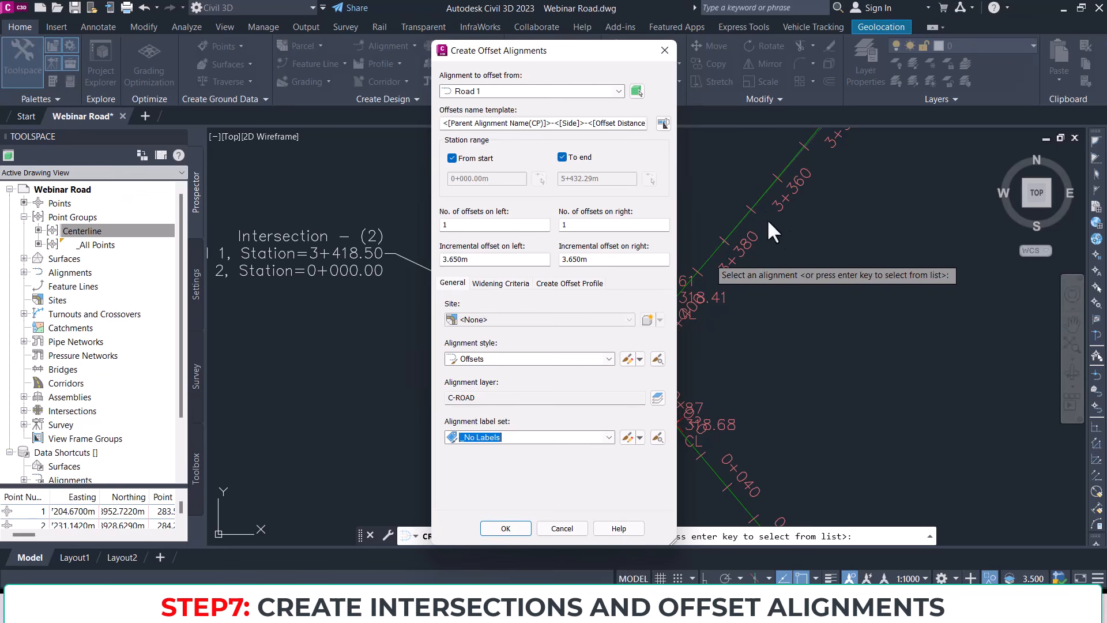
pyautogui.click(488, 285)
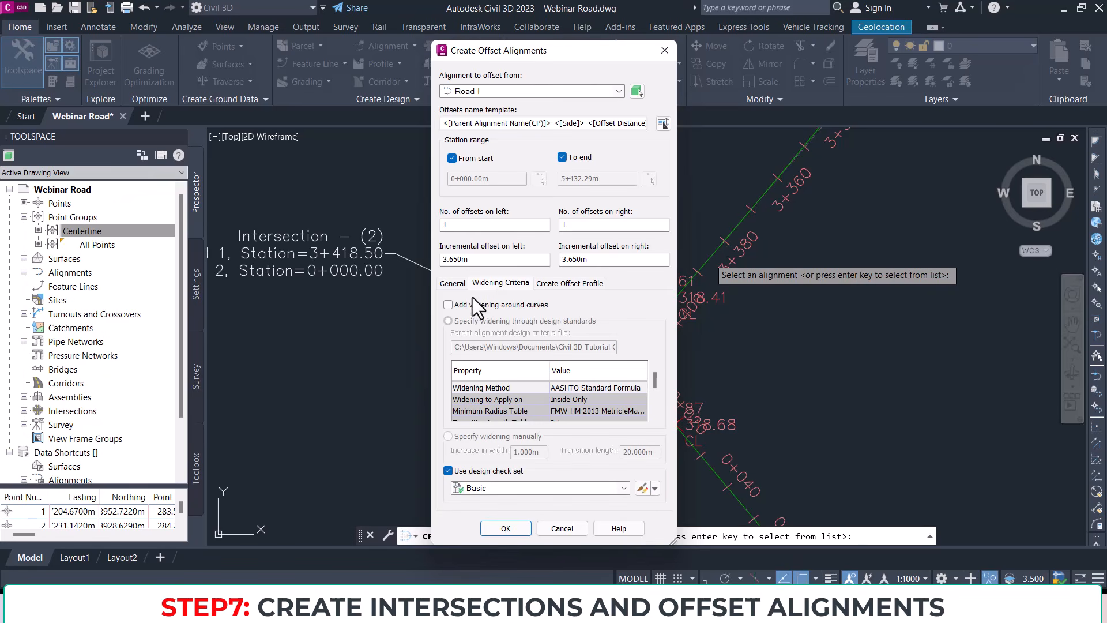
pyautogui.click(449, 472)
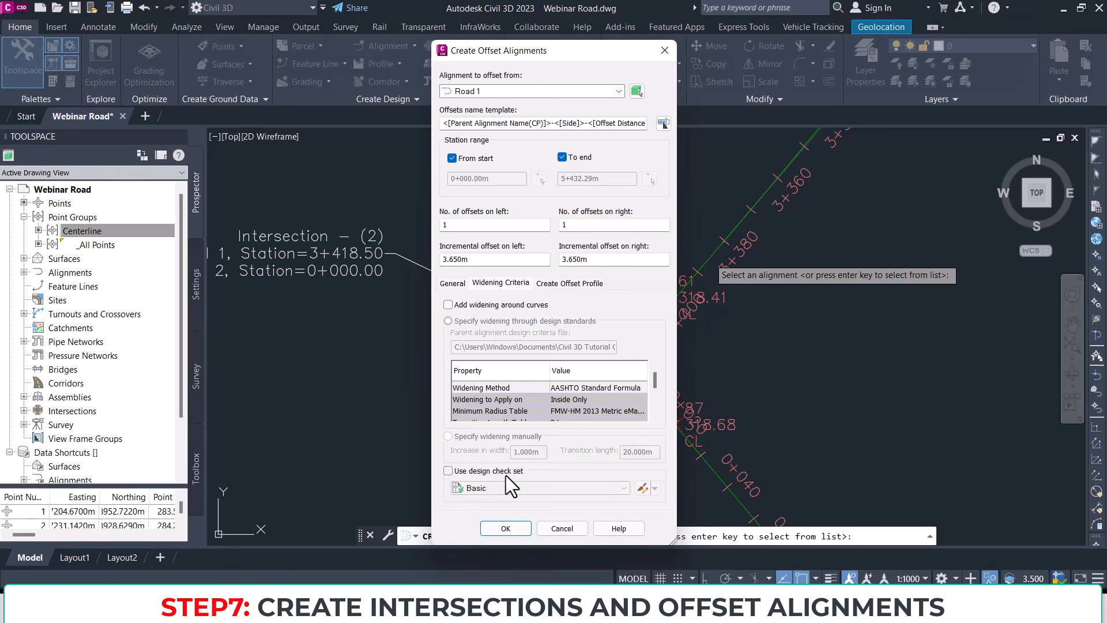
# Step: Create the Road 1 offsets with profiles from the Road 1 Design Profile, using a -2.50% cross slope and the Design Profile style
pyautogui.click(555, 282)
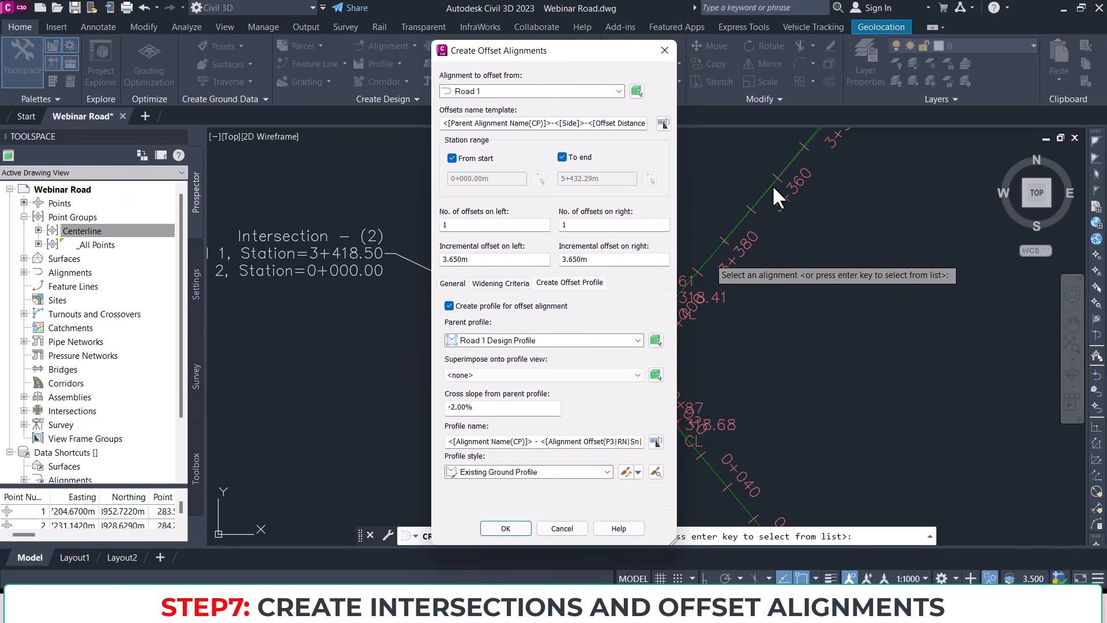
pyautogui.click(496, 343)
pyautogui.click(497, 341)
pyautogui.click(515, 375)
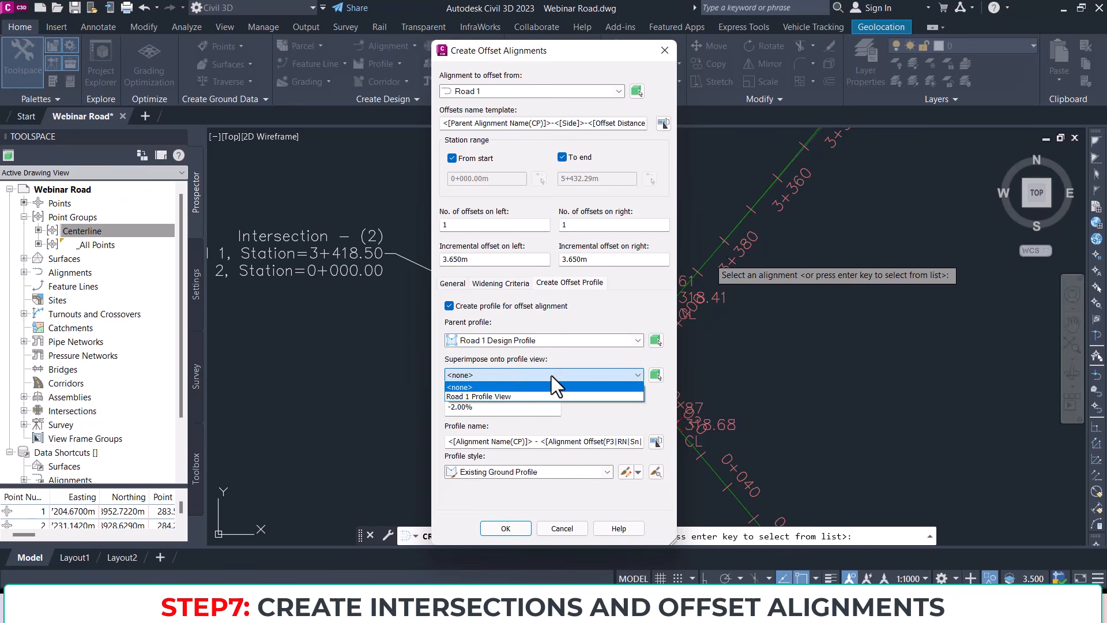
pyautogui.click(540, 378)
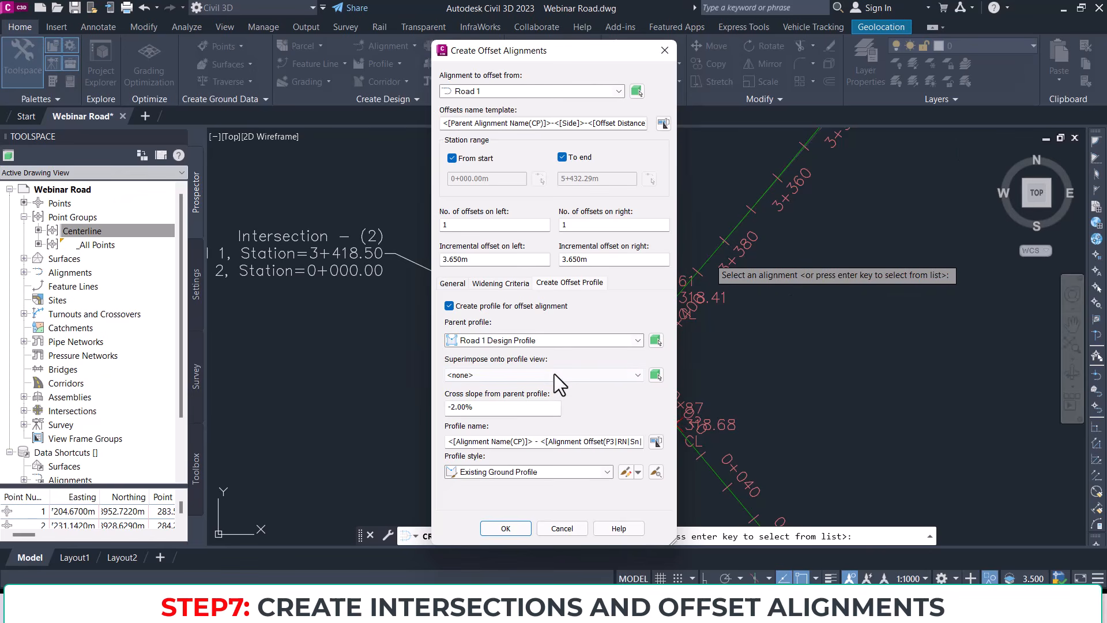
pyautogui.click(479, 406)
pyautogui.moveTo(499, 407); pyautogui.dragTo(456, 407)
pyautogui.click(491, 442)
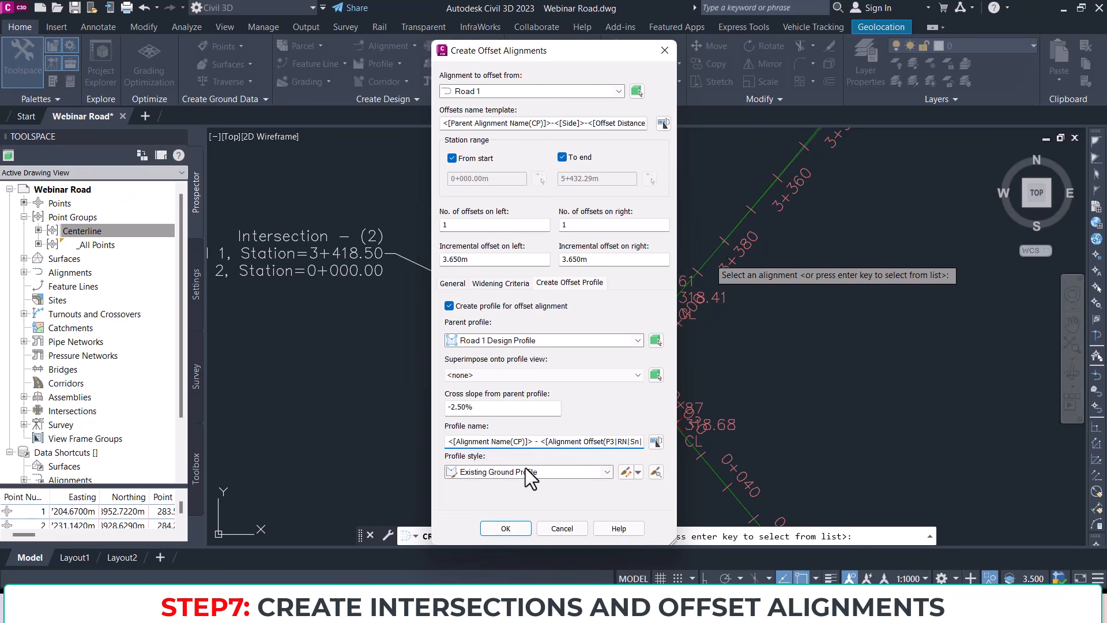
pyautogui.click(489, 475)
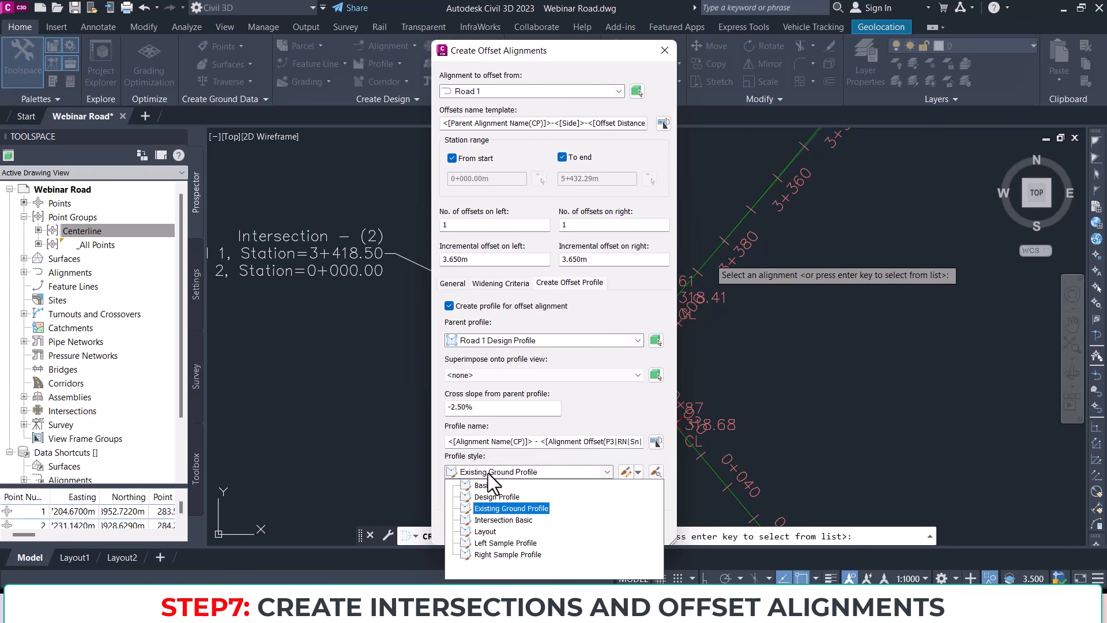
pyautogui.click(506, 497)
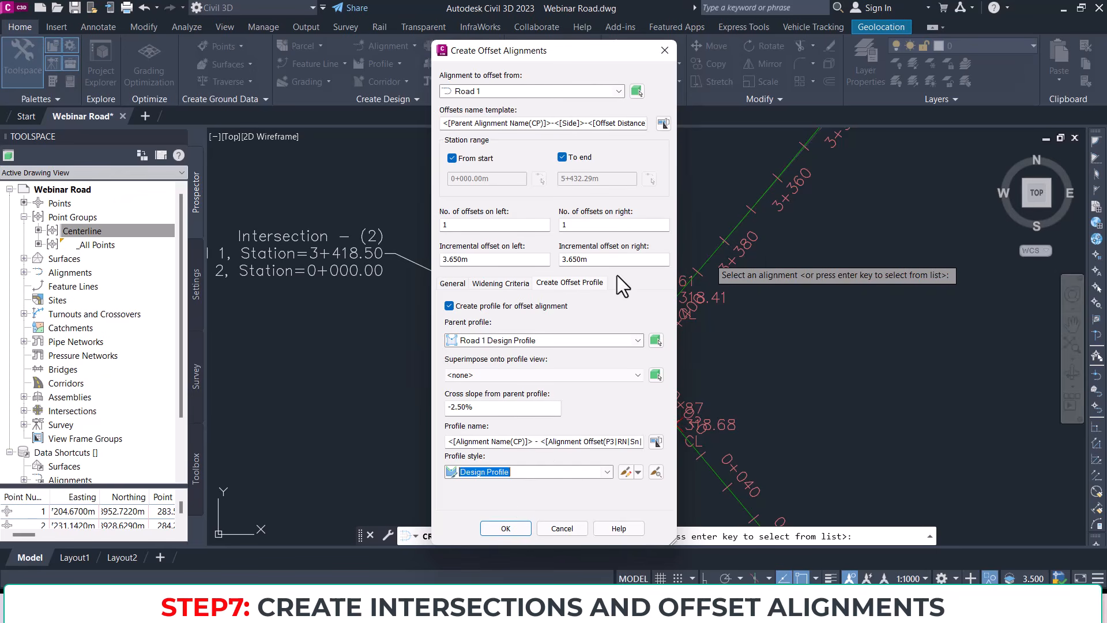
pyautogui.click(513, 528)
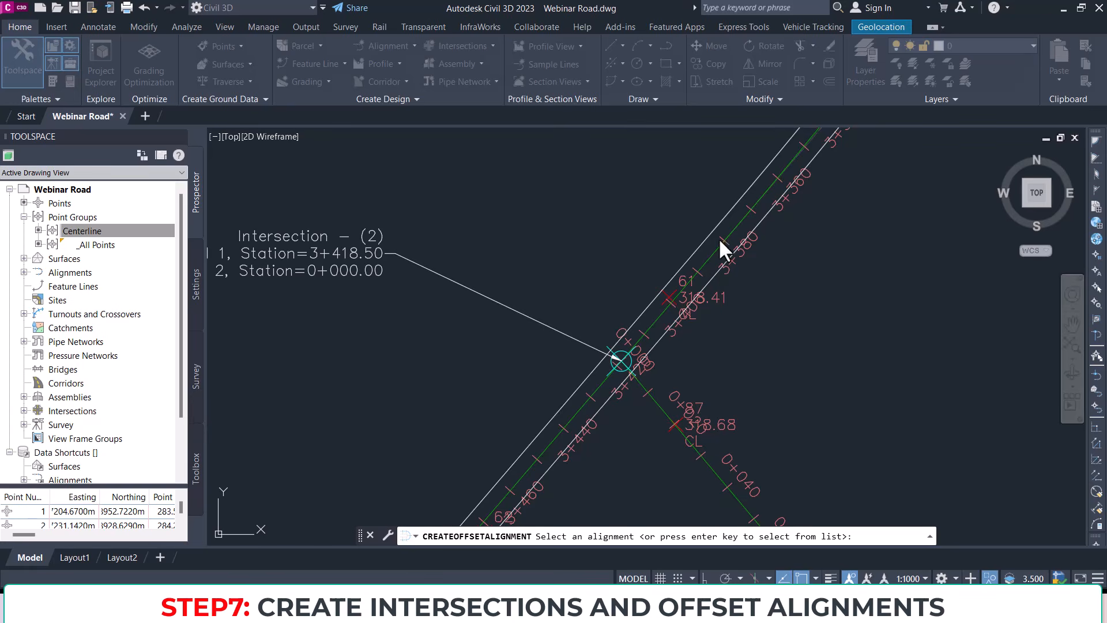
pyautogui.press('Escape')
# Step: Examine the new offset alignments along Road 1, from the junction up to the road's start at station 0+000
pyautogui.scroll(4, 669, 248)
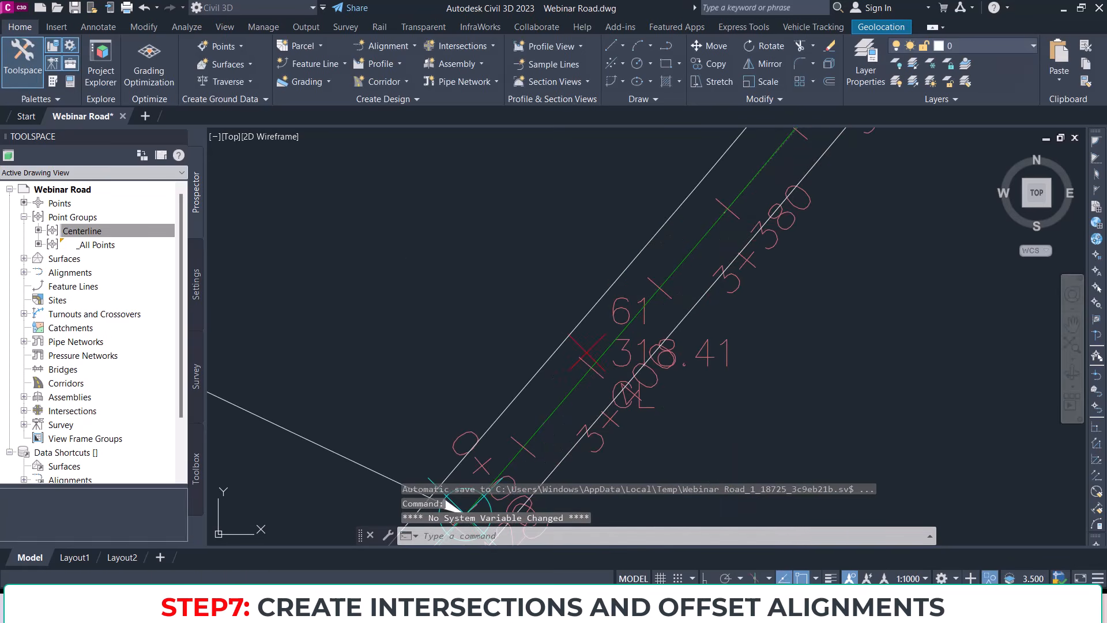
pyautogui.press('Escape')
pyautogui.scroll(-7, 653, 240)
pyautogui.scroll(-3, 575, 347)
pyautogui.moveTo(550, 380); pyautogui.dragTo(707, 218, button='middle')
pyautogui.moveTo(544, 431); pyautogui.dragTo(589, 233, button='middle')
pyautogui.scroll(4, 559, 398)
pyautogui.scroll(-8, 554, 393)
pyautogui.scroll(10, 538, 349)
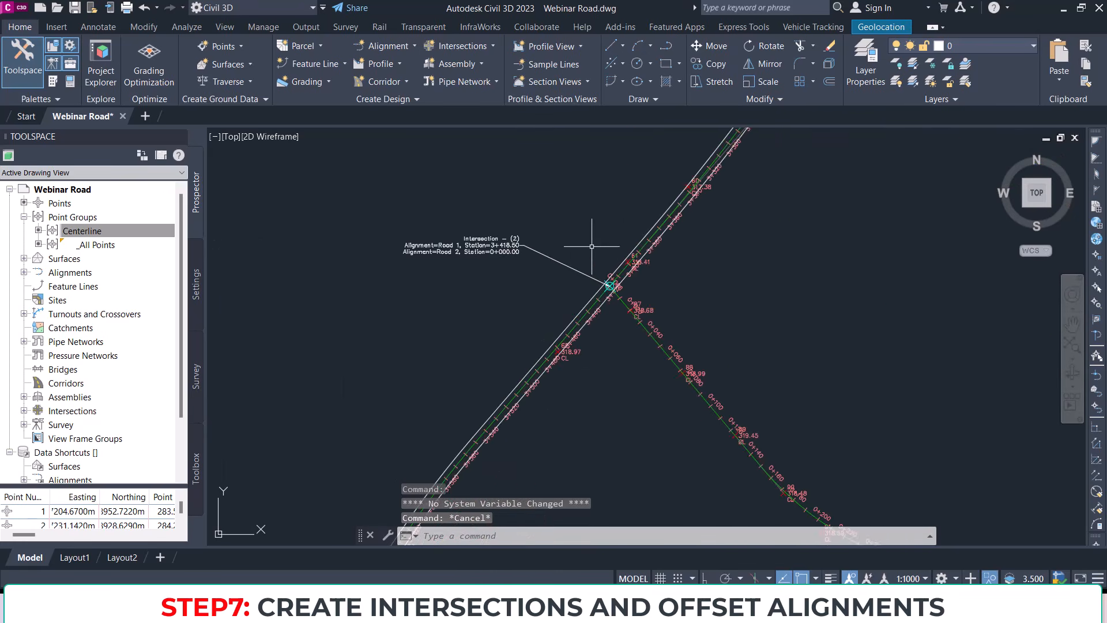
pyautogui.scroll(-8, 681, 292)
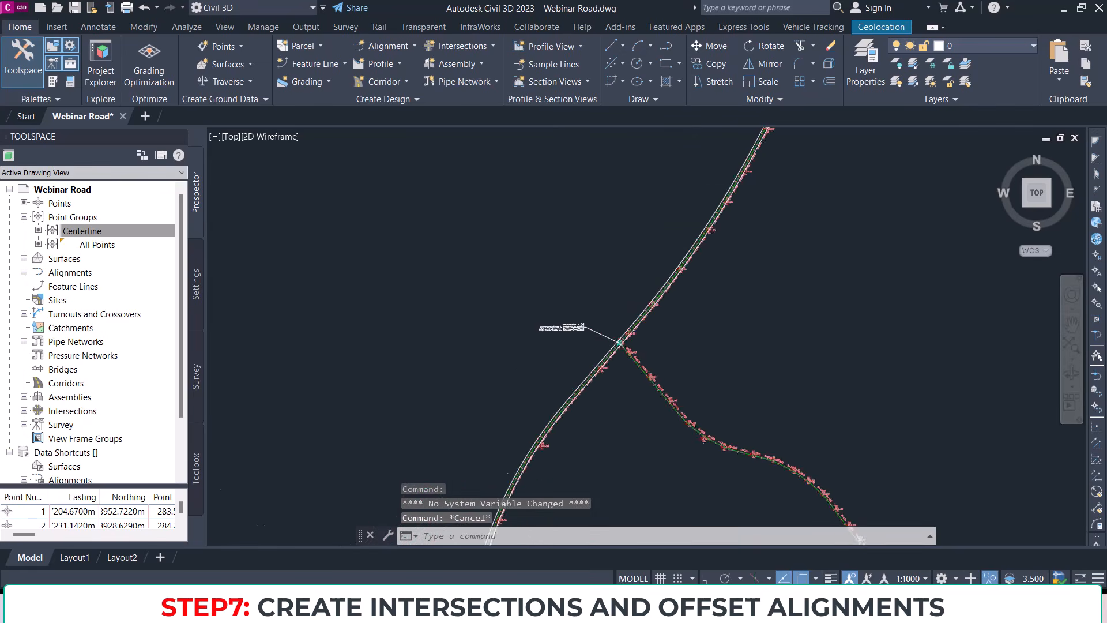
pyautogui.moveTo(667, 247); pyautogui.dragTo(651, 433, button='middle')
pyautogui.moveTo(626, 225); pyautogui.dragTo(628, 438, button='middle')
pyautogui.moveTo(568, 199); pyautogui.dragTo(648, 403, button='middle')
pyautogui.scroll(12, 554, 275)
pyautogui.moveTo(485, 234); pyautogui.dragTo(588, 350, button='middle')
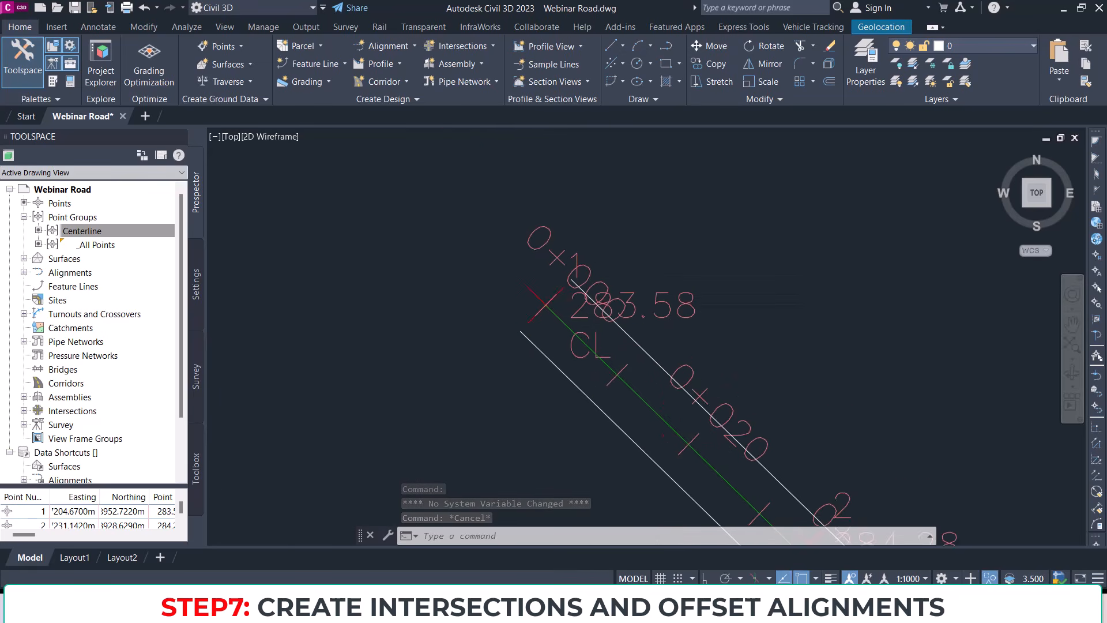
pyautogui.scroll(2, 546, 302)
# Step: Try moving Road 1's start point to the northeast to test how the offsets follow, and undo the move
pyautogui.click(546, 302)
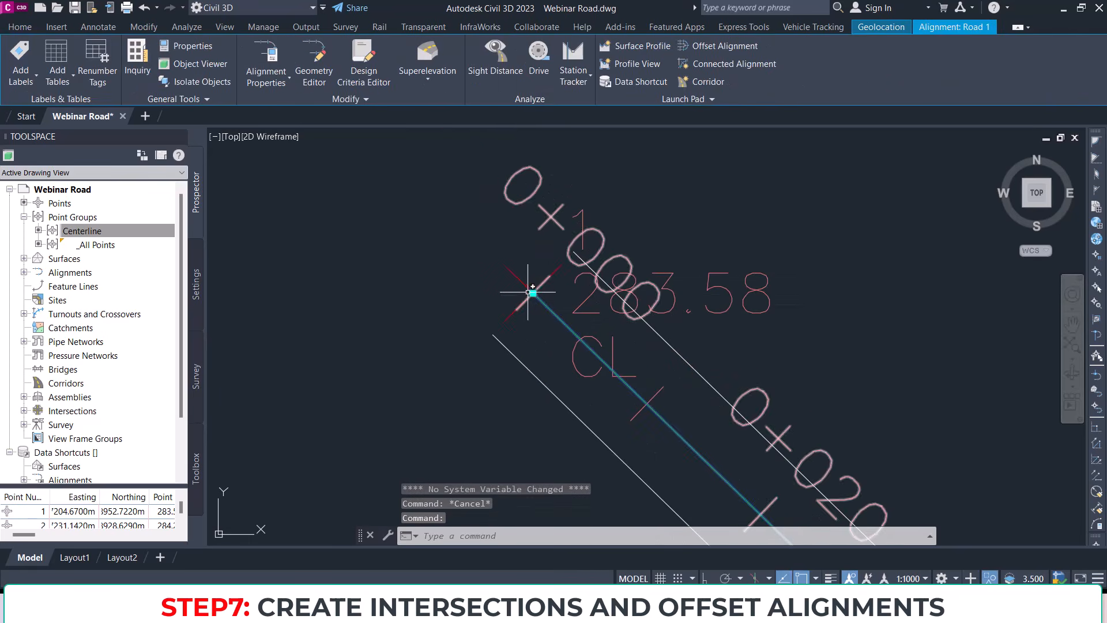
pyautogui.click(533, 293)
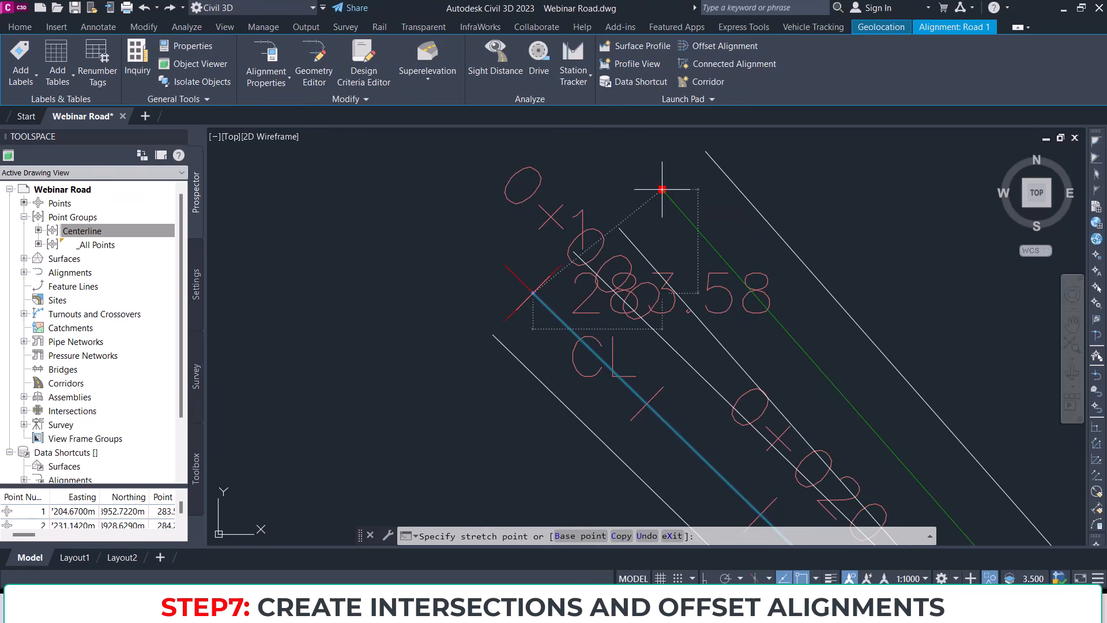
pyautogui.click(662, 189)
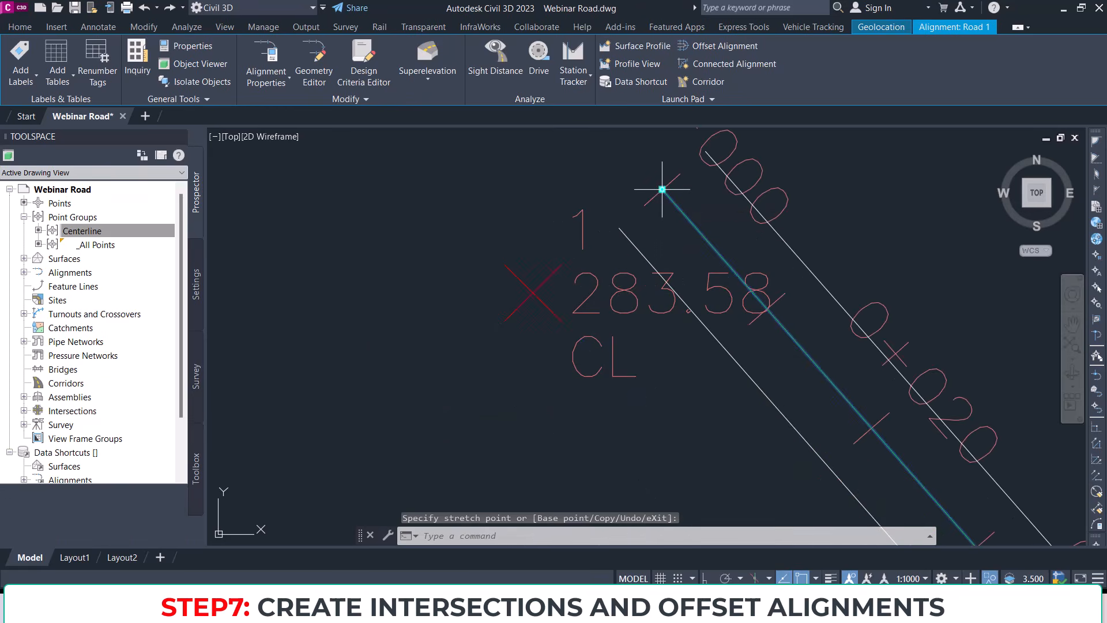
pyautogui.press('Escape')
pyautogui.scroll(-3, 672, 247)
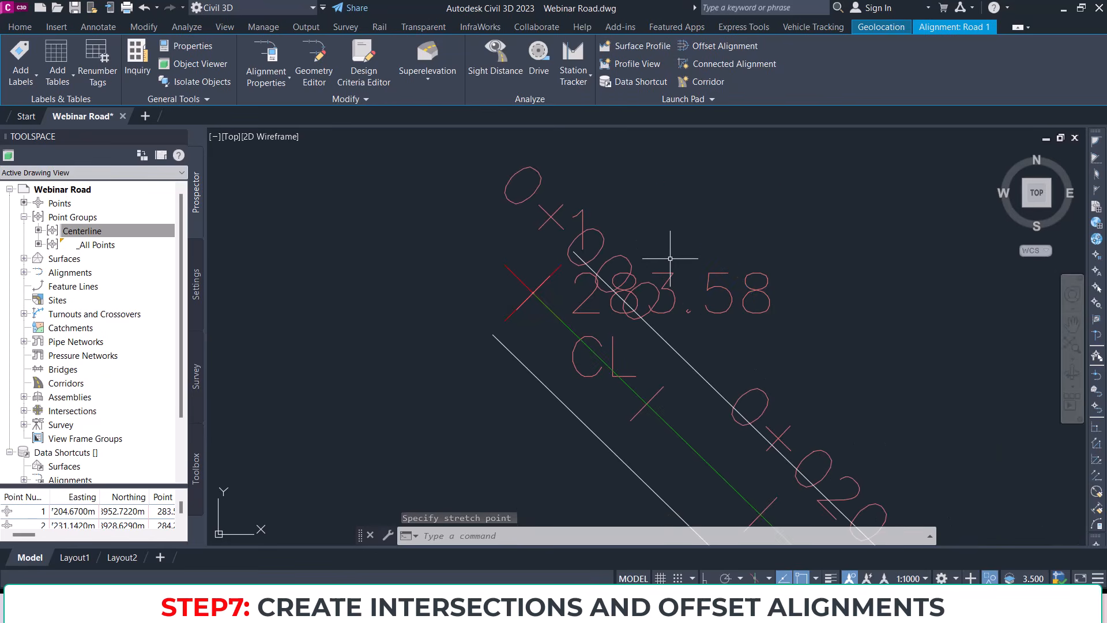
pyautogui.hotkey('ctrl', 'z')
# Step: Follow Road 1 and its offset alignments from the start back to the junction with Road 2
pyautogui.scroll(-10, 616, 205)
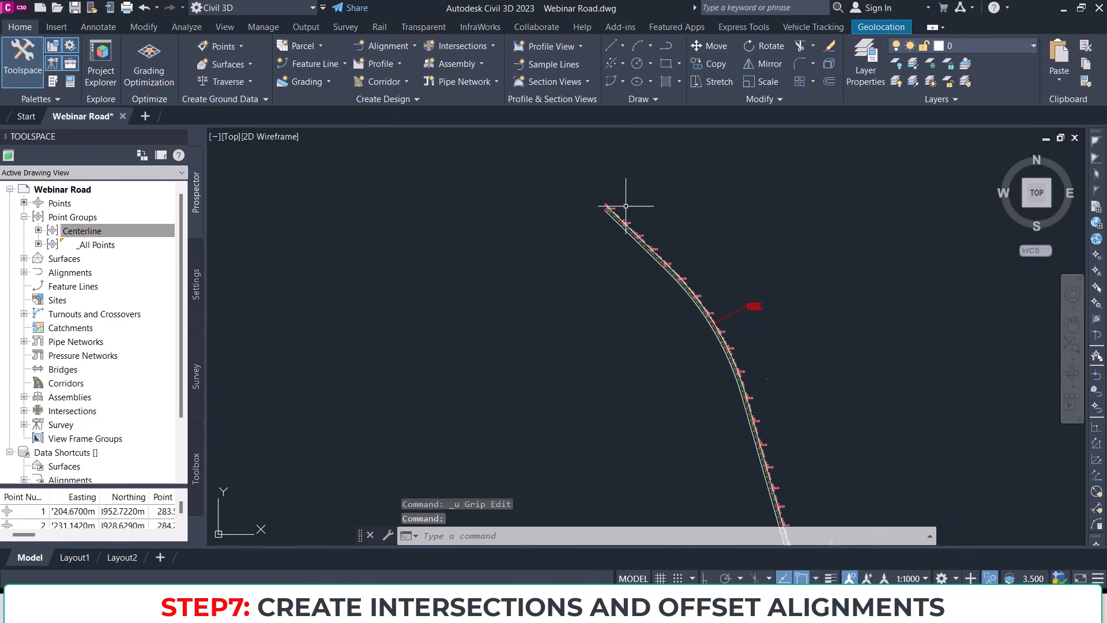
pyautogui.moveTo(717, 367); pyautogui.dragTo(658, 167, button='middle')
pyautogui.scroll(3, 692, 305)
pyautogui.moveTo(738, 447); pyautogui.dragTo(649, 151, button='middle')
pyautogui.moveTo(552, 428); pyautogui.dragTo(629, 264, button='middle')
pyautogui.scroll(5, 630, 323)
pyautogui.scroll(4, 638, 154)
pyautogui.moveTo(632, 181); pyautogui.dragTo(619, 280, button='middle')
pyautogui.scroll(6, 592, 324)
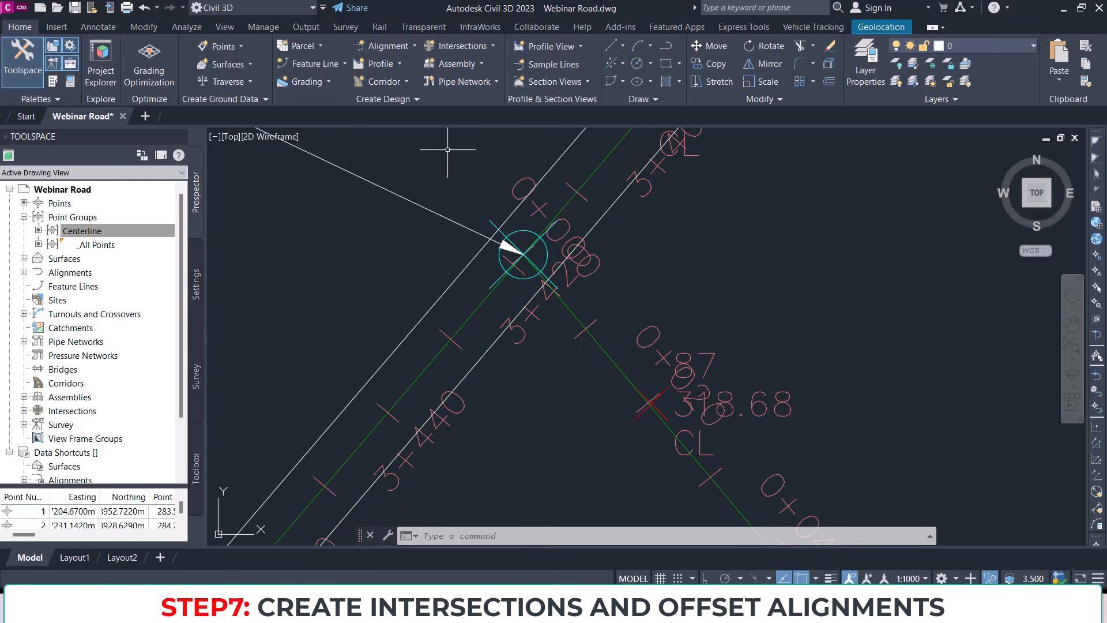
pyautogui.click(392, 45)
pyautogui.click(431, 306)
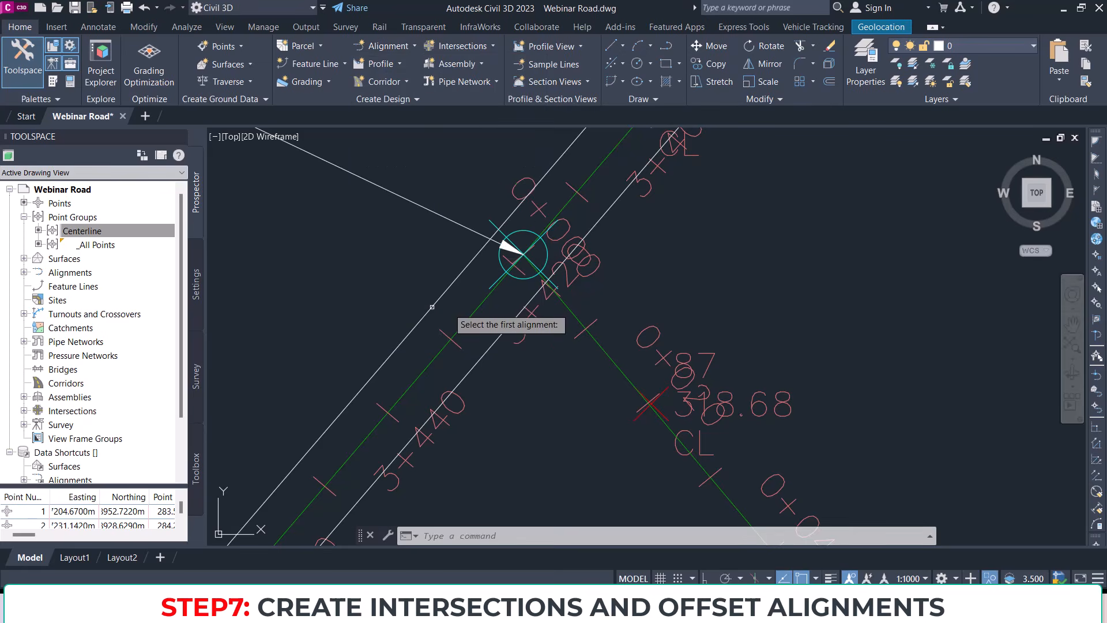
pyautogui.click(602, 352)
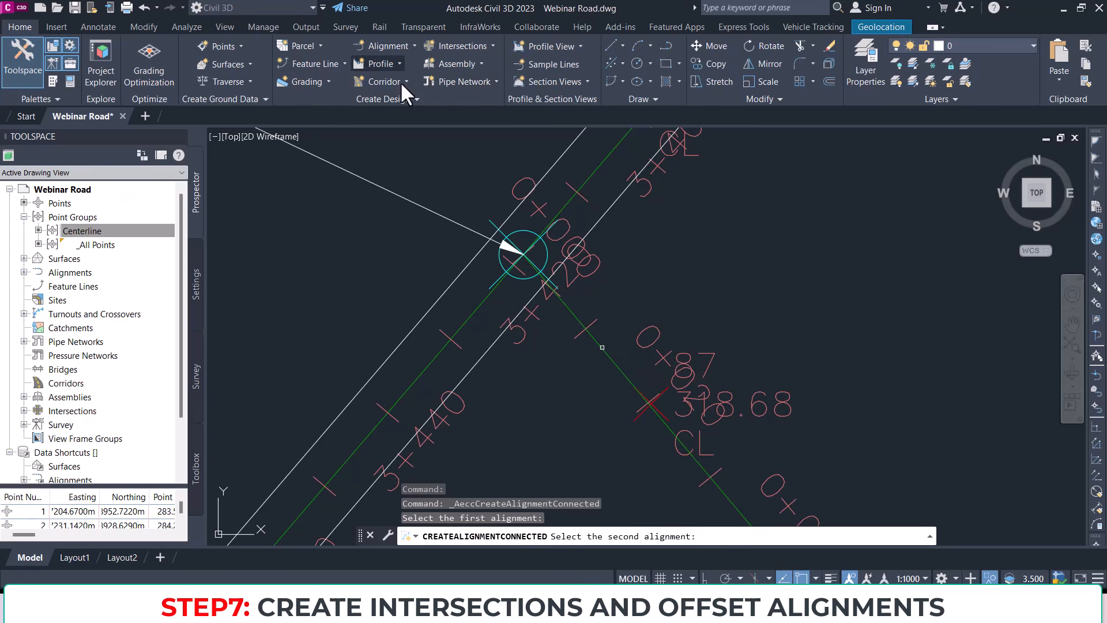
# Step: Create offset alignments 3.650 m on each side of Road 2, with profiles from the Road 2 Design Profile at a -2.50% cross slope
pyautogui.click(400, 46)
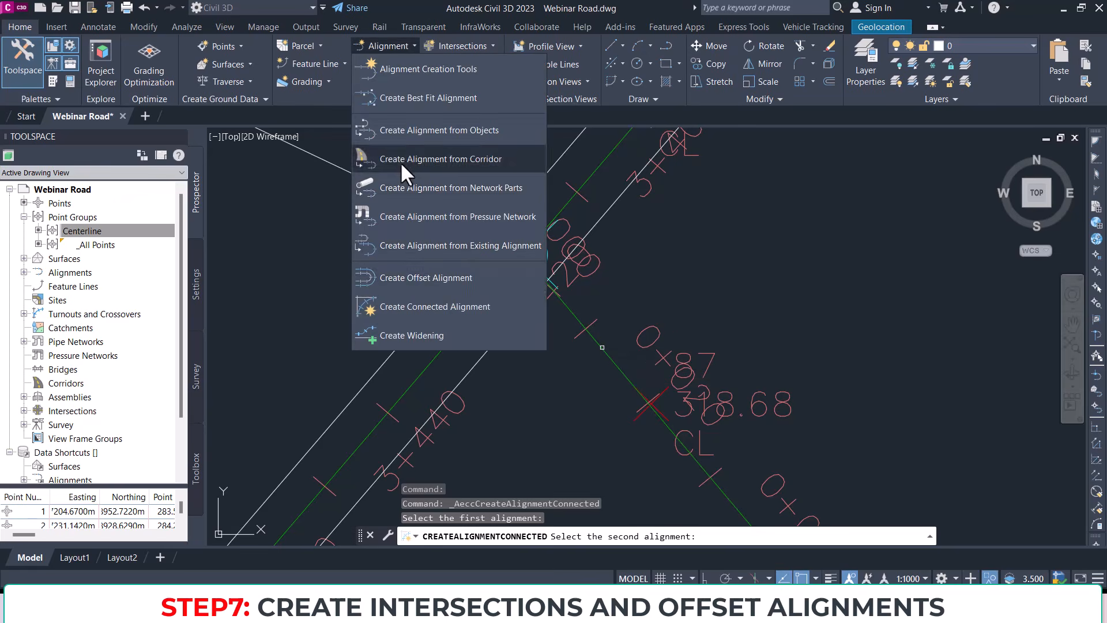
pyautogui.click(424, 280)
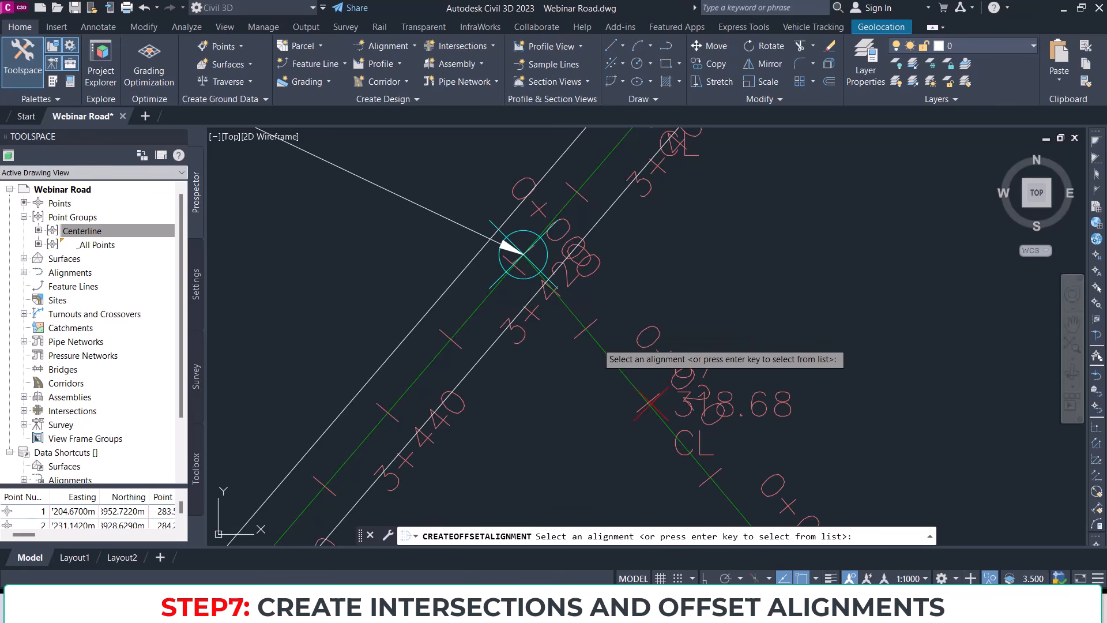
pyautogui.click(523, 254)
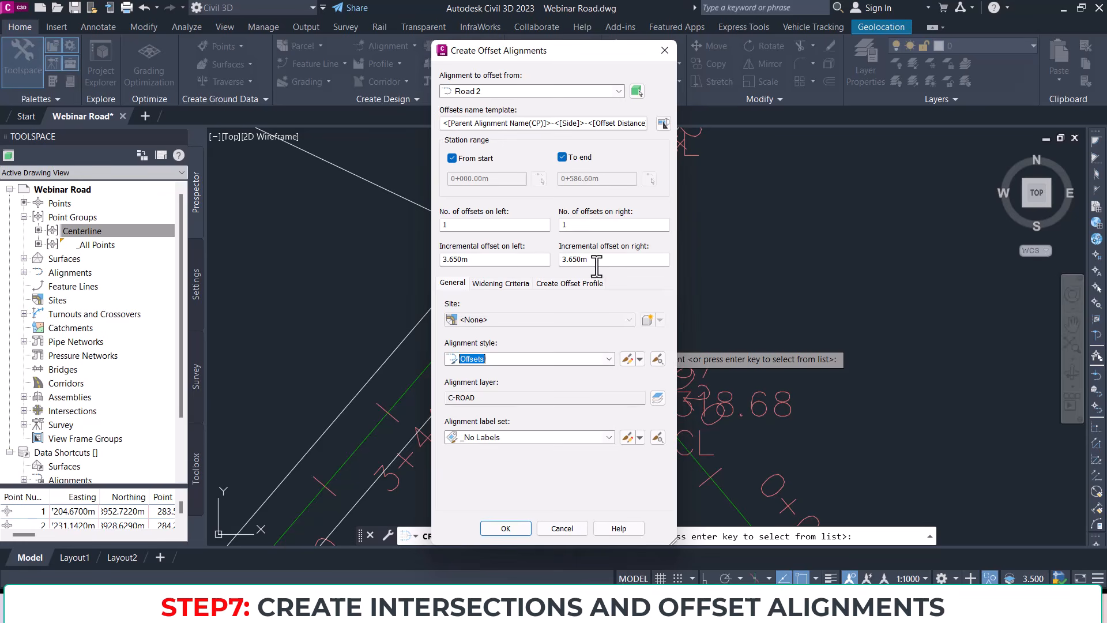
pyautogui.click(500, 288)
pyautogui.click(570, 286)
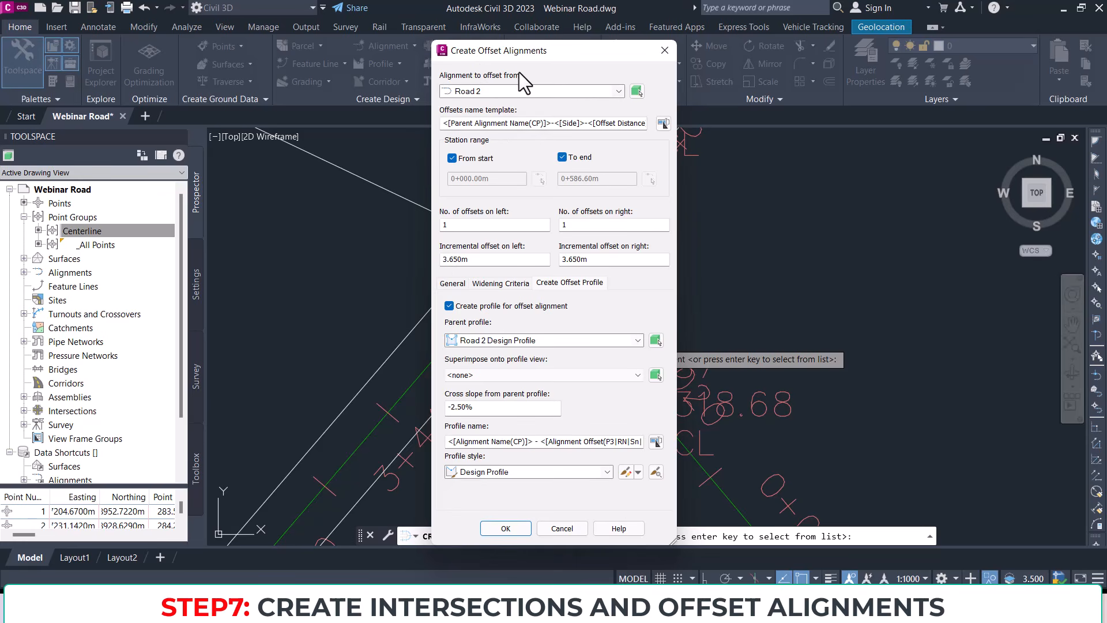
pyautogui.moveTo(520, 52)
pyautogui.mouseDown()
pyautogui.moveTo(521, 69)
pyautogui.moveTo(518, 48)
pyautogui.mouseUp()
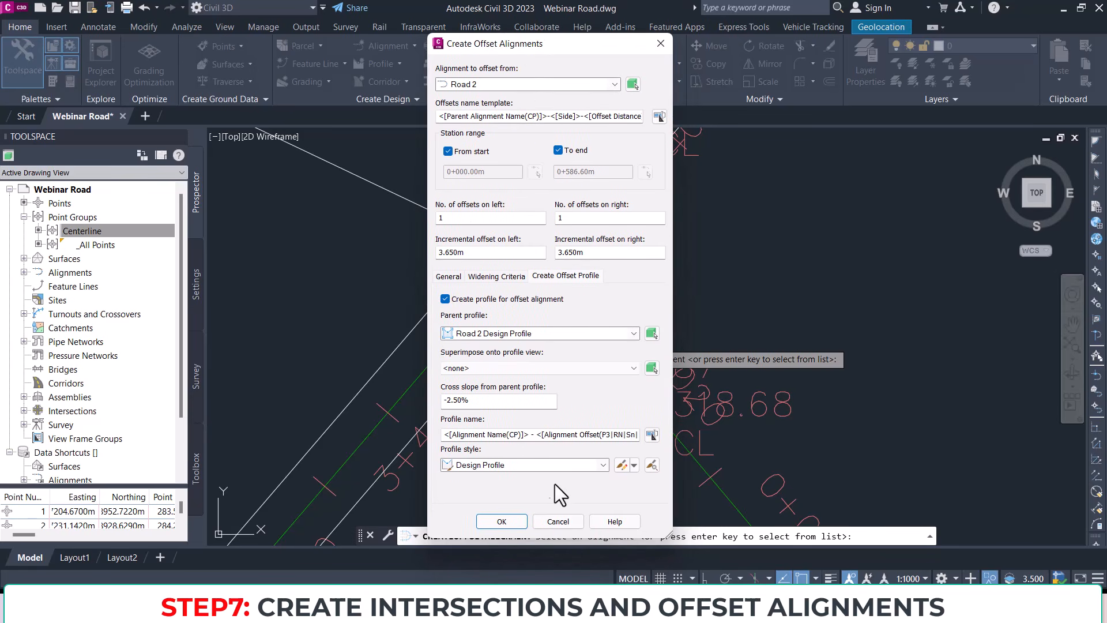
pyautogui.click(502, 521)
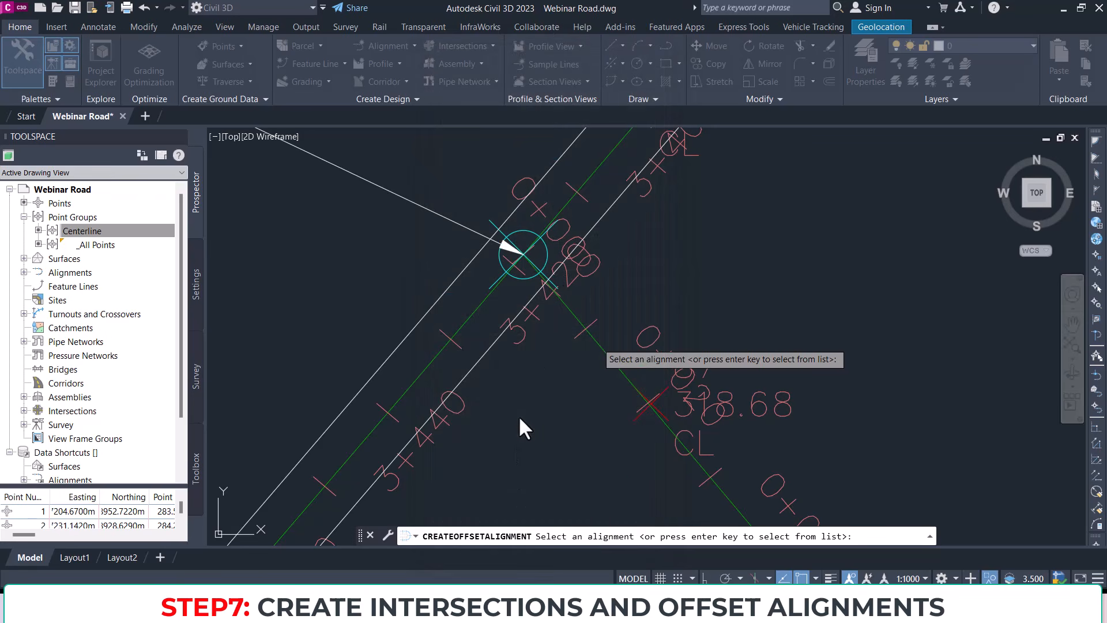
pyautogui.click(599, 257)
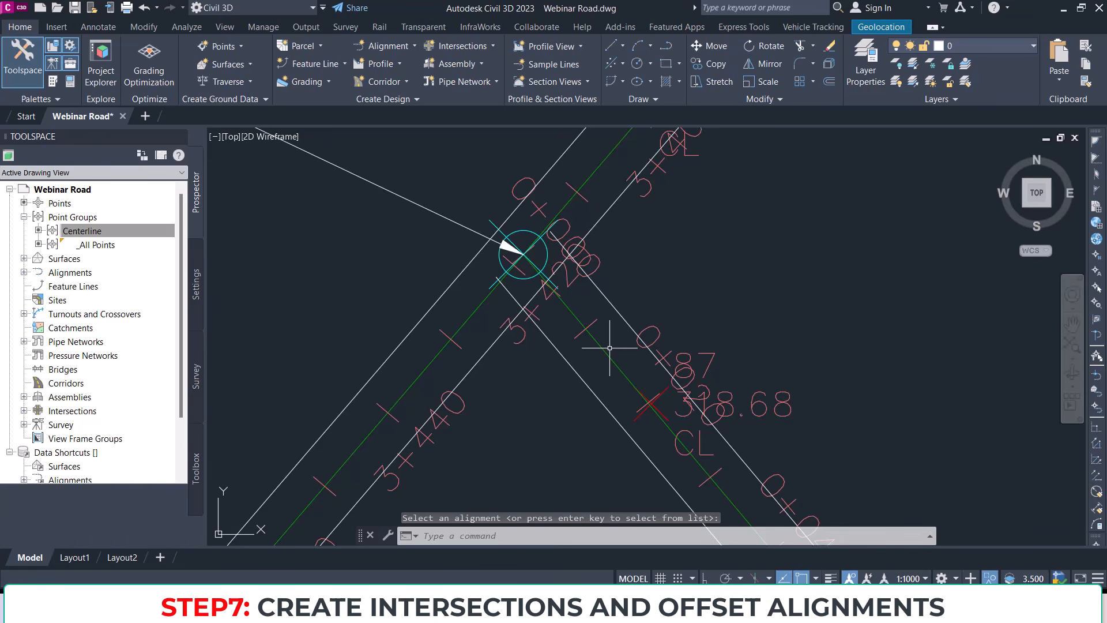
# Step: Start a connected alignment from Road 2's left offset to Road 1's left offset, locating it in the corner east of the junction
pyautogui.scroll(-4, 655, 345)
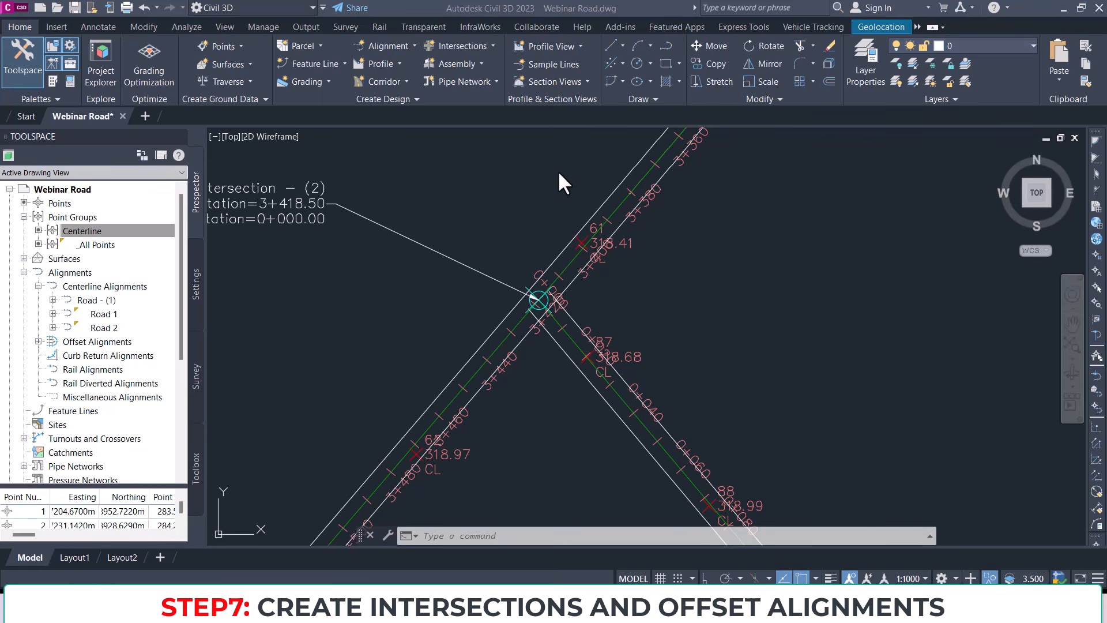
pyautogui.scroll(4, 587, 293)
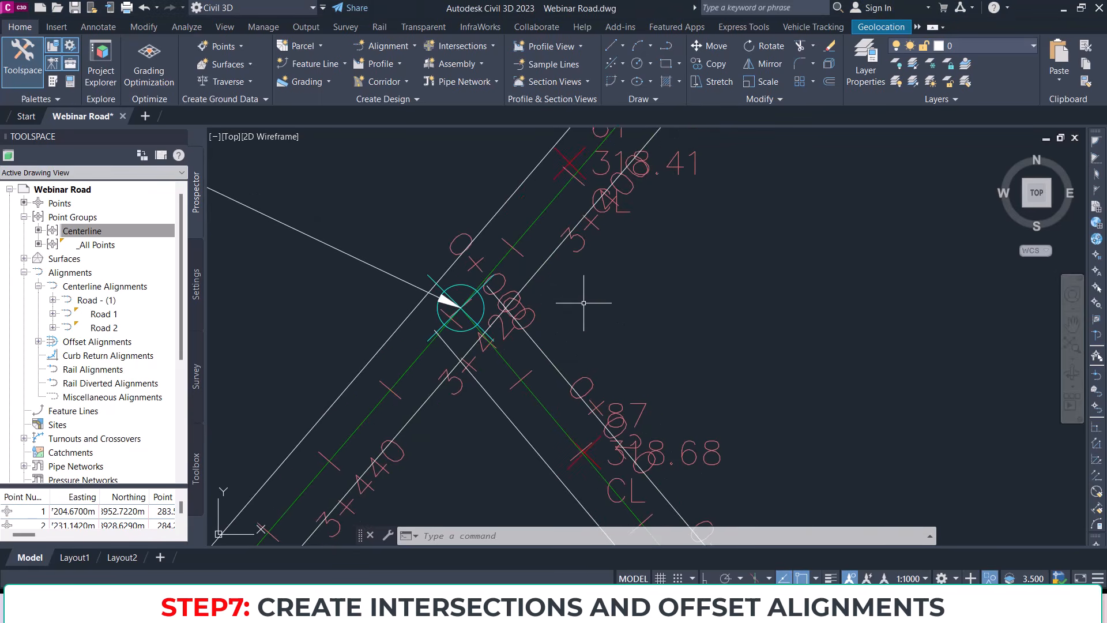
pyautogui.moveTo(565, 323)
pyautogui.mouseDown(button='middle')
pyautogui.moveTo(617, 302)
pyautogui.moveTo(594, 341)
pyautogui.mouseUp(button='middle')
pyautogui.scroll(-2, 617, 301)
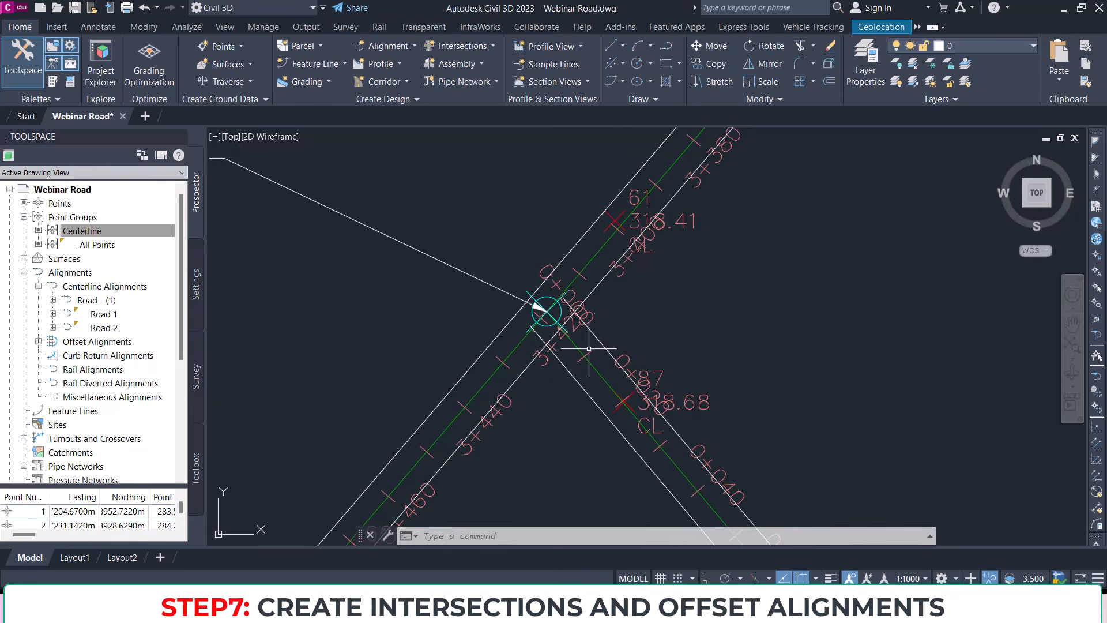
pyautogui.scroll(2, 584, 339)
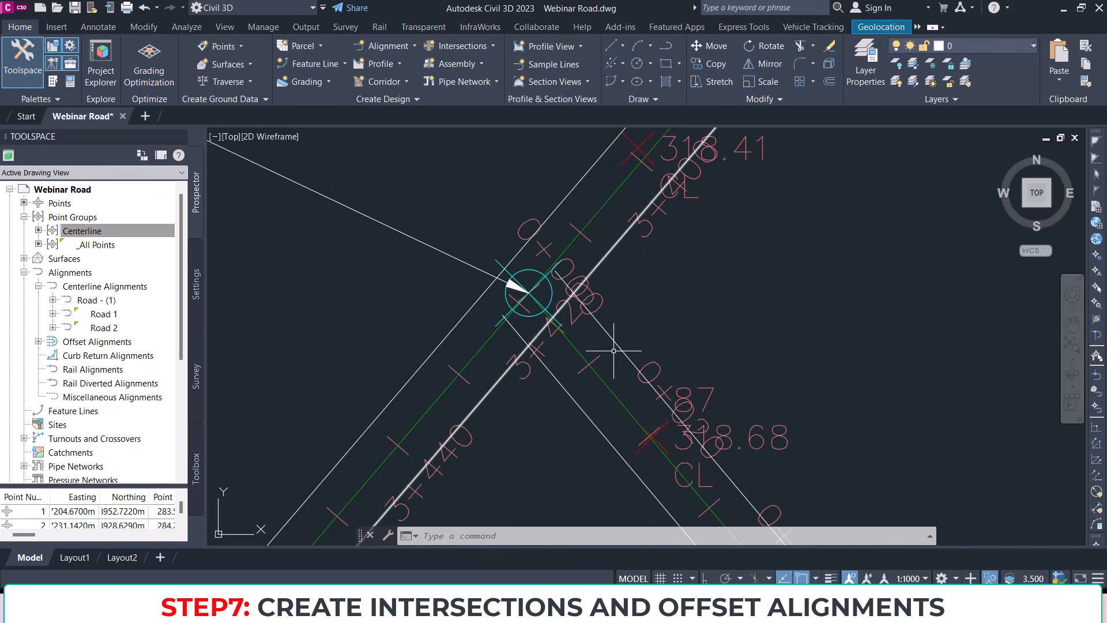
pyautogui.scroll(2, 602, 352)
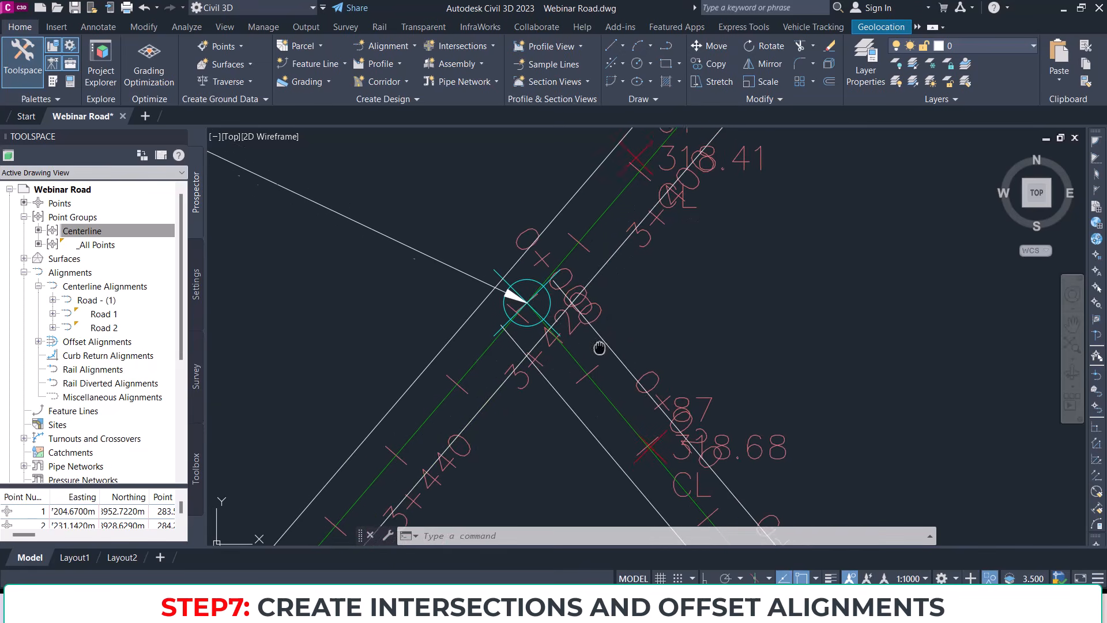
pyautogui.moveTo(607, 391)
pyautogui.mouseDown(button='middle')
pyautogui.moveTo(573, 395)
pyautogui.moveTo(575, 443)
pyautogui.mouseUp(button='middle')
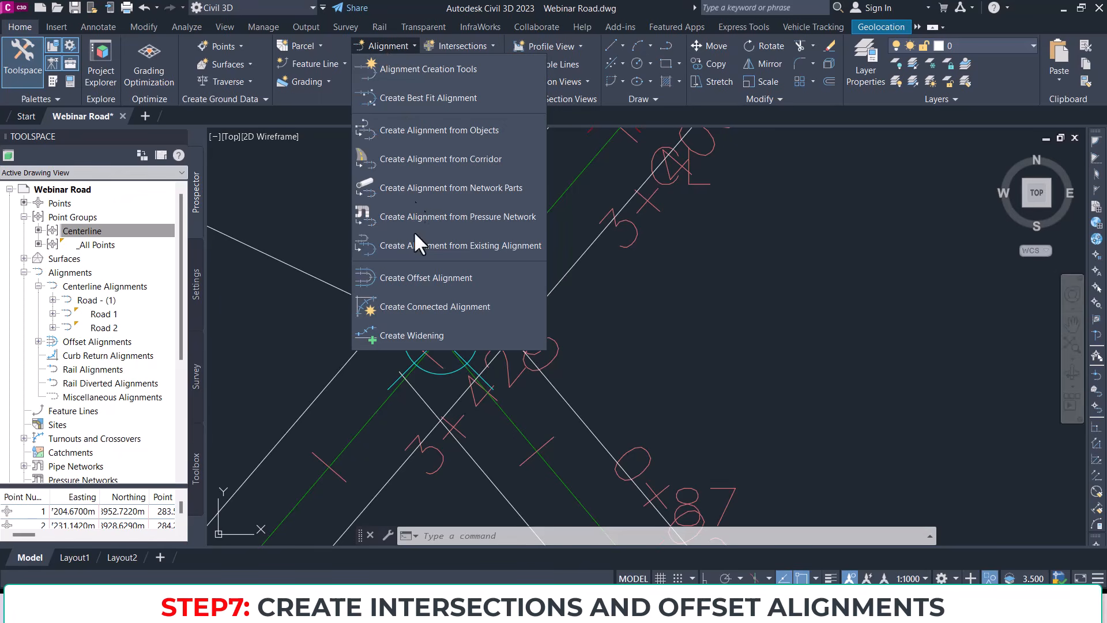
pyautogui.click(422, 314)
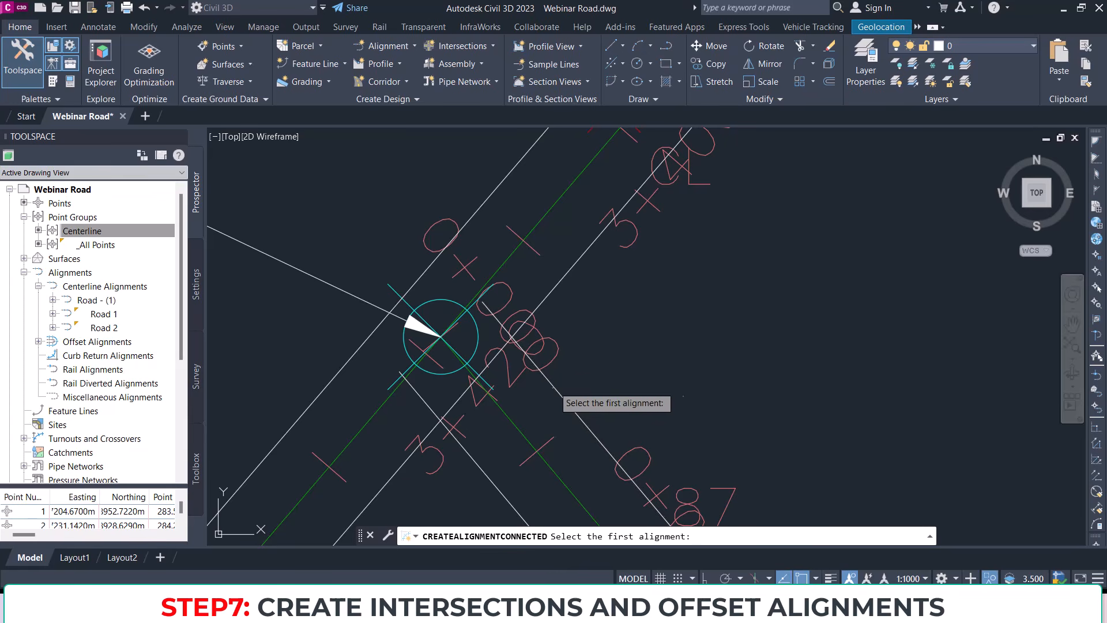
pyautogui.click(554, 388)
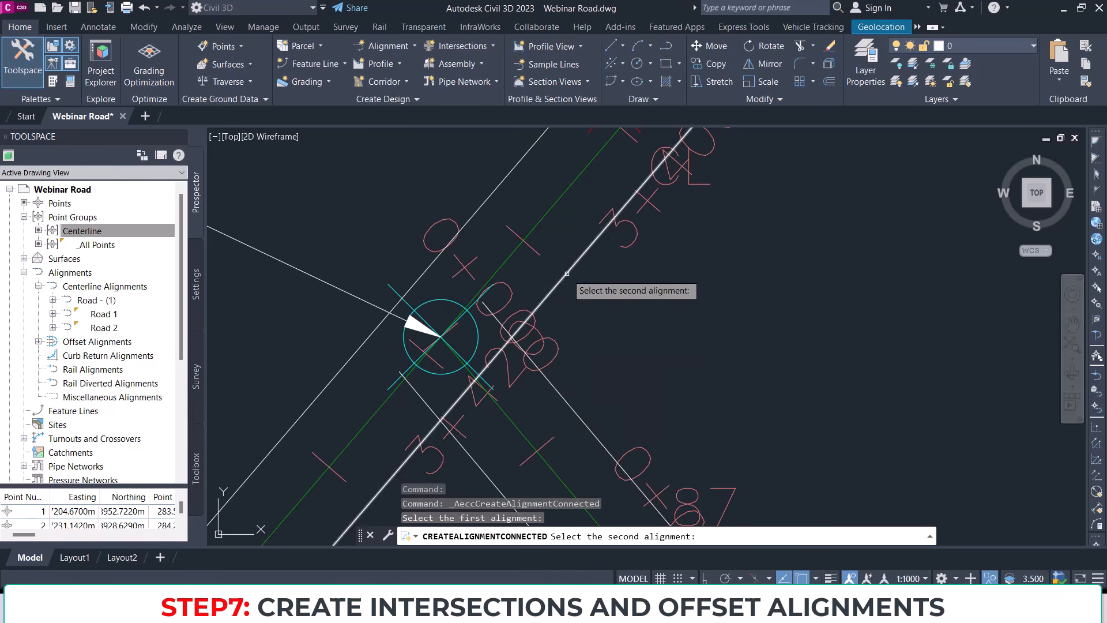
pyautogui.click(567, 273)
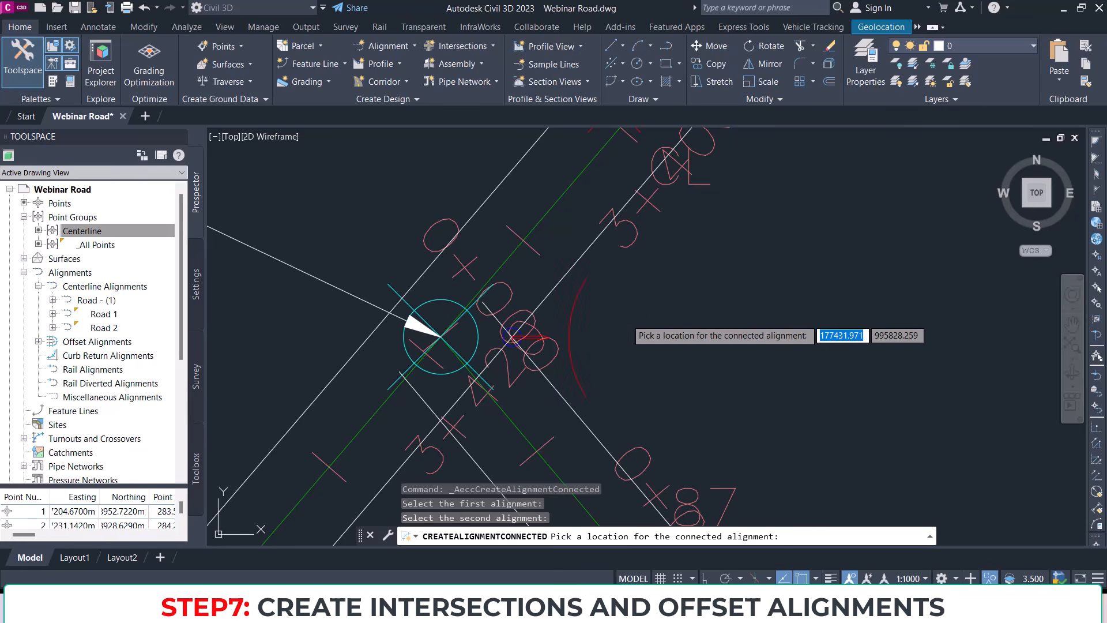
pyautogui.click(610, 322)
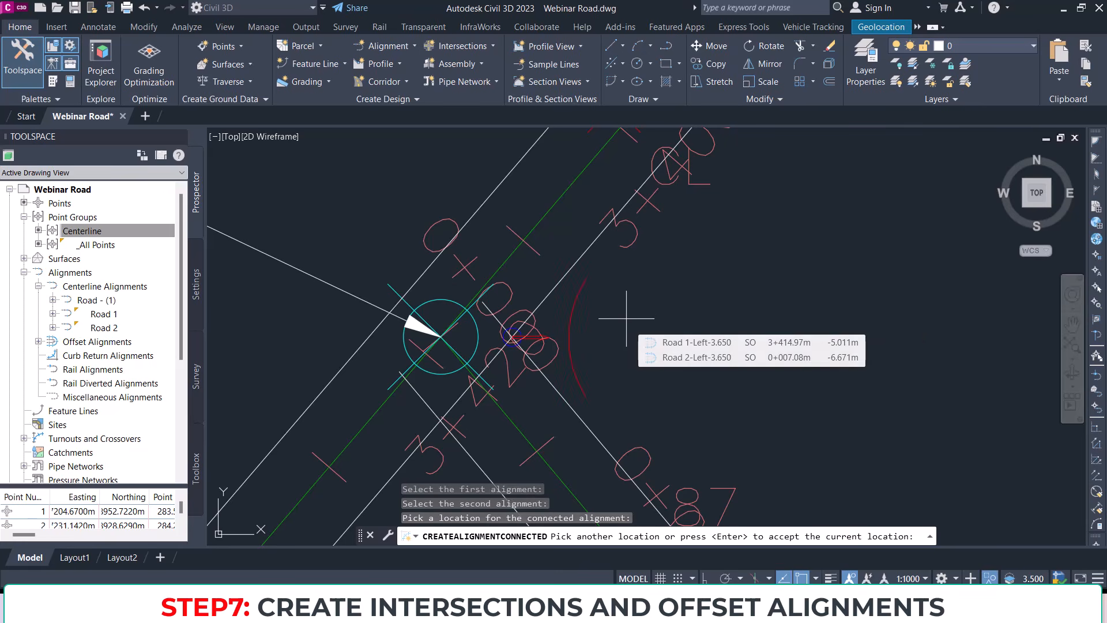
pyautogui.press('Return')
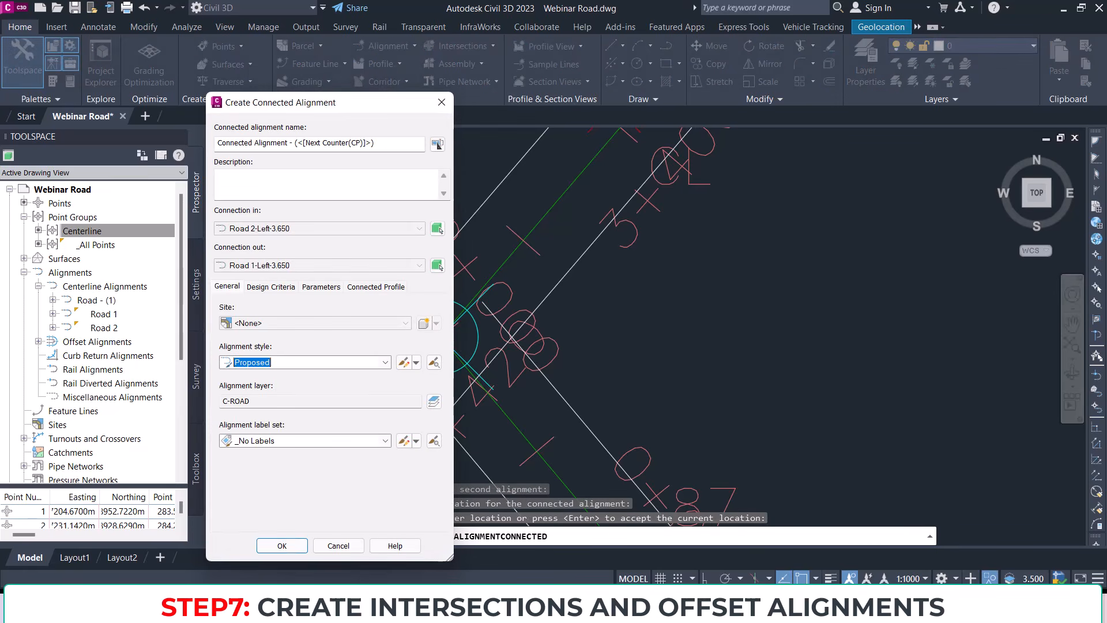
# Step: Name the connected alignment Left Curb Return and keep its label set at _No Labels
pyautogui.moveTo(393, 110); pyautogui.dragTo(695, 43)
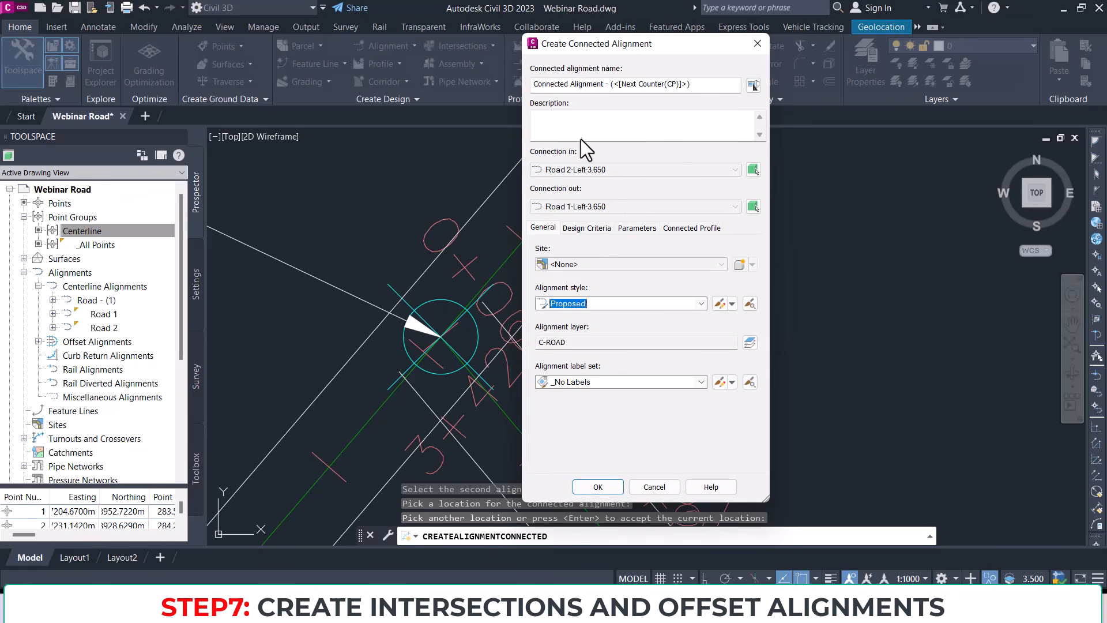
pyautogui.click(570, 84)
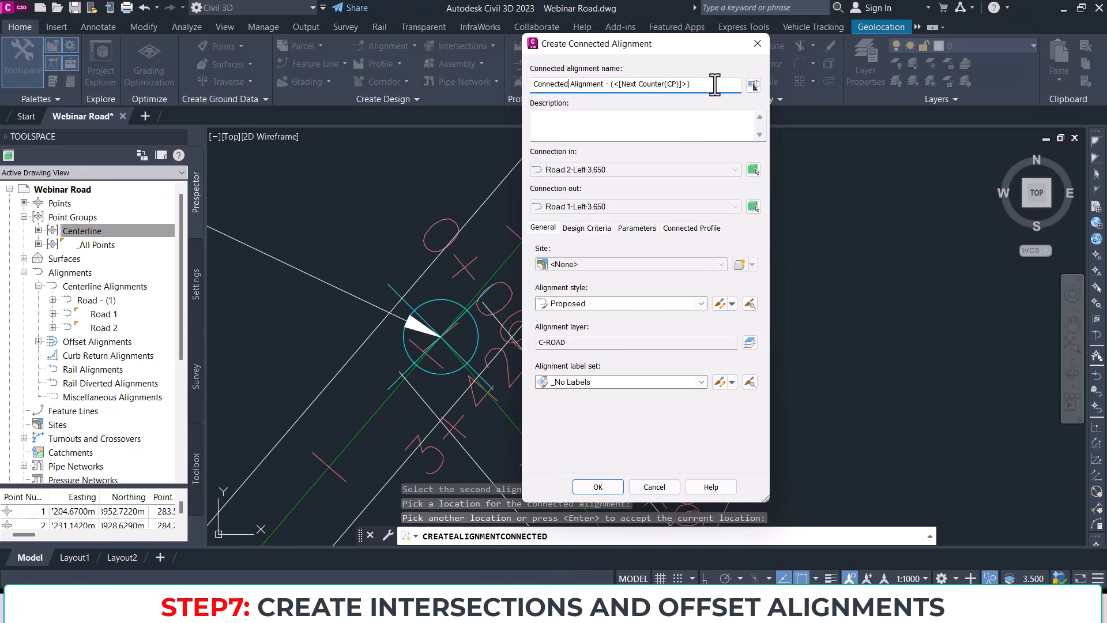
pyautogui.moveTo(715, 85); pyautogui.dragTo(511, 87)
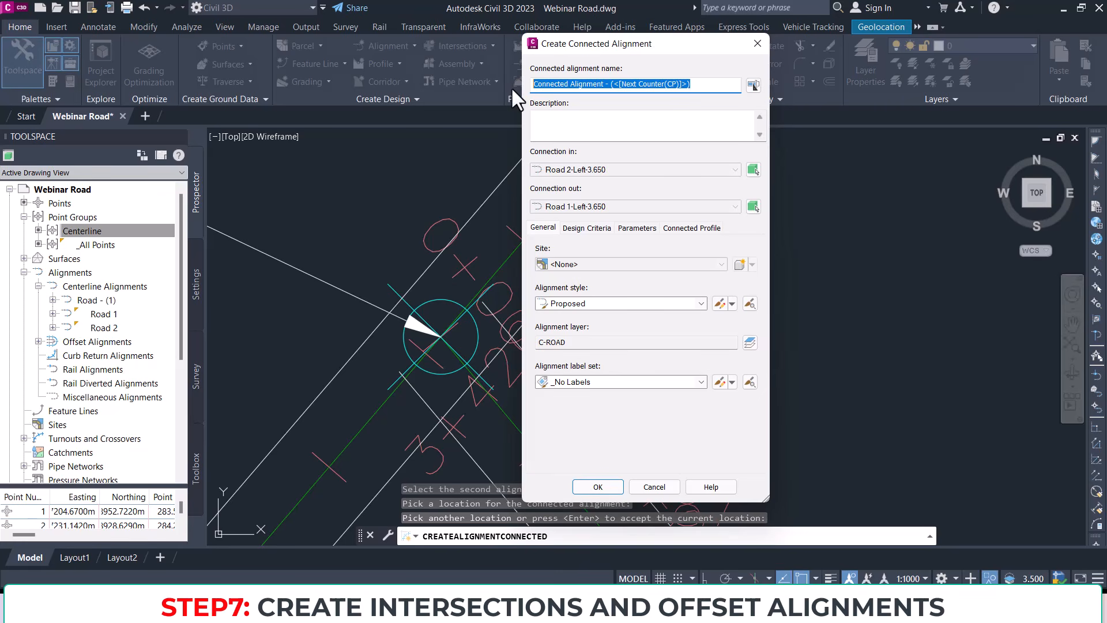
pyautogui.write('Lef')
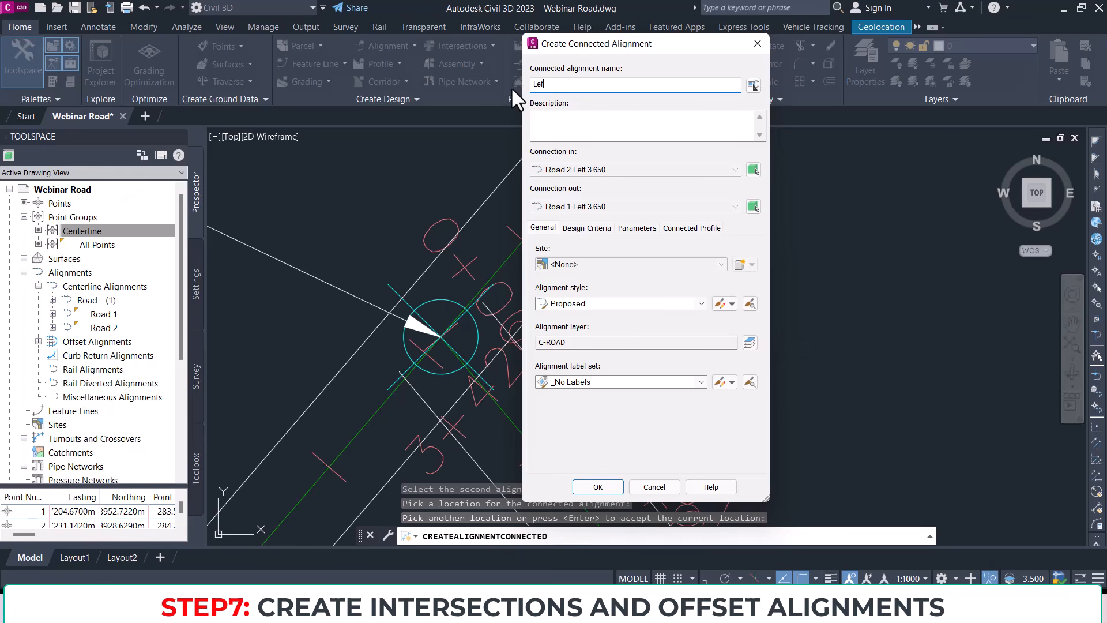
pyautogui.write('t Curb Return')
pyautogui.click(577, 114)
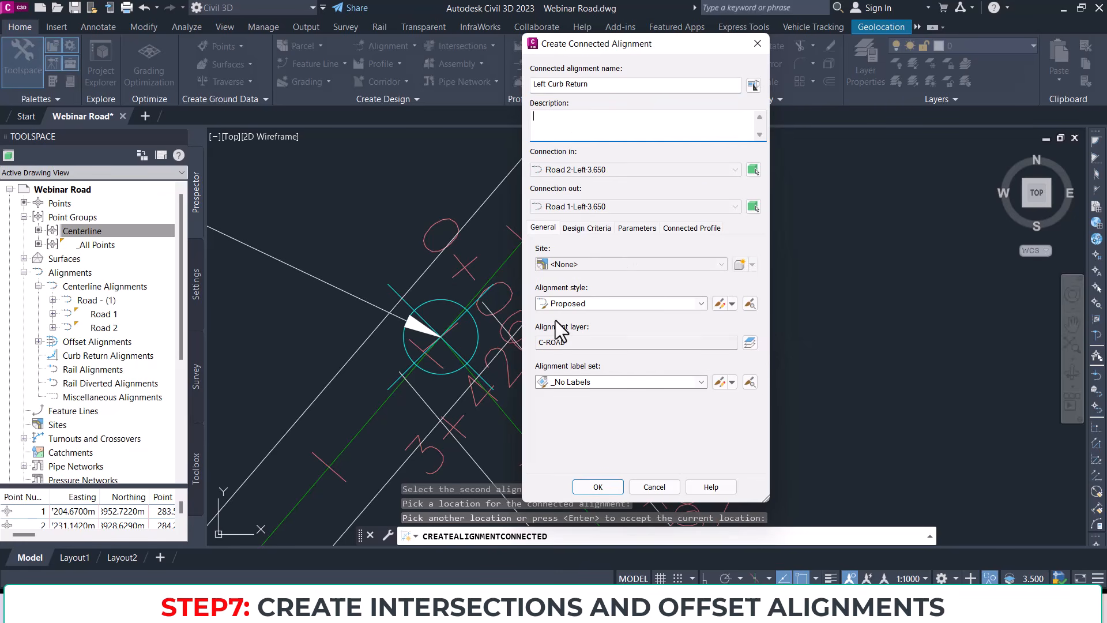
pyautogui.click(544, 232)
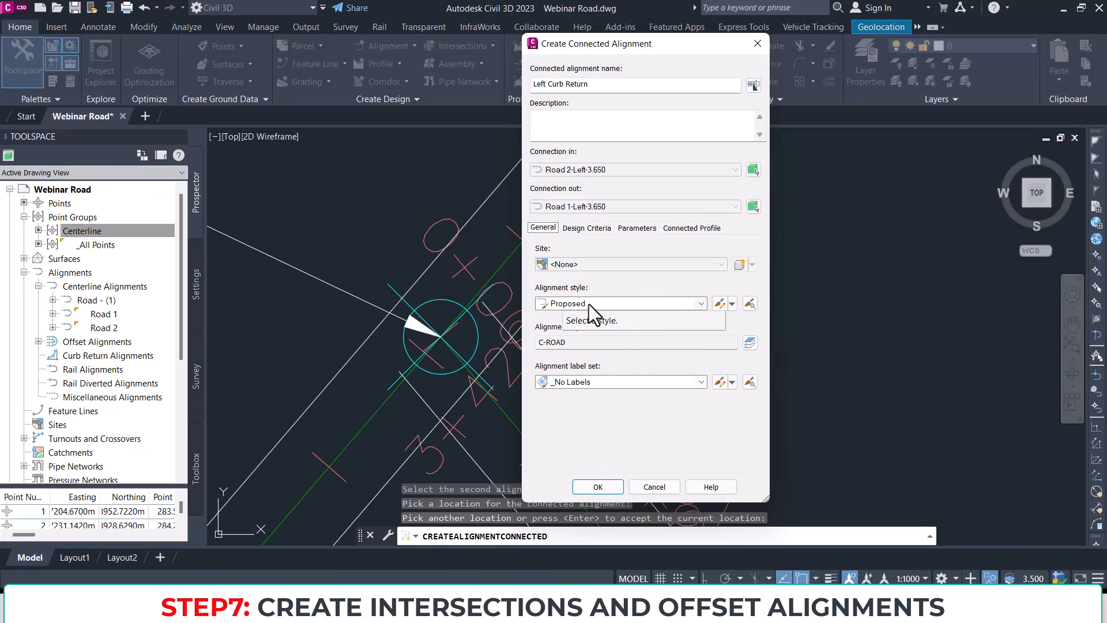
pyautogui.click(584, 382)
pyautogui.click(579, 391)
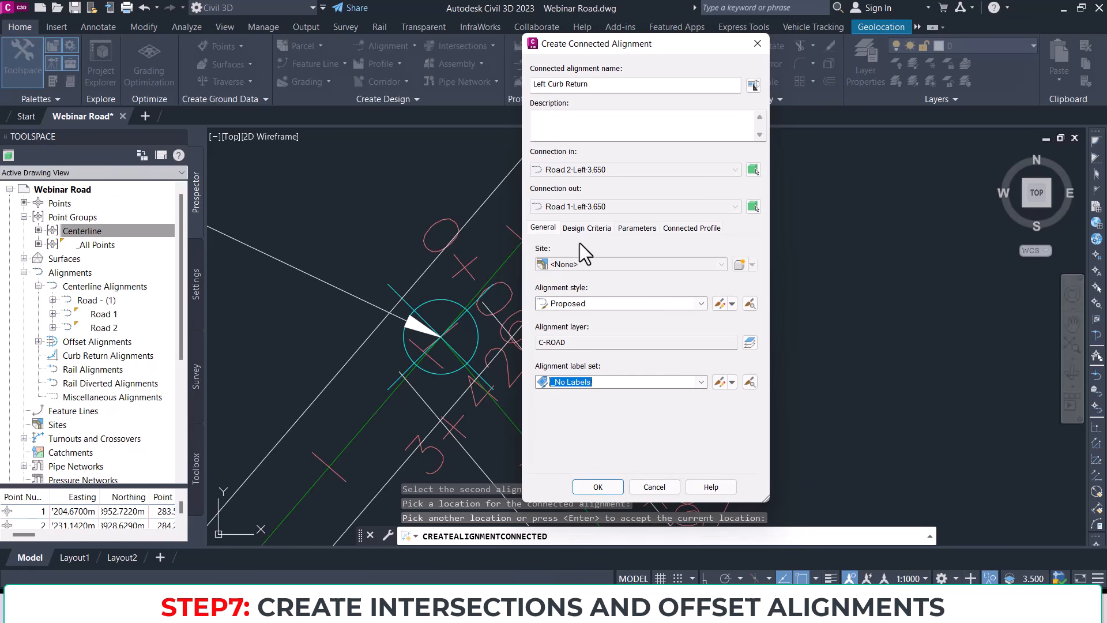
# Step: Review the design criteria of the connected alignment and set its curve radius to 15 m
pyautogui.click(587, 230)
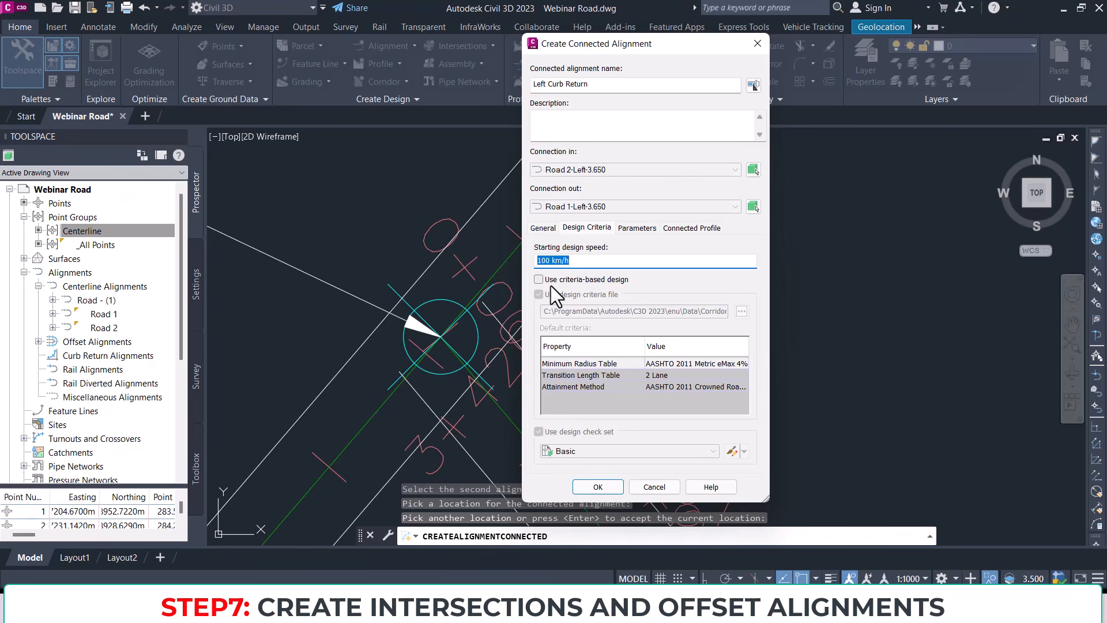
pyautogui.moveTo(576, 47); pyautogui.dragTo(732, 54)
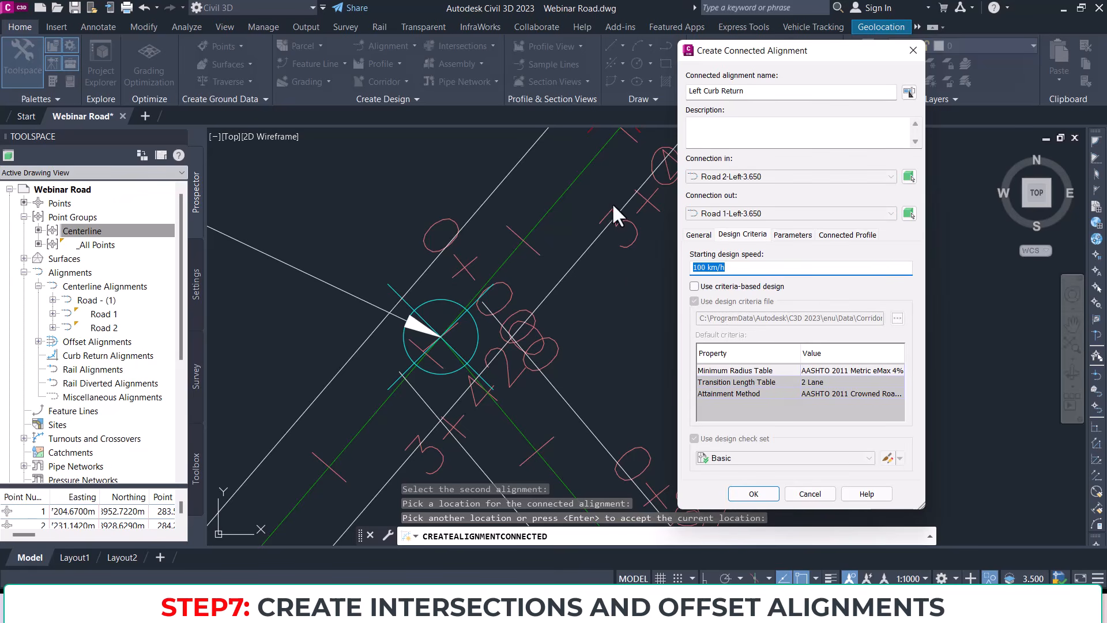
pyautogui.moveTo(726, 53); pyautogui.dragTo(713, 54)
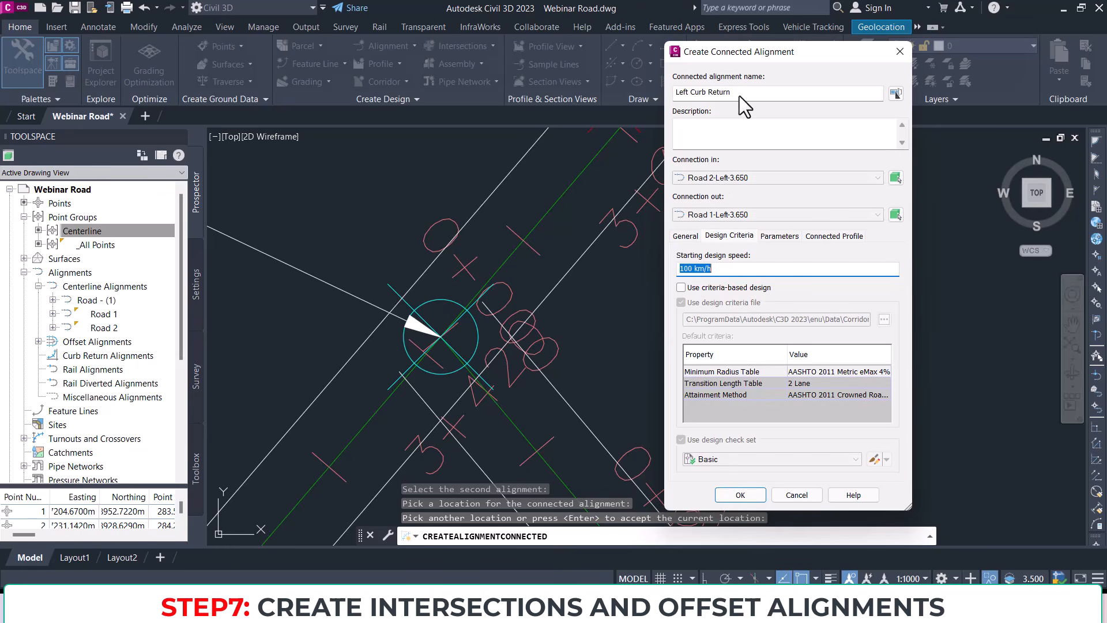
pyautogui.moveTo(748, 54); pyautogui.dragTo(678, 49)
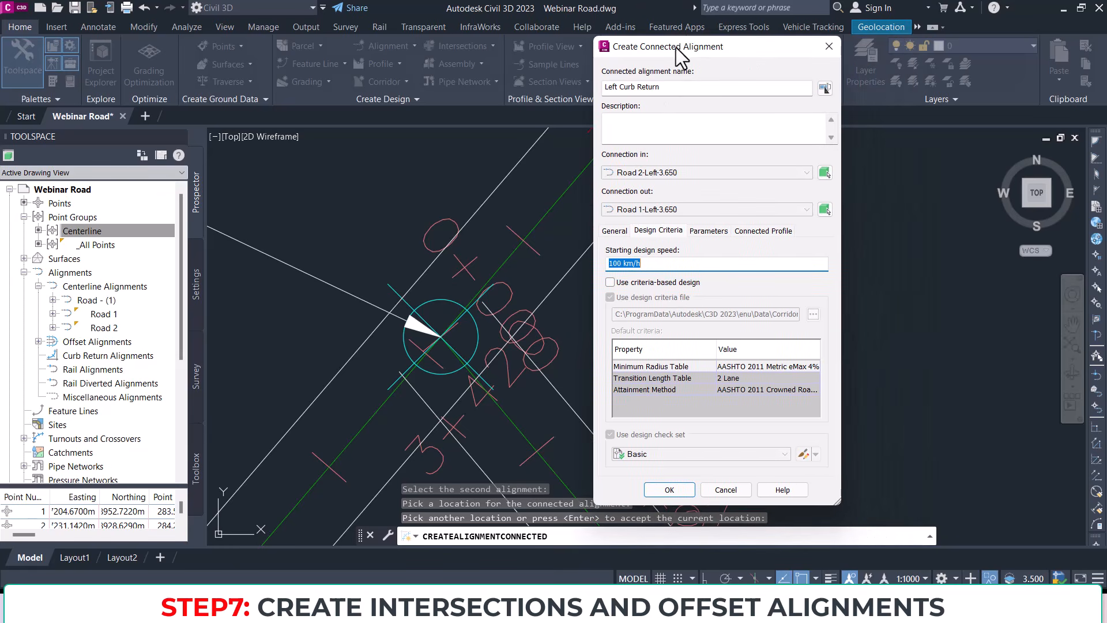
pyautogui.click(708, 231)
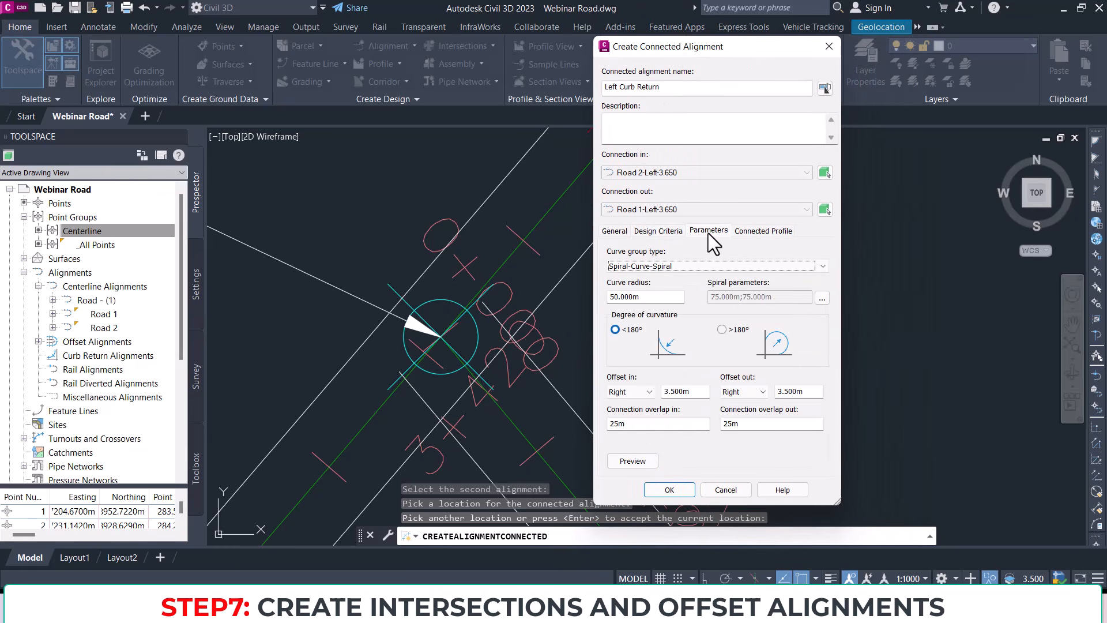
pyautogui.doubleClick(662, 298)
pyautogui.write('15')
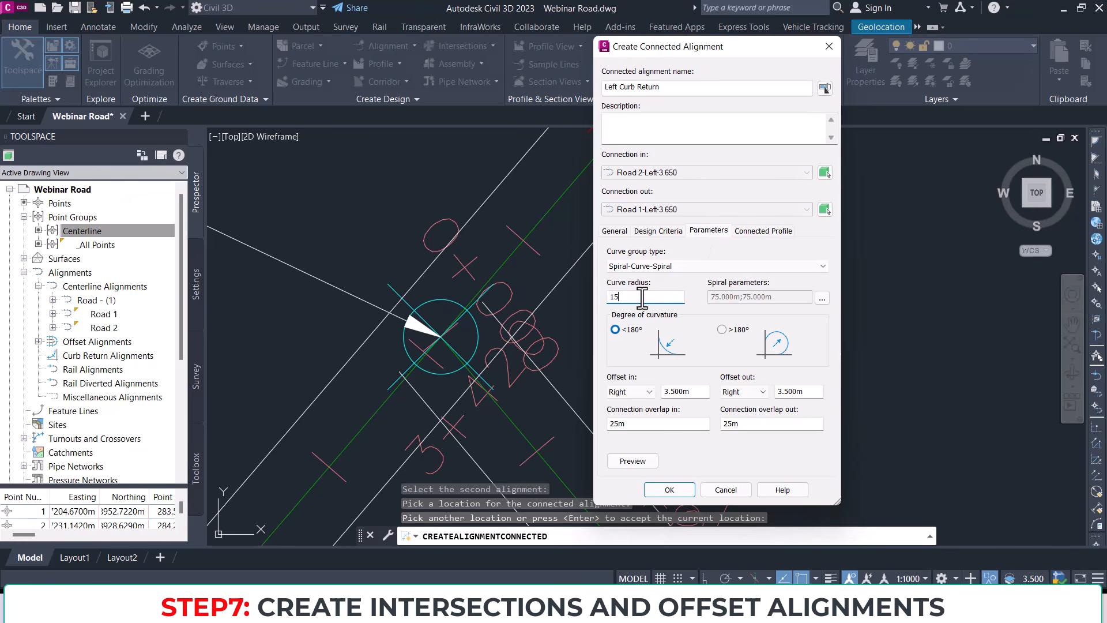
# Step: Set both the offset in and the offset out of the connected alignment to 0 m
pyautogui.moveTo(681, 53); pyautogui.dragTo(798, 44)
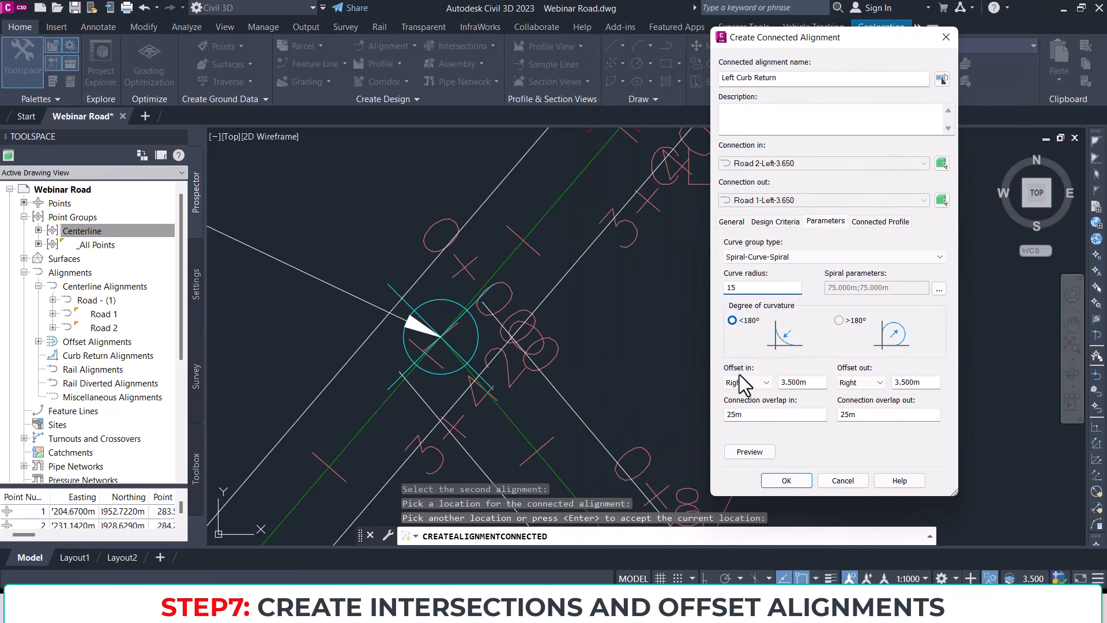
pyautogui.click(794, 382)
pyautogui.moveTo(819, 382); pyautogui.dragTo(768, 382)
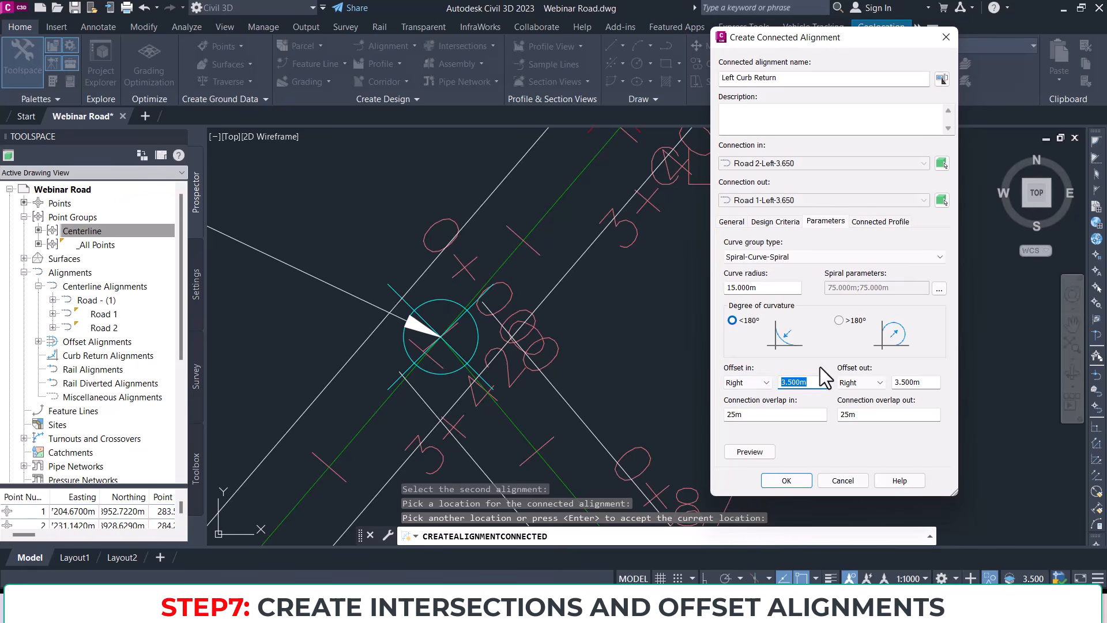
pyautogui.write('0')
pyautogui.moveTo(932, 383); pyautogui.dragTo(887, 382)
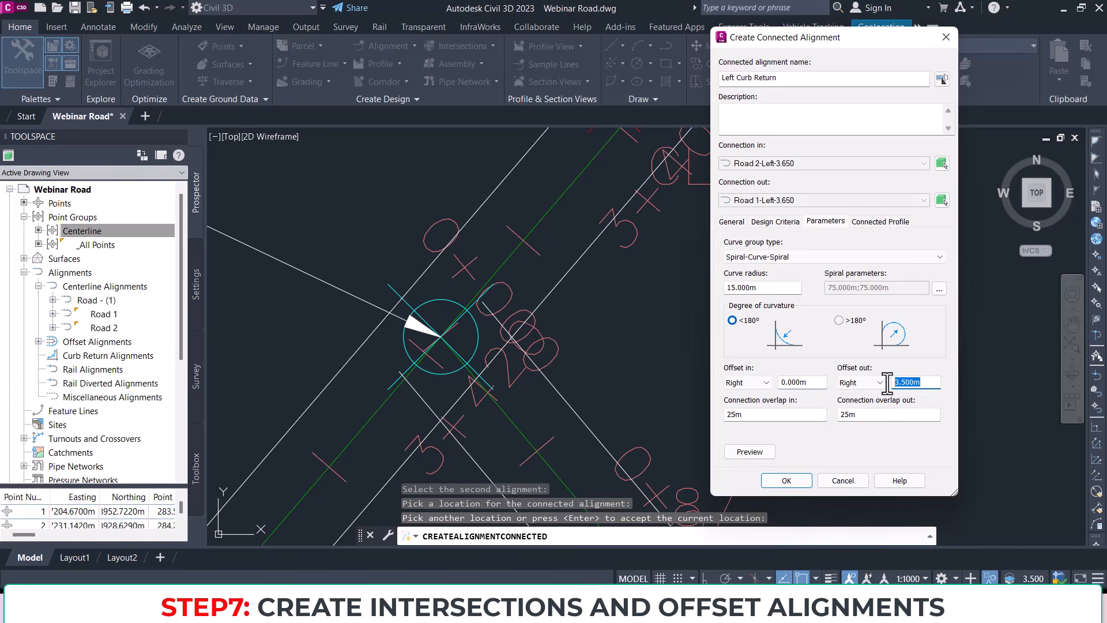
pyautogui.write('0')
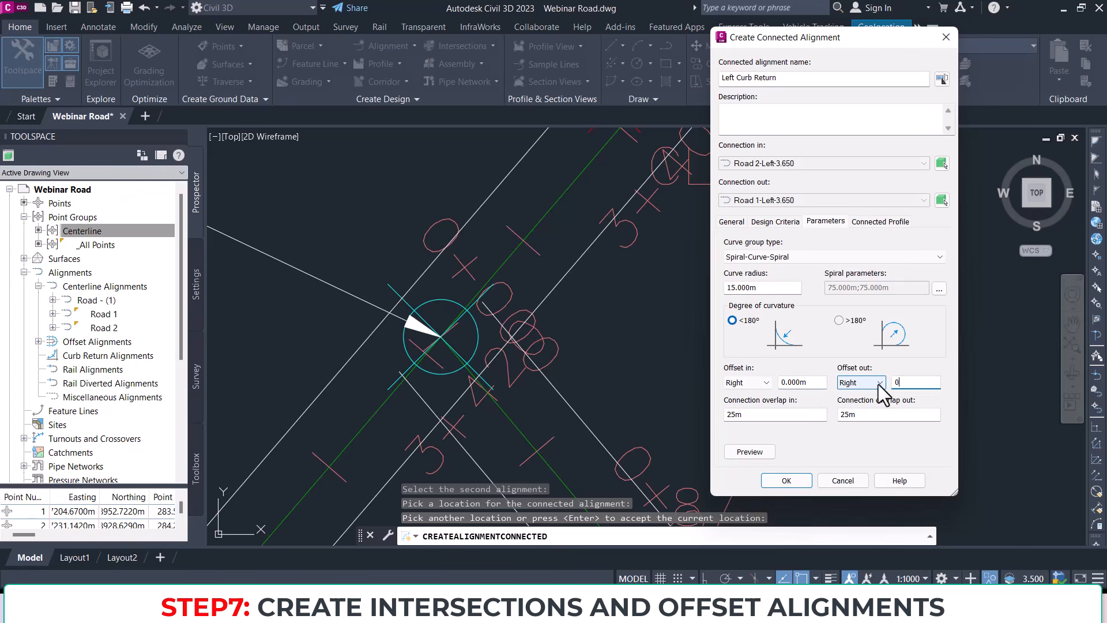
# Step: Change the curve group type to Circular Fillet and preview the connected alignment in the drawing
pyautogui.click(756, 453)
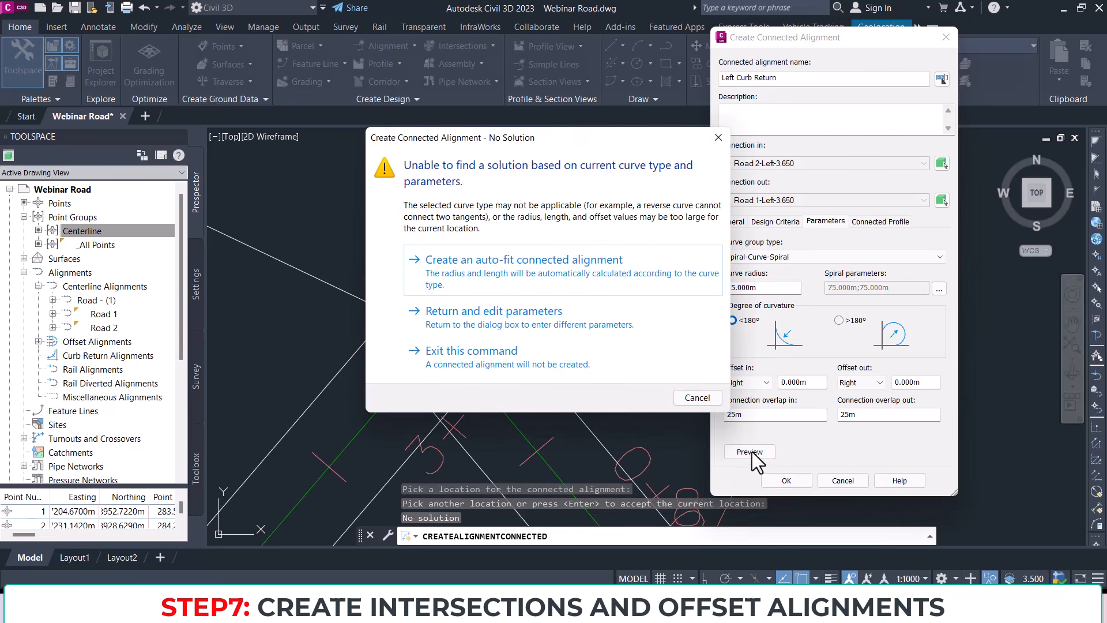
pyautogui.click(718, 137)
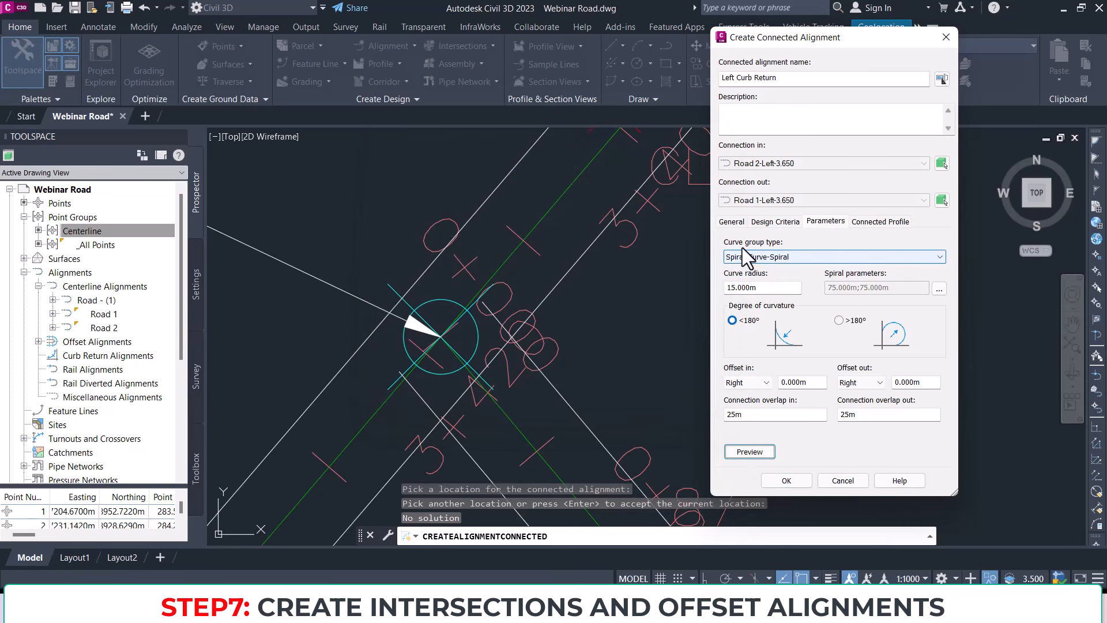
pyautogui.click(759, 258)
pyautogui.click(749, 269)
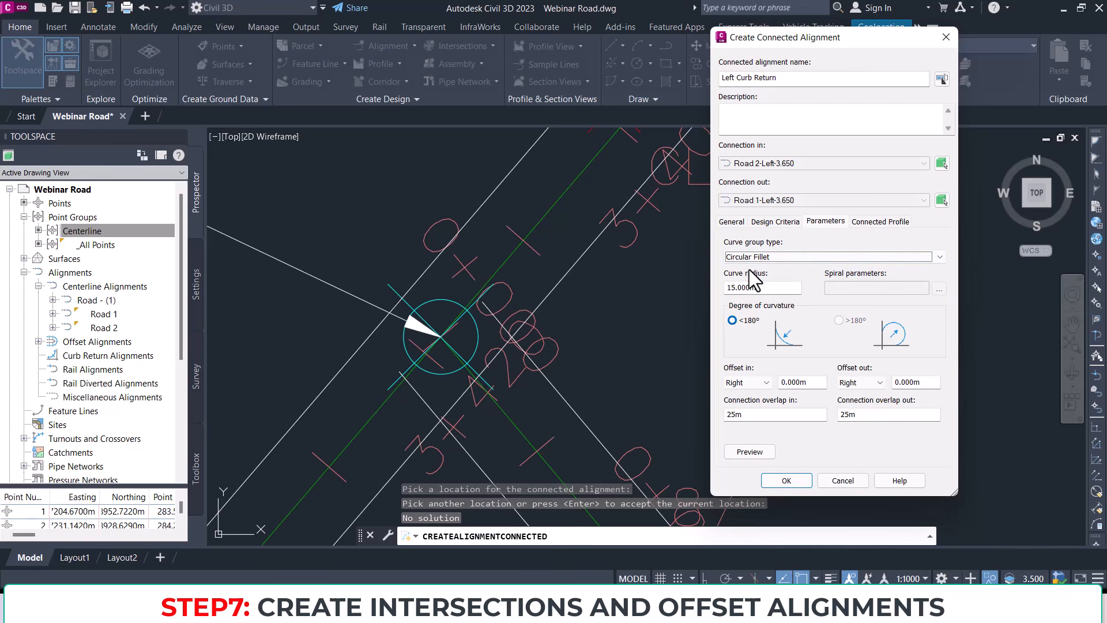
pyautogui.click(746, 257)
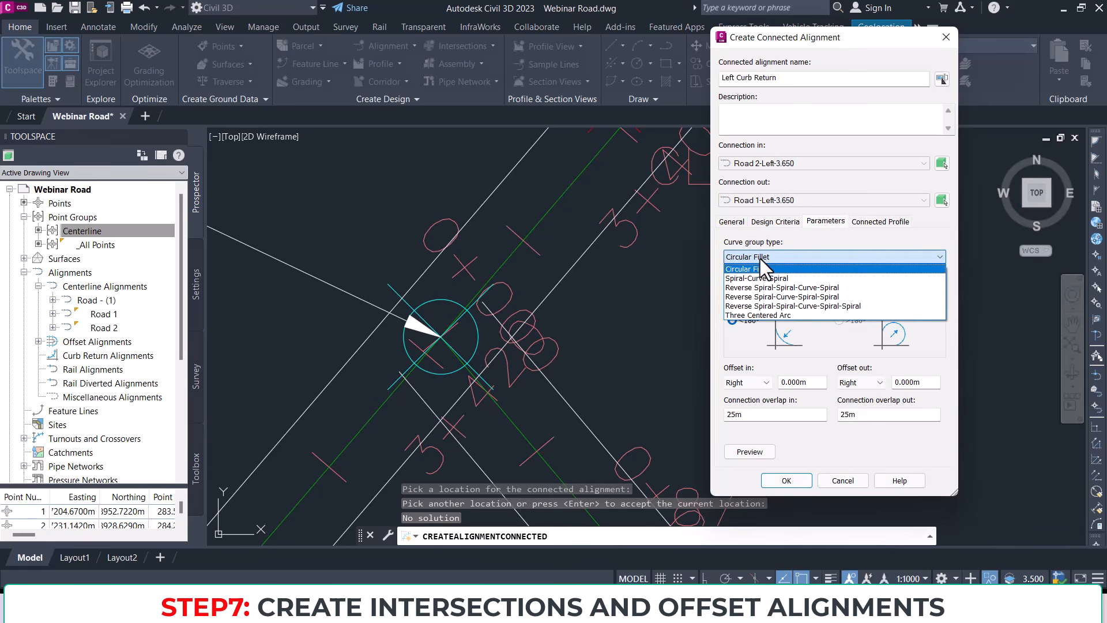
pyautogui.click(760, 258)
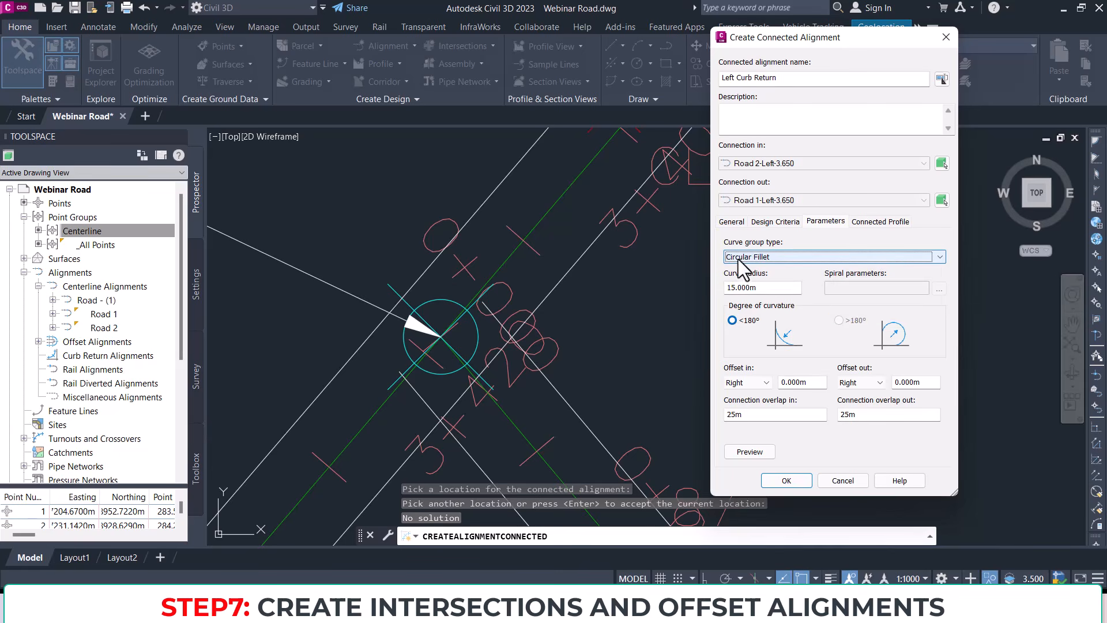
pyautogui.click(752, 452)
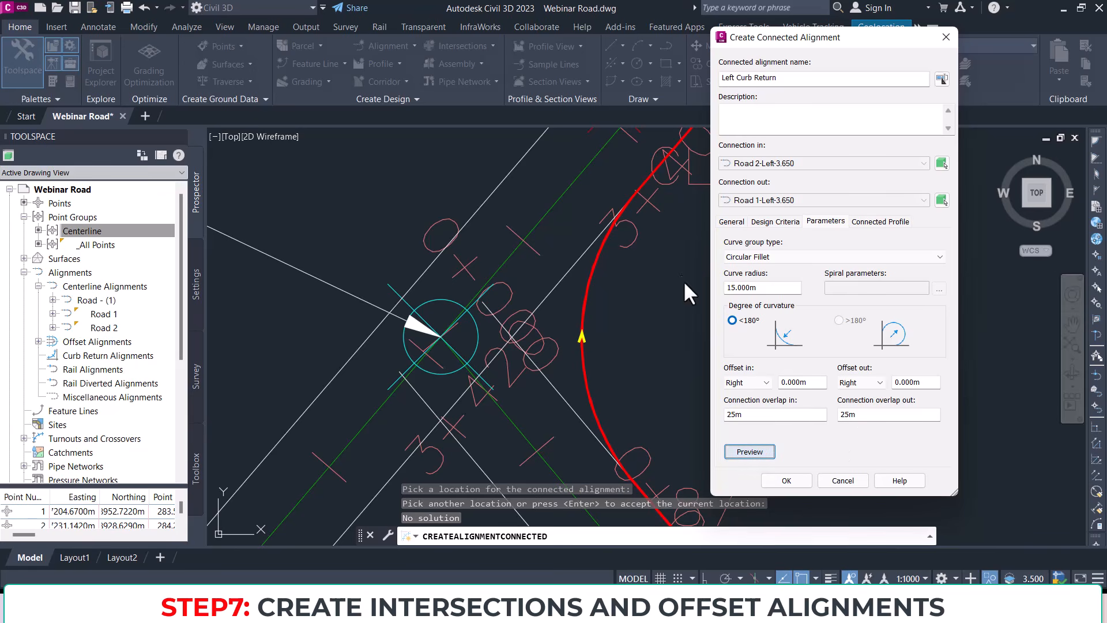
# Step: Check the connected profile's name template and set the profile curve type to Circular Curve
pyautogui.click(880, 223)
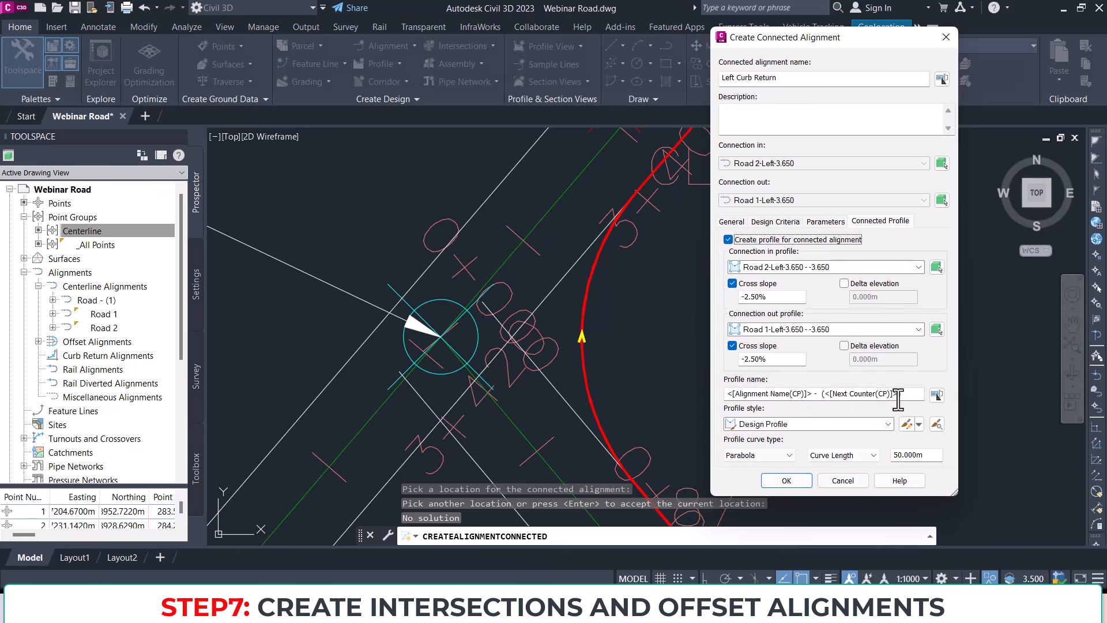
pyautogui.click(936, 395)
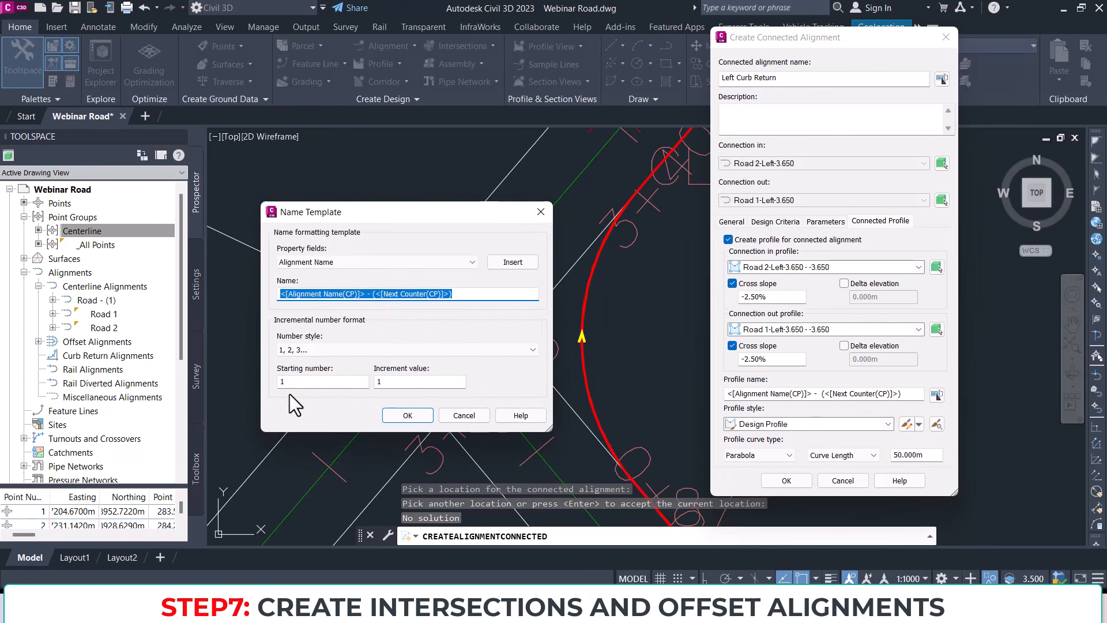
pyautogui.click(541, 212)
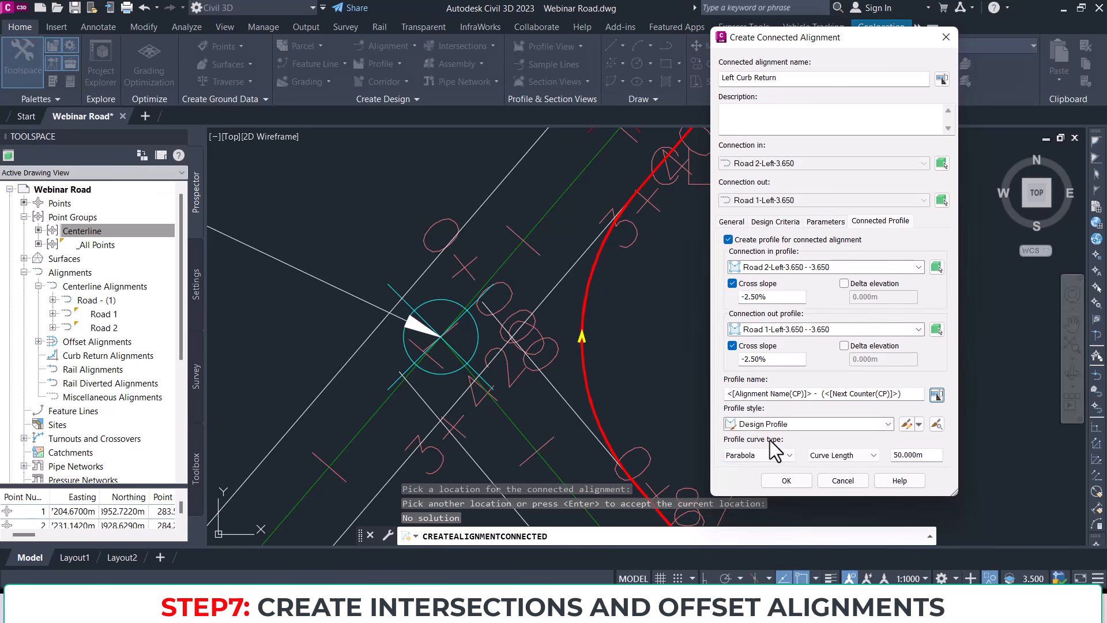
pyautogui.click(780, 459)
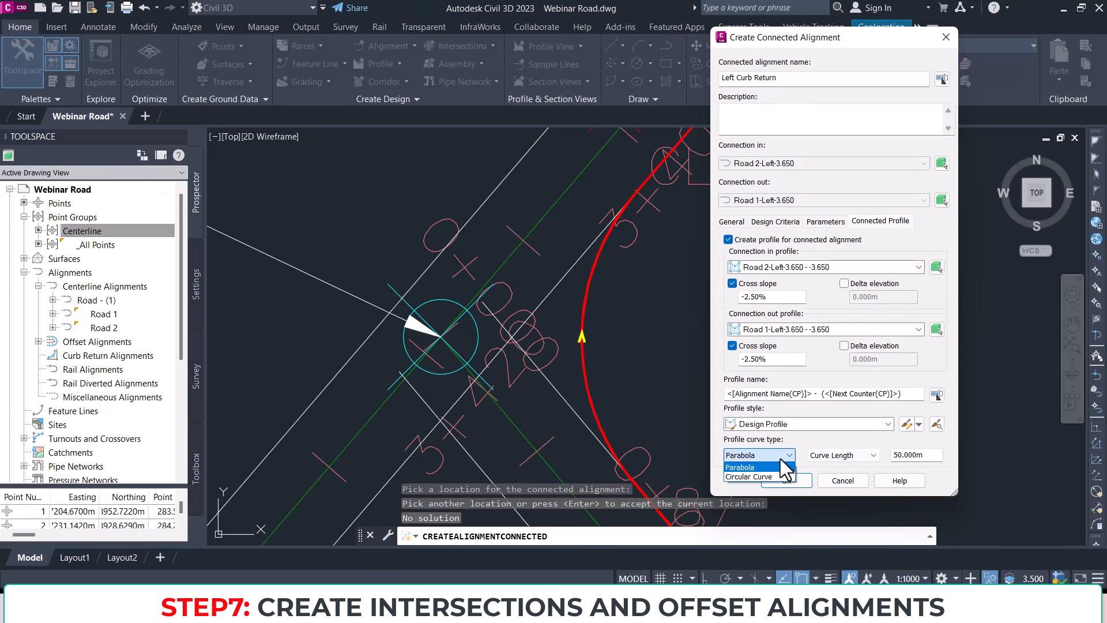
pyautogui.click(753, 477)
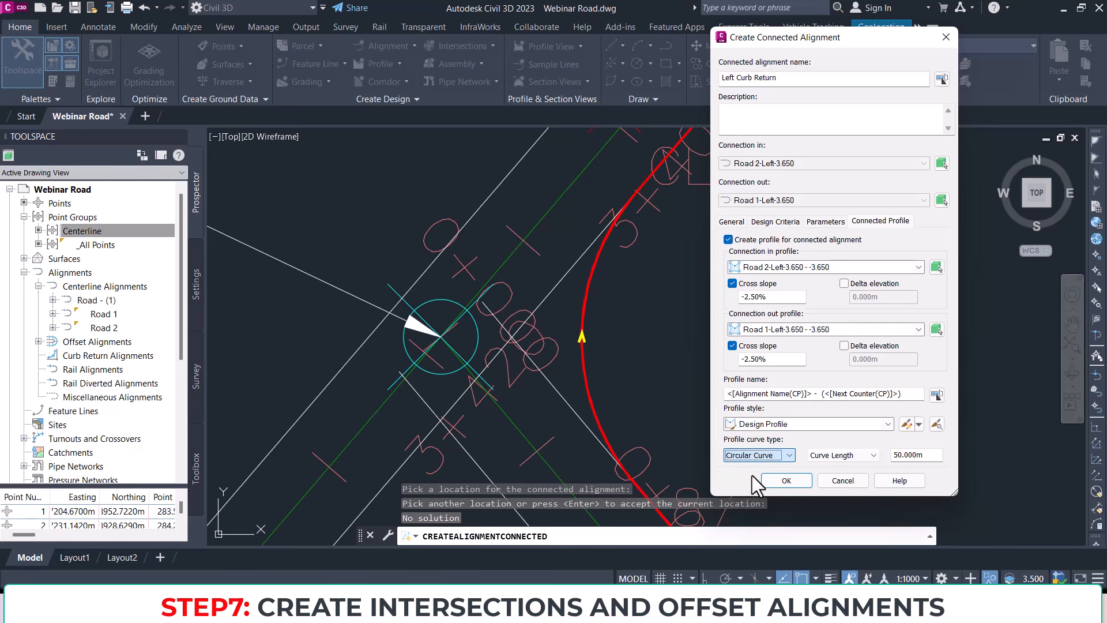
# Step: Define the profile curve by a radius of 500 m and create the connected alignment with its profile
pyautogui.click(863, 455)
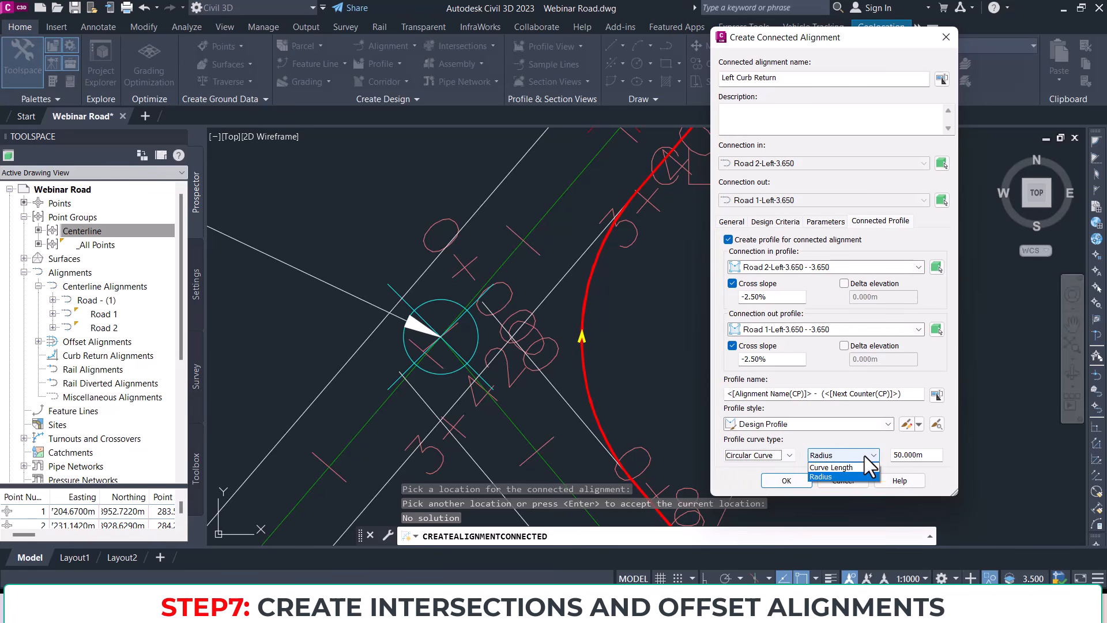
pyautogui.click(864, 455)
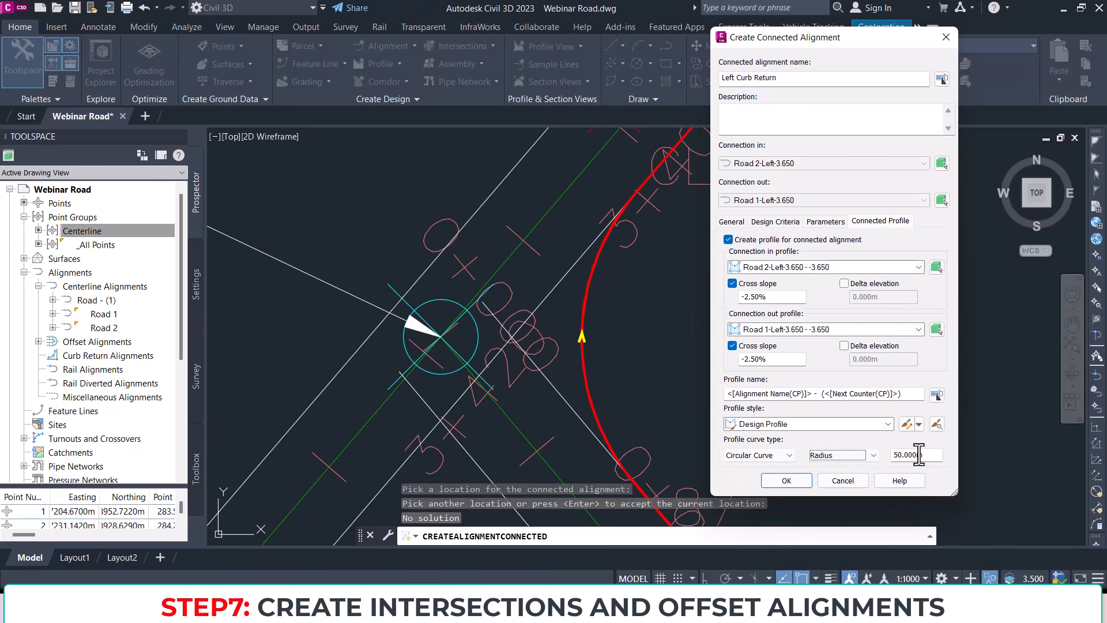
pyautogui.moveTo(935, 456); pyautogui.dragTo(885, 455)
pyautogui.write('1')
pyautogui.moveTo(938, 455); pyautogui.dragTo(859, 455)
pyautogui.write('500')
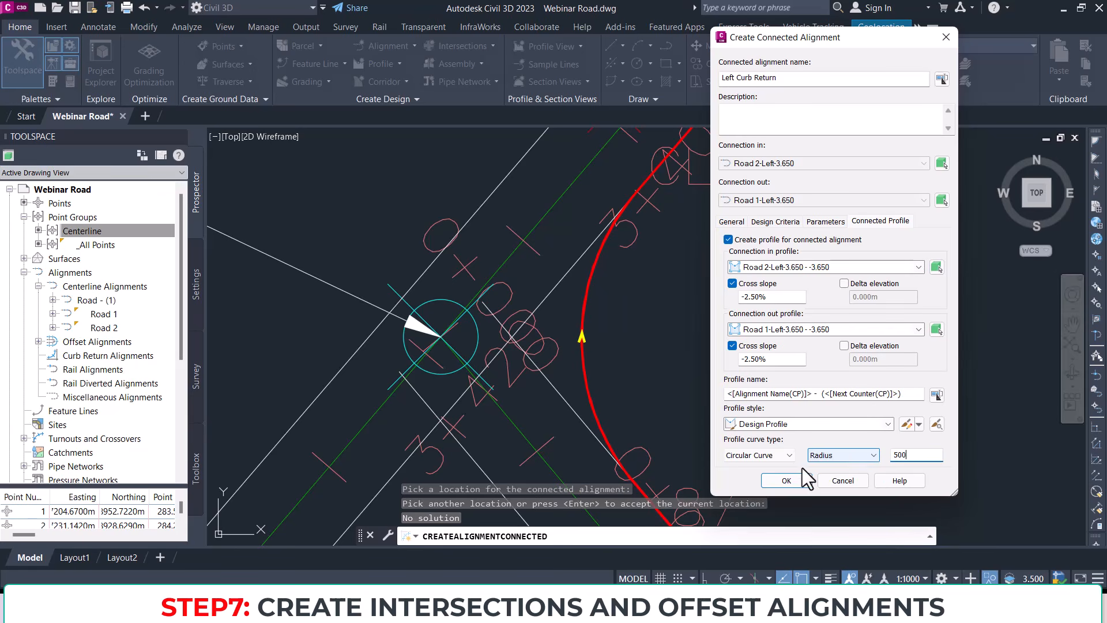
pyautogui.press('Return')
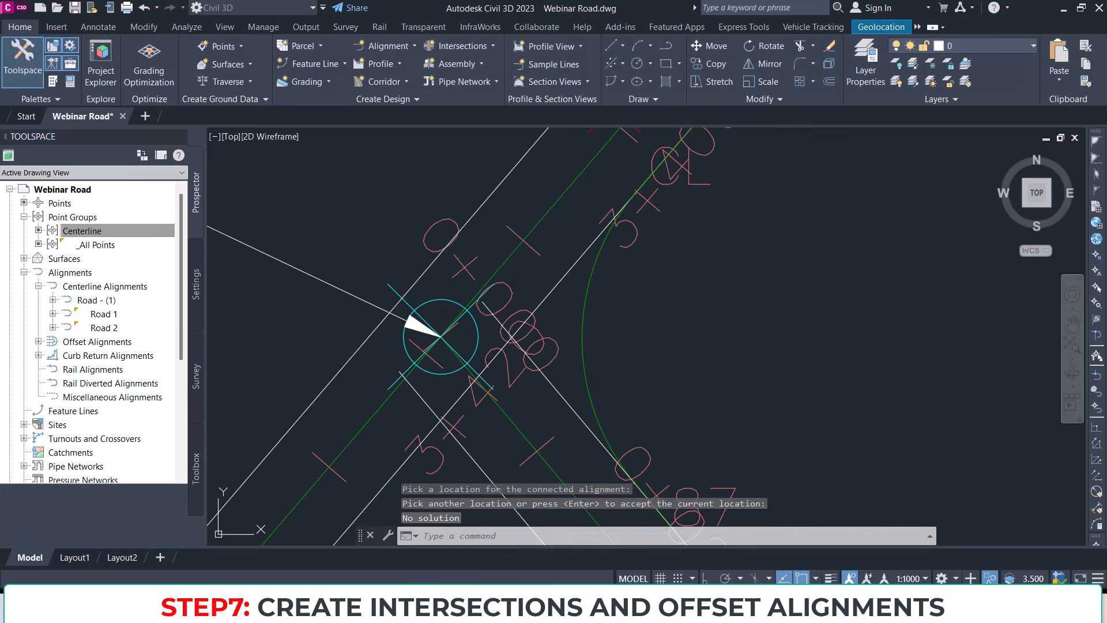
# Step: Inspect the curb return between the left offsets of Road 2 and Road 1 and the surrounding junction
pyautogui.scroll(-3, 579, 306)
pyautogui.scroll(5, 578, 306)
pyautogui.moveTo(579, 306)
pyautogui.mouseDown(button='middle')
pyautogui.moveTo(603, 343)
pyautogui.moveTo(594, 332)
pyautogui.mouseUp(button='middle')
pyautogui.scroll(4, 587, 309)
pyautogui.scroll(-4, 586, 224)
pyautogui.moveTo(593, 233); pyautogui.dragTo(609, 282, button='middle')
pyautogui.scroll(2, 610, 284)
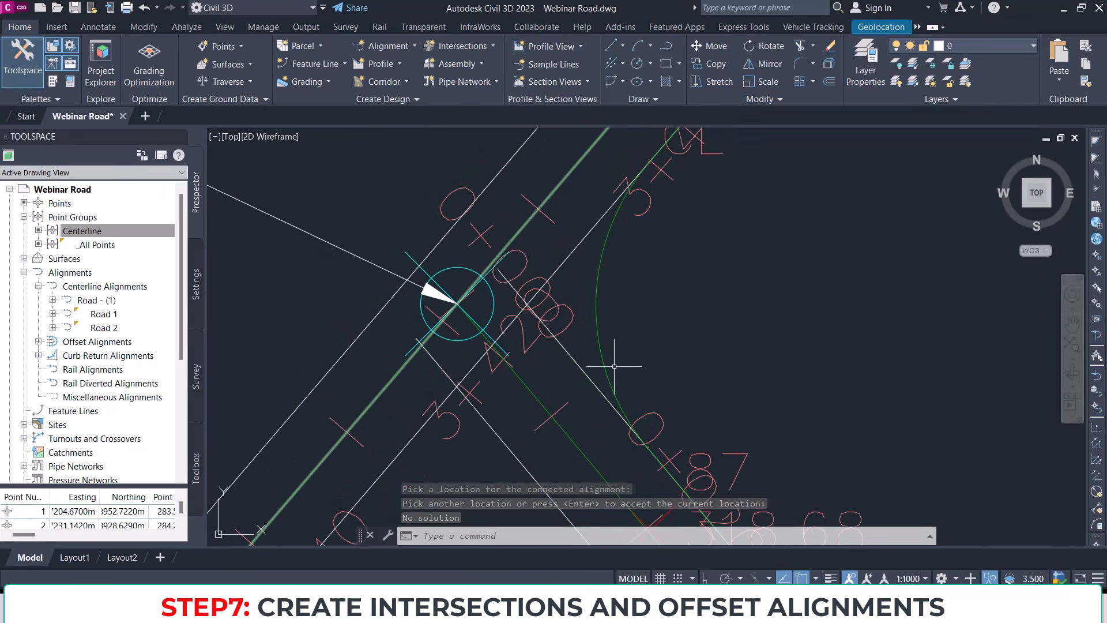
pyautogui.moveTo(613, 280); pyautogui.dragTo(580, 211, button='middle')
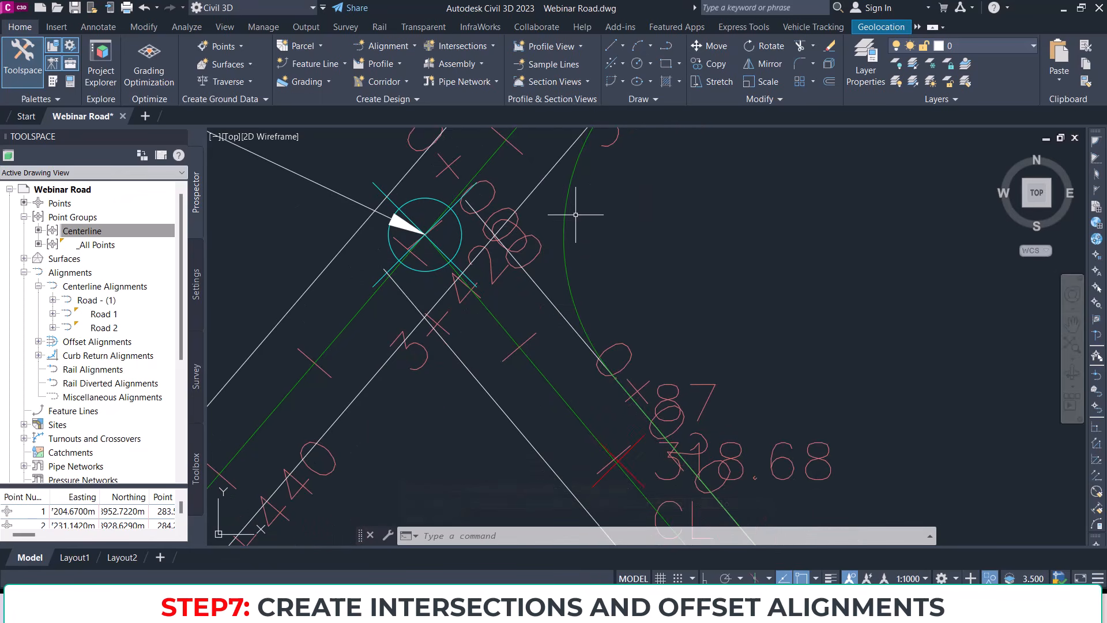
pyautogui.scroll(-3, 664, 303)
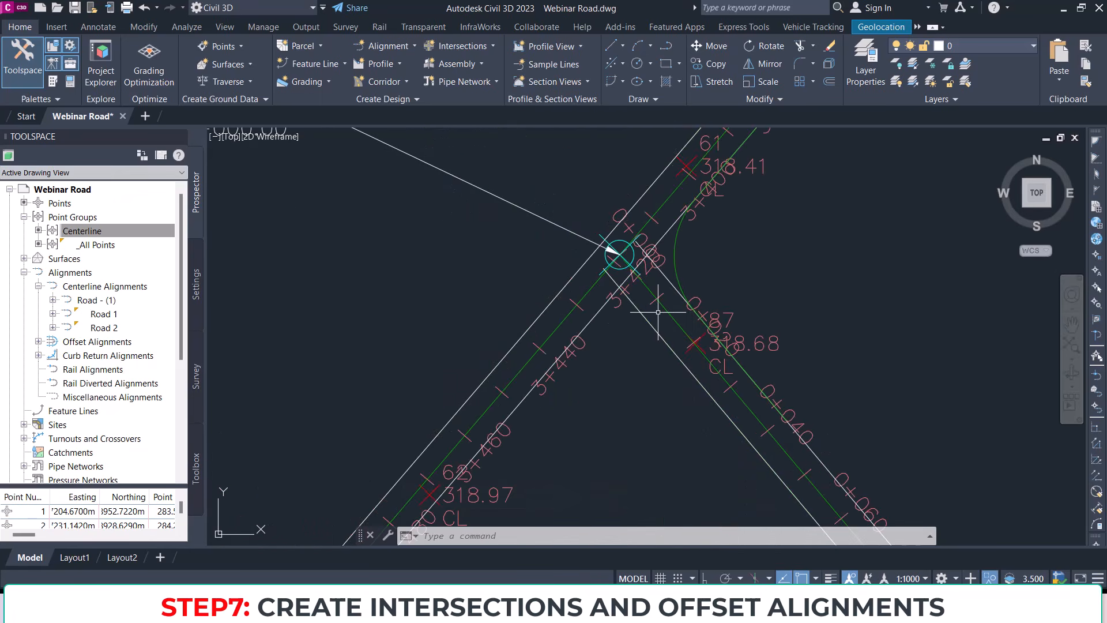
pyautogui.scroll(2, 663, 312)
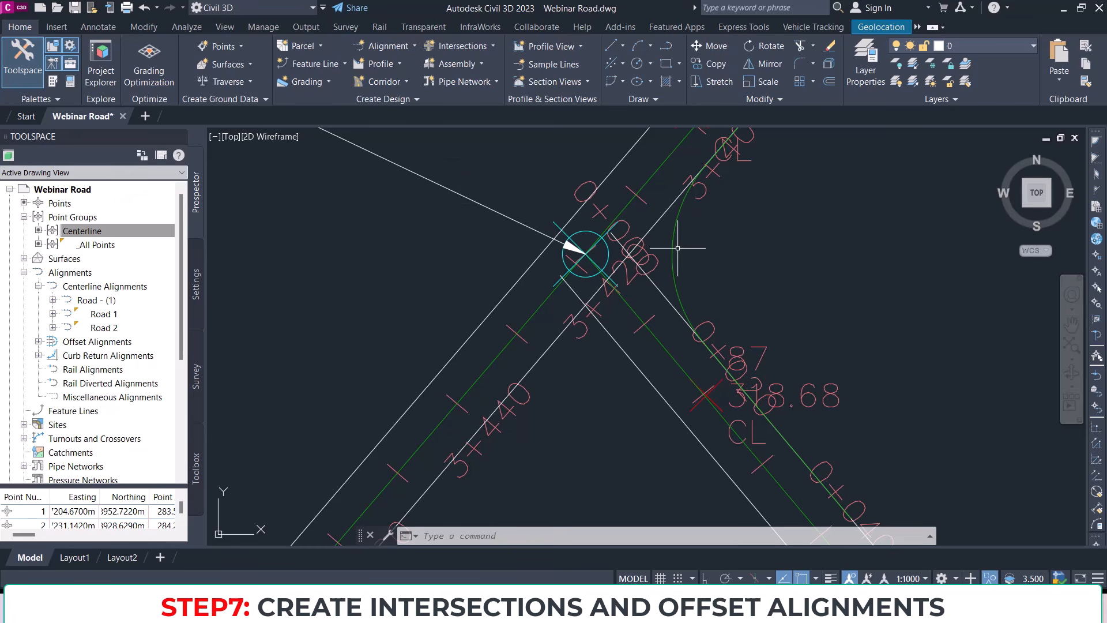
# Step: Start a connected alignment from the right offset of Road 2 to the left offset of Road 1 and accept its location between them
pyautogui.click(400, 46)
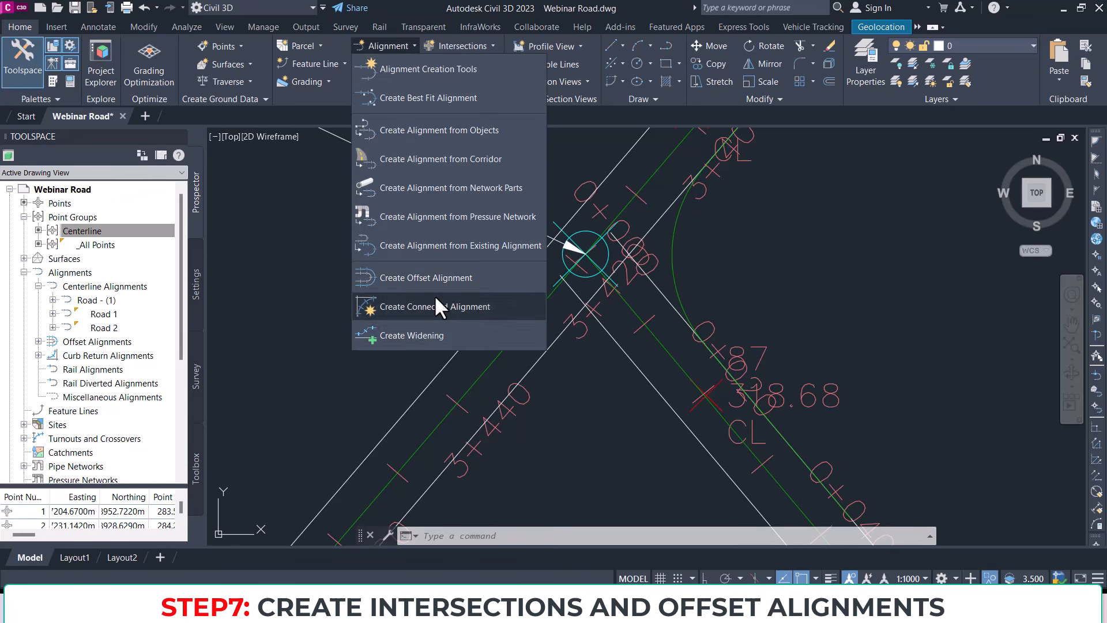
pyautogui.click(425, 306)
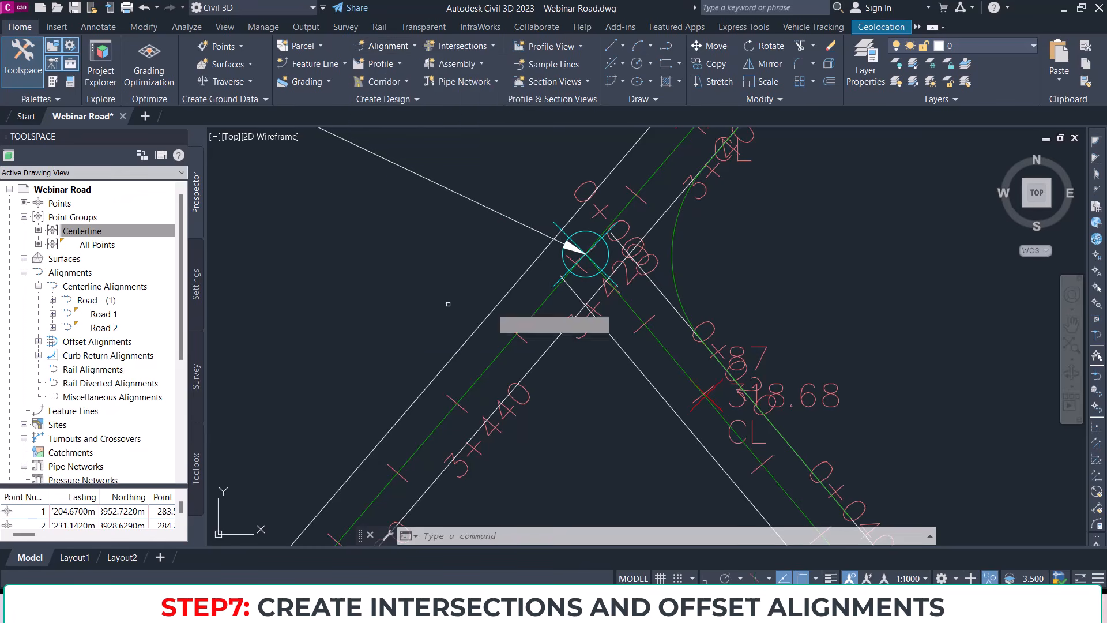
pyautogui.click(616, 344)
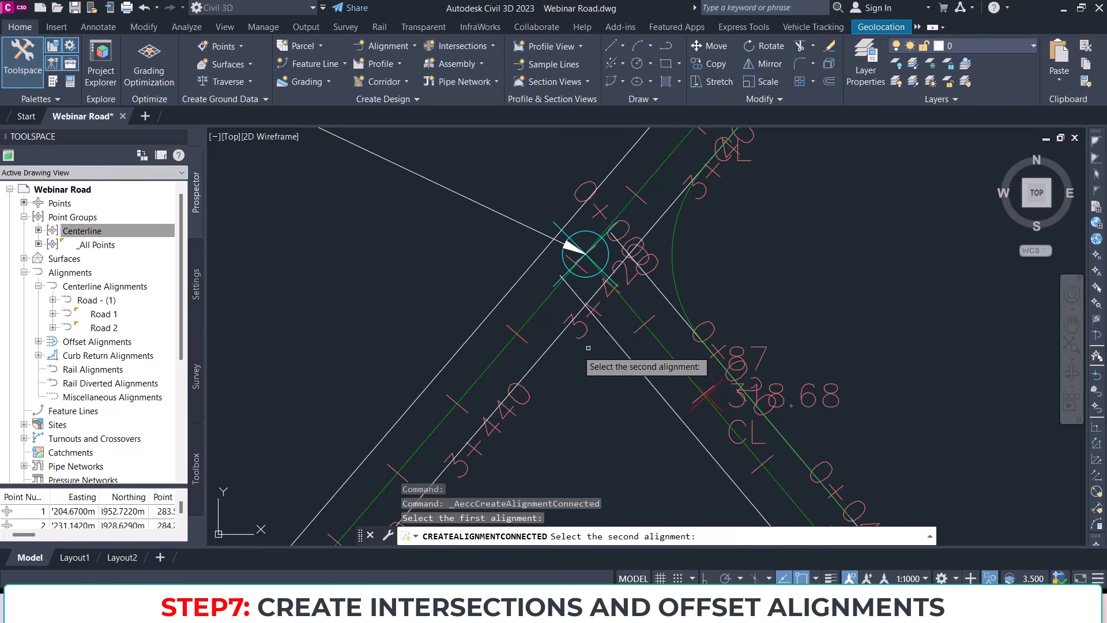
pyautogui.click(547, 351)
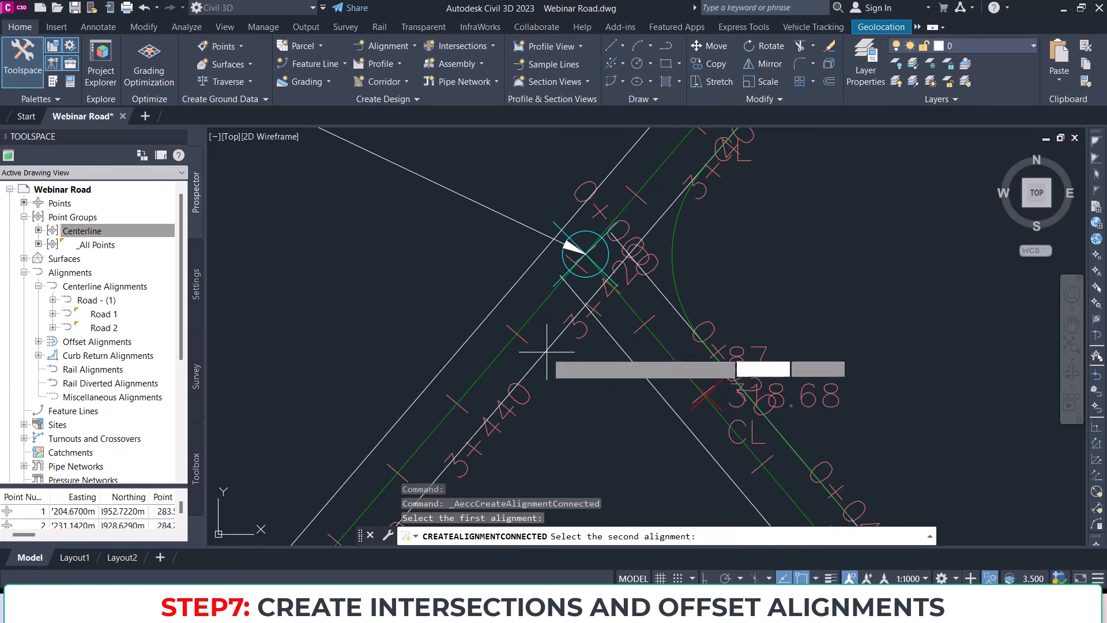
pyautogui.click(576, 389)
pyautogui.press('Return')
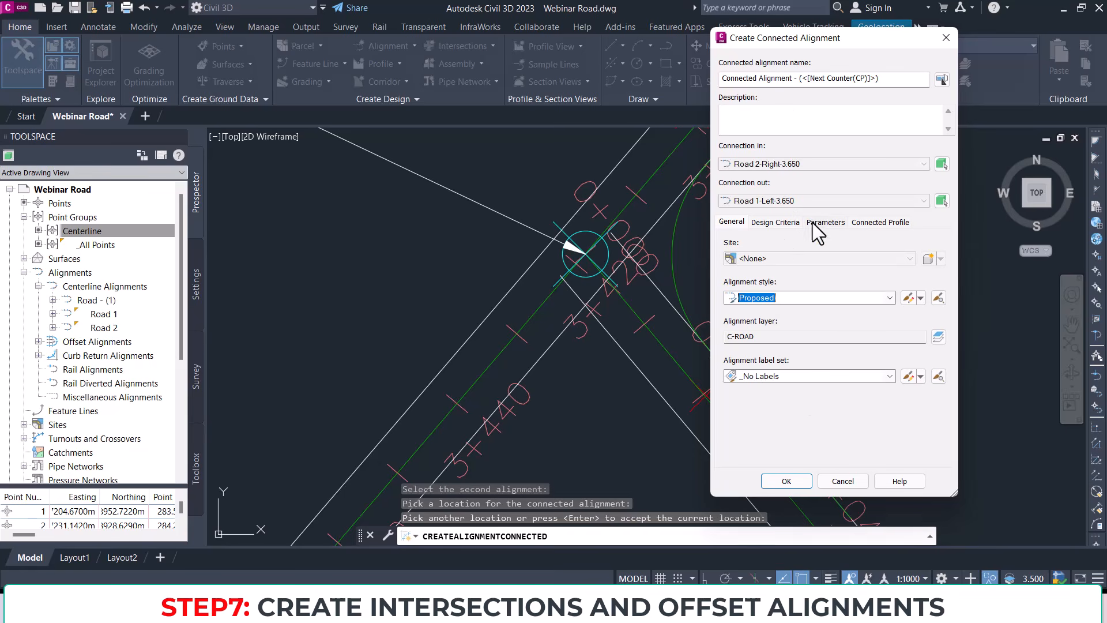
# Step: Name the second connected alignment Left Curb Return and review its design criteria and curve parameters
pyautogui.click(898, 80)
pyautogui.moveTo(900, 80); pyautogui.dragTo(730, 89)
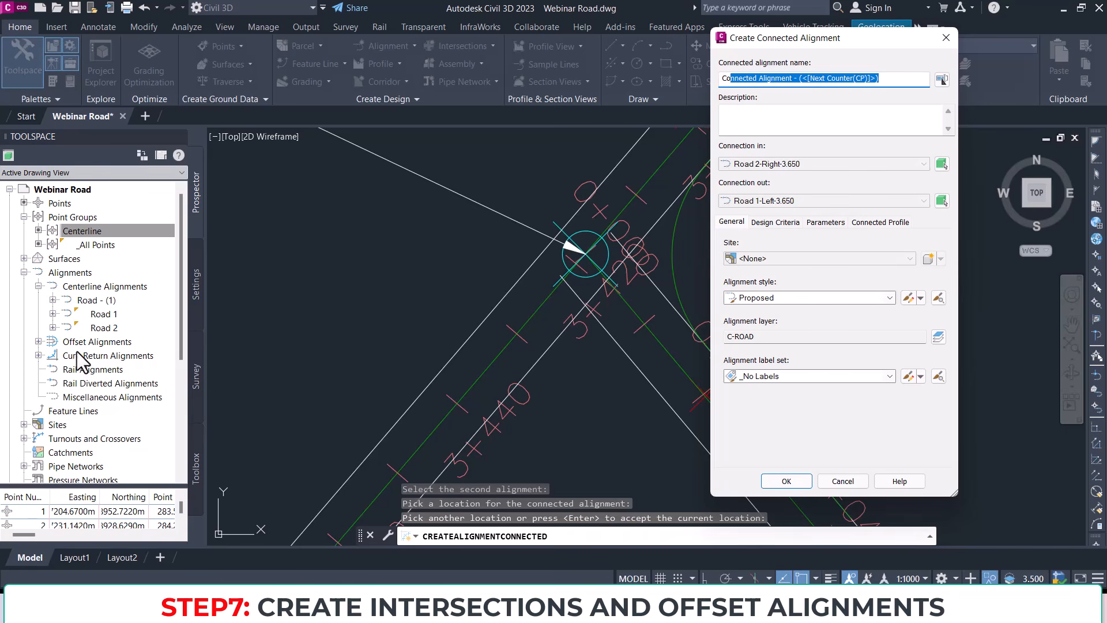
pyautogui.moveTo(893, 78); pyautogui.dragTo(690, 88)
pyautogui.write('Lef')
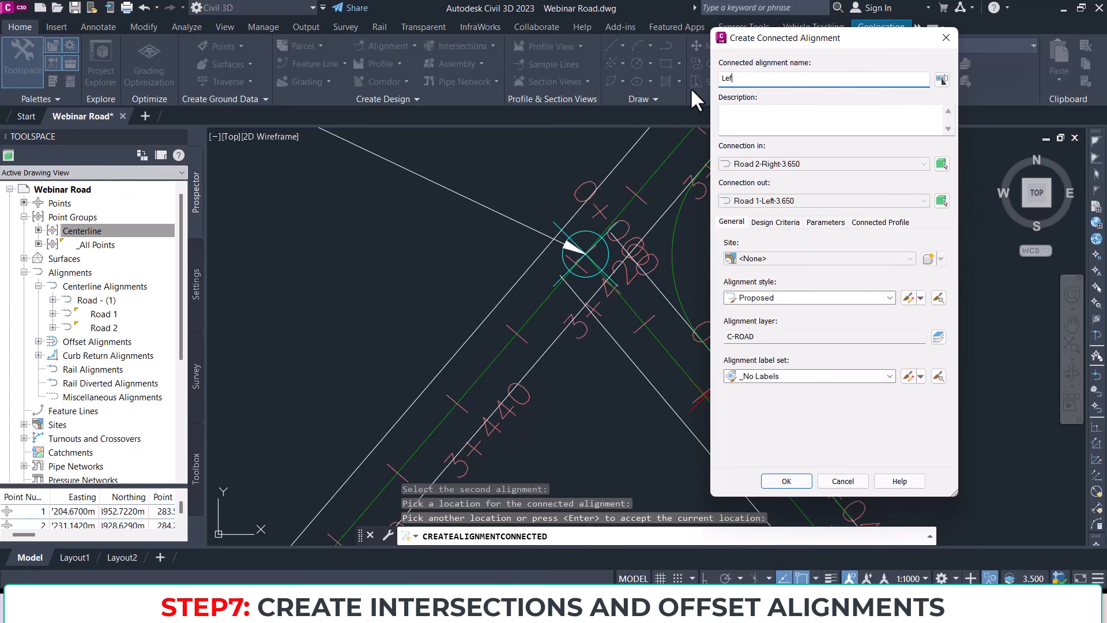
pyautogui.write('t Curb Return')
pyautogui.click(765, 224)
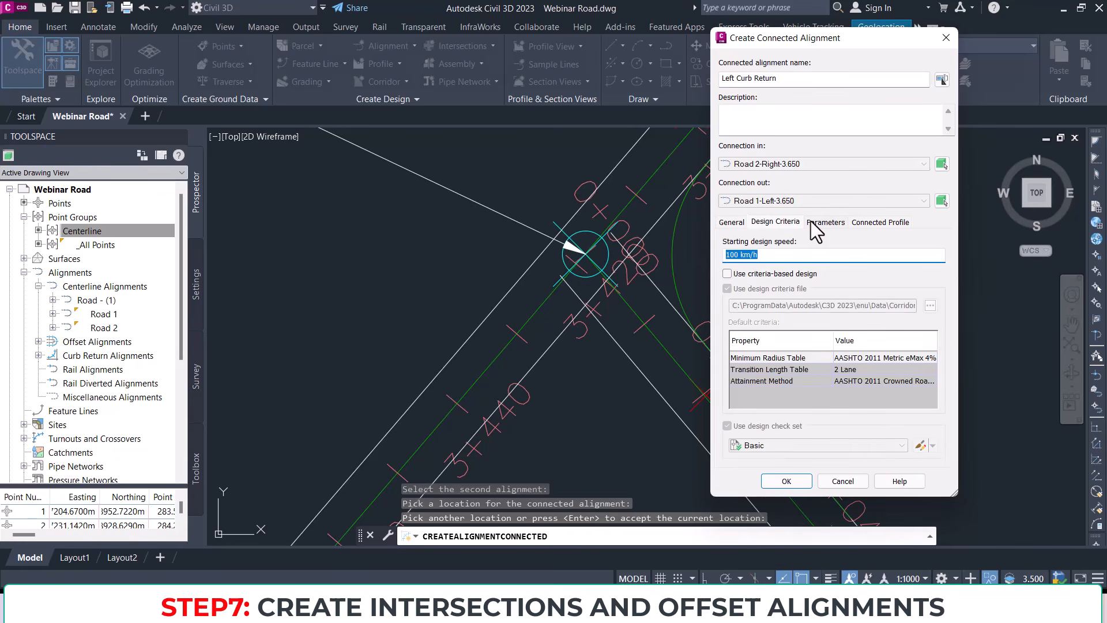
pyautogui.click(815, 222)
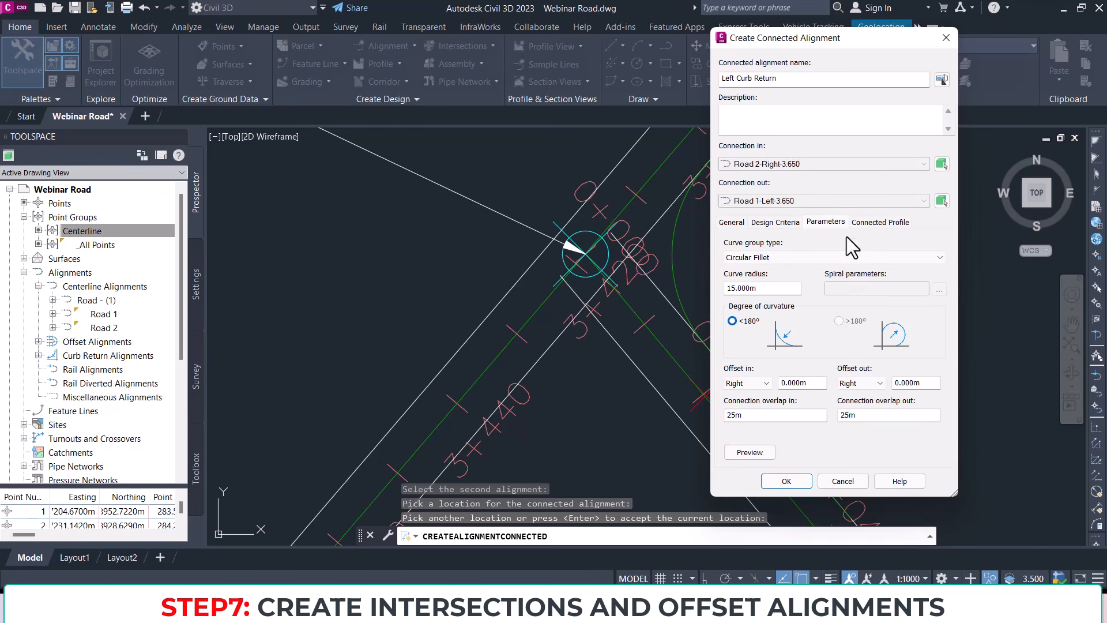
# Step: Set the connected profile's style to Layout and create the second curb return alignment
pyautogui.click(880, 223)
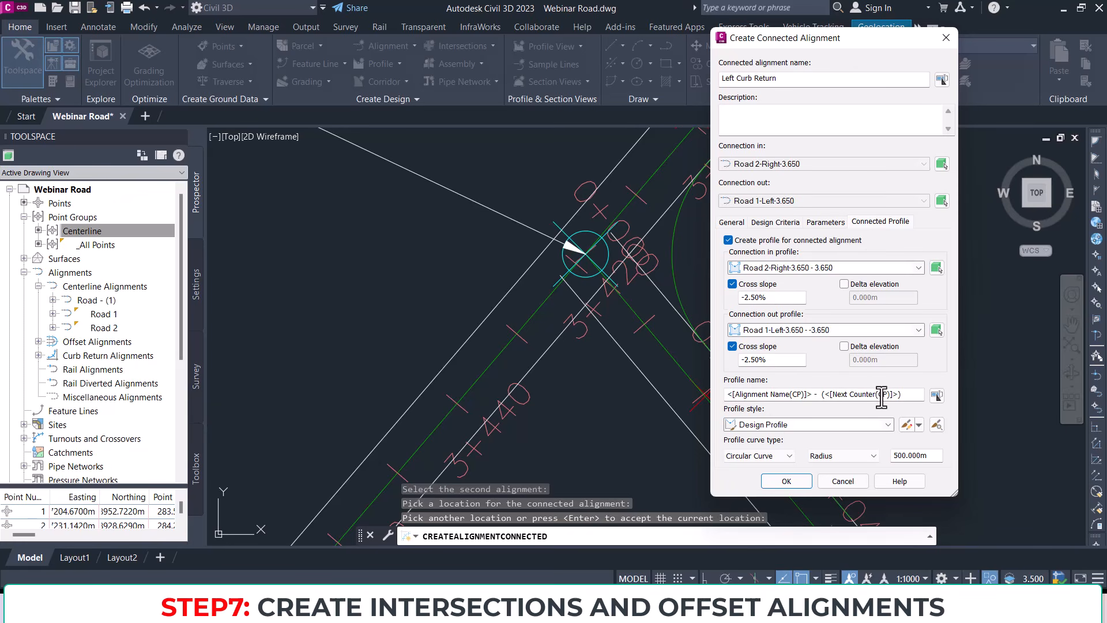
pyautogui.click(805, 425)
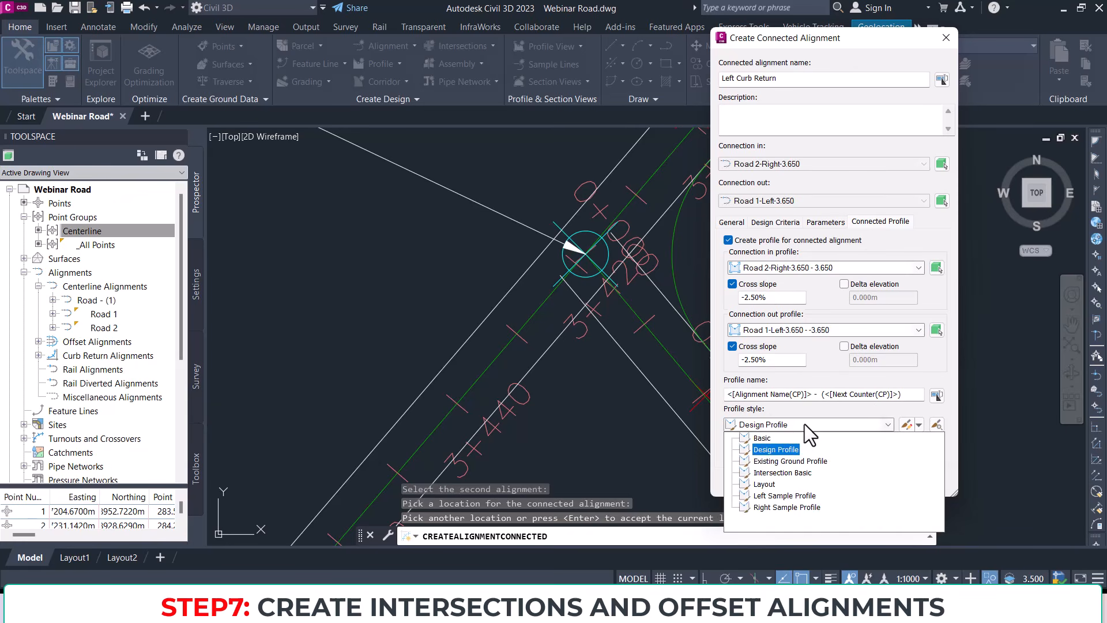
pyautogui.click(765, 484)
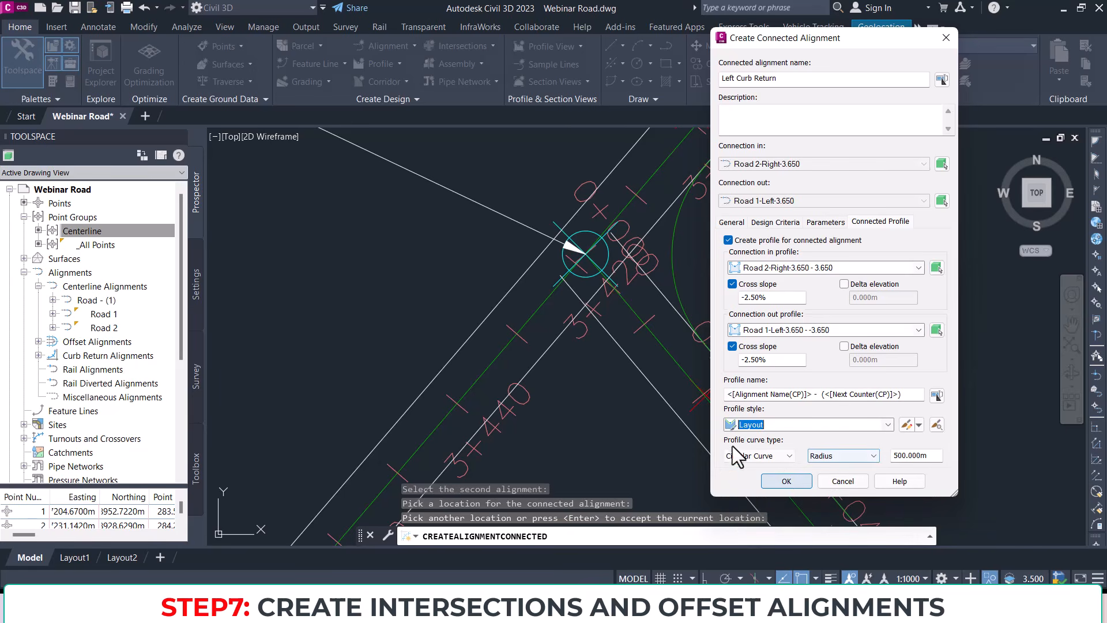
pyautogui.click(794, 478)
pyautogui.press('Return')
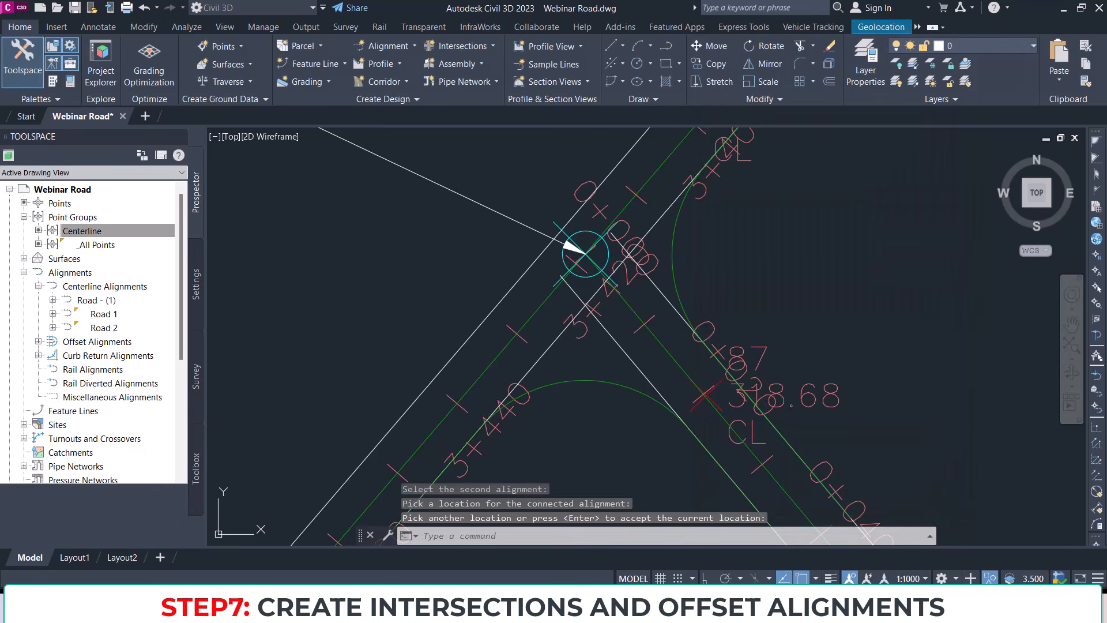
# Step: Open the alignment properties of the curb return joining the left offsets of Road 2 and Road 1
pyautogui.moveTo(648, 395)
pyautogui.mouseDown(button='middle')
pyautogui.moveTo(677, 264)
pyautogui.moveTo(650, 299)
pyautogui.mouseUp(button='middle')
pyautogui.scroll(-2, 640, 271)
pyautogui.moveTo(695, 234); pyautogui.dragTo(709, 215, button='middle')
pyautogui.scroll(3, 697, 210)
pyautogui.press('Return')
pyautogui.click(694, 210)
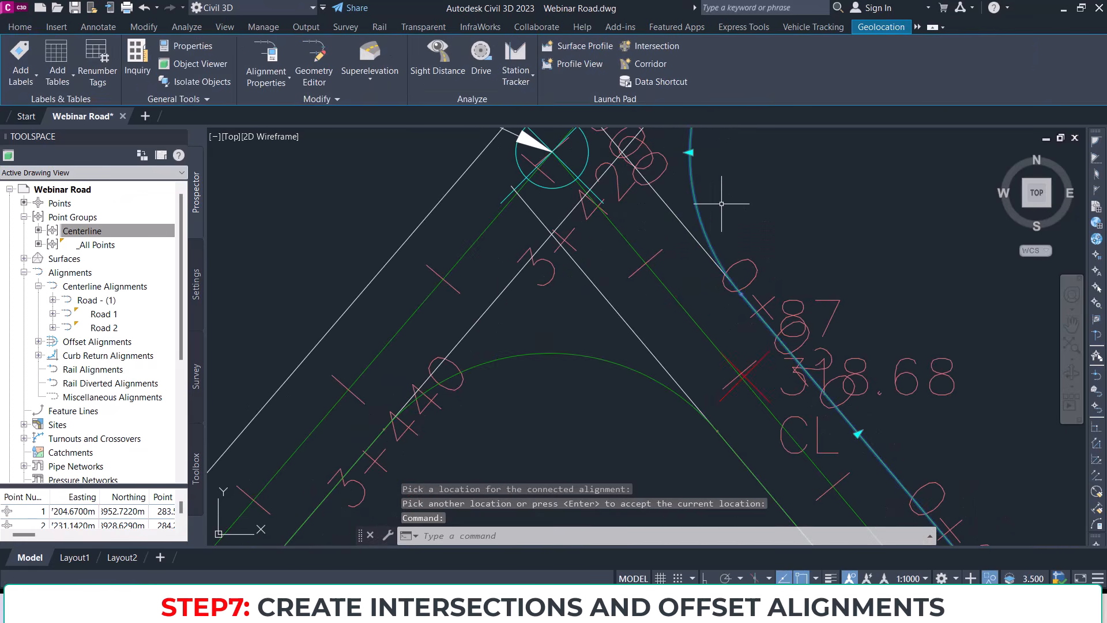
pyautogui.rightClick(728, 229)
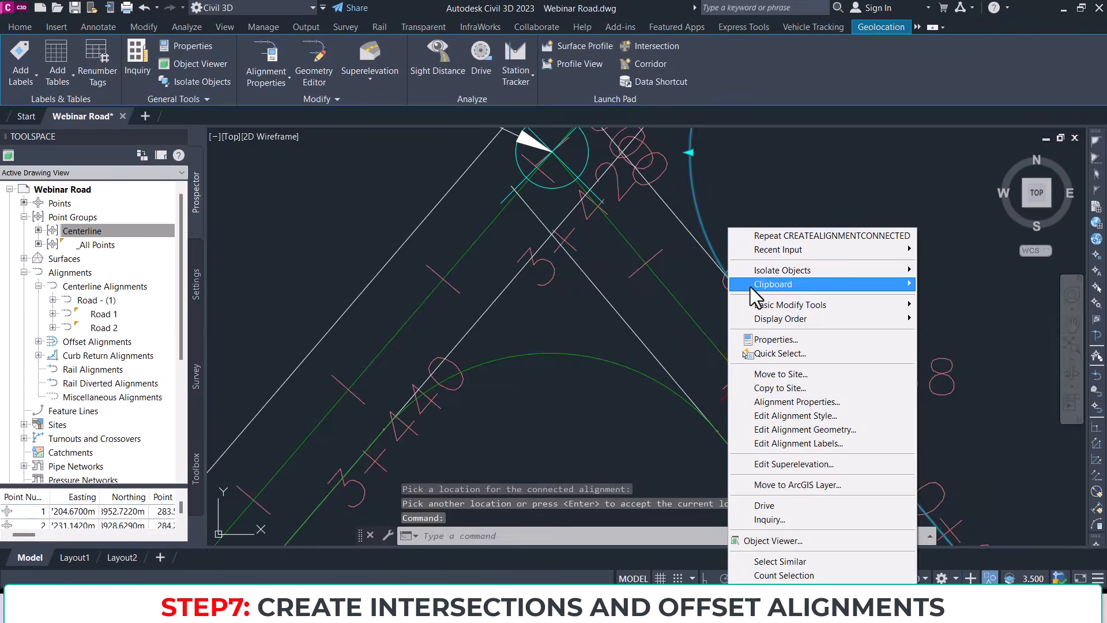
pyautogui.click(819, 402)
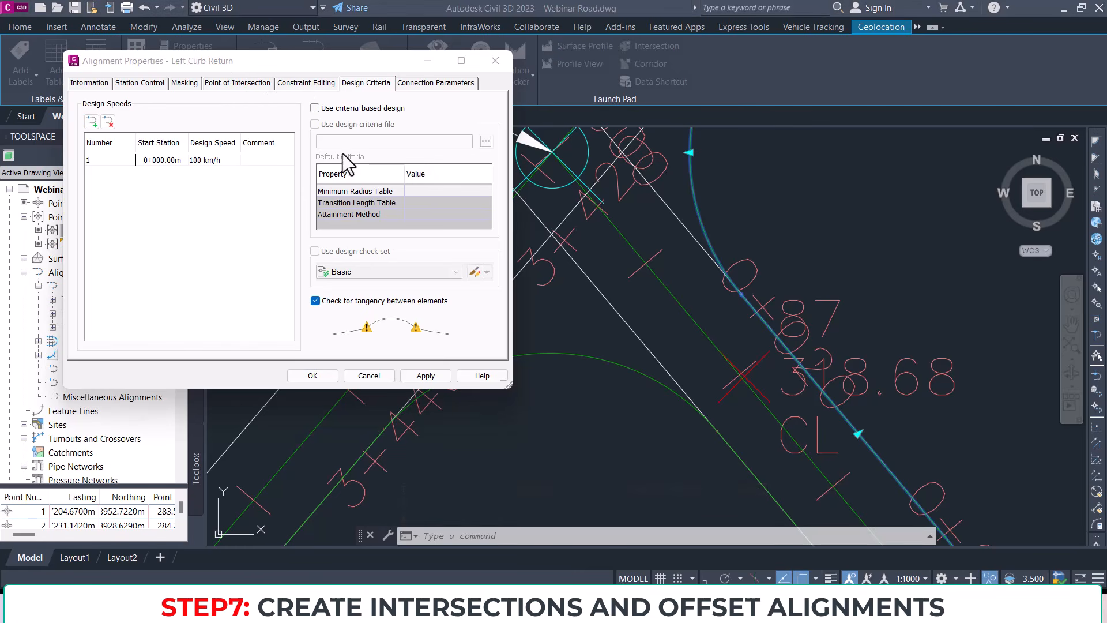
# Step: Set the curb return alignment's object style to Intersection Basic, apply the change and clear the selection
pyautogui.click(106, 84)
pyautogui.click(137, 81)
pyautogui.click(97, 83)
pyautogui.click(158, 215)
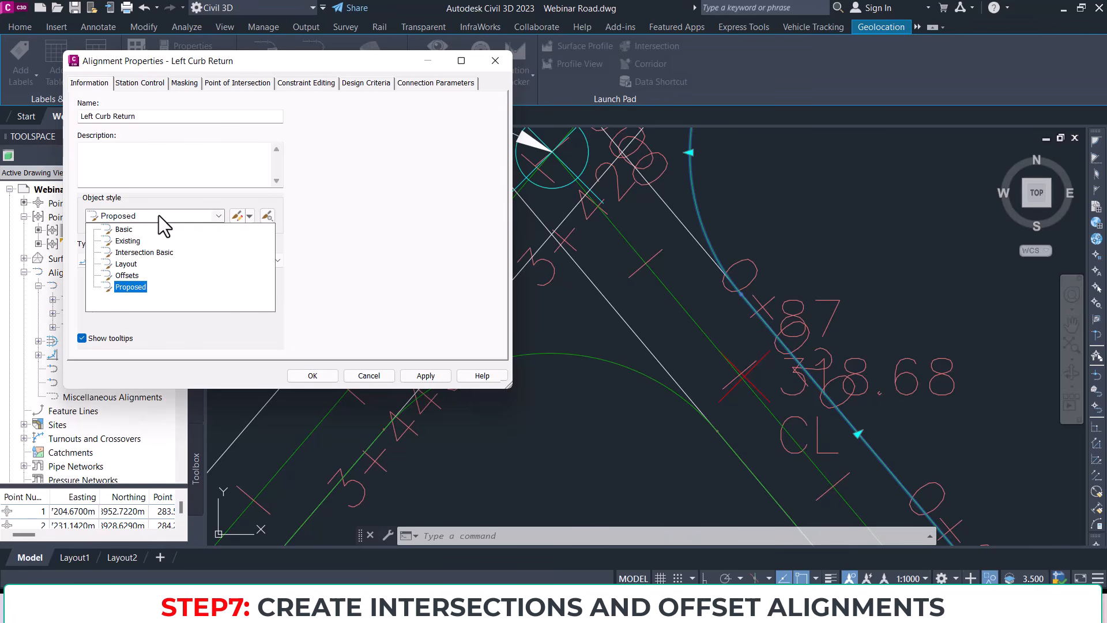
pyautogui.click(154, 253)
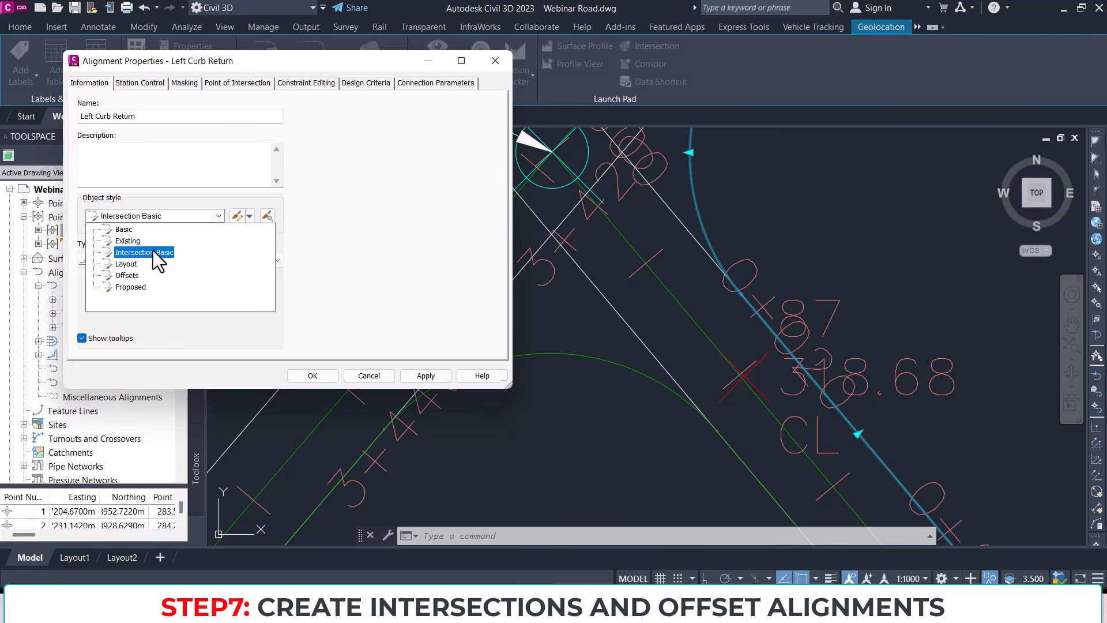
pyautogui.click(425, 376)
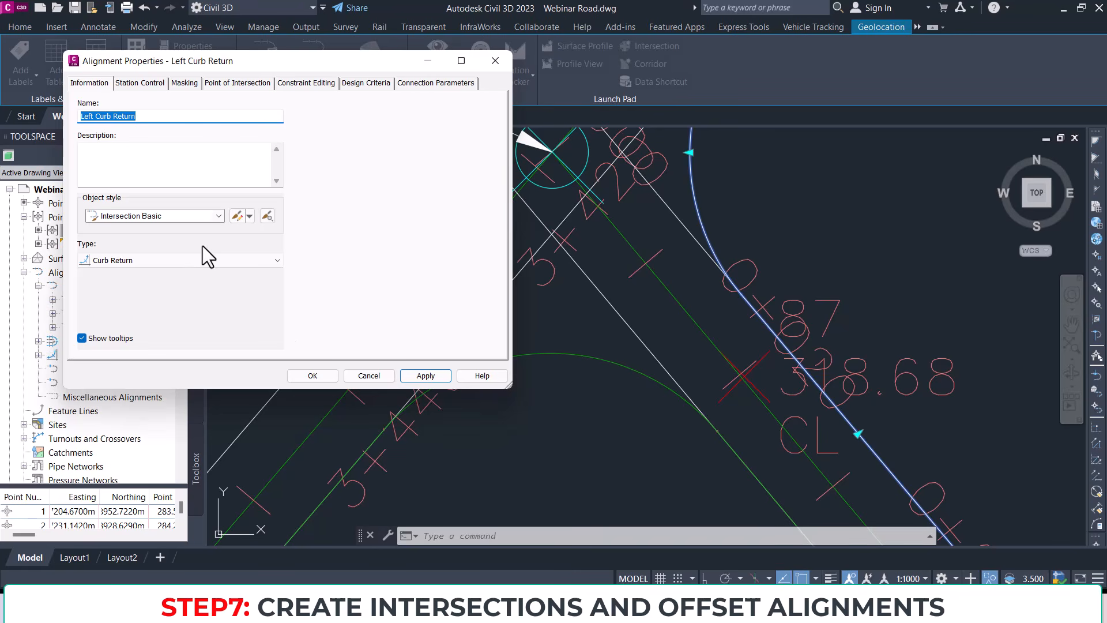
pyautogui.click(328, 378)
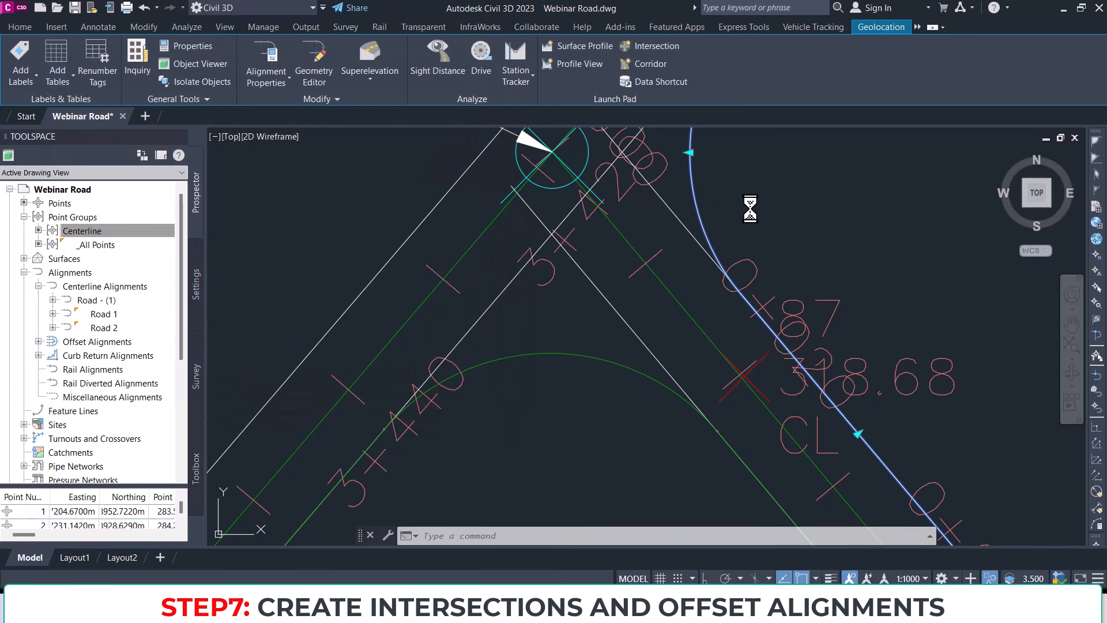
pyautogui.press('Escape')
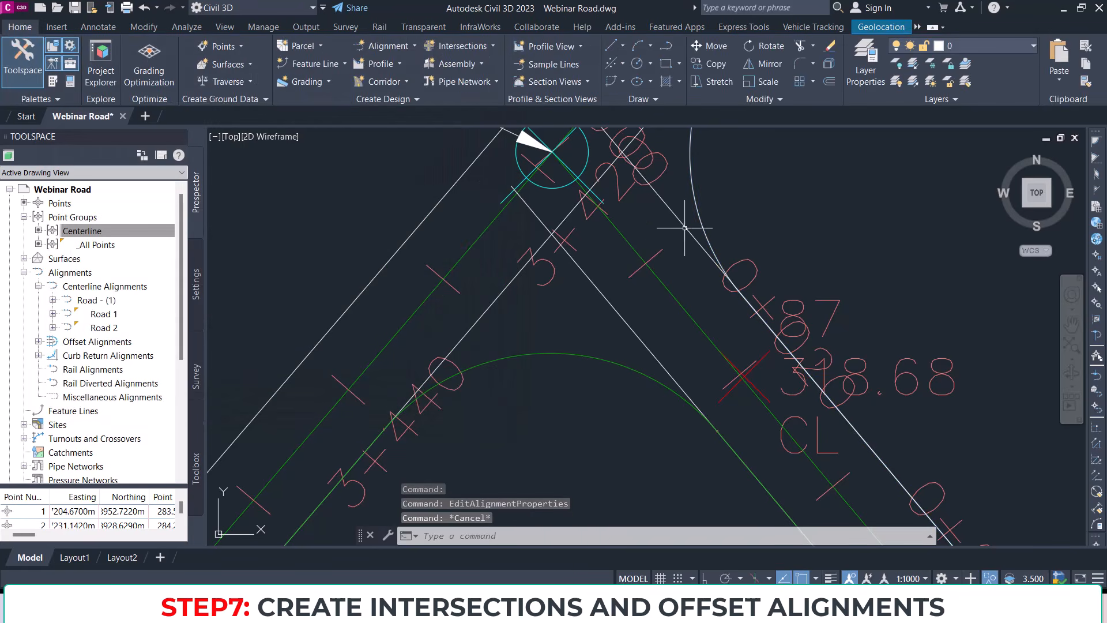
# Step: Set the lower curb return alignment's object style to Intersection Basic, accept the change and clear the selection
pyautogui.click(588, 362)
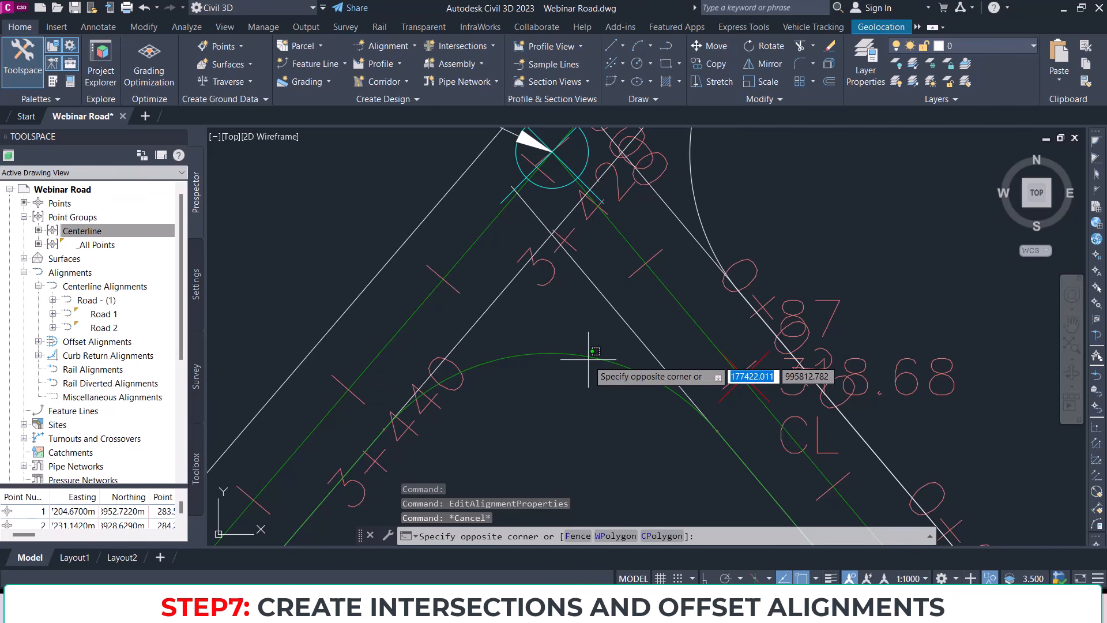
pyautogui.click(584, 354)
pyautogui.rightClick(574, 321)
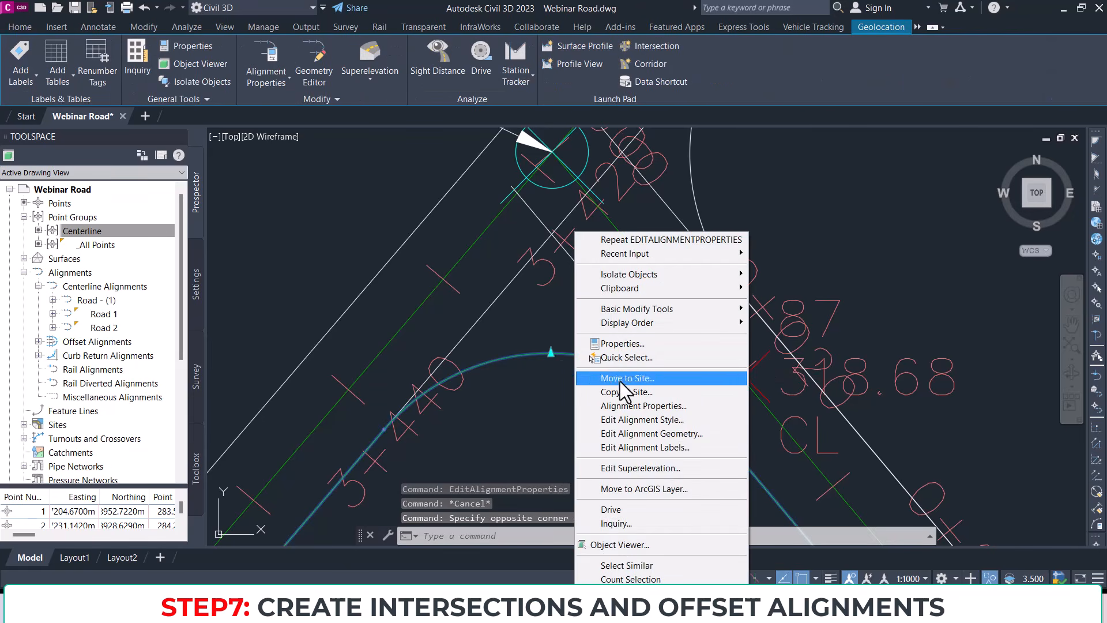
pyautogui.click(650, 404)
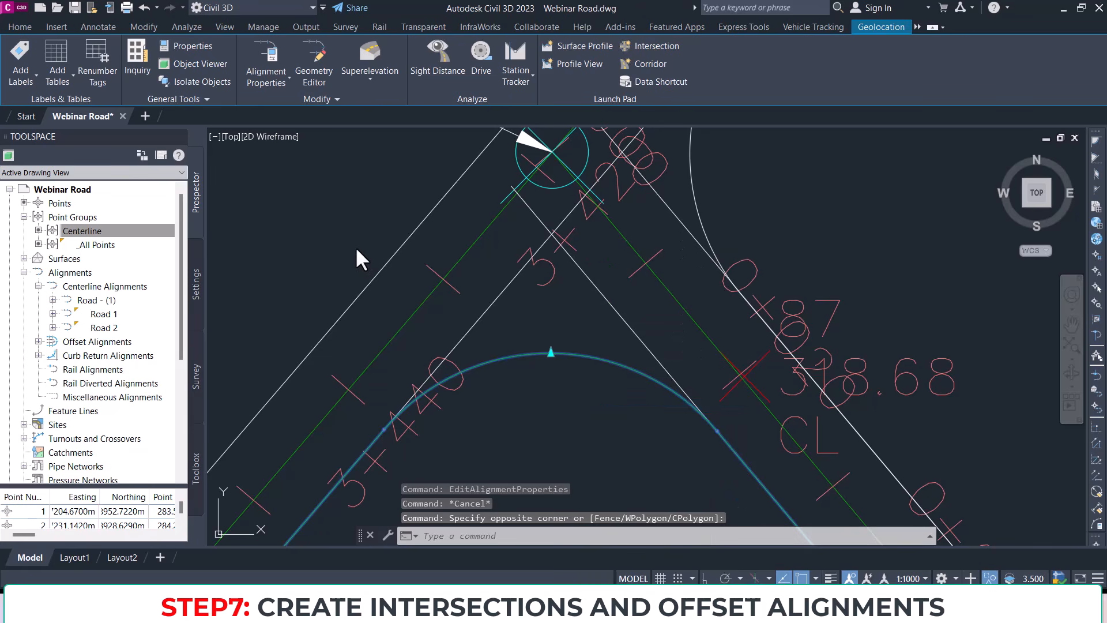
pyautogui.click(167, 219)
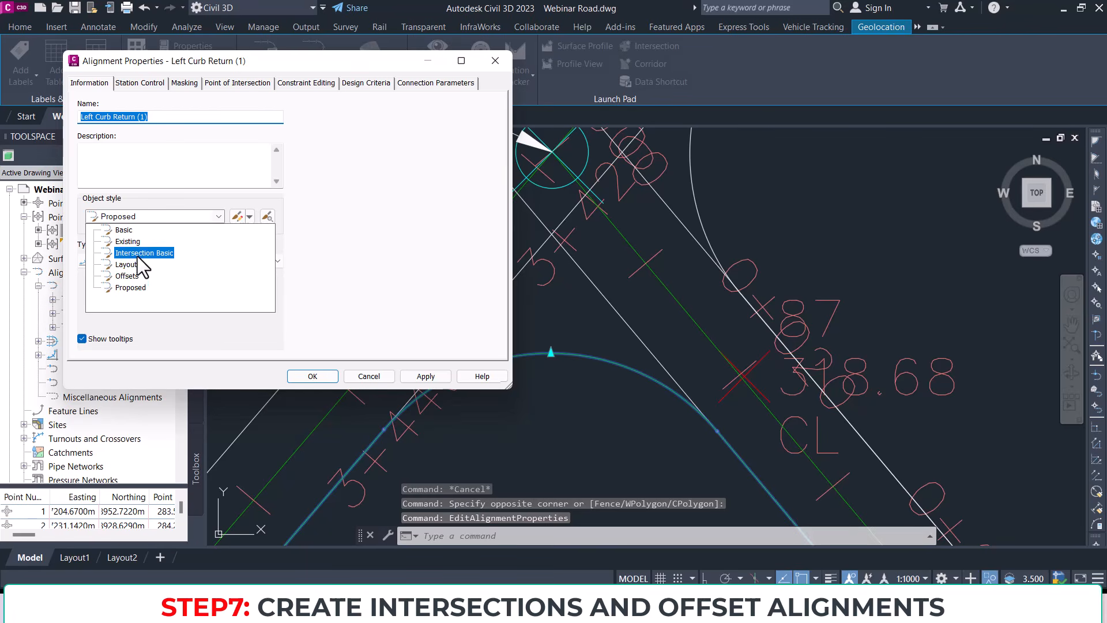
pyautogui.click(137, 254)
pyautogui.click(314, 376)
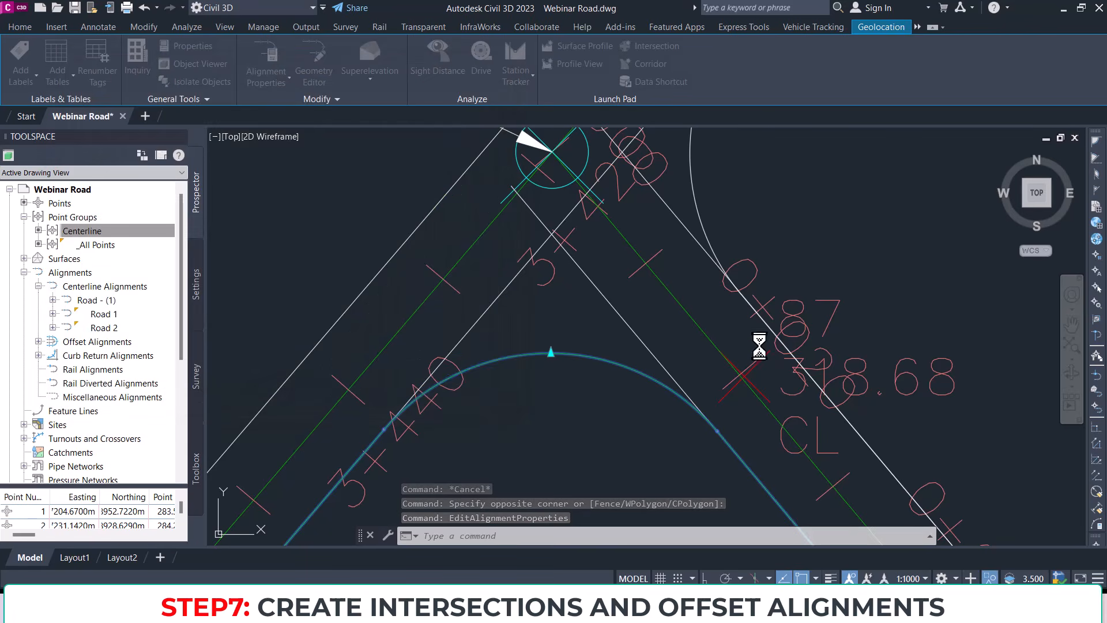
pyautogui.press('Escape')
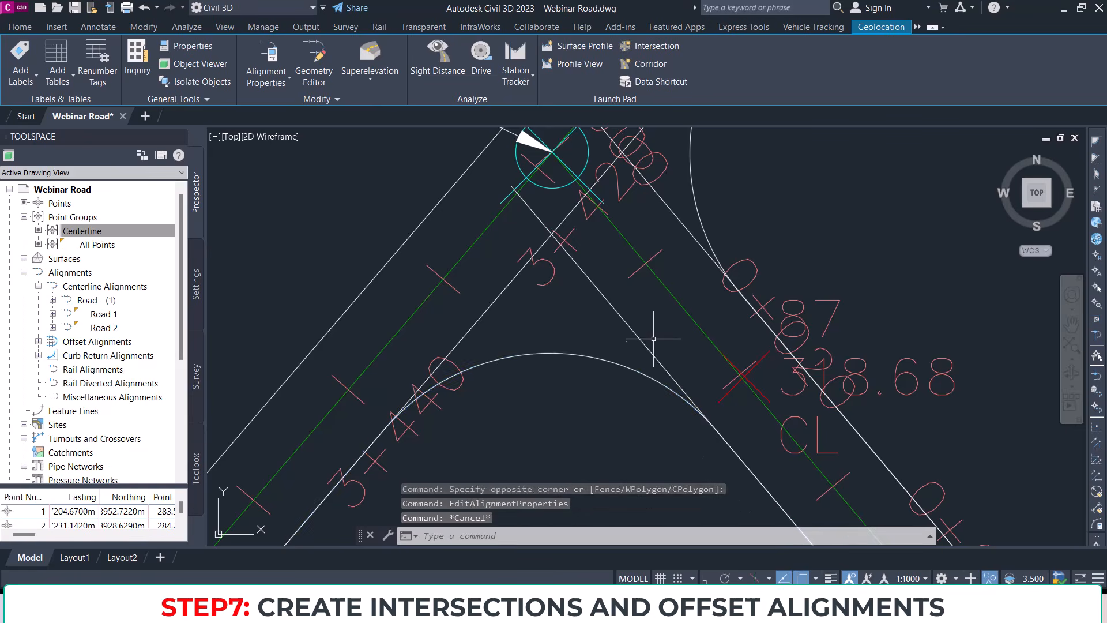
pyautogui.press('Escape')
# Step: Examine the intersection of Road 1 and Road 2, its restyled curb returns, and the adjoining stretches of both roads
pyautogui.scroll(-2, 653, 341)
pyautogui.moveTo(727, 260)
pyautogui.mouseDown(button='middle')
pyautogui.moveTo(634, 342)
pyautogui.moveTo(635, 264)
pyautogui.mouseUp(button='middle')
pyautogui.scroll(-2, 604, 310)
pyautogui.moveTo(589, 316); pyautogui.dragTo(670, 280, button='middle')
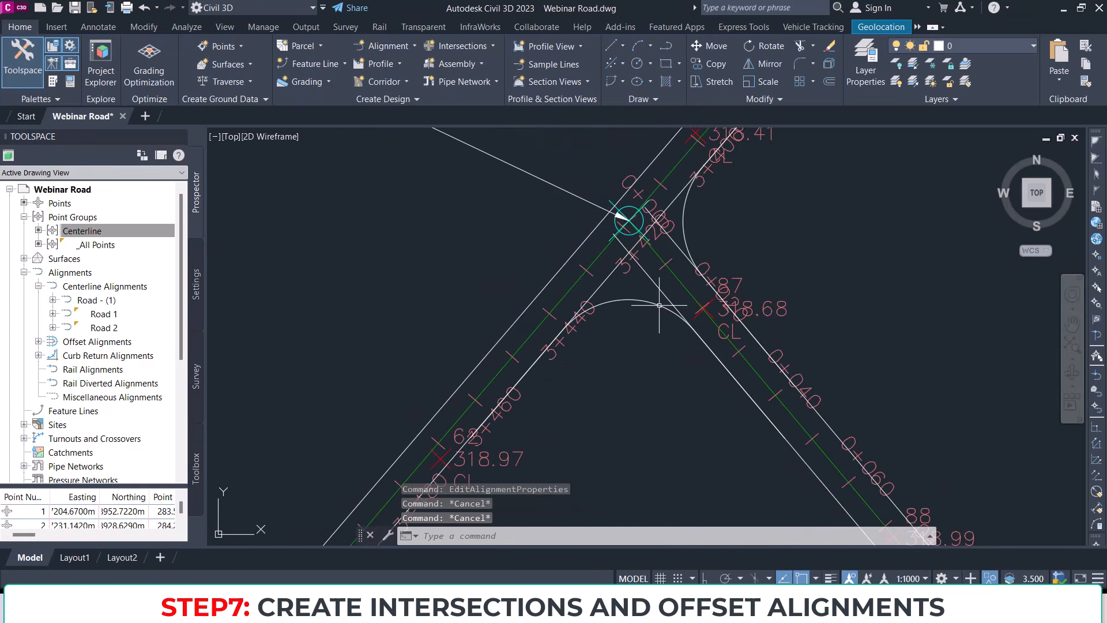
pyautogui.scroll(-3, 660, 304)
pyautogui.moveTo(594, 317); pyautogui.dragTo(692, 265, button='middle')
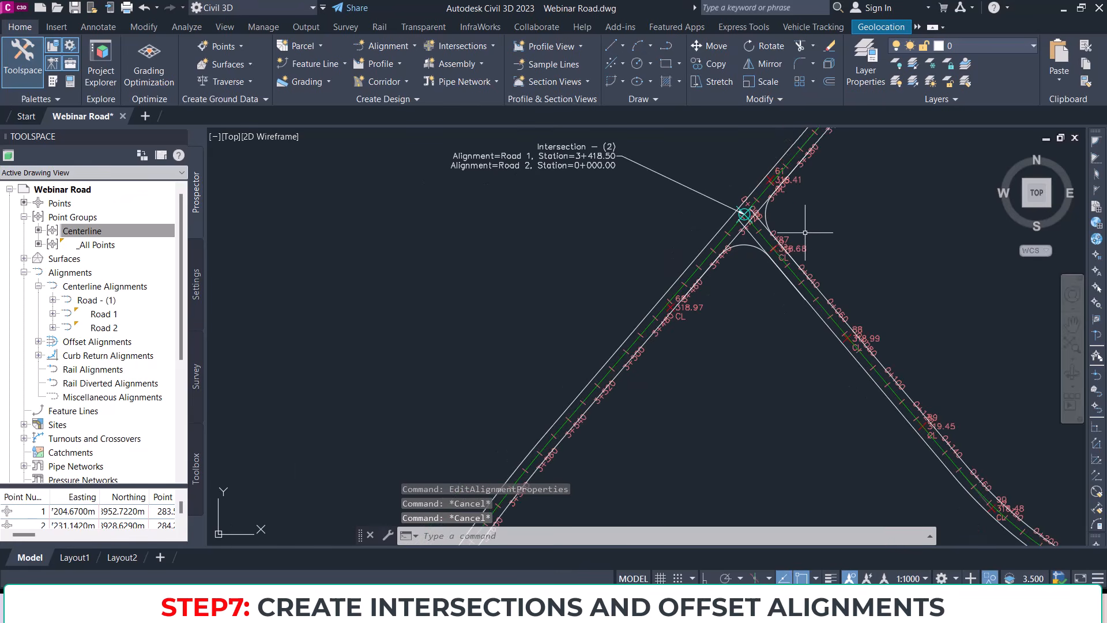
pyautogui.scroll(-4, 805, 232)
pyautogui.moveTo(825, 219); pyautogui.dragTo(707, 243, button='middle')
pyautogui.scroll(6, 688, 246)
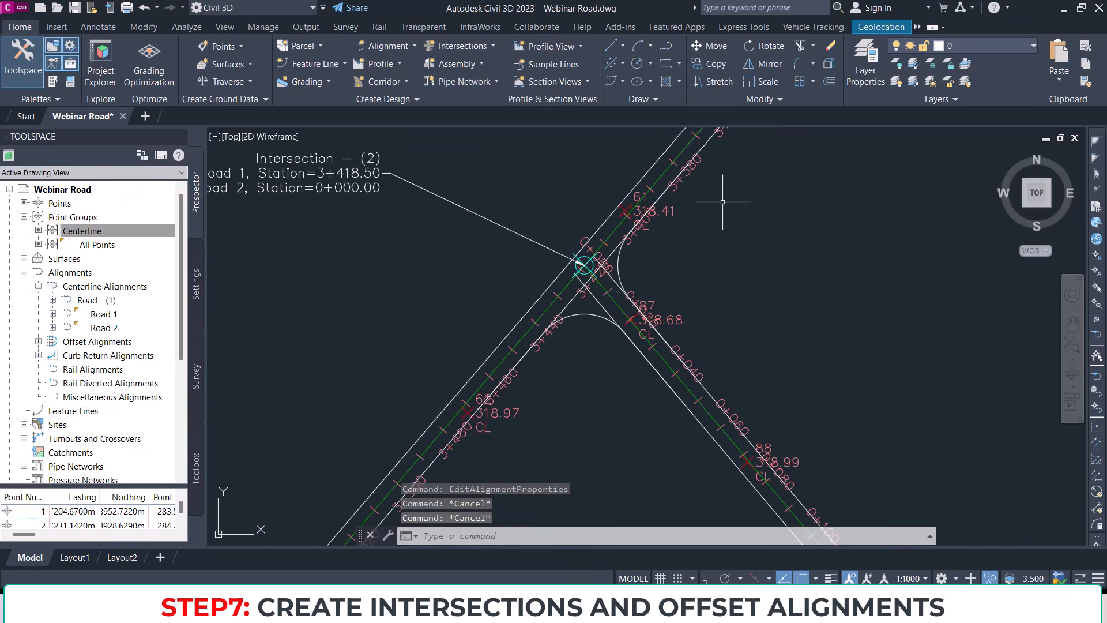
pyautogui.moveTo(721, 201); pyautogui.dragTo(623, 391, button='middle')
pyautogui.moveTo(587, 303); pyautogui.dragTo(641, 271, button='middle')
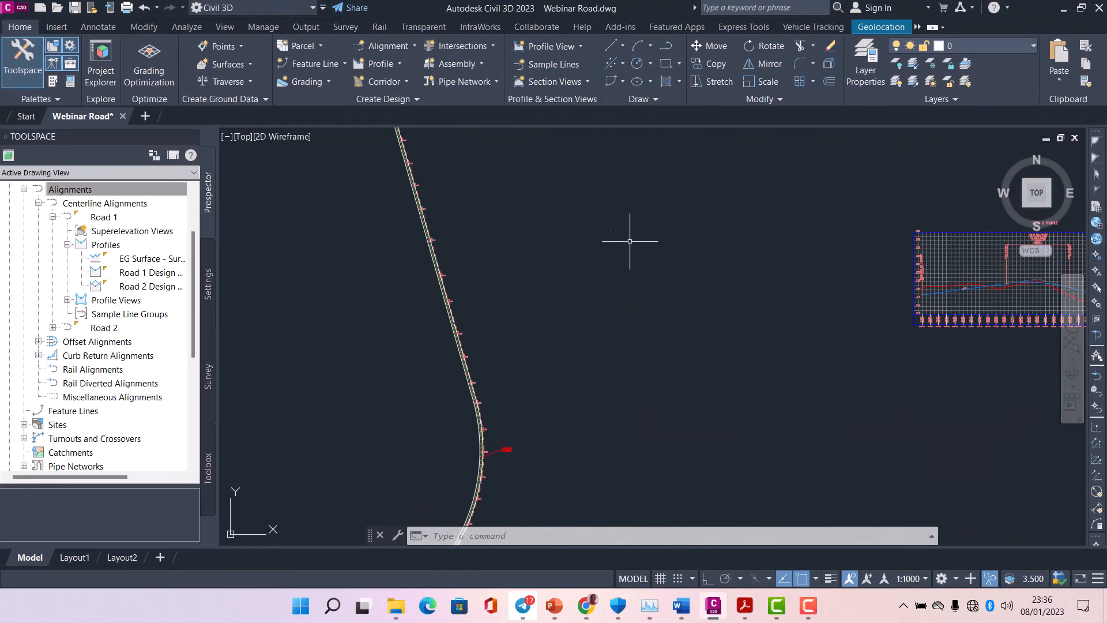
pyautogui.moveTo(670, 240)
pyautogui.mouseDown(button='middle')
pyautogui.moveTo(650, 215)
pyautogui.moveTo(619, 228)
pyautogui.moveTo(619, 248)
pyautogui.mouseUp(button='middle')
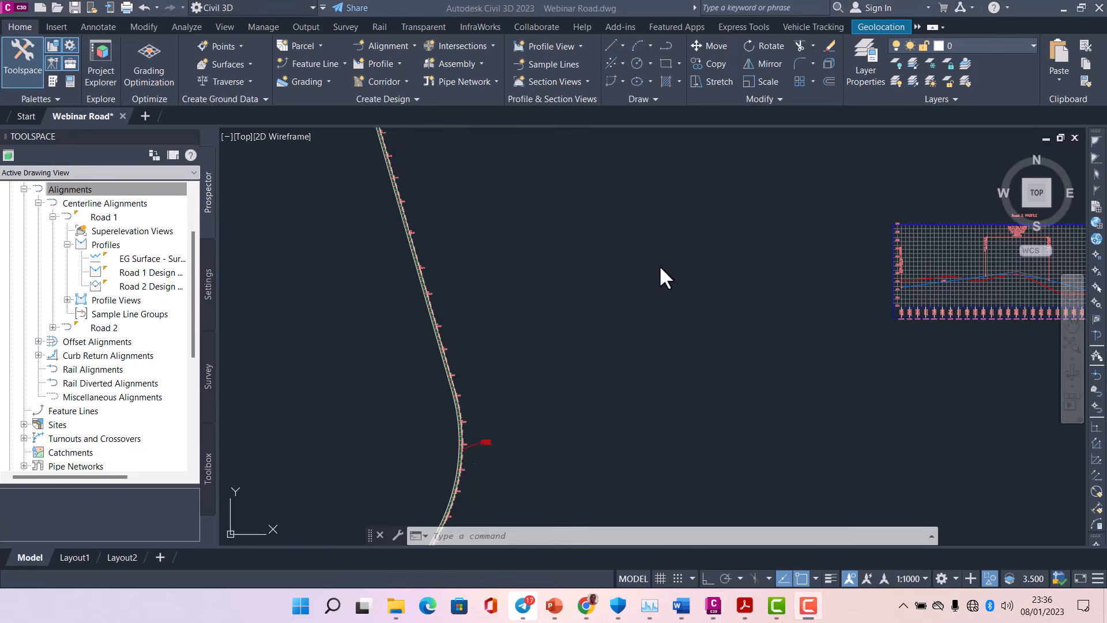
pyautogui.moveTo(636, 291); pyautogui.dragTo(646, 241, button='middle')
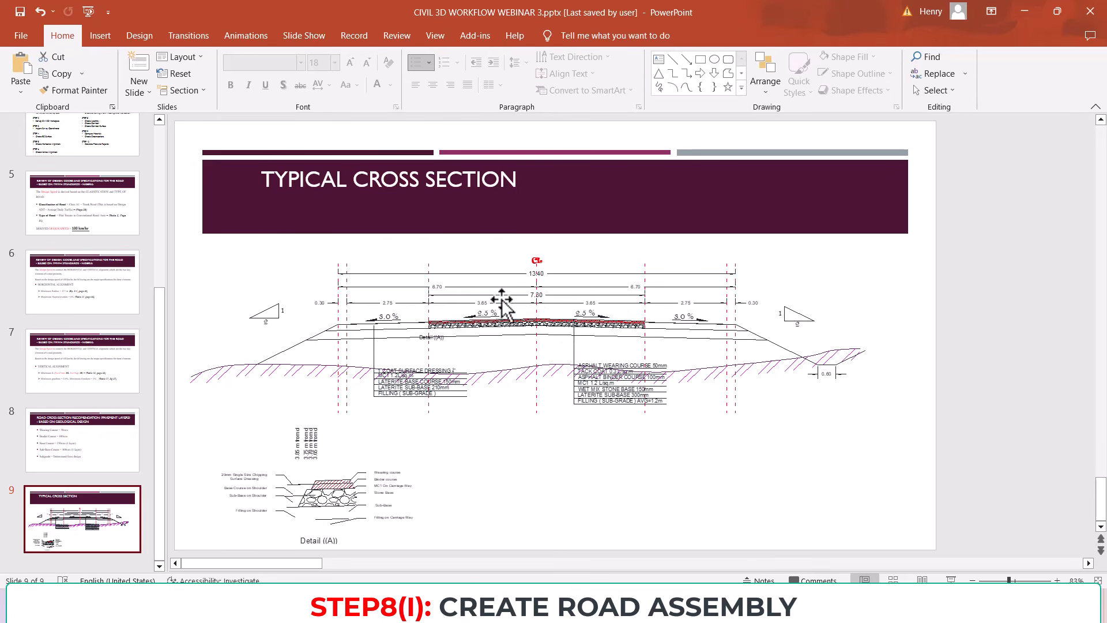
# Step: Return from the PowerPoint cross section slide to the Civil 3D drawing and start a new assembly named Full Assembly
pyautogui.click(1026, 6)
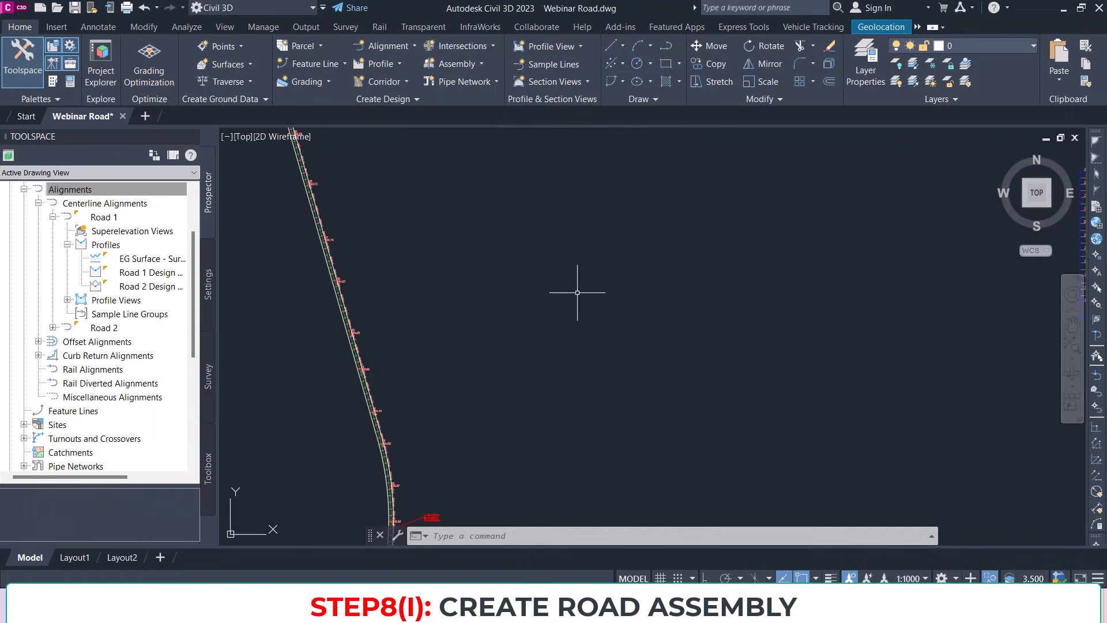
pyautogui.moveTo(611, 218); pyautogui.dragTo(620, 268, button='middle')
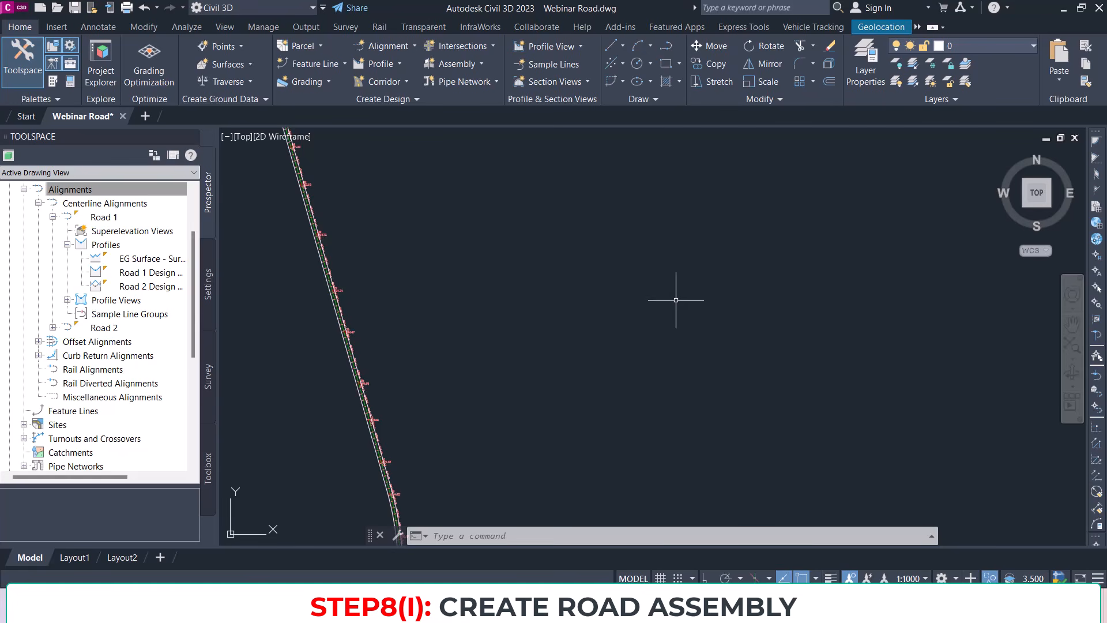
pyautogui.moveTo(676, 300); pyautogui.dragTo(675, 268, button='middle')
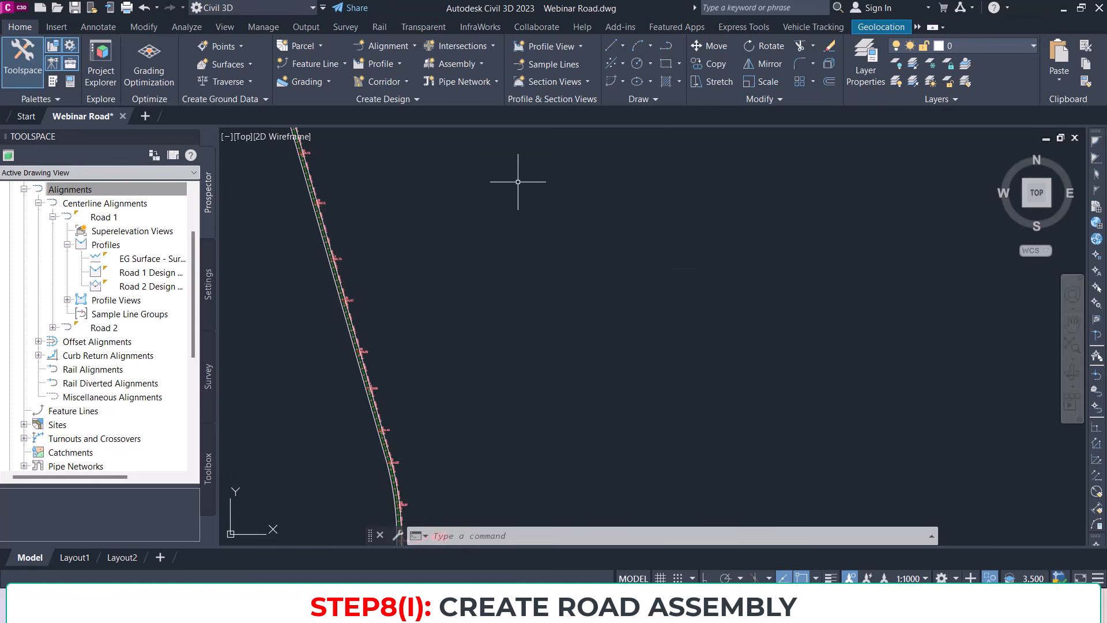
pyautogui.click(477, 62)
pyautogui.click(486, 85)
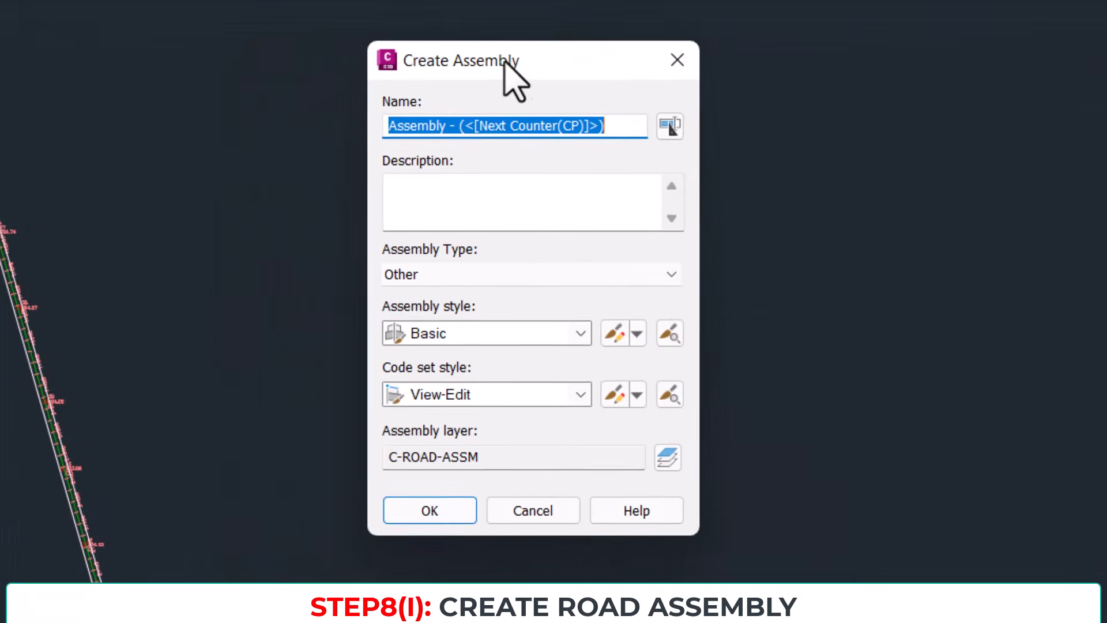
pyautogui.moveTo(504, 60); pyautogui.dragTo(527, 55)
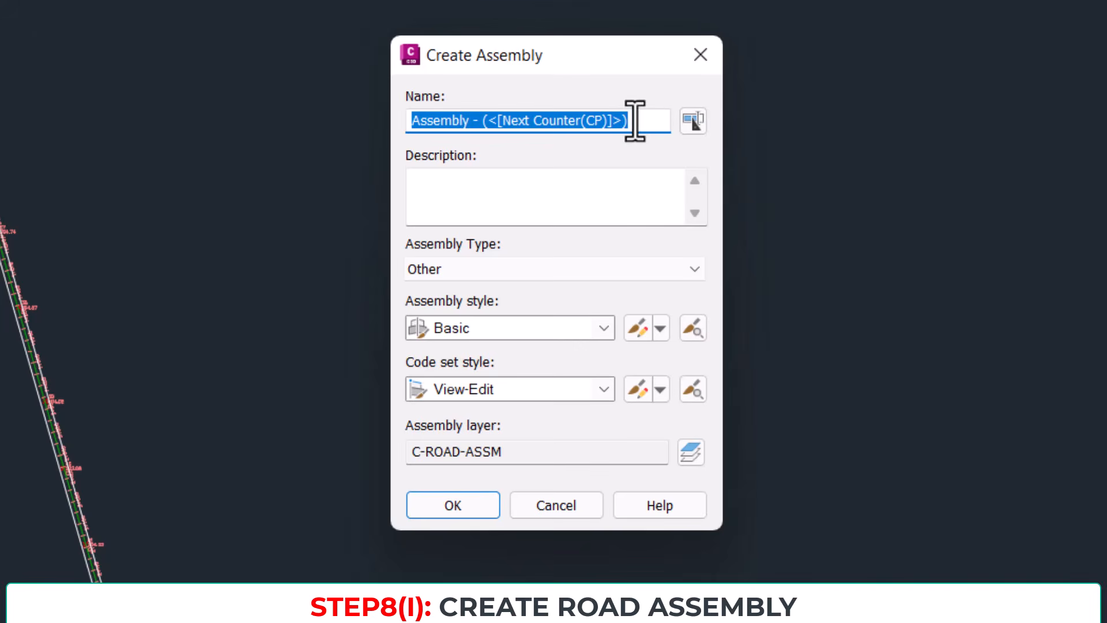
pyautogui.moveTo(632, 120); pyautogui.dragTo(418, 124)
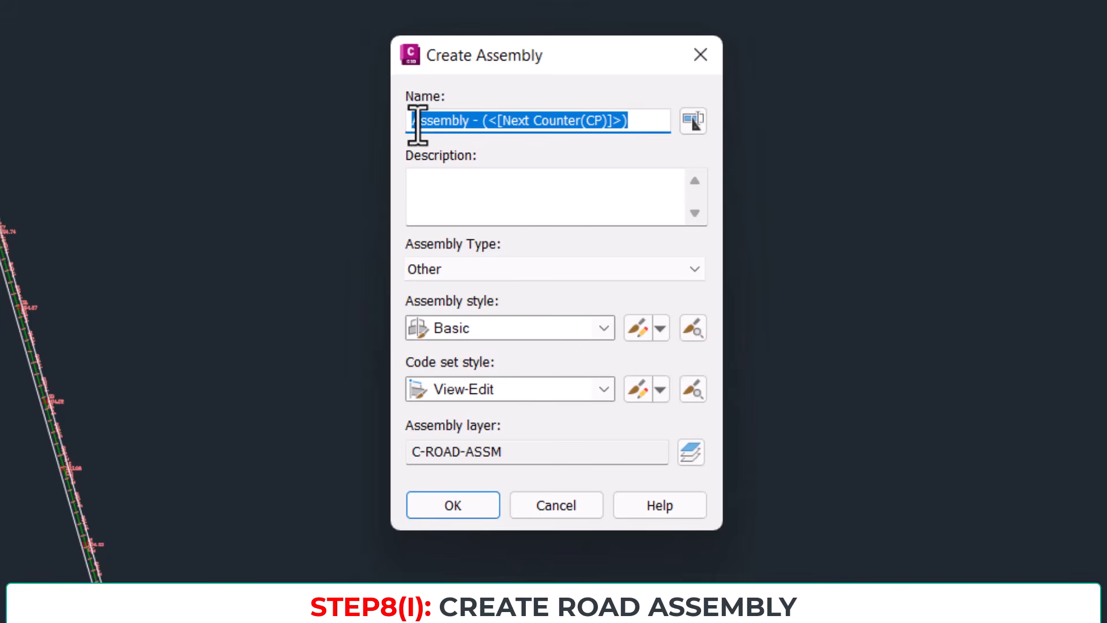
pyautogui.write('R')
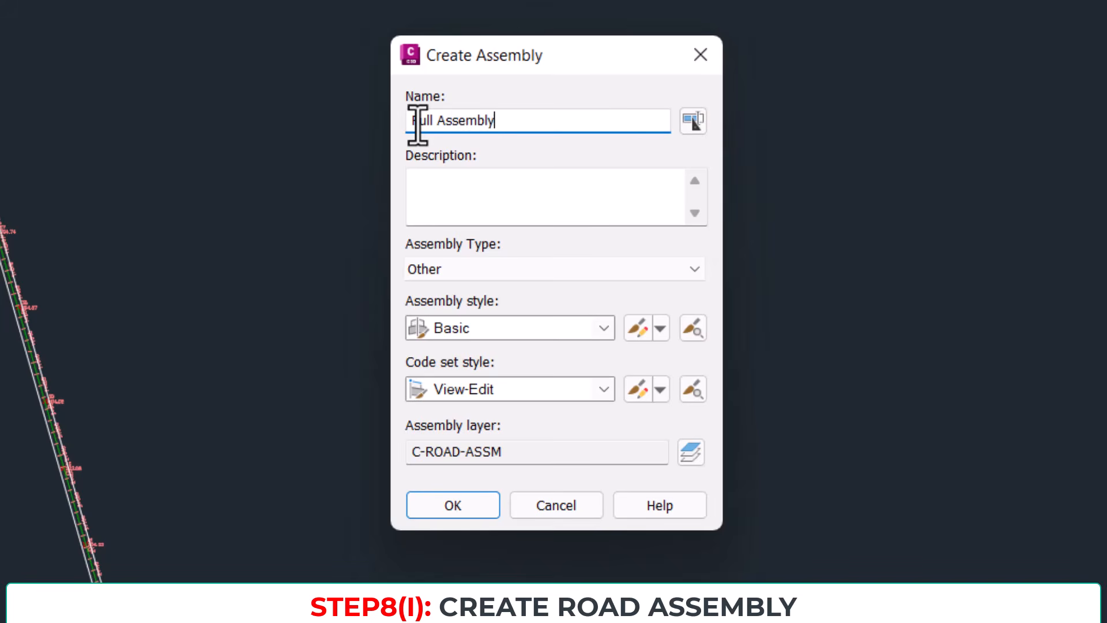
# Step: Set the new assembly's type to Undivided Crowned Road and its assembly style to Basic
pyautogui.click(521, 275)
pyautogui.click(520, 276)
pyautogui.click(521, 276)
pyautogui.click(510, 292)
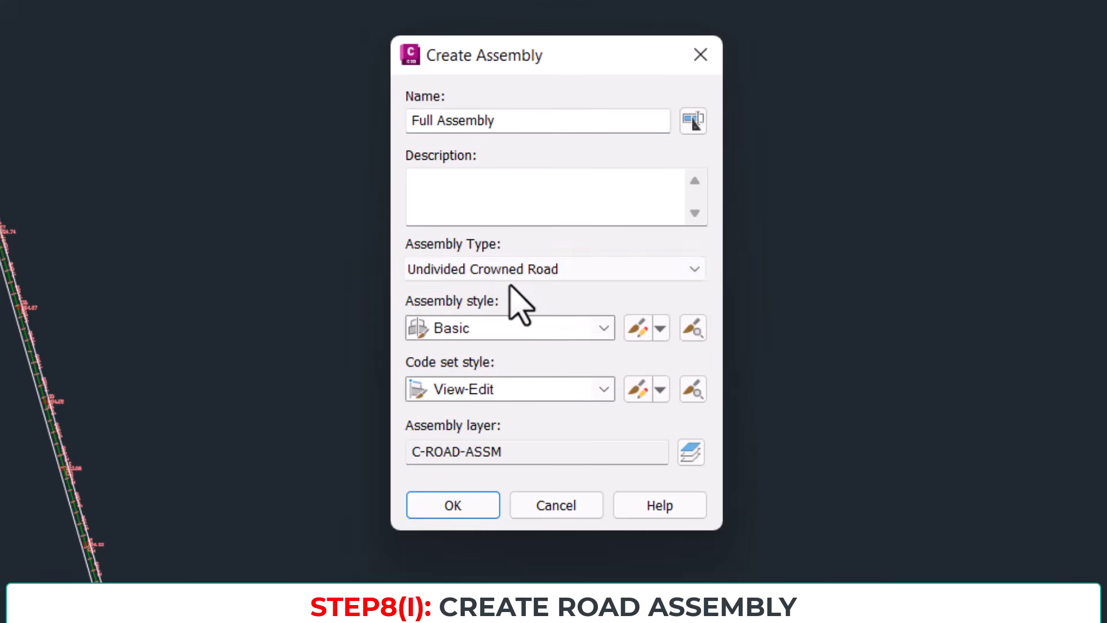
pyautogui.click(468, 332)
pyautogui.click(475, 353)
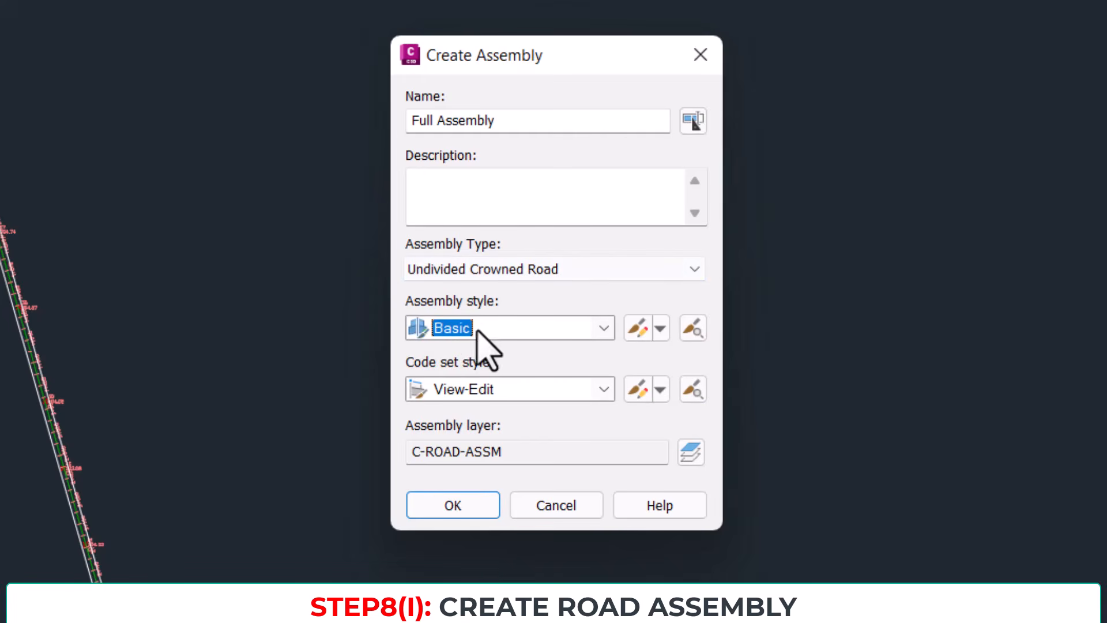
# Step: Choose View-Edit as the assembly's code set style and accept the assembly settings
pyautogui.click(505, 392)
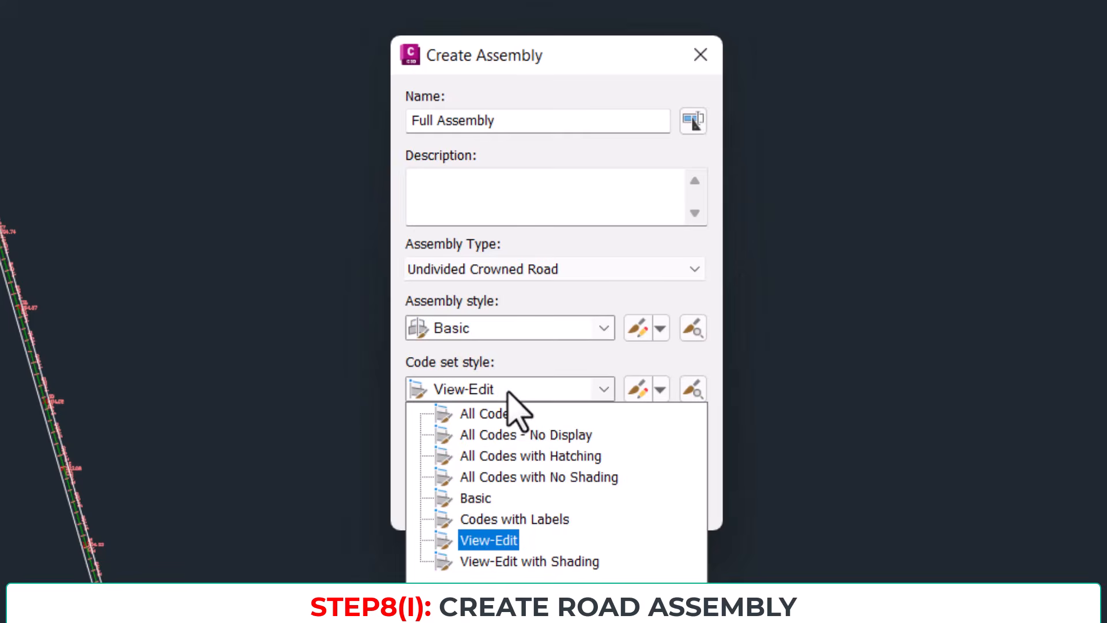
pyautogui.click(491, 542)
pyautogui.click(603, 390)
pyautogui.click(601, 391)
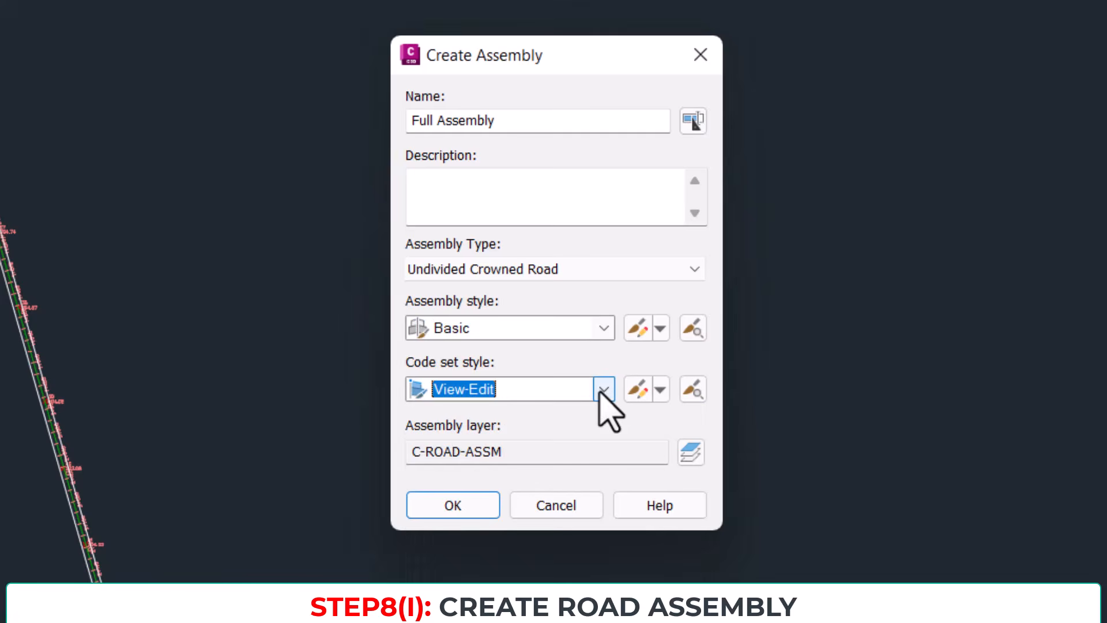
pyautogui.click(660, 390)
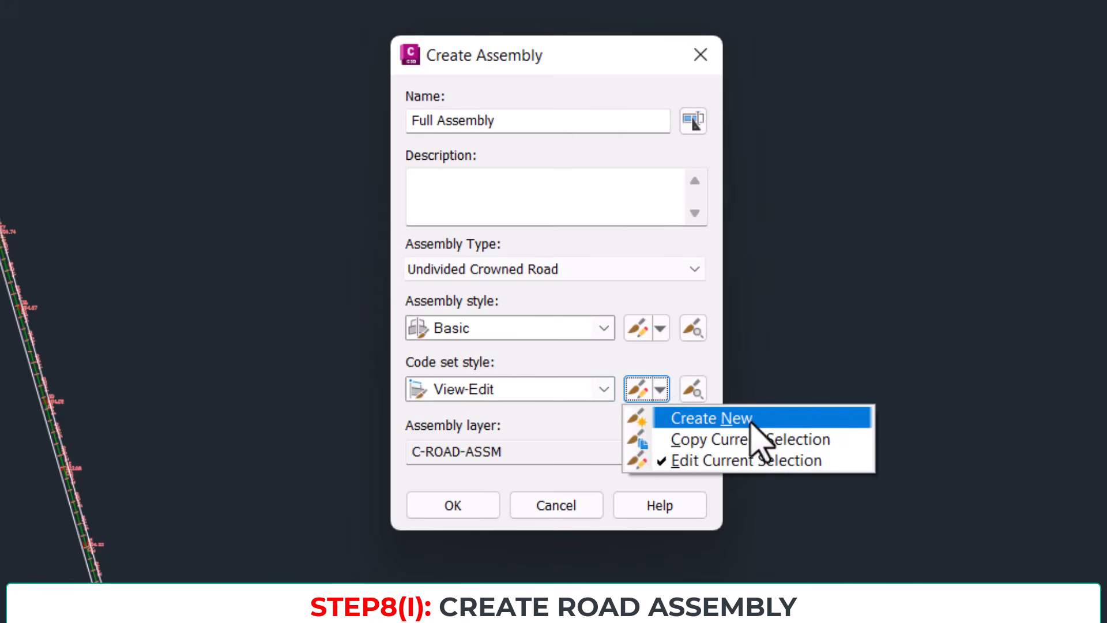
pyautogui.click(562, 415)
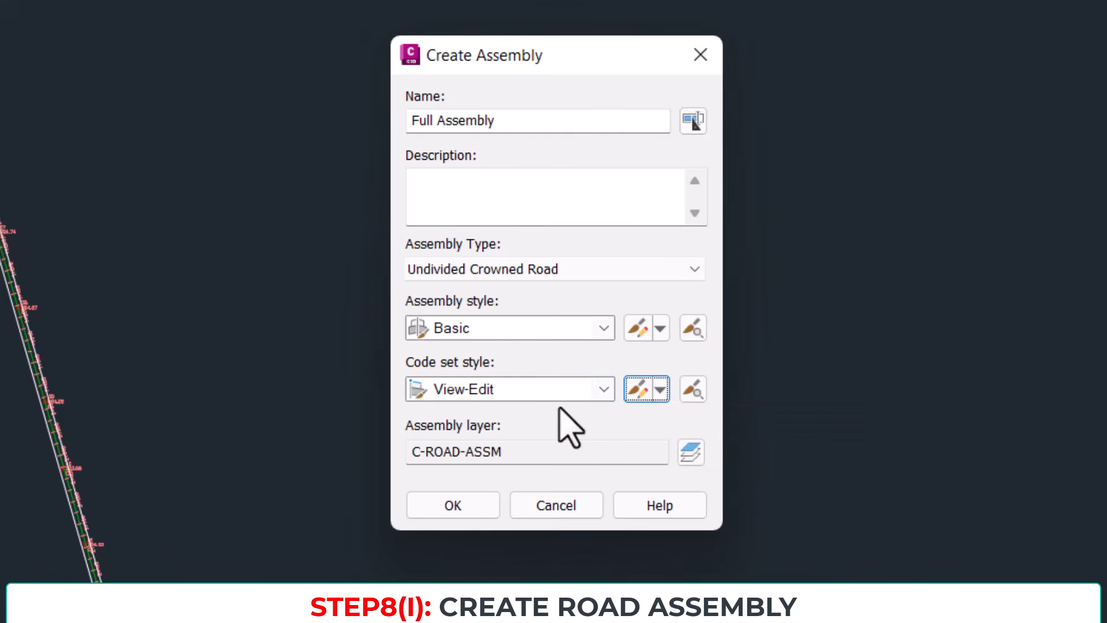
pyautogui.click(462, 507)
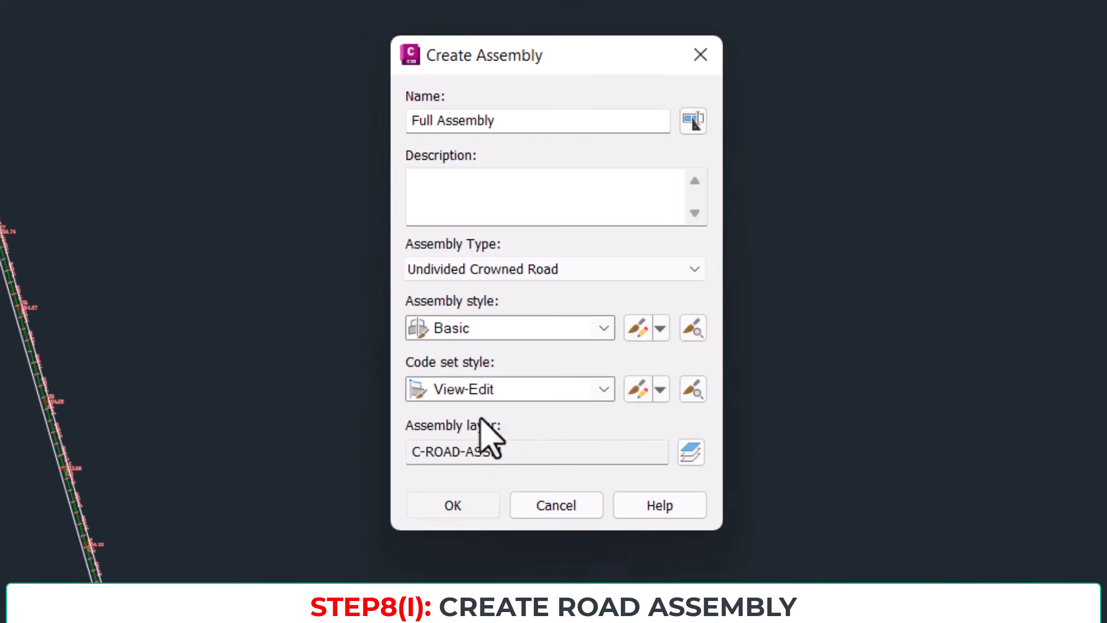
# Step: Place the assembly baseline in the empty area east of the northern end of Road 1
pyautogui.scroll(-4, 520, 311)
pyautogui.moveTo(499, 175); pyautogui.dragTo(504, 408, button='middle')
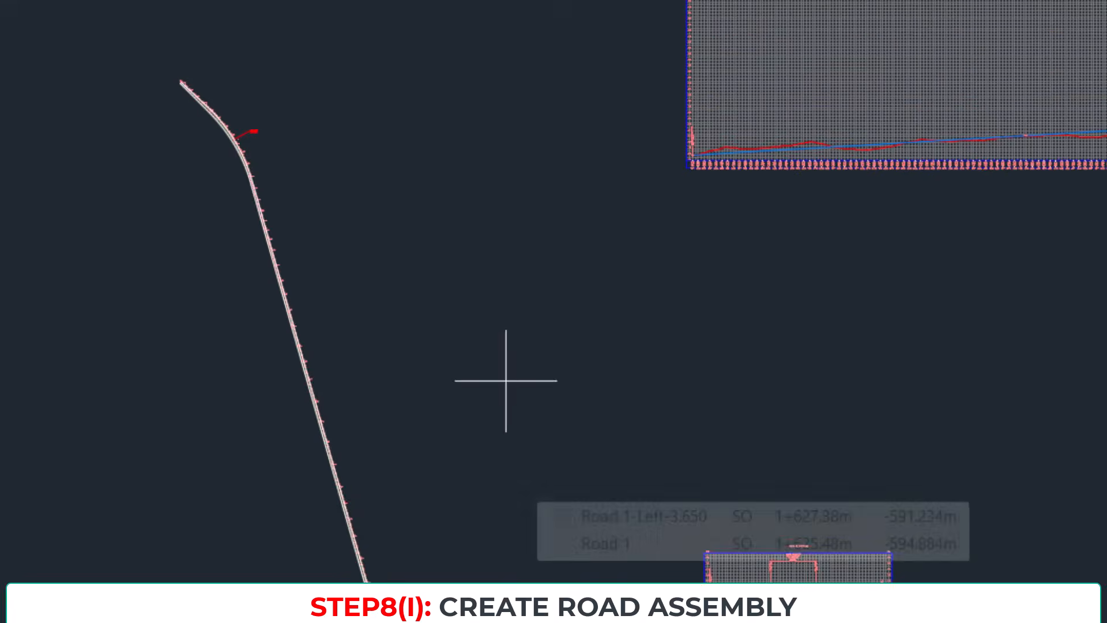
pyautogui.moveTo(502, 185); pyautogui.dragTo(517, 301, button='middle')
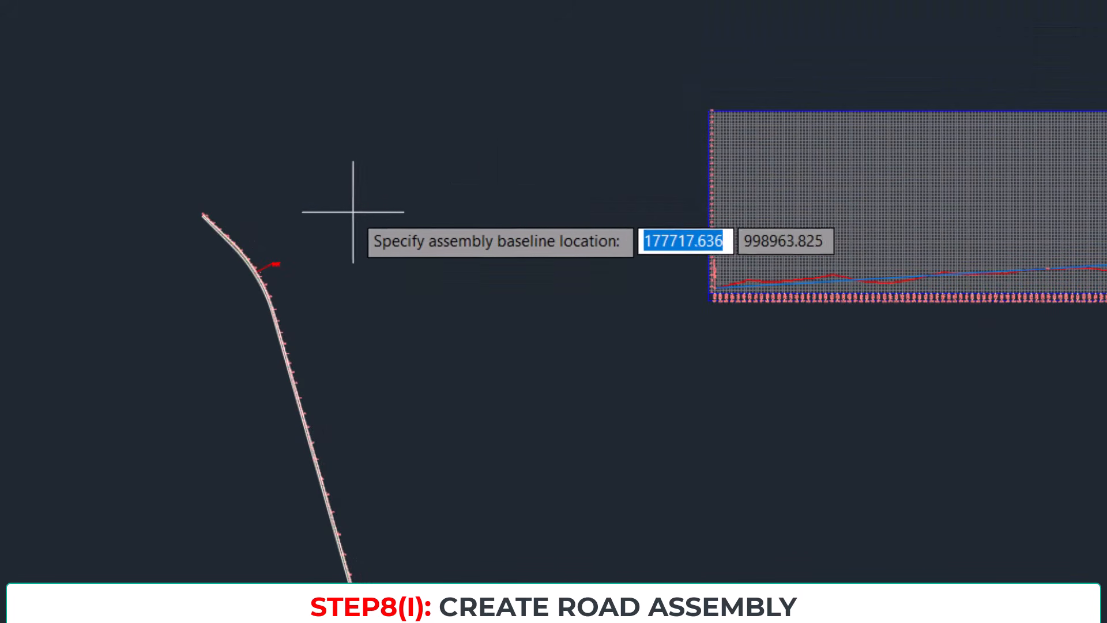
pyautogui.scroll(2, 202, 210)
pyautogui.scroll(-2, 663, 168)
pyautogui.moveTo(489, 220); pyautogui.dragTo(436, 236, button='middle')
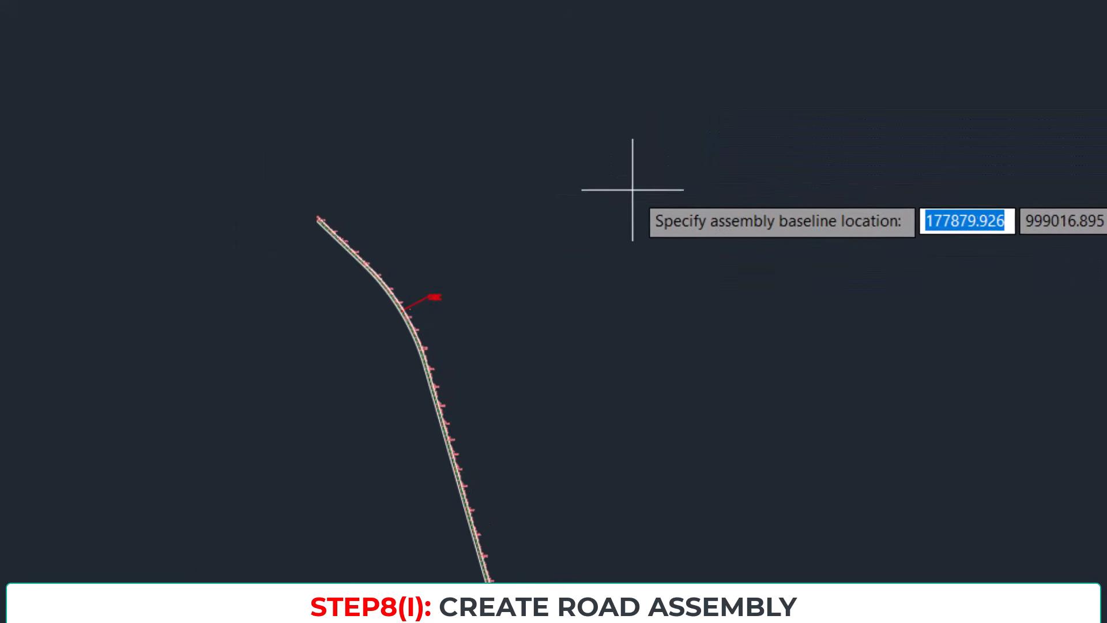
pyautogui.click(739, 190)
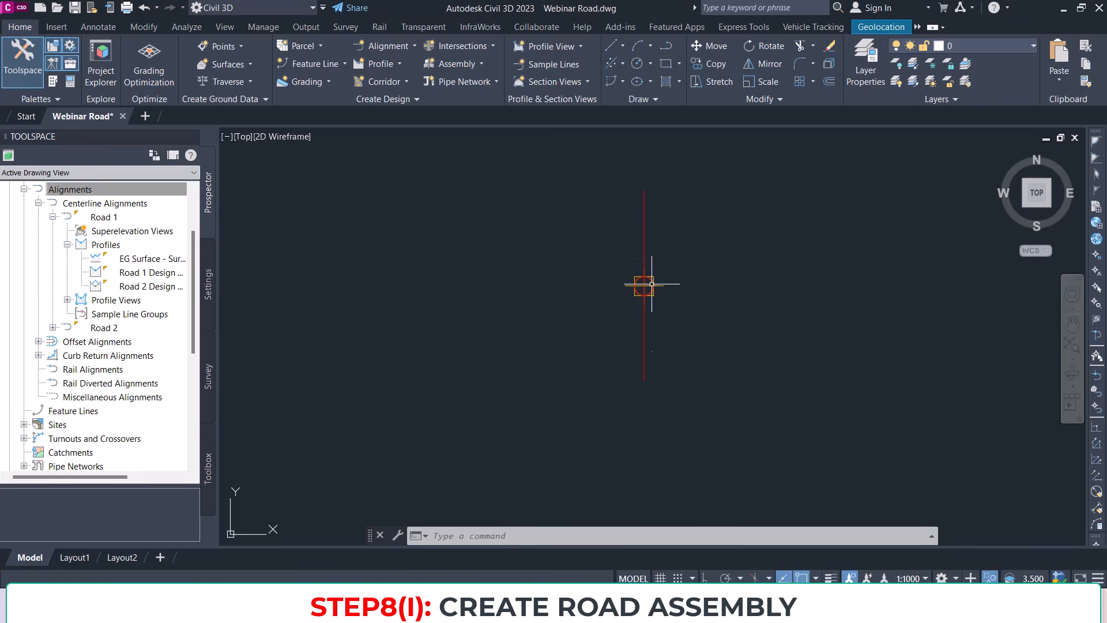
# Step: Display the metric Lanes subassemblies and make room around the assembly baseline for adding them
pyautogui.scroll(-2, 652, 276)
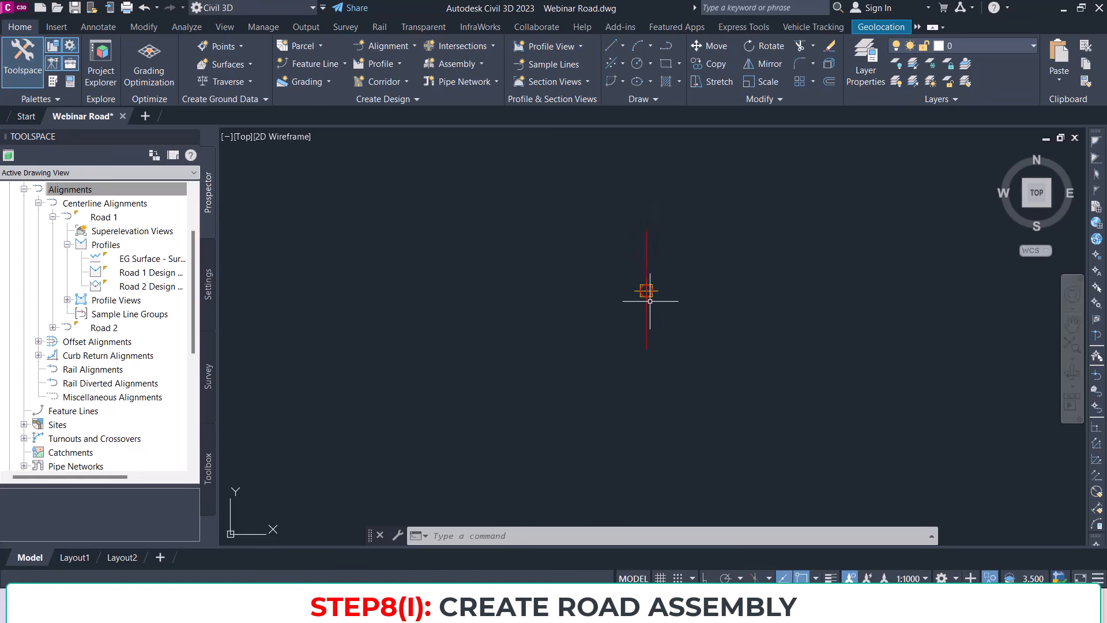
pyautogui.scroll(2, 646, 288)
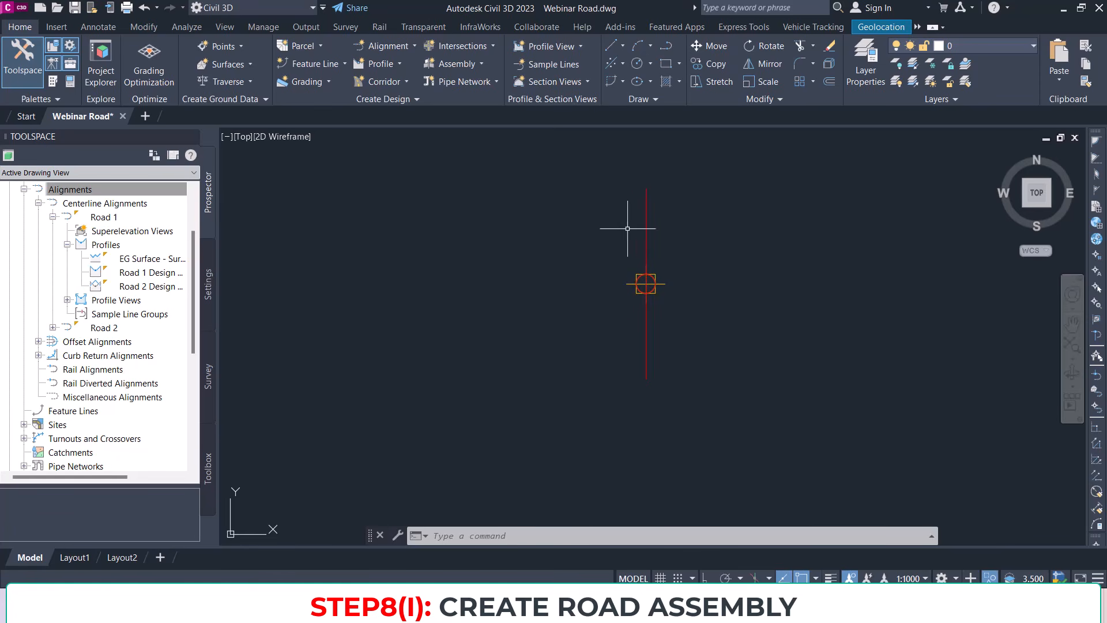
pyautogui.click(51, 81)
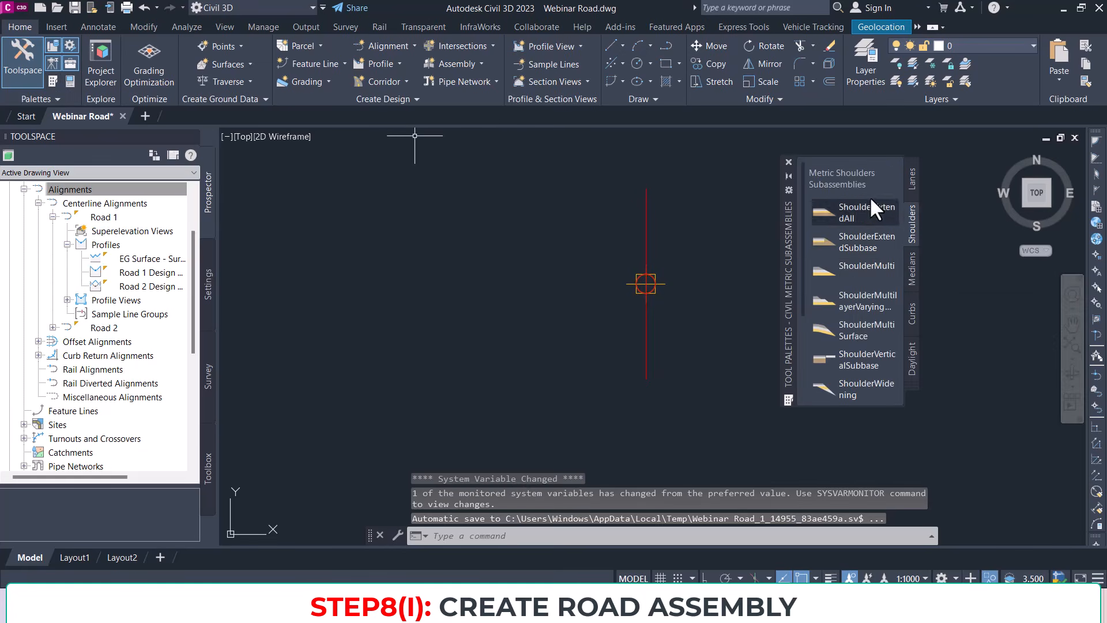
pyautogui.click(911, 181)
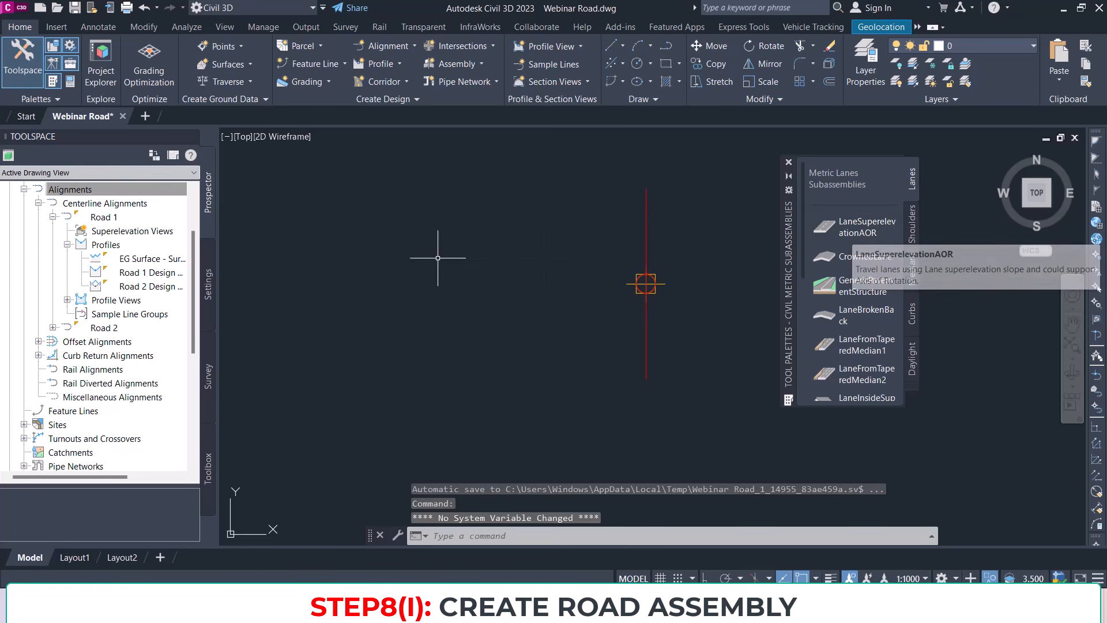
pyautogui.moveTo(648, 257); pyautogui.dragTo(526, 245, button='middle')
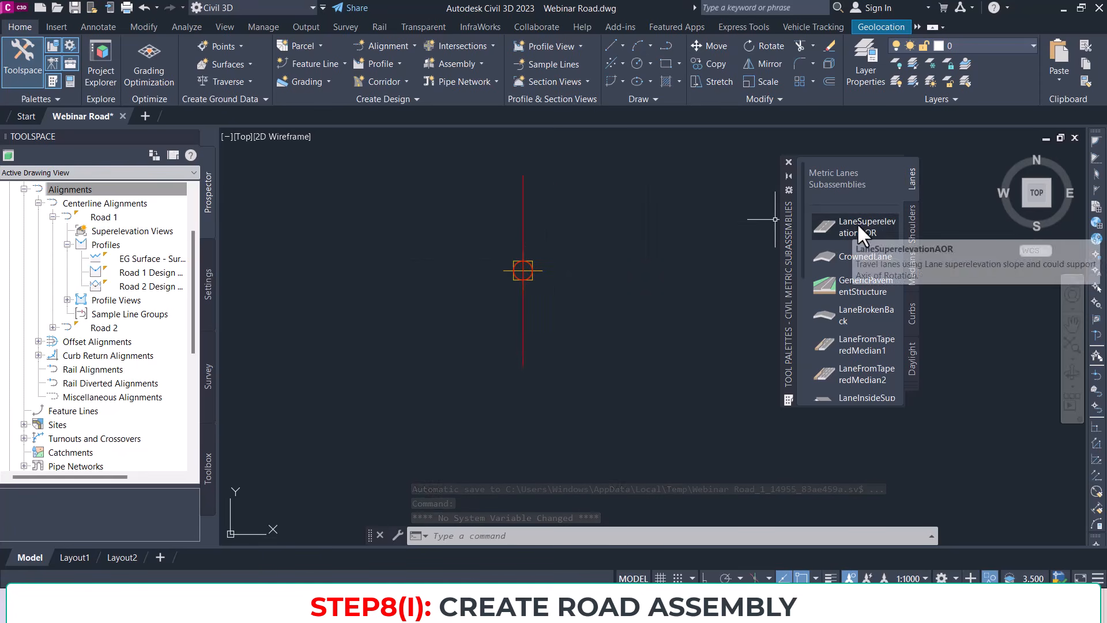
# Step: Start the right-side LaneSuperelevationAOR subassembly and consult the pavement layer recommendation slide in PowerPoint before returning to the Civil 3D lane parameters
pyautogui.click(857, 225)
pyautogui.scroll(-3, 684, 269)
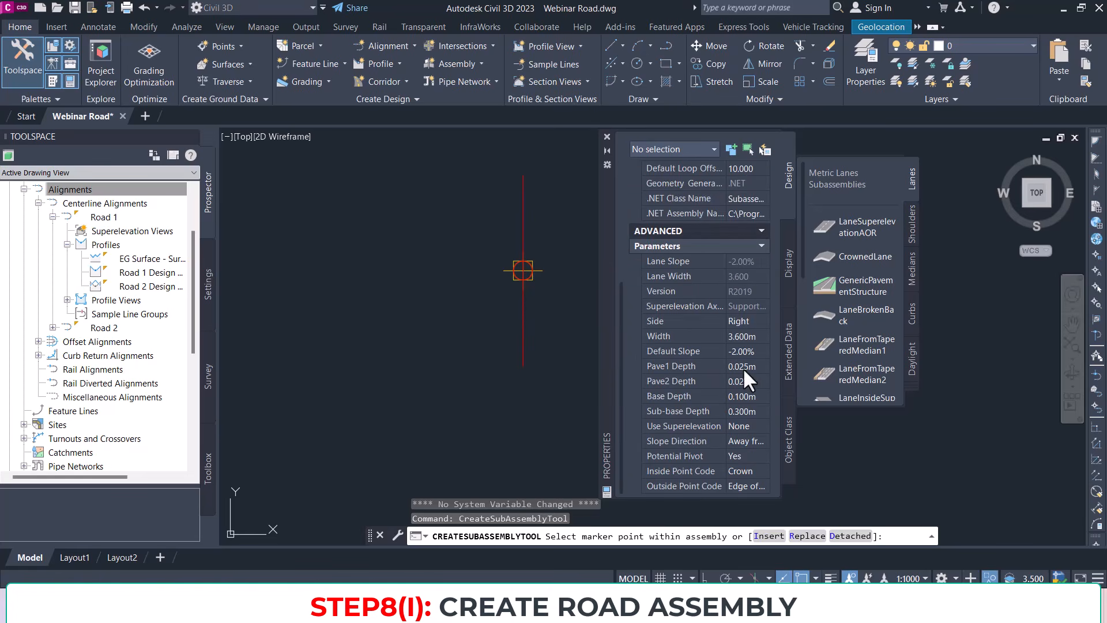
pyautogui.scroll(-5, 452, 280)
pyautogui.scroll(5, 468, 276)
pyautogui.moveTo(537, 291); pyautogui.dragTo(495, 284, button='middle')
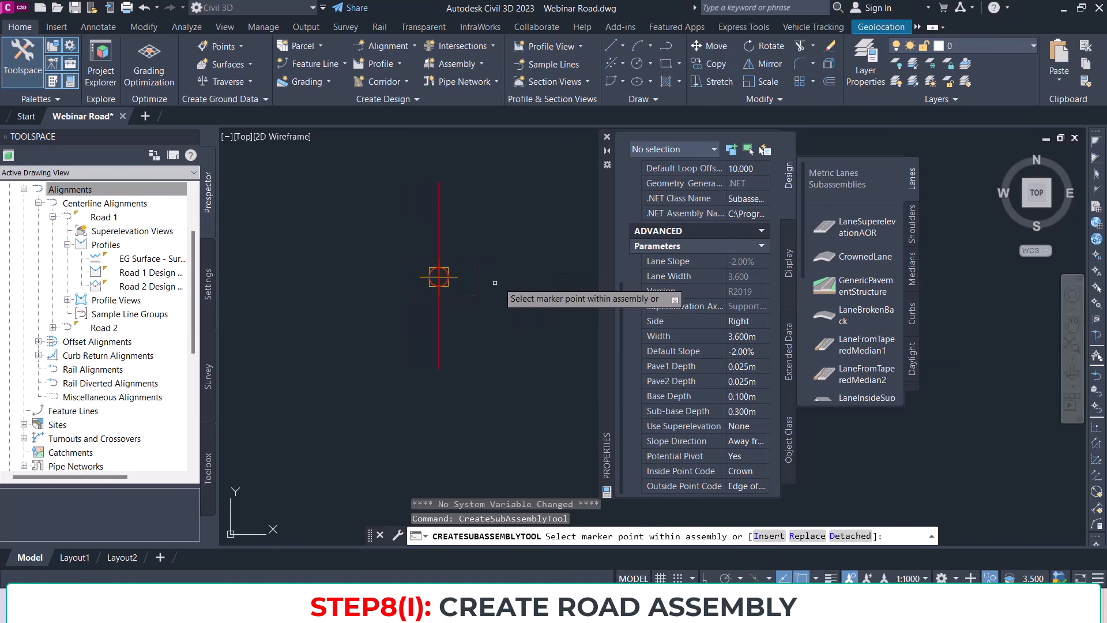
pyautogui.click(556, 607)
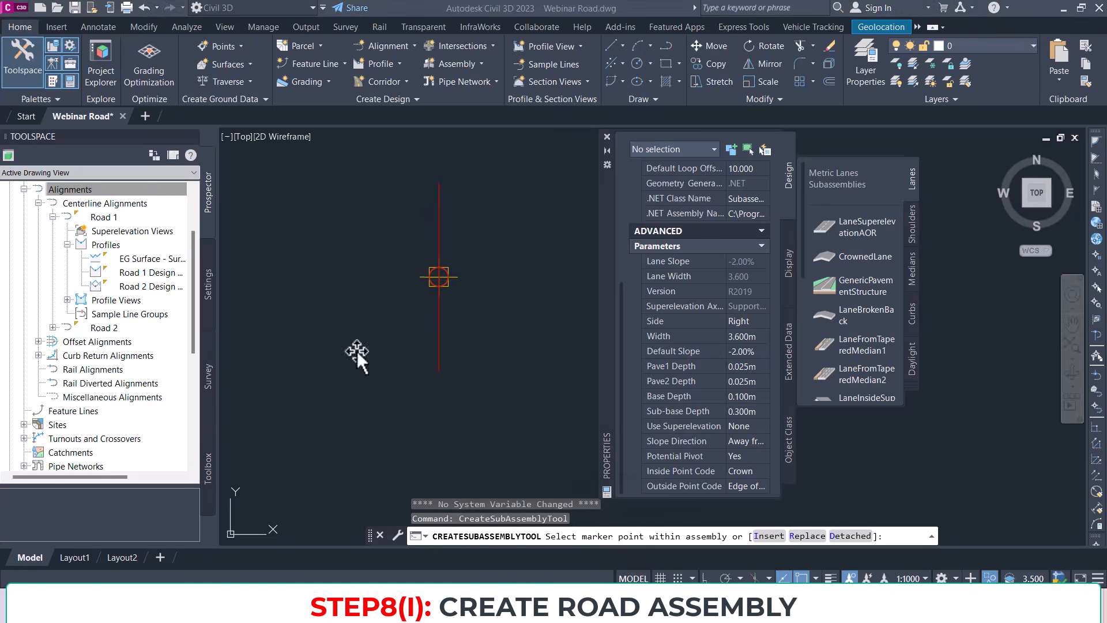
pyautogui.scroll(1, 75, 438)
pyautogui.click(87, 488)
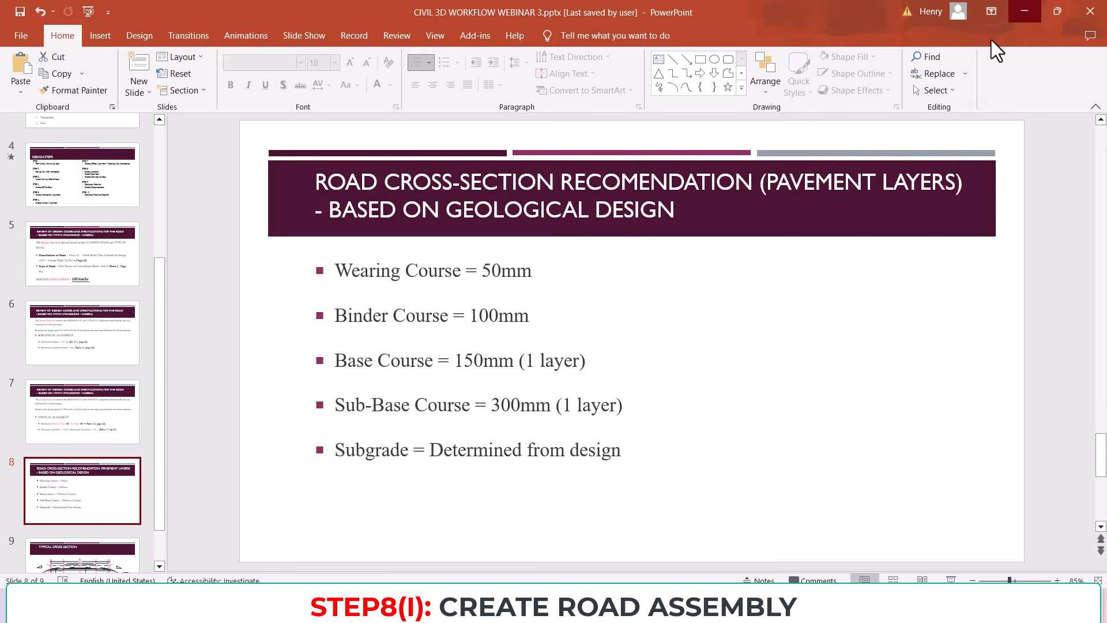
pyautogui.click(1025, 11)
pyautogui.click(750, 319)
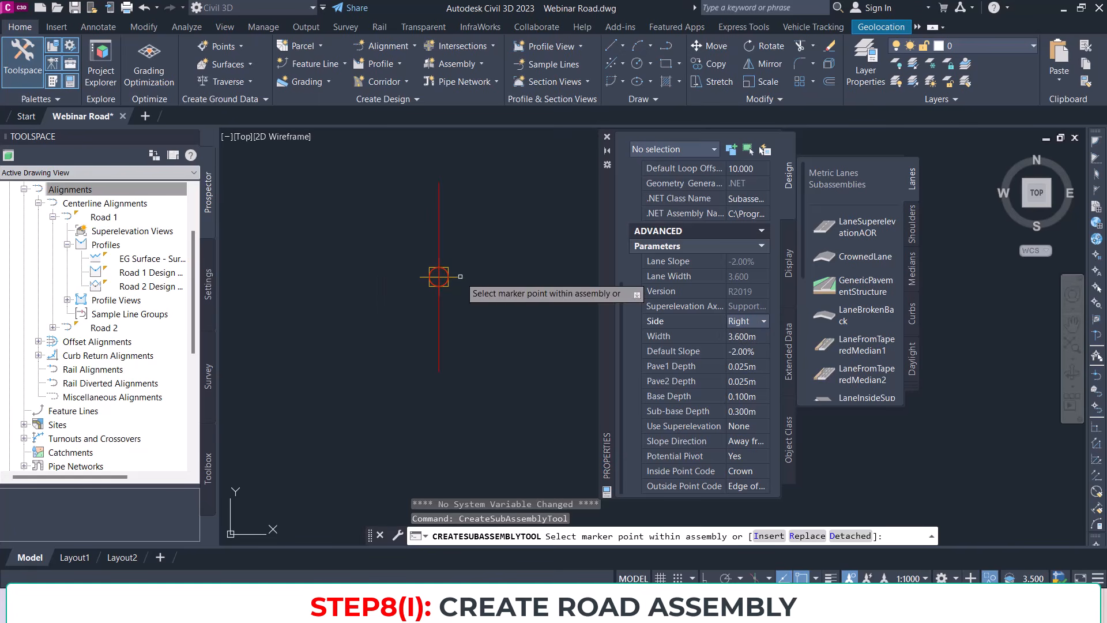
# Step: Consult the Typical Cross Section slide in PowerPoint, then return and set the lane's width to 3.65 m and default slope to -2.5%
pyautogui.click(755, 335)
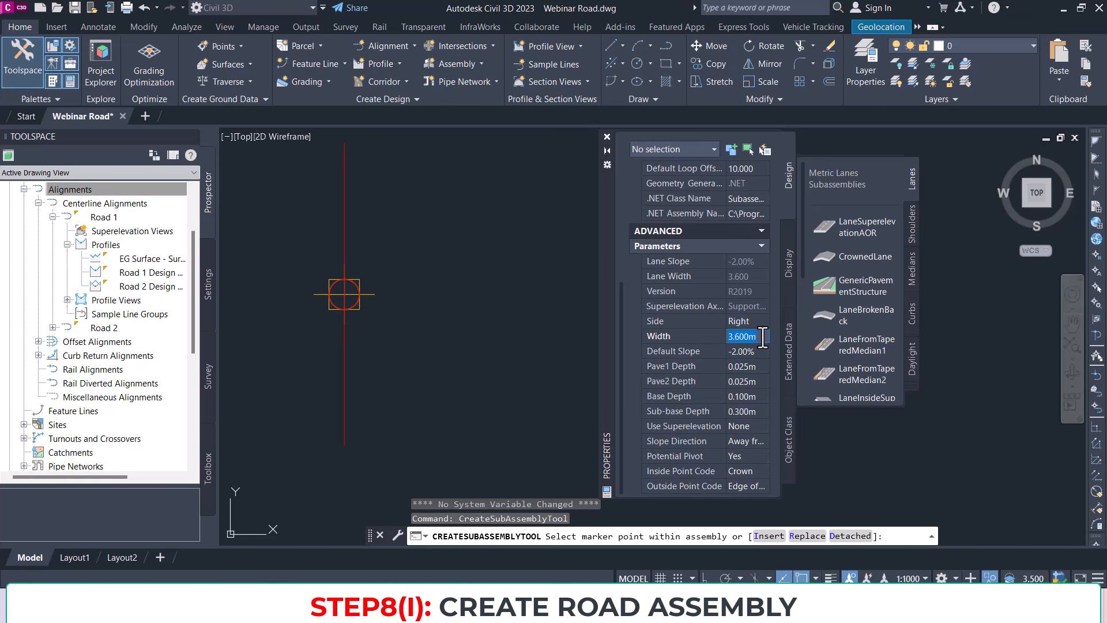
pyautogui.click(554, 610)
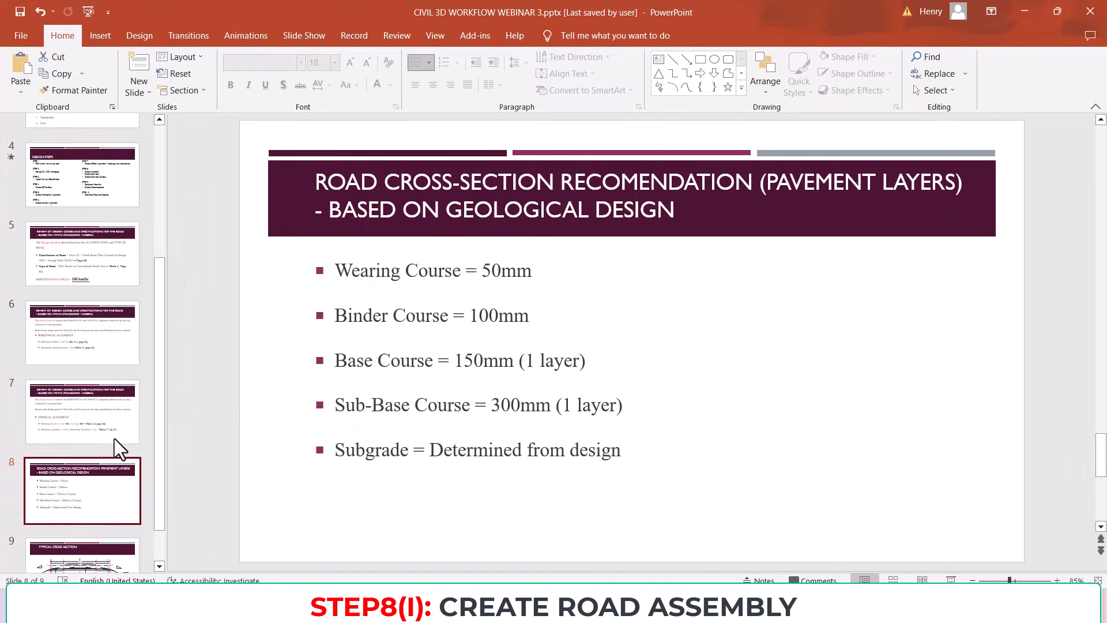
pyautogui.scroll(-1, 85, 546)
pyautogui.click(85, 546)
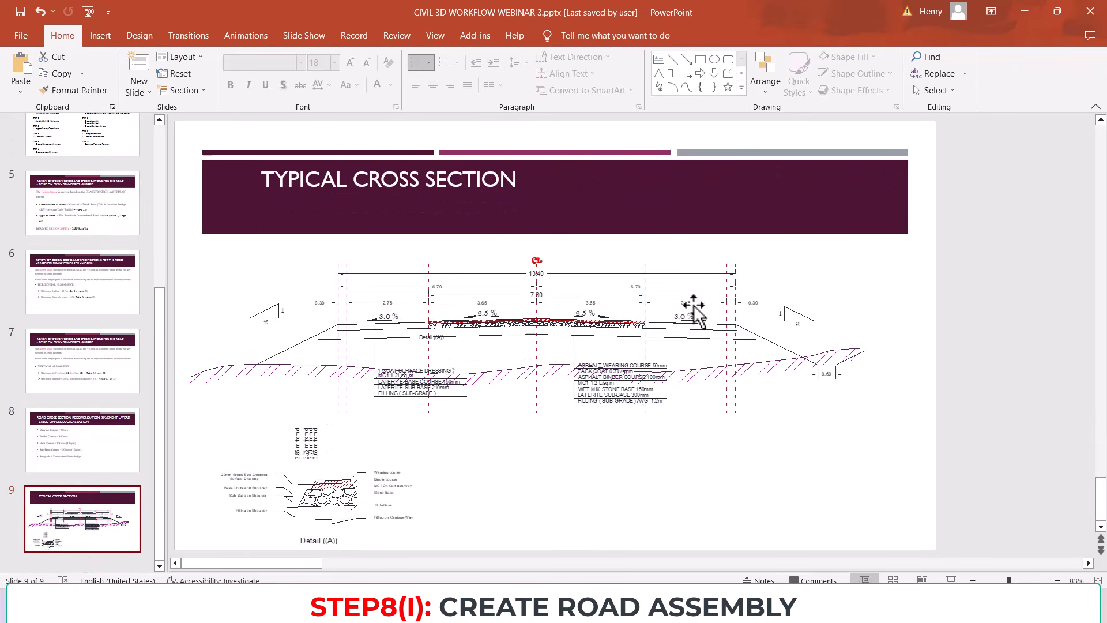
pyautogui.click(1028, 13)
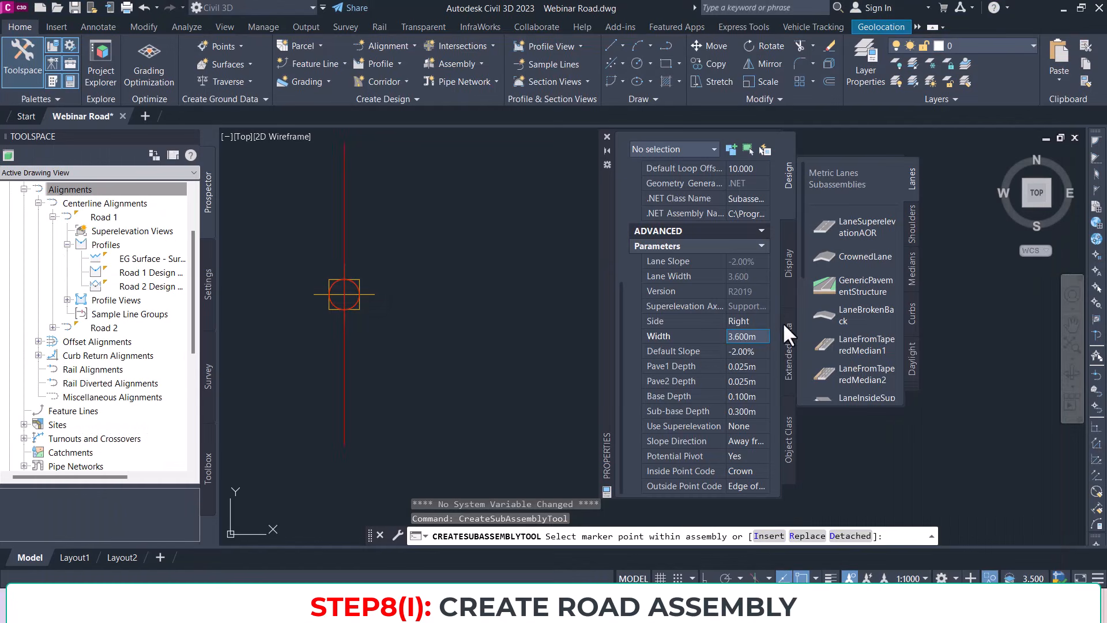
pyautogui.click(748, 336)
pyautogui.click(756, 350)
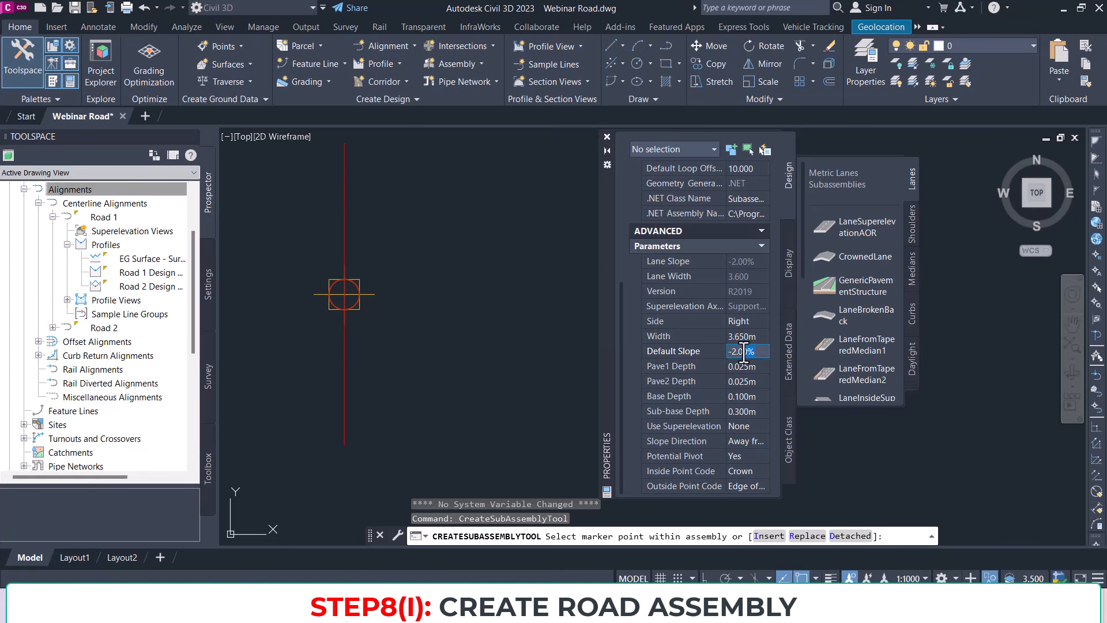
pyautogui.write('-2.5')
# Step: Set the lane's Pave1 depth to 0.05 m, Pave2 depth to 0.1 m and base depth to 0.15 m
pyautogui.click(758, 365)
pyautogui.moveTo(764, 368); pyautogui.dragTo(745, 367)
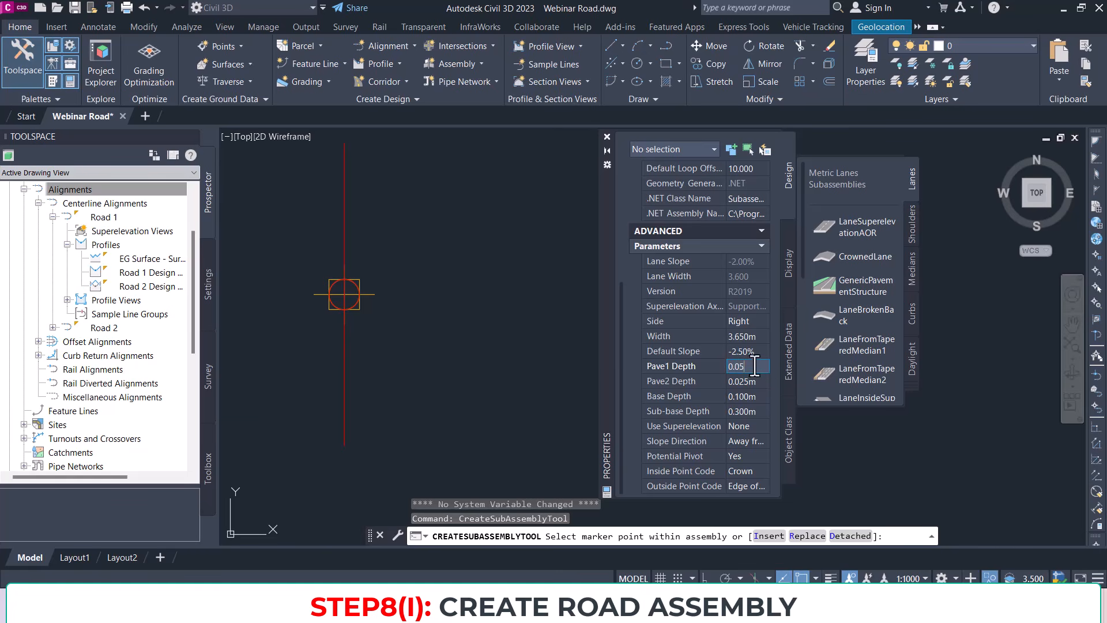
pyautogui.click(751, 380)
pyautogui.moveTo(764, 382); pyautogui.dragTo(738, 381)
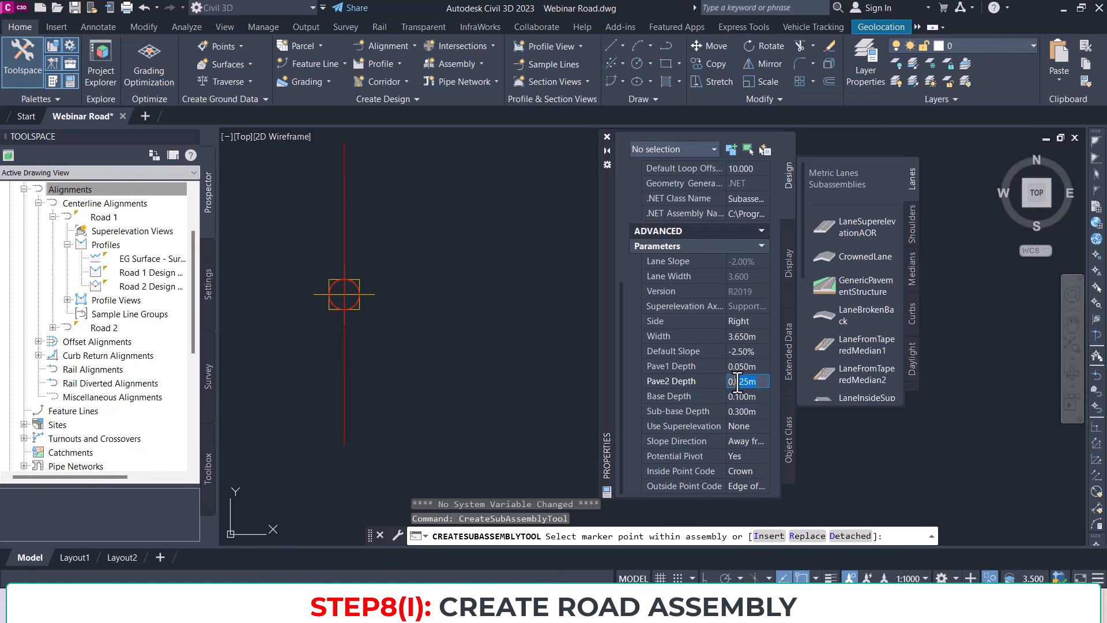
pyautogui.write('1')
pyautogui.click(753, 396)
pyautogui.press('BackSpace')
pyautogui.write('0.15')
pyautogui.click(749, 410)
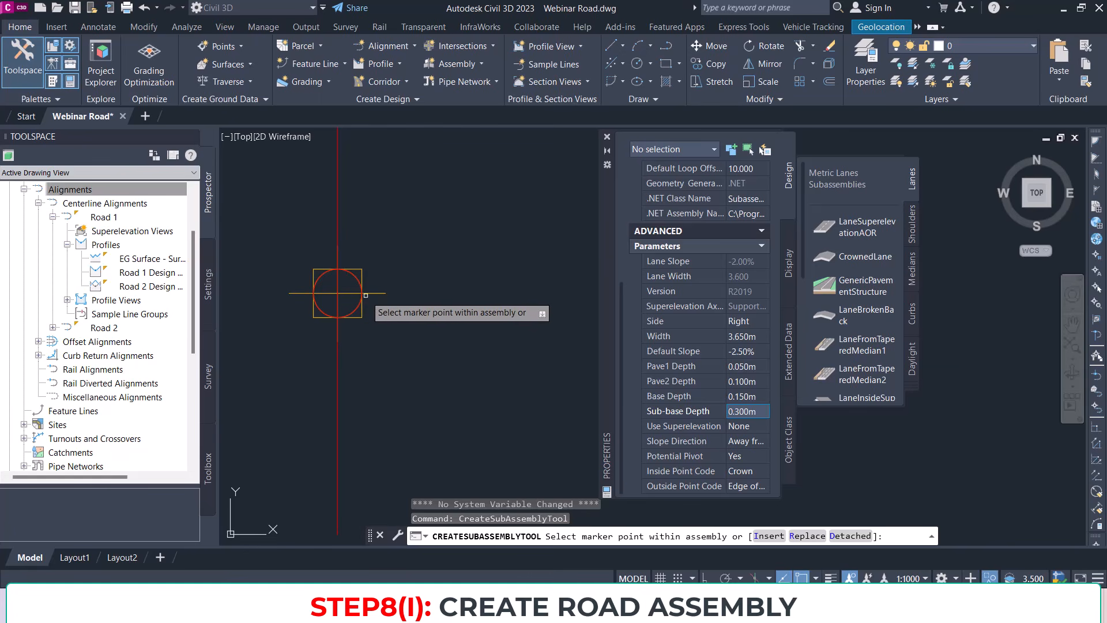
# Step: Attach the right lane to the assembly baseline marker and close the lane properties
pyautogui.scroll(-3, 444, 326)
pyautogui.scroll(6, 528, 332)
pyautogui.scroll(-6, 527, 334)
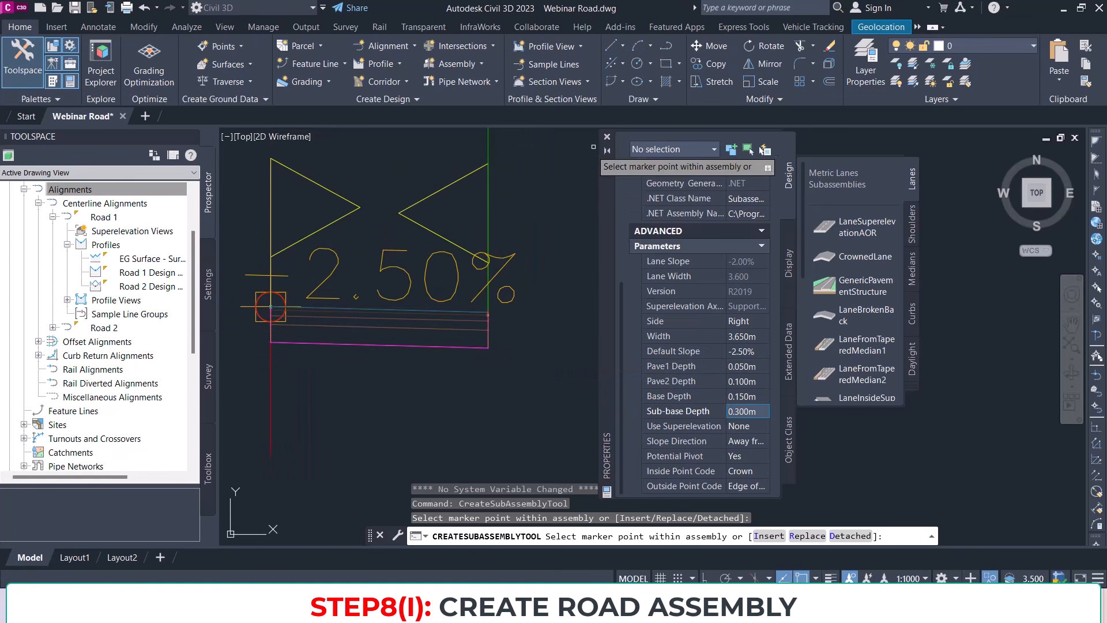
pyautogui.click(607, 137)
# Step: Start the metric ShoulderExtendAll subassembly and bring up its parameters with its properties moved clear of the lane's outer edge
pyautogui.scroll(2, 522, 320)
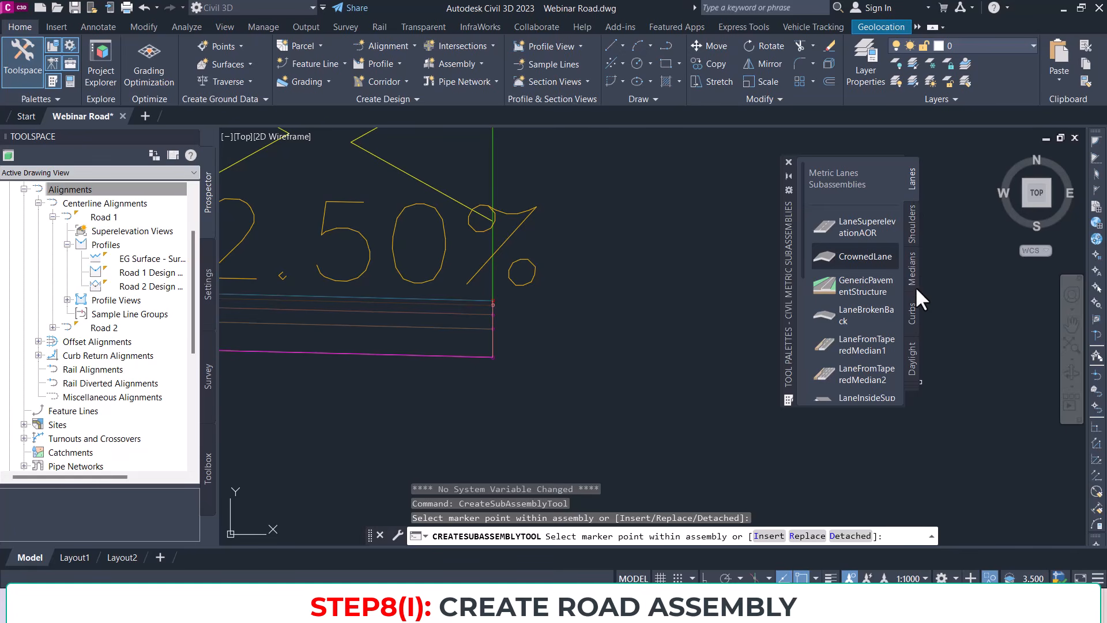
pyautogui.click(912, 218)
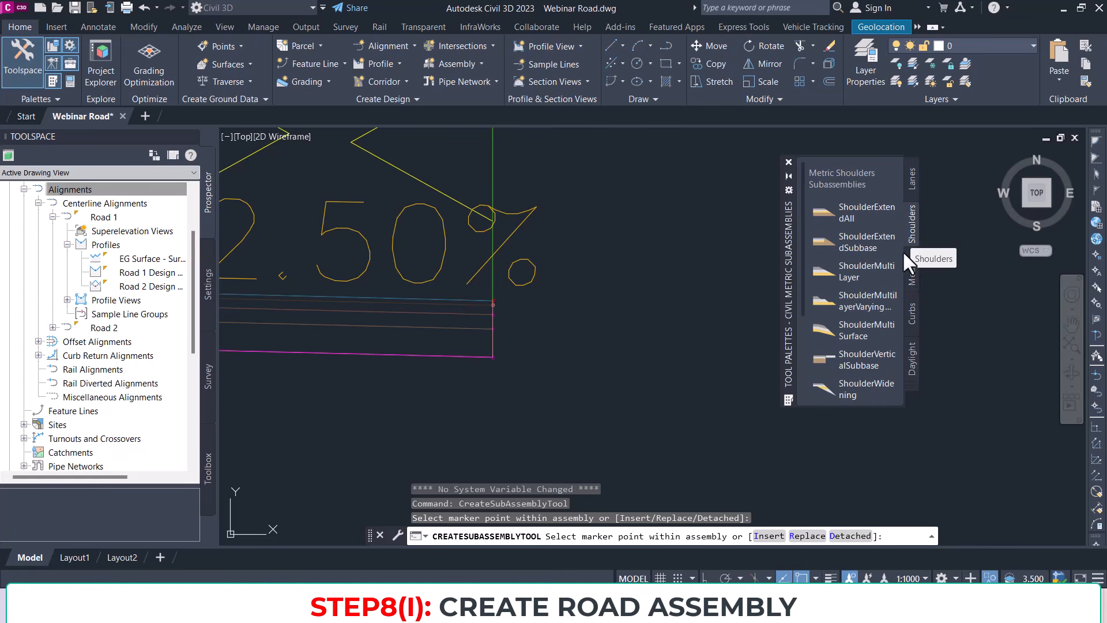
pyautogui.click(868, 211)
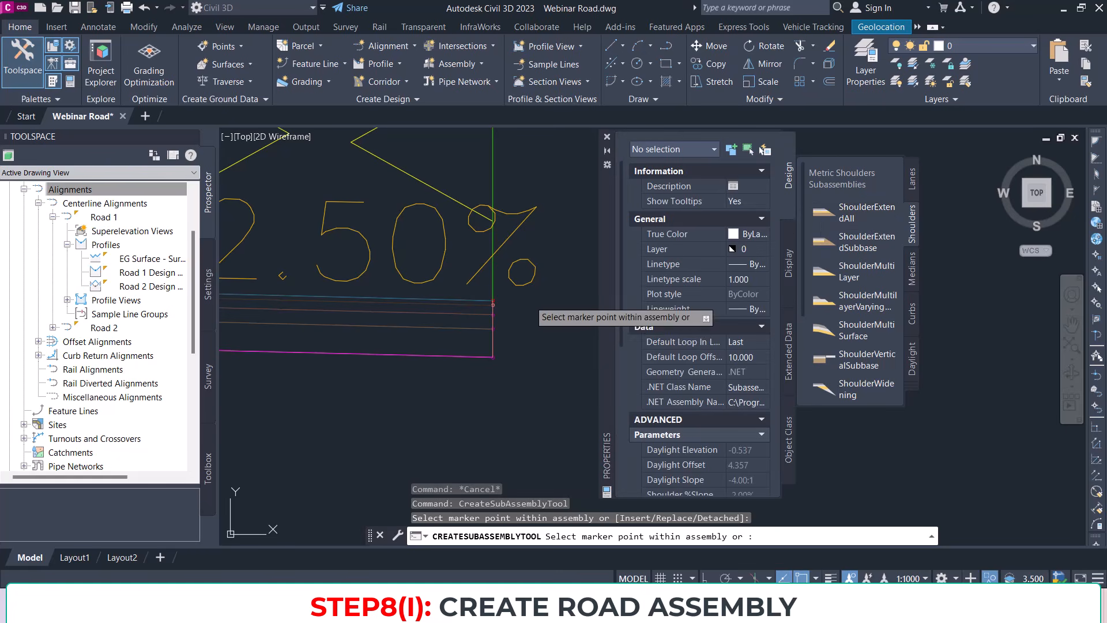
pyautogui.moveTo(520, 310); pyautogui.dragTo(429, 287, button='middle')
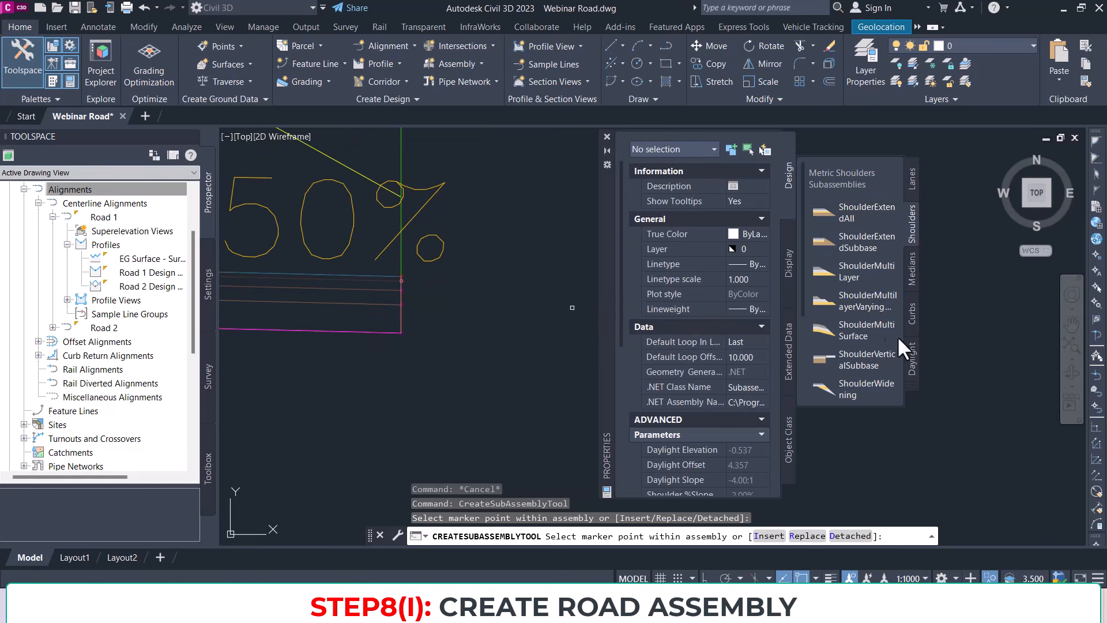
pyautogui.scroll(6, 385, 280)
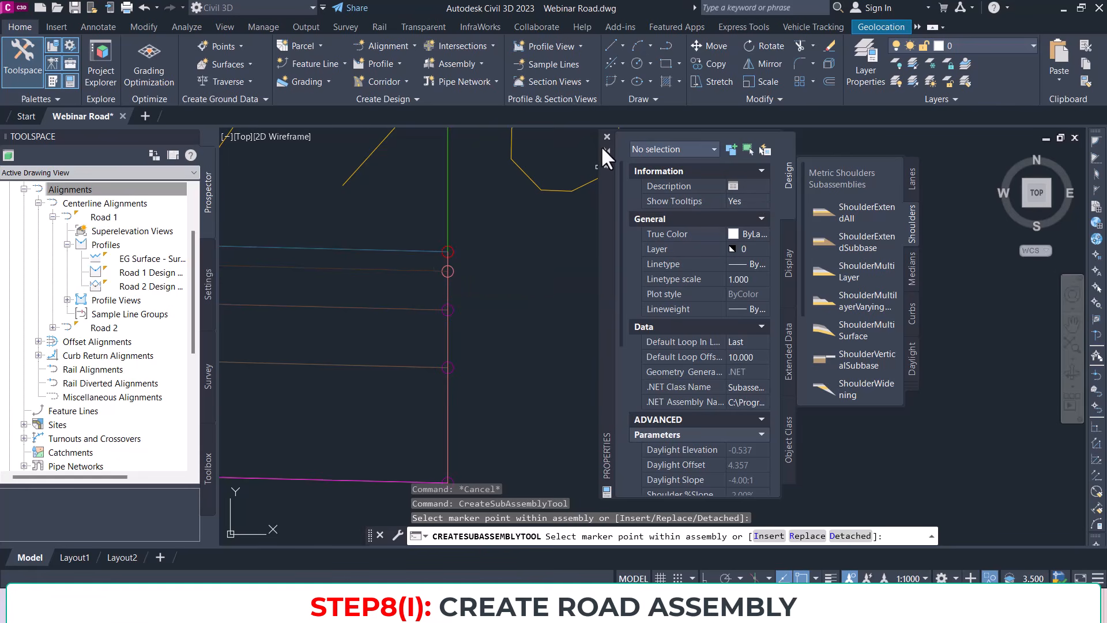
pyautogui.moveTo(604, 261); pyautogui.dragTo(821, 278)
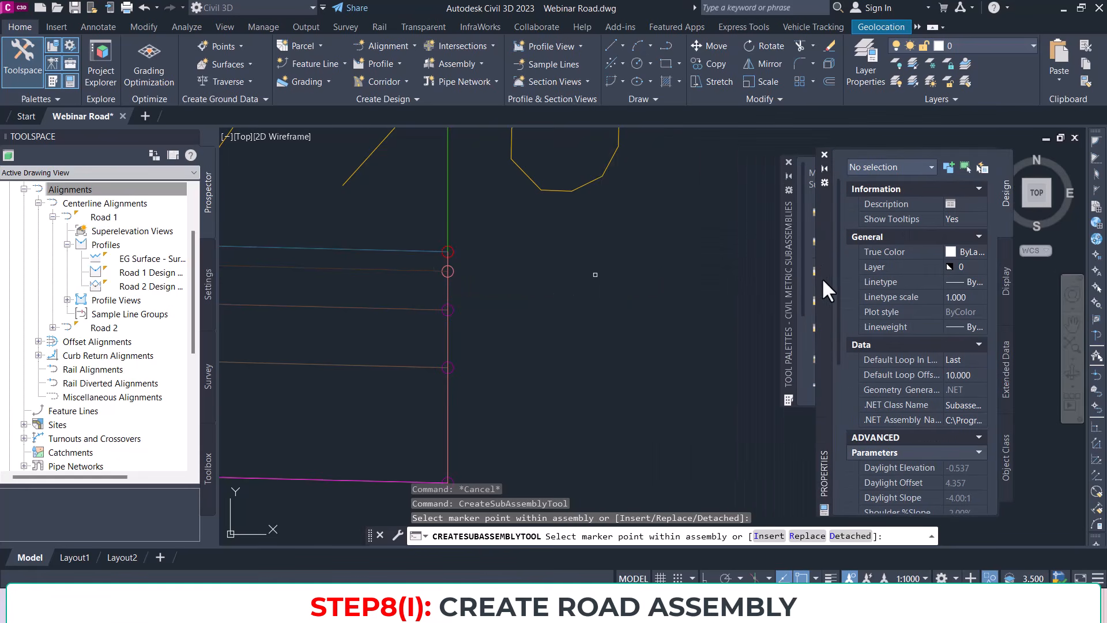
pyautogui.scroll(-8, 462, 259)
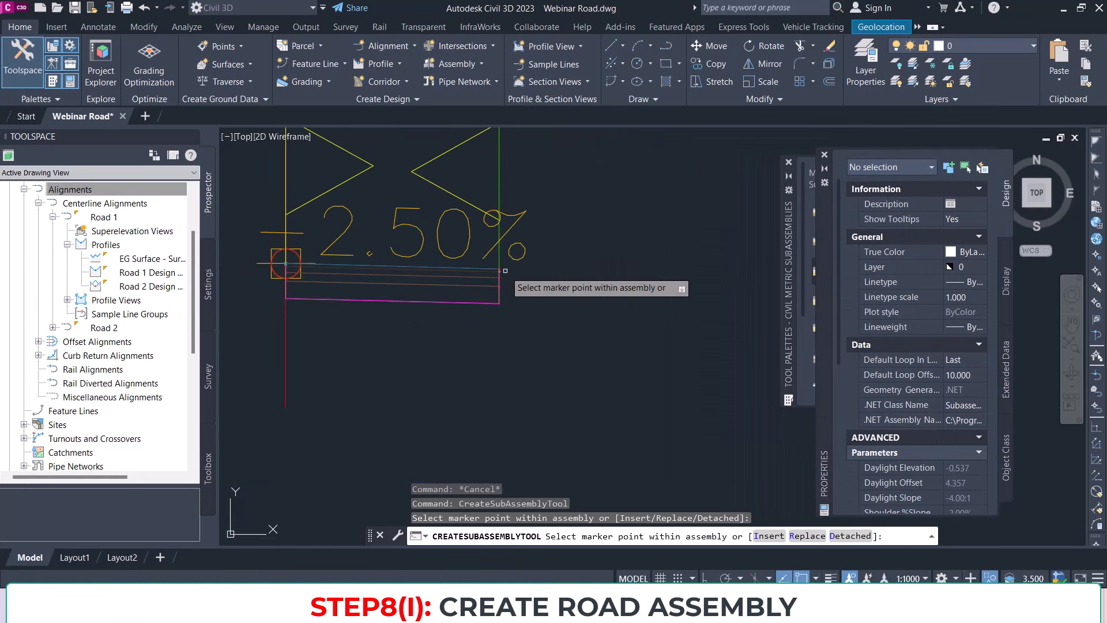
pyautogui.scroll(-5, 918, 352)
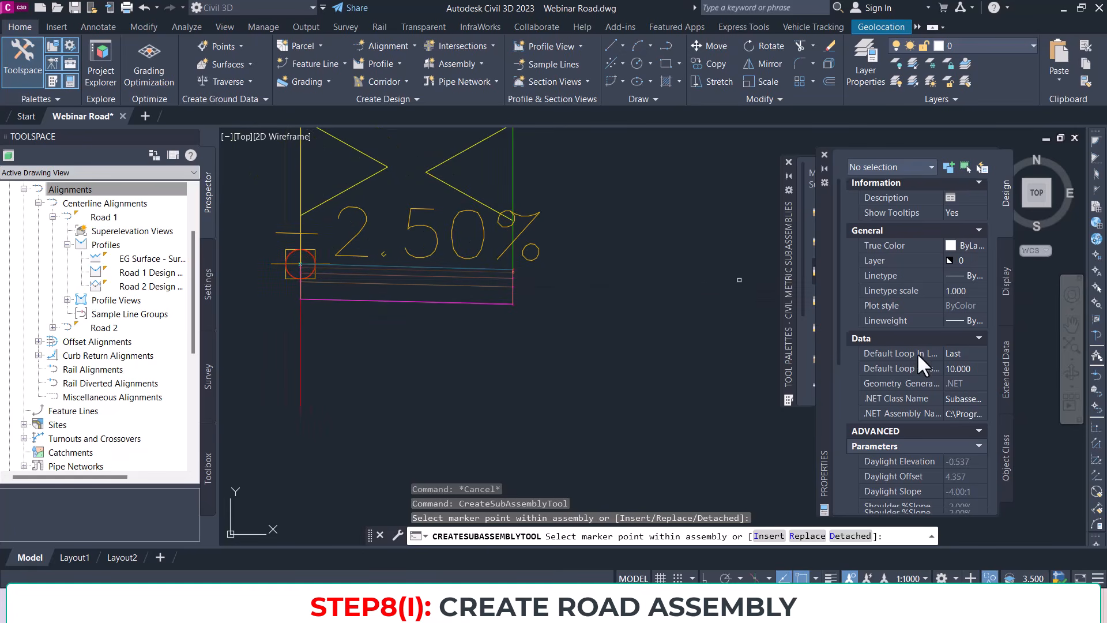
pyautogui.scroll(-2, 957, 369)
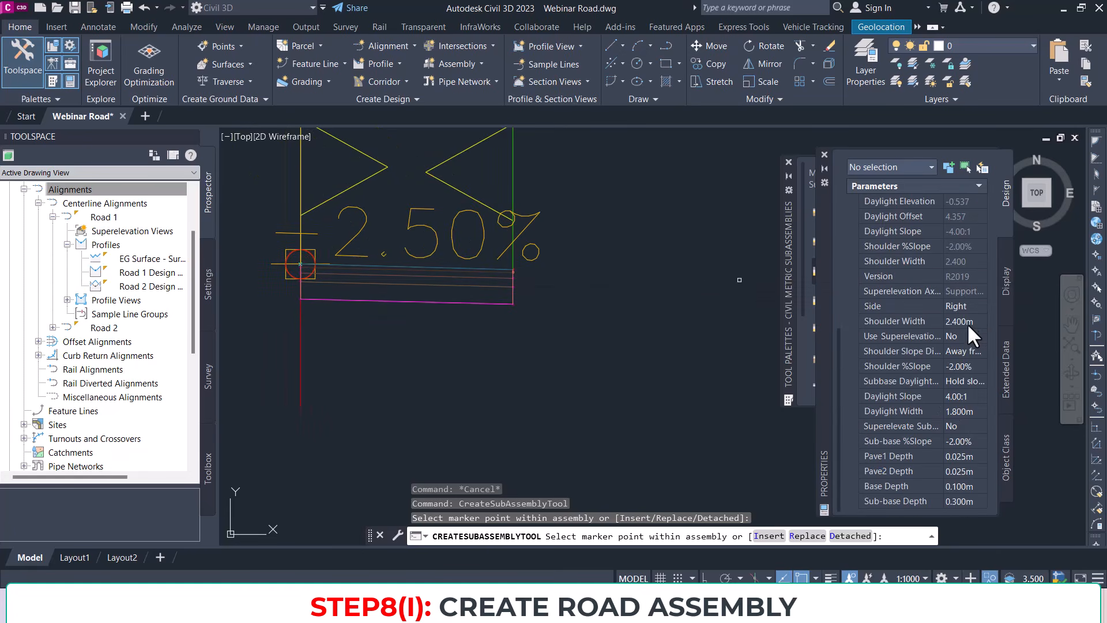
# Step: Set the right shoulder's width to 2.75 m and its shoulder slope to -2.5%
pyautogui.click(961, 321)
pyautogui.click(972, 322)
pyautogui.moveTo(971, 322); pyautogui.dragTo(956, 323)
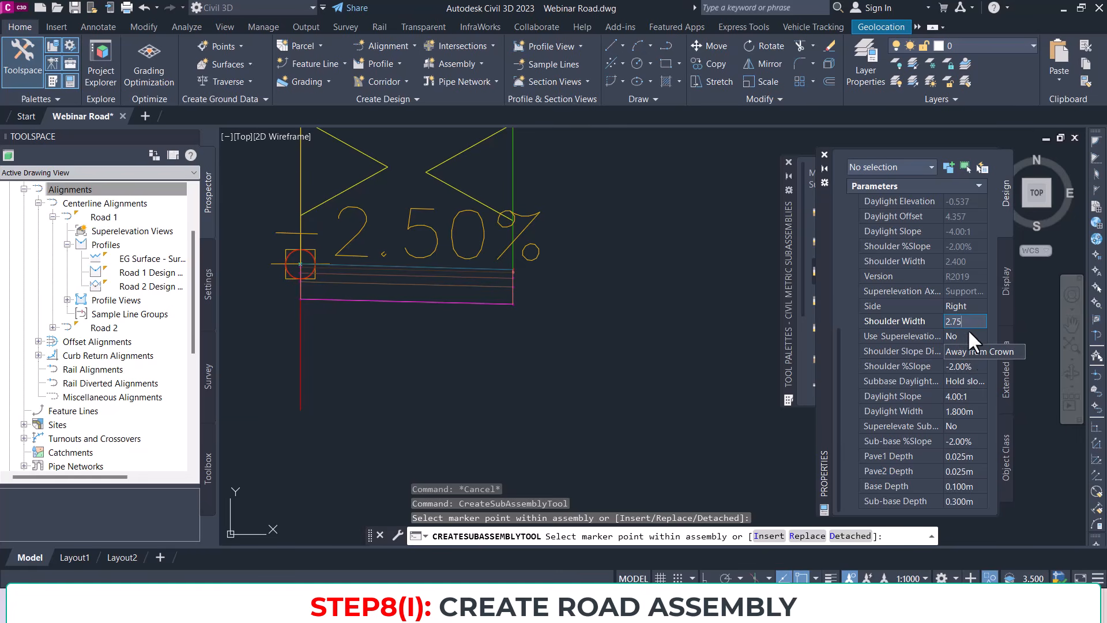
pyautogui.click(969, 366)
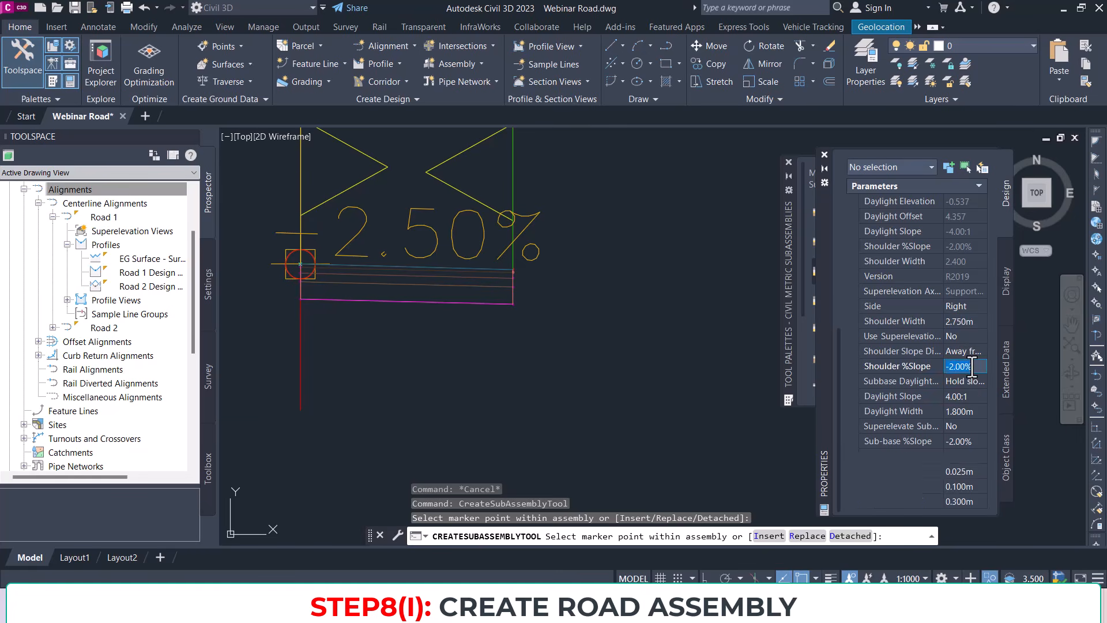
pyautogui.moveTo(973, 365); pyautogui.dragTo(954, 366)
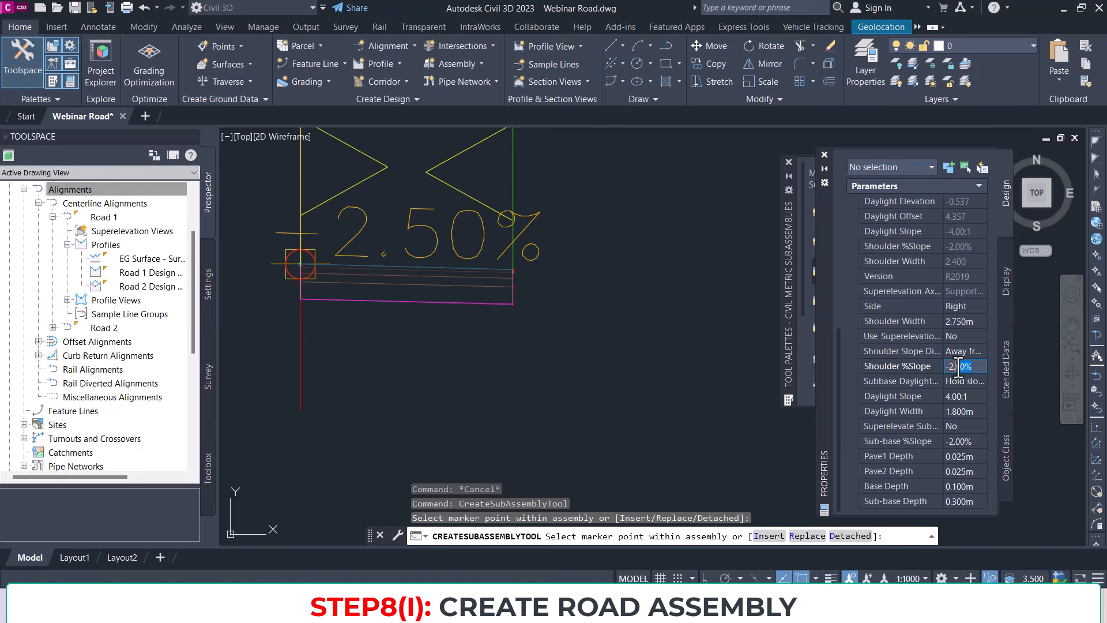
# Step: Set the shoulder's daylight slope to 2:1 and its sub-base slope to -2.5%
pyautogui.click(954, 395)
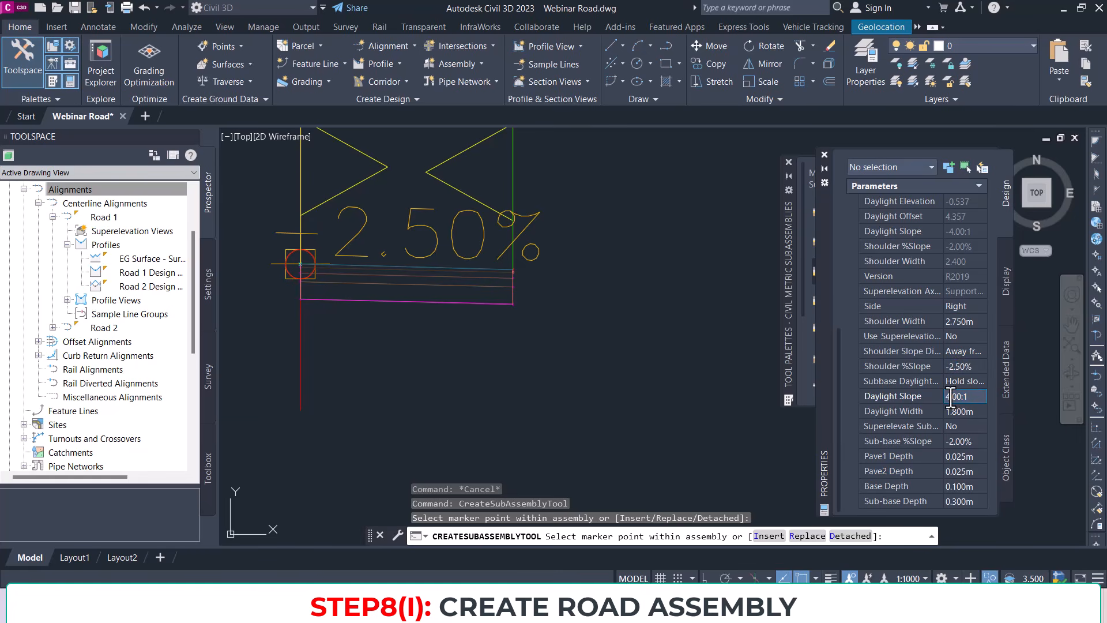
pyautogui.write('2')
pyautogui.click(972, 440)
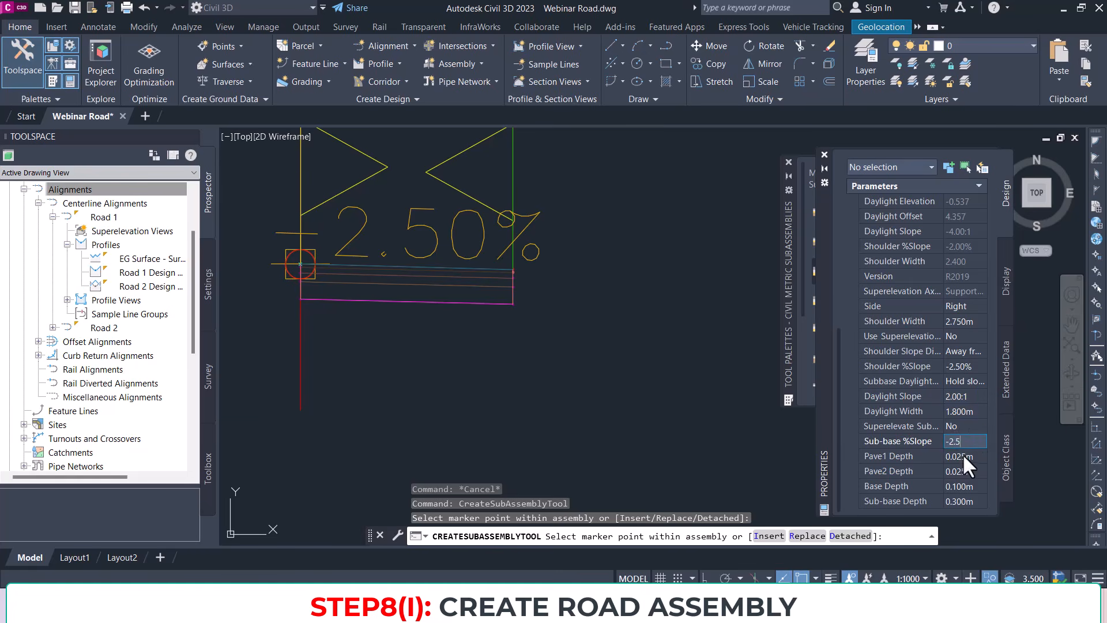
pyautogui.write('-2.5')
# Step: Check the Typical Cross Section slide in PowerPoint, then return and set the shoulder slope and sub-base slope to -3%
pyautogui.click(967, 368)
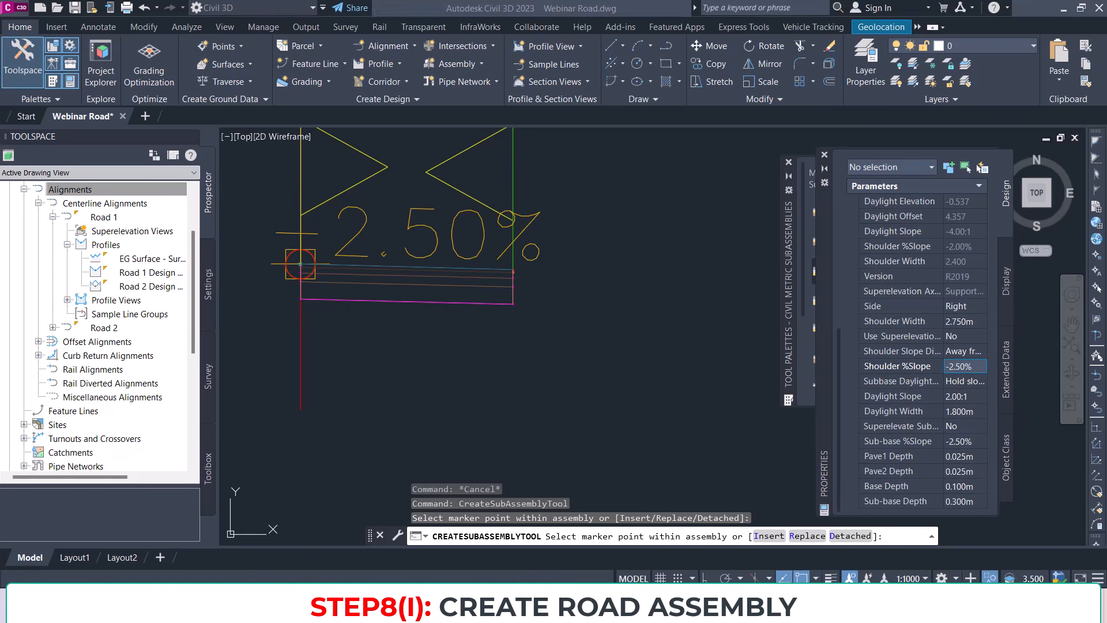
pyautogui.hotkey('alt', 'Tab')
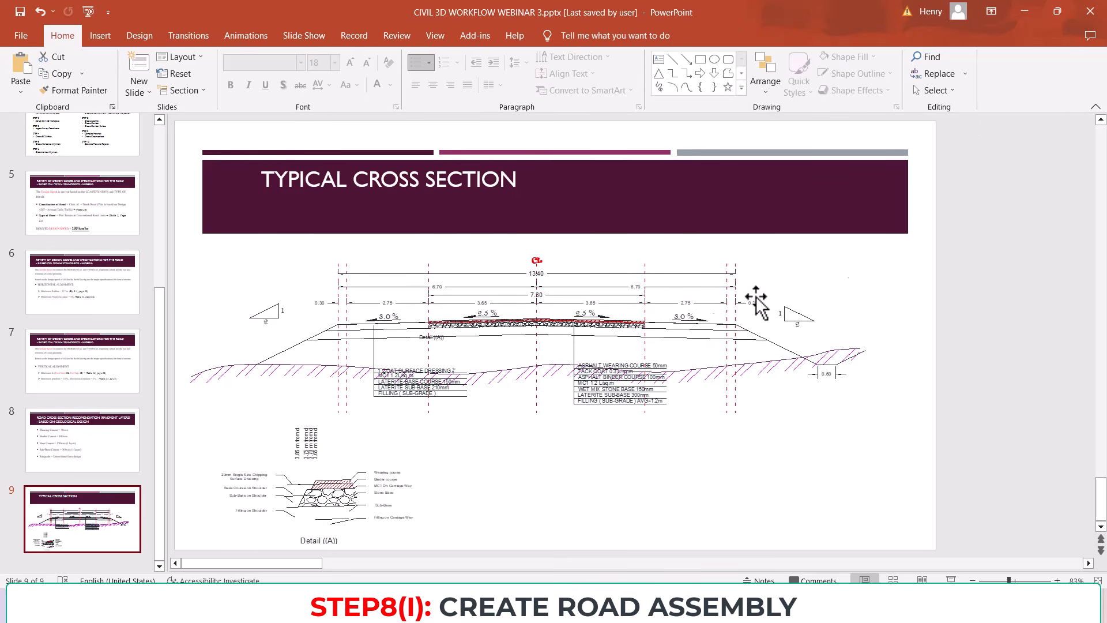
pyautogui.click(1026, 12)
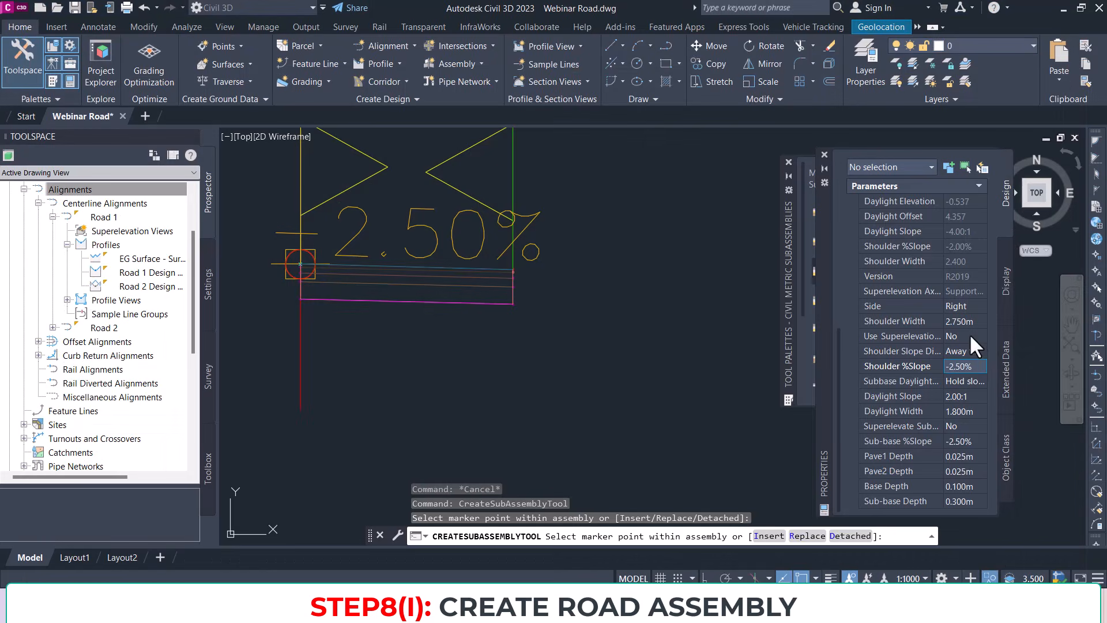
pyautogui.moveTo(978, 366); pyautogui.dragTo(950, 366)
pyautogui.write('-3')
pyautogui.click(967, 441)
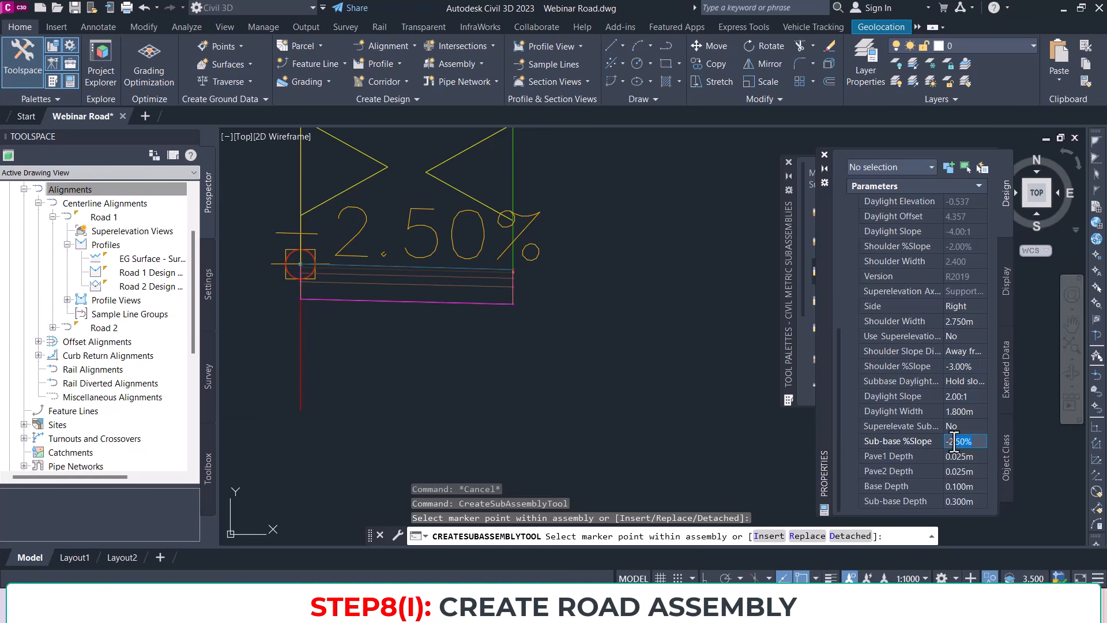
pyautogui.write('-3')
# Step: Attach the right ShoulderExtendAll subassembly to the topmost marker point at the lane's outer edge and end the placement
pyautogui.click(971, 472)
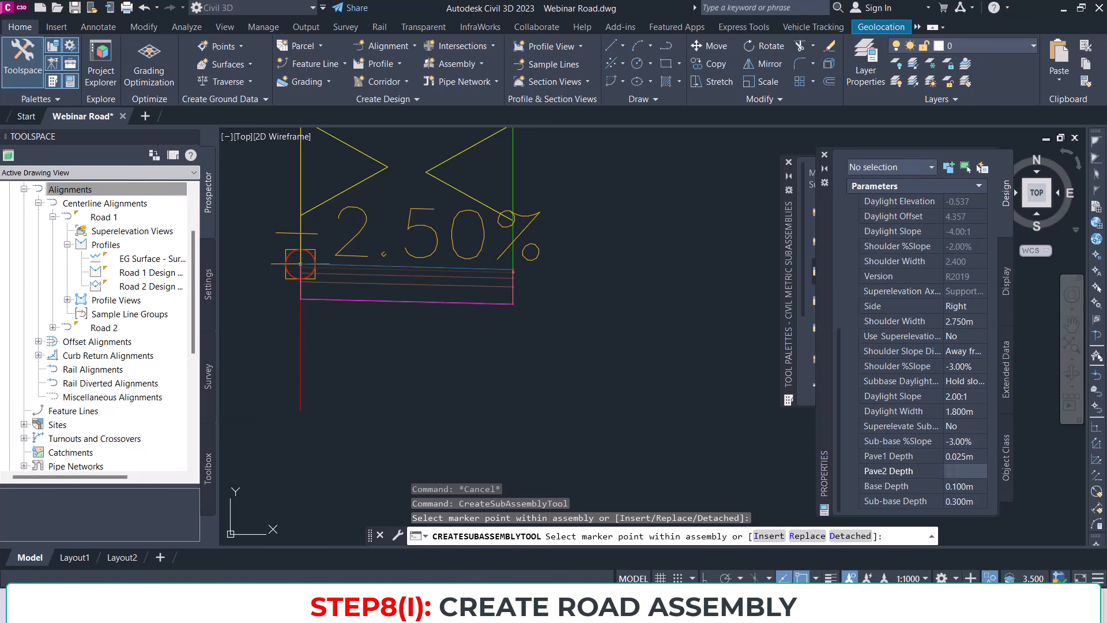
pyautogui.scroll(6, 508, 274)
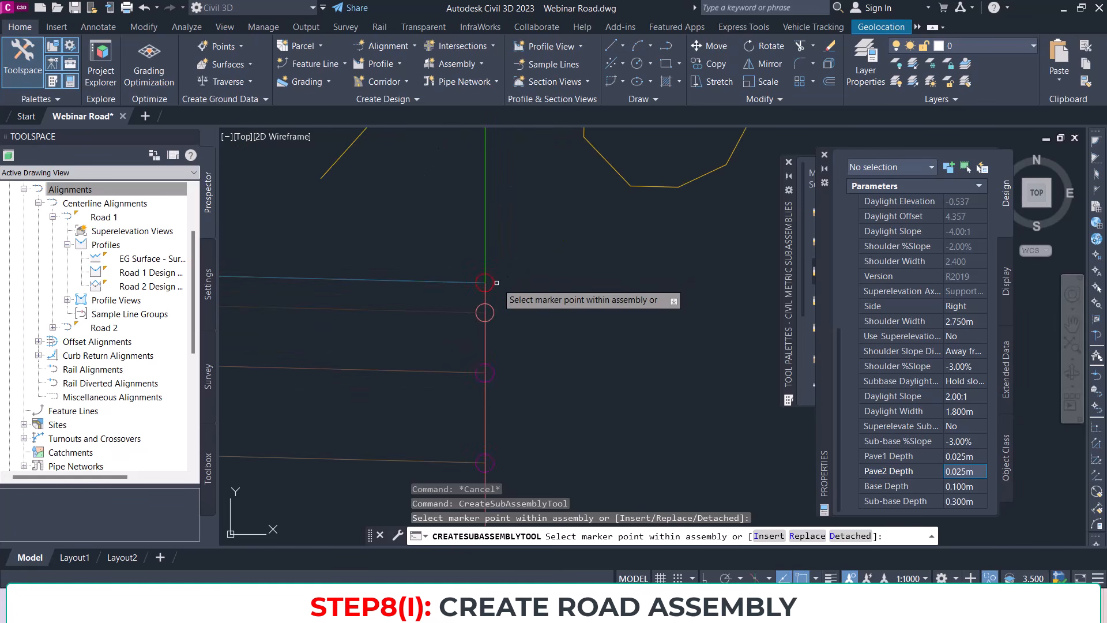
pyautogui.scroll(-4, 508, 284)
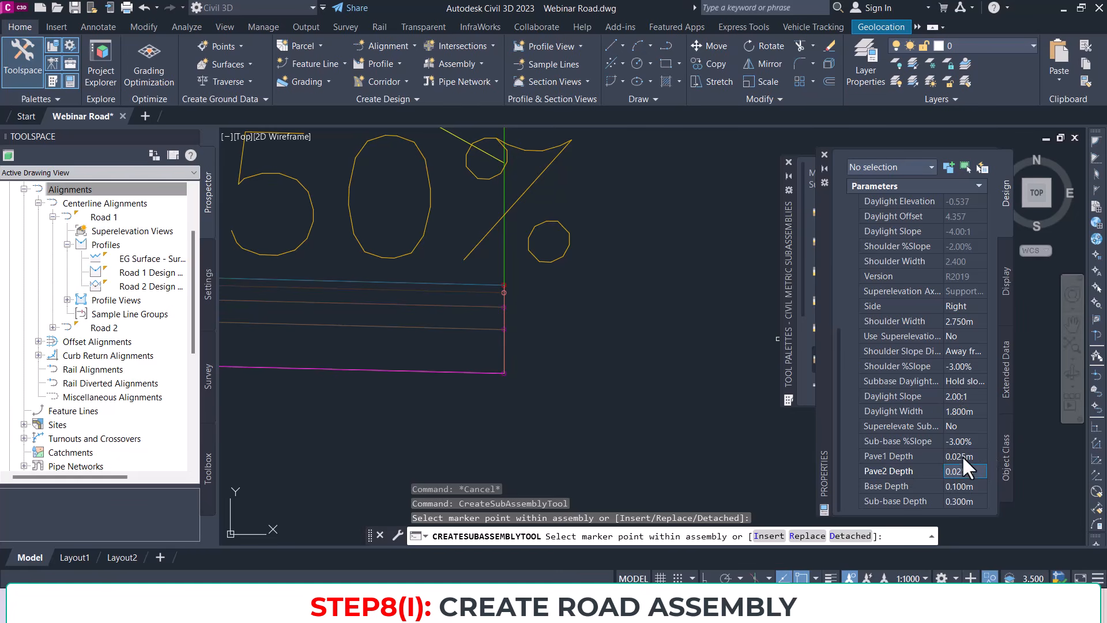
pyautogui.click(979, 456)
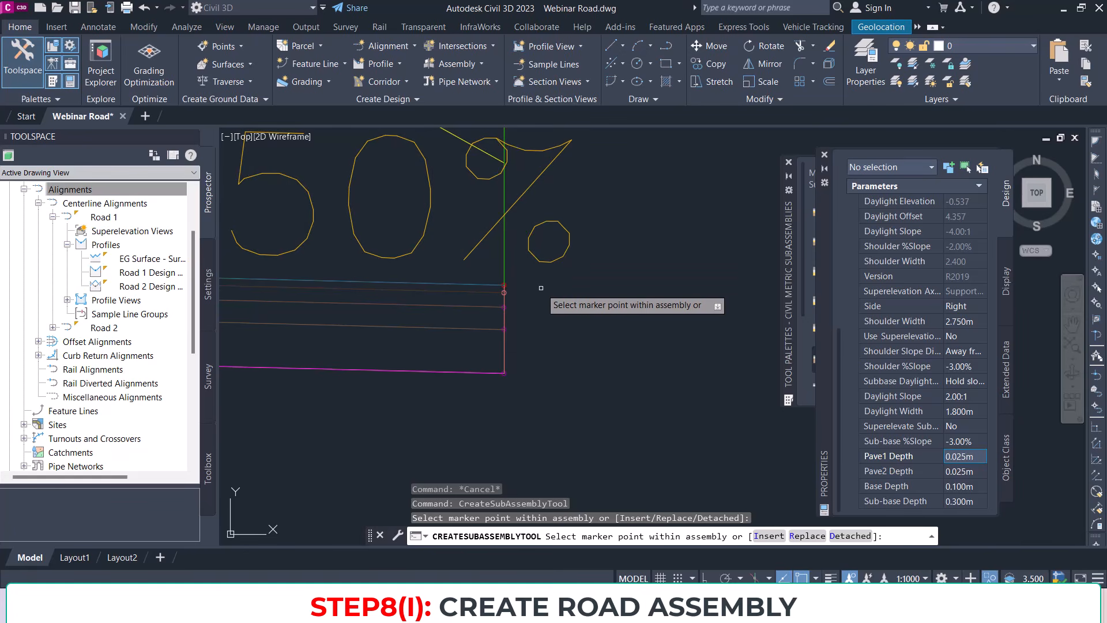
pyautogui.scroll(6, 506, 290)
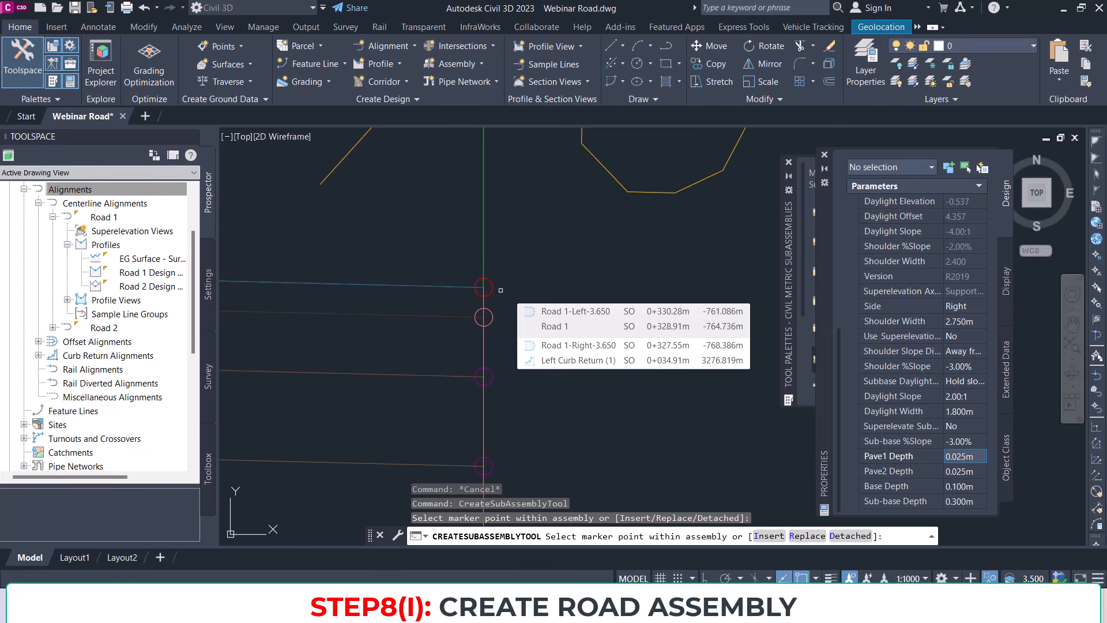
pyautogui.scroll(-1, 501, 290)
pyautogui.scroll(-3, 516, 229)
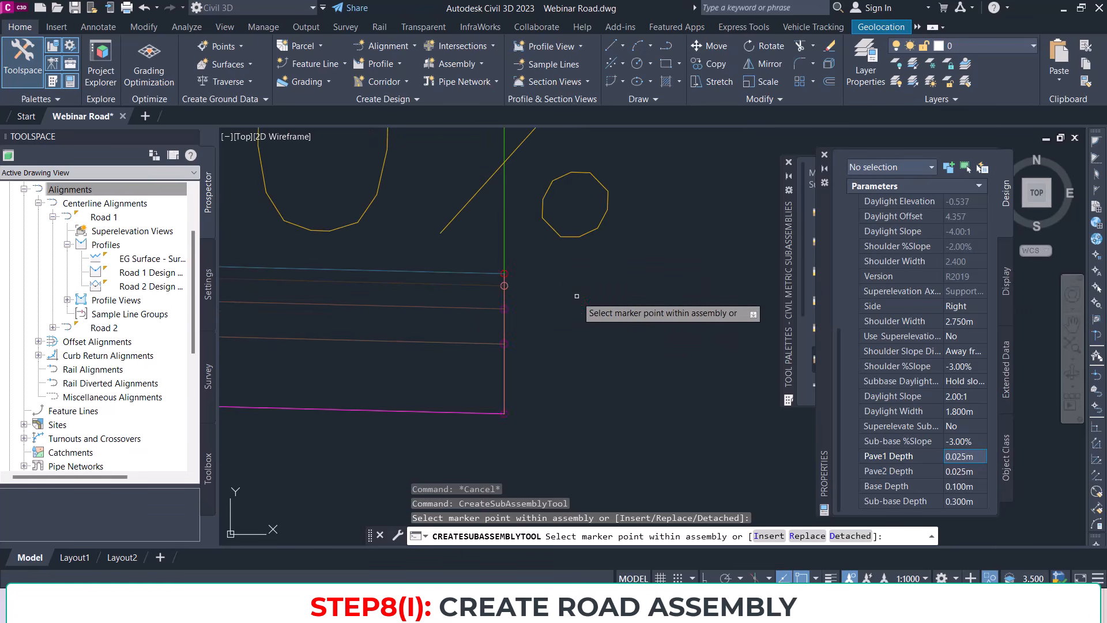
pyautogui.scroll(4, 505, 283)
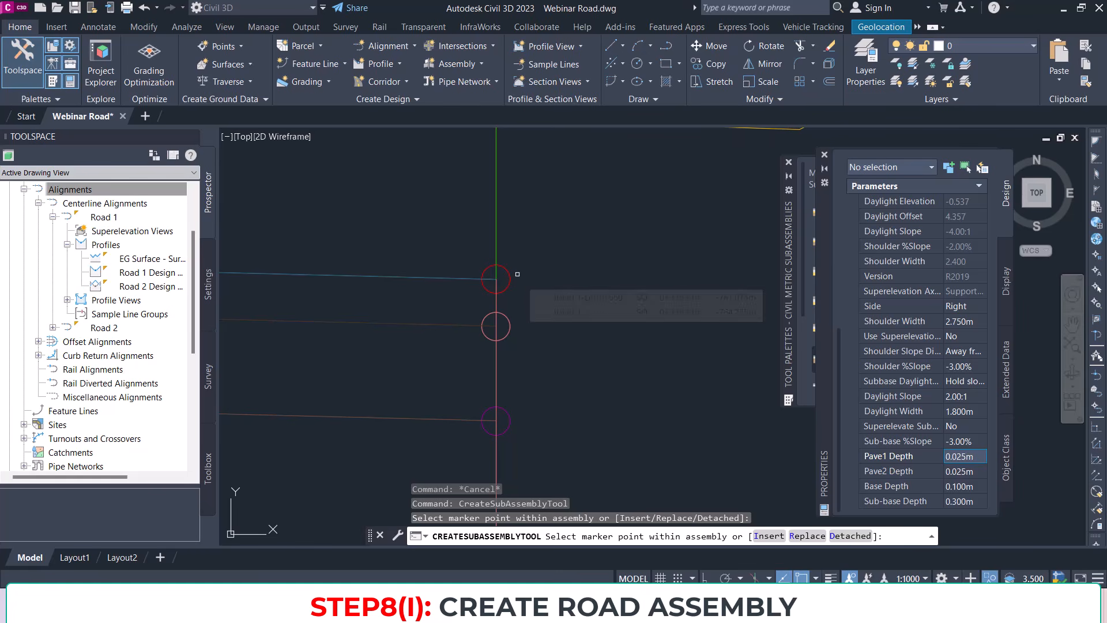
pyautogui.scroll(-2, 517, 274)
pyautogui.scroll(-3, 519, 282)
pyautogui.scroll(3, 529, 286)
pyautogui.moveTo(518, 264)
pyautogui.mouseDown(button='middle')
pyautogui.moveTo(502, 296)
pyautogui.moveTo(483, 298)
pyautogui.mouseUp(button='middle')
pyautogui.scroll(-2, 483, 298)
pyautogui.scroll(3, 483, 299)
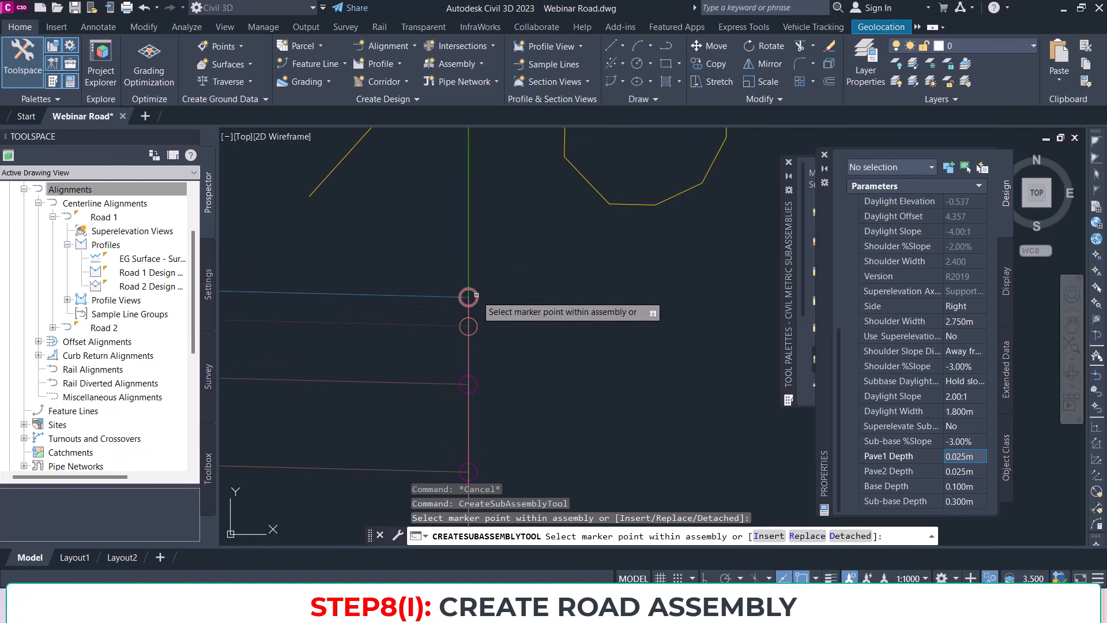
pyautogui.click(477, 294)
pyautogui.scroll(-7, 406, 272)
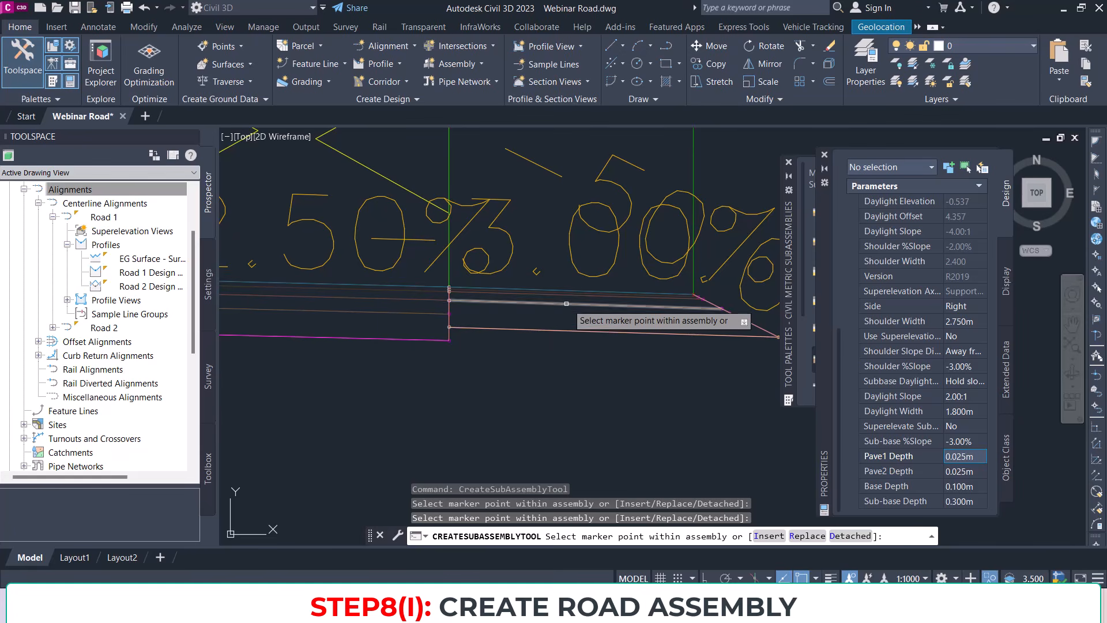
pyautogui.moveTo(609, 347); pyautogui.dragTo(487, 329, button='middle')
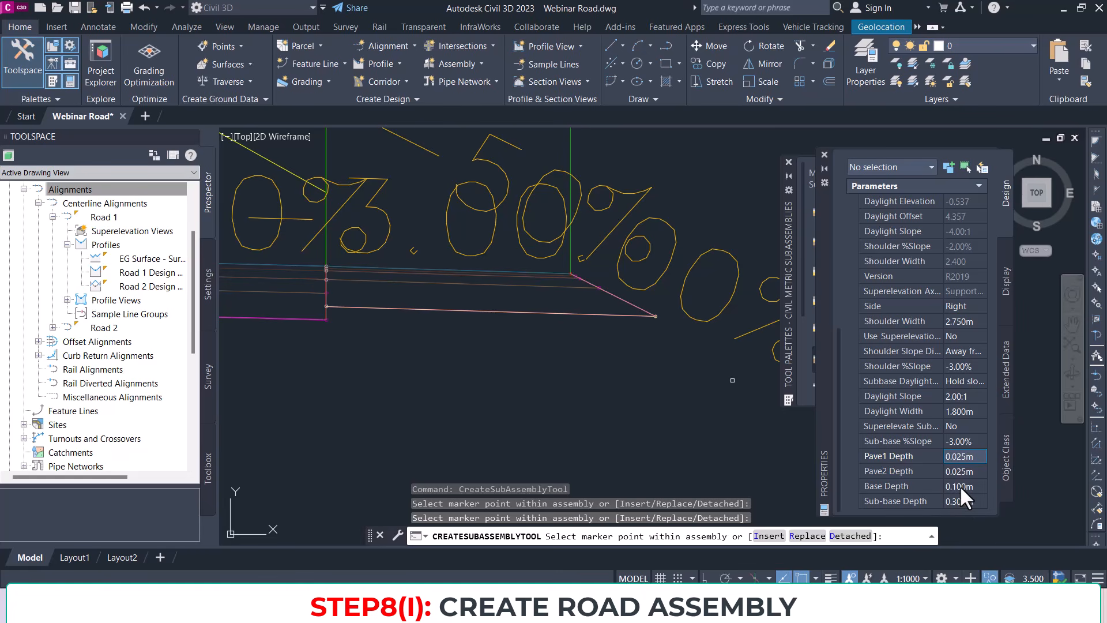
pyautogui.press('Escape')
# Step: Set the placed right shoulder's base depth to 0.15 m in its subassembly properties
pyautogui.moveTo(554, 310); pyautogui.dragTo(554, 350, button='middle')
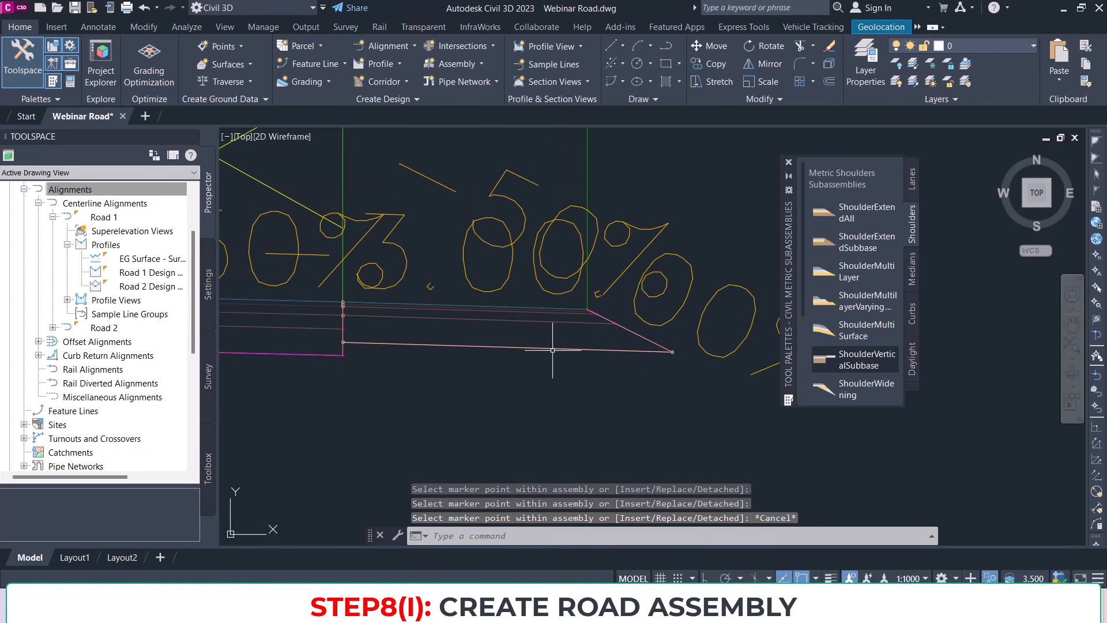
pyautogui.click(564, 382)
pyautogui.click(525, 309)
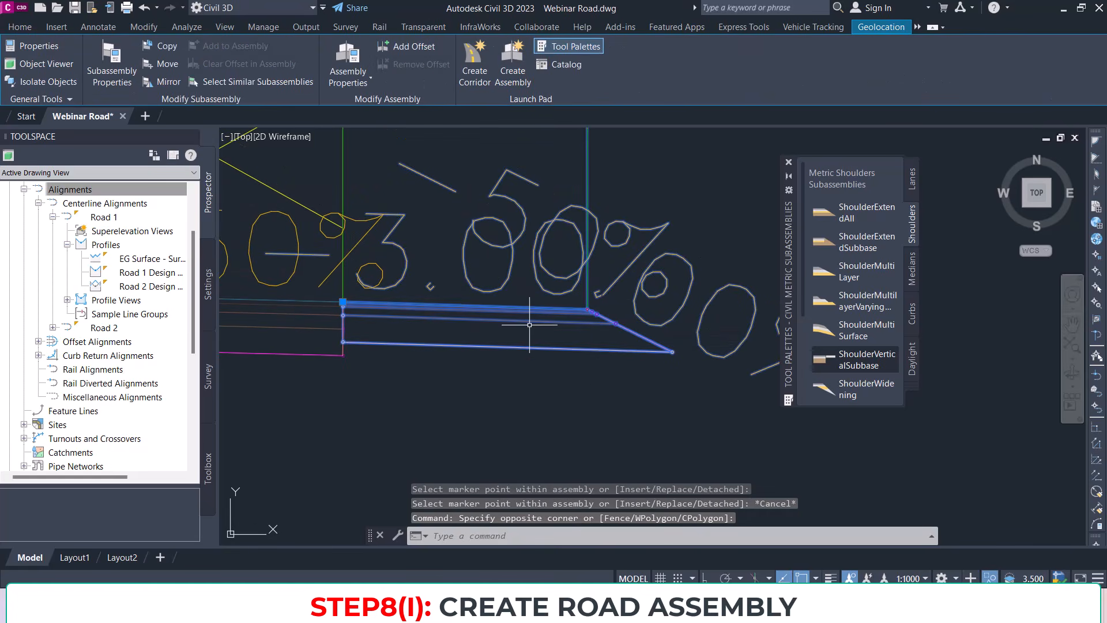
pyautogui.rightClick(530, 325)
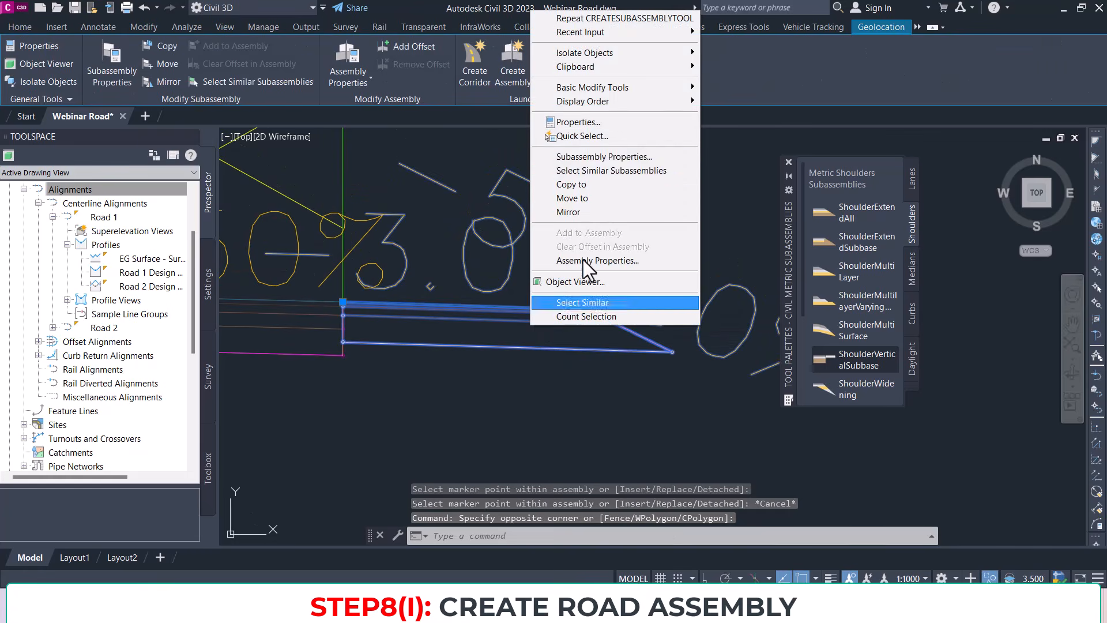
pyautogui.click(603, 155)
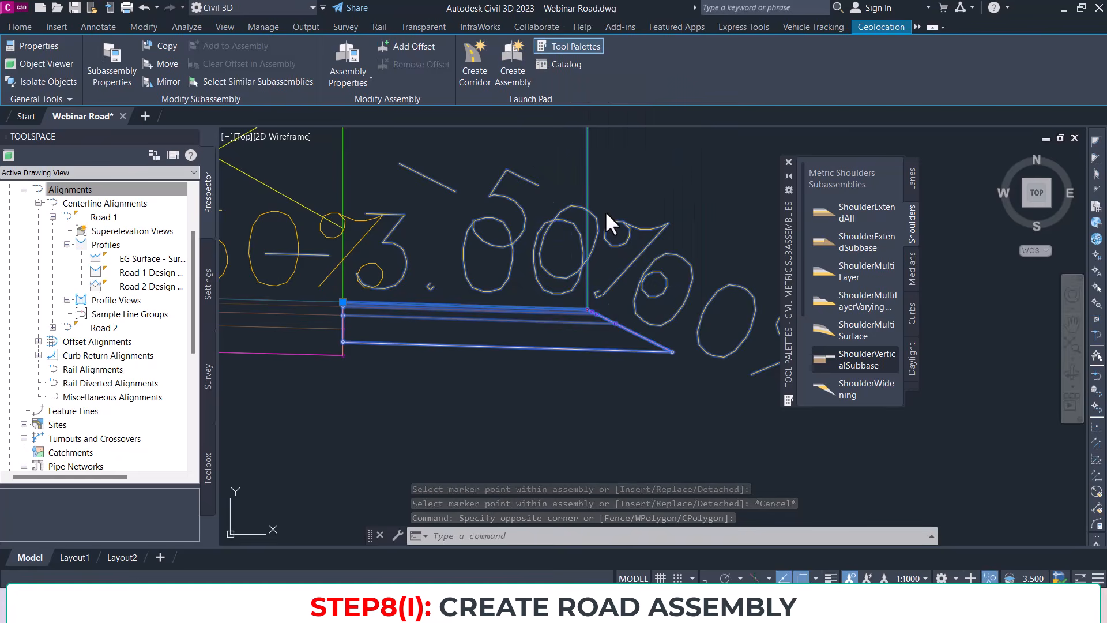
pyautogui.click(423, 190)
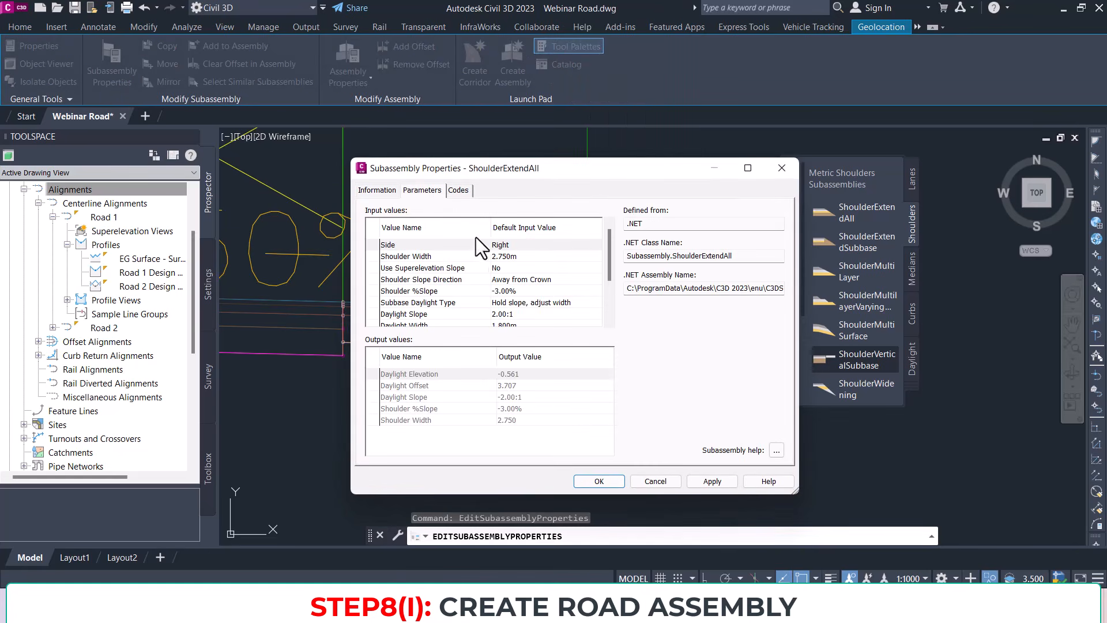
pyautogui.scroll(-3, 513, 305)
pyautogui.click(511, 310)
pyautogui.moveTo(528, 310); pyautogui.dragTo(510, 310)
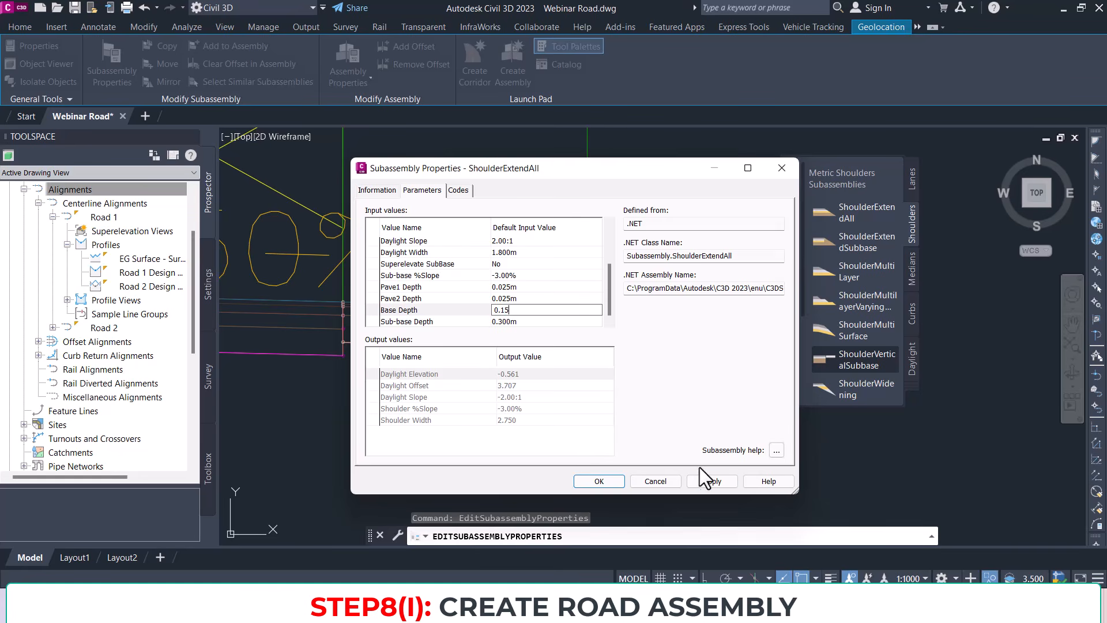
pyautogui.click(613, 482)
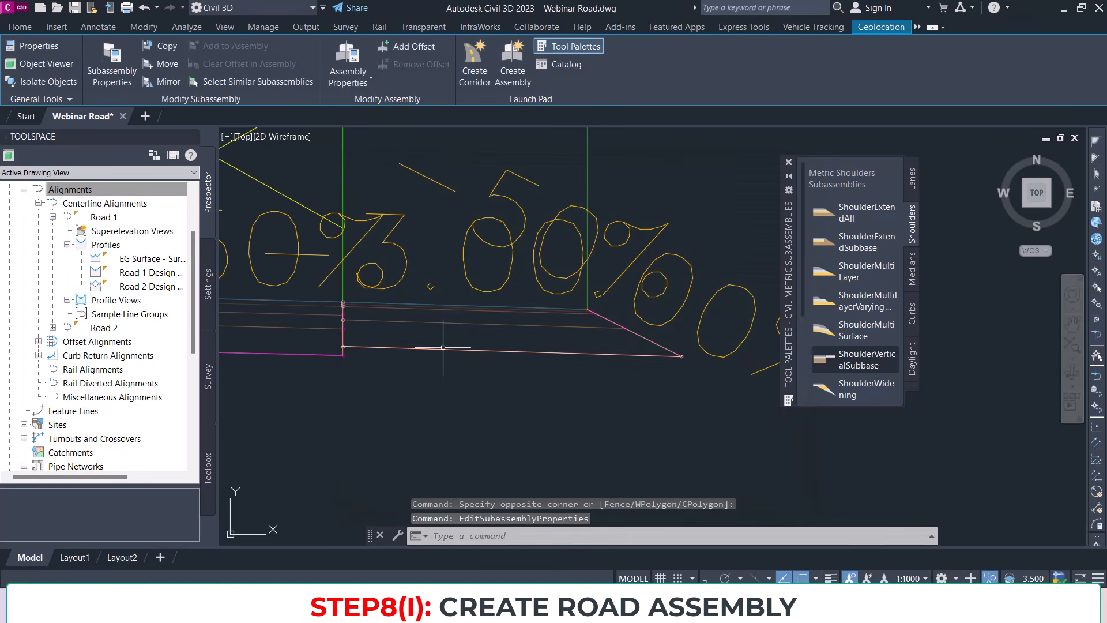
# Step: Compare the shoulder's pavement layers with the lane's layers at their shared edge and at the assembly baseline
pyautogui.scroll(10, 389, 336)
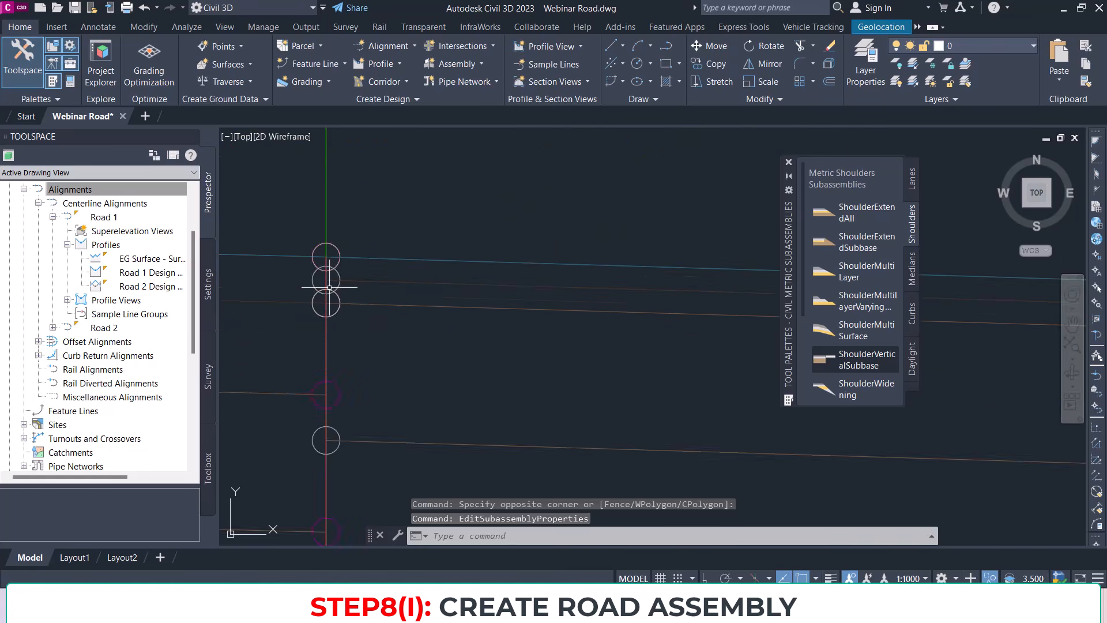
pyautogui.scroll(-5, 519, 309)
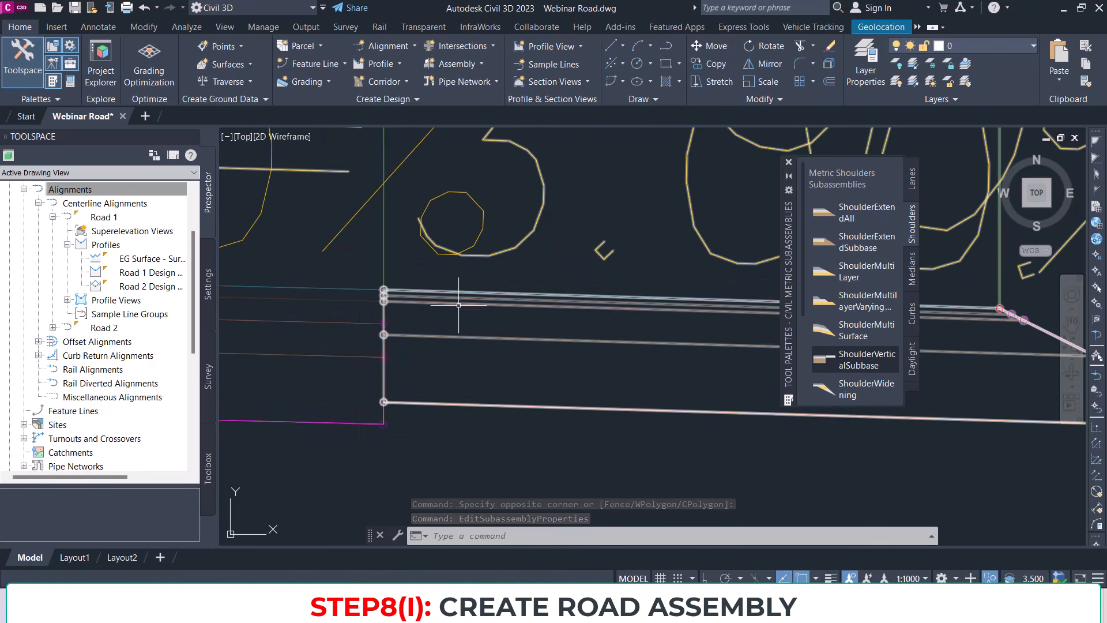
pyautogui.scroll(5, 407, 304)
pyautogui.scroll(-6, 434, 304)
pyautogui.moveTo(396, 308); pyautogui.dragTo(664, 345, button='middle')
pyautogui.moveTo(400, 334); pyautogui.dragTo(673, 329, button='middle')
pyautogui.scroll(2, 551, 333)
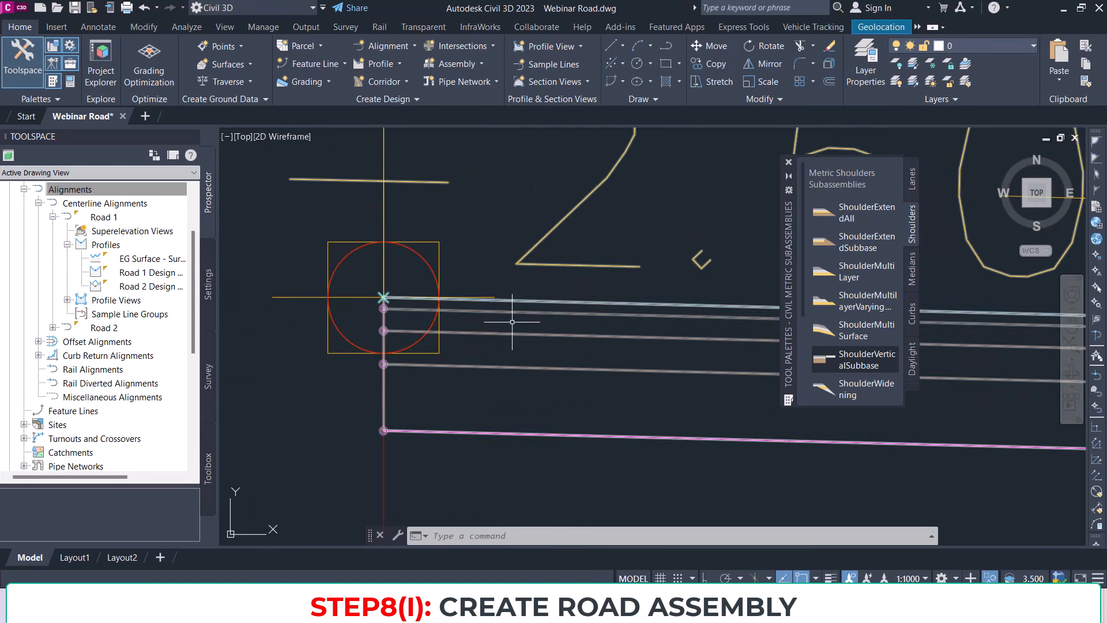
pyautogui.scroll(2, 515, 311)
pyautogui.scroll(-8, 508, 350)
pyautogui.moveTo(634, 353); pyautogui.dragTo(421, 341, button='middle')
pyautogui.scroll(4, 489, 338)
# Step: Set the right shoulder's Pave1 depth to 0.05 m and Pave2 depth to 0.1 m in its subassembly properties
pyautogui.click(494, 342)
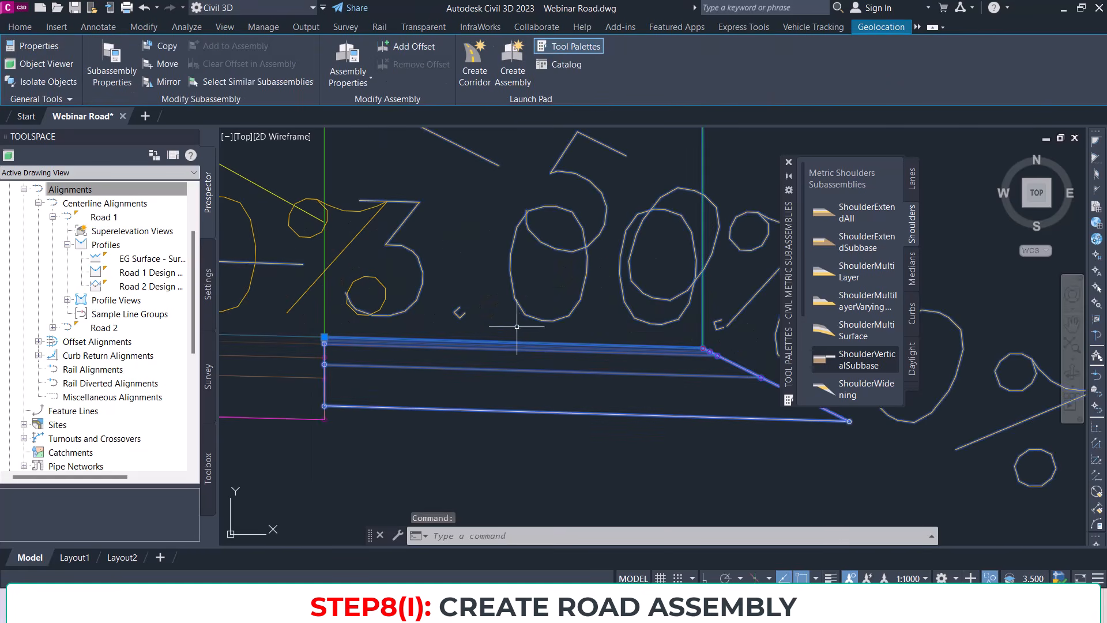
pyautogui.rightClick(515, 317)
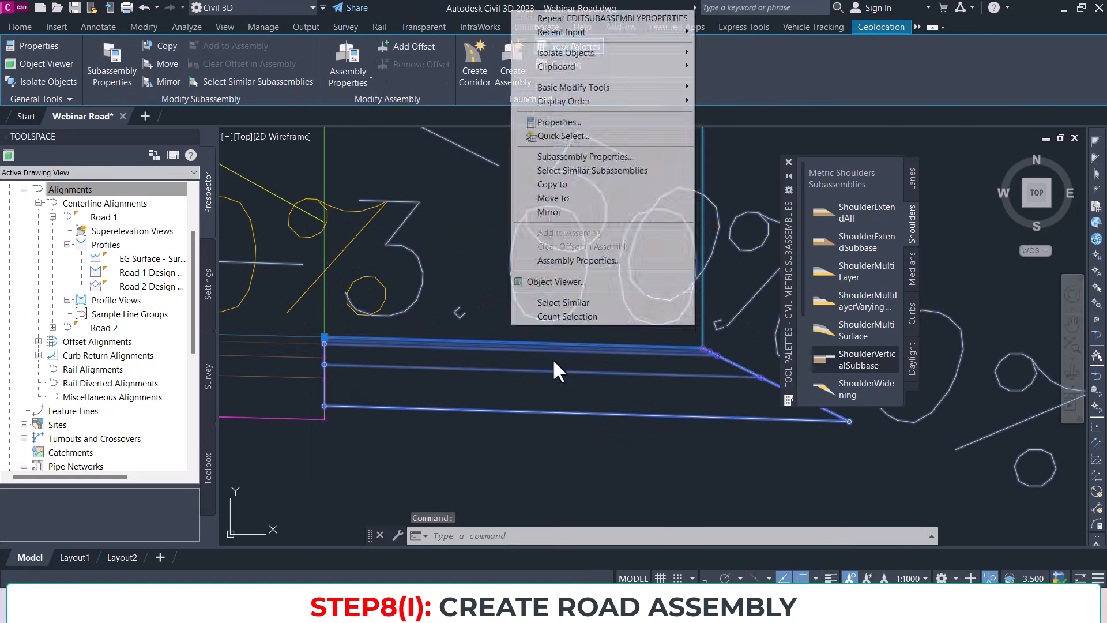
pyautogui.click(582, 159)
pyautogui.click(418, 191)
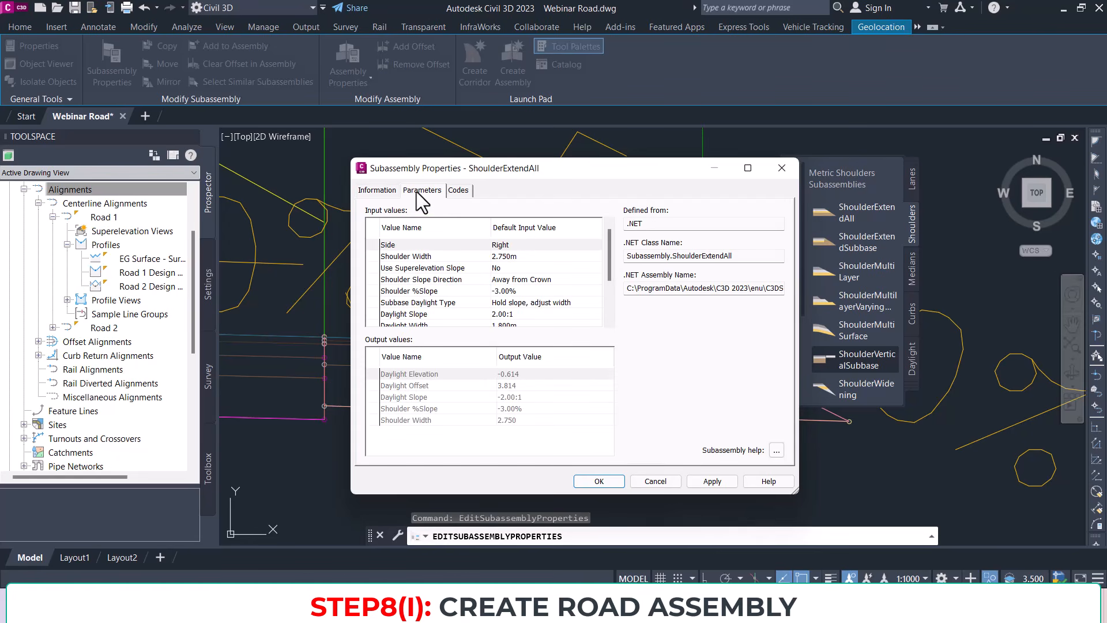
pyautogui.scroll(-3, 525, 291)
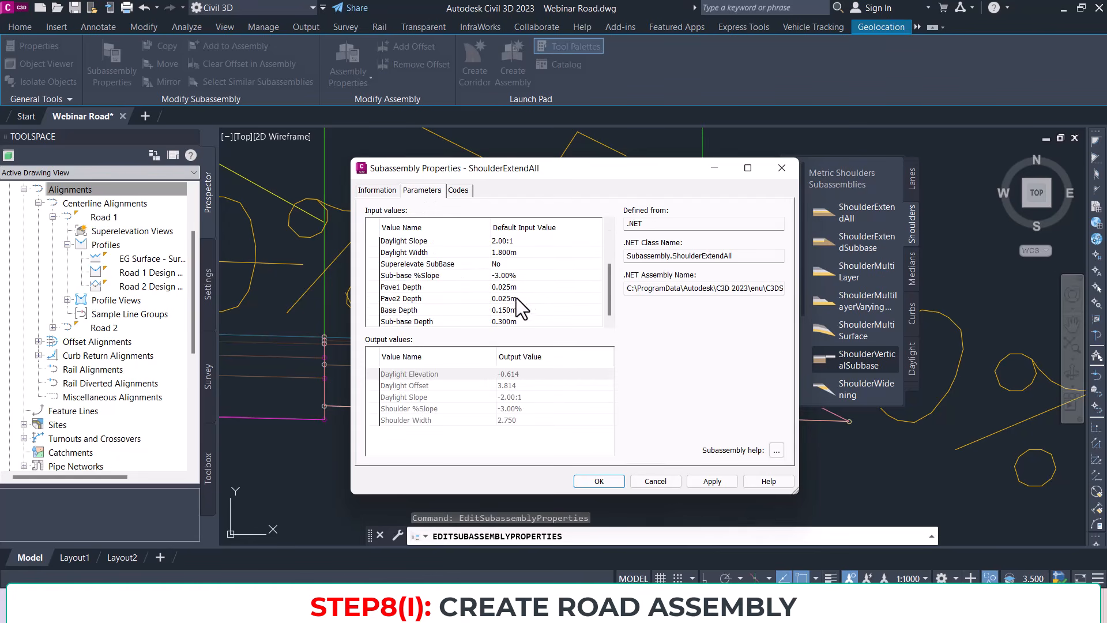
pyautogui.click(511, 288)
pyautogui.click(516, 287)
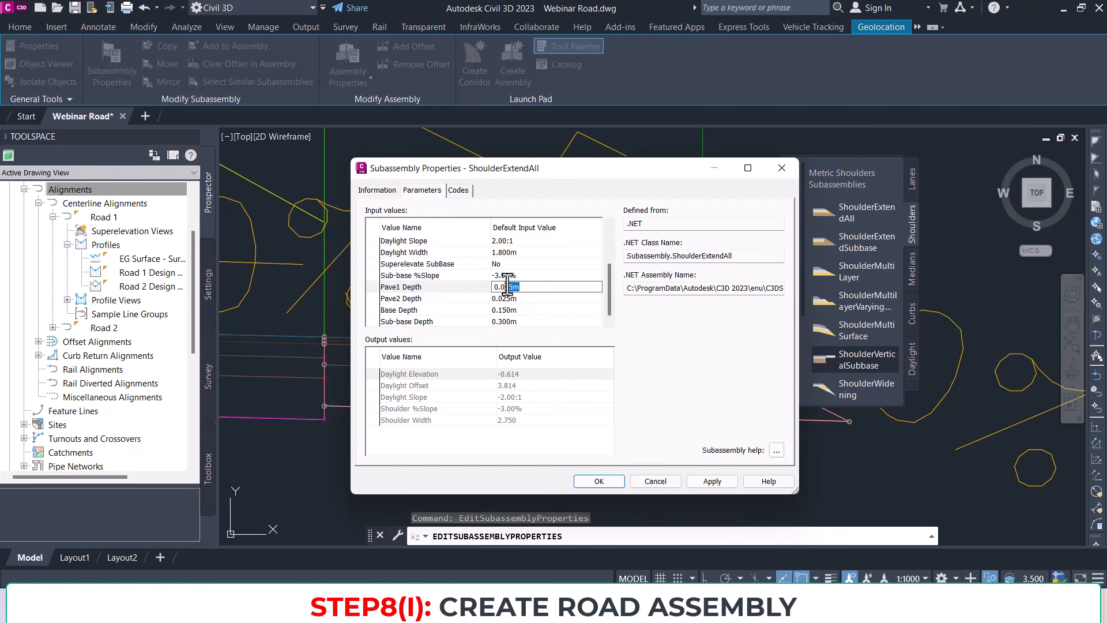
pyautogui.click(518, 296)
pyautogui.click(515, 298)
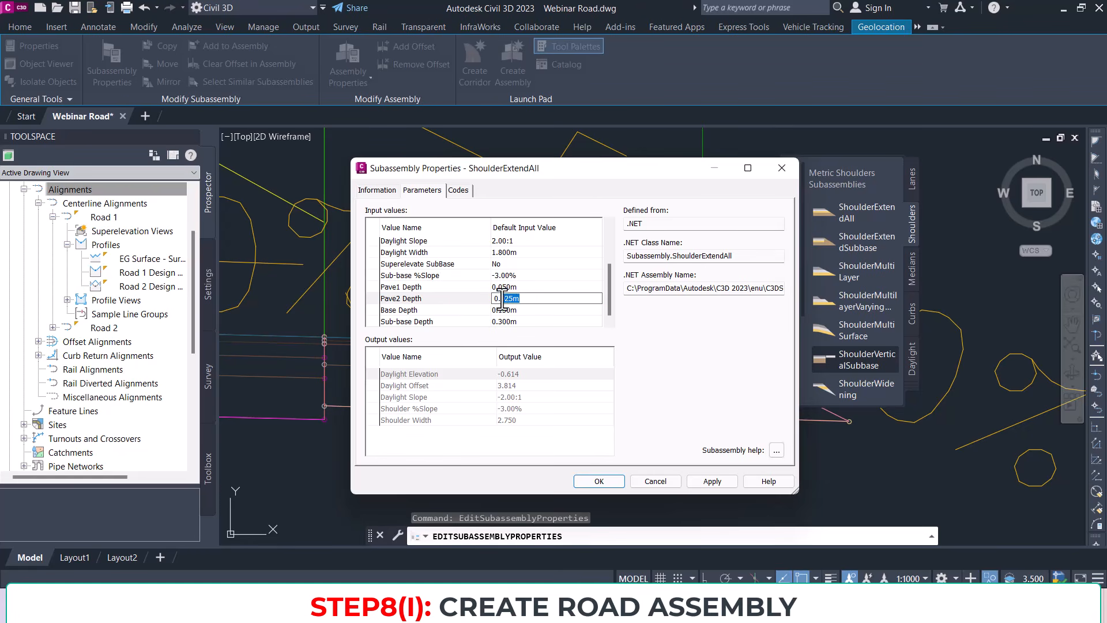
pyautogui.write('1')
pyautogui.click(516, 310)
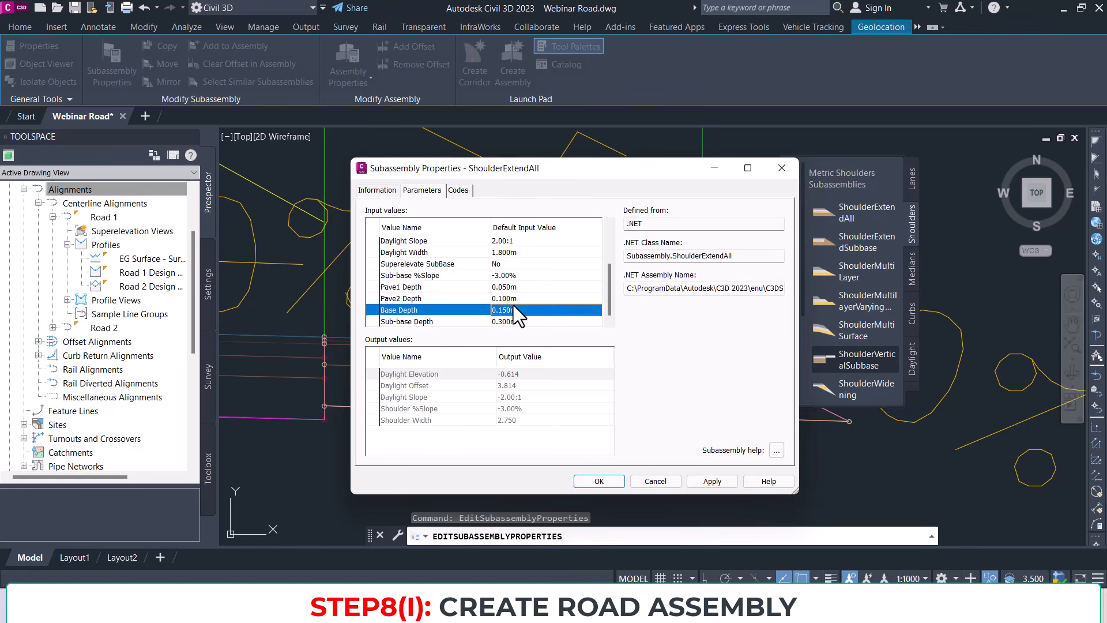
pyautogui.click(600, 481)
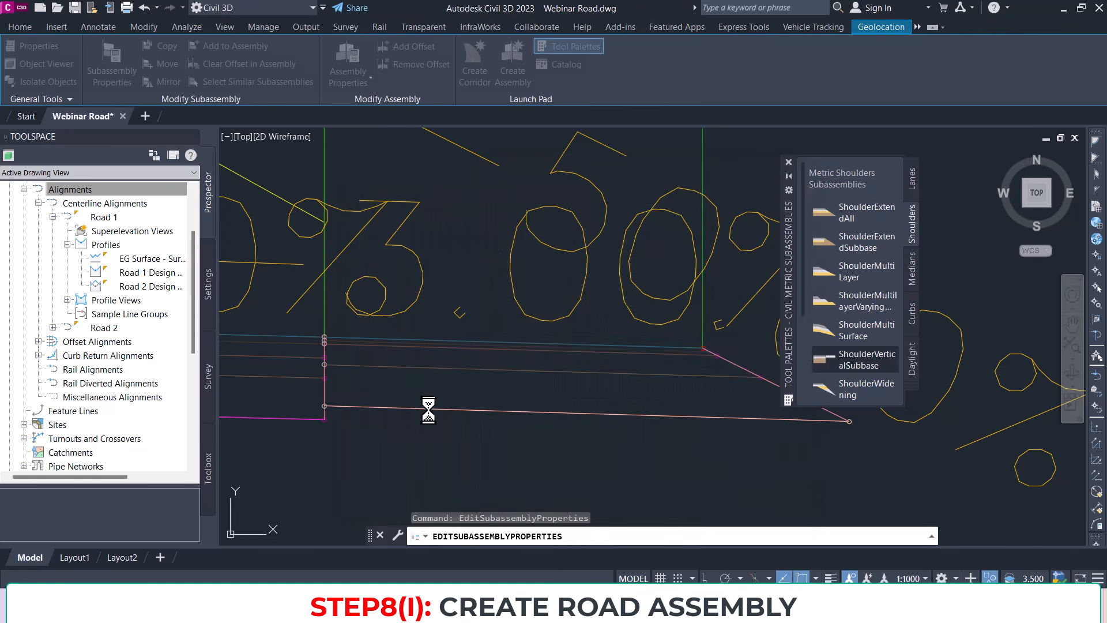
pyautogui.press('Escape')
# Step: Attach a right-side metric DaylightGeneral subassembly to the top marker point at the right shoulder's outer edge
pyautogui.scroll(-4, 483, 359)
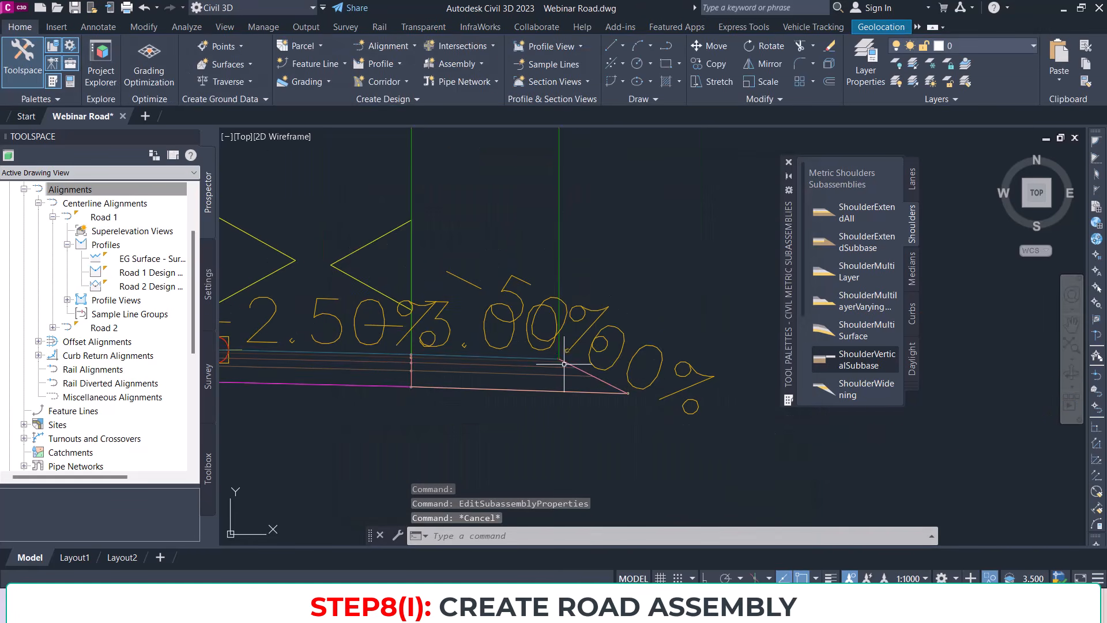
pyautogui.moveTo(485, 357)
pyautogui.mouseDown(button='middle')
pyautogui.moveTo(583, 339)
pyautogui.moveTo(535, 341)
pyautogui.mouseUp(button='middle')
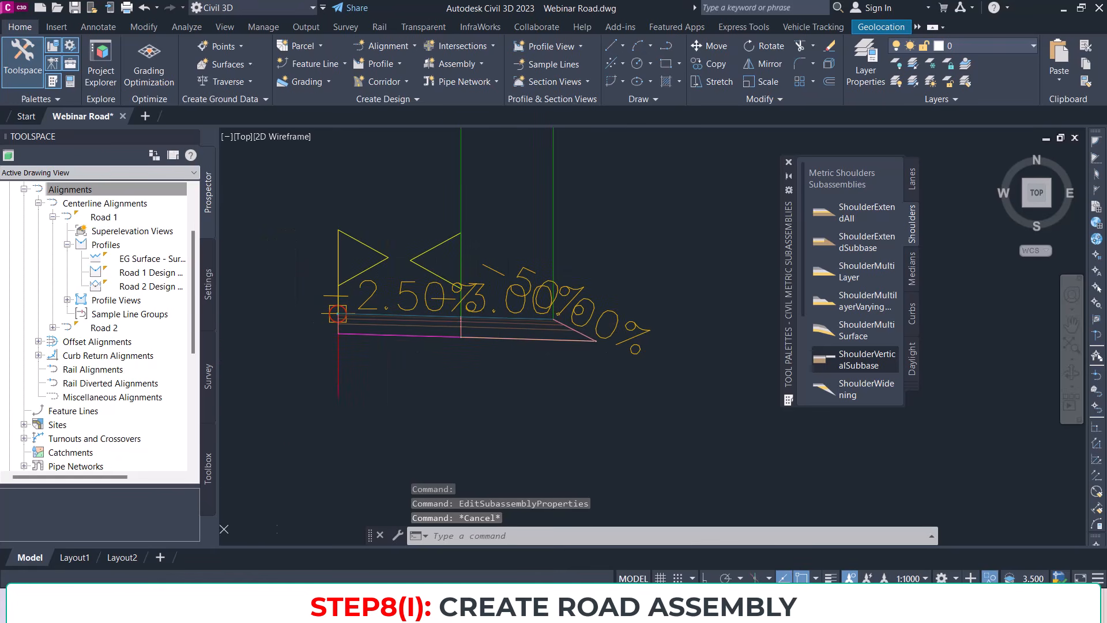
pyautogui.click(911, 365)
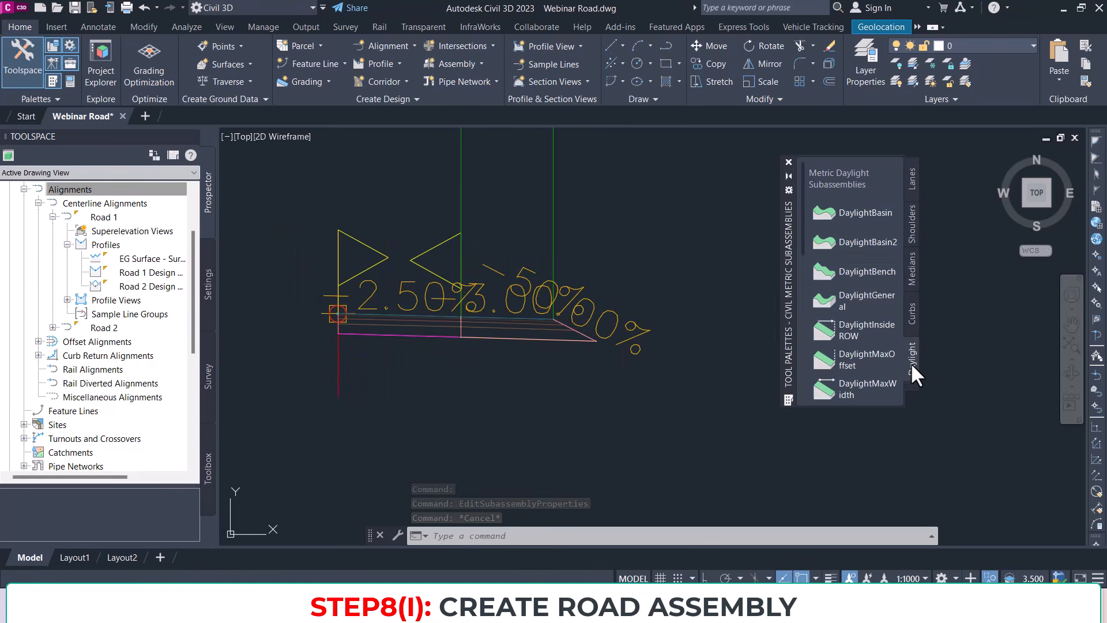
pyautogui.click(869, 301)
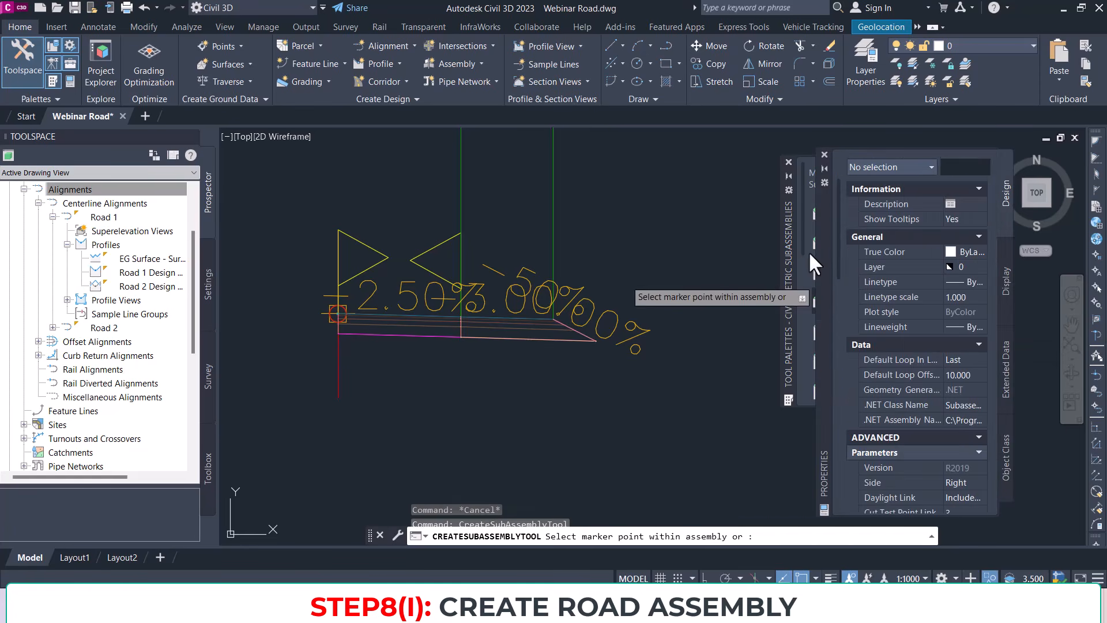
pyautogui.scroll(-5, 960, 424)
pyautogui.scroll(-10, 971, 330)
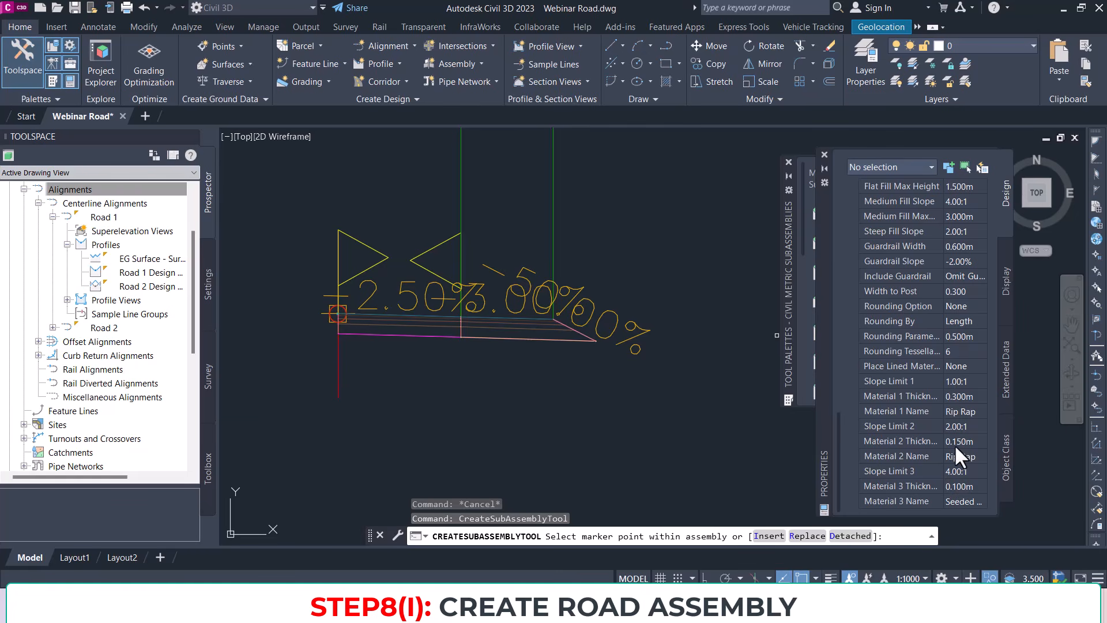
pyautogui.scroll(6, 586, 311)
pyautogui.moveTo(391, 374); pyautogui.dragTo(403, 338, button='middle')
pyautogui.scroll(-8, 509, 327)
pyautogui.moveTo(538, 322); pyautogui.dragTo(535, 322, button='middle')
pyautogui.scroll(8, 369, 317)
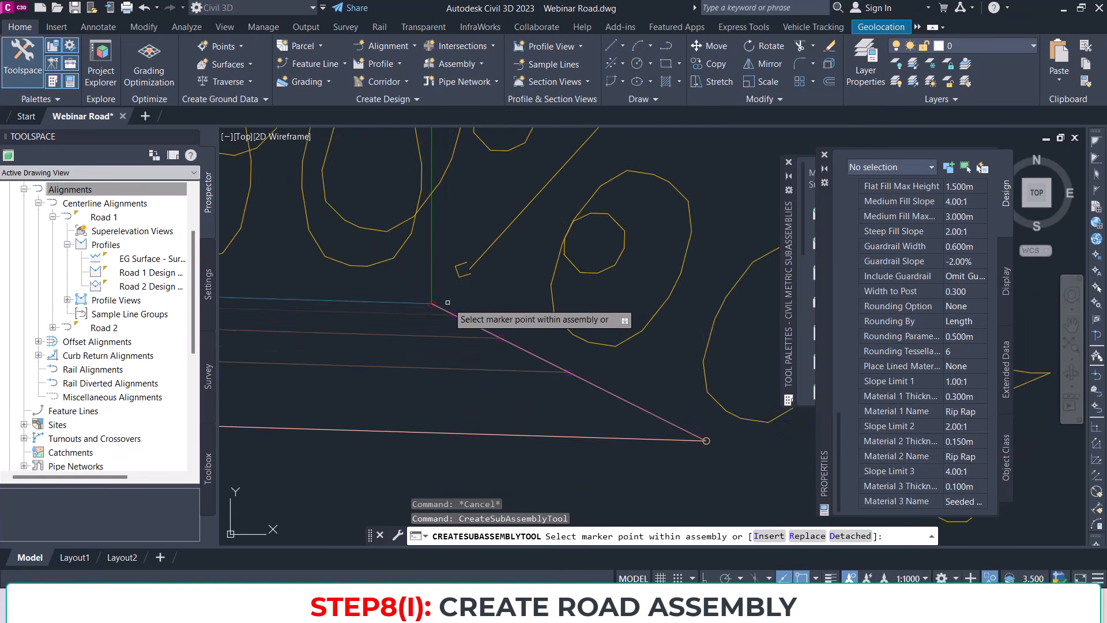
pyautogui.scroll(-5, 384, 309)
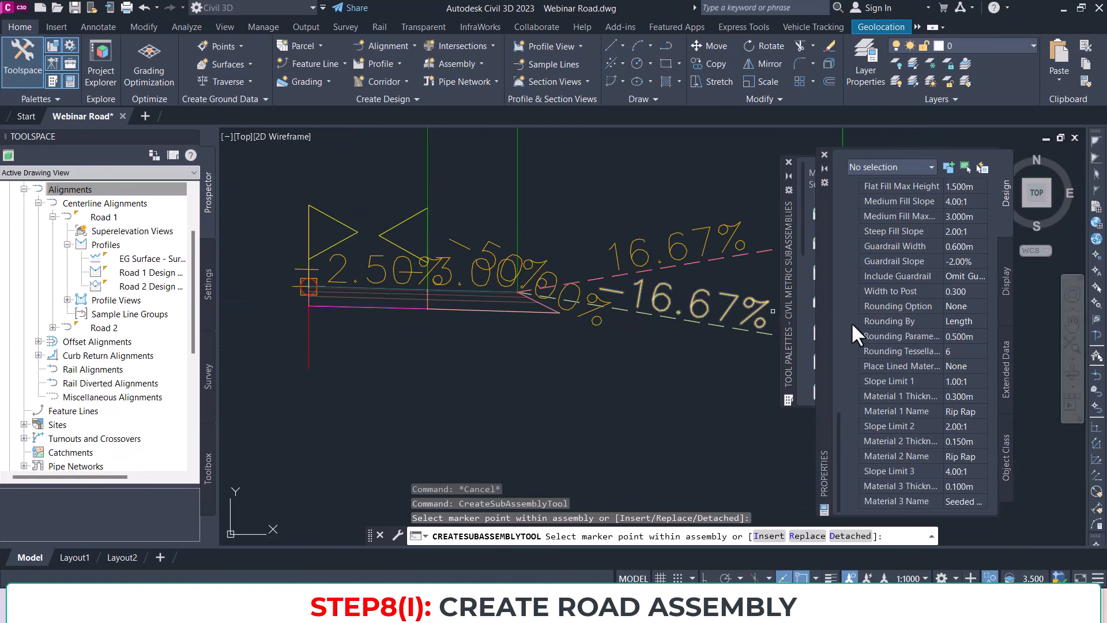
# Step: Review the daylight subassembly's parameters, close its properties and the subassembly palette, and end subassembly placement
pyautogui.scroll(4, 915, 242)
pyautogui.scroll(6, 927, 238)
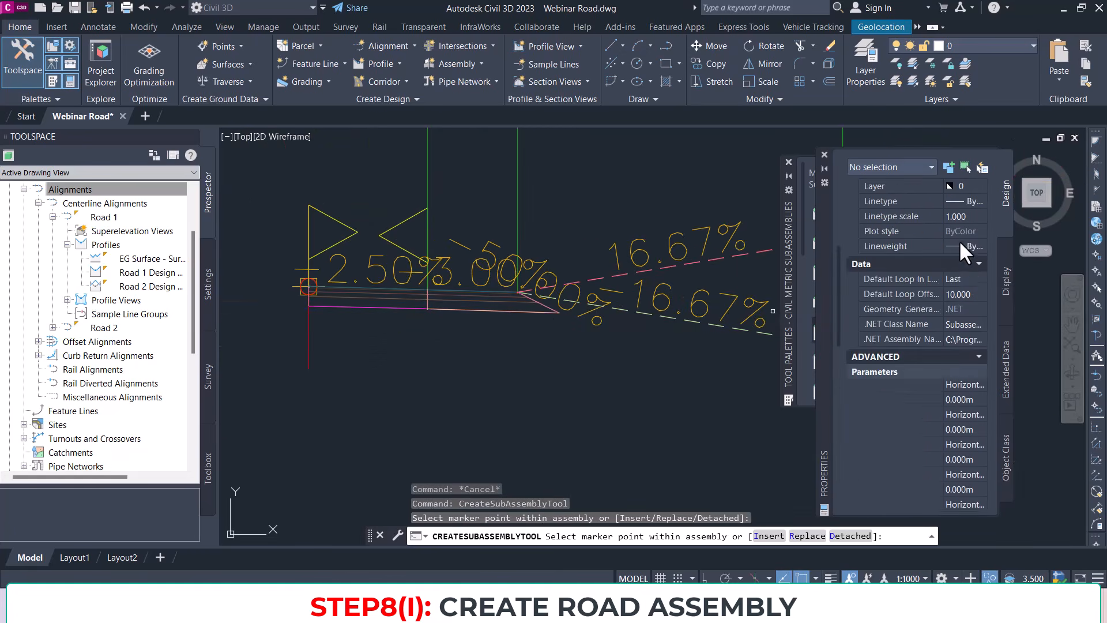
pyautogui.click(972, 402)
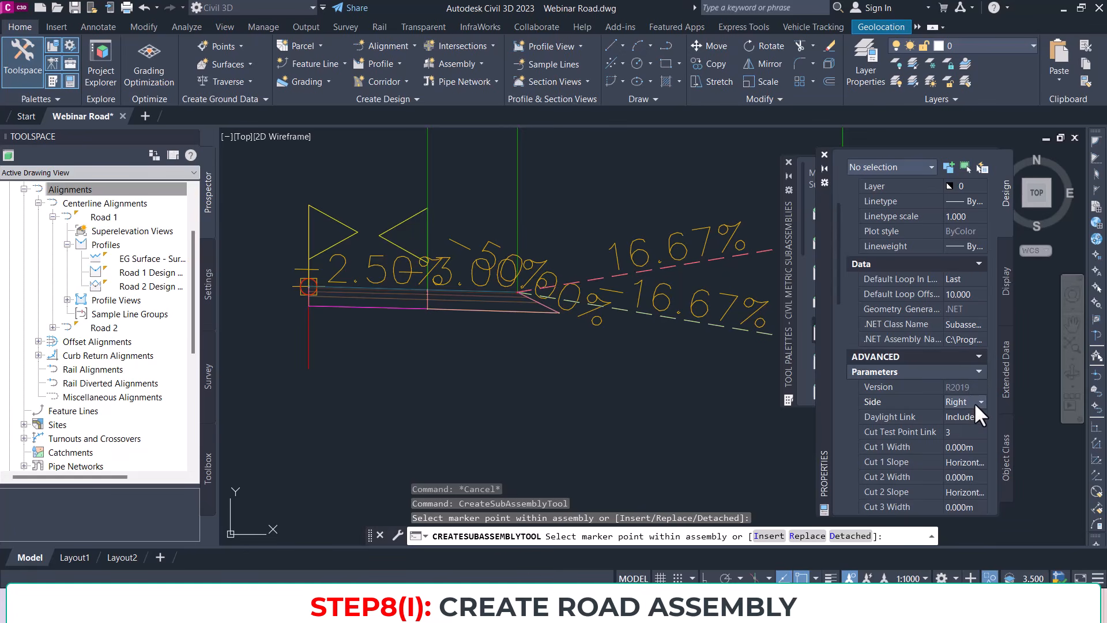
pyautogui.click(825, 155)
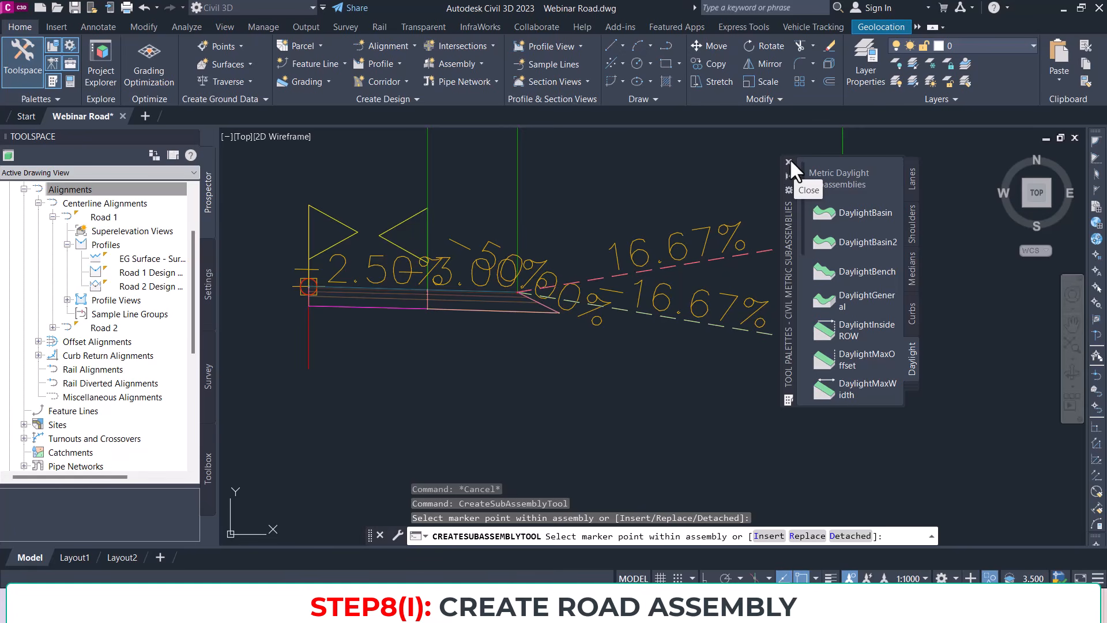
pyautogui.click(789, 161)
pyautogui.press('Escape')
# Step: Mirror the right lane, shoulder and daylight subassemblies to the left side of the assembly at its baseline marker point
pyautogui.scroll(-4, 566, 298)
pyautogui.scroll(5, 566, 298)
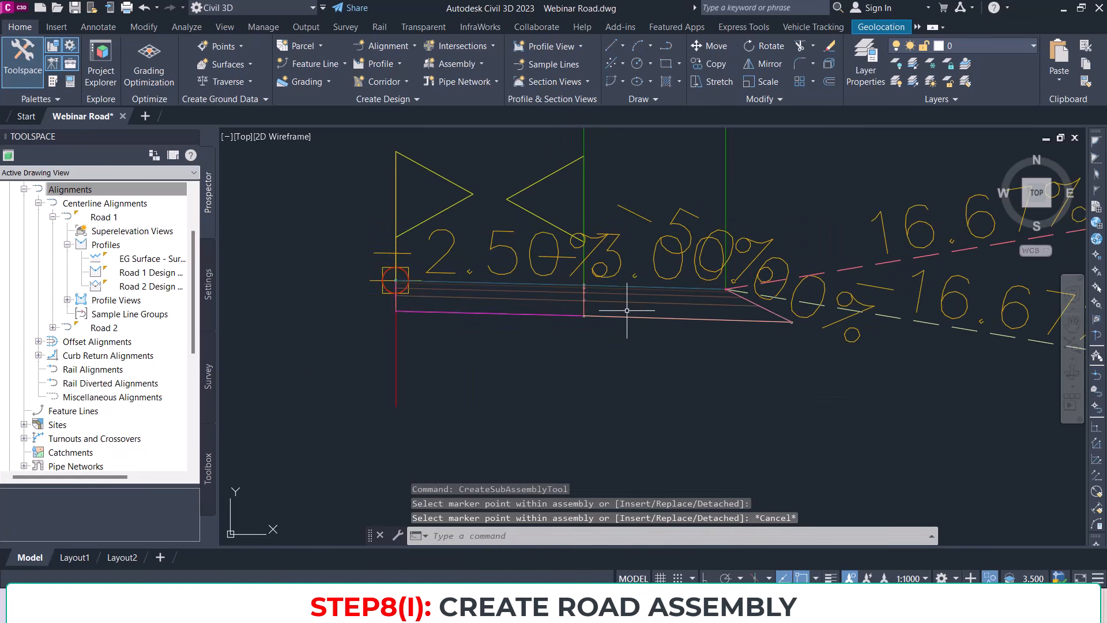
pyautogui.moveTo(421, 295)
pyautogui.mouseDown(button='middle')
pyautogui.moveTo(532, 273)
pyautogui.moveTo(665, 268)
pyautogui.mouseUp(button='middle')
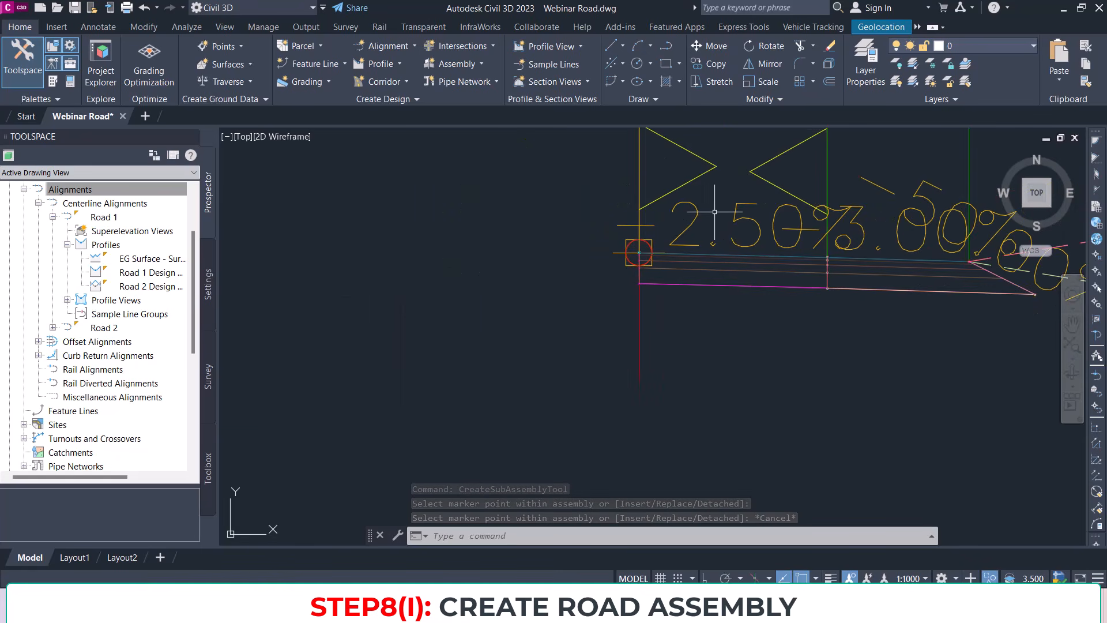
pyautogui.moveTo(762, 304); pyautogui.dragTo(654, 312, button='middle')
pyautogui.scroll(-2, 654, 312)
pyautogui.click(865, 344)
pyautogui.click(677, 273)
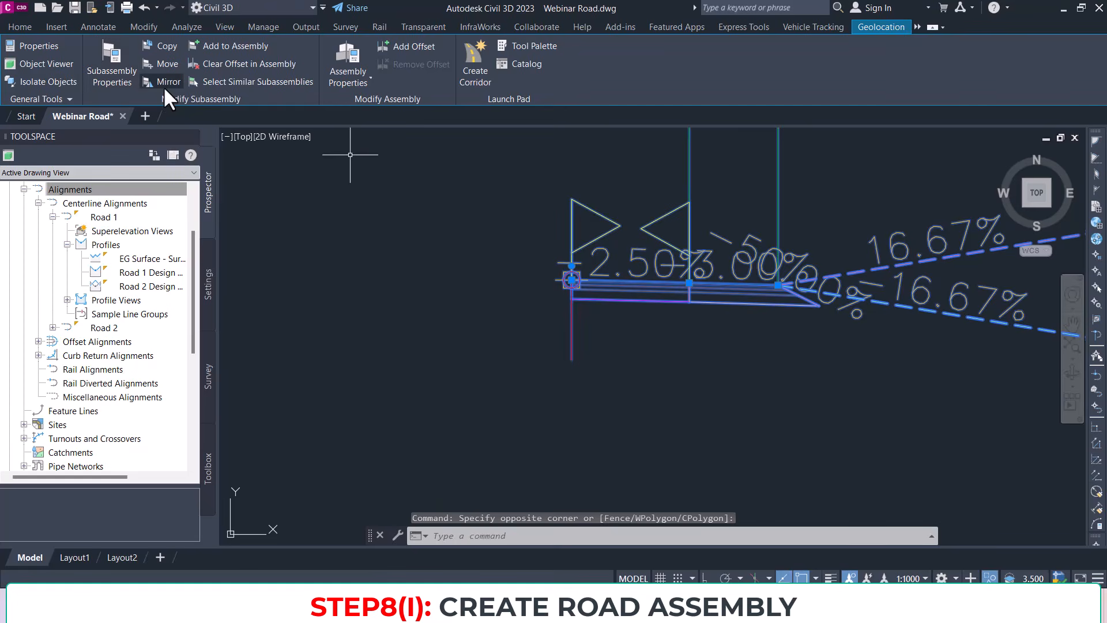
pyautogui.click(164, 85)
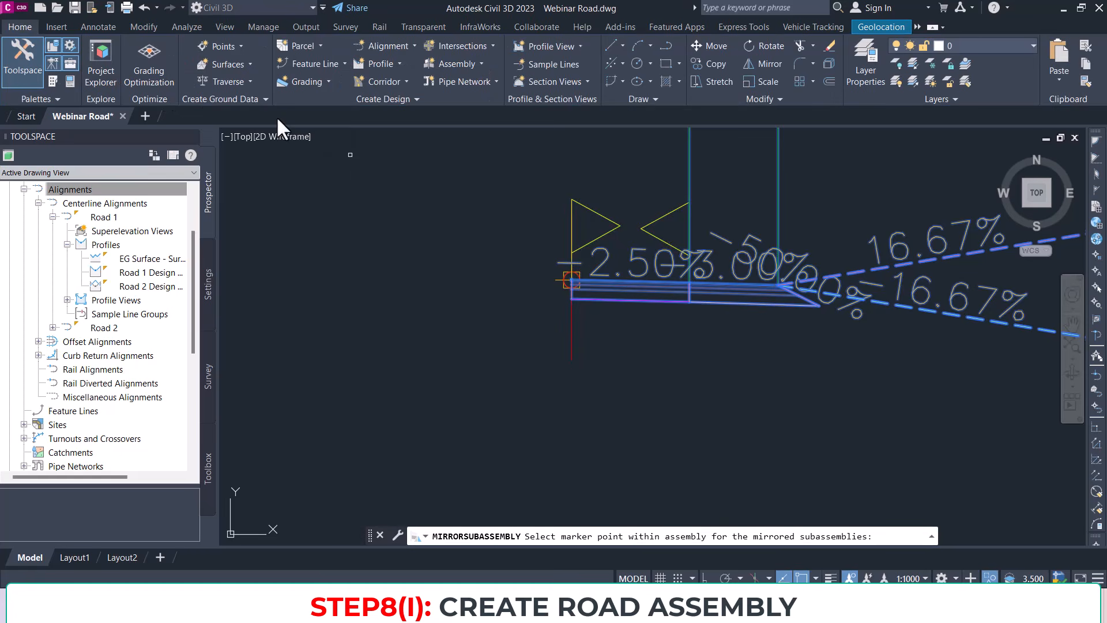
pyautogui.click(571, 280)
pyautogui.press('Escape')
pyautogui.moveTo(530, 337)
pyautogui.mouseDown(button='middle')
pyautogui.moveTo(677, 366)
pyautogui.moveTo(869, 309)
pyautogui.mouseUp(button='middle')
pyautogui.press('Escape')
# Step: Examine the mirrored road assembly as a whole and the Full Assembly entry in the drawing's Assemblies collection
pyautogui.scroll(-5, 497, 303)
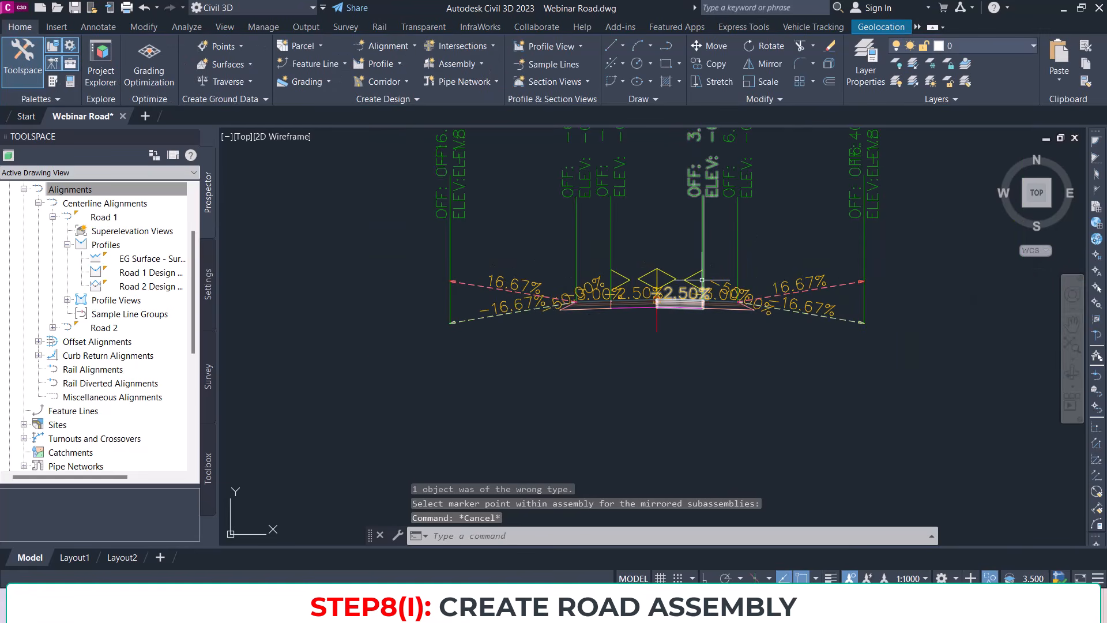
pyautogui.scroll(-5, 616, 297)
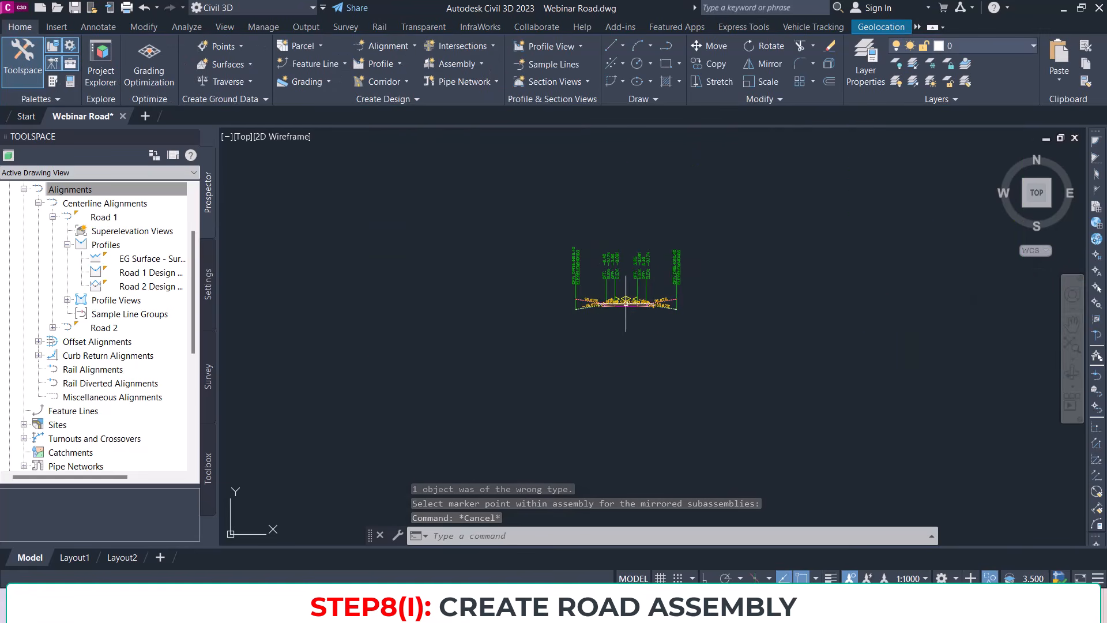
pyautogui.moveTo(615, 336); pyautogui.dragTo(626, 296, button='middle')
pyautogui.scroll(-2, 129, 271)
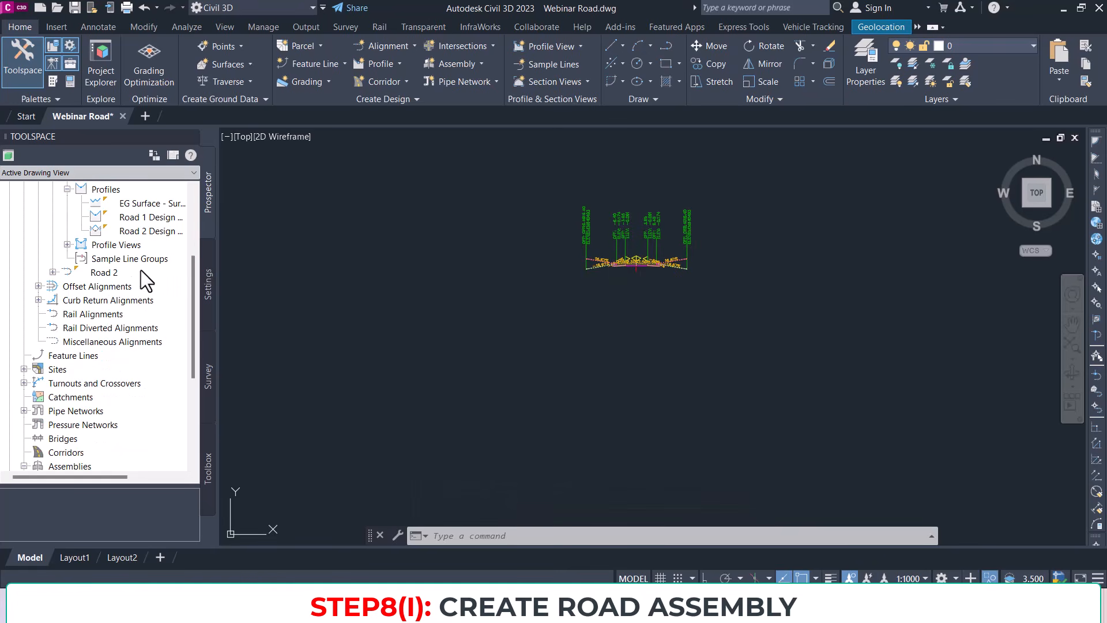
pyautogui.scroll(-4, 161, 267)
pyautogui.click(25, 355)
pyautogui.click(25, 355)
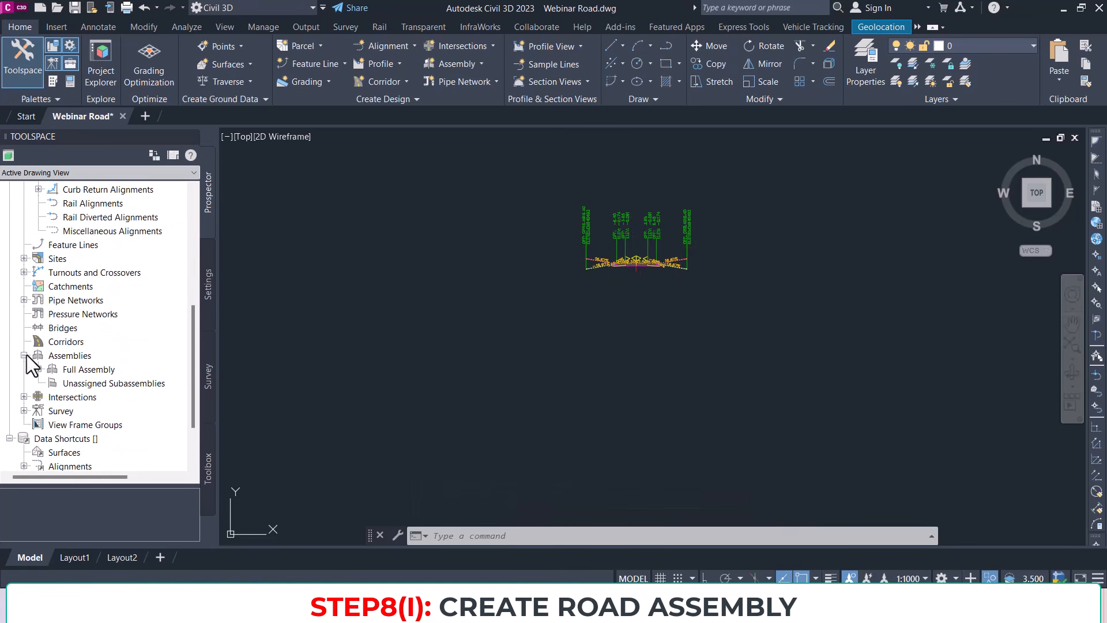
pyautogui.click(38, 370)
pyautogui.click(39, 369)
pyautogui.scroll(3, 646, 276)
# Step: Examine the Road 1 alignment in plan and its intersection with Road 2
pyautogui.scroll(-10, 645, 260)
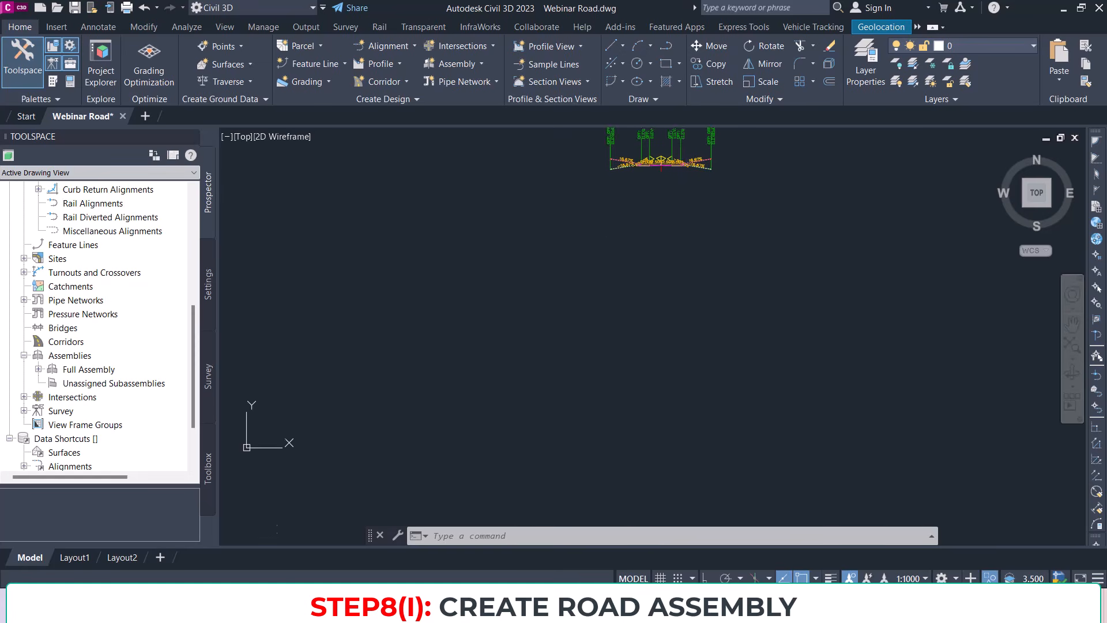
pyautogui.scroll(3, 460, 294)
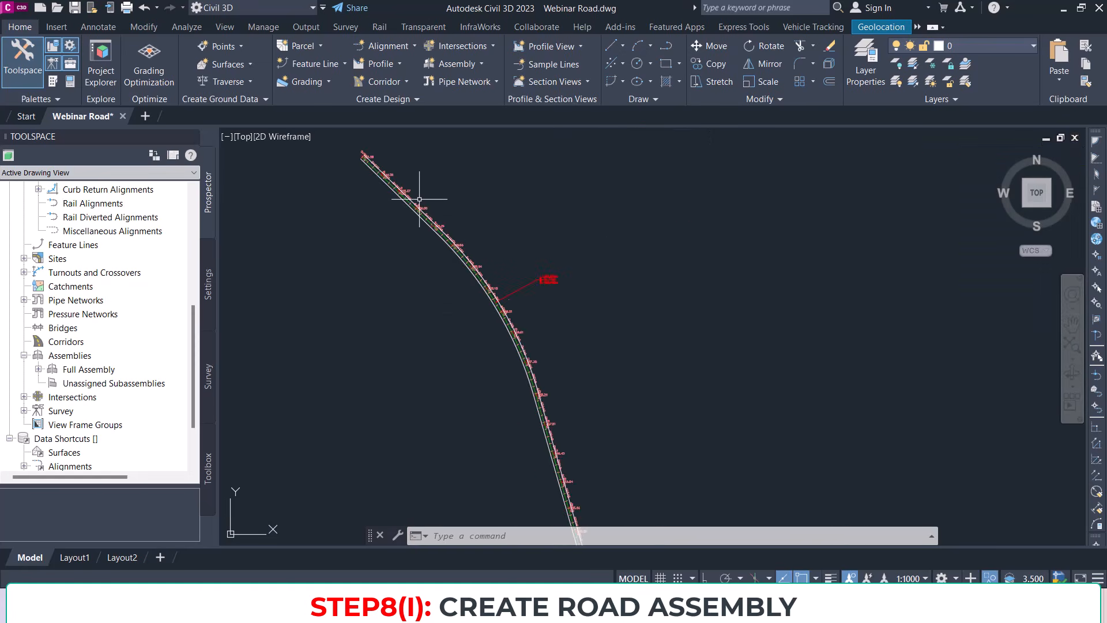
pyautogui.scroll(-5, 602, 369)
pyautogui.moveTo(615, 444); pyautogui.dragTo(629, 188, button='middle')
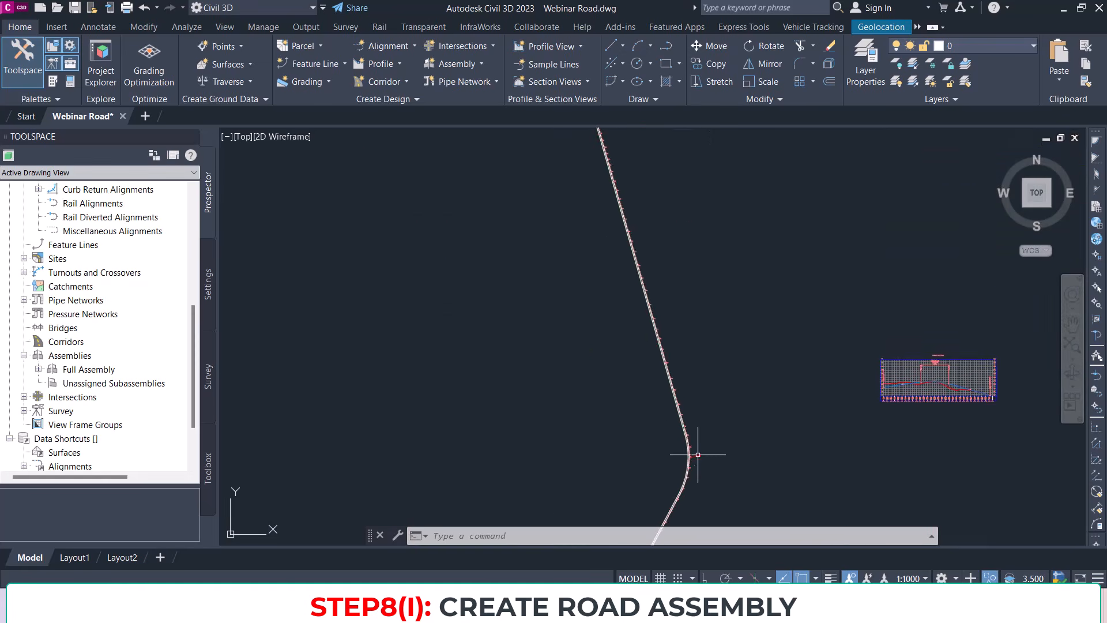
pyautogui.moveTo(698, 455); pyautogui.dragTo(694, 289, button='middle')
pyautogui.scroll(-3, 695, 311)
pyautogui.scroll(7, 664, 369)
pyautogui.scroll(4, 680, 327)
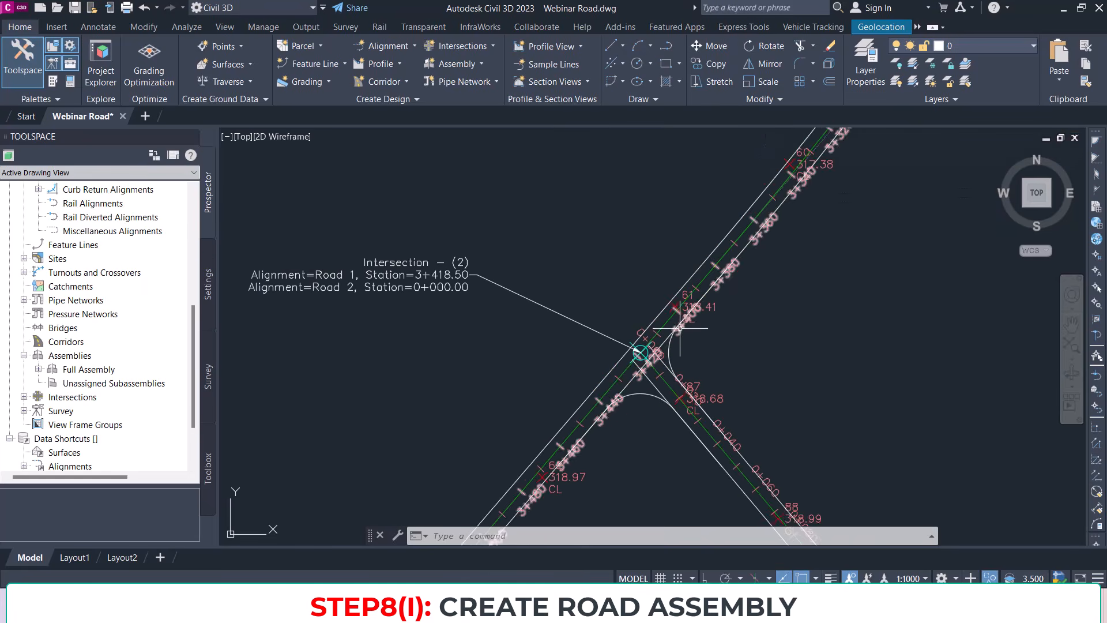
pyautogui.scroll(-10, 638, 370)
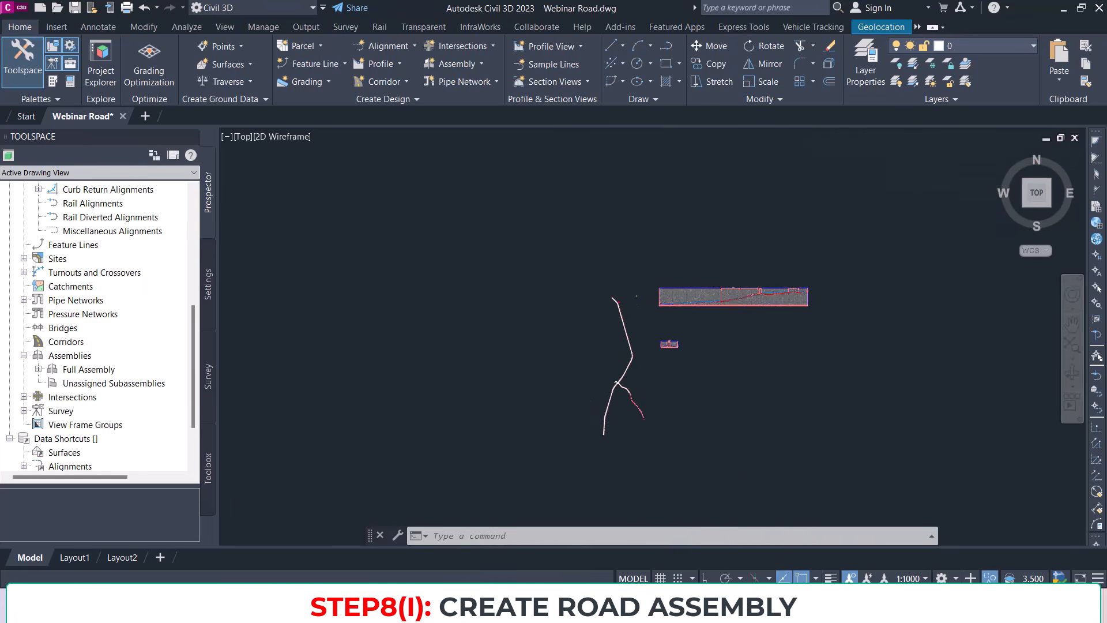
pyautogui.scroll(-2, 642, 304)
# Step: Inspect the Full Assembly's lanes, shoulders and daylight slopes on both sides of the baseline
pyautogui.scroll(10, 641, 317)
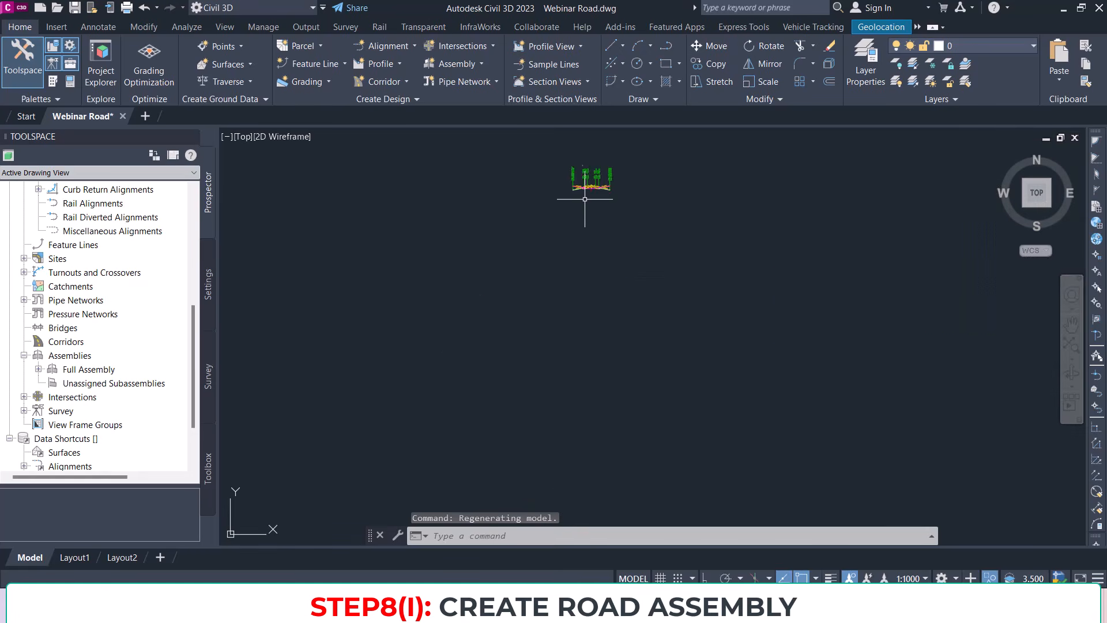
pyautogui.scroll(3, 628, 291)
pyautogui.scroll(-8, 635, 323)
pyautogui.scroll(2, 634, 323)
pyautogui.scroll(6, 628, 253)
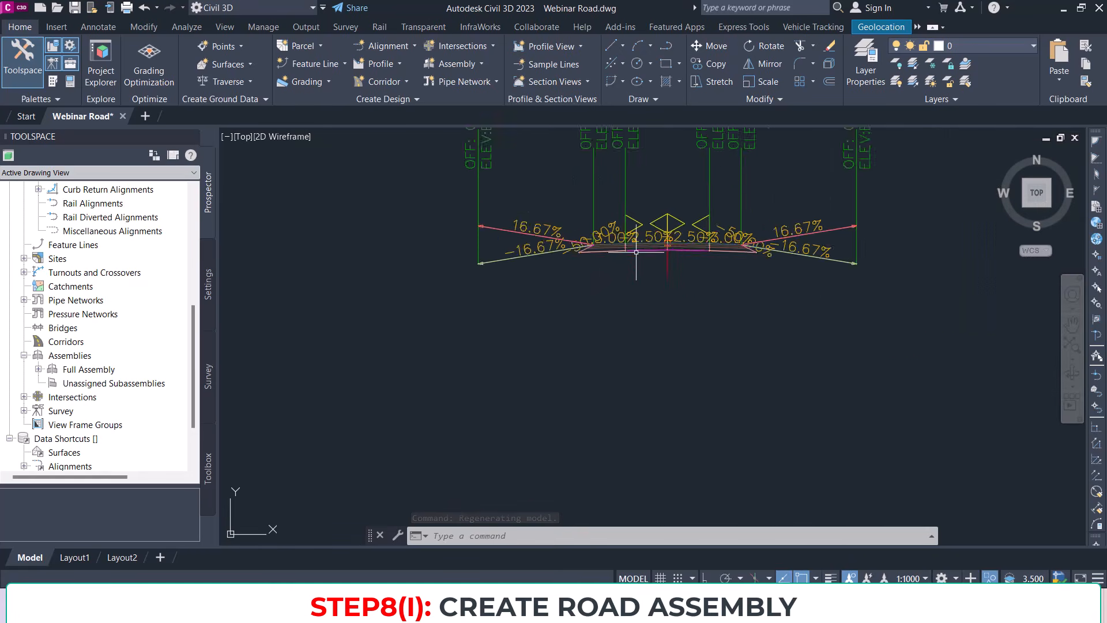
pyautogui.scroll(-4, 758, 301)
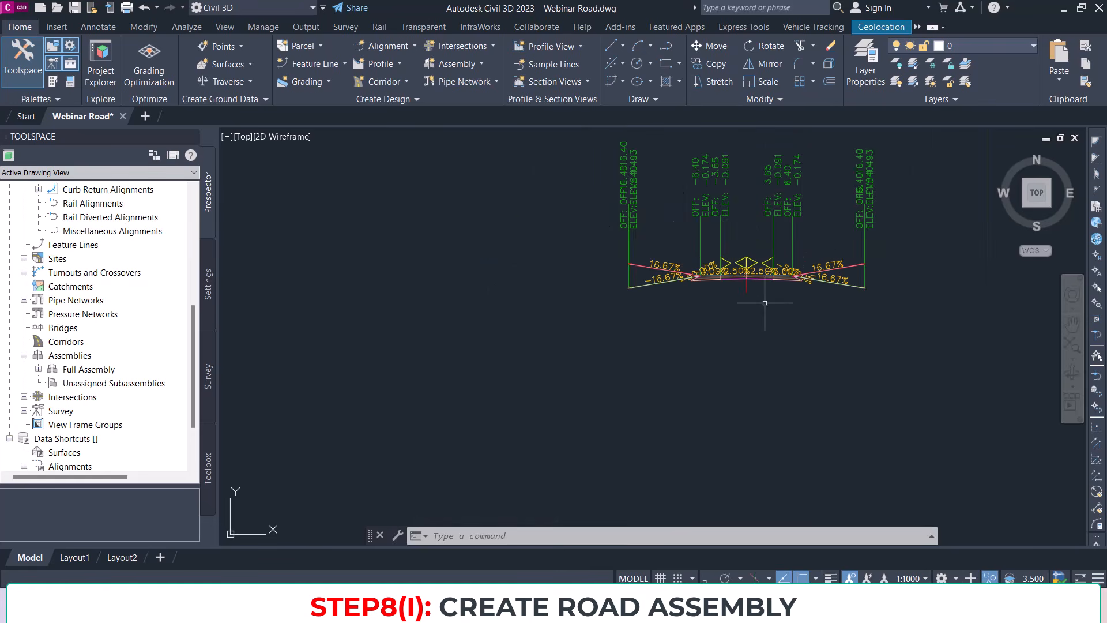
pyautogui.moveTo(881, 323); pyautogui.dragTo(820, 318, button='middle')
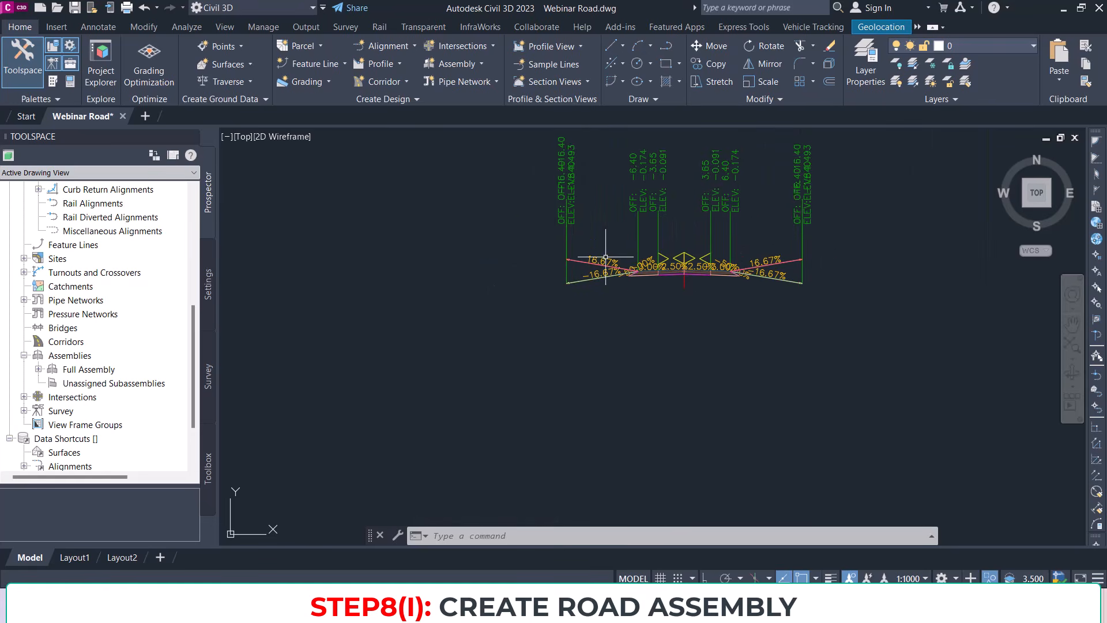
pyautogui.scroll(2, 668, 262)
pyautogui.scroll(-2, 637, 333)
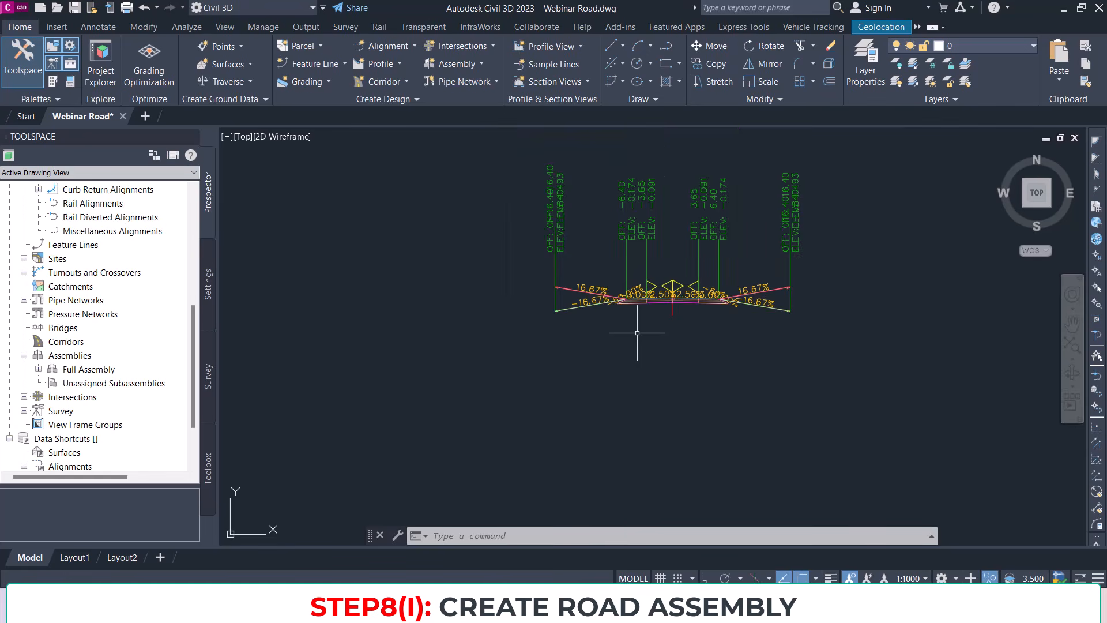
# Step: Copy the complete road assembly to an empty spot directly below the original
pyautogui.click(805, 378)
pyautogui.click(522, 164)
pyautogui.write('co')
pyautogui.press('Return')
pyautogui.click(656, 330)
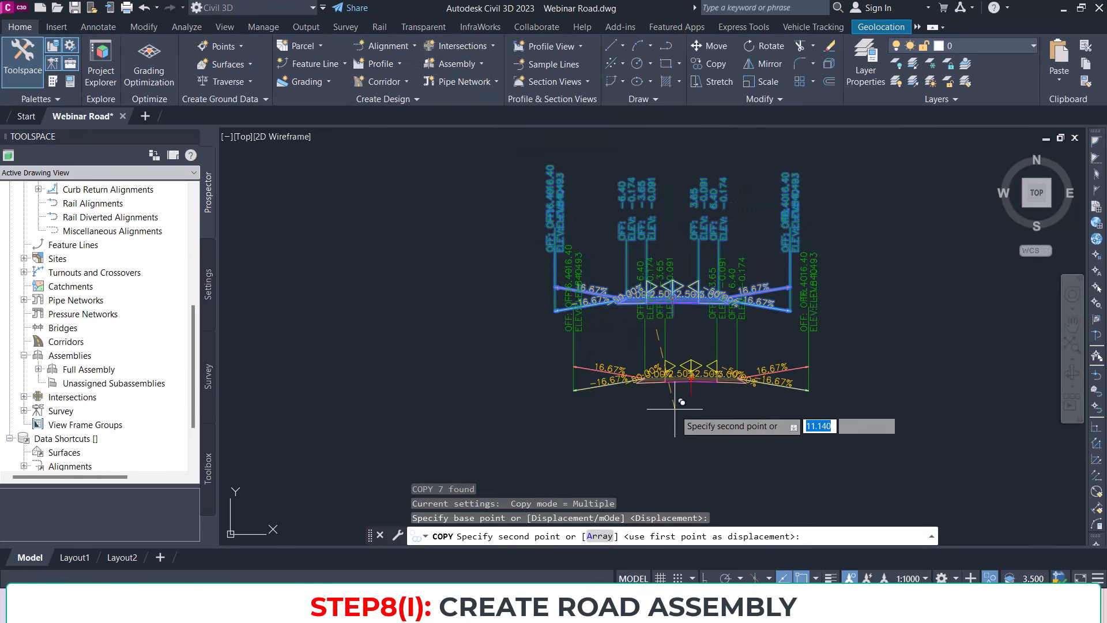
pyautogui.moveTo(675, 409); pyautogui.dragTo(663, 323, button='middle')
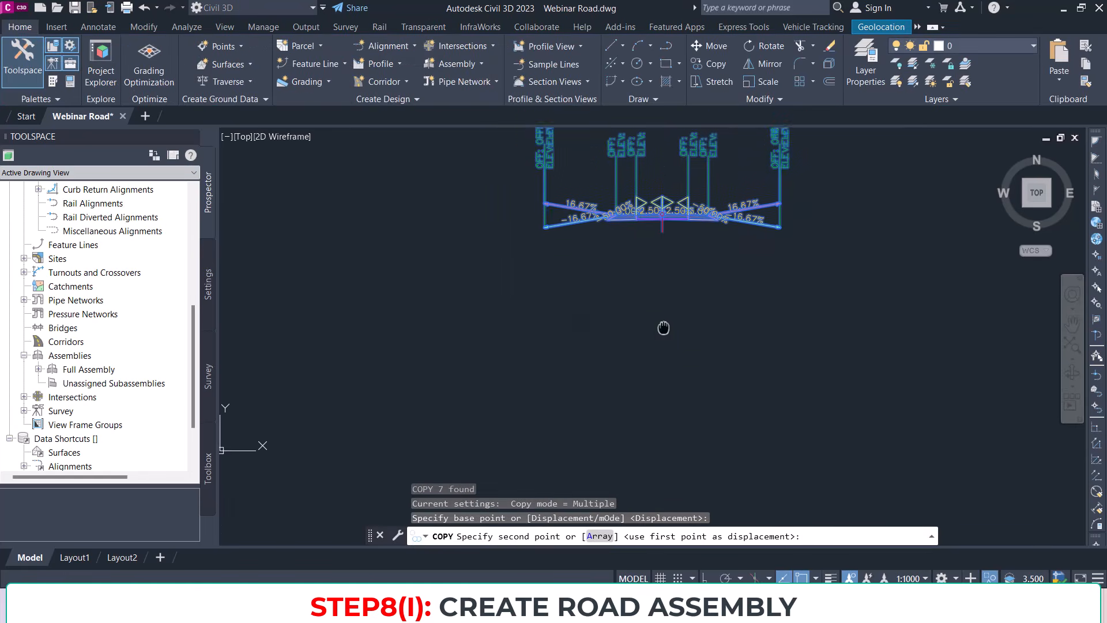
pyautogui.click(648, 455)
pyautogui.press('Escape')
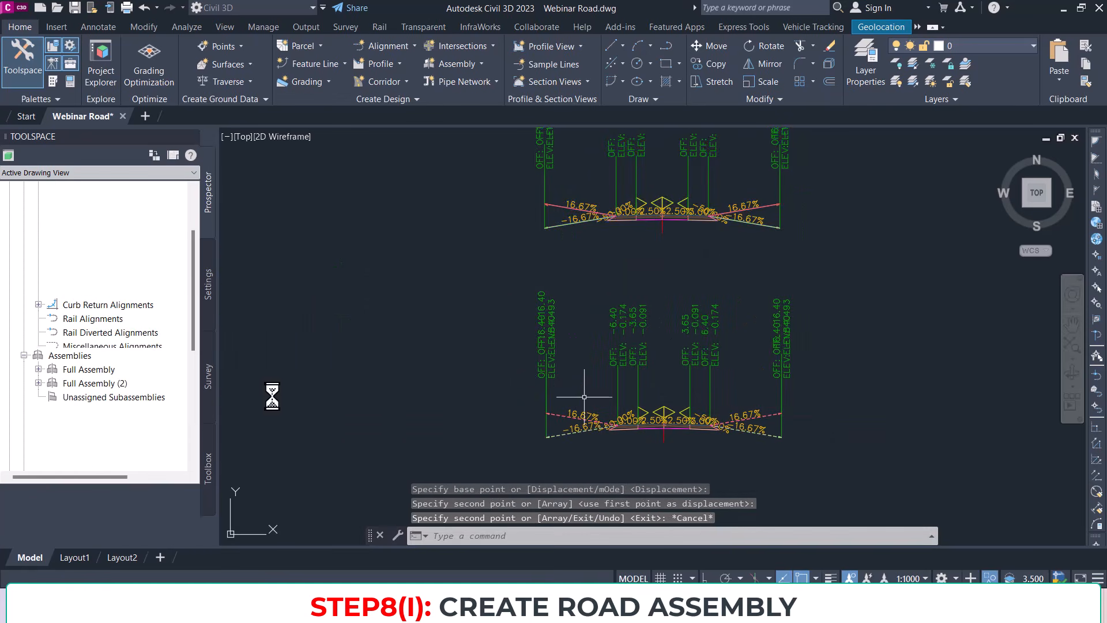
# Step: Rename the copied assembly Full Assembly (2) as Left Half Assembly
pyautogui.scroll(-7, 83, 388)
pyautogui.scroll(-1, 32, 372)
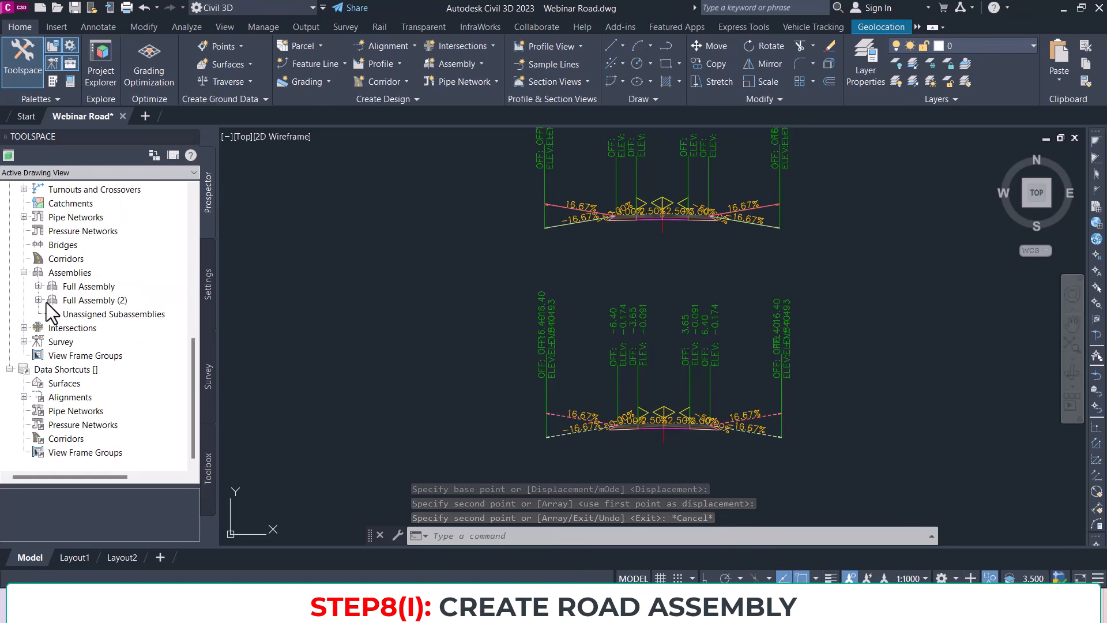
pyautogui.click(128, 300)
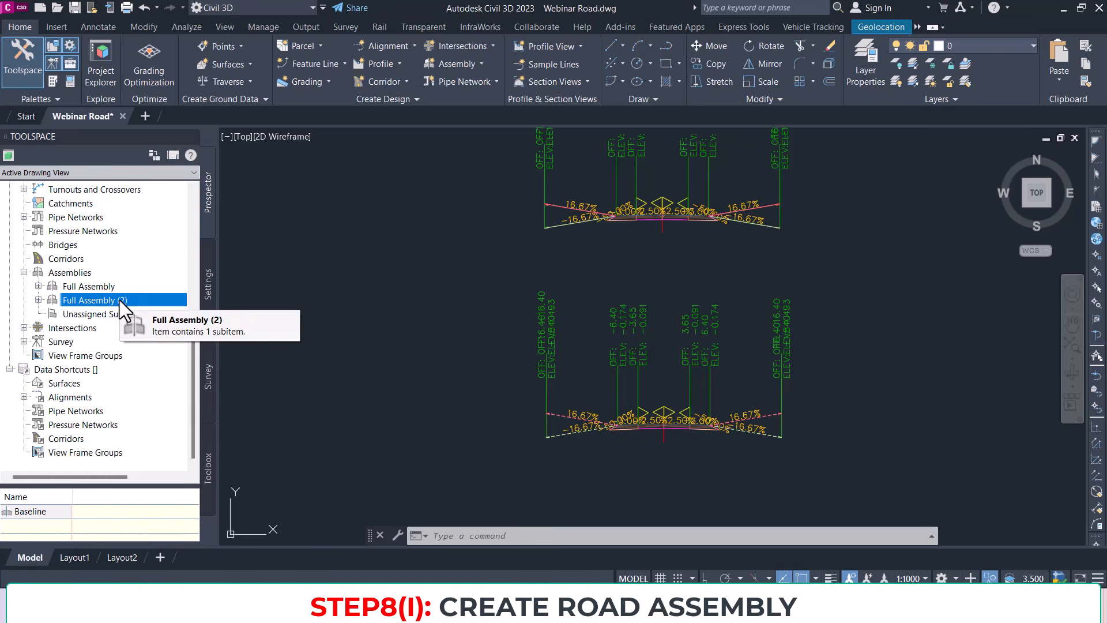
pyautogui.rightClick(120, 300)
pyautogui.click(175, 308)
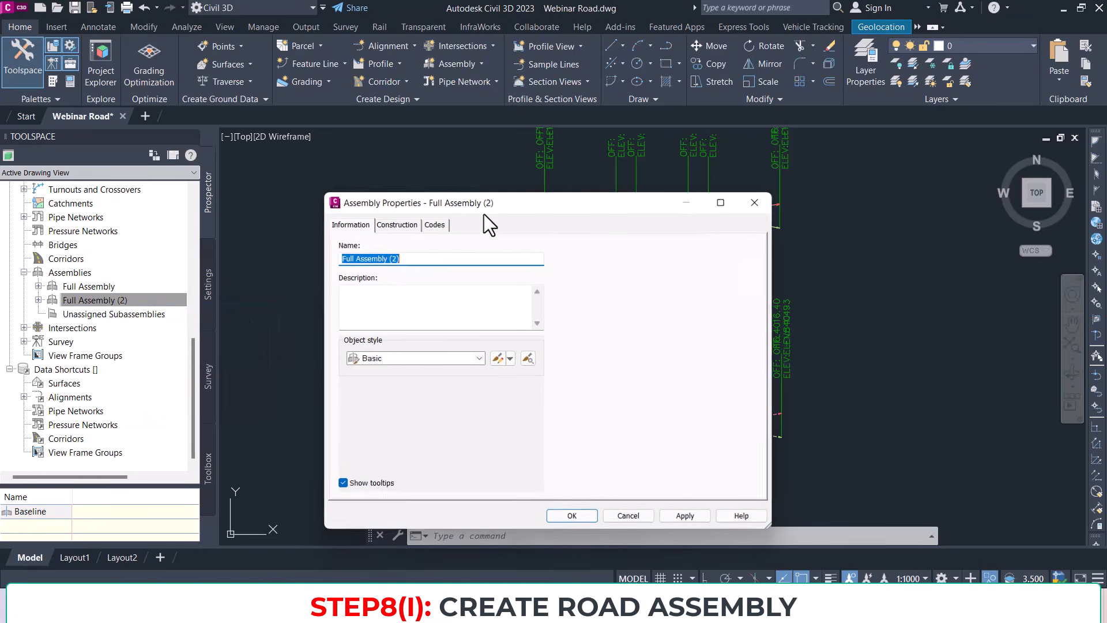
pyautogui.moveTo(414, 258); pyautogui.dragTo(325, 258)
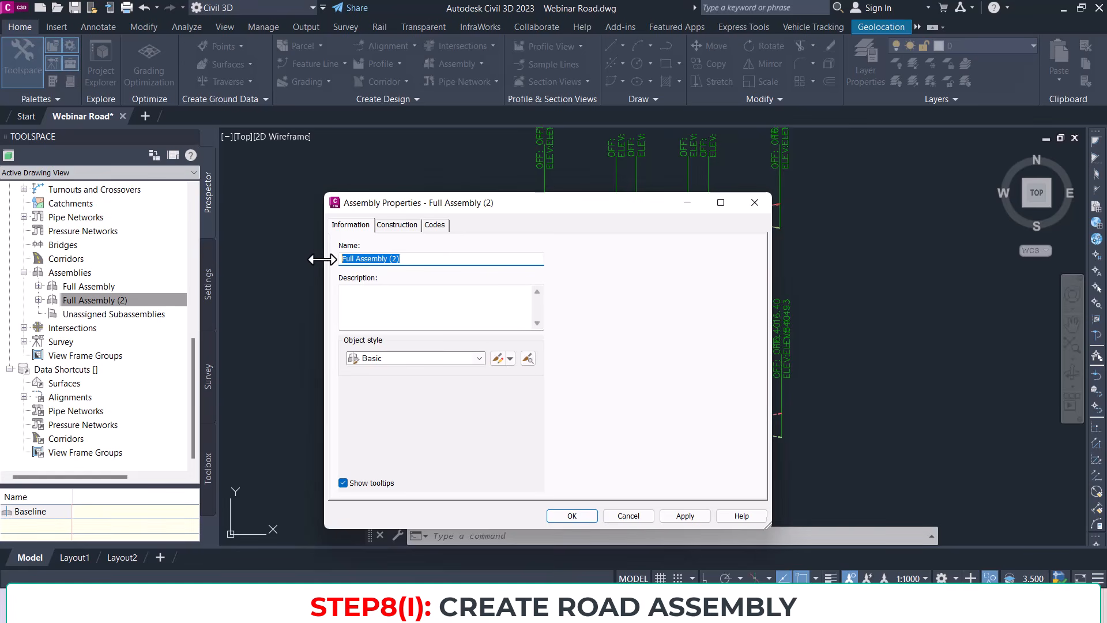
pyautogui.write('Left Half')
pyautogui.click(570, 515)
# Step: Delete the lane, shoulder and side-slope subassemblies on the right side of the Left Half Assembly
pyautogui.scroll(5, 673, 418)
pyautogui.moveTo(674, 418); pyautogui.dragTo(649, 312, button='middle')
pyautogui.click(645, 305)
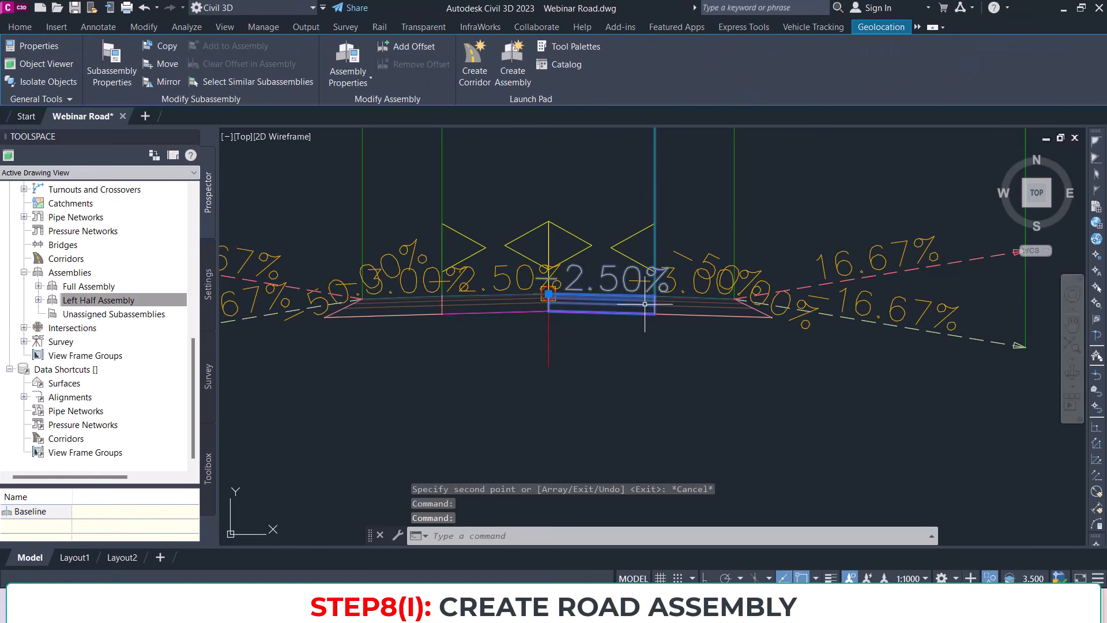
pyautogui.press('Escape')
pyautogui.click(645, 304)
pyautogui.press('Delete')
pyautogui.click(745, 299)
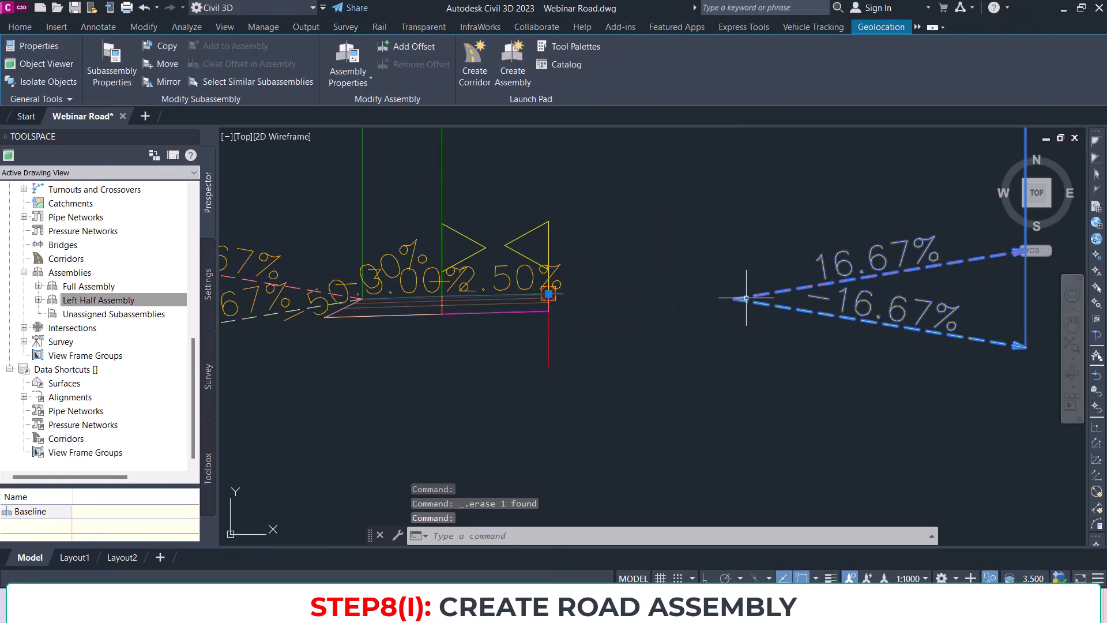
pyautogui.press('Delete')
# Step: Copy the original full assembly again, placing the copy below and to the right of the Left Half Assembly
pyautogui.moveTo(495, 323); pyautogui.dragTo(616, 316, button='middle')
pyautogui.scroll(-2, 615, 316)
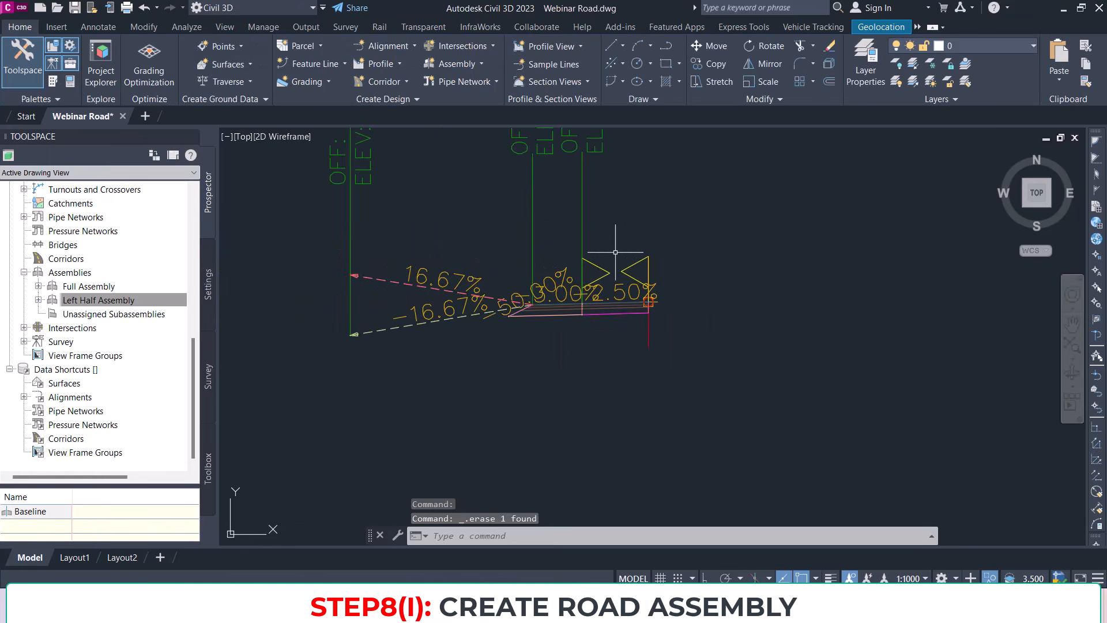
pyautogui.moveTo(616, 259); pyautogui.dragTo(611, 311, button='middle')
pyautogui.scroll(-5, 610, 311)
pyautogui.scroll(3, 618, 234)
pyautogui.scroll(-2, 618, 234)
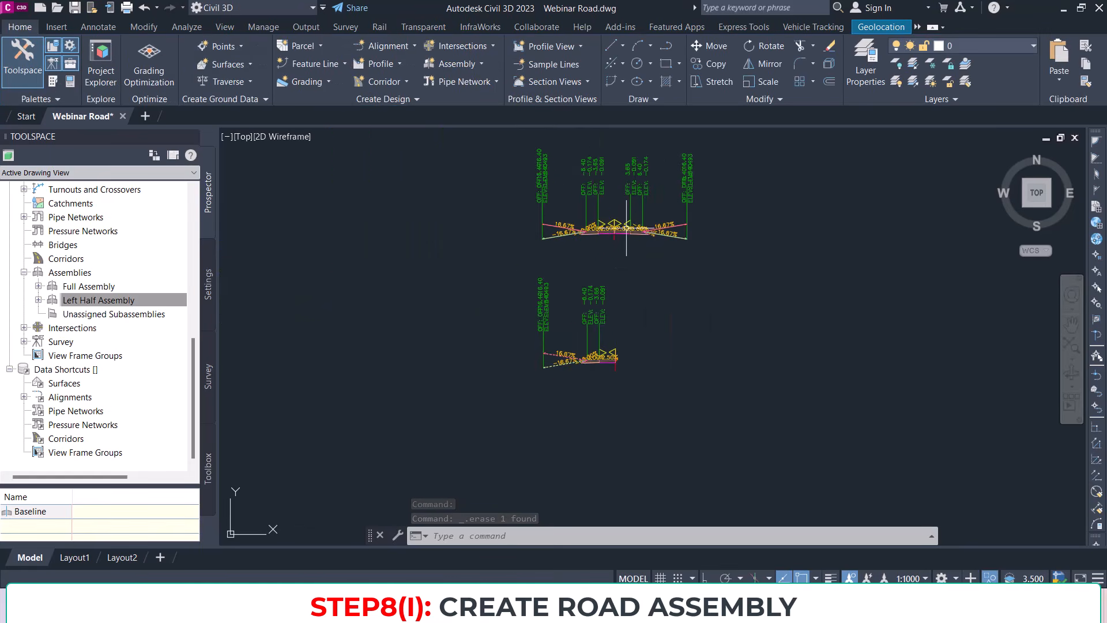
pyautogui.click(707, 264)
pyautogui.click(544, 158)
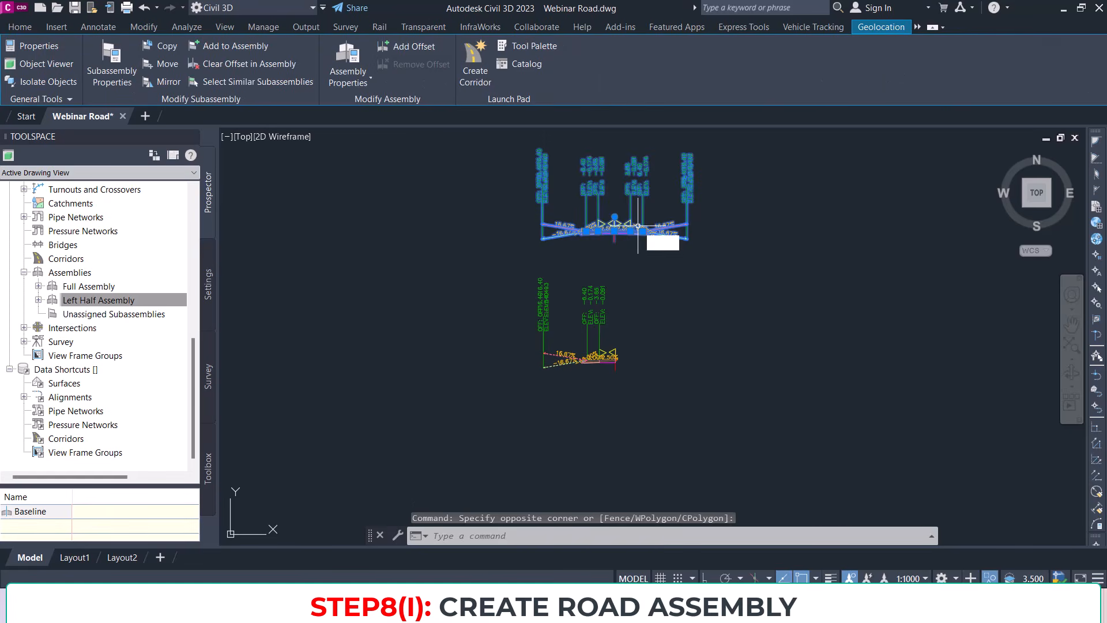
pyautogui.write('co')
pyautogui.press('Return')
pyautogui.click(649, 248)
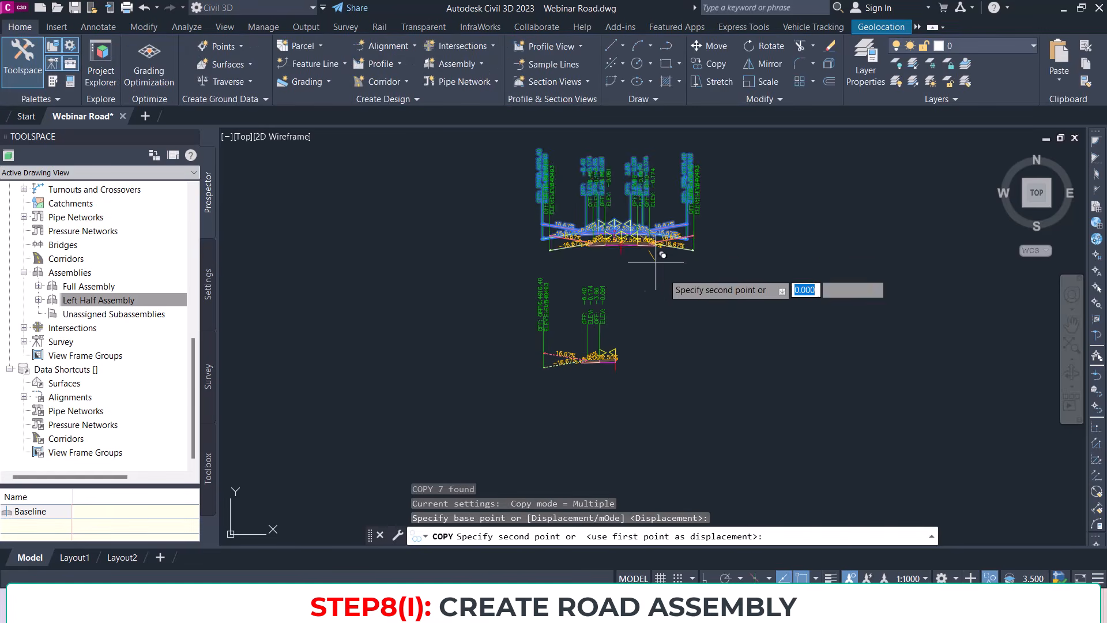
pyautogui.moveTo(728, 387); pyautogui.dragTo(718, 323, button='middle')
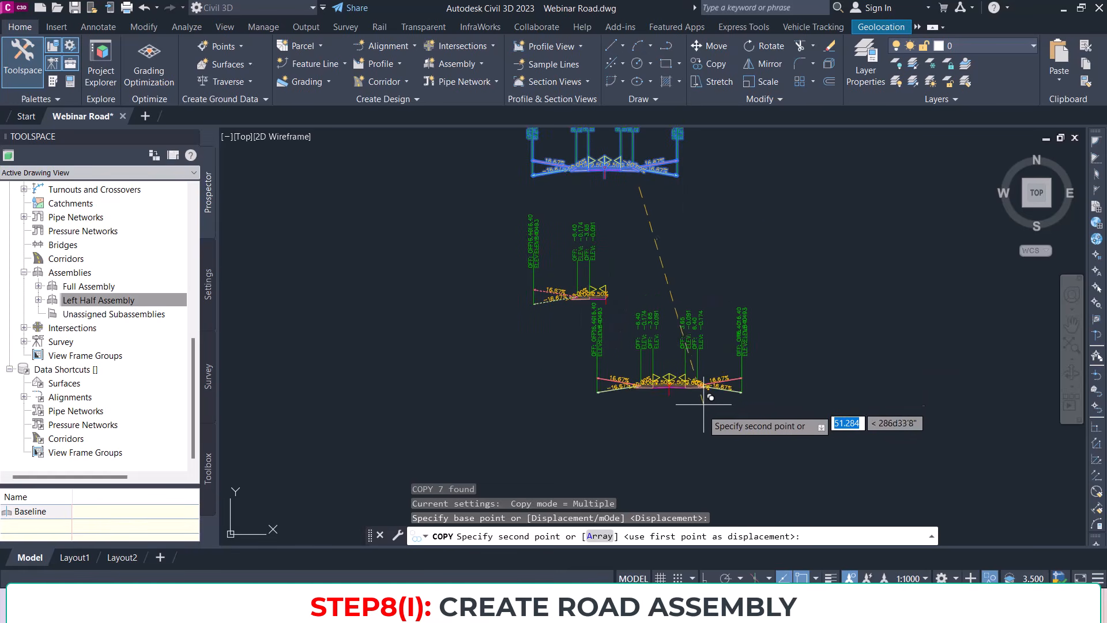
pyautogui.click(697, 445)
pyautogui.moveTo(697, 445); pyautogui.dragTo(684, 340, button='middle')
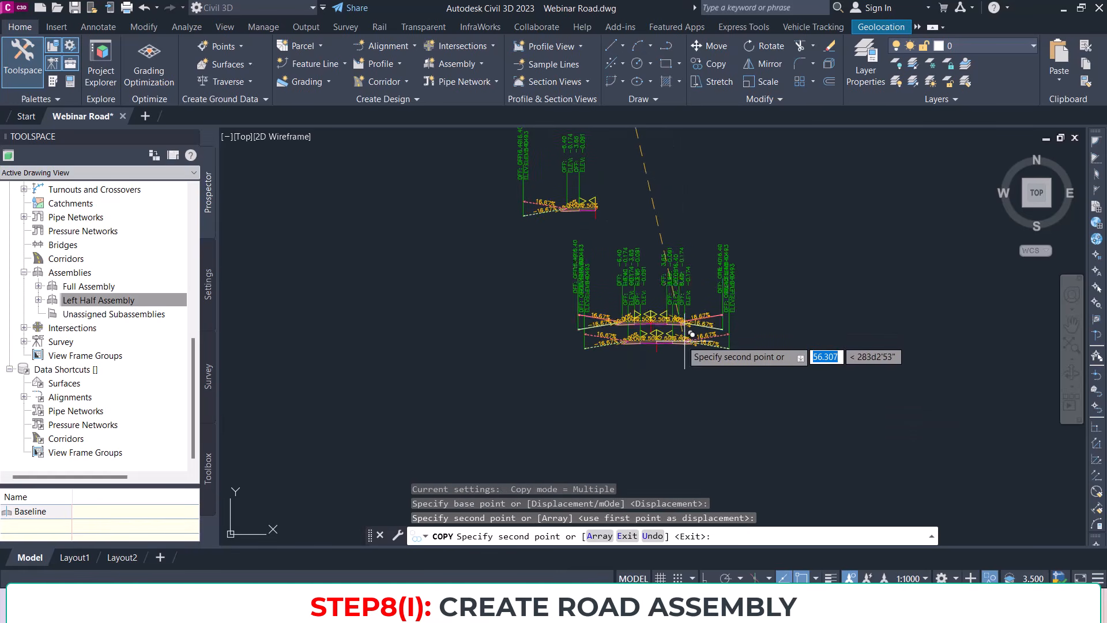
pyautogui.press('Escape')
# Step: Delete the shoulder, side-slope and lane subassemblies on the left side of the new full assembly copy
pyautogui.scroll(5, 652, 334)
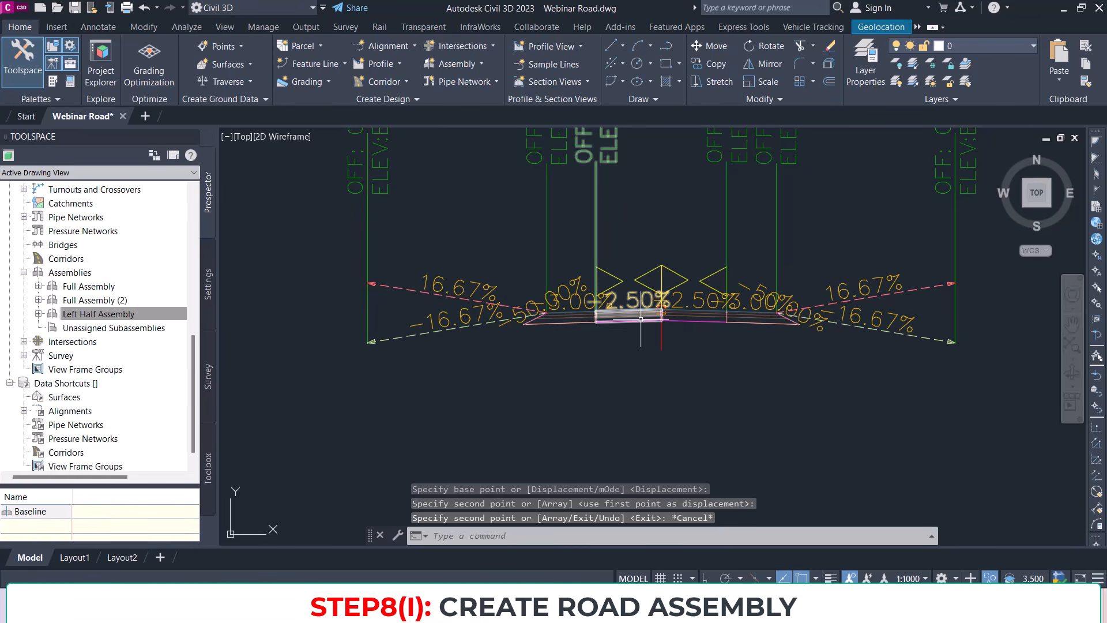
pyautogui.click(641, 319)
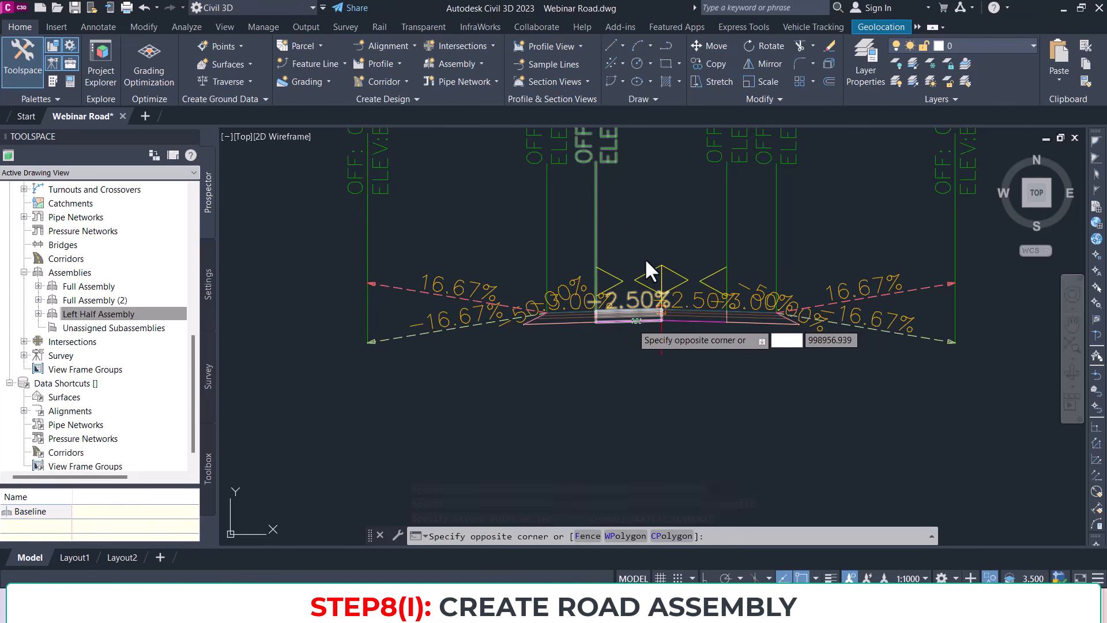
pyautogui.click(635, 237)
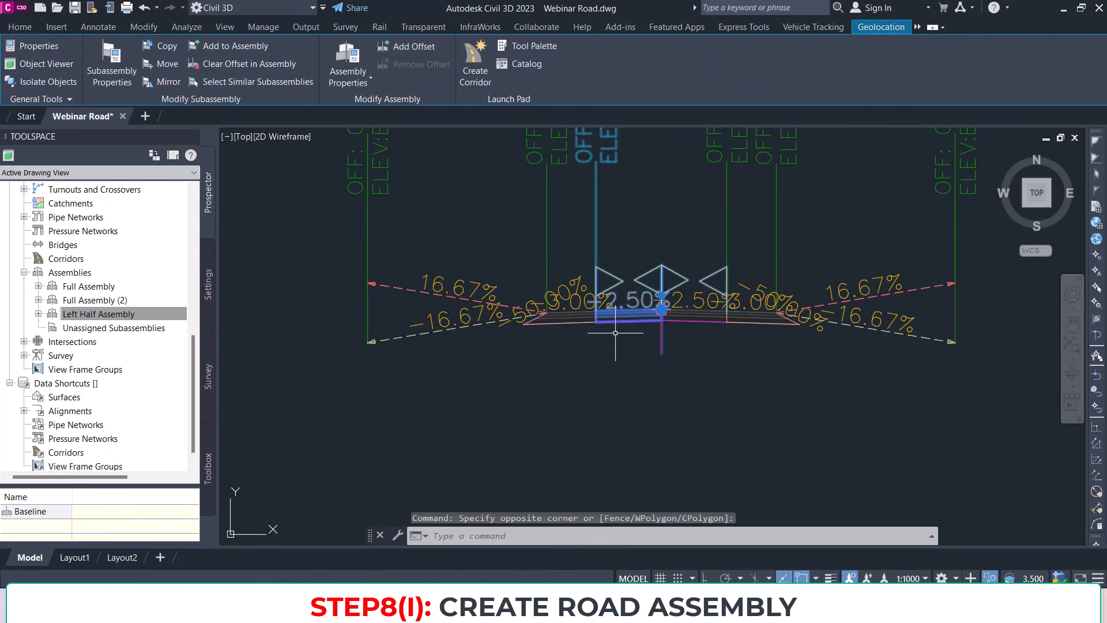
pyautogui.click(570, 319)
pyautogui.press('Delete')
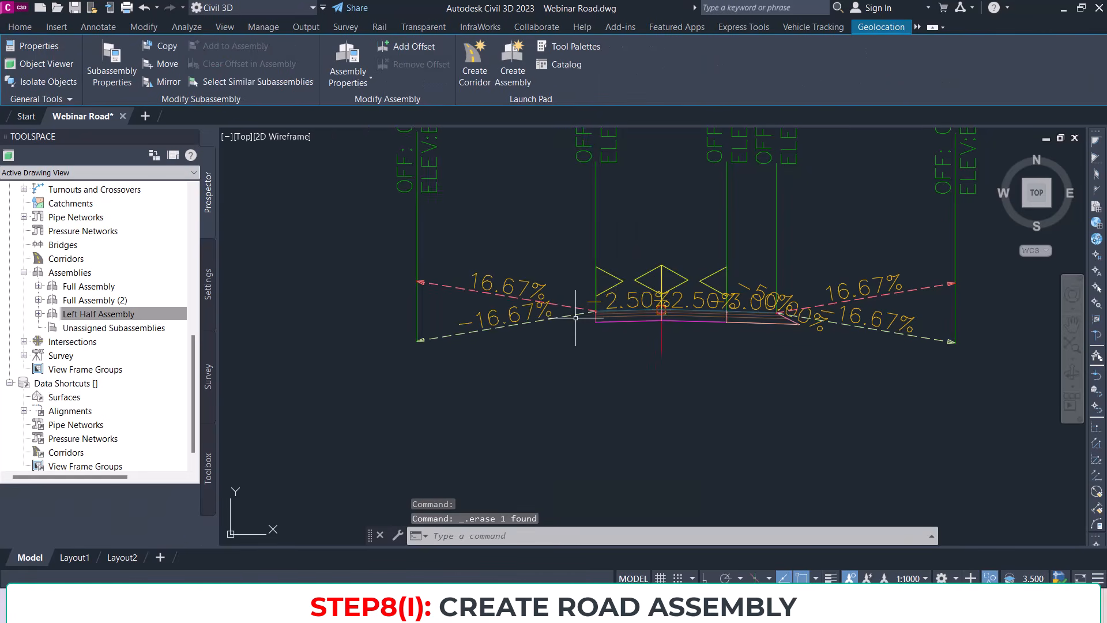
pyautogui.click(569, 317)
pyautogui.press('Delete')
pyautogui.click(606, 315)
pyautogui.press('Delete')
# Step: Rename the second copy, Full Assembly (2), as Right Half Assembly
pyautogui.scroll(-4, 667, 295)
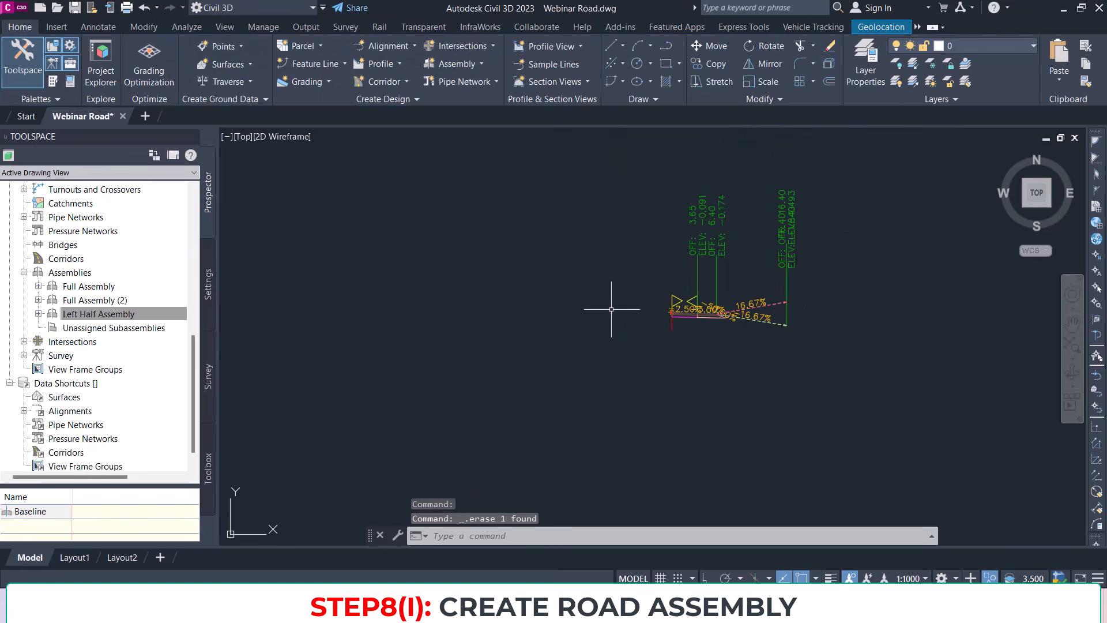
pyautogui.scroll(2, 708, 322)
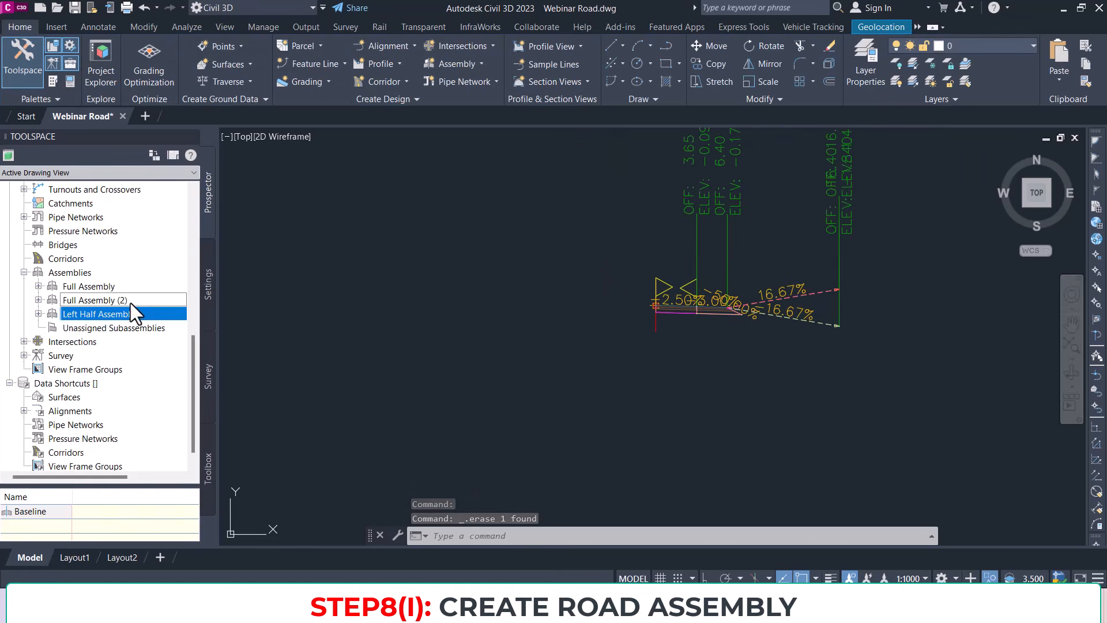
pyautogui.click(129, 301)
pyautogui.rightClick(127, 303)
pyautogui.click(174, 310)
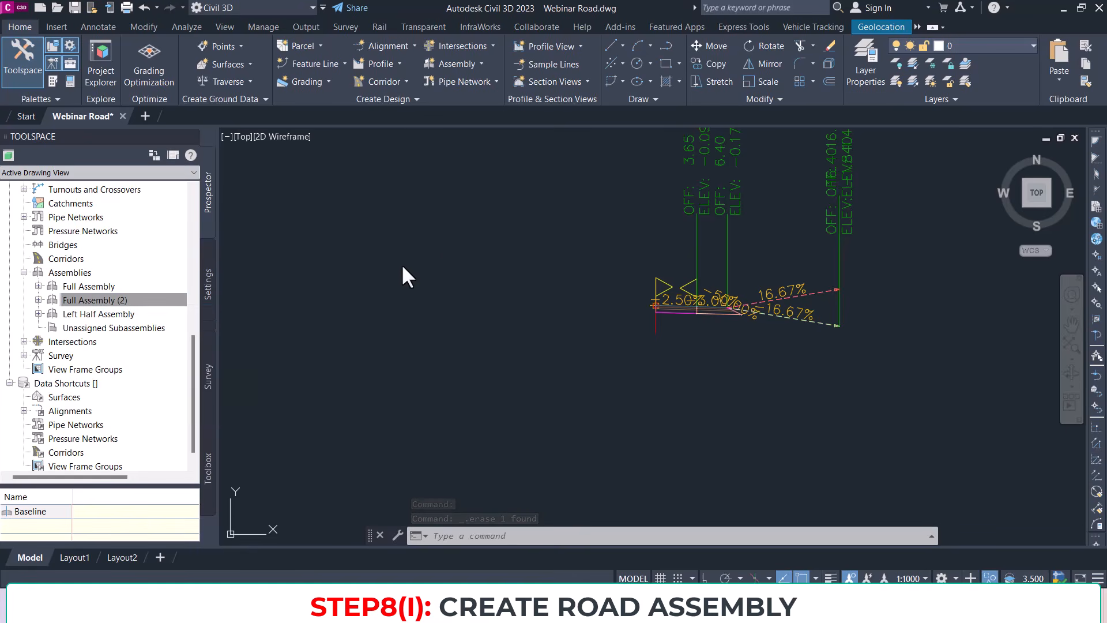
pyautogui.click(414, 259)
pyautogui.hotkey('ctrl', 'a')
pyautogui.write('Right Hal')
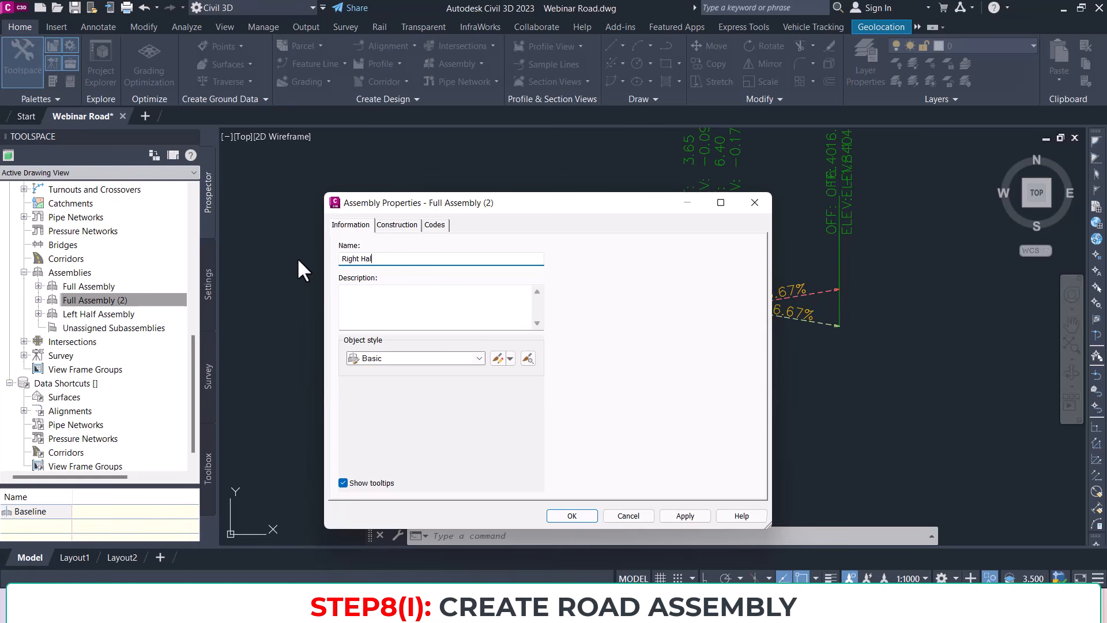
pyautogui.write('f Assembly')
pyautogui.click(573, 516)
# Step: Move the Right Half Assembly up beside the Left Half Assembly, level with it
pyautogui.scroll(-3, 623, 295)
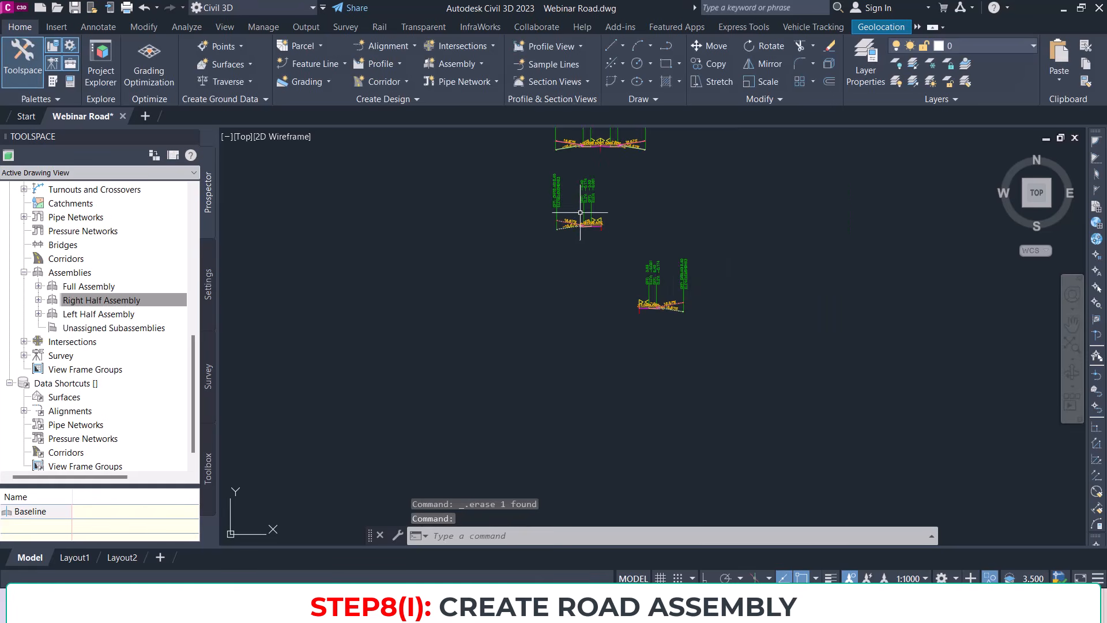
pyautogui.scroll(4, 623, 218)
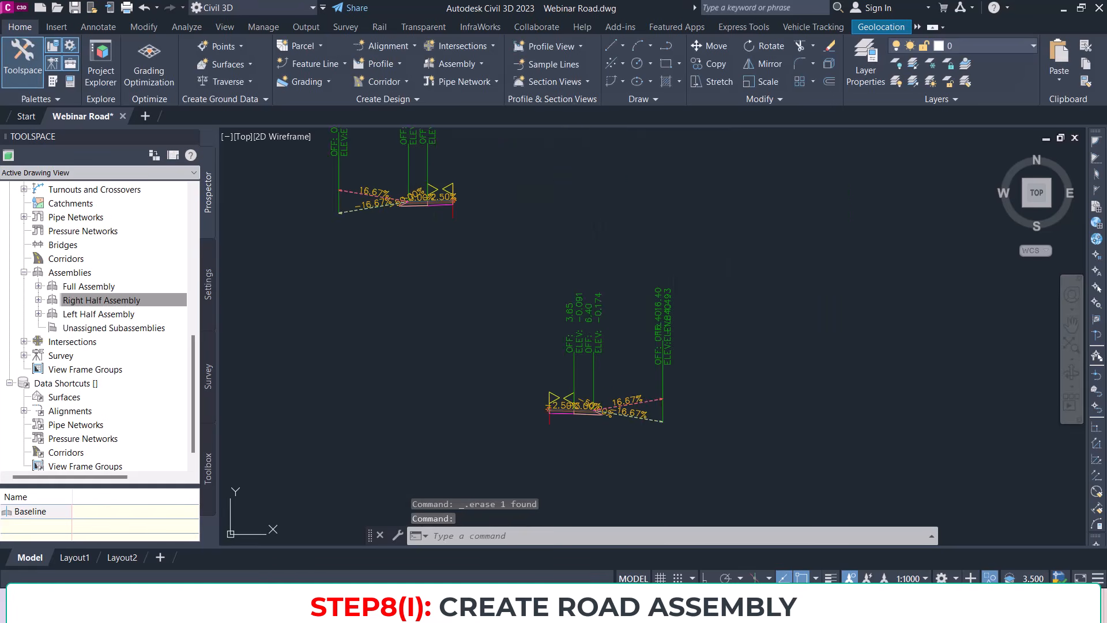
pyautogui.click(640, 450)
pyautogui.click(526, 371)
pyautogui.write('M')
pyautogui.press('Return')
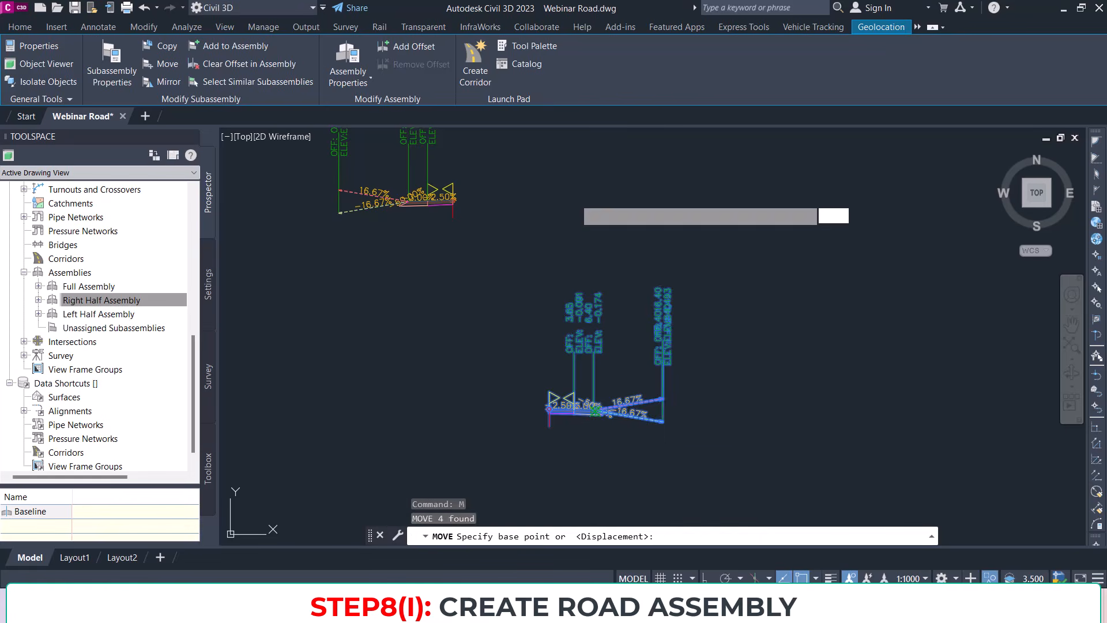
pyautogui.click(594, 408)
pyautogui.click(573, 203)
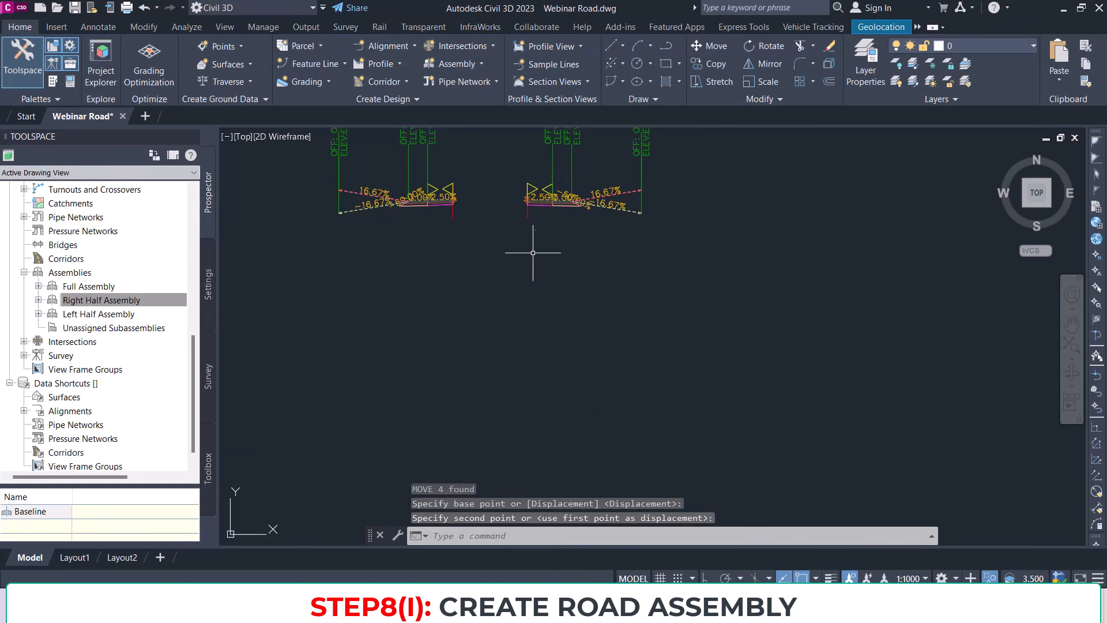
pyautogui.scroll(-4, 547, 258)
pyautogui.moveTo(552, 250)
pyautogui.mouseDown(button='middle')
pyautogui.moveTo(561, 238)
pyautogui.moveTo(594, 306)
pyautogui.mouseUp(button='middle')
pyautogui.scroll(2, 573, 245)
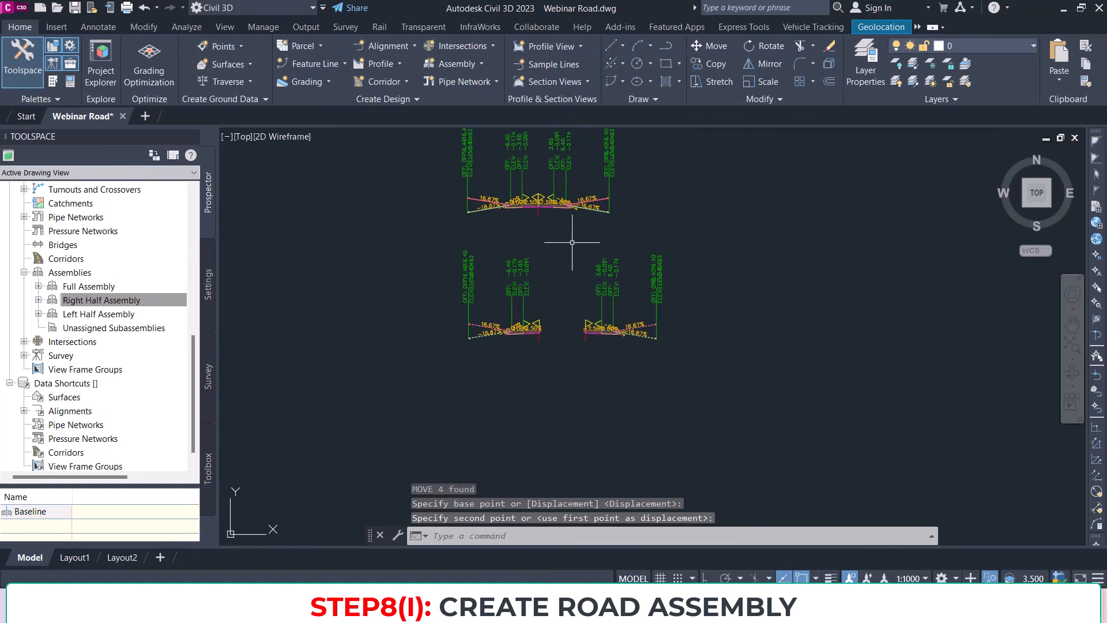
pyautogui.moveTo(549, 358); pyautogui.dragTo(557, 296, button='middle')
pyautogui.scroll(3, 566, 247)
pyautogui.scroll(-6, 555, 289)
pyautogui.scroll(4, 564, 293)
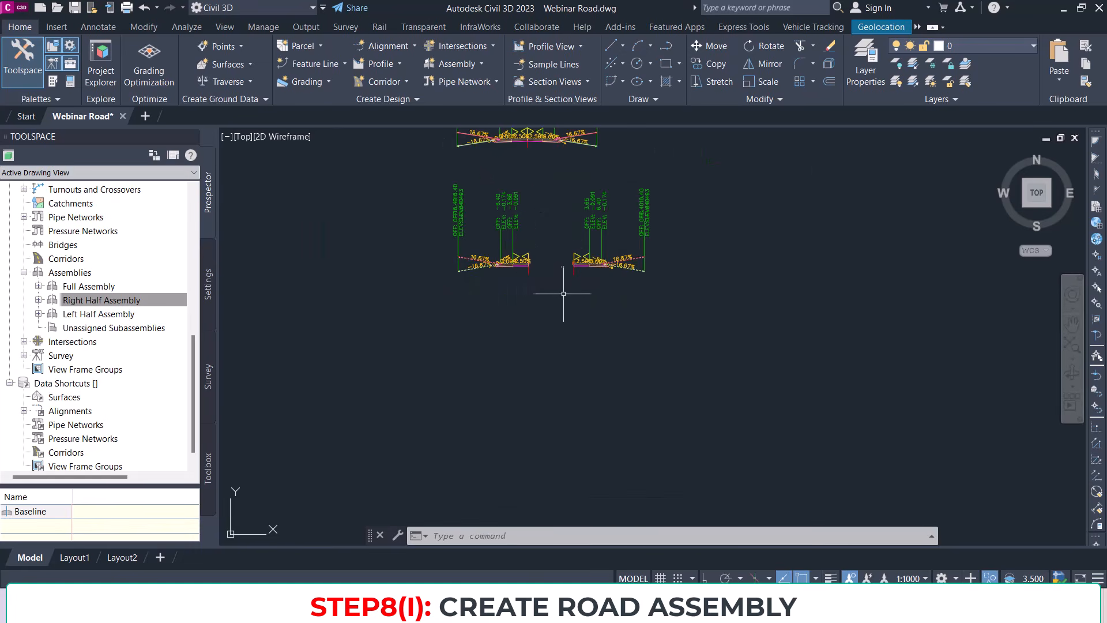
pyautogui.moveTo(556, 298)
pyautogui.mouseDown(button='middle')
pyautogui.moveTo(554, 253)
pyautogui.moveTo(562, 323)
pyautogui.mouseUp(button='middle')
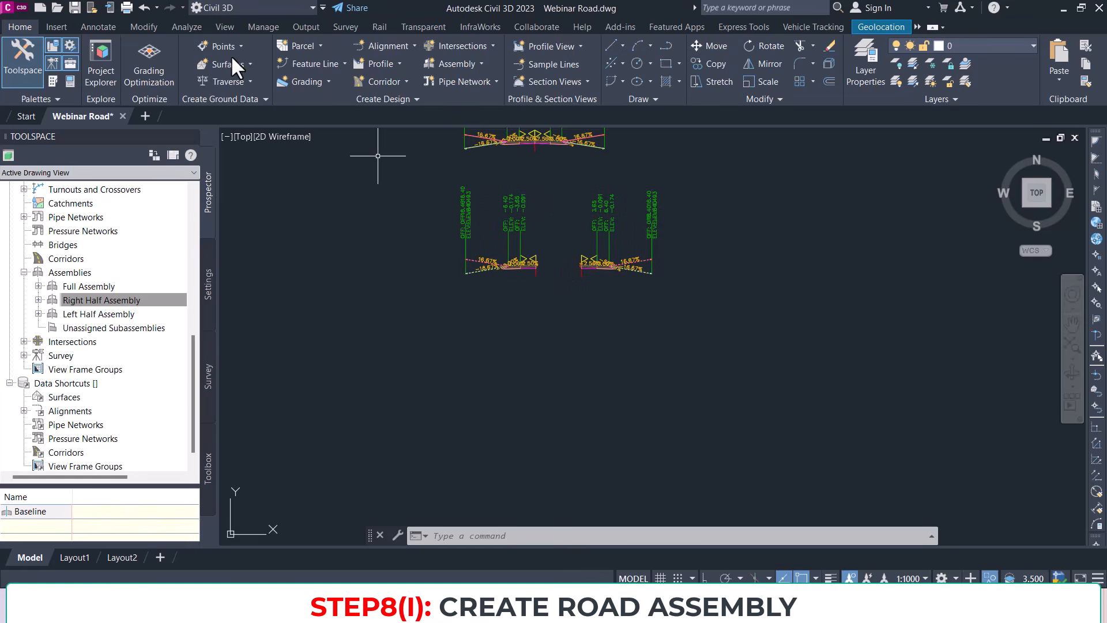
pyautogui.click(70, 76)
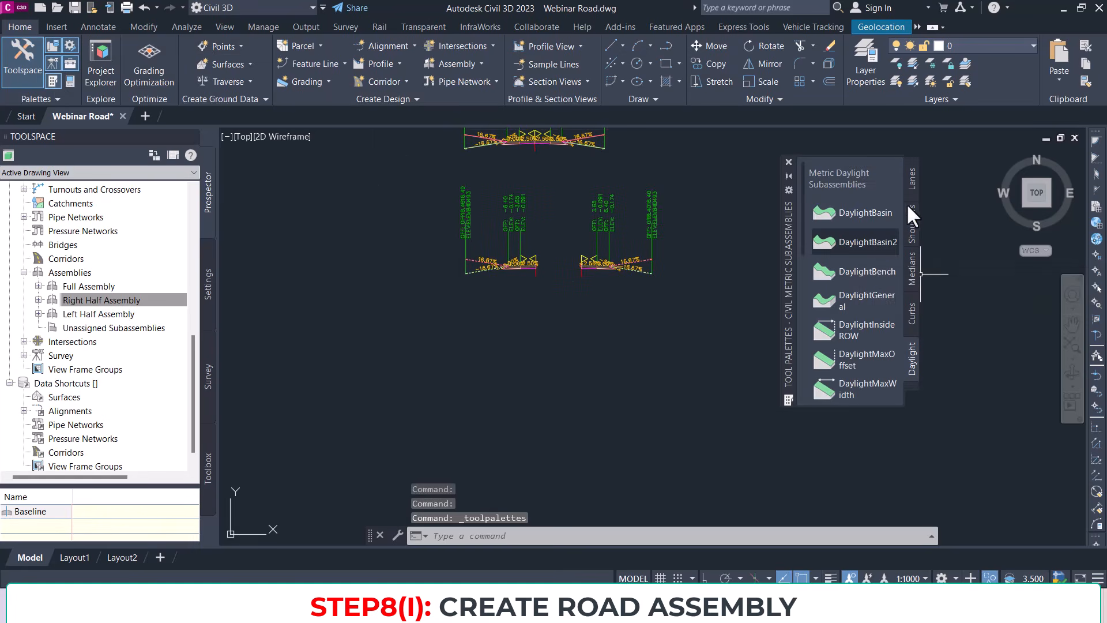
pyautogui.click(789, 162)
# Step: Create an Undivided Crowned Road assembly named Left Curb Return and place its baseline below the two half assemblies
pyautogui.click(454, 64)
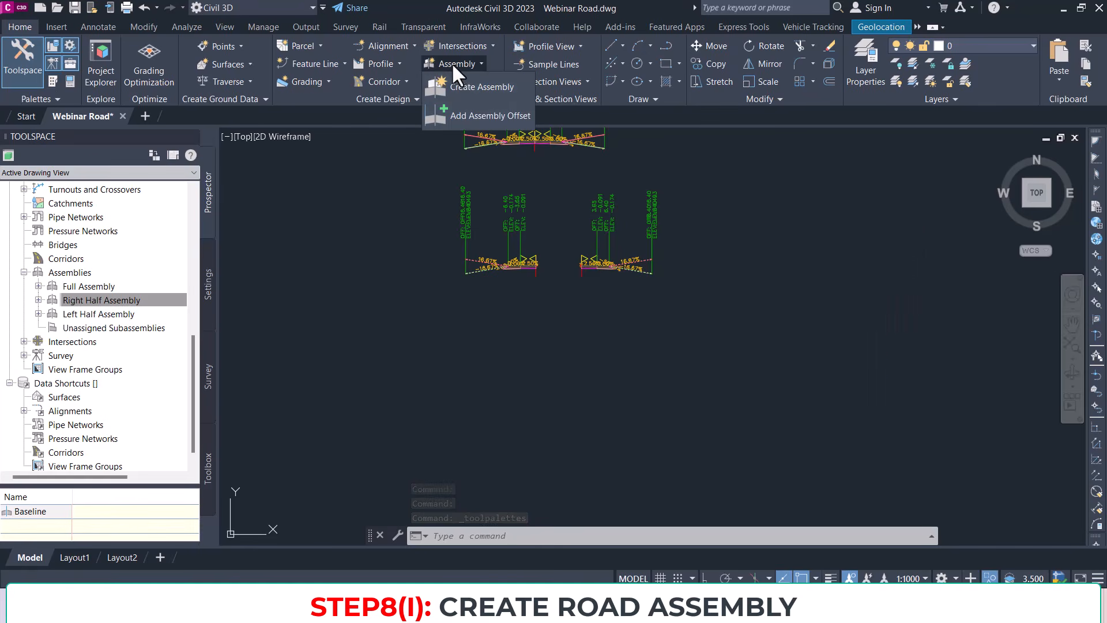
pyautogui.click(475, 88)
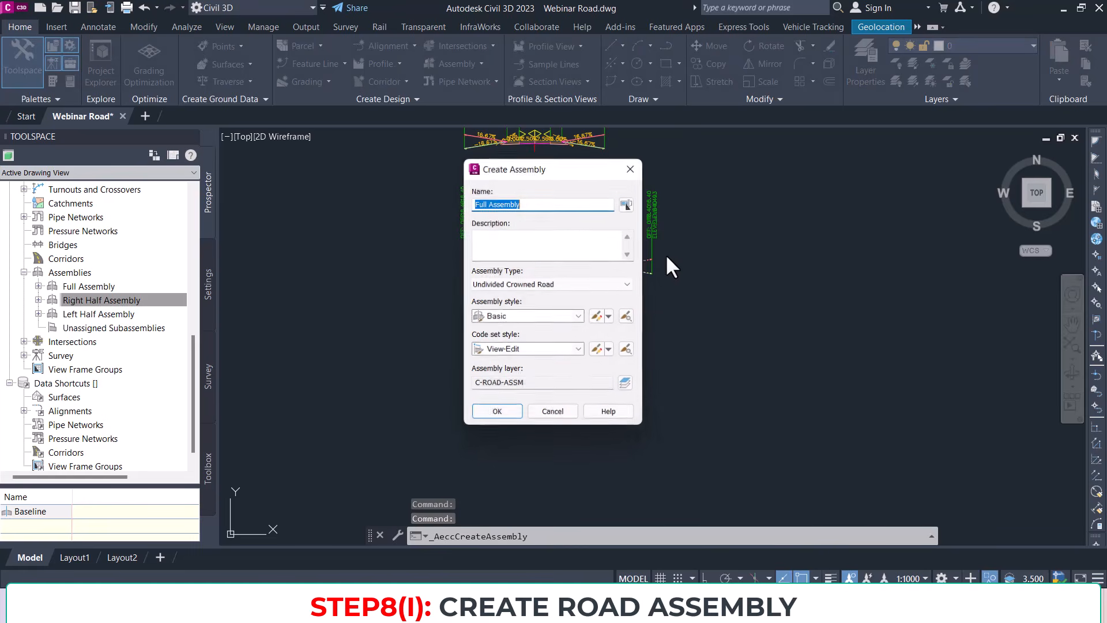
pyautogui.moveTo(521, 205); pyautogui.dragTo(459, 201)
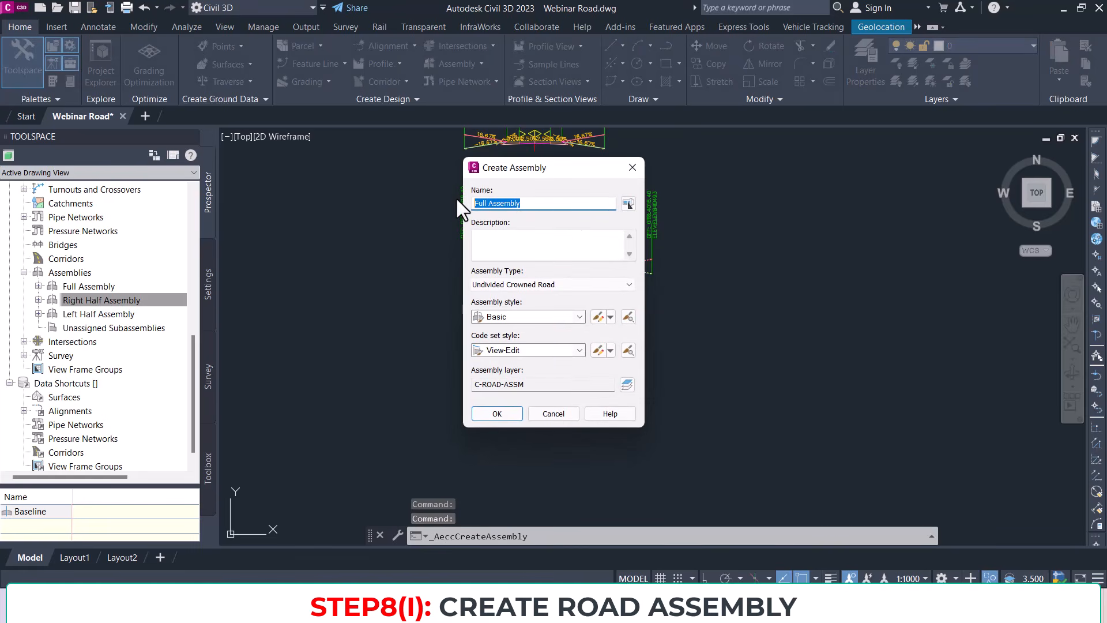
pyautogui.write('Left C')
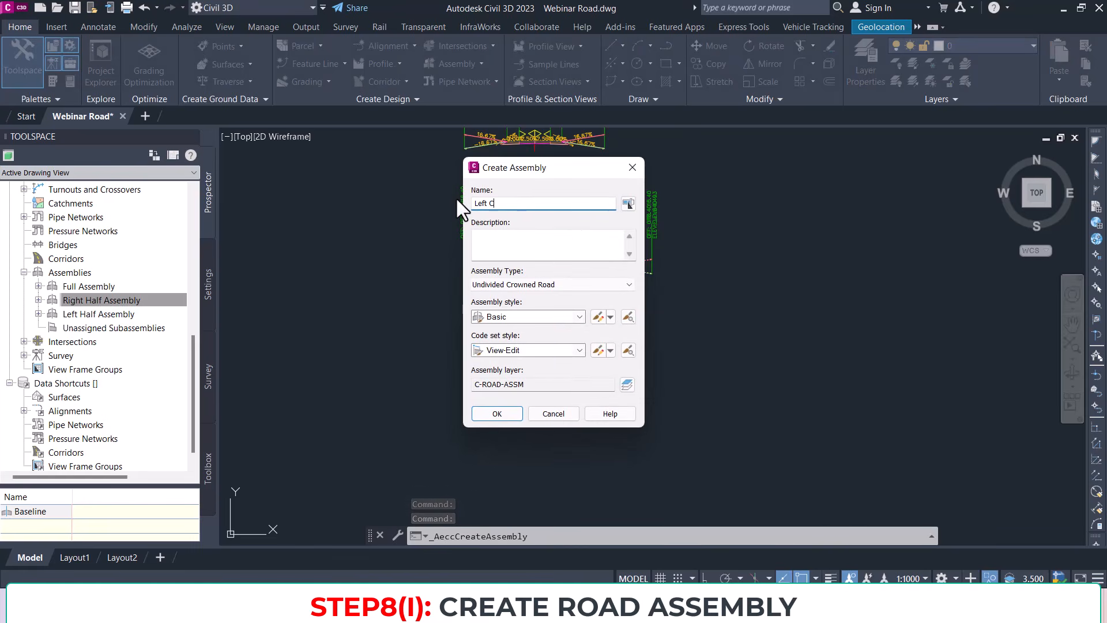
pyautogui.write('urb Return')
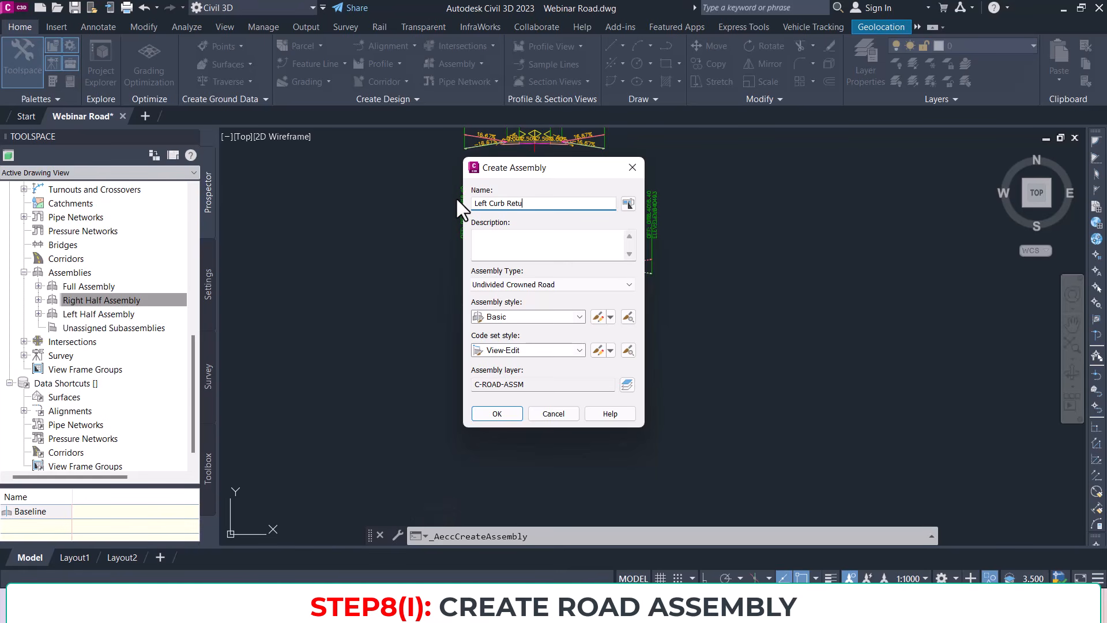
pyautogui.click(497, 414)
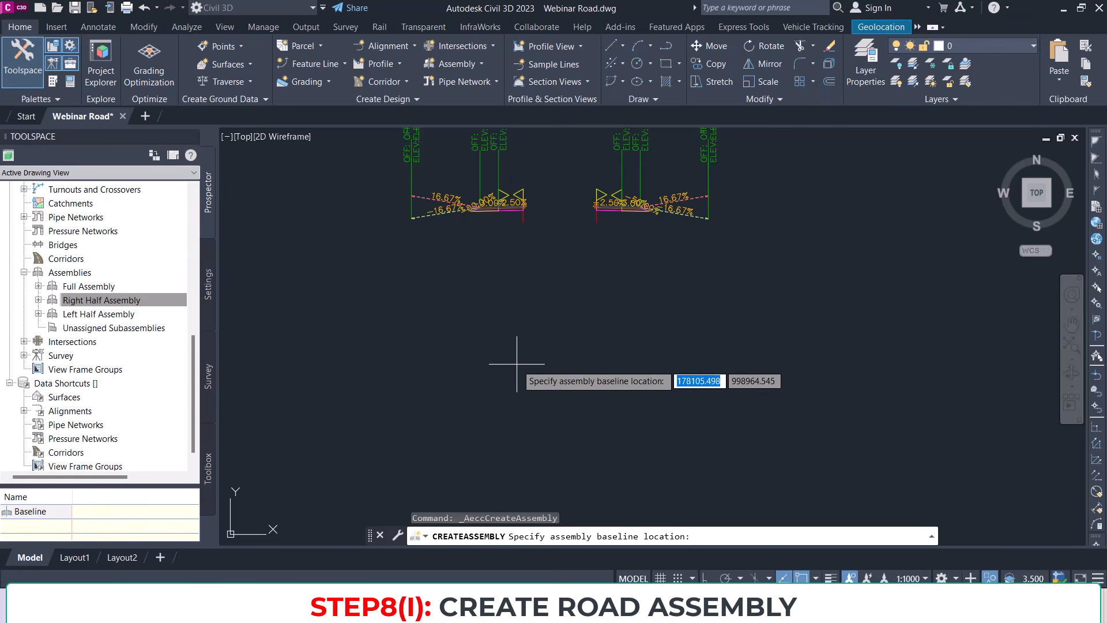
pyautogui.click(516, 364)
# Step: Start a LaneSuperelevationAOR subassembly for the Left Curb Return with side Right, width 3.650 m and default slope 2.00%
pyautogui.scroll(5, 627, 356)
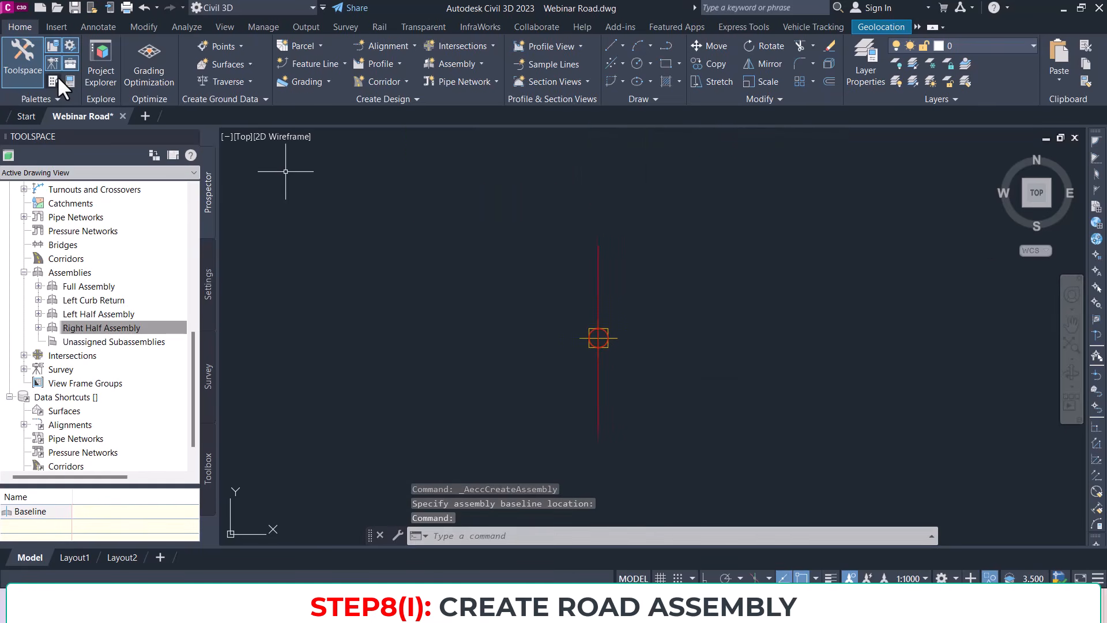
pyautogui.click(58, 80)
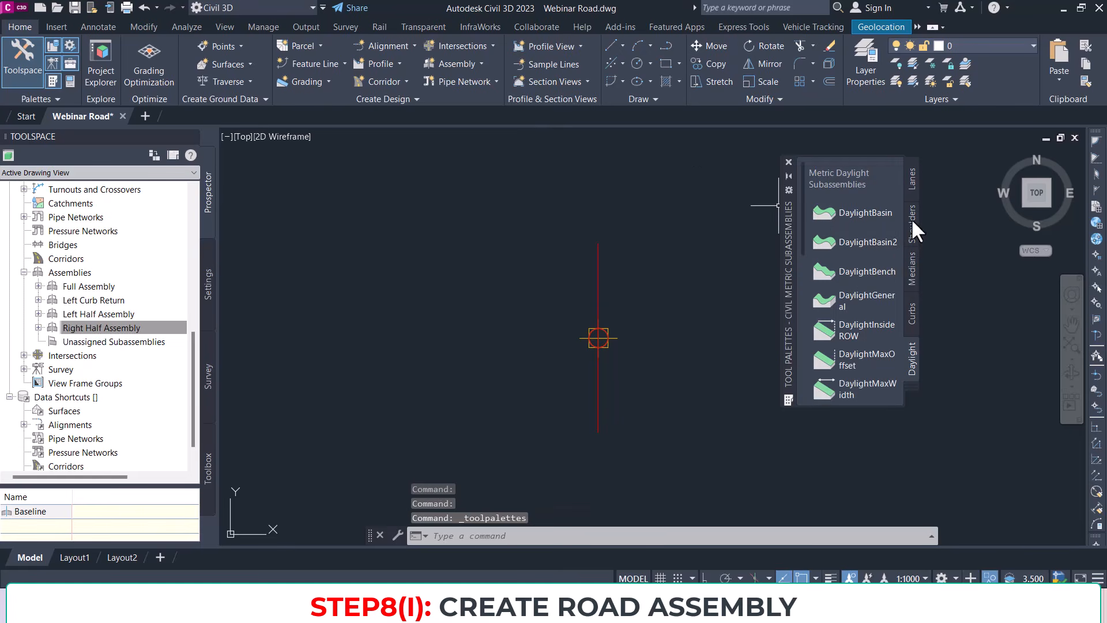
pyautogui.click(910, 184)
pyautogui.click(846, 227)
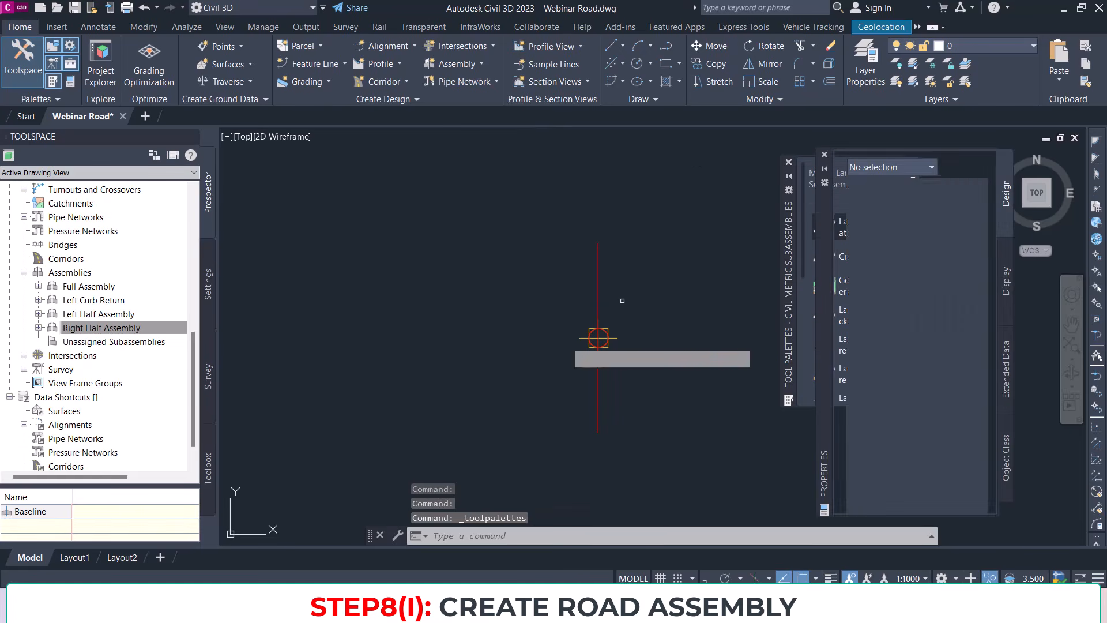
pyautogui.scroll(4, 618, 331)
pyautogui.moveTo(623, 334); pyautogui.dragTo(533, 330, button='middle')
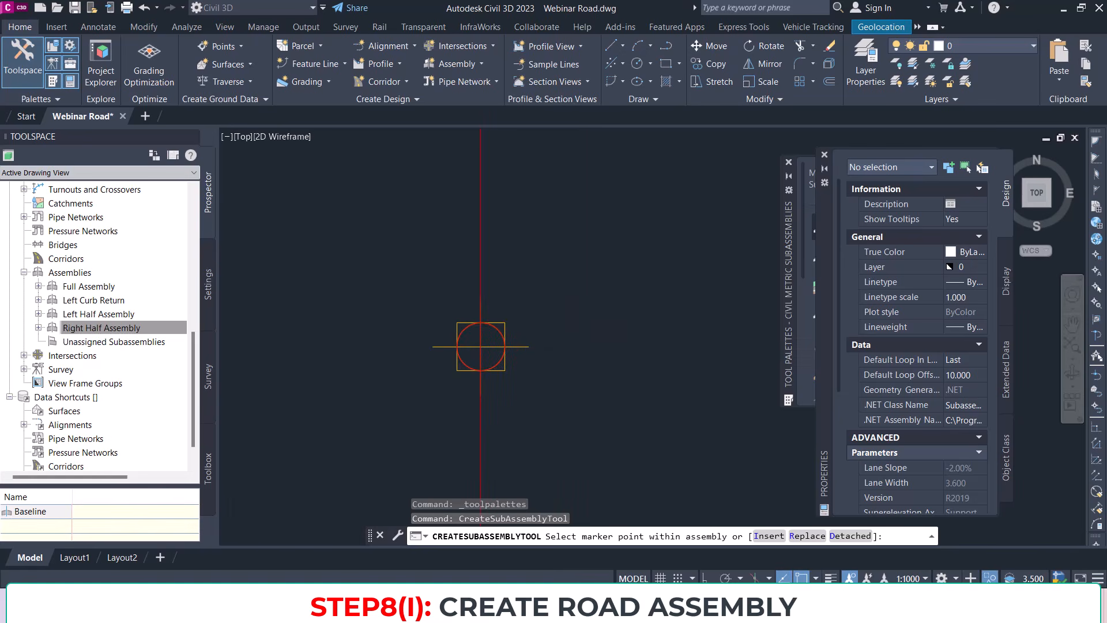
pyautogui.scroll(-4, 929, 338)
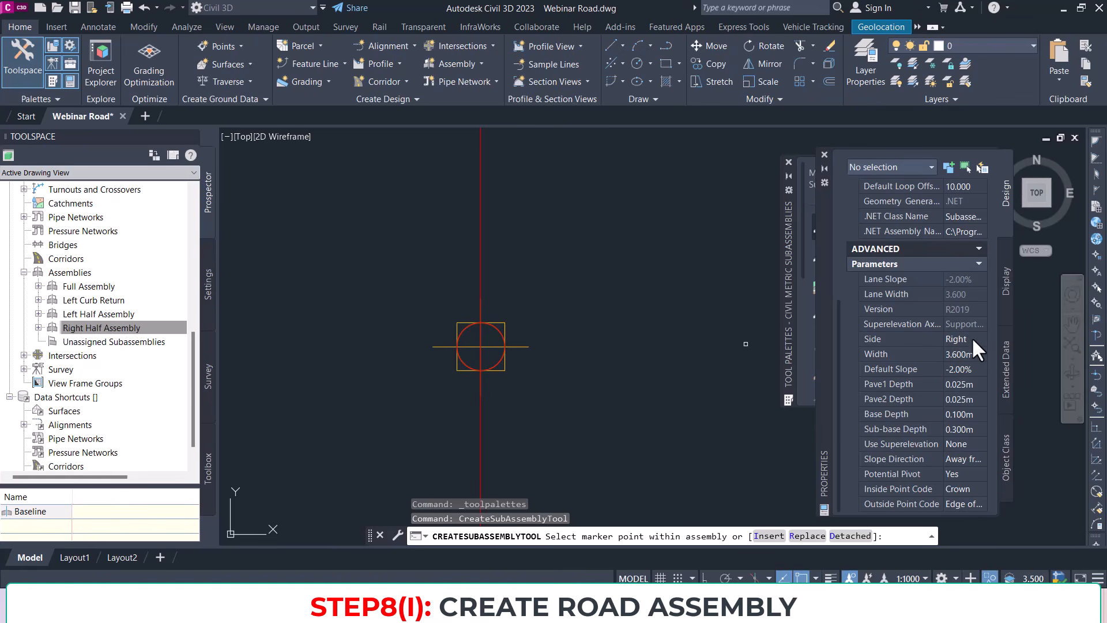
pyautogui.click(971, 339)
pyautogui.click(969, 354)
pyautogui.click(971, 369)
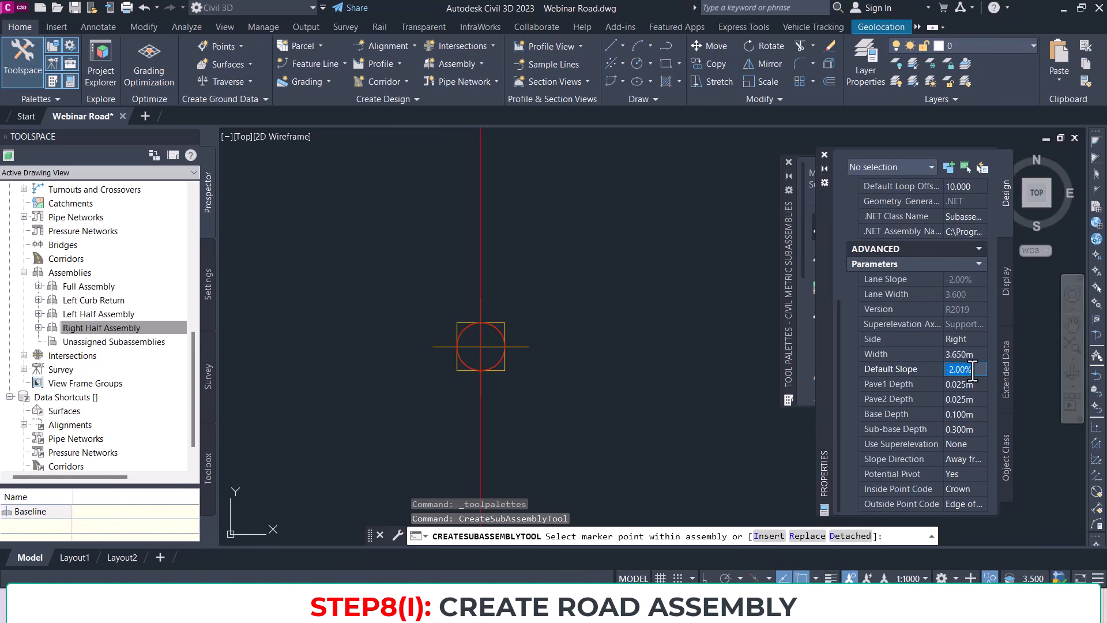
pyautogui.click(951, 369)
# Step: Set the lane's Pave1 depth to 0.050 m, Pave2 to 0.100 m and base to 0.150 m, and attach it to the Left Curb Return baseline
pyautogui.click(971, 385)
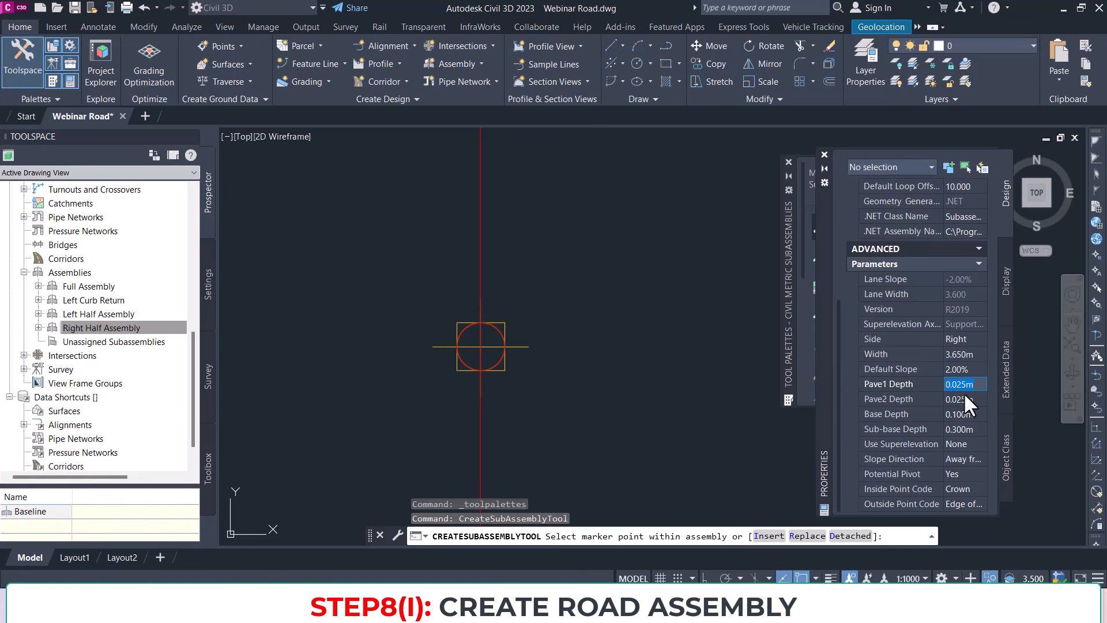
pyautogui.click(977, 385)
pyautogui.write('0.05')
pyautogui.click(964, 396)
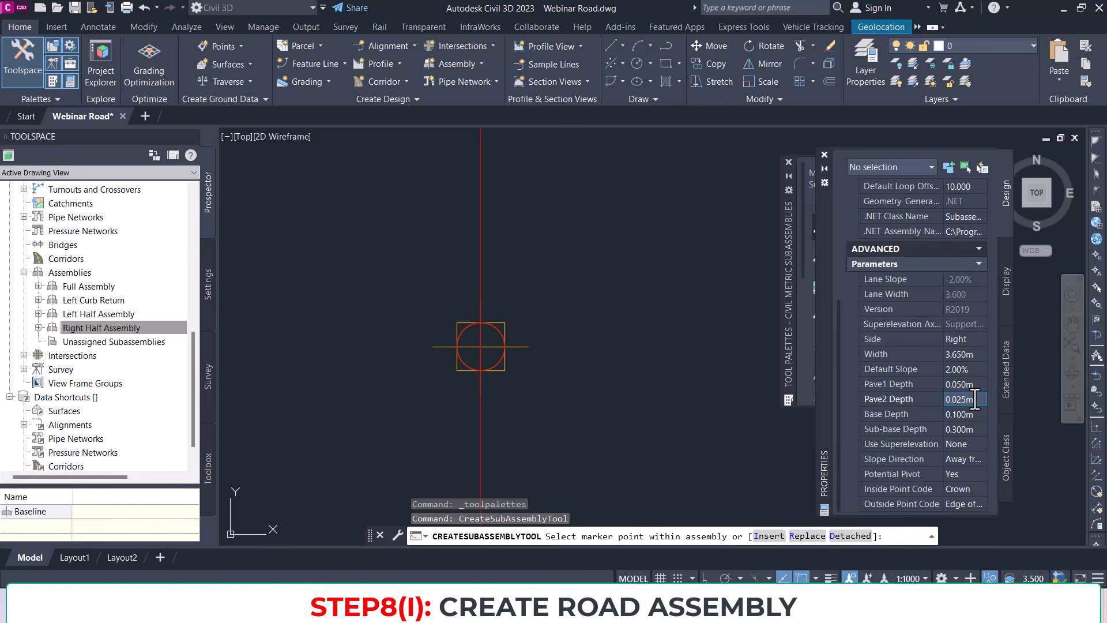
pyautogui.click(971, 415)
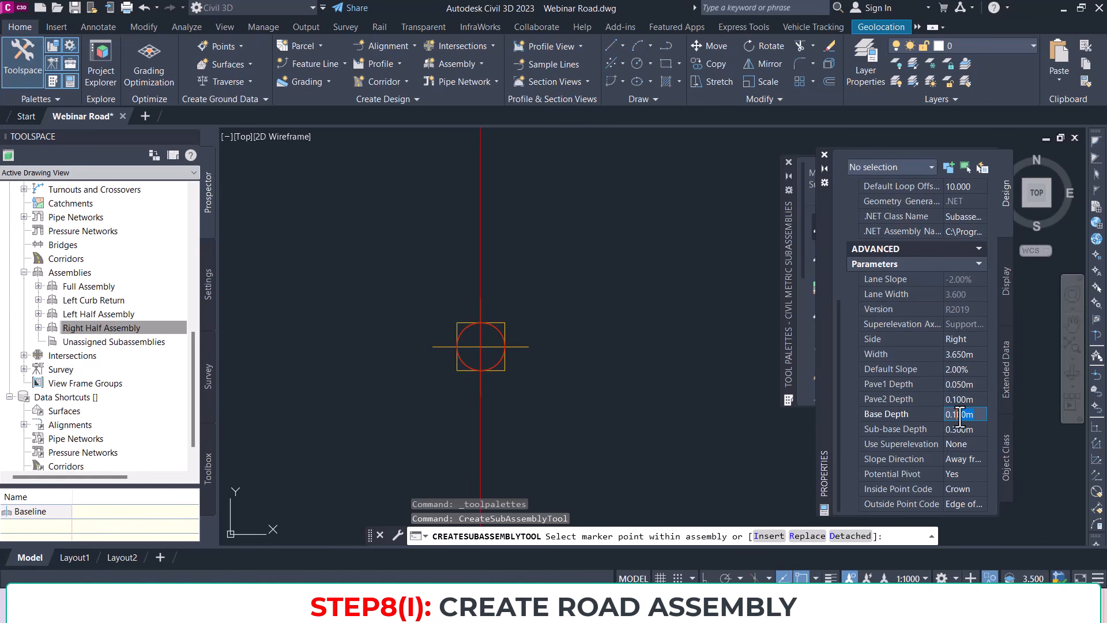
pyautogui.click(964, 428)
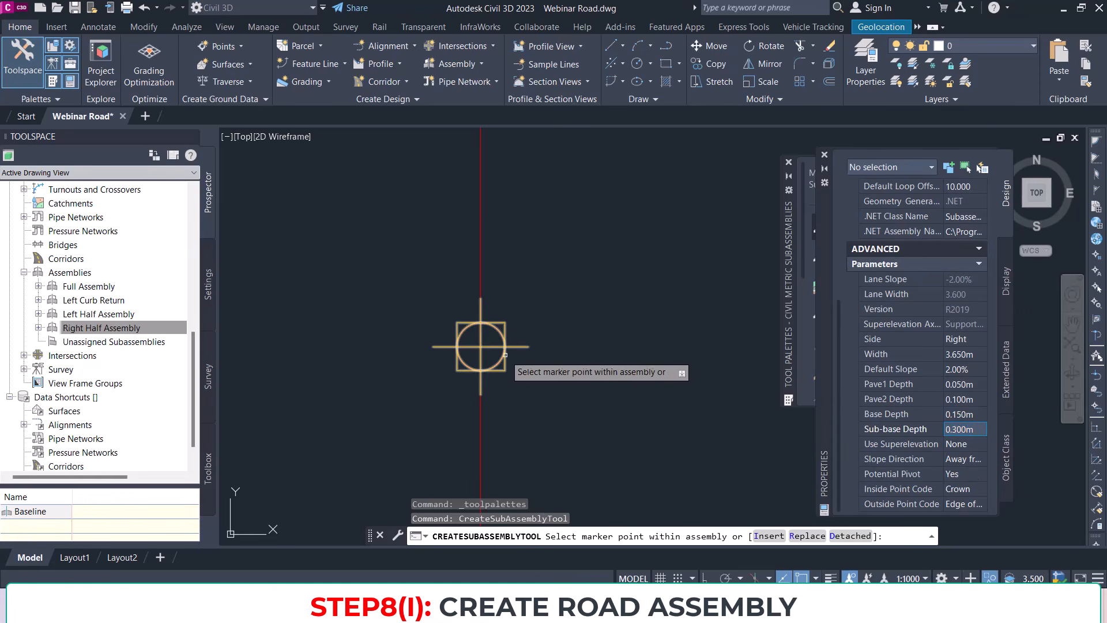
pyautogui.scroll(-3, 484, 348)
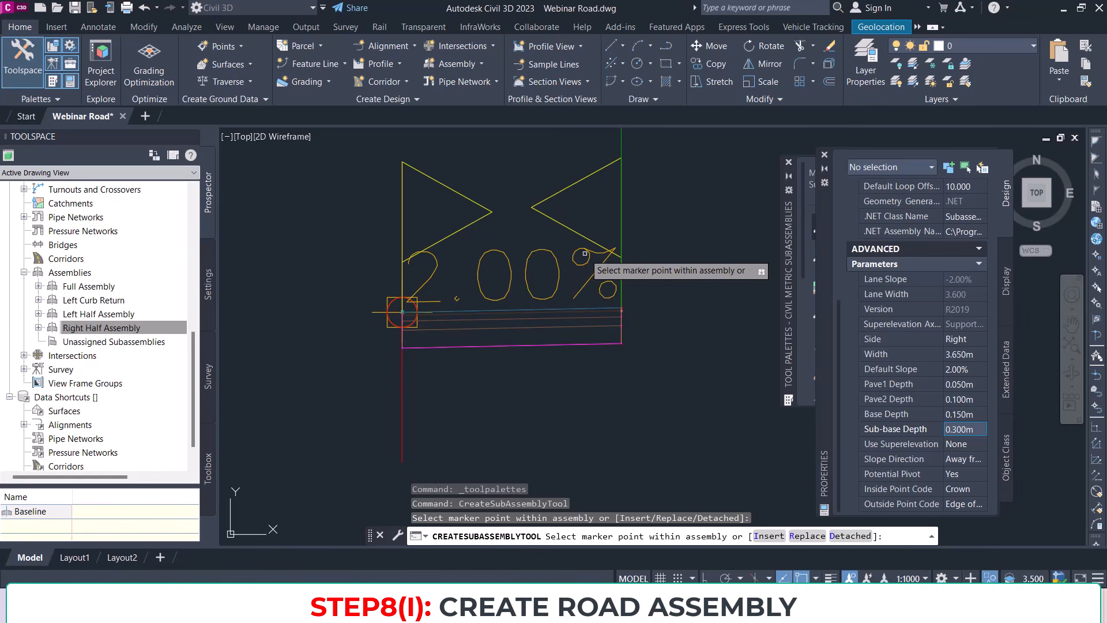
pyautogui.press('Escape')
# Step: Change the default slope of the Left Curb Return's lane subassembly to 2.50%
pyautogui.click(574, 370)
pyautogui.click(551, 321)
pyautogui.rightClick(552, 322)
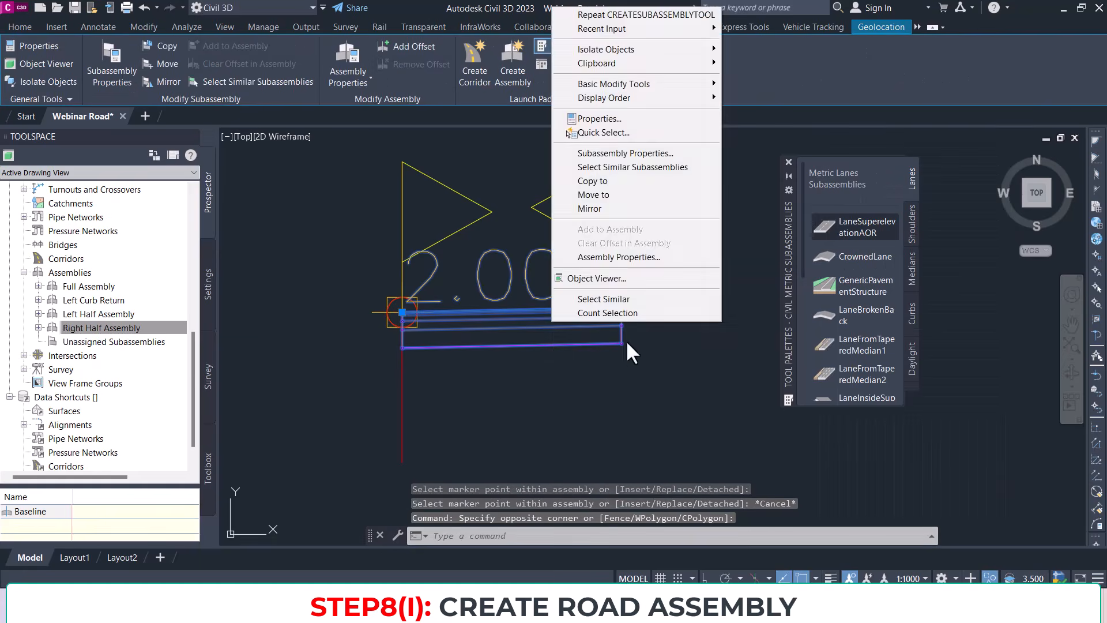
pyautogui.click(613, 155)
pyautogui.click(427, 190)
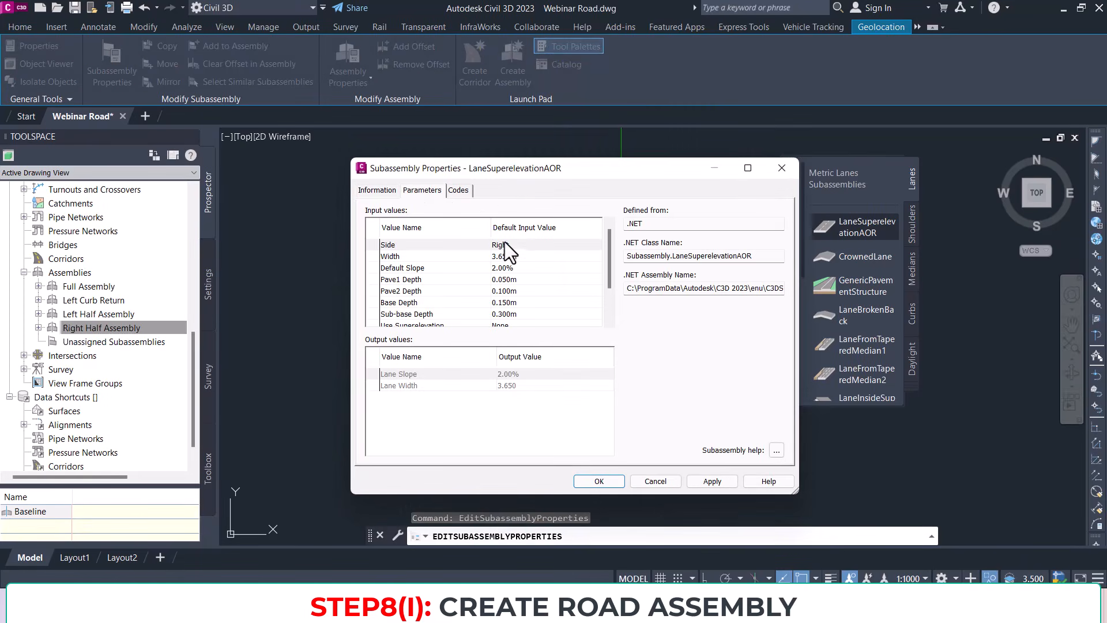
pyautogui.click(514, 269)
pyautogui.click(515, 271)
pyautogui.moveTo(520, 270); pyautogui.dragTo(505, 268)
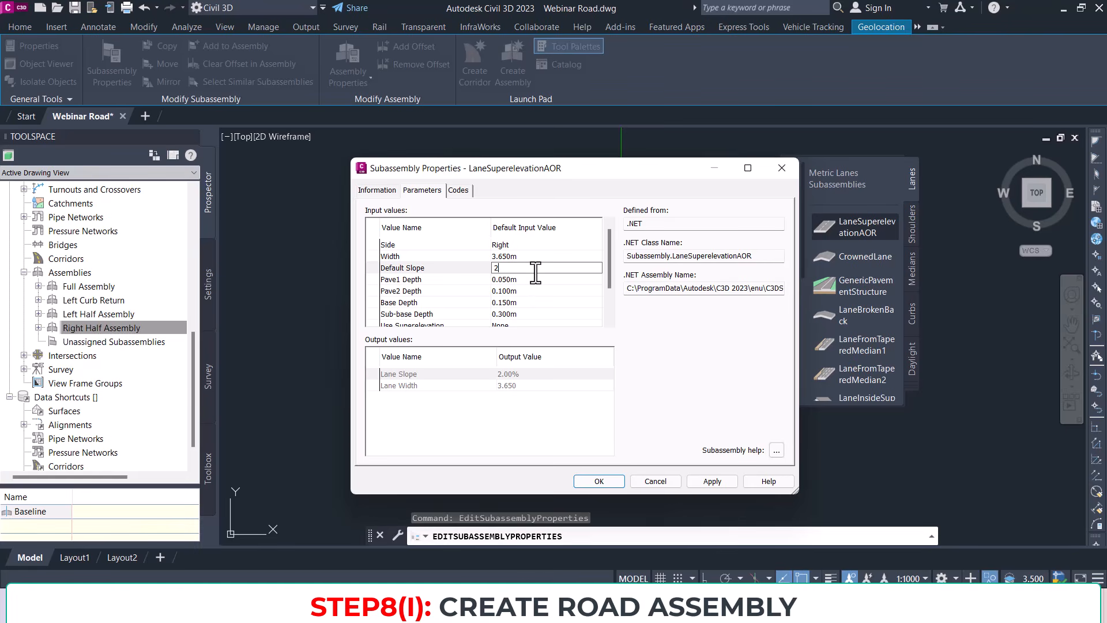
pyautogui.click(599, 482)
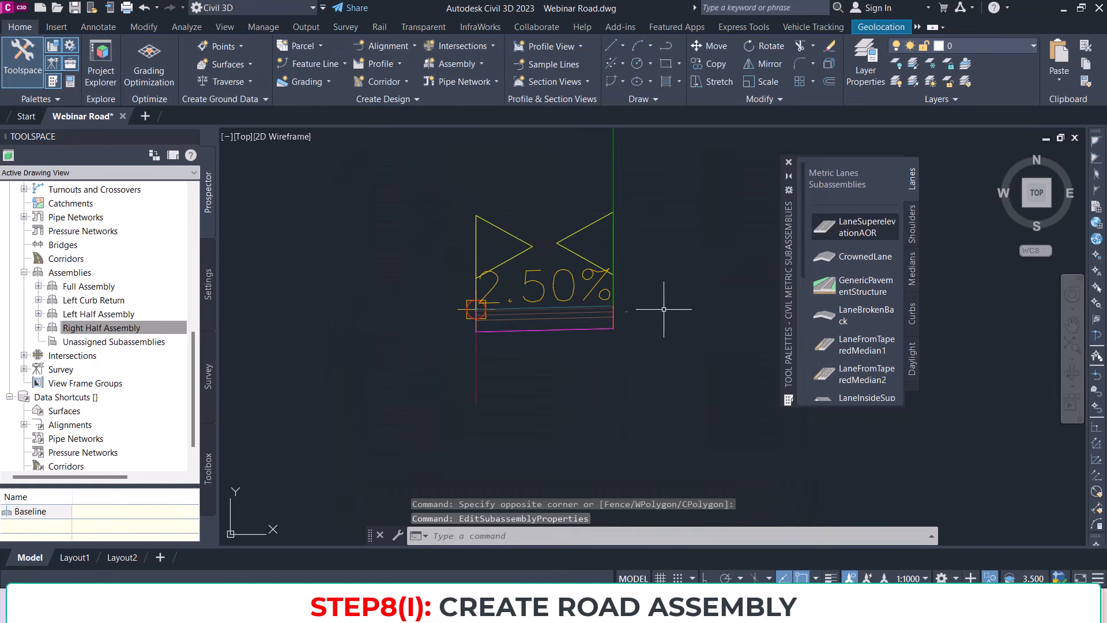
# Step: Start a ShoulderExtendAll subassembly with side Left, shoulder width 2.750 m and shoulder slope -3.00%
pyautogui.scroll(2, 461, 324)
pyautogui.moveTo(470, 320); pyautogui.dragTo(611, 316, button='middle')
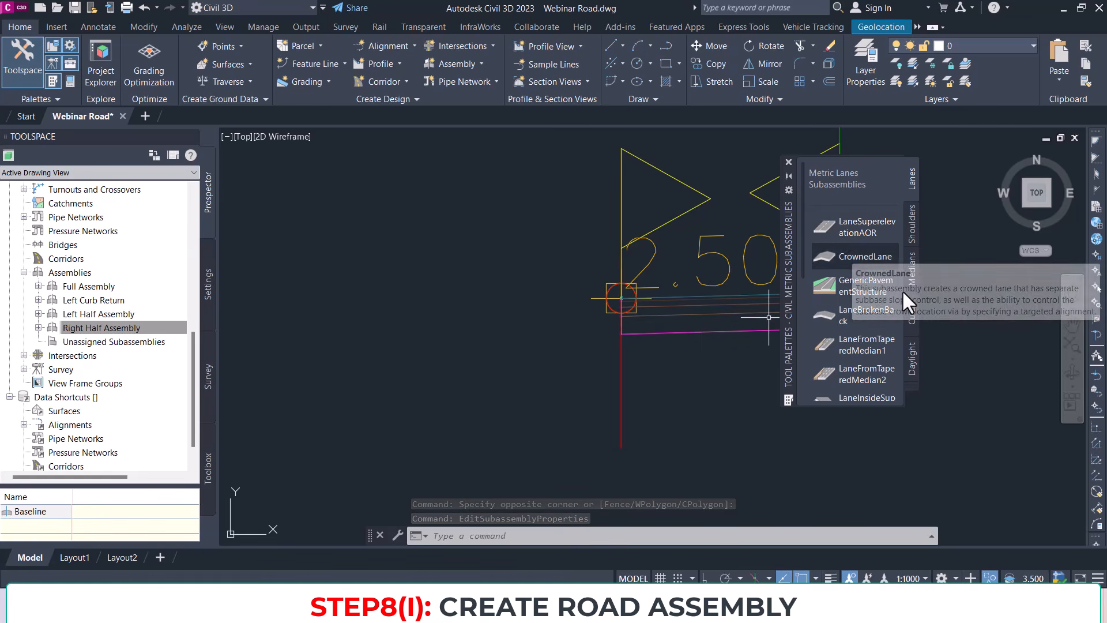
pyautogui.click(910, 237)
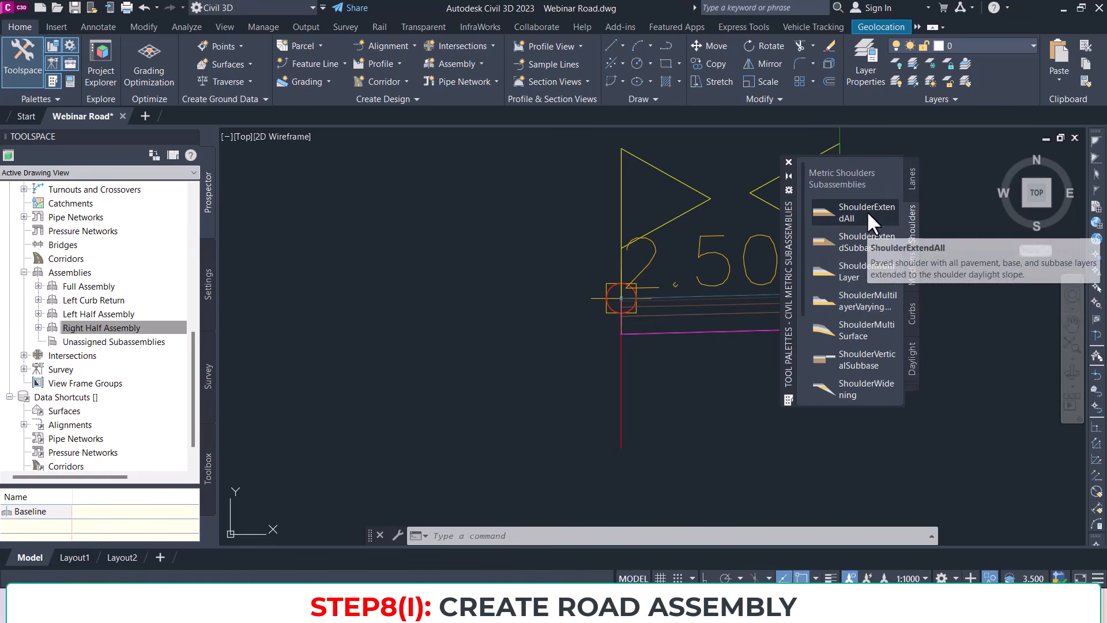
pyautogui.click(867, 209)
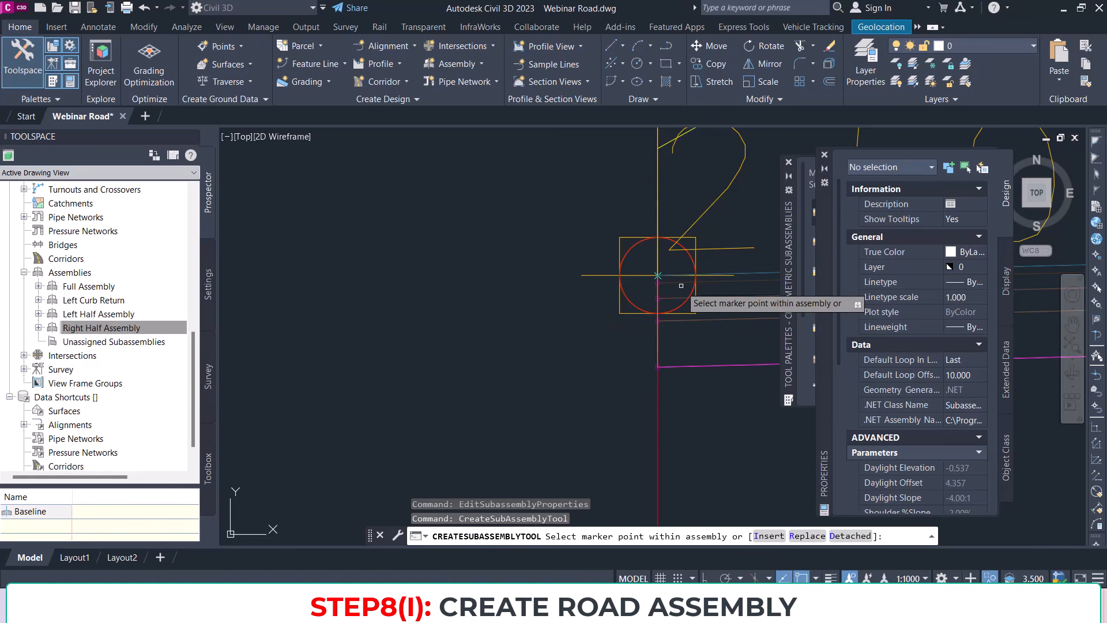
pyautogui.moveTo(600, 306); pyautogui.dragTo(478, 314, button='middle')
pyautogui.scroll(-5, 954, 385)
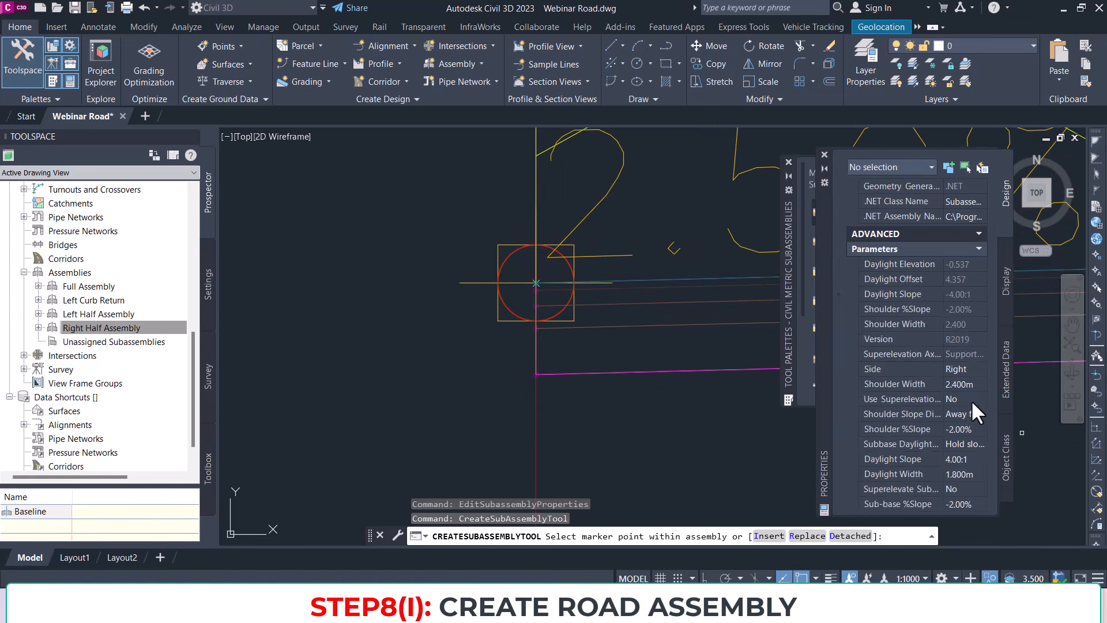
pyautogui.click(967, 367)
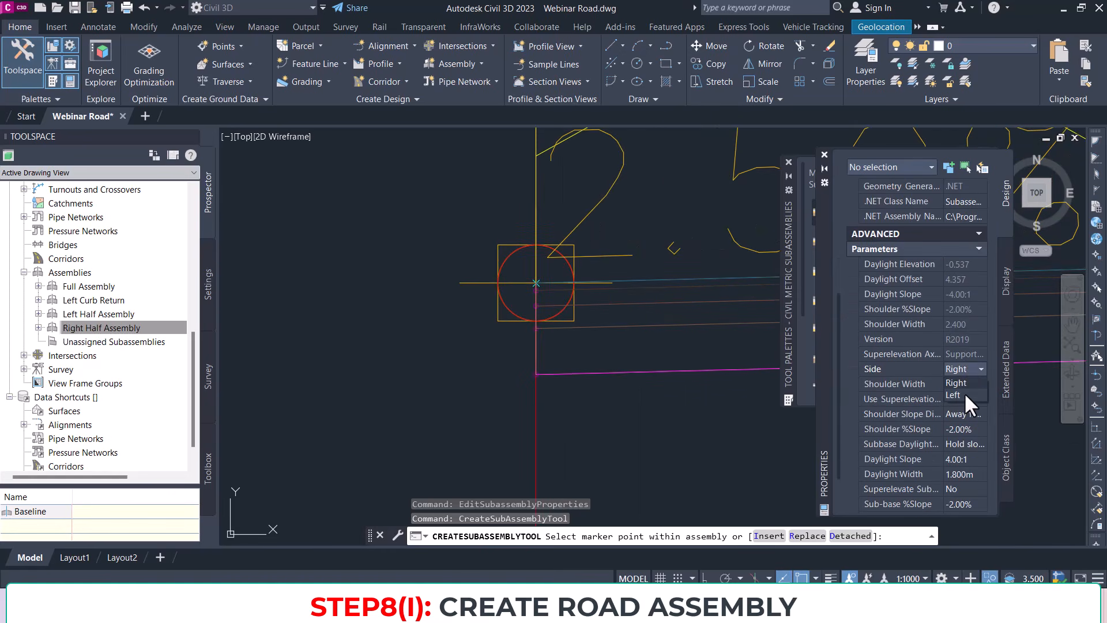
pyautogui.click(964, 393)
pyautogui.click(975, 384)
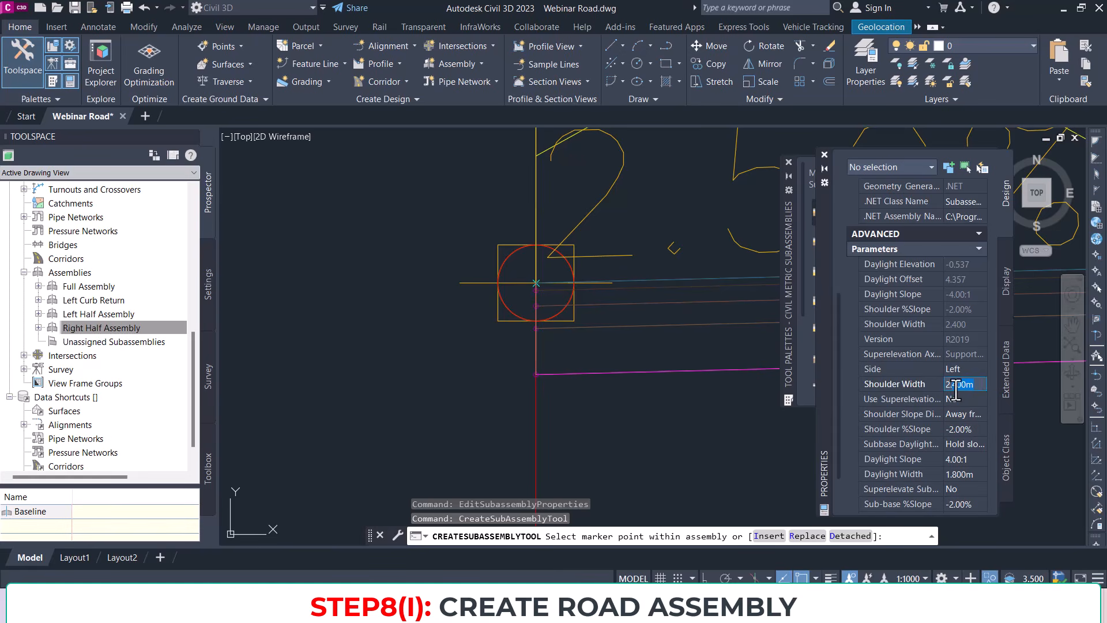
pyautogui.click(975, 429)
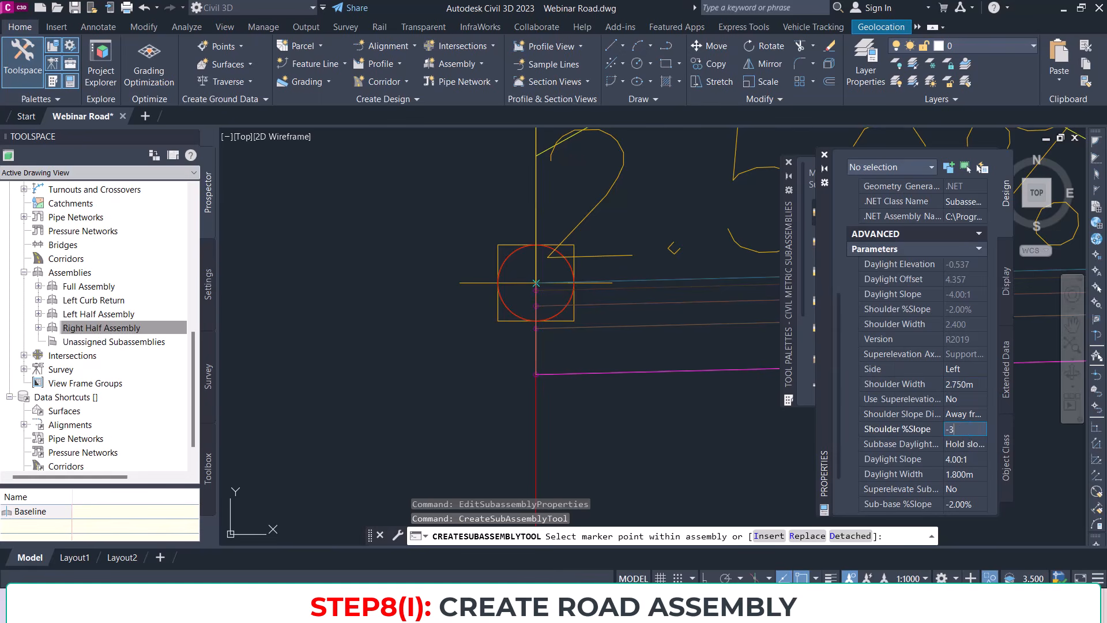
pyautogui.write('-3')
# Step: Consult the typical cross section slide in PowerPoint, return to Civil 3D and set the shoulder's daylight slope to 2.00:1
pyautogui.hotkey('alt', 'Tab')
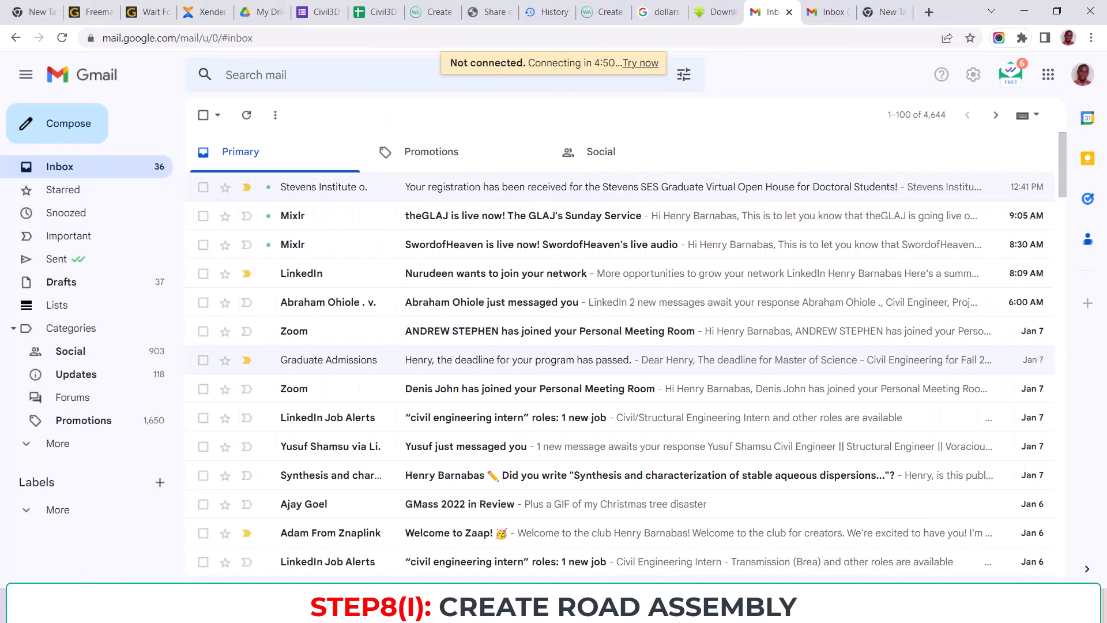
pyautogui.hotkey('alt', 'Tab')
pyautogui.hotkey('alt', 'Tab')
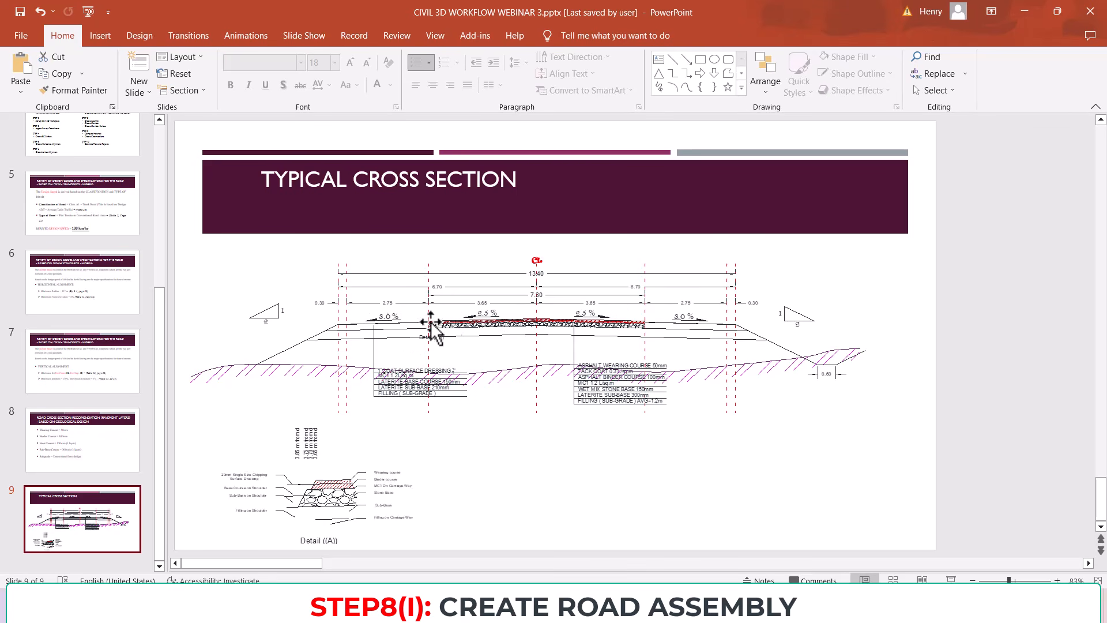
pyautogui.click(1021, 5)
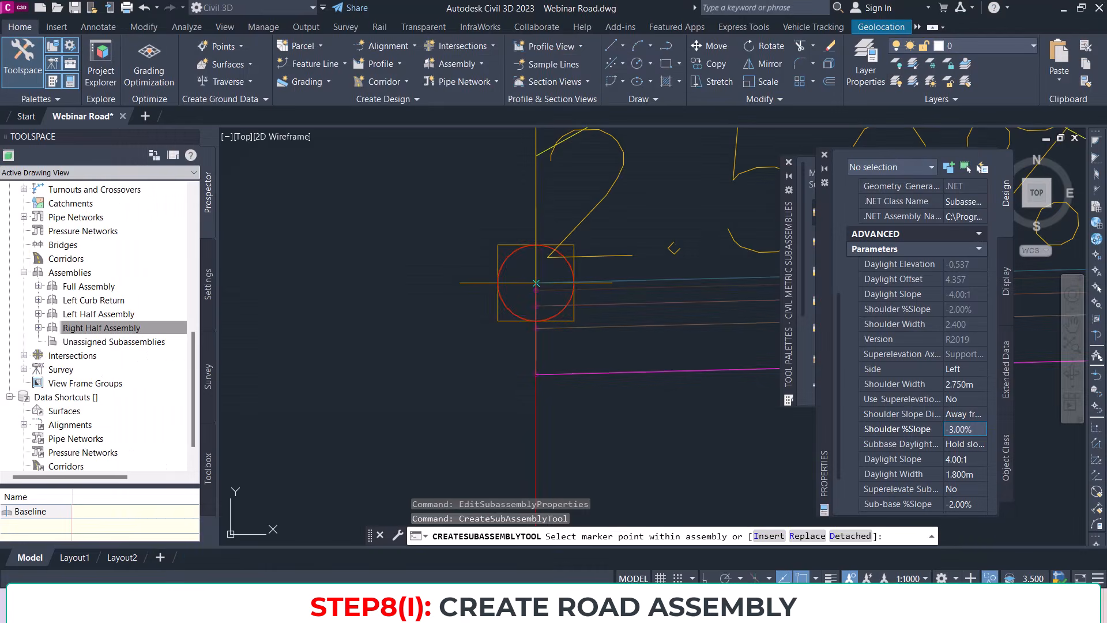
pyautogui.click(951, 460)
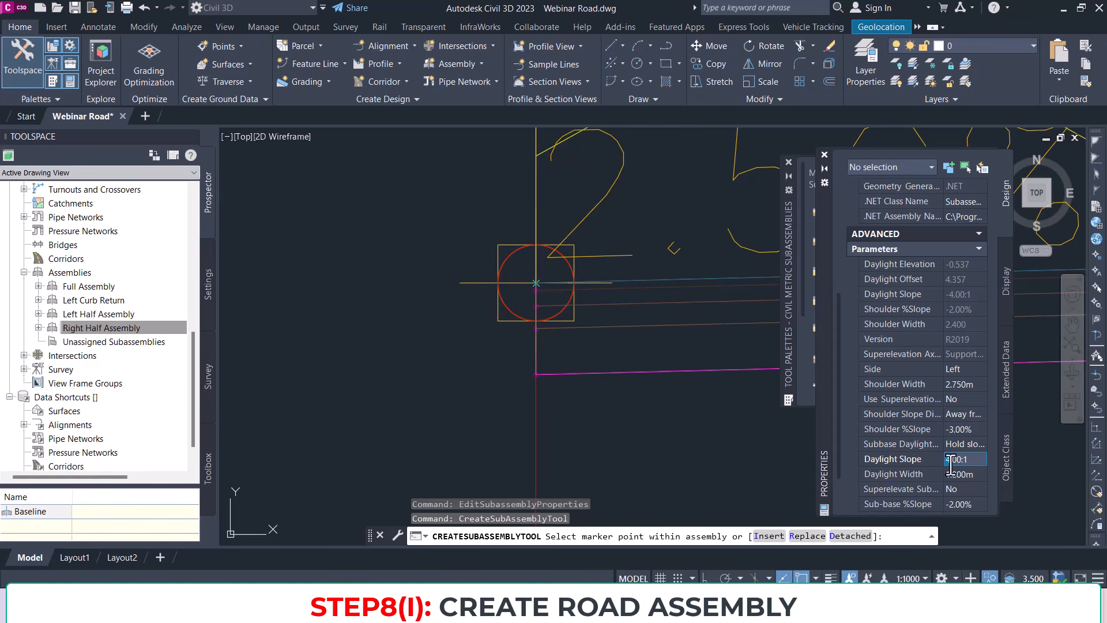
# Step: Set the shoulder's Pave1 depth to 0.050 m, Pave2 depth to 0.100 m and base depth to 0.150 m
pyautogui.scroll(-2, 972, 444)
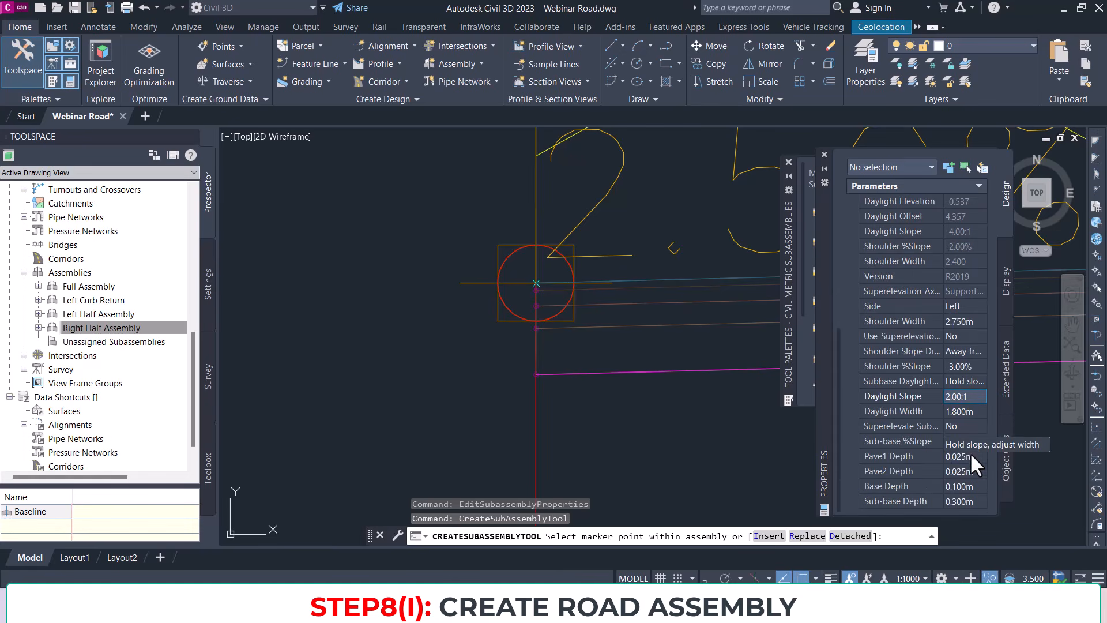
pyautogui.click(971, 455)
pyautogui.moveTo(977, 462); pyautogui.dragTo(967, 456)
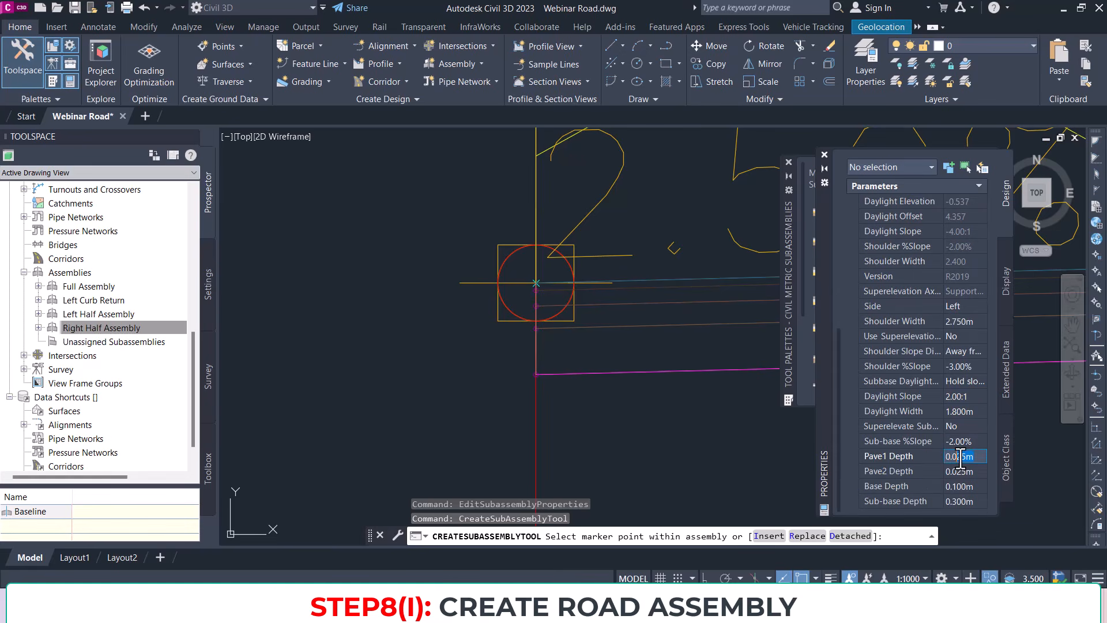
pyautogui.write('50')
pyautogui.click(967, 470)
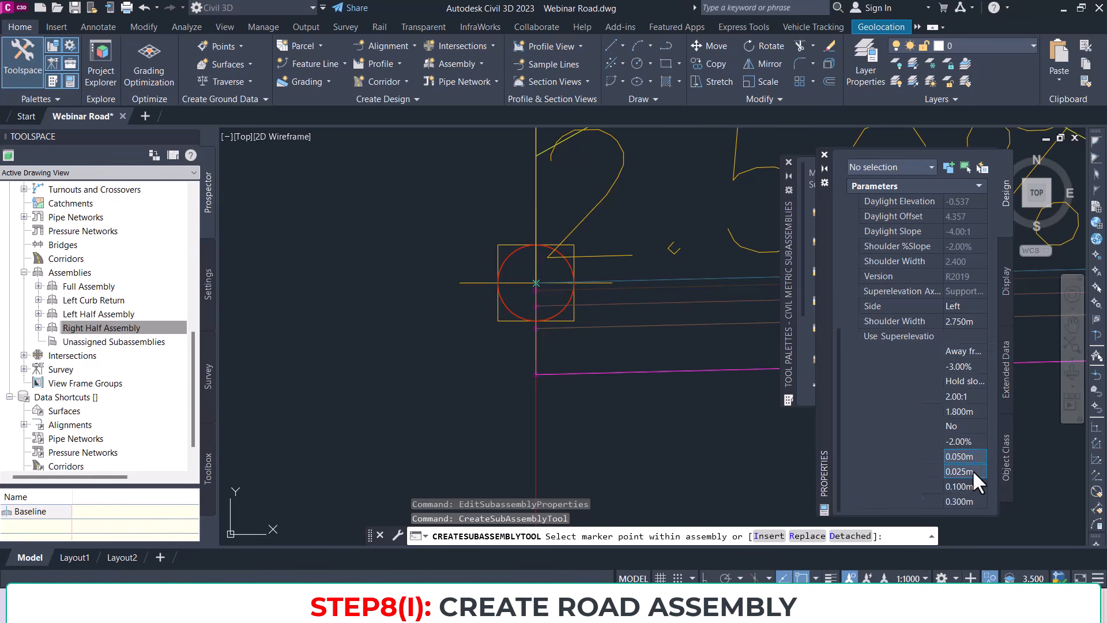
pyautogui.moveTo(972, 472); pyautogui.dragTo(958, 471)
pyautogui.write('100')
pyautogui.click(968, 486)
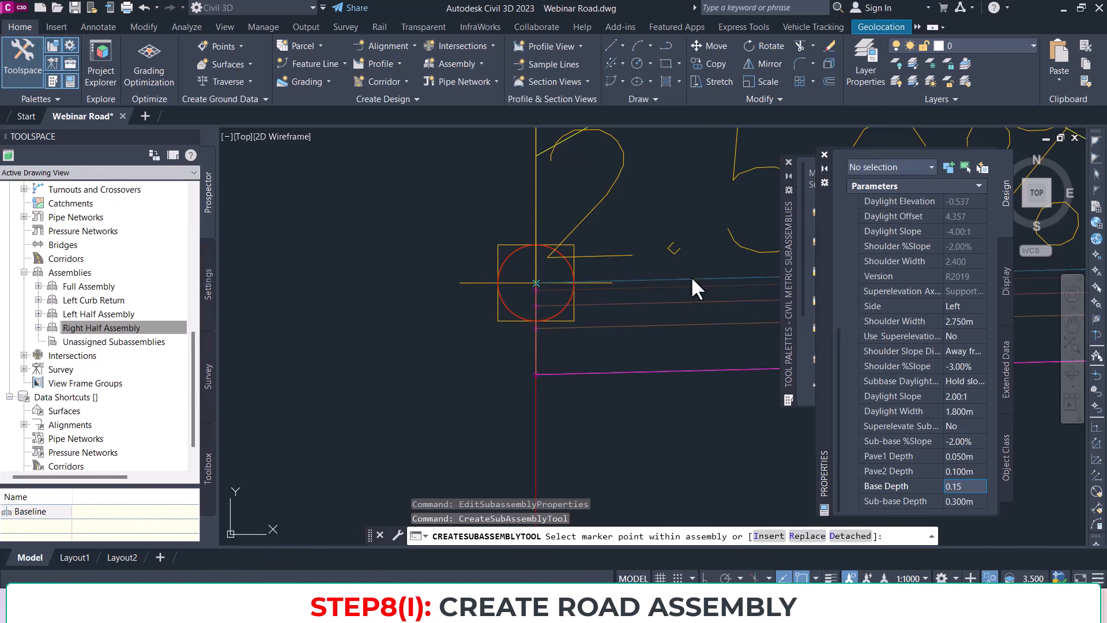
# Step: Attach the left shoulder to the Left Curb Return baseline marker and finish placing subassemblies
pyautogui.scroll(6, 528, 286)
pyautogui.scroll(-4, 515, 265)
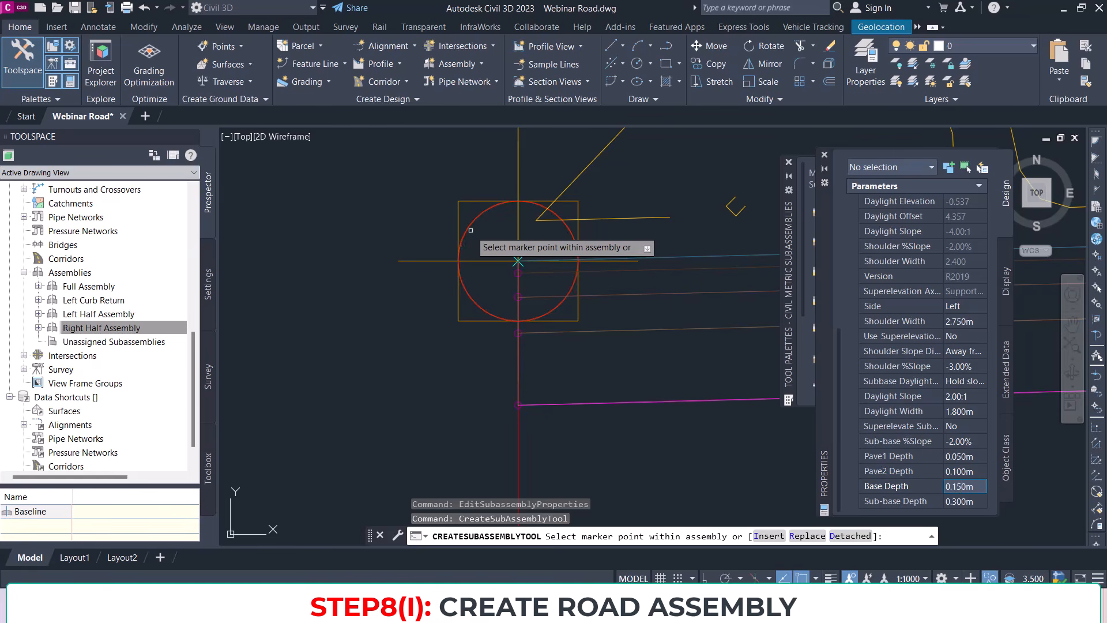
pyautogui.press('Return')
pyautogui.scroll(5, 518, 262)
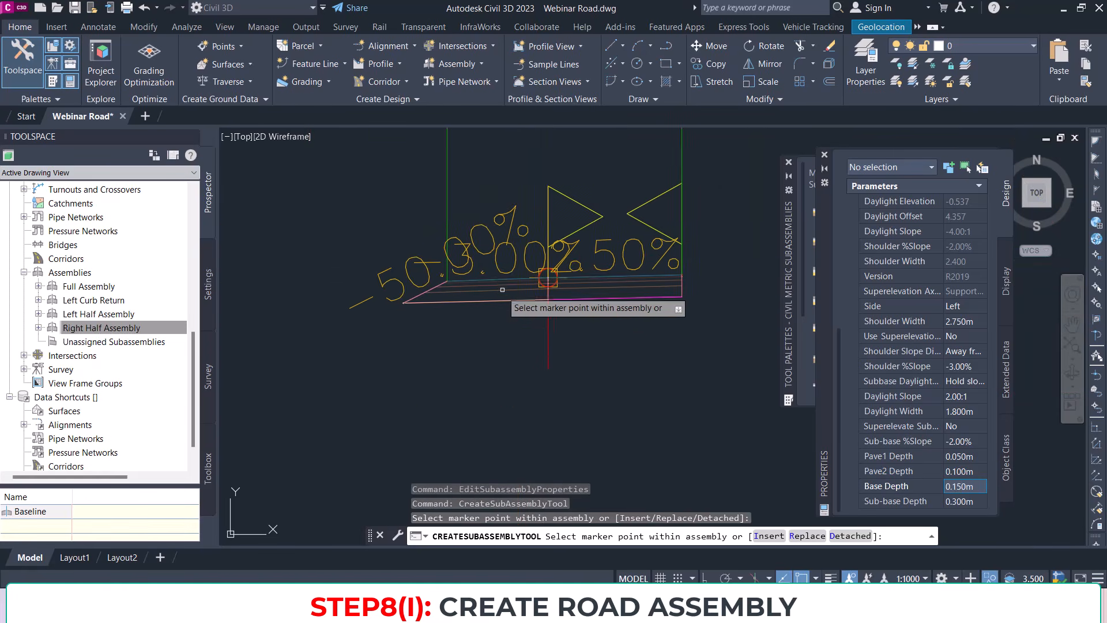
pyautogui.press('Escape')
pyautogui.scroll(-6, 508, 325)
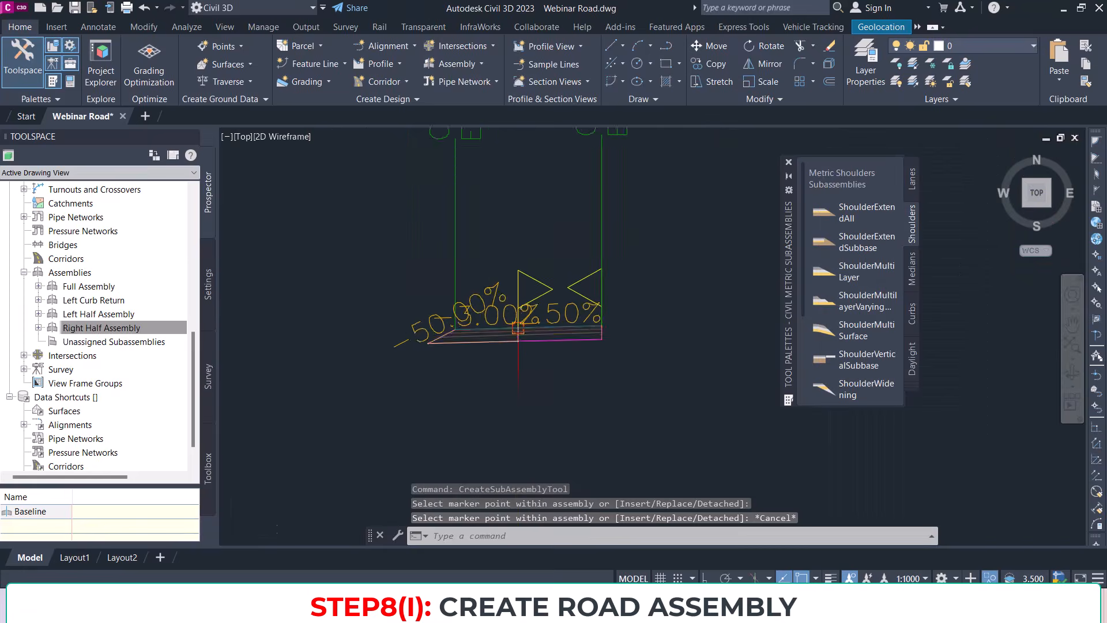
# Step: Set the drawing's annotation scale to 1:200
pyautogui.moveTo(528, 231); pyautogui.dragTo(524, 310, button='middle')
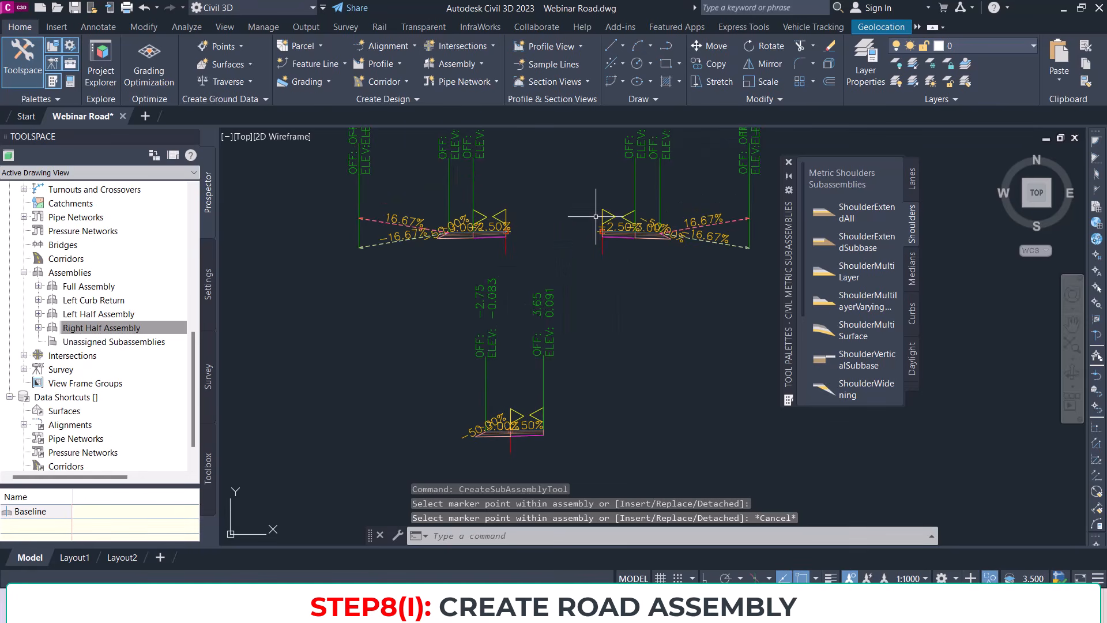
pyautogui.moveTo(536, 412); pyautogui.dragTo(568, 323, button='middle')
pyautogui.moveTo(749, 377); pyautogui.dragTo(754, 433, button='middle')
pyautogui.click(911, 579)
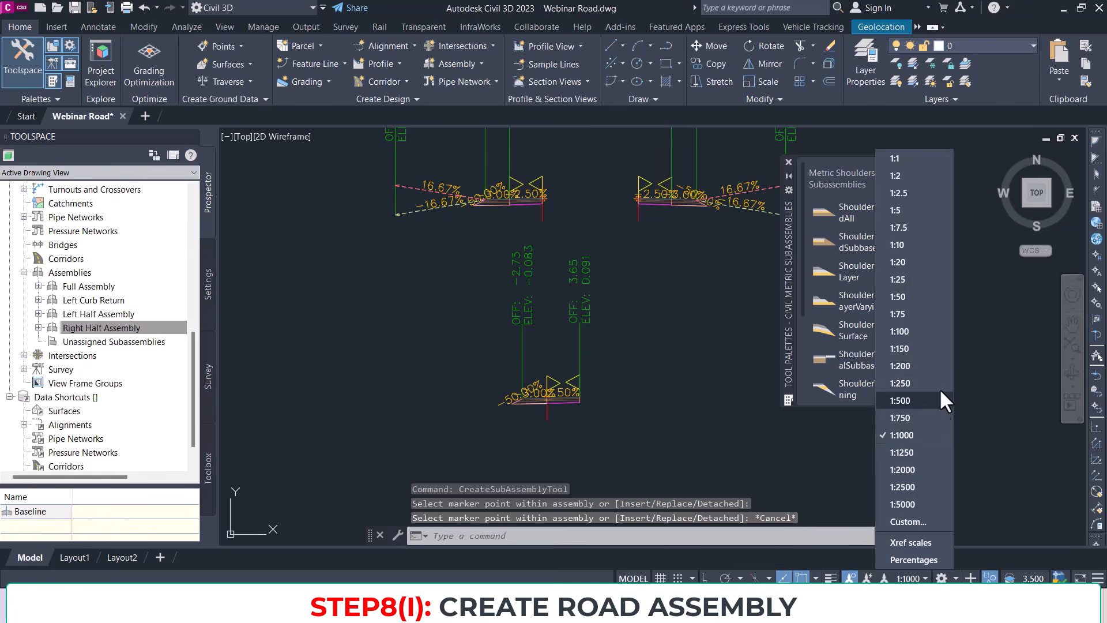
pyautogui.click(912, 366)
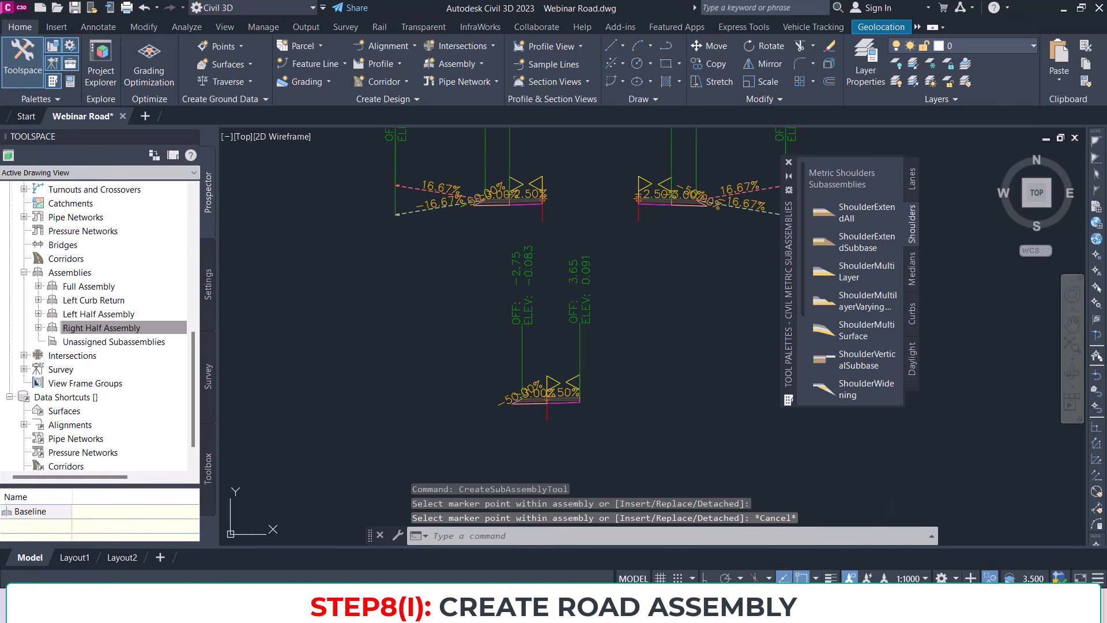
# Step: Add a DaylightGeneral subassembly with side Left at the outer top edge of the Left Curb Return's shoulder
pyautogui.scroll(5, 514, 341)
pyautogui.scroll(4, 601, 358)
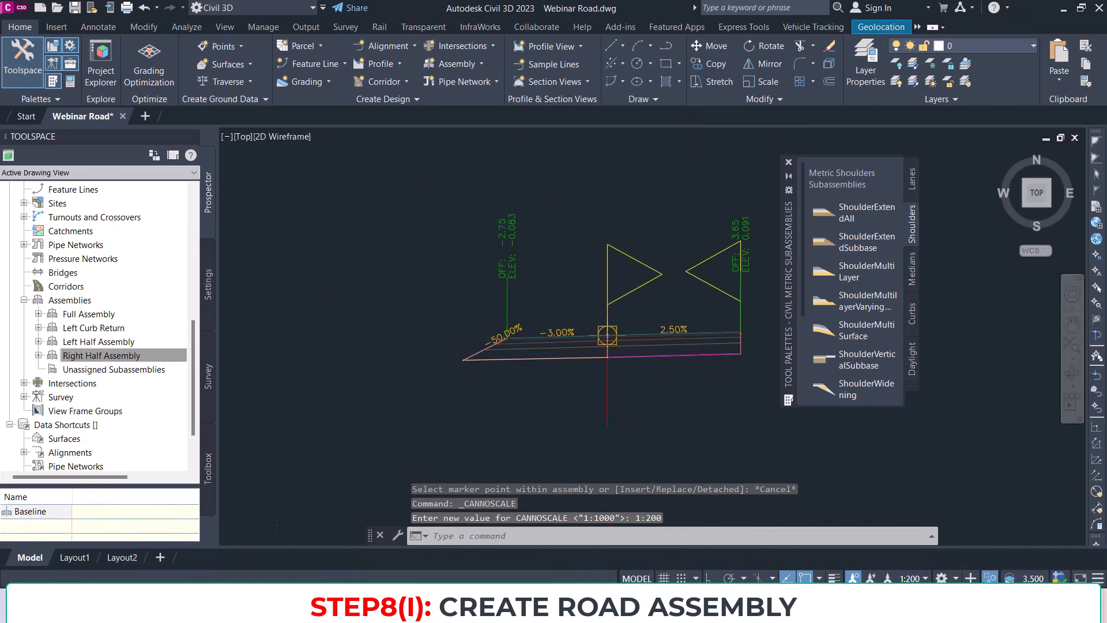
pyautogui.moveTo(459, 345); pyautogui.dragTo(658, 312, button='middle')
pyautogui.scroll(-4, 570, 326)
pyautogui.moveTo(731, 290); pyautogui.dragTo(644, 314, button='middle')
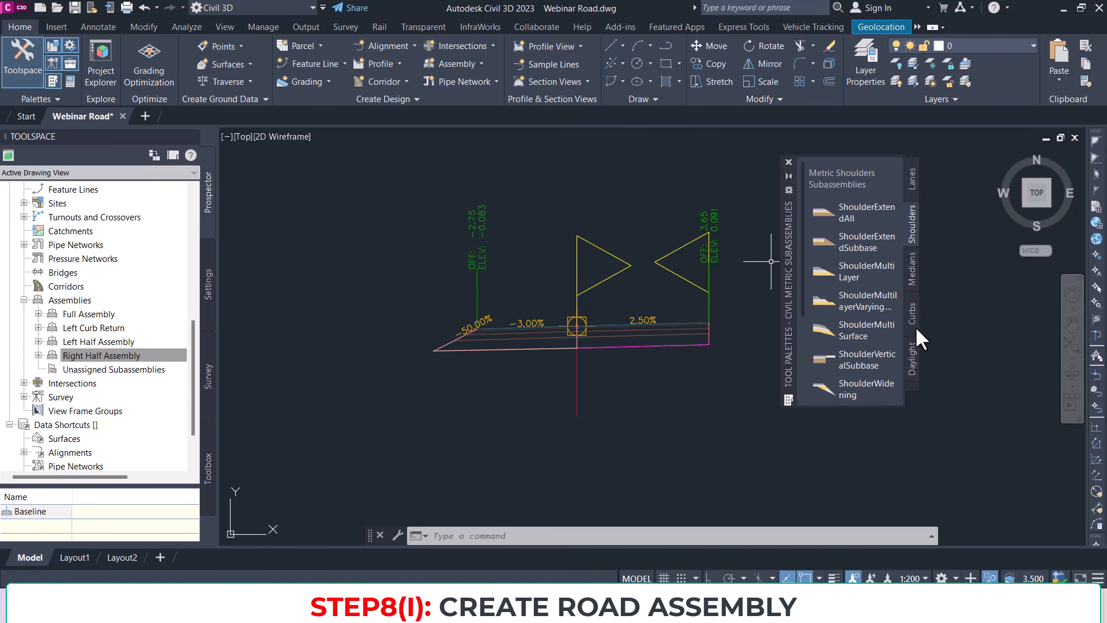
pyautogui.click(911, 370)
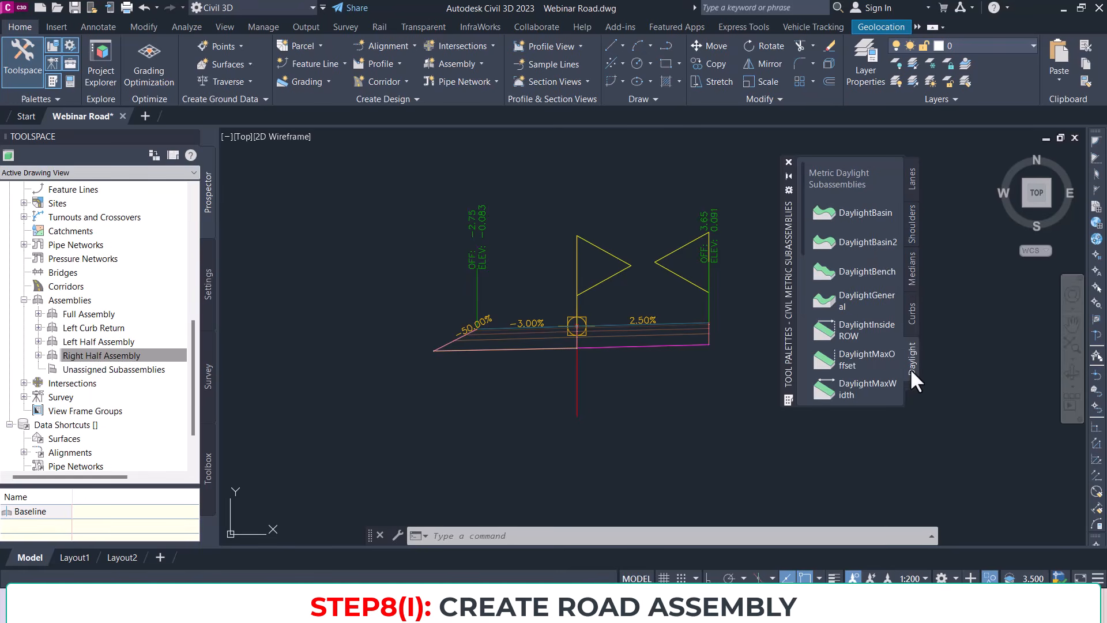
pyautogui.click(873, 296)
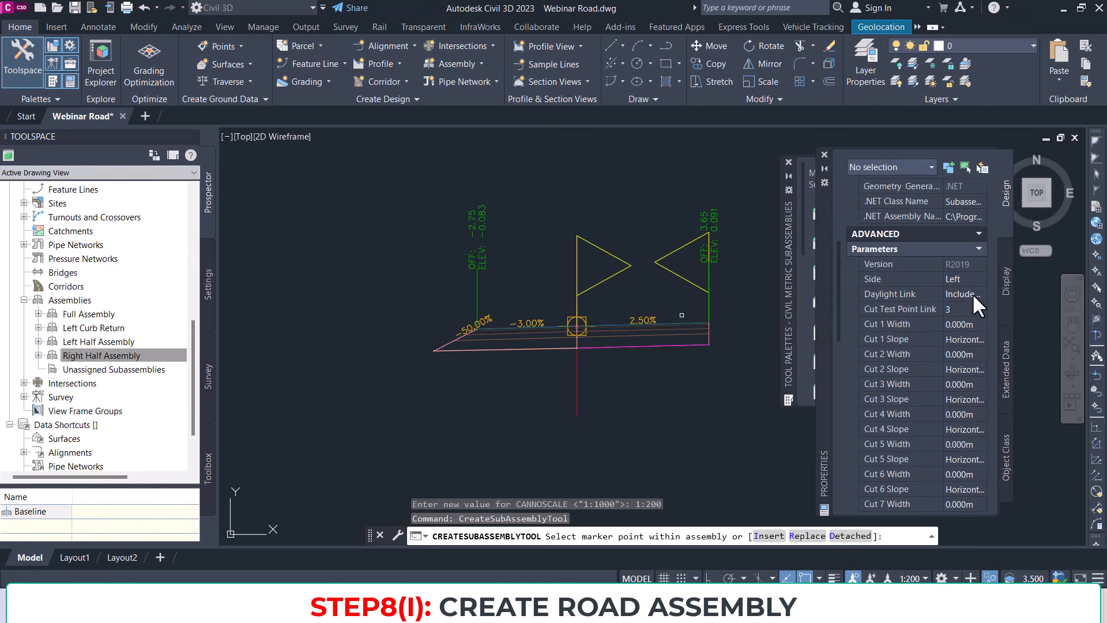
pyautogui.click(970, 278)
pyautogui.scroll(10, 479, 332)
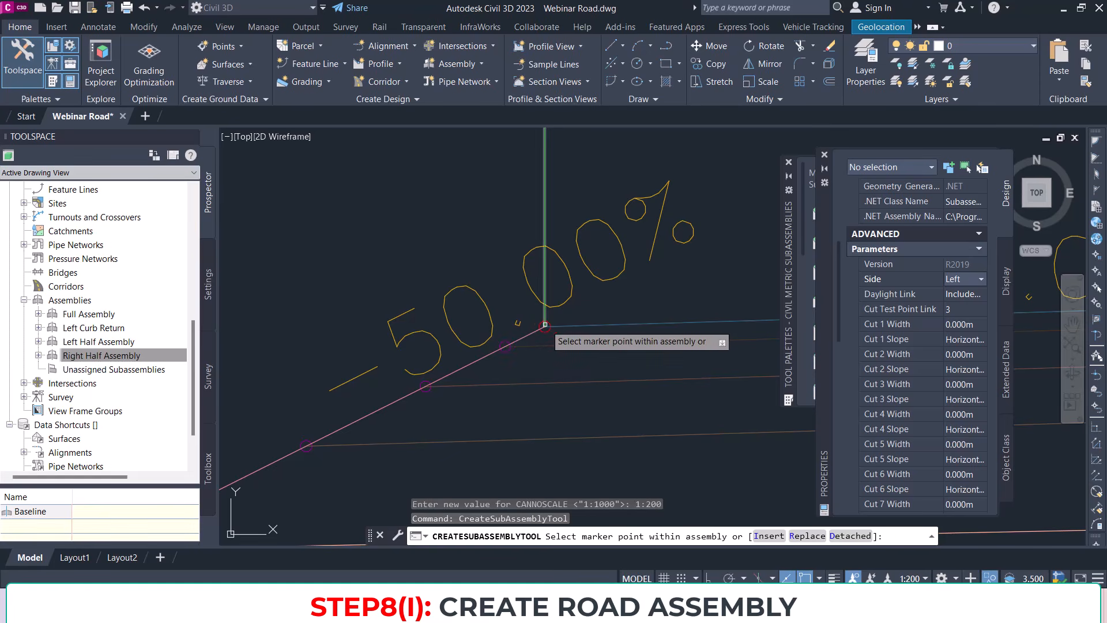
pyautogui.scroll(-10, 544, 326)
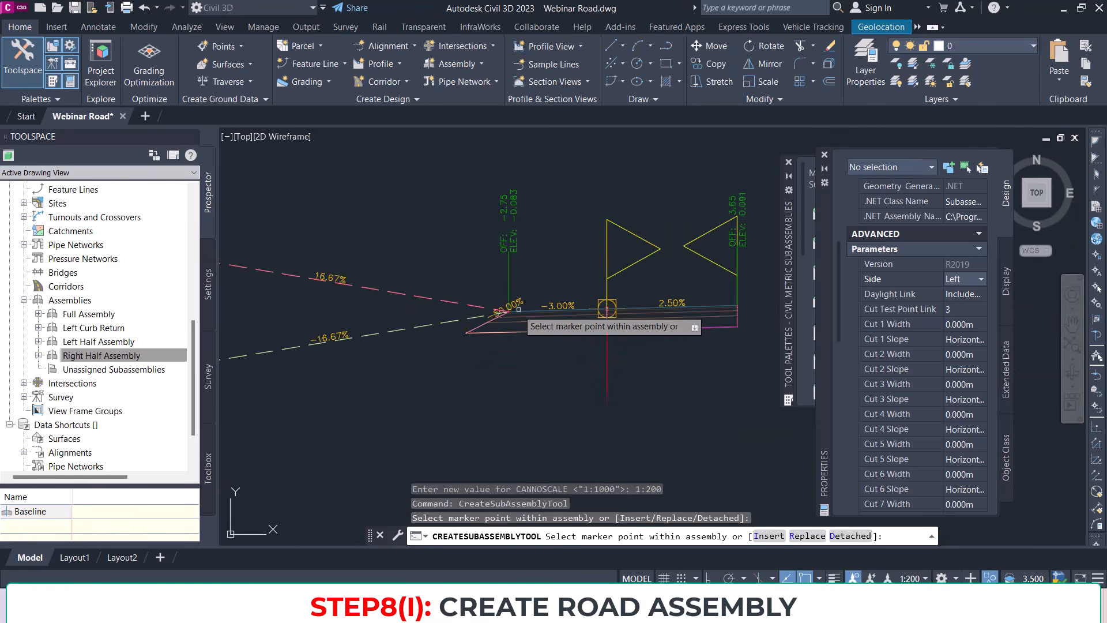
pyautogui.press('Escape')
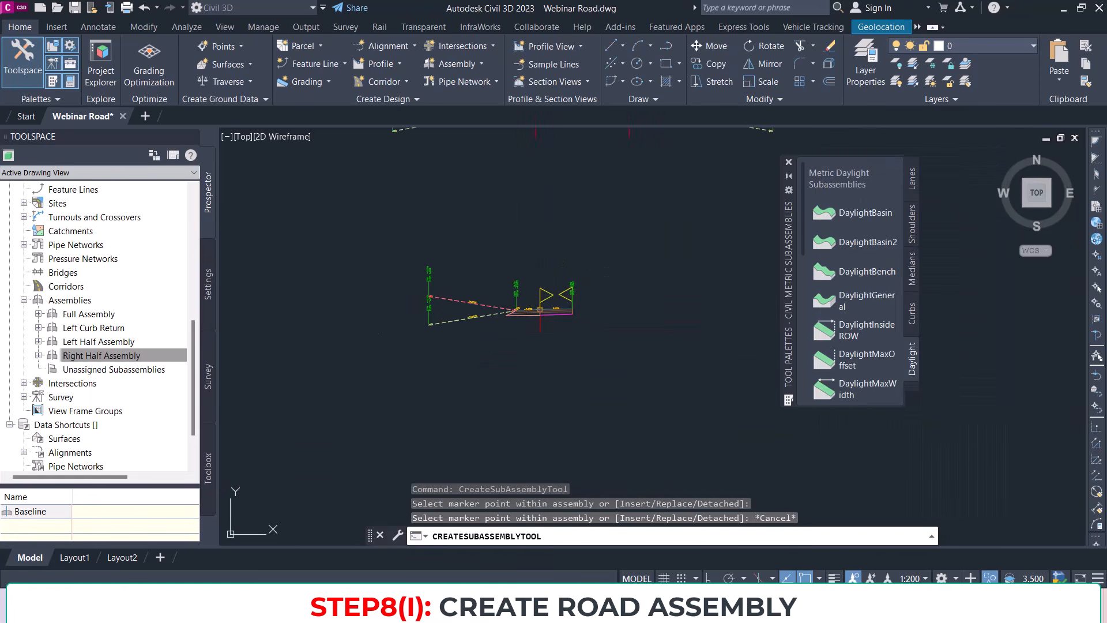
pyautogui.scroll(-2, 545, 325)
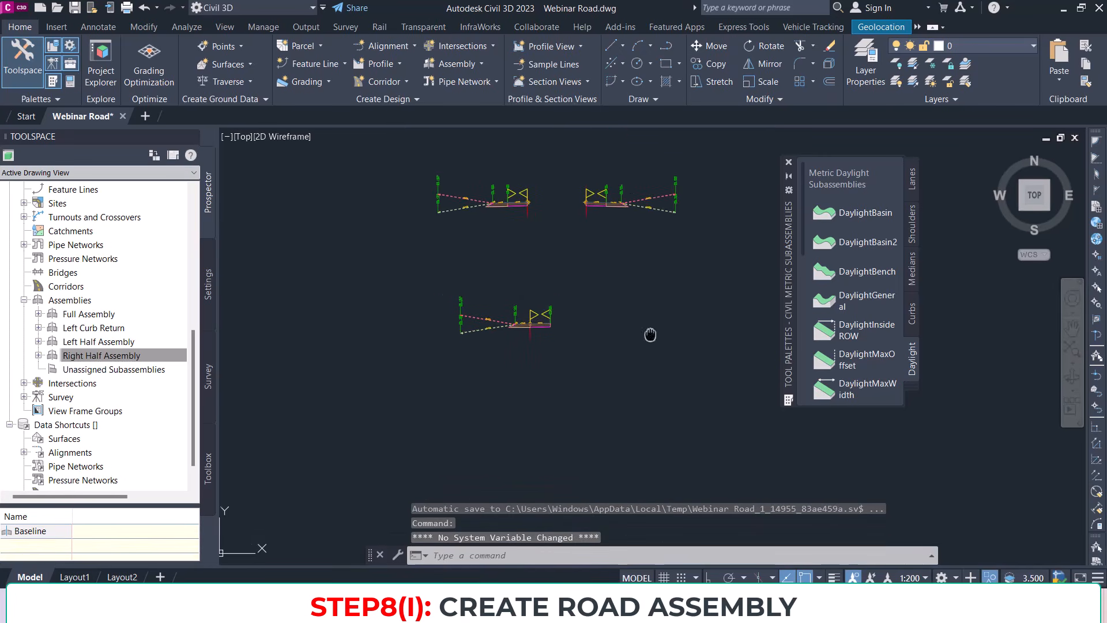
# Step: Copy the whole Left Curb Return assembly about 27.5 m to its right, using its baseline marker as base point
pyautogui.scroll(3, 505, 308)
pyautogui.scroll(5, 508, 312)
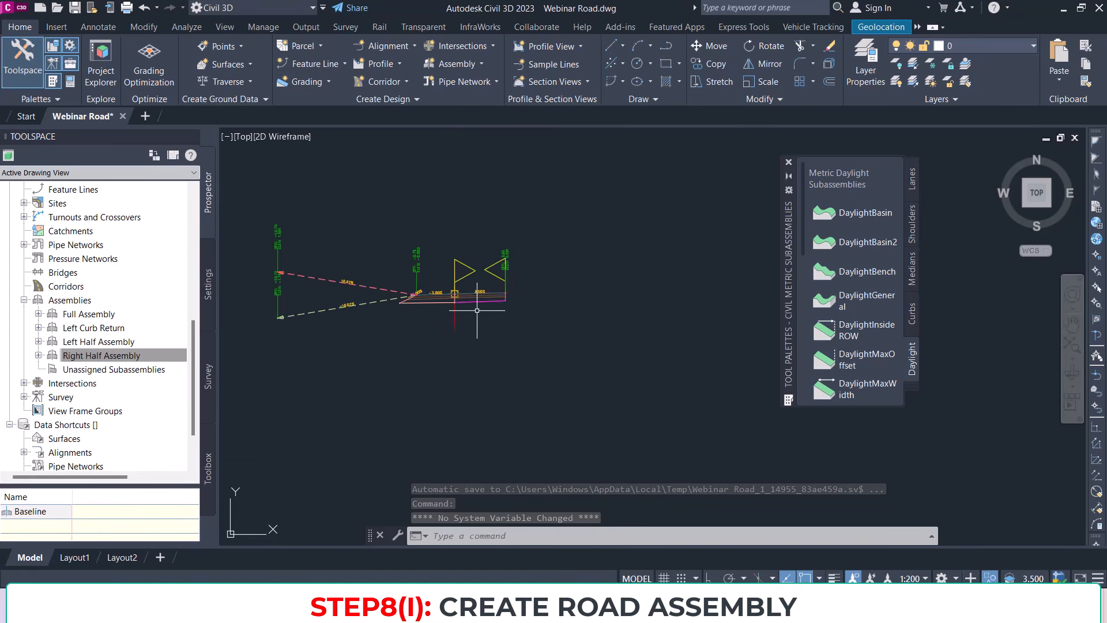
pyautogui.click(520, 353)
pyautogui.click(365, 229)
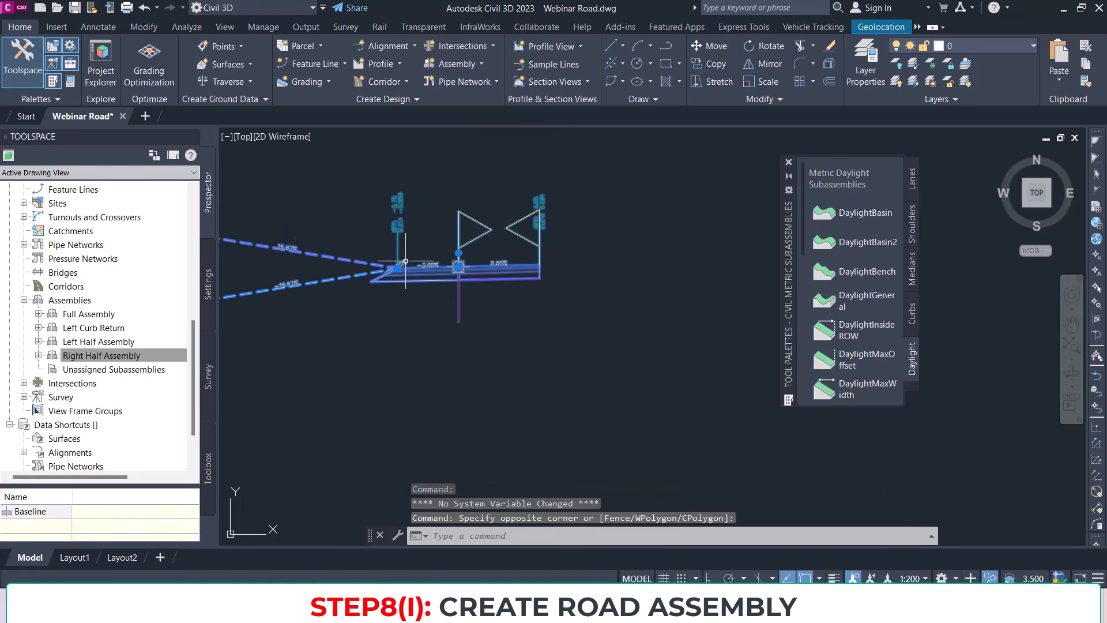
pyautogui.write('o')
pyautogui.press('Return')
pyautogui.scroll(-4, 452, 317)
pyautogui.click(458, 267)
pyautogui.moveTo(661, 293); pyautogui.dragTo(552, 287, button='middle')
pyautogui.click(584, 291)
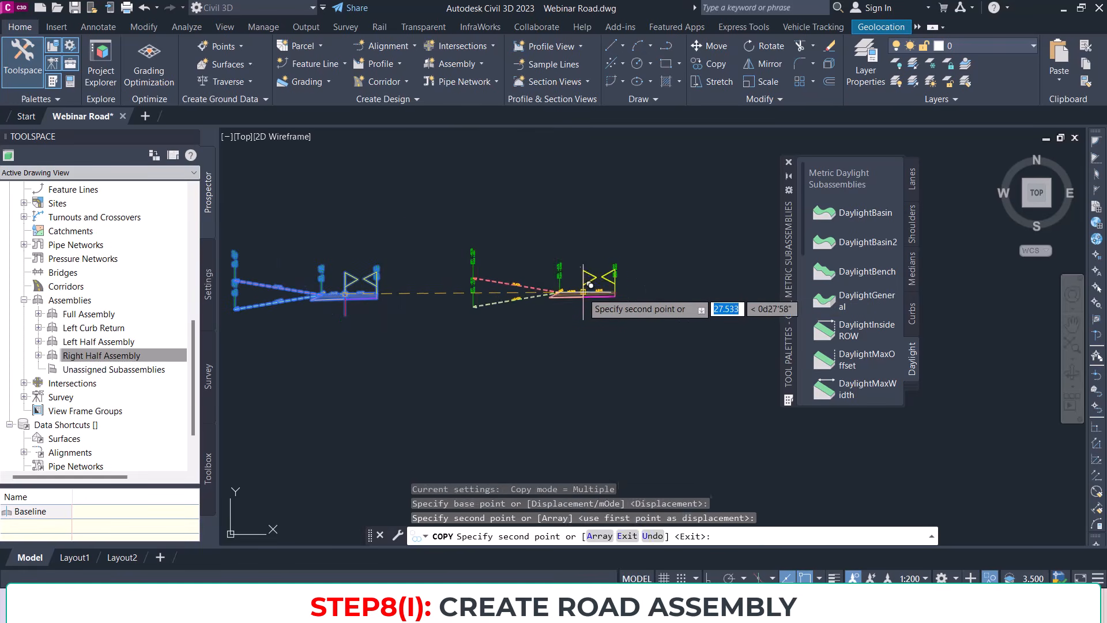
pyautogui.press('Escape')
# Step: Mirror the copied assembly's lane to the left side of its baseline and delete the original lane on the right
pyautogui.scroll(4, 589, 293)
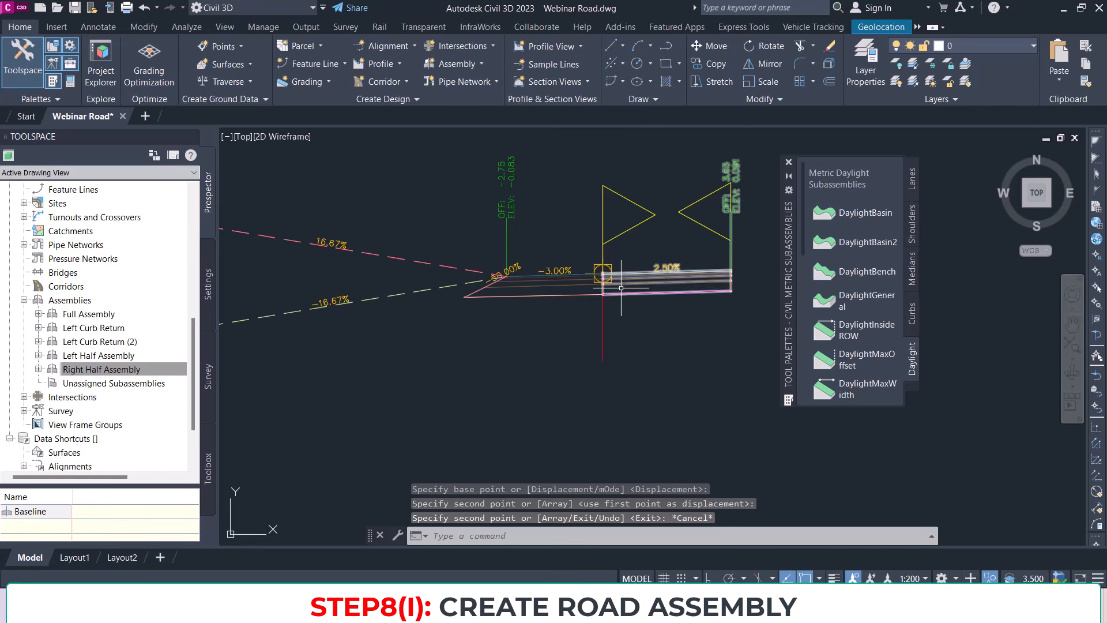
pyautogui.click(603, 274)
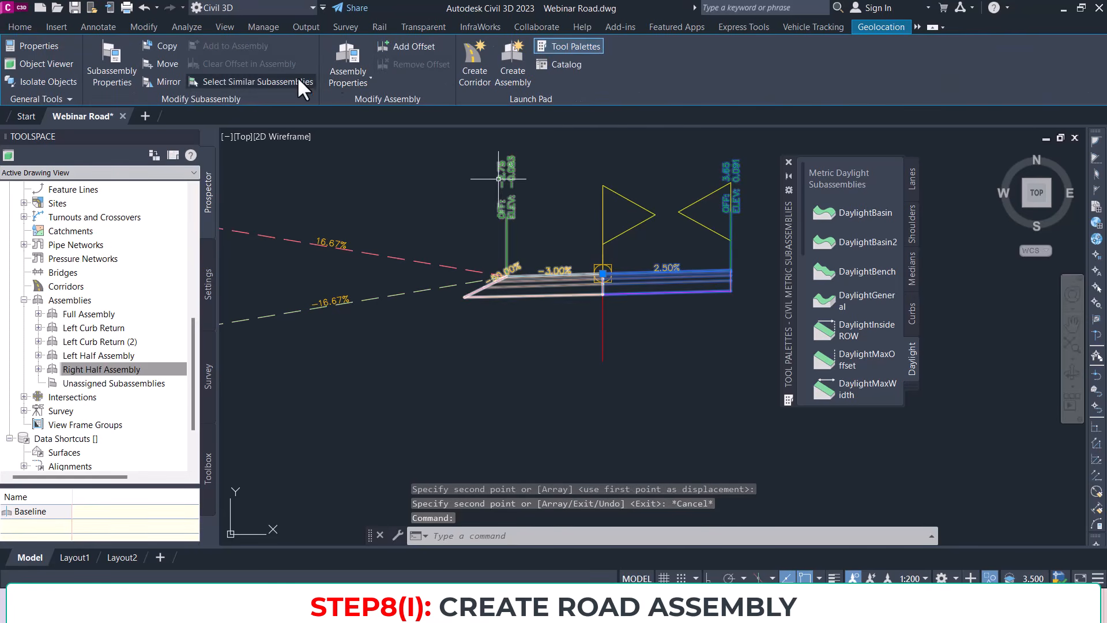
pyautogui.click(177, 84)
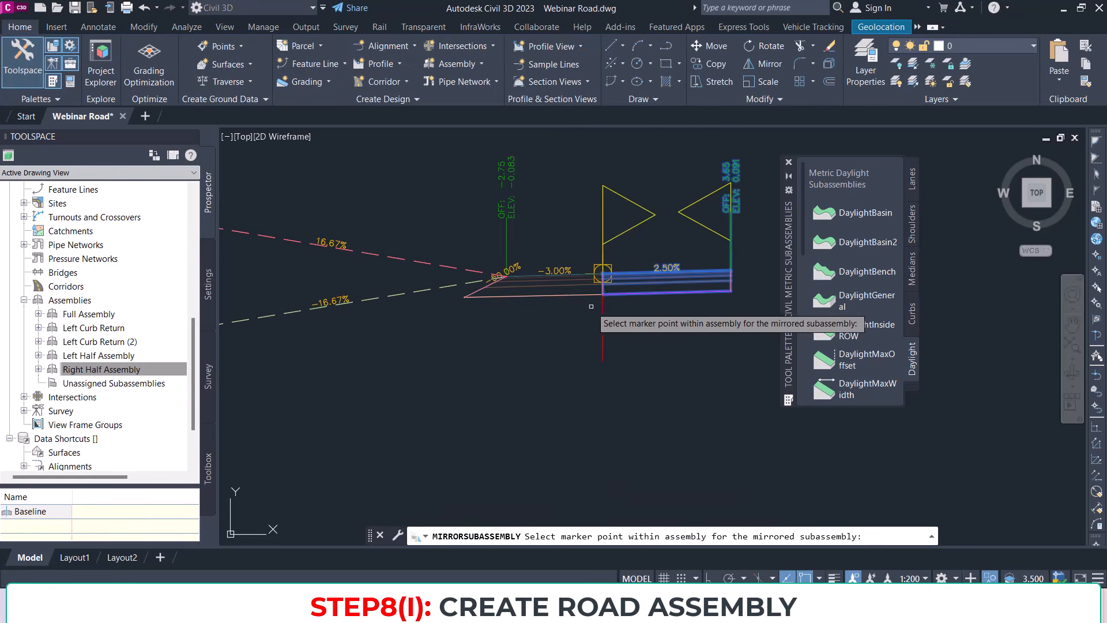
pyautogui.click(493, 297)
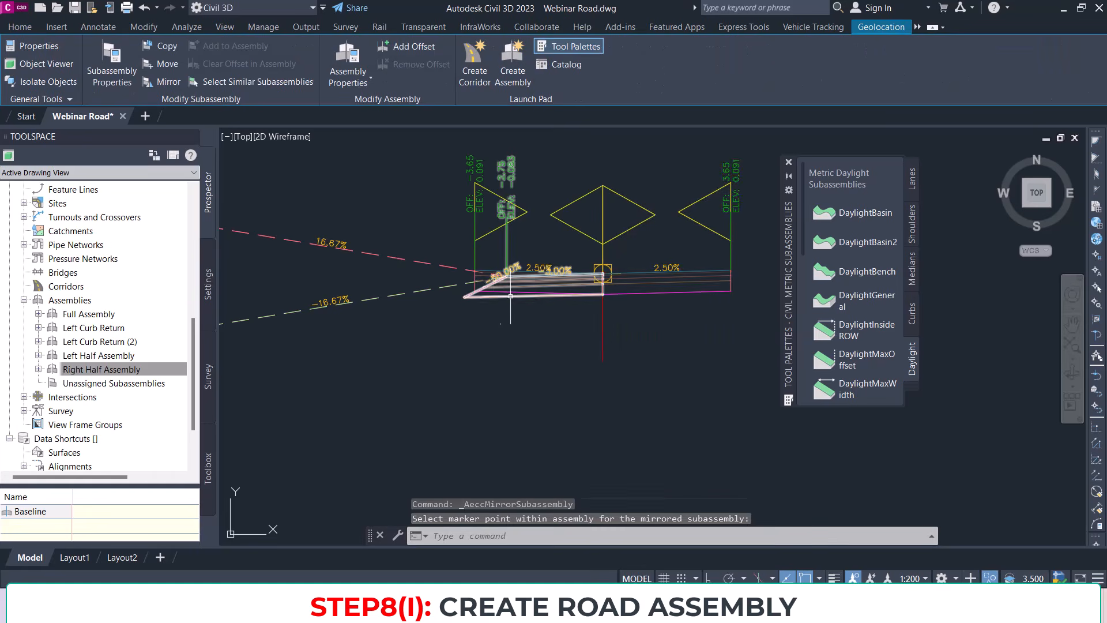
pyautogui.press('Escape')
pyautogui.click(639, 278)
pyautogui.press('Delete')
# Step: Mirror the copied assembly's shoulder and daylight to the right side of its baseline and delete the originals on the left
pyautogui.click(469, 297)
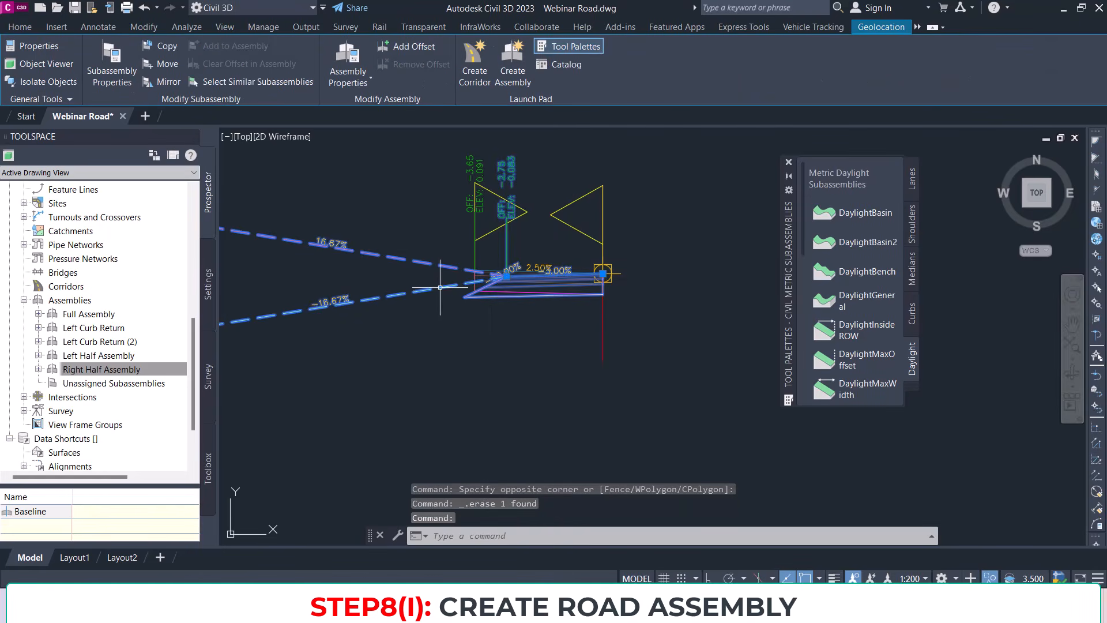
pyautogui.click(379, 250)
pyautogui.click(168, 82)
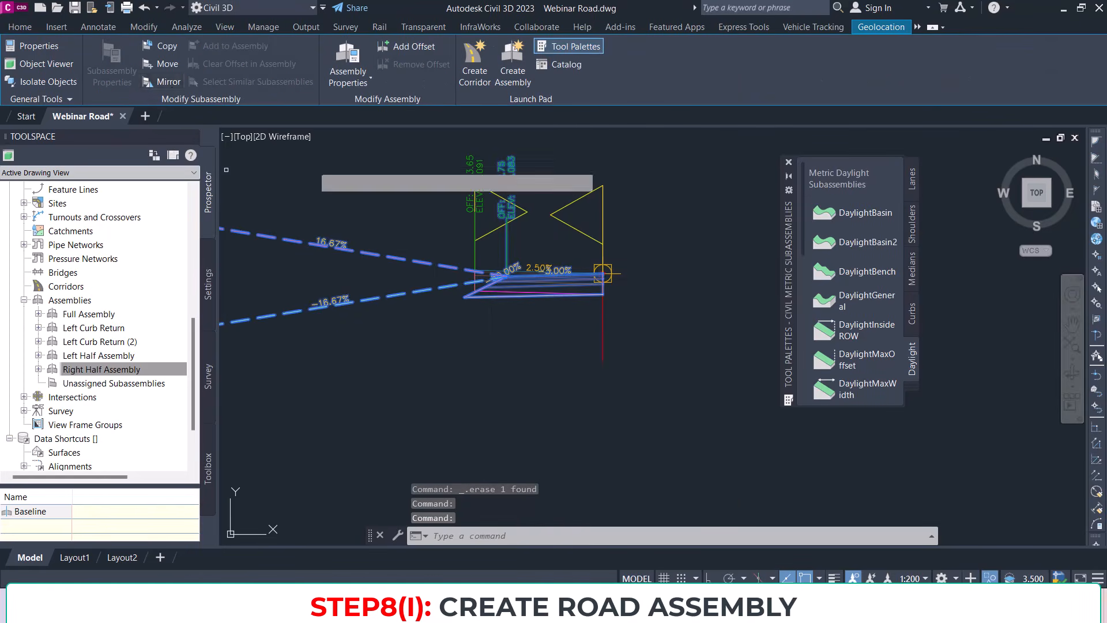
pyautogui.click(602, 274)
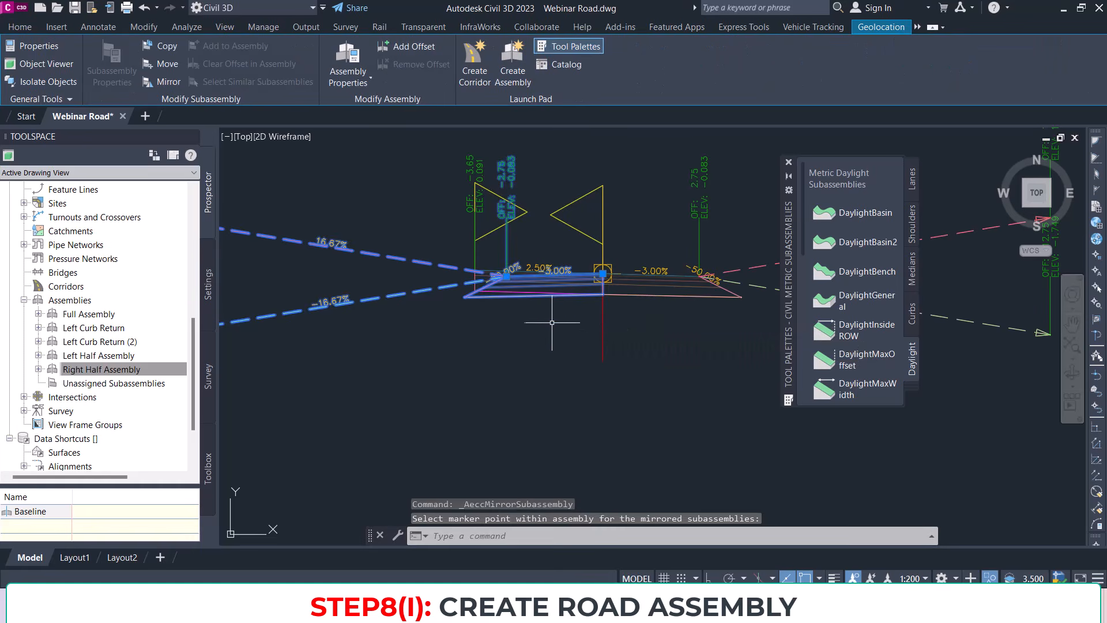
pyautogui.press('Escape')
pyautogui.click(478, 296)
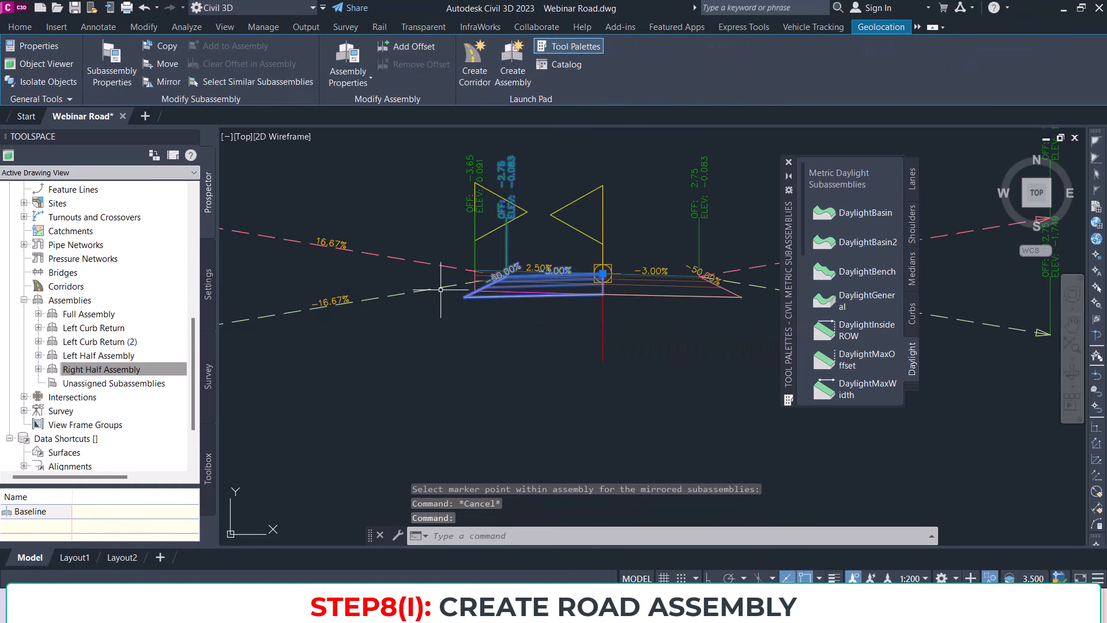
pyautogui.press('Delete')
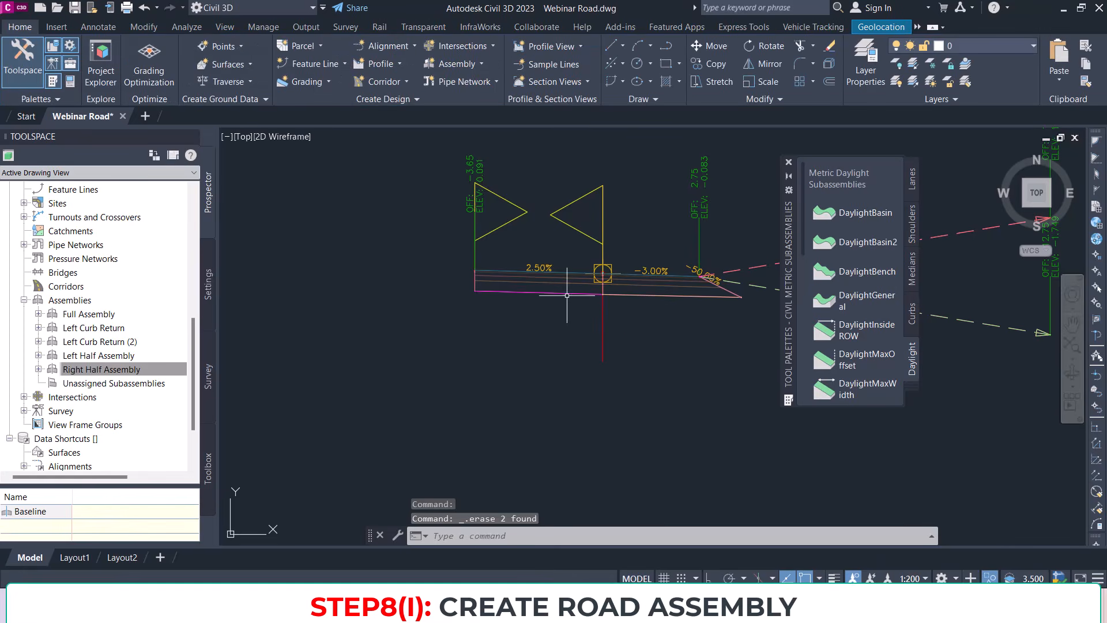
# Step: Rename the Left Curb Return (2) assembly as Right Curb Return
pyautogui.scroll(-3, 618, 296)
pyautogui.moveTo(633, 292); pyautogui.dragTo(714, 297, button='middle')
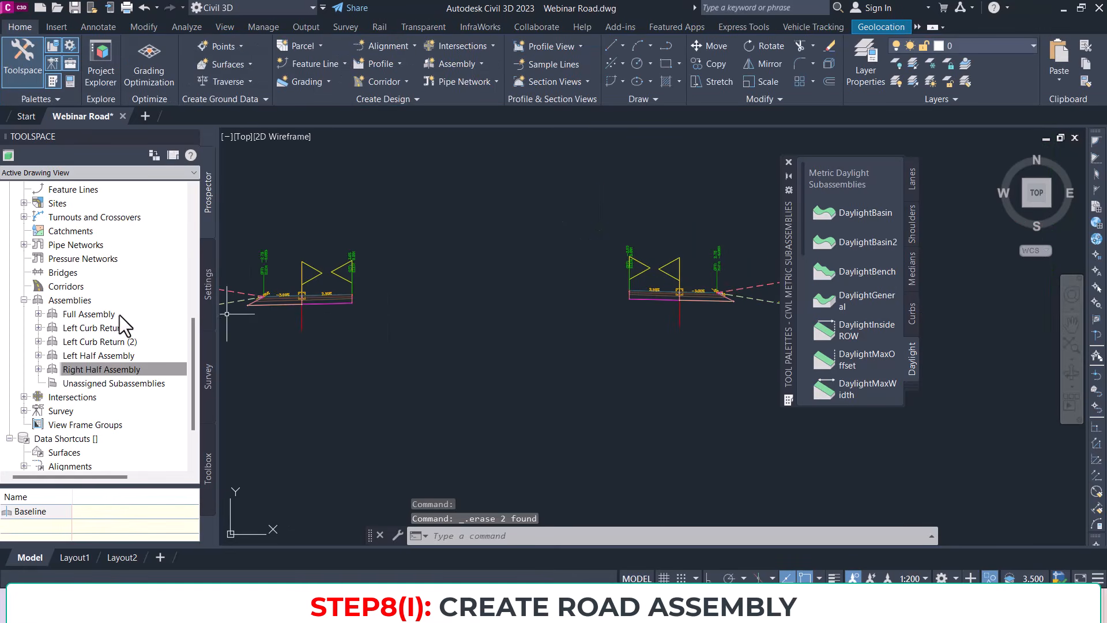
pyautogui.click(81, 345)
pyautogui.rightClick(95, 344)
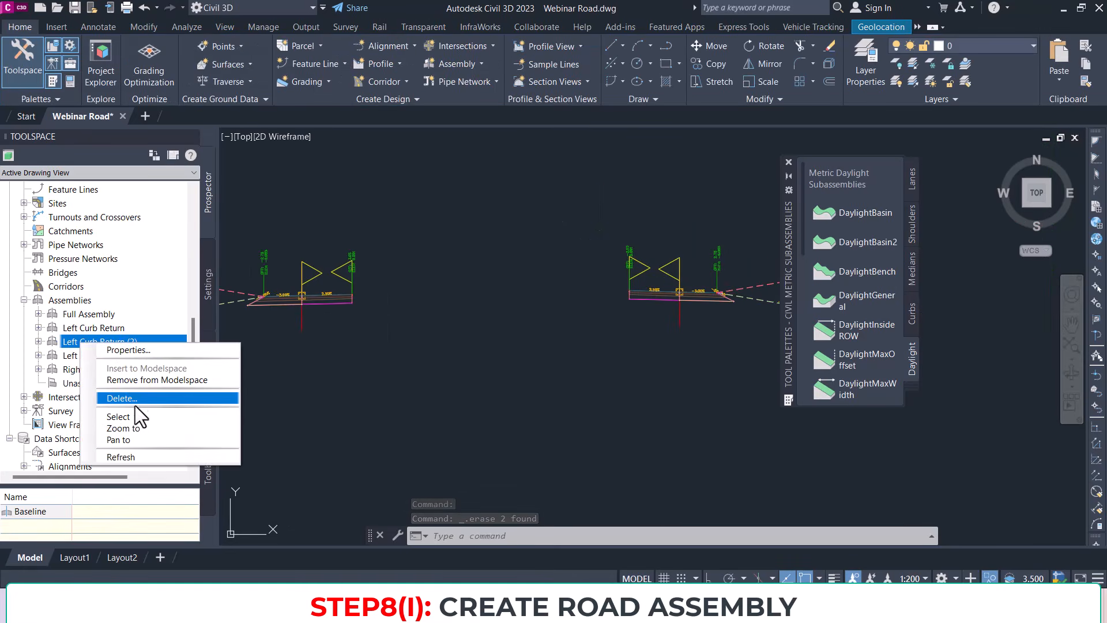
pyautogui.click(128, 350)
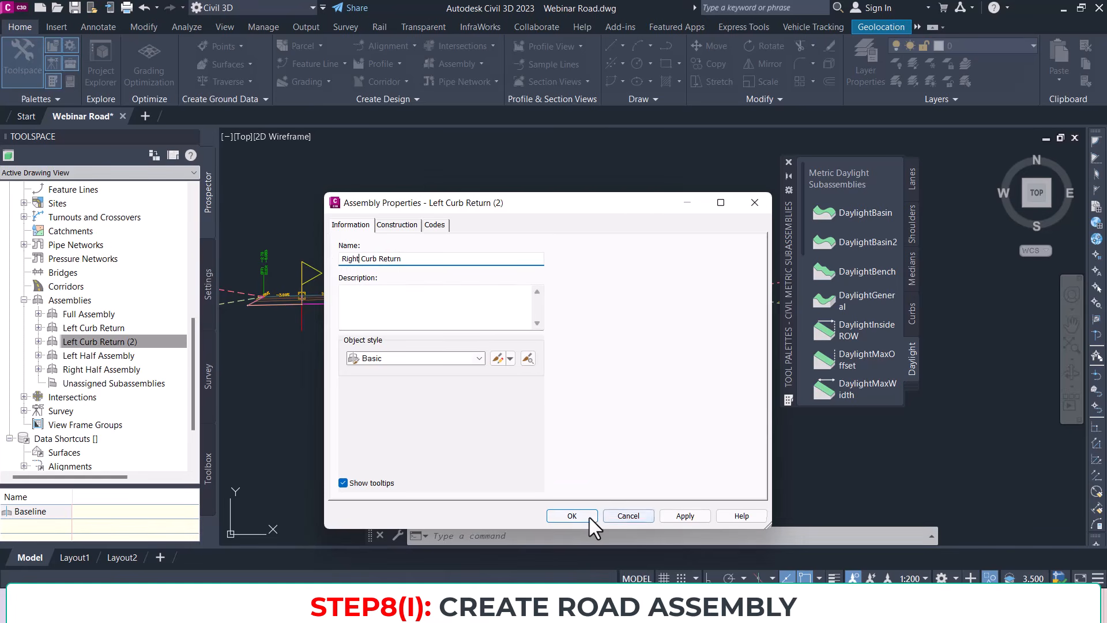
pyautogui.click(572, 516)
# Step: Look over the finished set of assemblies and go to the road alignment in the plan
pyautogui.scroll(-3, 536, 317)
pyautogui.scroll(-1, 539, 316)
pyautogui.scroll(2, 517, 280)
pyautogui.scroll(-1, 550, 282)
pyautogui.scroll(-7, 579, 350)
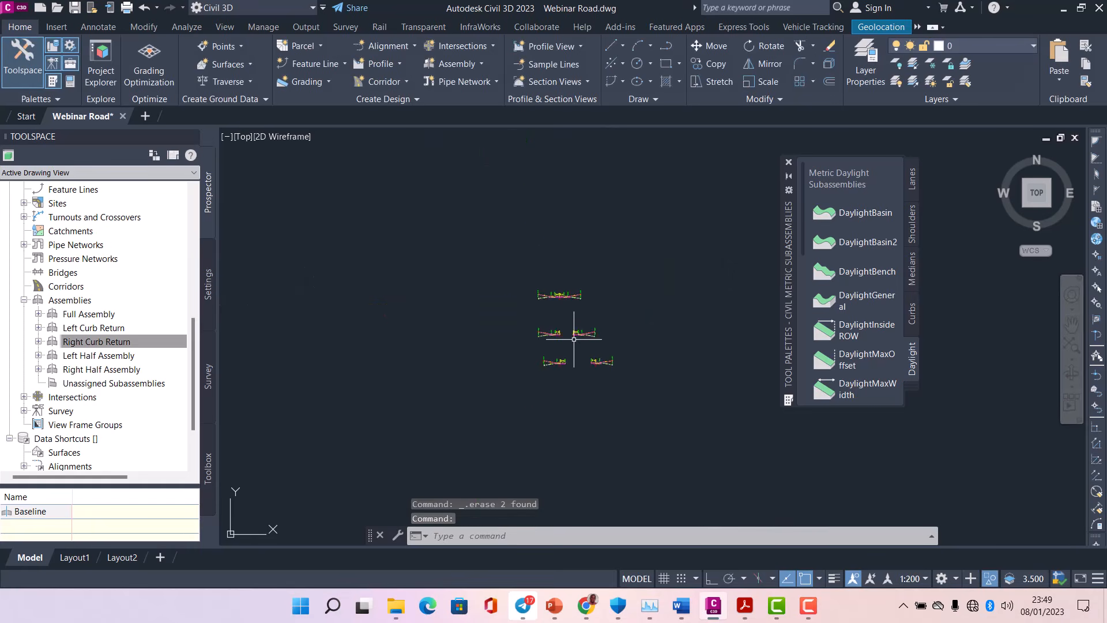
pyautogui.moveTo(562, 392); pyautogui.dragTo(586, 248, button='middle')
pyautogui.scroll(3, 523, 266)
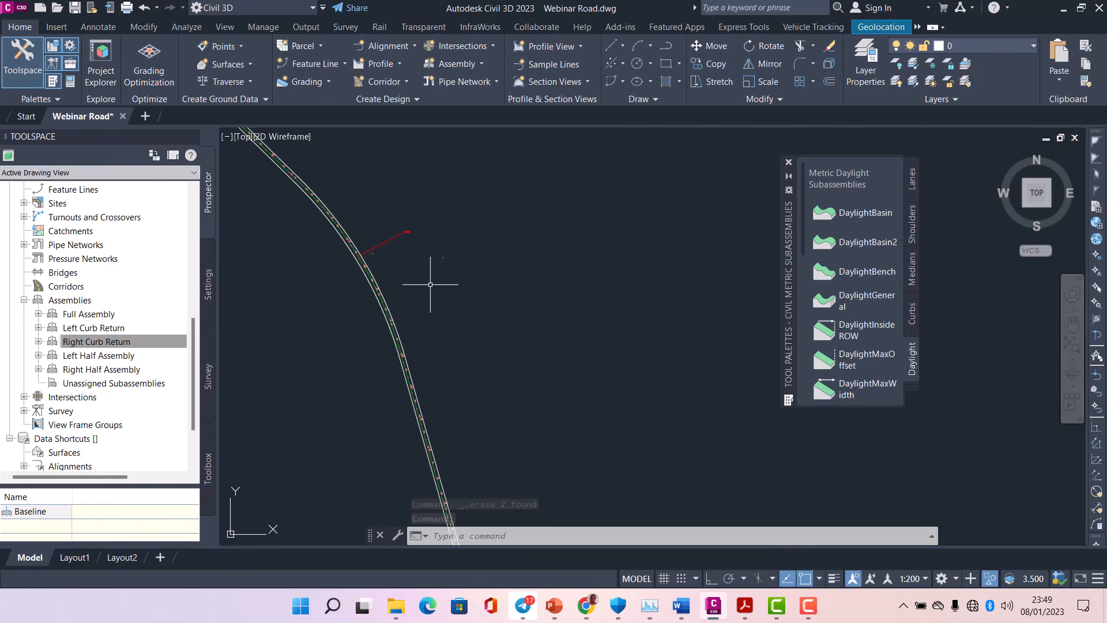
pyautogui.moveTo(323, 179); pyautogui.dragTo(487, 277, button='middle')
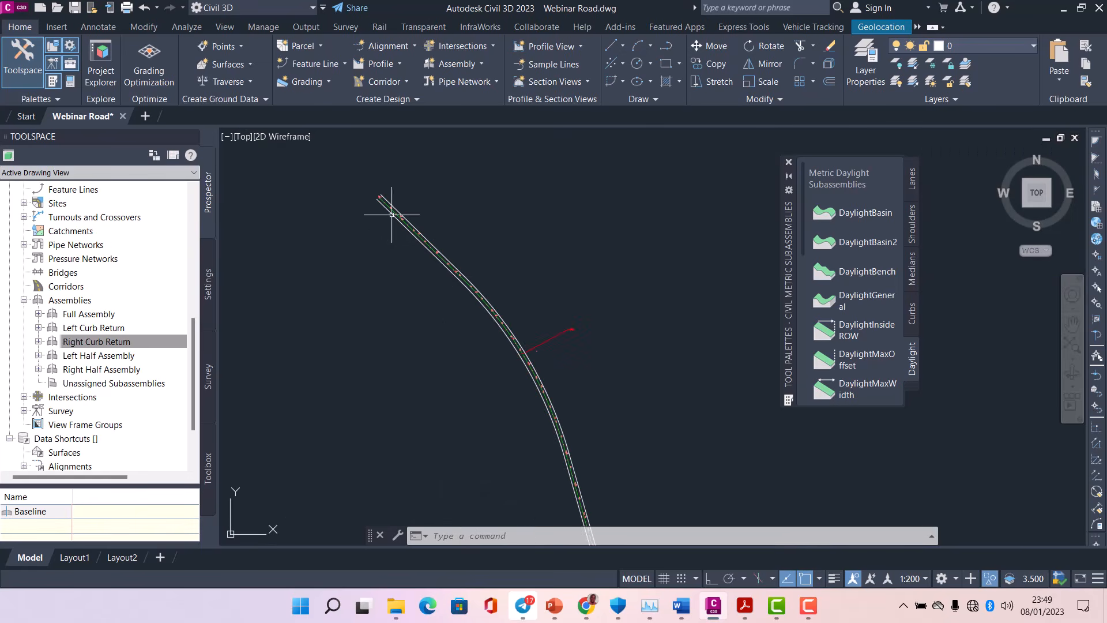
pyautogui.scroll(-5, 606, 440)
pyautogui.moveTo(576, 445)
pyautogui.mouseDown(button='middle')
pyautogui.moveTo(552, 264)
pyautogui.moveTo(582, 317)
pyautogui.mouseUp(button='middle')
pyautogui.scroll(6, 571, 282)
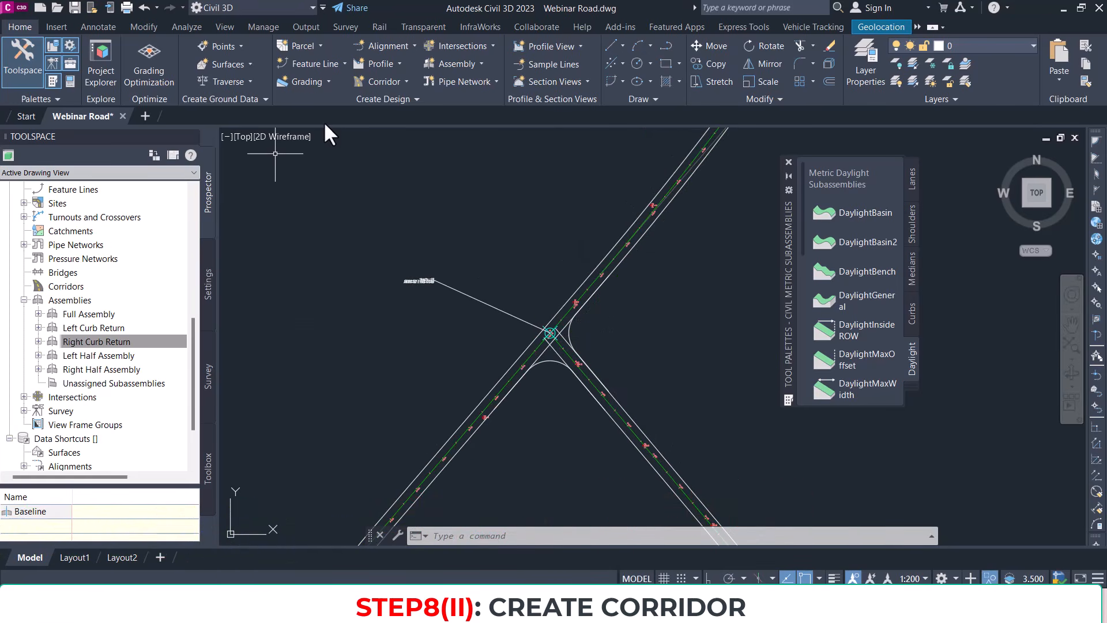
pyautogui.click(405, 82)
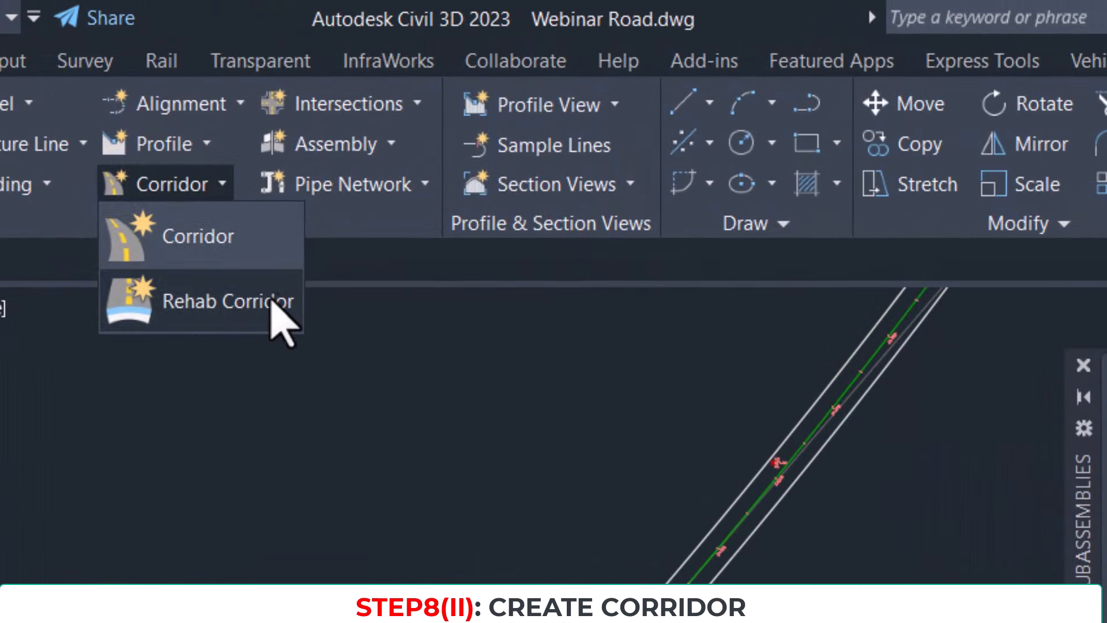
pyautogui.click(267, 259)
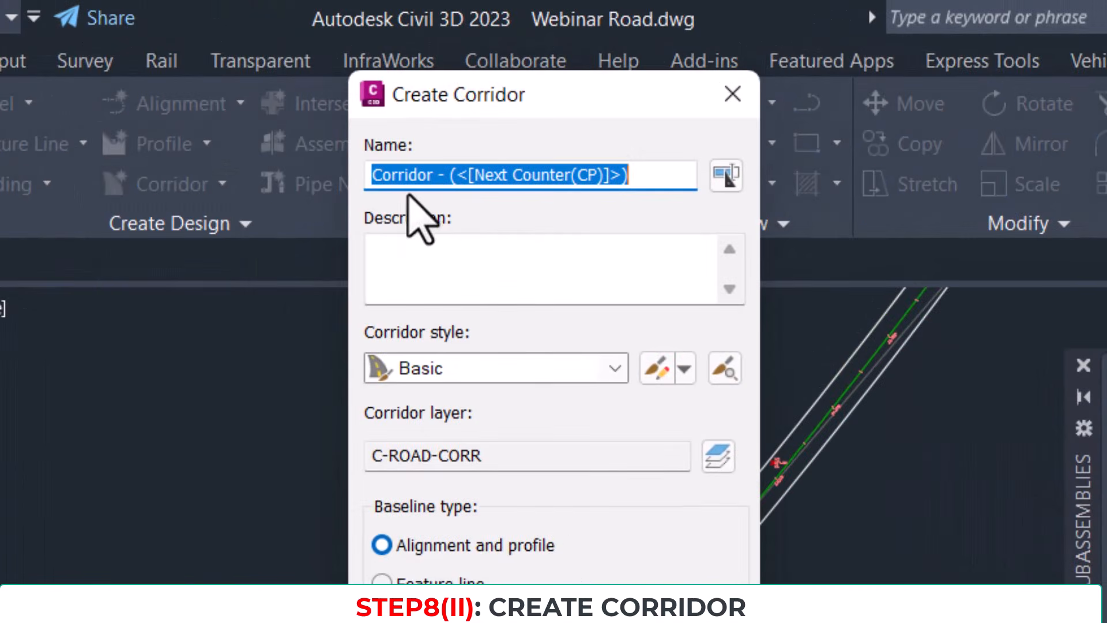
pyautogui.click(638, 175)
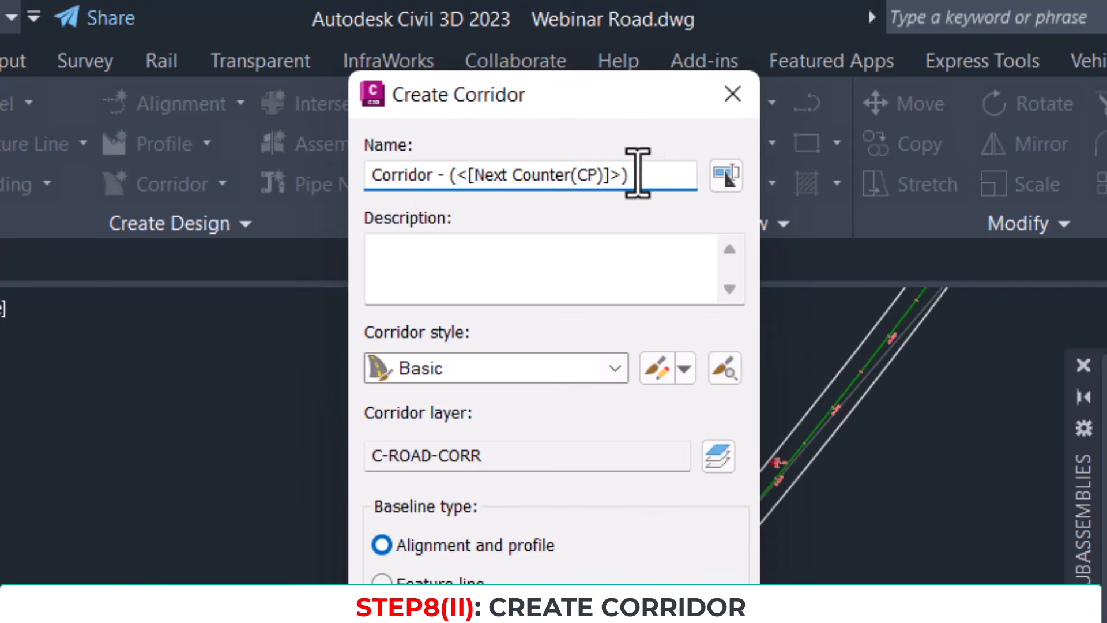
pyautogui.moveTo(650, 175); pyautogui.dragTo(367, 184)
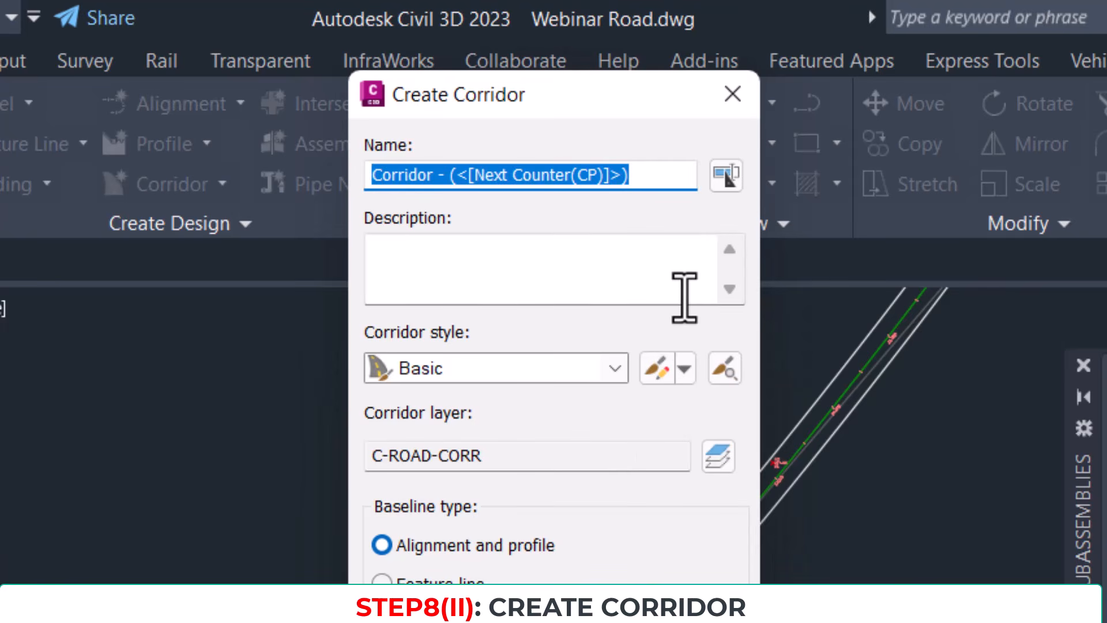
pyautogui.write('Main Corridor')
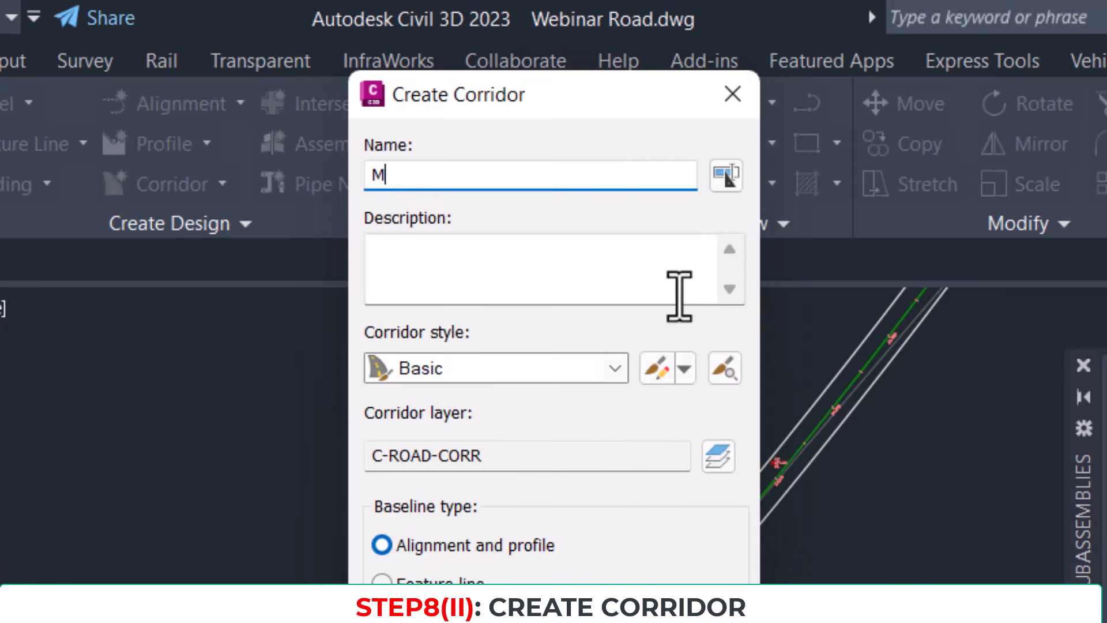
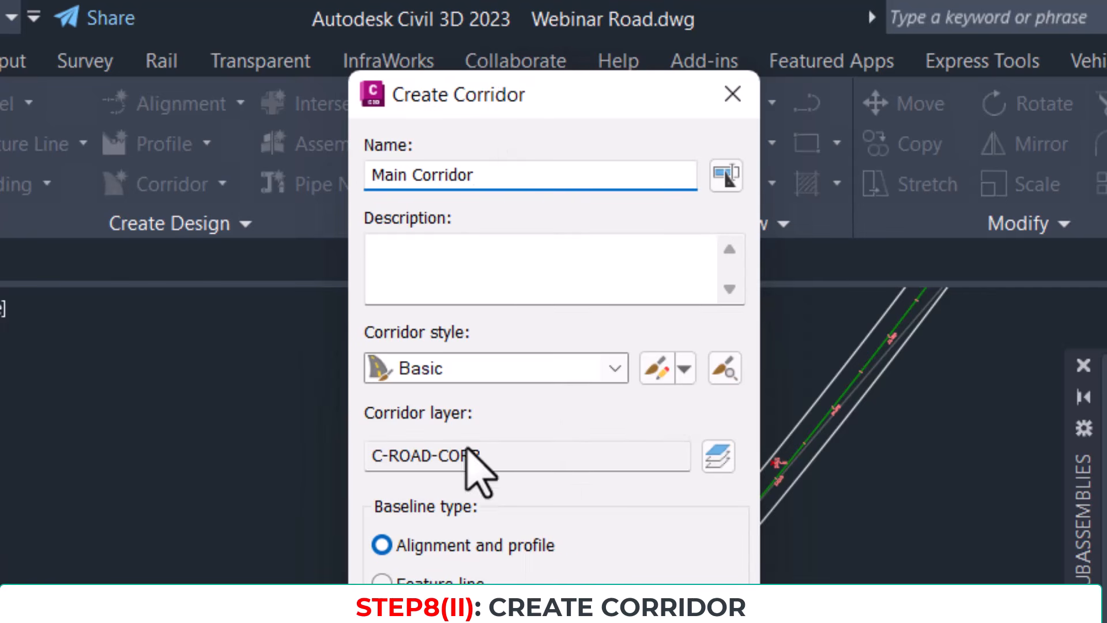
pyautogui.click(438, 370)
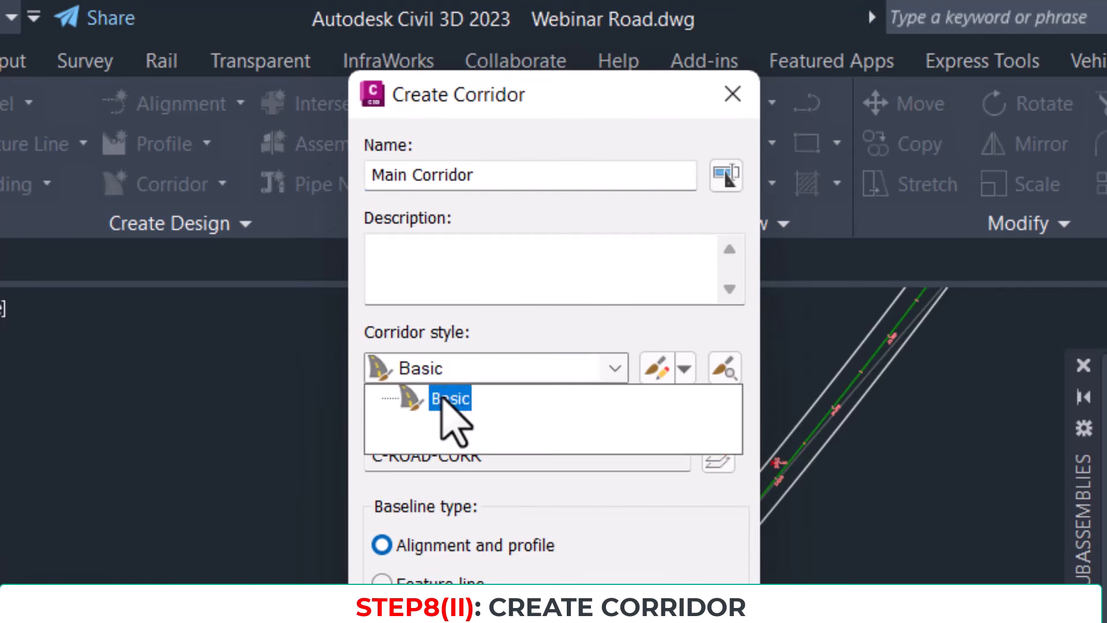
pyautogui.click(442, 392)
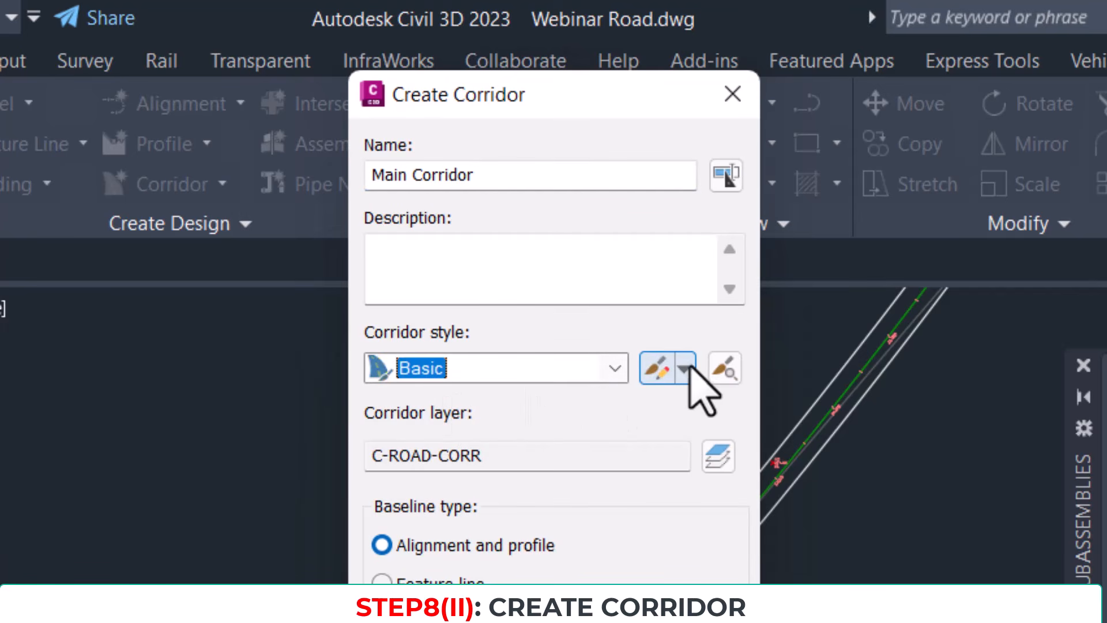
pyautogui.click(685, 369)
pyautogui.click(674, 332)
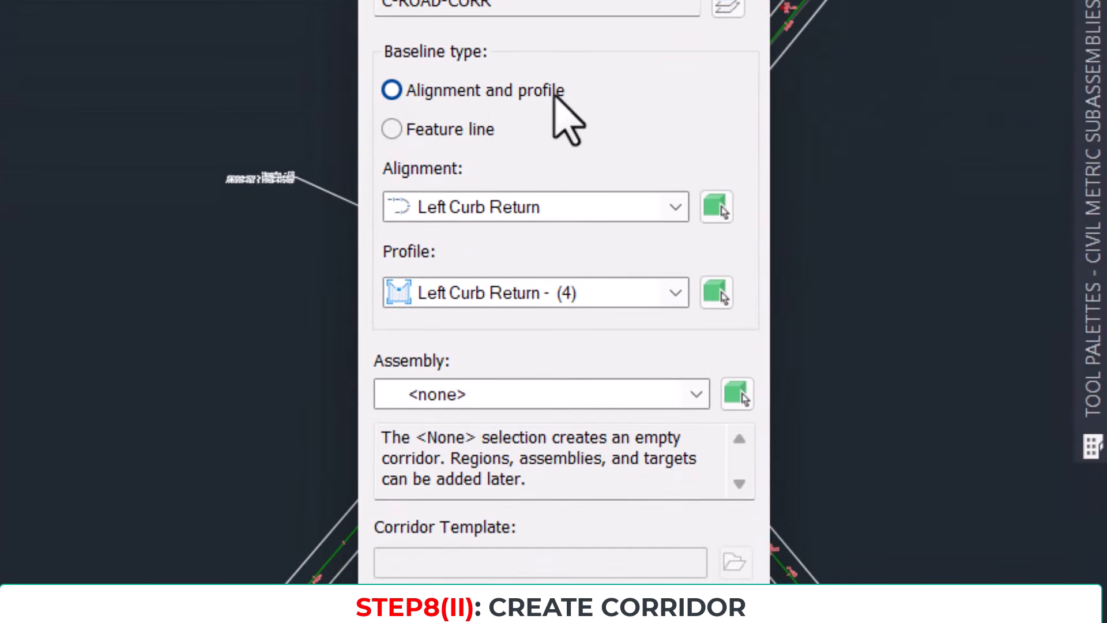
pyautogui.click(498, 206)
pyautogui.click(501, 289)
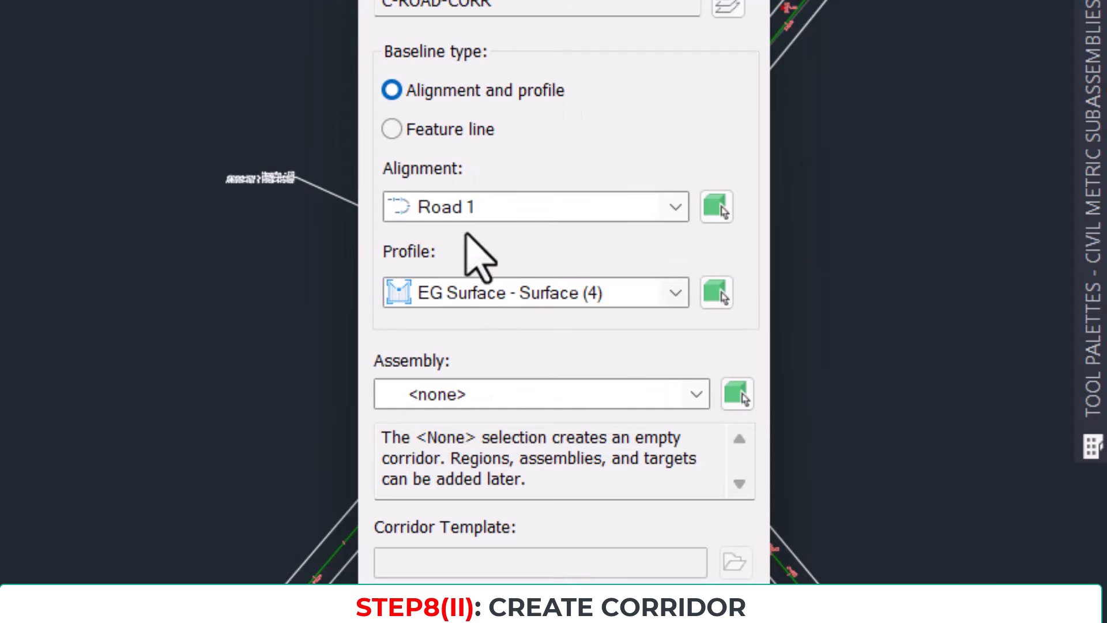
pyautogui.click(522, 294)
pyautogui.click(514, 348)
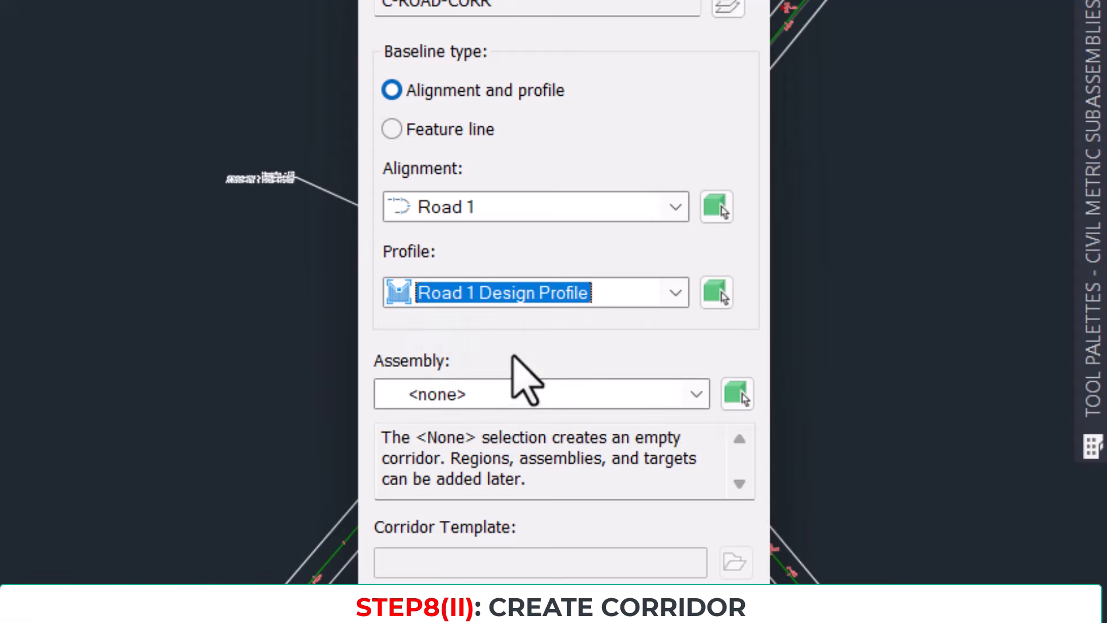
pyautogui.click(522, 296)
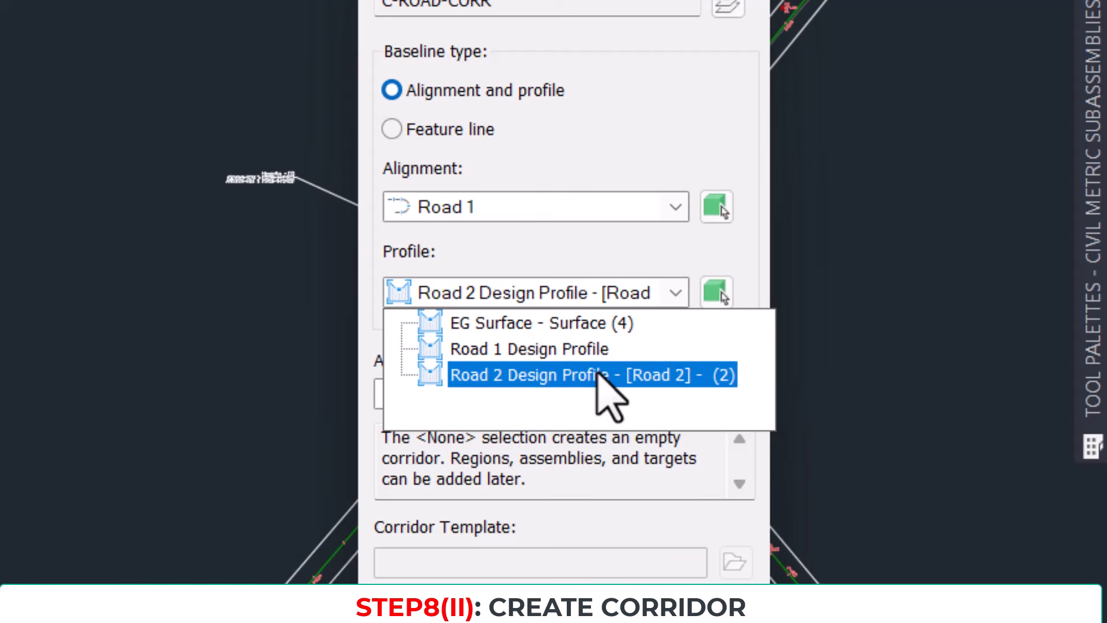
pyautogui.click(576, 350)
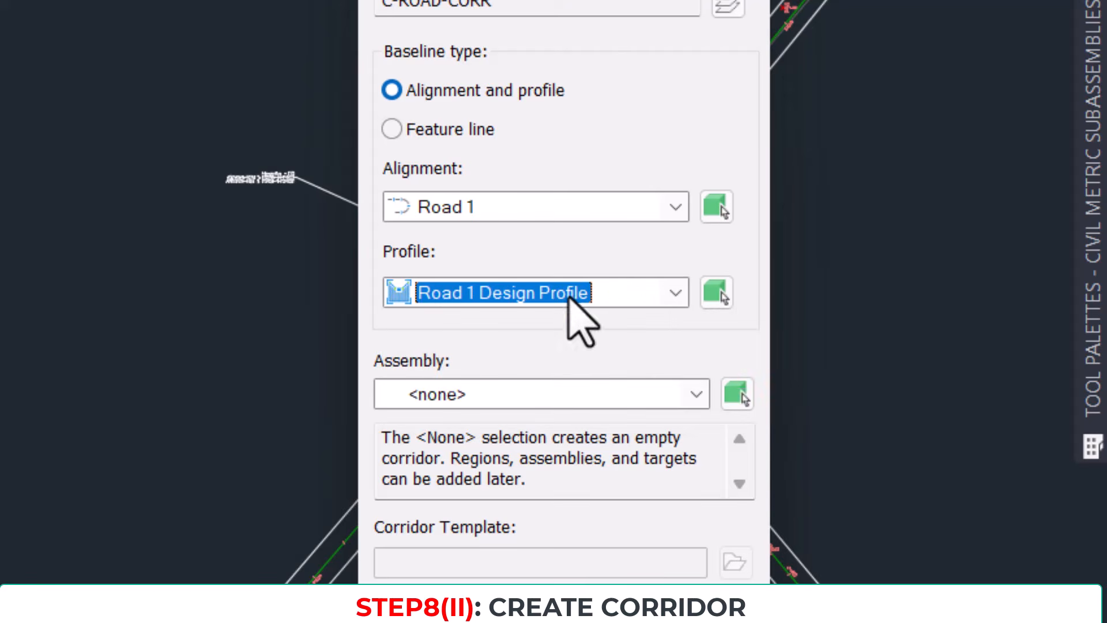
# Step: Delete the looping superimposed Road 2 design profile from the Road 1 profile view
pyautogui.scroll(-14, 332, 227)
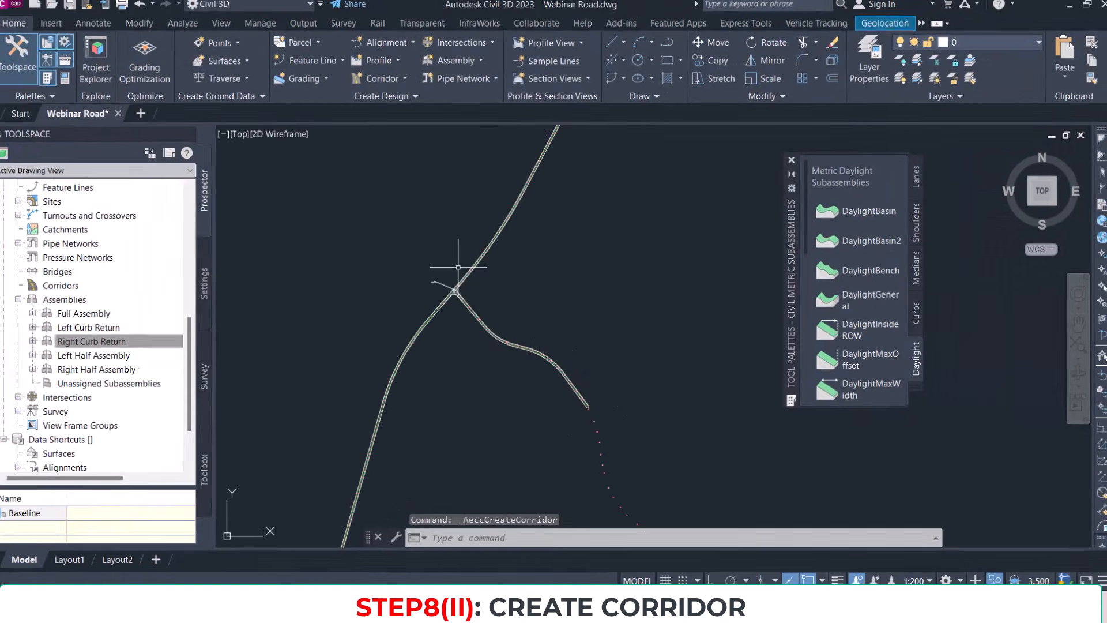
pyautogui.moveTo(703, 214); pyautogui.dragTo(479, 326, button='middle')
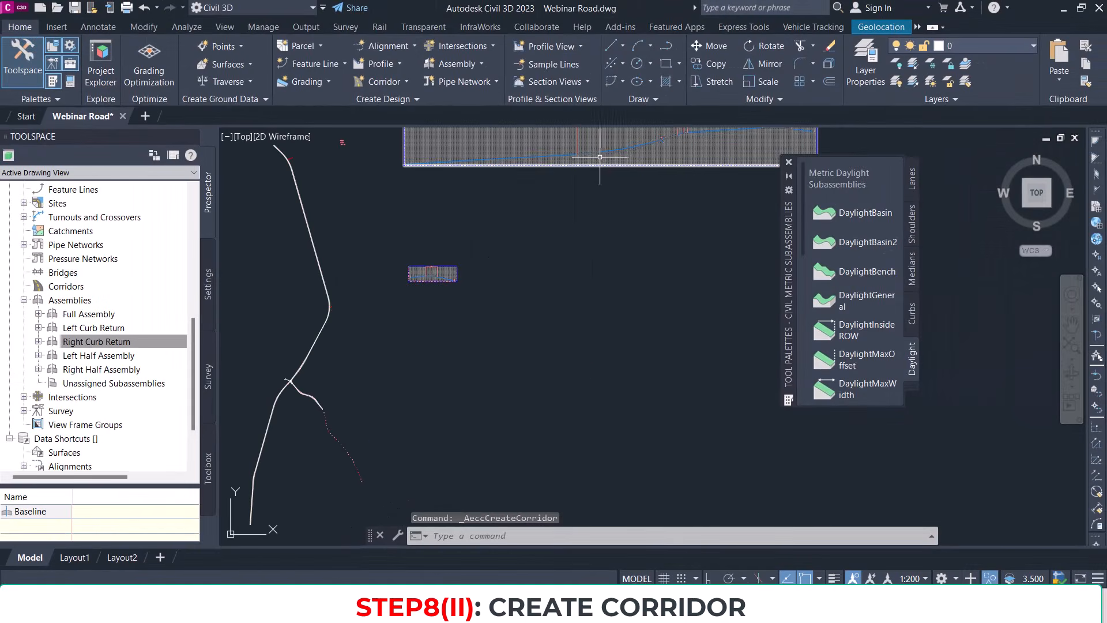
pyautogui.scroll(10, 599, 157)
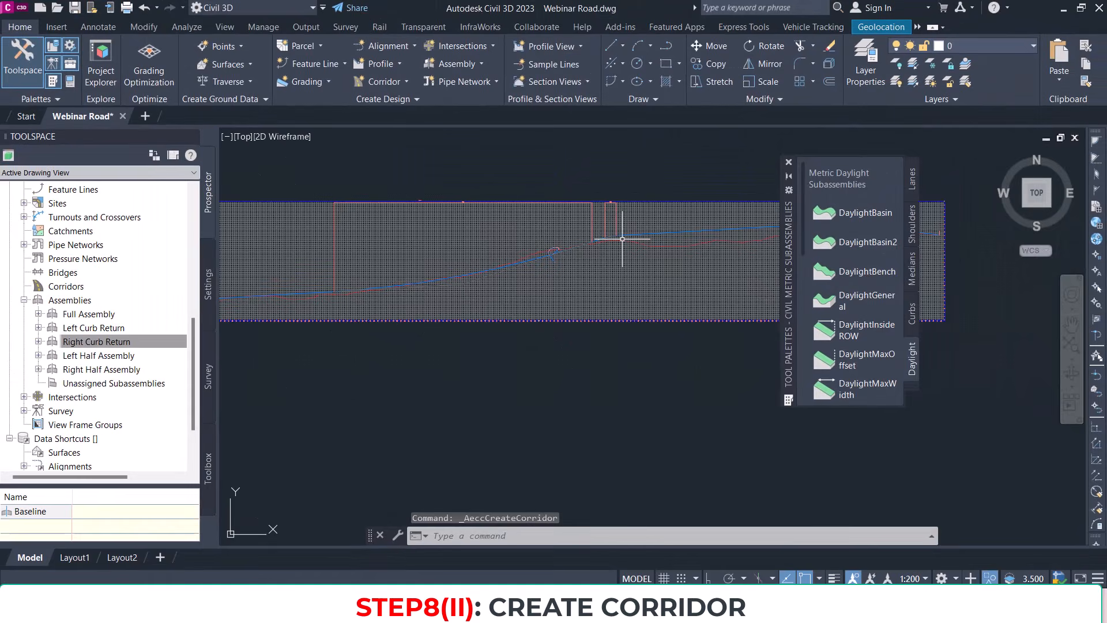
pyautogui.scroll(5, 506, 223)
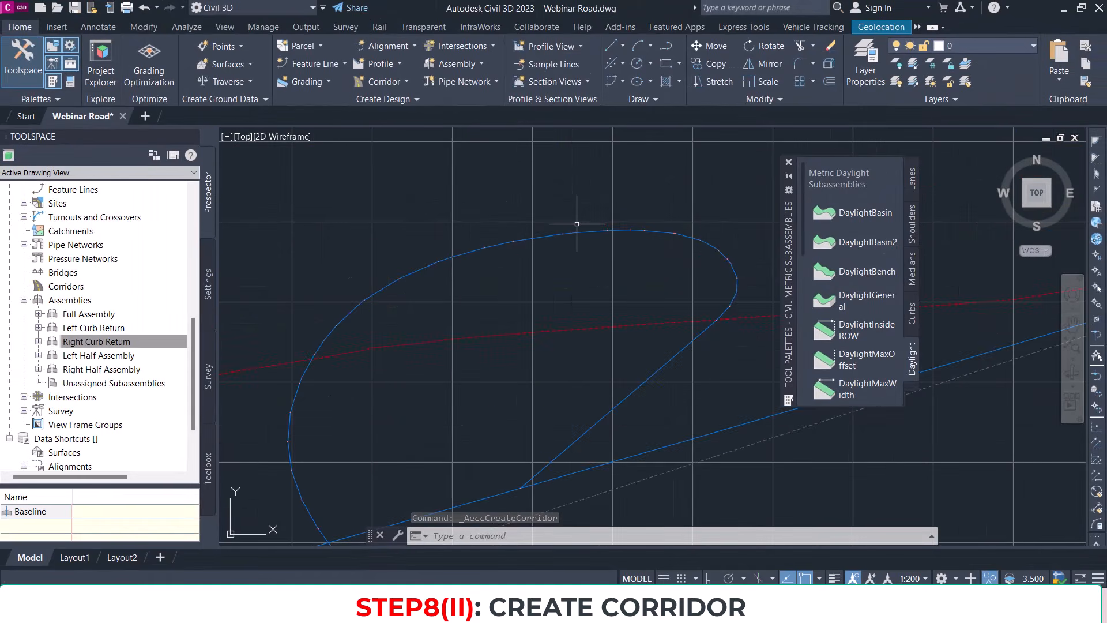
pyautogui.click(577, 224)
pyautogui.click(551, 232)
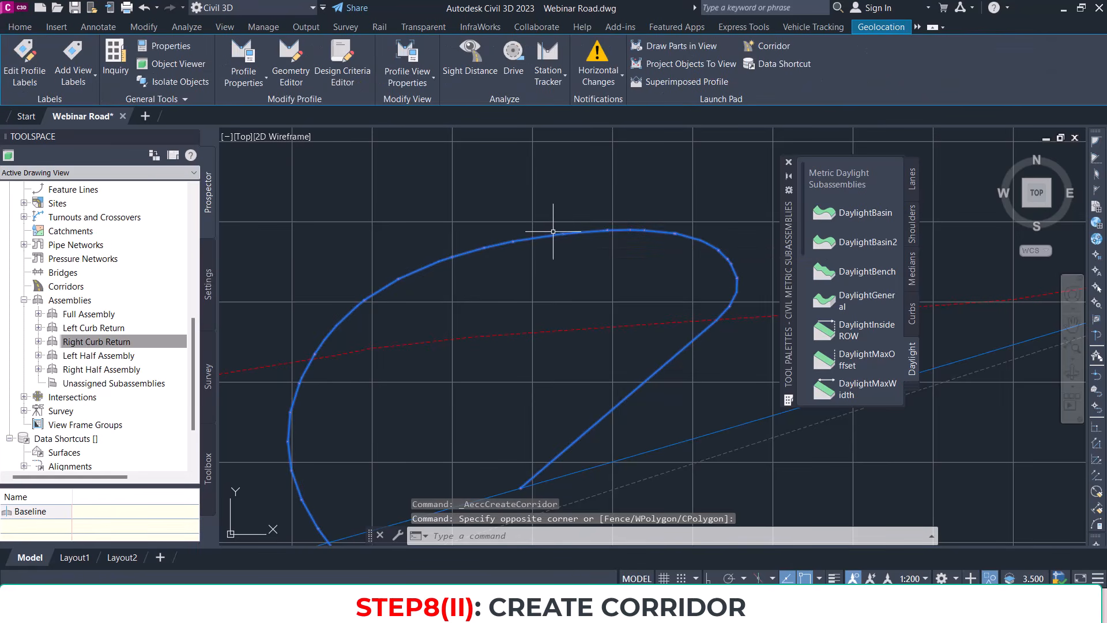
pyautogui.press('Delete')
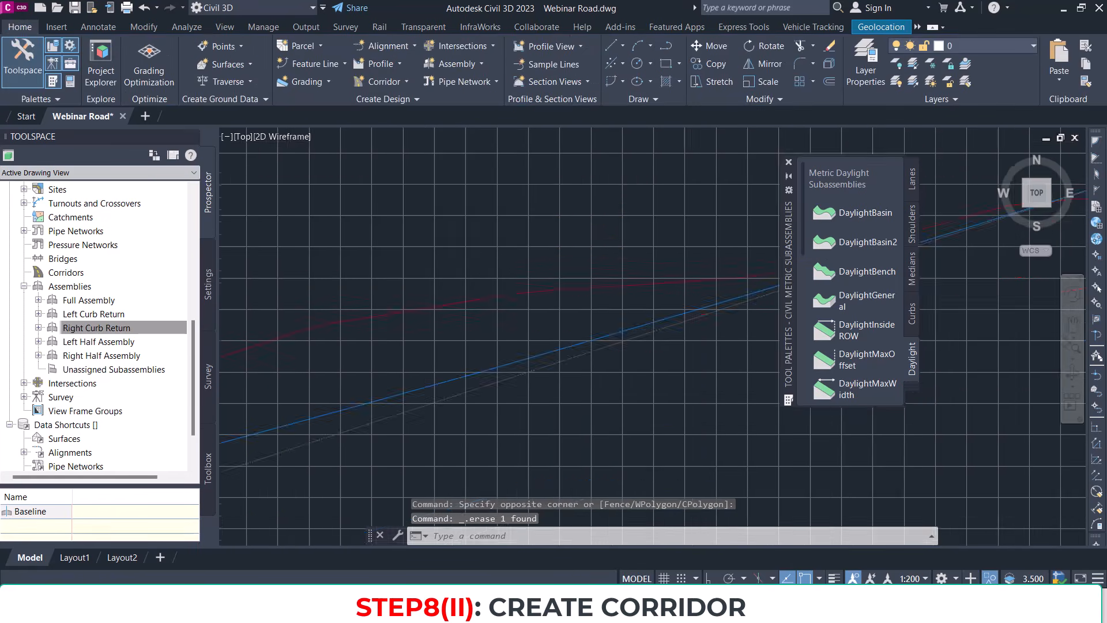
# Step: Start a new corridor named Main Corridor with Road 1 as its alignment and Road 1 Design Profile as its profile
pyautogui.scroll(-5, 594, 259)
pyautogui.moveTo(593, 259); pyautogui.dragTo(519, 240, button='middle')
pyautogui.scroll(-5, 519, 240)
pyautogui.scroll(3, 428, 230)
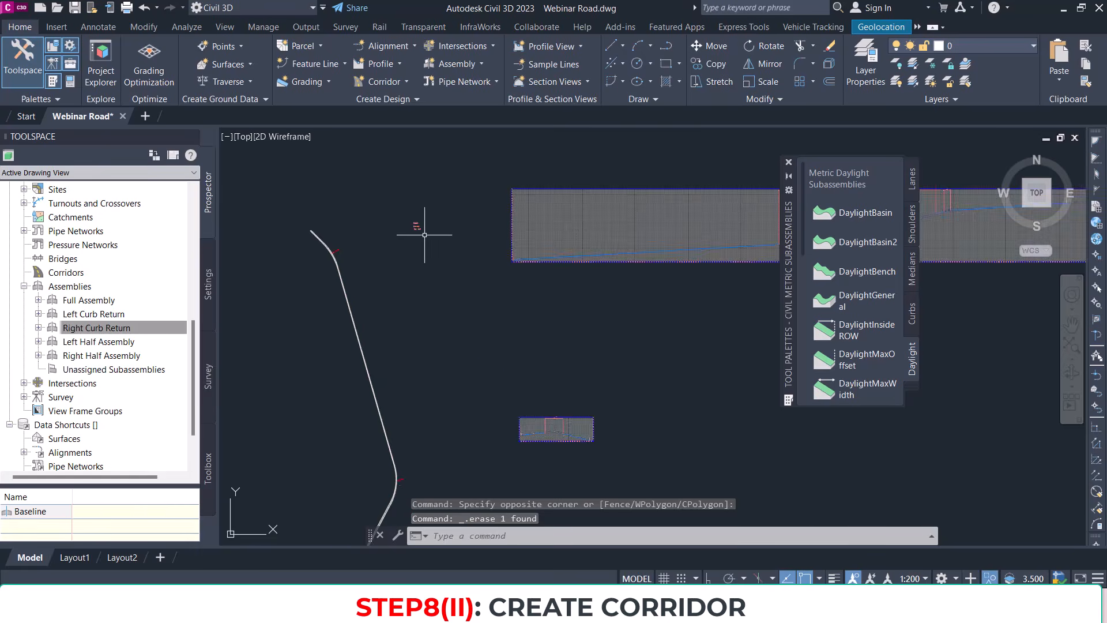
pyautogui.click(386, 79)
pyautogui.click(416, 105)
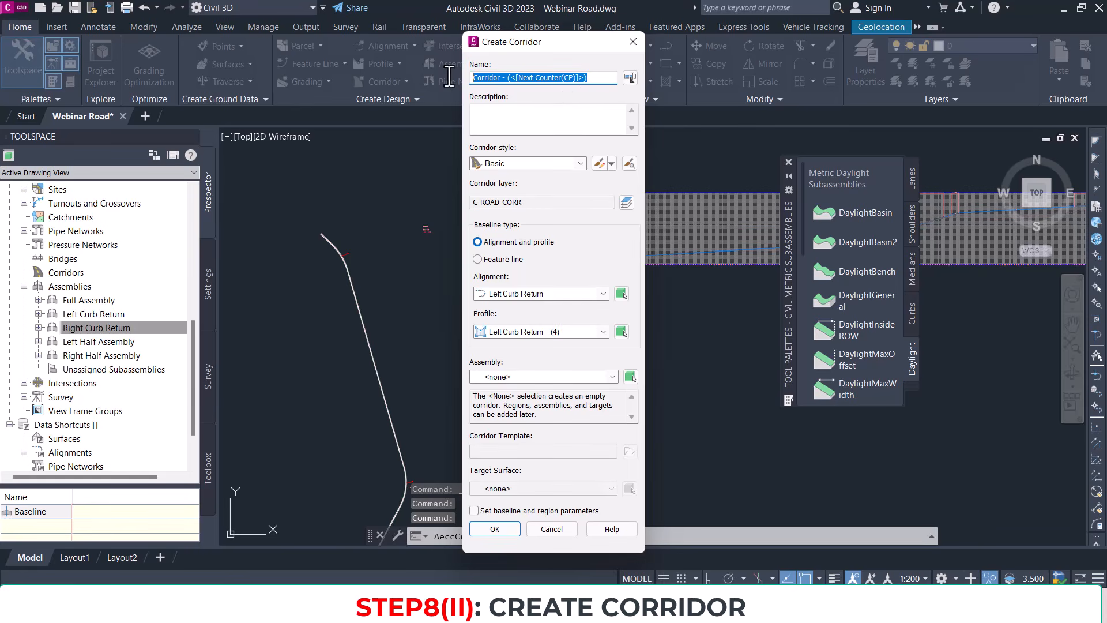
pyautogui.write('Main Corridor')
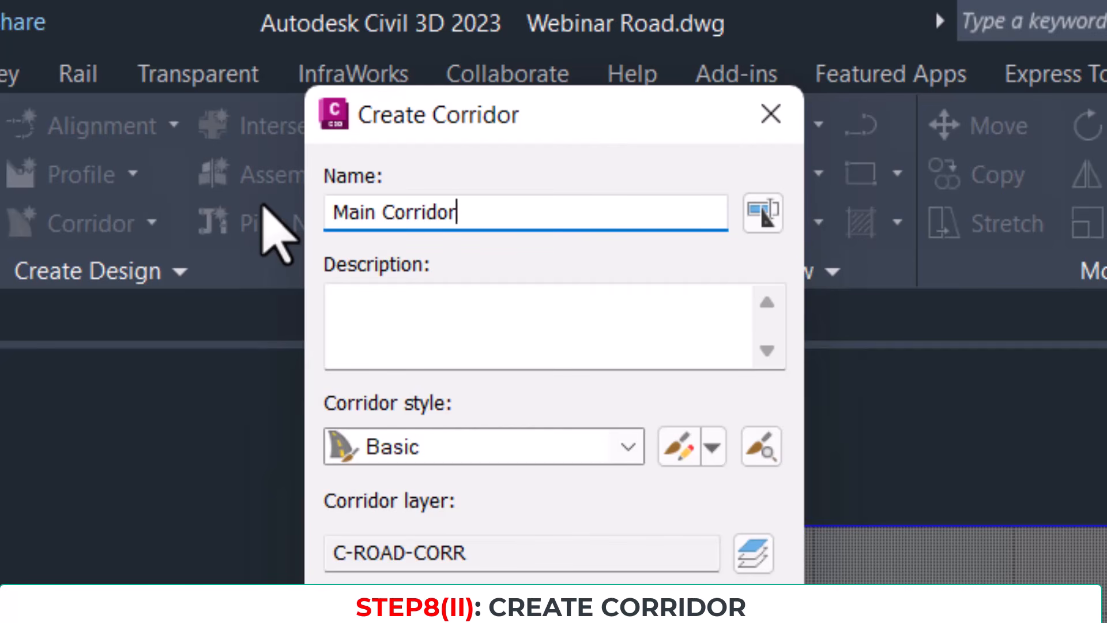
pyautogui.click(519, 454)
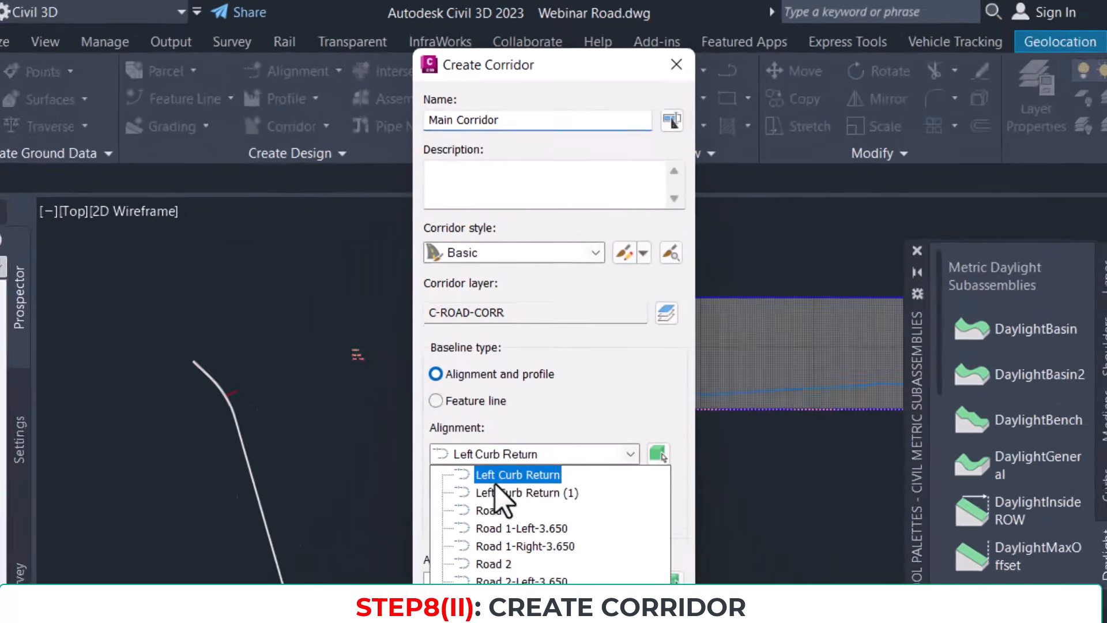
pyautogui.click(494, 505)
pyautogui.click(494, 510)
pyautogui.click(542, 396)
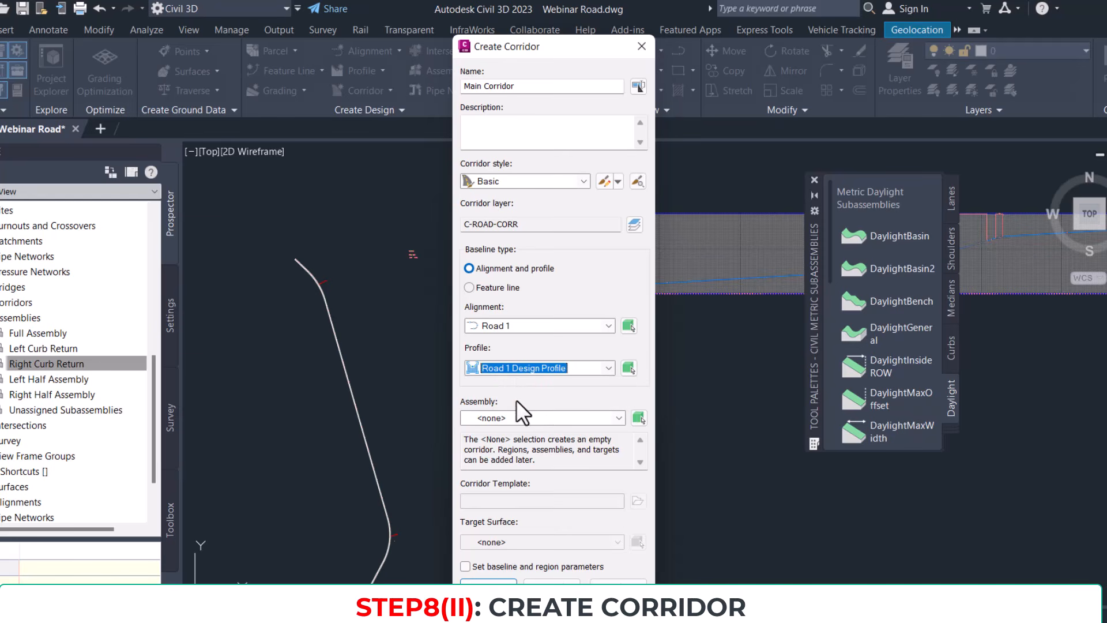
# Step: Create the corridor with Full Assembly and EG Surface as target surface, accepting the baseline and region parameters and rebuilding it
pyautogui.click(513, 417)
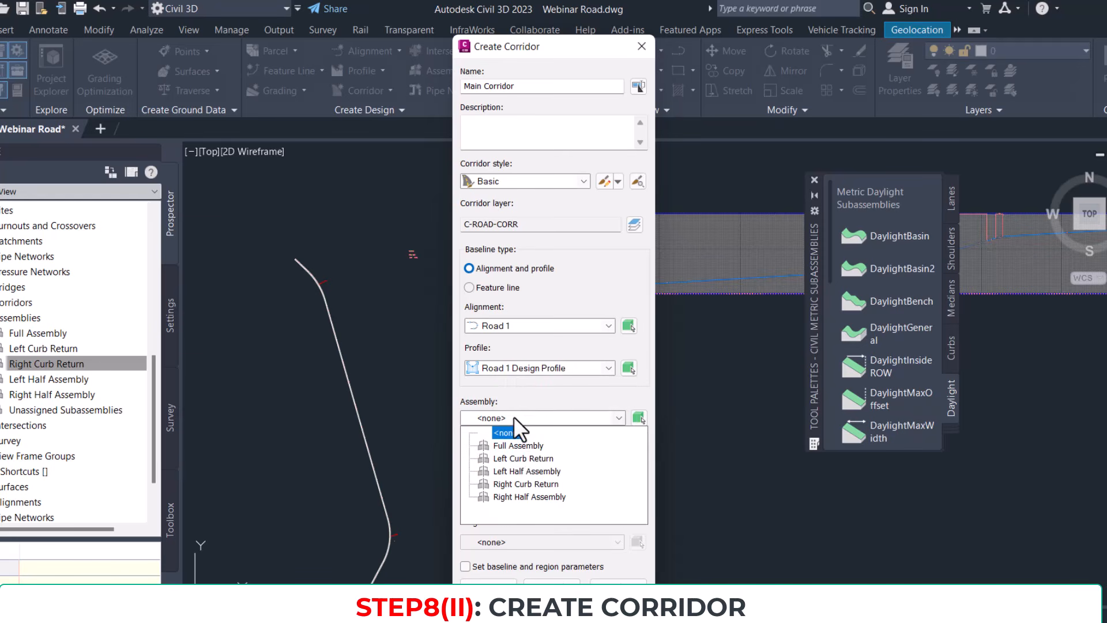
pyautogui.click(518, 446)
pyautogui.click(506, 543)
pyautogui.click(504, 559)
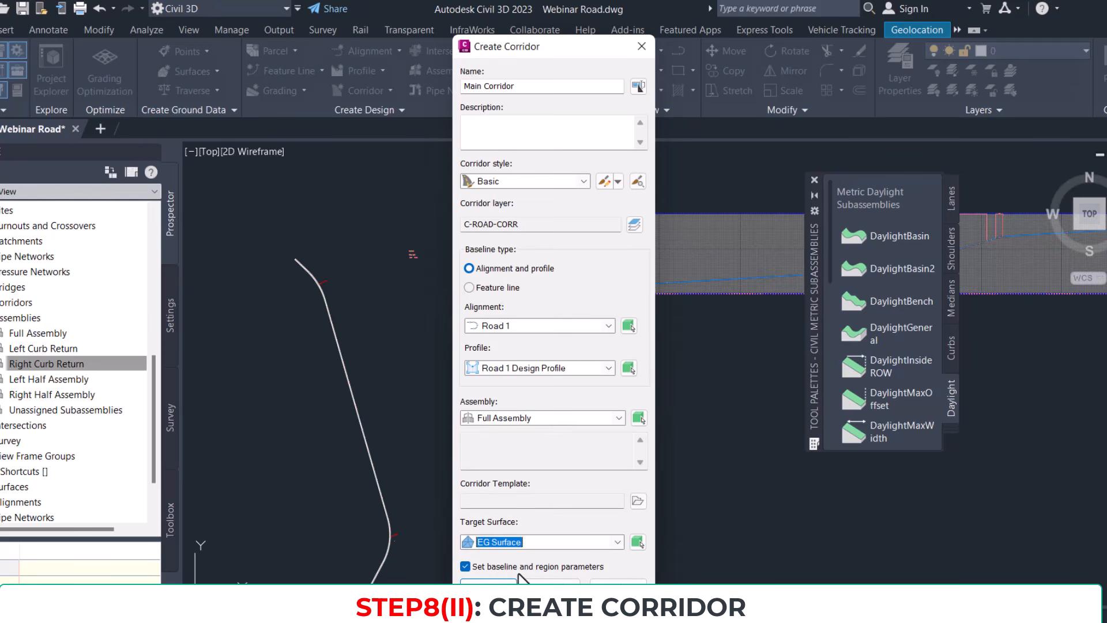
pyautogui.click(494, 588)
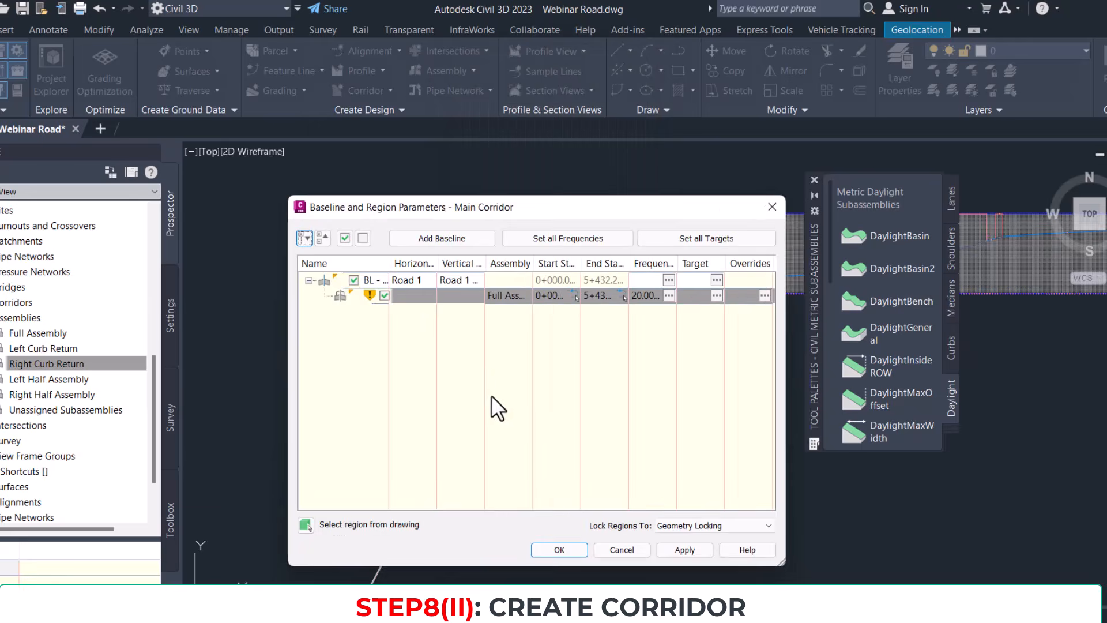
pyautogui.click(572, 549)
pyautogui.click(473, 297)
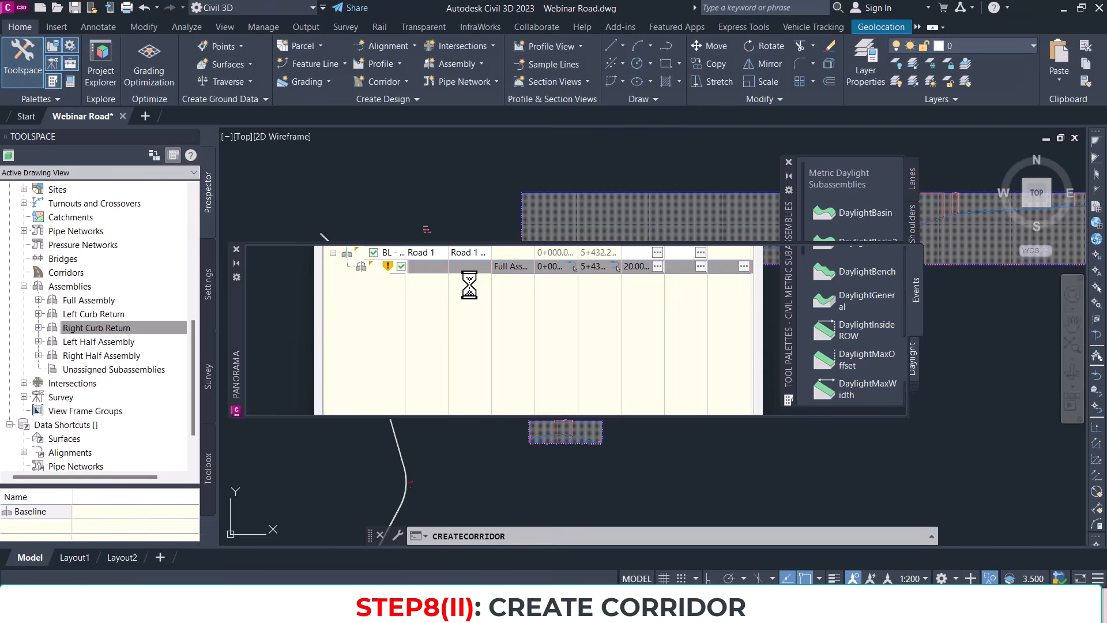
pyautogui.click(878, 255)
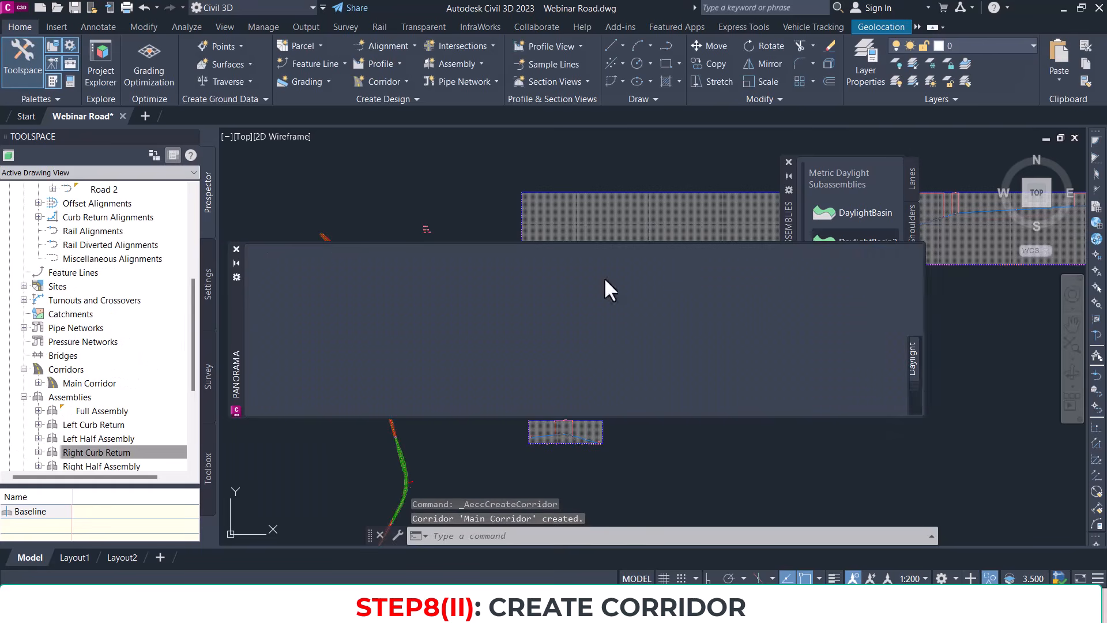
# Step: Examine the new corridor along Road 1 in plan, from its upper end down towards the intersection with Road 2
pyautogui.scroll(6, 310, 221)
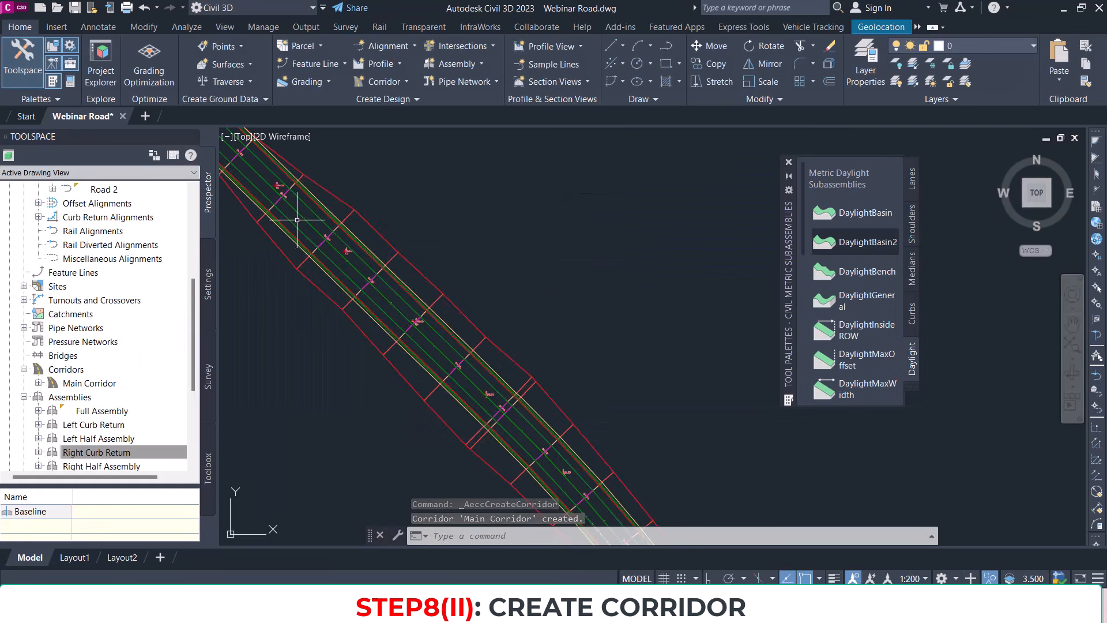
pyautogui.scroll(3, 415, 268)
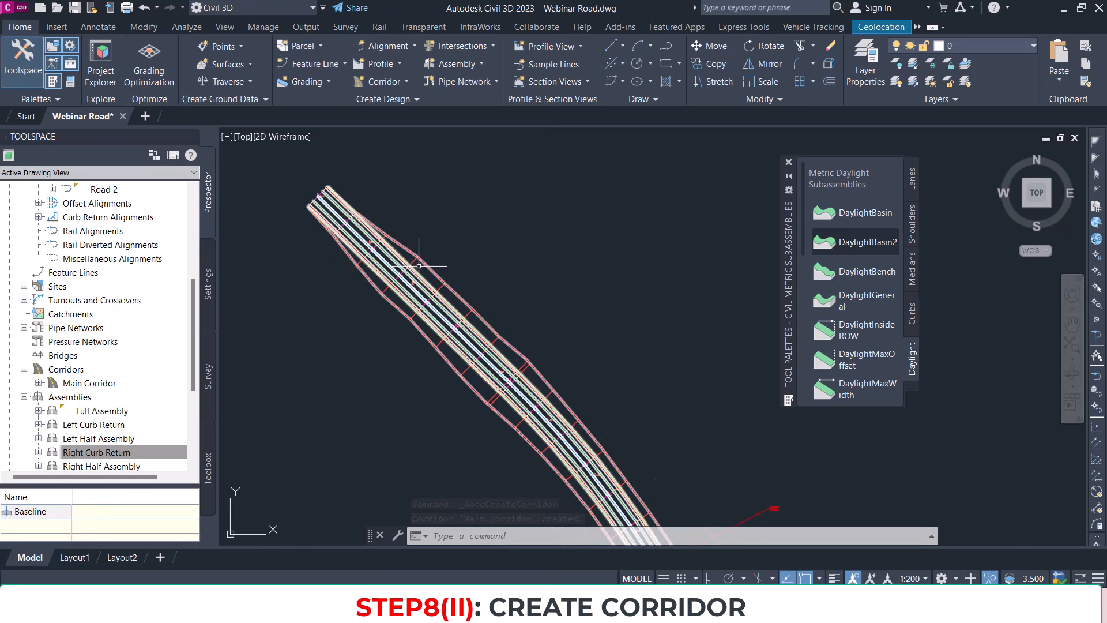
pyautogui.scroll(-2, 577, 395)
pyautogui.moveTo(600, 433); pyautogui.dragTo(514, 308, button='middle')
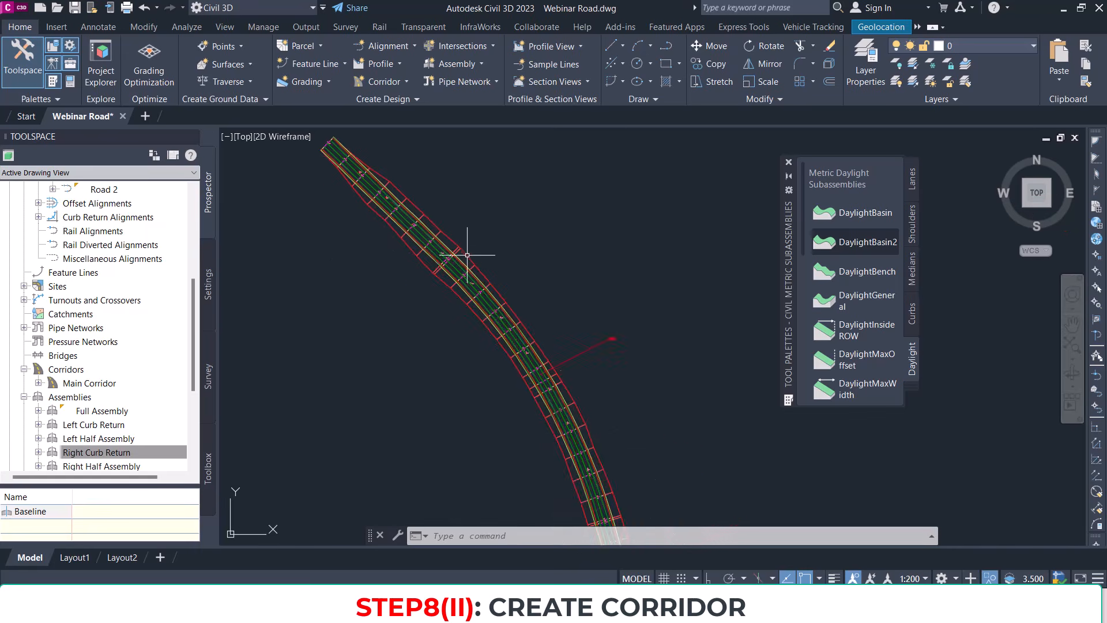
pyautogui.scroll(-2, 561, 378)
pyautogui.moveTo(589, 434); pyautogui.dragTo(540, 242, button='middle')
pyautogui.scroll(-5, 548, 236)
pyautogui.scroll(4, 545, 259)
pyautogui.moveTo(584, 341); pyautogui.dragTo(566, 228, button='middle')
pyautogui.moveTo(602, 344); pyautogui.dragTo(571, 200, button='middle')
pyautogui.scroll(-3, 600, 254)
pyautogui.moveTo(600, 255); pyautogui.dragTo(618, 247, button='middle')
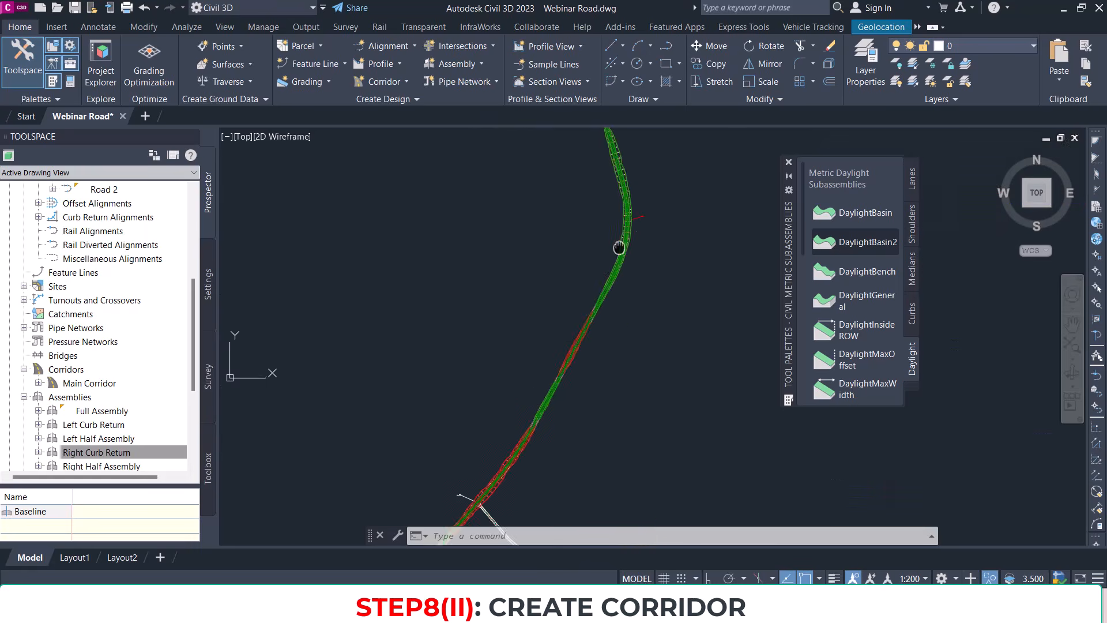
# Step: Examine the junction of Road 1 and Road 2 in plan, including the curb returns and the Road 2 alignment
pyautogui.moveTo(526, 396)
pyautogui.mouseDown(button='middle')
pyautogui.moveTo(593, 235)
pyautogui.moveTo(519, 309)
pyautogui.mouseUp(button='middle')
pyautogui.scroll(4, 557, 274)
pyautogui.scroll(-5, 552, 301)
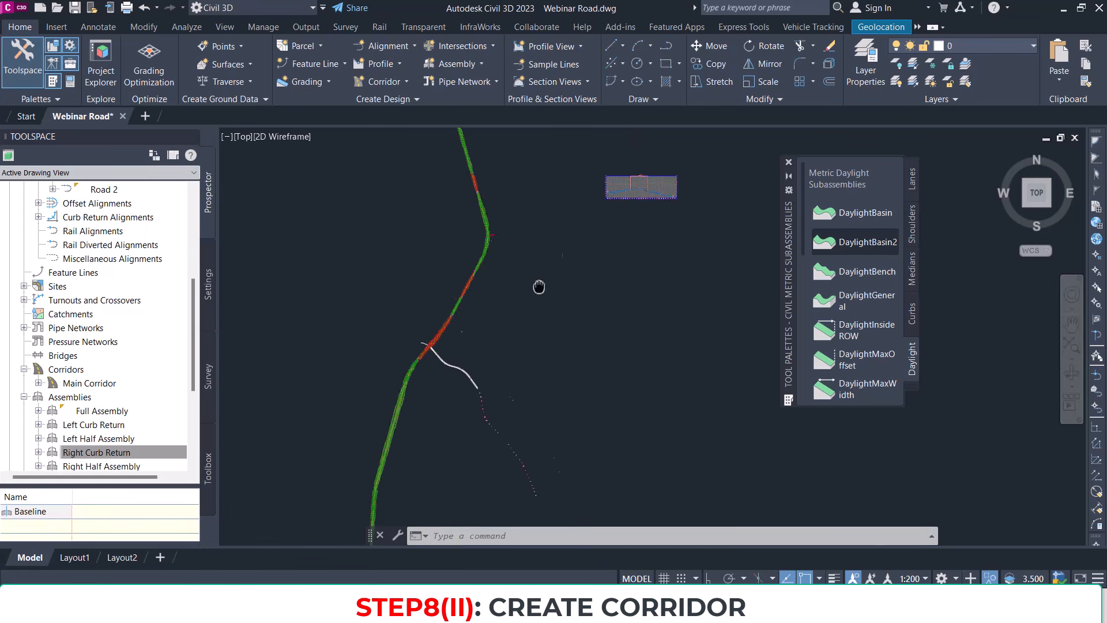
pyautogui.moveTo(433, 230); pyautogui.dragTo(471, 282, button='middle')
pyautogui.scroll(5, 460, 224)
pyautogui.scroll(4, 455, 321)
pyautogui.scroll(-5, 514, 235)
pyautogui.scroll(-5, 533, 215)
pyautogui.scroll(8, 507, 399)
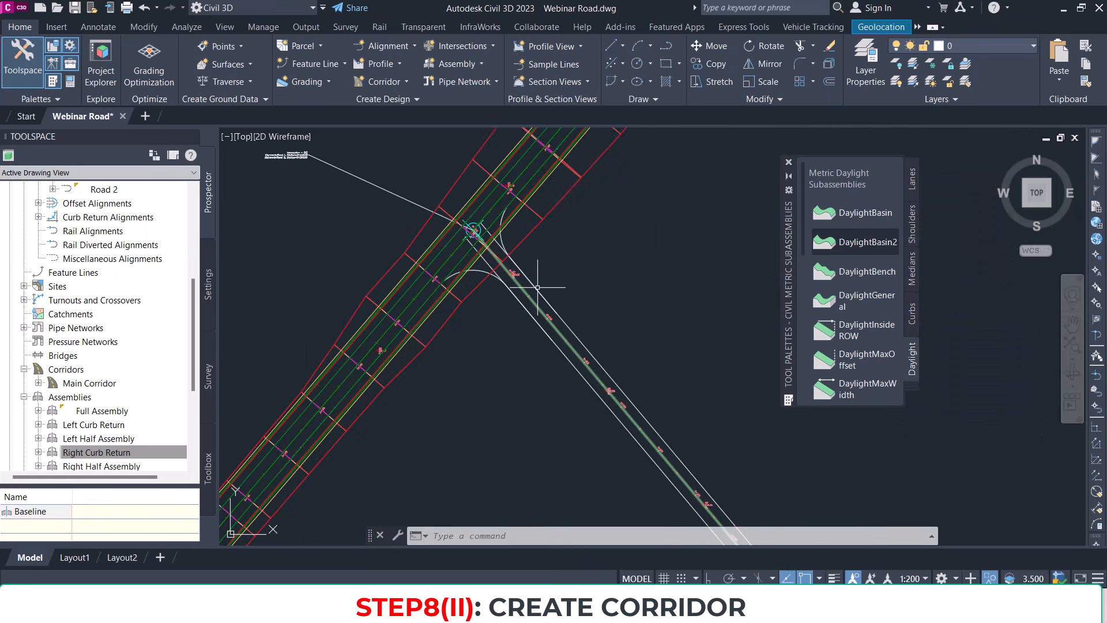
pyautogui.moveTo(567, 336); pyautogui.dragTo(615, 367, button='middle')
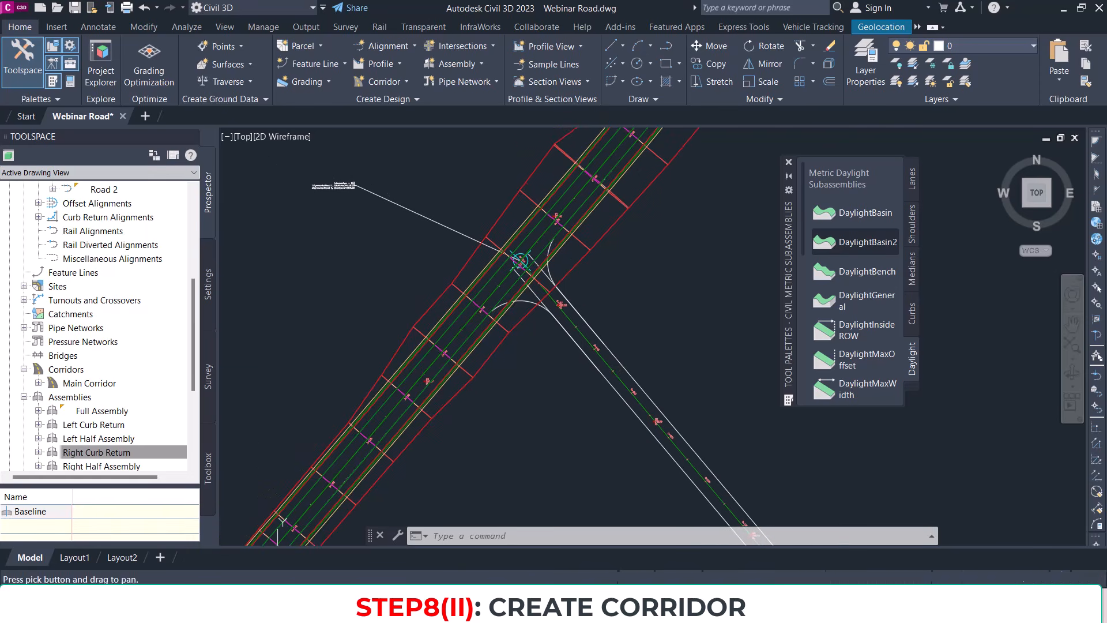
pyautogui.scroll(2, 627, 376)
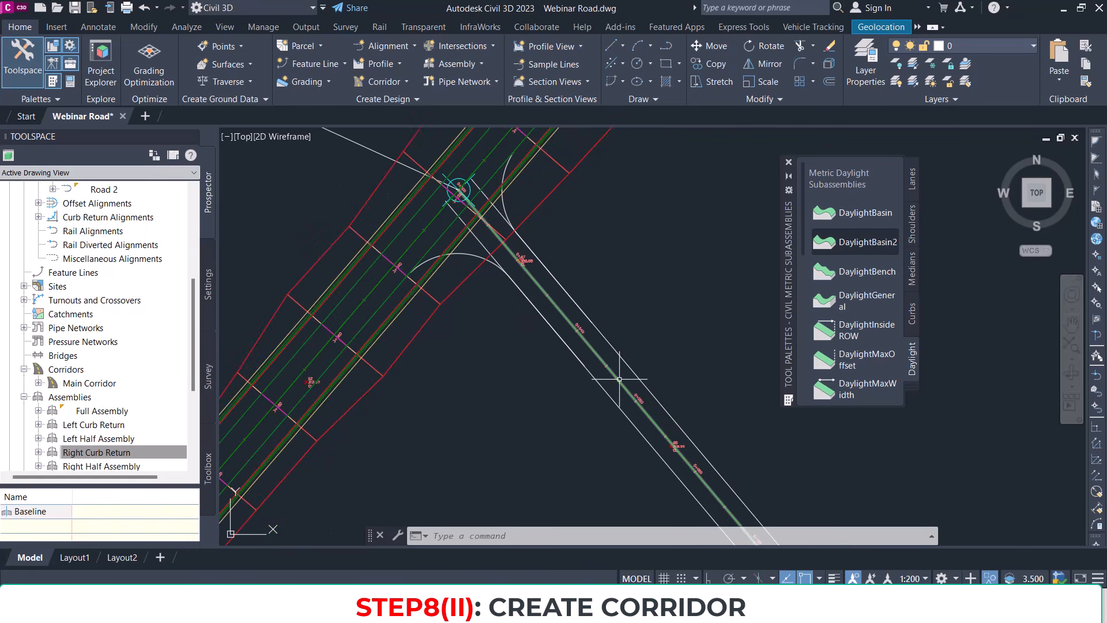
pyautogui.moveTo(578, 259); pyautogui.dragTo(606, 321, button='middle')
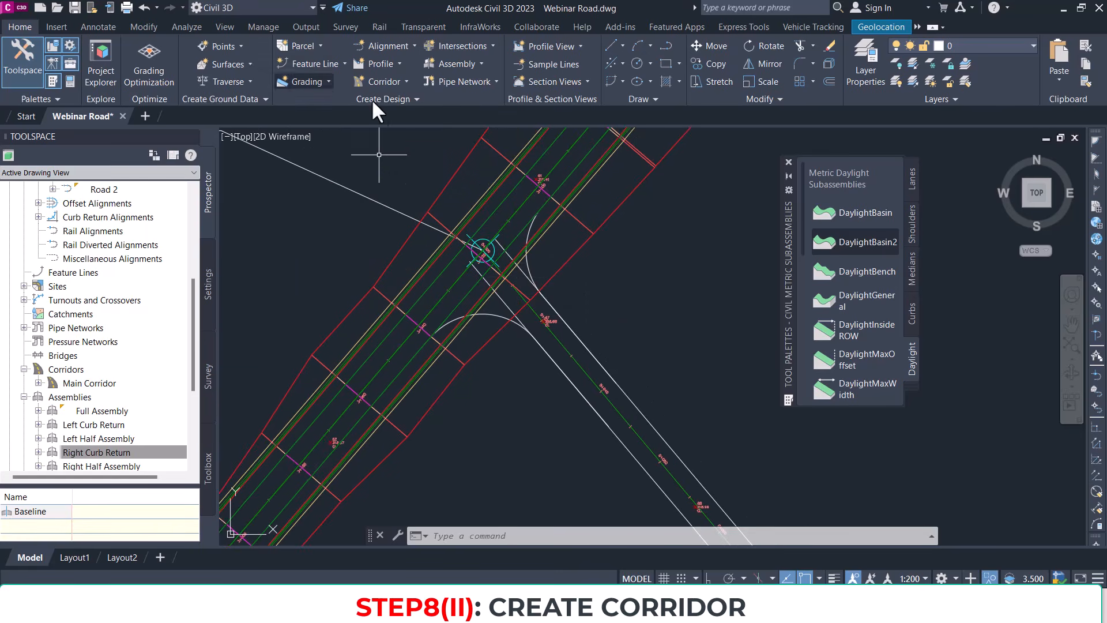
# Step: Add an alignment-and-profile baseline to the Main Corridor, using Road 2 as its alignment
pyautogui.click(505, 199)
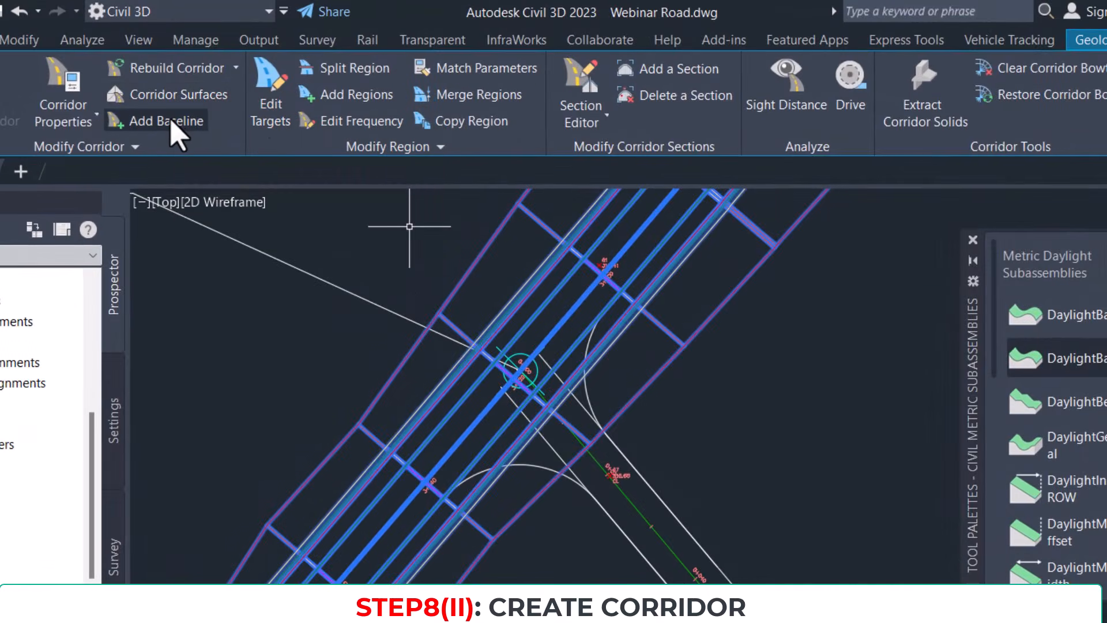
pyautogui.click(173, 122)
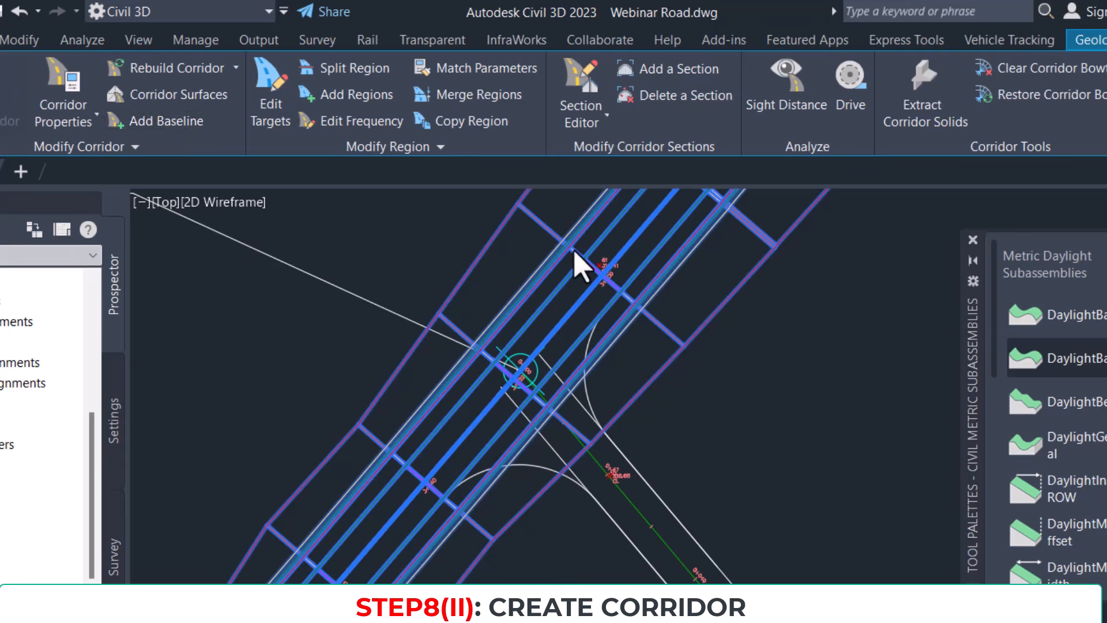
pyautogui.click(607, 299)
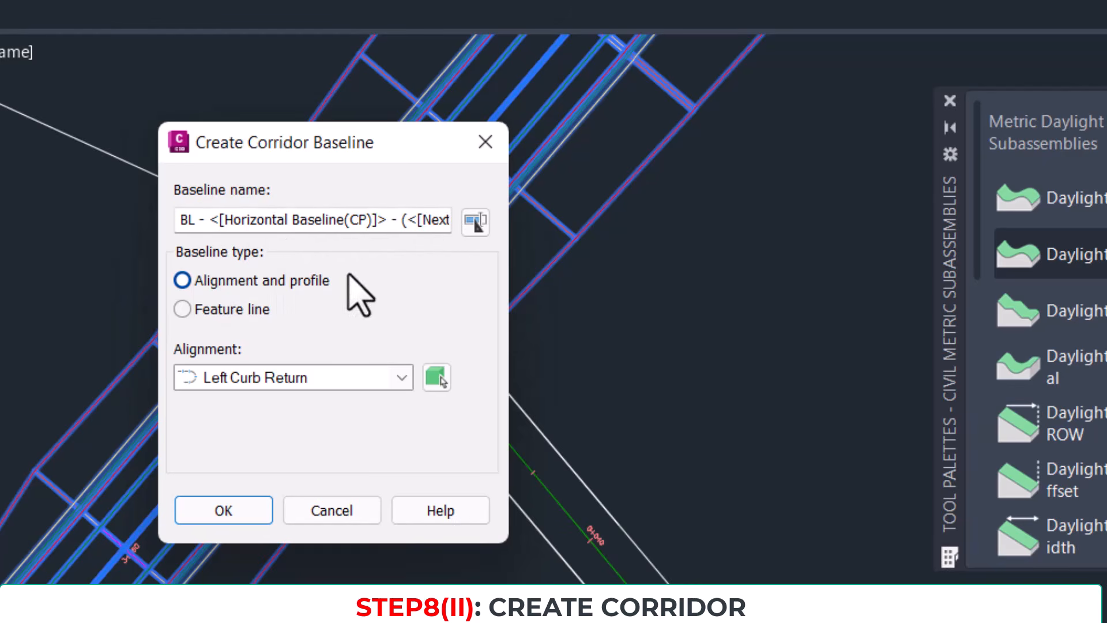
pyautogui.click(402, 379)
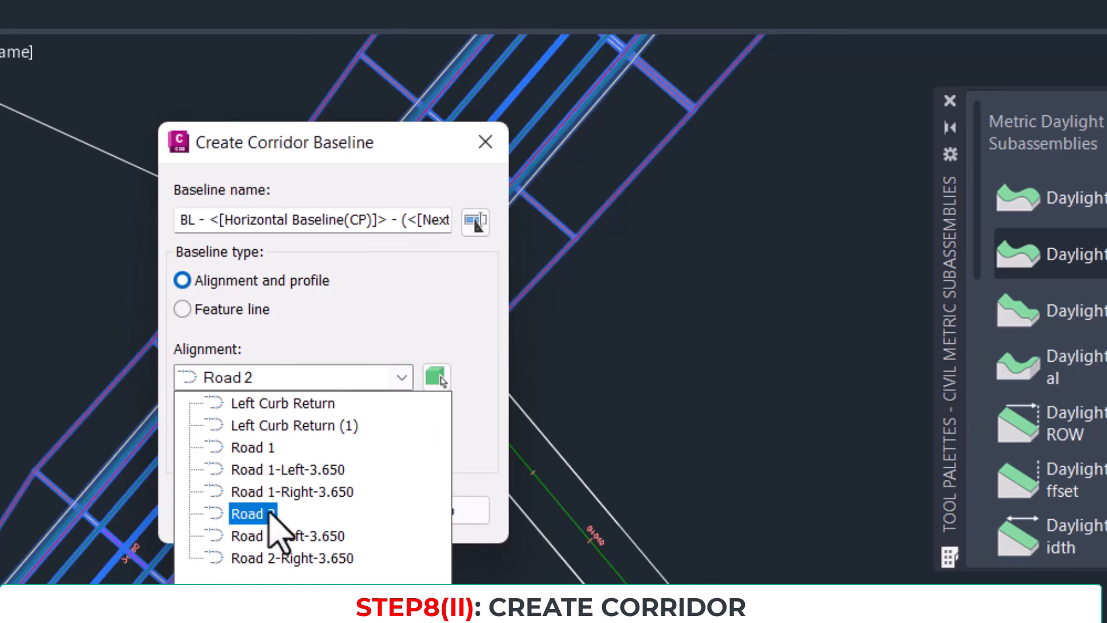
pyautogui.click(340, 327)
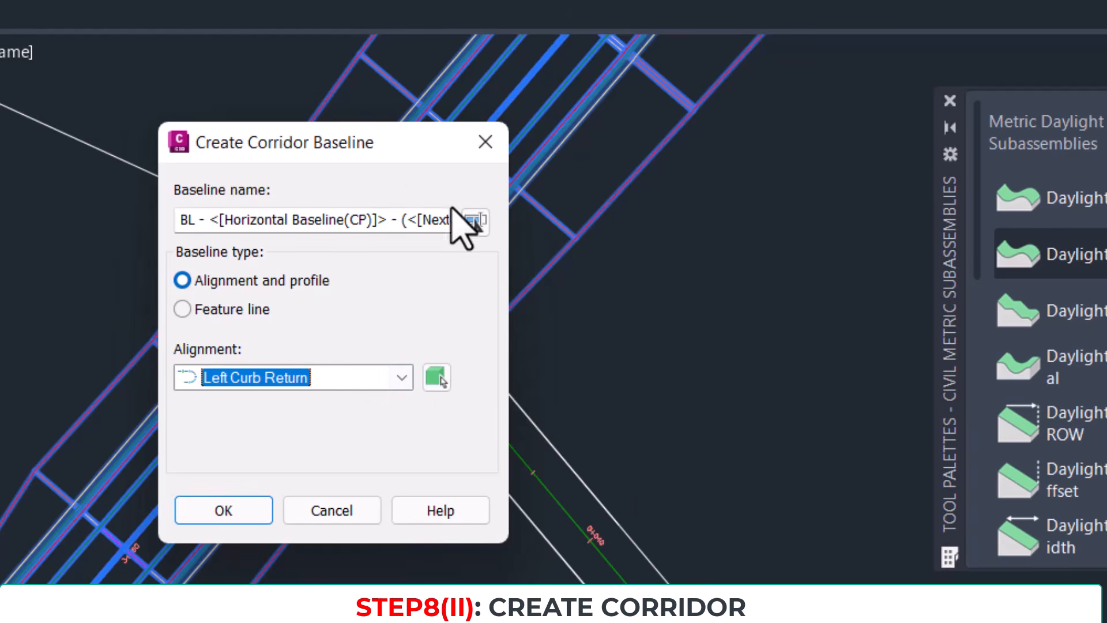
pyautogui.moveTo(395, 145); pyautogui.dragTo(291, 149)
pyautogui.click(339, 384)
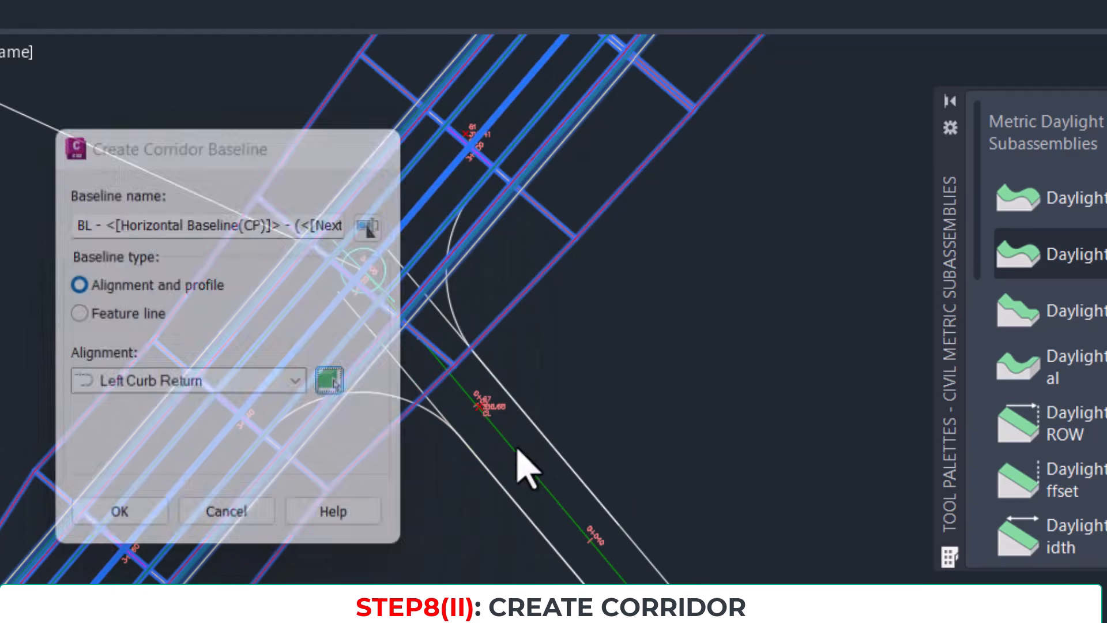
pyautogui.click(518, 457)
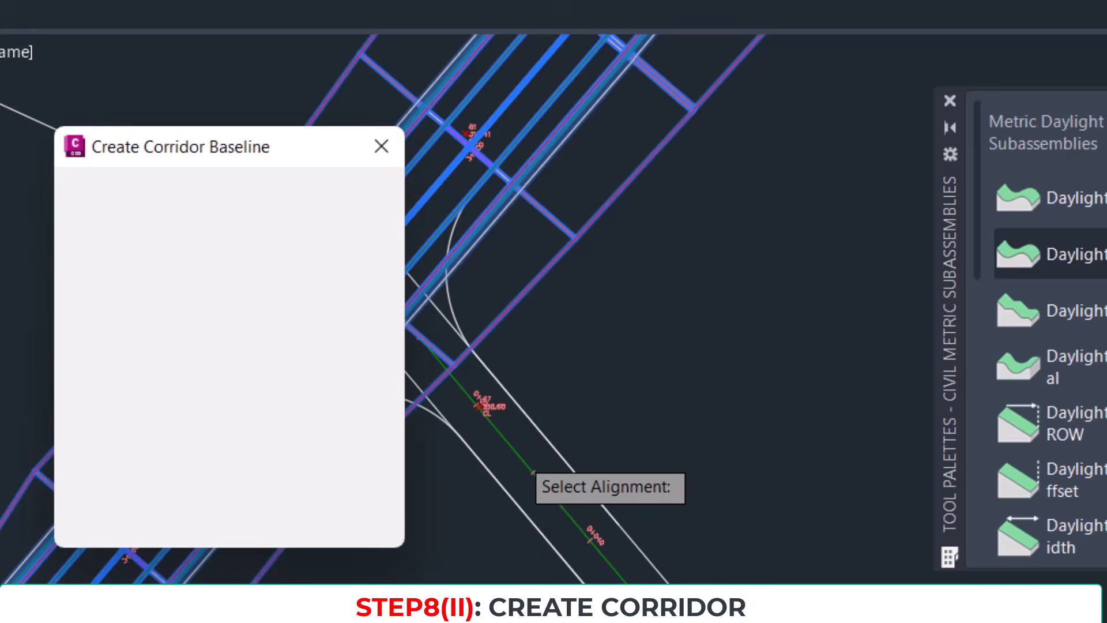
pyautogui.press('Return')
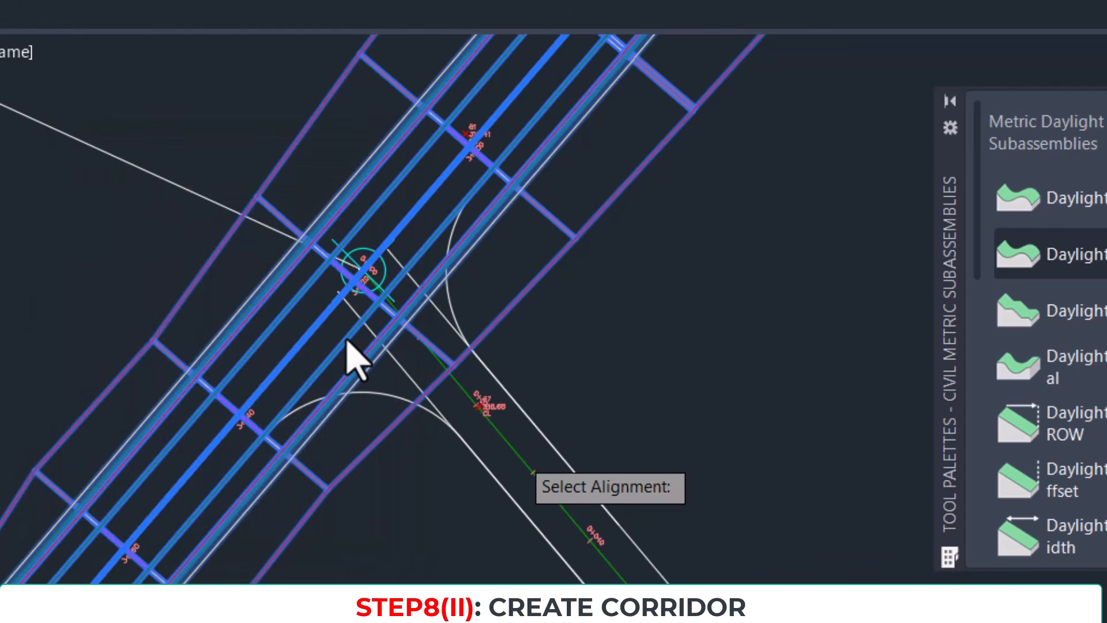
pyautogui.click(347, 340)
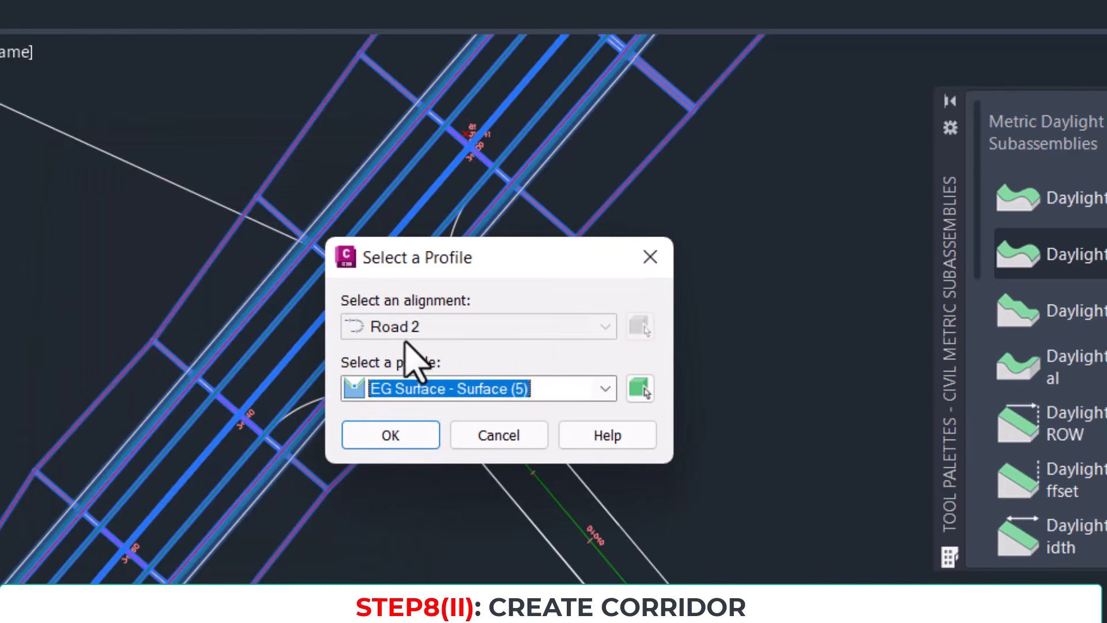
# Step: Assign Road 2 Design Profile as the profile of the new Road 2 baseline
pyautogui.click(566, 395)
pyautogui.click(567, 392)
pyautogui.click(567, 390)
pyautogui.click(470, 440)
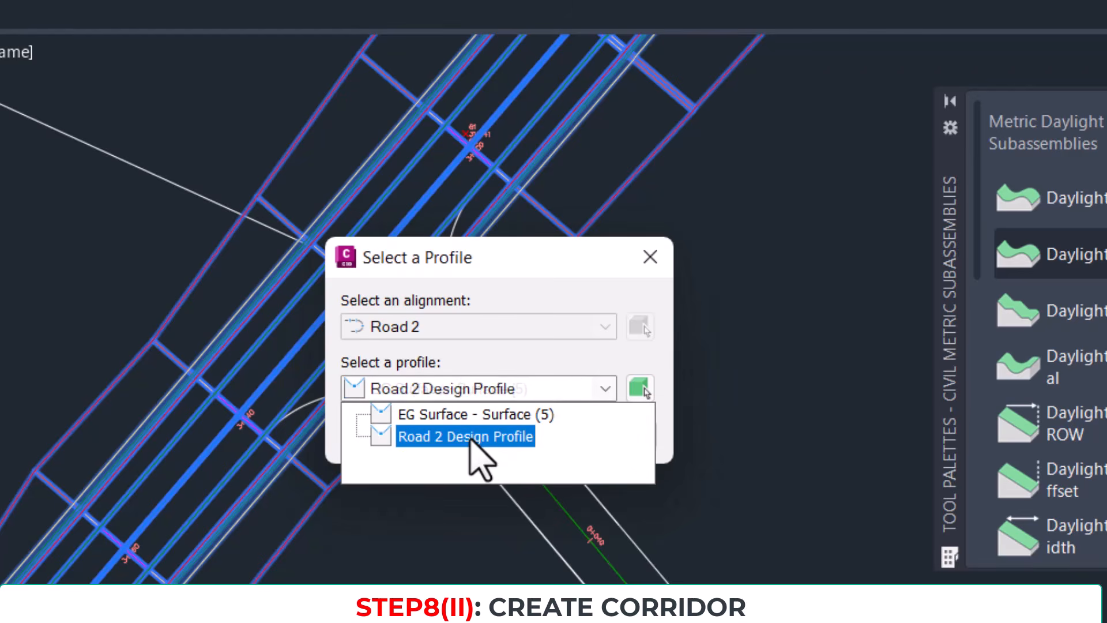
pyautogui.click(472, 439)
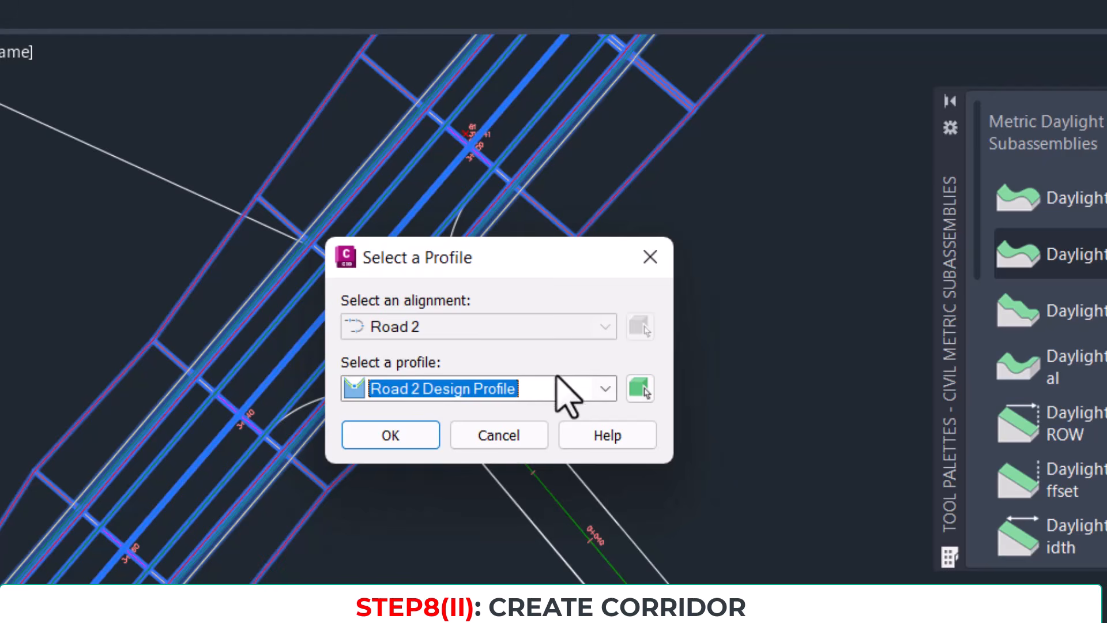
pyautogui.click(404, 437)
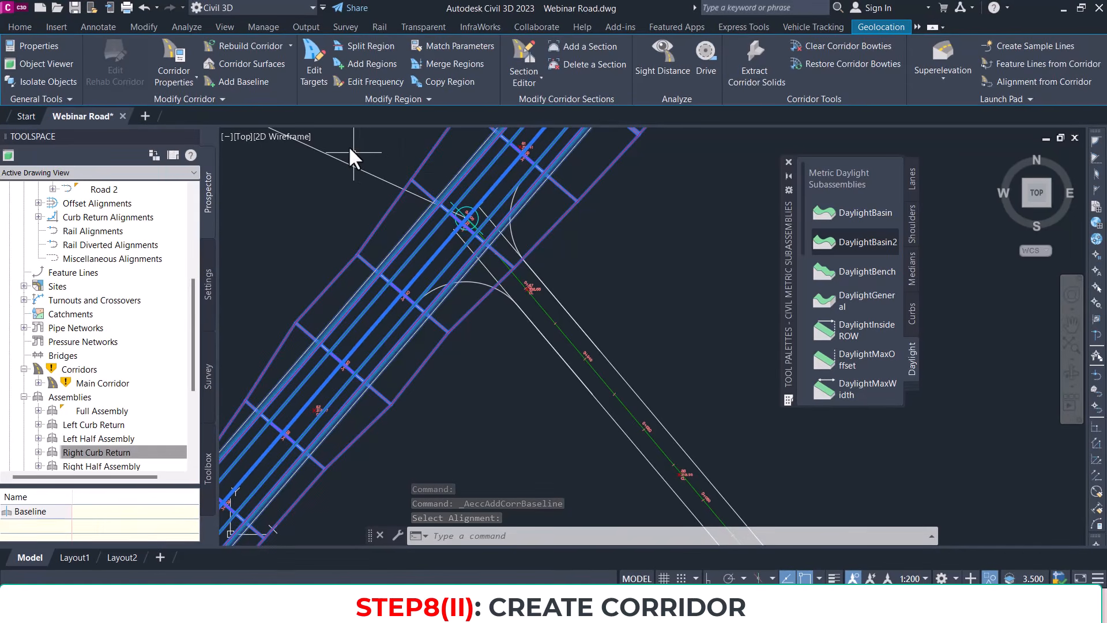
# Step: Start a new corridor region on the Road 2 baseline at station 0+023.33, just beyond the curb returns
pyautogui.click(348, 158)
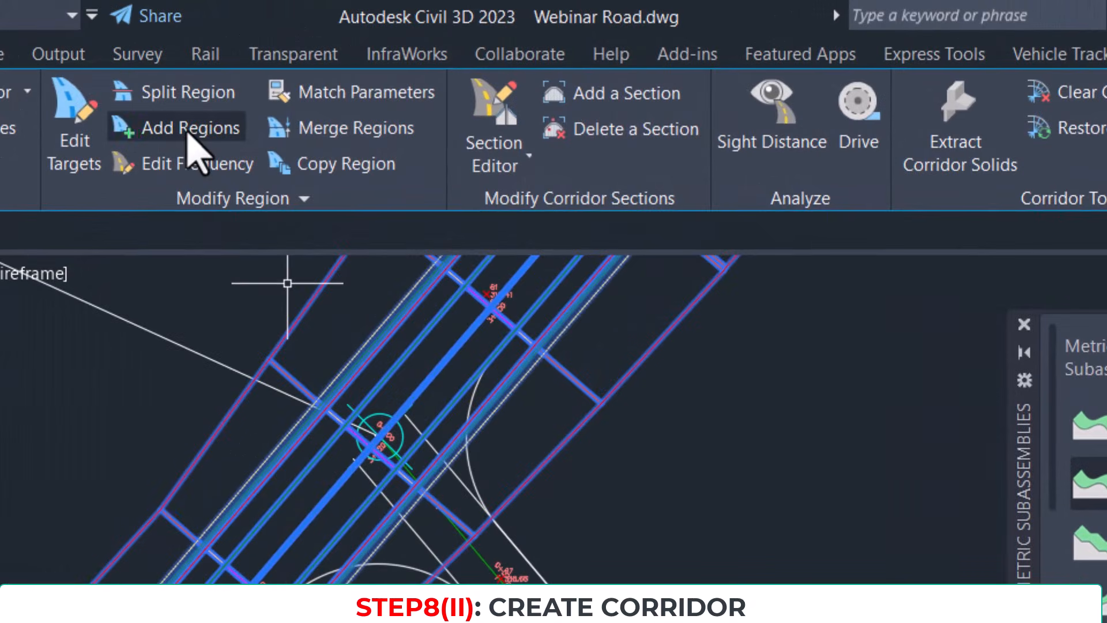
pyautogui.click(212, 121)
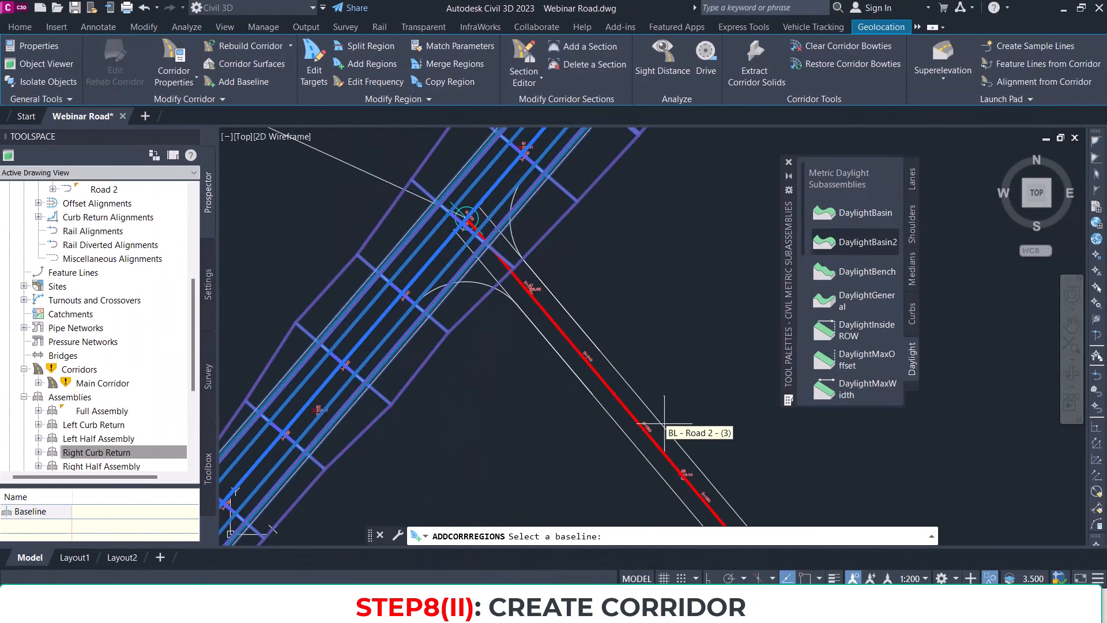
pyautogui.scroll(2, 664, 424)
pyautogui.scroll(2, 482, 210)
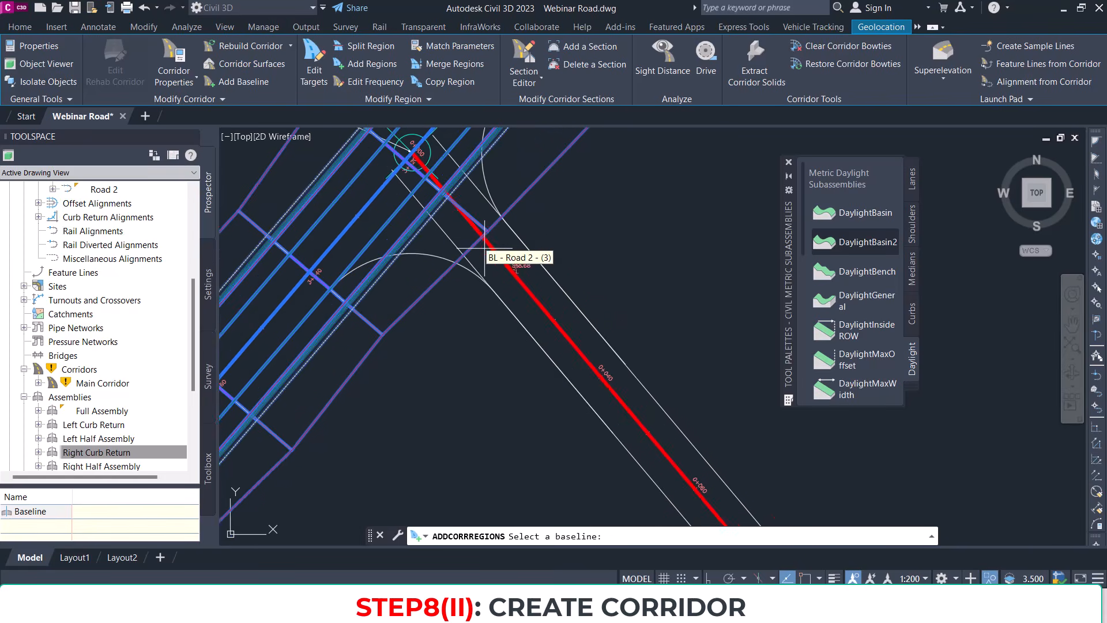
pyautogui.scroll(2, 485, 249)
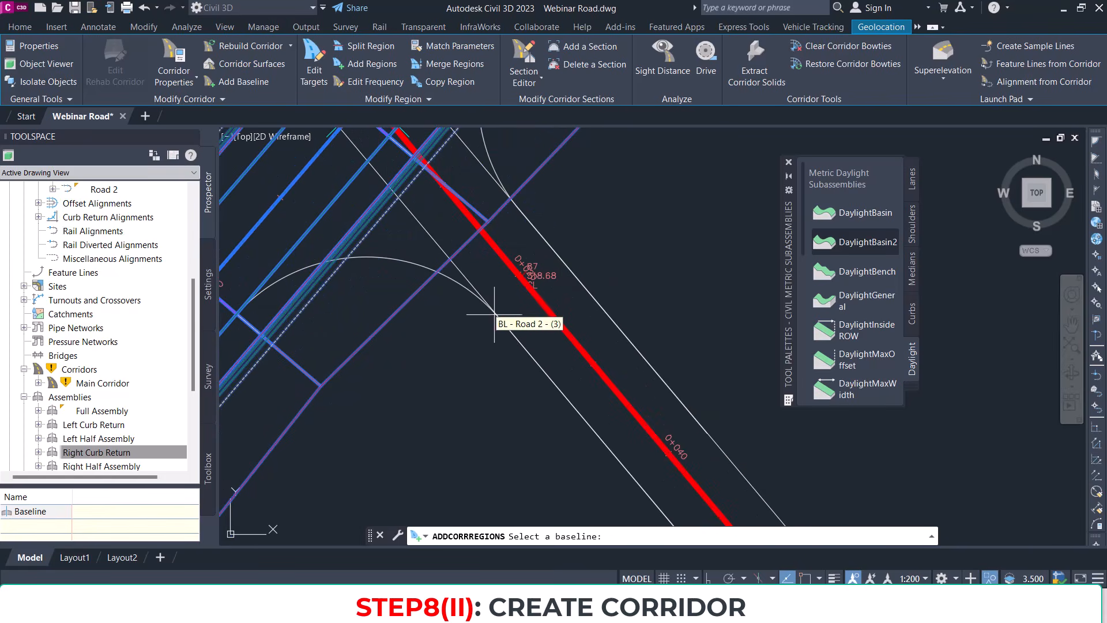
pyautogui.click(543, 306)
pyautogui.scroll(-4, 519, 248)
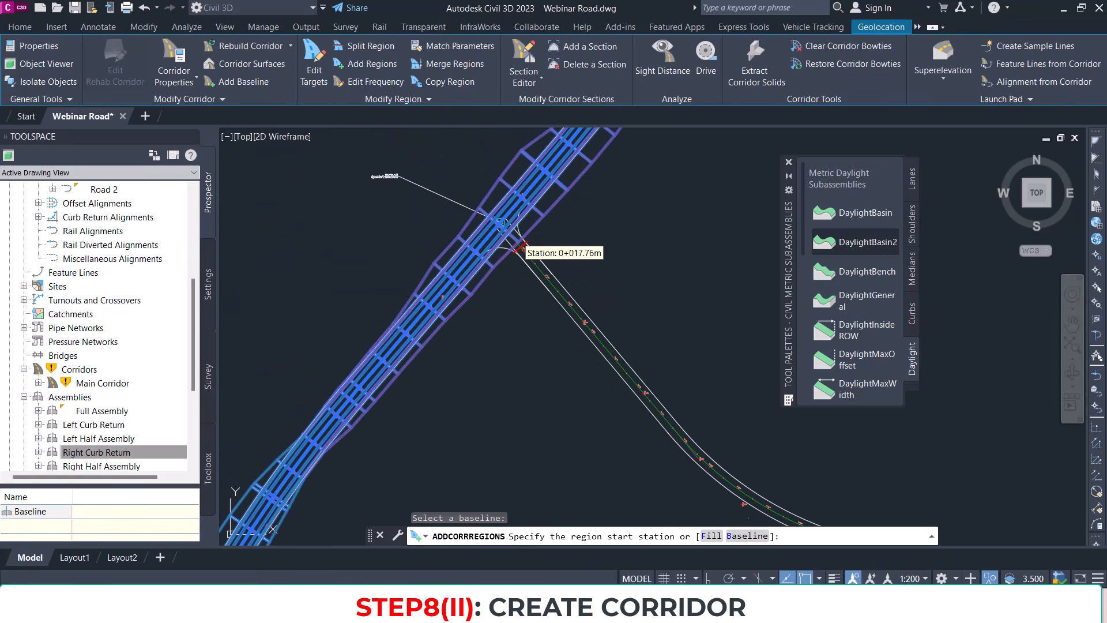
pyautogui.scroll(3, 525, 260)
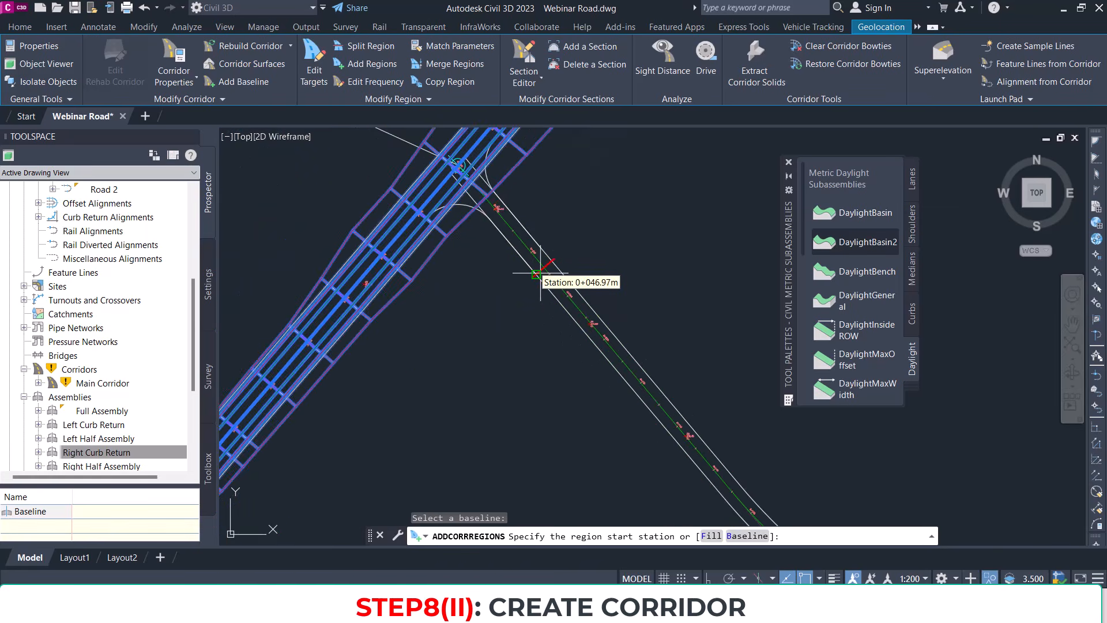
pyautogui.scroll(5, 519, 254)
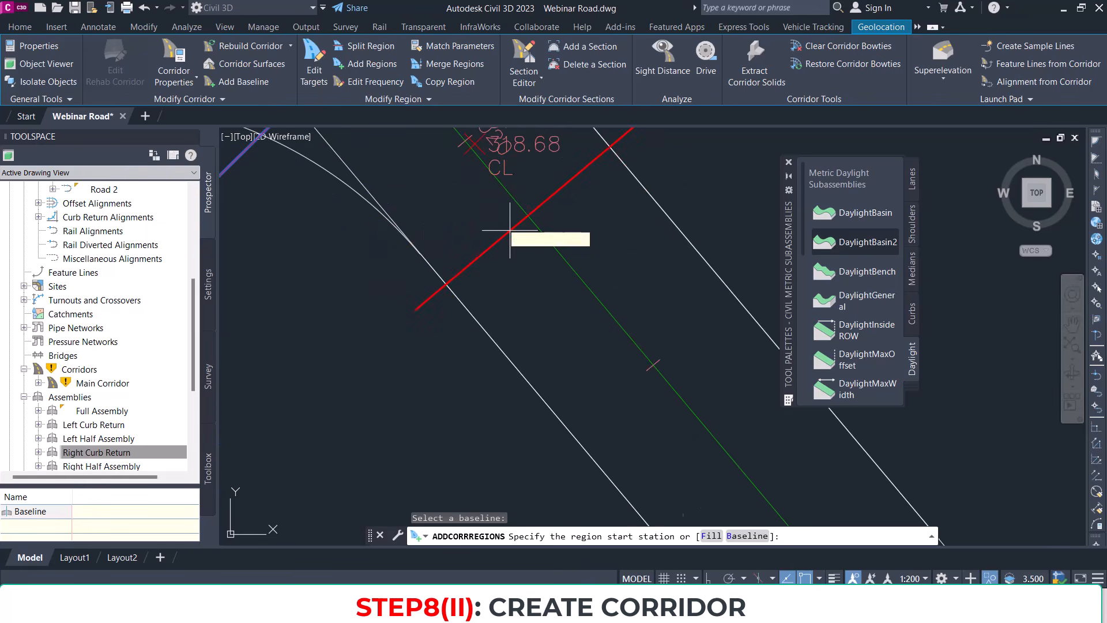
pyautogui.click(529, 219)
# Step: End the Road 2 region at station 0+586.20 near the alignment's far end and assign Full Assembly to it
pyautogui.scroll(-6, 545, 257)
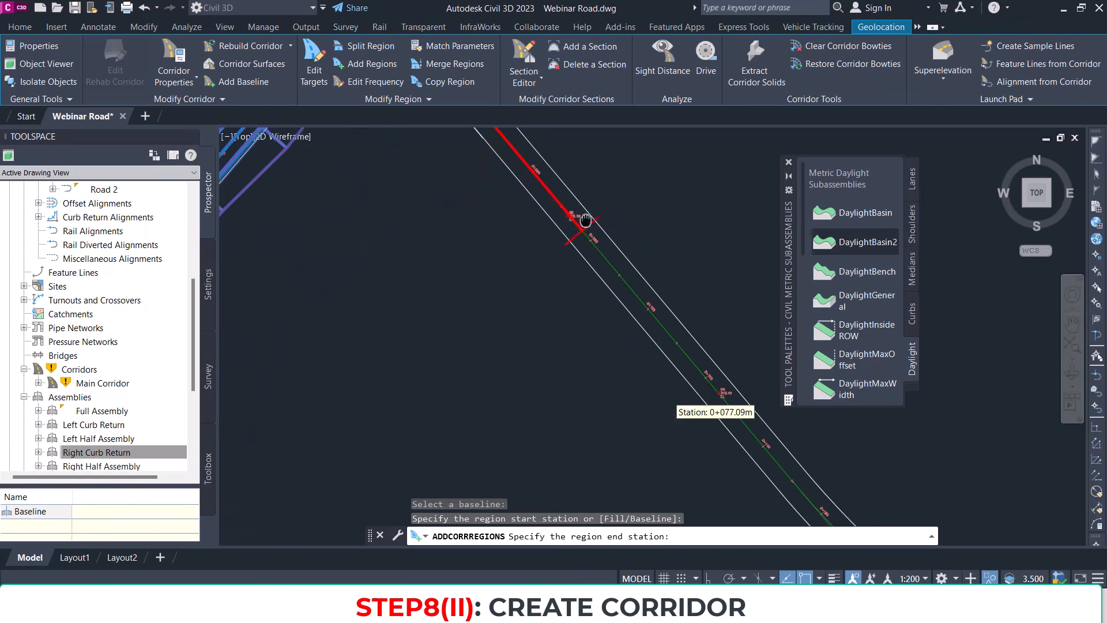
pyautogui.moveTo(698, 357); pyautogui.dragTo(503, 261, button='middle')
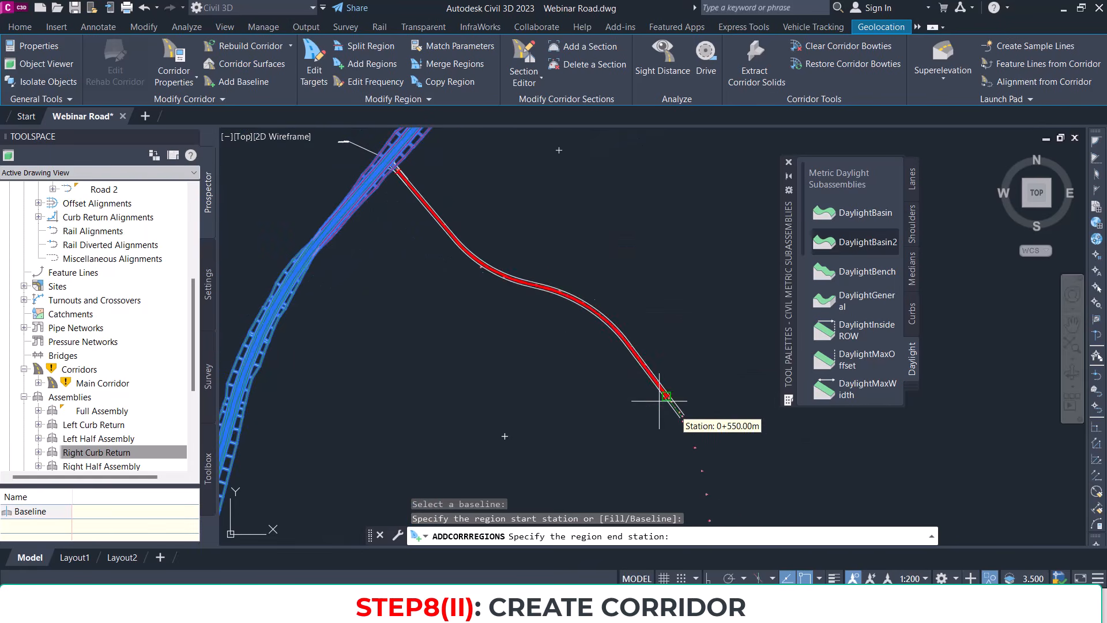
pyautogui.scroll(2, 682, 417)
pyautogui.scroll(3, 682, 416)
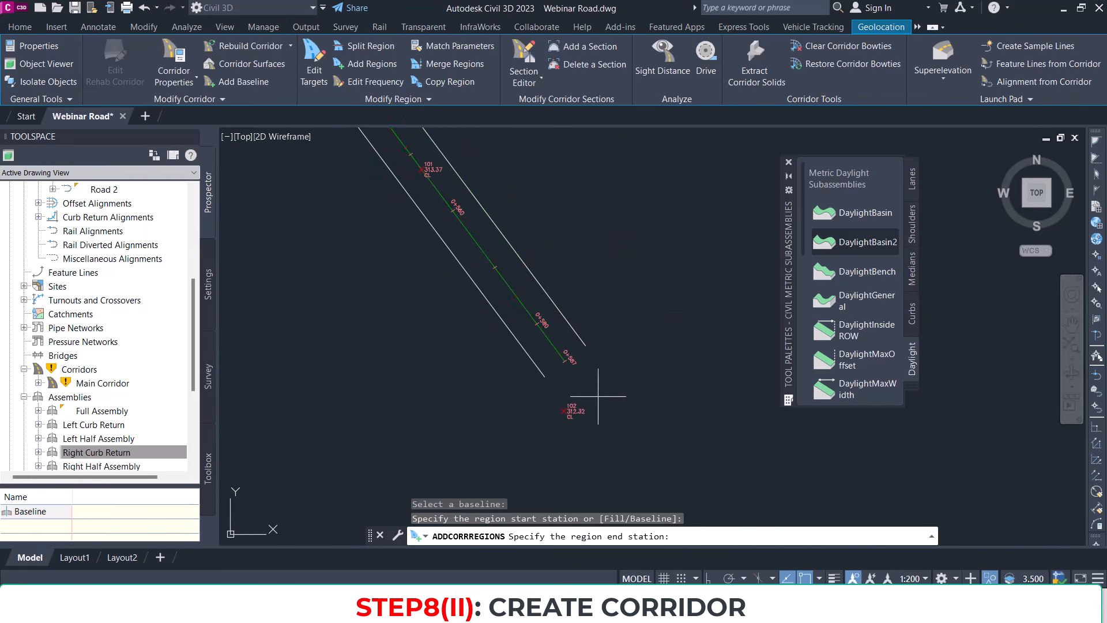
pyautogui.click(562, 357)
pyautogui.click(649, 289)
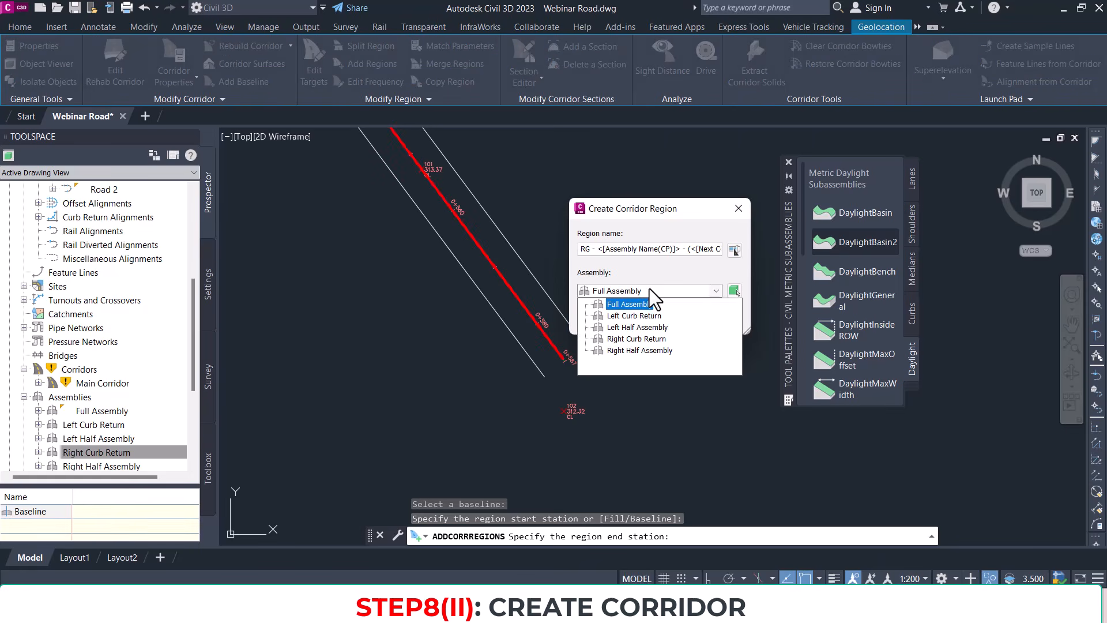
pyautogui.click(625, 305)
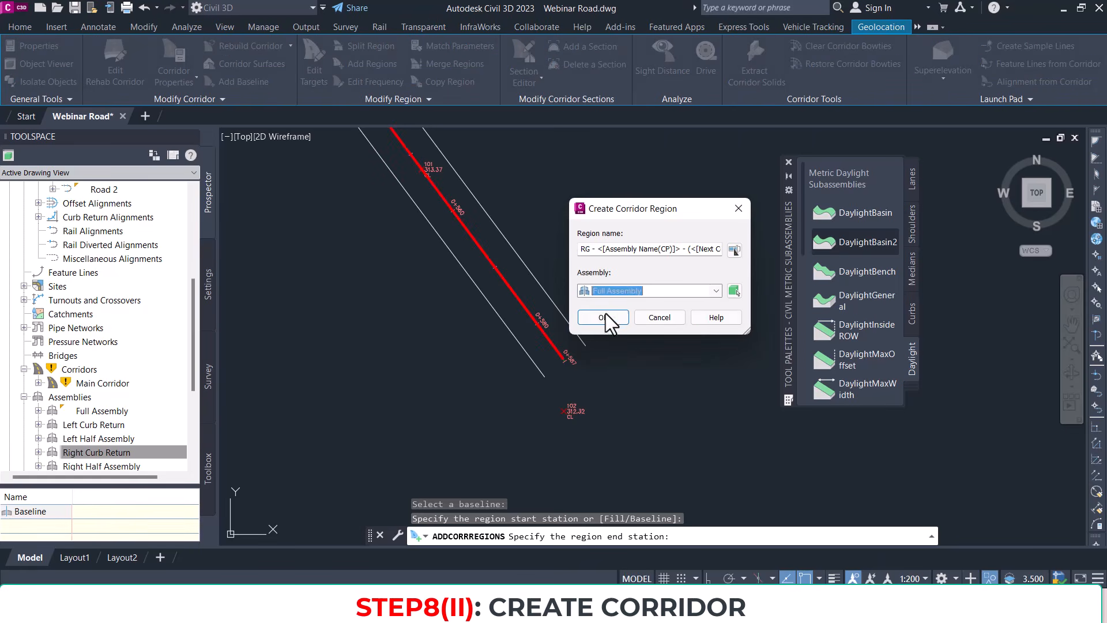
pyautogui.click(603, 318)
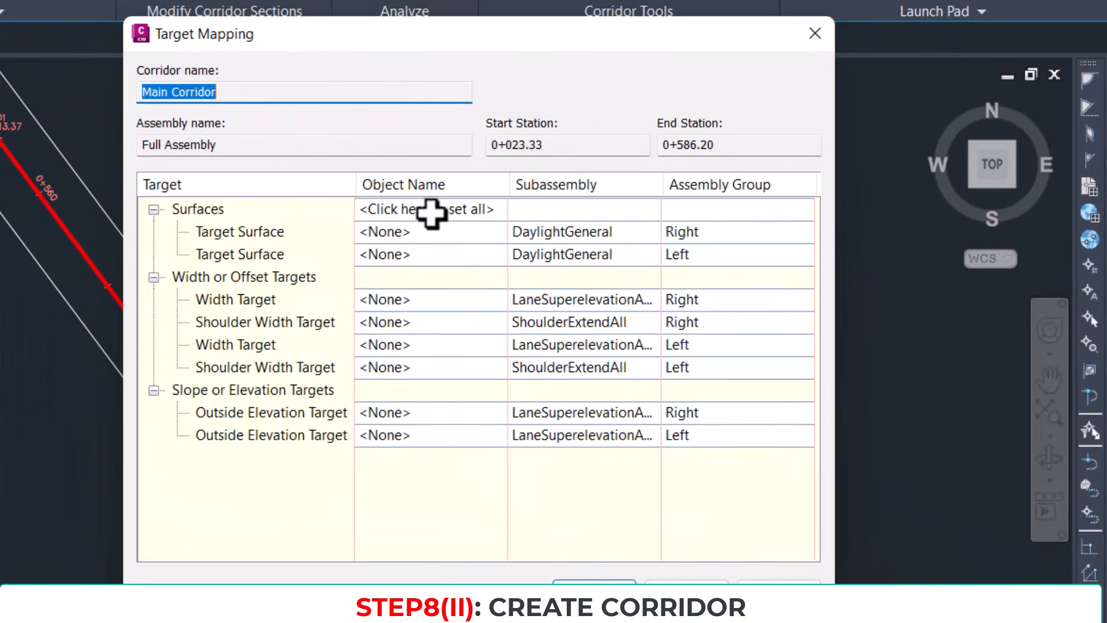
# Step: Set EG Surface as the target for all surfaces of the Road 2 region and dismiss the event list
pyautogui.click(432, 212)
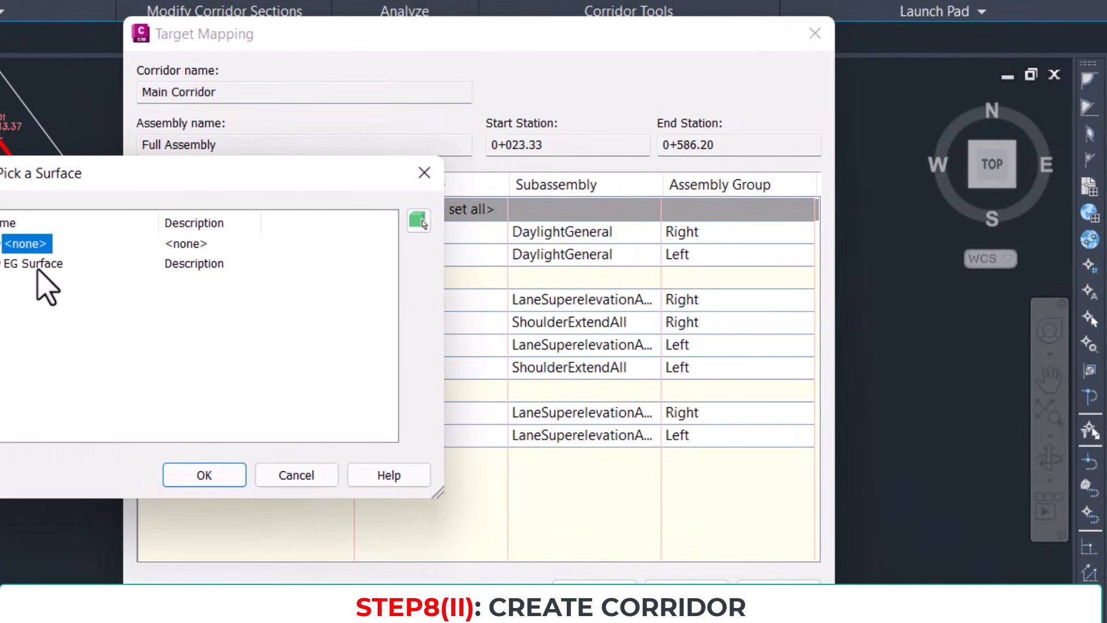
pyautogui.click(41, 263)
pyautogui.click(203, 476)
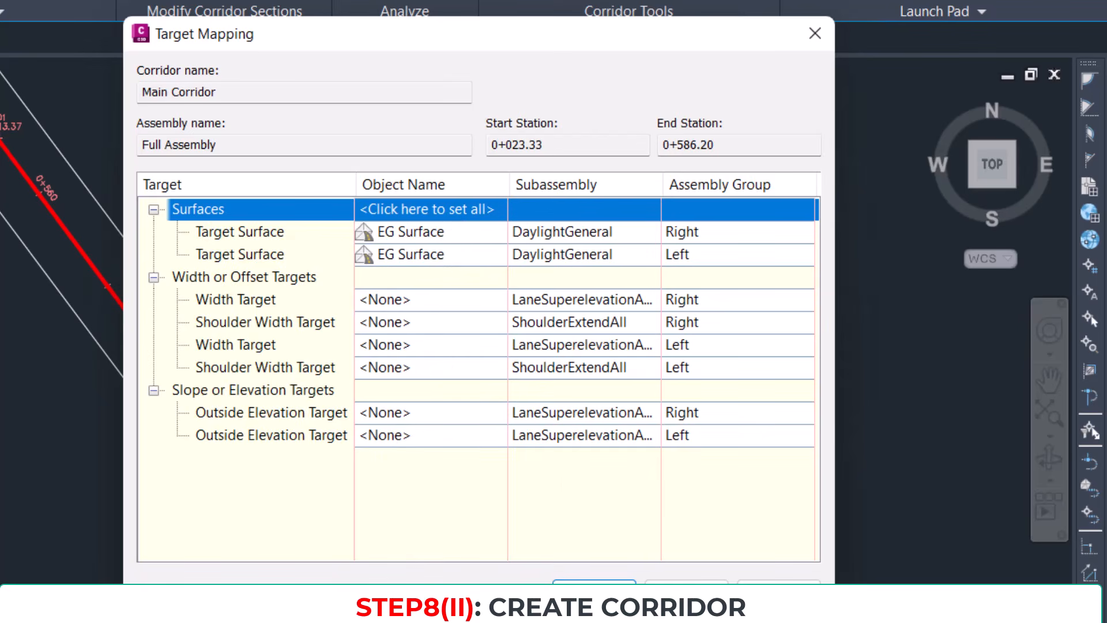
pyautogui.click(594, 582)
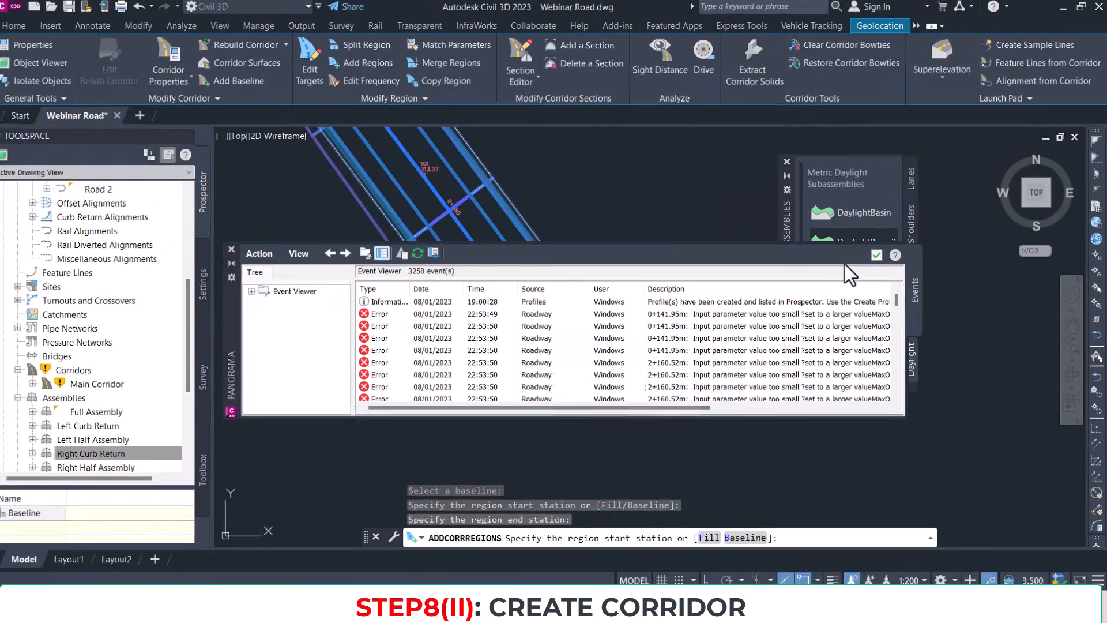
pyautogui.click(885, 256)
# Step: End region creation and examine the Road 2 corridor back to its junction with Road 1
pyautogui.scroll(-5, 586, 323)
pyautogui.scroll(5, 507, 239)
pyautogui.moveTo(428, 300); pyautogui.dragTo(633, 386, button='middle')
pyautogui.press('Escape')
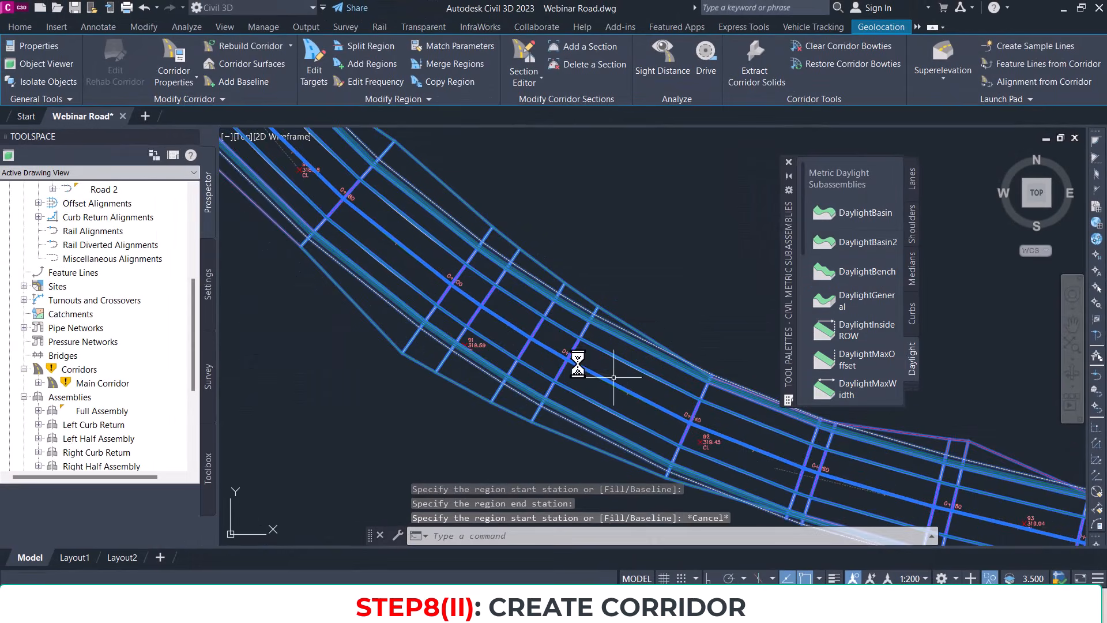
pyautogui.scroll(-4, 572, 340)
pyautogui.moveTo(498, 288); pyautogui.dragTo(727, 438, button='middle')
pyautogui.press('Escape')
pyautogui.moveTo(611, 336); pyautogui.dragTo(548, 278, button='middle')
pyautogui.scroll(2, 513, 206)
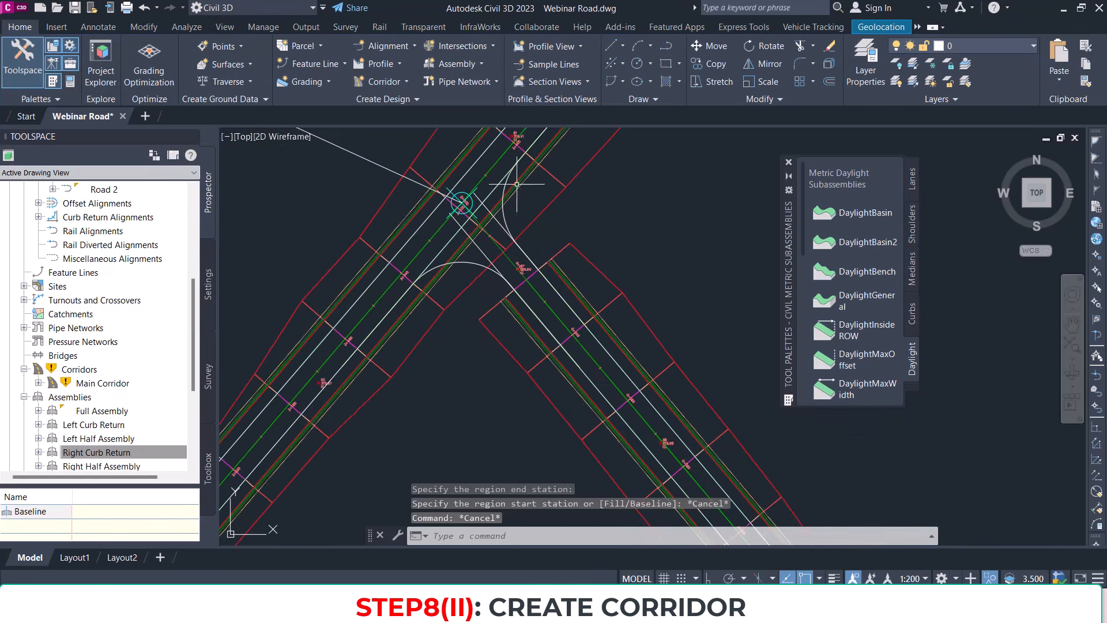
pyautogui.click(501, 156)
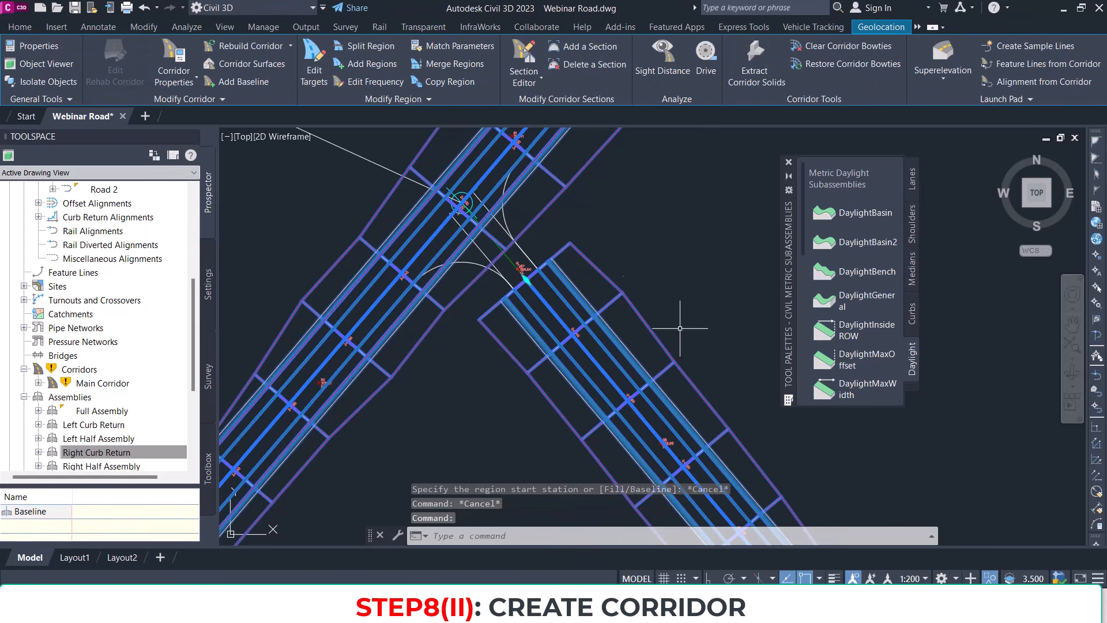
pyautogui.scroll(-2, 548, 289)
pyautogui.press('Escape')
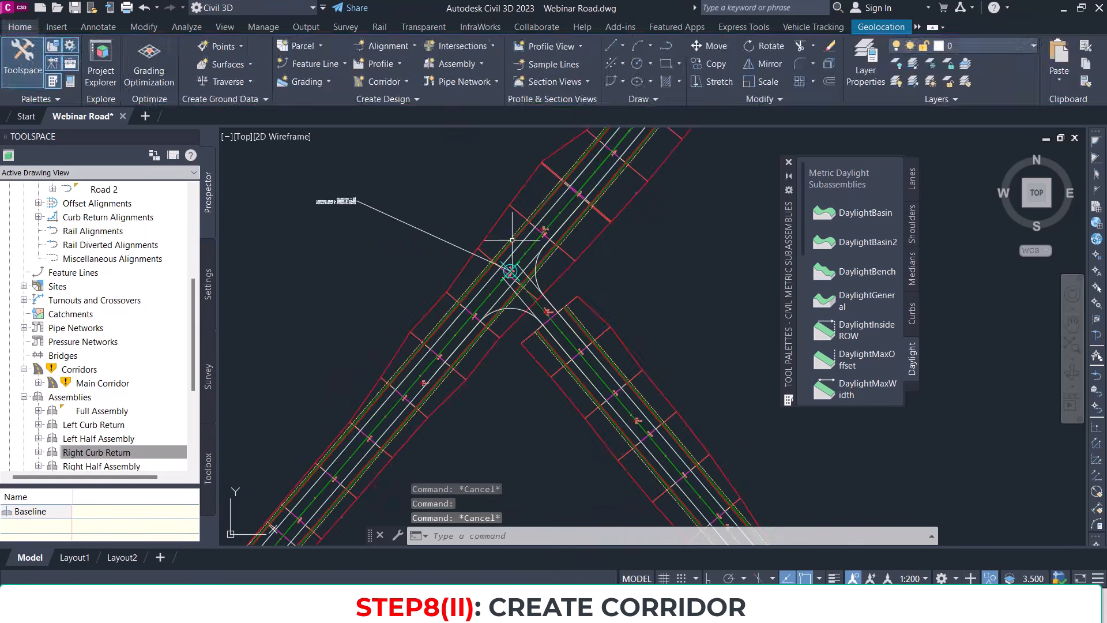
pyautogui.scroll(2, 531, 260)
pyautogui.scroll(-3, 517, 243)
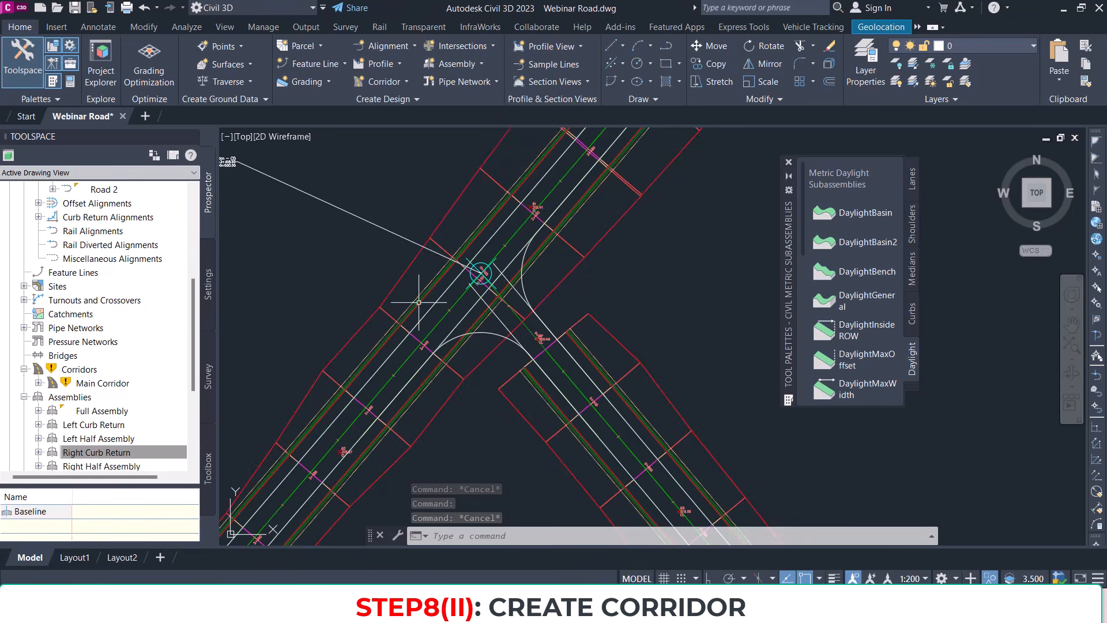
# Step: Split the Main Corridor's Road 1 region at station 3+380.46, just before the junction's curb return, and dismiss the event list
pyautogui.click(556, 185)
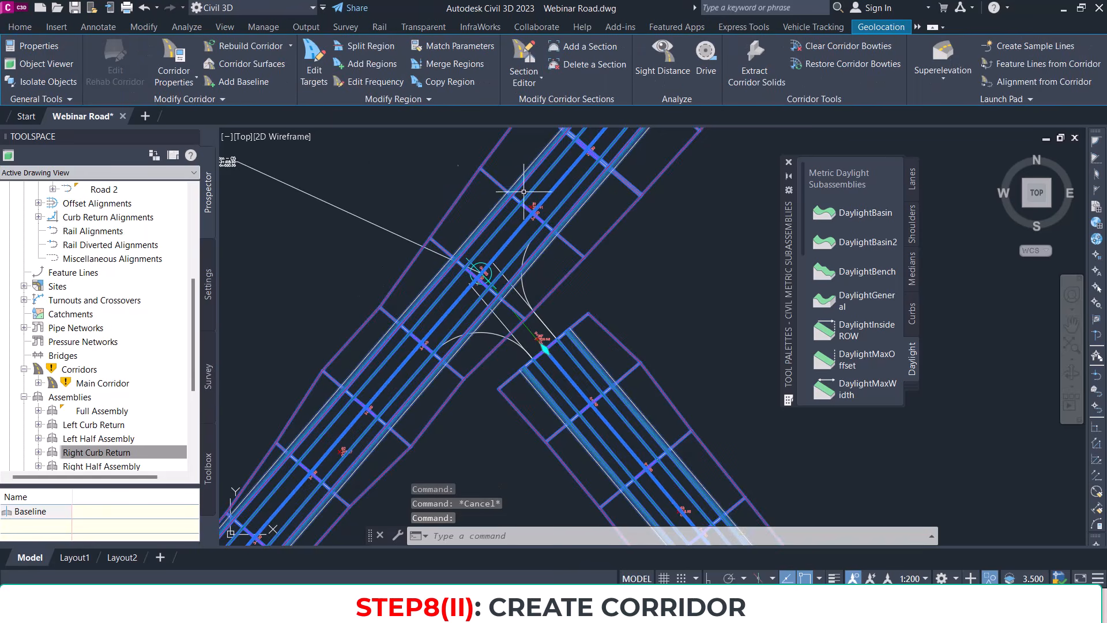
pyautogui.click(377, 51)
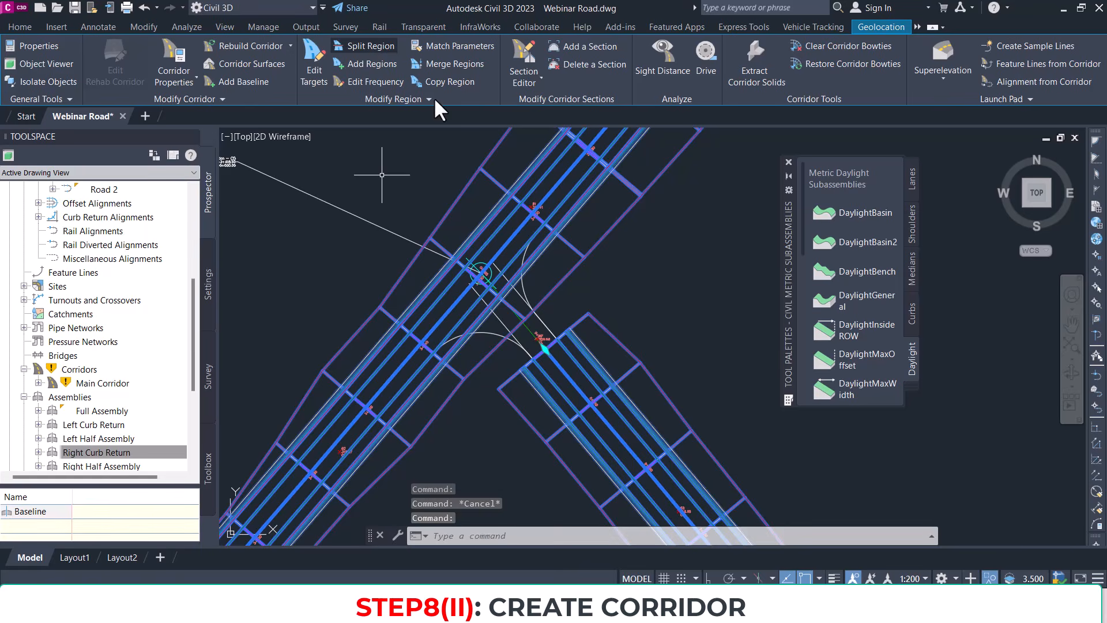
pyautogui.moveTo(590, 180); pyautogui.dragTo(571, 244, button='middle')
pyautogui.scroll(4, 557, 237)
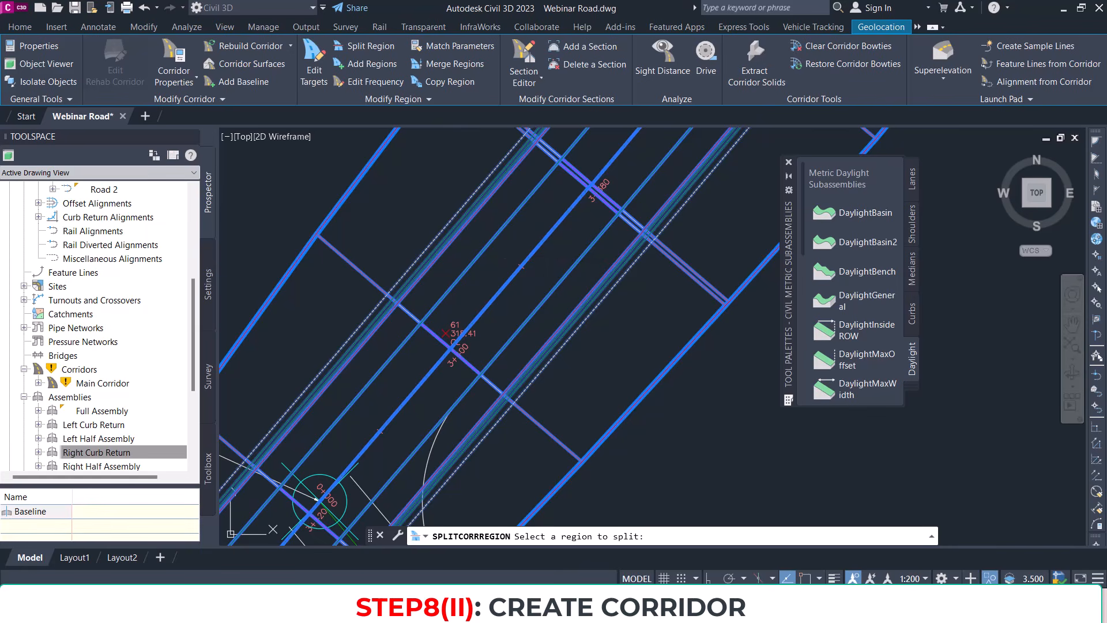
pyautogui.click(531, 260)
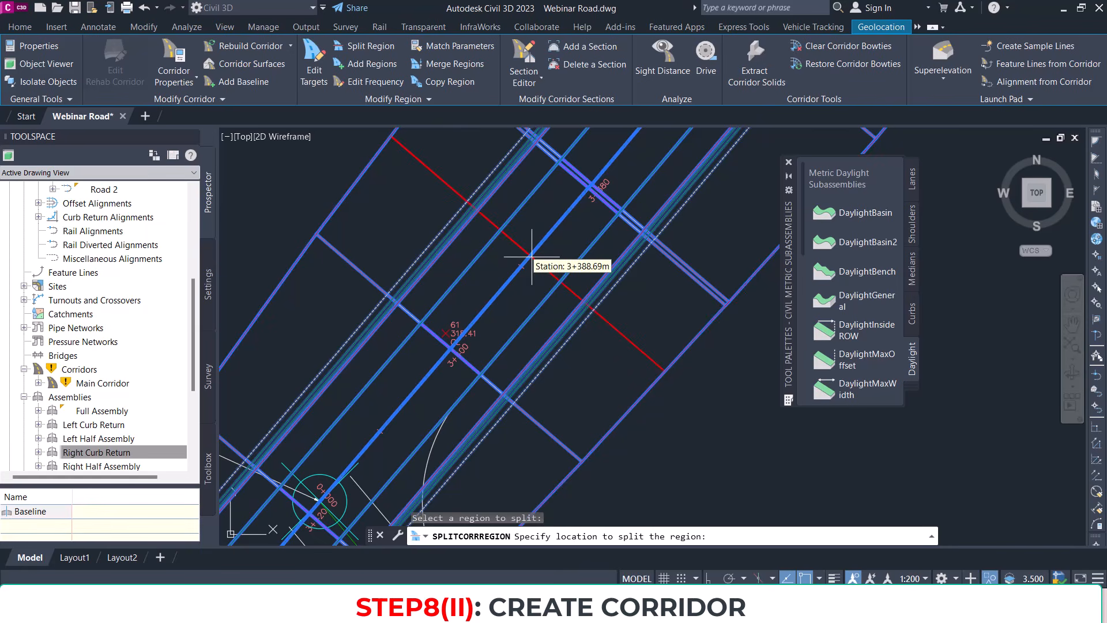
pyautogui.click(532, 257)
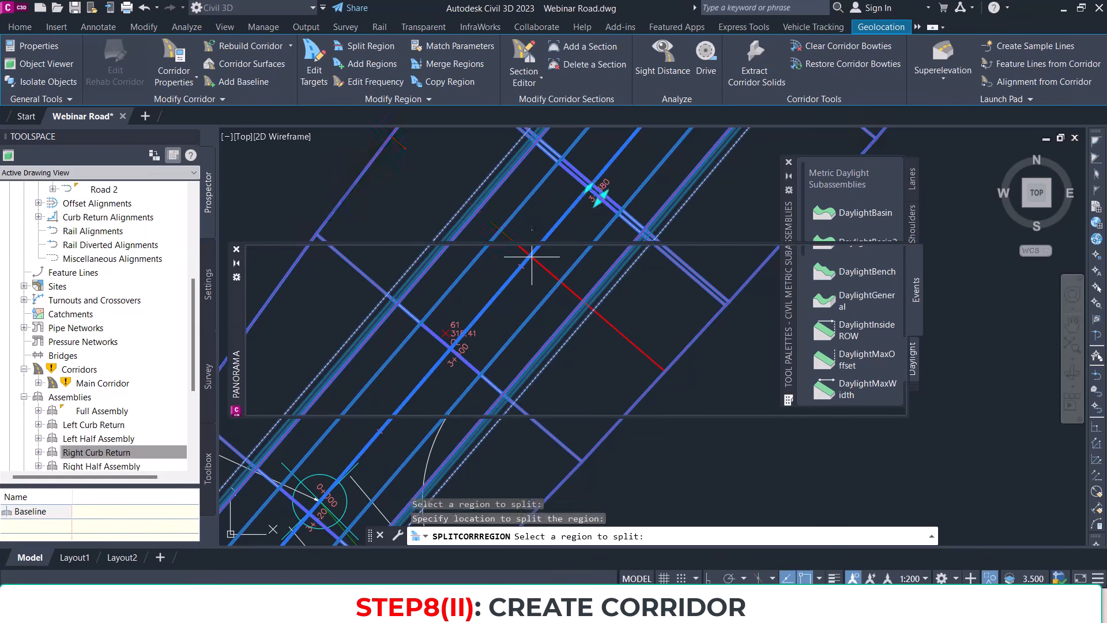
pyautogui.click(878, 255)
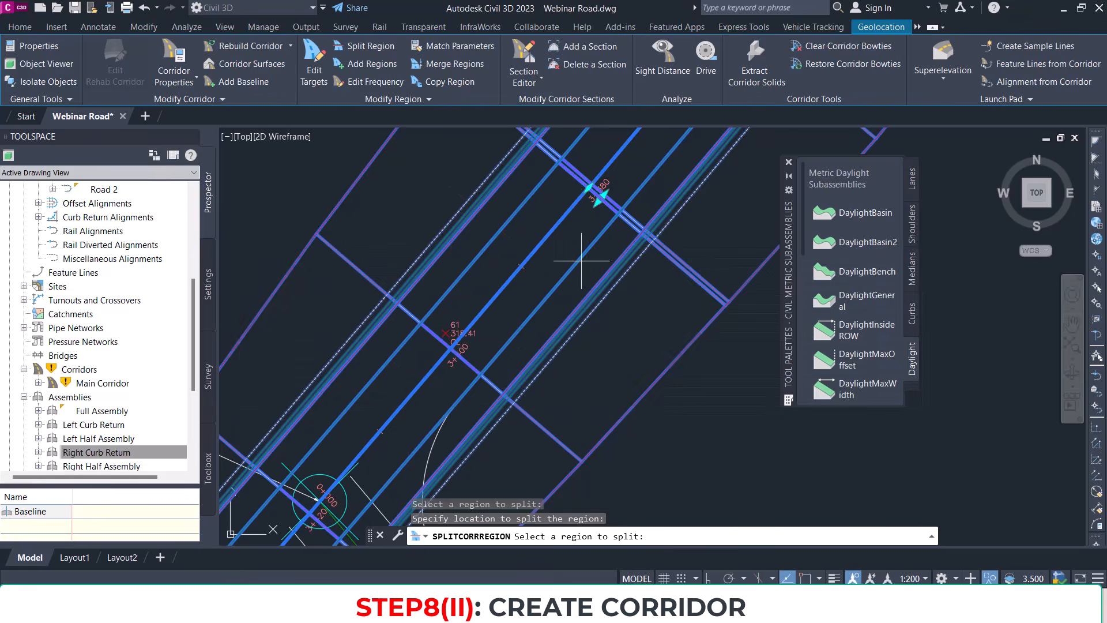
# Step: Split the Road 1 region again at station 3+450.00, just past the junction's other curb return, and end region splitting
pyautogui.moveTo(447, 371); pyautogui.dragTo(520, 251, button='middle')
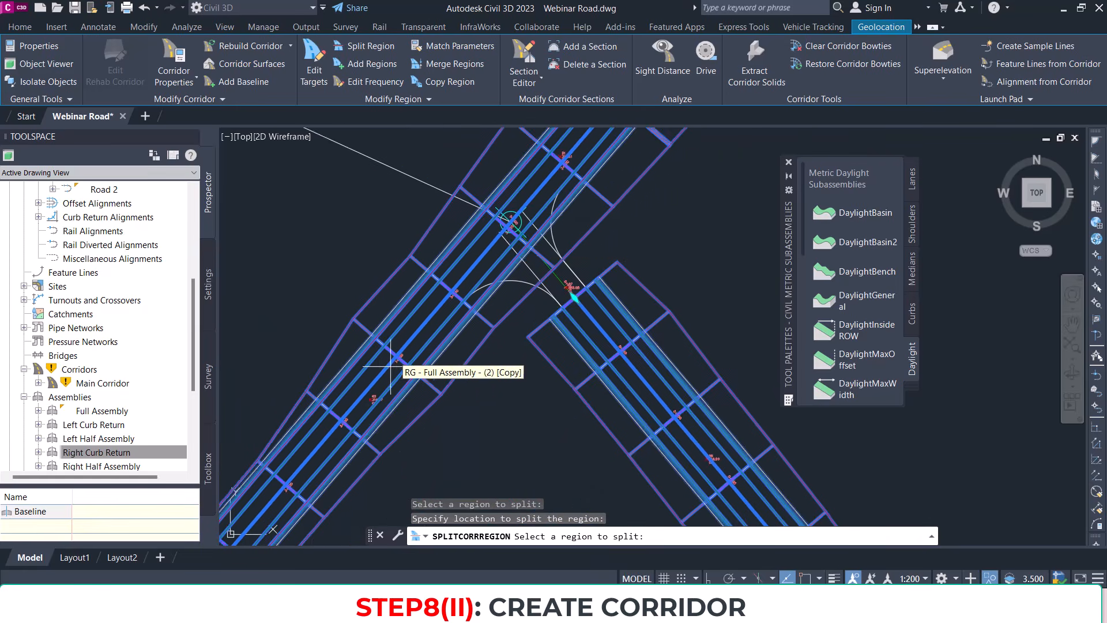
pyautogui.scroll(2, 409, 347)
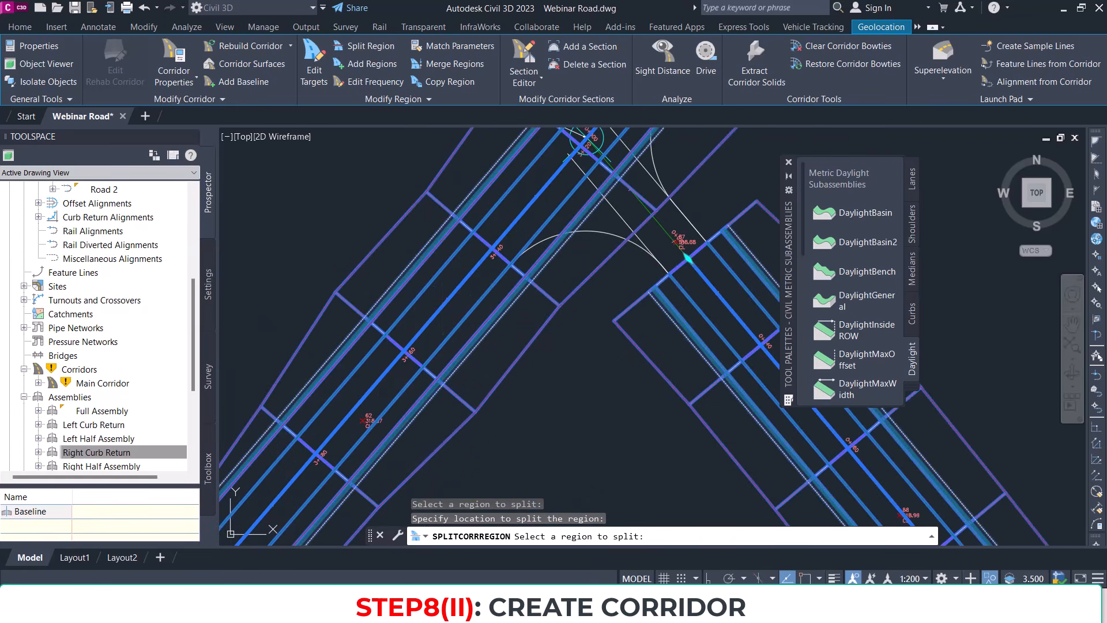
pyautogui.click(443, 309)
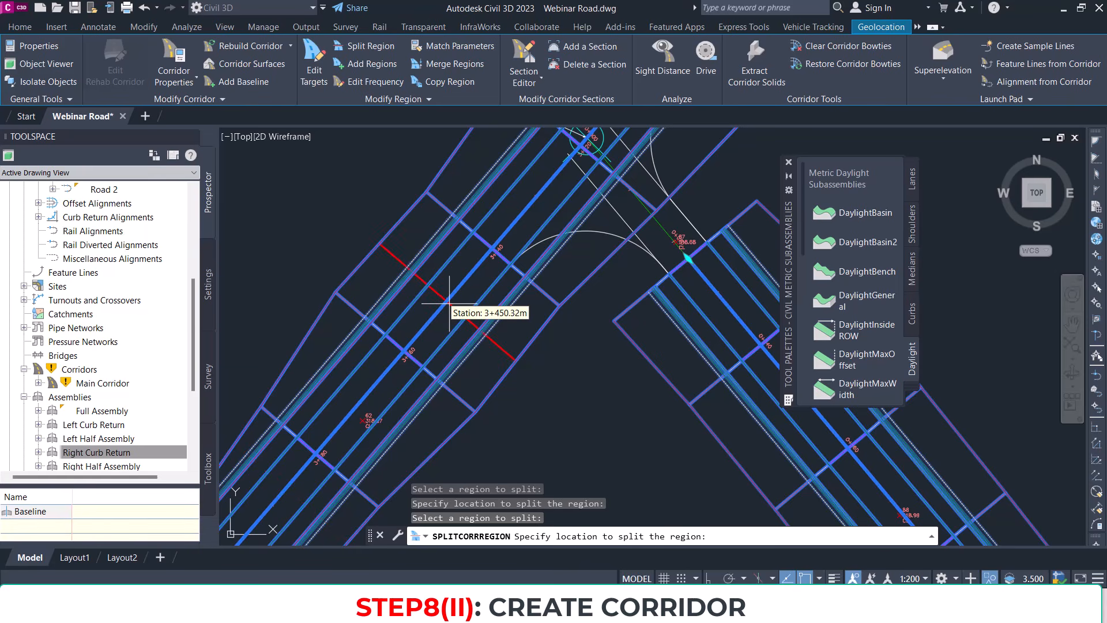
pyautogui.click(449, 302)
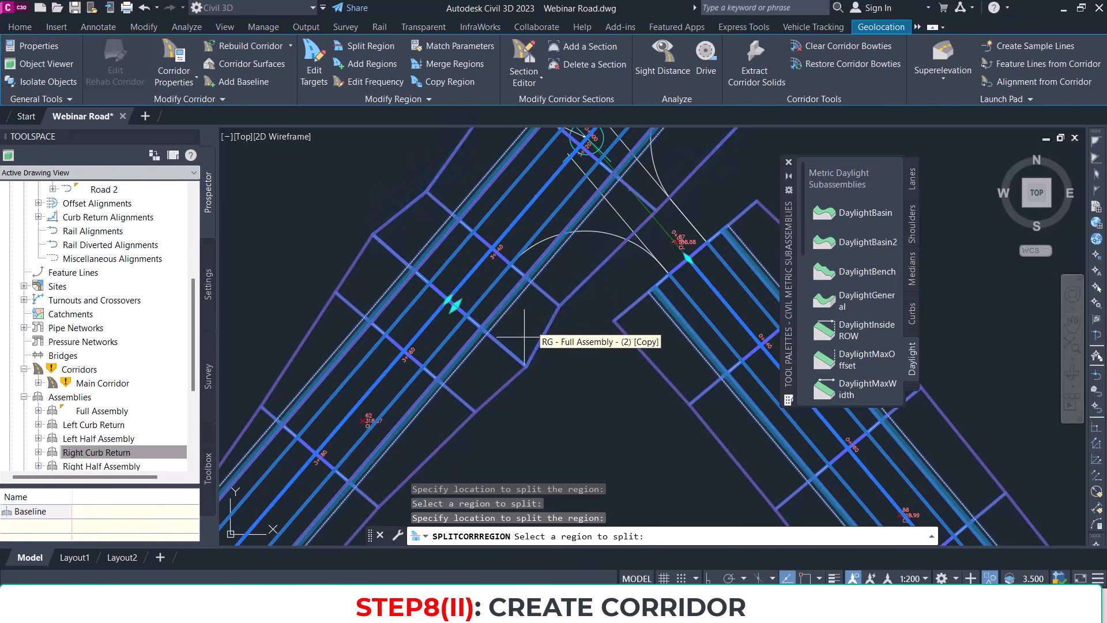
pyautogui.scroll(-3, 543, 369)
pyautogui.scroll(2, 568, 233)
pyautogui.scroll(2, 583, 207)
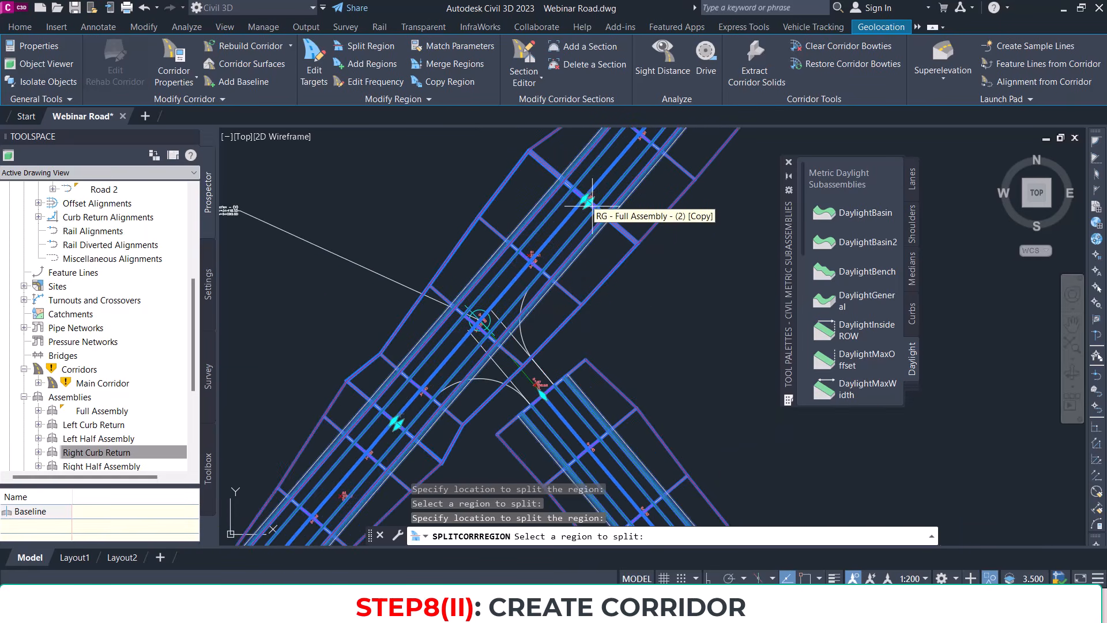
pyautogui.press('Escape')
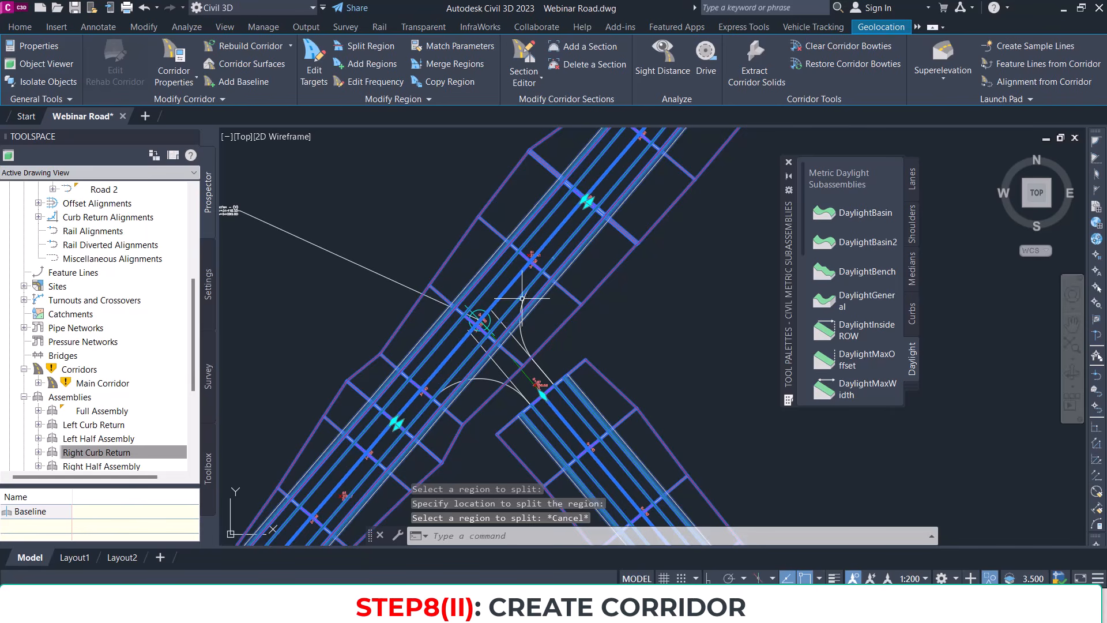
# Step: Assign Right Half Assembly to the Road 1 region between stations 3+380.46 and 3+450.00 at the junction
pyautogui.moveTo(528, 260); pyautogui.dragTo(461, 296, button='middle')
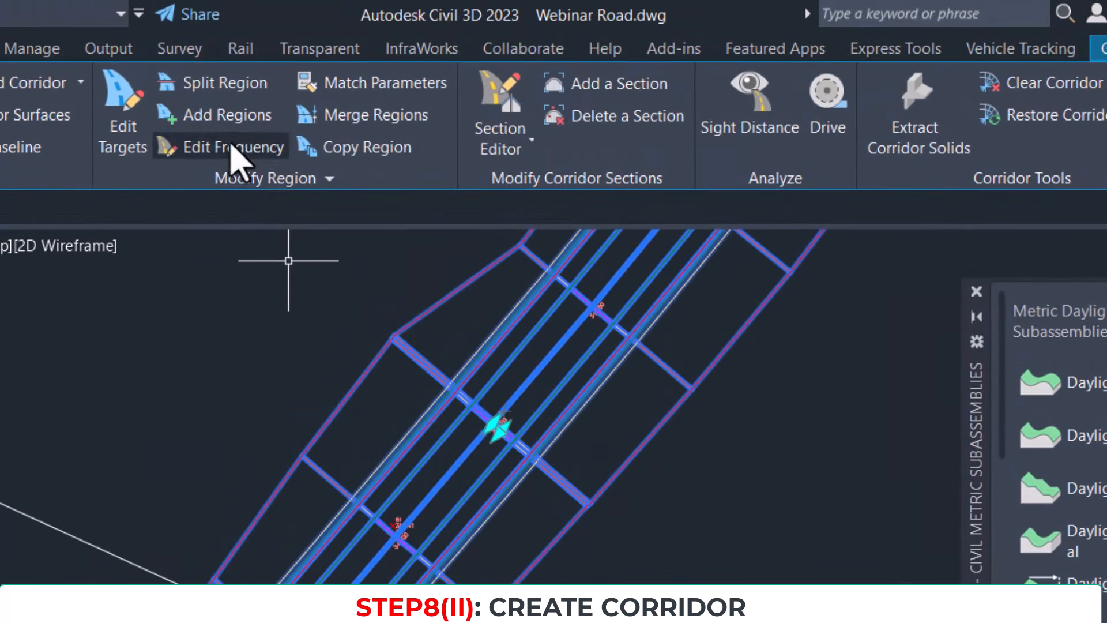
pyautogui.click(282, 180)
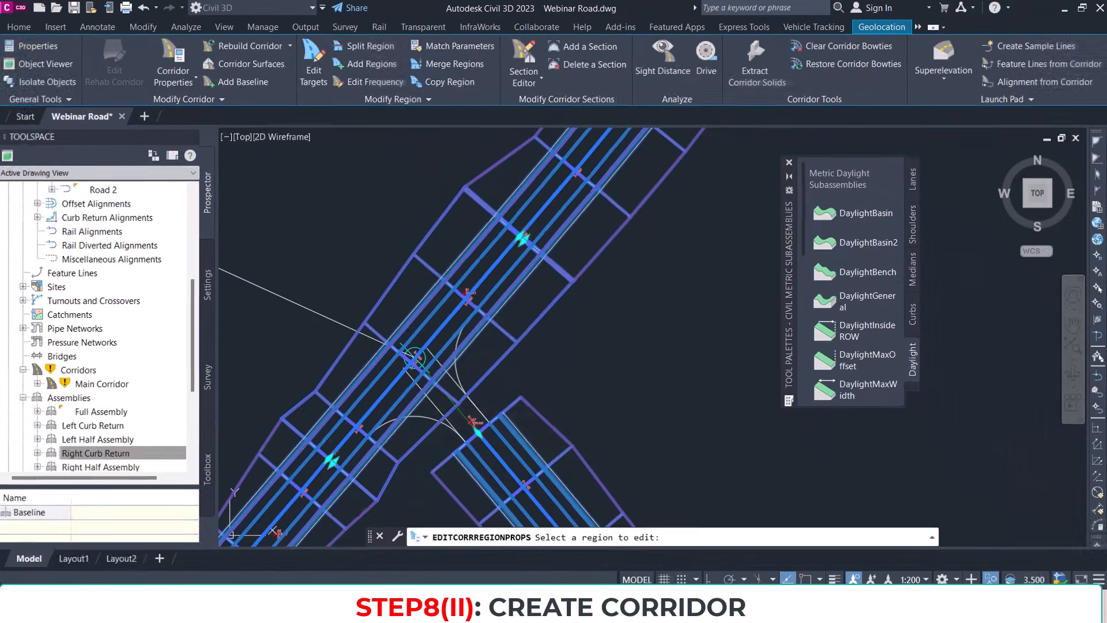
pyautogui.click(404, 537)
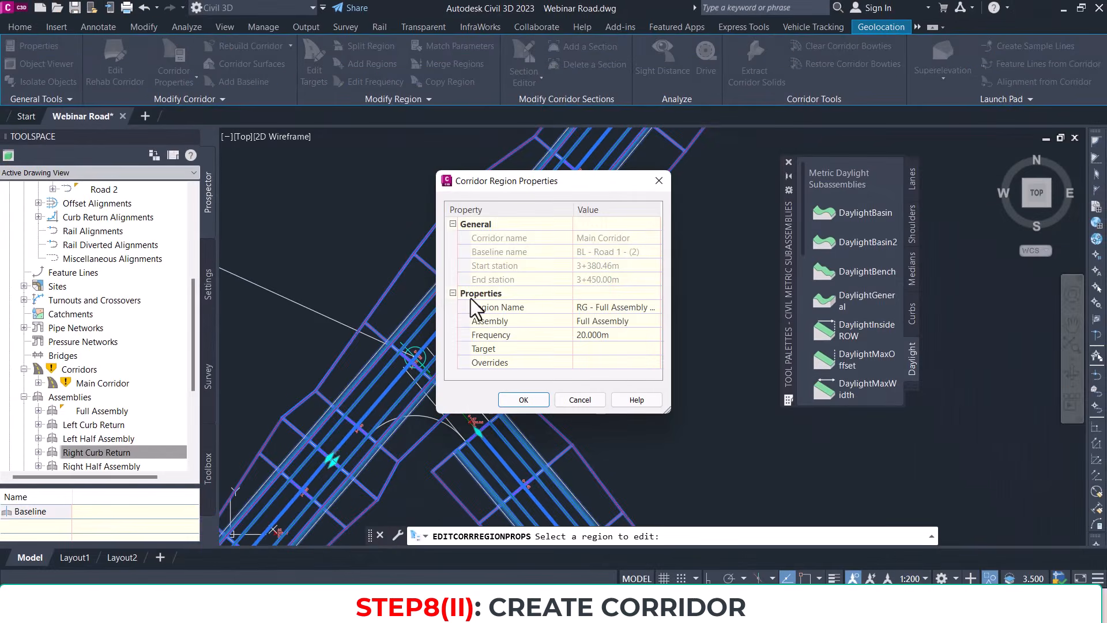
pyautogui.click(653, 322)
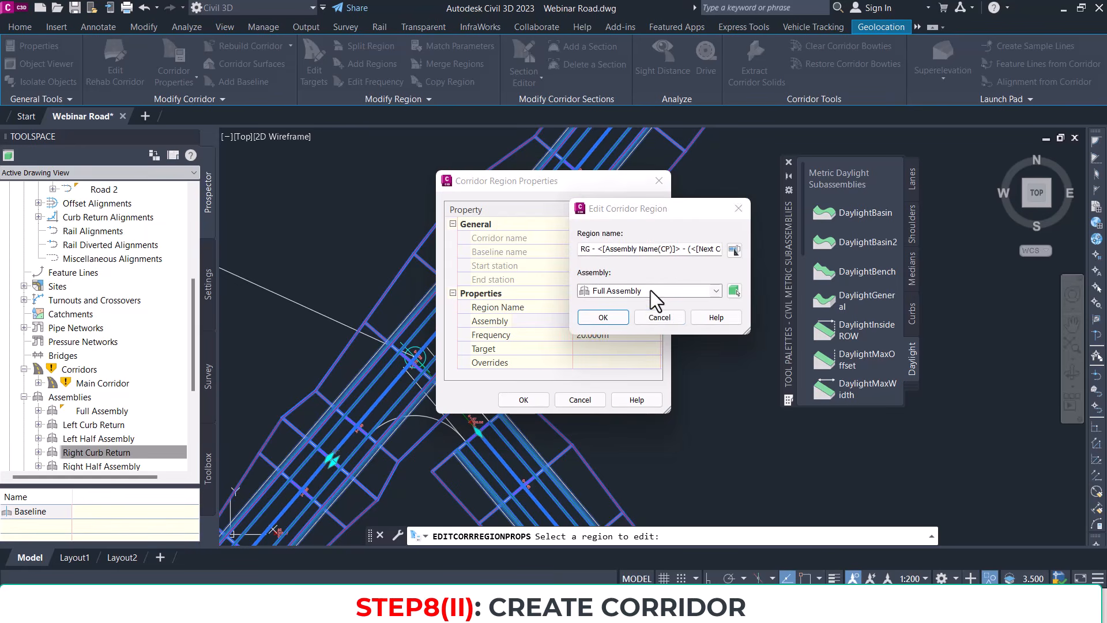
pyautogui.click(651, 290)
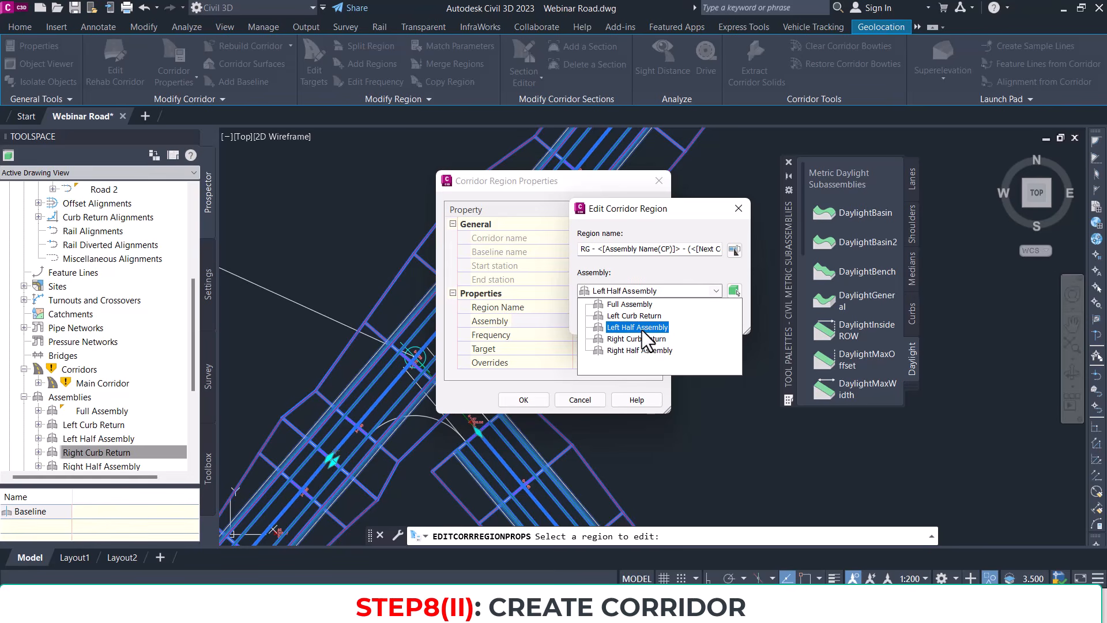
pyautogui.click(631, 351)
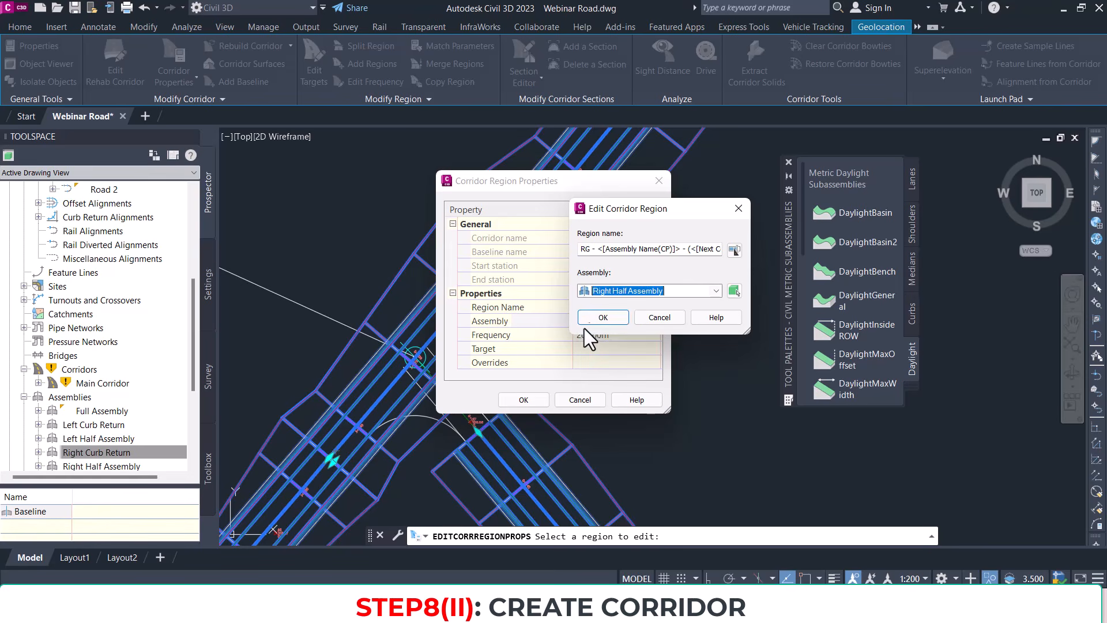
pyautogui.click(592, 321)
pyautogui.click(523, 399)
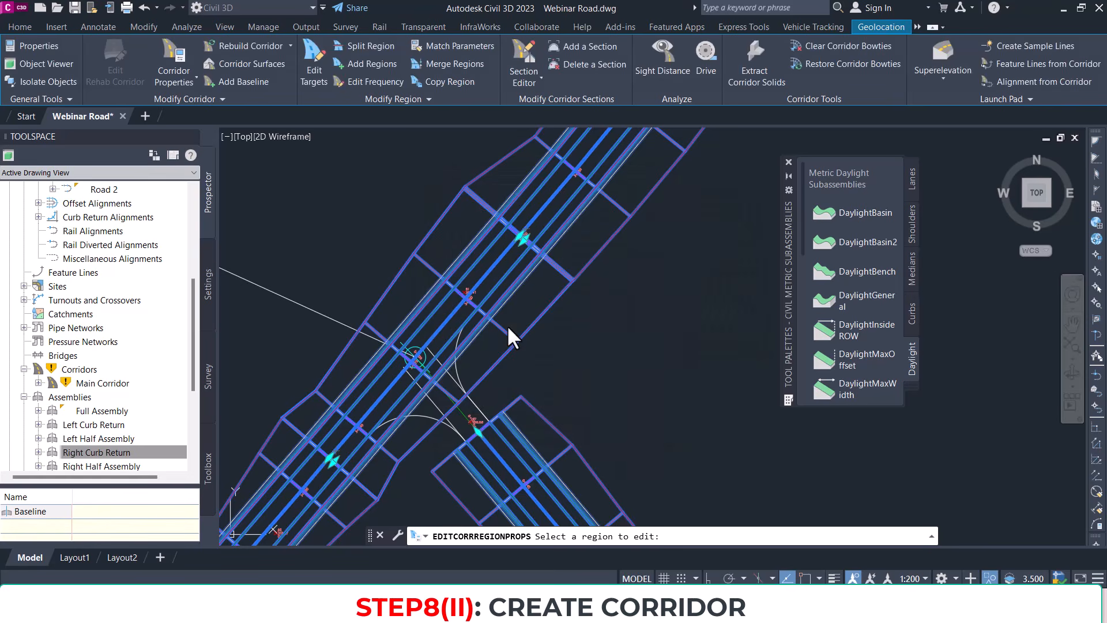
pyautogui.press('Escape')
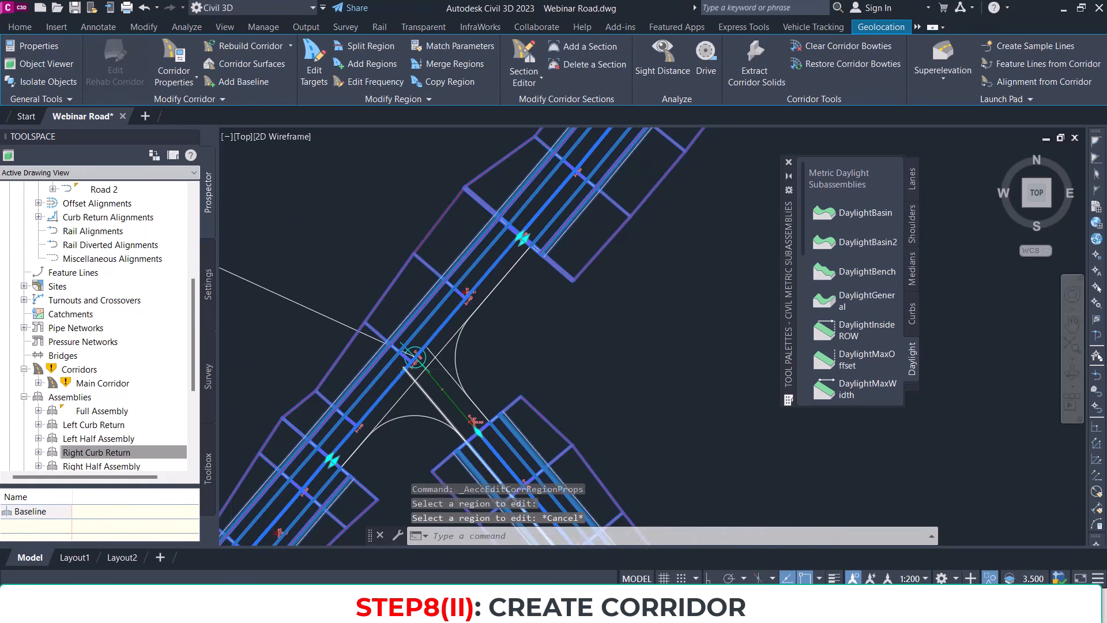
# Step: Examine the Road 1 and Road 2 junction, including both curb-return alignments and the adjoining corridor edges
pyautogui.scroll(5, 442, 372)
pyautogui.scroll(-4, 461, 277)
pyautogui.press('Escape')
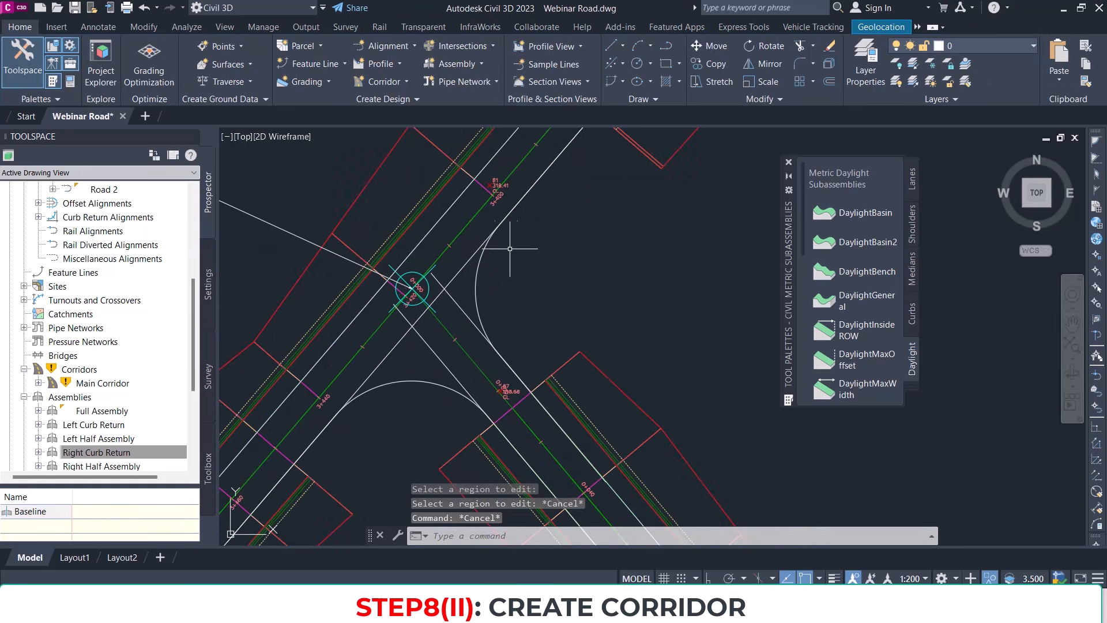
pyautogui.scroll(-3, 450, 214)
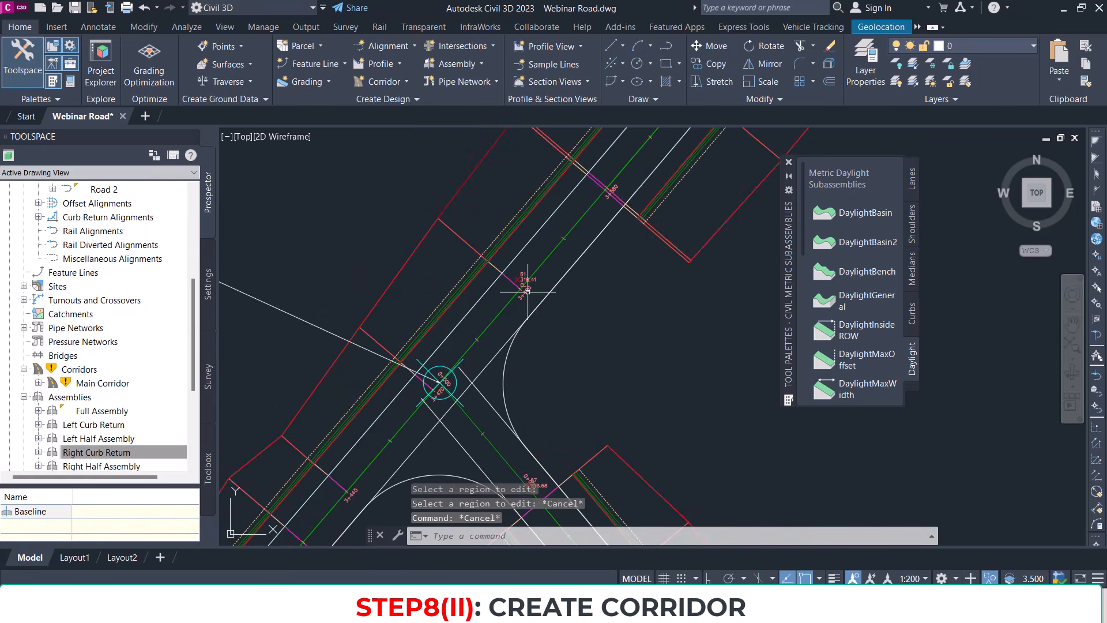
pyautogui.scroll(-3, 553, 247)
pyautogui.scroll(5, 553, 246)
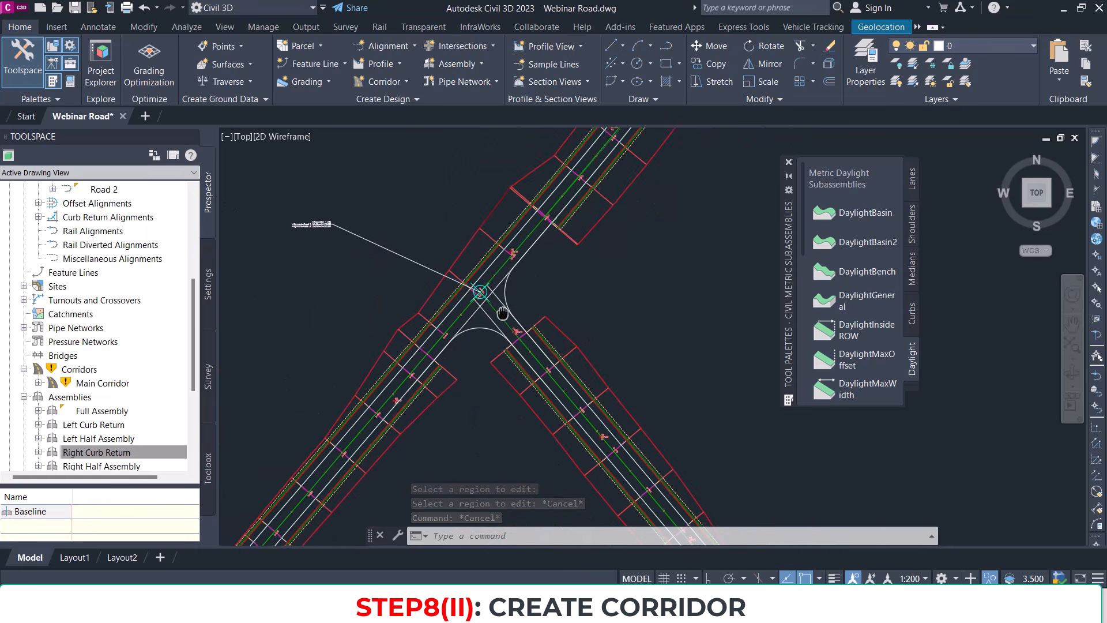
pyautogui.moveTo(456, 285); pyautogui.dragTo(511, 255, button='middle')
pyautogui.moveTo(546, 301)
pyautogui.mouseDown(button='middle')
pyautogui.moveTo(554, 380)
pyautogui.moveTo(544, 327)
pyautogui.mouseUp(button='middle')
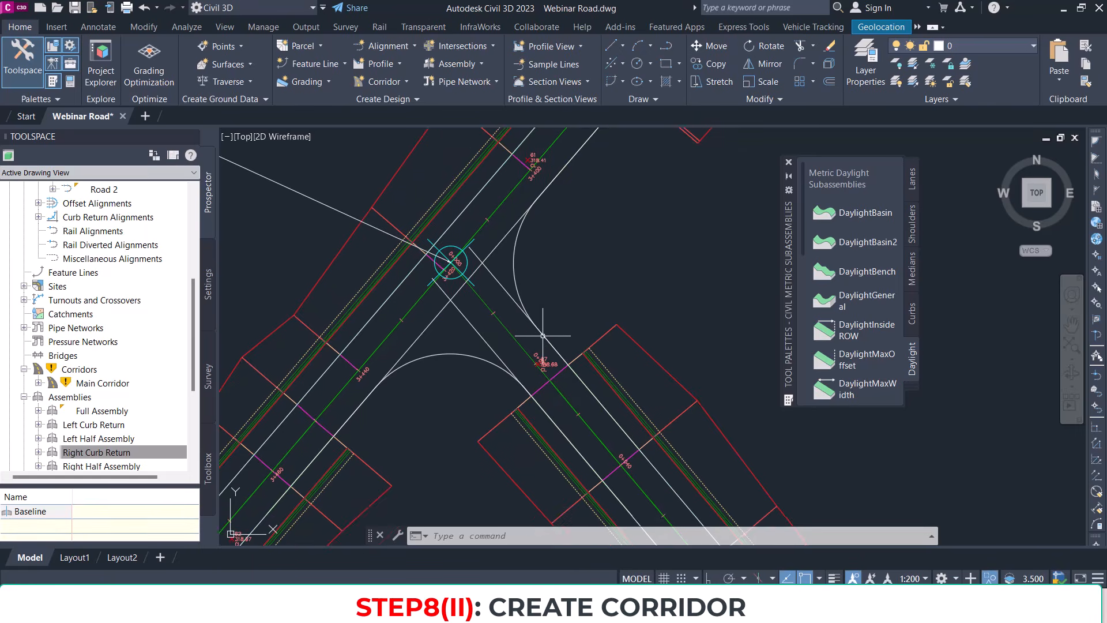
pyautogui.moveTo(546, 226); pyautogui.dragTo(537, 268, button='middle')
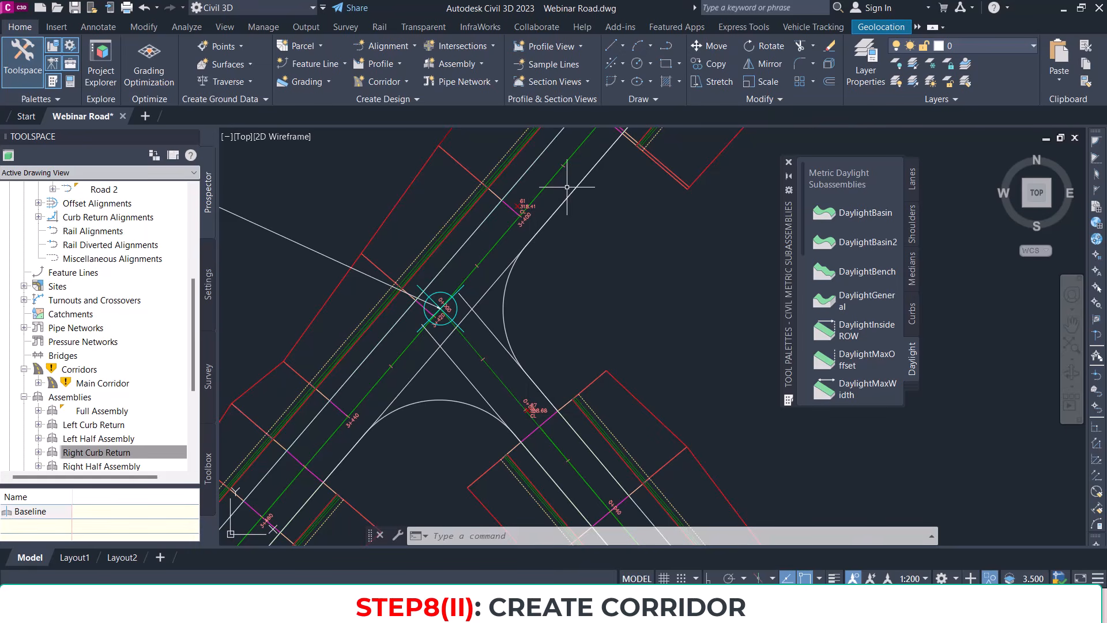
pyautogui.moveTo(574, 324); pyautogui.dragTo(532, 272, button='middle')
pyautogui.moveTo(508, 210); pyautogui.dragTo(497, 283, button='middle')
pyautogui.scroll(-2, 491, 314)
pyautogui.moveTo(486, 324); pyautogui.dragTo(588, 244, button='middle')
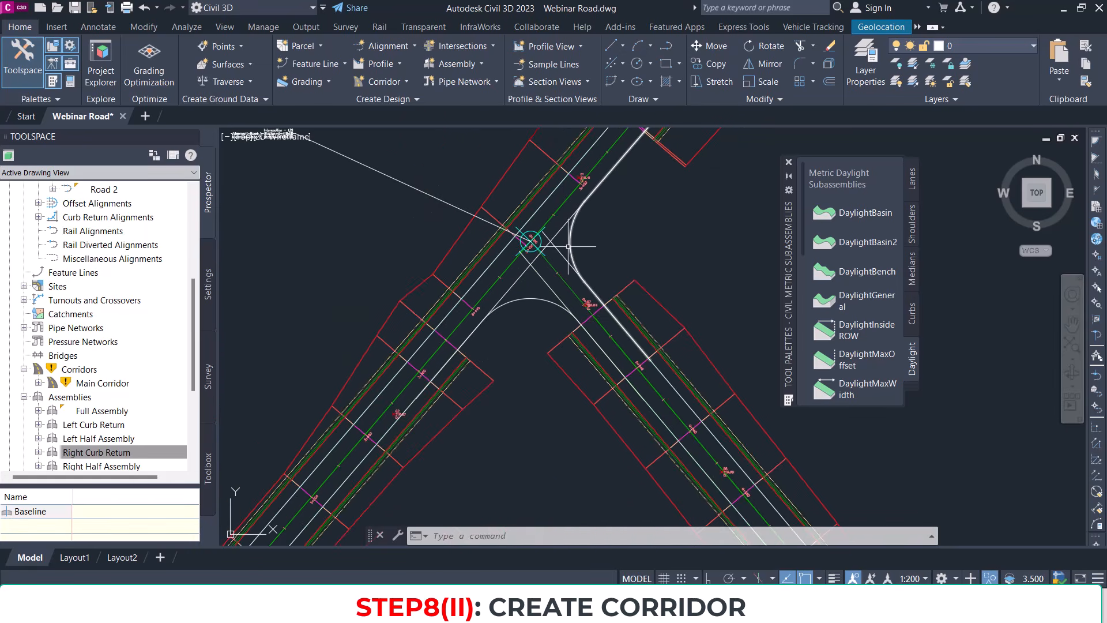
pyautogui.scroll(2, 570, 241)
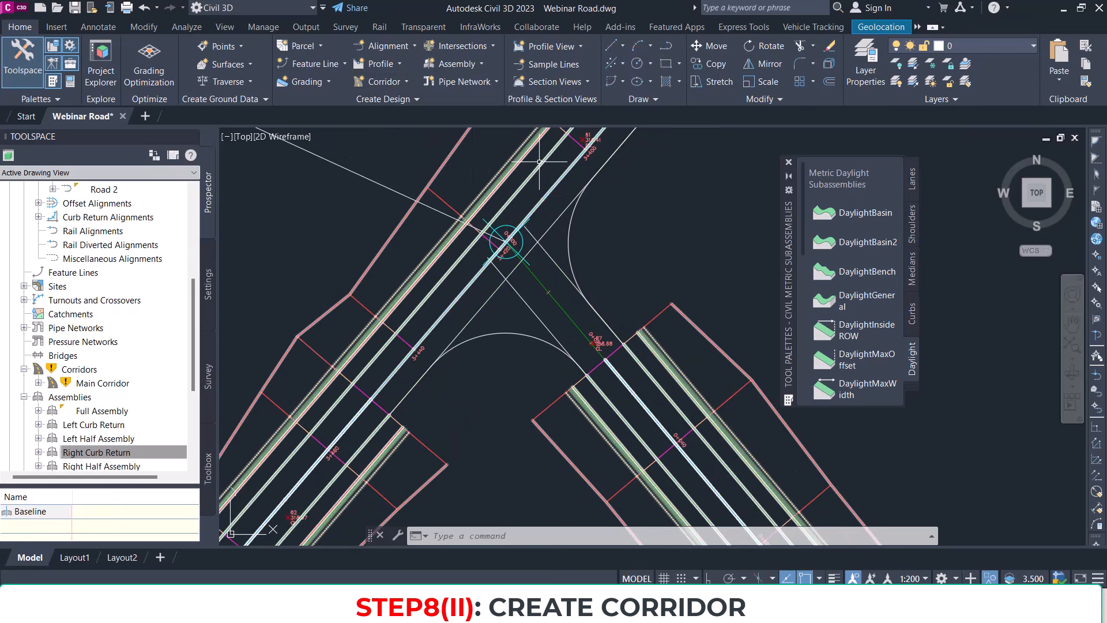
# Step: Add a Main Corridor baseline on the Left Curb Return alignment, using profile Left Curb Return - (4)
pyautogui.click(539, 193)
pyautogui.click(362, 62)
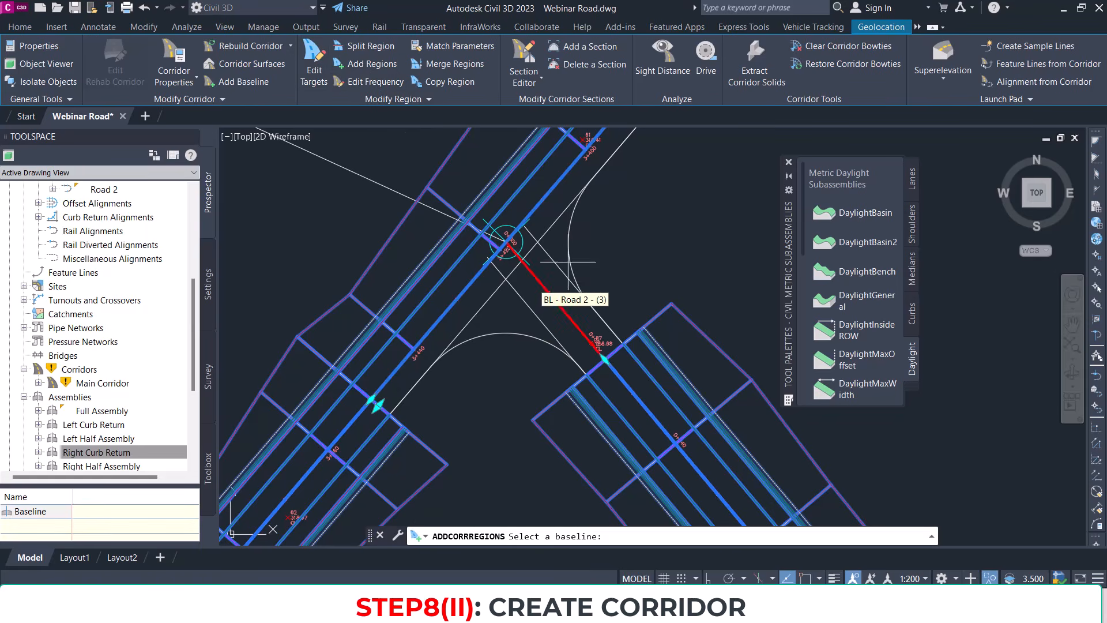
pyautogui.press('Escape')
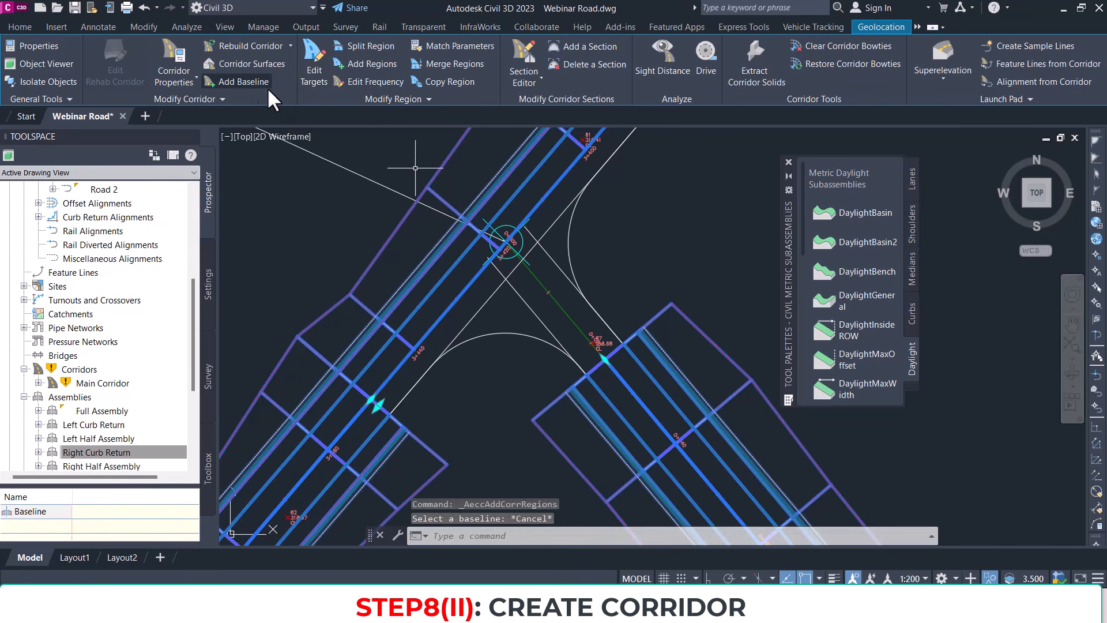
pyautogui.click(244, 82)
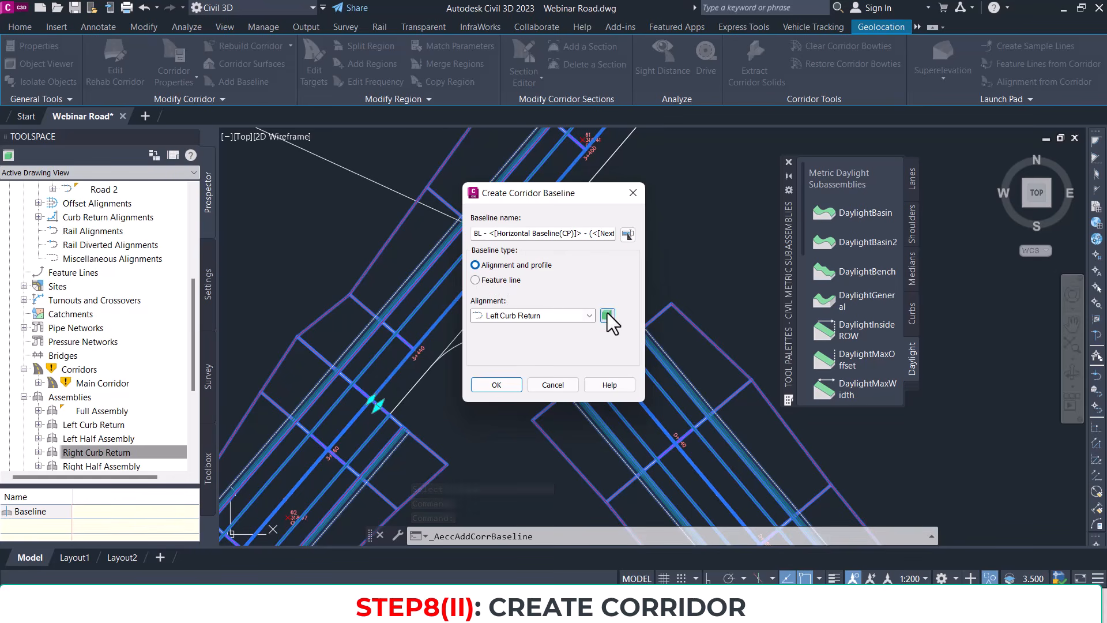
pyautogui.click(607, 315)
pyautogui.click(591, 257)
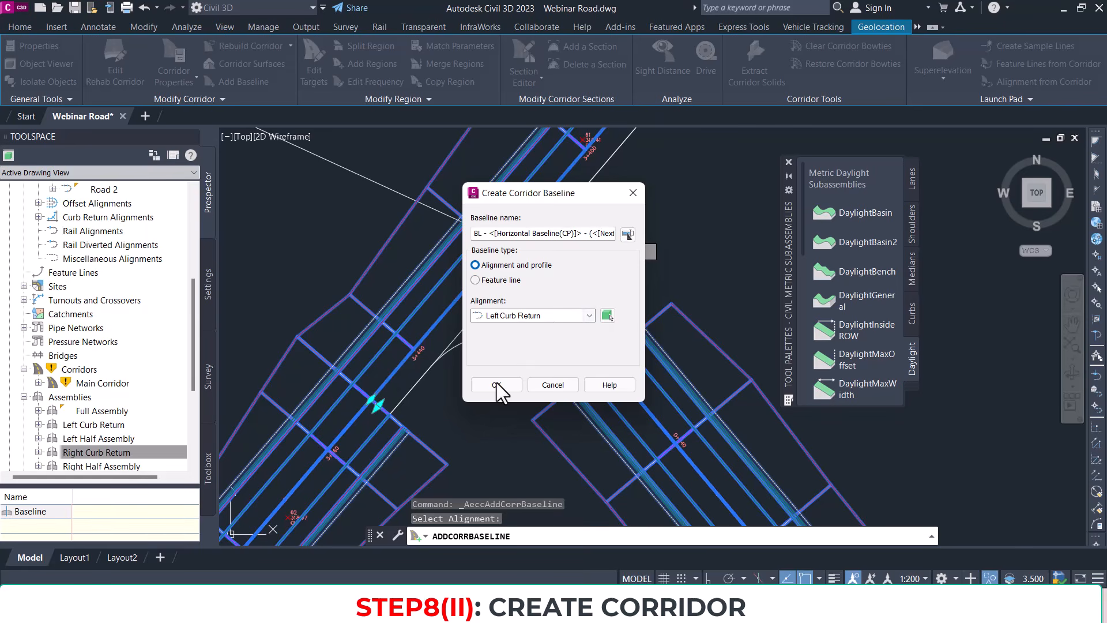
pyautogui.click(497, 385)
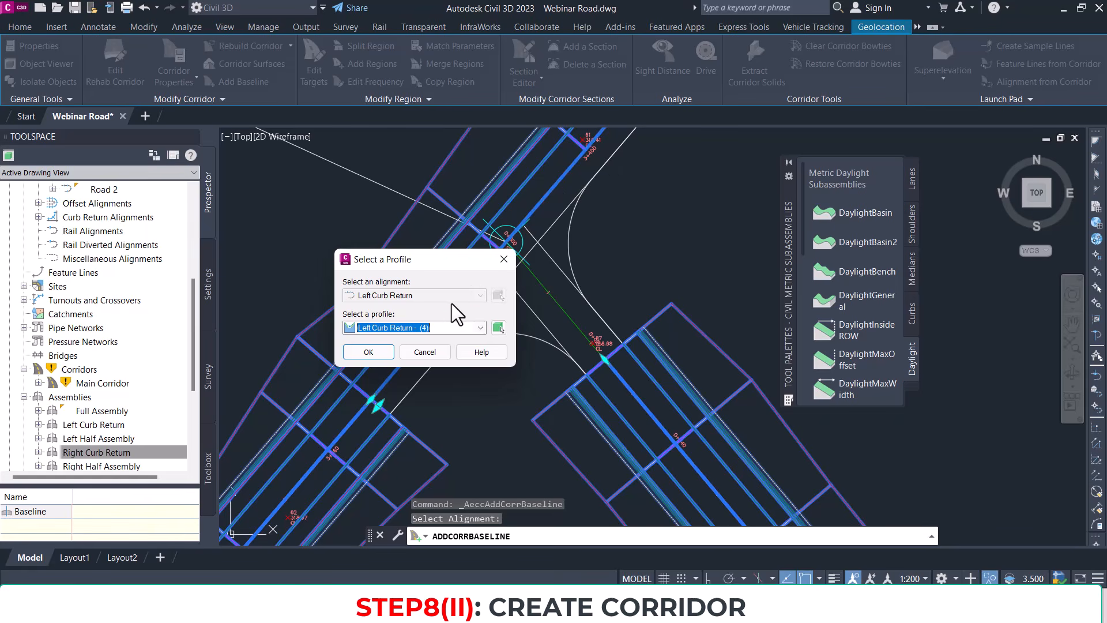
pyautogui.click(438, 330)
pyautogui.click(432, 339)
pyautogui.click(368, 352)
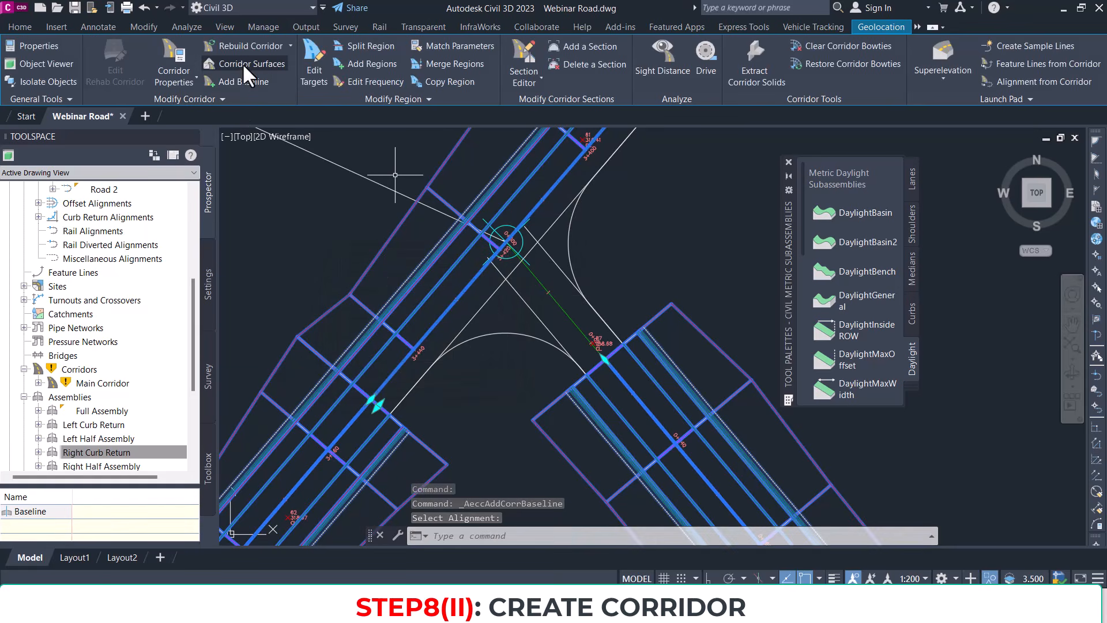
# Step: Add a second curb-return baseline on the Left Curb Return (1) alignment, using profile Left Curb Return (1) - (5)
pyautogui.click(513, 335)
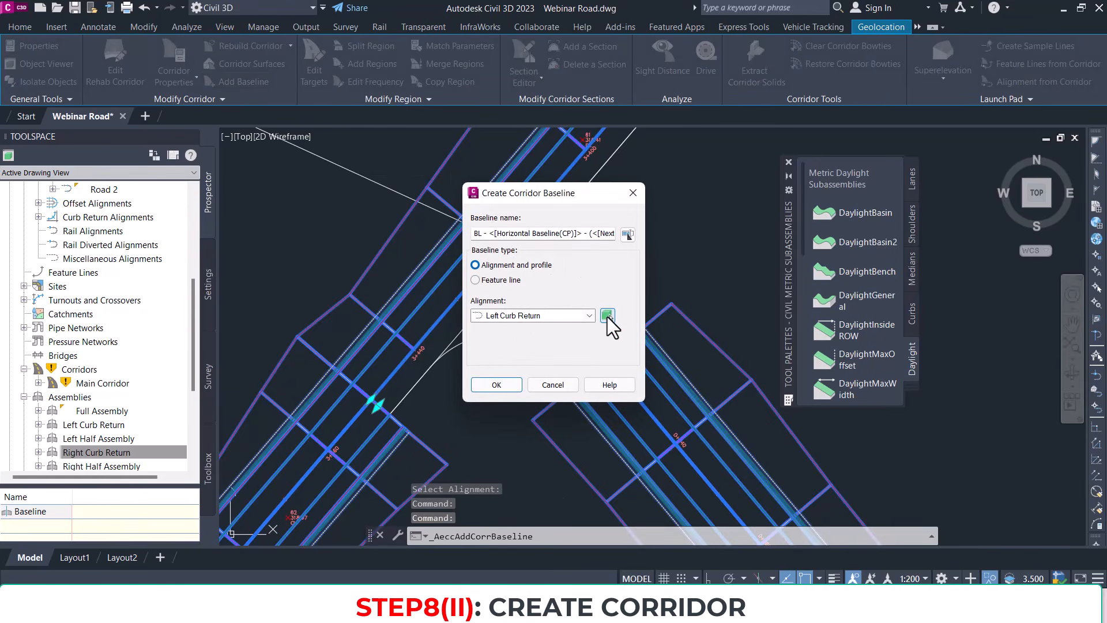
pyautogui.click(607, 316)
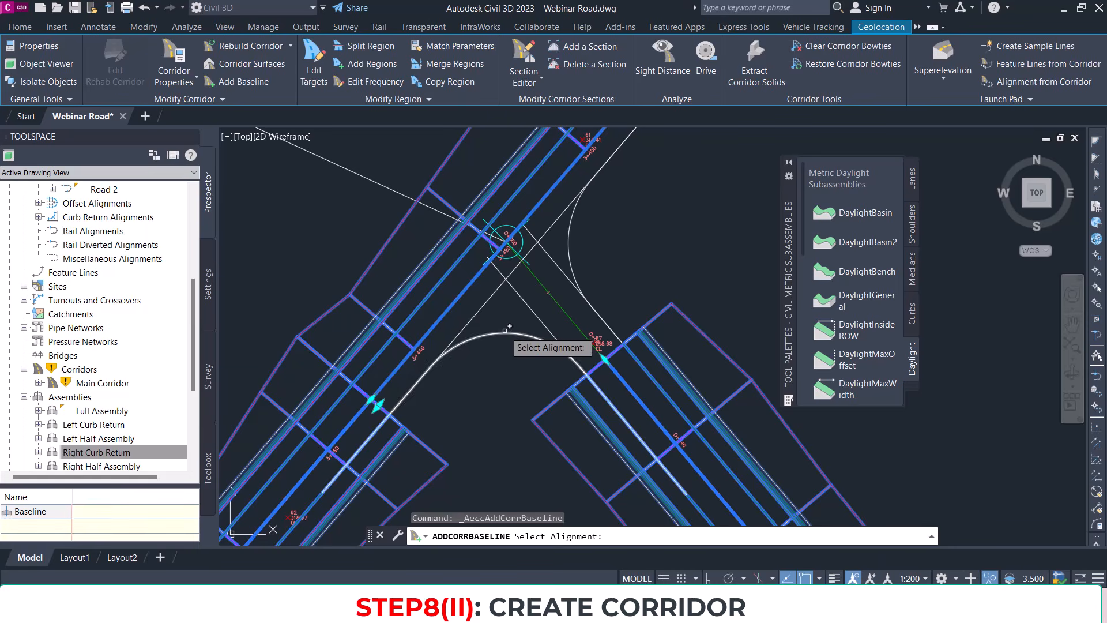
pyautogui.click(506, 331)
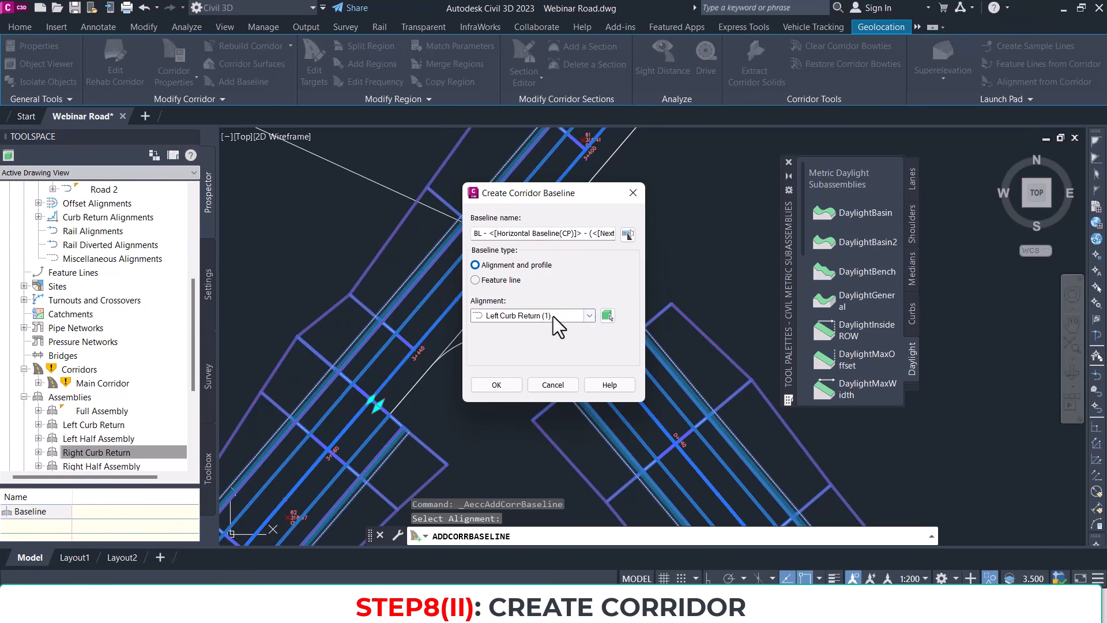
pyautogui.click(589, 316)
pyautogui.click(588, 316)
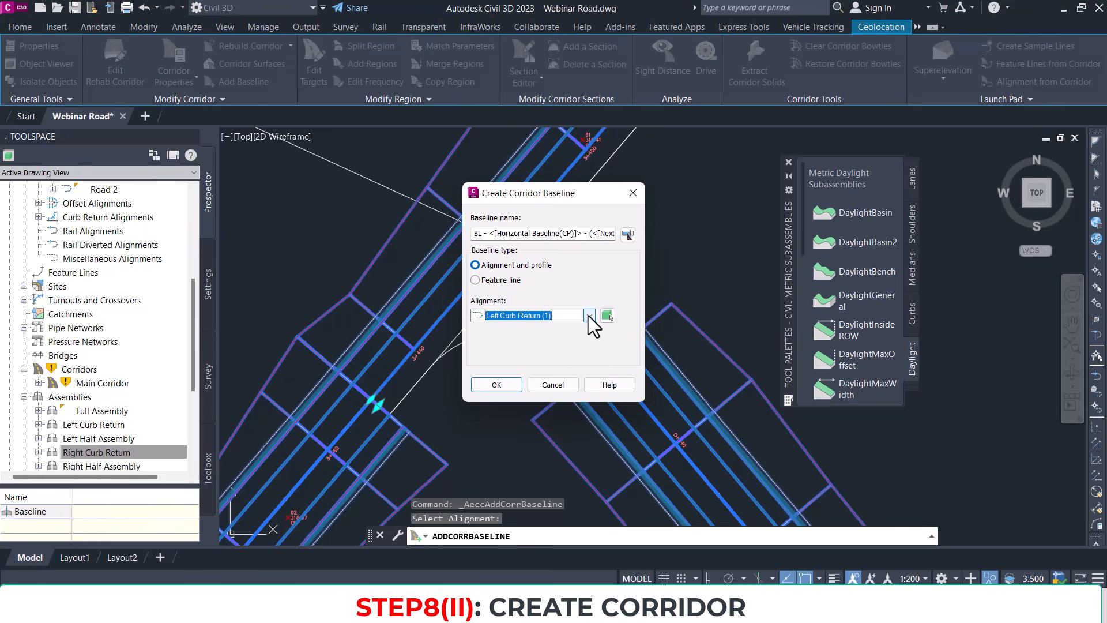
pyautogui.click(496, 384)
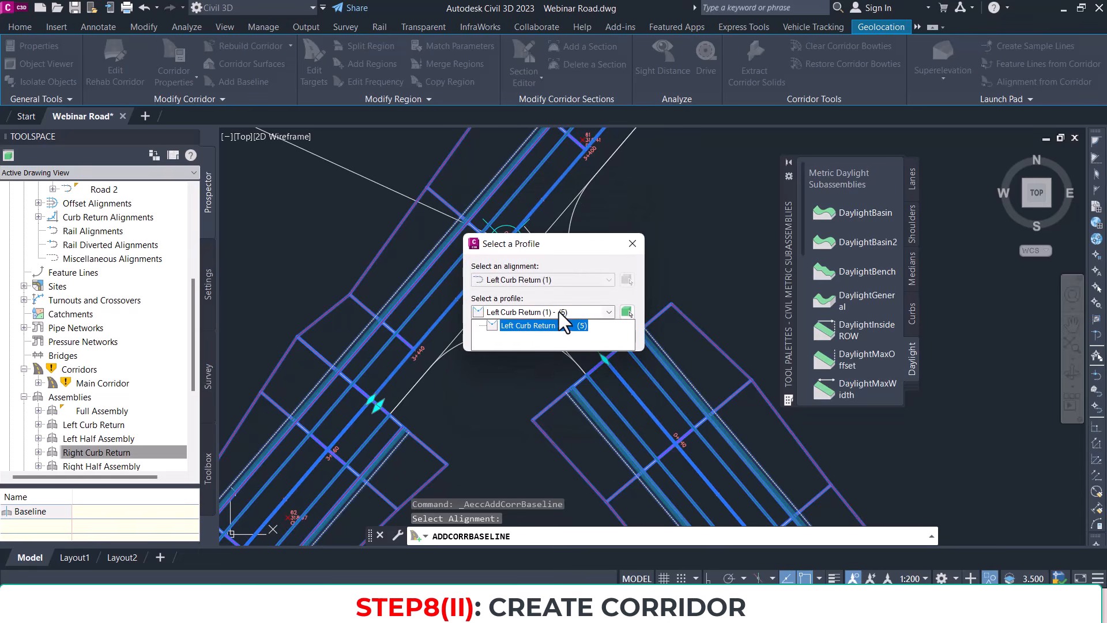
pyautogui.click(498, 336)
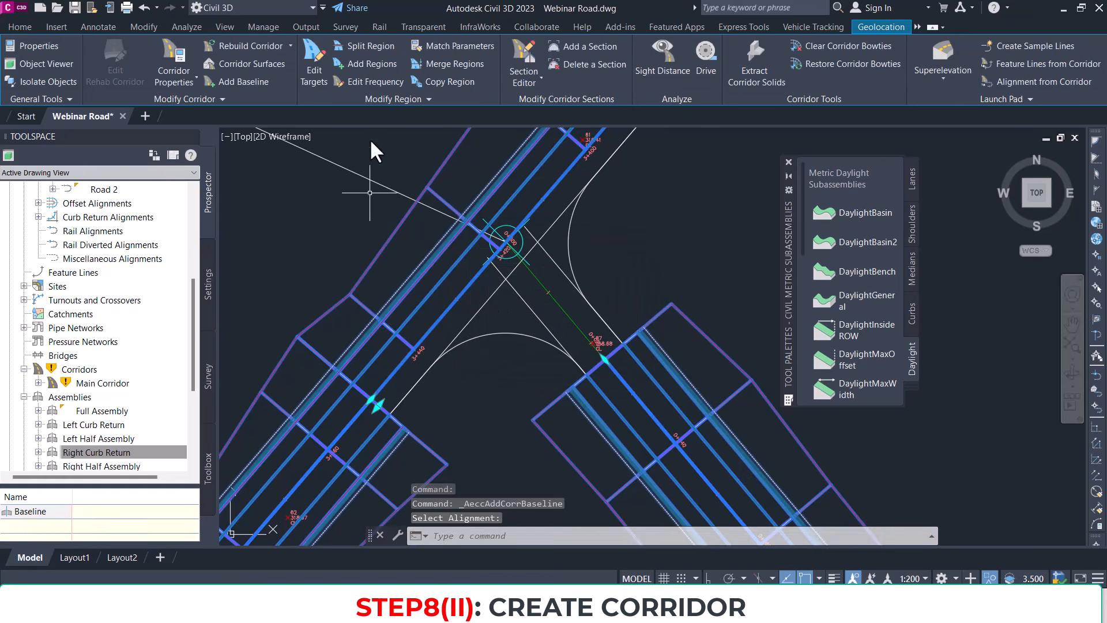
# Step: Add a corridor region on the Left Curb Return baseline from station 0+017.50 at Road 2 to 0+068.32 at Road 1
pyautogui.click(375, 65)
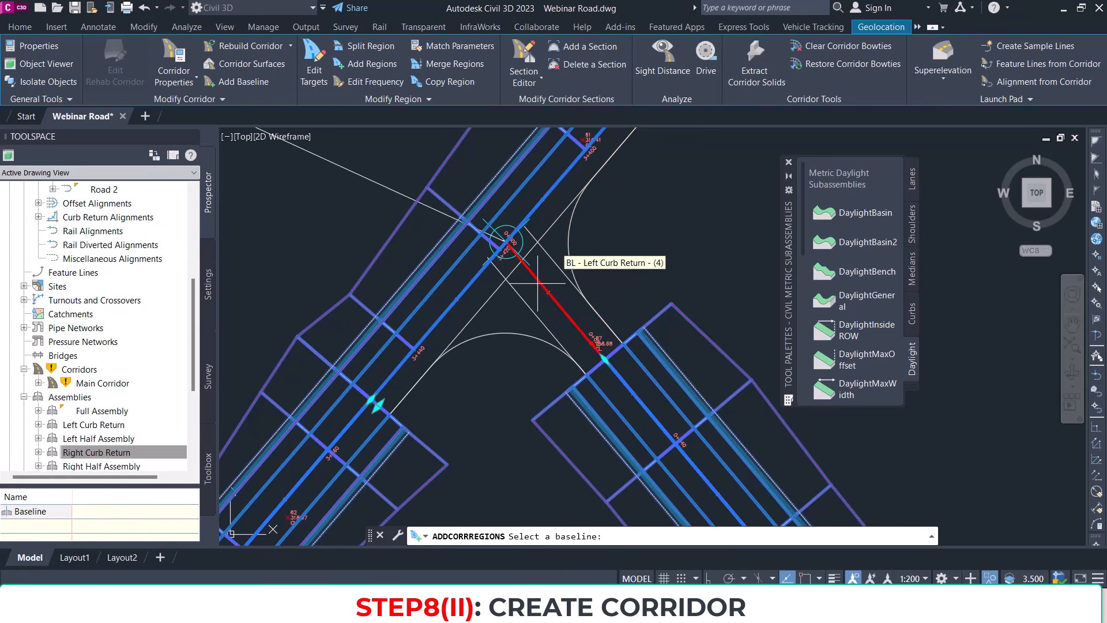
pyautogui.moveTo(601, 256); pyautogui.dragTo(559, 257, button='middle')
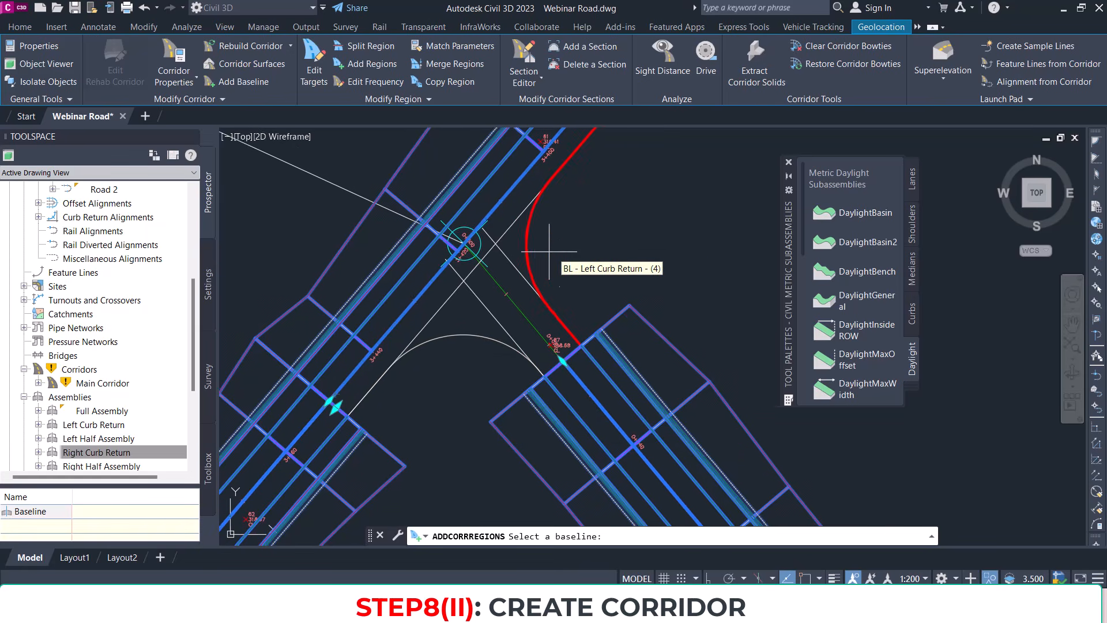
pyautogui.scroll(2, 532, 242)
pyautogui.click(532, 241)
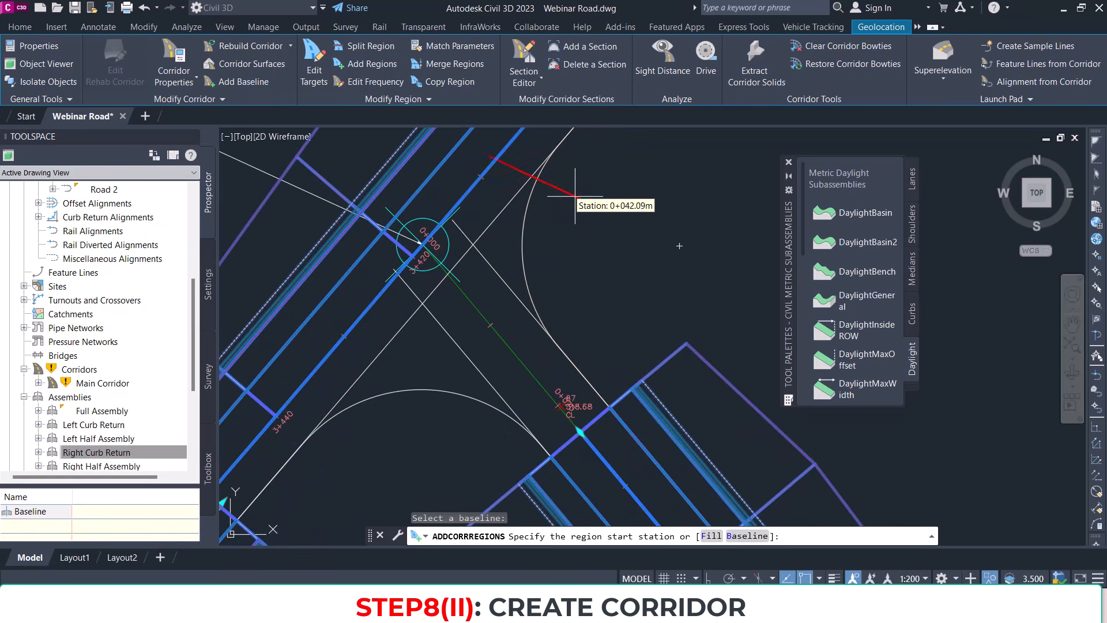
pyautogui.scroll(3, 608, 407)
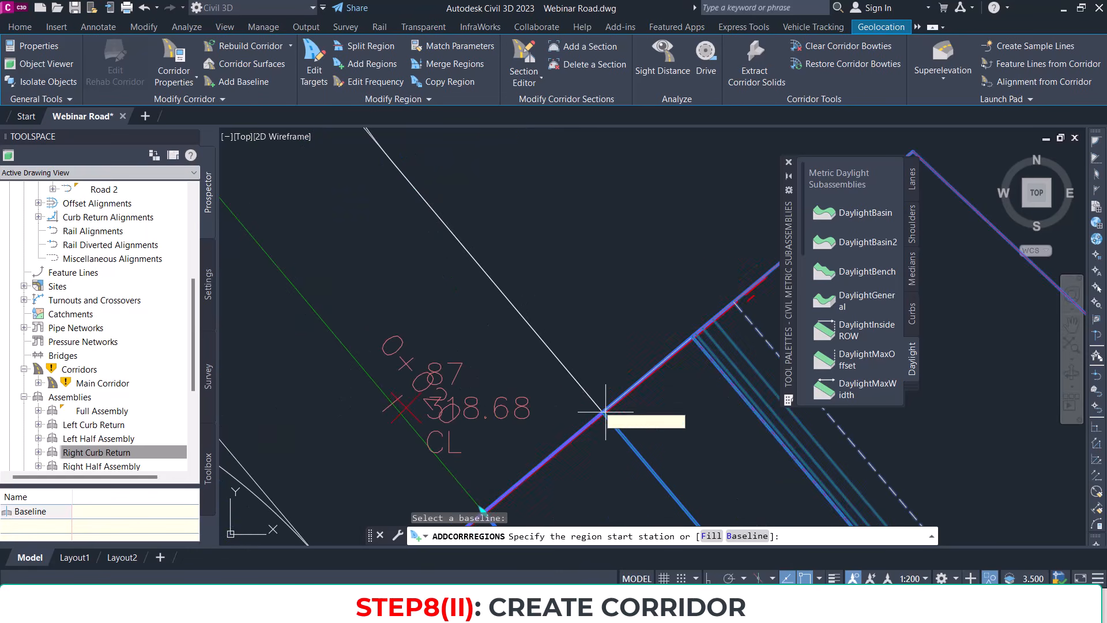
pyautogui.click(605, 414)
pyautogui.scroll(-6, 508, 253)
pyautogui.moveTo(507, 254); pyautogui.dragTo(551, 353, button='middle')
pyautogui.scroll(5, 589, 202)
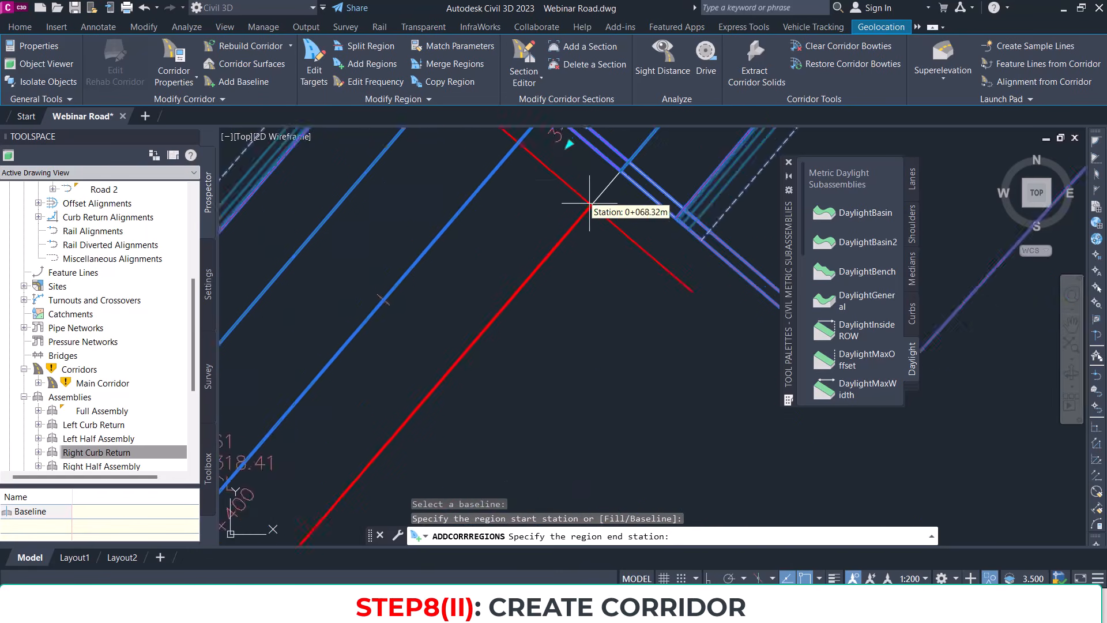
pyautogui.click(616, 178)
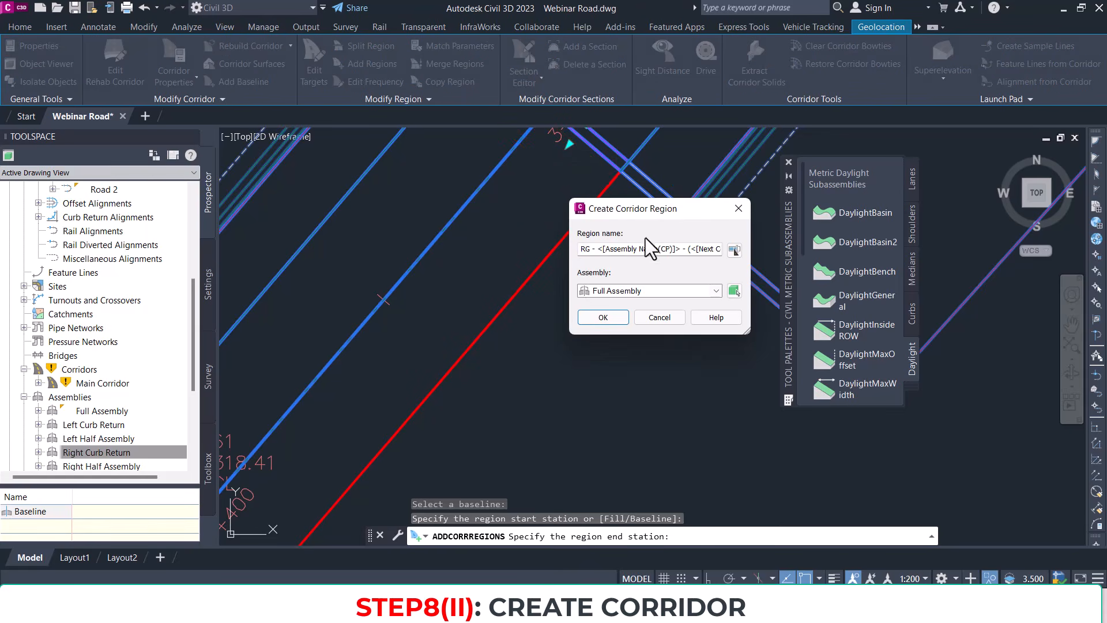
# Step: Assign the Right Curb Return assembly to the new curb-return region
pyautogui.click(681, 293)
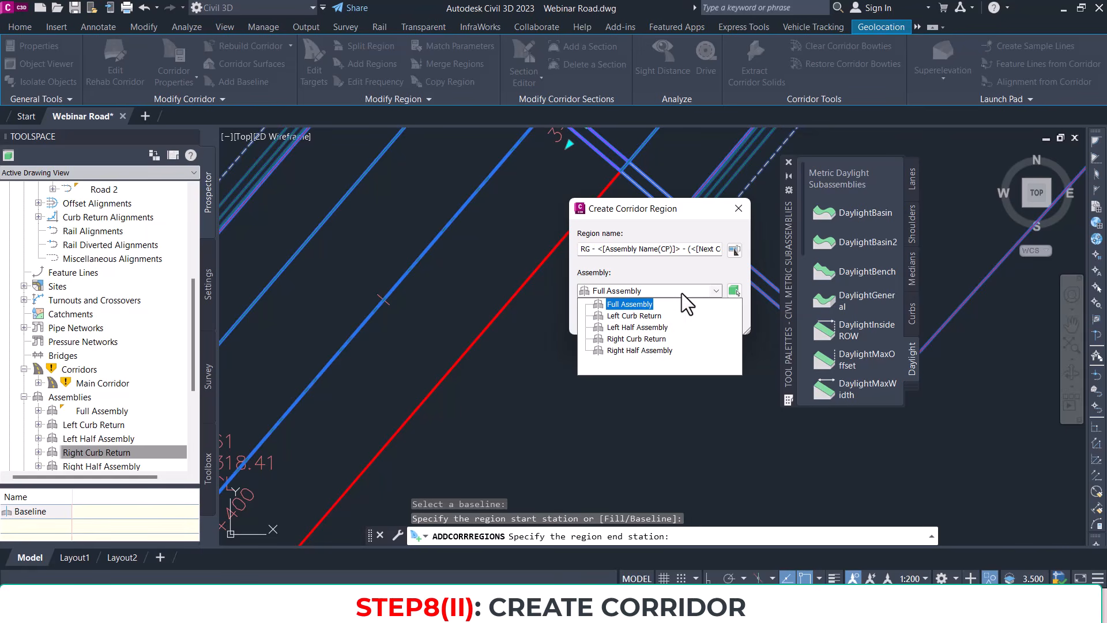
pyautogui.click(647, 340)
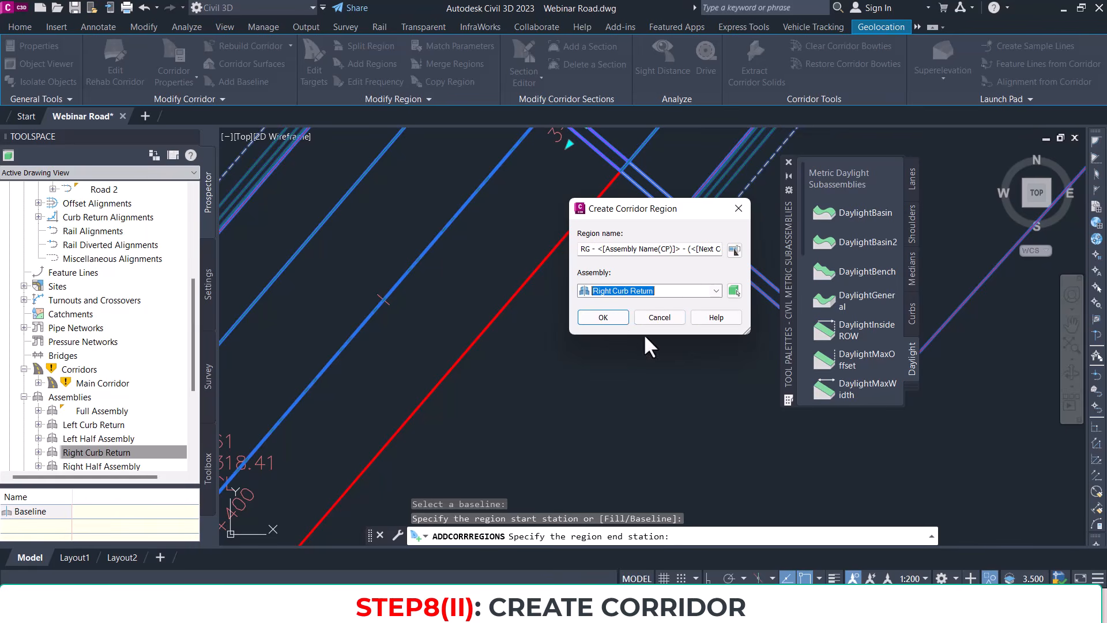
pyautogui.click(614, 321)
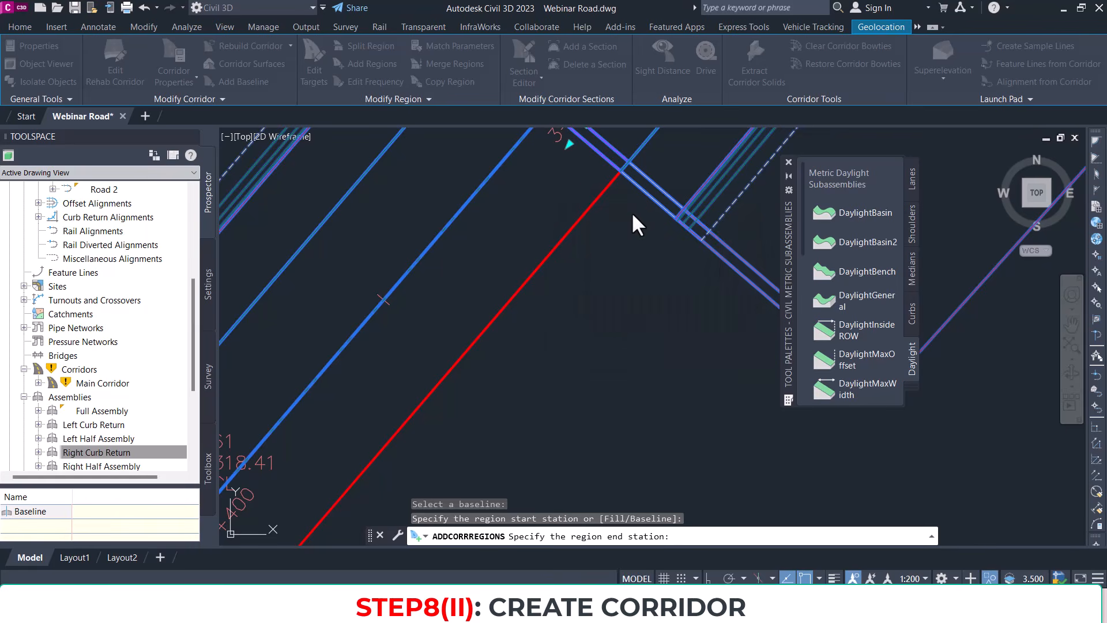
# Step: Set all surface targets of the curb-return region to EG Surface and open the lane's Width Target for editing
pyautogui.moveTo(642, 116); pyautogui.dragTo(729, 134)
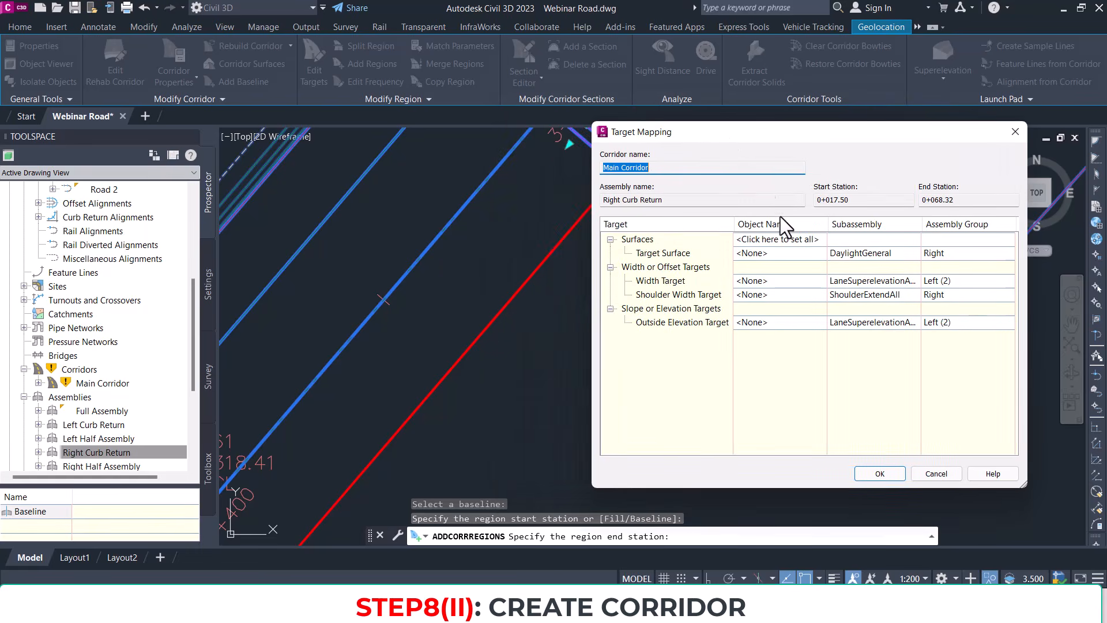
pyautogui.click(792, 244)
pyautogui.click(459, 254)
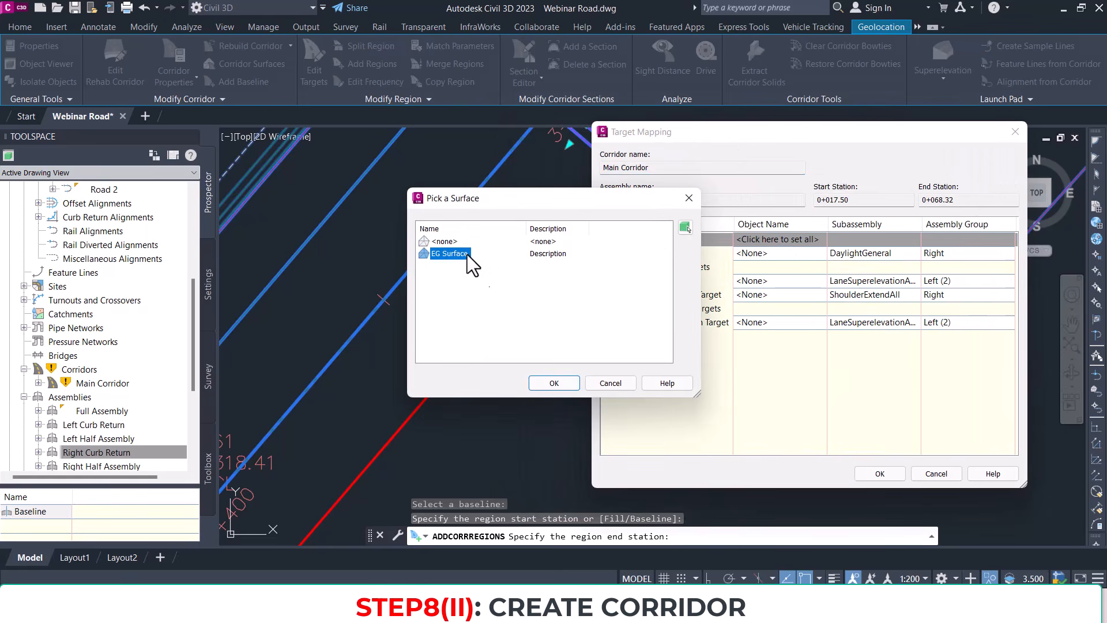
pyautogui.click(551, 383)
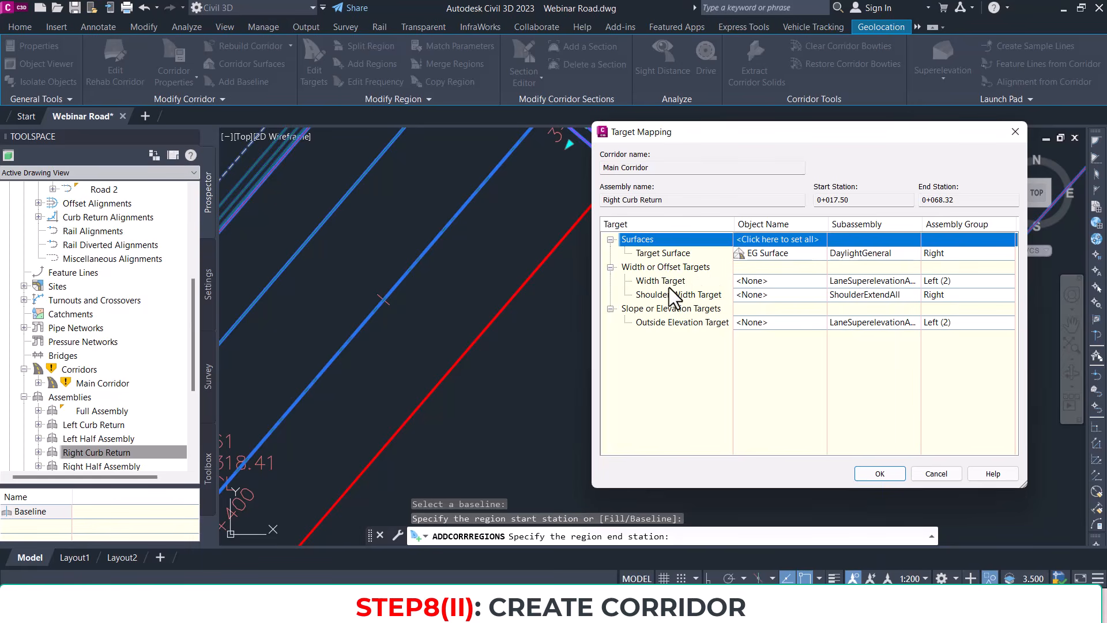
pyautogui.click(770, 283)
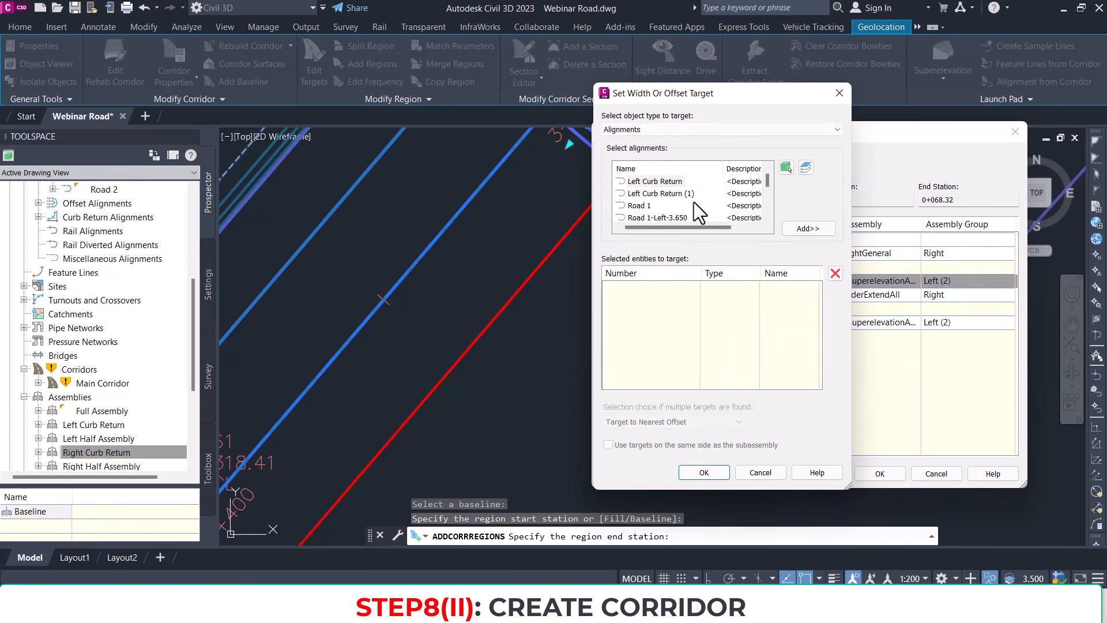
pyautogui.click(786, 167)
pyautogui.scroll(-5, 593, 218)
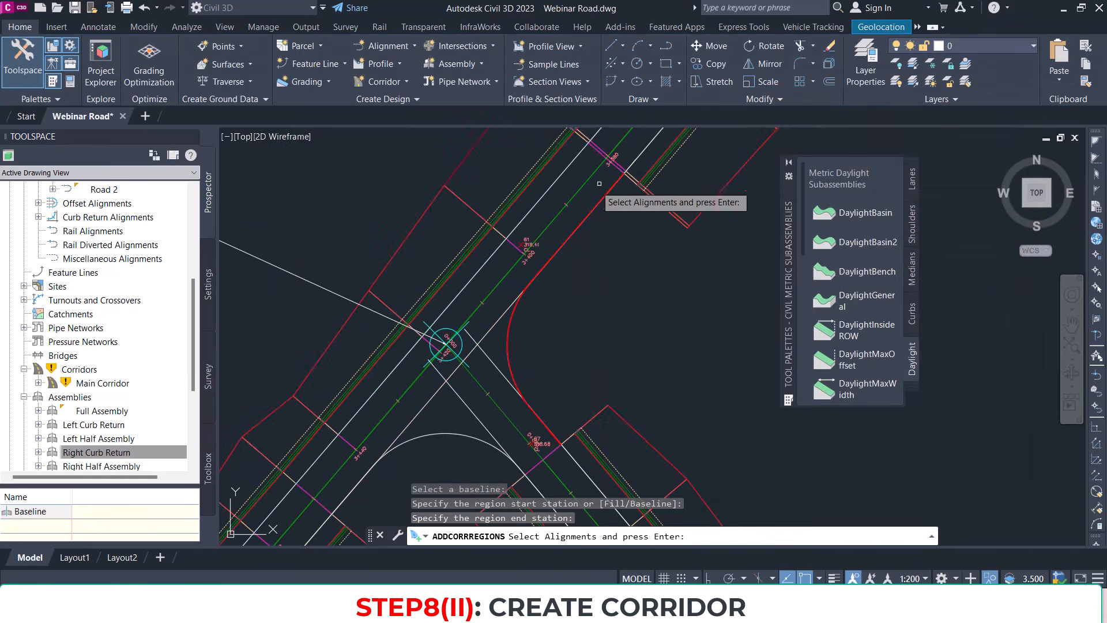
pyautogui.click(549, 224)
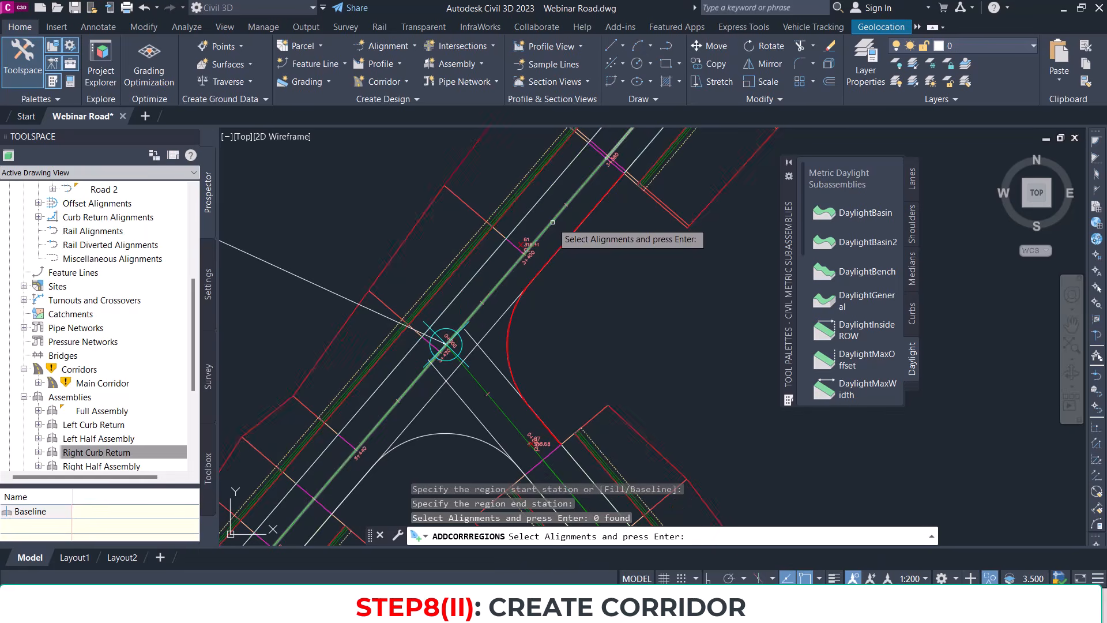
pyautogui.click(552, 222)
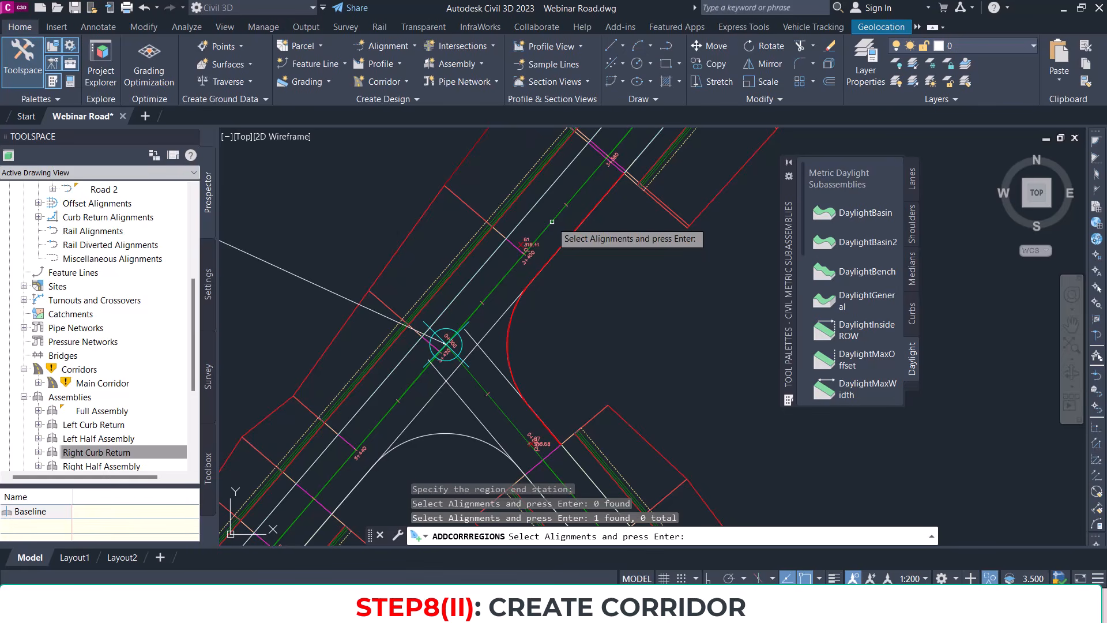
pyautogui.click(554, 222)
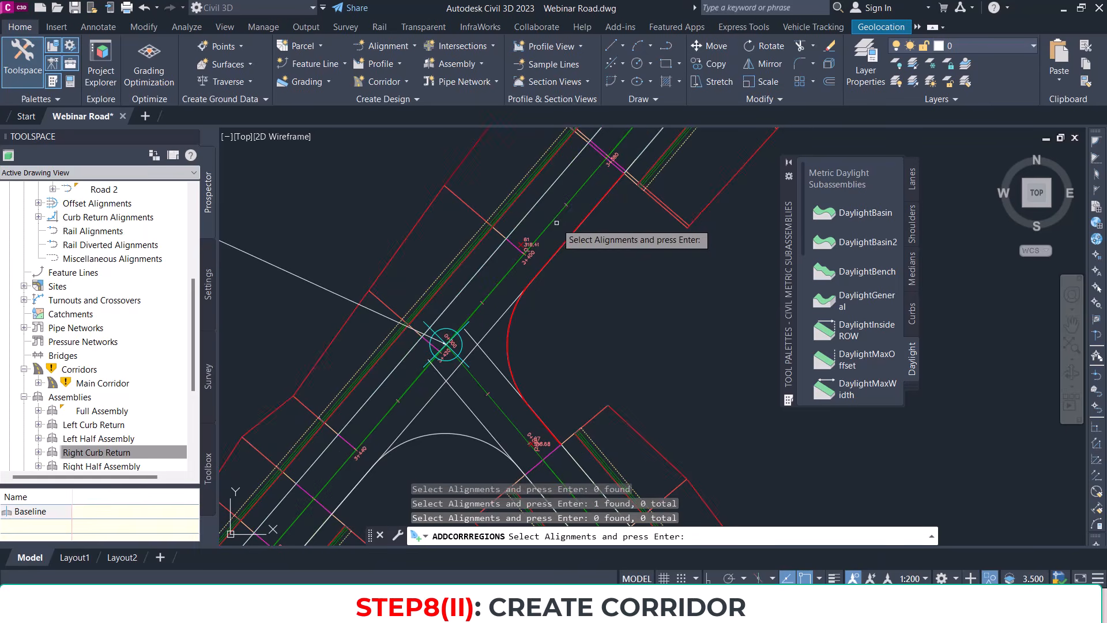
pyautogui.press('Escape')
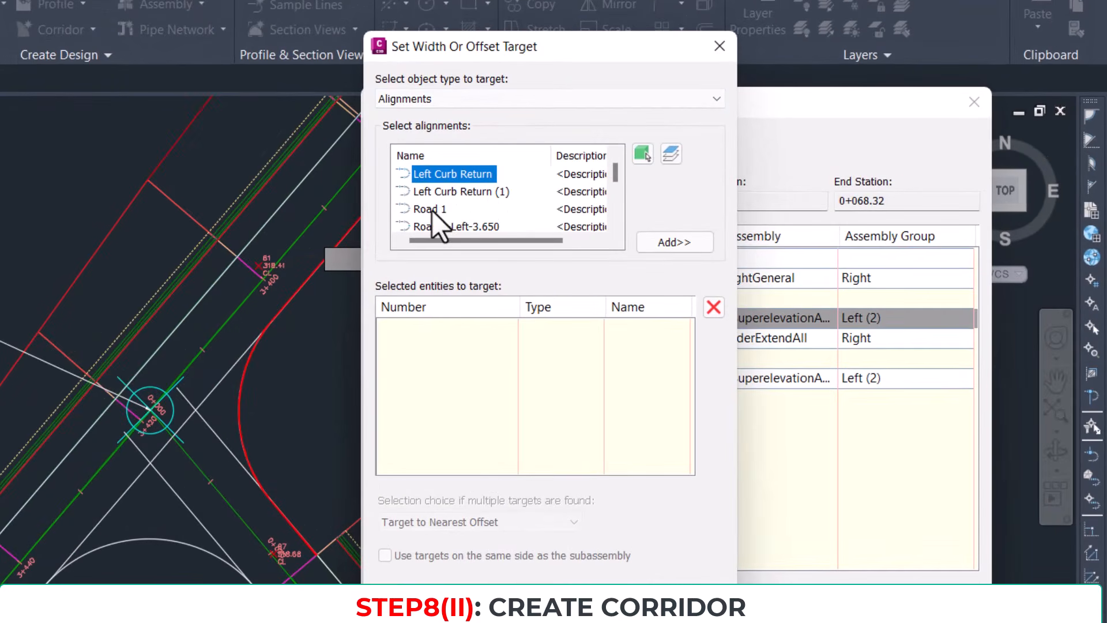
# Step: Set the lane's Width Target to the Road 1 and Road 2 alignments
pyautogui.click(432, 209)
pyautogui.scroll(-2, 434, 202)
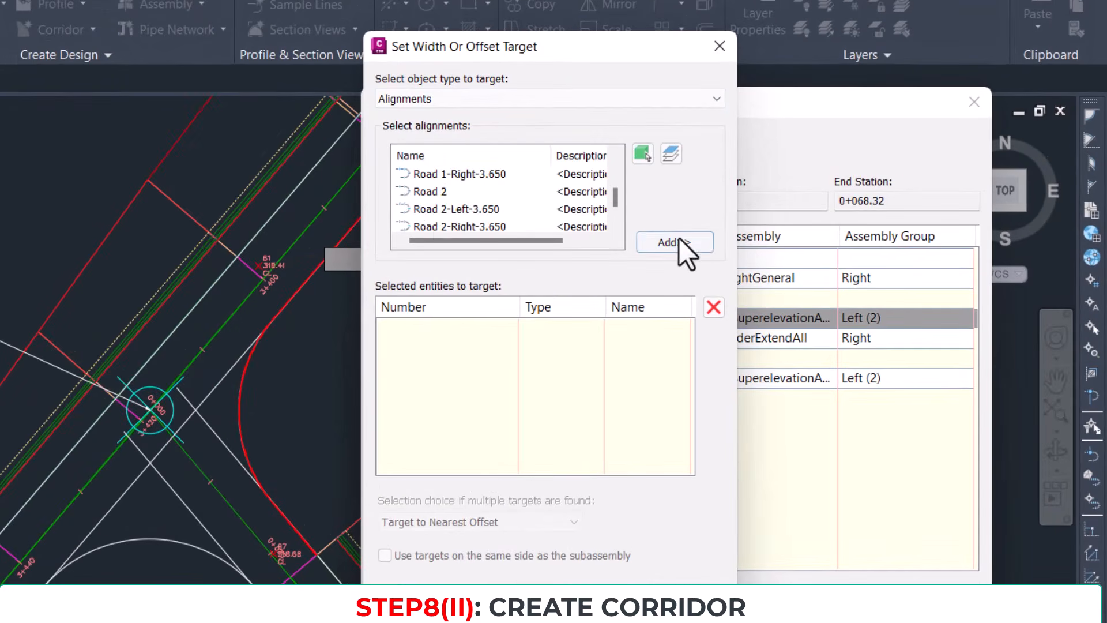
pyautogui.click(678, 237)
pyautogui.click(430, 191)
pyautogui.click(683, 240)
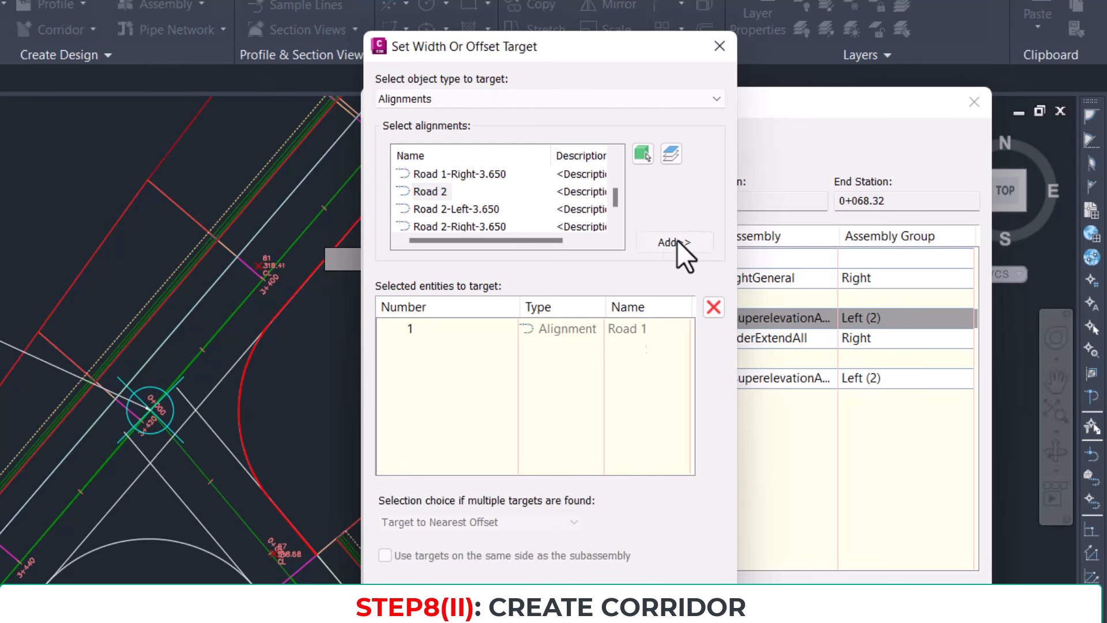
pyautogui.click(683, 240)
pyautogui.click(524, 601)
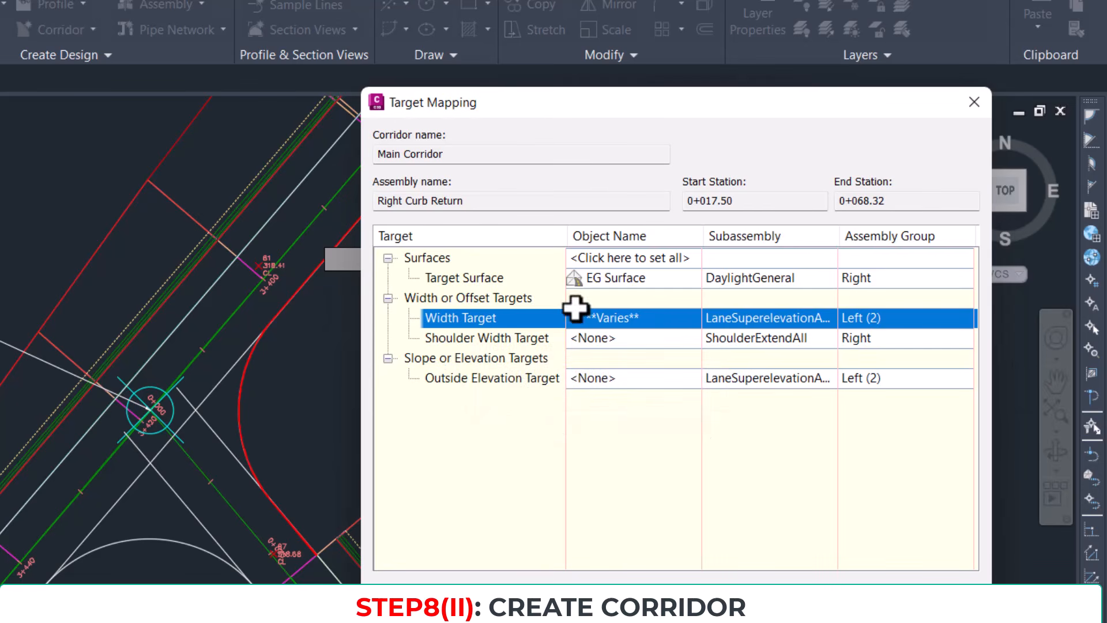
# Step: Add the Road 1 Design Profile as an Outside Elevation Target for the Right Curb Return region's lane
pyautogui.moveTo(565, 236); pyautogui.dragTo(611, 231)
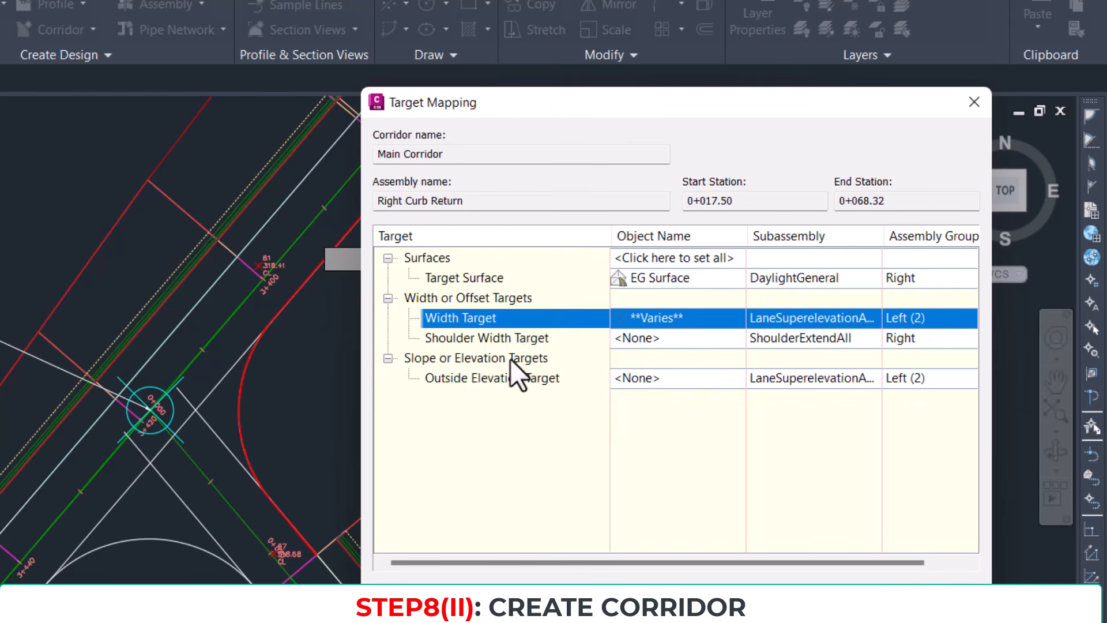
pyautogui.click(546, 379)
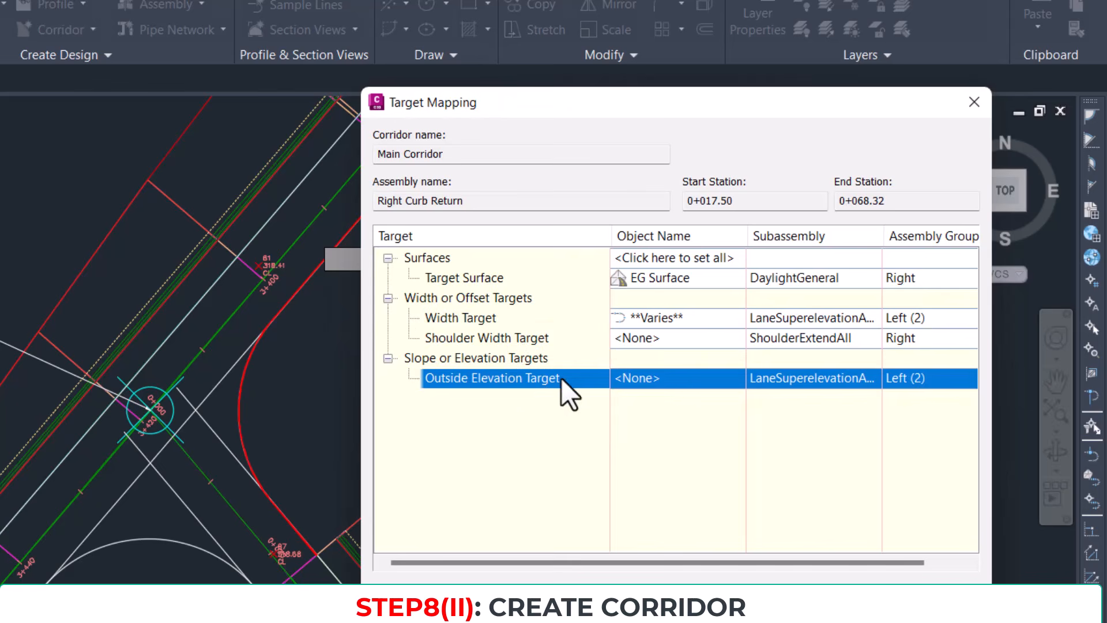
pyautogui.click(663, 380)
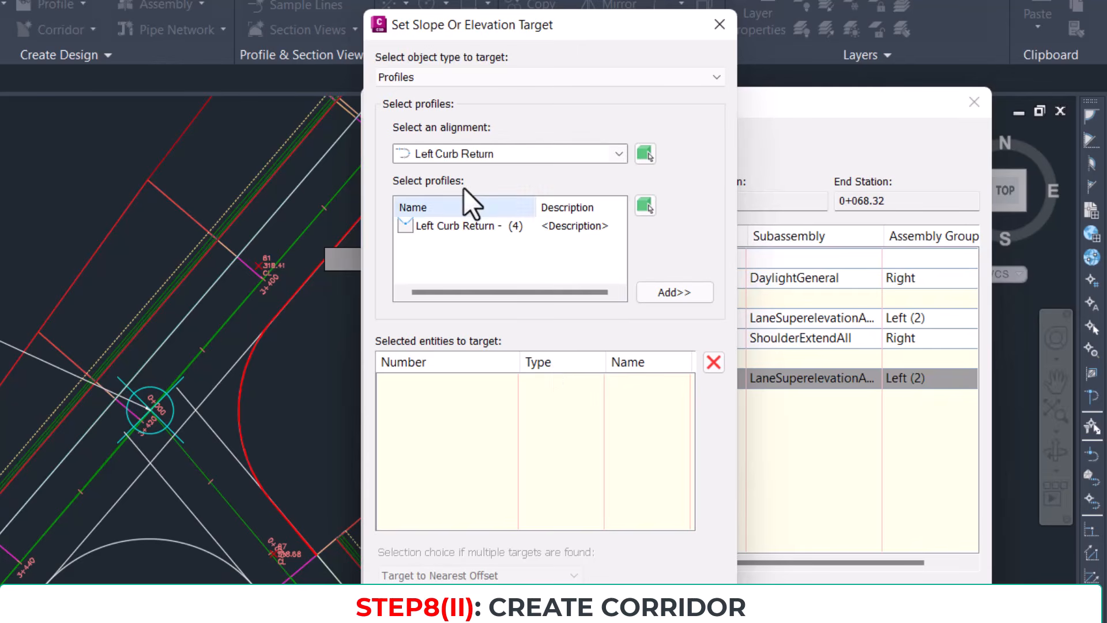
pyautogui.click(472, 156)
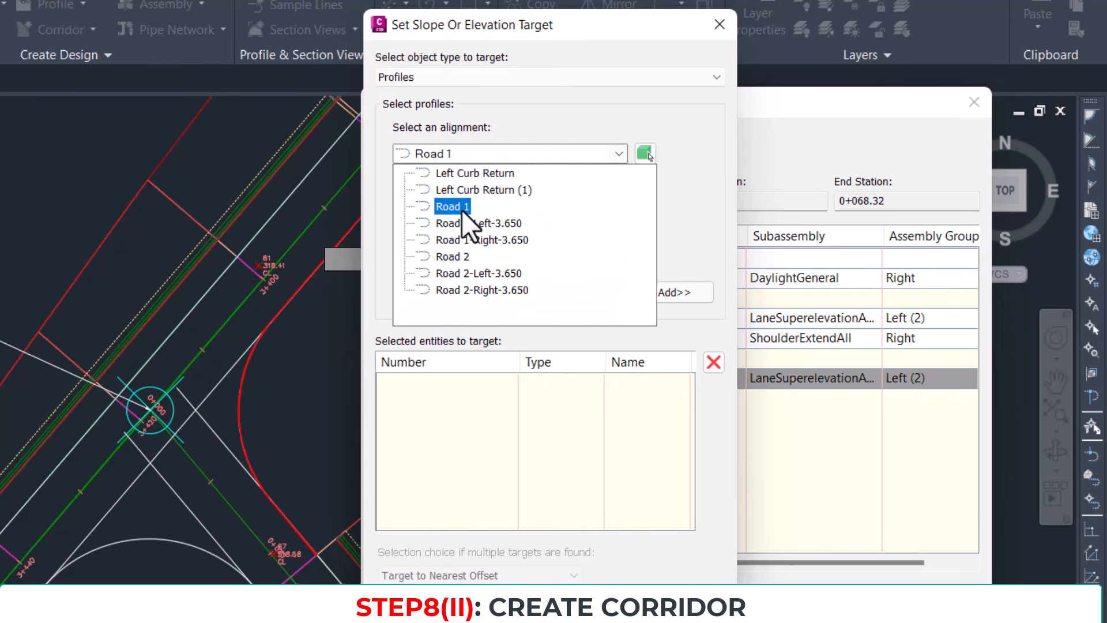
pyautogui.click(462, 209)
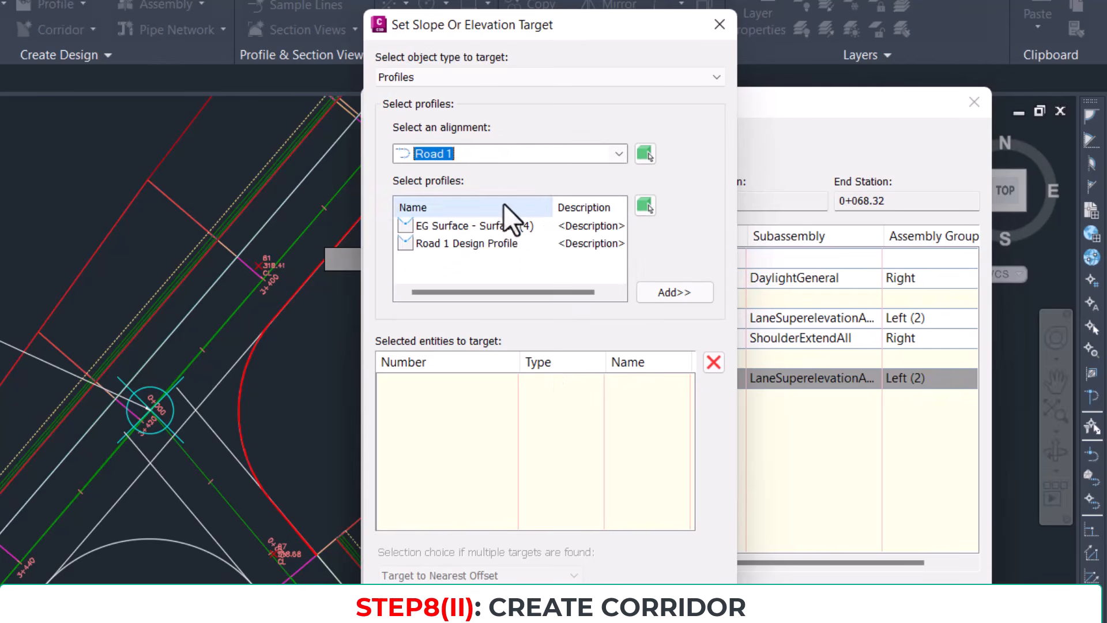
pyautogui.click(473, 243)
pyautogui.click(670, 290)
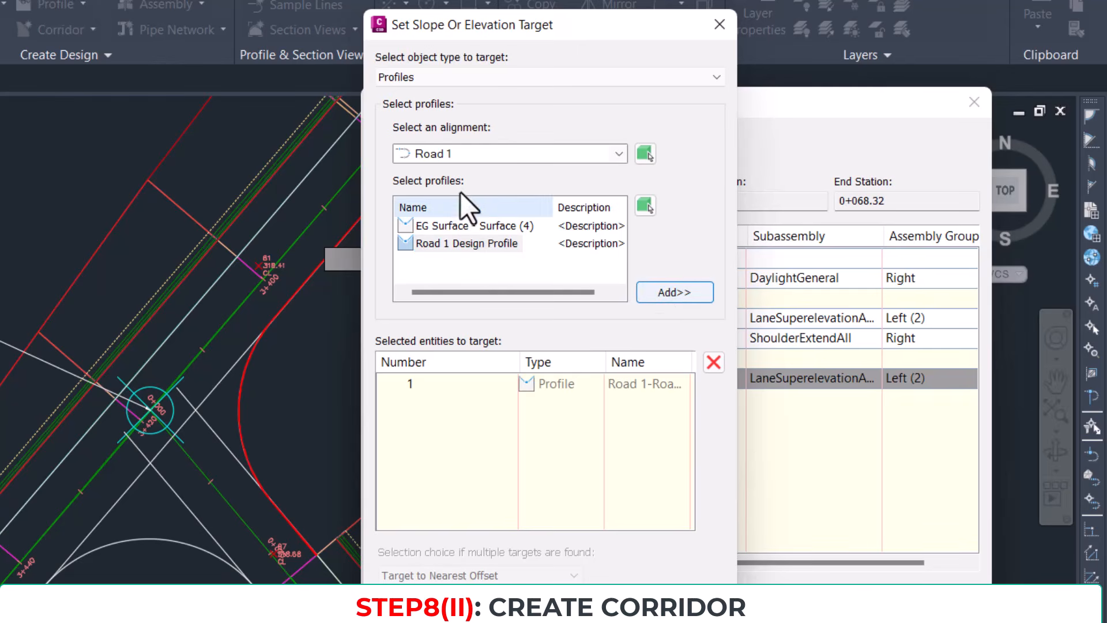
# Step: Add the Road 2 Design Profile to the same Outside Elevation Target and apply the Right Curb Return region's target mapping
pyautogui.click(452, 156)
pyautogui.click(468, 253)
pyautogui.click(469, 243)
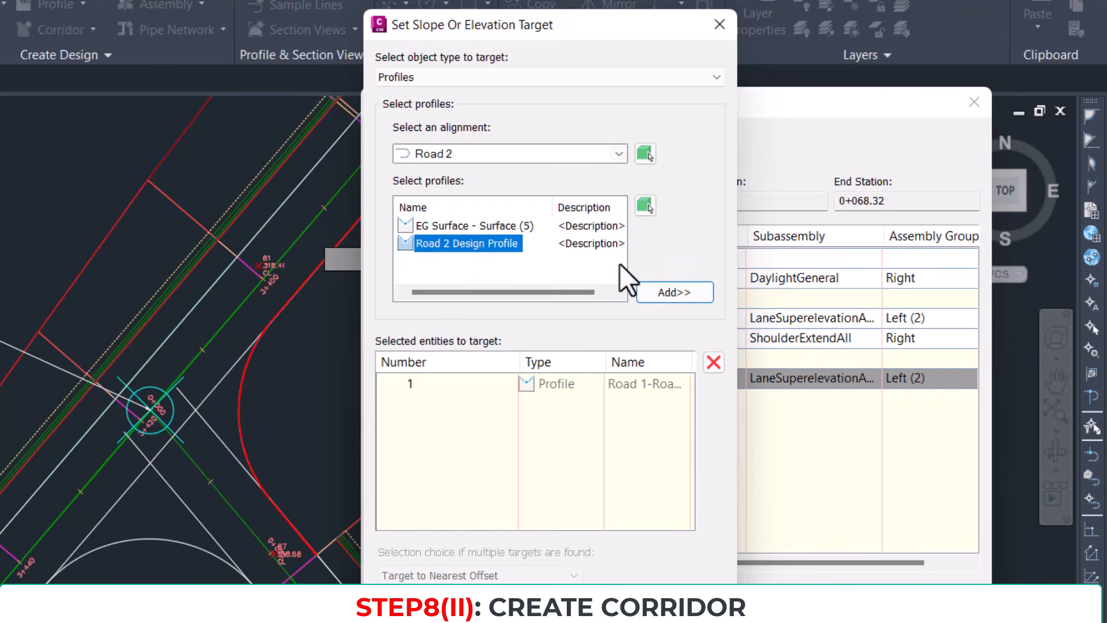
pyautogui.click(665, 291)
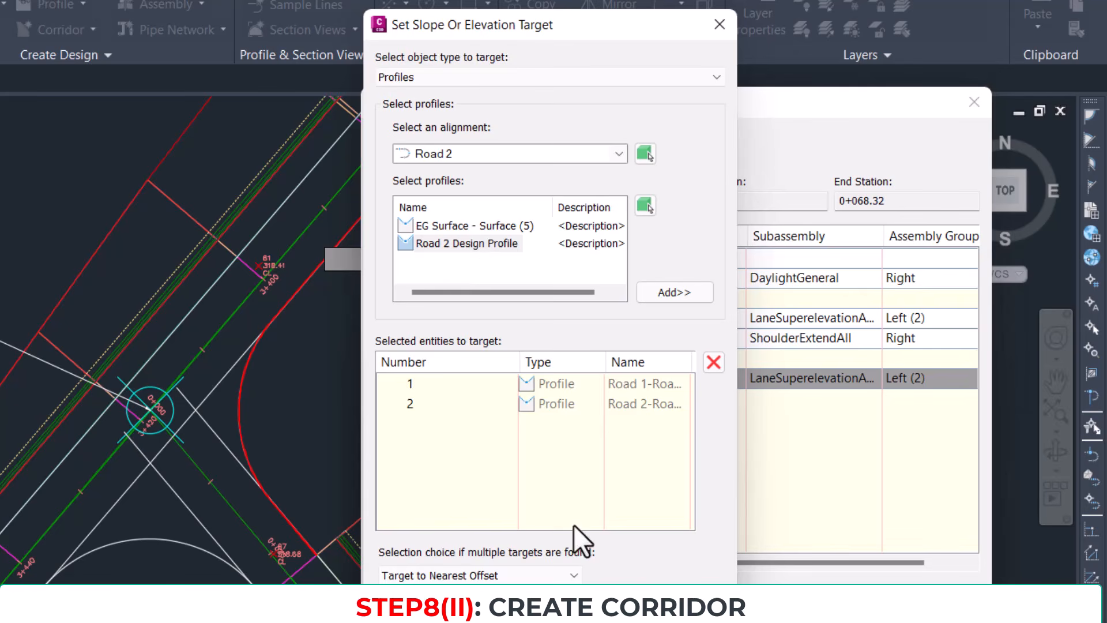
pyautogui.click(523, 613)
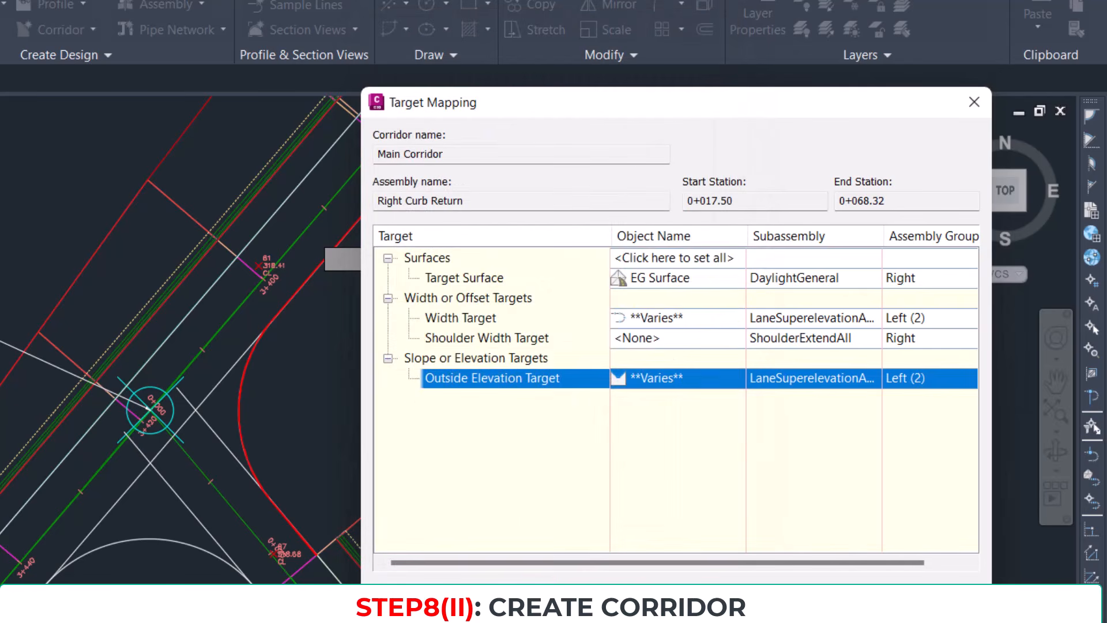
pyautogui.click(638, 554)
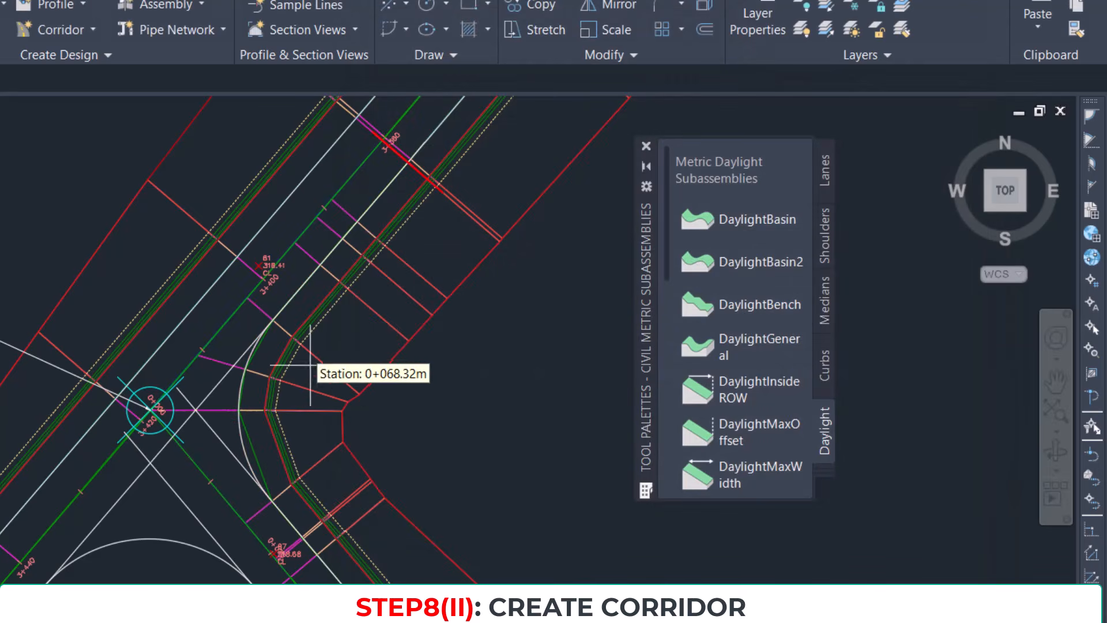
# Step: End the region command and examine the corridor's first curb return in the Object Viewer
pyautogui.moveTo(278, 460); pyautogui.dragTo(295, 350, button='middle')
pyautogui.press('Escape')
pyautogui.click(297, 349)
pyautogui.scroll(2, 245, 350)
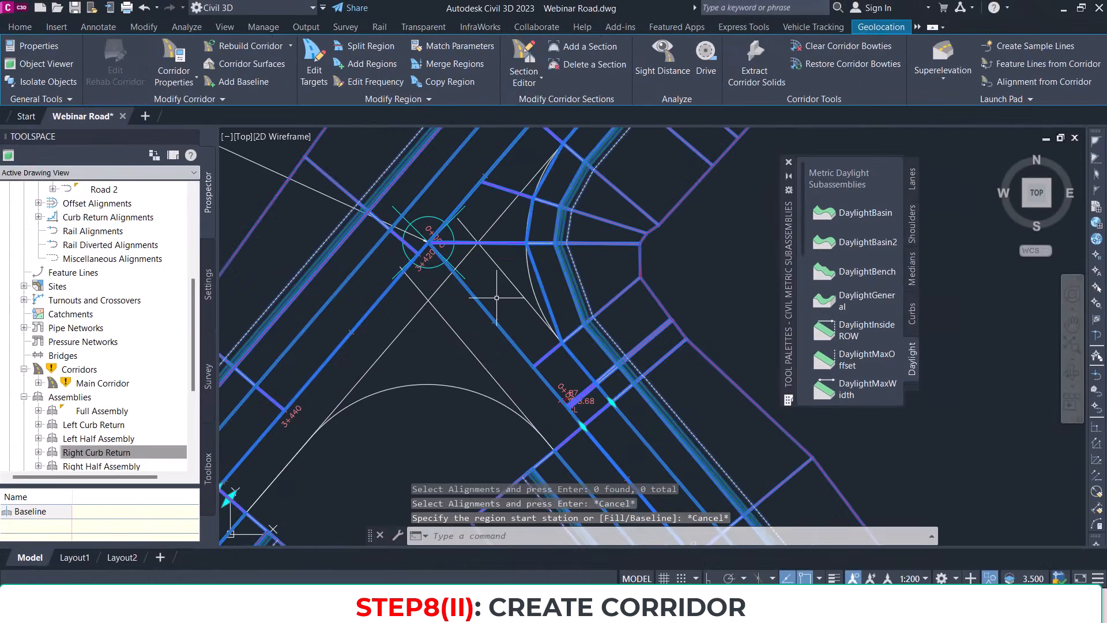
pyautogui.scroll(-2, 496, 298)
pyautogui.press('Escape')
pyautogui.moveTo(382, 296)
pyautogui.mouseDown(button='middle')
pyautogui.moveTo(501, 337)
pyautogui.moveTo(528, 306)
pyautogui.moveTo(511, 274)
pyautogui.moveTo(541, 267)
pyautogui.mouseUp(button='middle')
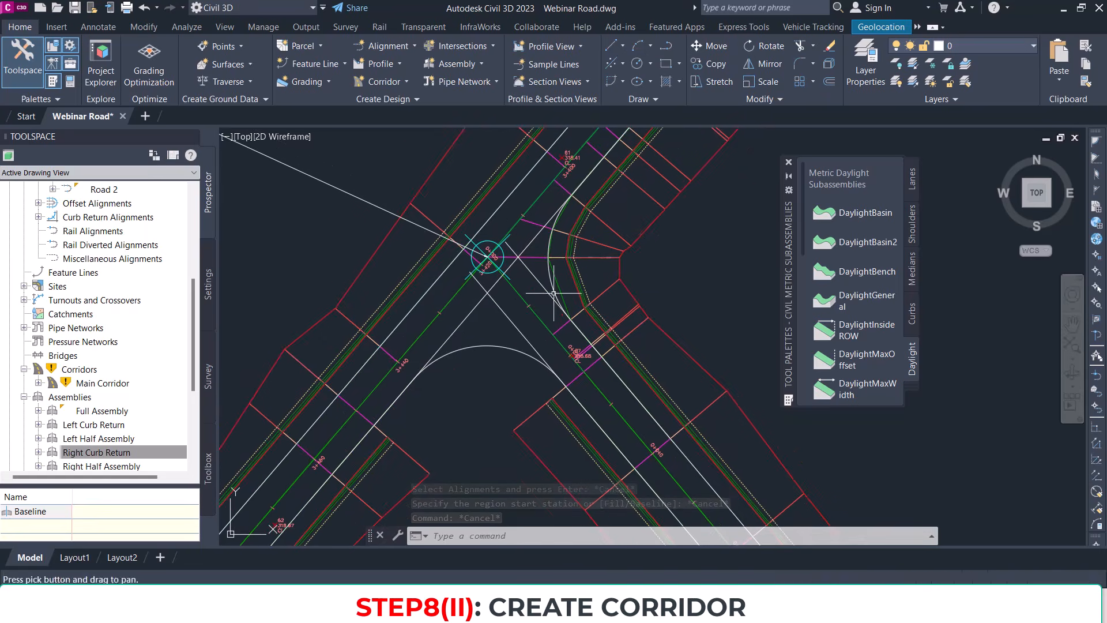
pyautogui.click(573, 259)
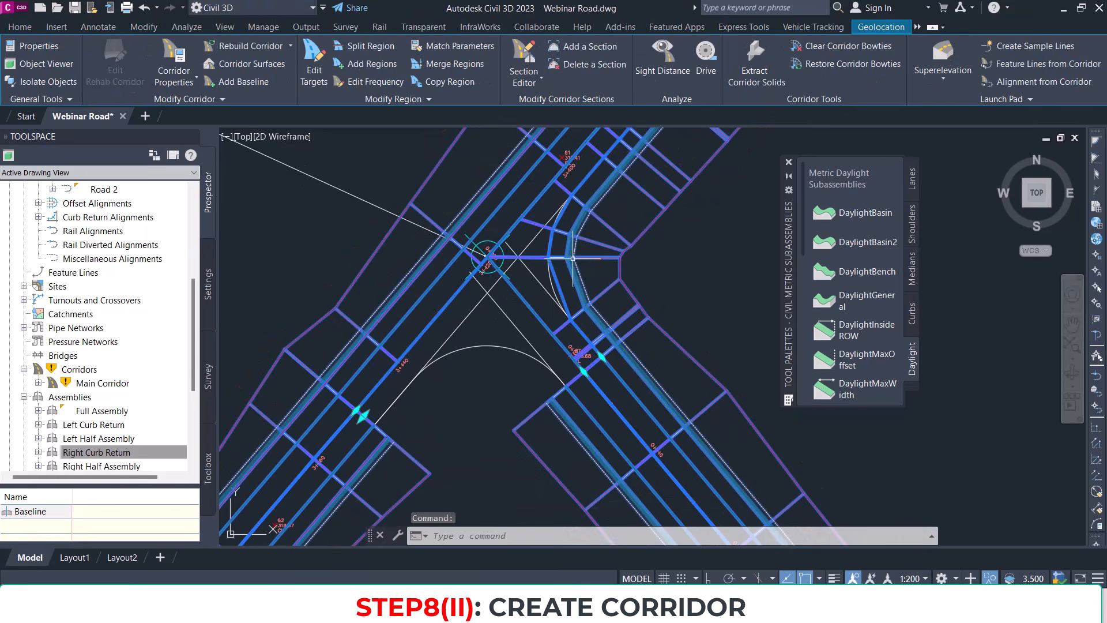
pyautogui.click(36, 63)
pyautogui.moveTo(558, 306); pyautogui.dragTo(502, 314)
pyautogui.scroll(8, 558, 327)
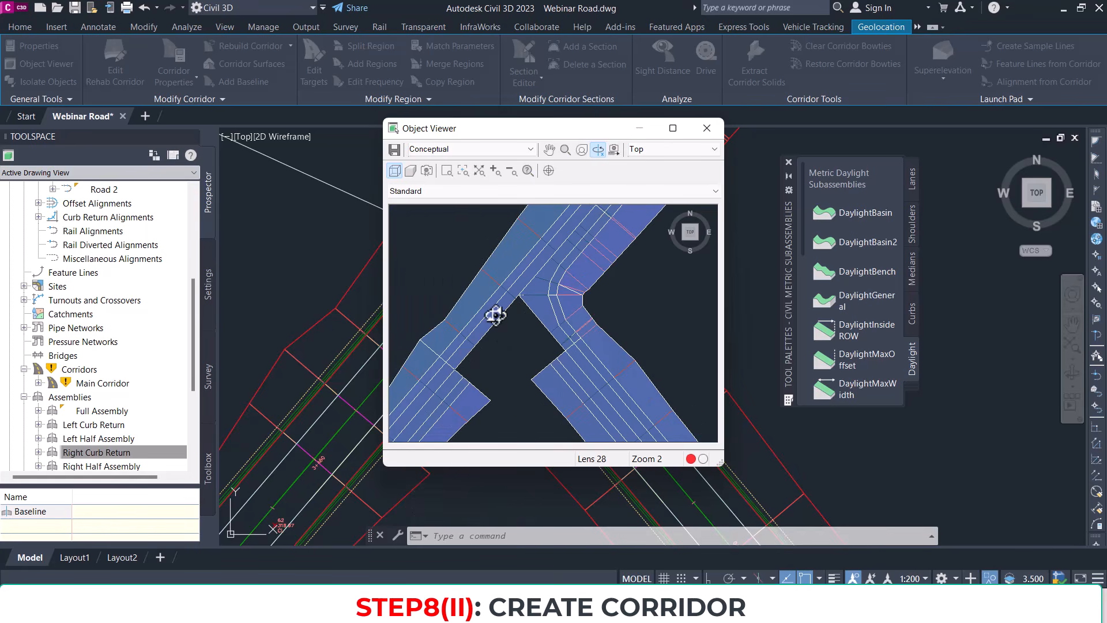
pyautogui.click(697, 131)
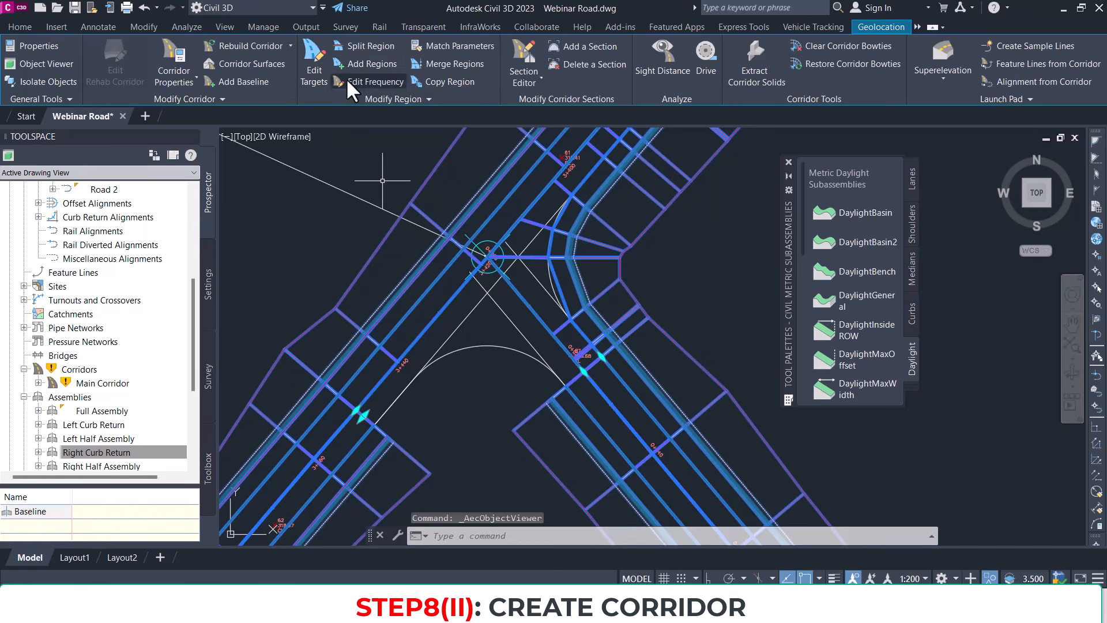
# Step: Add a corridor region on the Left Curb Return (1) baseline from station 0+023.64 at Road 2 to 0+051.01 toward Road 1
pyautogui.click(356, 64)
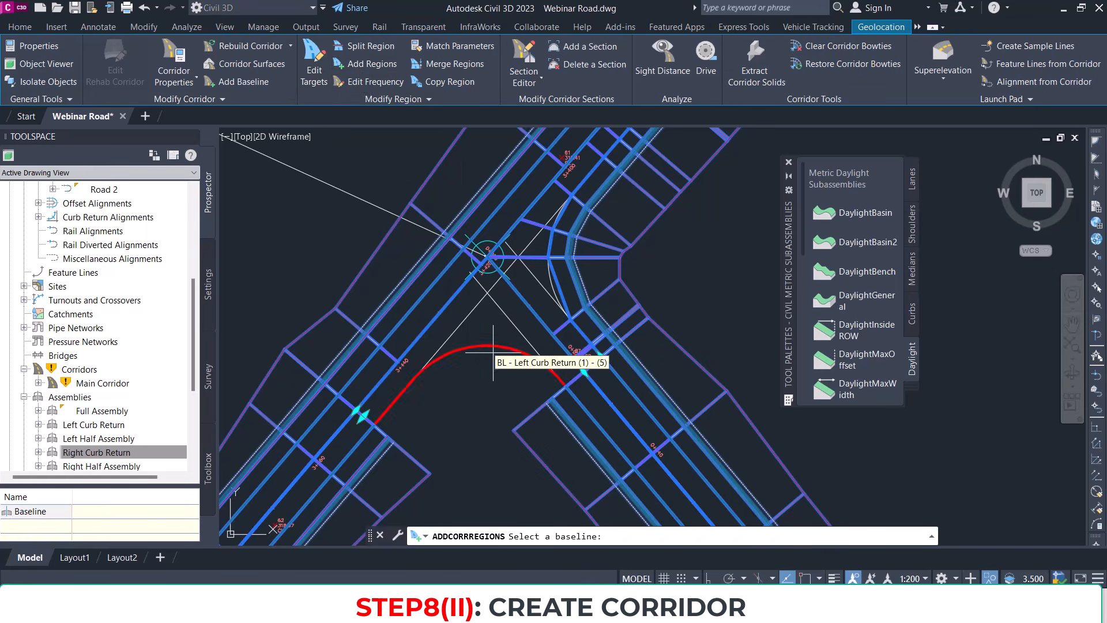
pyautogui.scroll(5, 577, 392)
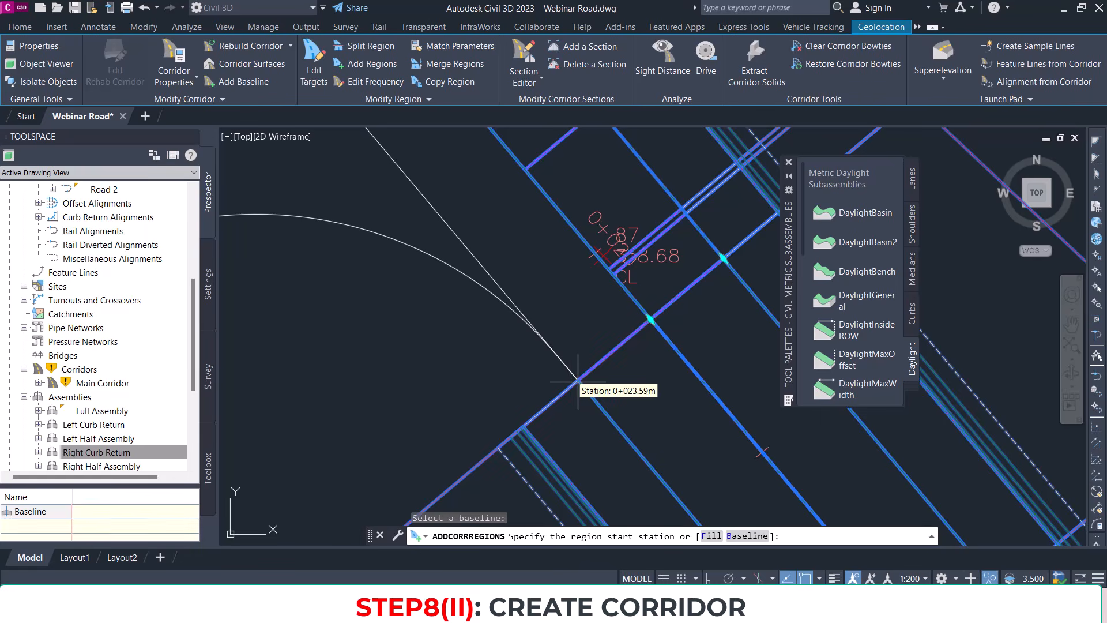
pyautogui.click(577, 381)
pyautogui.scroll(-5, 473, 360)
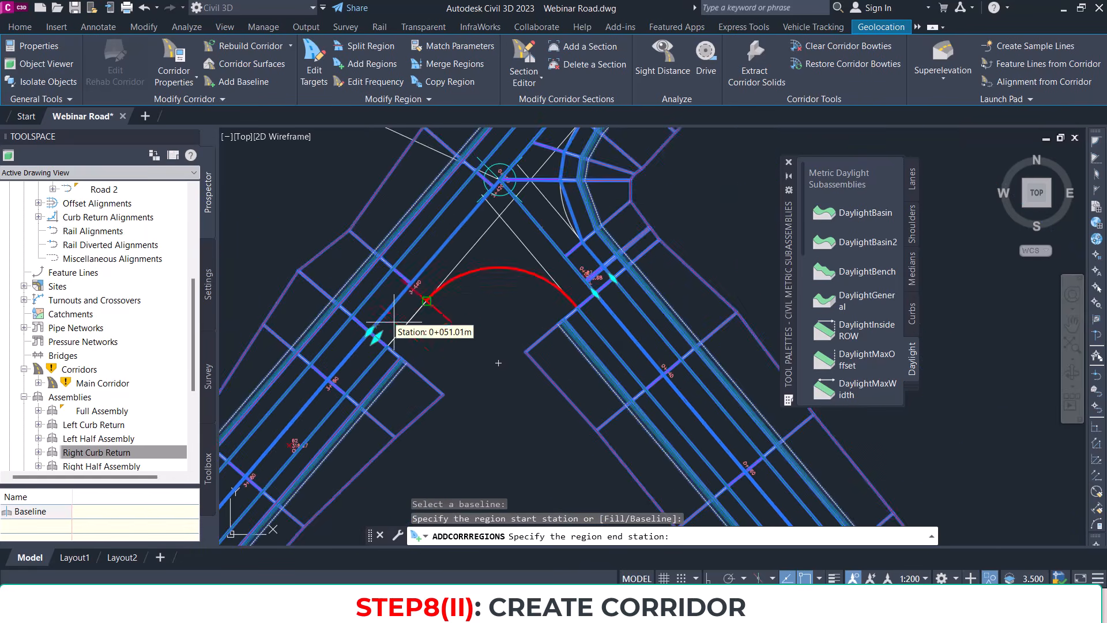
pyautogui.scroll(3, 400, 365)
pyautogui.scroll(2, 400, 364)
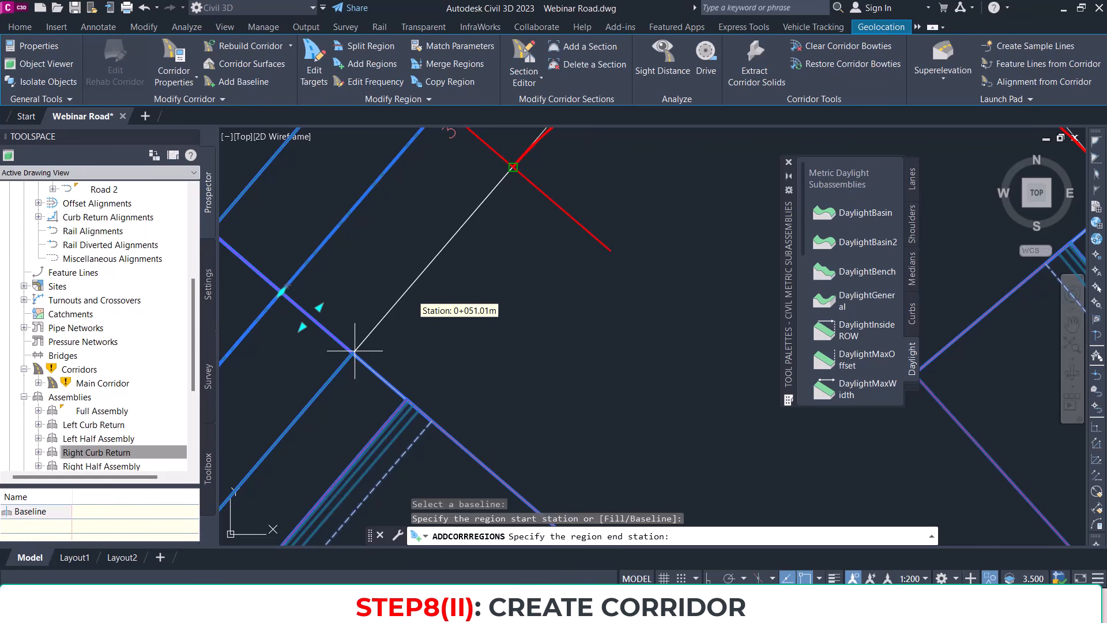
pyautogui.click(352, 354)
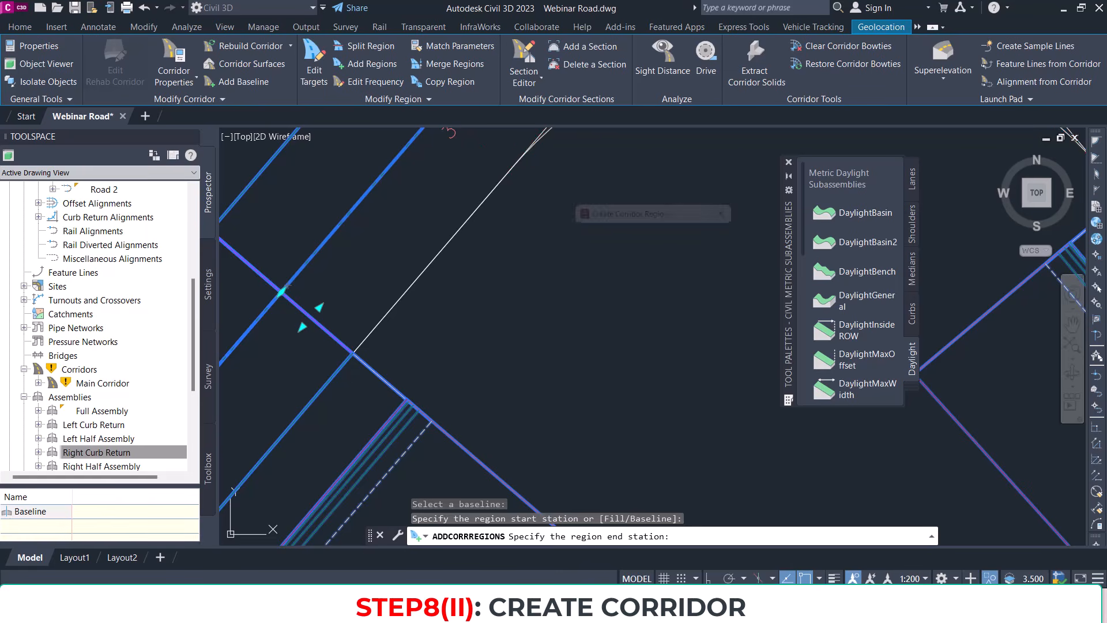
# Step: Assign the Left Curb Return assembly to the new region and set all its surface targets to EG Surface
pyautogui.click(636, 289)
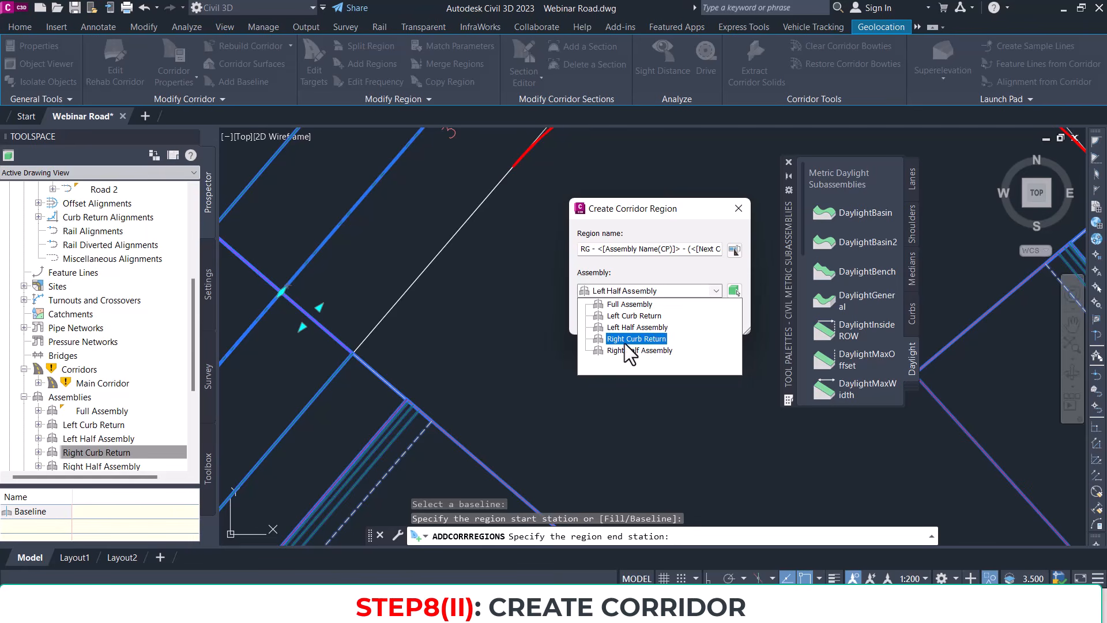
pyautogui.click(632, 317)
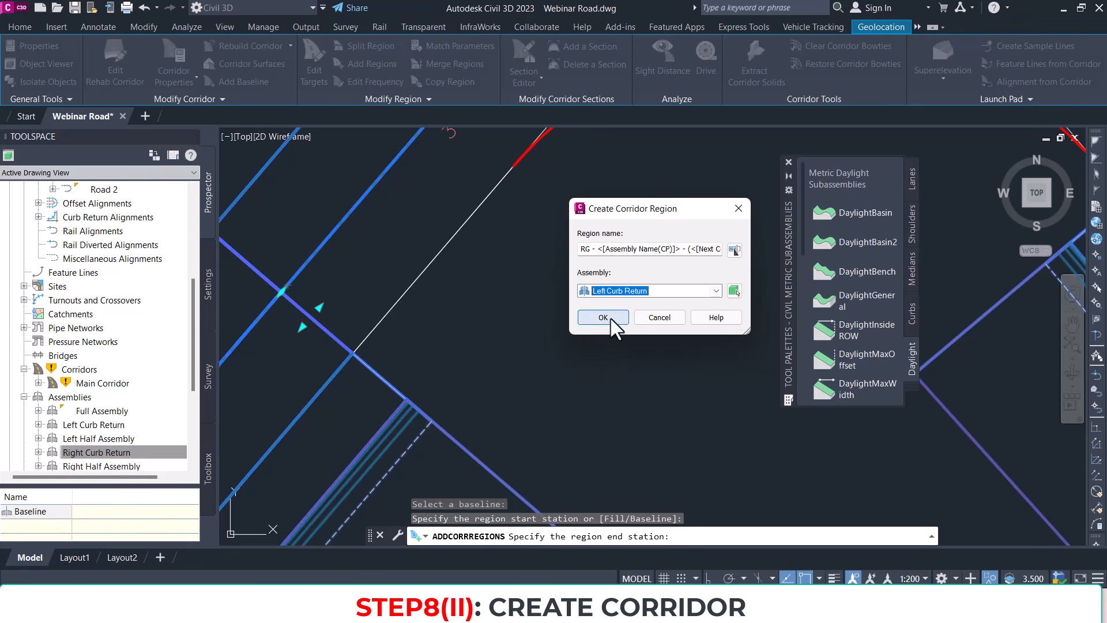
pyautogui.click(614, 317)
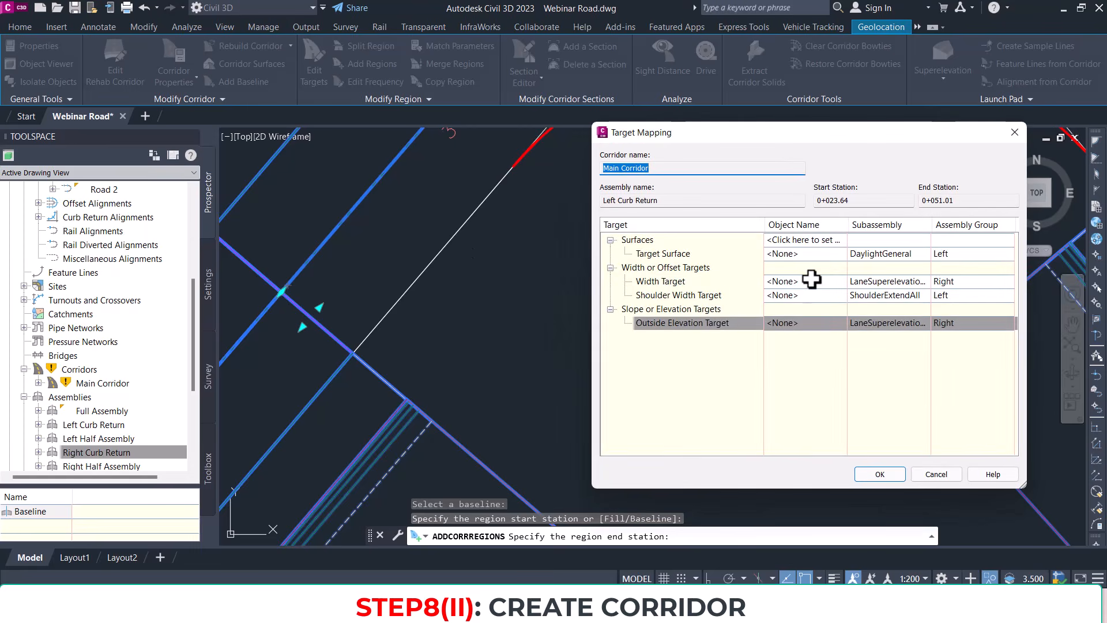
pyautogui.click(805, 240)
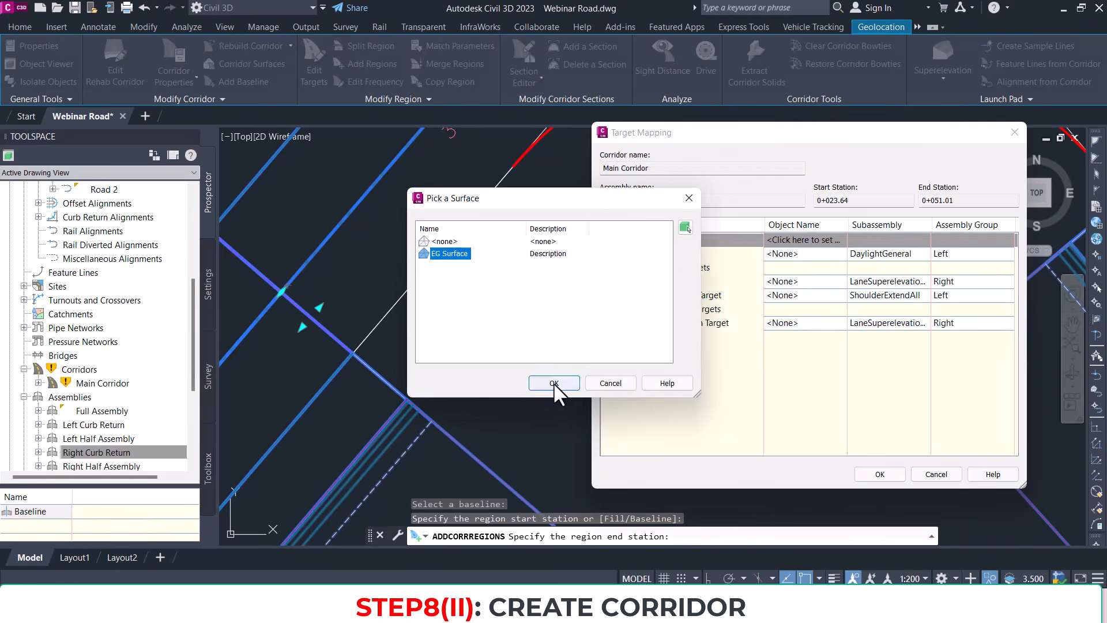
pyautogui.click(554, 384)
# Step: Set the Left Curb Return region's lane Width Target to the Road 1 and Road 2 alignments
pyautogui.click(773, 286)
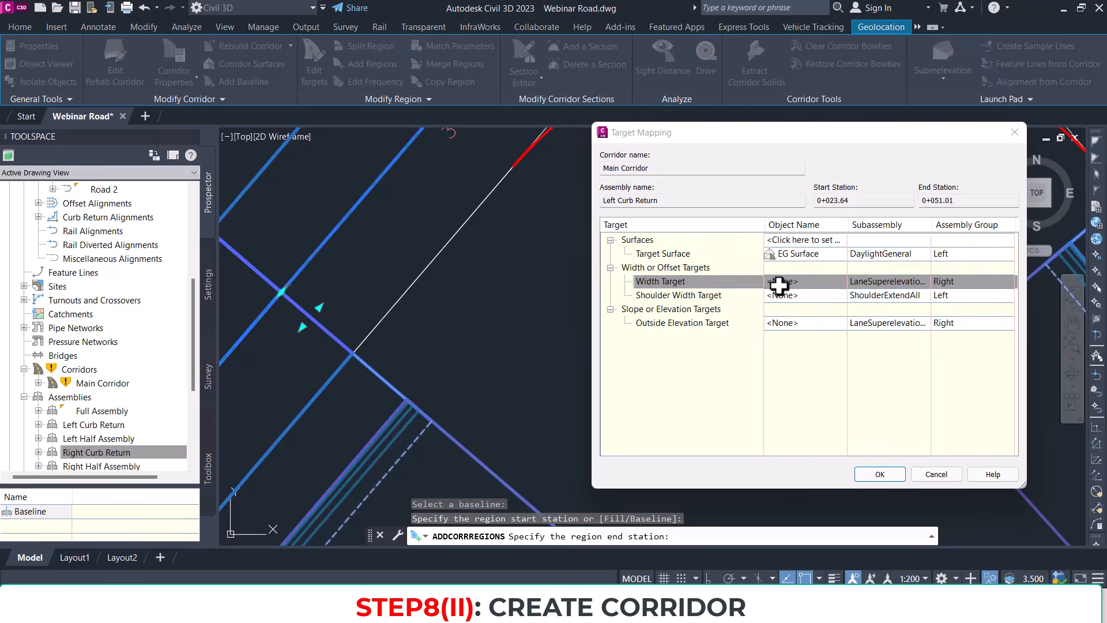
pyautogui.click(639, 206)
pyautogui.click(808, 228)
pyautogui.click(640, 217)
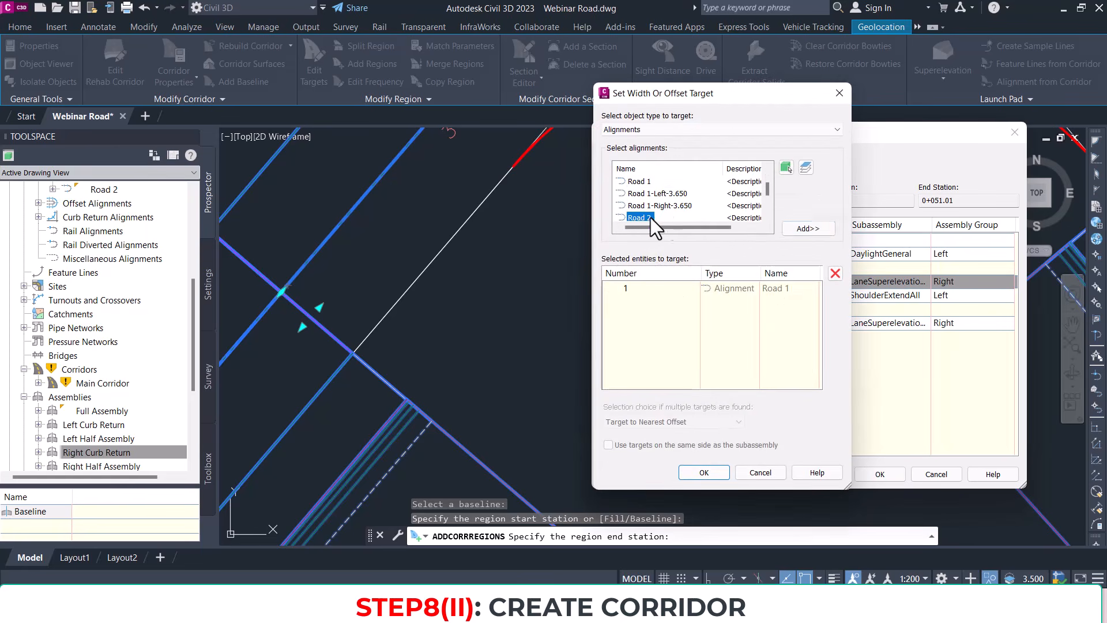
pyautogui.click(806, 231)
pyautogui.click(703, 471)
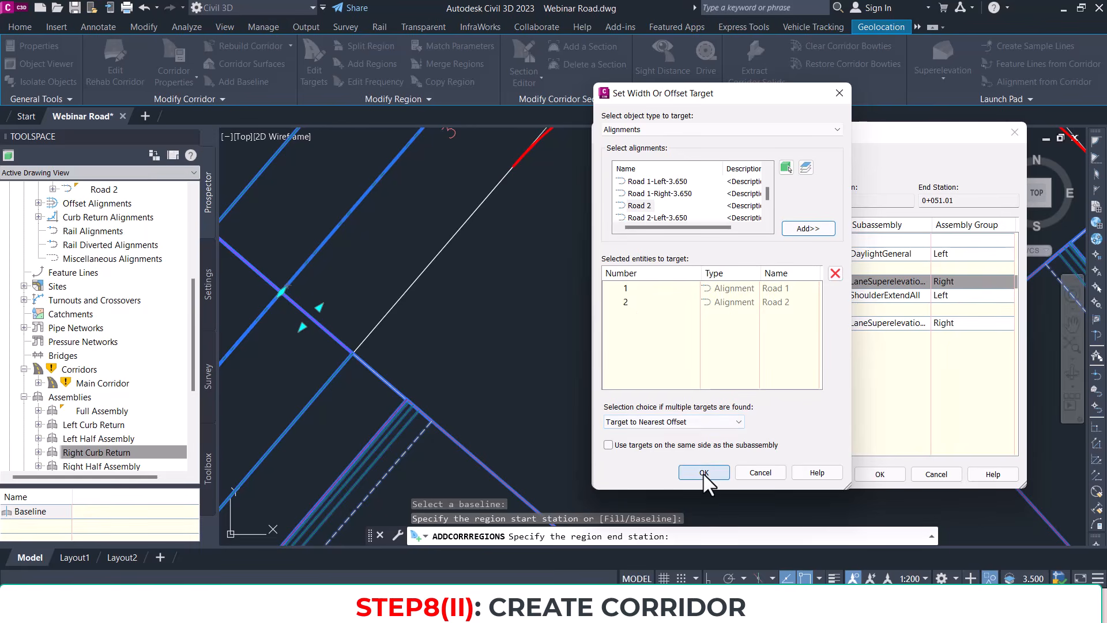
# Step: Add the Road 1 Design Profile as an Outside Elevation Target for the Left Curb Return region's lane
pyautogui.click(779, 324)
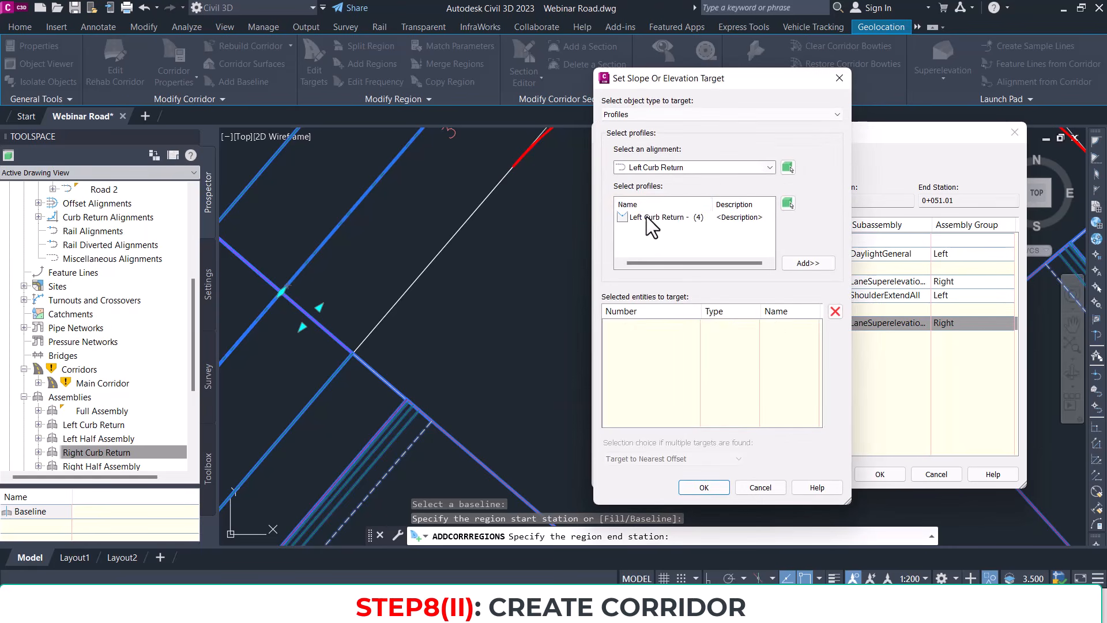
pyautogui.click(686, 167)
pyautogui.click(685, 207)
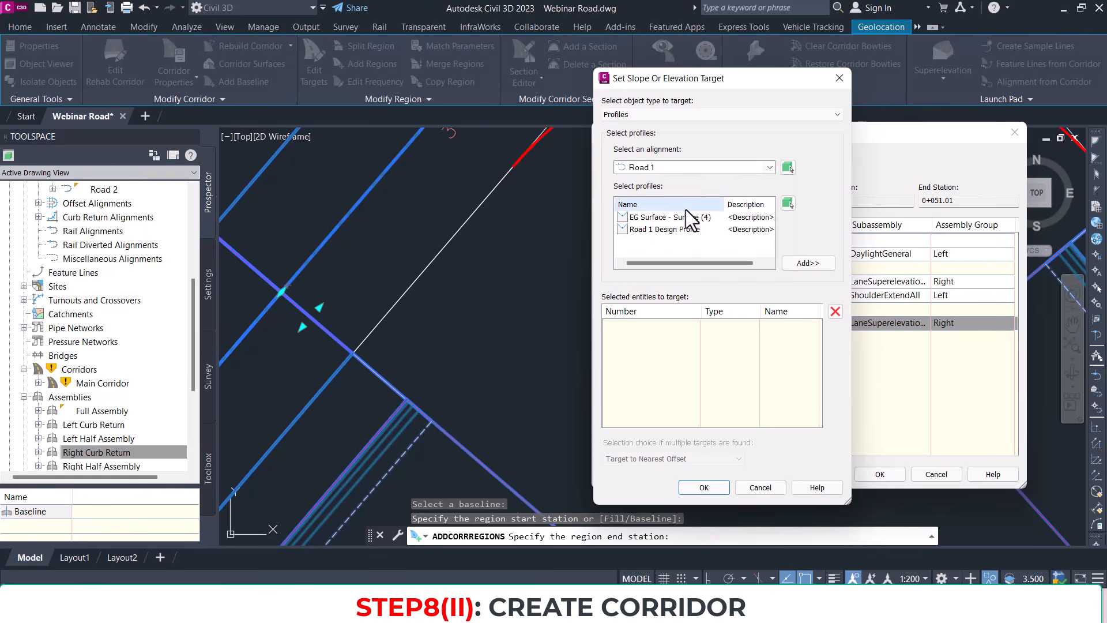
pyautogui.click(675, 230)
pyautogui.click(801, 265)
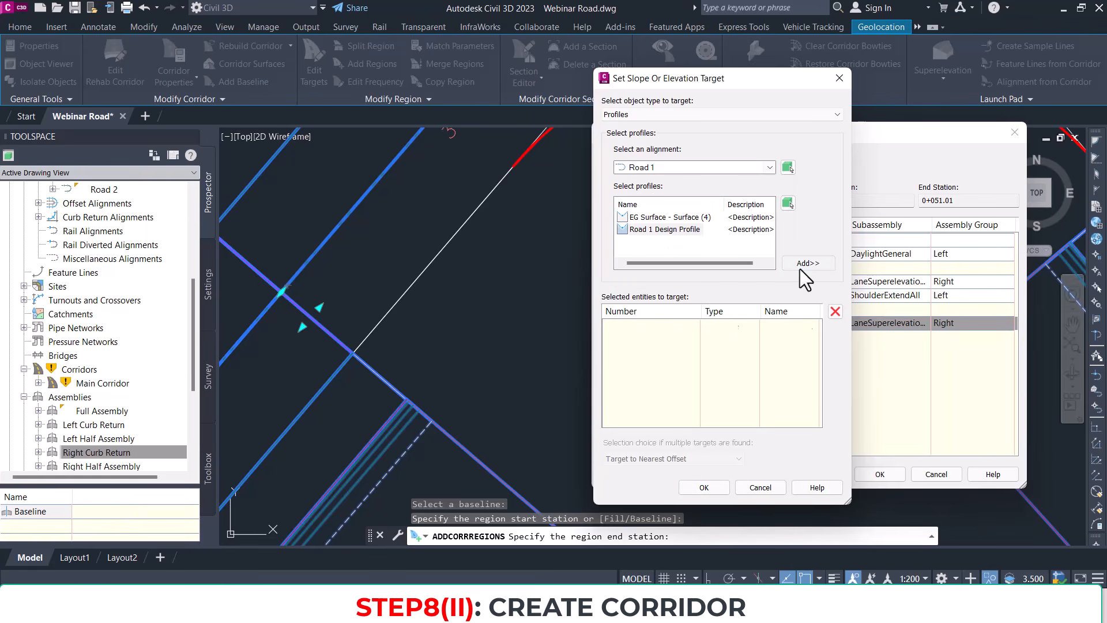
# Step: Add the Road 2 Design Profile to the Outside Elevation Target and apply the Left Curb Return region's target mapping
pyautogui.click(696, 170)
pyautogui.click(663, 240)
pyautogui.click(666, 230)
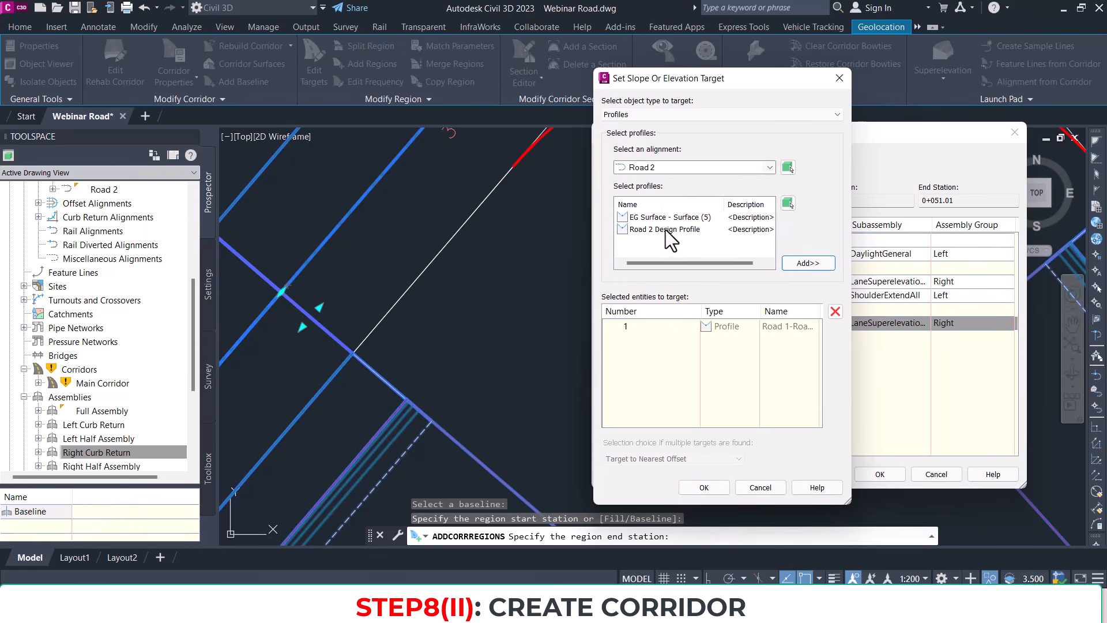
pyautogui.click(802, 263)
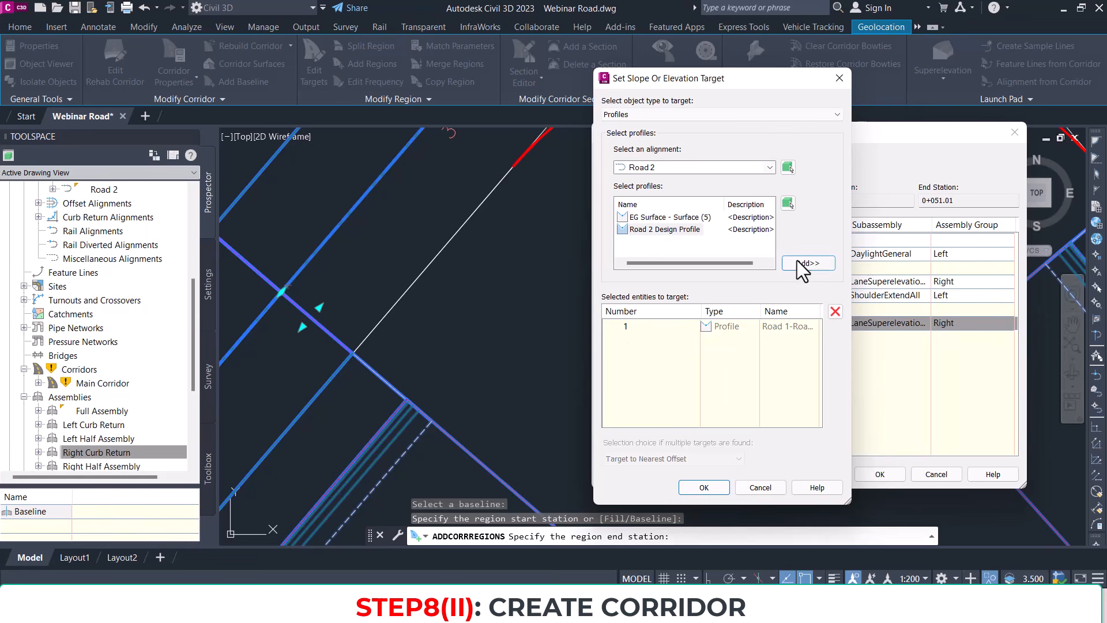
pyautogui.click(702, 485)
pyautogui.click(880, 474)
# Step: End the region command and examine the second curb-return region's end near station 3+440 on Road 1
pyautogui.scroll(4, 545, 316)
pyautogui.moveTo(594, 272); pyautogui.dragTo(570, 398, button='middle')
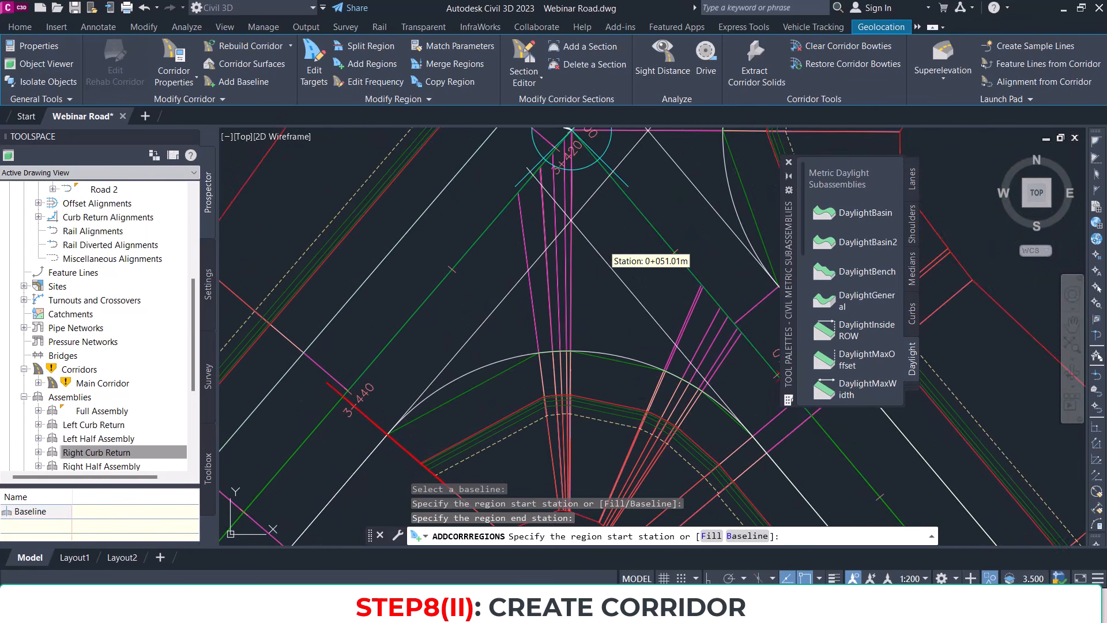
pyautogui.press('Escape')
pyautogui.scroll(-4, 561, 323)
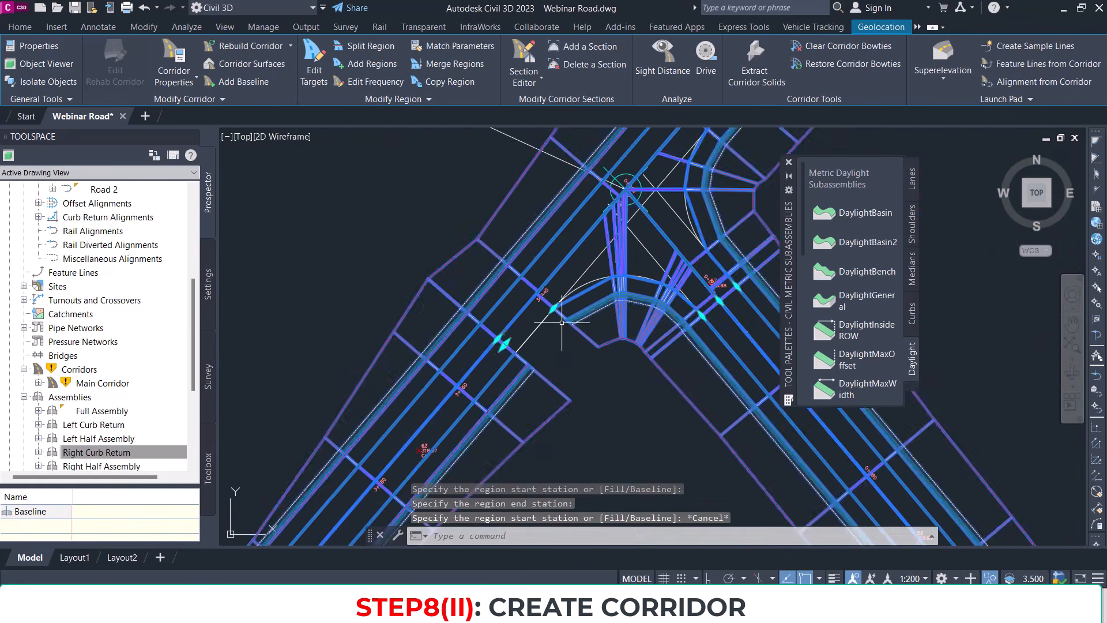
pyautogui.press('Escape')
pyautogui.scroll(4, 566, 317)
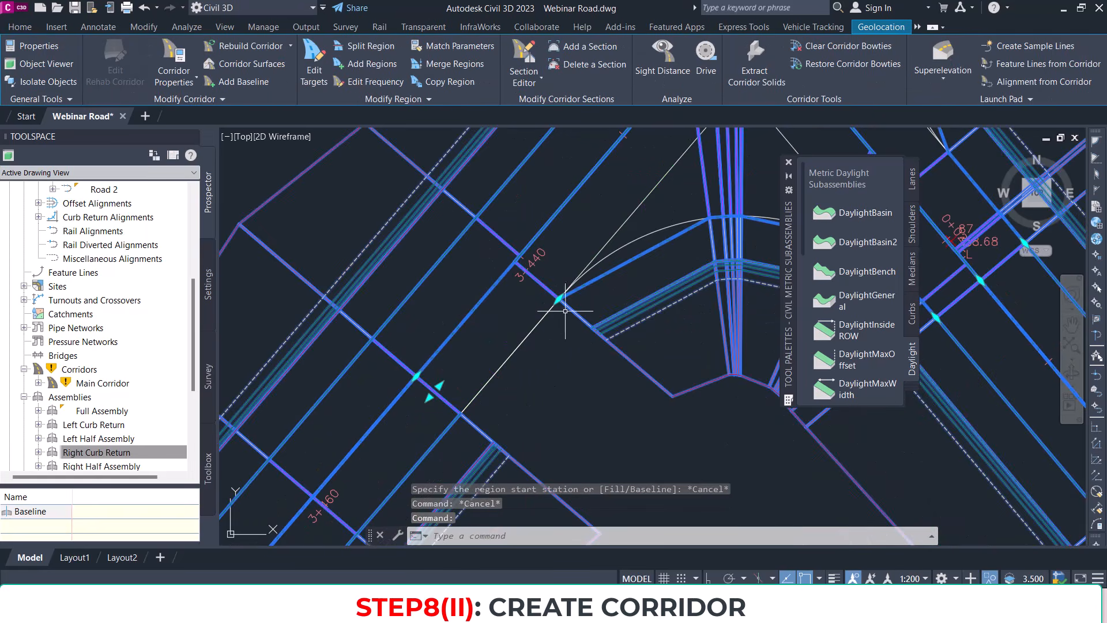
# Step: Try to stretch the curb-return region's end near station 3+440 freehand to the adjoining Road 1 region
pyautogui.moveTo(491, 381); pyautogui.dragTo(521, 303, button='middle')
pyautogui.scroll(2, 593, 220)
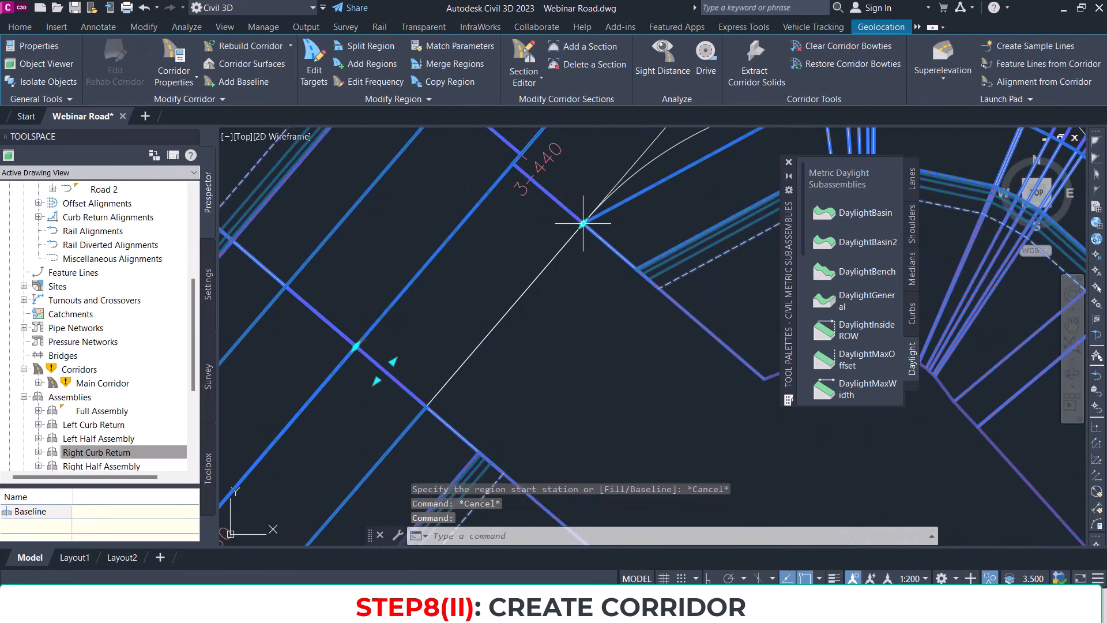
pyautogui.click(583, 223)
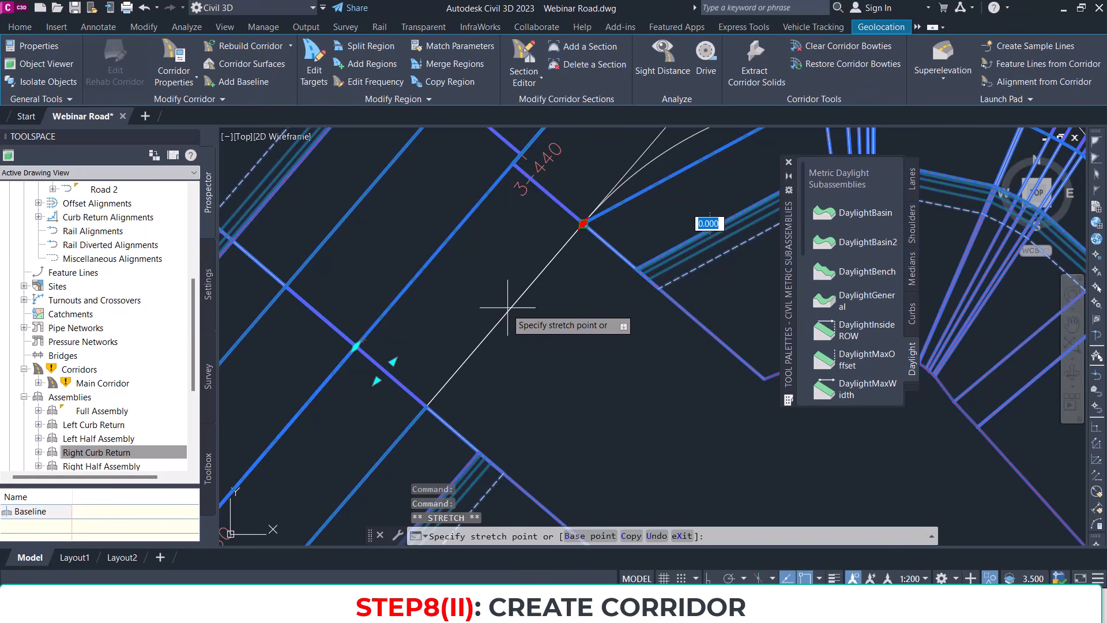
pyautogui.click(427, 399)
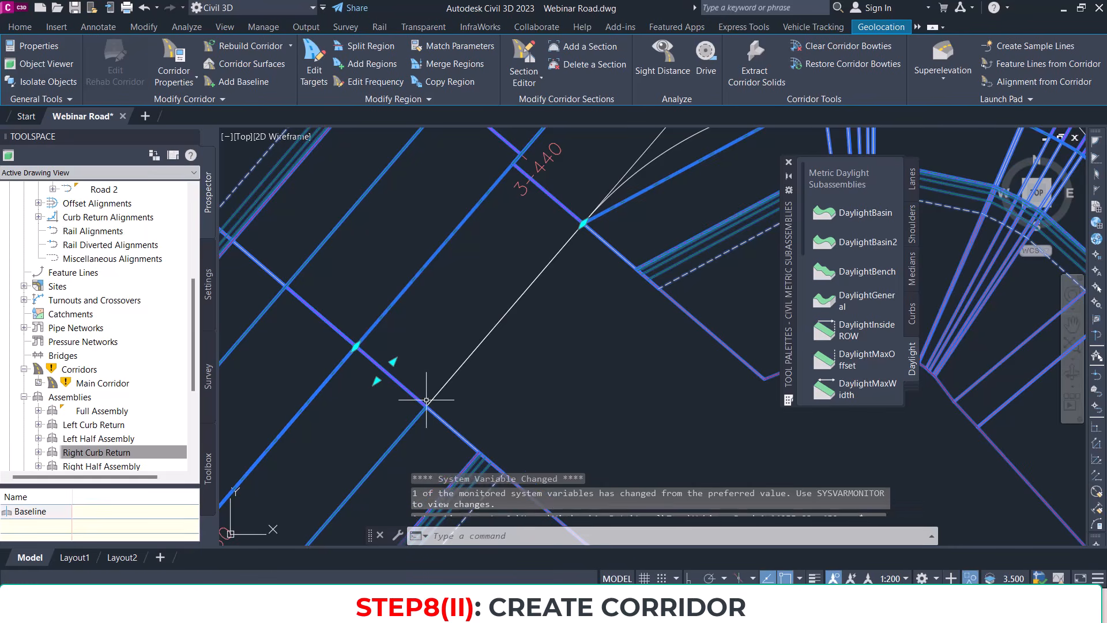
pyautogui.scroll(-2, 505, 289)
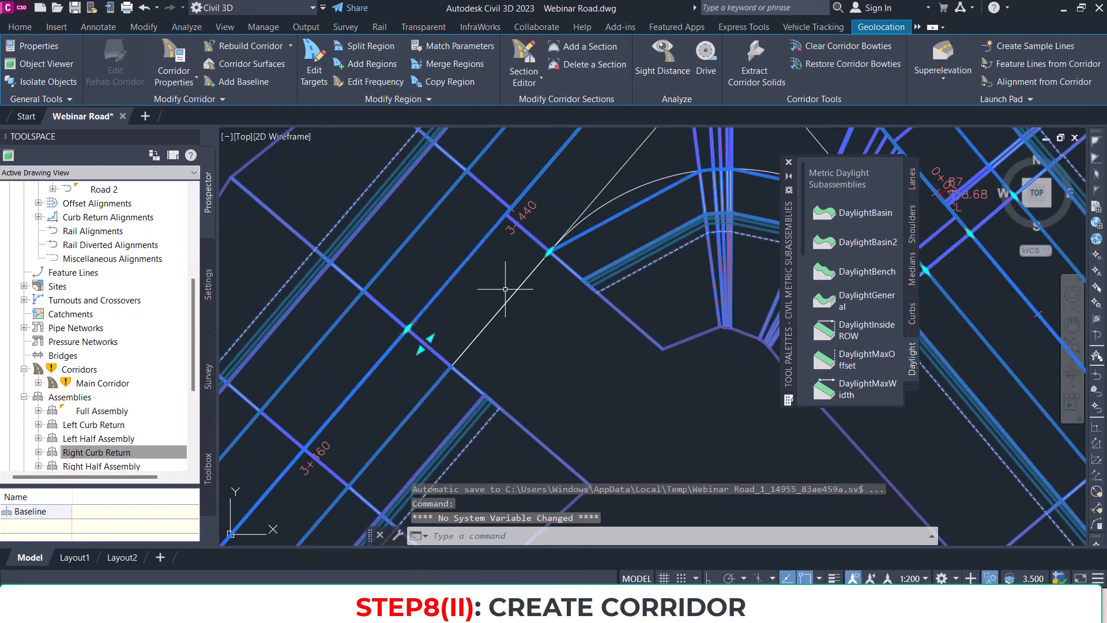
pyautogui.click(548, 253)
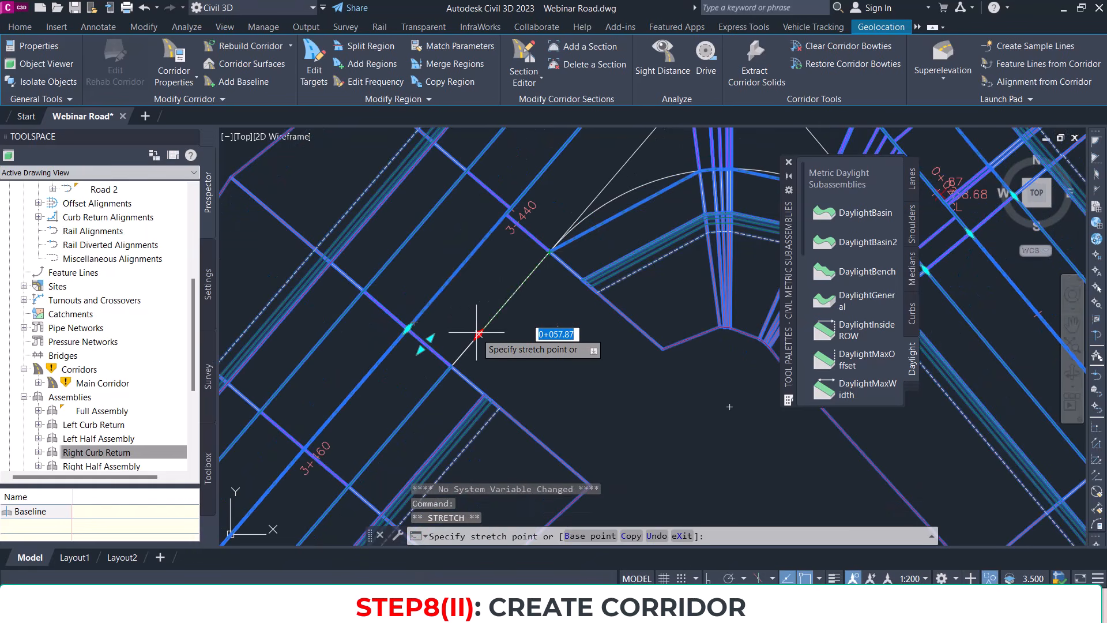
pyautogui.scroll(2, 477, 334)
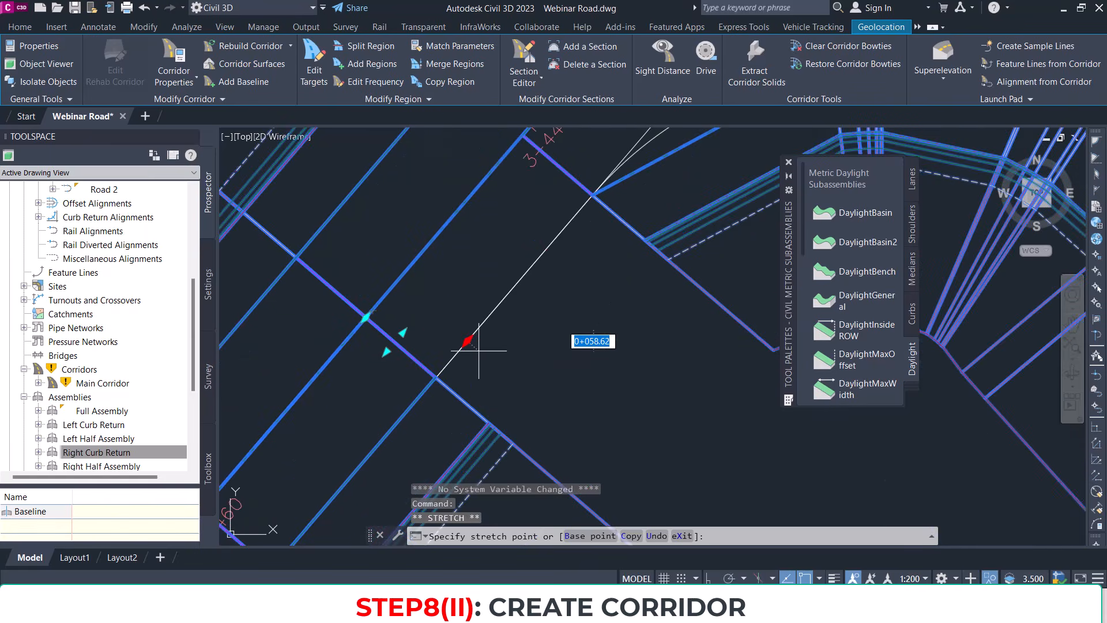
pyautogui.scroll(2, 480, 352)
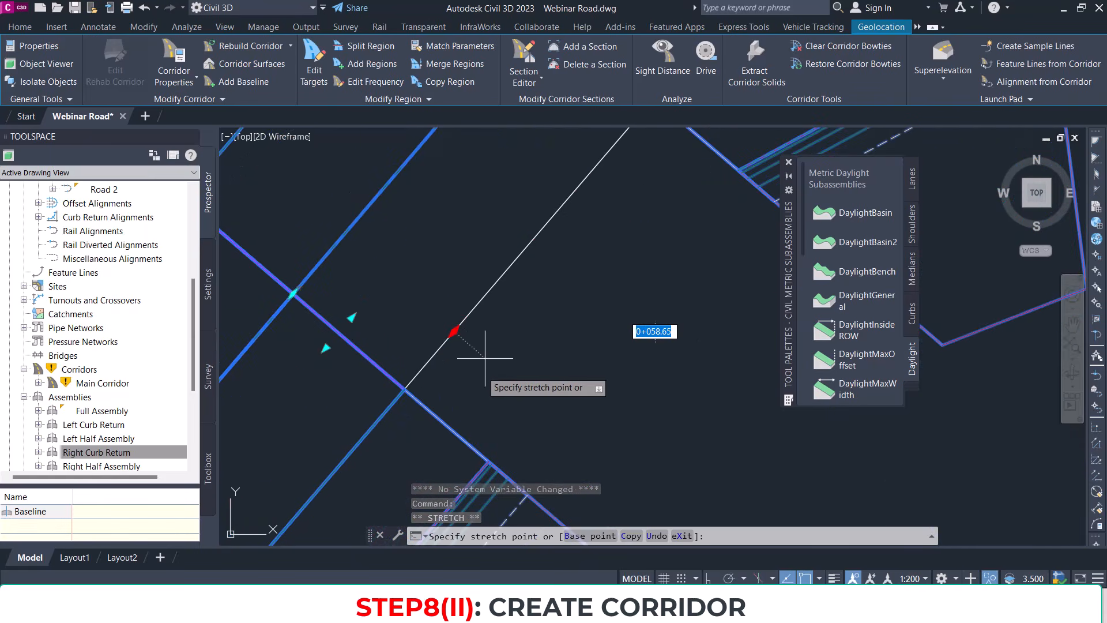
pyautogui.click(465, 388)
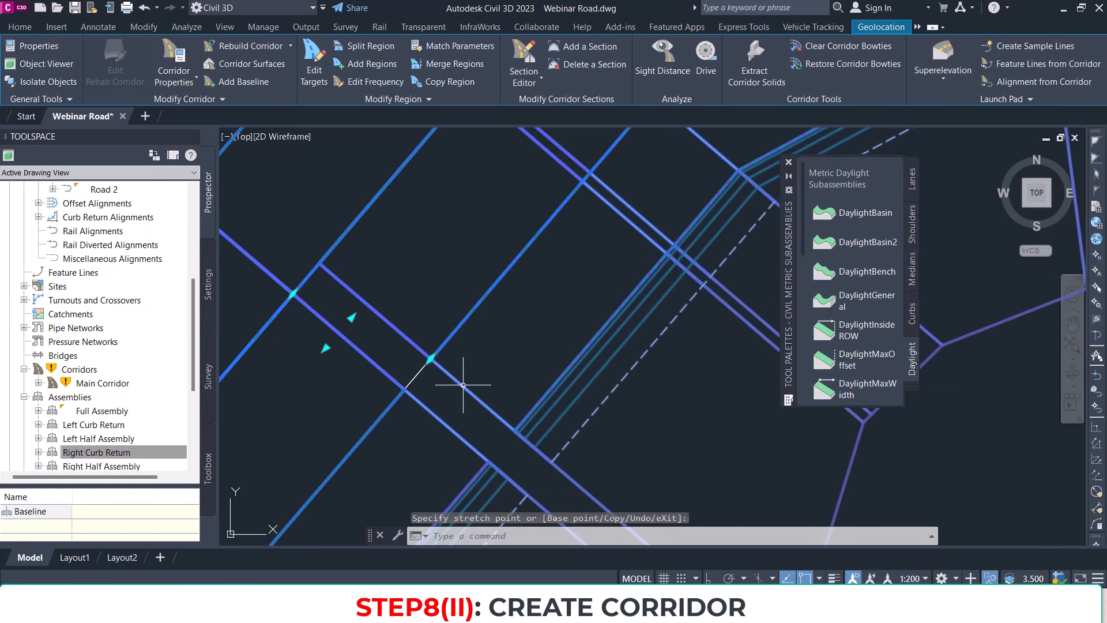
# Step: Try to move the extended region's end onto the adjoining Road 1 region's corner with an Endpoint snap
pyautogui.click(431, 359)
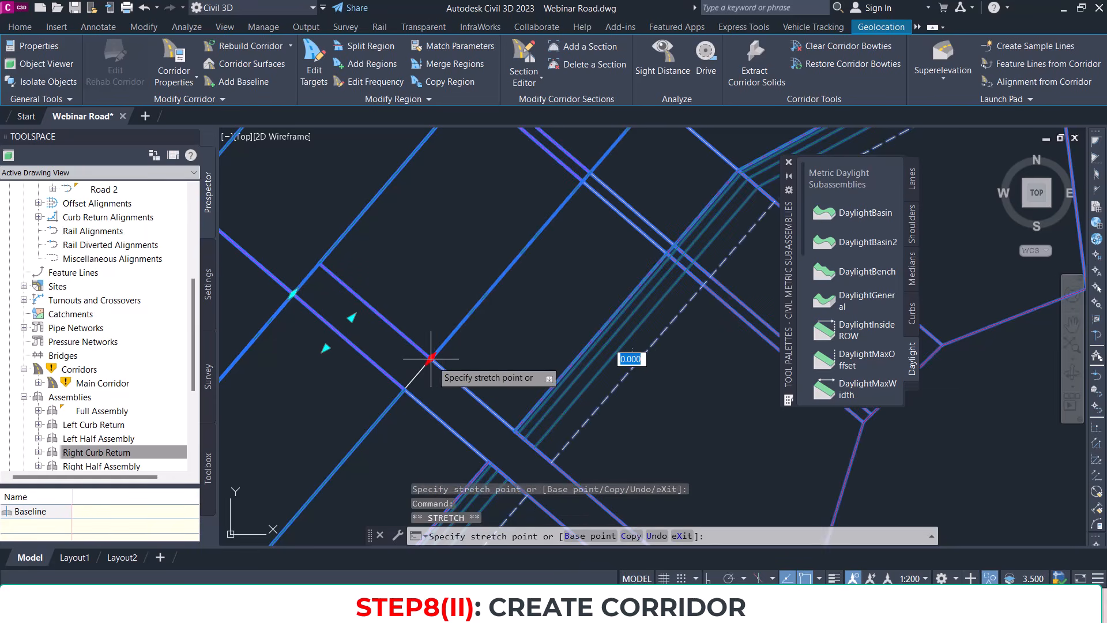
pyautogui.keyDown('shift'); pyautogui.rightClick(406, 395); pyautogui.keyUp('shift')
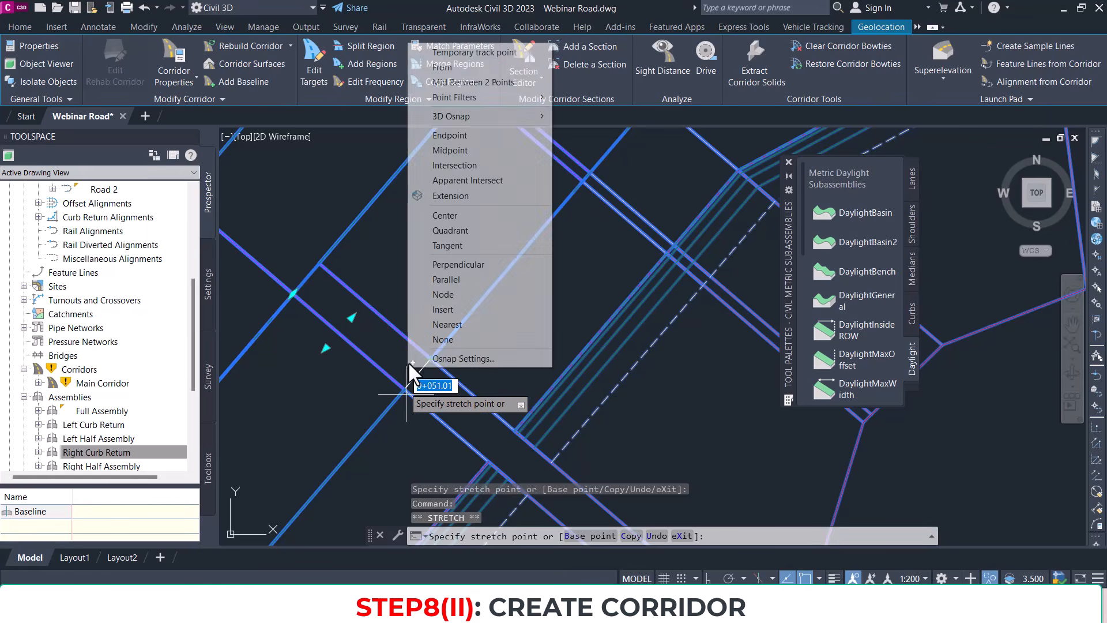
pyautogui.click(455, 136)
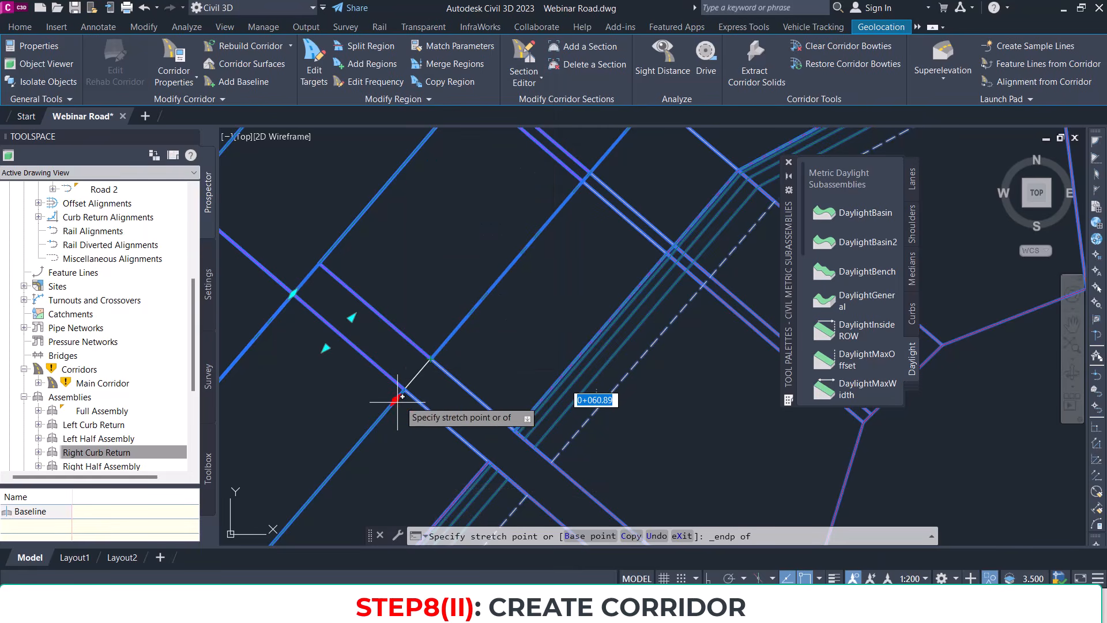
pyautogui.click(402, 397)
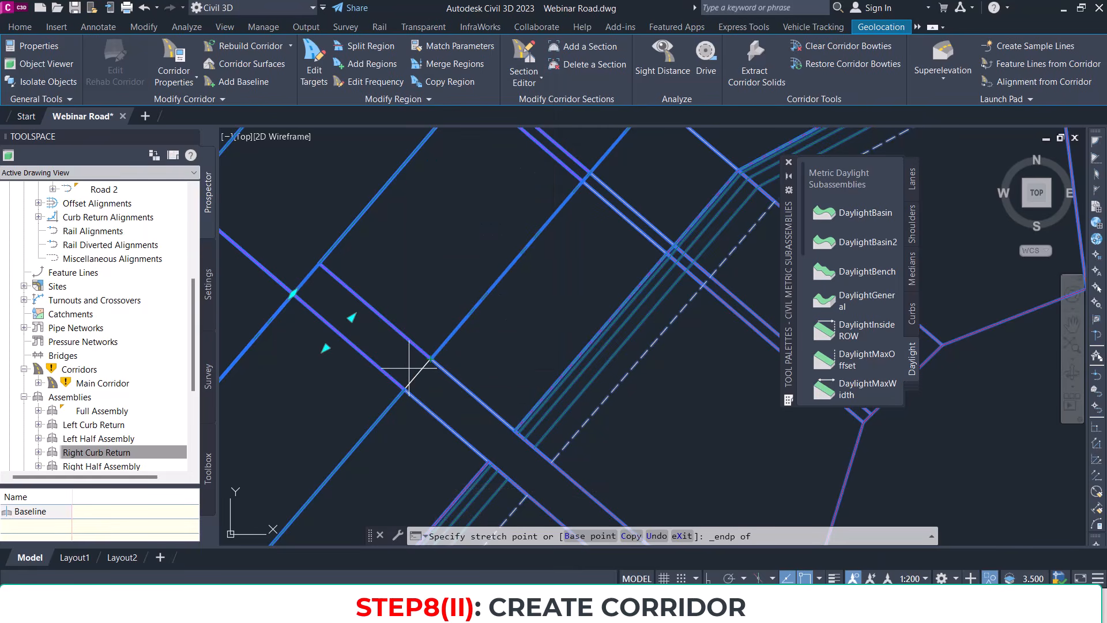
# Step: Stretch the curb-return region's end from near station 3+440 to the adjoining Road 1 region's edge, using an Endpoint snap
pyautogui.moveTo(620, 208); pyautogui.dragTo(538, 319, button='middle')
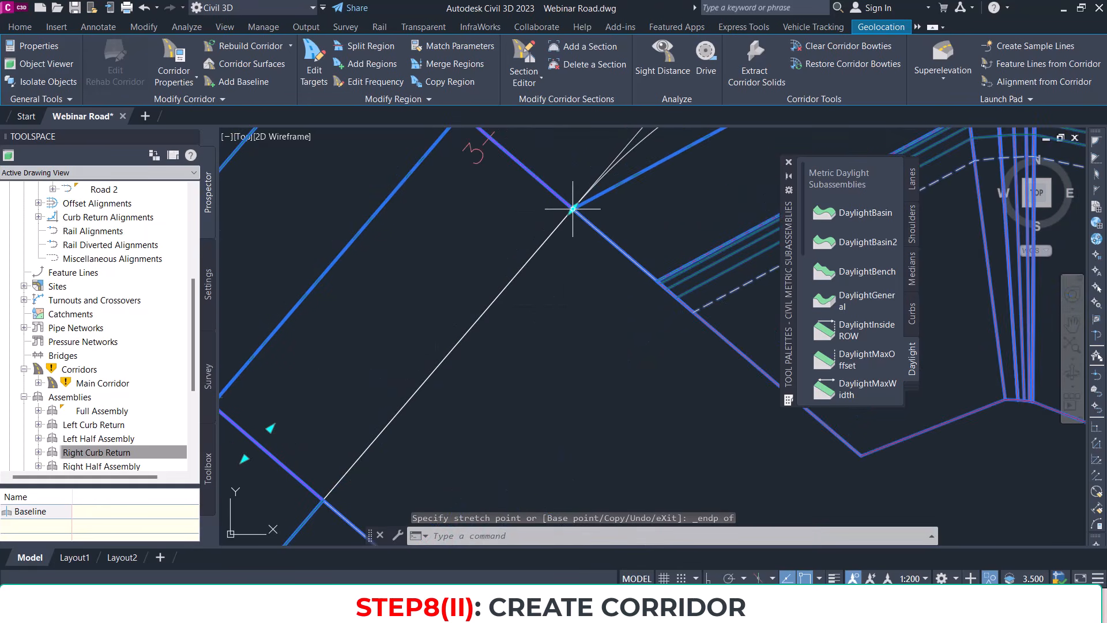
pyautogui.click(574, 209)
pyautogui.moveTo(421, 385); pyautogui.dragTo(468, 335, button='middle')
pyautogui.moveTo(401, 398); pyautogui.dragTo(492, 325, button='middle')
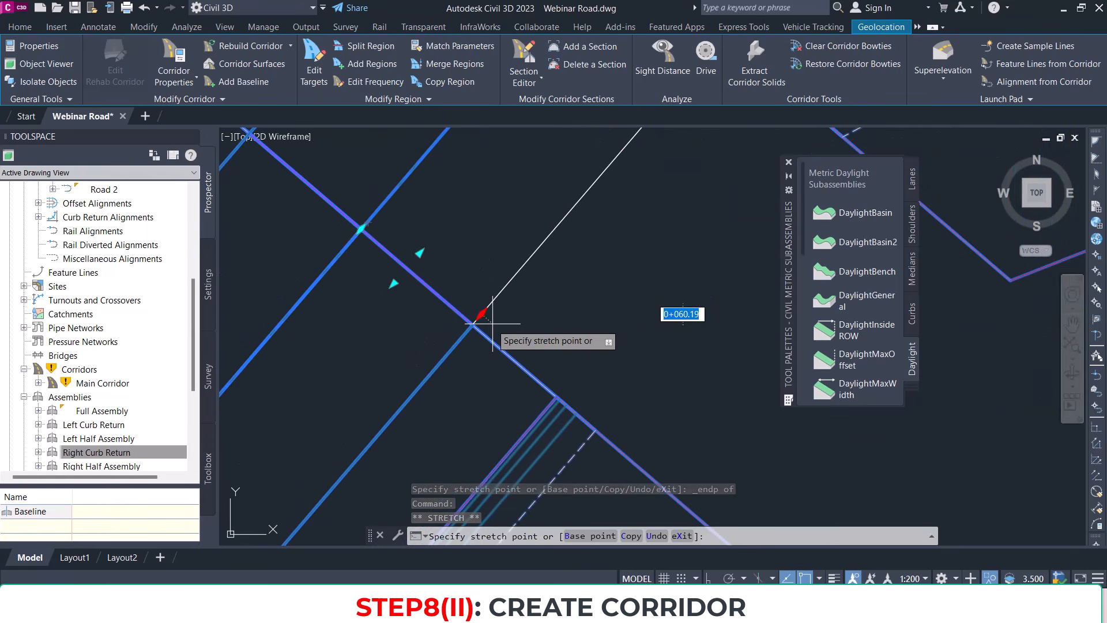
pyautogui.scroll(4, 472, 329)
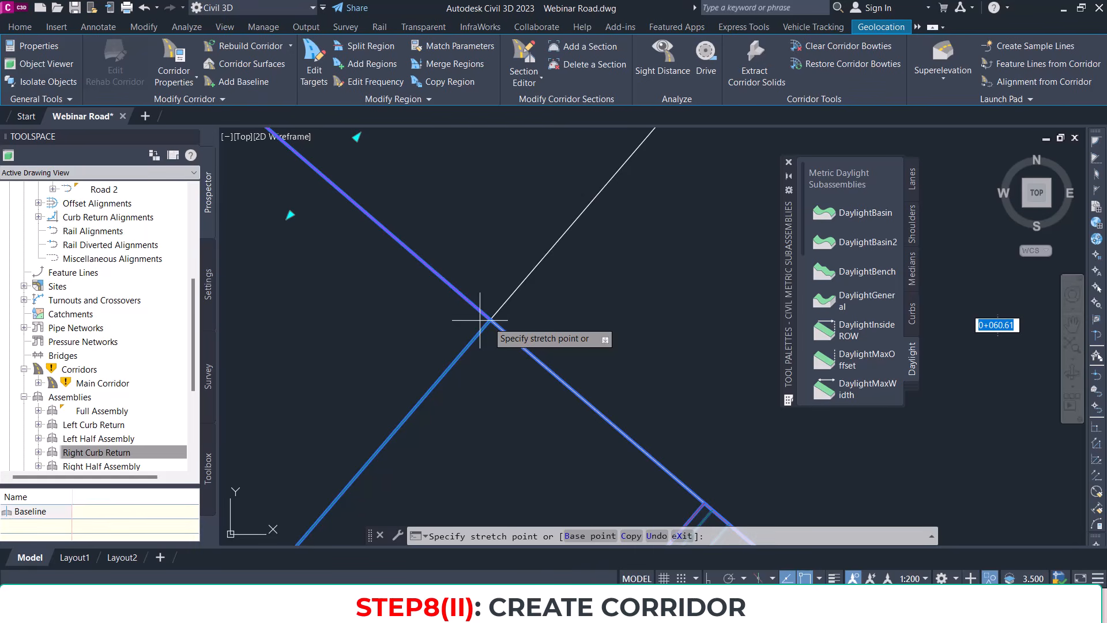
pyautogui.keyDown('shift'); pyautogui.rightClick(490, 319); pyautogui.keyUp('shift')
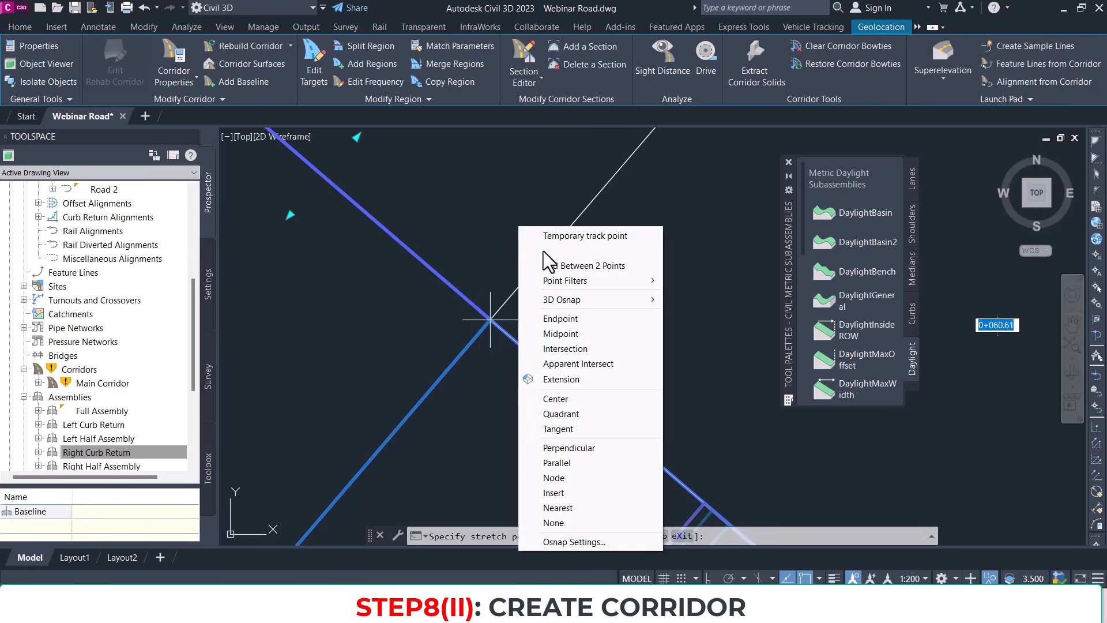
pyautogui.click(563, 320)
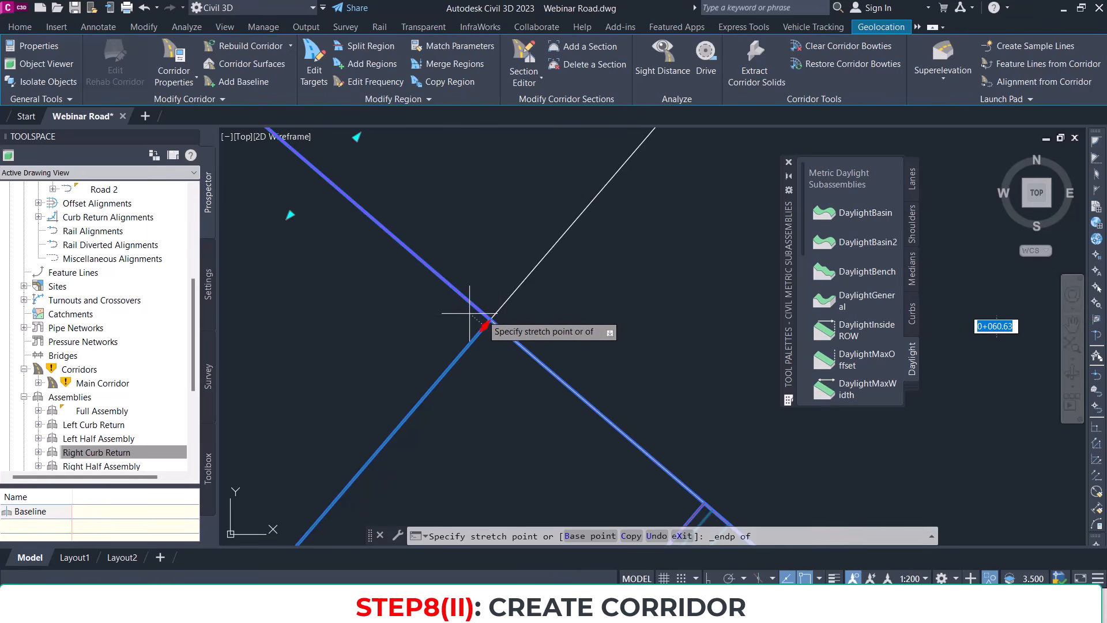
pyautogui.click(491, 319)
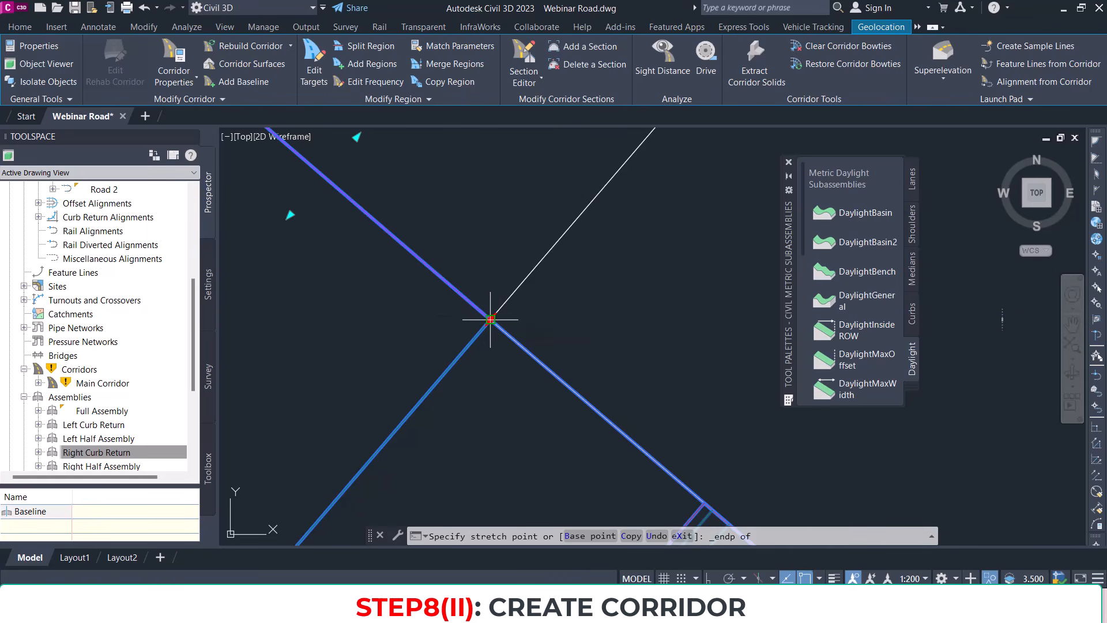
pyautogui.scroll(-4, 555, 286)
pyautogui.press('Escape')
# Step: Inspect the corridor's Road 1 and Road 2 junction in the Object Viewer, then close the viewer
pyautogui.moveTo(588, 277); pyautogui.dragTo(367, 405, button='middle')
pyautogui.moveTo(540, 287); pyautogui.dragTo(384, 397, button='middle')
pyautogui.scroll(-3, 465, 308)
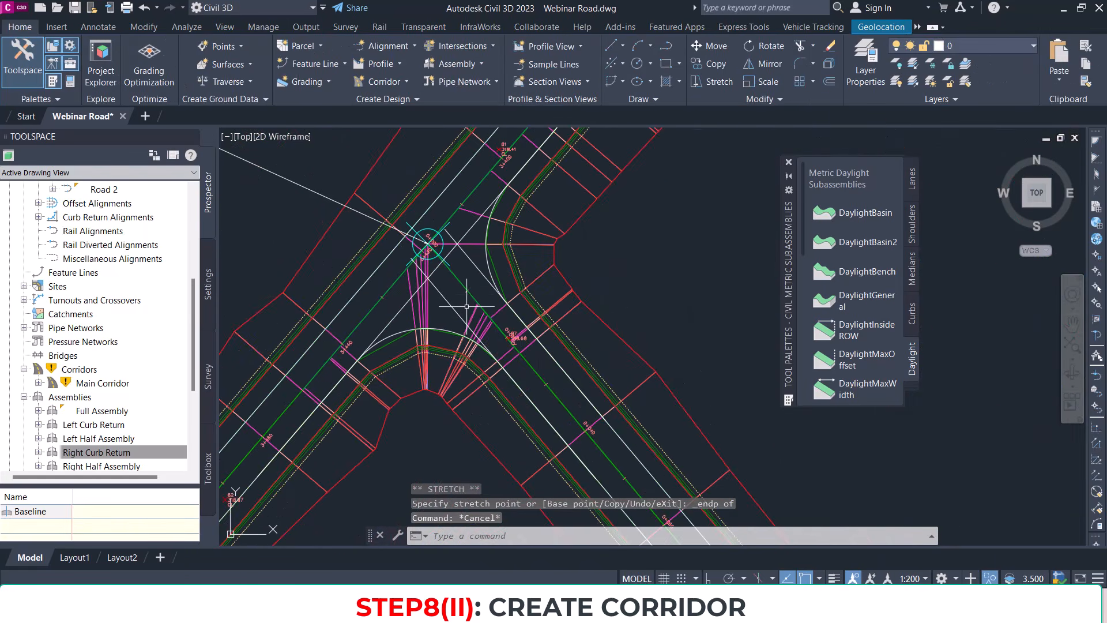
pyautogui.click(434, 269)
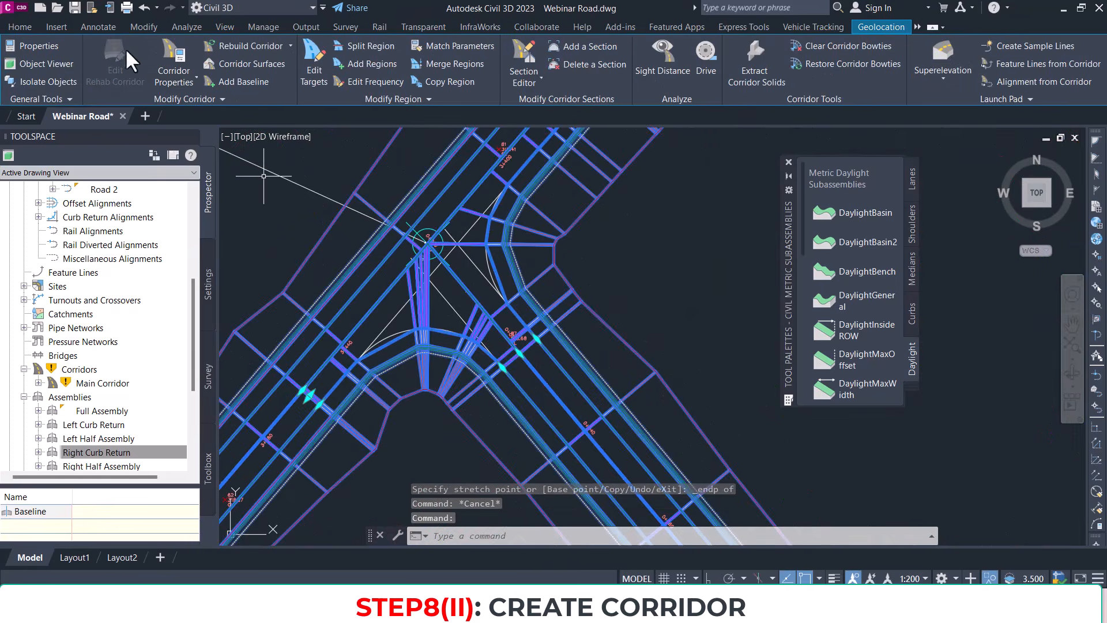
pyautogui.click(56, 63)
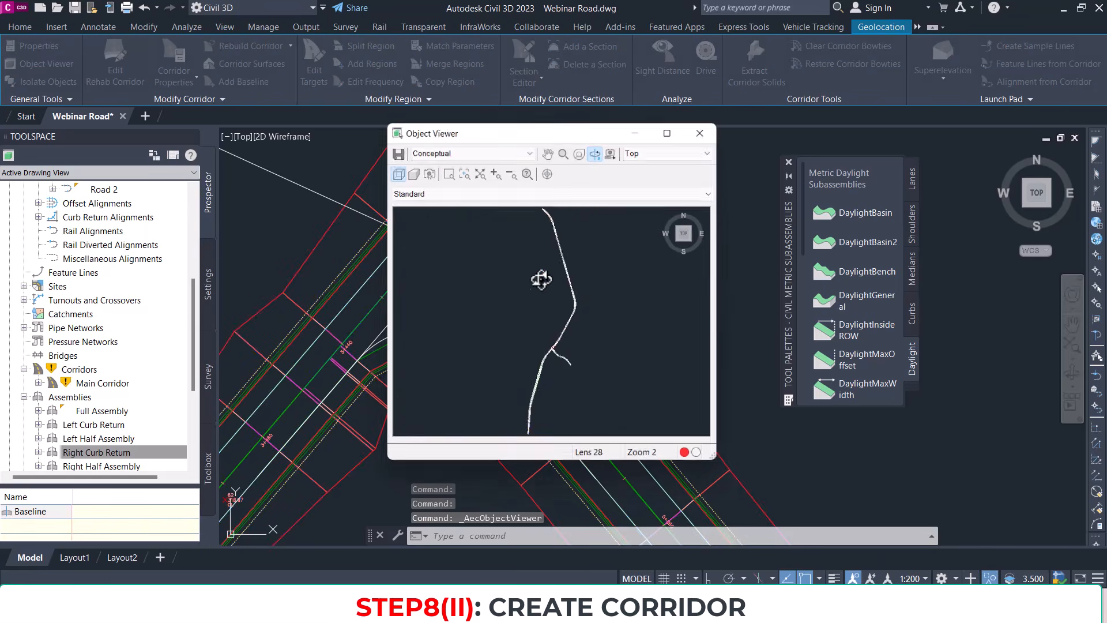
pyautogui.moveTo(555, 360); pyautogui.dragTo(556, 336, button='middle')
pyautogui.scroll(10, 558, 352)
pyautogui.moveTo(588, 396); pyautogui.dragTo(552, 352, button='middle')
pyautogui.scroll(2, 525, 382)
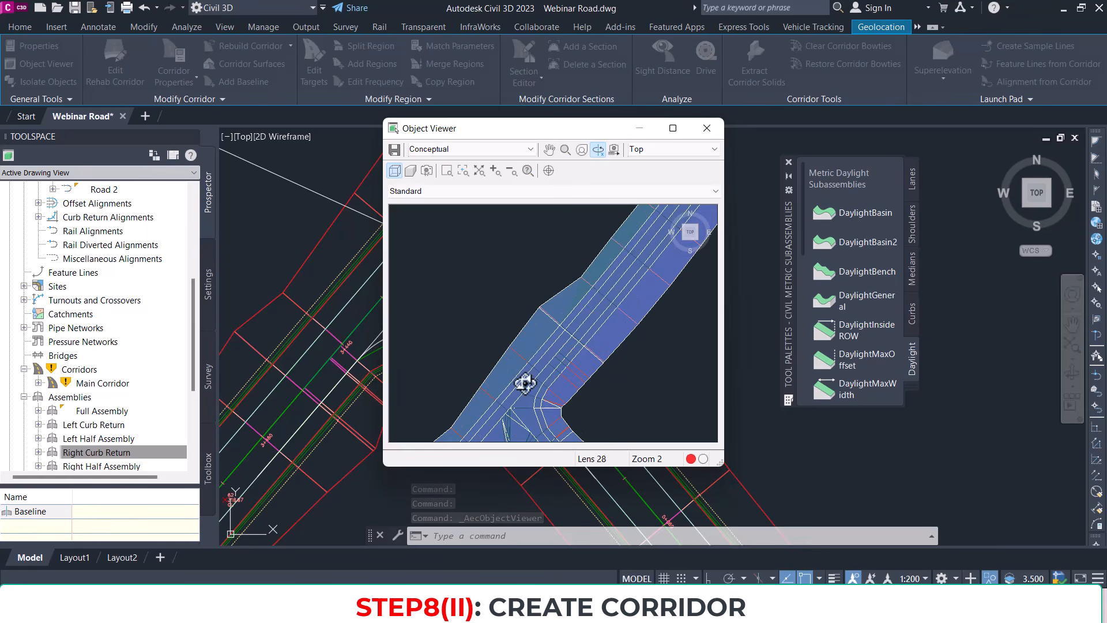
pyautogui.scroll(5, 568, 309)
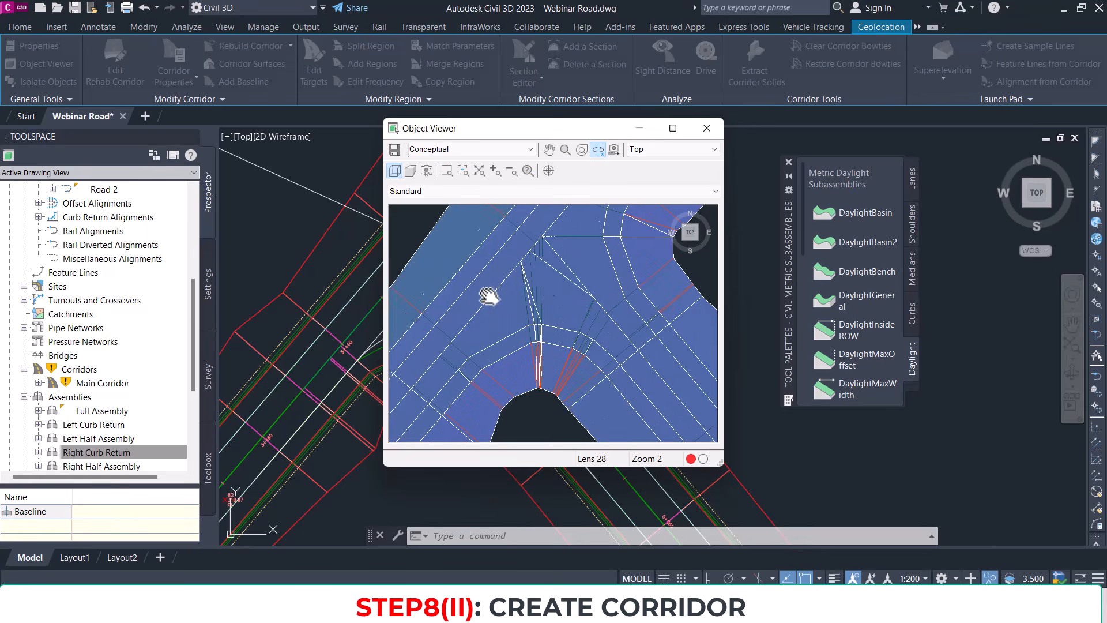
pyautogui.scroll(-6, 529, 289)
pyautogui.moveTo(515, 326); pyautogui.dragTo(500, 320, button='middle')
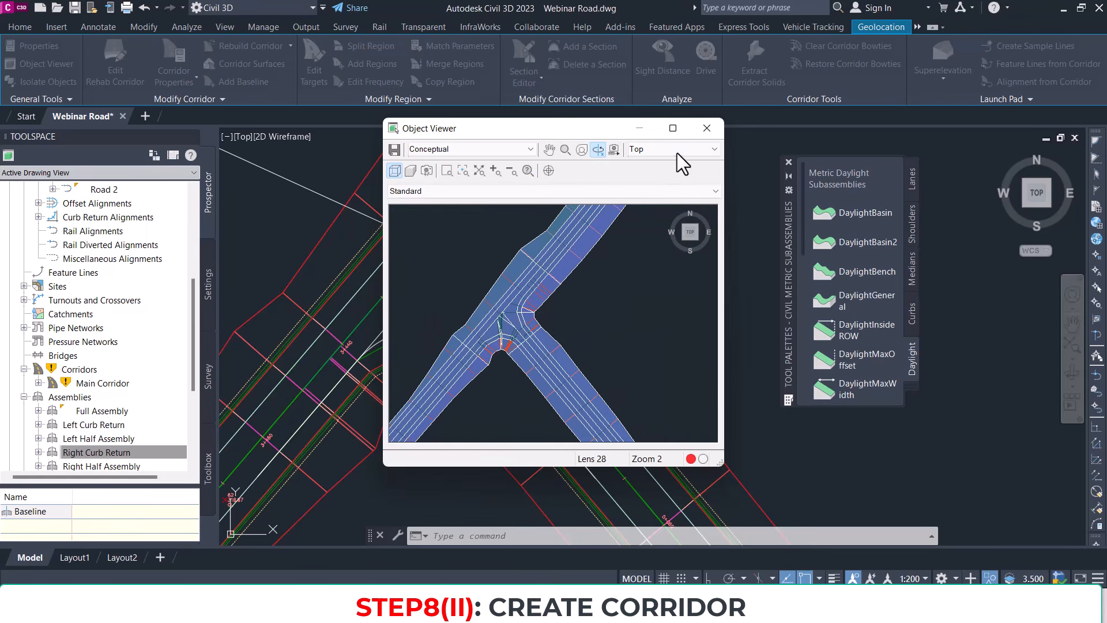
pyautogui.press('Escape')
# Step: Examine the corridor along both roads, from the junction out to its full extent
pyautogui.scroll(-2, 522, 285)
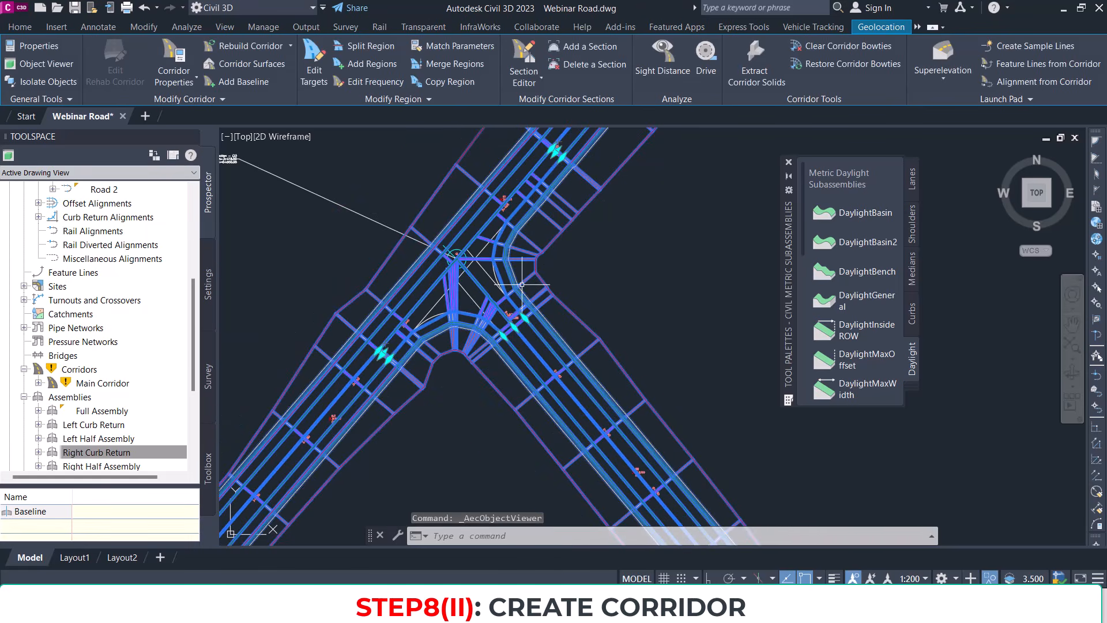
pyautogui.scroll(1, 485, 276)
pyautogui.scroll(-5, 492, 272)
pyautogui.press('Escape')
pyautogui.scroll(2, 499, 265)
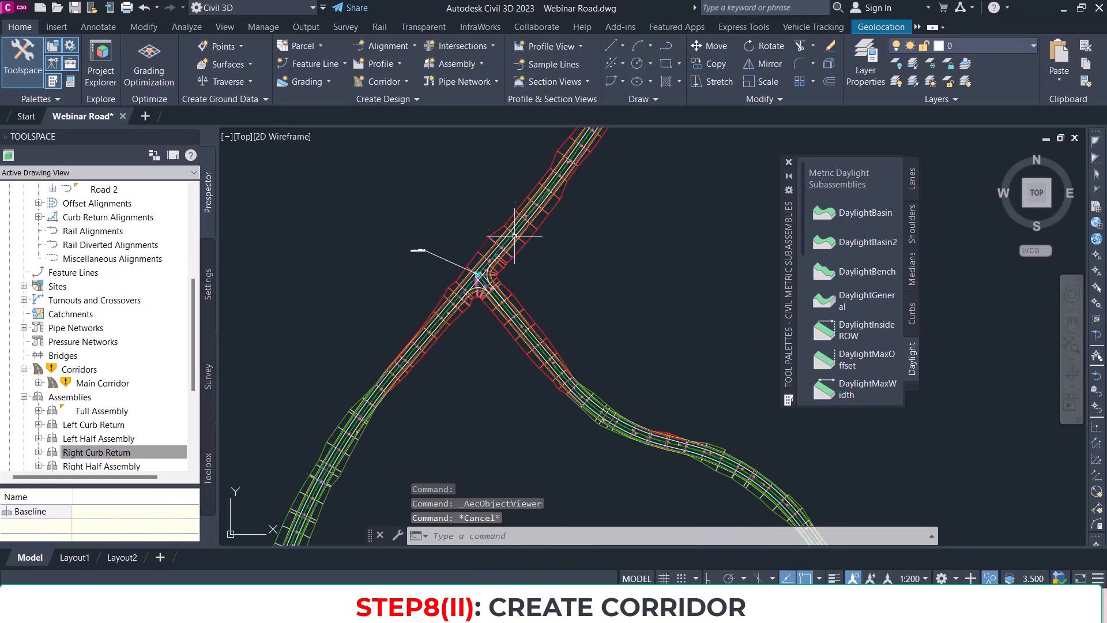
pyautogui.scroll(2, 494, 254)
pyautogui.click(492, 241)
pyautogui.scroll(-4, 508, 283)
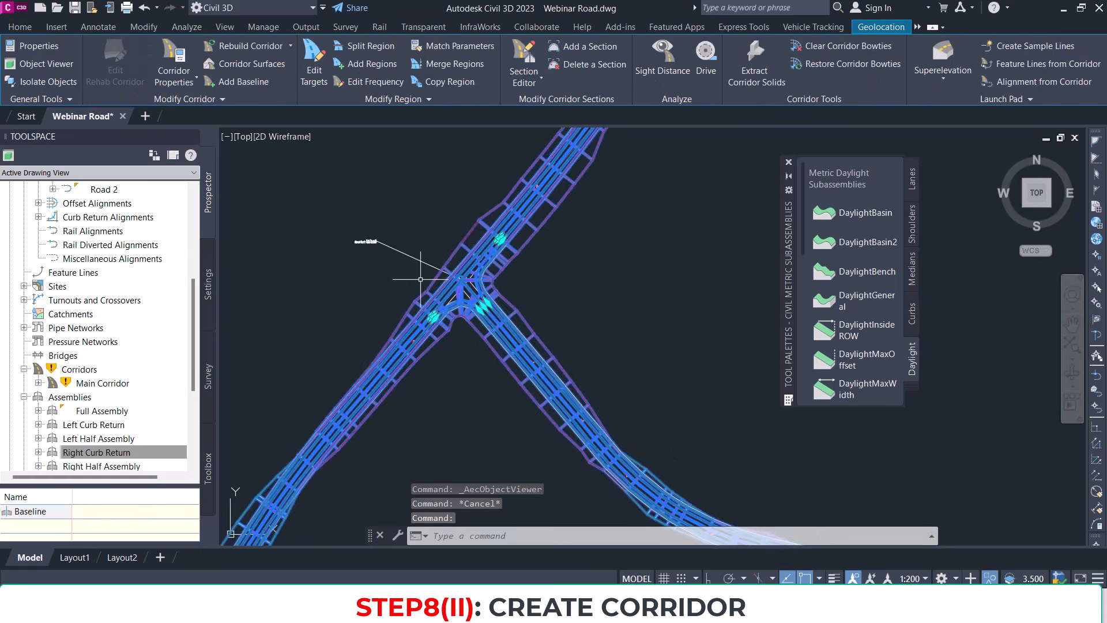
pyautogui.scroll(1, 519, 277)
pyautogui.moveTo(539, 266); pyautogui.dragTo(458, 430, button='middle')
pyautogui.scroll(-3, 537, 302)
pyautogui.moveTo(575, 208); pyautogui.dragTo(512, 420, button='middle')
pyautogui.moveTo(519, 276); pyautogui.dragTo(622, 226, button='middle')
pyautogui.scroll(-3, 598, 274)
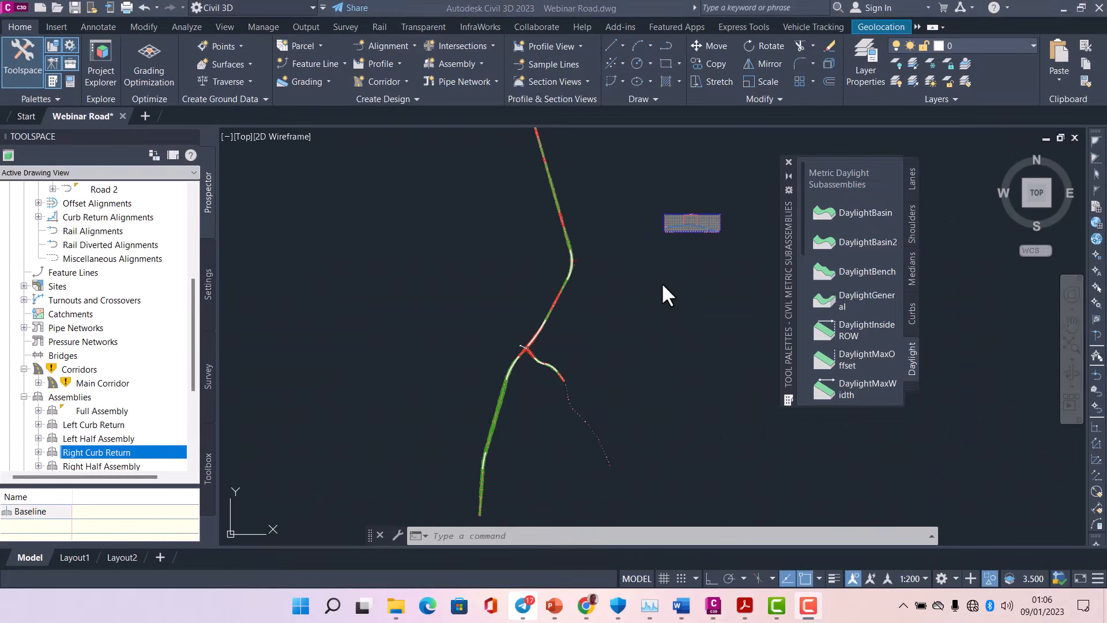
# Step: Close the subassembly tool palettes and review the full corridor together with the profile views
pyautogui.moveTo(669, 285); pyautogui.dragTo(645, 283, button='middle')
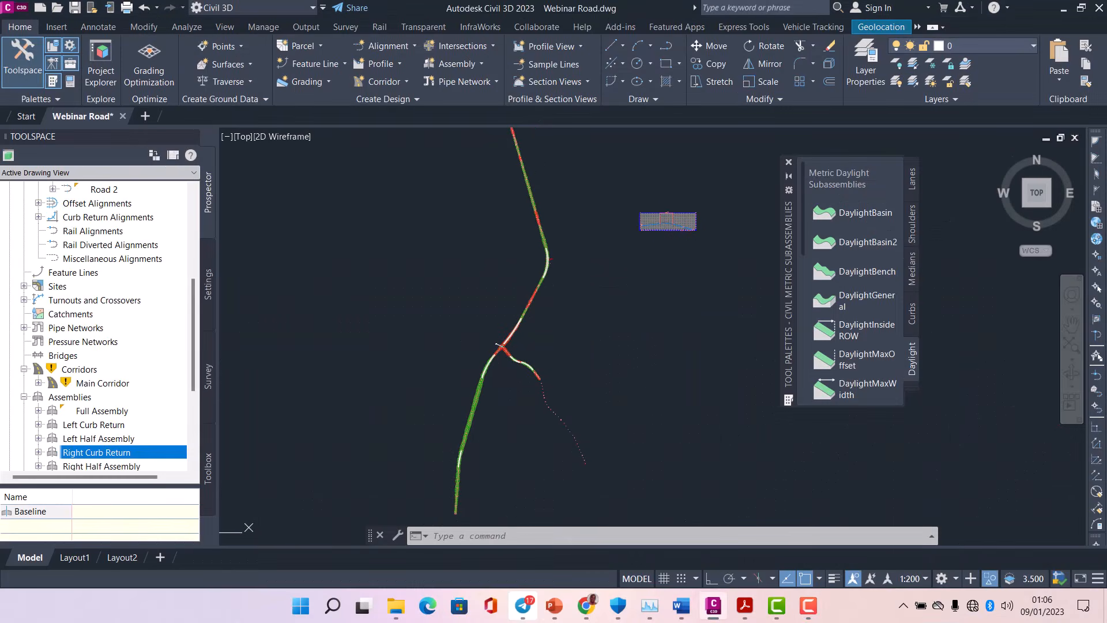
pyautogui.click(789, 162)
pyautogui.scroll(3, 529, 275)
pyautogui.moveTo(597, 303); pyautogui.dragTo(635, 247, button='middle')
pyautogui.moveTo(587, 386); pyautogui.dragTo(618, 240, button='middle')
pyautogui.scroll(-2, 611, 257)
pyautogui.scroll(-2, 543, 380)
pyautogui.scroll(-3, 613, 260)
pyautogui.moveTo(639, 188); pyautogui.dragTo(618, 340, button='middle')
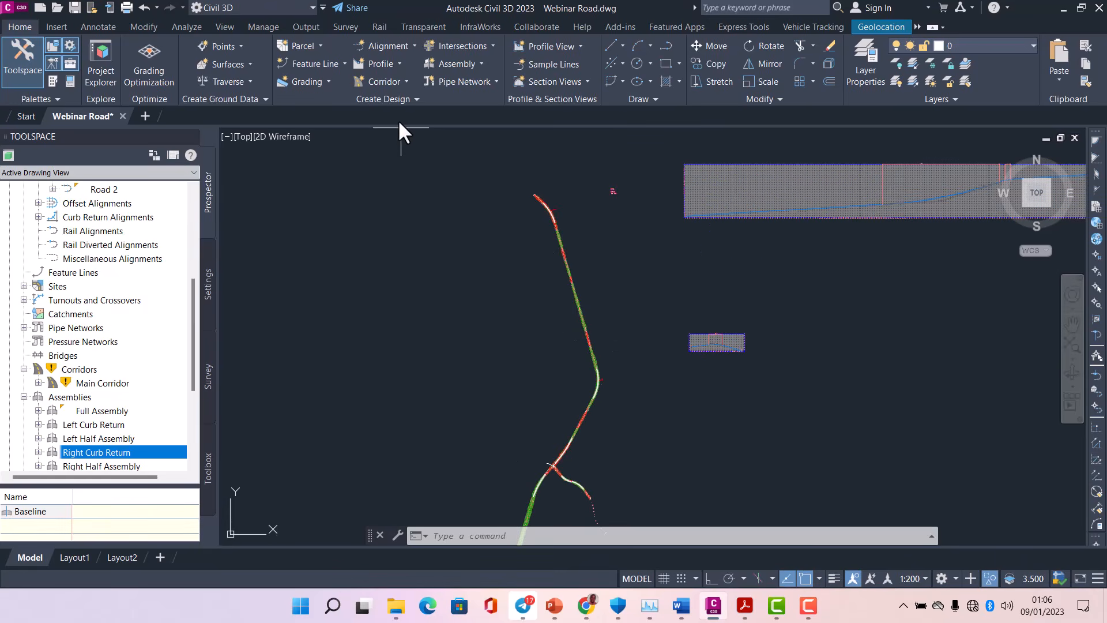
# Step: Select the Main Corridor near its northern end and open its Corridor Properties
pyautogui.scroll(5, 542, 211)
pyautogui.scroll(6, 571, 196)
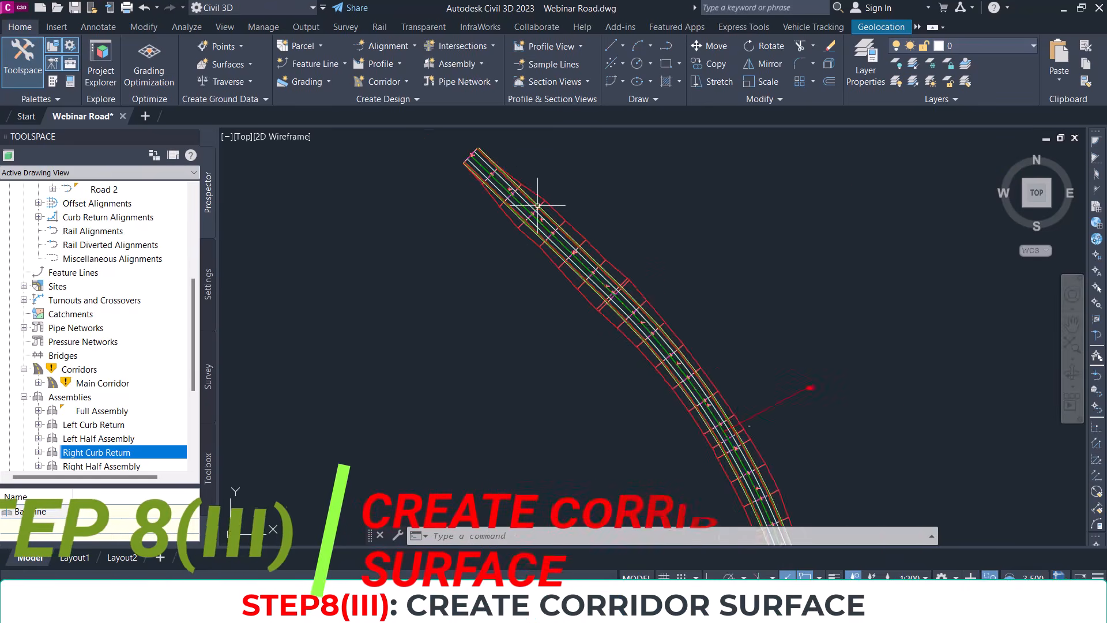
pyautogui.scroll(-5, 635, 185)
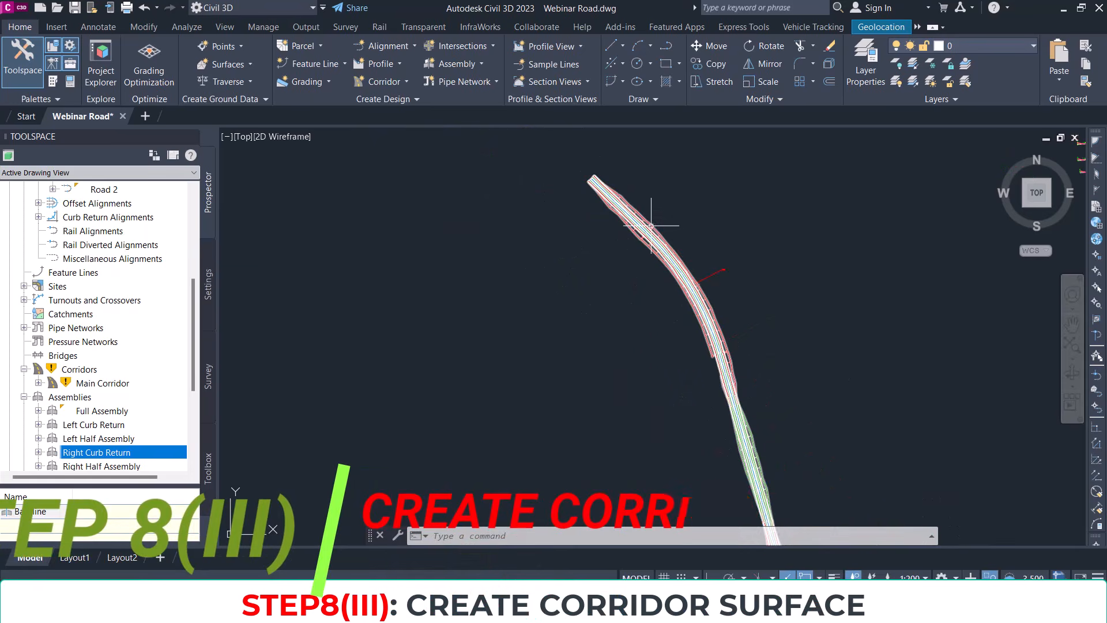
pyautogui.scroll(5, 611, 227)
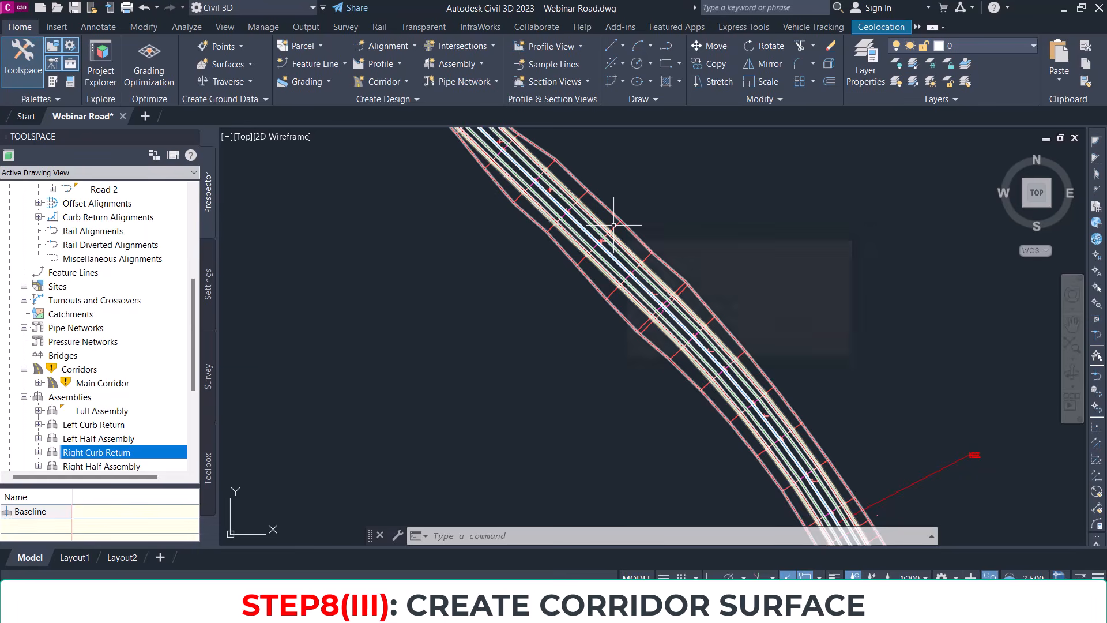
pyautogui.click(614, 225)
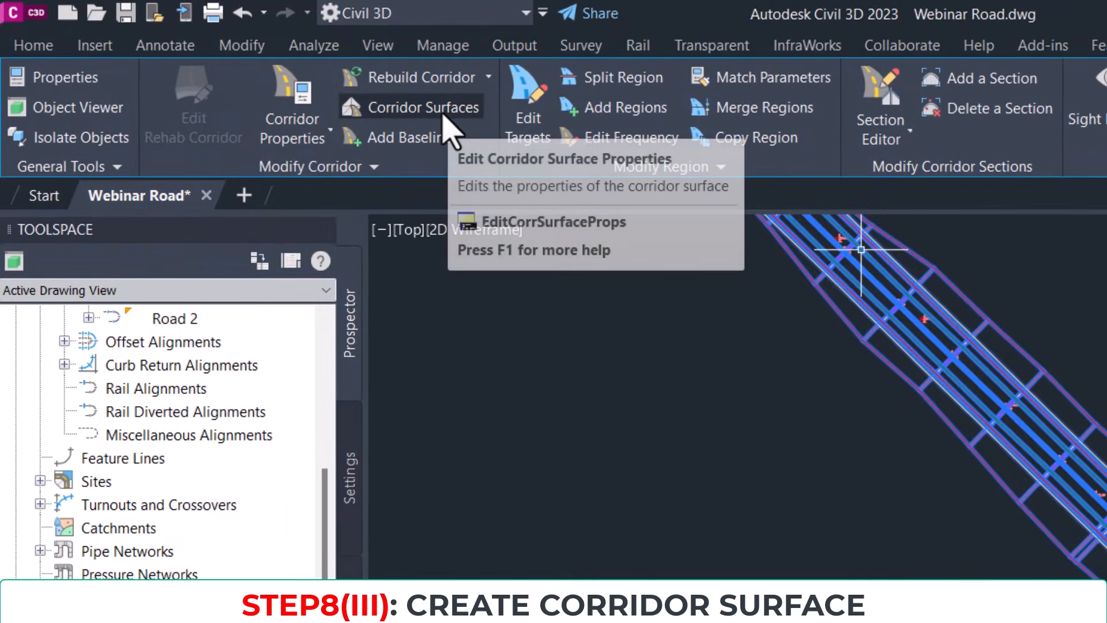
pyautogui.click(300, 113)
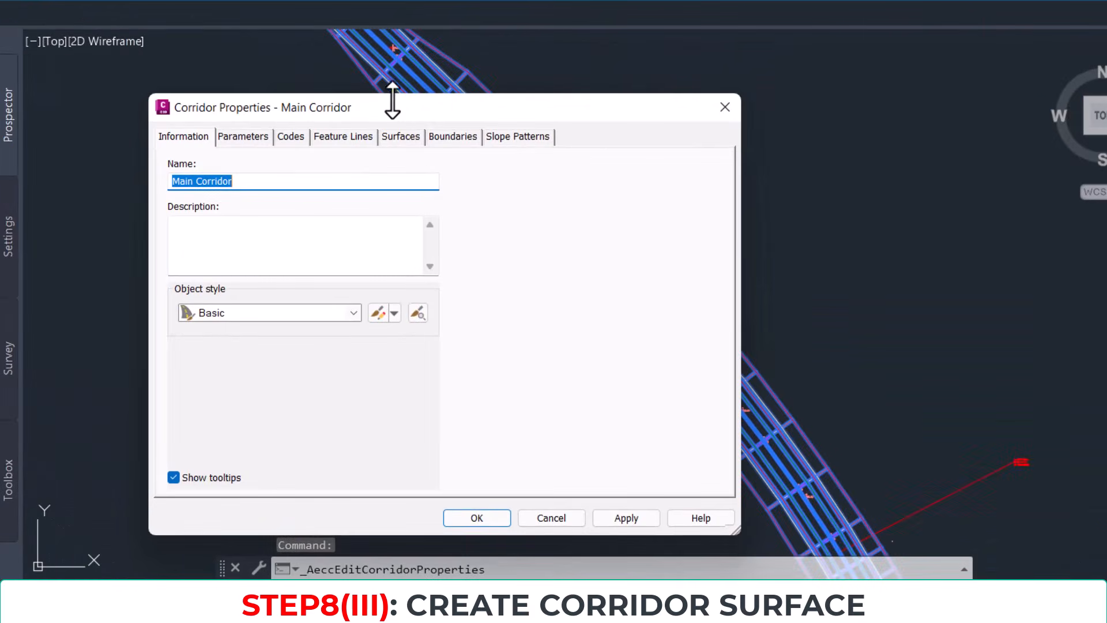
# Step: Create a corridor surface for the Main Corridor and name it Datum Surface
pyautogui.moveTo(384, 106); pyautogui.dragTo(514, 77)
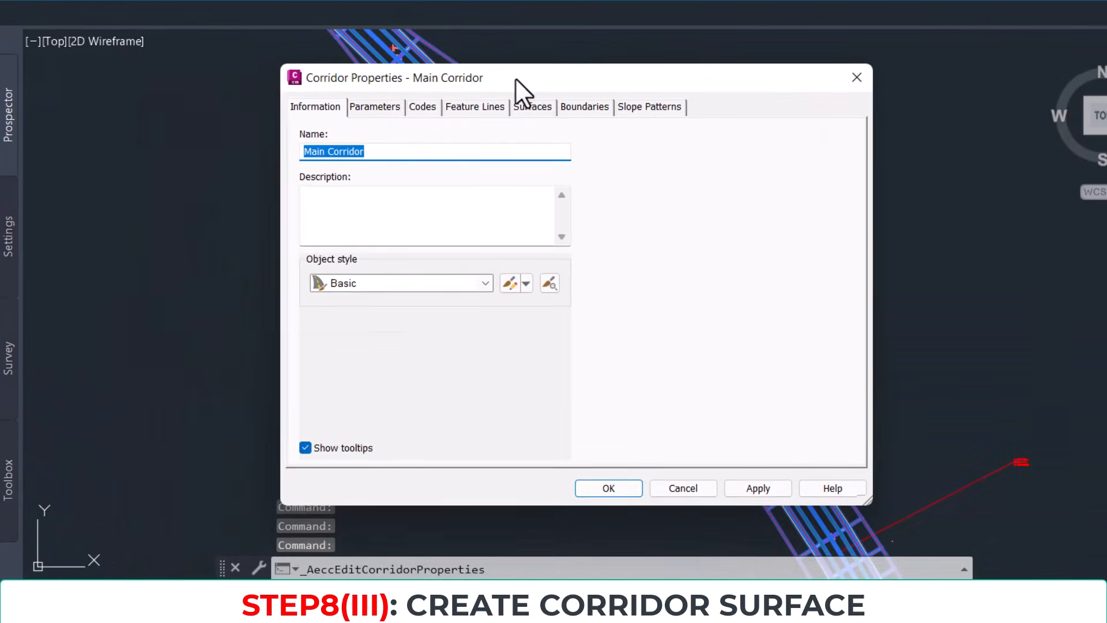
pyautogui.click(531, 106)
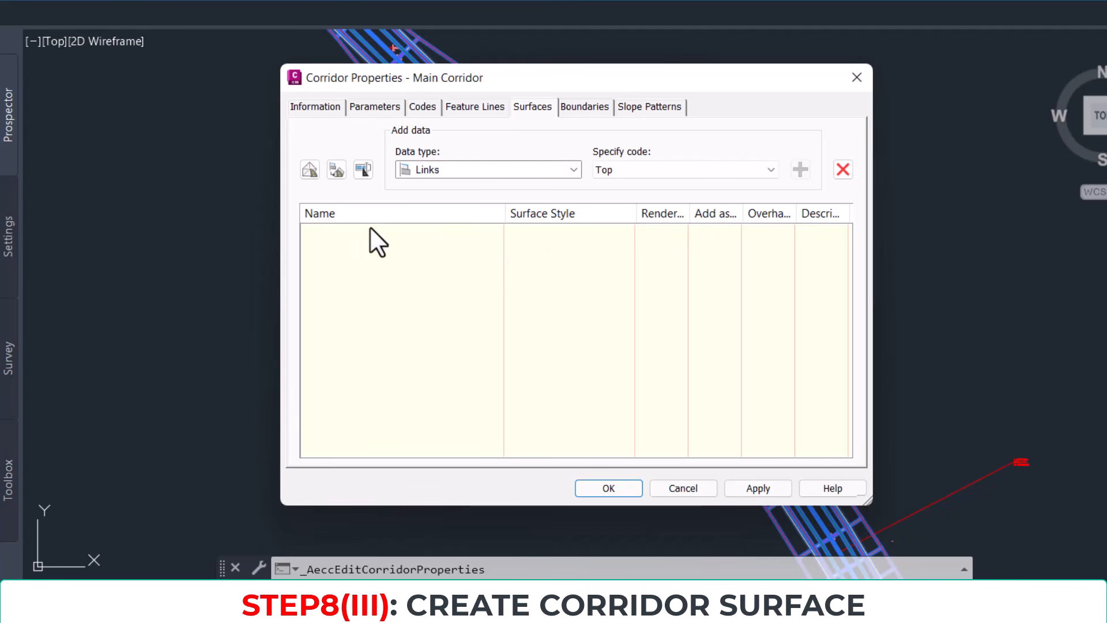
pyautogui.click(310, 168)
pyautogui.click(452, 235)
pyautogui.click(452, 236)
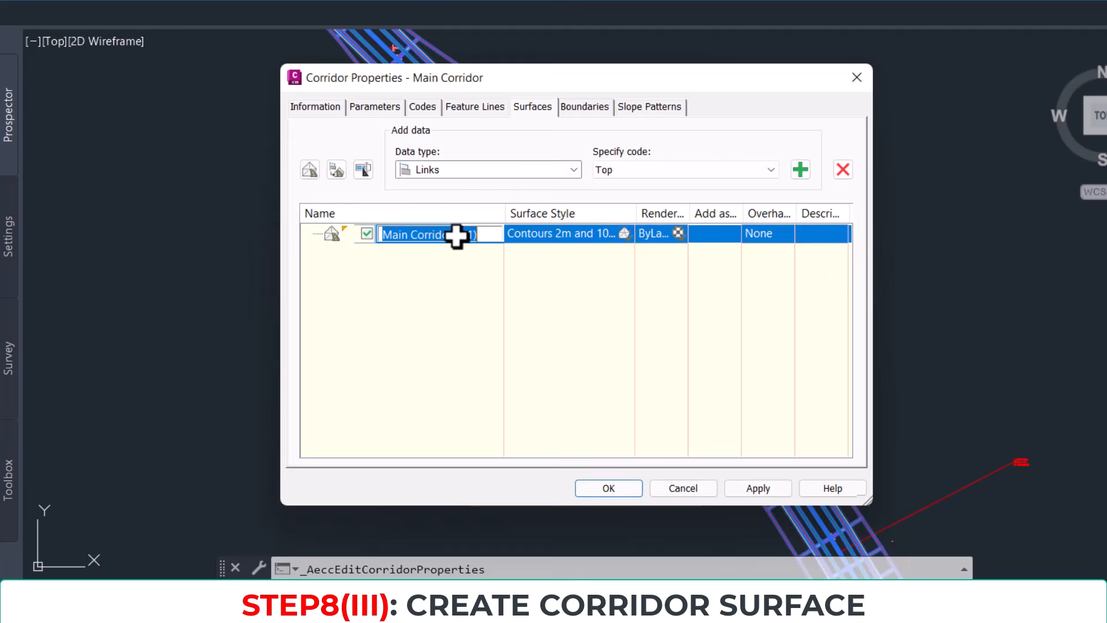
pyautogui.write('Datum')
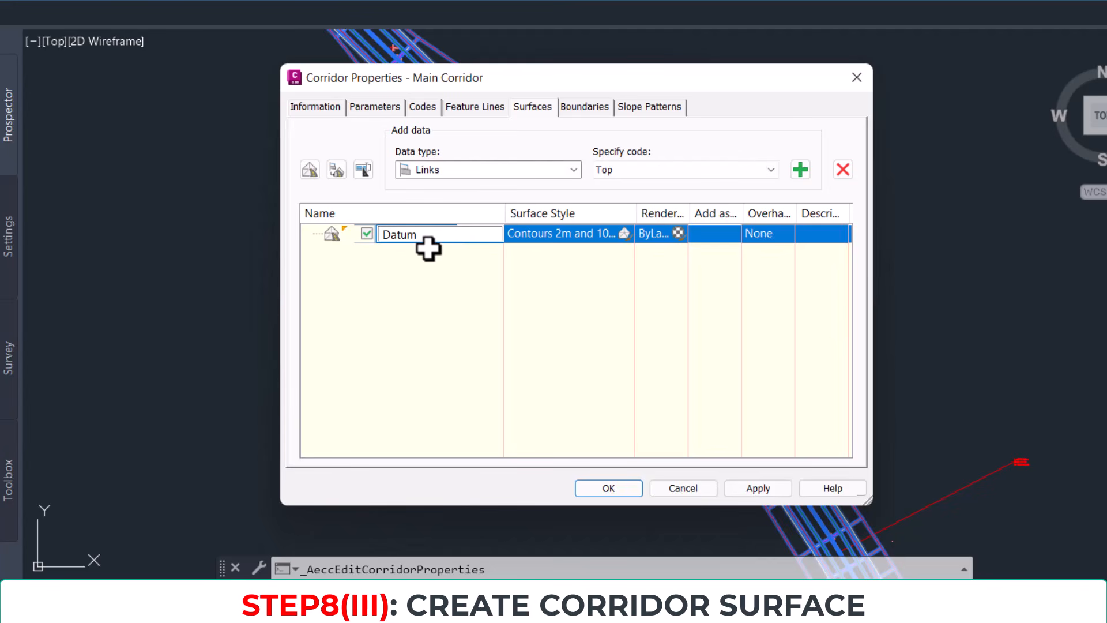
pyautogui.write('urface')
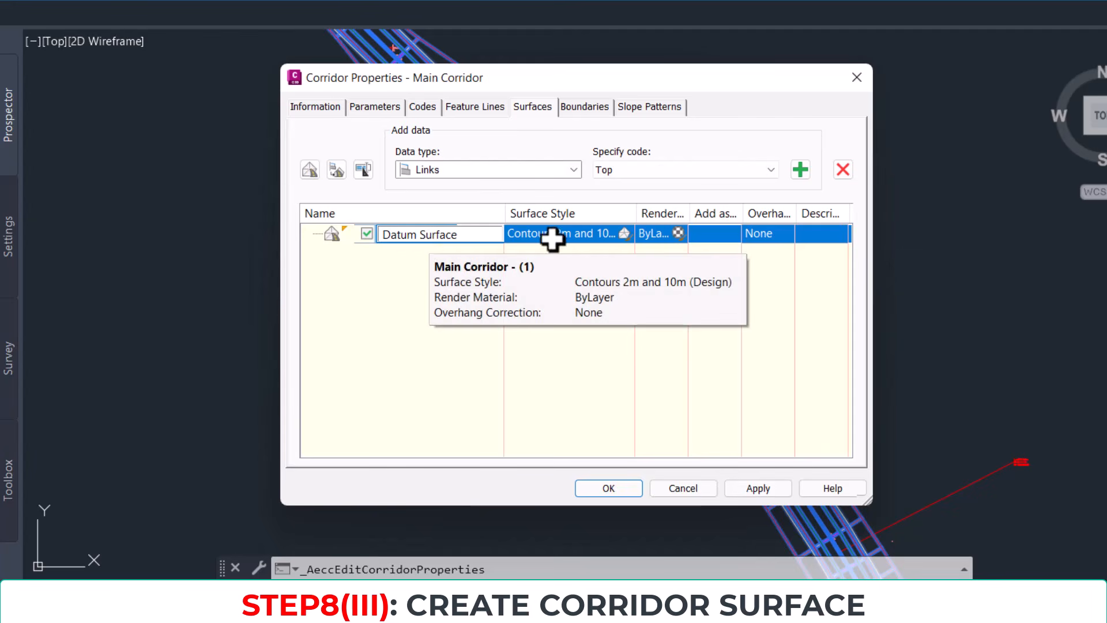
pyautogui.press('Return')
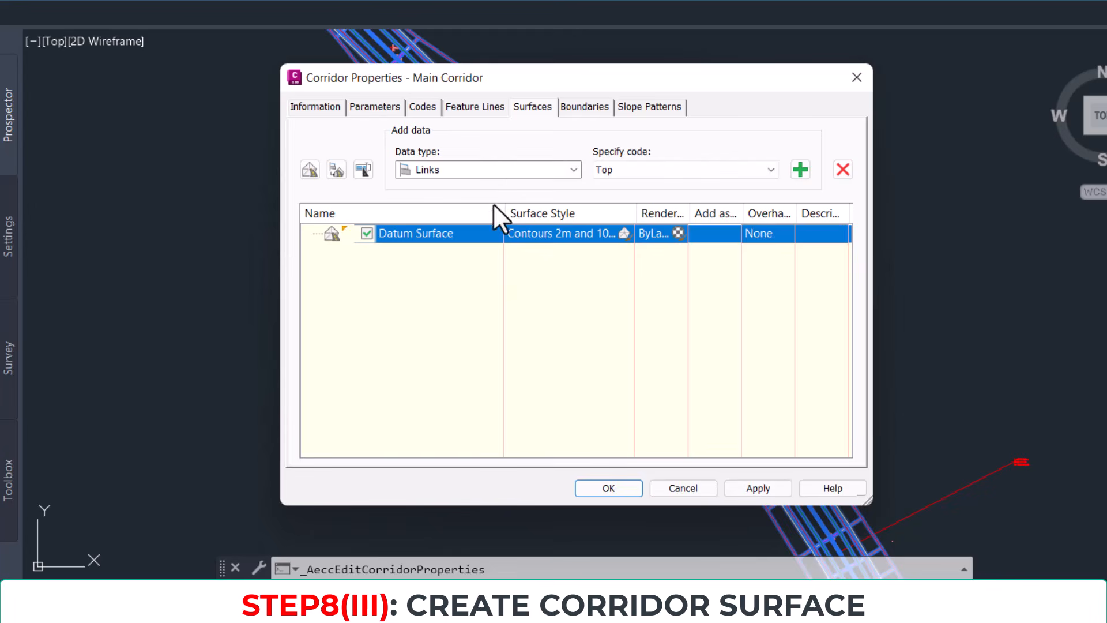
# Step: Add the Datum link code to Datum Surface and set its overhang correction to Bottom Links
pyautogui.click(574, 169)
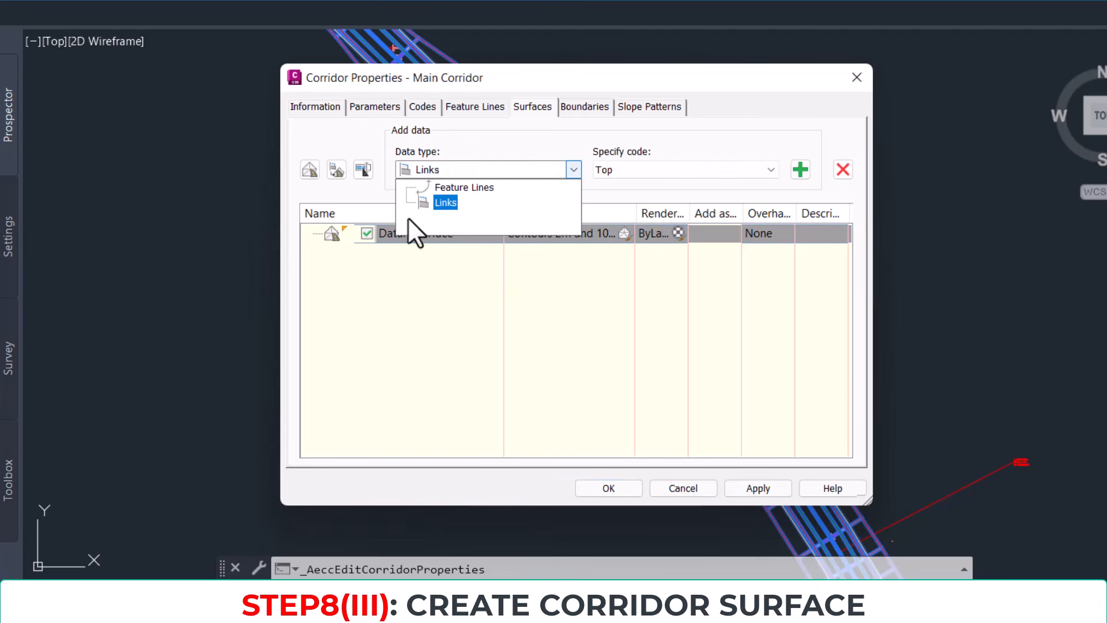
pyautogui.click(445, 203)
pyautogui.click(661, 163)
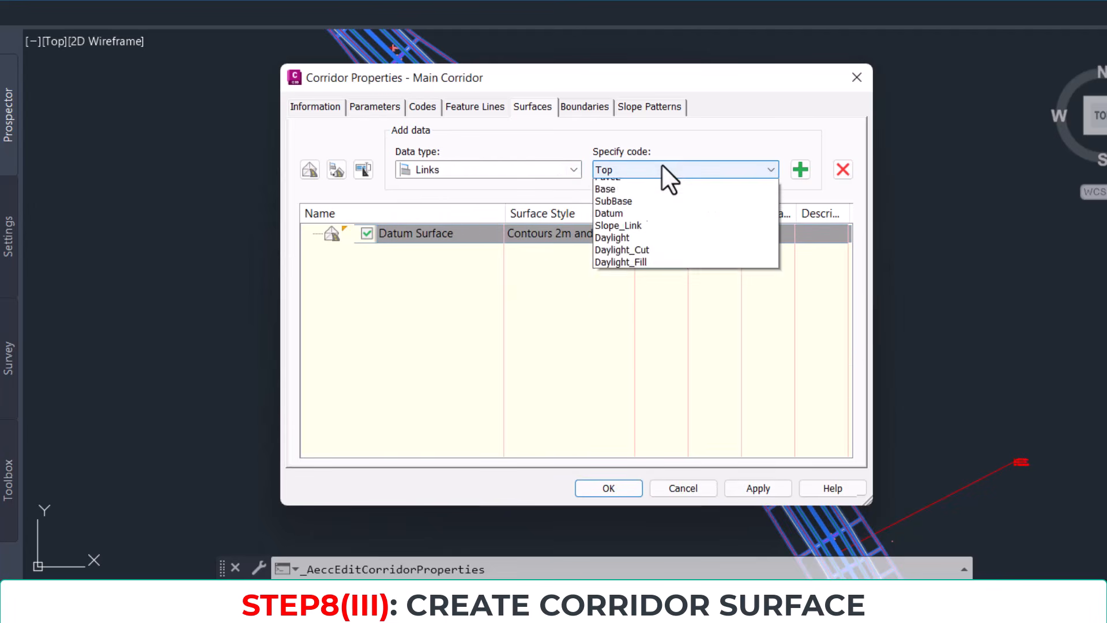
pyautogui.click(631, 259)
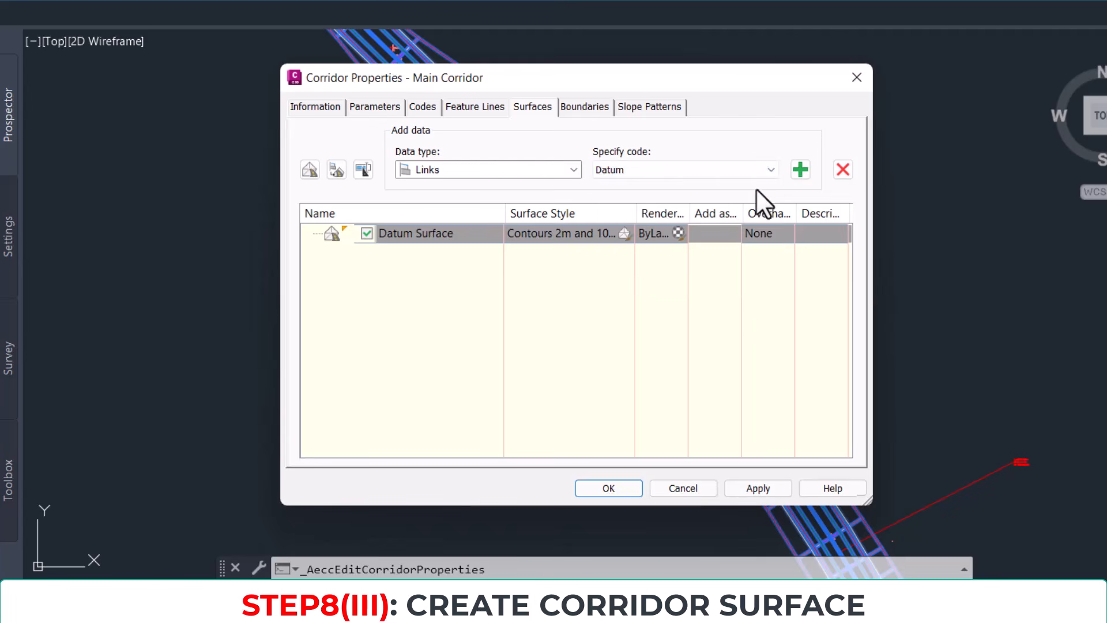
pyautogui.click(799, 169)
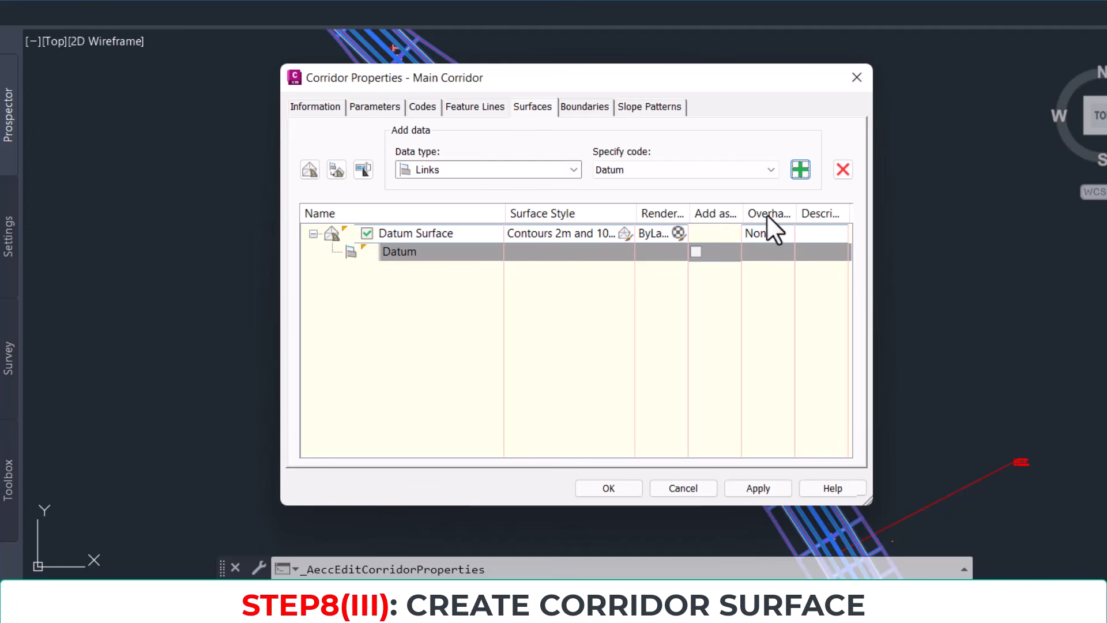
pyautogui.moveTo(796, 212); pyautogui.dragTo(816, 213)
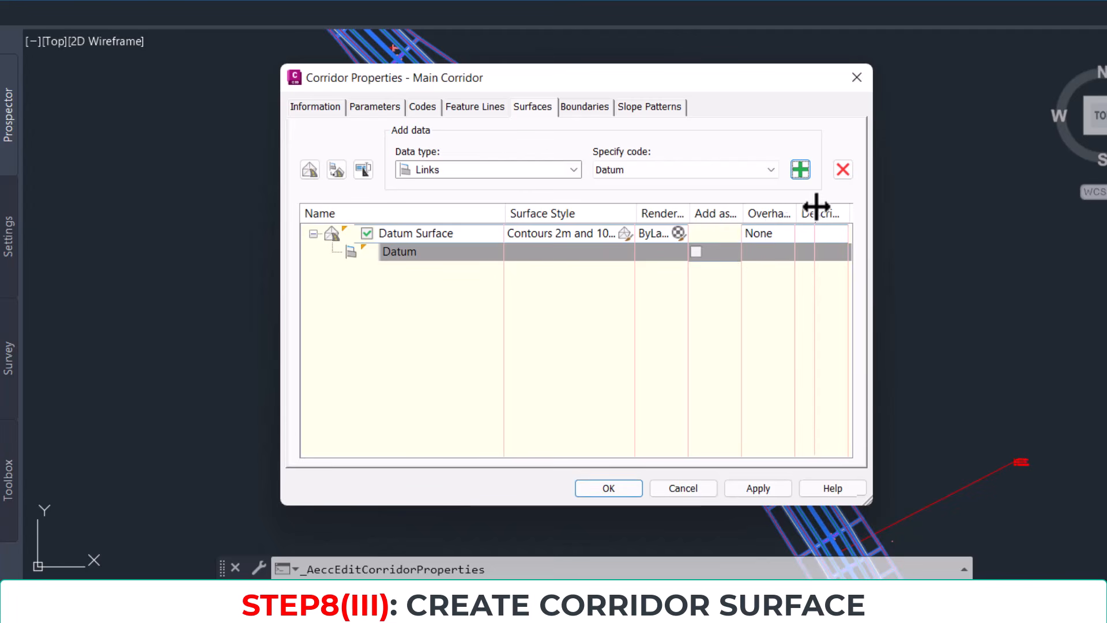
pyautogui.click(781, 233)
pyautogui.click(789, 269)
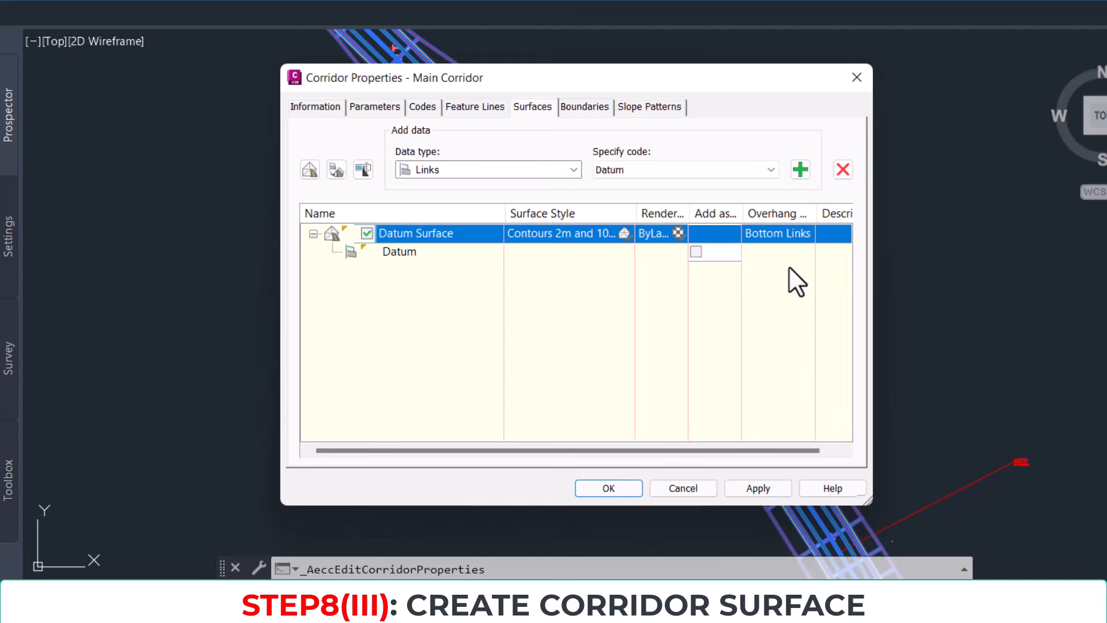
pyautogui.moveTo(812, 215); pyautogui.dragTo(833, 215)
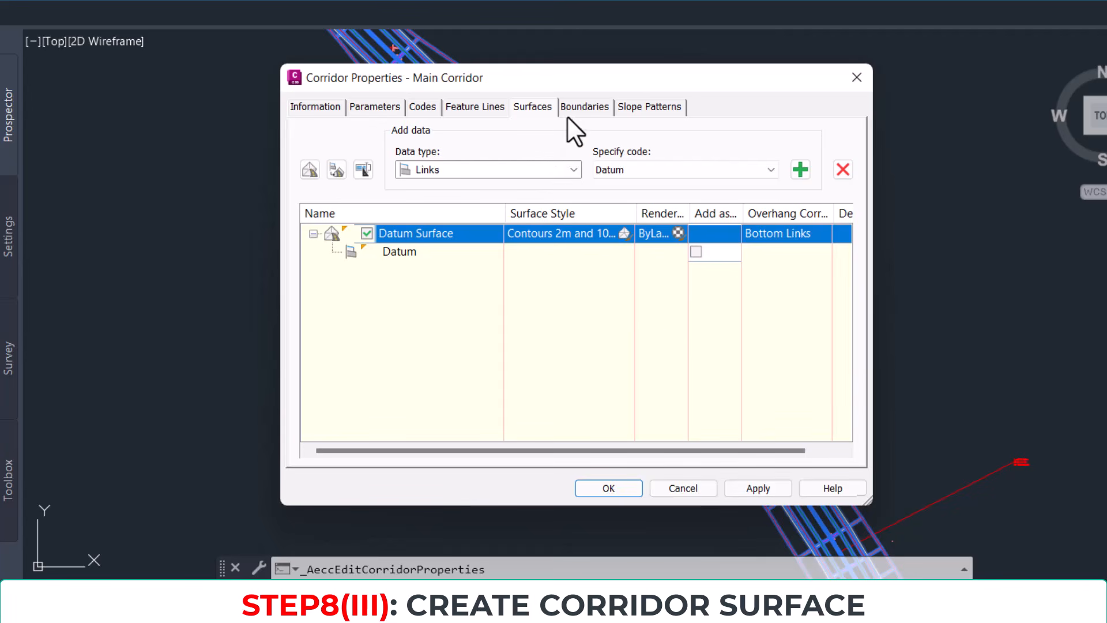
# Step: Set the corridor extents as Datum Surface's outer boundary, then apply the changes and rebuild the corridor, closing its properties and the event list
pyautogui.click(579, 106)
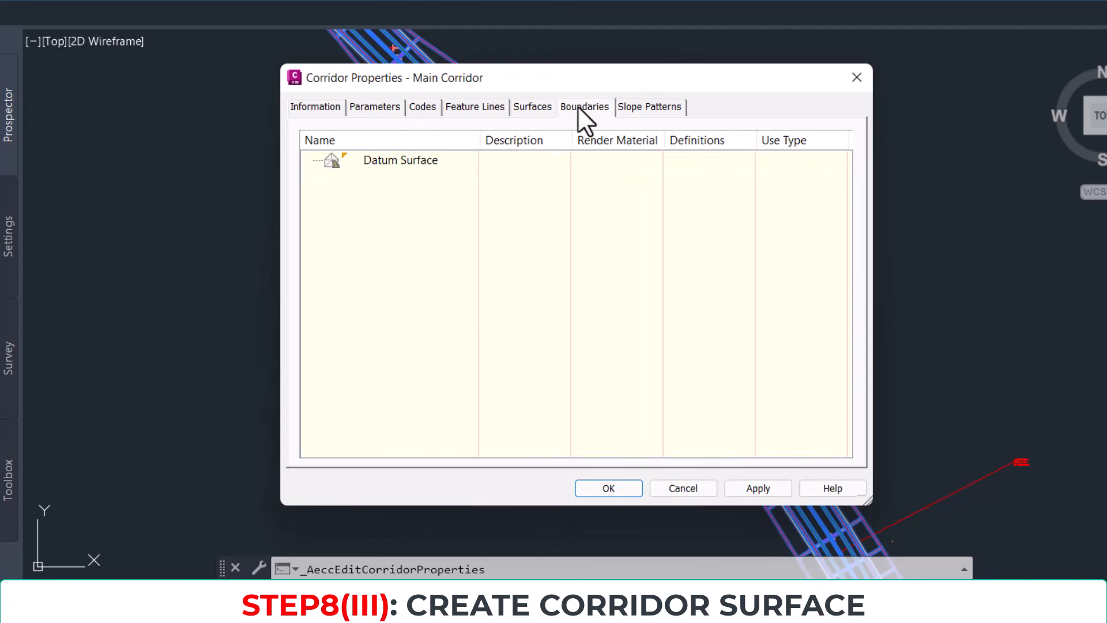
pyautogui.click(398, 160)
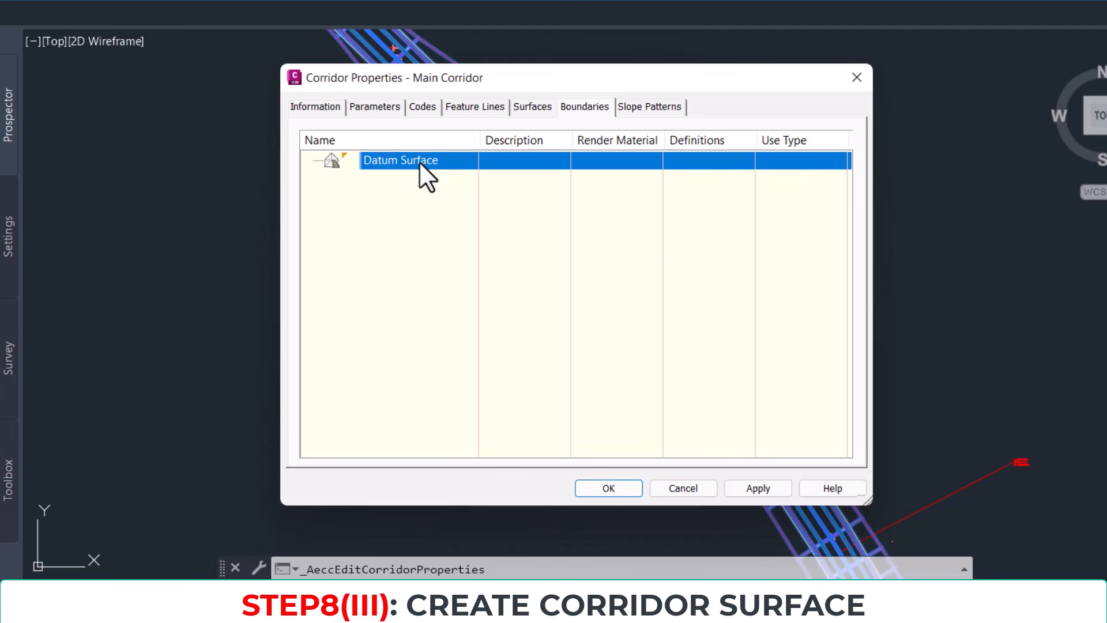
pyautogui.rightClick(419, 162)
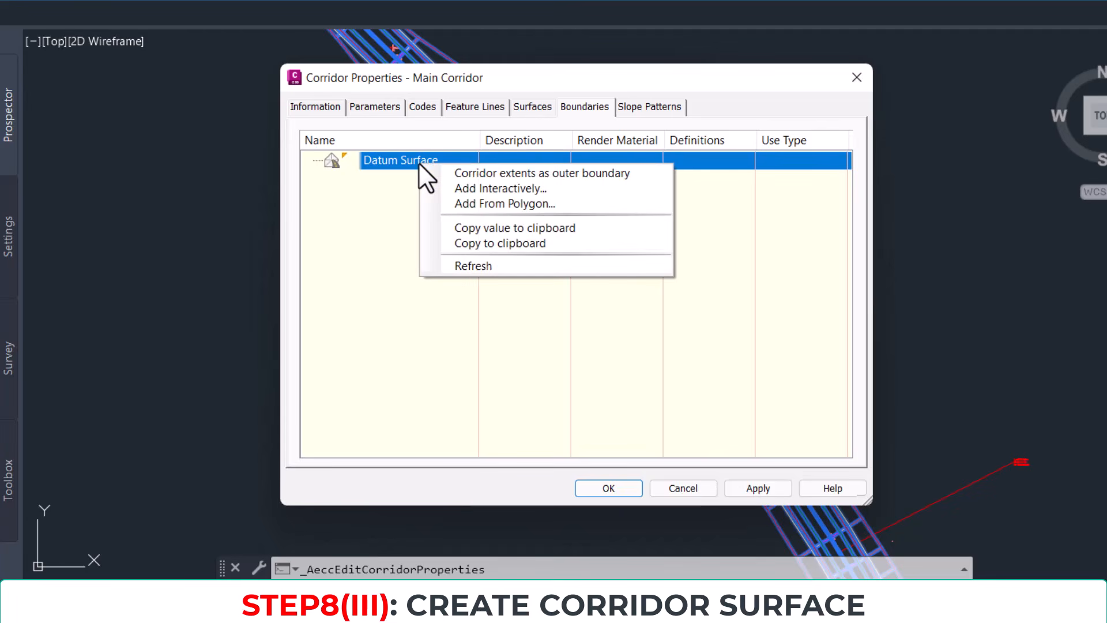
pyautogui.click(556, 172)
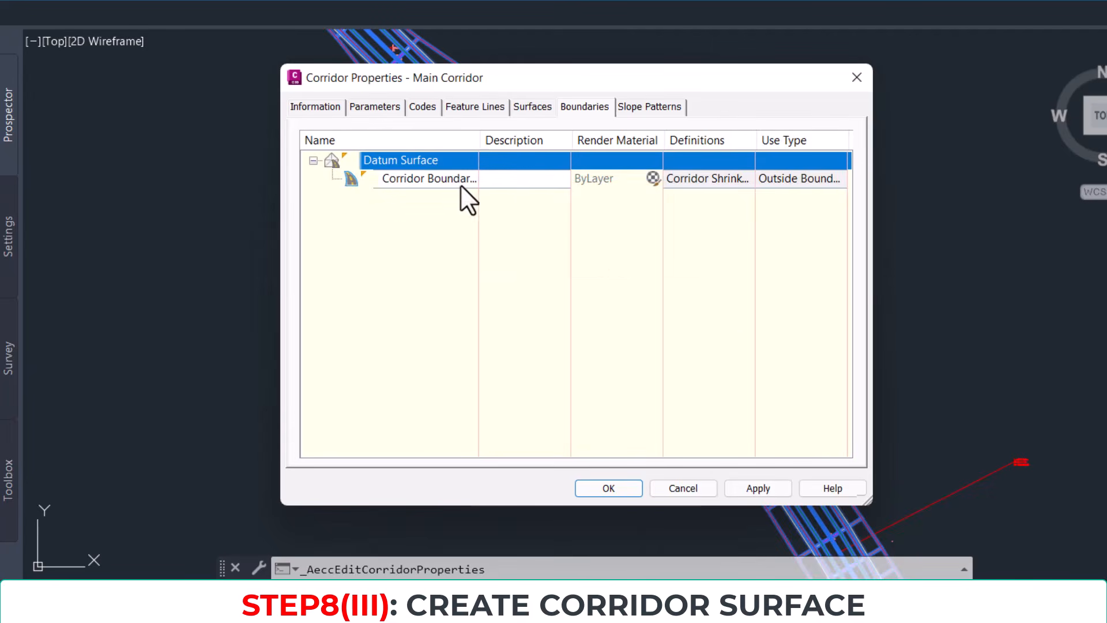
pyautogui.click(750, 489)
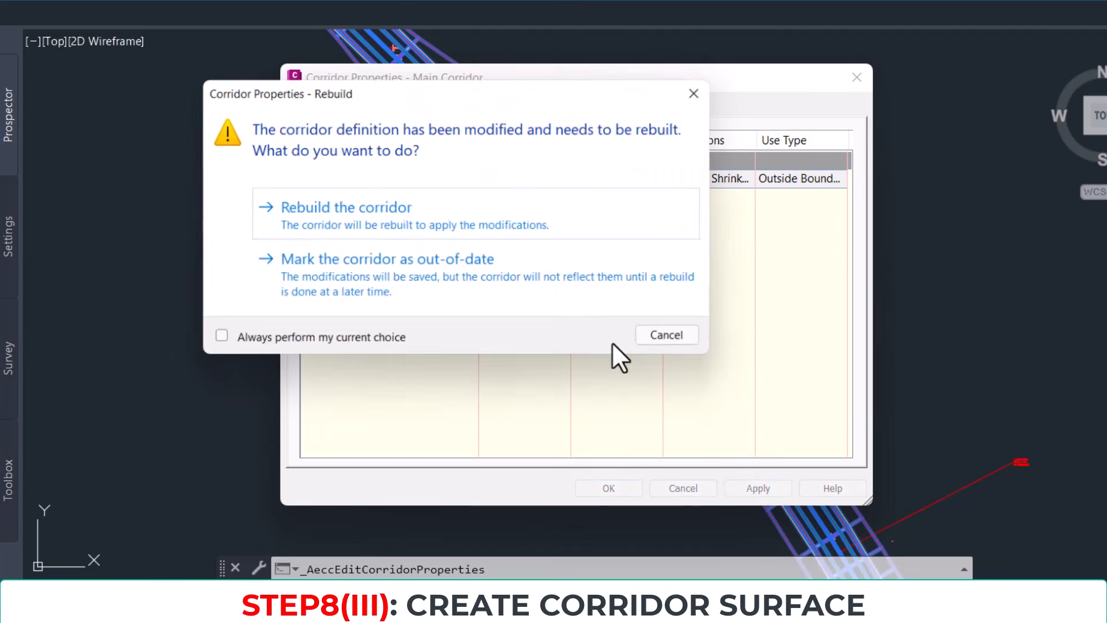
pyautogui.click(372, 212)
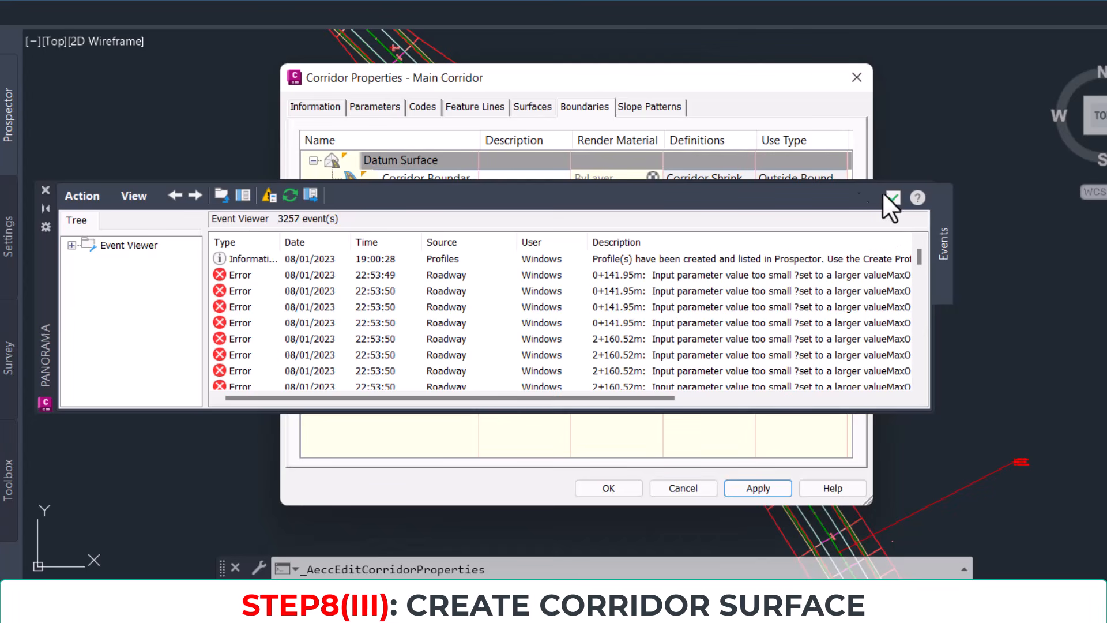
pyautogui.click(607, 74)
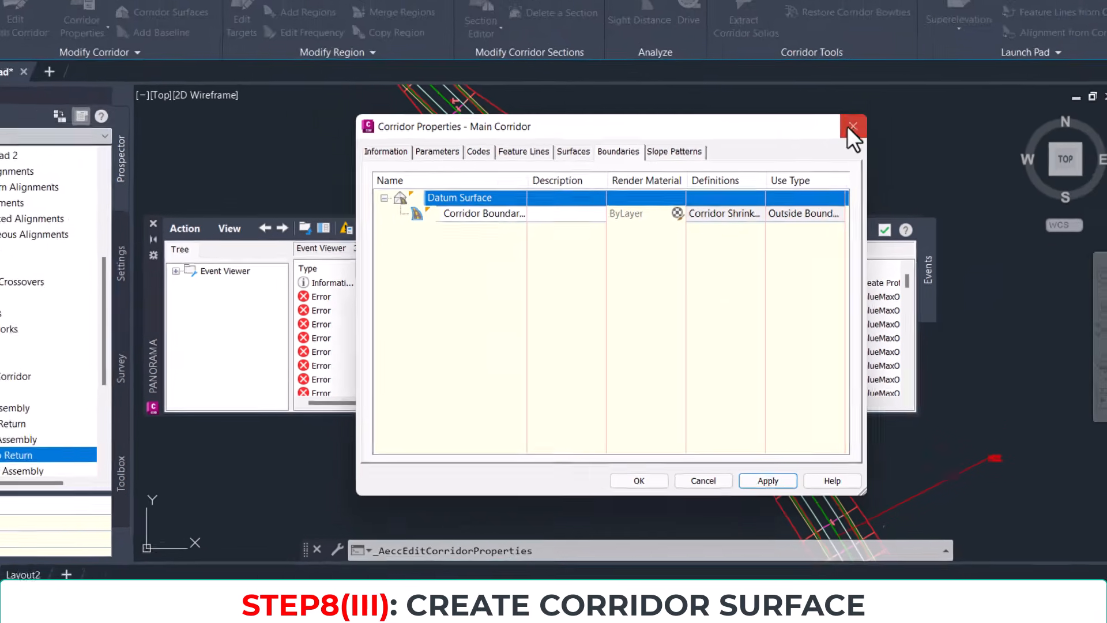
pyautogui.click(857, 77)
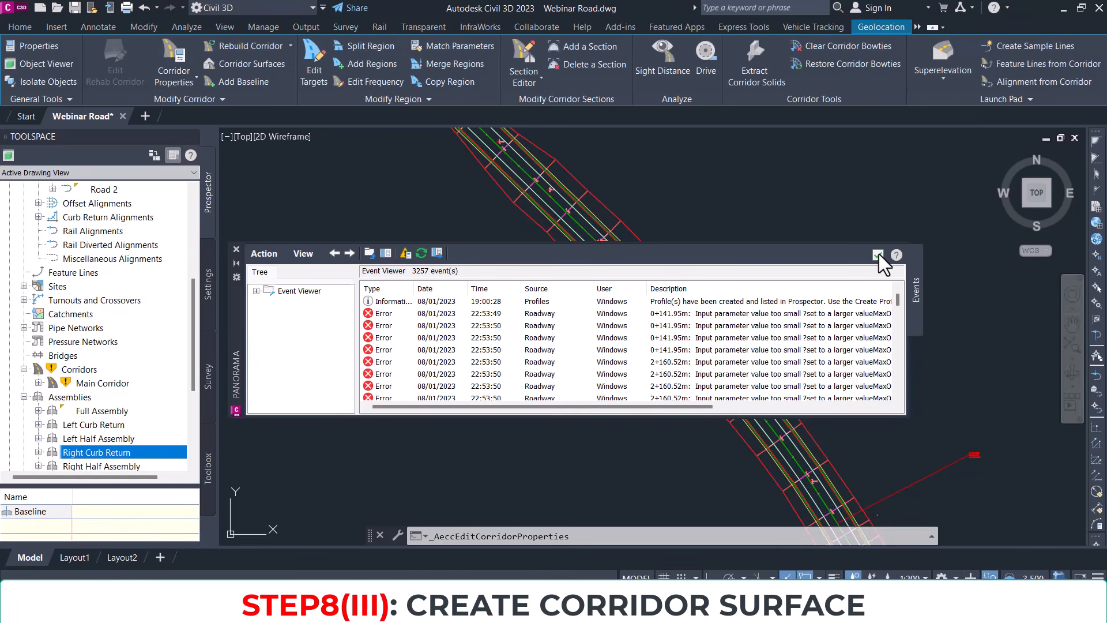
pyautogui.click(878, 254)
# Step: Collapse the alignments in the drawing tree, expand the surfaces, and select Datum Surface in the drawing
pyautogui.scroll(-5, 690, 264)
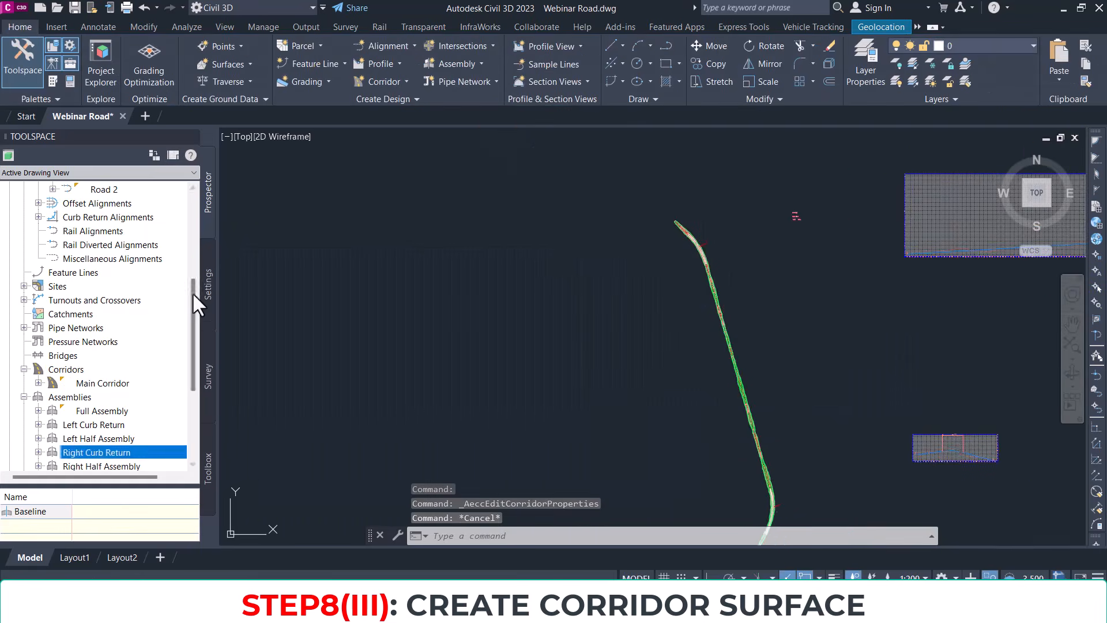
pyautogui.scroll(5, 134, 244)
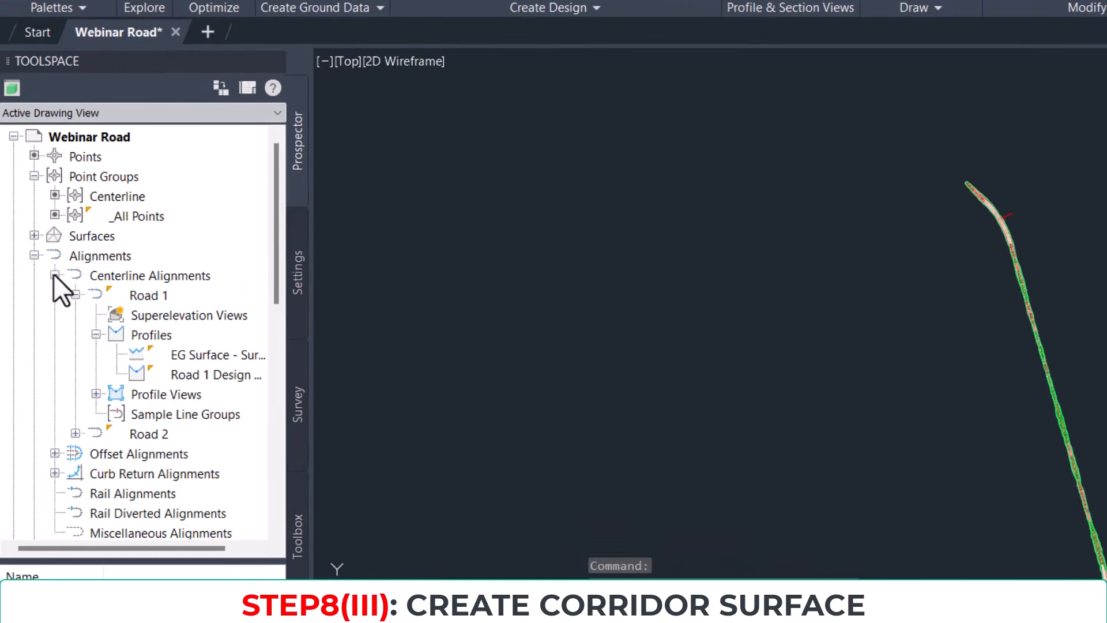
pyautogui.click(54, 275)
pyautogui.click(34, 255)
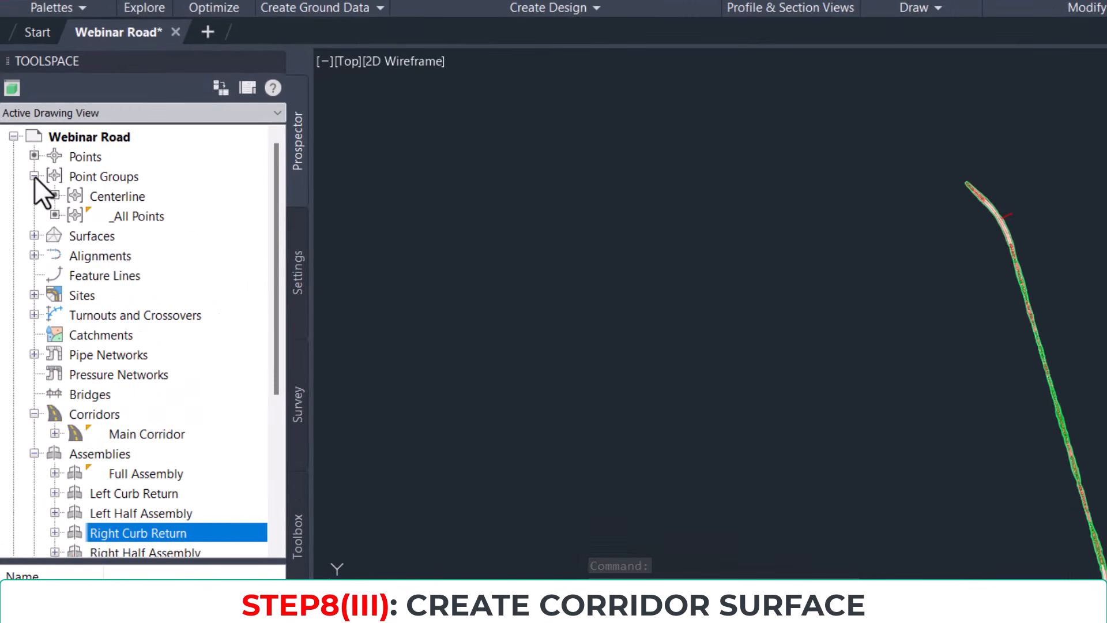
pyautogui.click(34, 236)
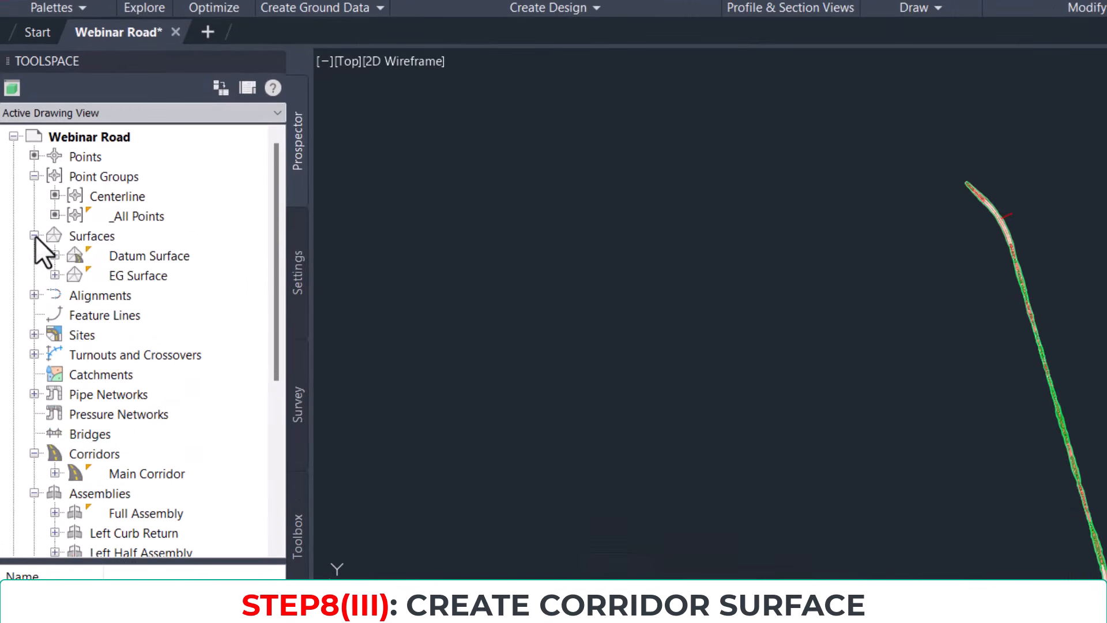
pyautogui.click(131, 257)
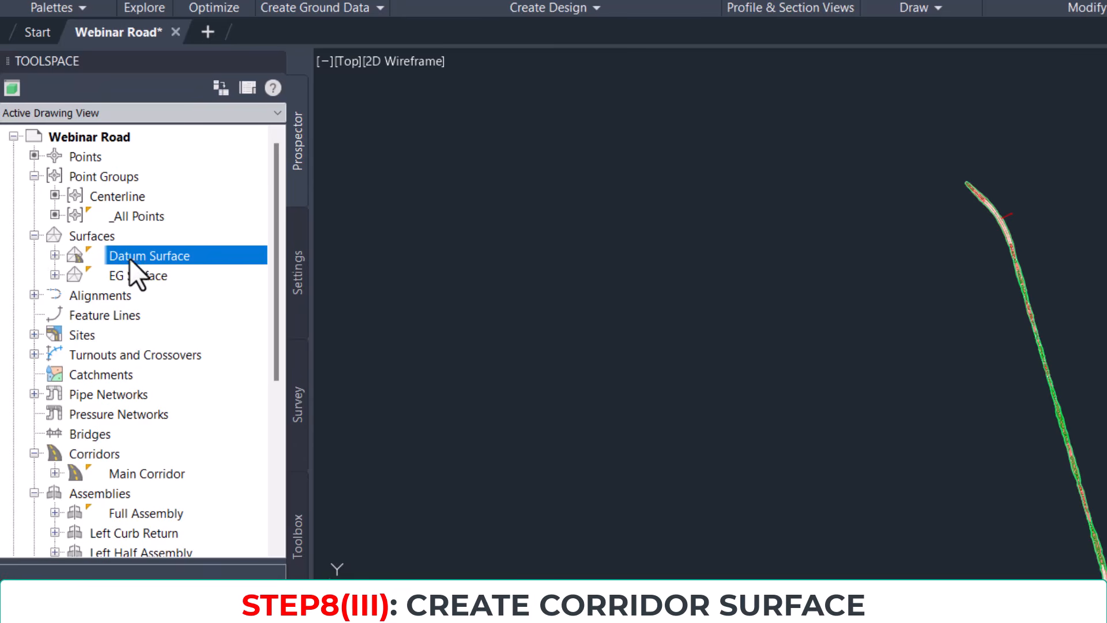
pyautogui.click(53, 255)
pyautogui.click(54, 255)
pyautogui.rightClick(145, 254)
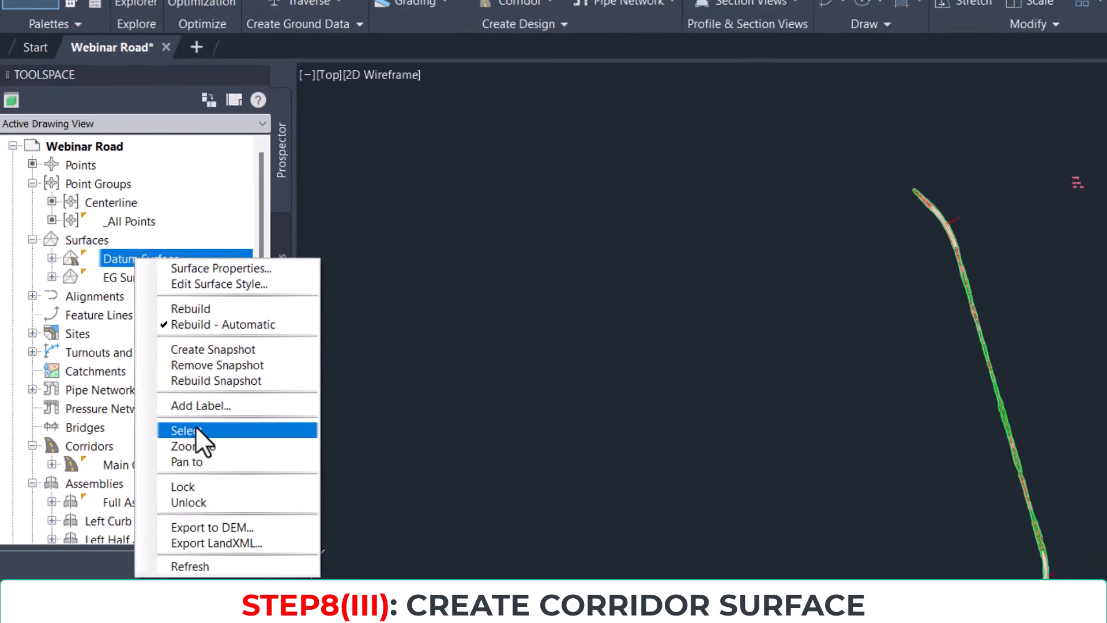
pyautogui.click(197, 437)
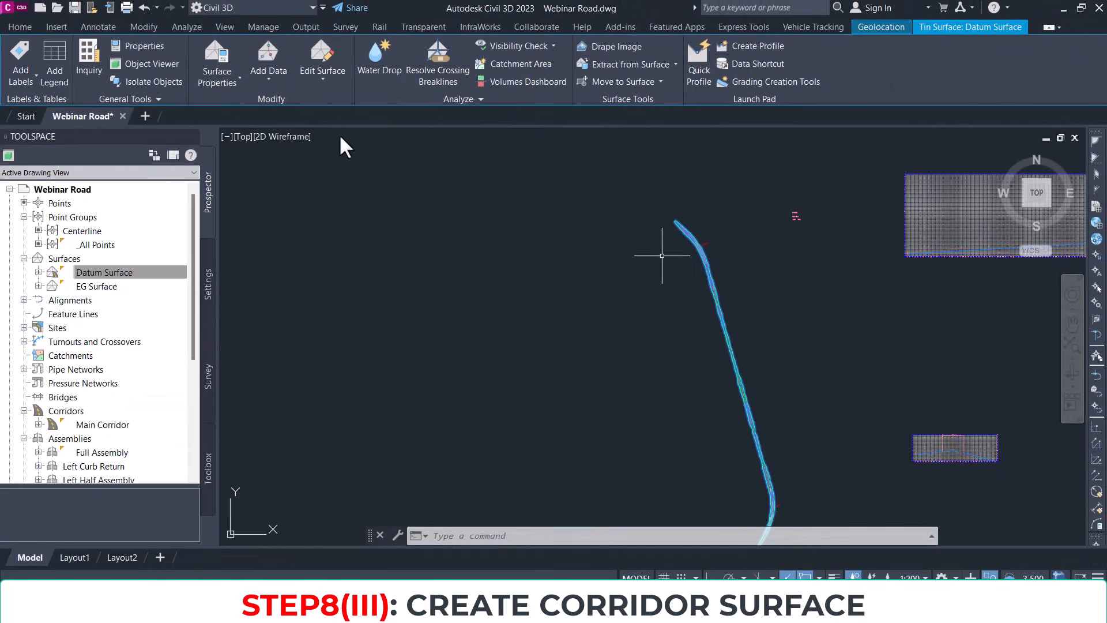
# Step: Open Datum Surface in the Object Viewer and examine it in 3D along the road to its end
pyautogui.click(146, 64)
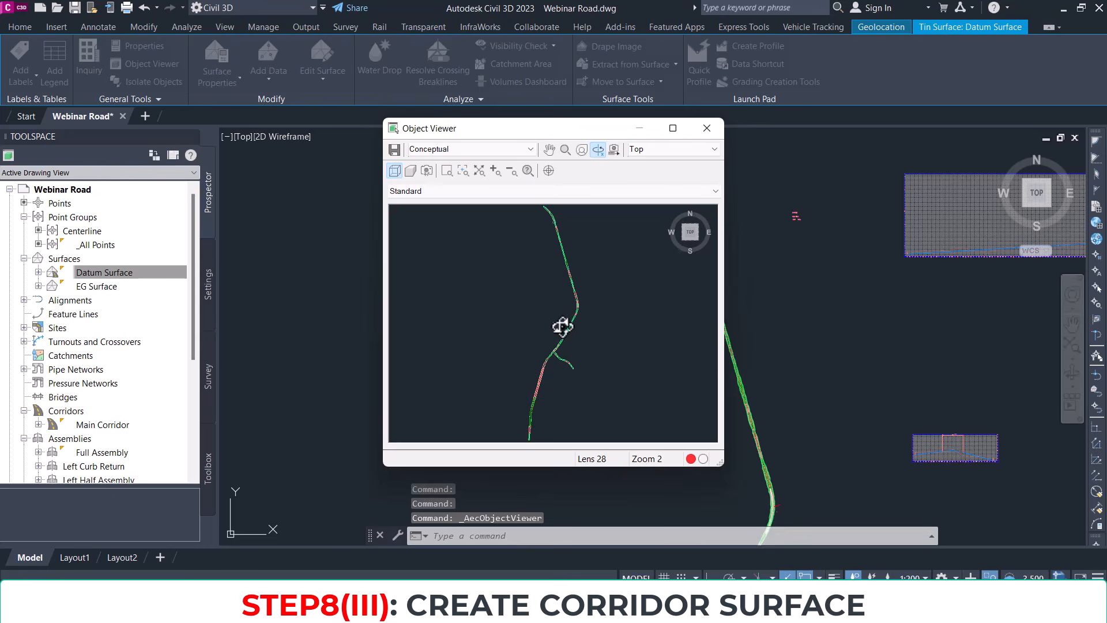
pyautogui.scroll(3, 560, 353)
pyautogui.scroll(-3, 568, 388)
pyautogui.moveTo(569, 390); pyautogui.dragTo(539, 417, button='middle')
pyautogui.scroll(8, 555, 279)
pyautogui.moveTo(537, 235); pyautogui.dragTo(543, 329, button='middle')
pyautogui.scroll(3, 536, 323)
pyautogui.moveTo(542, 320); pyautogui.dragTo(433, 329)
pyautogui.scroll(-5, 552, 392)
pyautogui.moveTo(432, 329); pyautogui.dragTo(552, 312, button='middle')
pyautogui.scroll(4, 479, 331)
pyautogui.moveTo(435, 314); pyautogui.dragTo(607, 301, button='middle')
pyautogui.scroll(3, 533, 308)
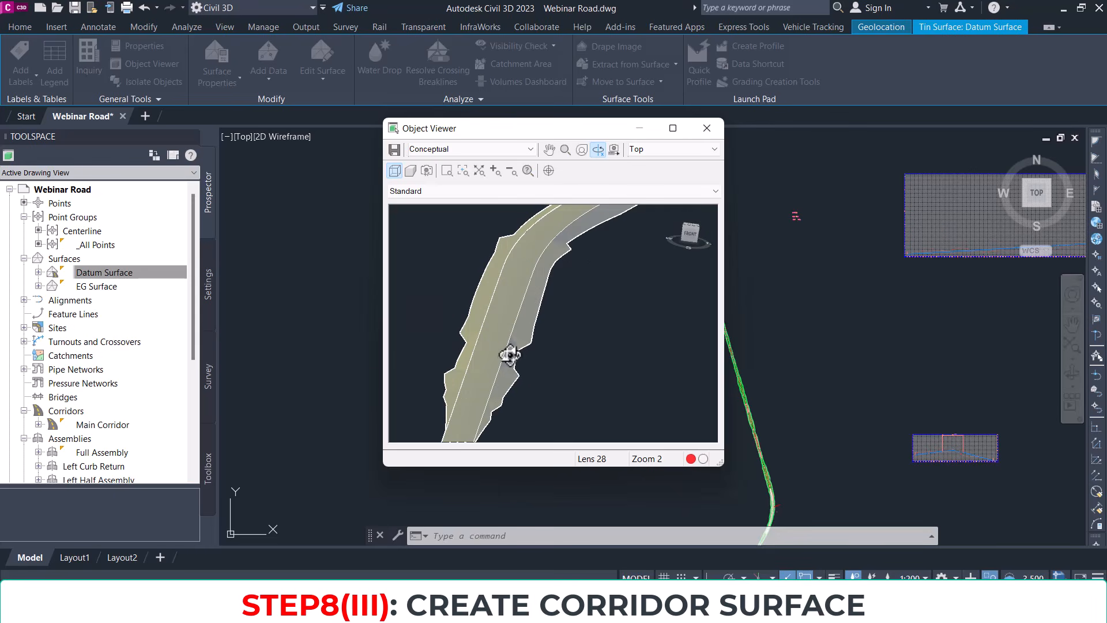
pyautogui.scroll(5, 487, 408)
pyautogui.moveTo(448, 407); pyautogui.dragTo(600, 310, button='middle')
pyautogui.scroll(-8, 541, 388)
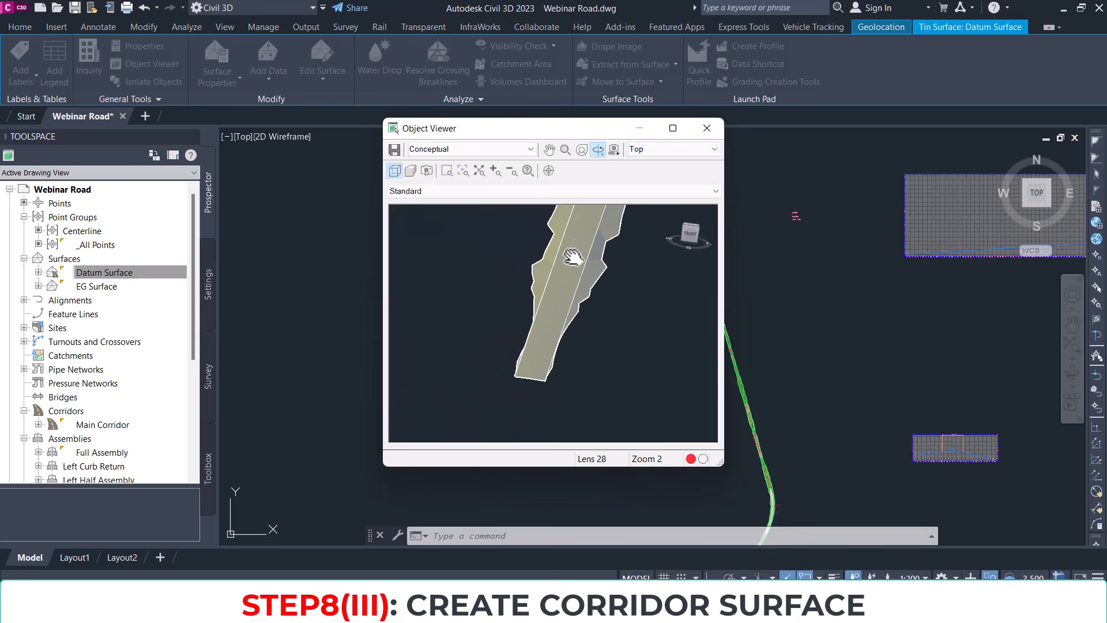
# Step: Inspect Datum Surface's curved stretch and its side view in 3D, then close the Object Viewer
pyautogui.scroll(8, 553, 292)
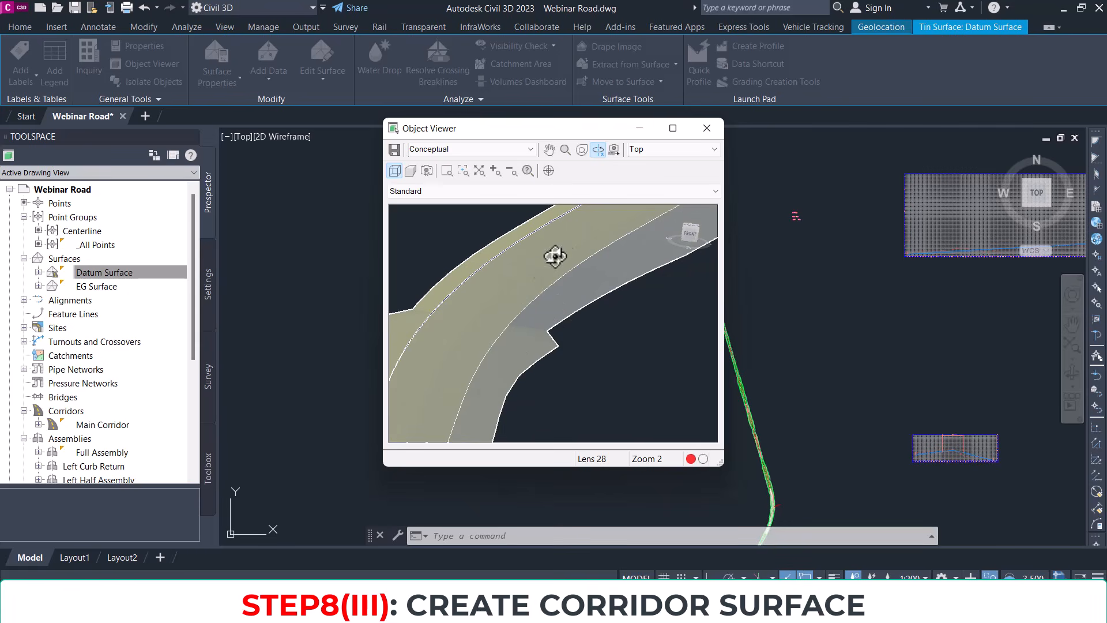
pyautogui.moveTo(573, 341); pyautogui.dragTo(547, 331)
pyautogui.moveTo(550, 271); pyautogui.dragTo(447, 347, button='middle')
pyautogui.moveTo(596, 256); pyautogui.dragTo(407, 377, button='middle')
pyautogui.scroll(-3, 625, 267)
pyautogui.moveTo(631, 252); pyautogui.dragTo(604, 298, button='middle')
pyautogui.moveTo(603, 298); pyautogui.dragTo(566, 321)
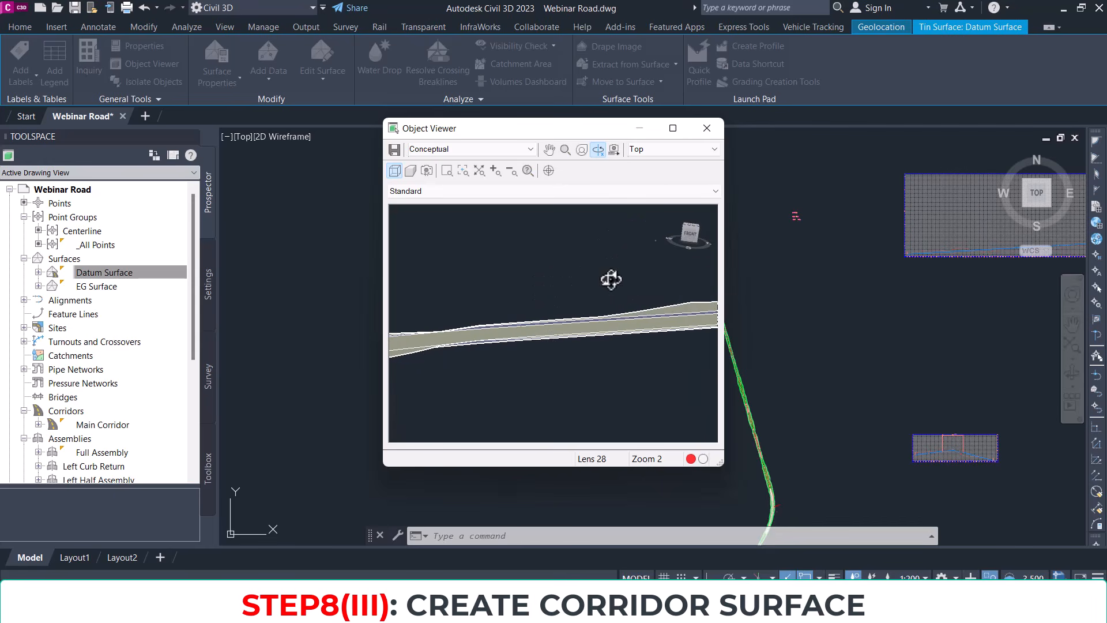
pyautogui.click(704, 133)
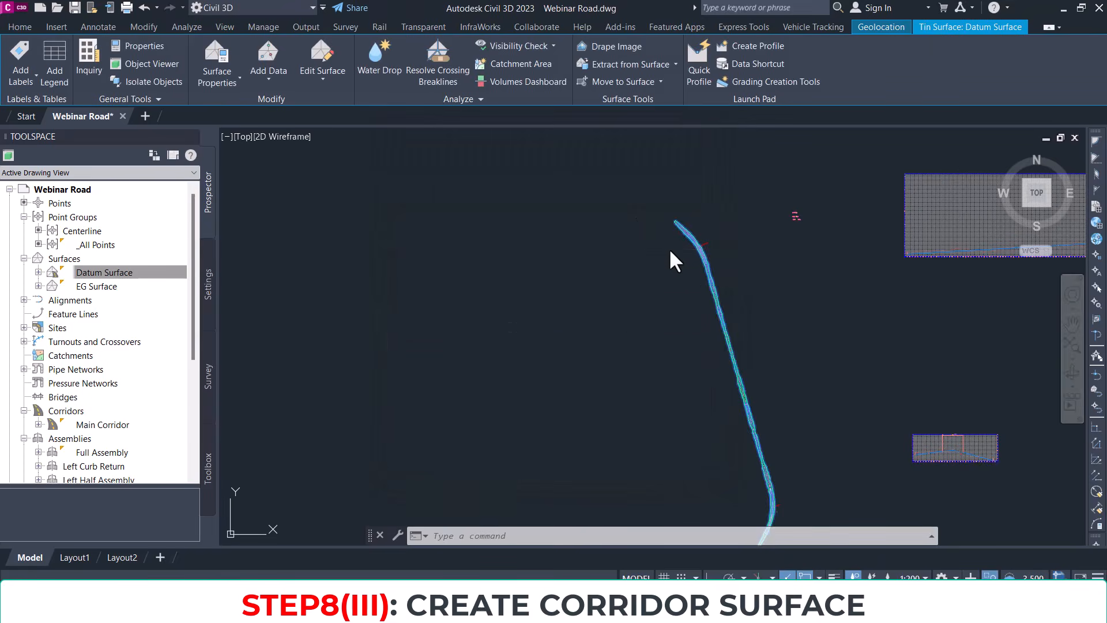
# Step: Deselect Datum Surface and review the corridor in plan from the long straight down to the road junction
pyautogui.press('Escape')
pyautogui.moveTo(734, 381); pyautogui.dragTo(649, 191, button='middle')
pyautogui.scroll(4, 686, 398)
pyautogui.scroll(4, 729, 236)
pyautogui.moveTo(826, 236)
pyautogui.mouseDown(button='middle')
pyautogui.moveTo(655, 194)
pyautogui.moveTo(630, 316)
pyautogui.mouseUp(button='middle')
pyautogui.scroll(-6, 676, 209)
pyautogui.scroll(-2, 630, 317)
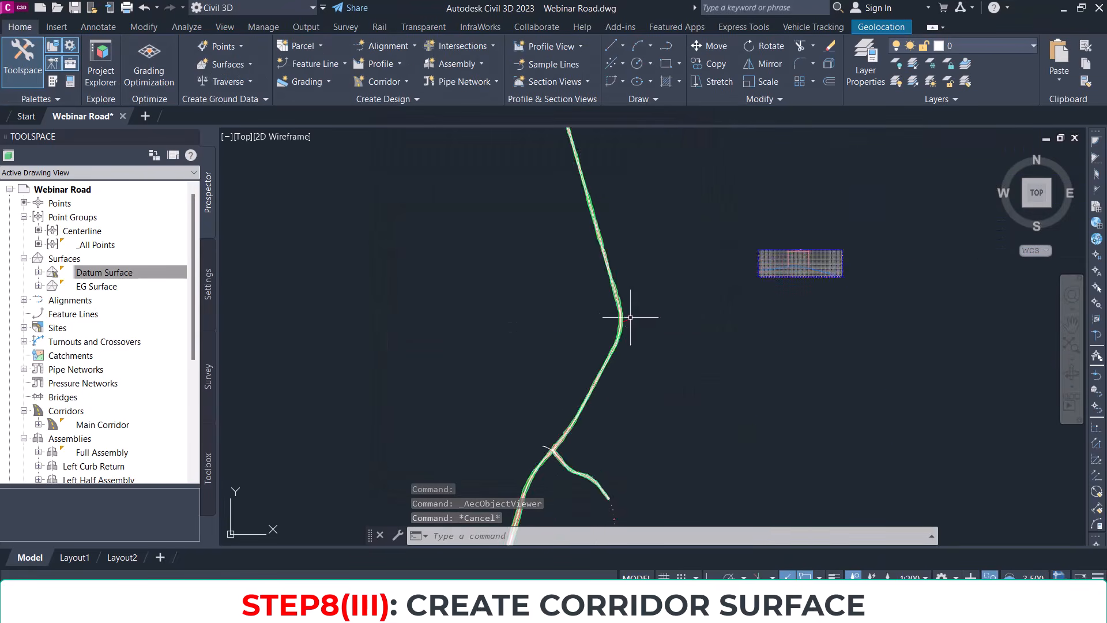
# Step: Start the Drive tool on Main Corridor, using the first Crown feature line as the path
pyautogui.scroll(4, 603, 239)
pyautogui.moveTo(614, 243); pyautogui.dragTo(615, 183, button='middle')
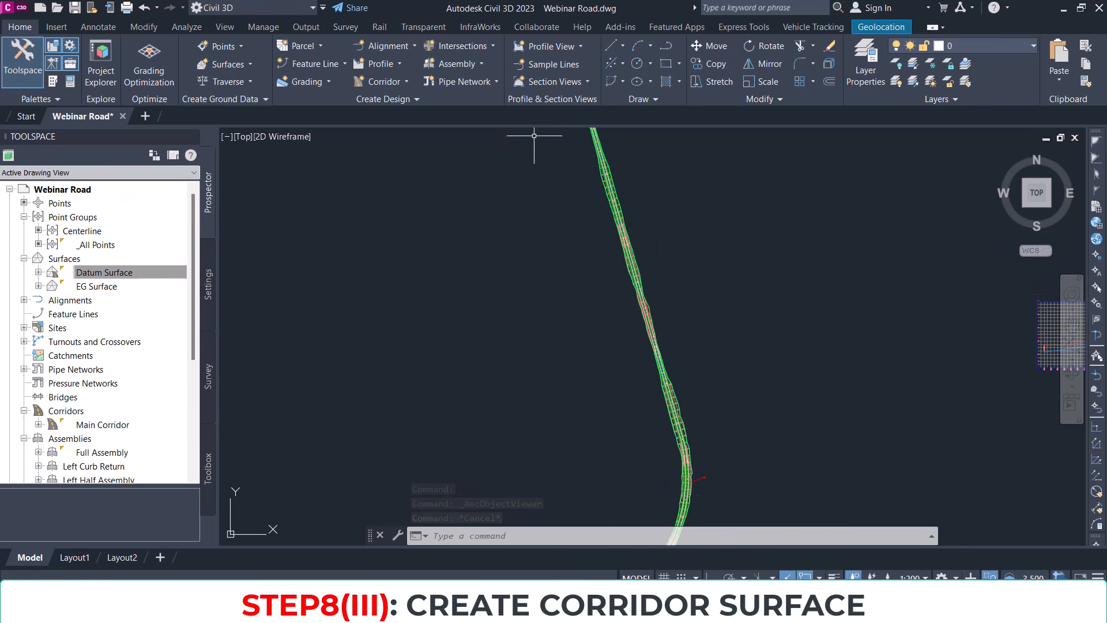
pyautogui.scroll(4, 615, 183)
pyautogui.click(615, 183)
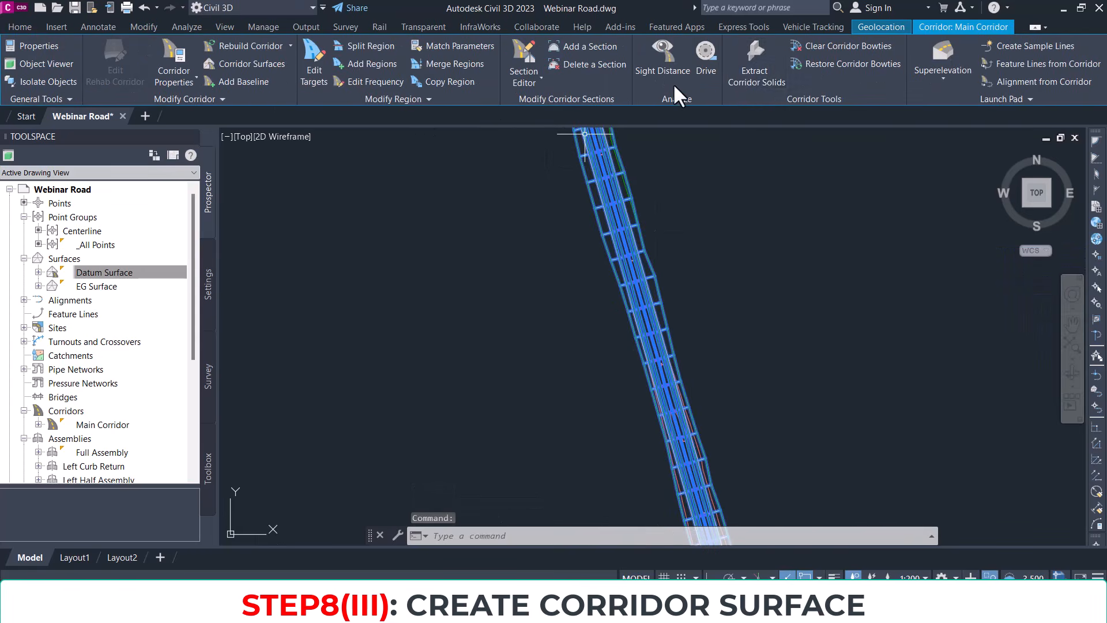
pyautogui.click(699, 81)
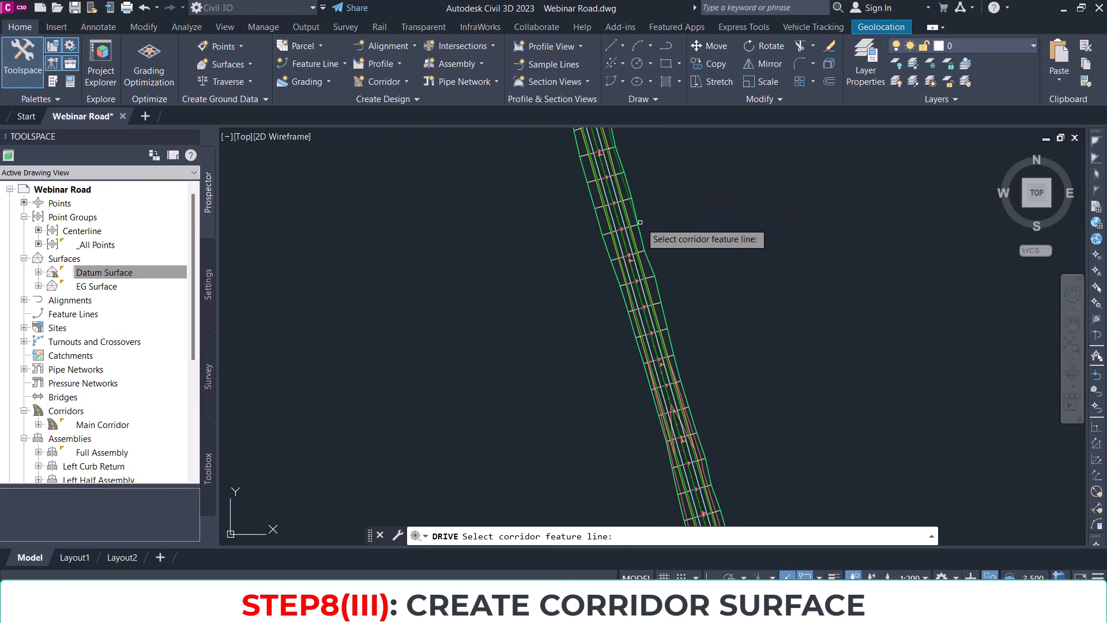
pyautogui.click(619, 226)
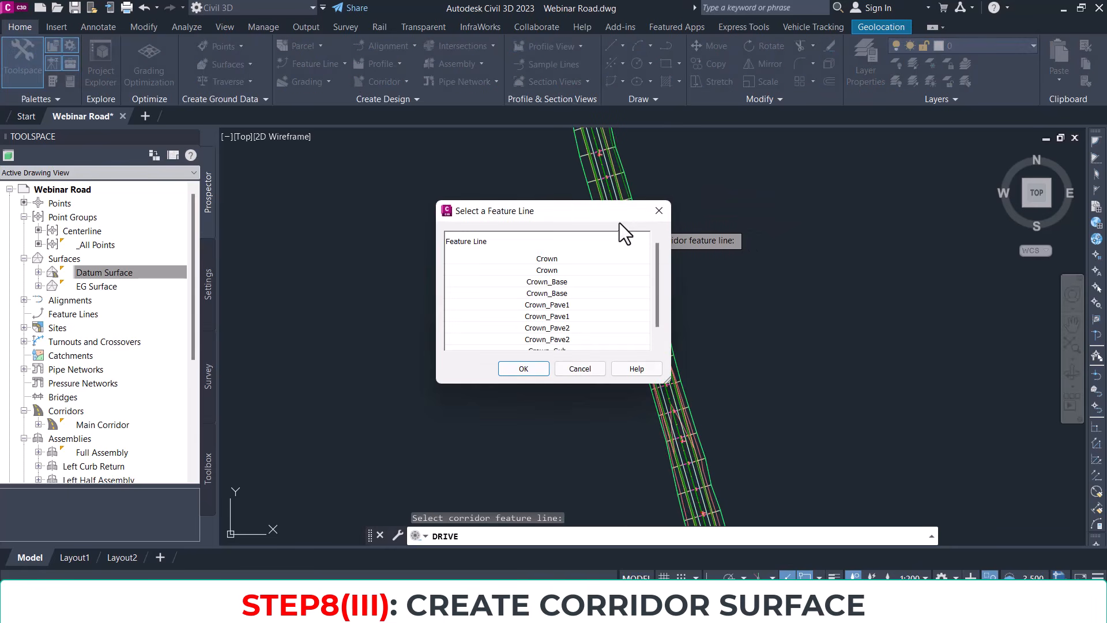
pyautogui.click(499, 256)
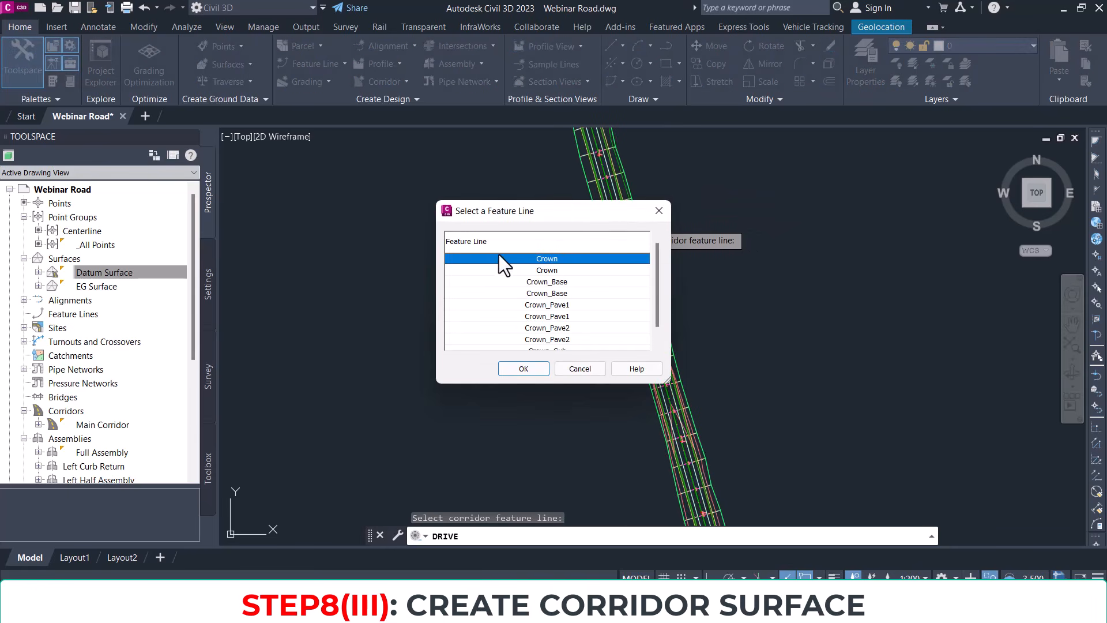
pyautogui.click(519, 369)
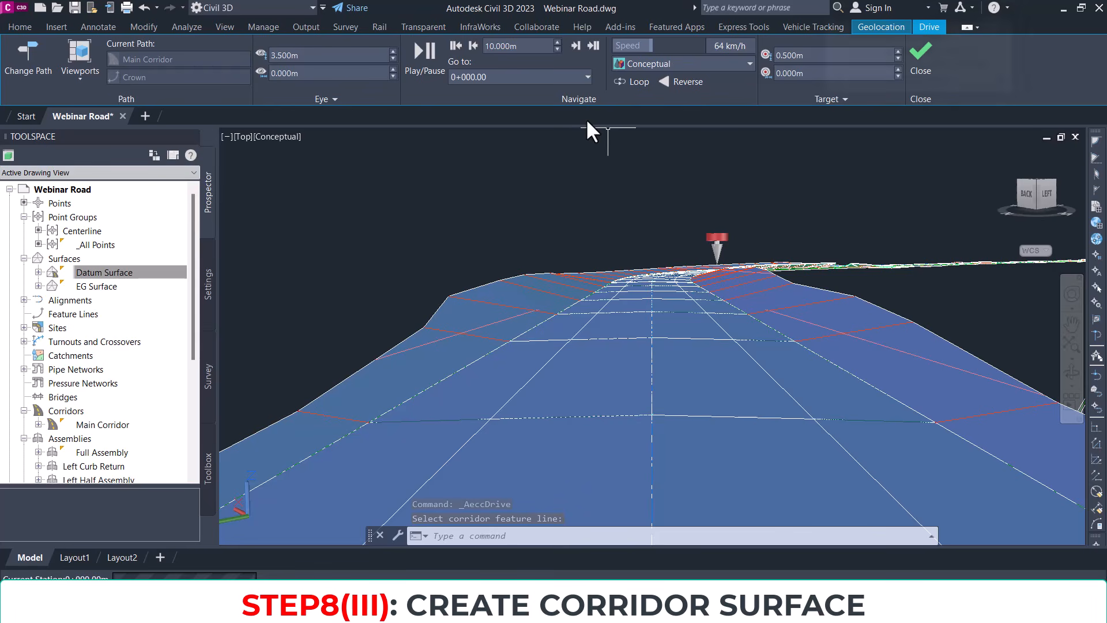
# Step: Set the drive speed to 100 km/h, play the drive along the corridor, and close the drive view
pyautogui.click(529, 47)
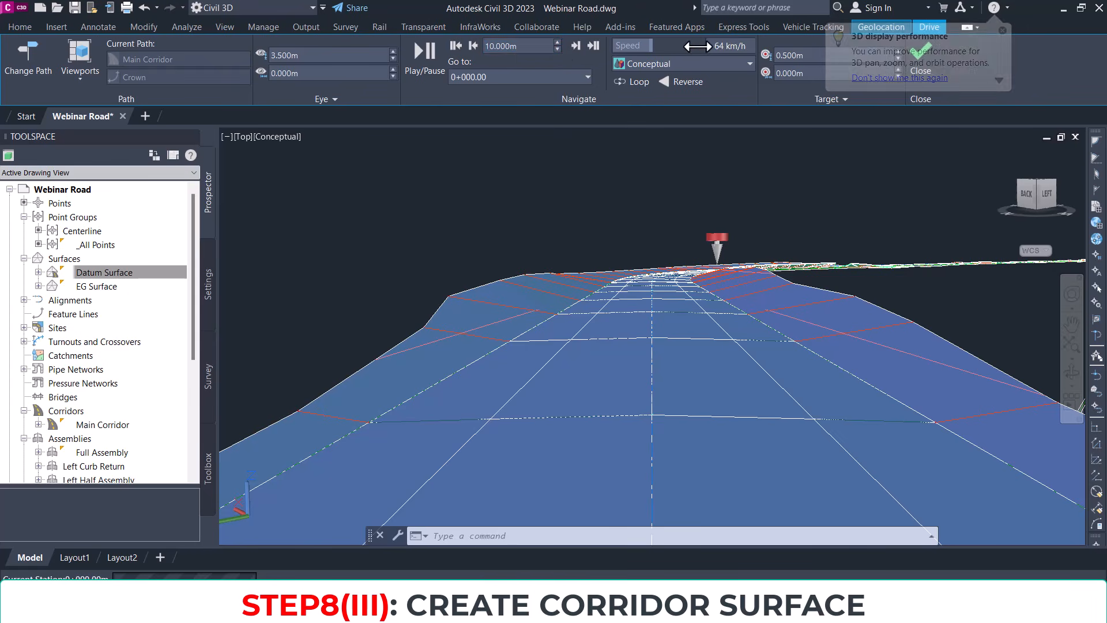
pyautogui.moveTo(654, 46); pyautogui.dragTo(729, 44)
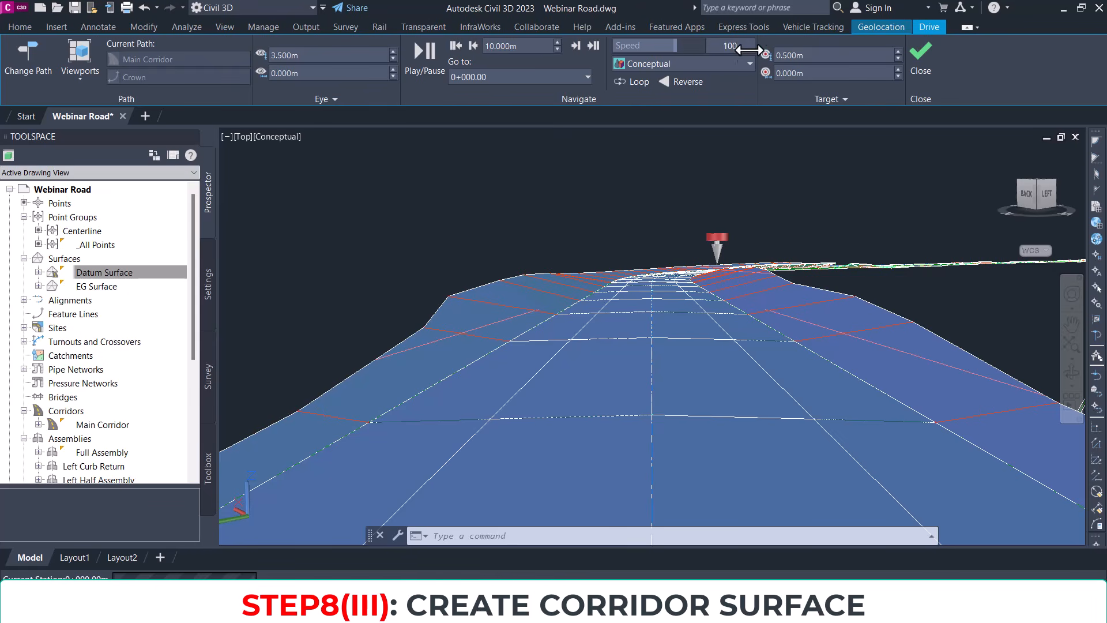
pyautogui.click(428, 56)
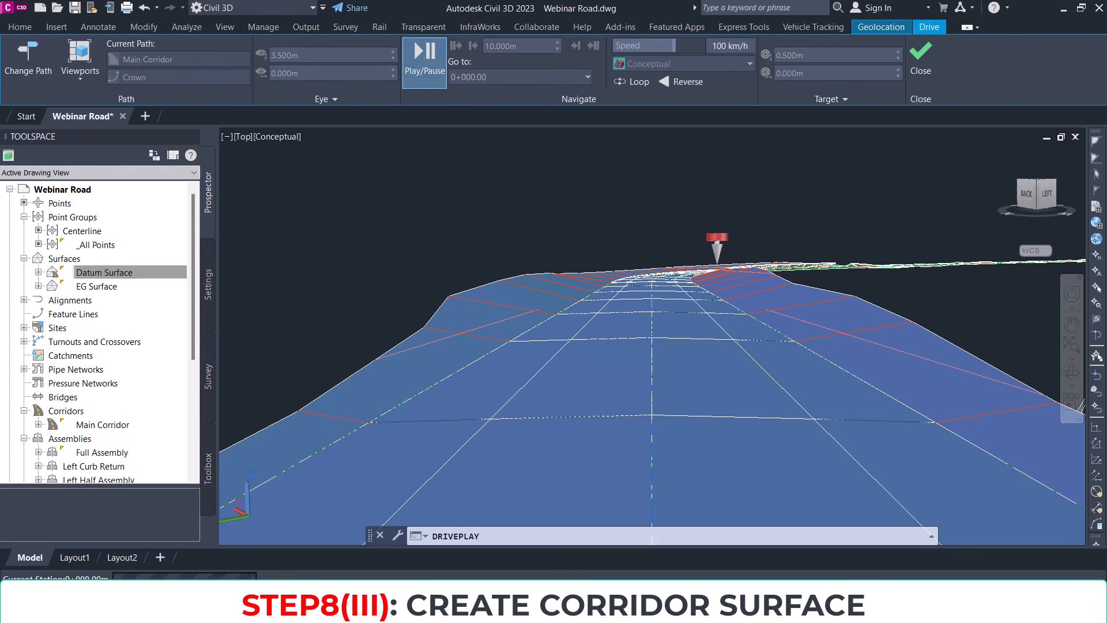
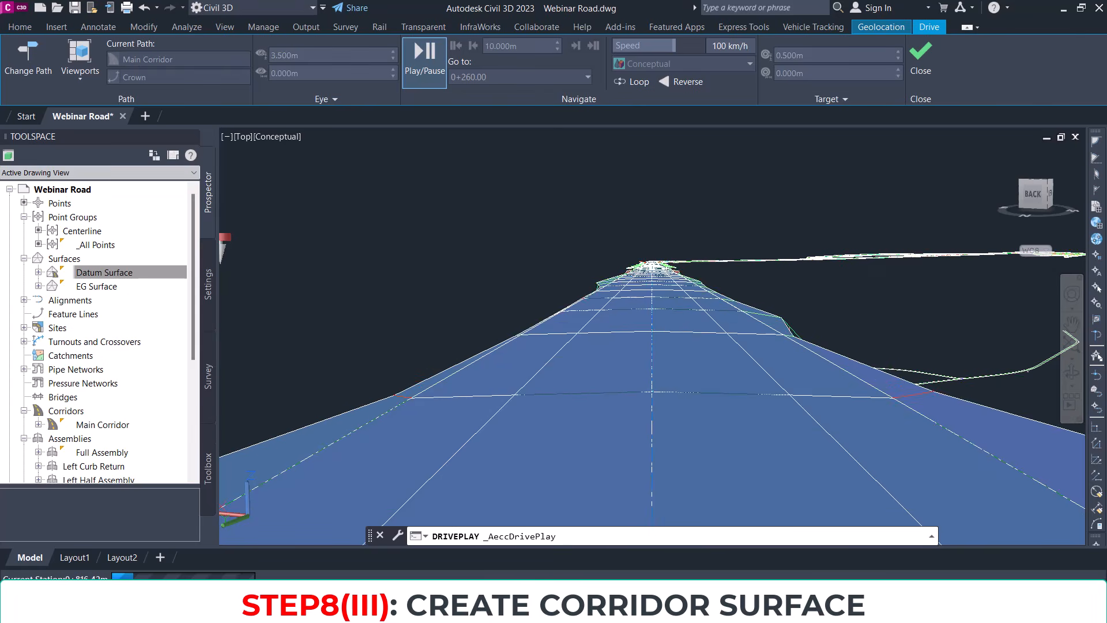
pyautogui.click(421, 54)
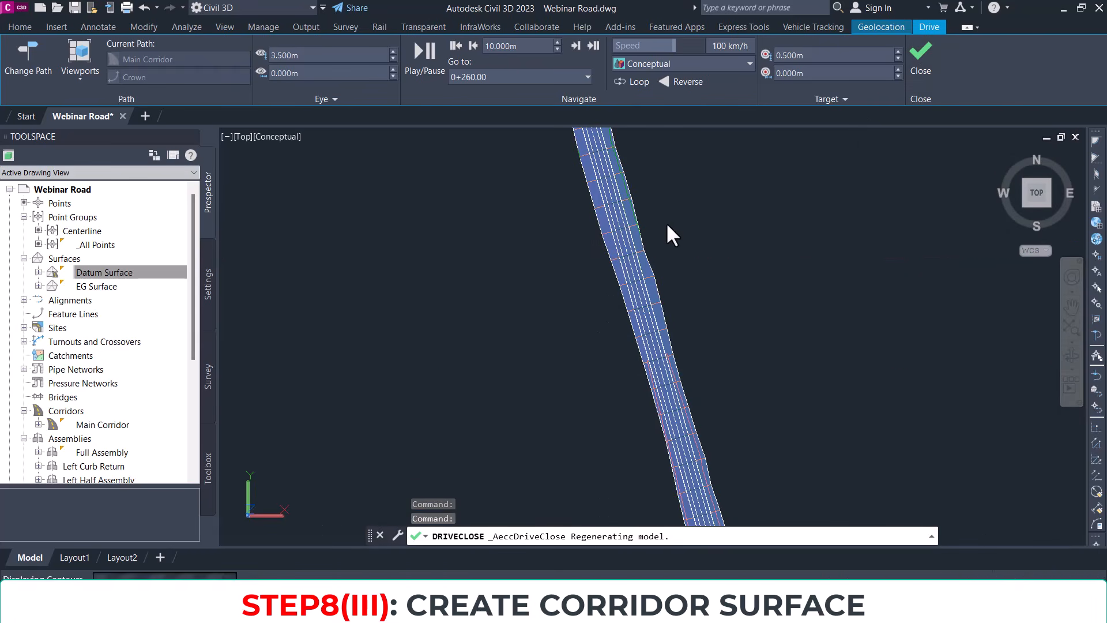
# Step: Switch to PowerPoint to review the Design Steps slide, and return to the corridor drawing in Civil 3D
pyautogui.scroll(-6, 664, 215)
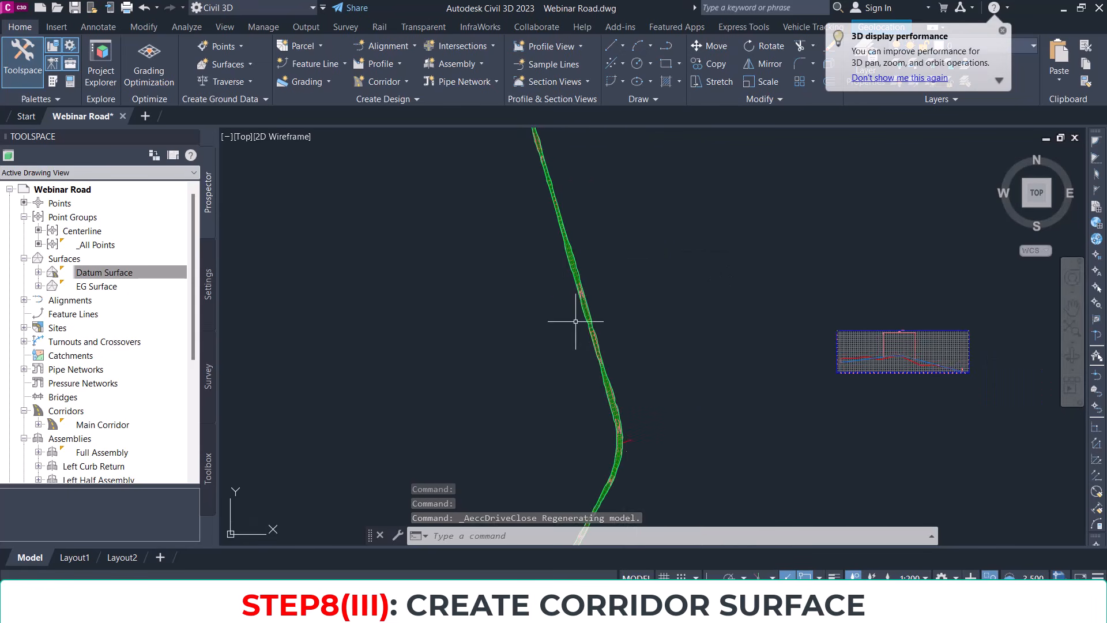
pyautogui.scroll(5, 581, 312)
pyautogui.scroll(-5, 588, 296)
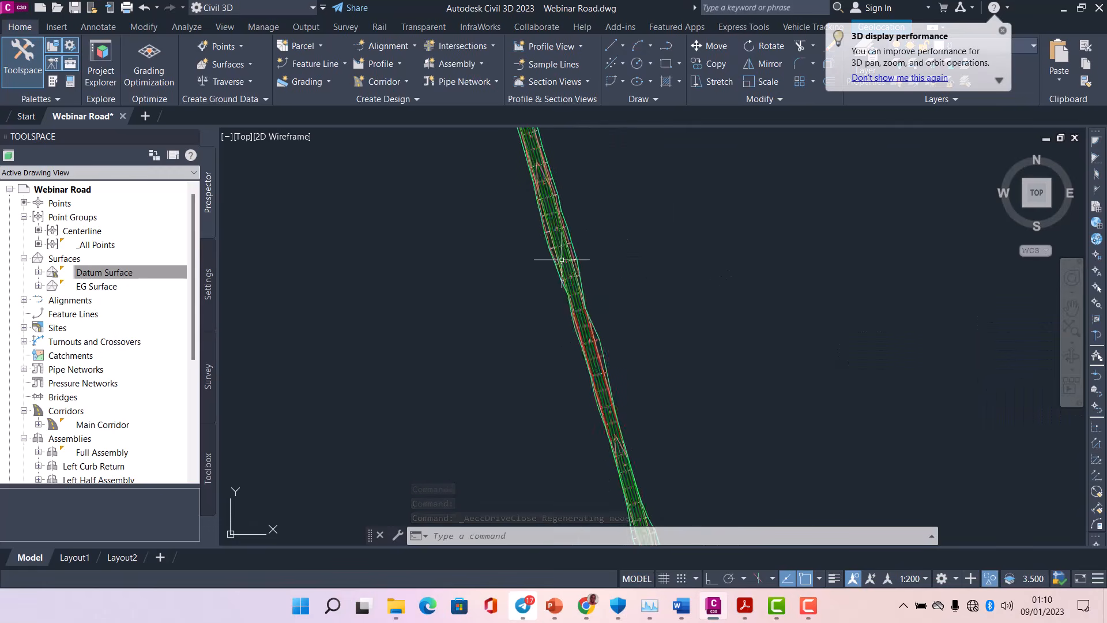
pyautogui.moveTo(690, 267); pyautogui.dragTo(638, 242, button='middle')
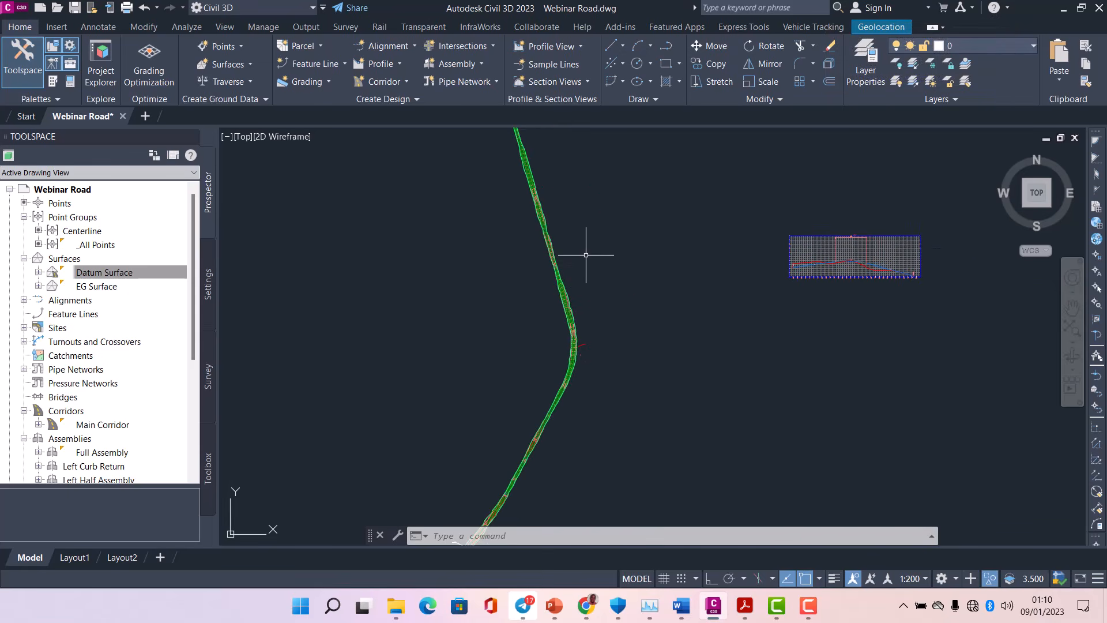
pyautogui.click(554, 607)
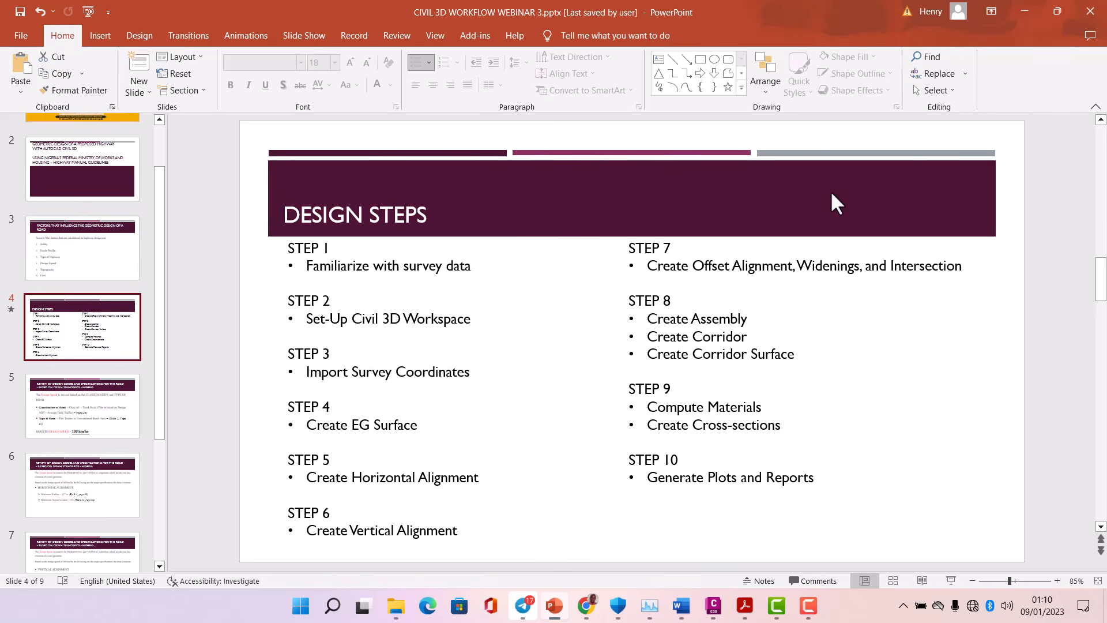
pyautogui.click(1033, 12)
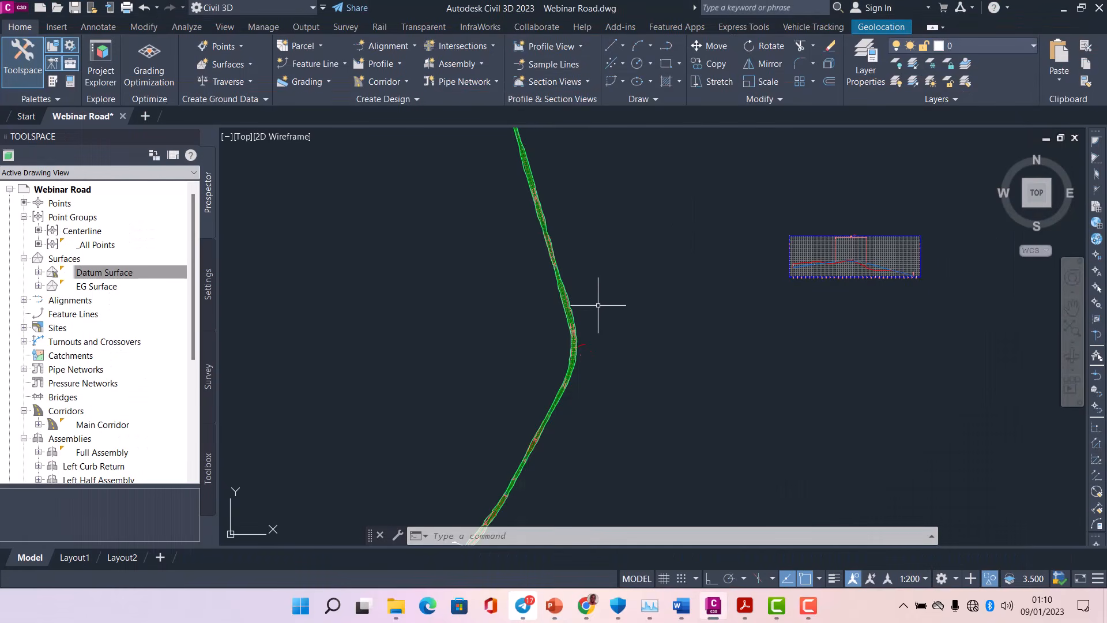
pyautogui.moveTo(598, 305); pyautogui.dragTo(686, 265, button='middle')
pyautogui.moveTo(618, 280); pyautogui.dragTo(695, 251, button='middle')
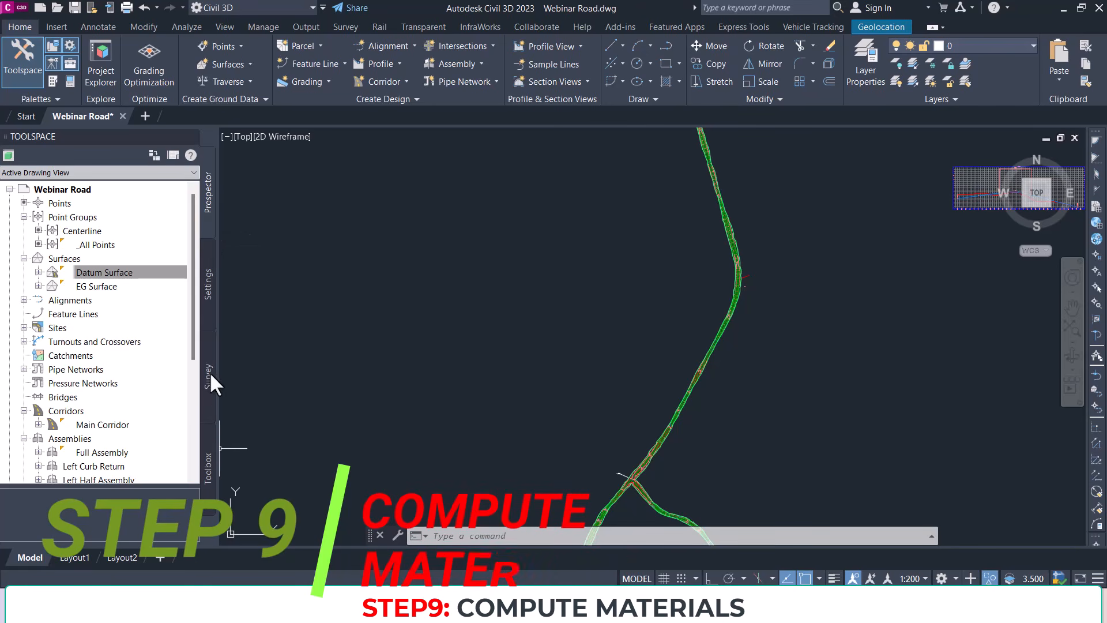
# Step: Expand Quantity Takeoff in the drawing settings and examine the existing Quantity Takeoff Criteria
pyautogui.click(210, 302)
pyautogui.scroll(-5, 196, 438)
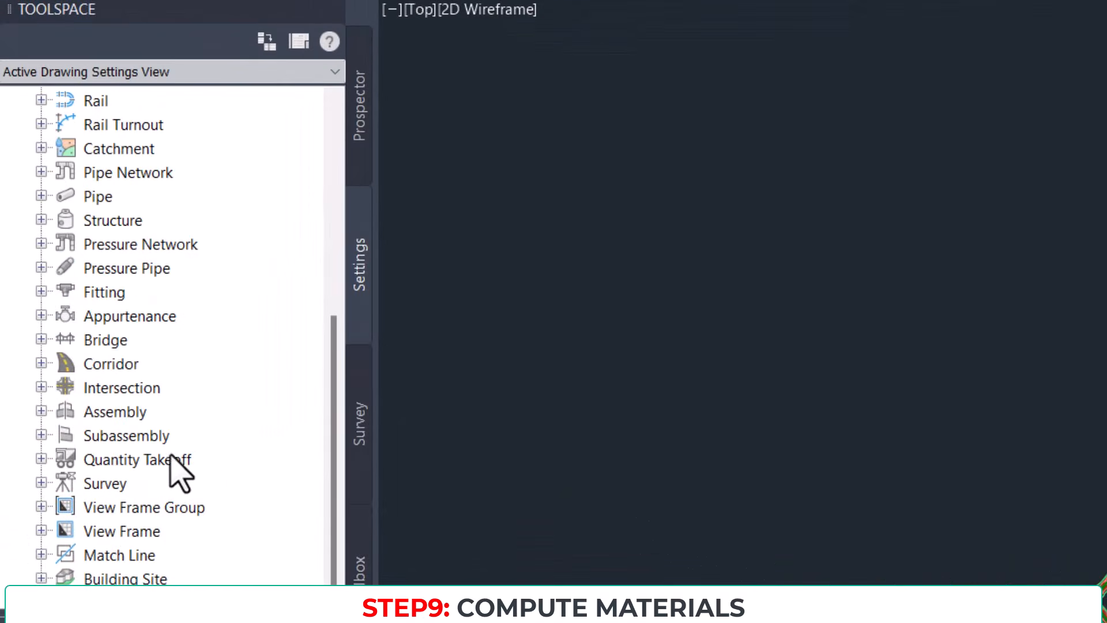
pyautogui.click(41, 459)
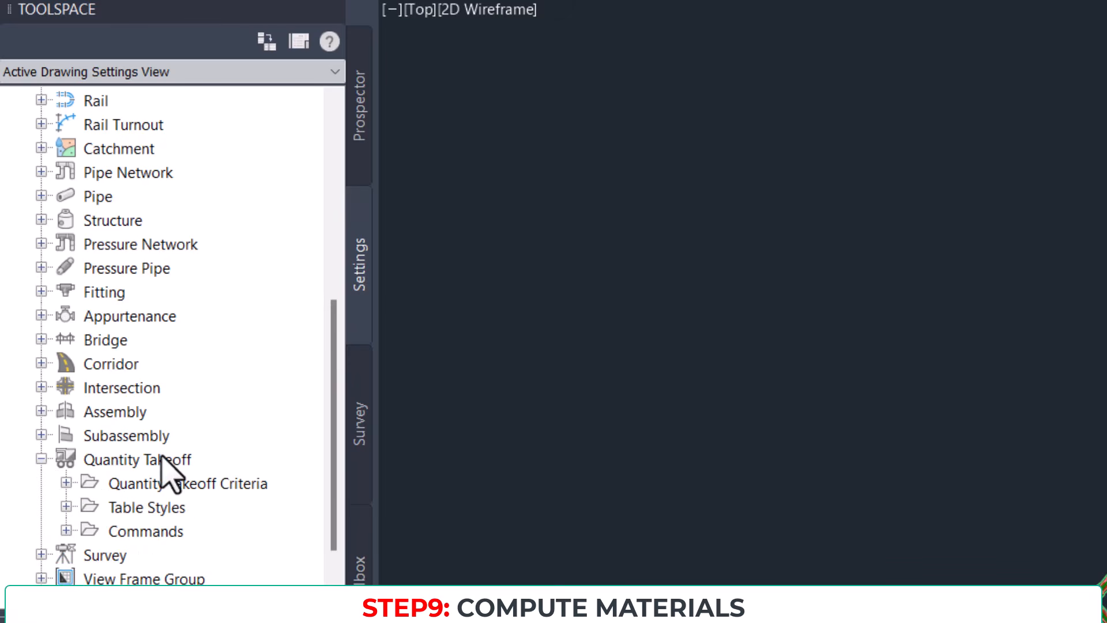
pyautogui.click(67, 482)
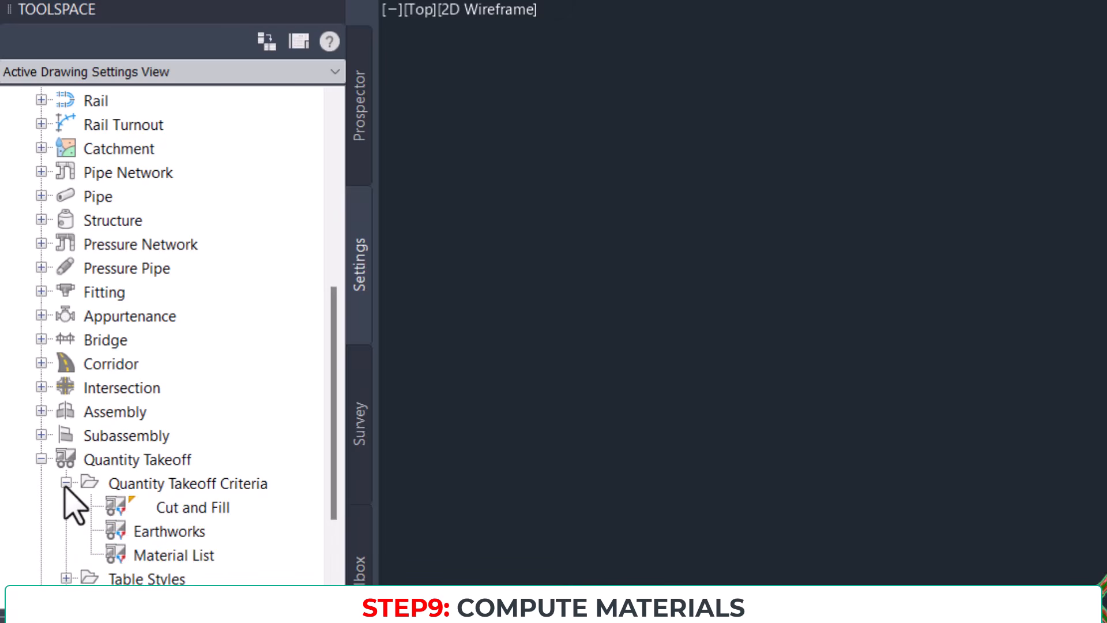
pyautogui.click(193, 508)
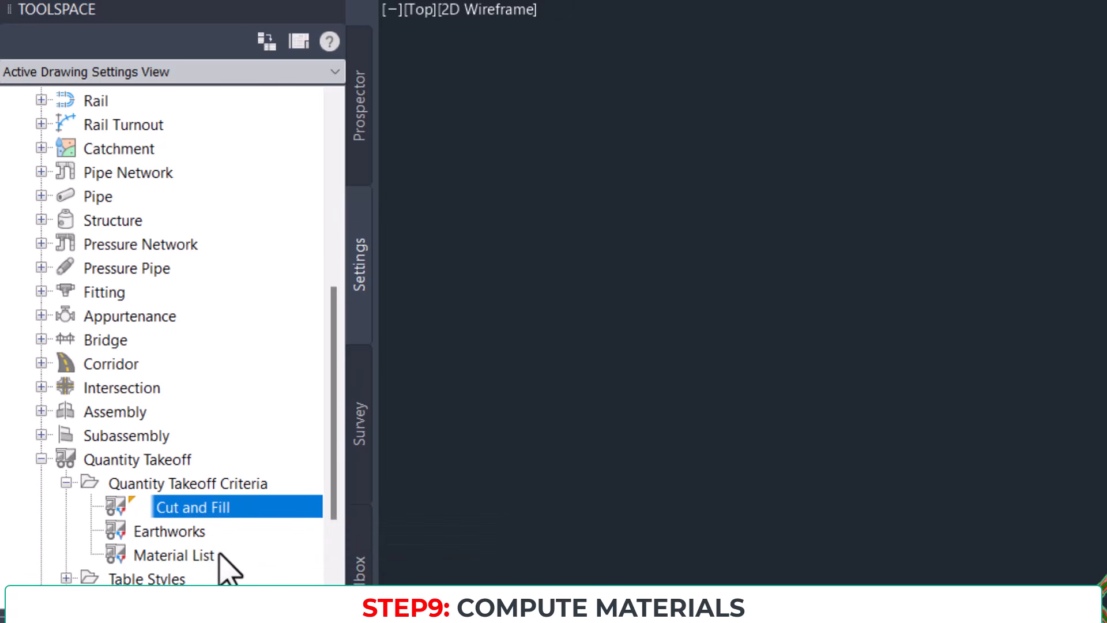
pyautogui.click(220, 484)
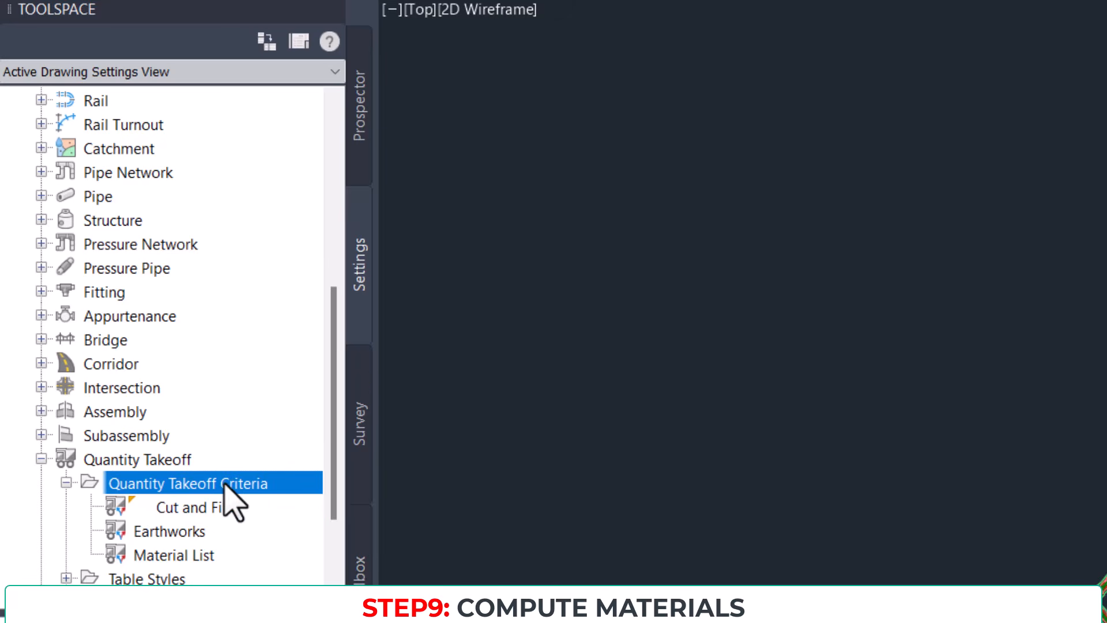
# Step: Create a new quantity takeoff criteria named EARTHWORK CUT AND FILL
pyautogui.rightClick(188, 484)
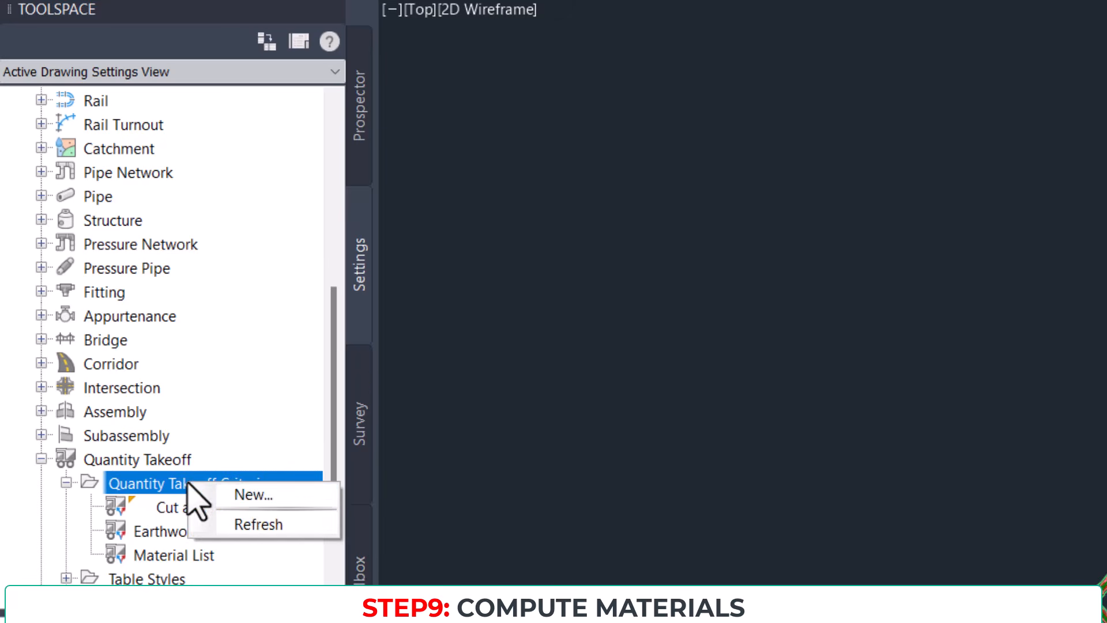
pyautogui.click(251, 493)
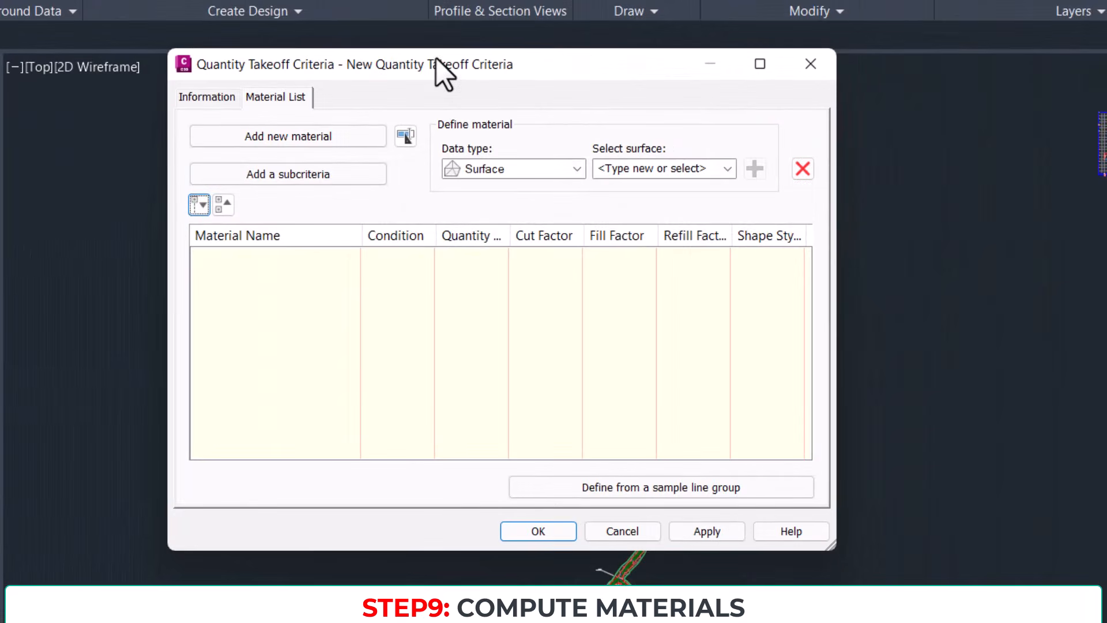
pyautogui.moveTo(444, 71); pyautogui.dragTo(652, 79)
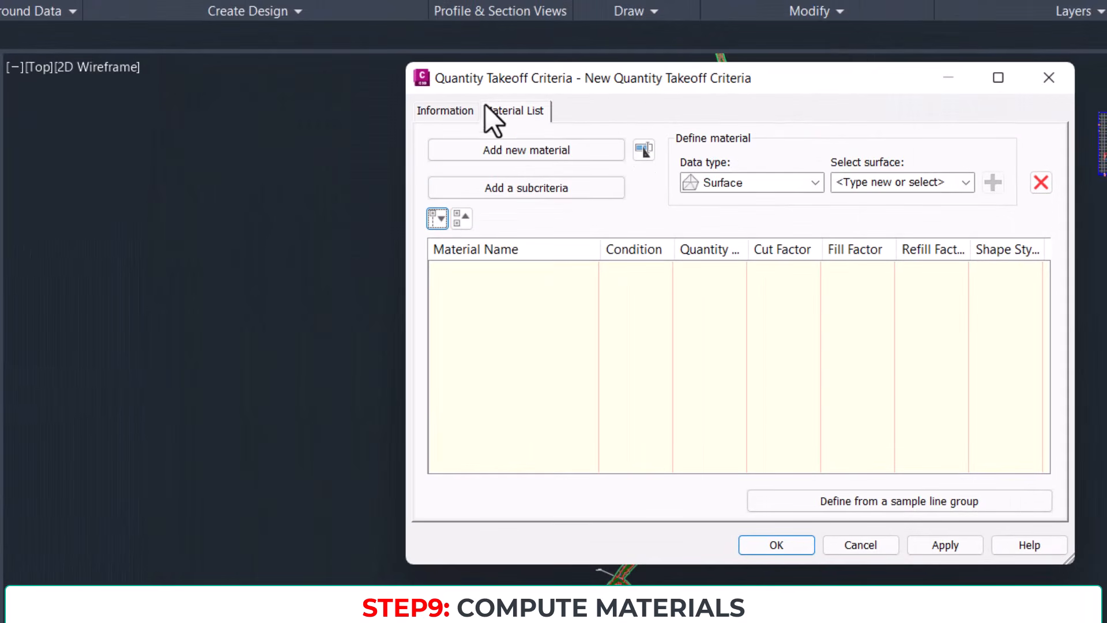
pyautogui.click(452, 115)
pyautogui.click(516, 113)
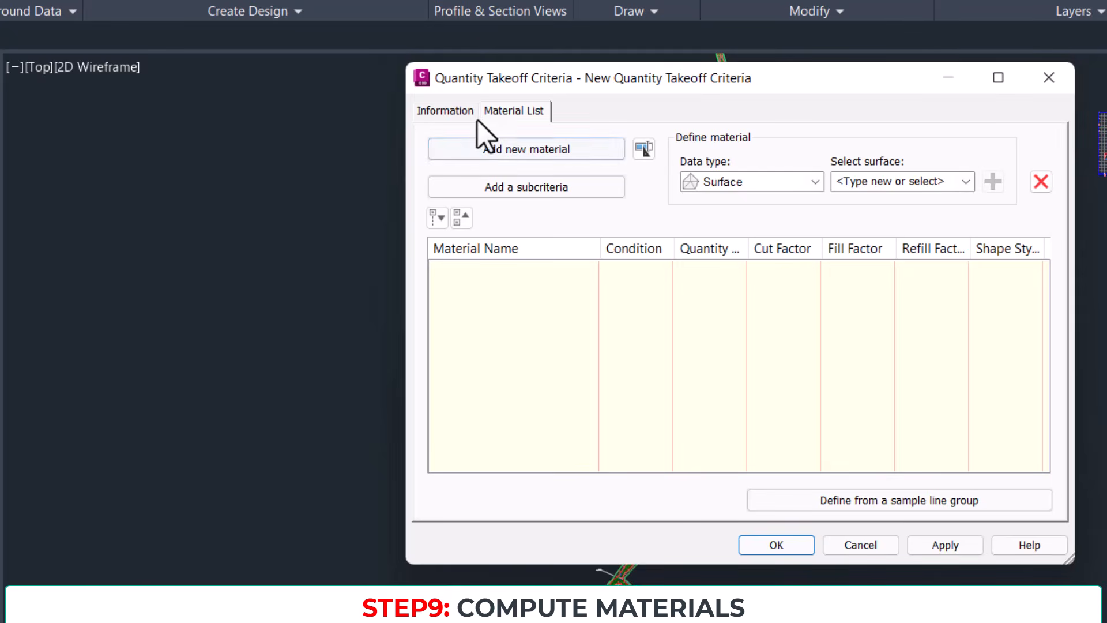
pyautogui.click(451, 111)
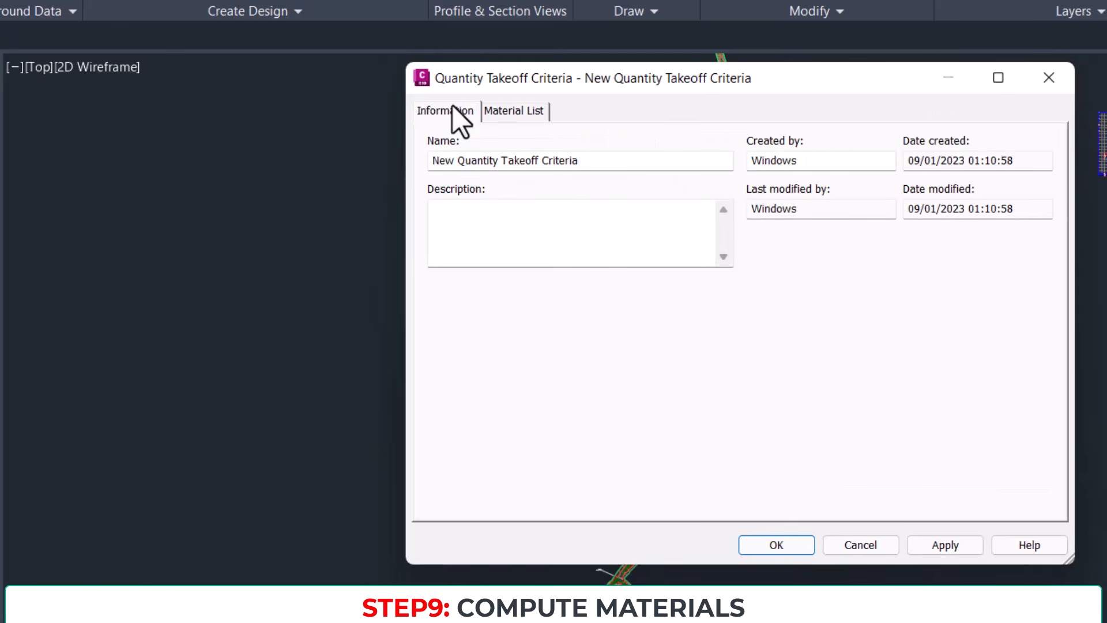
pyautogui.click(526, 161)
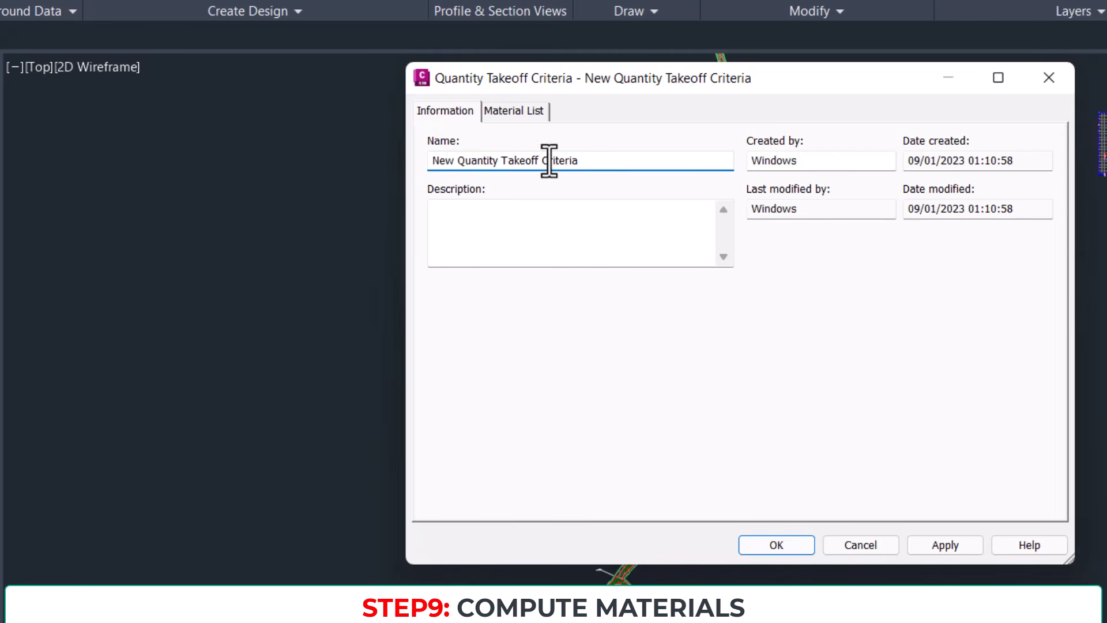
pyautogui.moveTo(606, 166); pyautogui.dragTo(407, 151)
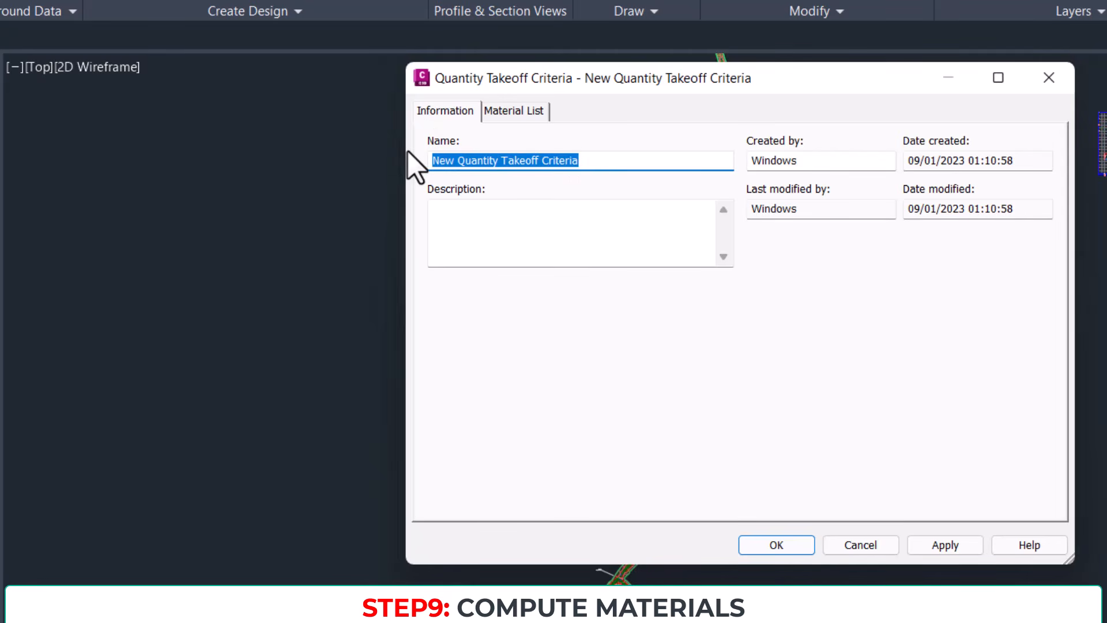
pyautogui.write('E')
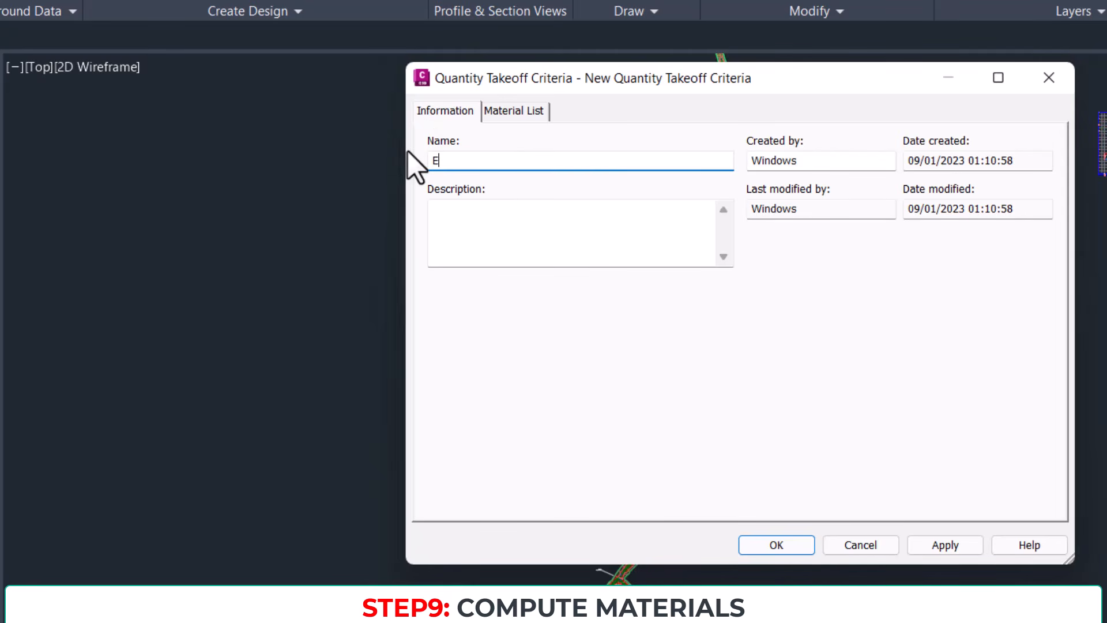
pyautogui.write('ARTHWORK CUT AND ')
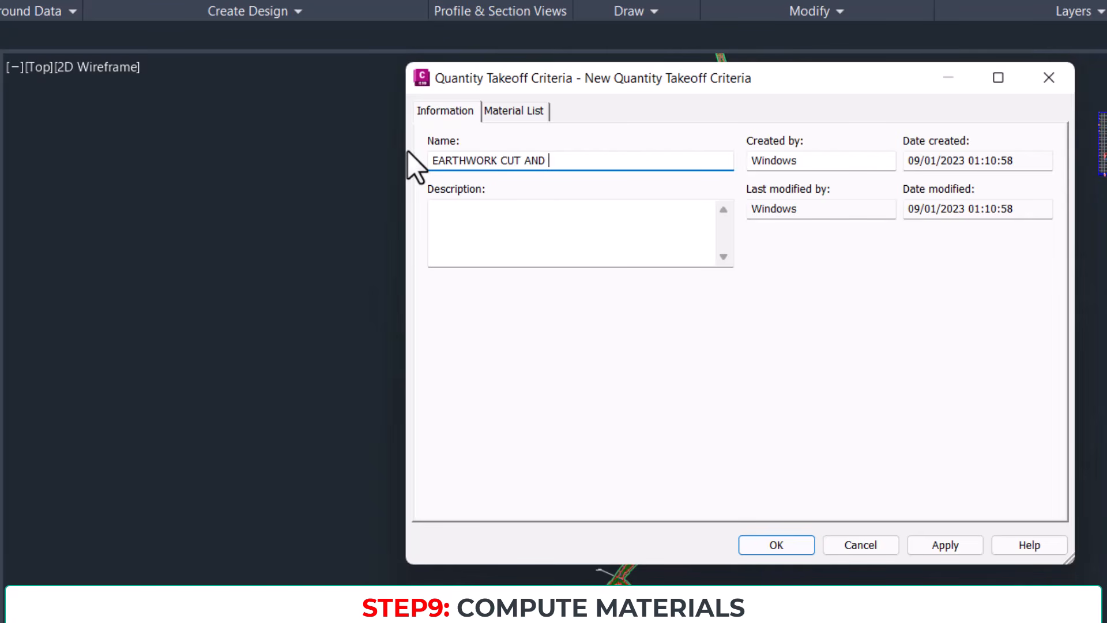
pyautogui.write('FILL')
# Step: Add a new material named CUT to the criteria's material list and widen the Quantity Type column
pyautogui.click(535, 115)
pyautogui.click(527, 149)
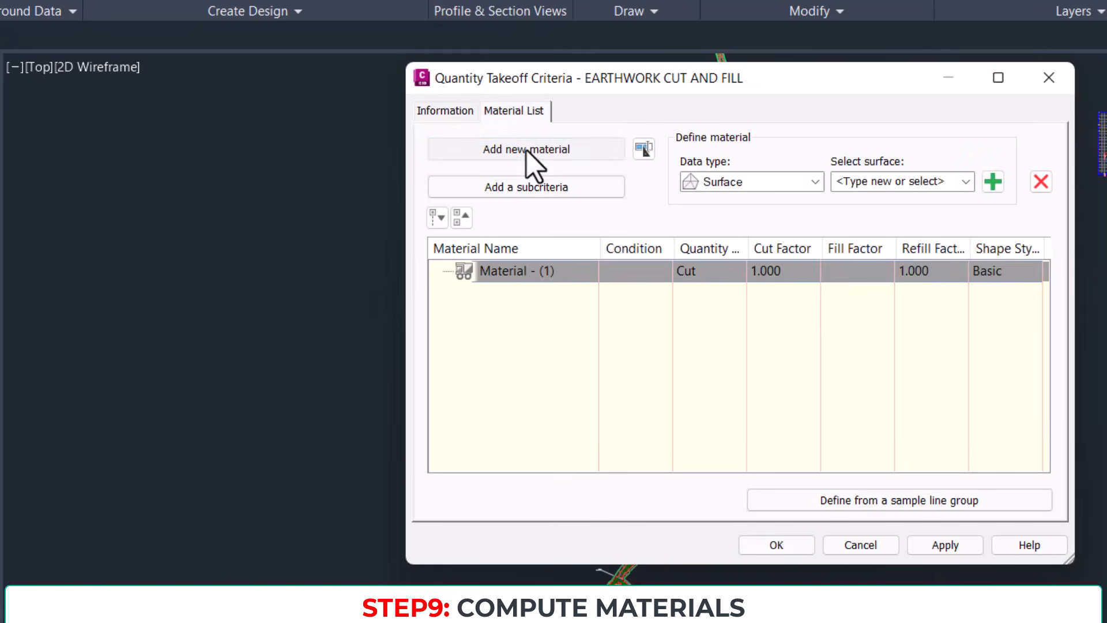
pyautogui.click(527, 272)
pyautogui.write('CUT')
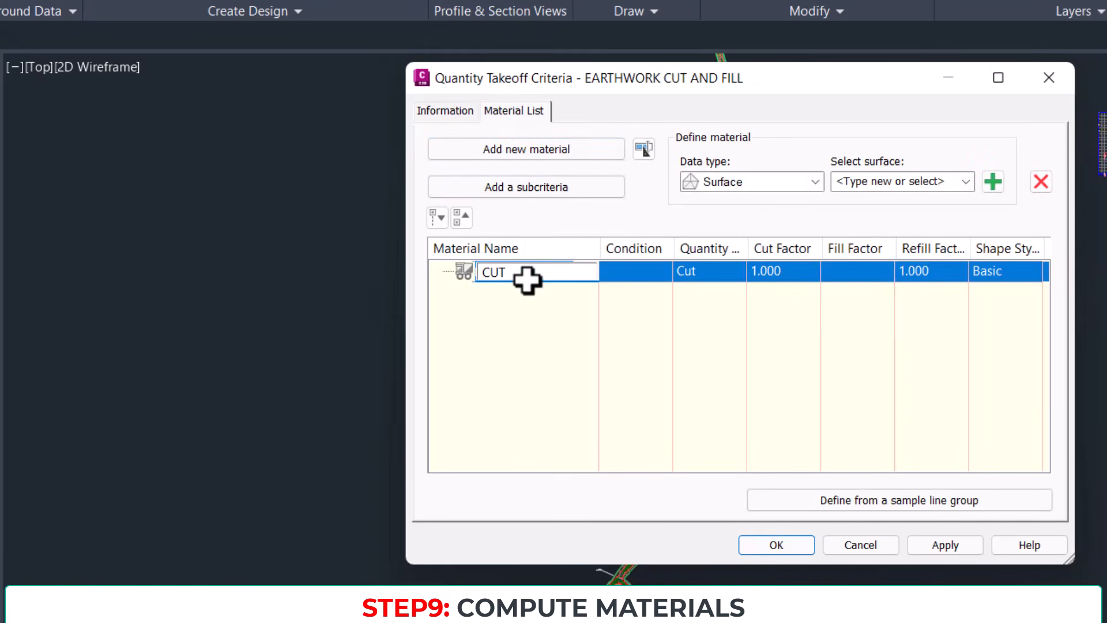
pyautogui.press('Return')
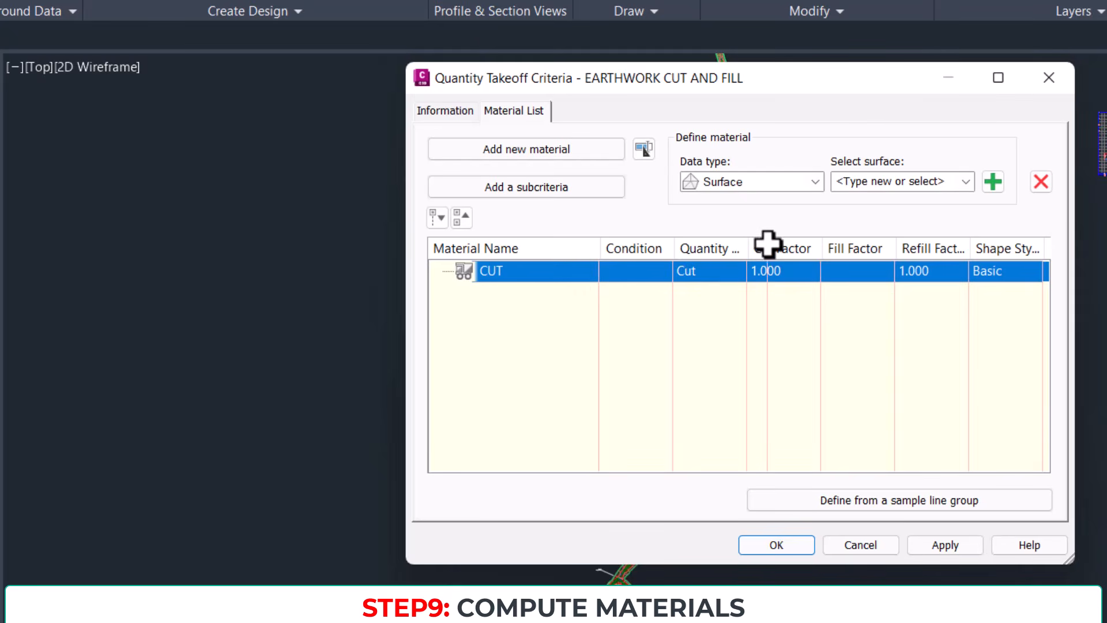
pyautogui.moveTo(767, 245); pyautogui.dragTo(782, 247)
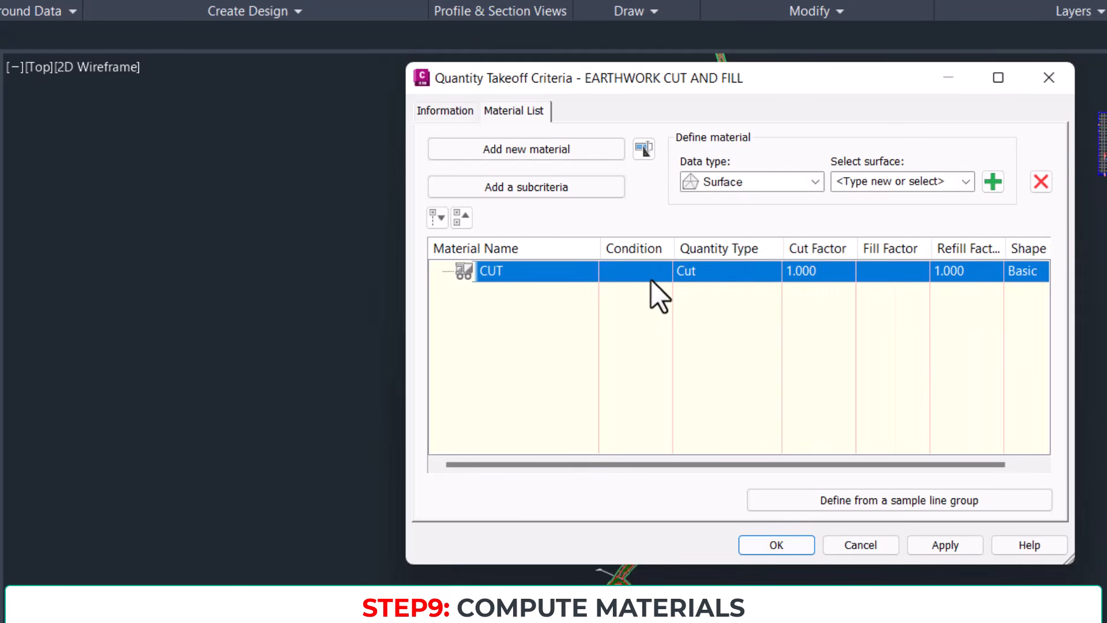
# Step: Define the CUT material with Surface data by adding EG Surface and Datum Surface to it
pyautogui.click(784, 181)
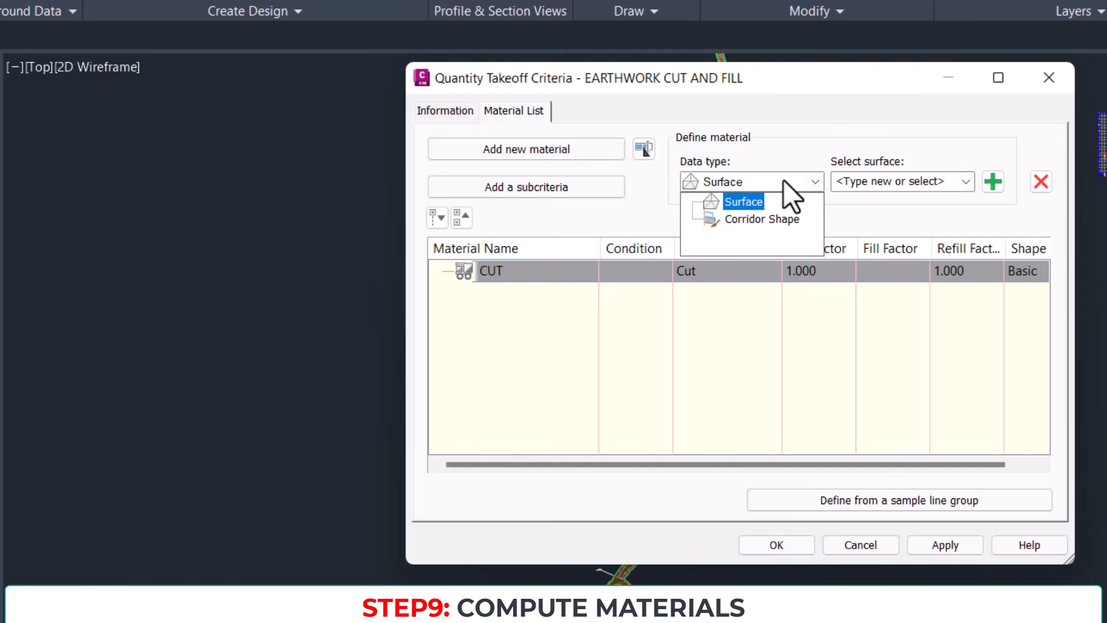
pyautogui.click(747, 202)
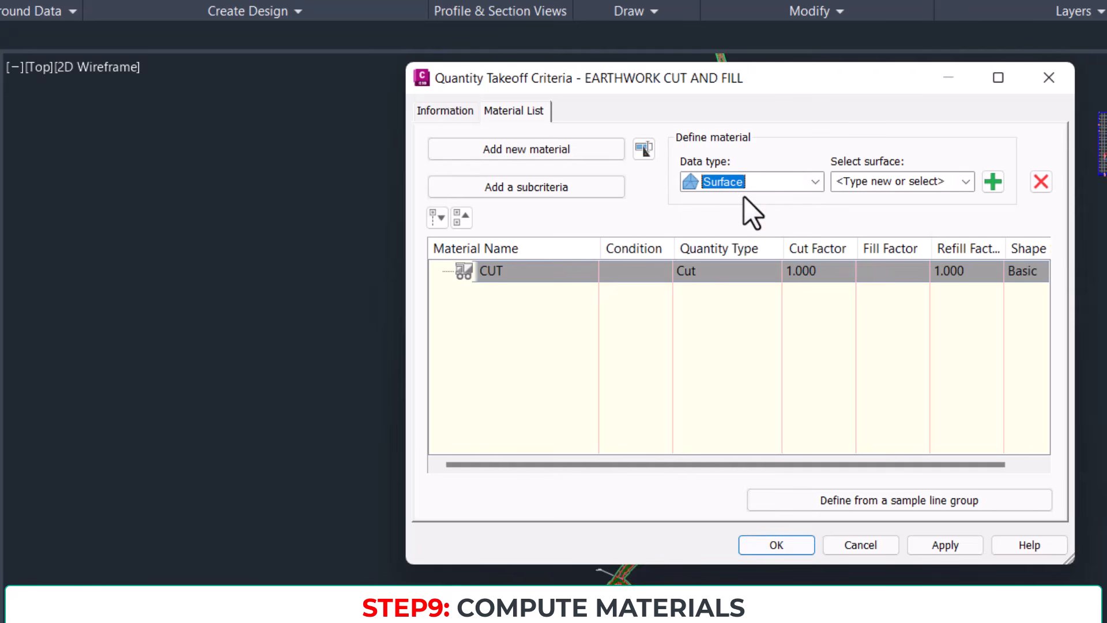
pyautogui.click(966, 181)
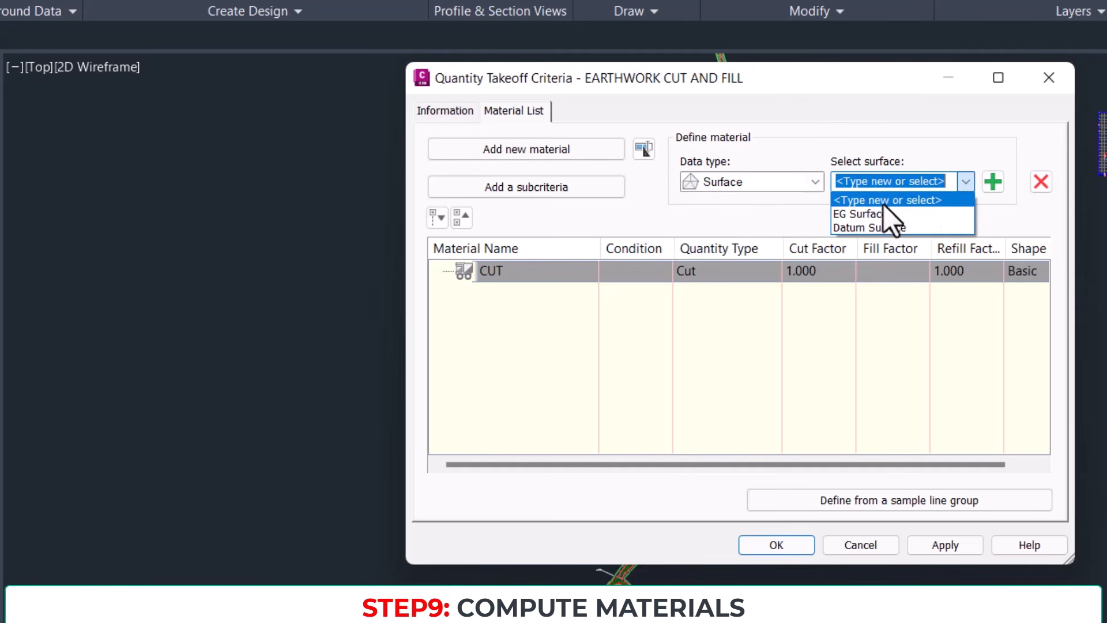
pyautogui.click(865, 214)
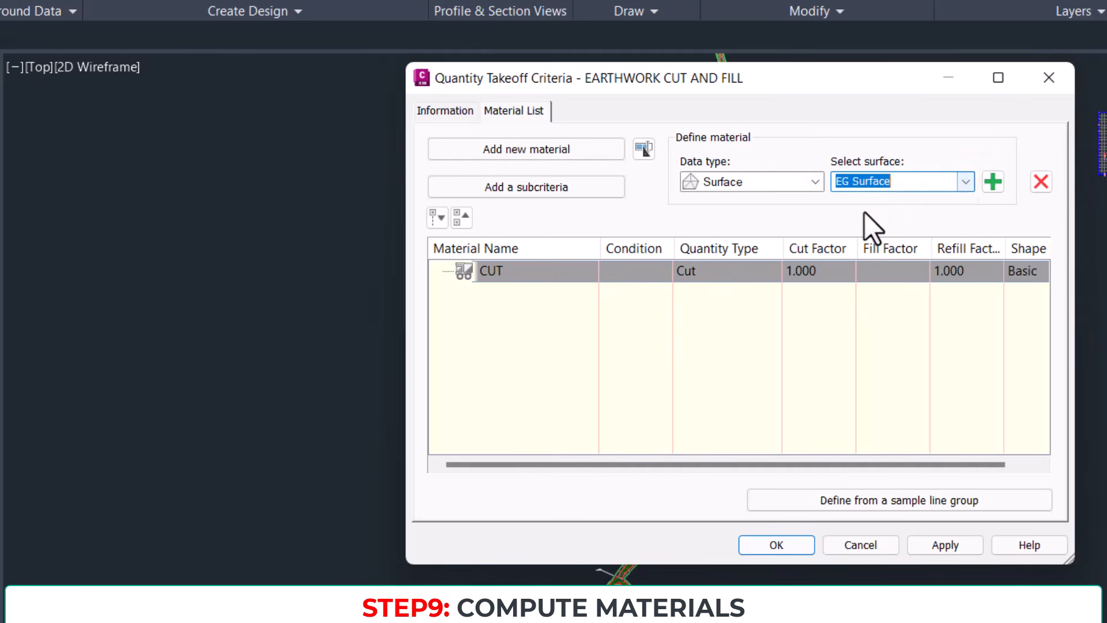
pyautogui.click(985, 184)
pyautogui.click(966, 182)
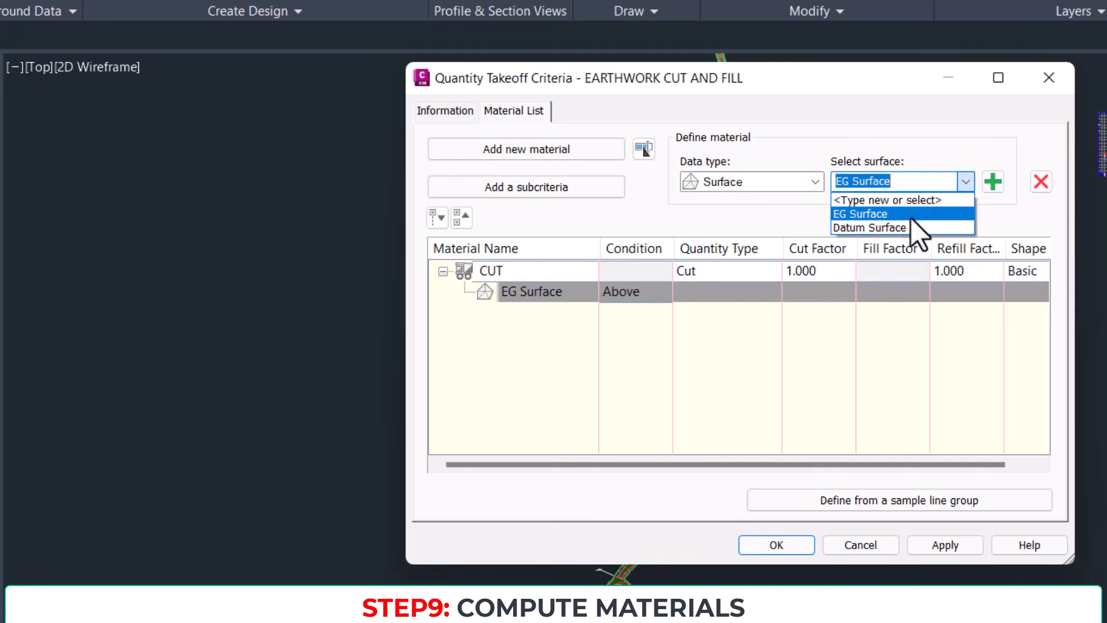
pyautogui.click(915, 227)
pyautogui.click(992, 184)
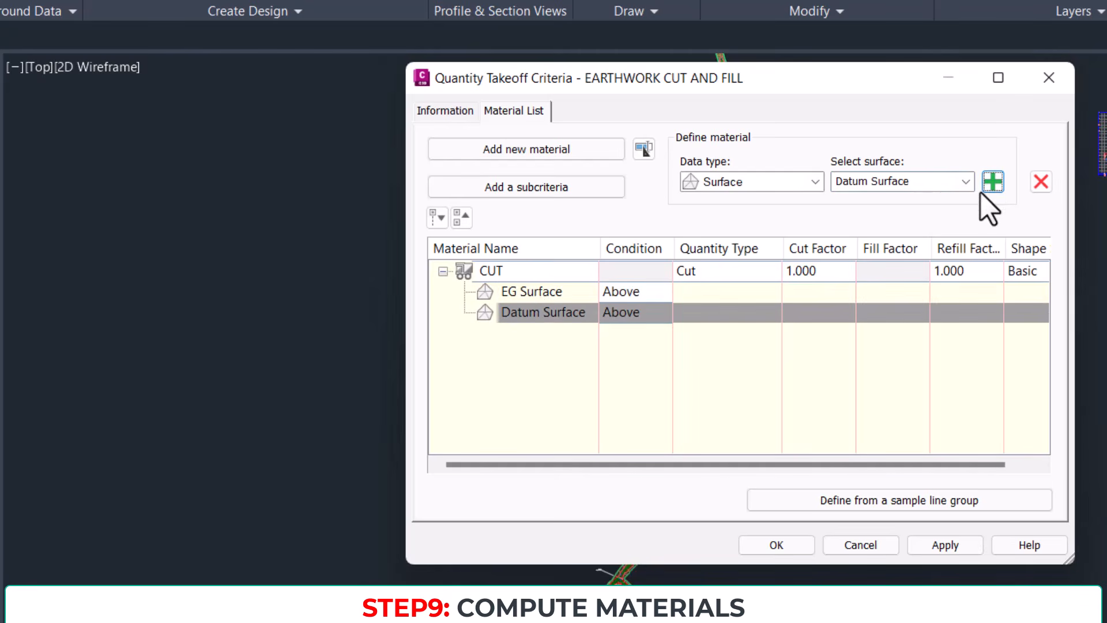
# Step: Set the CUT material's conditions to Below for EG Surface and Above for Datum Surface
pyautogui.click(643, 293)
pyautogui.click(628, 332)
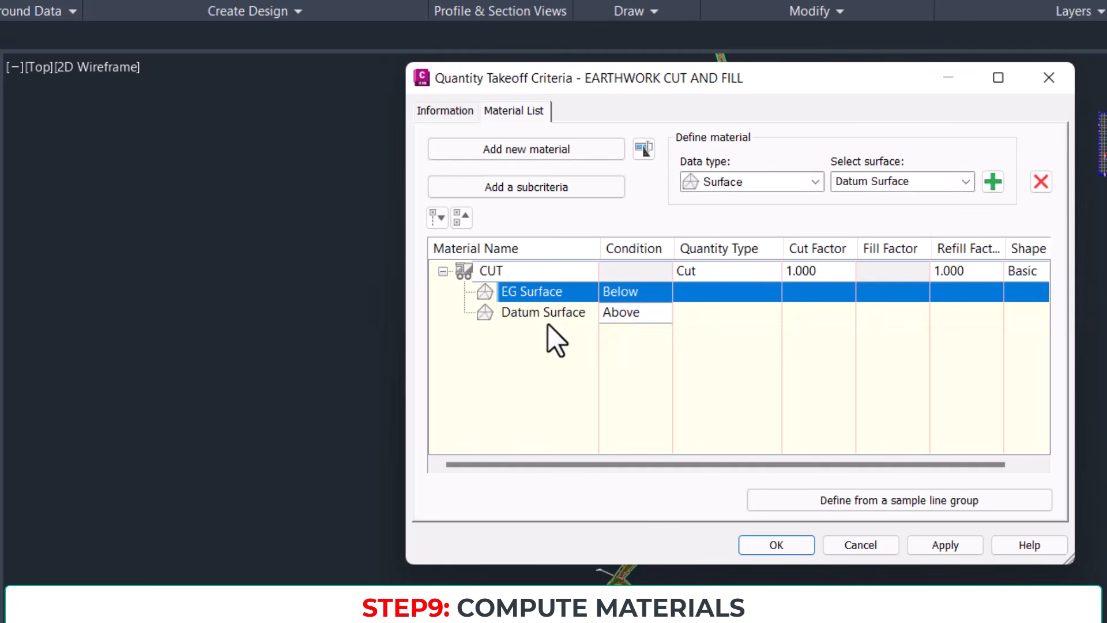
pyautogui.click(650, 316)
pyautogui.click(655, 330)
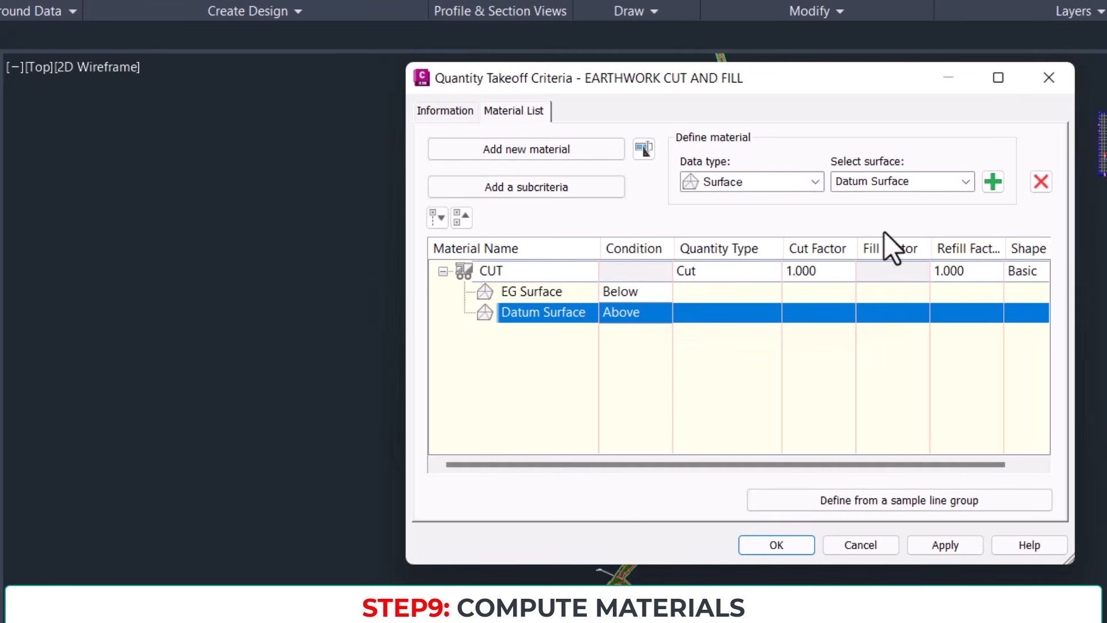
# Step: Add a second material named FILL to the criteria and set its quantity type to Fill
pyautogui.click(563, 151)
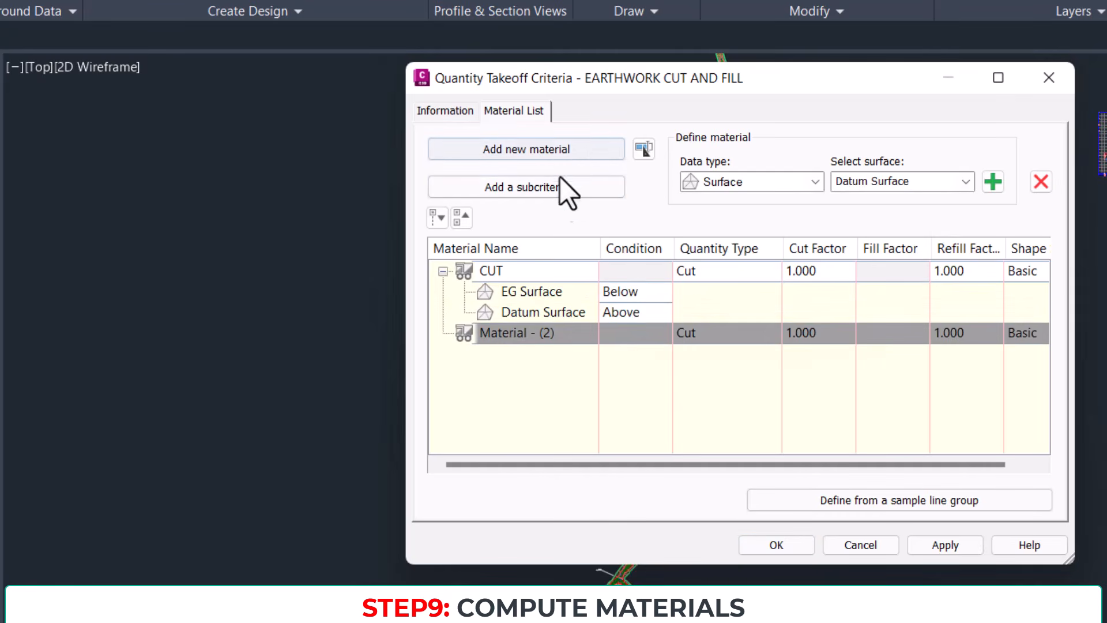
pyautogui.click(540, 333)
pyautogui.write('FILL')
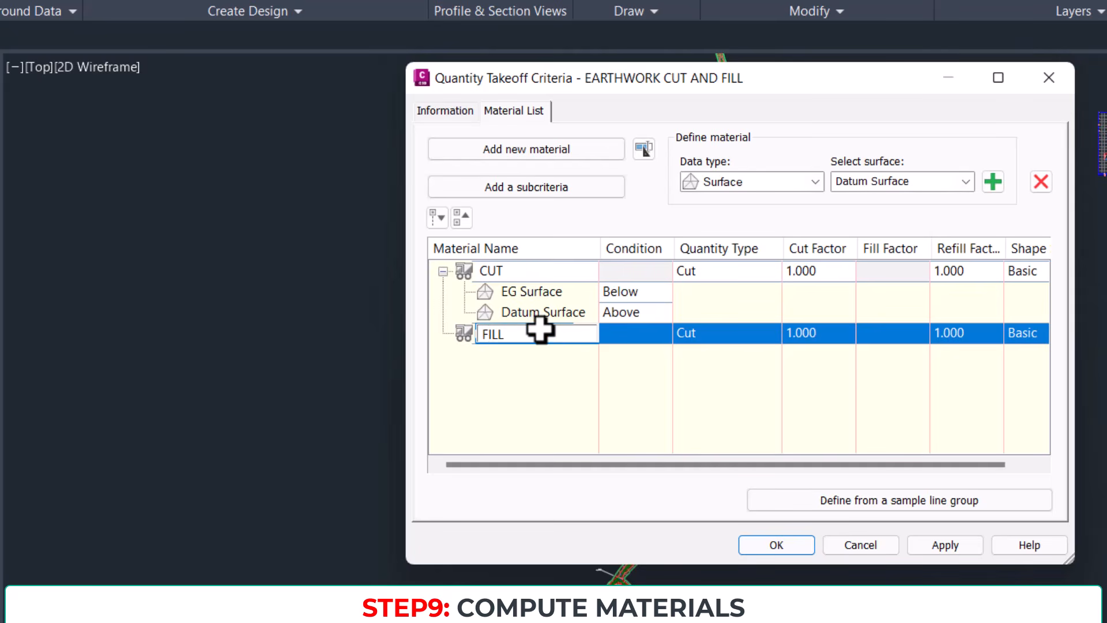
pyautogui.click(573, 387)
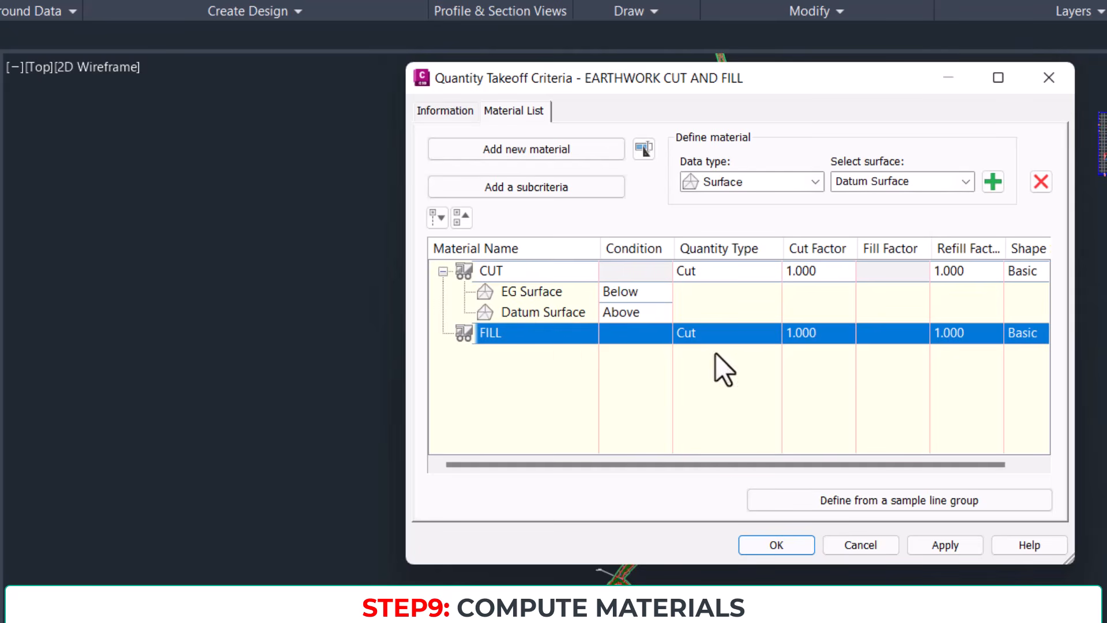
pyautogui.click(730, 334)
pyautogui.click(730, 333)
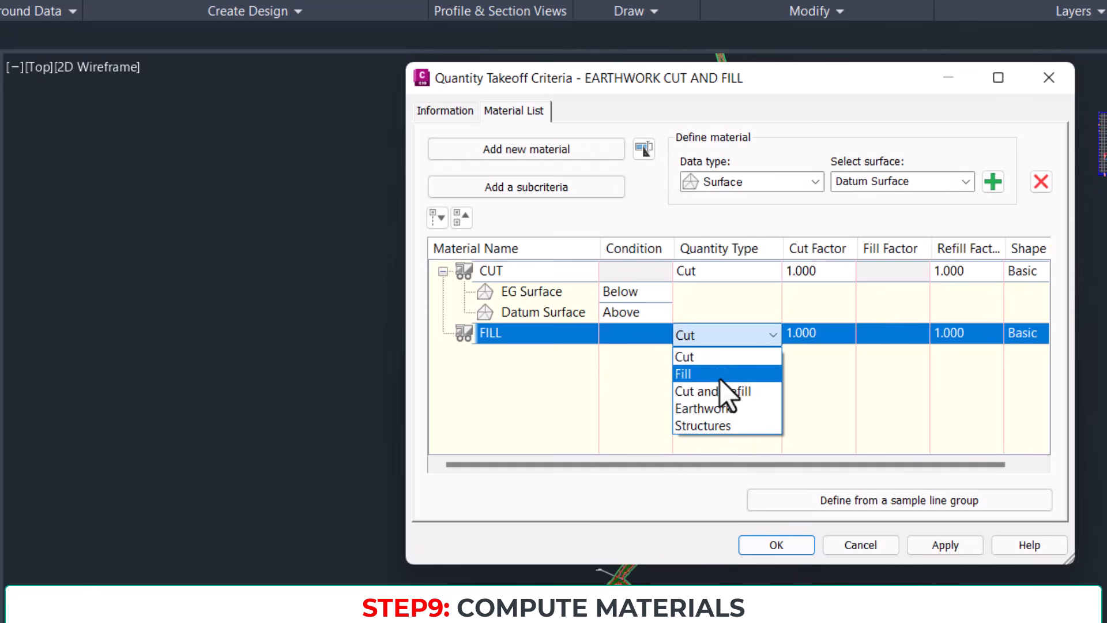
pyautogui.click(720, 378)
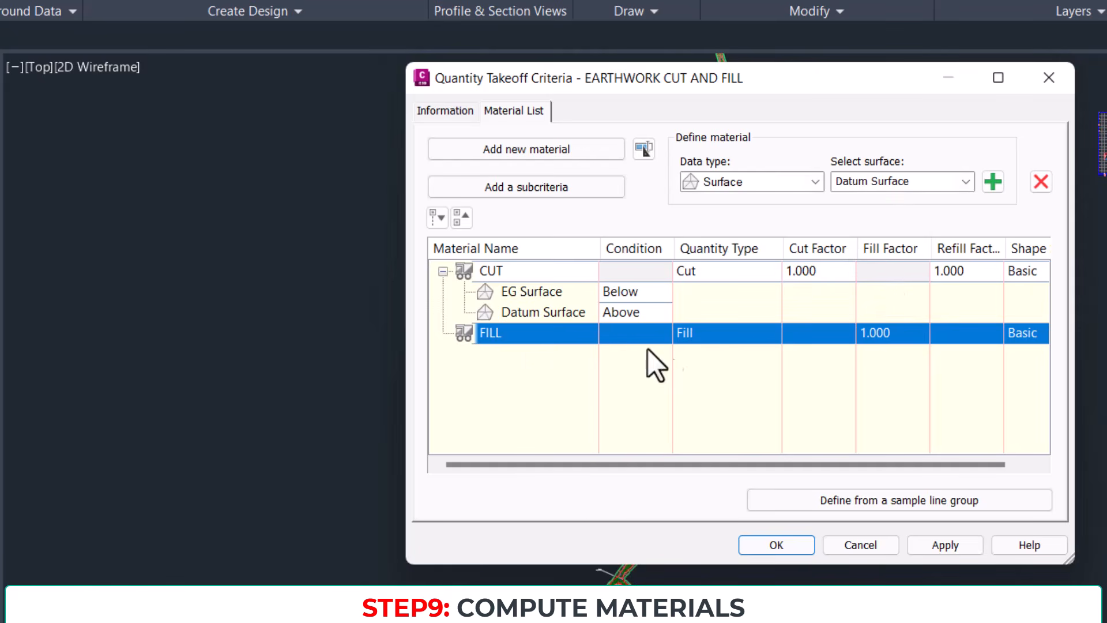
# Step: Add EG Surface and Datum Surface to the FILL material
pyautogui.click(922, 181)
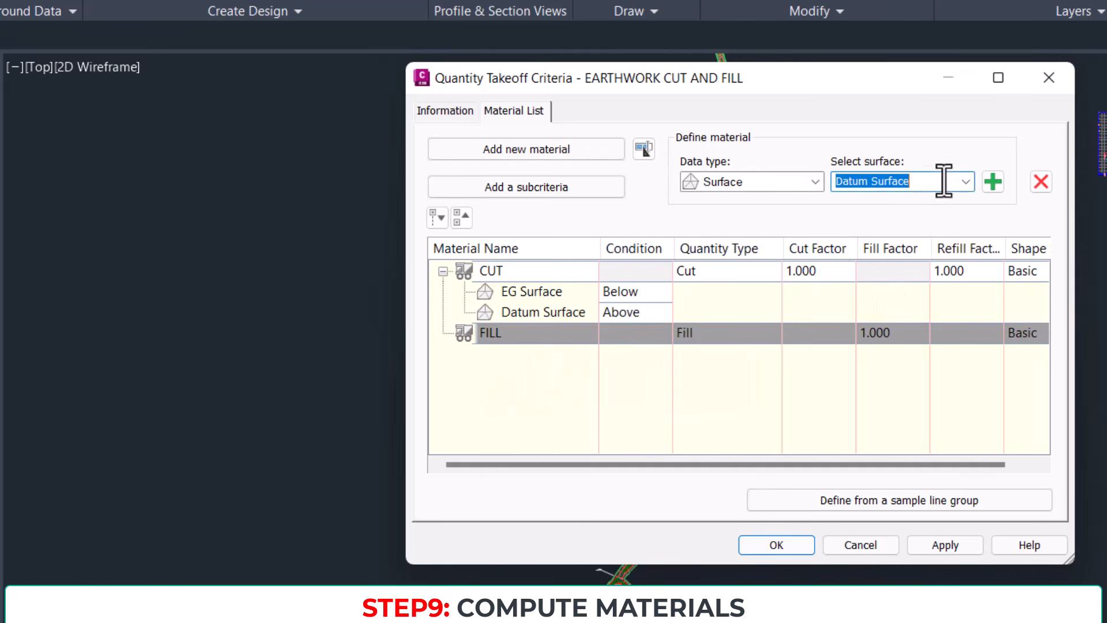
pyautogui.click(971, 181)
pyautogui.click(923, 212)
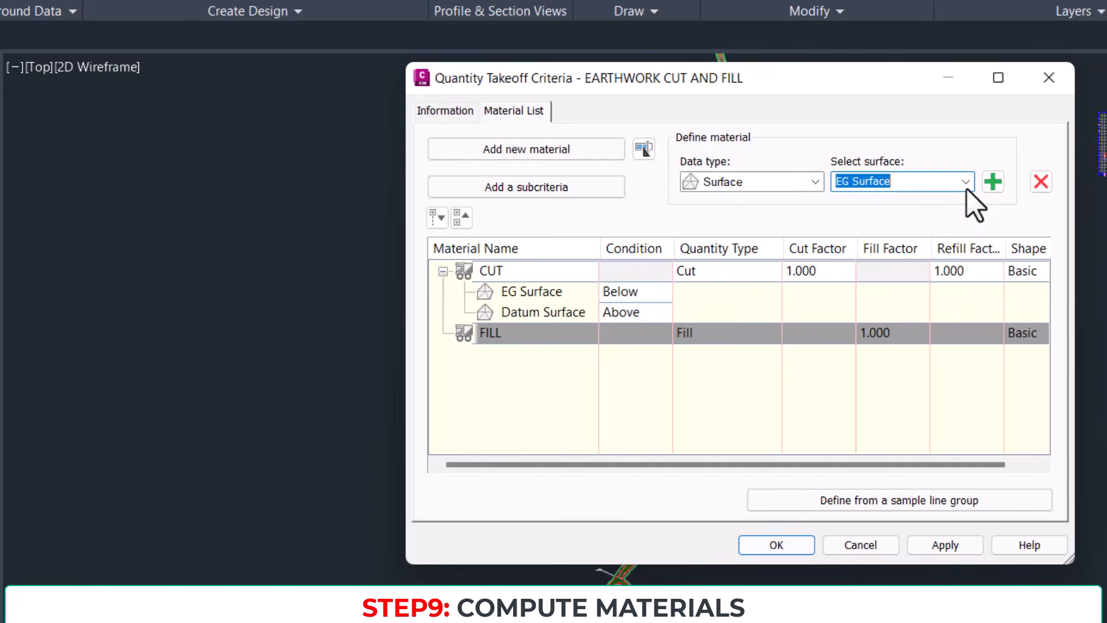
pyautogui.click(992, 182)
pyautogui.click(966, 181)
pyautogui.click(899, 226)
pyautogui.click(993, 186)
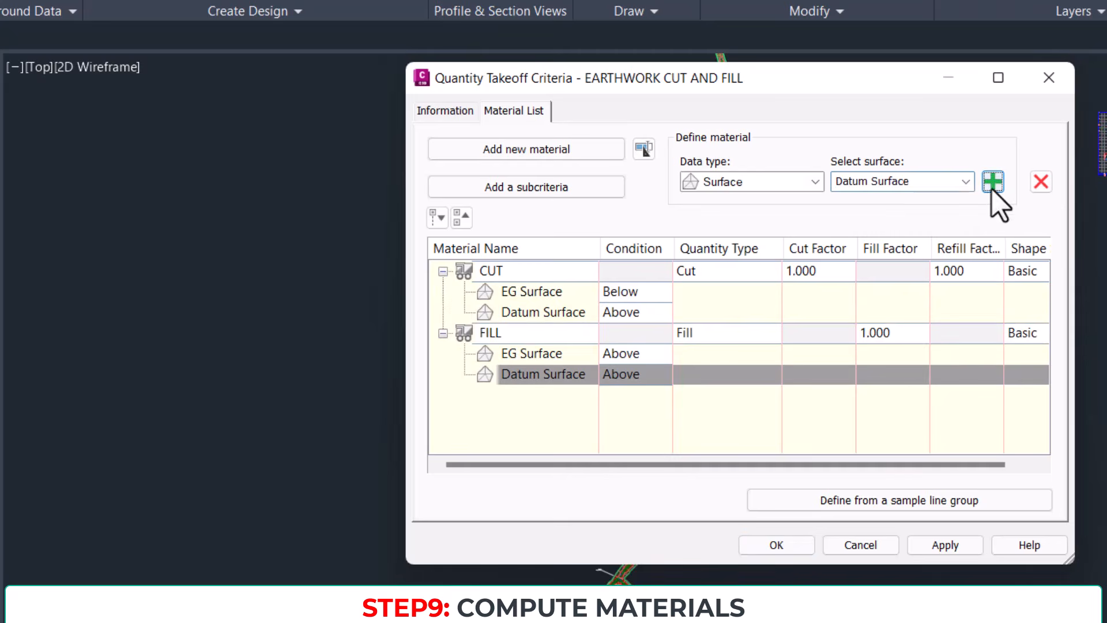
# Step: Set the FILL material's conditions to Above for EG Surface and Below for Datum Surface, and save the takeoff criteria
pyautogui.click(576, 311)
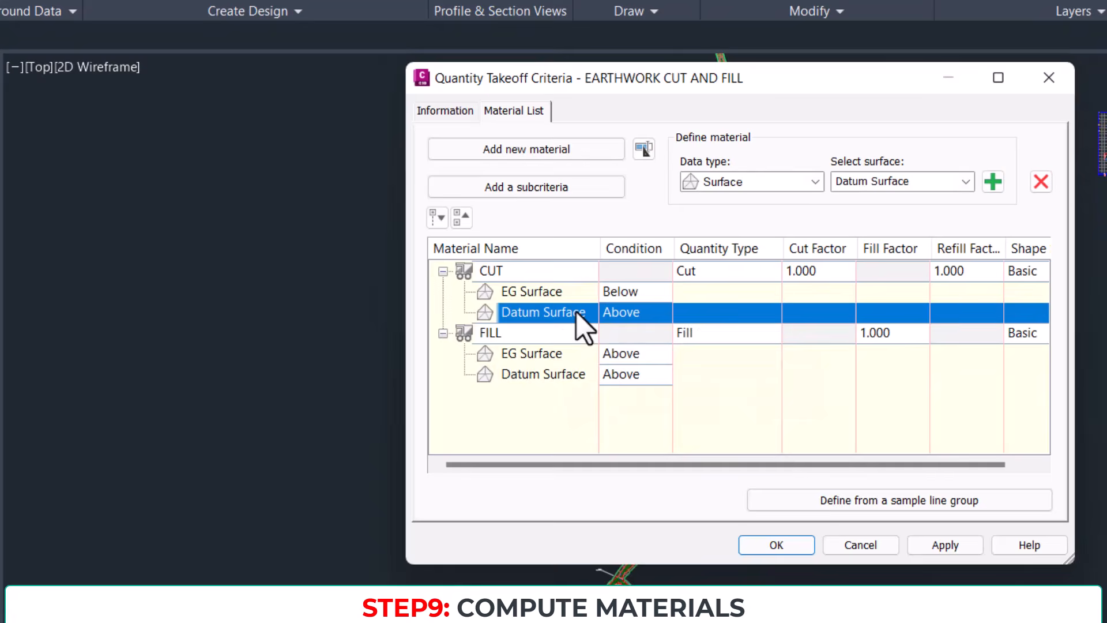
pyautogui.click(549, 353)
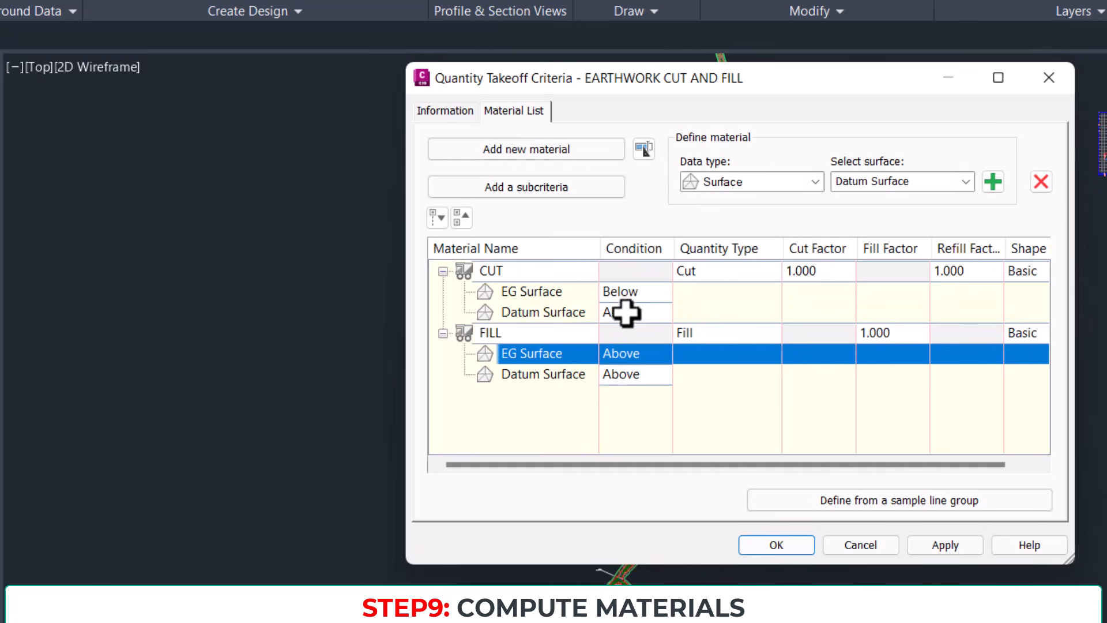
pyautogui.click(634, 357)
pyautogui.click(635, 377)
pyautogui.click(635, 379)
pyautogui.click(637, 414)
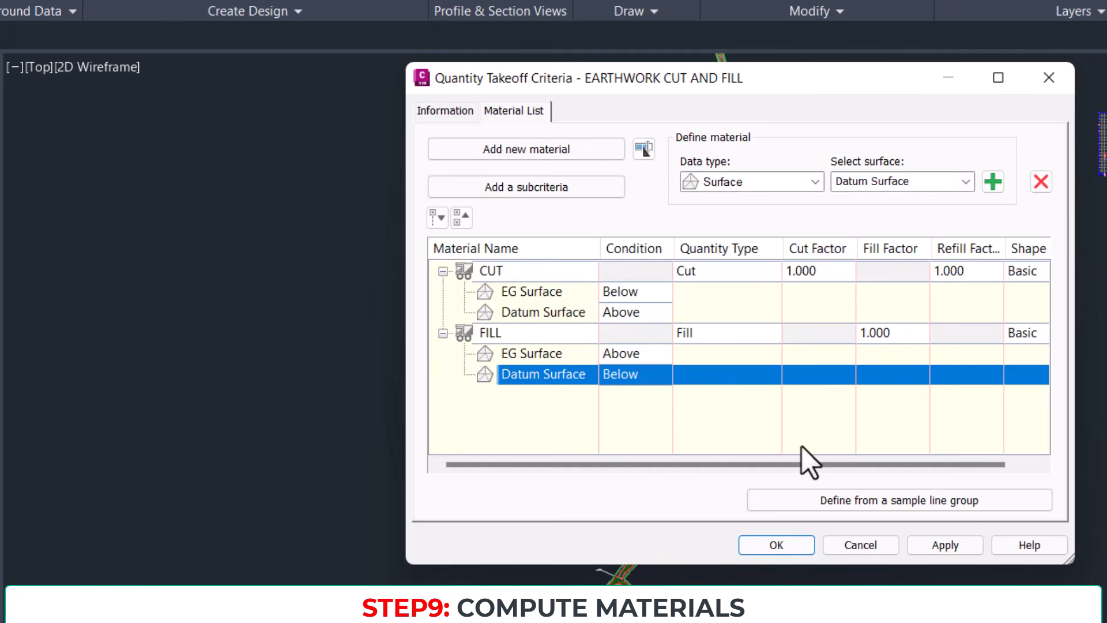
pyautogui.click(945, 546)
pyautogui.click(777, 544)
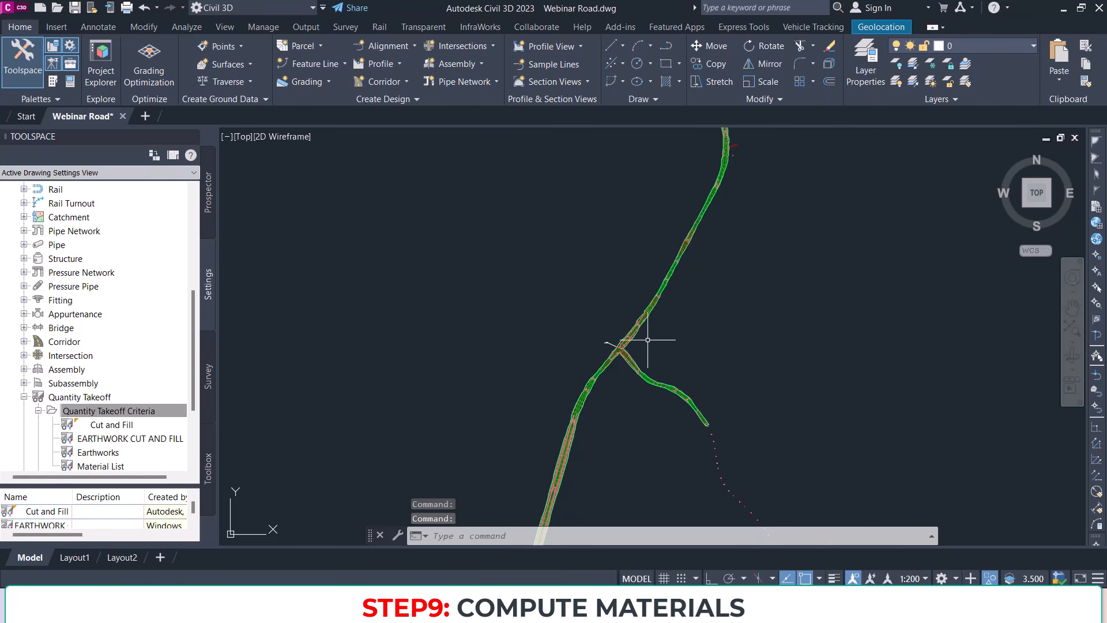
# Step: Examine the corridor in plan around the intersection and along the main road north of it
pyautogui.scroll(5, 606, 346)
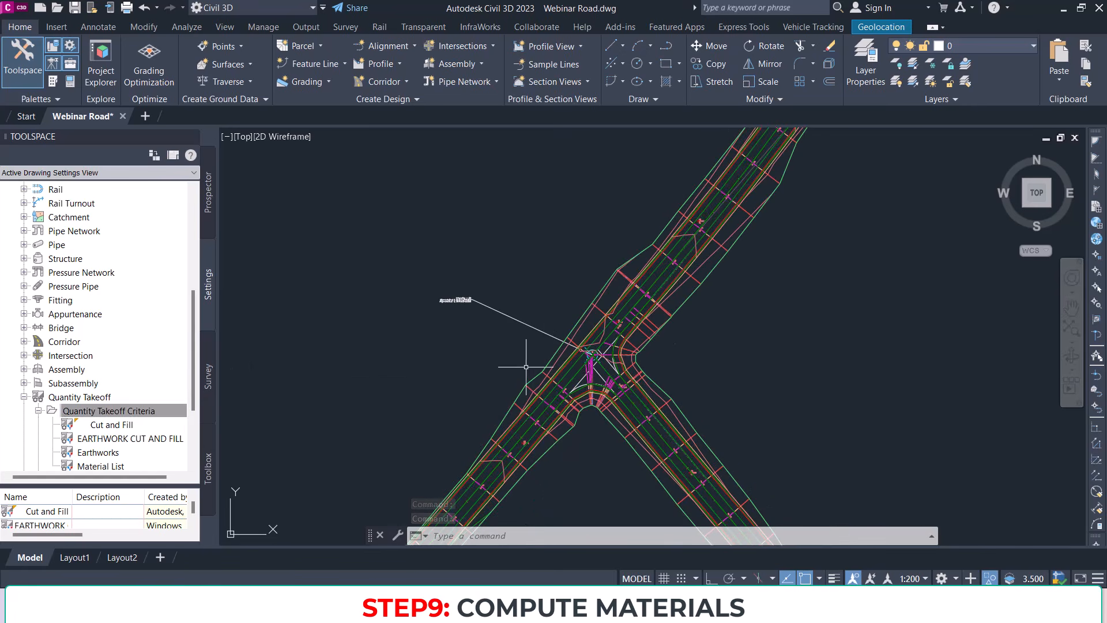
pyautogui.scroll(-6, 526, 367)
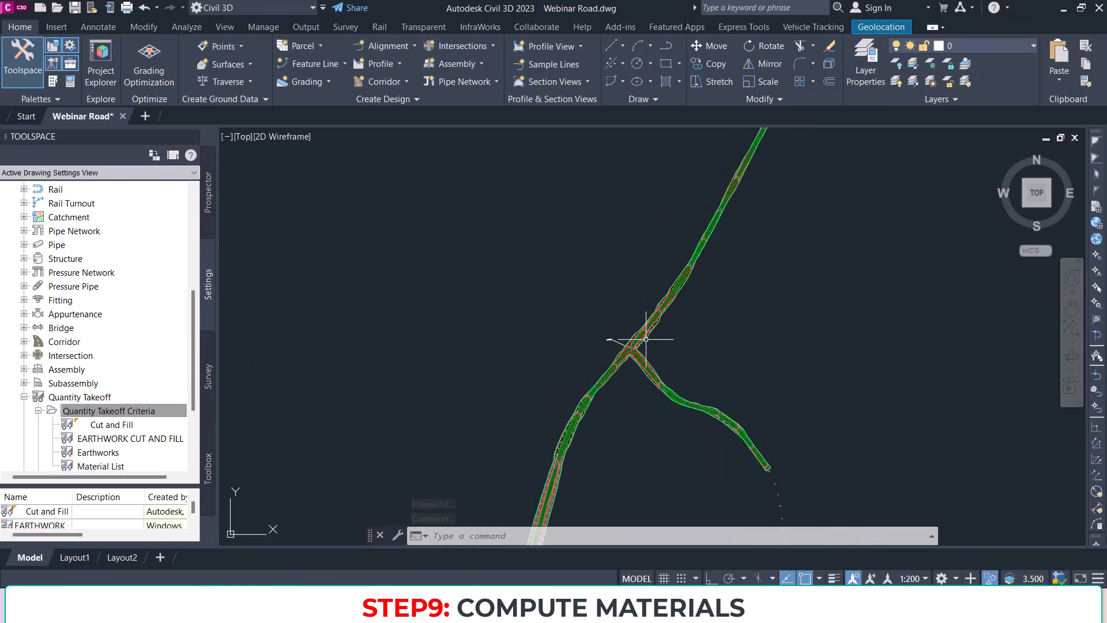
pyautogui.scroll(5, 635, 259)
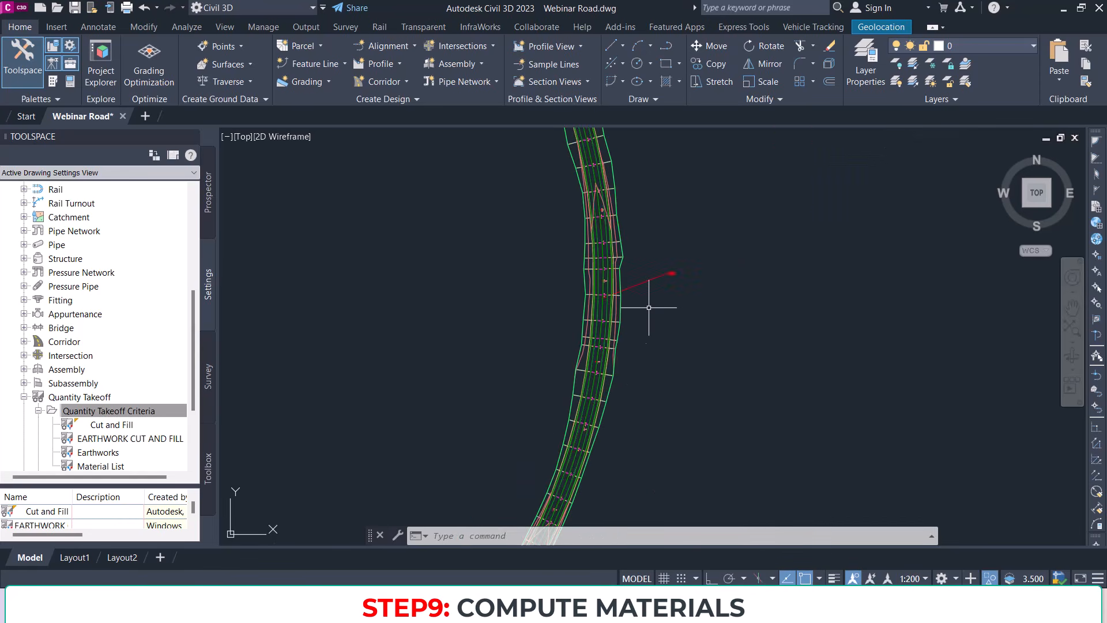
pyautogui.scroll(-4, 649, 305)
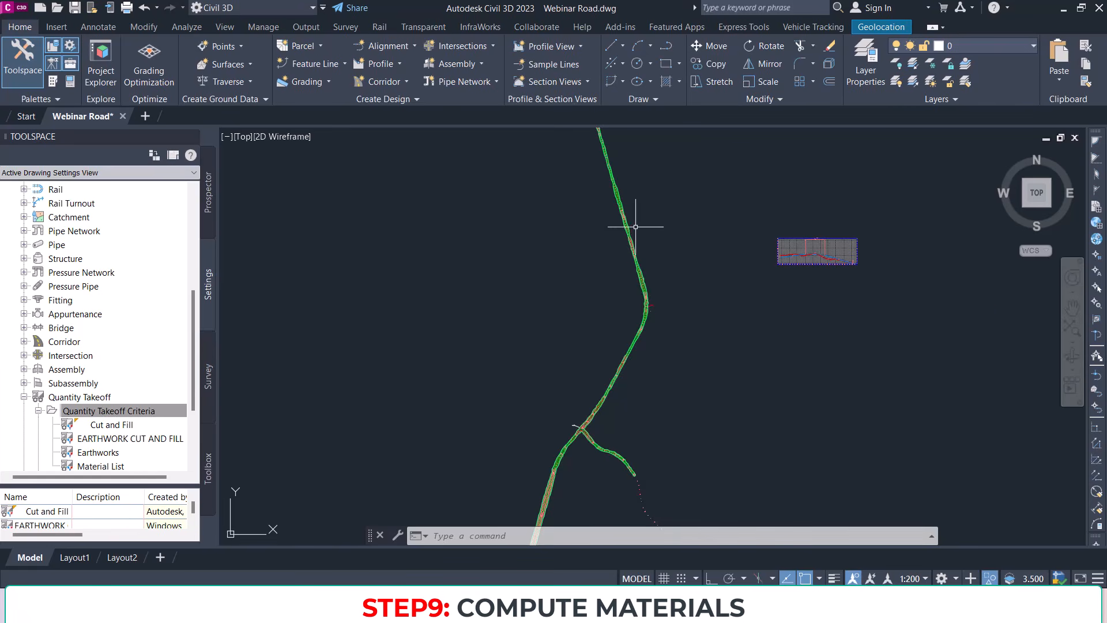
pyautogui.scroll(6, 606, 213)
pyautogui.scroll(-5, 604, 211)
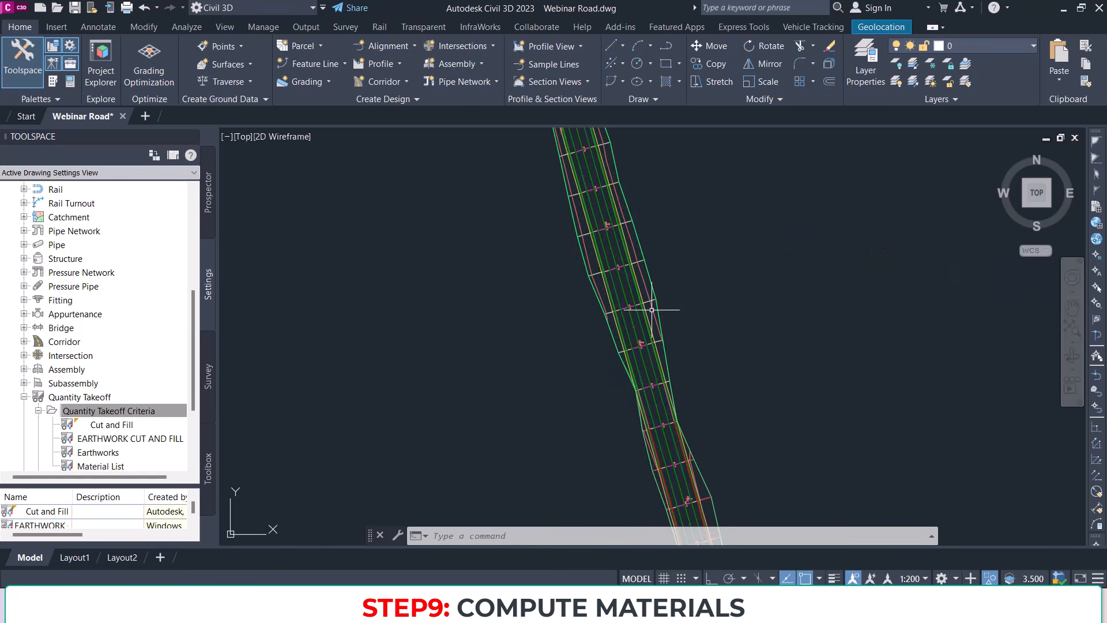
pyautogui.scroll(5, 648, 225)
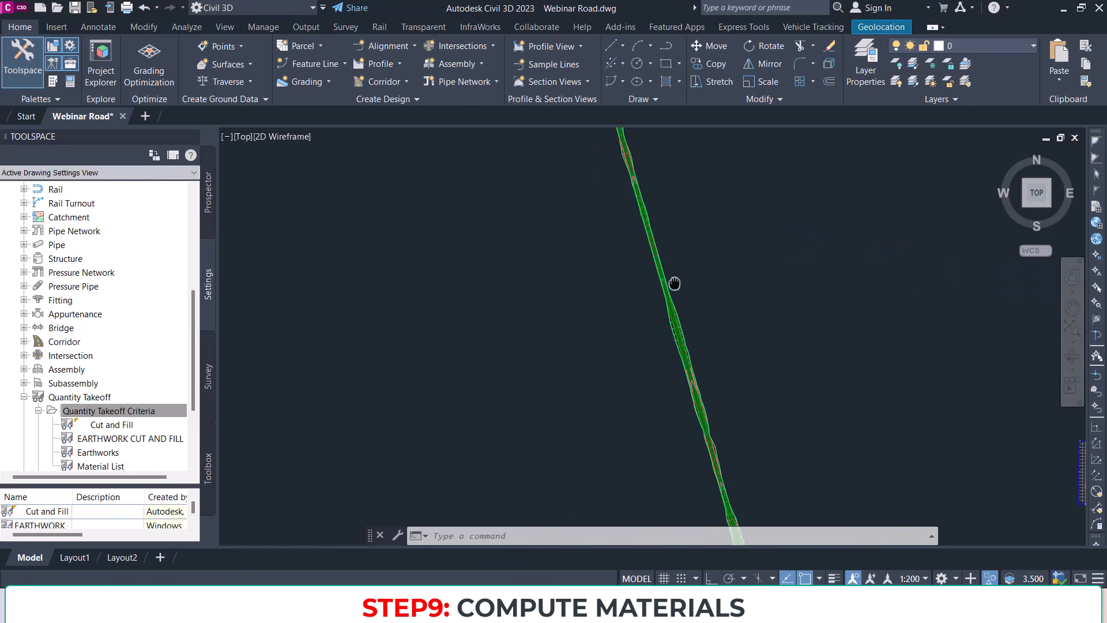
# Step: Check the Design Steps slide in the PowerPoint presentation and return to the Civil 3D drawing
pyautogui.scroll(-5, 648, 228)
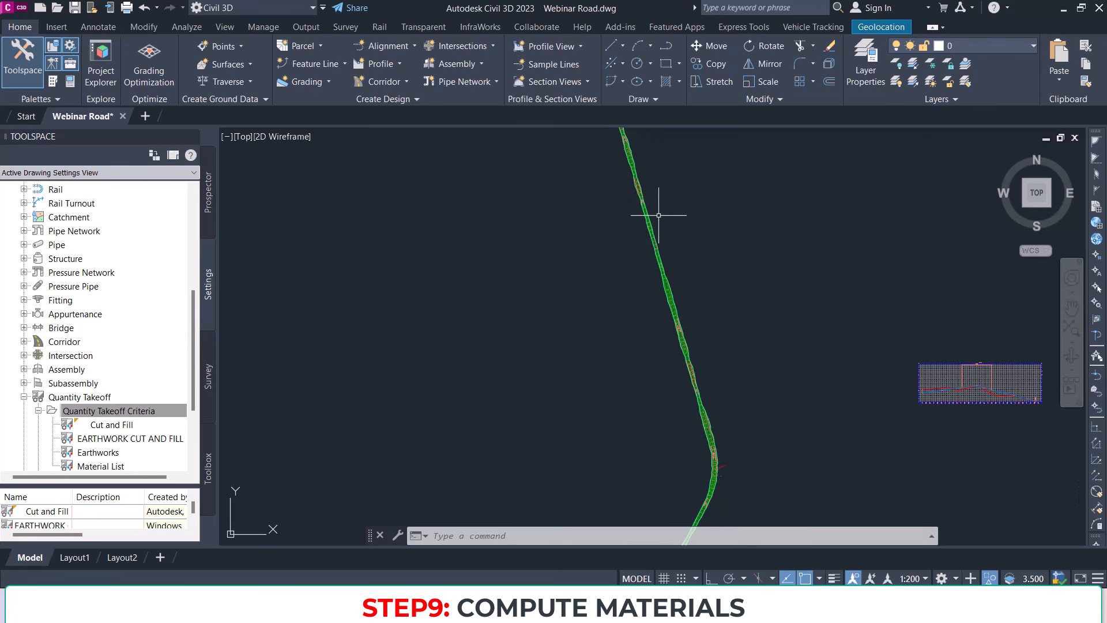
pyautogui.moveTo(672, 296); pyautogui.dragTo(662, 231, button='middle')
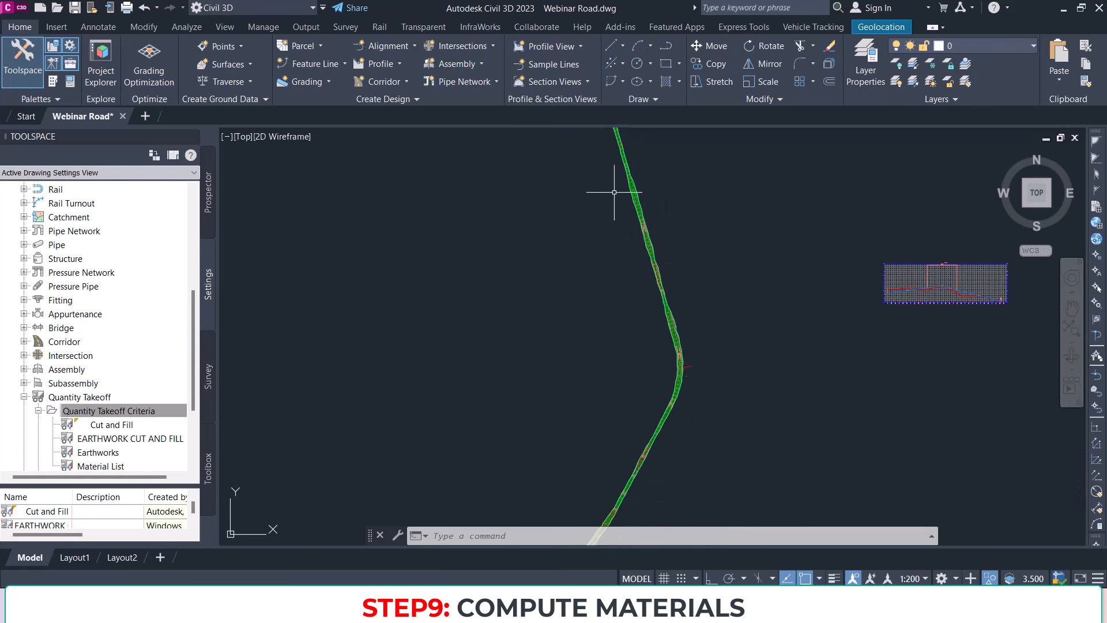
pyautogui.click(562, 607)
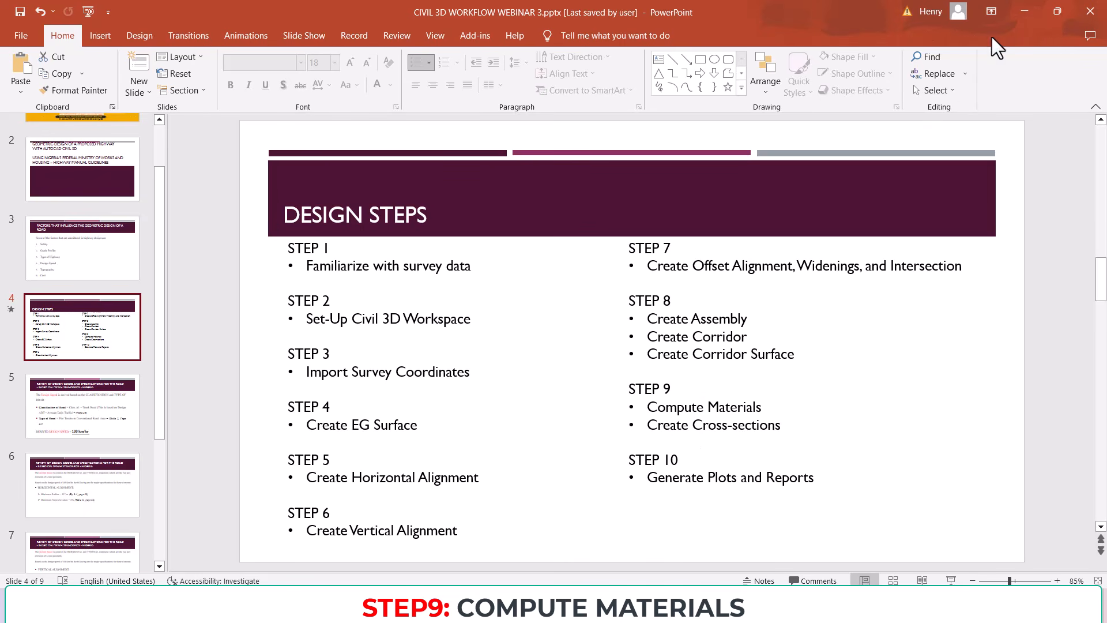
pyautogui.click(1026, 10)
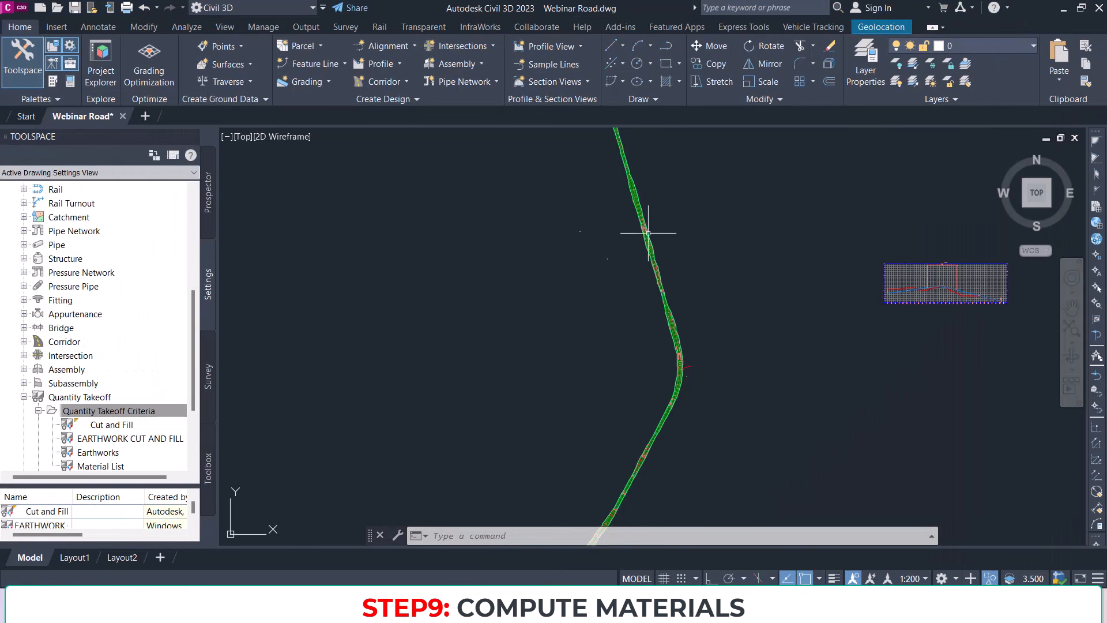
# Step: Create a sample line group for the Road 1 alignment, sampling the EG Surface, Main Corridor and Main Corridor Datum Surface
pyautogui.scroll(5, 631, 250)
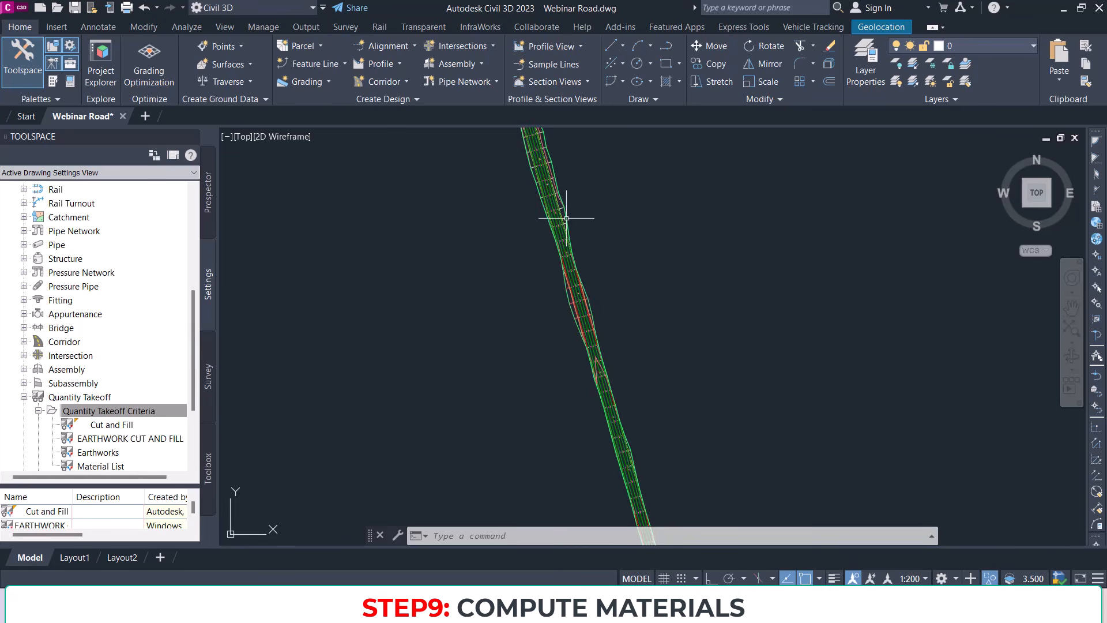
pyautogui.moveTo(601, 259); pyautogui.dragTo(665, 379, button='middle')
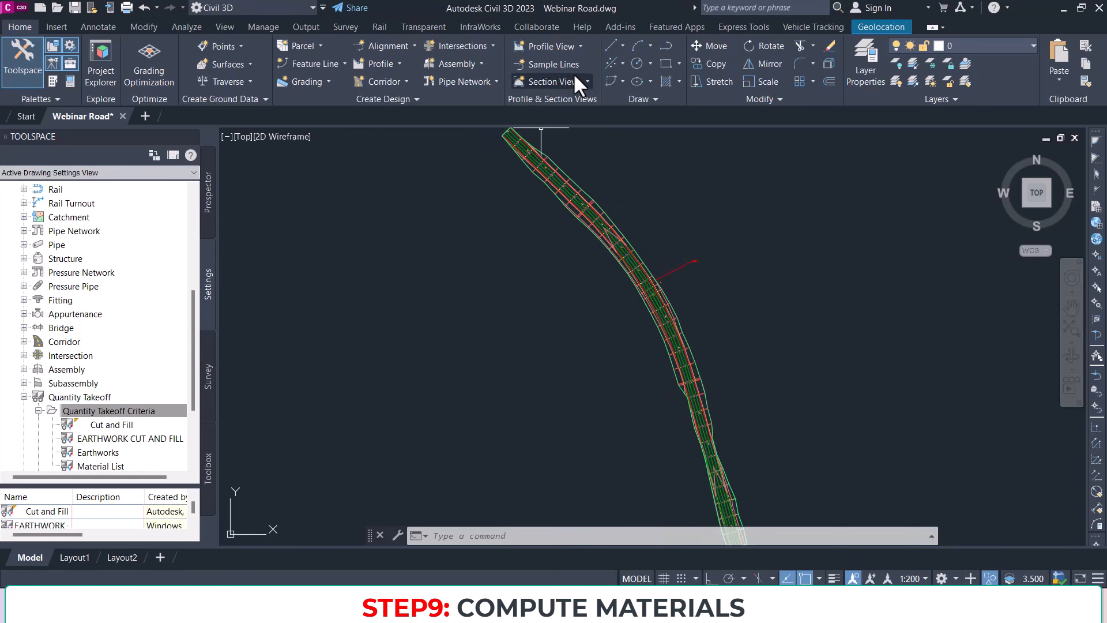
pyautogui.click(562, 64)
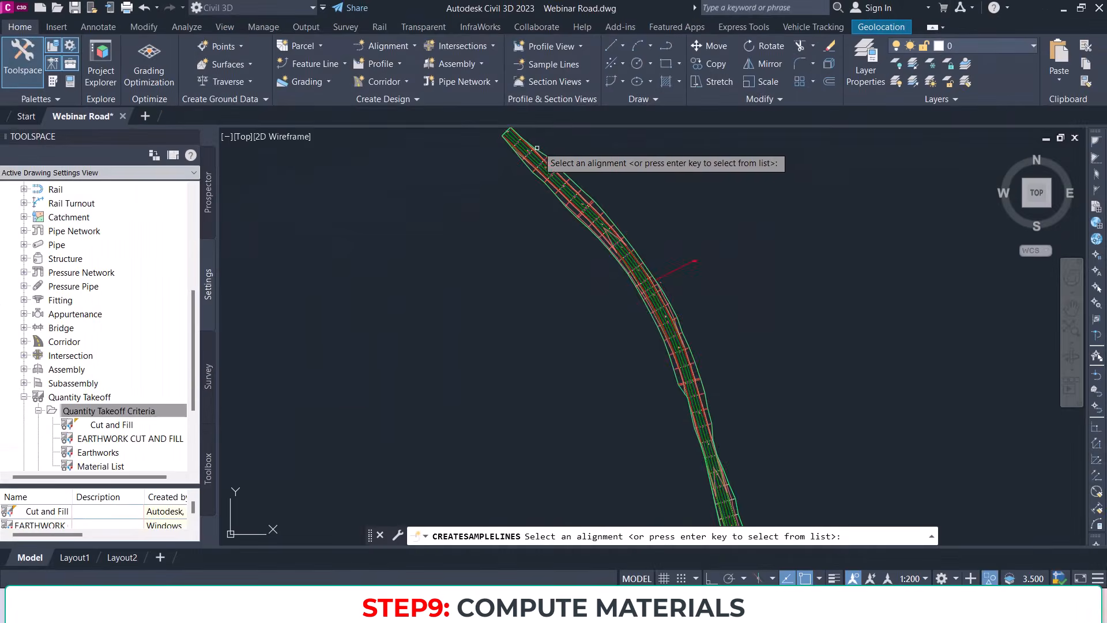
pyautogui.scroll(5, 569, 215)
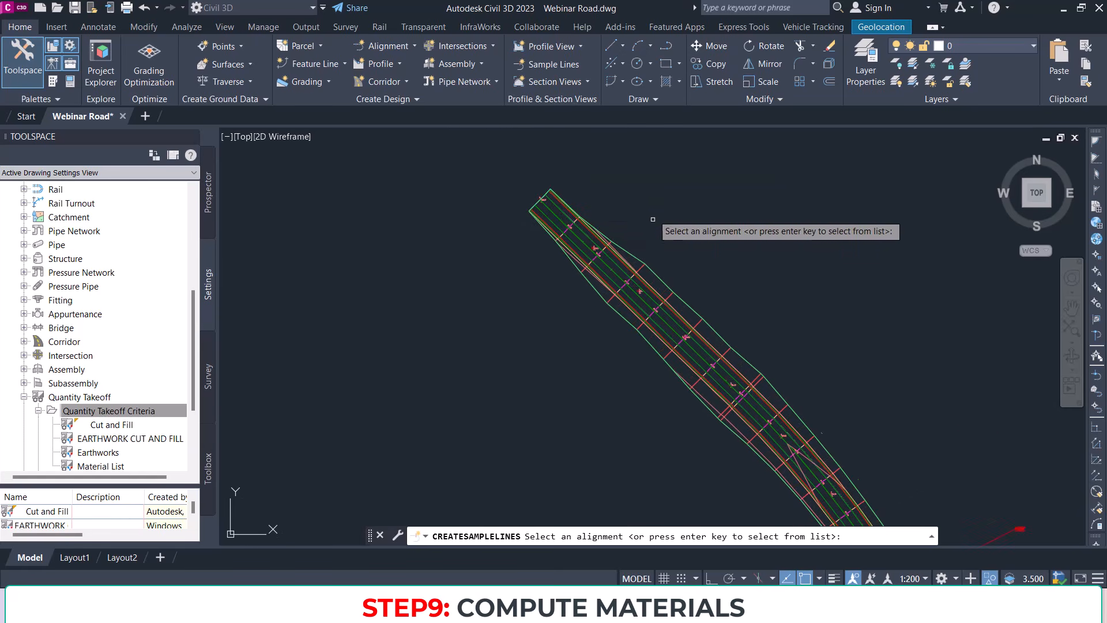
pyautogui.moveTo(672, 345); pyautogui.dragTo(622, 262, button='middle')
pyautogui.scroll(-3, 716, 336)
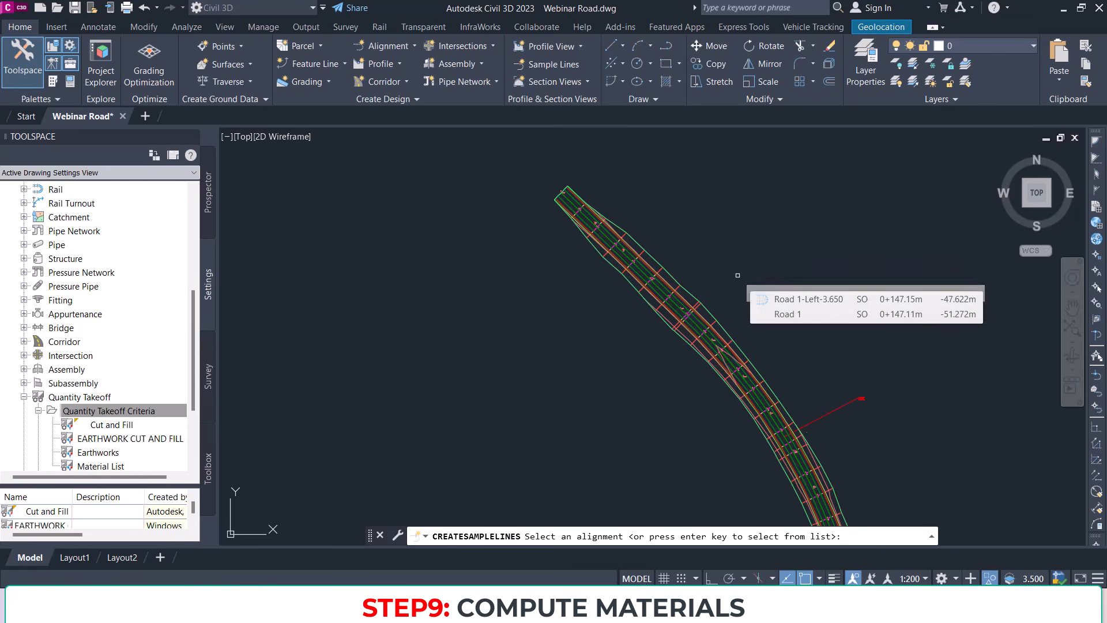
pyautogui.press('Return')
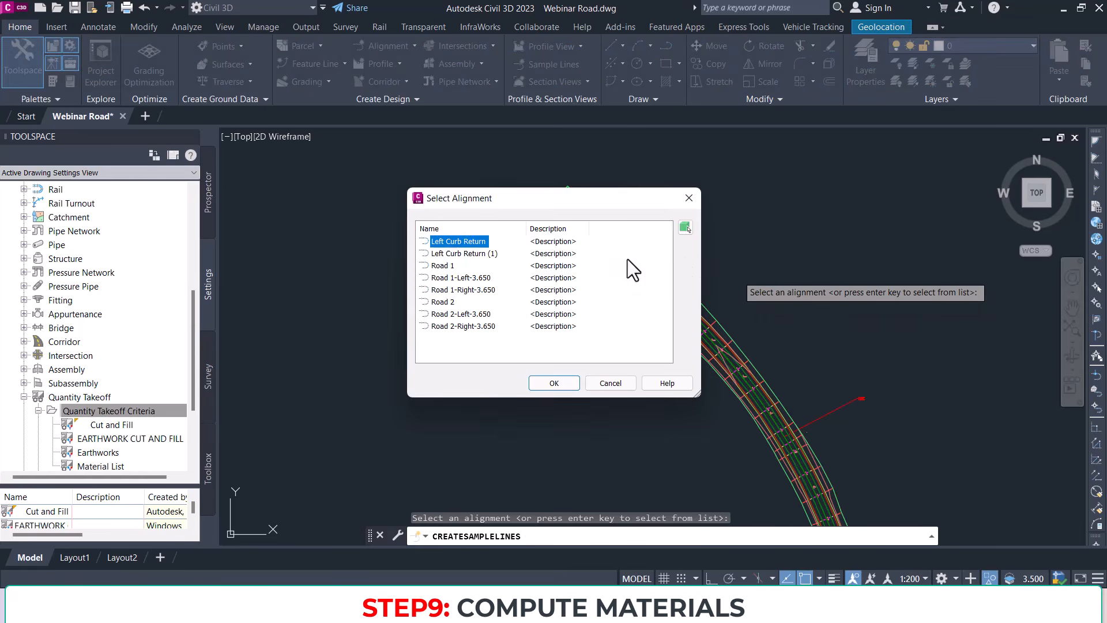
pyautogui.click(448, 266)
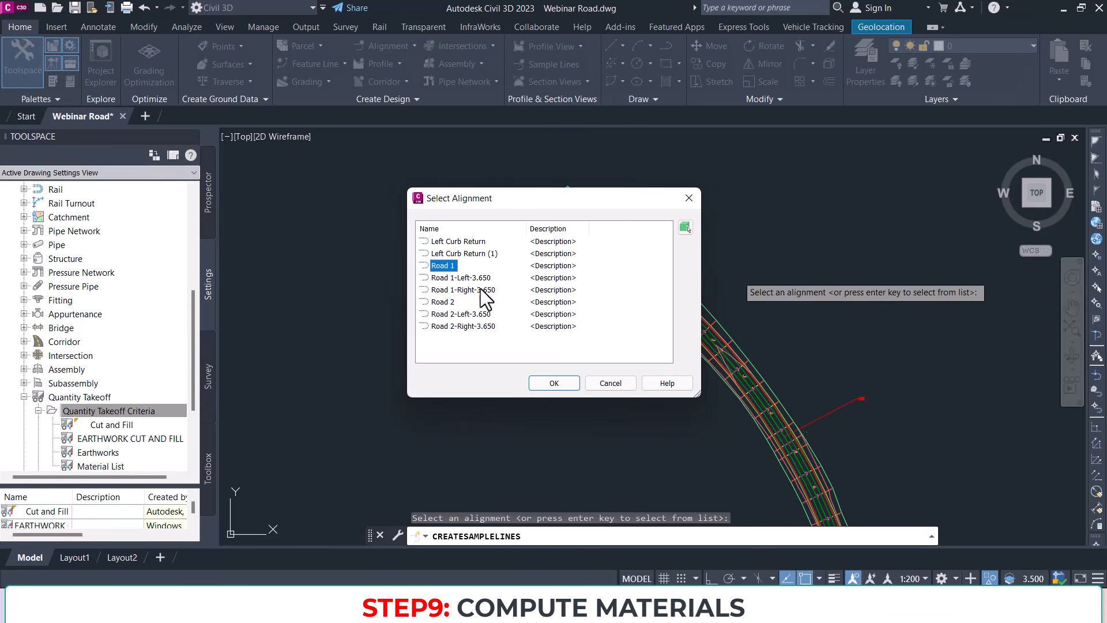
pyautogui.click(556, 382)
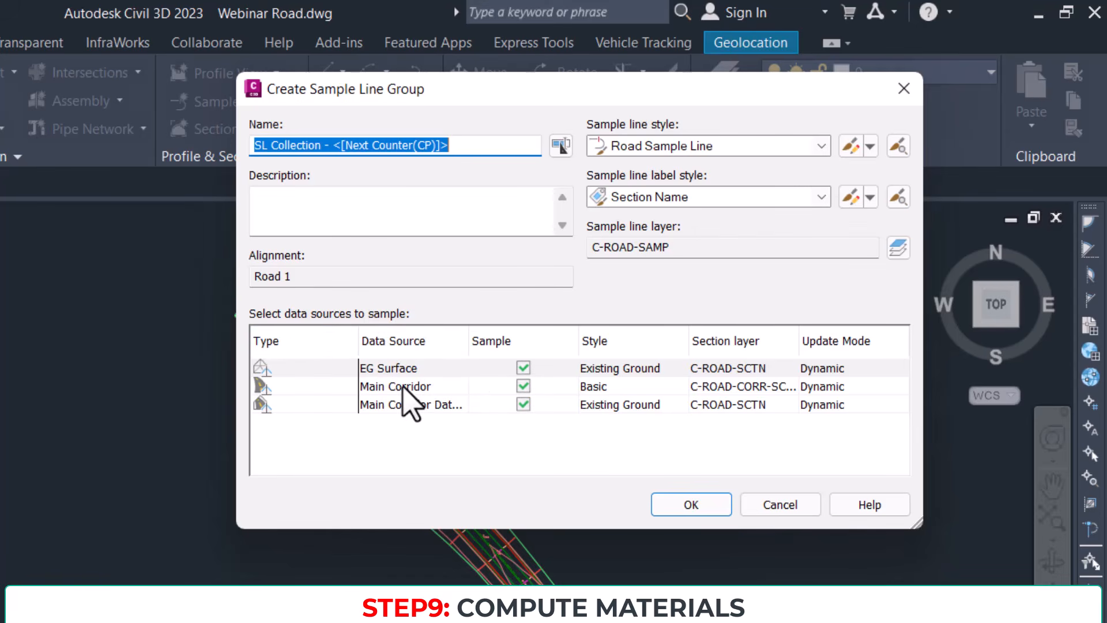
pyautogui.doubleClick(469, 342)
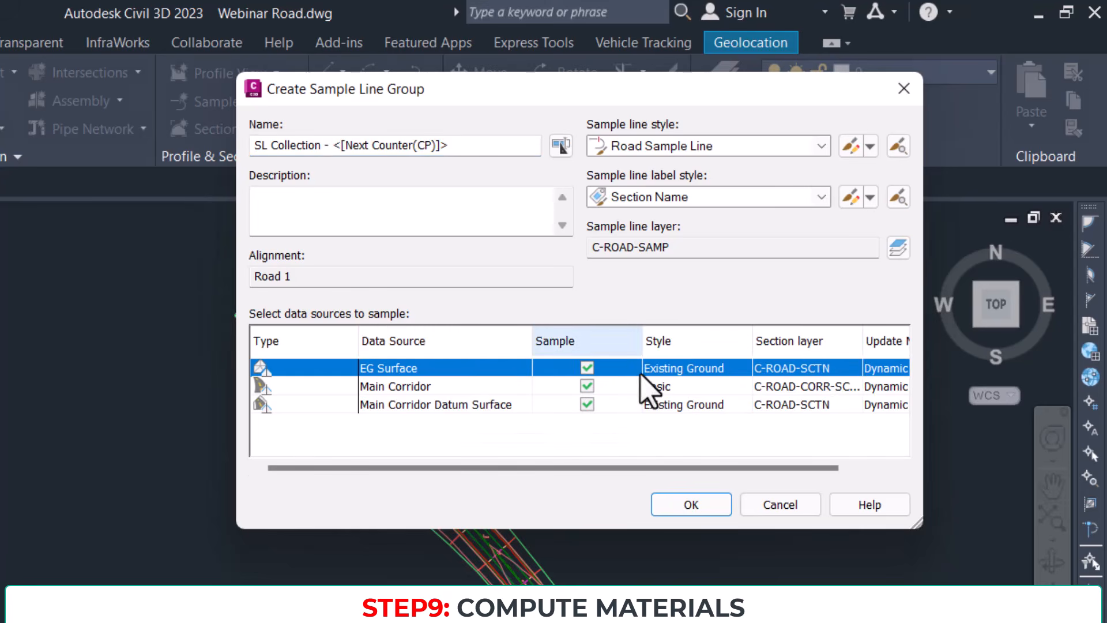
pyautogui.click(688, 506)
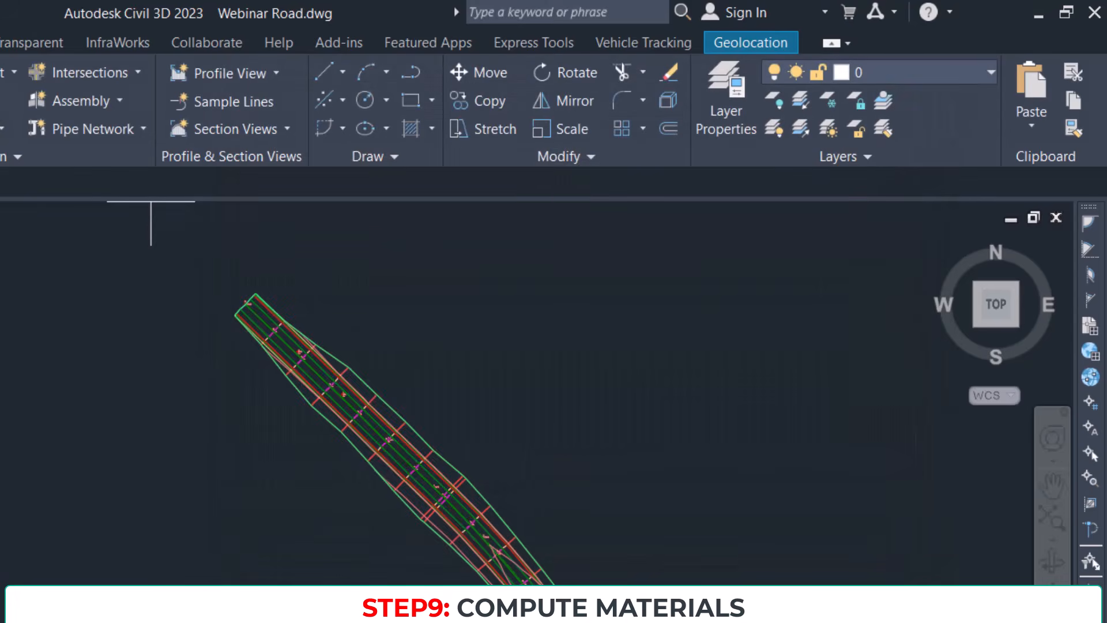
pyautogui.moveTo(169, 8)
pyautogui.mouseDown()
pyautogui.moveTo(399, 154)
pyautogui.moveTo(428, 233)
pyautogui.mouseUp()
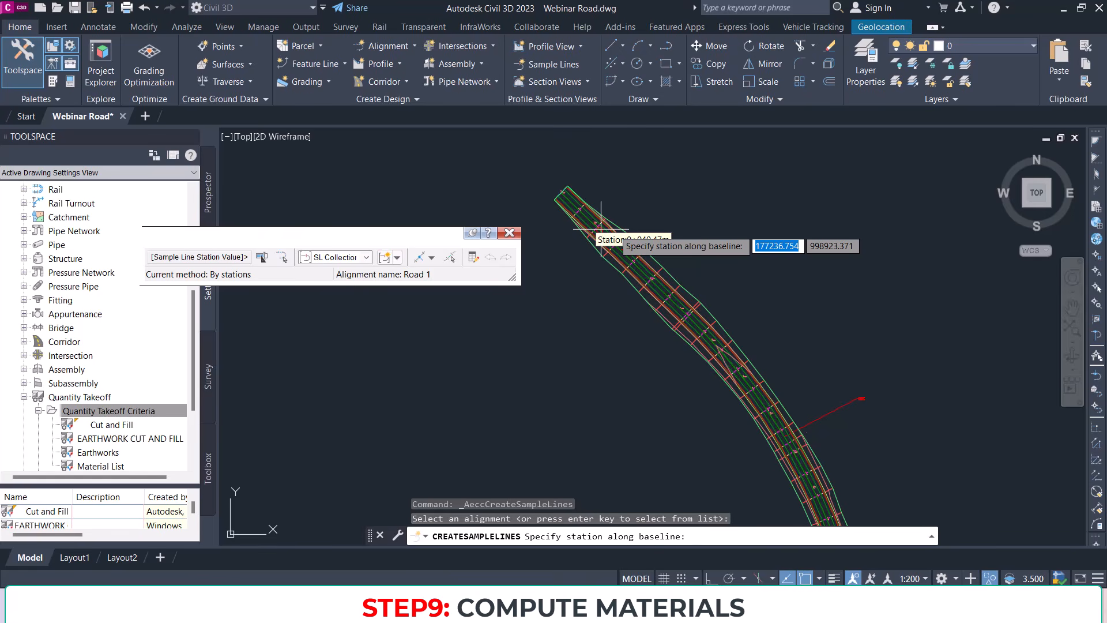
pyautogui.scroll(2, 601, 229)
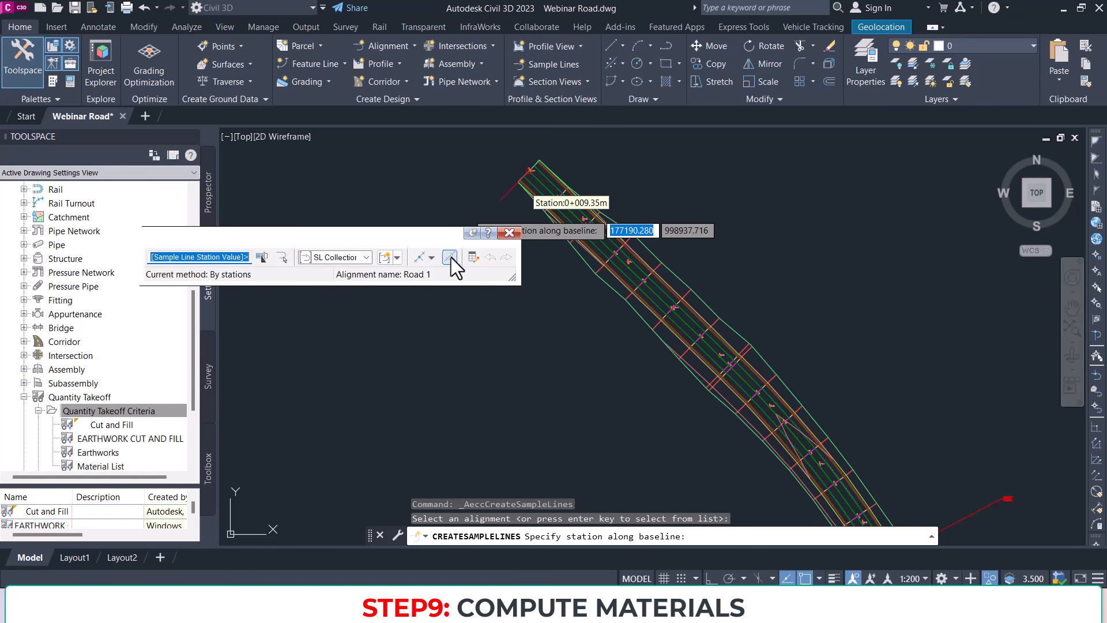
pyautogui.click(400, 259)
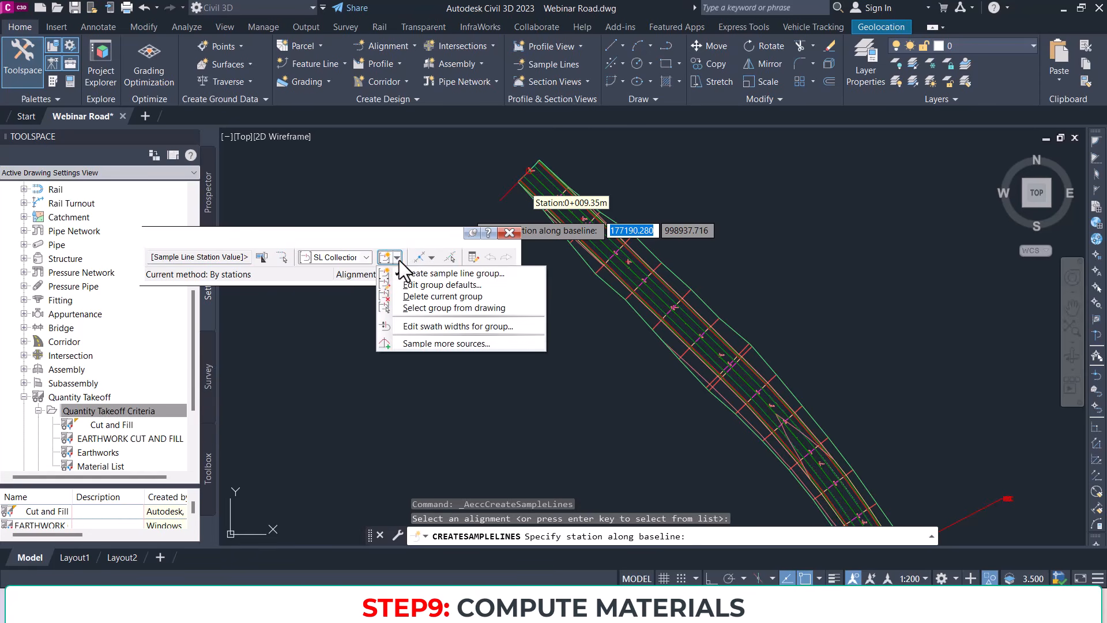
pyautogui.click(398, 259)
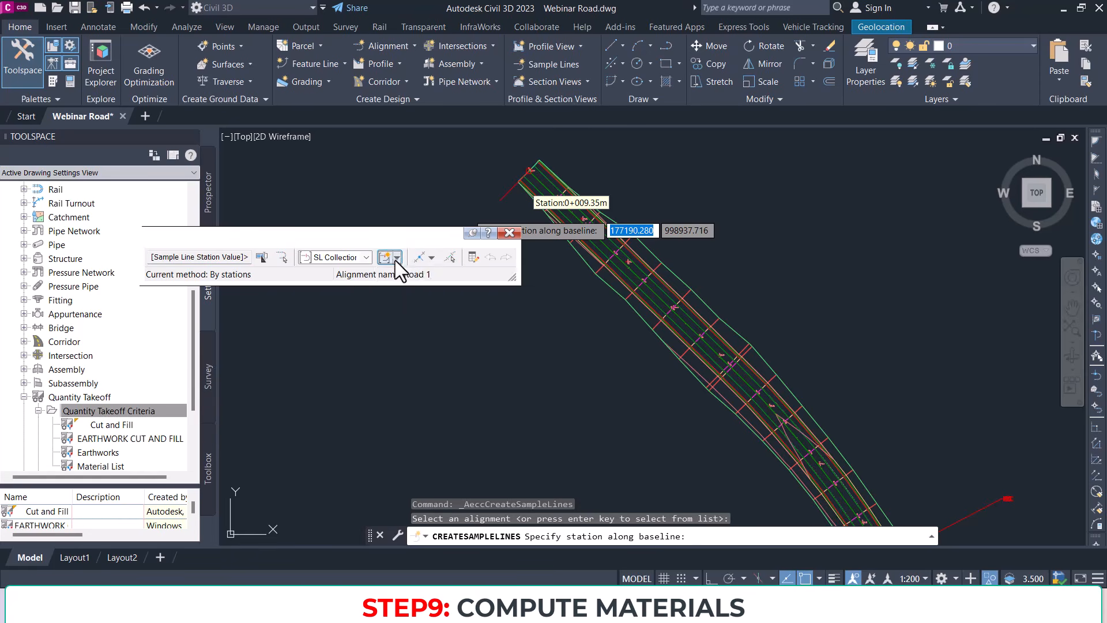
pyautogui.click(450, 259)
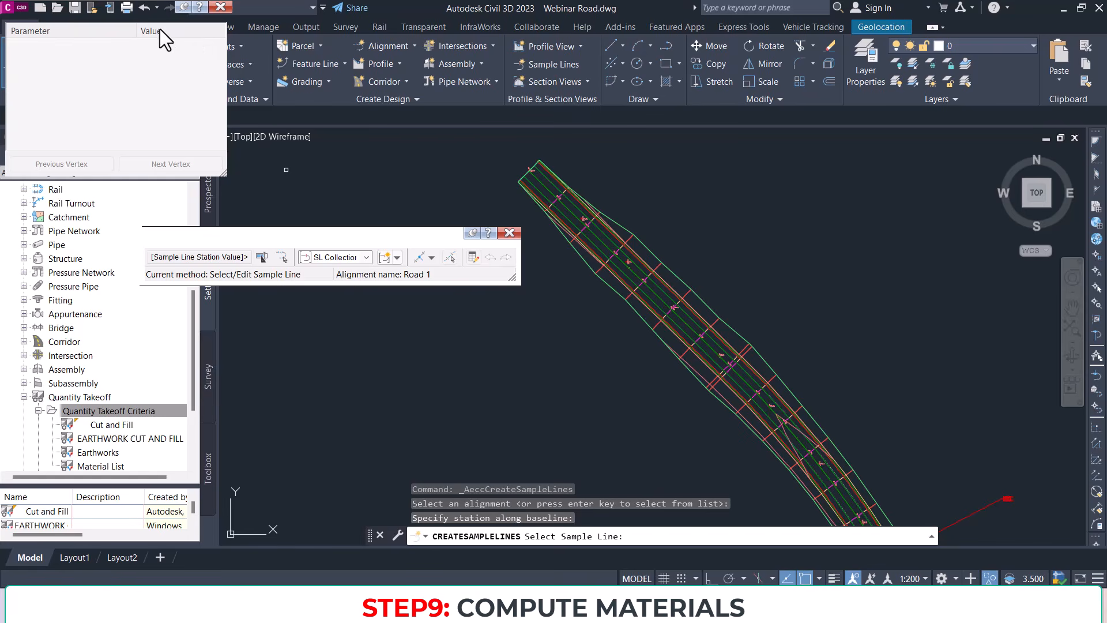
pyautogui.click(397, 258)
pyautogui.click(396, 258)
pyautogui.click(367, 257)
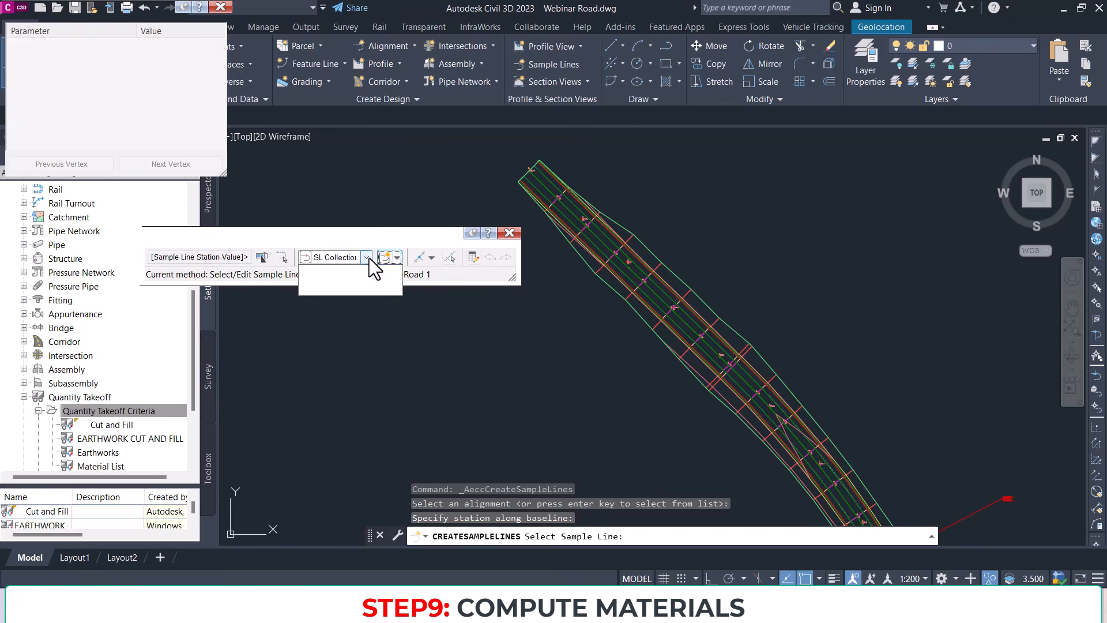
pyautogui.click(369, 258)
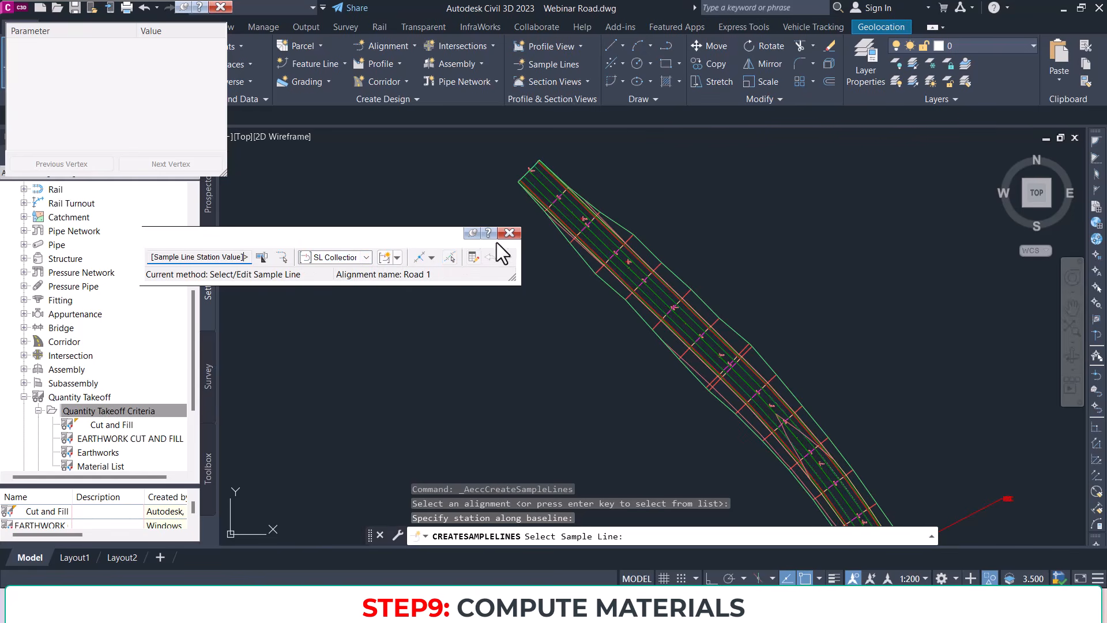
pyautogui.click(396, 256)
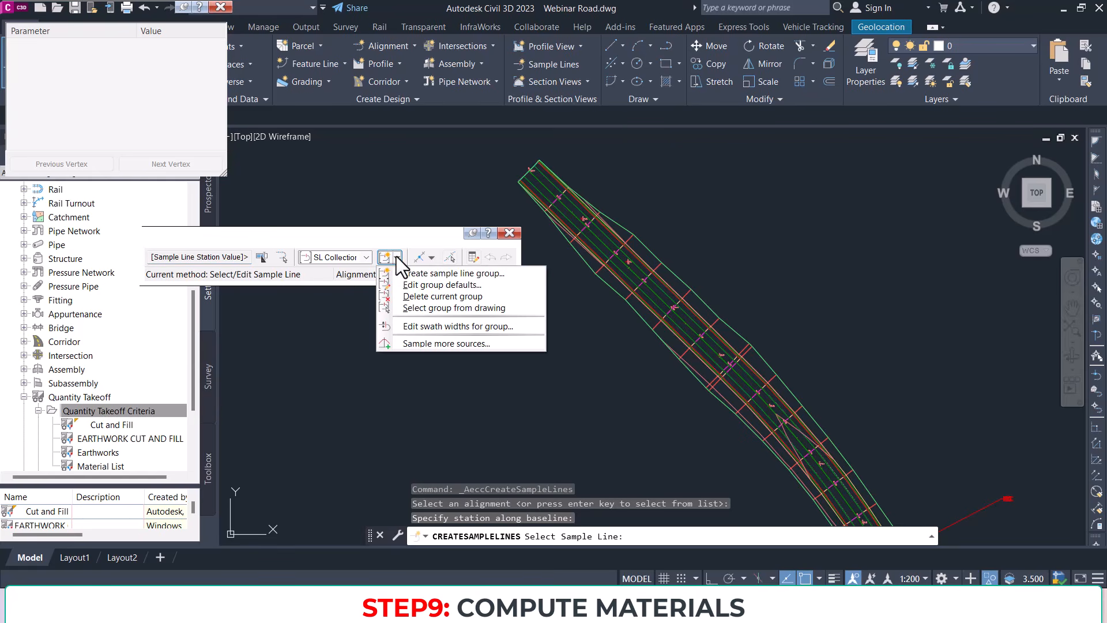
pyautogui.click(396, 256)
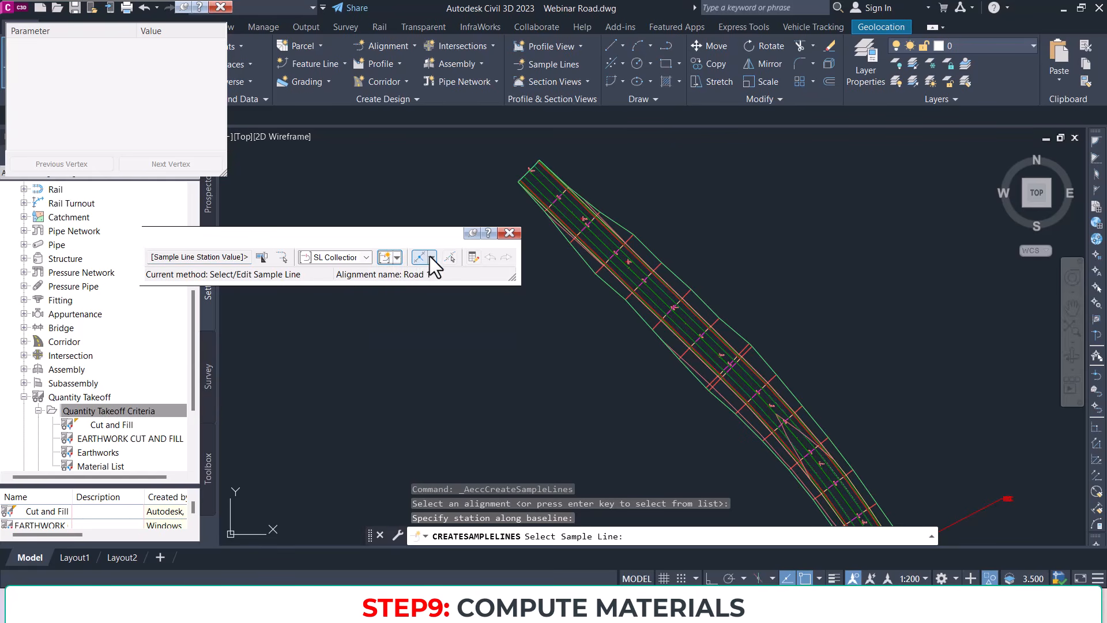
# Step: Choose to create the sample lines by range of stations and review the station range, swath width and sampling increment settings
pyautogui.click(431, 257)
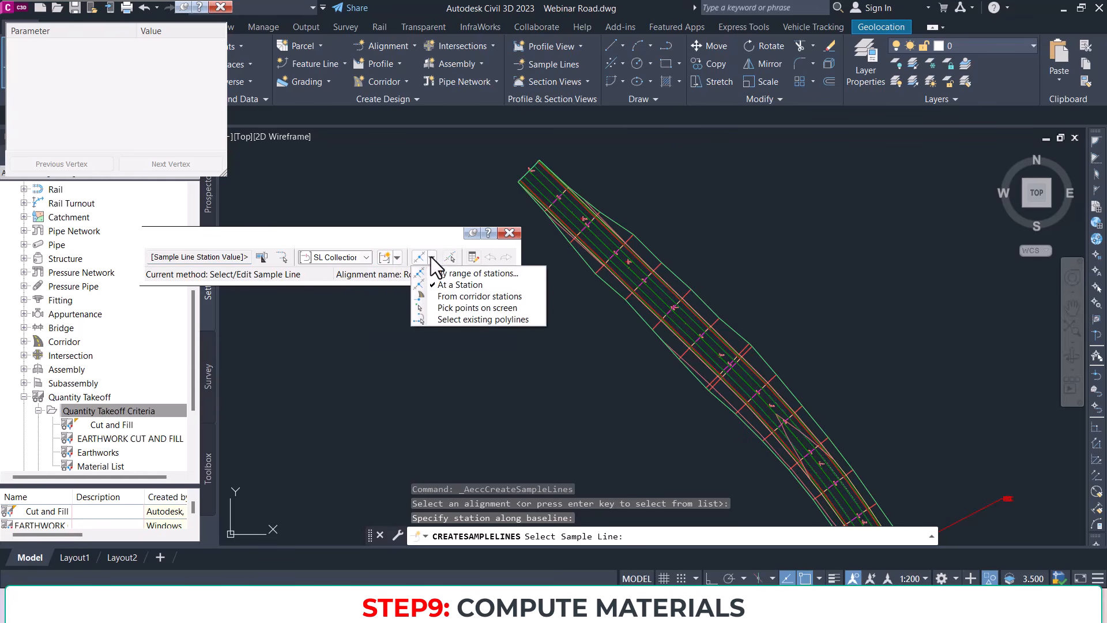
pyautogui.click(453, 272)
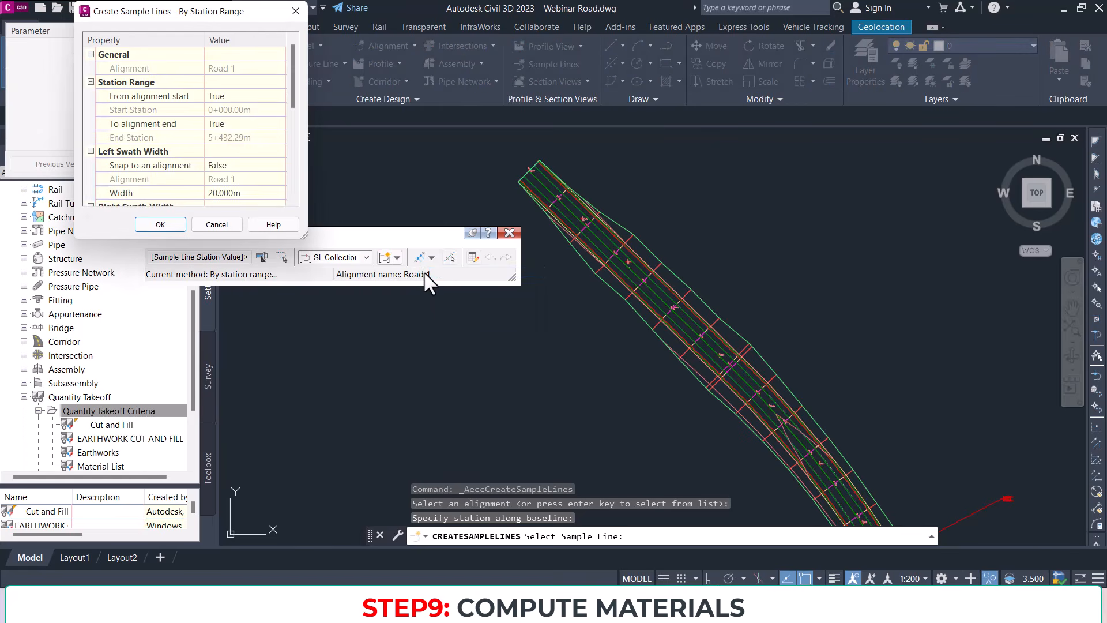
pyautogui.moveTo(216, 18); pyautogui.dragTo(670, 175)
pyautogui.scroll(-3, 702, 277)
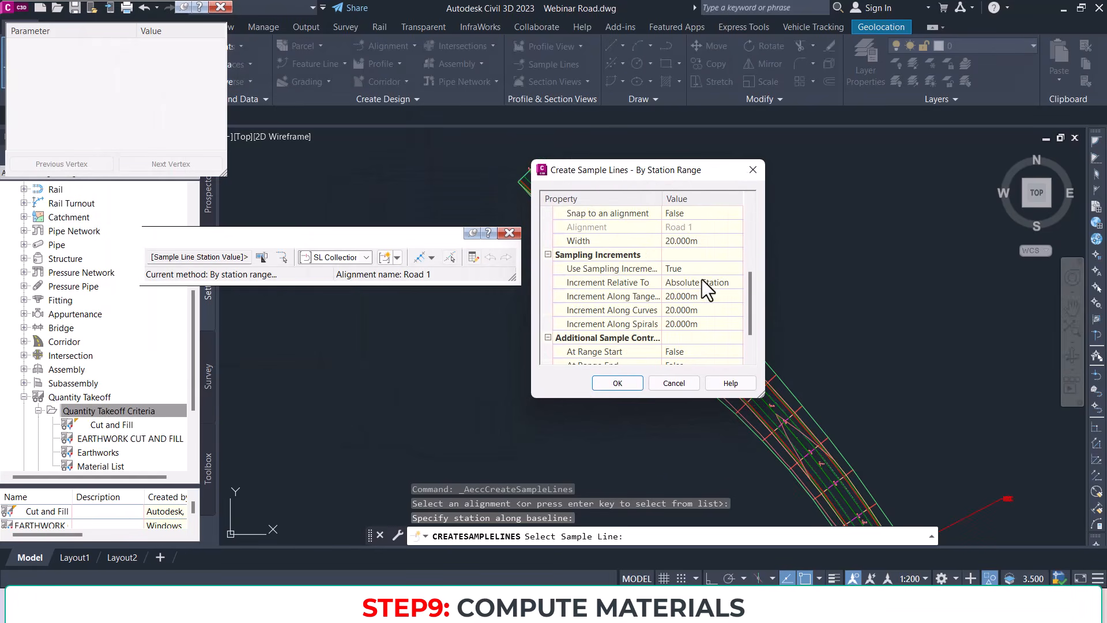
pyautogui.scroll(-1, 637, 247)
pyautogui.scroll(4, 639, 244)
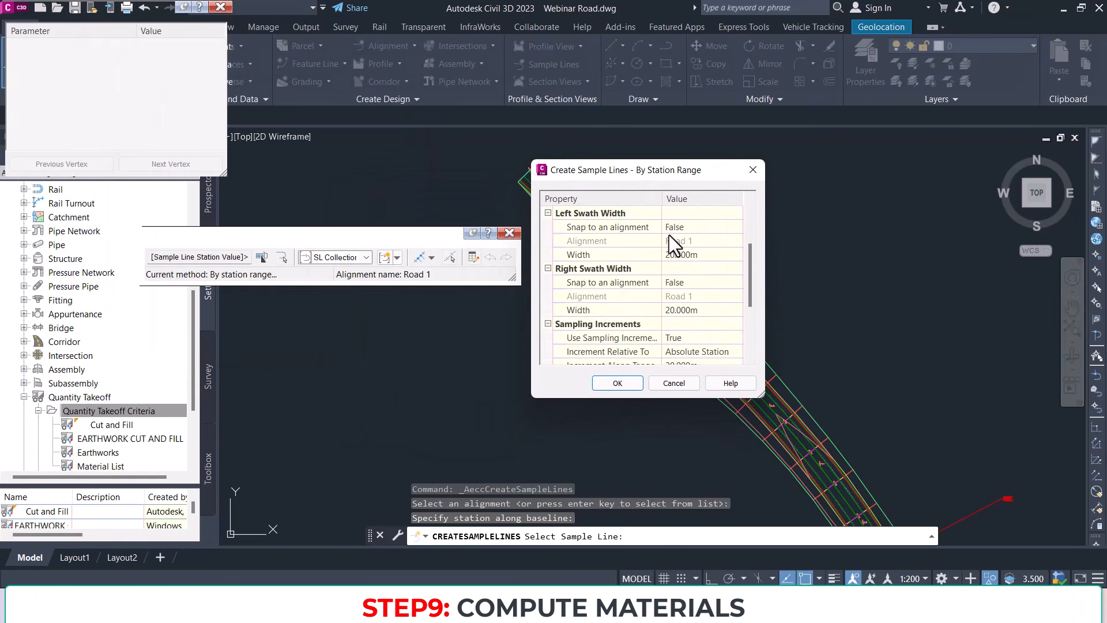
pyautogui.scroll(-1, 594, 277)
pyautogui.scroll(2, 617, 228)
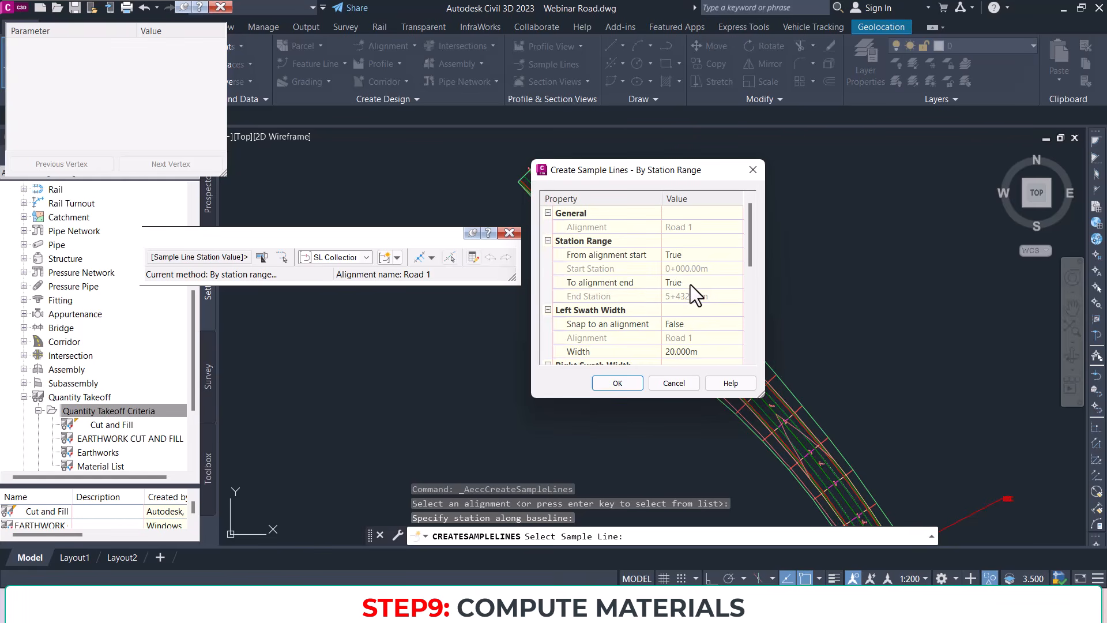
pyautogui.scroll(-2, 612, 283)
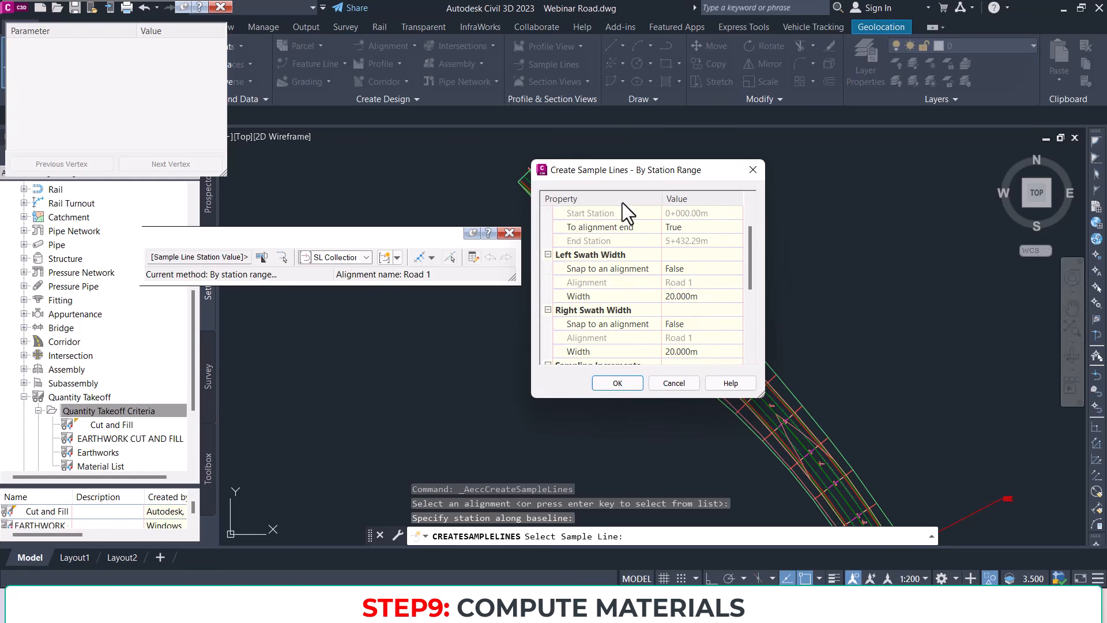
# Step: Set both the left and right swath widths of the sample lines to 15 m
pyautogui.moveTo(631, 171); pyautogui.dragTo(852, 167)
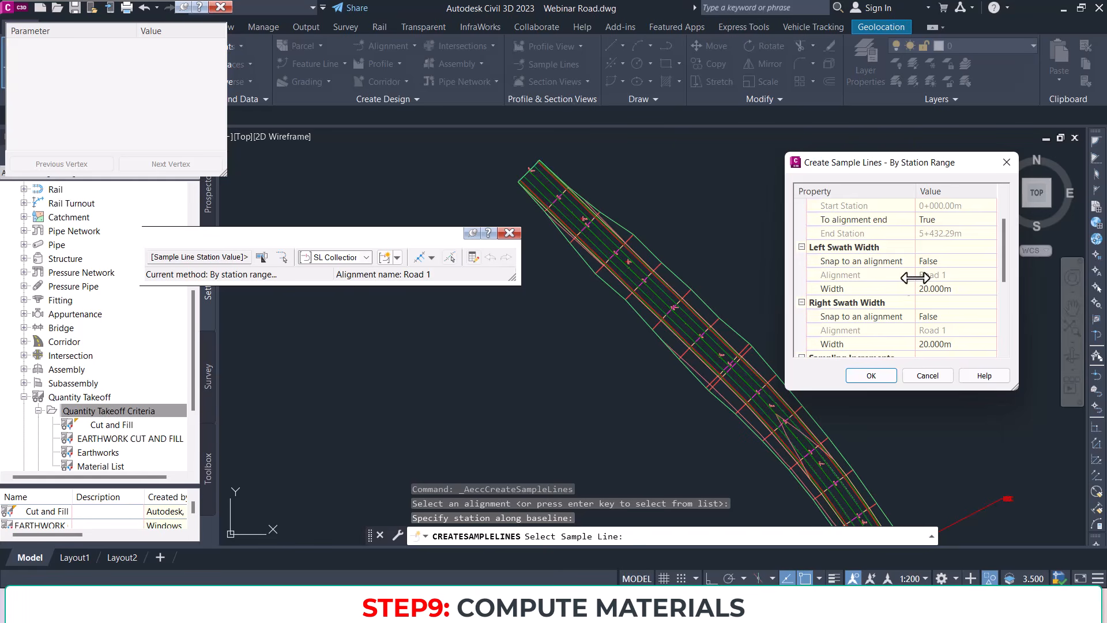
pyautogui.click(944, 290)
pyautogui.write('5')
pyautogui.press('BackSpace')
pyautogui.write('15')
pyautogui.scroll(-3, 929, 294)
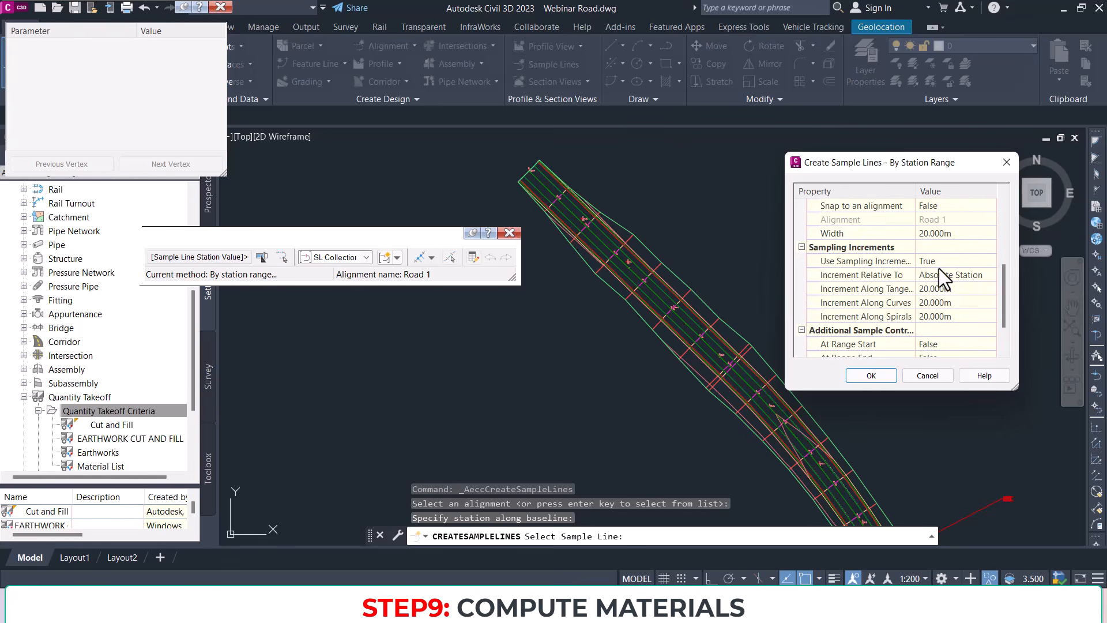
pyautogui.click(940, 235)
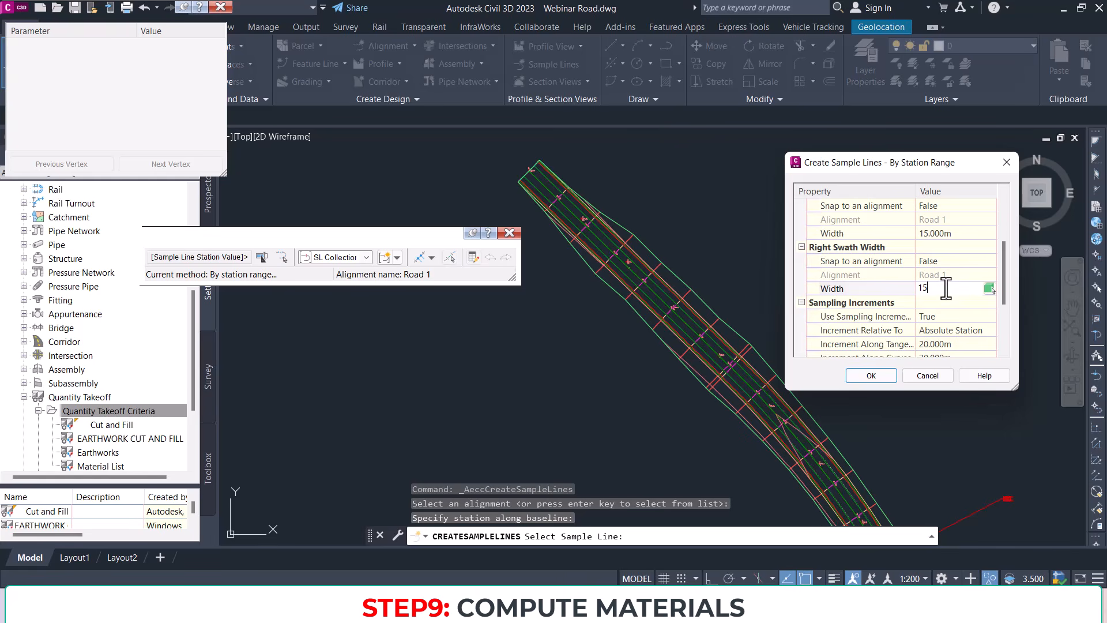
# Step: Generate the sample lines along Road 1, keeping 20 m increments along tangents, curves and spirals
pyautogui.scroll(-3, 949, 311)
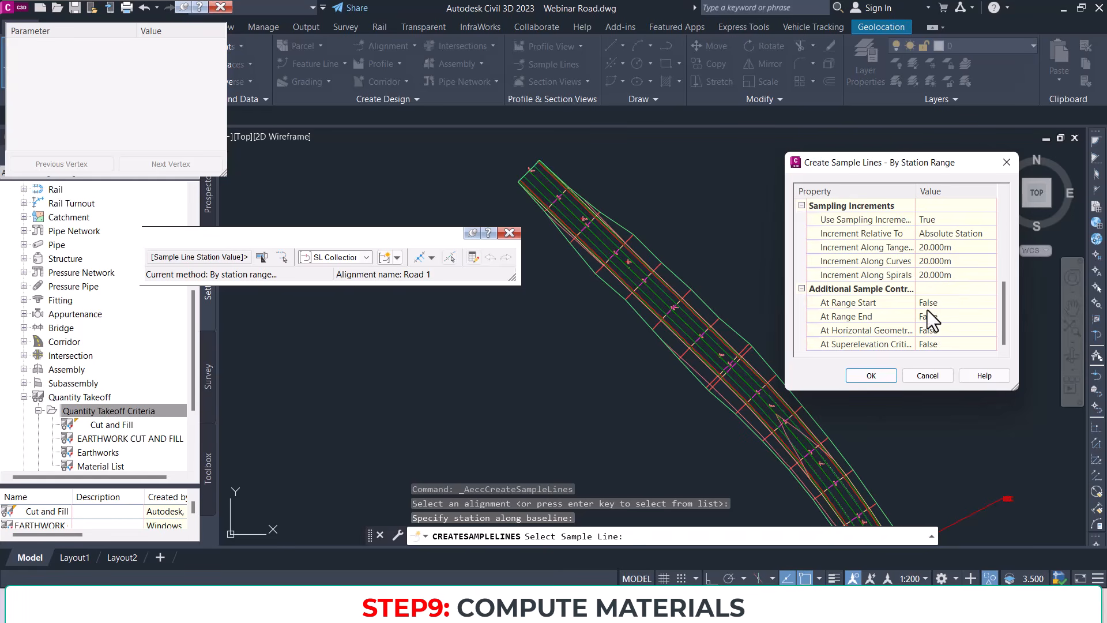
pyautogui.click(943, 276)
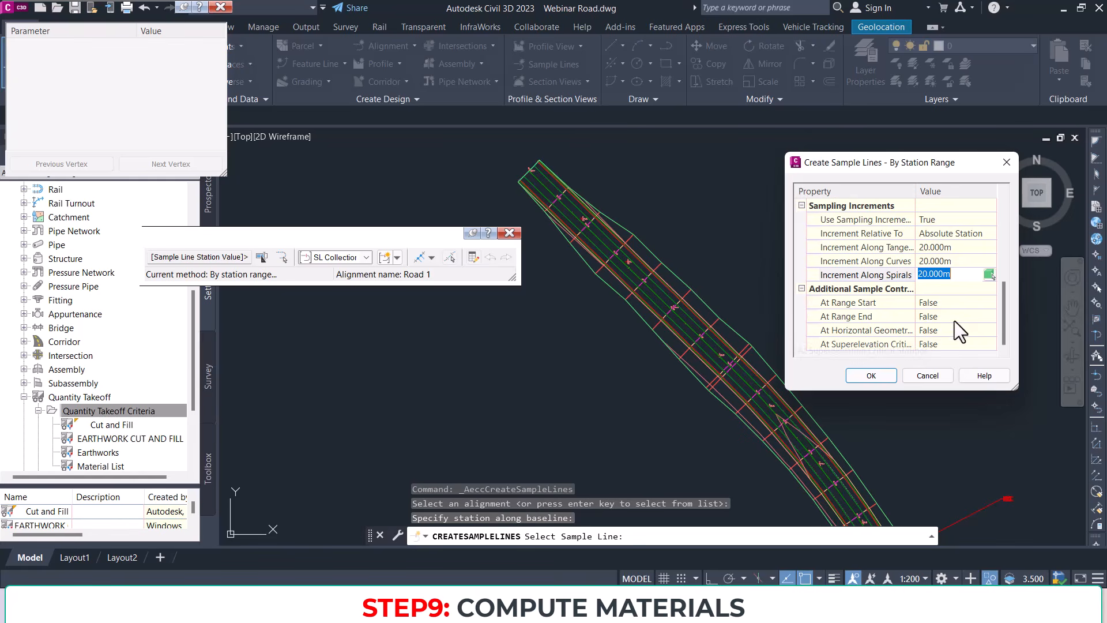
pyautogui.click(874, 379)
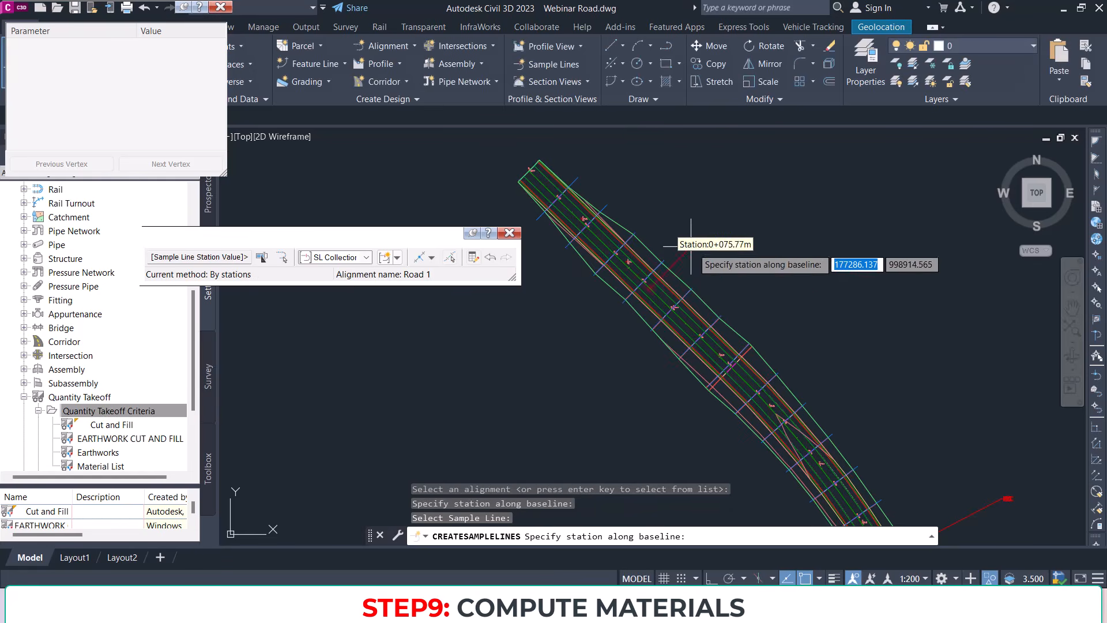
# Step: Finish creating the sample lines for the Road 1 alignment
pyautogui.press('Return')
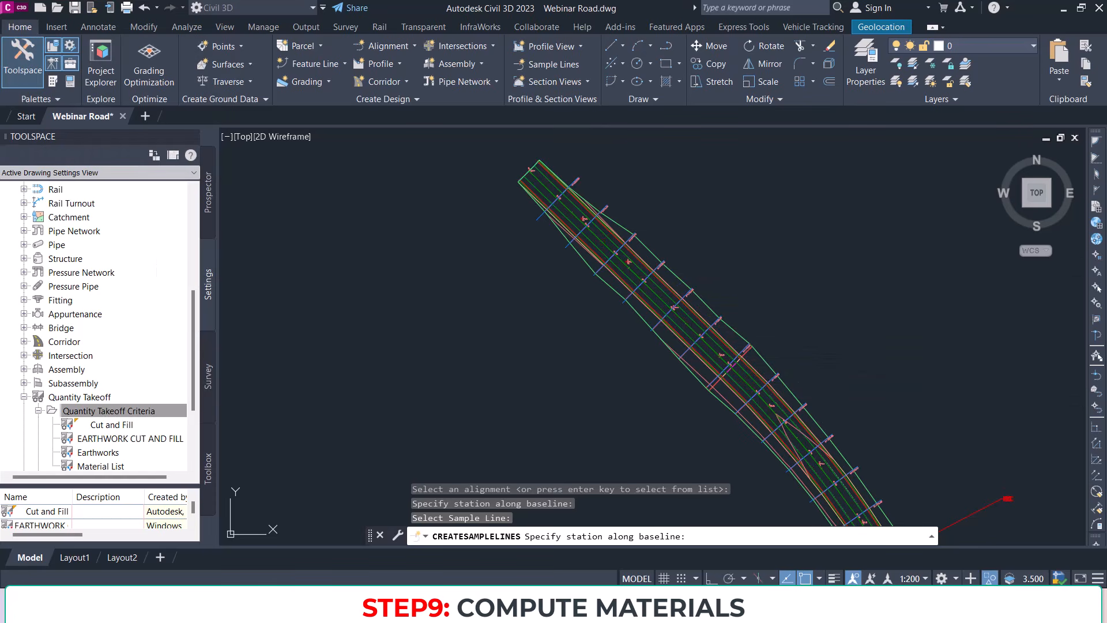
pyautogui.press('Escape')
# Step: Examine the generated sample lines and their station labels along the whole length of the Road 1 corridor
pyautogui.scroll(3, 564, 173)
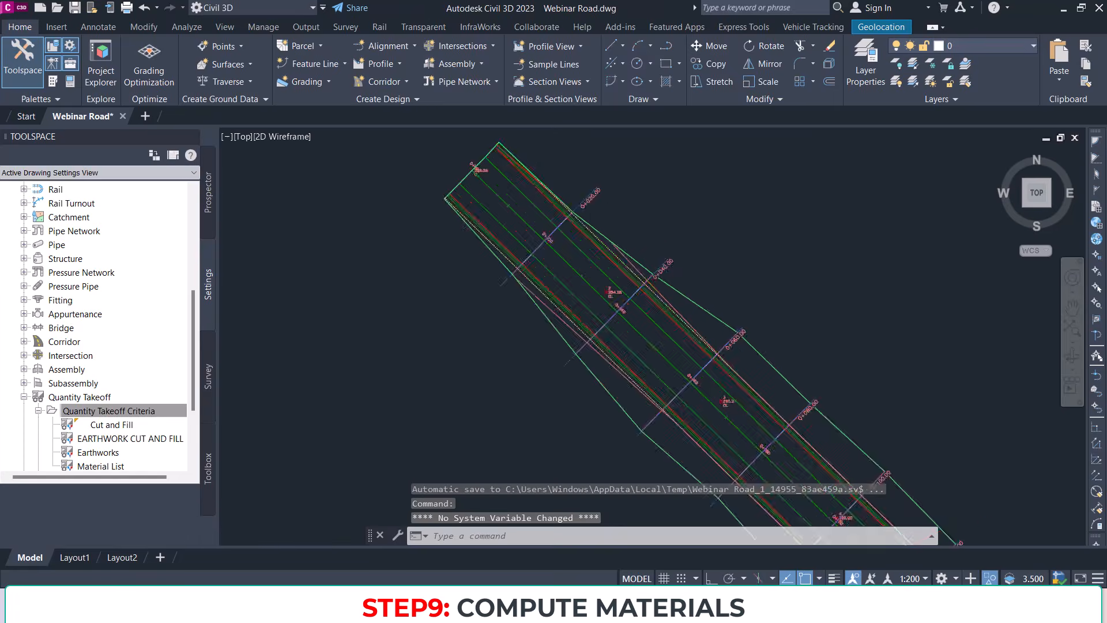
pyautogui.scroll(2, 580, 185)
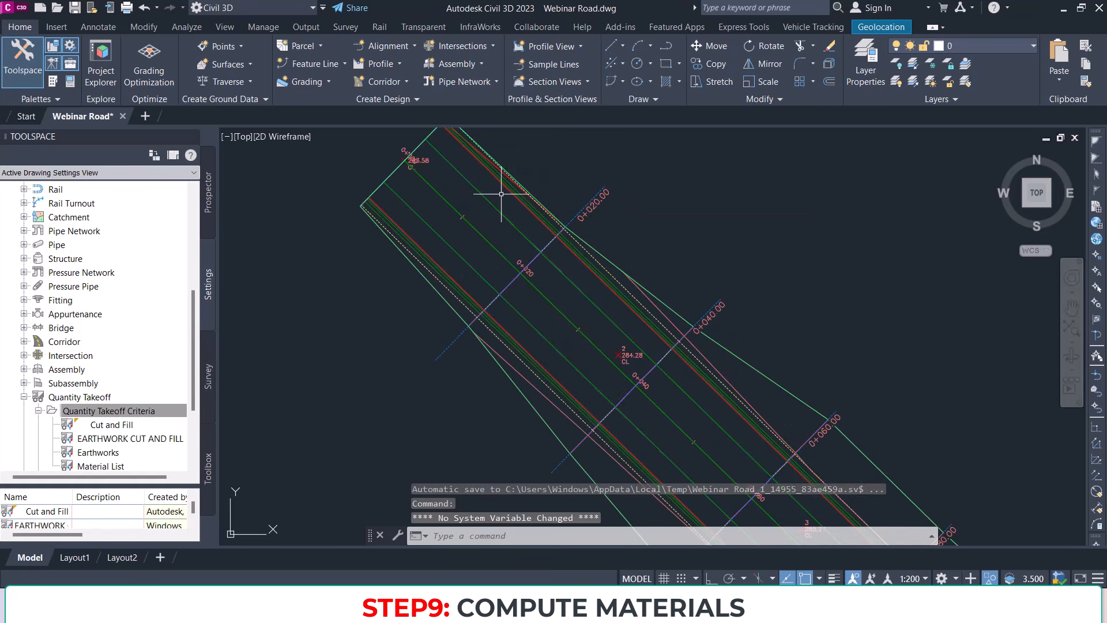
pyautogui.moveTo(502, 194); pyautogui.dragTo(538, 260, button='middle')
pyautogui.scroll(2, 516, 247)
pyautogui.scroll(-2, 675, 265)
pyautogui.scroll(-4, 674, 265)
pyautogui.moveTo(742, 317); pyautogui.dragTo(614, 203, button='middle')
pyautogui.scroll(-3, 818, 337)
pyautogui.moveTo(836, 362); pyautogui.dragTo(741, 249, button='middle')
pyautogui.moveTo(783, 391); pyautogui.dragTo(709, 245, button='middle')
pyautogui.moveTo(731, 371); pyautogui.dragTo(704, 240, button='middle')
pyautogui.moveTo(754, 418); pyautogui.dragTo(709, 248, button='middle')
pyautogui.moveTo(796, 440)
pyautogui.mouseDown(button='middle')
pyautogui.moveTo(752, 256)
pyautogui.moveTo(728, 212)
pyautogui.mouseUp(button='middle')
pyautogui.moveTo(803, 437); pyautogui.dragTo(803, 435, button='middle')
pyautogui.scroll(10, 811, 366)
pyautogui.scroll(2, 697, 346)
pyautogui.scroll(-4, 702, 255)
pyautogui.scroll(-4, 755, 253)
pyautogui.moveTo(650, 404); pyautogui.dragTo(704, 277, button='middle')
pyautogui.moveTo(754, 361)
pyautogui.mouseDown(button='middle')
pyautogui.moveTo(781, 230)
pyautogui.moveTo(722, 347)
pyautogui.mouseUp(button='middle')
pyautogui.scroll(-4, 740, 258)
pyautogui.moveTo(701, 207); pyautogui.dragTo(656, 358, button='middle')
pyautogui.scroll(2, 559, 144)
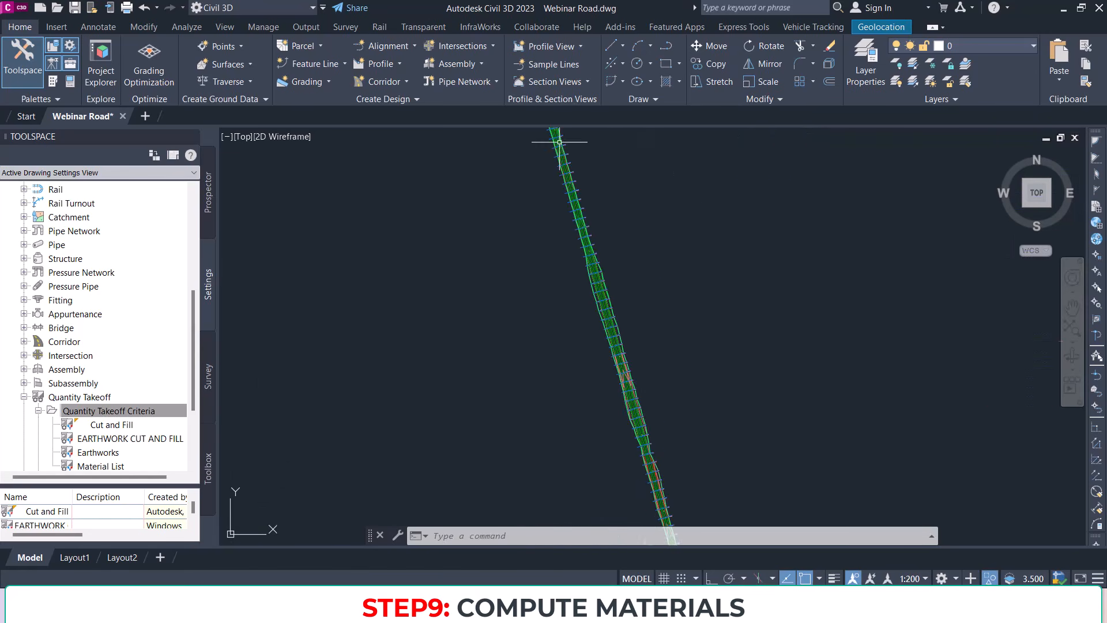
pyautogui.moveTo(613, 200); pyautogui.dragTo(554, 269, button='middle')
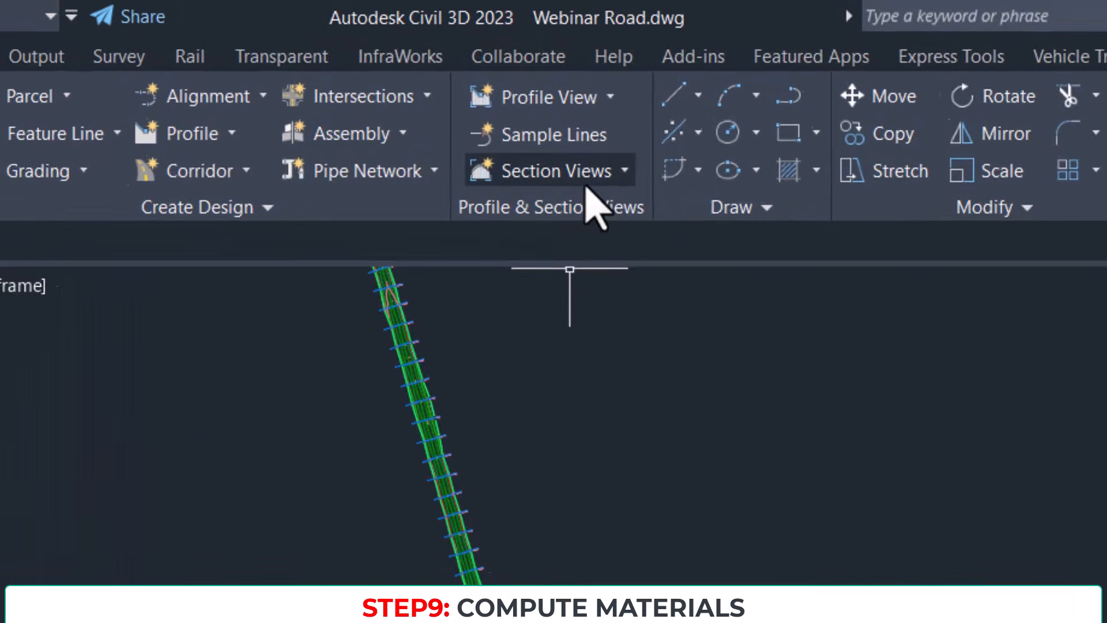
pyautogui.click(605, 170)
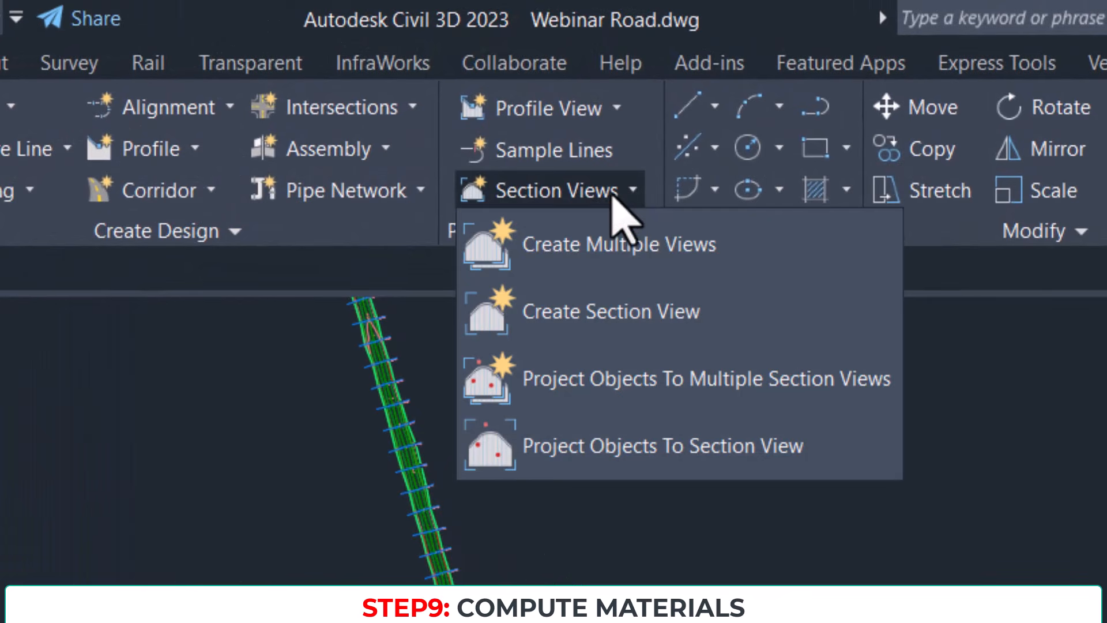
pyautogui.click(632, 258)
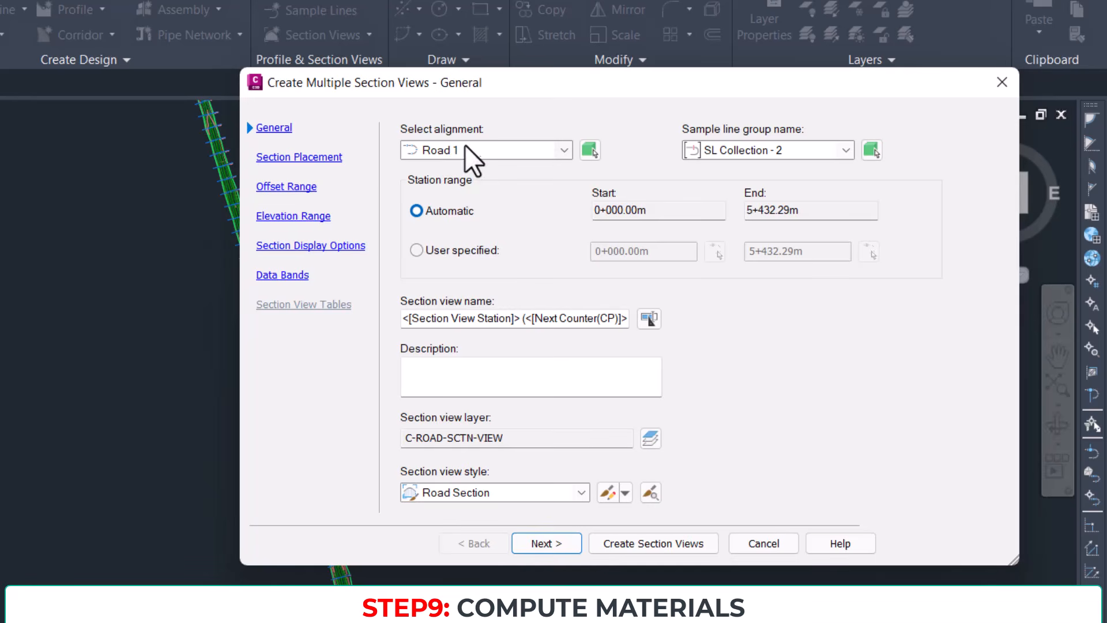
pyautogui.click(564, 151)
pyautogui.click(563, 151)
pyautogui.click(775, 150)
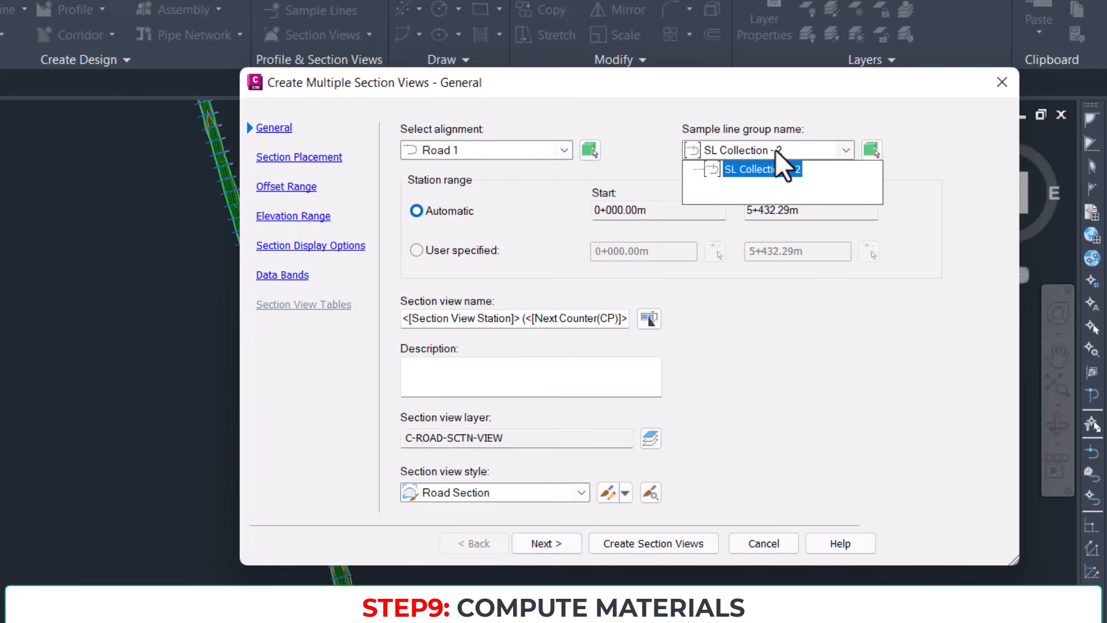
pyautogui.click(772, 169)
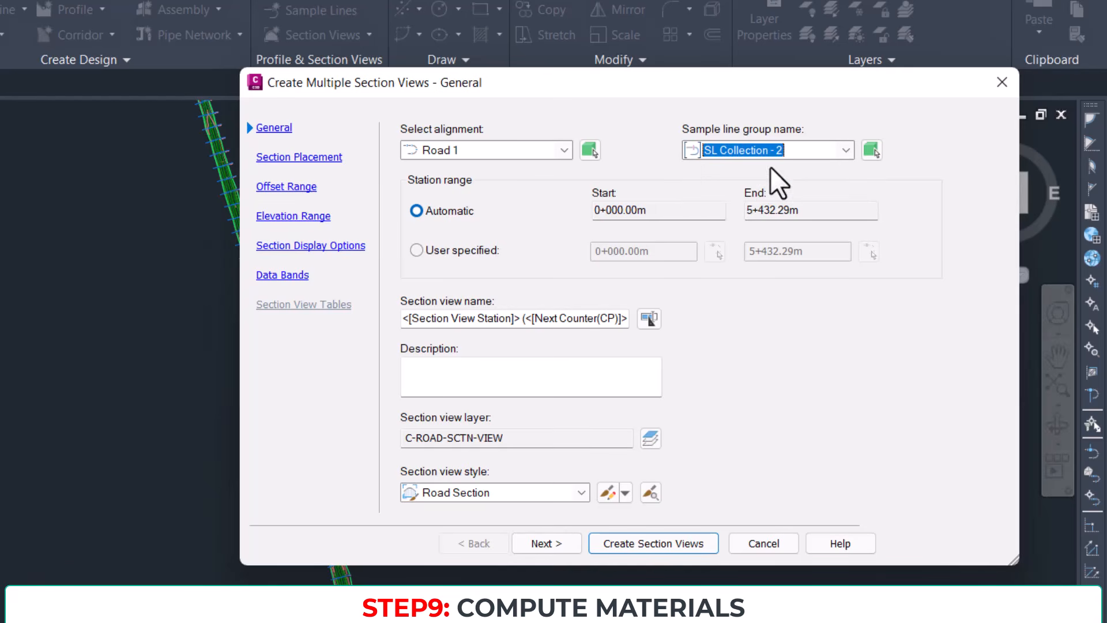
pyautogui.click(313, 163)
pyautogui.click(274, 127)
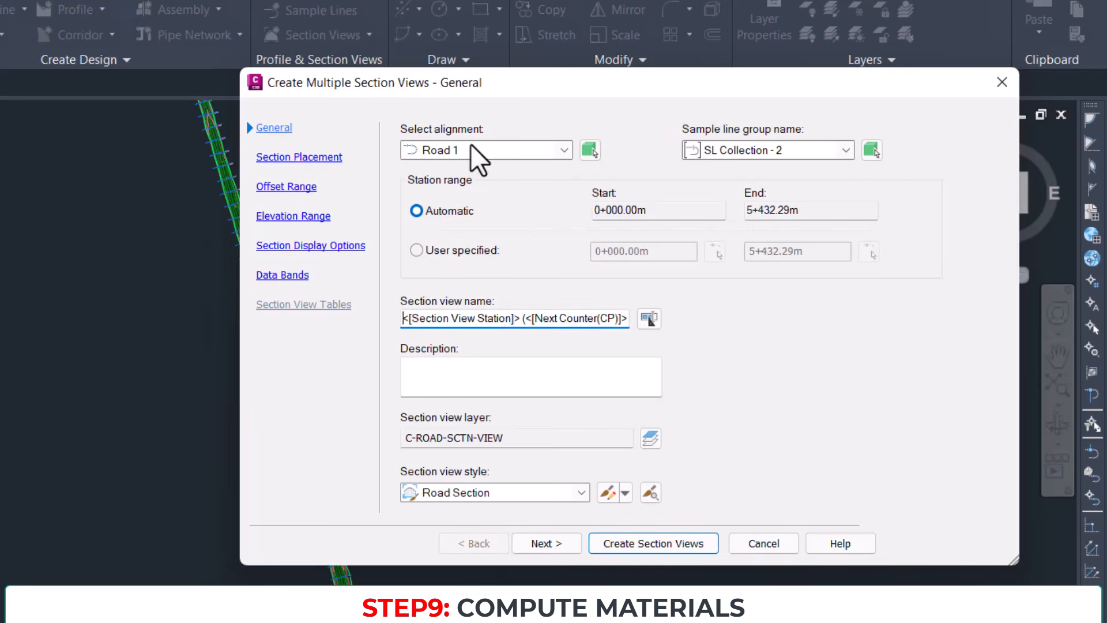
pyautogui.click(314, 159)
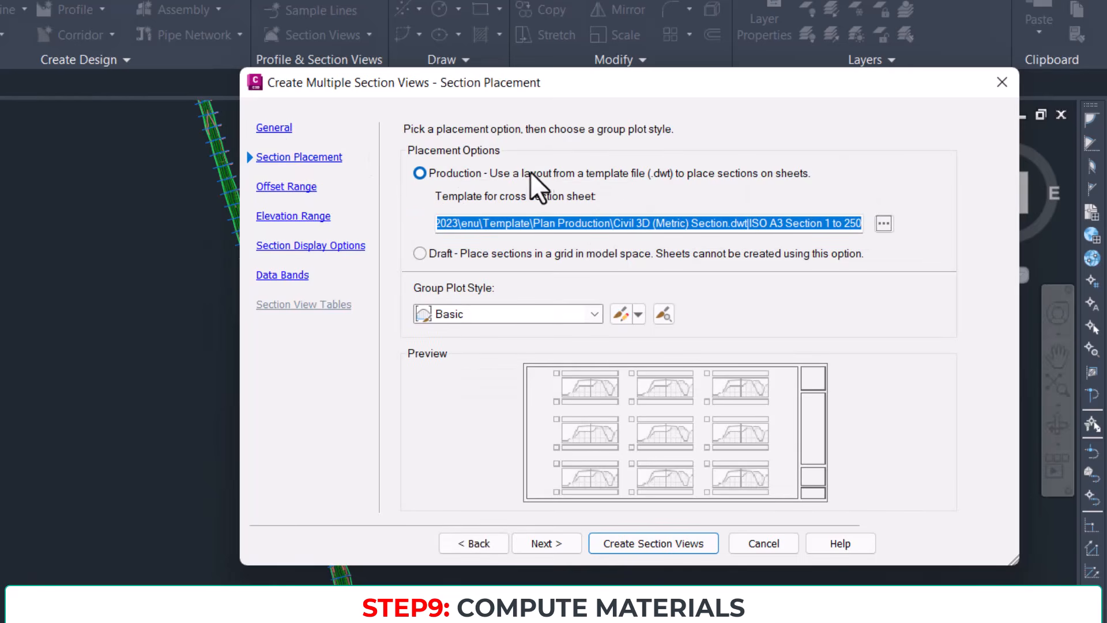
pyautogui.click(419, 173)
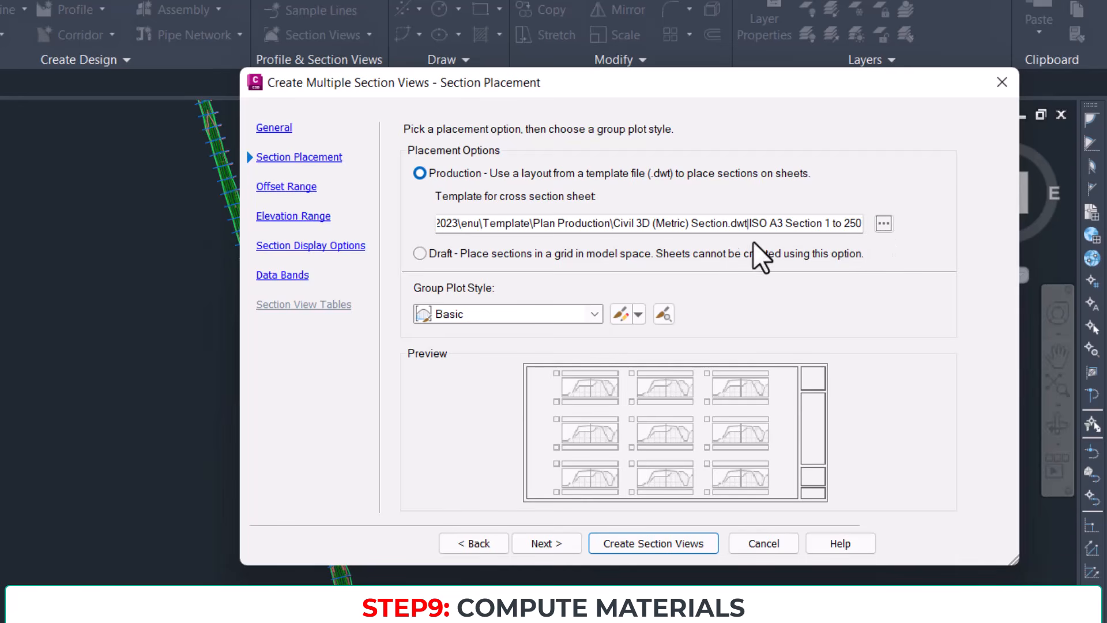
pyautogui.click(883, 229)
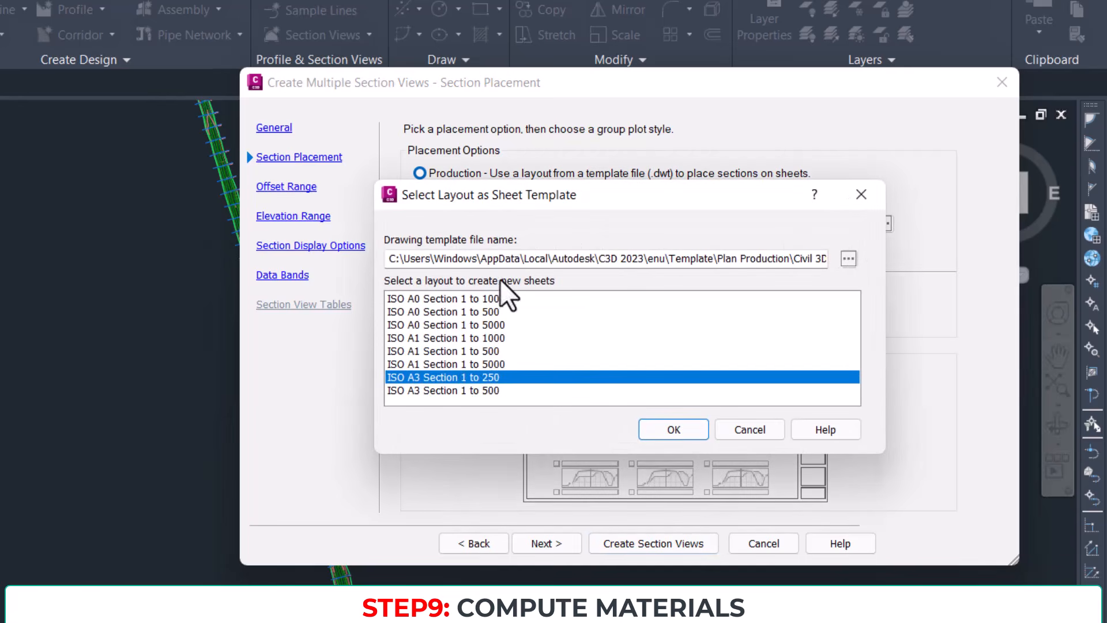
pyautogui.click(867, 195)
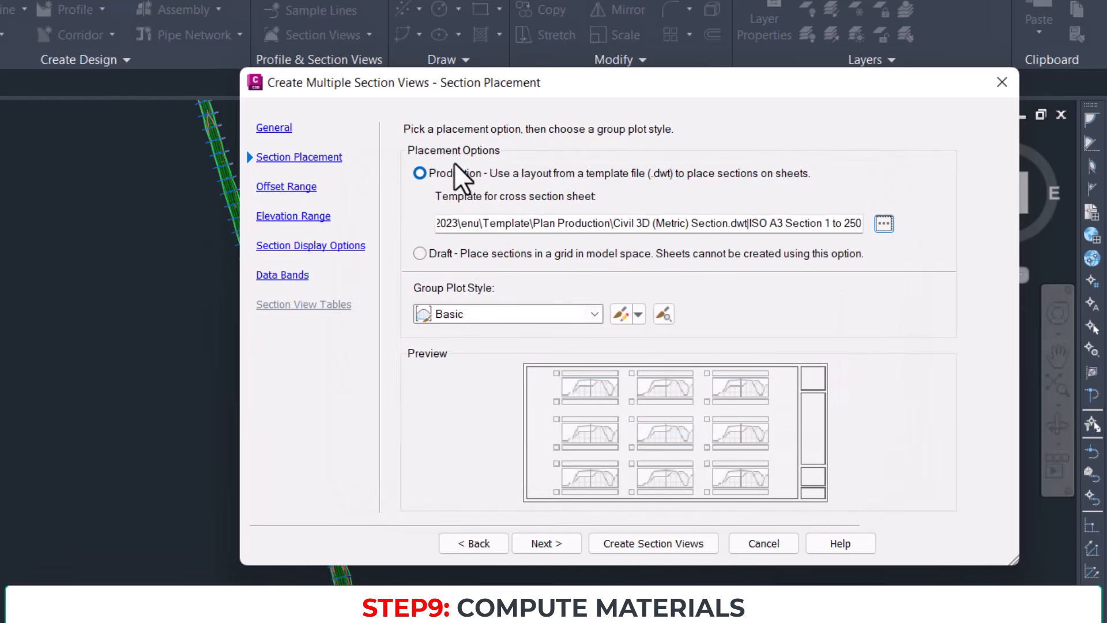
pyautogui.click(426, 257)
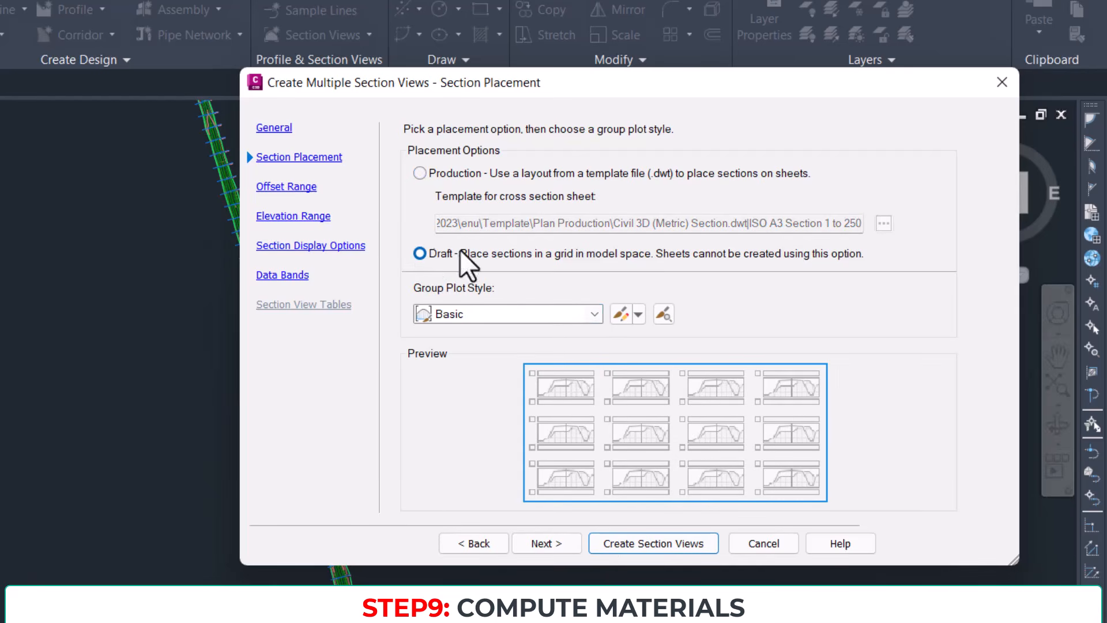
pyautogui.click(304, 191)
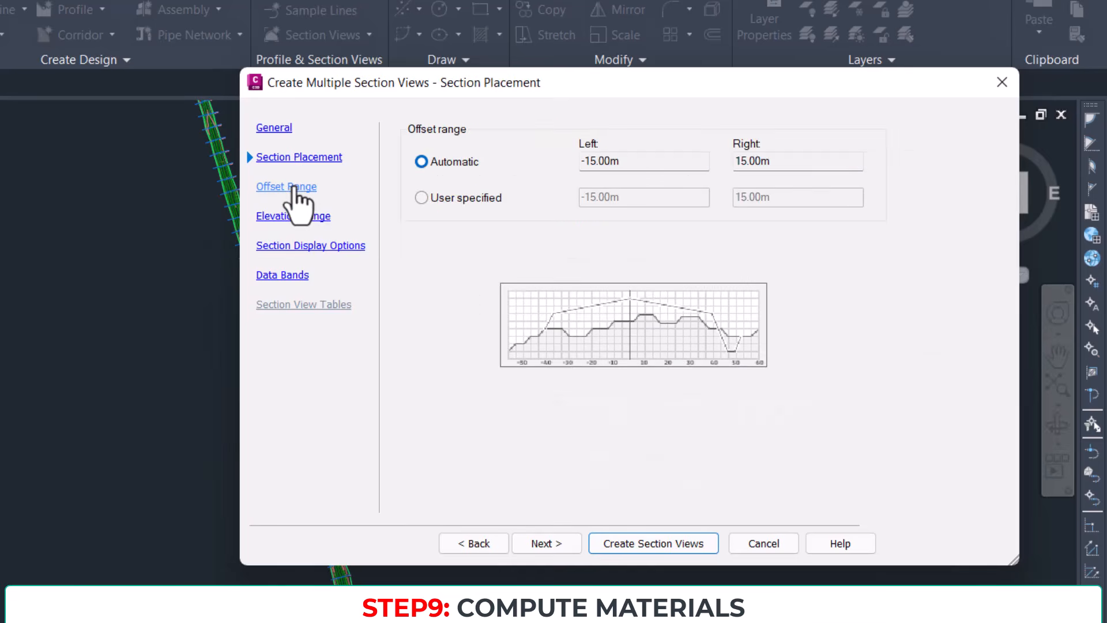
pyautogui.click(297, 158)
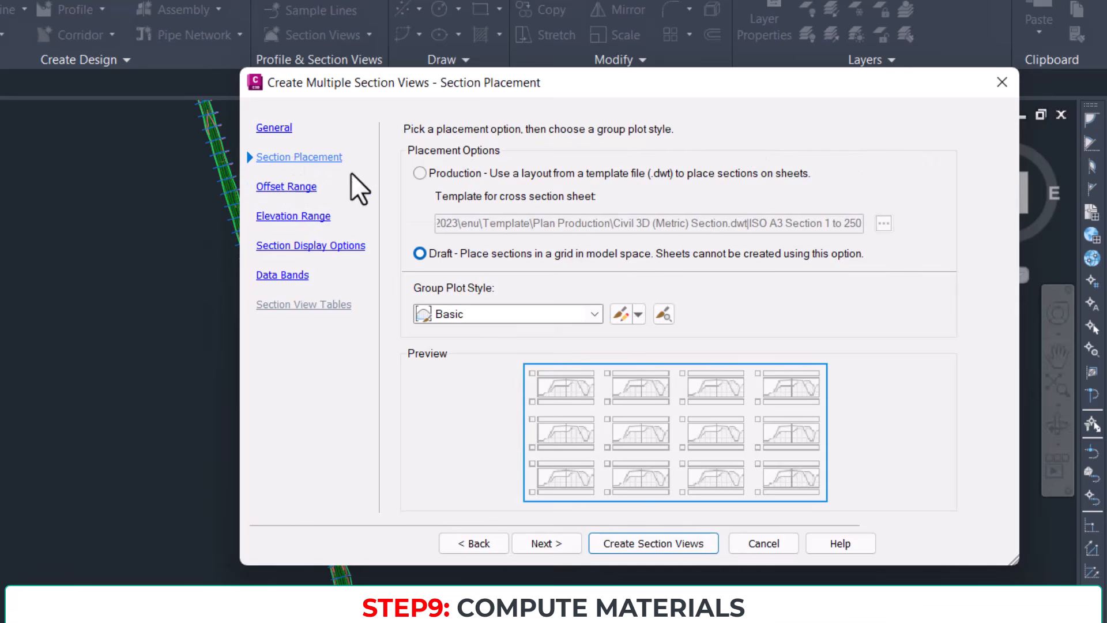
pyautogui.click(420, 174)
pyautogui.click(884, 224)
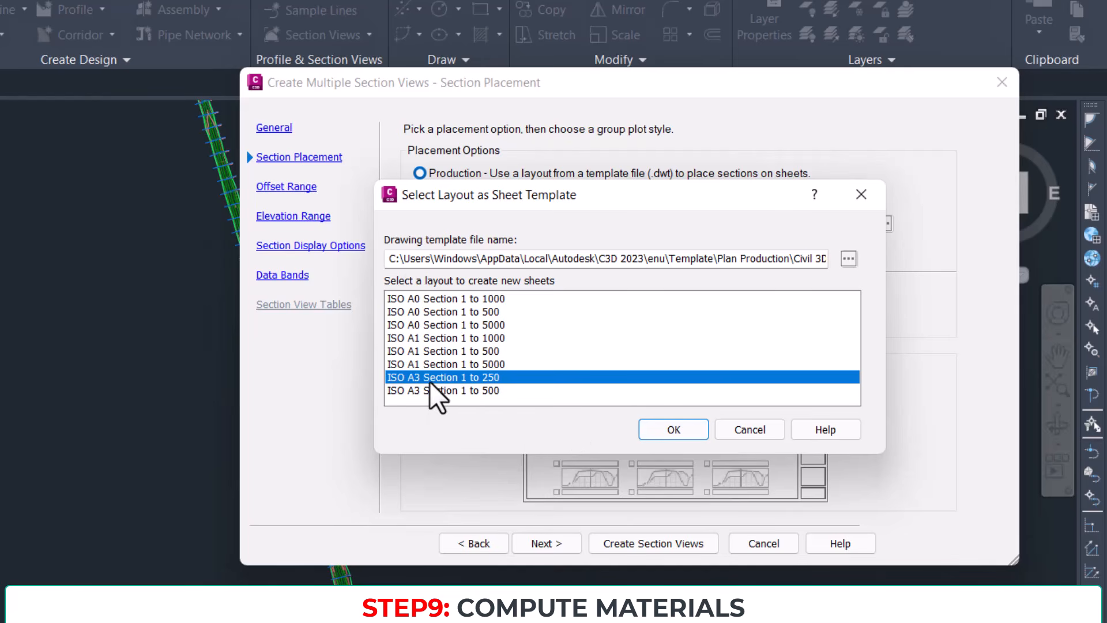
pyautogui.click(672, 430)
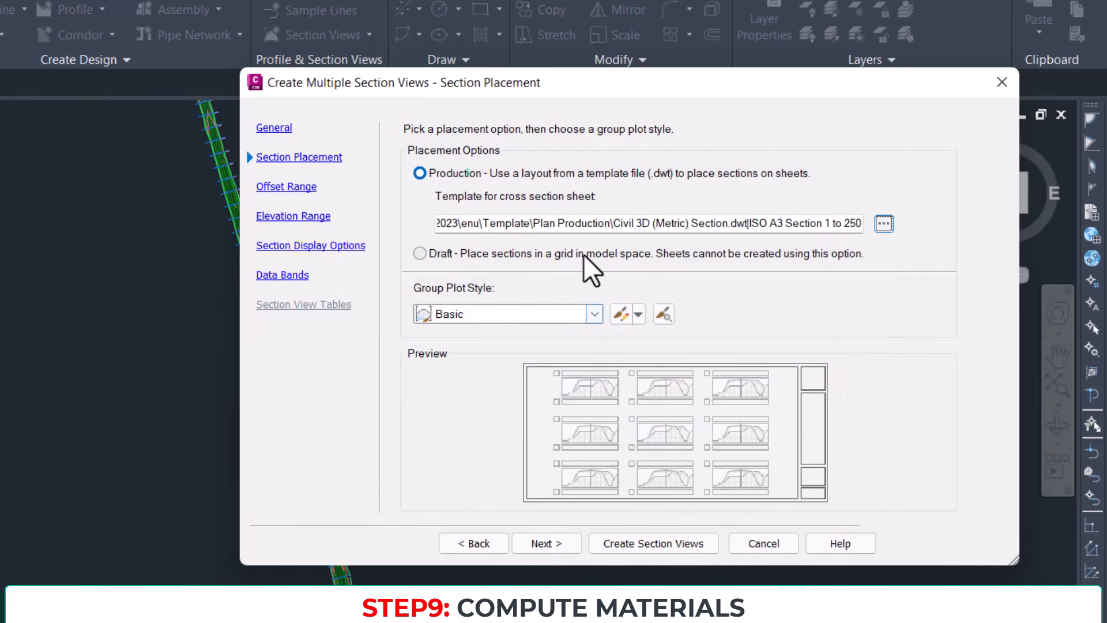
pyautogui.moveTo(569, 85); pyautogui.dragTo(502, 53)
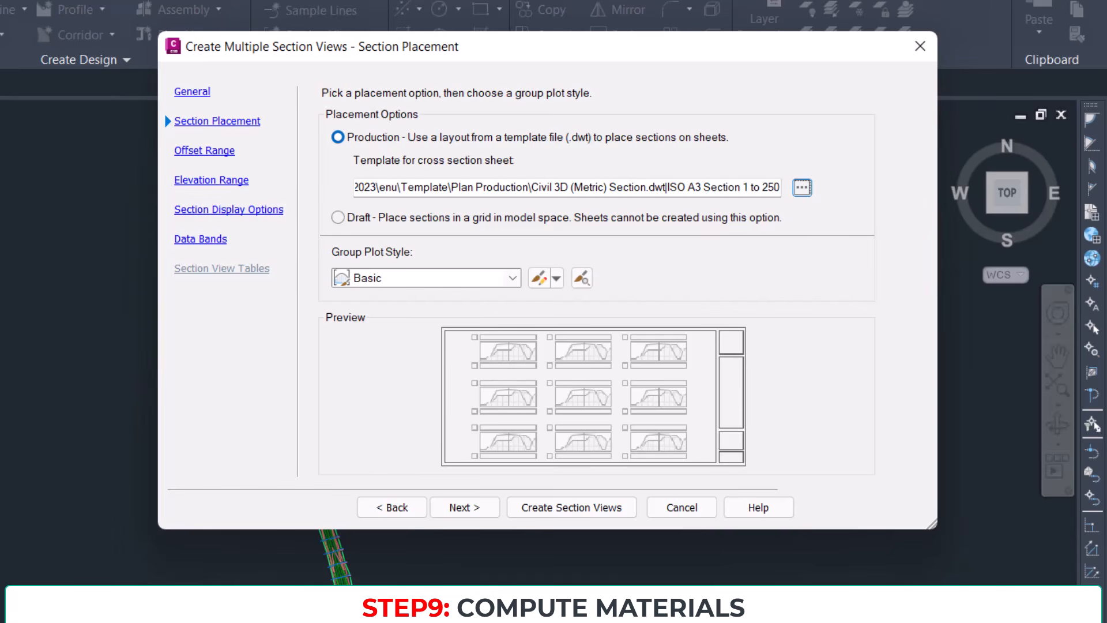
pyautogui.click(802, 187)
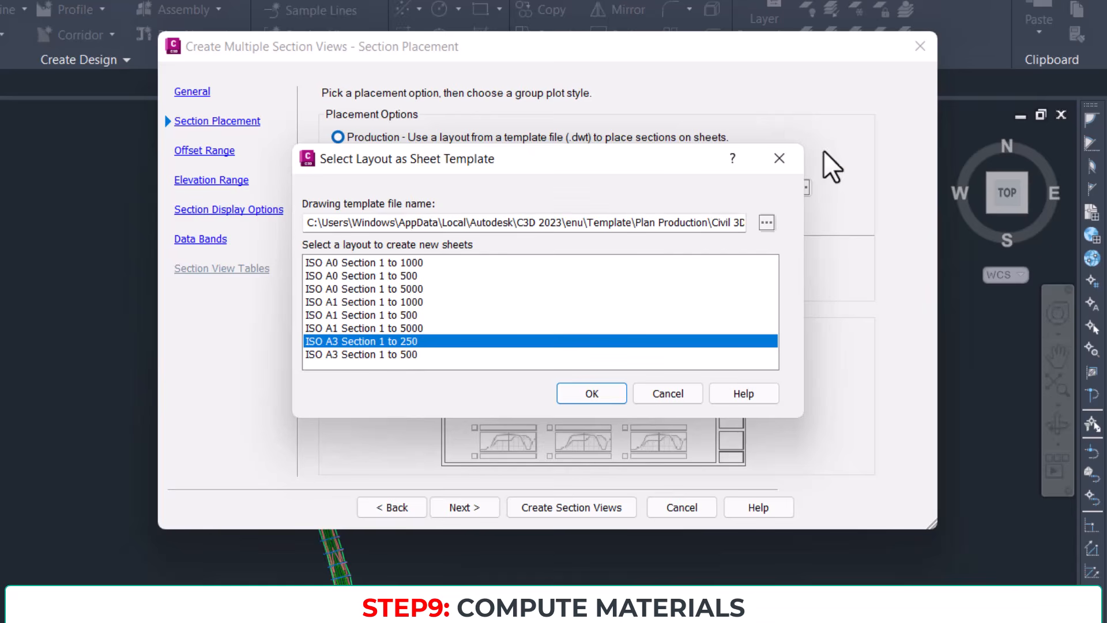
pyautogui.click(779, 158)
pyautogui.click(919, 46)
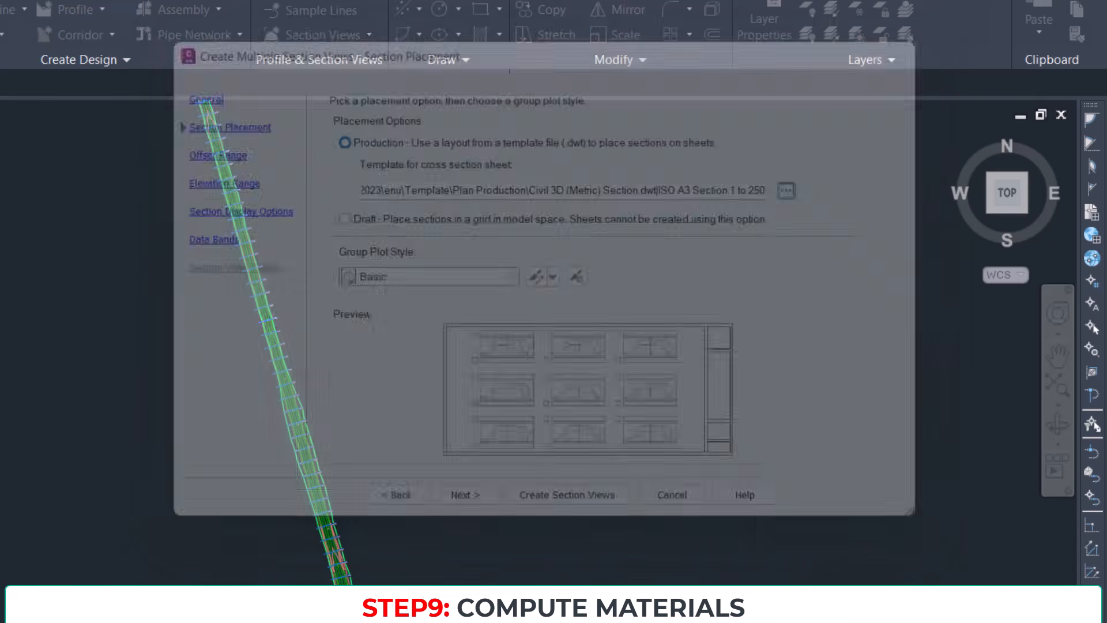
# Step: Set the drawing's annotation scale to 1:250
pyautogui.click(830, 618)
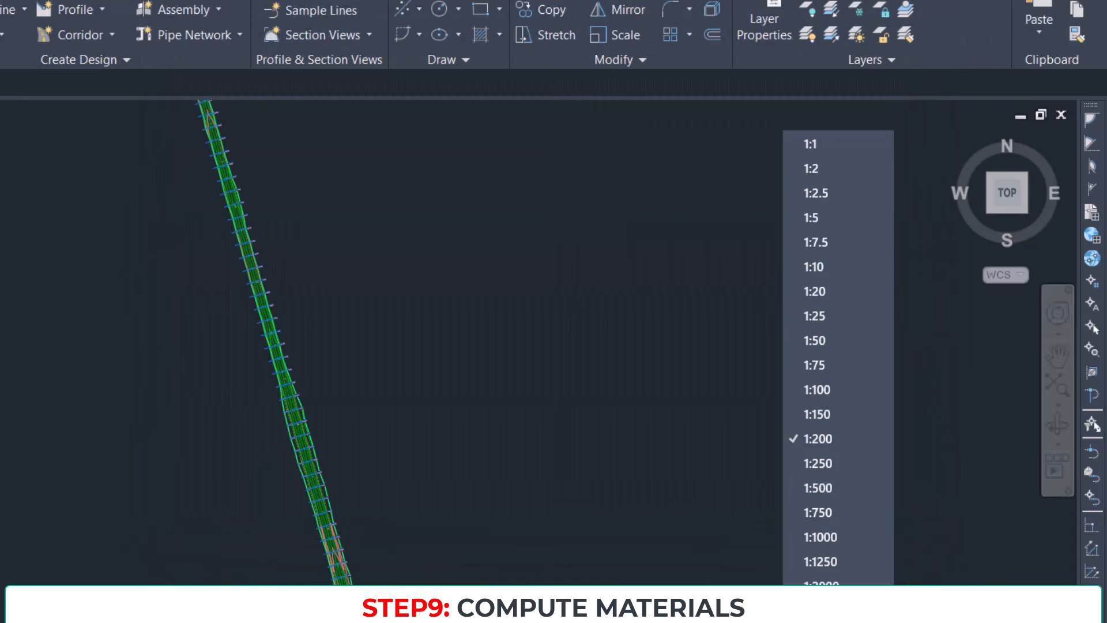
pyautogui.click(825, 463)
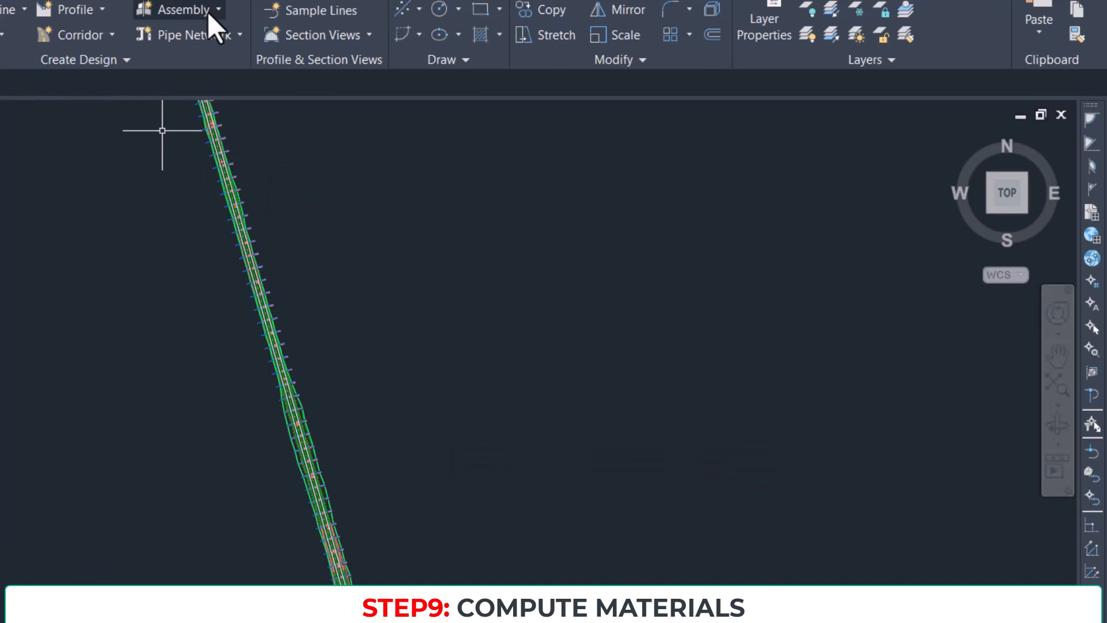
# Step: Start creating multiple section views for Road 1 and choose the Draft placement option that places sections in model space
pyautogui.click(320, 35)
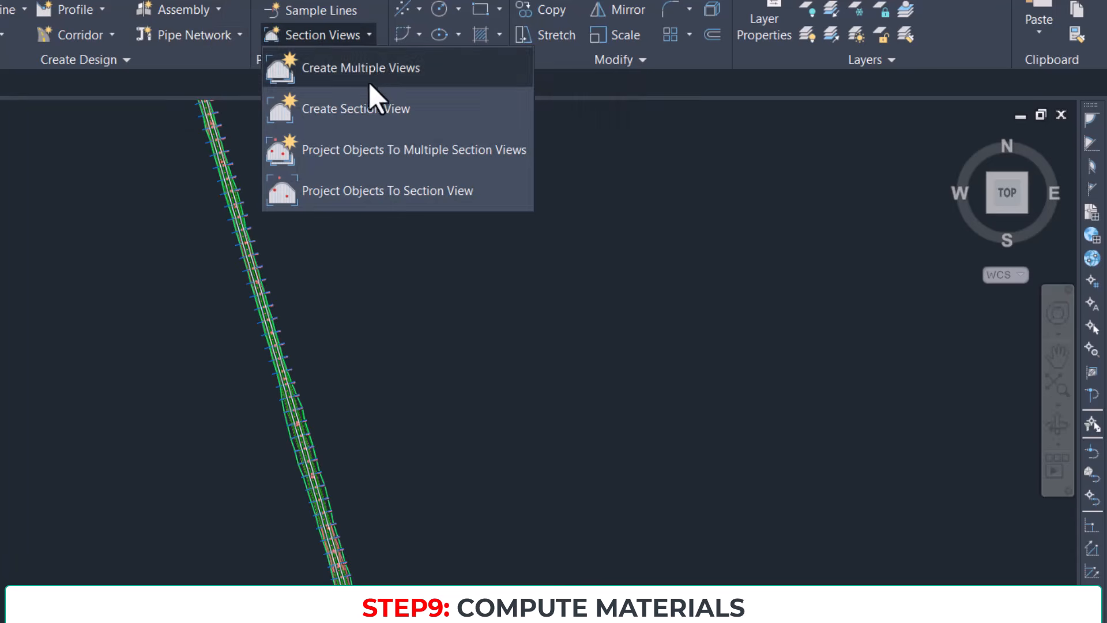
pyautogui.click(372, 75)
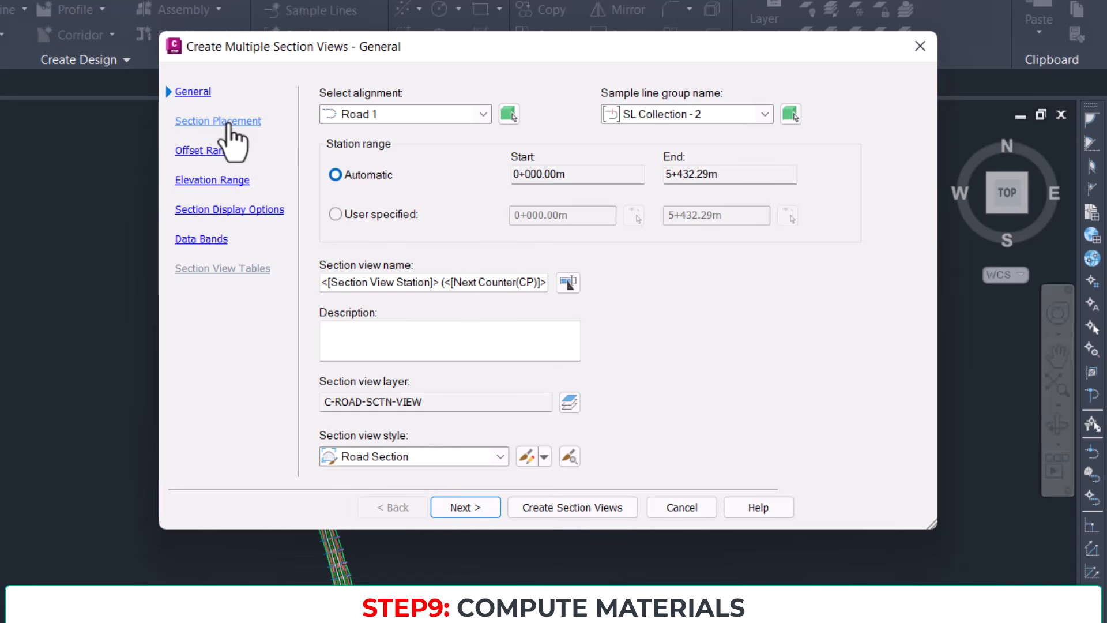
pyautogui.click(220, 122)
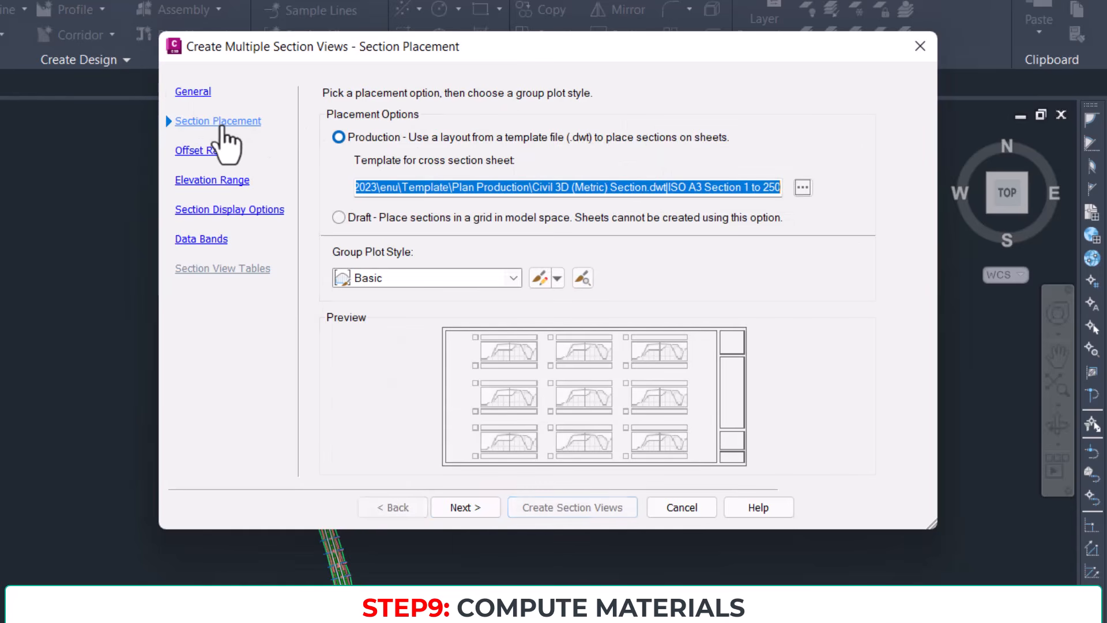
pyautogui.click(342, 219)
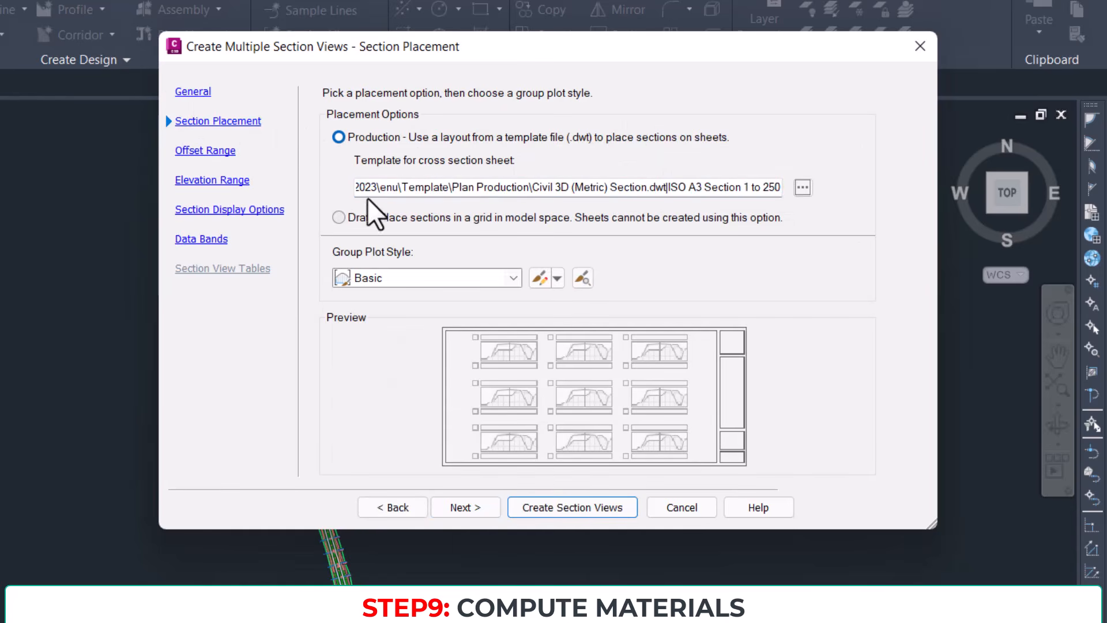
pyautogui.click(340, 219)
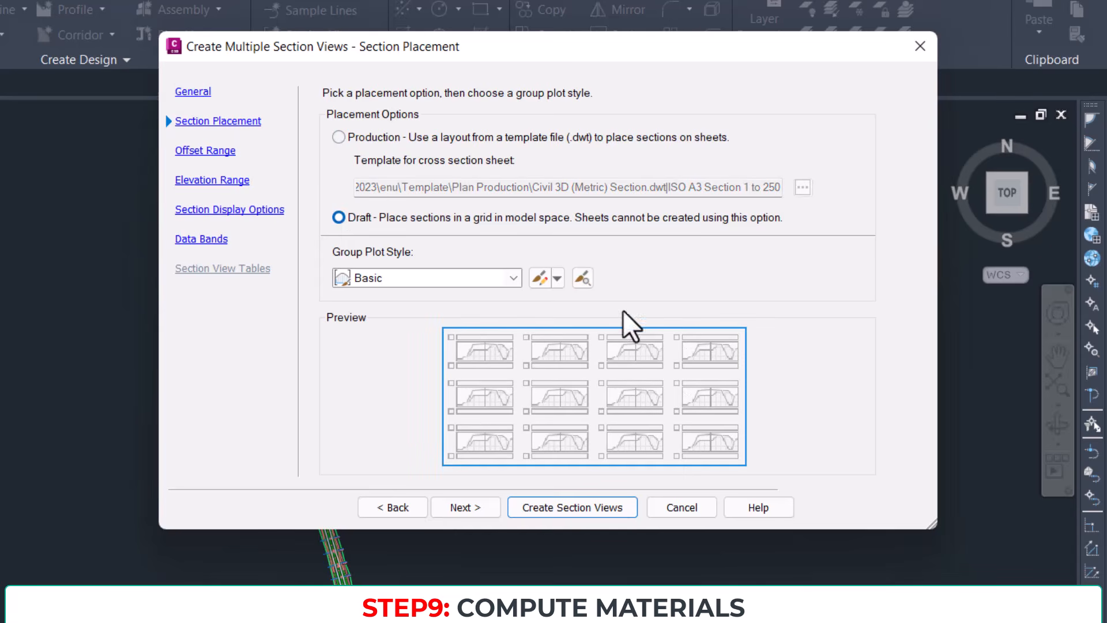
# Step: Review the offset range, elevation range and section display options for the multiple section views
pyautogui.click(209, 153)
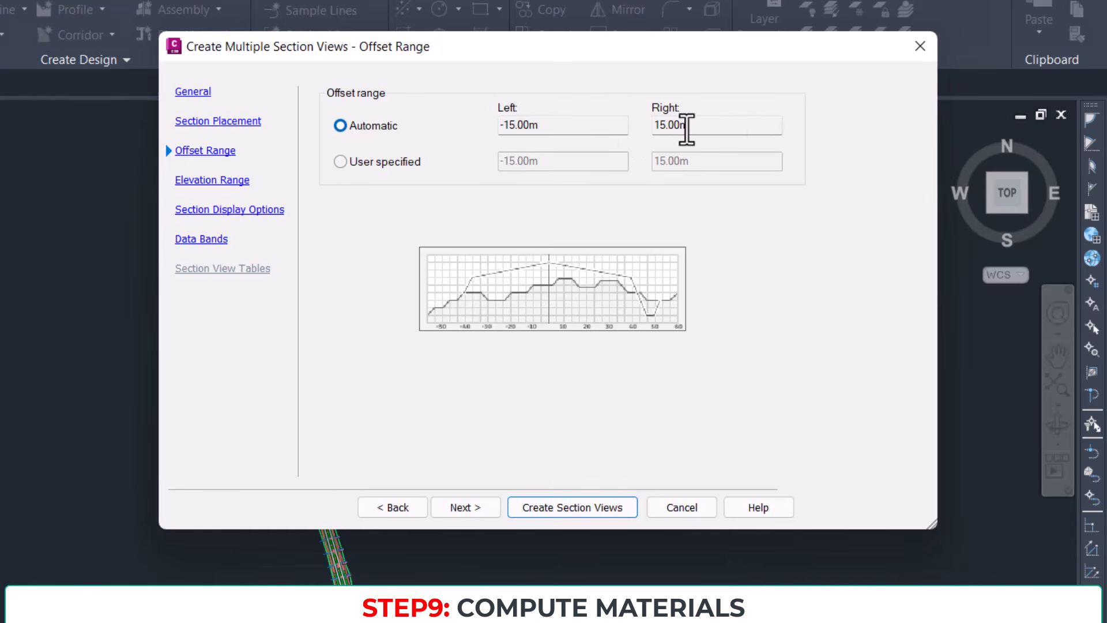
pyautogui.click(225, 181)
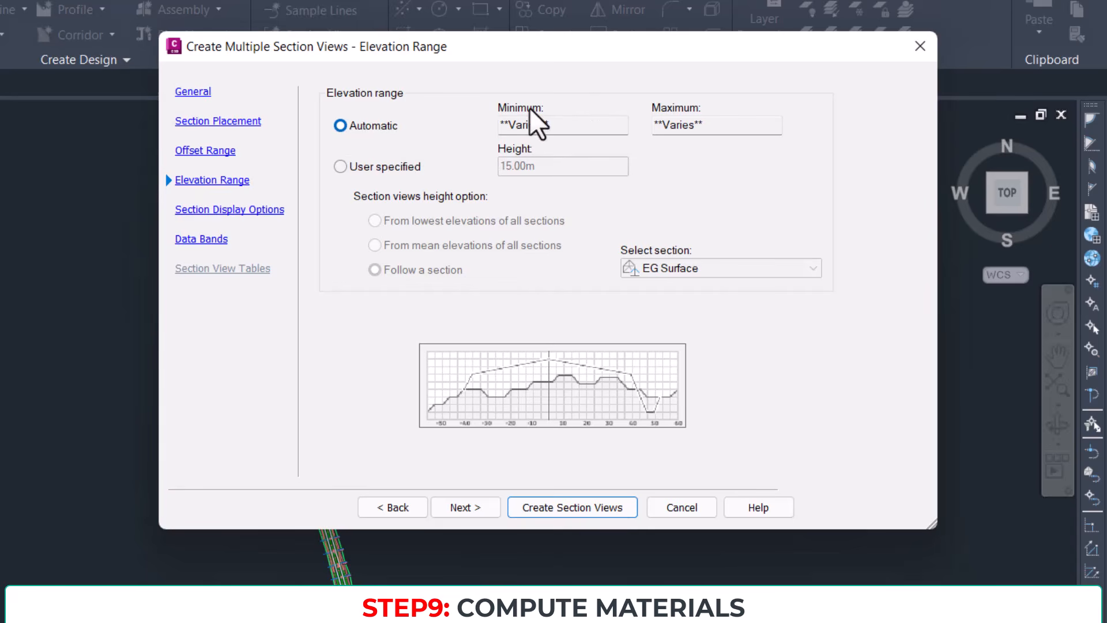
pyautogui.click(242, 212)
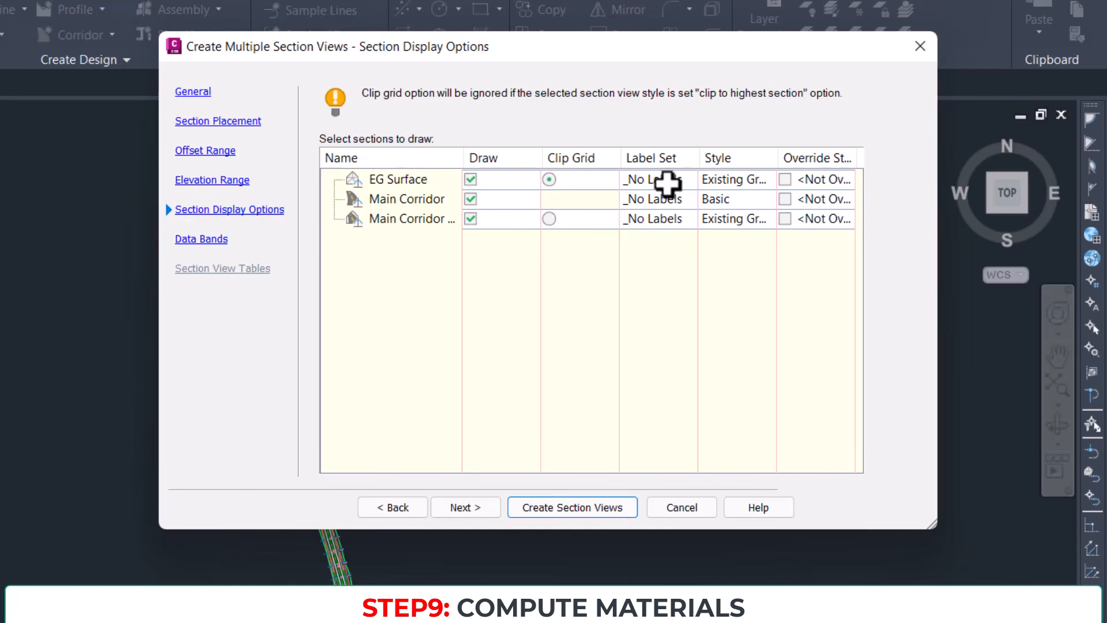
# Step: Review the data band settings and the available band sets, keeping Offsets Only
pyautogui.click(201, 240)
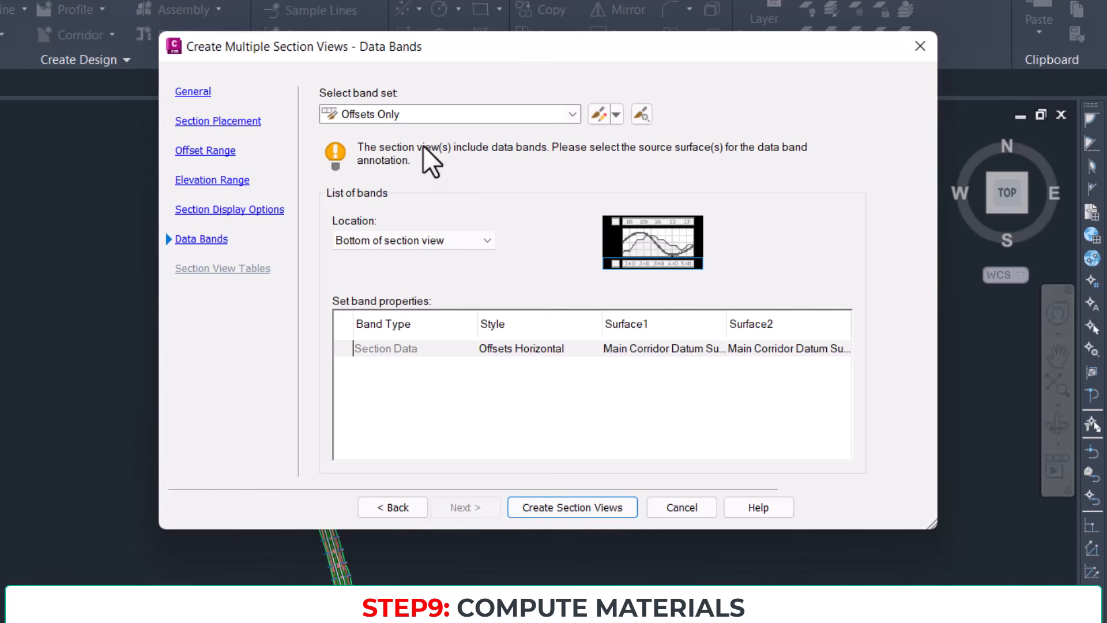
pyautogui.click(508, 121)
pyautogui.click(508, 120)
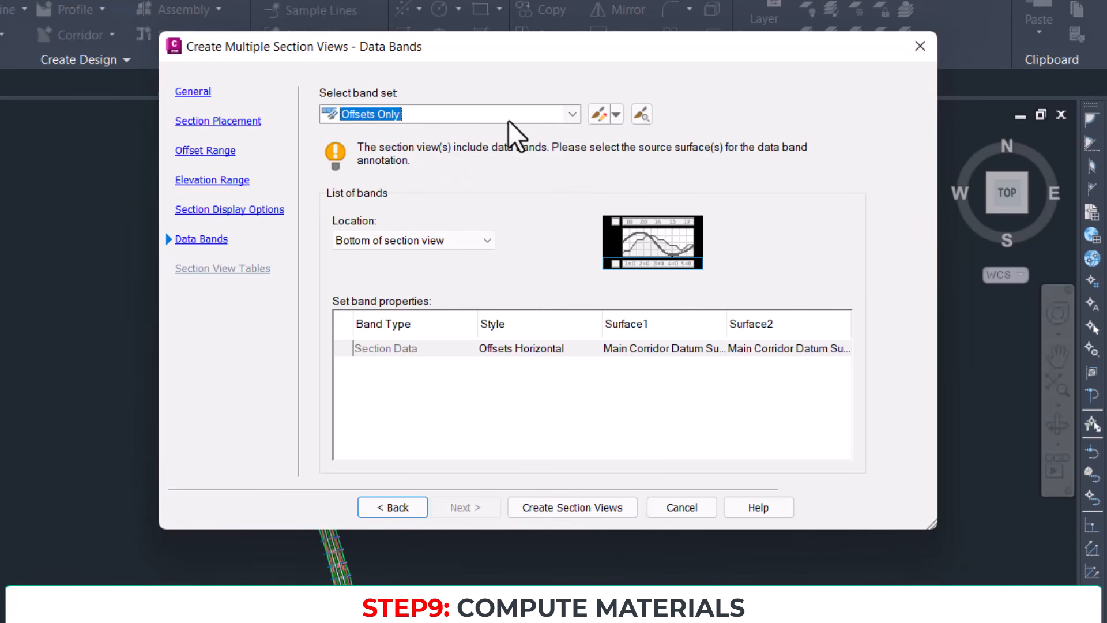
pyautogui.click(507, 115)
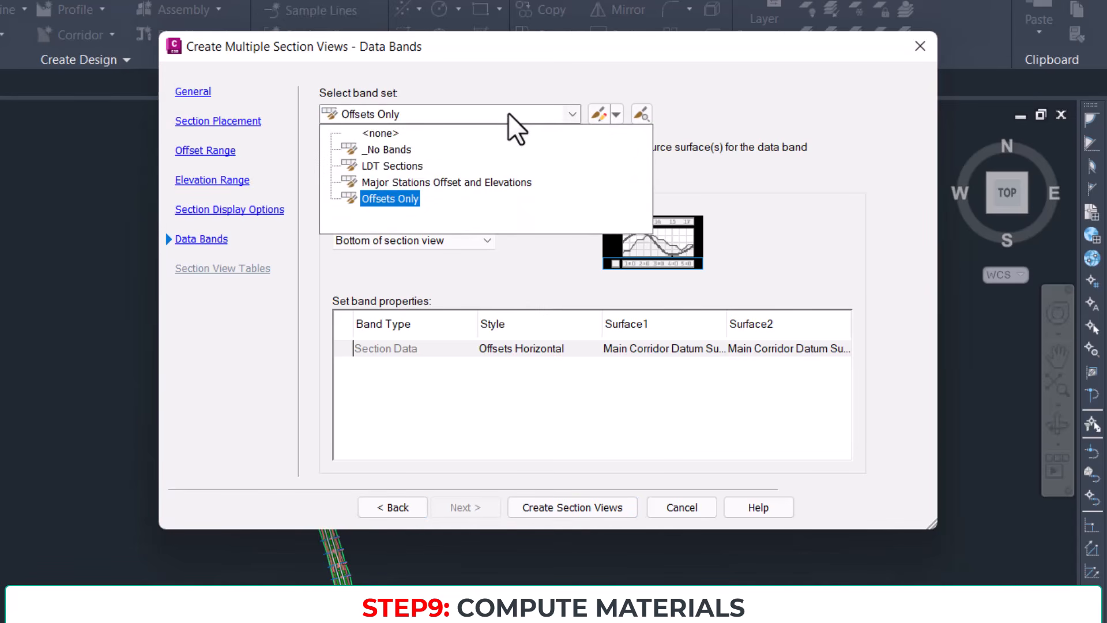
pyautogui.click(508, 112)
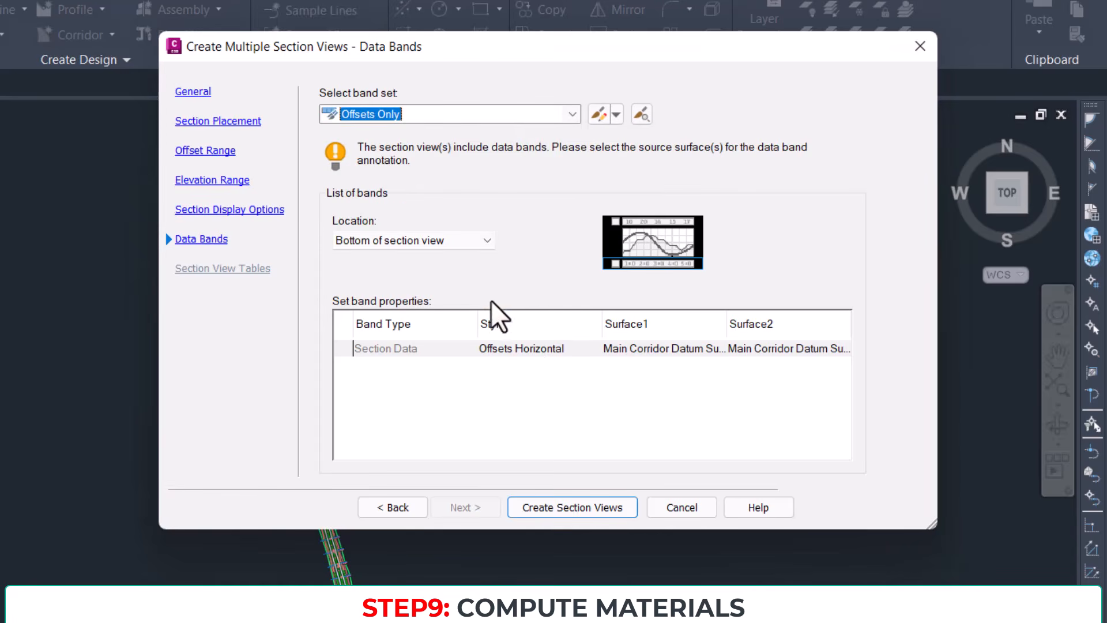
# Step: Create the Road 1 section views and place them in the empty model space below the profile views
pyautogui.click(587, 506)
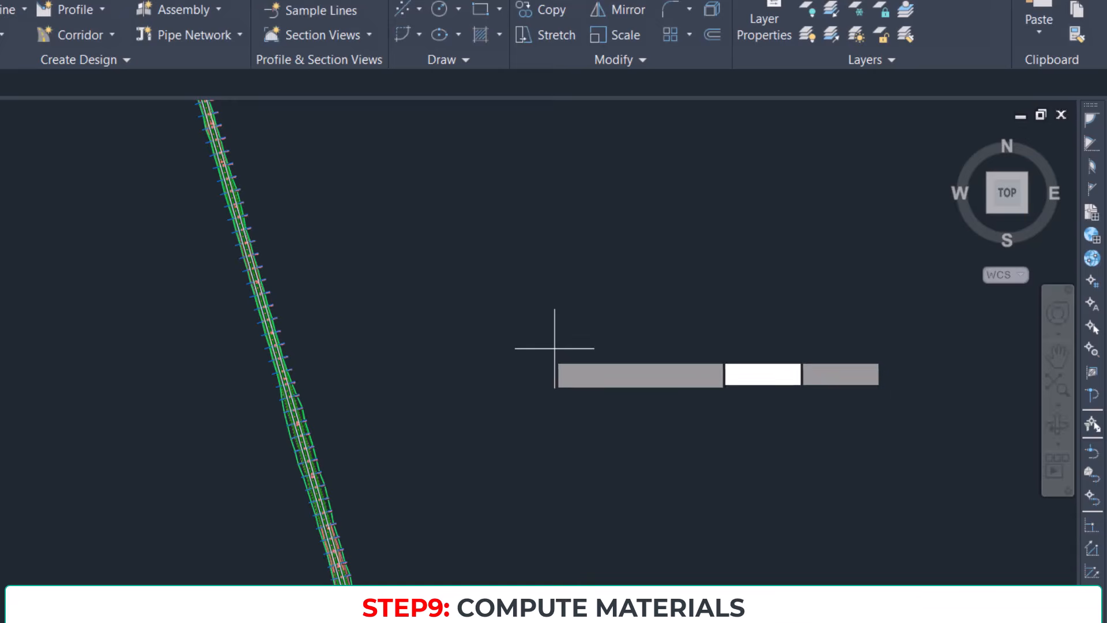
pyautogui.scroll(-5, 467, 303)
pyautogui.moveTo(701, 457)
pyautogui.mouseDown(button='middle')
pyautogui.moveTo(605, 379)
pyautogui.moveTo(476, 366)
pyautogui.mouseUp(button='middle')
pyautogui.scroll(-3, 475, 365)
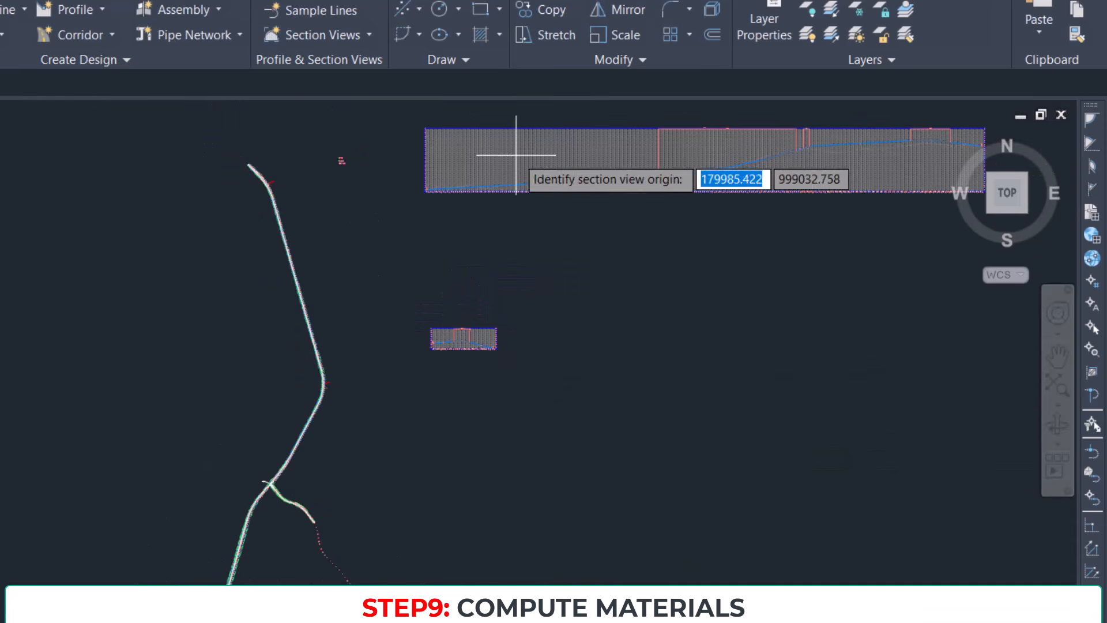
pyautogui.moveTo(675, 395); pyautogui.dragTo(518, 313, button='middle')
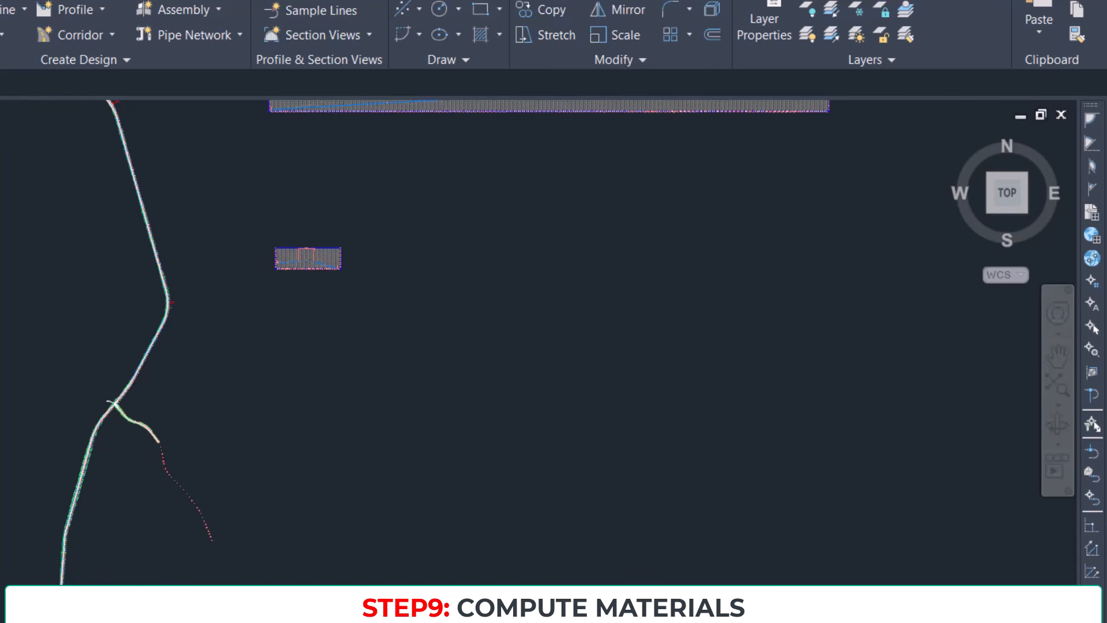
pyautogui.click(538, 363)
# Step: Examine the full array of generated Road 1 section views from its first row to its last
pyautogui.scroll(5, 558, 364)
pyautogui.scroll(10, 559, 364)
pyautogui.moveTo(197, 306)
pyautogui.mouseDown(button='middle')
pyautogui.moveTo(598, 339)
pyautogui.moveTo(736, 376)
pyautogui.mouseUp(button='middle')
pyautogui.scroll(4, 250, 284)
pyautogui.scroll(-3, 408, 390)
pyautogui.moveTo(588, 264); pyautogui.dragTo(225, 324, button='middle')
pyautogui.scroll(-3, 225, 324)
pyautogui.moveTo(526, 310); pyautogui.dragTo(279, 297, button='middle')
pyautogui.scroll(-2, 632, 330)
pyautogui.scroll(-2, 767, 321)
pyautogui.scroll(-3, 492, 448)
pyautogui.moveTo(491, 449); pyautogui.dragTo(435, 287, button='middle')
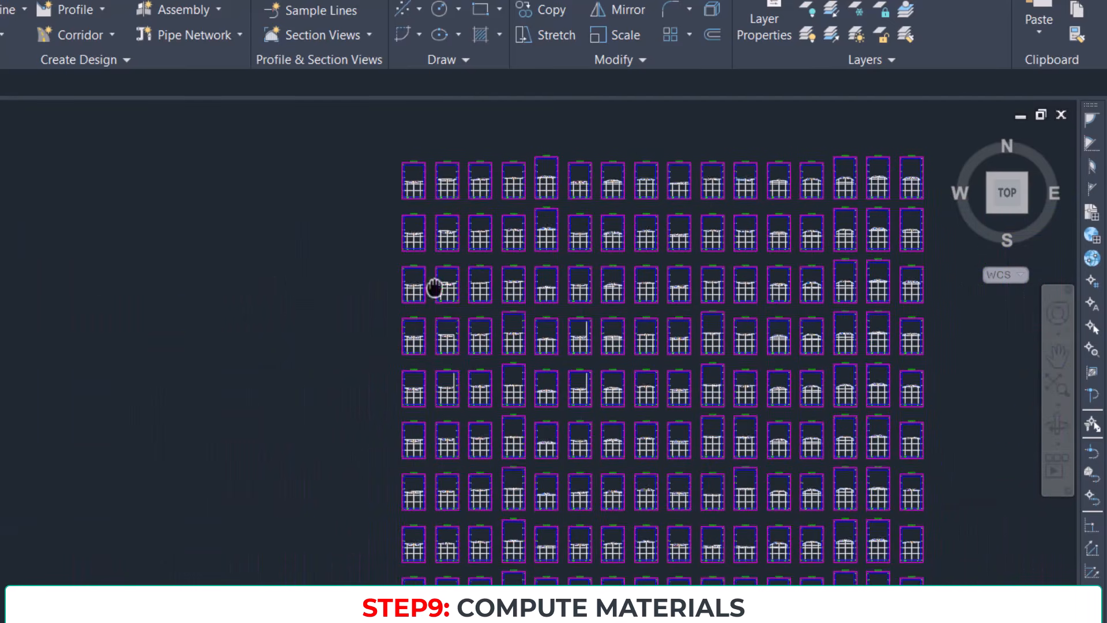
pyautogui.moveTo(531, 495); pyautogui.dragTo(526, 289, button='middle')
pyautogui.moveTo(577, 470); pyautogui.dragTo(558, 354, button='middle')
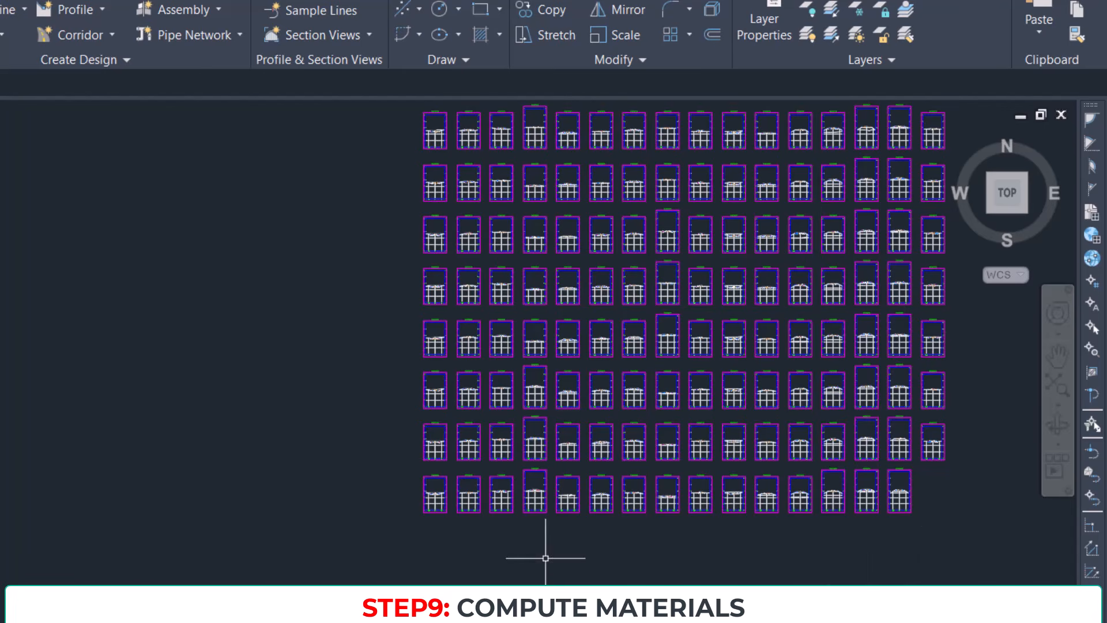
pyautogui.moveTo(694, 255); pyautogui.dragTo(666, 534, button='middle')
pyautogui.moveTo(455, 253); pyautogui.dragTo(460, 445, button='middle')
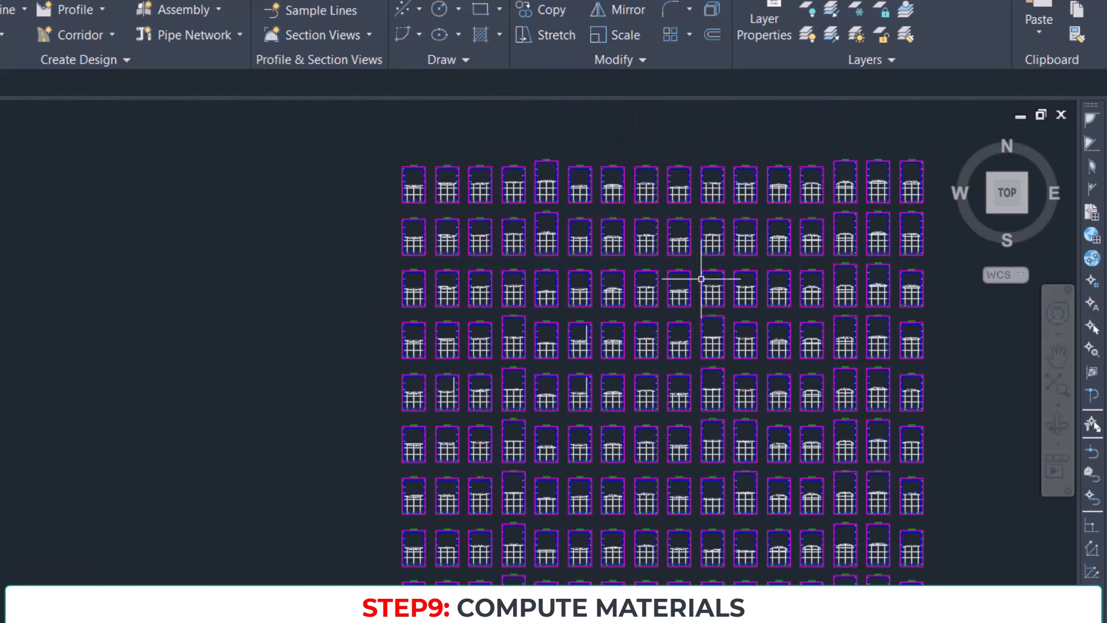
# Step: Examine individual cross sections in the first row, comparing the corridor with the existing ground from station 0+020.00 onward
pyautogui.scroll(5, 382, 165)
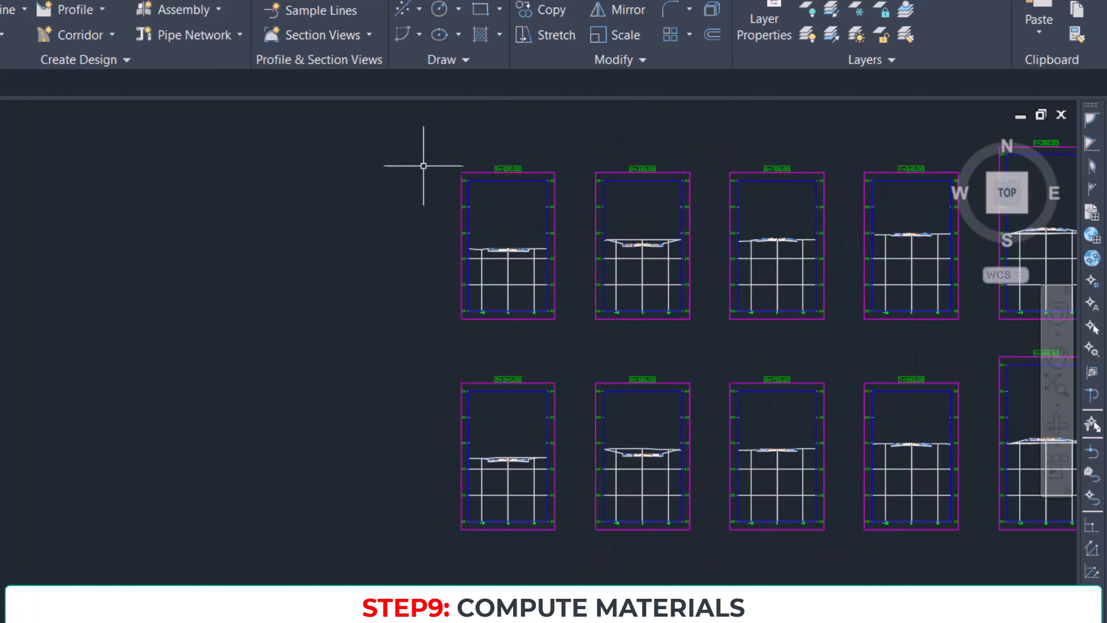
pyautogui.scroll(2, 532, 178)
pyautogui.scroll(3, 512, 238)
pyautogui.scroll(-7, 451, 234)
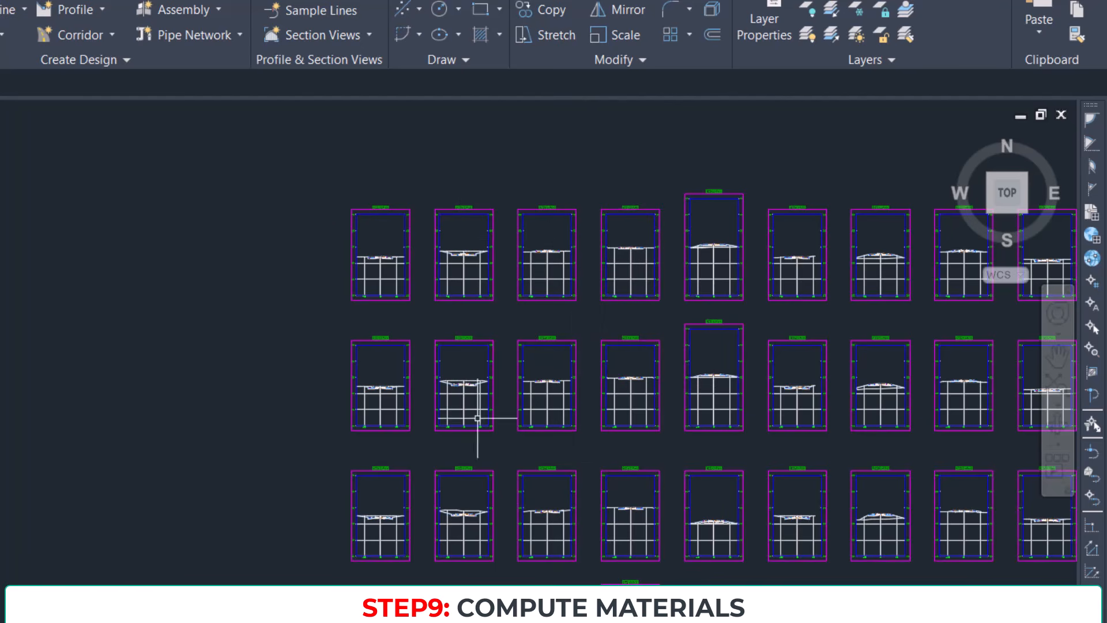
pyautogui.scroll(-5, 657, 406)
pyautogui.moveTo(733, 456); pyautogui.dragTo(514, 313, button='middle')
pyautogui.scroll(-3, 438, 323)
pyautogui.scroll(8, 383, 482)
pyautogui.scroll(-8, 784, 360)
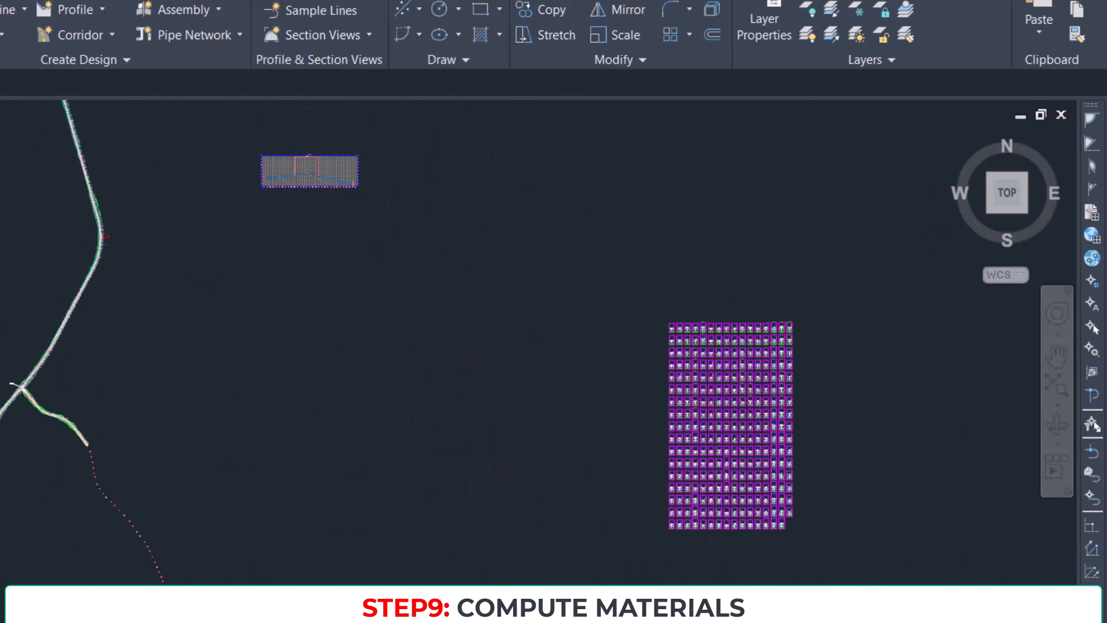
pyautogui.scroll(10, 668, 343)
pyautogui.scroll(6, 427, 352)
pyautogui.scroll(-6, 292, 274)
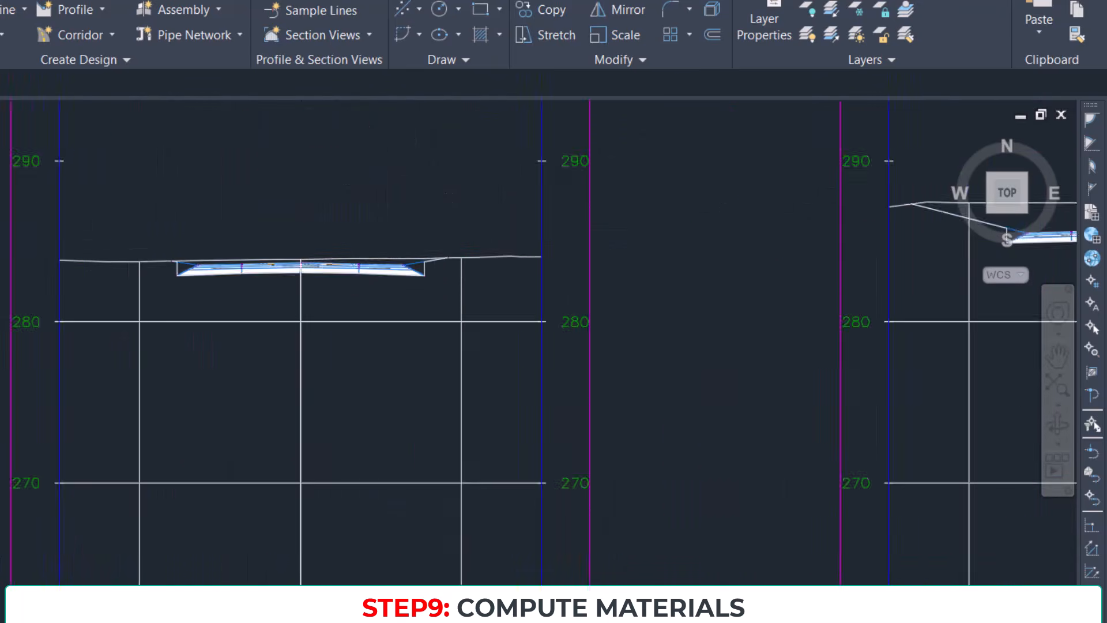
pyautogui.moveTo(764, 297); pyautogui.dragTo(506, 321, button='middle')
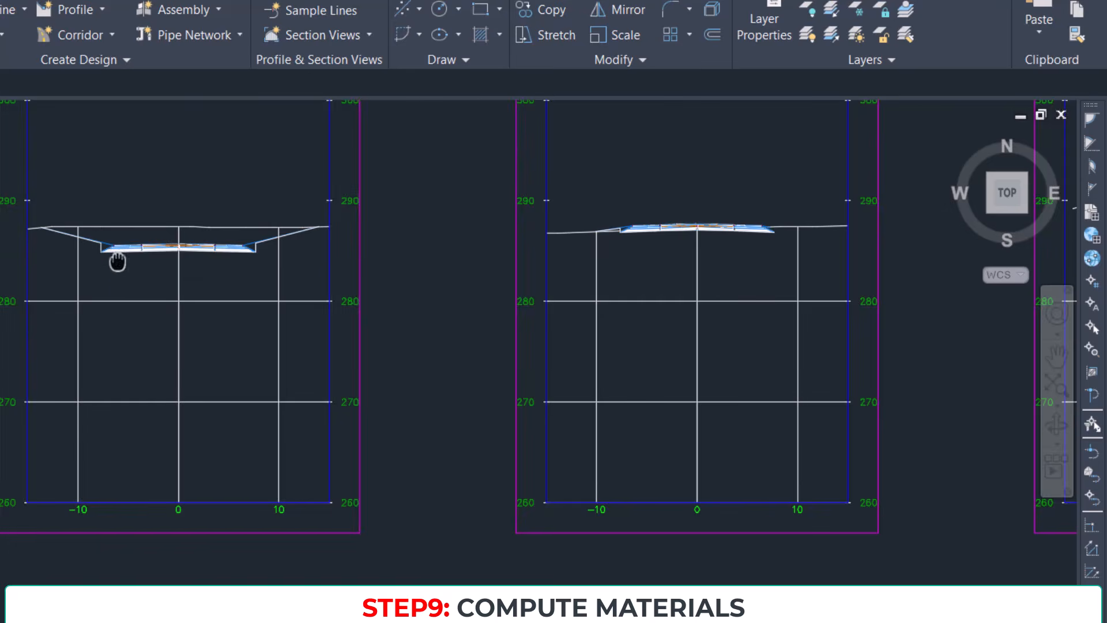
pyautogui.moveTo(114, 254); pyautogui.dragTo(519, 277, button='middle')
pyautogui.scroll(4, 539, 216)
pyautogui.scroll(-6, 539, 216)
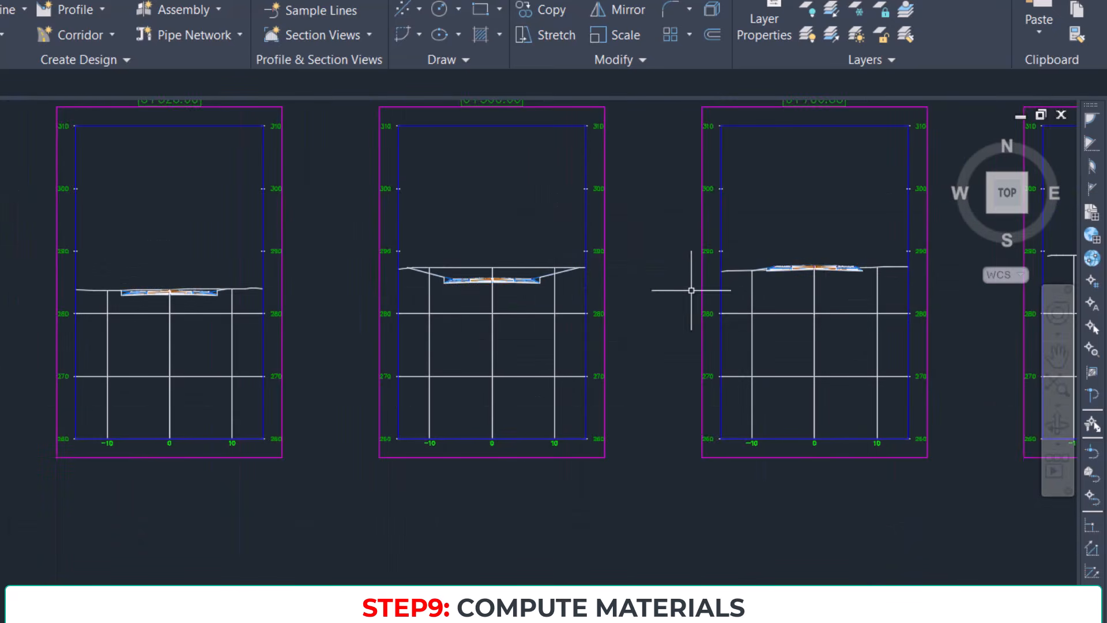
pyautogui.scroll(6, 443, 272)
pyautogui.scroll(-5, 487, 273)
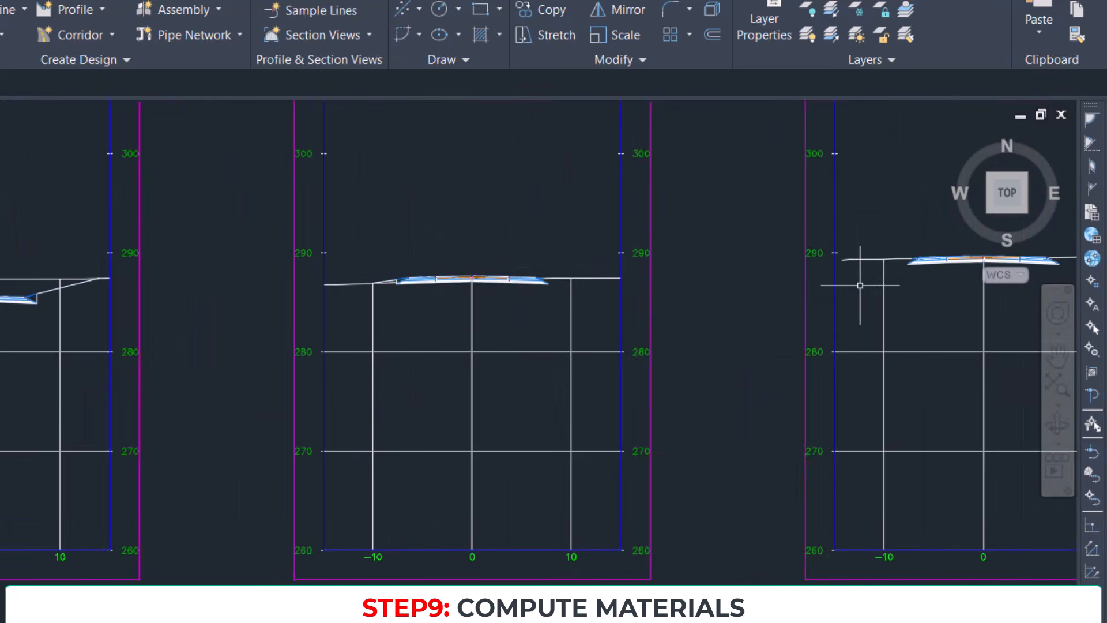
pyautogui.scroll(3, 860, 284)
pyautogui.moveTo(702, 277); pyautogui.dragTo(236, 247, button='middle')
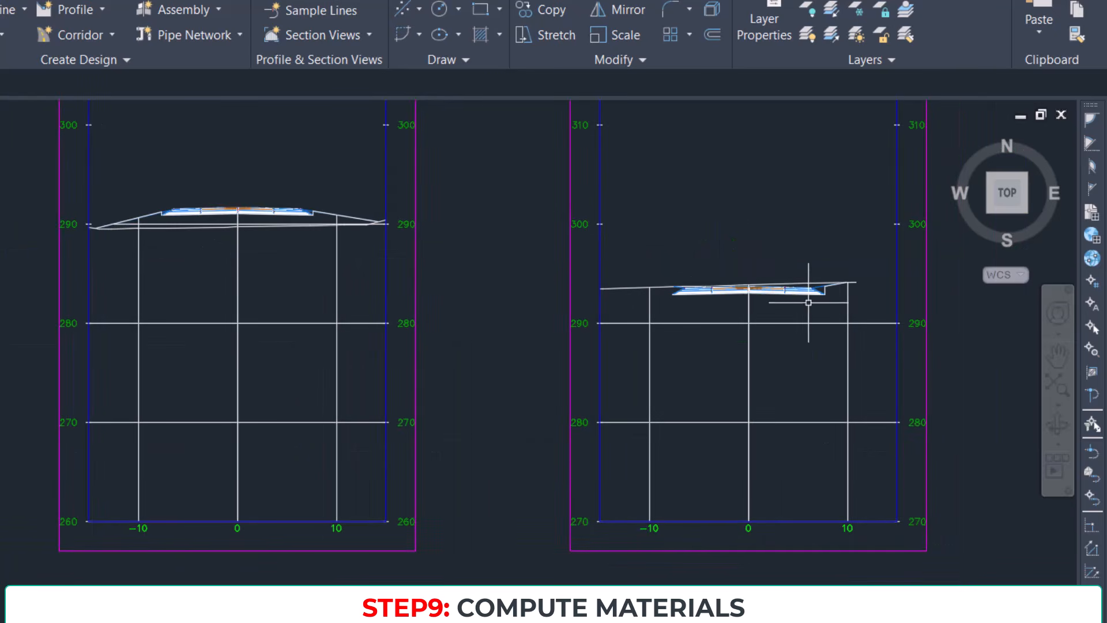
pyautogui.moveTo(805, 301); pyautogui.dragTo(322, 272, button='middle')
pyautogui.moveTo(68, 285); pyautogui.dragTo(743, 299, button='middle')
pyautogui.scroll(-6, 735, 298)
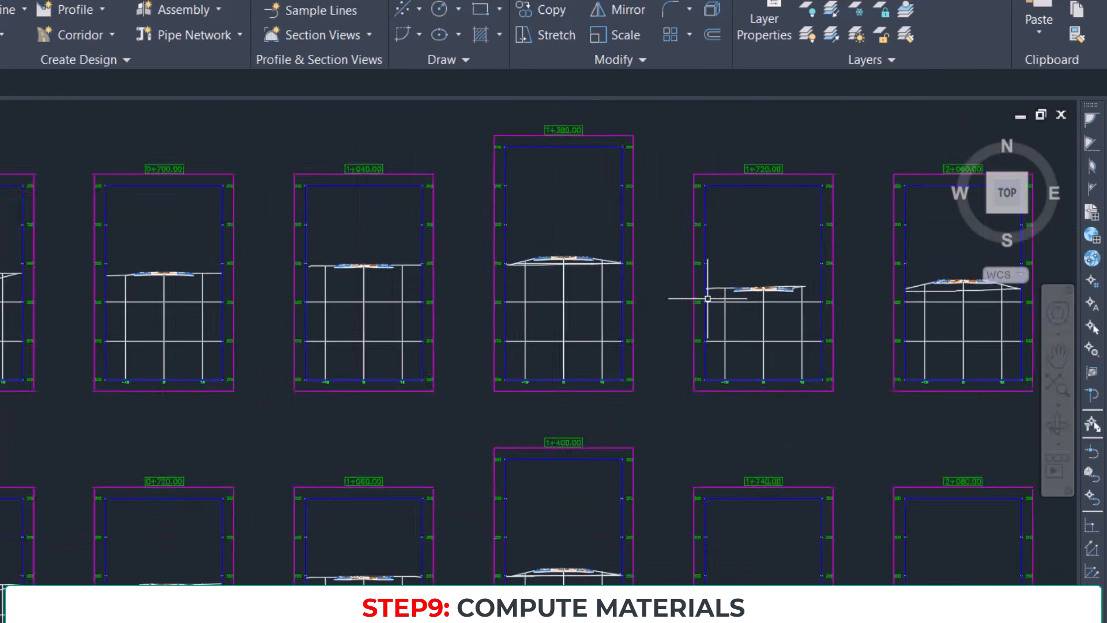
pyautogui.moveTo(113, 314); pyautogui.dragTo(481, 323, button='middle')
pyautogui.scroll(5, 481, 323)
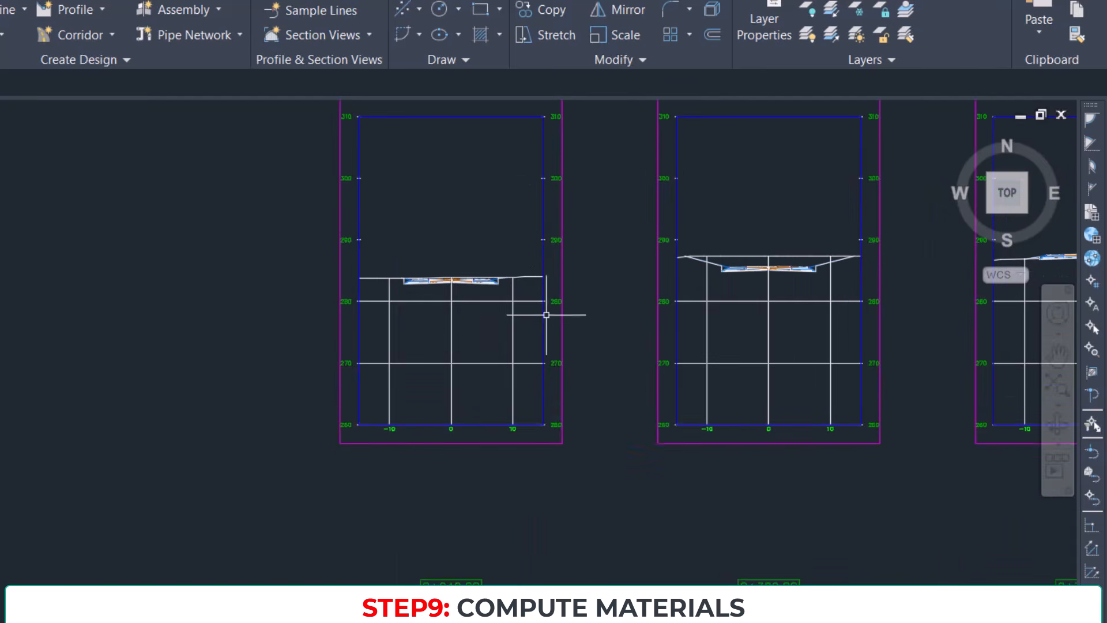
pyautogui.moveTo(403, 299); pyautogui.dragTo(694, 334, button='middle')
pyautogui.scroll(-4, 693, 334)
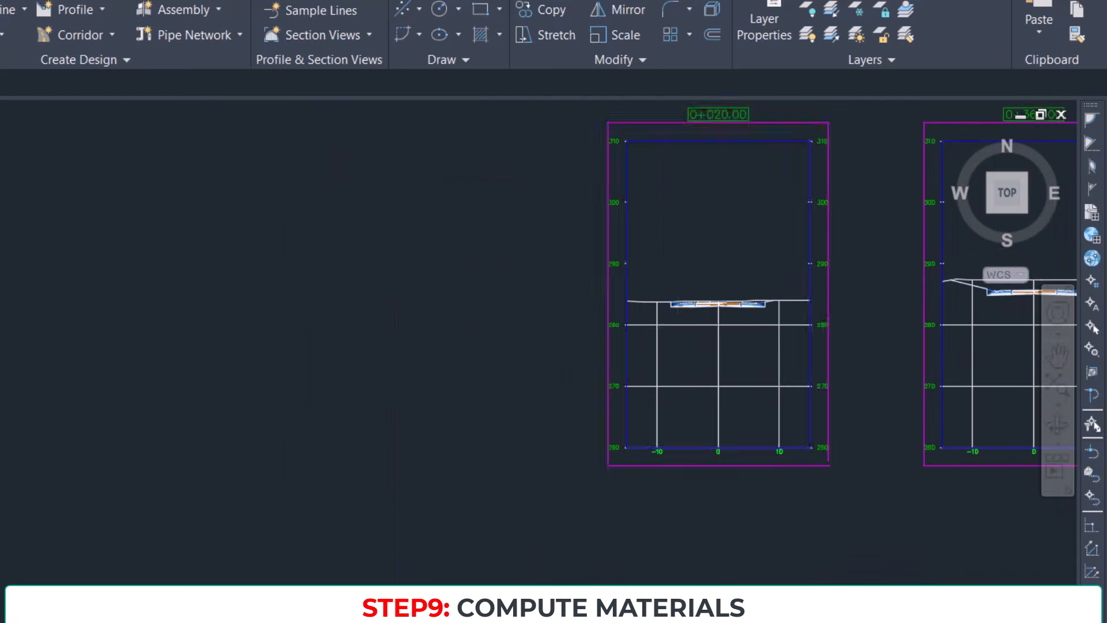
# Step: Change the style of all section views in the Road 1 section view group to Land Desktop Sections
pyautogui.click(678, 326)
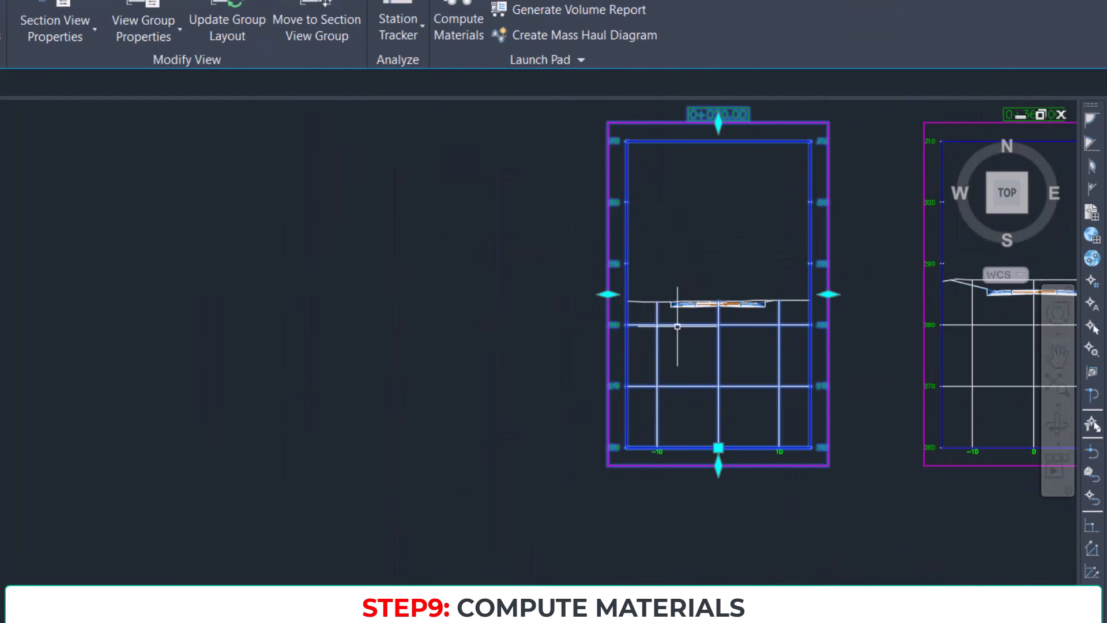
pyautogui.click(144, 2)
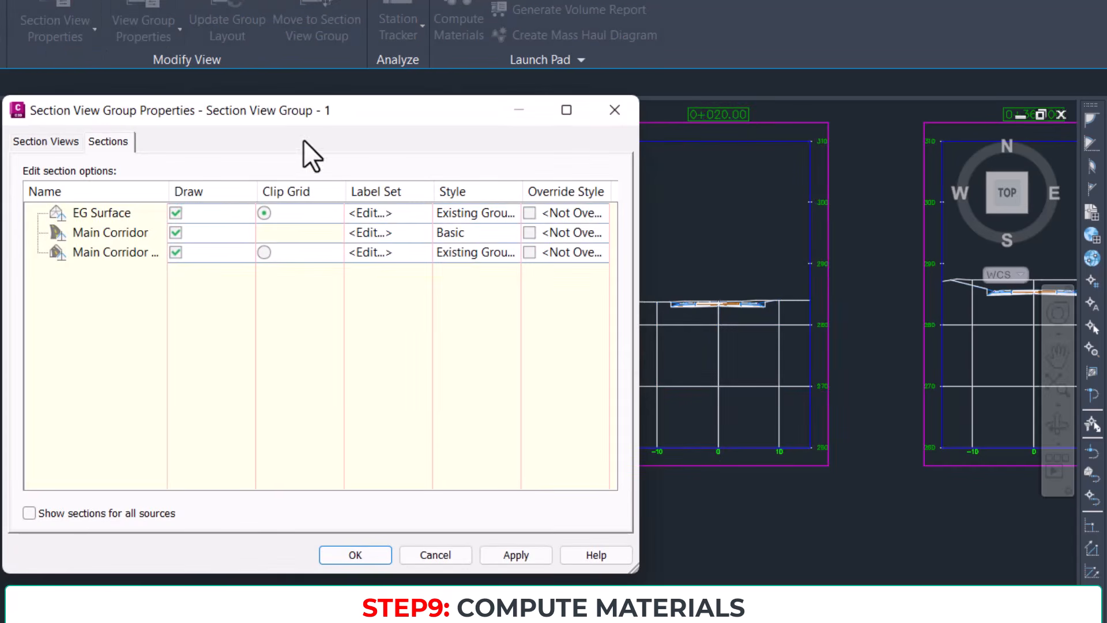
pyautogui.moveTo(306, 115); pyautogui.dragTo(489, 132)
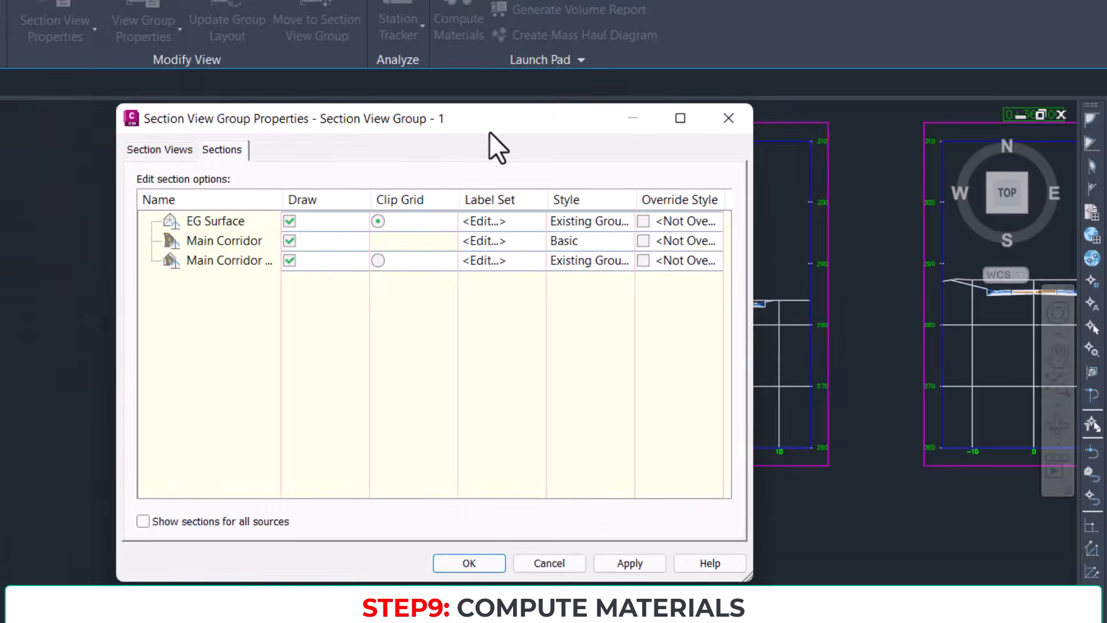
pyautogui.click(168, 149)
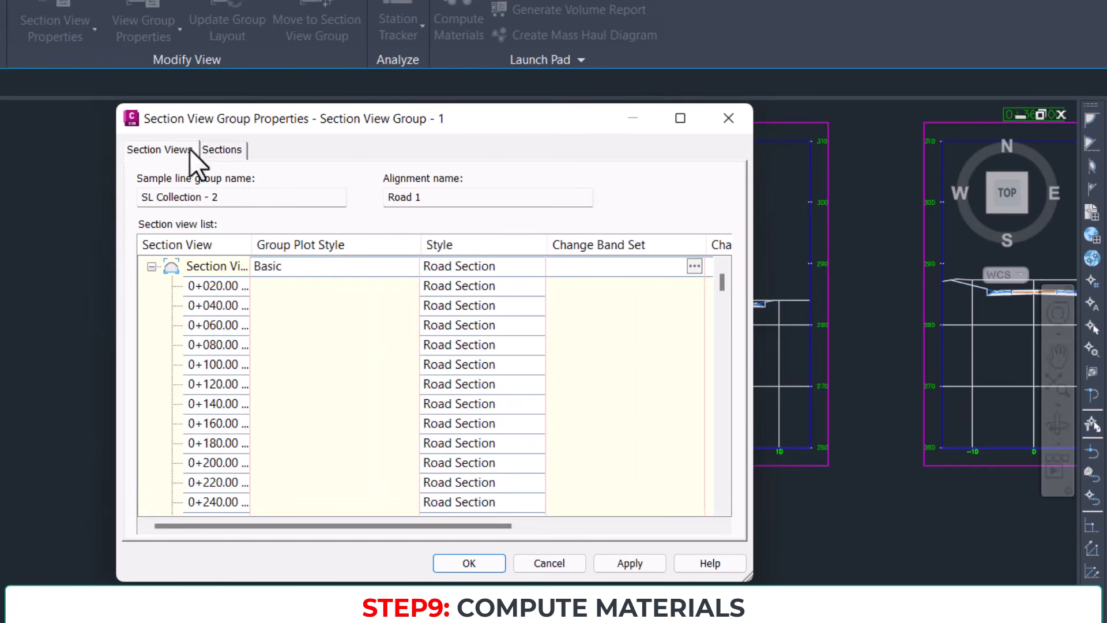
pyautogui.click(485, 266)
pyautogui.click(191, 376)
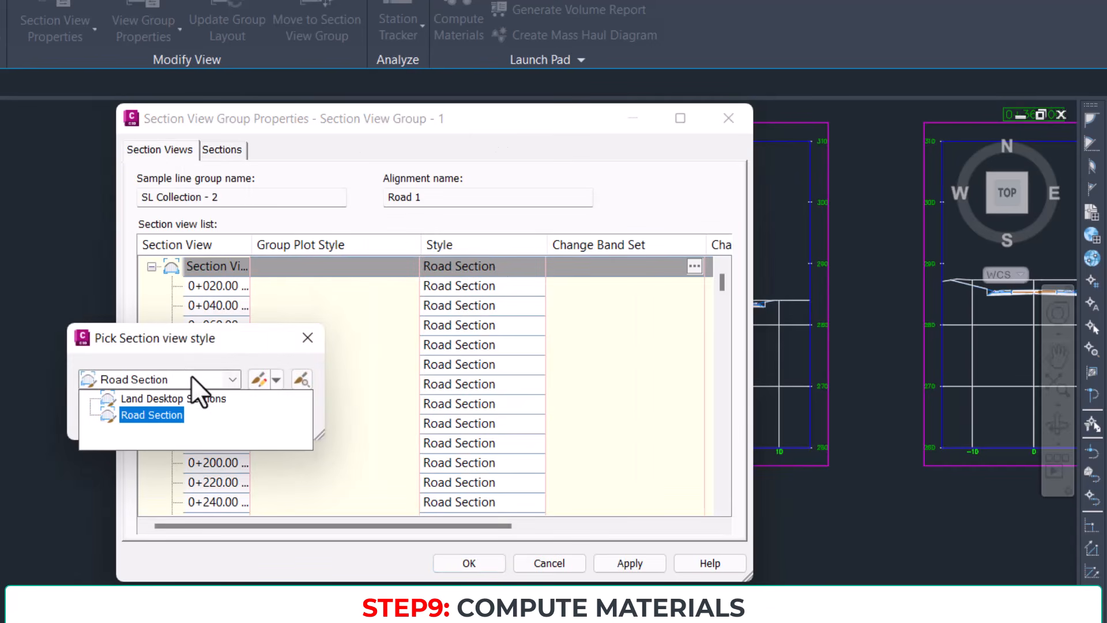
pyautogui.click(178, 400)
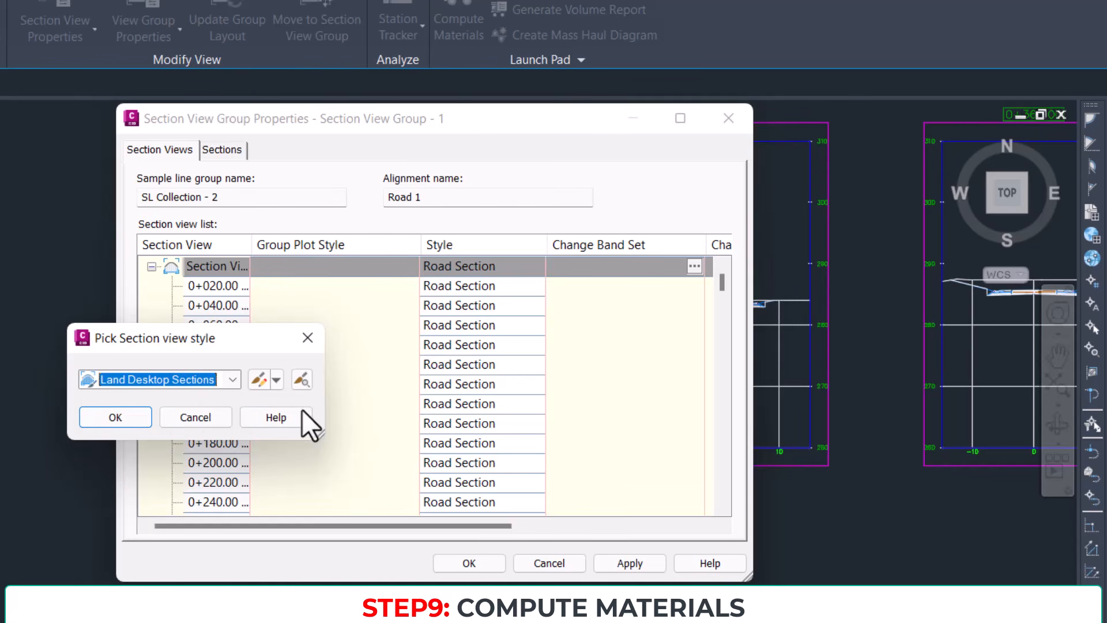
pyautogui.click(121, 416)
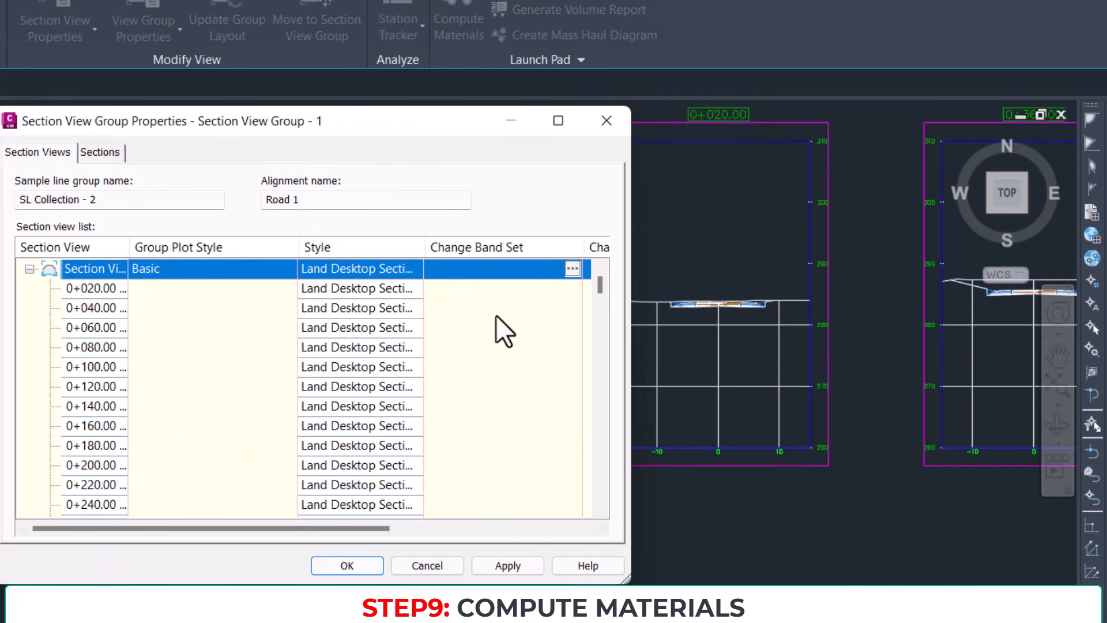
pyautogui.click(488, 573)
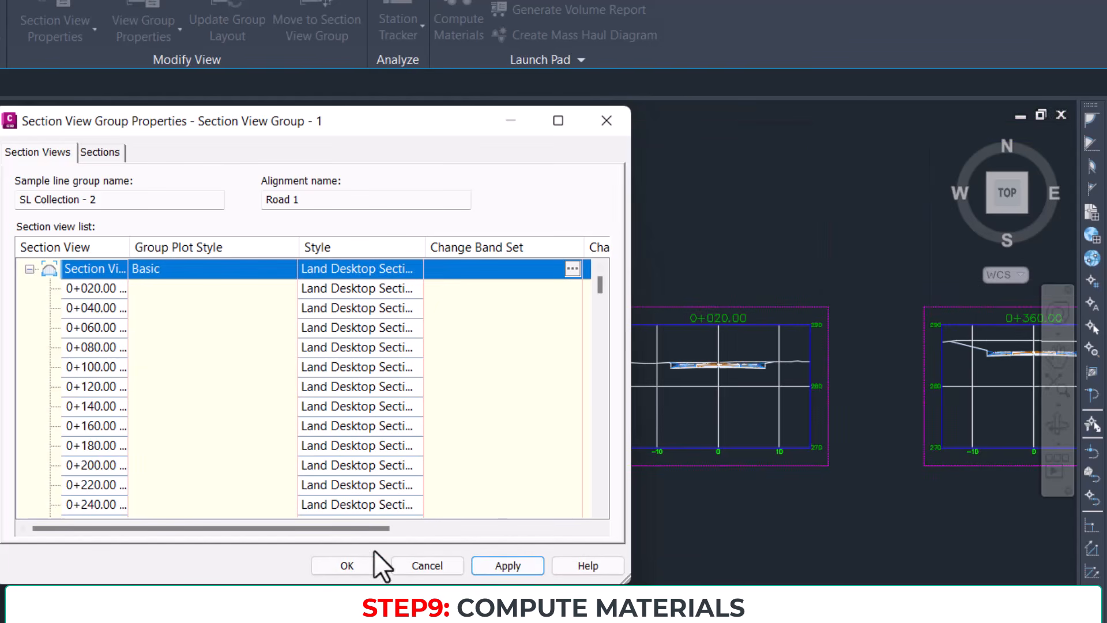
pyautogui.click(349, 565)
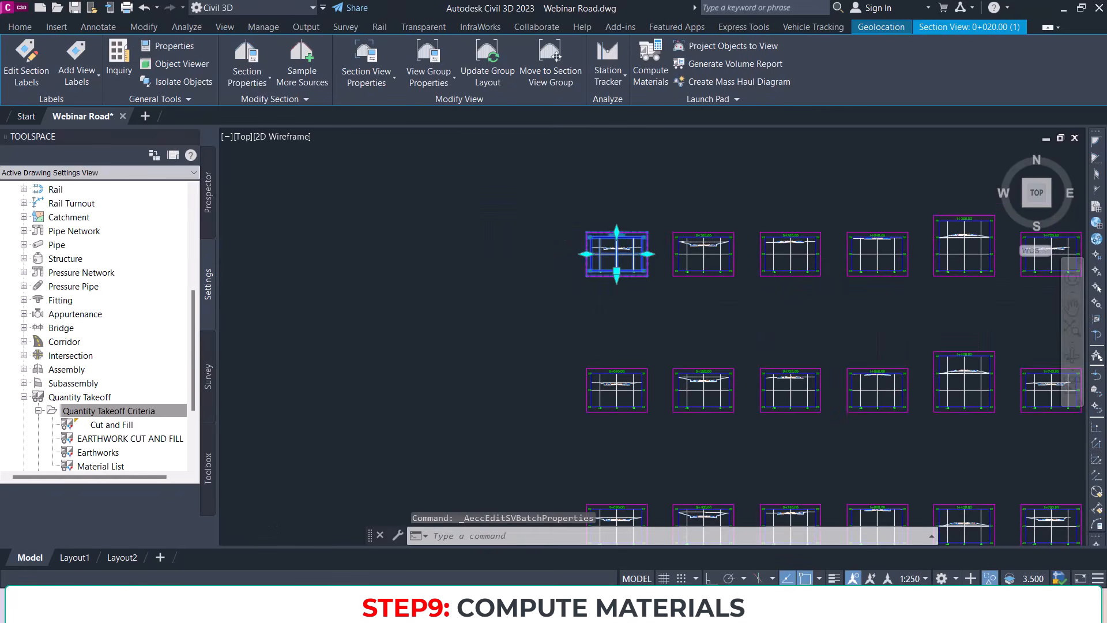
pyautogui.press('Escape')
# Step: Examine the restyled section views, checking their grids, station titles and corridor cross sections
pyautogui.scroll(5, 871, 260)
pyautogui.moveTo(474, 246); pyautogui.dragTo(848, 227, button='middle')
pyautogui.scroll(4, 492, 243)
pyautogui.scroll(-6, 721, 226)
pyautogui.scroll(-4, 798, 285)
pyautogui.moveTo(881, 360); pyautogui.dragTo(641, 246, button='middle')
pyautogui.scroll(-1, 655, 245)
pyautogui.scroll(2, 676, 291)
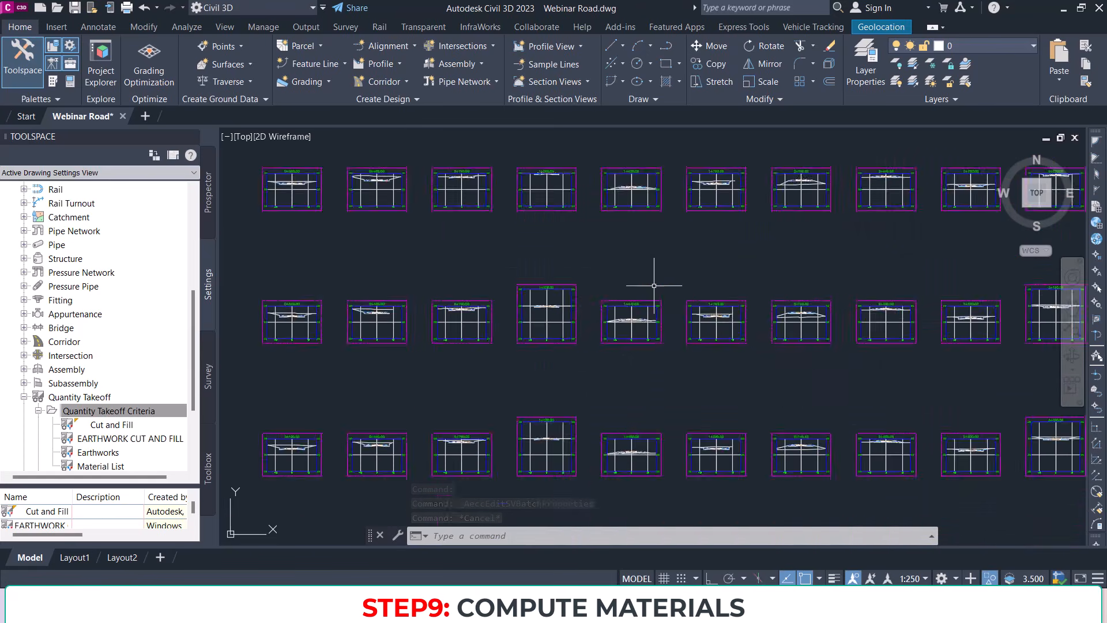
pyautogui.scroll(6, 677, 268)
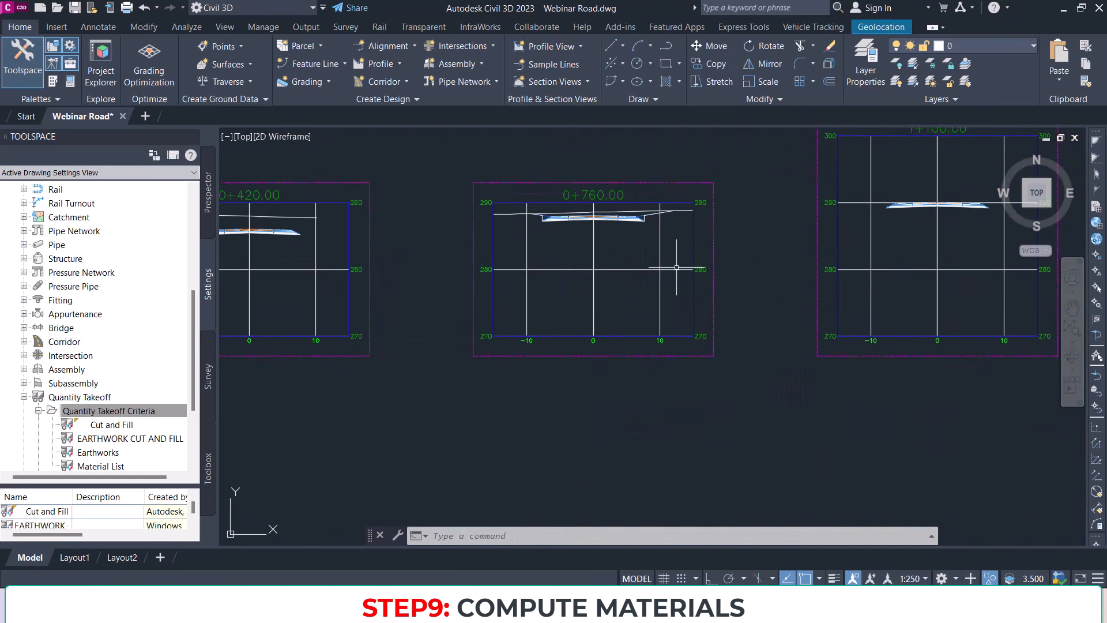
pyautogui.moveTo(478, 273); pyautogui.dragTo(869, 283, button='middle')
pyautogui.scroll(2, 504, 284)
pyautogui.moveTo(498, 274); pyautogui.dragTo(737, 285, button='middle')
pyautogui.scroll(-5, 737, 285)
pyautogui.scroll(2, 744, 254)
pyautogui.scroll(-2, 759, 246)
# Step: Create a sample line group for the Road 2 alignment, sampling EG Surface, Main Corridor and Main Corridor Datum Surface
pyautogui.scroll(-8, 638, 228)
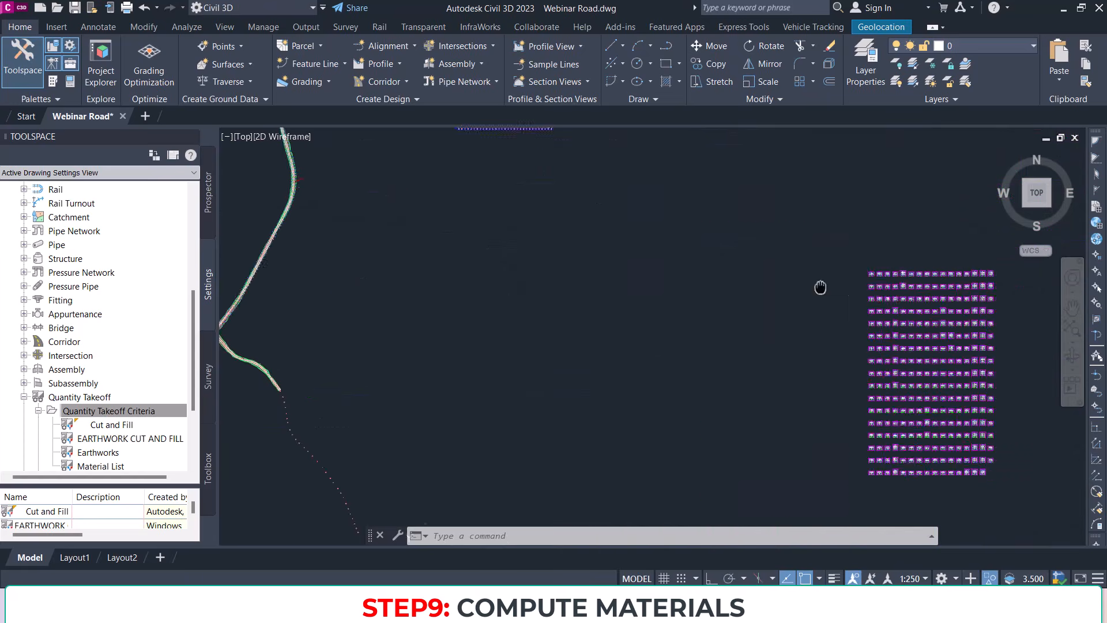
pyautogui.scroll(6, 600, 304)
pyautogui.moveTo(650, 242)
pyautogui.mouseDown(button='middle')
pyautogui.moveTo(683, 281)
pyautogui.moveTo(646, 400)
pyautogui.mouseUp(button='middle')
pyautogui.moveTo(529, 213); pyautogui.dragTo(616, 344, button='middle')
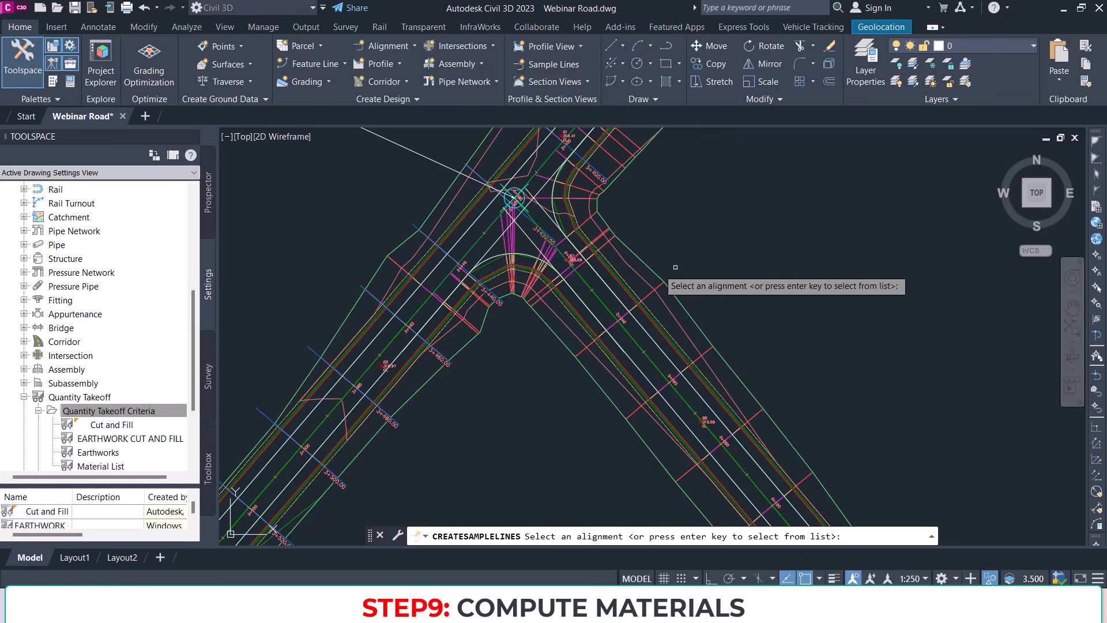
pyautogui.press('Return')
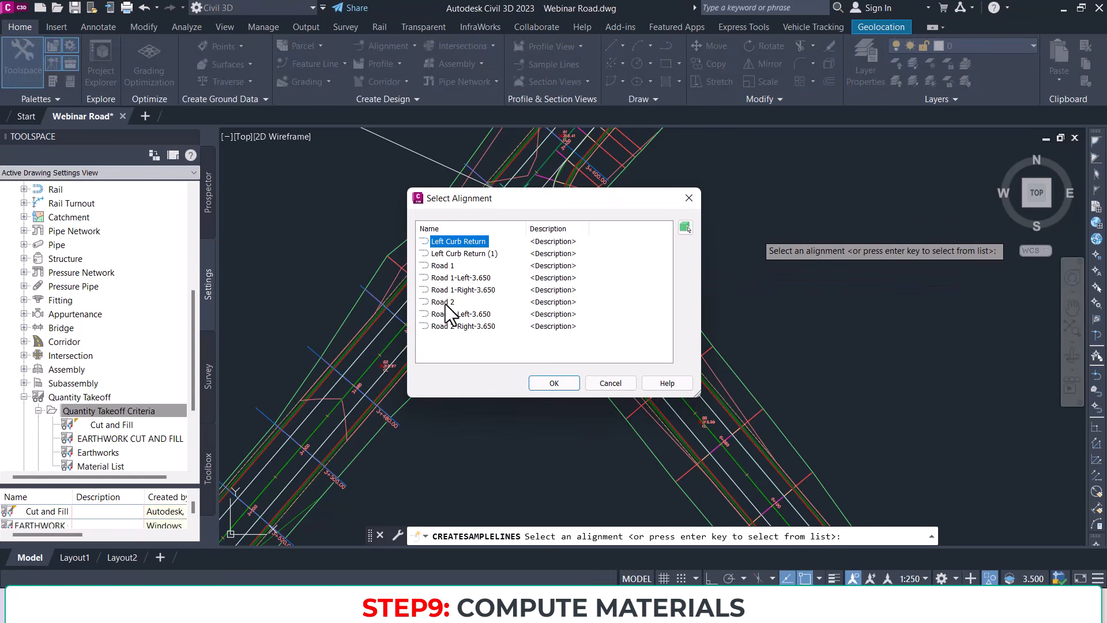
pyautogui.press('Return')
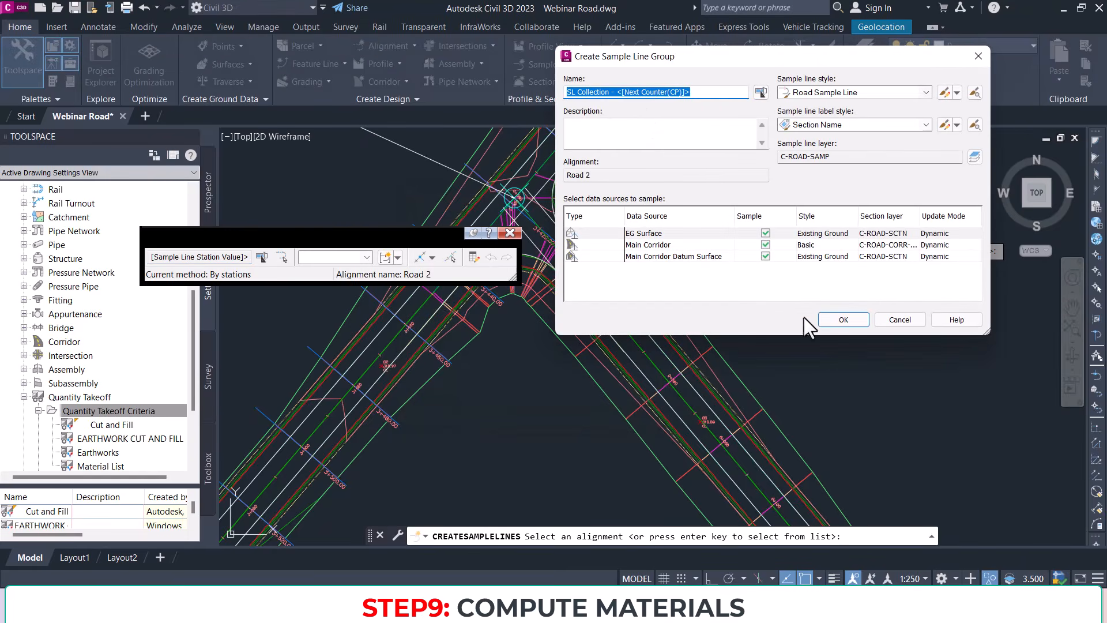
pyautogui.click(840, 321)
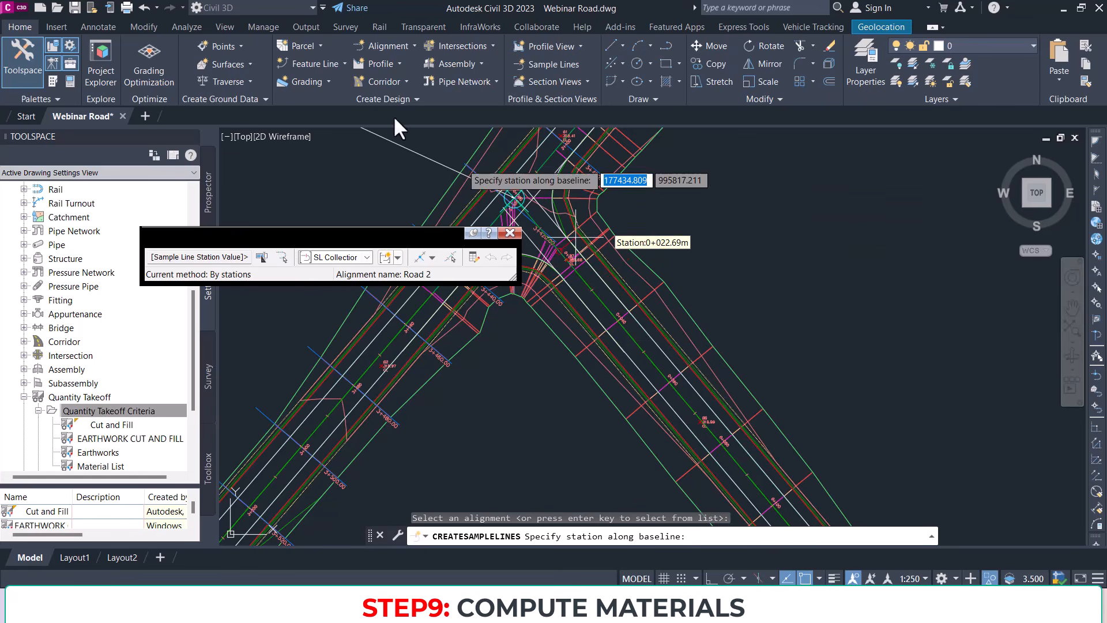
# Step: Set the sample line creation method to By range of stations and review the swath widths and sampling increments
pyautogui.click(433, 258)
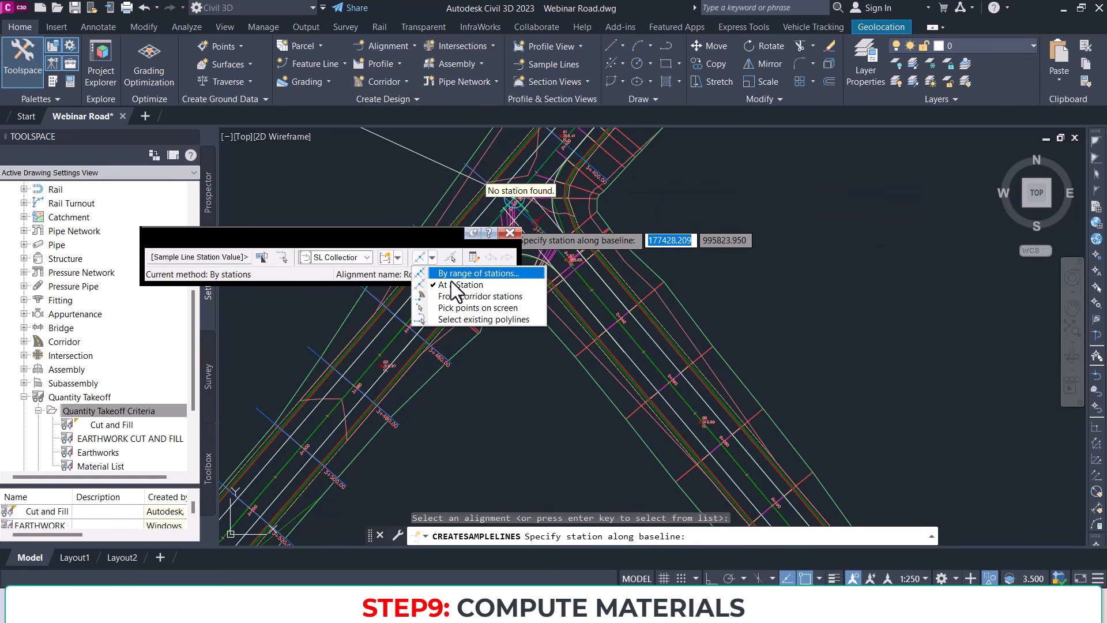
pyautogui.click(461, 273)
pyautogui.scroll(-4, 950, 285)
pyautogui.scroll(1, 945, 254)
pyautogui.scroll(3, 942, 219)
pyautogui.scroll(-3, 944, 245)
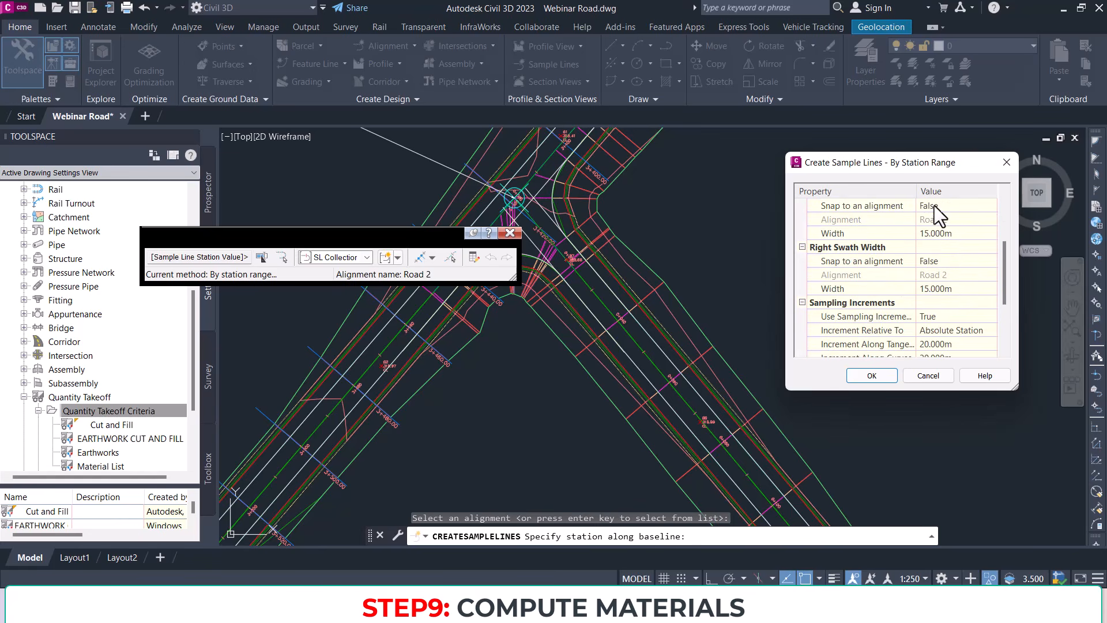
pyautogui.scroll(-3, 936, 225)
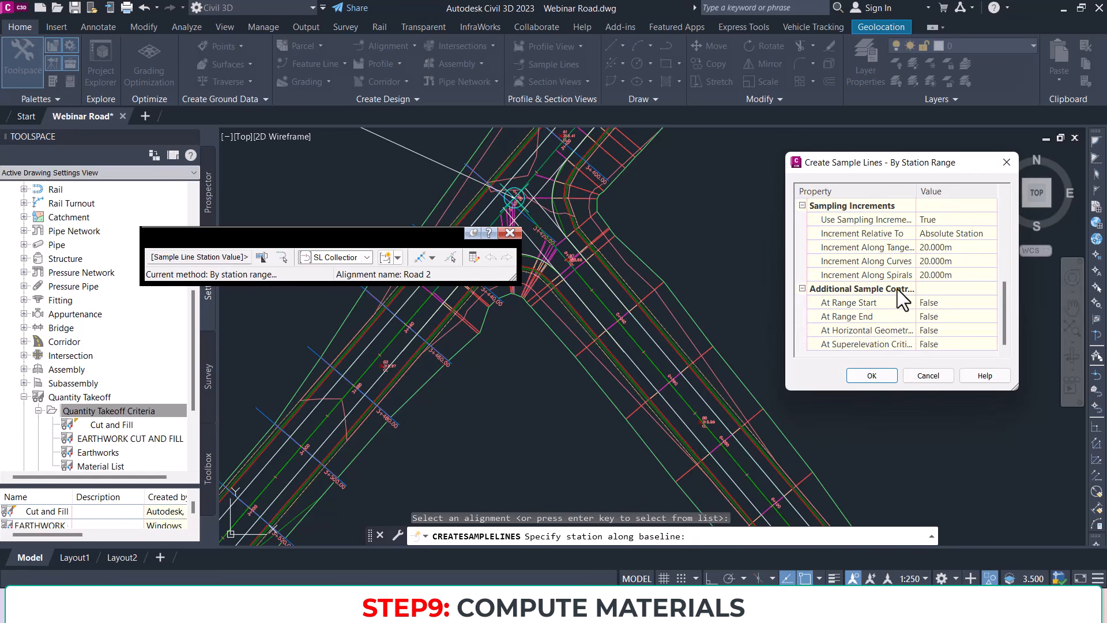
# Step: Set the additional sample control At Range Start to True for the Road 2 sample lines
pyautogui.click(943, 300)
pyautogui.click(943, 300)
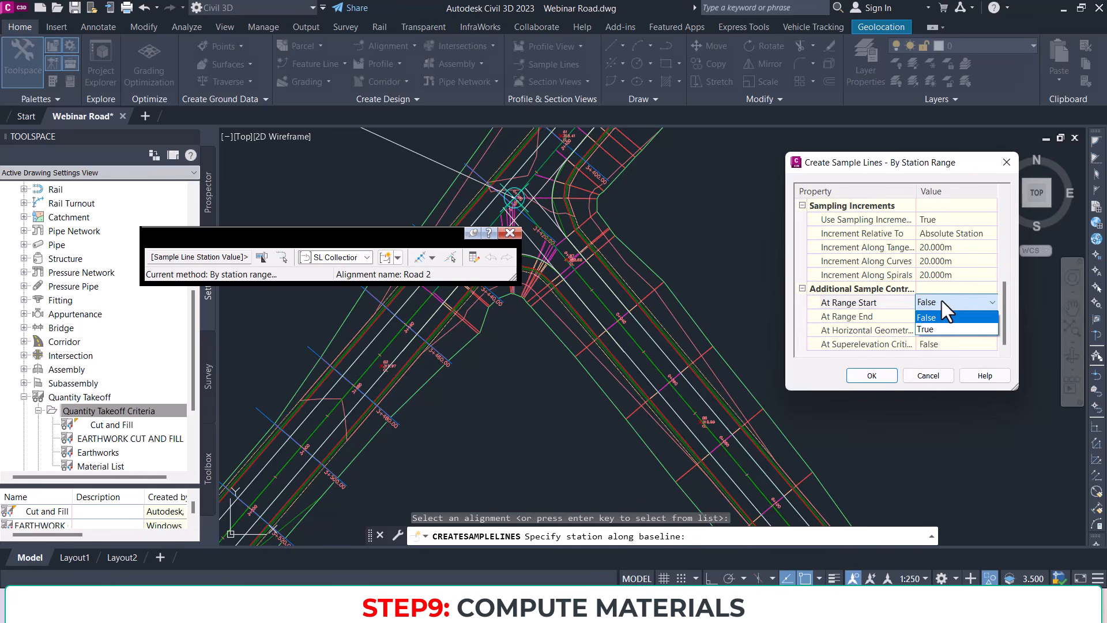
pyautogui.click(943, 300)
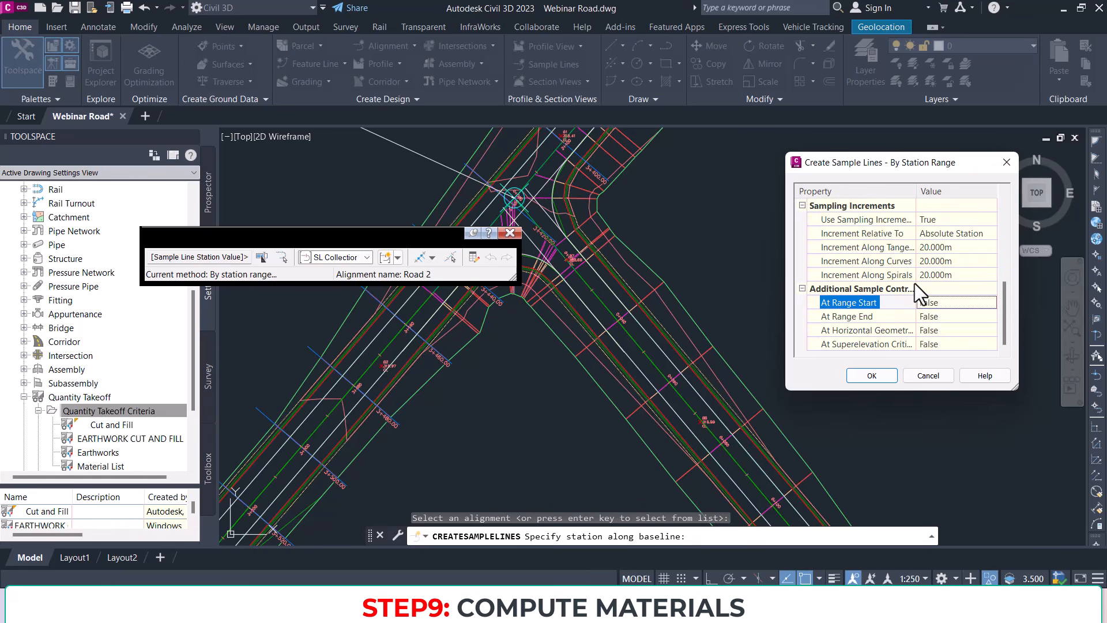
pyautogui.moveTo(916, 283); pyautogui.dragTo(937, 282)
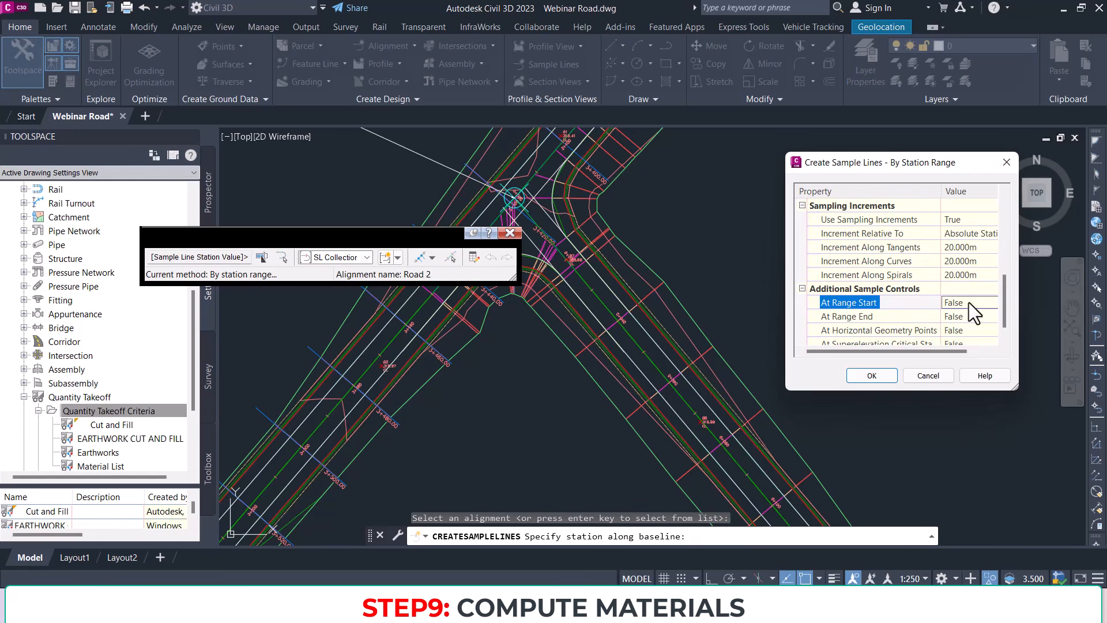
pyautogui.moveTo(894, 171); pyautogui.dragTo(590, 182)
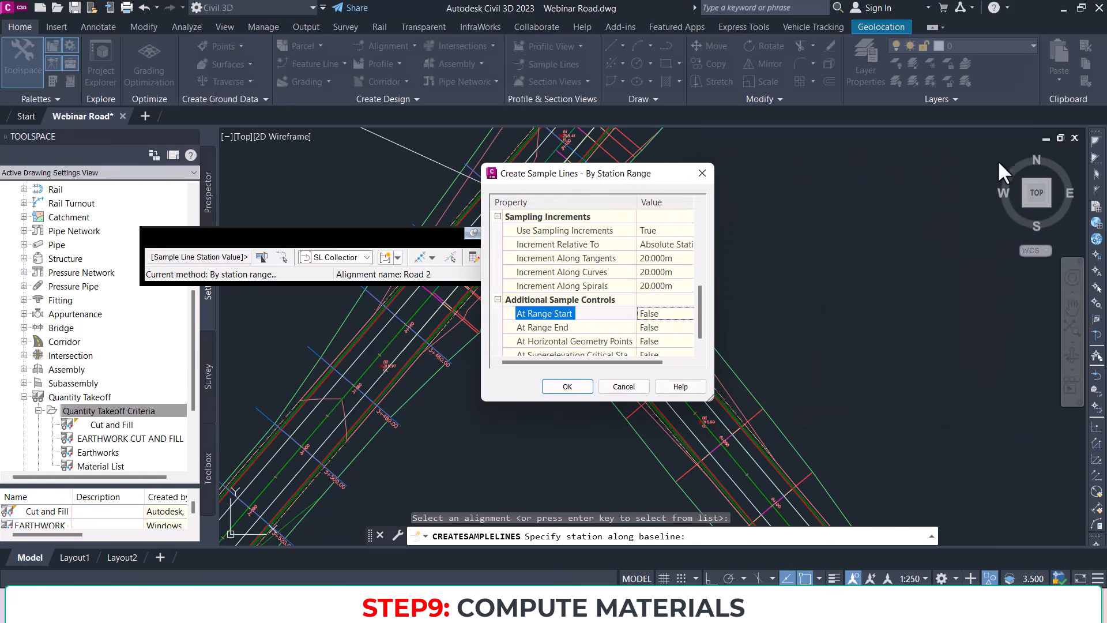
pyautogui.click(660, 317)
pyautogui.click(656, 341)
pyautogui.scroll(-1, 577, 318)
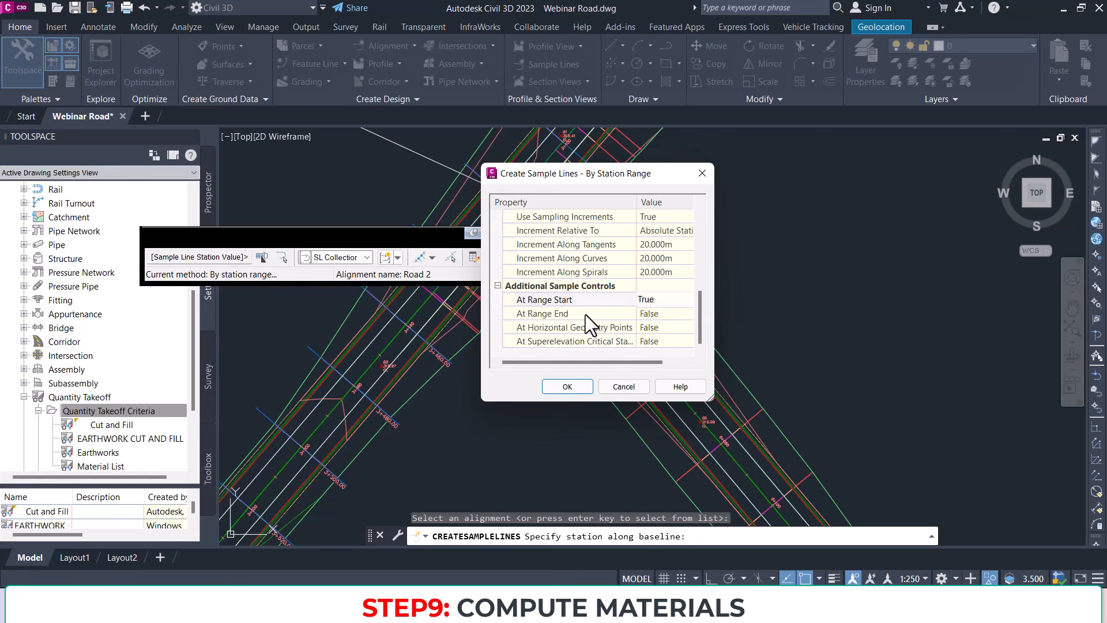
# Step: Set At Range End to True, generate the Road 2 sample lines and end the sample line command
pyautogui.click(657, 313)
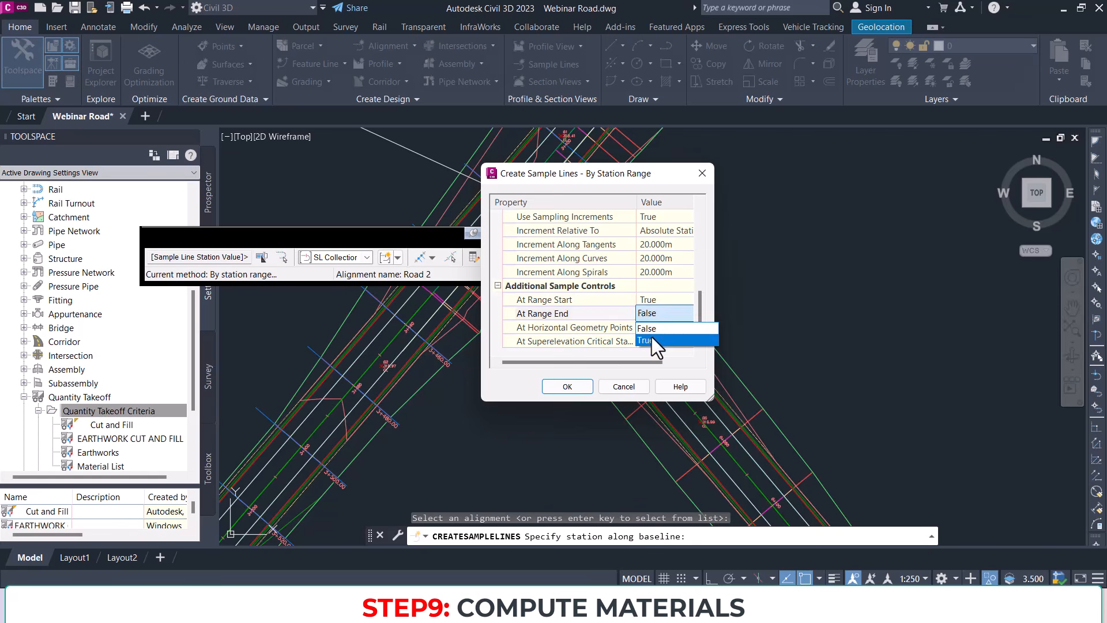
pyautogui.click(652, 339)
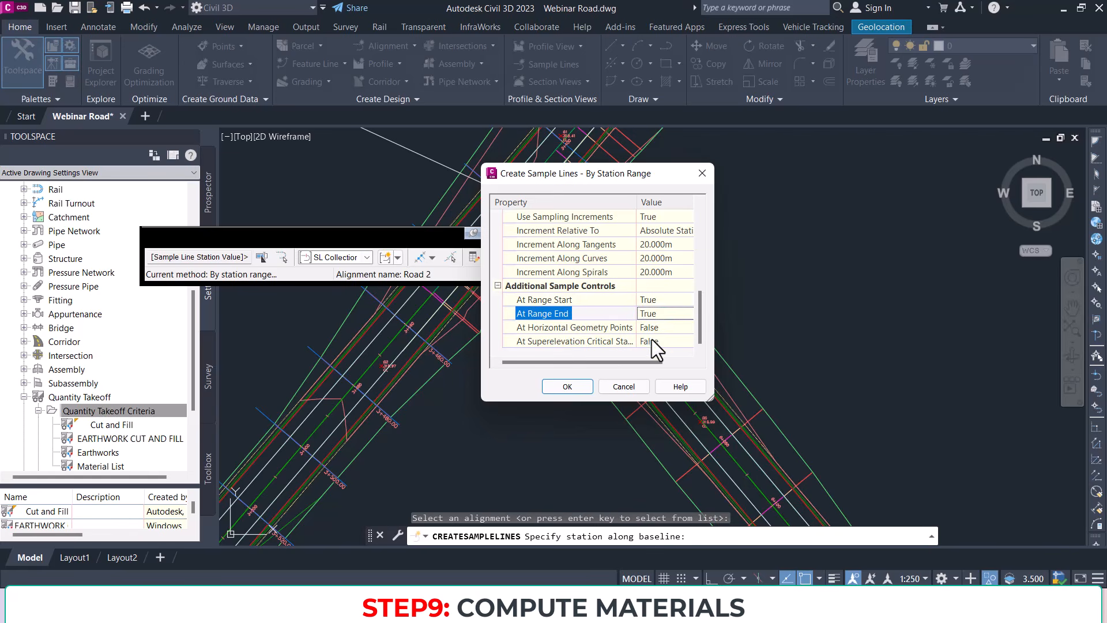
pyautogui.click(567, 386)
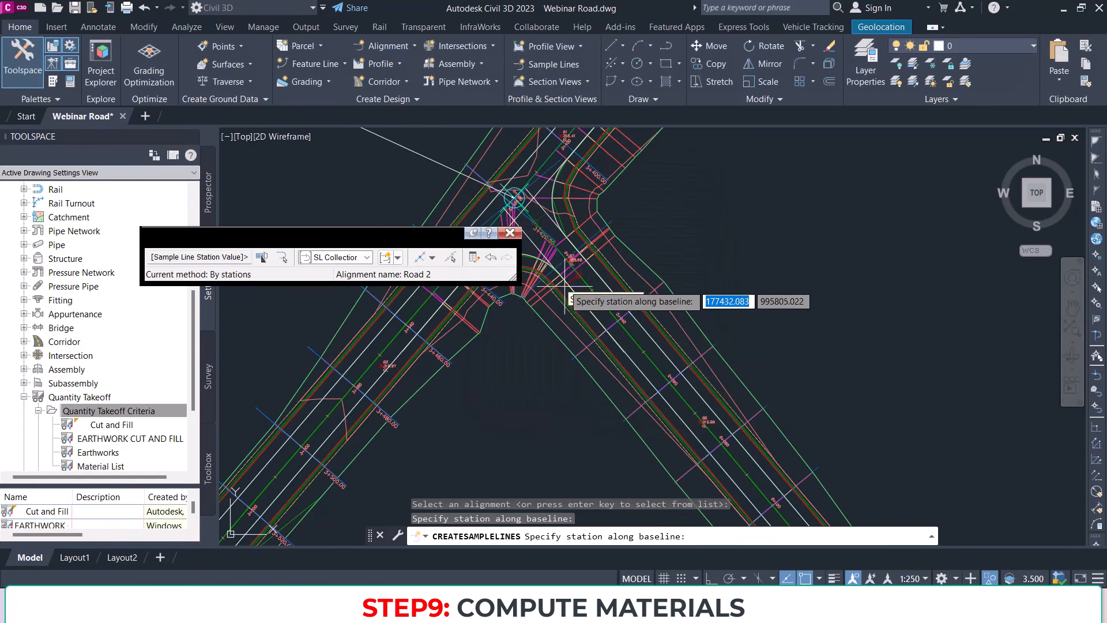
pyautogui.scroll(-5, 565, 286)
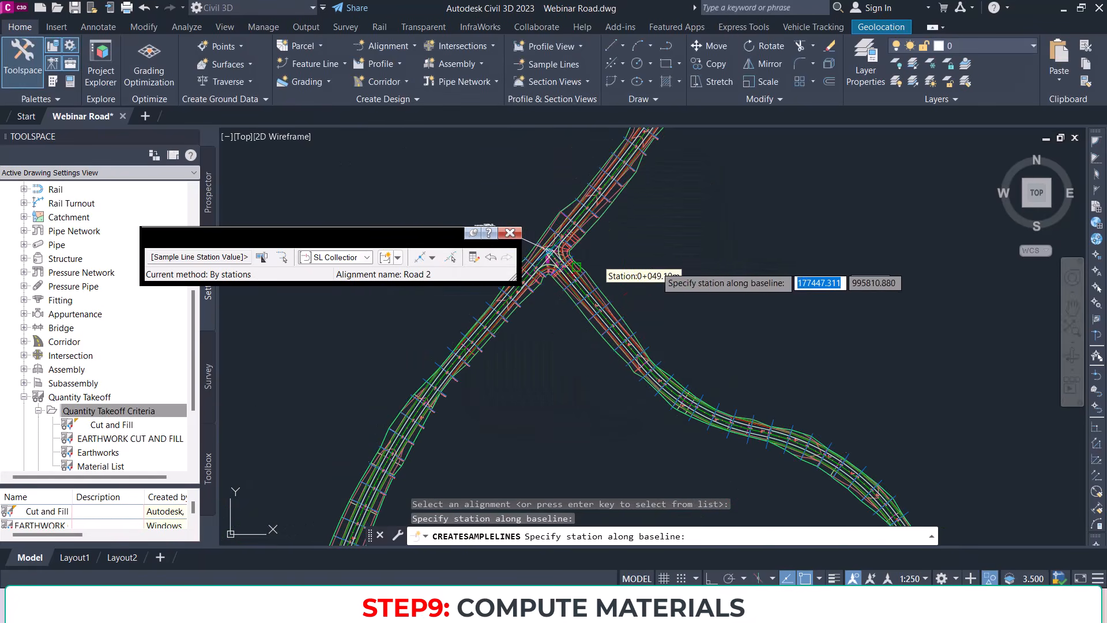
pyautogui.press('Return')
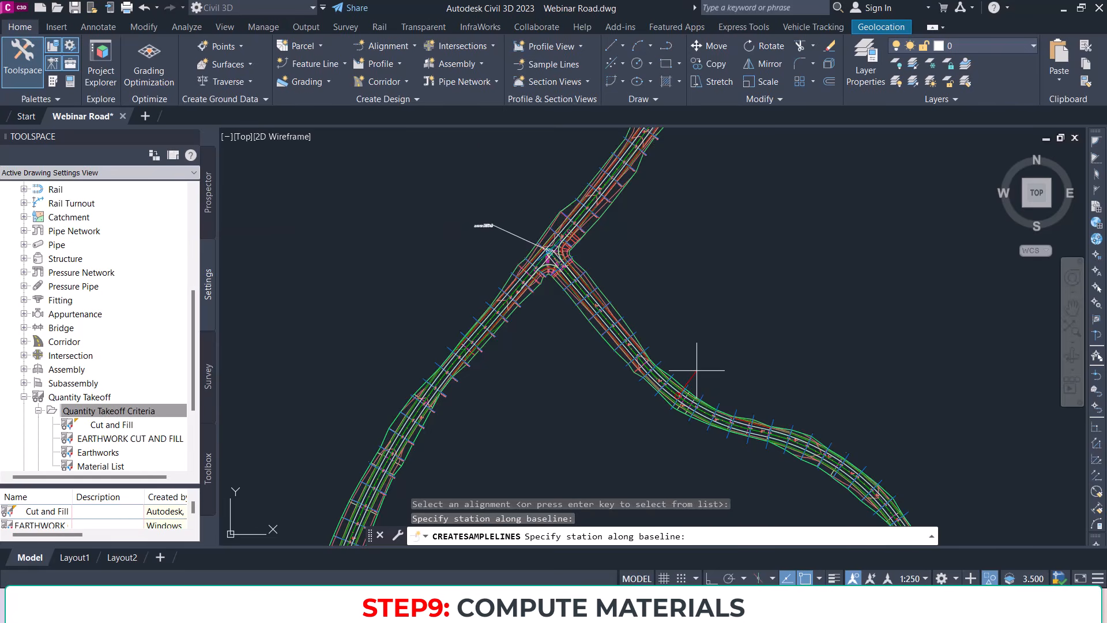
pyautogui.scroll(5, 697, 370)
pyautogui.press('Escape')
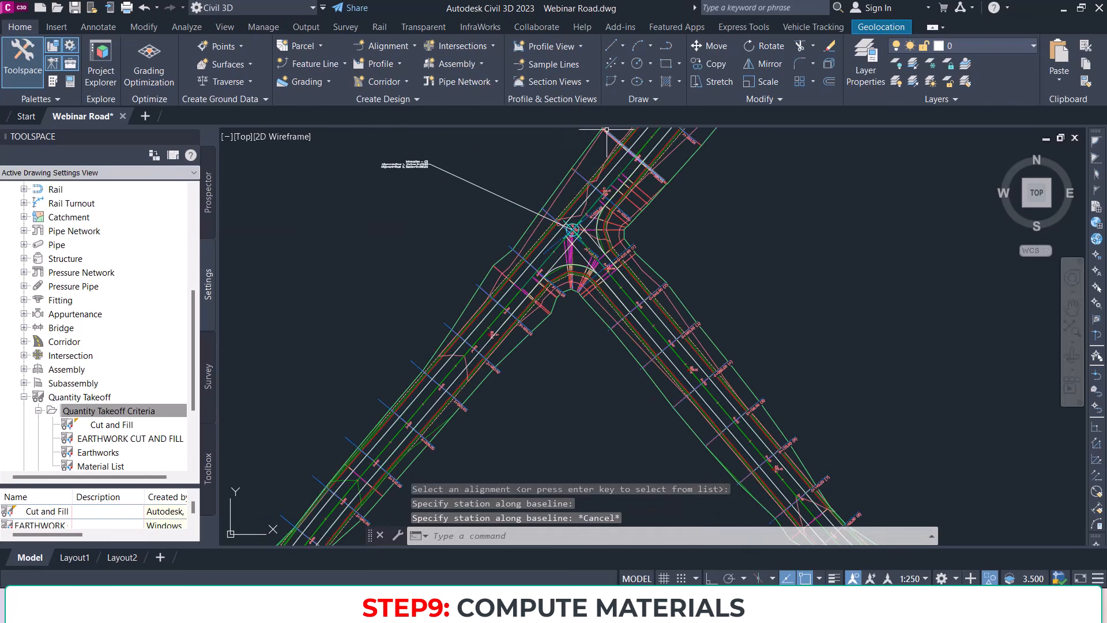
pyautogui.scroll(2, 647, 244)
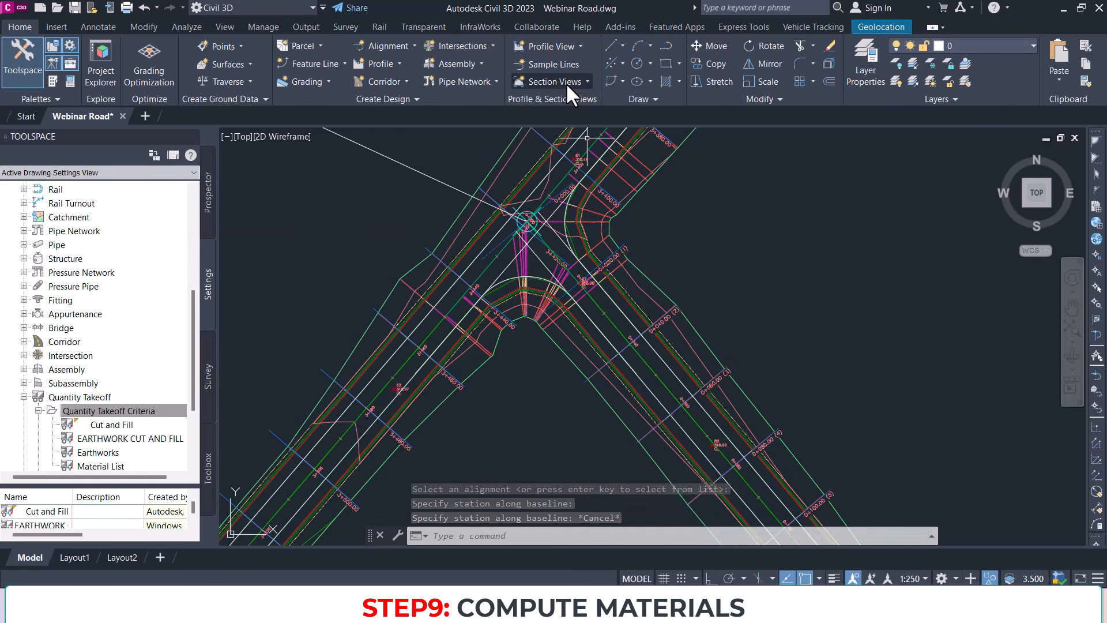
# Step: Start creating multiple section views for the Road 2 alignment with the sample line group SL Collection - 3
pyautogui.click(573, 84)
pyautogui.click(583, 106)
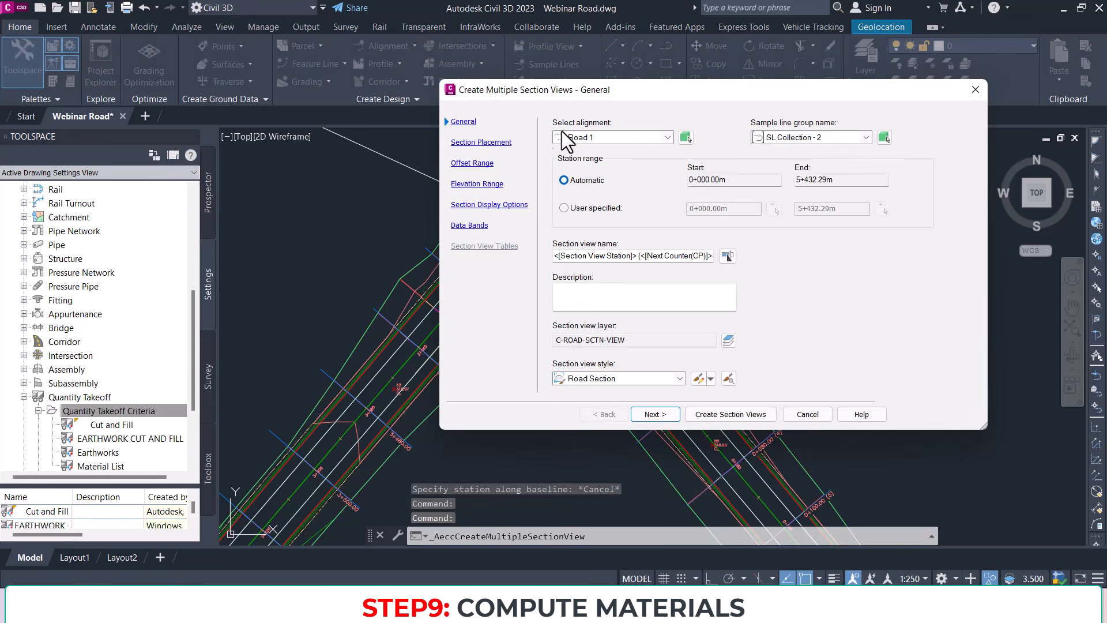
pyautogui.click(642, 141)
pyautogui.click(596, 163)
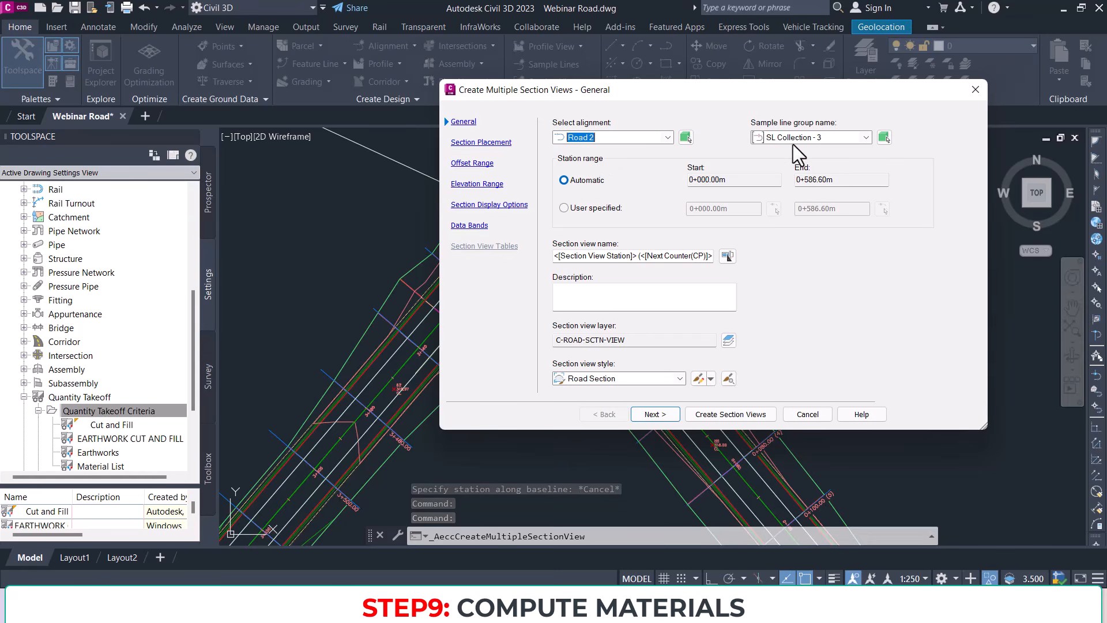
pyautogui.click(816, 138)
pyautogui.click(815, 145)
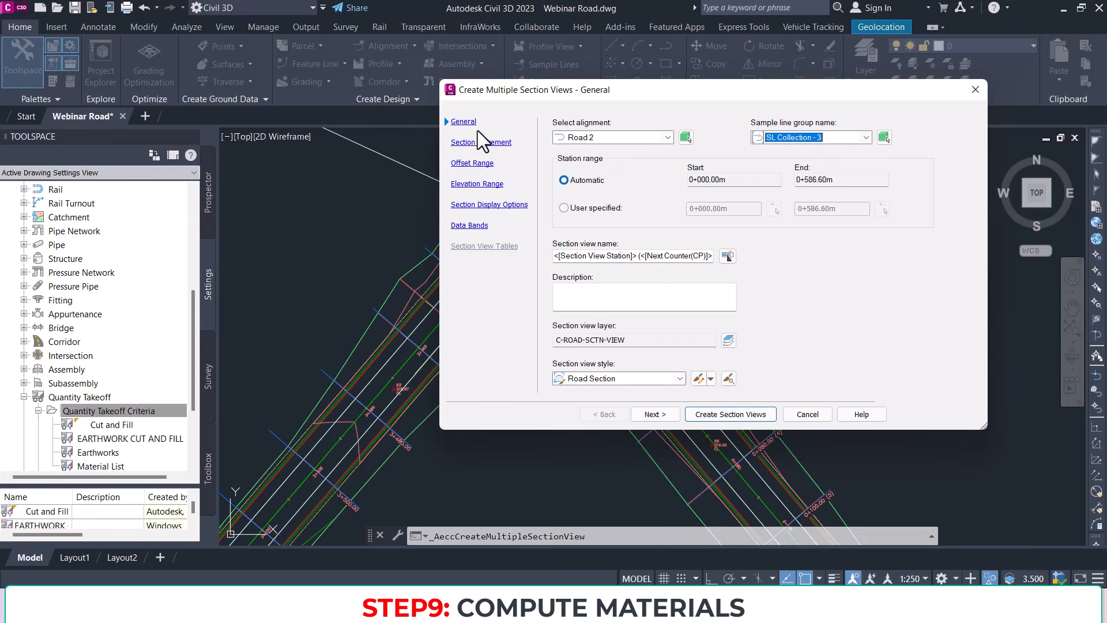
# Step: Review the section placement, offset range, elevation range, section display options and data bands settings for the Road 2 section views
pyautogui.click(490, 143)
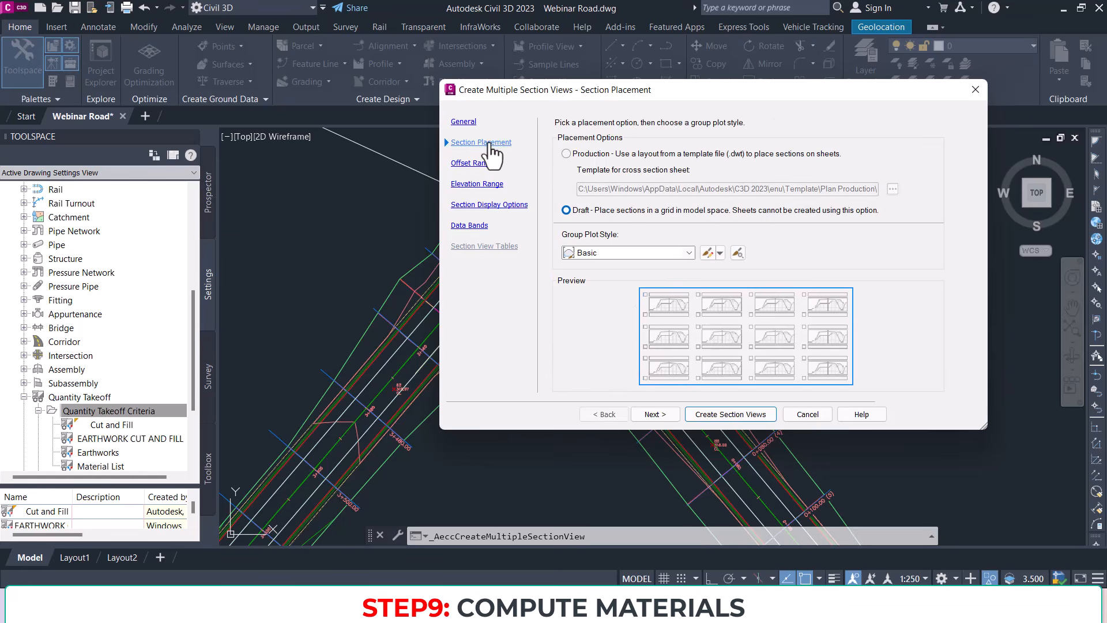
pyautogui.click(464, 122)
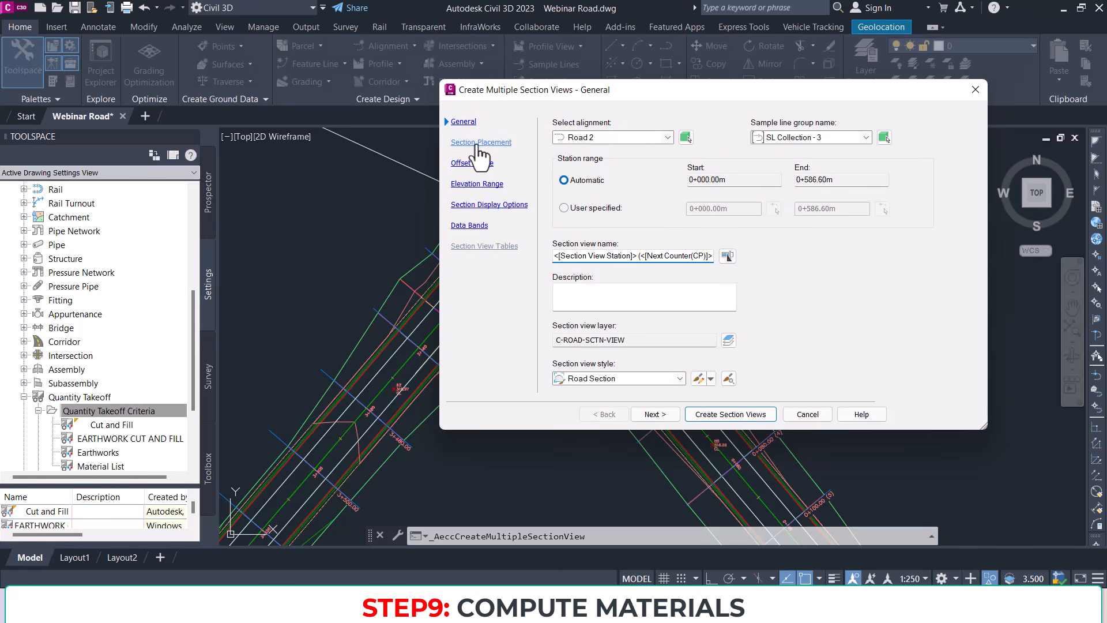
pyautogui.click(479, 144)
pyautogui.click(472, 164)
pyautogui.click(474, 184)
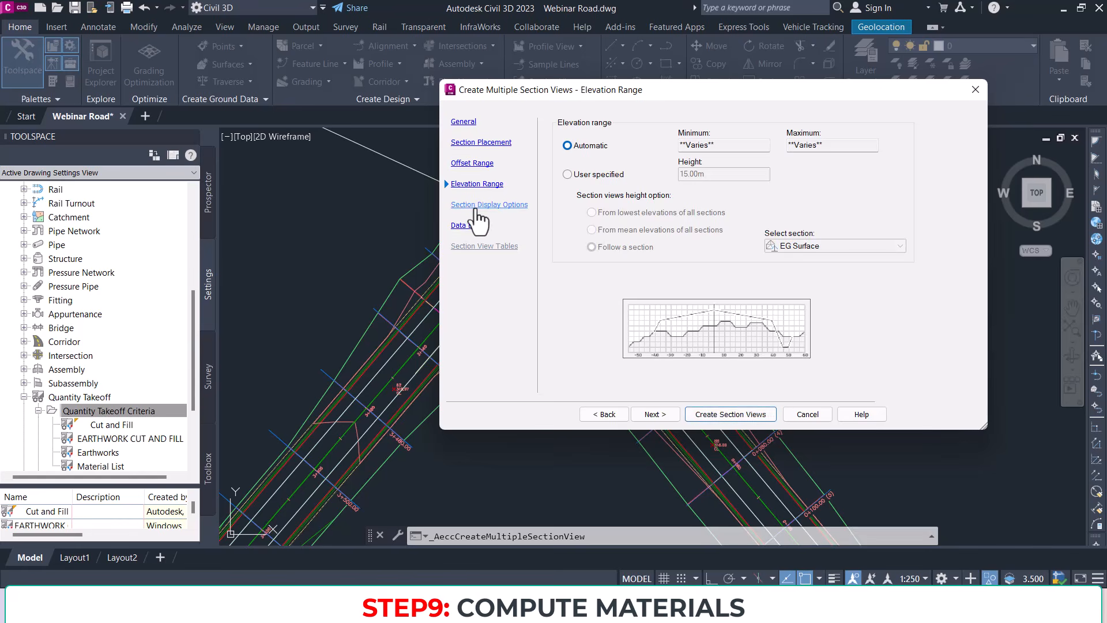
pyautogui.click(477, 205)
pyautogui.click(468, 226)
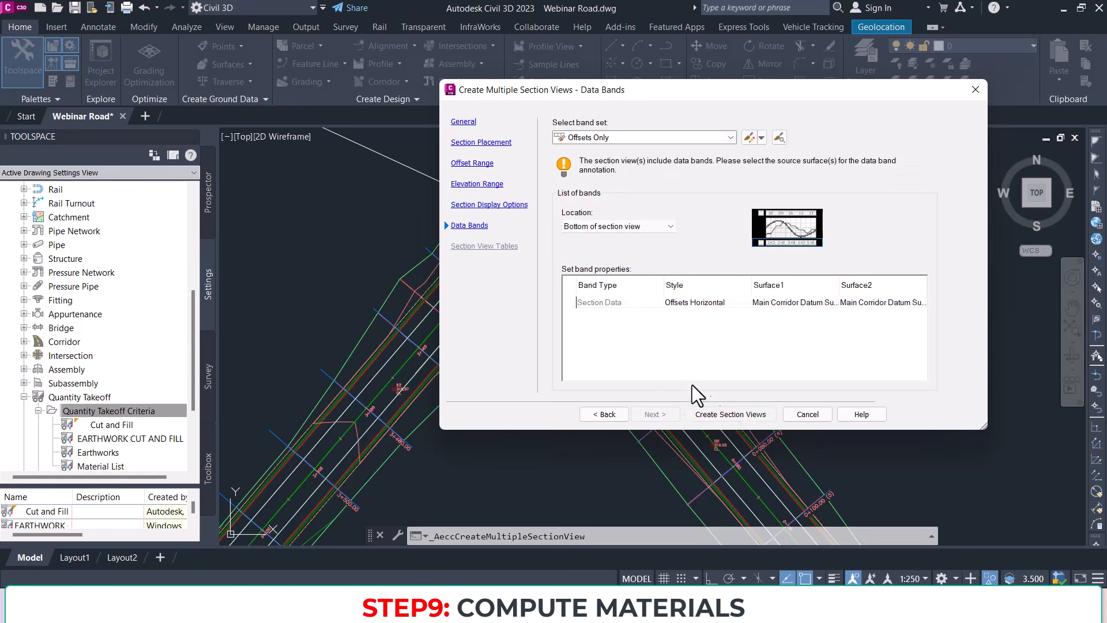
# Step: Create the Road 2 section views and place their origin in the empty space beside the Road 1 section view array
pyautogui.click(728, 414)
pyautogui.scroll(-6, 383, 329)
pyautogui.moveTo(850, 259)
pyautogui.mouseDown(button='middle')
pyautogui.moveTo(544, 319)
pyautogui.moveTo(392, 370)
pyautogui.mouseUp(button='middle')
pyautogui.scroll(-3, 398, 368)
pyautogui.moveTo(837, 311); pyautogui.dragTo(363, 274, button='middle')
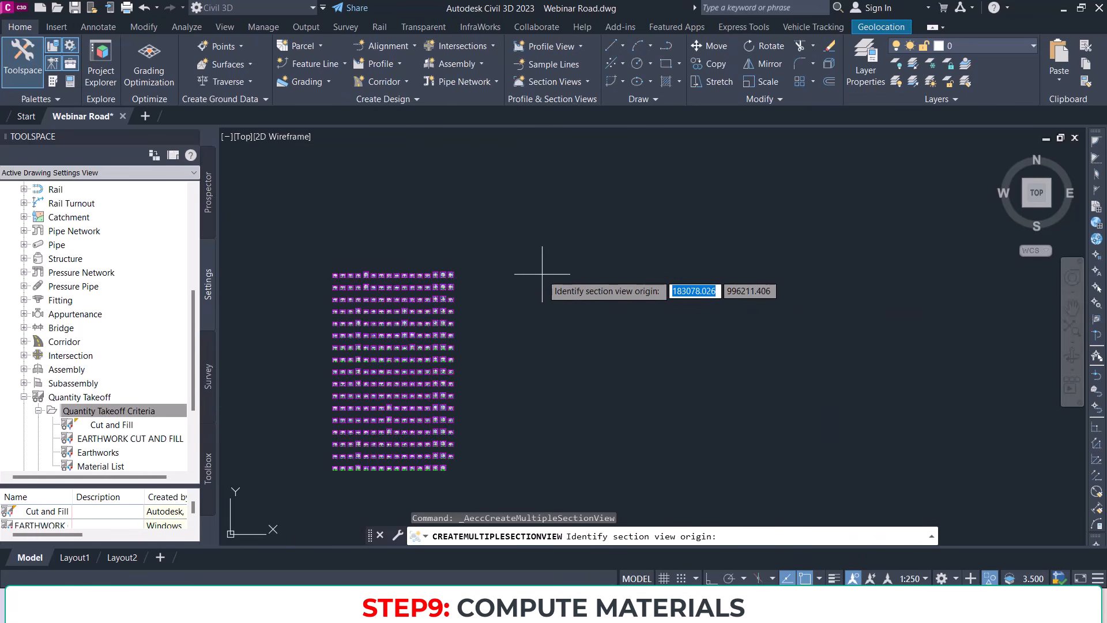
pyautogui.click(547, 272)
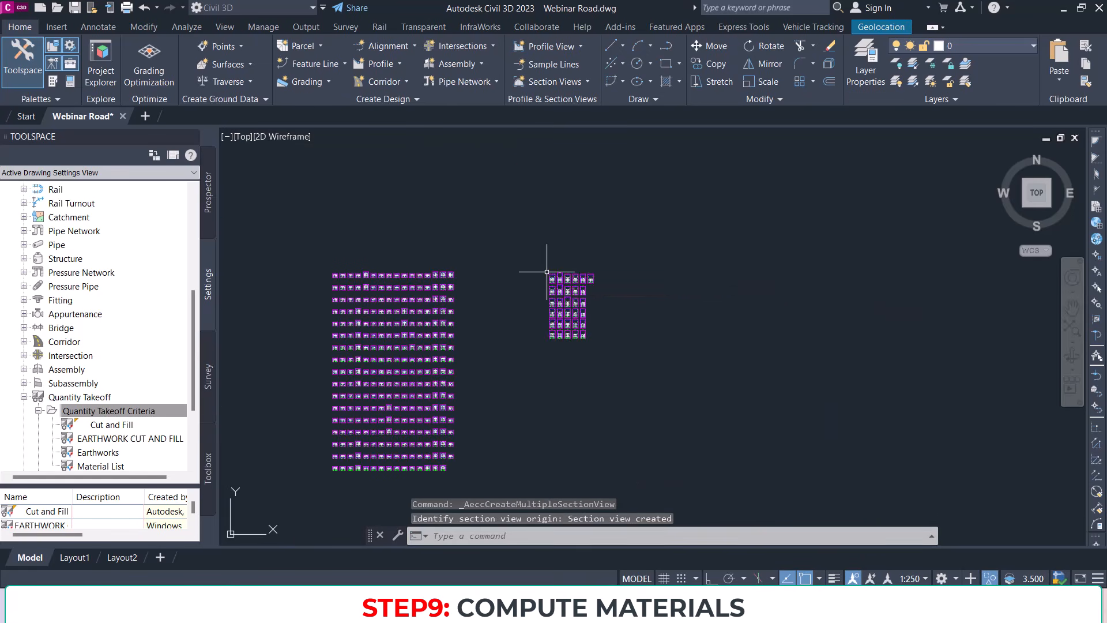
# Step: Examine the first Road 2 section views, comparing the corridor shape with the existing ground
pyautogui.scroll(8, 546, 275)
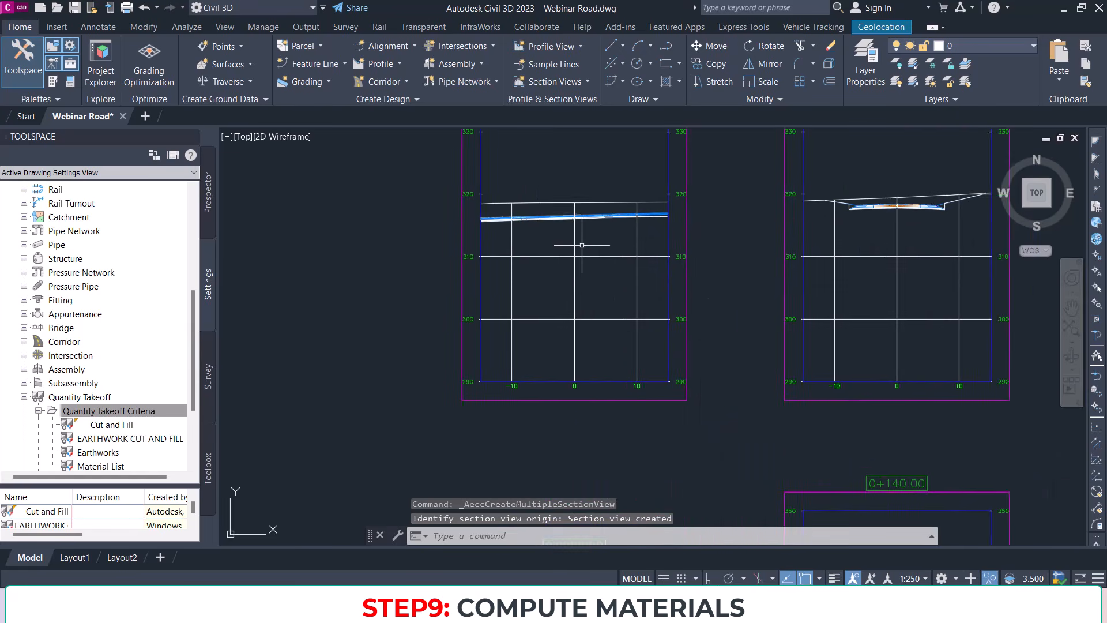
pyautogui.moveTo(547, 276); pyautogui.dragTo(493, 275, button='middle')
pyautogui.moveTo(844, 238); pyautogui.dragTo(702, 242, button='middle')
pyautogui.scroll(4, 321, 232)
pyautogui.moveTo(327, 229)
pyautogui.mouseDown(button='middle')
pyautogui.moveTo(559, 230)
pyautogui.moveTo(544, 232)
pyautogui.mouseUp(button='middle')
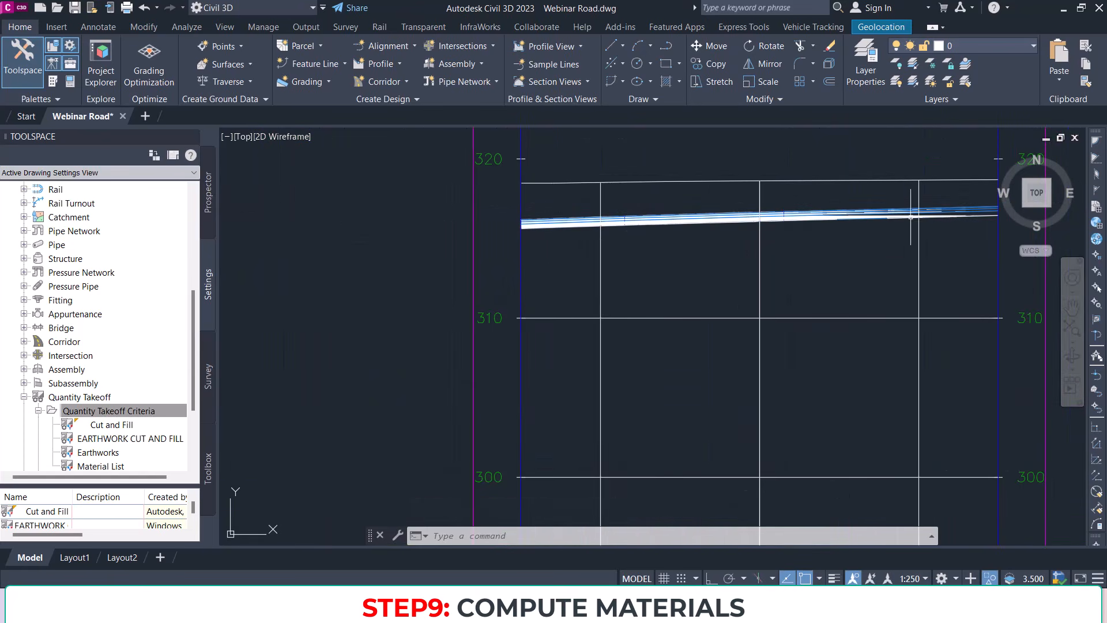
# Step: Inspect the Road 2 sample line at station 0+000.00 in the intersection and return to the Road 2 section views
pyautogui.scroll(-10, 813, 226)
pyautogui.scroll(-10, 623, 255)
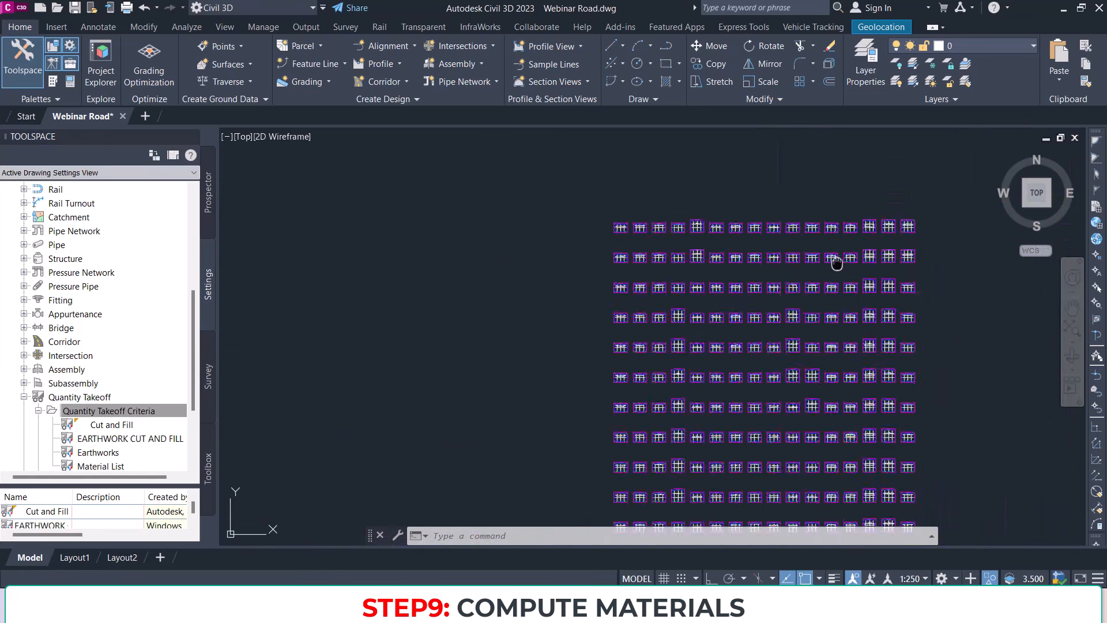
pyautogui.scroll(15, 491, 297)
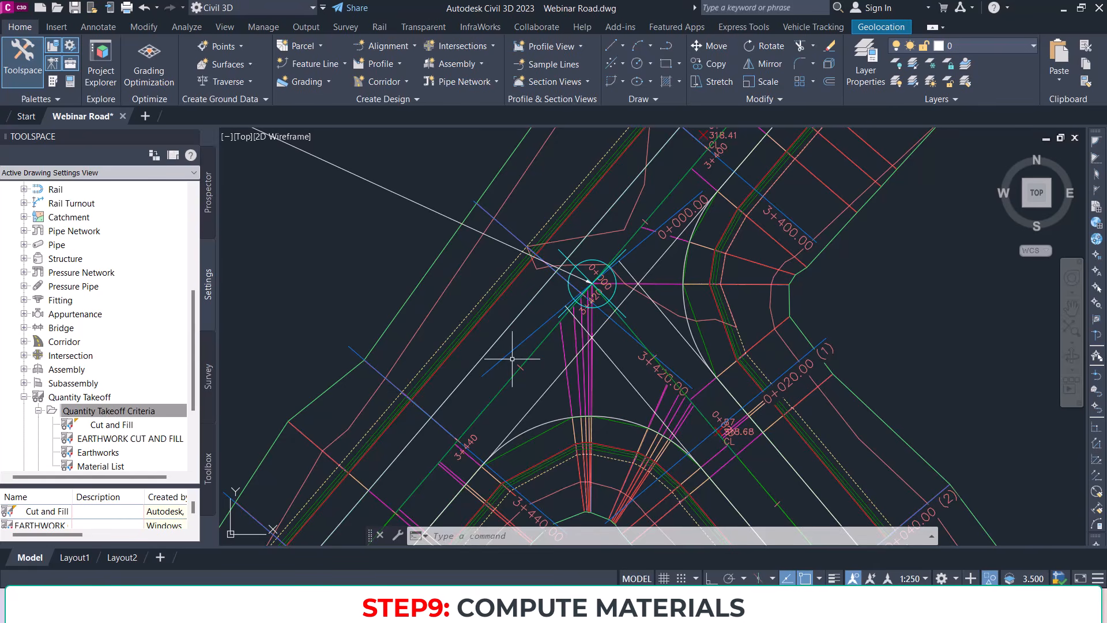
pyautogui.scroll(-15, 484, 322)
pyautogui.moveTo(779, 310); pyautogui.dragTo(673, 321, button='middle')
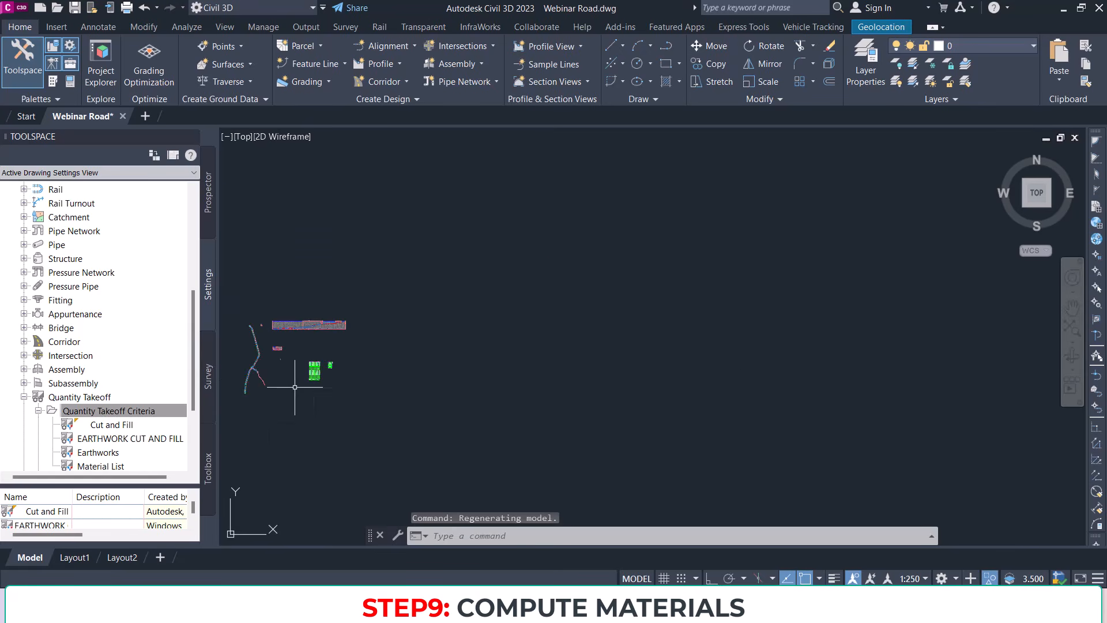
pyautogui.scroll(4, 601, 256)
pyautogui.scroll(10, 816, 247)
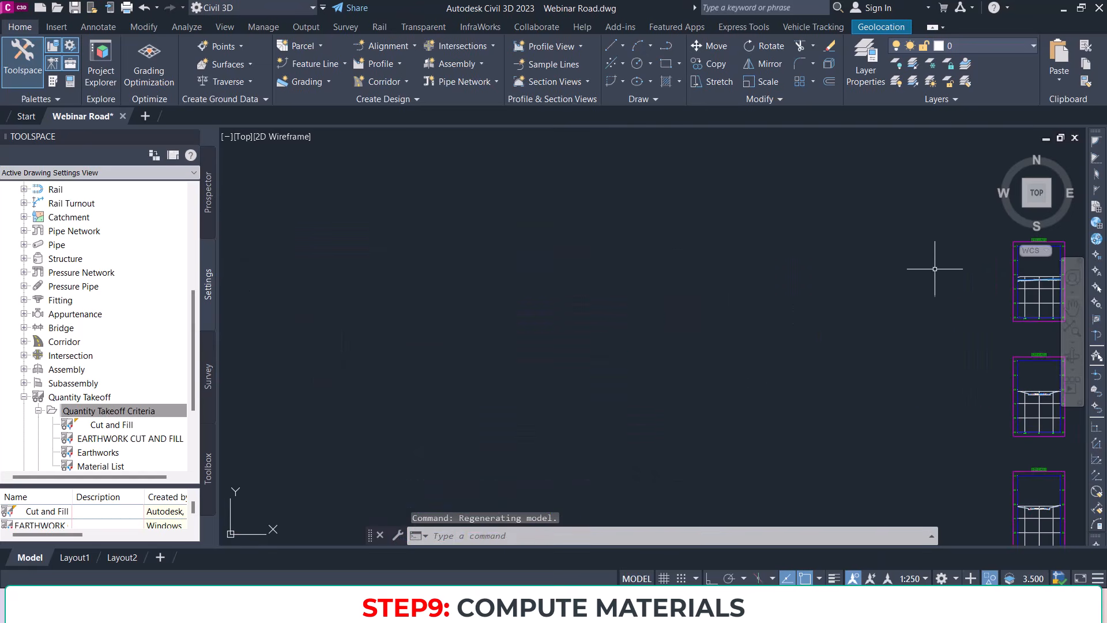
# Step: Return from the Road 2 section views to the plan and select the Road 1 sample line at station 2+540.00
pyautogui.scroll(-6, 573, 272)
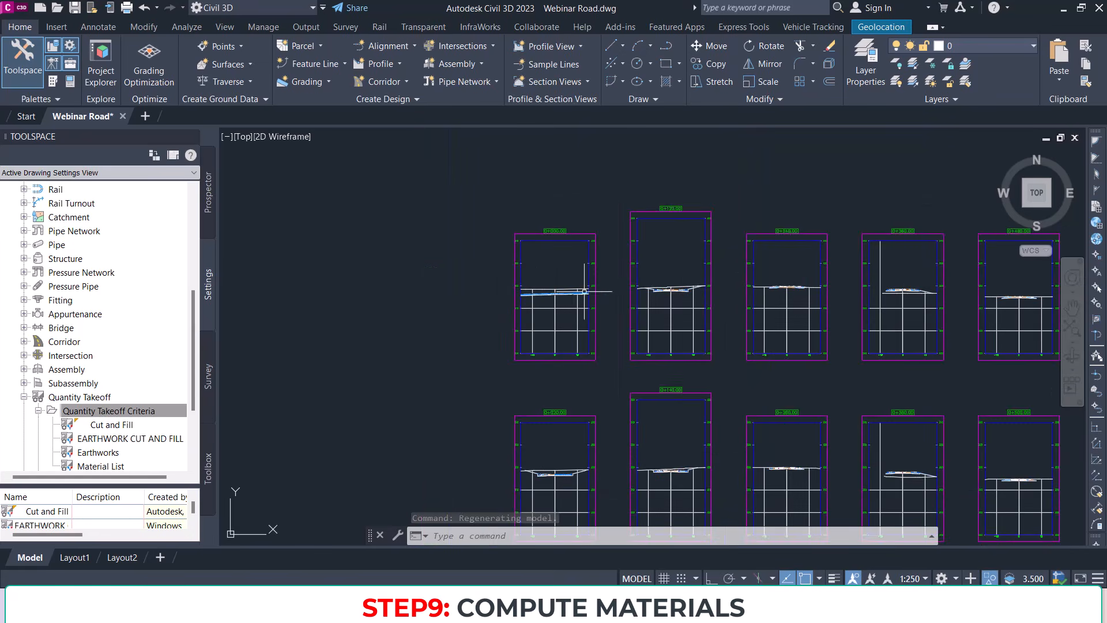
pyautogui.scroll(4, 741, 291)
pyautogui.moveTo(839, 292); pyautogui.dragTo(554, 258, button='middle')
pyautogui.scroll(-8, 680, 271)
pyautogui.moveTo(738, 400); pyautogui.dragTo(763, 276, button='middle')
pyautogui.scroll(-6, 710, 323)
pyautogui.moveTo(553, 340); pyautogui.dragTo(747, 340, button='middle')
pyautogui.scroll(-3, 747, 340)
pyautogui.scroll(-2, 544, 314)
pyautogui.moveTo(544, 313); pyautogui.dragTo(779, 334, button='middle')
pyautogui.scroll(6, 751, 282)
pyautogui.moveTo(837, 246); pyautogui.dragTo(697, 370, button='middle')
pyautogui.moveTo(900, 144); pyautogui.dragTo(650, 387, button='middle')
pyautogui.scroll(-4, 703, 331)
pyautogui.moveTo(718, 400); pyautogui.dragTo(754, 374, button='middle')
pyautogui.scroll(2, 555, 312)
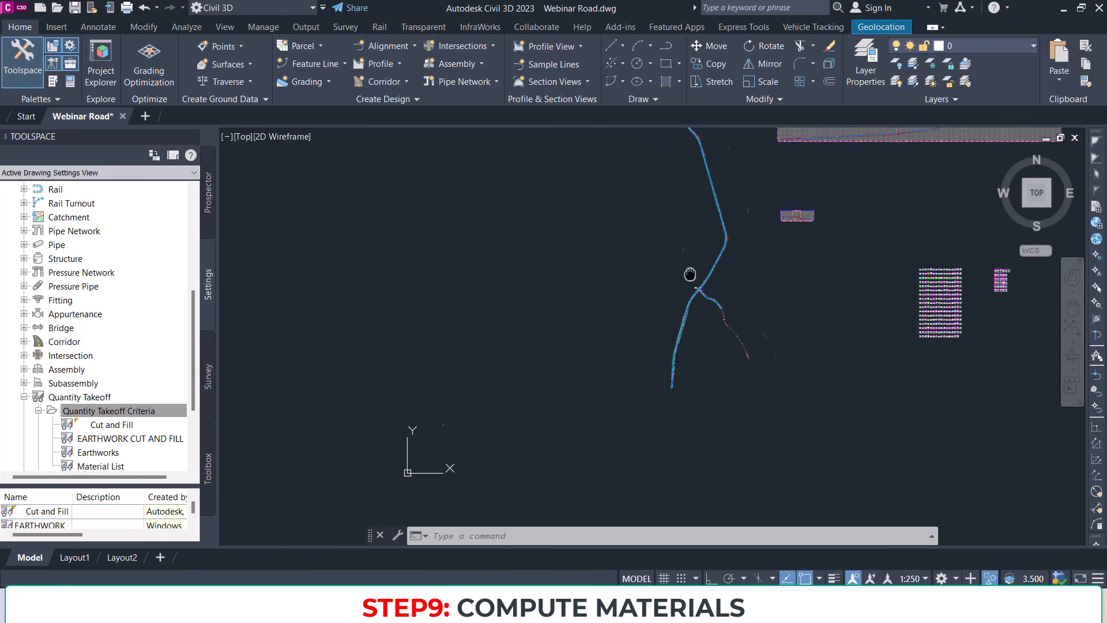
pyautogui.scroll(1, 633, 238)
pyautogui.moveTo(633, 238); pyautogui.dragTo(509, 242, button='middle')
pyautogui.scroll(4, 699, 247)
pyautogui.scroll(2, 680, 222)
pyautogui.scroll(2, 469, 296)
pyautogui.moveTo(469, 297)
pyautogui.mouseDown(button='middle')
pyautogui.moveTo(857, 289)
pyautogui.moveTo(829, 286)
pyautogui.mouseUp(button='middle')
pyautogui.click(721, 271)
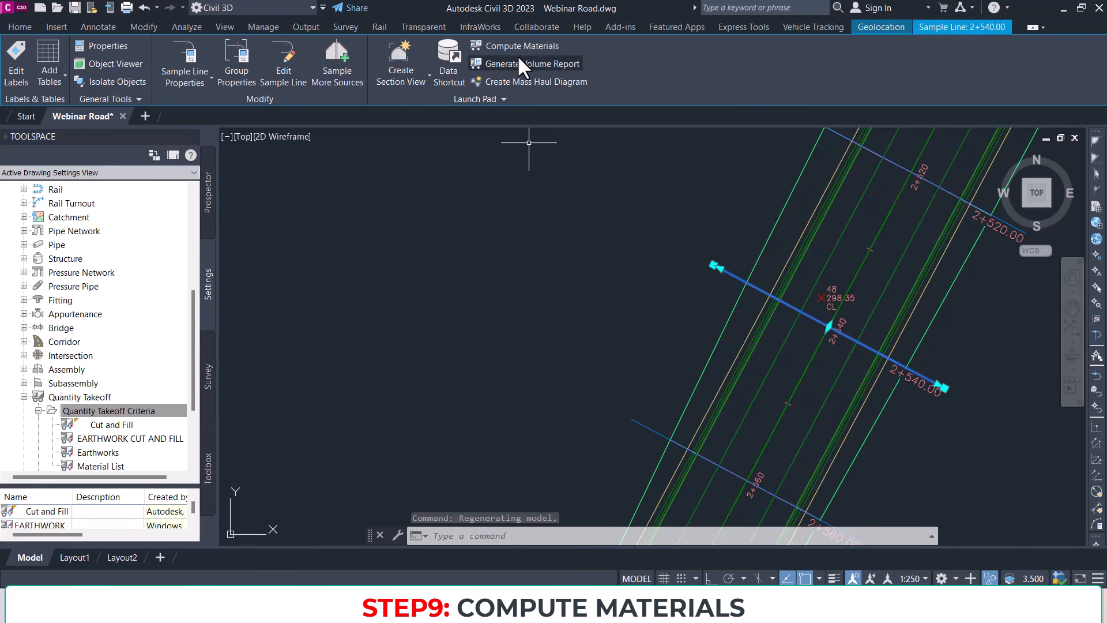
# Step: Start computing materials for the Road 1 alignment with sample line group SL Collection - 2
pyautogui.click(520, 46)
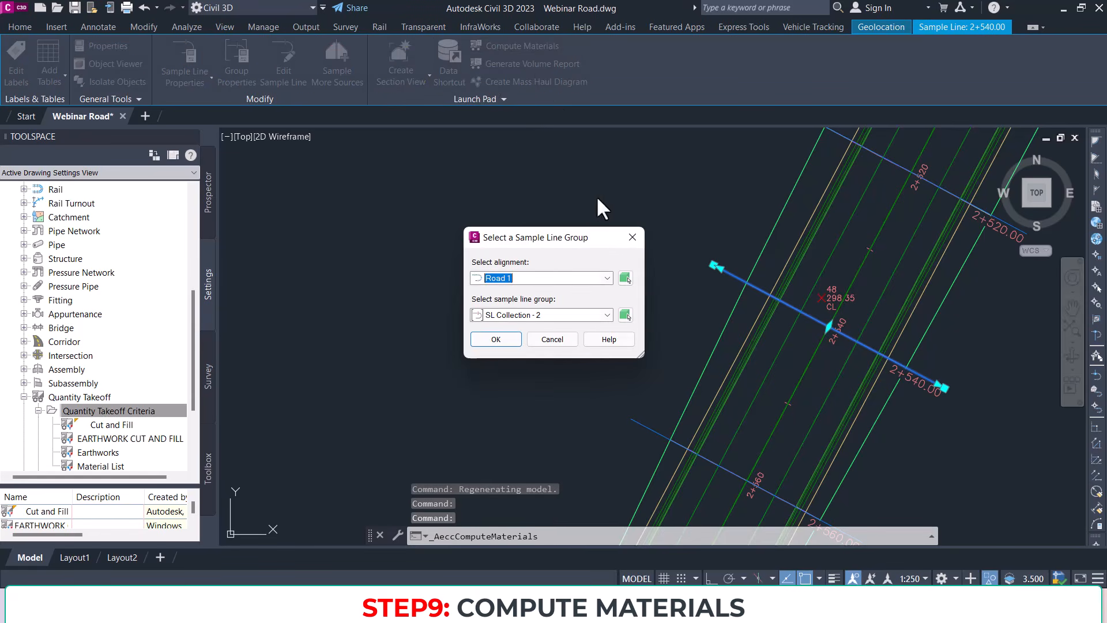
pyautogui.click(577, 280)
pyautogui.click(550, 284)
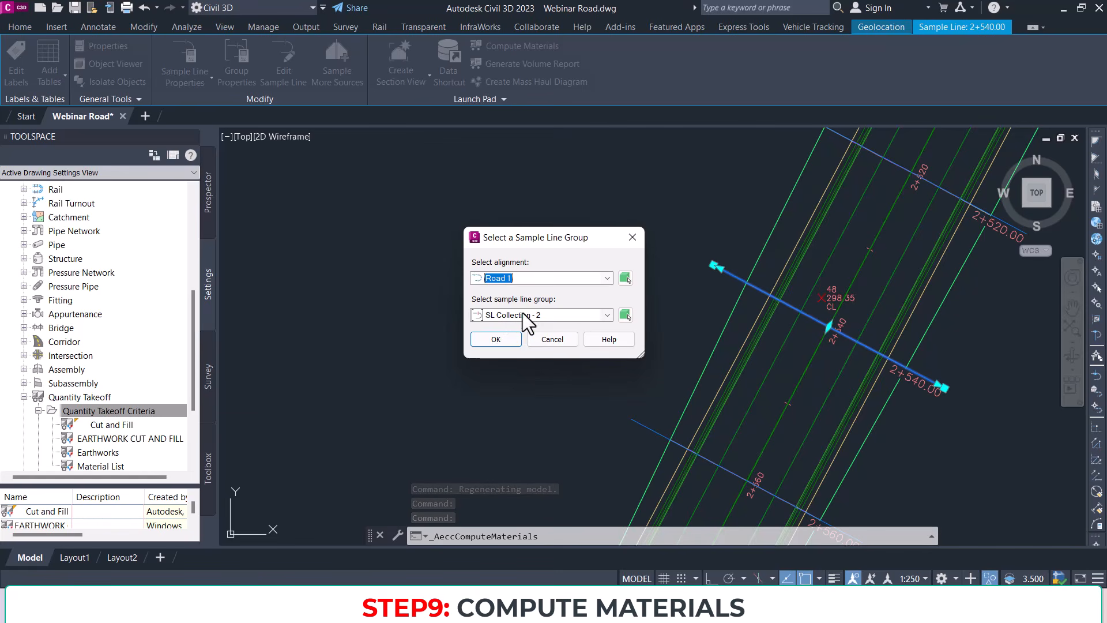
pyautogui.click(506, 339)
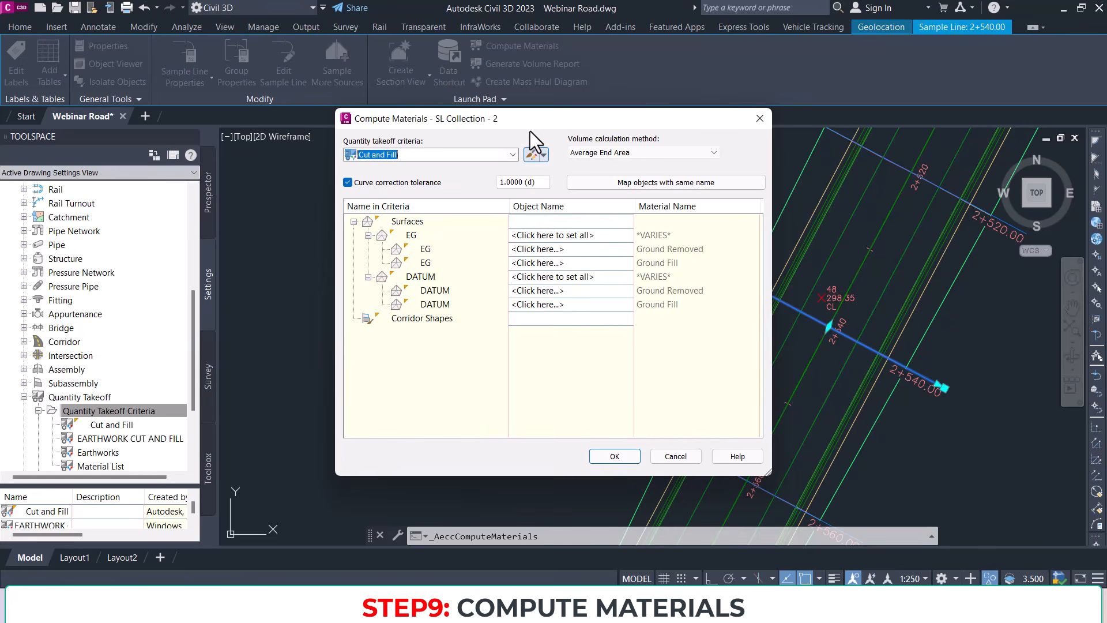
# Step: Compute the Road 1 materials using the EARTHWORK CUT AND FILL criteria, mapping the EG and datum surfaces to objects with the same name
pyautogui.moveTo(530, 120); pyautogui.dragTo(669, 133)
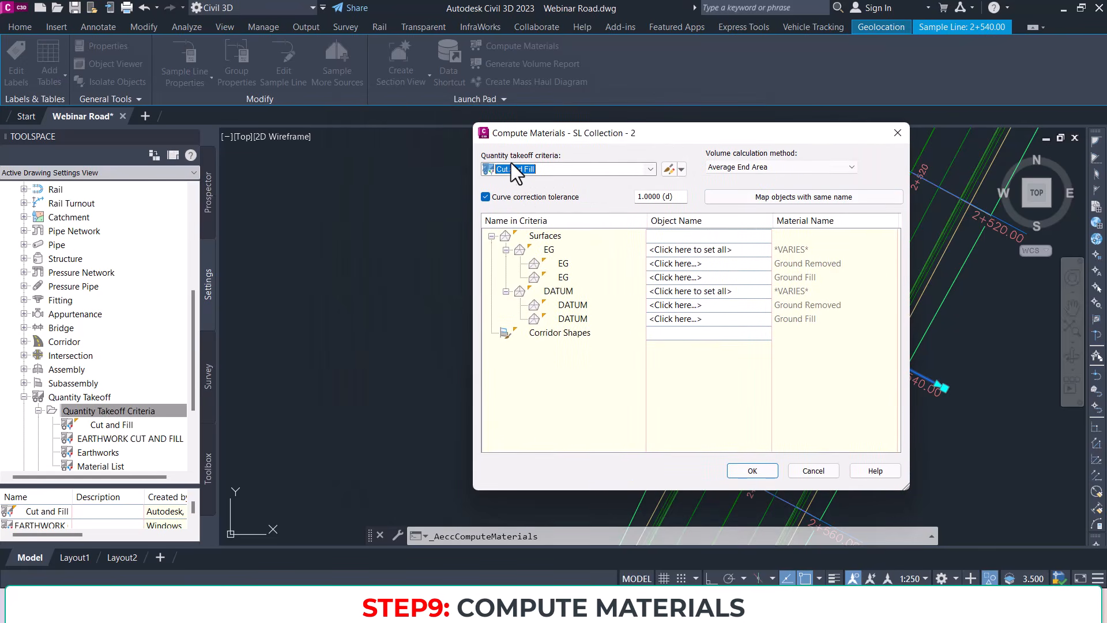
pyautogui.click(651, 169)
pyautogui.click(551, 195)
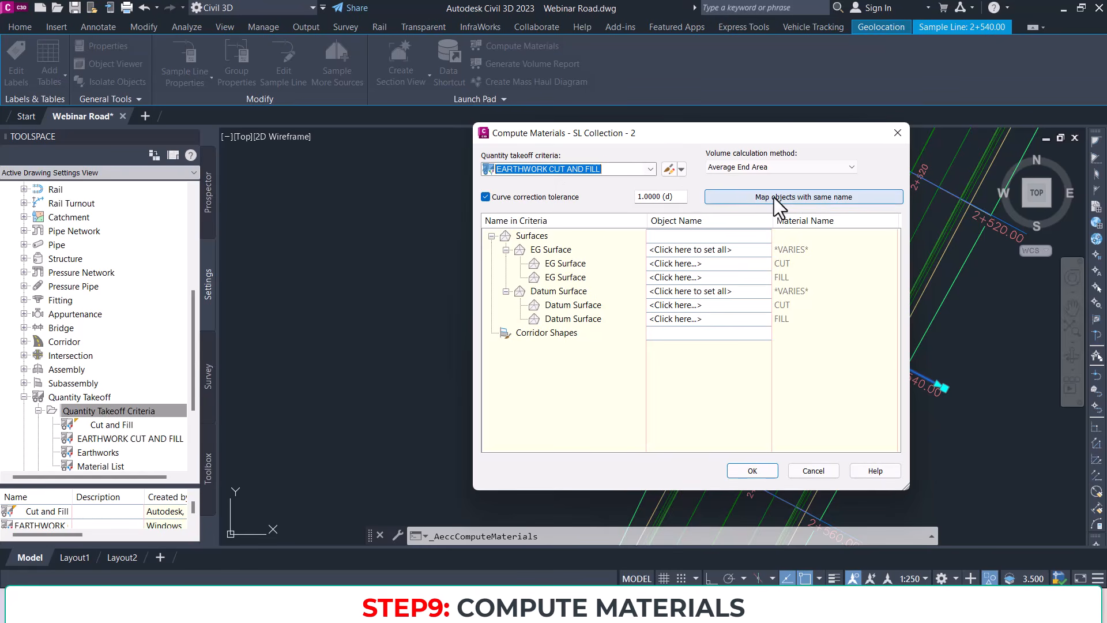
pyautogui.click(829, 197)
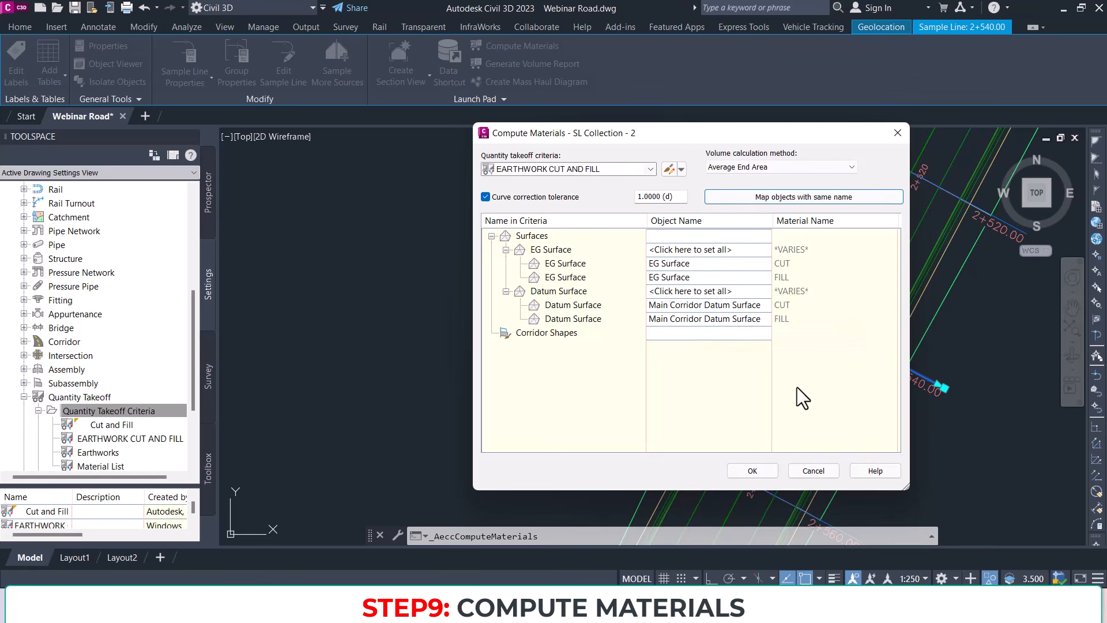
pyautogui.click(759, 469)
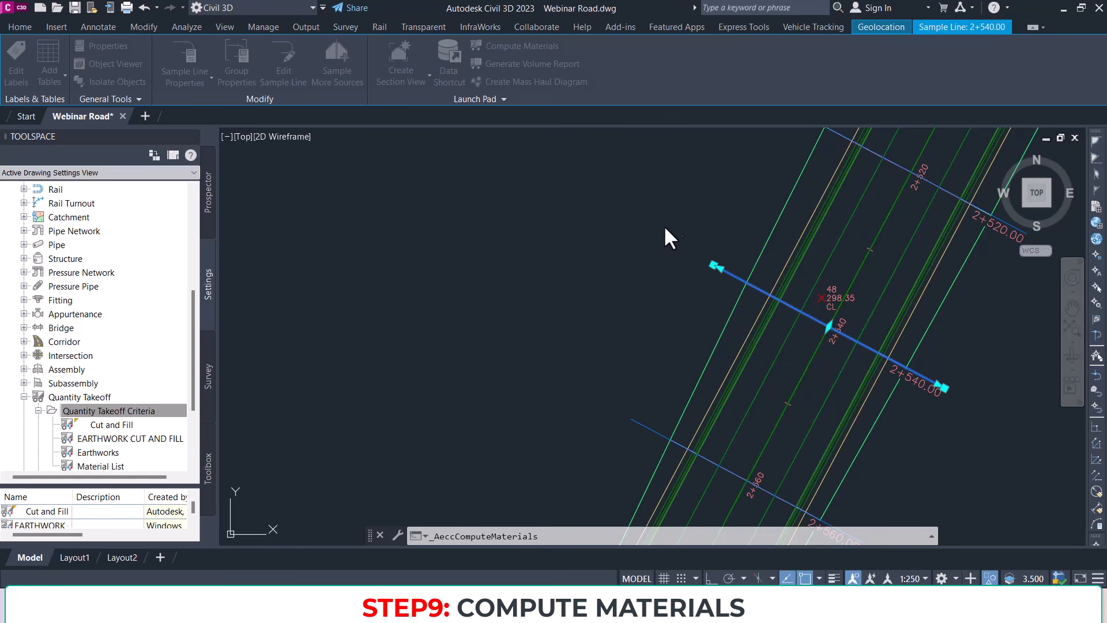
pyautogui.click(653, 197)
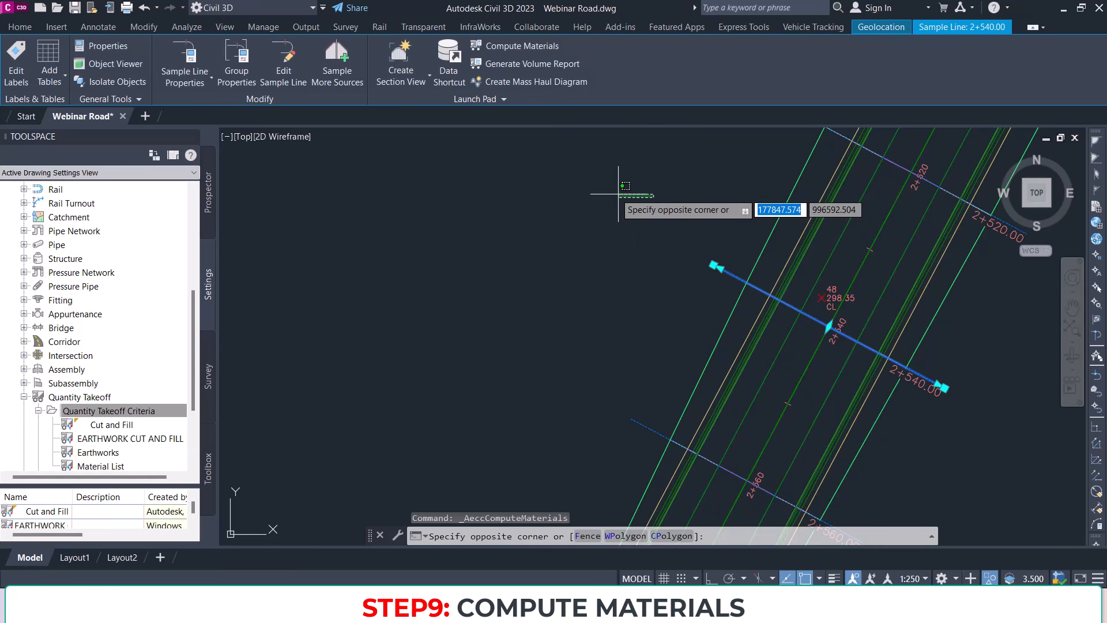
pyautogui.click(601, 189)
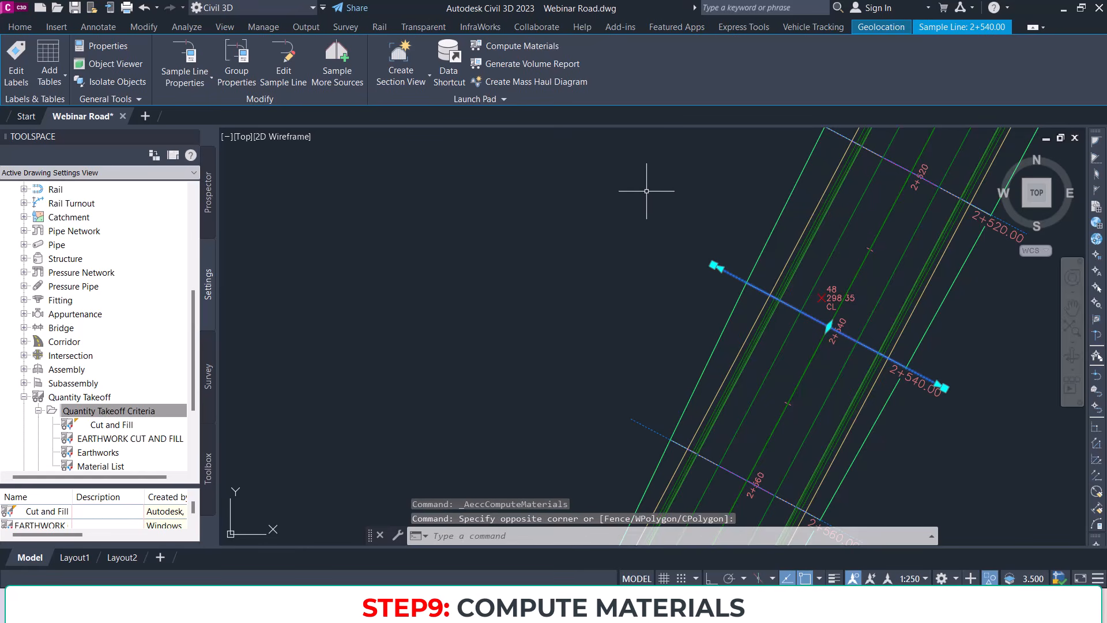
# Step: Start a volume report for Road 1 with sample line group SL Collection - 2 and Material List - (1)
pyautogui.moveTo(721, 202); pyautogui.dragTo(641, 188, button='middle')
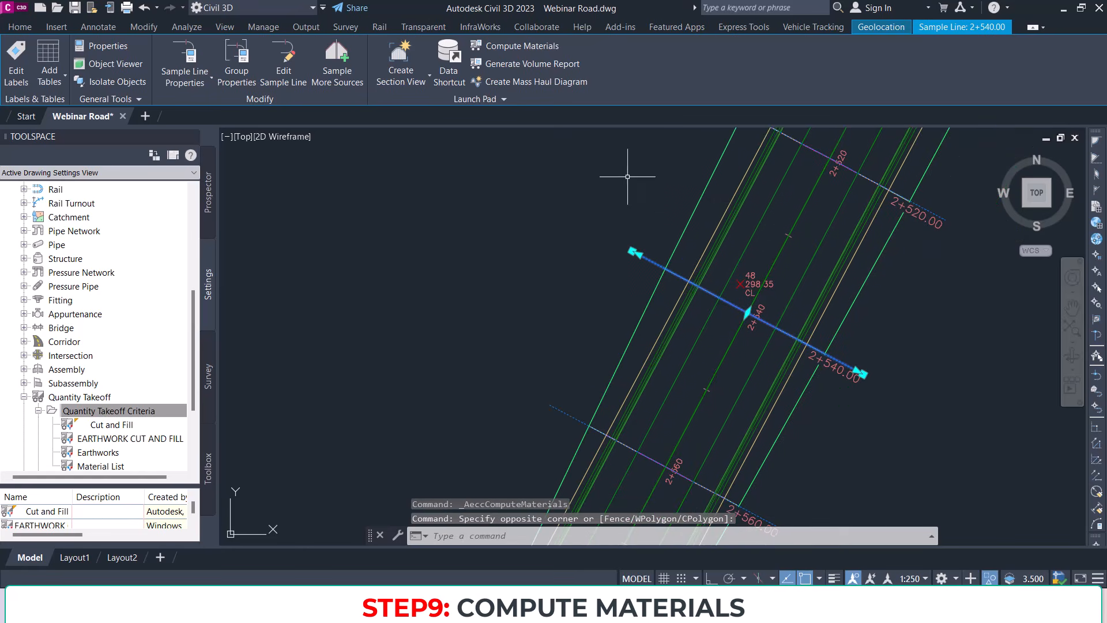
pyautogui.click(532, 64)
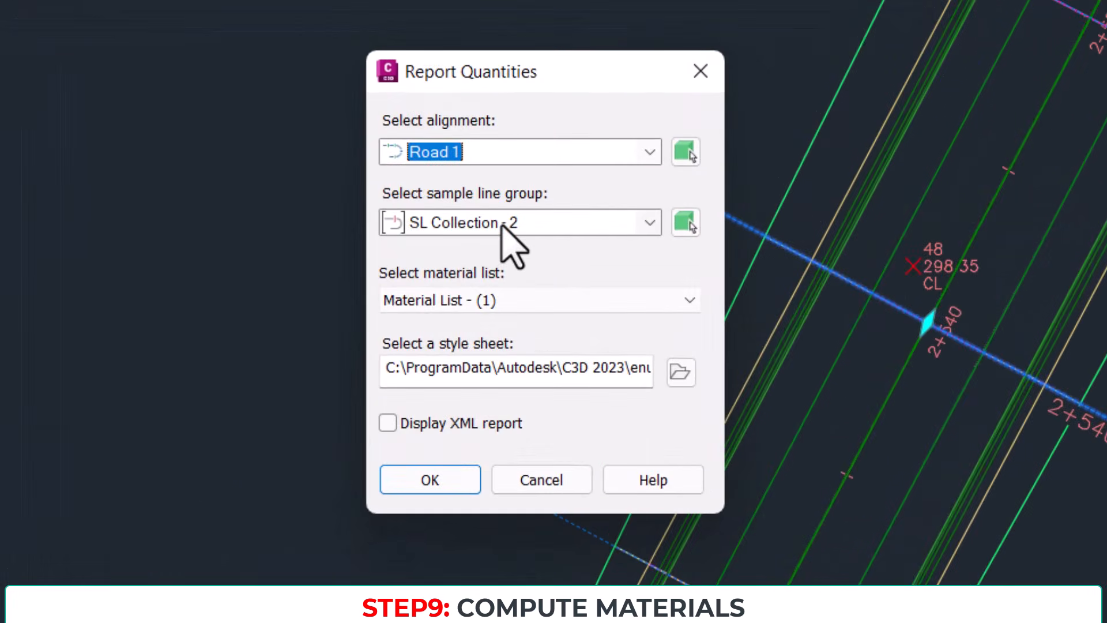
pyautogui.click(520, 245)
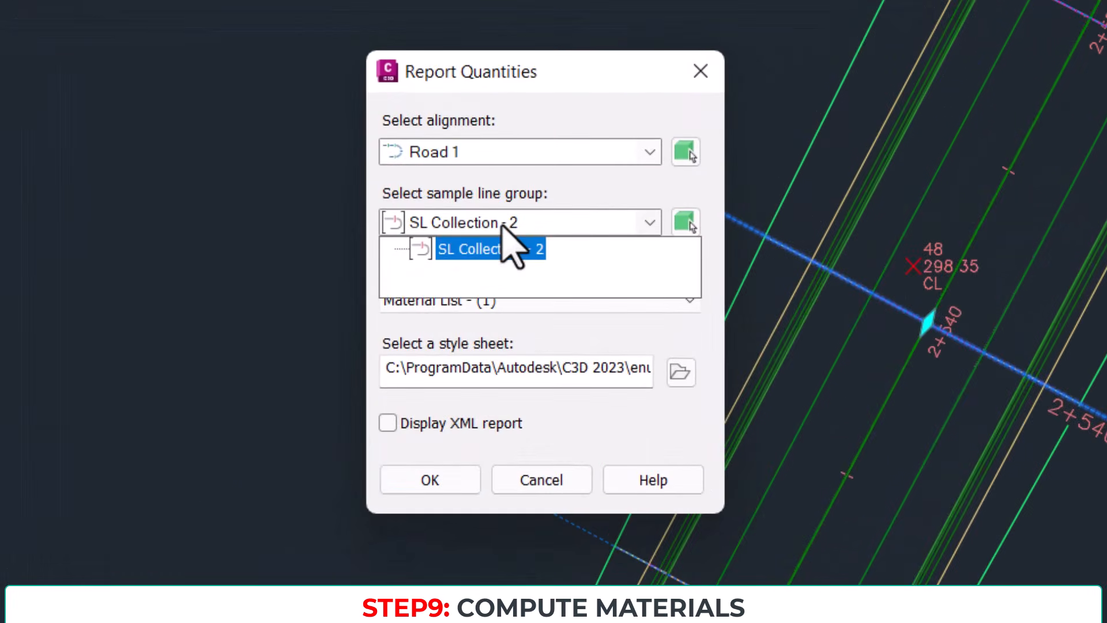
pyautogui.click(456, 151)
pyautogui.click(462, 176)
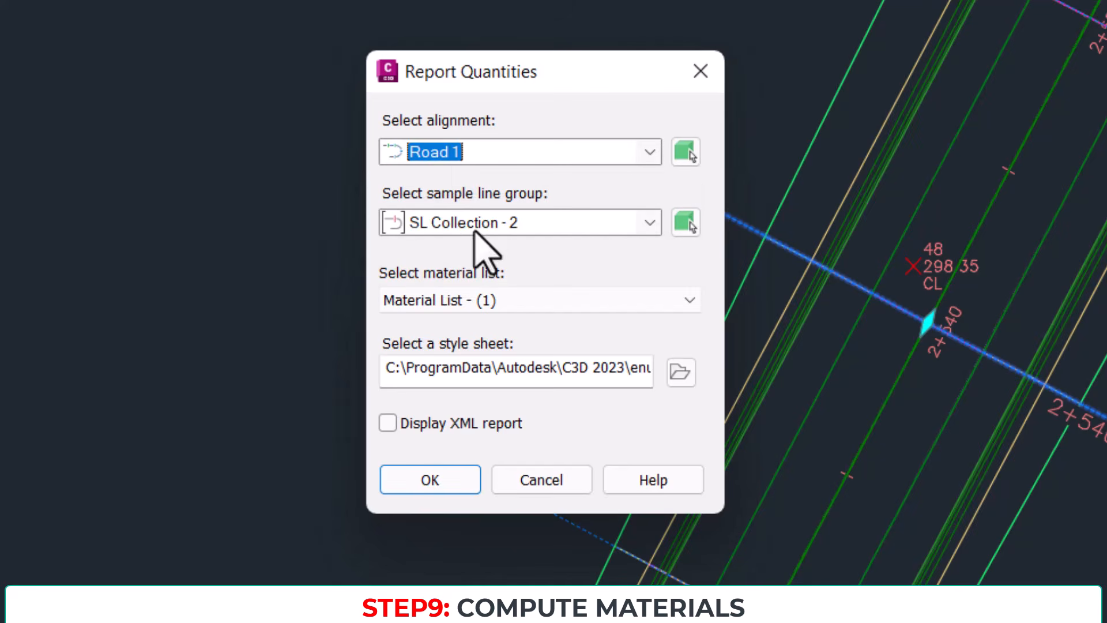
pyautogui.click(448, 306)
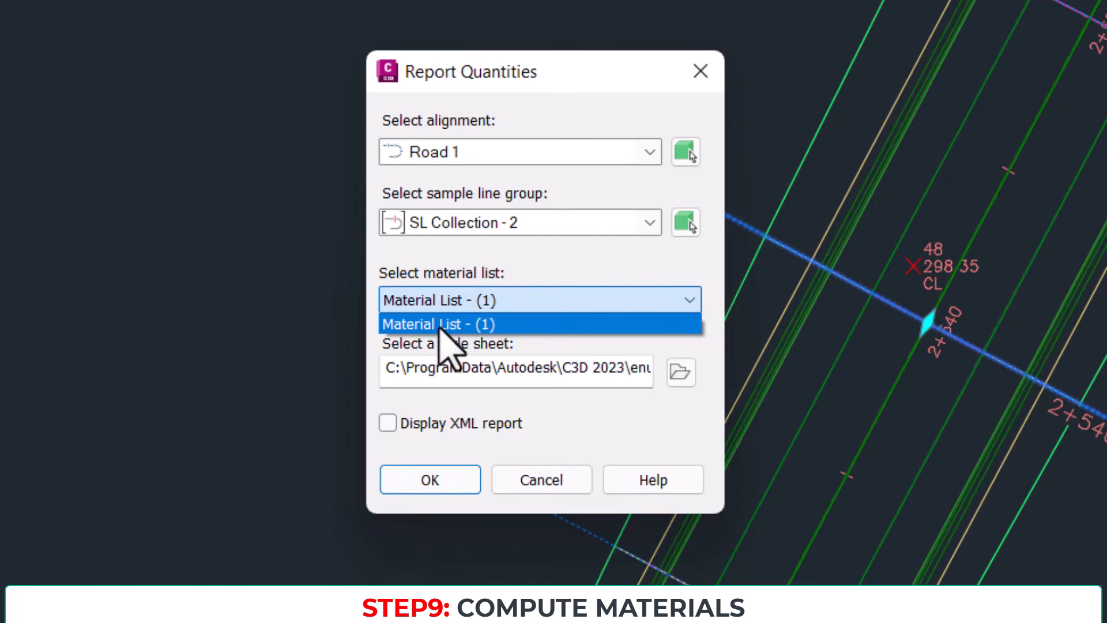
pyautogui.click(486, 325)
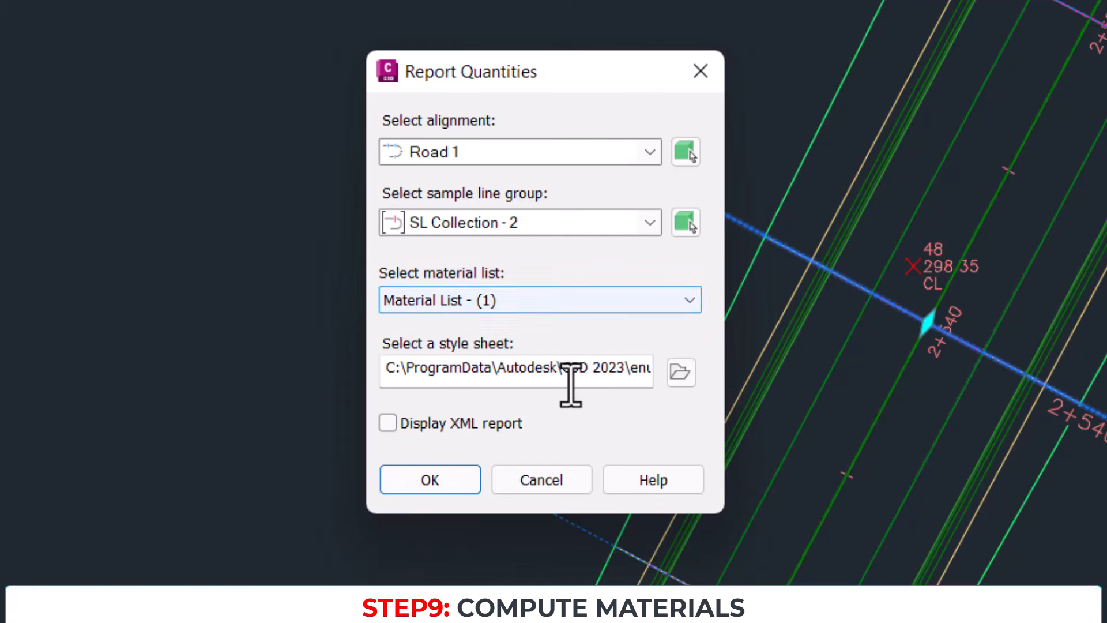
# Step: Use the earthwork style sheet, enable the XML report display and generate the quantities report
pyautogui.click(673, 378)
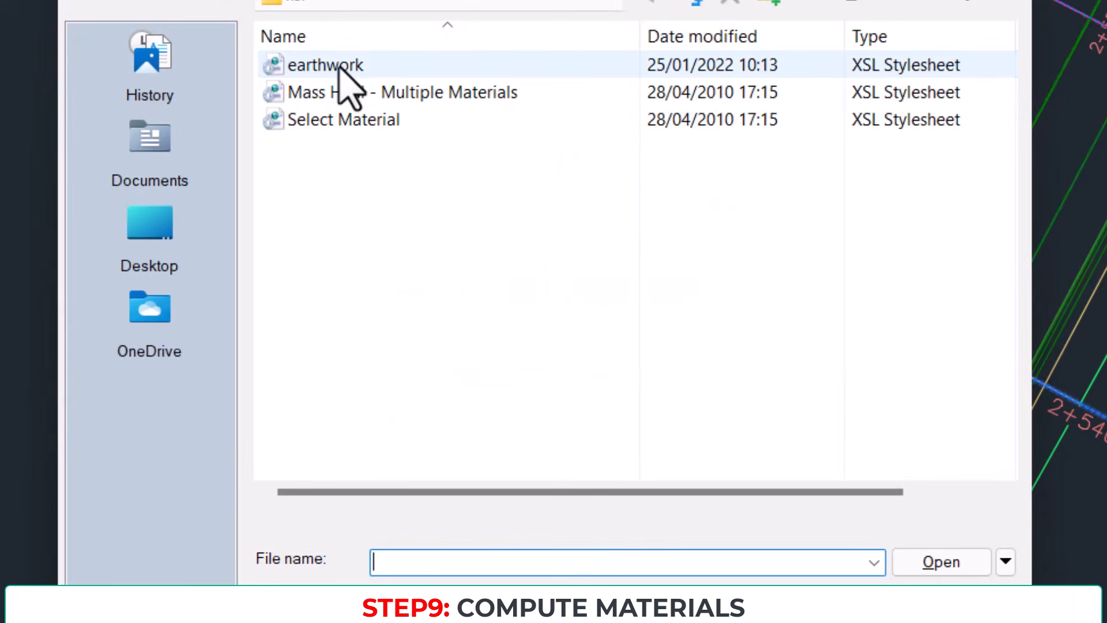
pyautogui.click(346, 67)
pyautogui.click(905, 571)
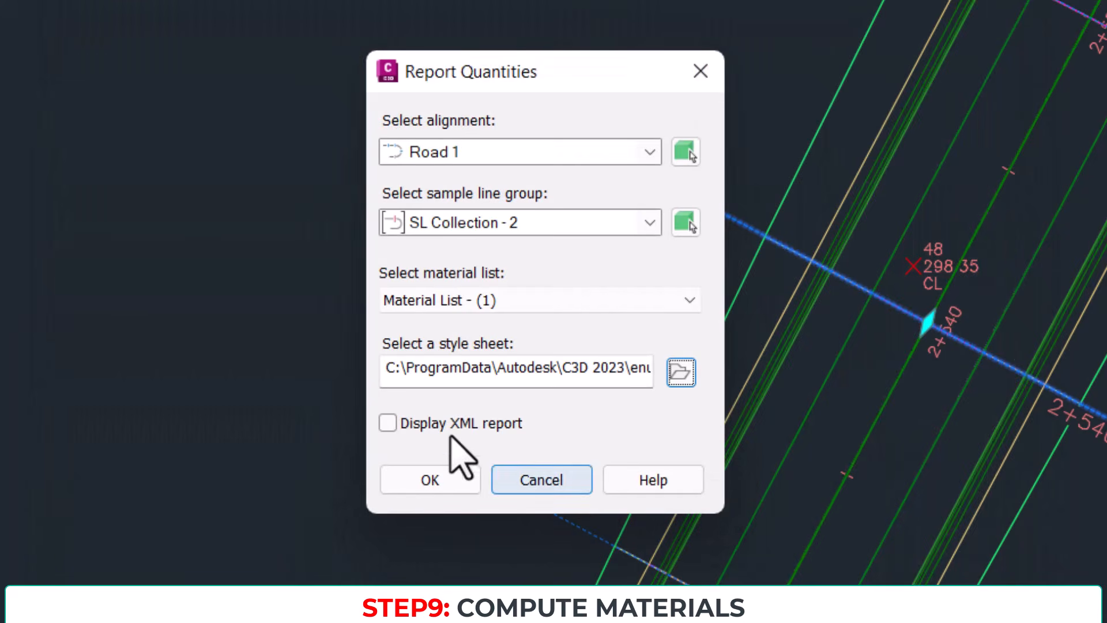
pyautogui.click(388, 423)
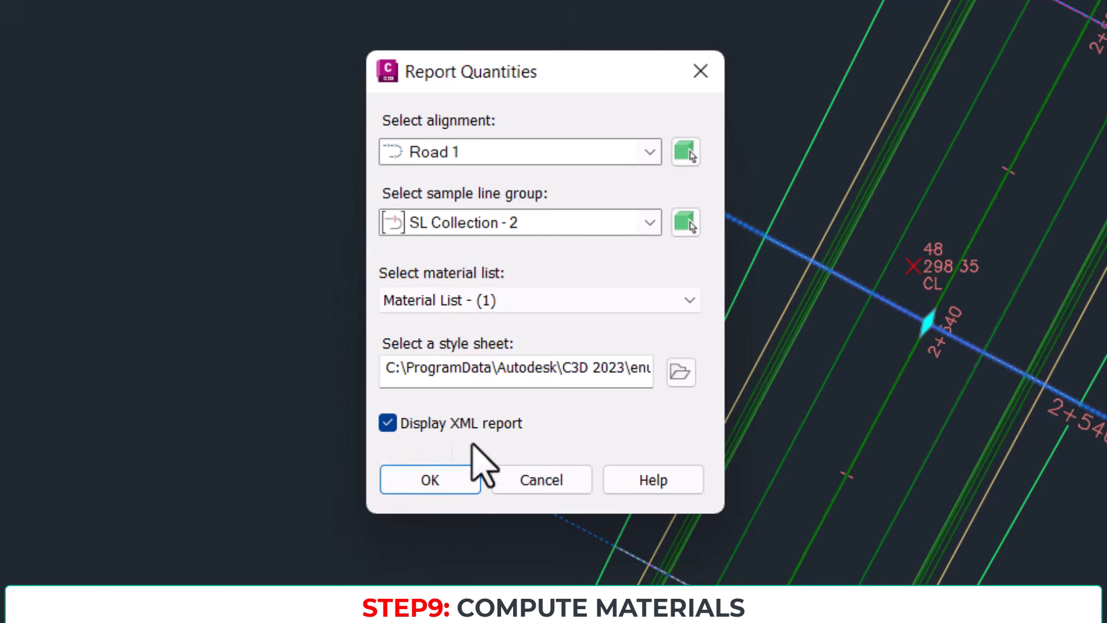
pyautogui.click(440, 481)
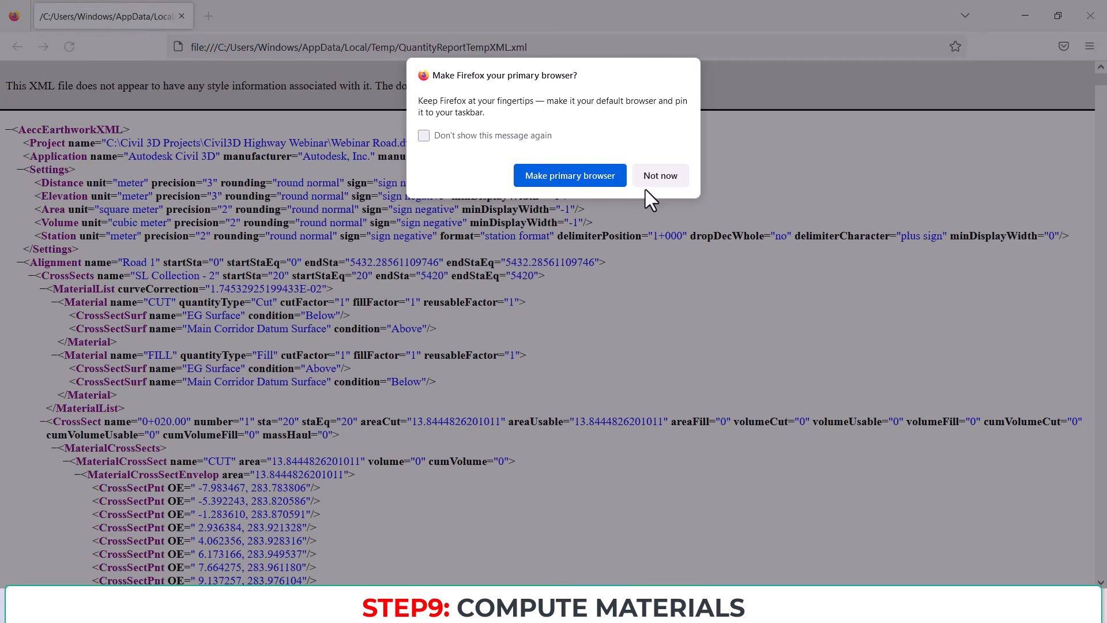
# Step: Decline making Firefox the primary browser, skim the raw XML quantity report and close it
pyautogui.click(656, 177)
pyautogui.scroll(-3, 297, 309)
pyautogui.scroll(3, 277, 404)
pyautogui.click(1093, 23)
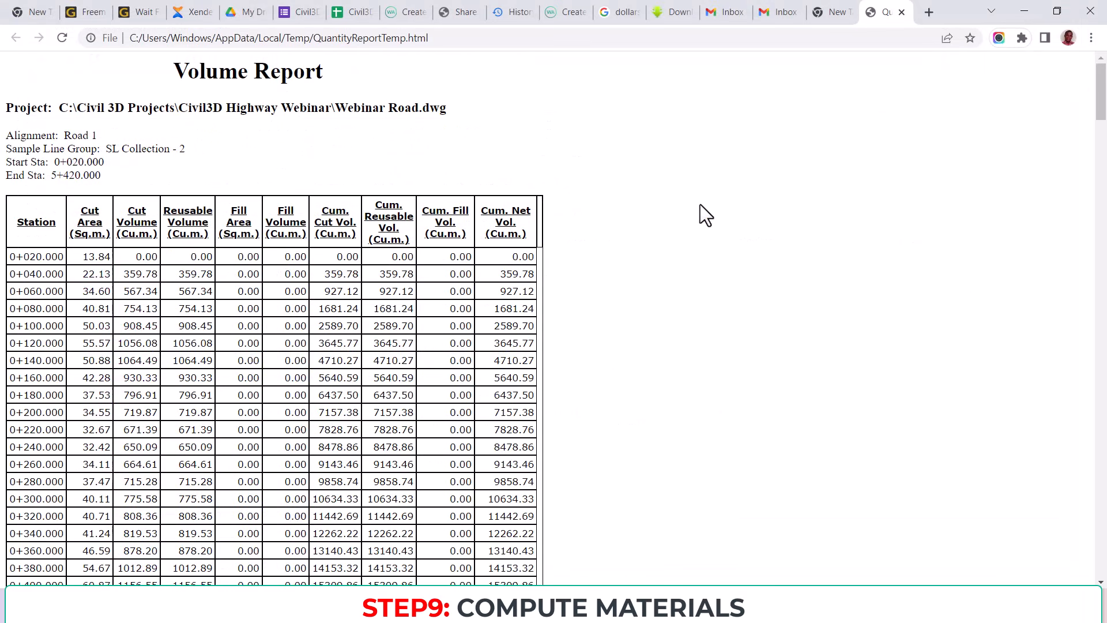
# Step: Examine the Road 1 volume report's cut and fill areas and volumes from station 0+020.000 to the last station
pyautogui.scroll(-3, 254, 273)
pyautogui.scroll(3, 122, 276)
pyautogui.scroll(-2, 35, 255)
pyautogui.scroll(2, 32, 210)
pyautogui.scroll(-15, 452, 238)
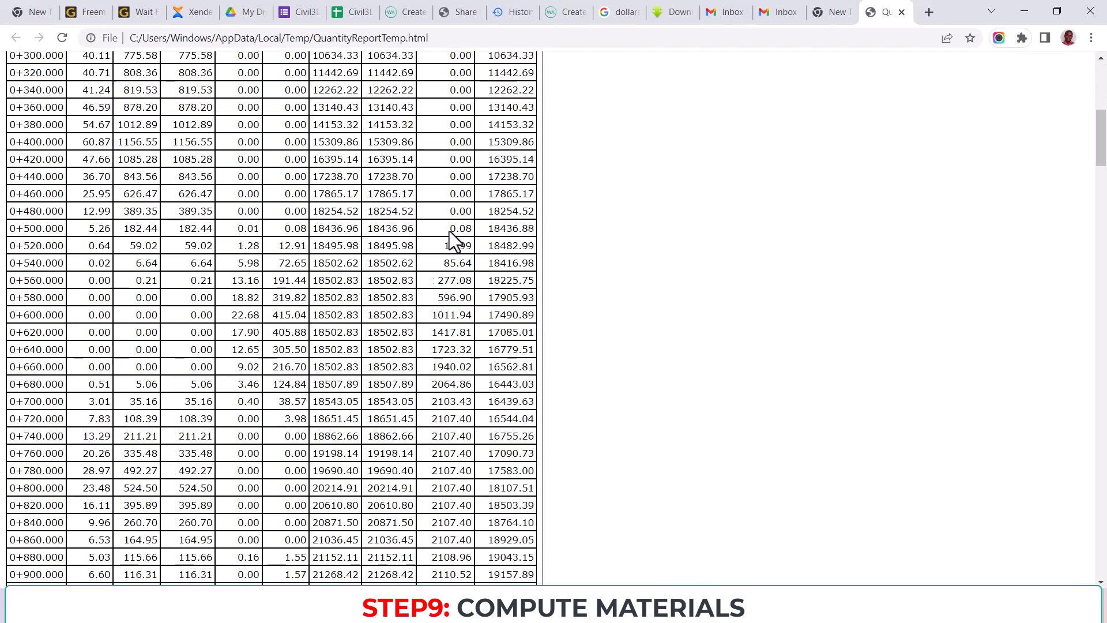
pyautogui.scroll(12, 452, 226)
pyautogui.scroll(-3, 454, 229)
pyautogui.scroll(8, 455, 231)
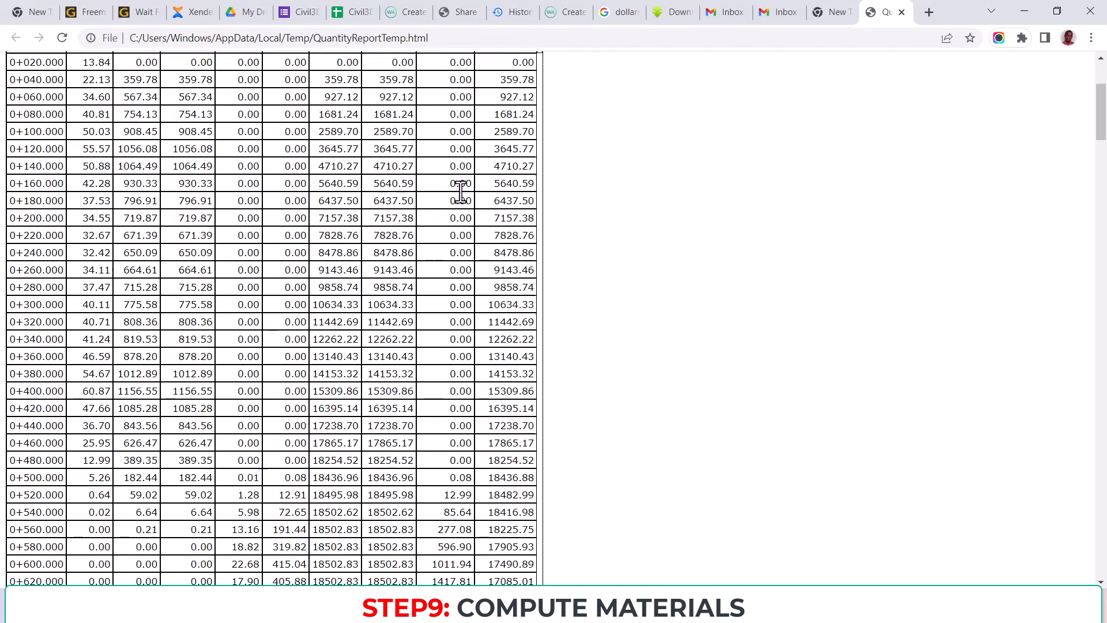
pyautogui.scroll(-5, 469, 398)
pyautogui.scroll(-20, 468, 416)
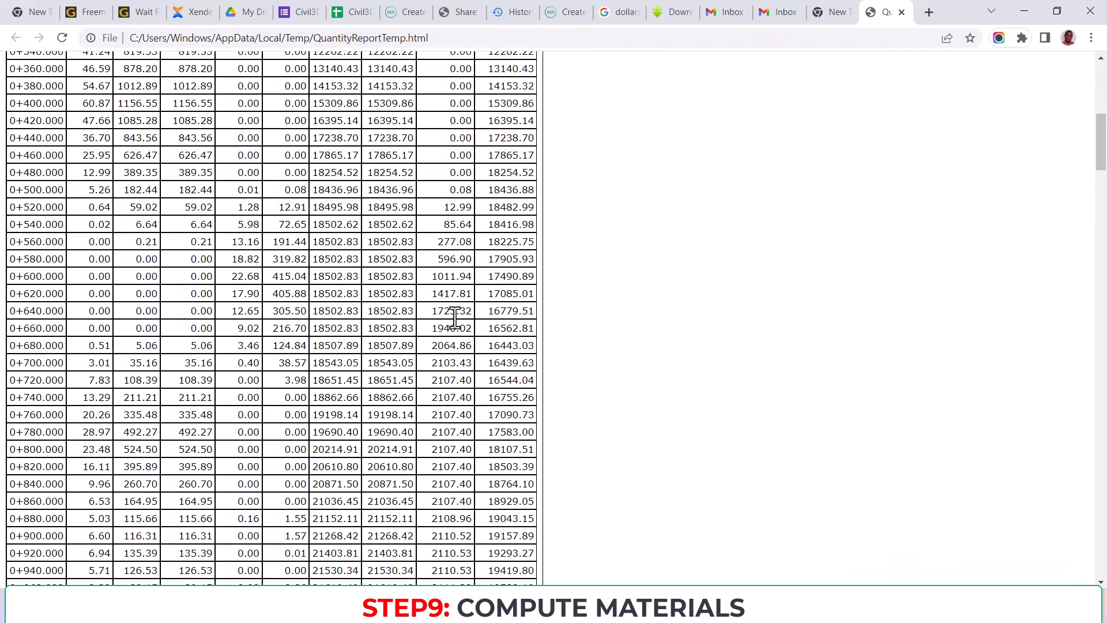
pyautogui.scroll(-20, 461, 349)
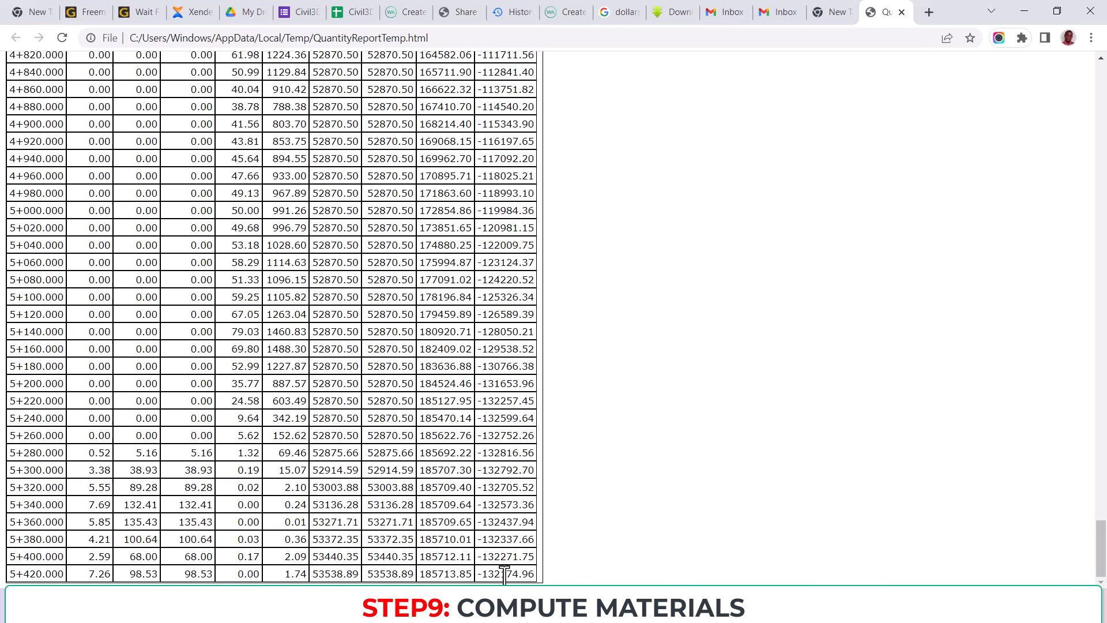
# Step: Compare the report's cumulative cut, reusable, fill and net volumes at station 5+420.000 with their column headings, and return to the Civil 3D drawing
pyautogui.scroll(20, 551, 560)
pyautogui.scroll(2, 542, 228)
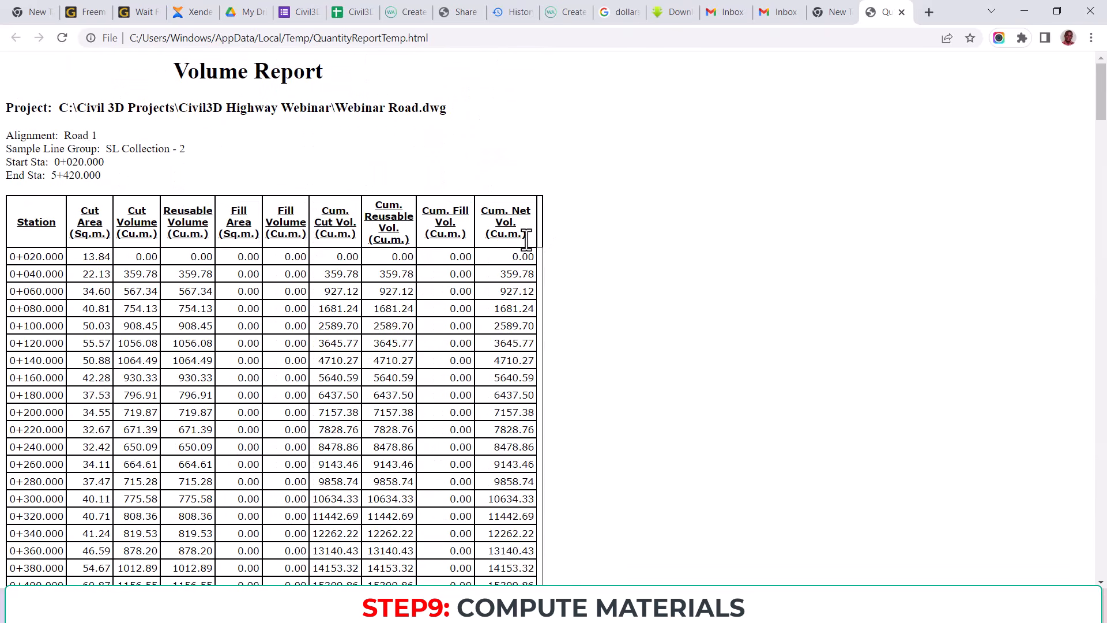
pyautogui.scroll(-20, 511, 231)
pyautogui.scroll(-20, 512, 306)
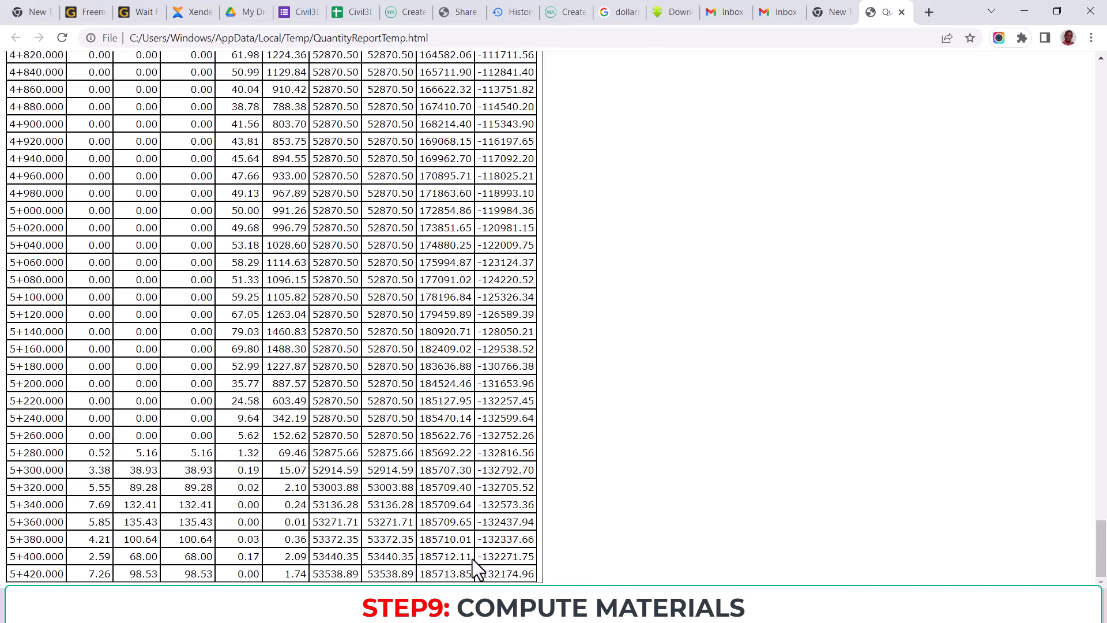
pyautogui.scroll(20, 404, 433)
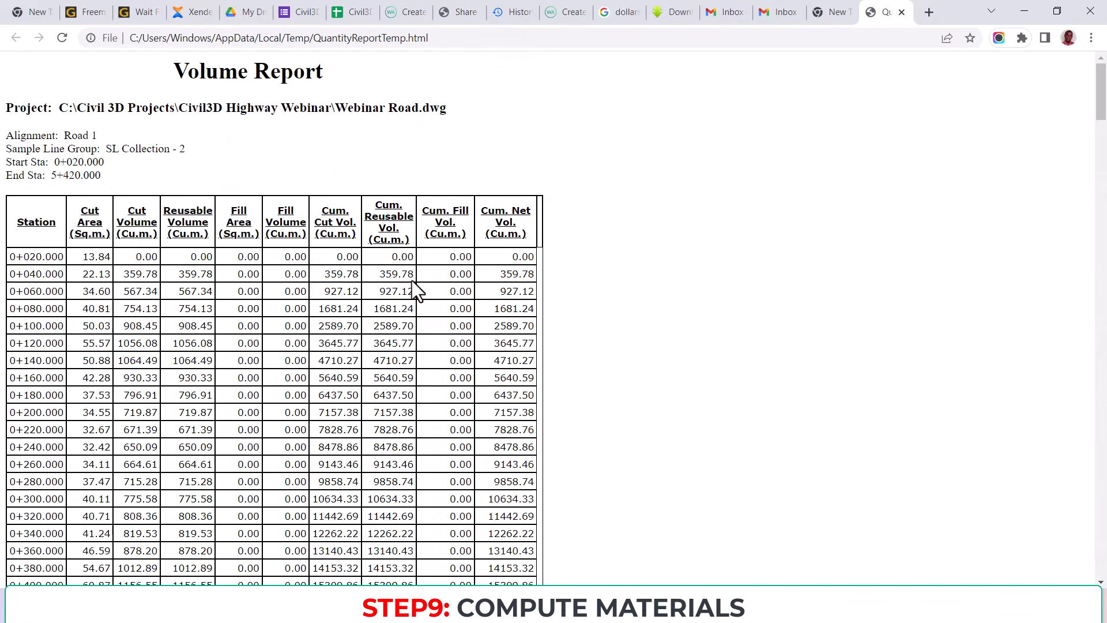
pyautogui.scroll(-2, 398, 283)
pyautogui.scroll(2, 393, 277)
pyautogui.scroll(-20, 279, 300)
pyautogui.scroll(-1, 324, 381)
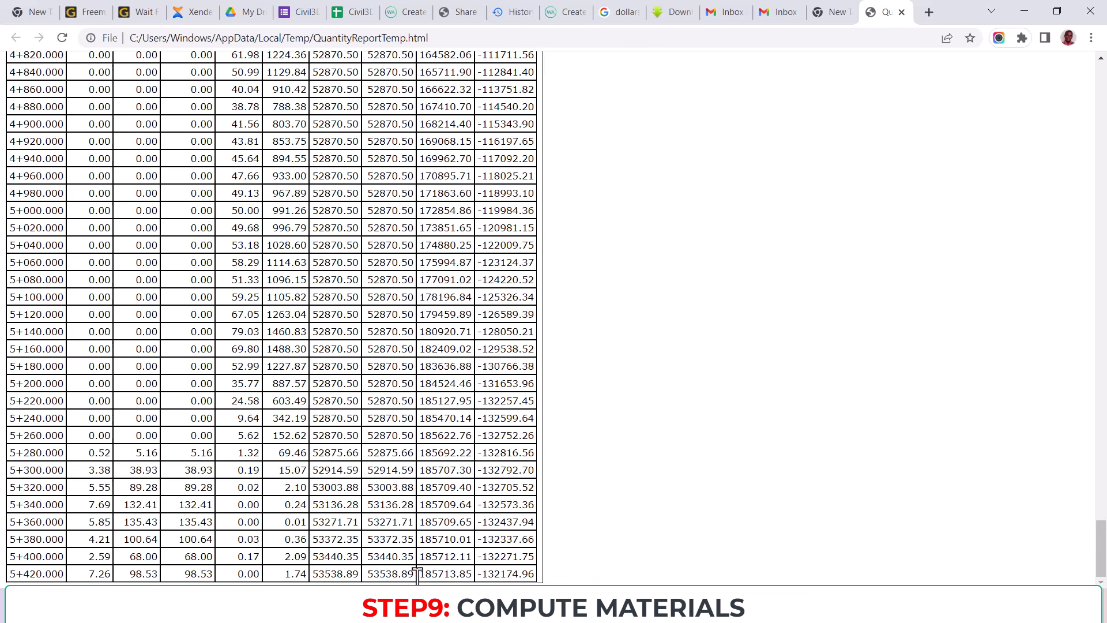
pyautogui.scroll(18, 817, 397)
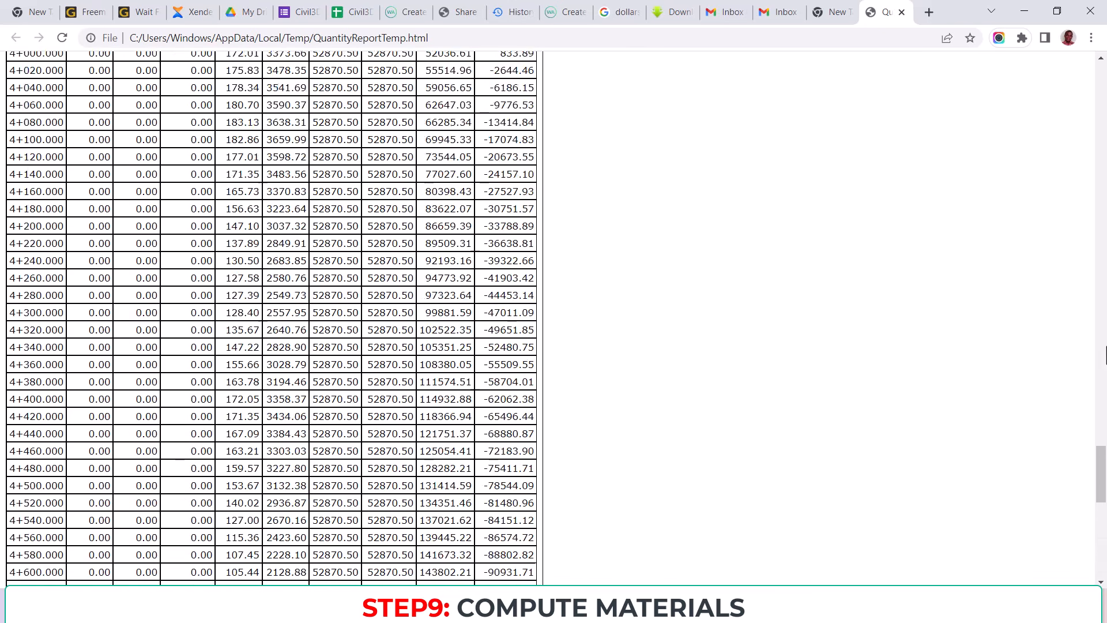
pyautogui.moveTo(1104, 436); pyautogui.dragTo(1104, 116)
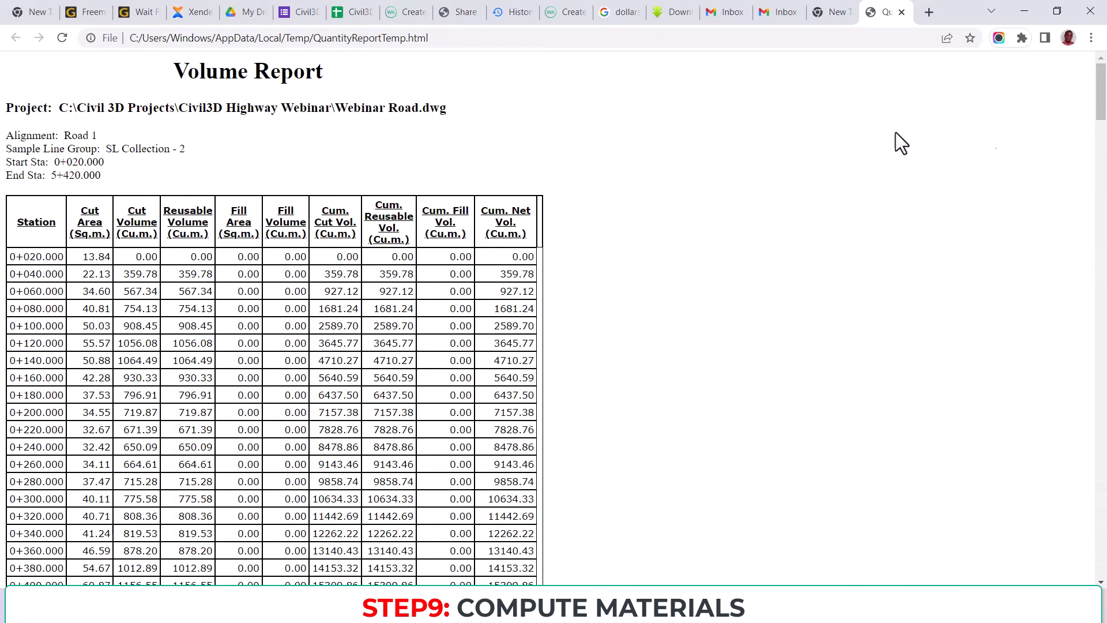
pyautogui.scroll(-2, 565, 289)
pyautogui.scroll(2, 519, 285)
pyautogui.click(1025, 12)
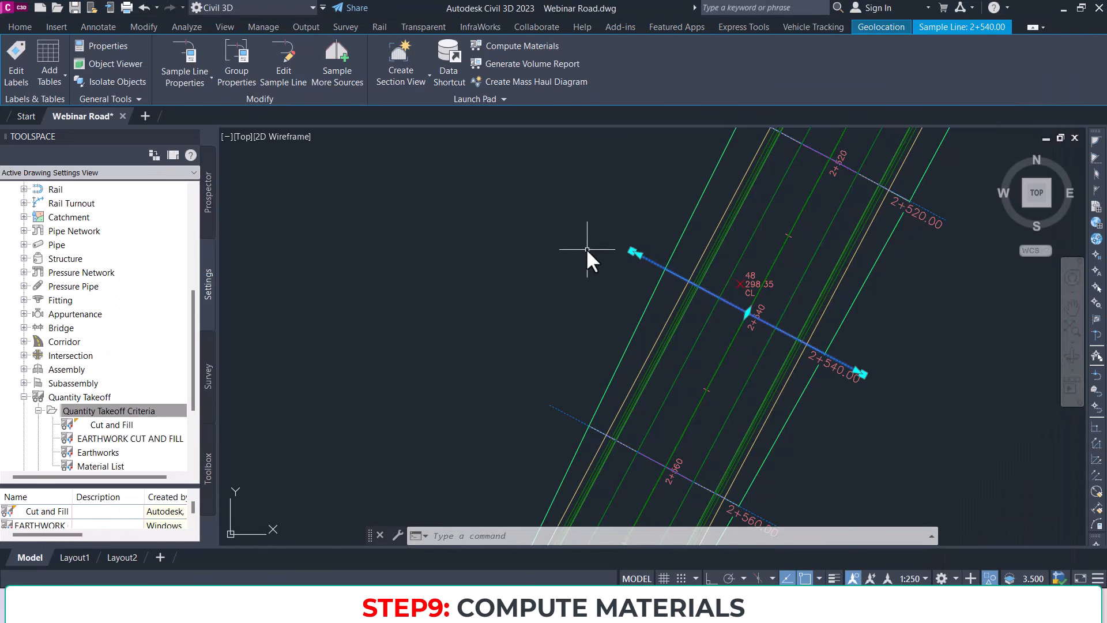
pyautogui.moveTo(712, 342); pyautogui.dragTo(697, 305, button='middle')
pyautogui.scroll(-8, 696, 306)
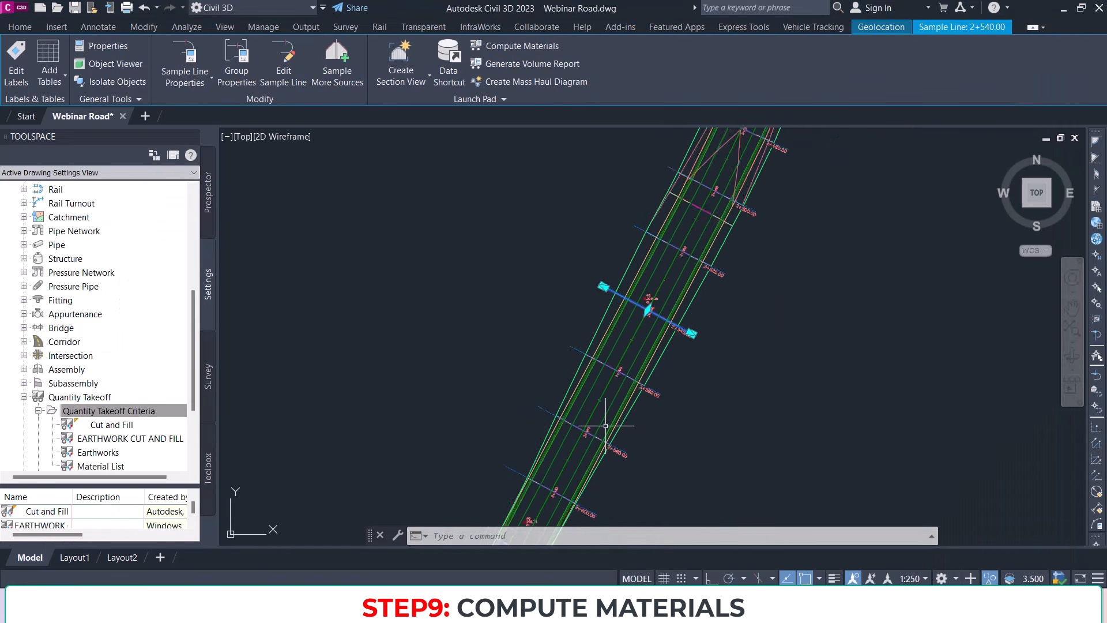
# Step: Select the Road 2 sample line at station 0+040.00 and start computing materials for the Road 2 alignment's sample line group
pyautogui.scroll(-4, 700, 307)
pyautogui.moveTo(653, 375); pyautogui.dragTo(671, 218, button='middle')
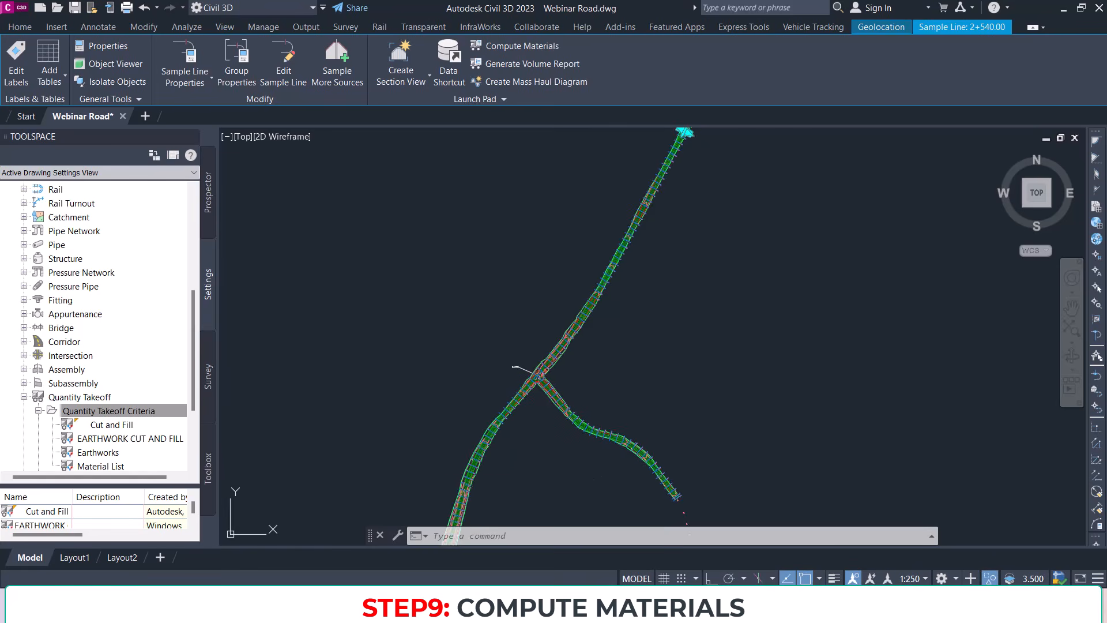
pyautogui.press('Escape')
pyautogui.scroll(6, 537, 380)
pyautogui.scroll(6, 537, 369)
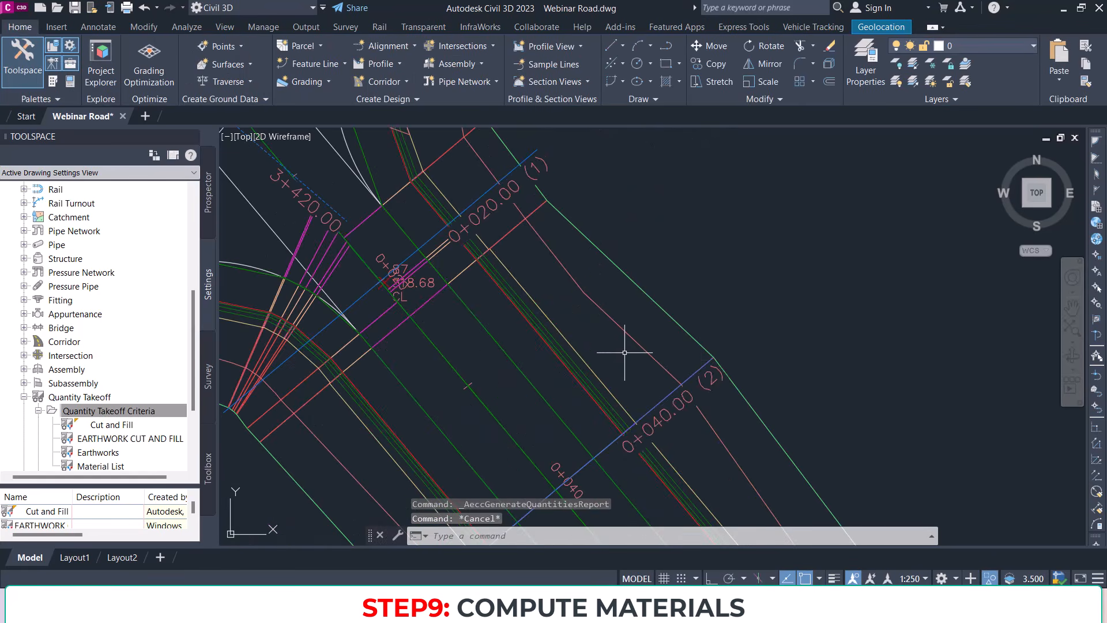
pyautogui.click(699, 366)
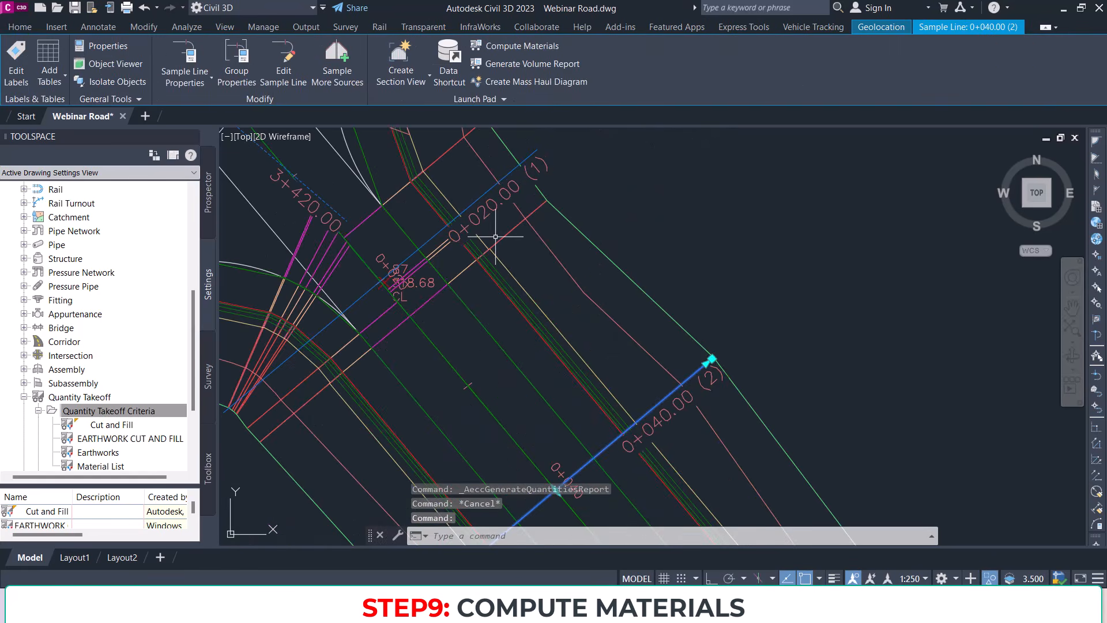
pyautogui.click(524, 48)
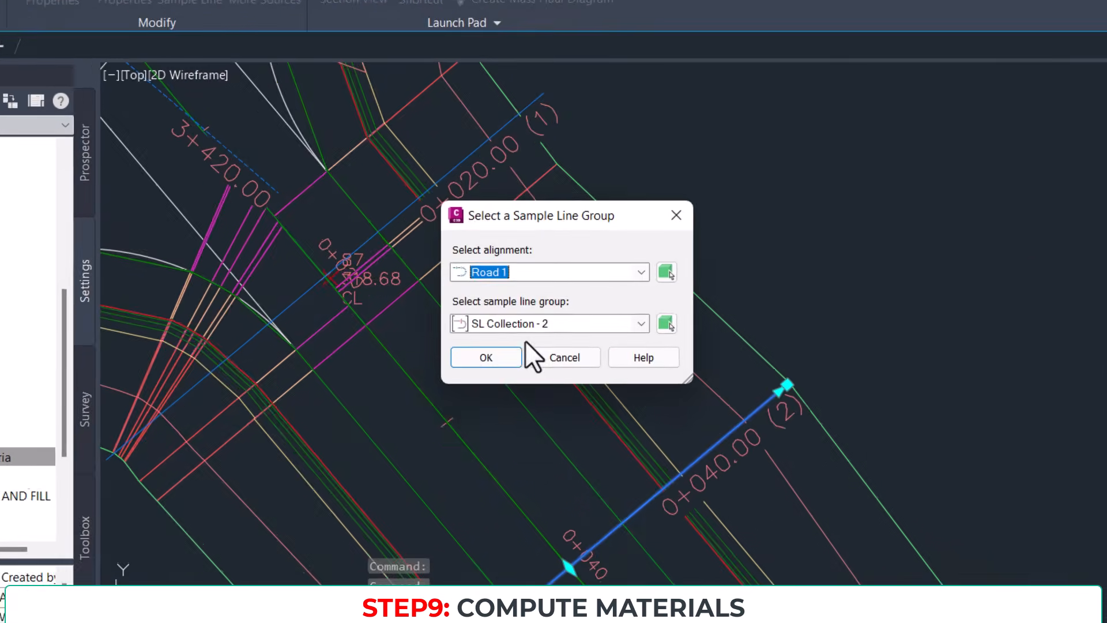
pyautogui.click(514, 276)
pyautogui.click(514, 308)
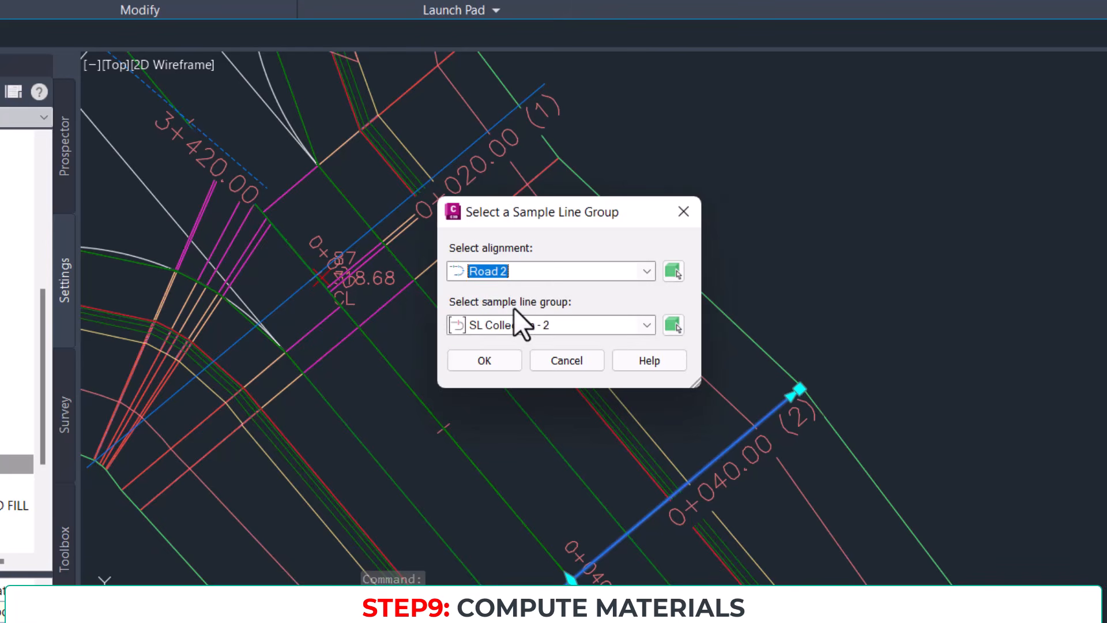
pyautogui.click(494, 360)
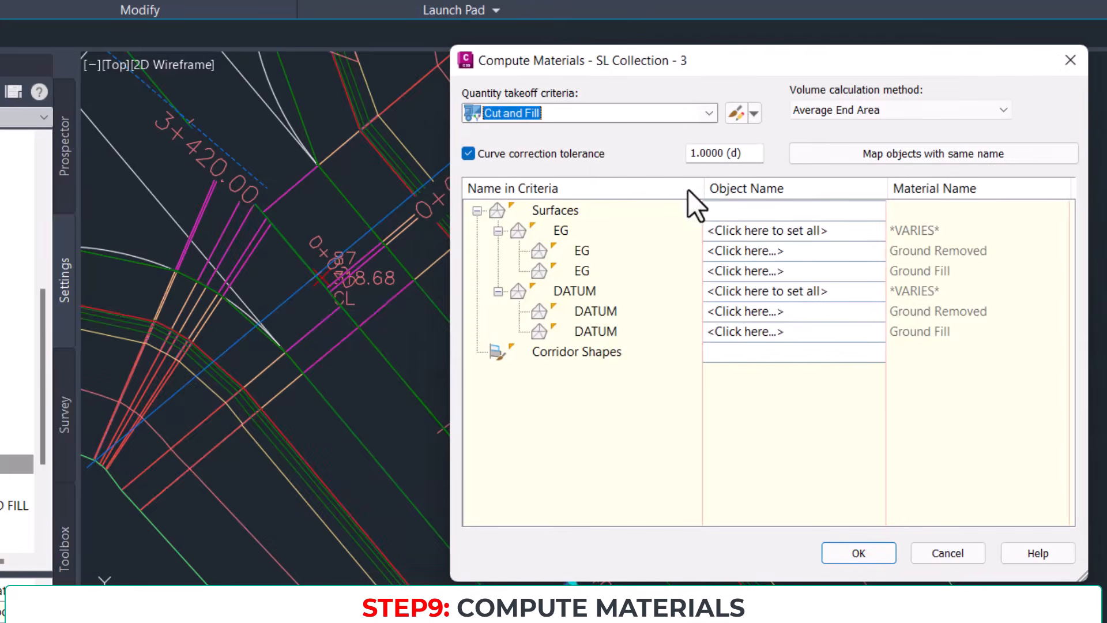
# Step: Compute the SL Collection - 3 materials with the EARTHWORK CUT AND FILL criteria, mapping objects with the same name
pyautogui.click(591, 116)
pyautogui.click(556, 147)
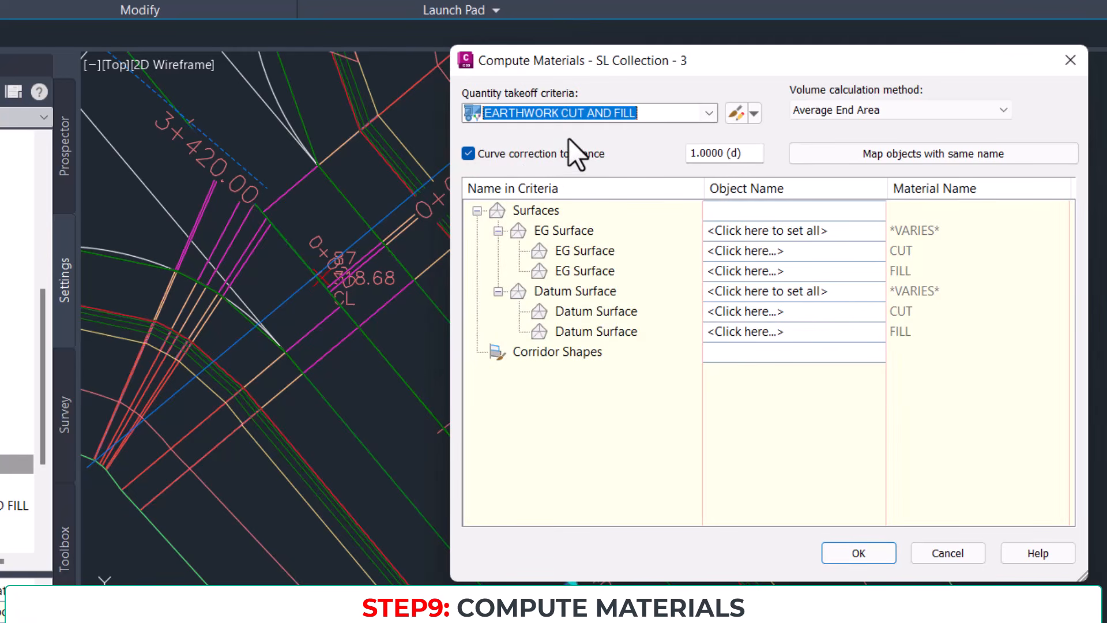
pyautogui.click(887, 152)
pyautogui.click(858, 552)
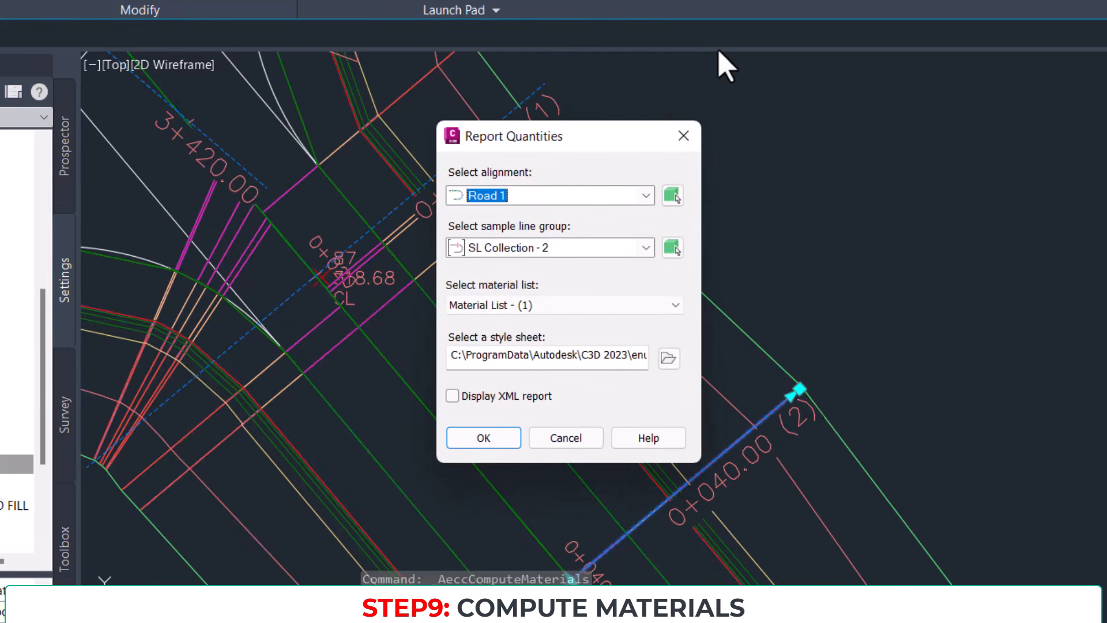
# Step: Generate the volume report for Road 2 using SL Collection - 3 and Material List - (2), leaving the XML report display off
pyautogui.click(548, 198)
pyautogui.click(510, 231)
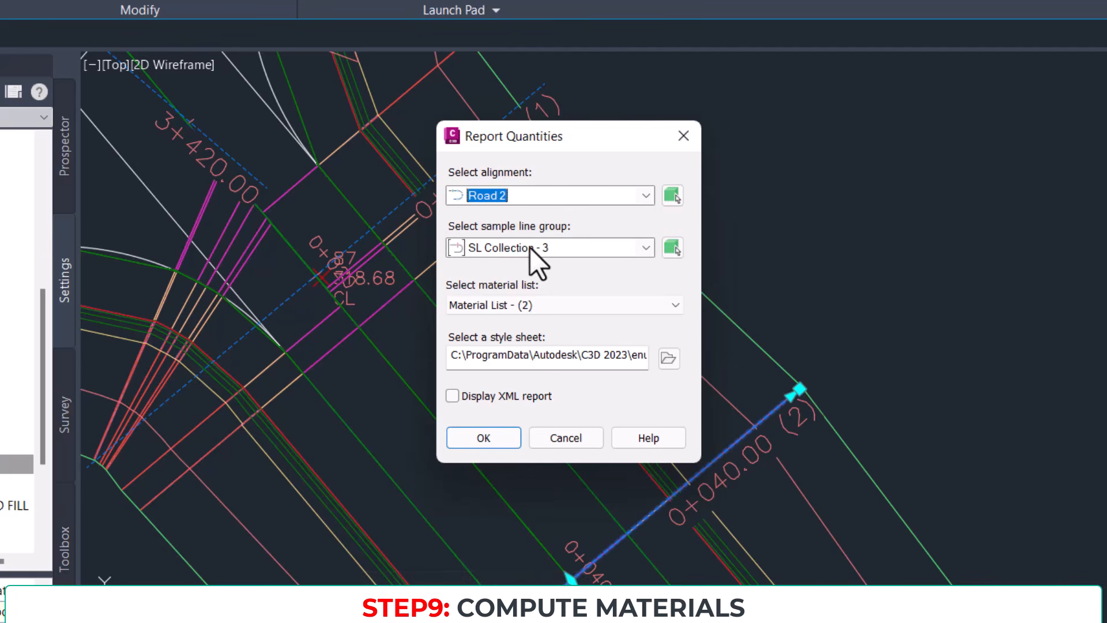
pyautogui.click(511, 245)
pyautogui.click(517, 263)
pyautogui.click(509, 305)
pyautogui.click(509, 319)
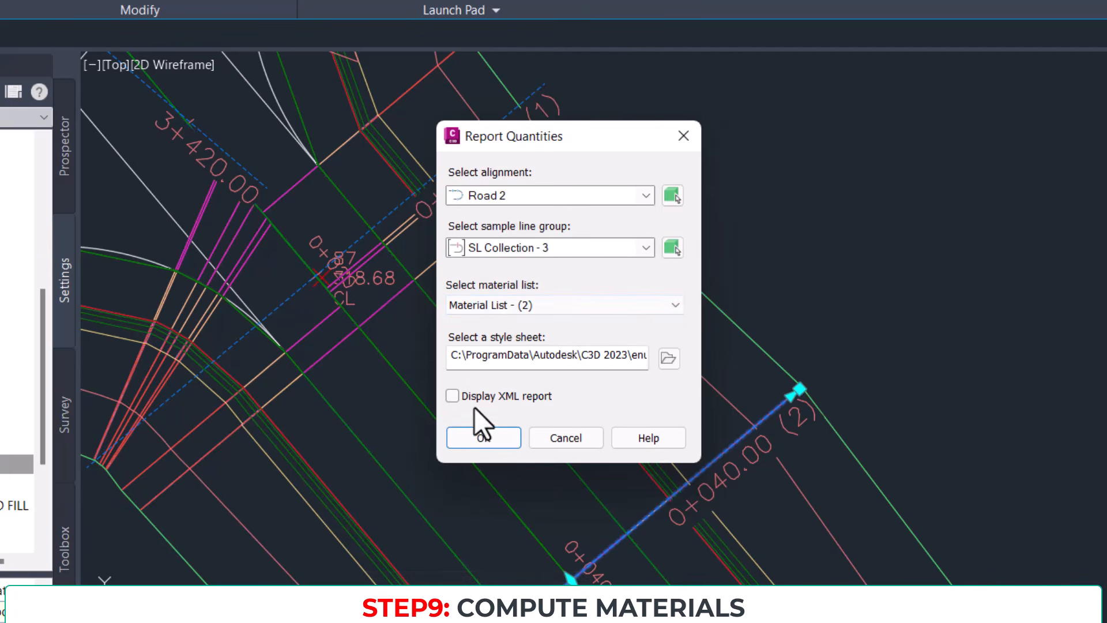
pyautogui.click(487, 442)
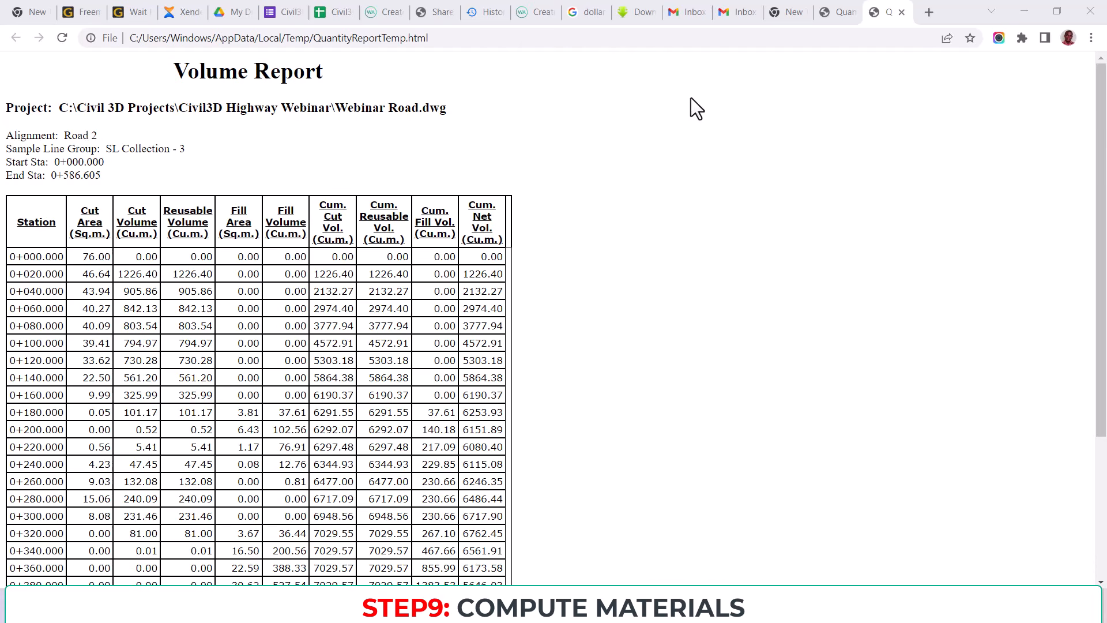
# Step: Examine the Road 2 volume report's cut, fill and cumulative volumes down to station 0+586.605, and return to the Civil 3D drawing
pyautogui.scroll(-3, 225, 300)
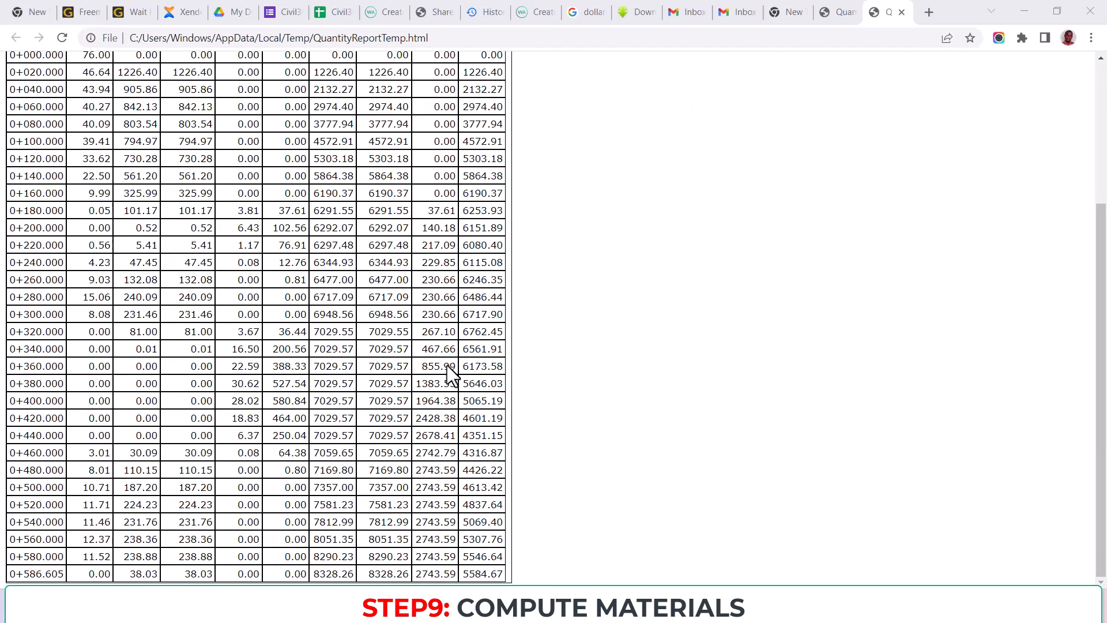
pyautogui.scroll(3, 472, 574)
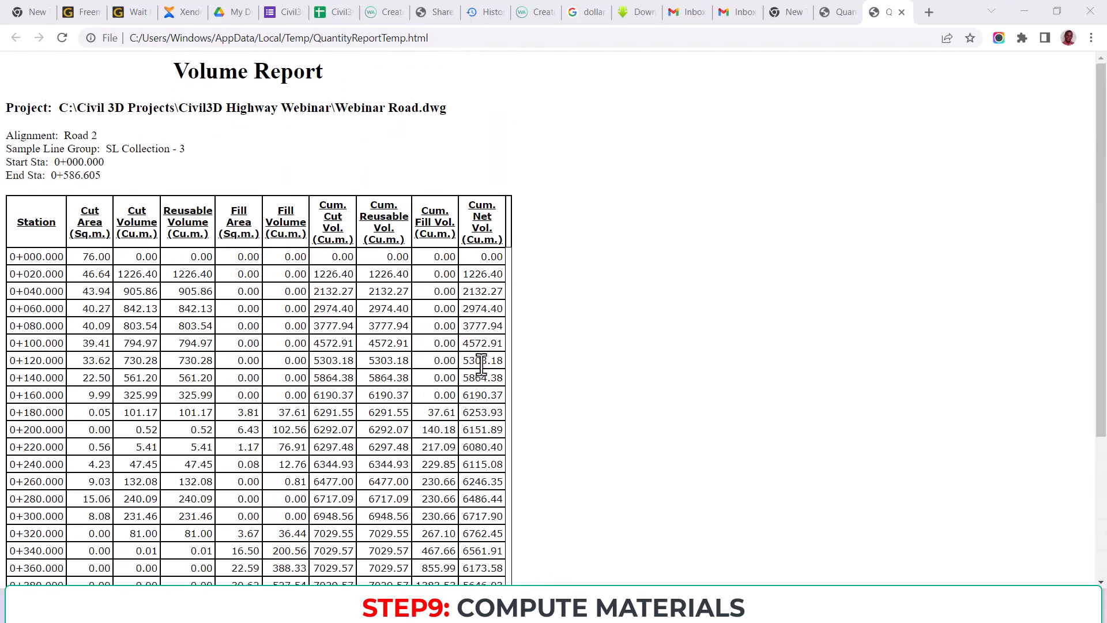
pyautogui.scroll(-3, 475, 234)
pyautogui.scroll(2, 495, 554)
pyautogui.scroll(-2, 489, 531)
pyautogui.scroll(3, 484, 461)
pyautogui.scroll(-3, 338, 225)
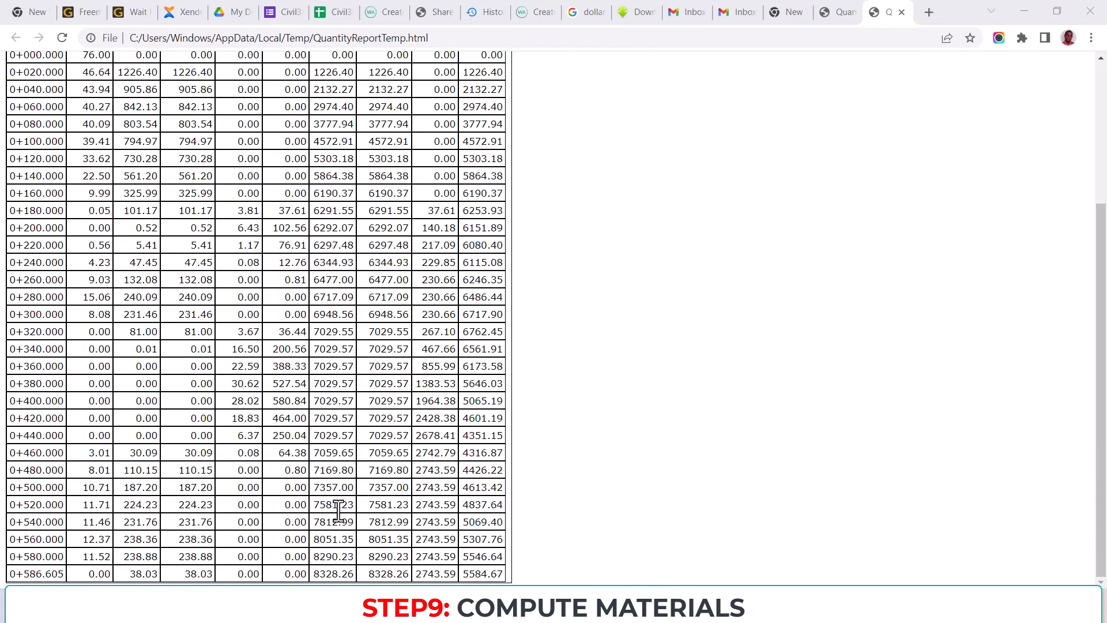
pyautogui.click(430, 574)
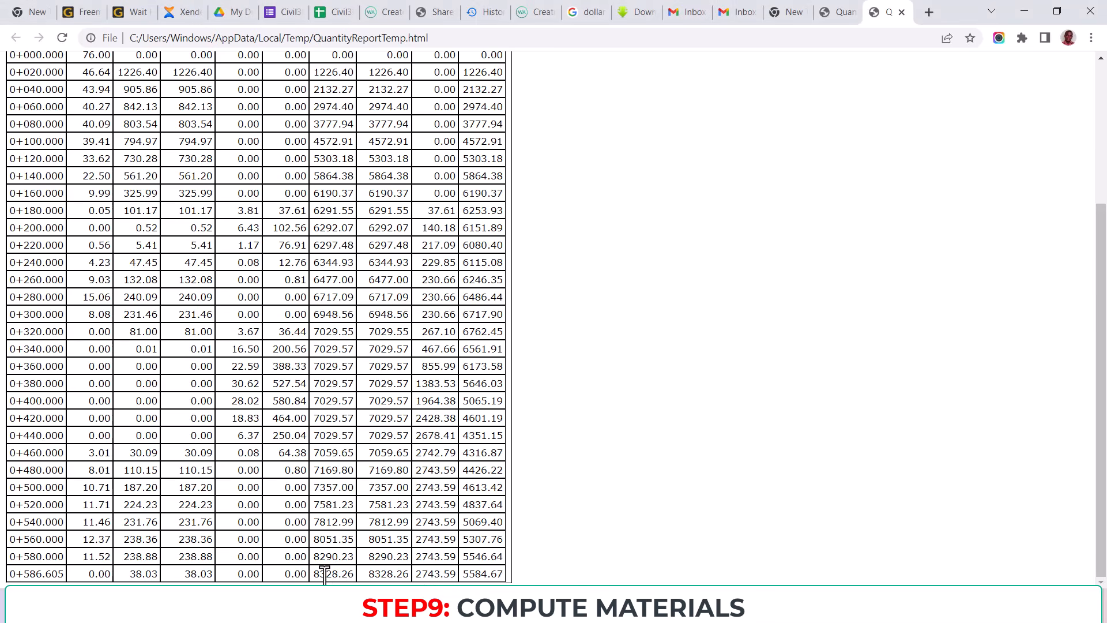
pyautogui.doubleClick(479, 574)
pyautogui.scroll(4, 454, 348)
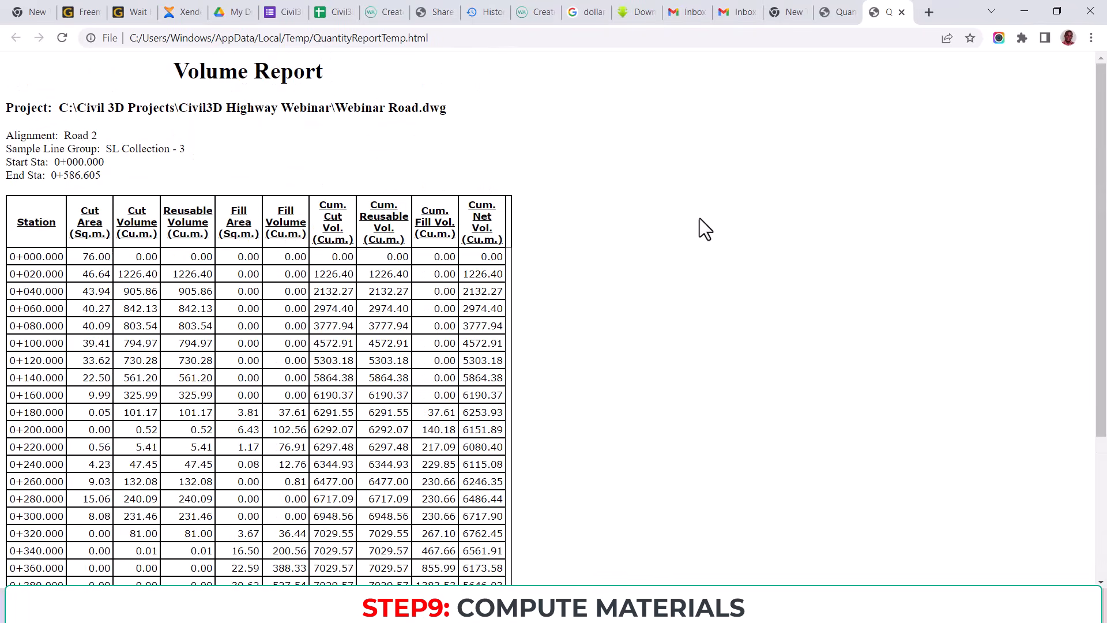
pyautogui.click(1027, 10)
# Step: Clear the sample line selection, check the DESIGN STEPS slide in PowerPoint for step 10, and return to the Civil 3D drawing
pyautogui.scroll(-7, 603, 268)
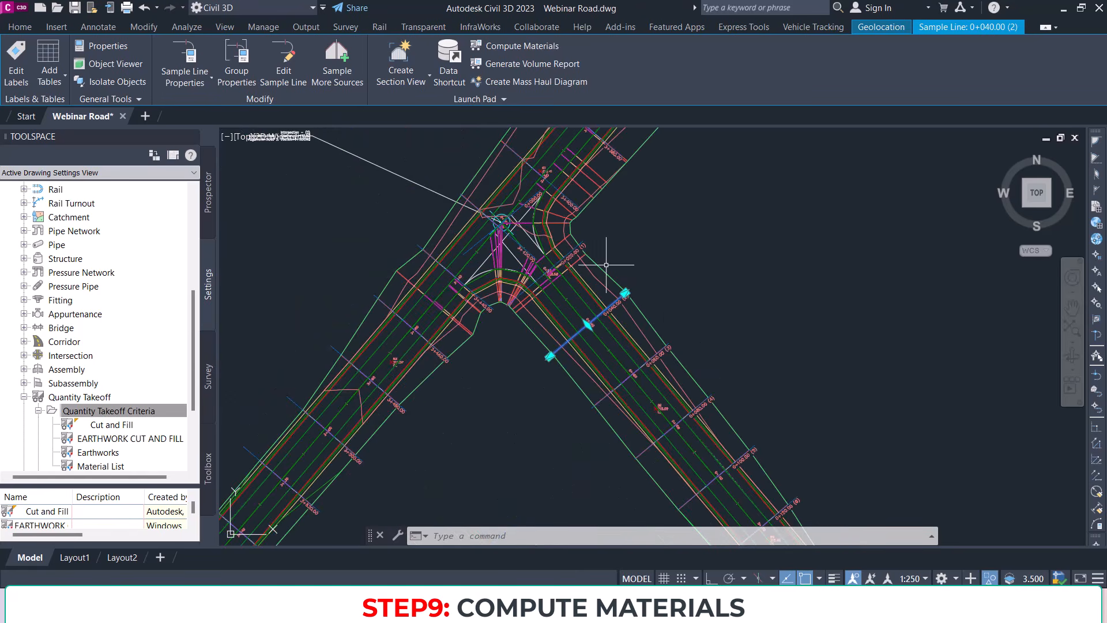
pyautogui.scroll(-6, 669, 297)
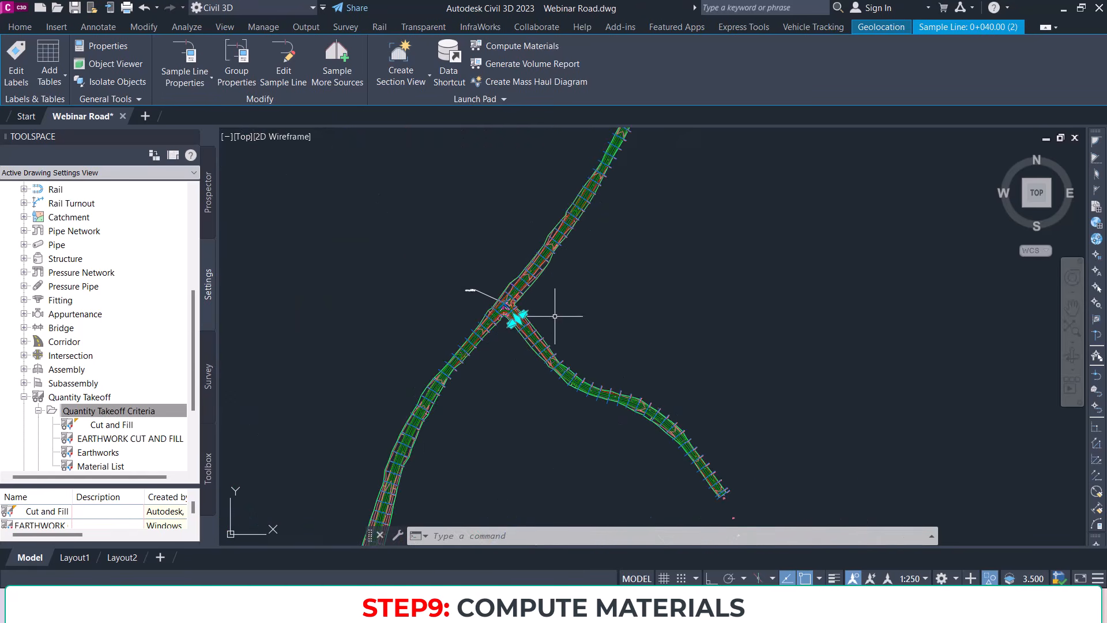
pyautogui.press('Escape')
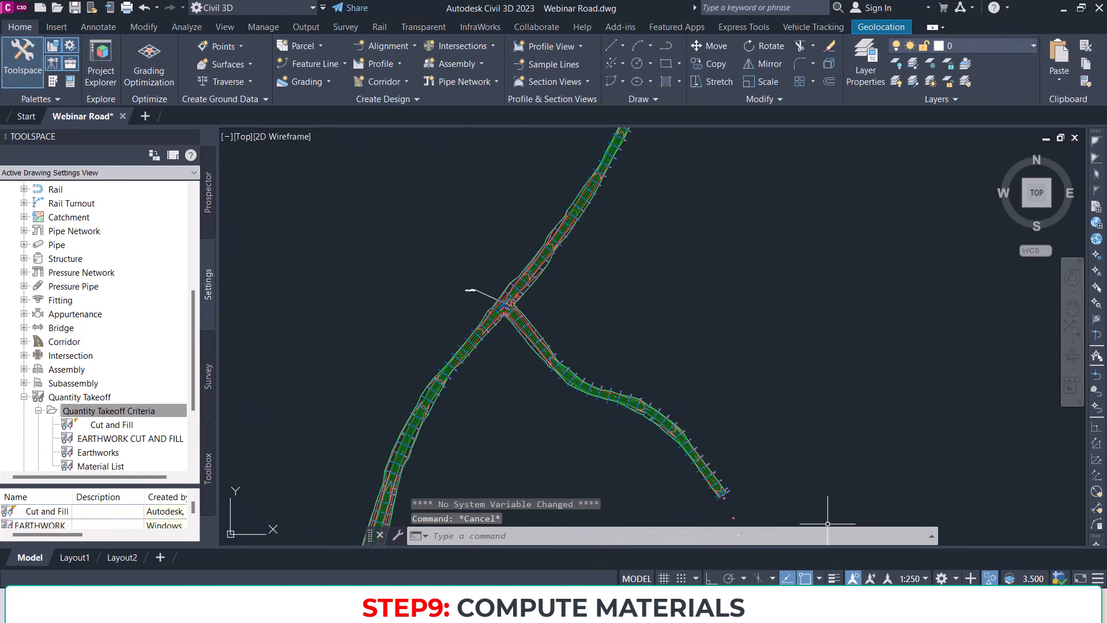
pyautogui.hotkey('alt', 'Tab')
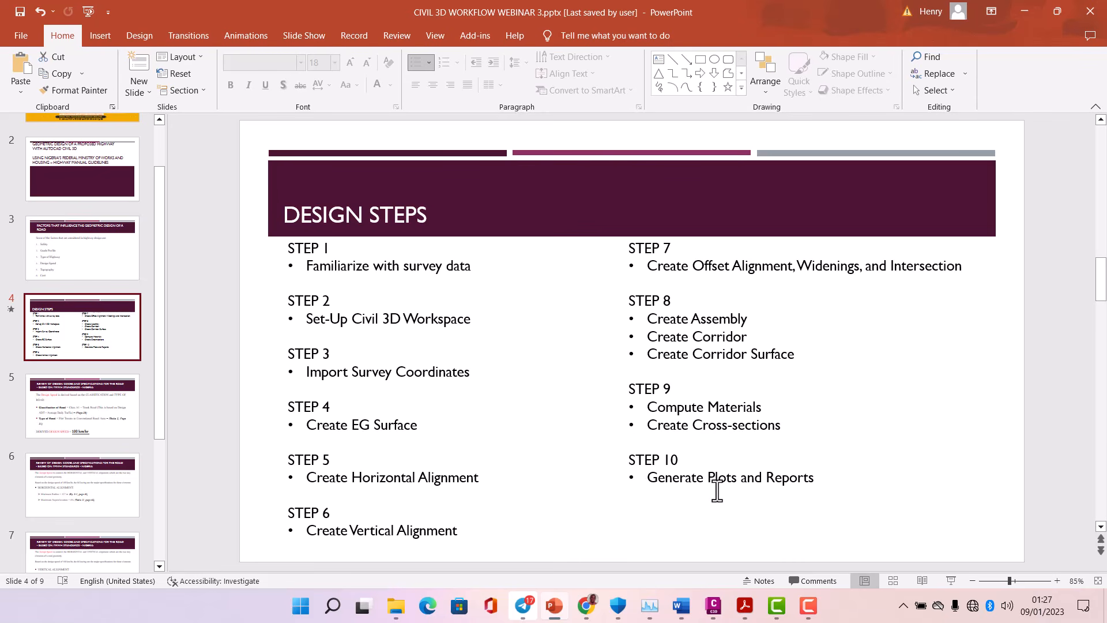
pyautogui.click(1022, 11)
# Step: Inspect the Road 1 corridor and its sample lines from the intersection along the curves to its north-western end
pyautogui.scroll(9, 484, 306)
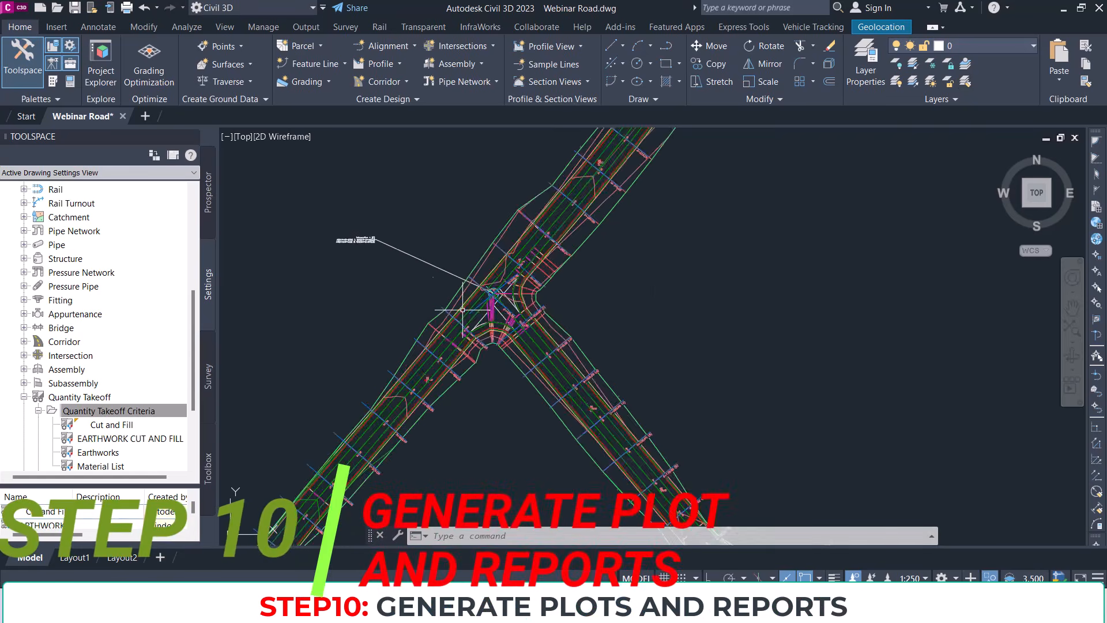
pyautogui.scroll(-9, 646, 255)
pyautogui.moveTo(750, 250)
pyautogui.mouseDown(button='middle')
pyautogui.moveTo(791, 248)
pyautogui.moveTo(531, 382)
pyautogui.mouseUp(button='middle')
pyautogui.scroll(-6, 583, 332)
pyautogui.moveTo(661, 274); pyautogui.dragTo(478, 418, button='middle')
pyautogui.scroll(8, 456, 250)
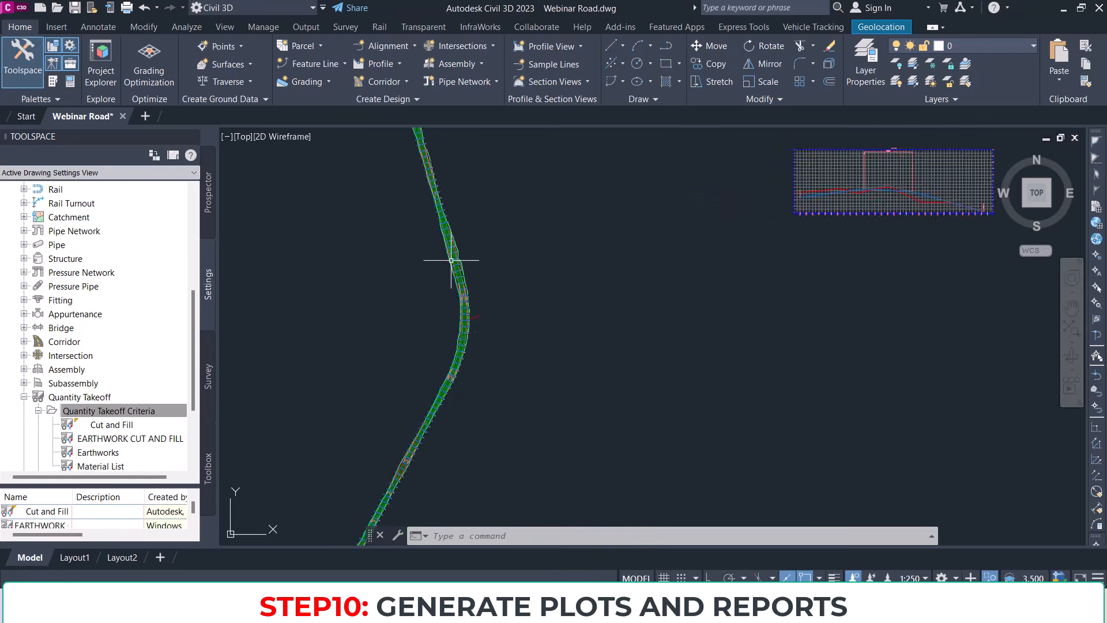
pyautogui.scroll(5, 490, 242)
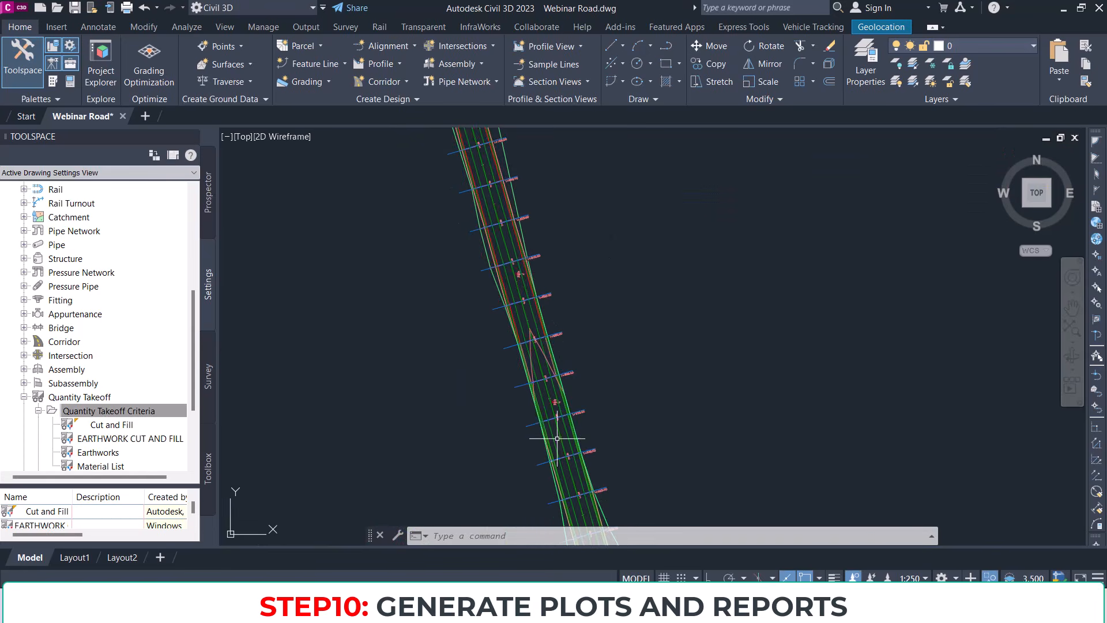
pyautogui.scroll(-6, 454, 208)
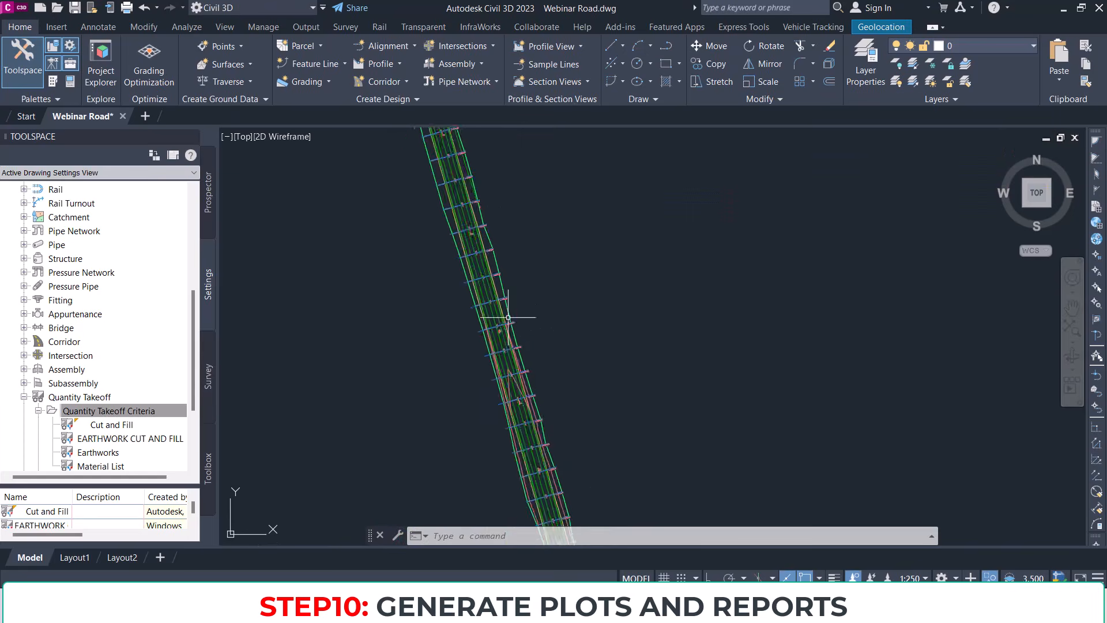
pyautogui.moveTo(482, 371); pyautogui.dragTo(483, 446, button='middle')
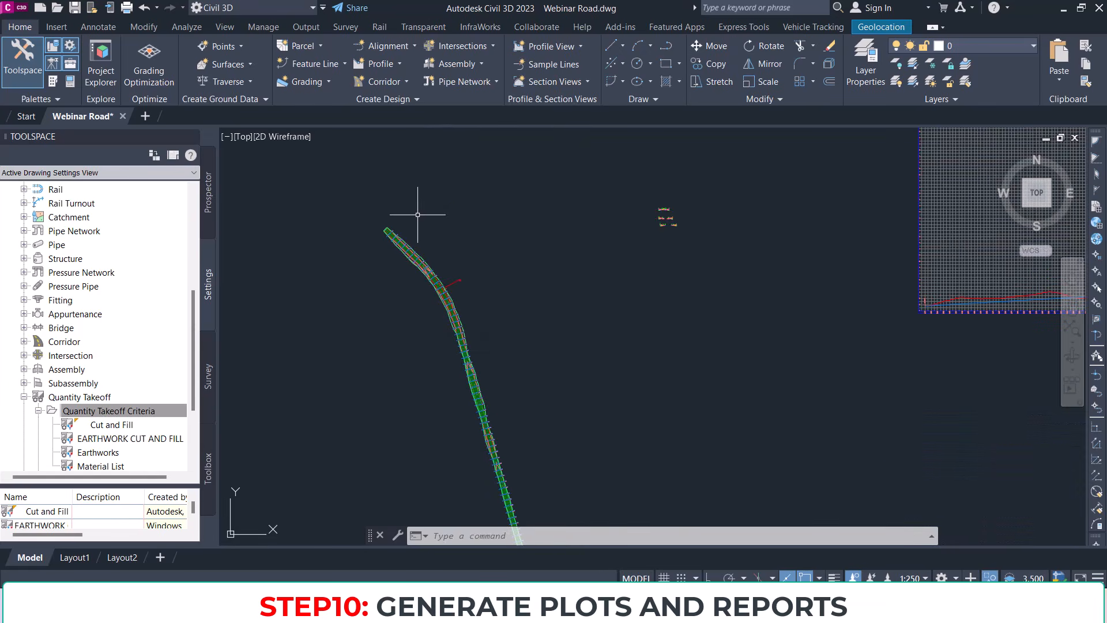
pyautogui.moveTo(521, 302); pyautogui.dragTo(583, 253, button='middle')
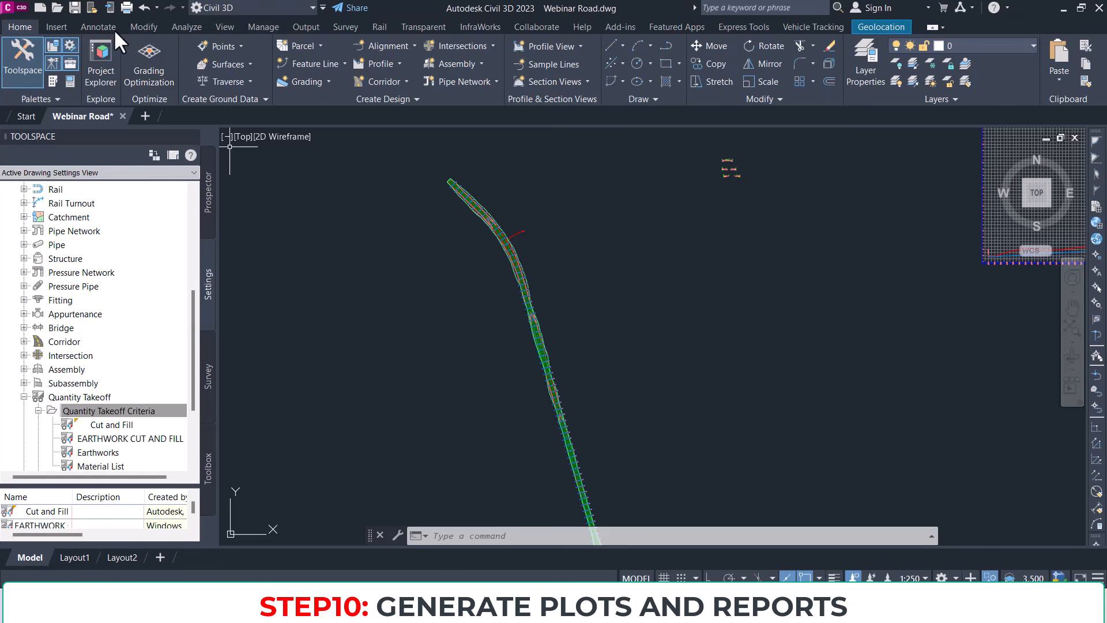
# Step: Start creating view frames and choose Road 1 as the alignment, keeping the automatic station range
pyautogui.click(304, 26)
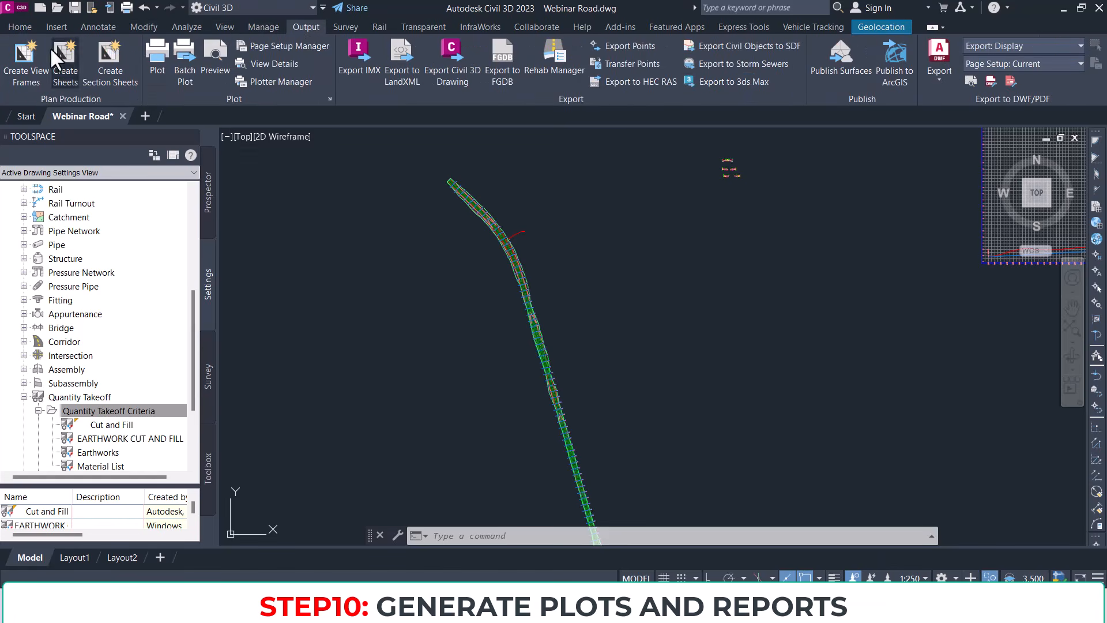
pyautogui.click(22, 64)
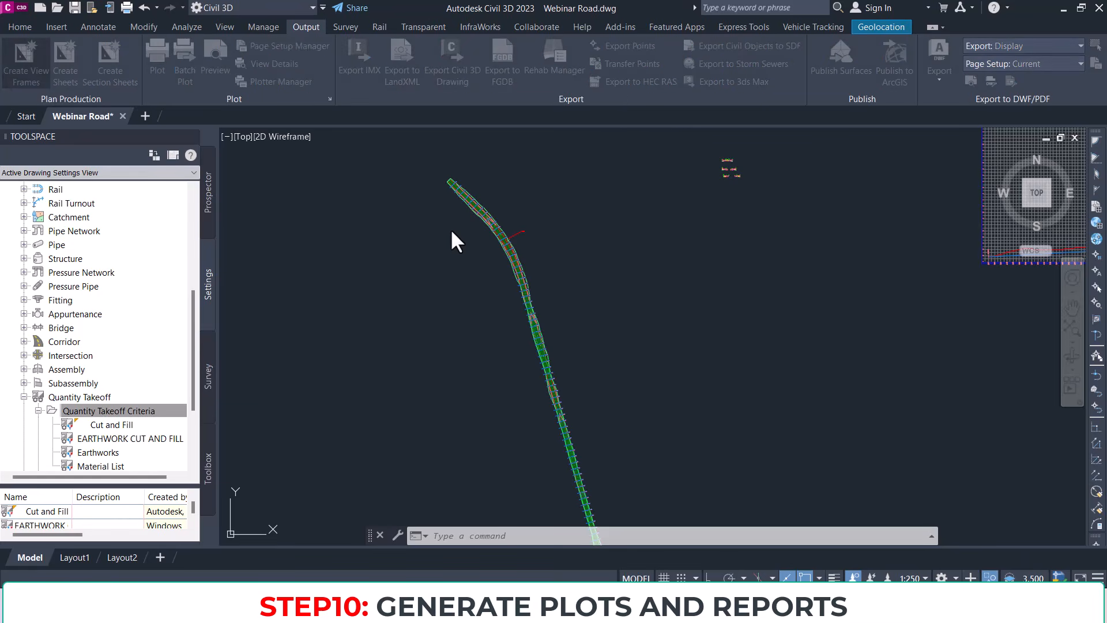
pyautogui.moveTo(423, 136); pyautogui.dragTo(428, 153)
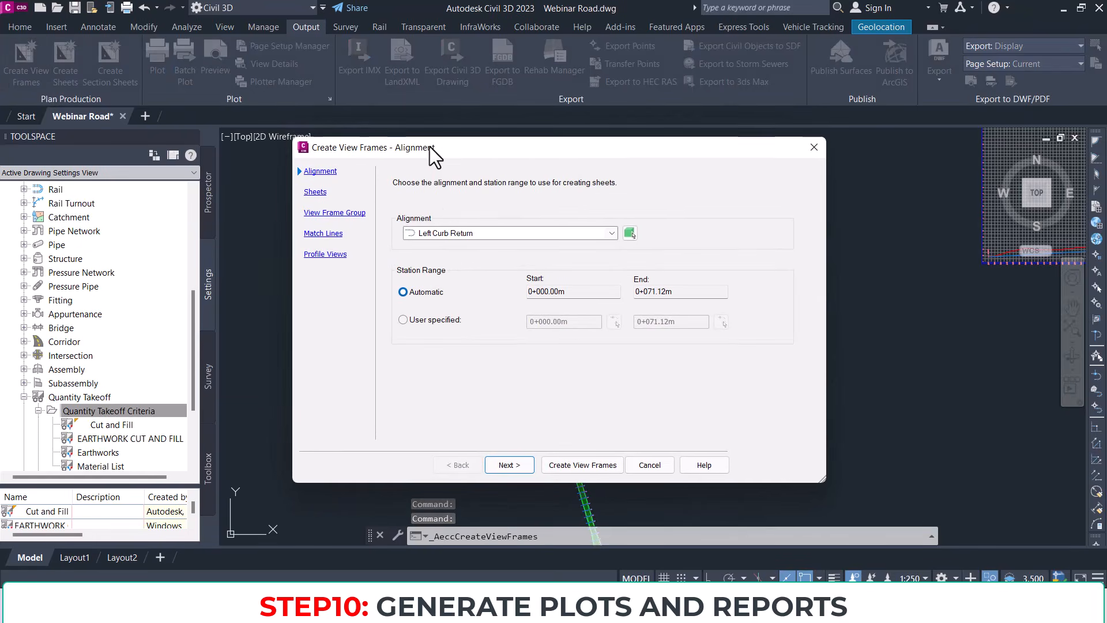
pyautogui.click(452, 233)
pyautogui.click(450, 269)
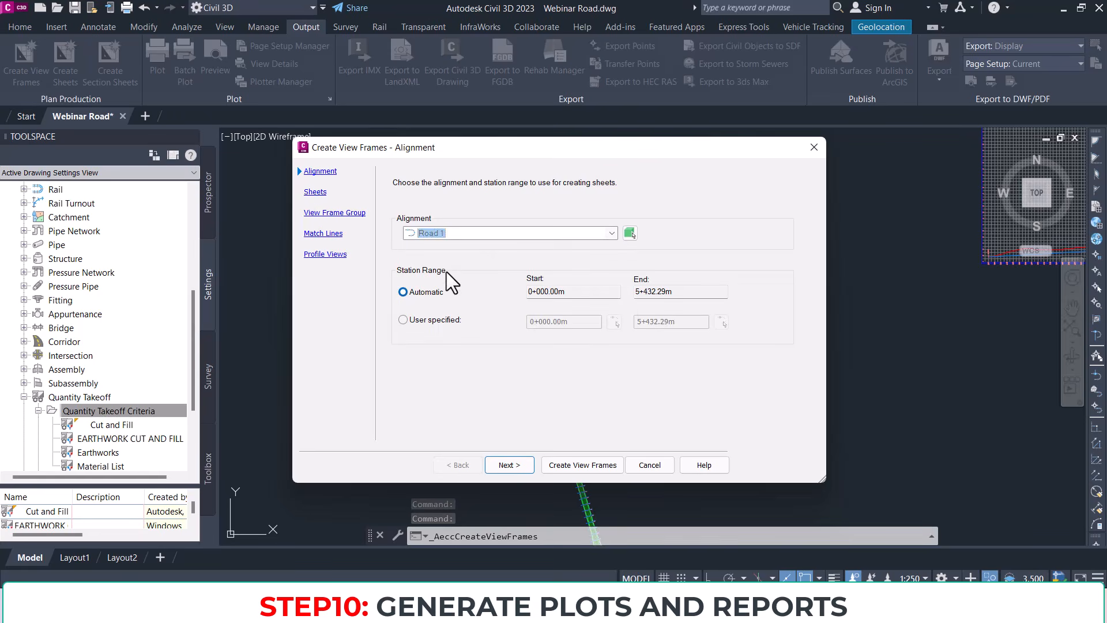
# Step: Review the sheet, view frame group, match line and profile view settings, and create Plan and Profile view frames placed along the alignment
pyautogui.click(315, 192)
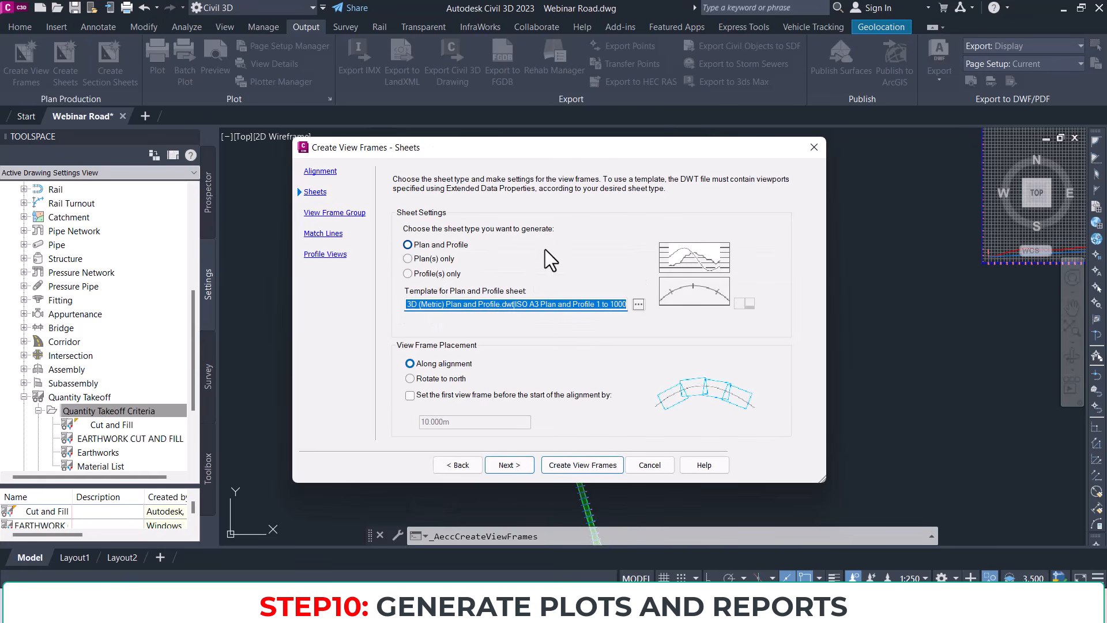
pyautogui.click(335, 213)
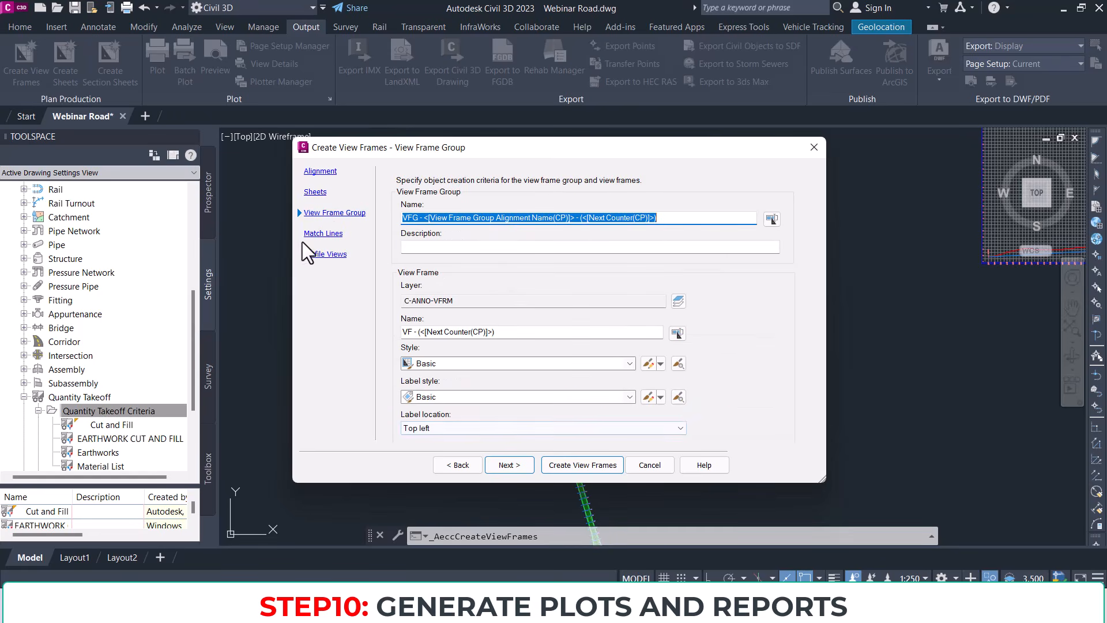
pyautogui.click(322, 234)
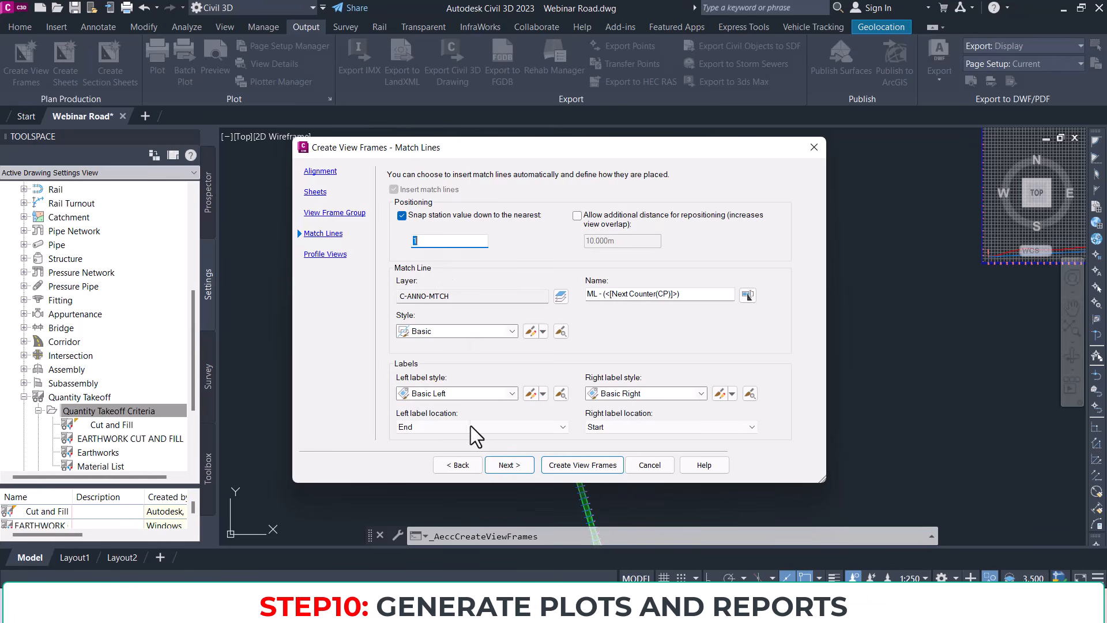
pyautogui.click(320, 254)
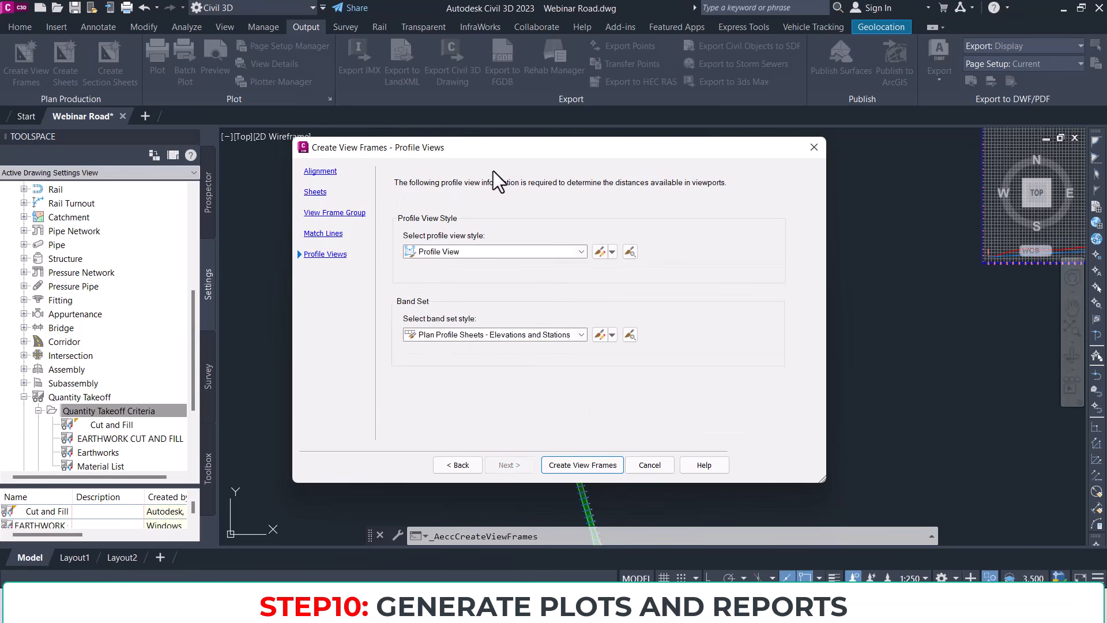
pyautogui.click(581, 465)
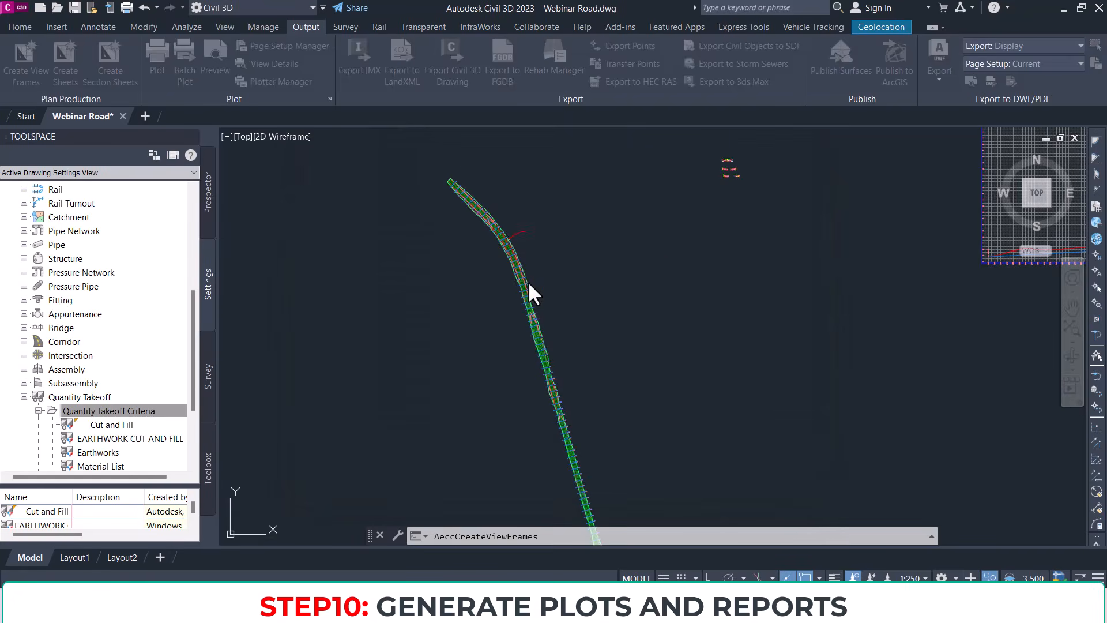
# Step: Inspect the view frames and match lines placed along Road 1, from its north-western end past the intersection
pyautogui.scroll(-8, 501, 207)
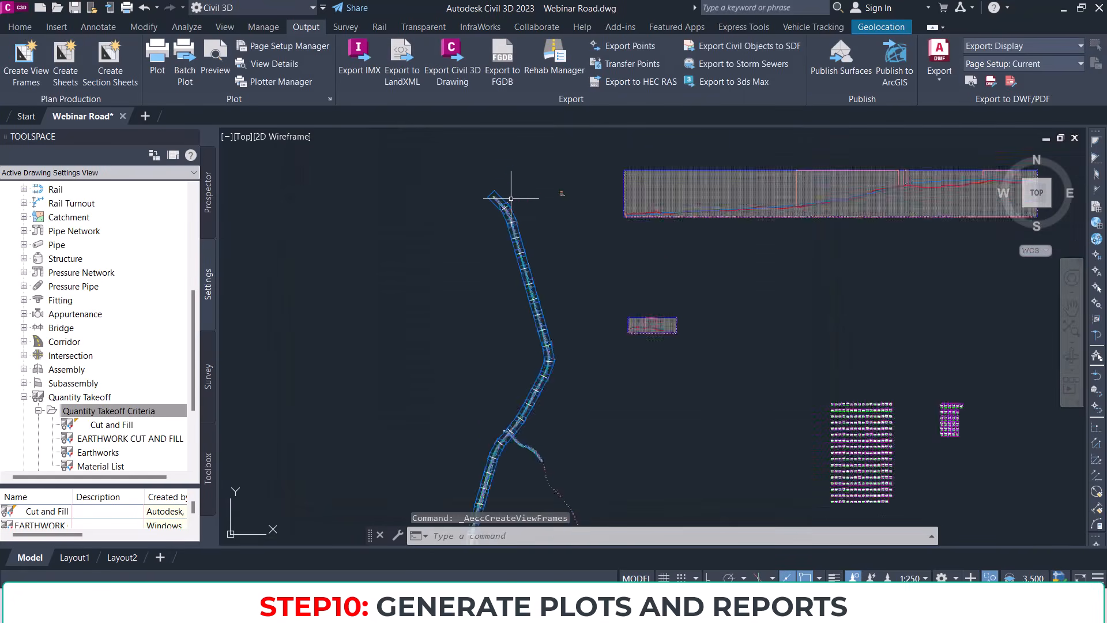
pyautogui.scroll(6, 525, 354)
pyautogui.moveTo(459, 362); pyautogui.dragTo(464, 317, button='middle')
pyautogui.scroll(8, 457, 369)
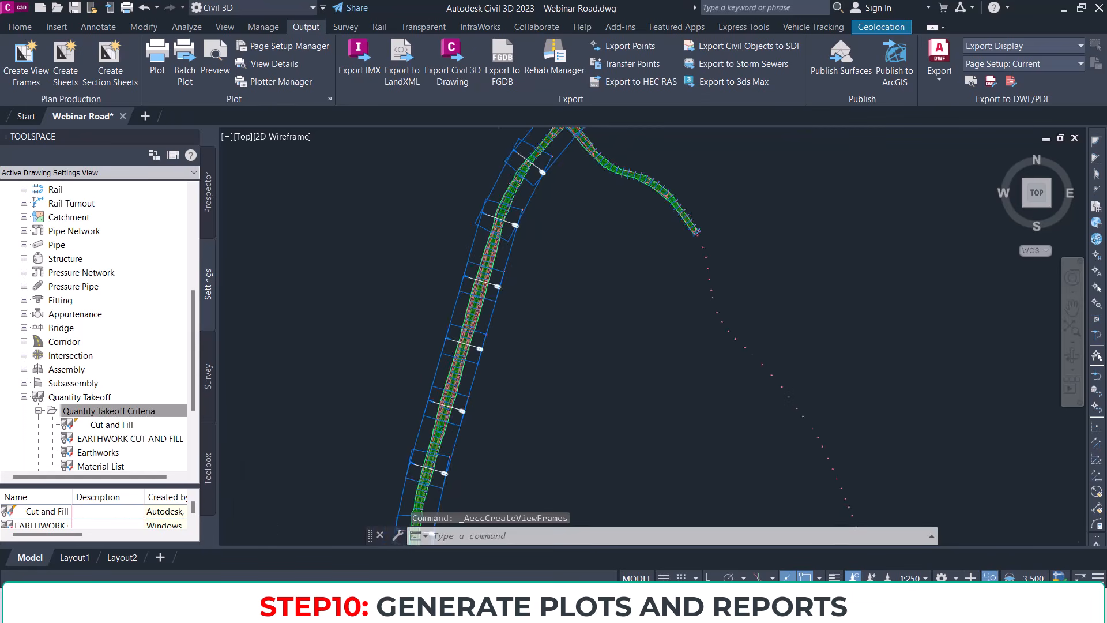
pyautogui.scroll(-10, 441, 409)
pyautogui.scroll(-2, 439, 436)
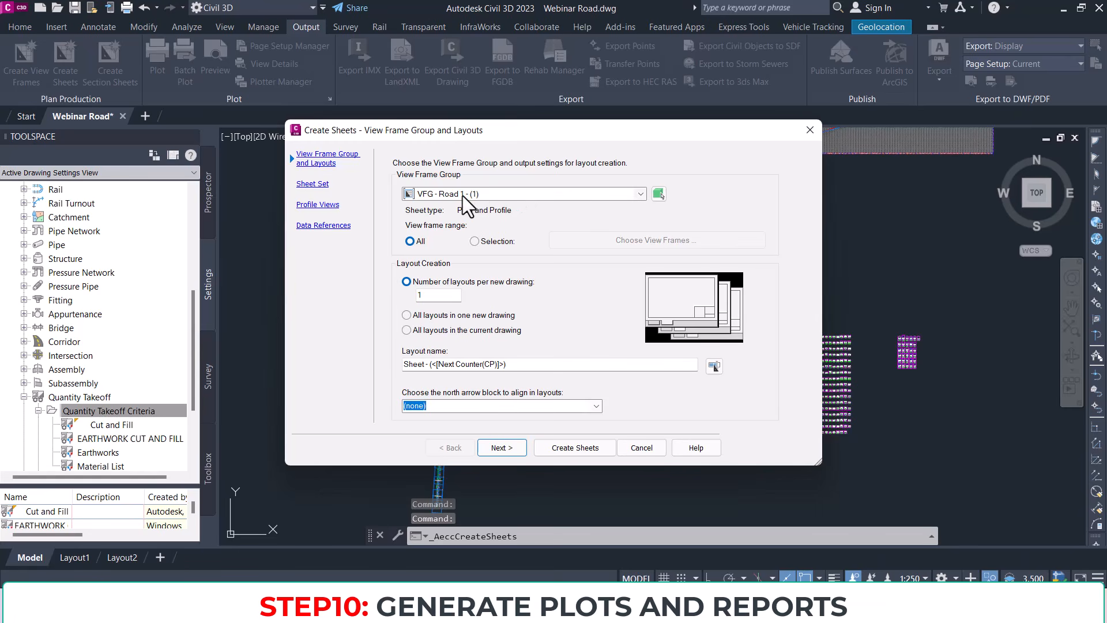
# Step: Create sheets for VFG - Road 1 - (1) with one layout per new drawing, placing the profile view origin in empty space beside the existing profile views
pyautogui.click(309, 184)
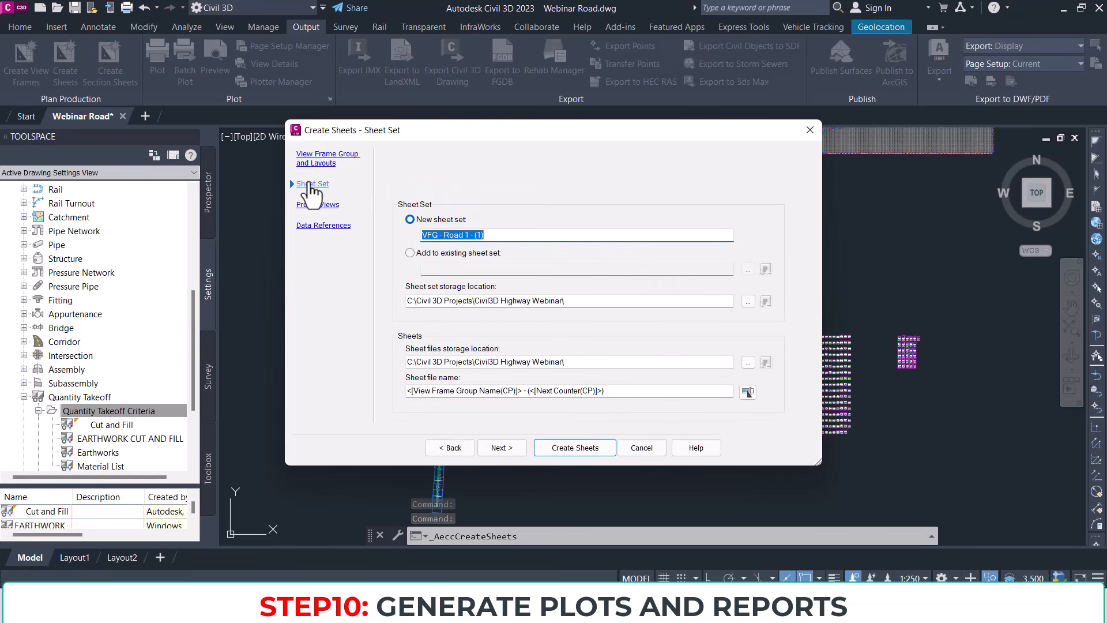
pyautogui.click(317, 205)
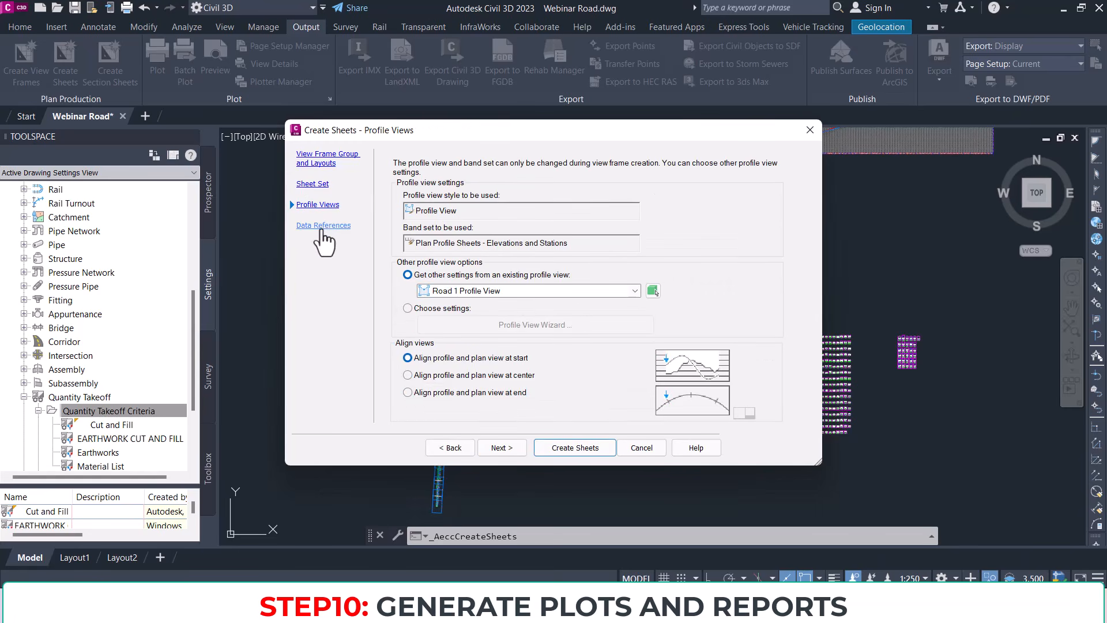
pyautogui.click(324, 226)
pyautogui.click(574, 452)
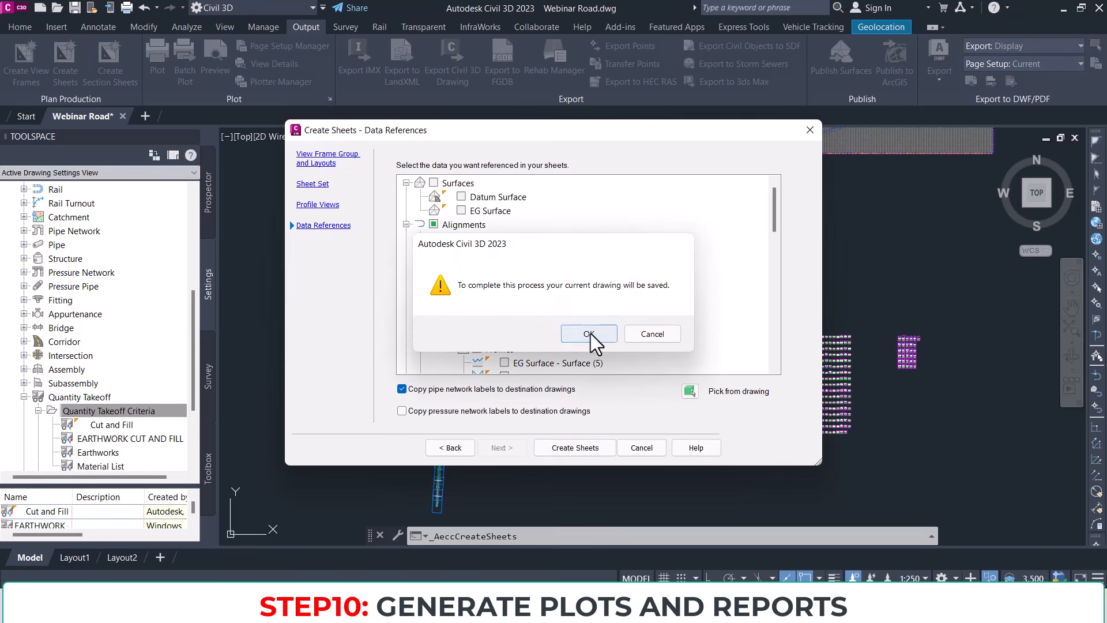
pyautogui.click(594, 336)
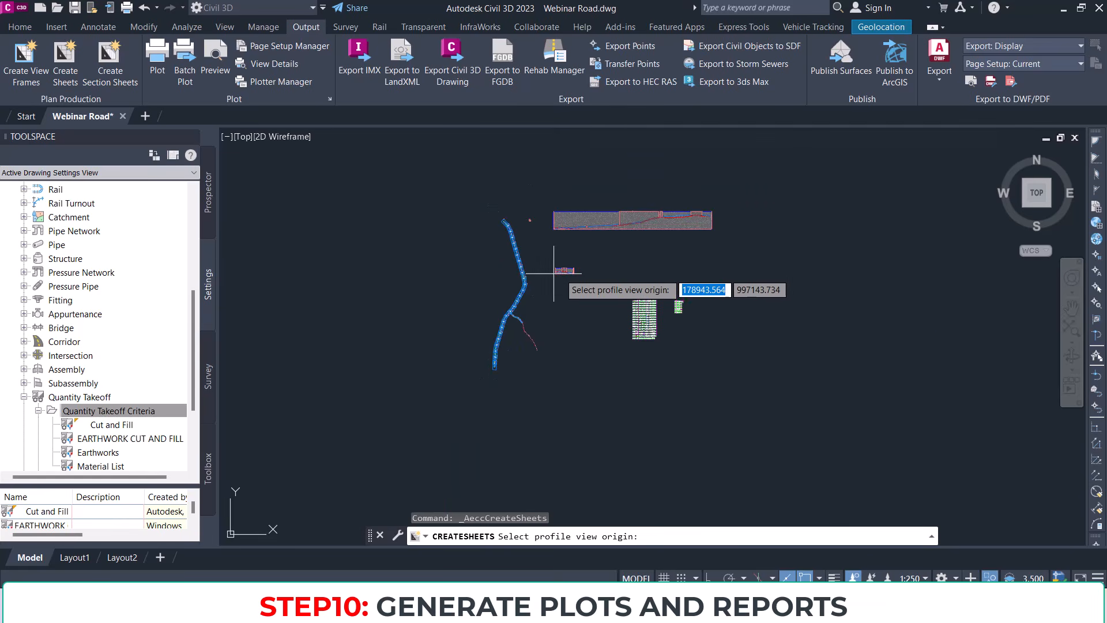
pyautogui.click(750, 266)
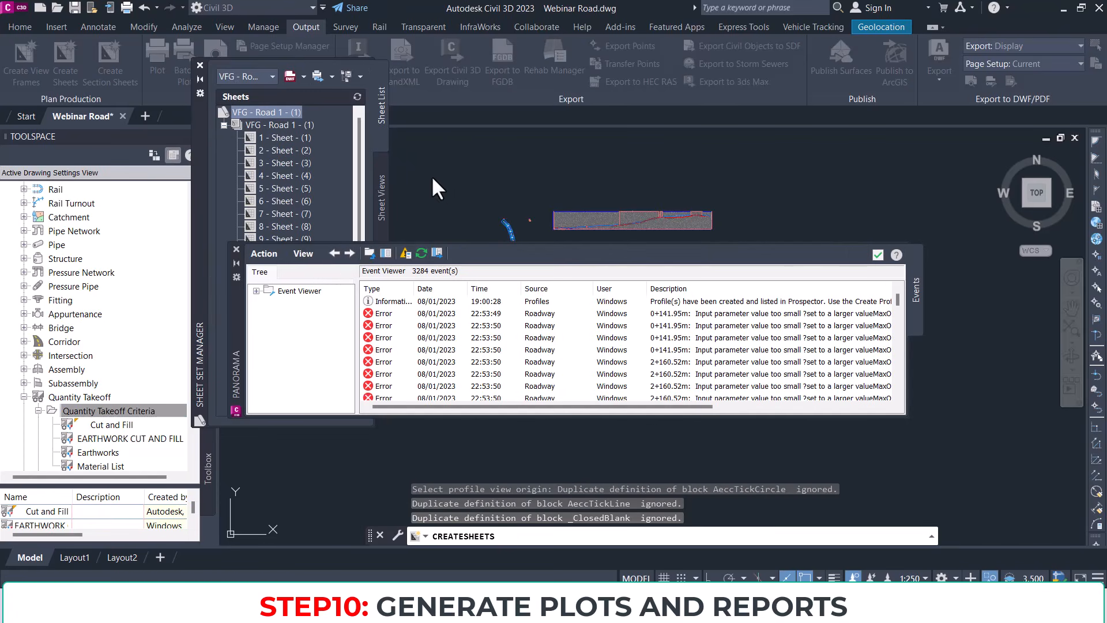
pyautogui.click(878, 254)
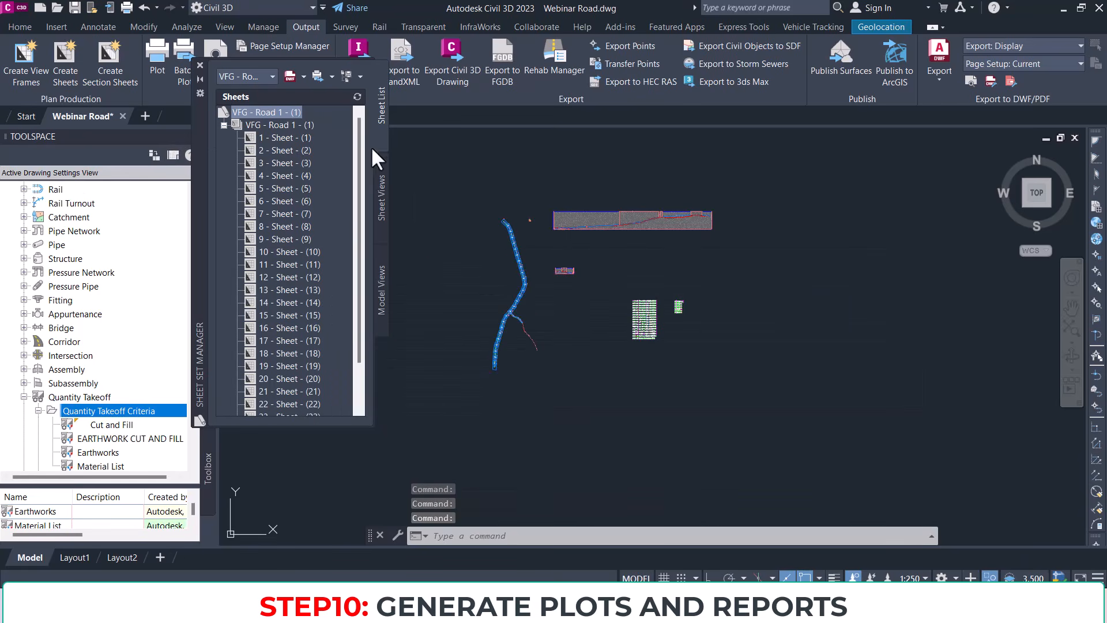
# Step: Look through the VFG - Road 1 - (1) sheet list and open 1 - Sheet - (1)
pyautogui.scroll(-2, 287, 168)
pyautogui.scroll(2, 296, 151)
pyautogui.click(280, 137)
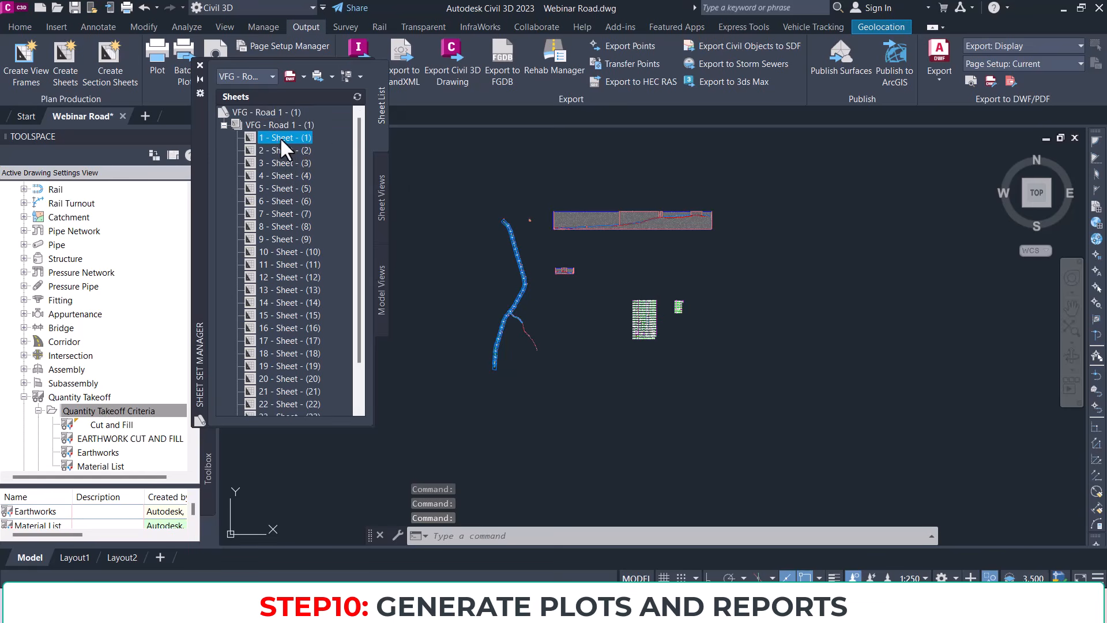
pyautogui.doubleClick(280, 137)
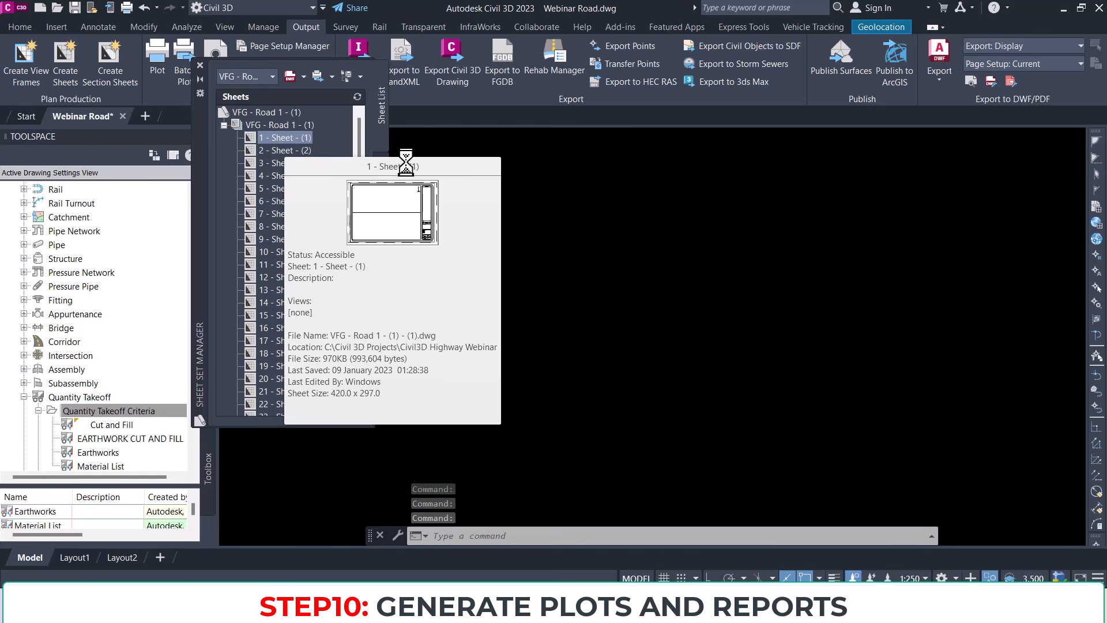
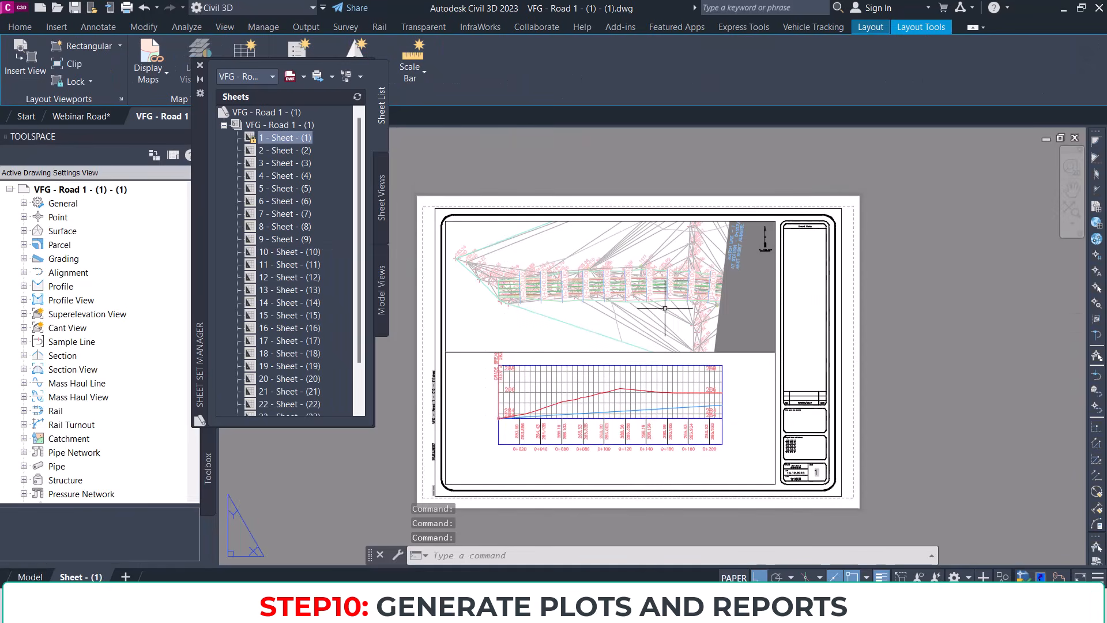
# Step: Examine the profile view on Sheet - (1), including its elevation and station bands, and the overall sheet layout
pyautogui.scroll(4, 590, 371)
pyautogui.moveTo(546, 383); pyautogui.dragTo(646, 280, button='middle')
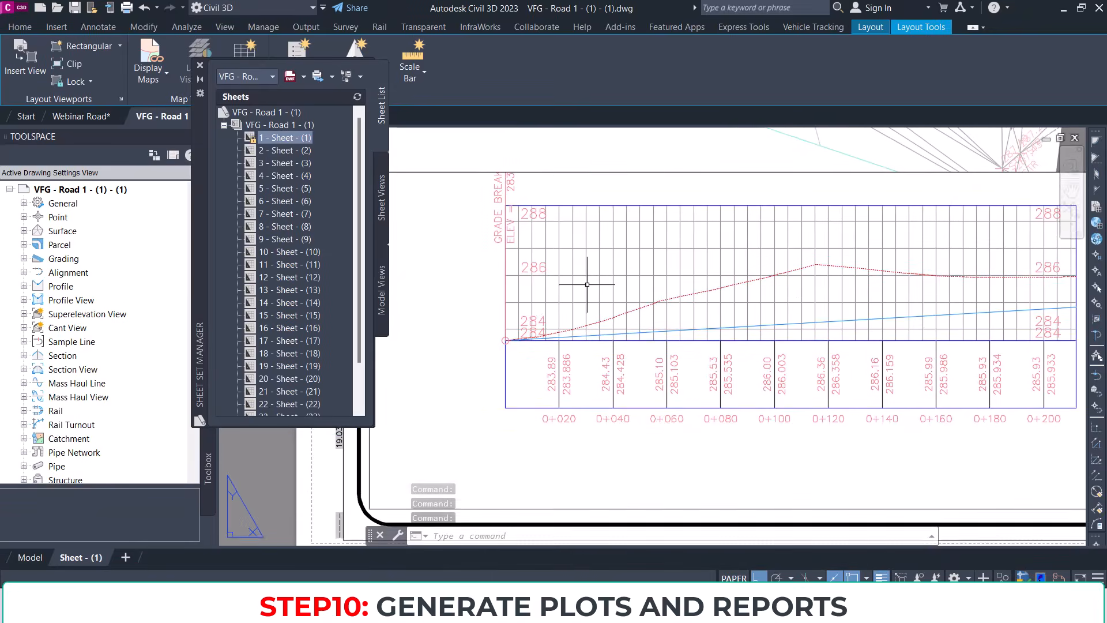
pyautogui.scroll(-5, 584, 286)
pyautogui.scroll(6, 580, 220)
pyautogui.moveTo(579, 220); pyautogui.dragTo(560, 323, button='middle')
pyautogui.scroll(-4, 622, 263)
pyautogui.moveTo(716, 379); pyautogui.dragTo(700, 230, button='middle')
pyautogui.moveTo(680, 452); pyautogui.dragTo(723, 374, button='middle')
pyautogui.scroll(-4, 774, 381)
pyautogui.moveTo(834, 306); pyautogui.dragTo(701, 309, button='middle')
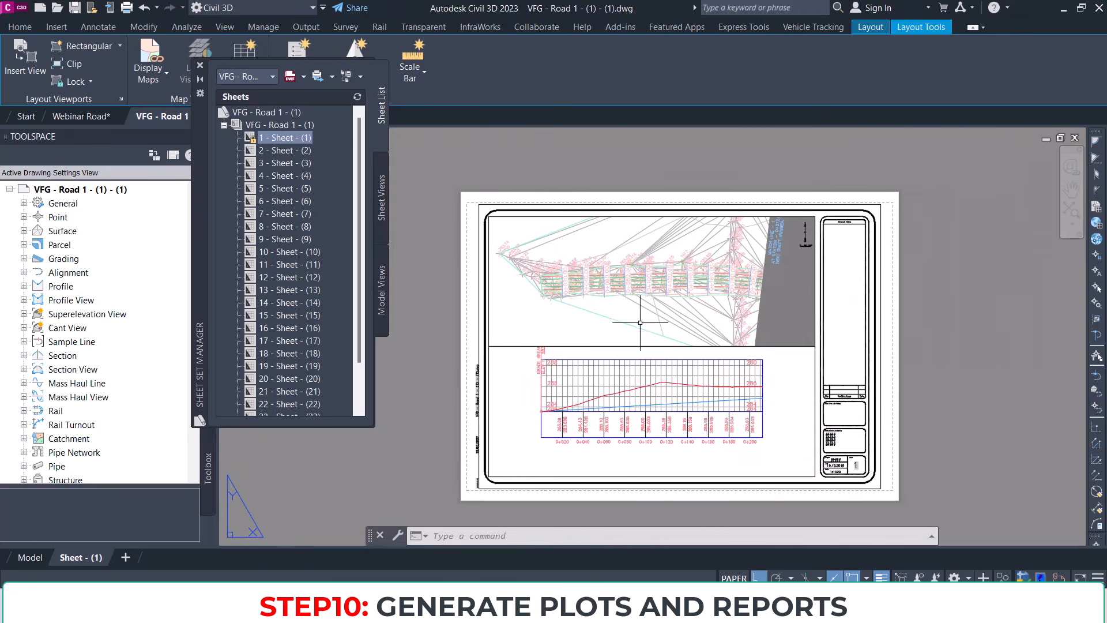
# Step: Examine the plan view on Sheet - (1) around the start of Road 1, checking station labels and ground points
pyautogui.scroll(6, 592, 299)
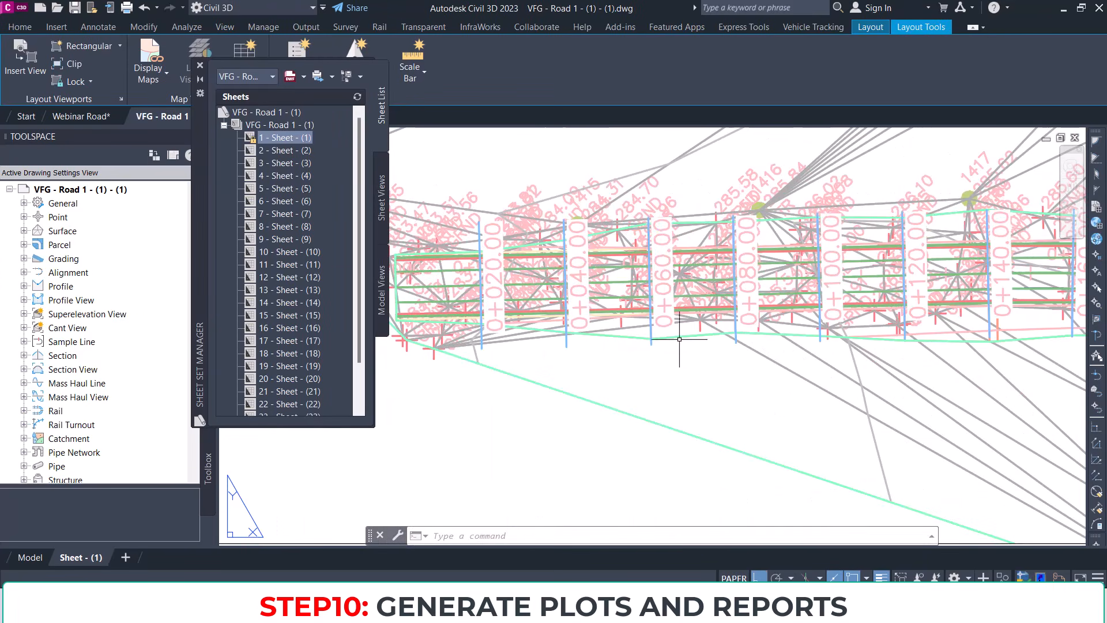
pyautogui.scroll(-2, 605, 249)
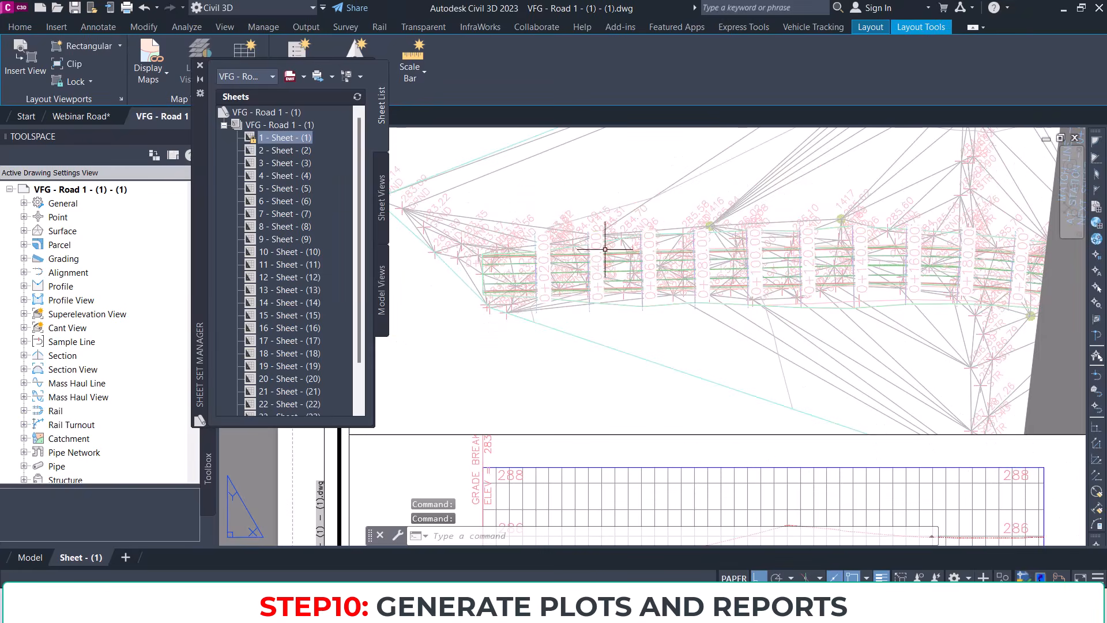
pyautogui.scroll(2, 573, 252)
pyautogui.moveTo(532, 254); pyautogui.dragTo(689, 242, button='middle')
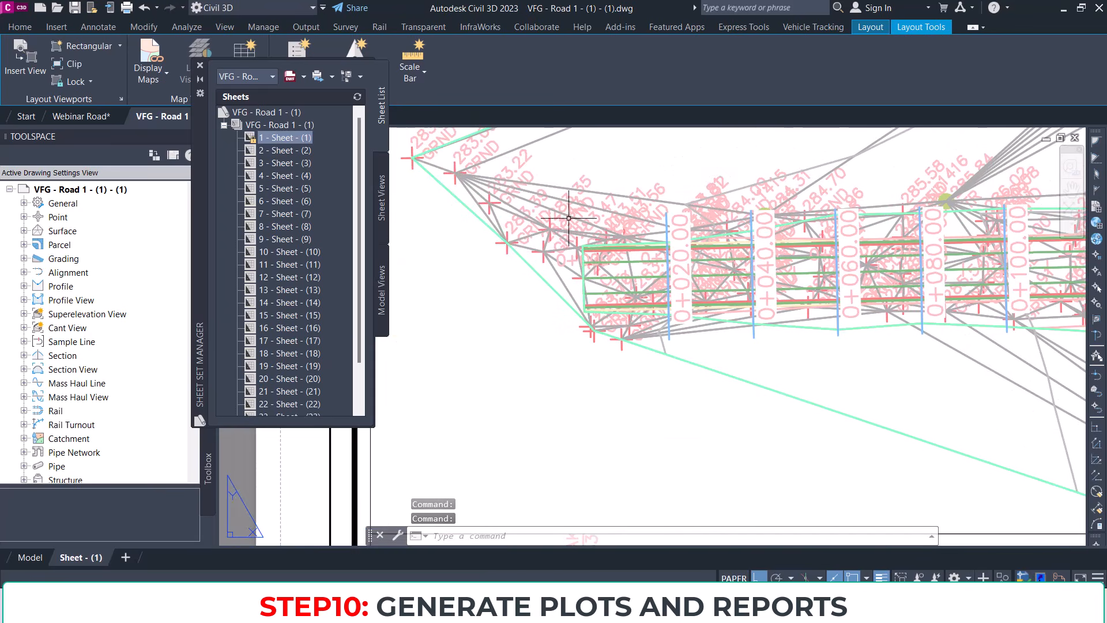
pyautogui.moveTo(569, 219); pyautogui.dragTo(576, 281, button='middle')
pyautogui.scroll(-4, 576, 281)
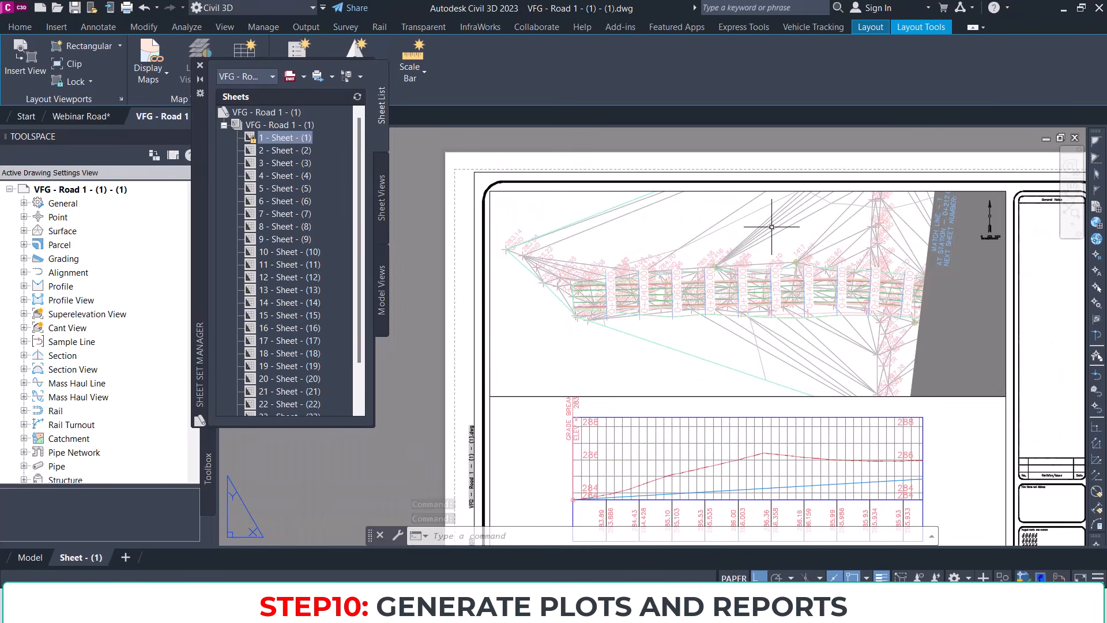
pyautogui.moveTo(650, 291); pyautogui.dragTo(801, 222, button='middle')
pyautogui.scroll(4, 576, 277)
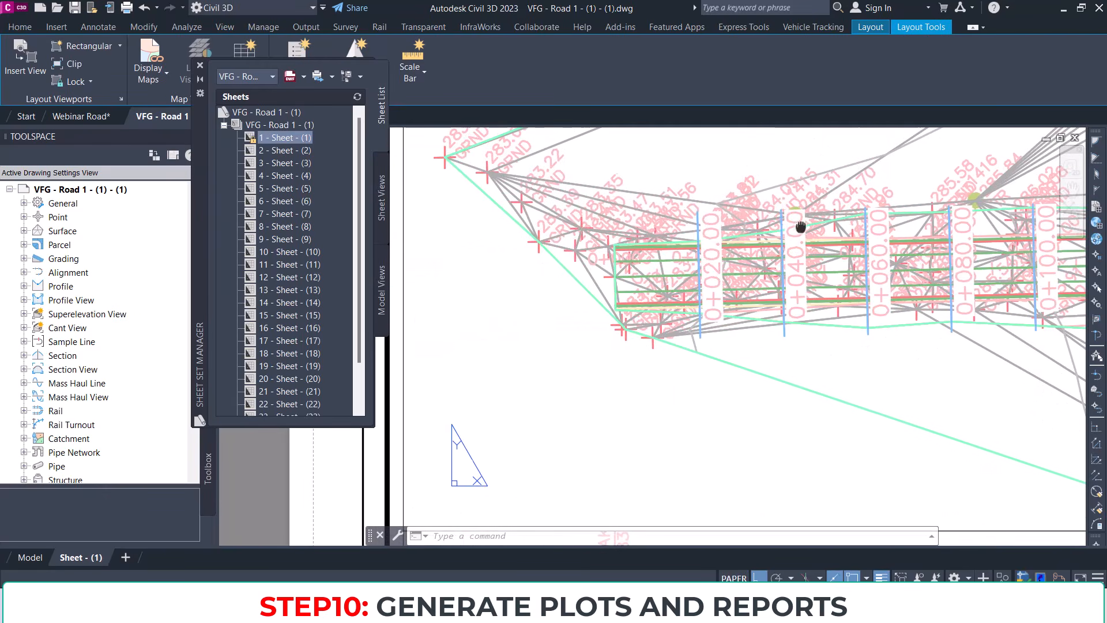
pyautogui.moveTo(595, 198); pyautogui.dragTo(659, 234, button='middle')
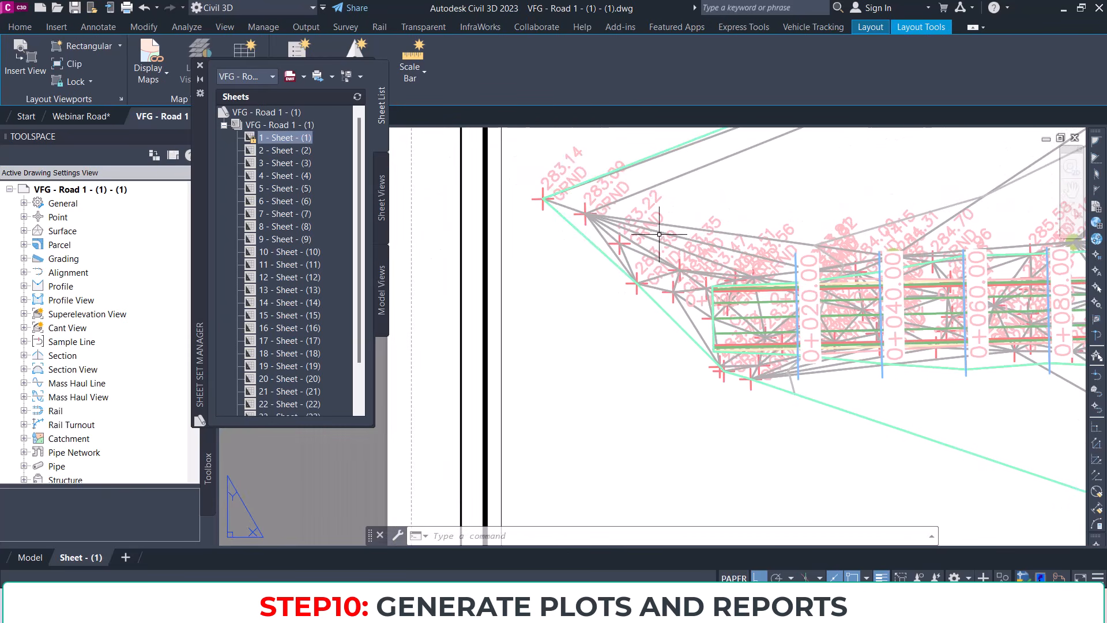
pyautogui.moveTo(730, 329); pyautogui.dragTo(772, 323, button='middle')
# Step: Compare the road's plan view with the profile view below it on Sheet - (1)
pyautogui.scroll(-5, 773, 323)
pyautogui.scroll(3, 750, 300)
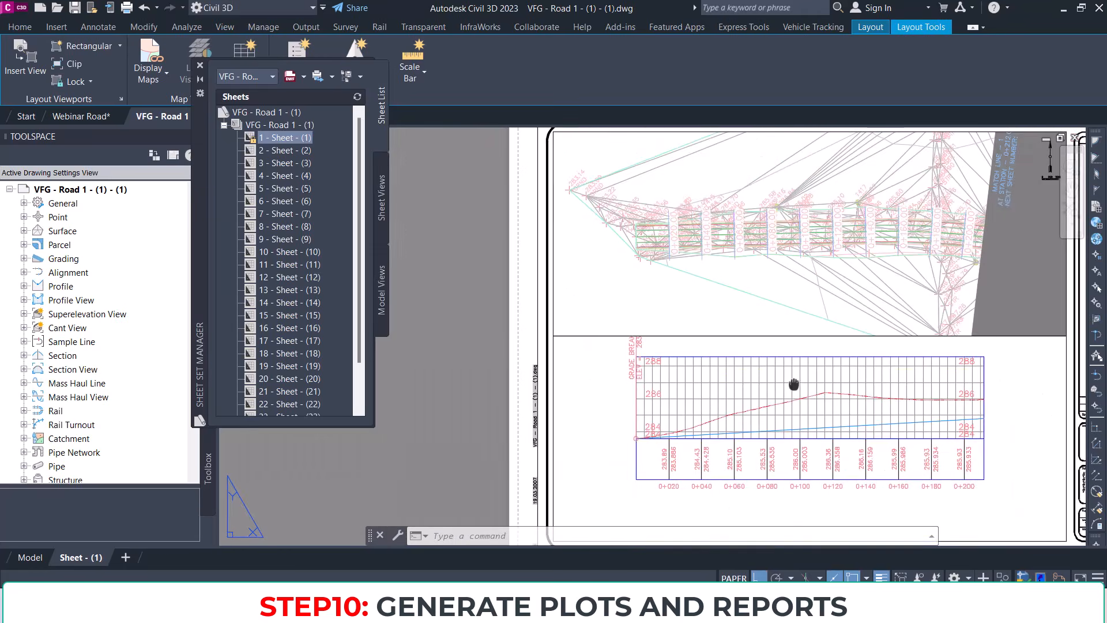
pyautogui.scroll(4, 720, 190)
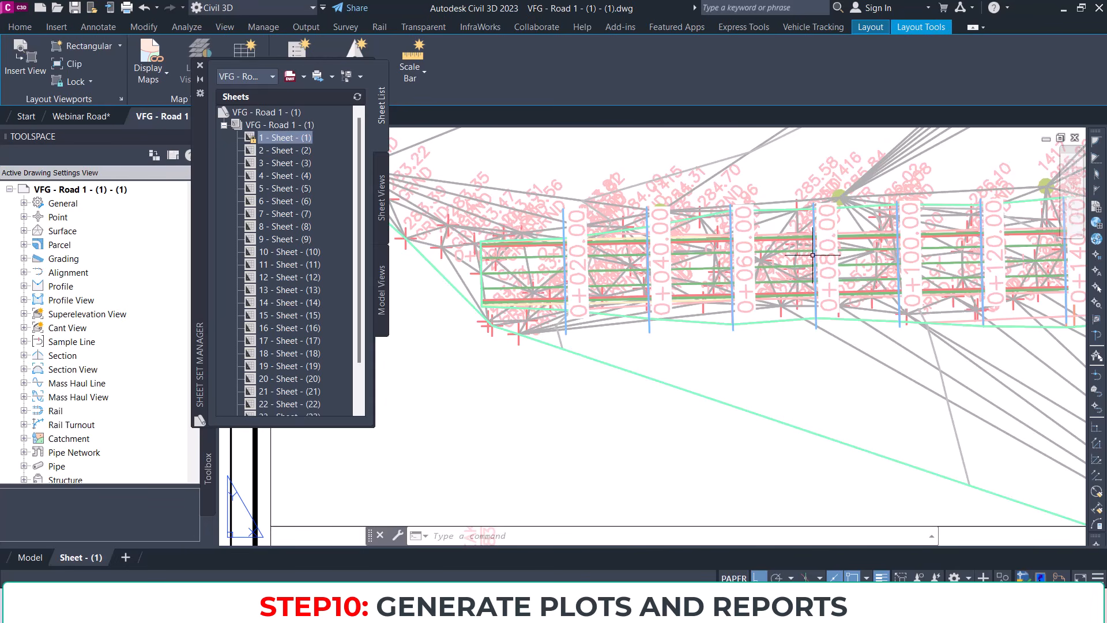
pyautogui.scroll(-5, 698, 254)
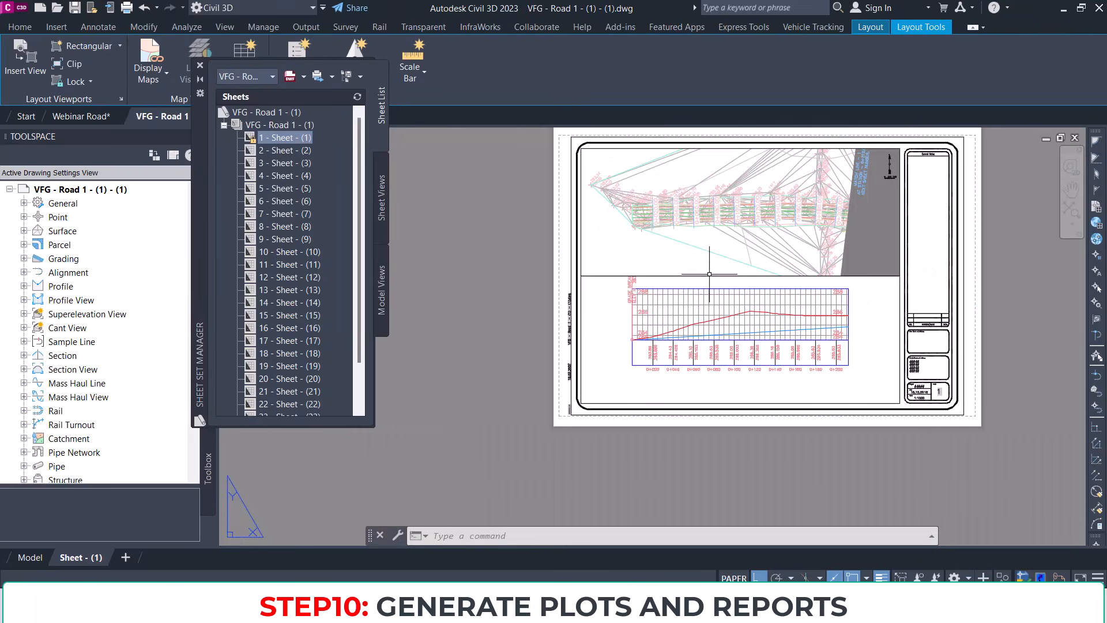
pyautogui.scroll(5, 733, 352)
pyautogui.scroll(-3, 652, 323)
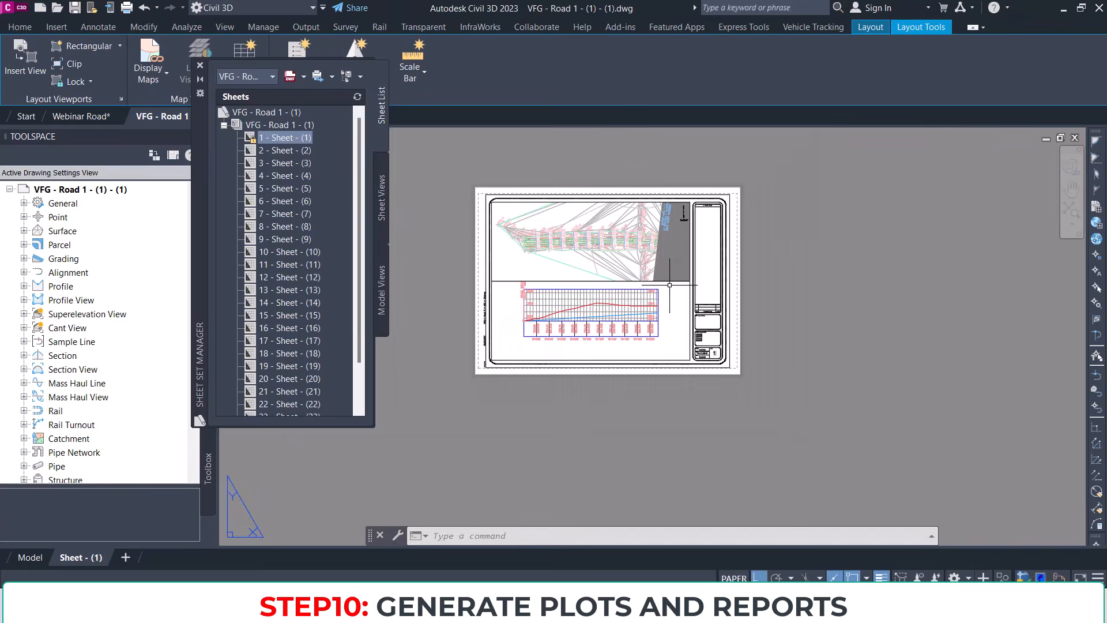
pyautogui.scroll(6, 576, 237)
pyautogui.scroll(-2, 611, 193)
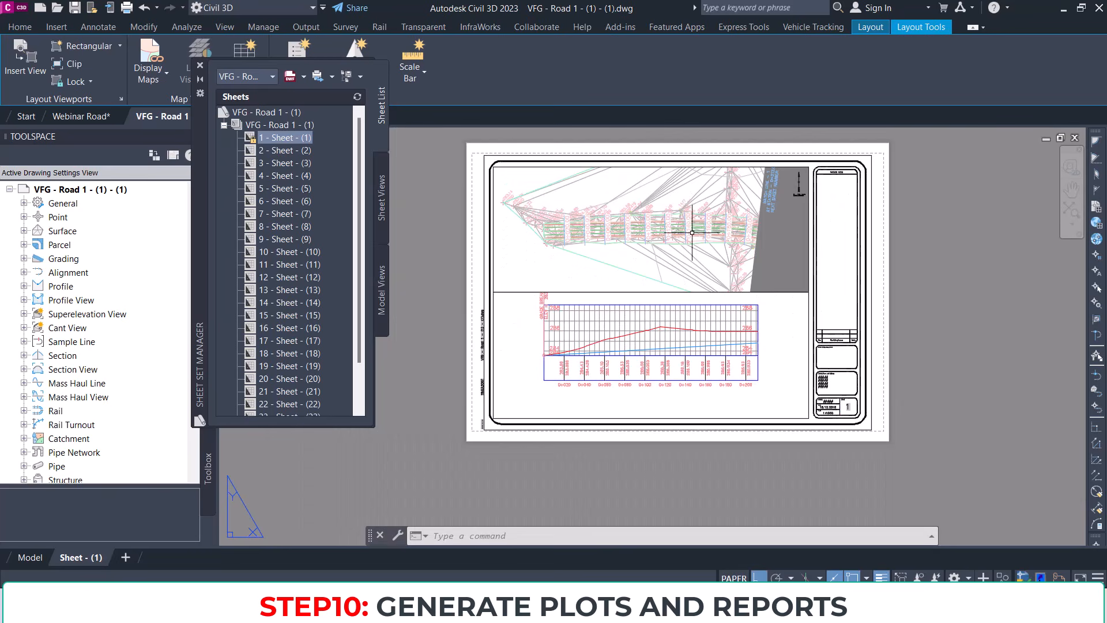
pyautogui.scroll(4, 666, 354)
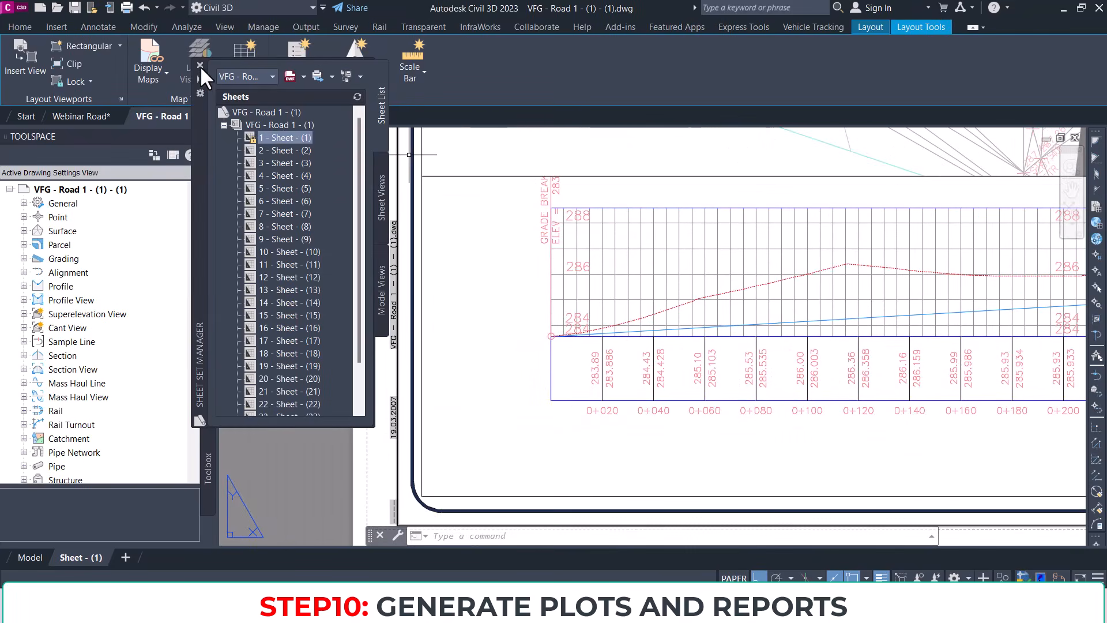
# Step: Close the Sheet Set Manager, view the whole sheet, and return to the Webinar Road drawing
pyautogui.click(199, 65)
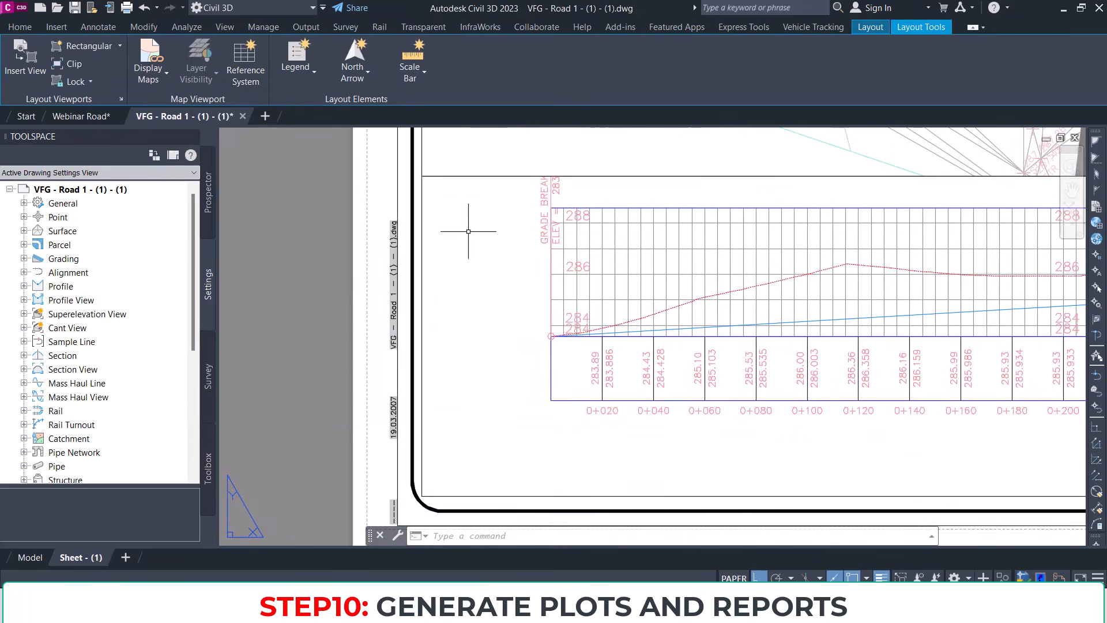
pyautogui.scroll(-3, 469, 230)
pyautogui.moveTo(568, 329); pyautogui.dragTo(549, 341, button='middle')
pyautogui.scroll(-4, 577, 328)
pyautogui.moveTo(591, 255); pyautogui.dragTo(568, 291, button='middle')
pyautogui.moveTo(500, 295); pyautogui.dragTo(541, 278, button='middle')
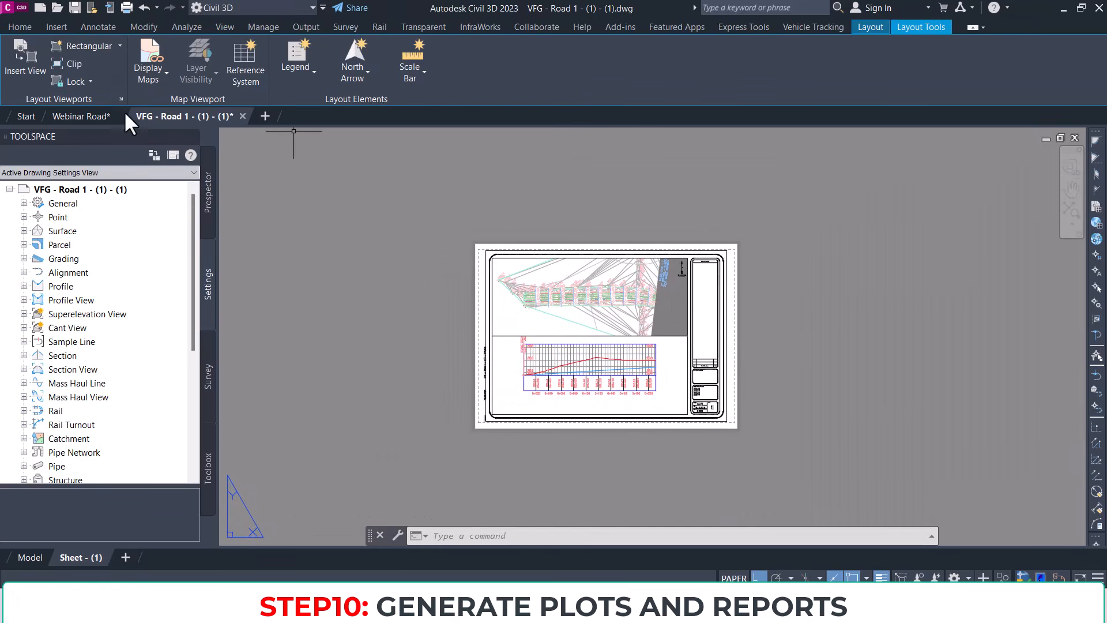
pyautogui.click(94, 114)
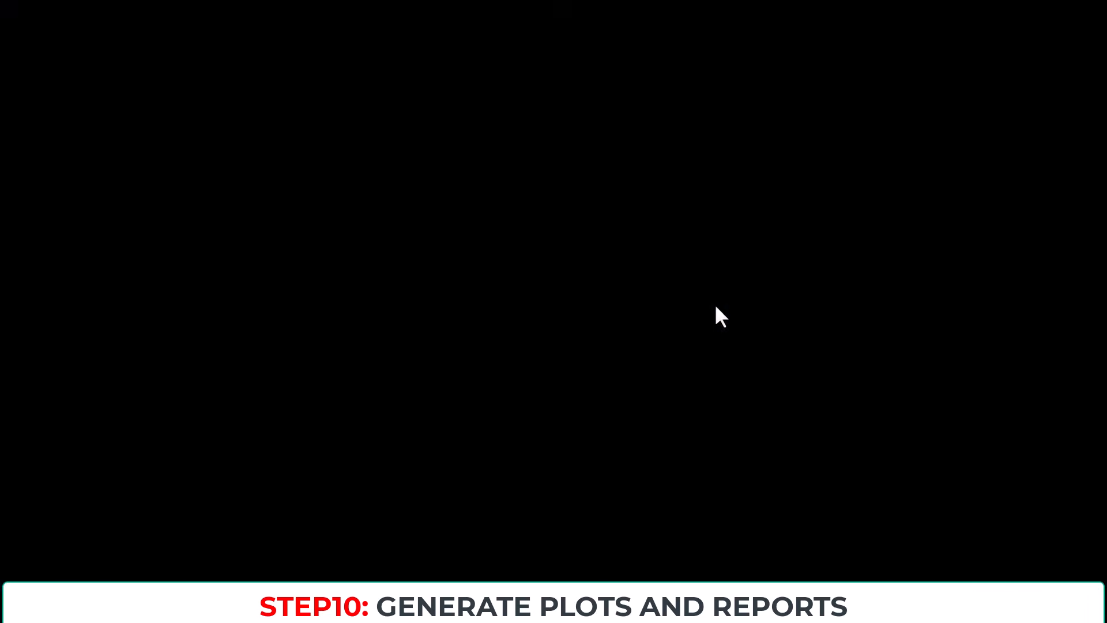
# Step: Inspect the view frames along Road 1 in model space, including the Road 2 intersection and the nearby profile views
pyautogui.moveTo(633, 363); pyautogui.dragTo(638, 296, button='middle')
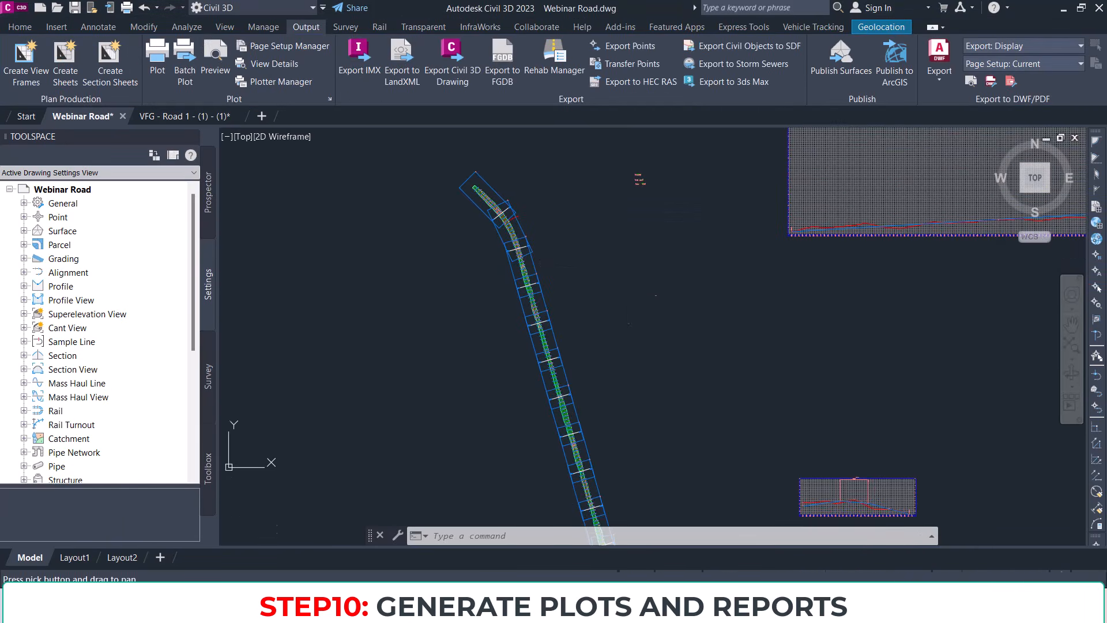
pyautogui.moveTo(636, 338); pyautogui.dragTo(618, 159, button='middle')
pyautogui.moveTo(639, 386); pyautogui.dragTo(668, 176, button='middle')
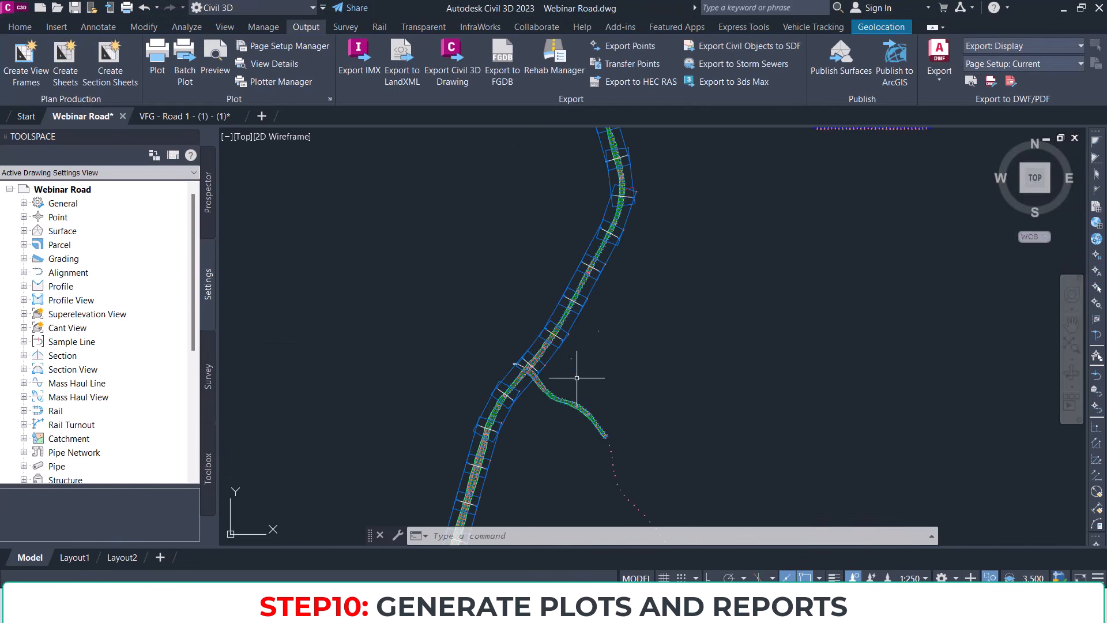
pyautogui.scroll(6, 545, 368)
pyautogui.scroll(-5, 544, 368)
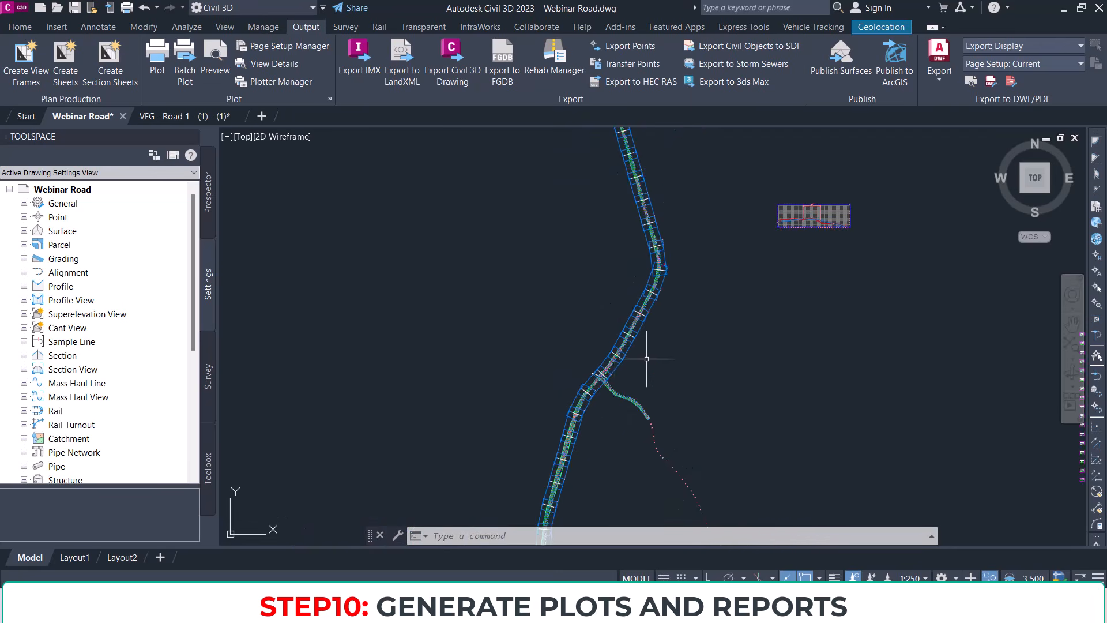
pyautogui.scroll(4, 607, 386)
pyautogui.moveTo(608, 386); pyautogui.dragTo(657, 421, button='middle')
pyautogui.scroll(-6, 658, 421)
pyautogui.moveTo(721, 287); pyautogui.dragTo(627, 302, button='middle')
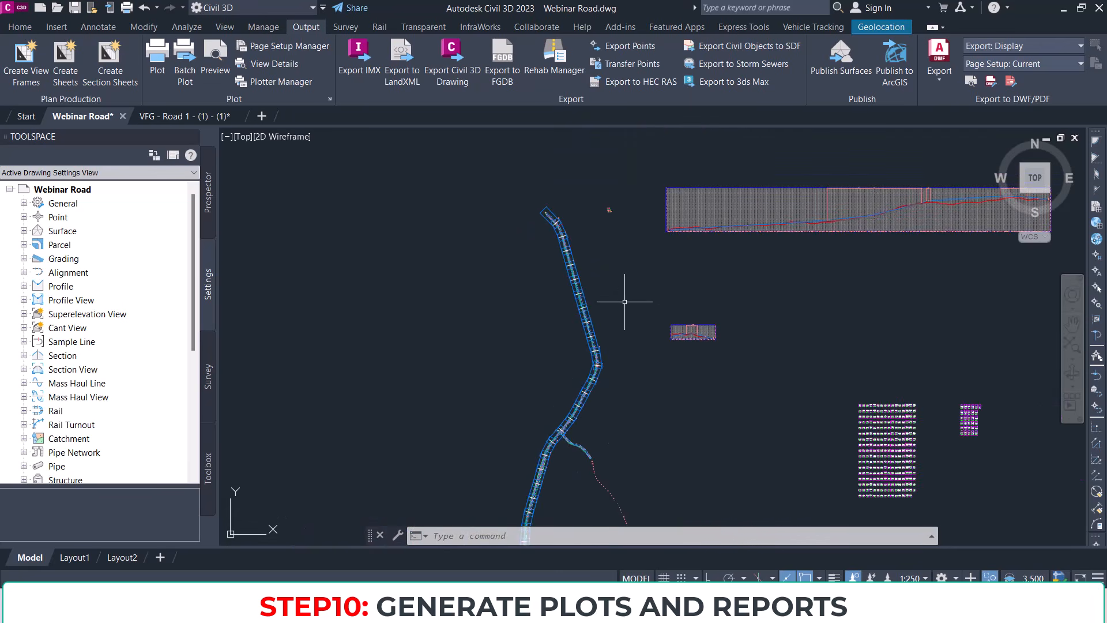
pyautogui.scroll(6, 652, 248)
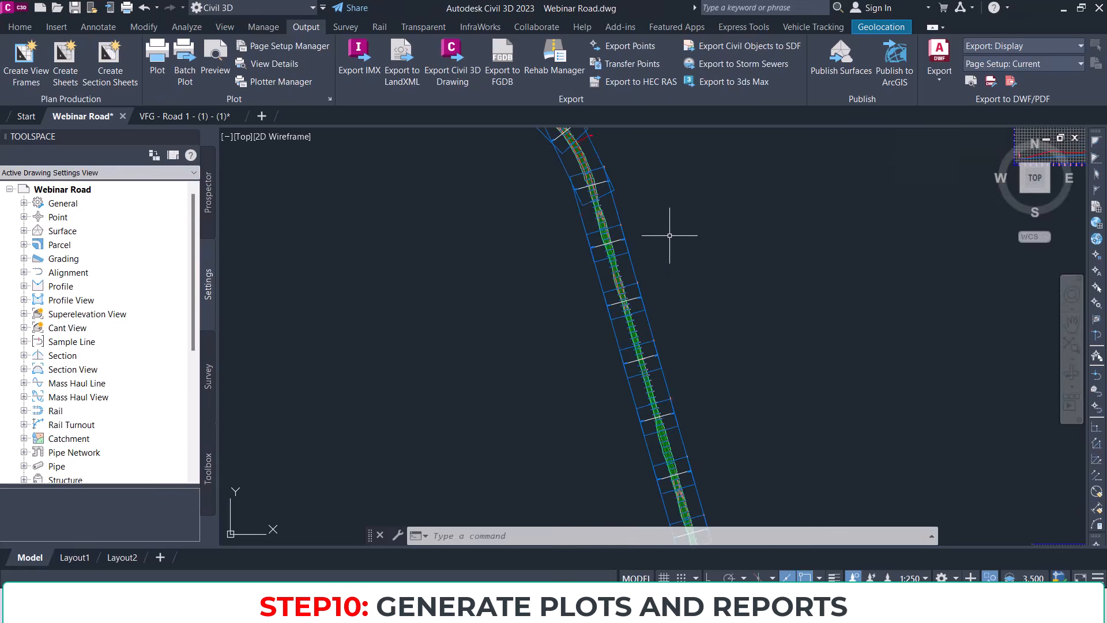
pyautogui.scroll(-4, 690, 268)
pyautogui.moveTo(769, 292); pyautogui.dragTo(690, 247, button='middle')
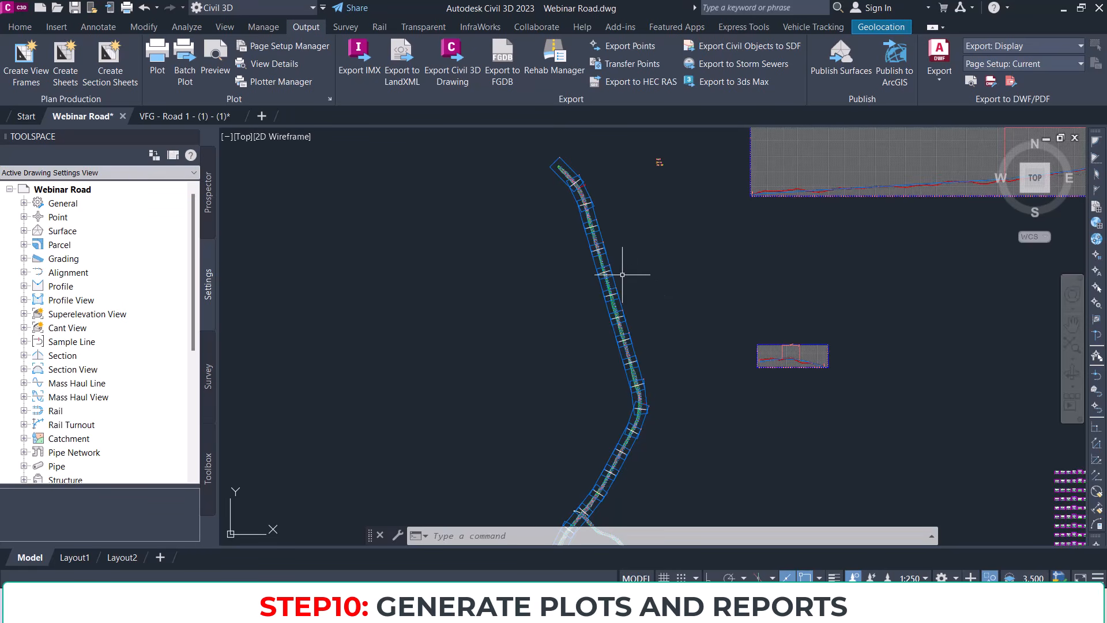
# Step: List the profile reports of the Reports Manager in the Toolbox and widen the Toolspace so their names are readable
pyautogui.click(209, 471)
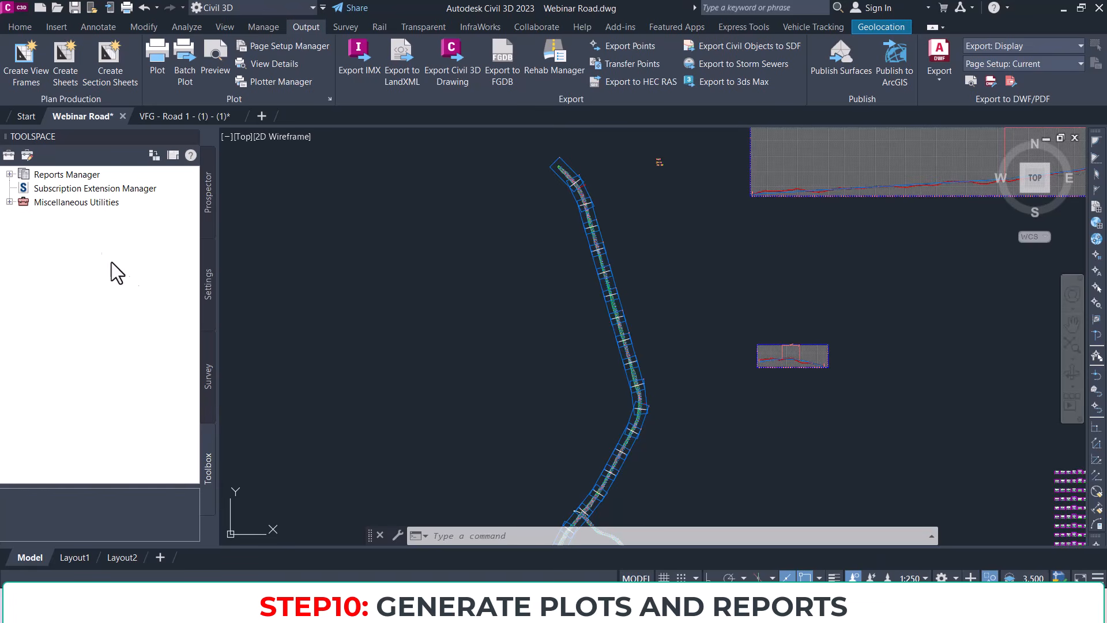
pyautogui.click(9, 174)
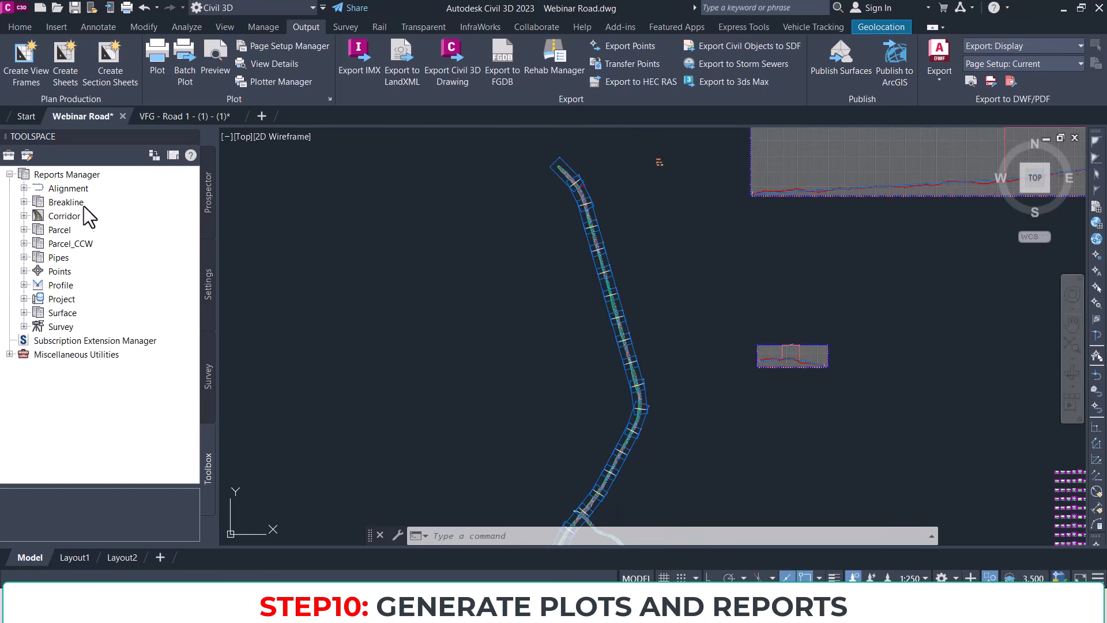
pyautogui.click(24, 285)
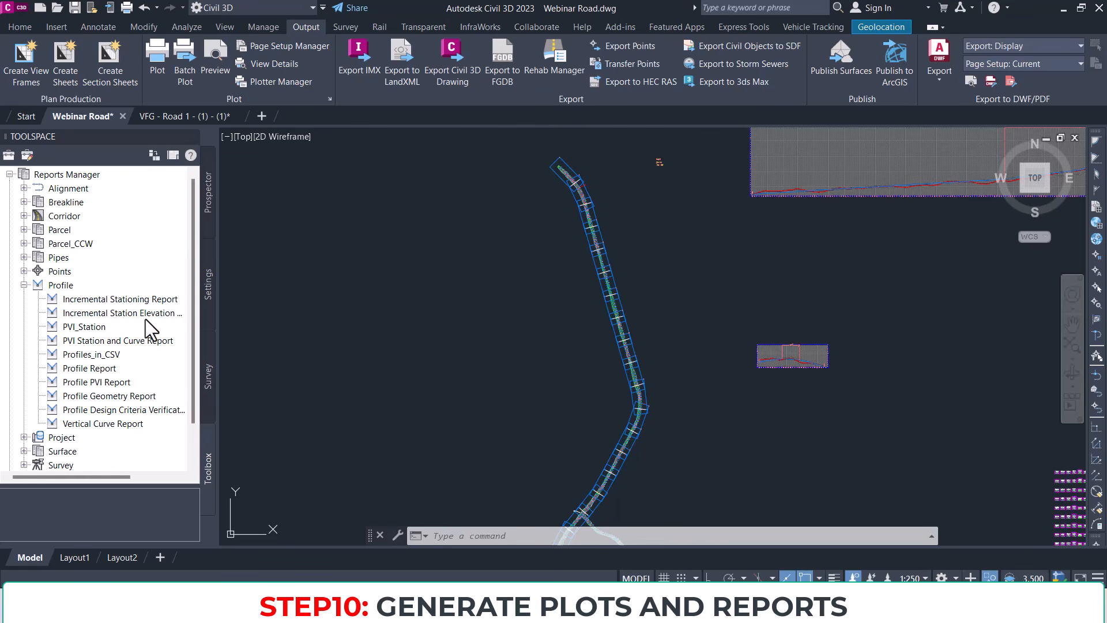
pyautogui.moveTo(199, 282); pyautogui.dragTo(244, 279)
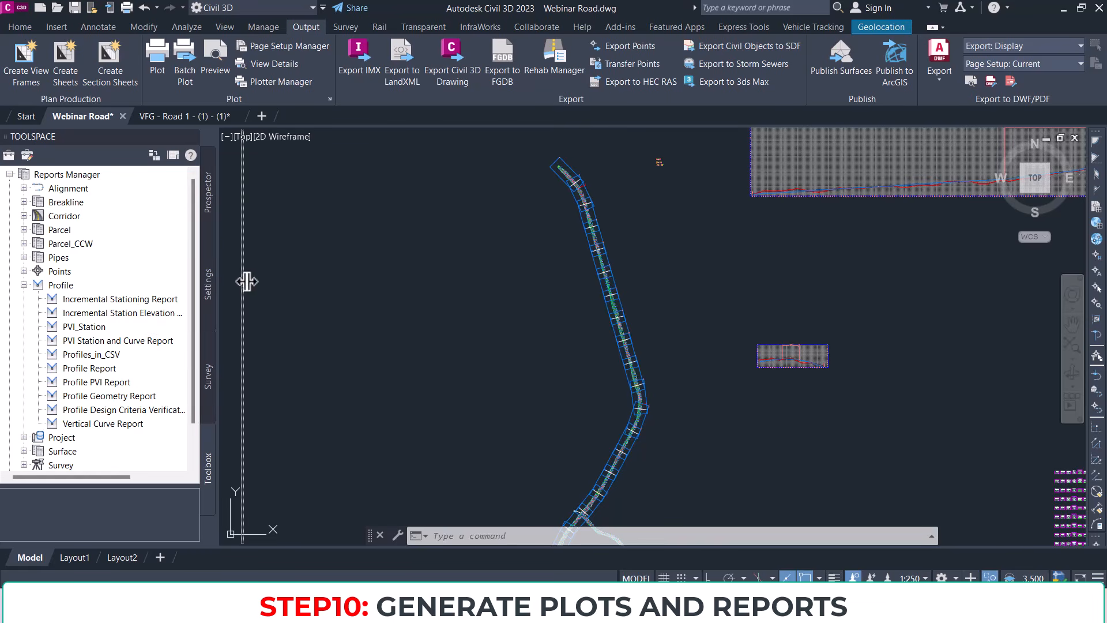
pyautogui.click(117, 300)
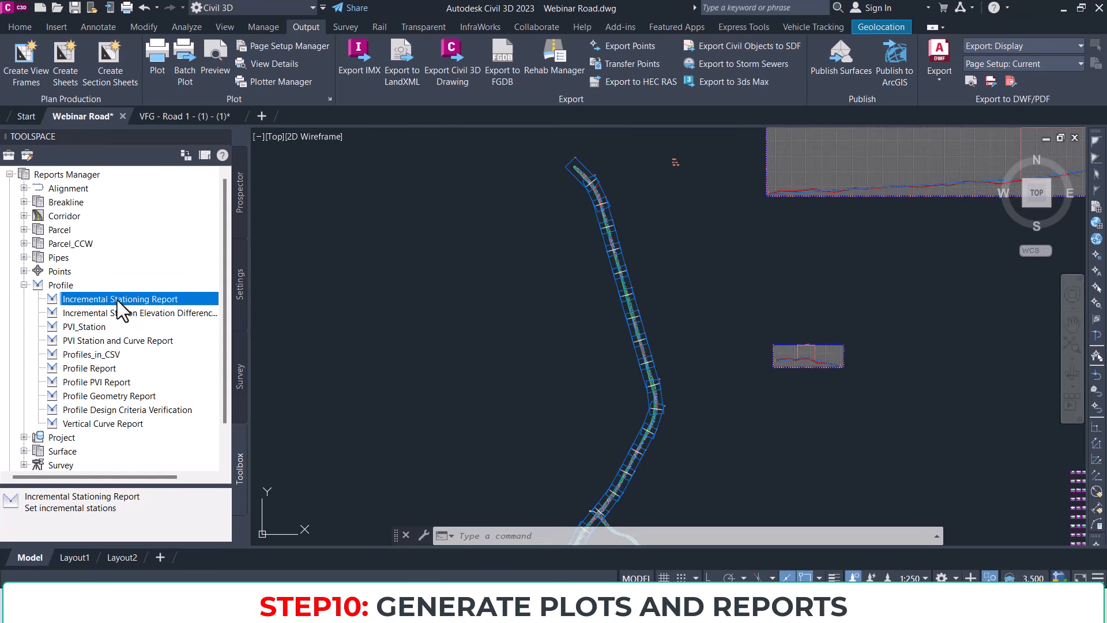
pyautogui.doubleClick(117, 300)
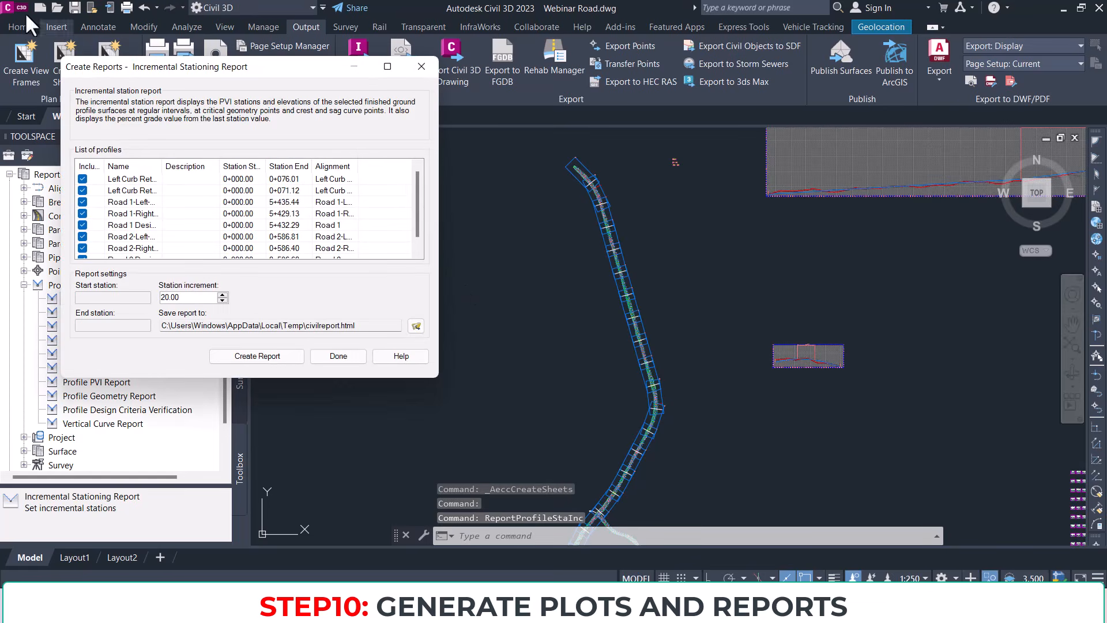
pyautogui.moveTo(81, 65)
pyautogui.mouseDown()
pyautogui.moveTo(164, 111)
pyautogui.moveTo(584, 177)
pyautogui.moveTo(574, 165)
pyautogui.mouseUp()
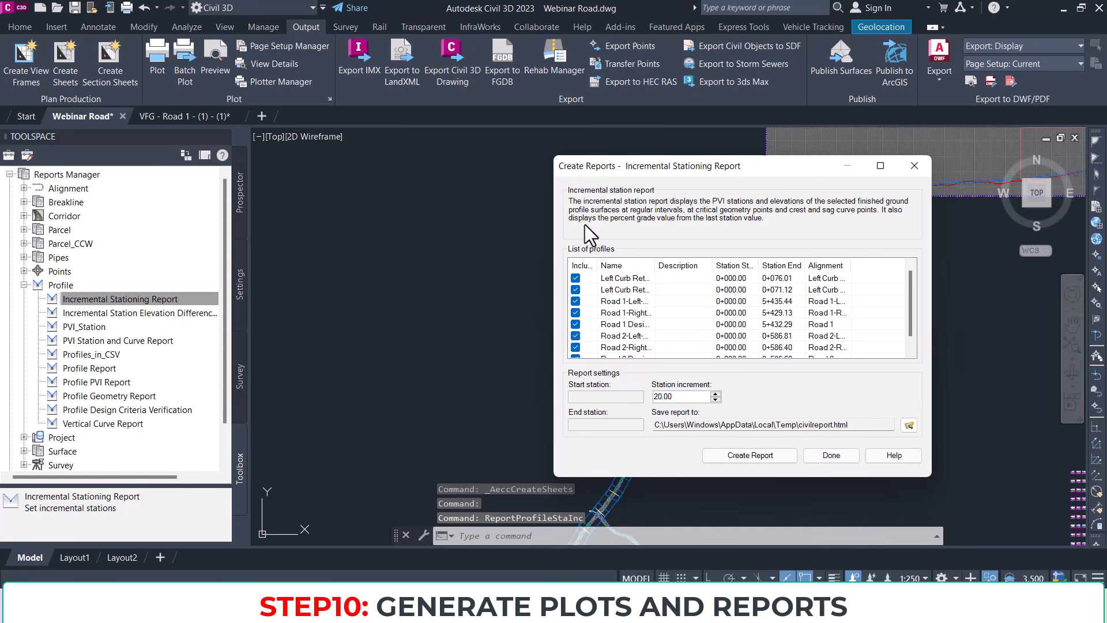
pyautogui.click(915, 166)
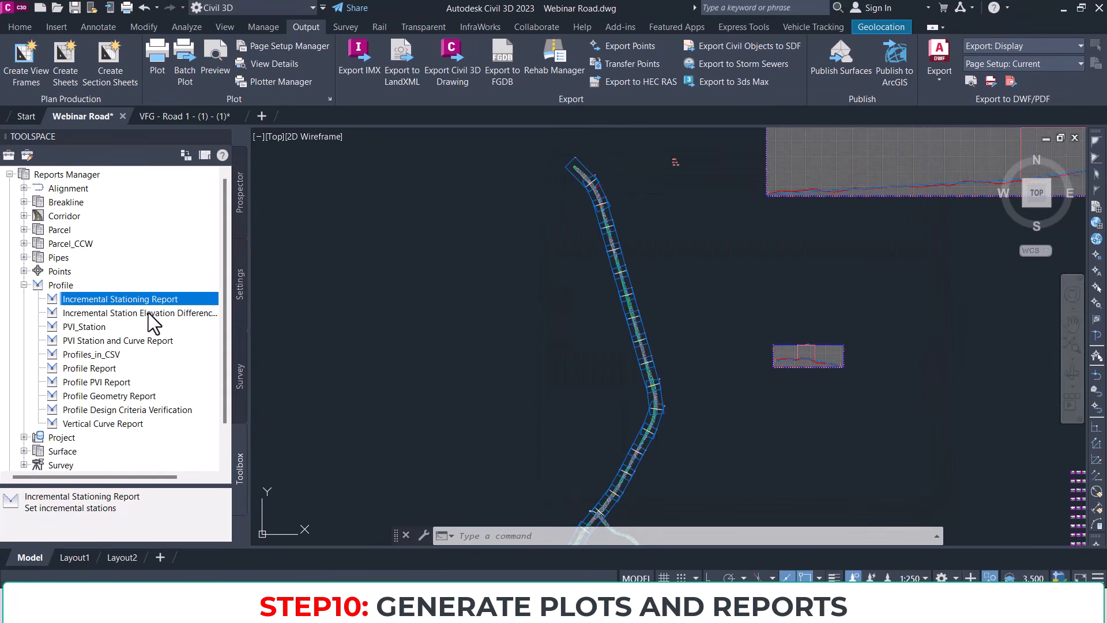
# Step: Start an Incremental Station Elevation Difference Report and include the Road 1 design profile
pyautogui.doubleClick(155, 314)
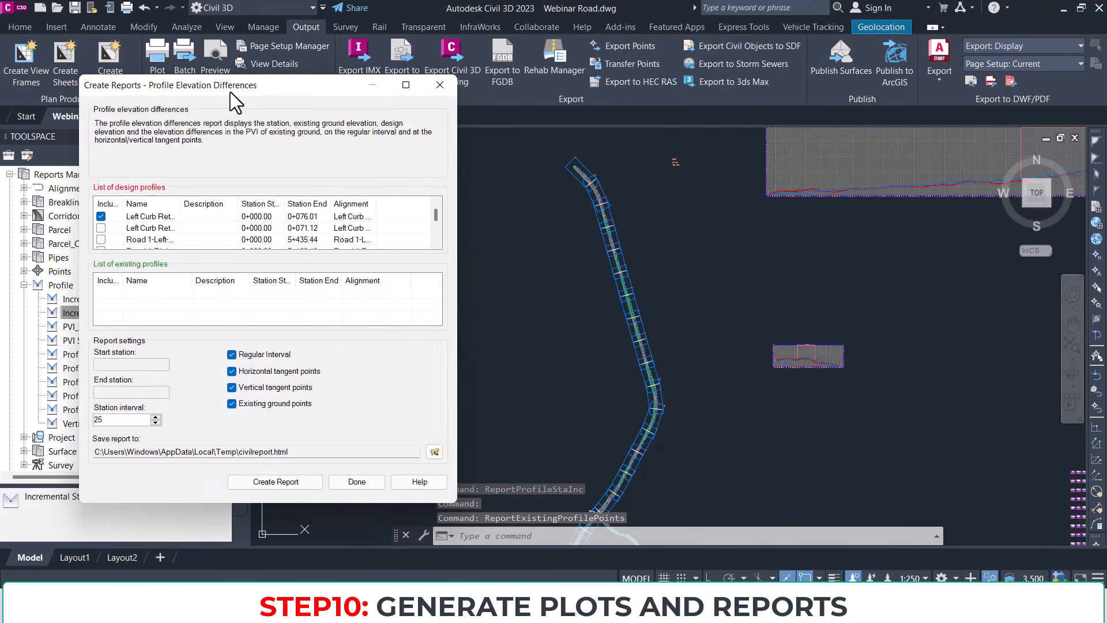
pyautogui.moveTo(294, 84); pyautogui.dragTo(593, 120)
pyautogui.scroll(-3, 459, 264)
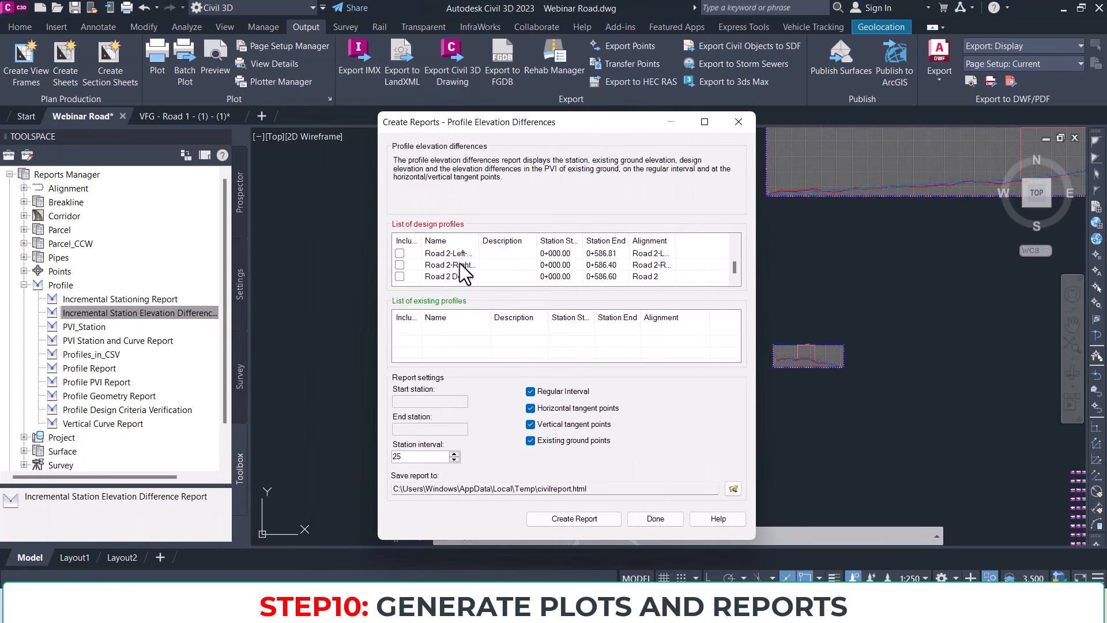
pyautogui.scroll(3, 462, 259)
pyautogui.scroll(-1, 465, 274)
pyautogui.moveTo(478, 237); pyautogui.dragTo(496, 239)
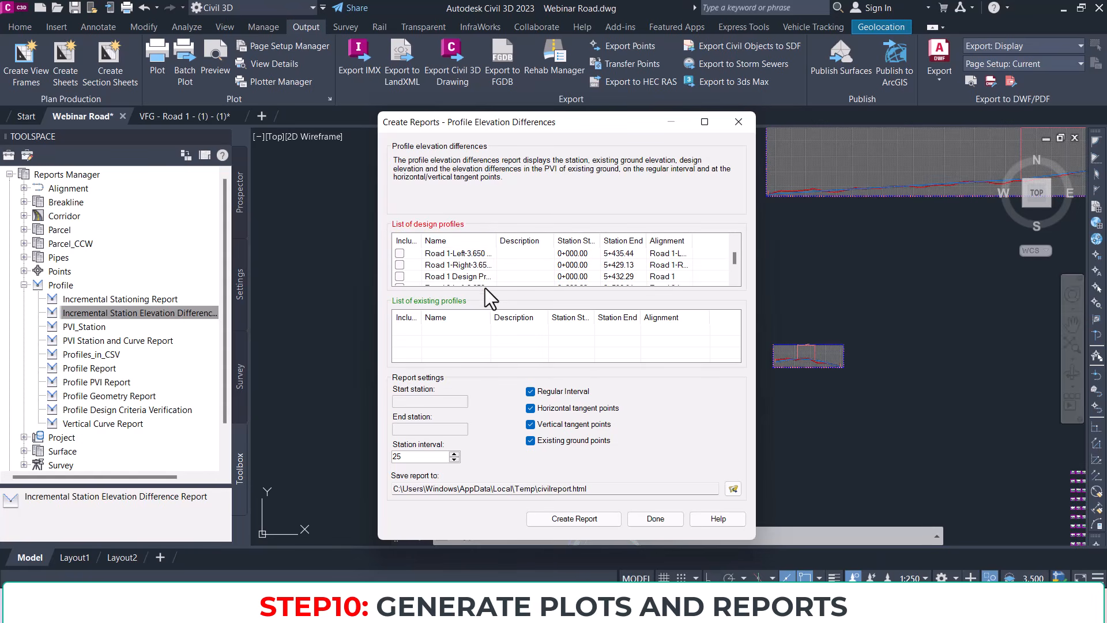
pyautogui.scroll(-2, 456, 263)
pyautogui.scroll(2, 472, 266)
pyautogui.click(483, 265)
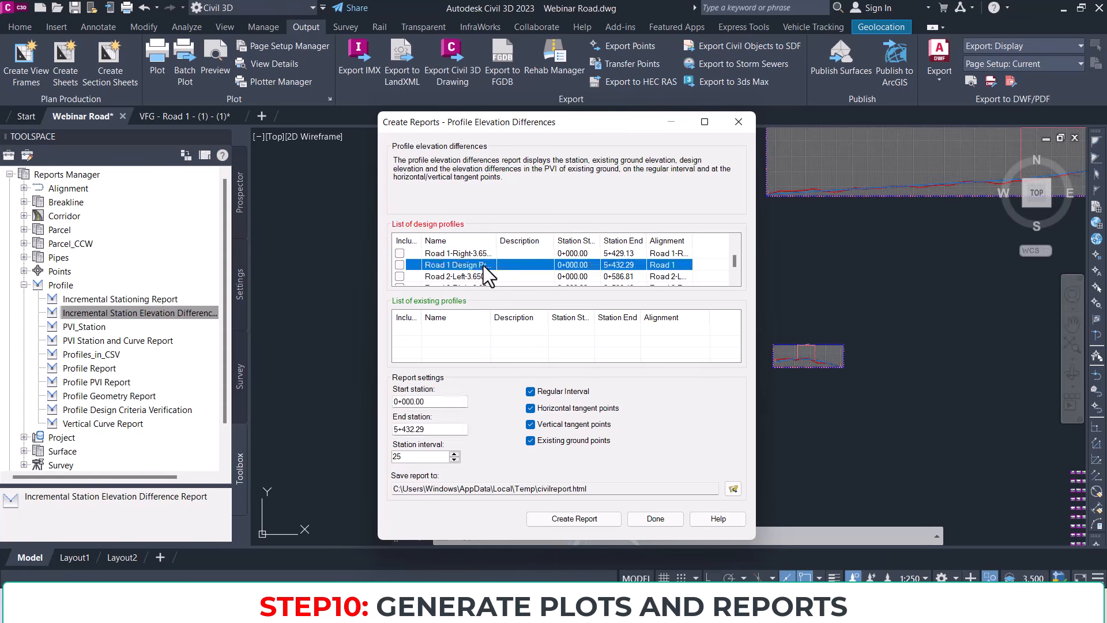
pyautogui.click(400, 264)
pyautogui.scroll(-2, 418, 253)
pyautogui.scroll(3, 436, 257)
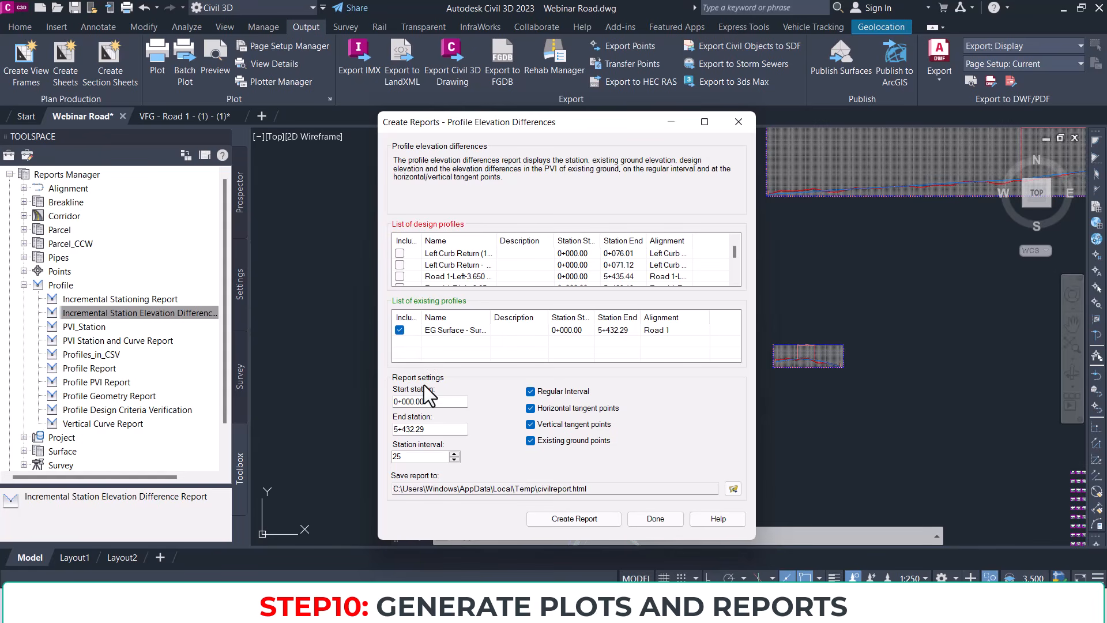
# Step: Set the report's station interval to 20 and exclude horizontal tangent points, vertical tangent points and existing ground points
pyautogui.moveTo(405, 457); pyautogui.dragTo(386, 459)
pyautogui.click(531, 409)
pyautogui.click(531, 424)
pyautogui.click(531, 440)
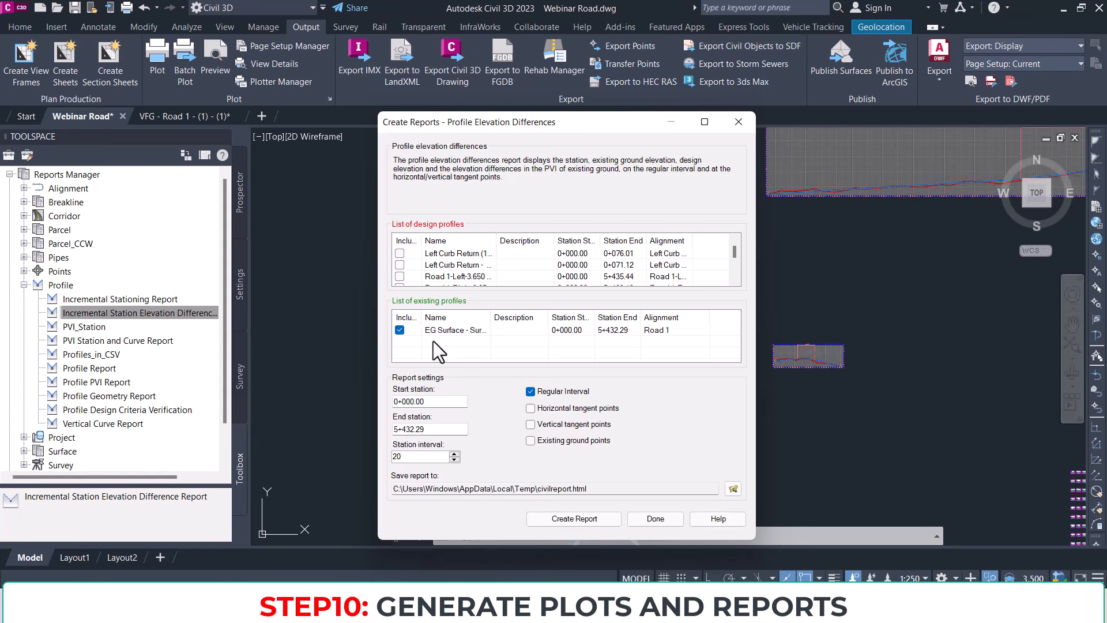
# Step: Set the report to save on the Desktop as an HTML file named "Road 1 Desgin"
pyautogui.click(733, 489)
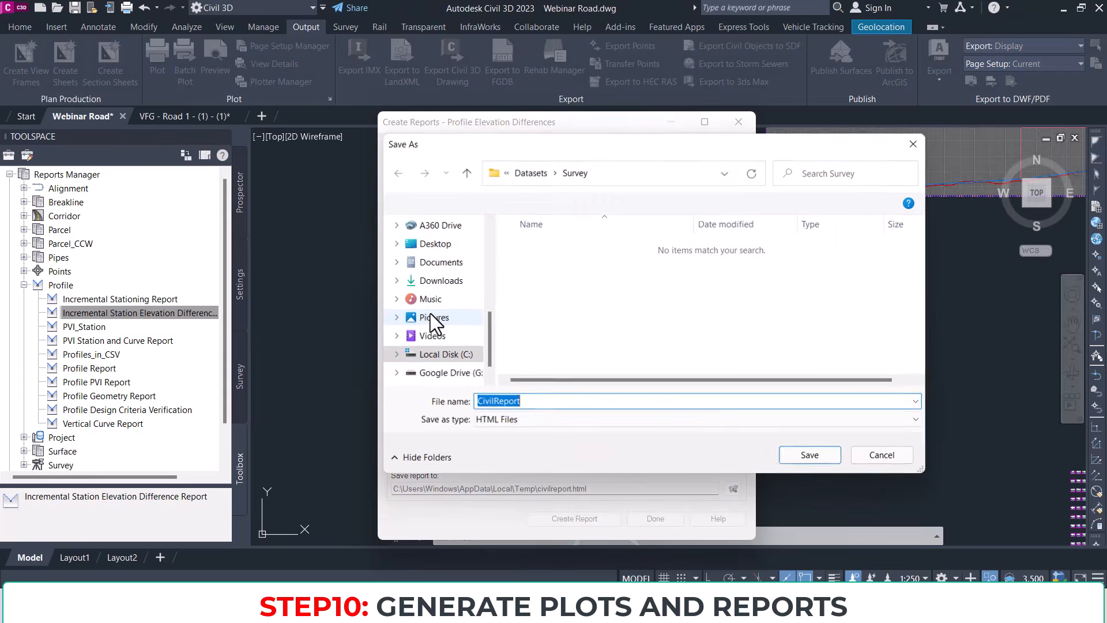
pyautogui.scroll(10, 450, 260)
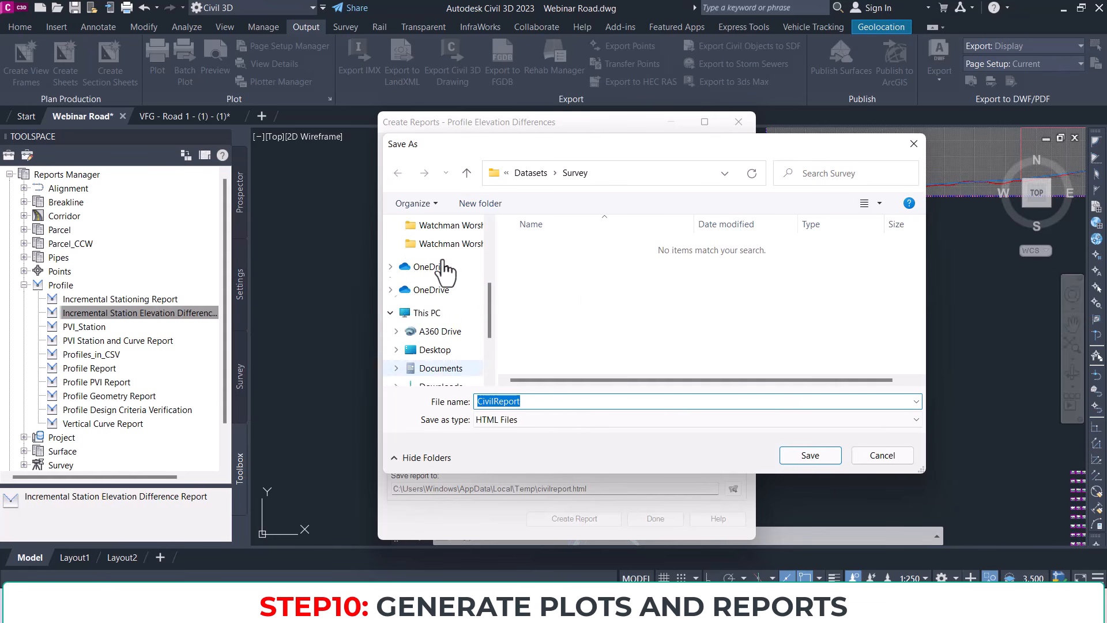
pyautogui.click(441, 255)
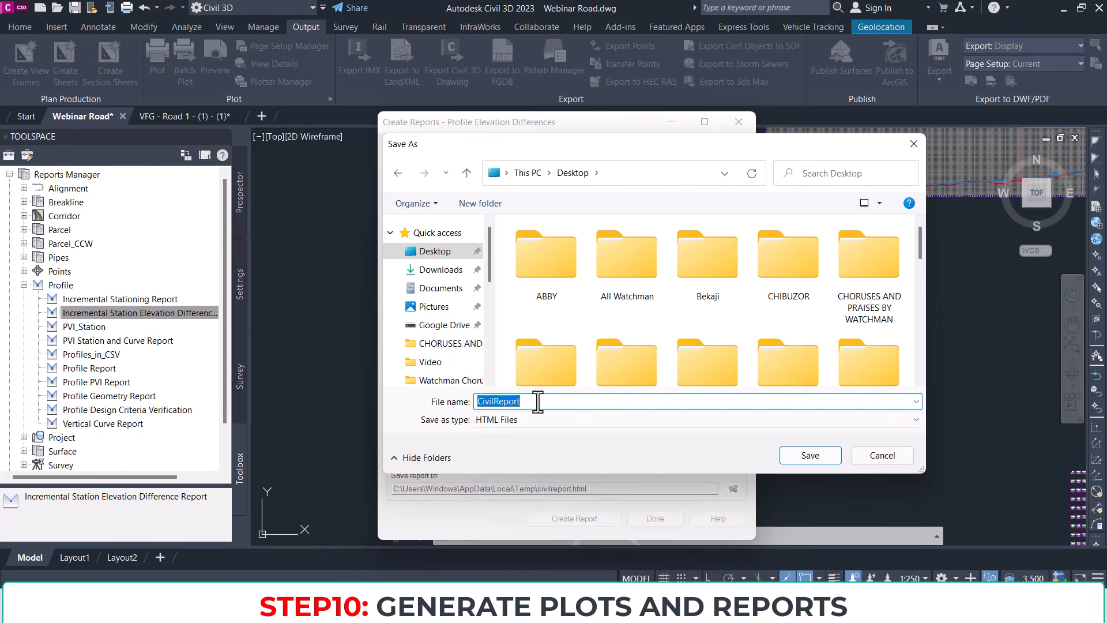
pyautogui.write('rOA')
pyautogui.press('BackSpace')
pyautogui.press('BackSpace')
pyautogui.press('BackSpace')
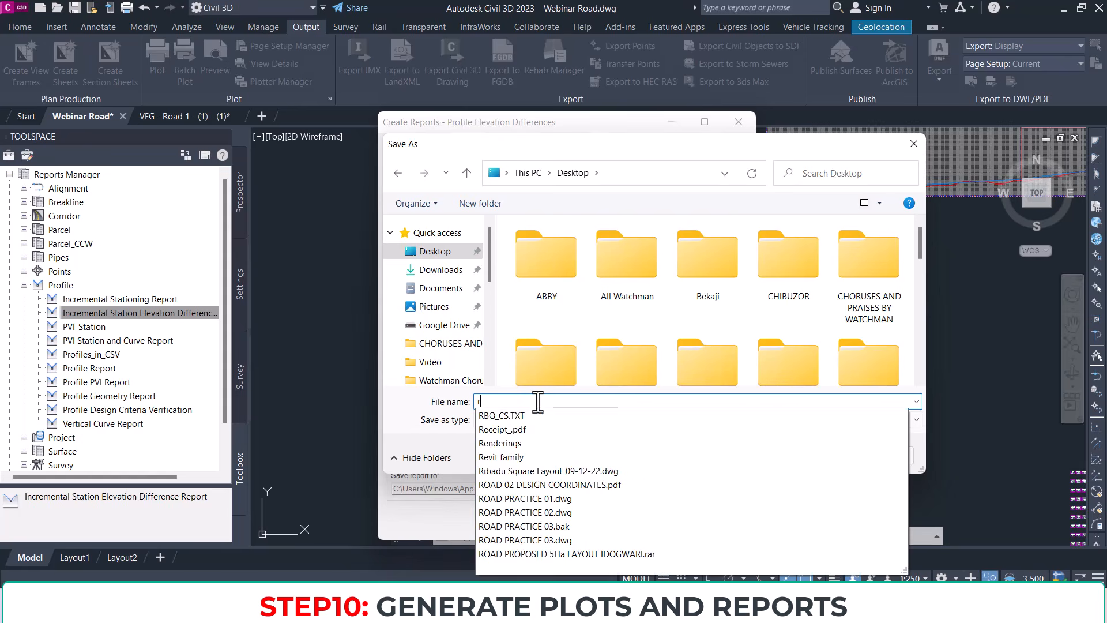
pyautogui.write('Road 1 Desgin')
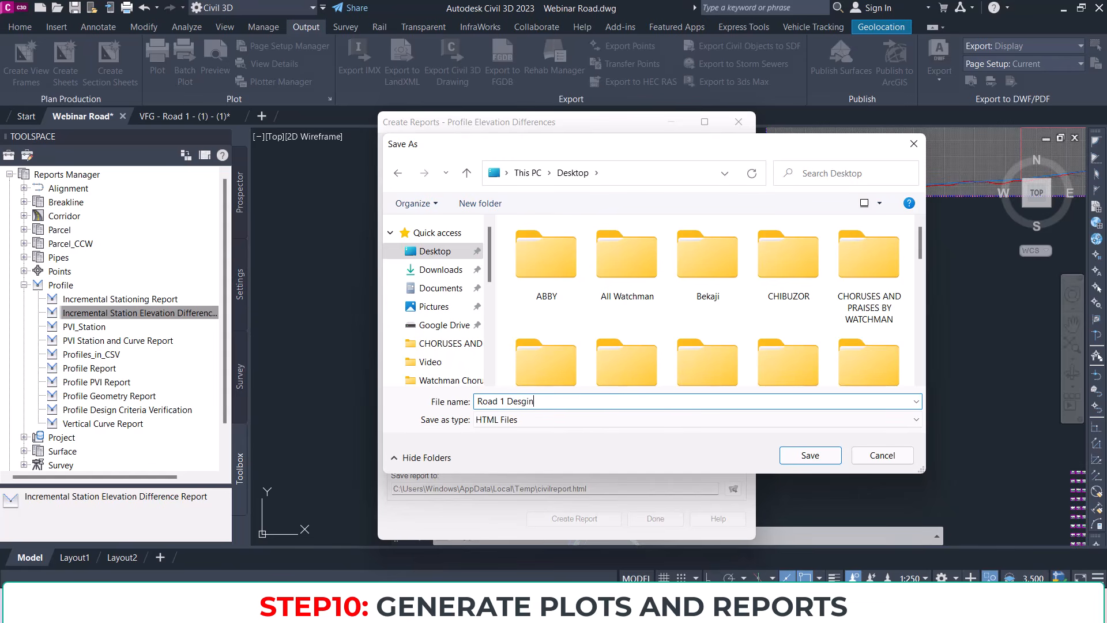
pyautogui.click(812, 457)
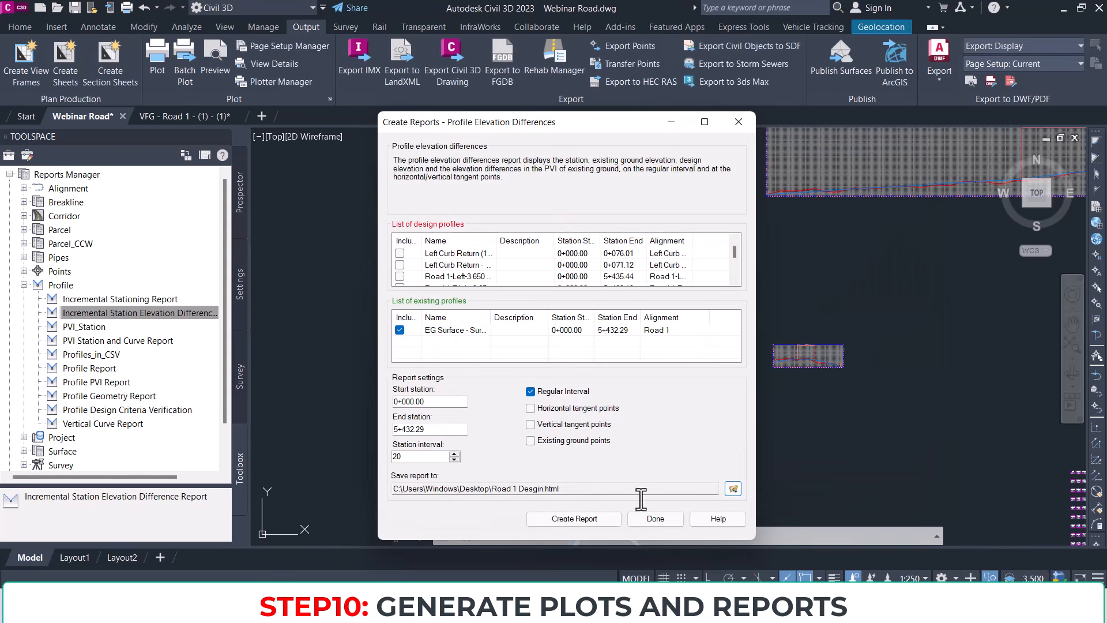
# Step: Create the Road 1 profile elevation differences report, agreeing to continue without static profiles
pyautogui.click(571, 520)
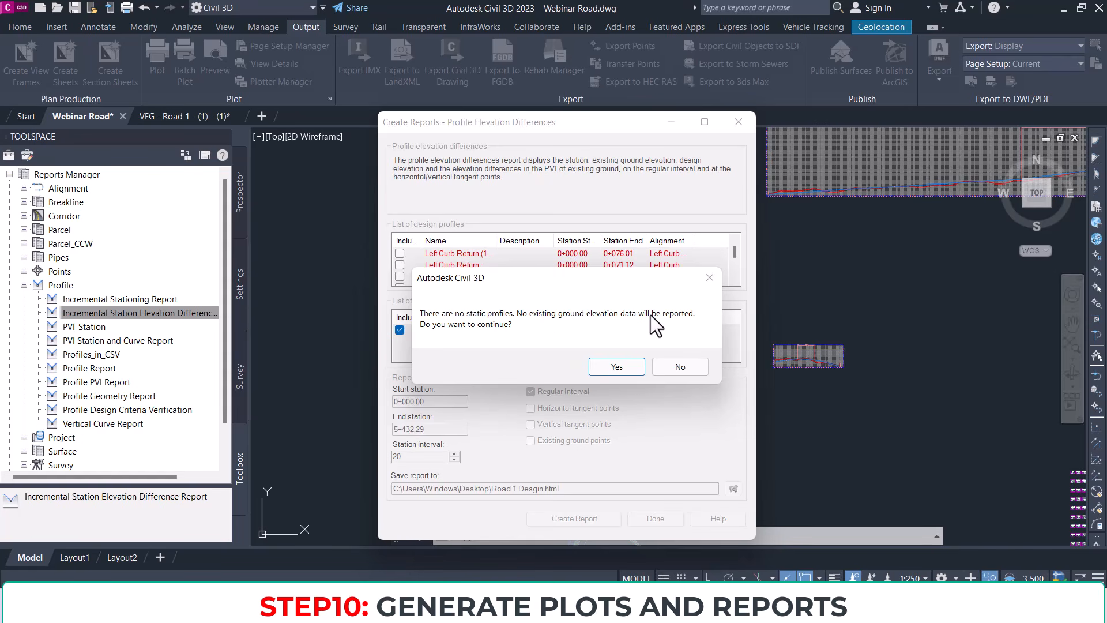
pyautogui.moveTo(511, 276); pyautogui.dragTo(594, 249)
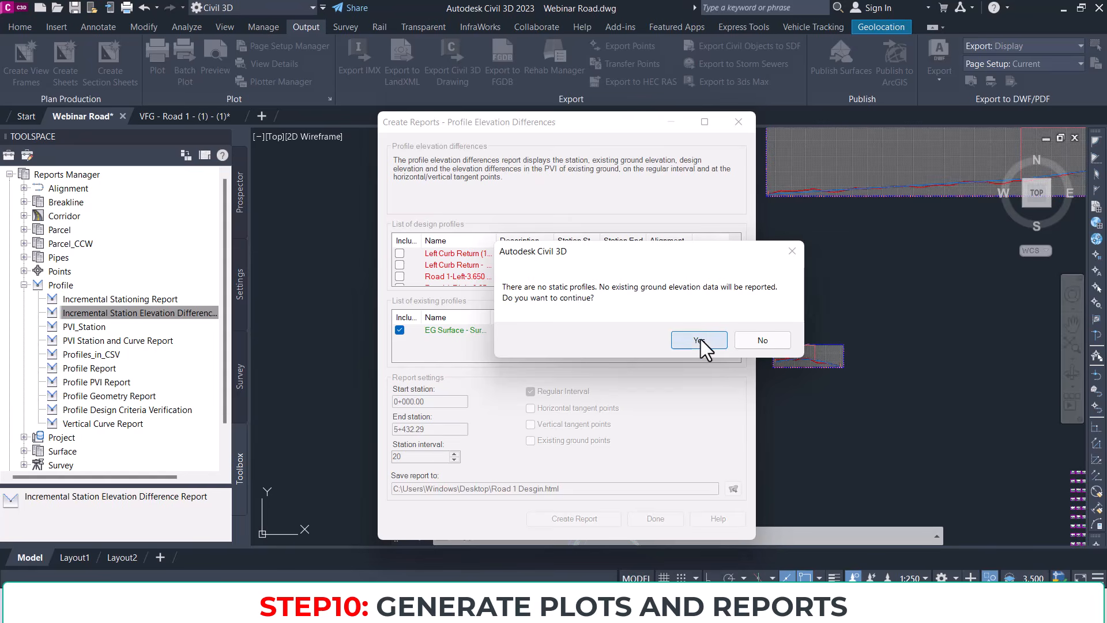
pyautogui.click(700, 340)
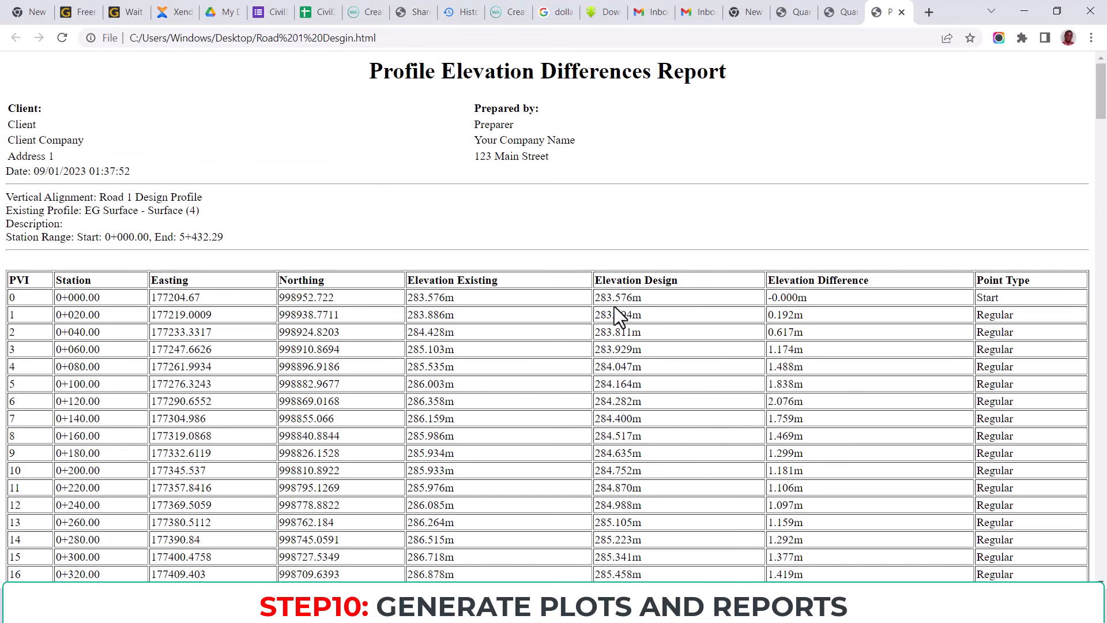
# Step: Examine the Profile Elevation Differences Report from first to last station, reading coordinates and existing and design elevations
pyautogui.scroll(-2, 634, 305)
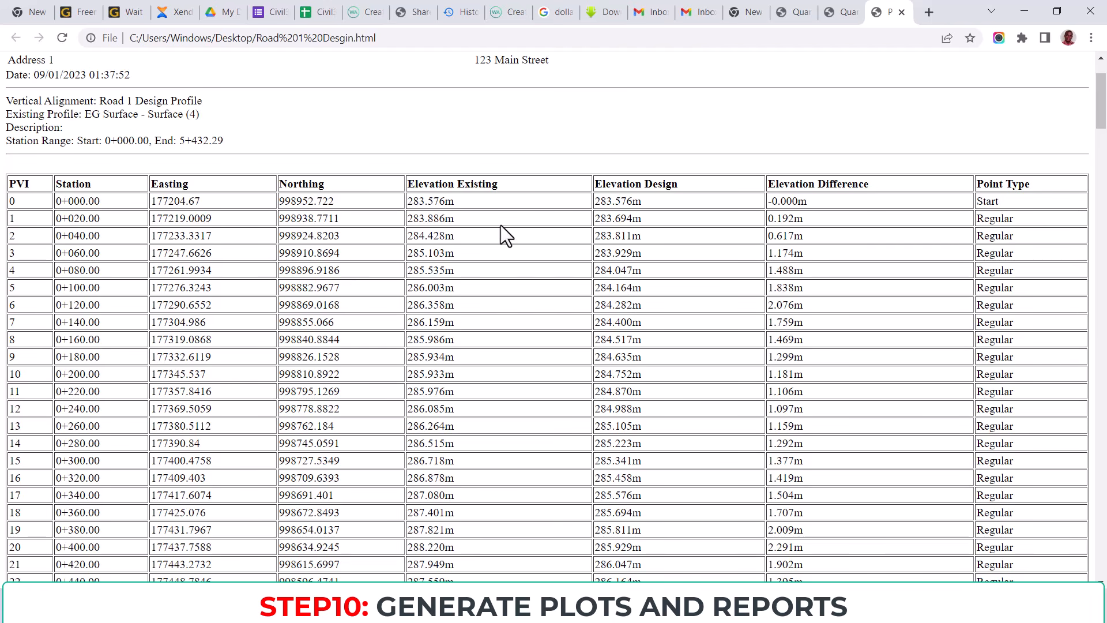
pyautogui.scroll(2, 501, 230)
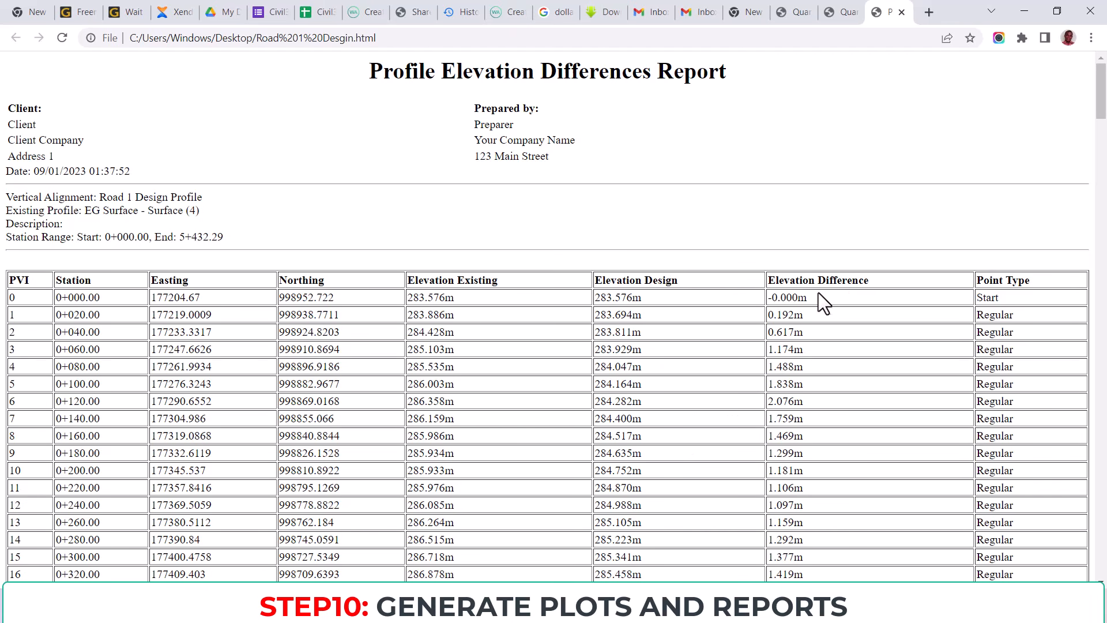
pyautogui.scroll(-3, 820, 292)
pyautogui.scroll(-20, 808, 245)
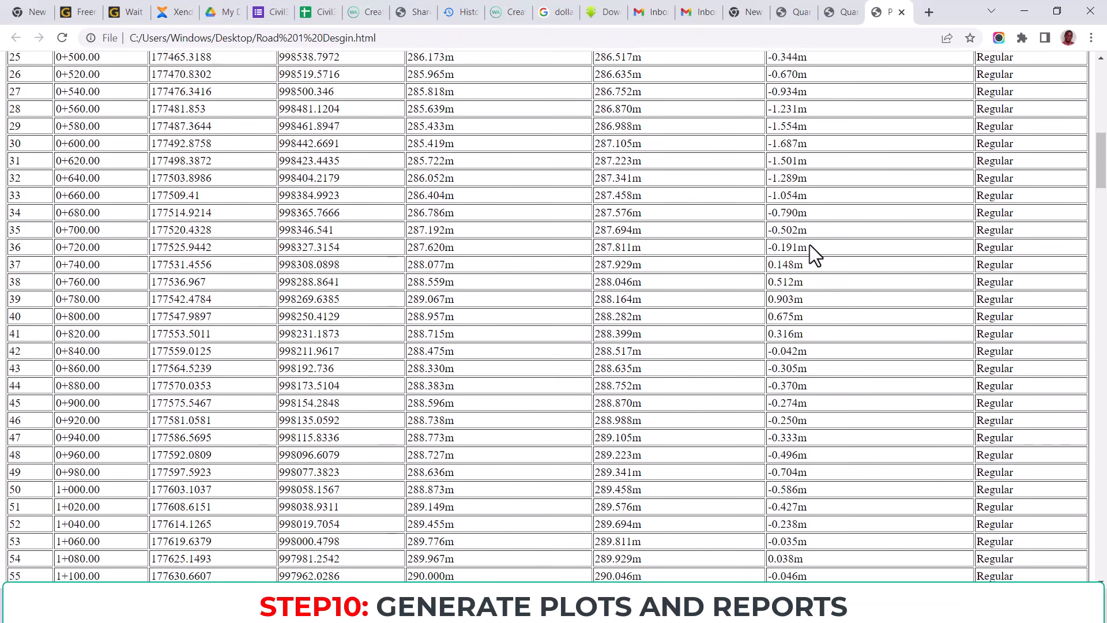
pyautogui.scroll(-20, 810, 252)
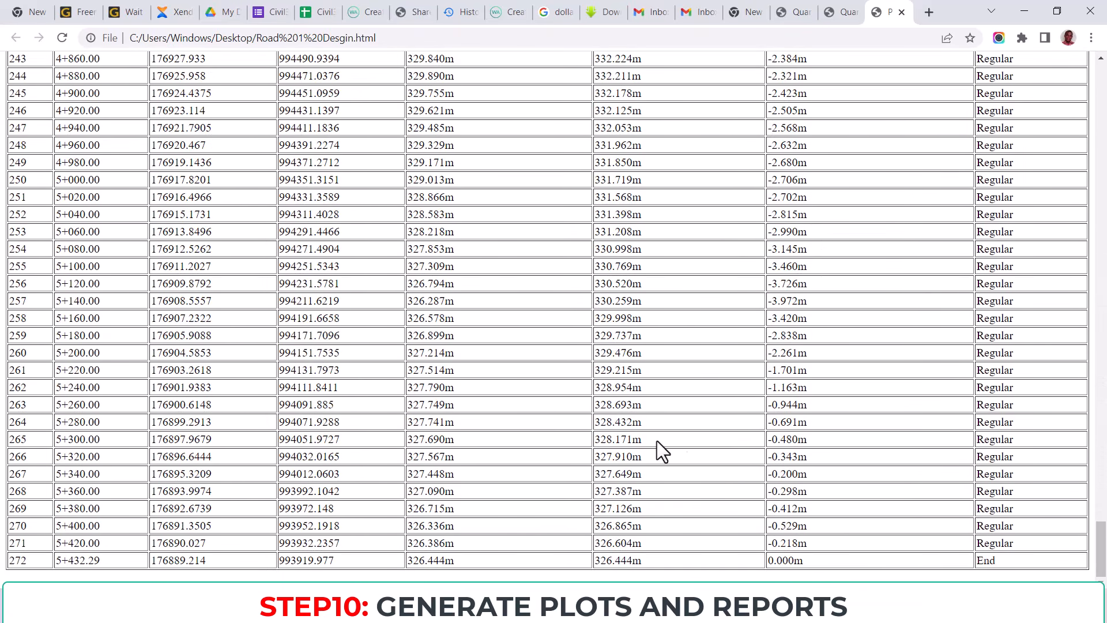
pyautogui.scroll(18, 669, 426)
pyautogui.scroll(20, 81, 284)
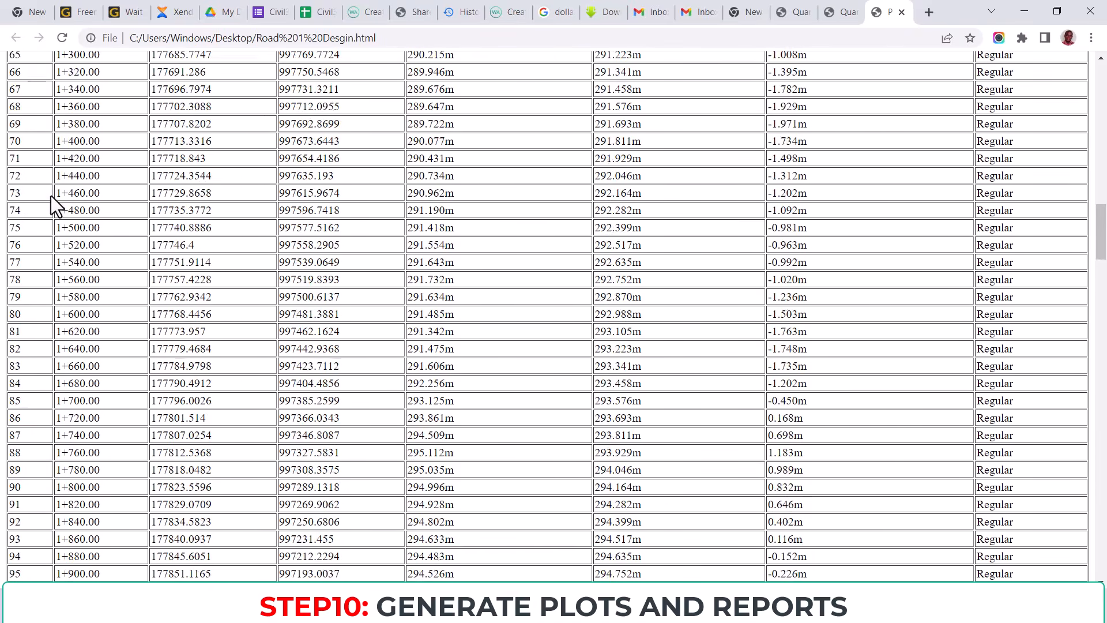
pyautogui.scroll(-20, 92, 346)
pyautogui.scroll(-20, 87, 397)
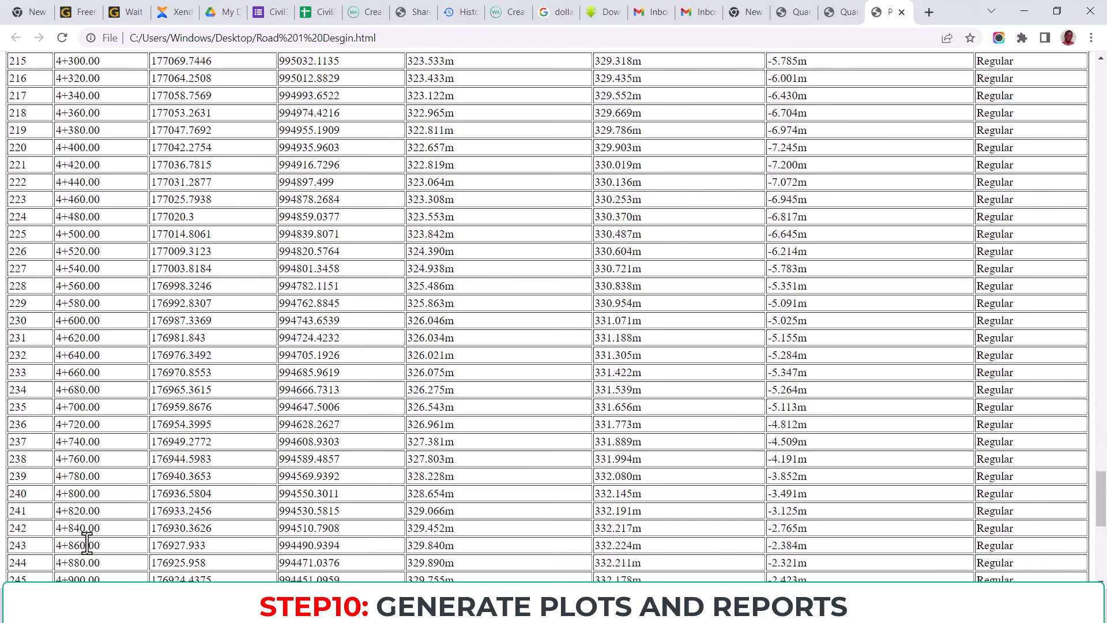
pyautogui.scroll(20, 796, 346)
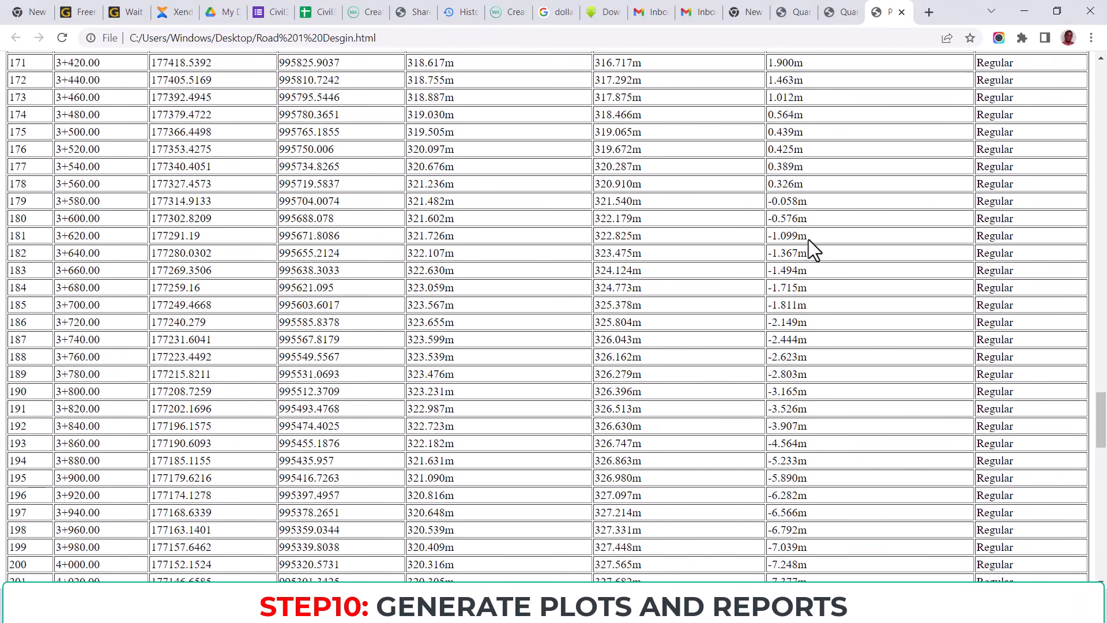
pyautogui.scroll(20, 773, 123)
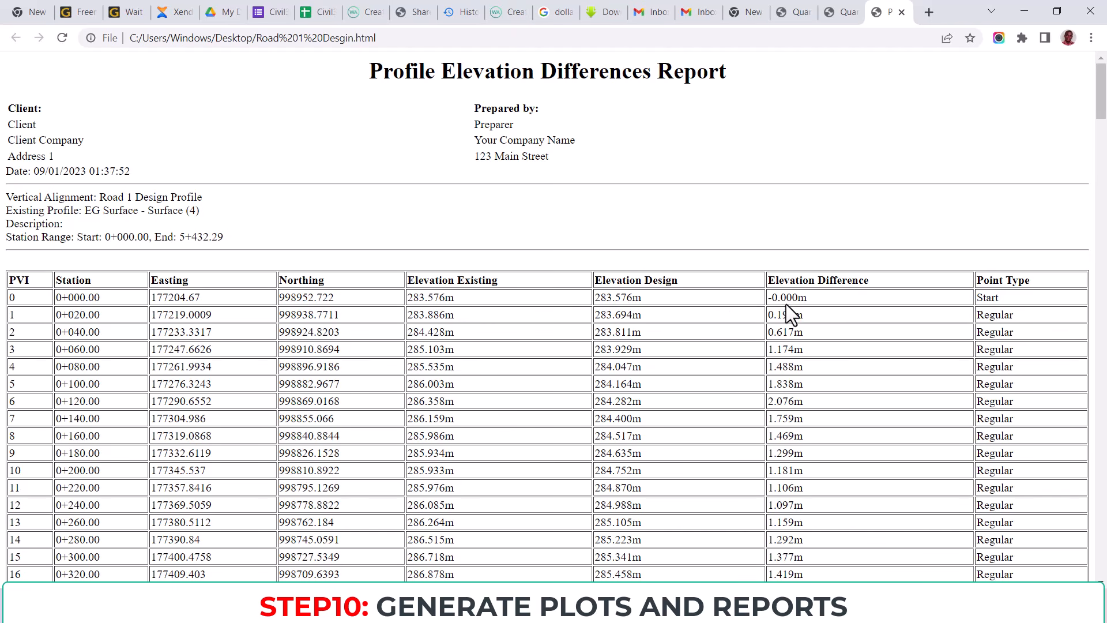
# Step: Review the Elevation Difference column again along Road 1, comparing positive and negative values
pyautogui.scroll(-2, 799, 314)
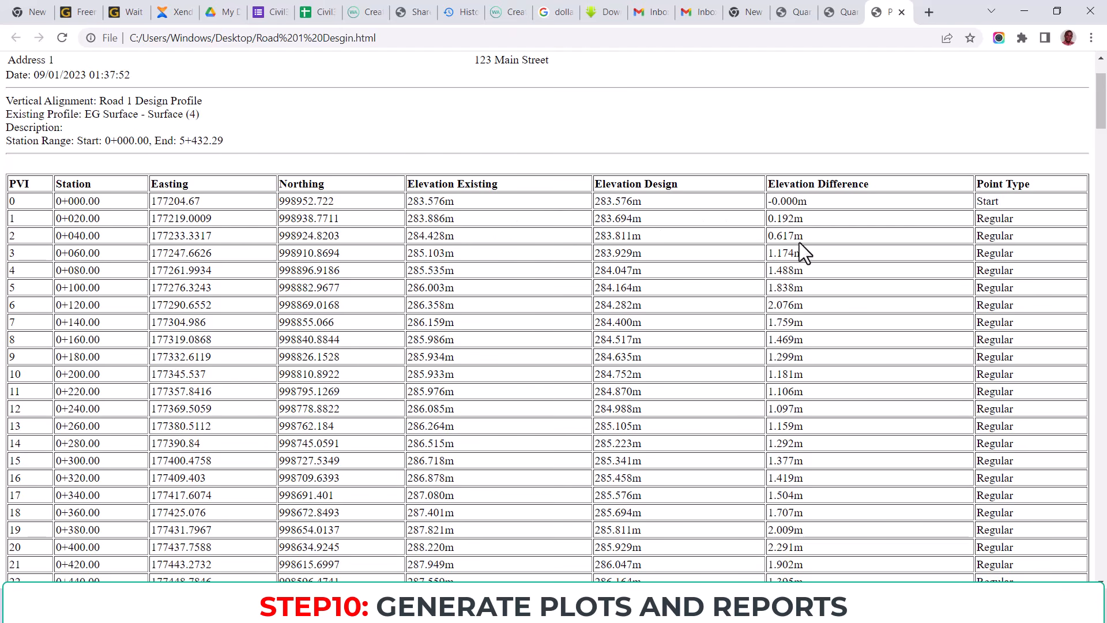
pyautogui.scroll(-10, 813, 241)
pyautogui.scroll(4, 802, 185)
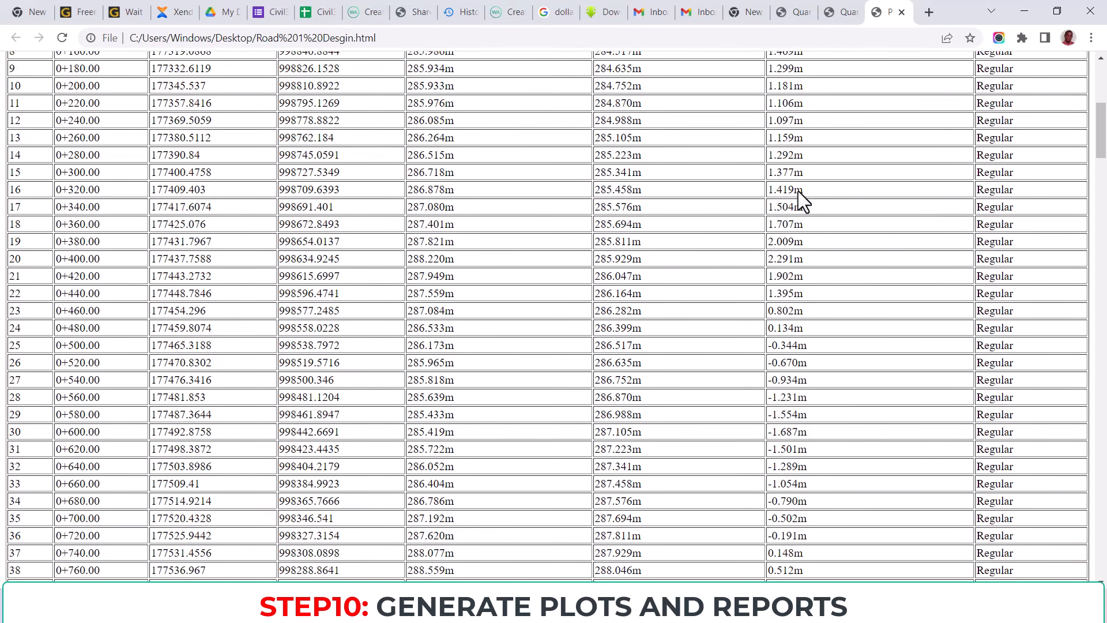
pyautogui.scroll(-20, 801, 207)
pyautogui.scroll(-16, 807, 226)
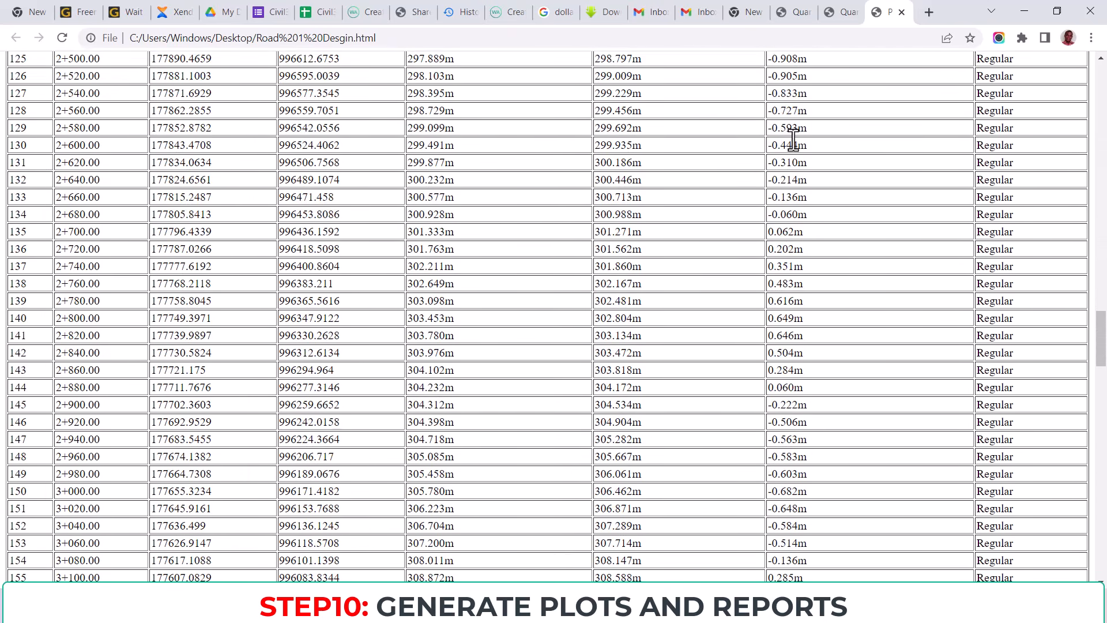
pyautogui.scroll(20, 794, 141)
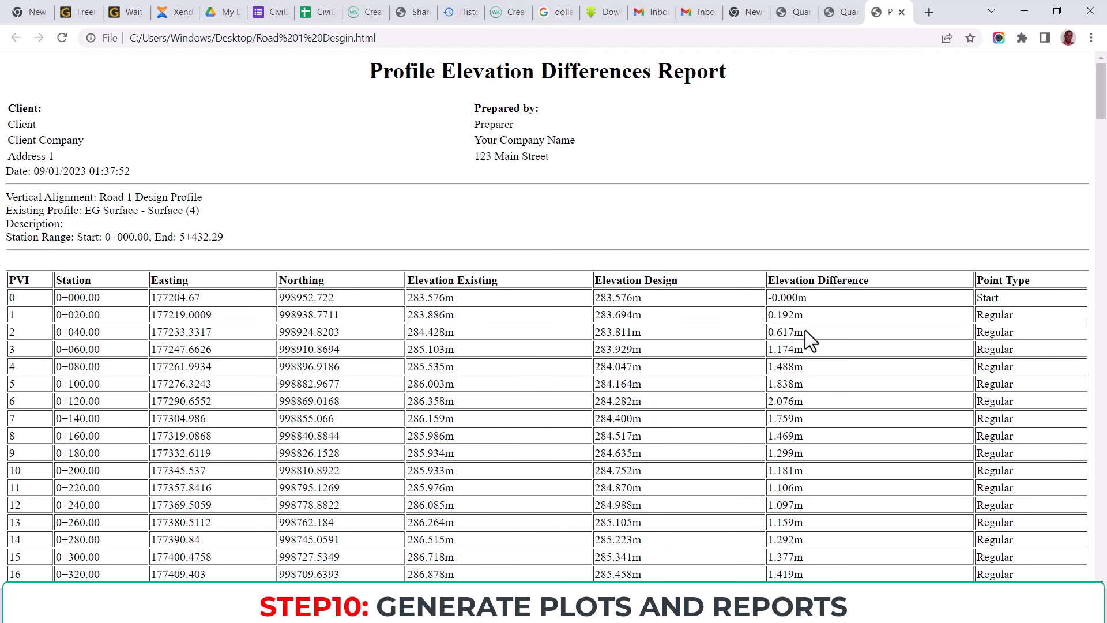
# Step: Read down the elevation differences report from station 0+000.00 to 5+432.29, tracing where cut changes to fill
pyautogui.scroll(-3, 806, 331)
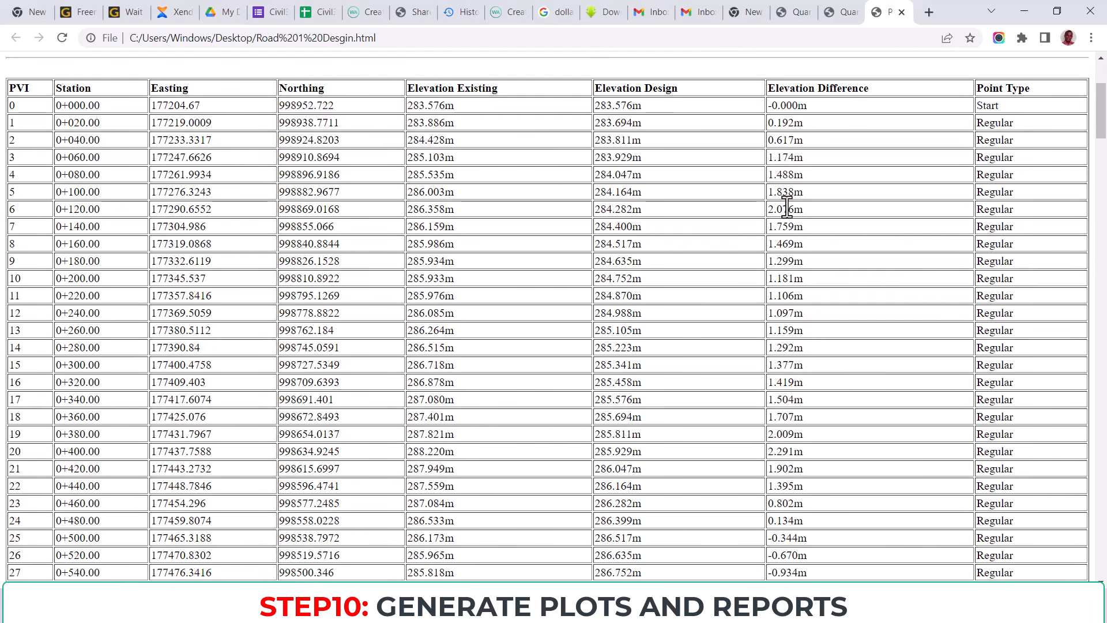
pyautogui.scroll(-2, 788, 225)
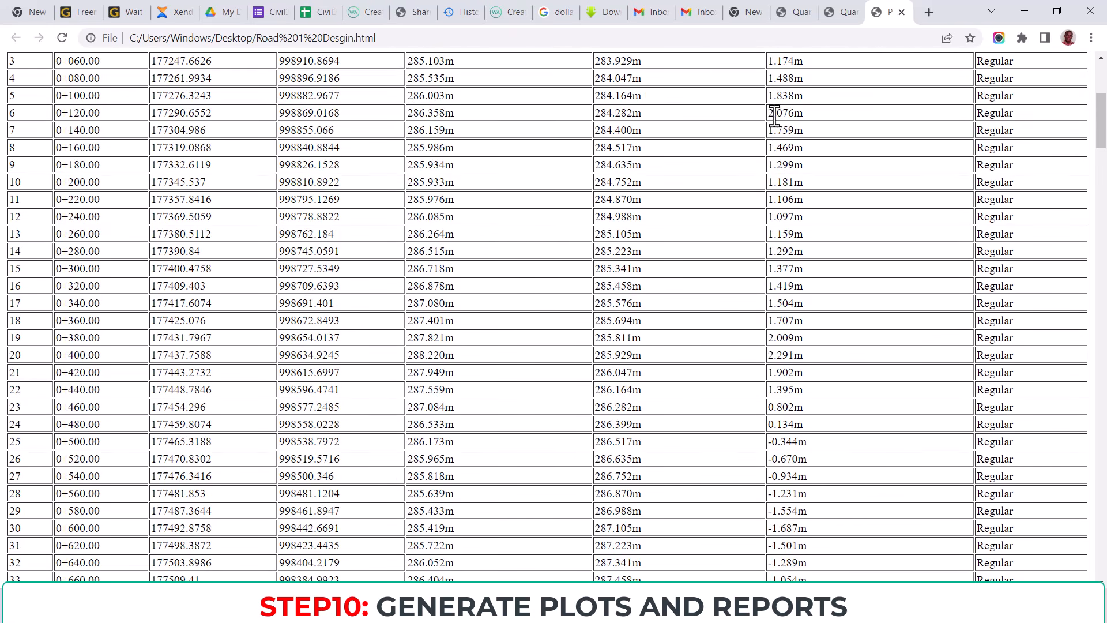
pyautogui.scroll(-20, 787, 282)
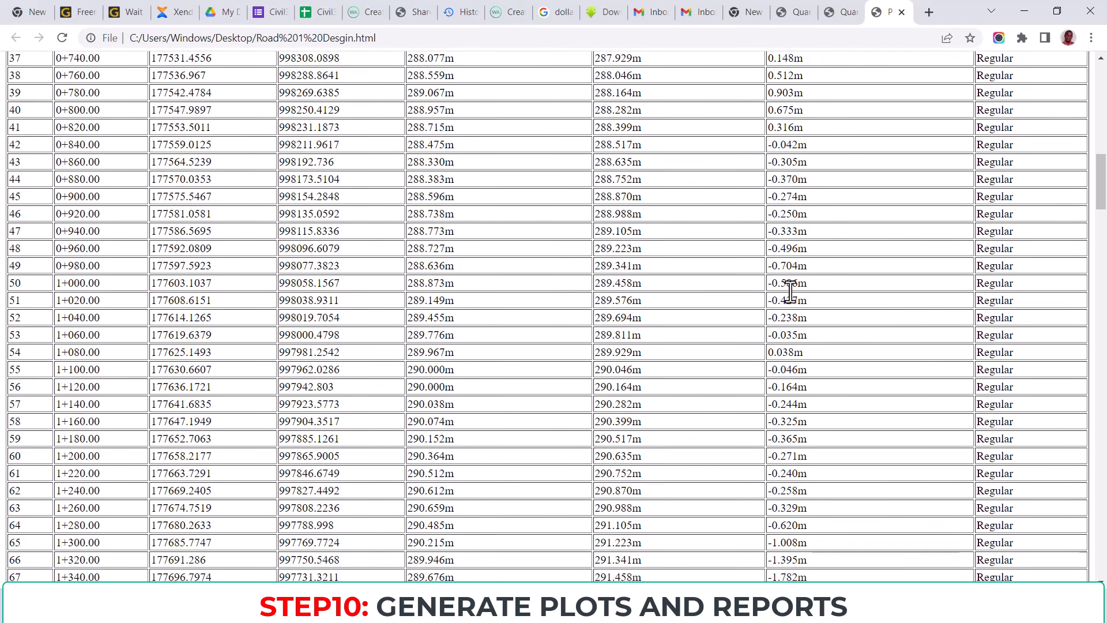
pyautogui.scroll(-5, 791, 291)
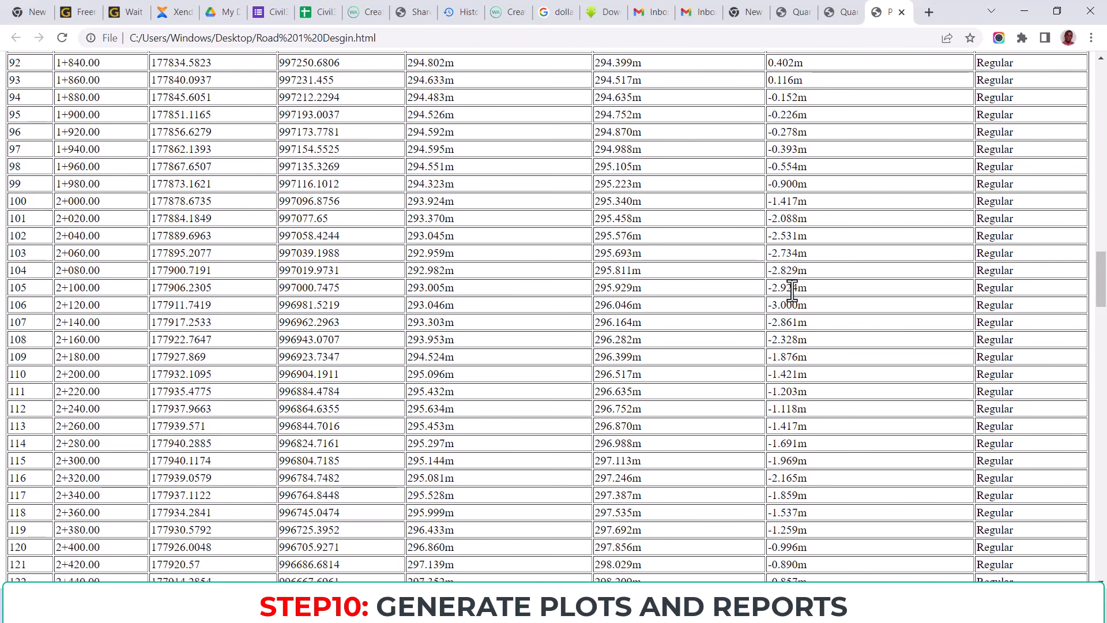
pyautogui.scroll(-20, 792, 291)
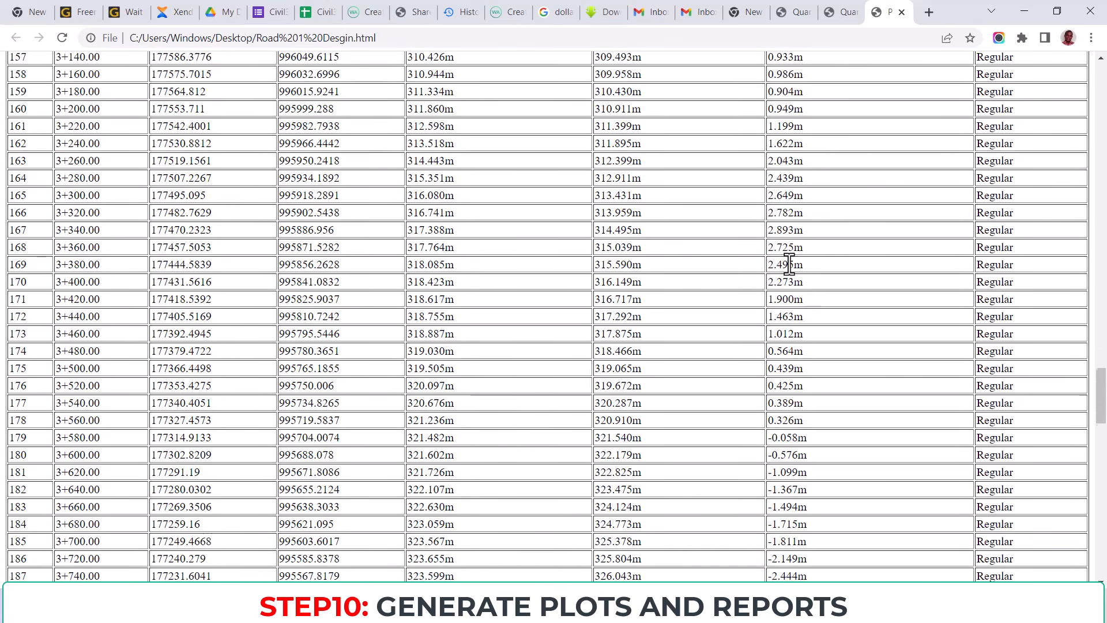
pyautogui.scroll(-14, 784, 167)
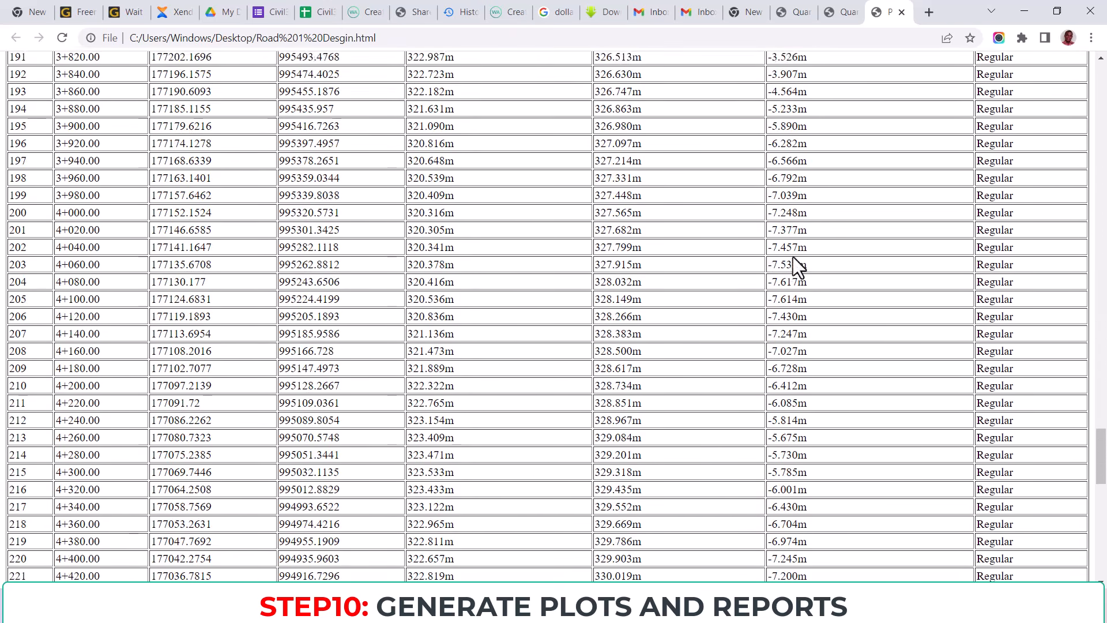
pyautogui.scroll(2, 791, 179)
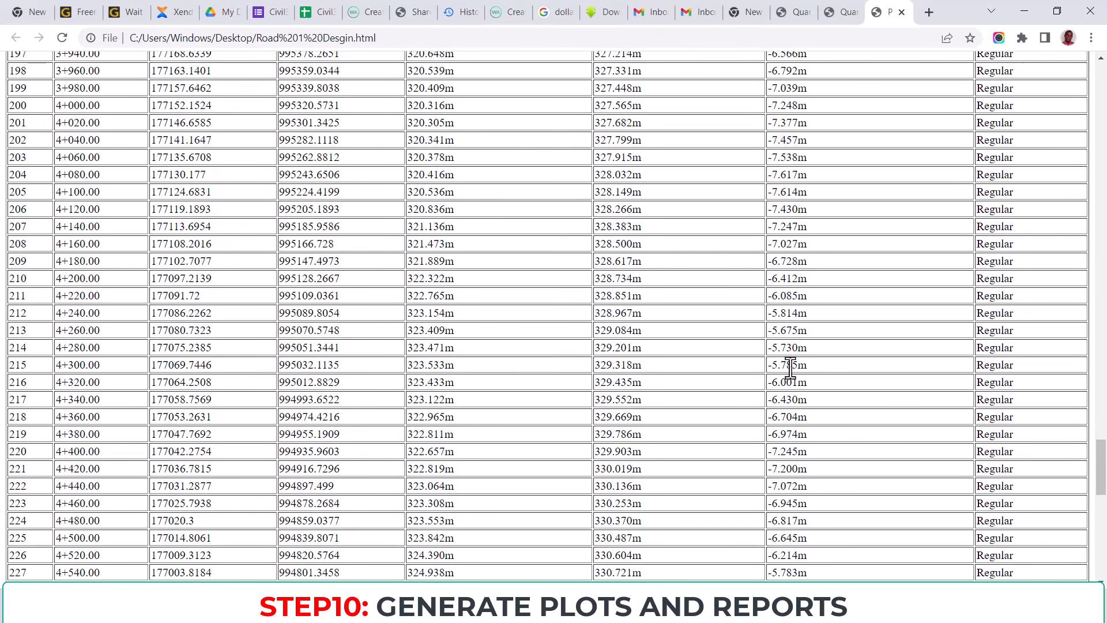
pyautogui.scroll(-14, 789, 366)
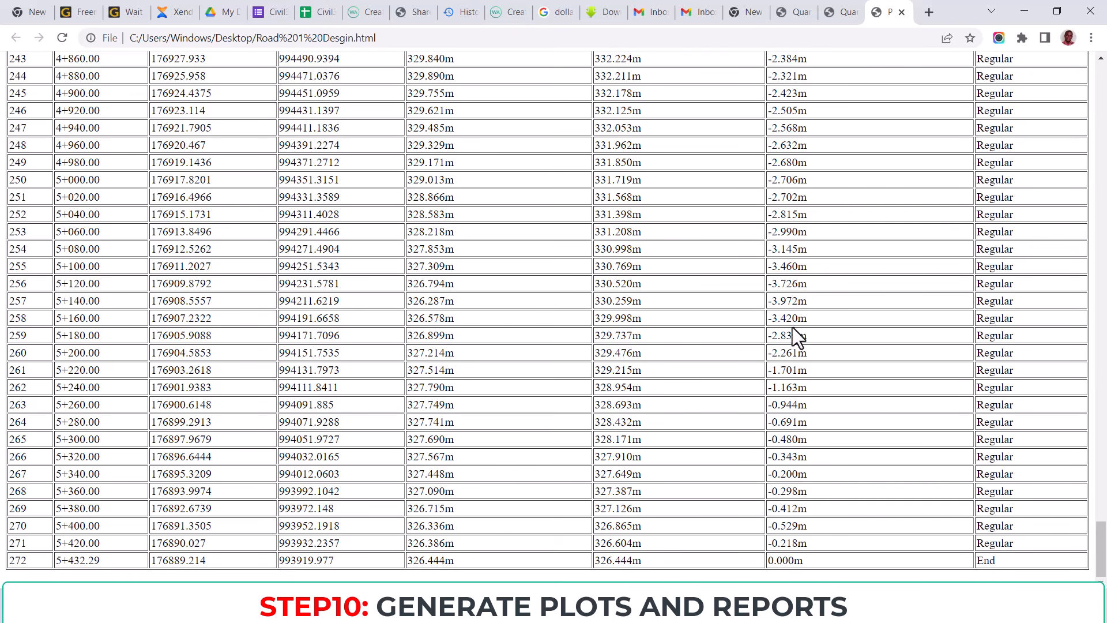
# Step: Recheck the report's elevation differences, concentrating on the deep fill stretch between stations 3+620.00 and 5+432.29
pyautogui.scroll(20, 794, 328)
pyautogui.scroll(20, 818, 217)
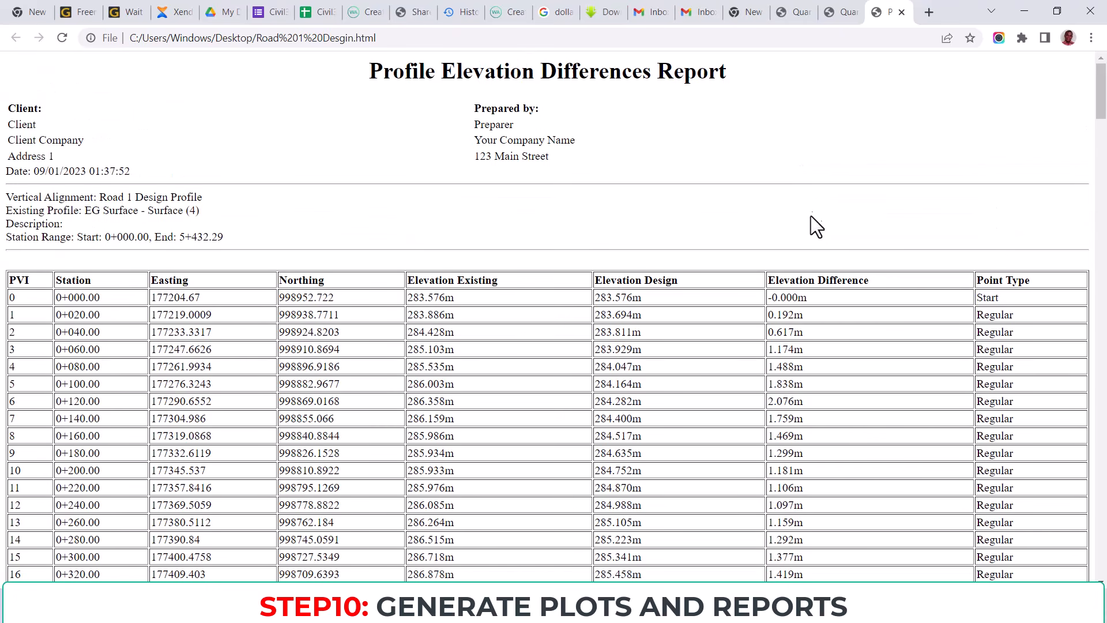
pyautogui.scroll(-20, 832, 319)
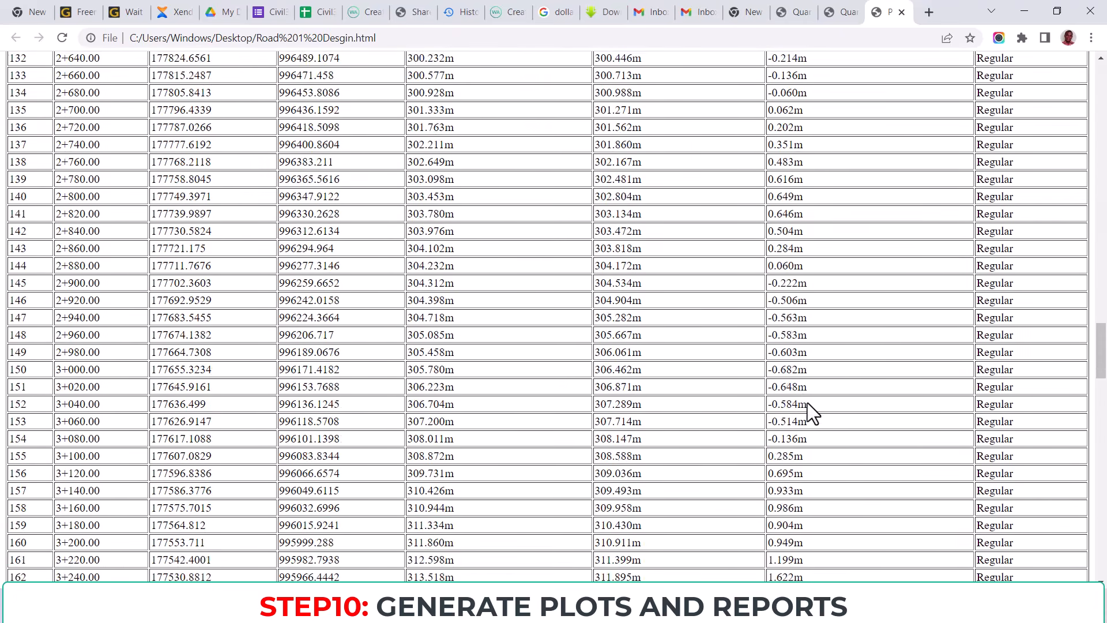
pyautogui.scroll(-7, 809, 409)
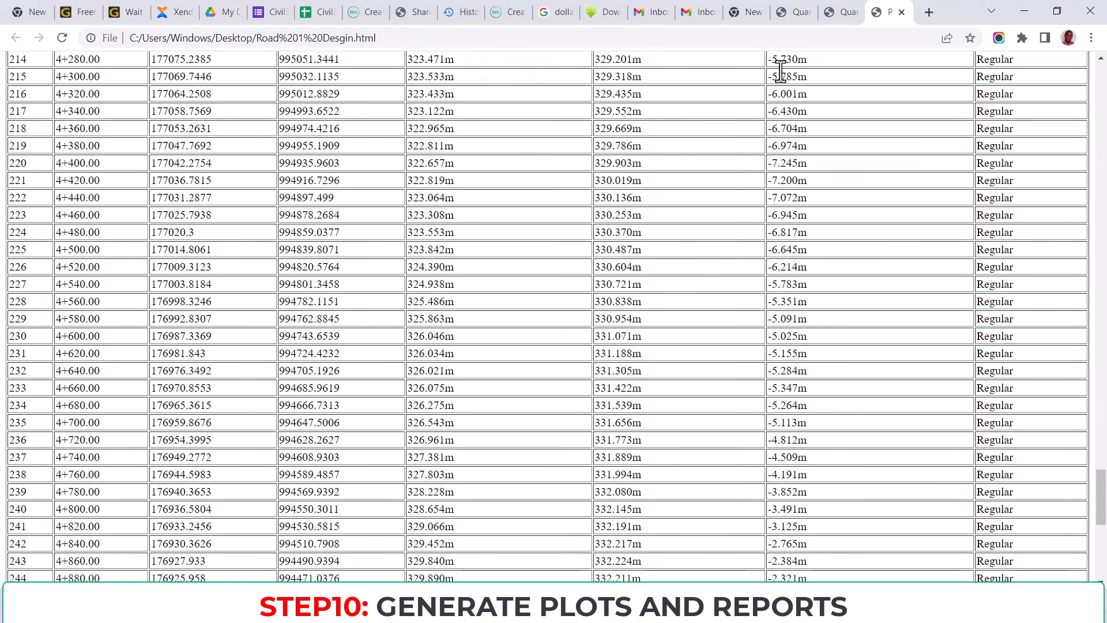
pyautogui.scroll(10, 787, 86)
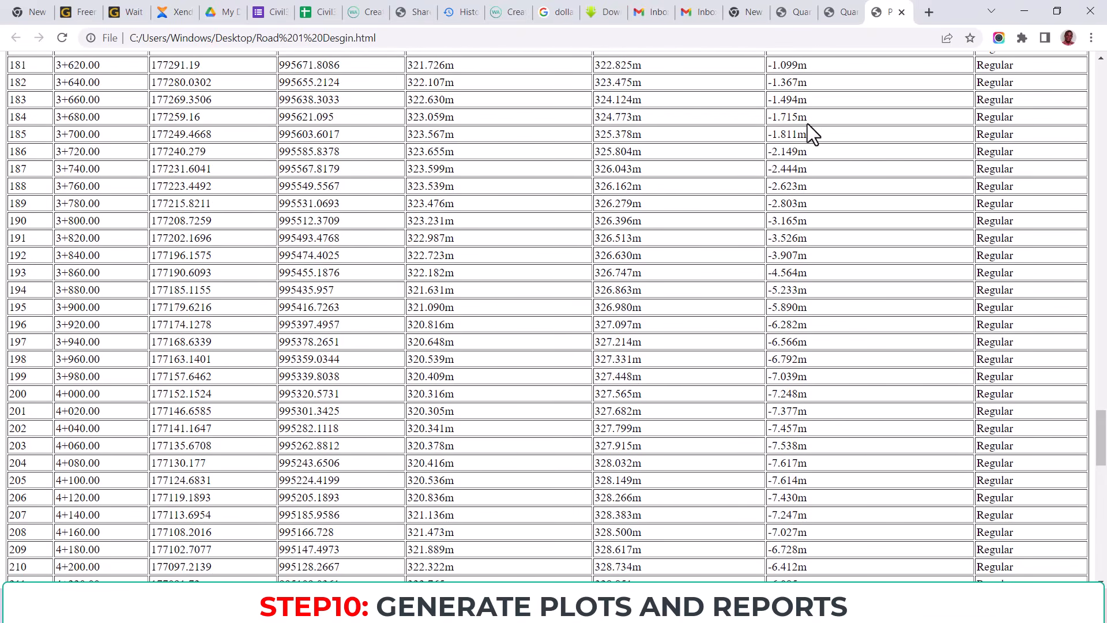
pyautogui.scroll(-13, 806, 132)
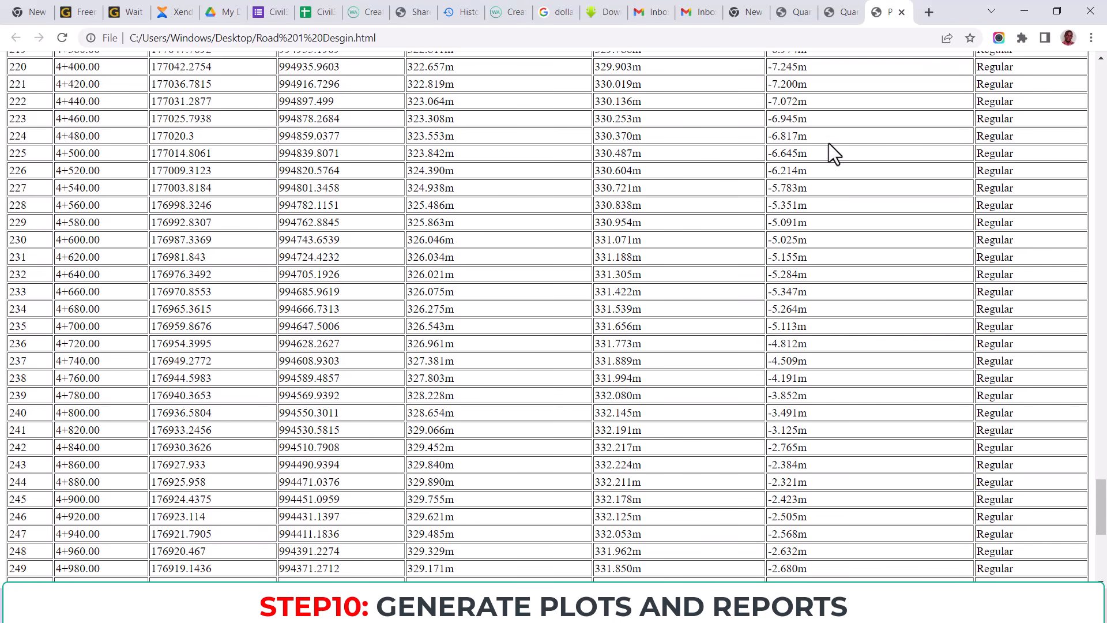
pyautogui.scroll(-7, 679, 282)
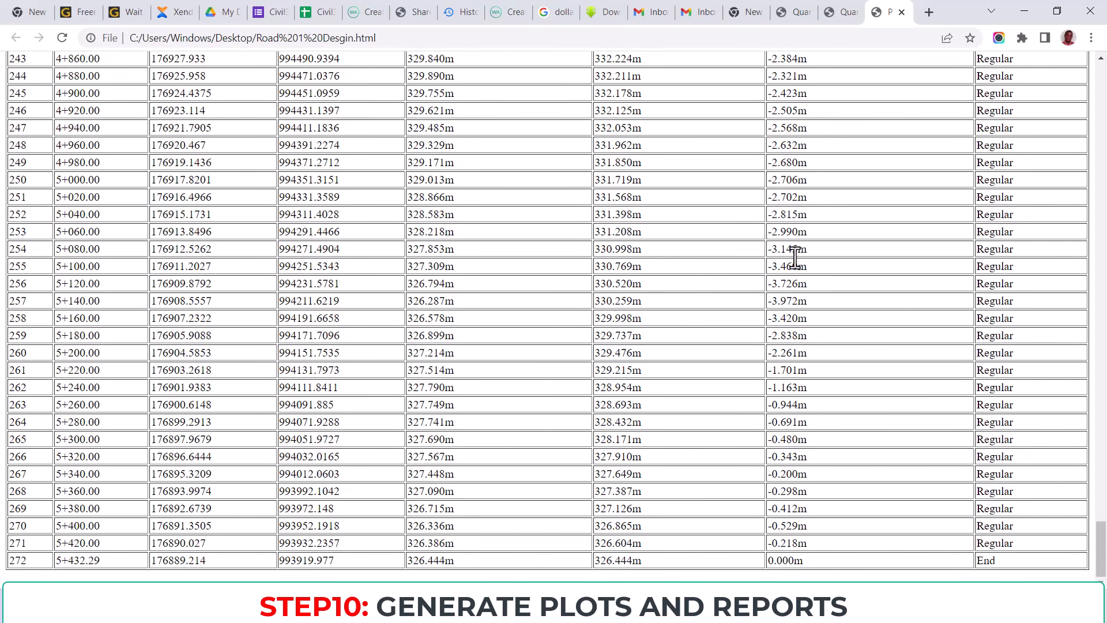
pyautogui.scroll(7, 872, 71)
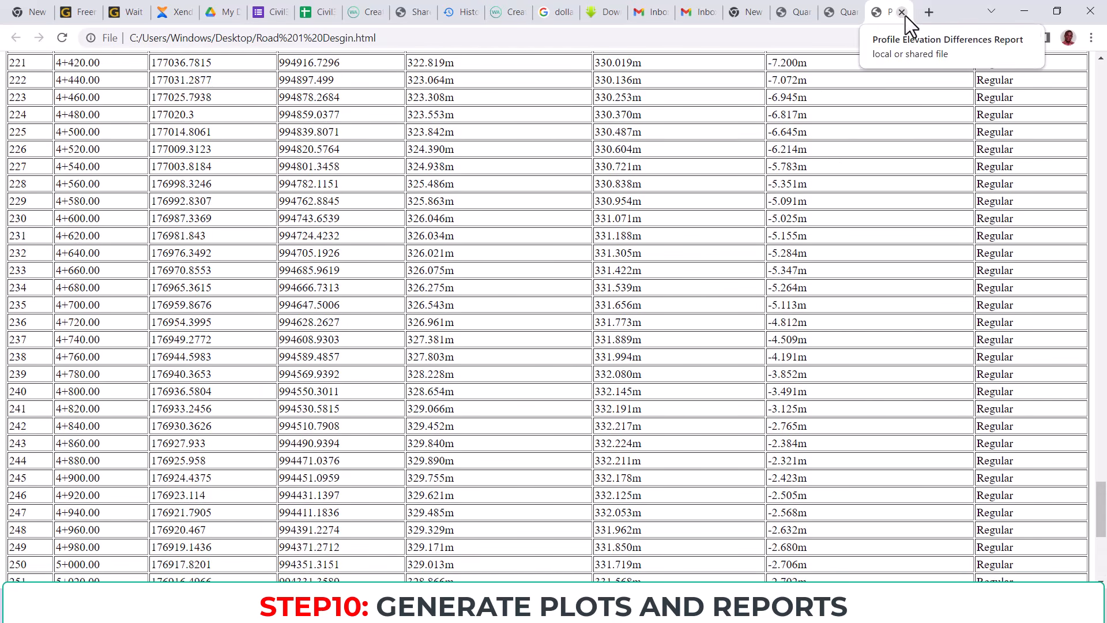
# Step: Close the elevation differences report, switch back to Civil 3D and close the Profile Elevation Differences dialog
pyautogui.click(902, 12)
pyautogui.click(1025, 11)
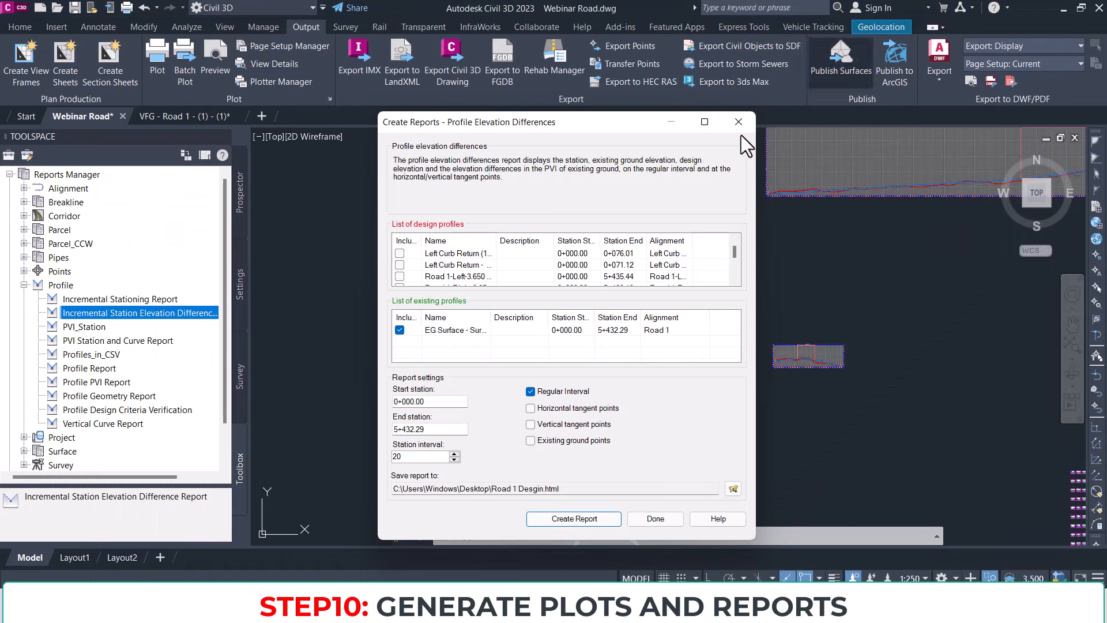
pyautogui.click(671, 520)
# Step: Look over the road corridors with their view frames and the two profile views in the model
pyautogui.moveTo(690, 389); pyautogui.dragTo(600, 275, button='middle')
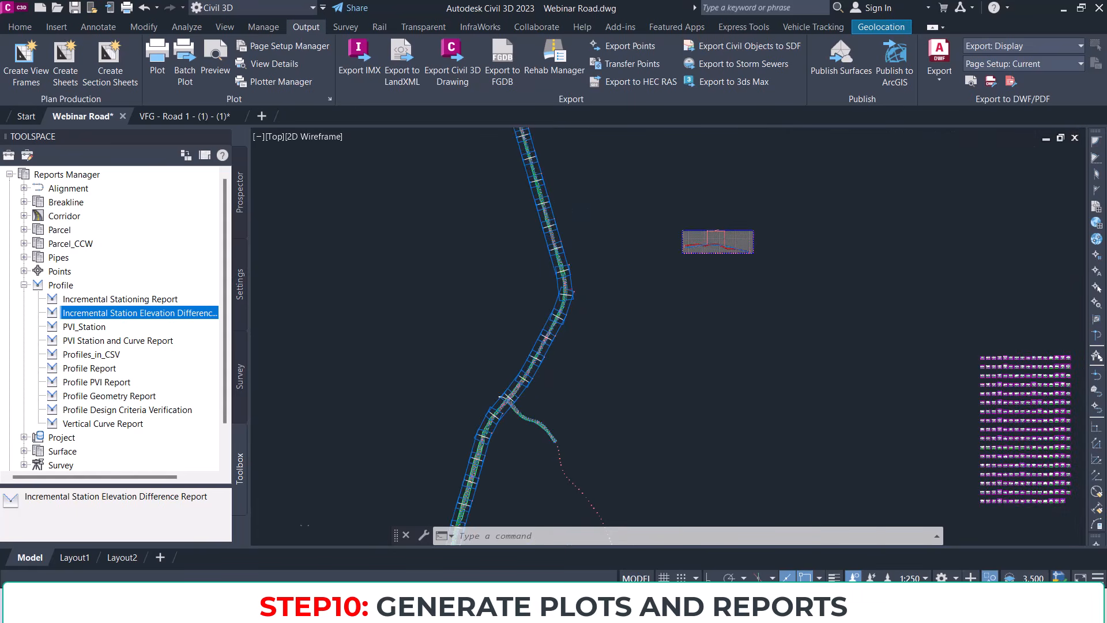
pyautogui.moveTo(595, 376); pyautogui.dragTo(507, 382, button='middle')
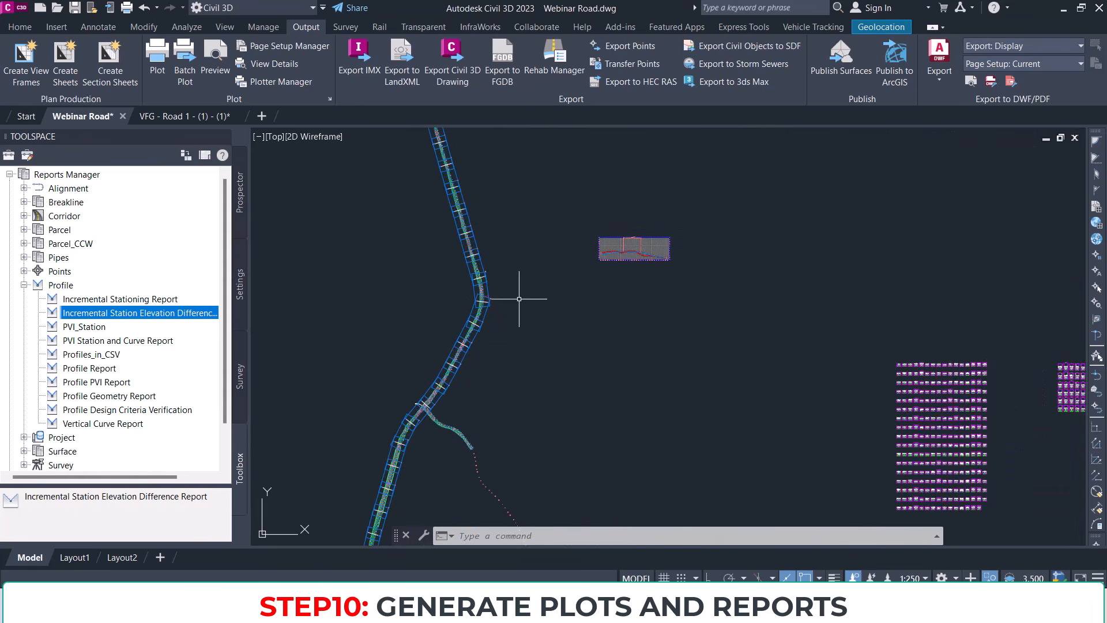
pyautogui.scroll(4, 472, 274)
pyautogui.moveTo(628, 238); pyautogui.dragTo(589, 386, button='middle')
pyautogui.scroll(-5, 559, 381)
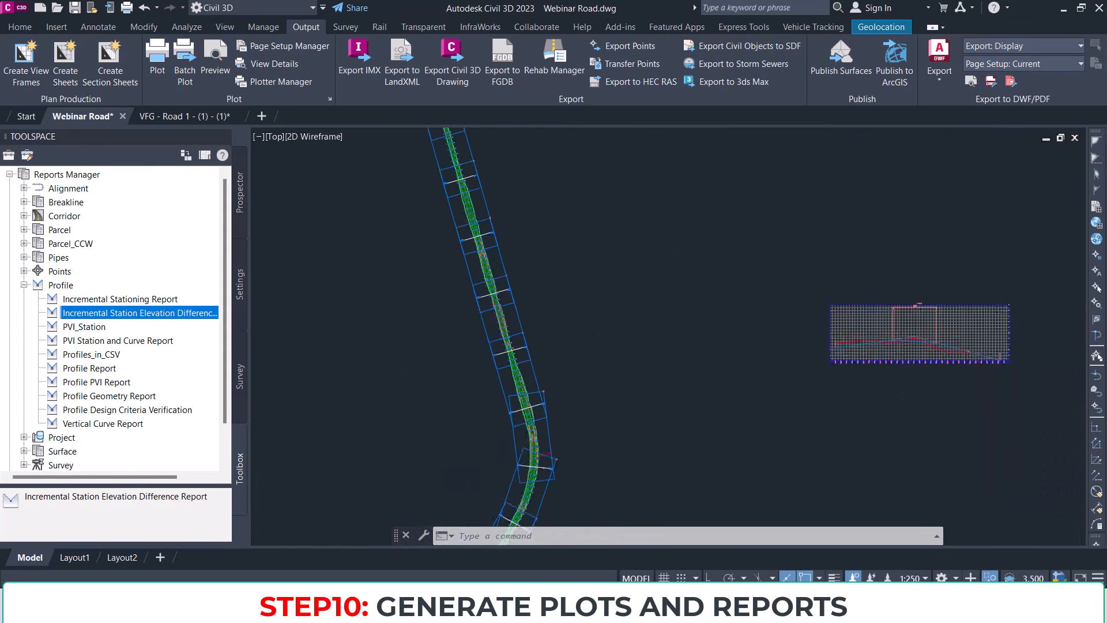
pyautogui.scroll(6, 779, 271)
pyautogui.moveTo(508, 361)
pyautogui.mouseDown(button='middle')
pyautogui.moveTo(633, 272)
pyautogui.moveTo(830, 253)
pyautogui.mouseUp(button='middle')
pyautogui.scroll(-5, 647, 352)
pyautogui.moveTo(633, 389); pyautogui.dragTo(631, 302, button='middle')
pyautogui.scroll(6, 647, 235)
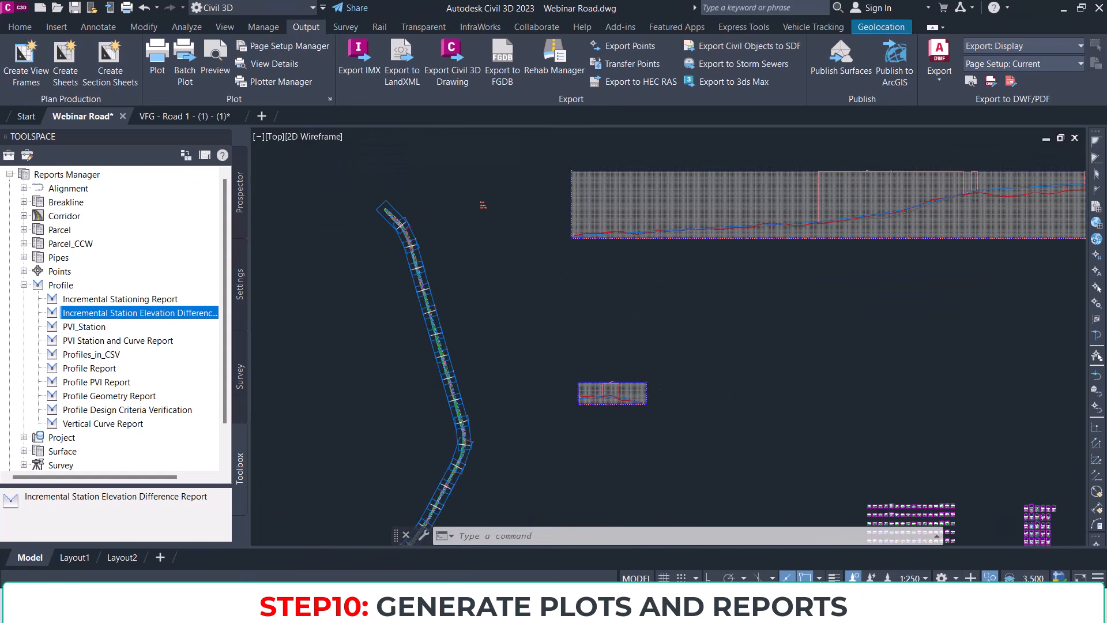
pyautogui.scroll(-2, 514, 259)
pyautogui.scroll(-4, 826, 377)
pyautogui.scroll(-2, 826, 377)
pyautogui.moveTo(848, 403); pyautogui.dragTo(758, 363, button='middle')
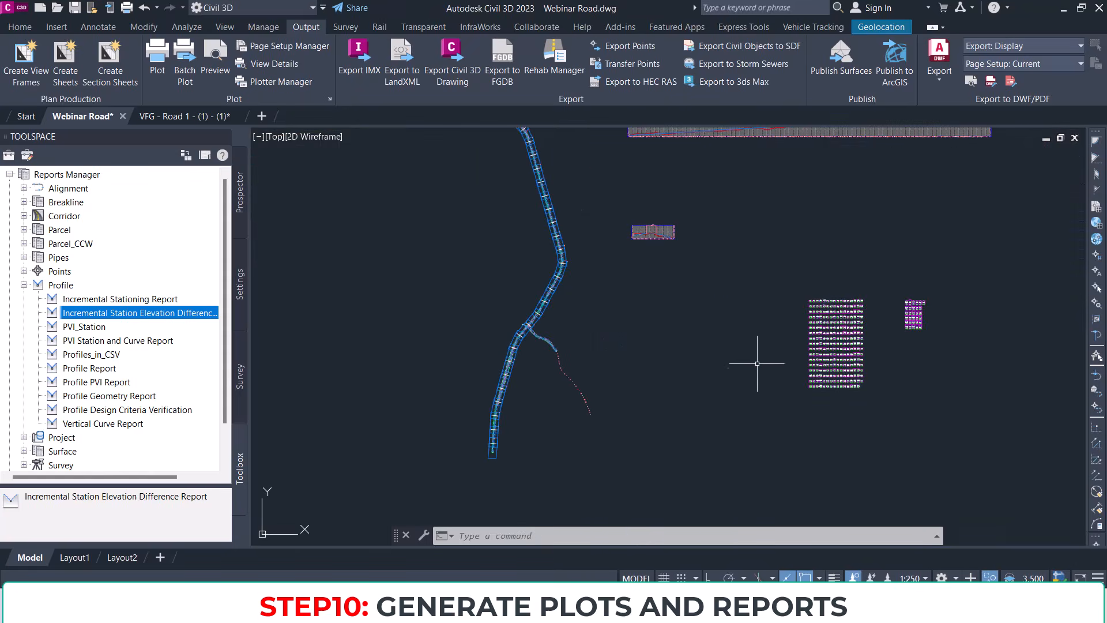
pyautogui.scroll(4, 558, 282)
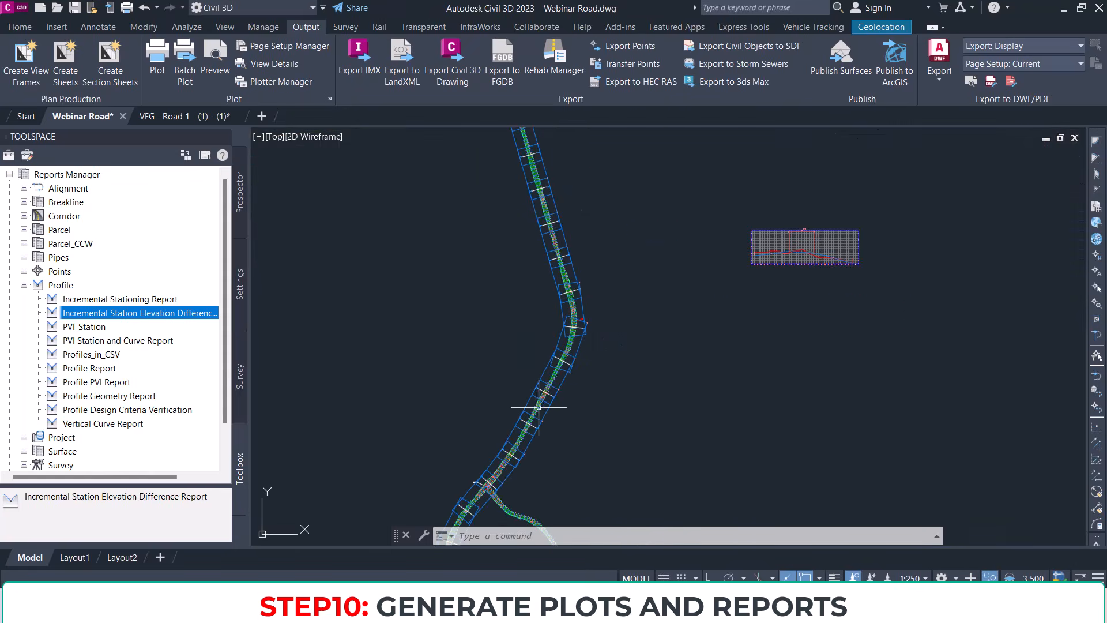
pyautogui.scroll(-4, 575, 141)
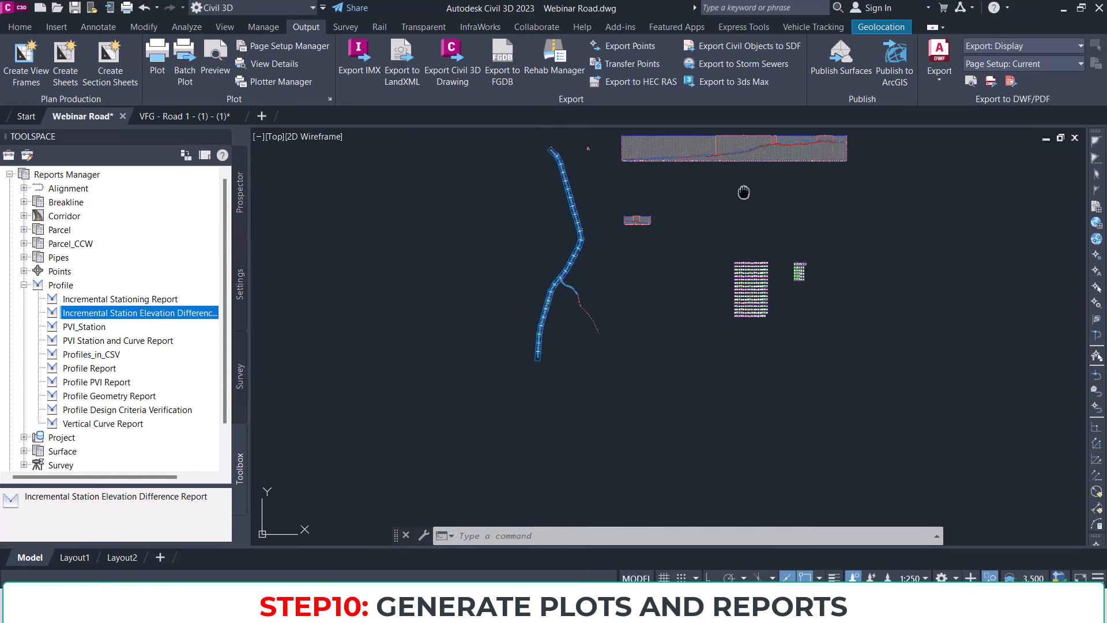
pyautogui.moveTo(744, 190); pyautogui.dragTo(680, 317, button='middle')
pyautogui.scroll(4, 511, 275)
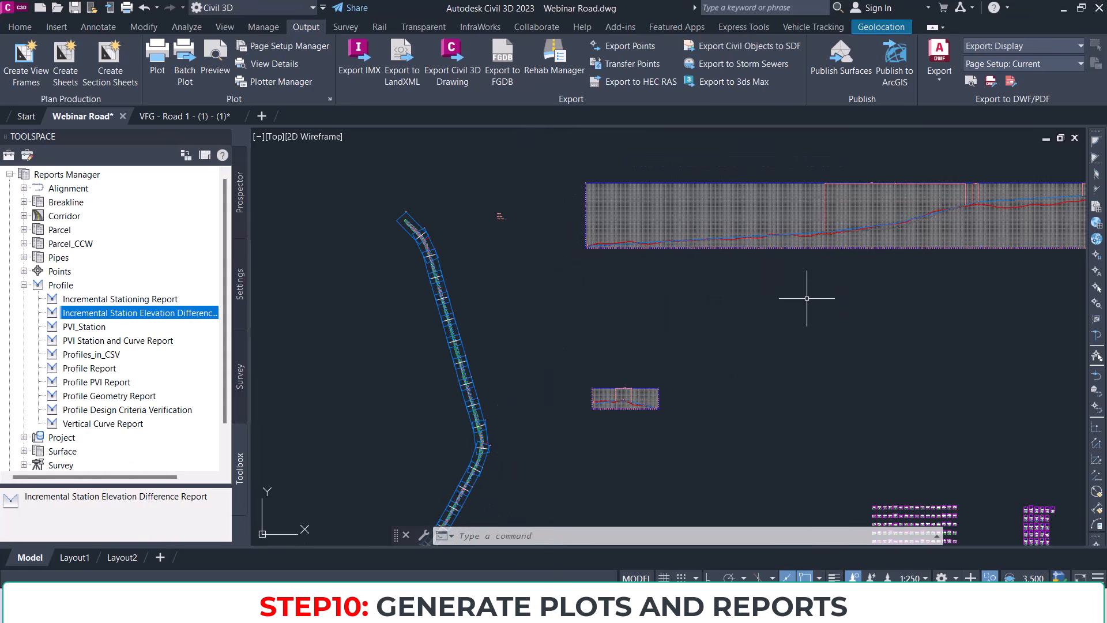
pyautogui.moveTo(624, 361); pyautogui.dragTo(670, 270, button='middle')
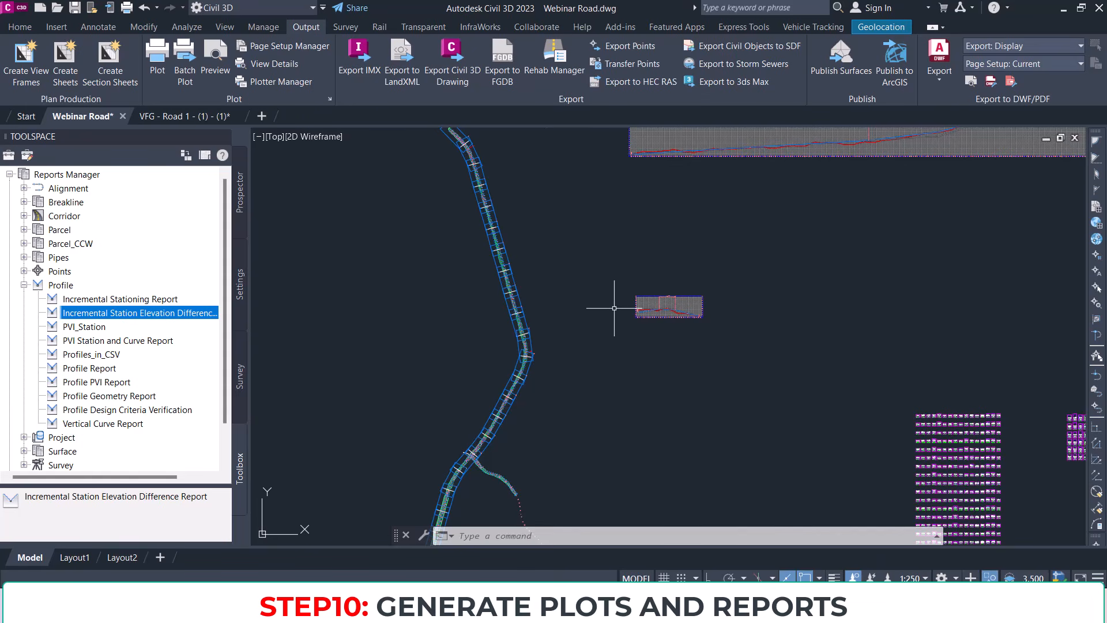
# Step: Inspect the long Road 1 profile view, comparing the existing ground line with the design profile
pyautogui.moveTo(766, 154); pyautogui.dragTo(648, 229)
pyautogui.scroll(-4, 784, 228)
pyautogui.scroll(6, 613, 275)
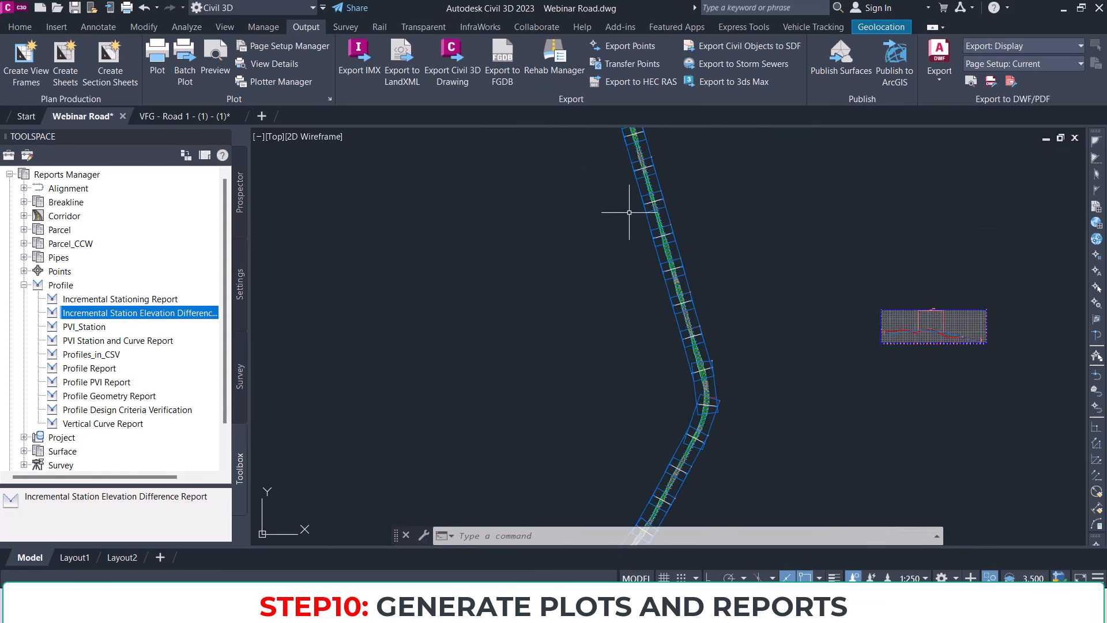
pyautogui.scroll(-3, 733, 259)
pyautogui.scroll(8, 767, 259)
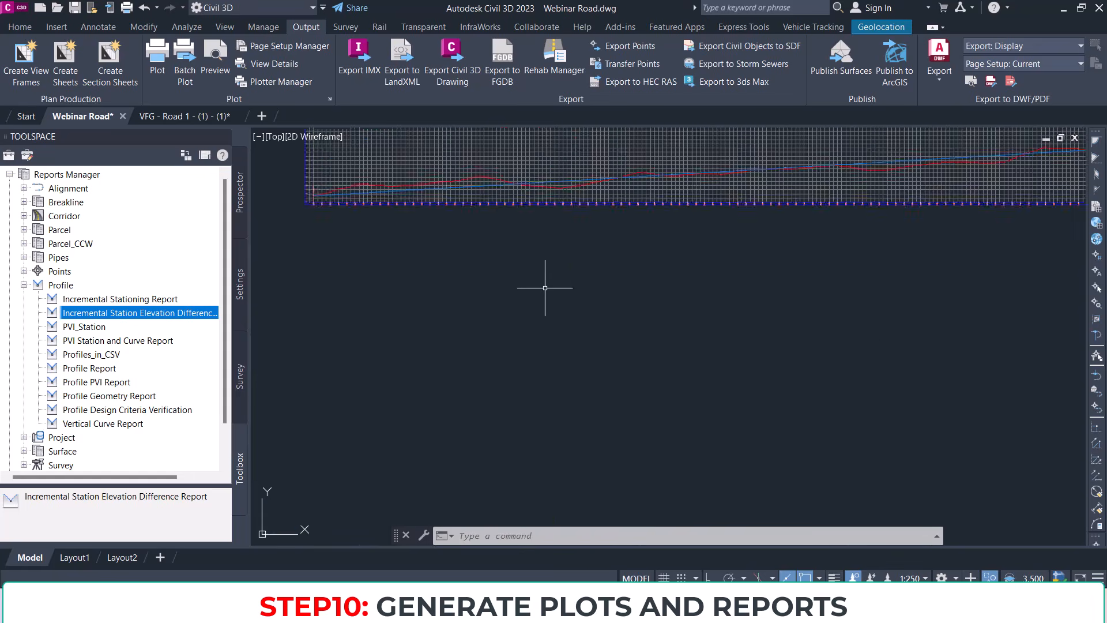
pyautogui.moveTo(439, 171); pyautogui.dragTo(730, 399, button='middle')
pyautogui.scroll(2, 623, 346)
pyautogui.scroll(-6, 626, 345)
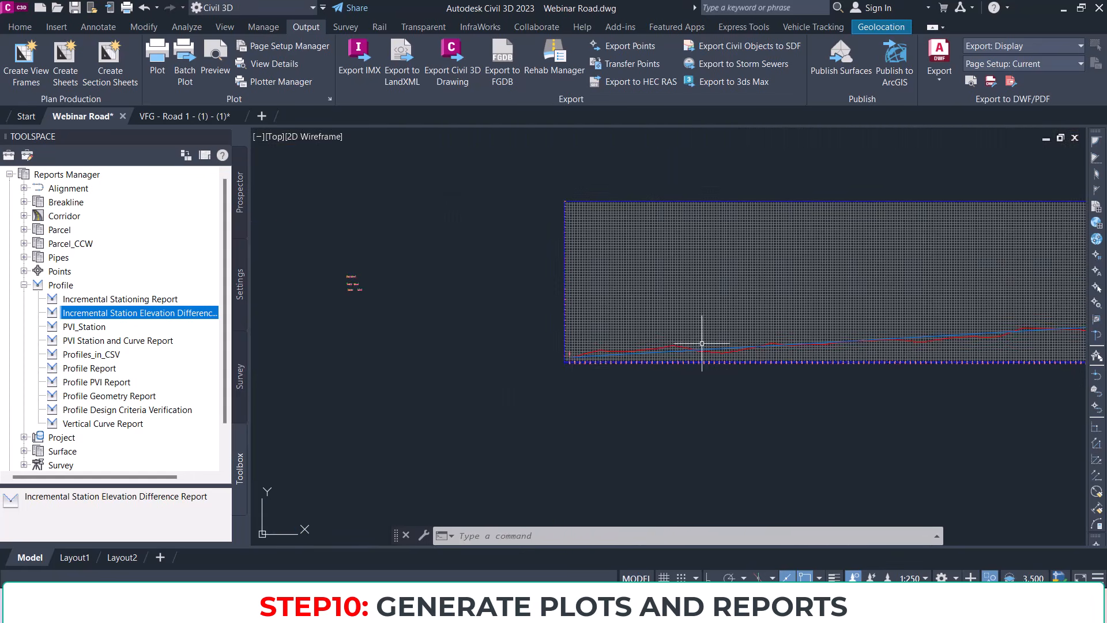
pyautogui.moveTo(861, 330); pyautogui.dragTo(720, 327, button='middle')
pyautogui.scroll(-6, 609, 294)
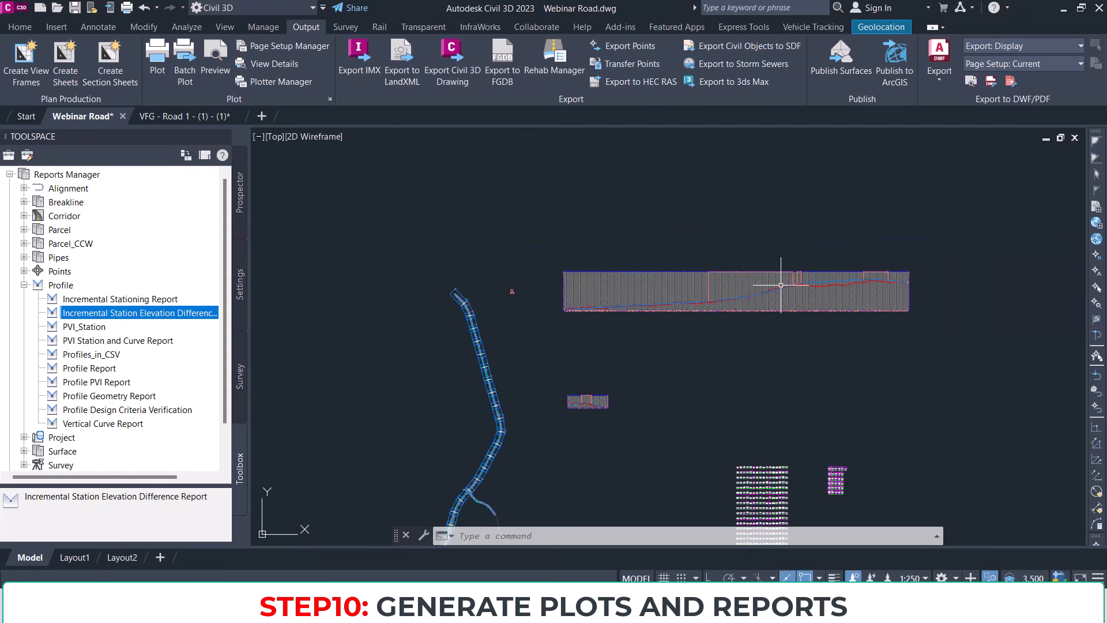
# Step: Examine the cross section views of Road 1, including stations 0+040.00, 0+380.00 and 0+720.00
pyautogui.moveTo(776, 307); pyautogui.dragTo(864, 210, button='middle')
pyautogui.scroll(8, 850, 394)
pyautogui.moveTo(906, 357); pyautogui.dragTo(787, 346, button='middle')
pyautogui.scroll(6, 614, 245)
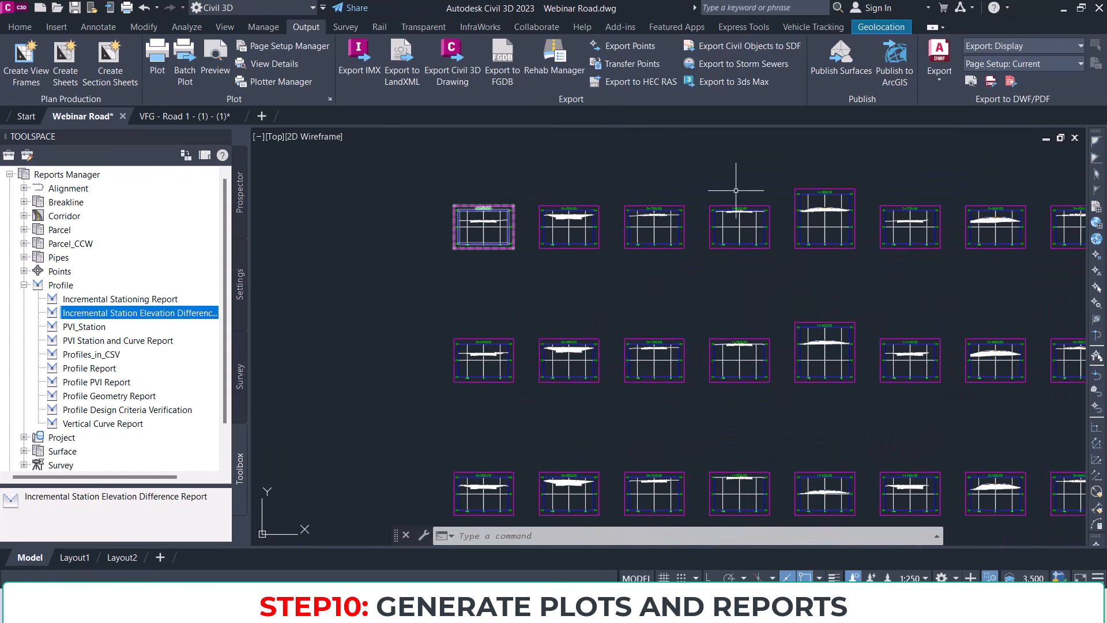
pyautogui.scroll(-4, 749, 372)
pyautogui.scroll(8, 675, 323)
pyautogui.scroll(5, 710, 226)
pyautogui.scroll(-7, 708, 234)
pyautogui.scroll(5, 706, 245)
pyautogui.scroll(-3, 692, 248)
pyautogui.scroll(3, 692, 248)
pyautogui.scroll(-7, 687, 343)
pyautogui.scroll(8, 687, 343)
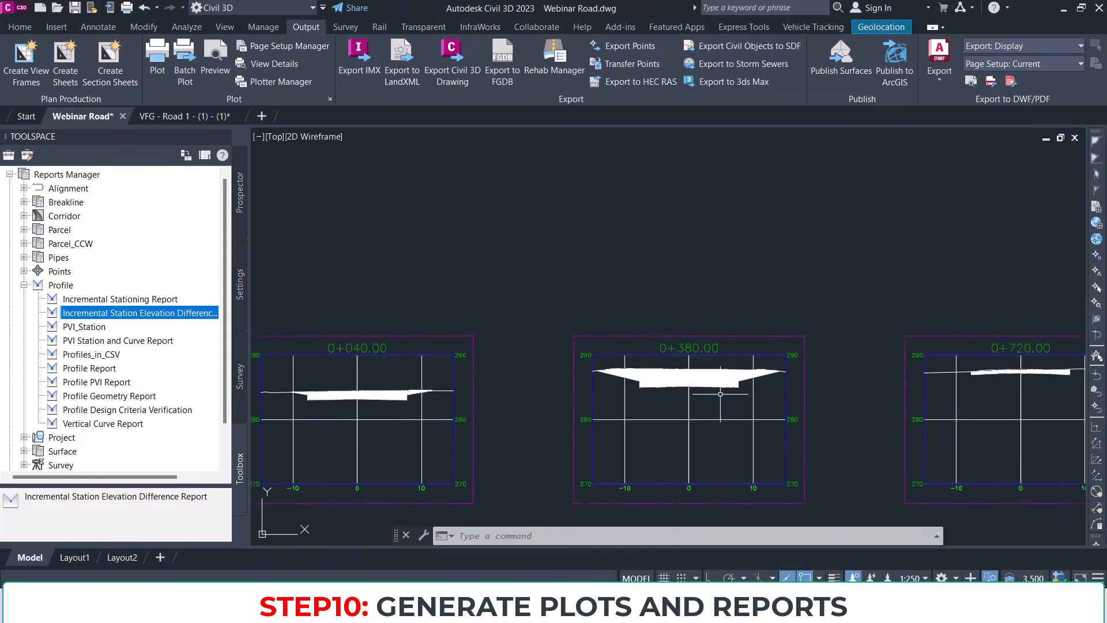
pyautogui.scroll(-5, 720, 274)
pyautogui.scroll(5, 588, 288)
pyautogui.scroll(-4, 635, 282)
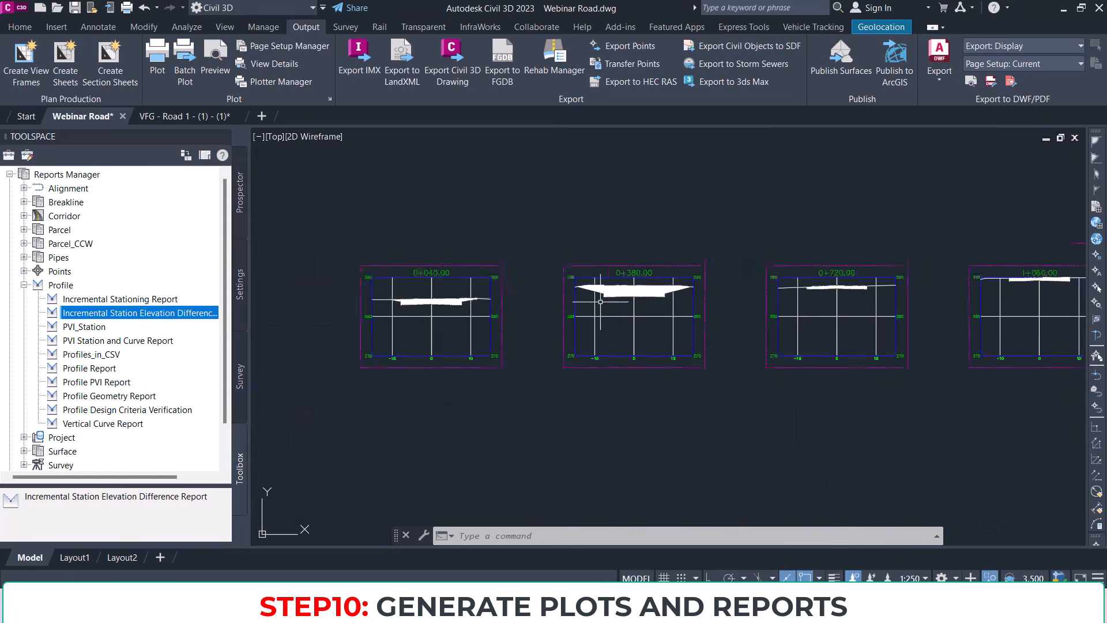
# Step: Review the horizontal axes settings in the section view style of the 0+020.00 cross section, leaving them as they are
pyautogui.scroll(-4, 600, 302)
pyautogui.scroll(6, 634, 230)
pyautogui.moveTo(608, 227); pyautogui.dragTo(813, 239, button='middle')
pyautogui.scroll(-4, 689, 295)
pyautogui.scroll(2, 663, 293)
pyautogui.moveTo(552, 301); pyautogui.dragTo(879, 278, button='middle')
pyautogui.click(832, 324)
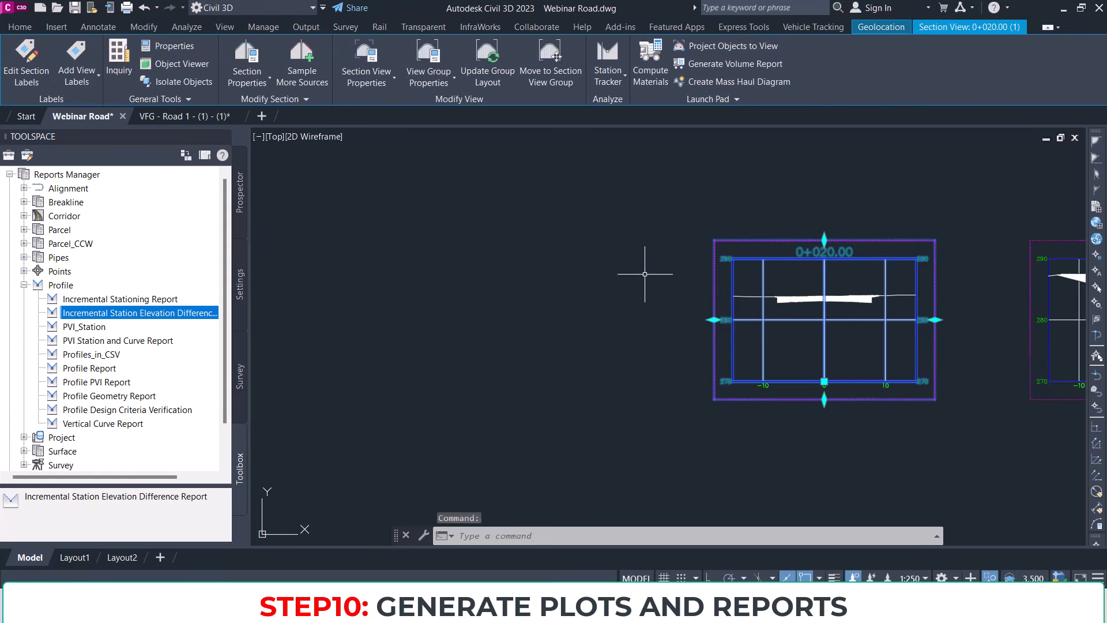
pyautogui.rightClick(624, 233)
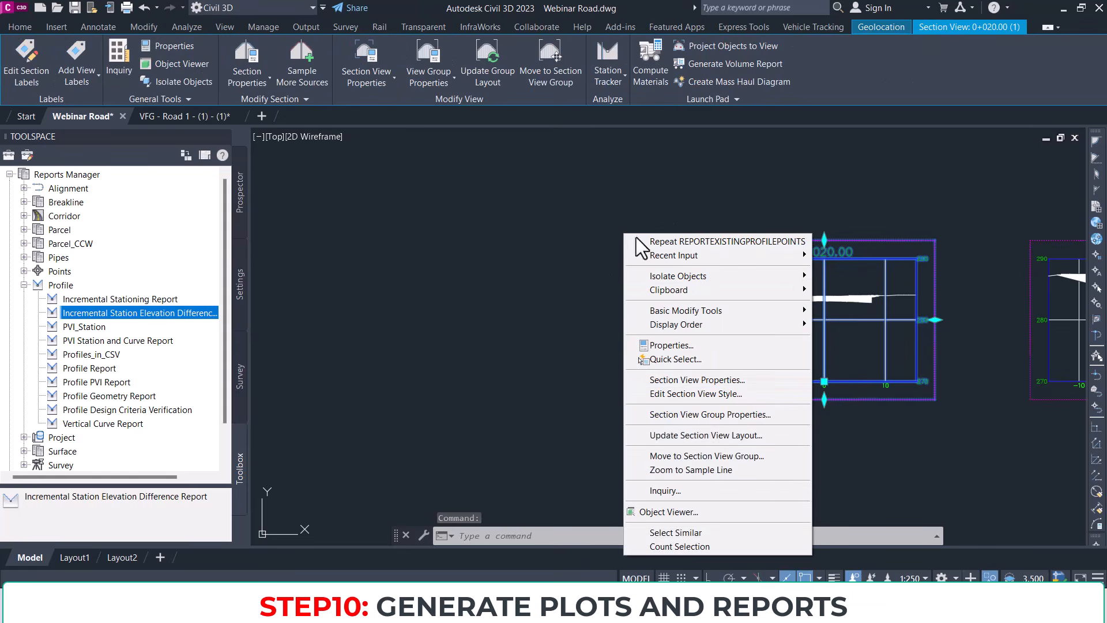
pyautogui.click(708, 396)
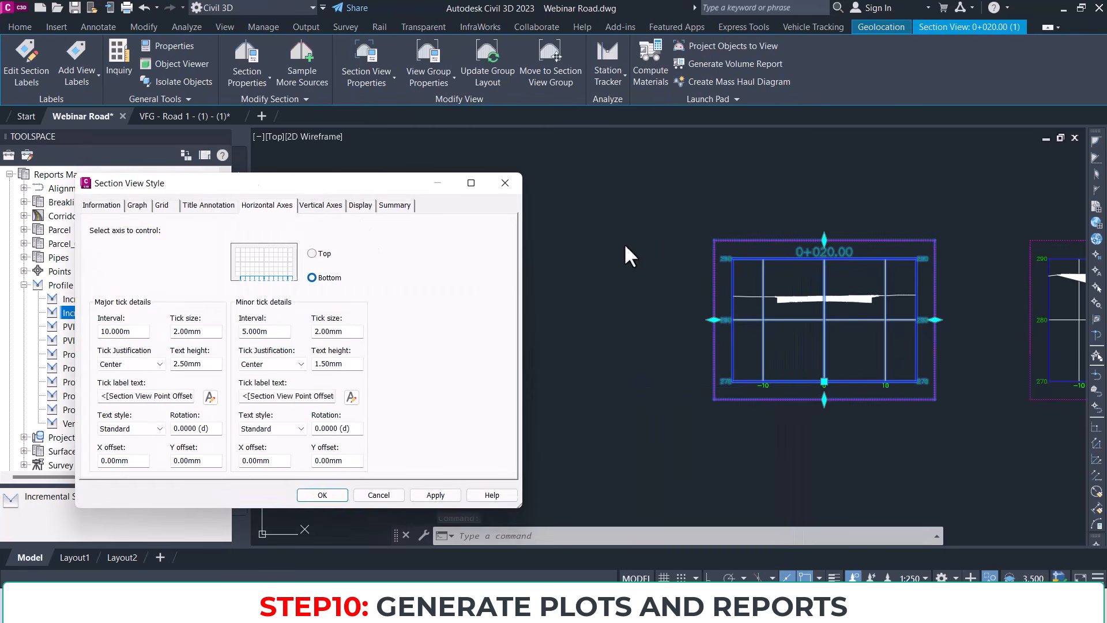
pyautogui.moveTo(496, 166); pyautogui.dragTo(509, 162)
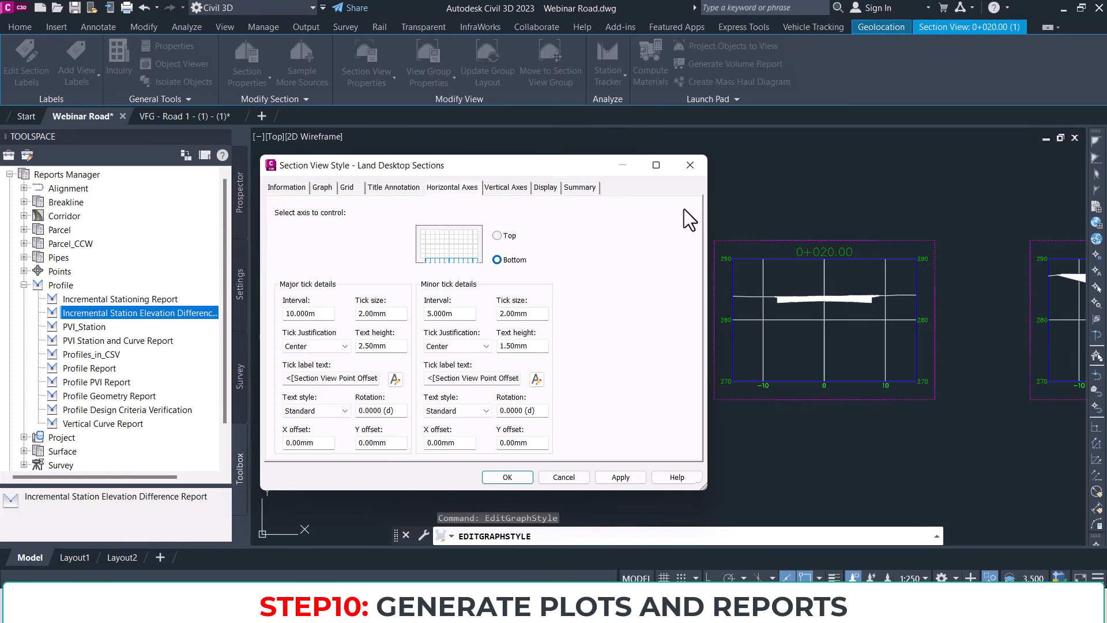
pyautogui.click(690, 165)
# Step: Look over the two groups of cross section views, comparing the large array with the smaller one beside it
pyautogui.scroll(-5, 686, 280)
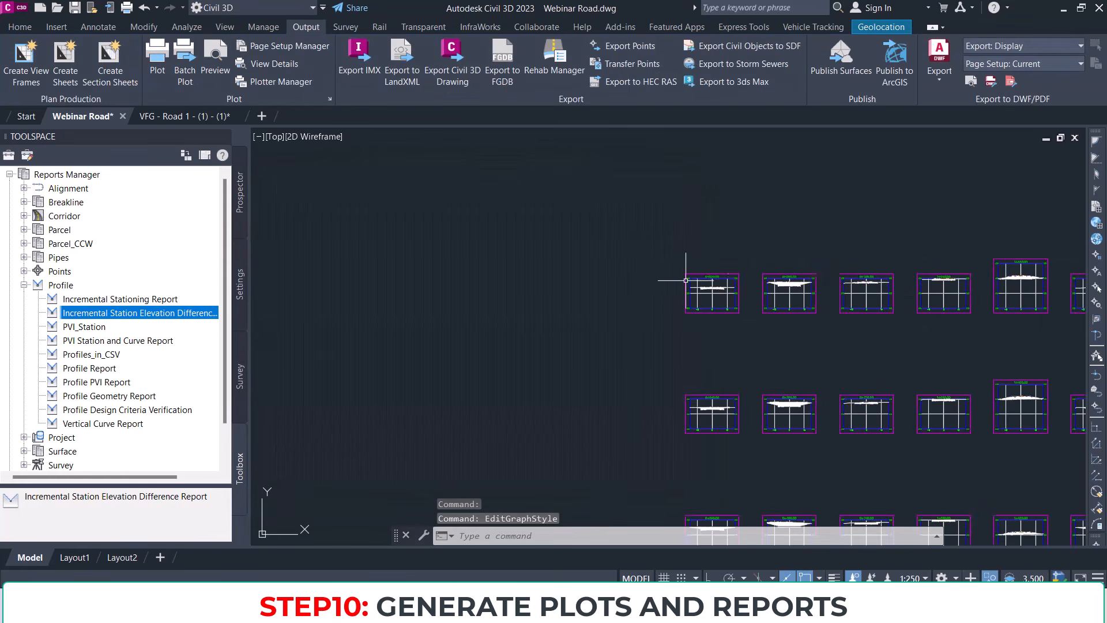
pyautogui.scroll(-4, 685, 283)
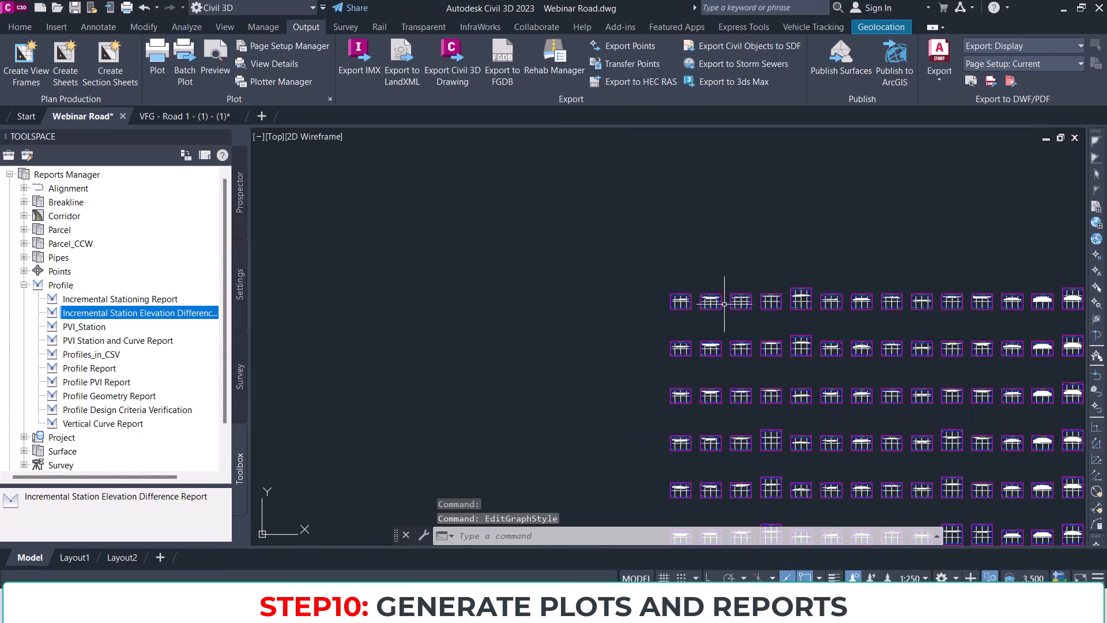
pyautogui.scroll(-2, 710, 394)
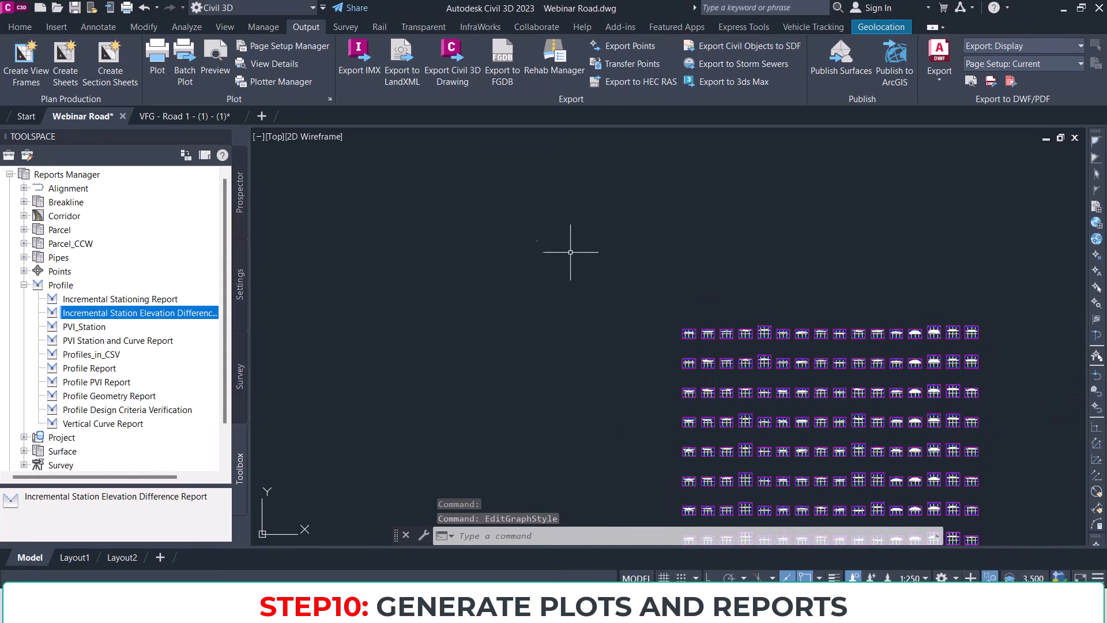
pyautogui.scroll(4, 702, 350)
pyautogui.scroll(-4, 602, 298)
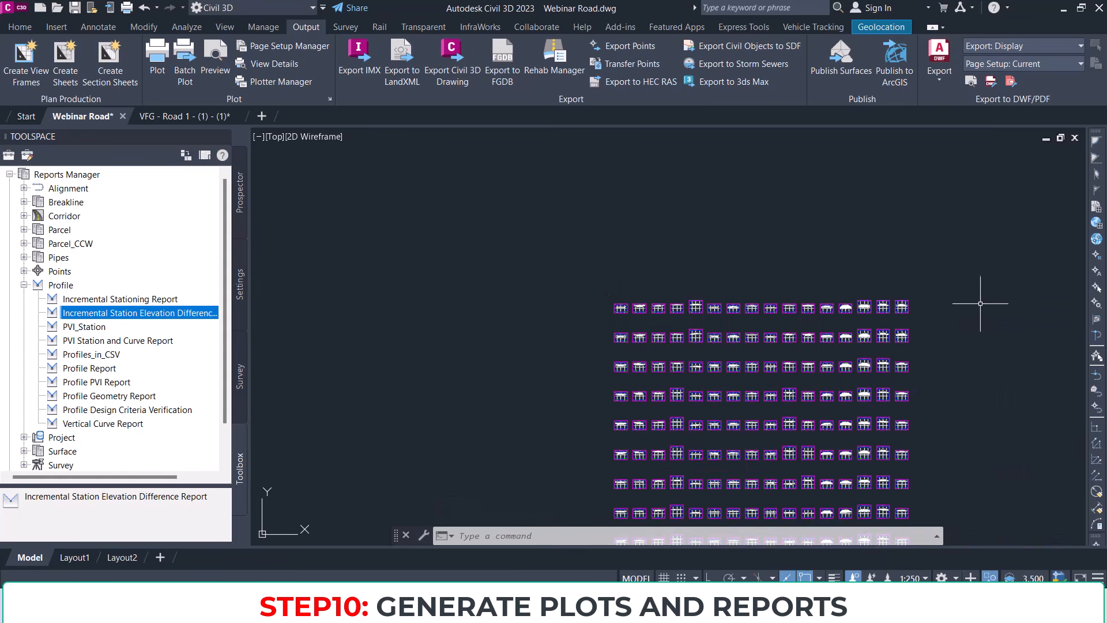
pyautogui.moveTo(869, 348); pyautogui.dragTo(584, 320, button='middle')
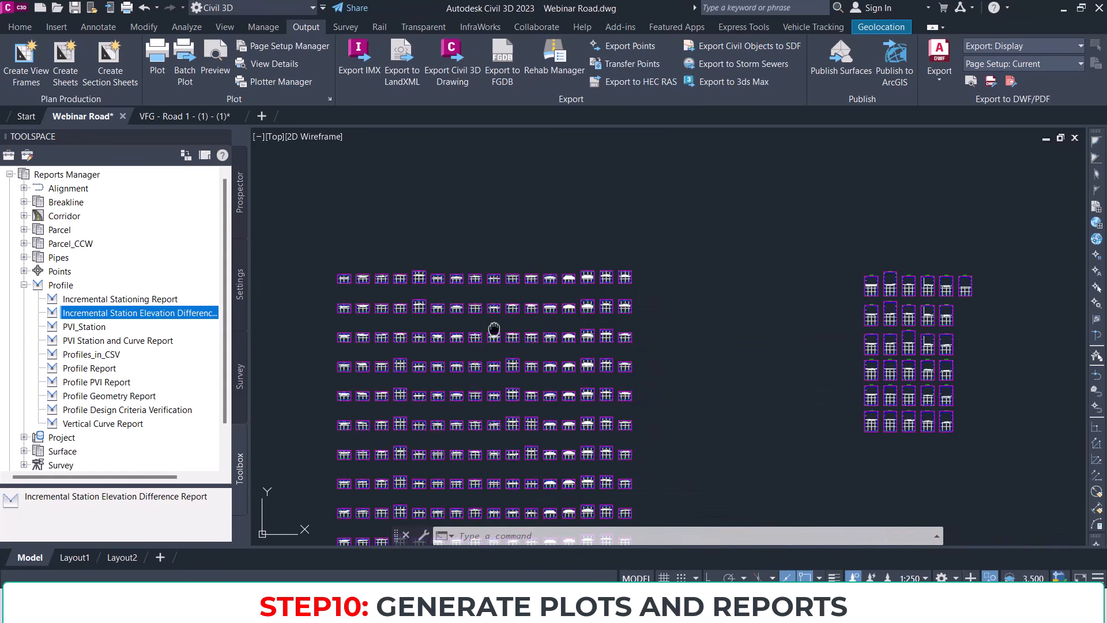
pyautogui.moveTo(495, 328); pyautogui.dragTo(701, 313, button='middle')
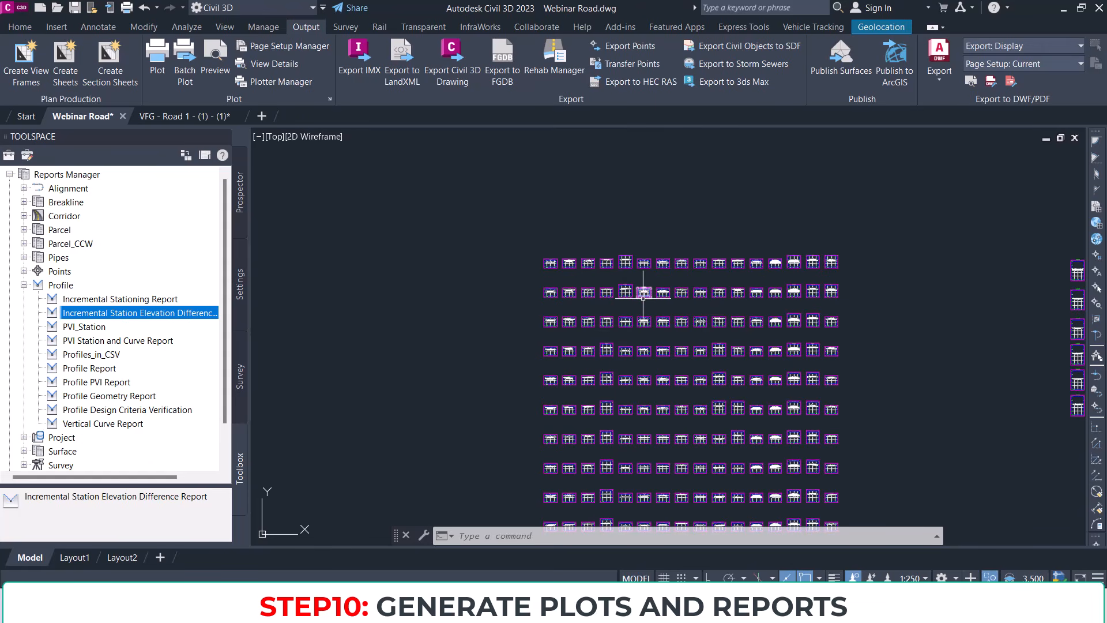
pyautogui.scroll(3, 644, 292)
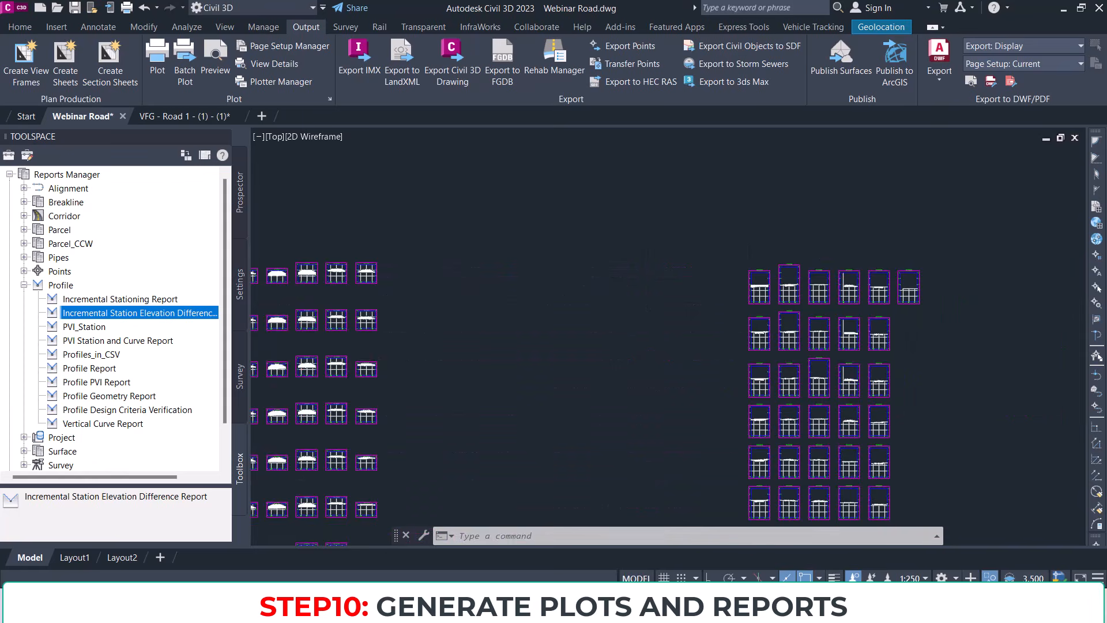
pyautogui.scroll(5, 780, 274)
pyautogui.scroll(-10, 593, 297)
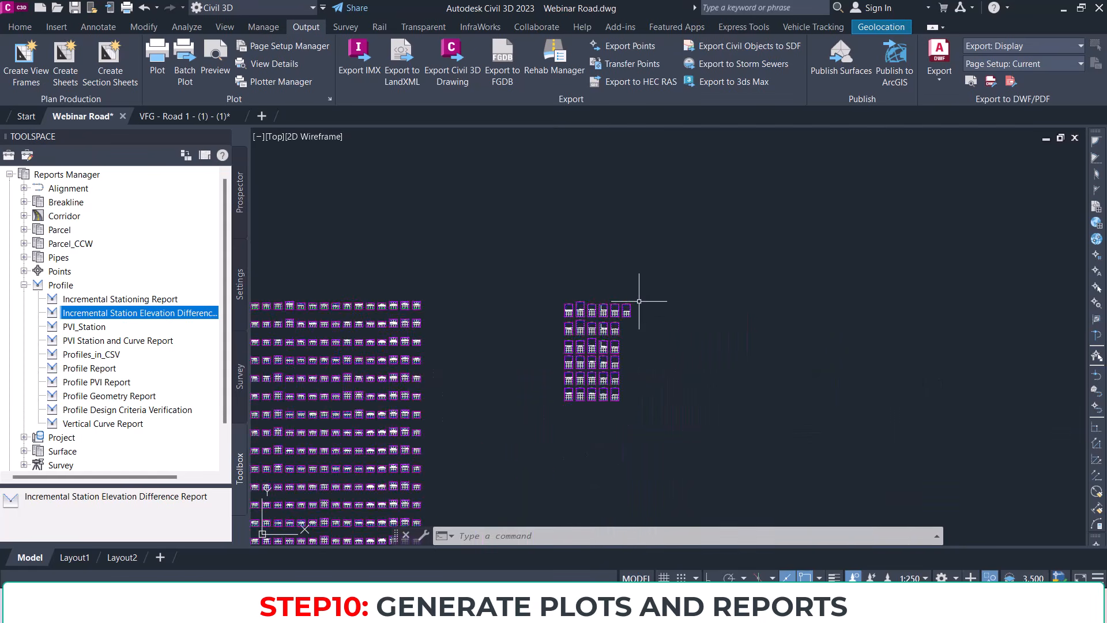
pyautogui.scroll(-3, 783, 329)
pyautogui.scroll(4, 757, 277)
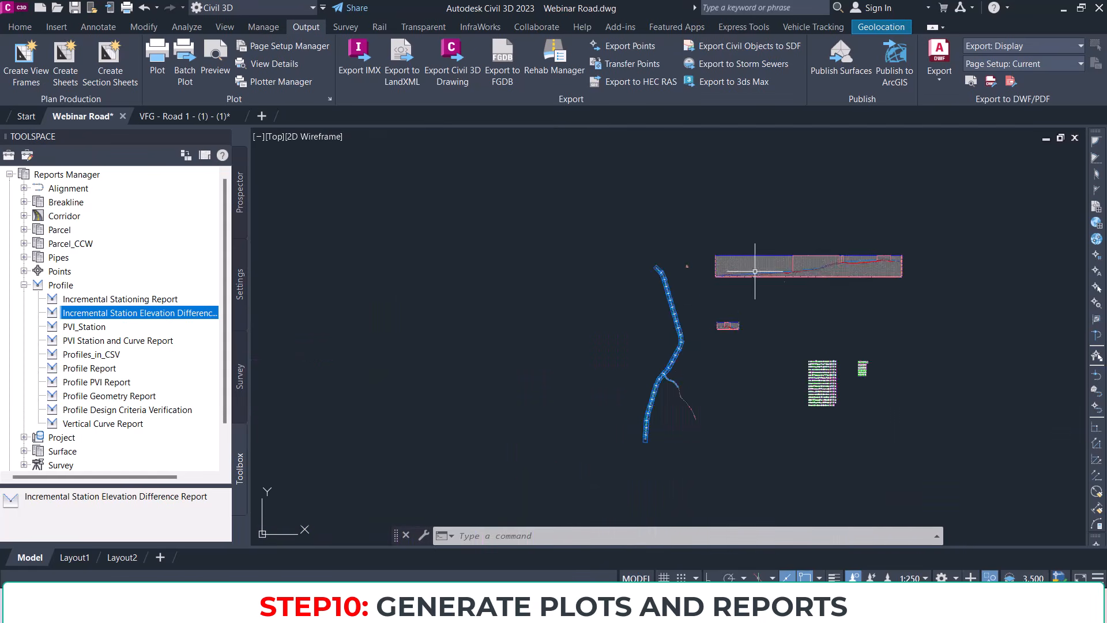
# Step: Examine the Road 1 corridor and its view frames, with a close look at the junction with the side road near station 3+420
pyautogui.moveTo(542, 407); pyautogui.dragTo(649, 284, button='middle')
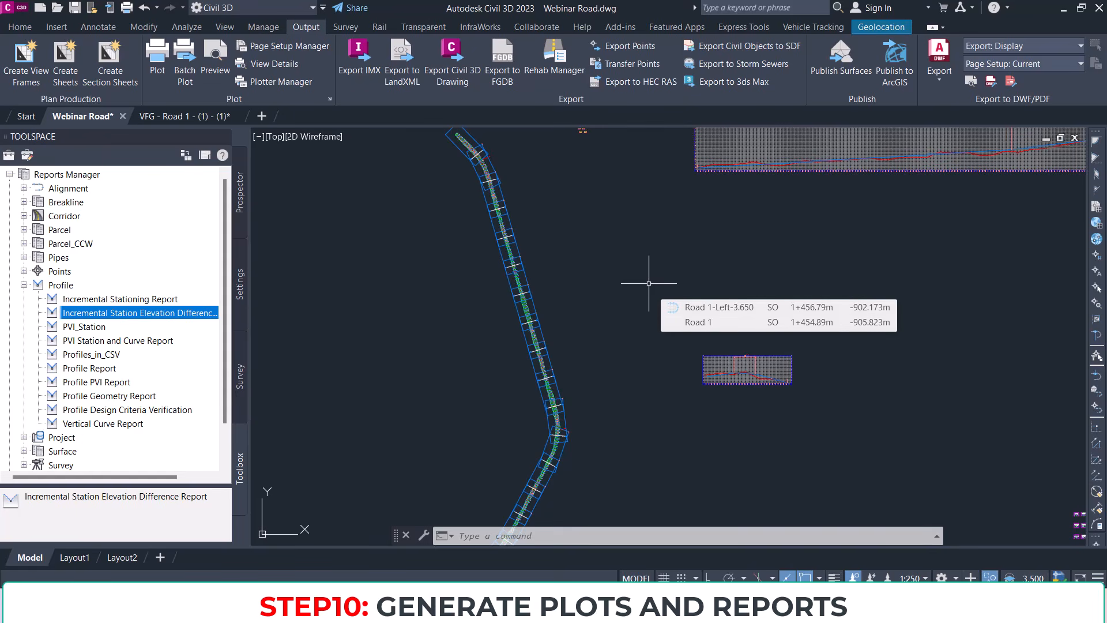
pyautogui.scroll(-3, 611, 280)
pyautogui.moveTo(611, 279)
pyautogui.mouseDown(button='middle')
pyautogui.moveTo(609, 379)
pyautogui.moveTo(638, 321)
pyautogui.mouseUp(button='middle')
pyautogui.scroll(8, 569, 354)
pyautogui.scroll(-6, 589, 357)
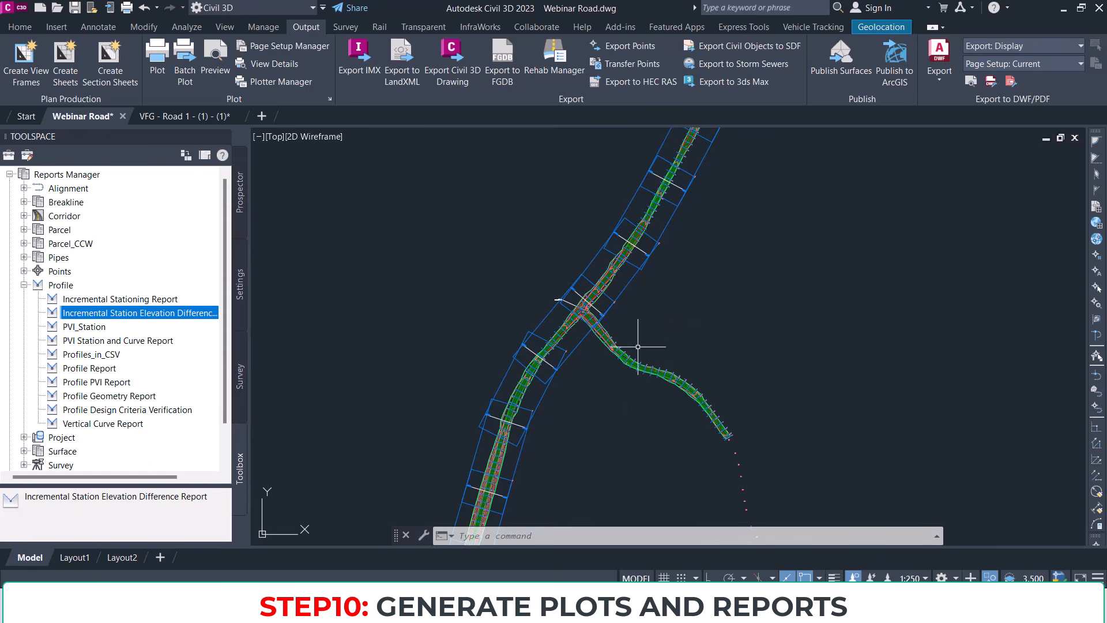
pyautogui.scroll(5, 583, 299)
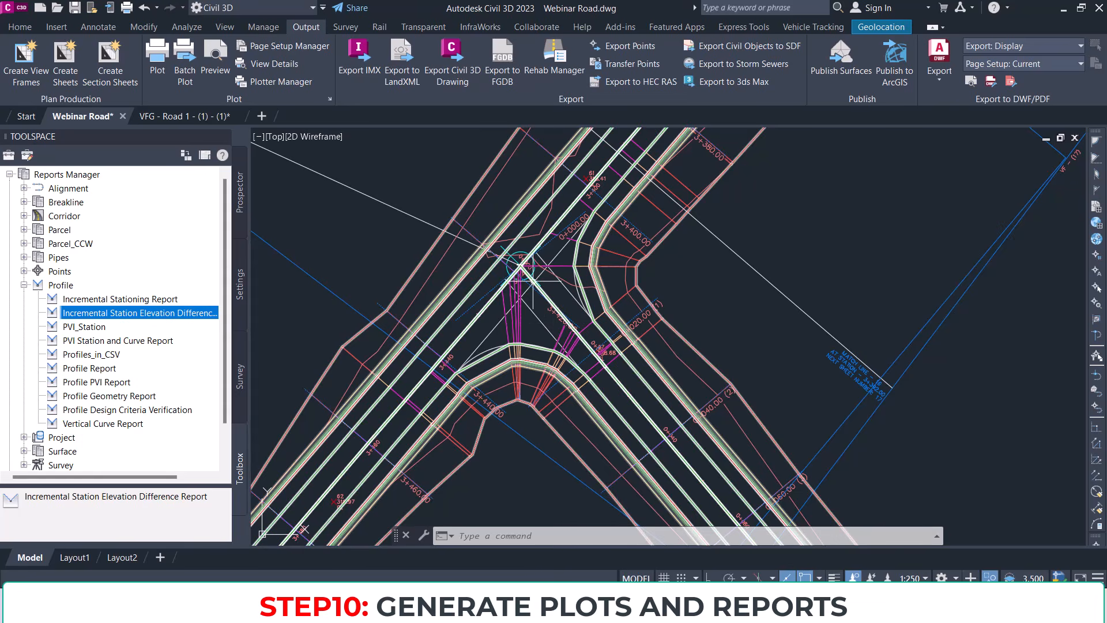
pyautogui.scroll(10, 519, 266)
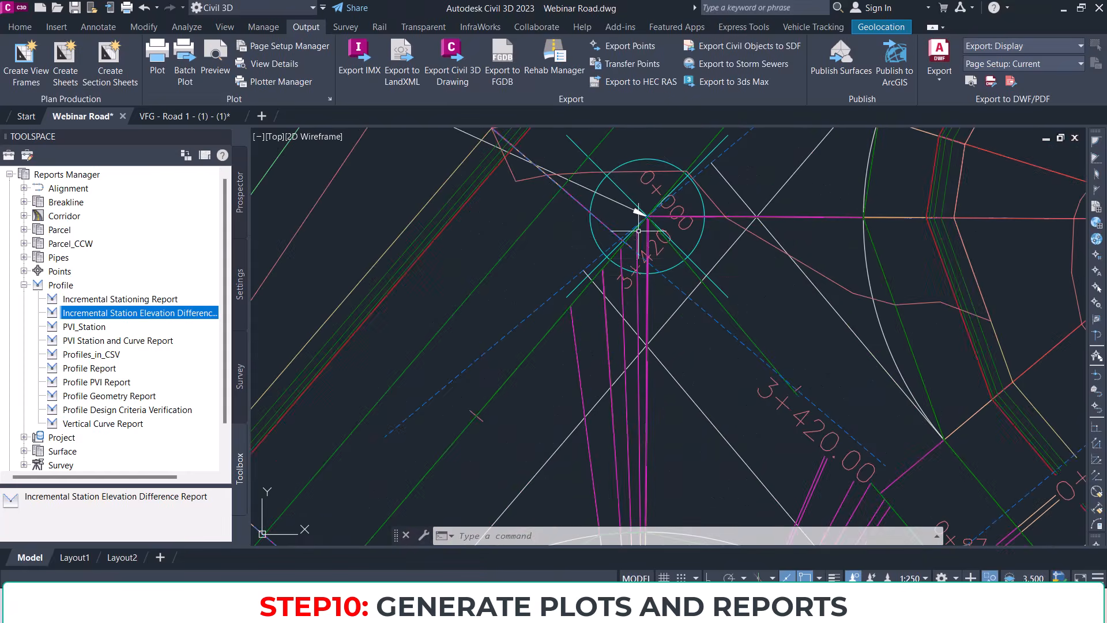
pyautogui.scroll(-8, 650, 222)
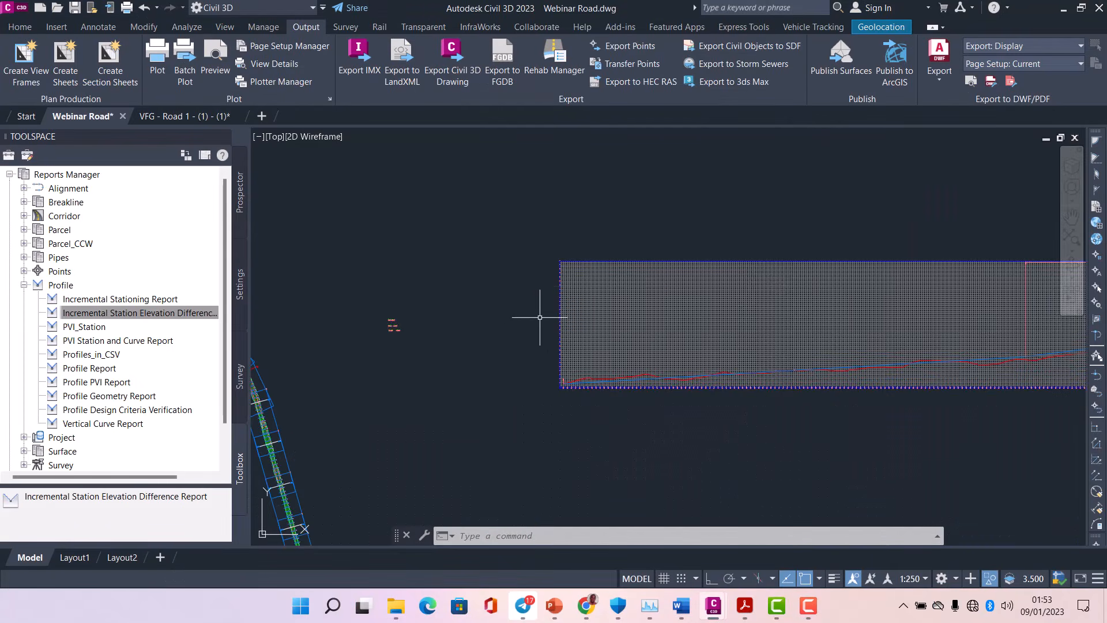
# Step: Look over the long and short profile views next to the corridors in the model
pyautogui.scroll(-5, 634, 325)
pyautogui.moveTo(605, 407); pyautogui.dragTo(596, 337, button='middle')
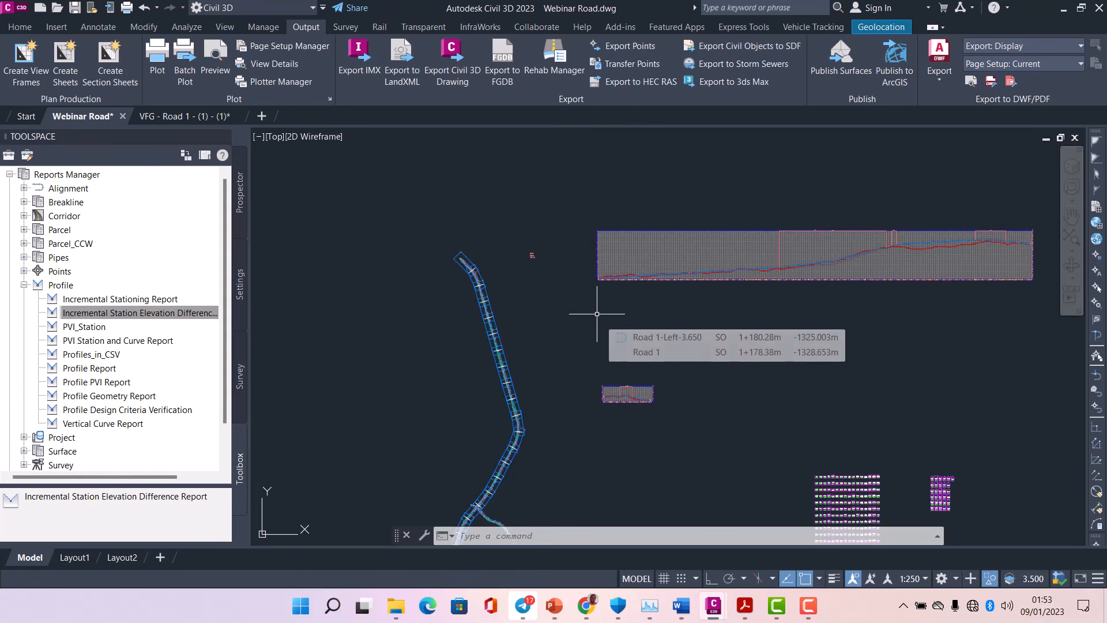
pyautogui.scroll(-2, 583, 247)
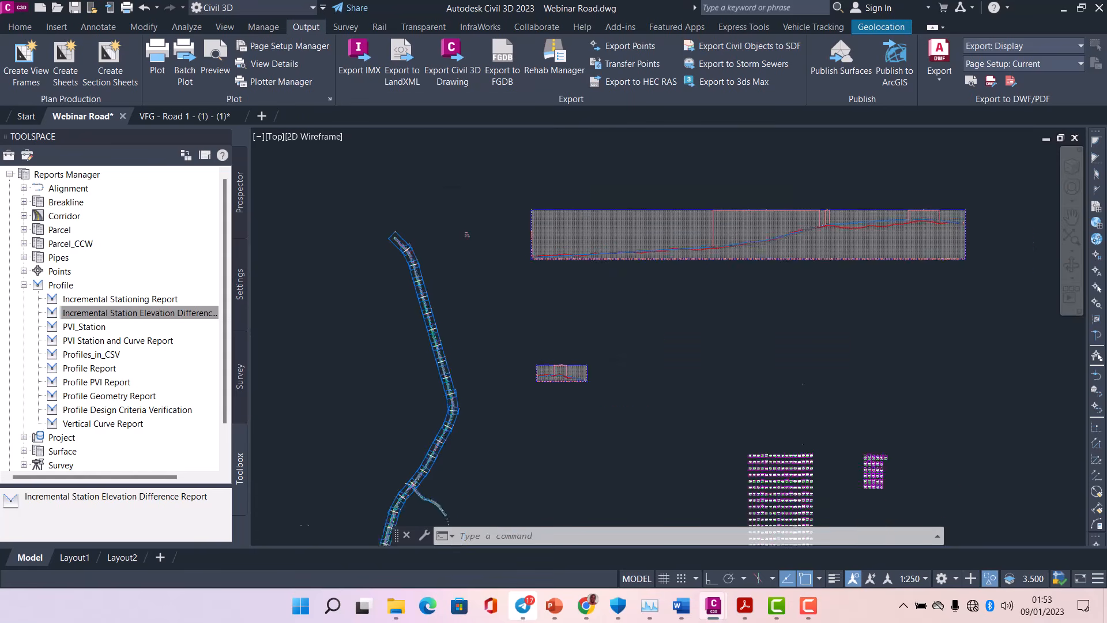
pyautogui.scroll(8, 650, 230)
pyautogui.scroll(-5, 631, 395)
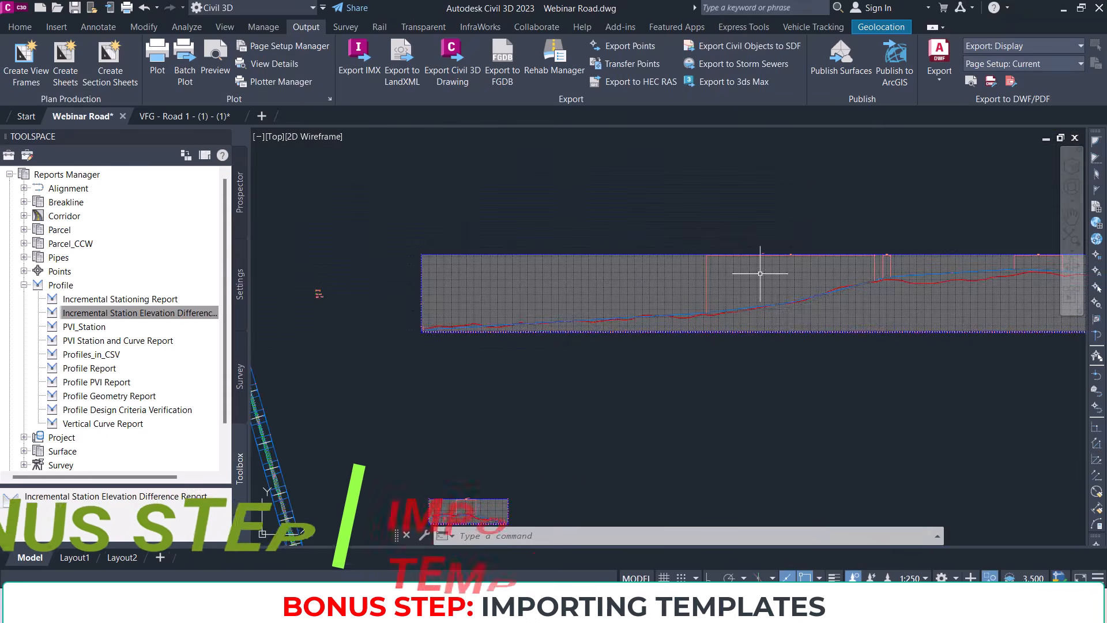
pyautogui.moveTo(531, 366)
pyautogui.mouseDown(button='middle')
pyautogui.moveTo(552, 325)
pyautogui.moveTo(611, 325)
pyautogui.mouseUp(button='middle')
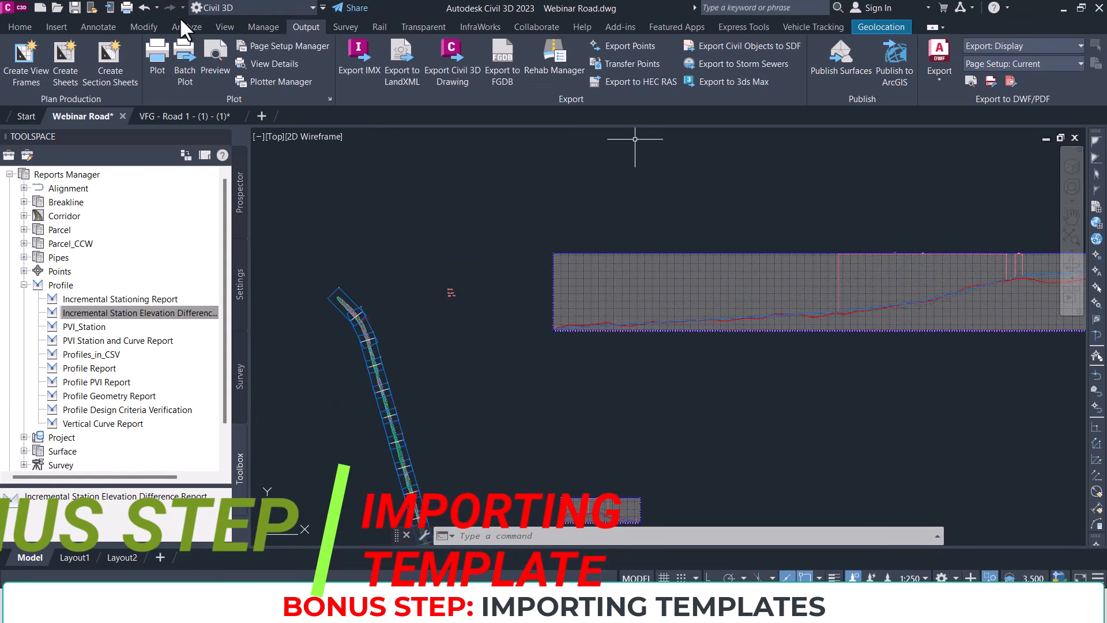
# Step: Try to import styles into the drawing, dismiss the unsaved modifications warning and save the drawing
pyautogui.click(145, 26)
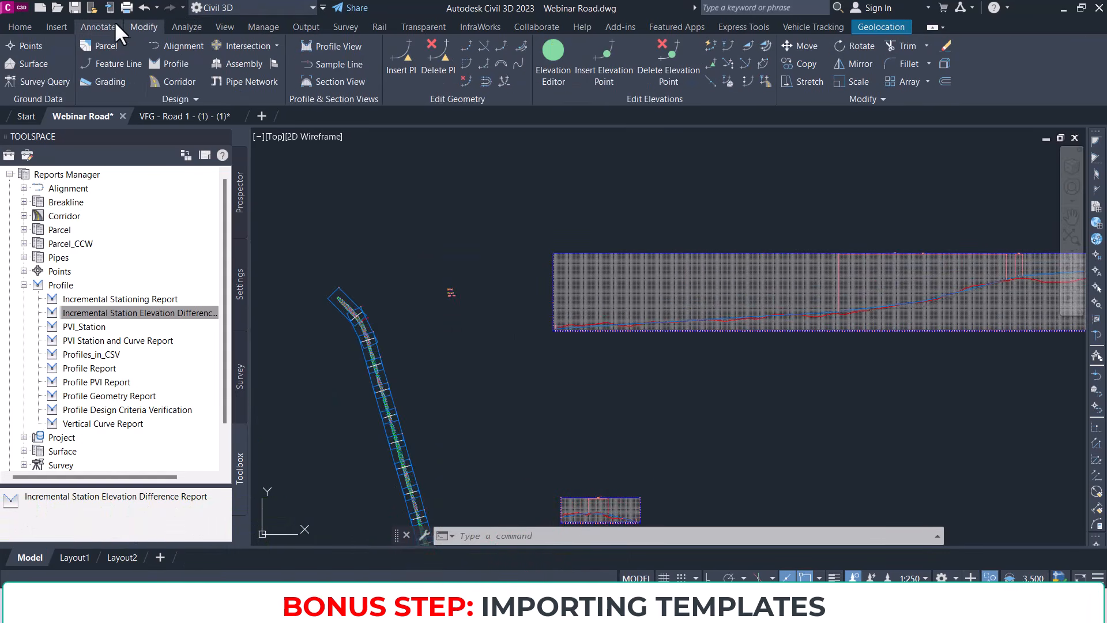
pyautogui.click(263, 27)
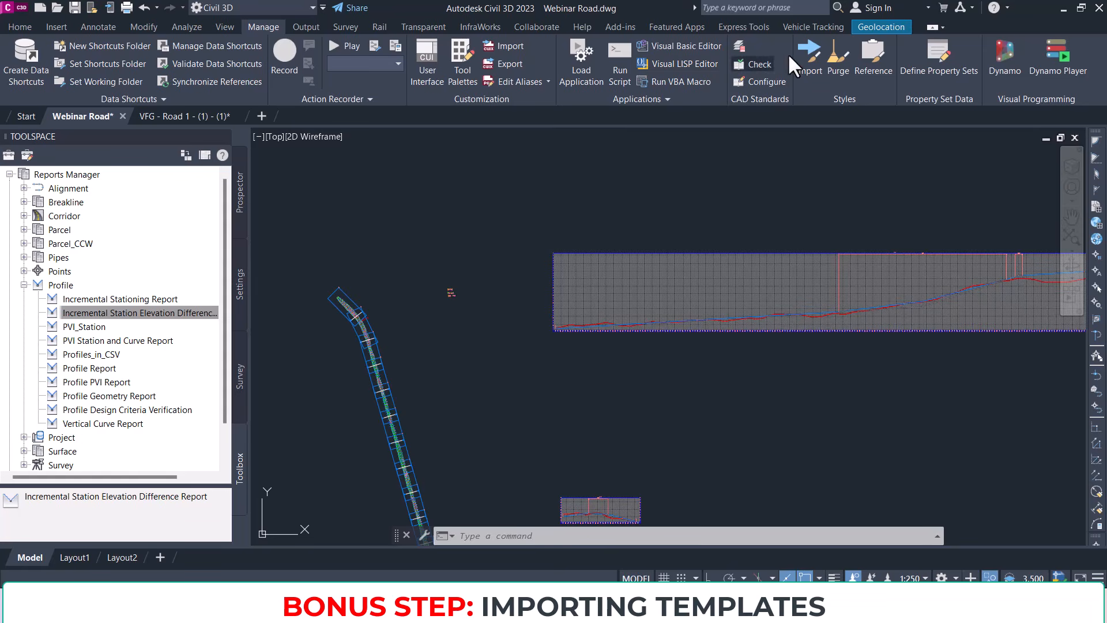
pyautogui.click(805, 50)
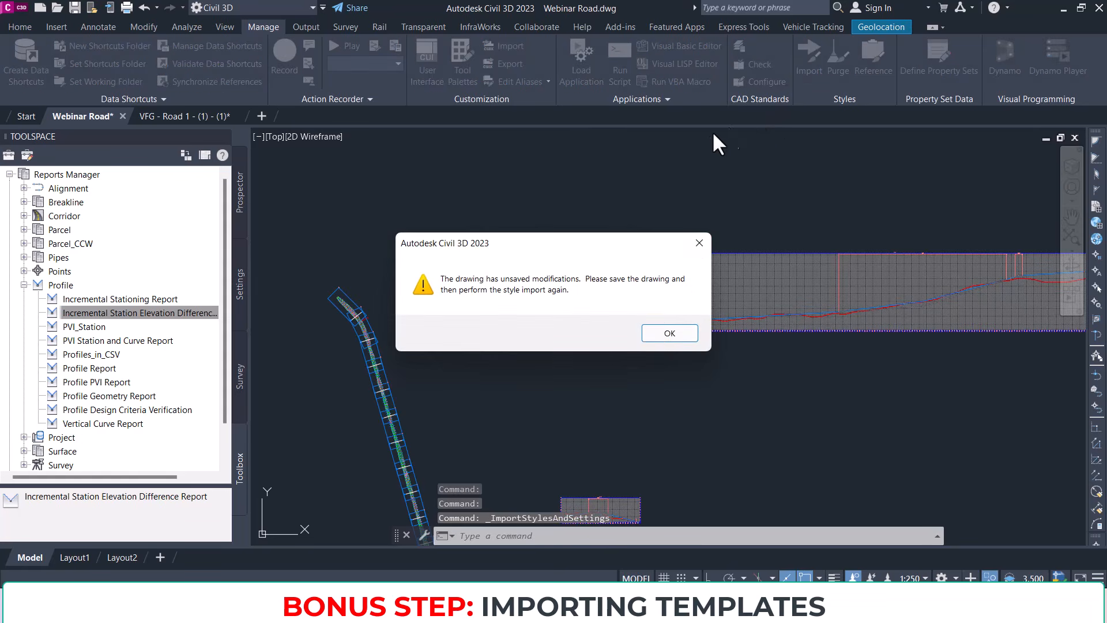
pyautogui.click(669, 334)
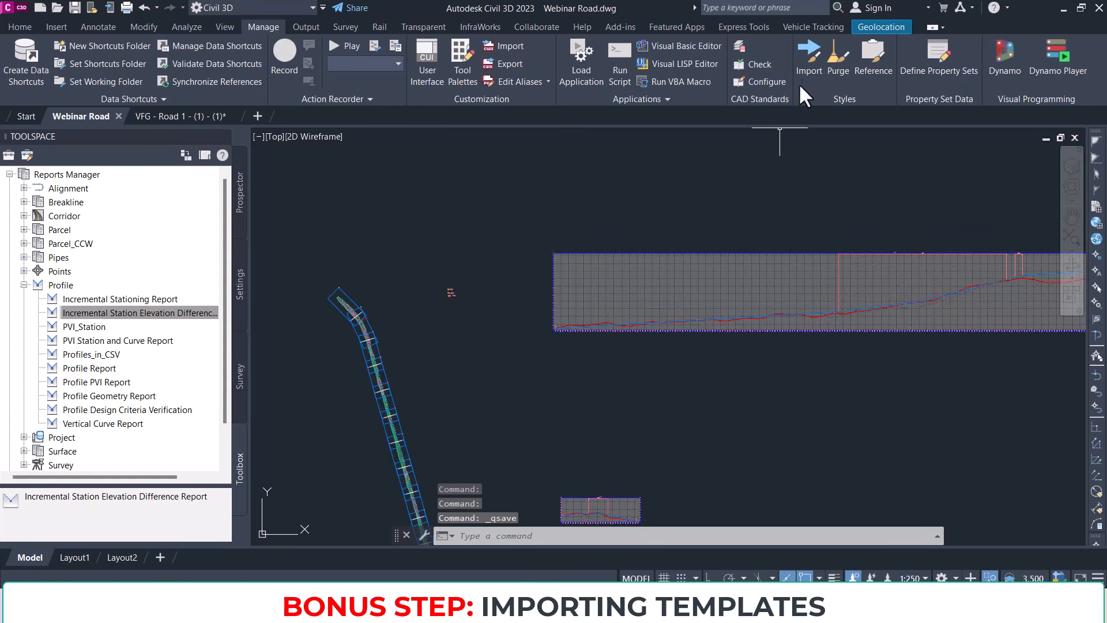
# Step: Restart the styles import and open HB_StylesTemplate07-01-2023.dwt from C:\Civil 3D Projects\Civil3D Highway Webinar as the source template
pyautogui.click(809, 51)
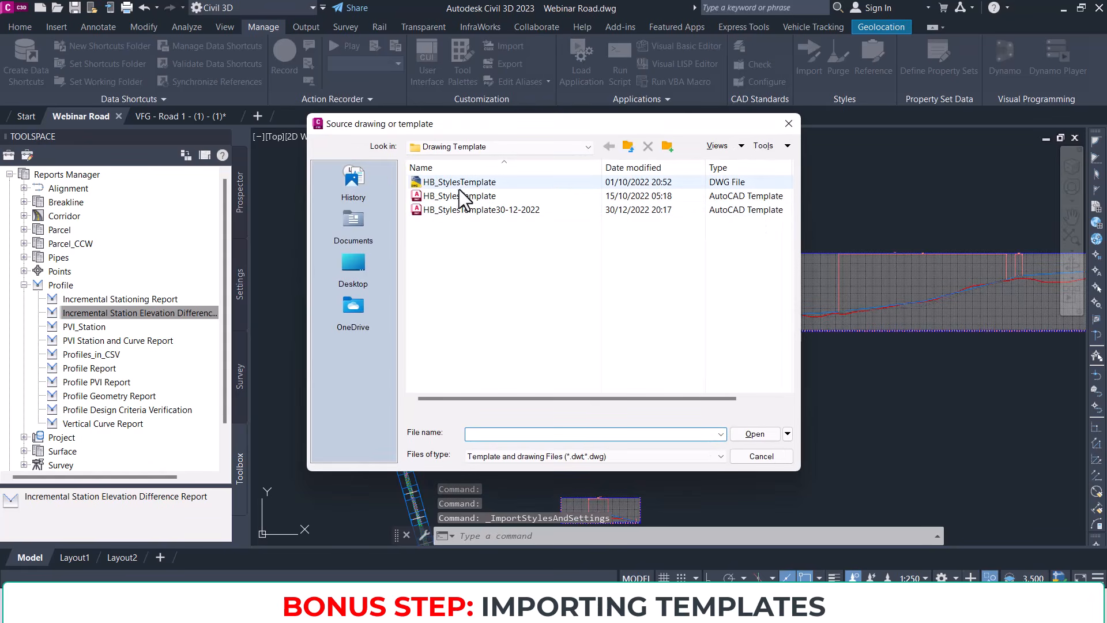
pyautogui.click(491, 146)
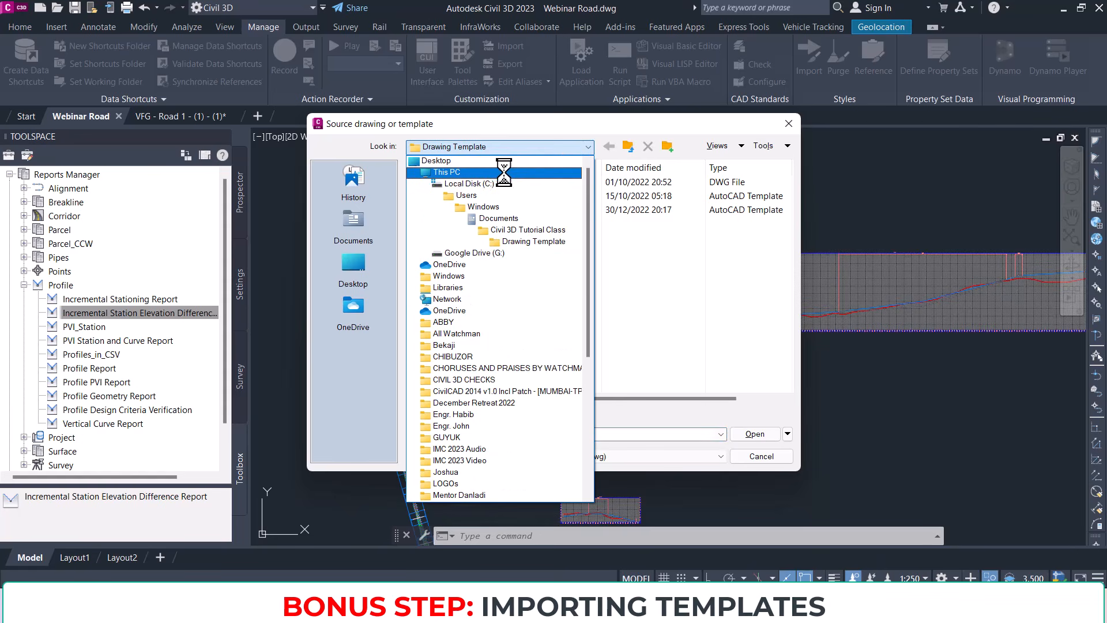
pyautogui.click(500, 218)
pyautogui.scroll(-6, 510, 216)
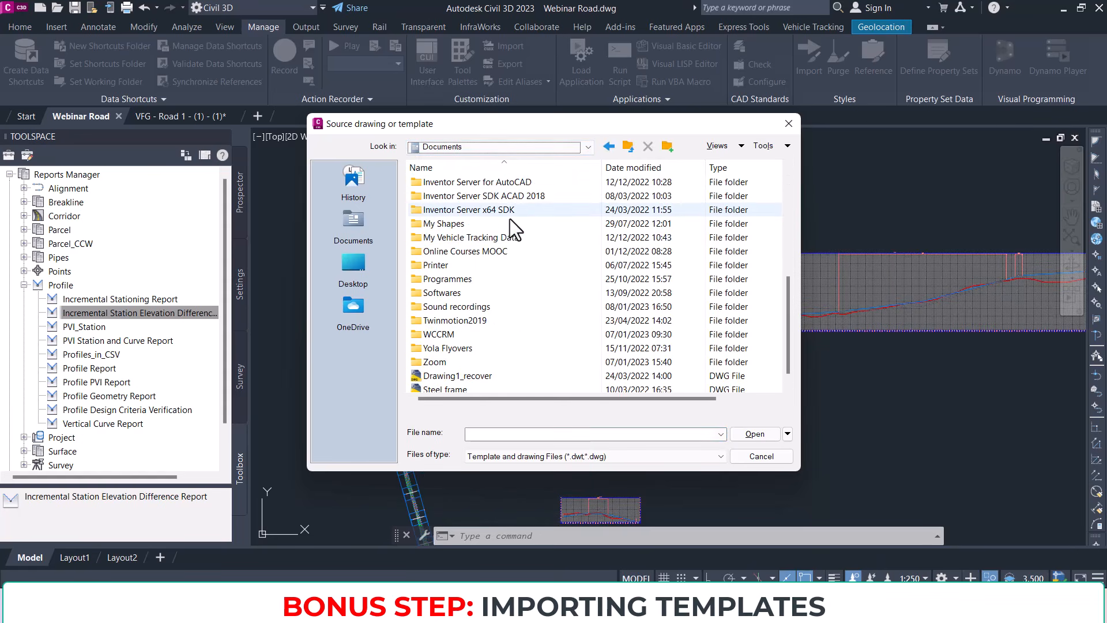
pyautogui.scroll(6, 461, 210)
pyautogui.click(510, 148)
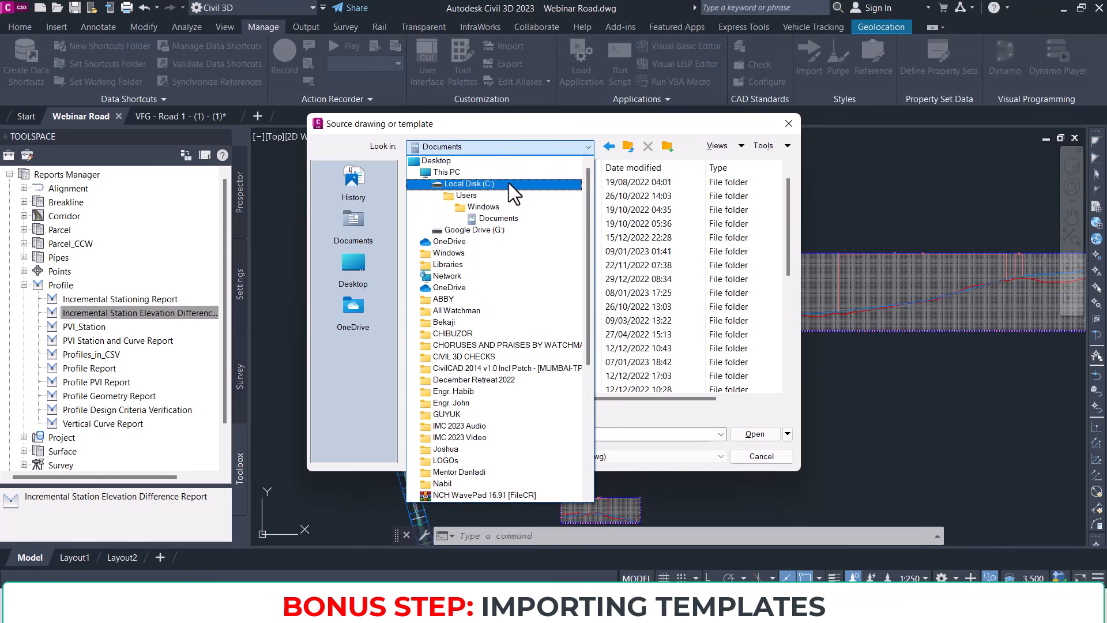
pyautogui.click(508, 184)
pyautogui.doubleClick(492, 197)
pyautogui.doubleClick(487, 196)
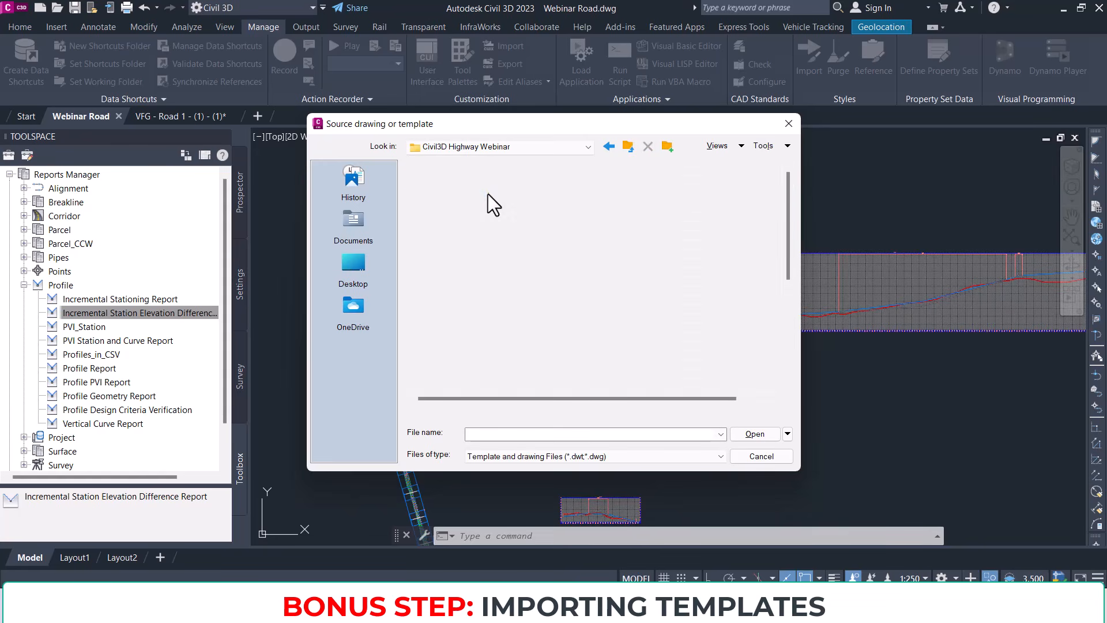
pyautogui.click(490, 196)
pyautogui.click(738, 432)
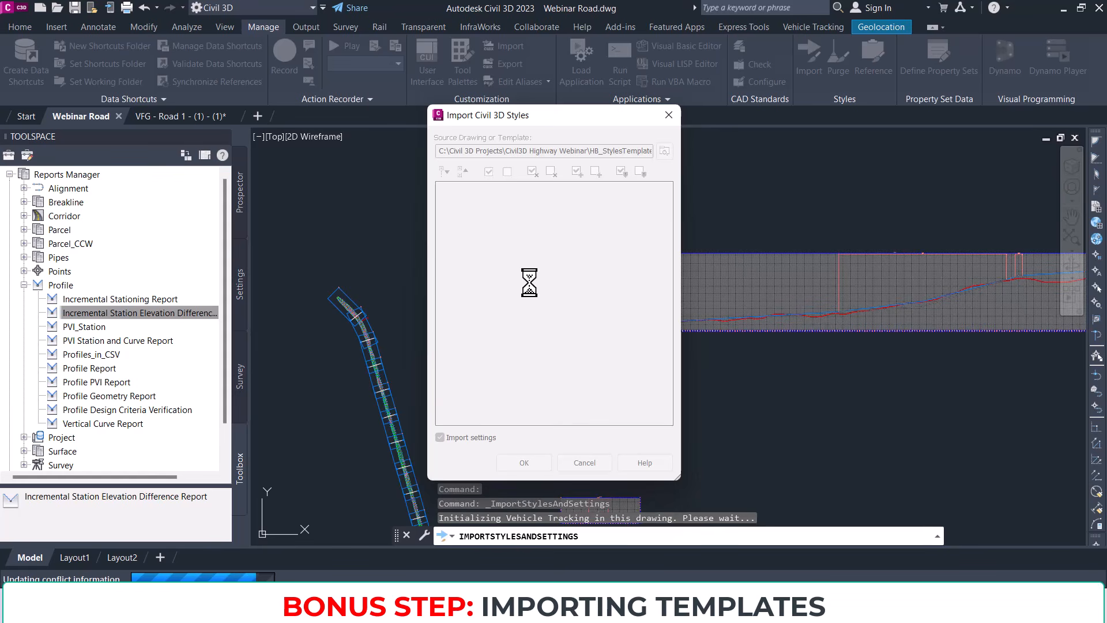
# Step: Import the template's preselected style categories together with its settings, allowing duplicate styles to be overwritten
pyautogui.scroll(-3, 476, 226)
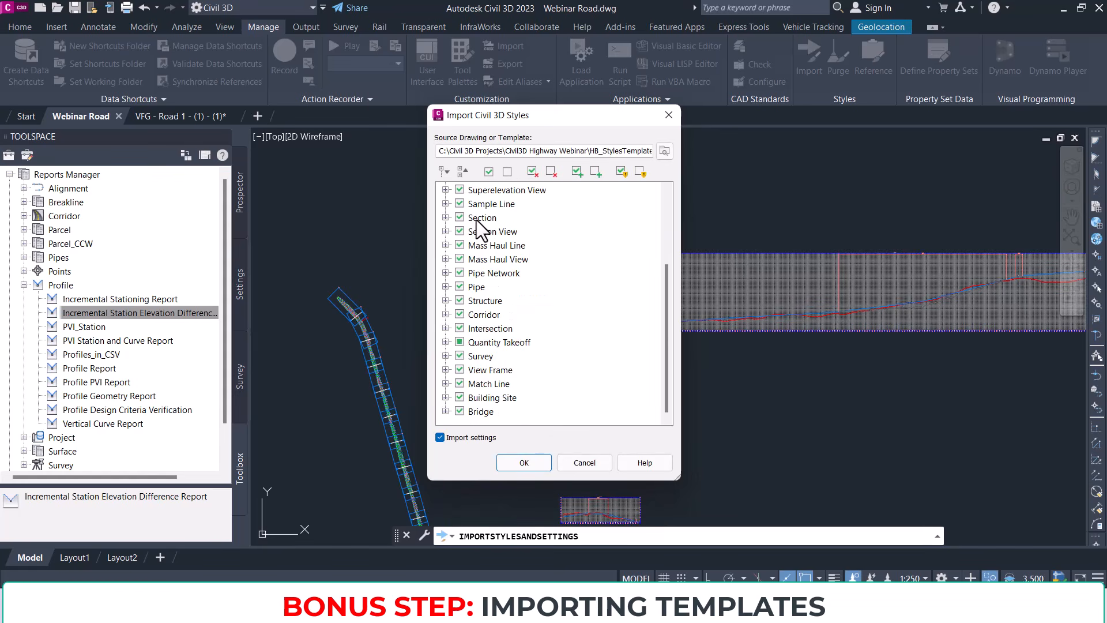
pyautogui.click(531, 463)
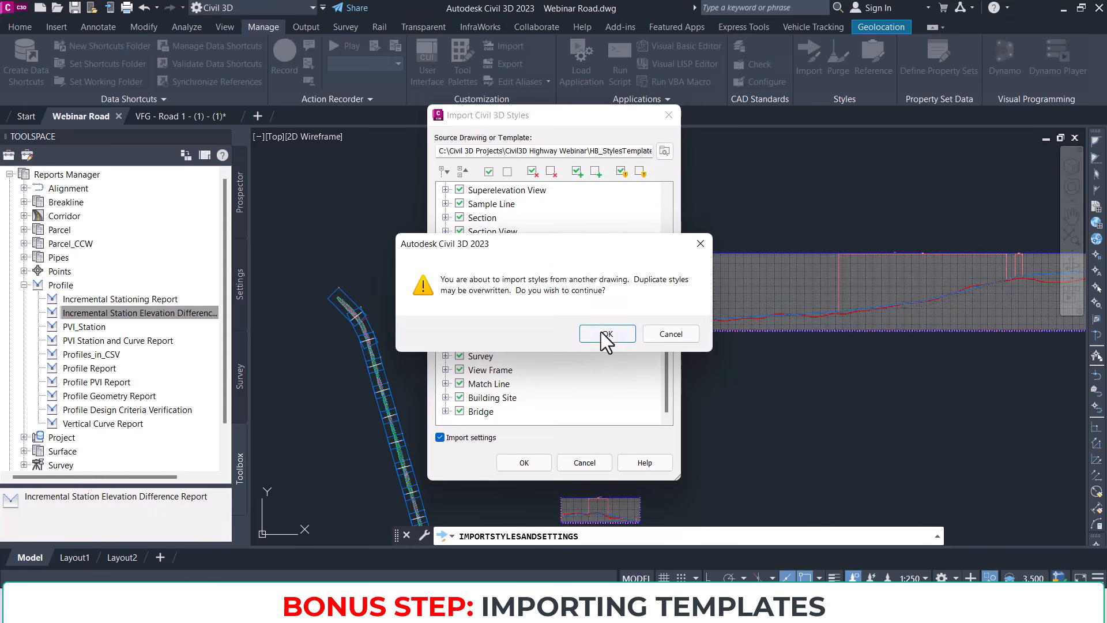
pyautogui.click(605, 334)
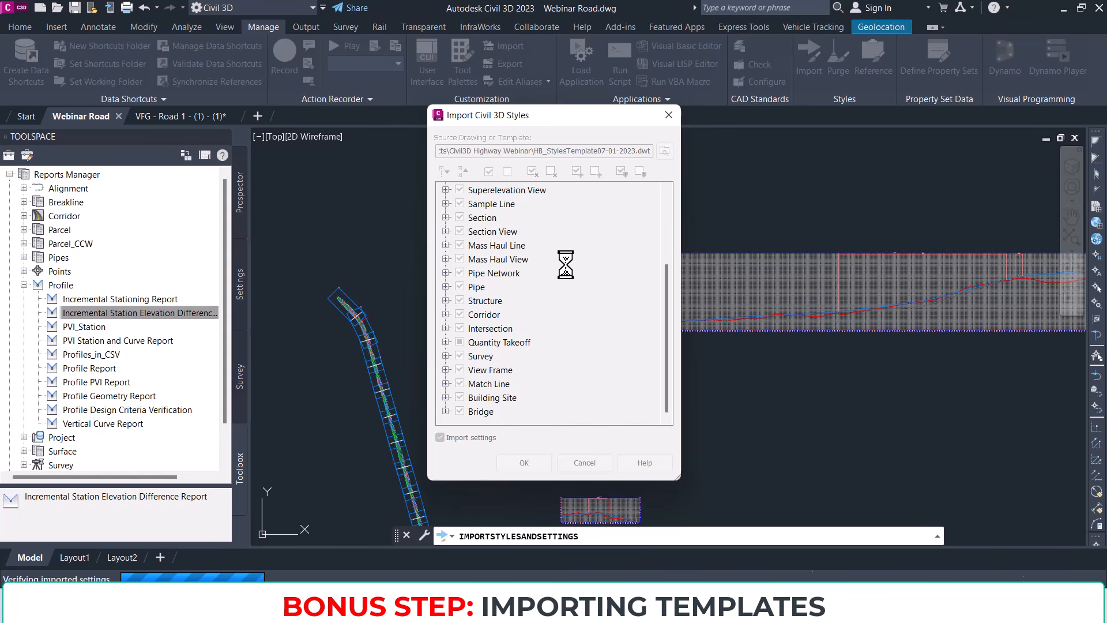
# Step: Set the drawing's annotation scale to 1:1000
pyautogui.click(670, 338)
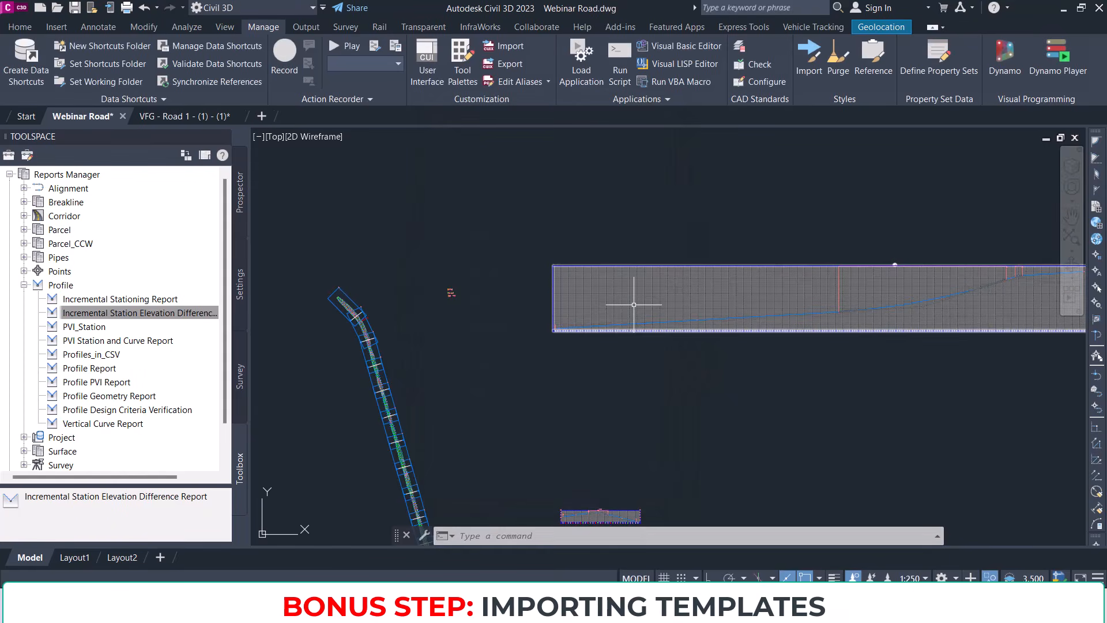
pyautogui.scroll(5, 635, 302)
pyautogui.scroll(5, 578, 384)
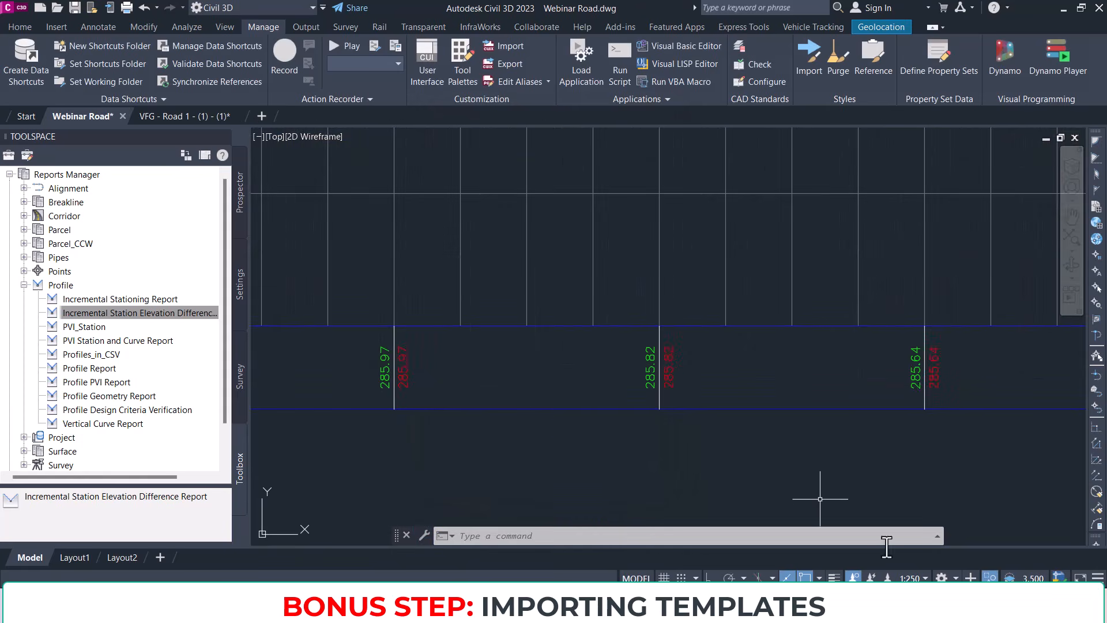
pyautogui.click(923, 578)
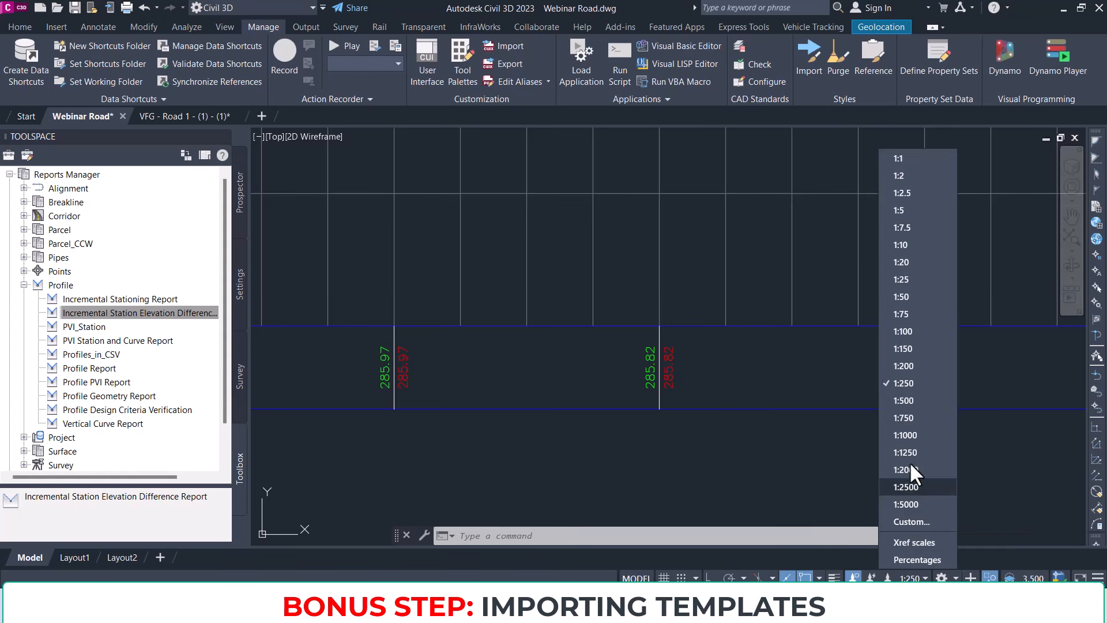
pyautogui.click(911, 438)
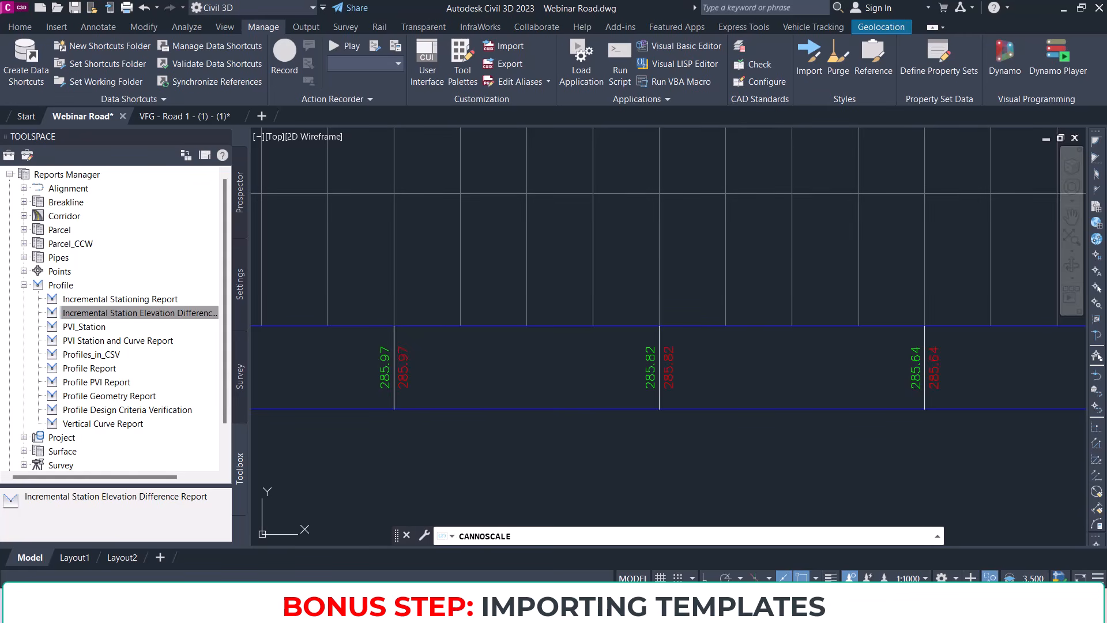
pyautogui.scroll(-5, 749, 392)
pyautogui.scroll(5, 645, 348)
pyautogui.scroll(-3, 685, 285)
pyautogui.moveTo(685, 285); pyautogui.dragTo(645, 349, button='middle')
pyautogui.click(647, 334)
pyautogui.rightClick(637, 315)
pyautogui.click(719, 459)
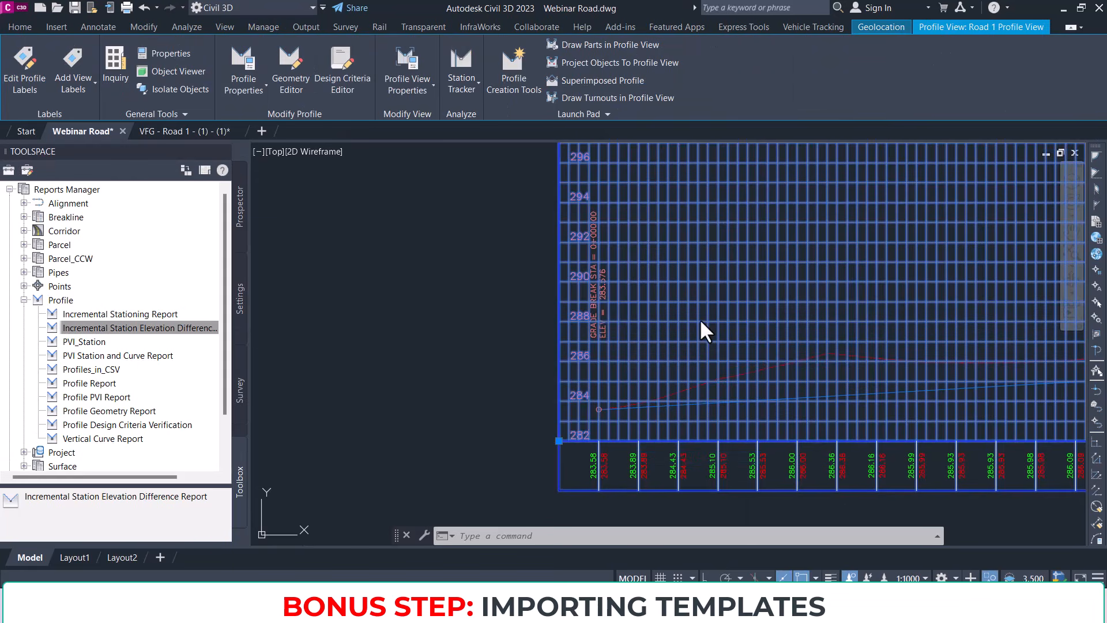
pyautogui.click(206, 213)
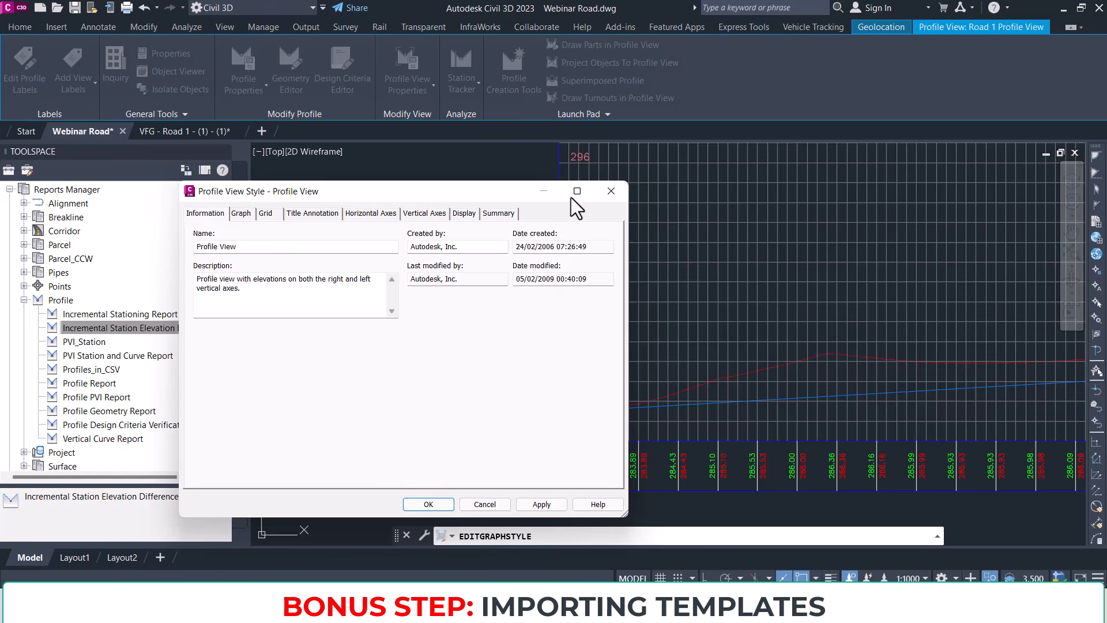
pyautogui.click(610, 191)
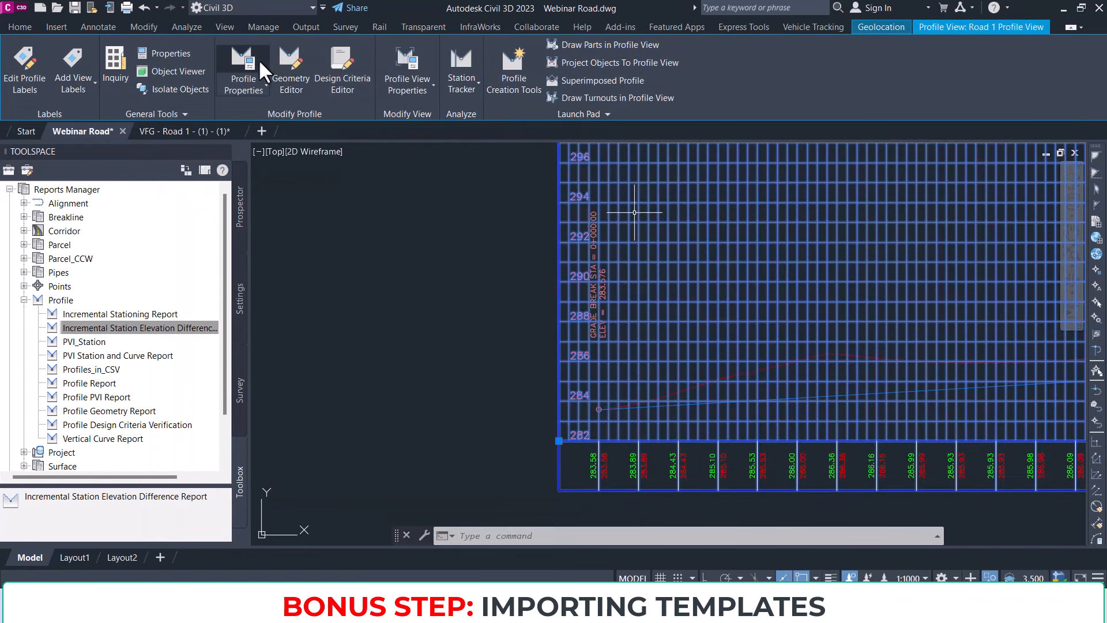
# Step: Apply the HB_Profile View (25m interval) object style to the Road 1 profile view, leaving its station and elevation ranges automatic
pyautogui.click(703, 241)
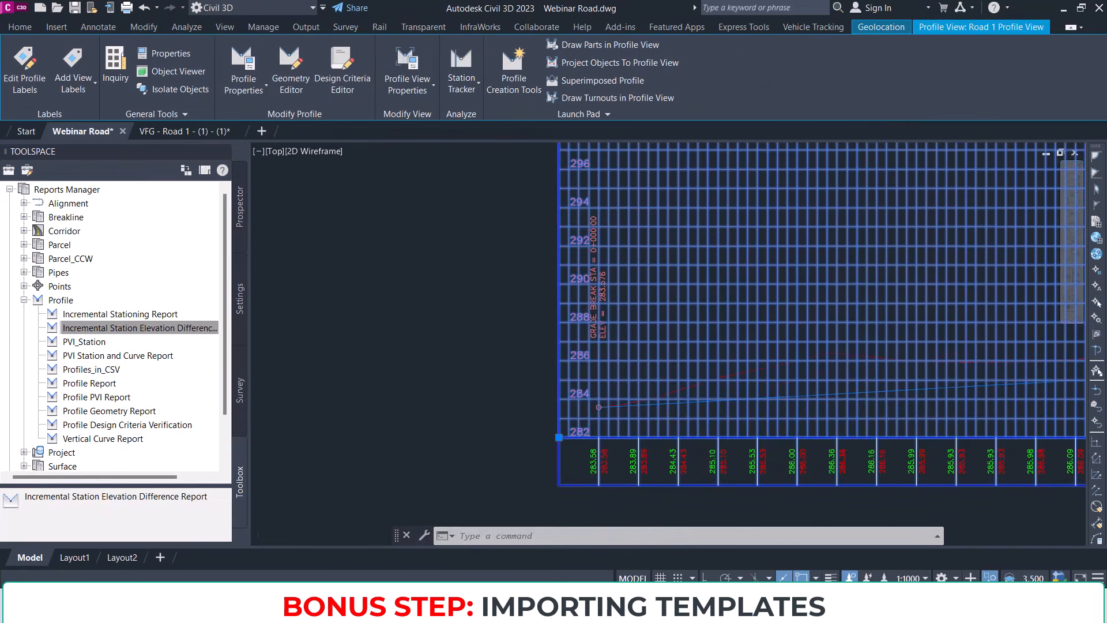
pyautogui.rightClick(704, 247)
pyautogui.click(780, 393)
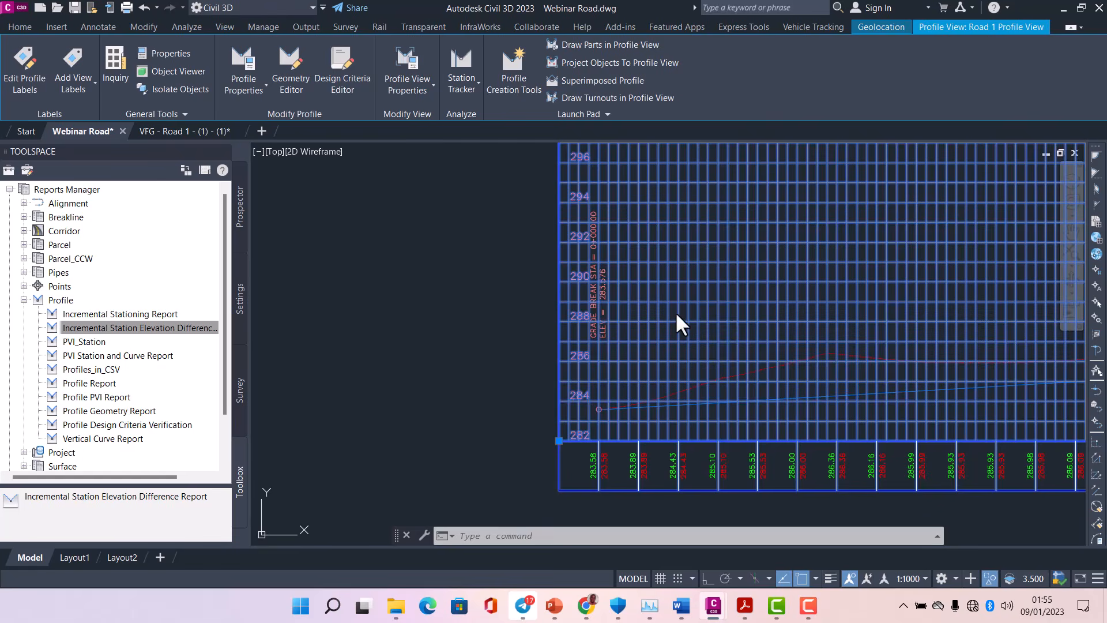
pyautogui.click(582, 301)
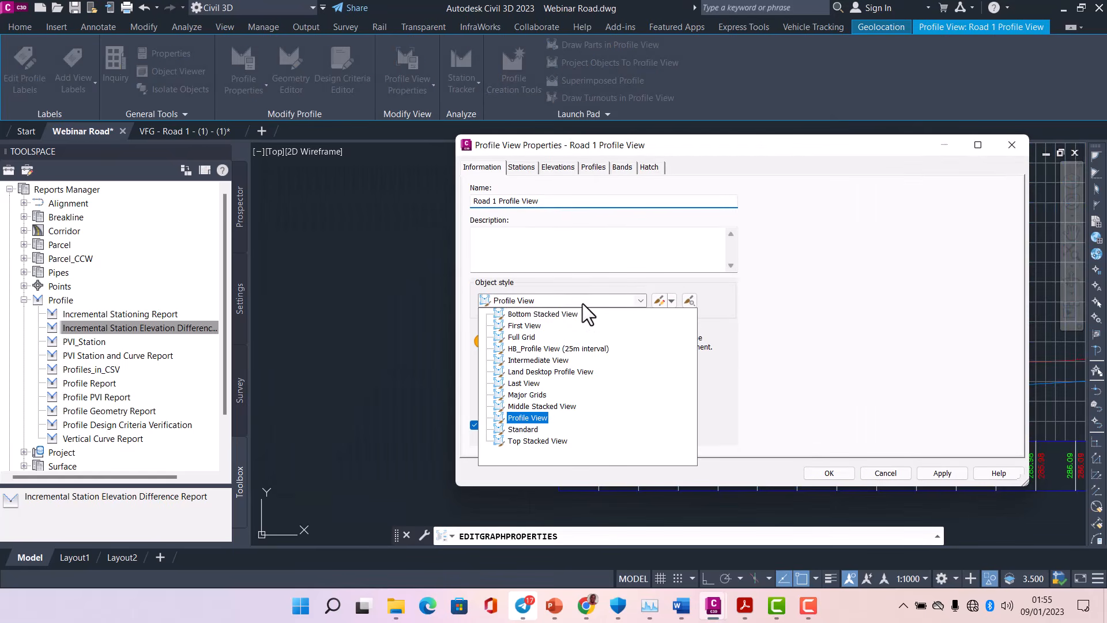
pyautogui.click(555, 348)
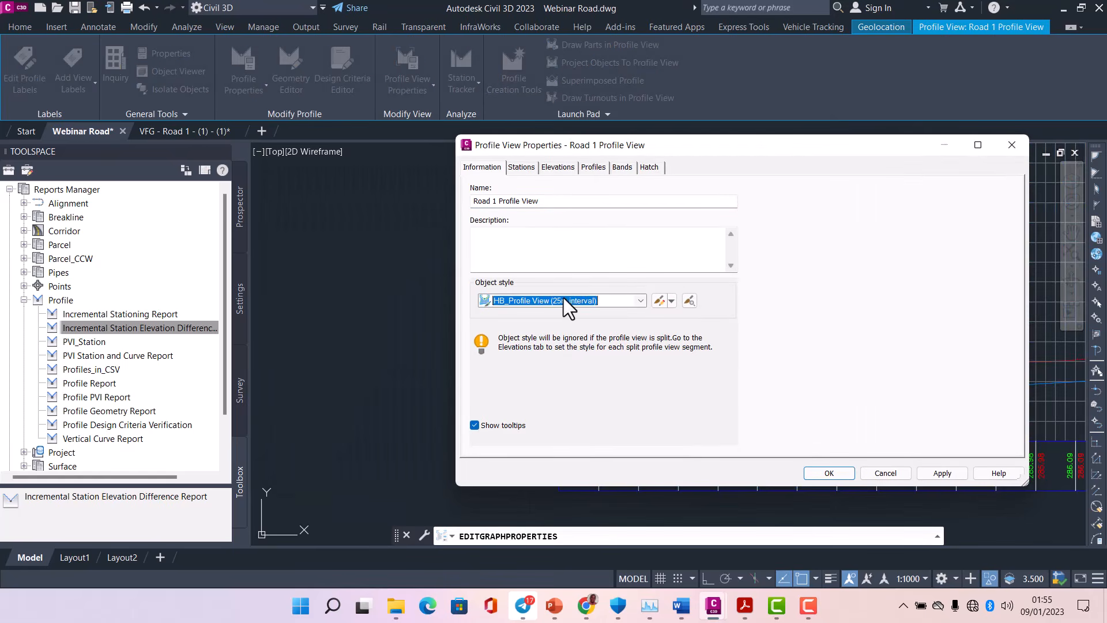
pyautogui.click(523, 168)
pyautogui.click(563, 167)
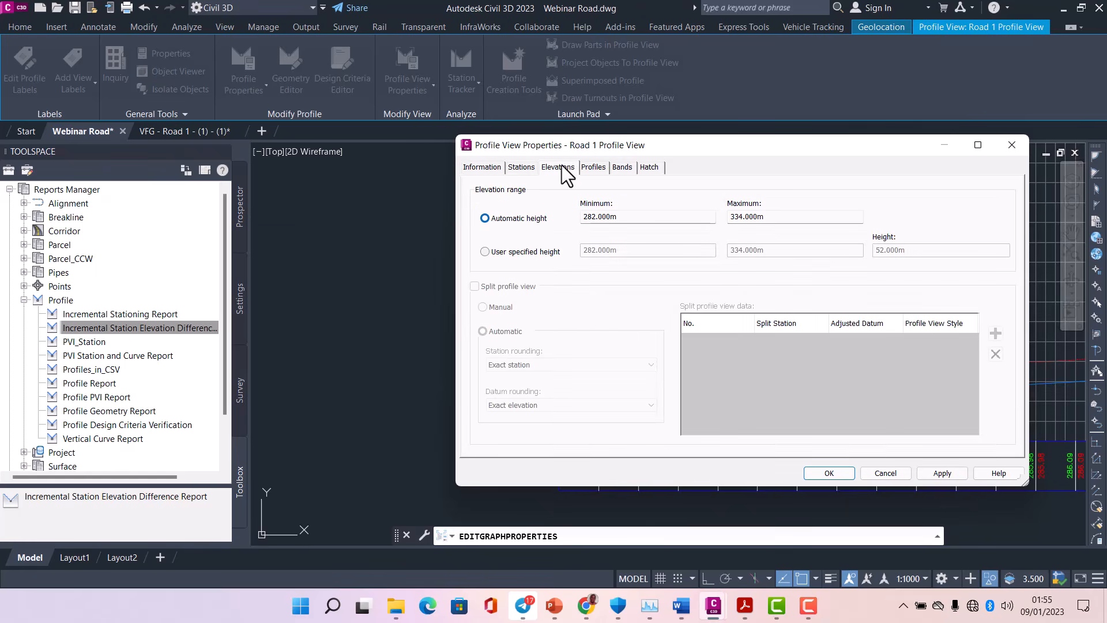
pyautogui.click(492, 166)
pyautogui.click(520, 167)
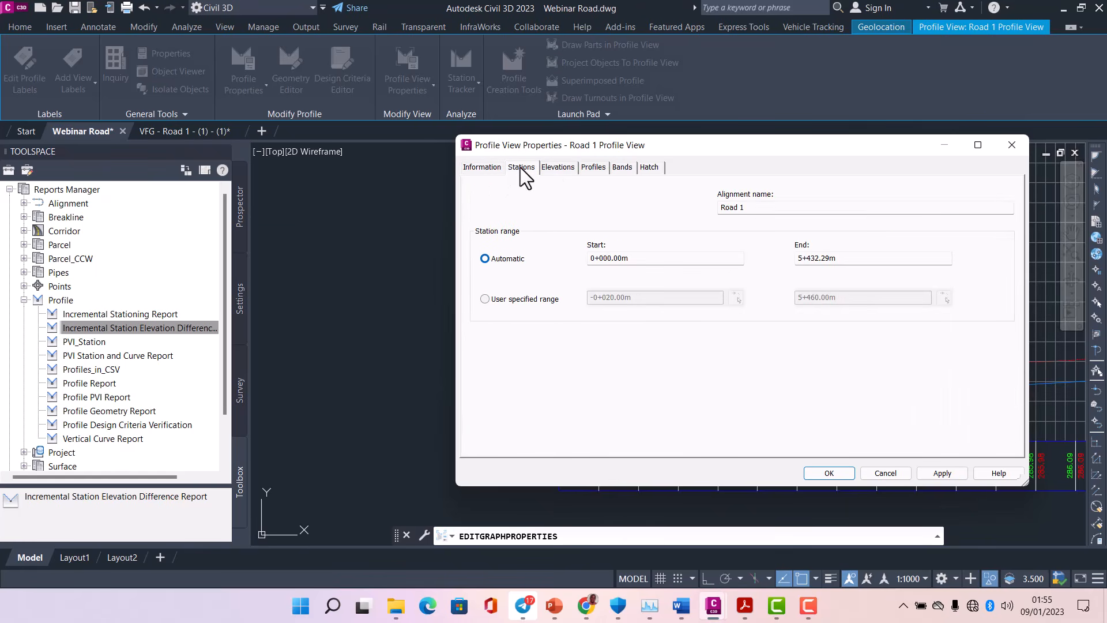
pyautogui.click(550, 167)
pyautogui.click(830, 473)
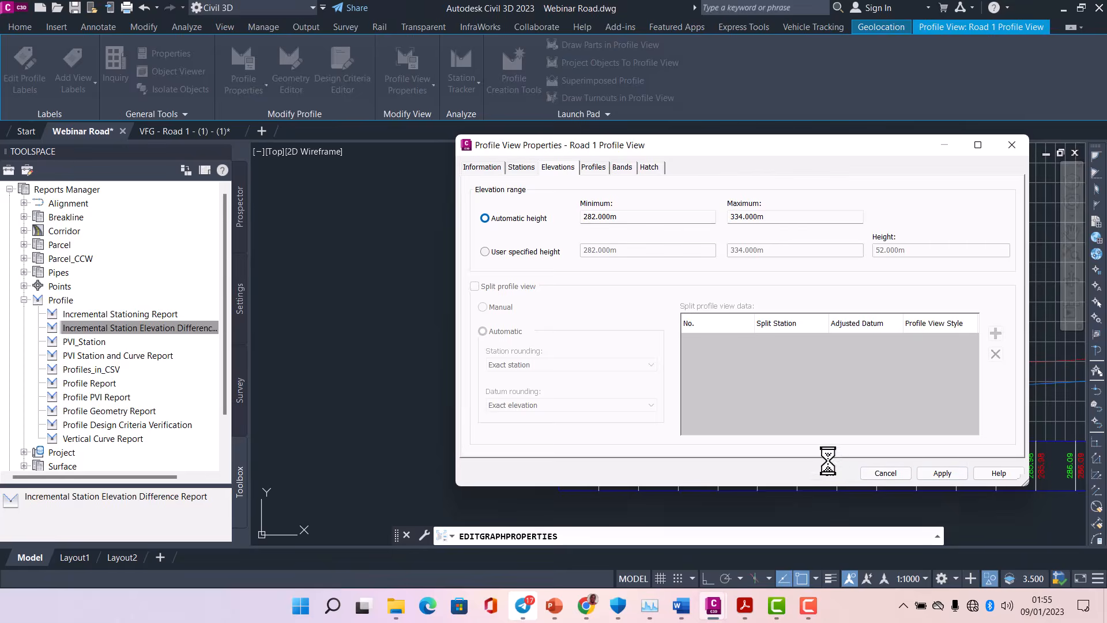
# Step: Import the label set with HB_Percent Grade, HB_Station over Elevation, HB_Crest Only and HB_Sag Only styles into the Road 1 design profile's labels
pyautogui.scroll(-10, 694, 375)
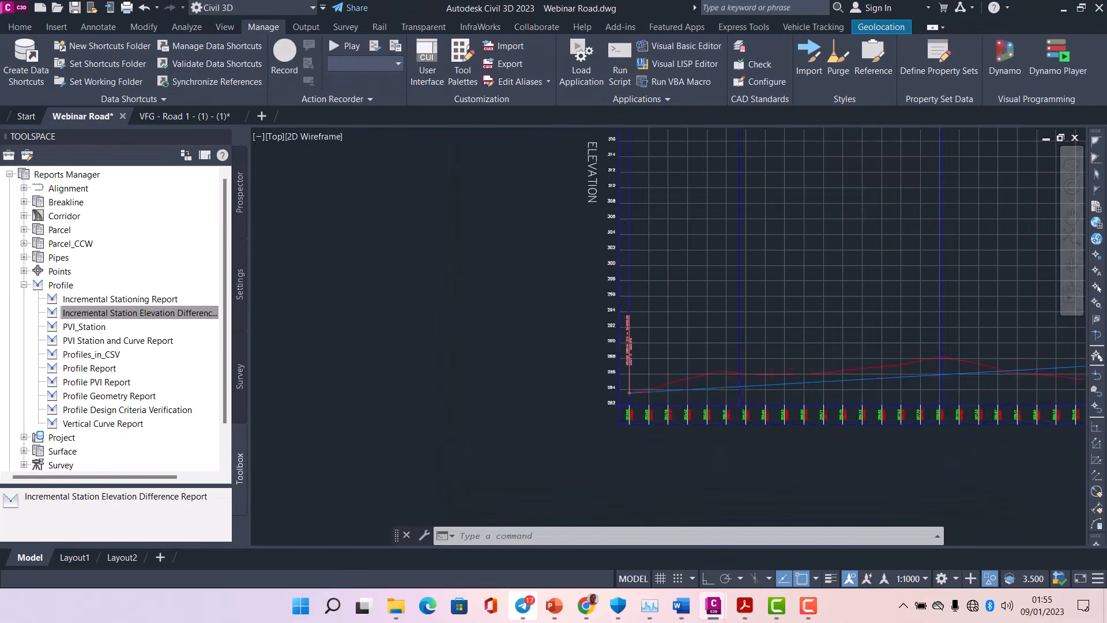
pyautogui.moveTo(957, 350); pyautogui.dragTo(599, 371, button='middle')
pyautogui.scroll(5, 886, 364)
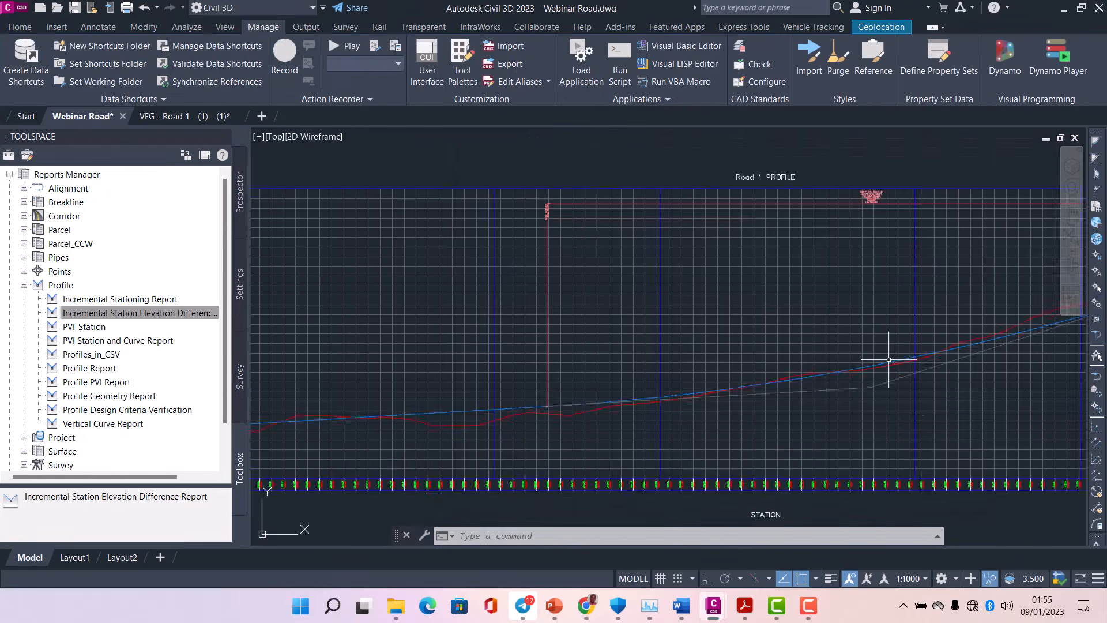
pyautogui.scroll(-3, 701, 327)
pyautogui.scroll(3, 840, 246)
pyautogui.scroll(3, 655, 322)
pyautogui.click(653, 319)
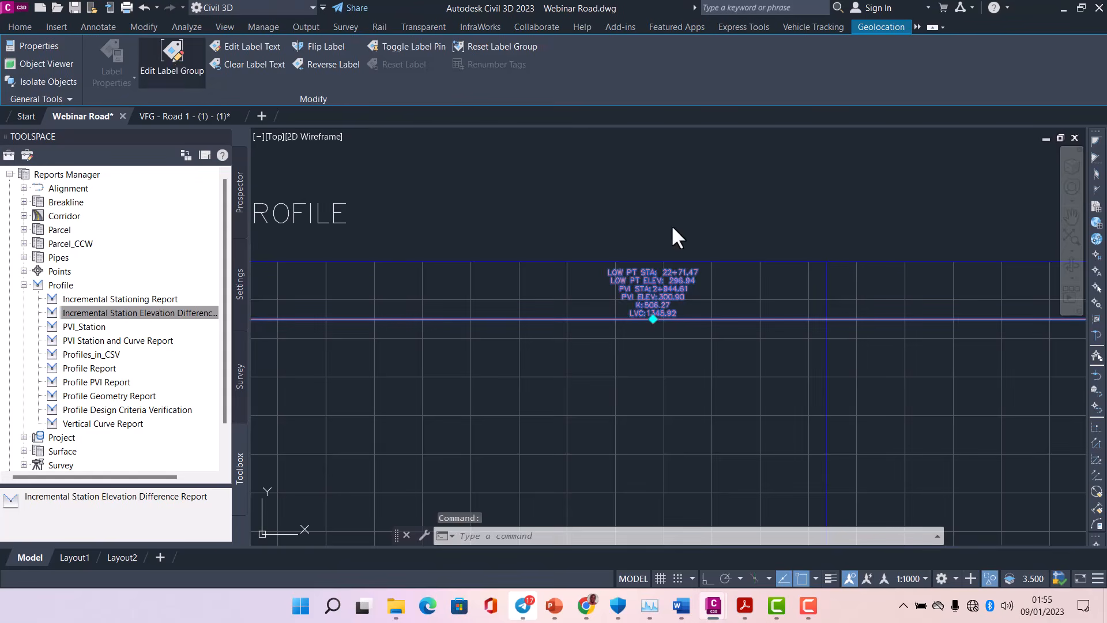
pyautogui.click(657, 526)
pyautogui.click(441, 323)
pyautogui.click(428, 360)
pyautogui.click(411, 391)
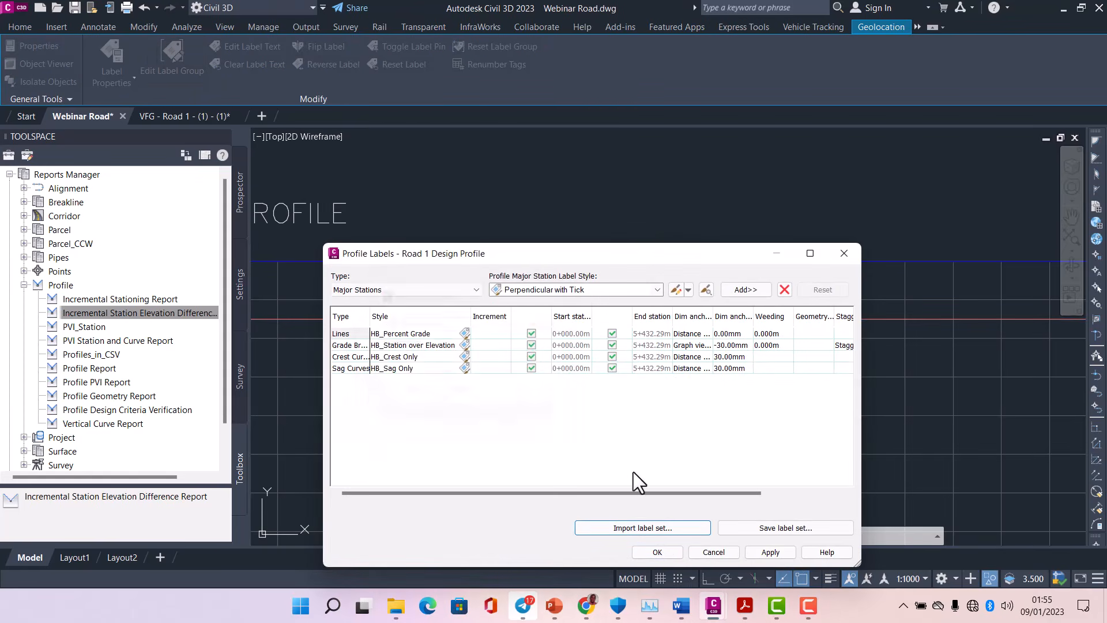
pyautogui.click(658, 552)
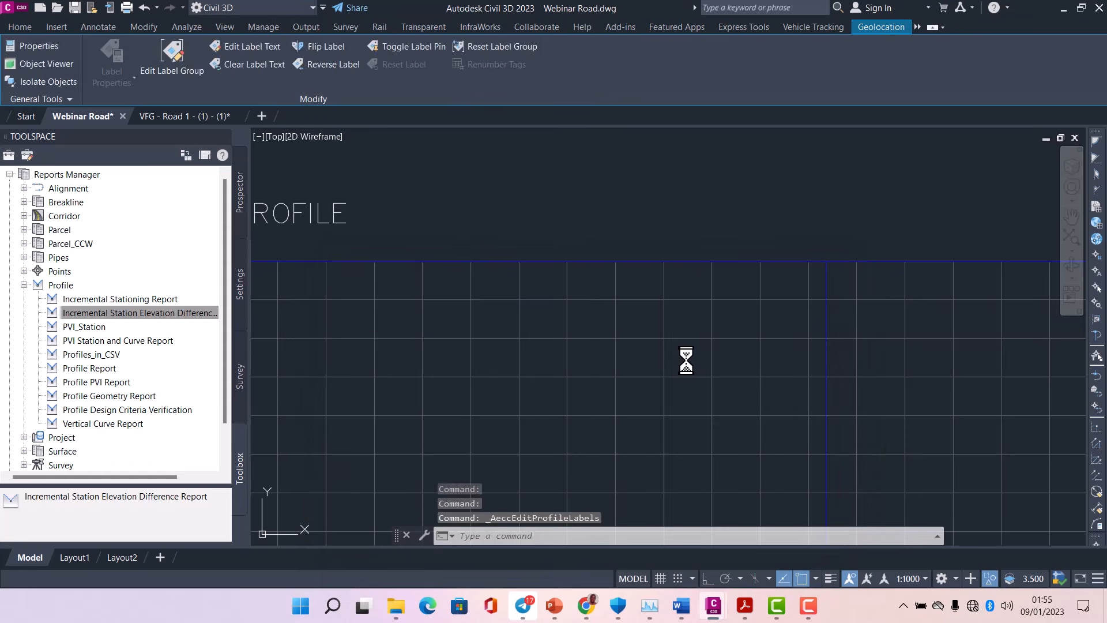
# Step: Examine the restyled vertical curve labels along the design profile and the overall look of the Road 1 profile view
pyautogui.scroll(-5, 710, 303)
pyautogui.scroll(4, 699, 358)
pyautogui.scroll(3, 689, 352)
pyautogui.scroll(-3, 619, 354)
pyautogui.scroll(4, 639, 354)
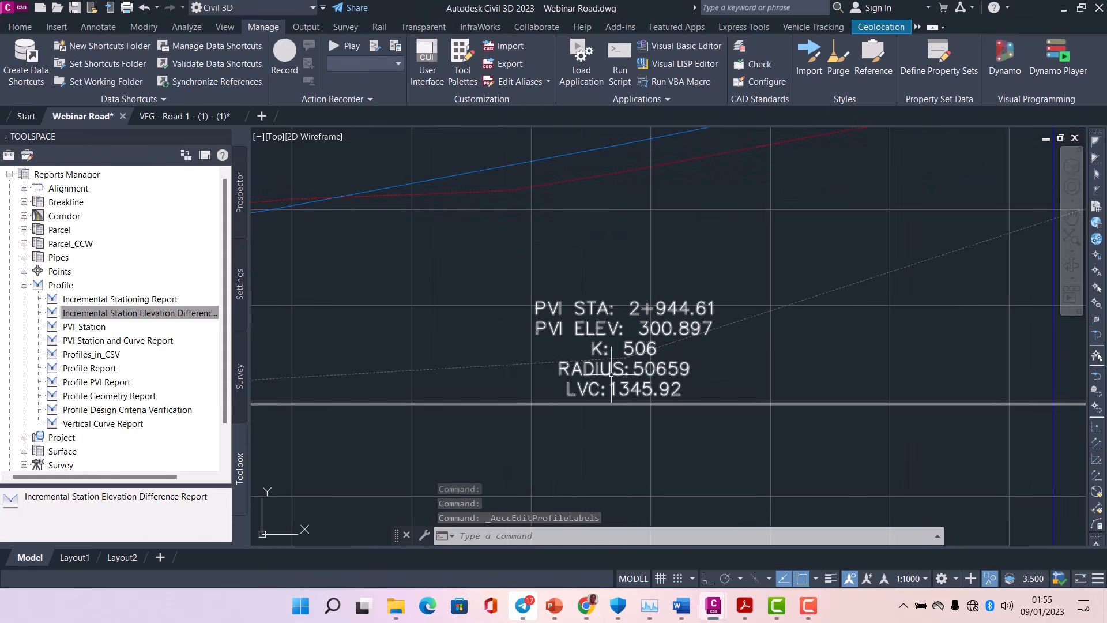
pyautogui.scroll(-6, 635, 346)
pyautogui.scroll(-6, 816, 282)
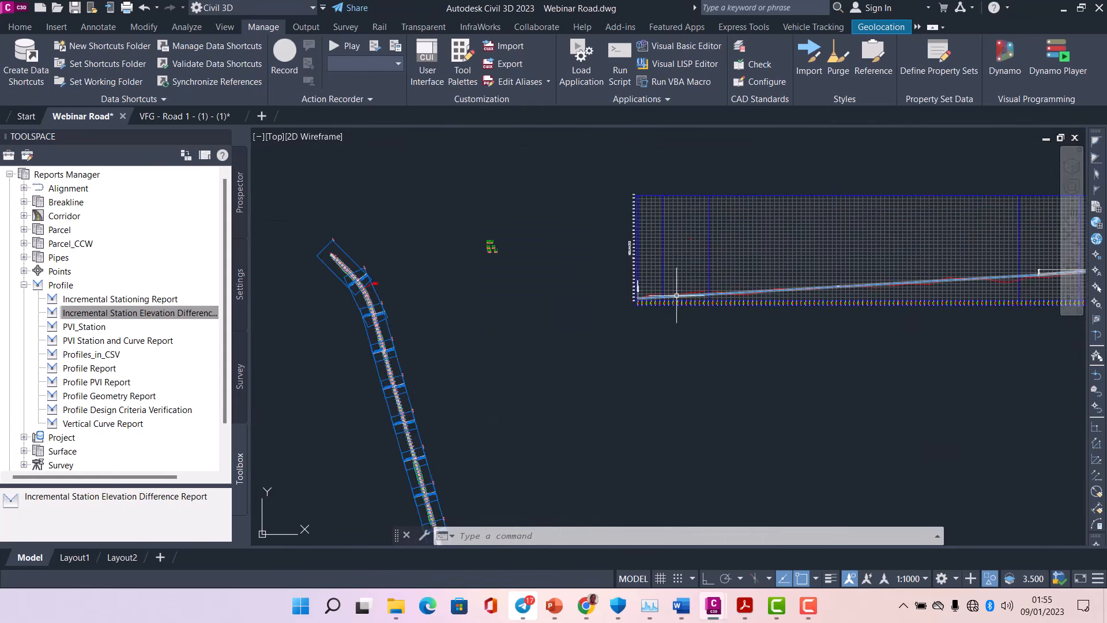
pyautogui.scroll(8, 678, 295)
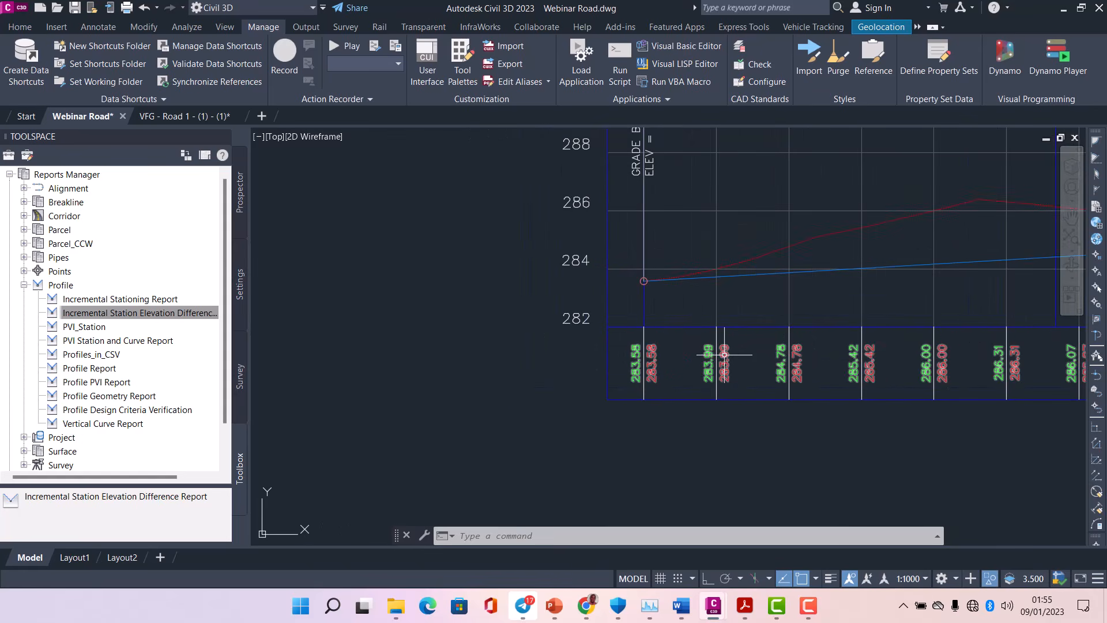
pyautogui.click(715, 348)
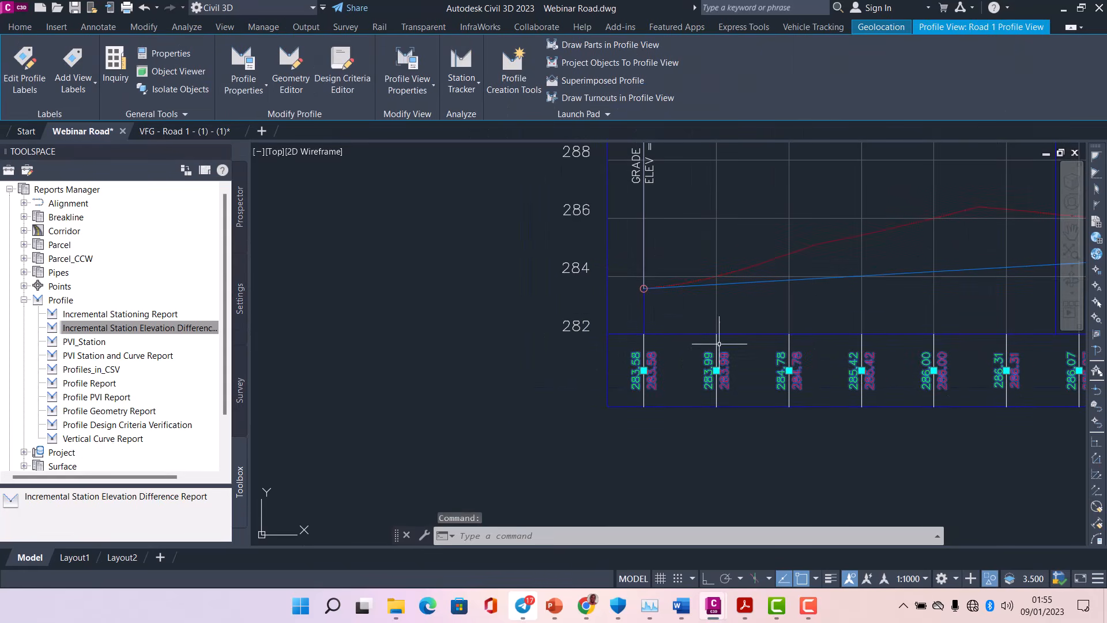
pyautogui.rightClick(711, 356)
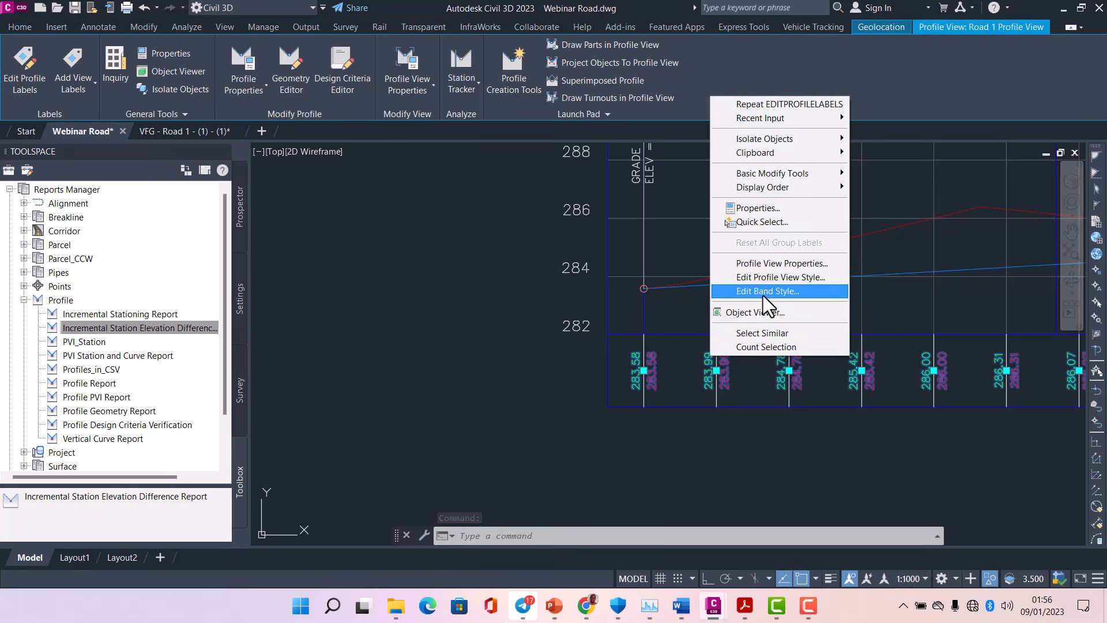
pyautogui.click(694, 338)
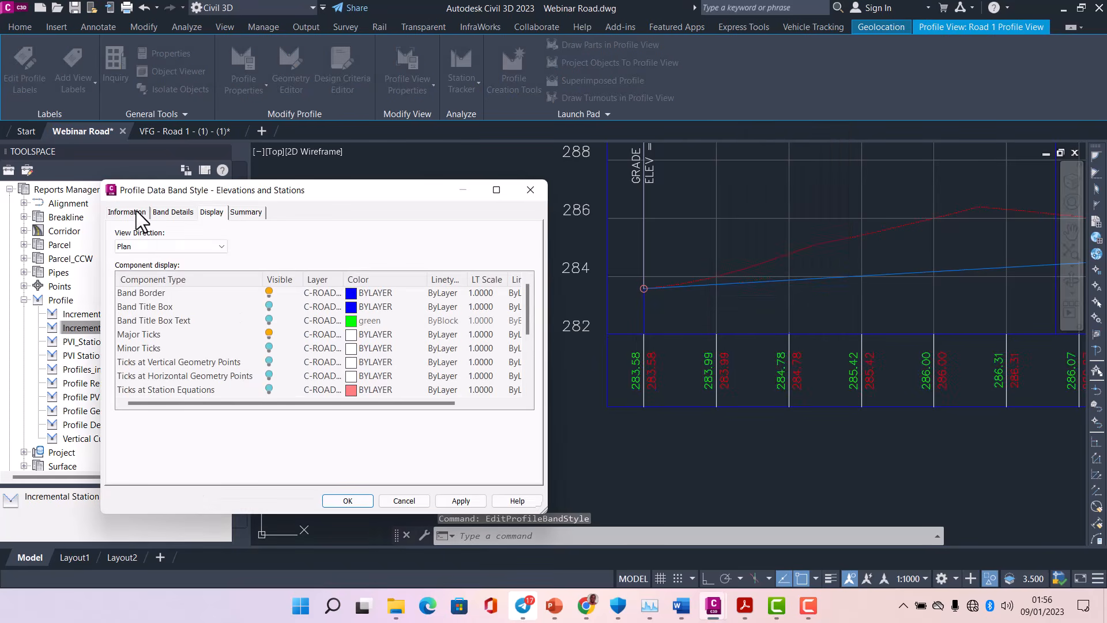
pyautogui.click(126, 212)
pyautogui.click(530, 190)
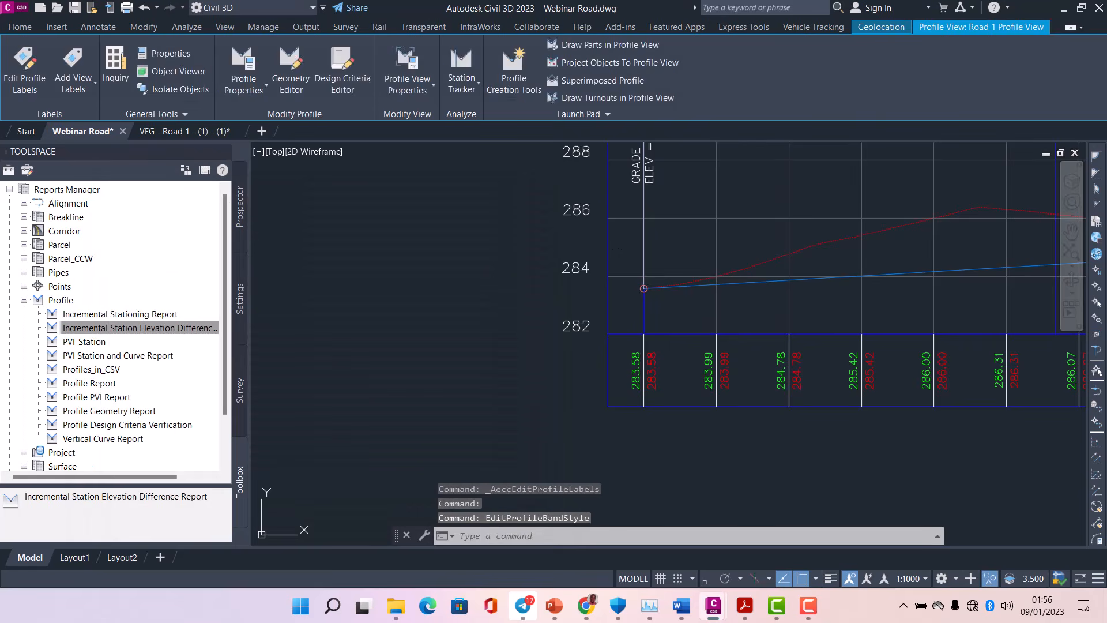
# Step: Import the HB_ProfileBand band set into the Road 1 profile view's properties and apply it
pyautogui.click(718, 237)
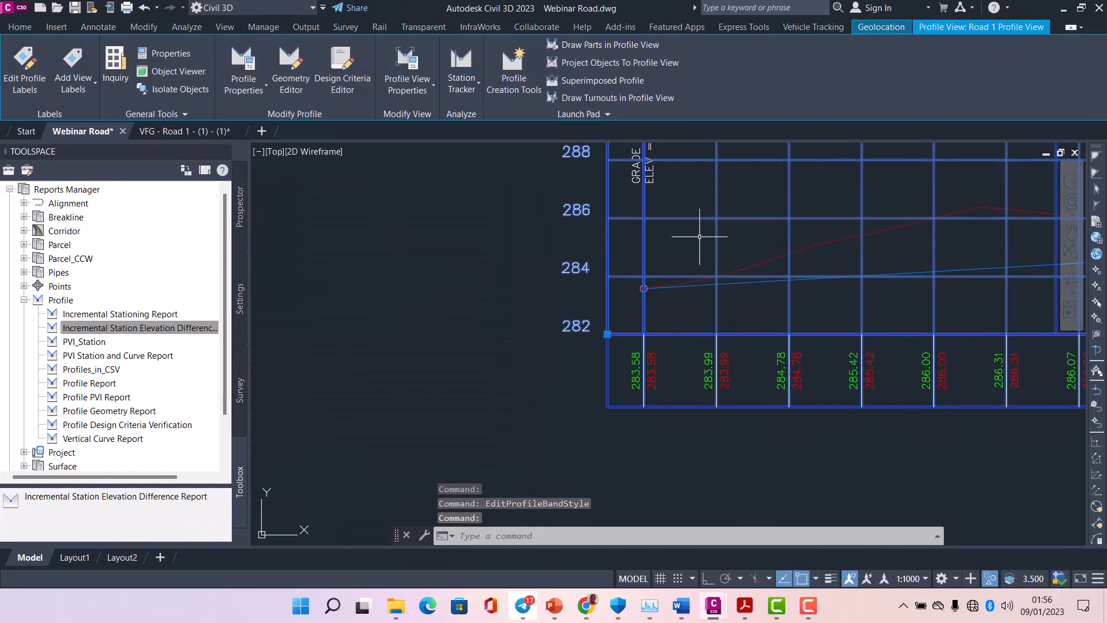
pyautogui.rightClick(699, 236)
pyautogui.click(780, 386)
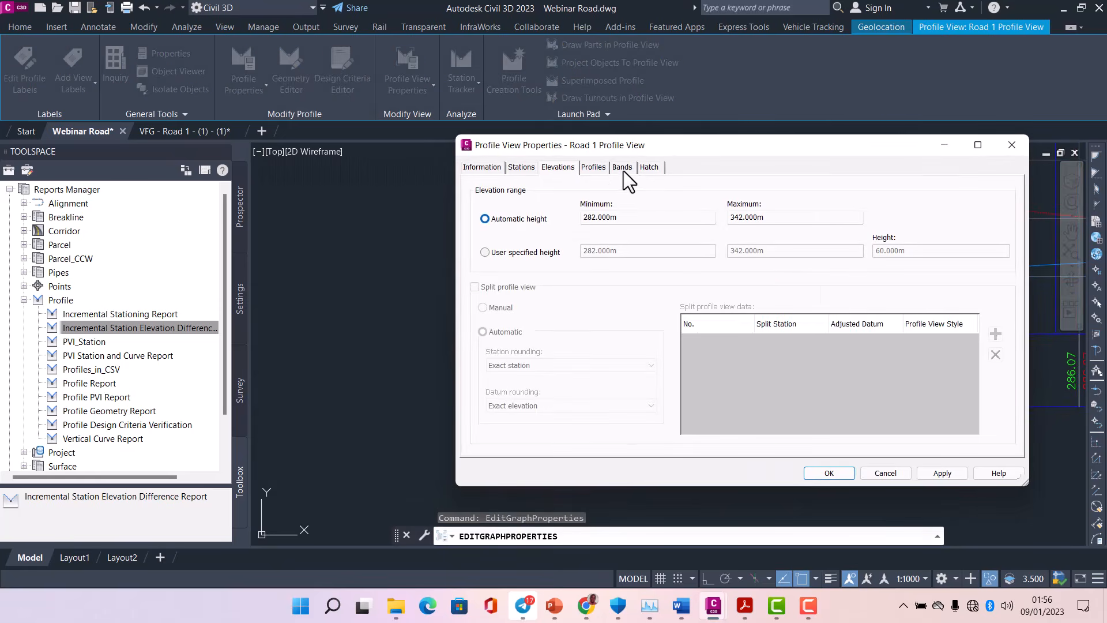
pyautogui.click(623, 169)
pyautogui.click(791, 429)
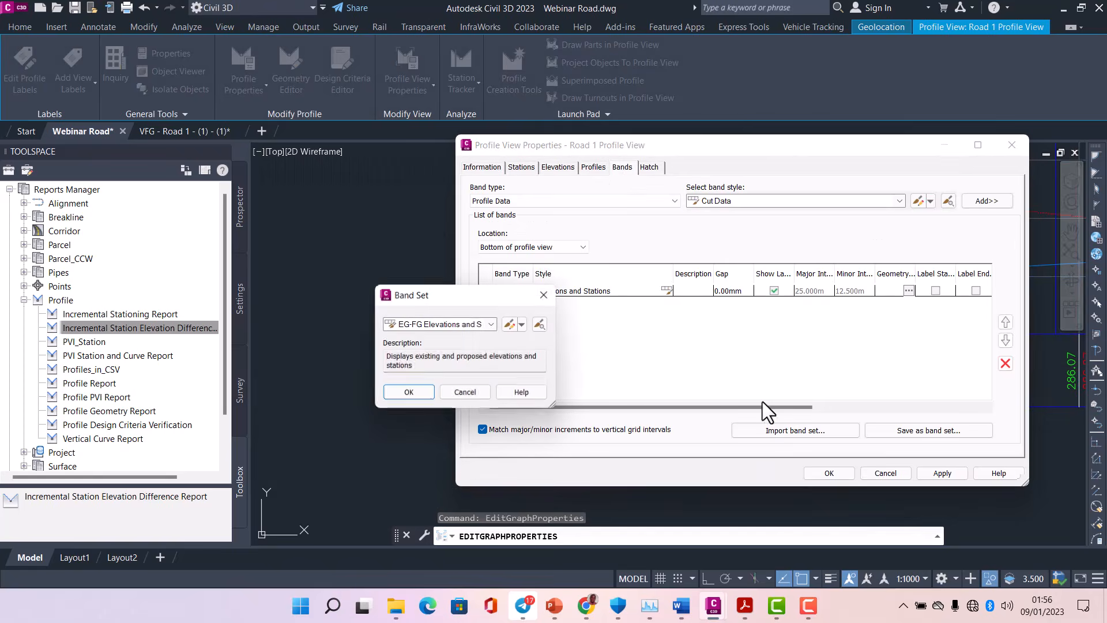
pyautogui.click(468, 322)
pyautogui.click(439, 373)
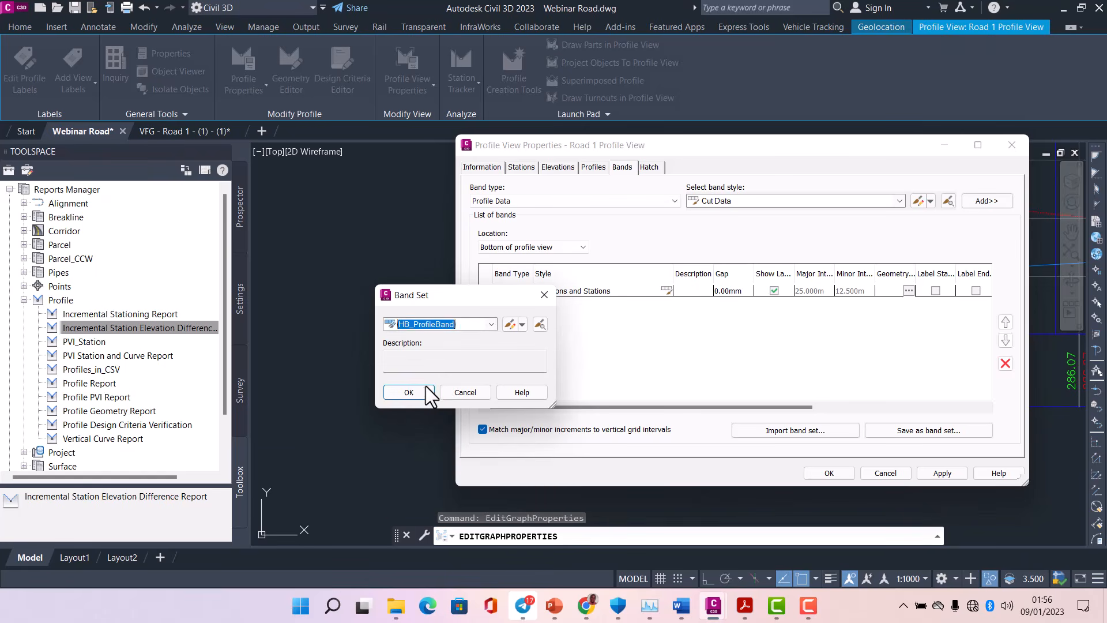
pyautogui.click(424, 389)
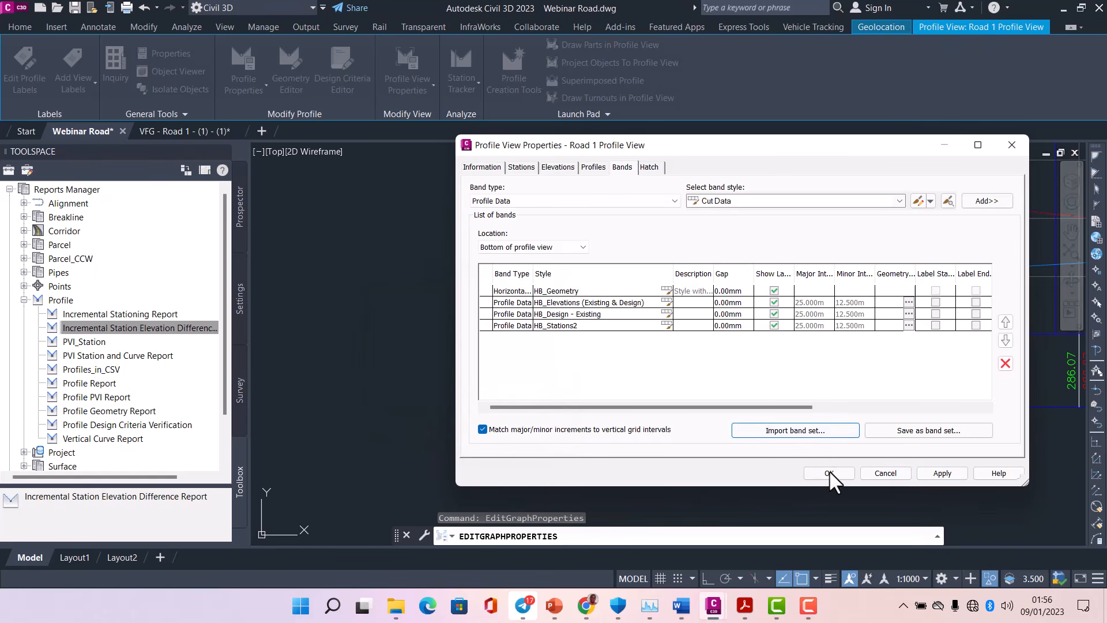
pyautogui.click(829, 473)
# Step: Examine the horizontal geometry, existing and design level, difference and station bands beneath the Road 1 profile view
pyautogui.scroll(4, 855, 386)
pyautogui.scroll(-5, 454, 394)
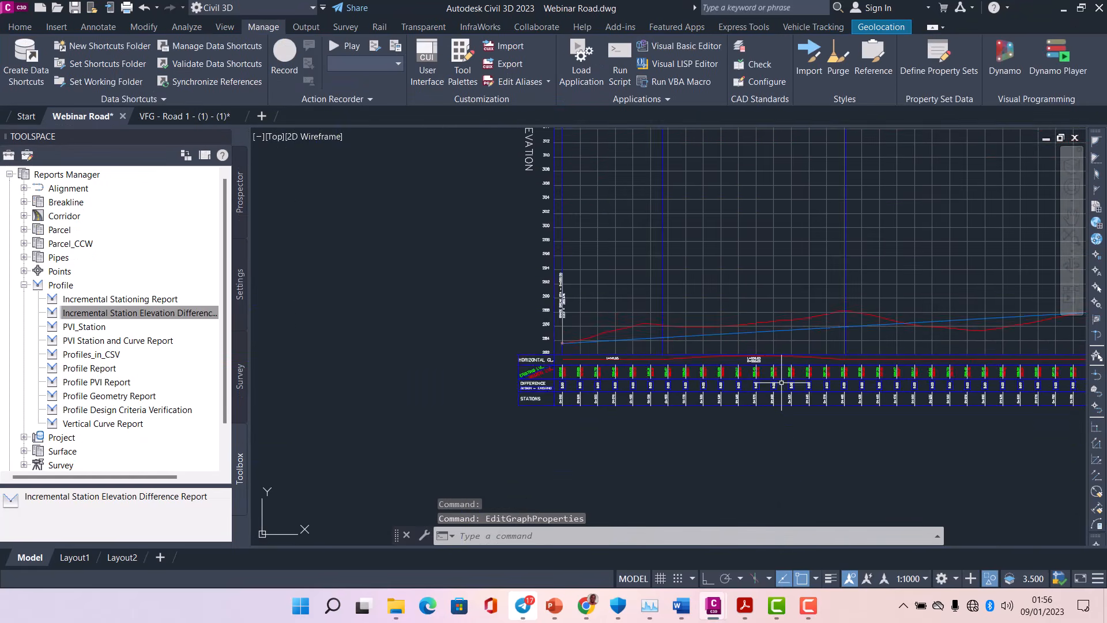
pyautogui.scroll(6, 323, 369)
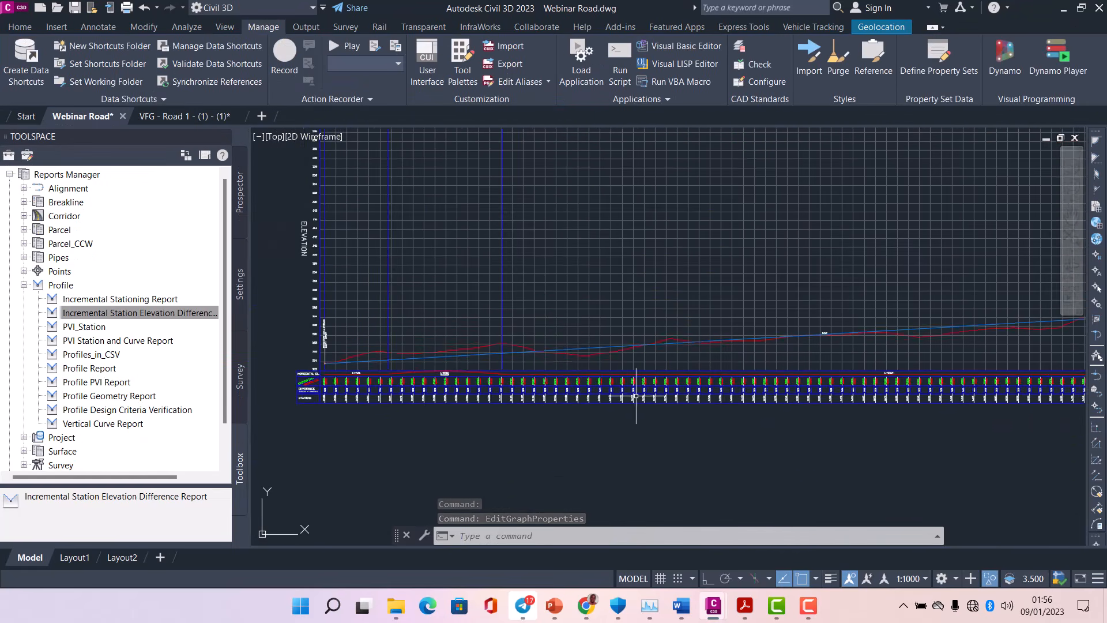
pyautogui.scroll(-3, 635, 361)
pyautogui.scroll(3, 636, 362)
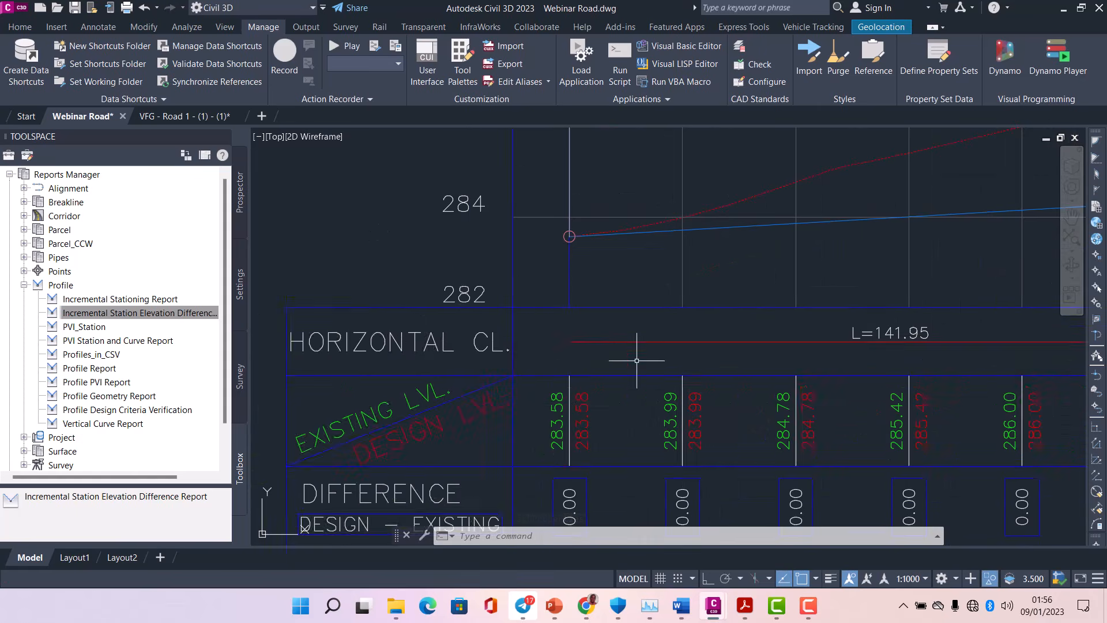
pyautogui.scroll(-2, 645, 357)
pyautogui.scroll(4, 622, 389)
pyautogui.scroll(-6, 613, 390)
pyautogui.scroll(2, 596, 399)
pyautogui.scroll(-1, 635, 445)
pyautogui.scroll(4, 631, 421)
pyautogui.moveTo(489, 424); pyautogui.dragTo(603, 382, button='middle')
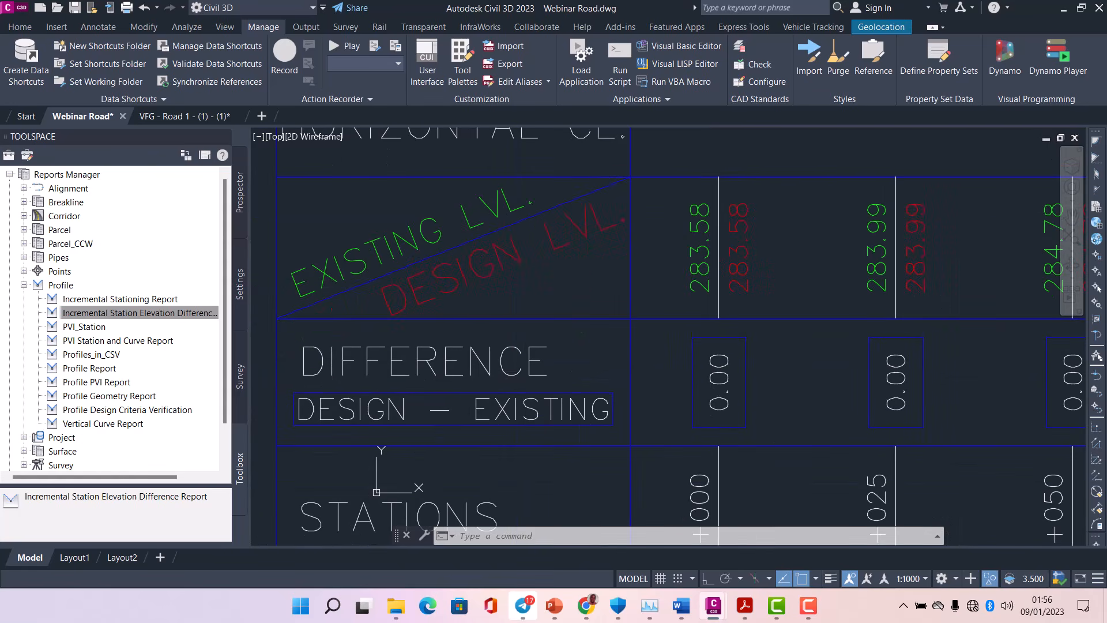
# Step: Open the Road 1 profile view's band properties and set Profile2 of the HB_Elevations (Existing & Design) band to the Road 1 design profile
pyautogui.moveTo(715, 362); pyautogui.dragTo(710, 360, button='middle')
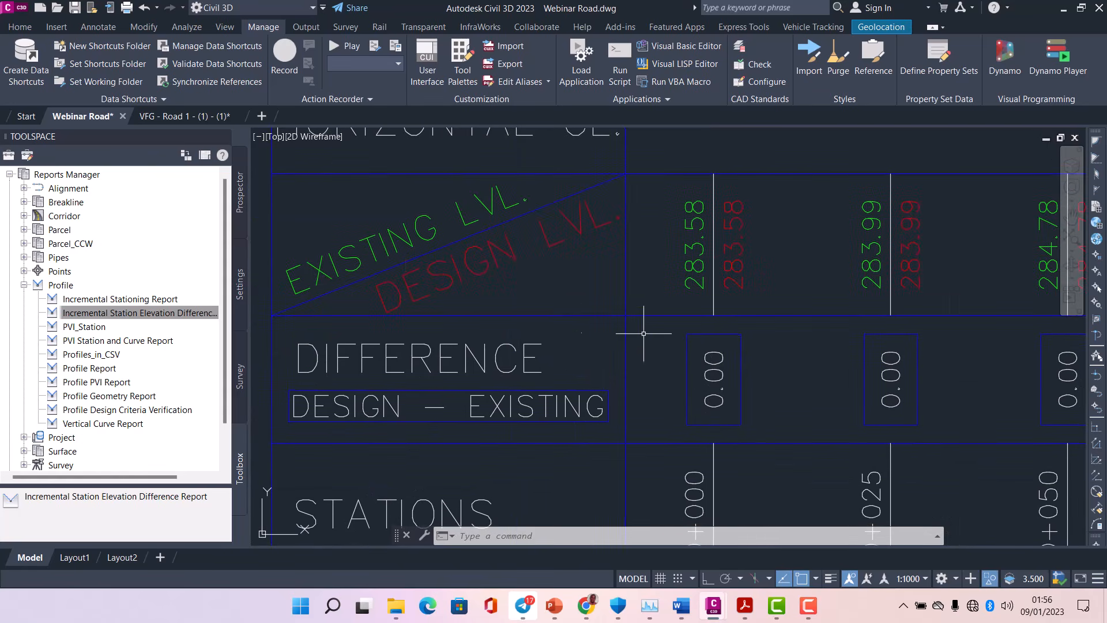
pyautogui.scroll(-4, 725, 268)
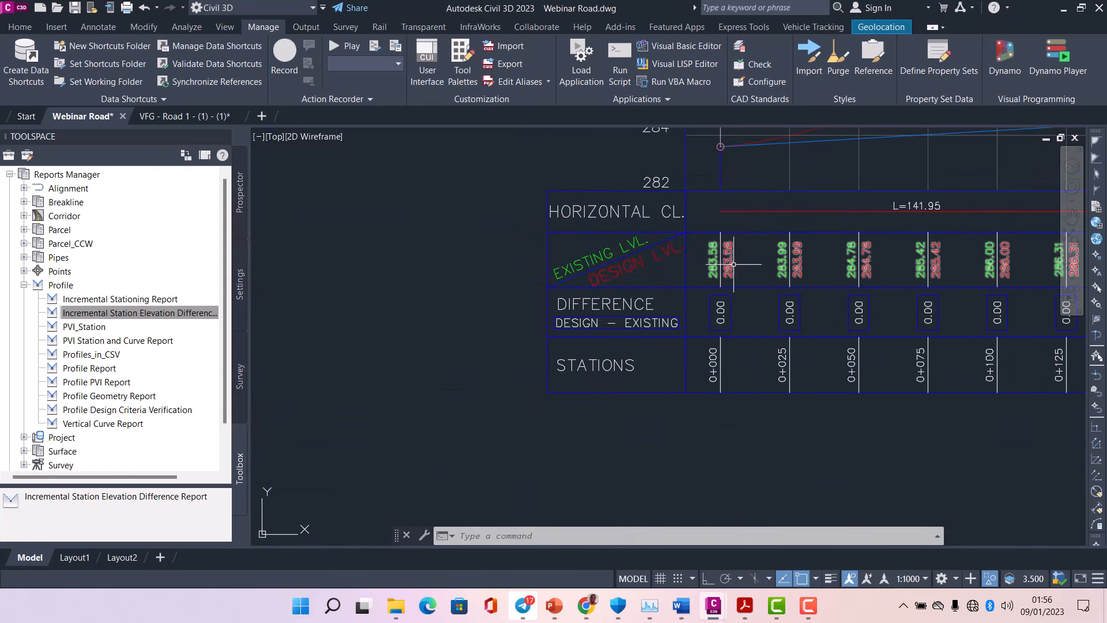
pyautogui.click(741, 287)
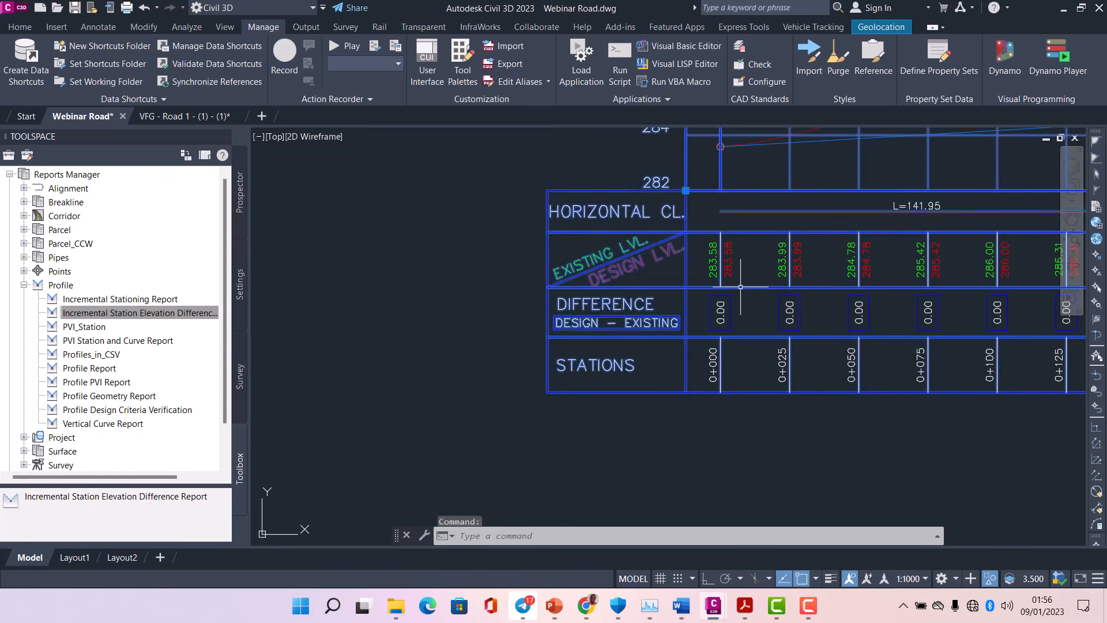
pyautogui.rightClick(741, 288)
pyautogui.click(808, 434)
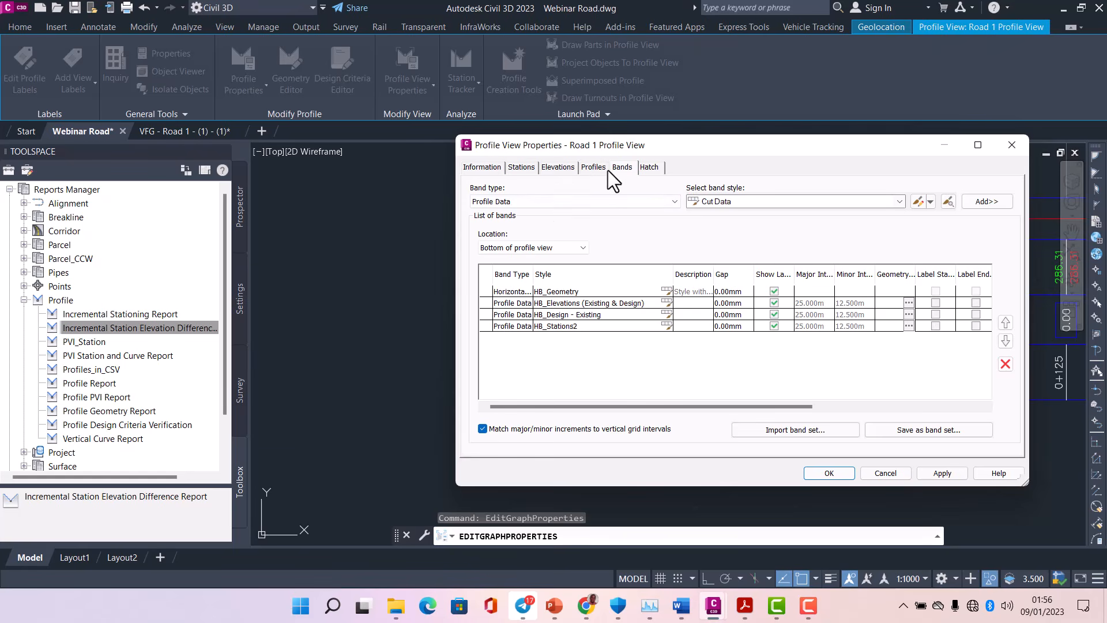
pyautogui.moveTo(740, 408); pyautogui.dragTo(969, 395)
pyautogui.click(800, 305)
pyautogui.click(807, 306)
pyautogui.click(808, 305)
pyautogui.click(867, 305)
pyautogui.click(866, 304)
pyautogui.click(852, 277)
pyautogui.click(856, 301)
pyautogui.click(857, 321)
# Step: Set Profile2 of the HB_Design - Existing and HB_Stations2 bands to the Road 1 design profile and accept the profile view properties
pyautogui.click(857, 313)
pyautogui.click(857, 315)
pyautogui.click(857, 322)
pyautogui.click(860, 333)
pyautogui.click(854, 320)
pyautogui.click(855, 324)
pyautogui.click(855, 325)
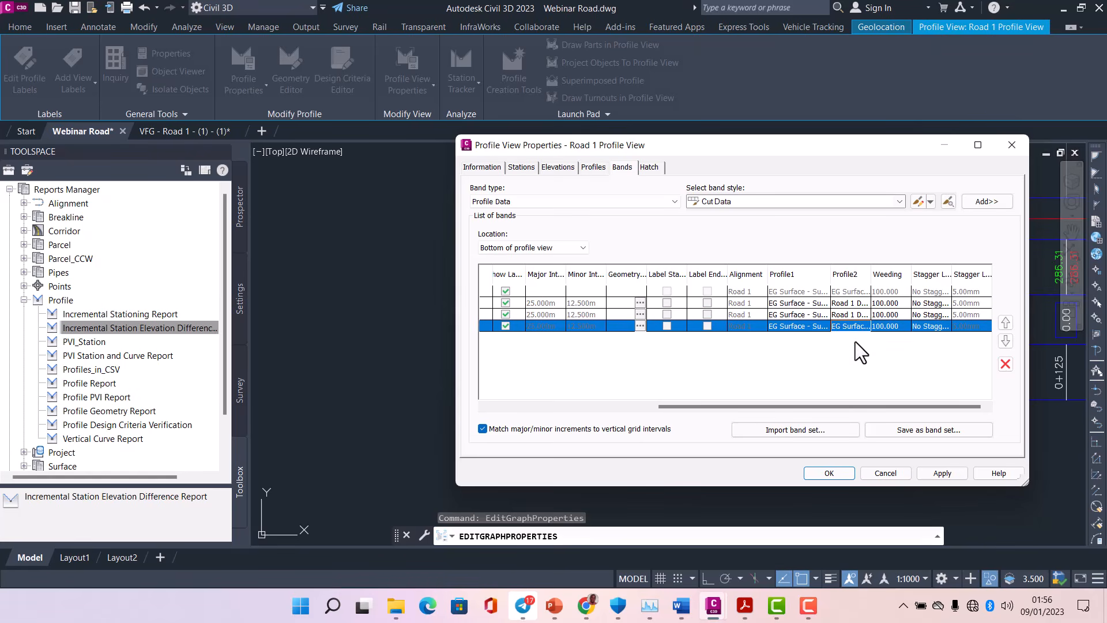
pyautogui.click(856, 331)
pyautogui.click(856, 347)
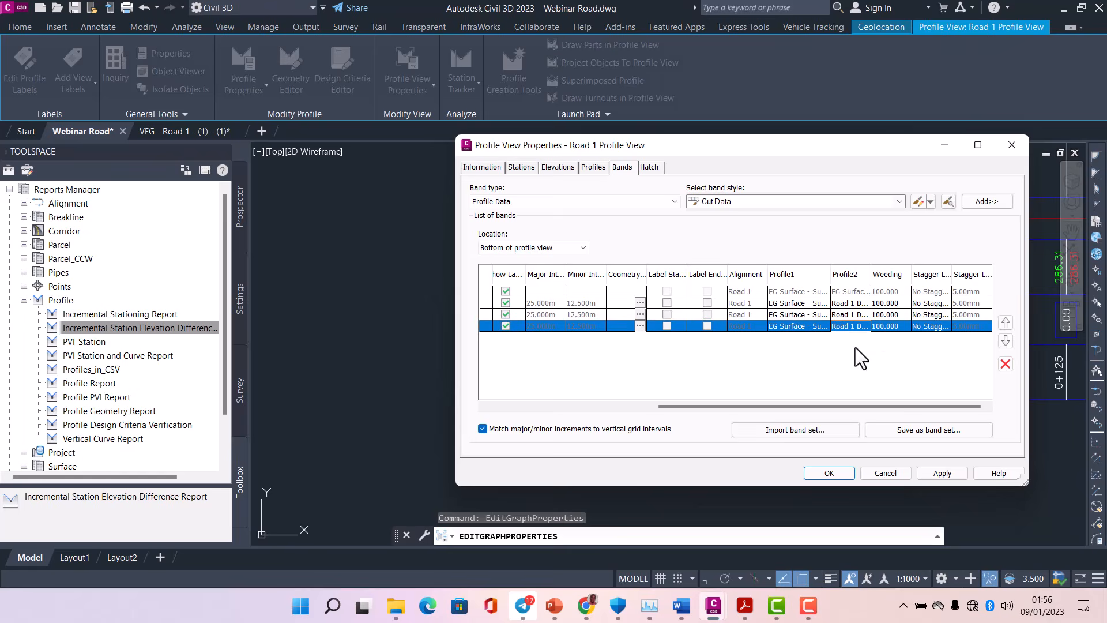
pyautogui.click(838, 473)
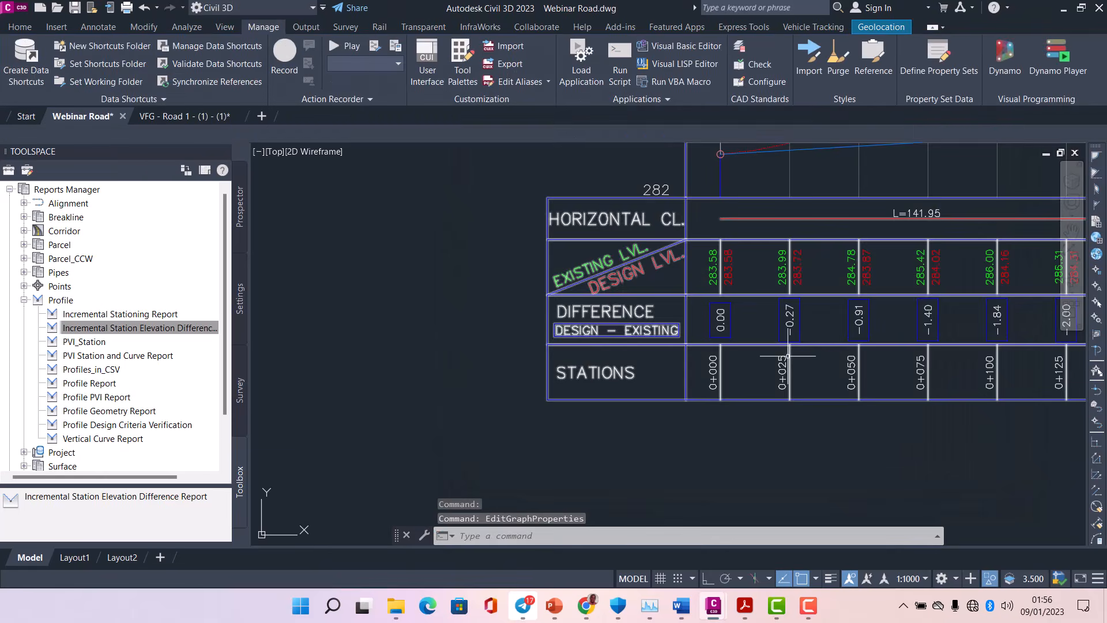
# Step: Examine the design levels and the design-minus-existing differences along the bands beneath the Road 1 profile view
pyautogui.scroll(5, 705, 285)
pyautogui.scroll(-5, 737, 300)
pyautogui.moveTo(831, 319); pyautogui.dragTo(606, 335, button='middle')
pyautogui.moveTo(771, 345); pyautogui.dragTo(616, 348, button='middle')
pyautogui.moveTo(799, 361); pyautogui.dragTo(777, 361, button='middle')
pyautogui.scroll(-8, 773, 350)
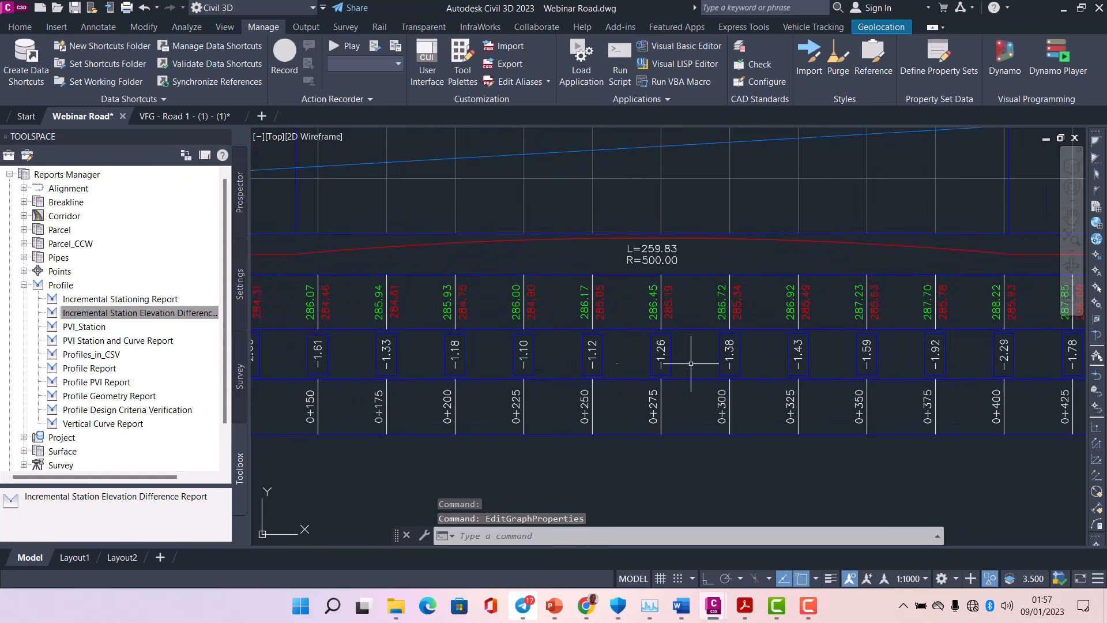
# Step: Look over the rest of the drawing, including the cross-section views, the Road 2 profile view and the road alignments
pyautogui.scroll(-5, 866, 365)
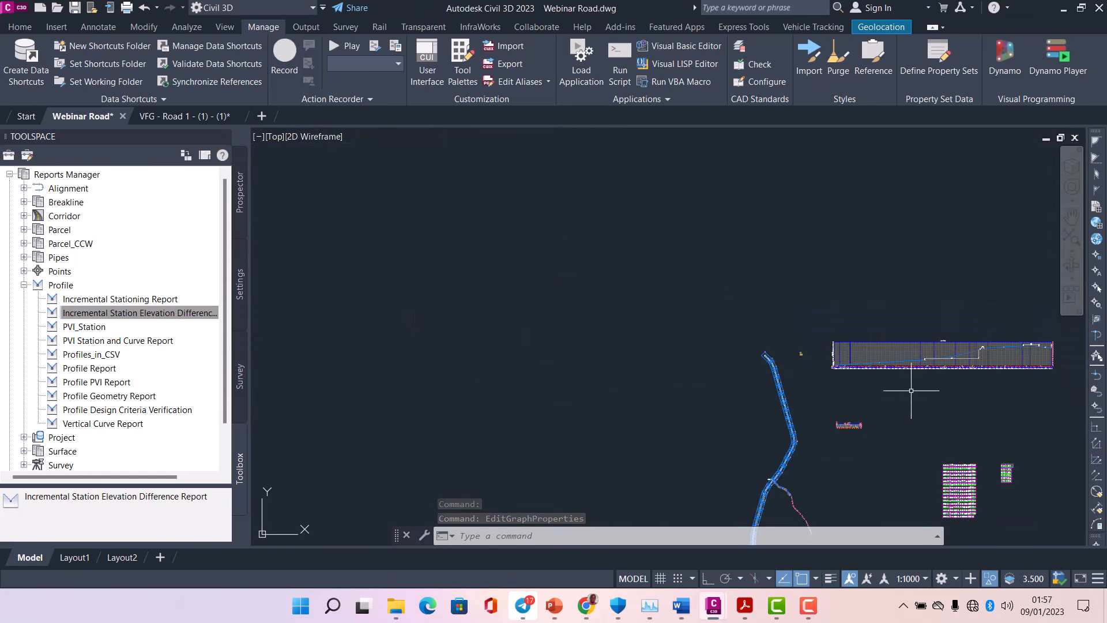
pyautogui.scroll(12, 815, 391)
pyautogui.scroll(2, 744, 285)
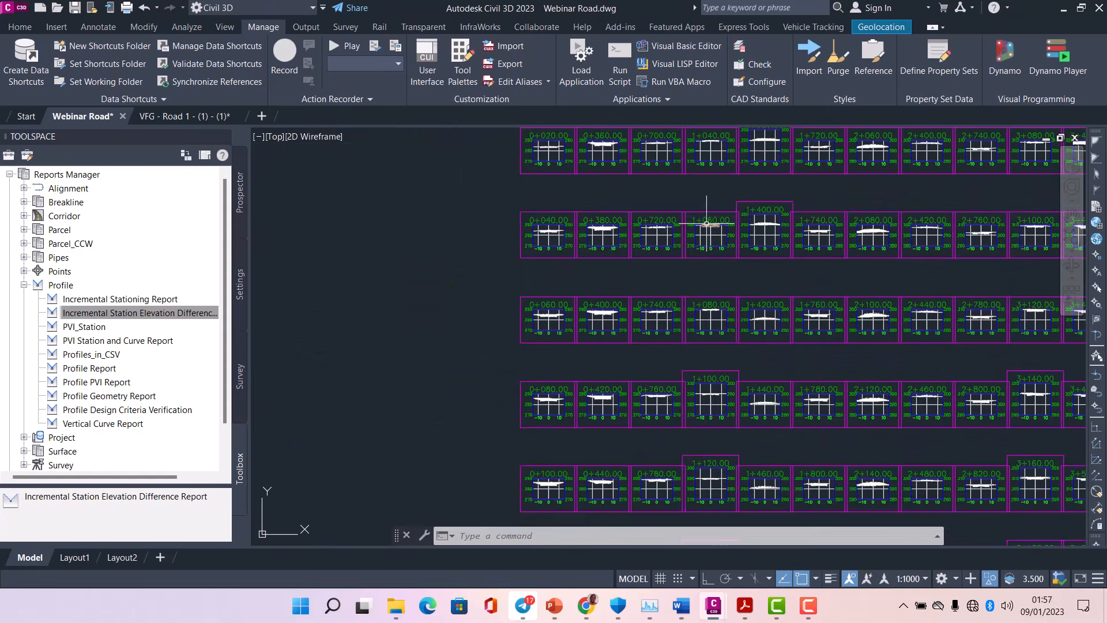
pyautogui.moveTo(707, 223); pyautogui.dragTo(905, 392, button='middle')
pyautogui.scroll(-7, 892, 335)
pyautogui.moveTo(514, 267); pyautogui.dragTo(863, 425, button='middle')
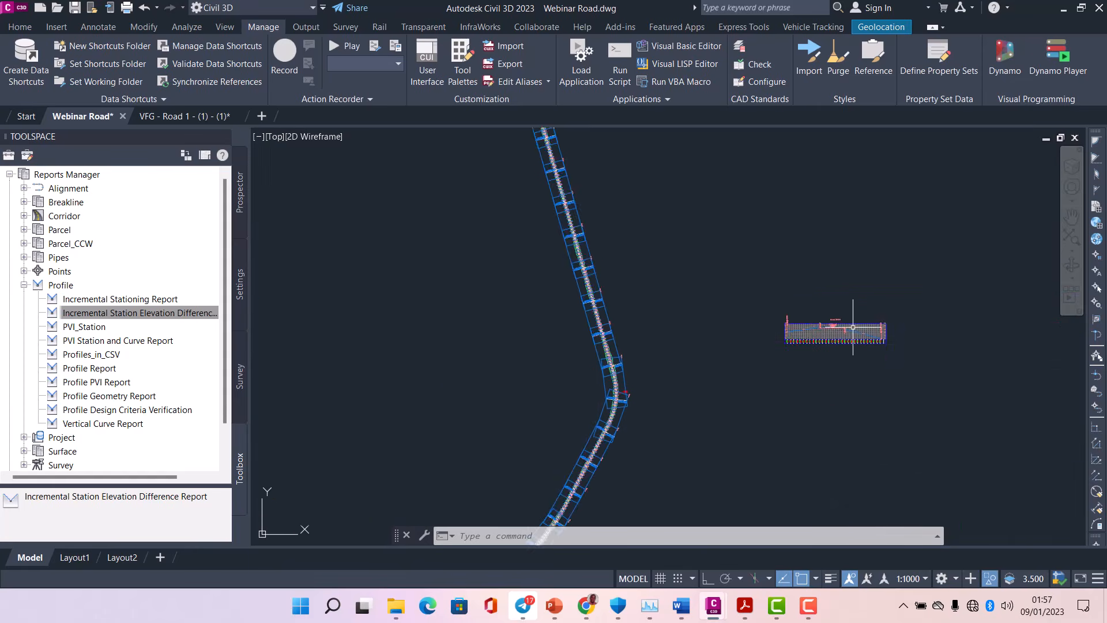
pyautogui.scroll(6, 850, 329)
pyautogui.moveTo(637, 384); pyautogui.dragTo(742, 369, button='middle')
pyautogui.scroll(2, 748, 369)
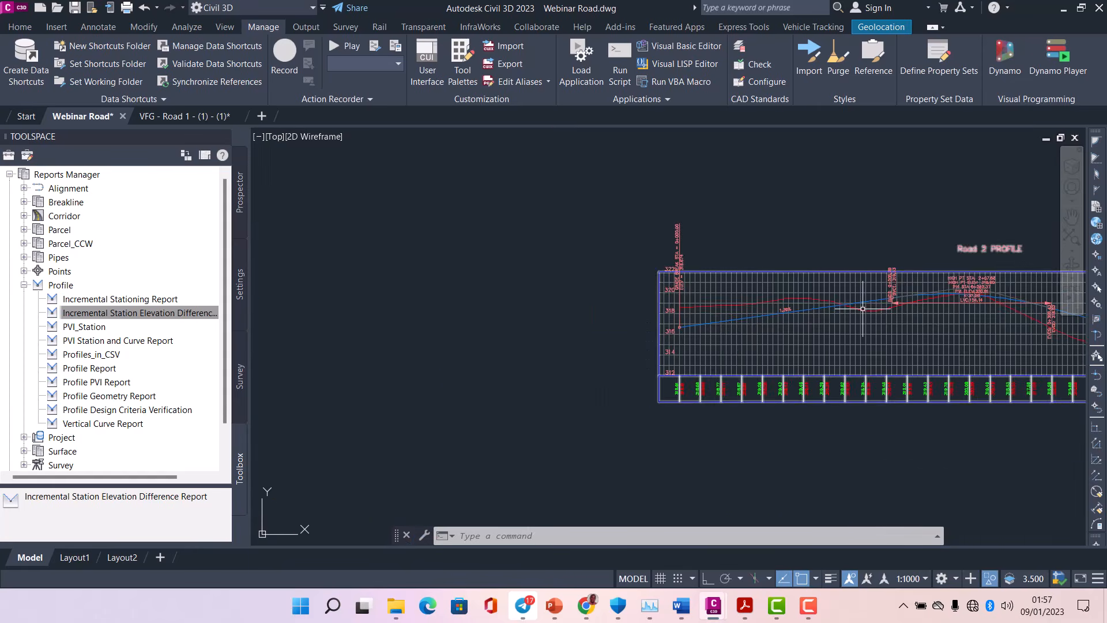
pyautogui.scroll(-4, 906, 332)
pyautogui.moveTo(439, 341); pyautogui.dragTo(744, 341, button='middle')
pyautogui.scroll(-6, 719, 280)
pyautogui.moveTo(808, 237); pyautogui.dragTo(685, 388, button='middle')
pyautogui.scroll(4, 646, 272)
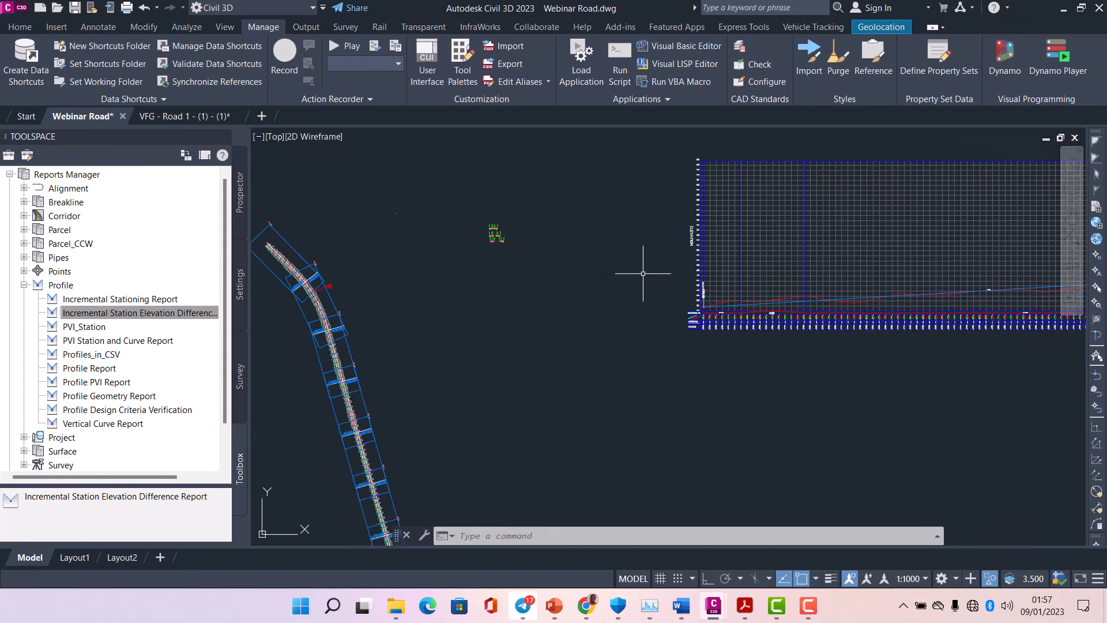
pyautogui.scroll(-2, 757, 317)
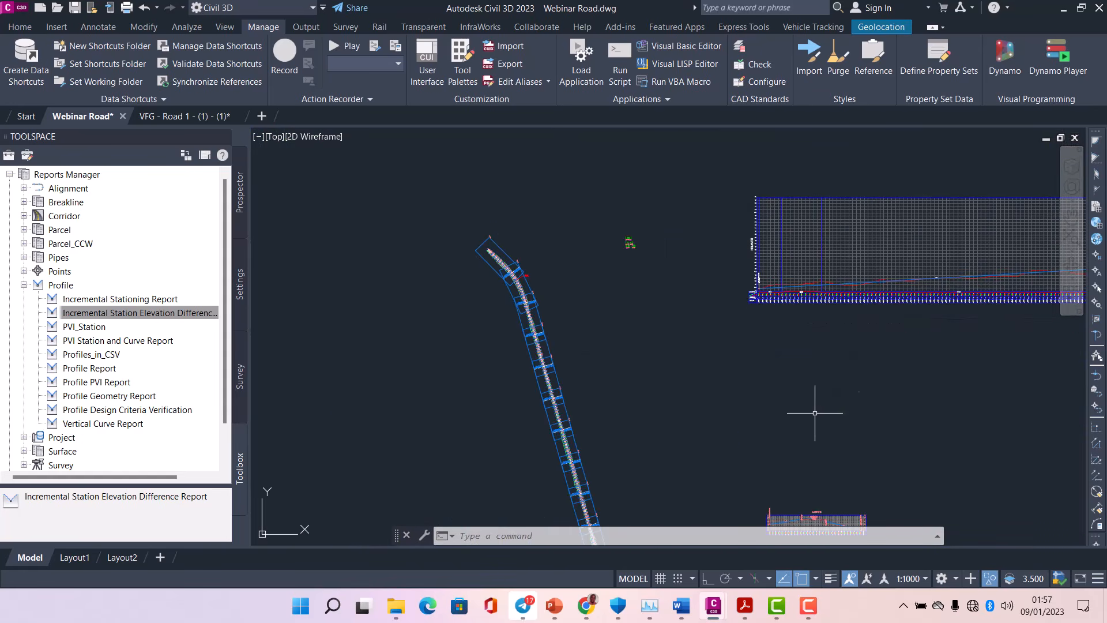
pyautogui.moveTo(897, 385); pyautogui.dragTo(876, 259, button='middle')
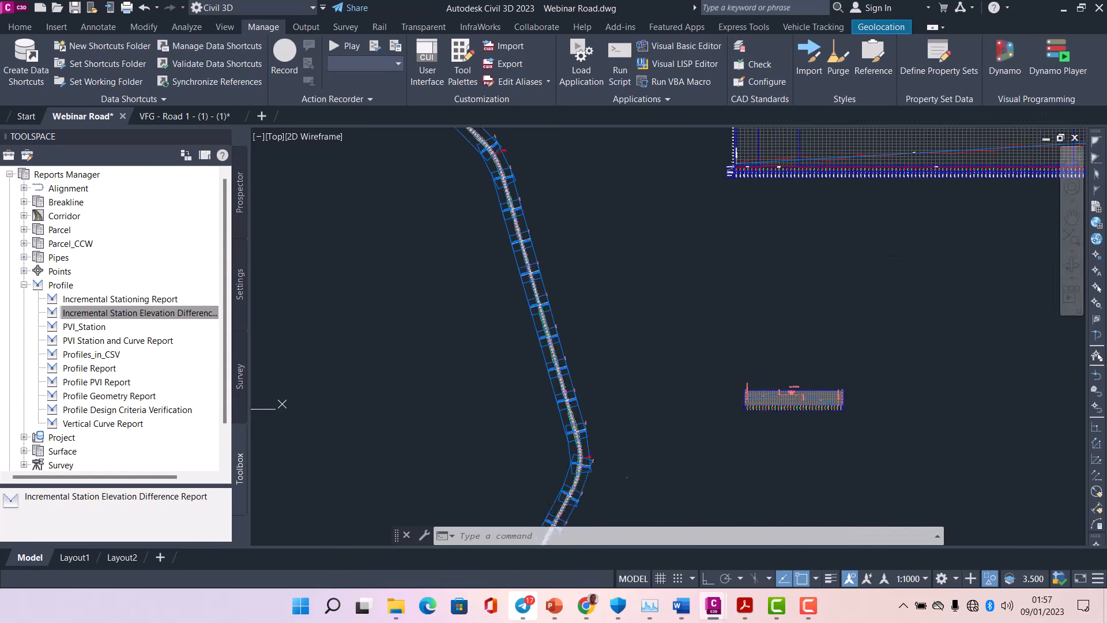
pyautogui.scroll(-2, 875, 261)
pyautogui.scroll(4, 709, 303)
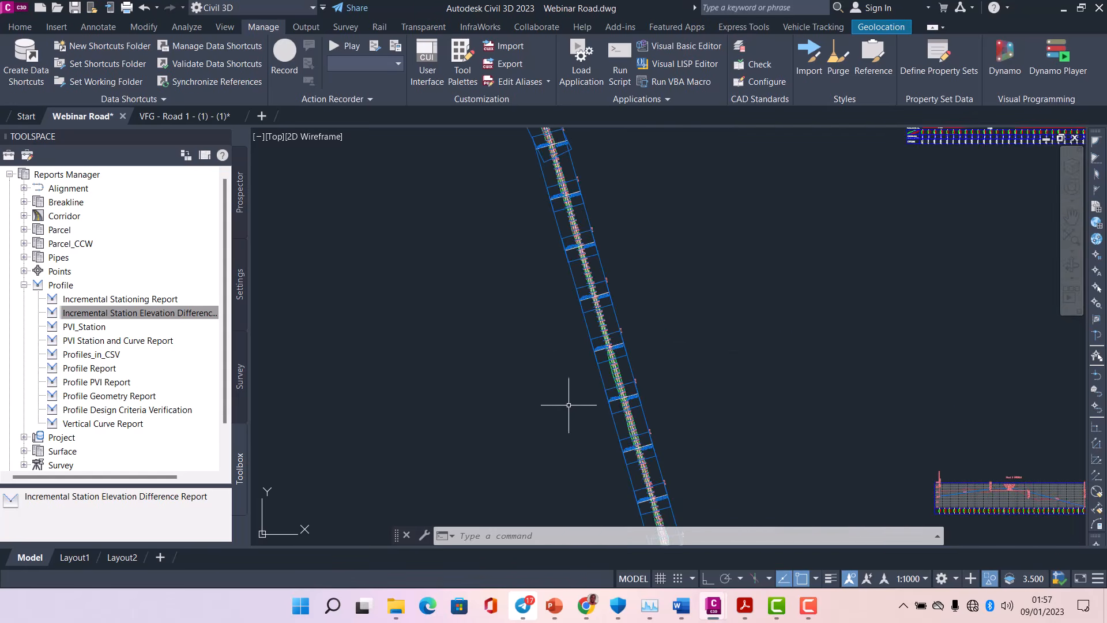
# Step: Examine the Road 1 profile view again, checking its level, difference and station bands against the existing and design profile lines
pyautogui.scroll(11, 656, 294)
pyautogui.scroll(-11, 556, 300)
pyautogui.scroll(-4, 655, 308)
pyautogui.scroll(6, 663, 283)
pyautogui.scroll(-4, 894, 236)
pyautogui.scroll(8, 796, 207)
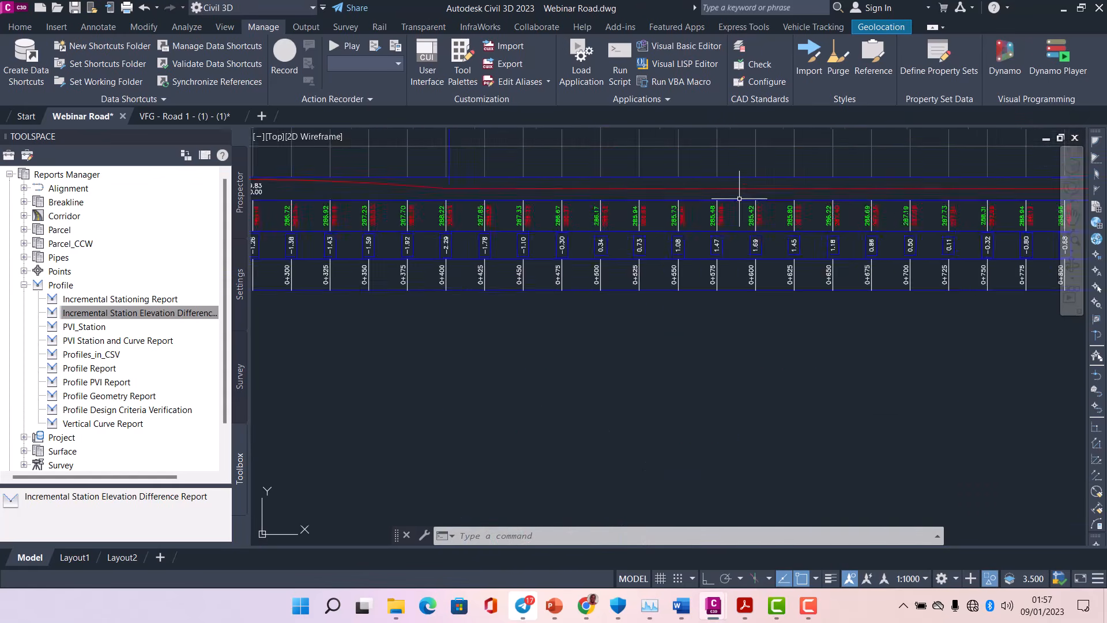
pyautogui.scroll(-3, 795, 377)
pyautogui.scroll(5, 692, 354)
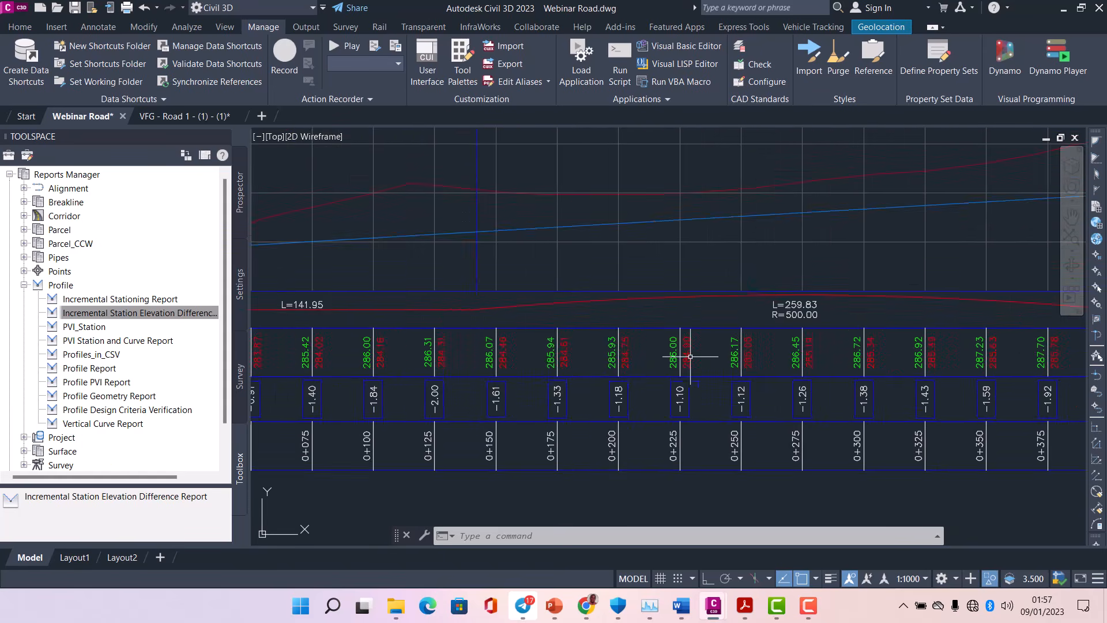
pyautogui.scroll(-5, 915, 301)
pyautogui.scroll(-3, 915, 301)
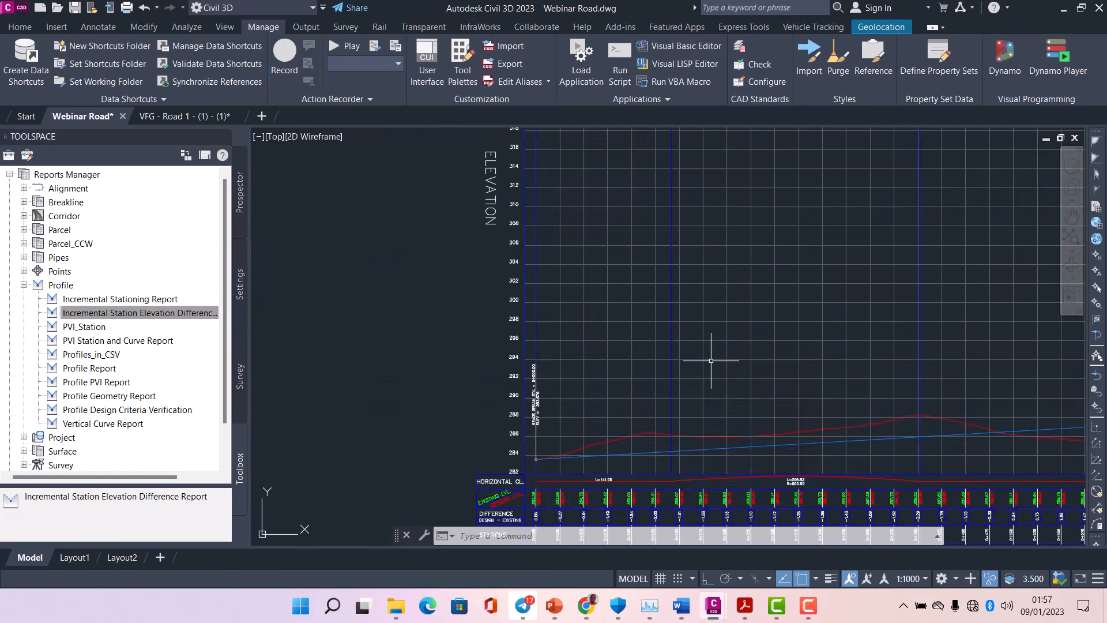
pyautogui.scroll(-3, 889, 260)
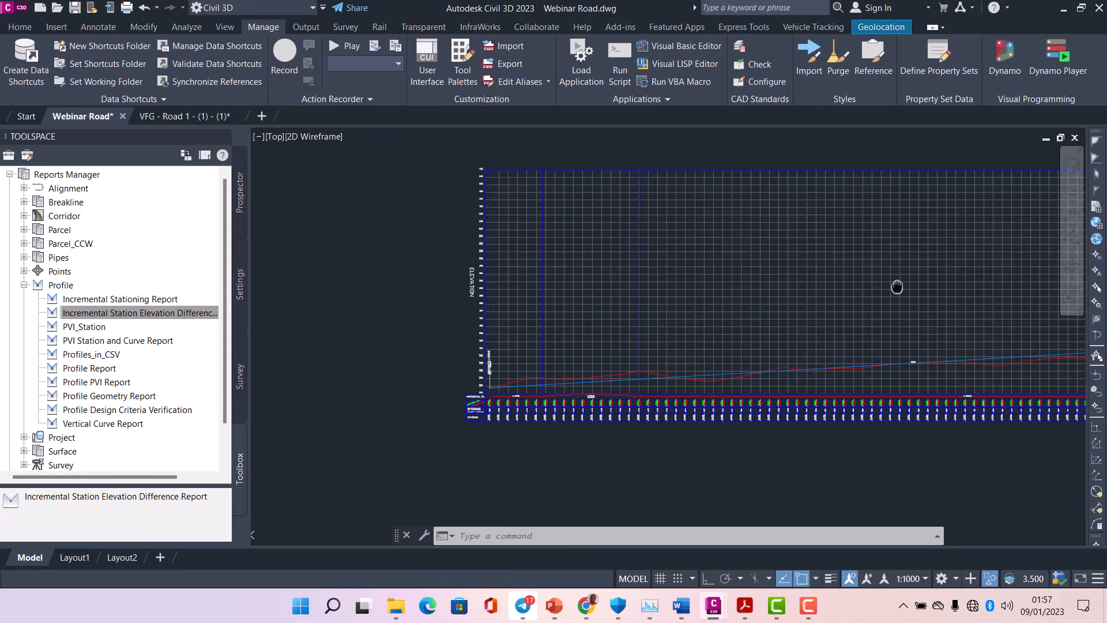
pyautogui.scroll(4, 574, 319)
pyautogui.scroll(-4, 587, 248)
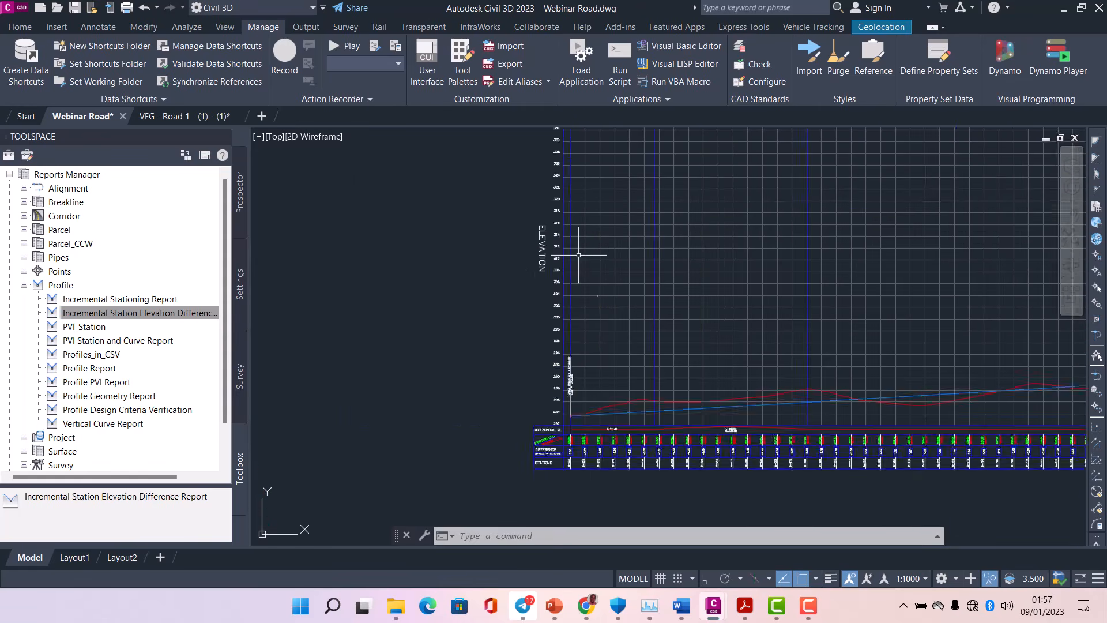